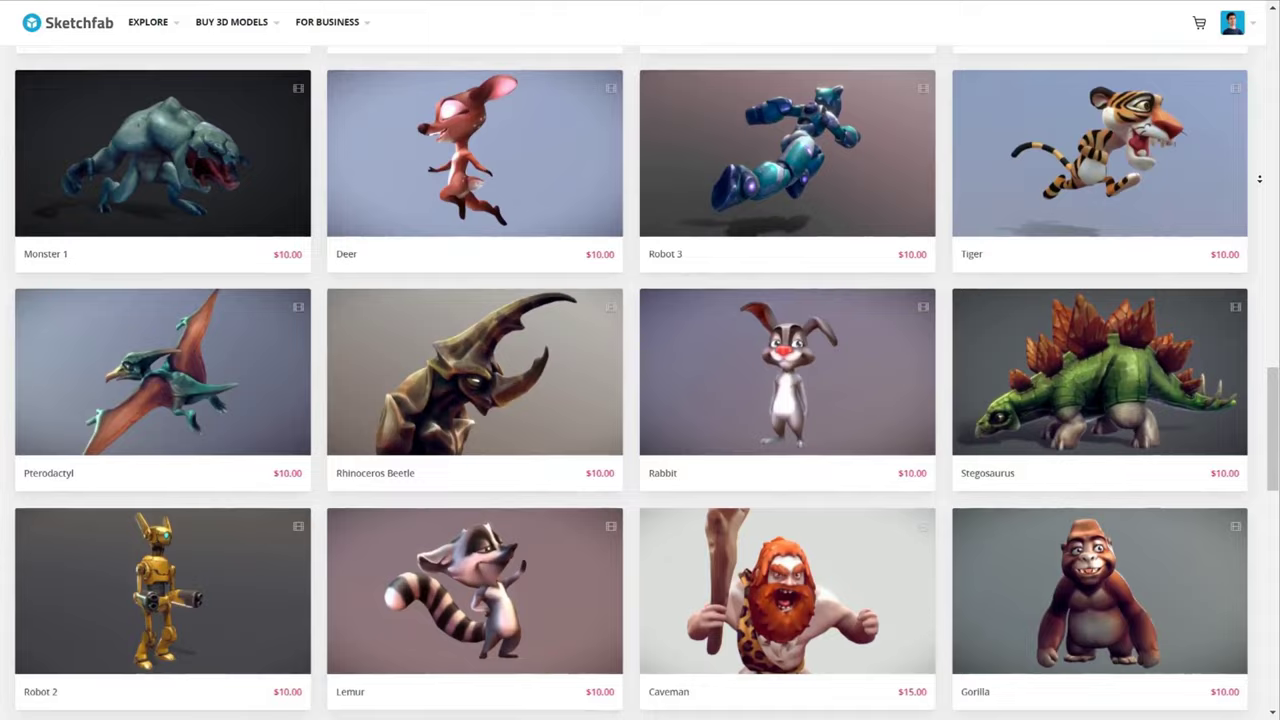
Step: Look over the Sketchfab character models, the Machine Shop 02 HDRI page's download options and the Freesound bike recording page
scroll(640, 380, "down", 5)
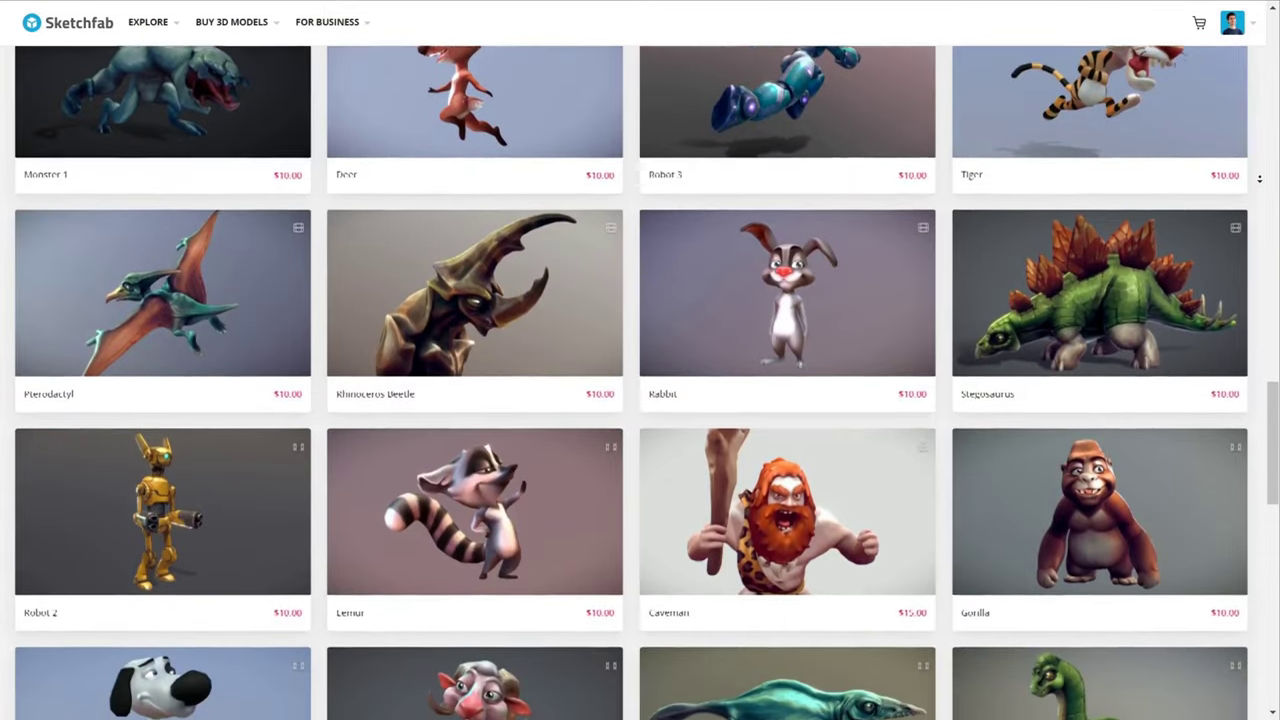
scroll(1259, 179, "down", 3)
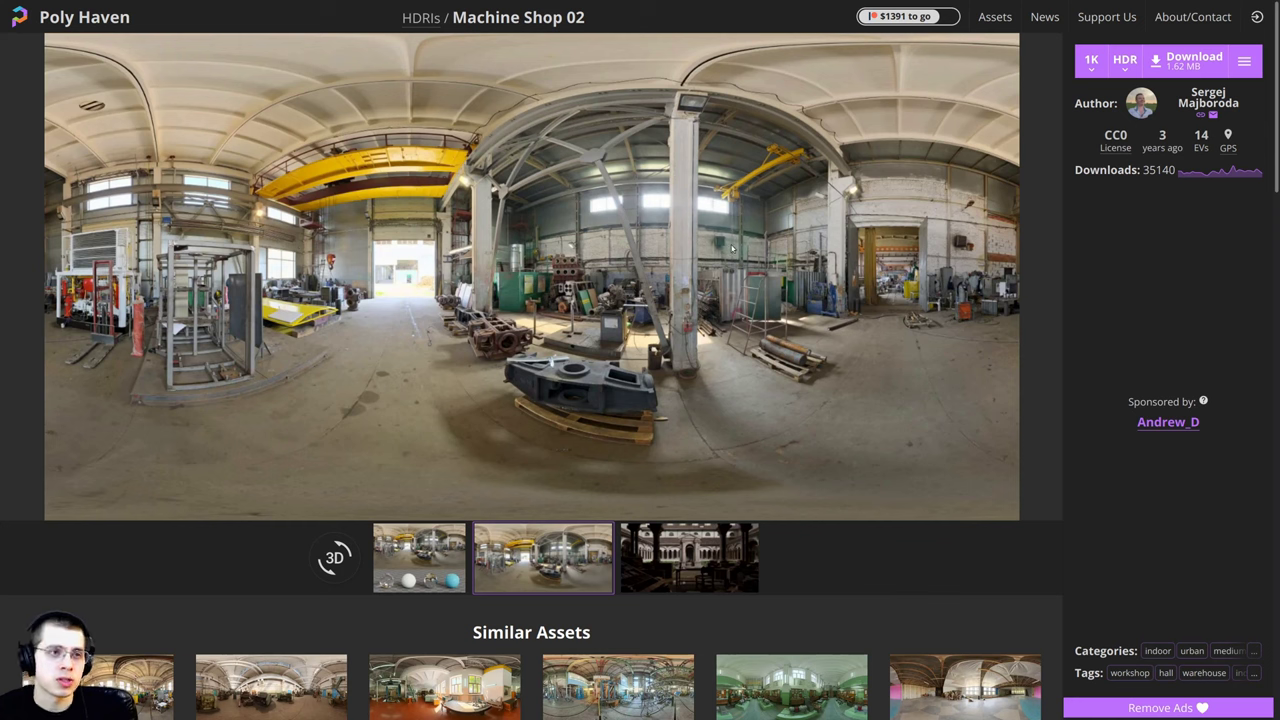
left_click(1092, 68)
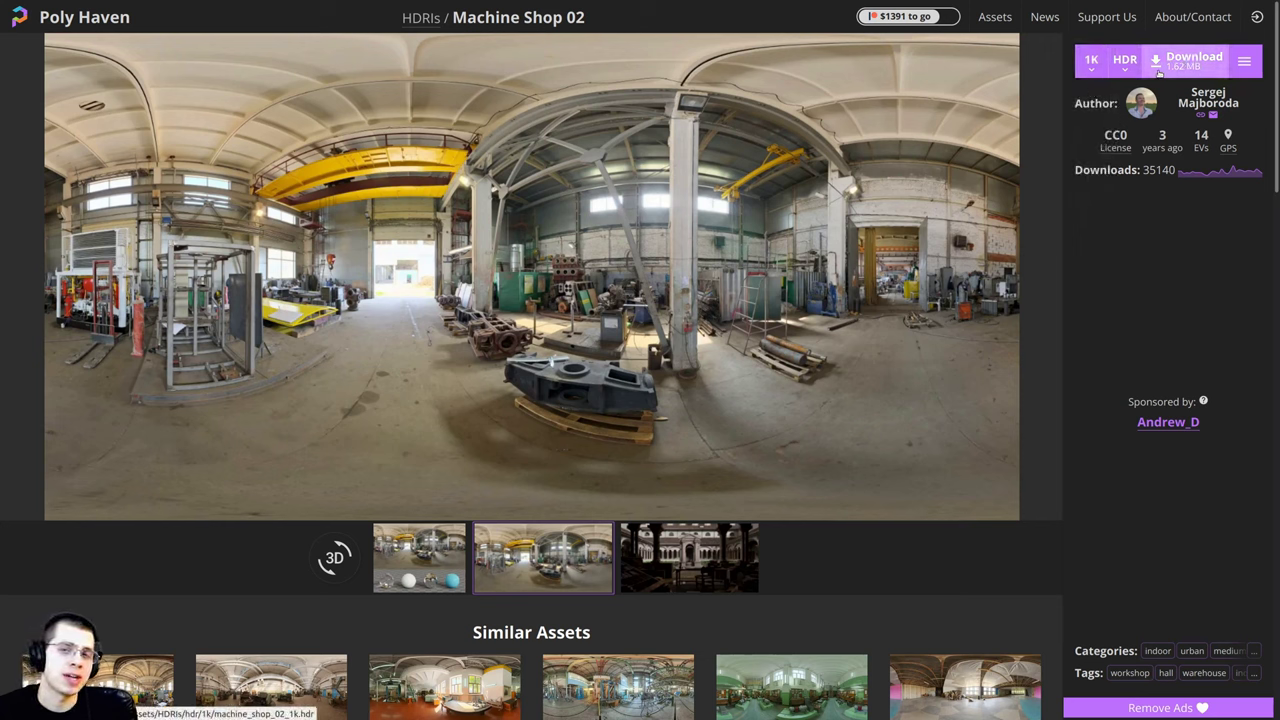
left_click(1163, 62)
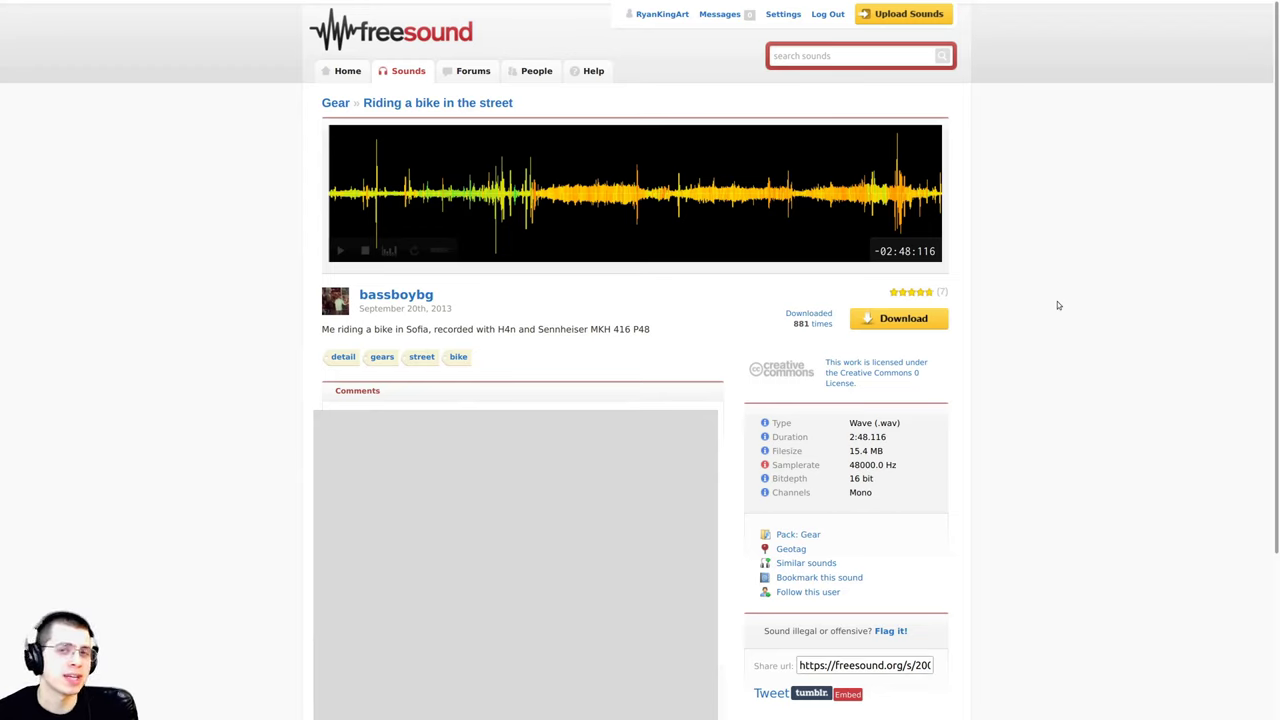
mouse_move(497, 207)
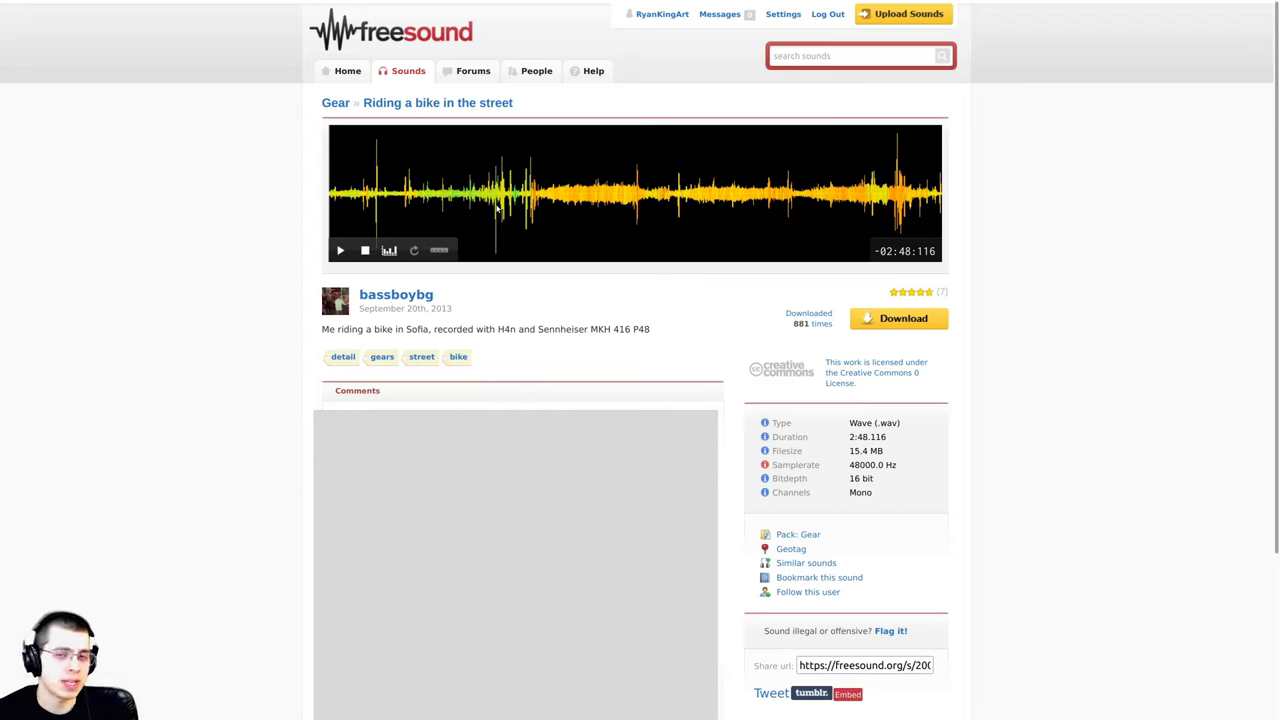
key("ctrl+Tab")
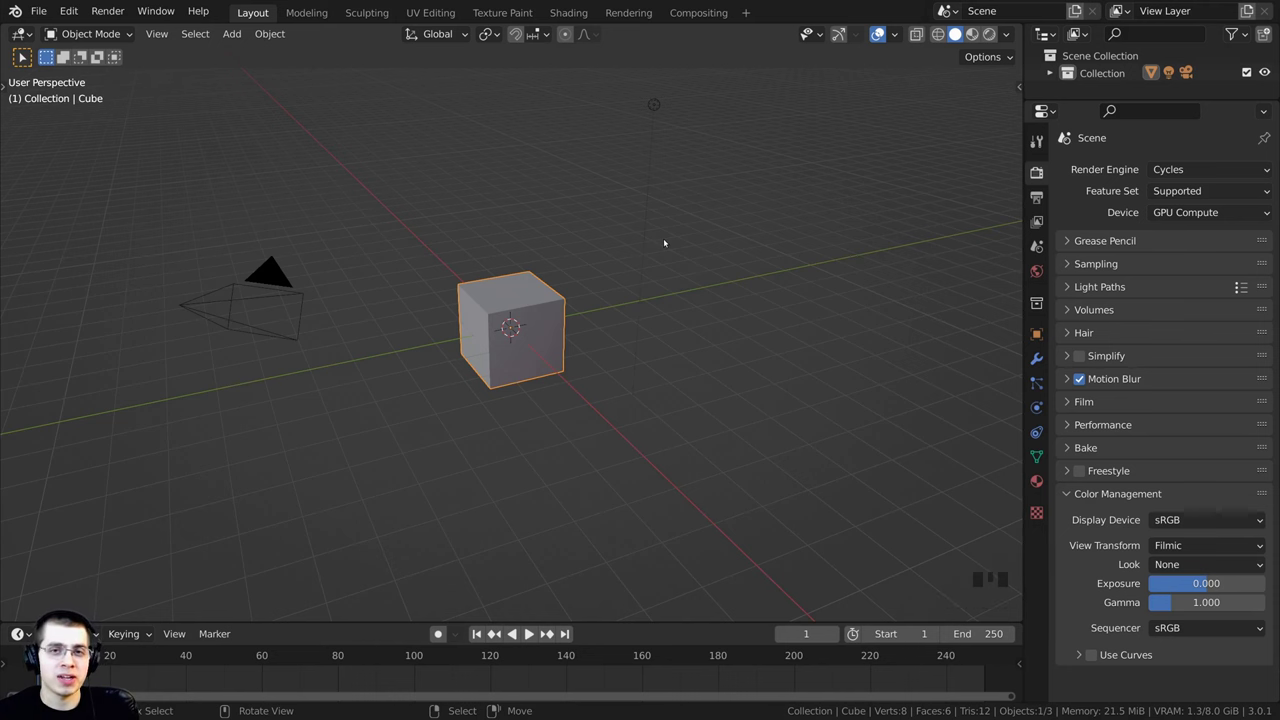
left_click(747, 7)
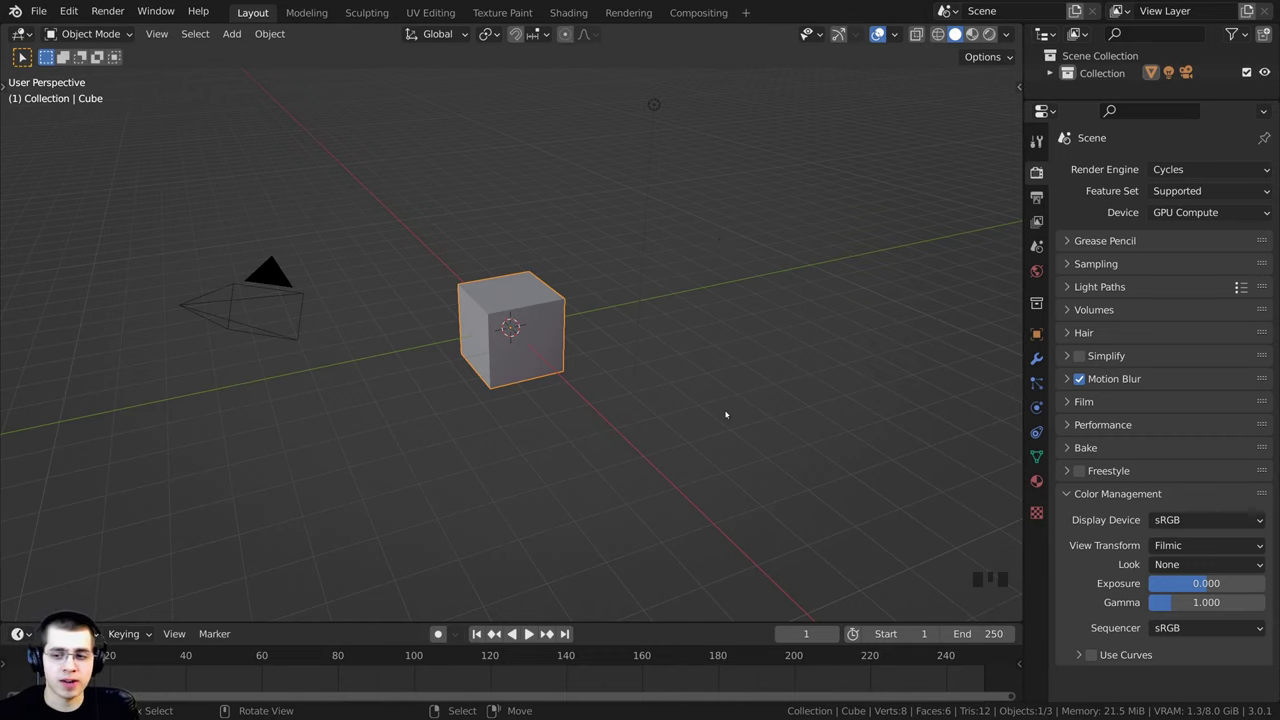
middle_click_drag(726, 414, 797, 497)
mouse_move(678, 373)
middle_mouse_down()
mouse_move(643, 340)
mouse_move(678, 388)
middle_mouse_up()
middle_click_drag(680, 390, 650, 430, "shift")
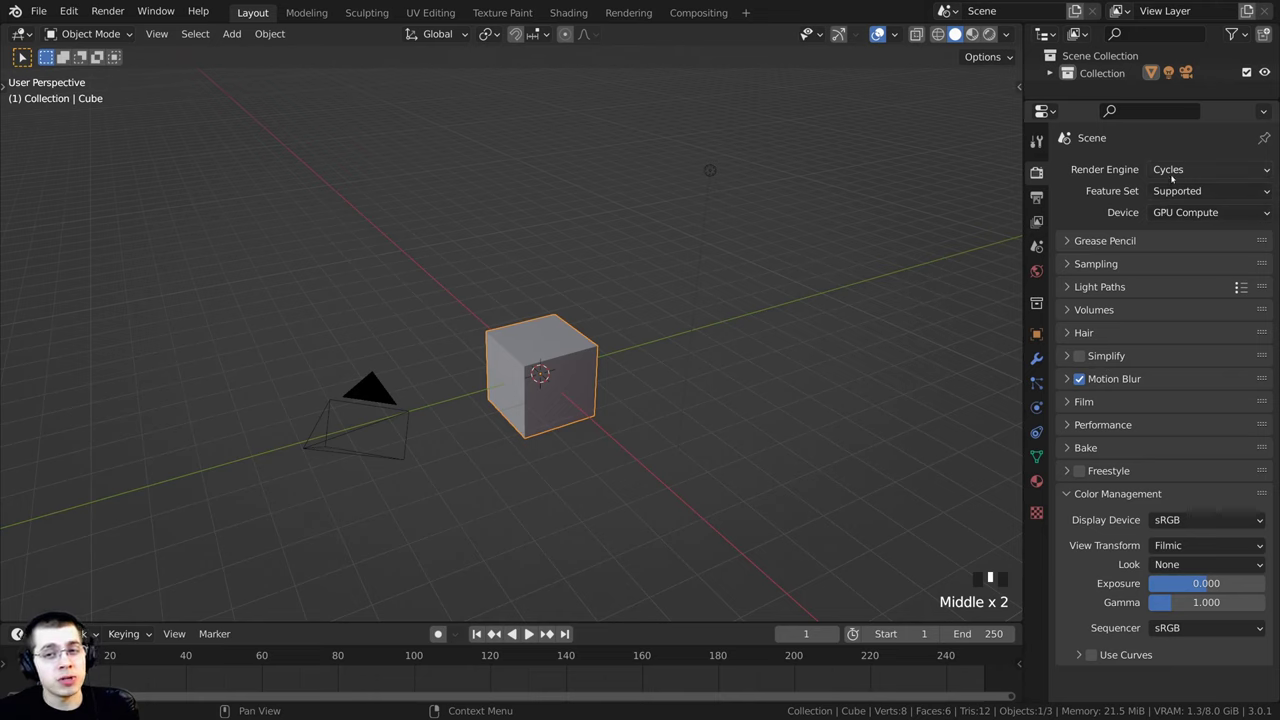
left_click(1171, 172)
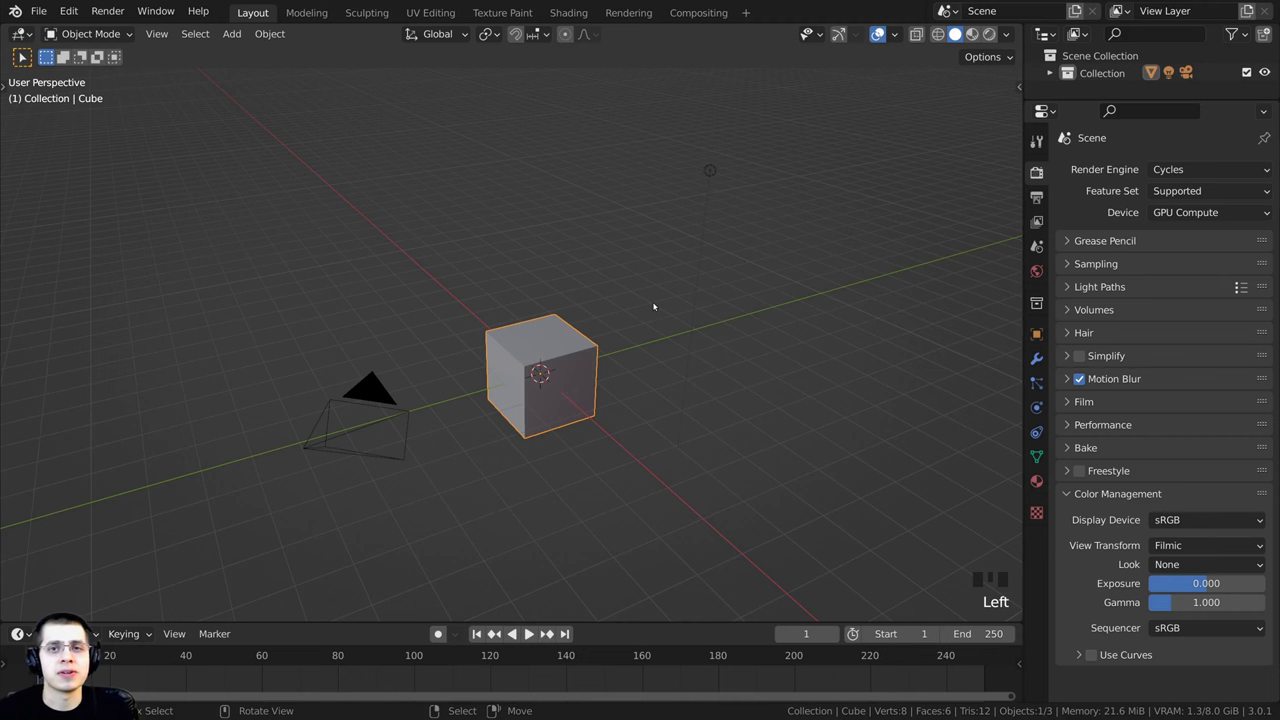
Step: Select all the default scene objects (cube, camera and light) and delete them
key("alt+a")
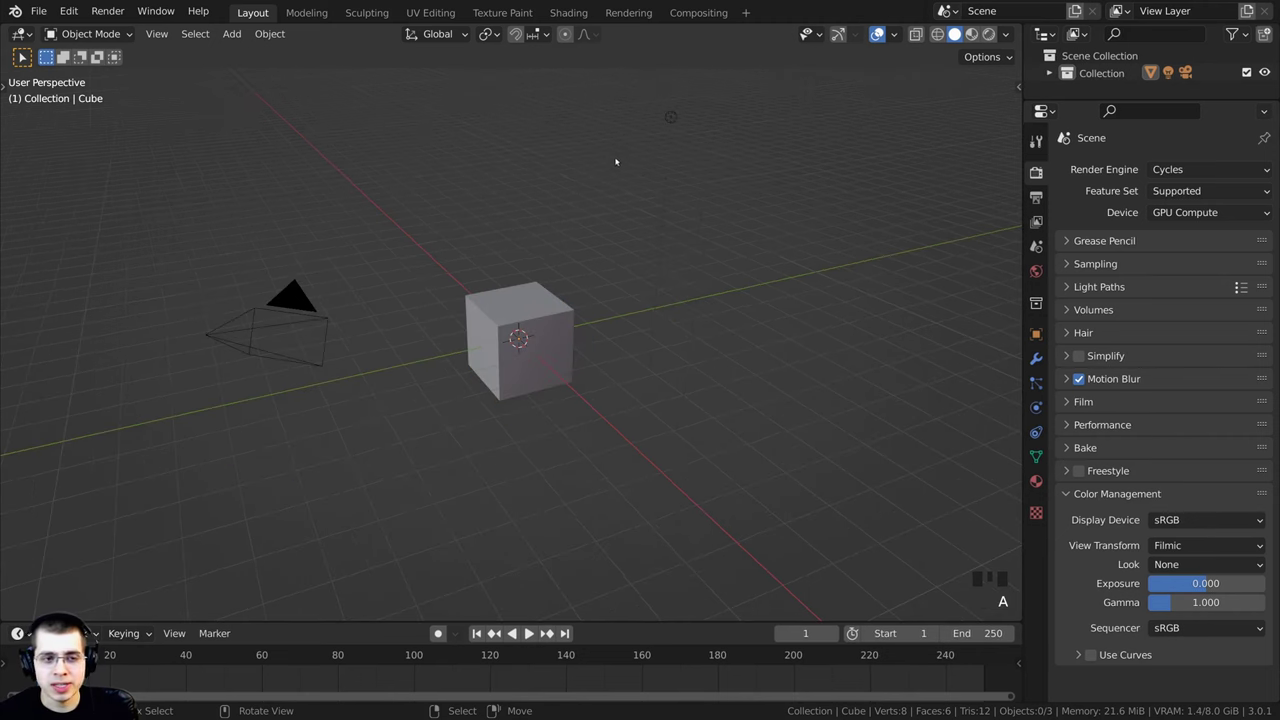
key("a")
key("a")
key("a")
key("a")
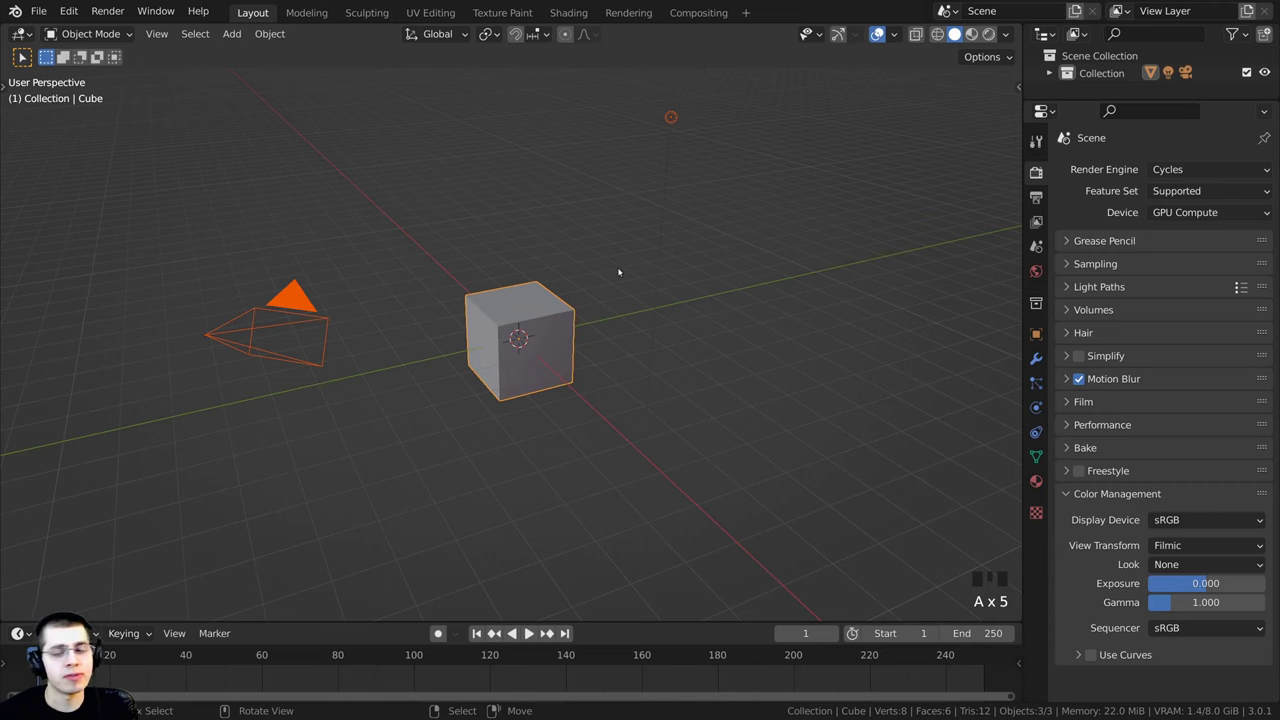
scroll(618, 272, "up", 1)
middle_click_drag(651, 300, 666, 266)
scroll(666, 266, "down", 2)
key("x")
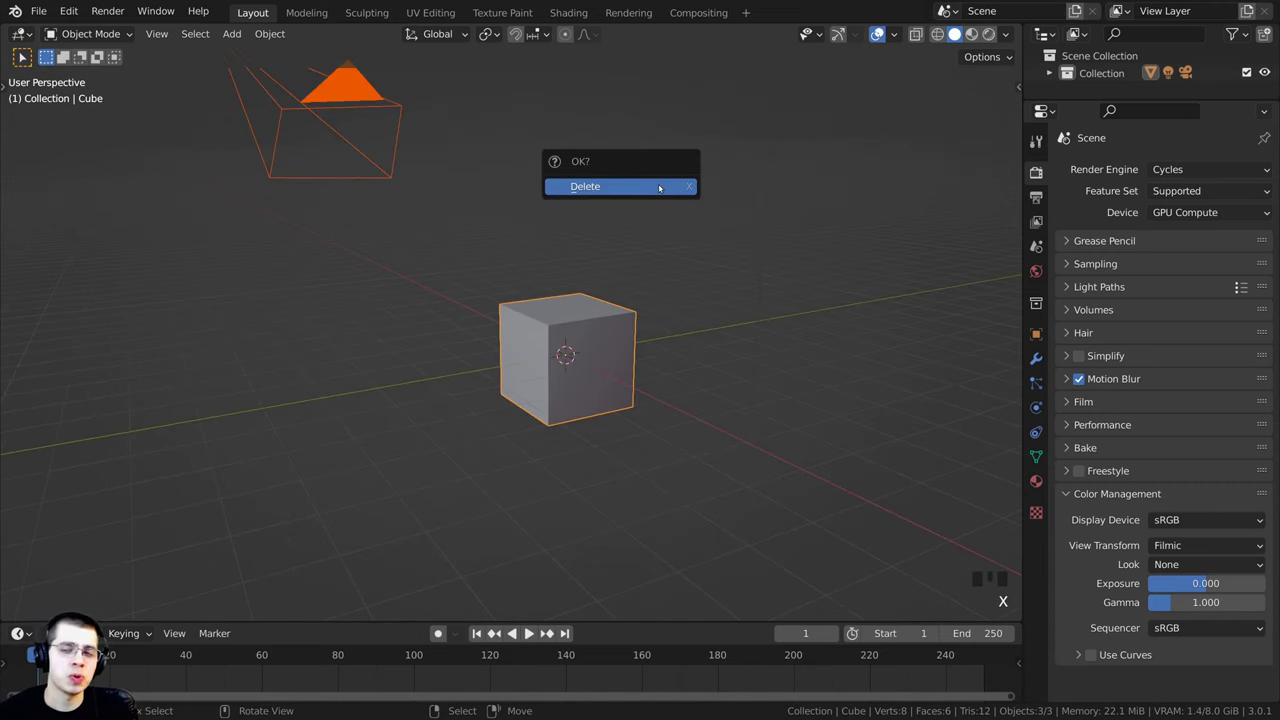
left_click(660, 187)
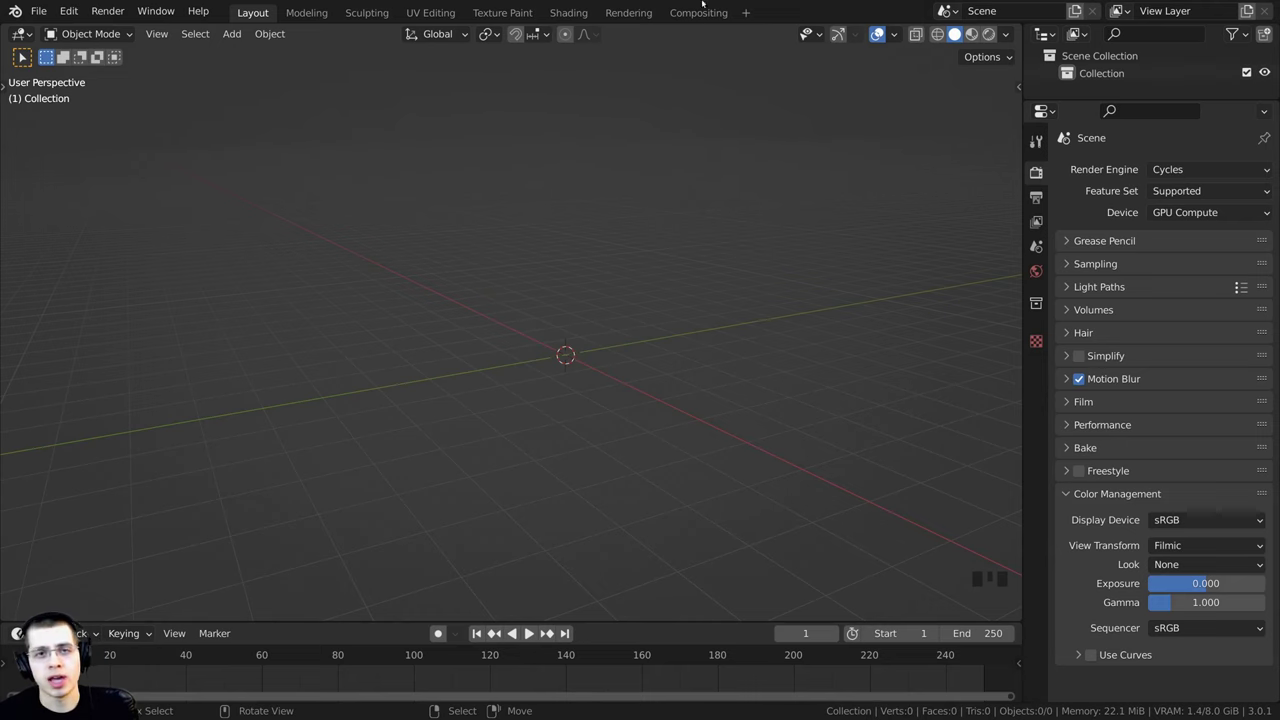
Step: Add a mesh cube at the origin of the empty scene
left_click(629, 234)
middle_click_drag(629, 234, 583, 303, "shift")
scroll(586, 286, "down", 1)
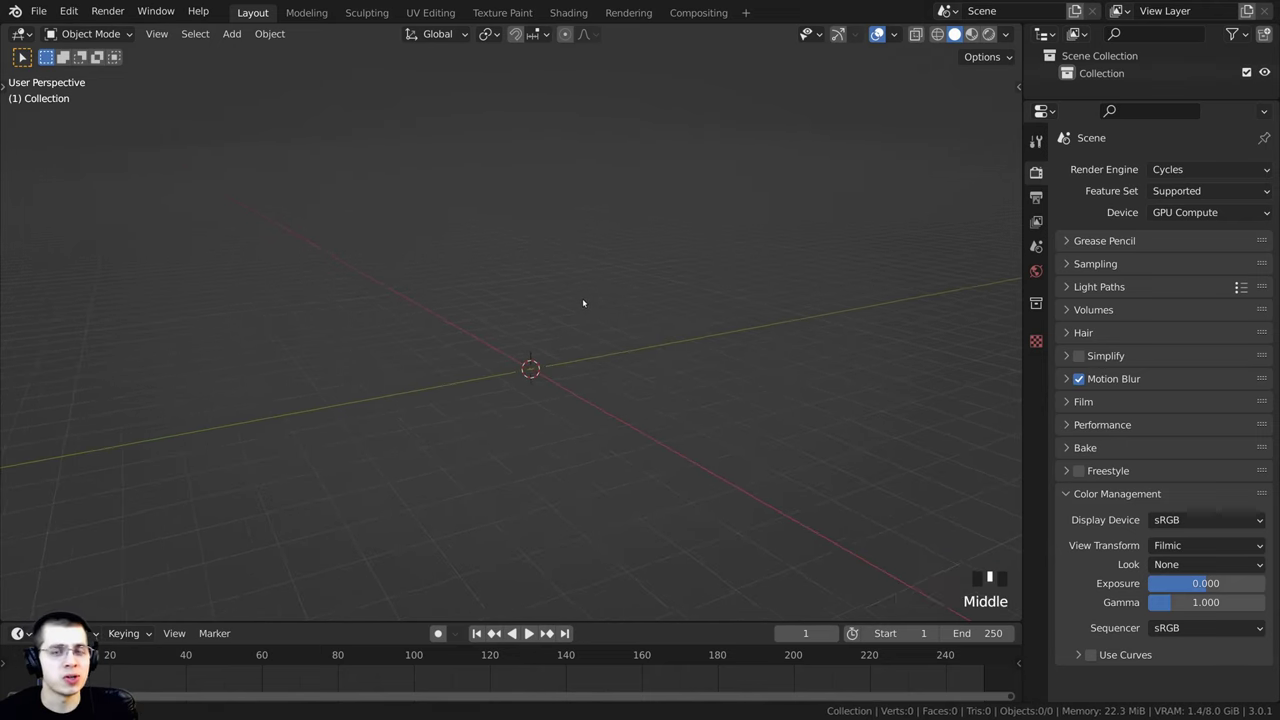
key("shift+a")
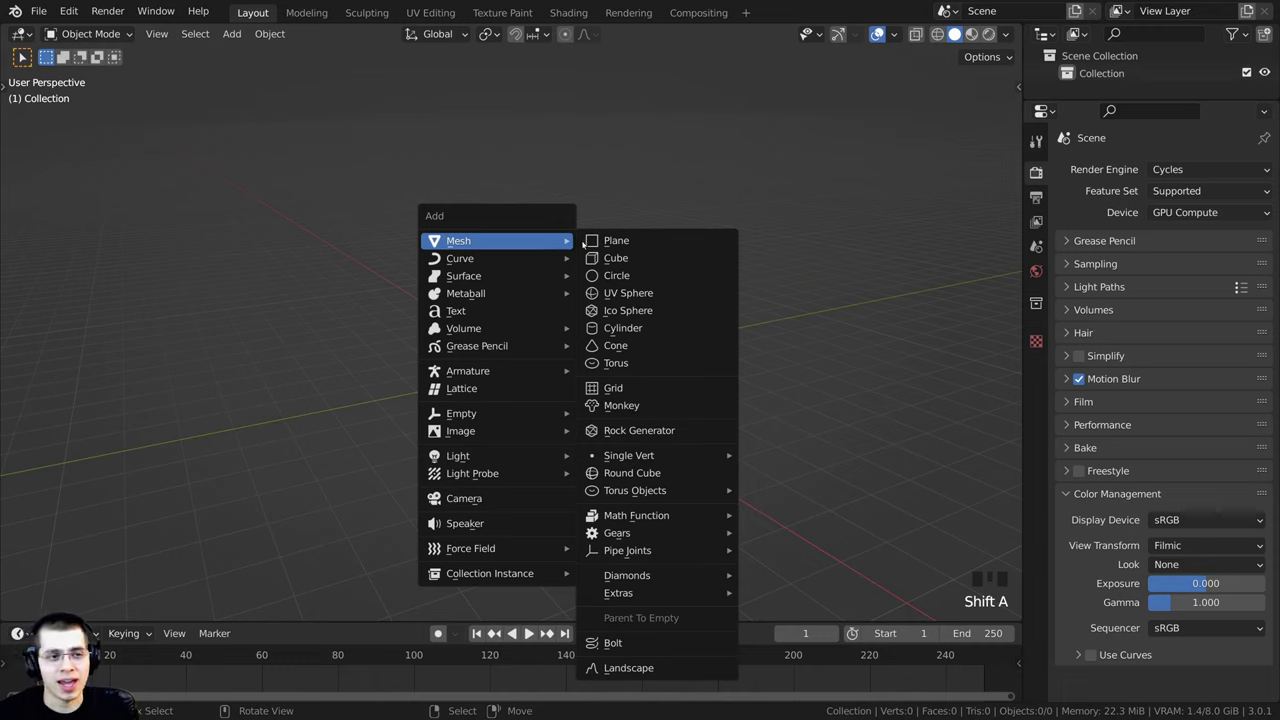
left_click(612, 260)
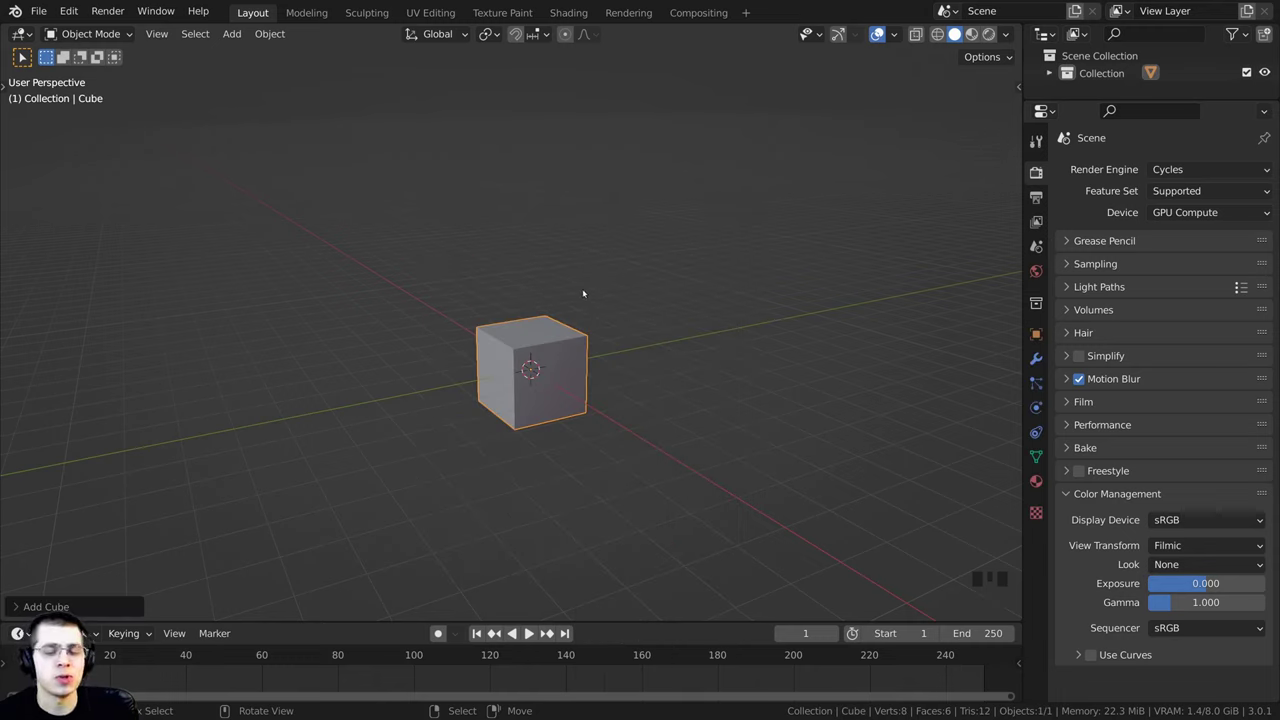
left_click(803, 4)
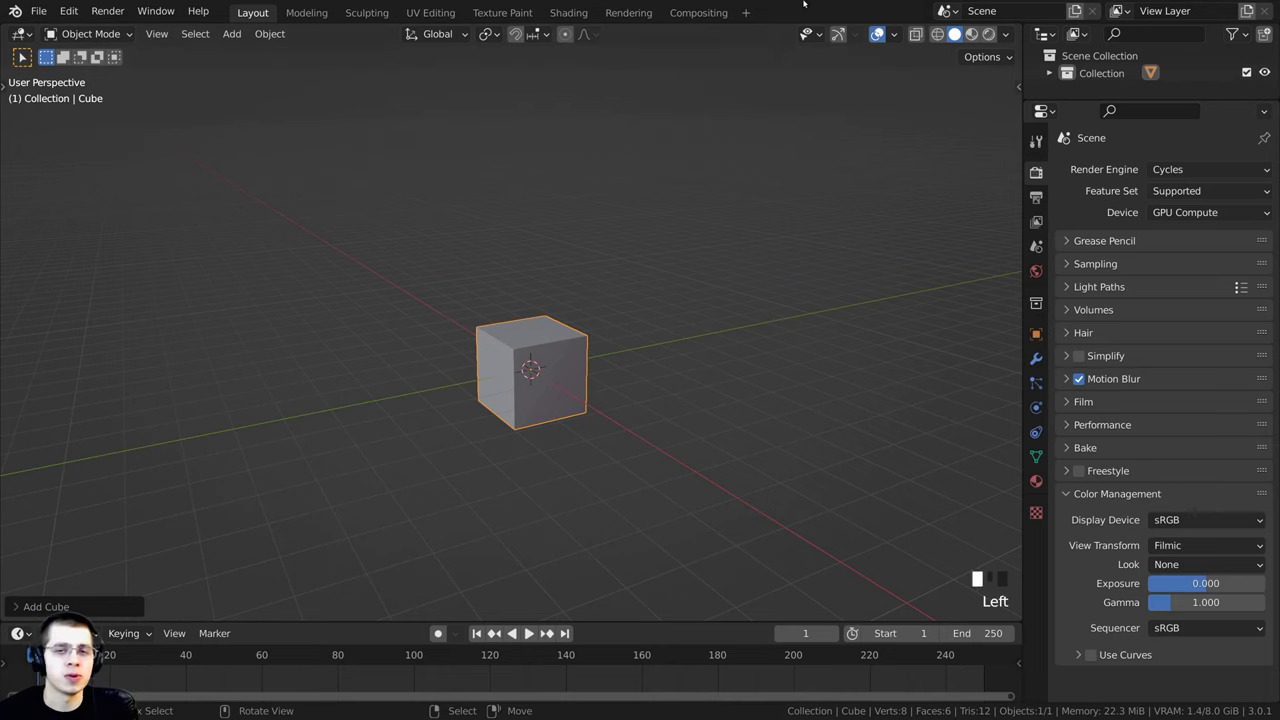
middle_click_drag(750, 197, 783, 191, "shift")
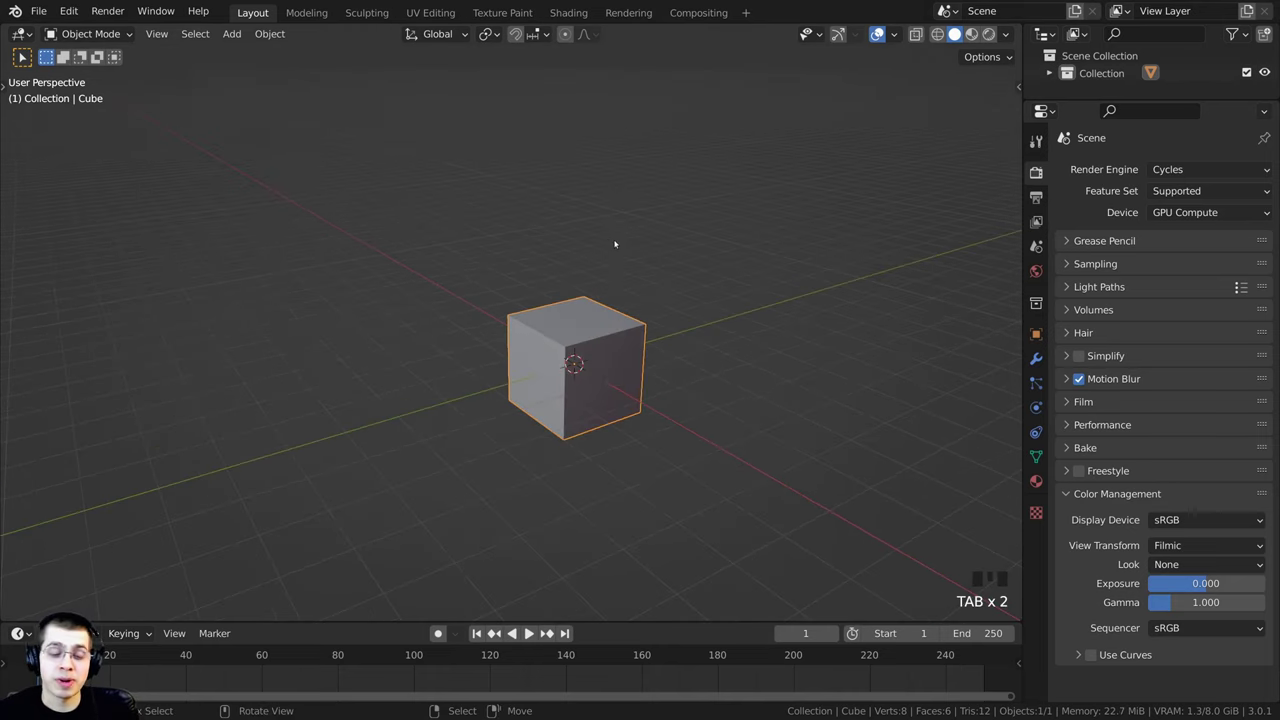
Step: In Edit Mode, scale the cube's mesh along the global X axis by about 70 times into a long beam
key("Tab")
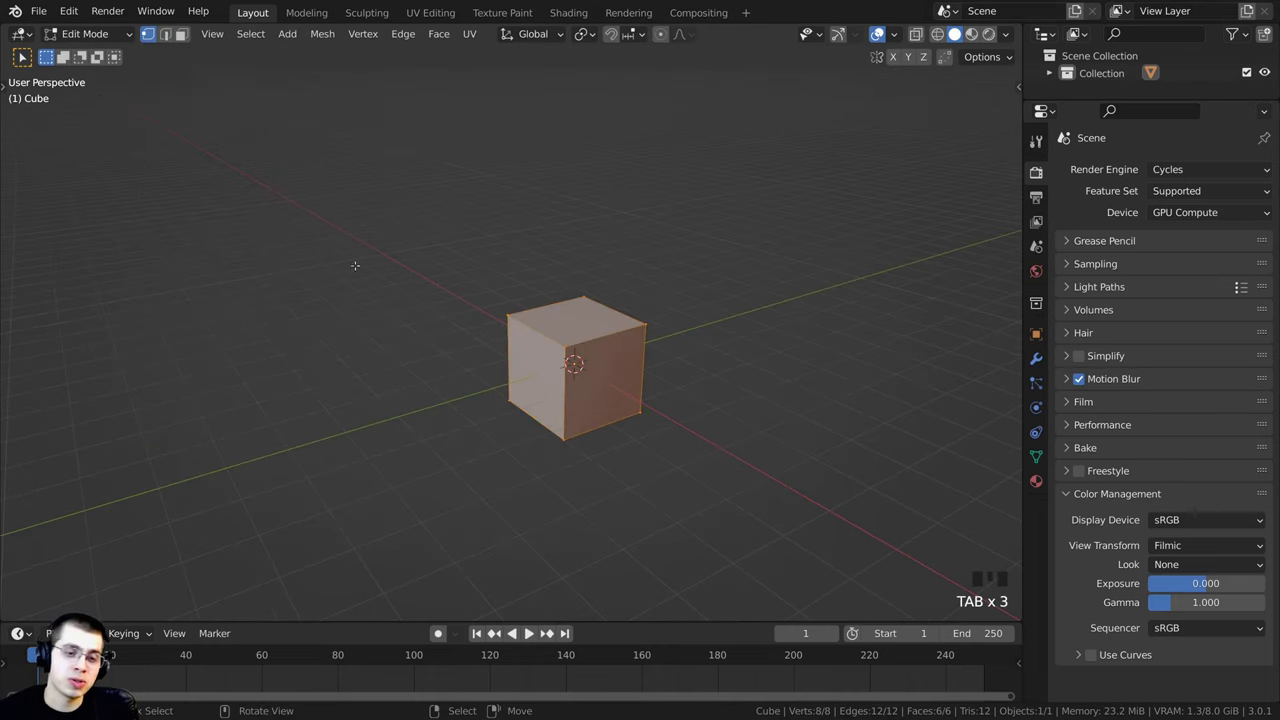
scroll(570, 340, "down", 1)
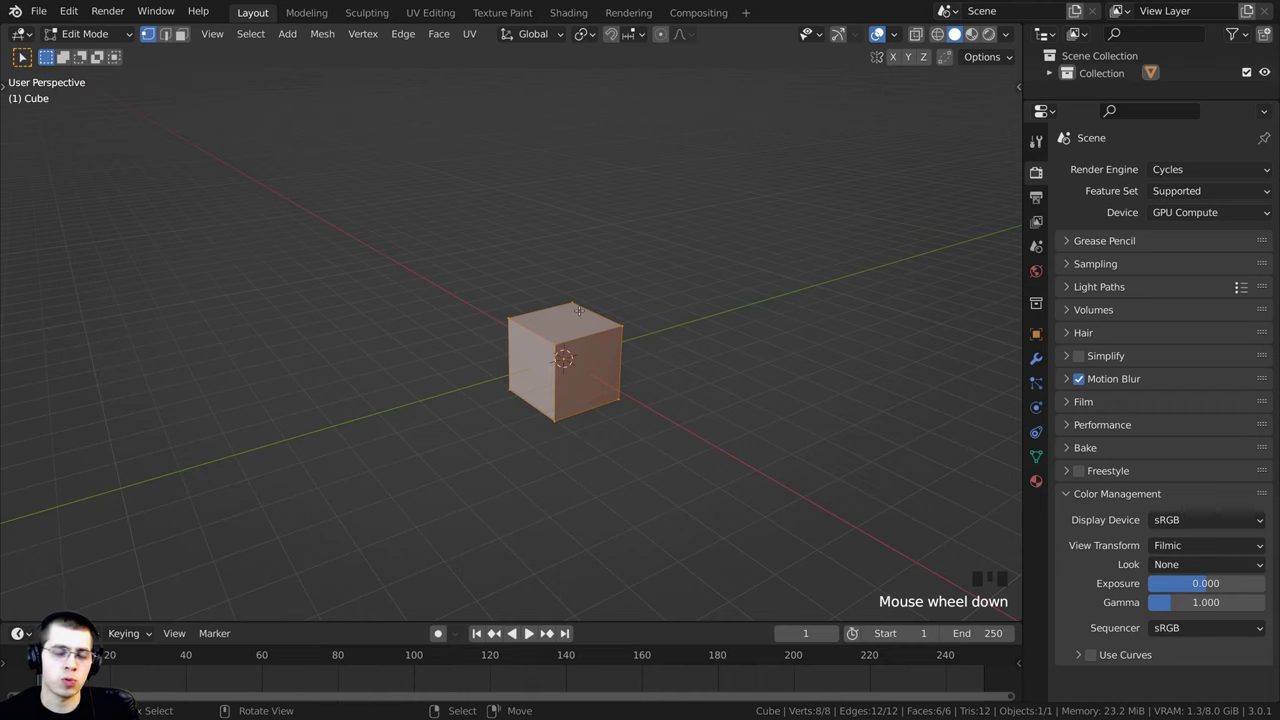
scroll(672, 341, "down", 1)
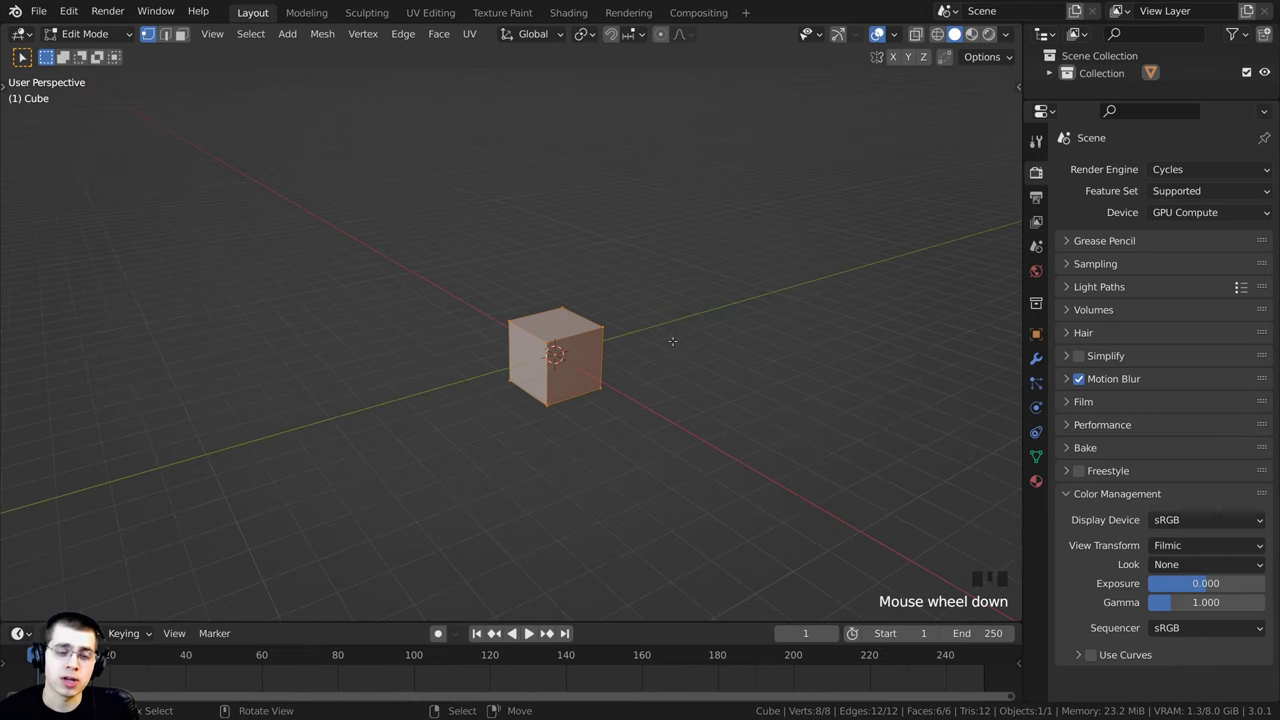
key("s")
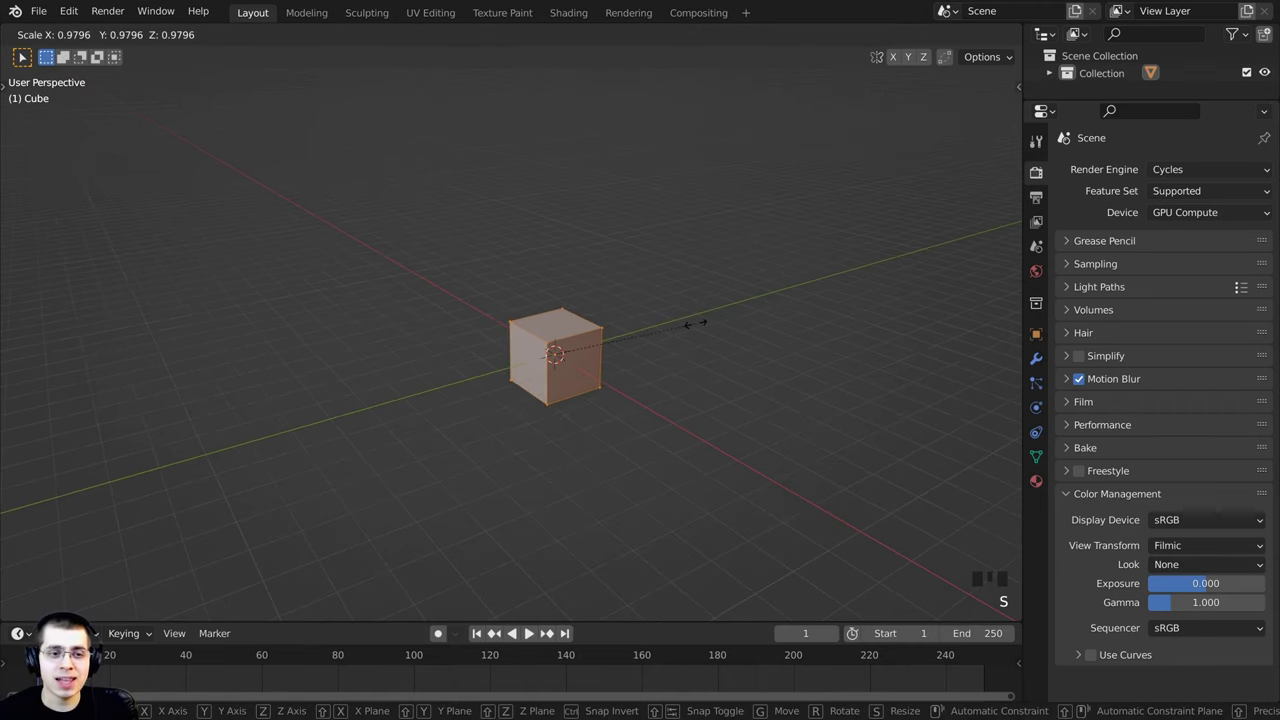
key("x")
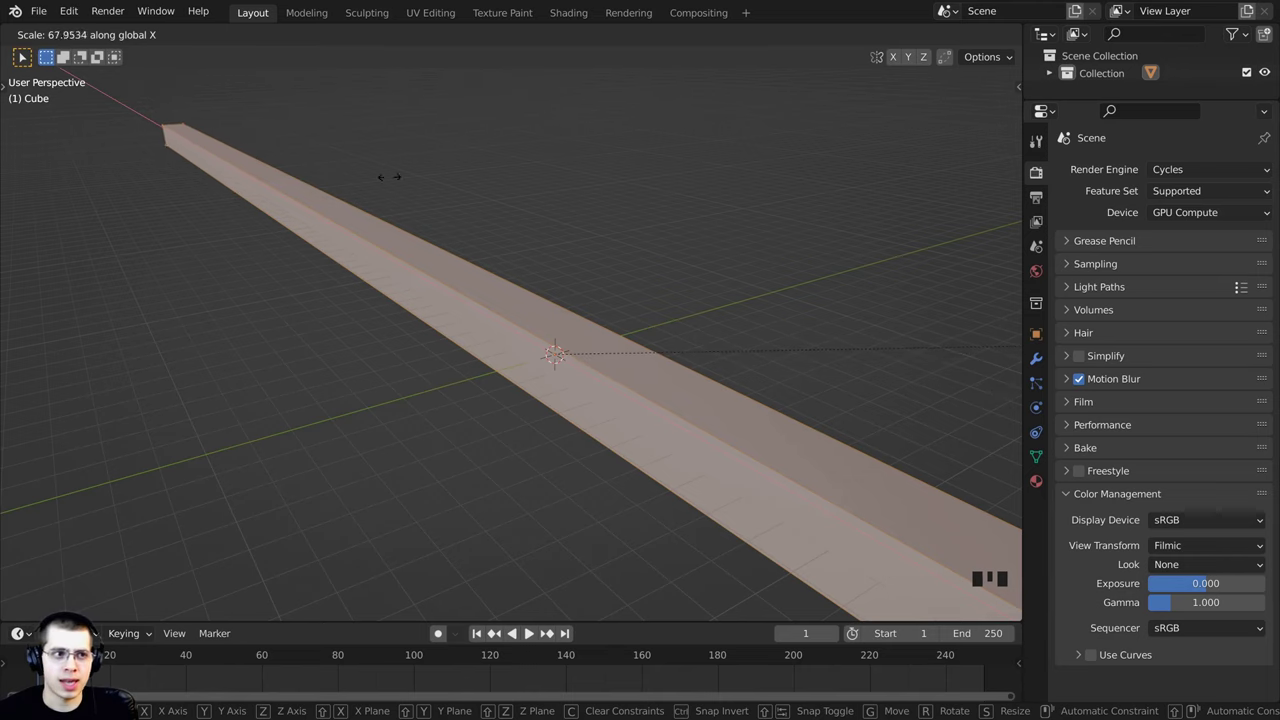
left_click(214, 166)
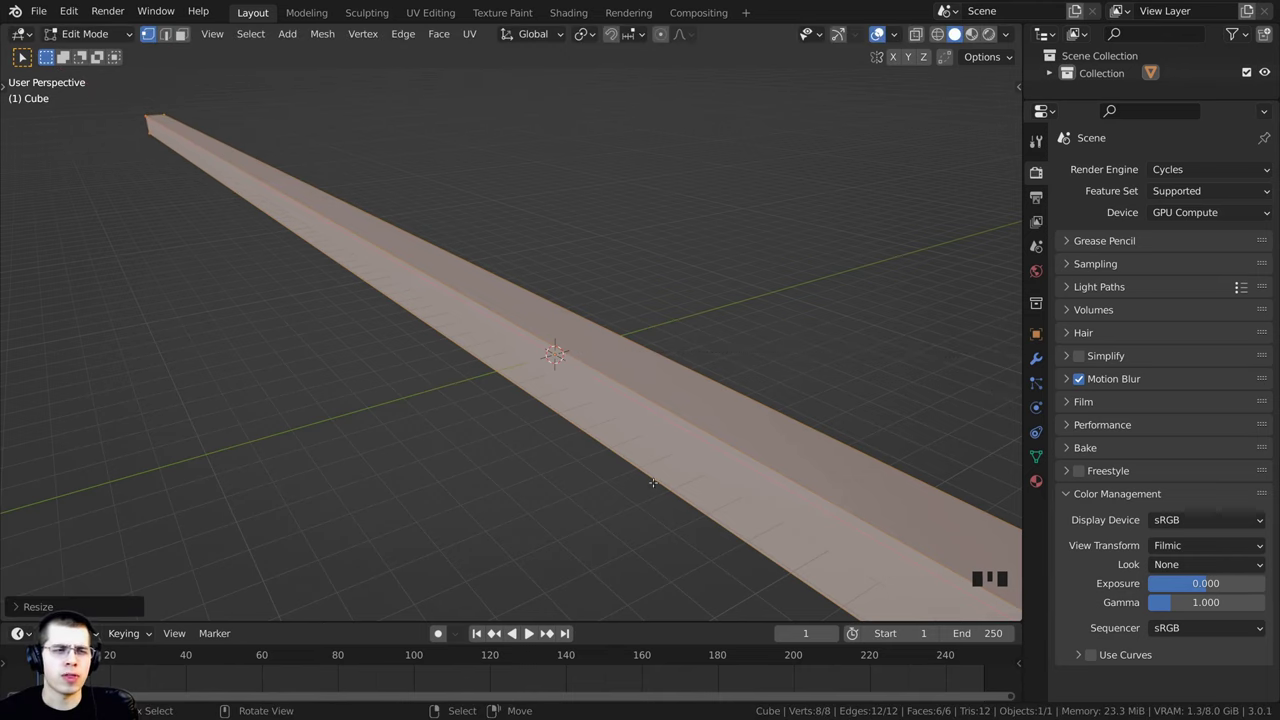
Step: Examine the stretched beam from several angles and distances
middle_click_drag(653, 482, 491, 387)
scroll(491, 387, "up", 2)
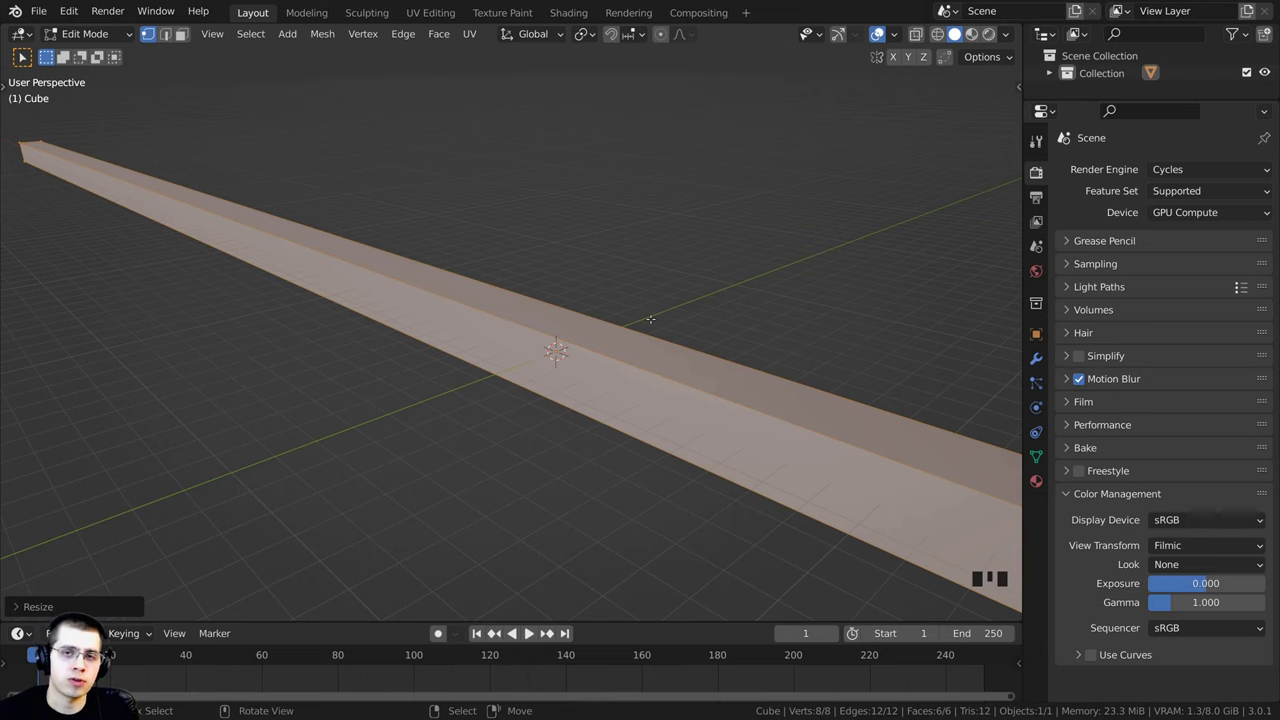
scroll(620, 325, "down", 3)
scroll(566, 337, "up", 1)
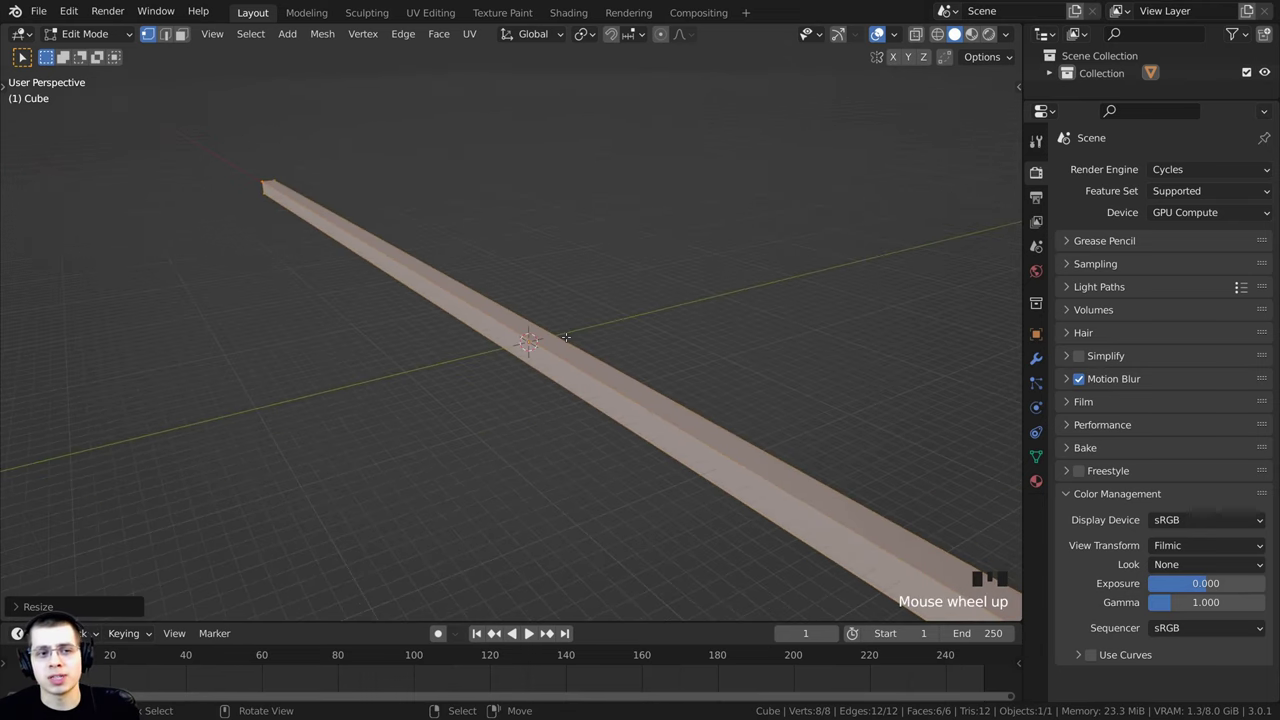
scroll(565, 338, "up", 4)
middle_click_drag(565, 338, 474, 290)
scroll(474, 290, "up", 1)
scroll(474, 290, "up", 1)
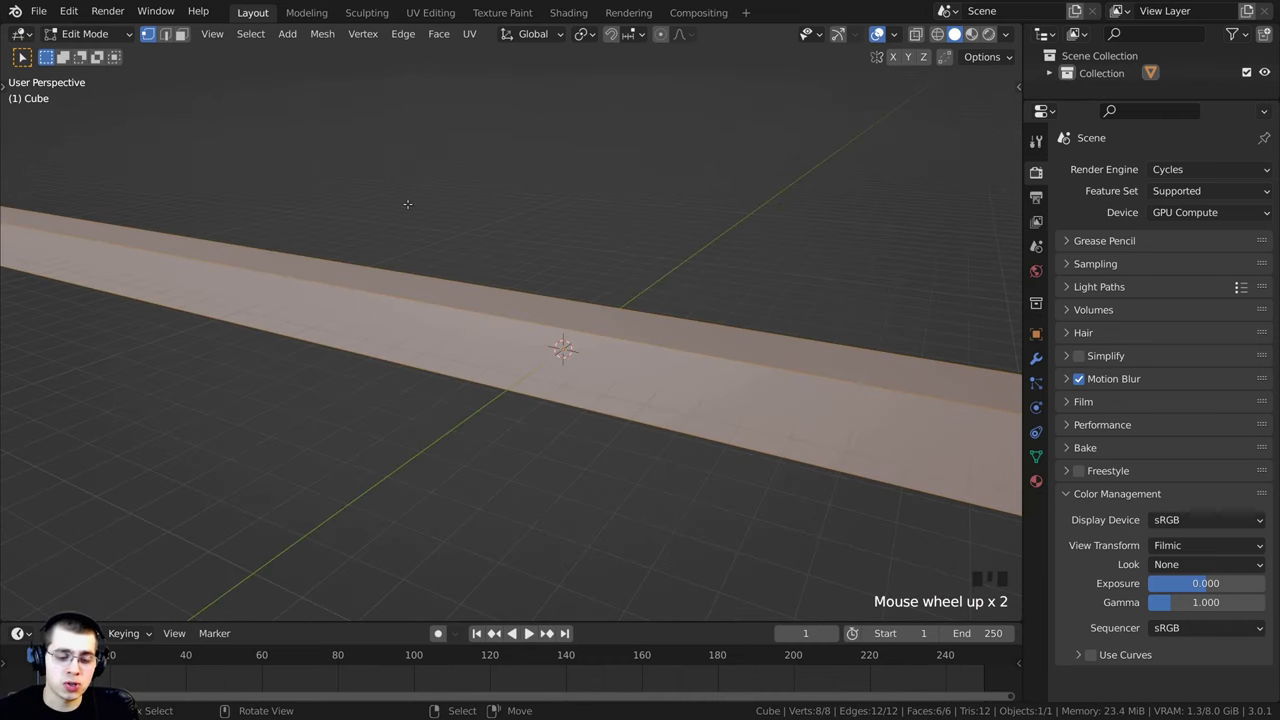
Step: In face select mode, select the long bottom face of the beam and delete it
key("3")
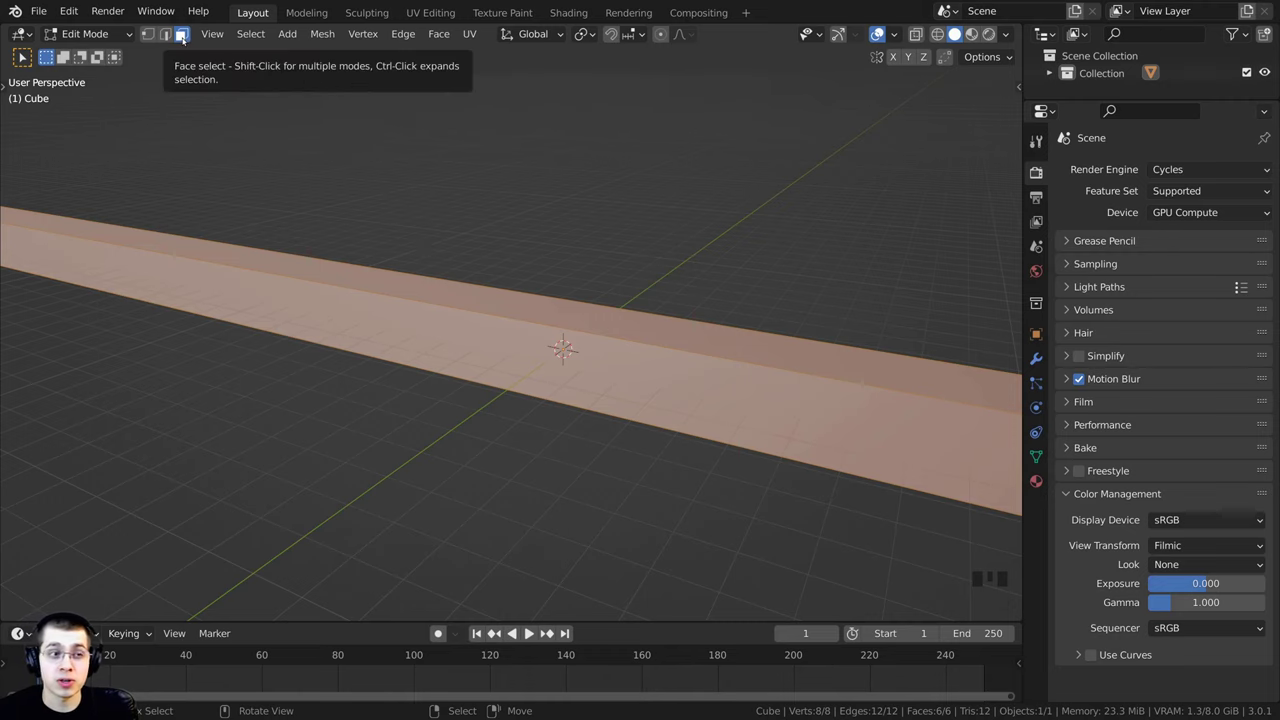
scroll(489, 342, "down", 2)
middle_click_drag(489, 342, 452, 338)
middle_click_drag(573, 391, 543, 343)
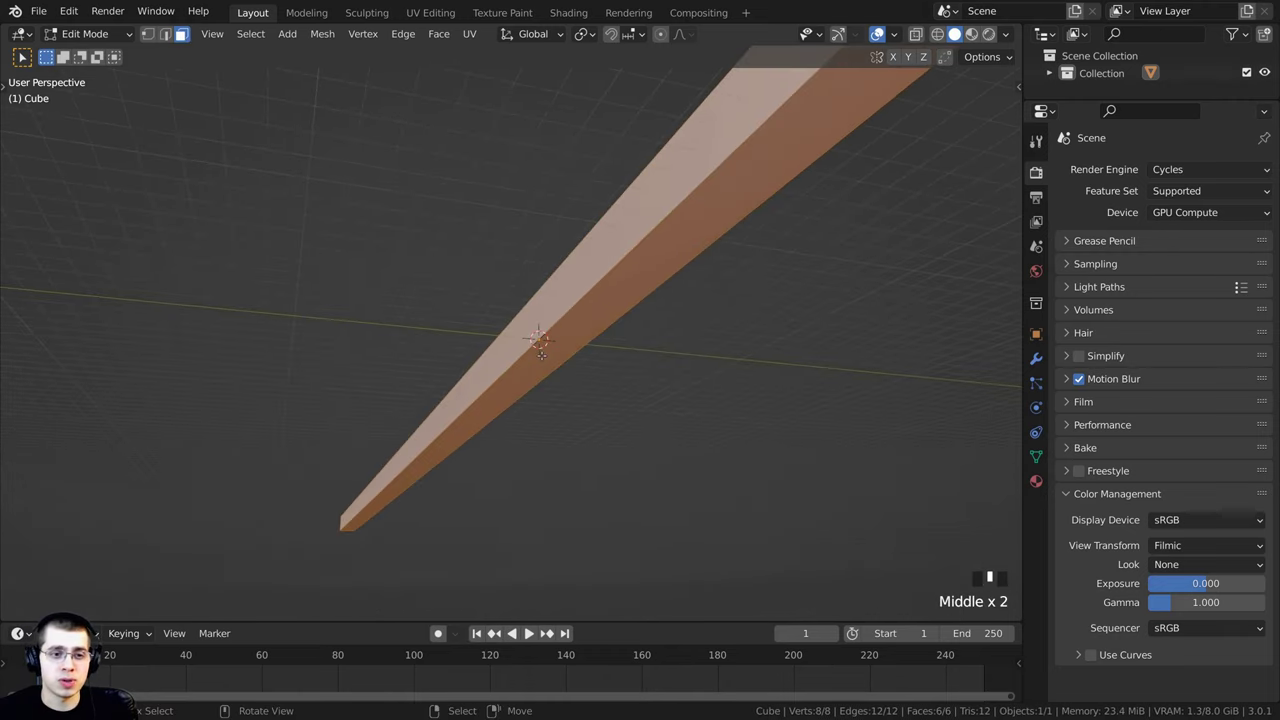
right_click(540, 342)
scroll(540, 342, "down", 3)
key("x")
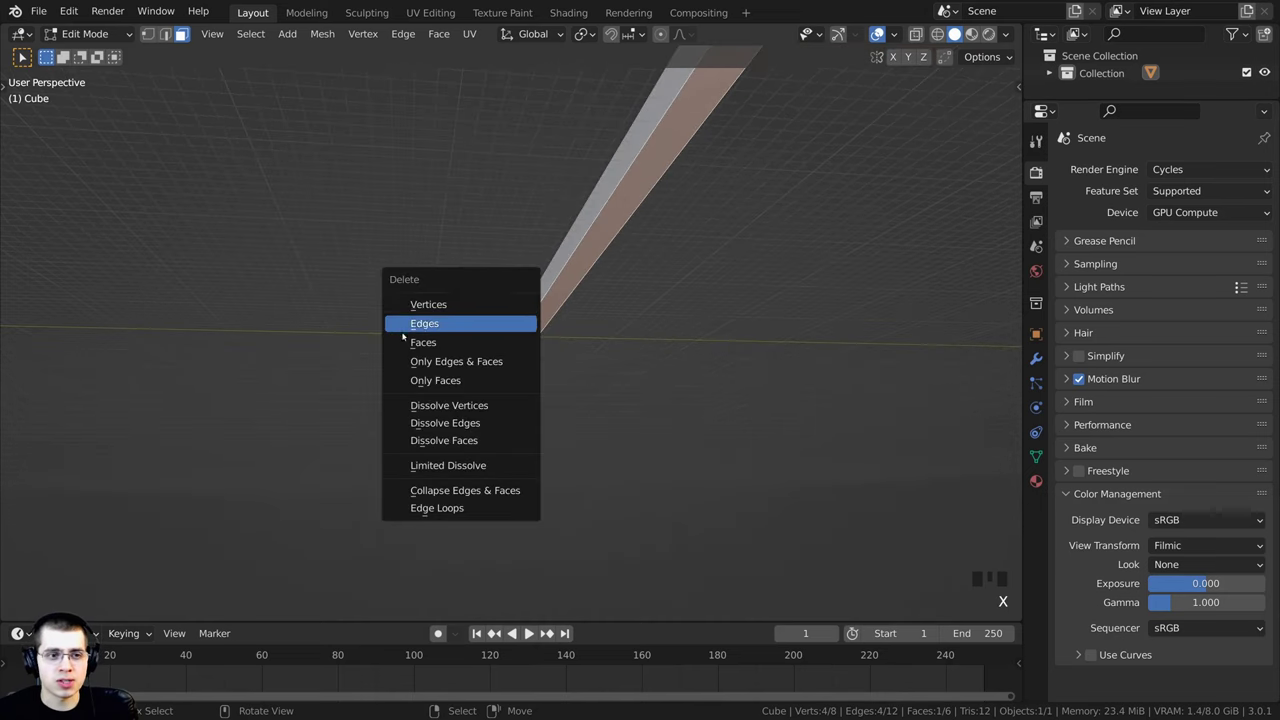
left_click(441, 344)
Step: Delete the small square face that closes one end of the beam
scroll(441, 344, "down", 3)
middle_click_drag(441, 344, 569, 304)
scroll(571, 303, "up", 1)
right_click(585, 296)
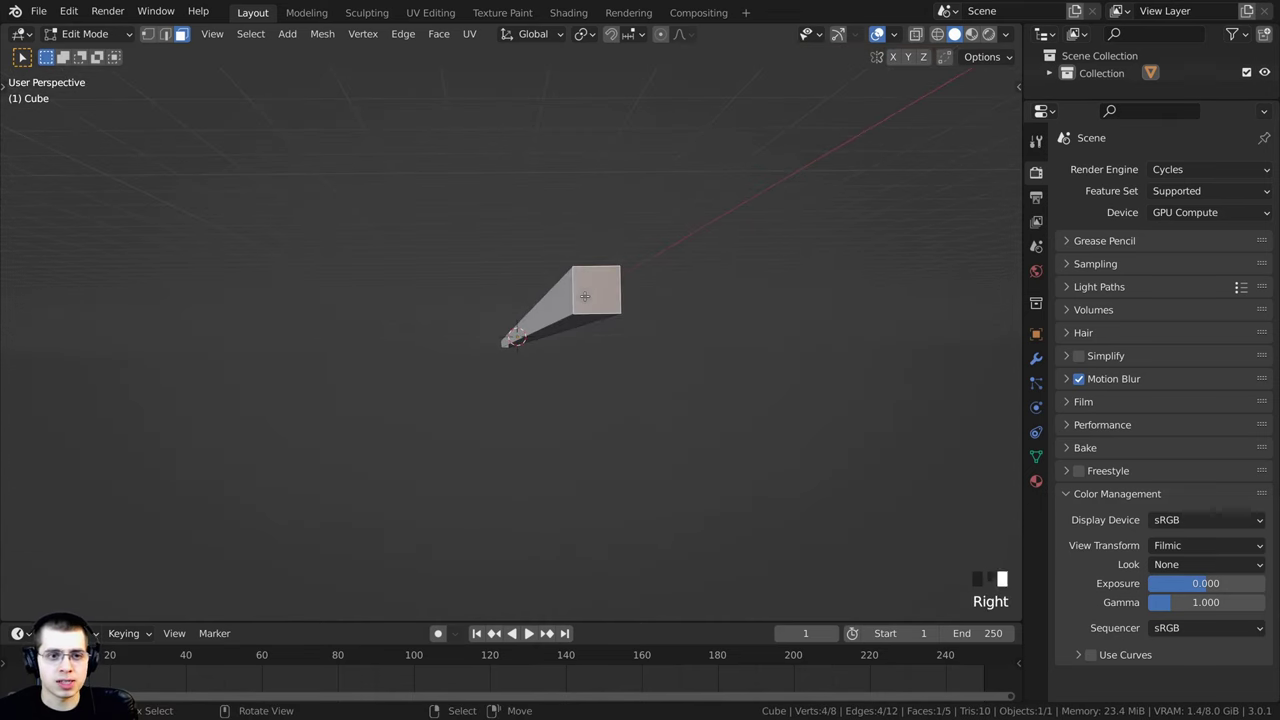
key("x")
left_click(496, 279)
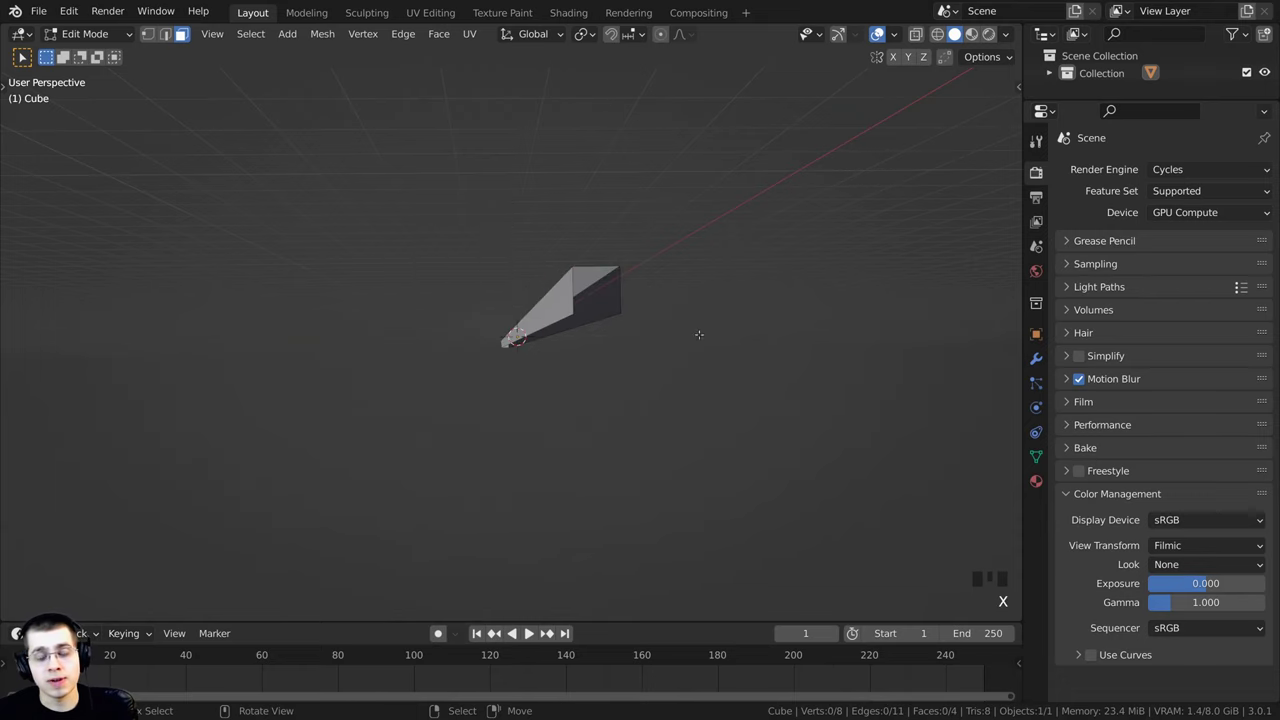
Step: Delete the square face at the opposite end of the beam so that both ends are open
middle_click_drag(700, 332, 371, 343)
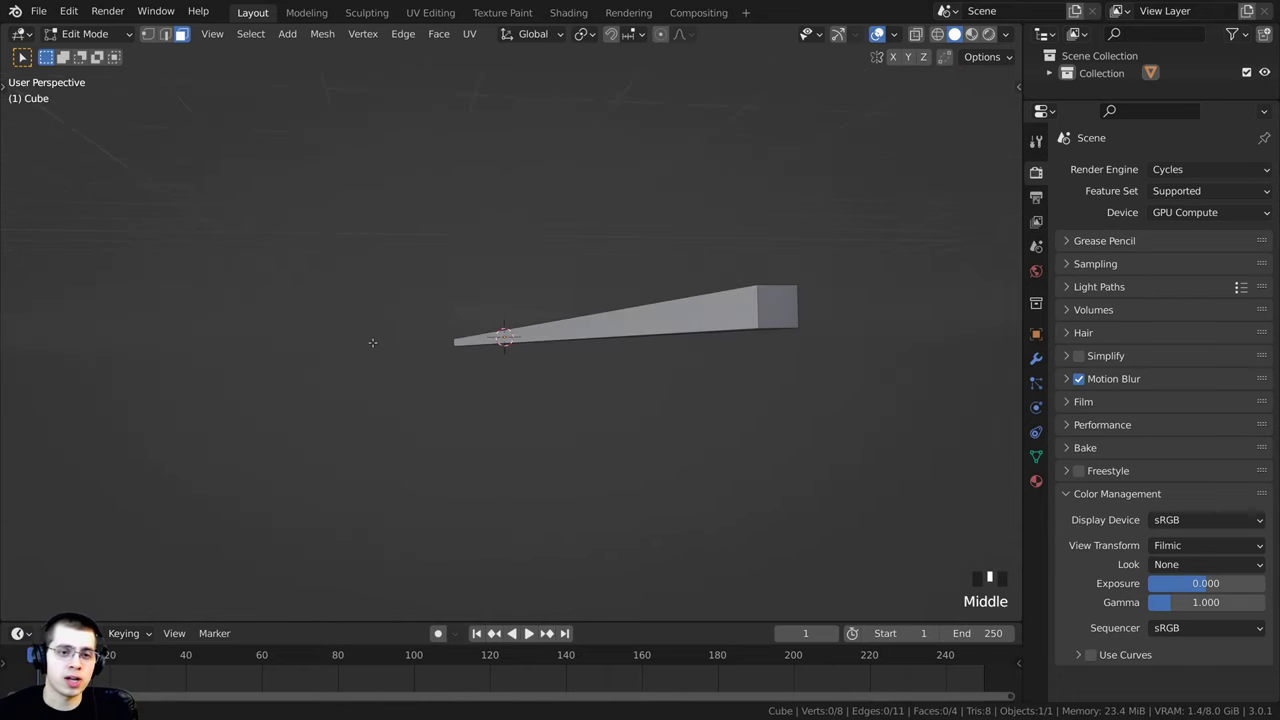
right_click(778, 296)
key("x")
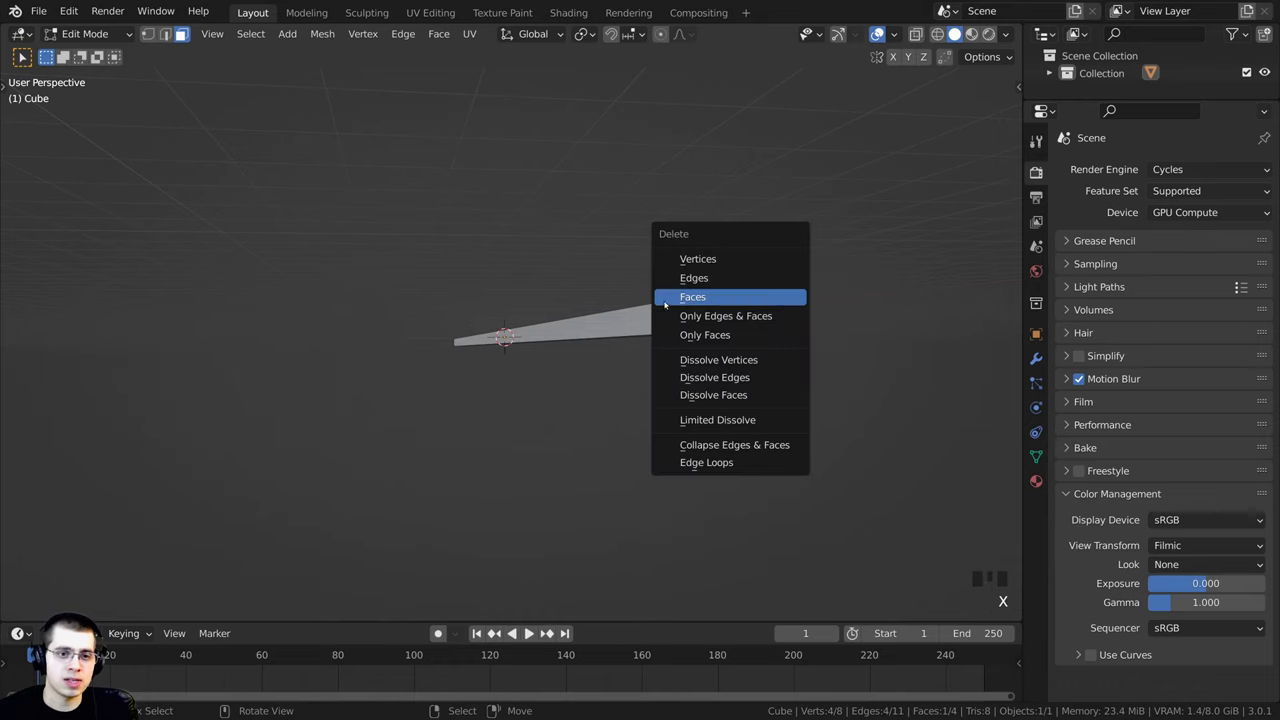
left_click(692, 298)
scroll(692, 298, "down", 2)
middle_click_drag(692, 298, 684, 290)
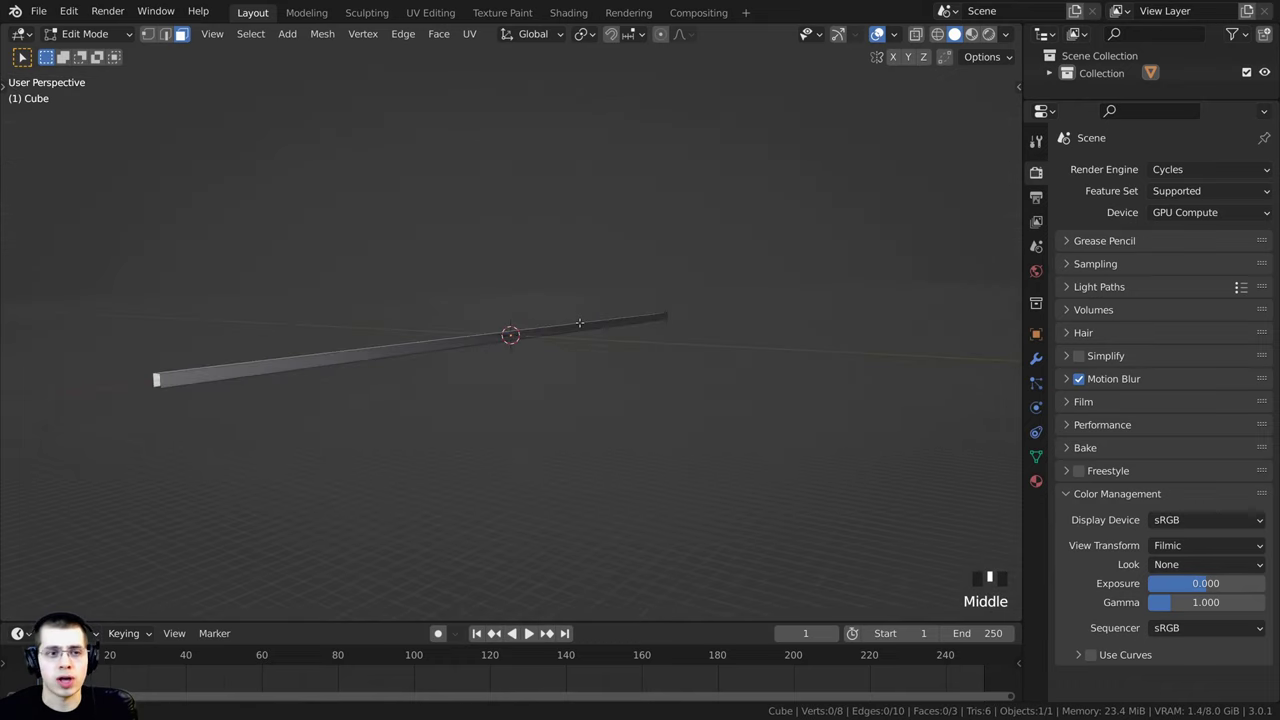
Step: Check the open-ended beam from different angles and return to Object Mode
scroll(684, 290, "up", 2)
scroll(684, 288, "down", 2)
scroll(684, 288, "up", 2)
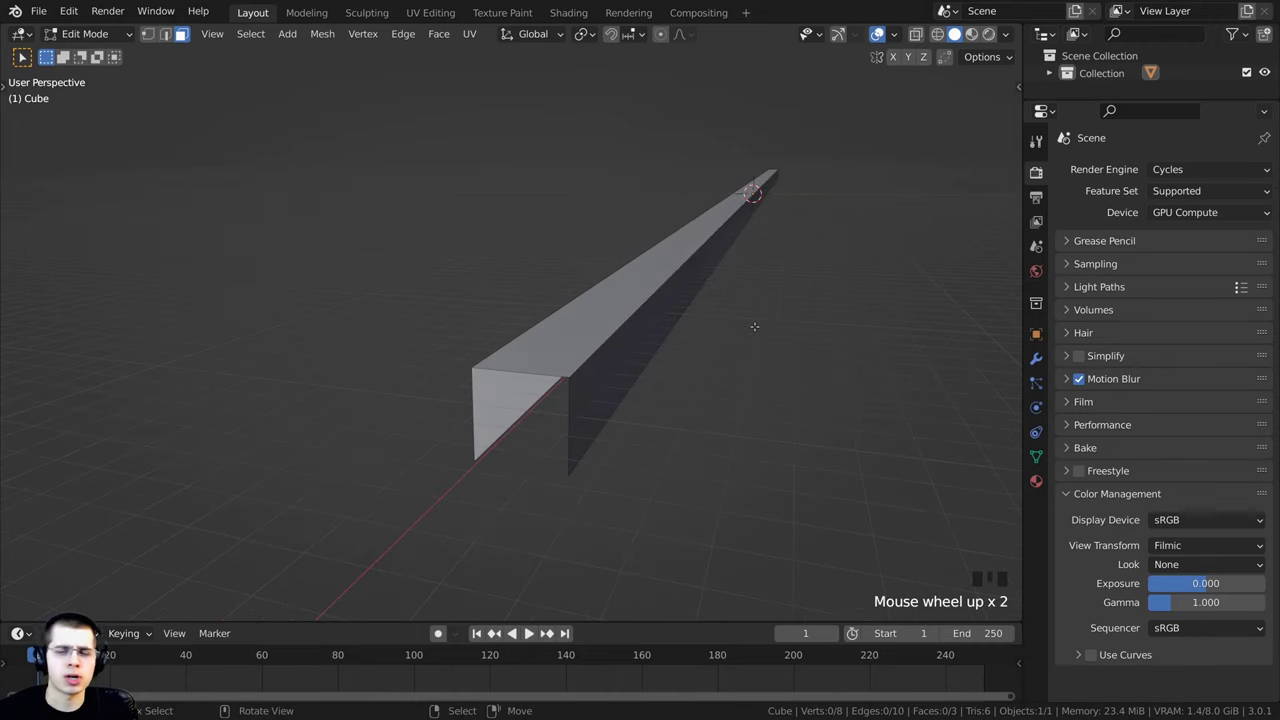
key("Tab")
key("KP_0")
middle_click_drag(755, 330, 663, 365)
key("Tab")
key("Tab")
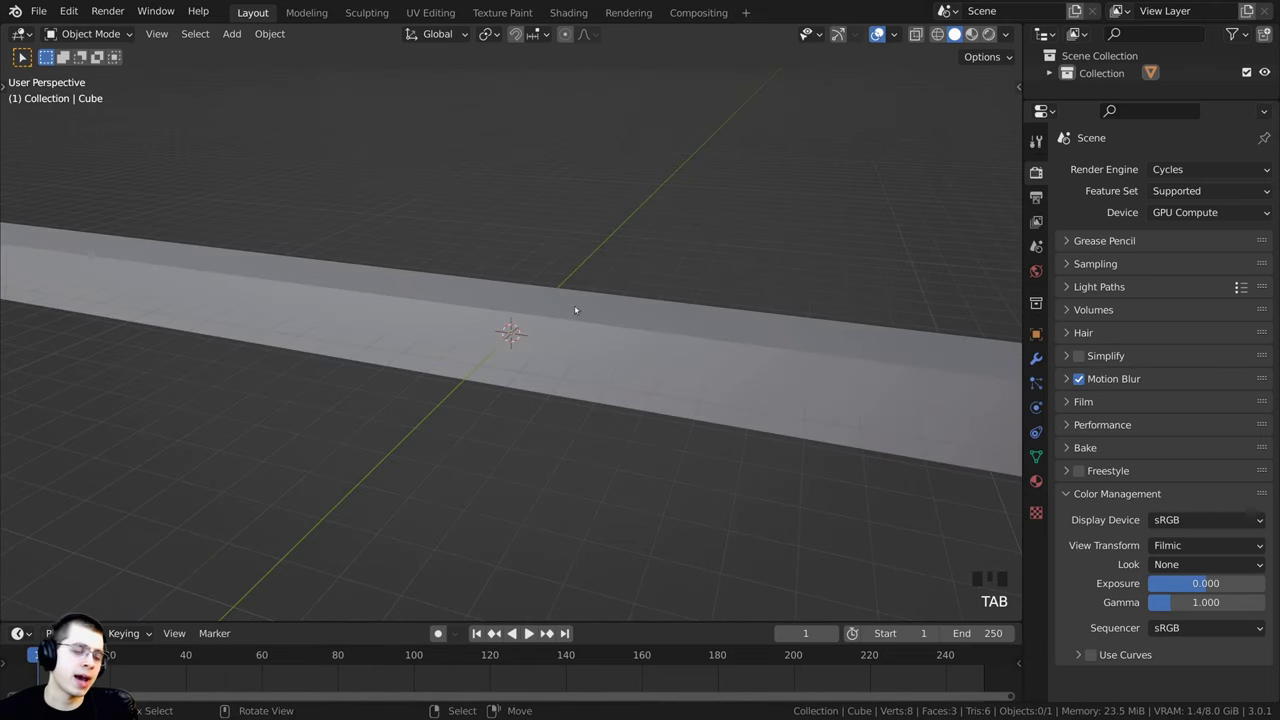
Step: Add a camera to the scene
scroll(443, 211, "down", 1)
key("a")
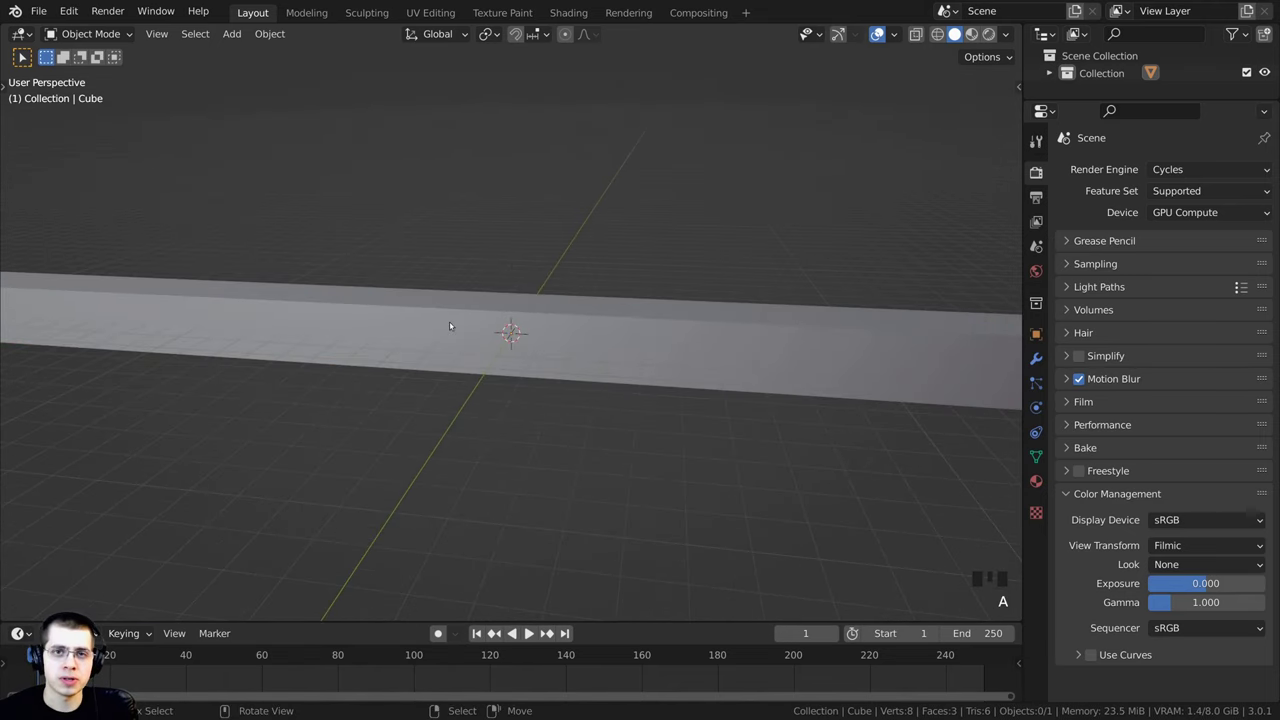
middle_click_drag(452, 327, 569, 217)
key("shift+a")
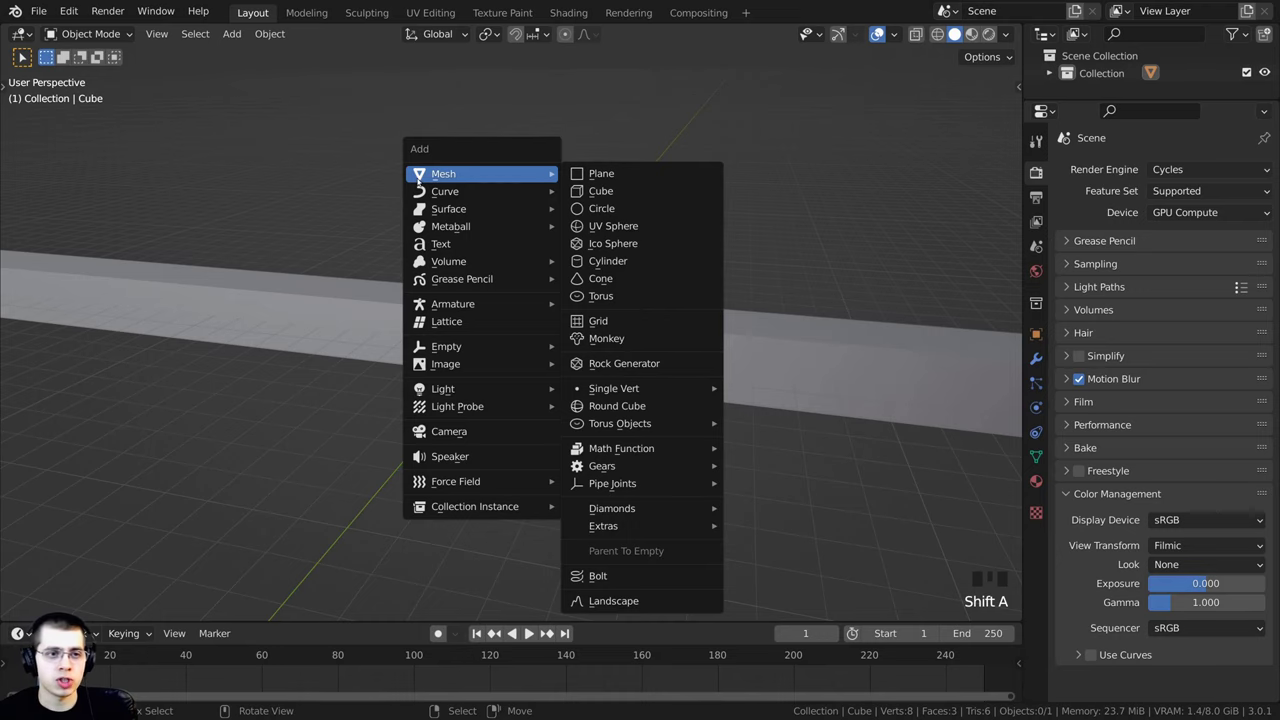
left_click(433, 440)
Step: Frame the middle of the beam at a slight angle from above and align the camera to that view
middle_click_drag(426, 423, 426, 373, "shift")
scroll(451, 400, "up", 3)
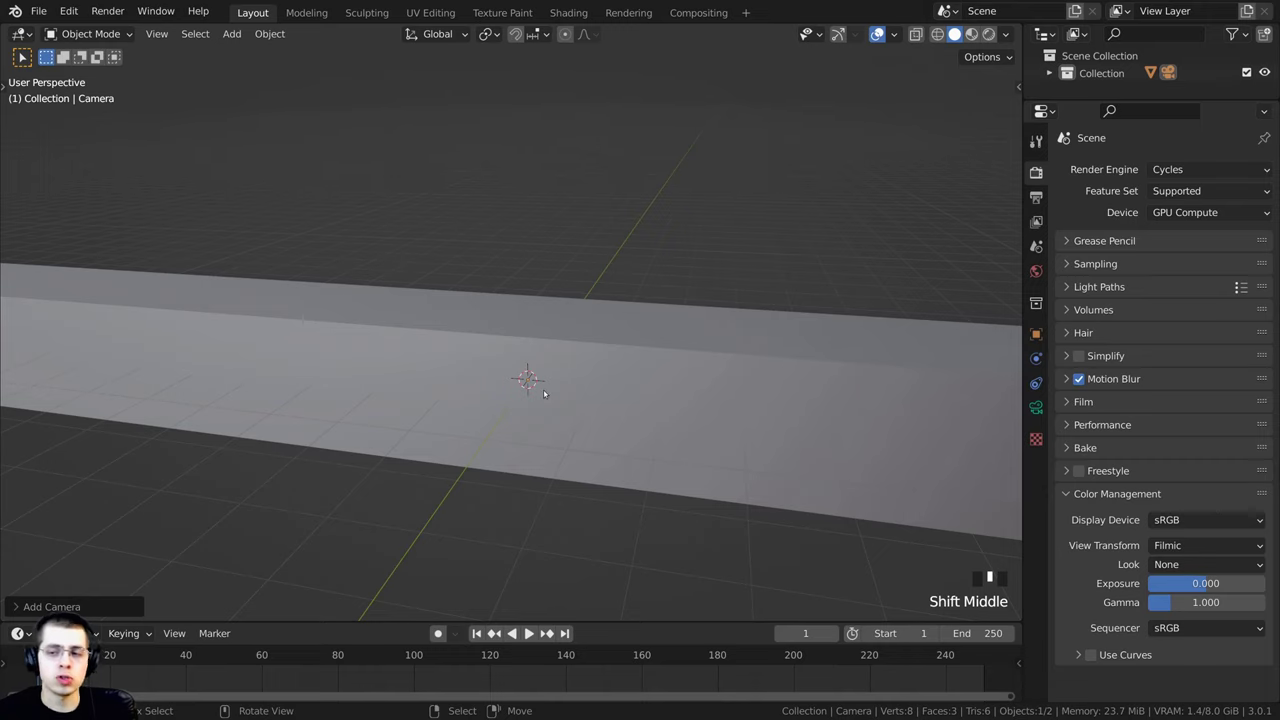
scroll(544, 390, "down", 2)
scroll(544, 390, "up", 5)
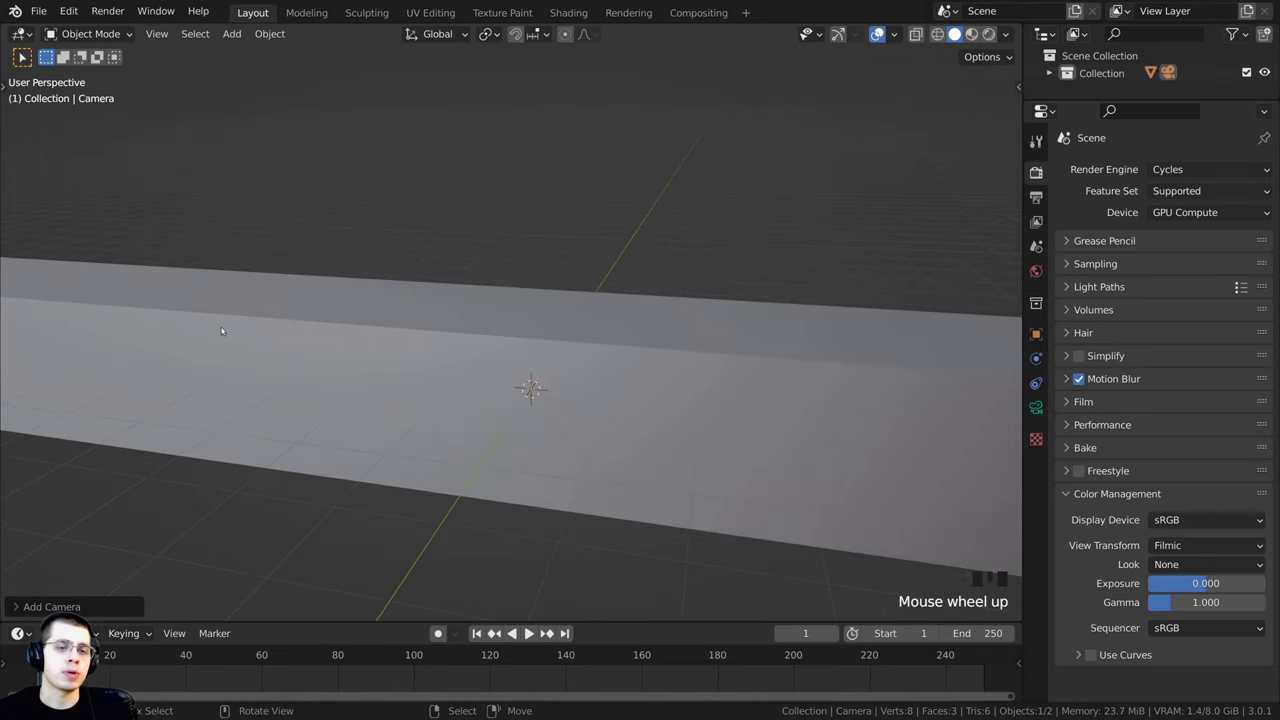
middle_click_drag(375, 404, 523, 417)
scroll(514, 434, "down", 2)
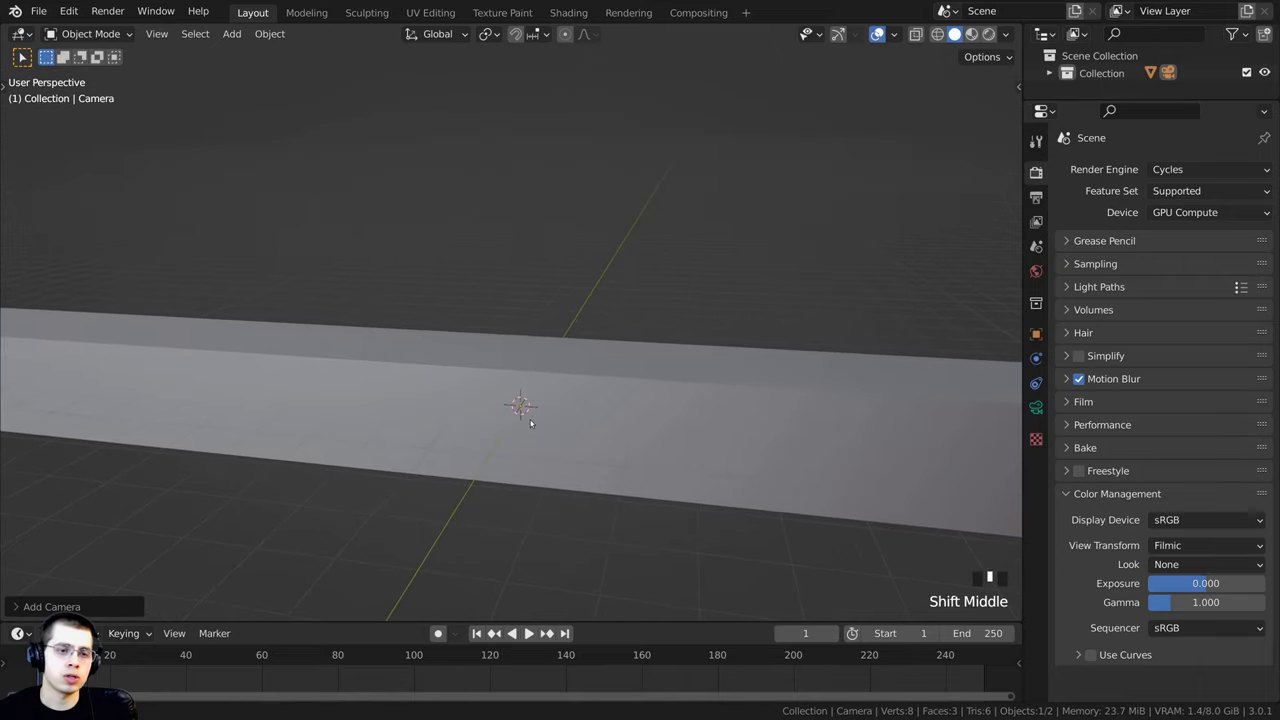
middle_click_drag(713, 423, 477, 387)
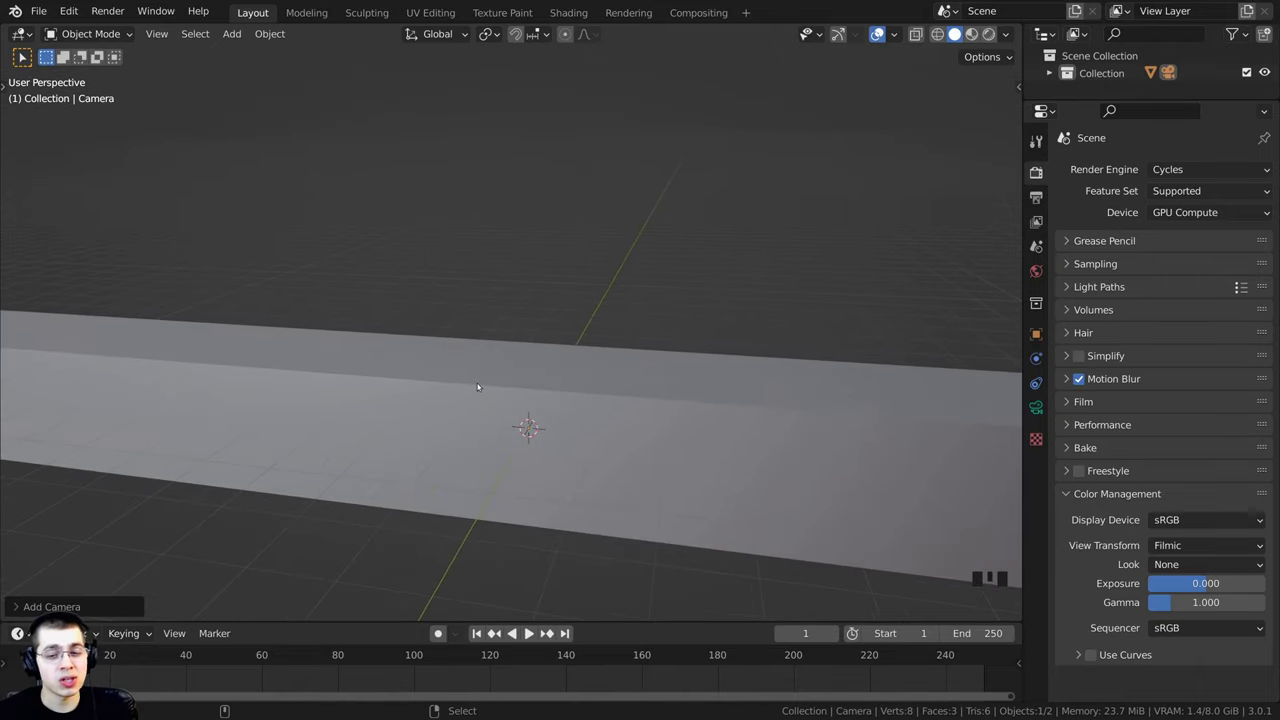
key("ctrl+alt+KP_0")
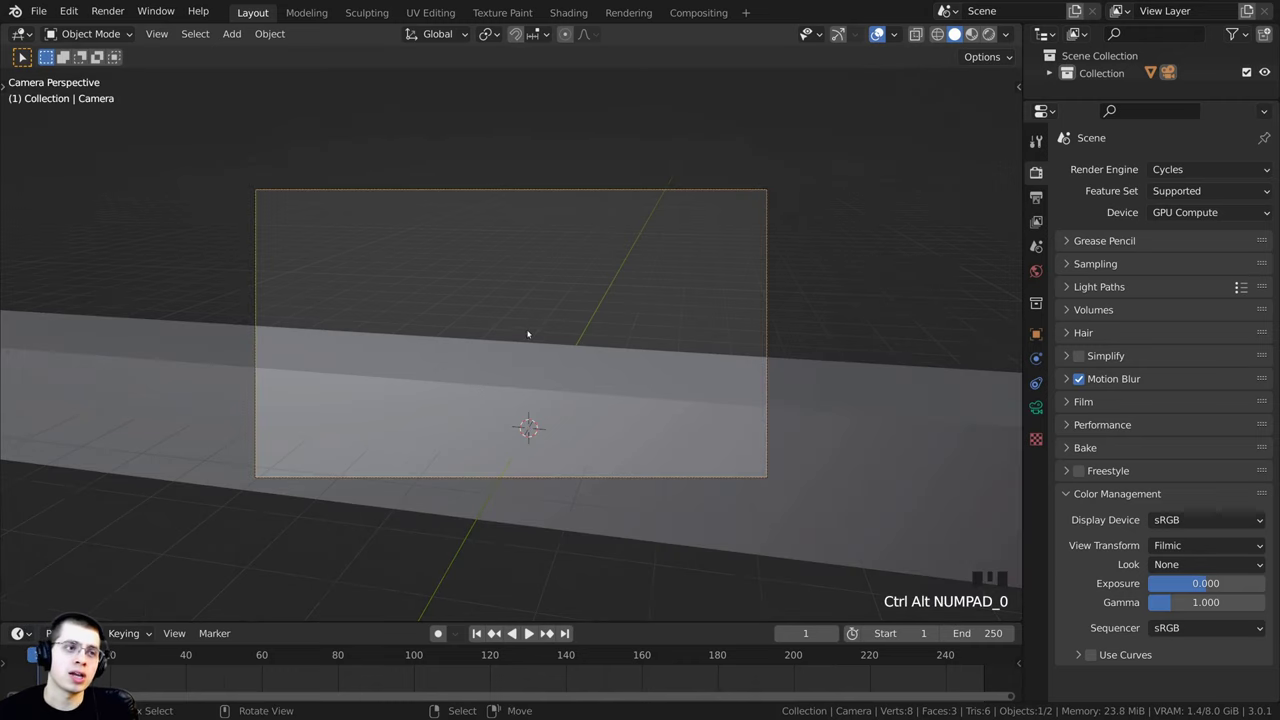
left_click(603, 190)
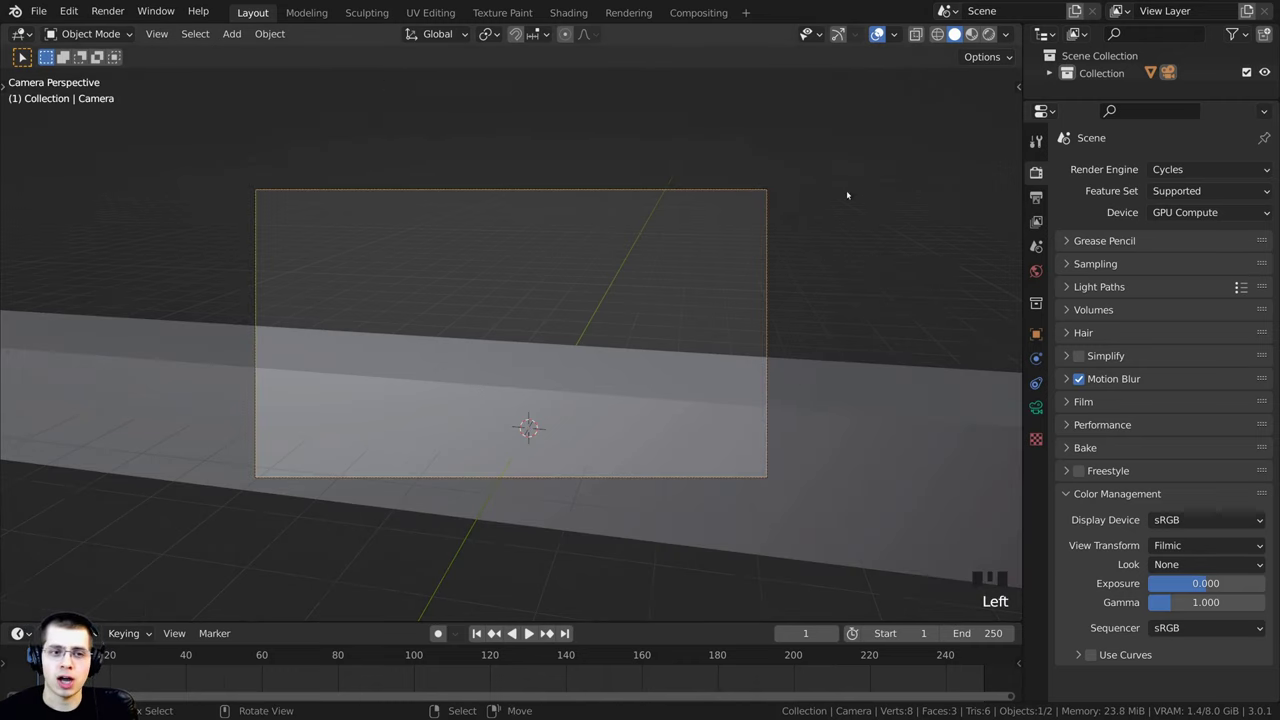
middle_click_drag(766, 483, 609, 374, "shift")
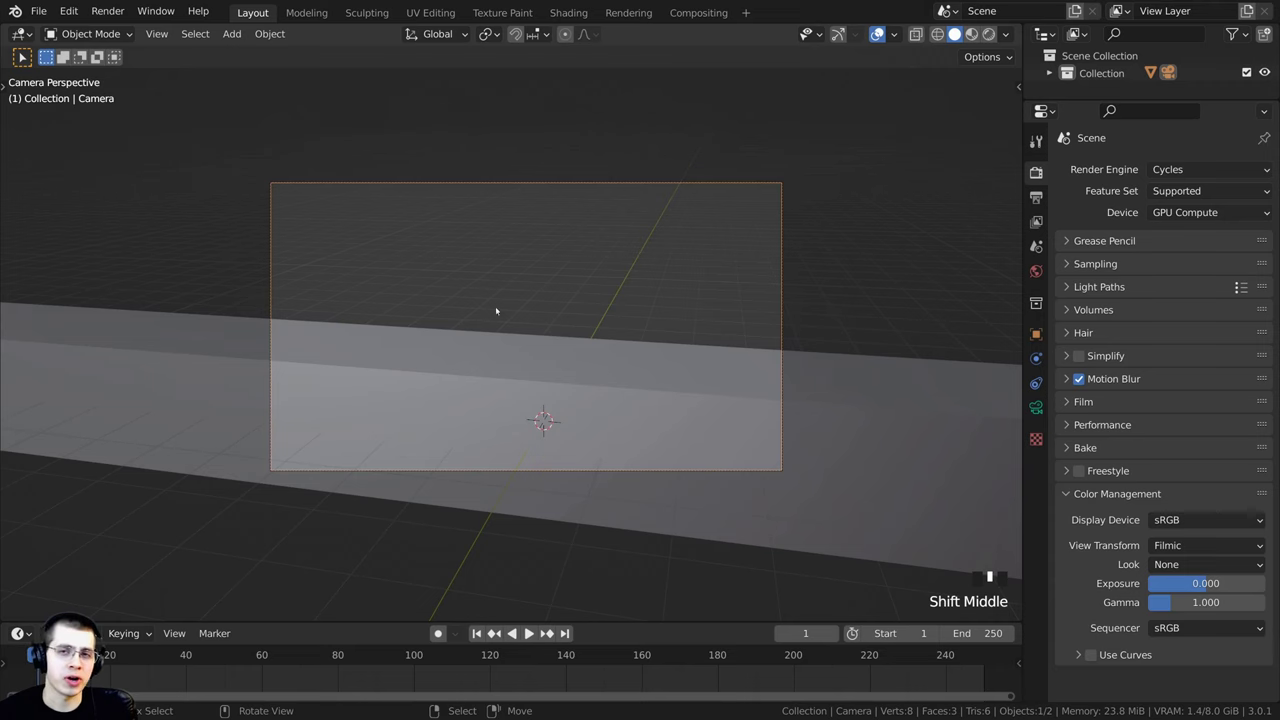
Step: Make the render format square by setting the output Resolution Y to 2560 px
left_click(480, 8)
middle_click_drag(548, 157, 573, 162, "shift")
left_click(1036, 198)
left_click(858, 4)
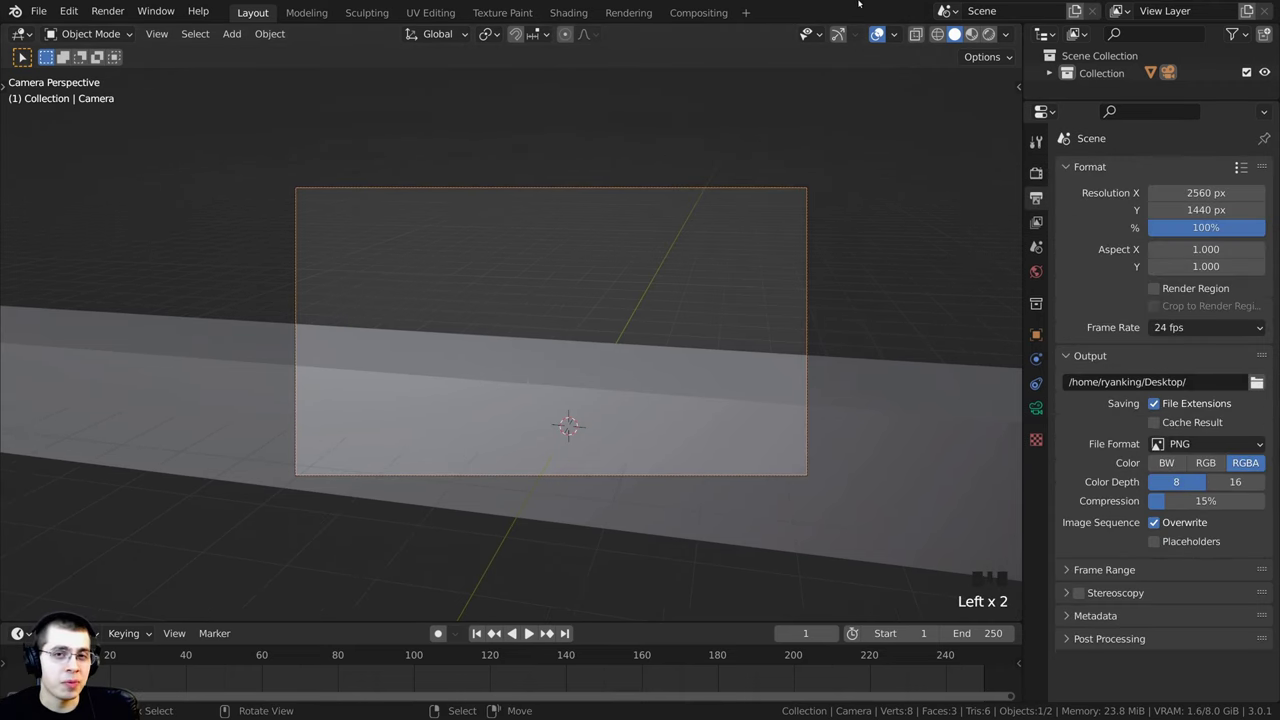
key("Left")
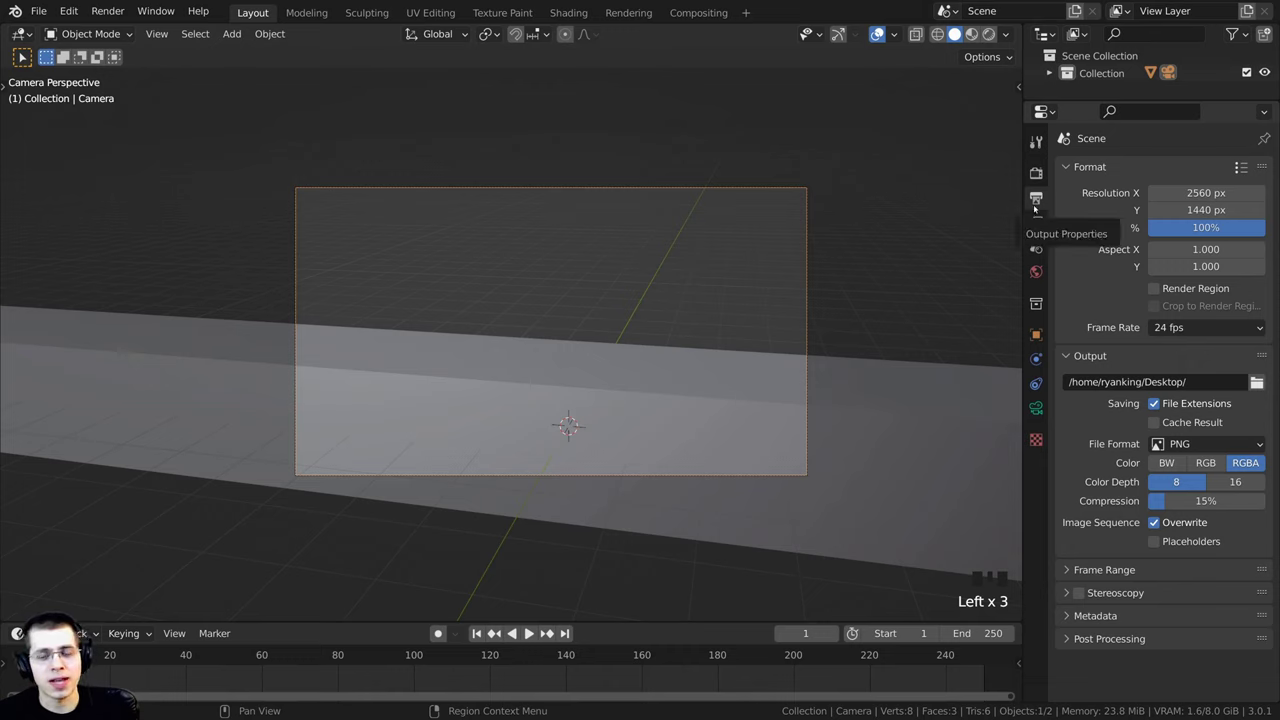
key("Left")
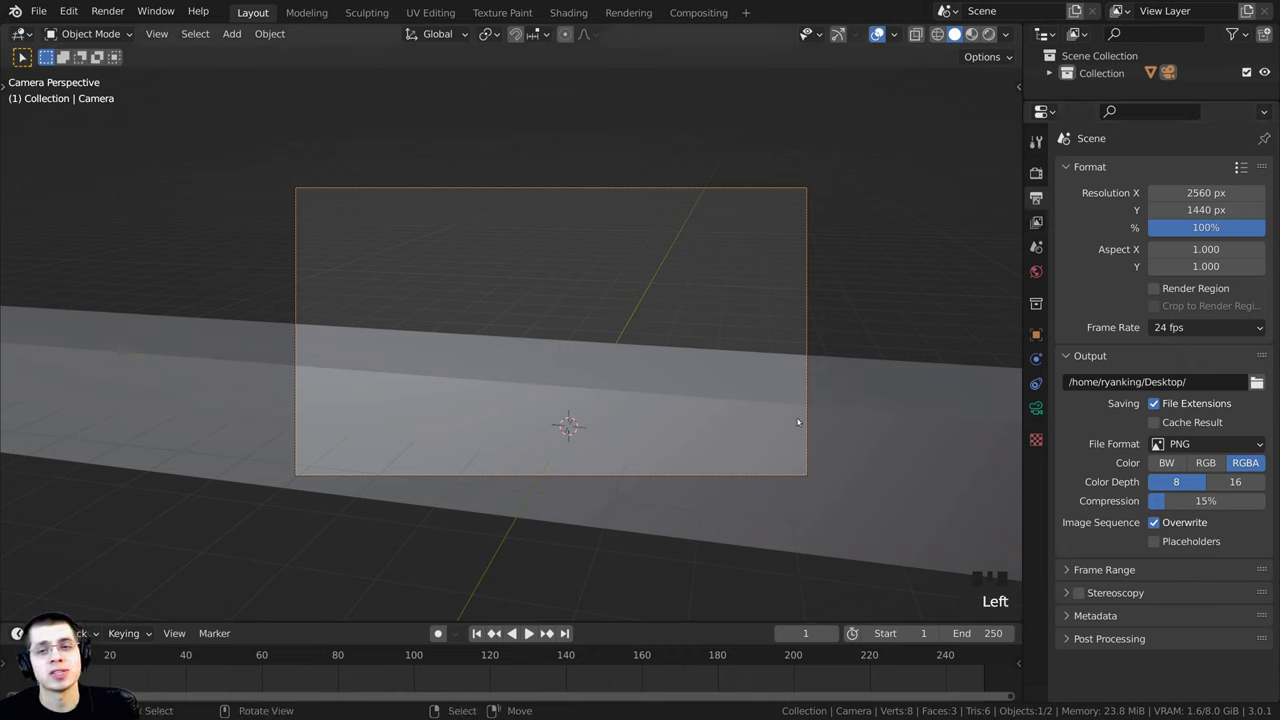
left_click(1186, 210)
key("BackSpace")
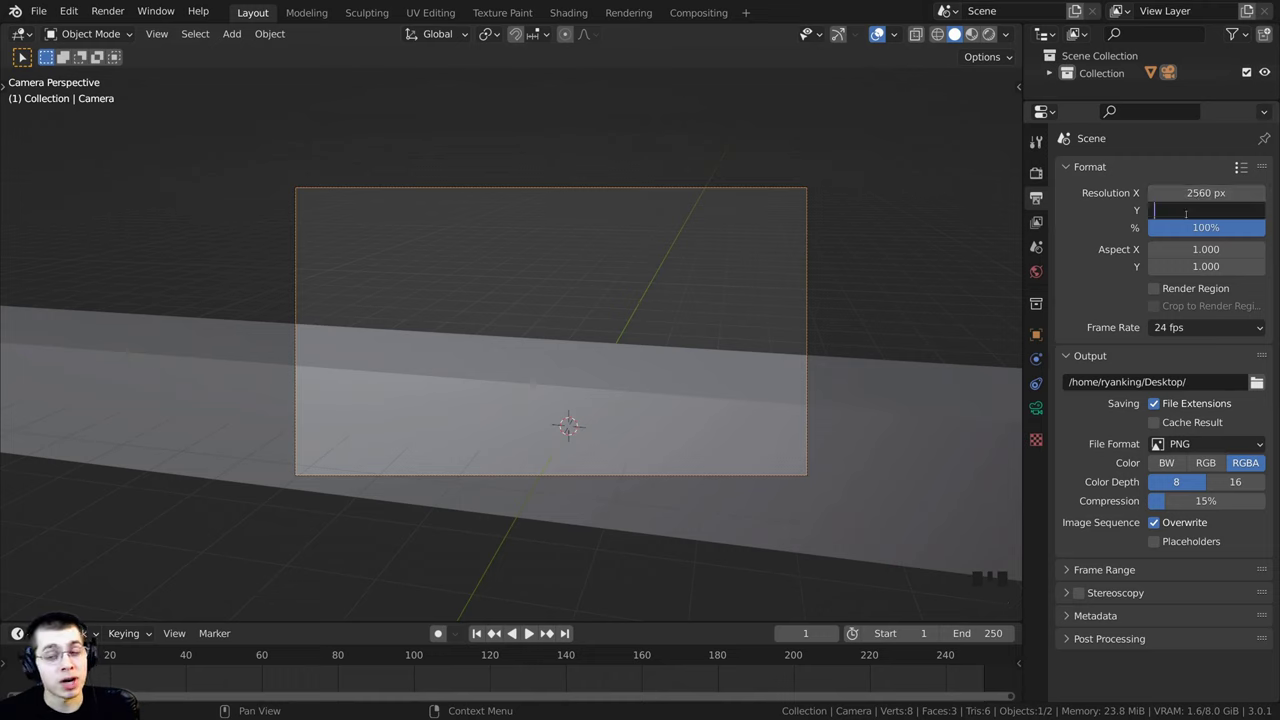
type("2560")
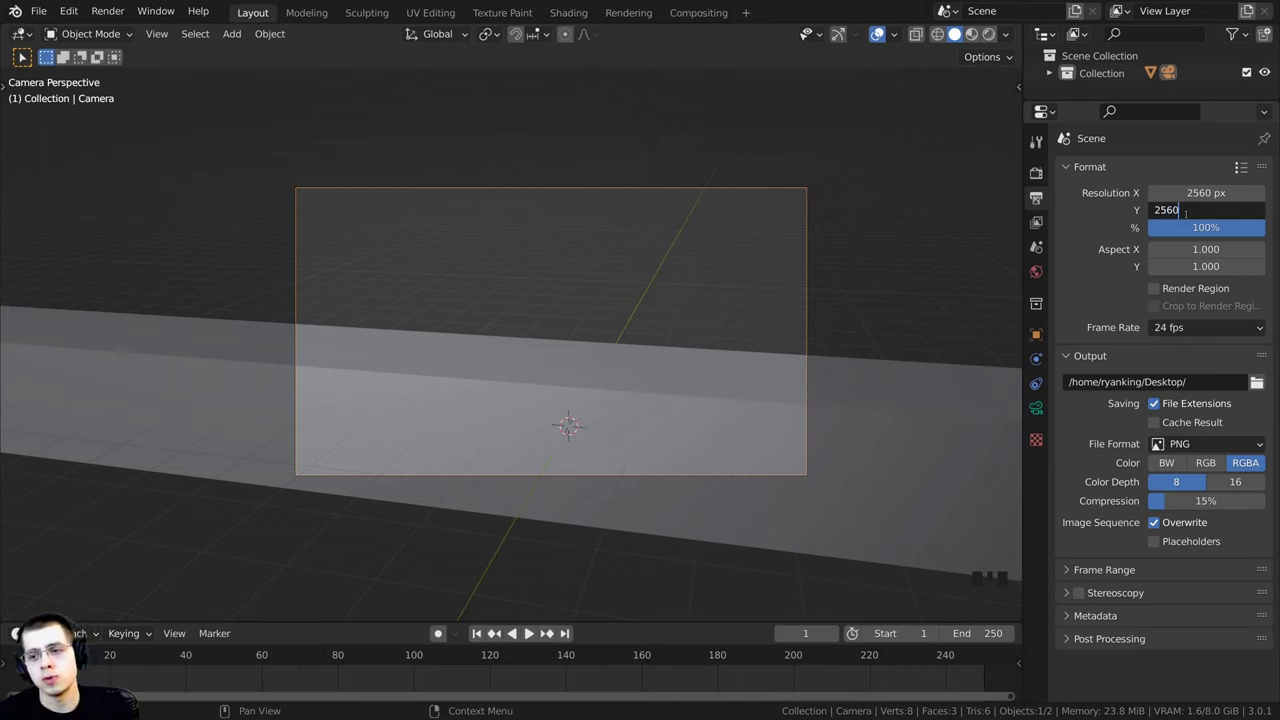
key("Return")
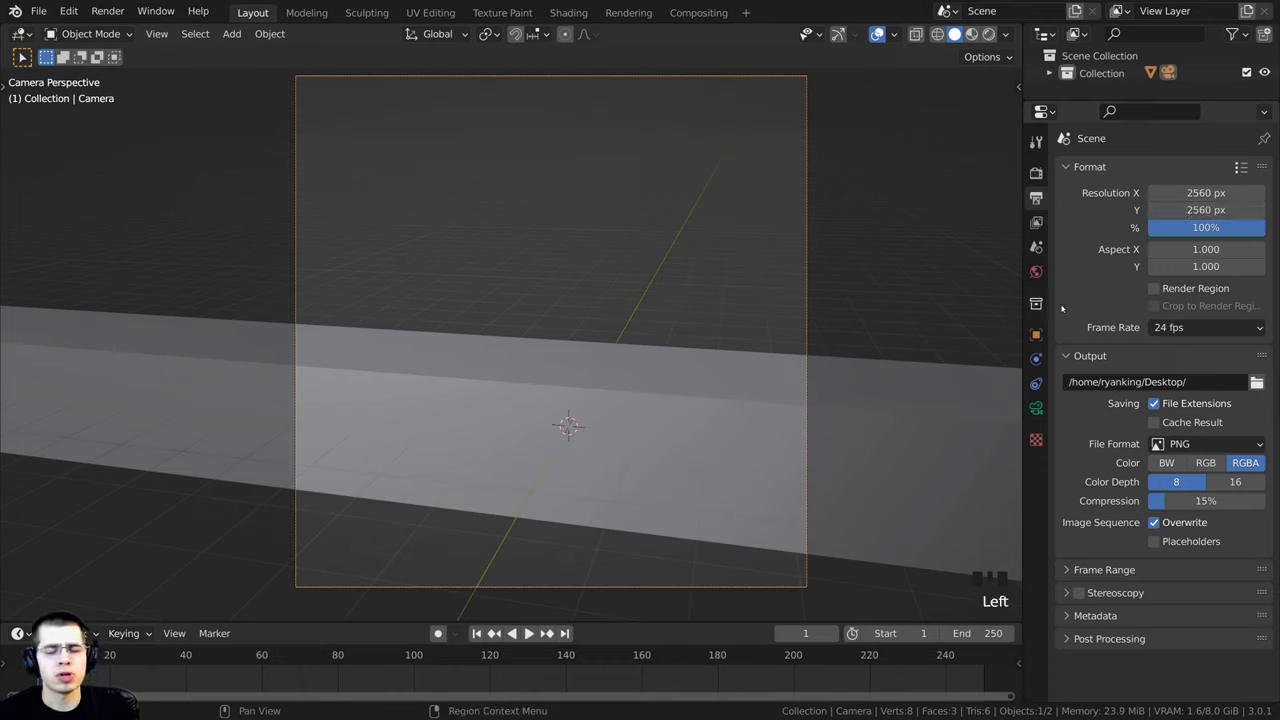
left_click(1198, 192)
type("1")
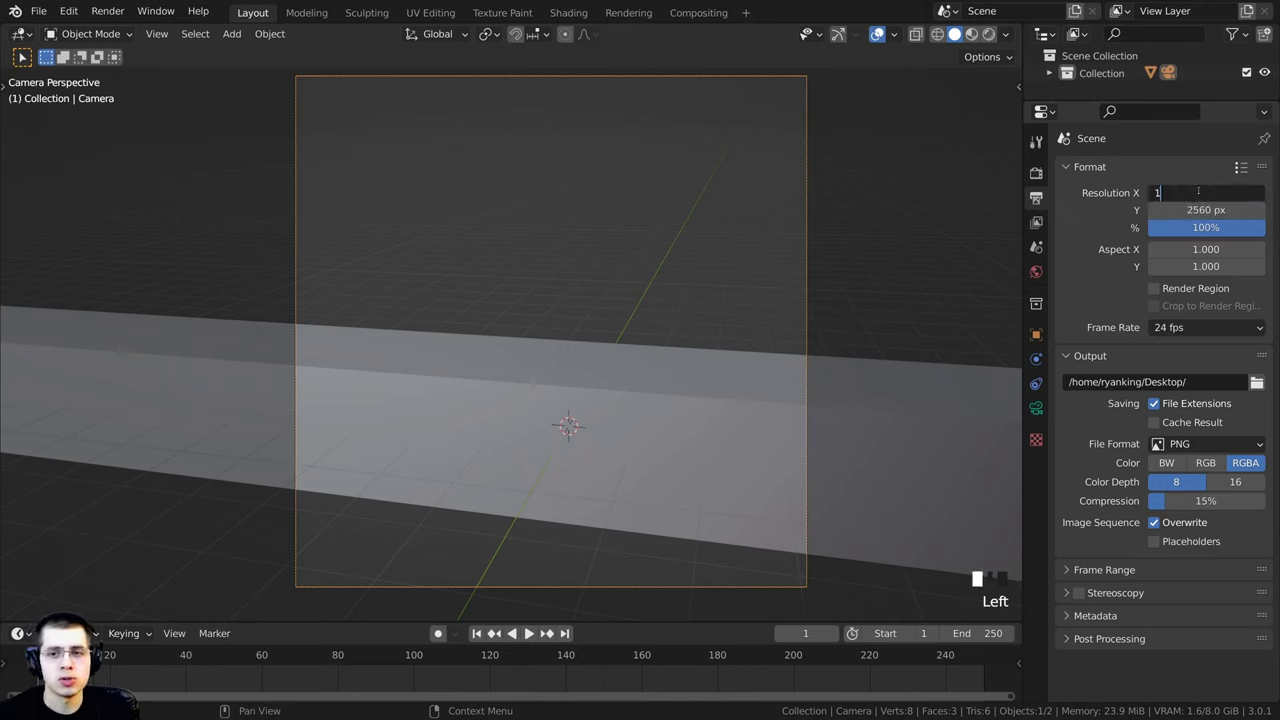
type("080")
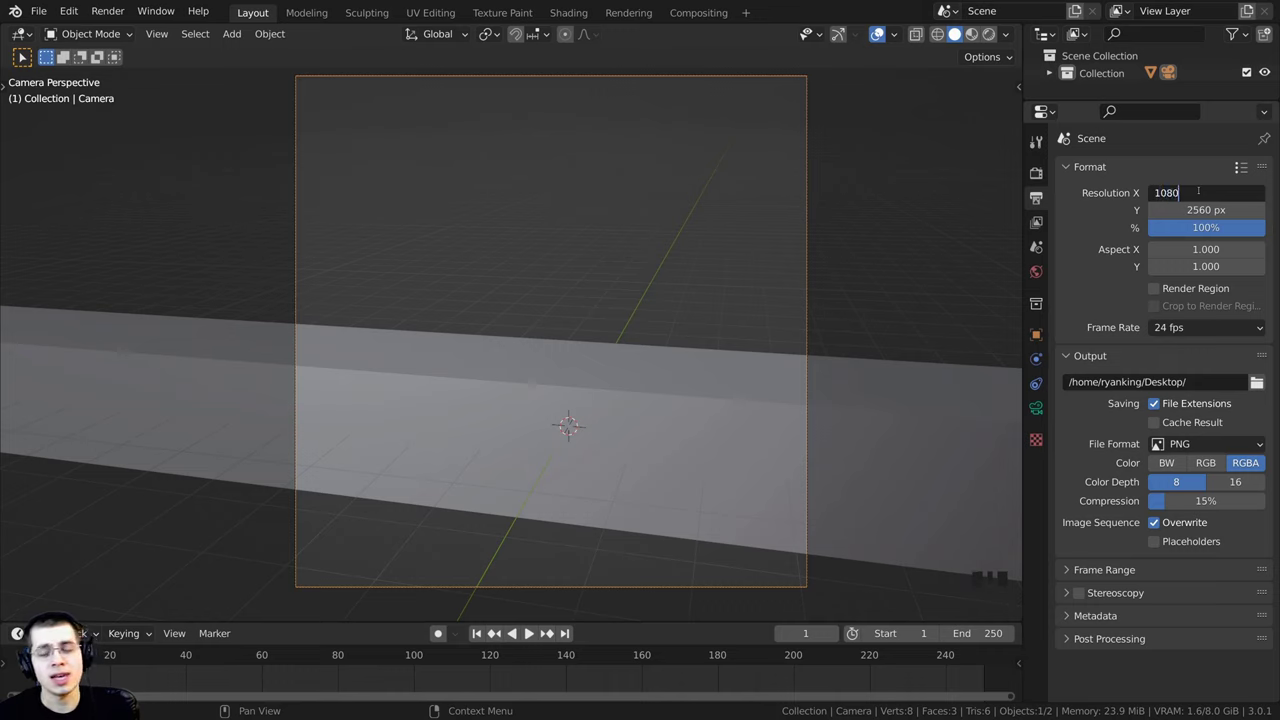
key("BackSpace")
key("BackSpace")
key("BackSpace")
key("BackSpace")
key("Escape")
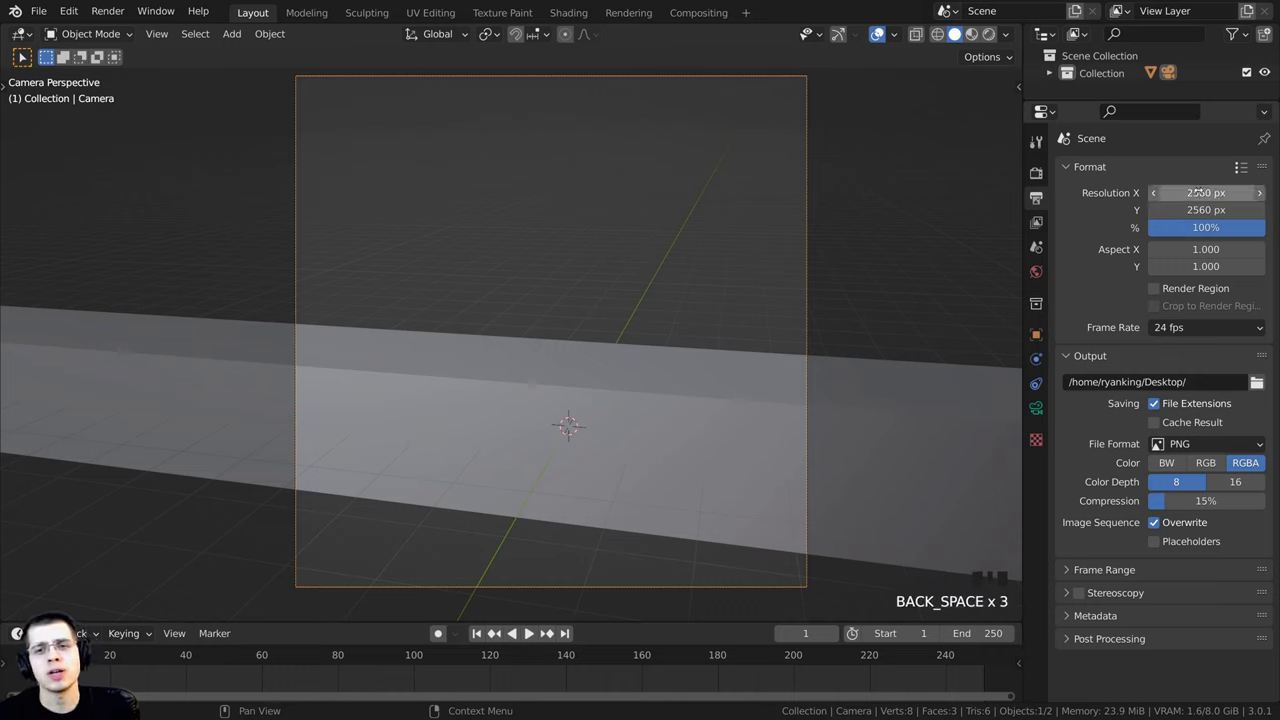
left_click(710, 5)
left_click(673, 262)
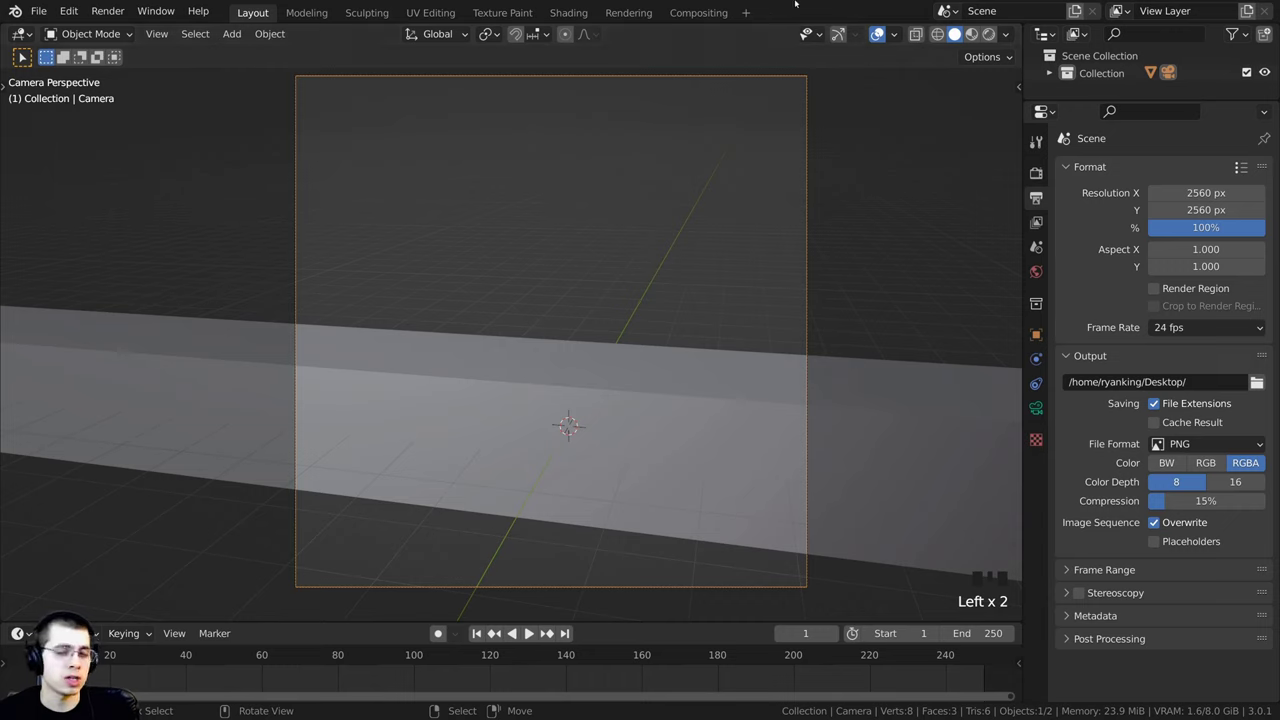
left_click(813, 119)
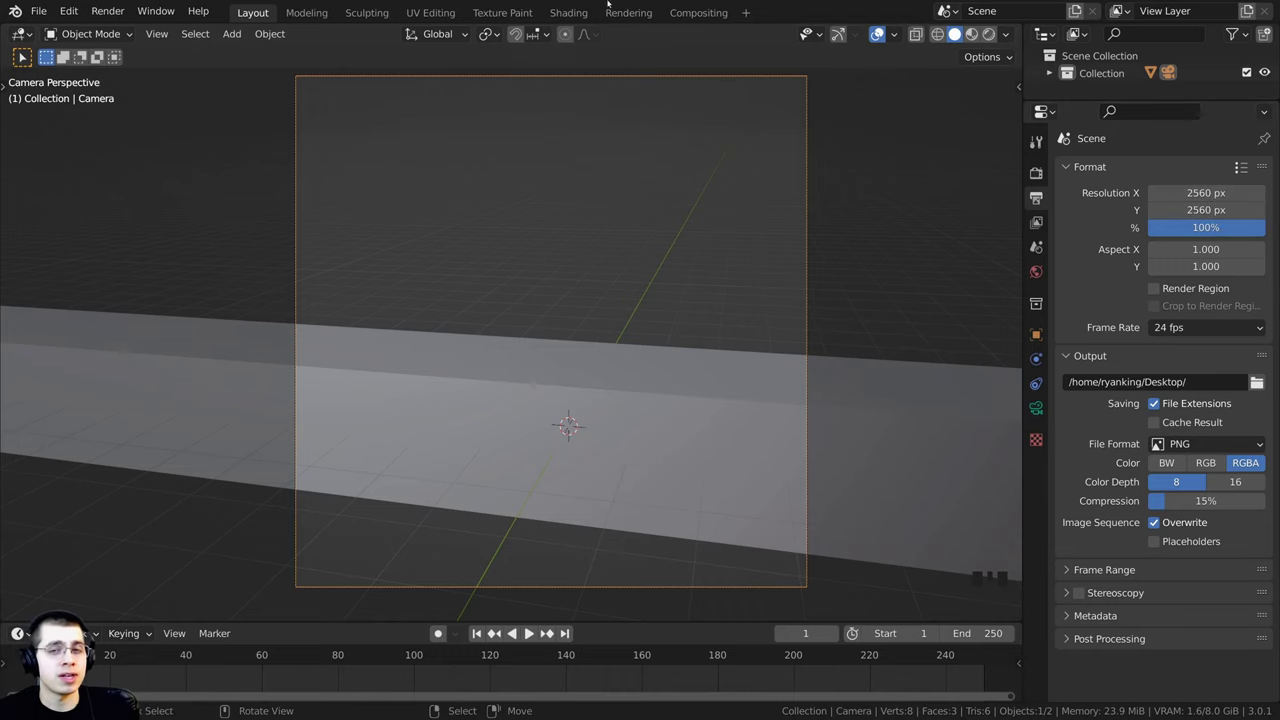
left_click(639, 308)
left_click(689, 116)
middle_click_drag(646, 262, 577, 251, "shift")
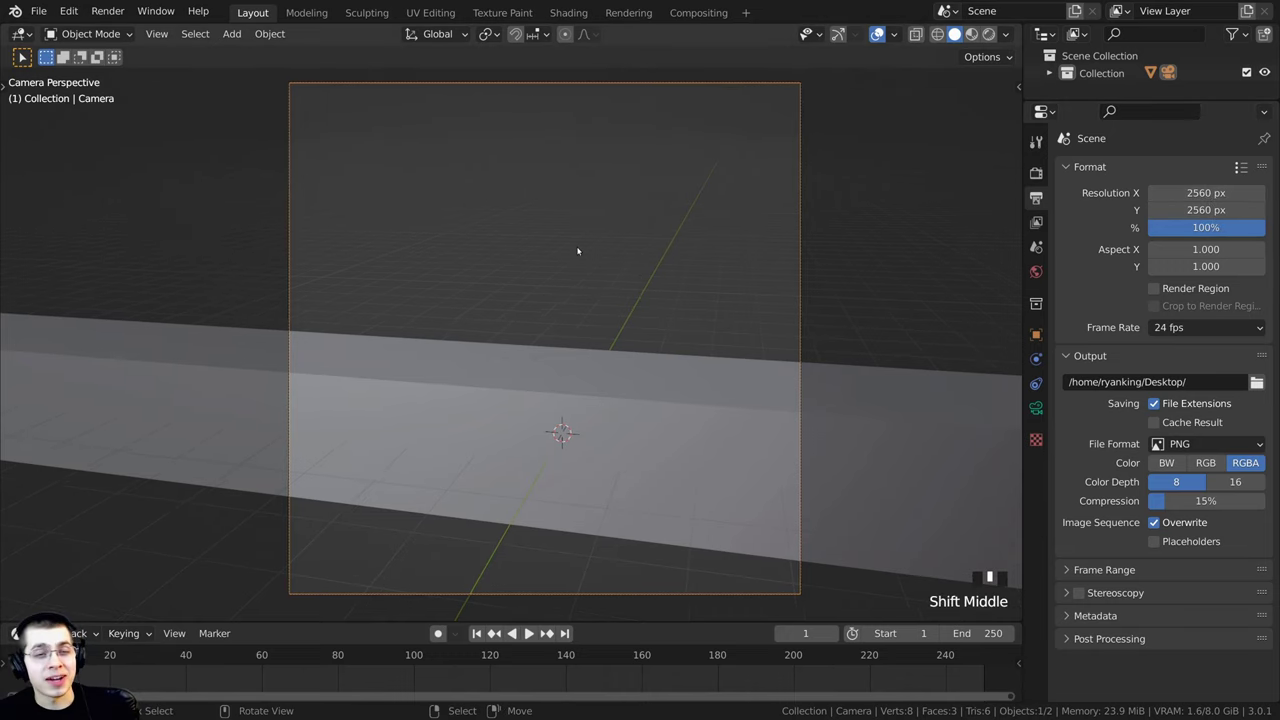
left_click(620, 79)
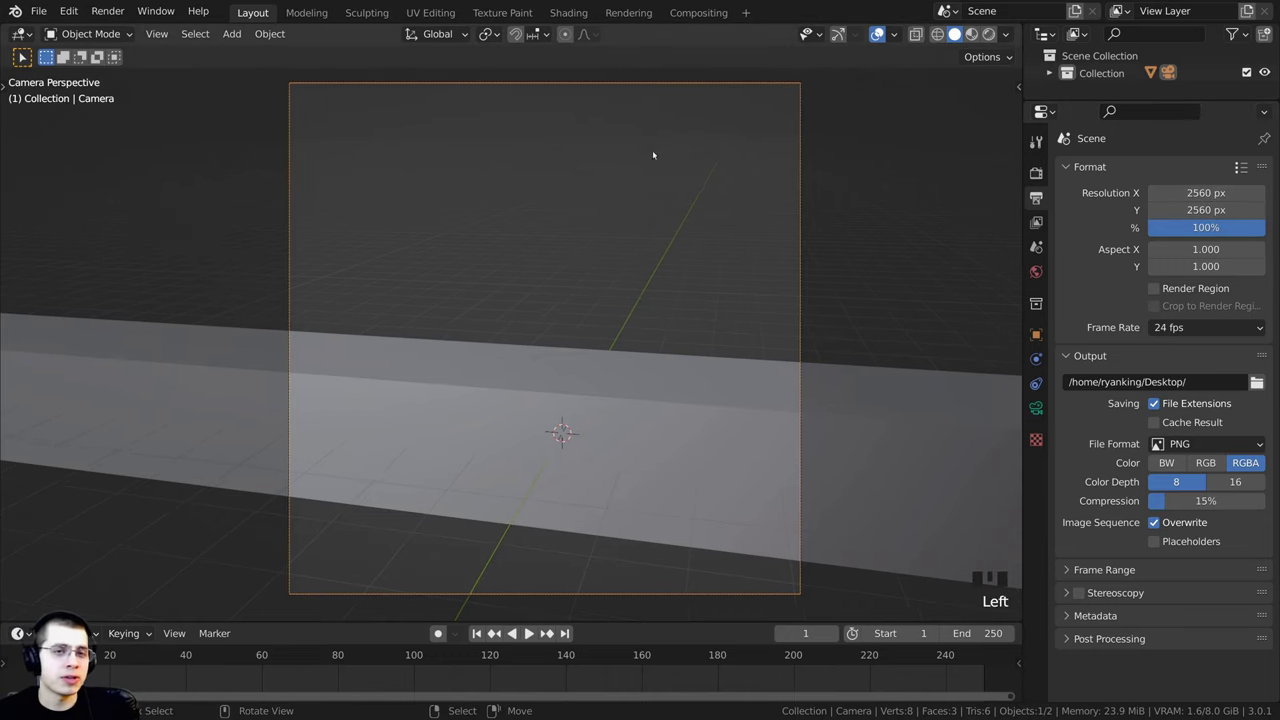
Step: Save the scene as Hot Dog Loop Tutorial.blend in the Tutorial folder, and save it once more
left_click(36, 12)
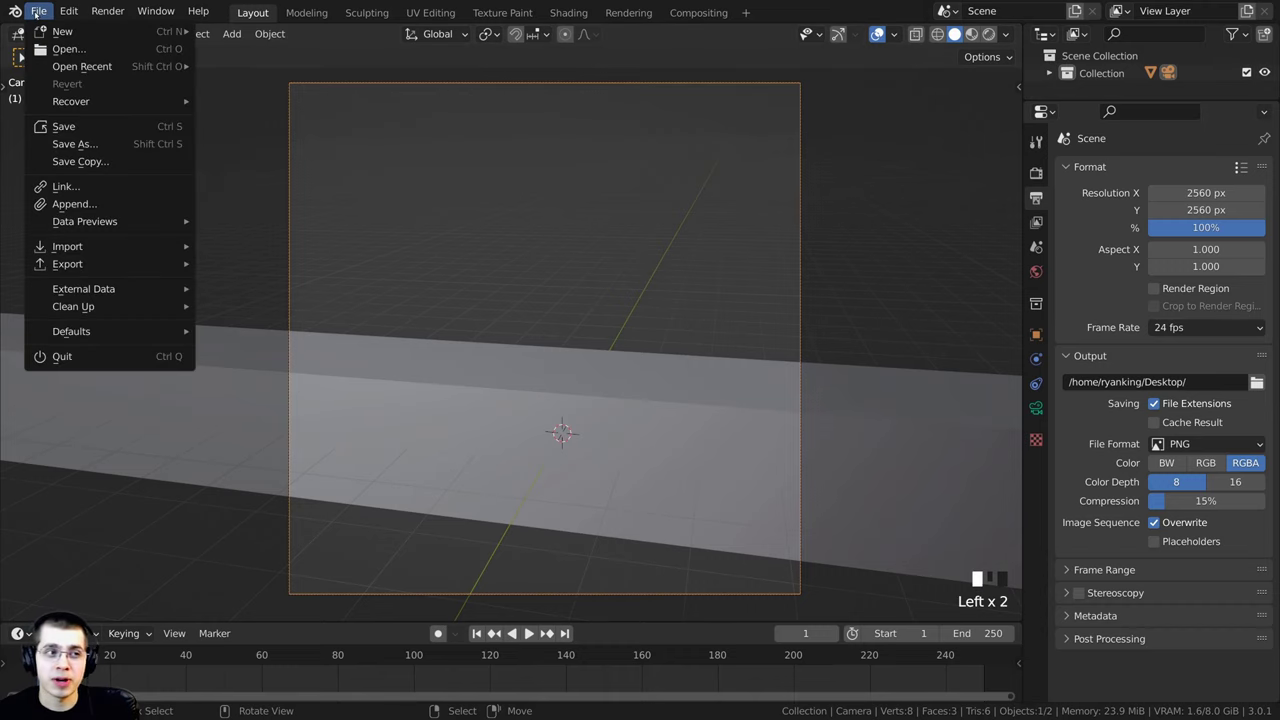
left_click(86, 146)
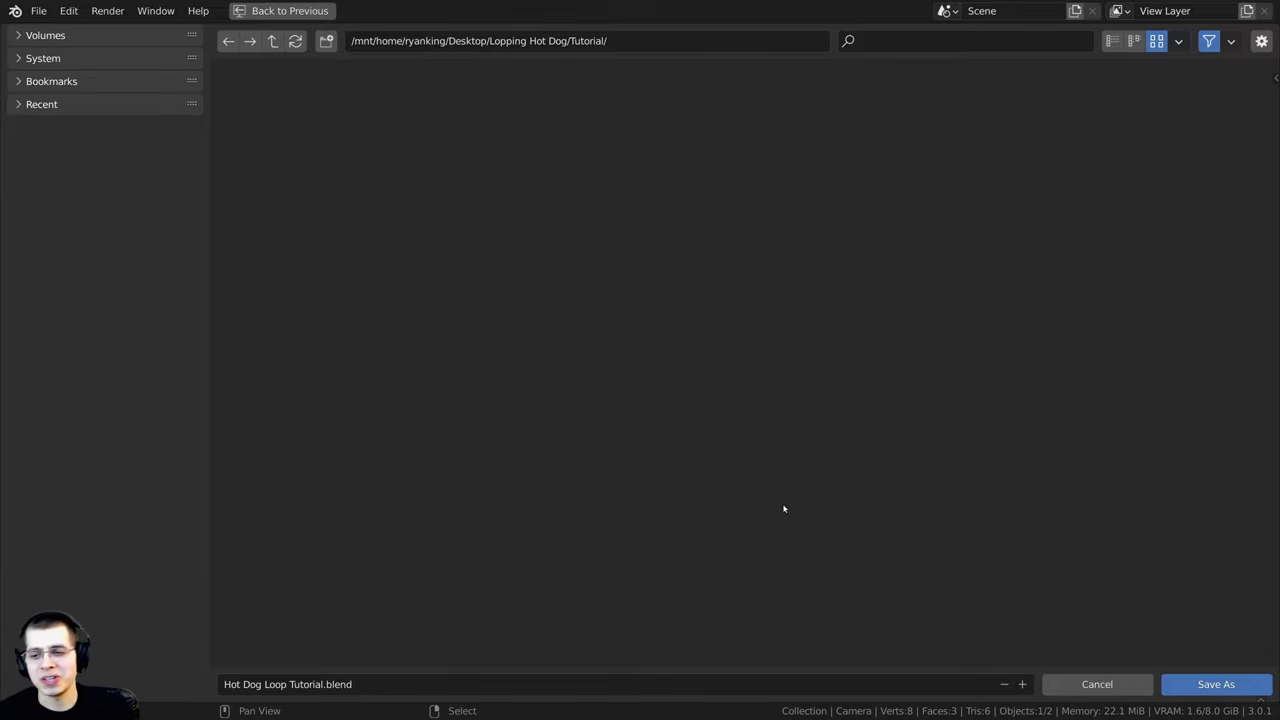
left_click(1222, 684)
middle_click_drag(760, 297, 748, 297, "shift")
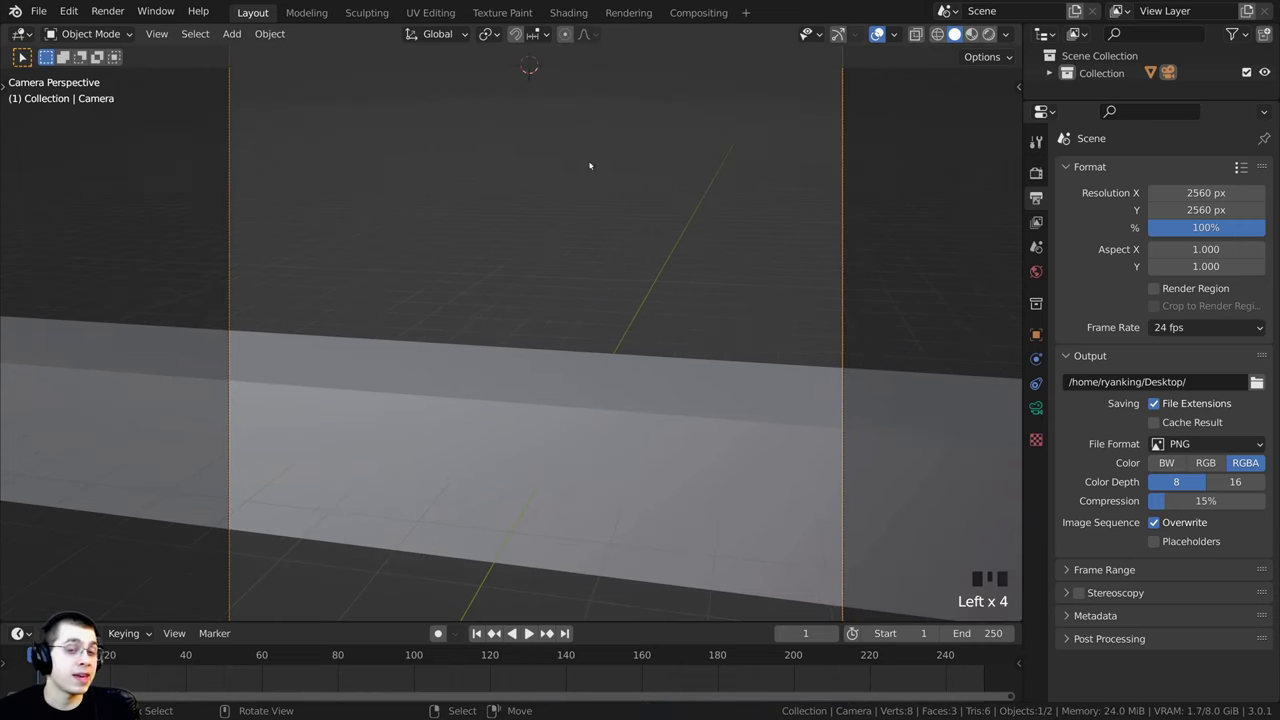
middle_click_drag(626, 325, 611, 347, "shift")
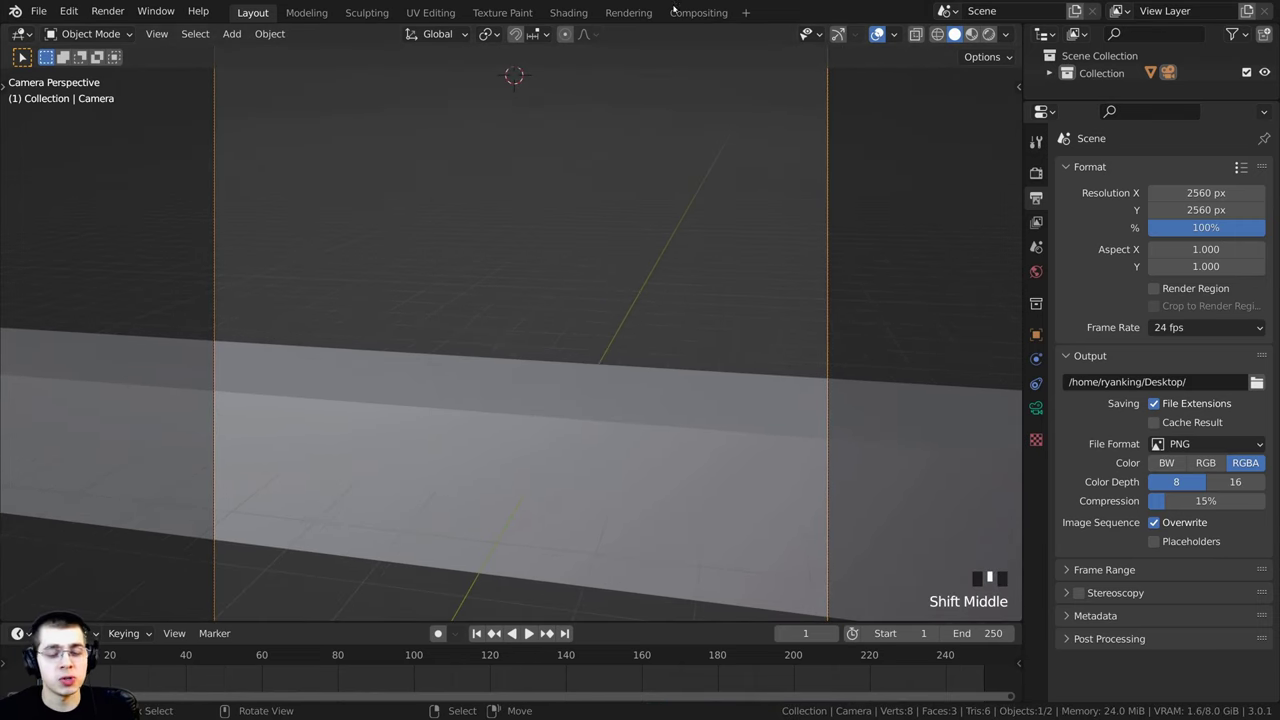
key("ctrl+s")
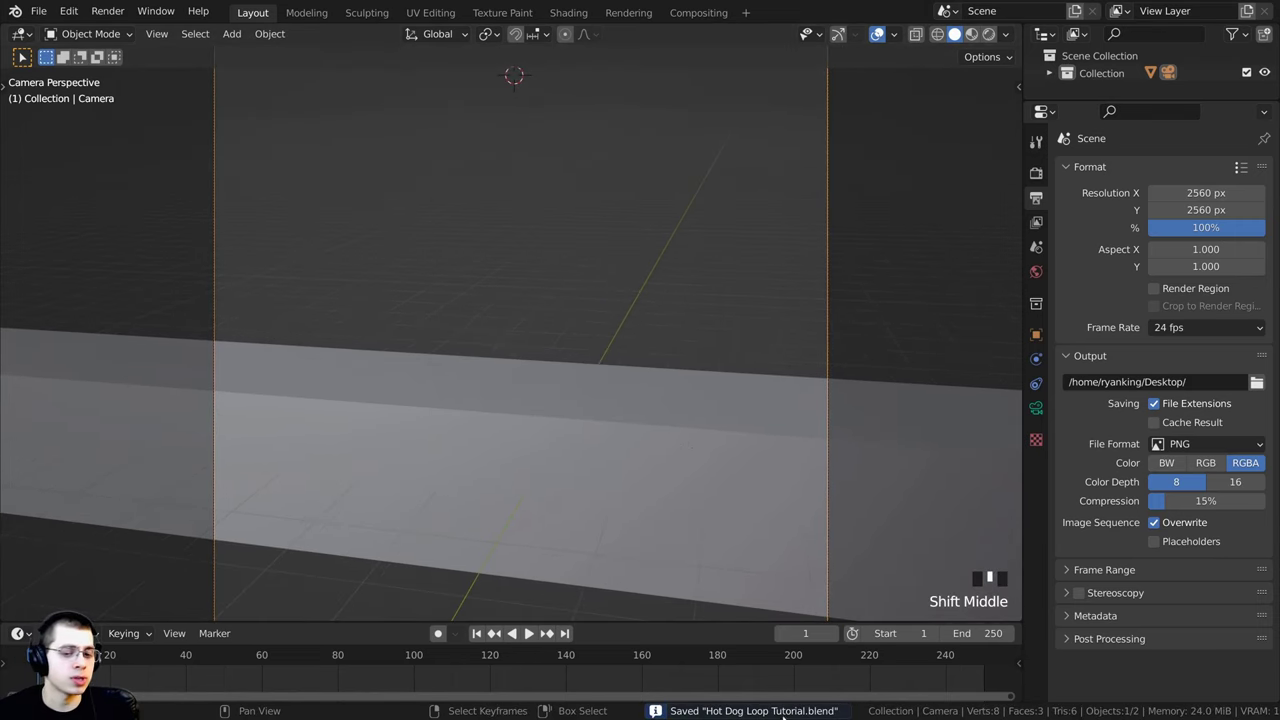
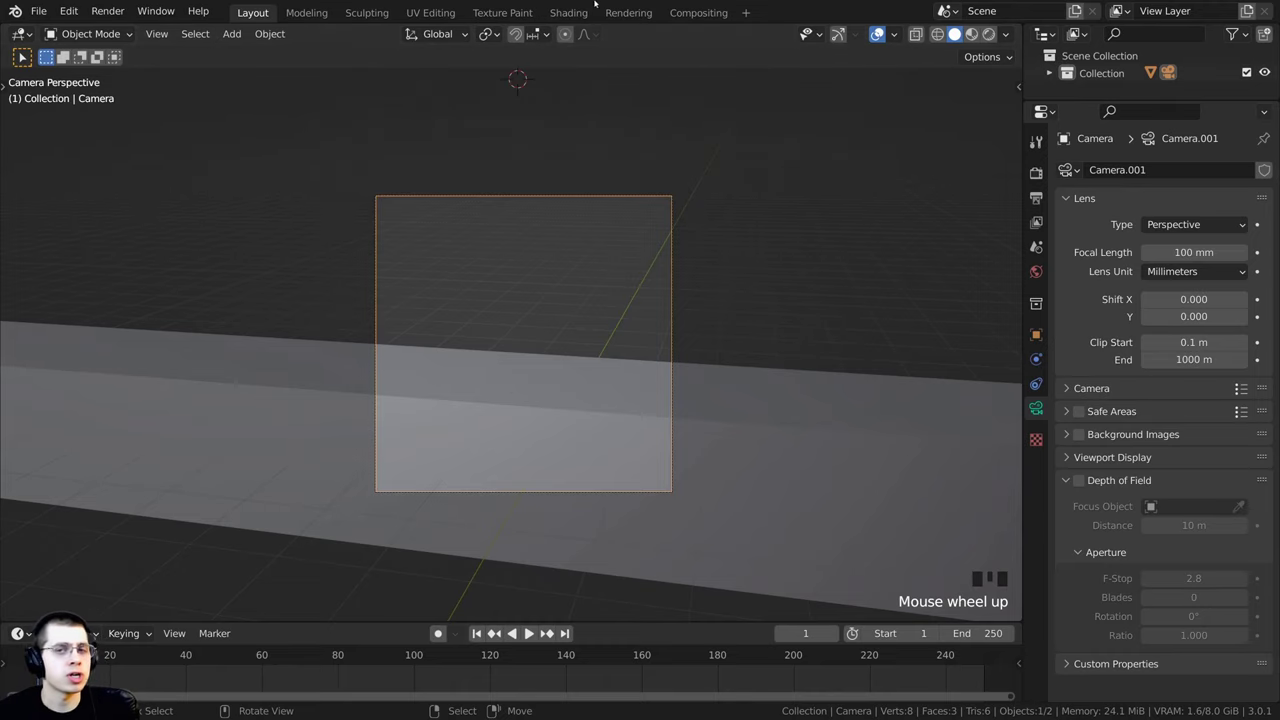
Step: Move the camera freely and tilt it with a trackball rotation so the beam fills the lower half of the frame
middle_click_drag(667, 113, 734, 170, "shift")
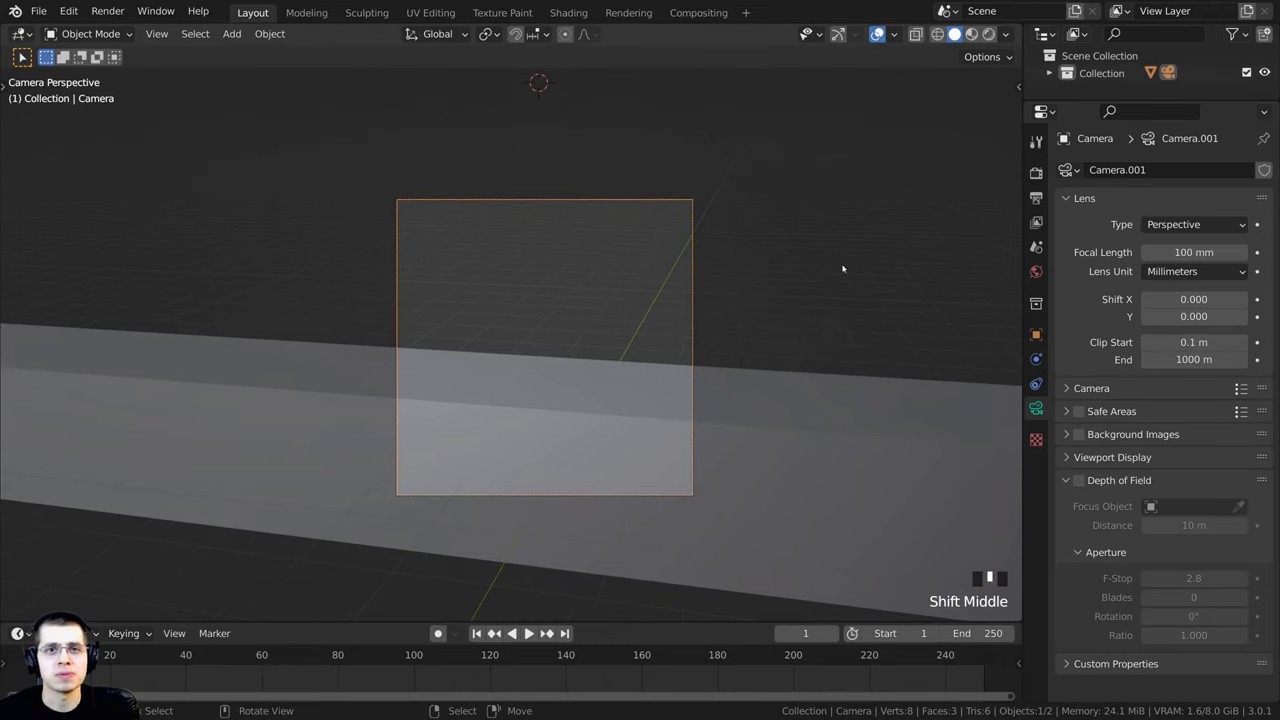
scroll(640, 105, "up", 2)
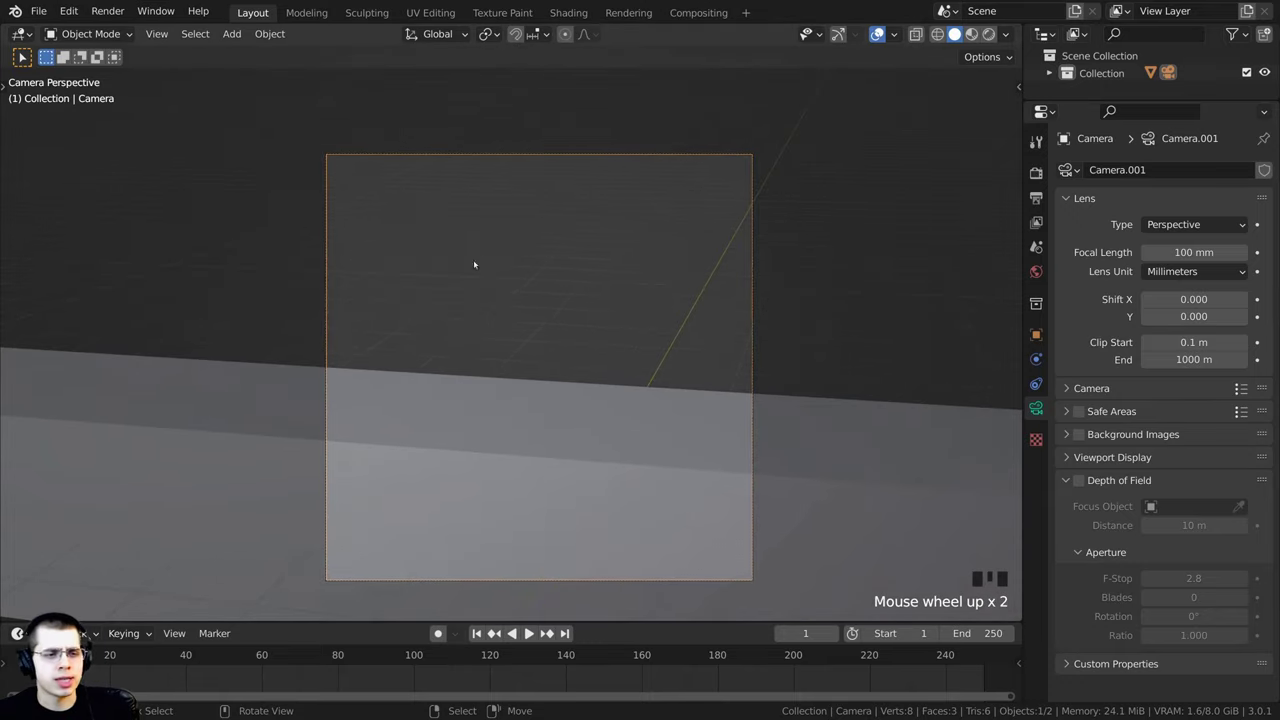
scroll(474, 264, "down", 2)
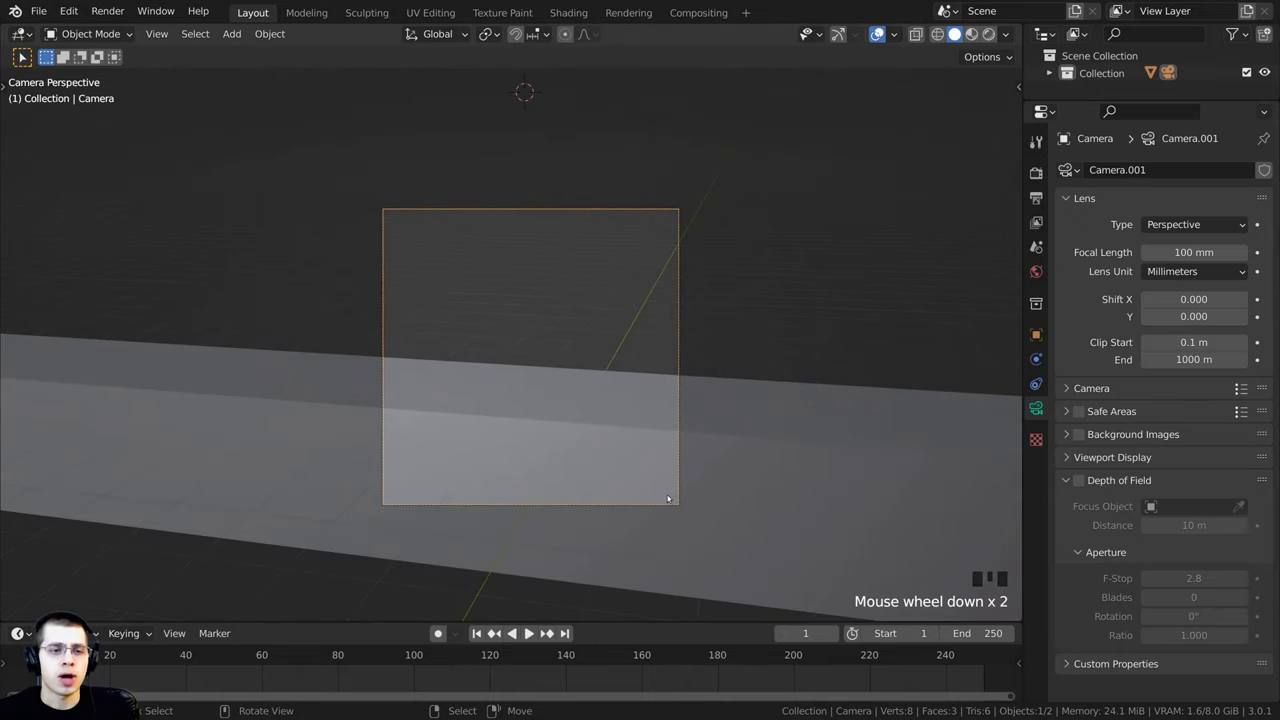
key("g")
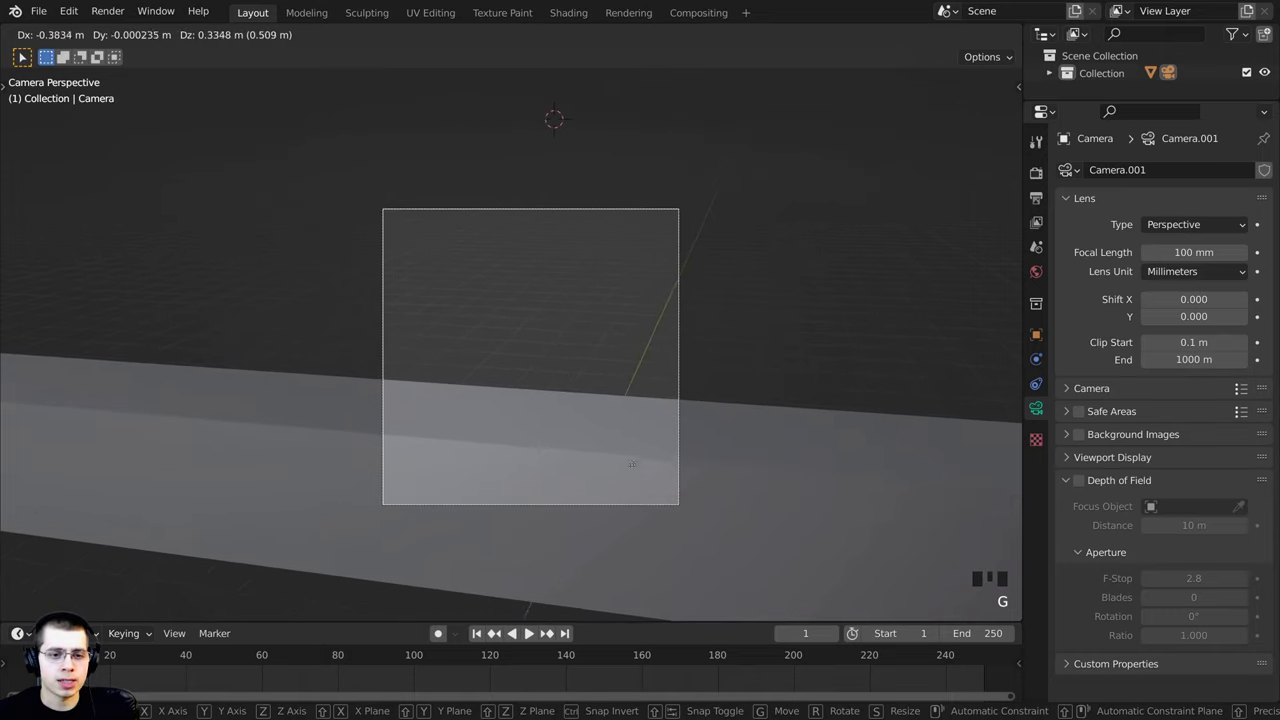
left_click(661, 452)
key("r")
key("r")
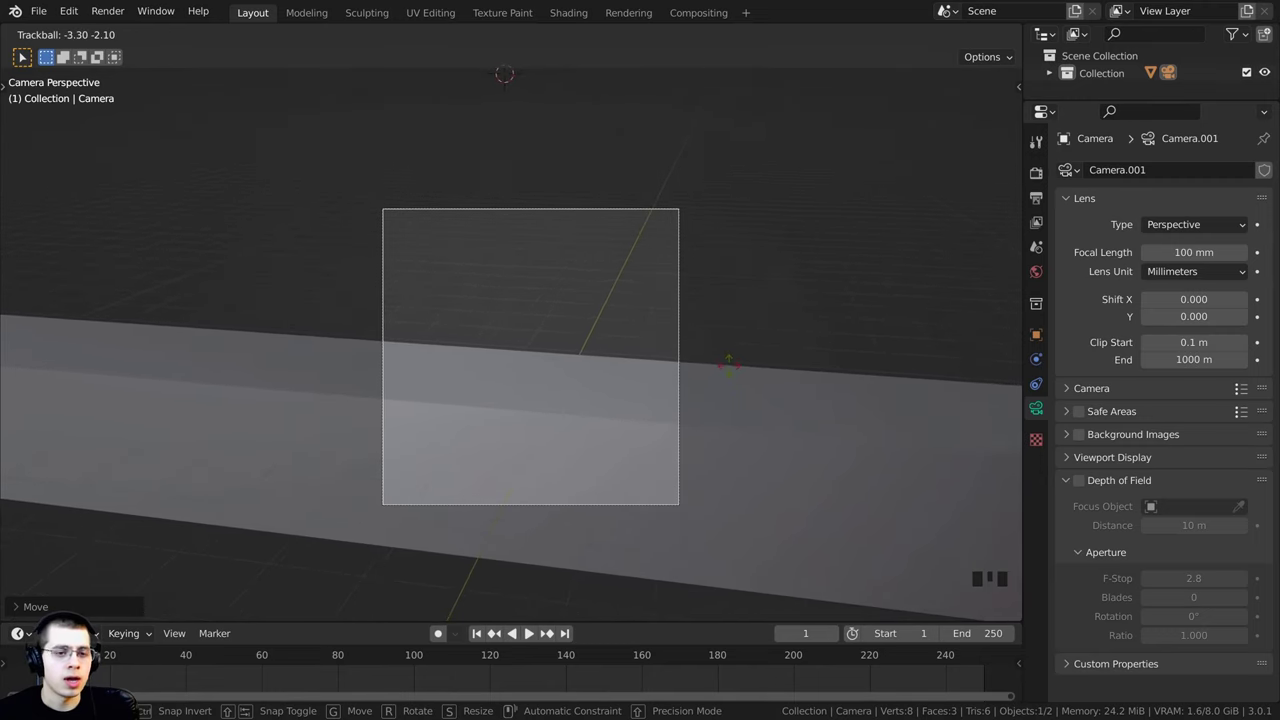
left_click(716, 410)
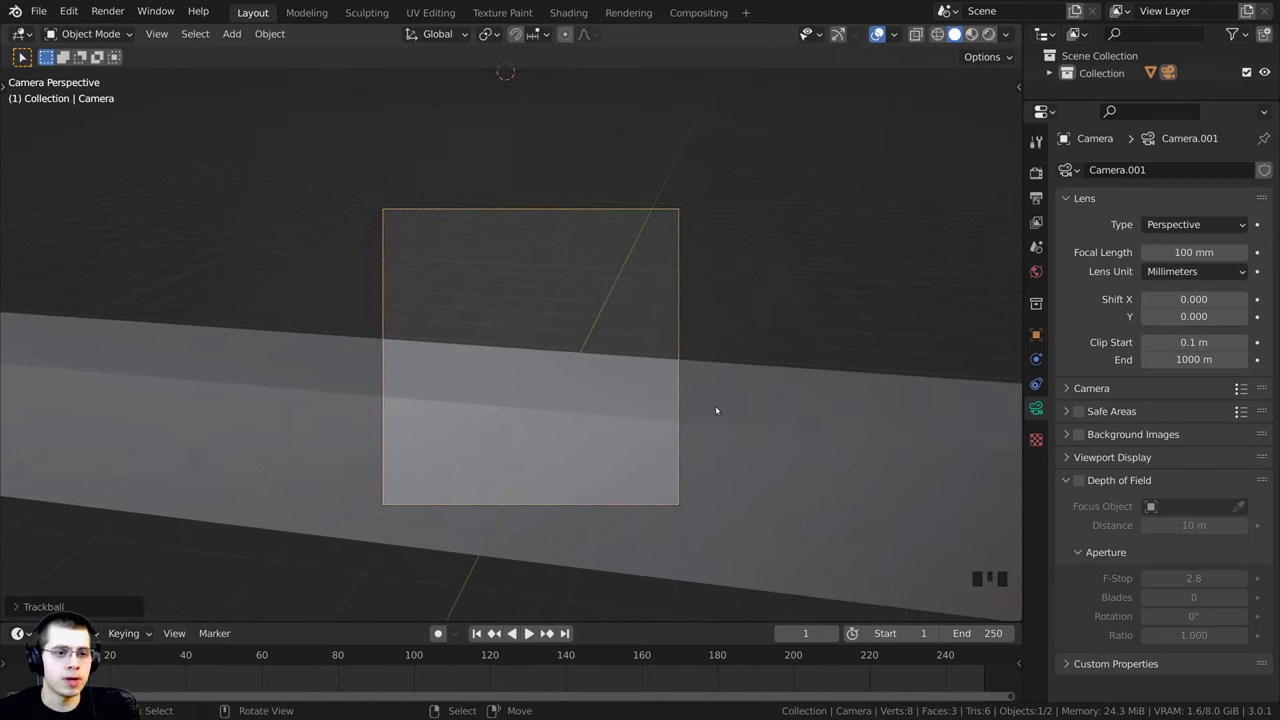
Step: Nudge the camera's position and move it along its local Z axis to bring the view slightly closer to the beam
key("g")
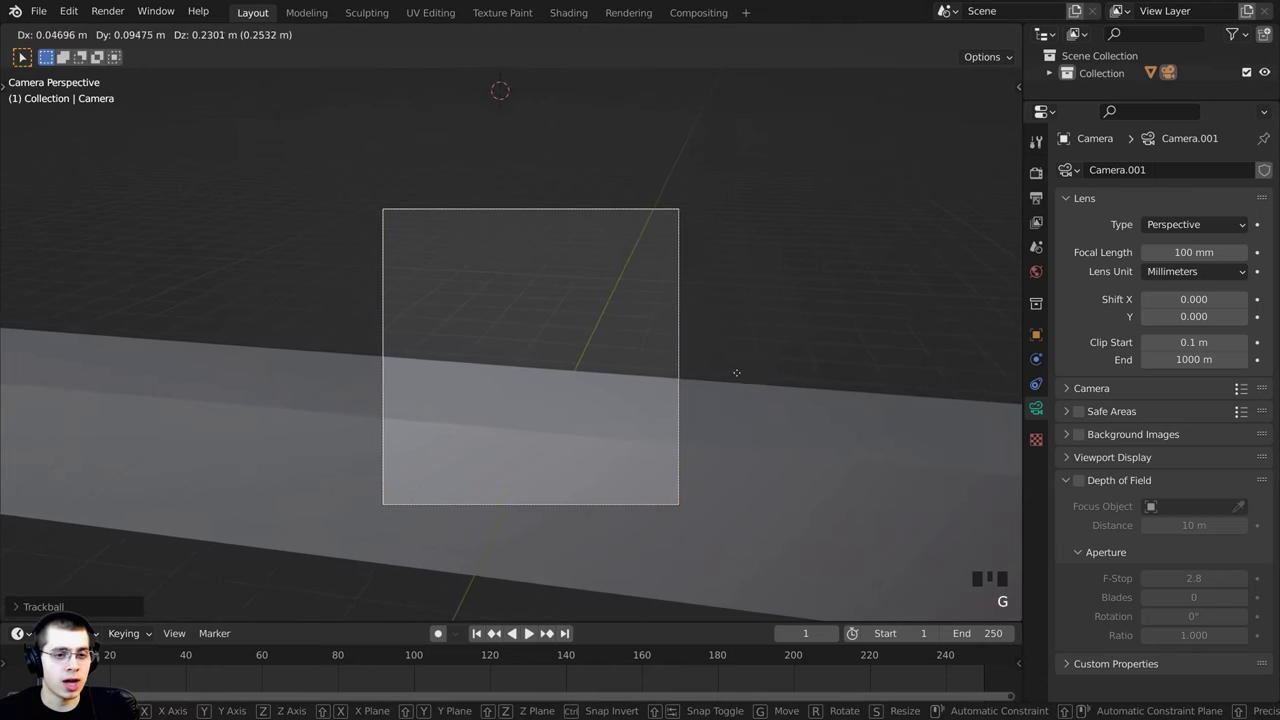
left_click(736, 372)
key("g")
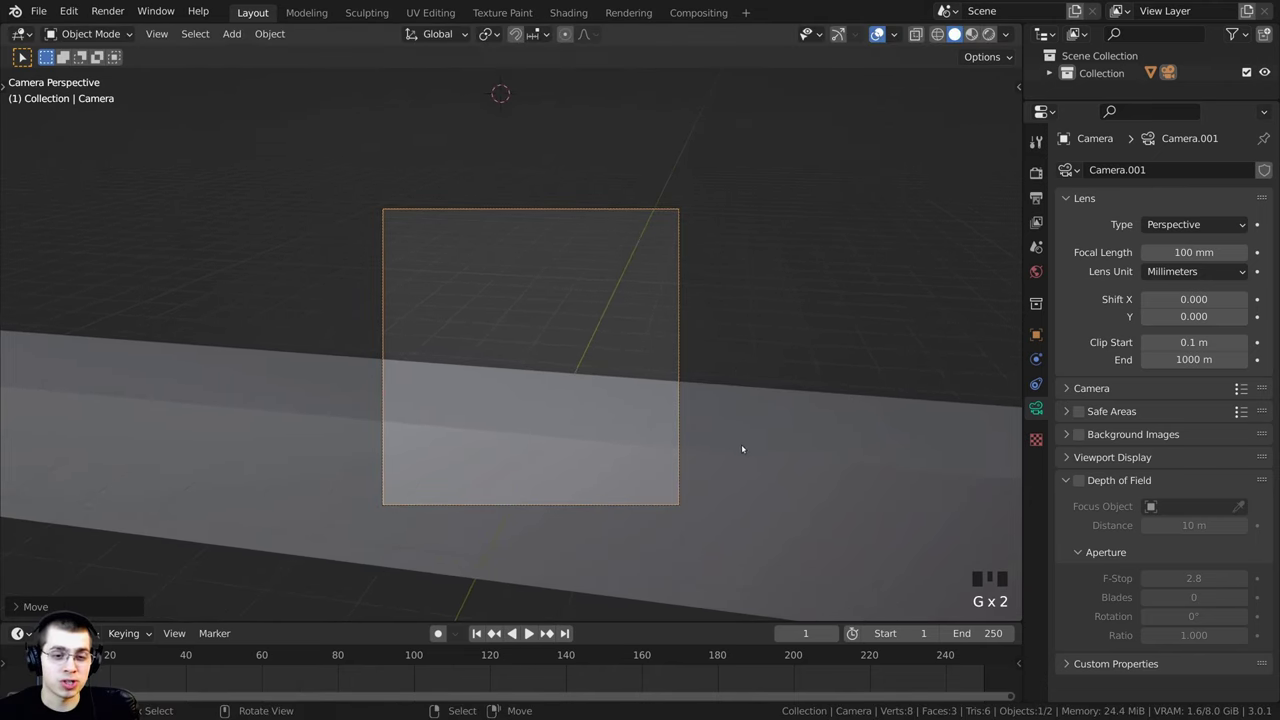
key("g")
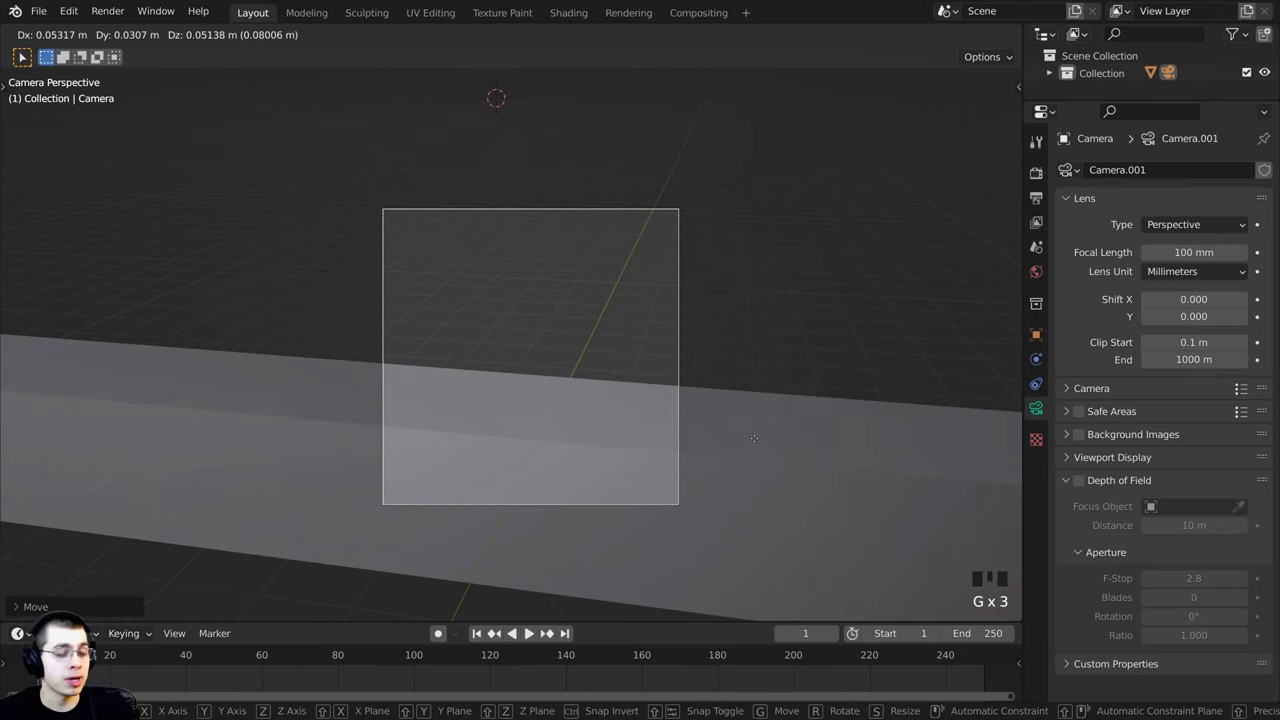
key("z")
key("z")
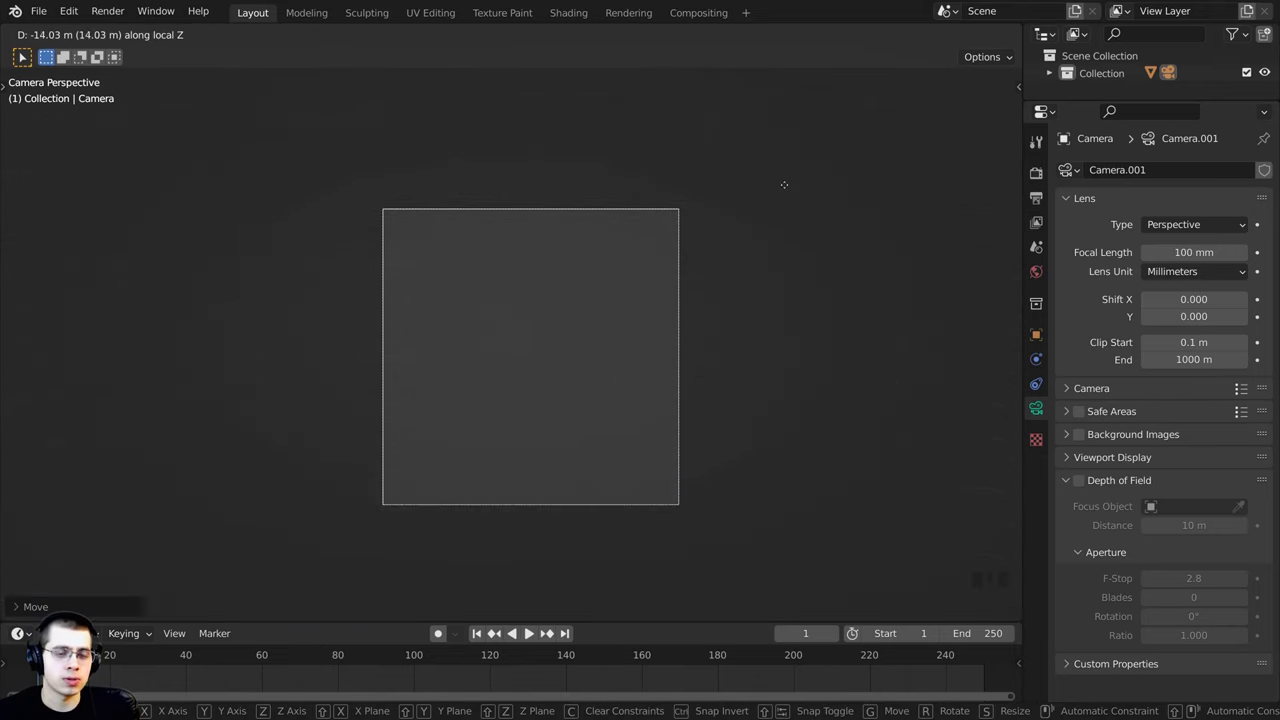
key("g")
left_click(780, 370)
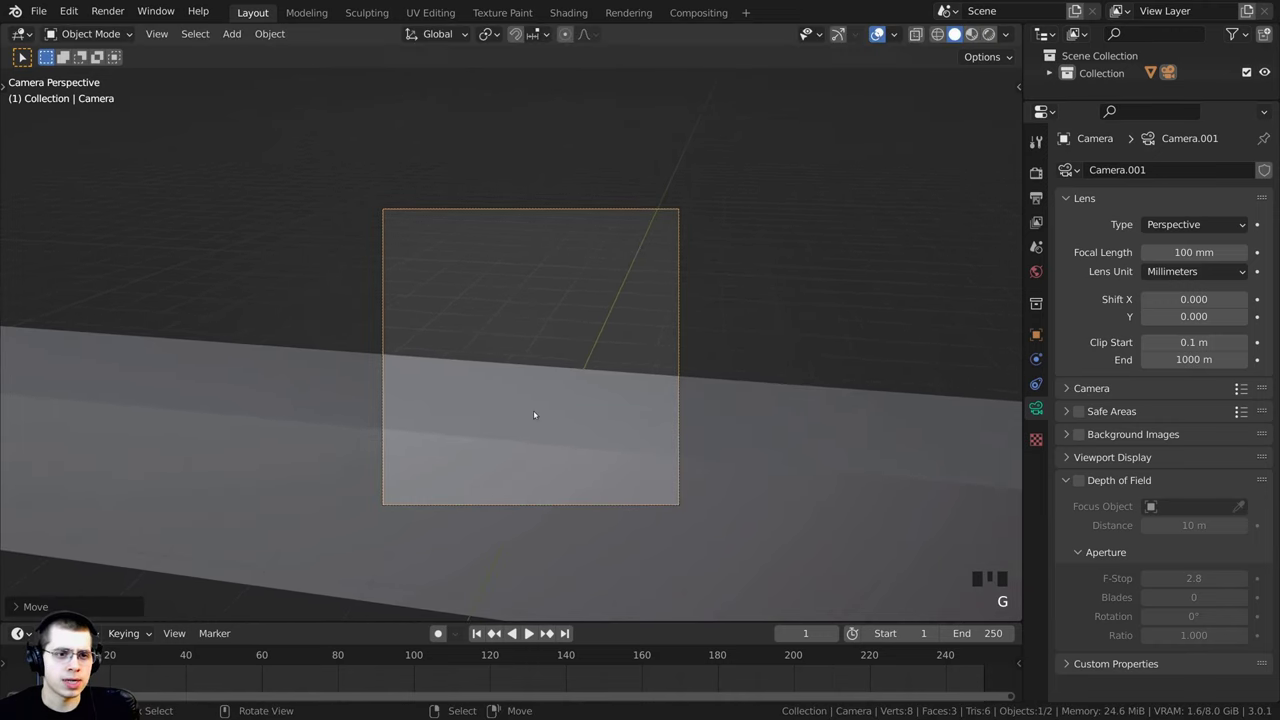
Step: Refine the camera's framing of the beam with another trackball rotation and two small free moves
scroll(520, 420, "down", 4)
key("a")
key("a")
key("a")
middle_click_drag(650, 335, 769, 326)
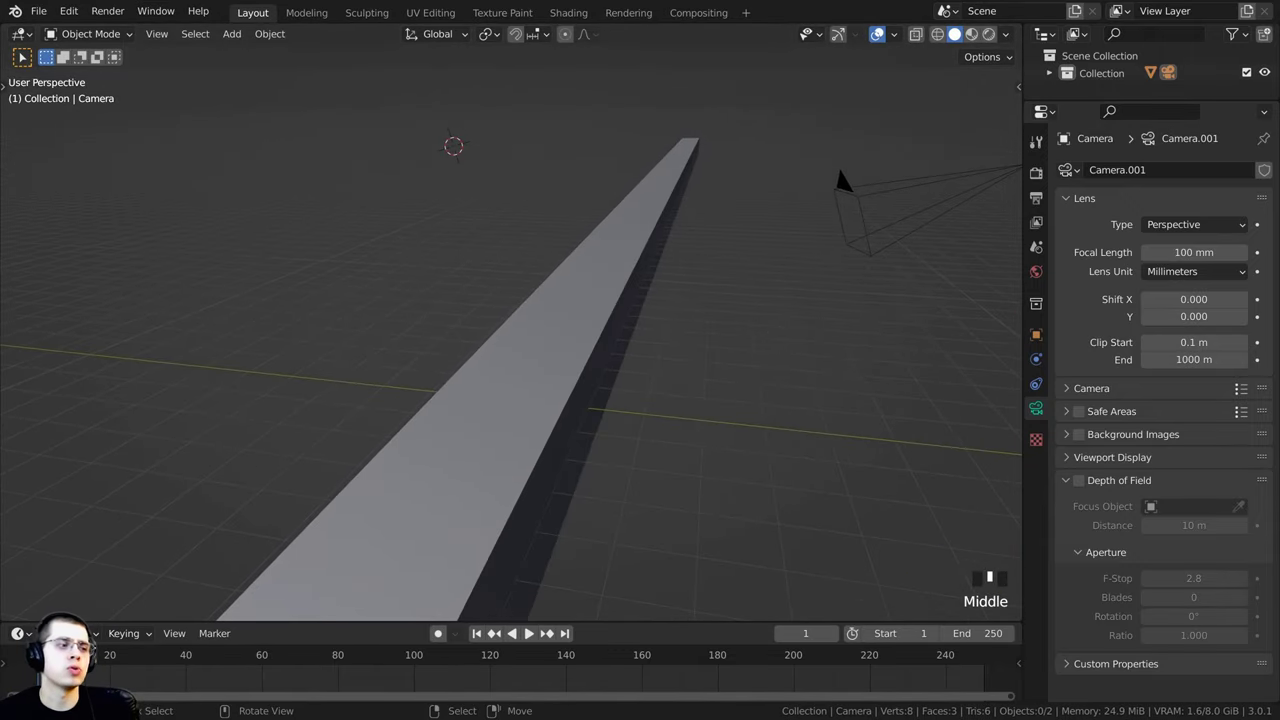
key("r")
key("r")
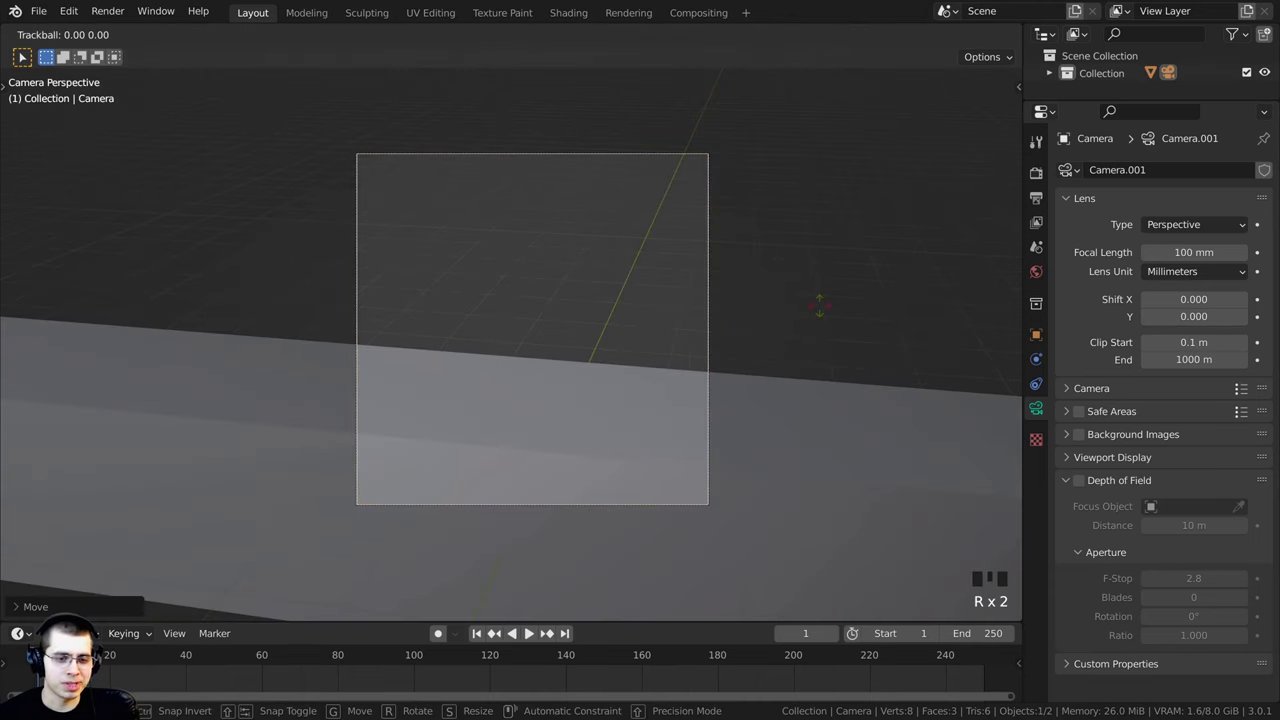
left_click(844, 280)
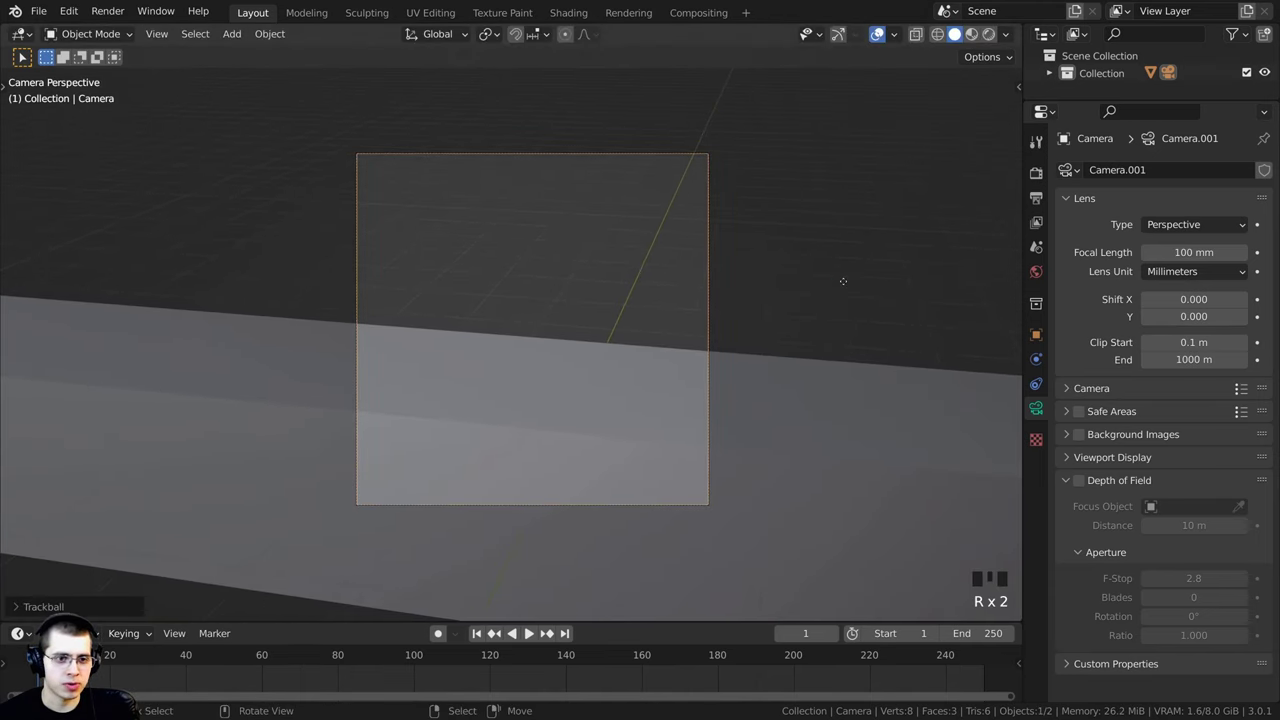
key("g")
left_click(832, 297)
key("g")
left_click(652, 475)
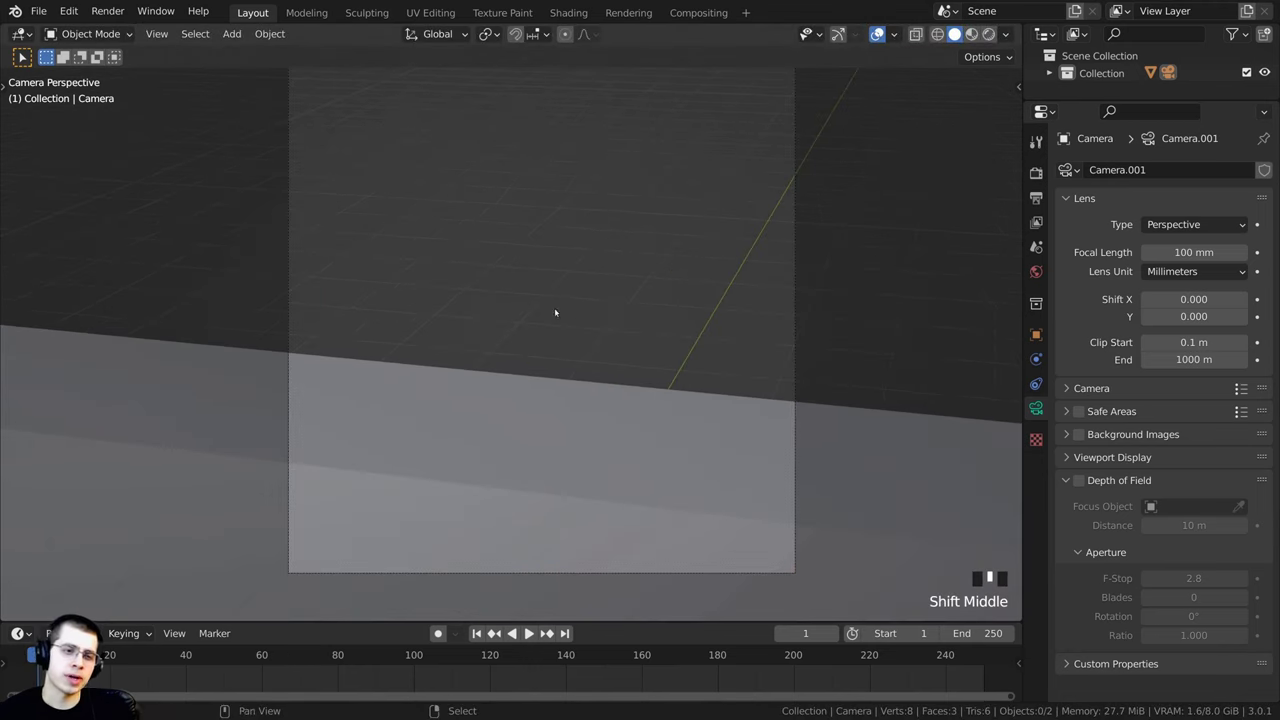
Step: Select the beam and examine its sharp long edge from outside and through the camera
scroll(386, 306, "down", 1)
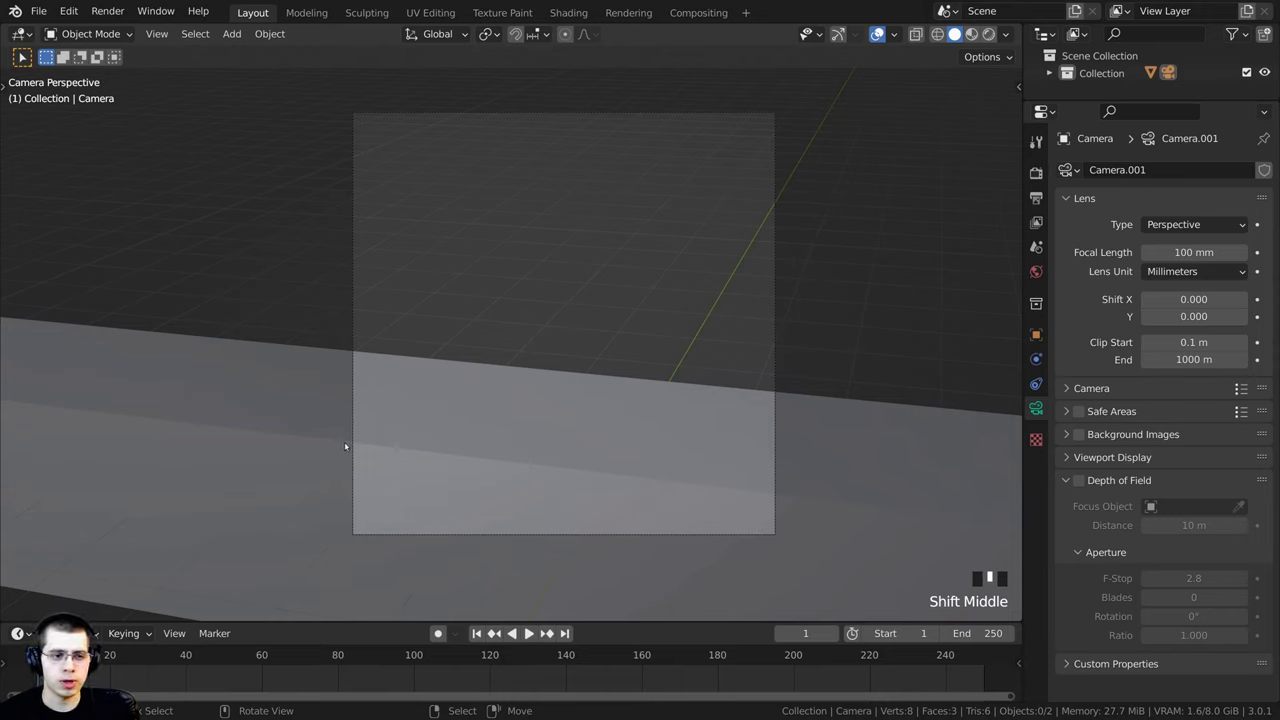
right_click(502, 459)
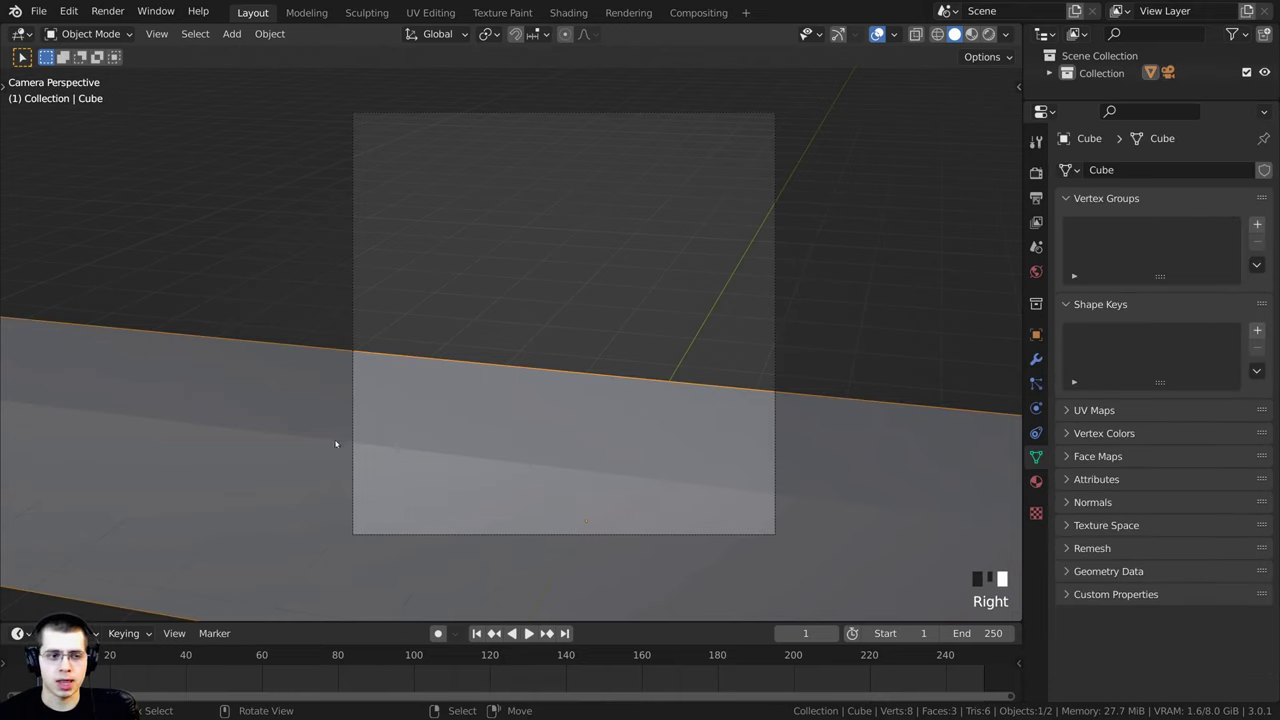
key("alt+a")
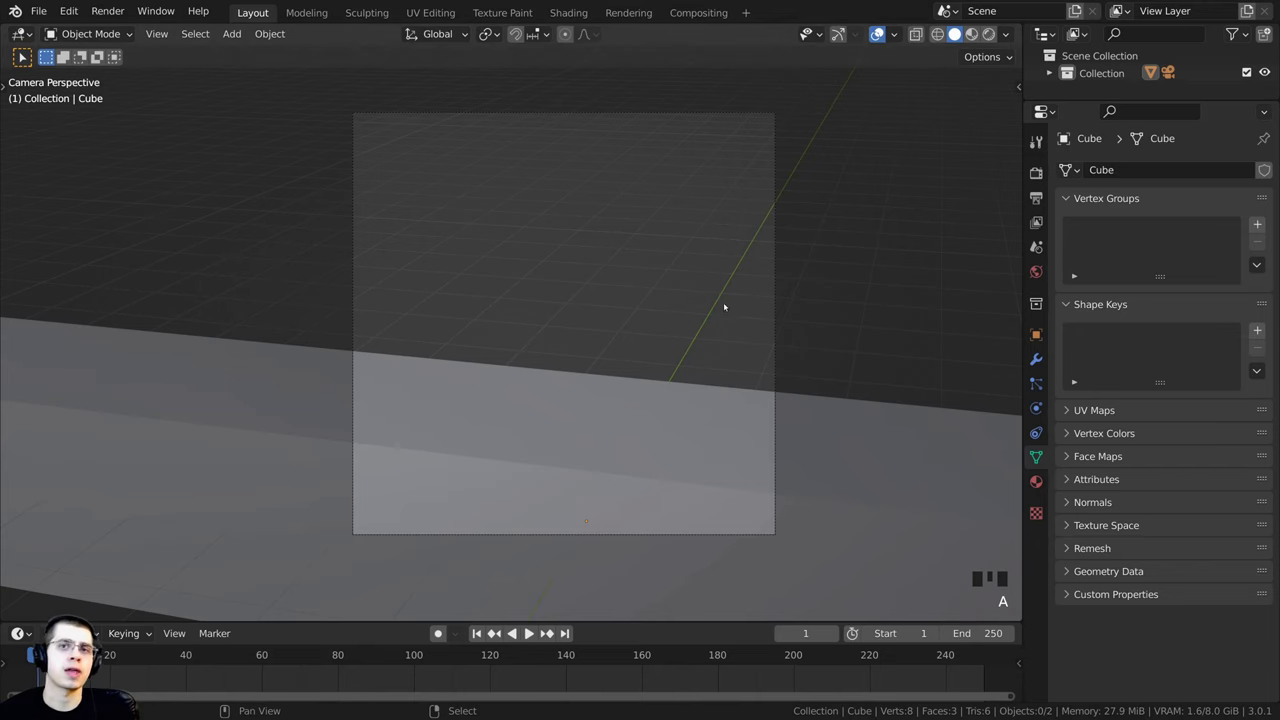
middle_click_drag(723, 306, 551, 414)
scroll(617, 391, "up", 4)
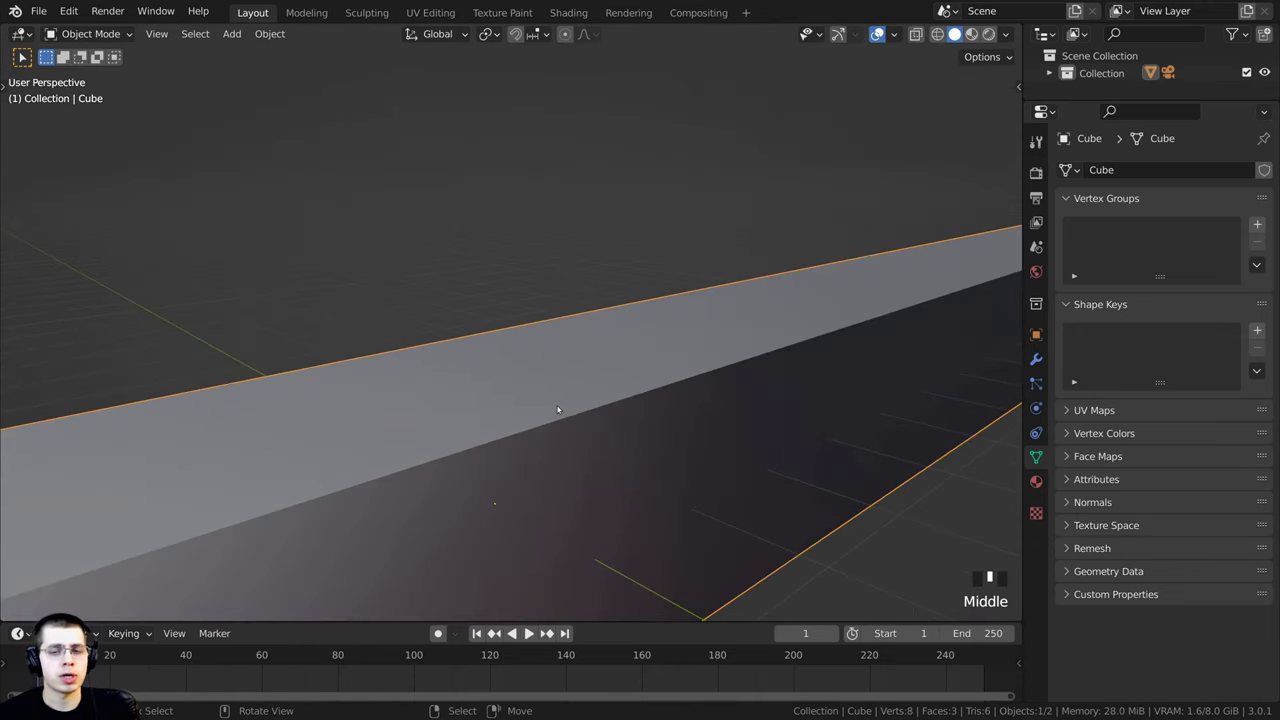
key("KP_0")
scroll(560, 420, "down", 5)
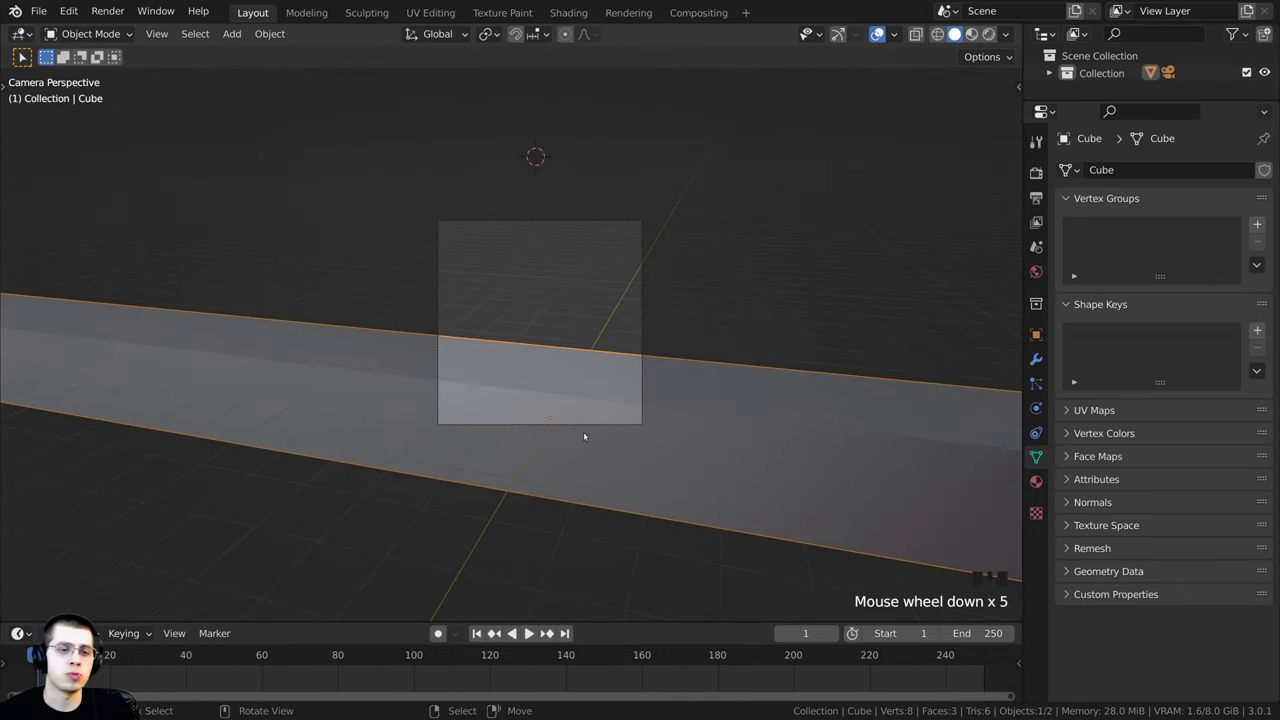
key("g")
right_click(628, 313)
scroll(800, 323, "up", 3)
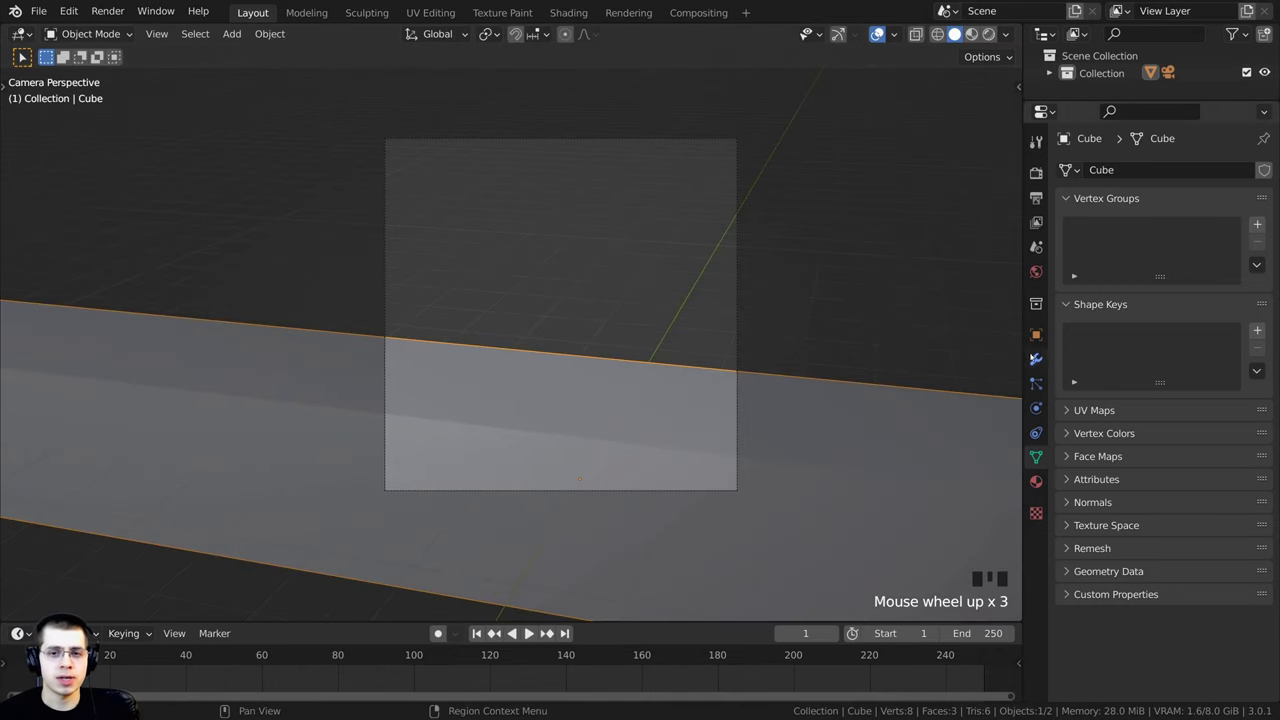
Step: Add a Bevel modifier to the beam and set its segments to 5
left_click(1036, 360)
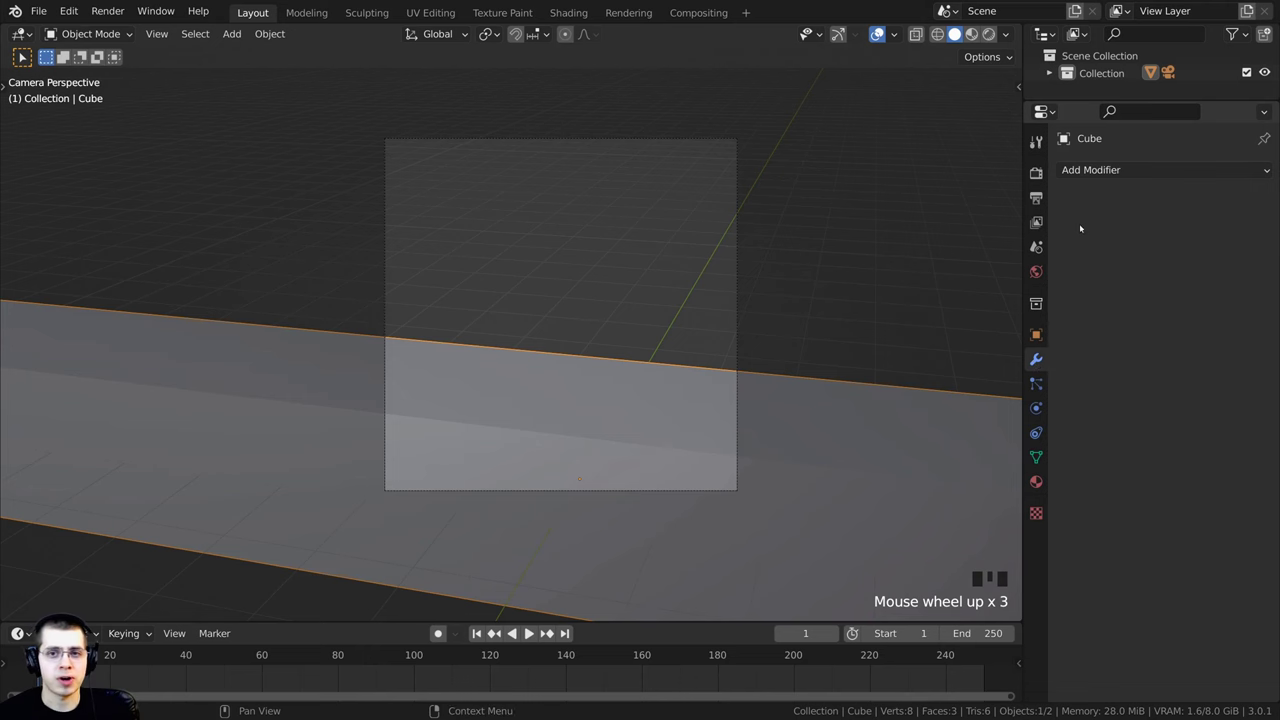
left_click(1099, 172)
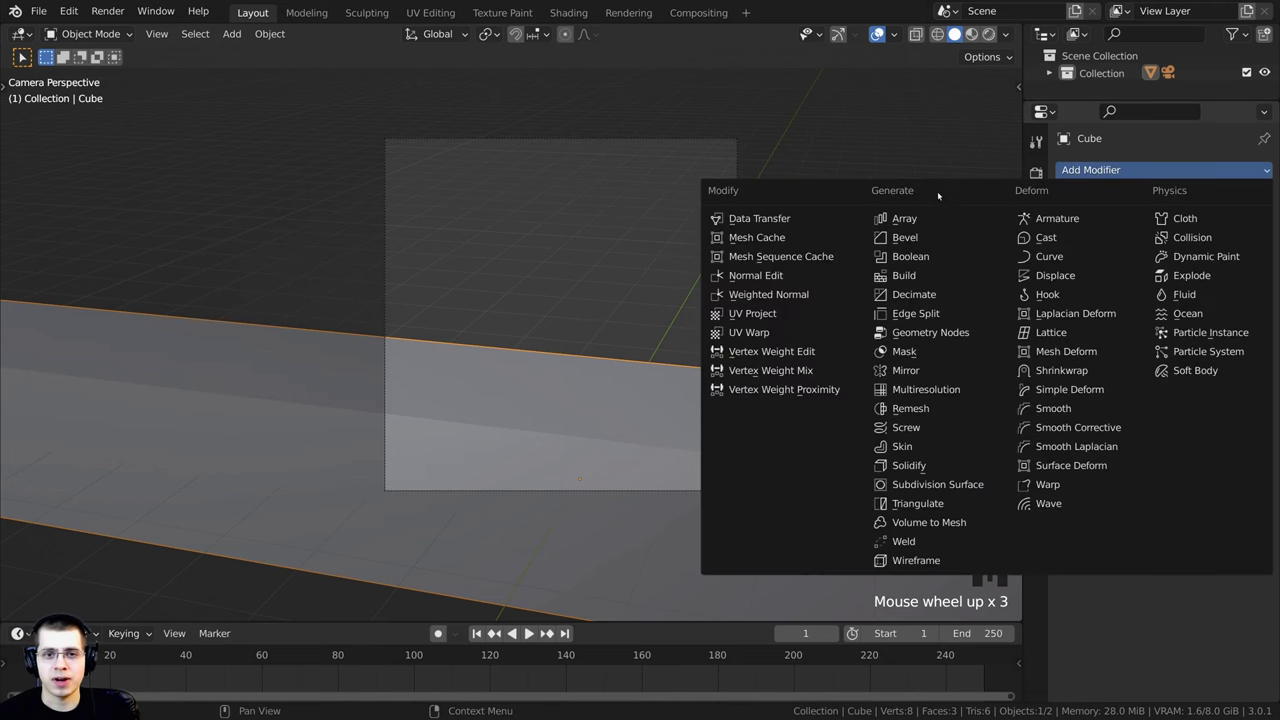
left_click(903, 237)
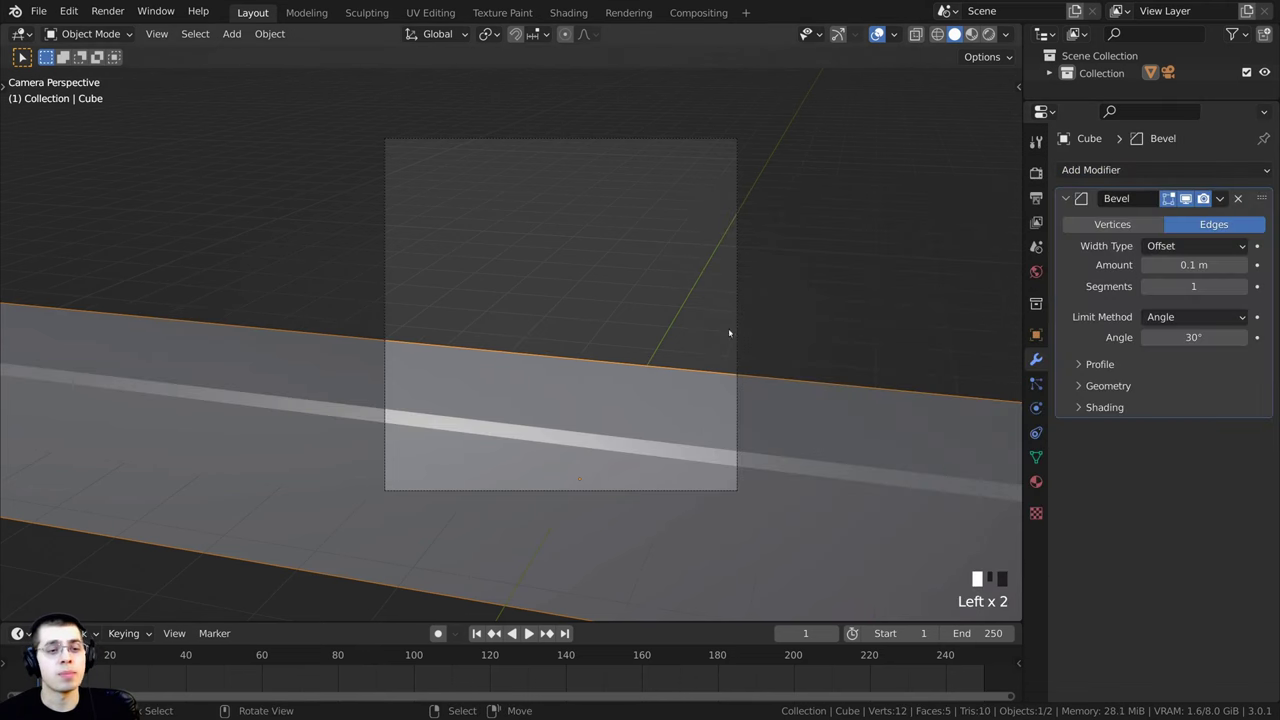
left_click(1243, 286)
left_click(1243, 286)
left_click(1243, 286)
left_click(1243, 286)
left_click(1243, 286)
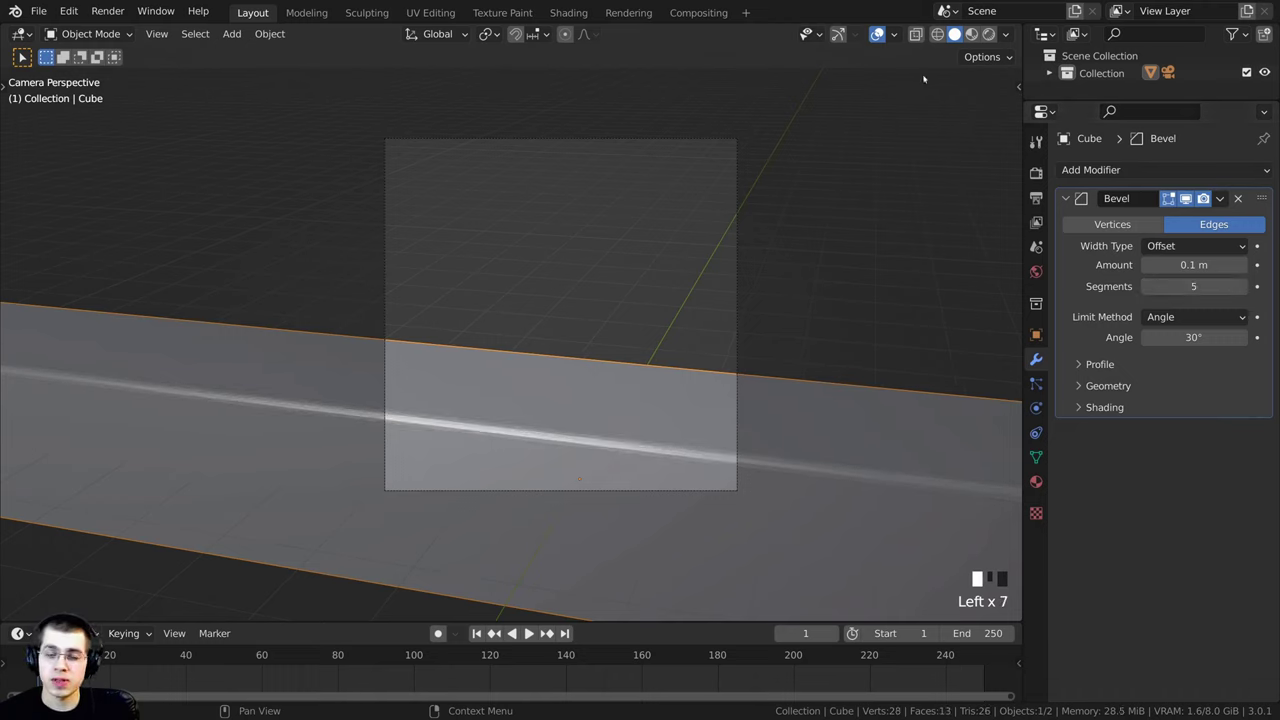
Step: Reduce the bevel amount to 0.026 m and check the rounded edge up close
left_click_drag(1207, 265, 1176, 265)
right_click(1207, 265)
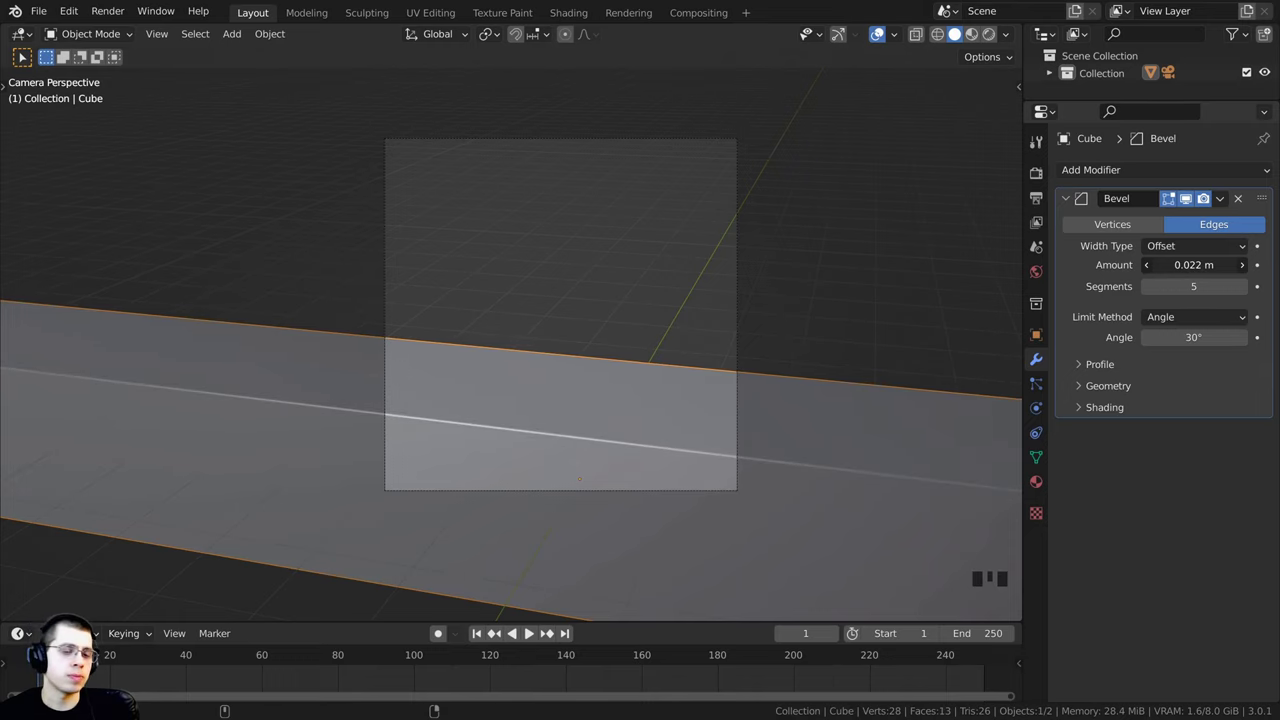
middle_click_drag(543, 425, 531, 363, "shift")
scroll(560, 380, "up", 6)
middle_click_drag(608, 402, 612, 340, "shift")
middle_click_drag(616, 364, 617, 246, "shift")
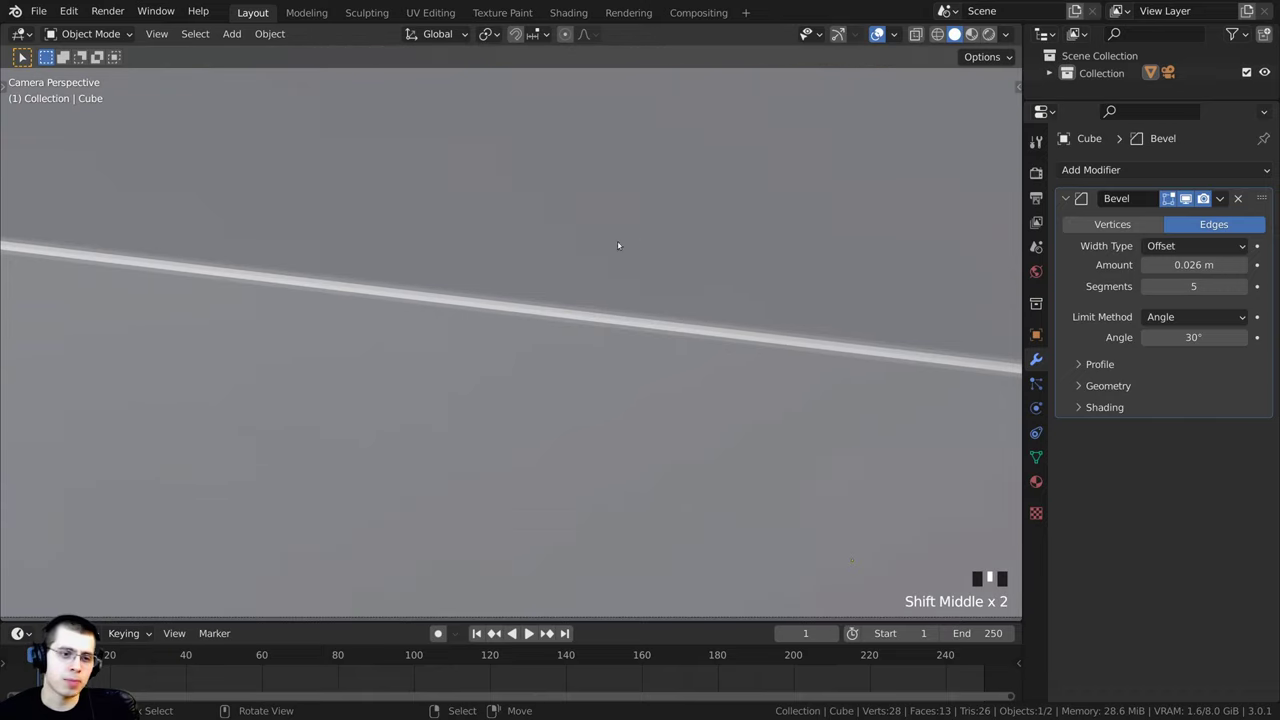
scroll(438, 284, "up", 2)
scroll(534, 374, "down", 10)
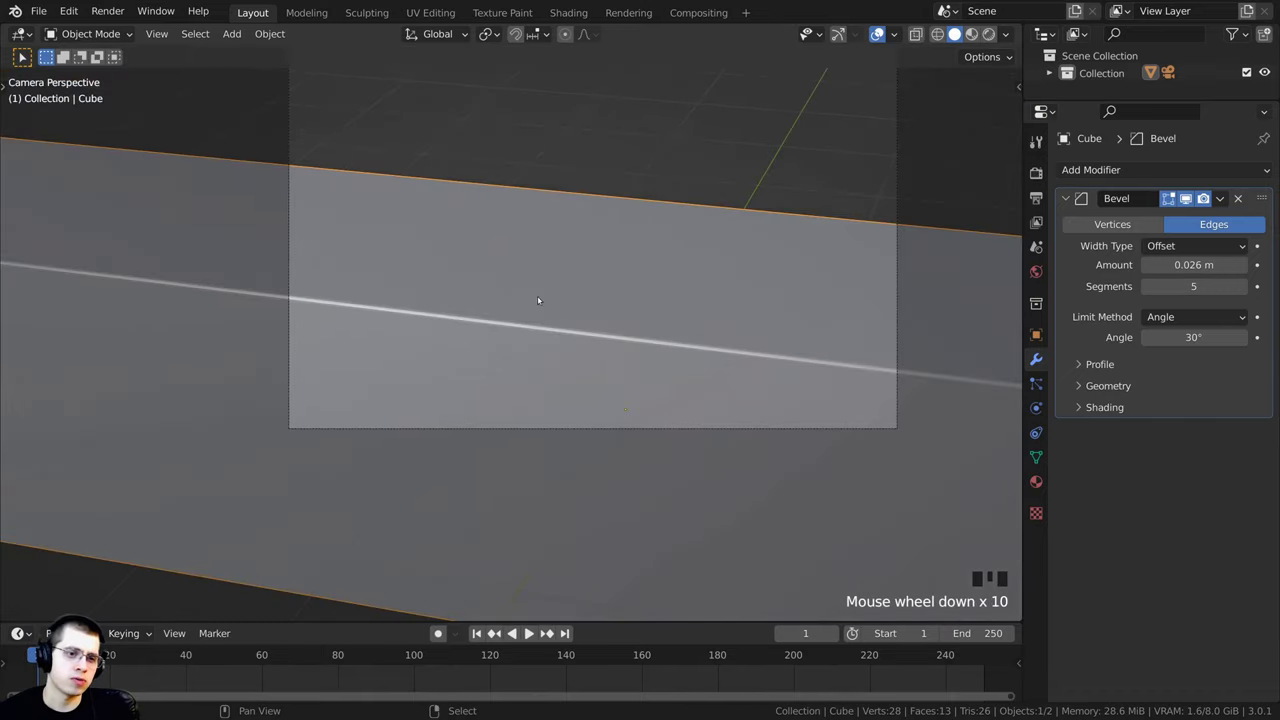
scroll(530, 300, "up", 8)
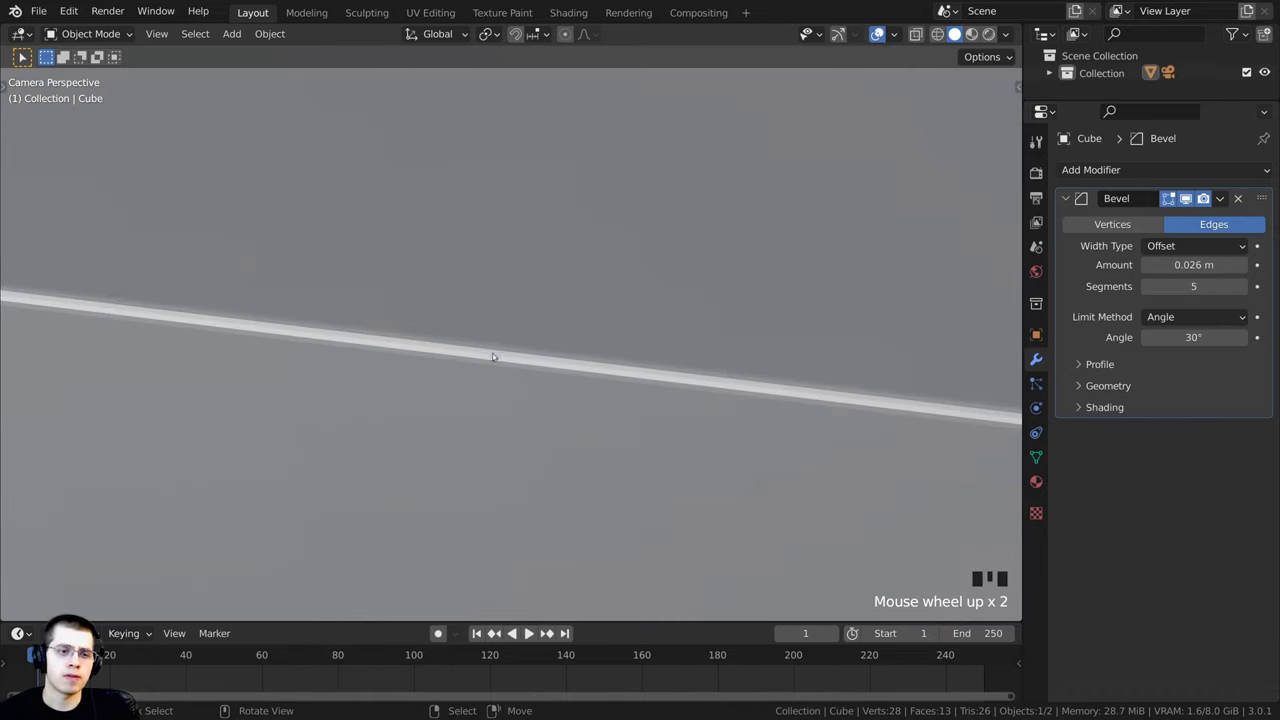
Step: Apply smooth shading to the beam
middle_click_drag(492, 353, 511, 324, "shift")
scroll(477, 297, "down", 4)
right_click(511, 324)
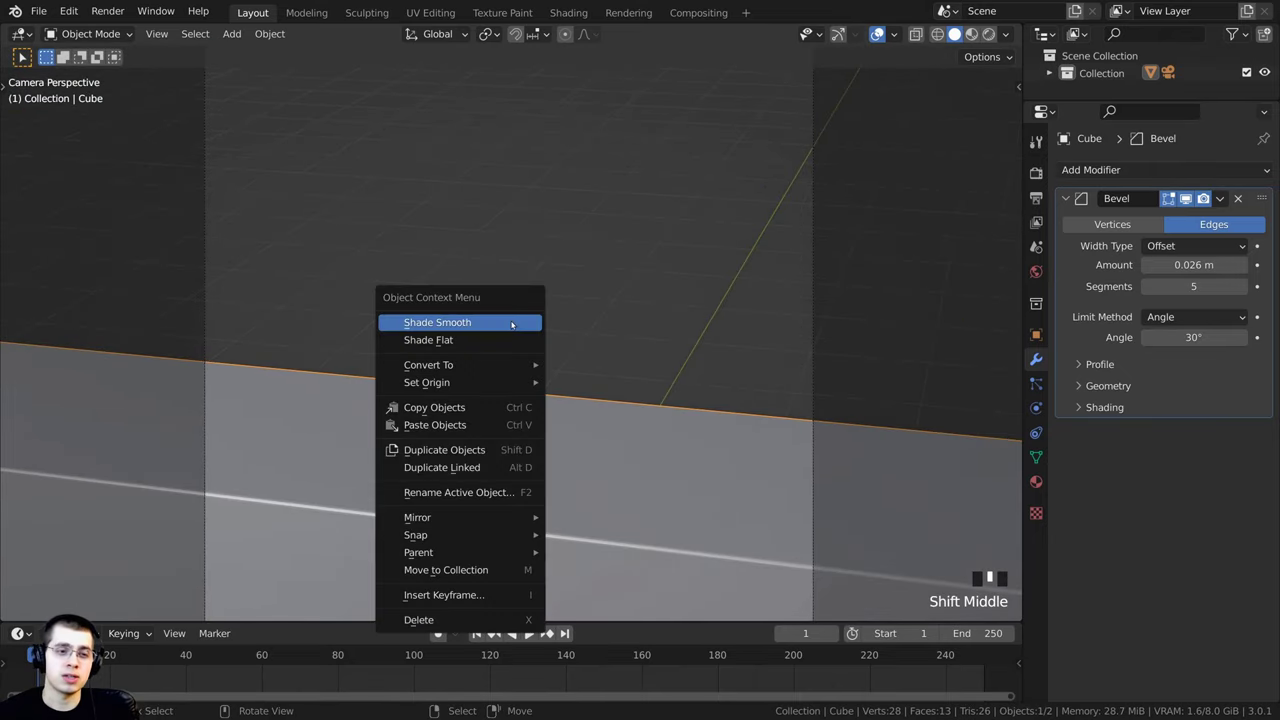
left_click(450, 324)
scroll(574, 431, "down", 3)
scroll(700, 349, "up", 3)
Step: Examine the smooth shading across the beam's top and side from several angles outside the camera view
middle_click_drag(700, 349, 480, 286, "shift")
scroll(471, 346, "up", 2)
middle_click_drag(471, 346, 623, 278)
scroll(650, 255, "down", 3)
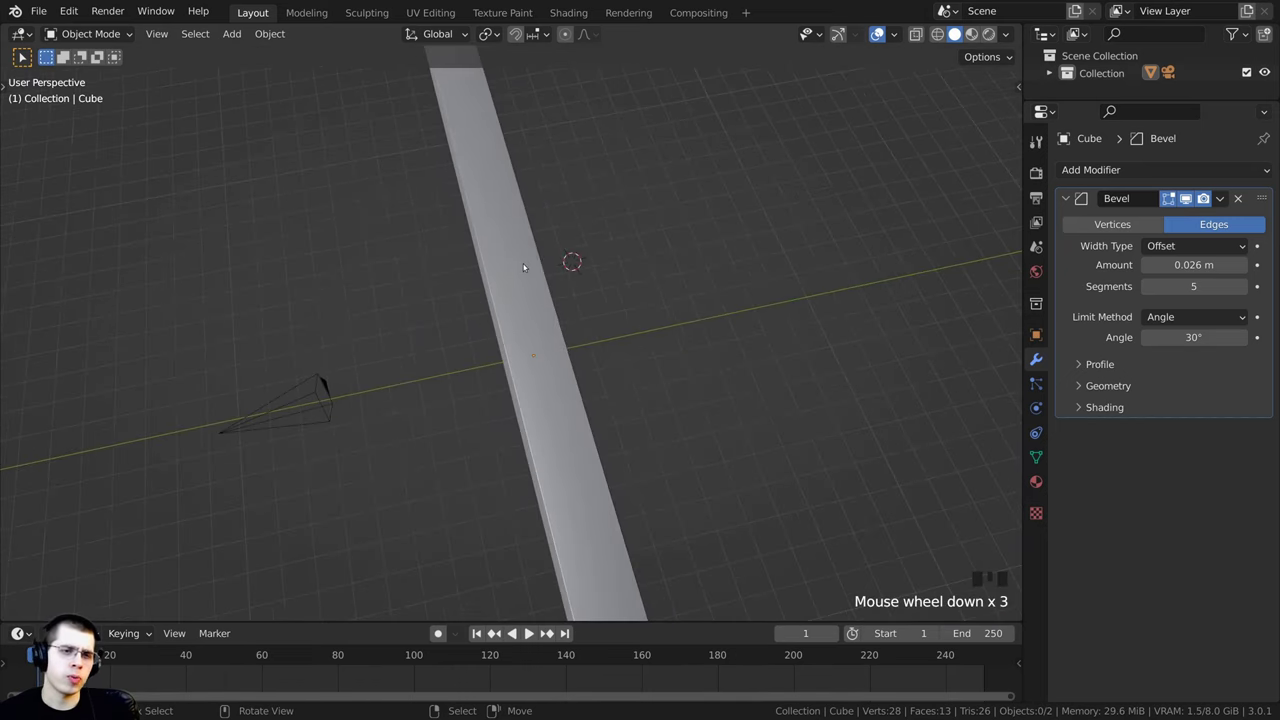
scroll(503, 386, "up", 5)
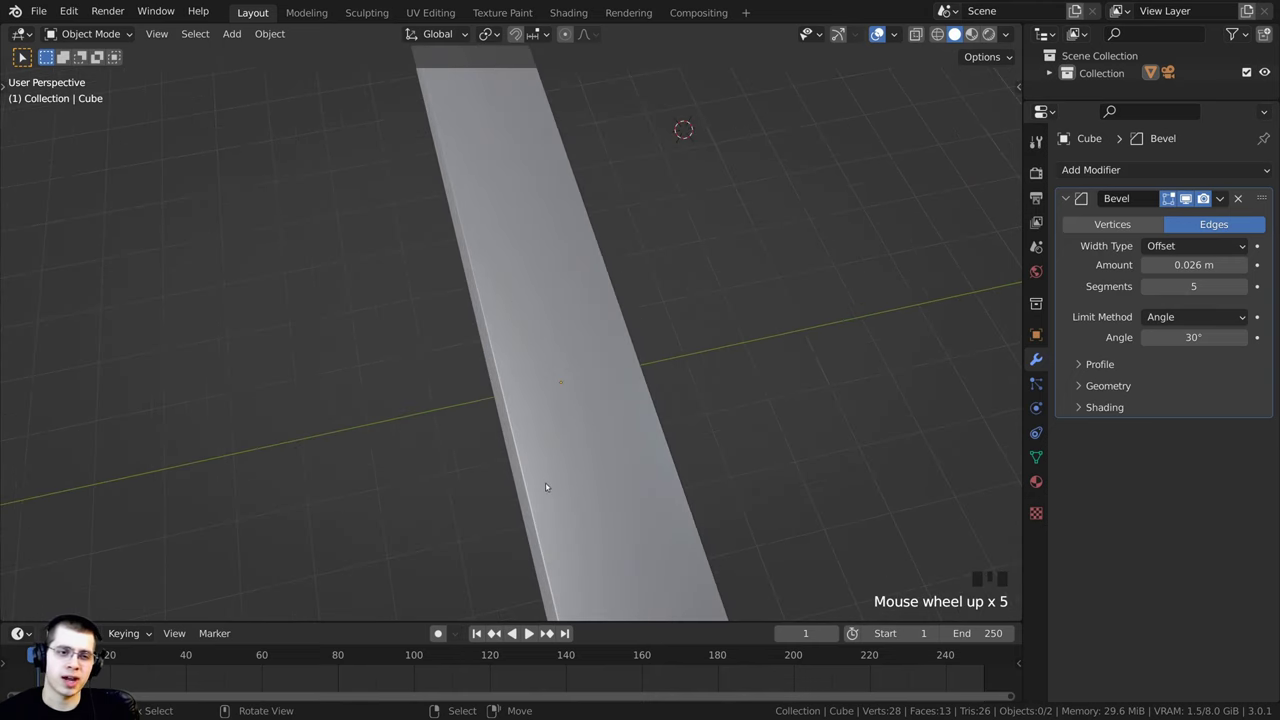
scroll(631, 311, "down", 4)
scroll(779, 434, "up", 1)
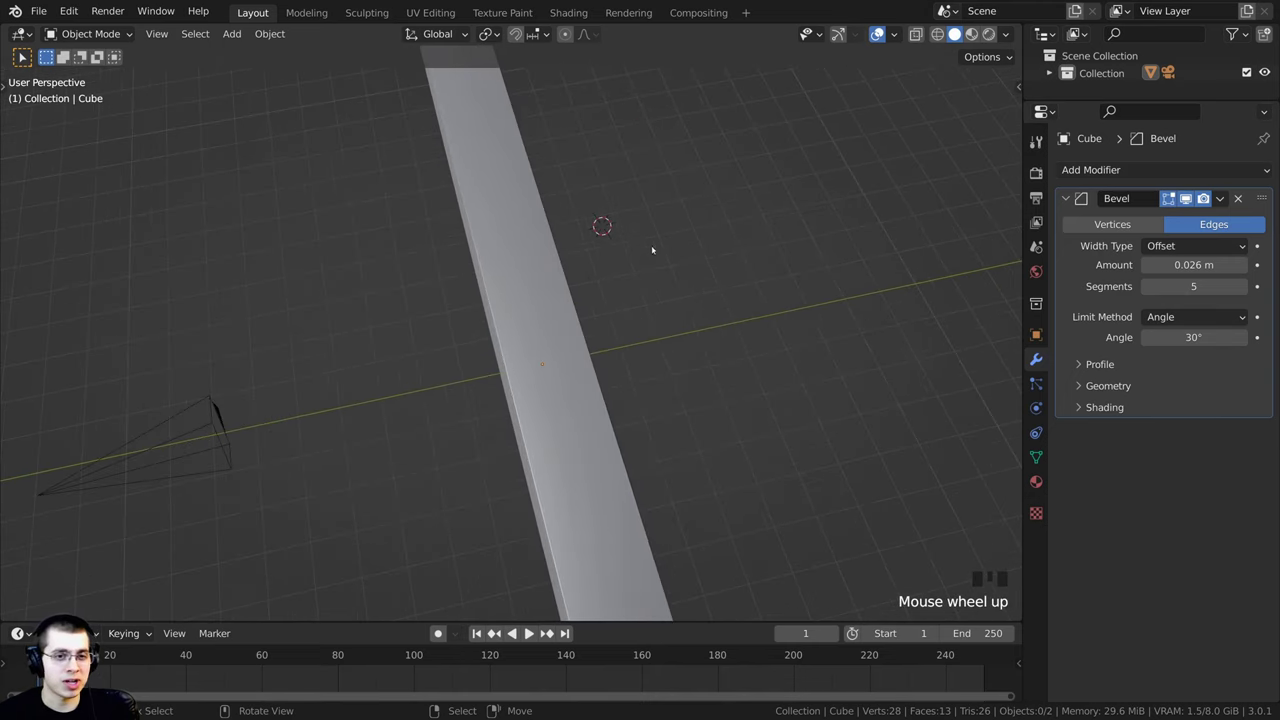
middle_click_drag(701, 295, 694, 212)
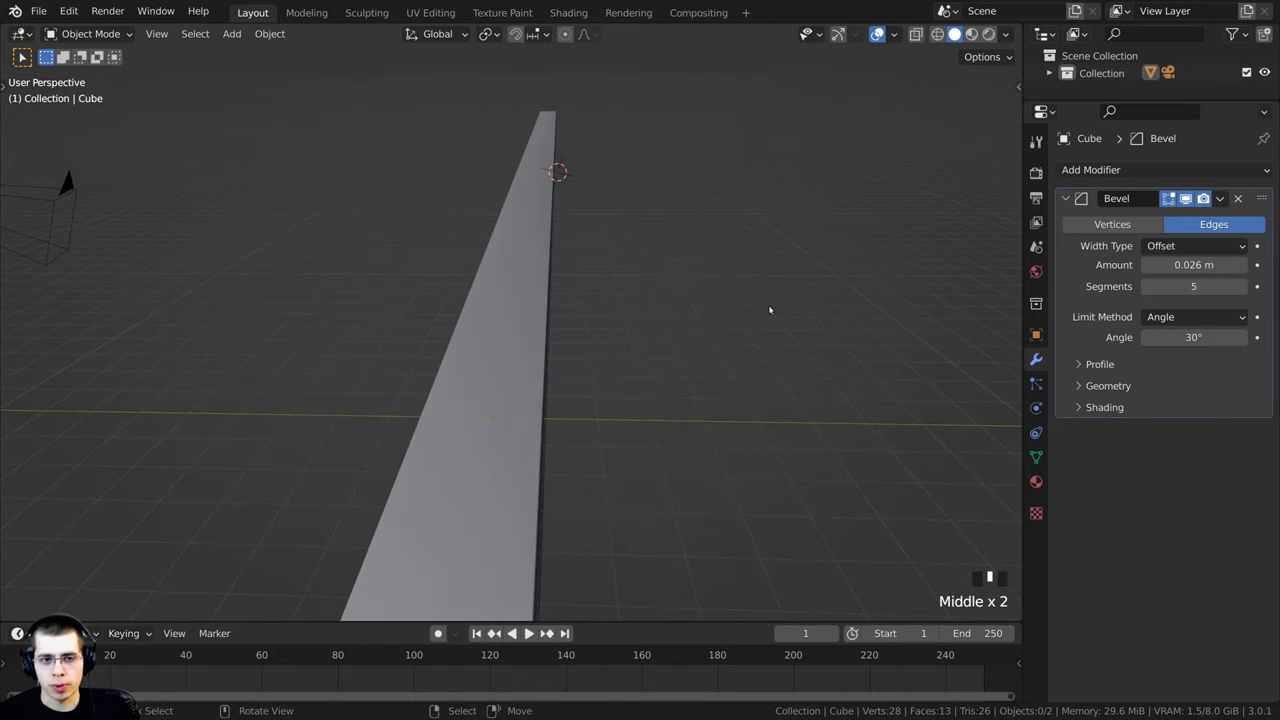
scroll(494, 326, "down", 3)
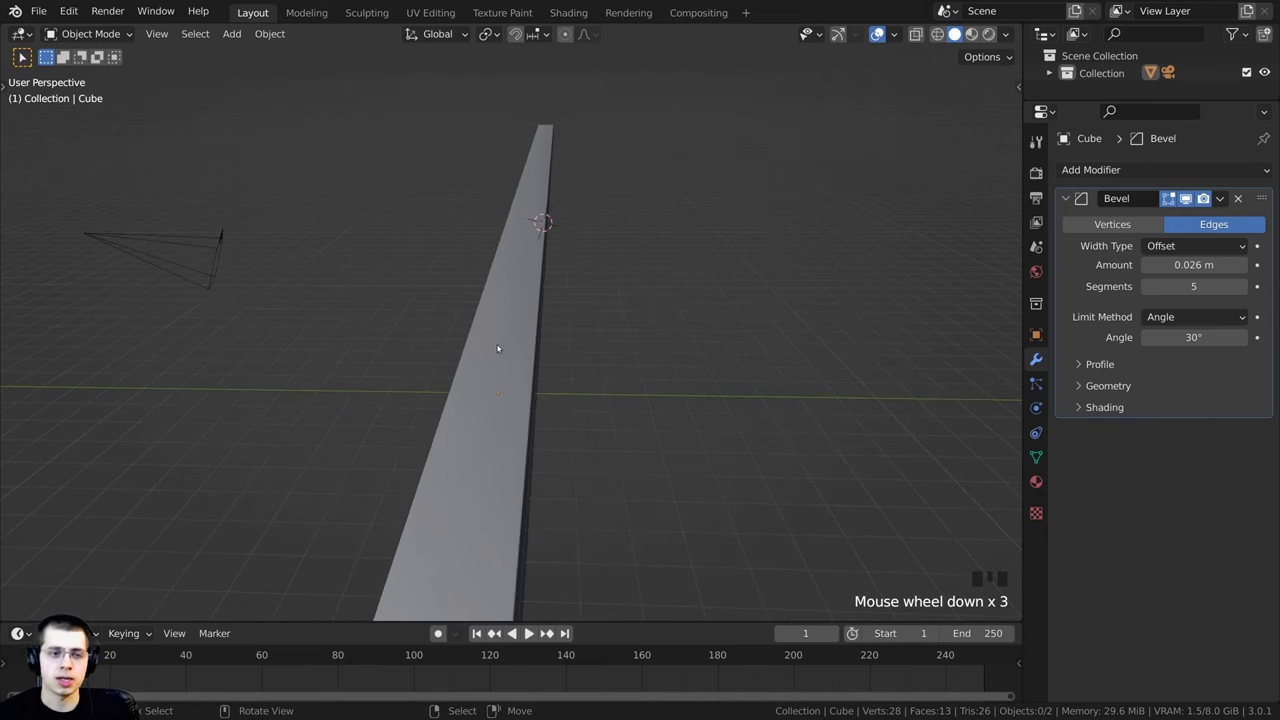
Step: Duplicate the beam and offset the copy about 5 m along the Y axis
left_click(497, 340)
middle_click_drag(497, 340, 460, 390)
key("shift+d")
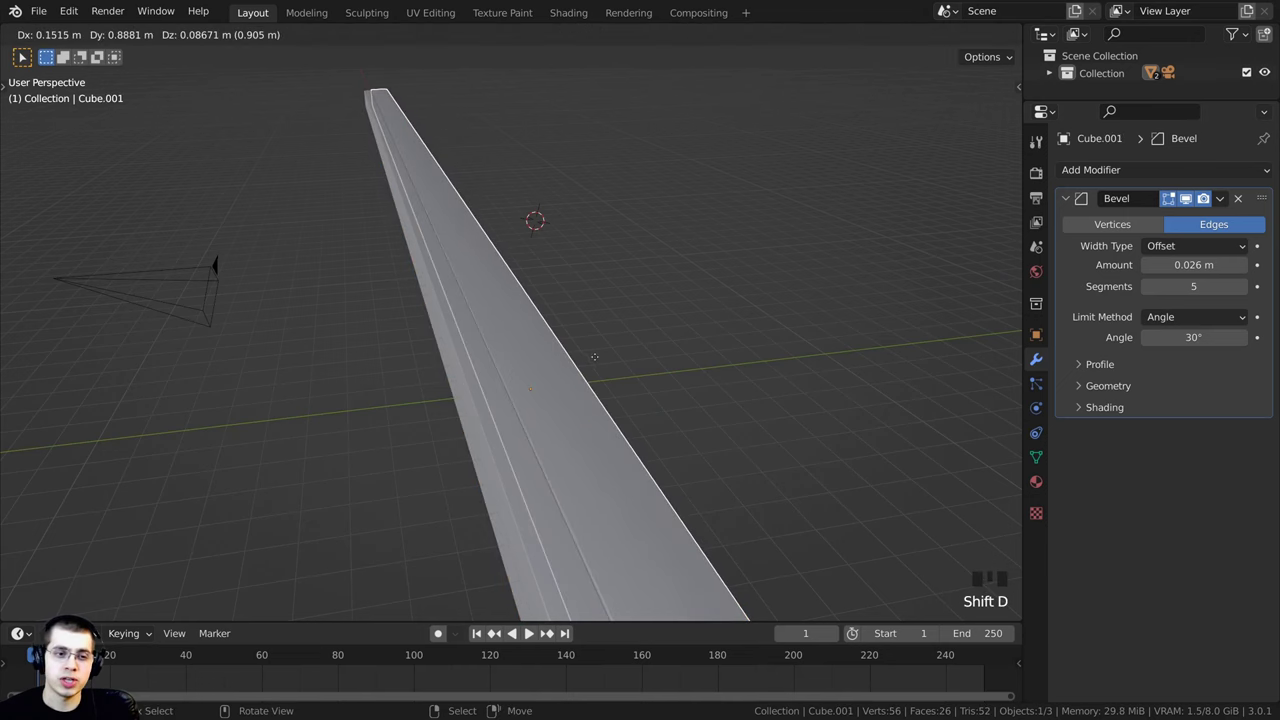
key("y")
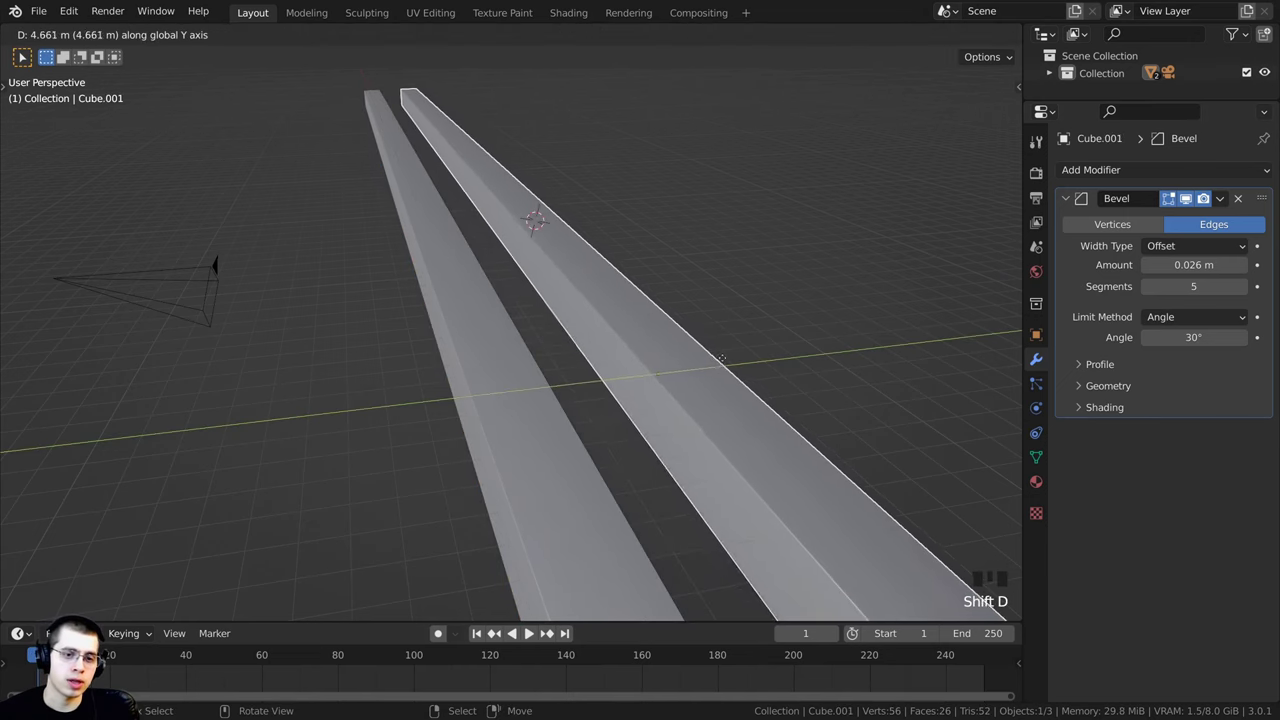
left_click(746, 362)
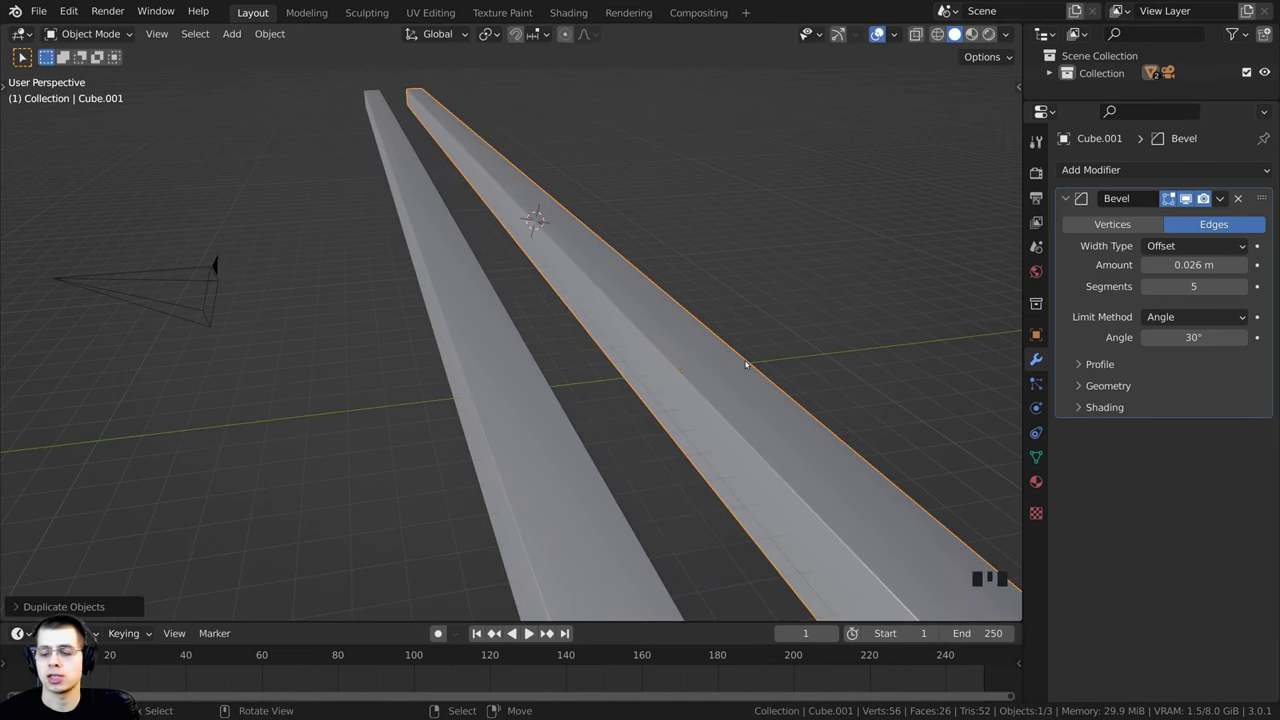
Step: In a top wireframe view, move the duplicated beam about 1.6 m along Y toward the original
key("KP_7")
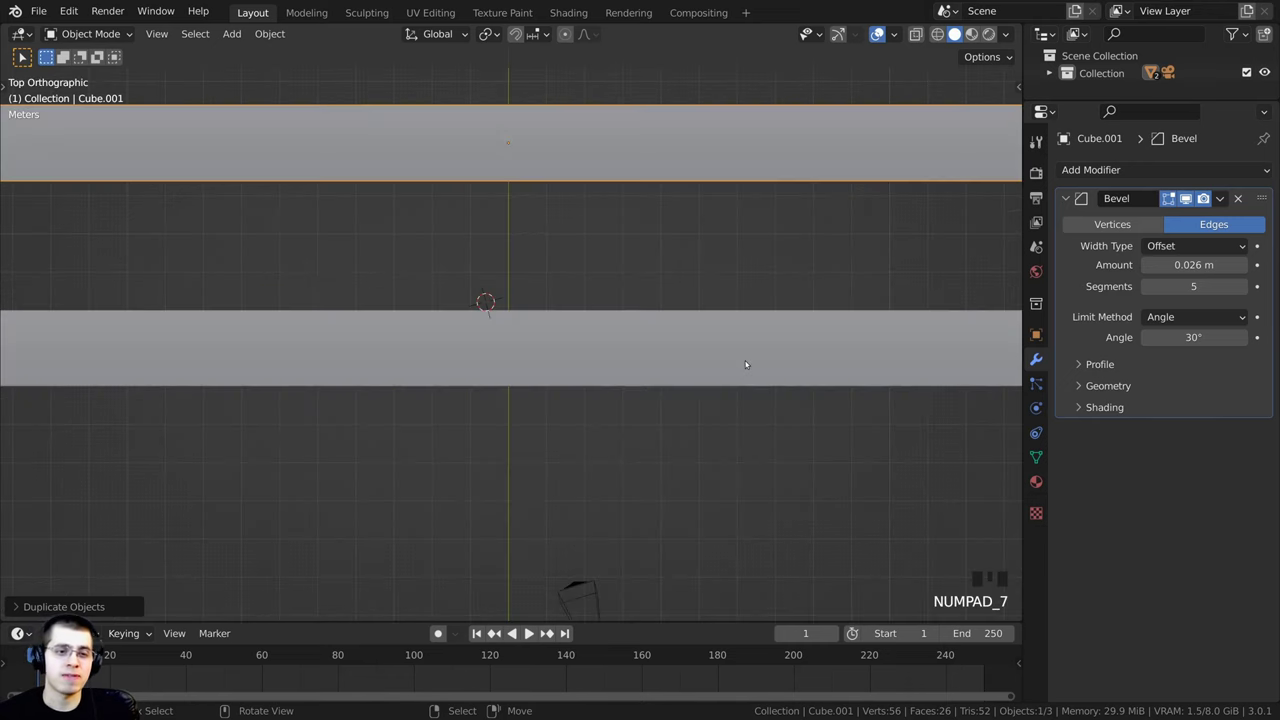
middle_click_drag(712, 199, 683, 180, "shift")
scroll(685, 180, "up", 1)
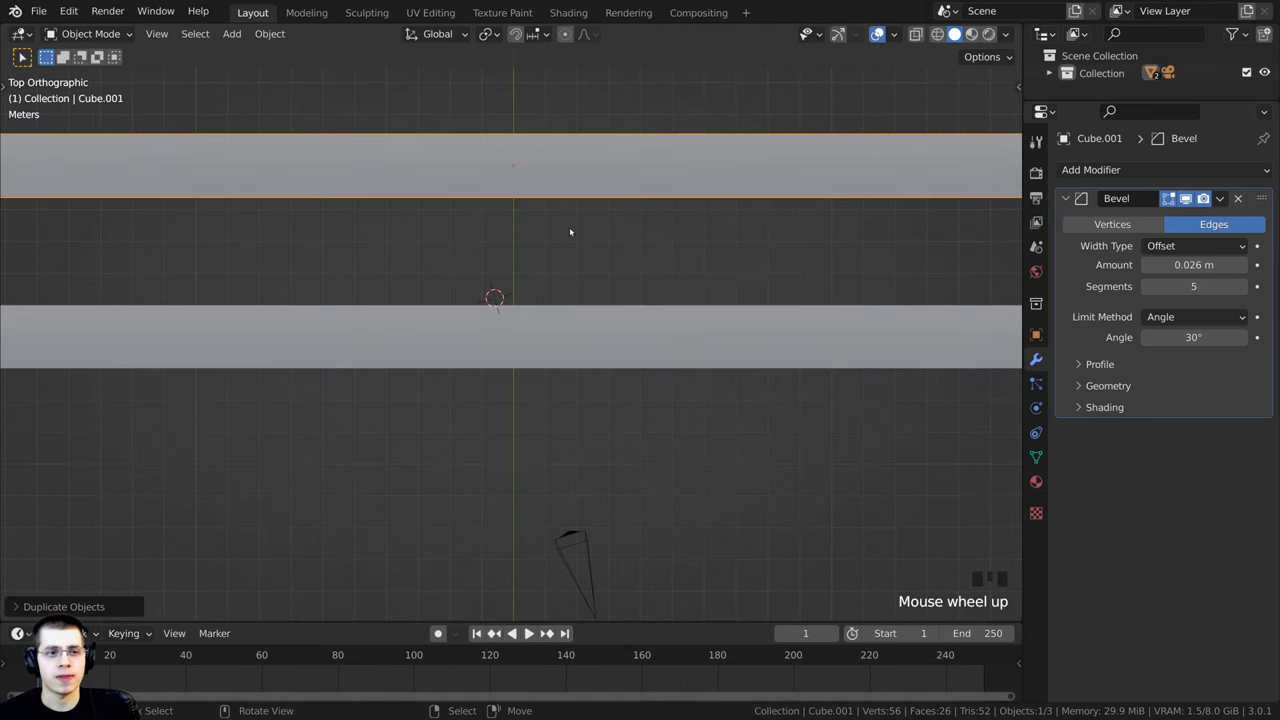
middle_click_drag(576, 219, 578, 219, "shift")
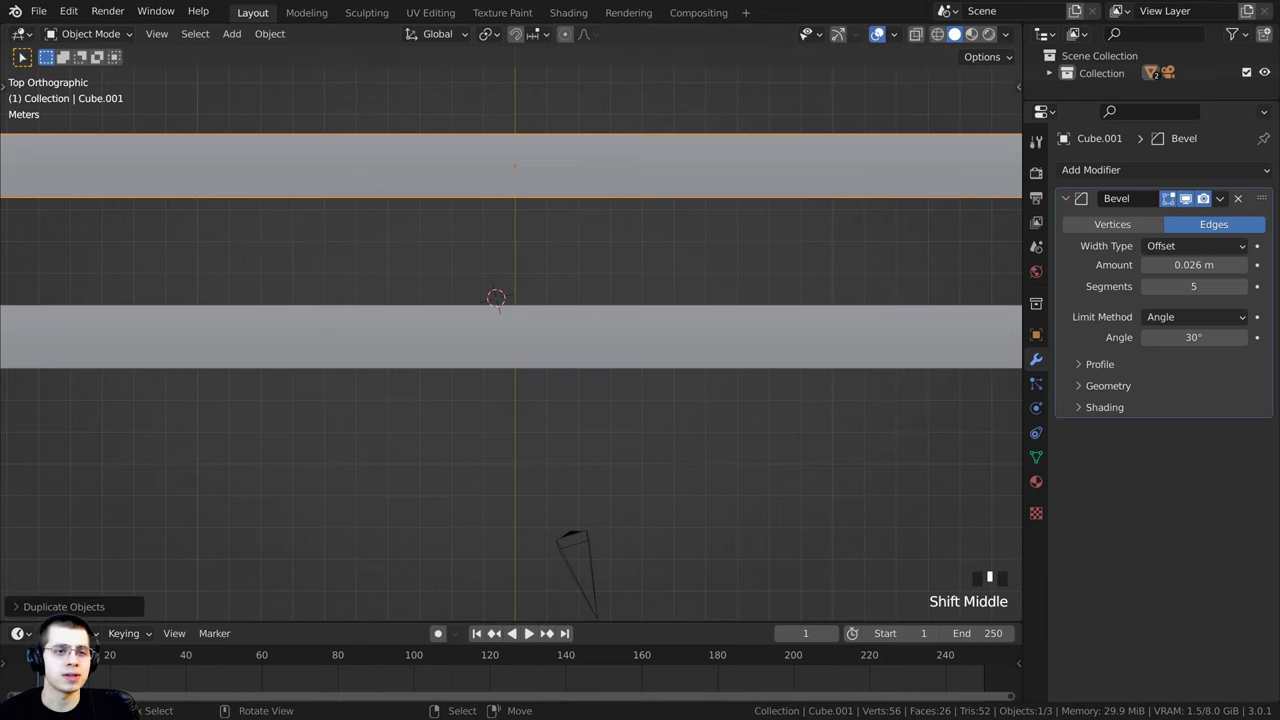
scroll(536, 430, "up", 2)
scroll(532, 466, "up", 2)
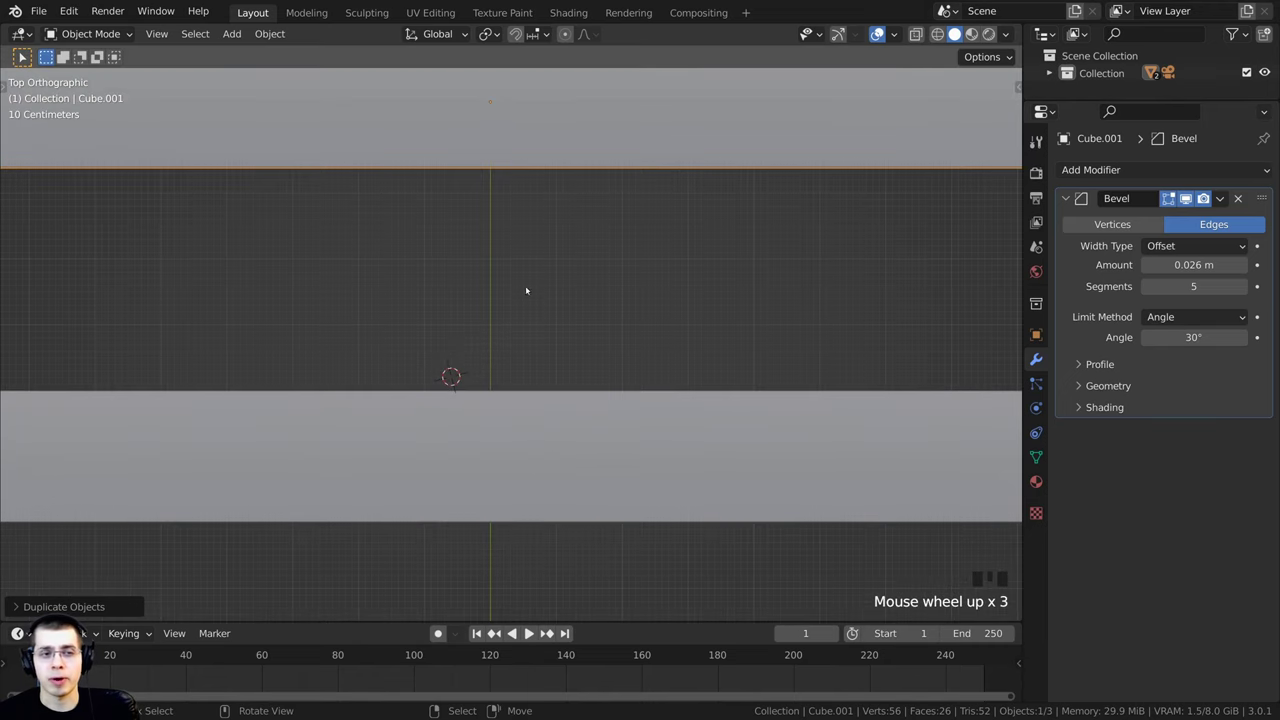
scroll(547, 408, "down", 1)
key("z")
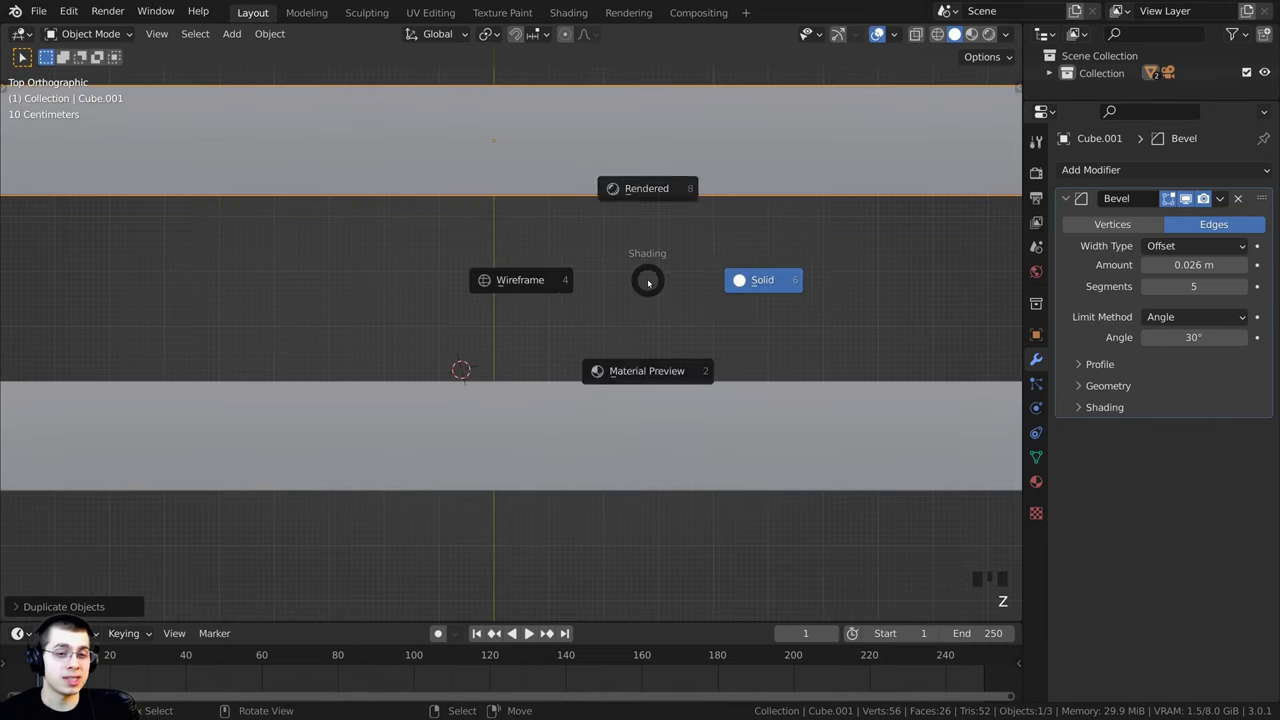
key("z")
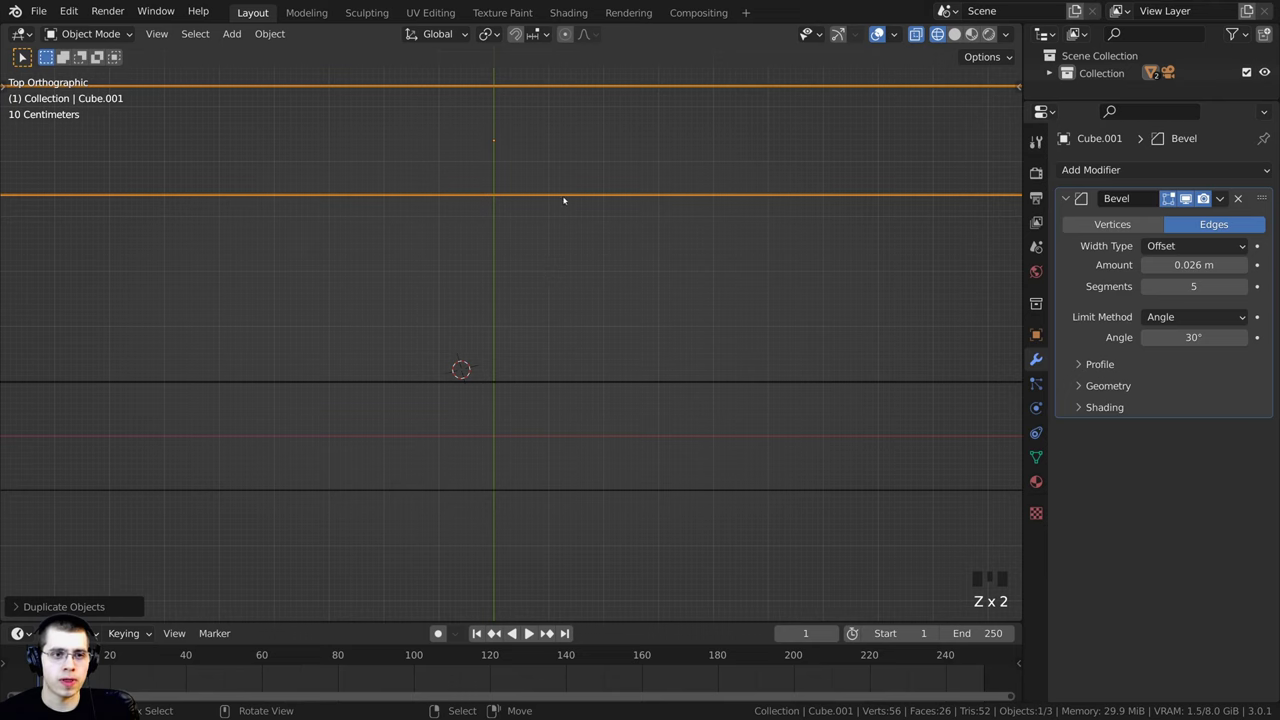
key("g")
key("y")
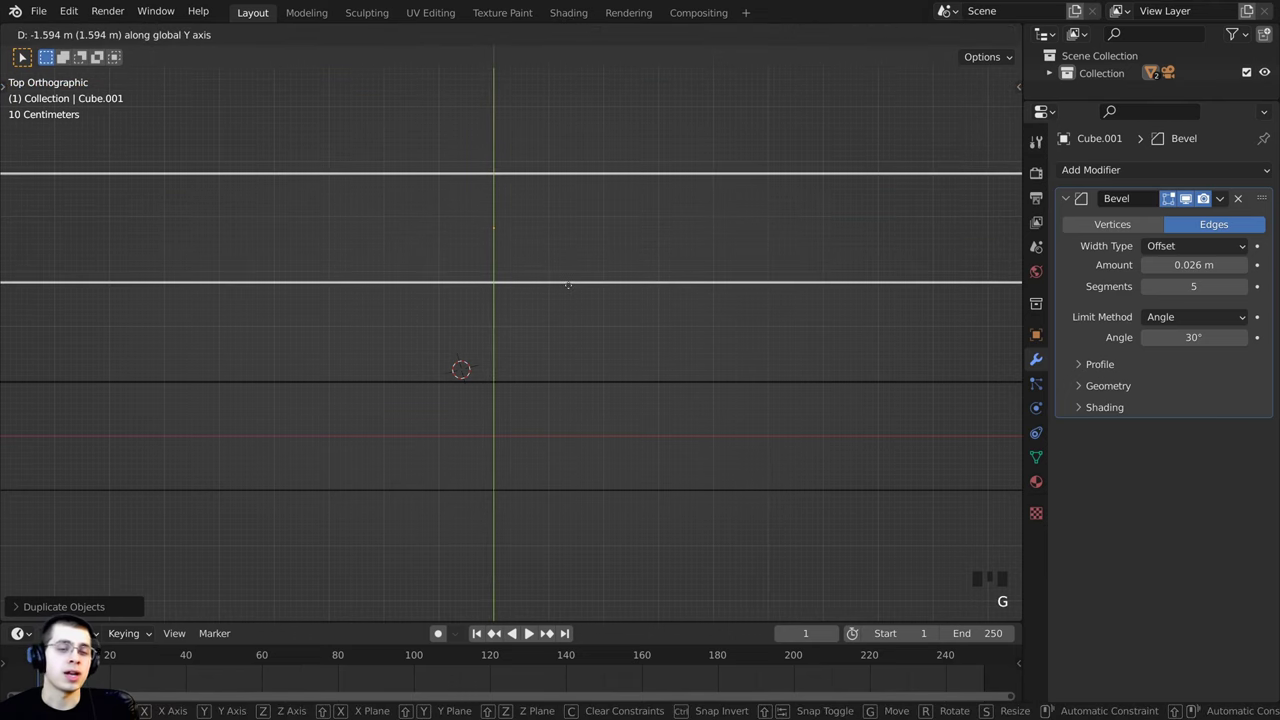
left_click(567, 285)
Step: Narrow the duplicated beam by scaling its whole mesh to about 0.63 along Y in Edit Mode
key("Tab")
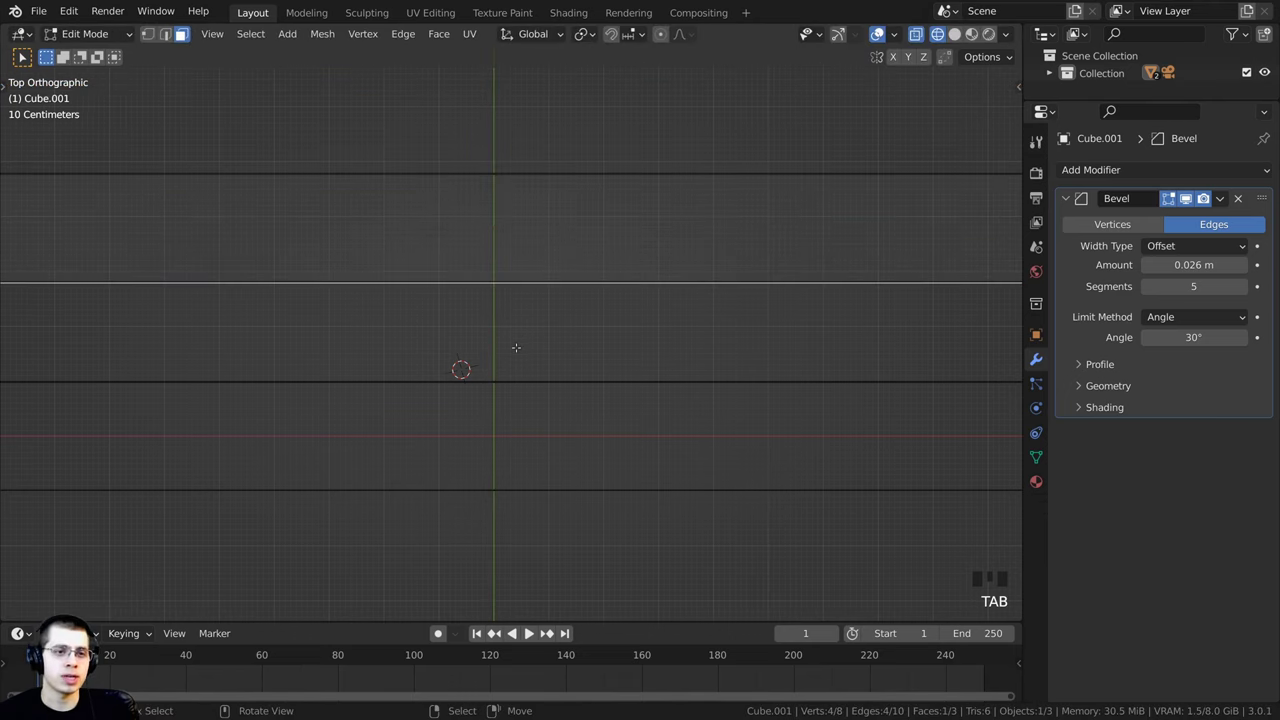
scroll(540, 135, "down", 5)
key("a")
scroll(555, 150, "up", 5)
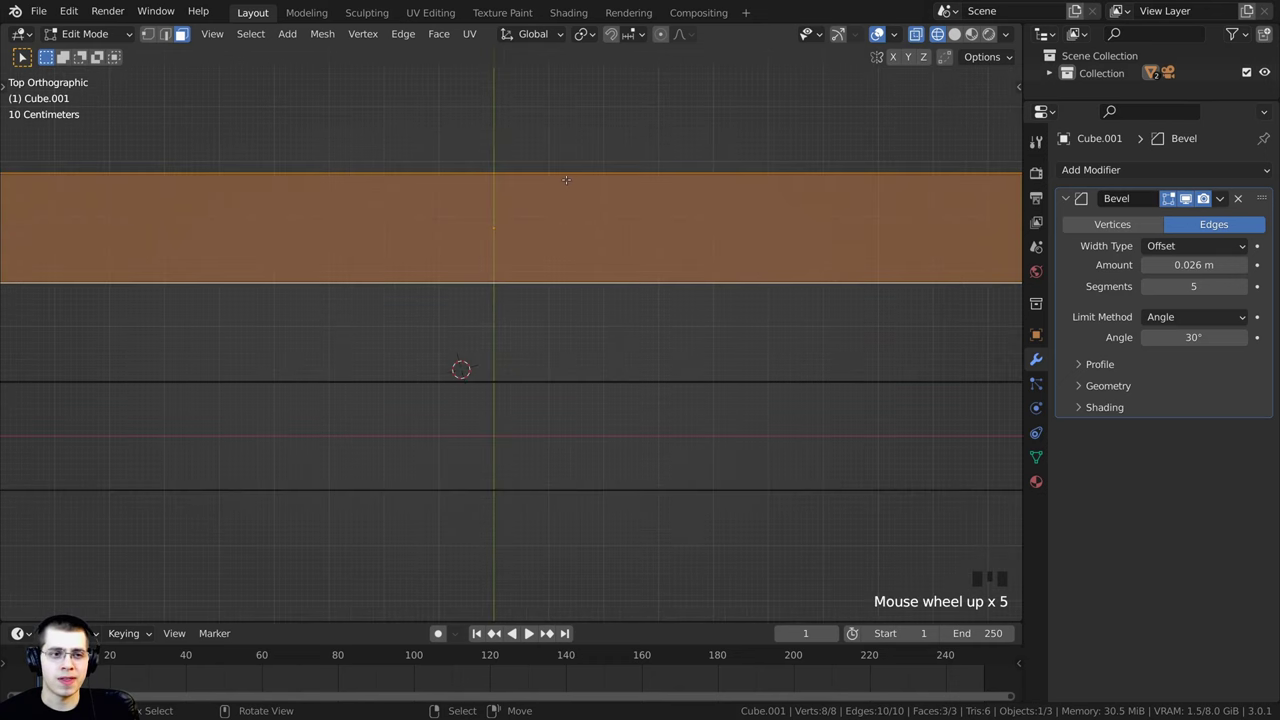
key("a")
key("a")
key("a")
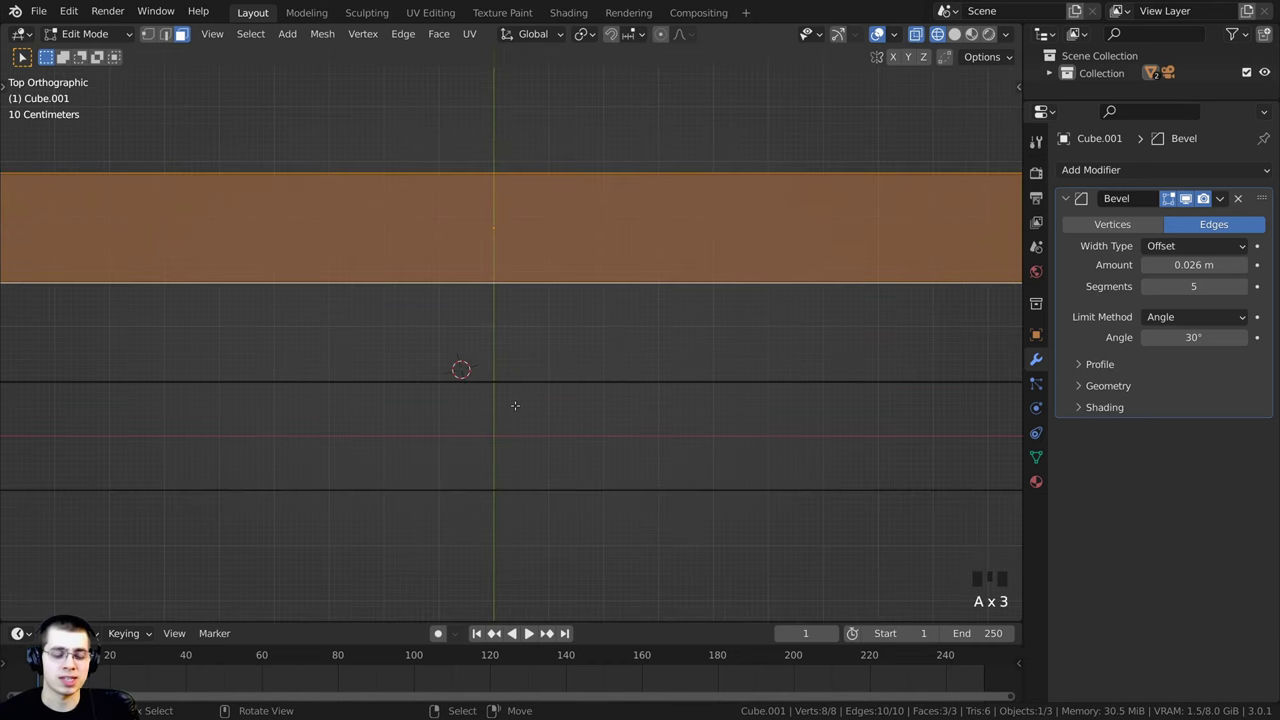
key("s")
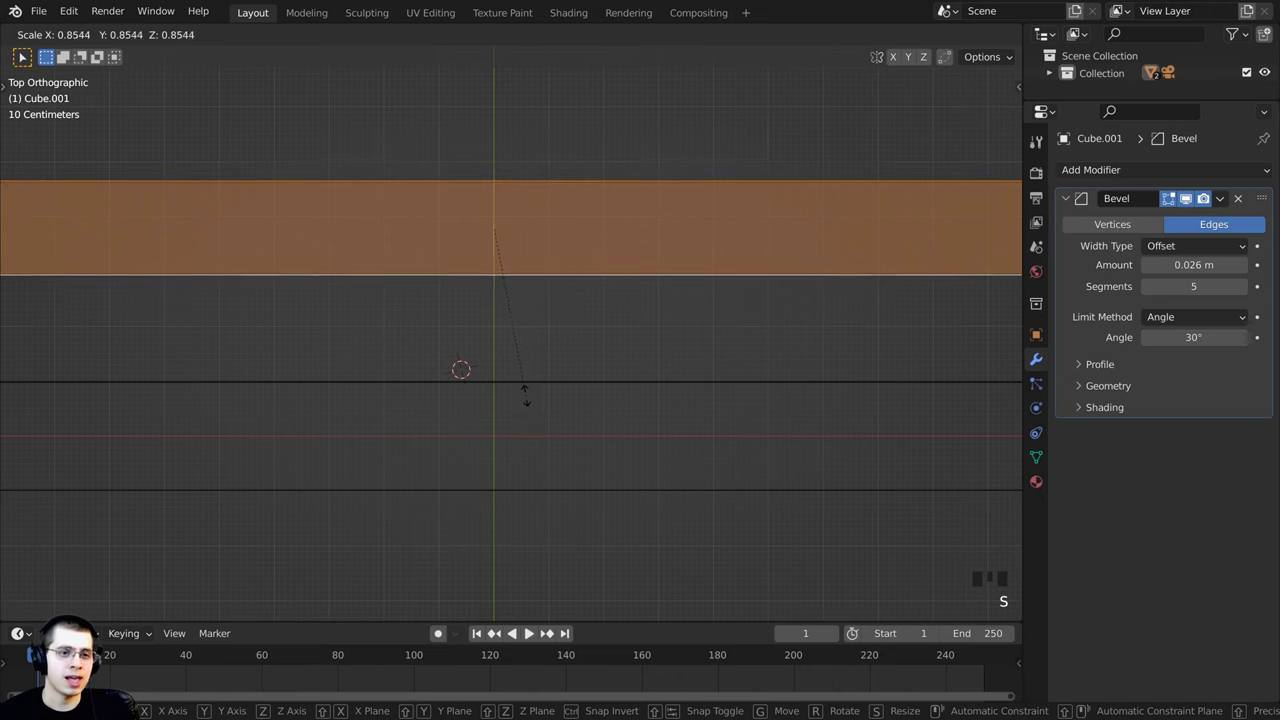
key("y")
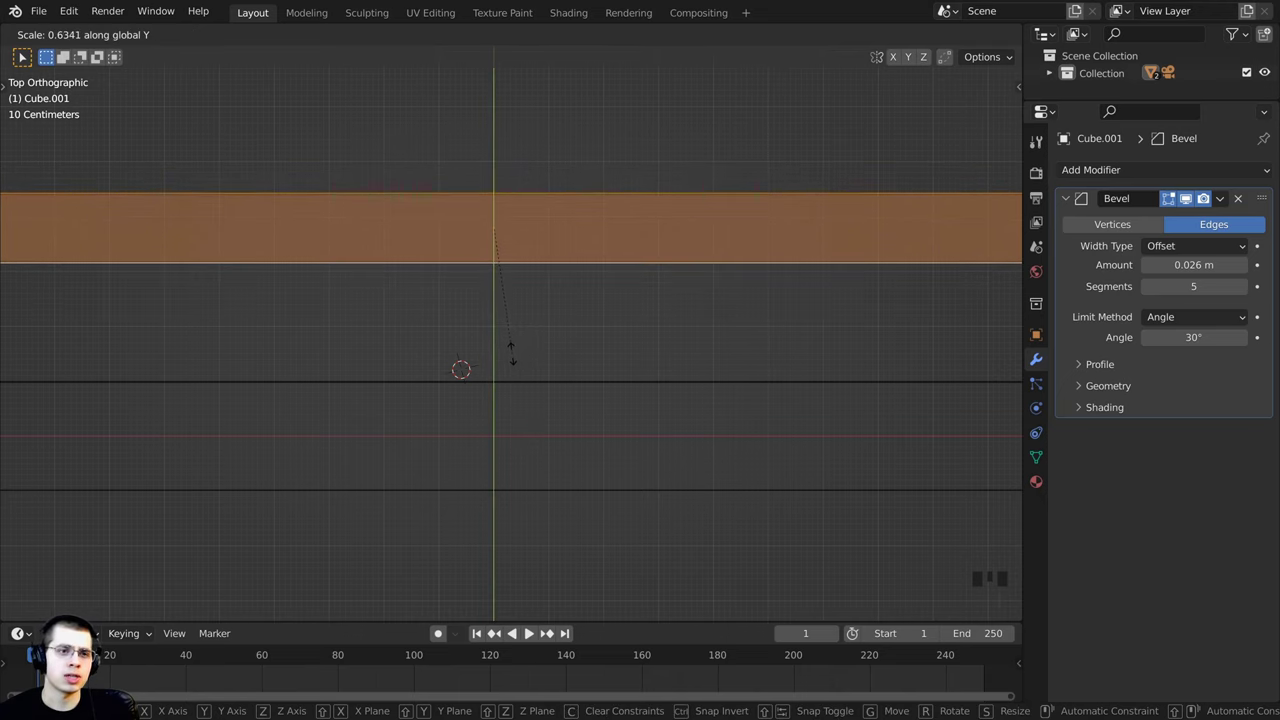
left_click(511, 353)
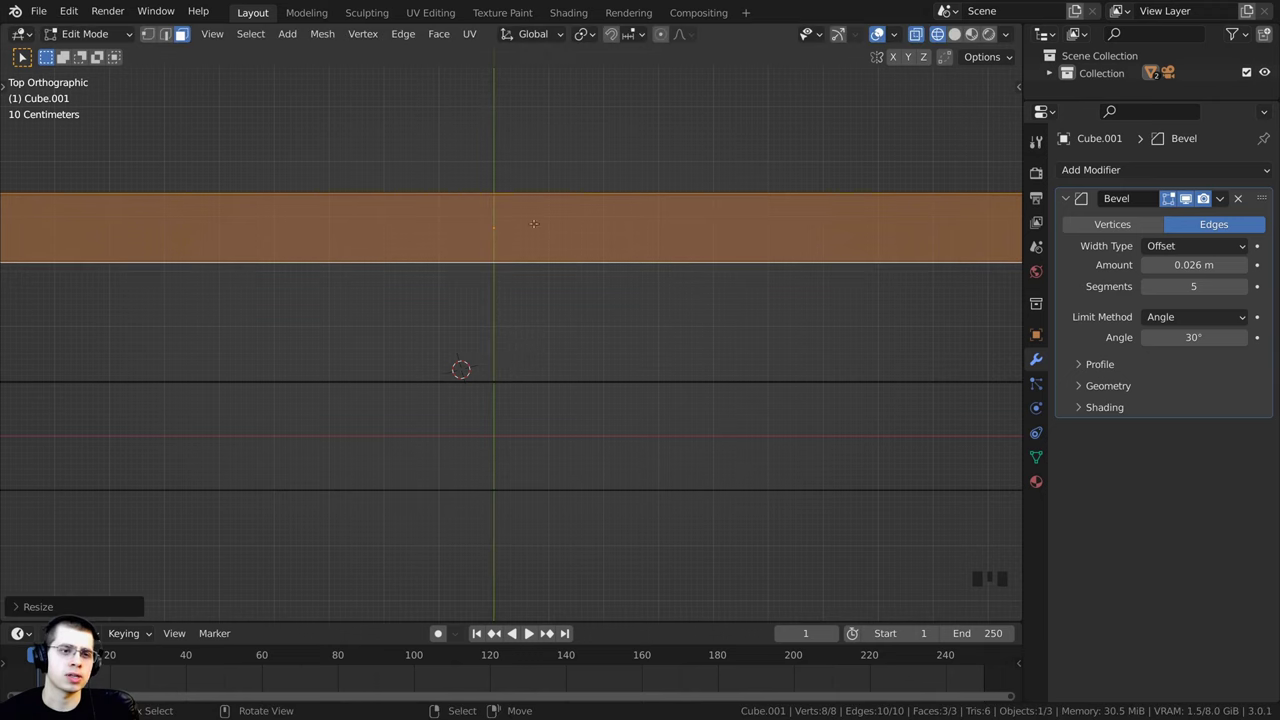
key("Tab")
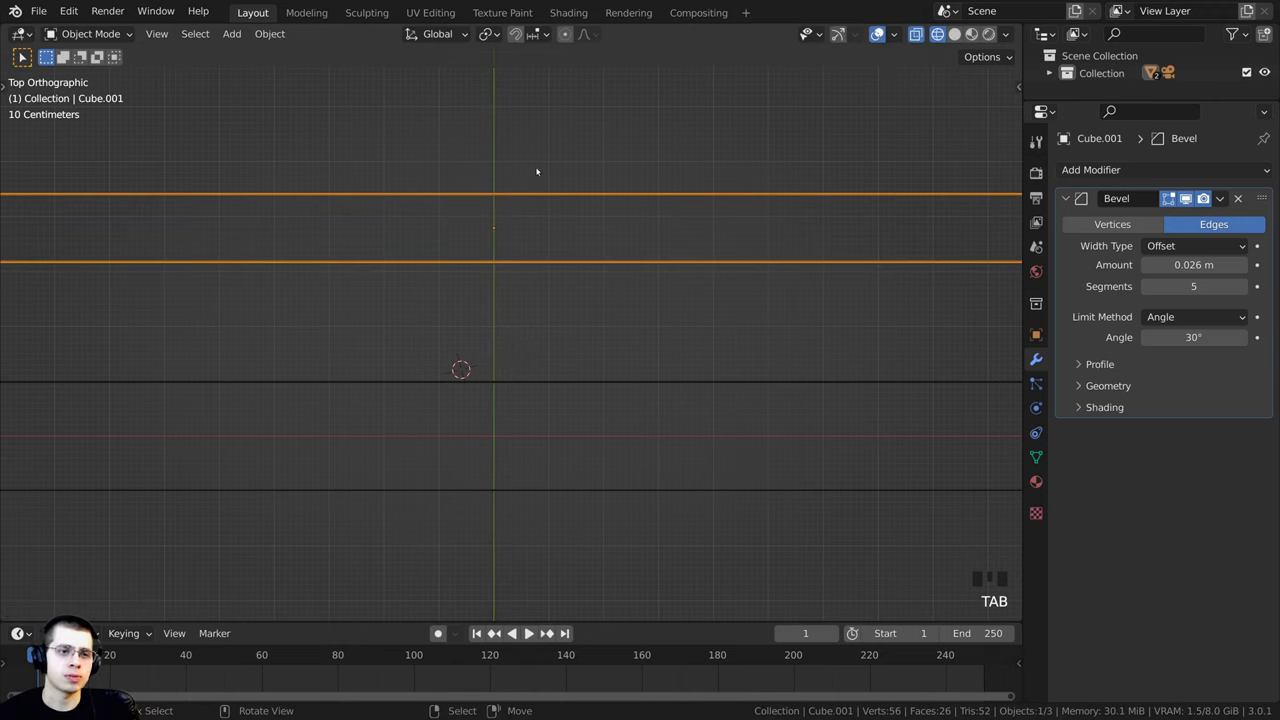
Step: Move the narrowed beam about 0.25 m along Y closer to the original beam
key("g")
key("z")
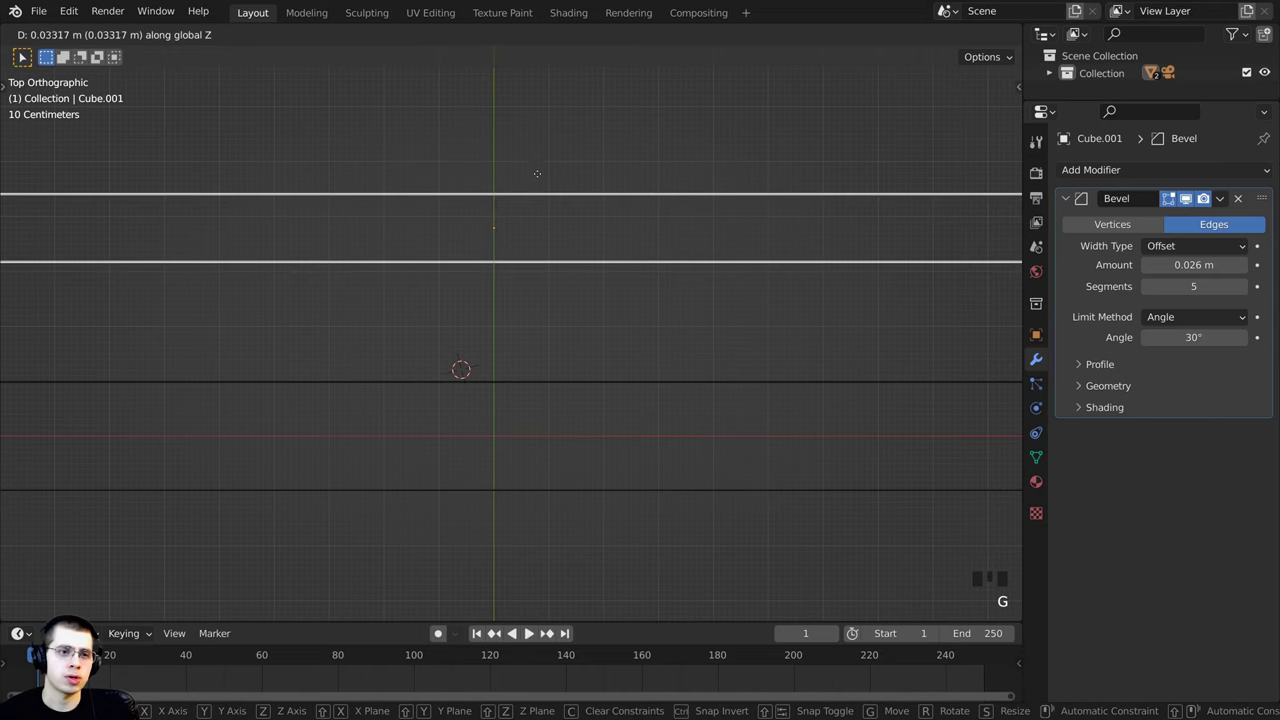
key("y")
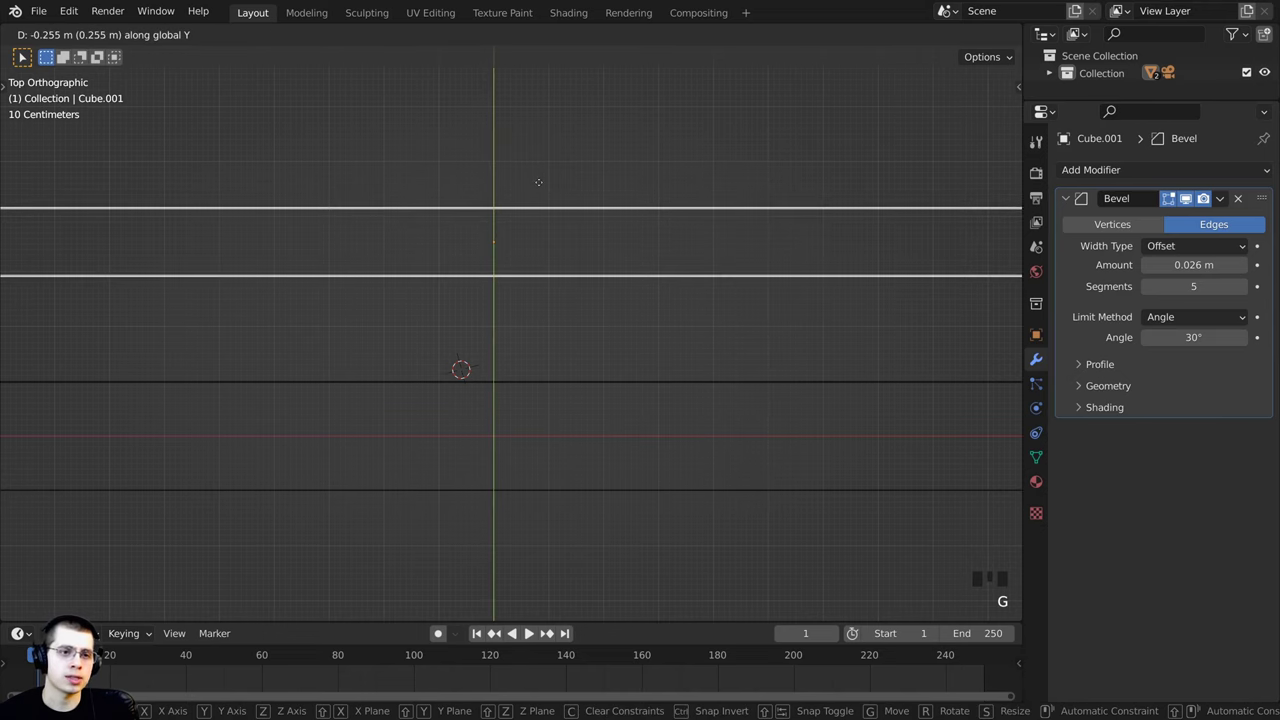
left_click(538, 184)
left_click(531, 325)
scroll(522, 430, "up", 3)
scroll(529, 243, "down", 4)
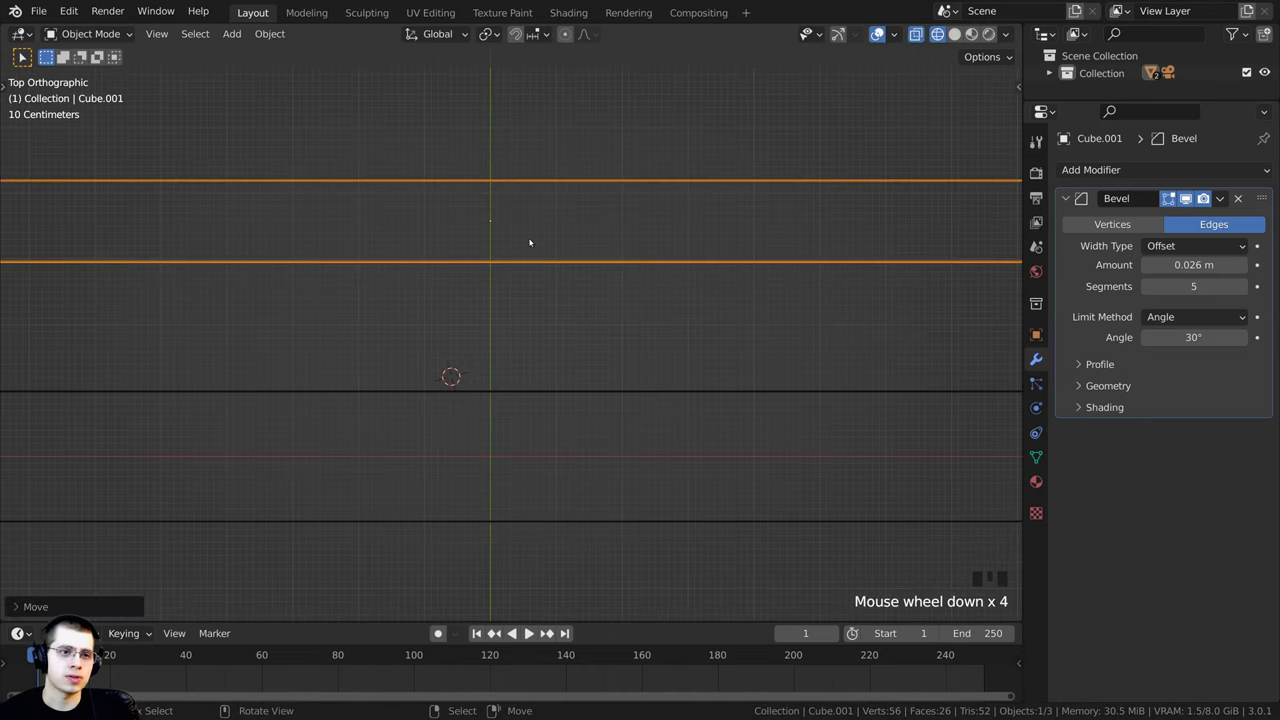
key("a")
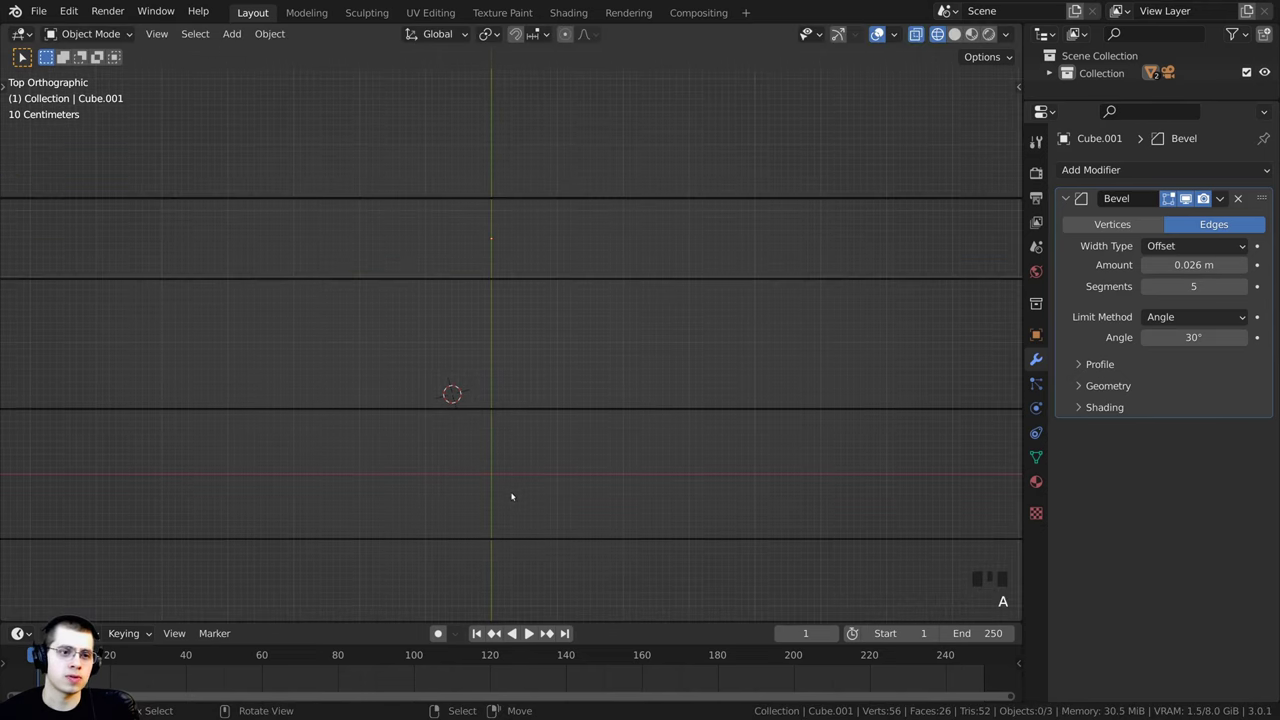
left_click(517, 278)
key("g")
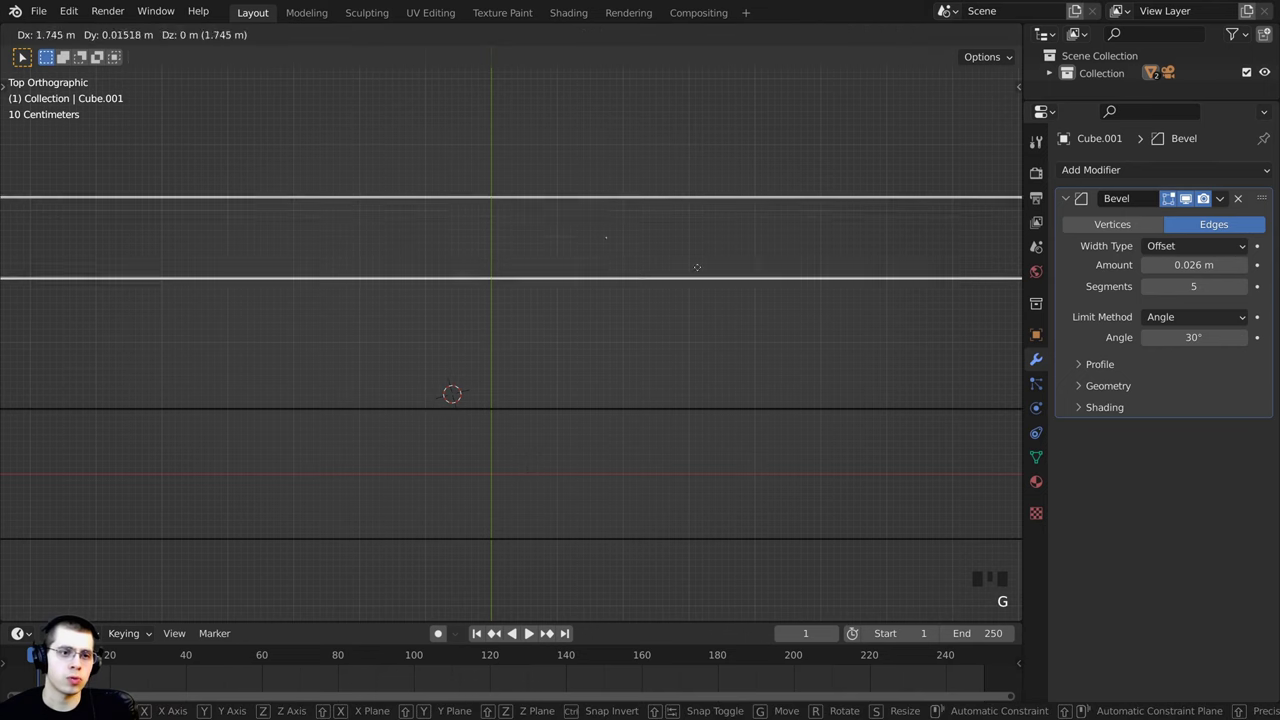
right_click(639, 284)
left_click(527, 343)
Step: Return to the camera view with solid shading to check the framing of both beams, and save the file
scroll(523, 345, "down", 2)
middle_click_drag(523, 345, 588, 354)
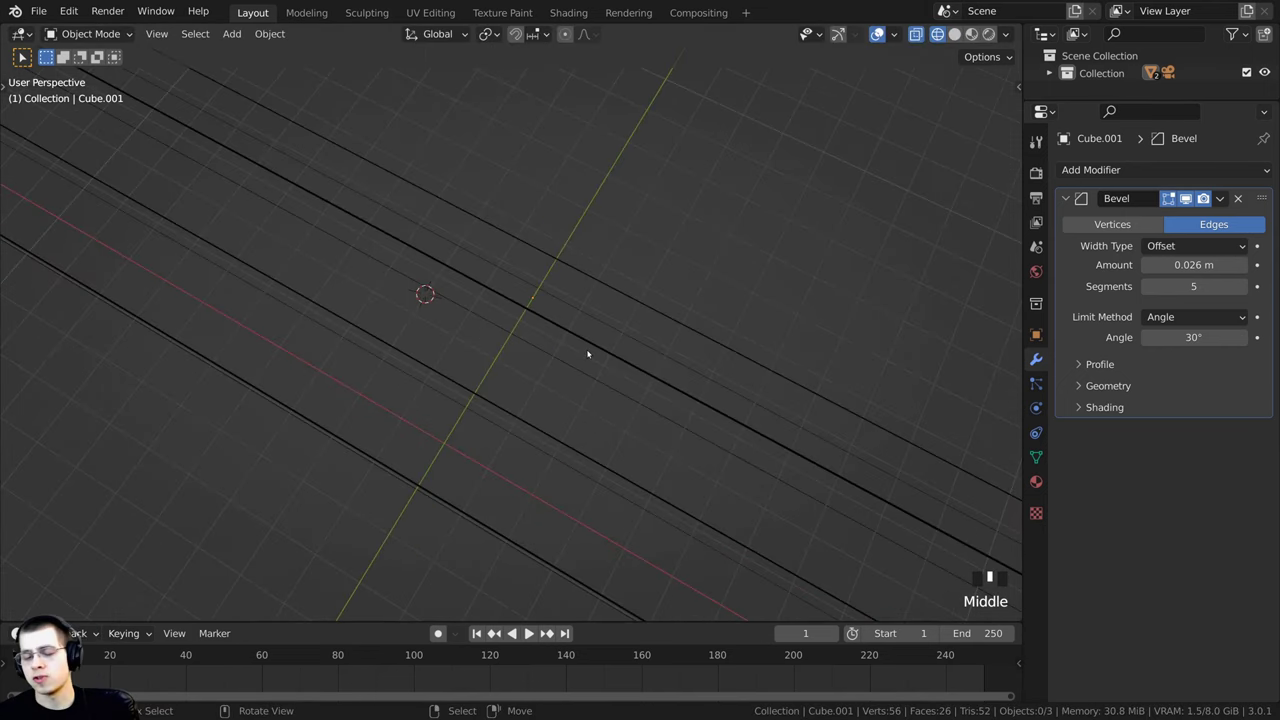
key("KP_0")
key("shift+z")
scroll(500, 349, "up", 2)
right_click(381, 423)
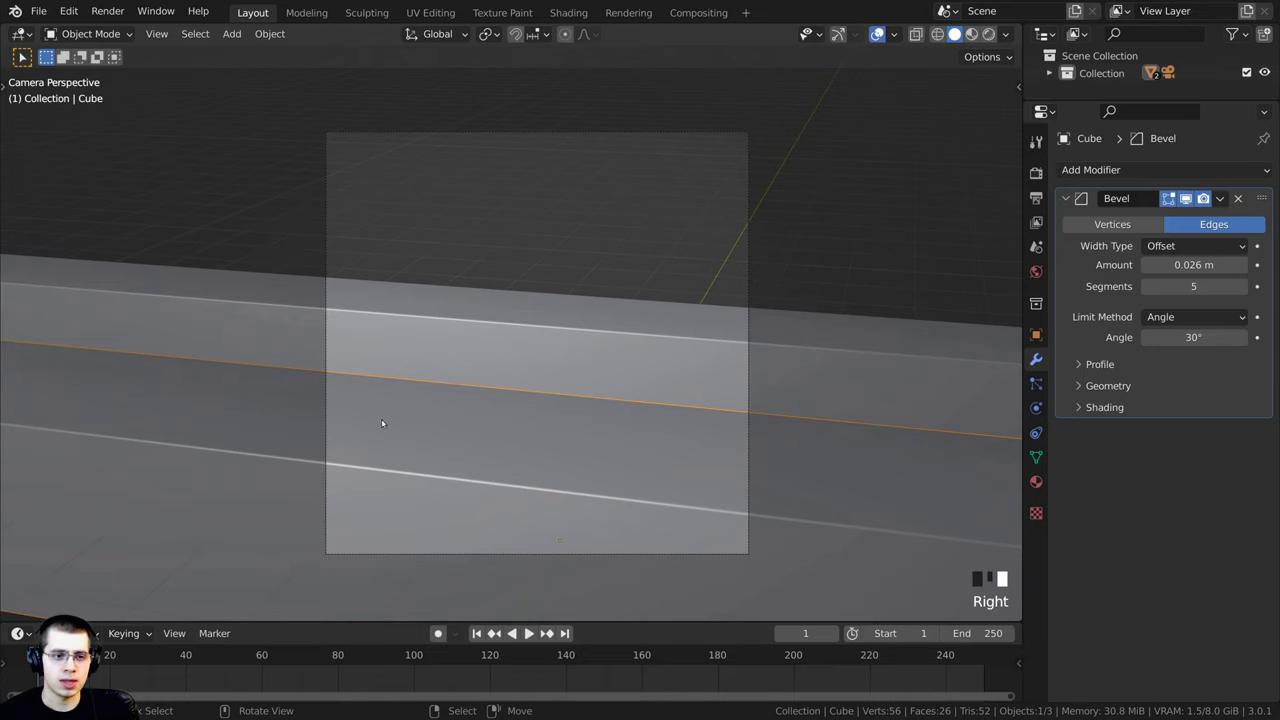
right_click(671, 312)
scroll(507, 306, "up", 1)
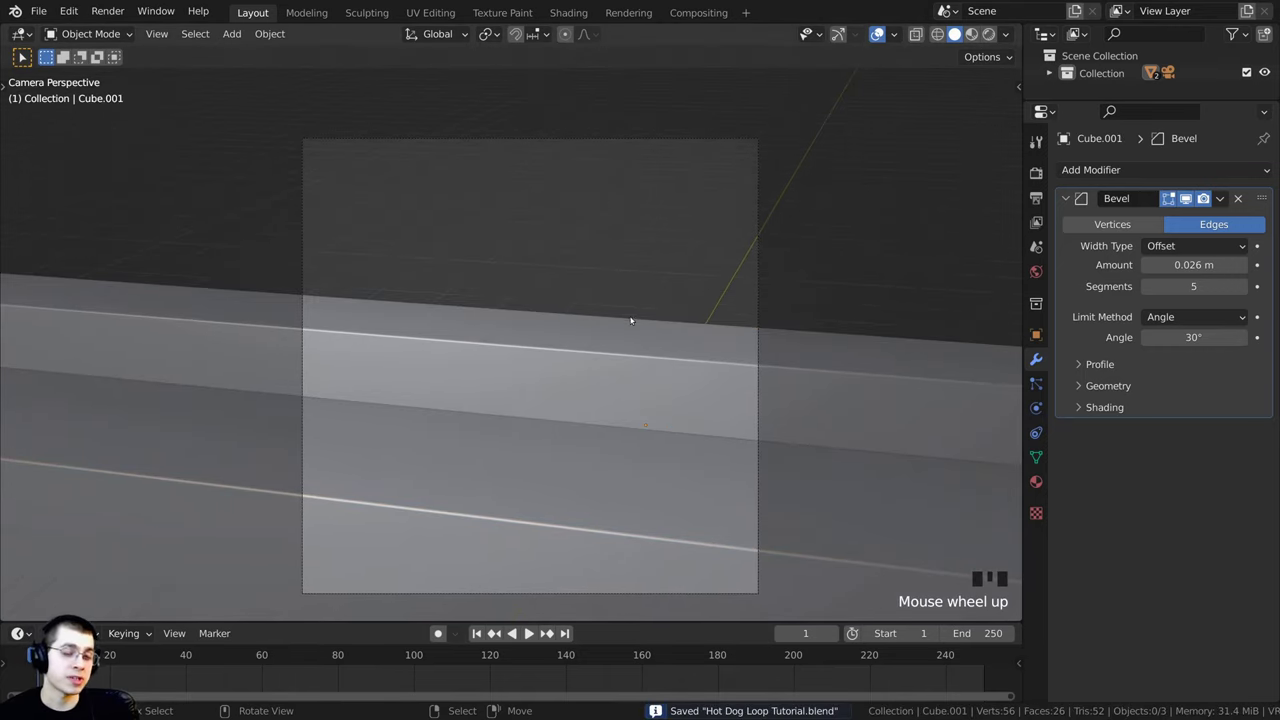
middle_click_drag(629, 152, 637, 191, "shift")
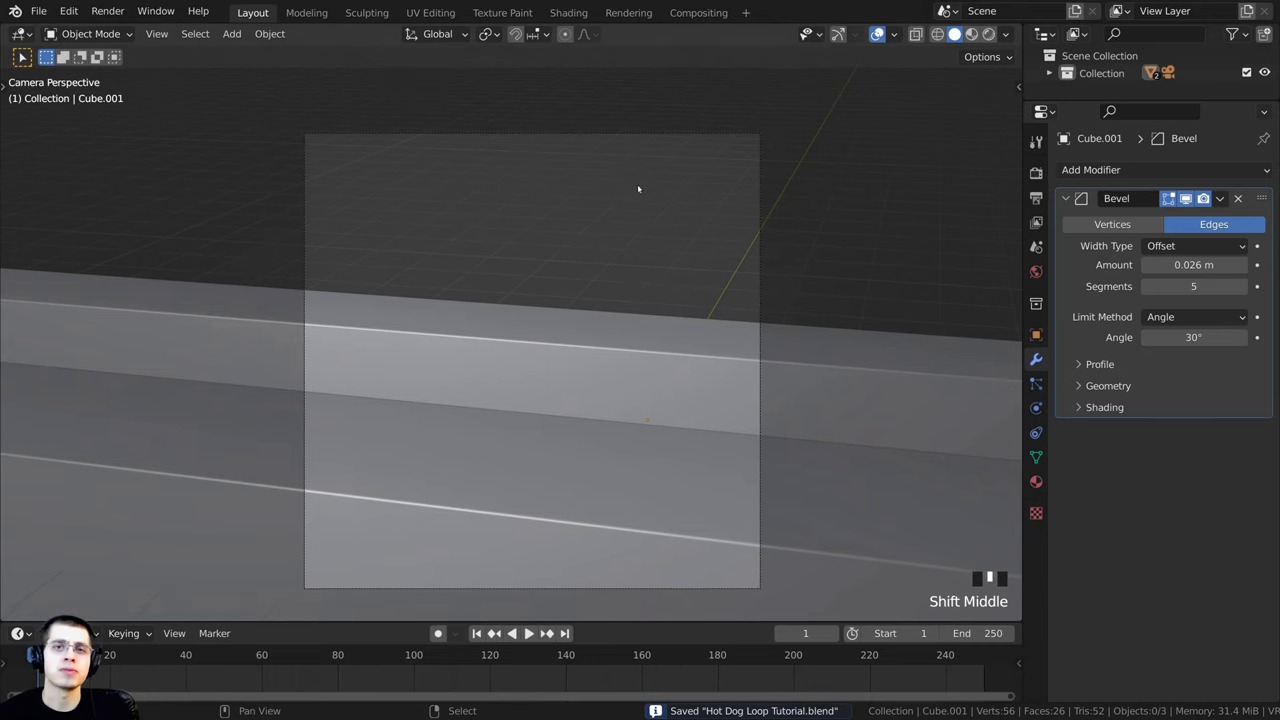
scroll(604, 213, "down", 1)
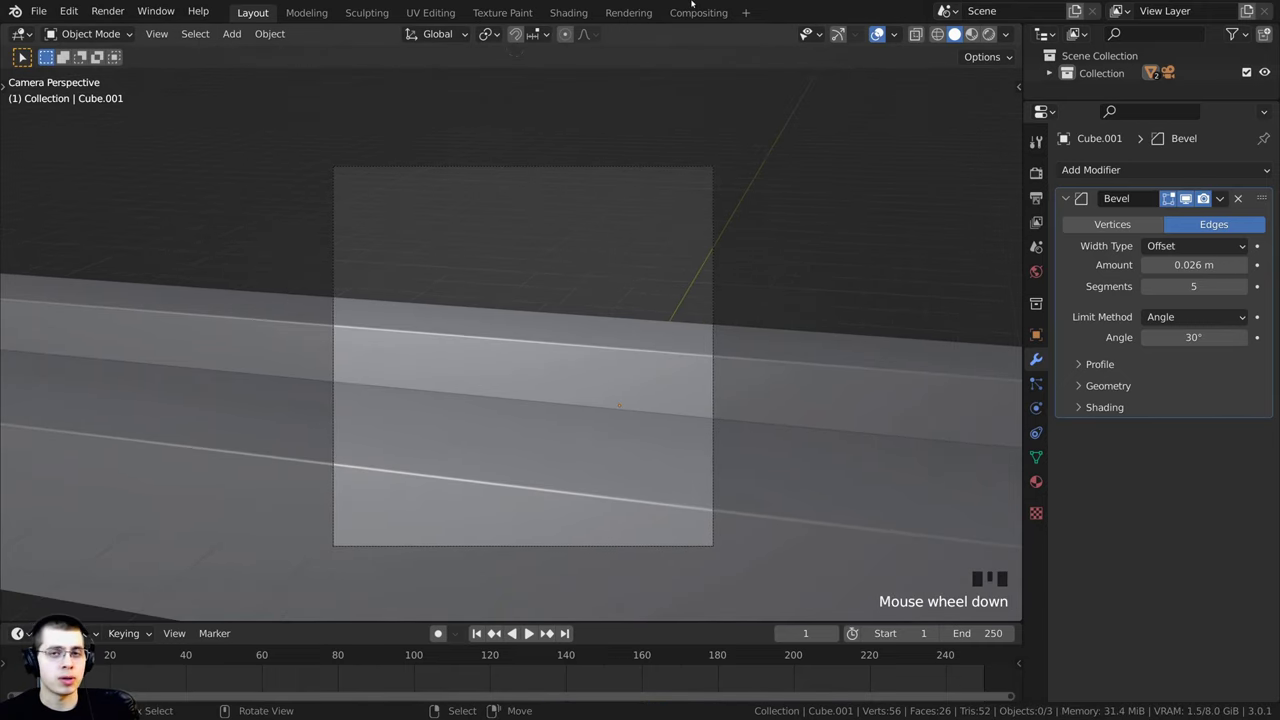
Step: Add a plane mesh and move it down to just above the beams
scroll(600, 225, "down", 3)
key("shift+a")
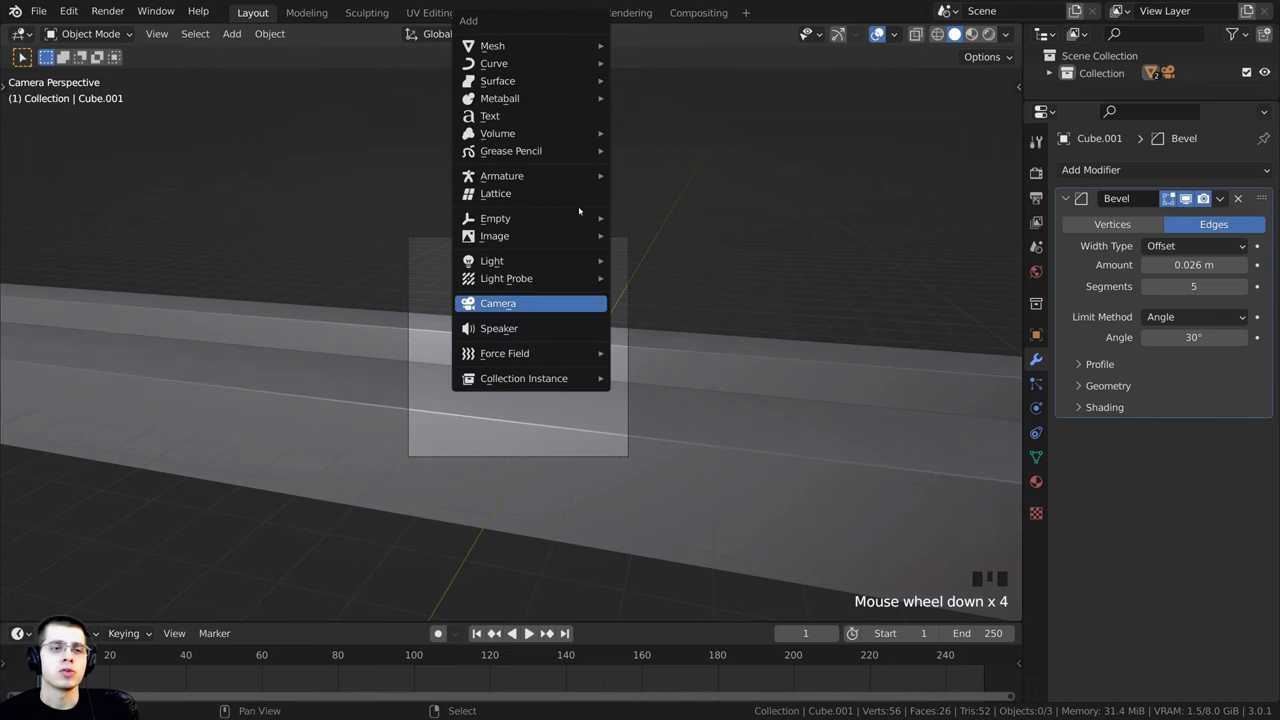
mouse_move(540, 40)
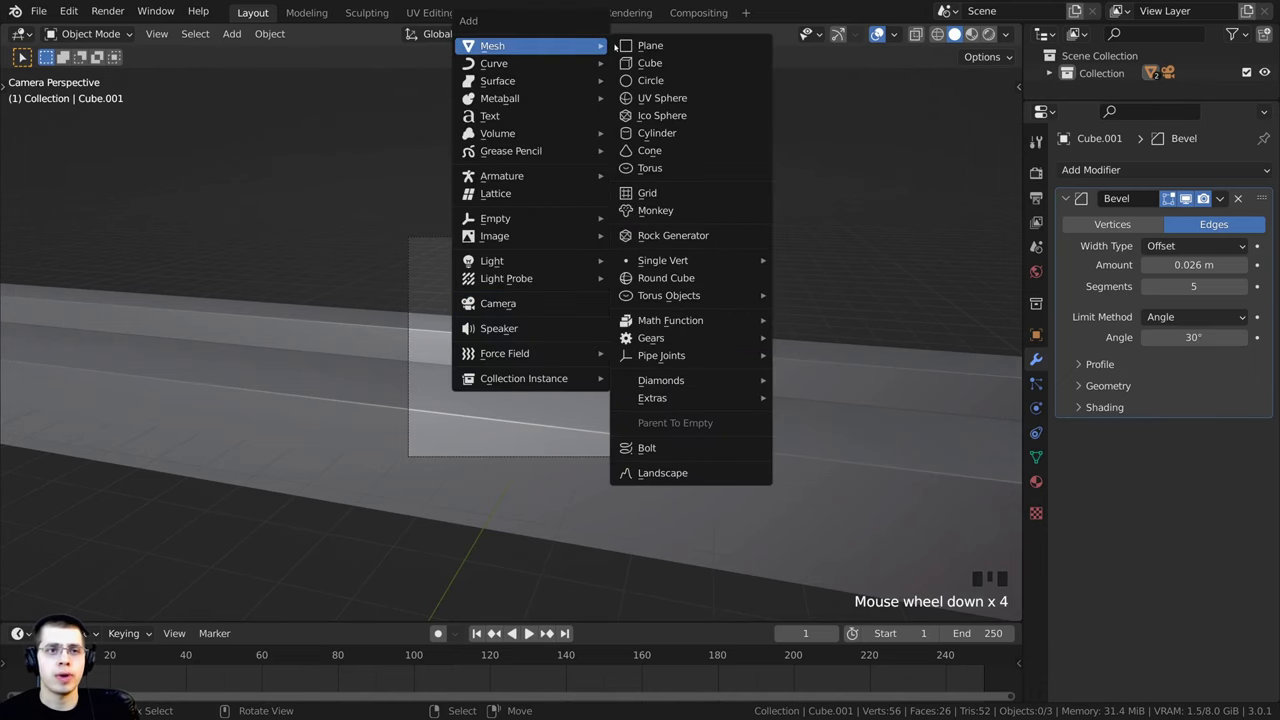
left_click(645, 45)
scroll(612, 235, "down", 3)
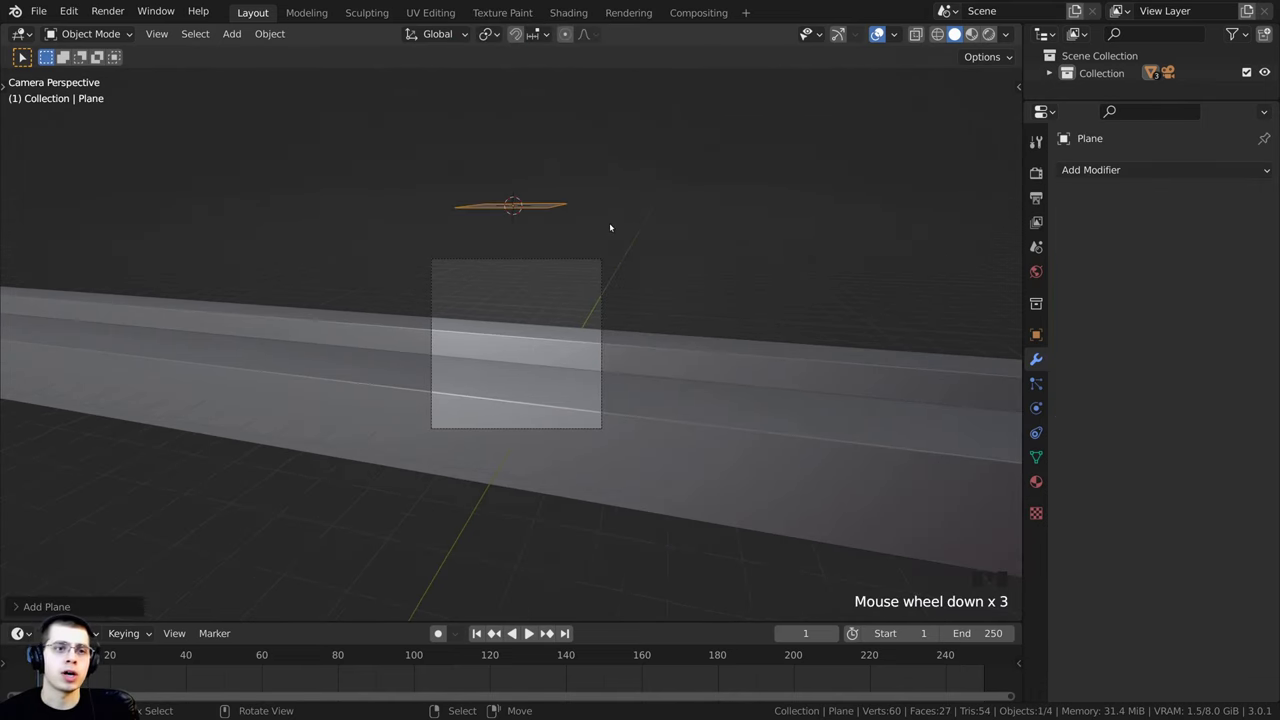
key("g")
left_click(641, 291)
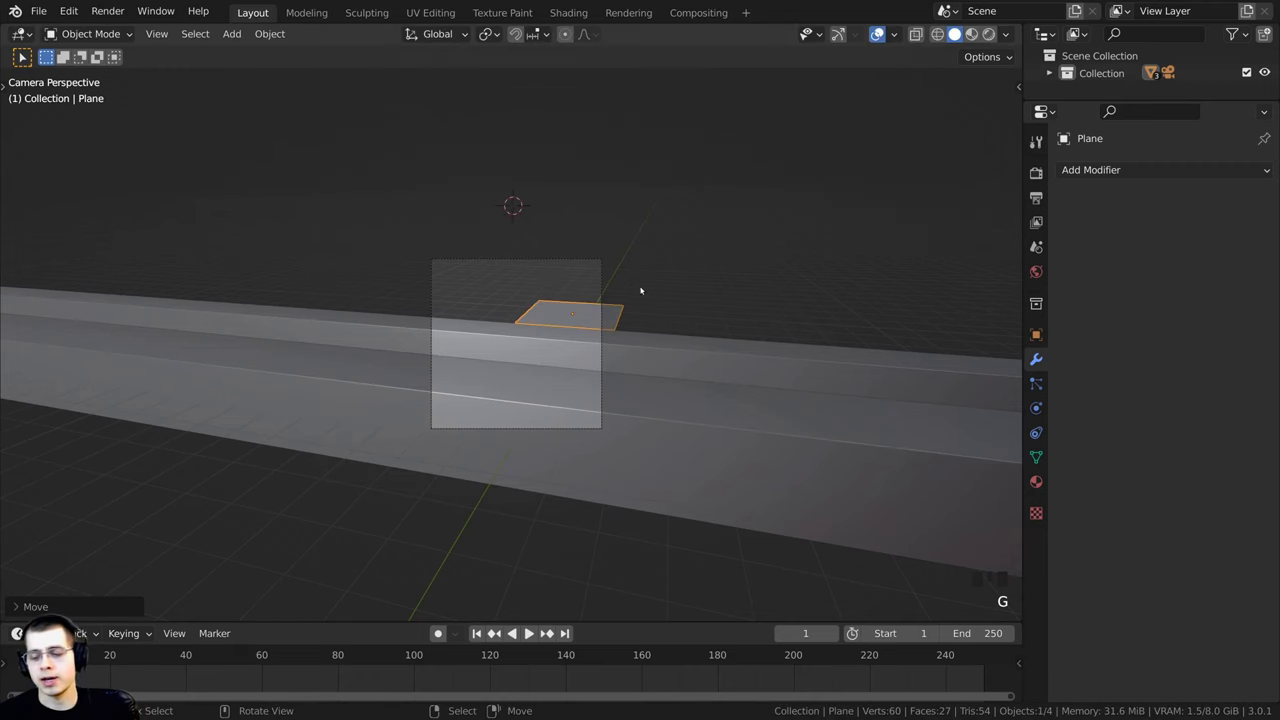
key("KP_7")
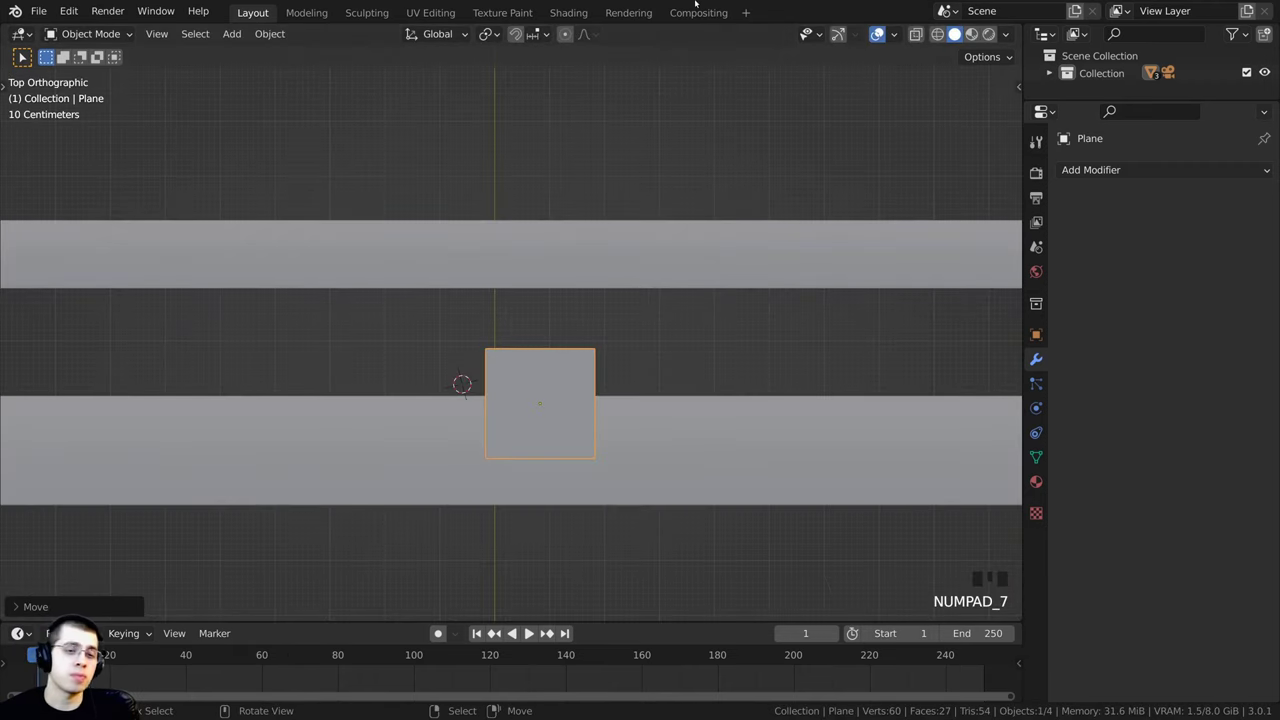
scroll(620, 423, "down", 3)
middle_click_drag(620, 423, 606, 429, "shift")
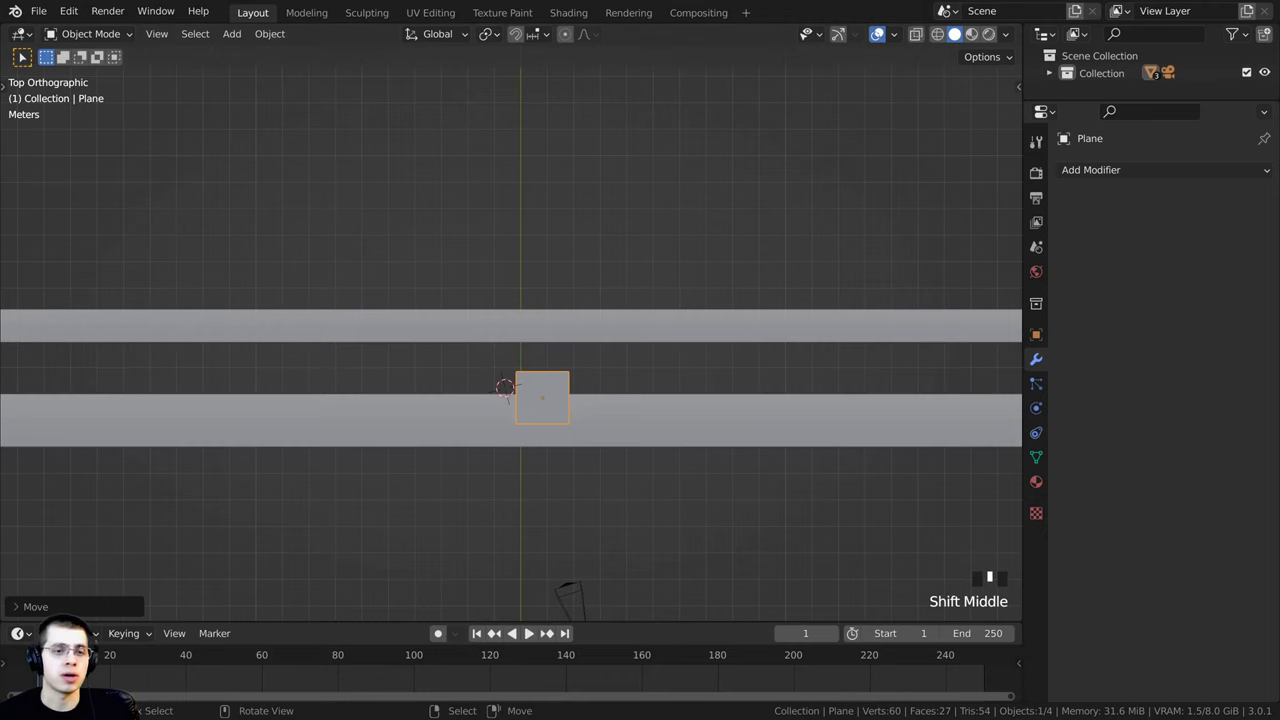
scroll(520, 290, "up", 2)
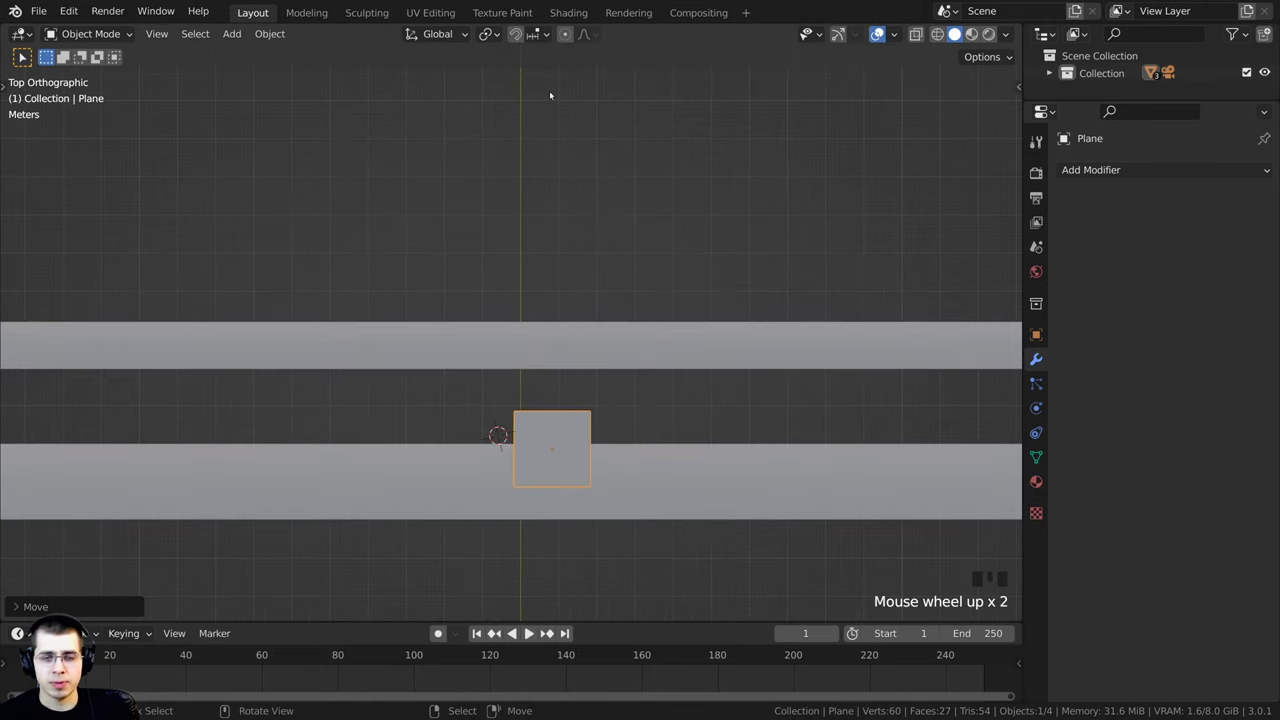
key("g")
key("Escape")
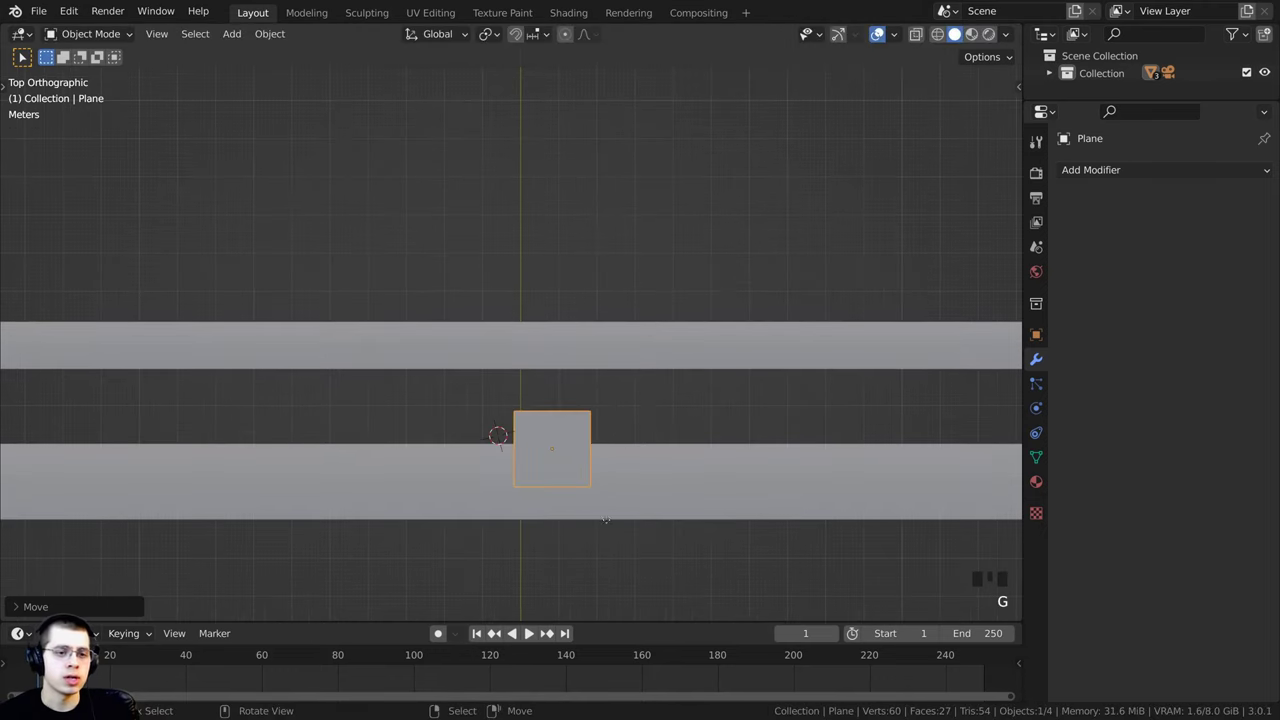
Step: Move the plane well past the narrow beam in the top view and shift it about 1.2 m along X
key("g")
left_click(597, 220)
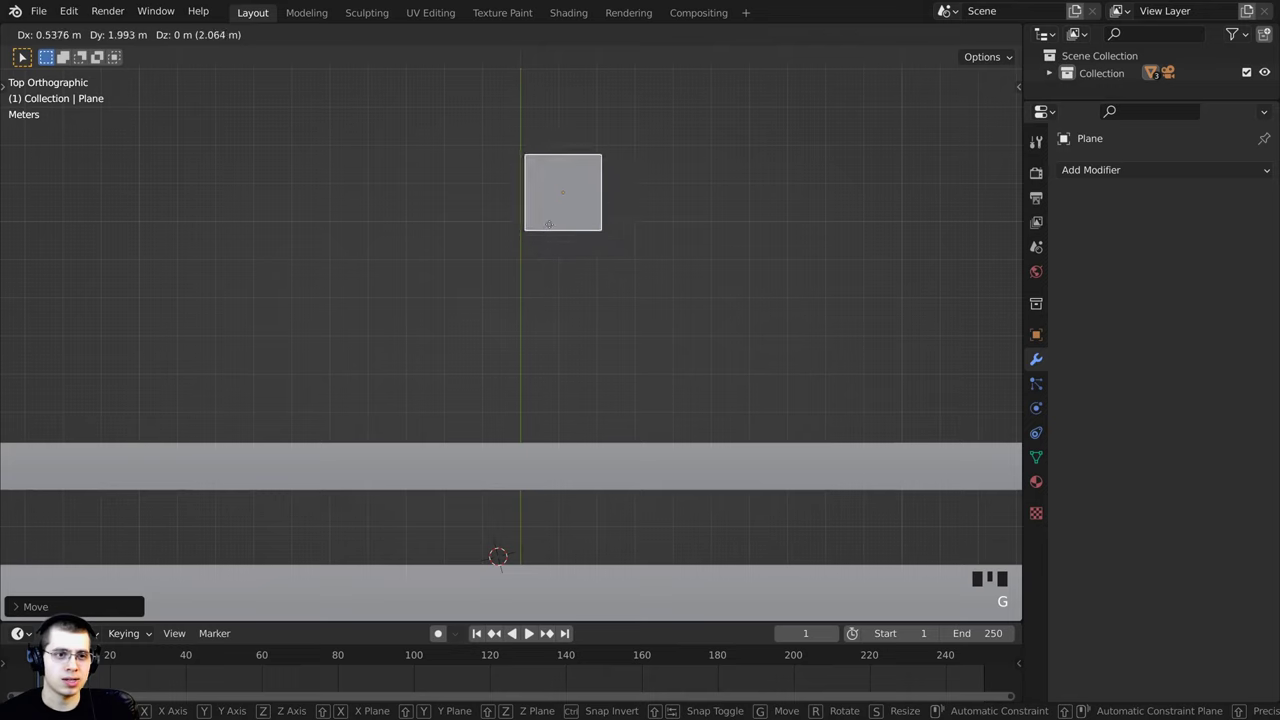
left_click(499, 183)
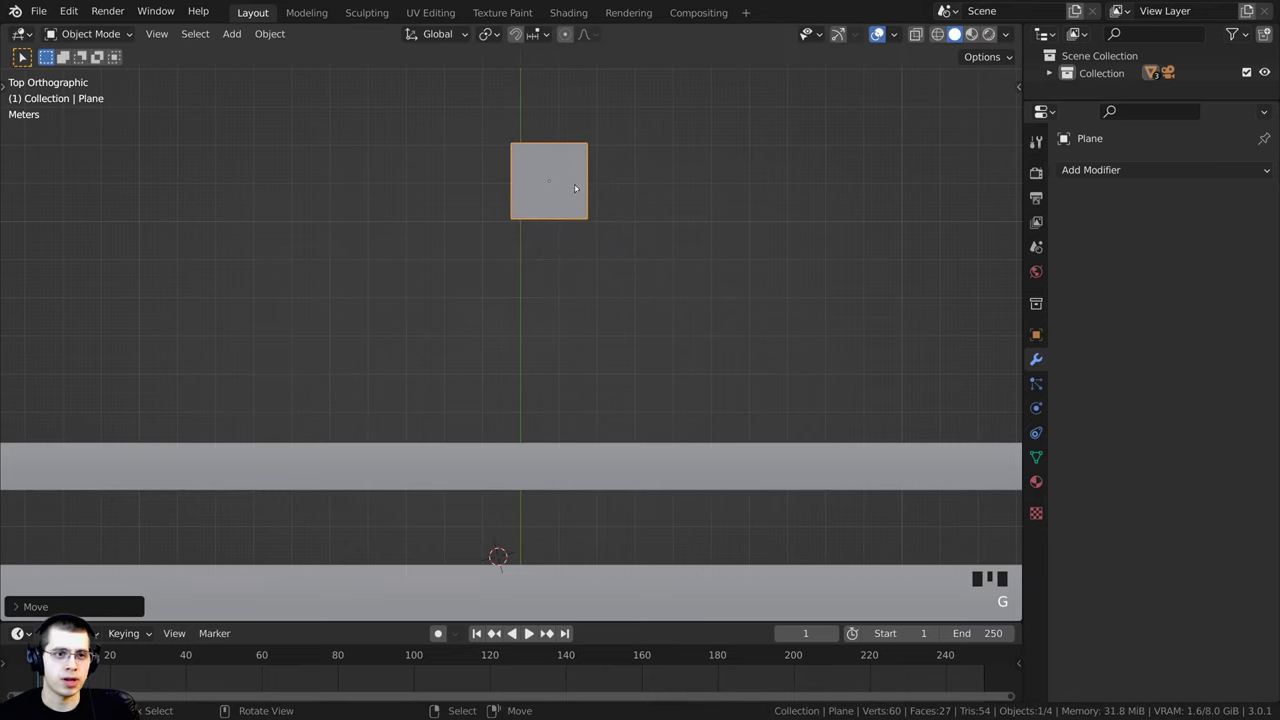
key("g")
right_click(660, 212)
key("g")
key("x")
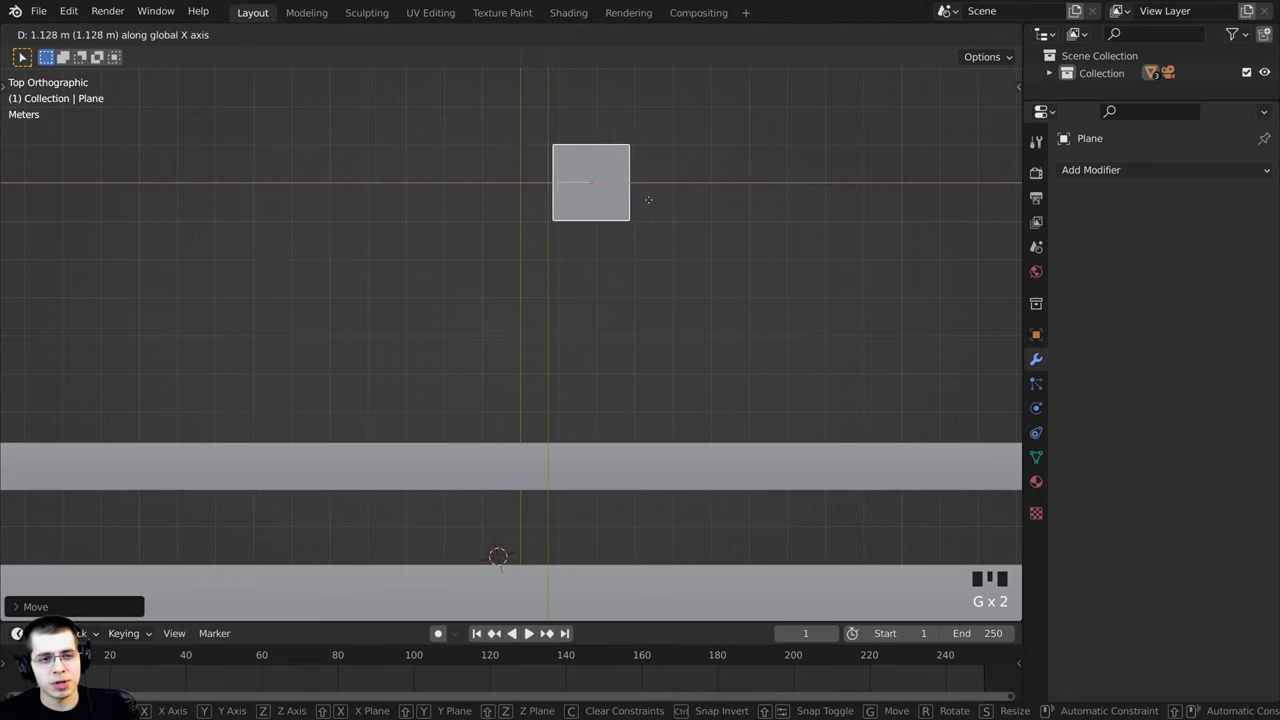
left_click(652, 200)
Step: Rotate the plane 90 degrees about the X axis so it stands upright behind the beams
middle_click_drag(560, 521, 566, 303, "shift")
key("z")
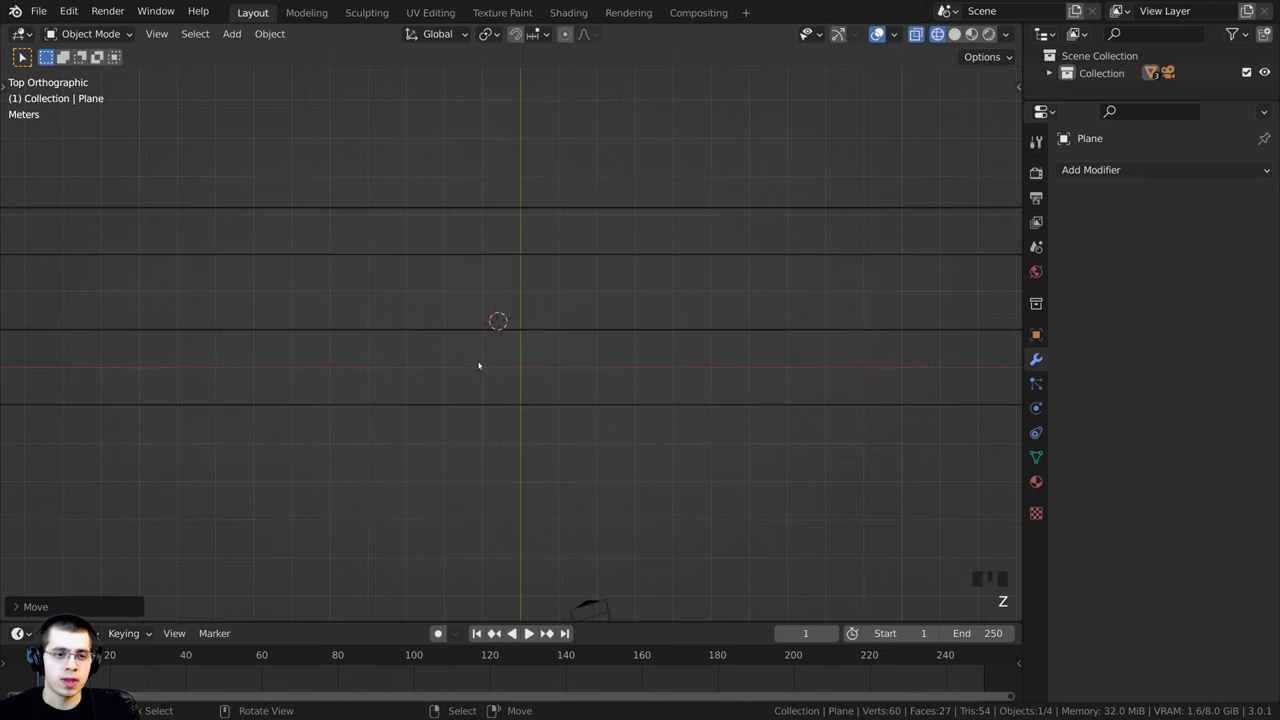
middle_click_drag(507, 124, 511, 338, "shift")
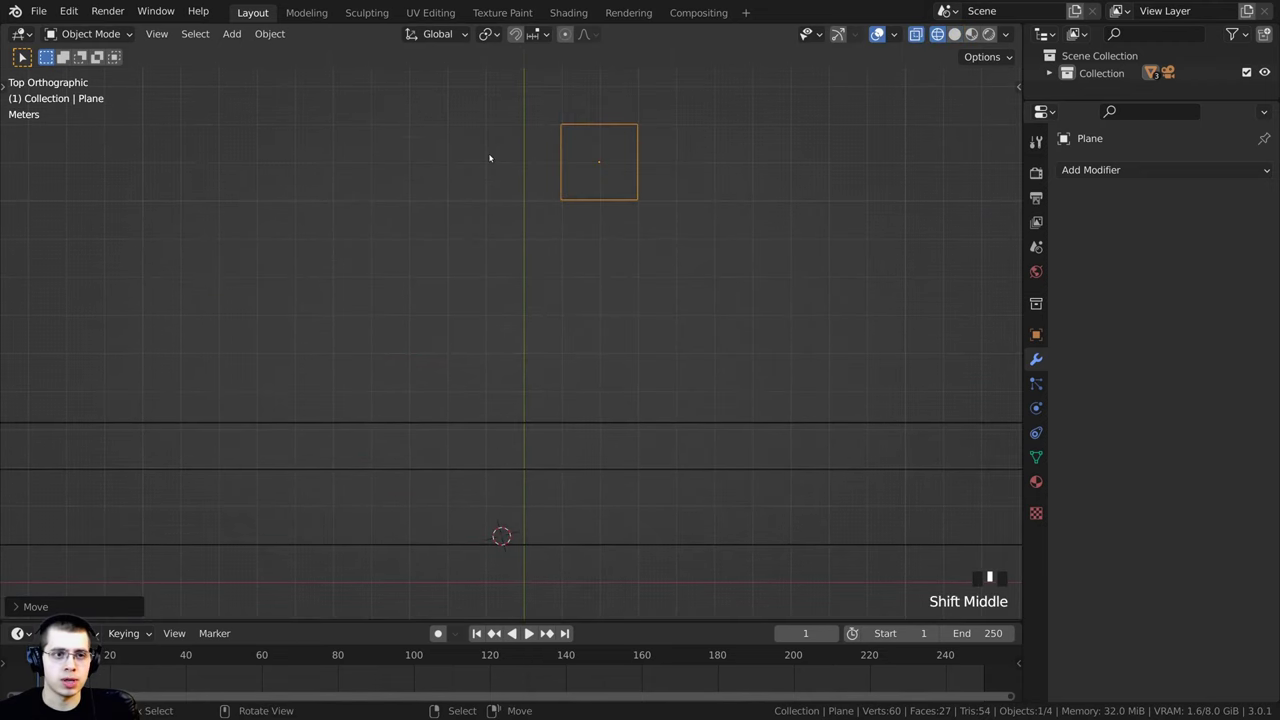
key("z")
middle_click_drag(589, 169, 596, 190, "shift")
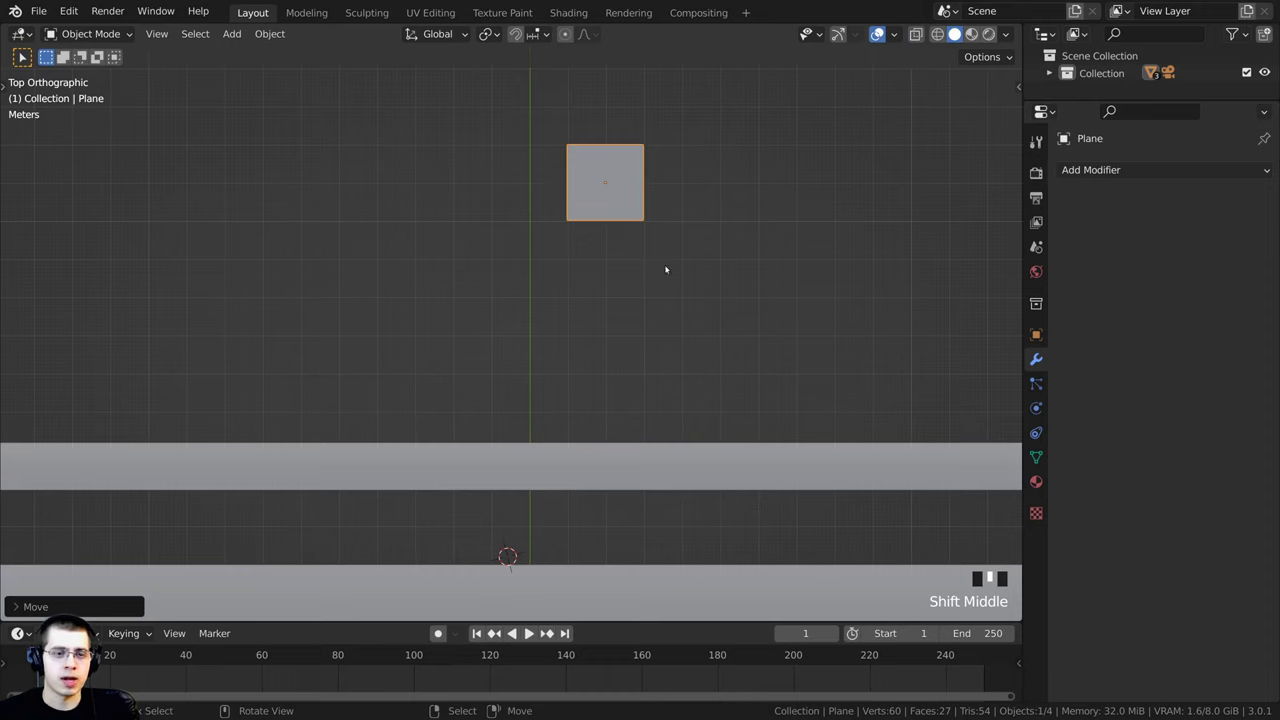
key("r")
key("x")
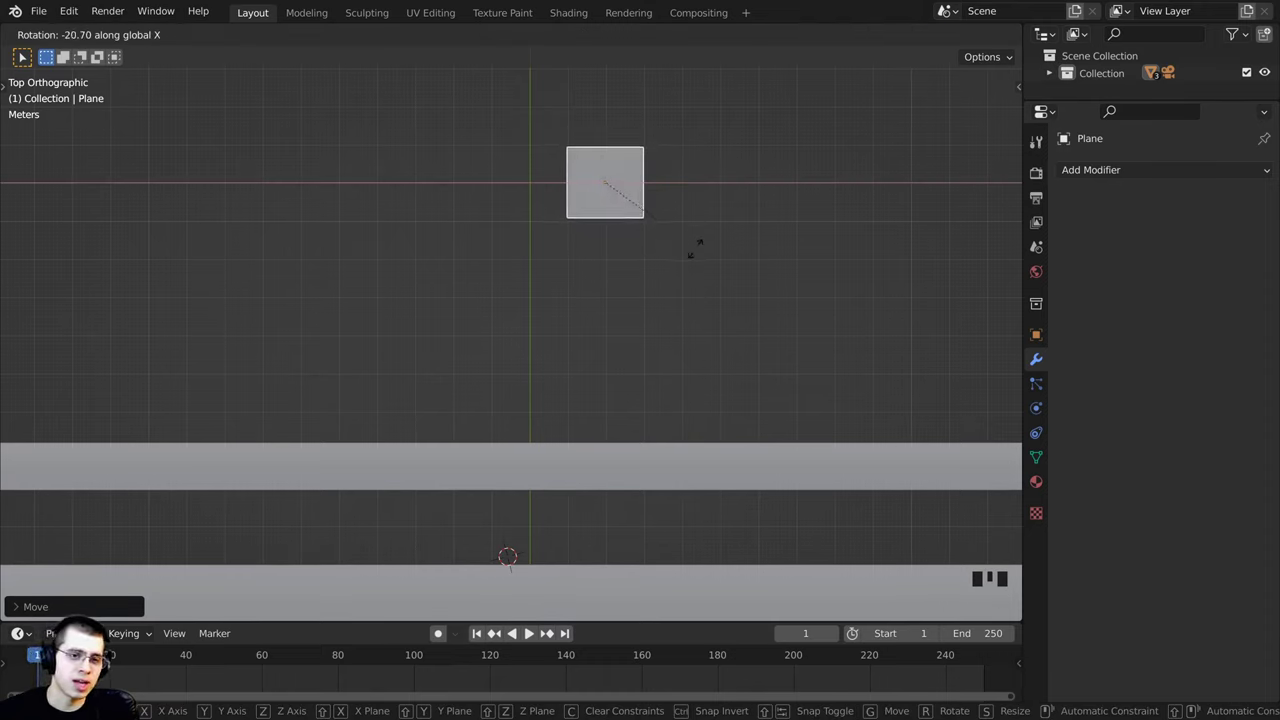
type("90")
key("Return")
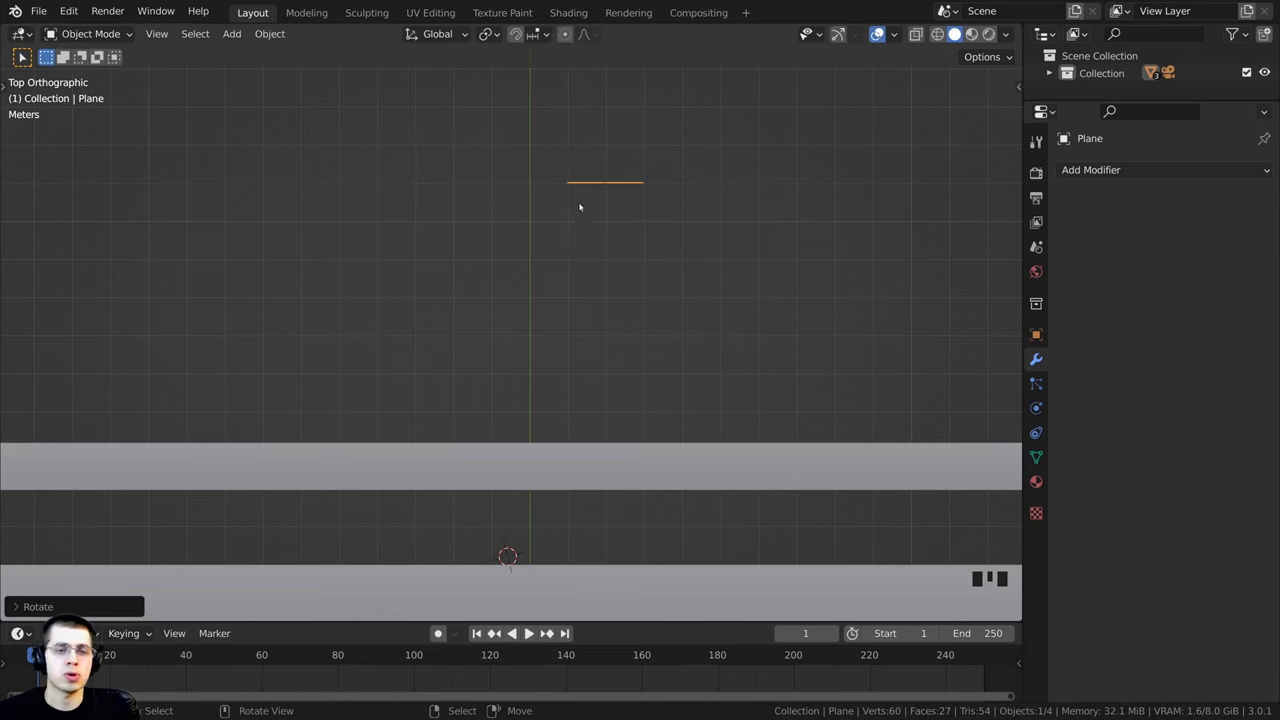
Step: Scale the upright plane up roughly 12 times to make a large backdrop behind the beams
middle_click_drag(625, 195, 497, 405)
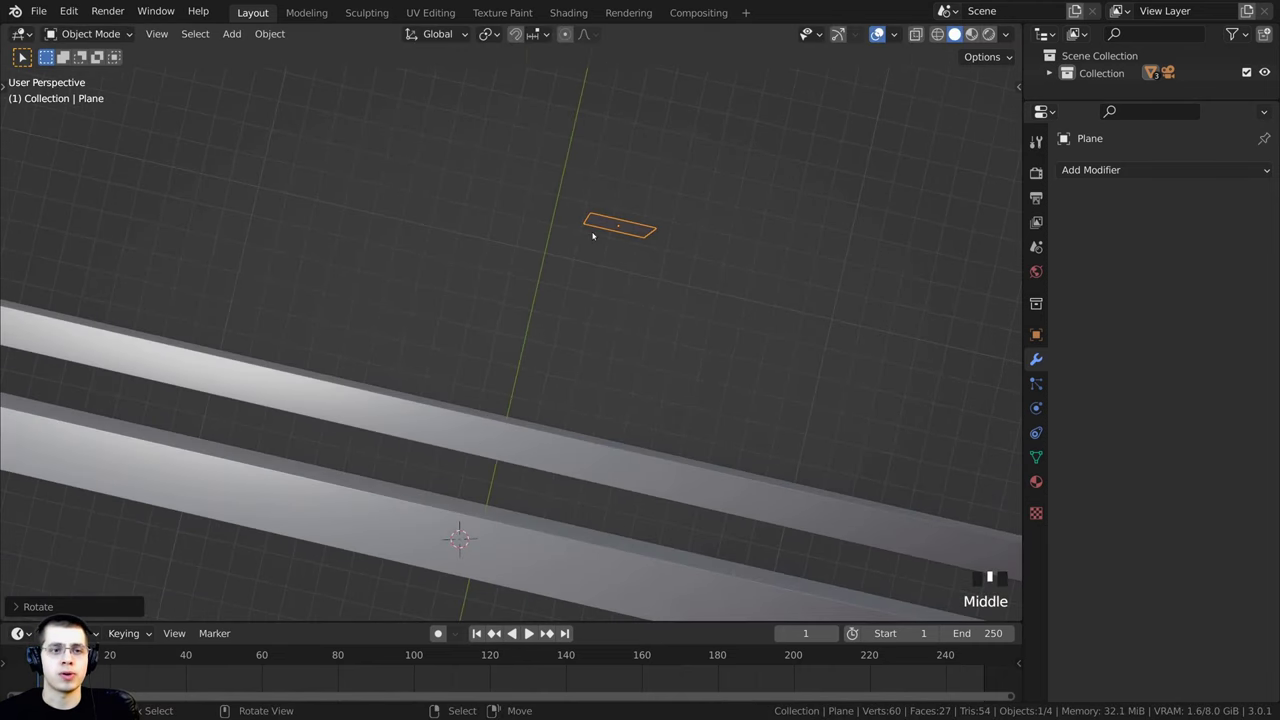
middle_click_drag(592, 235, 531, 273)
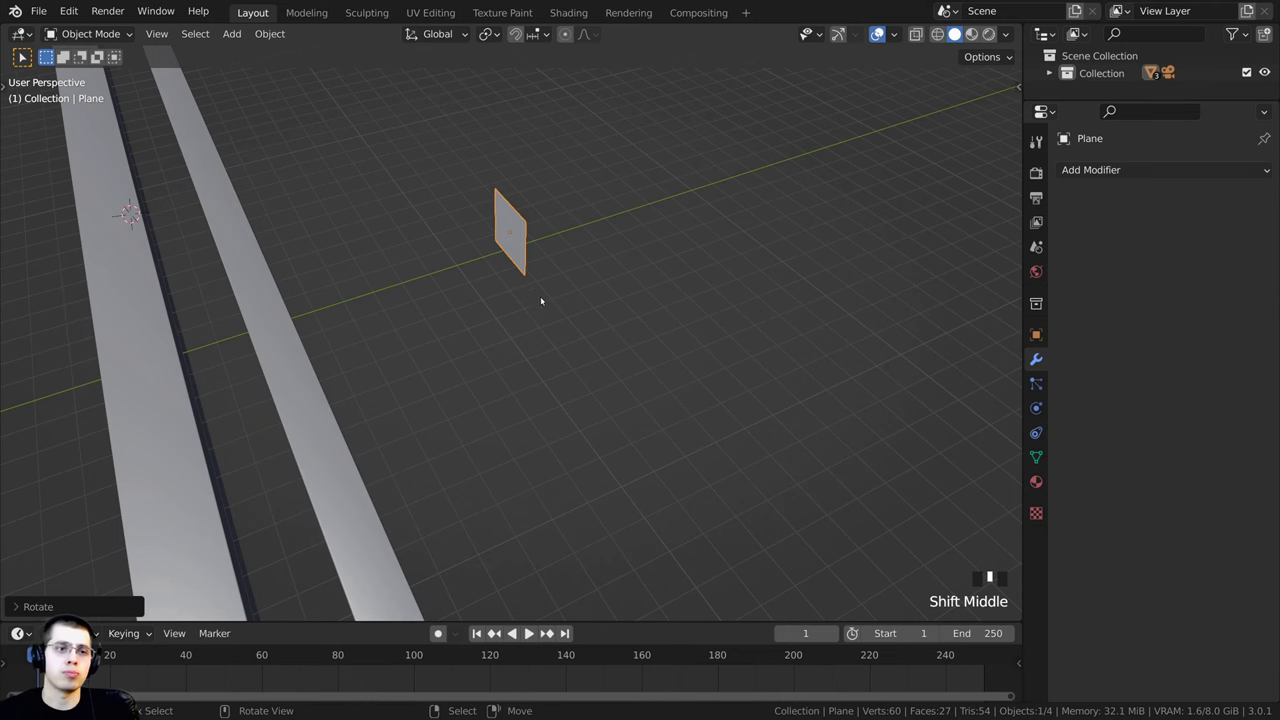
scroll(540, 296, "down", 4)
key("s")
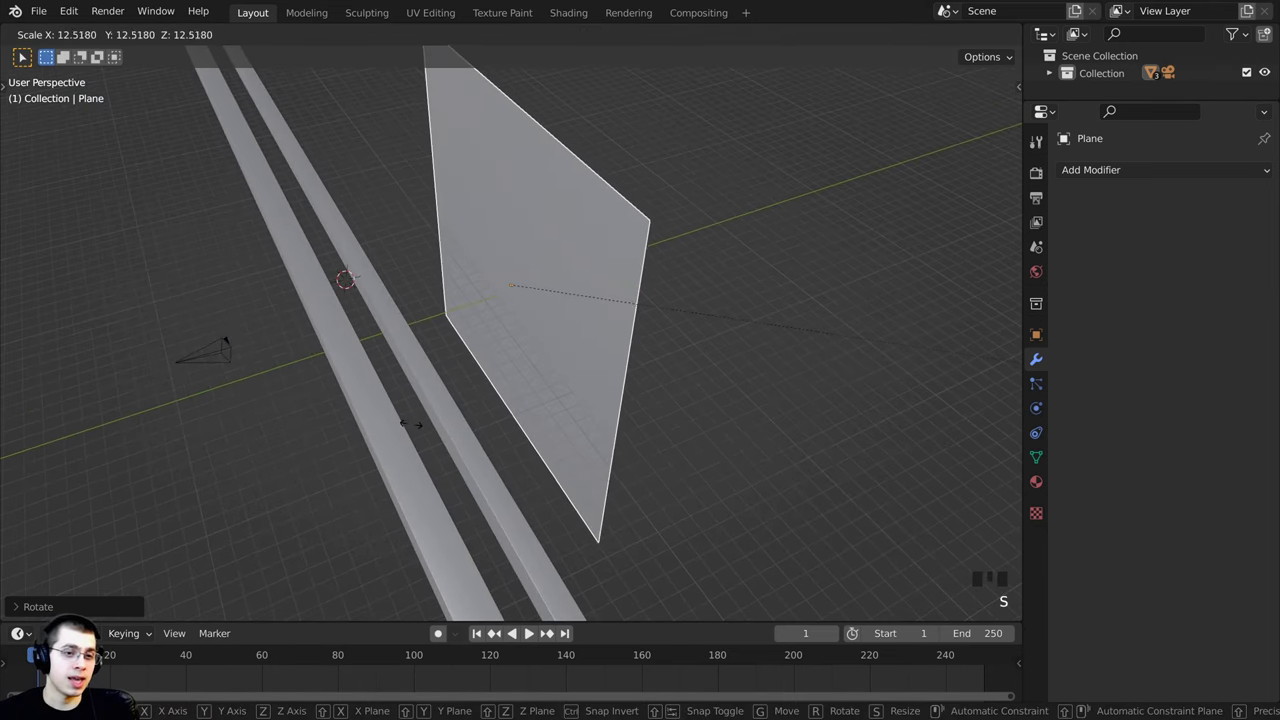
left_click(410, 424)
middle_click_drag(423, 334, 657, 344)
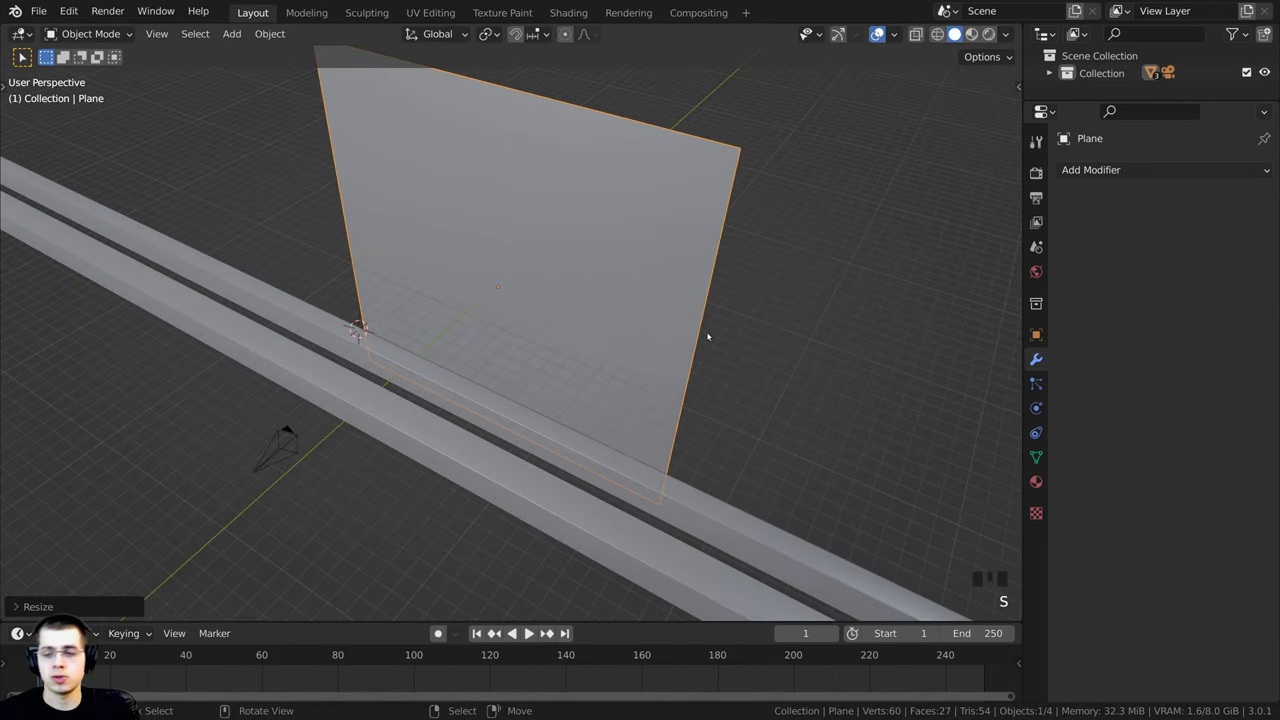
key("s")
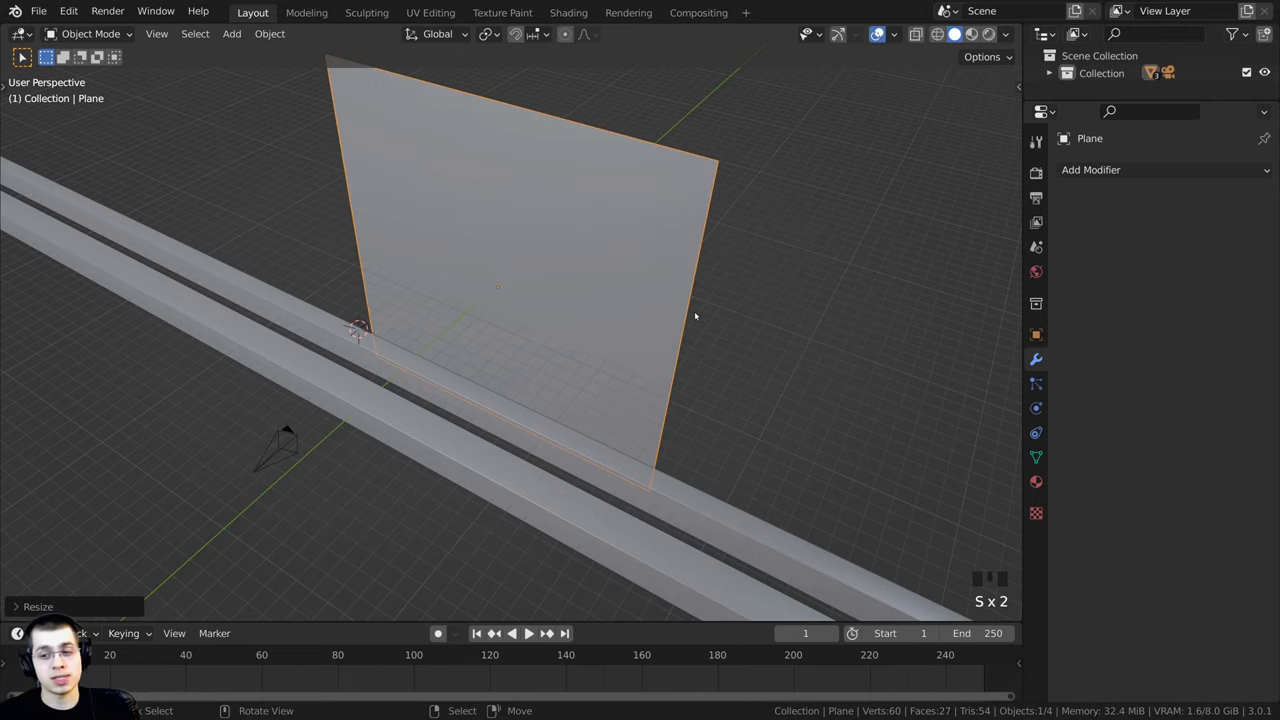
Step: In the camera view, shift the backdrop plane to centre behind the frame and shrink it to about 0.65 of its size
key("KP_0")
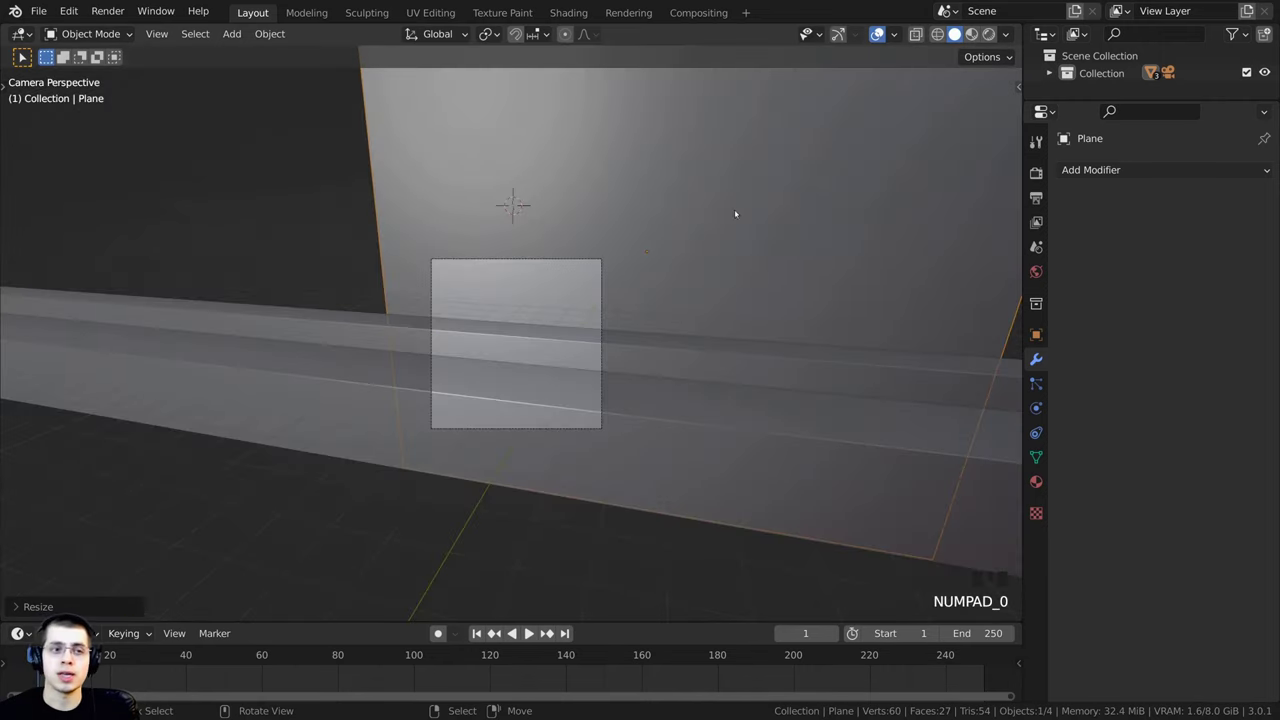
scroll(789, 286, "down", 2)
key("g")
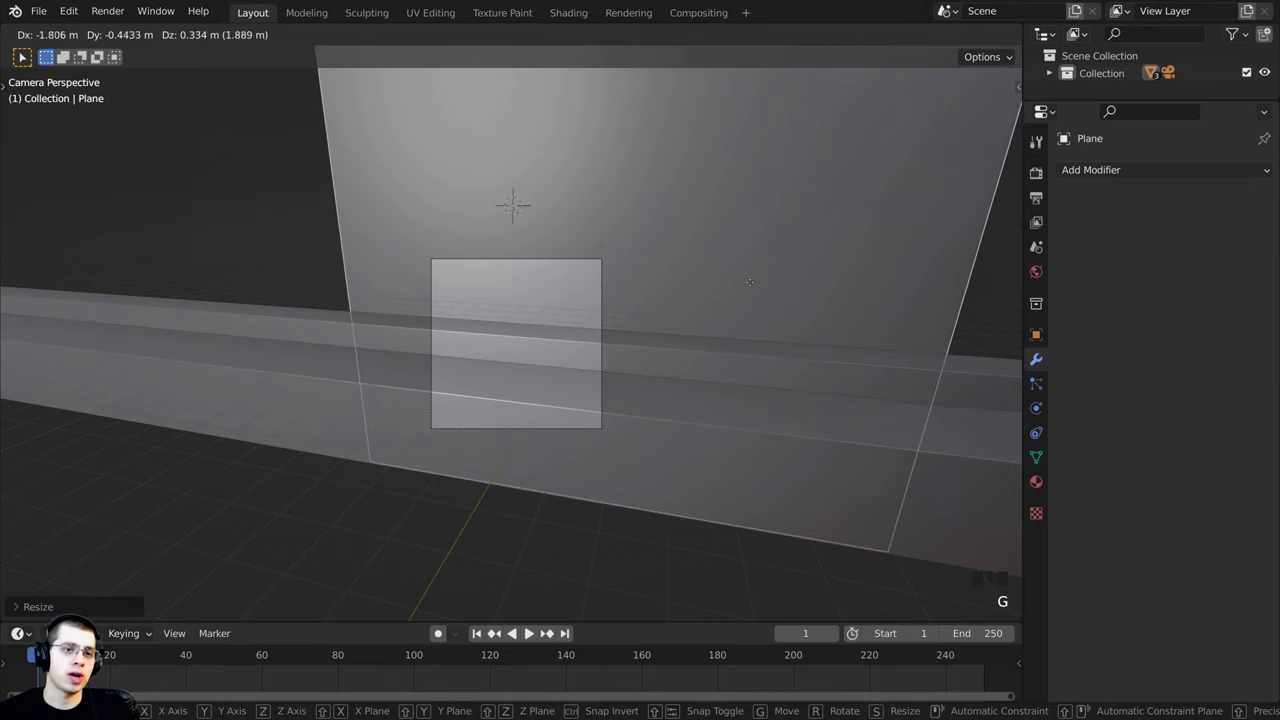
left_click(947, 263)
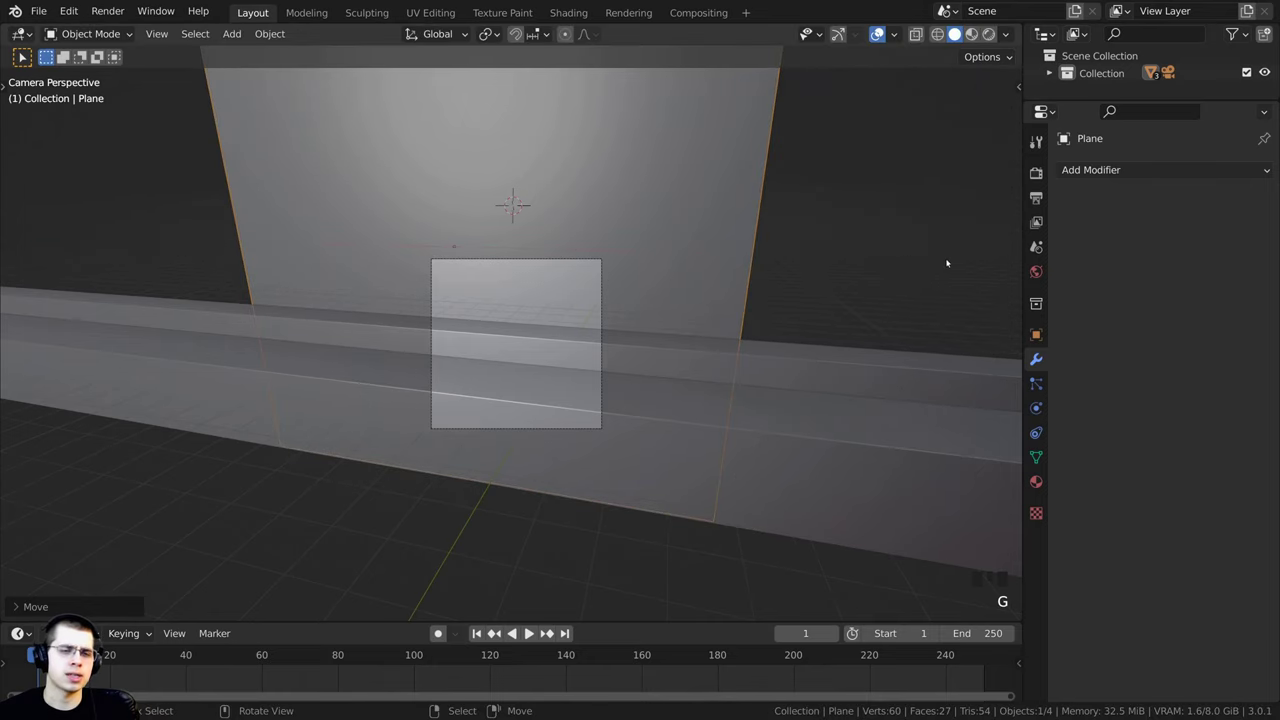
key("s")
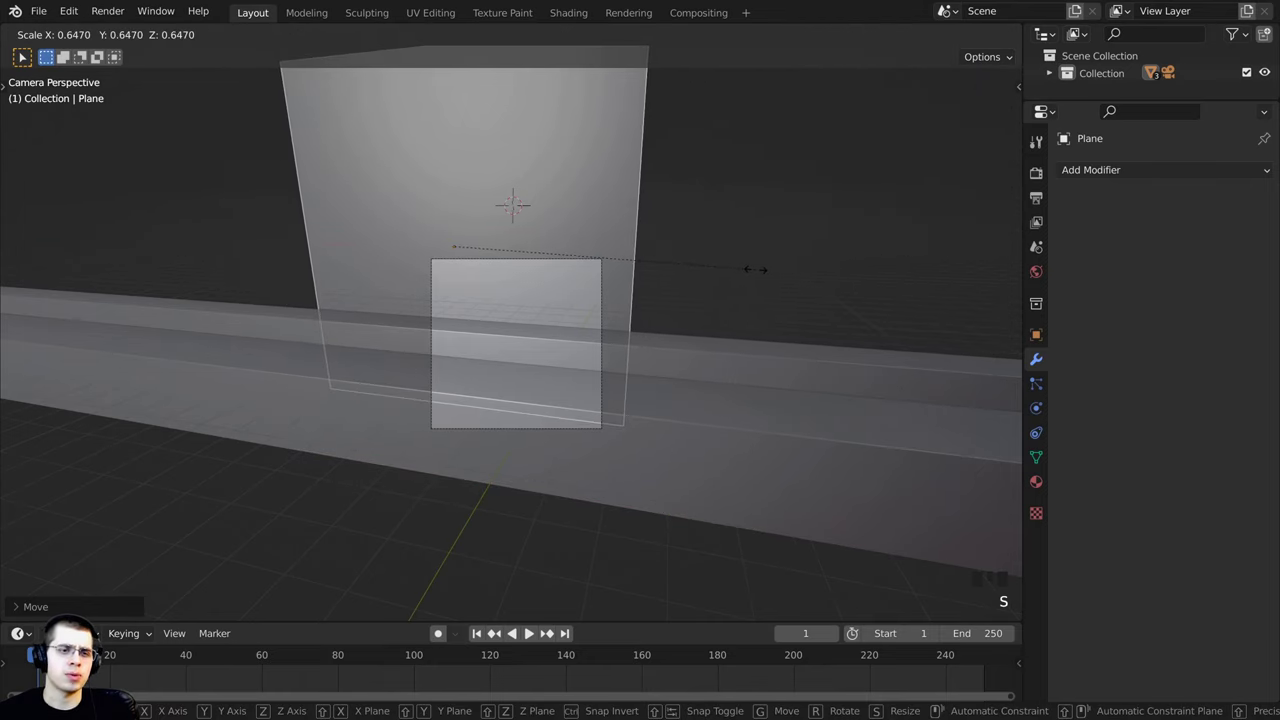
left_click(769, 277)
key("g")
key("x")
left_click(797, 283)
Step: Lower the backdrop plane about 3.9 m along Z and scale it down to about 0.81
key("g")
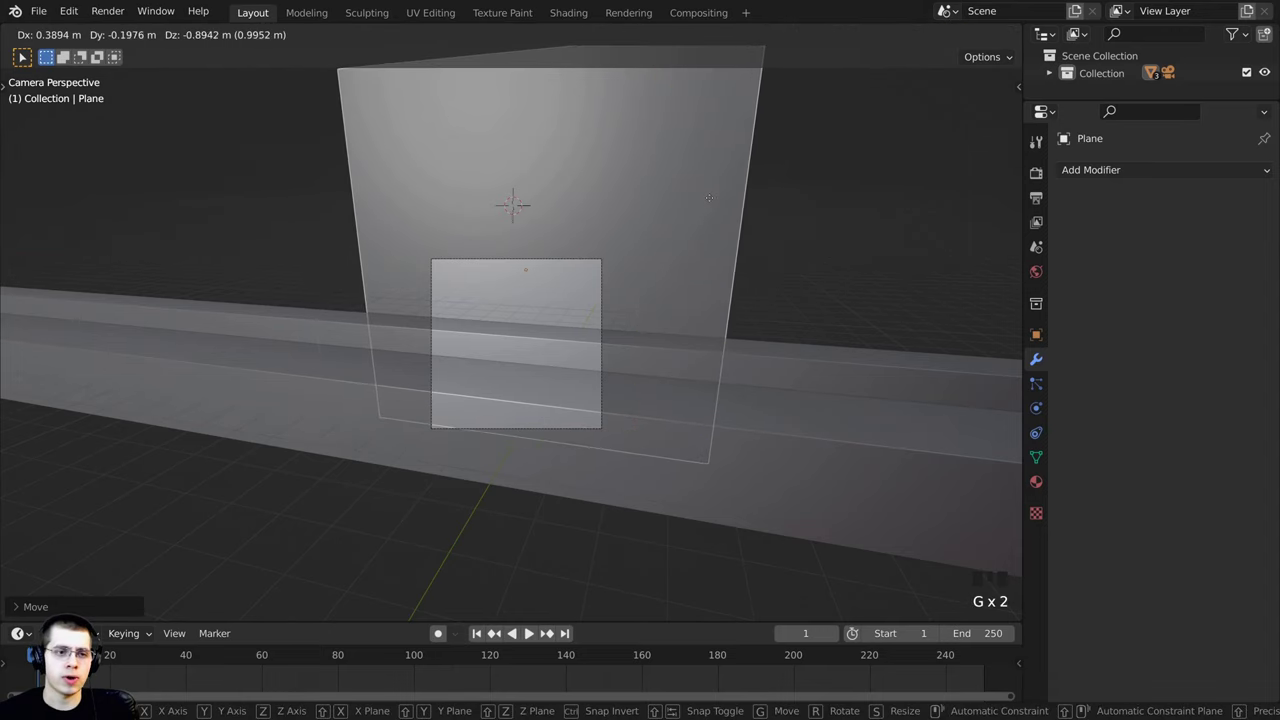
key("z")
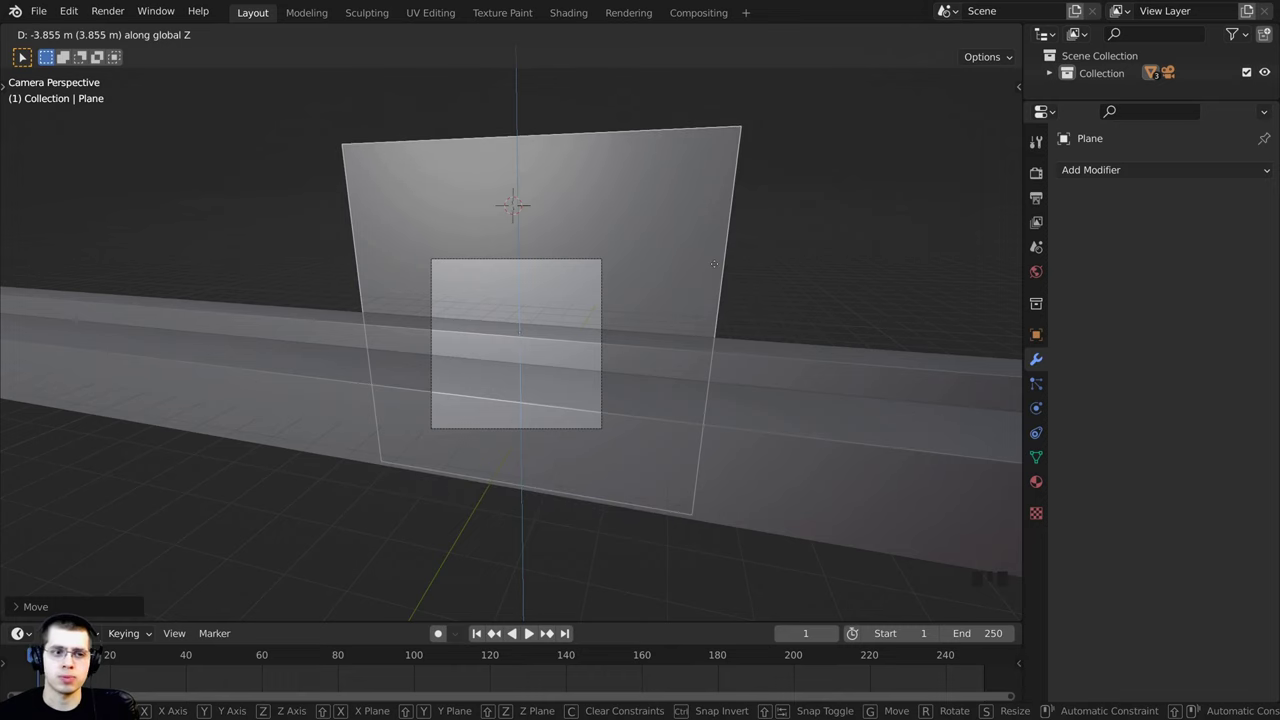
left_click(714, 273)
key("a")
left_click_drag(687, 206, 643, 277, "shift")
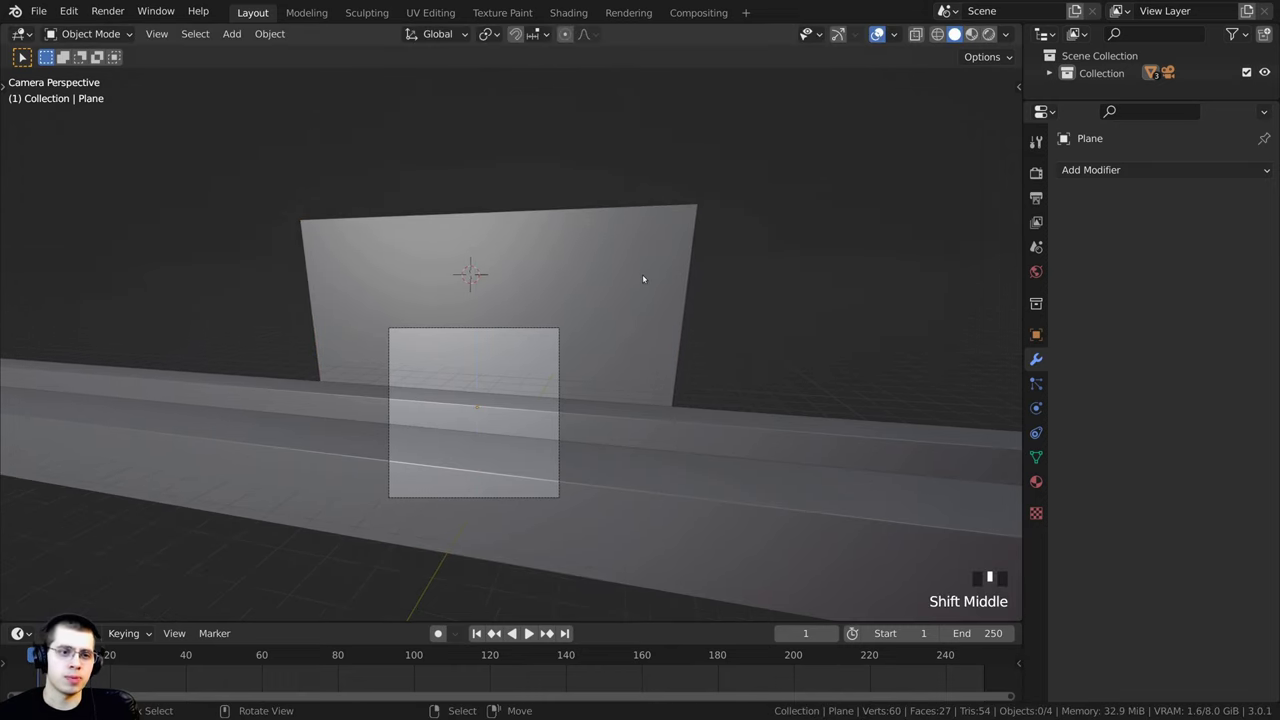
left_click(643, 277)
scroll(660, 272, "up", 2)
key("s")
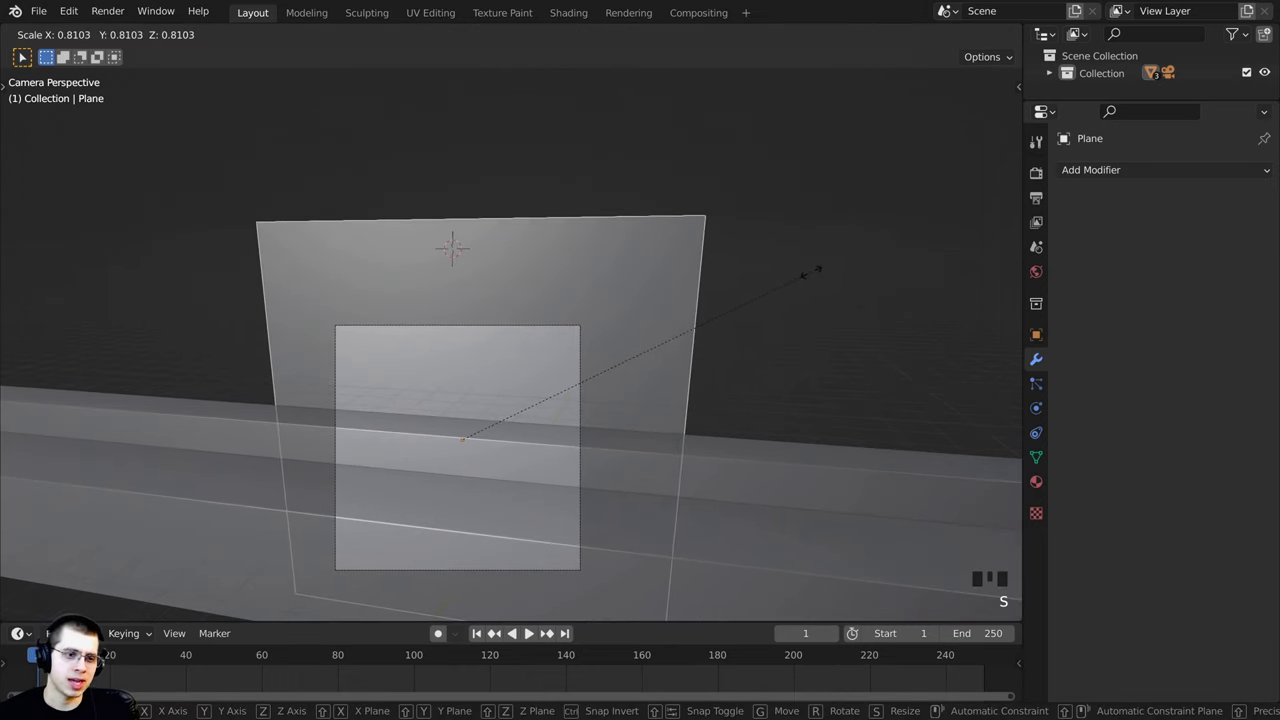
left_click(817, 271)
Step: Examine how the backdrop plane fills the camera frame and where it stands relative to the beams in perspective
key("a")
middle_click_drag(626, 440, 586, 423, "shift")
key("KP_0")
scroll(535, 409, "up", 4)
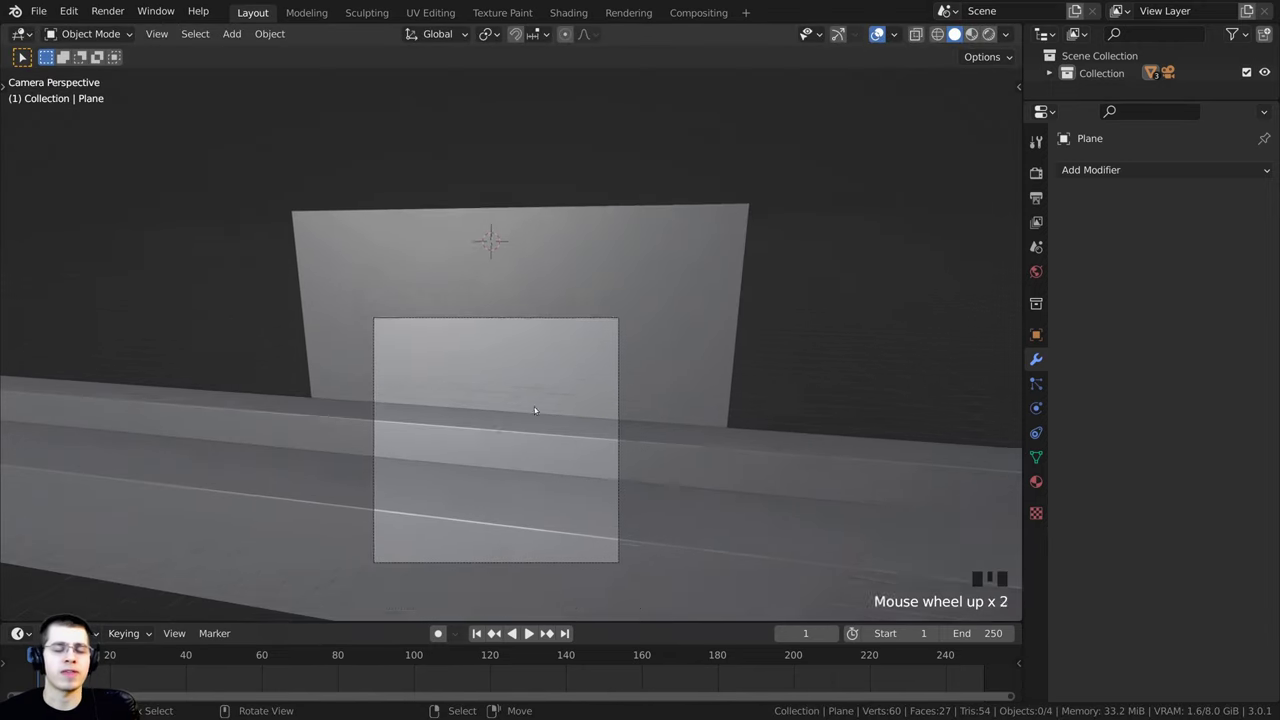
middle_click_drag(534, 423, 381, 423, "shift")
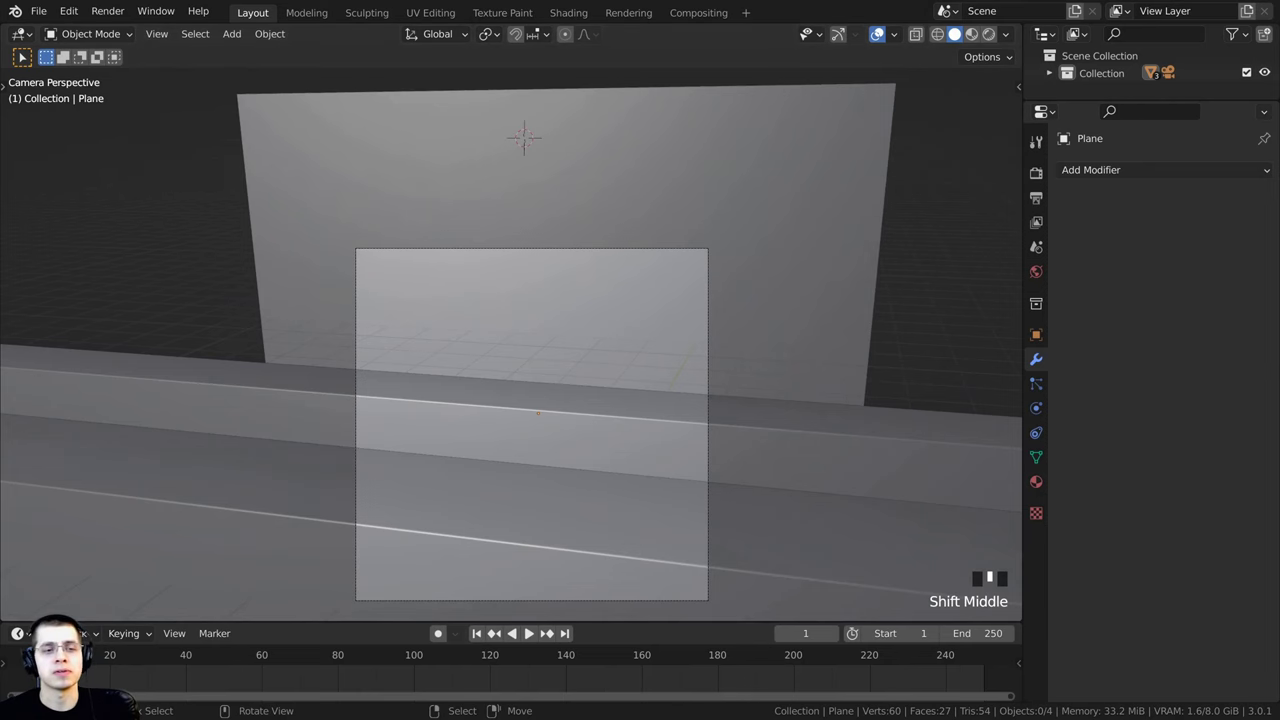
scroll(381, 423, "up", 3)
key("a")
key("a")
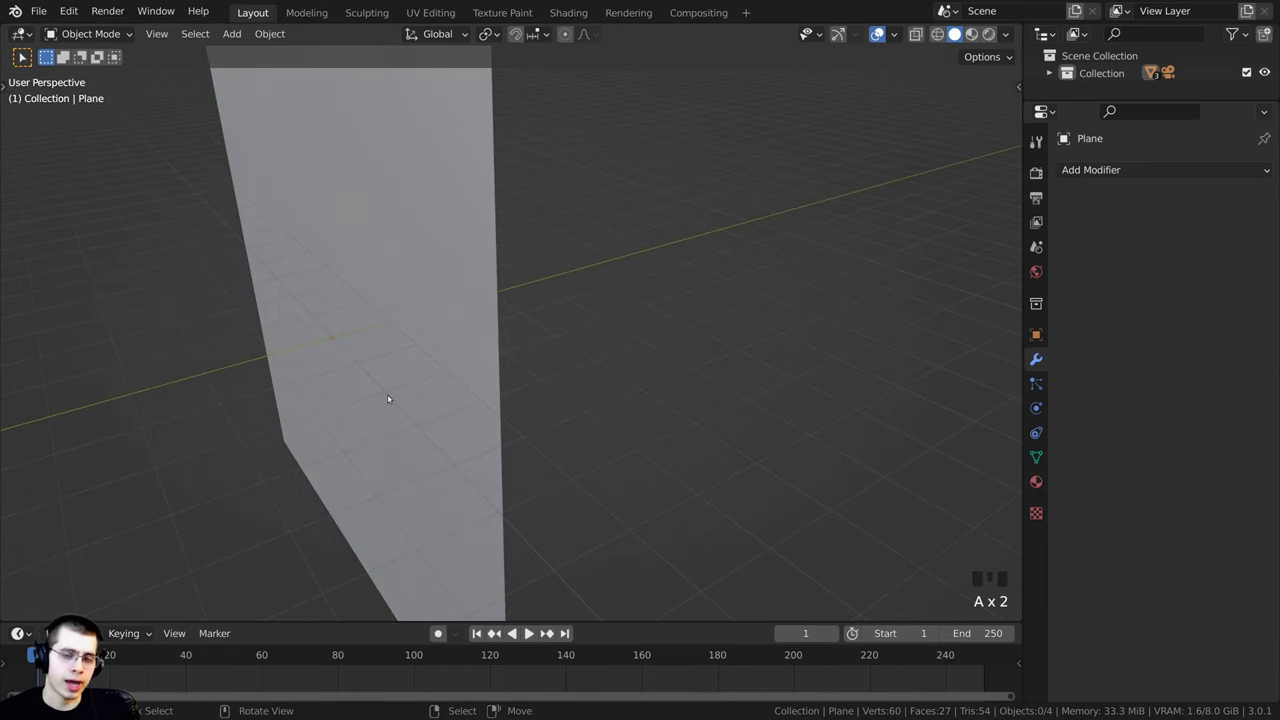
scroll(356, 343, "down", 2)
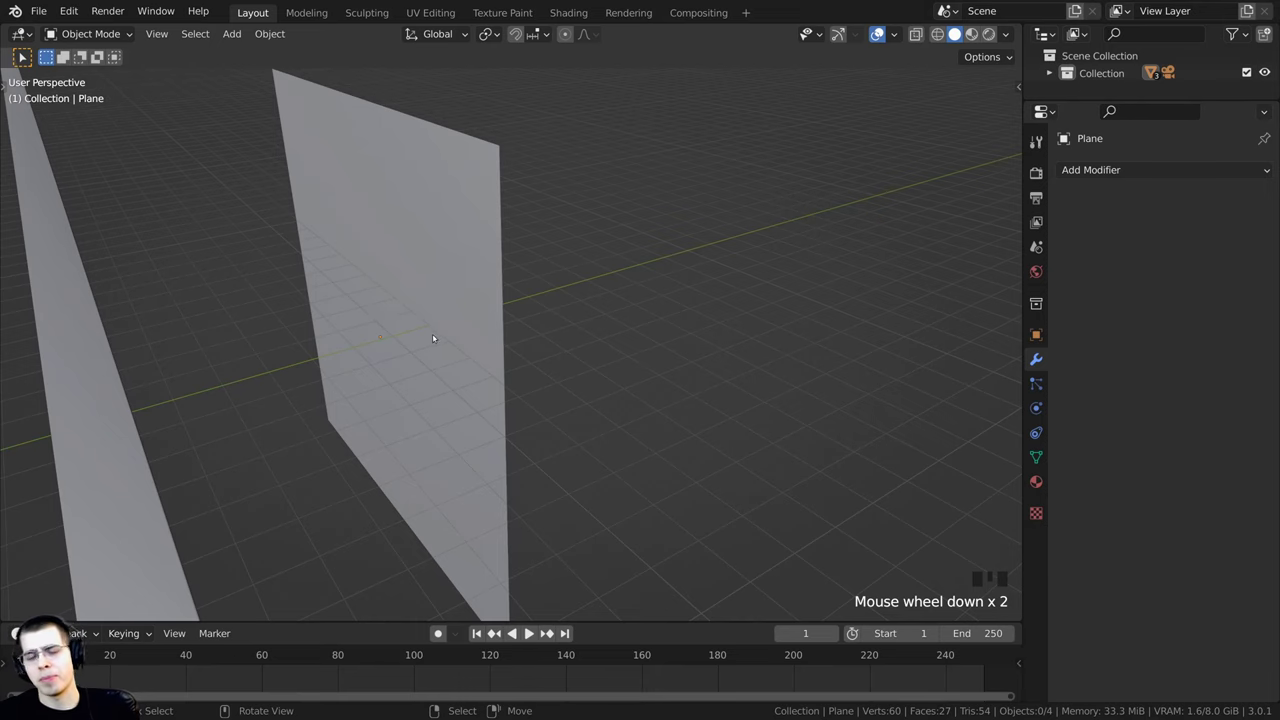
scroll(310, 390, "down", 2)
scroll(343, 306, "up", 1)
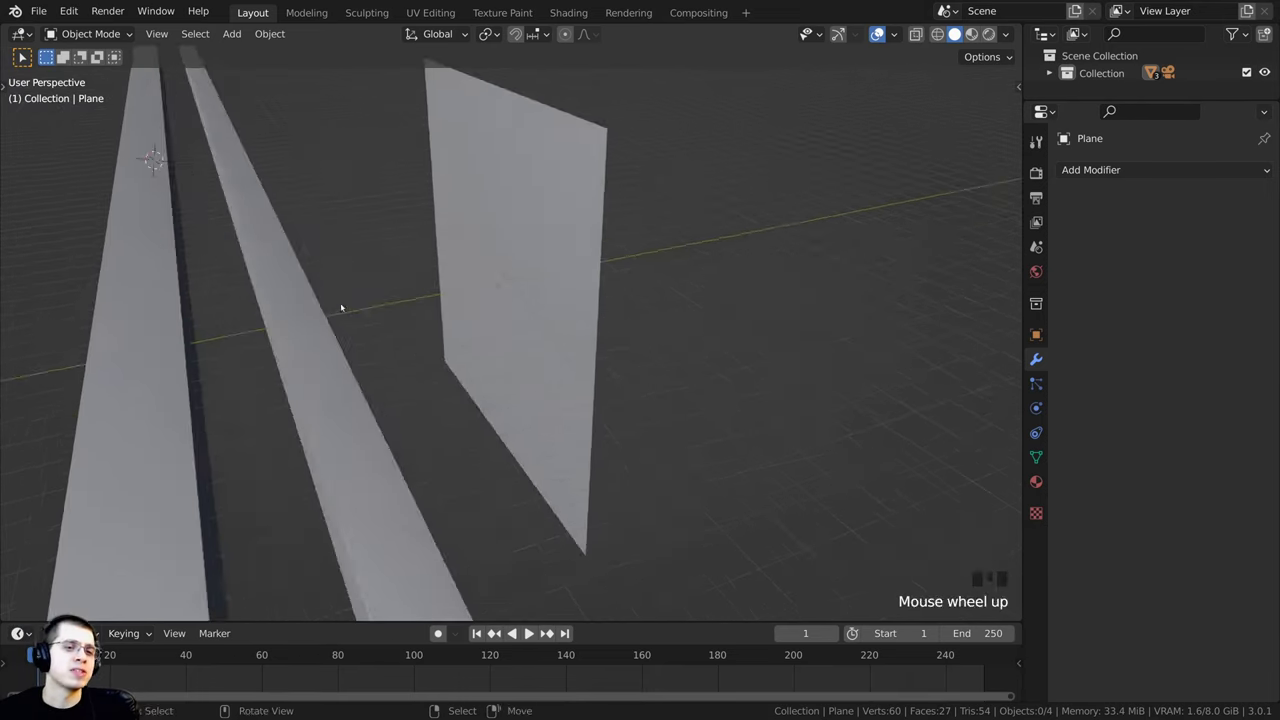
Step: Duplicate the narrow beam and place the copy about 6.4 m away along Y, at the backdrop plane
middle_click_drag(343, 306, 302, 279)
right_click(300, 332)
middle_click_drag(300, 332, 304, 316, "shift")
key("g")
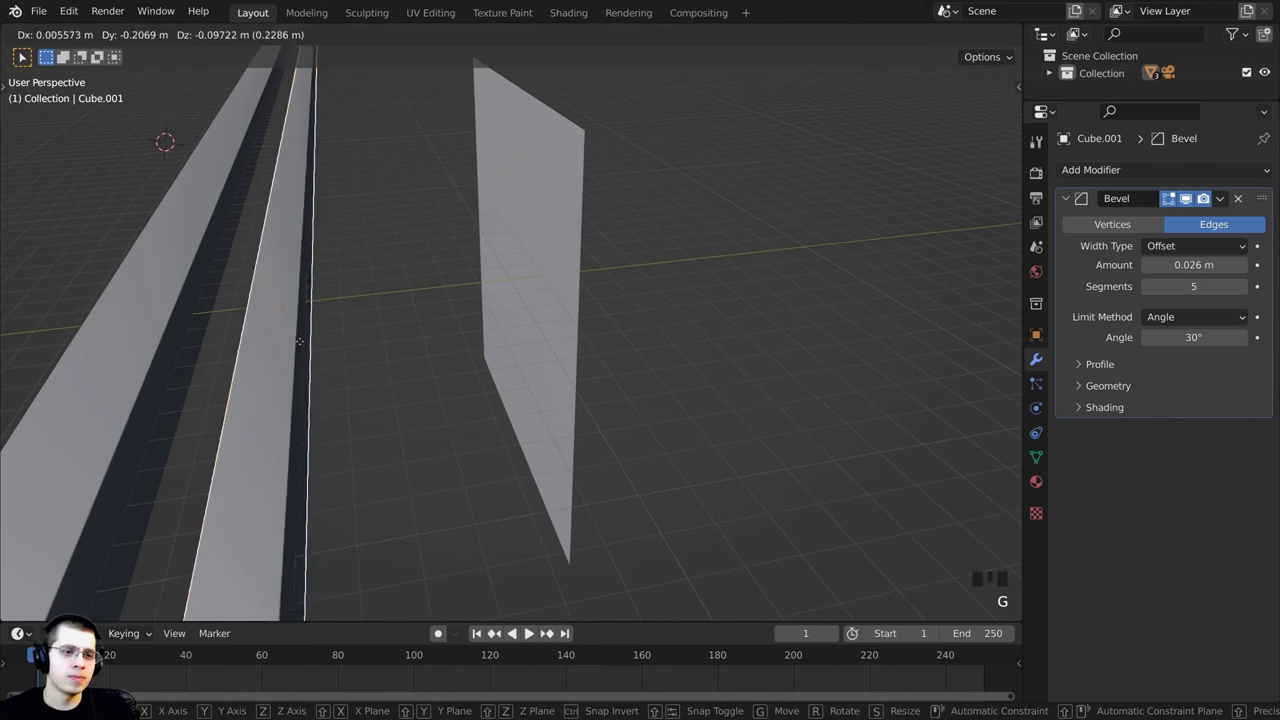
left_click(279, 326)
key("shift+d")
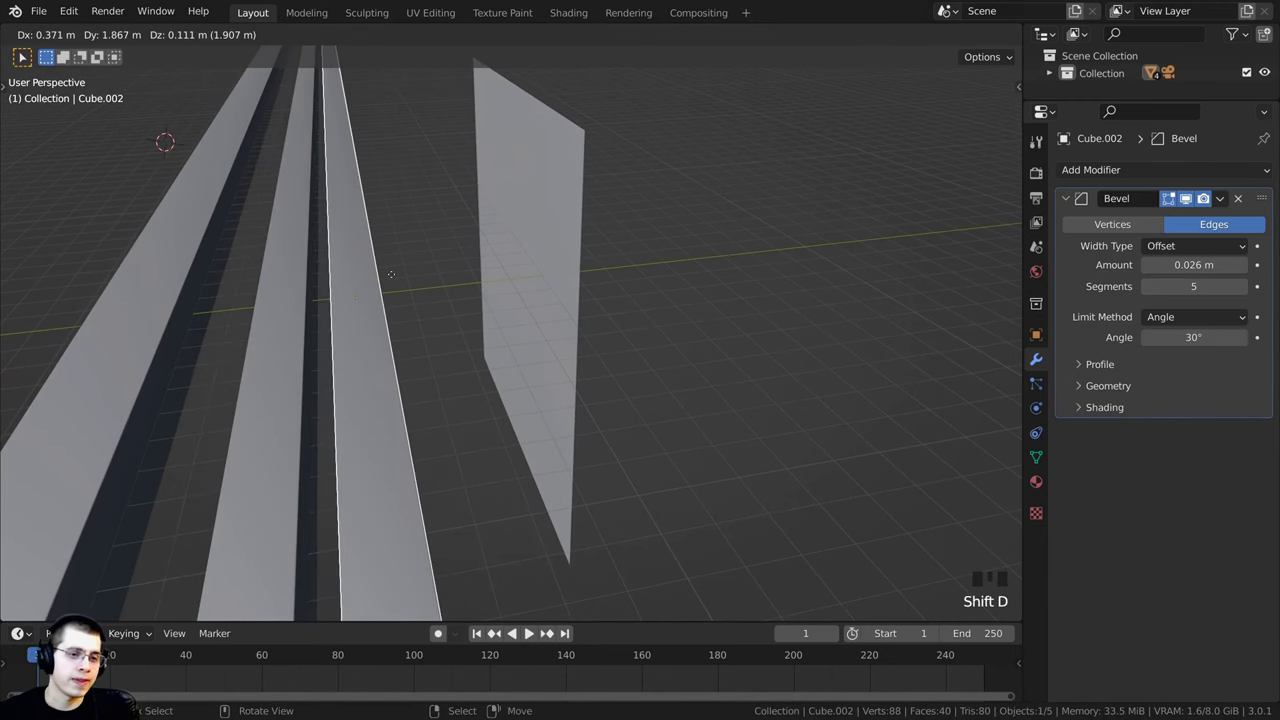
key("y")
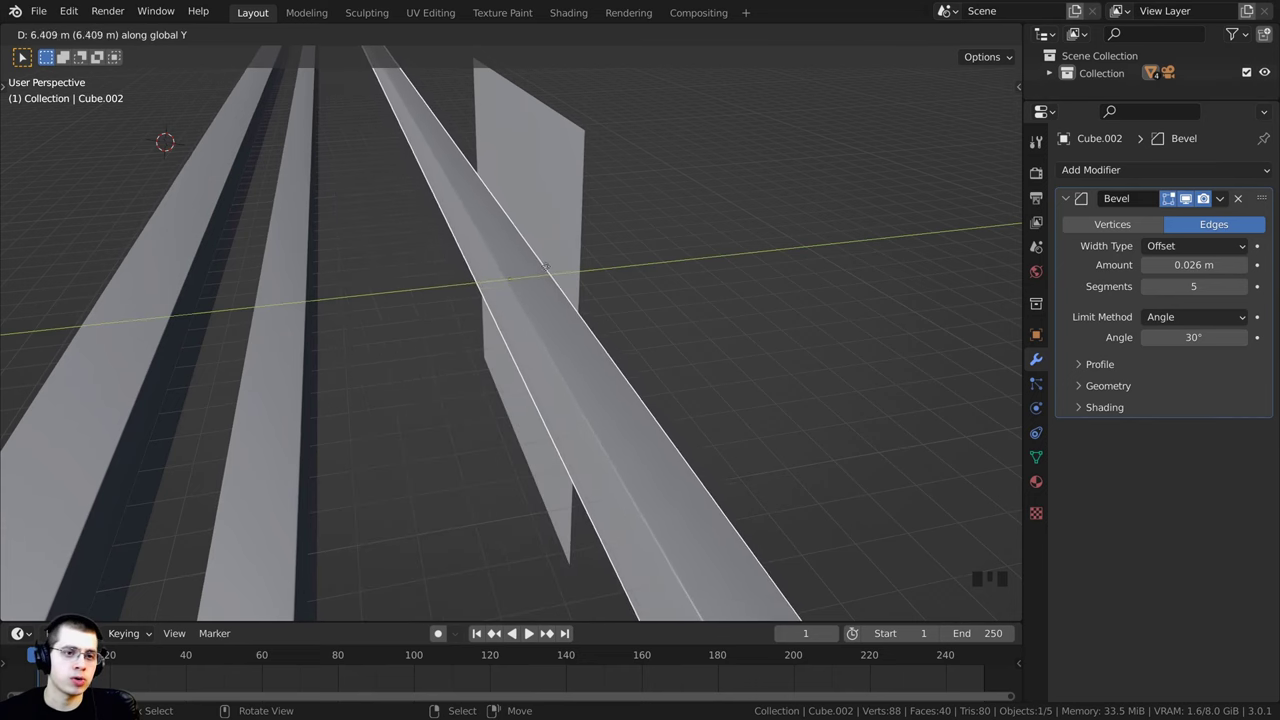
left_click(556, 330)
Step: Adjust the copied beam's position along Y and lower it along Z in front of the backdrop plane
scroll(561, 348, "up", 3)
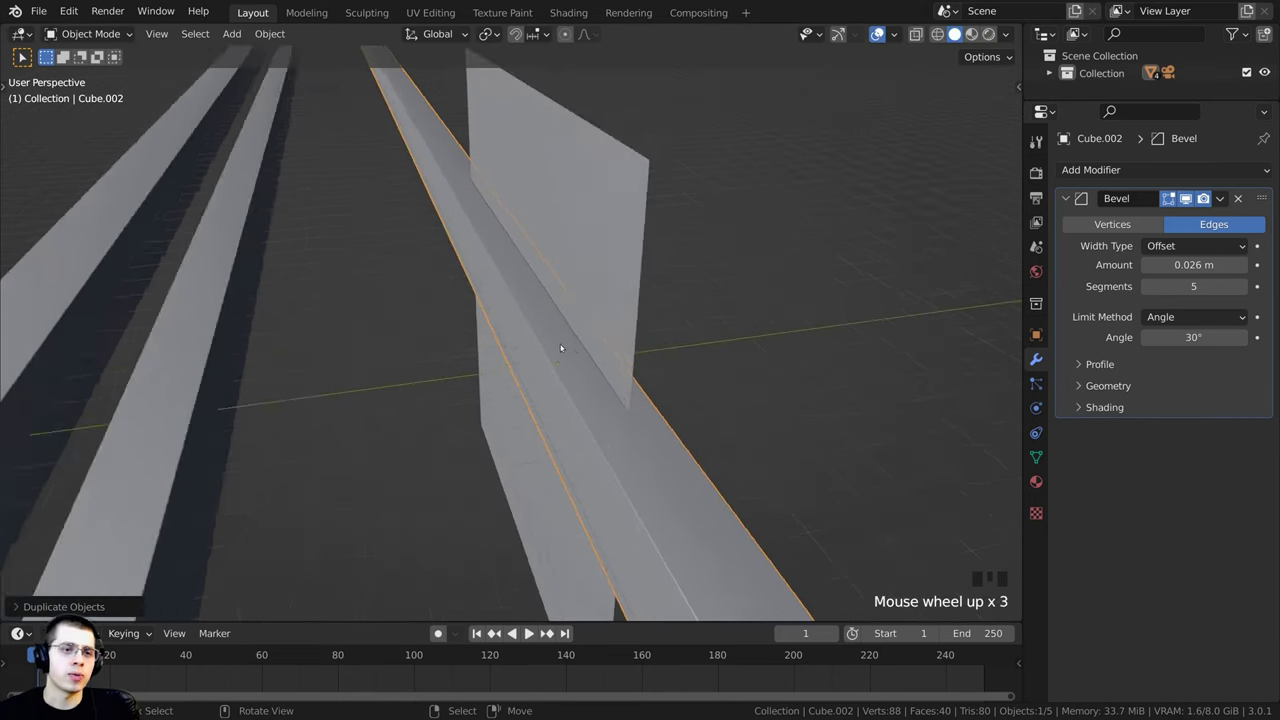
middle_click_drag(561, 348, 559, 282)
key("g")
key("y")
left_click(534, 329)
scroll(697, 303, "up", 3)
key("g")
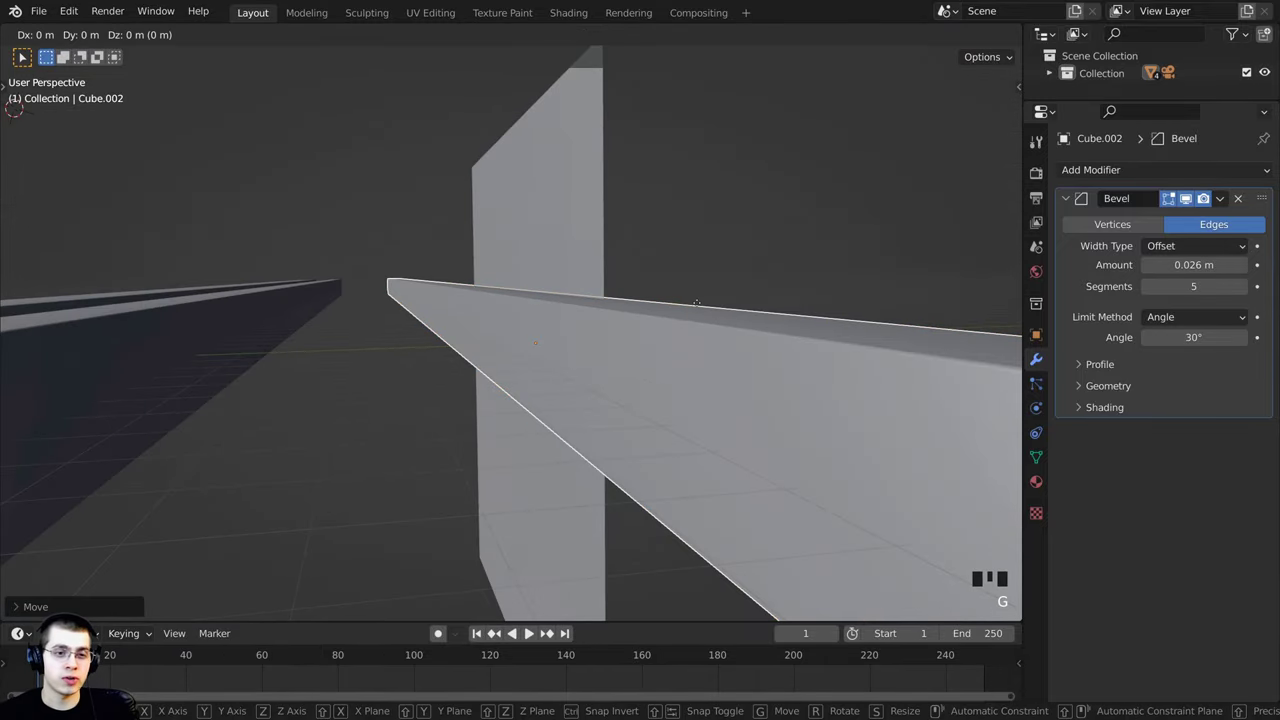
key("z")
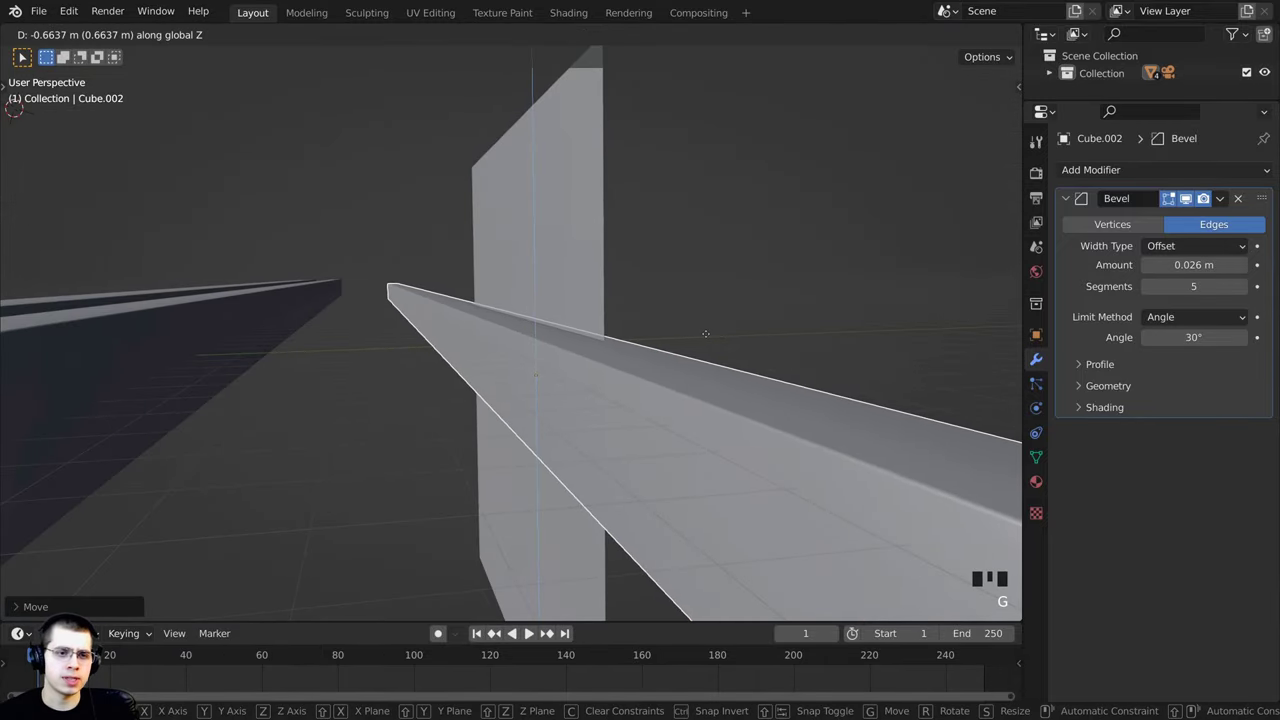
left_click(580, 354)
Step: Nudge the copied beam slightly along Y and return to the camera view to check its framing
middle_click_drag(580, 354, 618, 412)
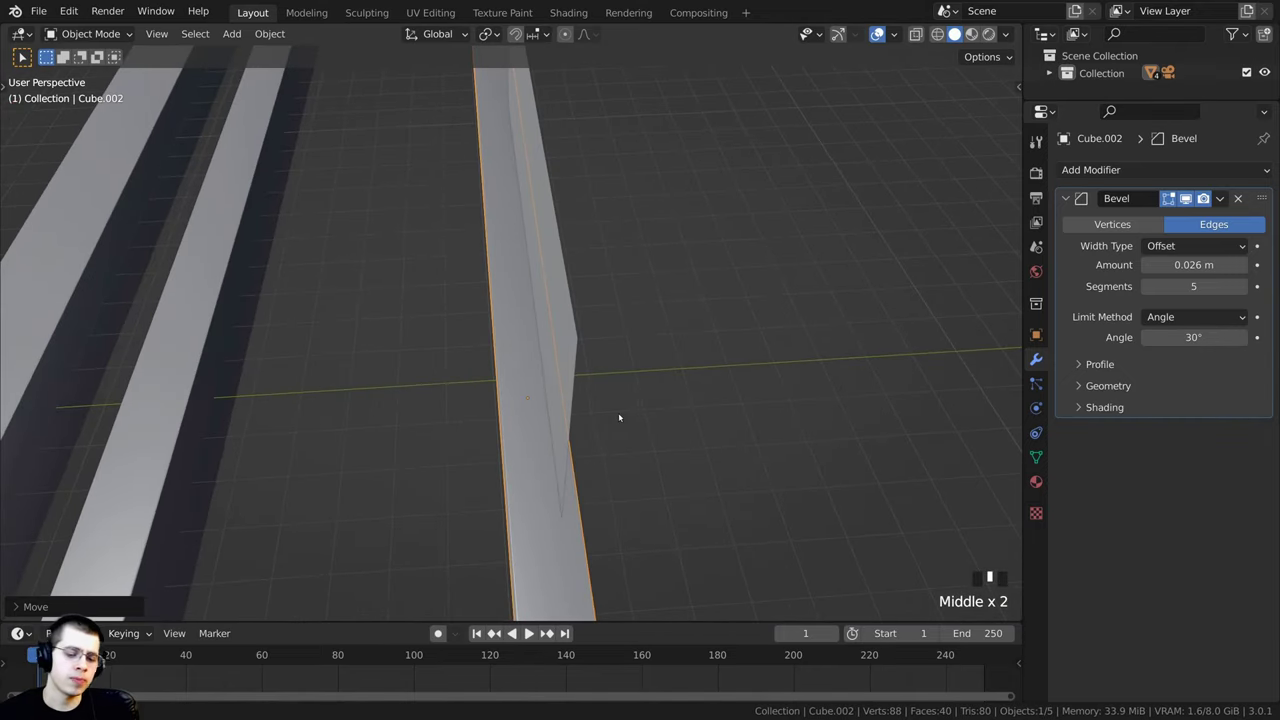
key("g")
key("z")
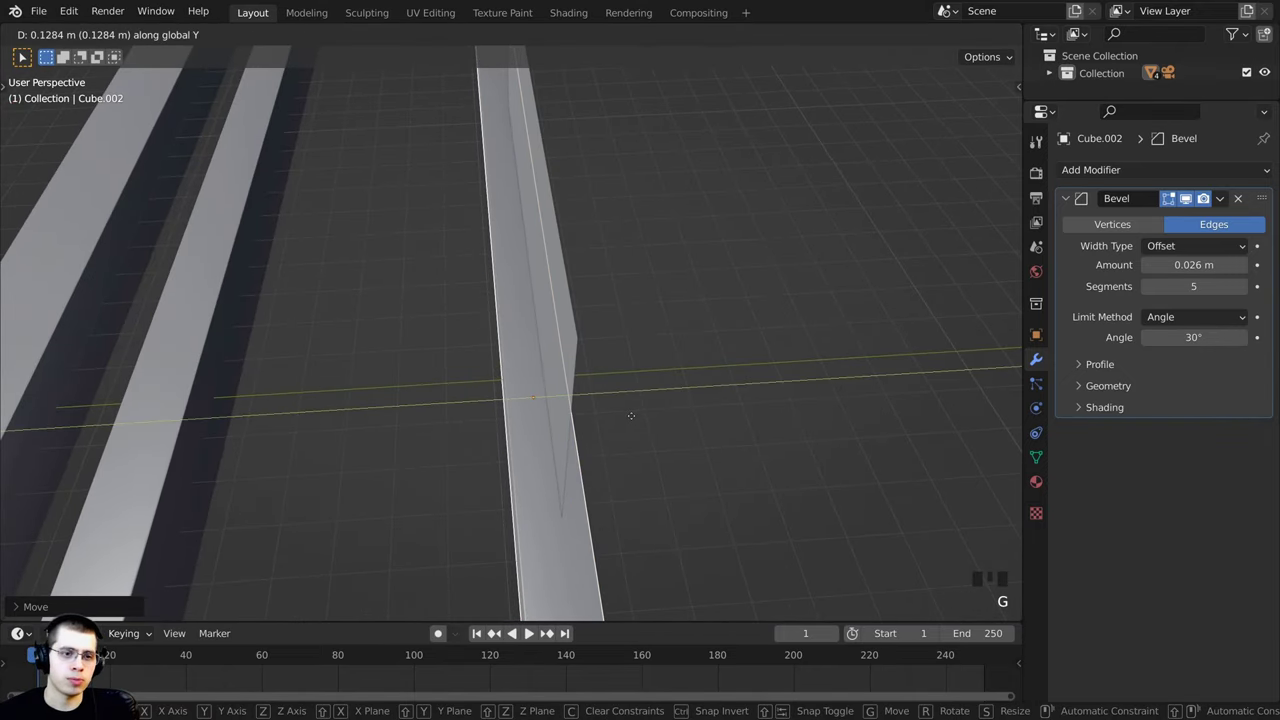
left_click(616, 396)
key("KP_0")
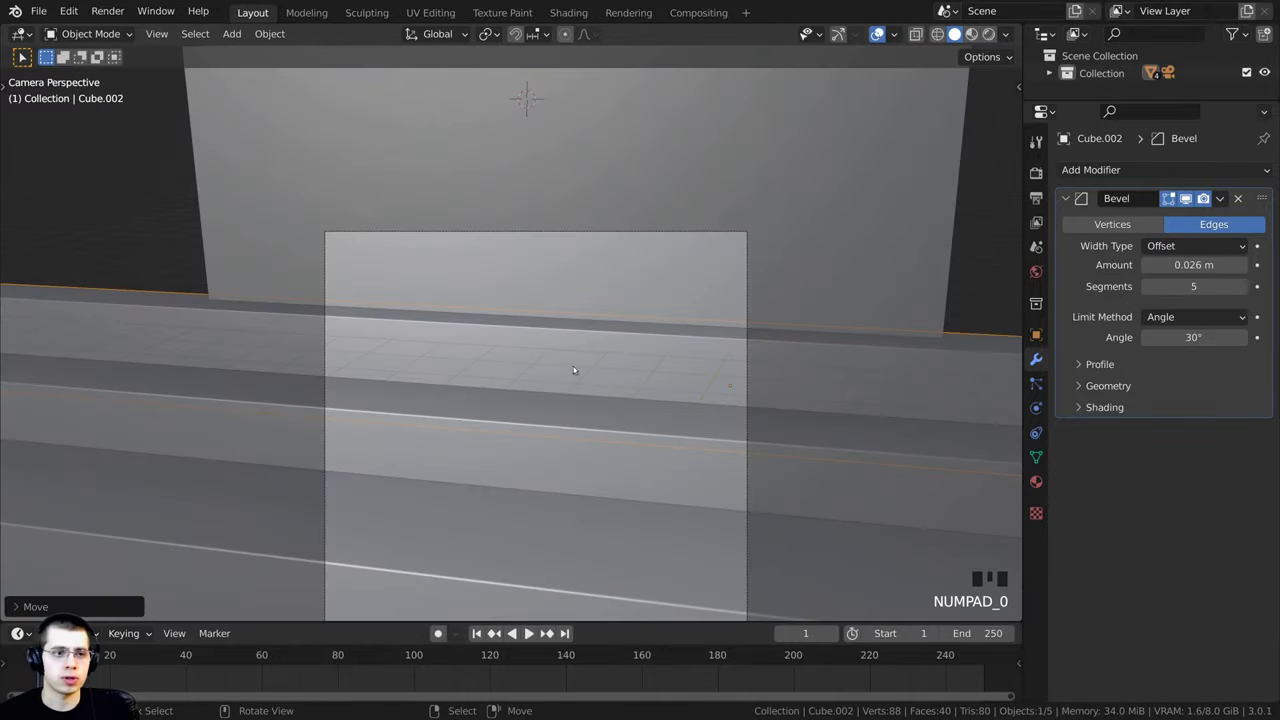
Step: Lower the copied beam slightly along Z so more of the backdrop plane shows above it in the camera frame
scroll(565, 428, "down", 3)
scroll(458, 292, "up", 3)
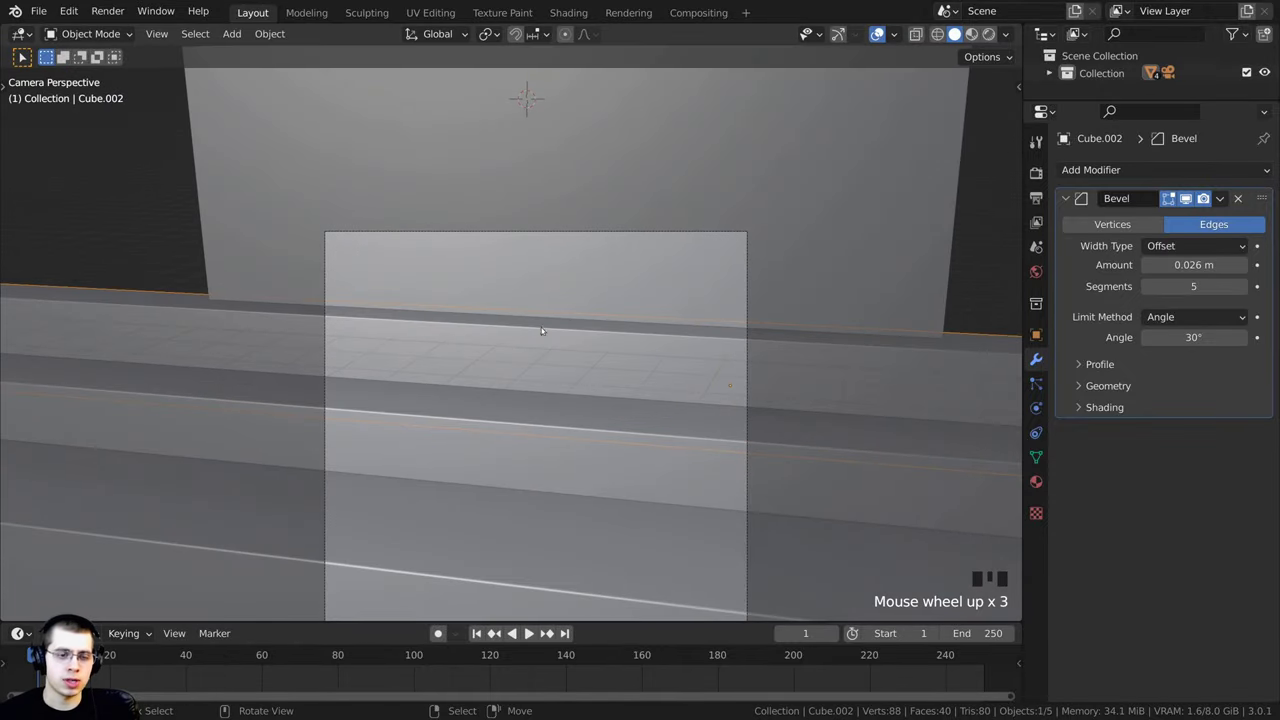
scroll(600, 326, "up", 2)
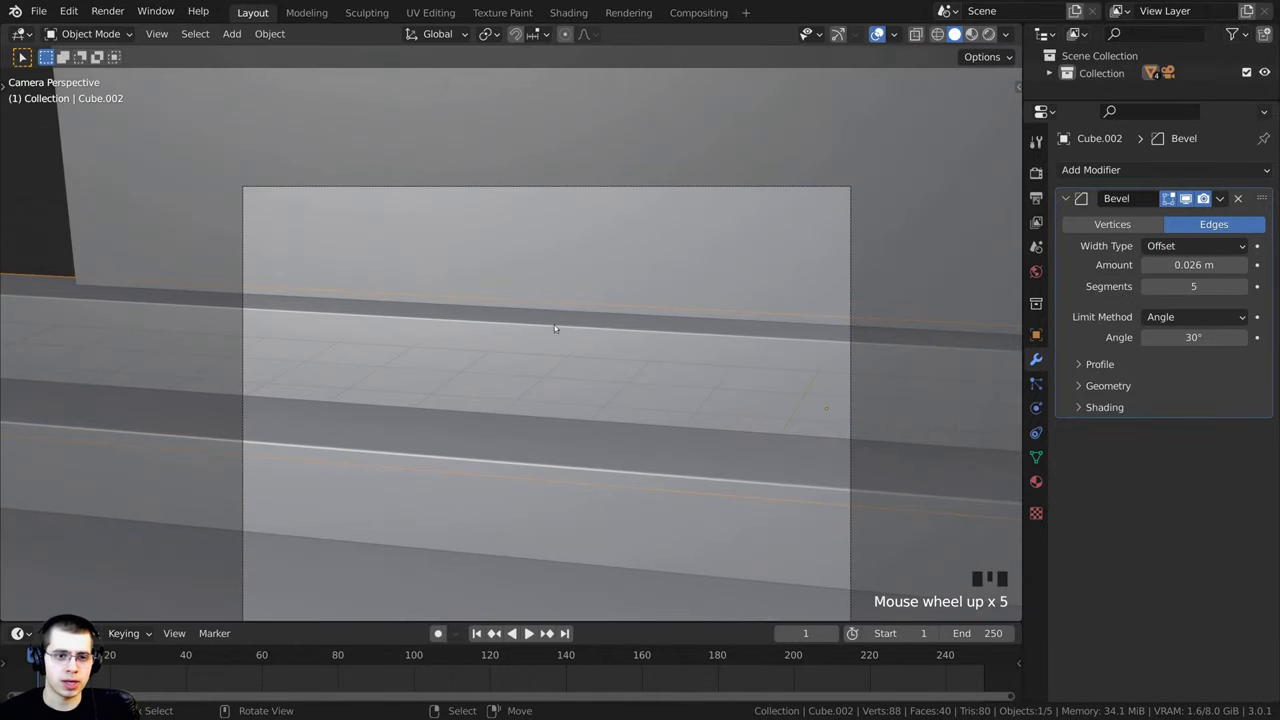
scroll(556, 328, "down", 4)
key("g")
right_click(527, 320)
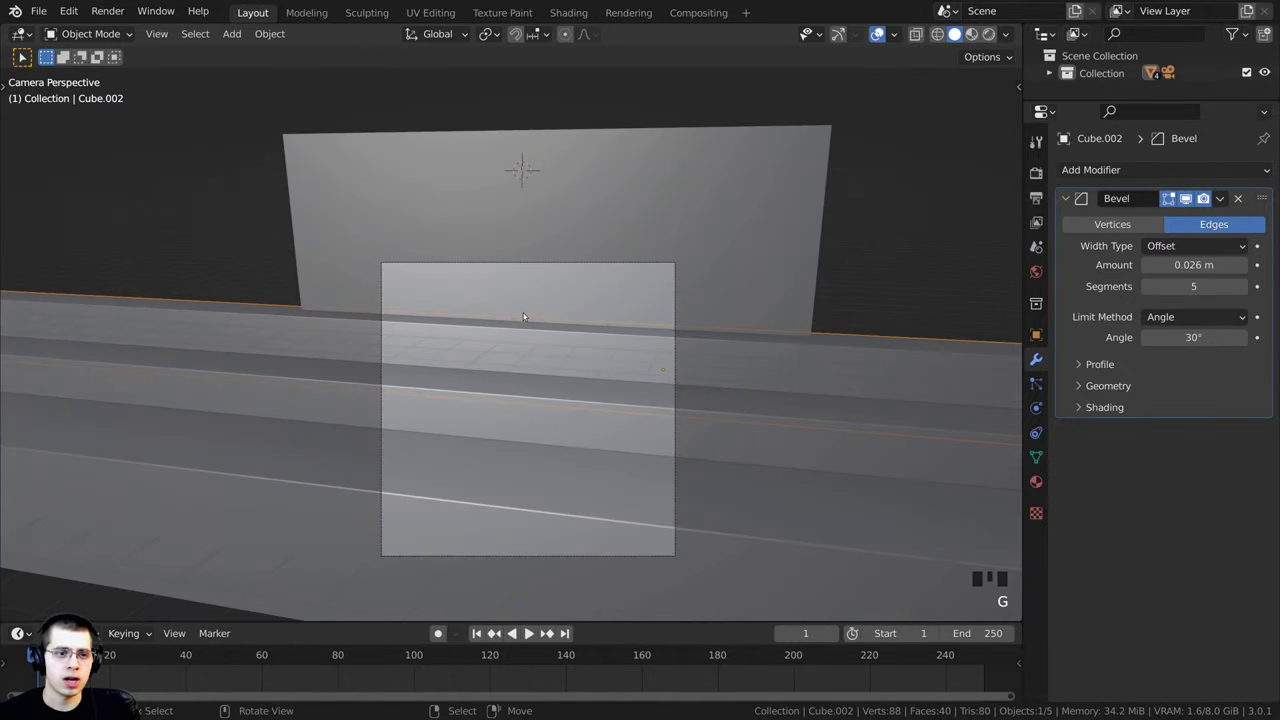
scroll(589, 257, "up", 2)
key("g")
key("z")
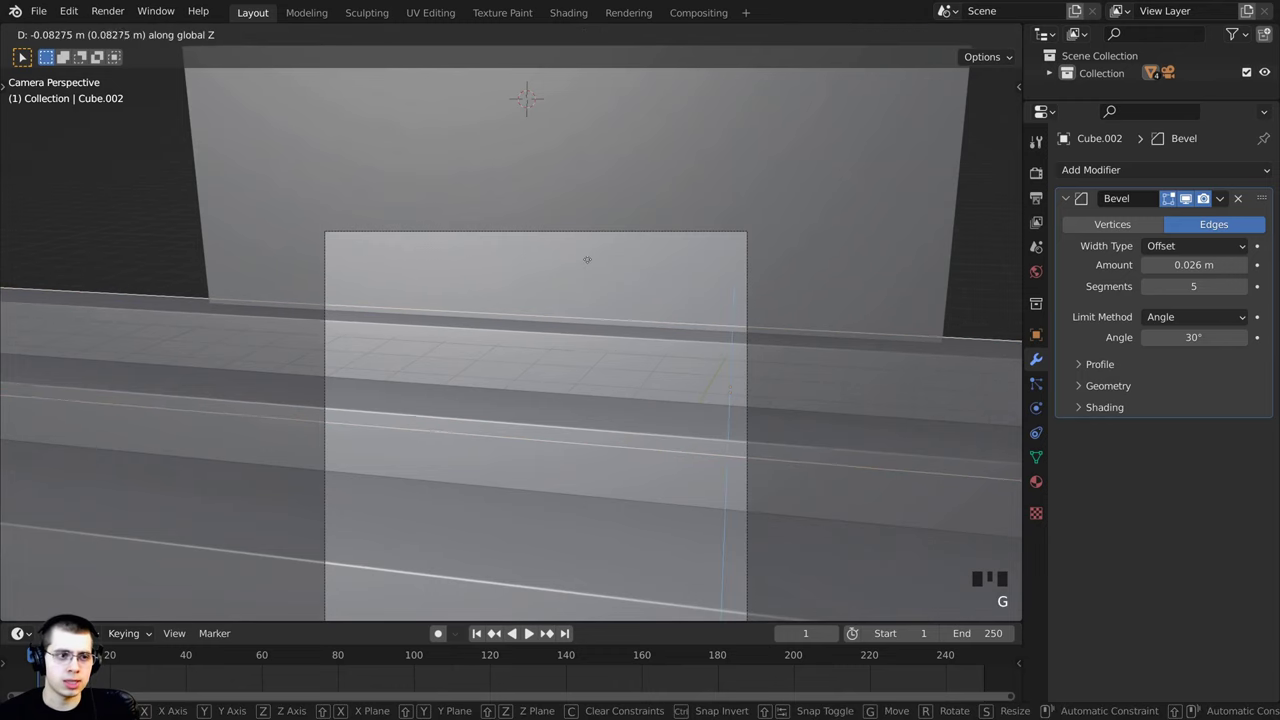
left_click(587, 280)
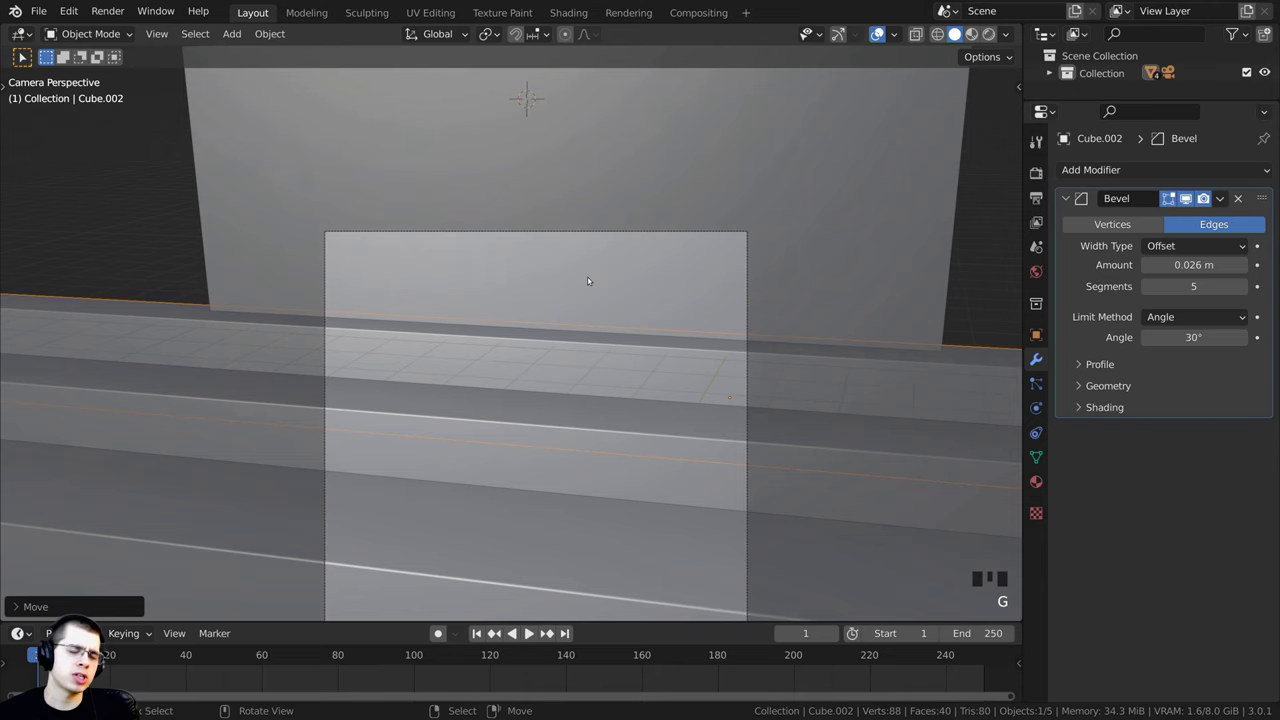
Step: Move the copied beam about 0.16 m along negative Y, away from the backdrop plane
scroll(587, 277, "down", 2)
middle_click_drag(634, 272, 624, 268, "shift")
scroll(769, 248, "up", 1)
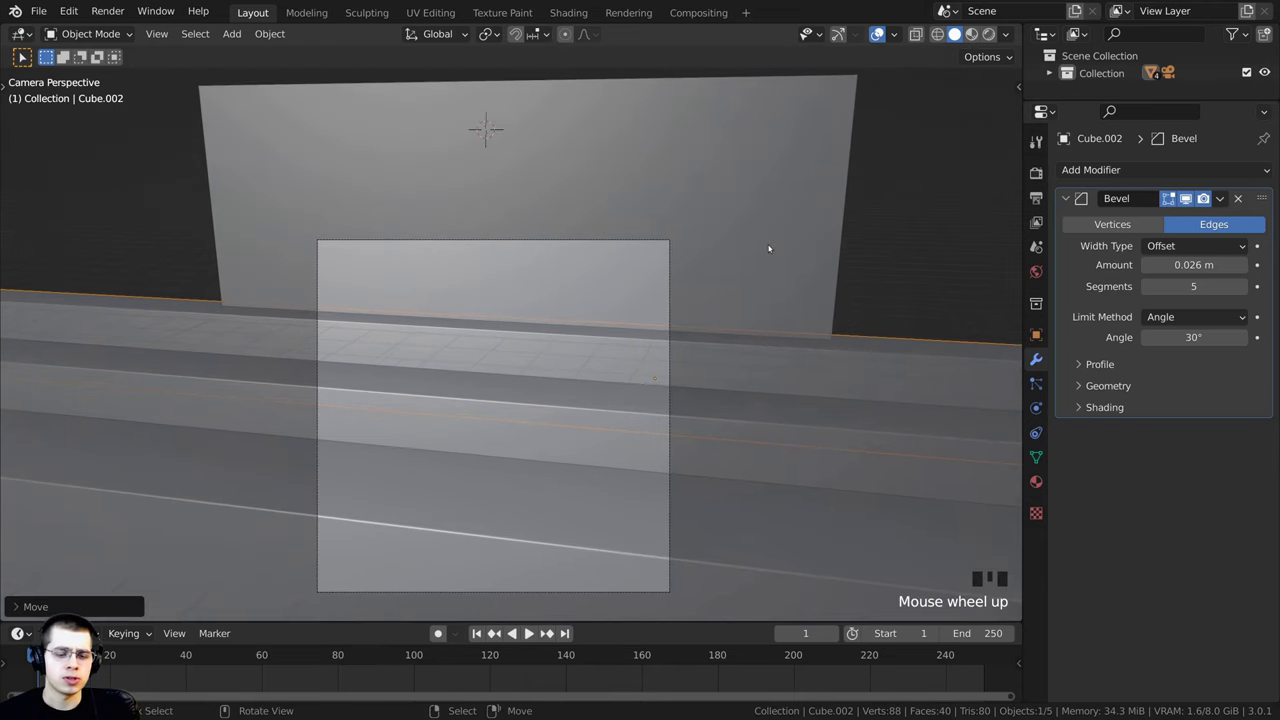
scroll(769, 248, "up", 1)
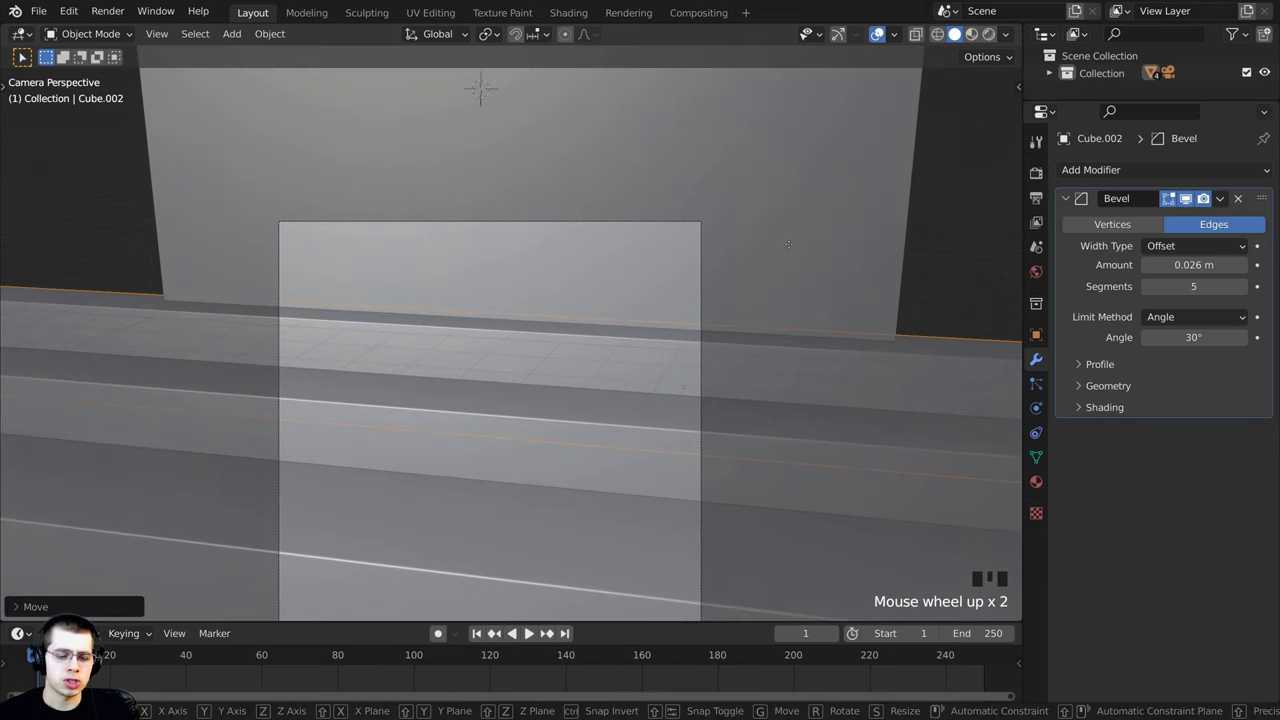
key("g")
key("y")
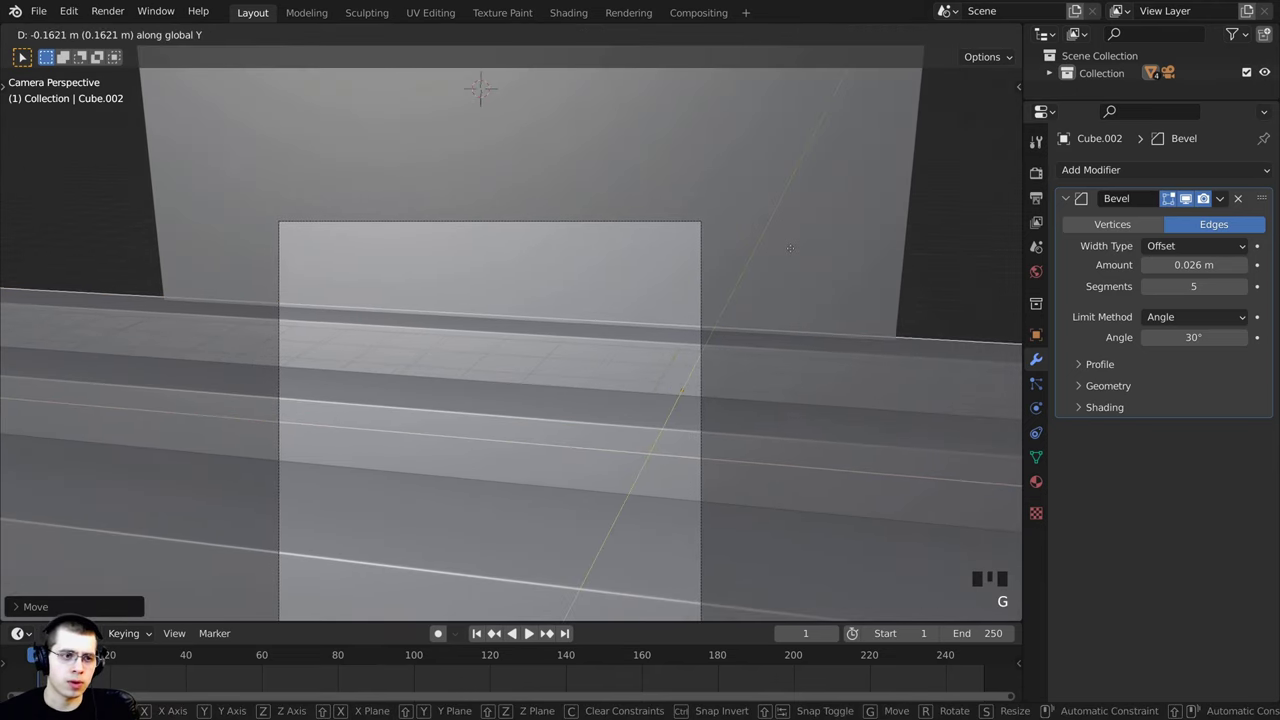
left_click(790, 248)
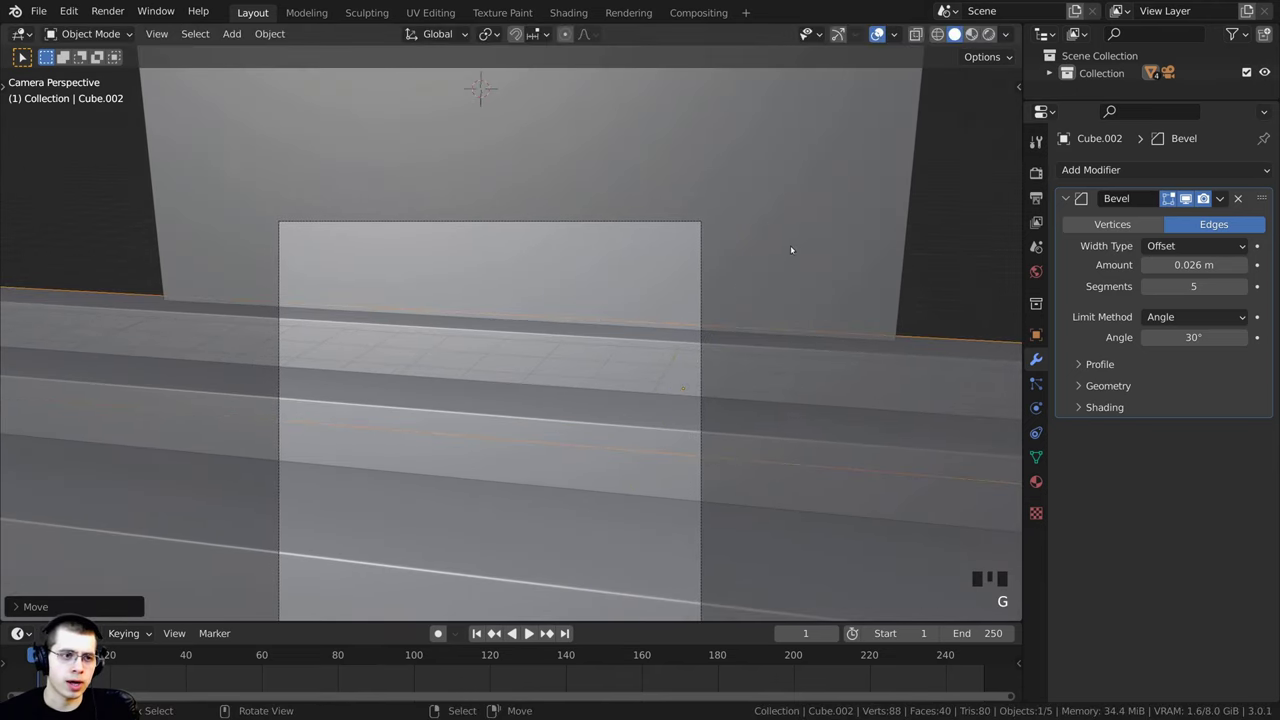
Step: Adjust the copied beam along Y where it intersects the backdrop plane, and deselect everything
middle_click_drag(790, 245, 560, 320)
scroll(559, 320, "up", 2)
scroll(560, 320, "up", 1)
right_click(560, 264)
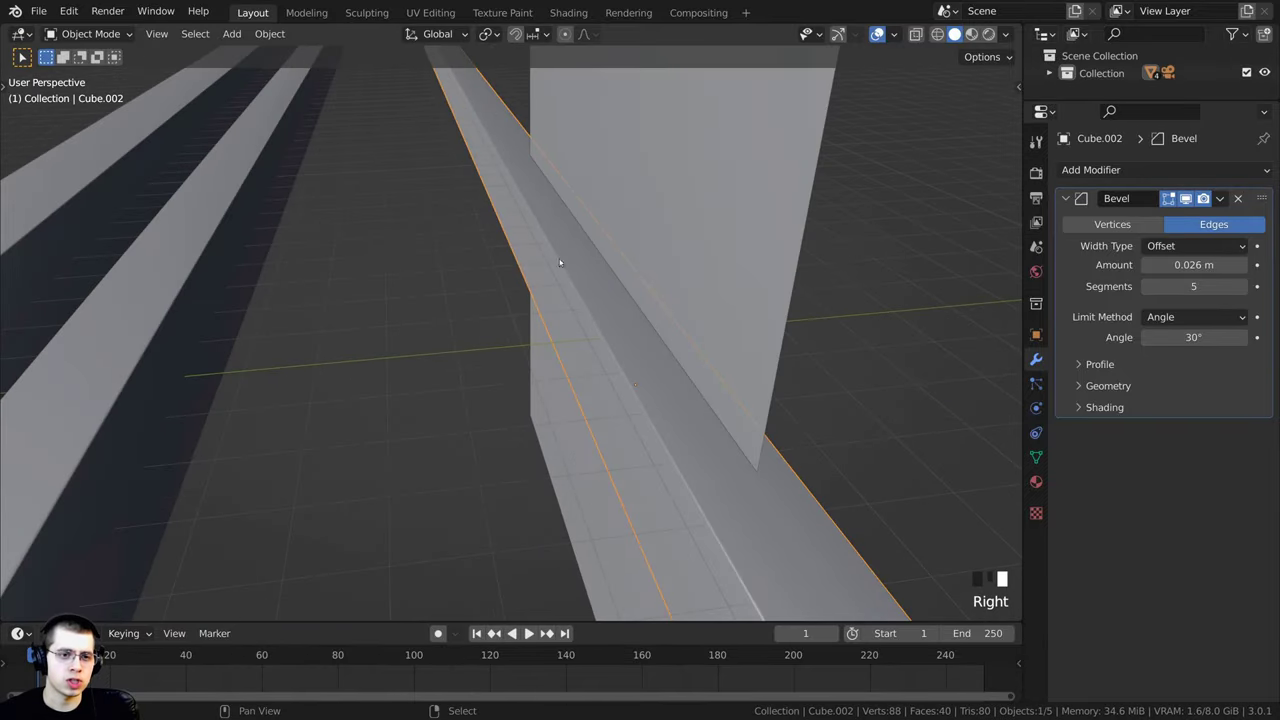
middle_click_drag(560, 264, 506, 358)
key("g")
key("y")
left_click(470, 272)
key("a")
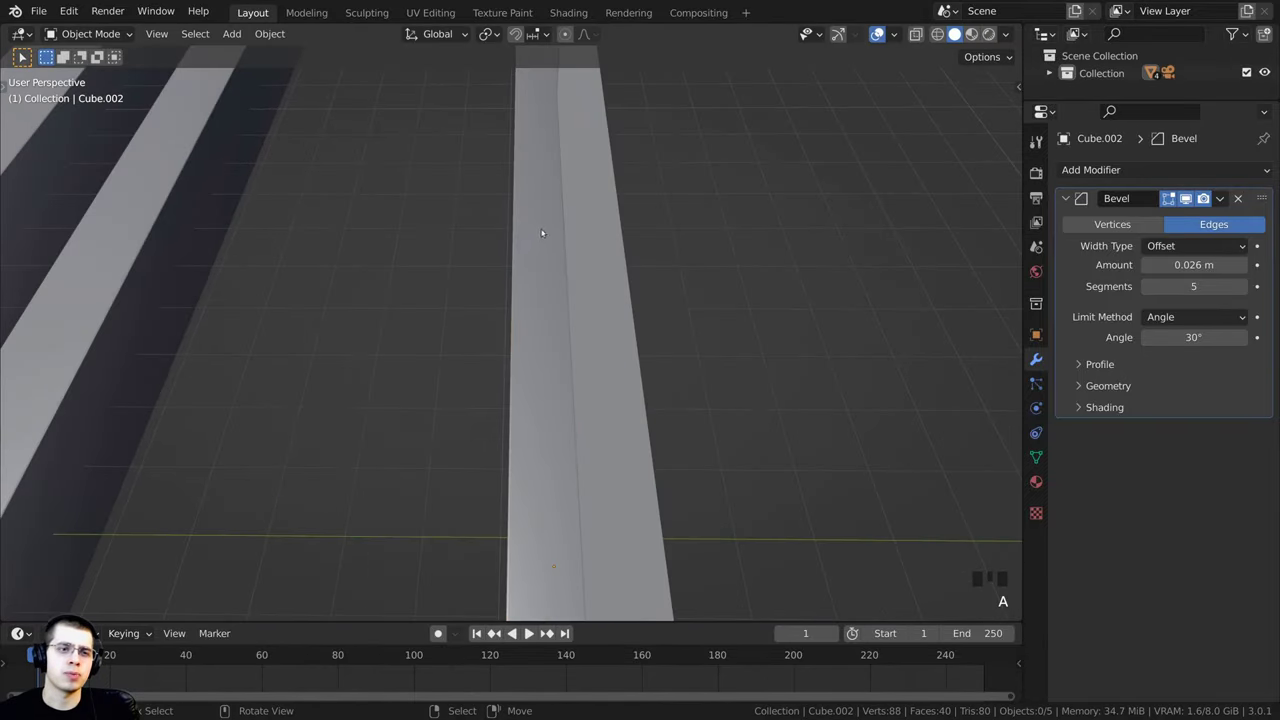
Step: Inspect where the beam meets the backdrop plane, return to the camera view and save the file
scroll(546, 220, "up", 1)
scroll(533, 255, "up", 1)
middle_click_drag(548, 145, 544, 226, "shift")
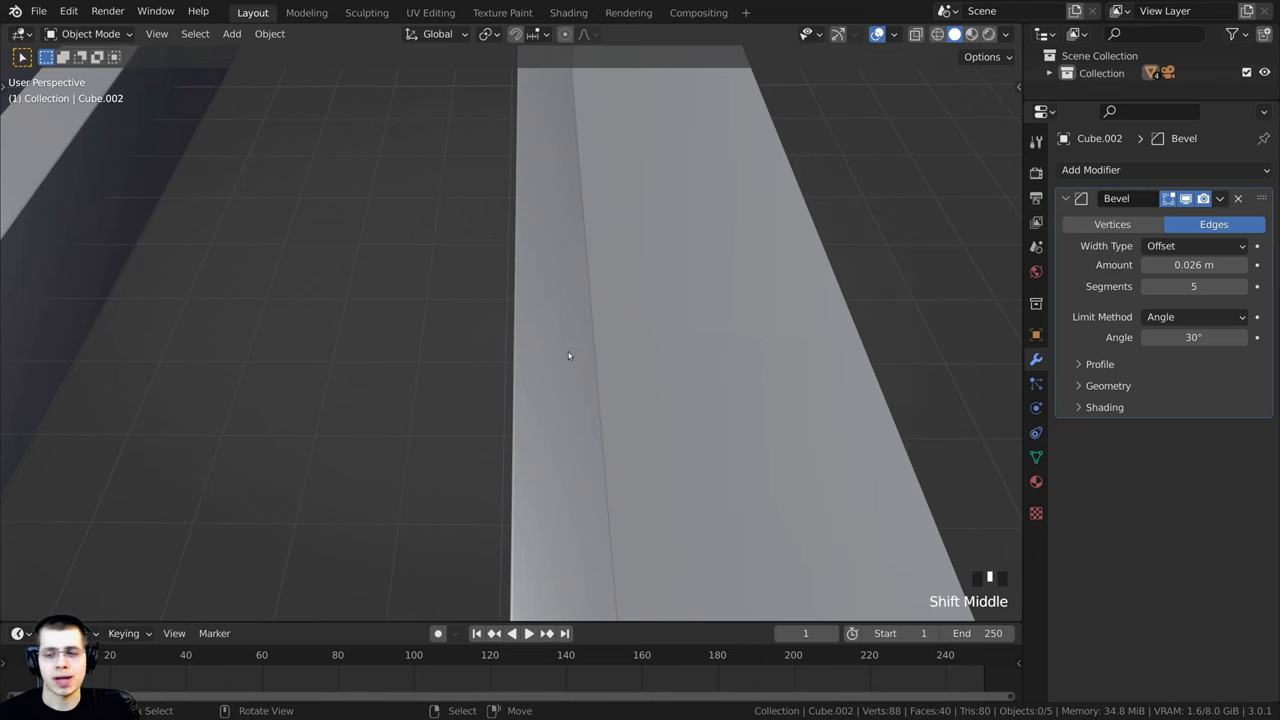
middle_click_drag(564, 369, 577, 326)
key("KP_0")
scroll(629, 341, "up", 4)
key("ctrl+s")
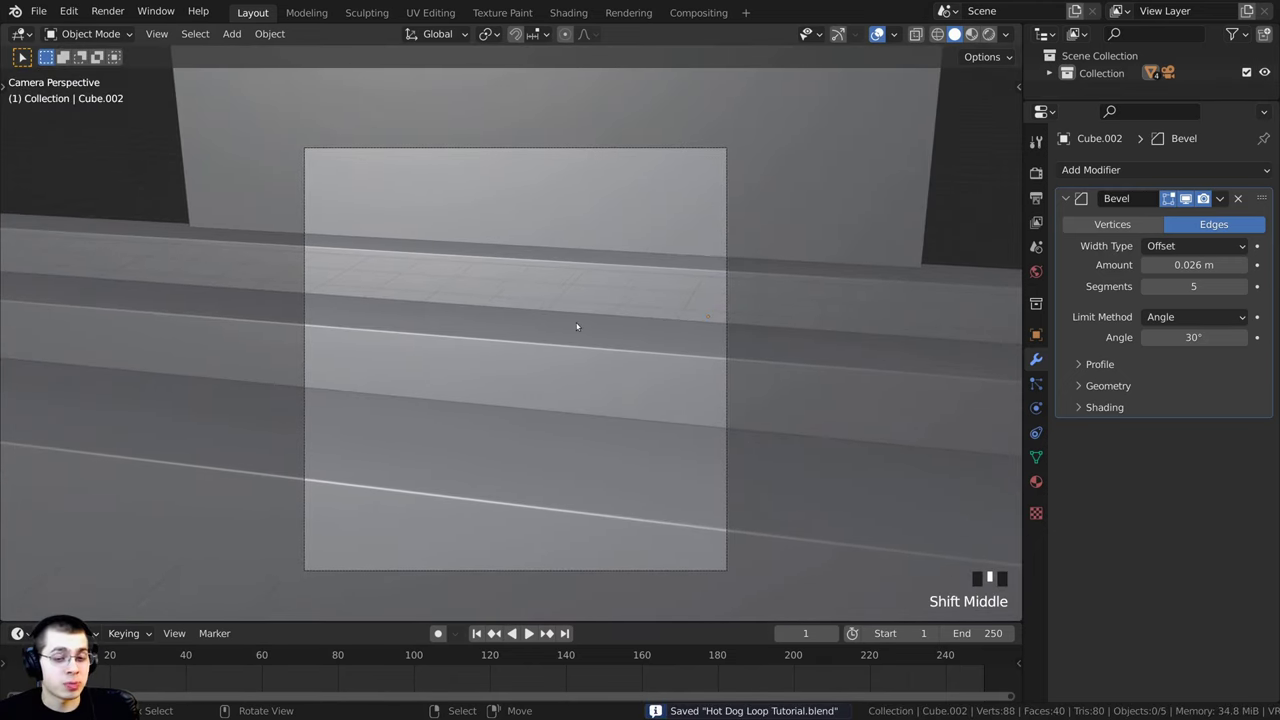
middle_click_drag(645, 176, 667, 165, "shift")
scroll(667, 168, "up", 1)
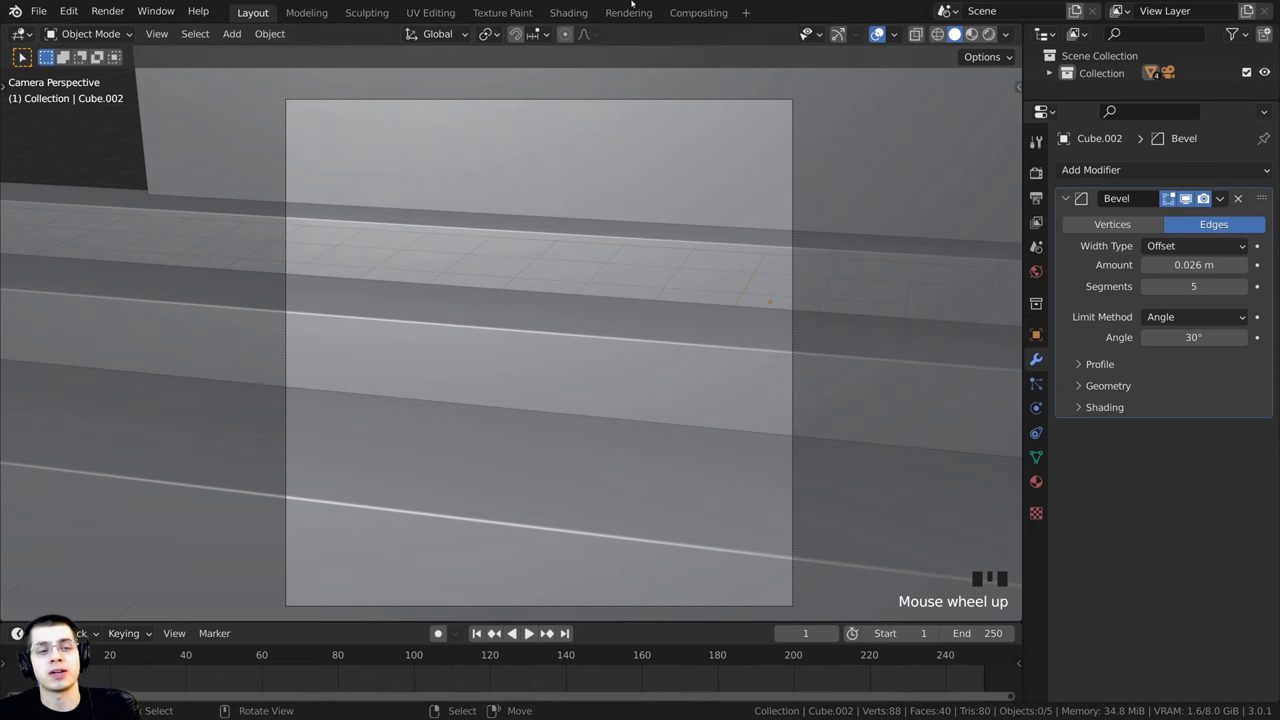
scroll(684, 190, "down", 1)
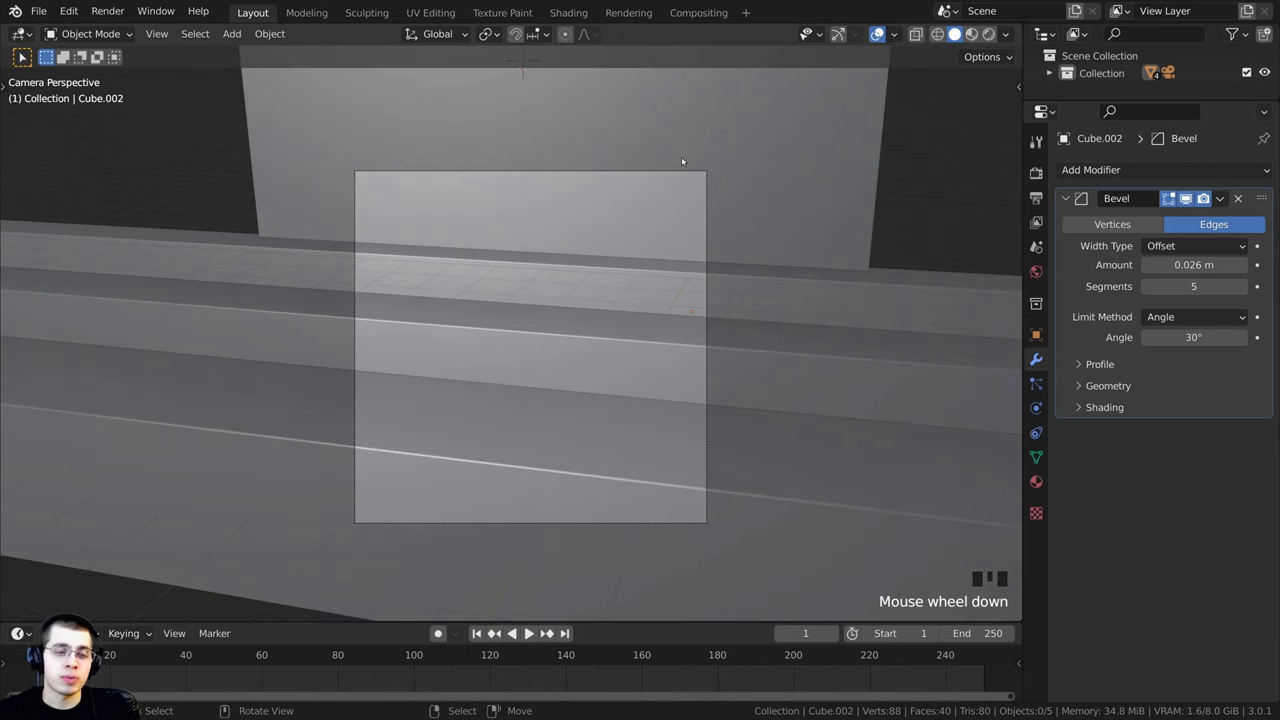
Step: Reset the 3D cursor to the world origin and add a cylinder there with the default 32 vertices, 1 m radius and 2 m depth
key("shift+c")
middle_click_drag(569, 109, 469, 423)
scroll(469, 423, "up", 7)
scroll(505, 337, "down", 4)
mouse_move(505, 337)
middle_mouse_down()
mouse_move(497, 299)
mouse_move(509, 330)
middle_mouse_up()
scroll(506, 322, "up", 9)
scroll(509, 330, "up", 2)
key("shift+a")
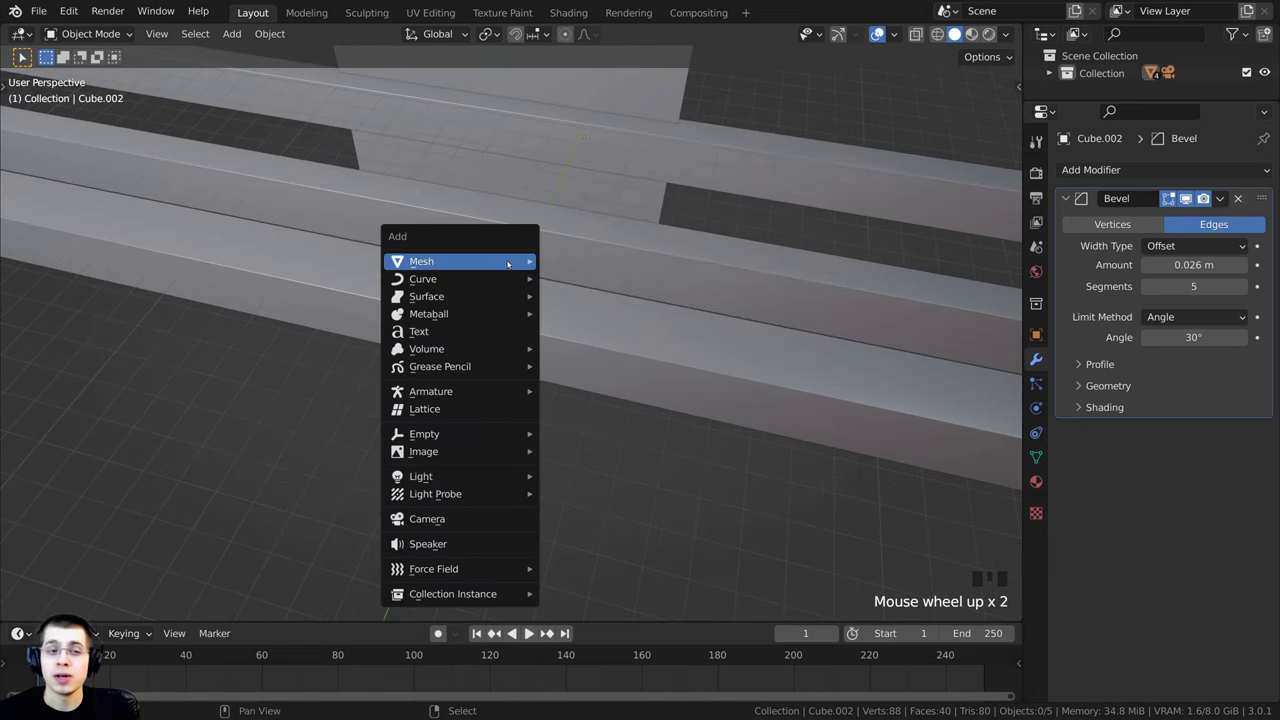
mouse_move(506, 263)
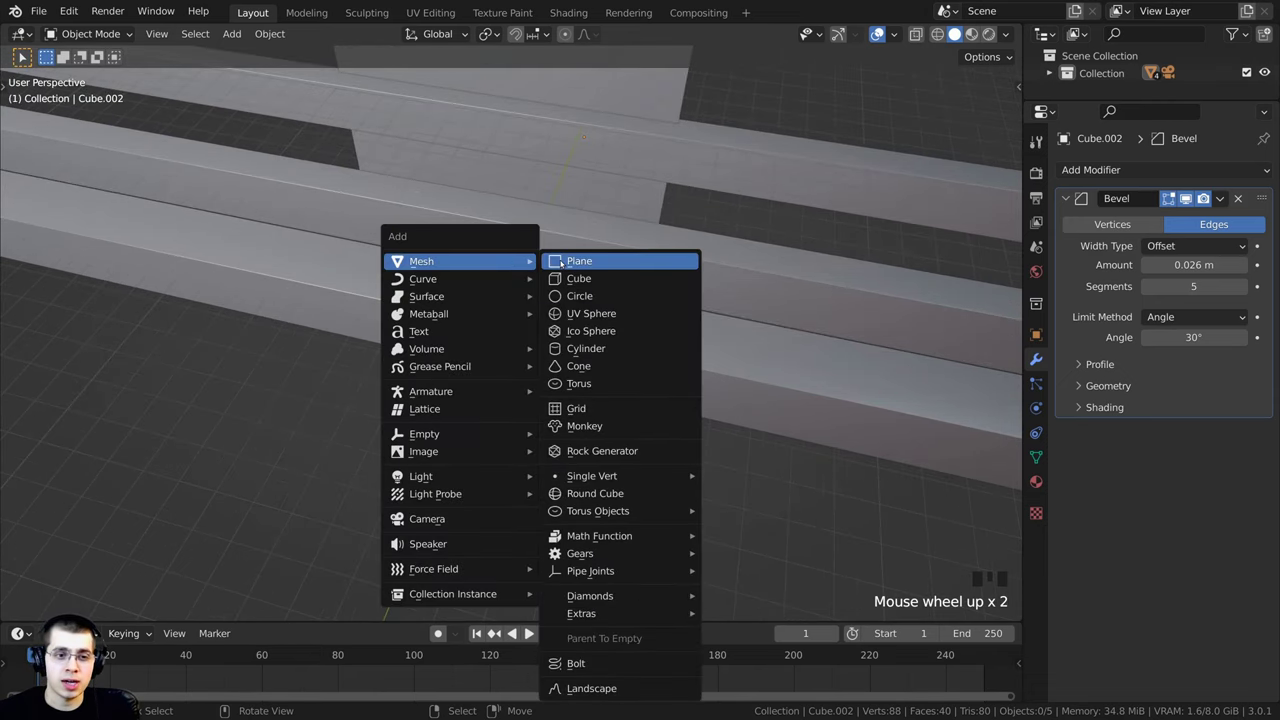
left_click(586, 348)
middle_click_drag(605, 344, 238, 552)
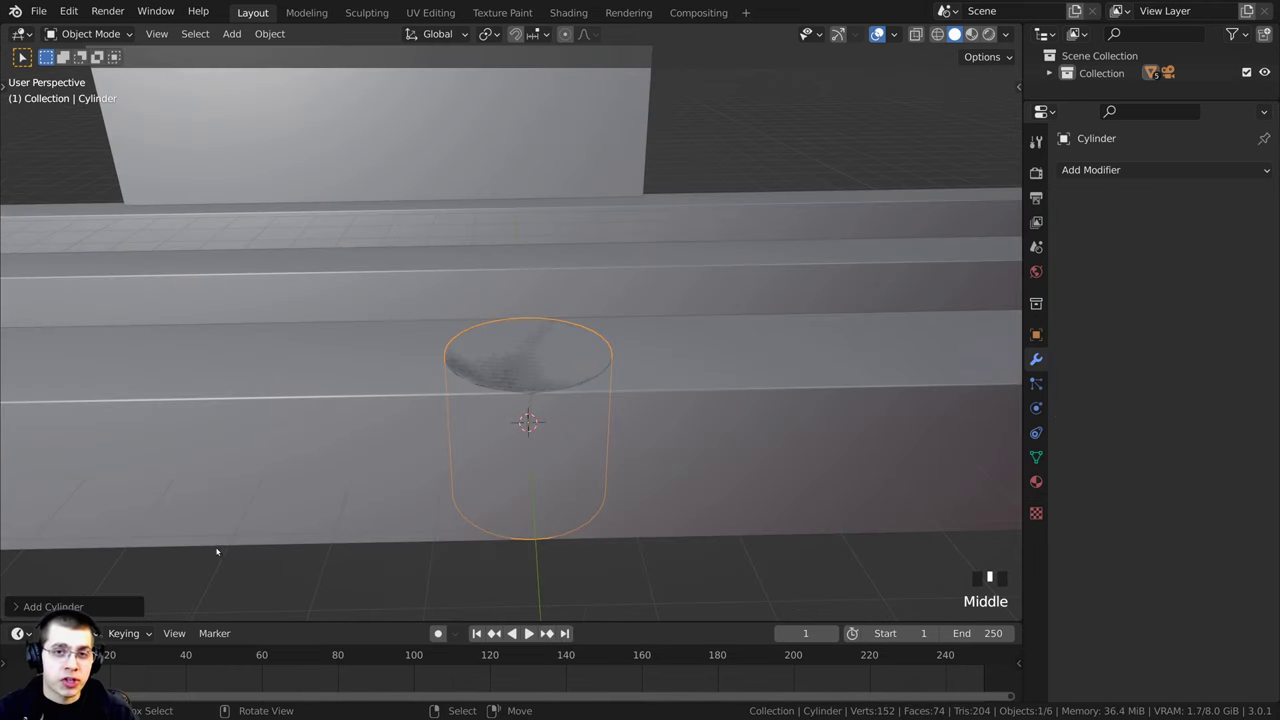
left_click(17, 607)
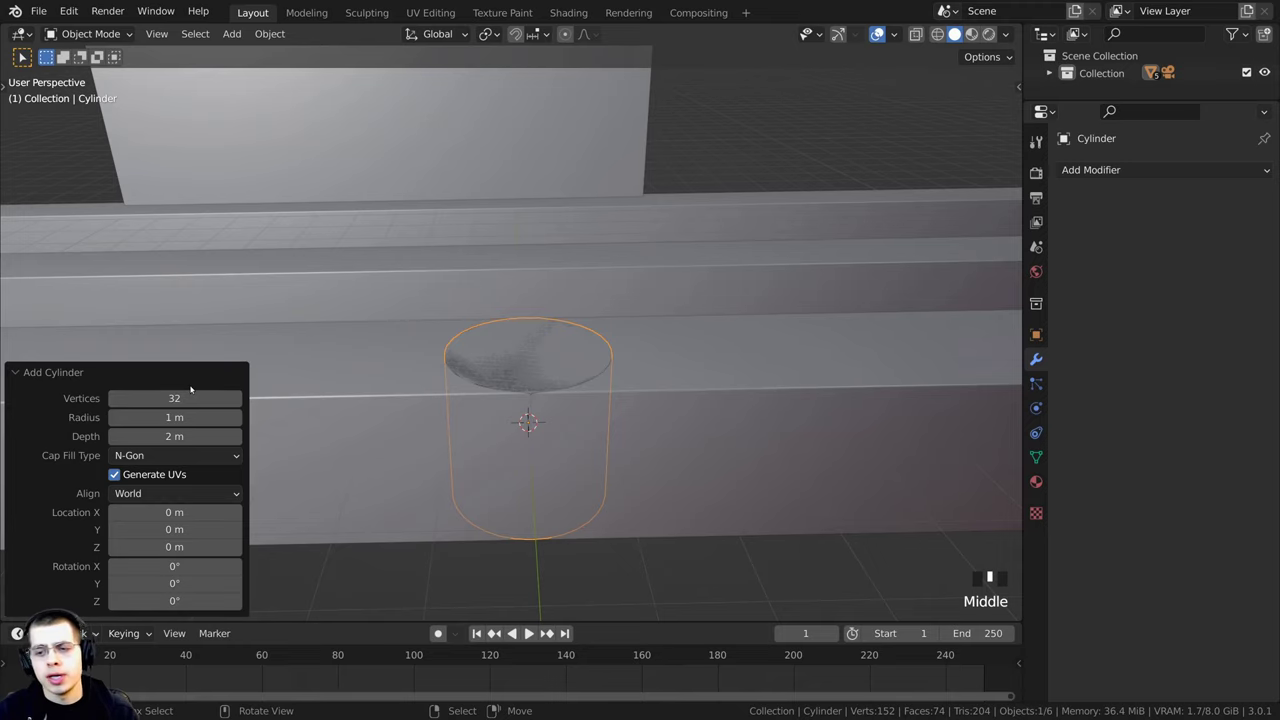
left_click(59, 371)
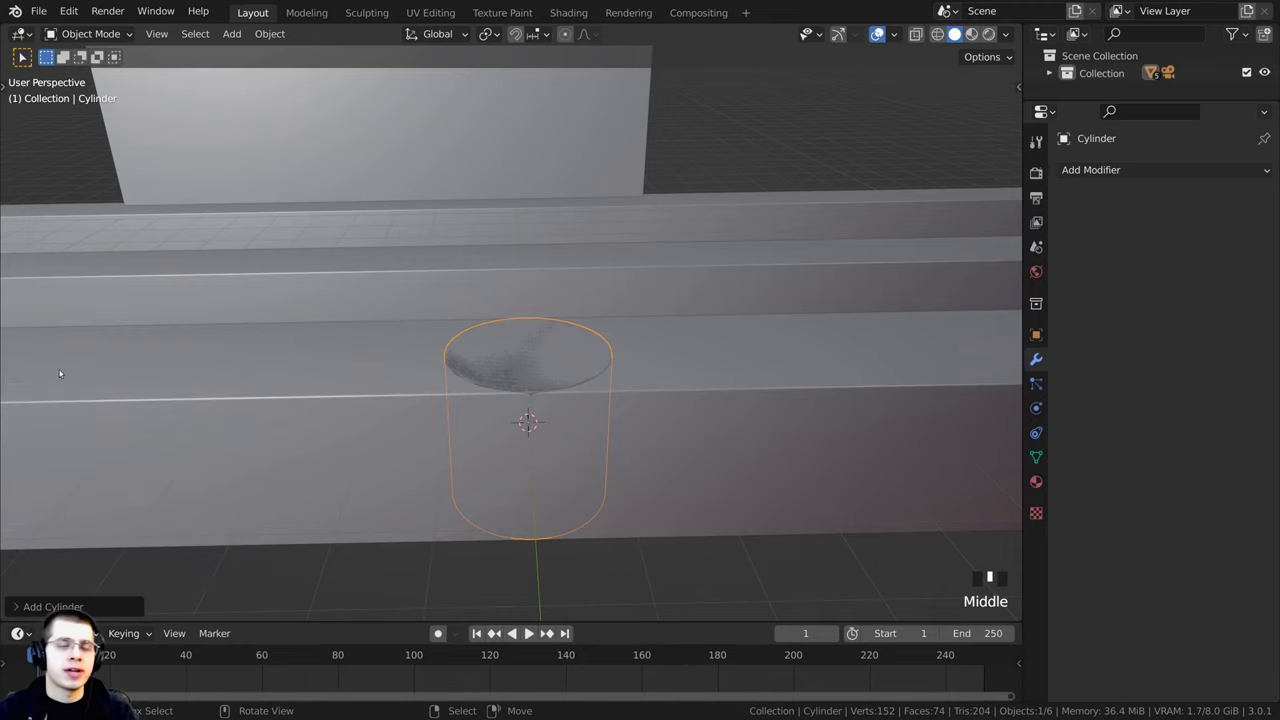
Step: Raise the cylinder along Z until it stands above the front beam
middle_click_drag(653, 177, 655, 452, "shift")
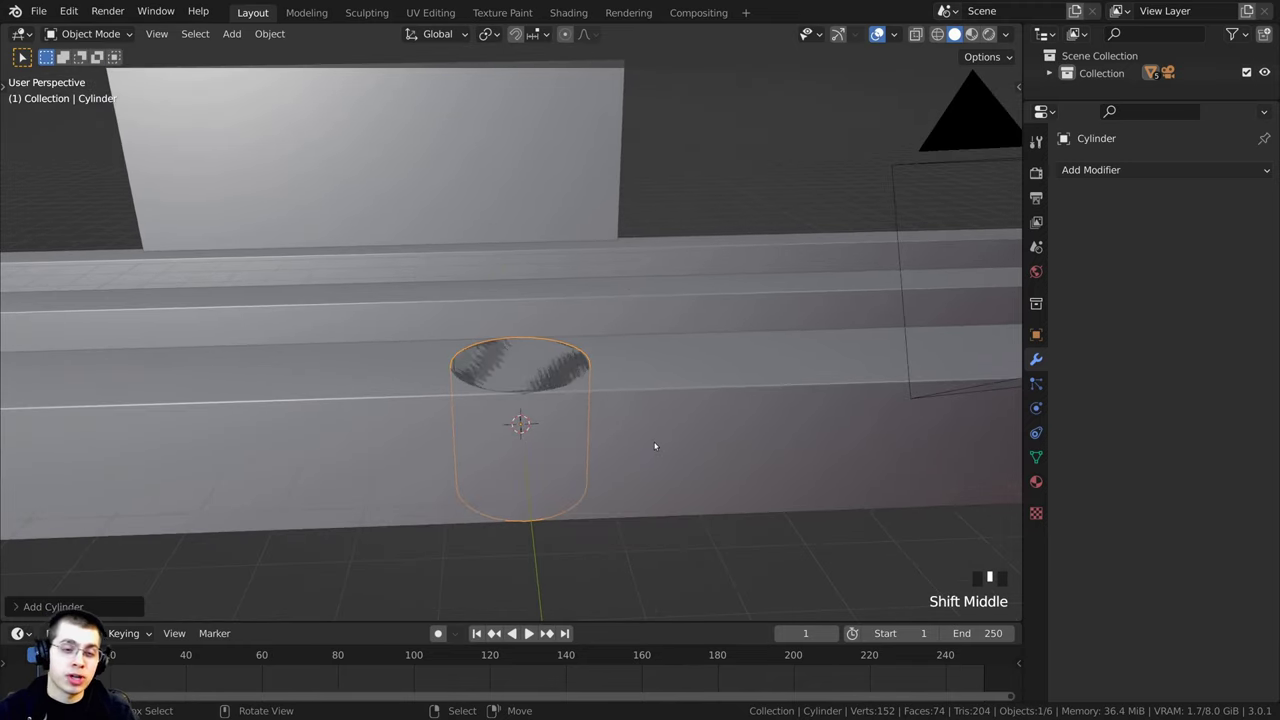
key("g")
key("z")
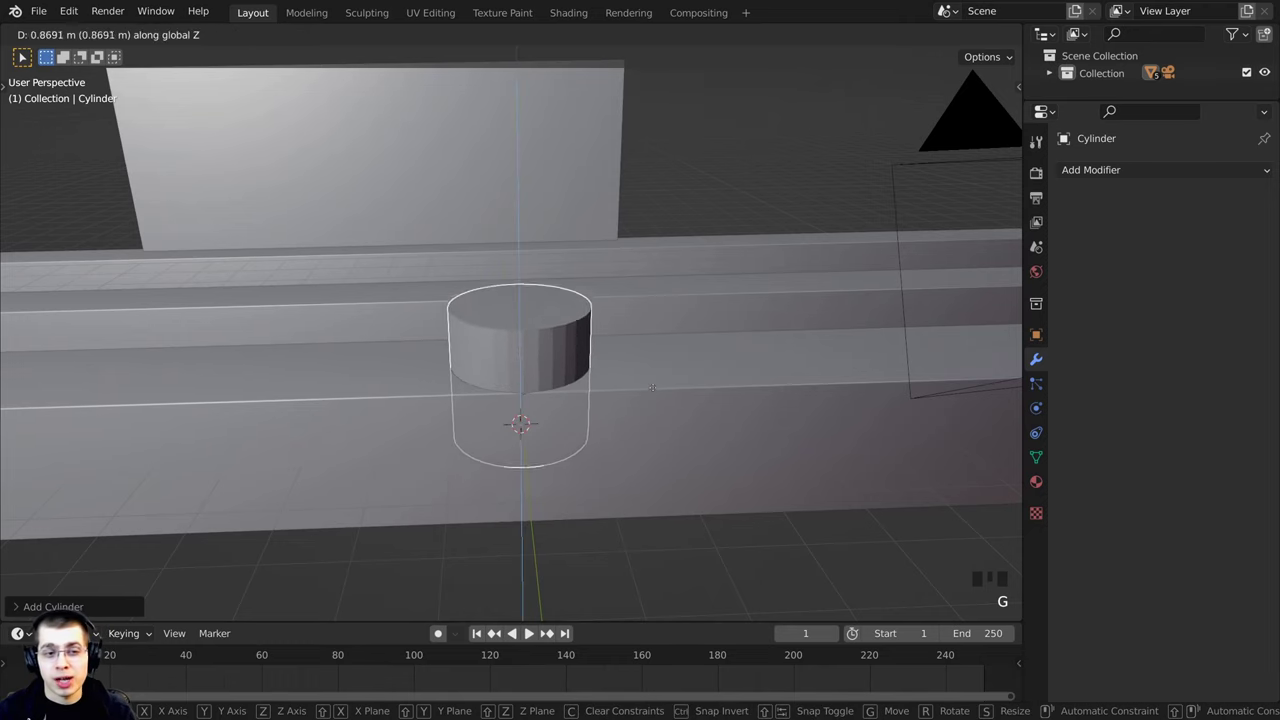
left_click(665, 300)
middle_click_drag(665, 300, 655, 335, "shift")
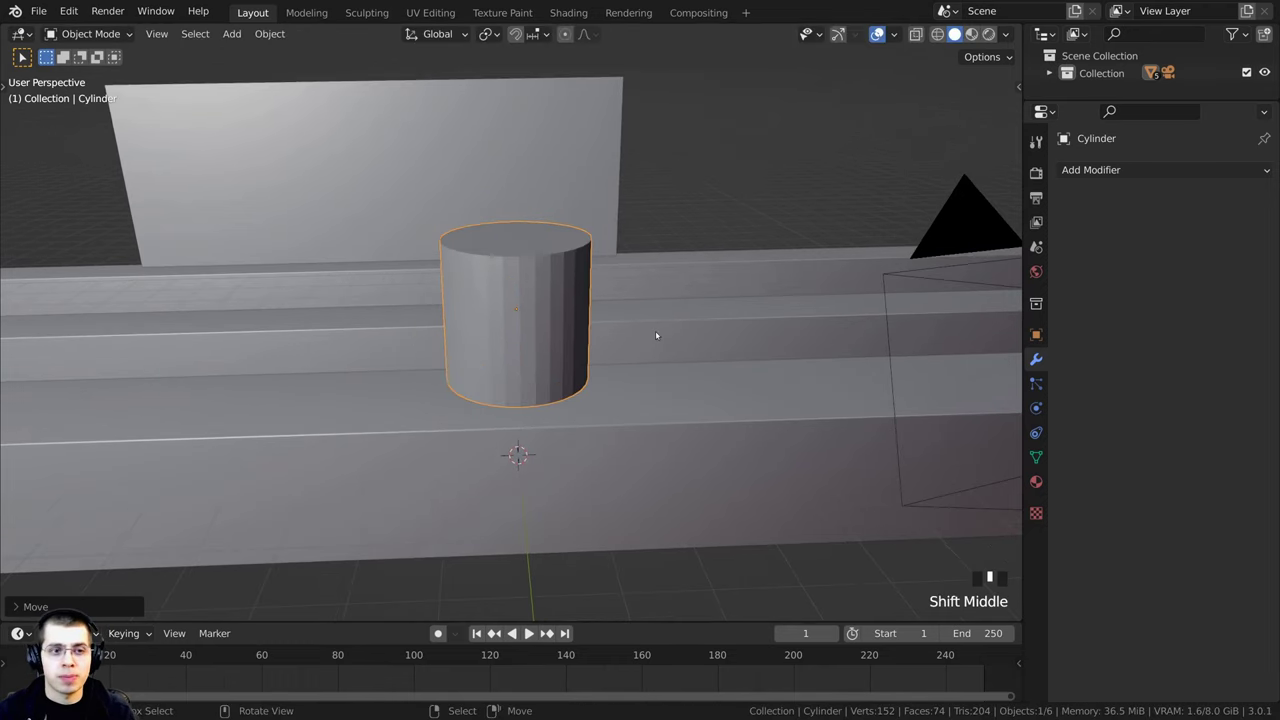
scroll(656, 335, "up", 2)
Step: Enter Edit Mode on the cylinder and rotate its whole mesh 90° around X
key("Tab")
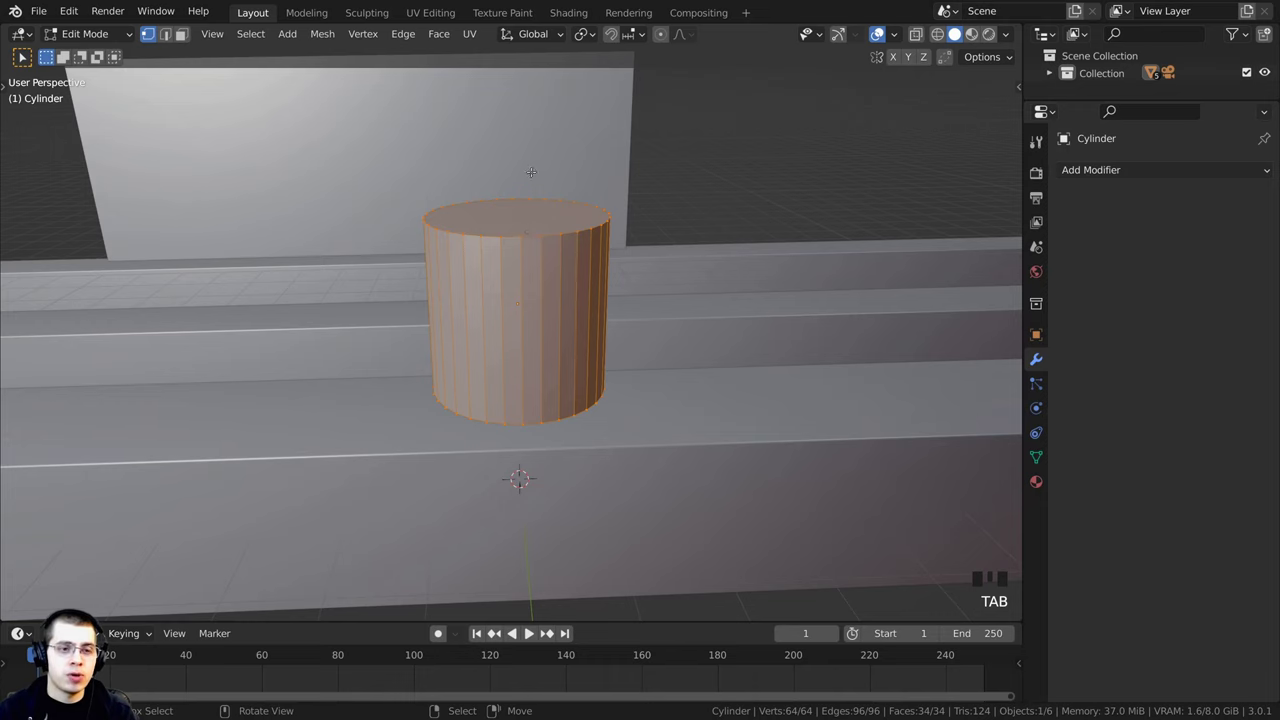
key("r")
key("x")
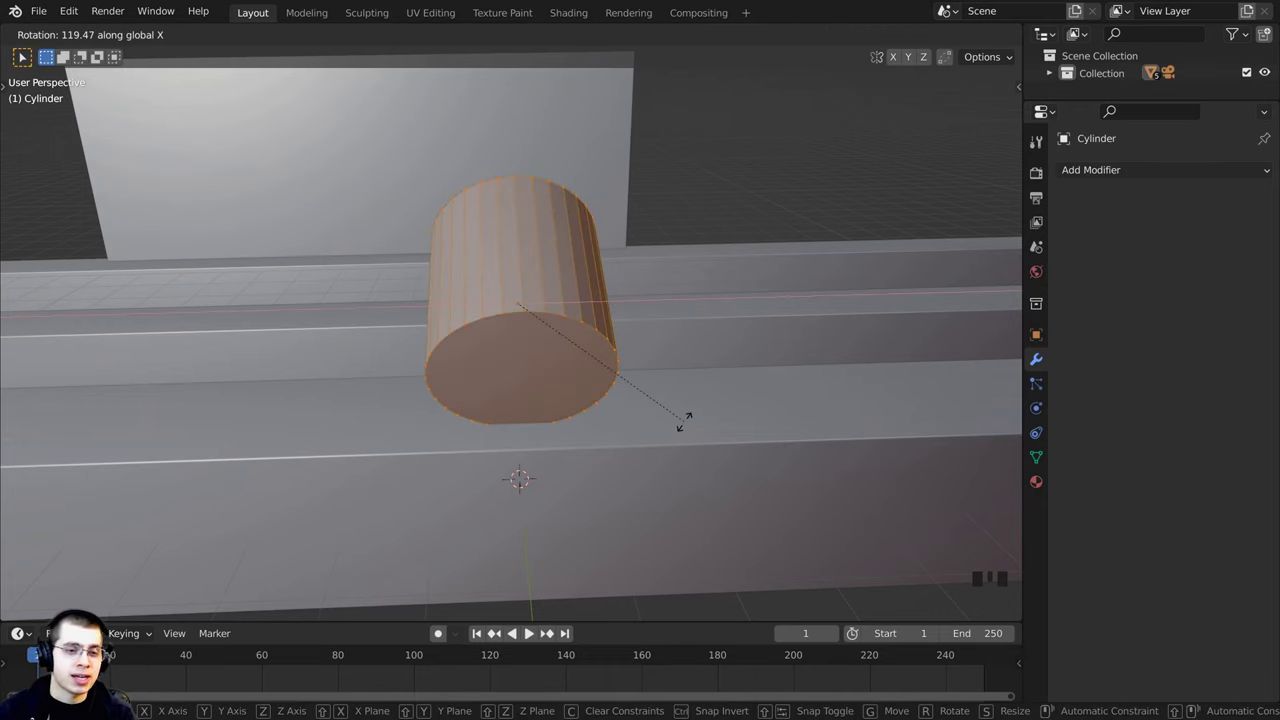
type("90")
key("Return")
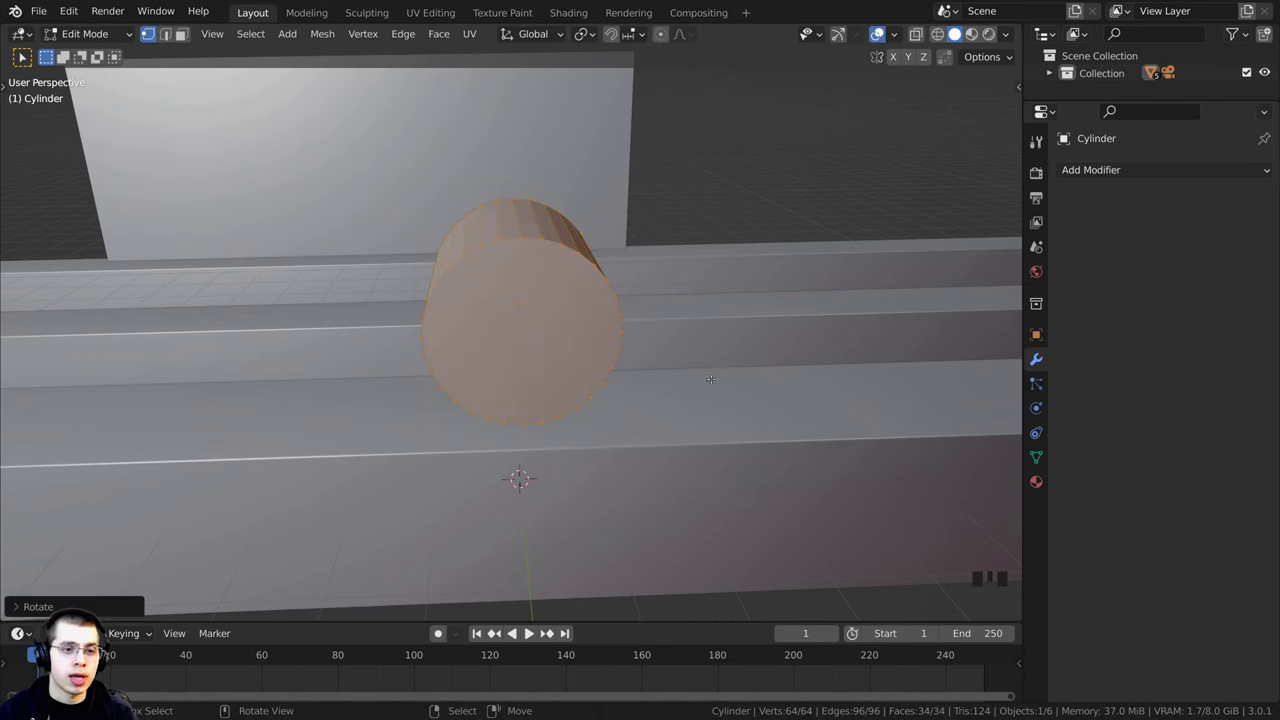
Step: Rotate the cylinder mesh 90° around Z so its axis runs parallel to the beams
middle_click_drag(709, 374, 496, 369)
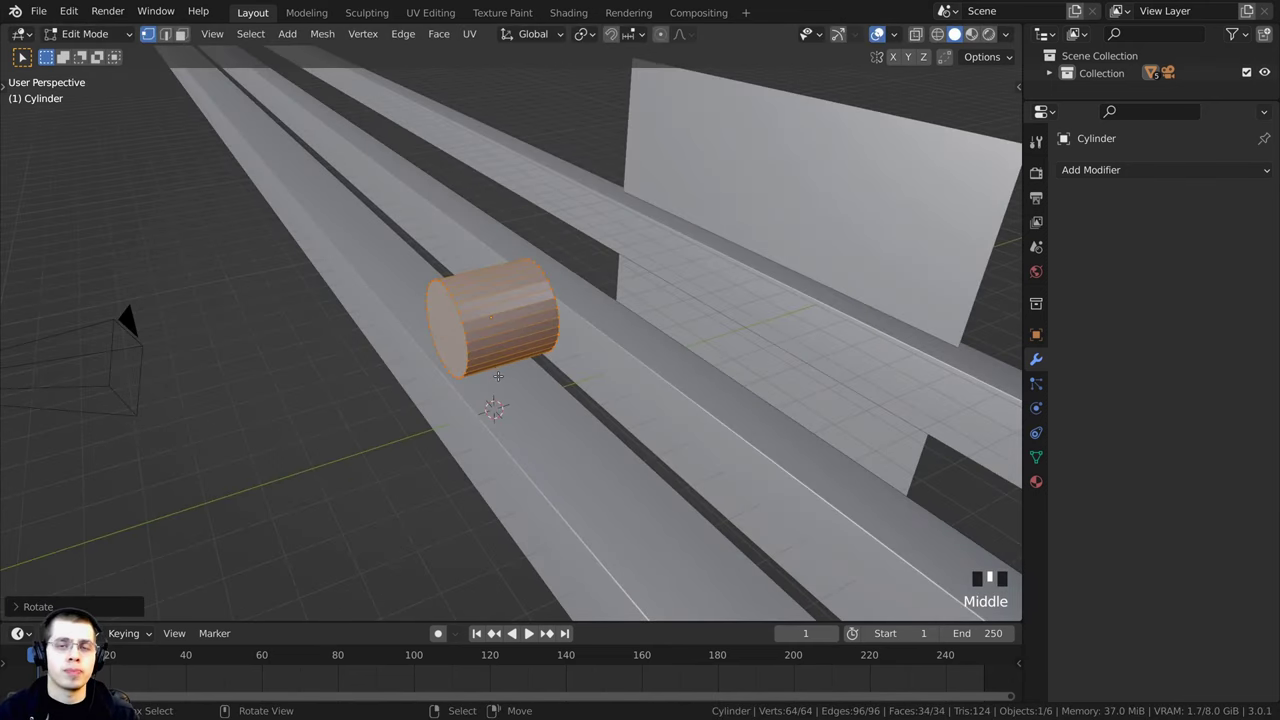
scroll(720, 314, "up", 1)
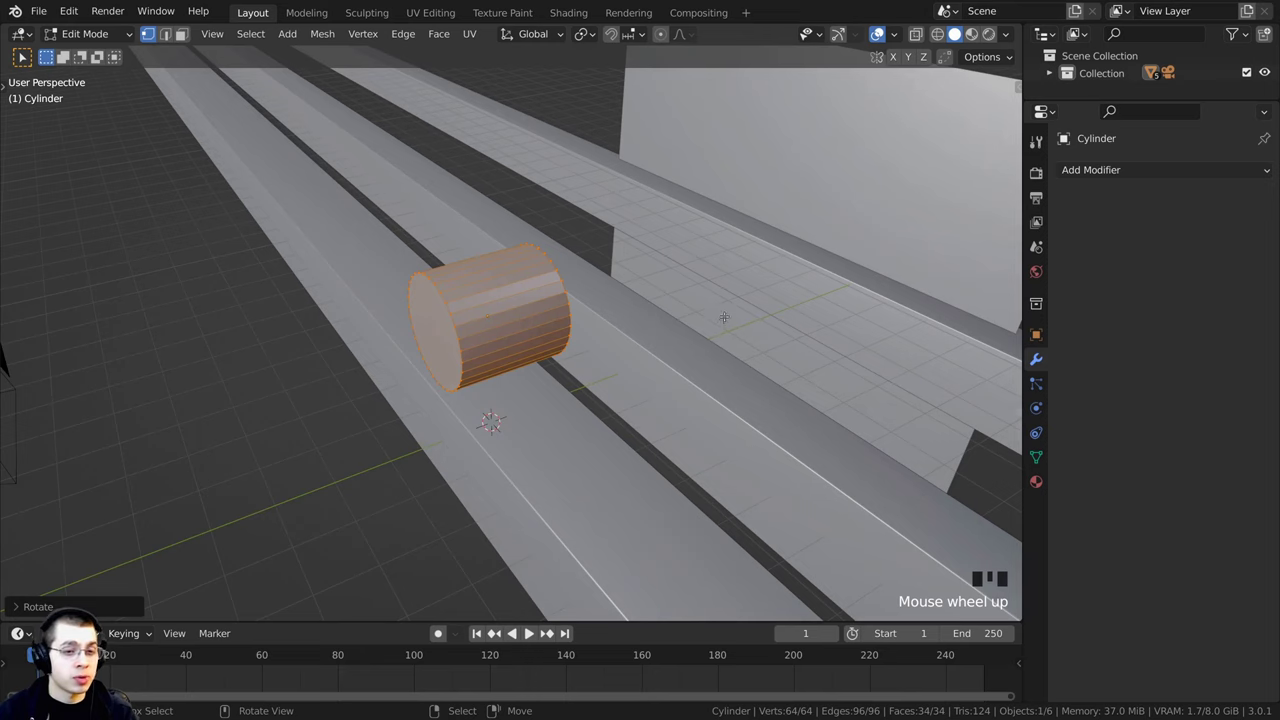
key("r")
key("z")
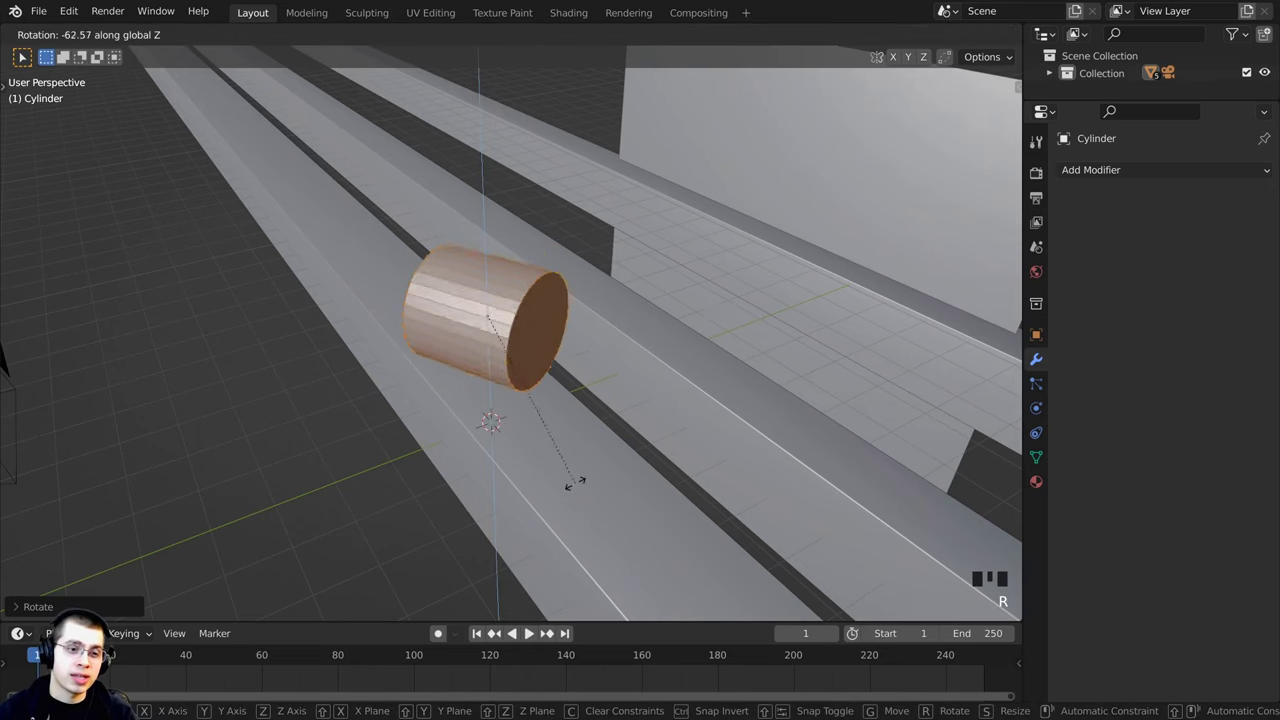
type("9")
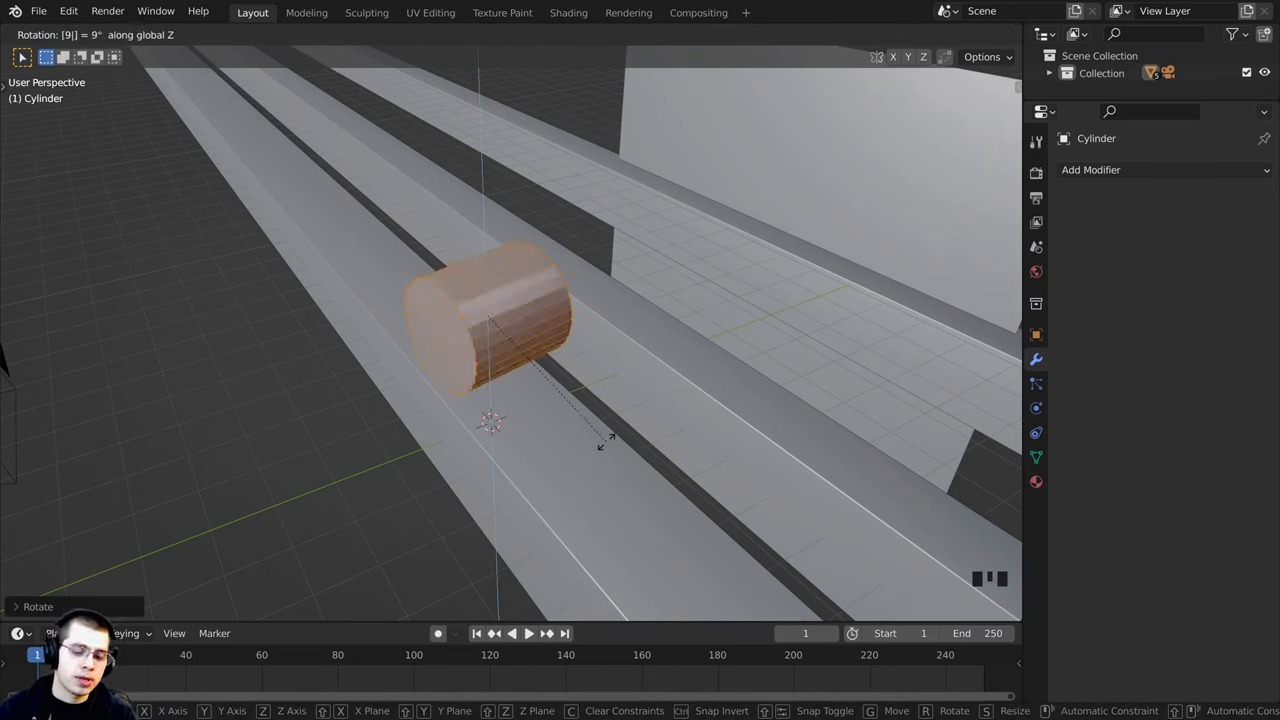
type("0")
key("Return")
Step: Scale the cylinder mesh along X to about 0.097 to flatten it into a thin disc
key("Tab")
middle_click_drag(601, 366, 870, 357)
key("s")
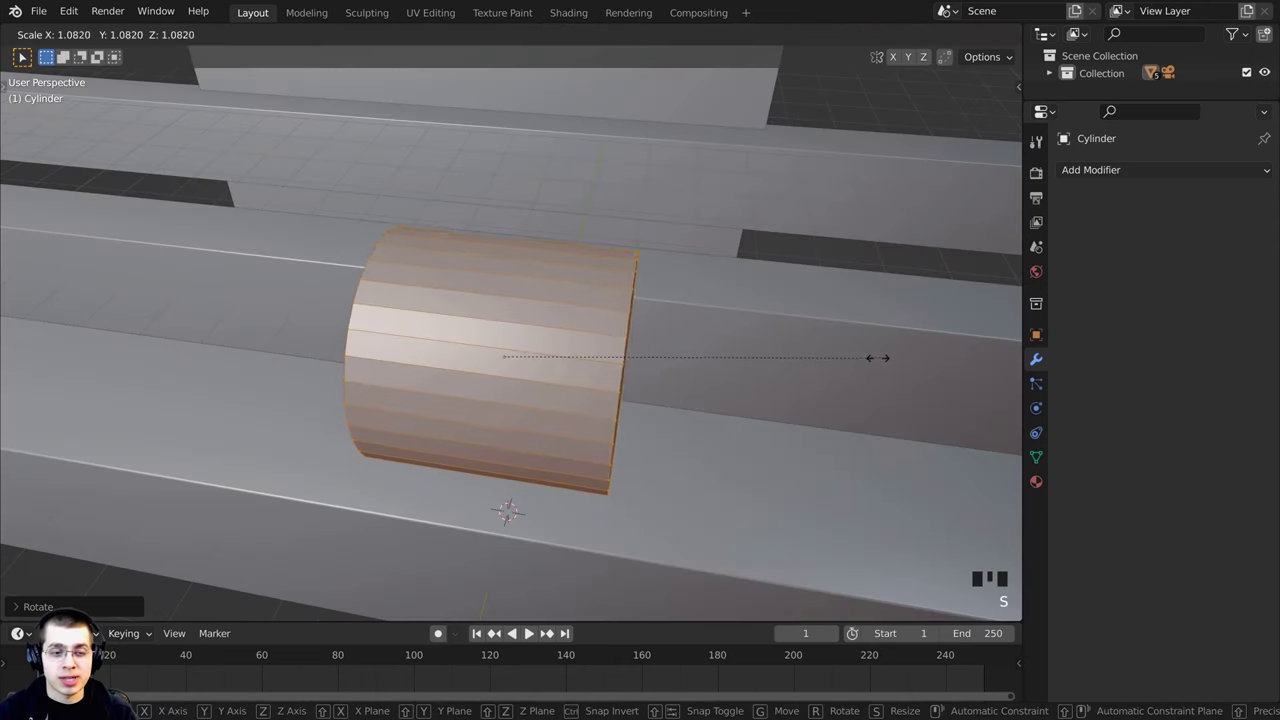
key("x")
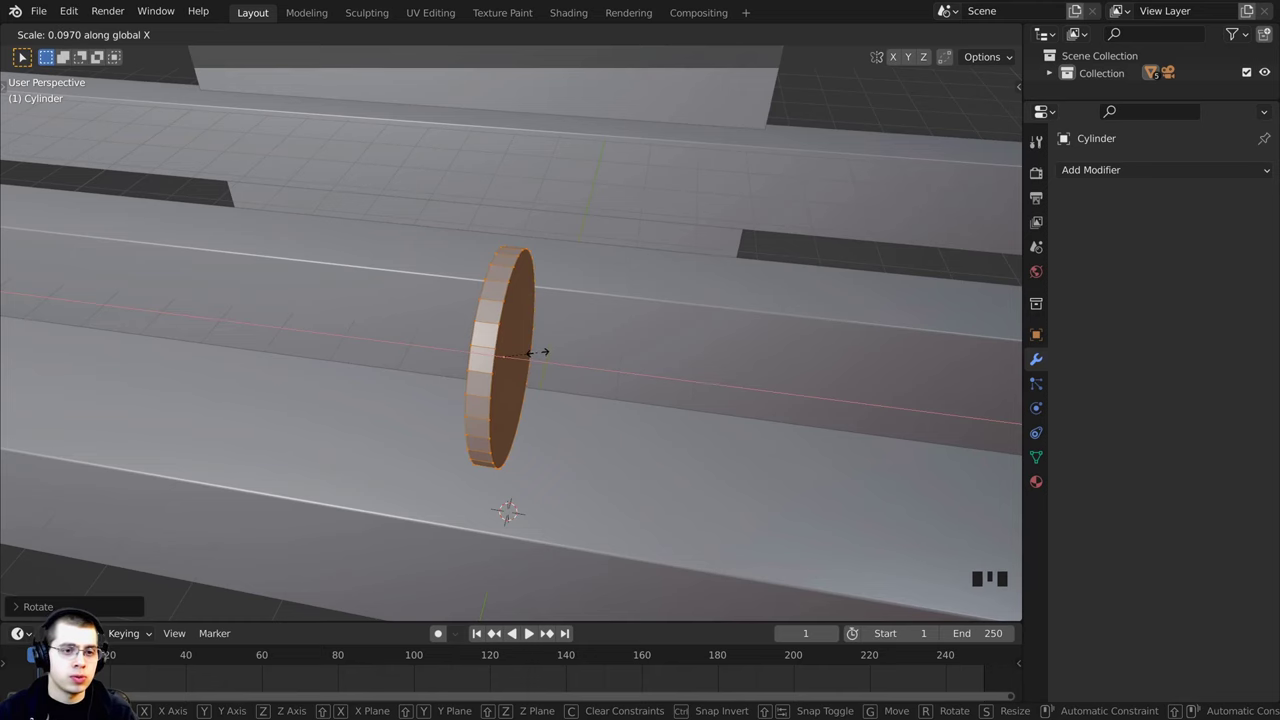
left_click(537, 352)
middle_click_drag(537, 352, 451, 496)
Step: View the disc from the right in orthographic projection and deselect all its geometry
key("KP_3")
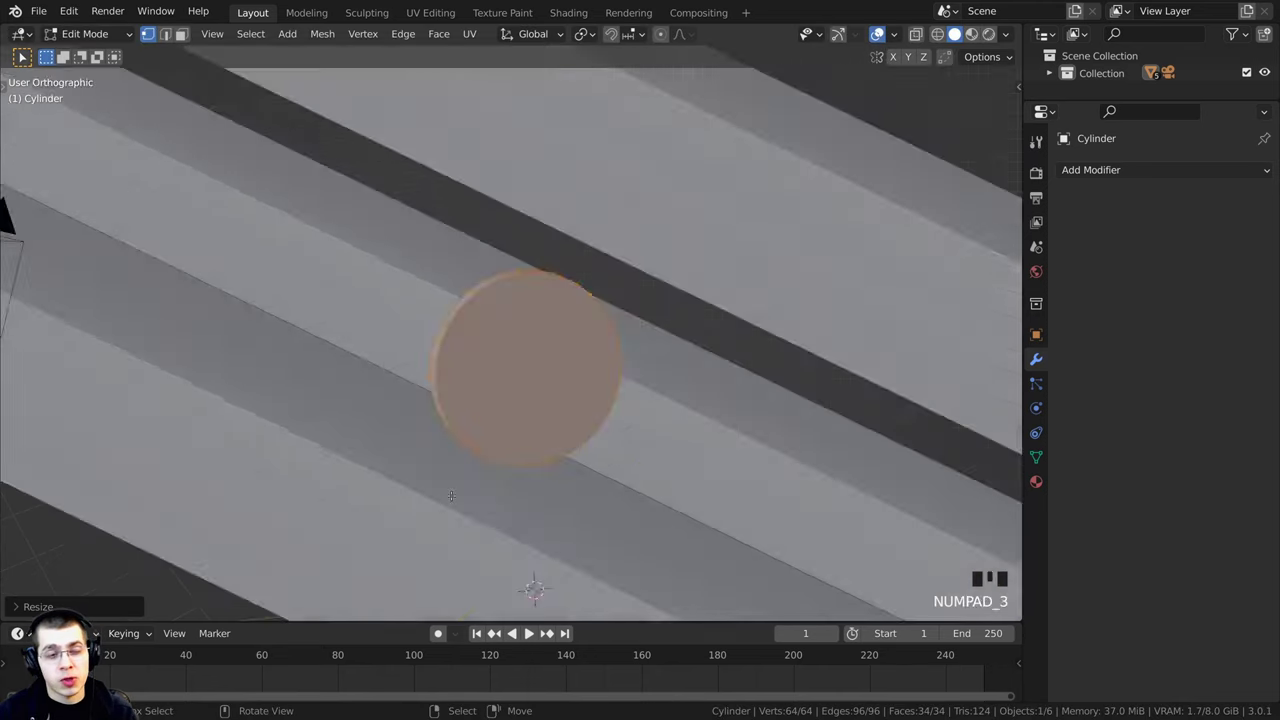
scroll(740, 341, "up", 1)
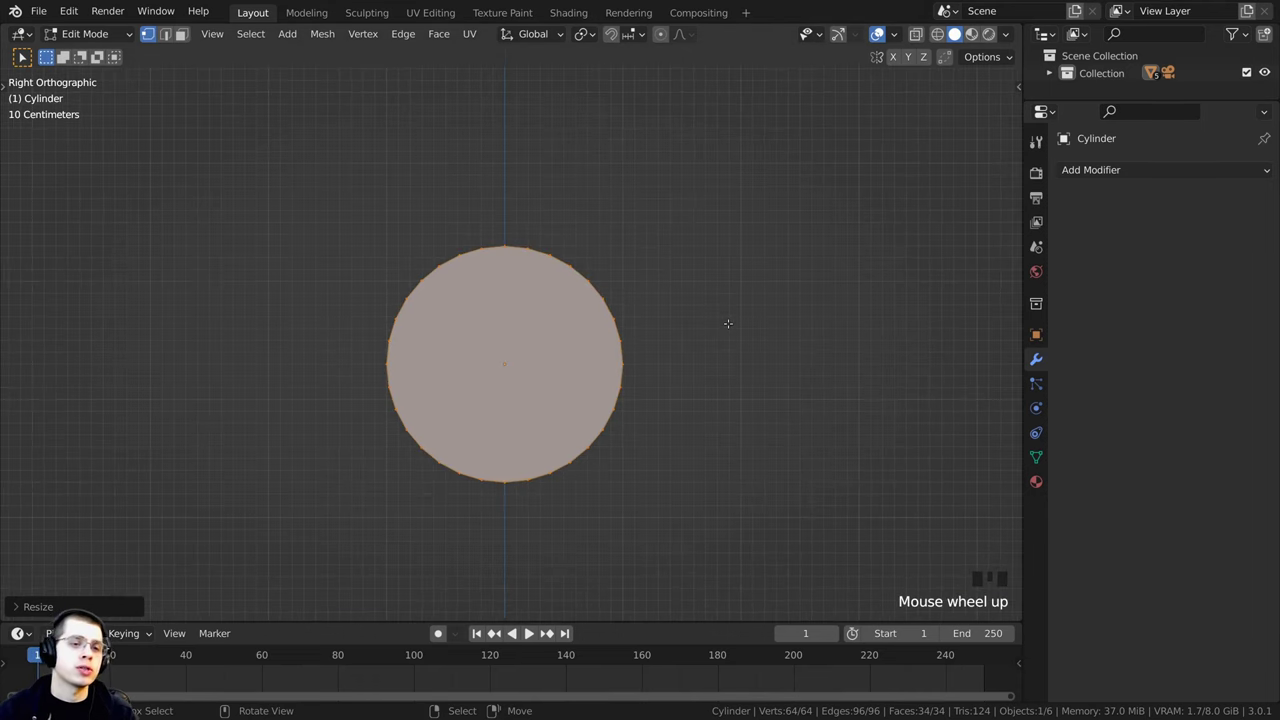
key("alt+a")
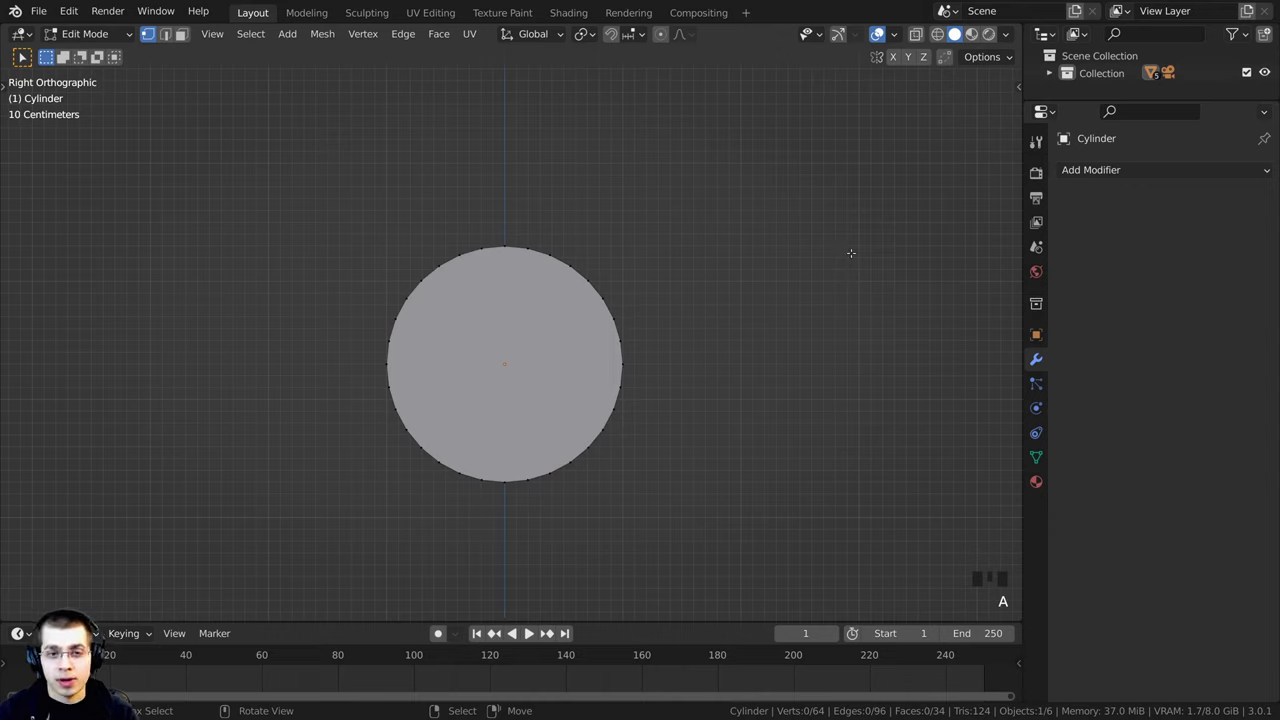
Step: Delete the vertices of the disc's upper half through wireframe shading, and return the viewport to solid shading
key("z")
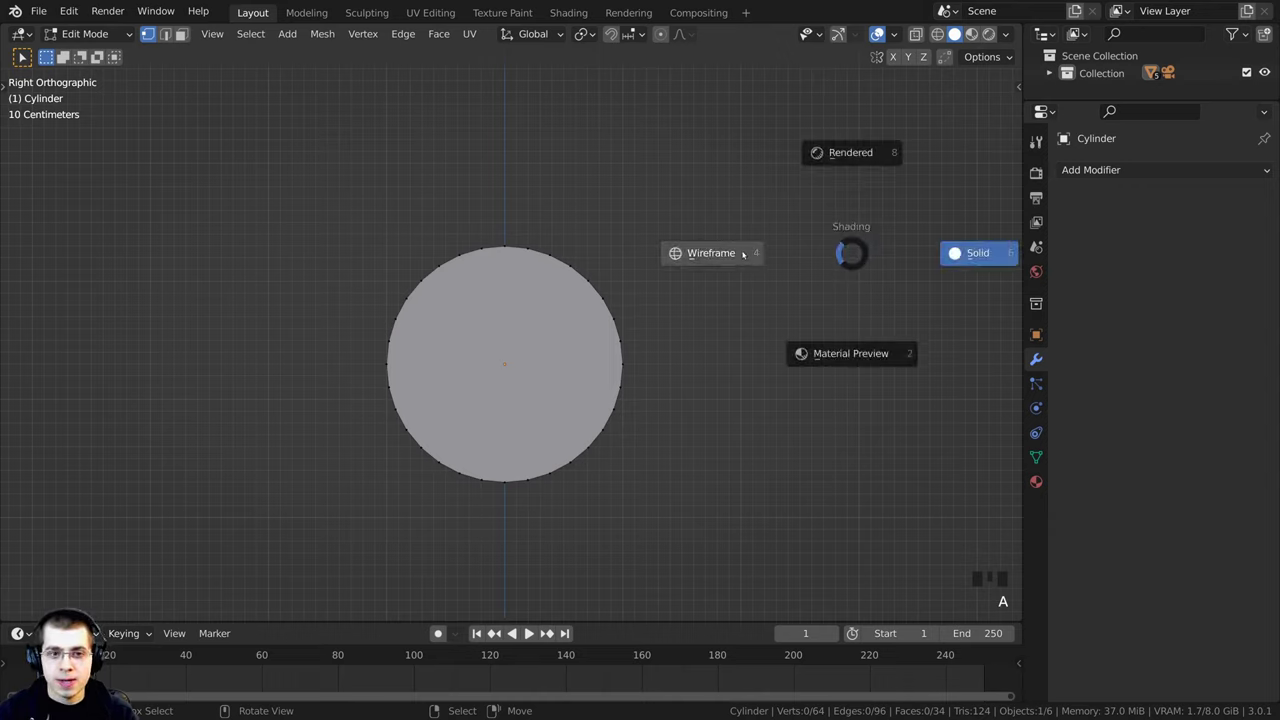
left_click(703, 253)
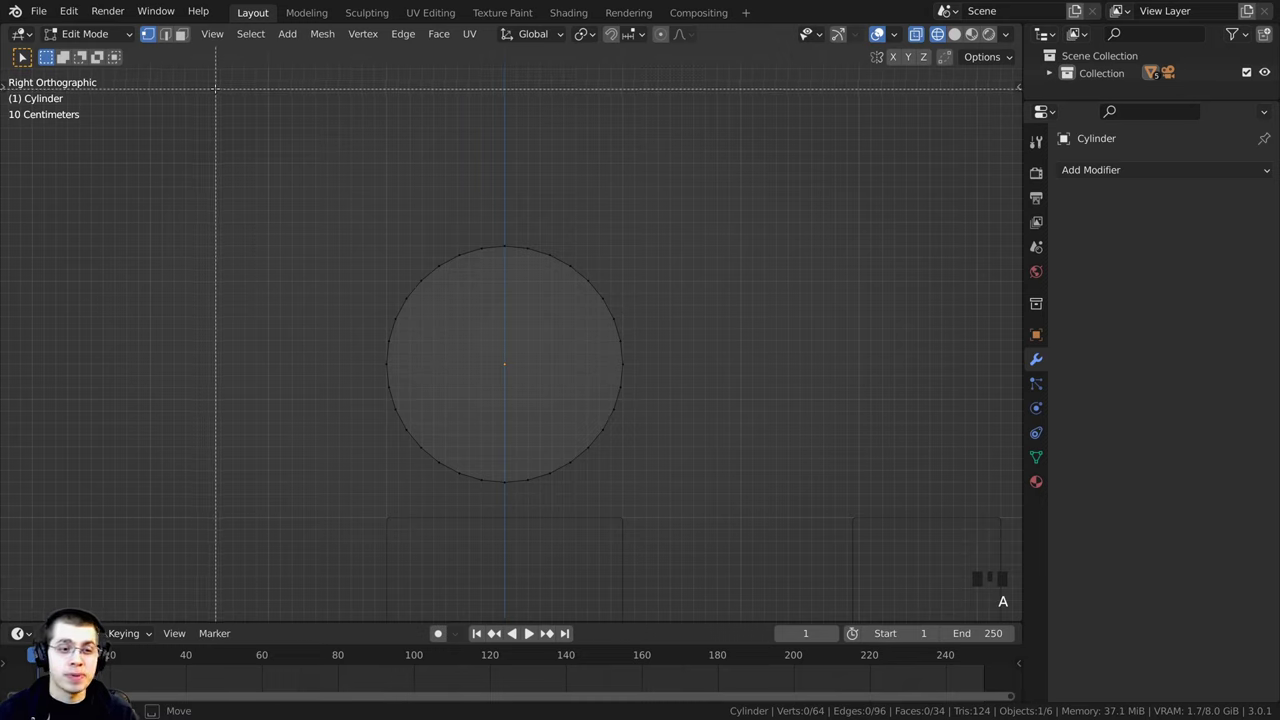
left_click_drag(214, 88, 688, 382)
key("x")
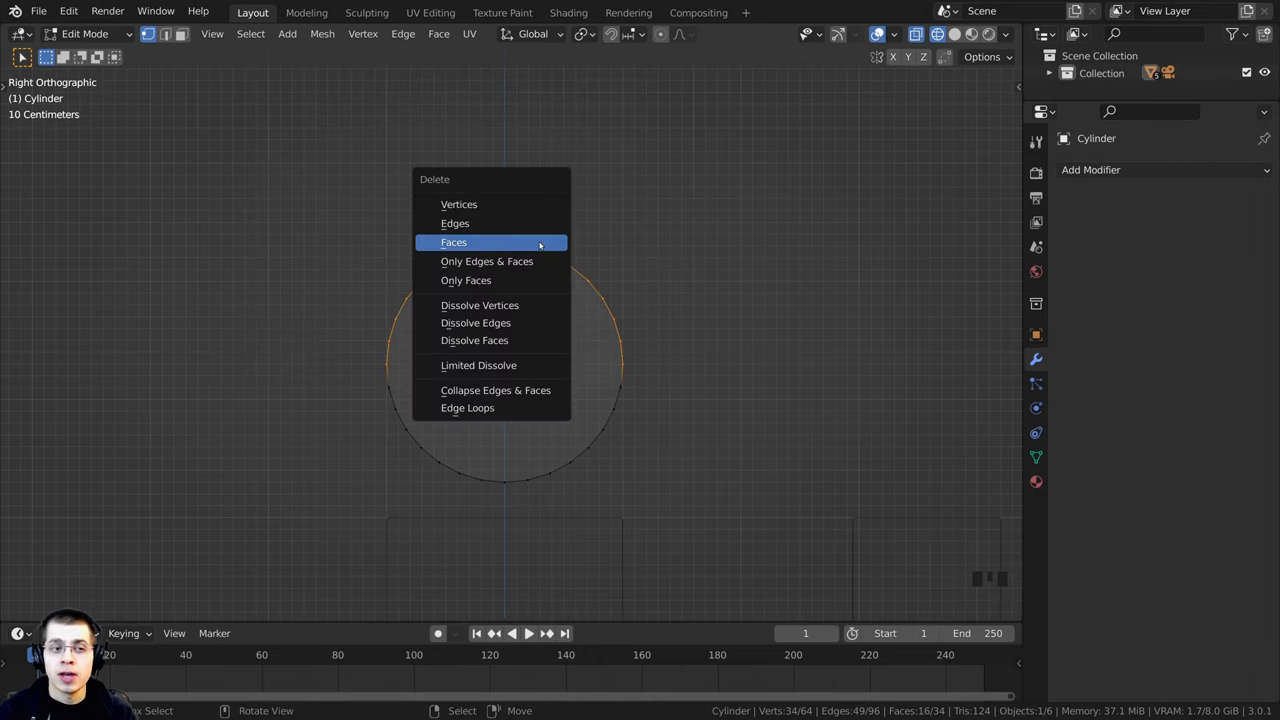
left_click(443, 205)
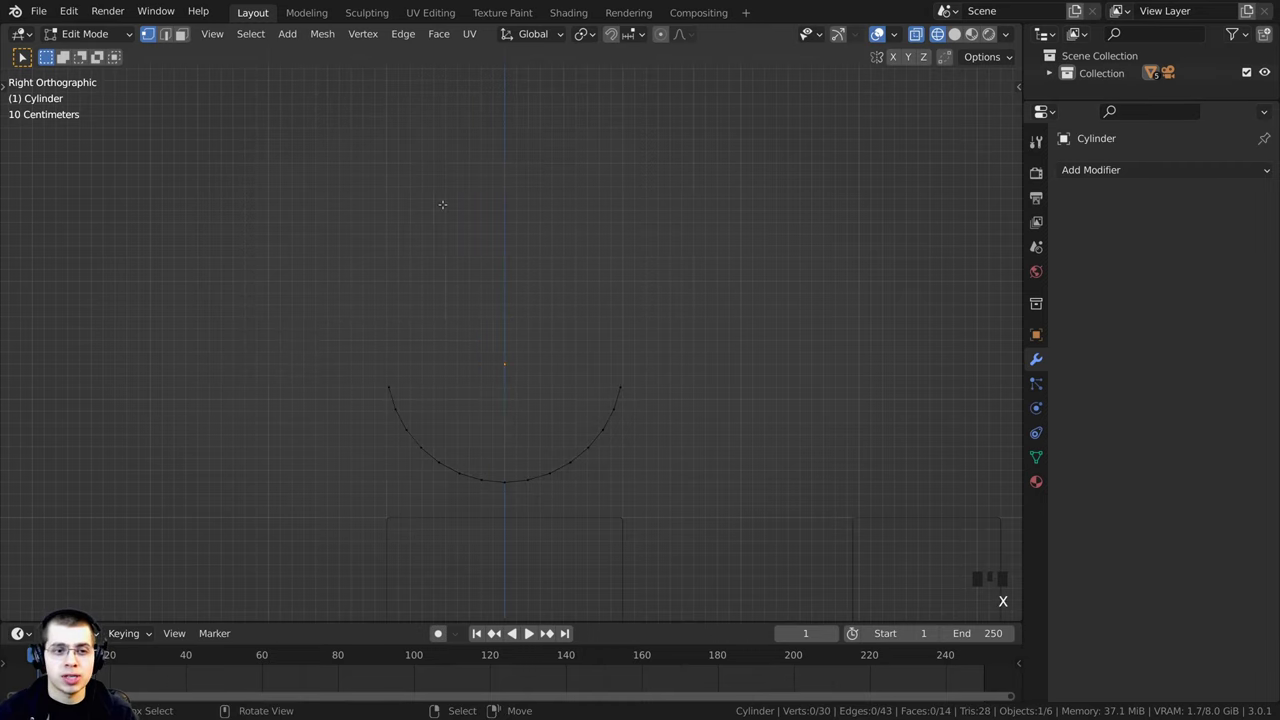
key("z")
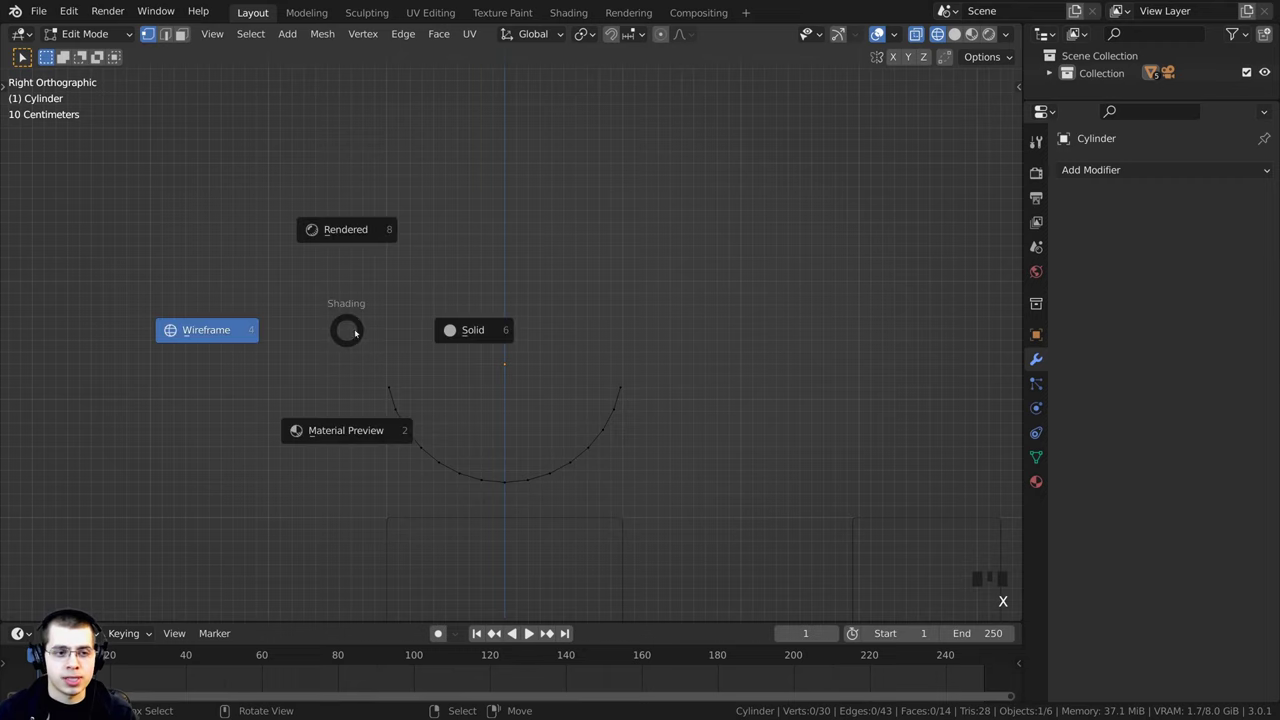
left_click(514, 329)
middle_click_drag(514, 329, 523, 238)
scroll(523, 238, "up", 2)
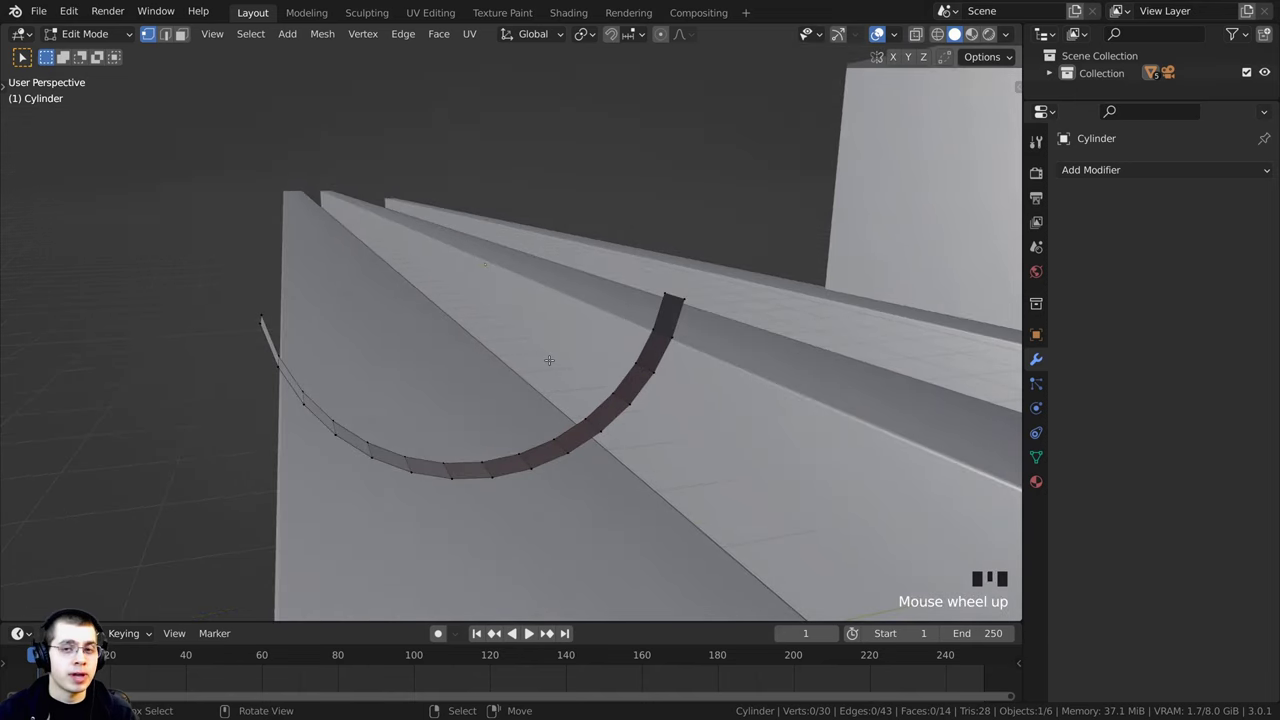
Step: Add a Solidify modifier with a thickness of 0.187 m to the half ring in Object Mode and apply it
key("Tab")
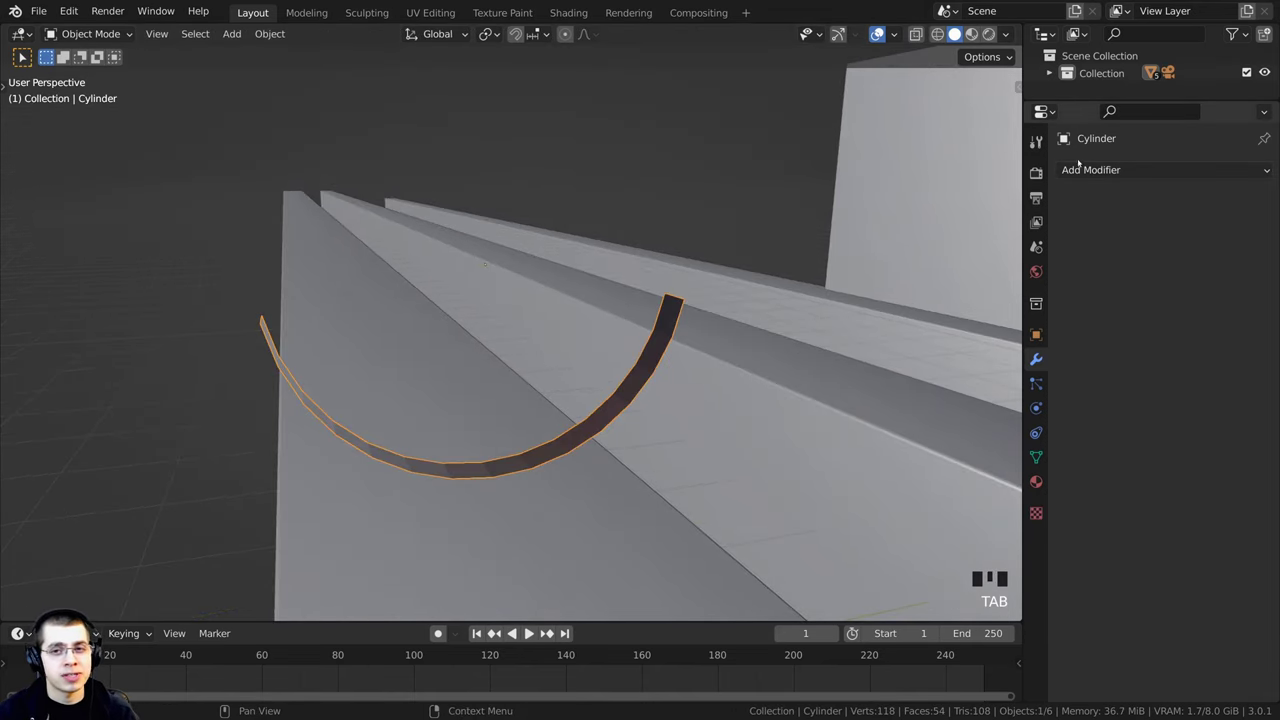
left_click(1078, 169)
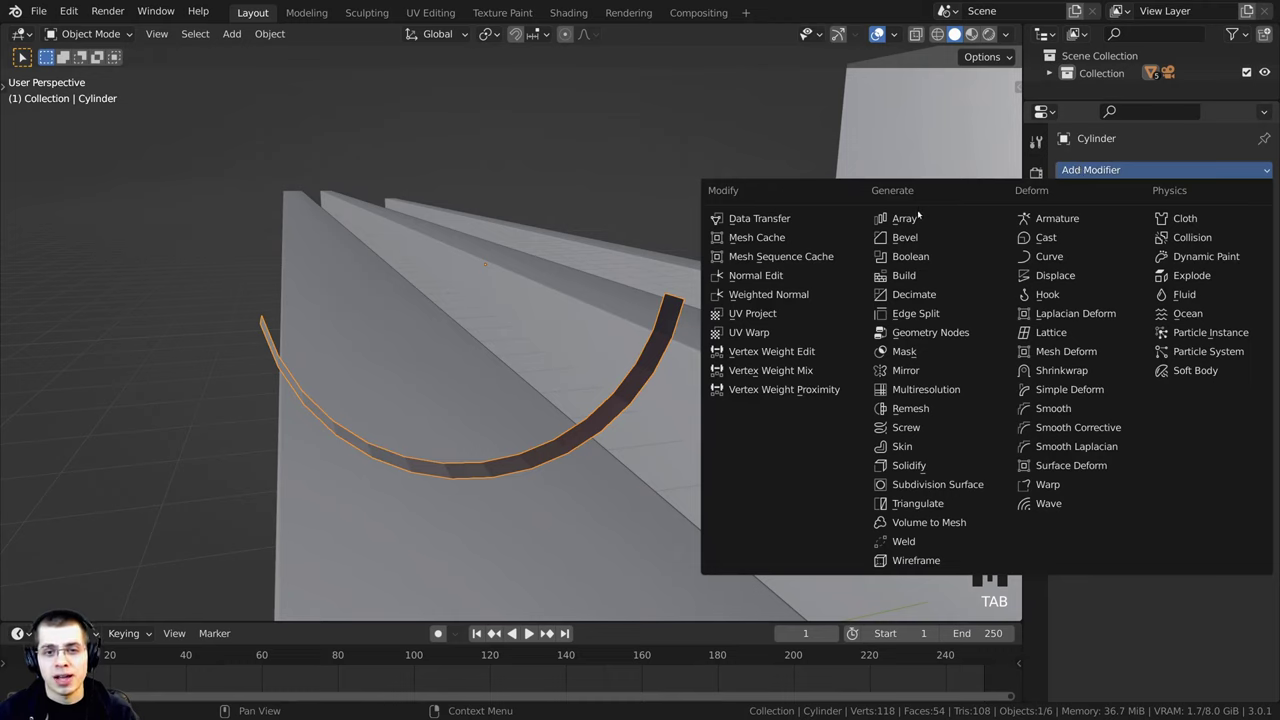
left_click(924, 470)
middle_click_drag(760, 487, 610, 405)
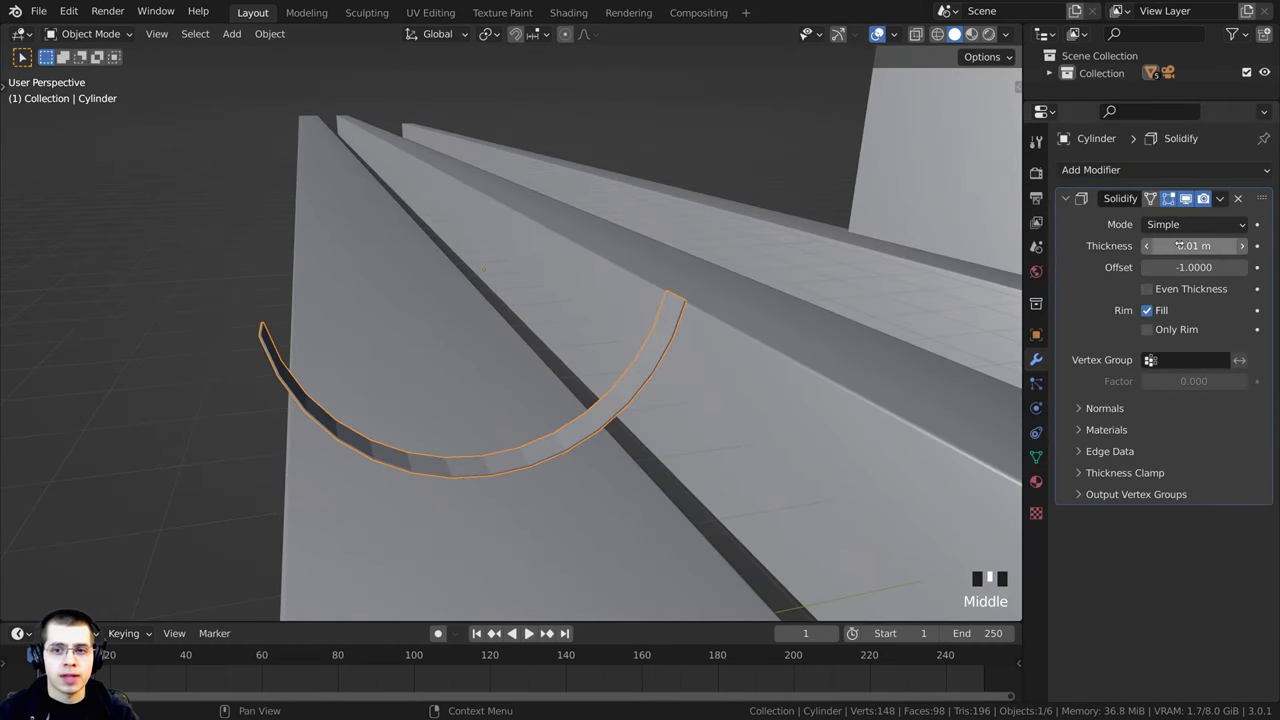
left_click_drag(1194, 245, 1231, 245)
middle_click_drag(598, 430, 573, 402)
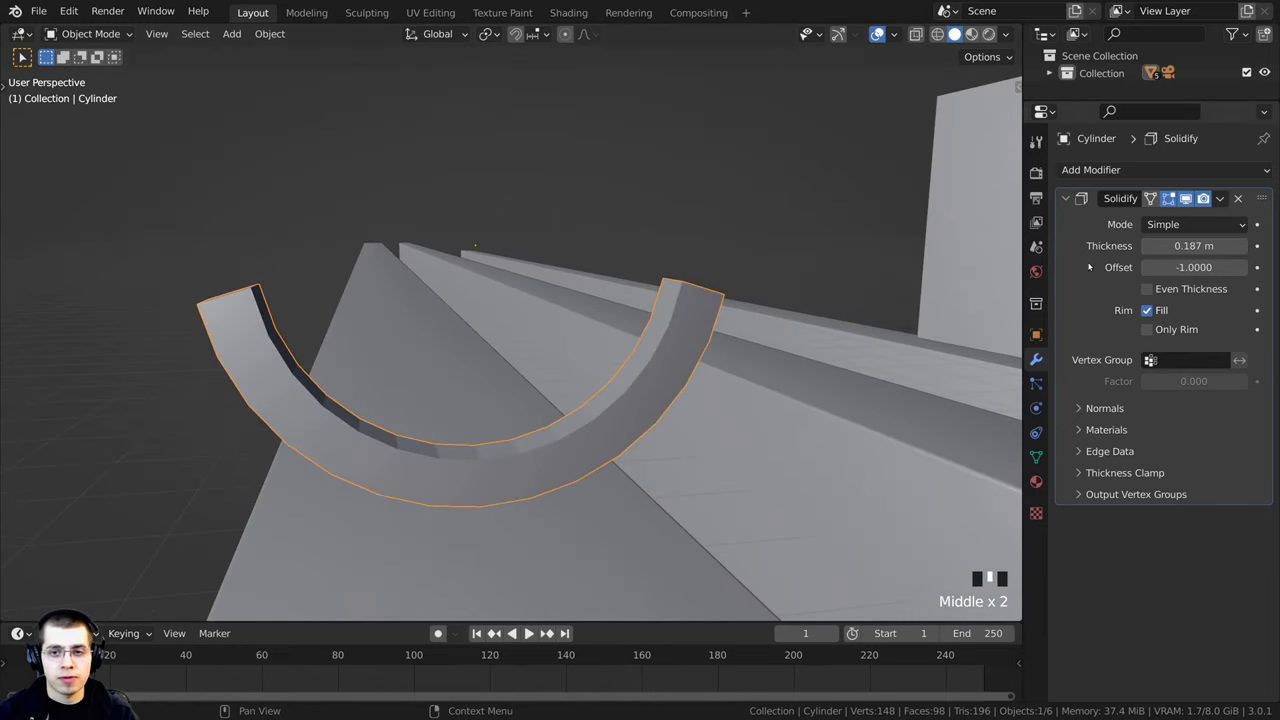
right_click(1085, 249)
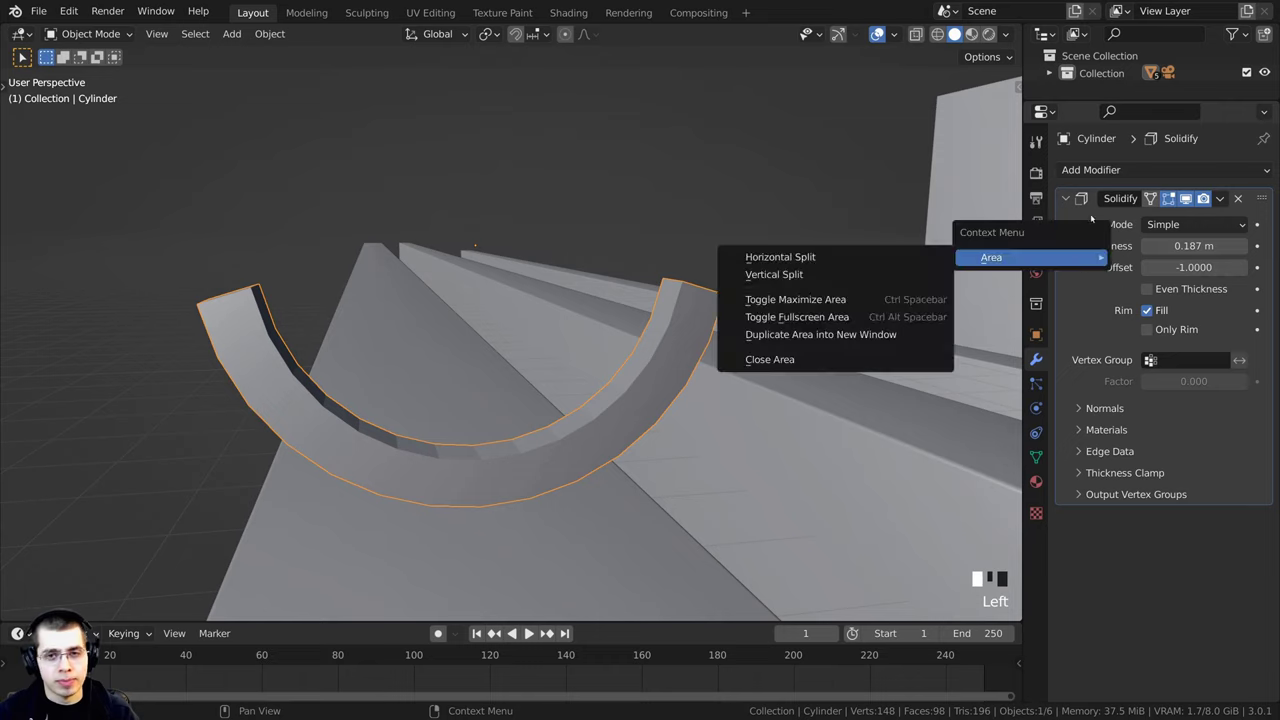
key("ctrl+a")
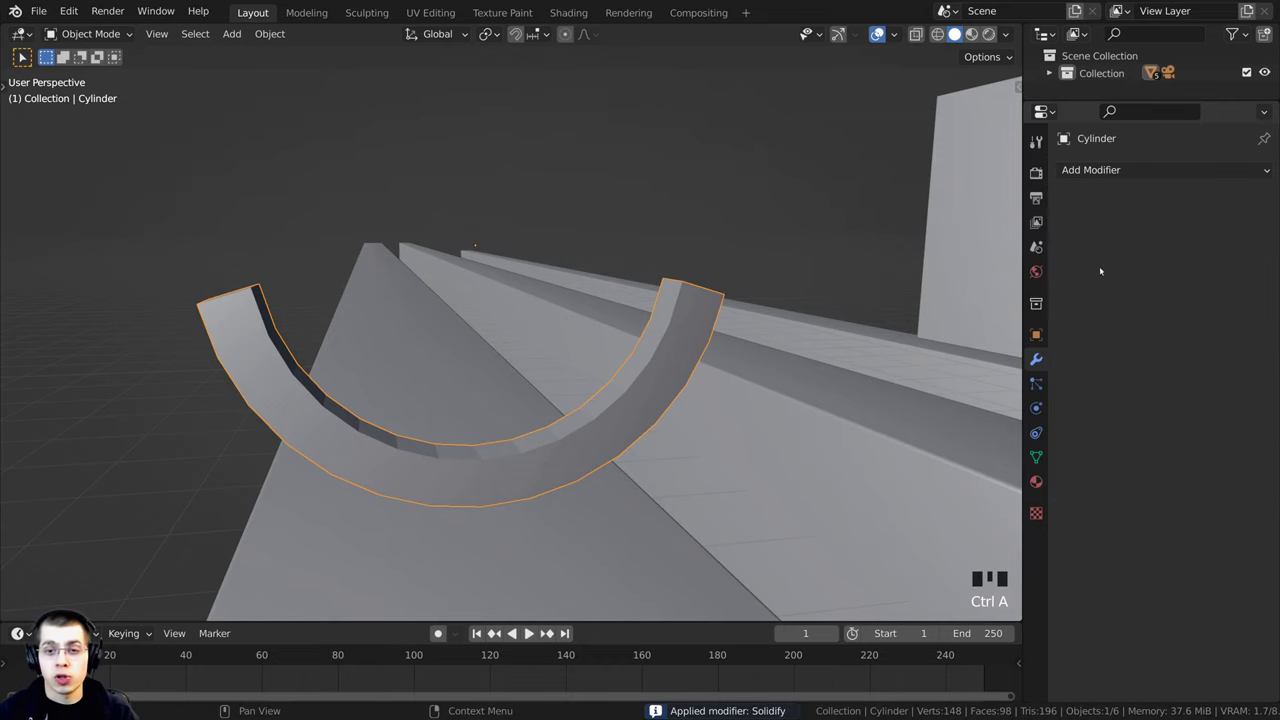
scroll(477, 334, "down", 3)
Step: Enter Edit Mode on the thickened half ring and switch to face selection
key("Tab")
middle_click_drag(477, 334, 671, 338)
key("Tab")
key("Tab")
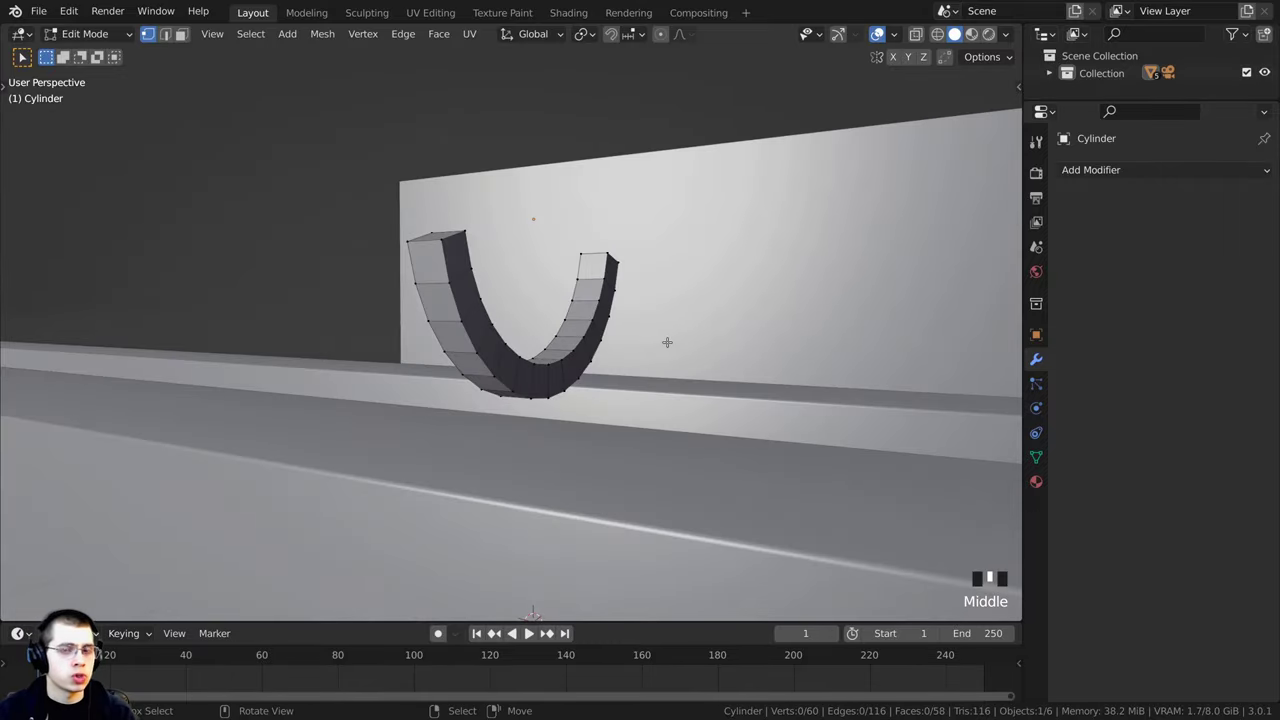
middle_click_drag(141, 103, 165, 60)
left_click(180, 35)
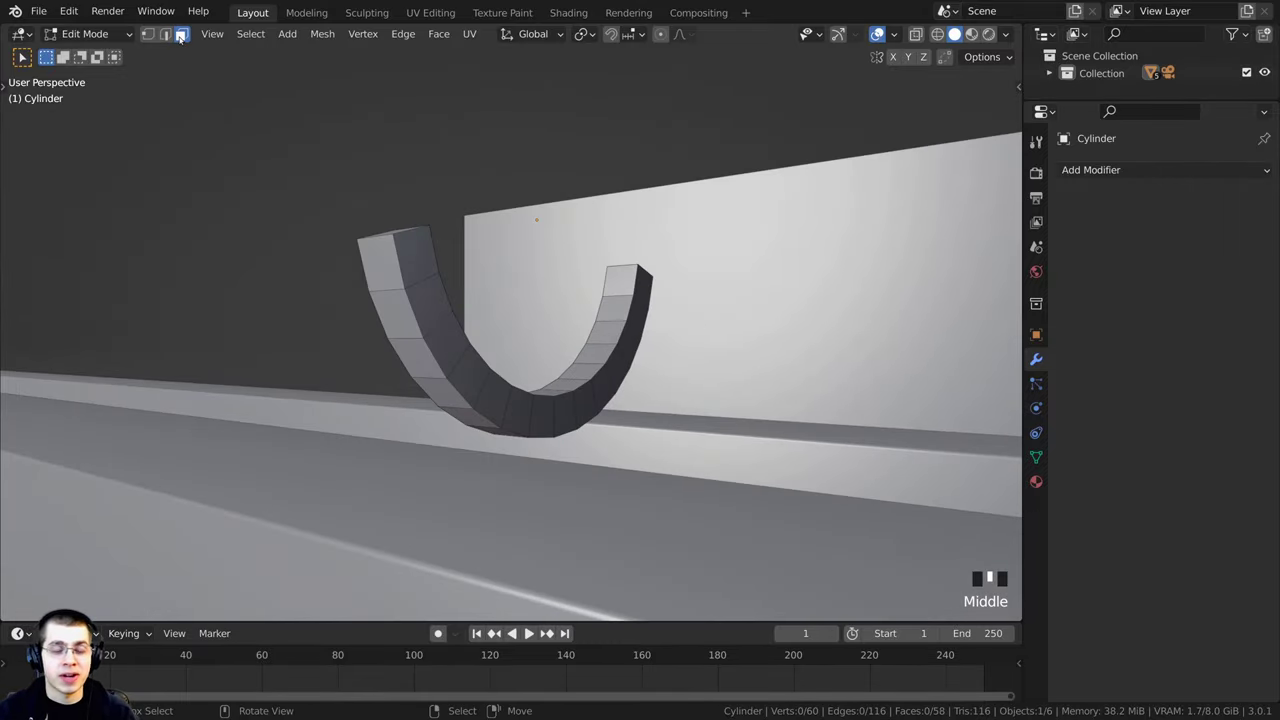
Step: Extrude the two adjacent faces at the lowest point of the half ring about 0.73 m downward to form a stem
scroll(509, 323, "up", 2)
middle_click_drag(524, 415, 445, 274, "shift")
scroll(476, 285, "up", 2)
right_click(404, 238)
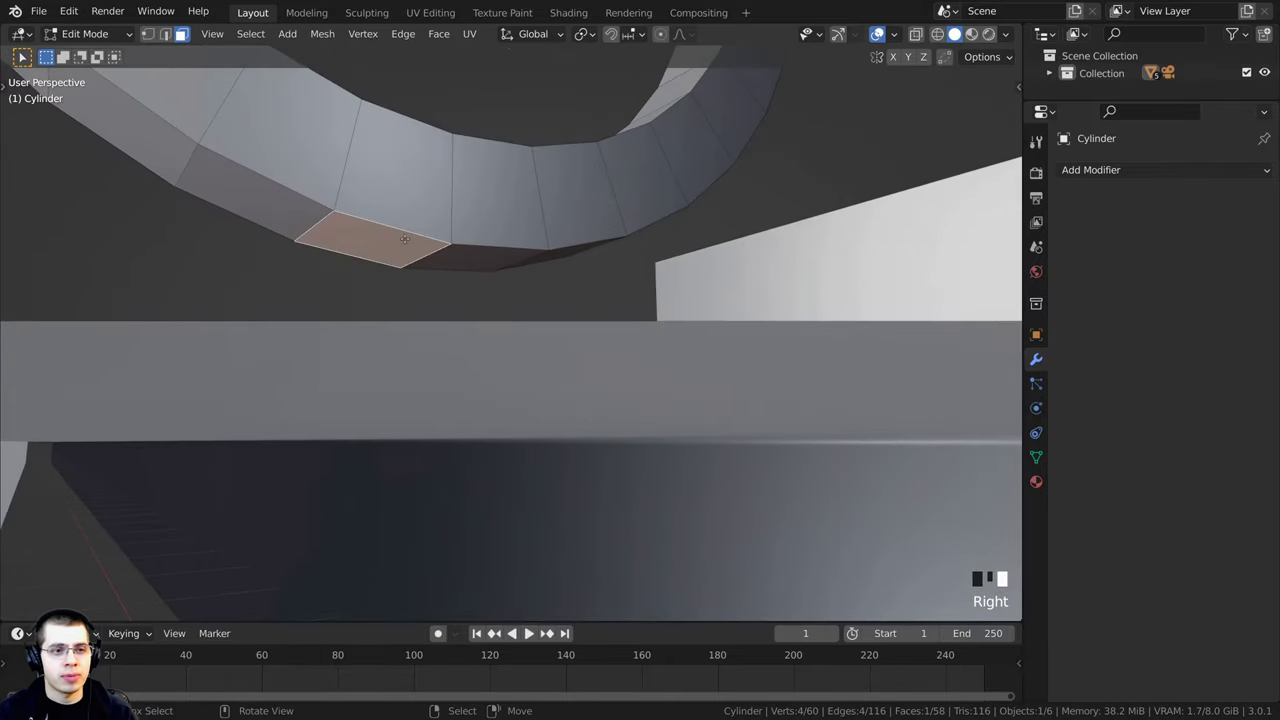
right_click(460, 256, "shift")
scroll(446, 268, "down", 4)
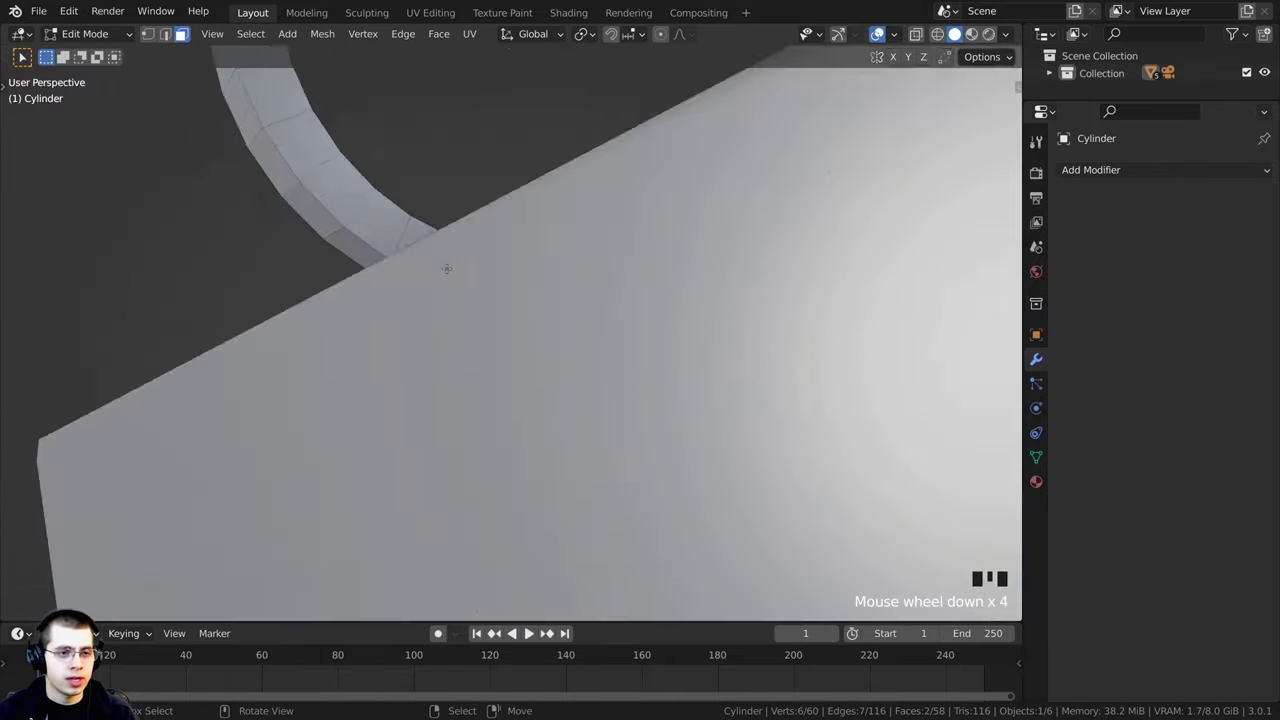
scroll(437, 320, "up", 1)
middle_click_drag(446, 268, 584, 316)
scroll(437, 320, "down", 4)
scroll(520, 320, "up", 1)
scroll(584, 316, "down", 2)
scroll(584, 316, "down", 1)
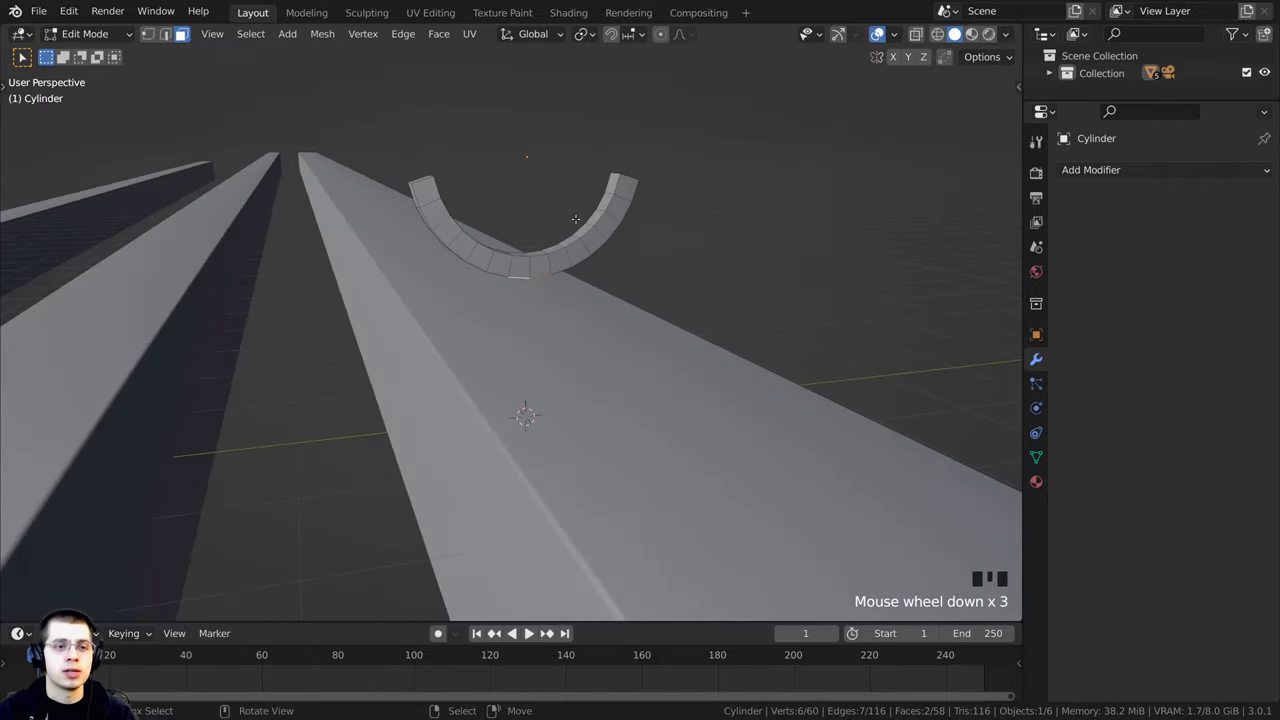
key("e")
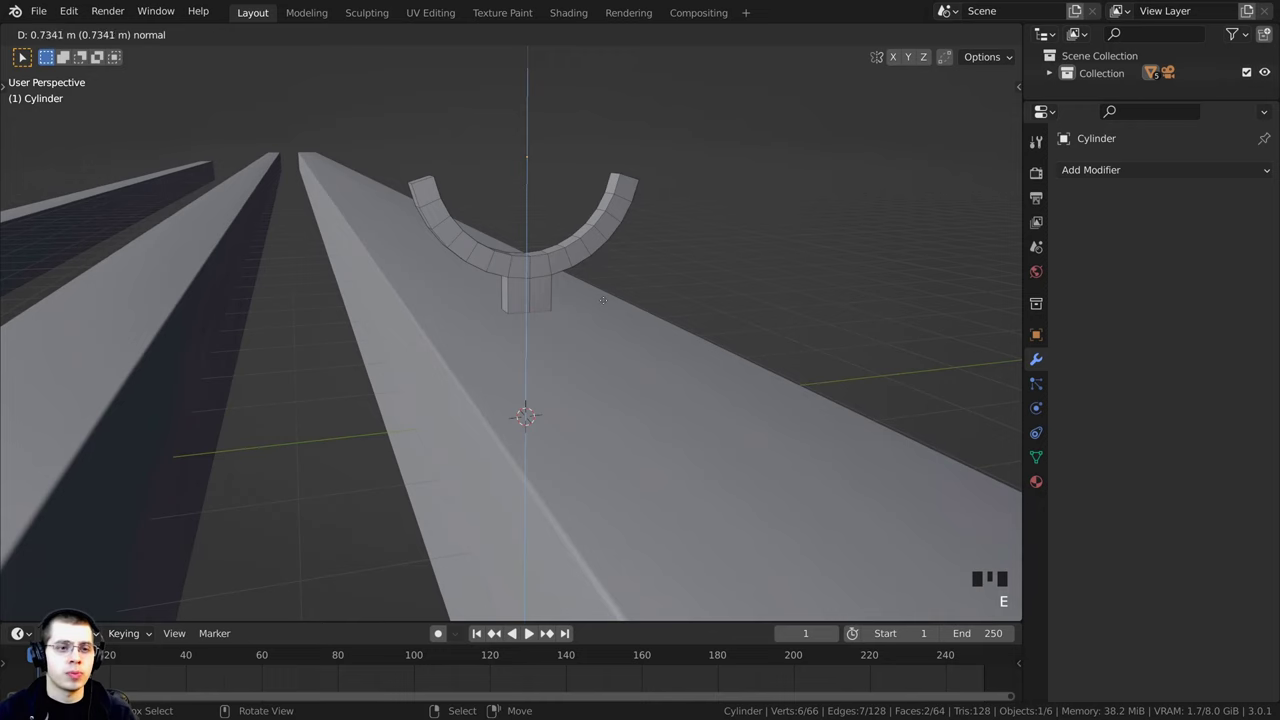
left_click(604, 304)
middle_click_drag(604, 304, 700, 206)
scroll(700, 206, "down", 2)
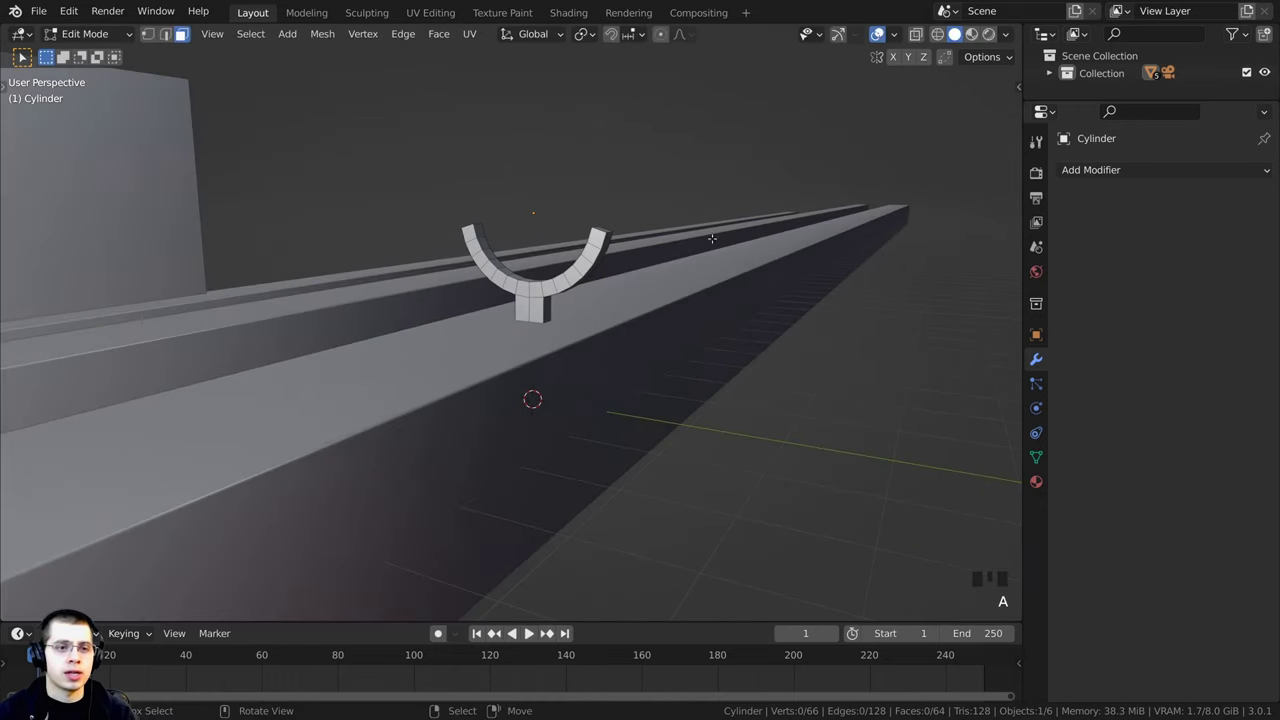
Step: Select the whole holder mesh and move it up along Z until its stem clears the beam
key("a")
middle_click_drag(617, 449, 700, 373, "shift")
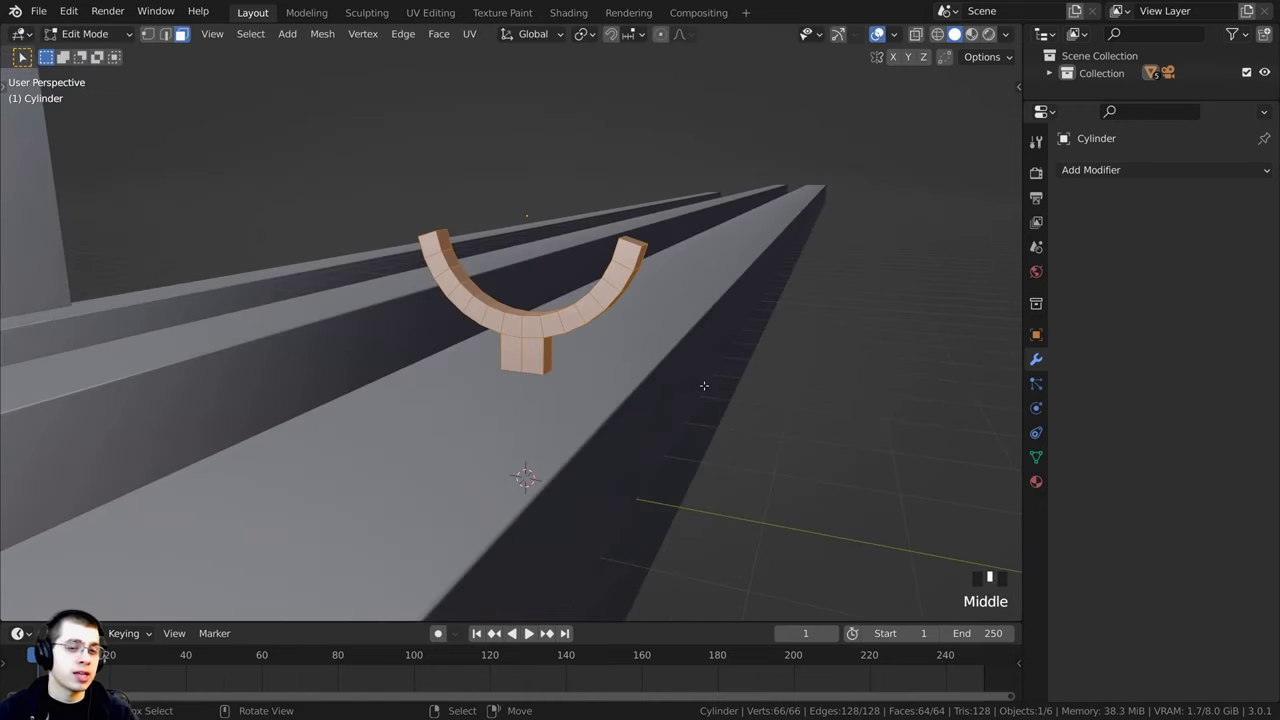
key("g")
key("z")
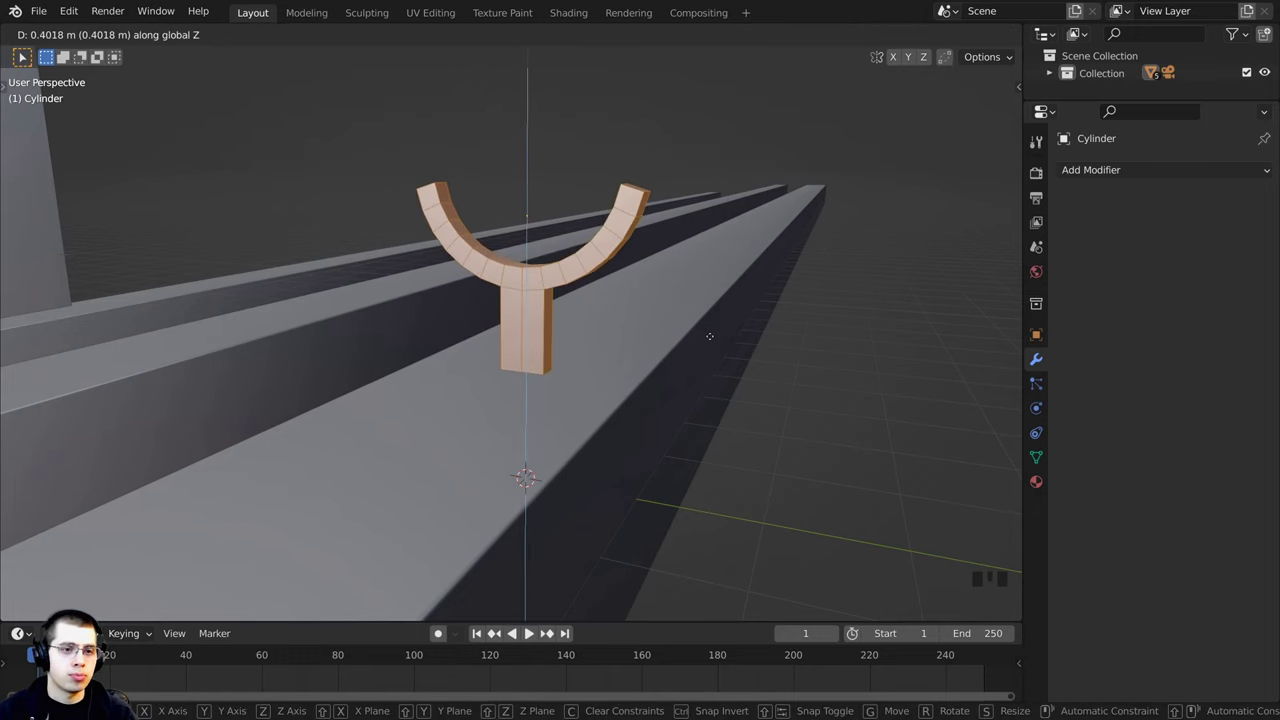
scroll(545, 390, "up", 3)
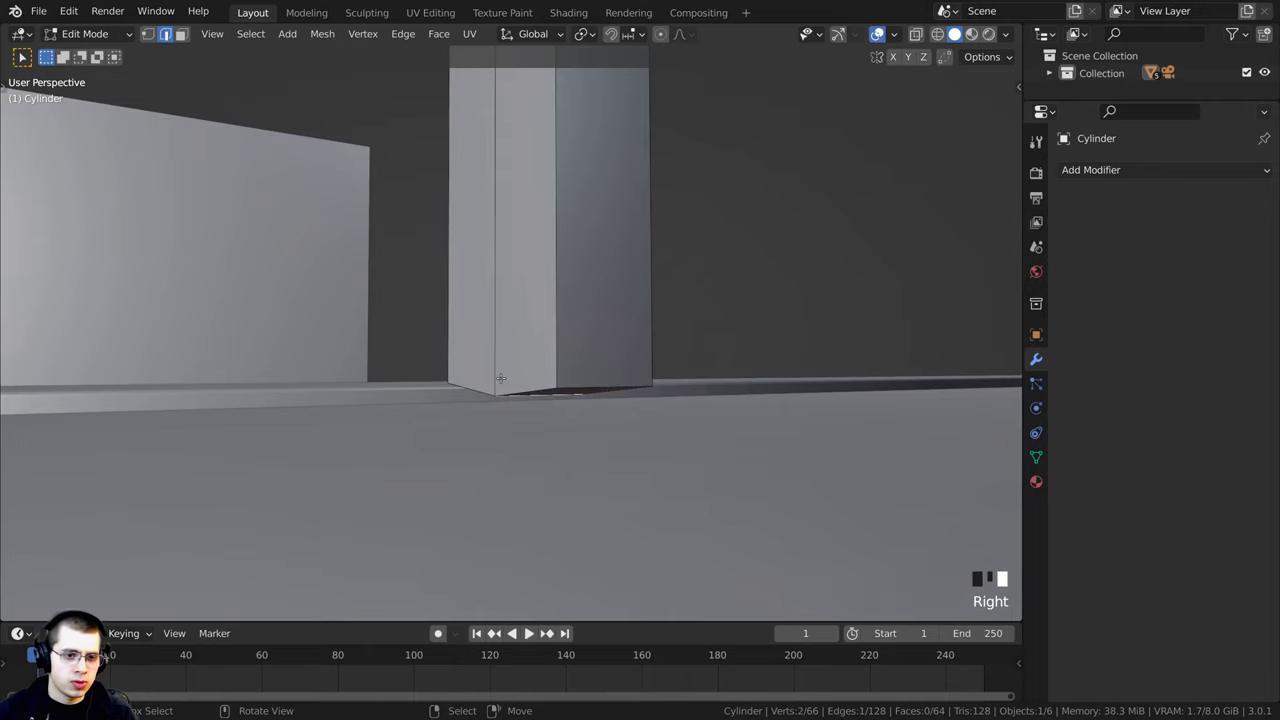
Step: Move the stem's two bottom faces down about 0.18 m along Z into the beam, and return to Object Mode
middle_click_drag(501, 378, 552, 400)
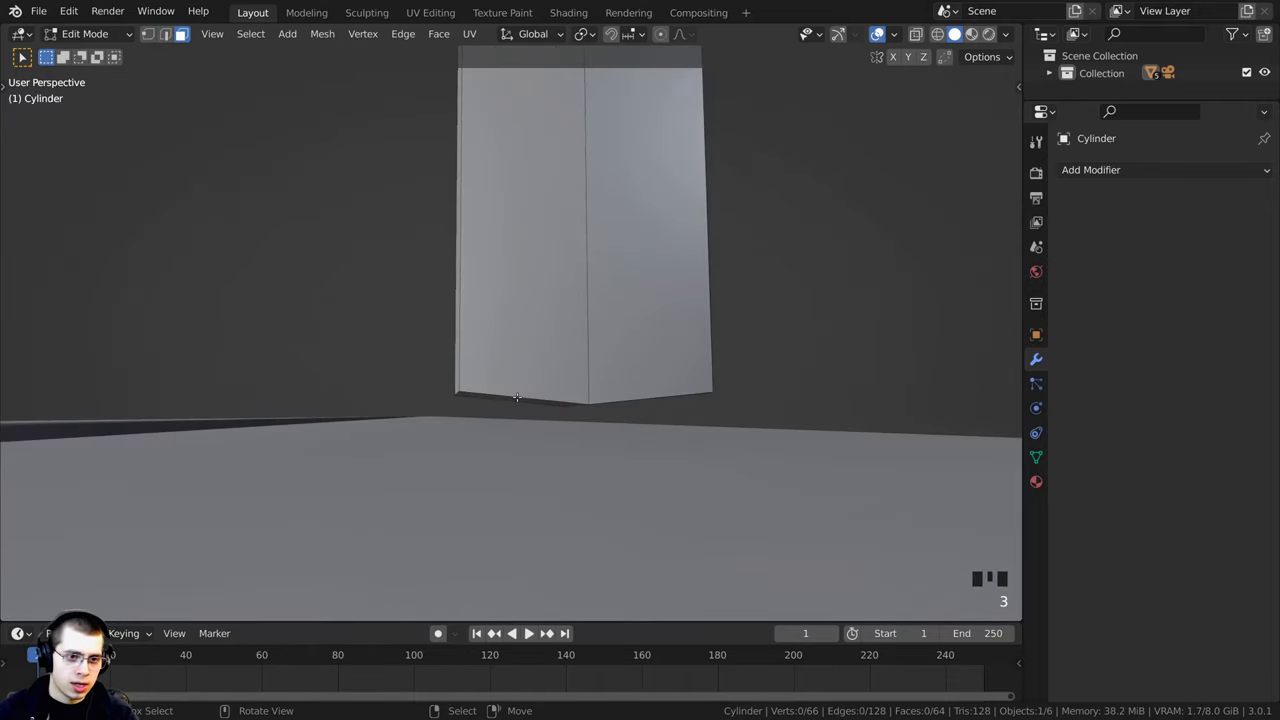
middle_click_drag(637, 400, 627, 301)
scroll(630, 370, "down", 6)
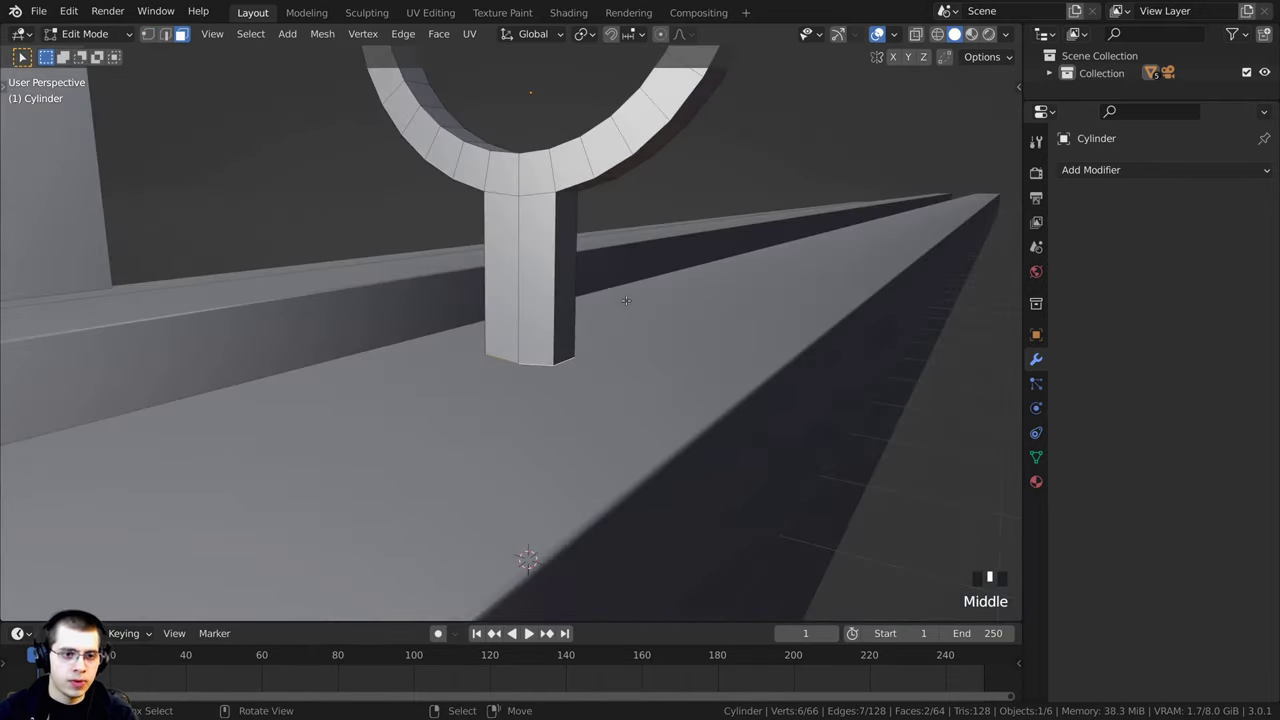
key("g")
key("z")
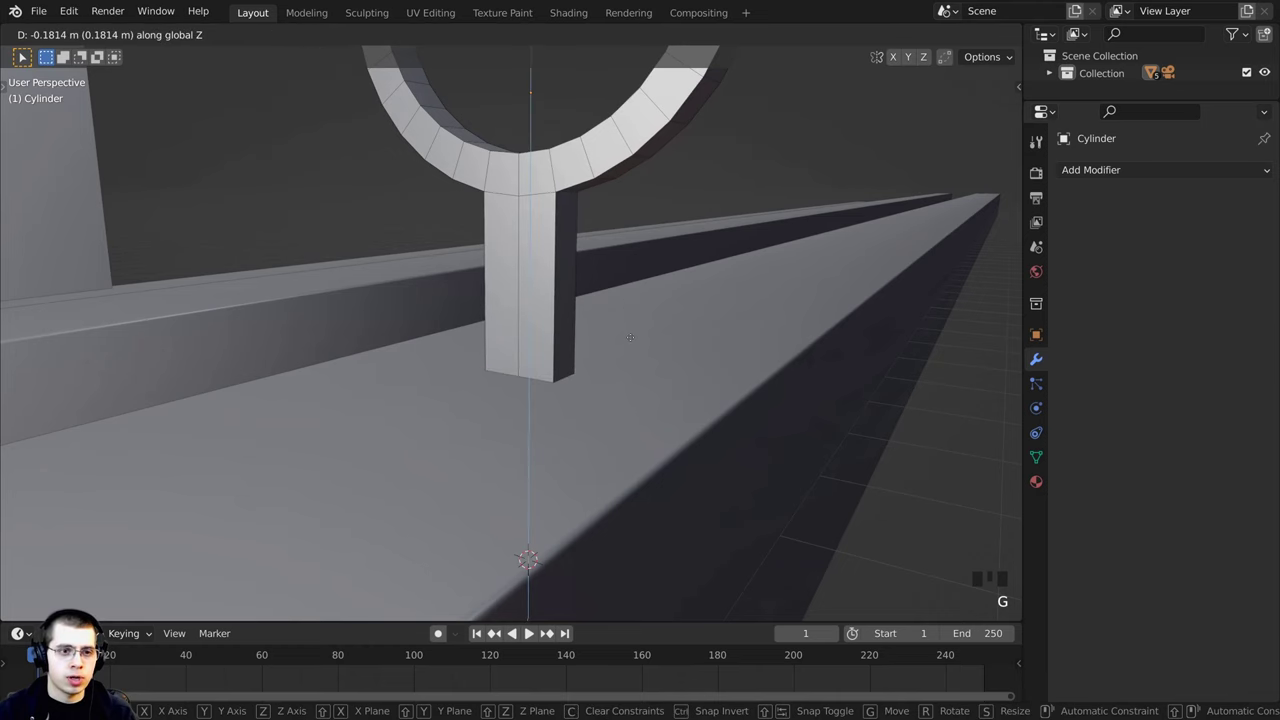
left_click(632, 337)
key("Tab")
scroll(526, 319, "down", 2)
middle_click_drag(526, 319, 486, 137)
scroll(486, 137, "up", 2)
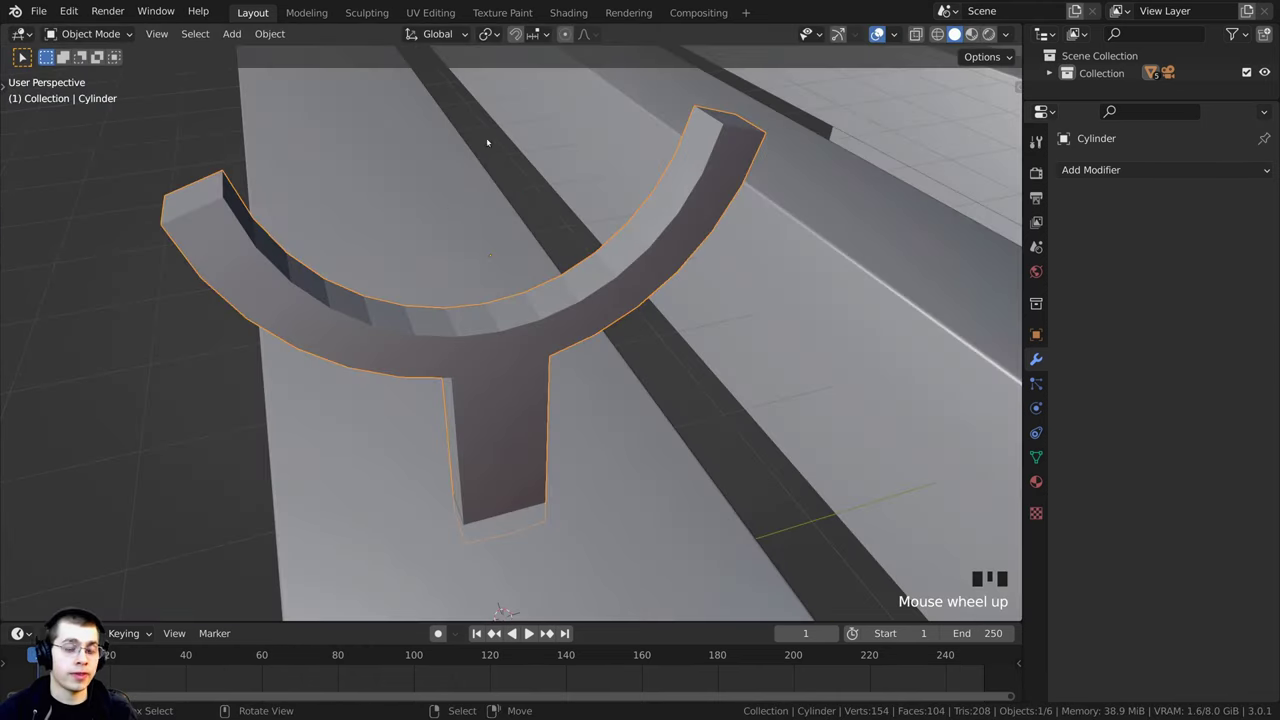
Step: Scale the whole holder mesh along X to about 1.6 to widen it, and leave Edit Mode
key("Tab")
scroll(663, 330, "down", 2)
key("a")
key("a")
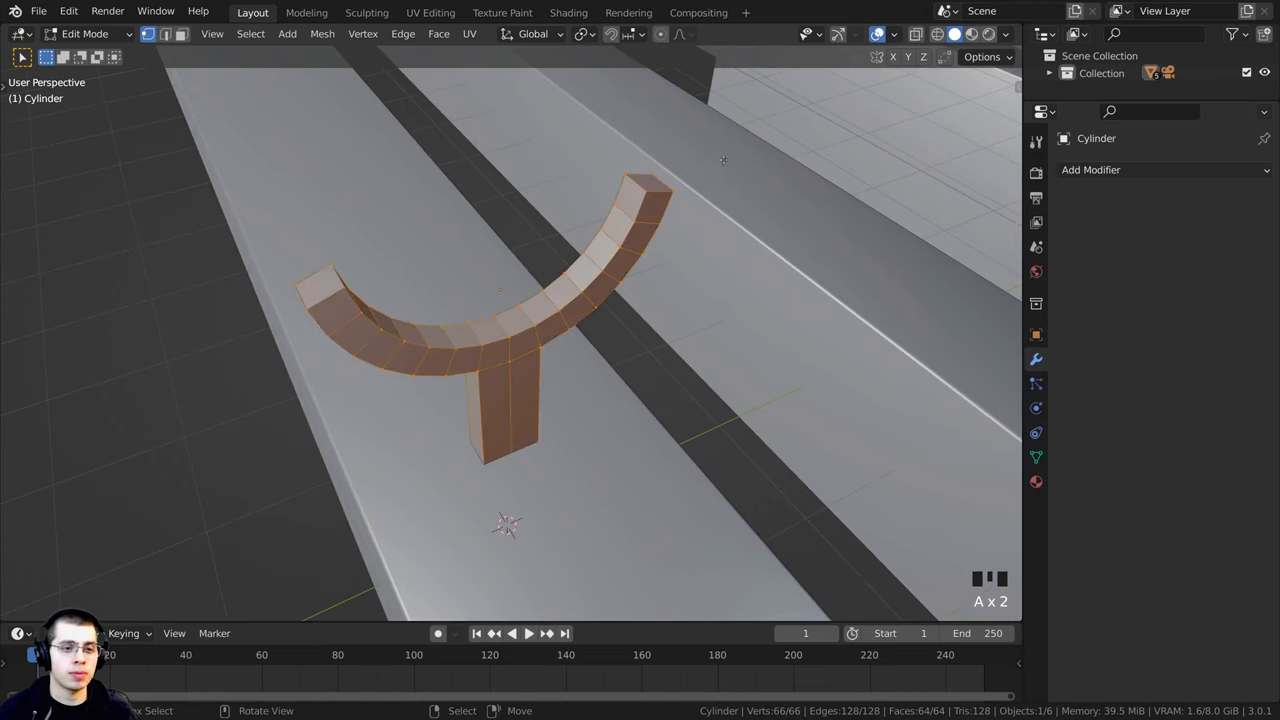
middle_click_drag(722, 397, 580, 389)
key("s")
key("x")
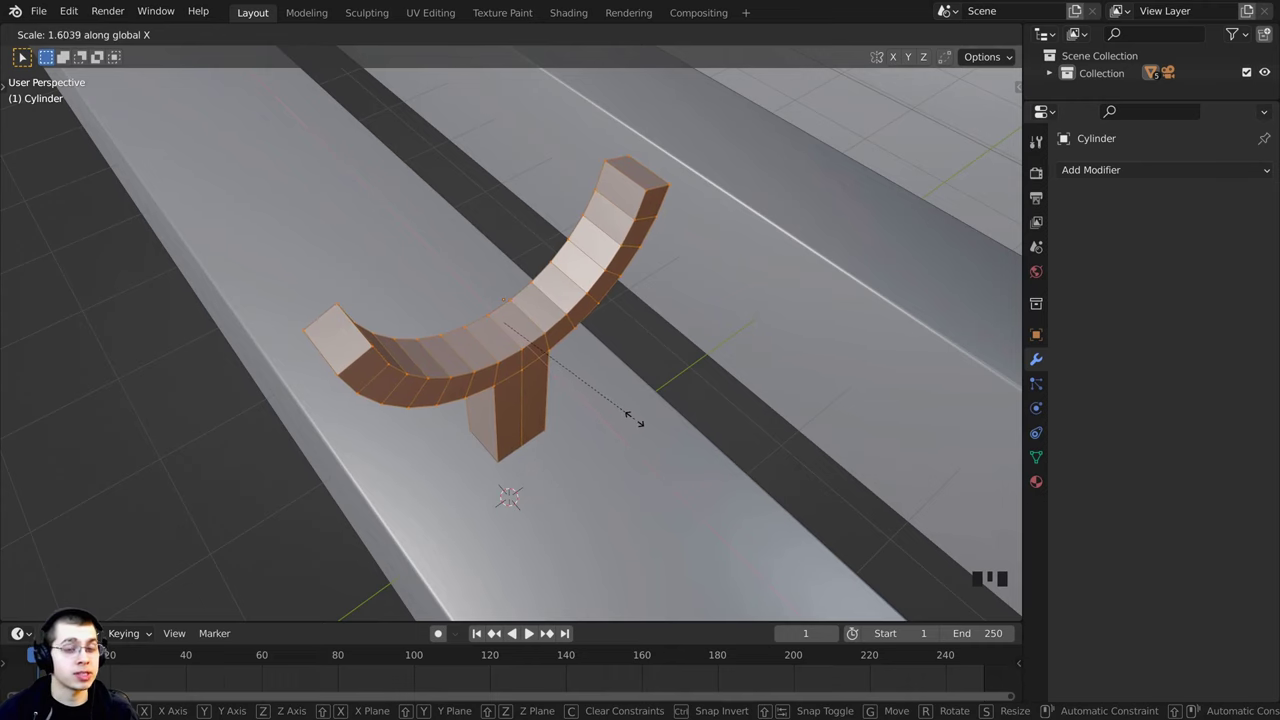
left_click(633, 418)
key("Tab")
Step: Add a Bevel modifier to the holder and set it to 4 segments
middle_click_drag(506, 403, 737, 314)
scroll(857, 301, "up", 2)
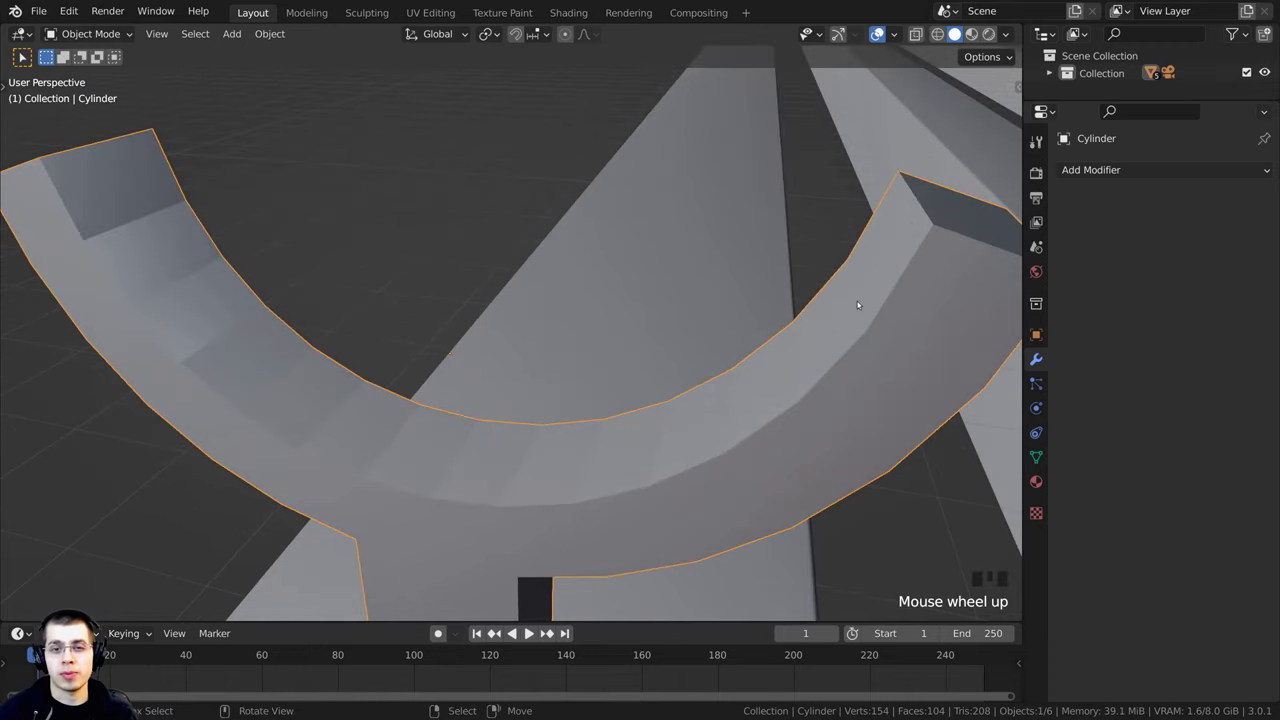
middle_click_drag(857, 301, 692, 266, "shift")
middle_click_drag(585, 237, 690, 297)
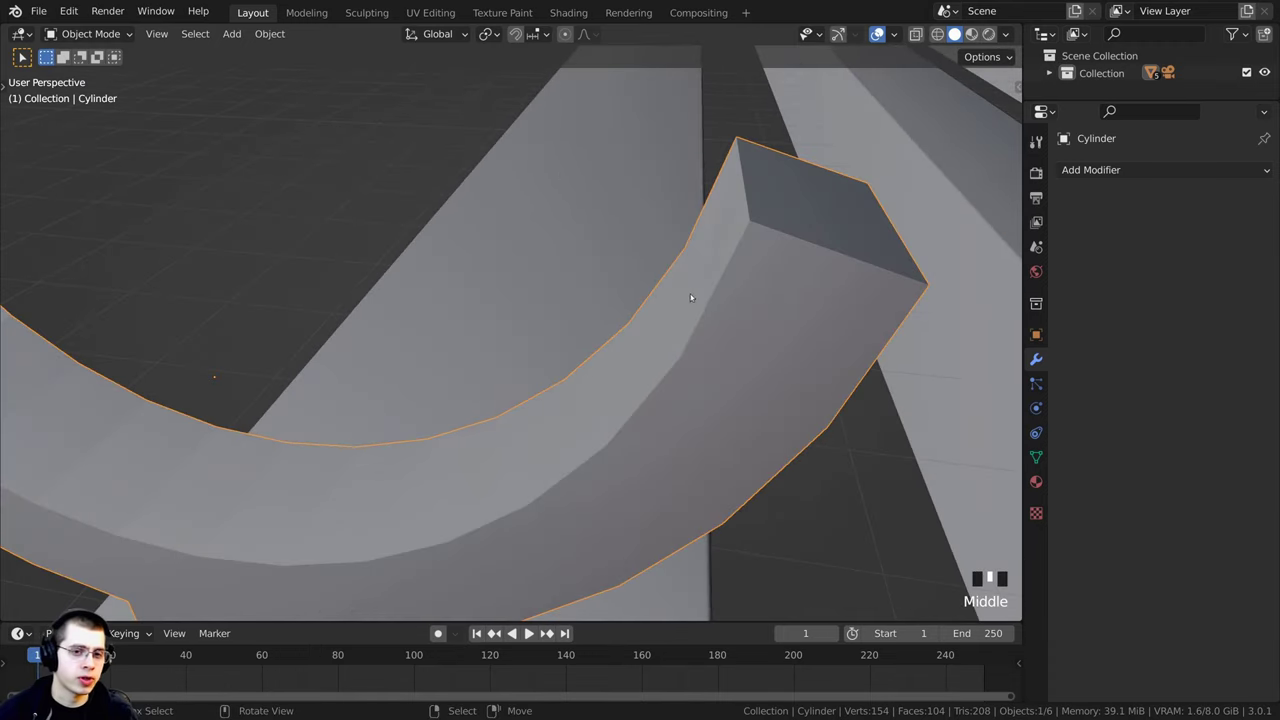
scroll(751, 242, "down", 1)
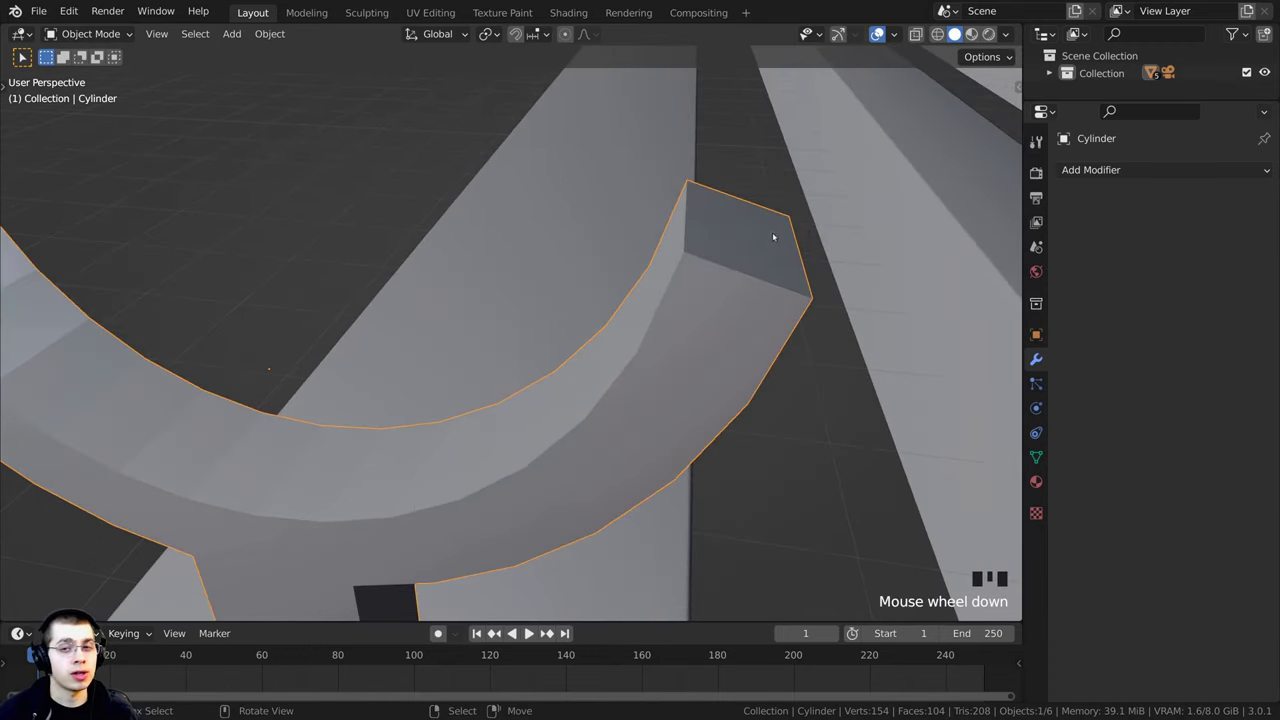
left_click(1080, 170)
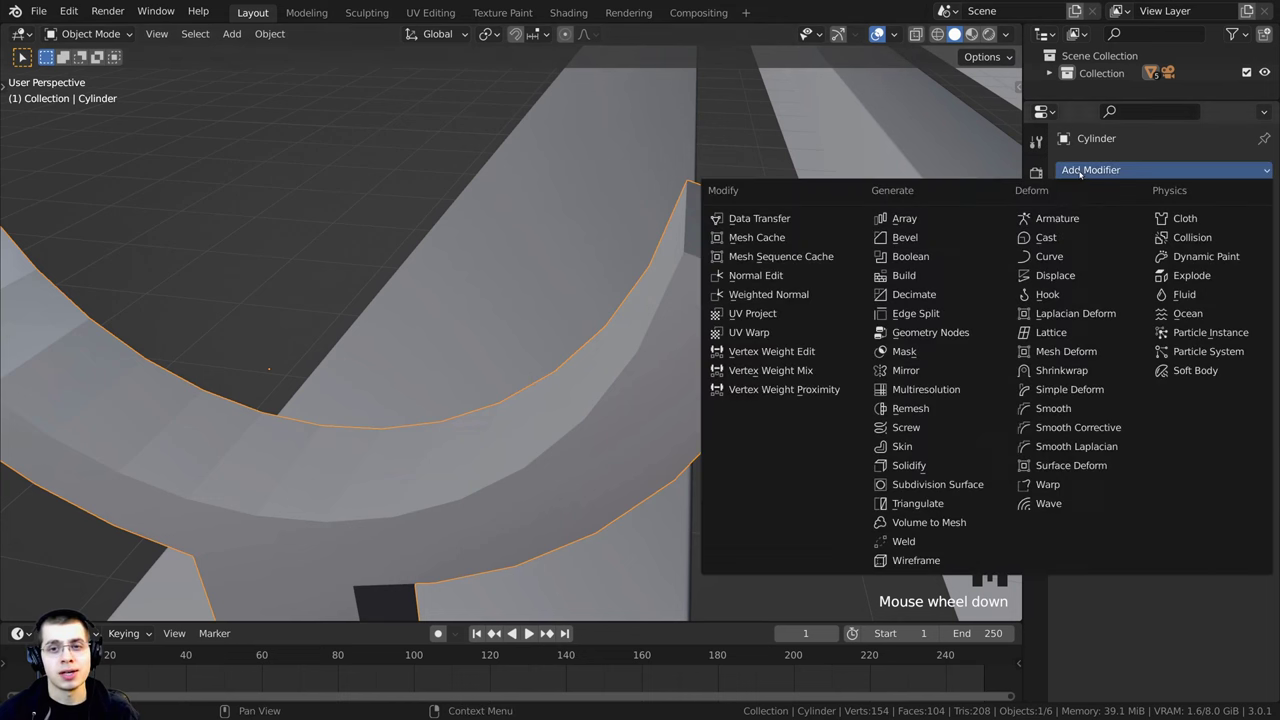
left_click(905, 242)
scroll(466, 380, "down", 3)
middle_click_drag(466, 380, 540, 360)
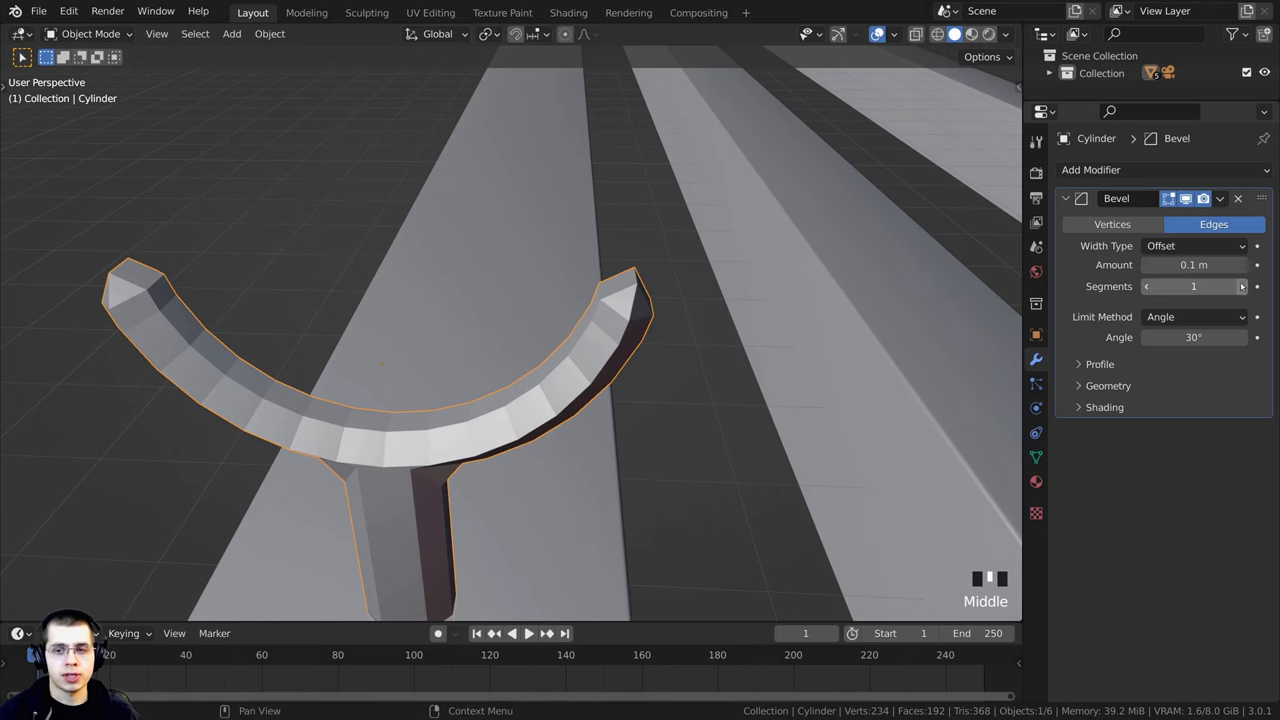
left_click(1242, 286)
left_click(1242, 286)
left_click(1242, 286)
scroll(695, 289, "up", 2)
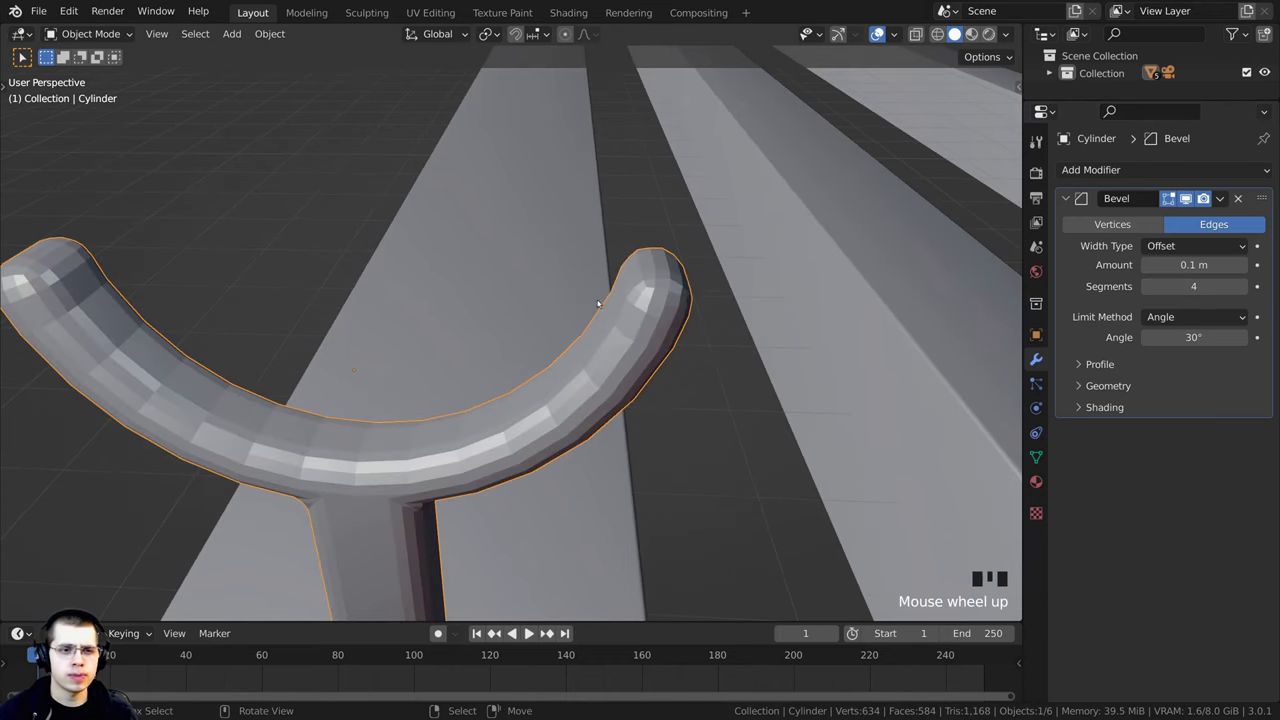
scroll(598, 303, "up", 1)
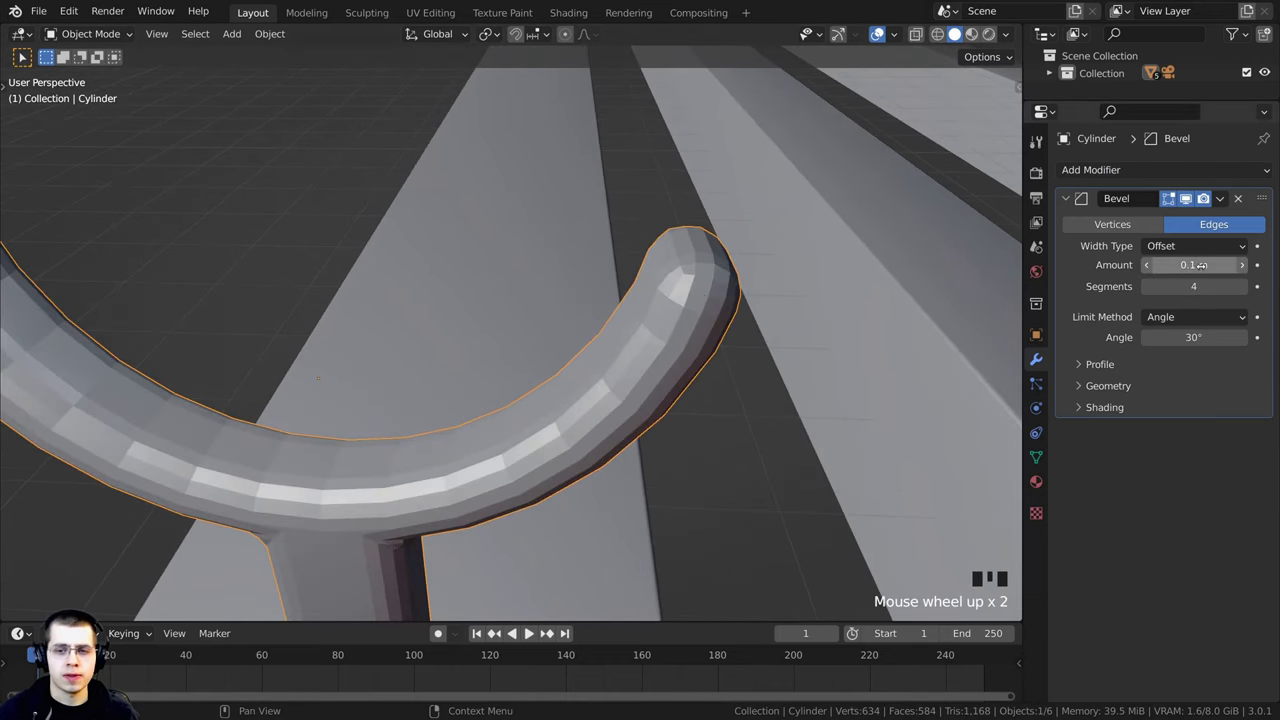
Step: Set the holder's Bevel amount to 0.017 m and shade the holder smooth
mouse_move(1194, 265)
left_mouse_down()
mouse_move(1150, 265)
mouse_move(1230, 265)
mouse_move(1185, 265)
left_mouse_up()
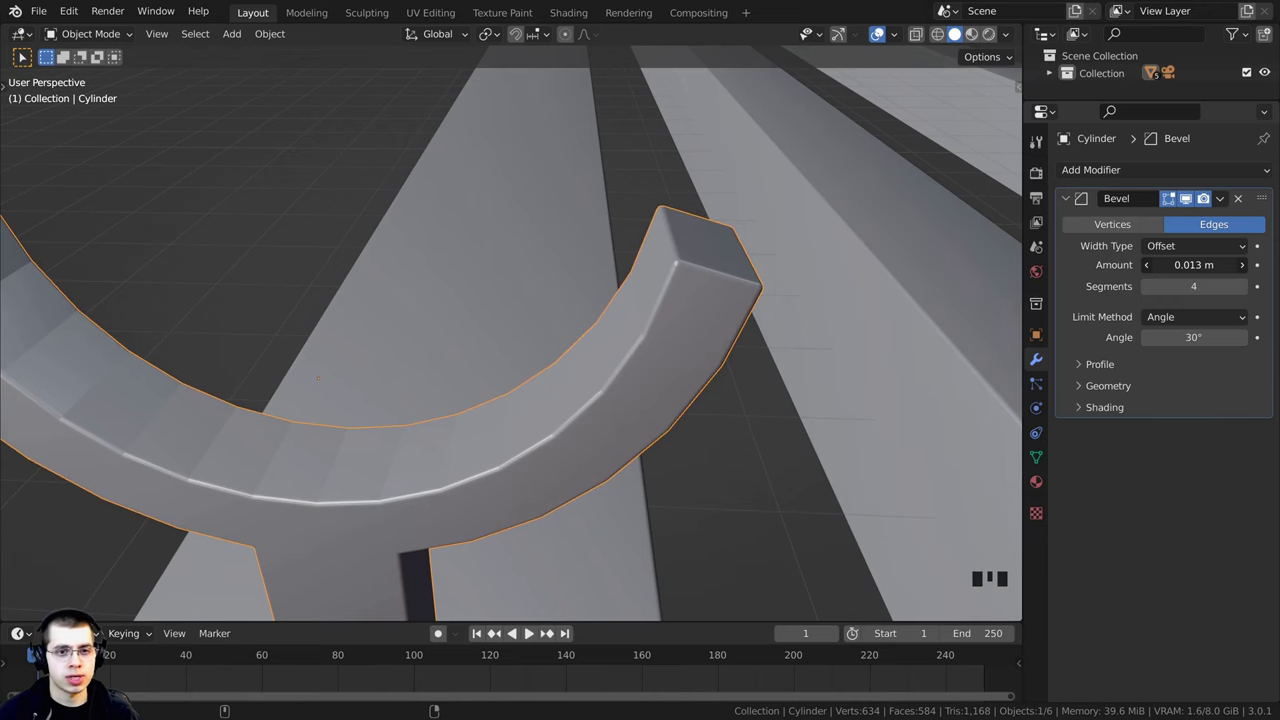
scroll(849, 295, "up", 2)
left_click_drag(1194, 265, 1215, 265, "shift")
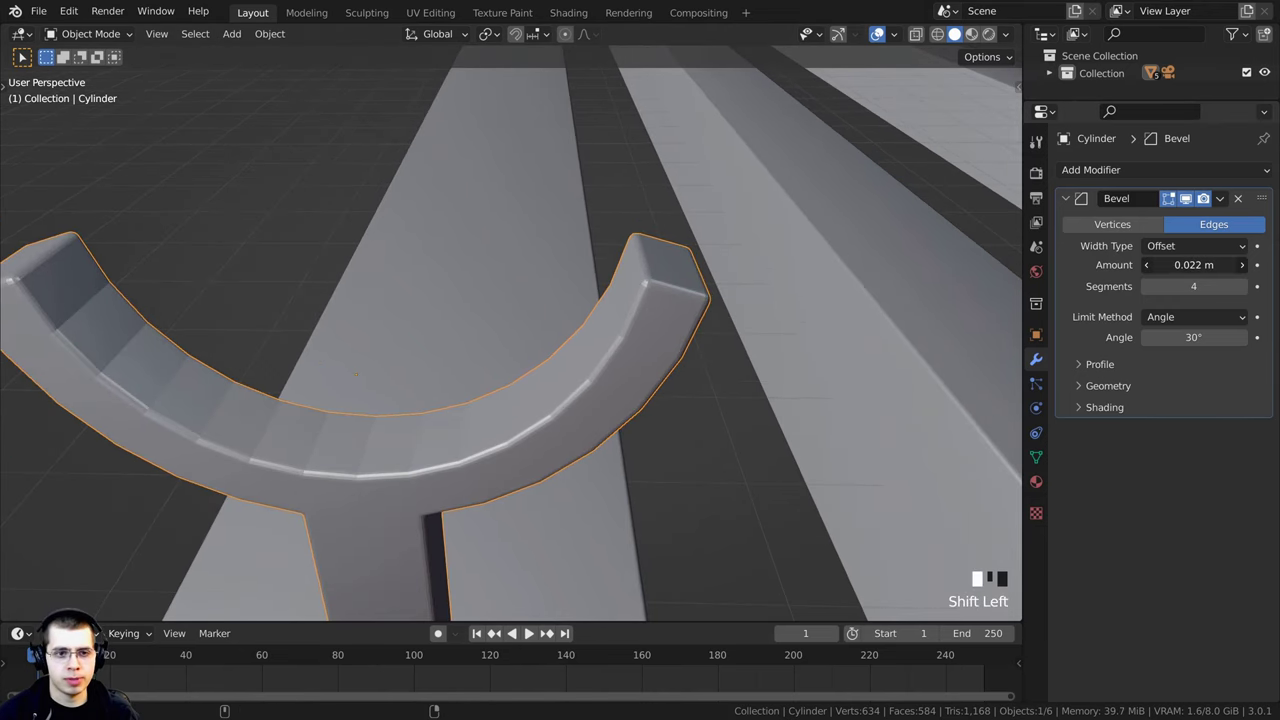
right_click(476, 240)
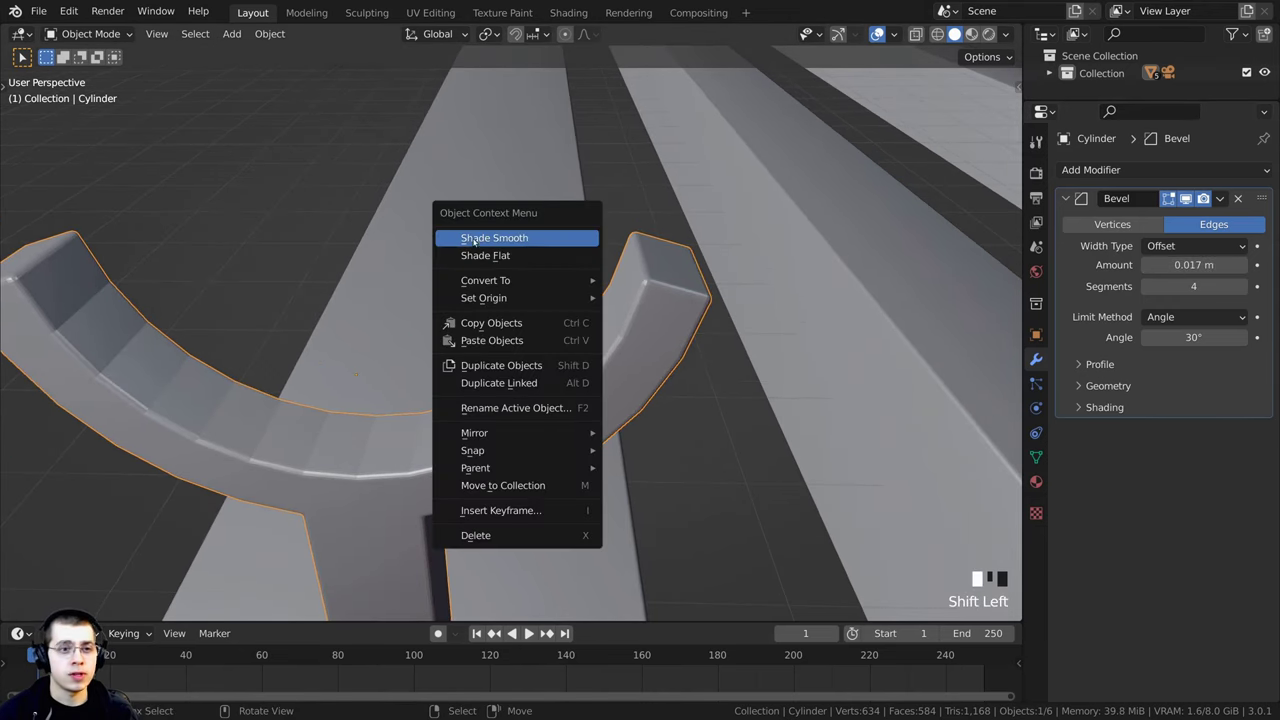
left_click(536, 237)
Step: Move the whole holder mesh in Edit Mode along negative X, well away from its origin, and return to Object Mode
scroll(603, 340, "down", 5)
middle_click_drag(603, 340, 621, 272)
scroll(655, 323, "up", 3)
key("Tab")
scroll(582, 254, "down", 2)
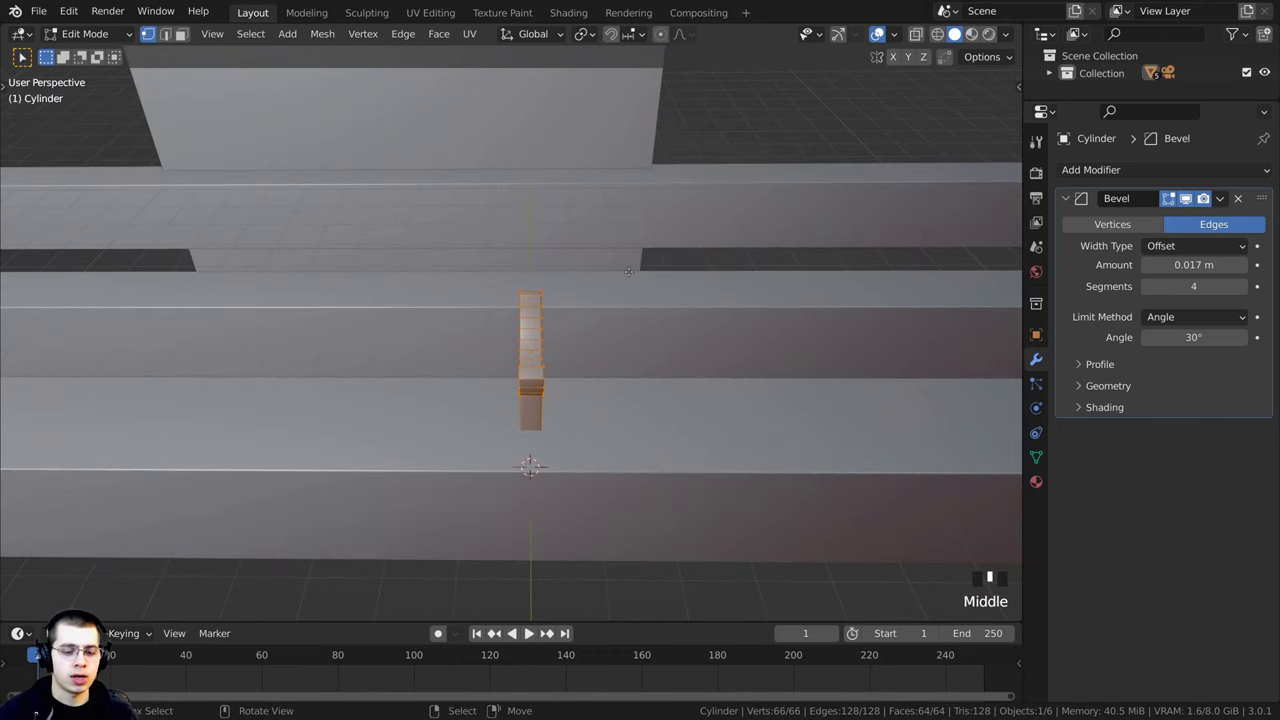
key("g")
key("x")
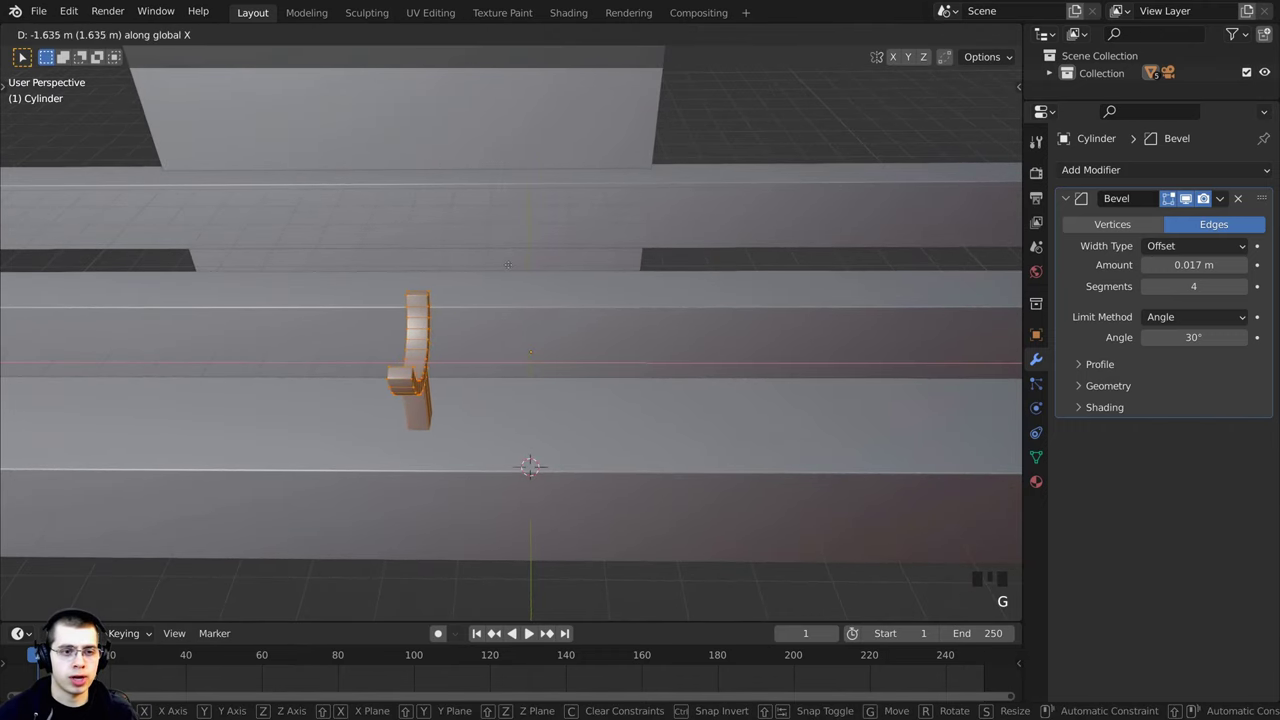
left_click(497, 263)
middle_click_drag(450, 357, 441, 283)
key("g")
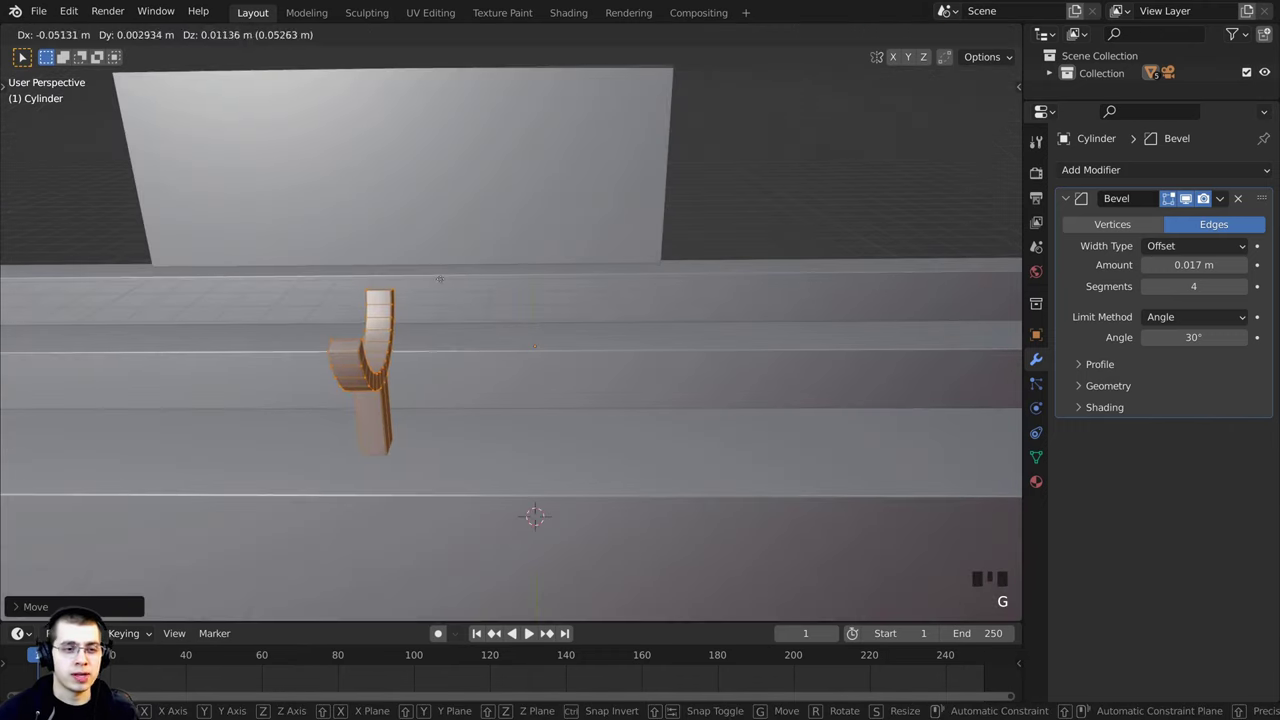
right_click(436, 284)
key("g")
key("x")
left_click(470, 332)
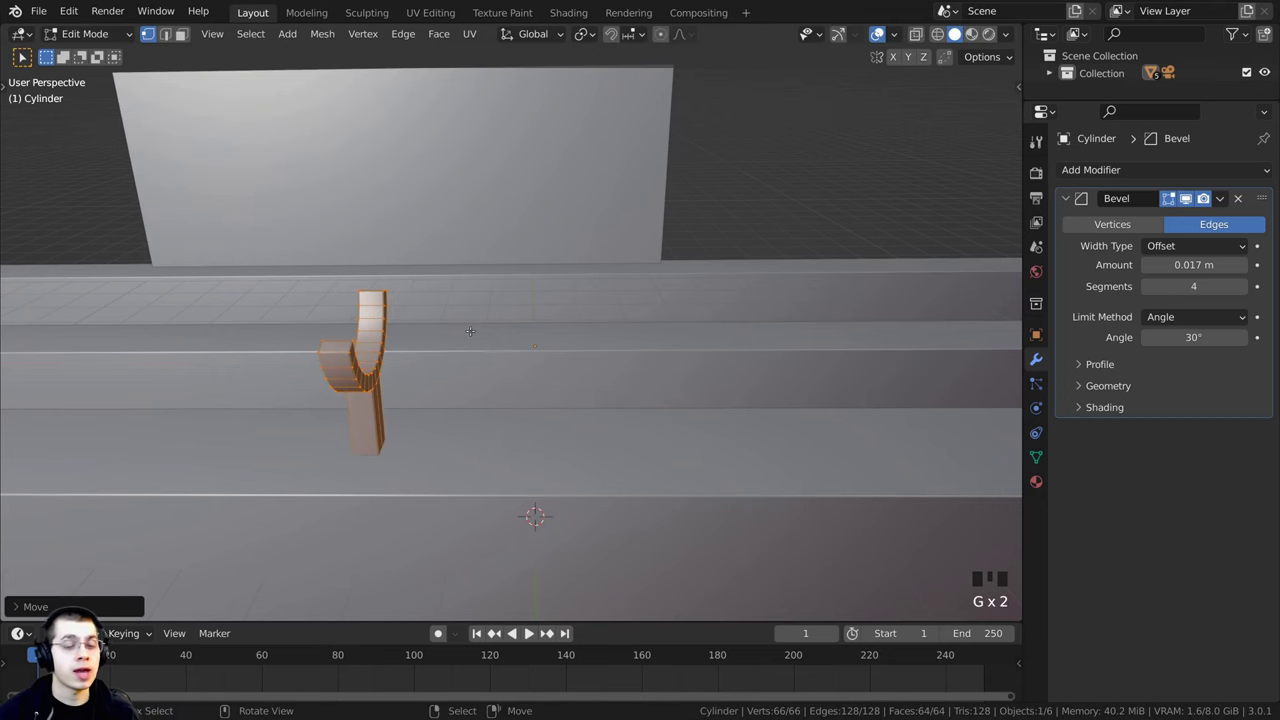
scroll(500, 345, "up", 2)
key("Tab")
middle_click_drag(530, 355, 497, 345)
key("r")
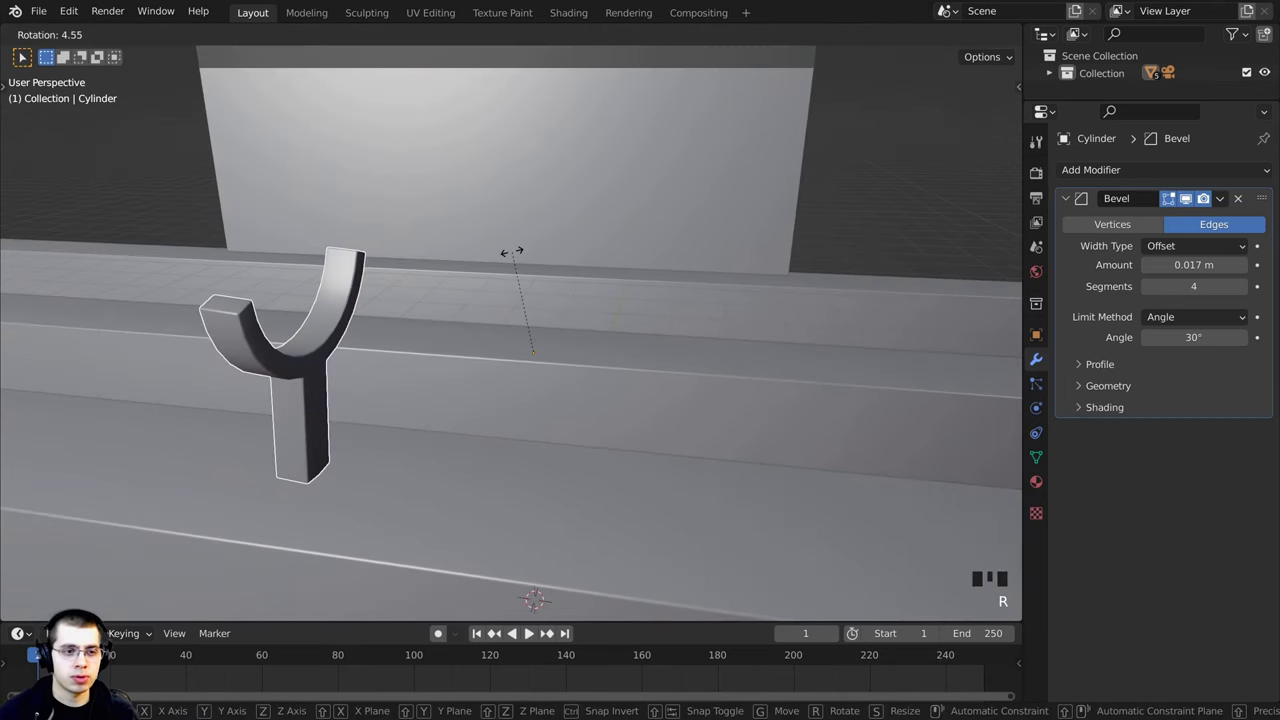
right_click(520, 349)
key("r")
right_click(480, 397)
key("g")
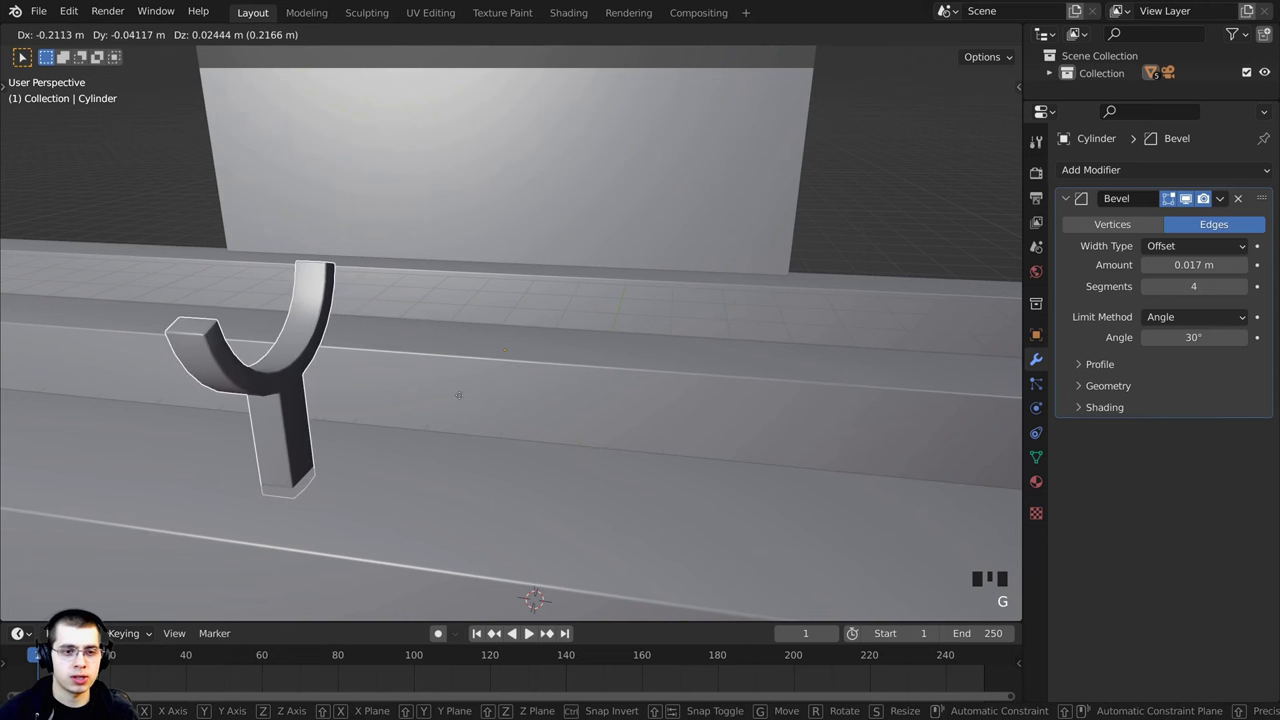
right_click(440, 392)
key("s")
right_click(366, 407)
Step: Add a Mirror modifier on the X axis to the holder, and in Edit Mode move its mesh about 0.46 m along X toward the origin
left_click(1120, 173)
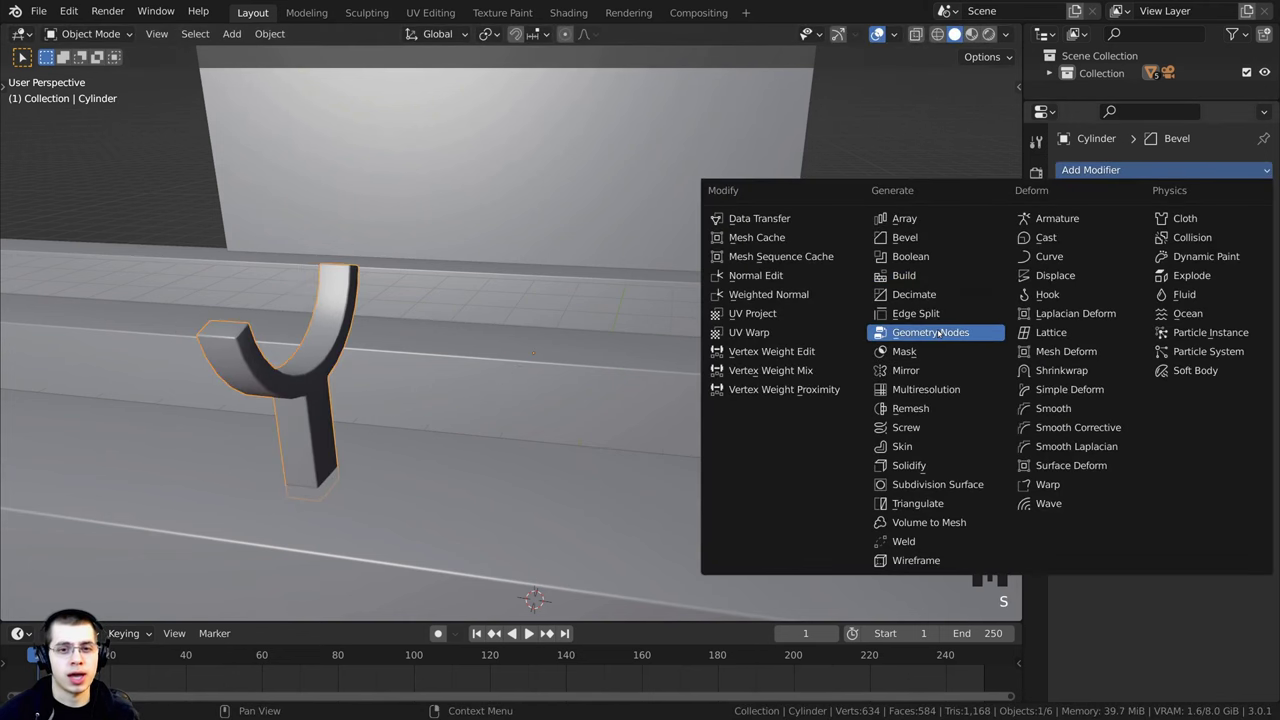
left_click(905, 370)
scroll(625, 357, "down", 3)
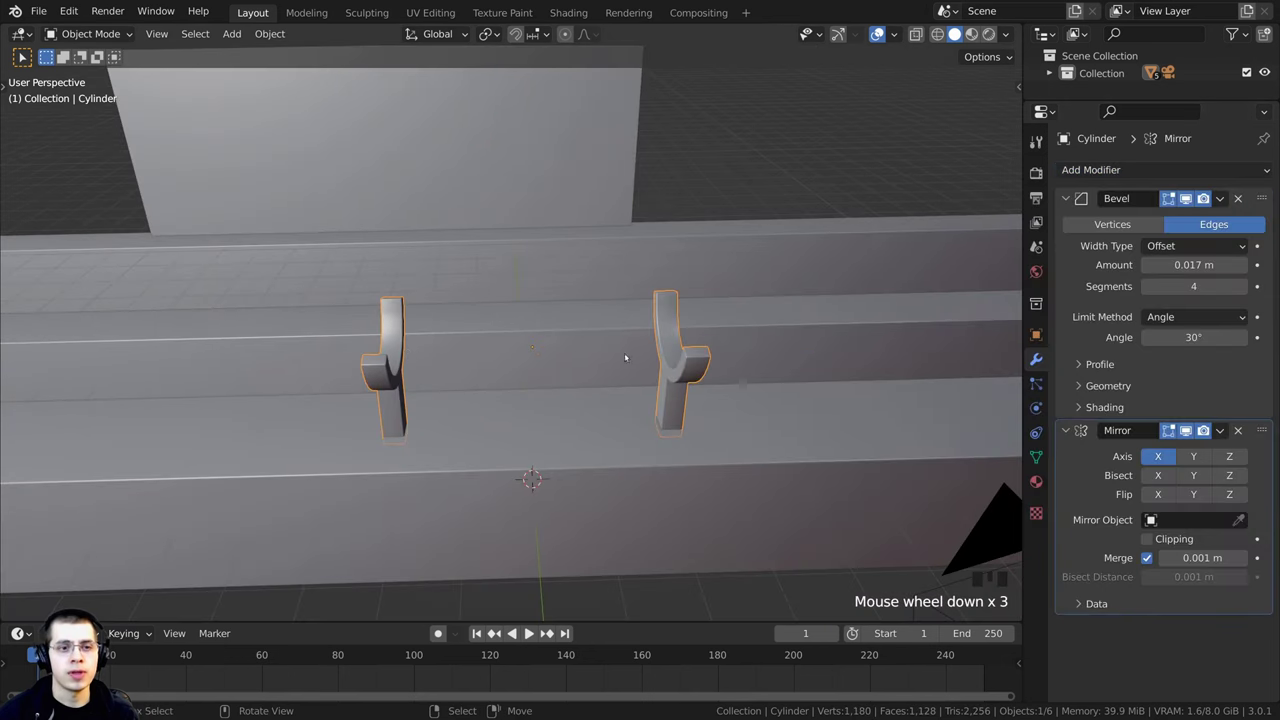
key("Tab")
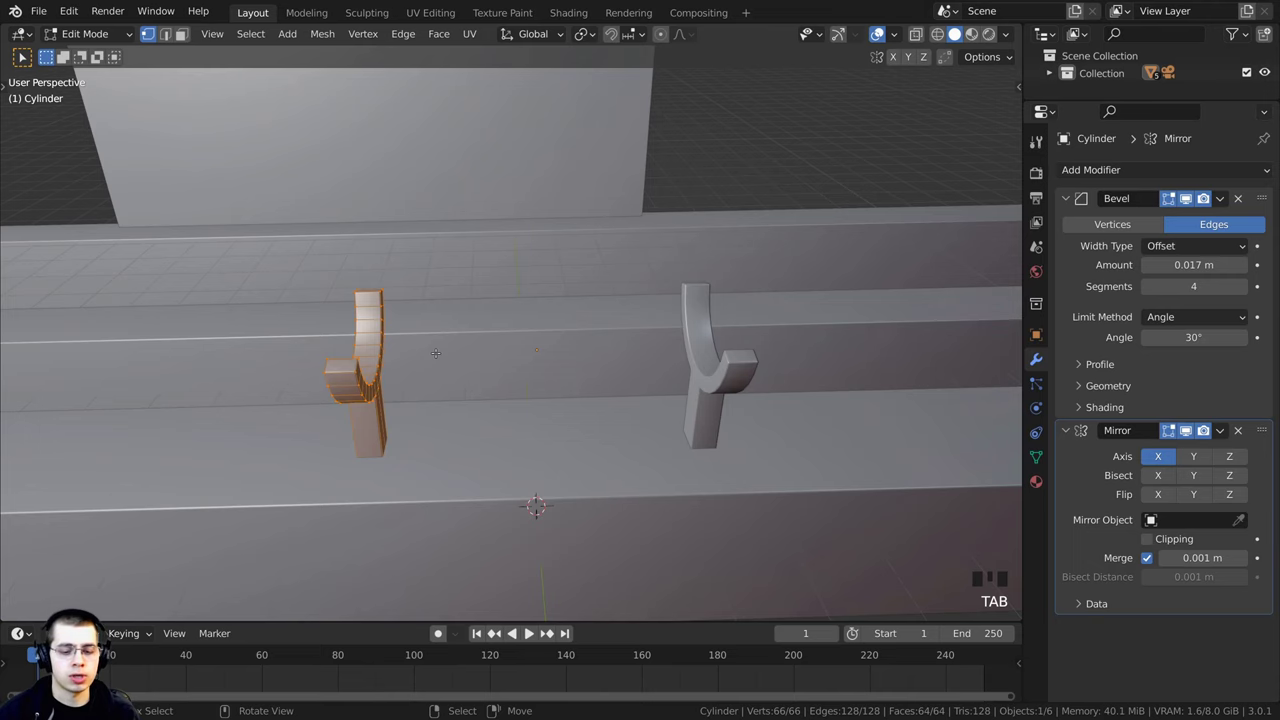
key("g")
key("x")
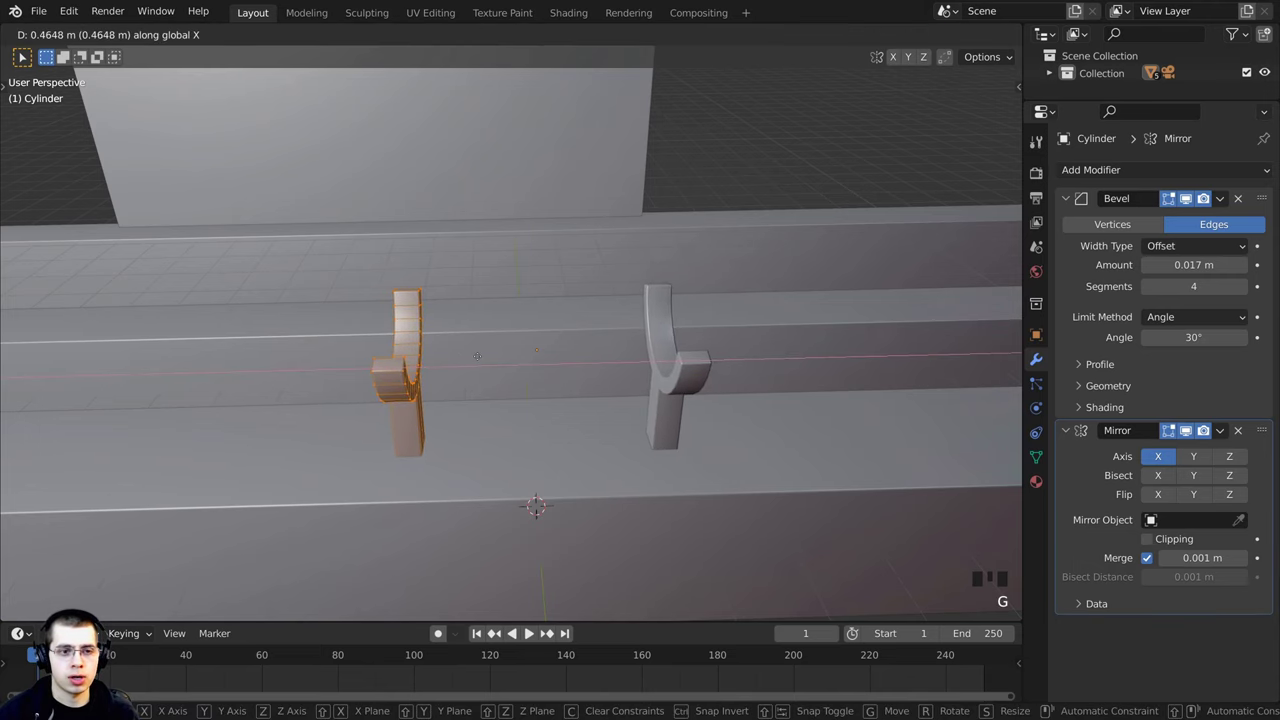
left_click(477, 355)
Step: Toggle the Mirror modifier's X and Z axes to compare their effect, ending with only X enabled
left_click(1166, 458)
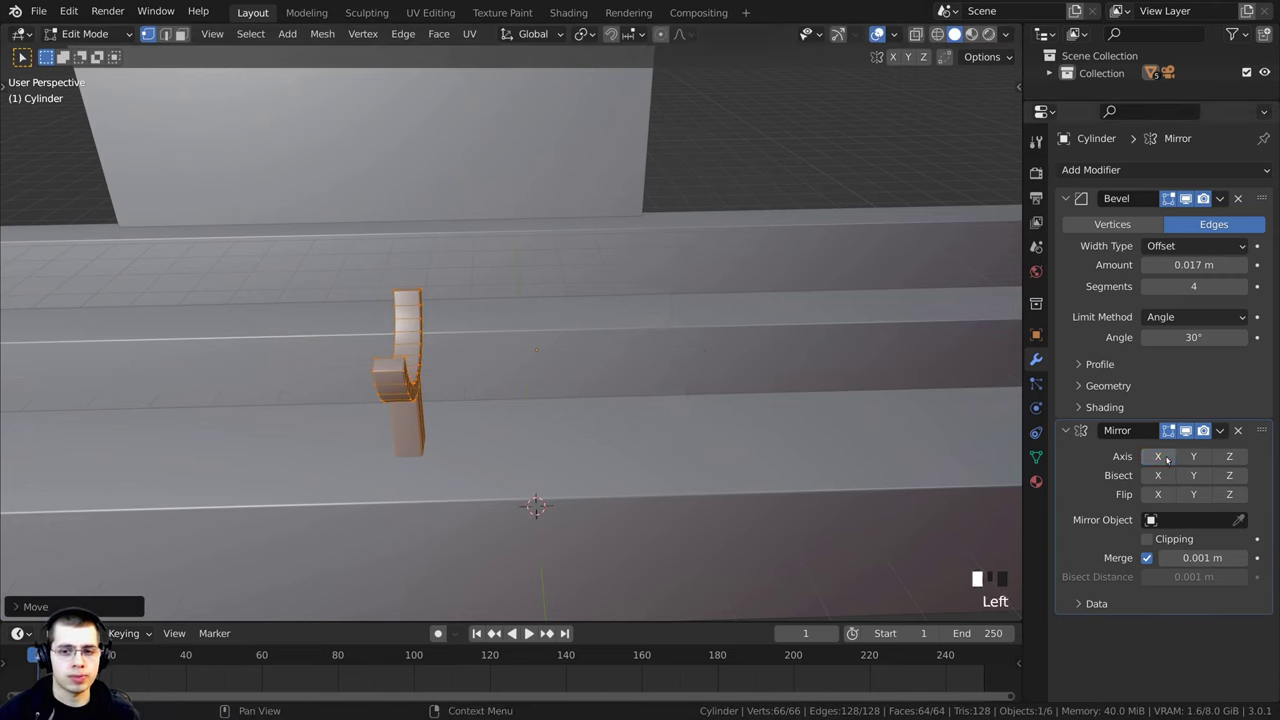
left_click(1164, 458)
left_click(1230, 458)
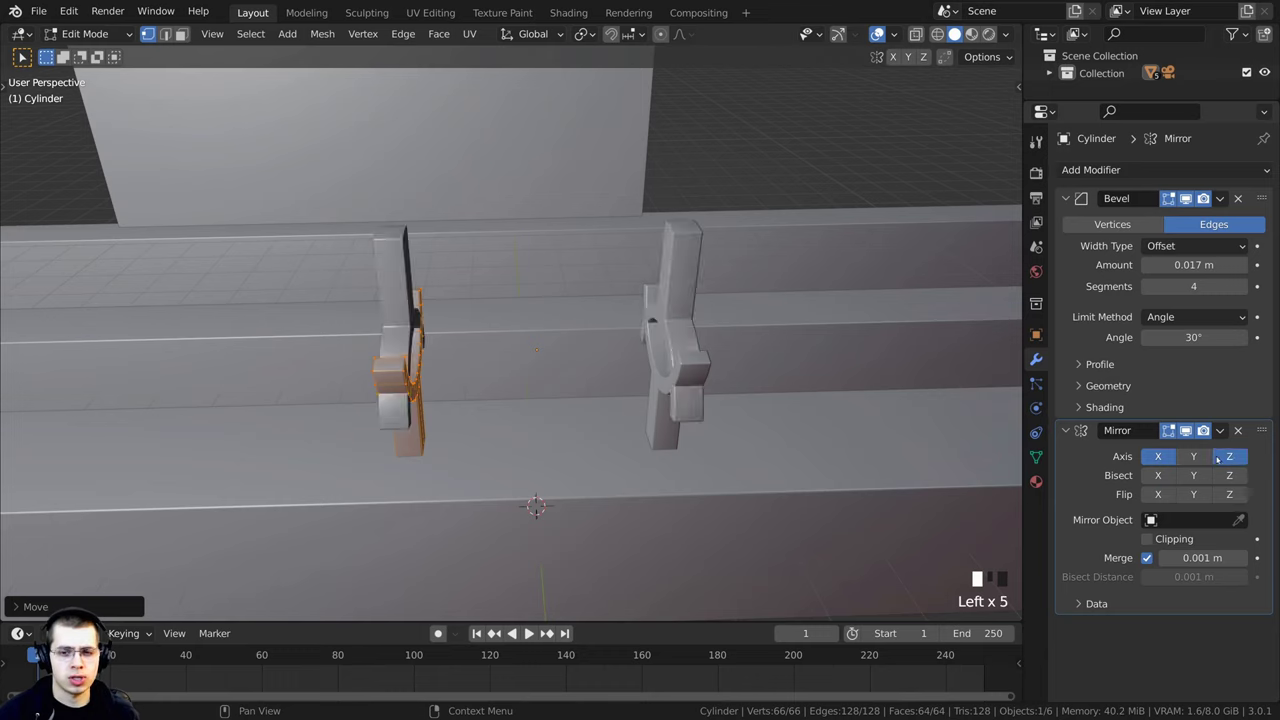
left_click(1218, 458)
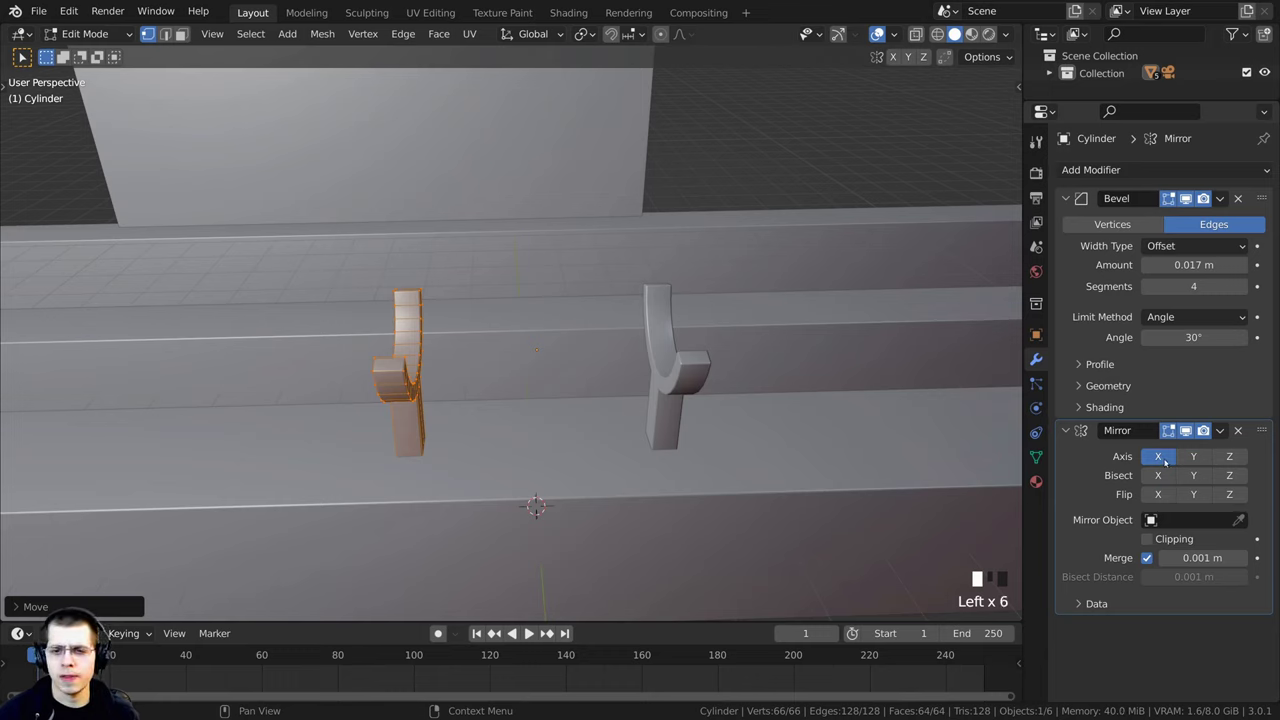
left_click(1160, 458)
left_click(1149, 463)
left_click(1149, 463)
left_click(1147, 463)
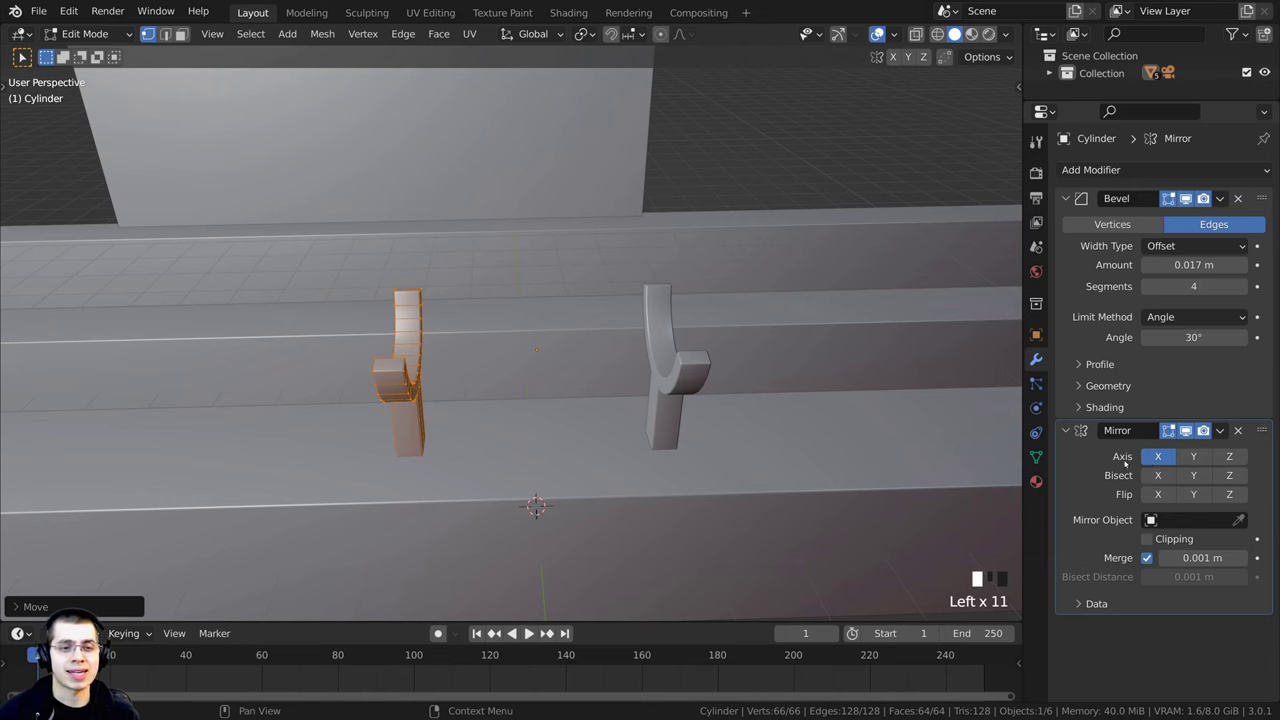
Step: Move the holder mesh further along X in Edit Mode to adjust the gap between the mirrored holders, then return to Object Mode and deselect
middle_click_drag(735, 370, 690, 390)
scroll(680, 398, "down", 2)
key("g")
key("x")
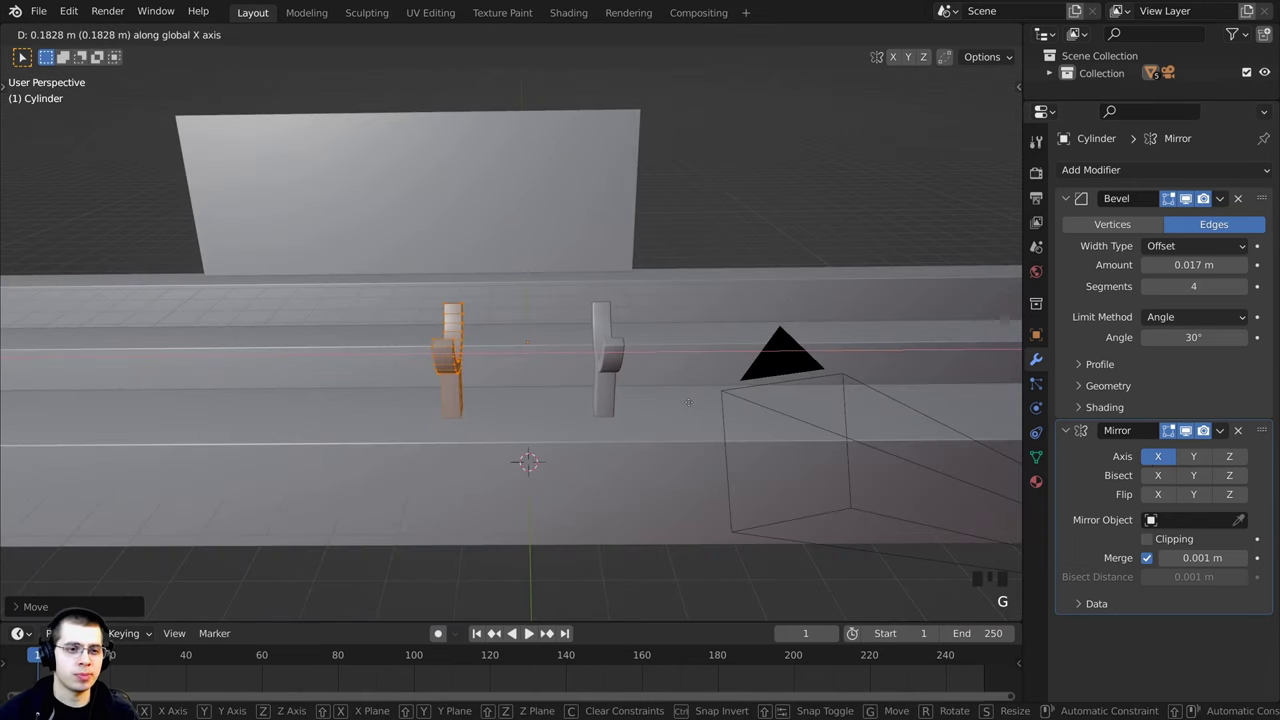
left_click(691, 403)
key("Tab")
middle_click_drag(462, 390, 506, 374)
key("Tab")
key("g")
key("x")
left_click(490, 427)
key("Tab")
key("a")
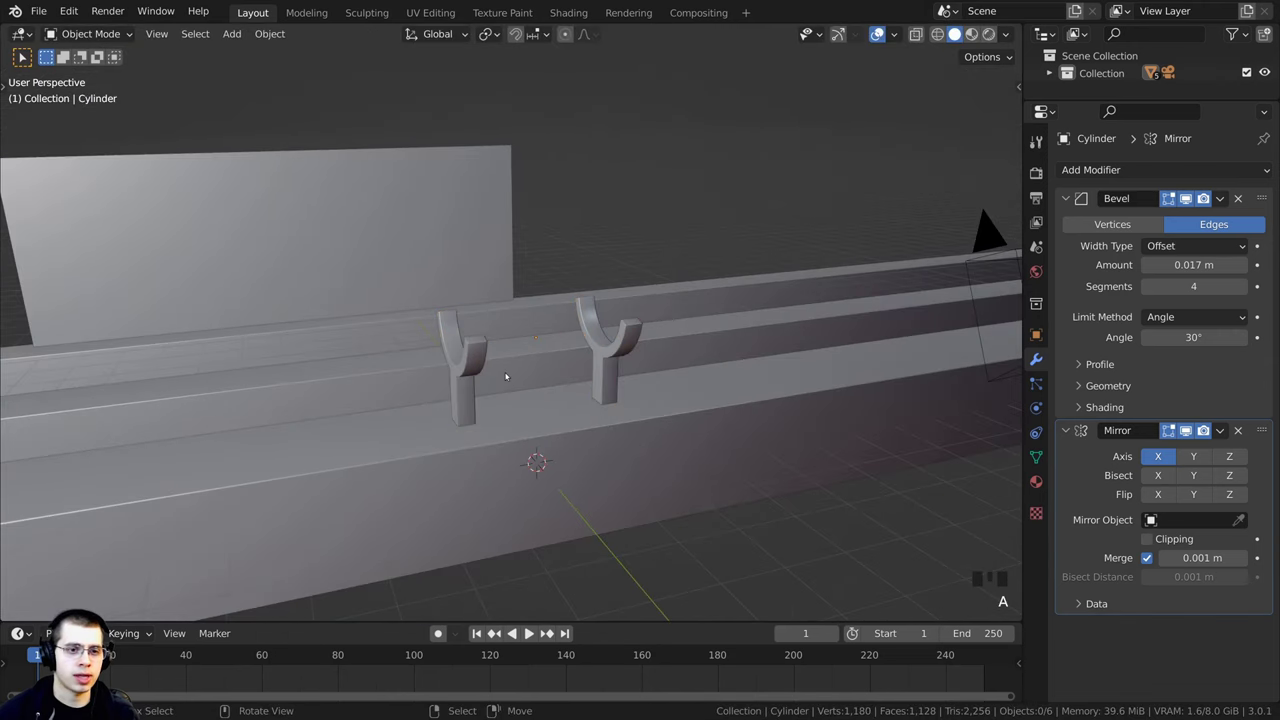
Step: Scale the holder pair to about 0.78 and lower it about 0.35 m along Z into the beam
scroll(445, 378, "up", 2)
right_click(444, 377)
key("s")
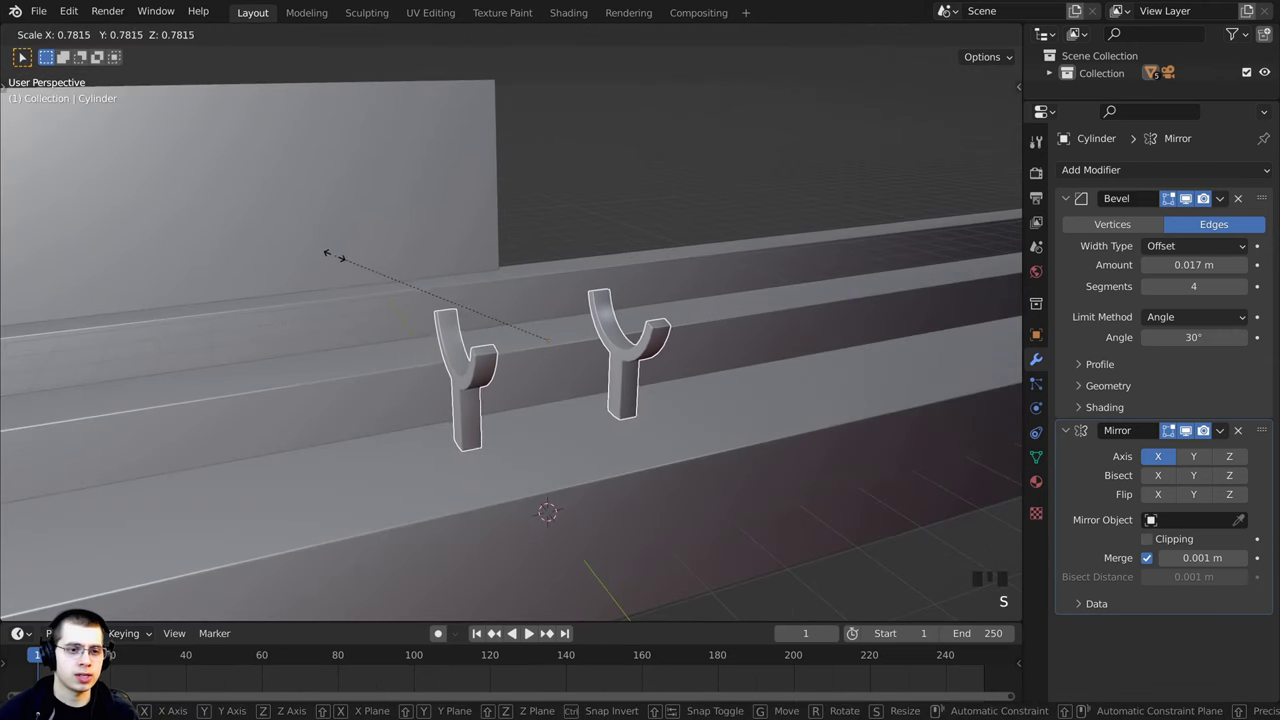
left_click(339, 257)
key("g")
key("z")
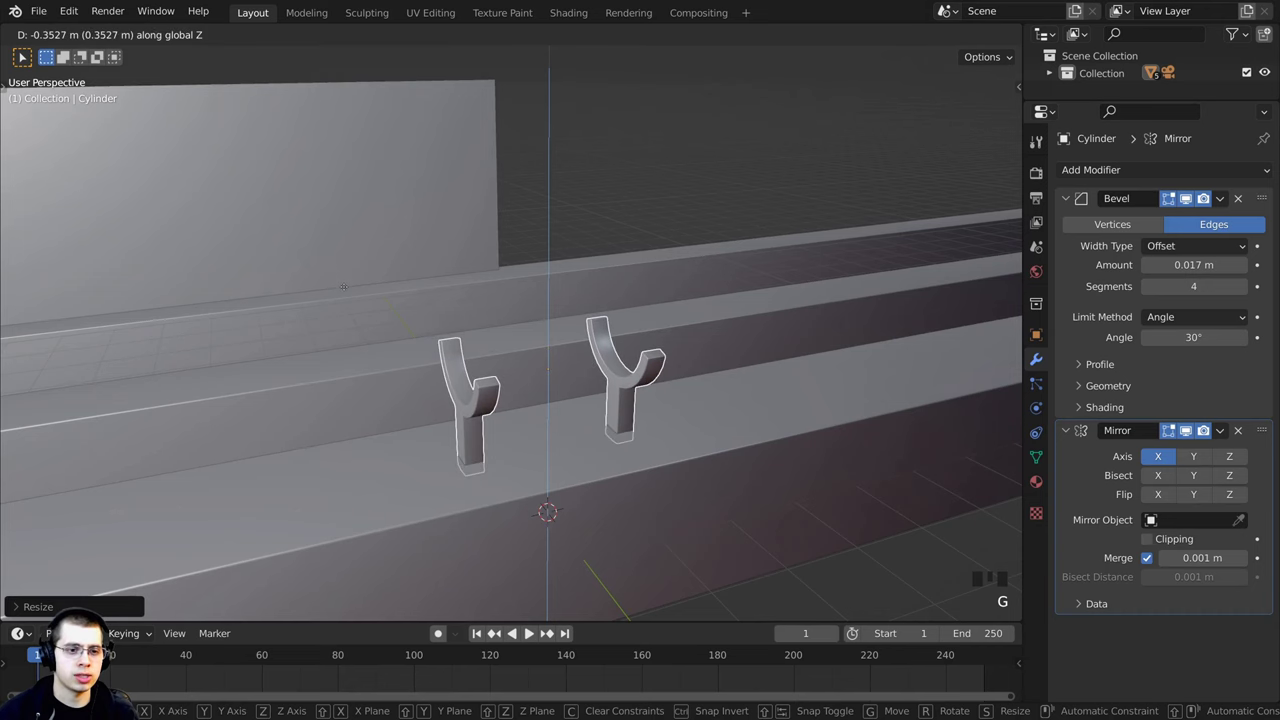
left_click(341, 286)
Step: Move the holder pair about 3.6 m along Y from the front beam onto the middle beam
middle_click_drag(412, 282, 548, 347)
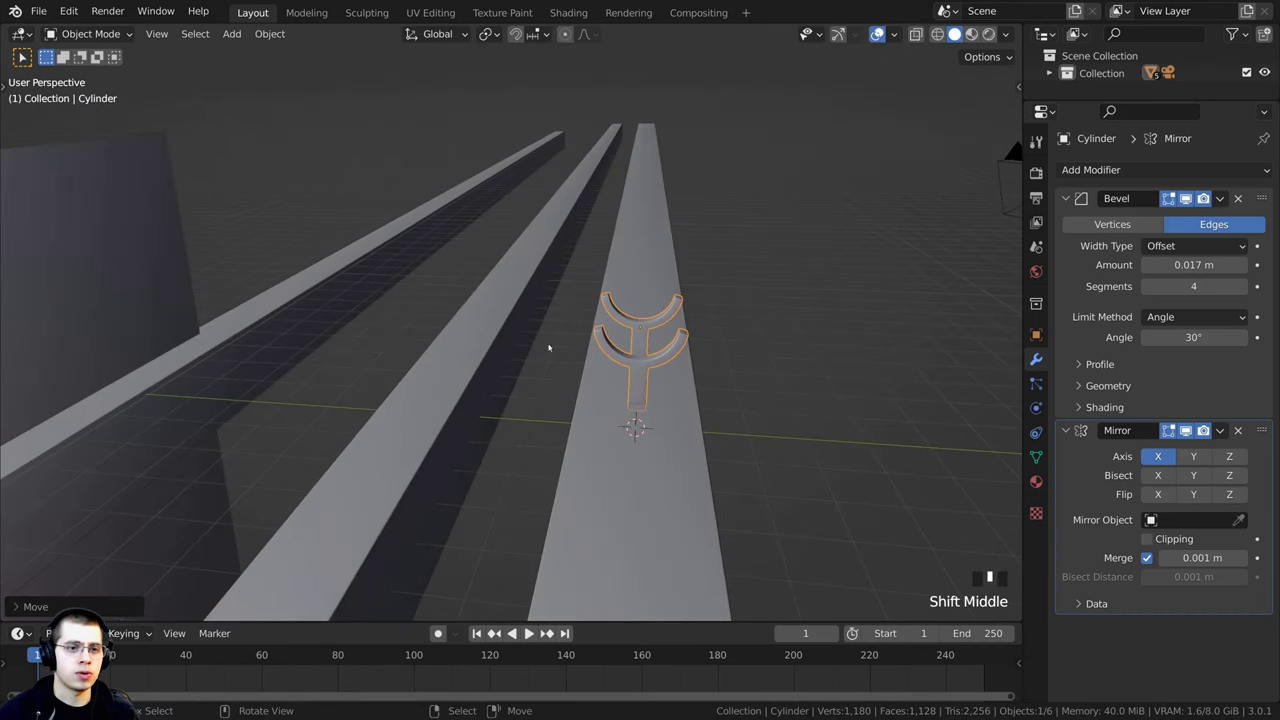
middle_click_drag(471, 352, 698, 299)
key("g")
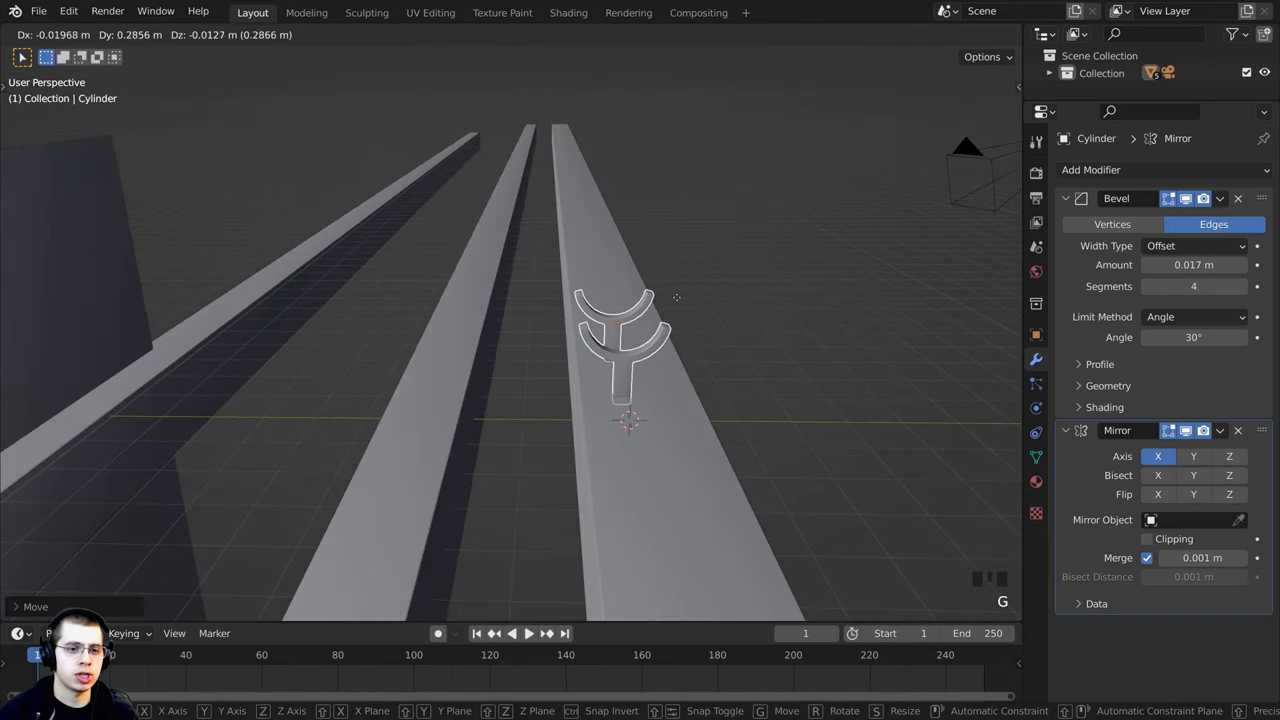
key("y")
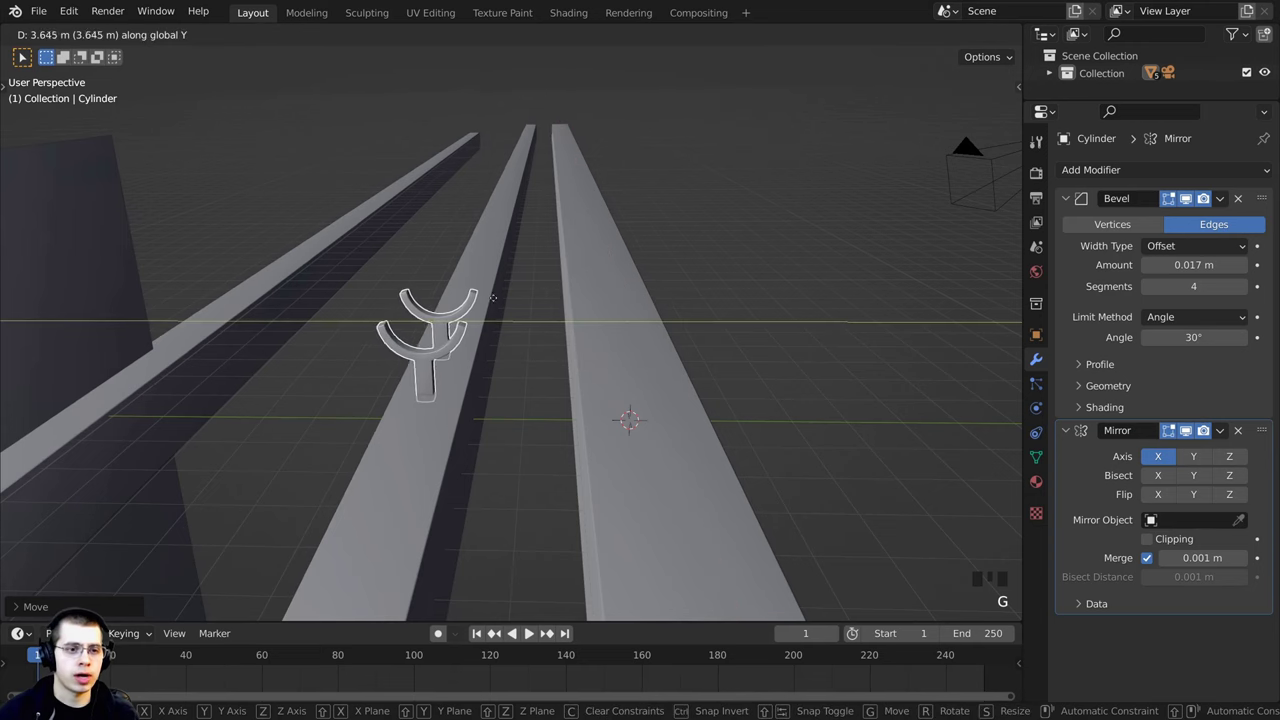
right_click(488, 298)
Step: Adjust the holder pair's height along Z and its placement on the middle beam, and deselect it
middle_click_drag(488, 298, 593, 386)
key("g")
key("z")
left_click(581, 240)
key("g")
left_click(580, 237)
left_click(615, 251)
Step: In top view, scale the holder pair to about 0.63 so it fits within the middle beam's width
scroll(412, 289, "up", 2)
key("KP_7")
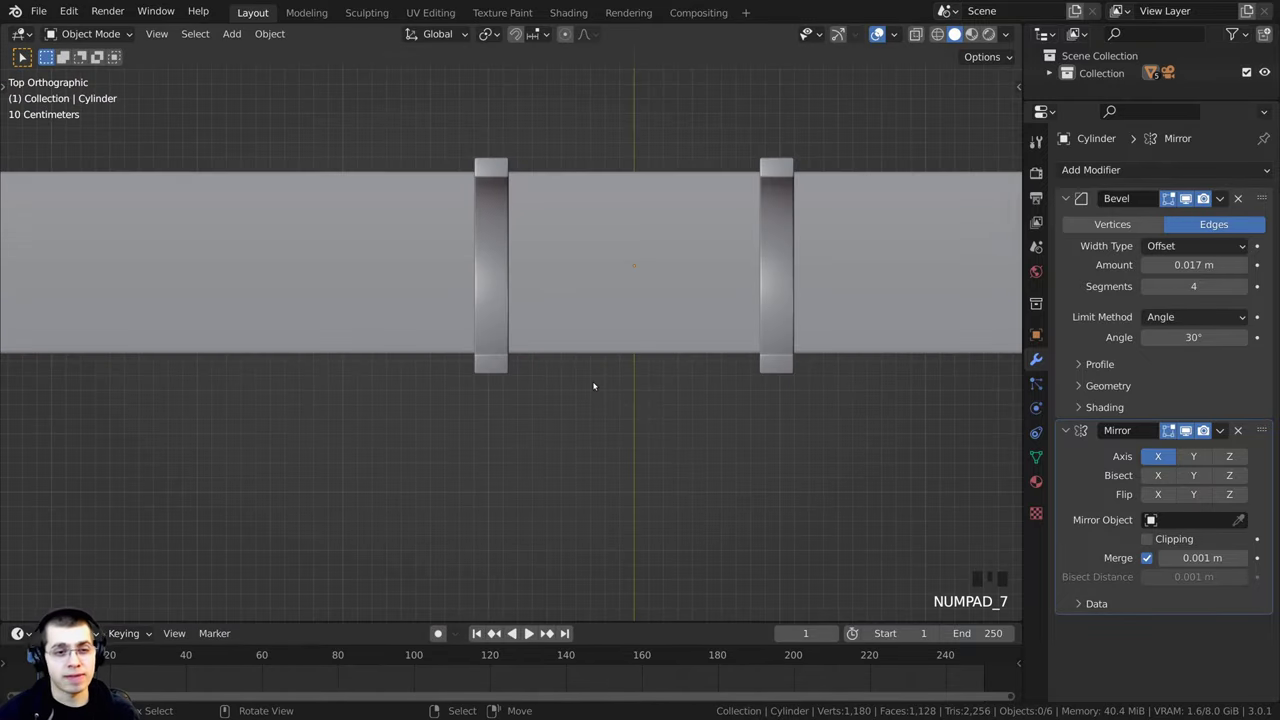
right_click(503, 242)
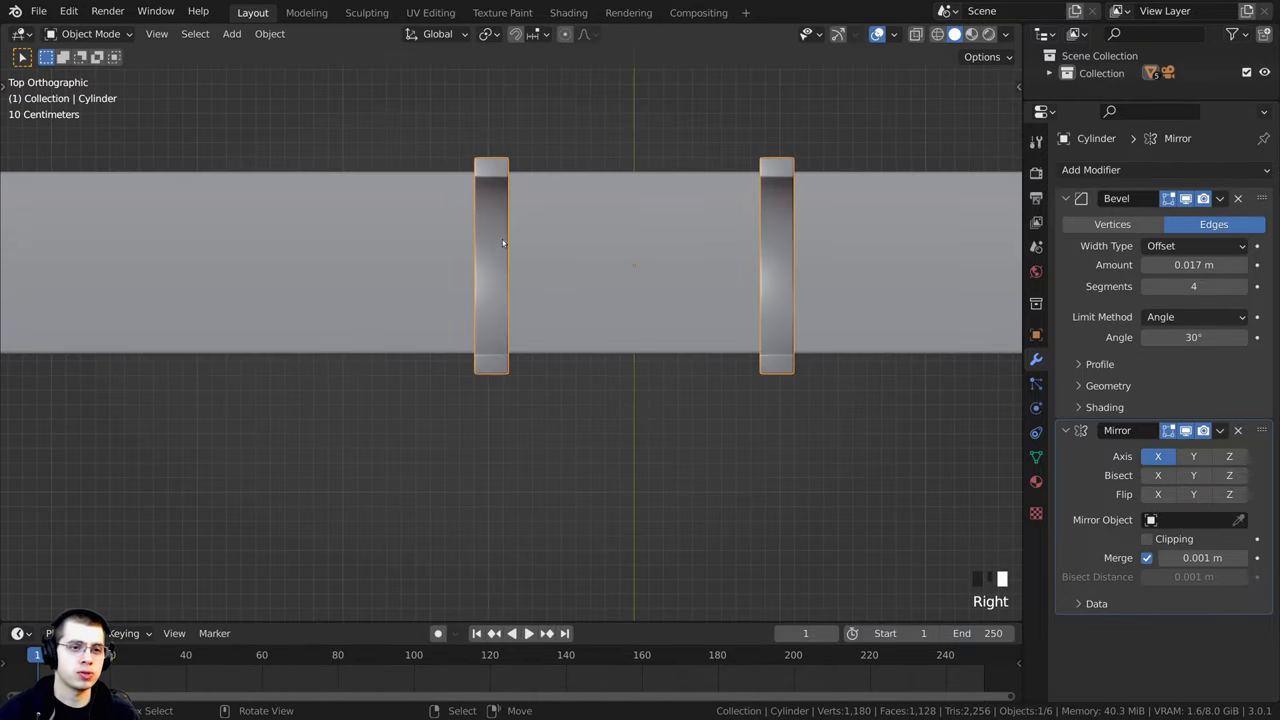
scroll(767, 416, "down", 3)
key("s")
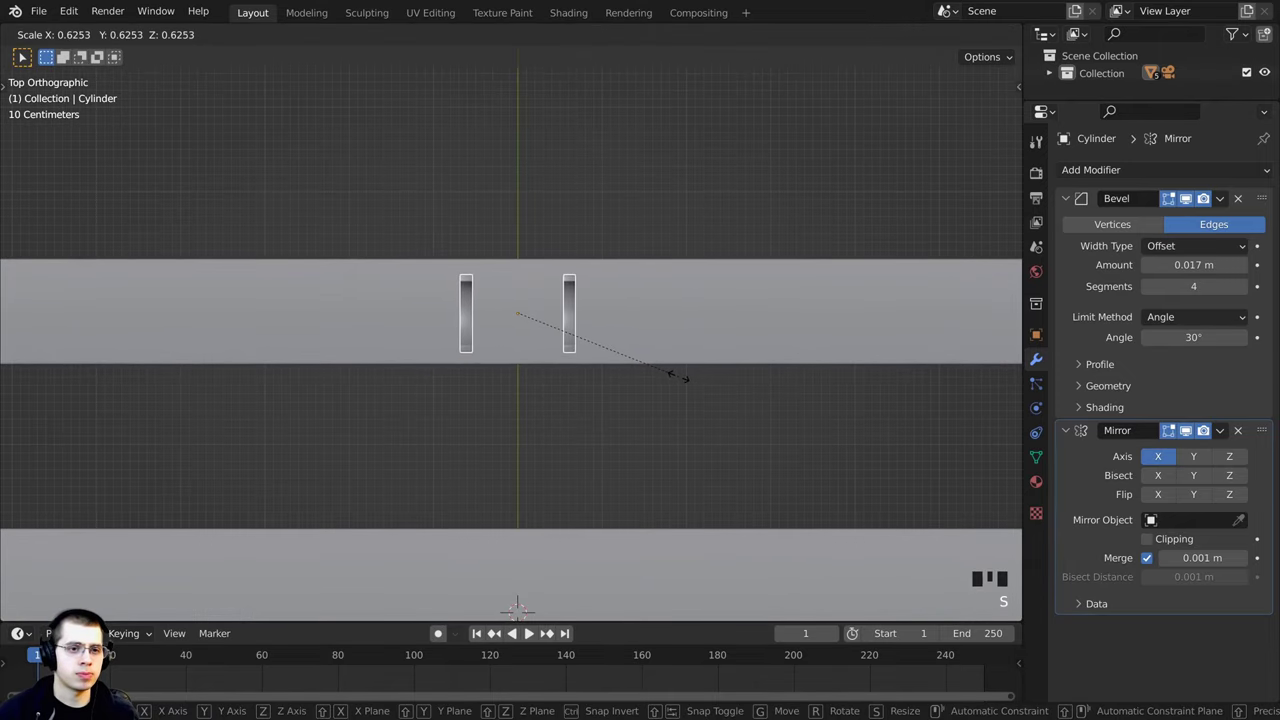
left_click(681, 384)
Step: Lower the holder pair along Z until its stems sink into the middle beam, and deselect it
middle_click_drag(691, 417, 501, 326)
key("alt+a")
scroll(630, 332, "up", 3)
right_click(580, 355)
key("g")
key("z")
left_click(579, 373)
key("g")
key("z")
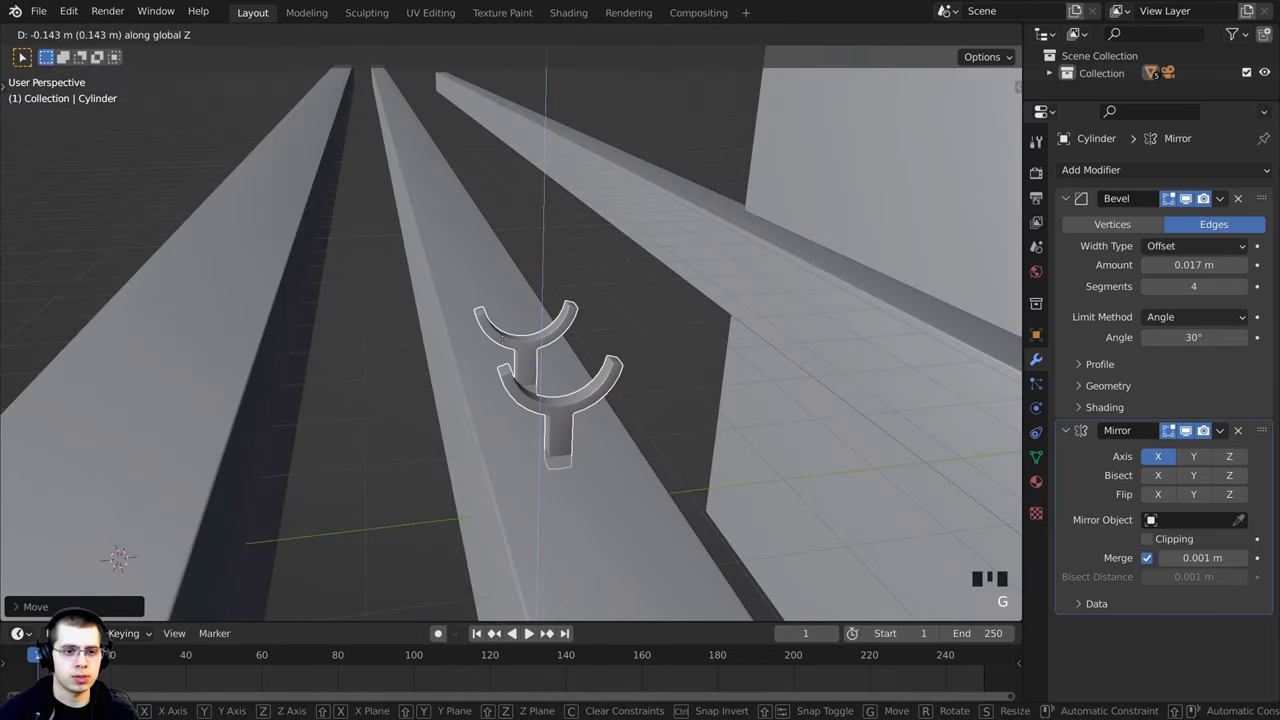
left_click(503, 345)
key("a")
scroll(540, 372, "down", 1)
right_click(552, 380)
key("a")
Step: Select the holder pair, rescale it slightly, readjust its height along Z on the middle beam, and deselect it
middle_click_drag(552, 380, 729, 358)
scroll(631, 389, "down", 5)
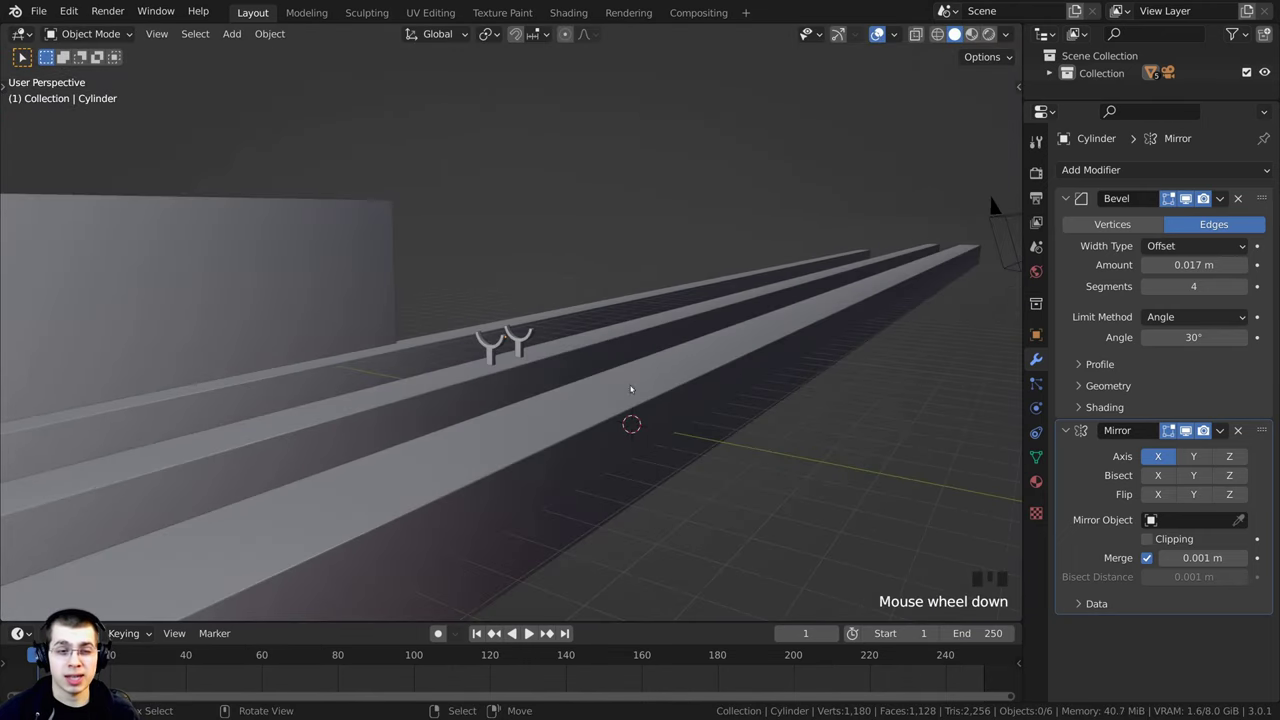
middle_click_drag(631, 389, 695, 368)
scroll(535, 390, "up", 6)
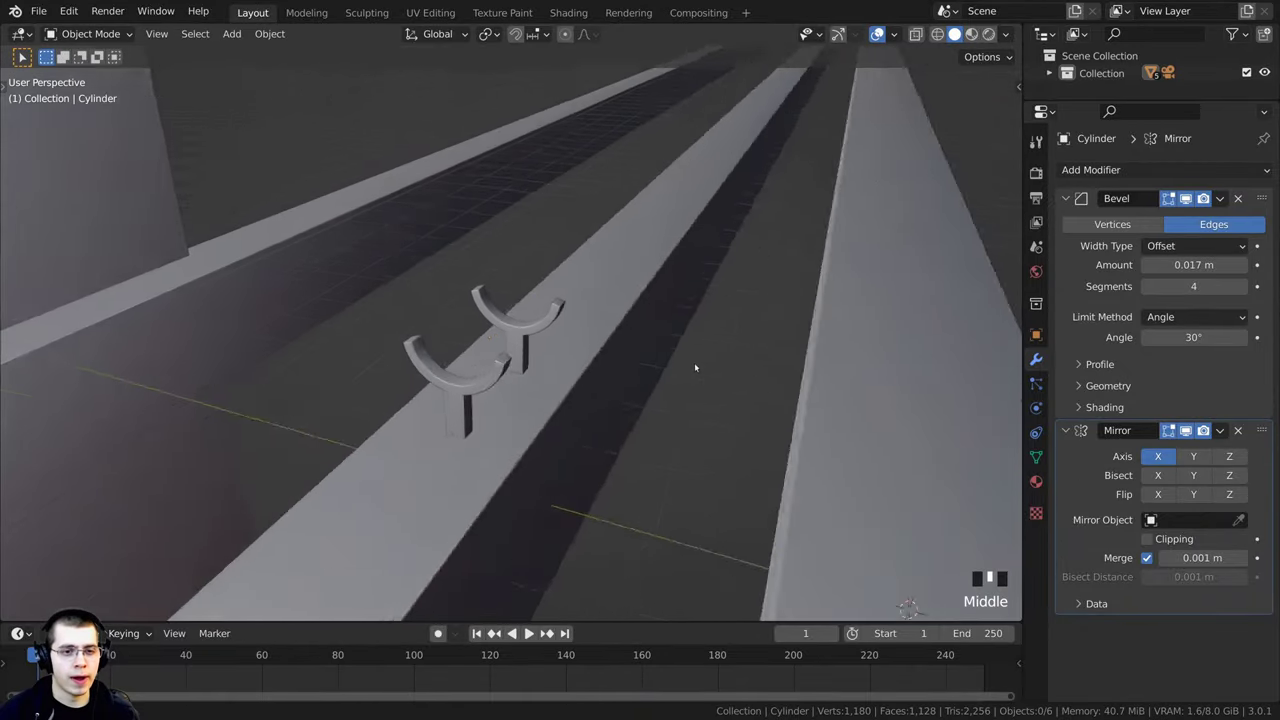
scroll(660, 385, "down", 4)
scroll(609, 410, "up", 1)
middle_click_drag(609, 410, 549, 390)
scroll(550, 378, "up", 2)
right_click(548, 356)
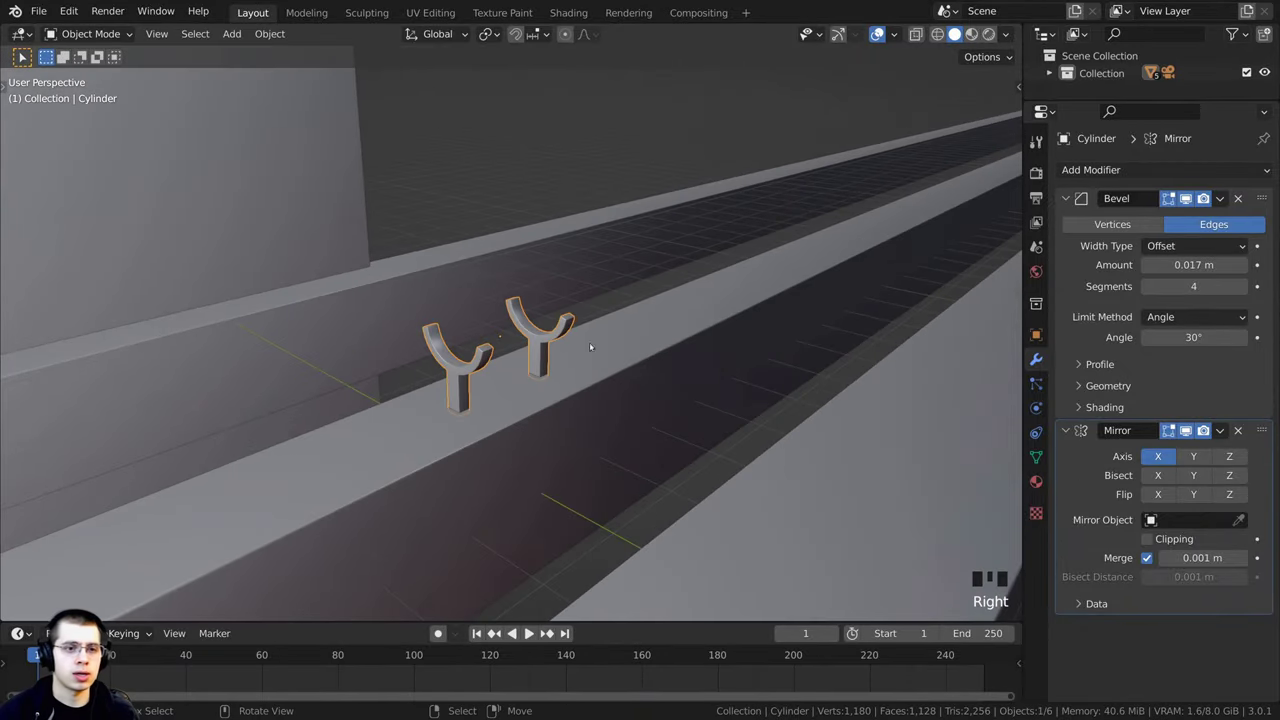
key("s")
left_click(597, 343)
key("g")
key("z")
left_click(600, 348)
key("a")
Step: In the camera view, scale the holder pair down slightly and adjust its height along Z to keep it seated on the beam
scroll(617, 358, "down", 3)
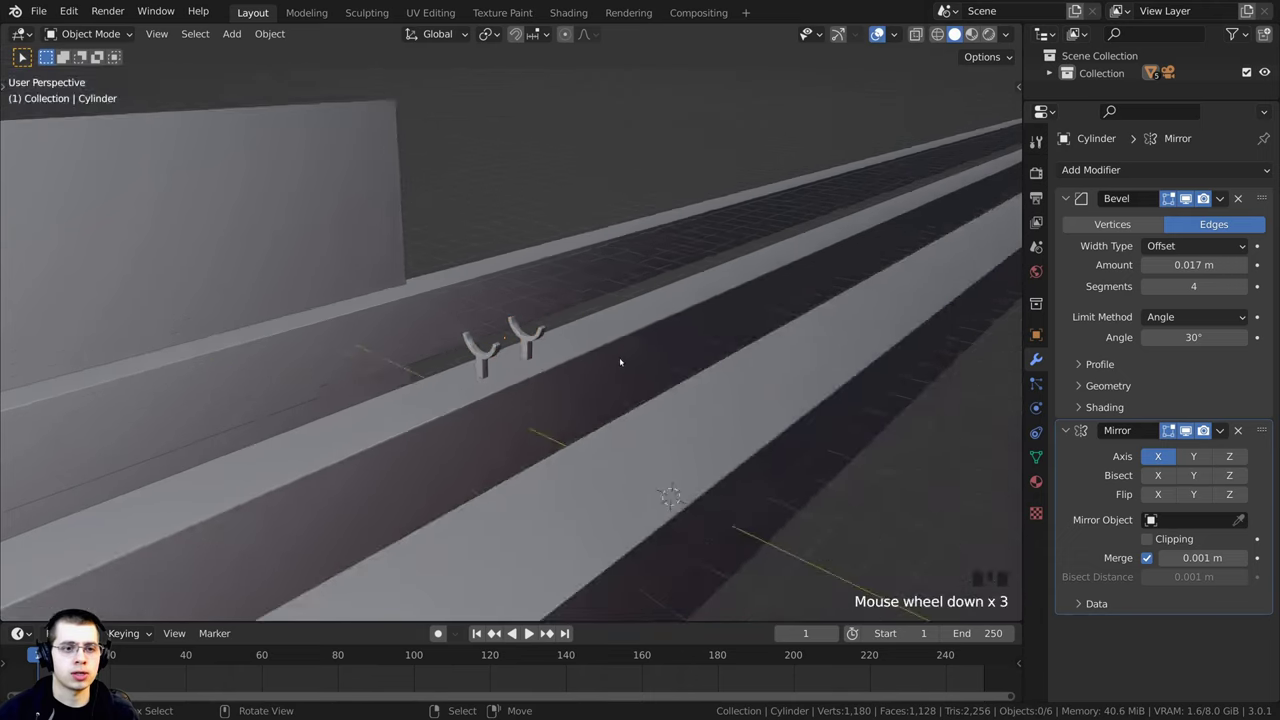
middle_click_drag(620, 362, 505, 385)
scroll(505, 385, "down", 4)
key("KP_0")
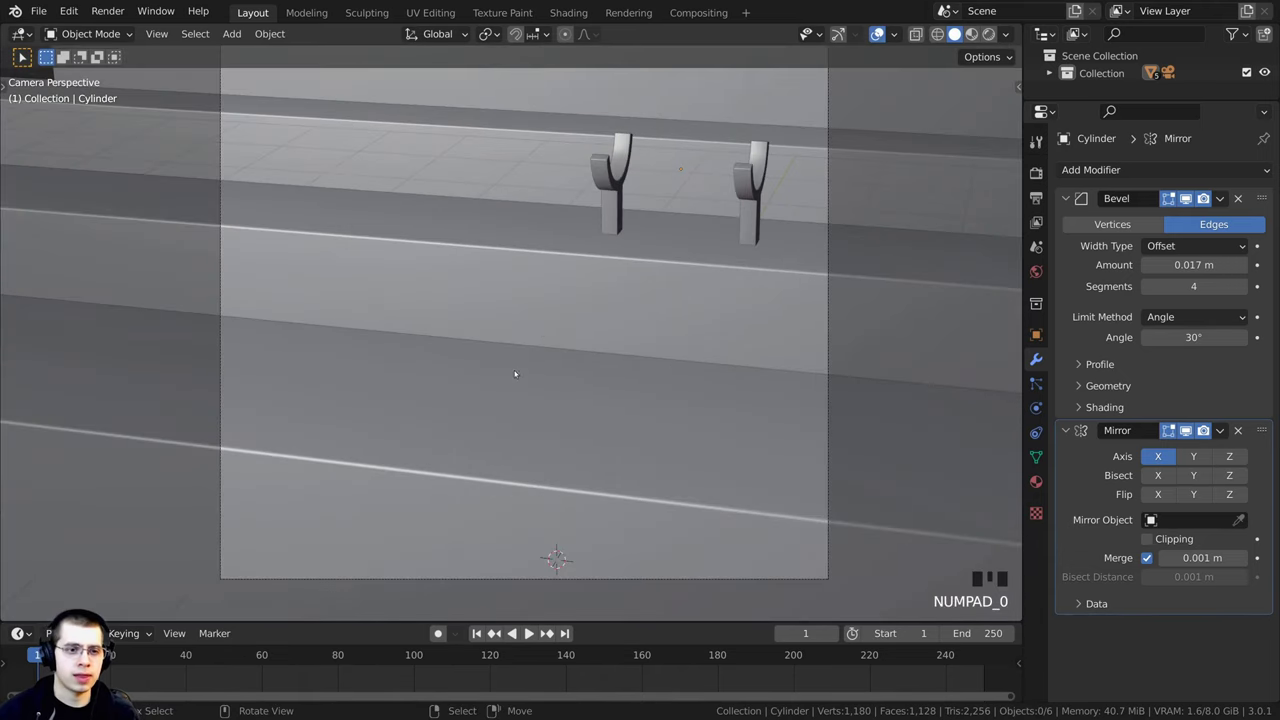
key("s")
left_click(979, 166)
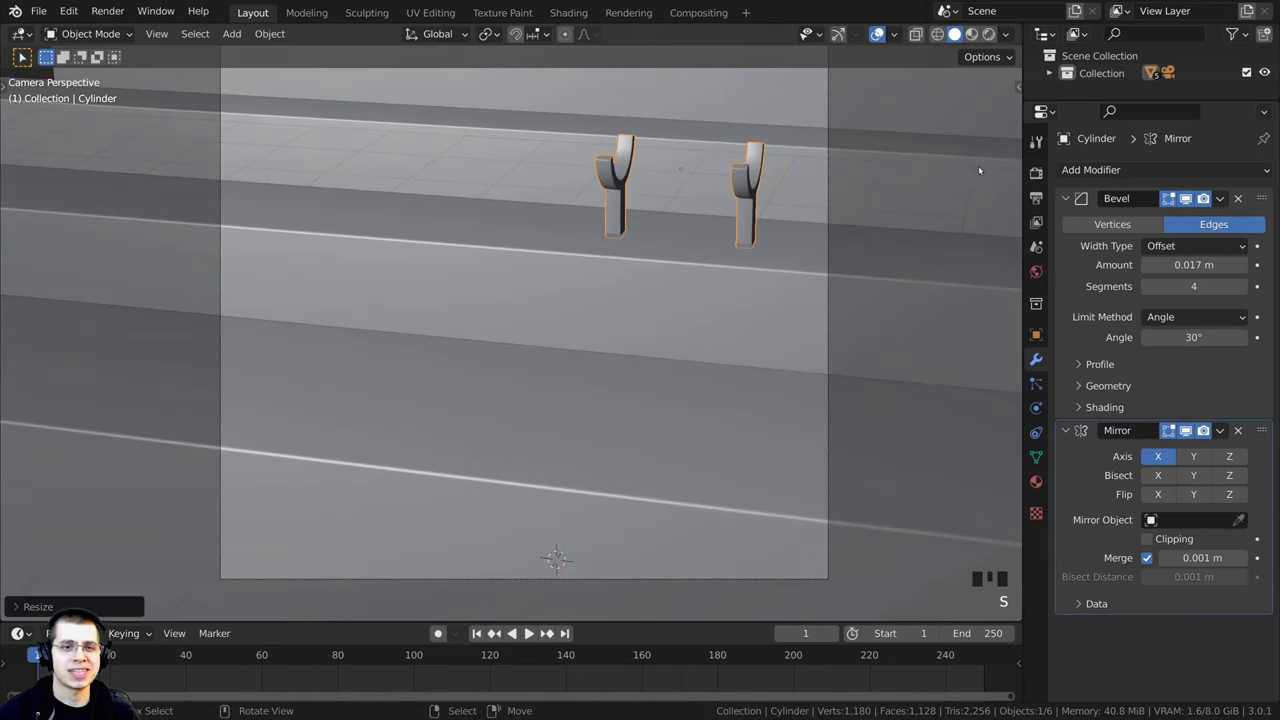
key("g")
key("z")
left_click(973, 176)
middle_click_drag(779, 220, 785, 194, "shift")
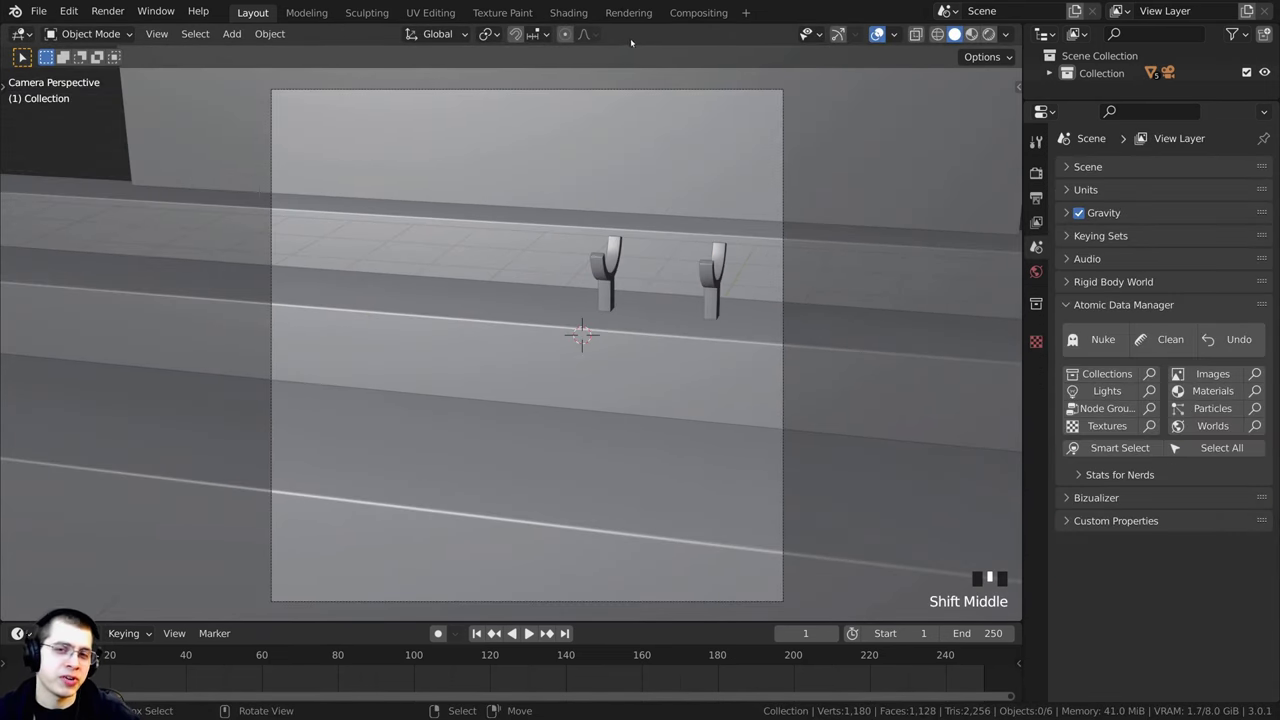
Step: Reset the 3D cursor to the world origin and add a mesh cylinder there
middle_click_drag(596, 137, 454, 209)
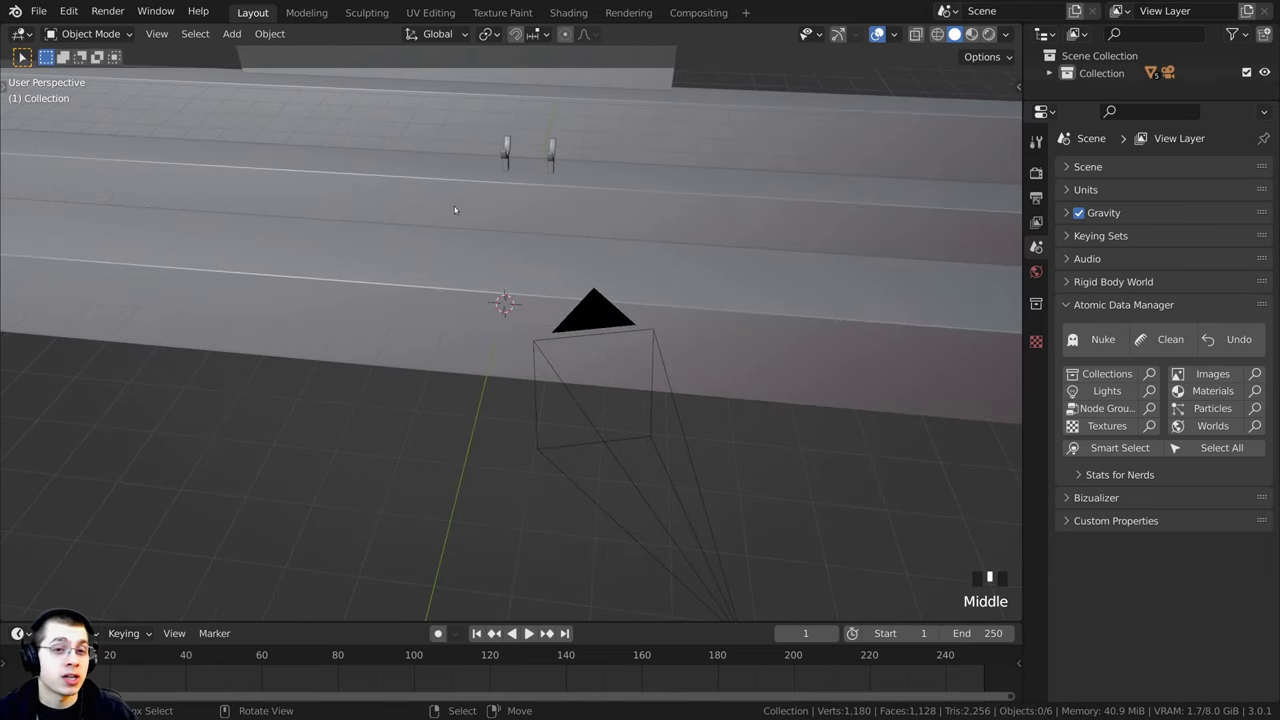
key("shift+c")
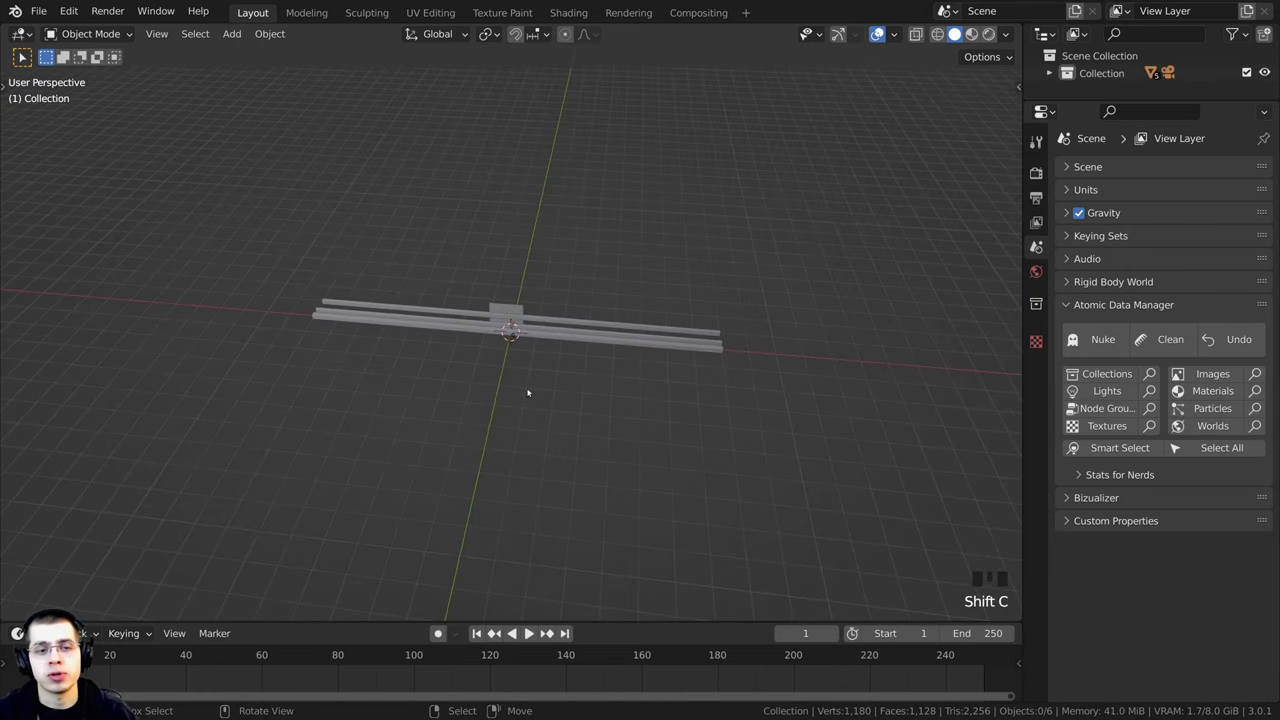
scroll(490, 340, "up", 11)
mouse_move(546, 361)
middle_mouse_down()
mouse_move(557, 477)
mouse_move(557, 366)
middle_mouse_up()
scroll(557, 366, "up", 6)
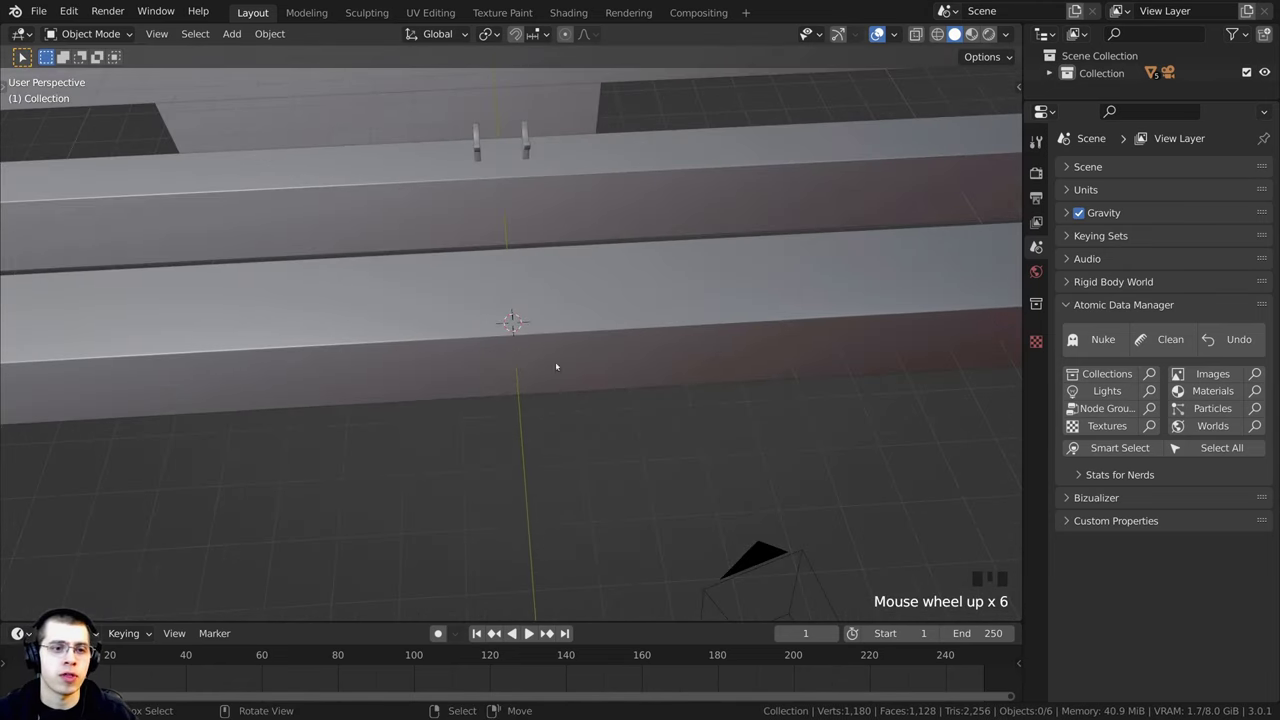
key("shift+a")
mouse_move(537, 309)
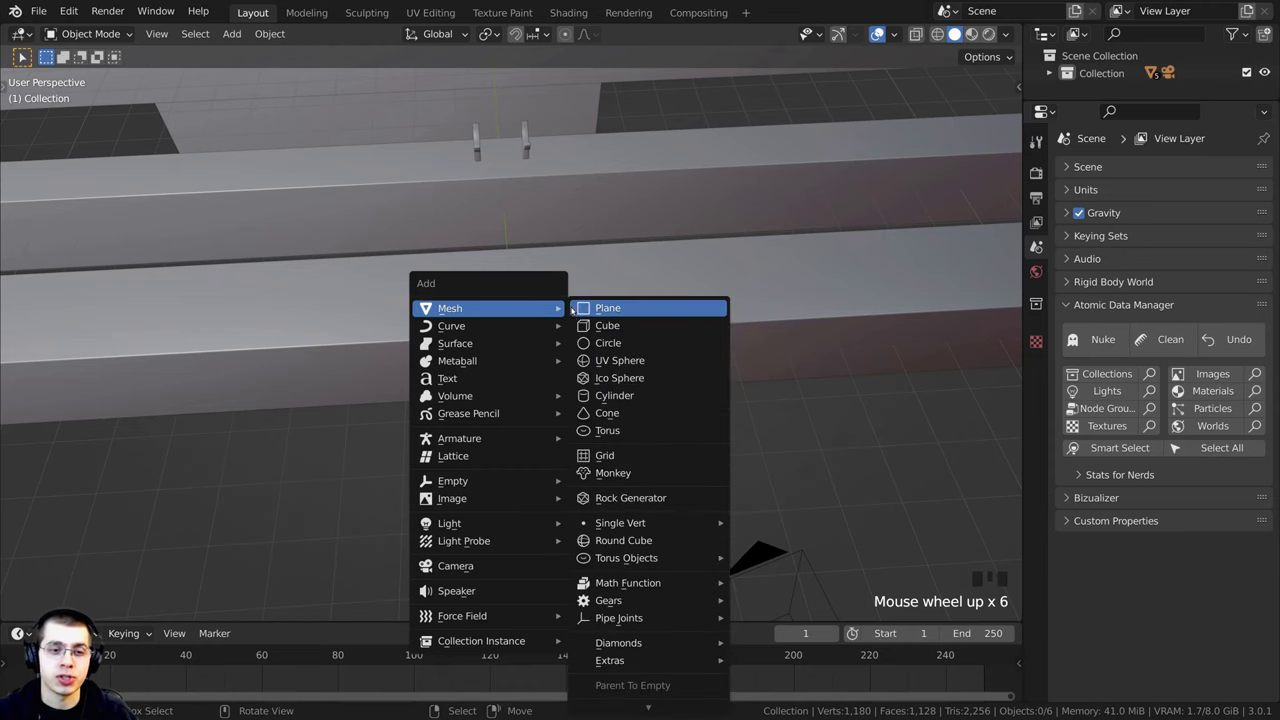
left_click(600, 396)
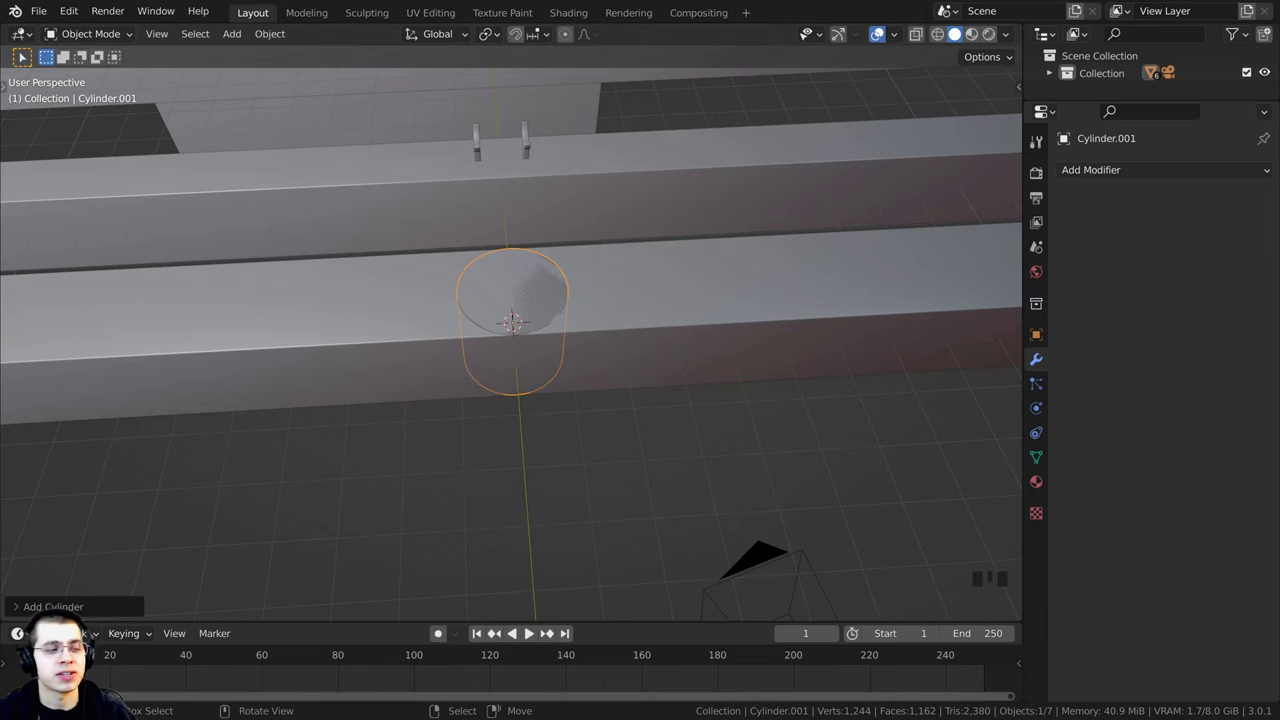
Step: Set the new cylinder's vertex count to 12
middle_click_drag(12, 600, 8, 612)
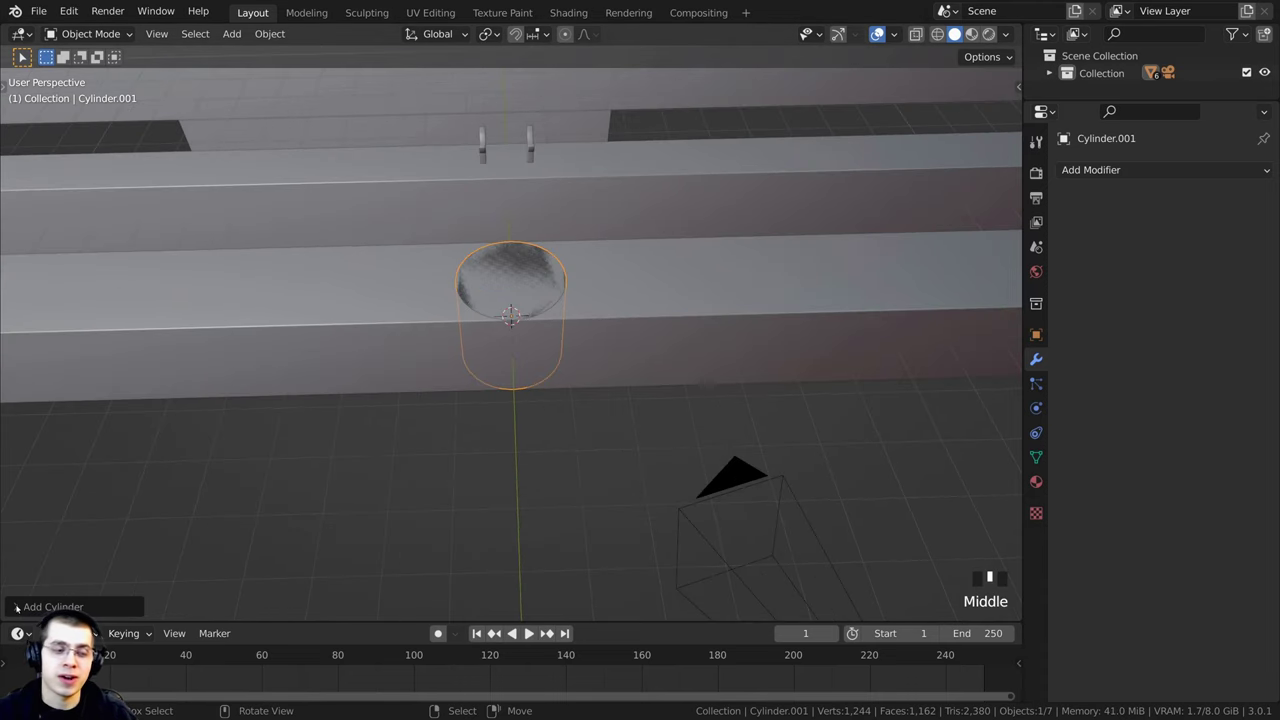
left_click(25, 606)
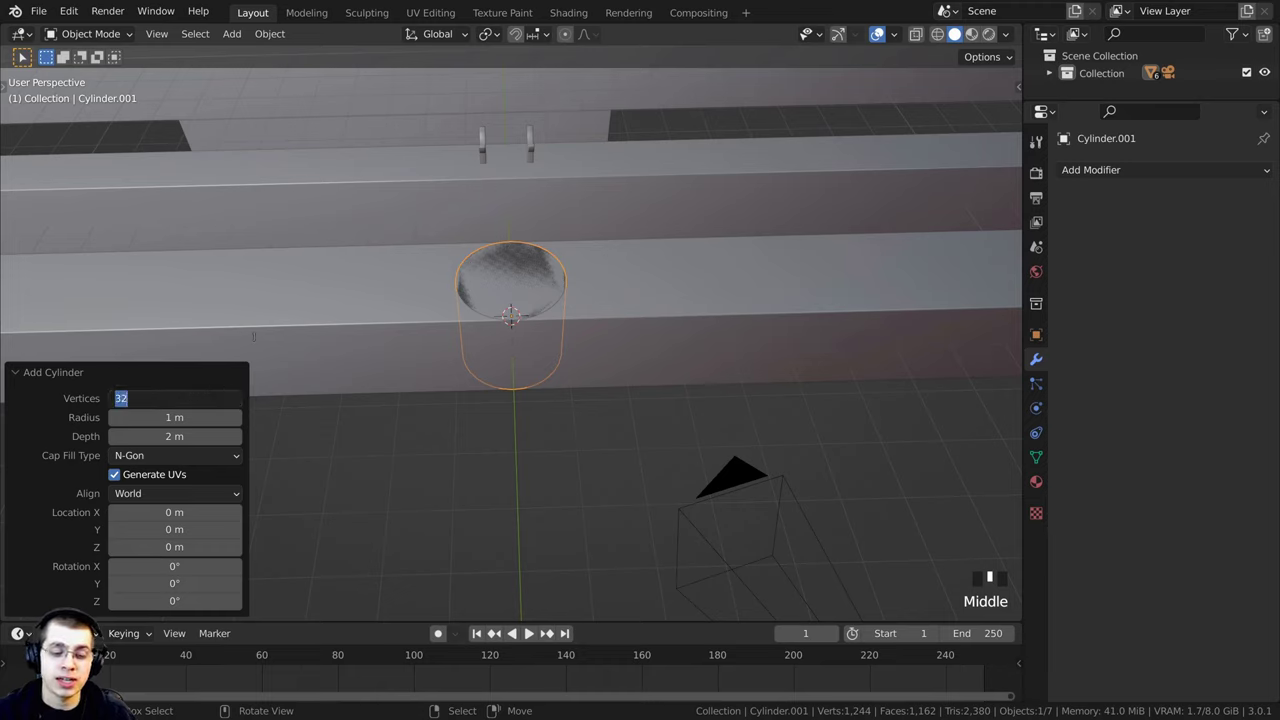
key("Return")
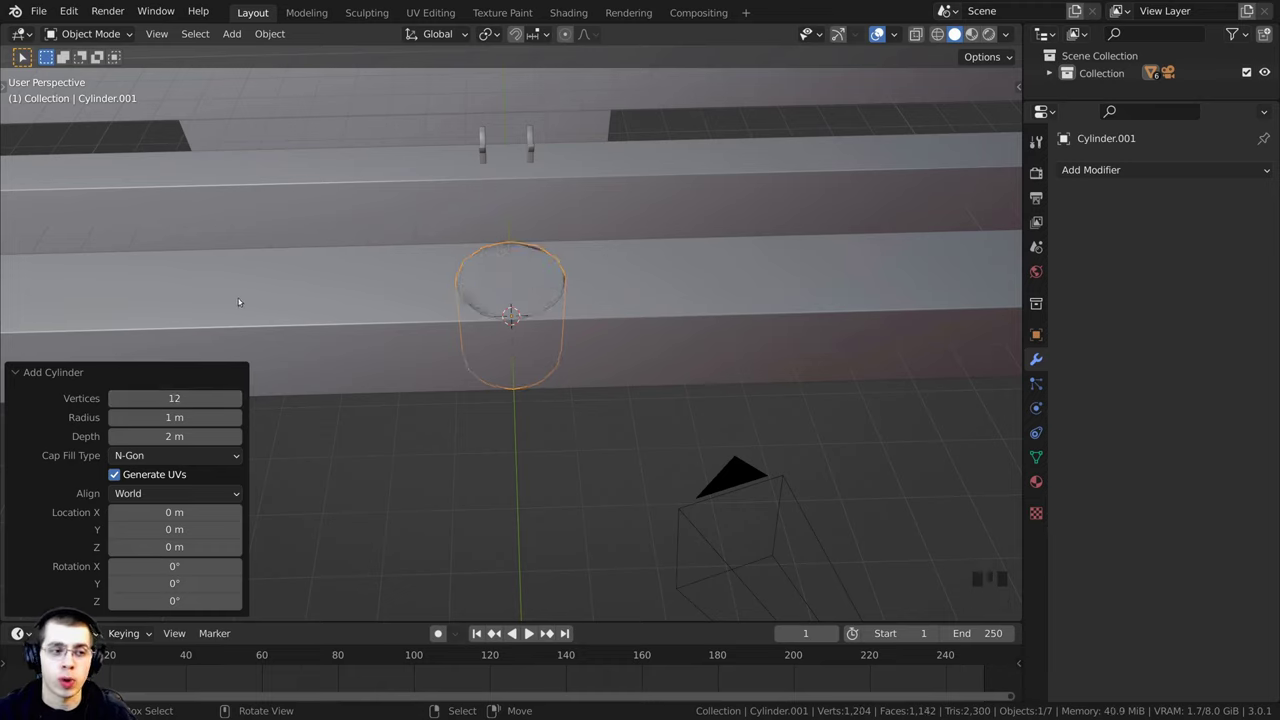
left_click(49, 375)
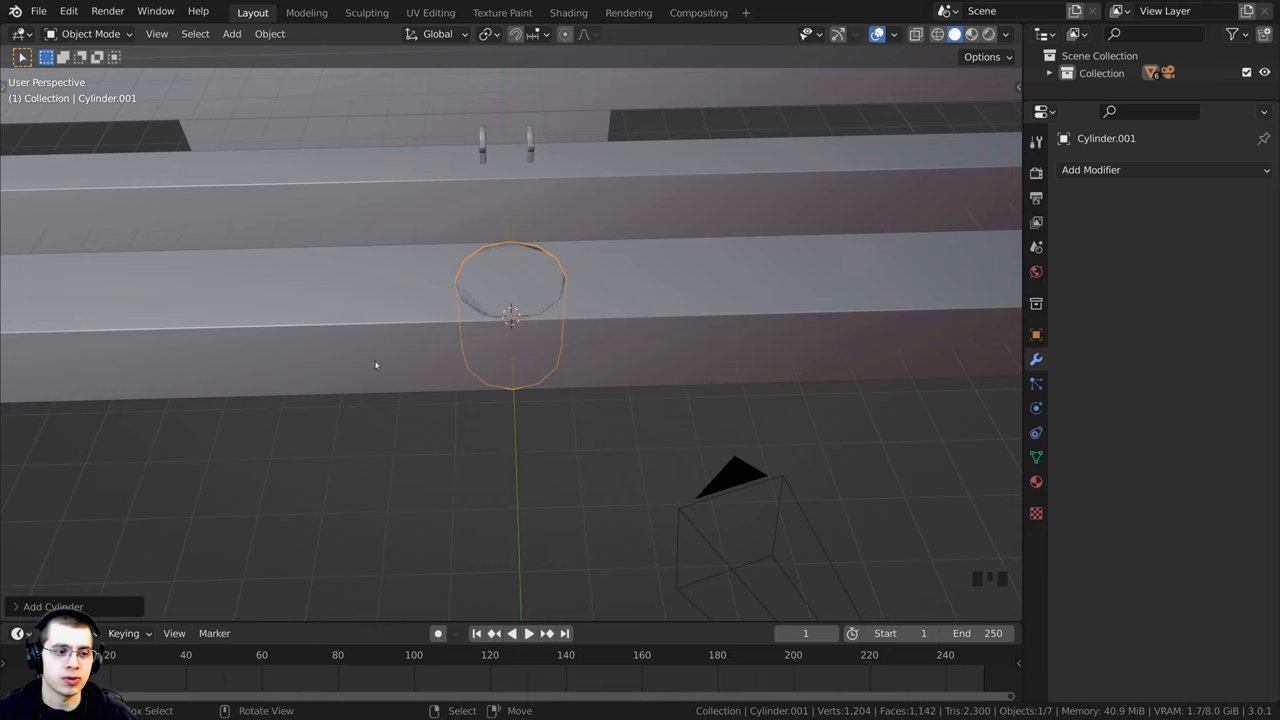
Step: Raise the cylinder about 2.1 m along Z so it clears the beams
middle_click_drag(376, 365, 391, 423, "shift")
scroll(509, 386, "up", 2)
scroll(551, 371, "up", 1)
scroll(603, 444, "down", 4)
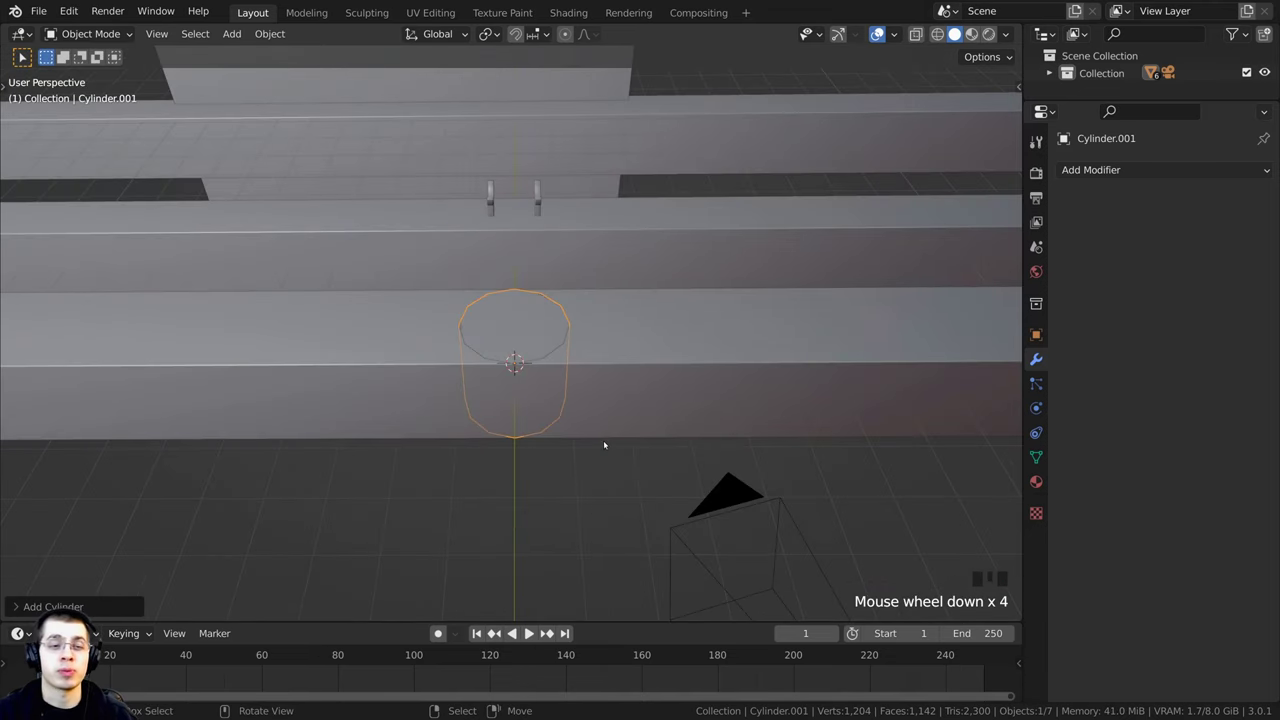
key("g")
key("z")
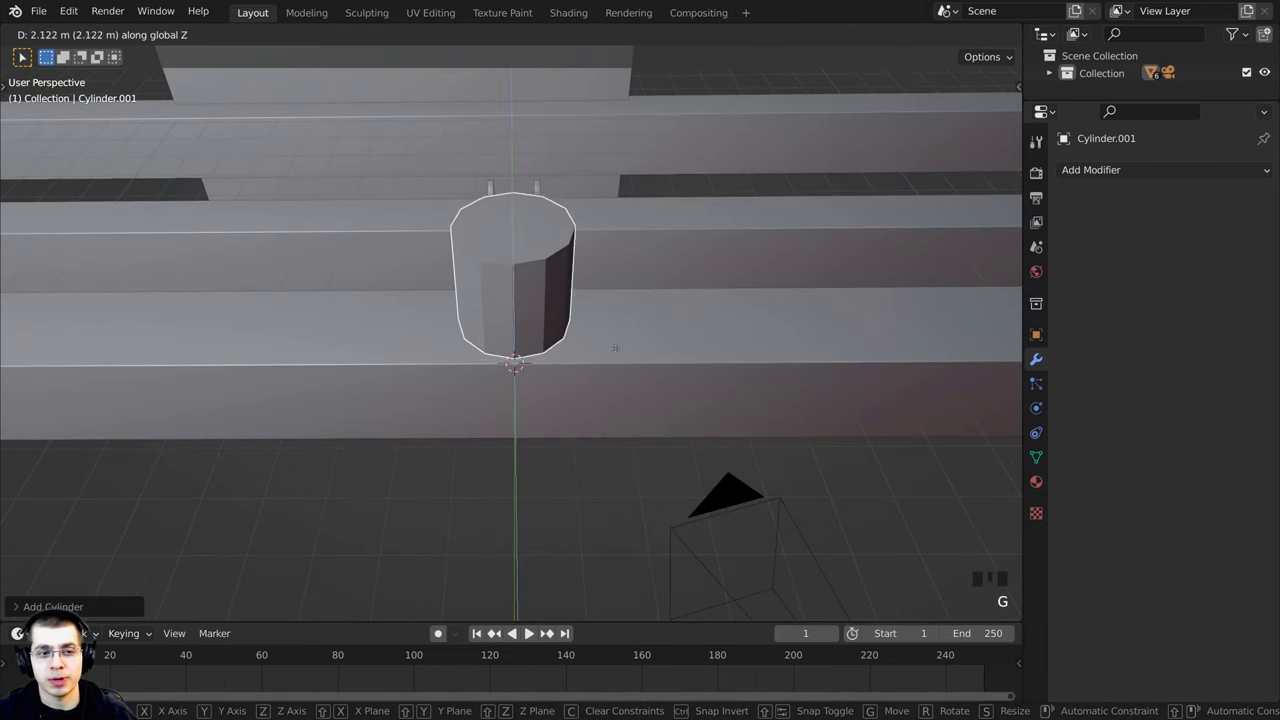
left_click(618, 350)
Step: In Edit Mode, rotate the cylinder's geometry 90° about the Y axis so it lies parallel to the beams
middle_click_drag(623, 354, 623, 366)
key("Tab")
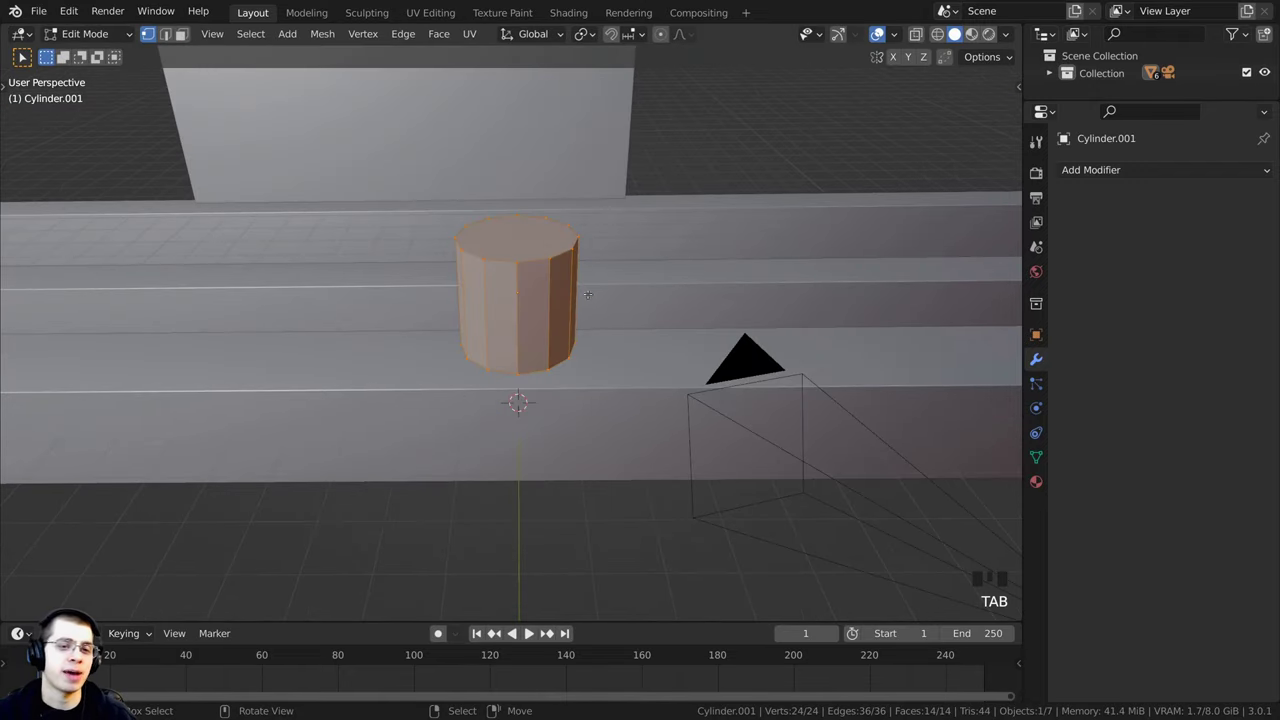
scroll(588, 294, "up", 2)
key("r")
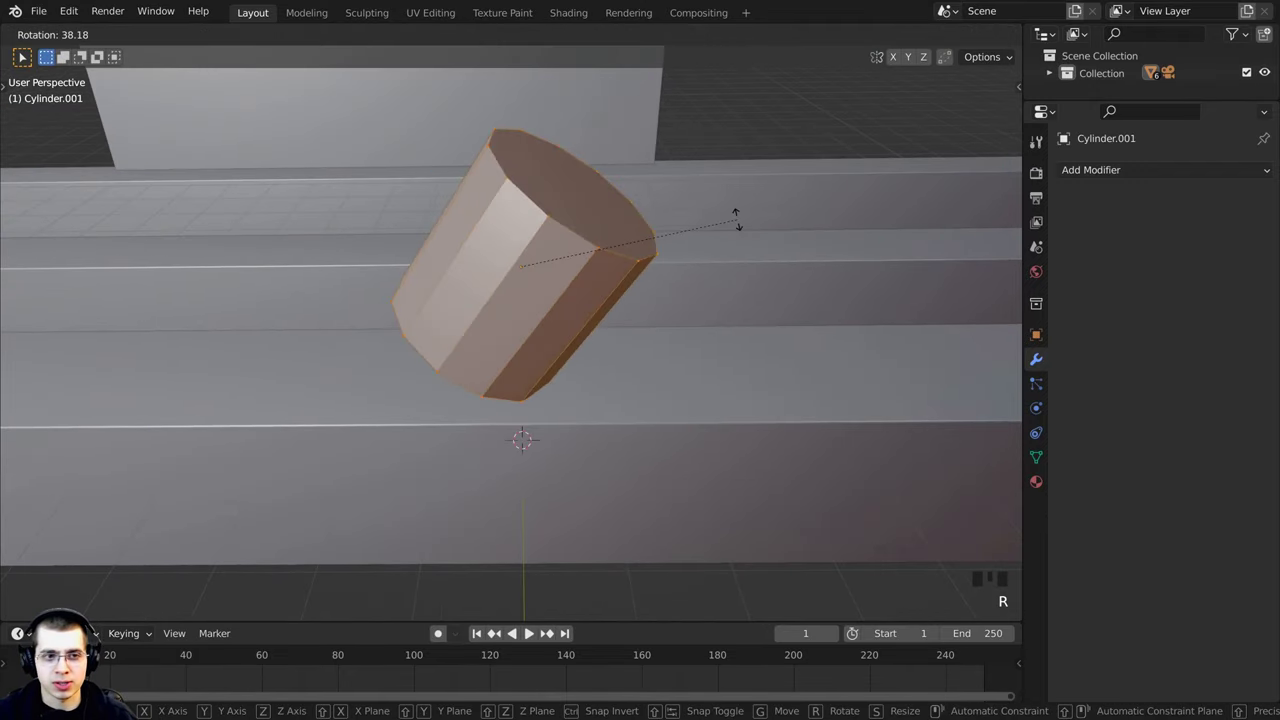
key("x")
key("y")
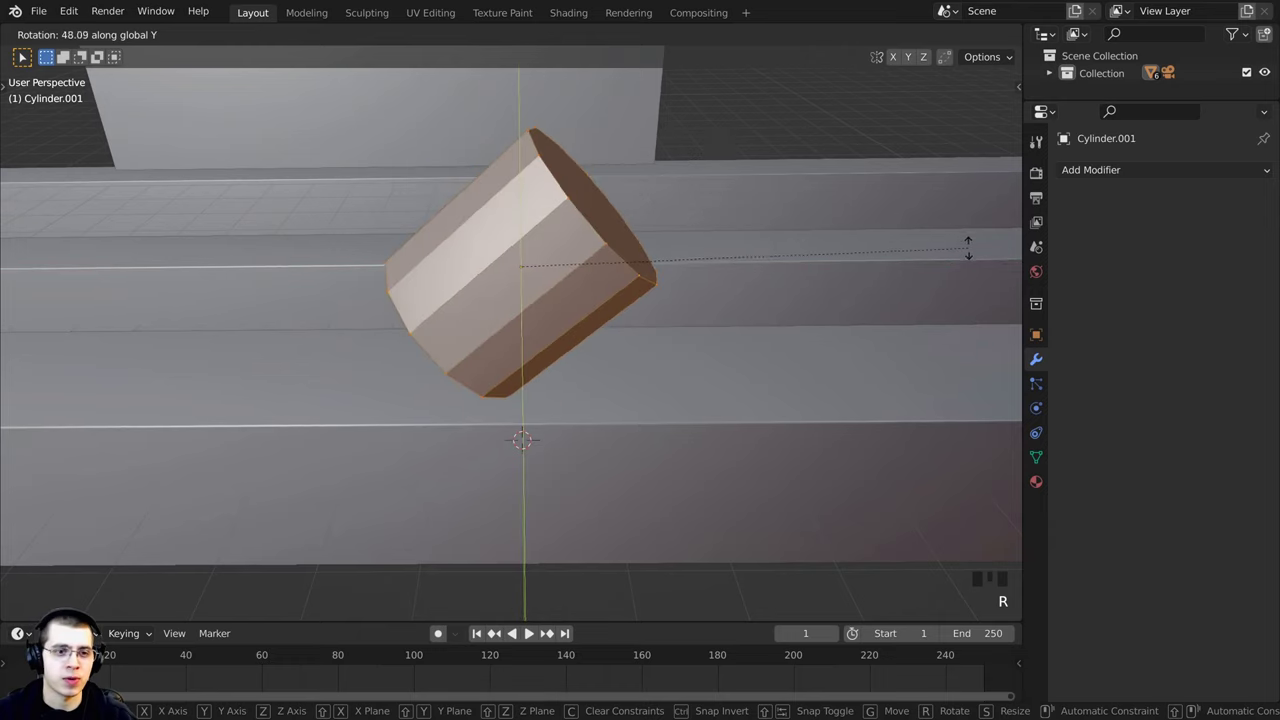
type("90")
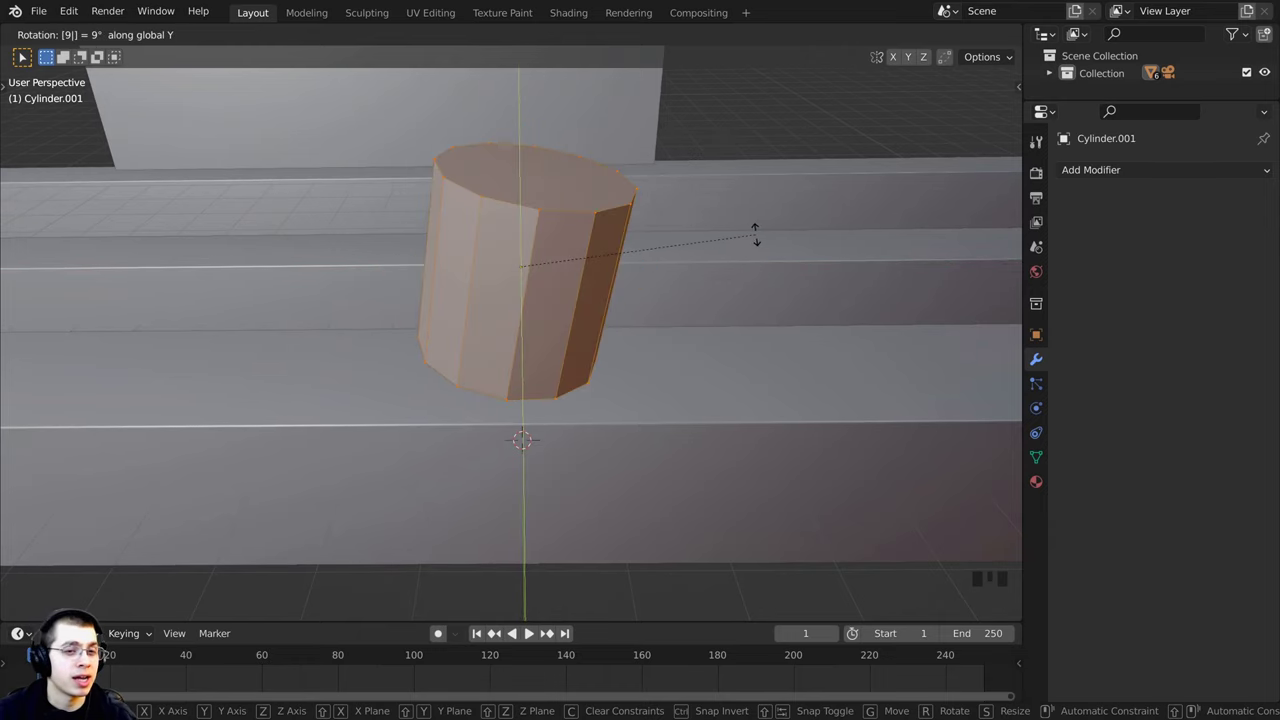
key("Return")
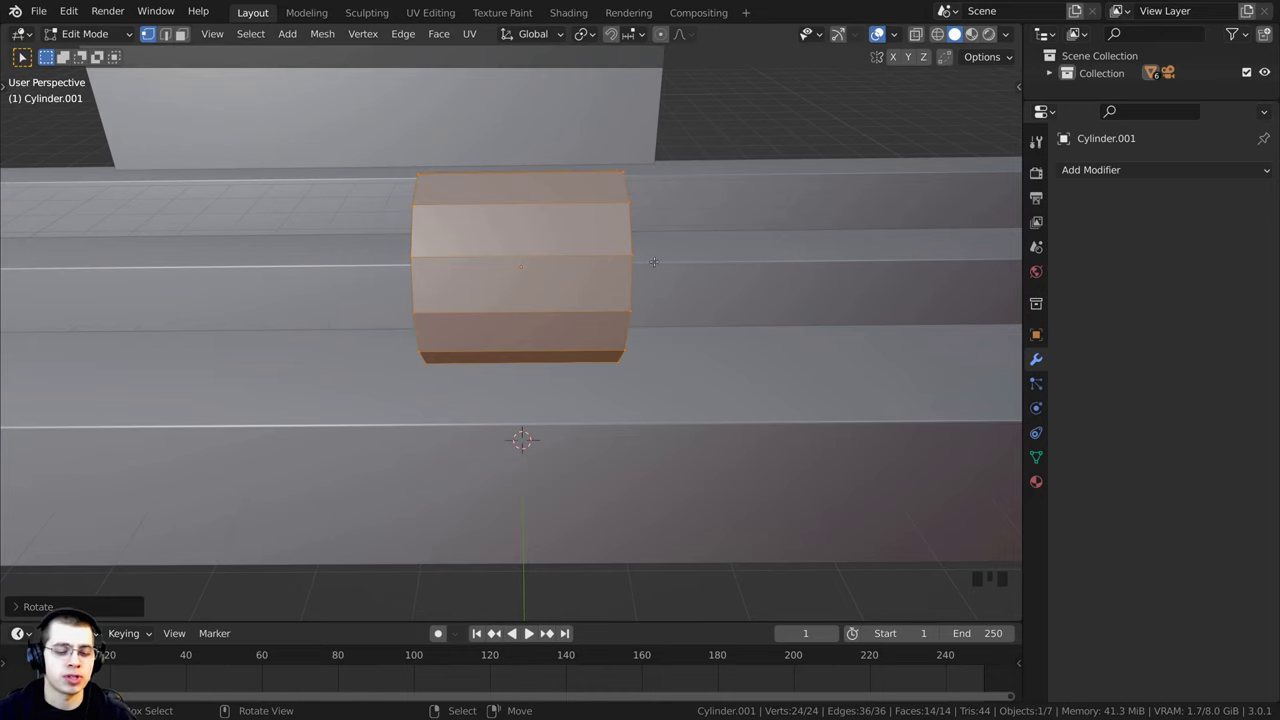
Step: Shift the cylinder's geometry along negative X until its inner end sits just past the object's origin
key("g")
key("x")
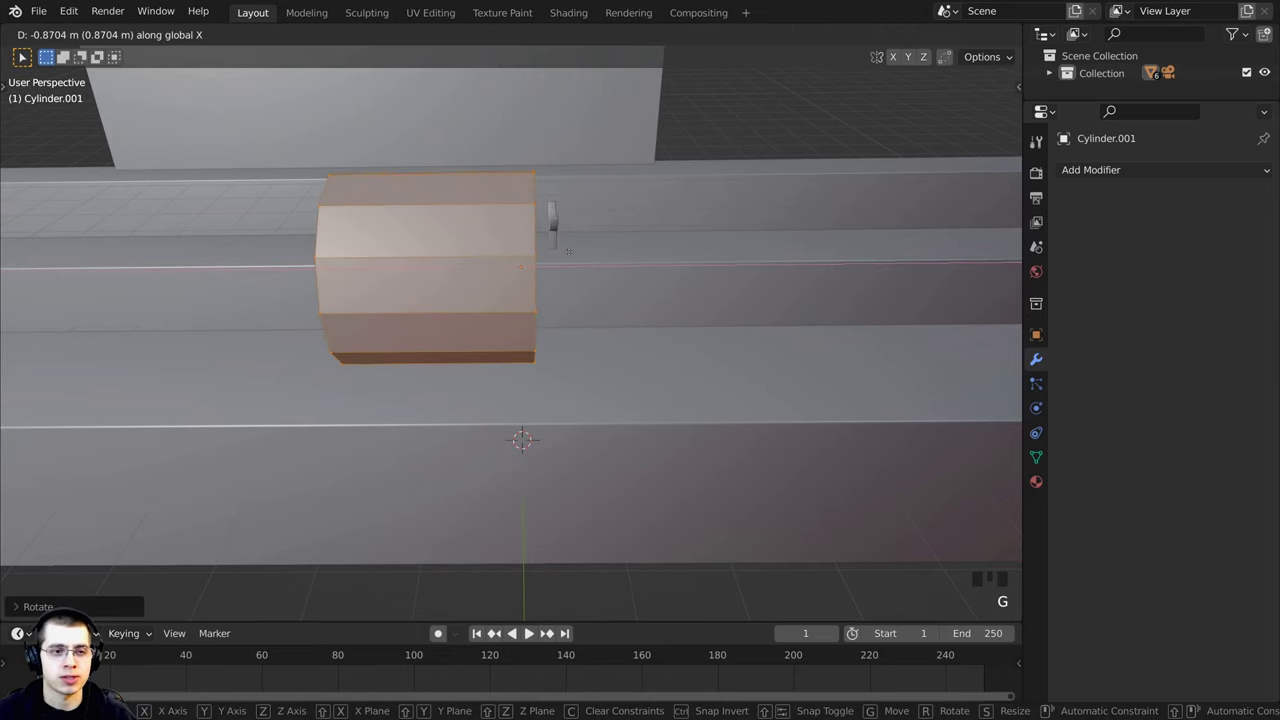
left_click(548, 246)
middle_click_drag(530, 326, 561, 312)
scroll(561, 312, "up", 2)
middle_click_drag(405, 261, 742, 430)
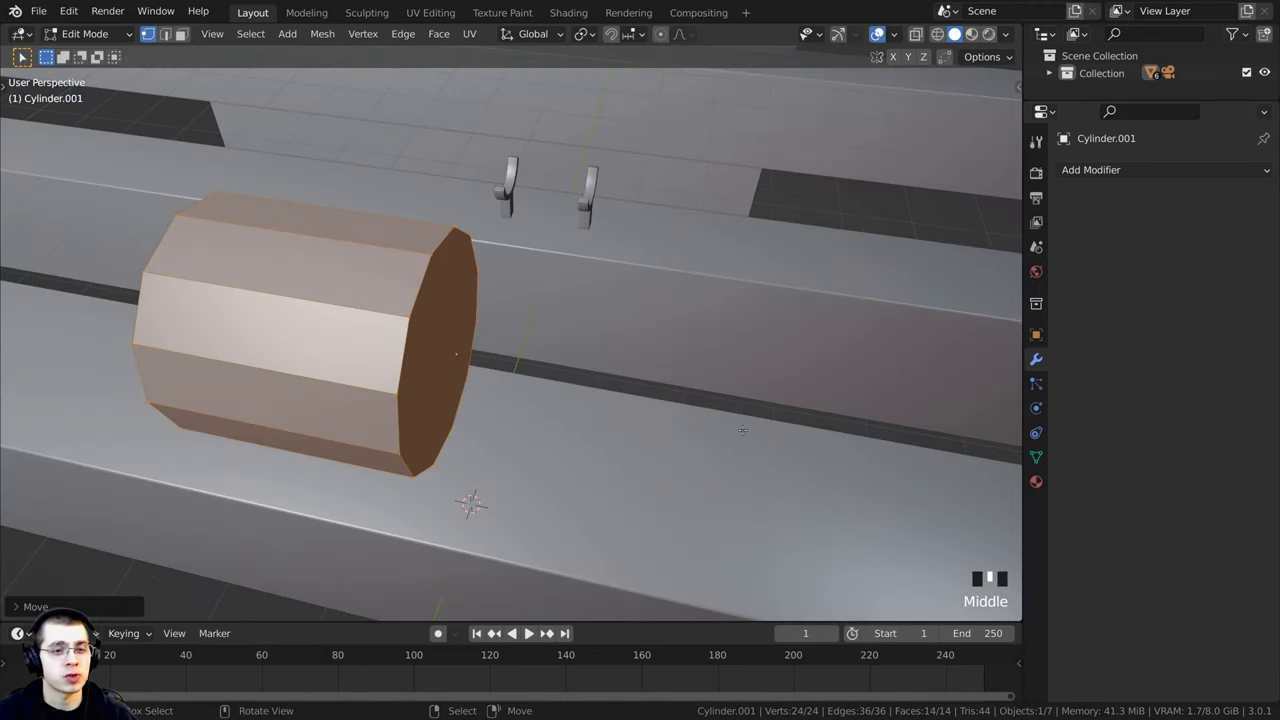
Step: Add a Mirror modifier to the cylinder, mirroring it across the X axis
left_click(1098, 172)
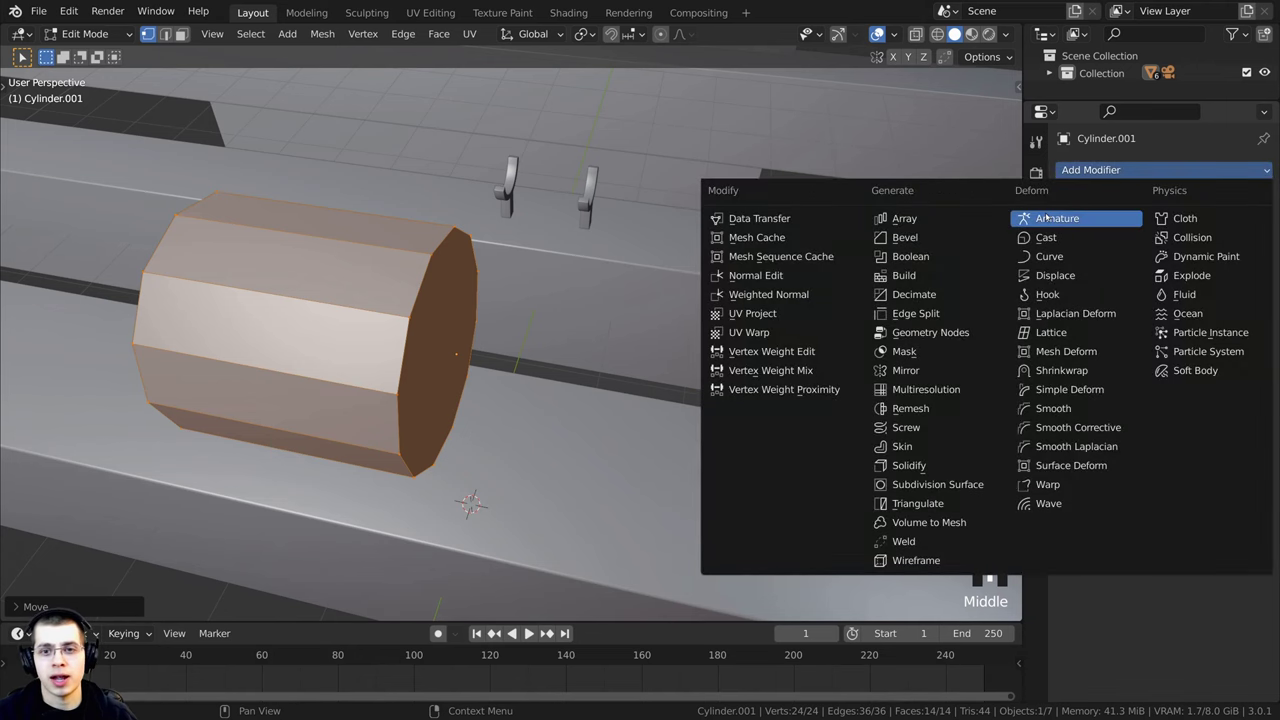
left_click(912, 373)
middle_click_drag(838, 365, 985, 400)
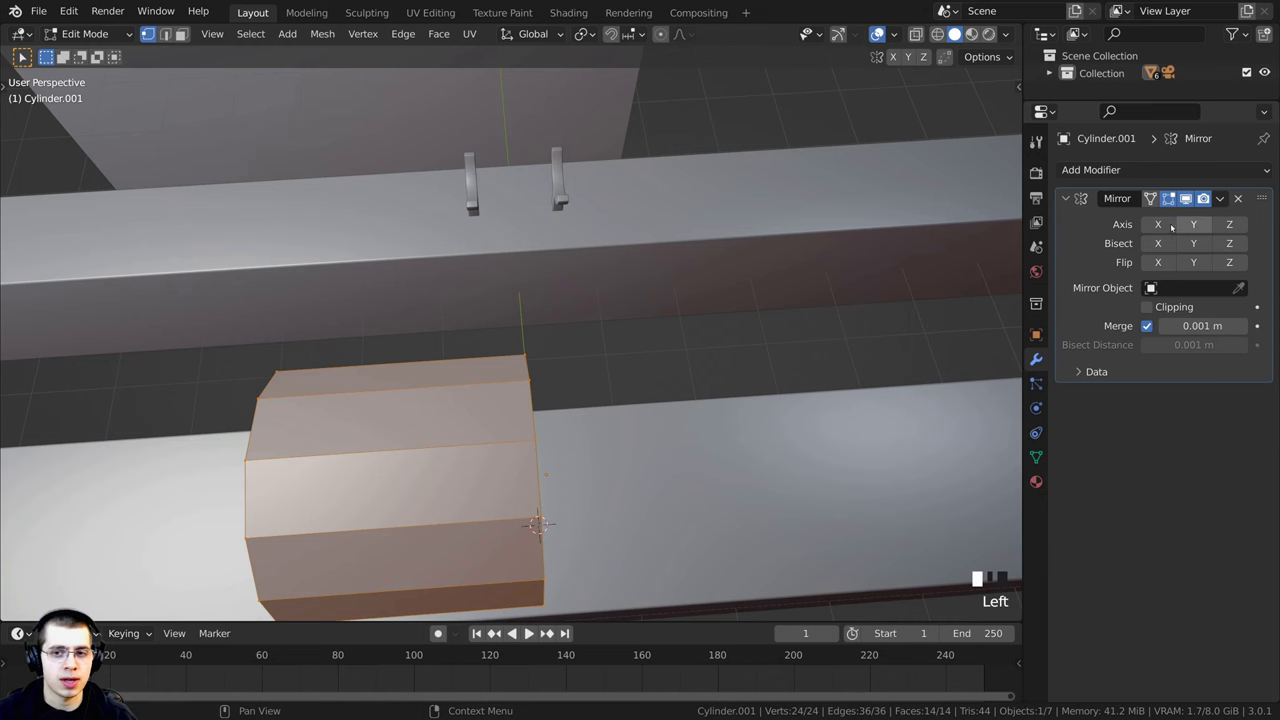
left_click(1158, 224)
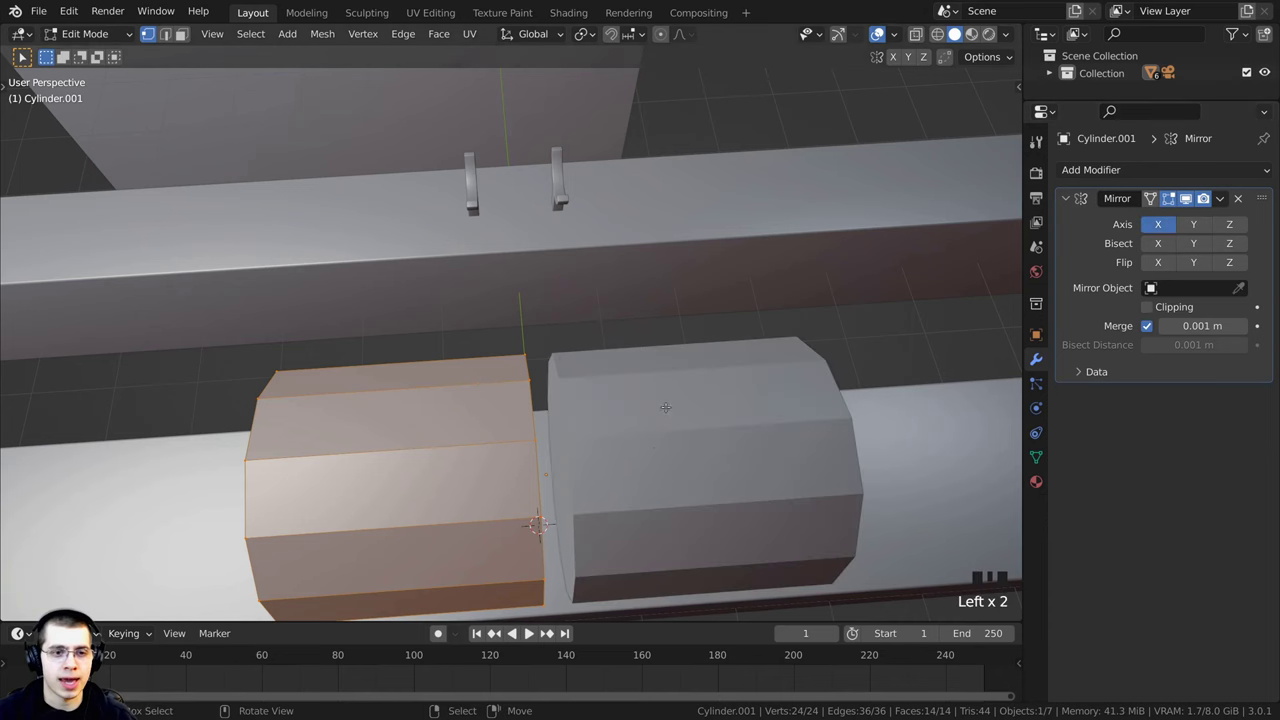
middle_click_drag(580, 360, 647, 340)
middle_click_drag(685, 243, 508, 286, "shift")
scroll(100, 89, "up", 2)
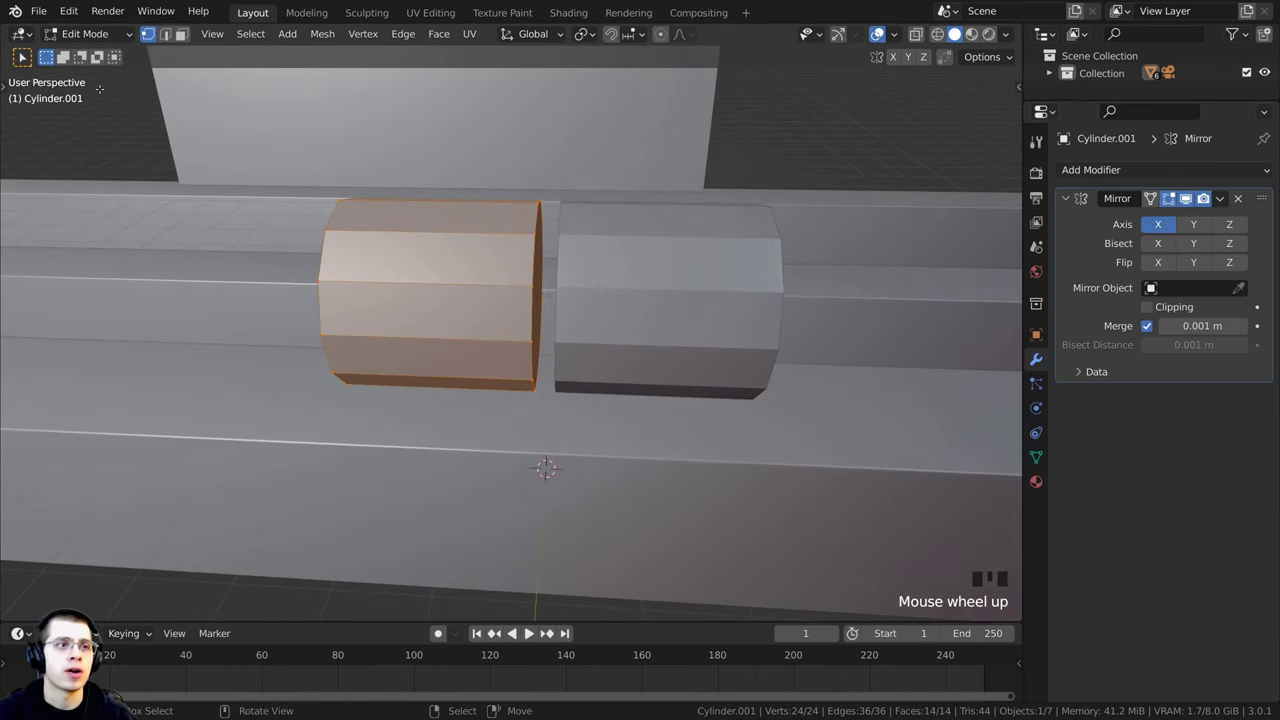
Step: In face select mode, delete the cylinder's inner end face that faces its mirrored copy
left_click(181, 35)
middle_click_drag(408, 181, 454, 271)
scroll(454, 271, "up", 2)
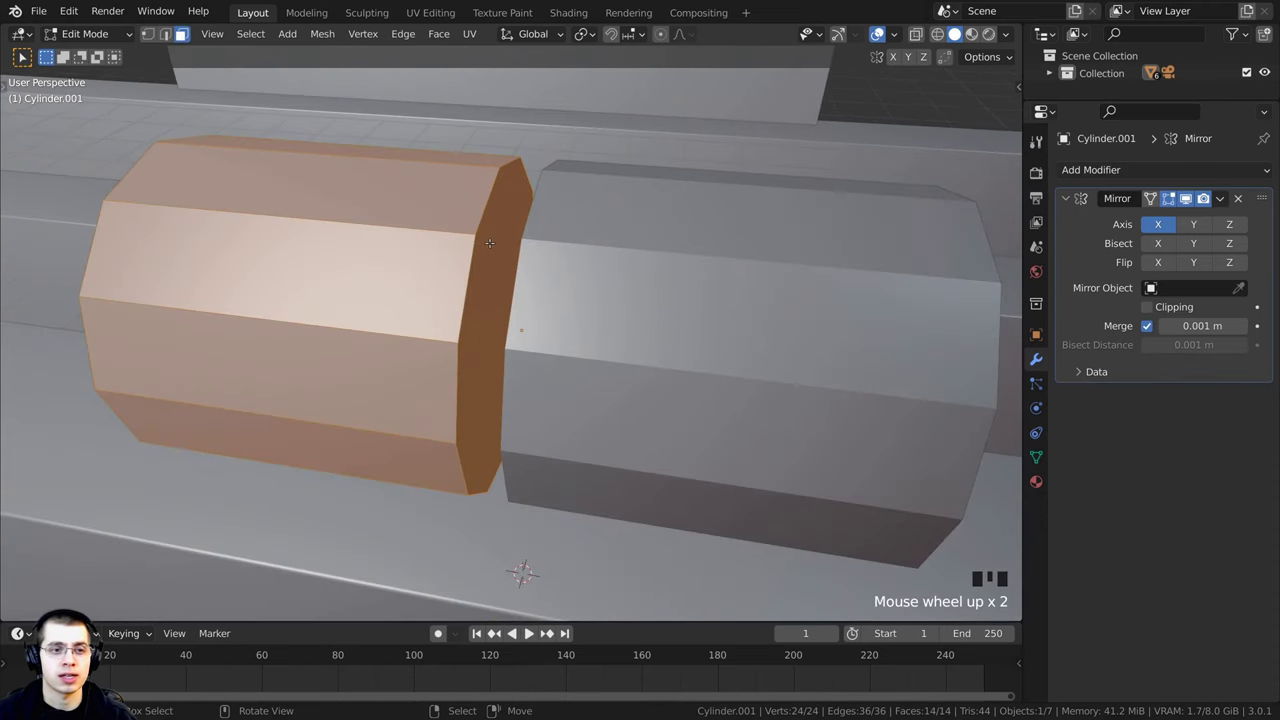
right_click(489, 243)
key("x")
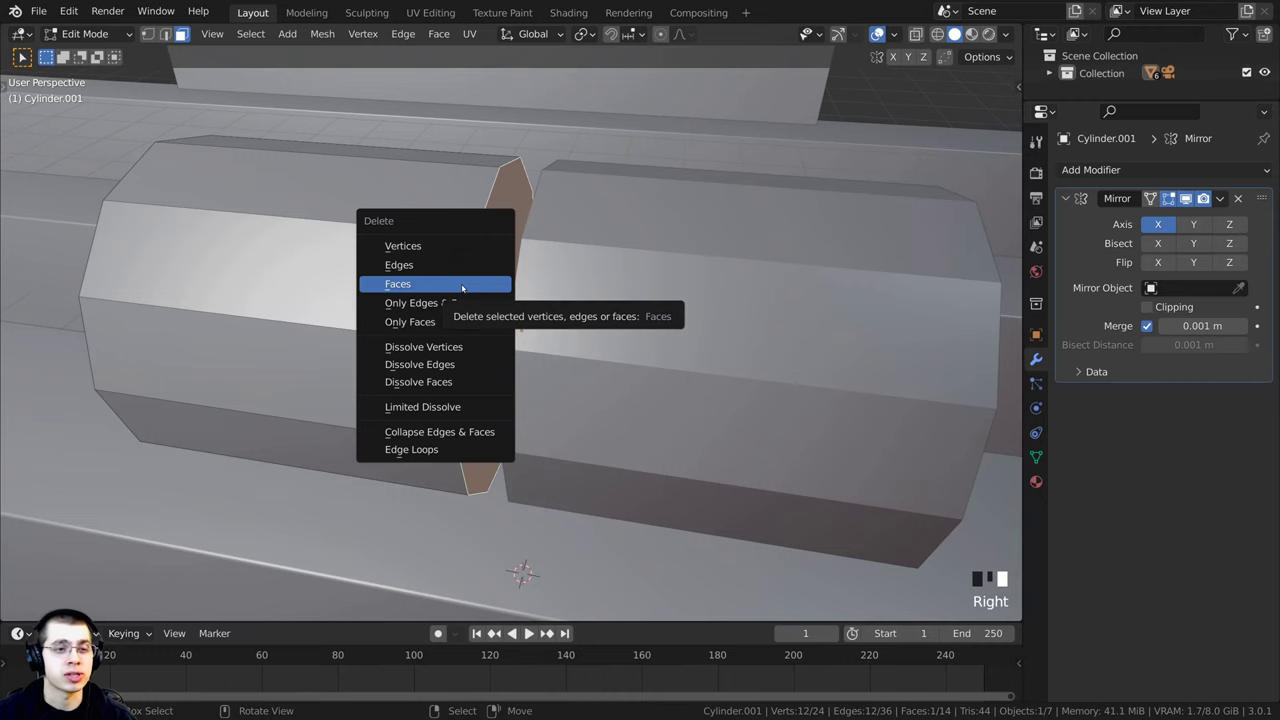
left_click(462, 286)
middle_click_drag(475, 268, 503, 260)
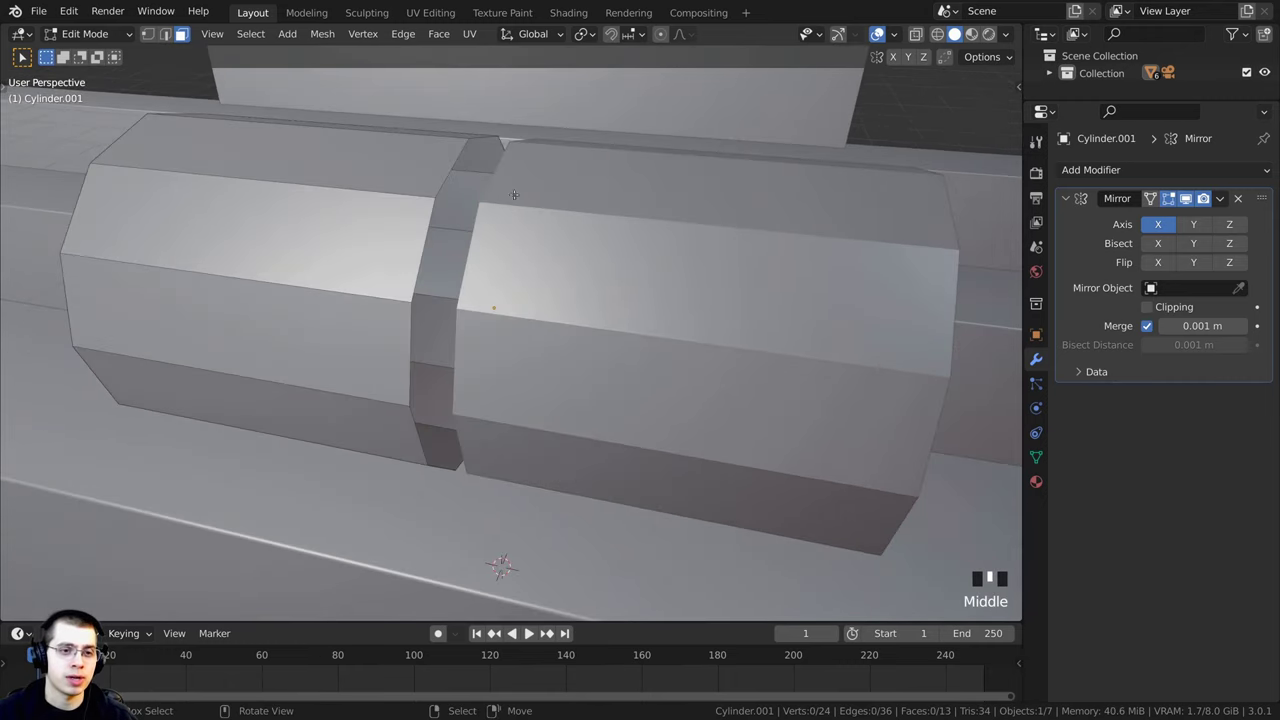
Step: Select all of the half cylinder's geometry and move it along X until it meets its mirrored copy
key("a")
scroll(584, 196, "down", 2)
middle_click_drag(584, 196, 583, 188)
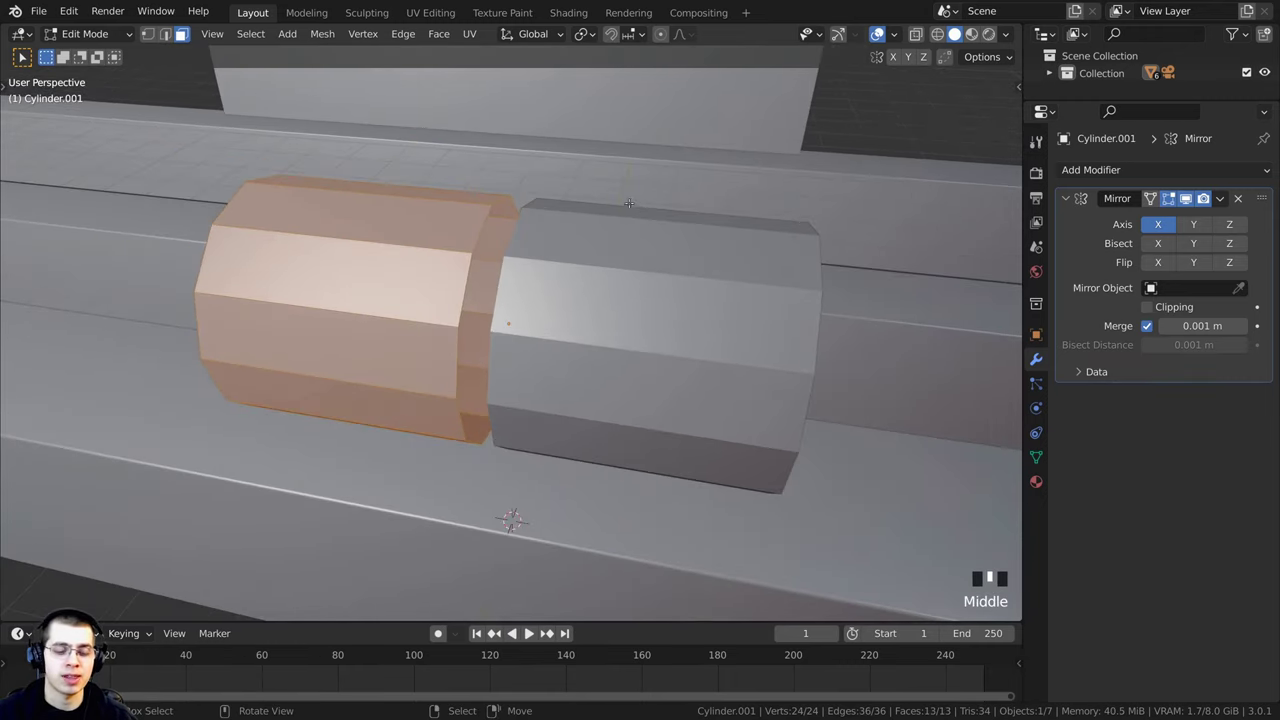
key("g")
key("x")
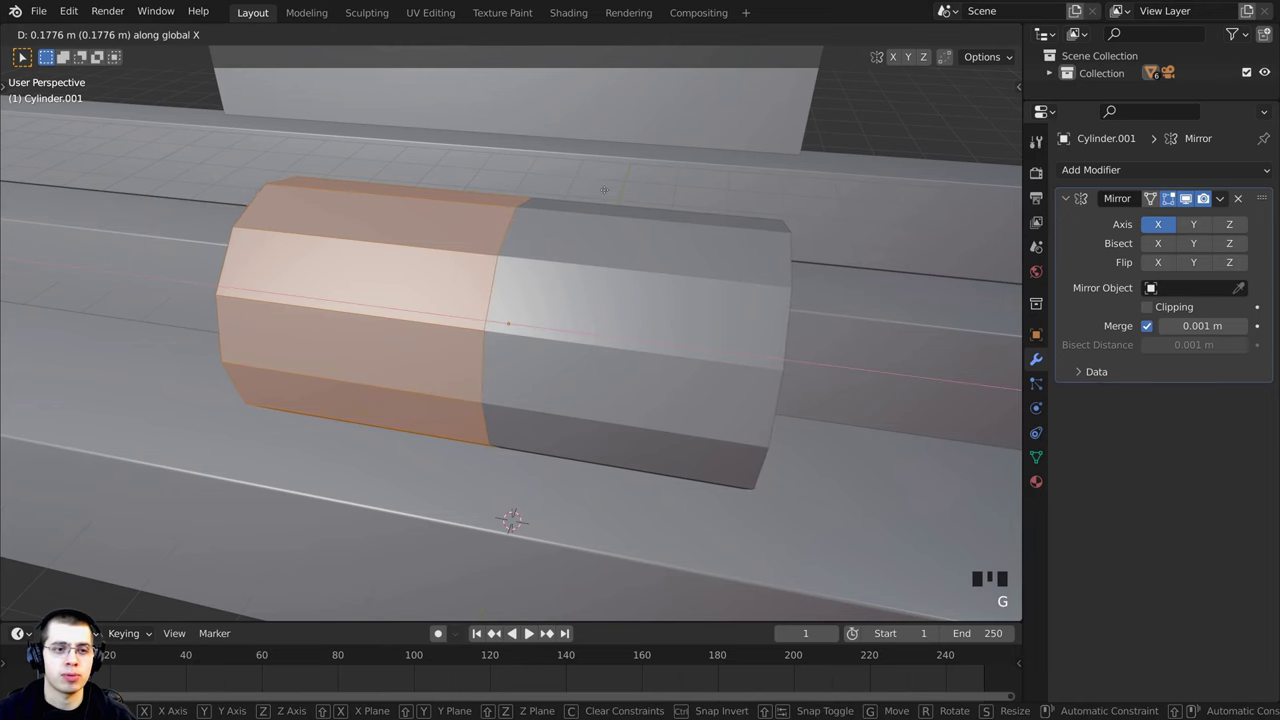
left_click(659, 306)
middle_click_drag(657, 315, 689, 323)
scroll(533, 309, "down", 1)
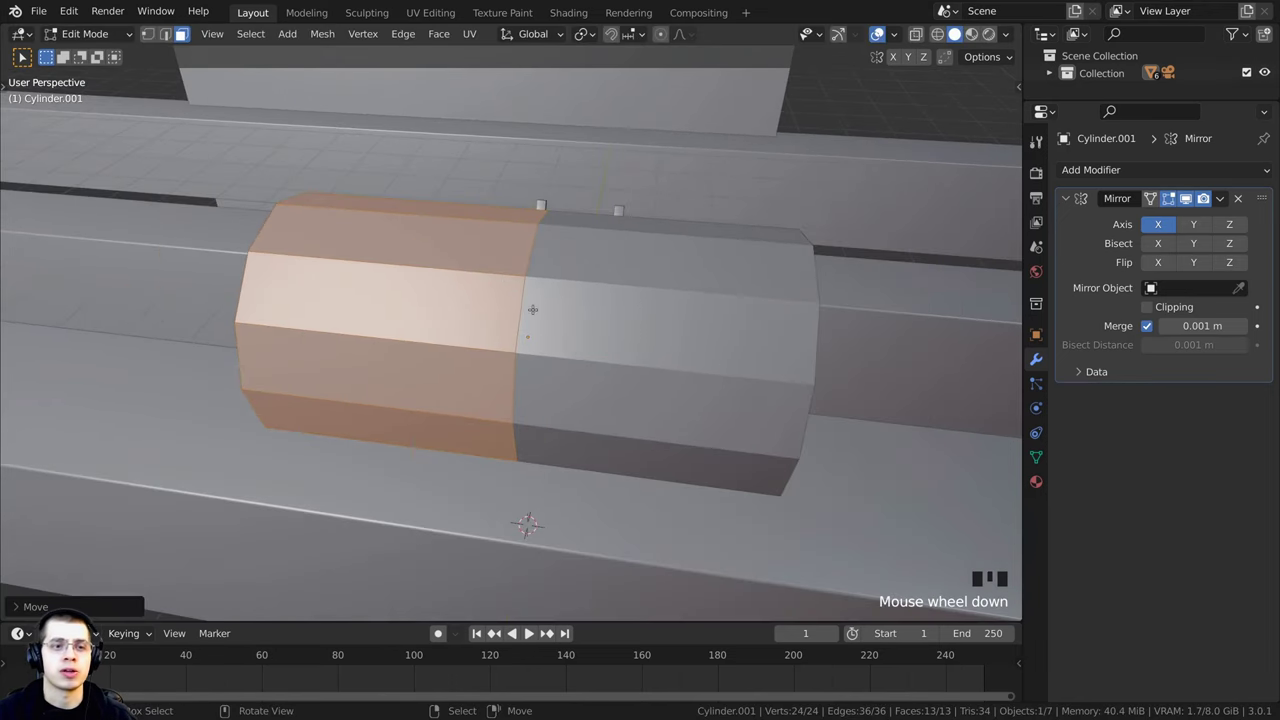
Step: Enable Clipping on the Mirror modifier and move the half cylinder about -0.19 m along X to lengthen the body
left_click(1148, 307)
scroll(729, 345, "up", 2)
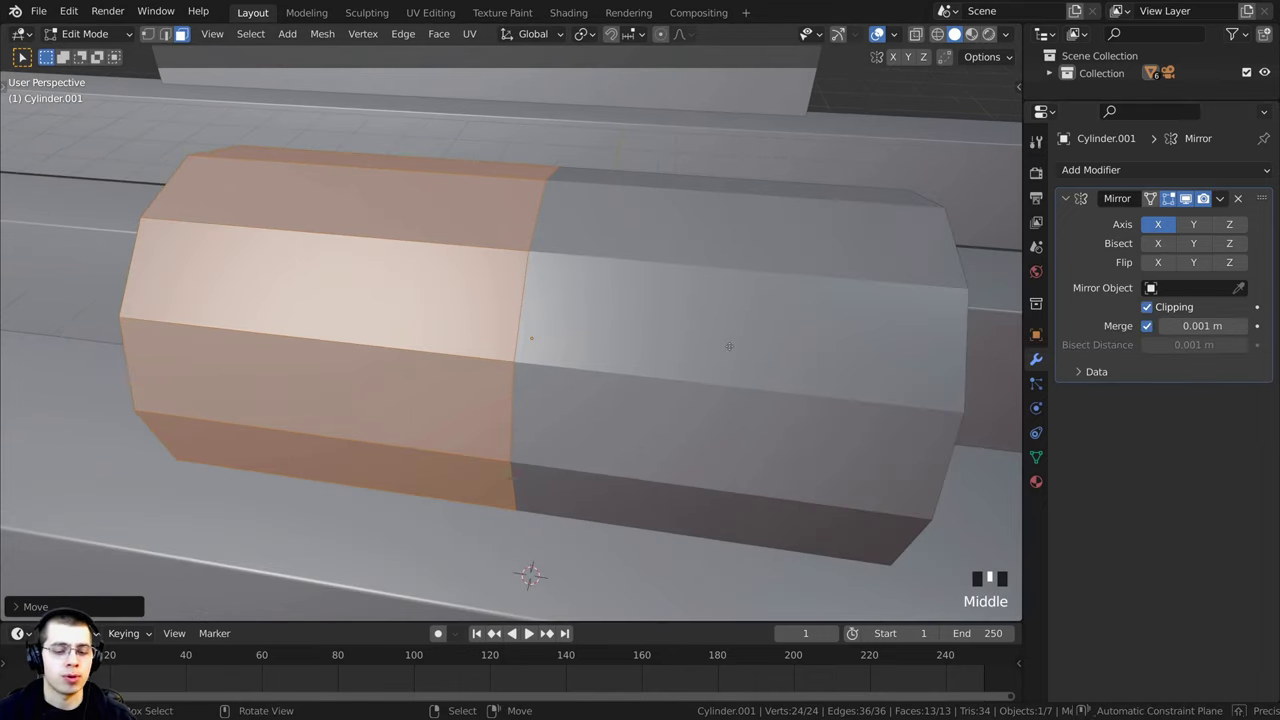
key("g")
key("x")
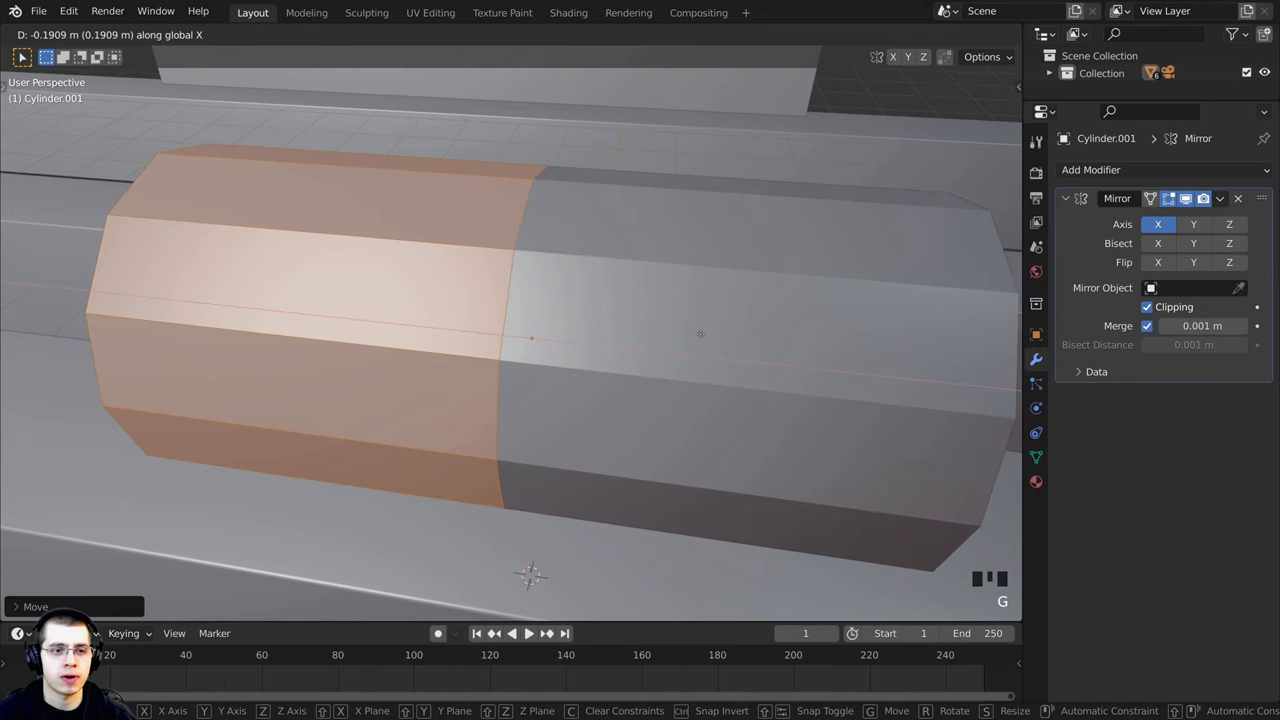
left_click(700, 333)
scroll(700, 333, "down", 3)
middle_click_drag(700, 333, 600, 298)
key("g")
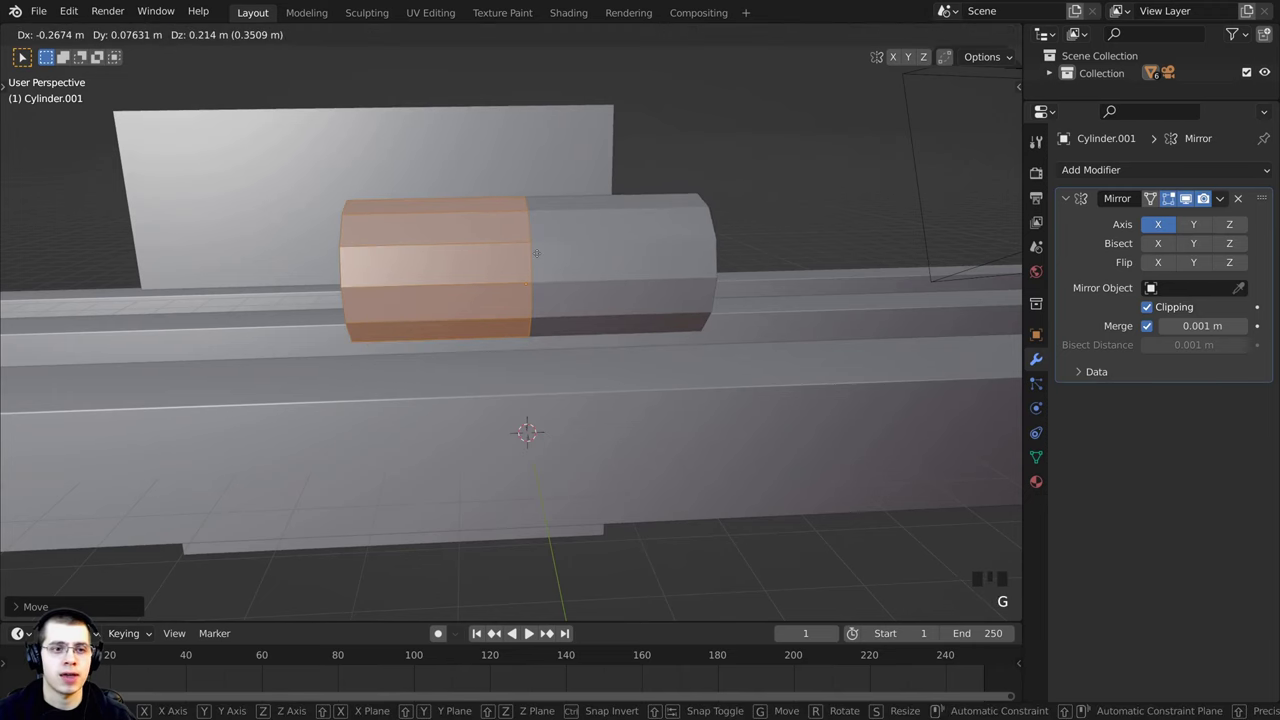
right_click(611, 303)
key("g")
right_click(557, 195)
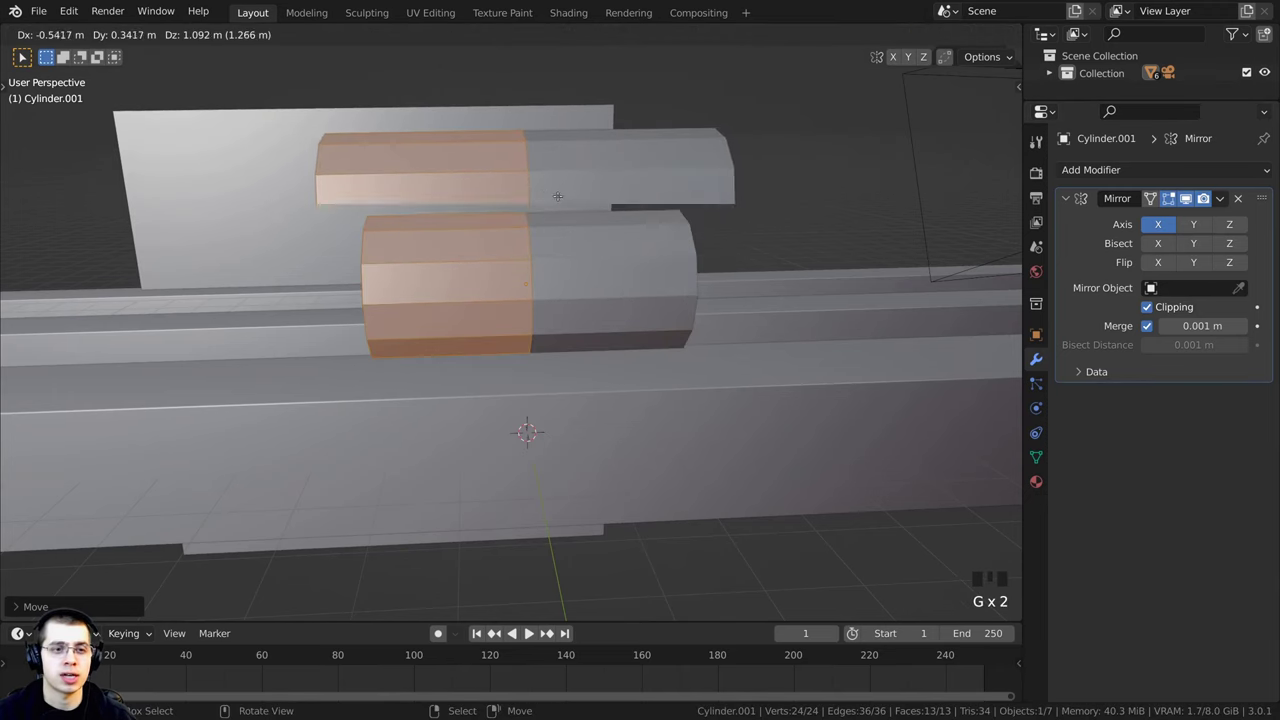
Step: Deselect everything, switch to vertex select mode and select the edge loop around the half cylinder's outer end
scroll(530, 290, "down", 3)
middle_click_drag(510, 325, 643, 269)
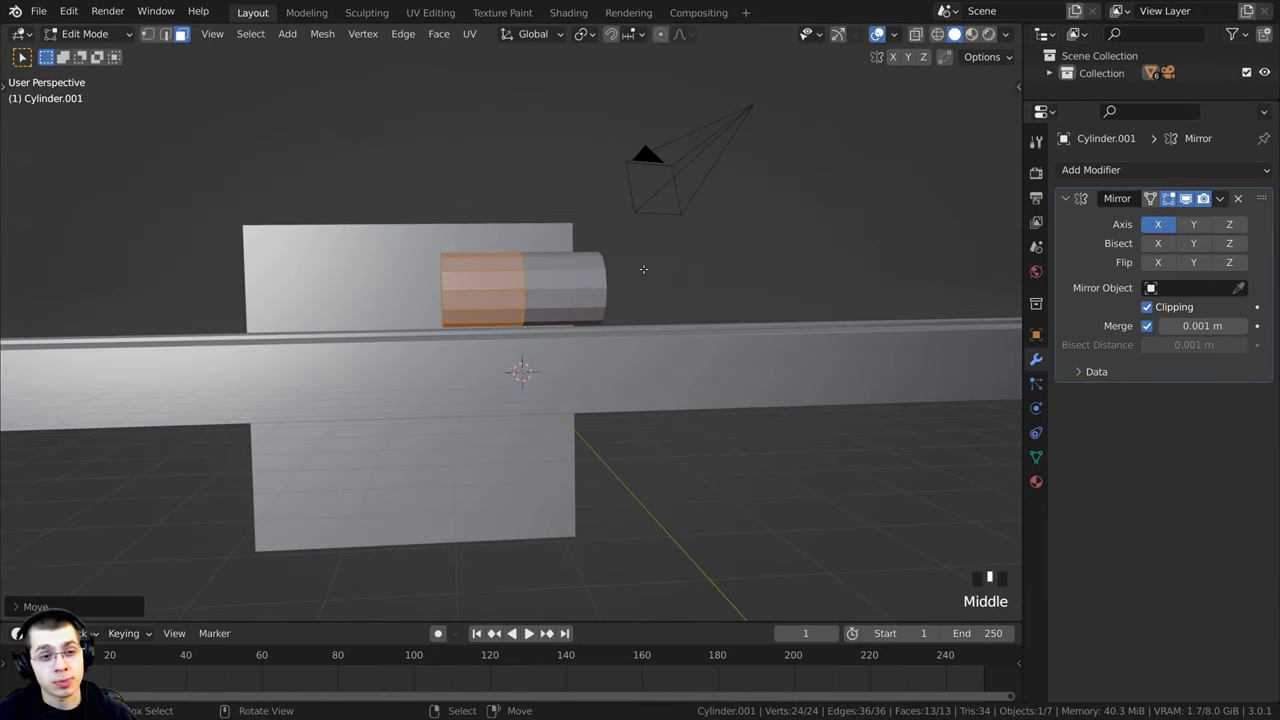
key("KP_1")
scroll(643, 269, "up", 3)
middle_click_drag(557, 243, 450, 356, "shift")
scroll(450, 356, "up", 2)
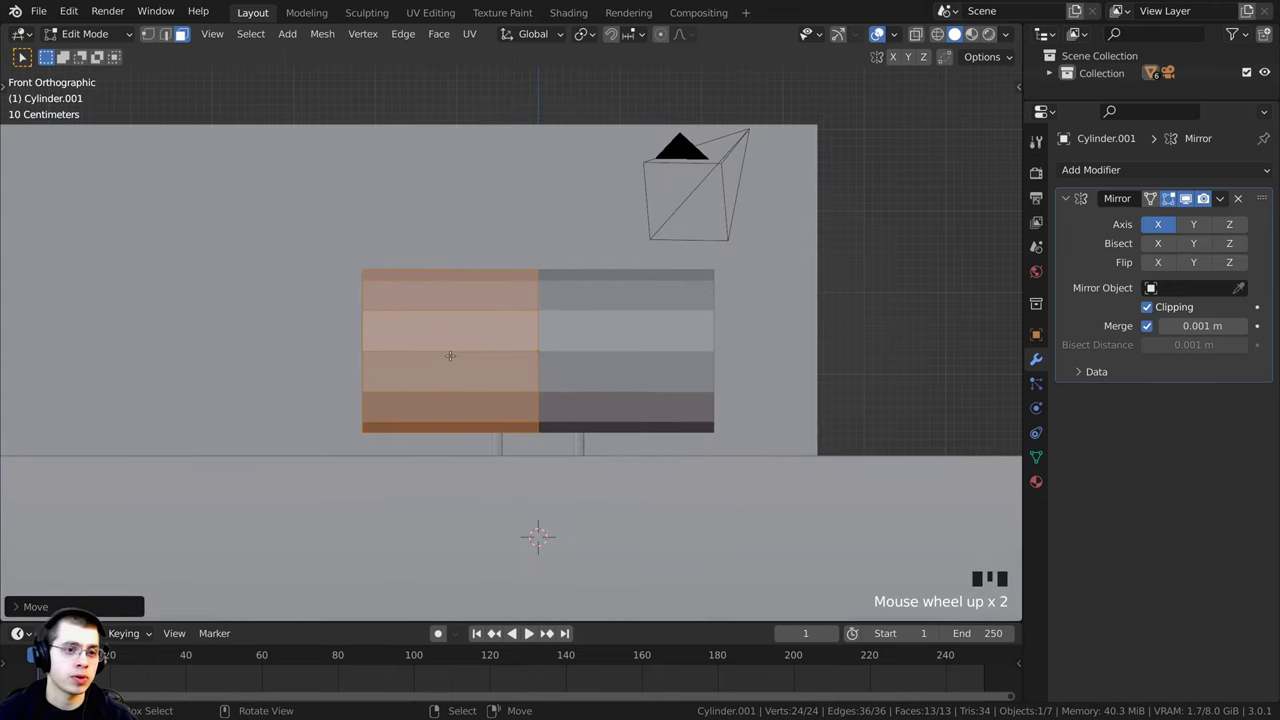
key("a")
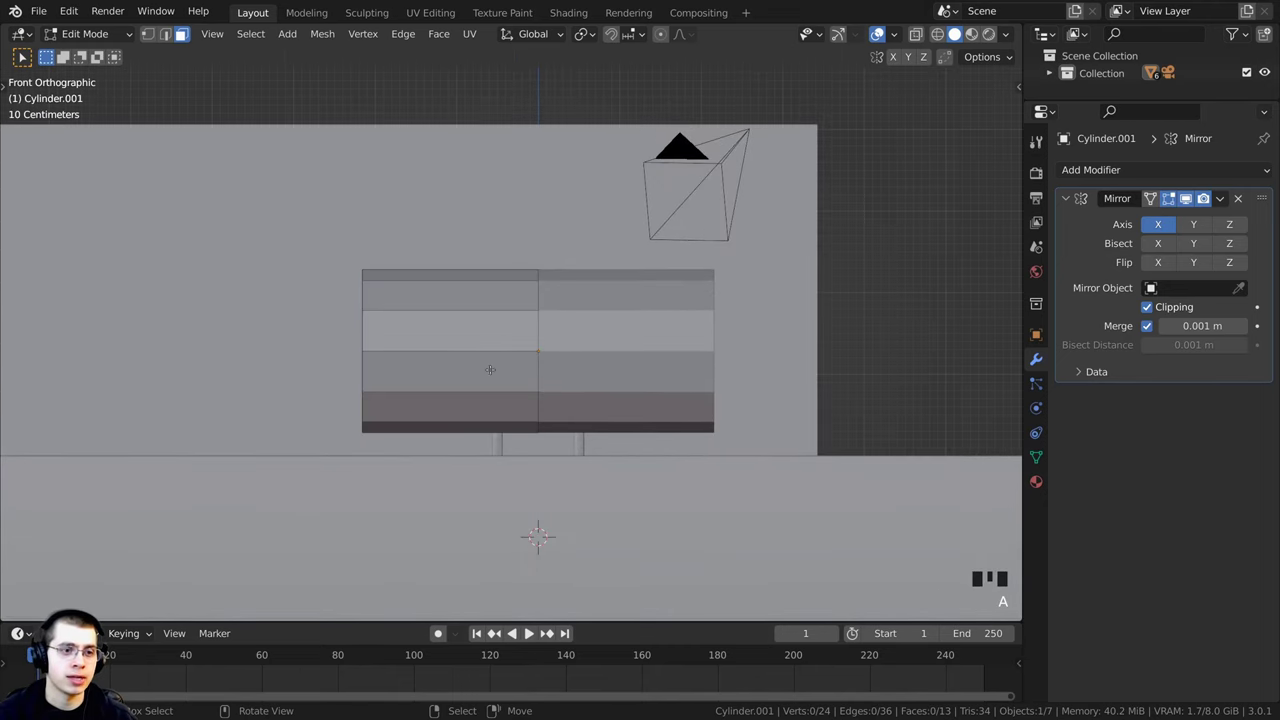
left_click(146, 35)
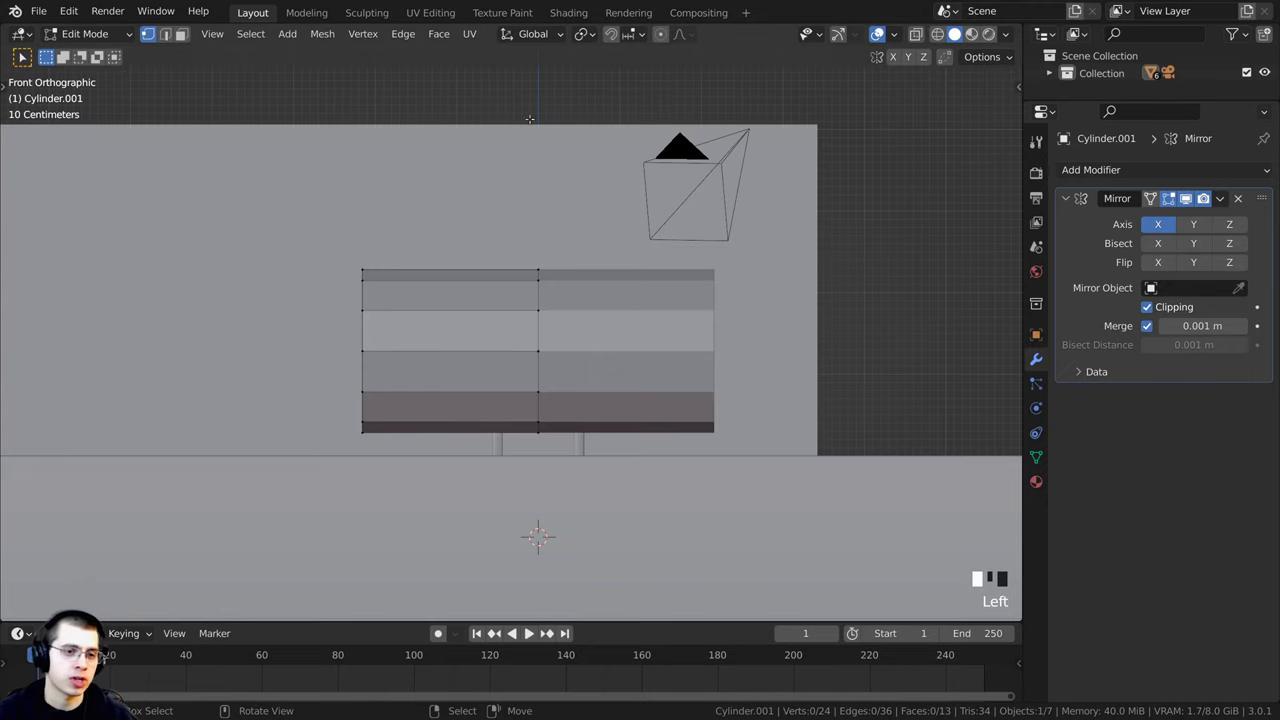
middle_click_drag(640, 320, 706, 302, "shift")
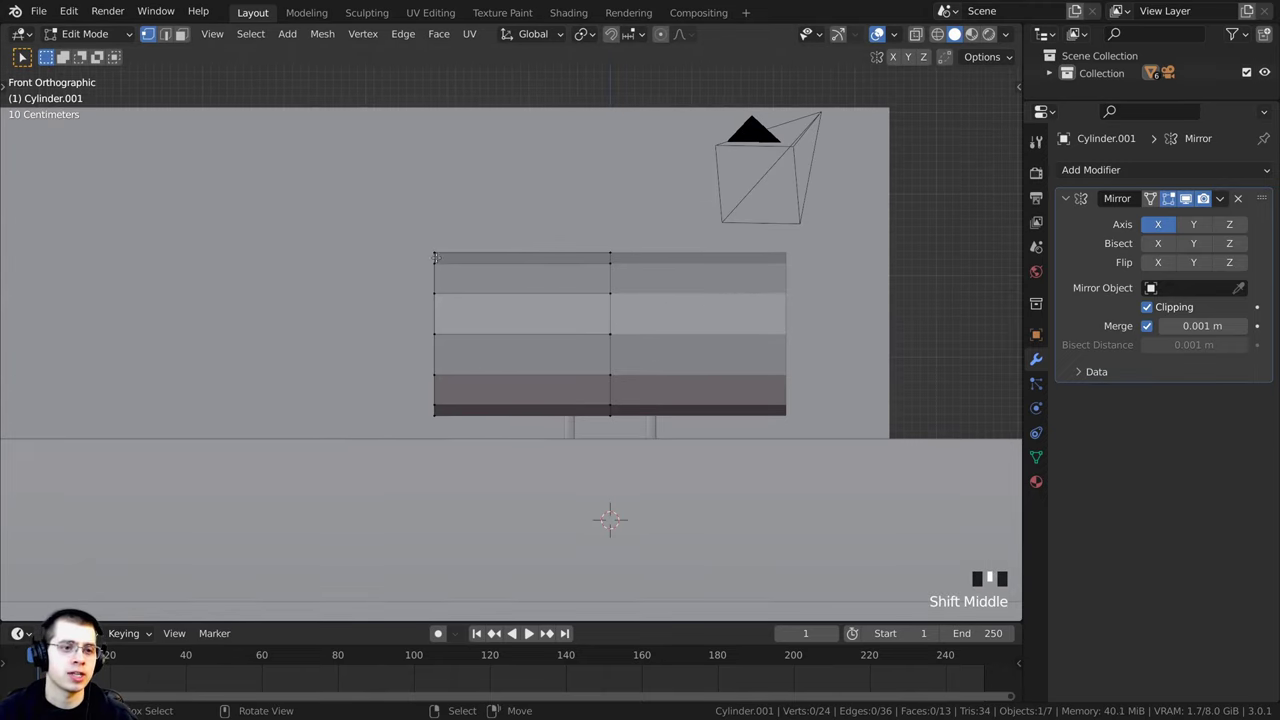
middle_click_drag(557, 333, 505, 300)
right_click(515, 301, "alt")
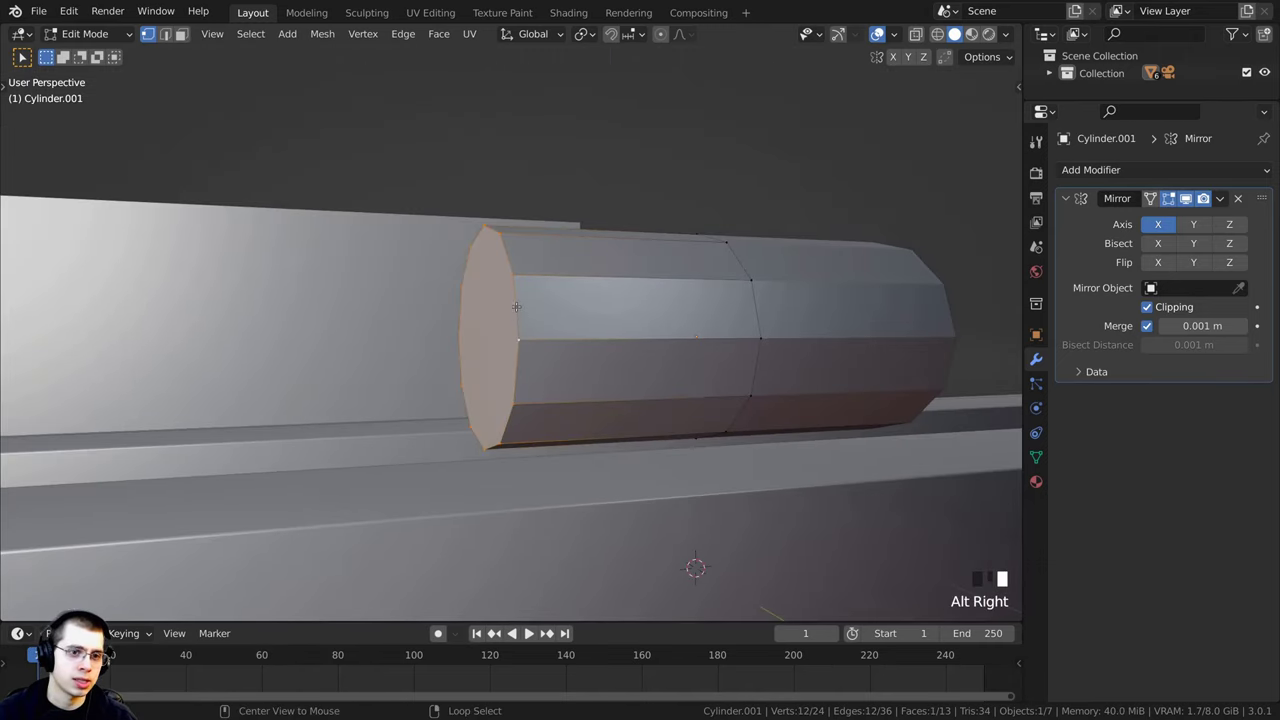
middle_click_drag(513, 264, 524, 288)
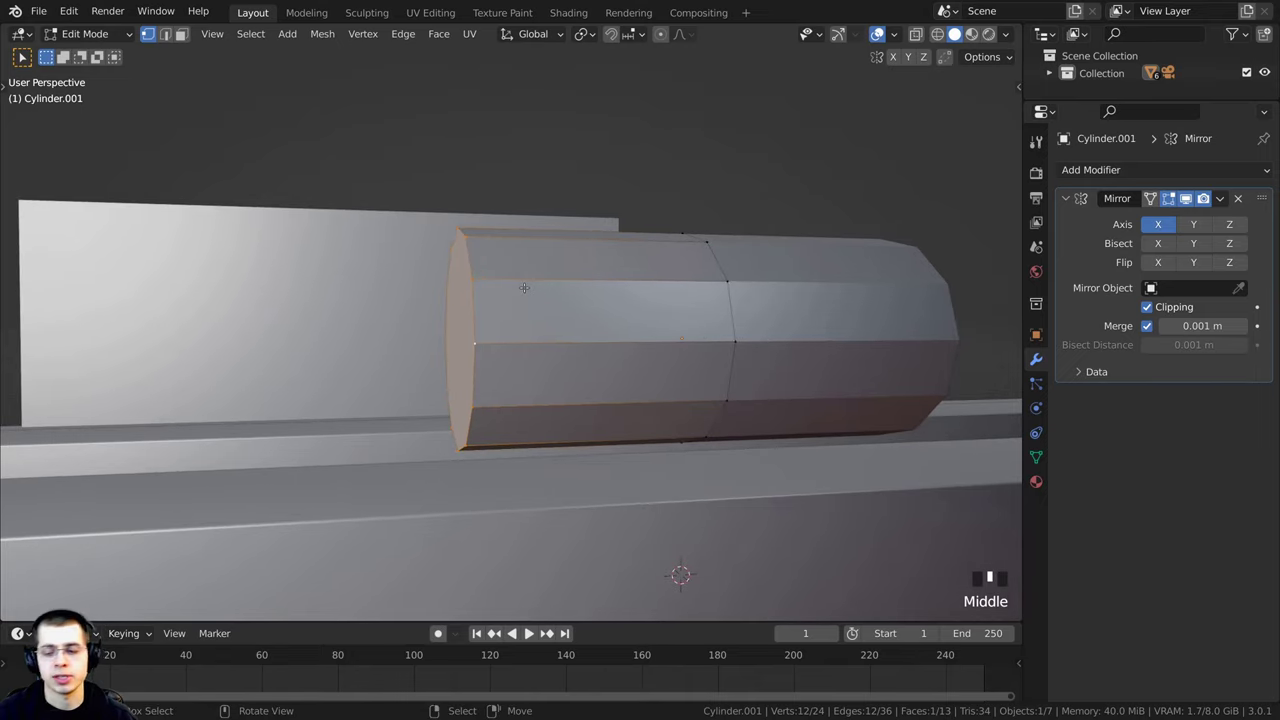
Step: Show the cylinder from the front in wireframe shading
key("KP_1")
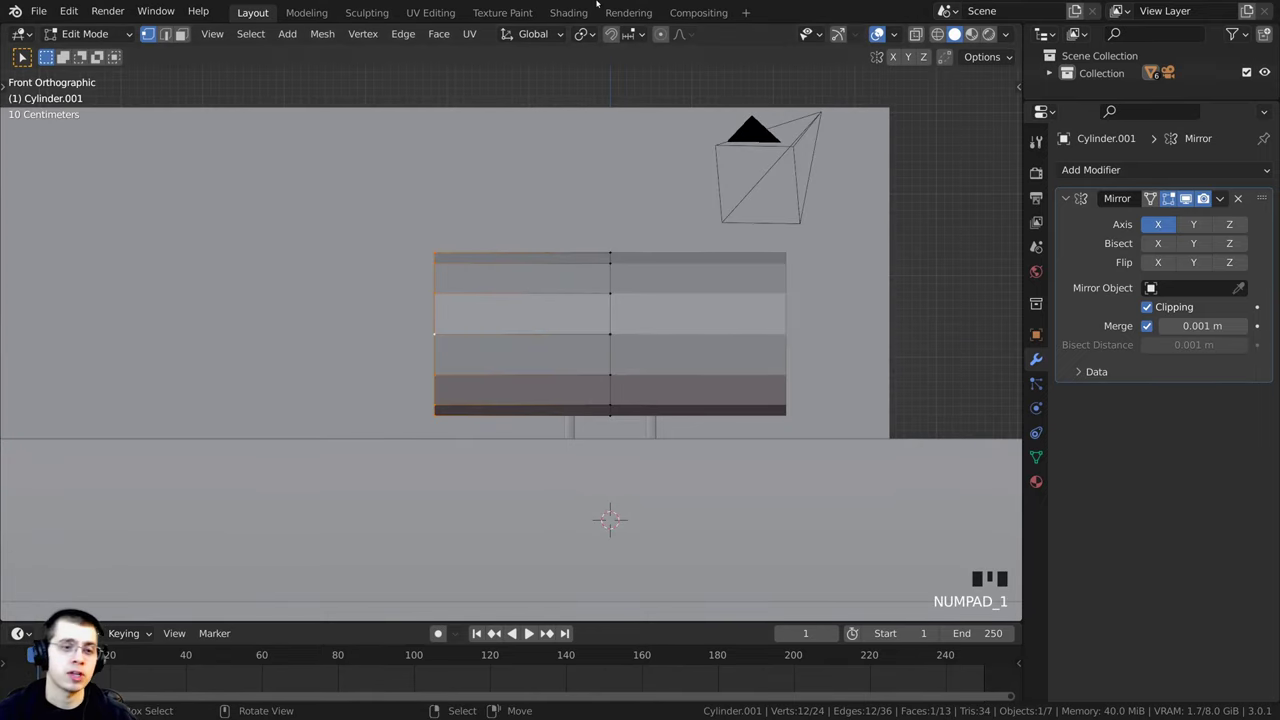
middle_click_drag(474, 234, 562, 230, "shift")
scroll(583, 292, "down", 2)
middle_click_drag(622, 300, 677, 268, "shift")
key("z")
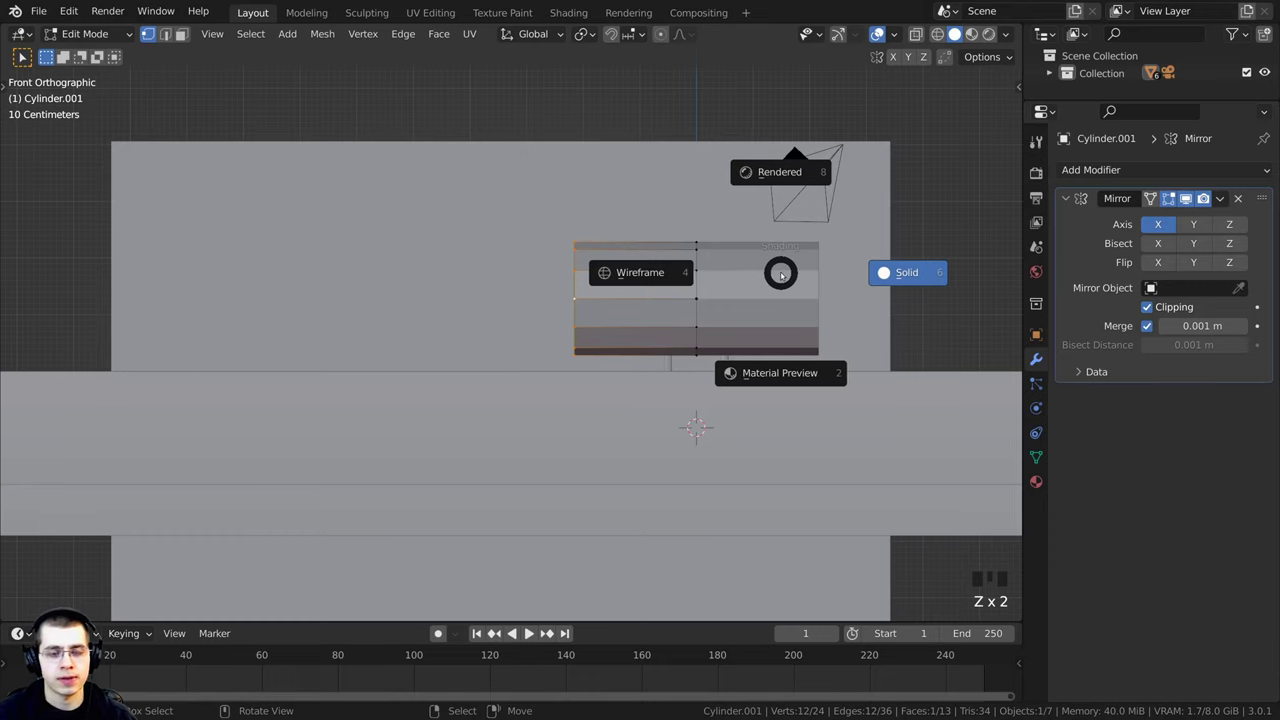
left_click(613, 272)
scroll(655, 320, "up", 1)
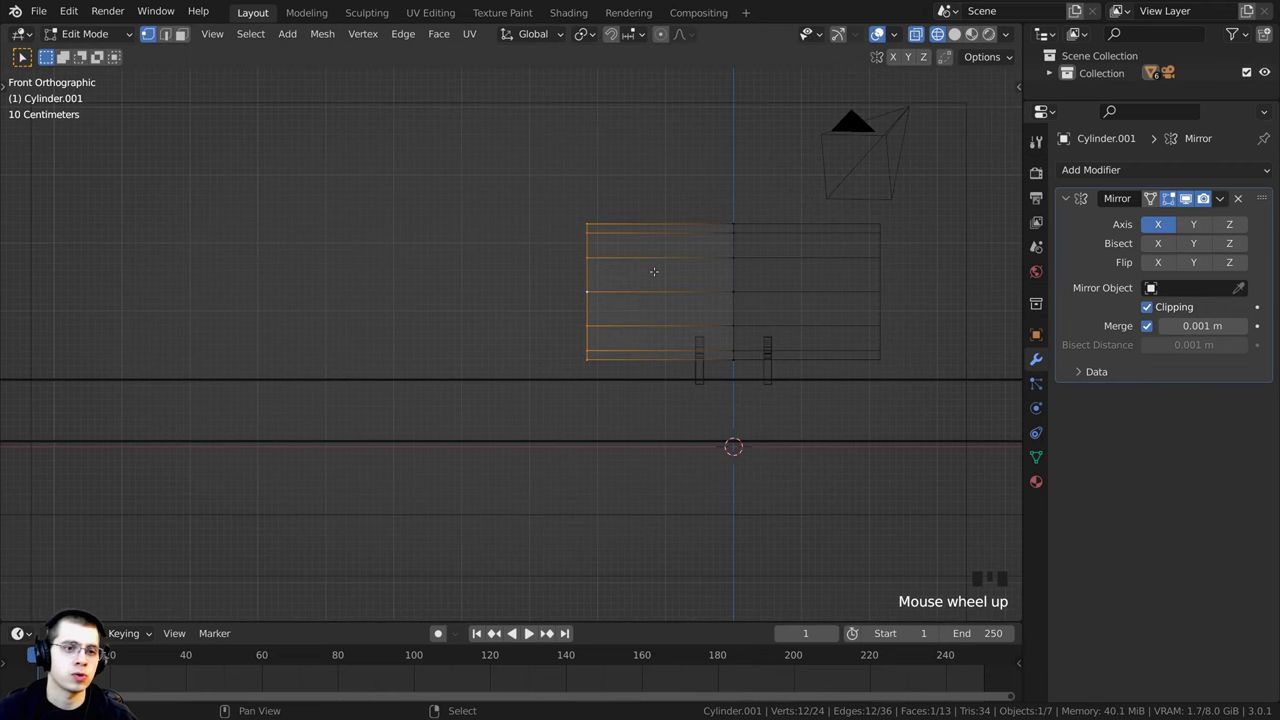
Step: Extrude the selected end outward, then tilt and raise it slightly to begin the hot dog's upward curve
mouse_move(658, 323)
middle_mouse_down("shift")
mouse_move(646, 347)
mouse_move(597, 349)
middle_mouse_up("shift")
scroll(621, 341, "down", 3)
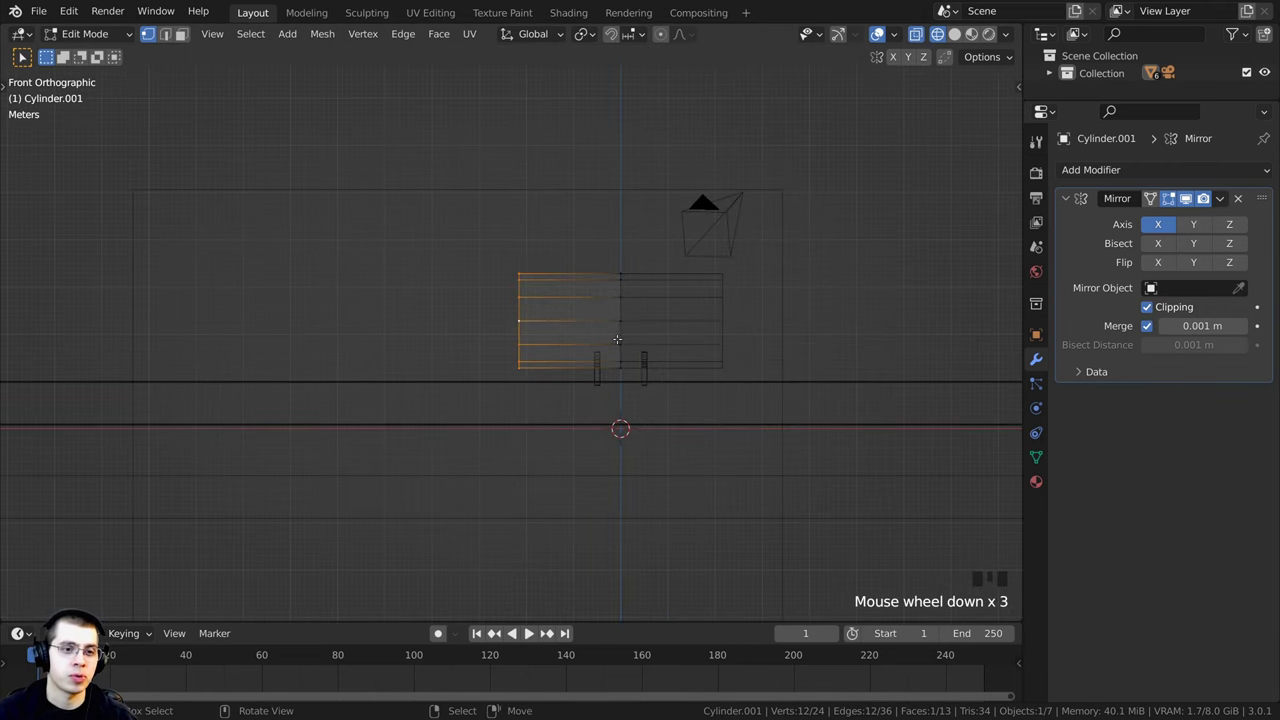
key("e")
left_click(540, 332)
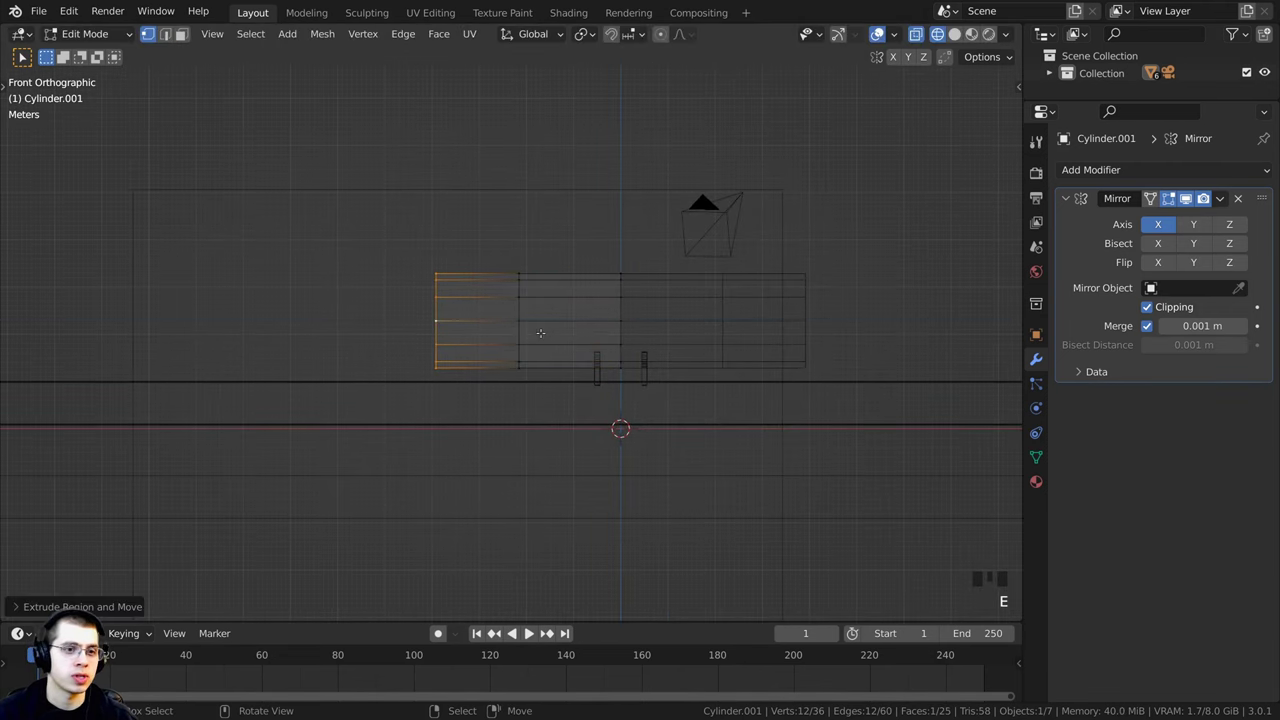
key("r")
left_click(595, 350)
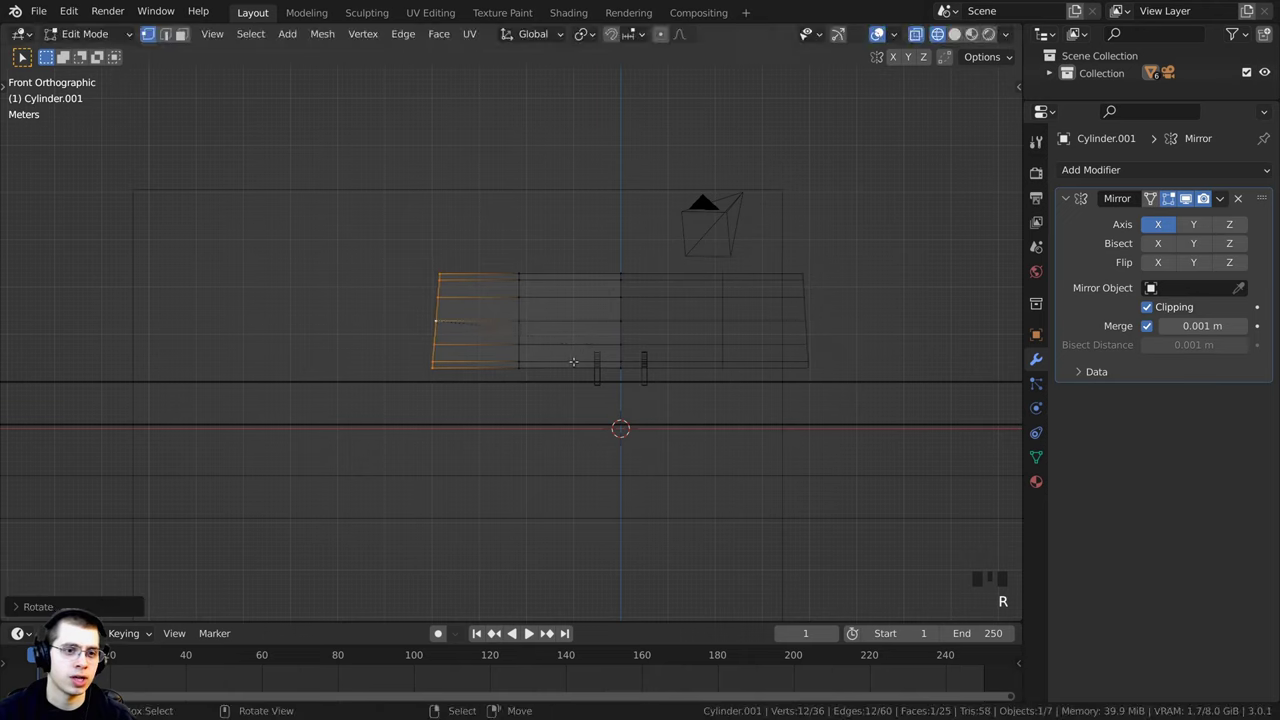
key("g")
left_click(637, 326)
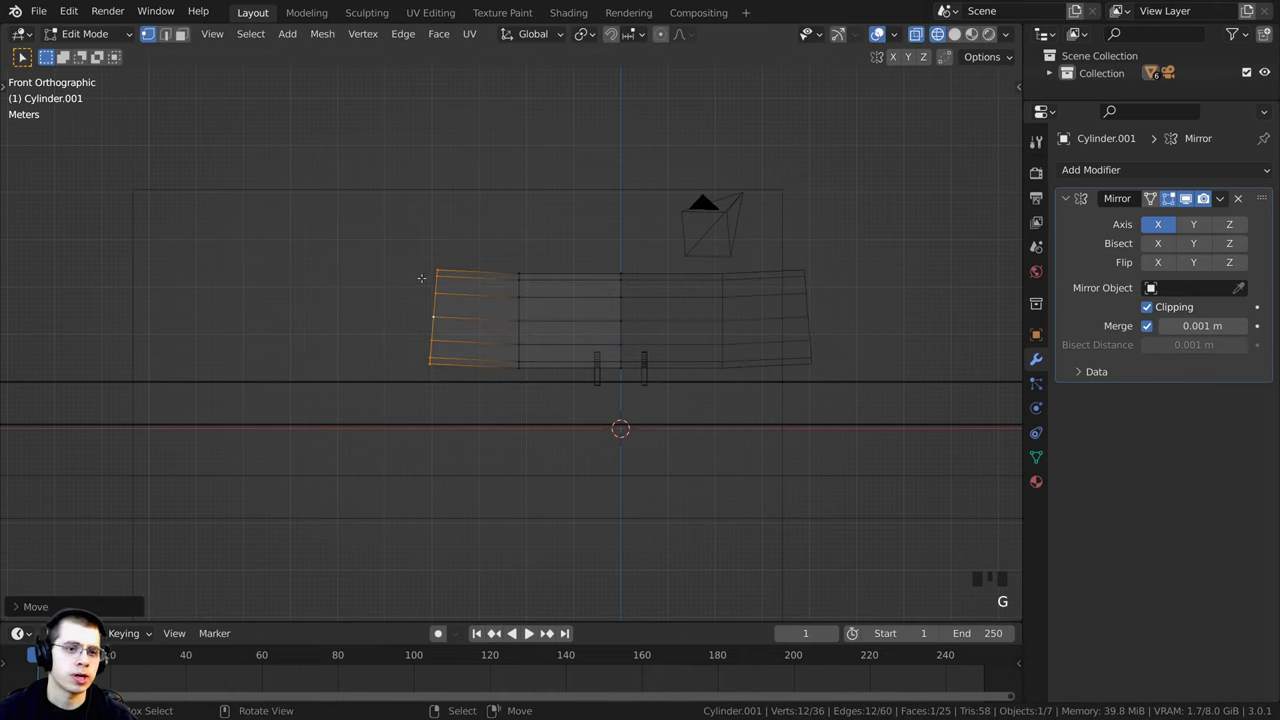
Step: Extrude a second section outward from the end, rotating and raising it further to continue the upward bend
key("e")
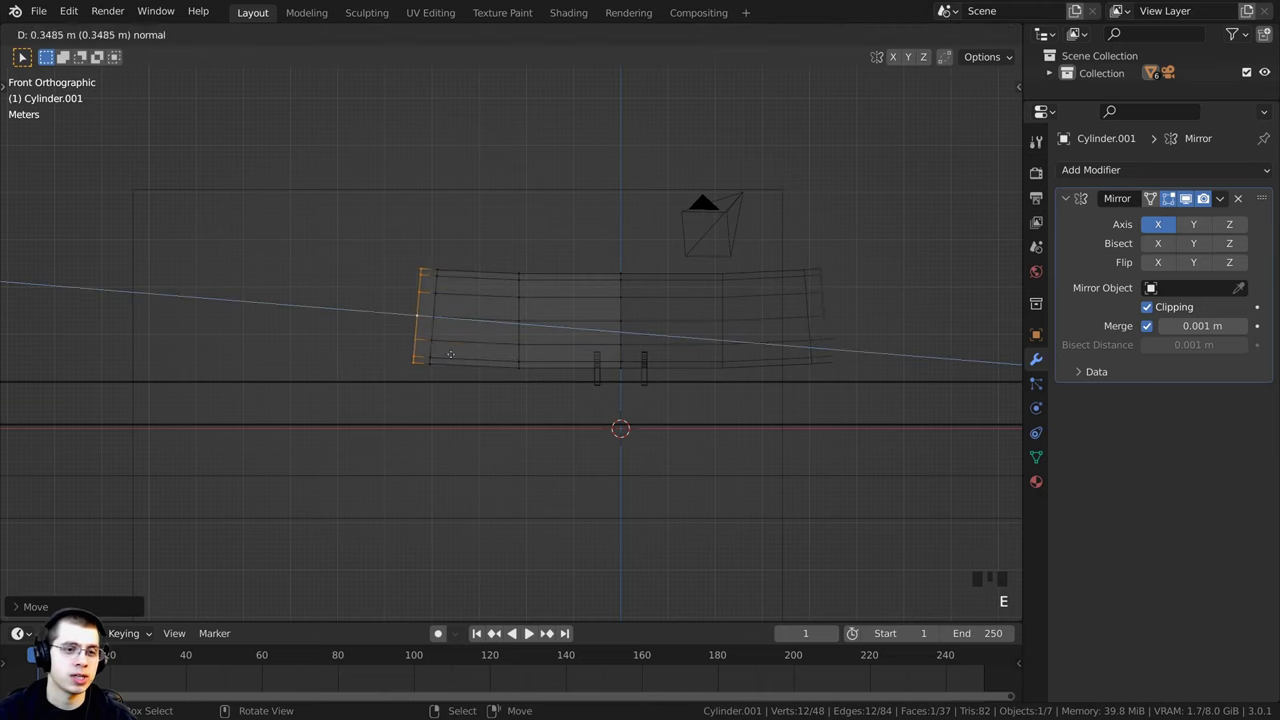
left_click(503, 350)
key("r")
left_click(489, 358)
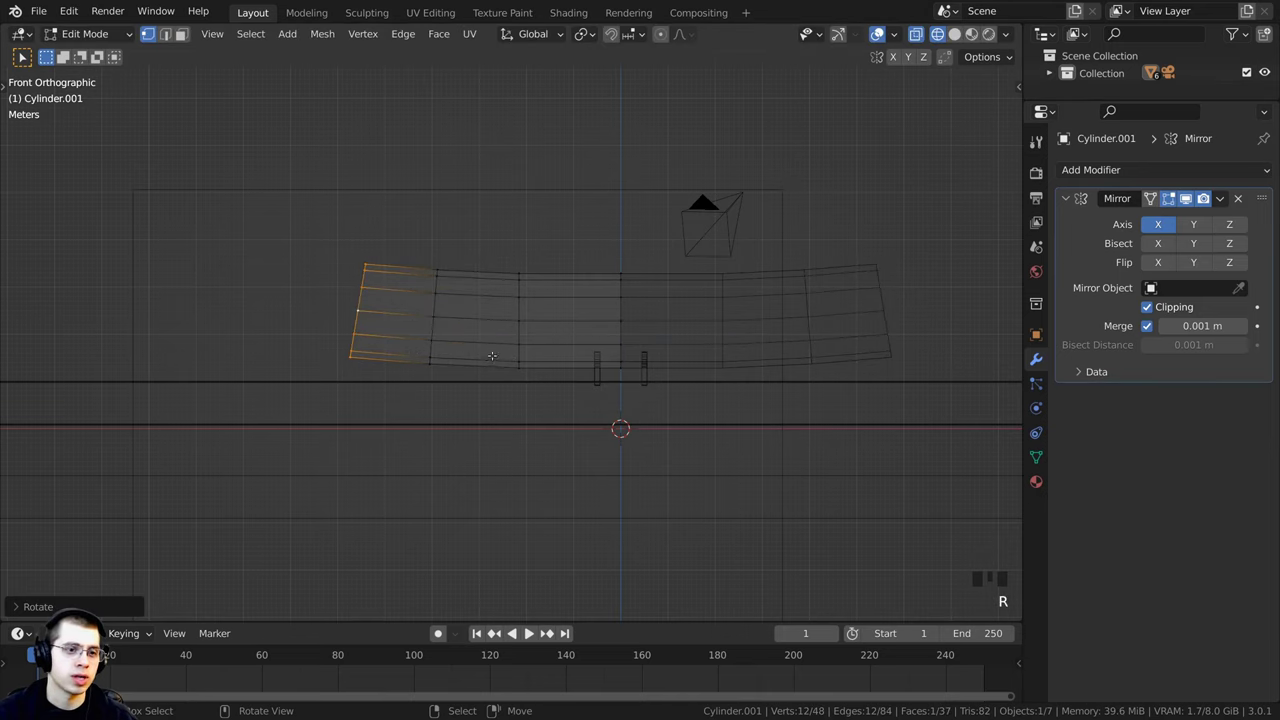
key("g")
key("r")
key("g")
key("r")
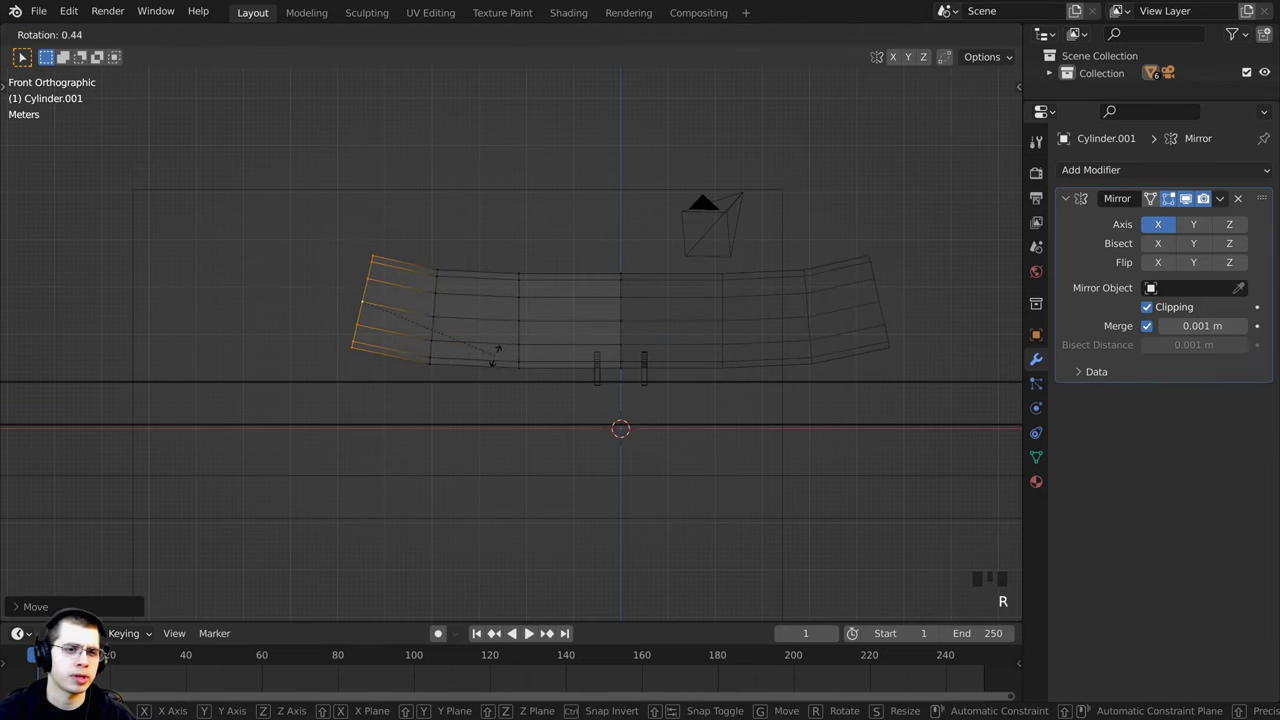
left_click(491, 353)
Step: Extrude a shorter third section from the end and scale its outer loop down to taper the hot dog
scroll(518, 308, "up", 2)
key("e")
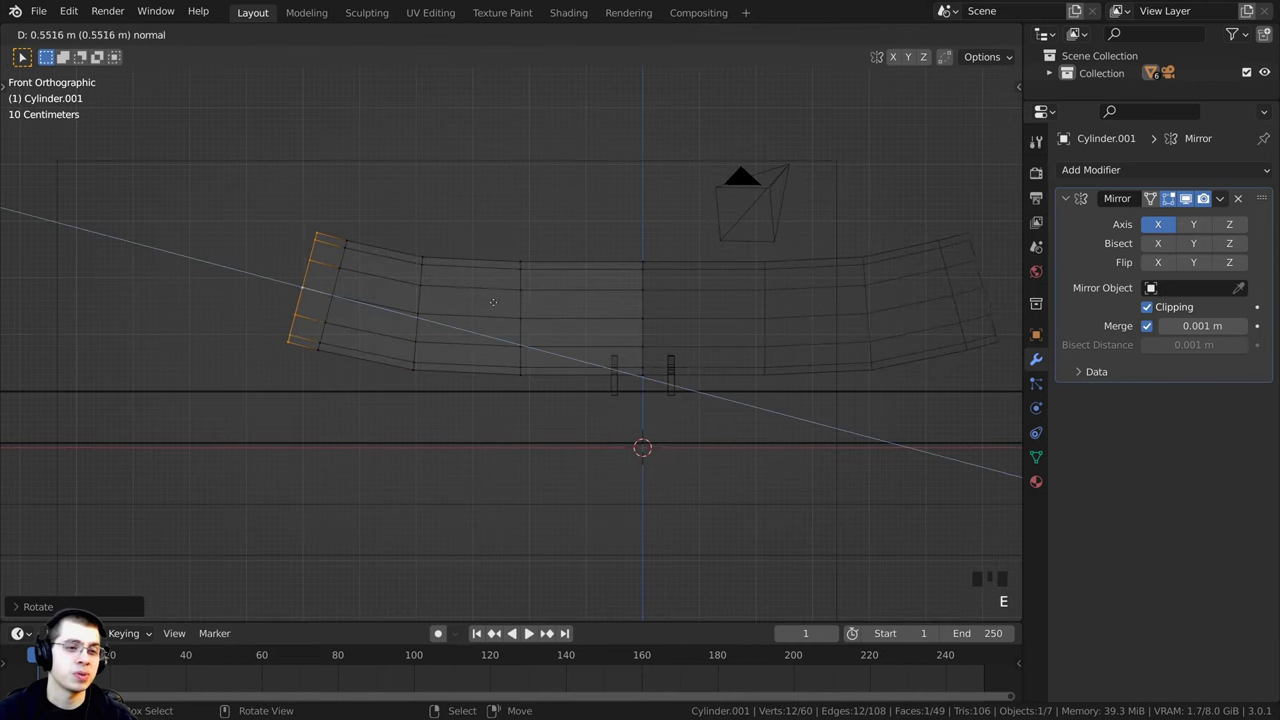
left_click(484, 295)
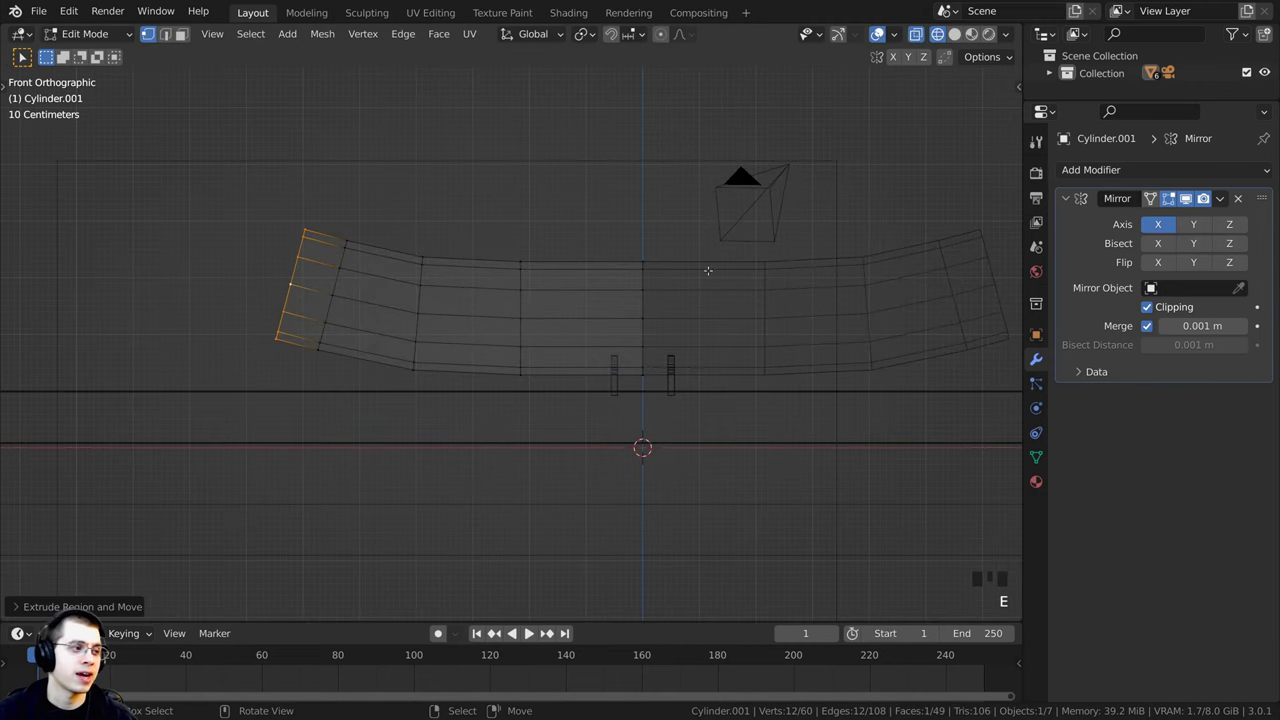
key("s")
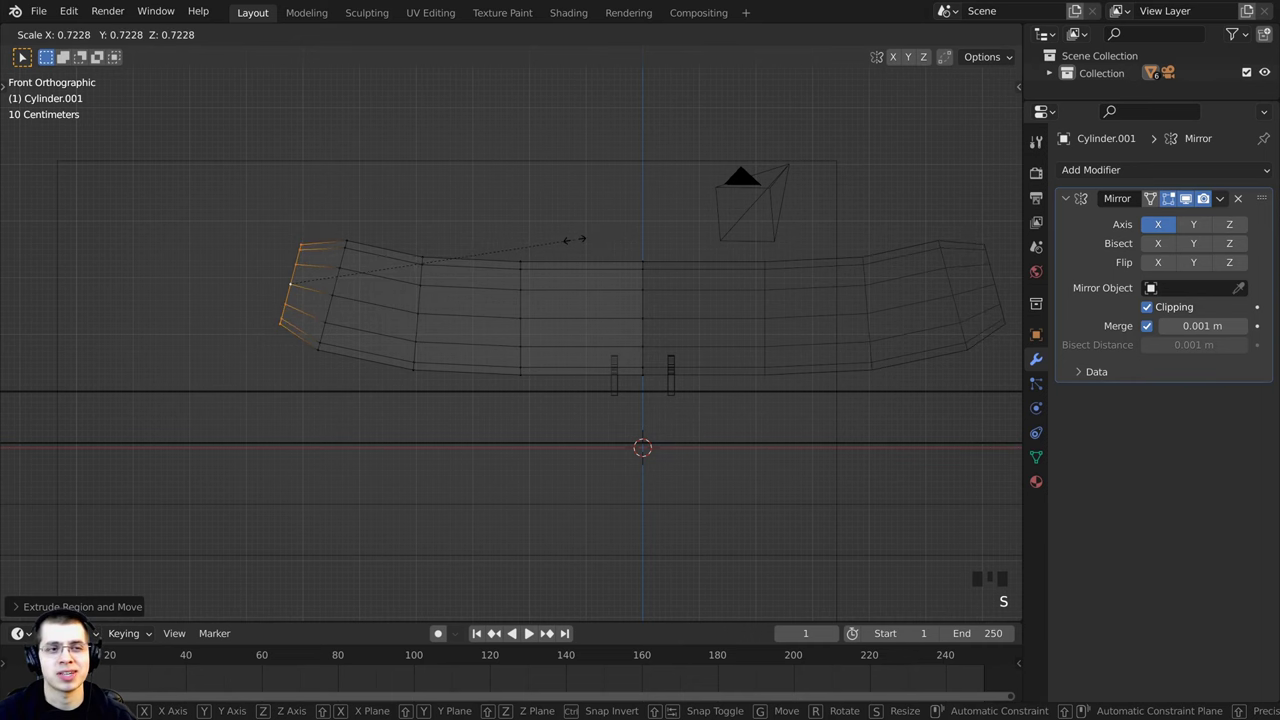
left_click(525, 250)
middle_click_drag(557, 264, 678, 282, "shift")
scroll(715, 290, "up", 3)
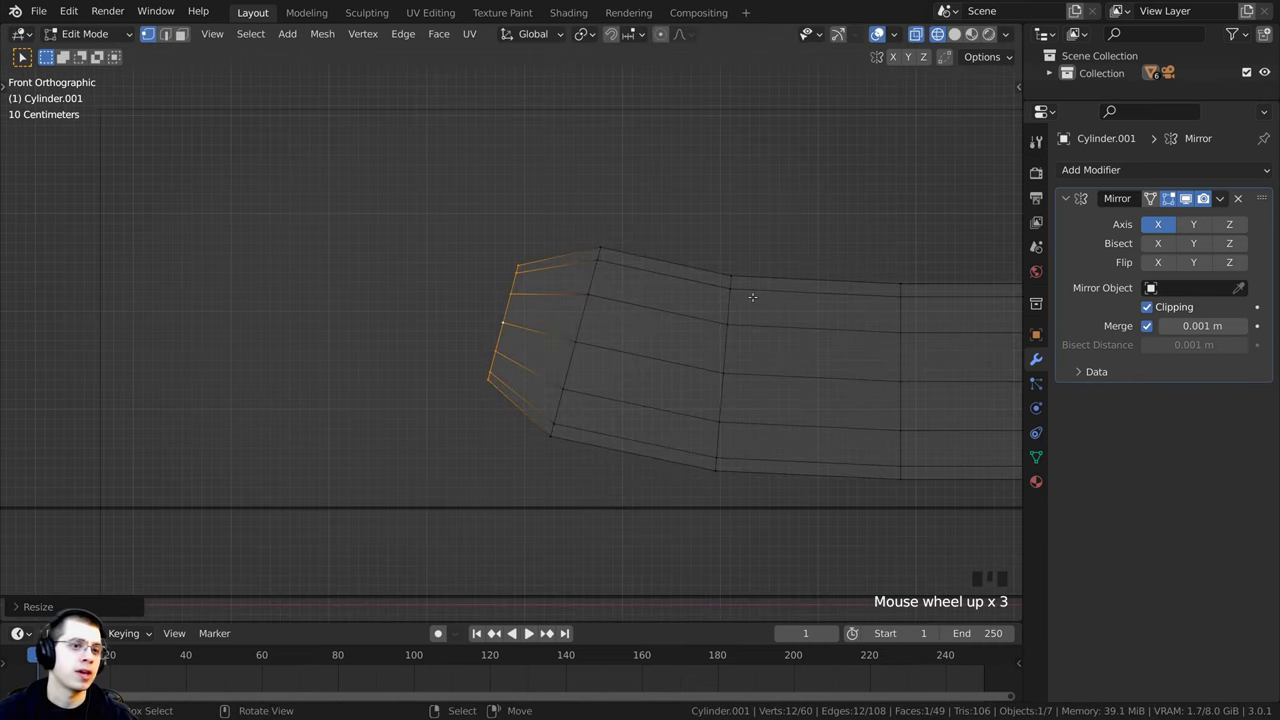
Step: Extrude a final short section at the tip and scale it down to round off the end
key("e")
left_click(790, 170)
key("s")
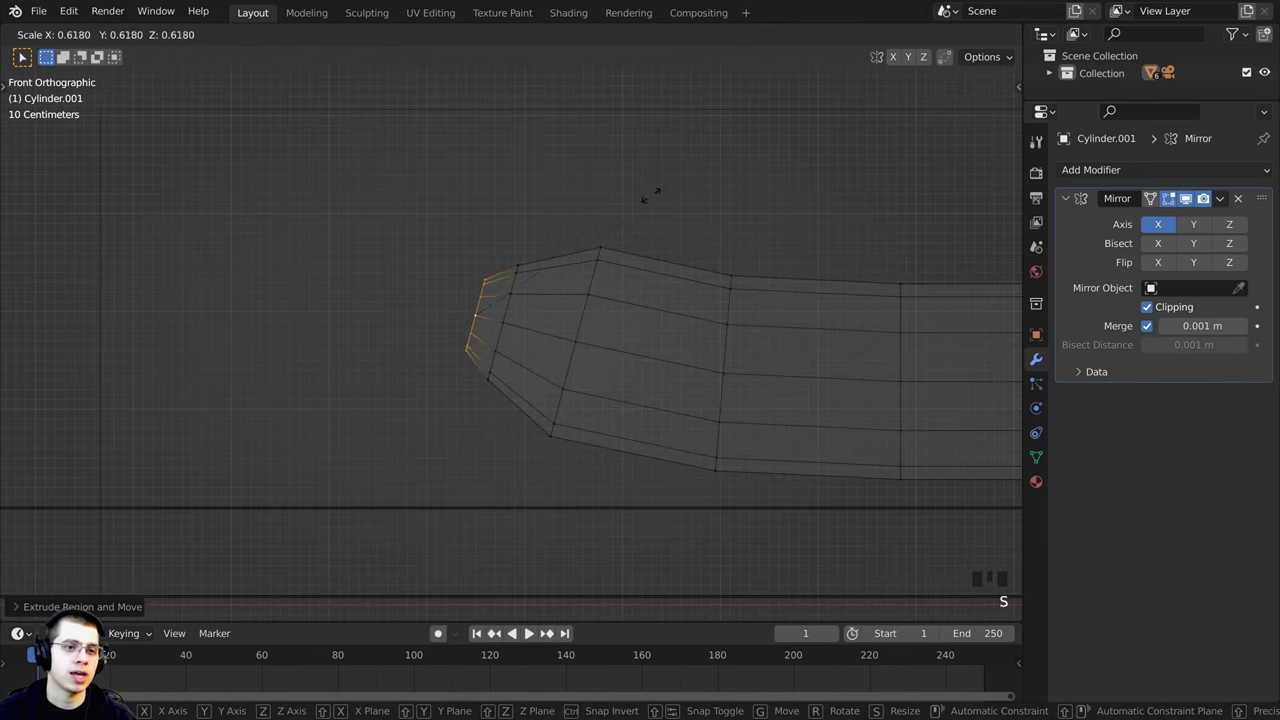
left_click(563, 240)
Step: Return to solid shading and Object Mode and inspect the curved hot dog shape in perspective
scroll(603, 268, "down", 5)
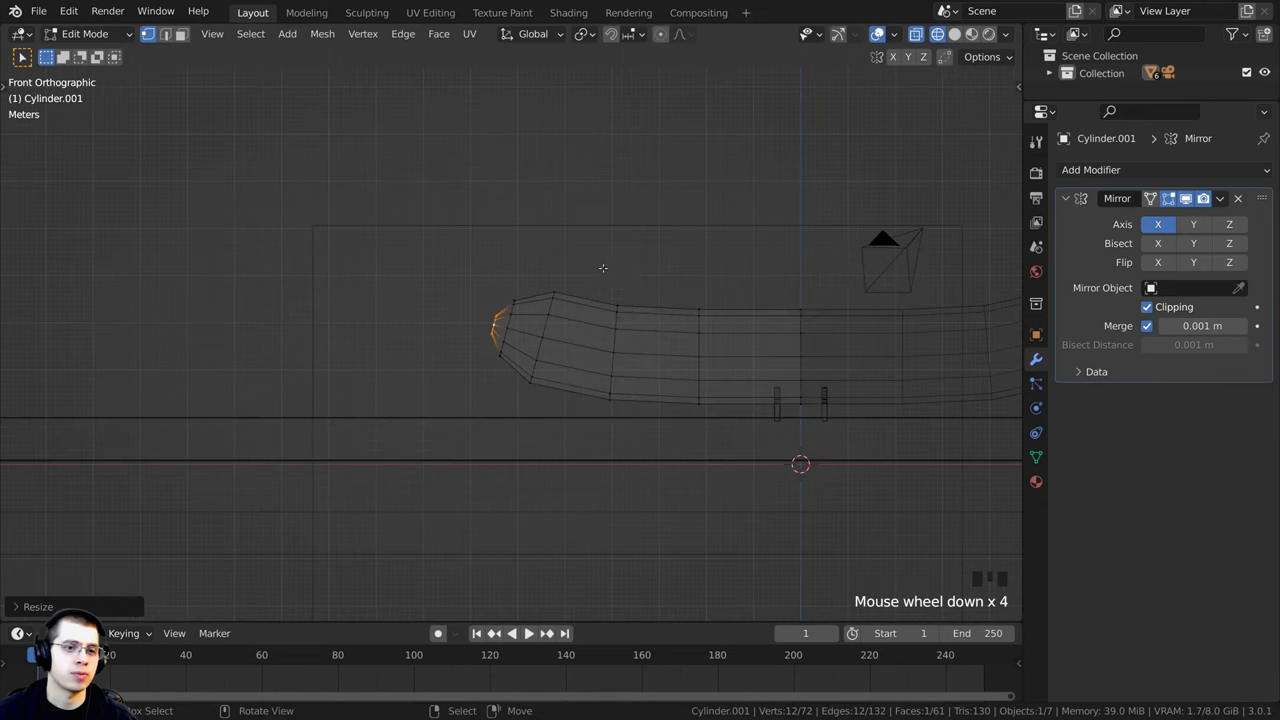
key("z")
mouse_move(612, 272)
middle_mouse_down("shift")
mouse_move(484, 275)
mouse_move(682, 360)
middle_mouse_up("shift")
key("Tab")
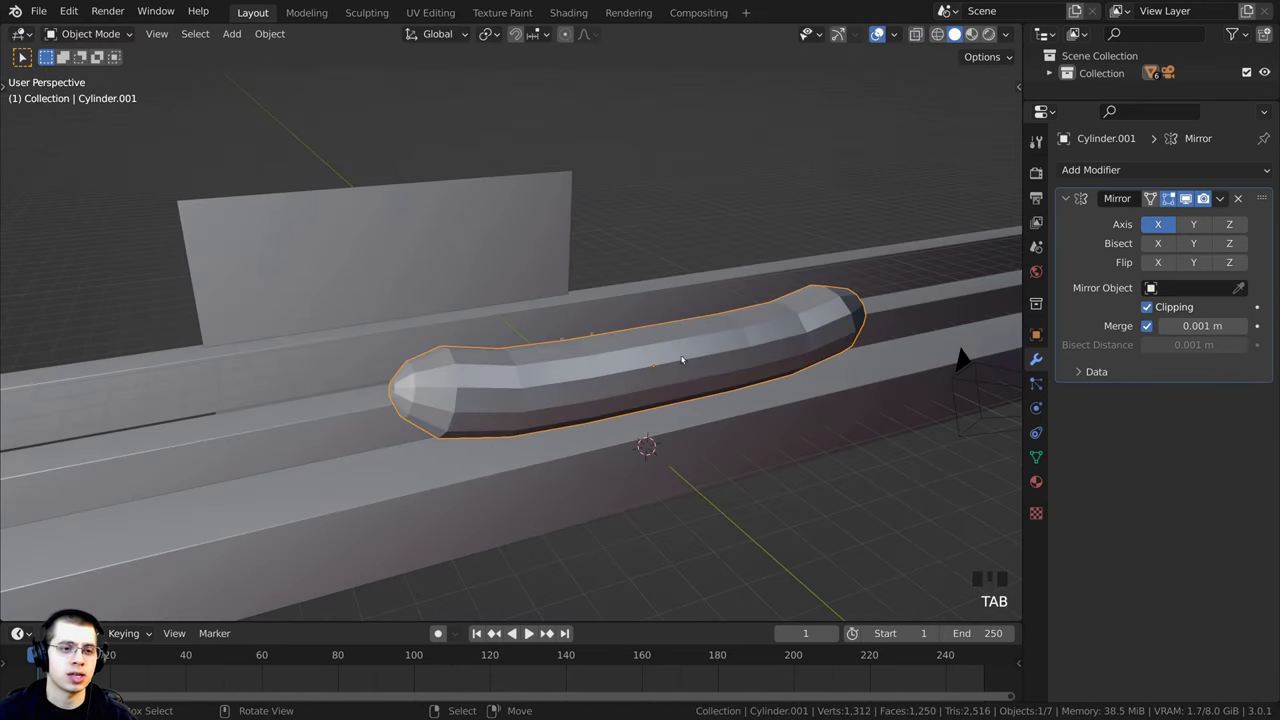
middle_click_drag(546, 400, 654, 396)
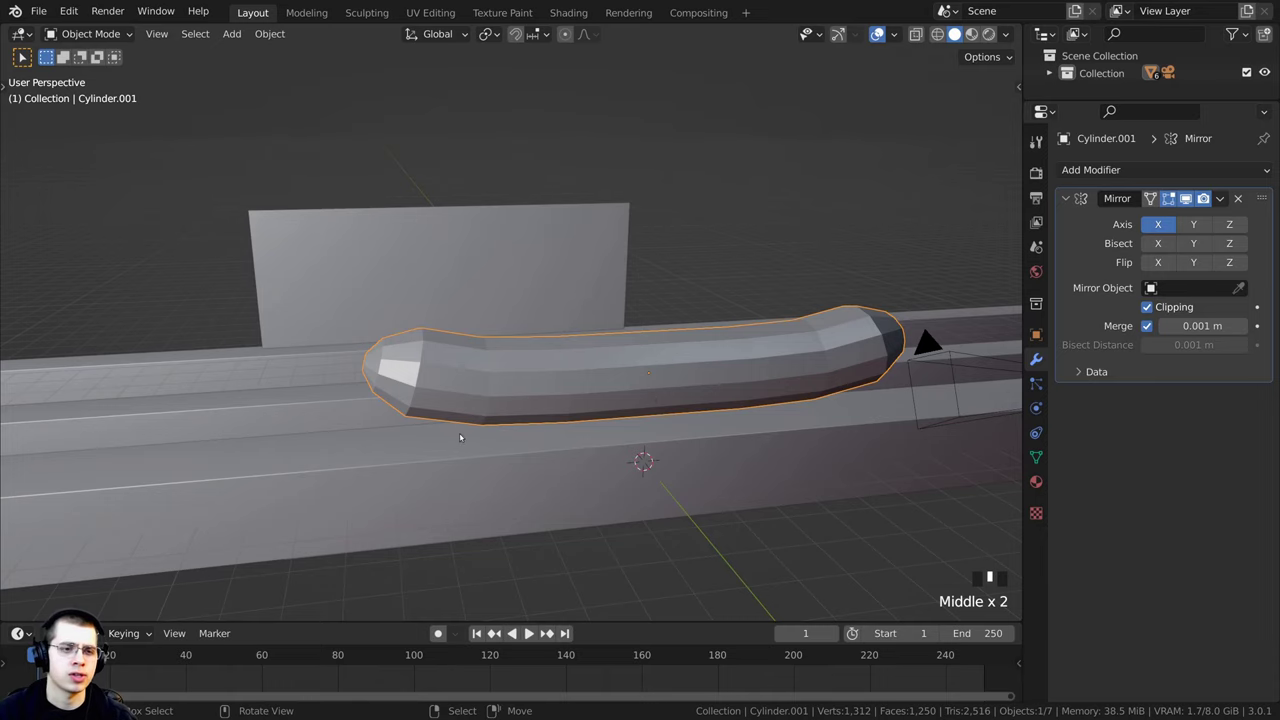
middle_click_drag(462, 439, 201, 227)
key("Tab")
scroll(649, 430, "up", 3)
key("Tab")
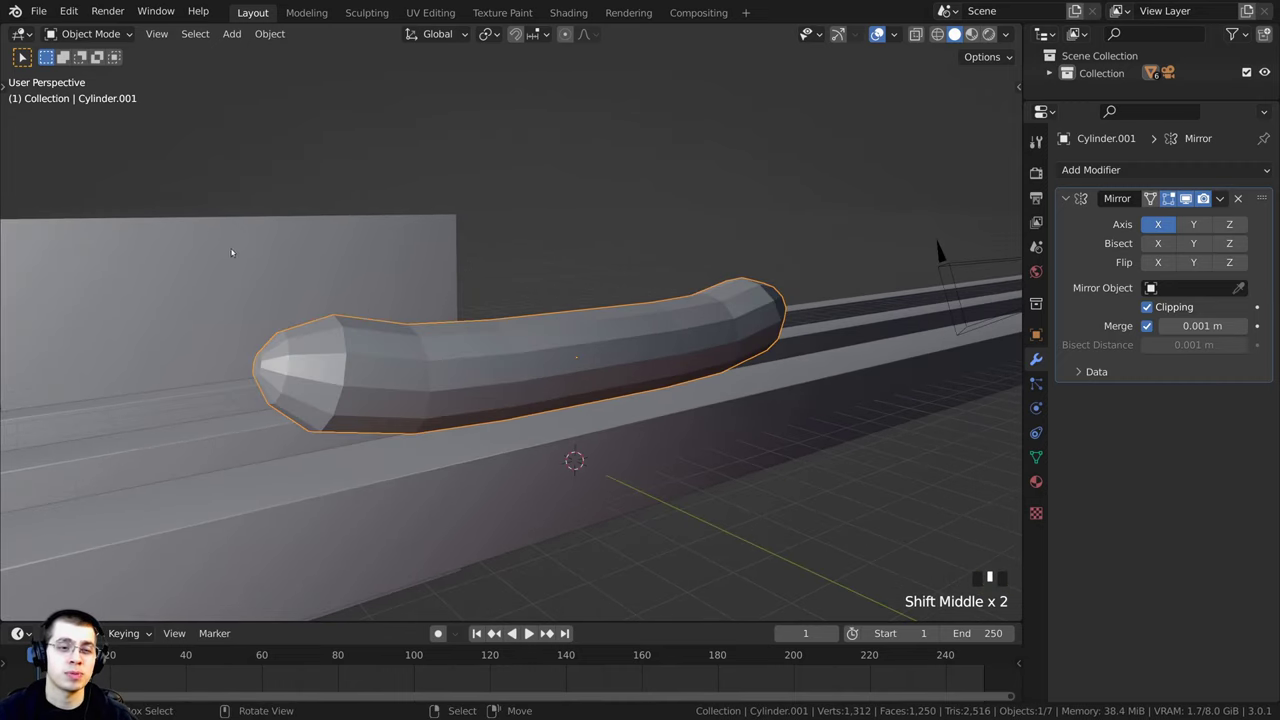
Step: Scale the whole hot dog down to about 0.12 of its size to suit the small holders
key("s")
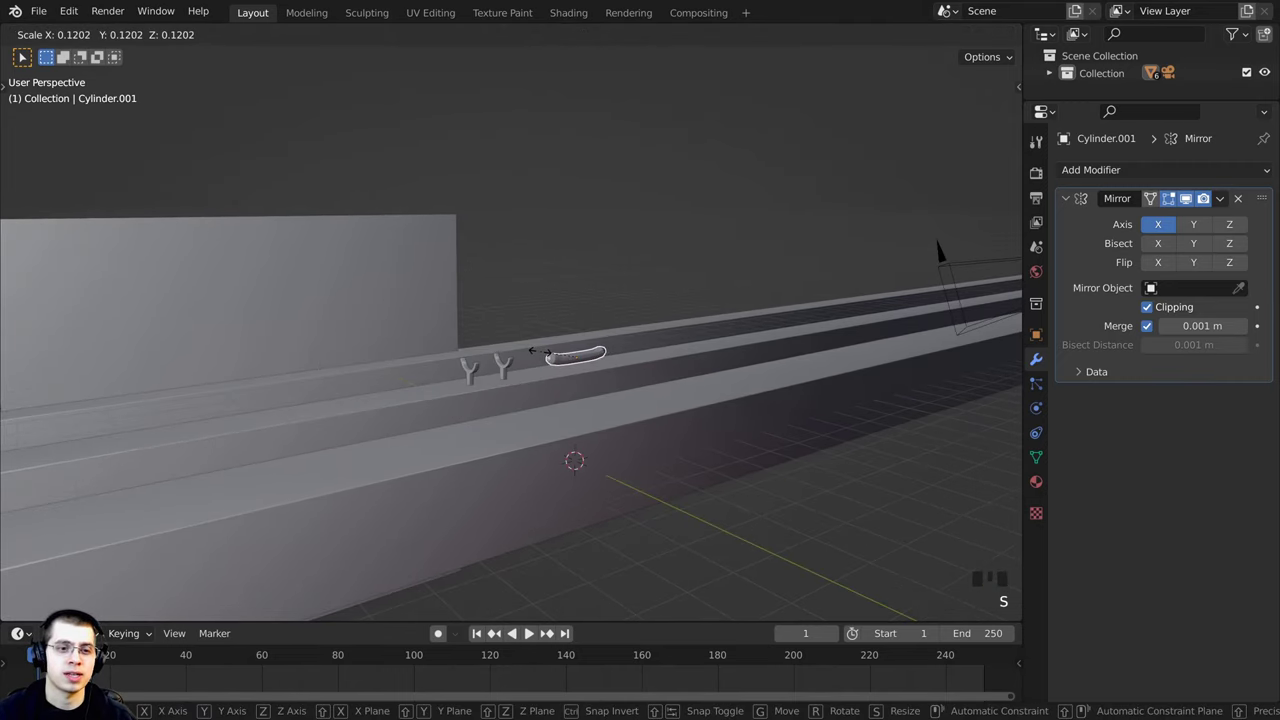
left_click(540, 352)
scroll(466, 340, "up", 5)
middle_click_drag(470, 330, 457, 318)
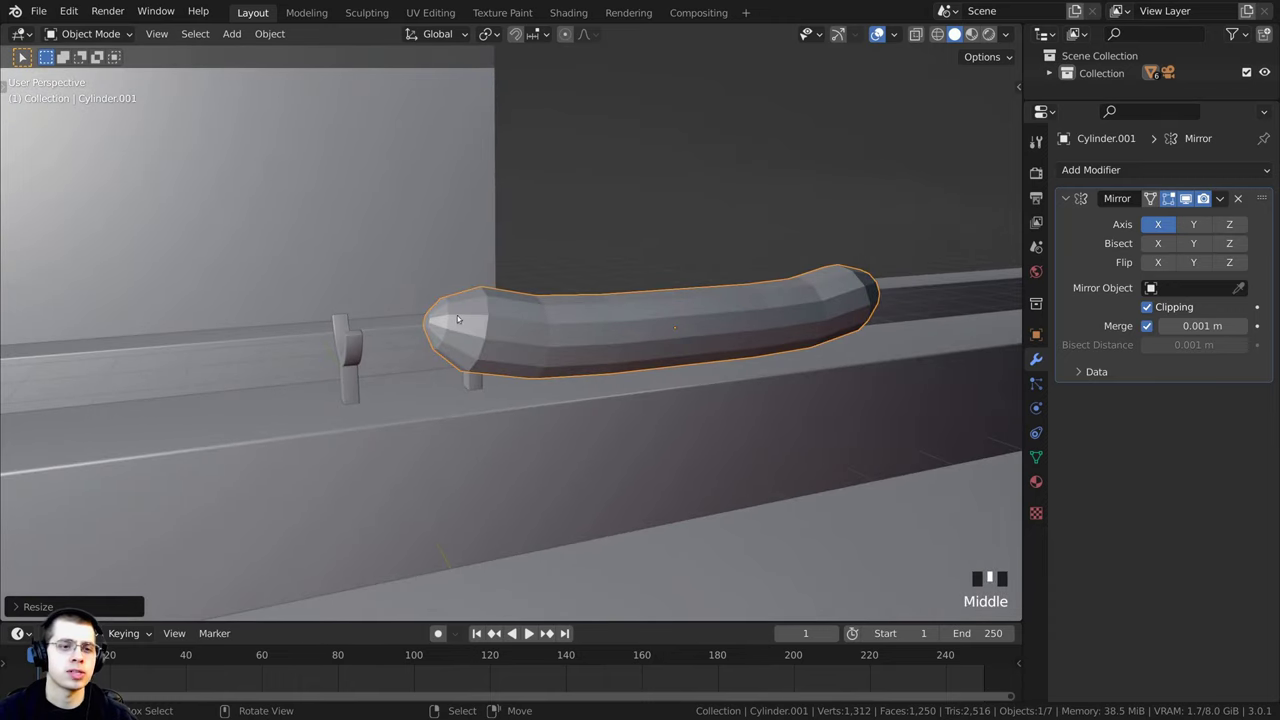
scroll(556, 281, "up", 1)
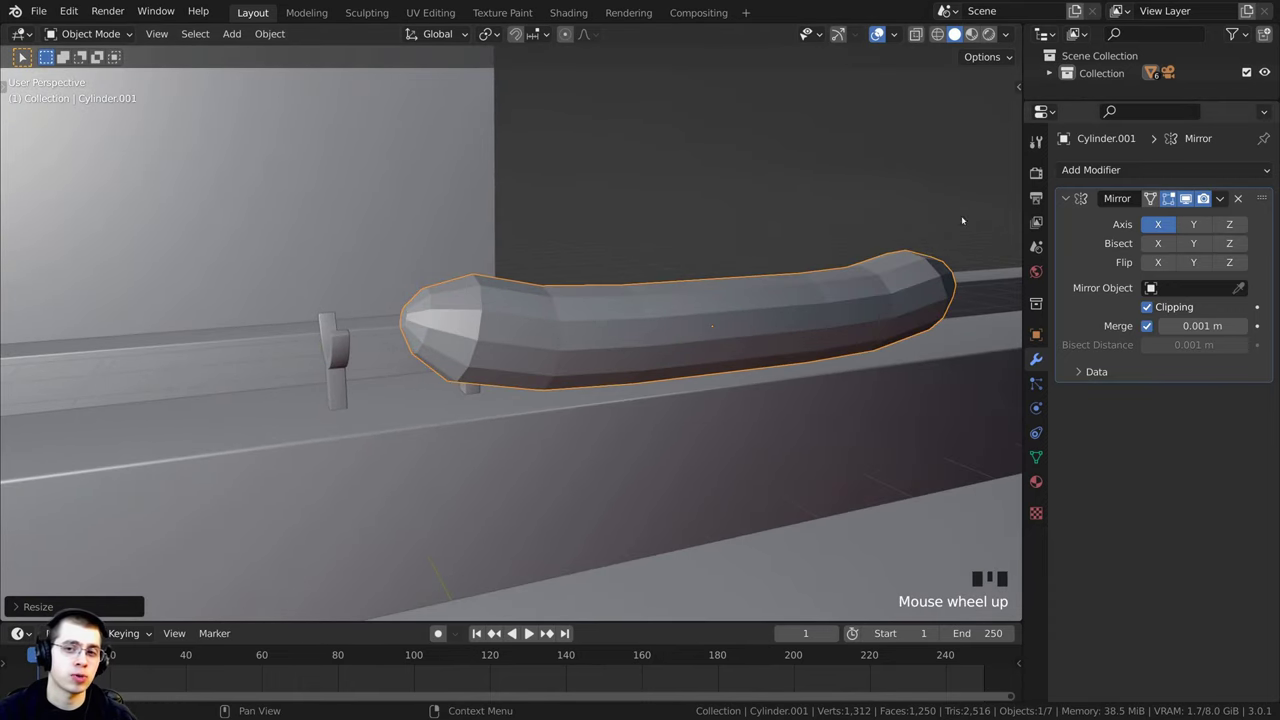
Step: Add a Subdivision Surface modifier to the hot dog and widen the properties editor to show its full setting names
left_click(1100, 171)
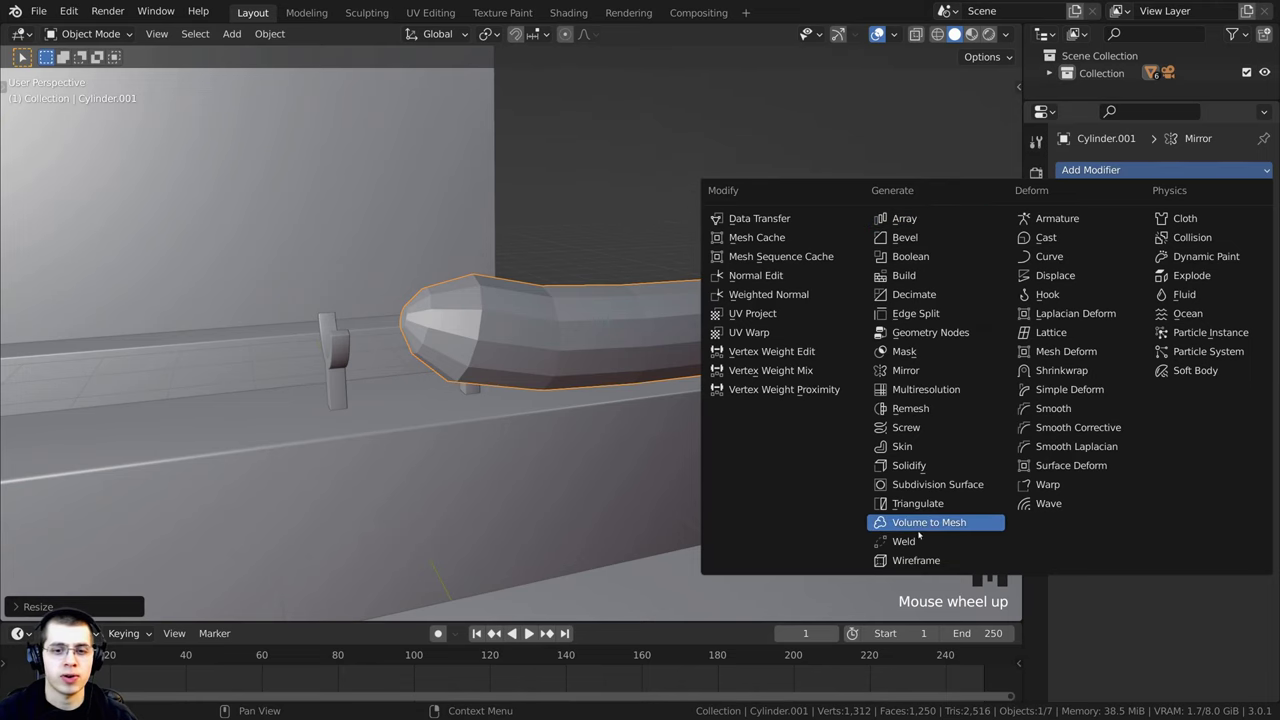
left_click(907, 487)
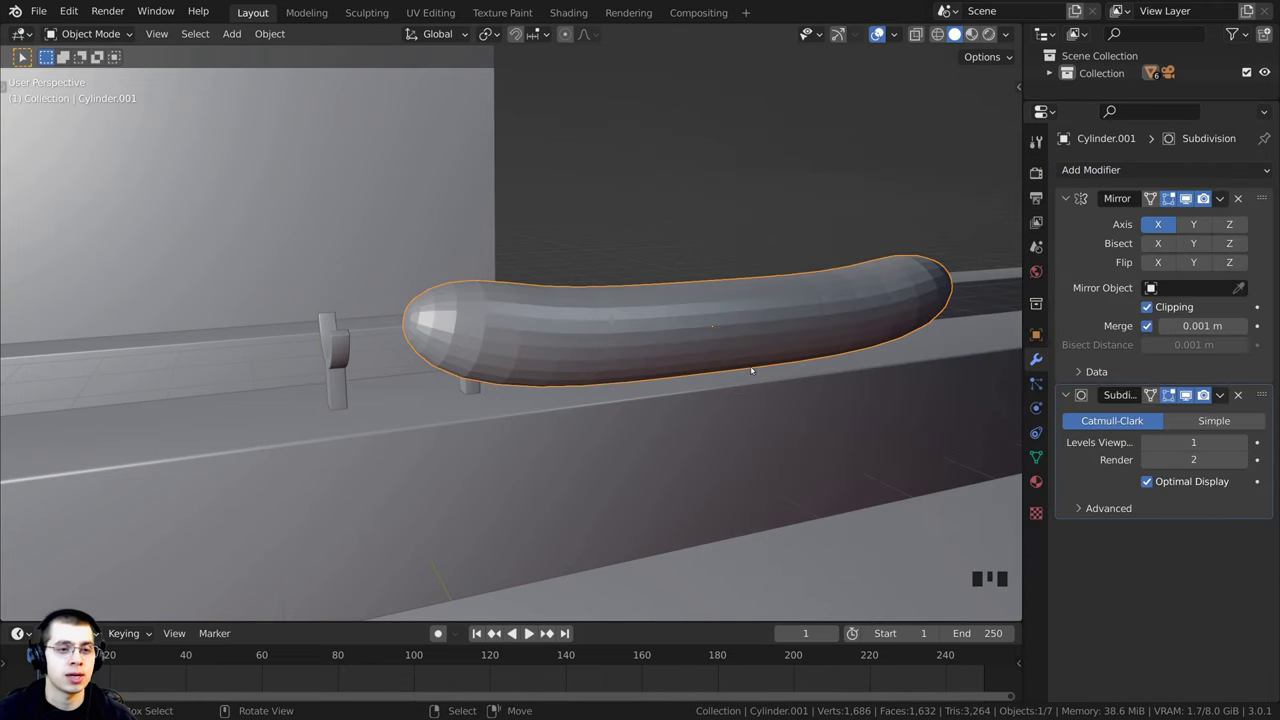
mouse_move(751, 366)
middle_mouse_down()
mouse_move(710, 340)
mouse_move(740, 360)
middle_mouse_up()
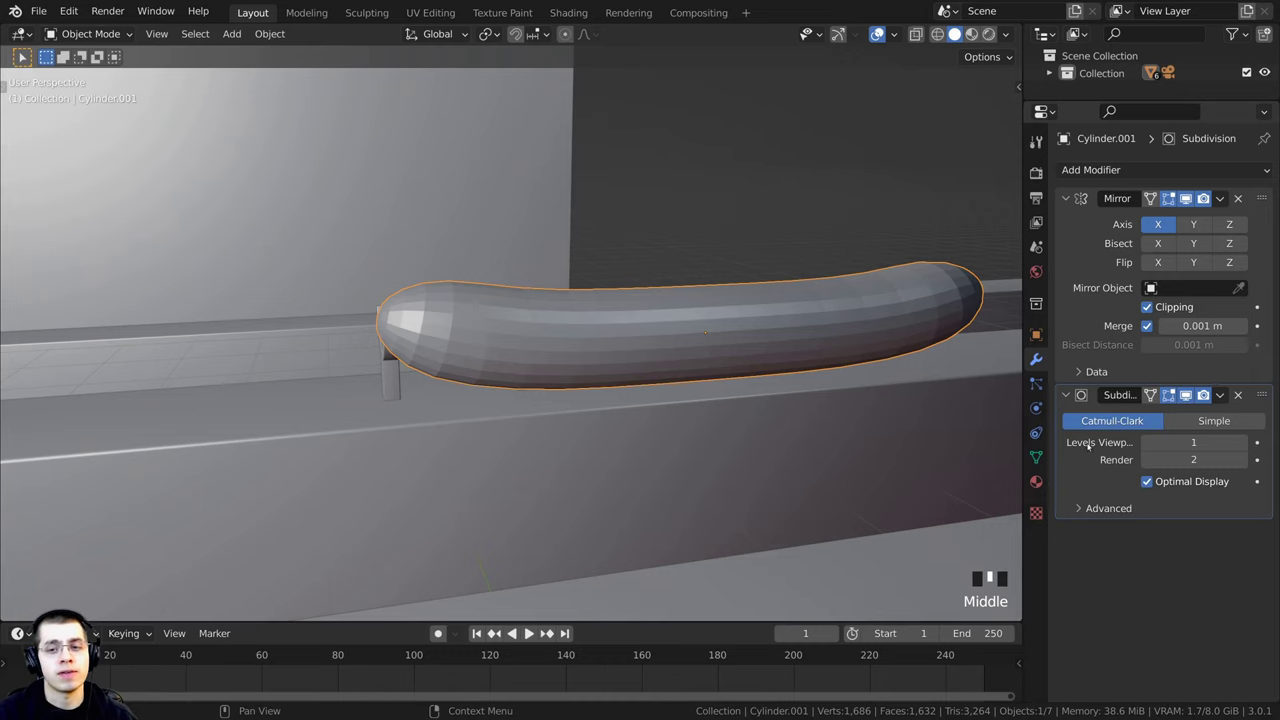
left_click_drag(1025, 418, 988, 418)
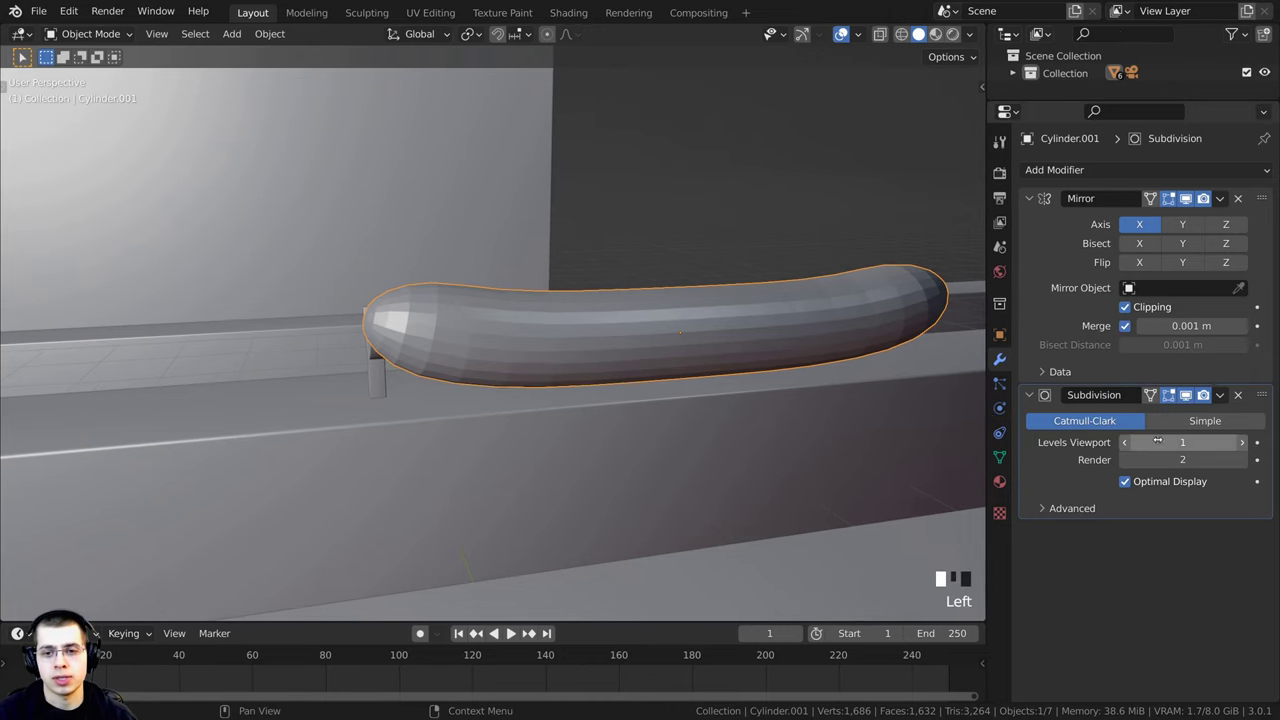
Step: Set the sausage's Subdivision viewport level to 2 and shade it smooth
left_click(1240, 442)
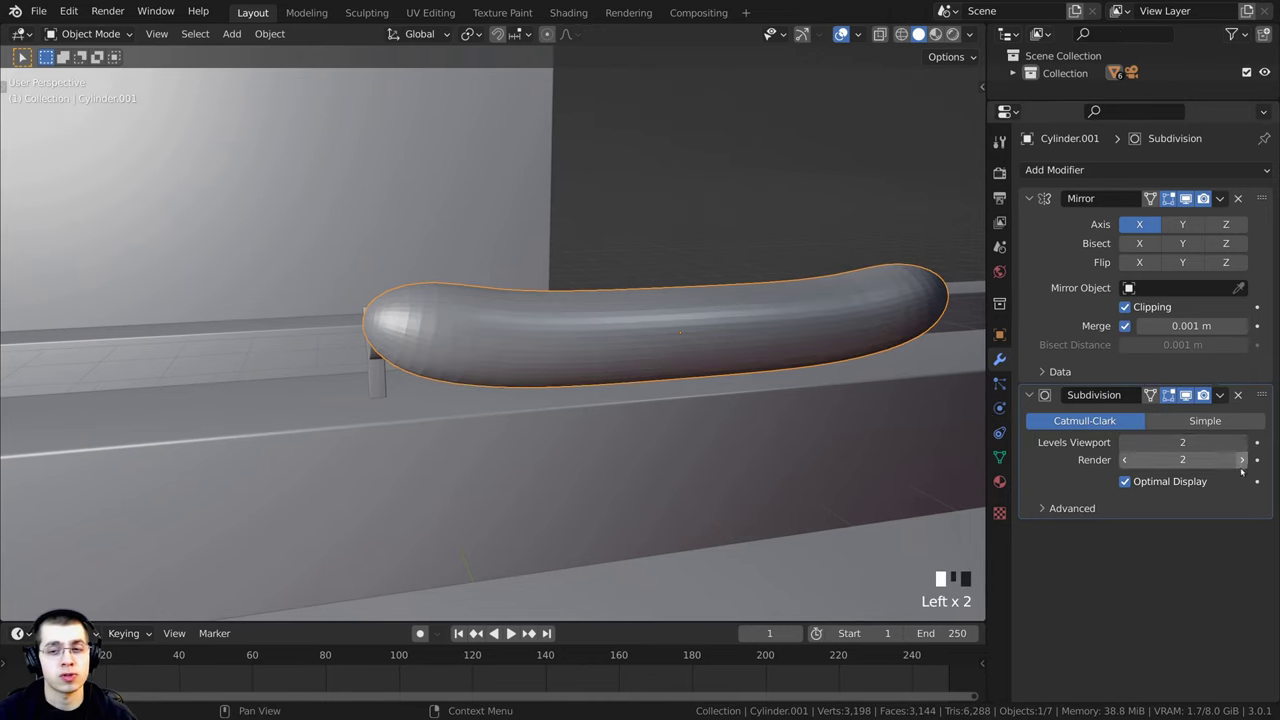
middle_click_drag(503, 369, 471, 377)
scroll(490, 300, "up", 3)
scroll(593, 295, "up", 2)
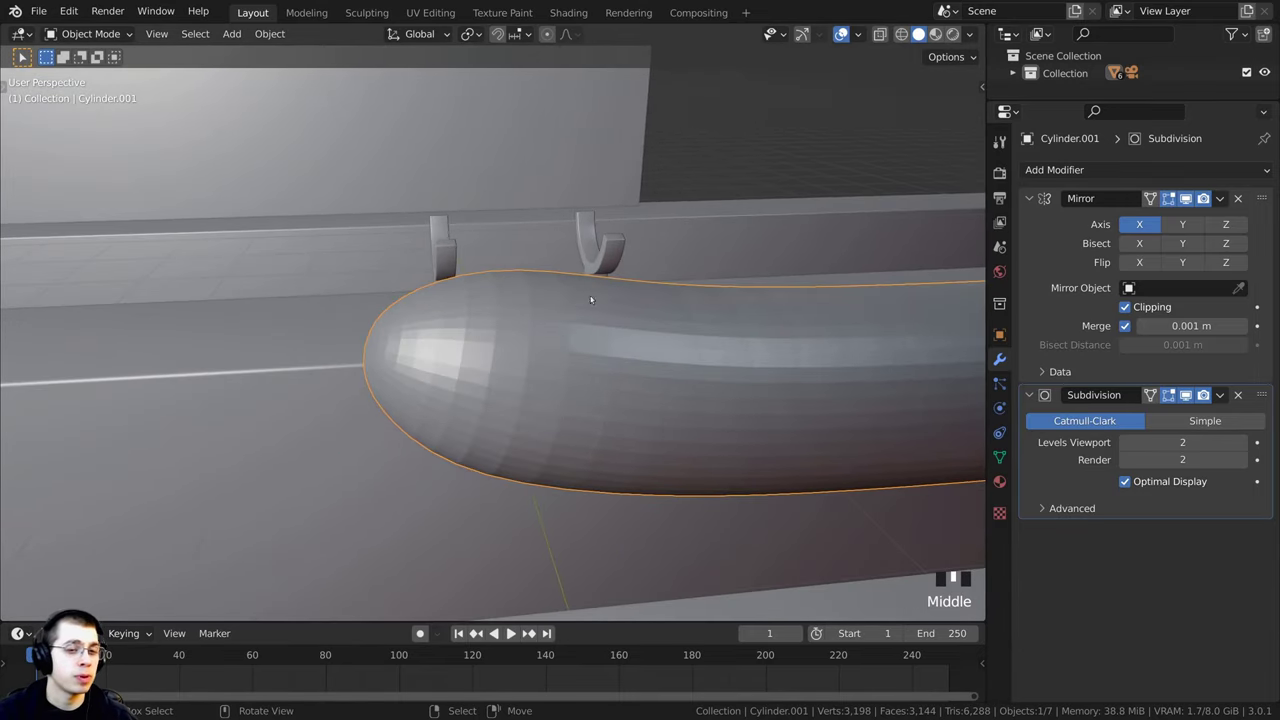
right_click(575, 240)
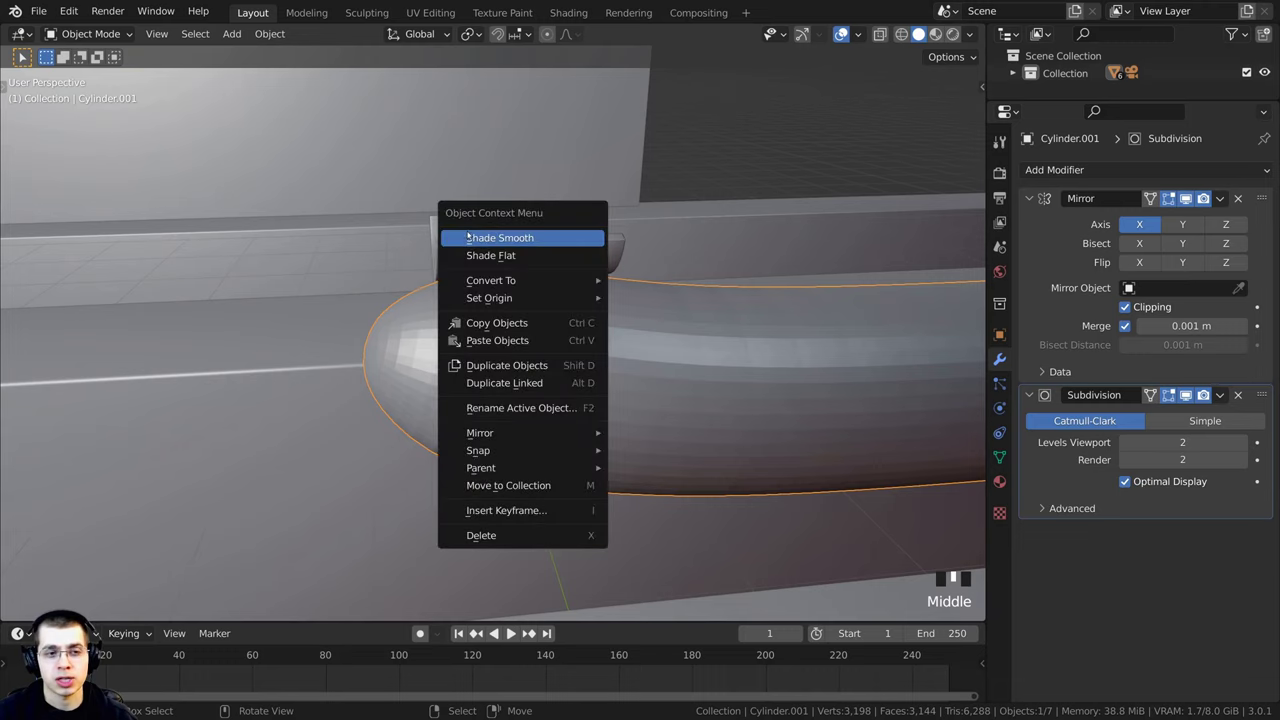
left_click(515, 238)
scroll(580, 357, "down", 3)
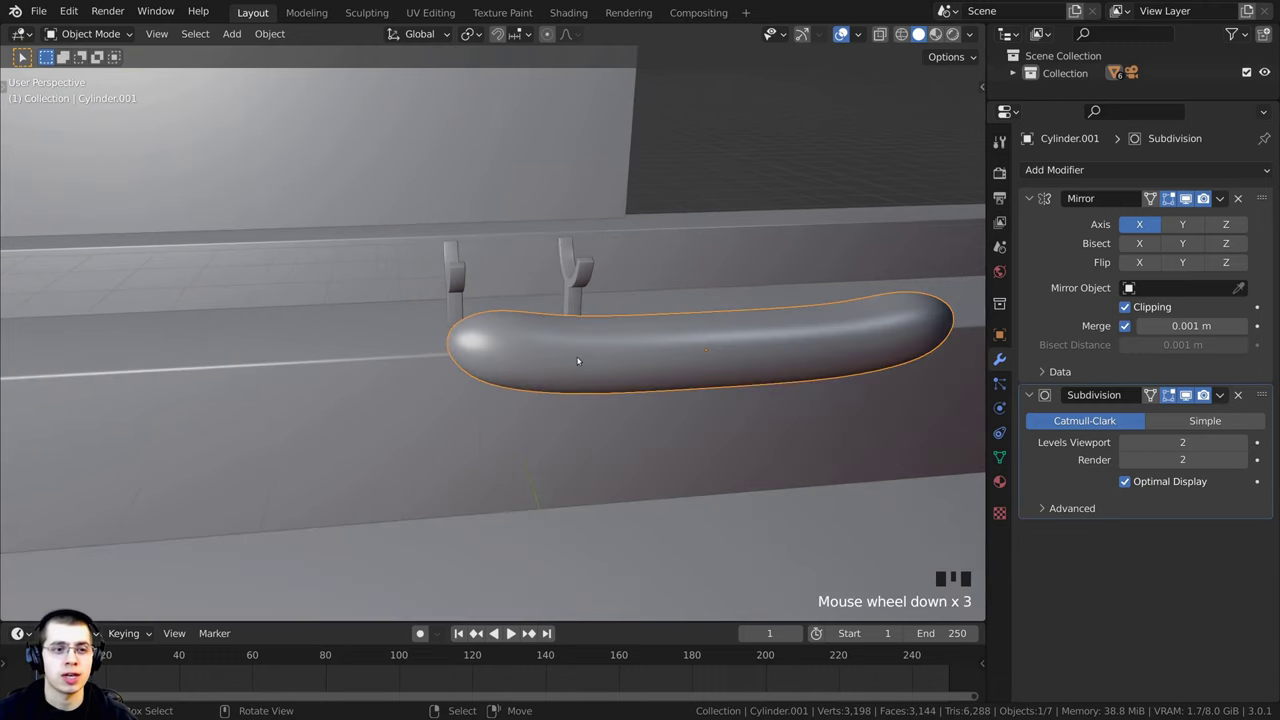
Step: In front view, select the two outermost edge loops at the sausage's tip and move them inward about 0.024 m
middle_click_drag(580, 357, 504, 369, "shift")
left_click(504, 369)
key("KP_1")
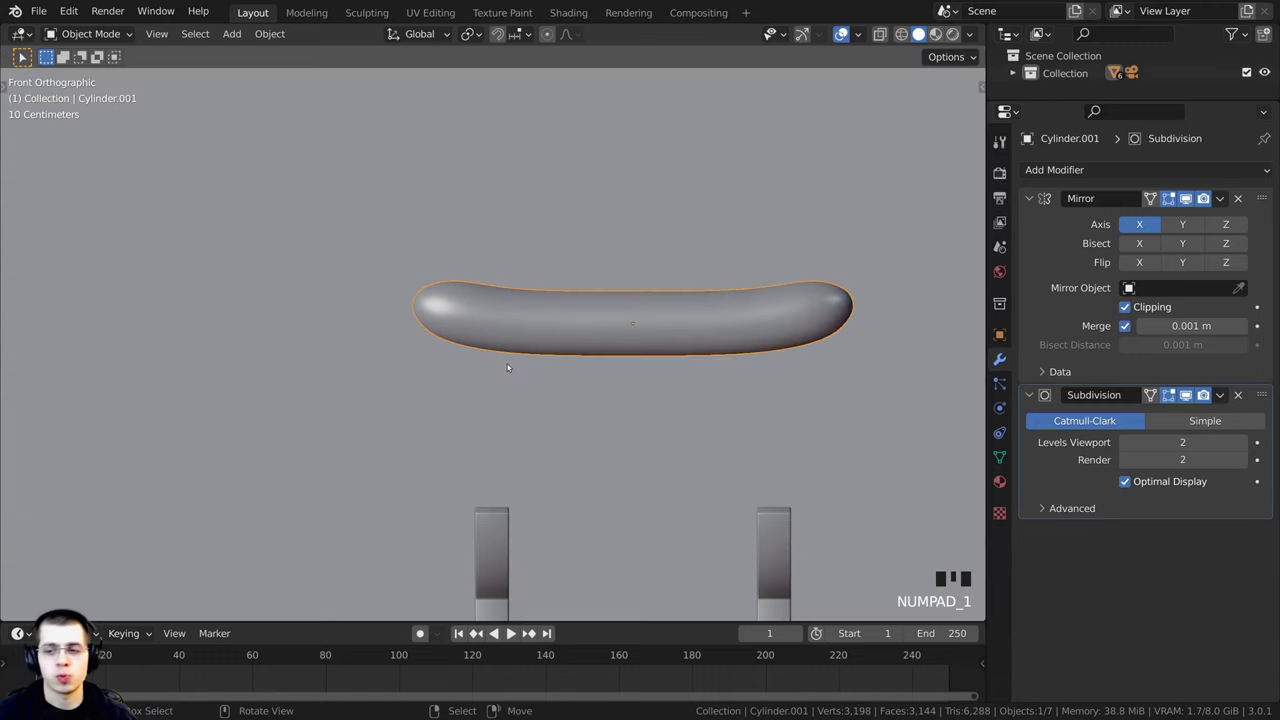
scroll(323, 209, "up", 5)
key("Tab")
middle_click_drag(323, 209, 356, 330, "shift")
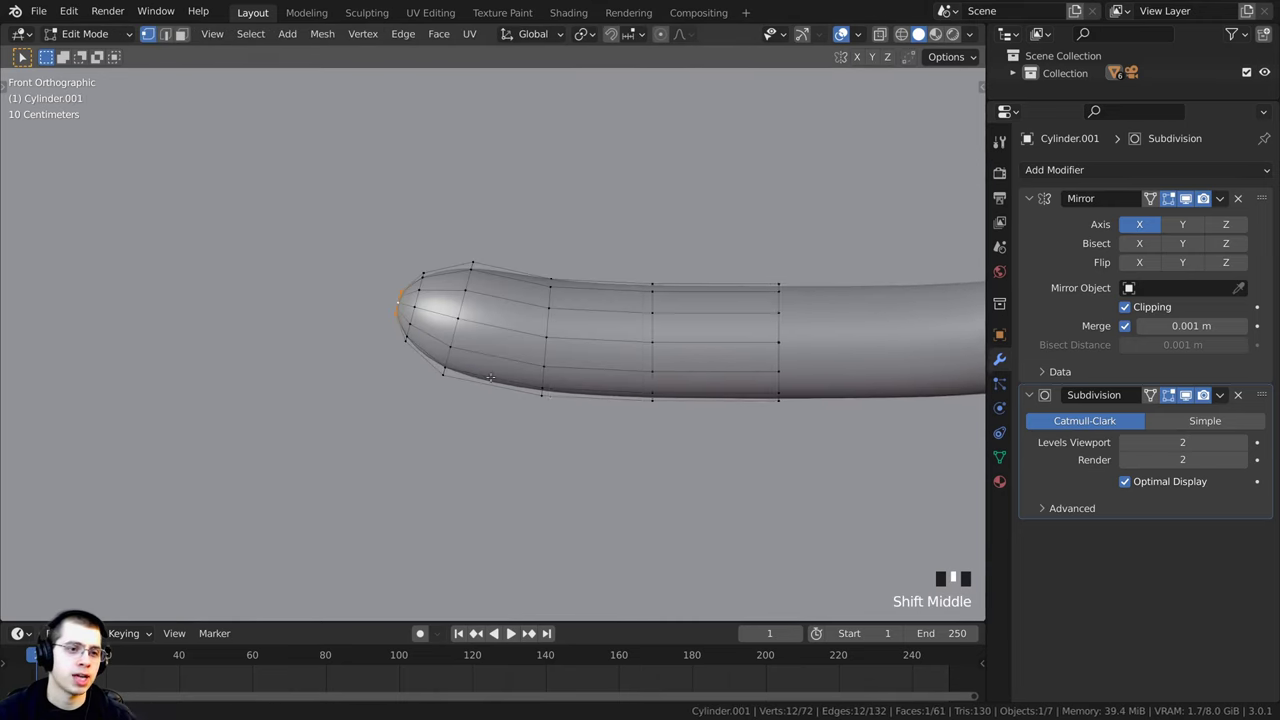
scroll(474, 363, "up", 3)
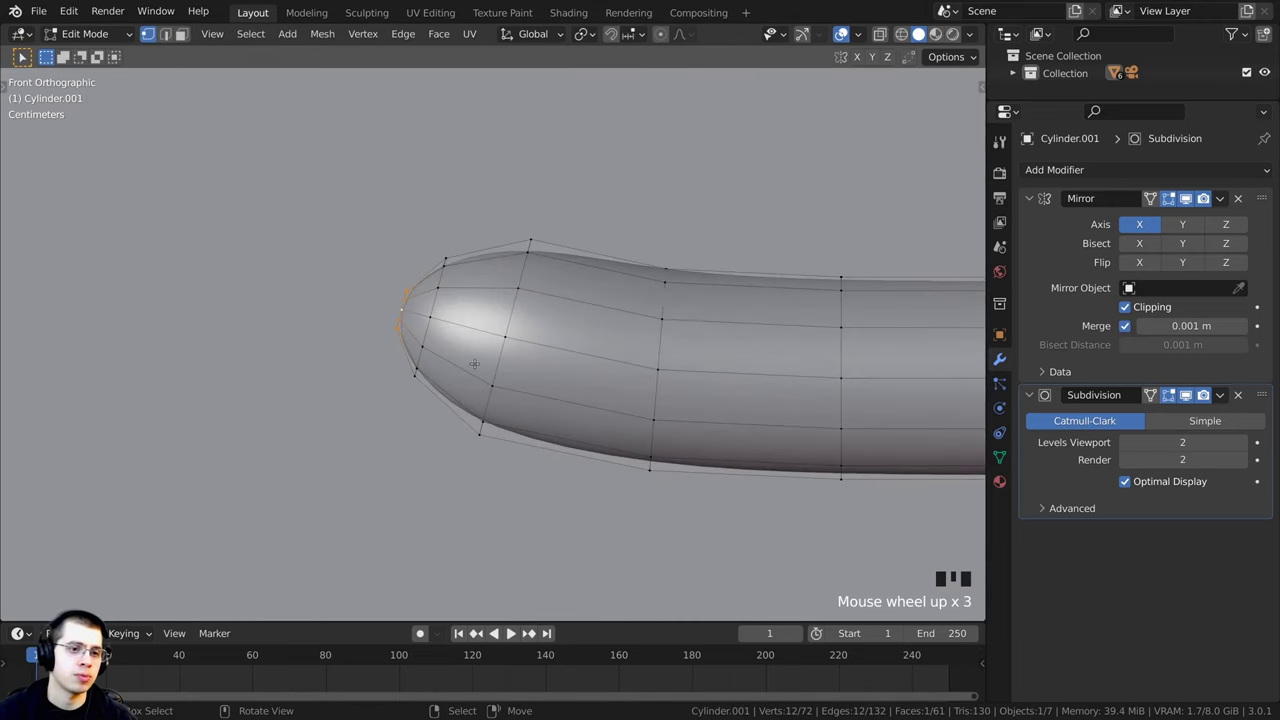
right_click(435, 308, "alt+shift")
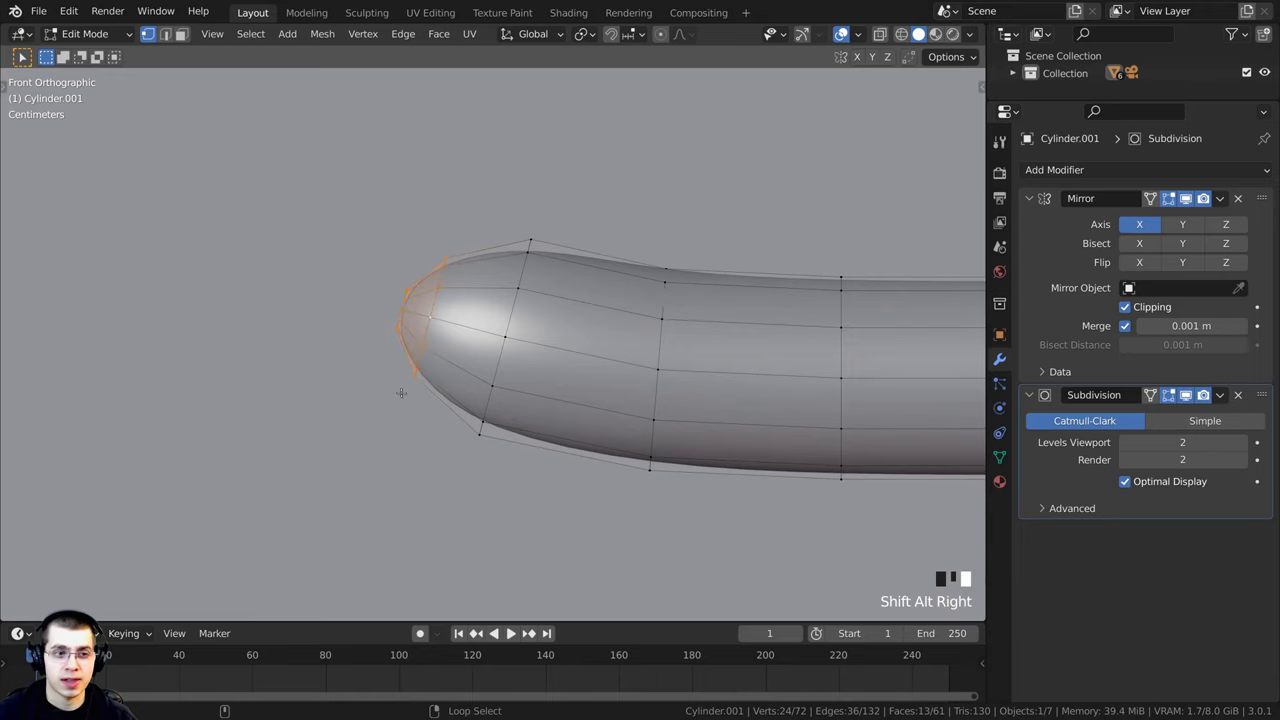
key("g")
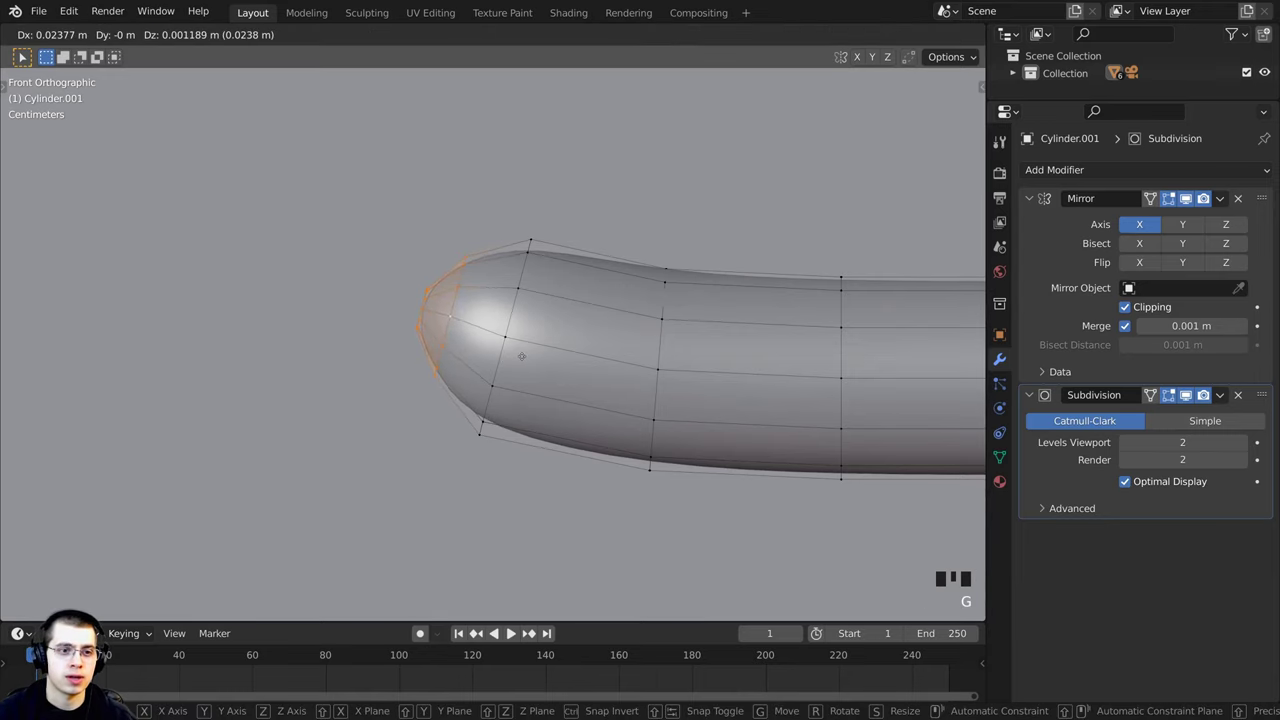
left_click(525, 362)
Step: Select only the outermost edge loop at the sausage's tip and move it slightly inward to flatten the end
key("Tab")
scroll(525, 363, "down", 2)
scroll(522, 362, "up", 1)
key("Tab")
scroll(492, 354, "up", 2)
right_click(406, 313, "alt")
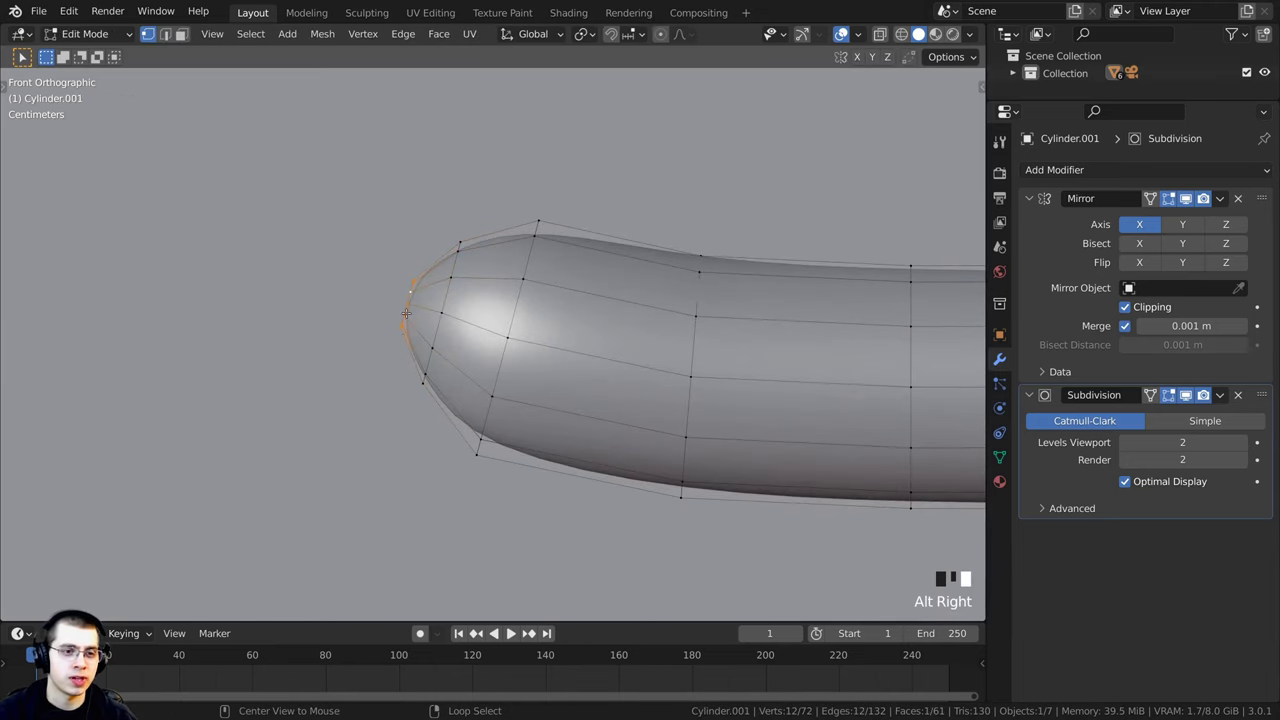
key("g")
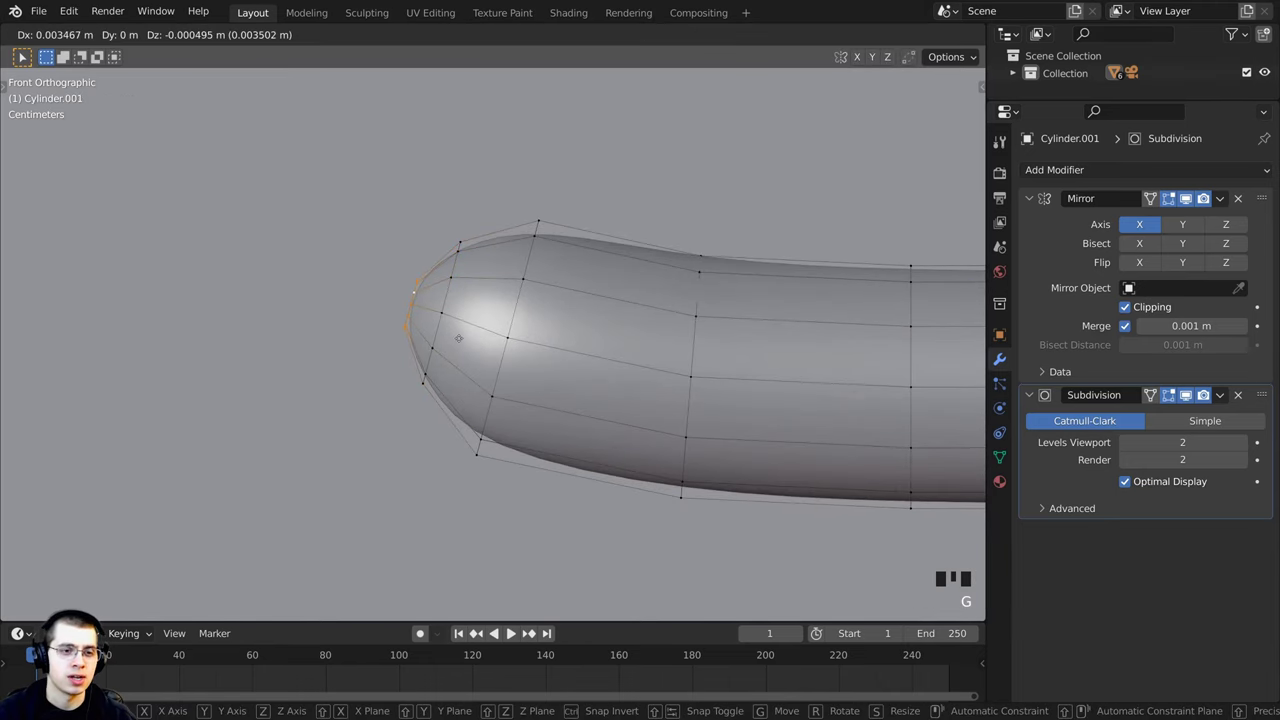
left_click(462, 337)
key("Tab")
scroll(461, 336, "down", 7)
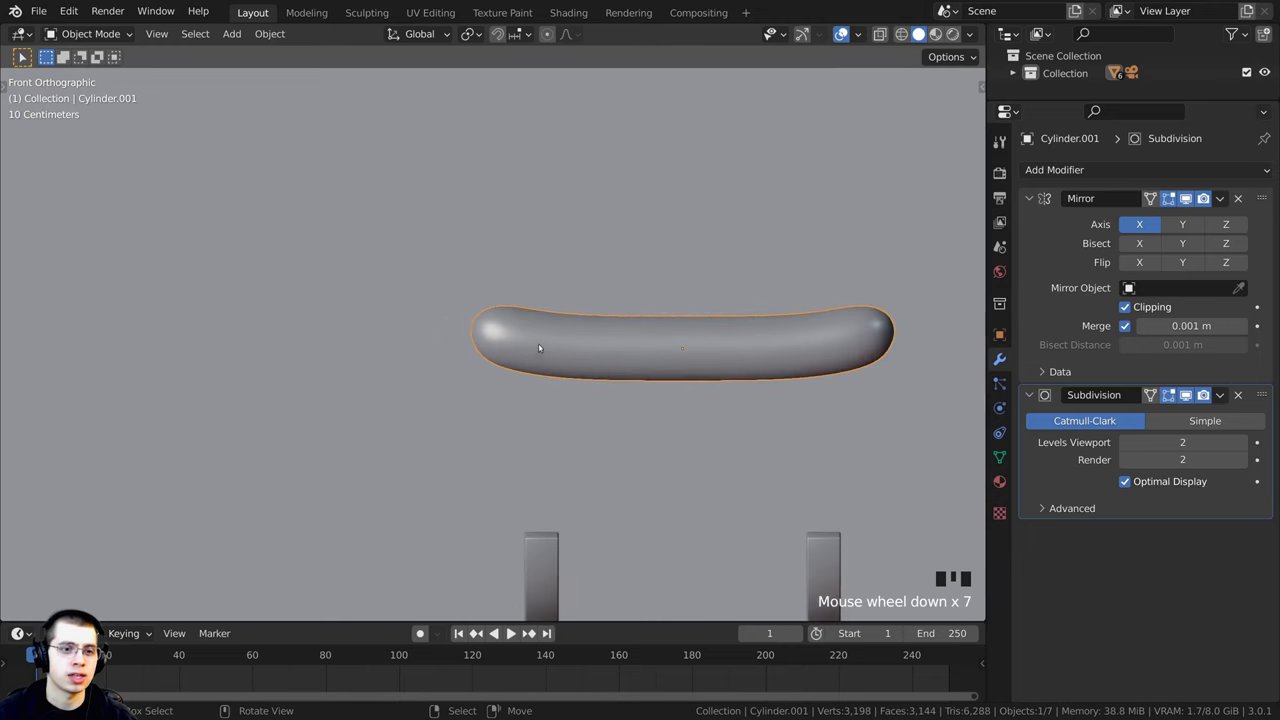
Step: Switch to wireframe shading and scale the whole sausage mesh up to about 1.23 times, plus a slight further enlargement
middle_click_drag(543, 349, 449, 357, "shift")
scroll(449, 357, "up", 1)
key("z")
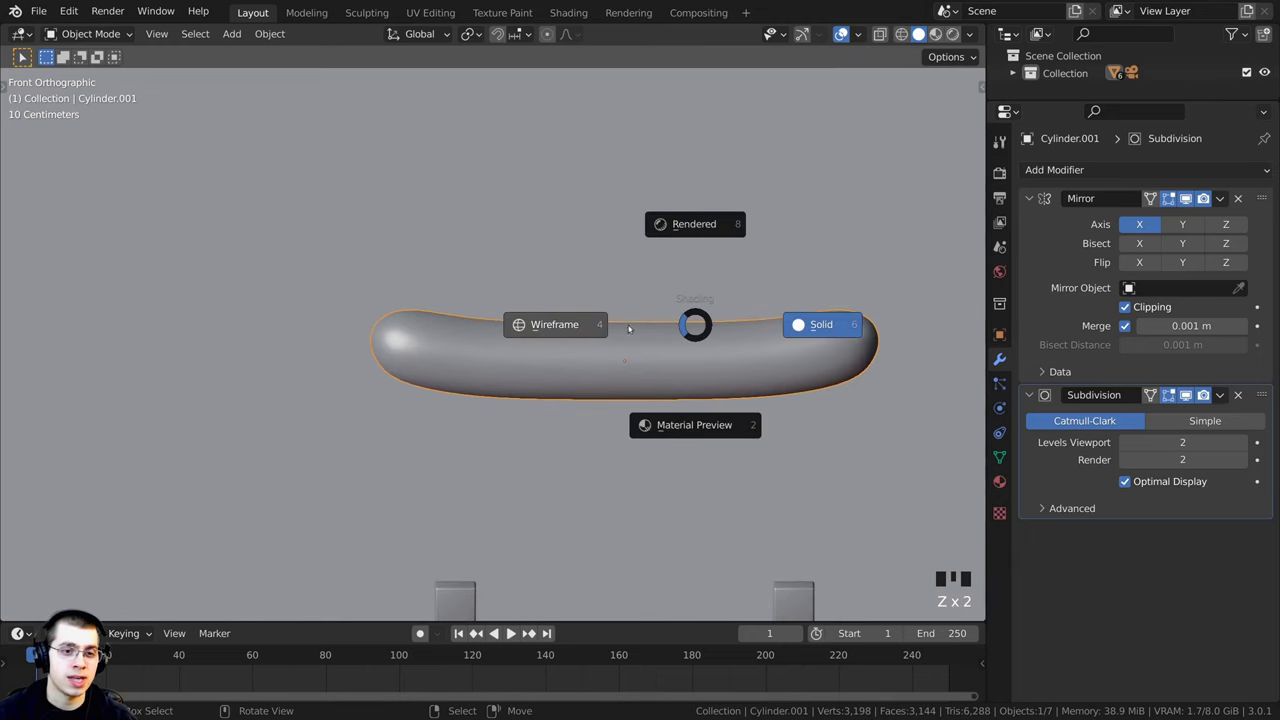
left_click(511, 327)
scroll(514, 334, "down", 3)
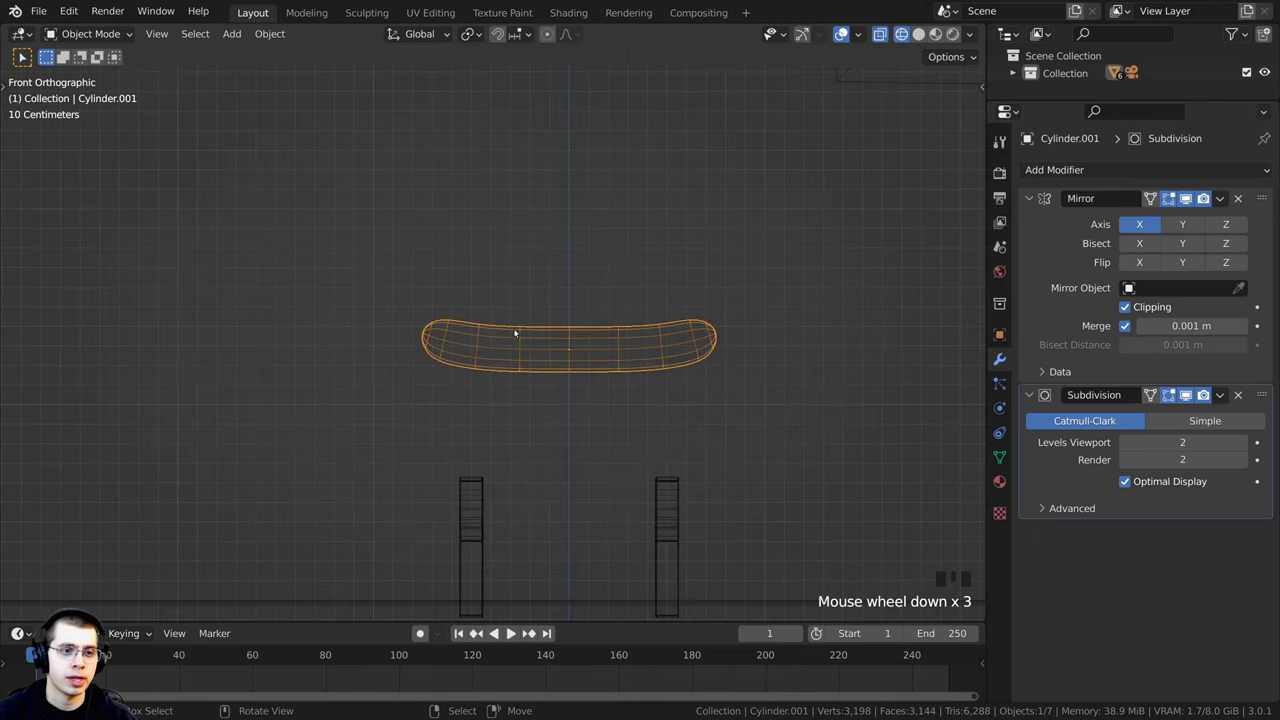
middle_click_drag(514, 334, 517, 282, "shift")
key("Tab")
scroll(686, 195, "up", 1)
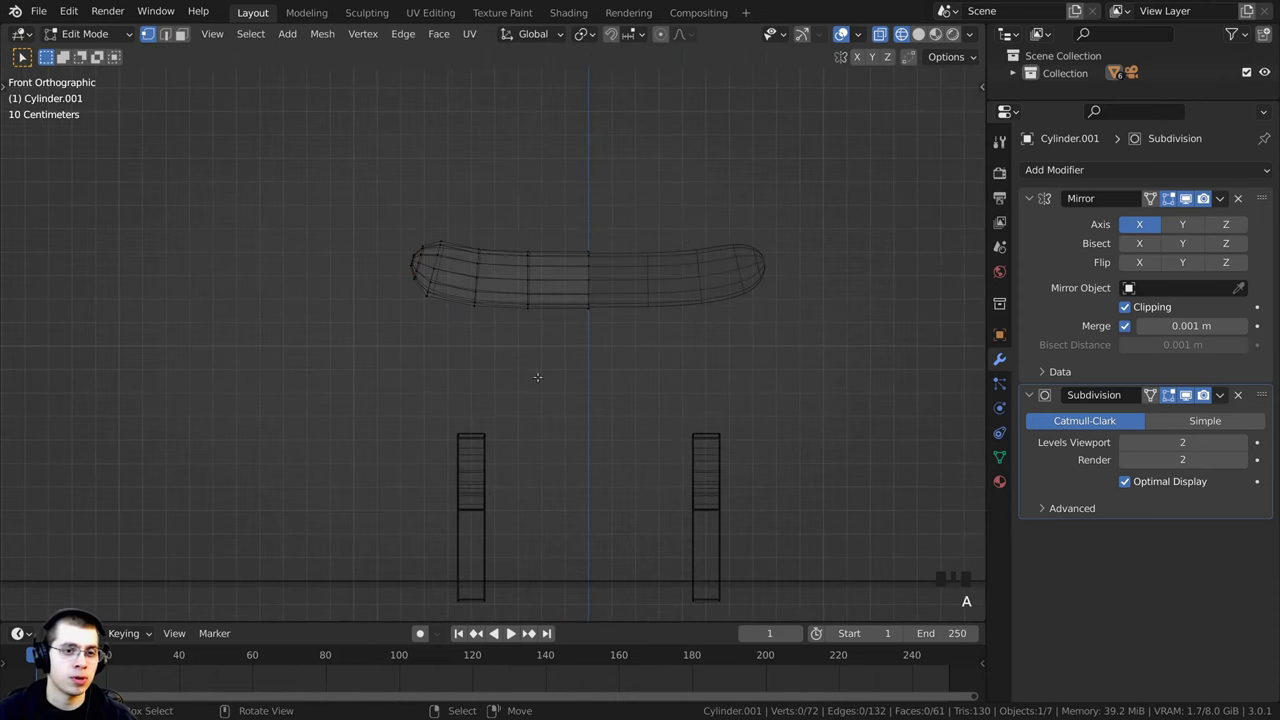
key("a")
key("a")
key("a")
key("s")
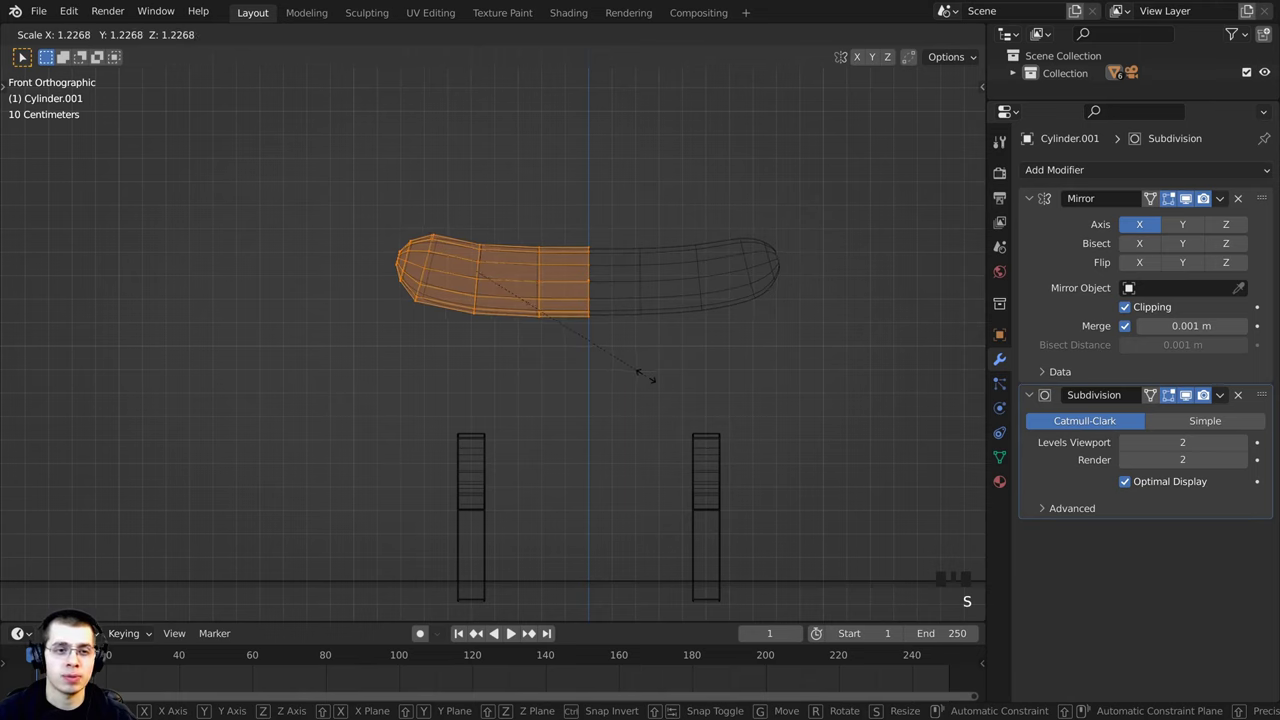
left_click(650, 377)
key("s")
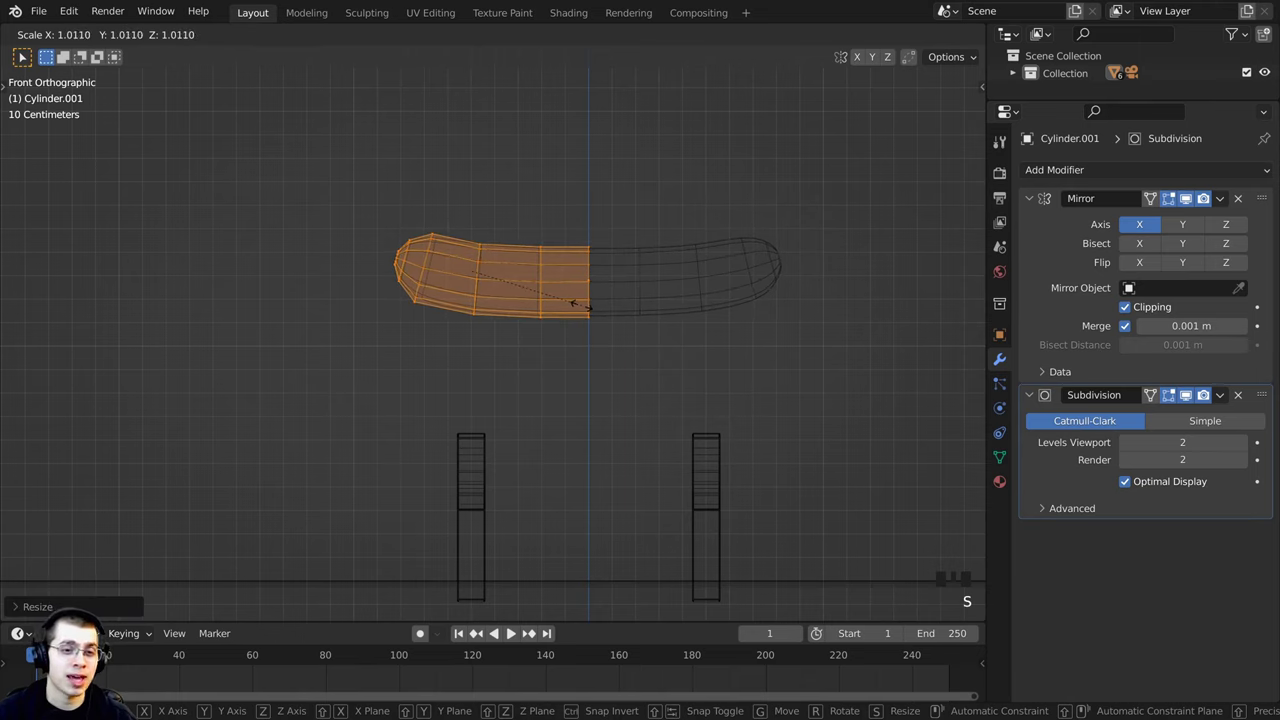
left_click(585, 301)
Step: Move the whole mirrored half outward along the X axis to lengthen the sausage
key("g")
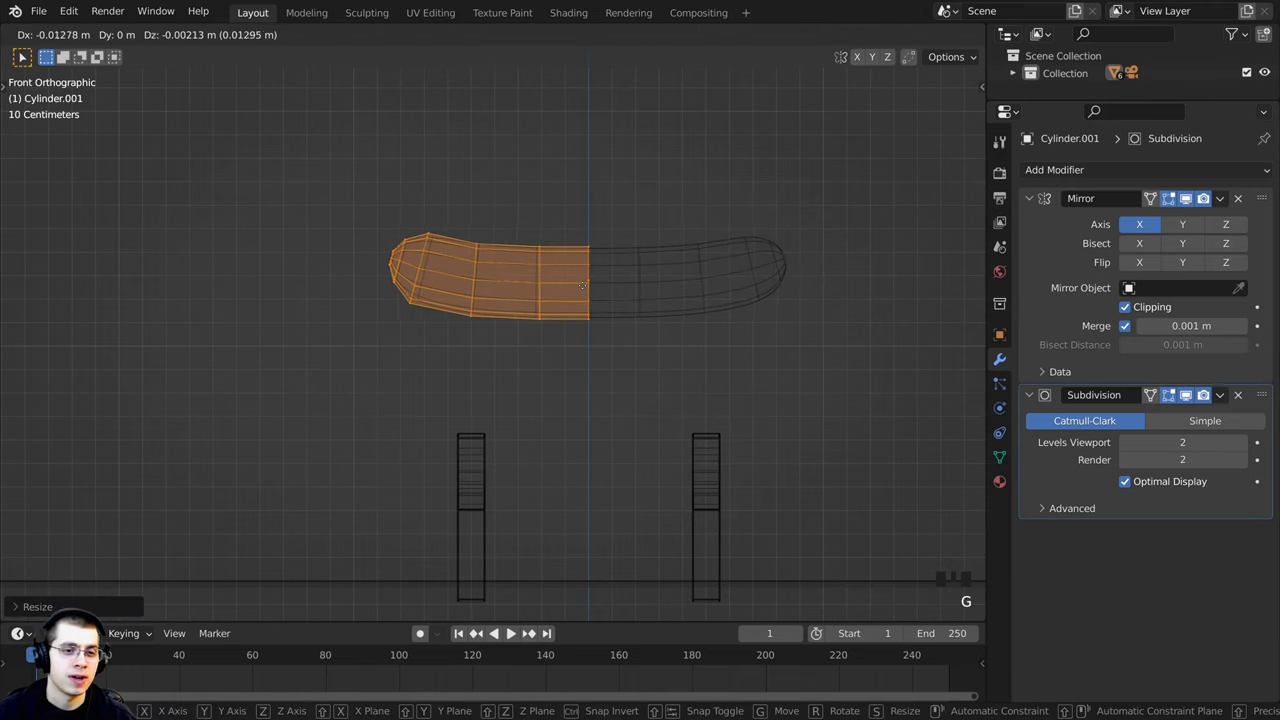
key("x")
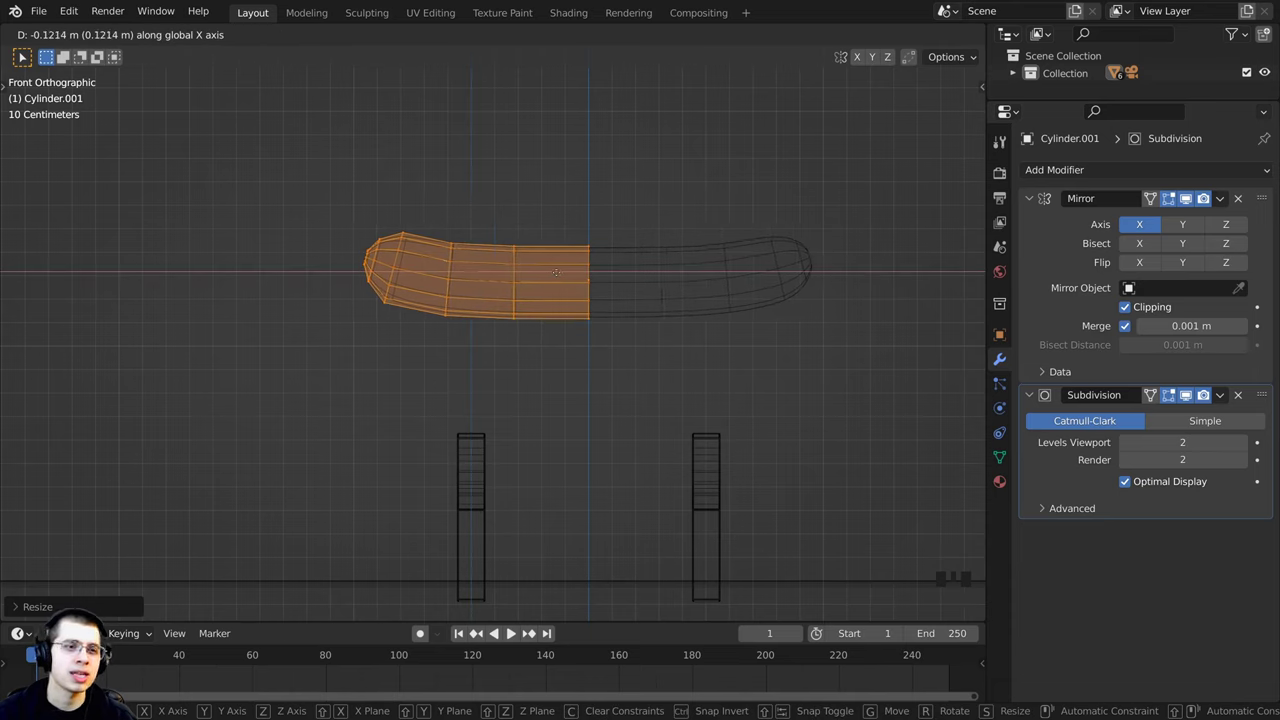
left_click(533, 265)
scroll(501, 265, "down", 6)
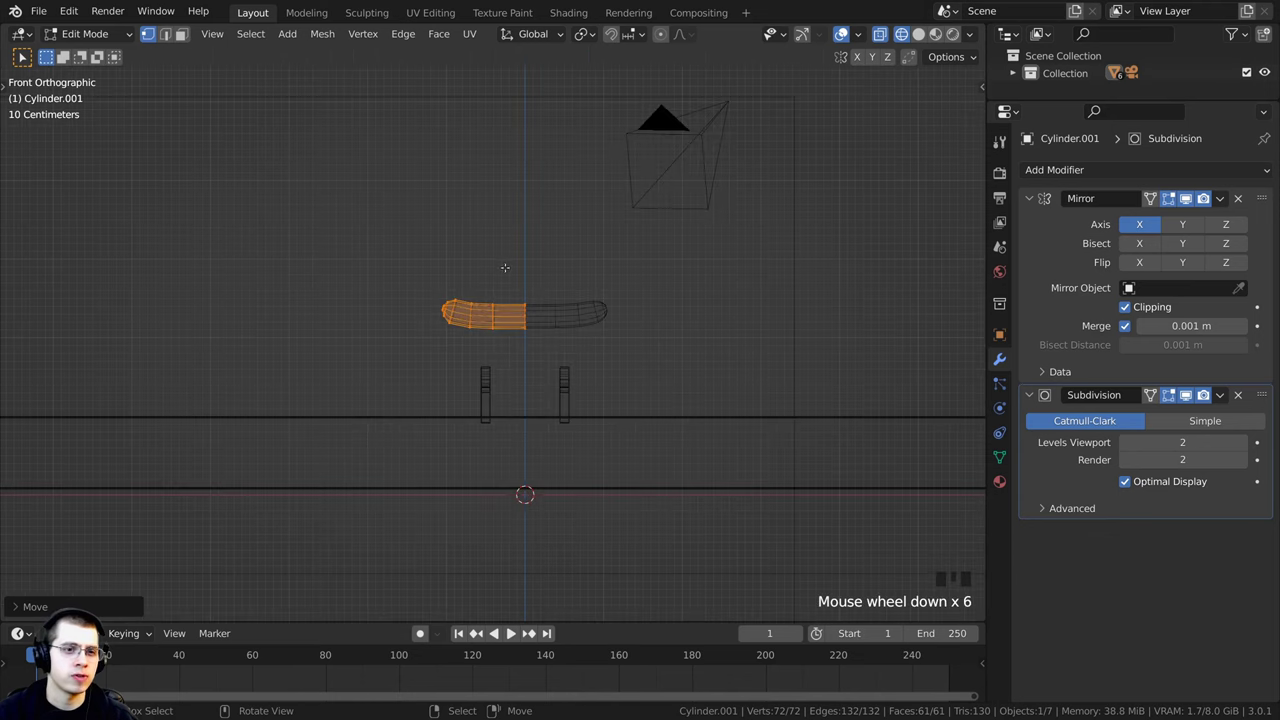
middle_click_drag(514, 273, 526, 279, "shift")
middle_click_drag(467, 339, 473, 347, "shift")
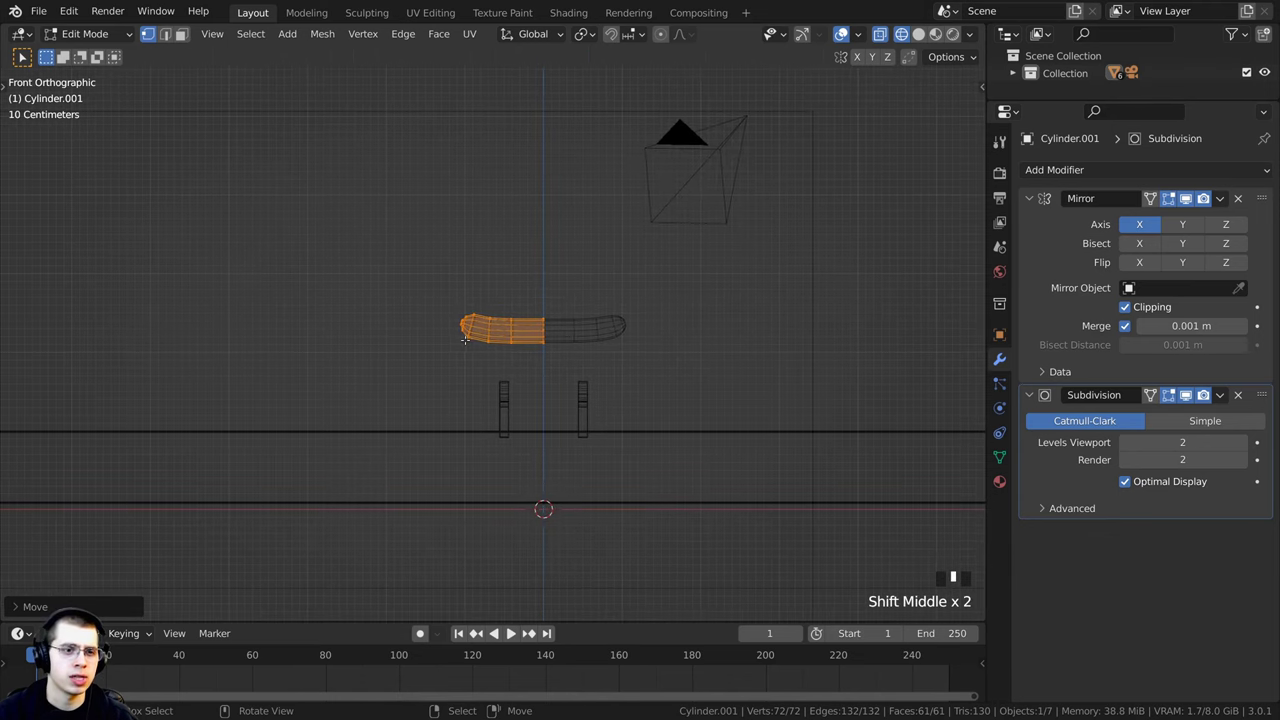
scroll(559, 328, "up", 5)
key("g")
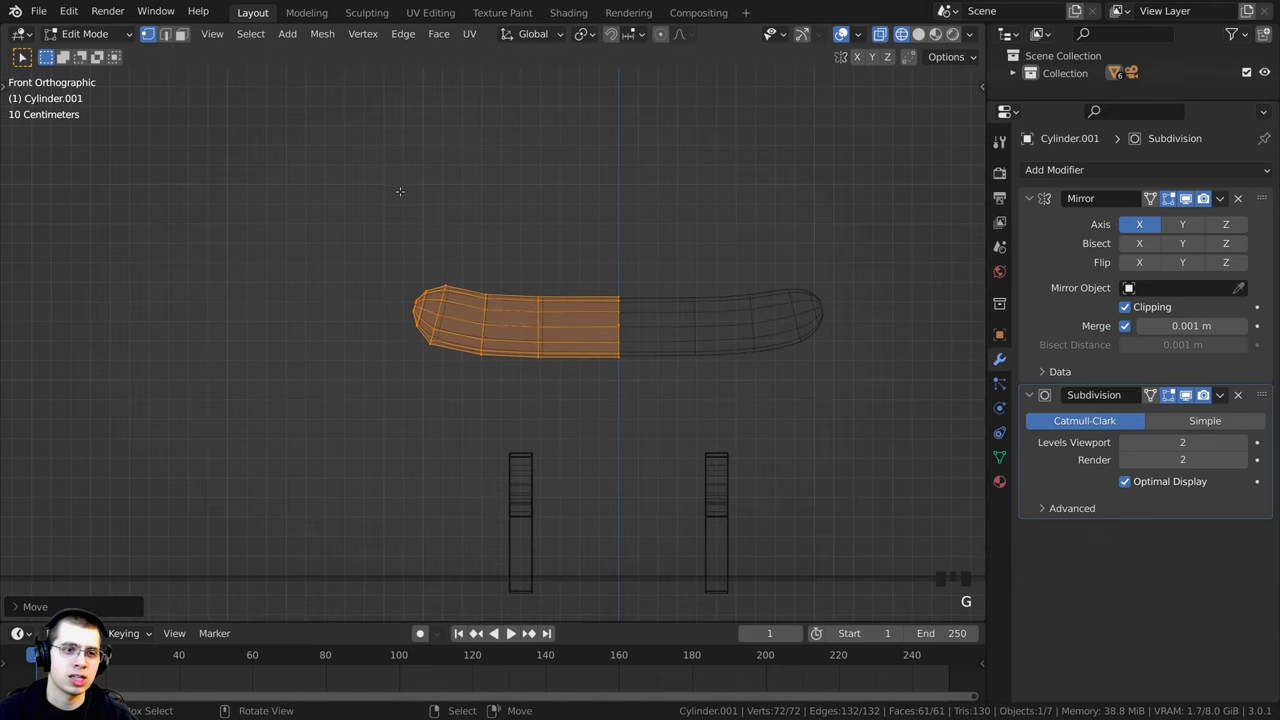
scroll(505, 227, "down", 5)
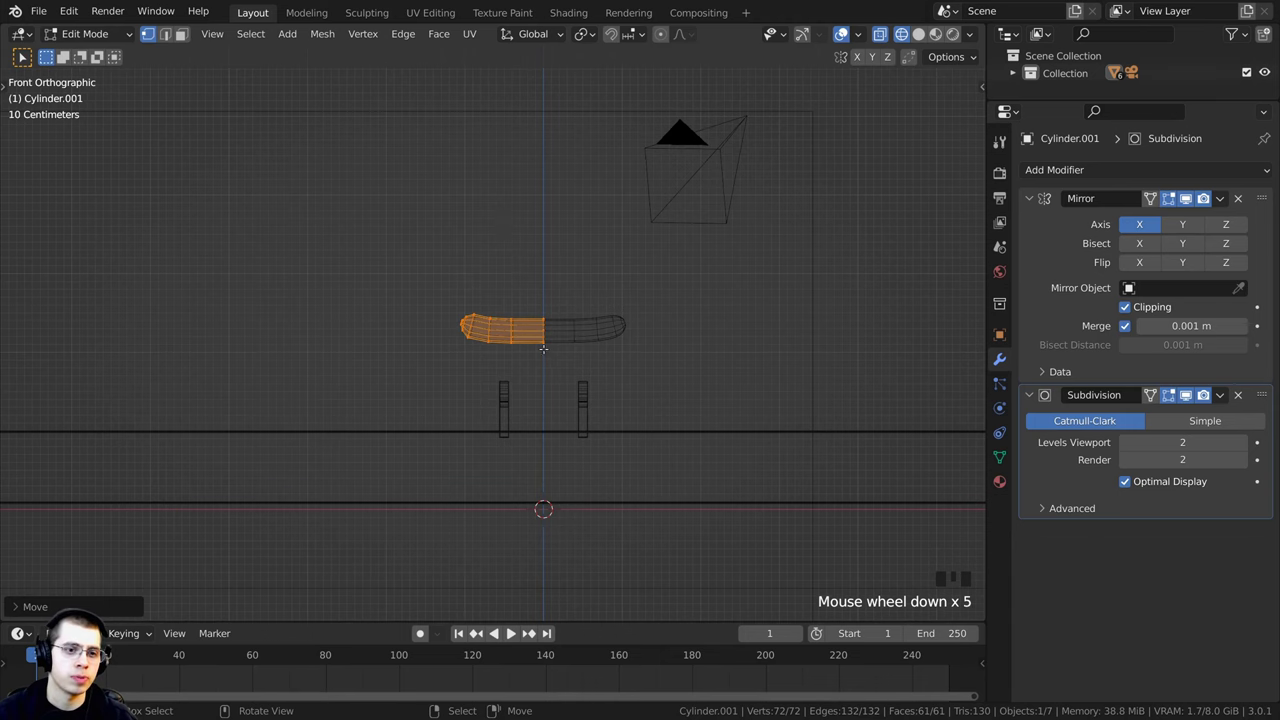
Step: In Object Mode, lower the sausage along the Z axis onto the two holders and return to solid shading
scroll(543, 348, "up", 3)
key("Tab")
scroll(560, 306, "up", 2)
key("g")
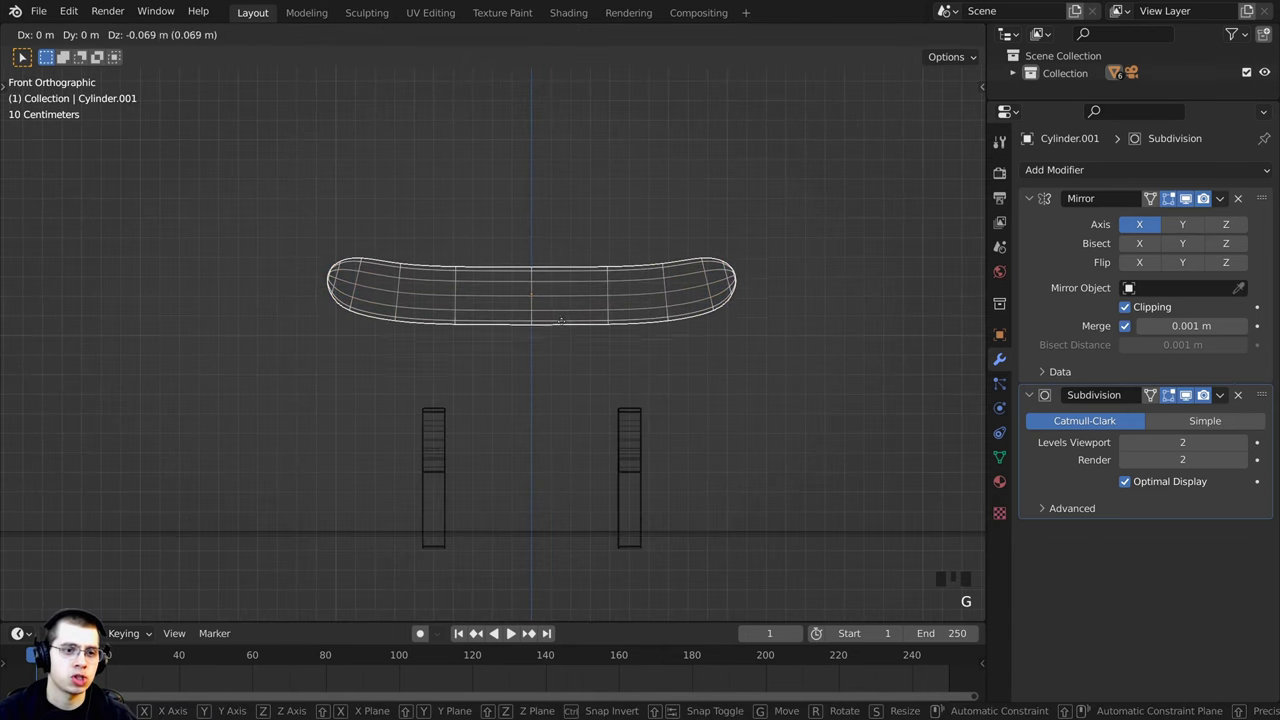
key("z")
left_click(561, 450)
key("z")
left_click(913, 443)
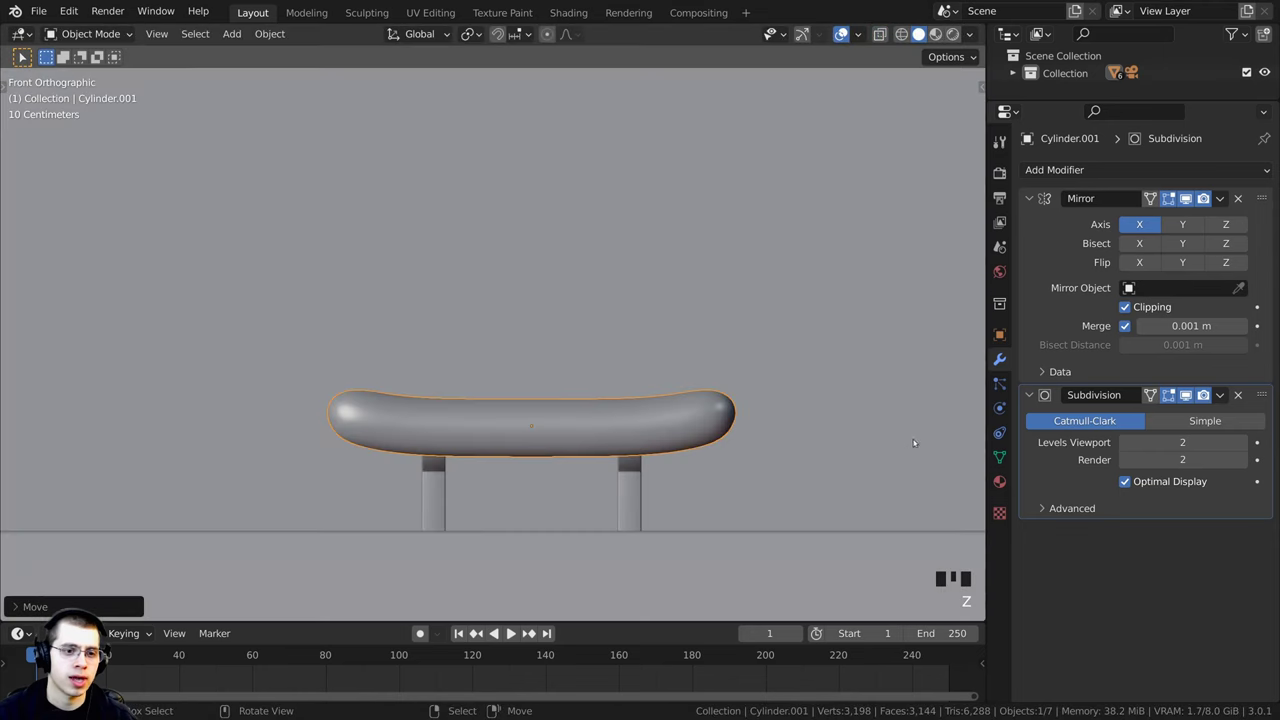
scroll(481, 408, "down", 2)
key("z")
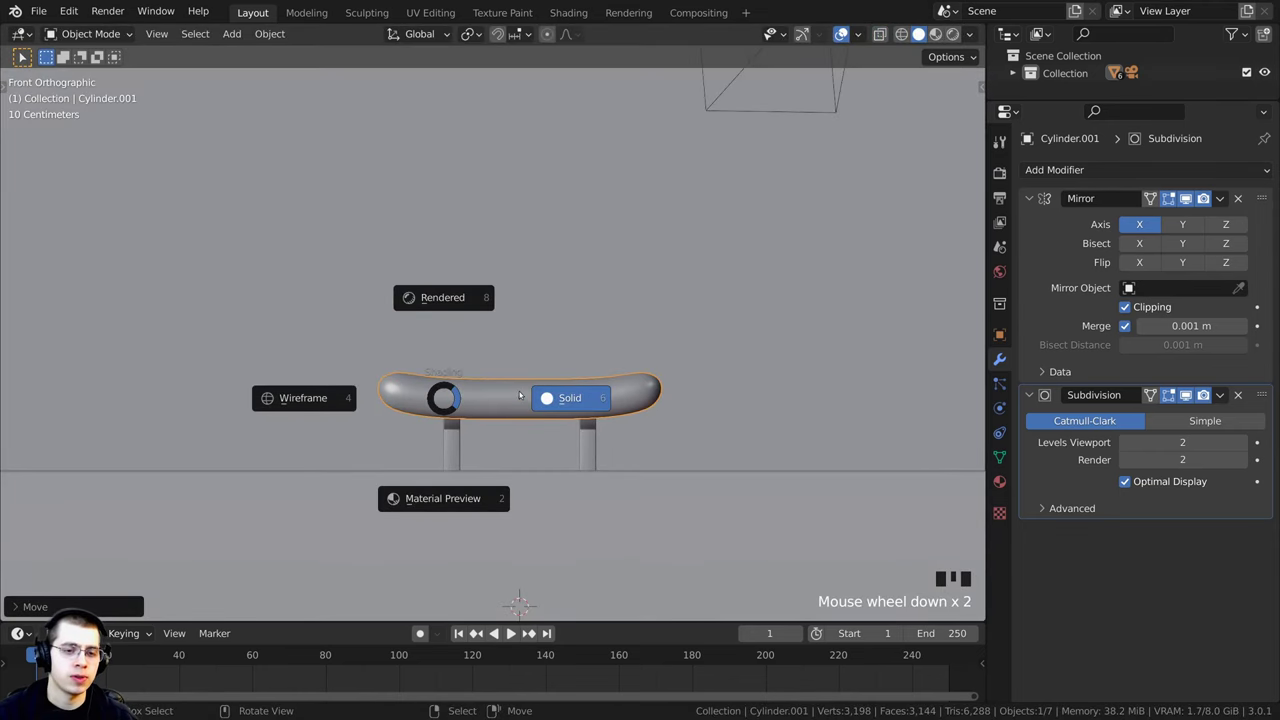
left_click(592, 391)
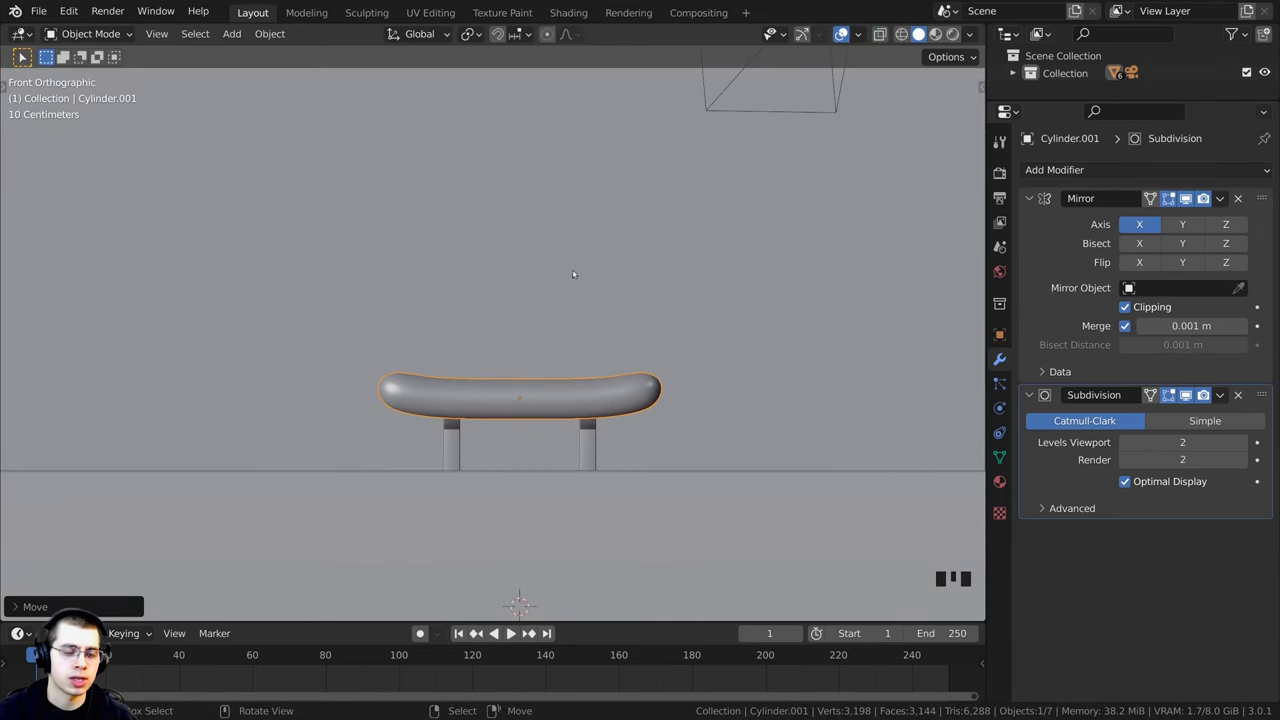
Step: Move the sausage along the Y axis until it sits between the prongs of the two holders
mouse_move(563, 277)
middle_mouse_down()
mouse_move(577, 429)
mouse_move(760, 403)
mouse_move(835, 410)
middle_mouse_up()
key("g")
key("y")
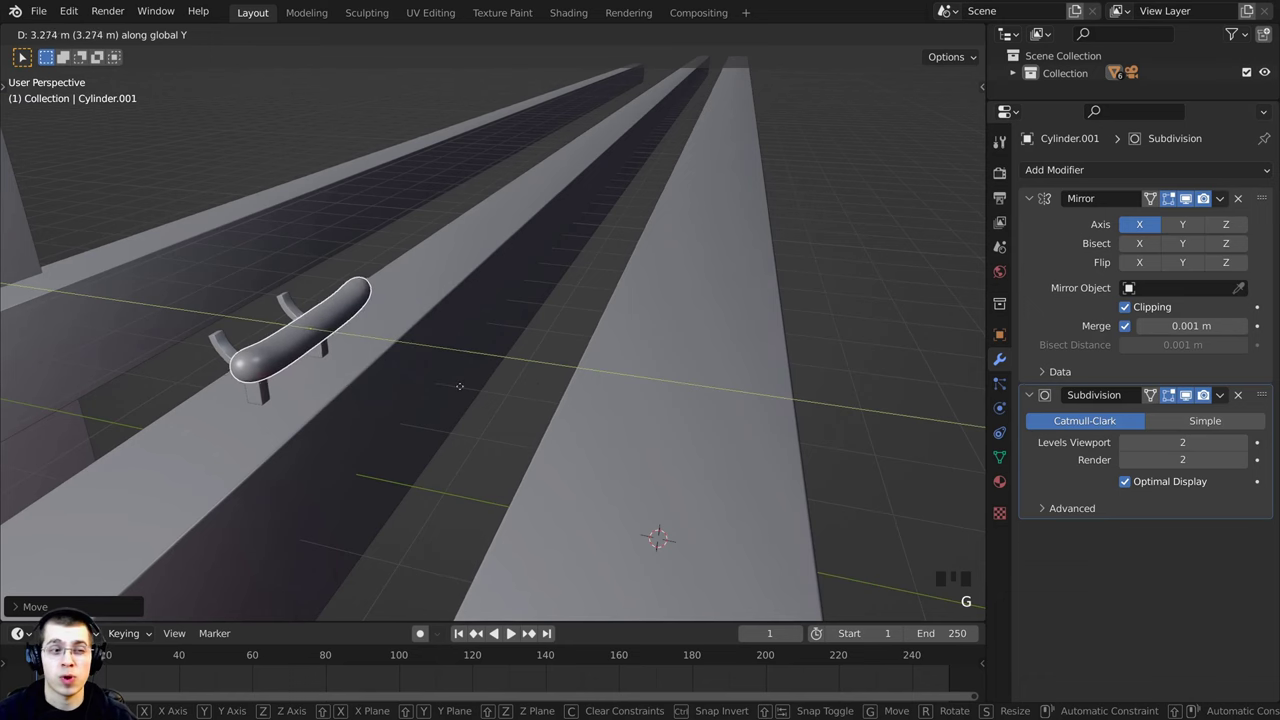
left_click(411, 393)
middle_click_drag(411, 393, 420, 406)
middle_click_drag(420, 406, 706, 370, "shift")
scroll(710, 369, "down", 1)
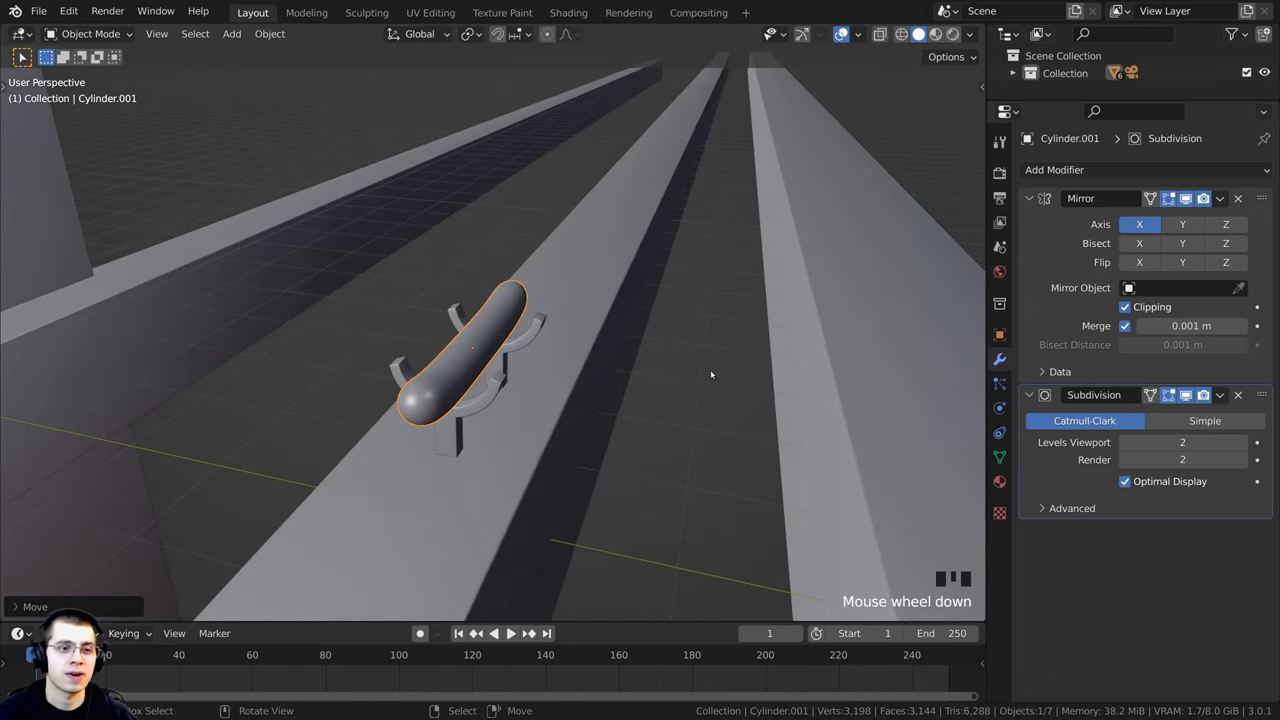
Step: Scale up the whole sausage mesh in Edit Mode so it fills the curved holders
key("Tab")
scroll(566, 286, "up", 1)
key("s")
middle_click_drag(584, 364, 663, 371)
left_click(651, 351)
key("s")
left_click(667, 420)
key("Tab")
Step: Raise the sausage slightly along the Z axis so it rests on the holders' curved arms
scroll(430, 279, "down", 4)
scroll(663, 400, "up", 8)
key("g")
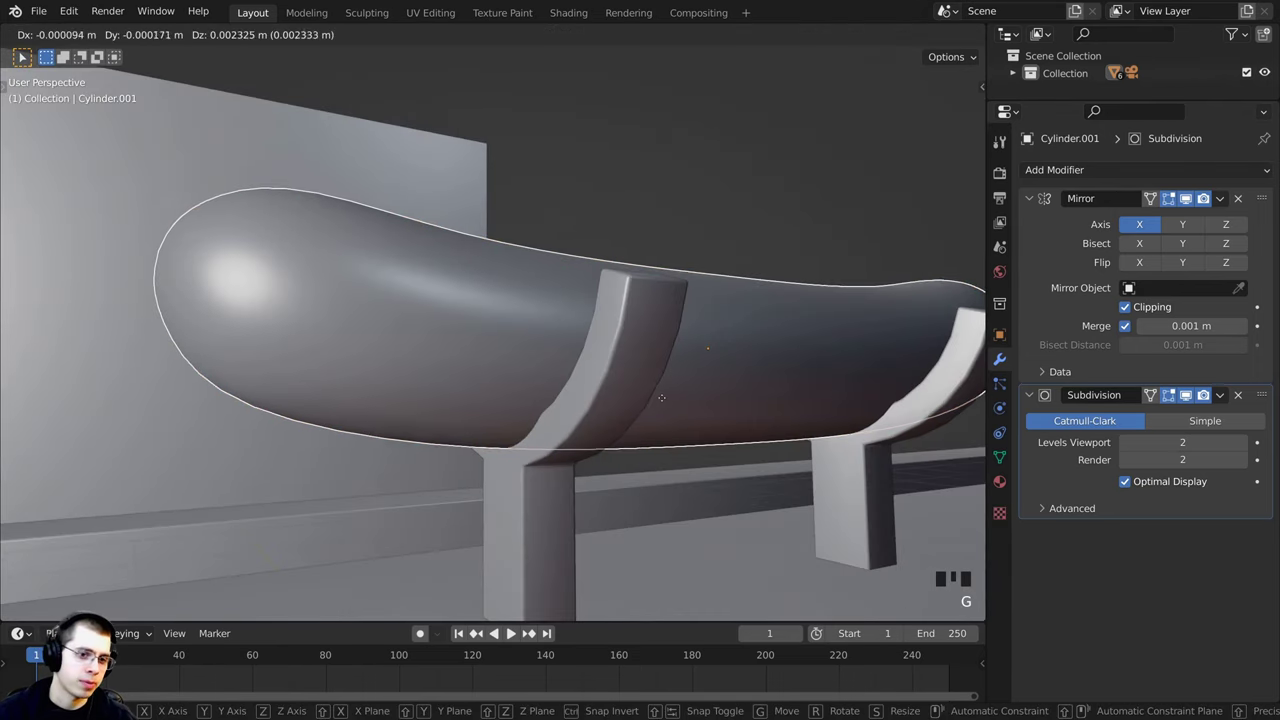
key("z")
left_click(656, 382)
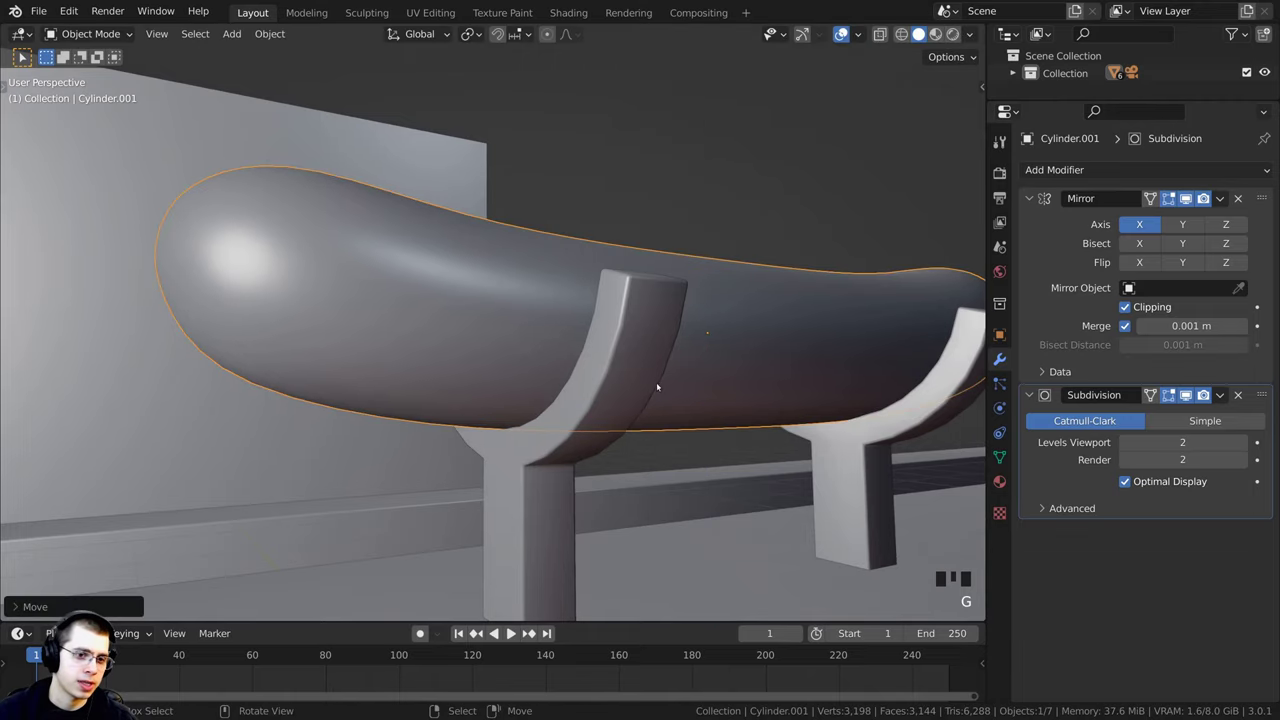
Step: Check the sausage on its holders through the camera view and select it
scroll(657, 386, "down", 4)
middle_click_drag(634, 380, 553, 414)
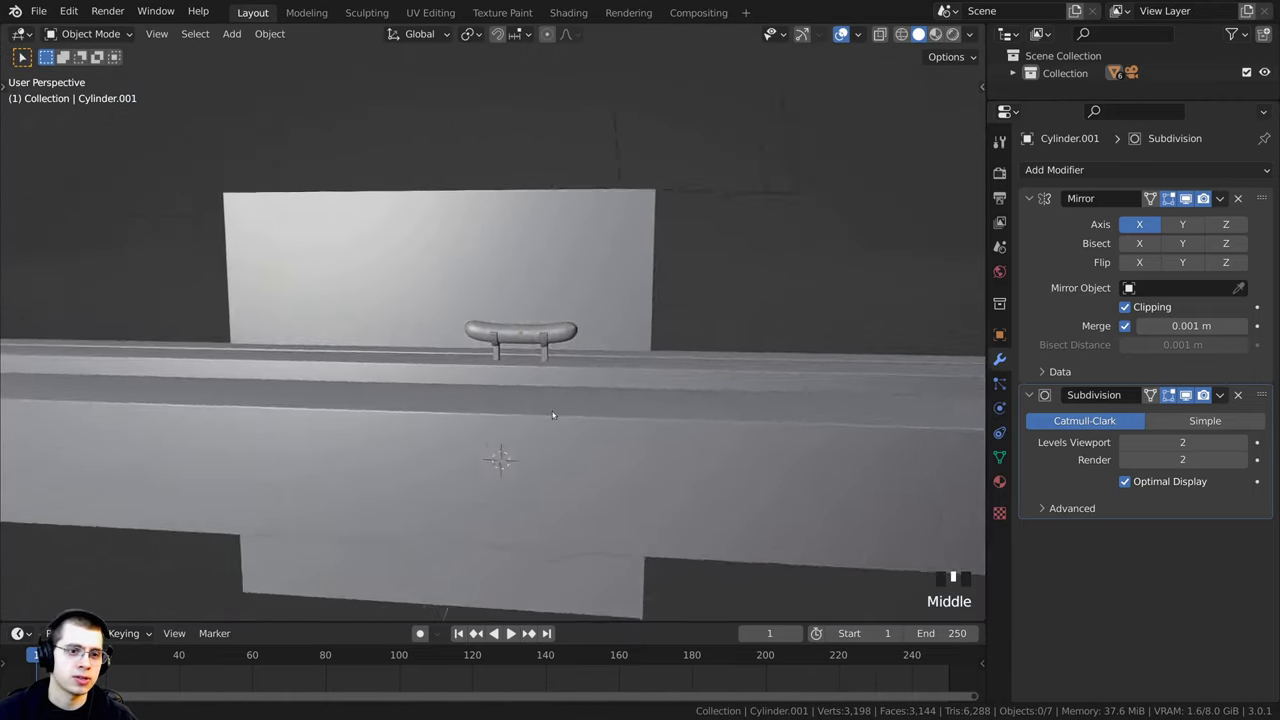
scroll(680, 457, "up", 4)
middle_click_drag(680, 457, 614, 297)
key("KP_0")
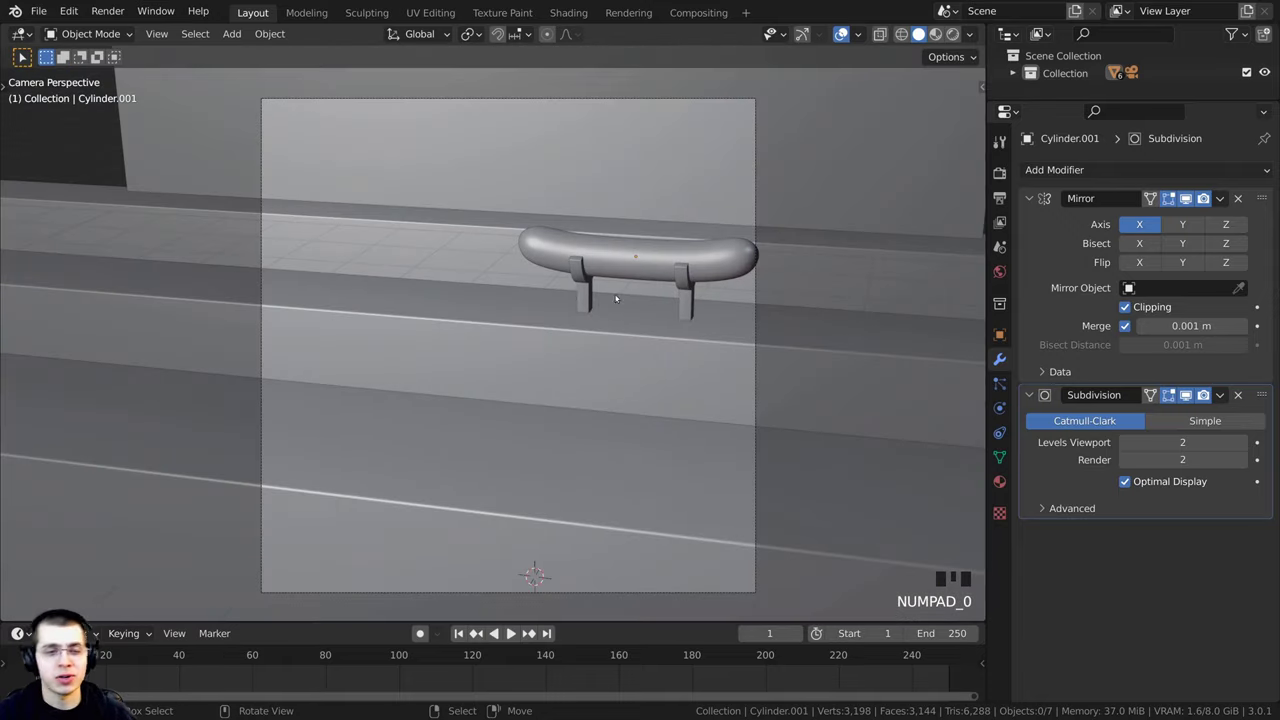
scroll(606, 199, "up", 2)
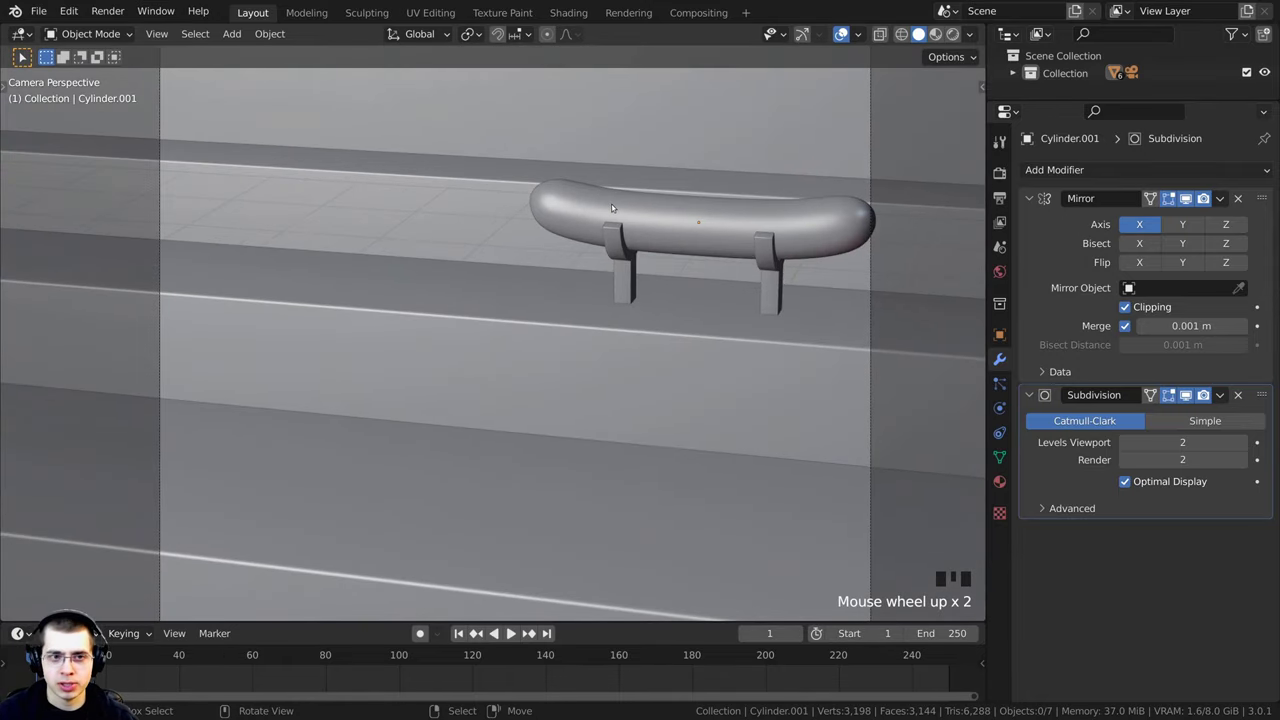
right_click(611, 204)
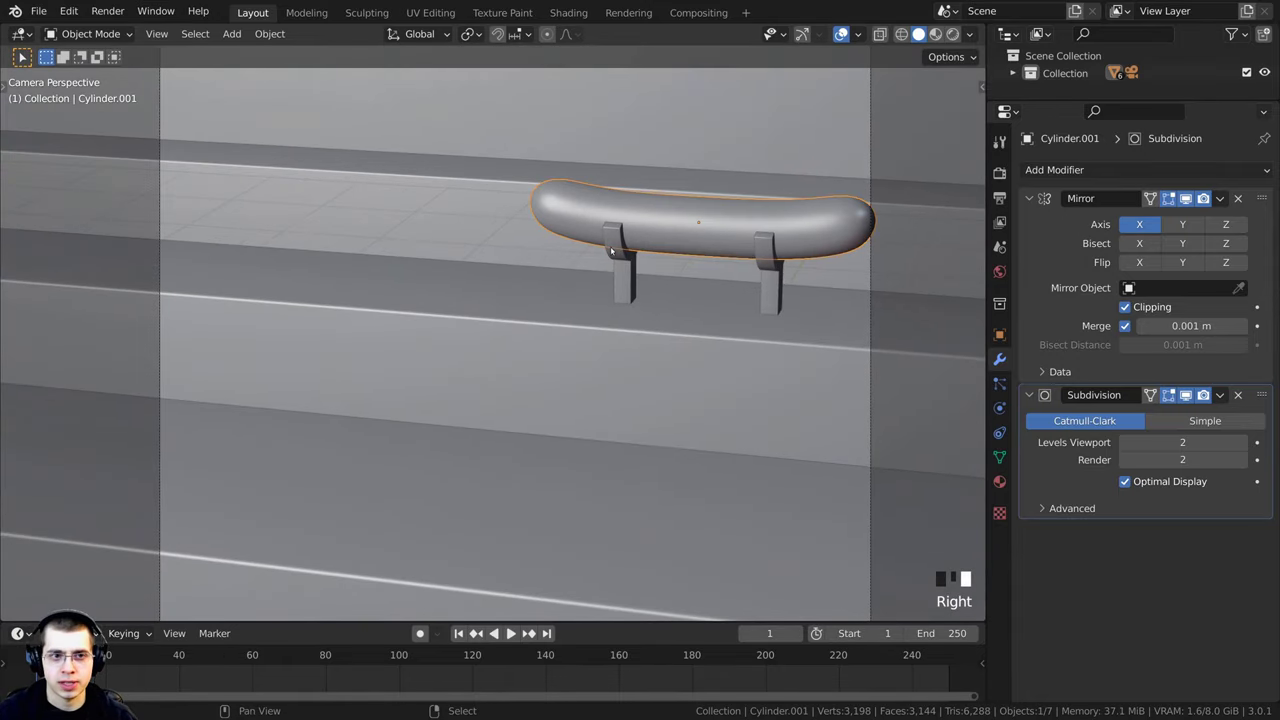
Step: Scale down the sausage and its holders together, then lower both slightly along the Z axis into the ledge
right_click(611, 251, "shift")
key("s")
left_click(824, 214)
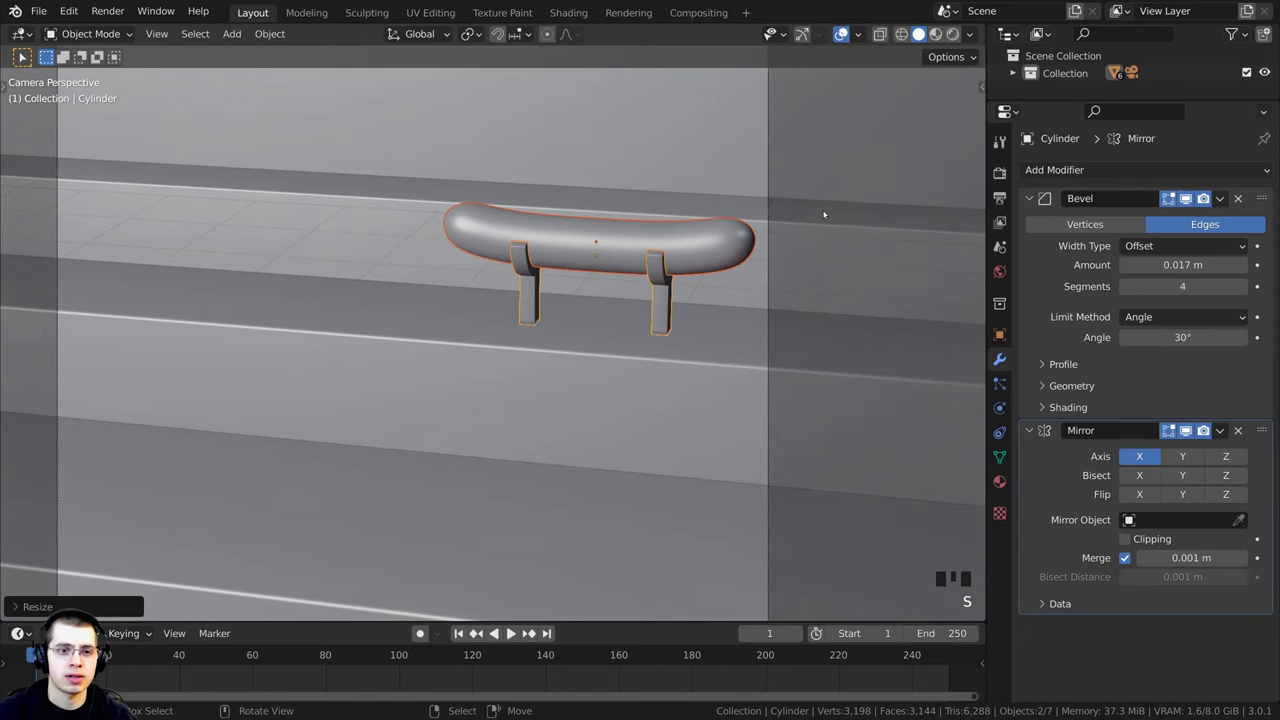
key("g")
key("z")
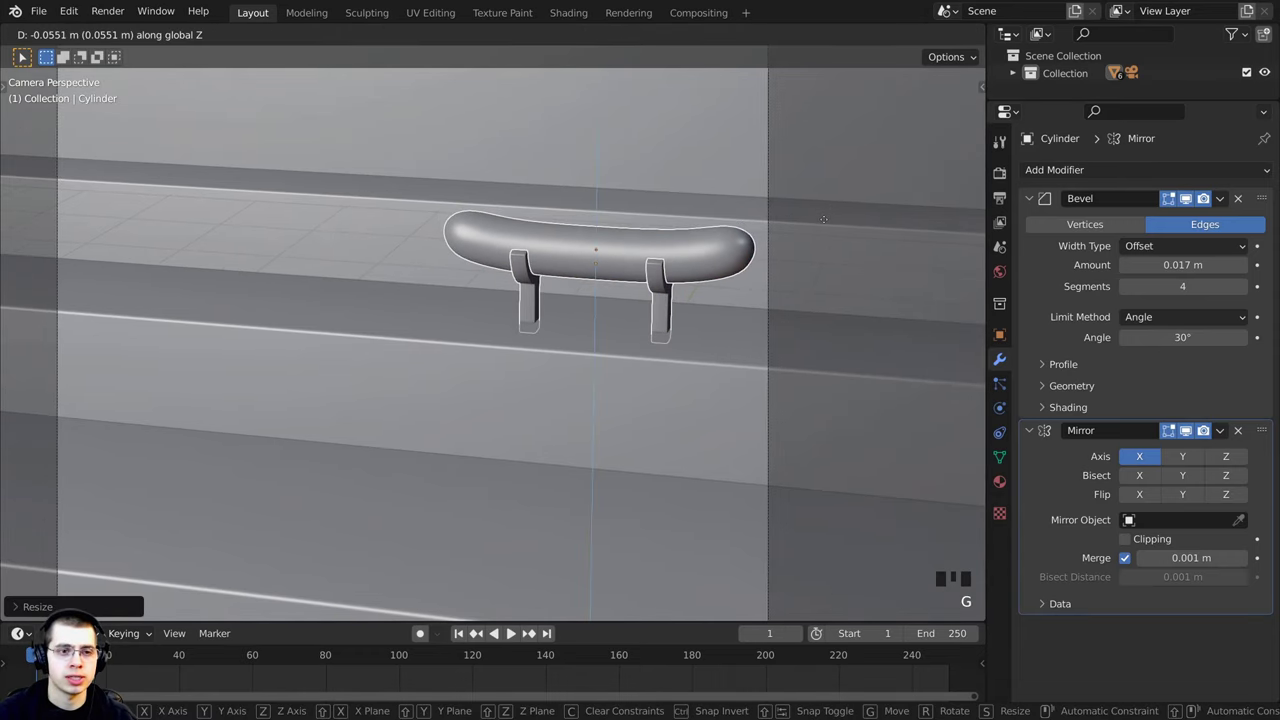
left_click(824, 225)
scroll(798, 236, "down", 3)
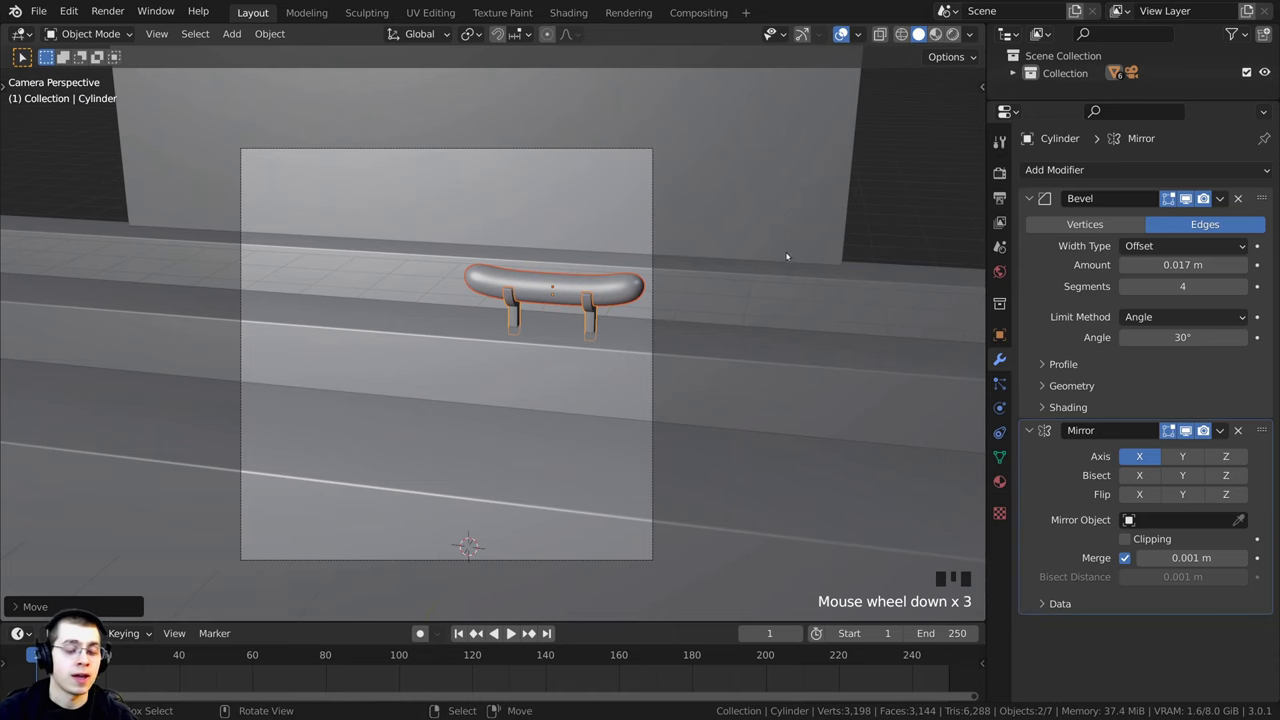
Step: Move the sausage and holders about 1.2 m in the negative X direction to center them in the camera frame, and deselect everything
scroll(786, 256, "up", 1)
key("g")
key("x")
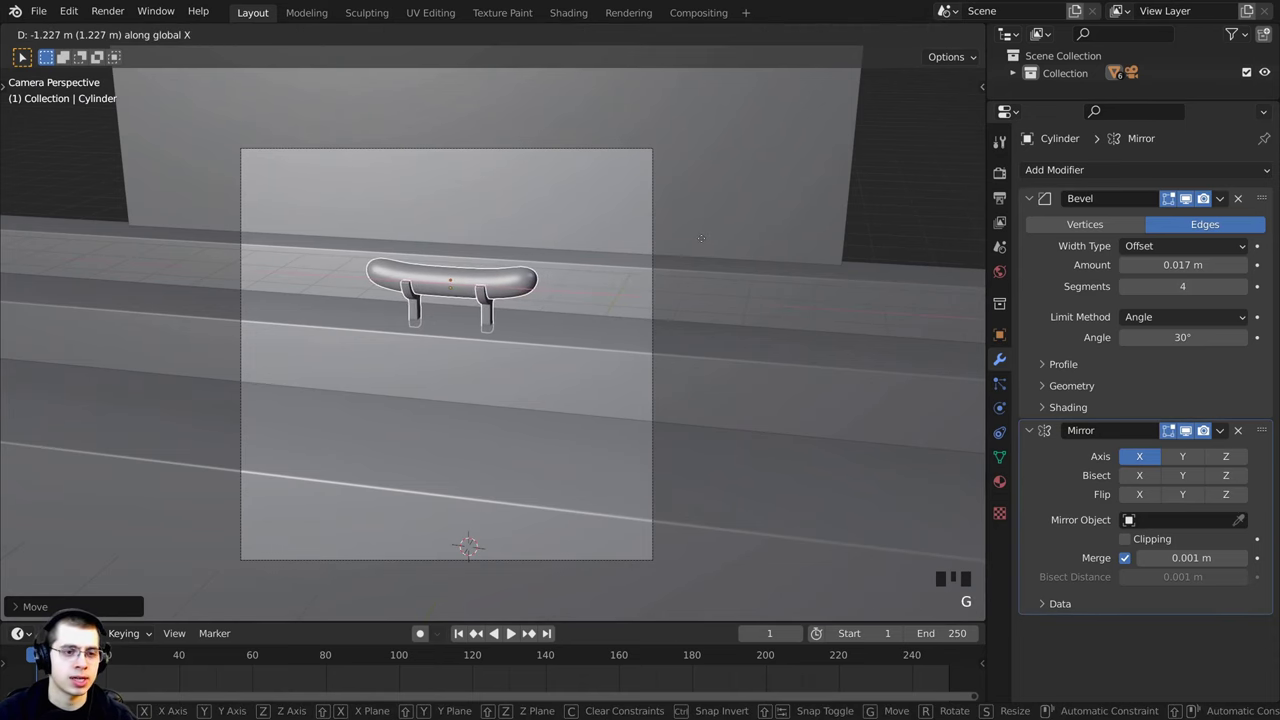
left_click(699, 237)
key("a")
Step: Duplicate the sausage together with its holders and offset the copy 3 m along the X axis
middle_click_drag(549, 297, 563, 287, "shift")
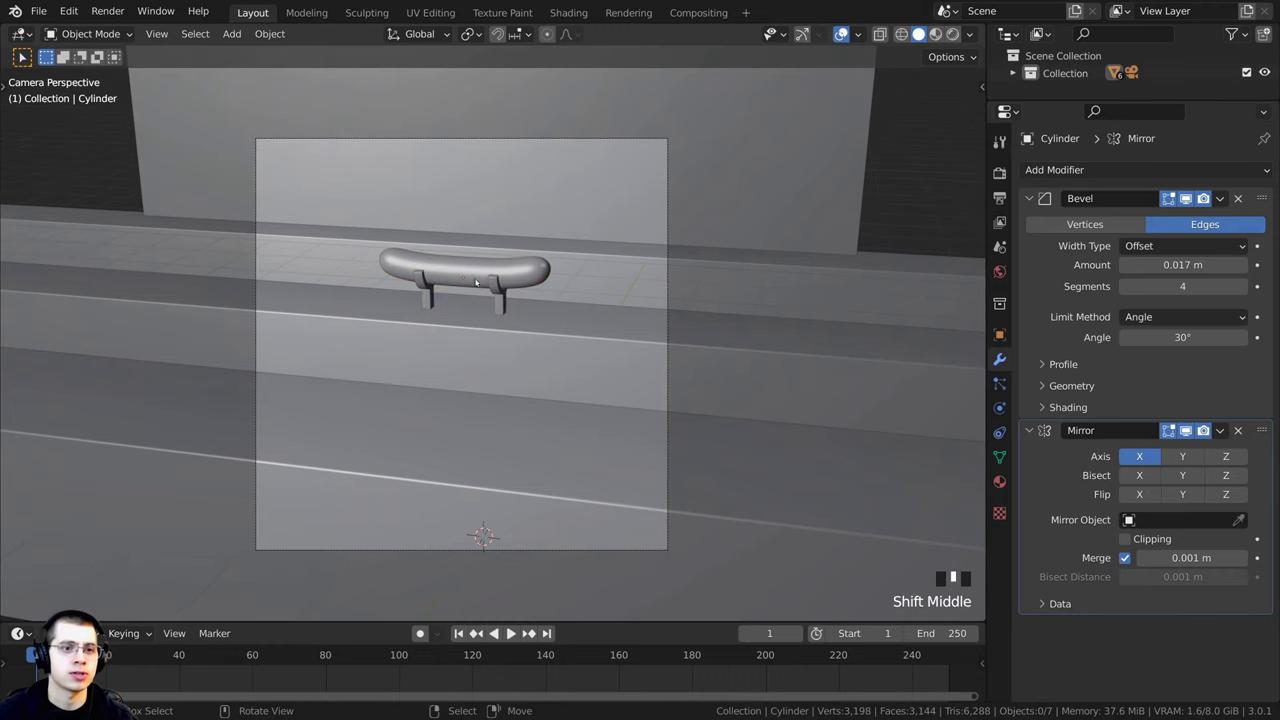
scroll(476, 283, "down", 1)
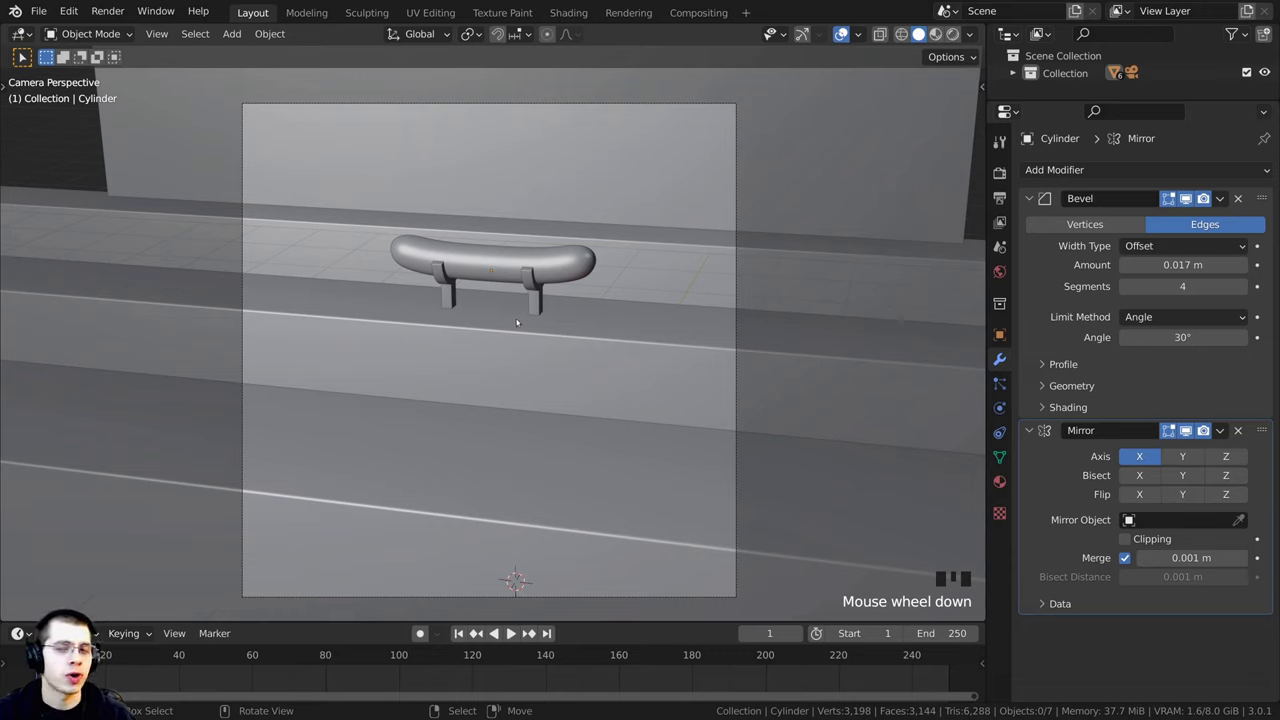
scroll(517, 322, "up", 1)
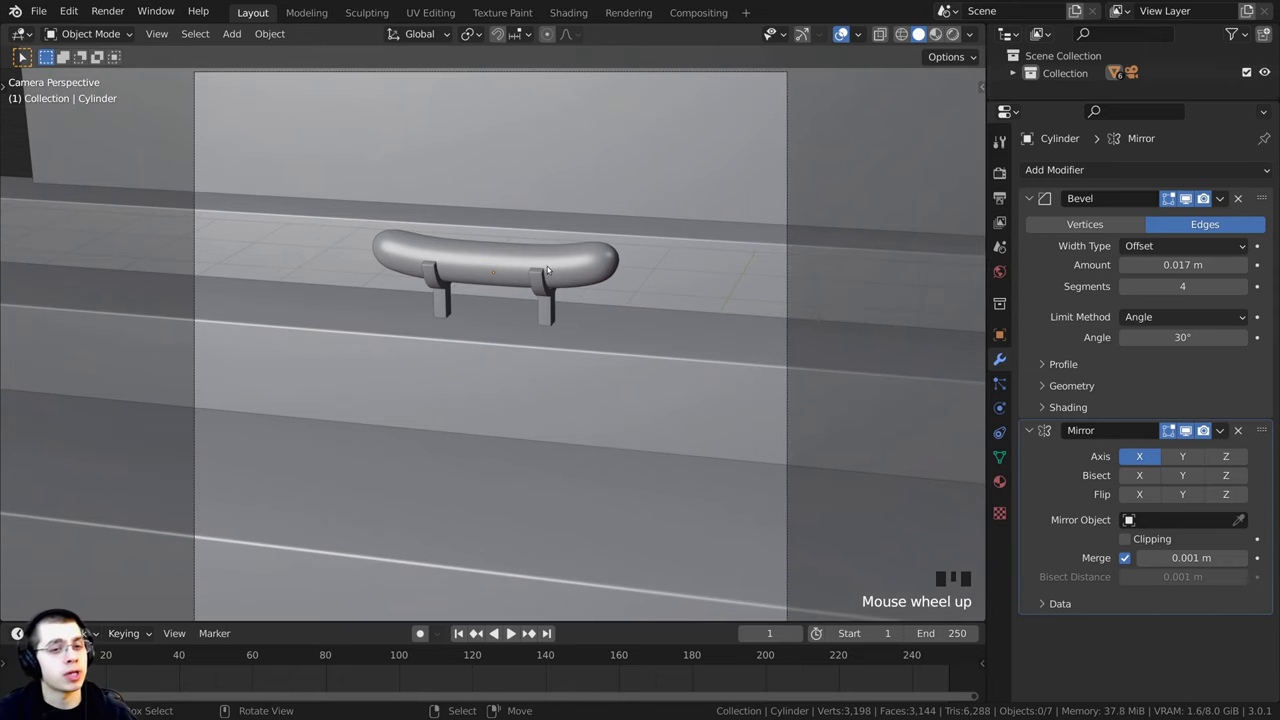
right_click(547, 270)
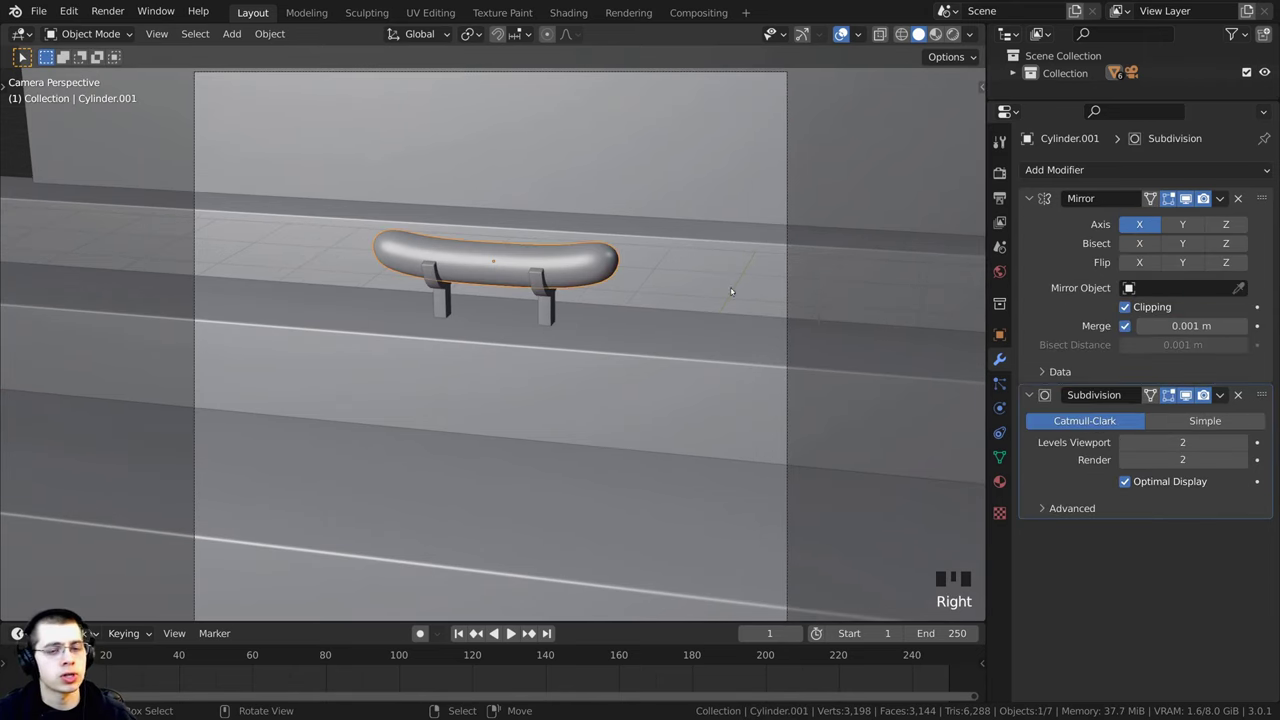
key("a")
right_click(505, 255)
scroll(503, 277, "up", 1)
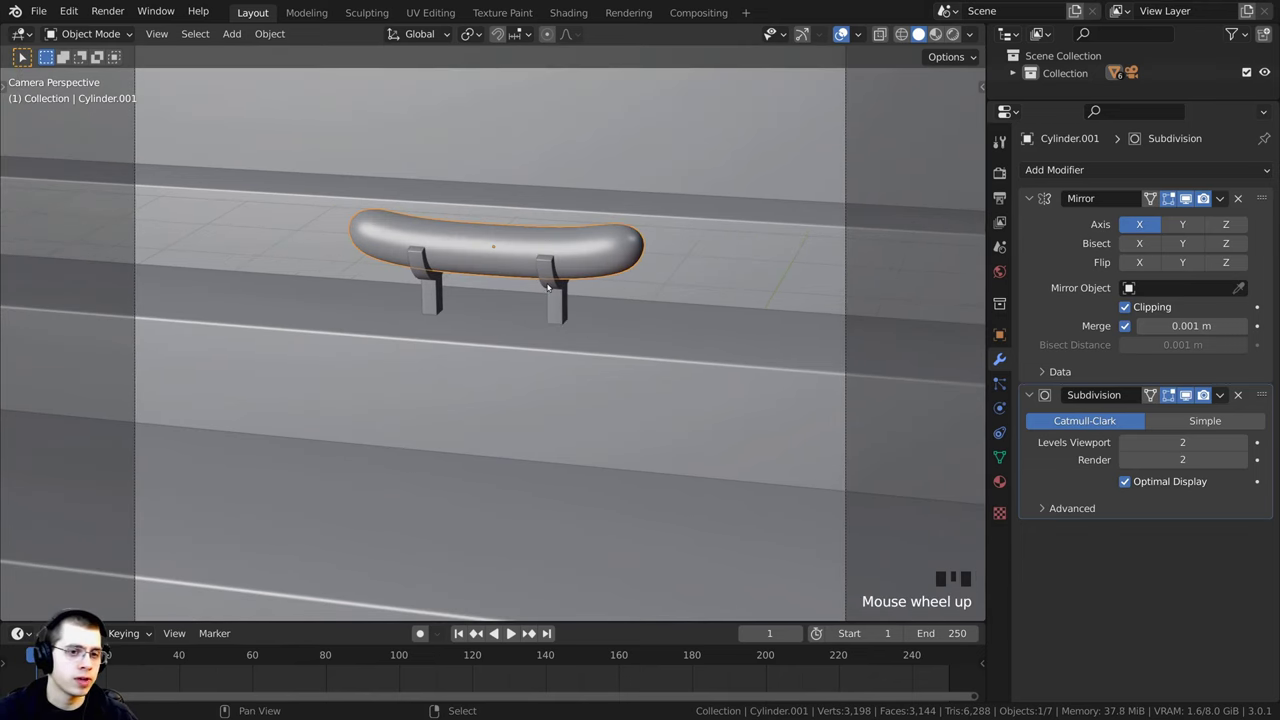
right_click(549, 282, "shift")
scroll(532, 292, "down", 2)
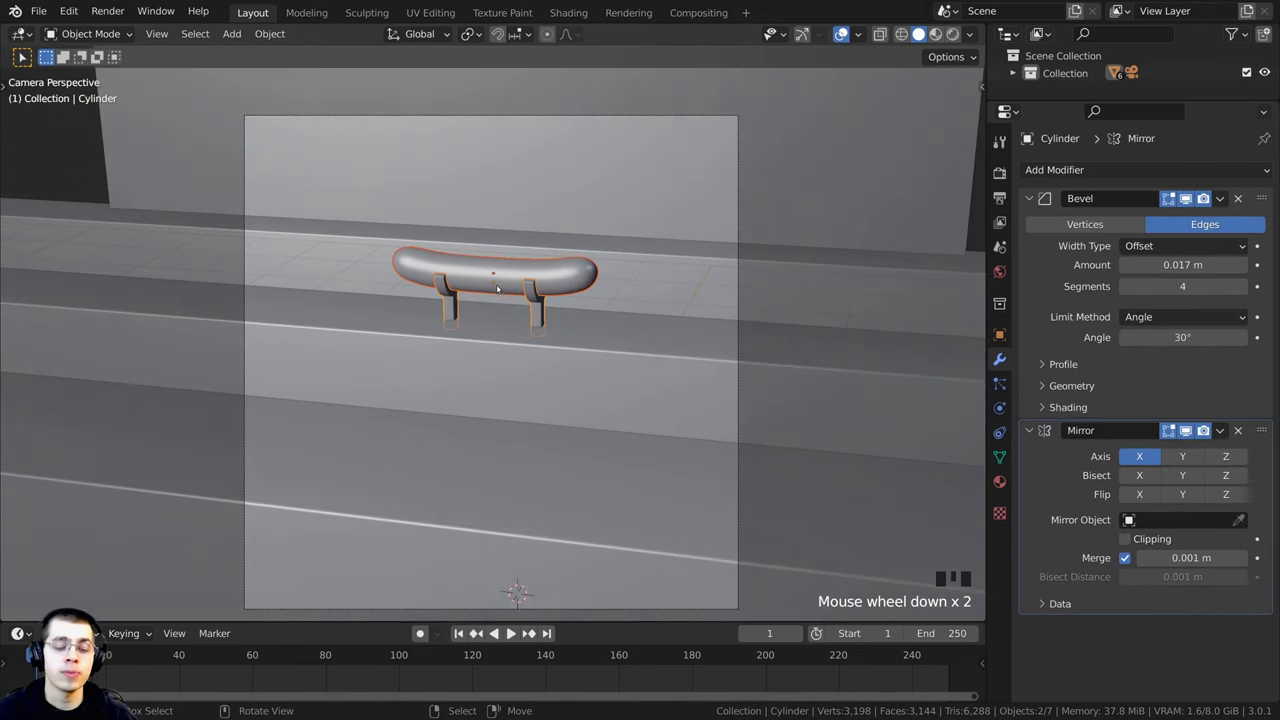
key("shift+d")
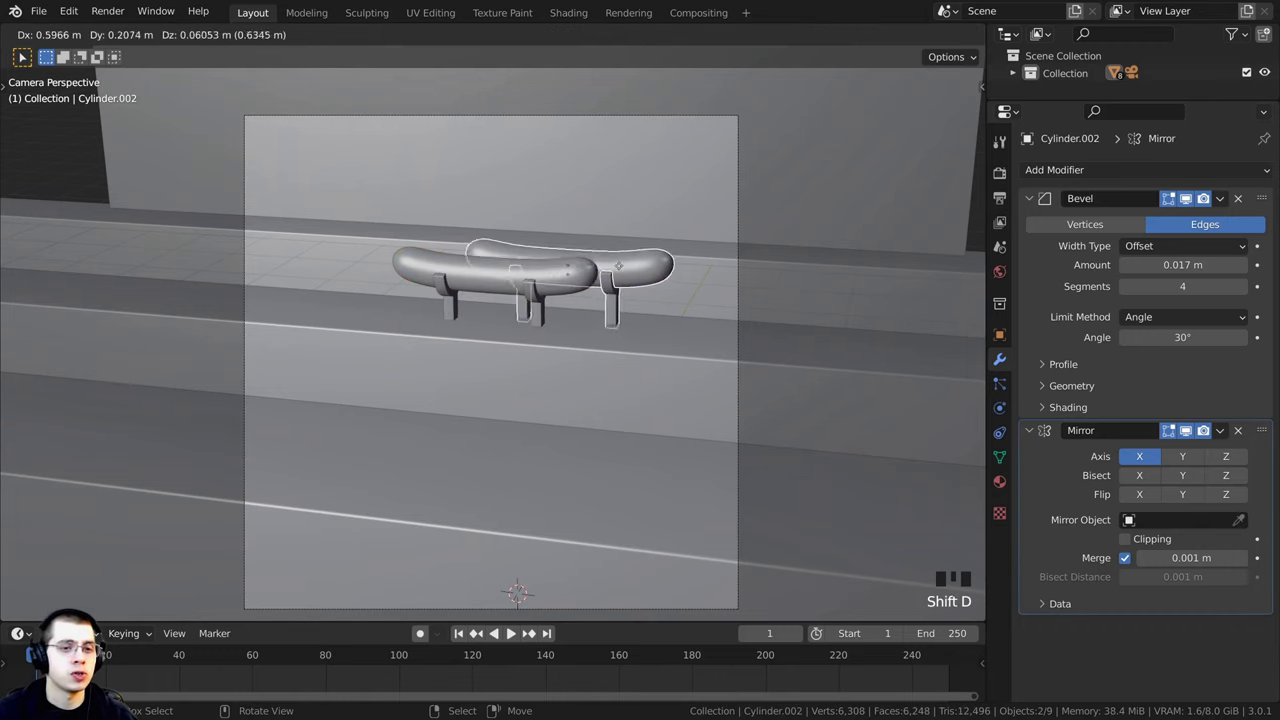
key("x")
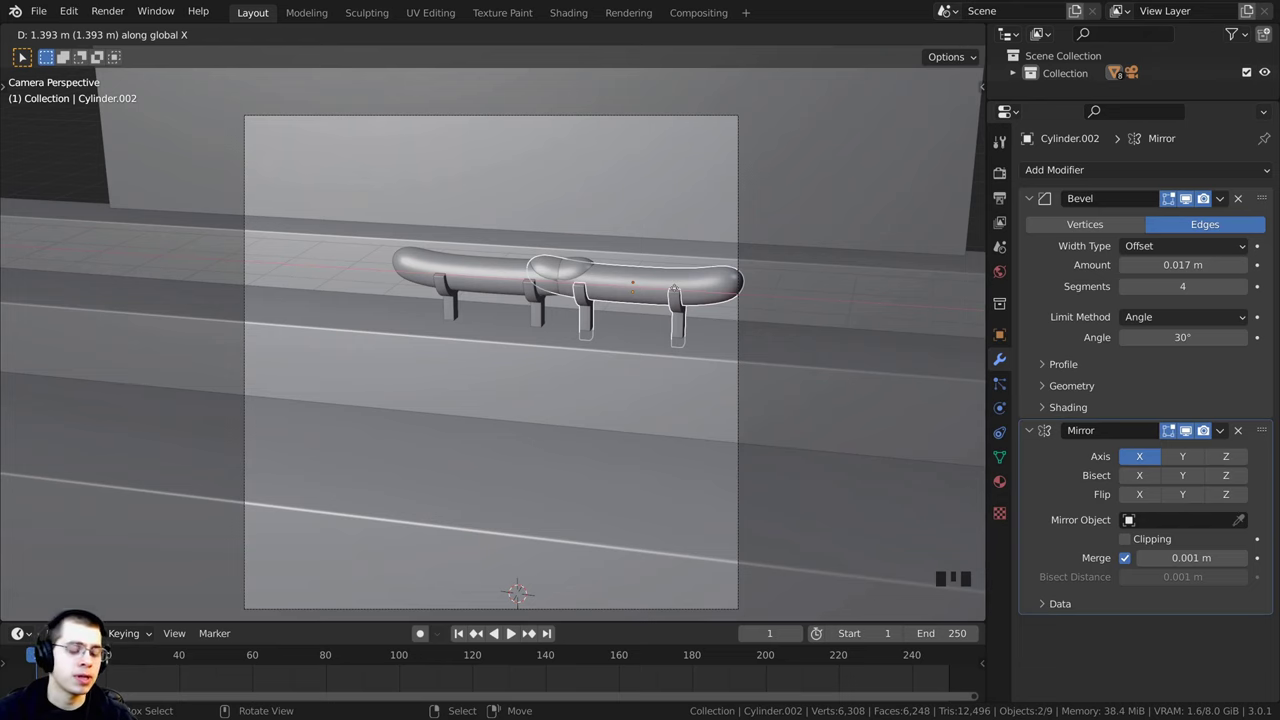
type("3")
key("Return")
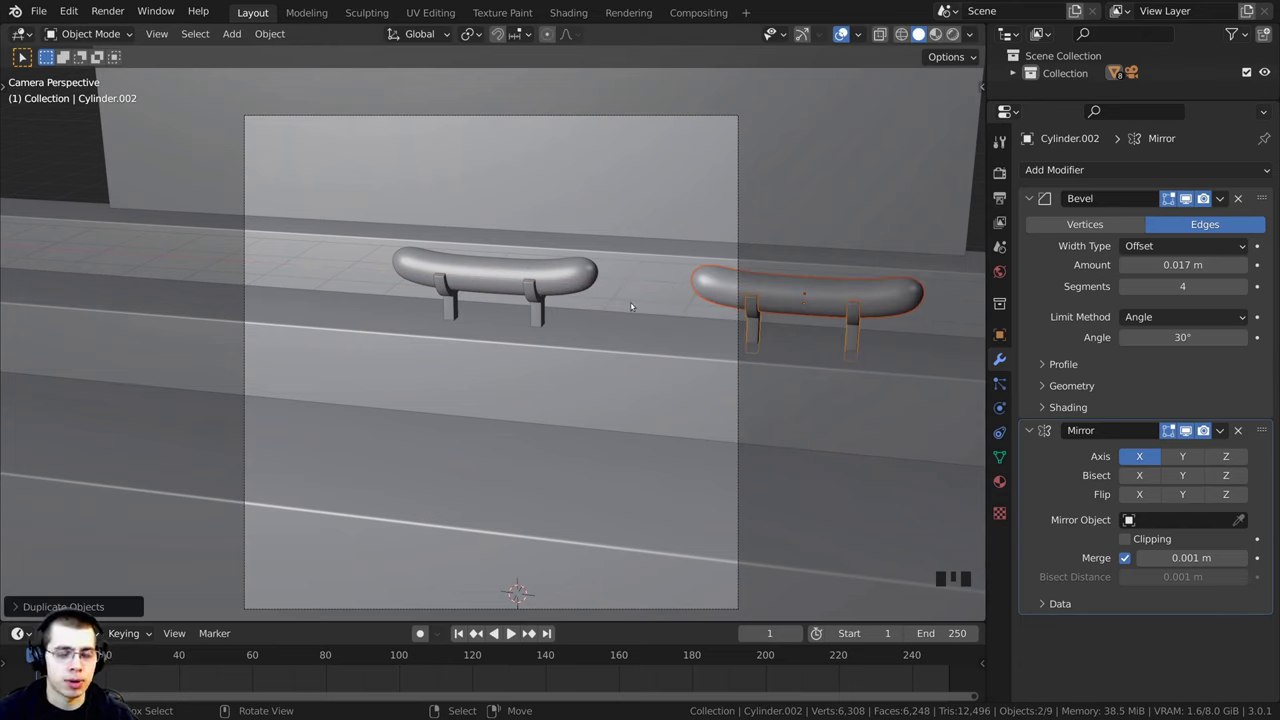
Step: Duplicate the original sausage and holders again, offset the copy -3 m along the X axis, and deselect everything
right_click(529, 265)
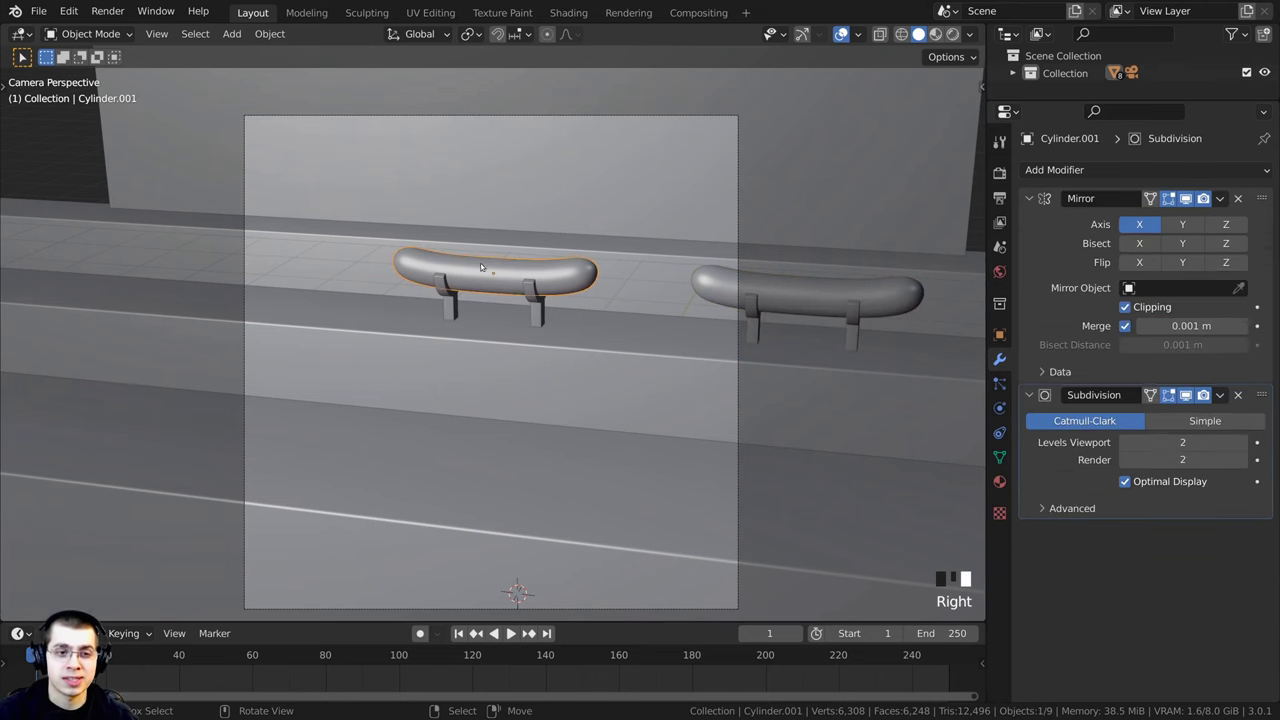
scroll(538, 306, "up", 1)
right_click(542, 307, "shift")
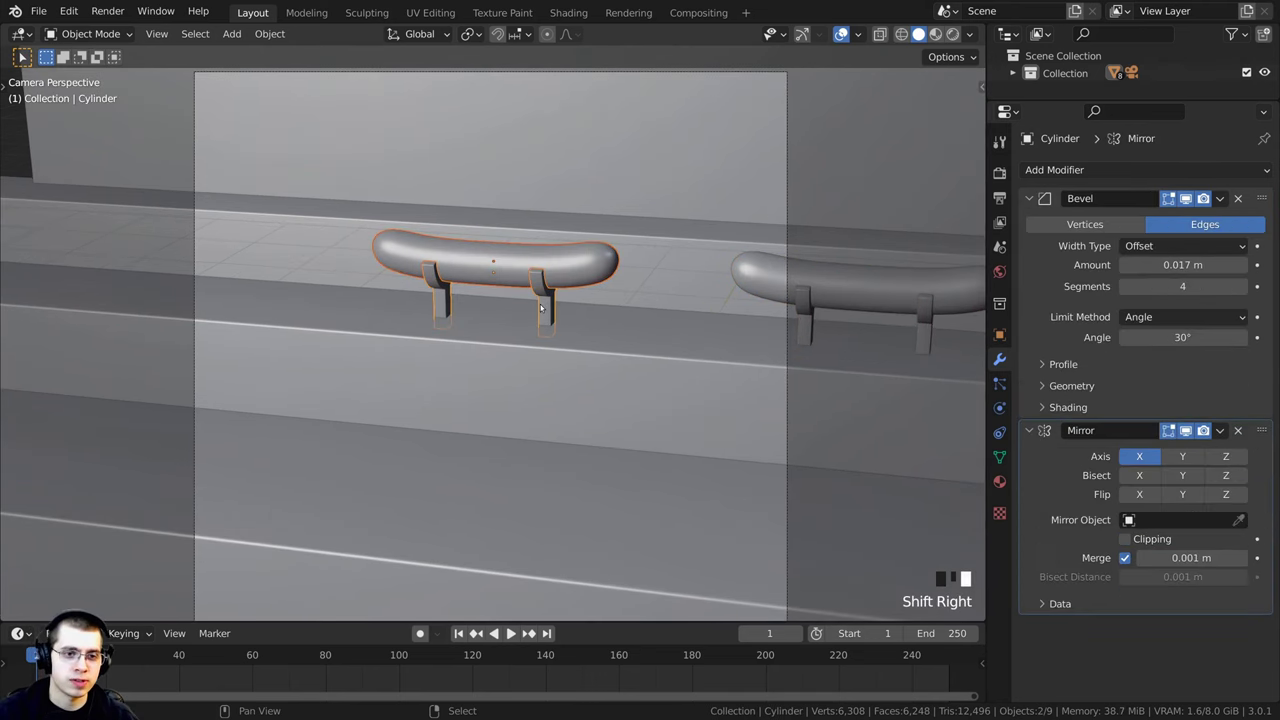
key("g")
right_click(497, 261)
scroll(502, 300, "down", 3)
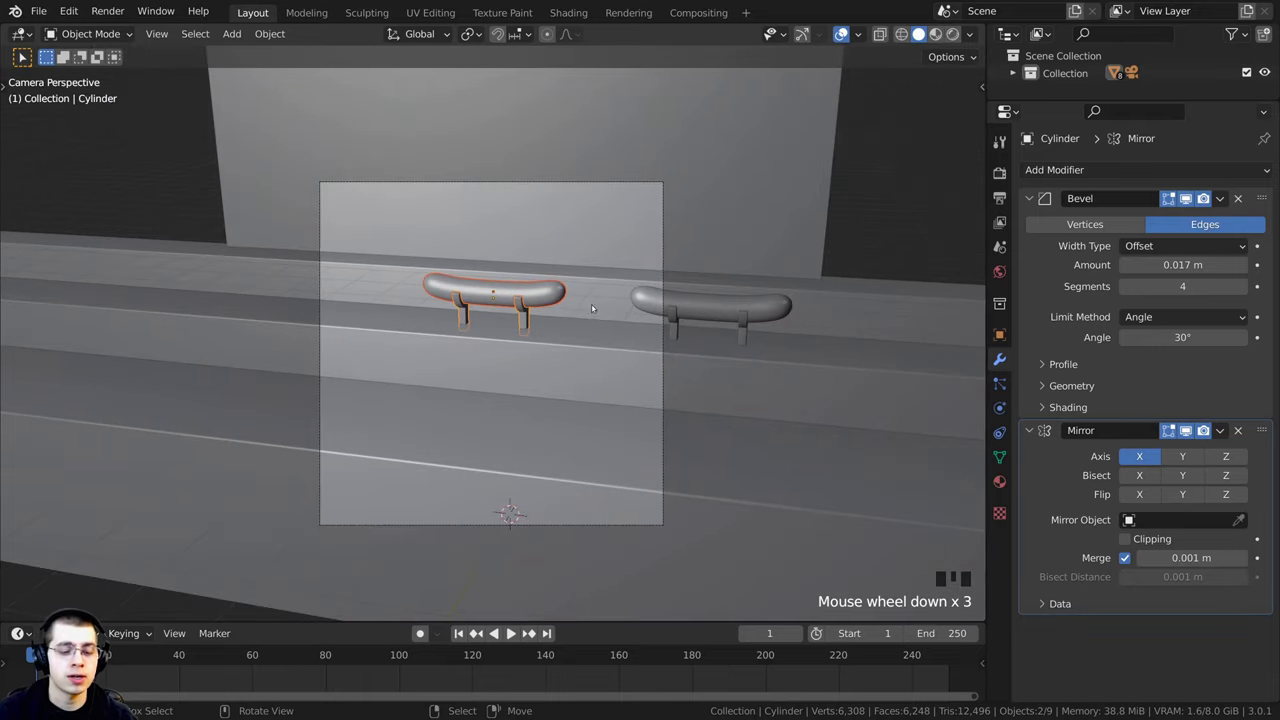
scroll(594, 310, "up", 2)
key("shift+d")
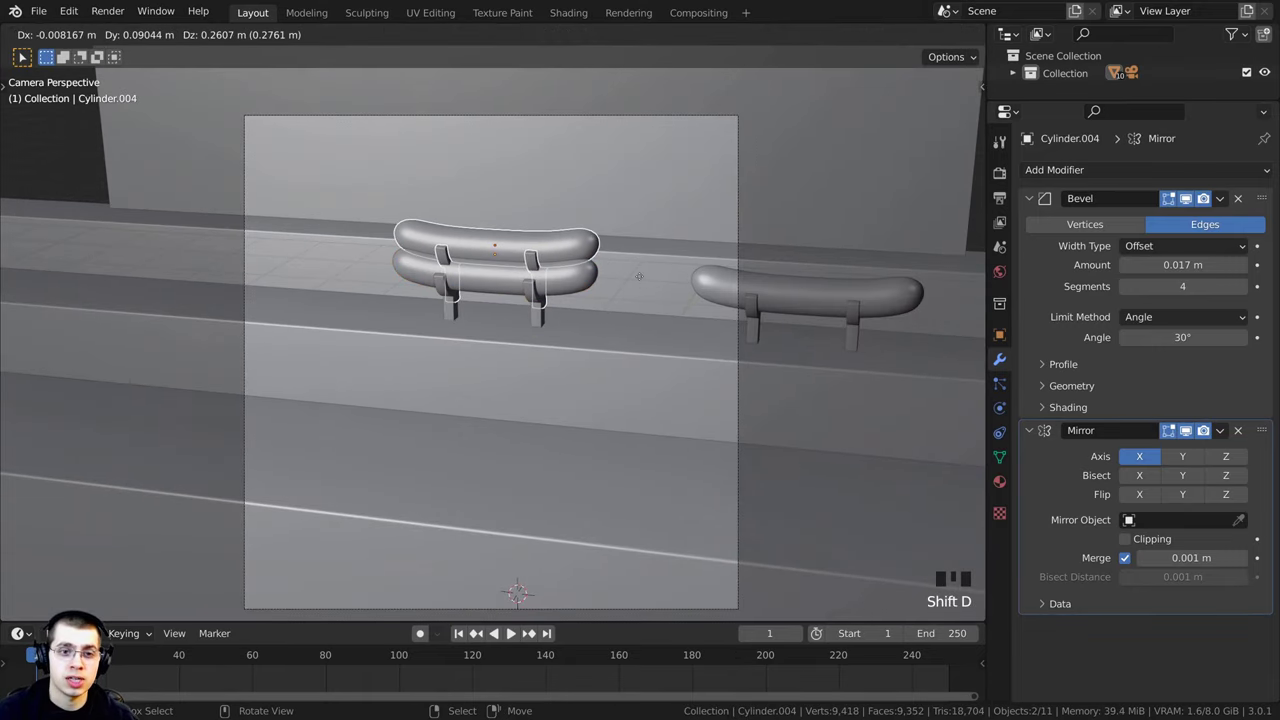
key("x")
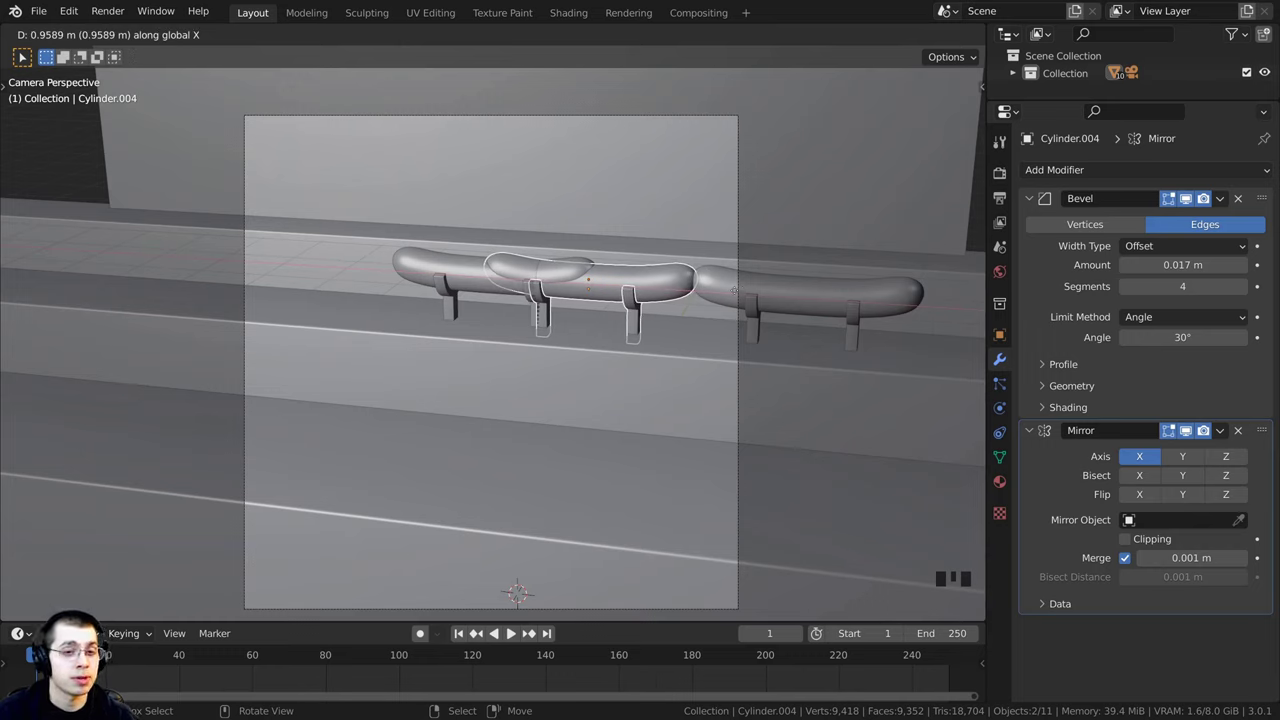
type("3")
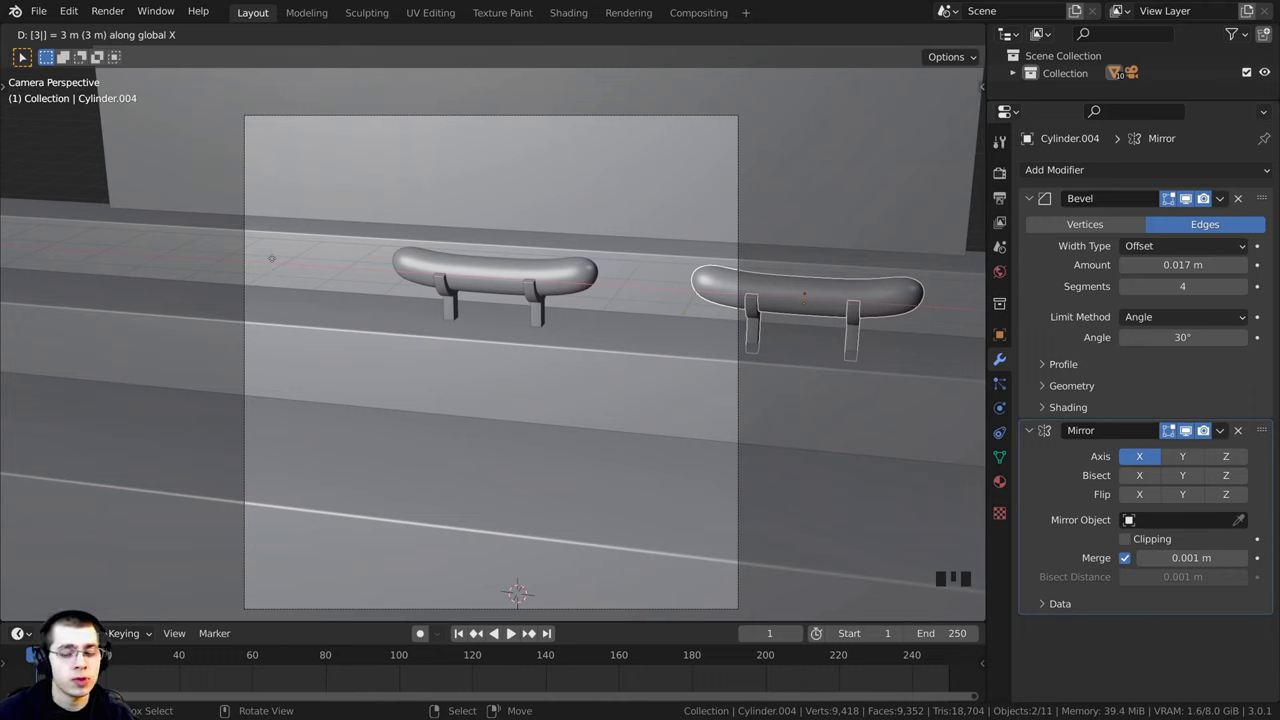
type("-")
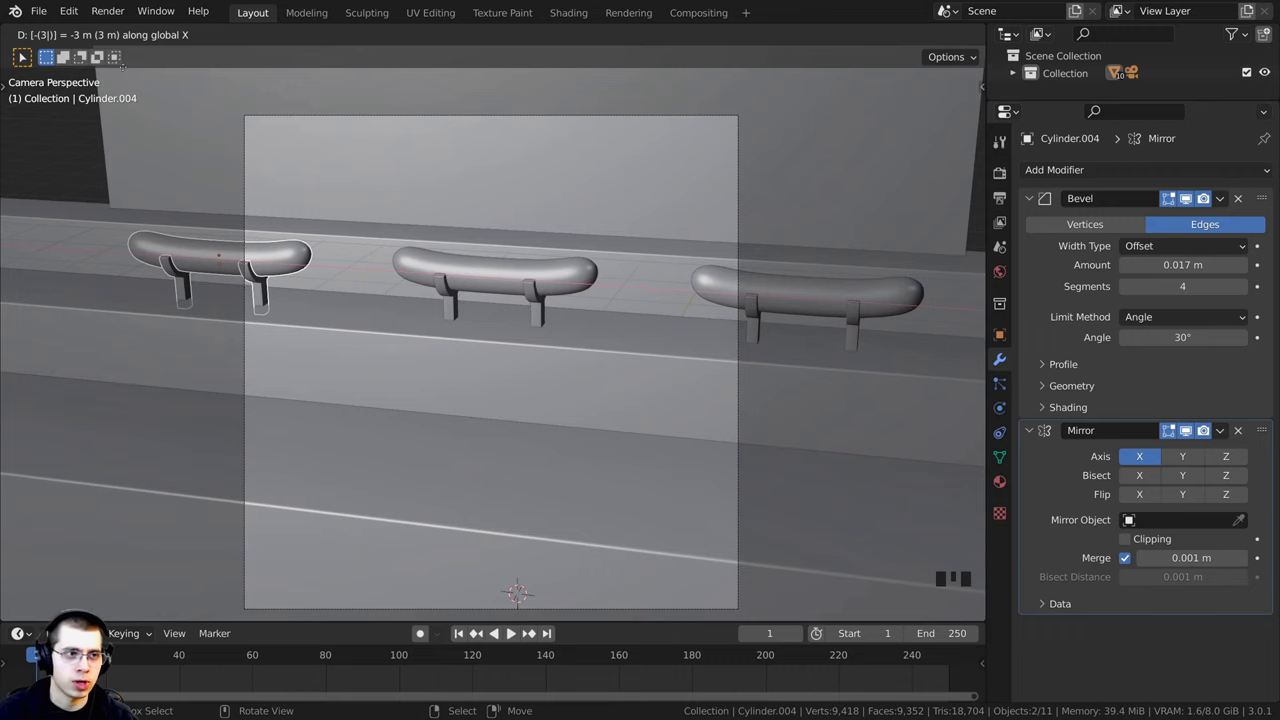
key("BackSpace")
key("BackSpace")
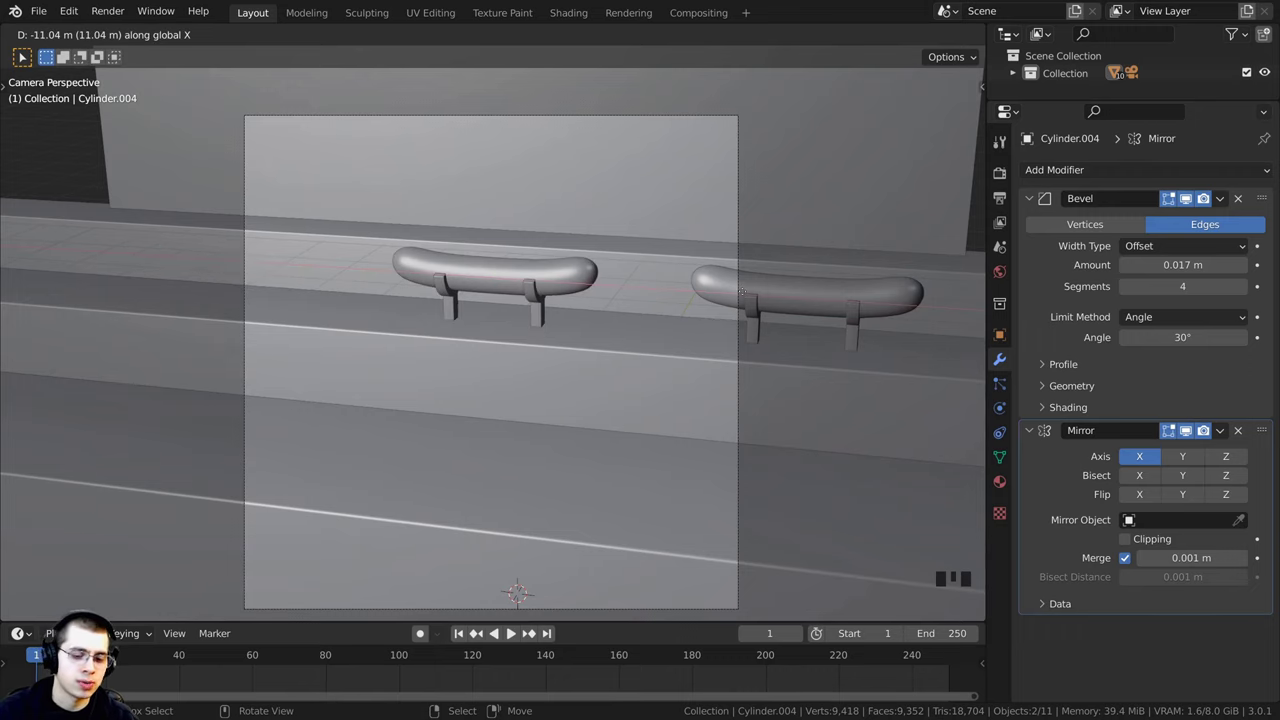
type("3")
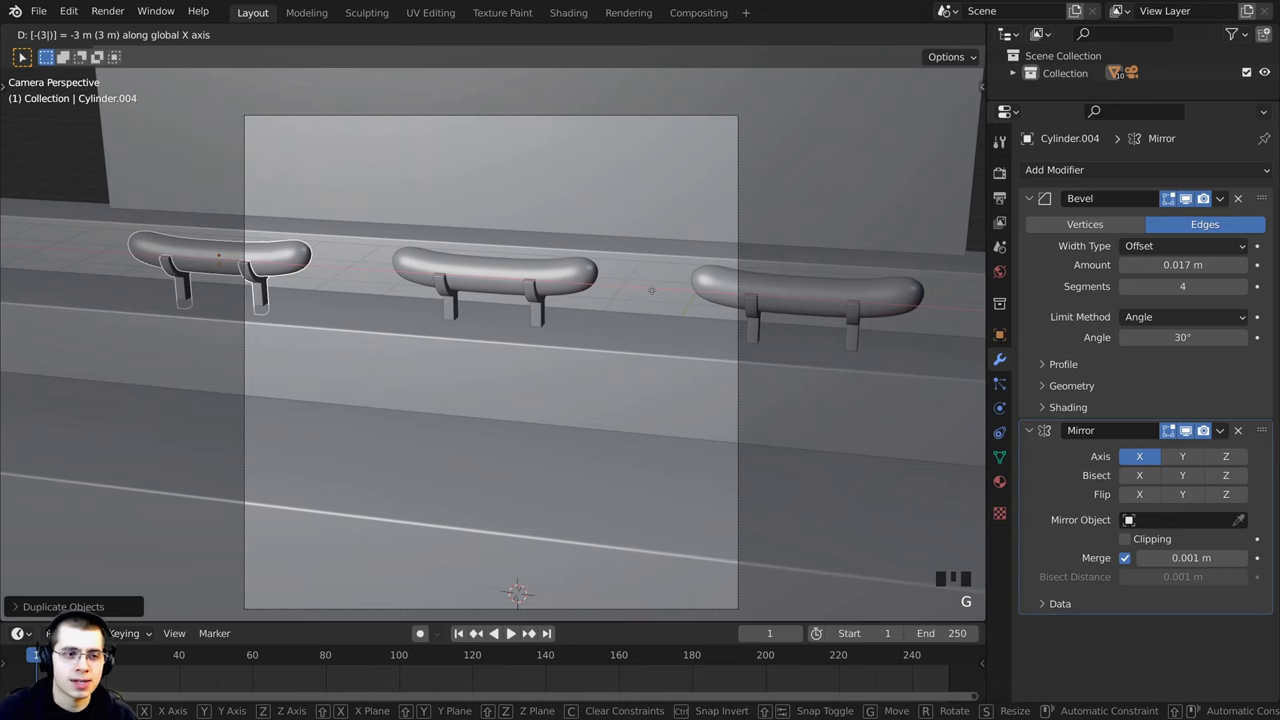
key("Return")
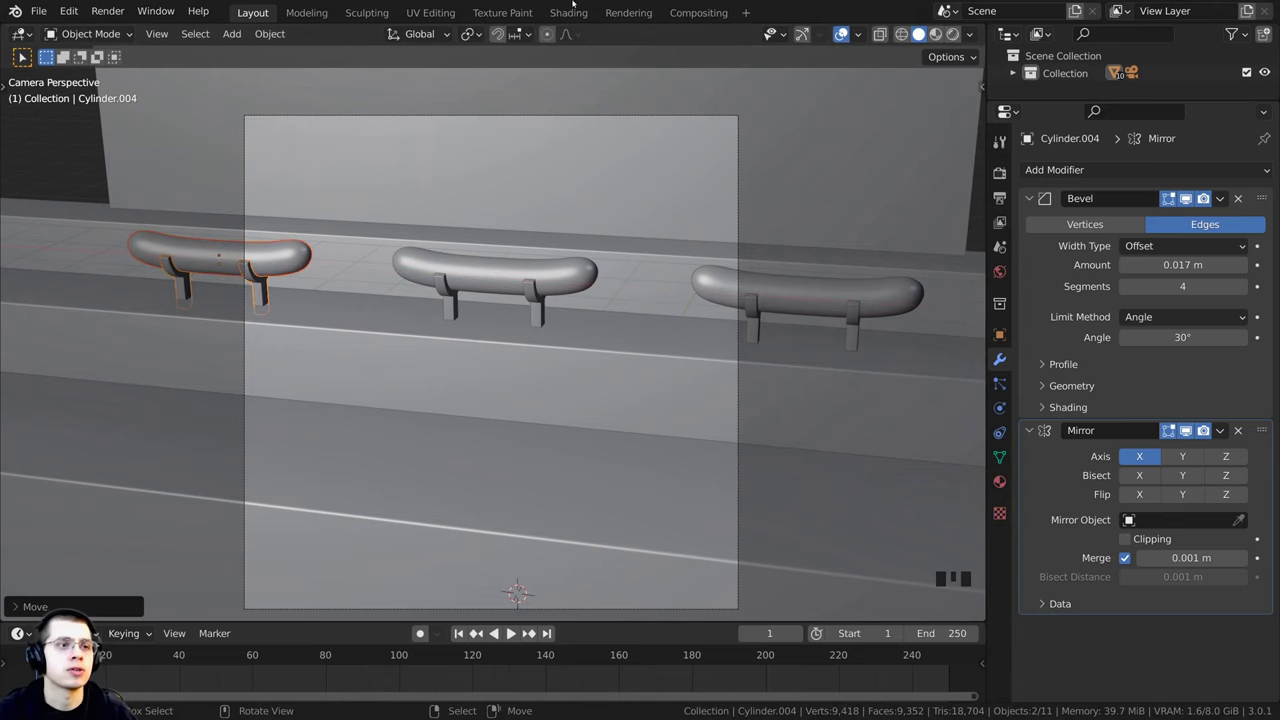
scroll(281, 275, "down", 1)
key("alt+a")
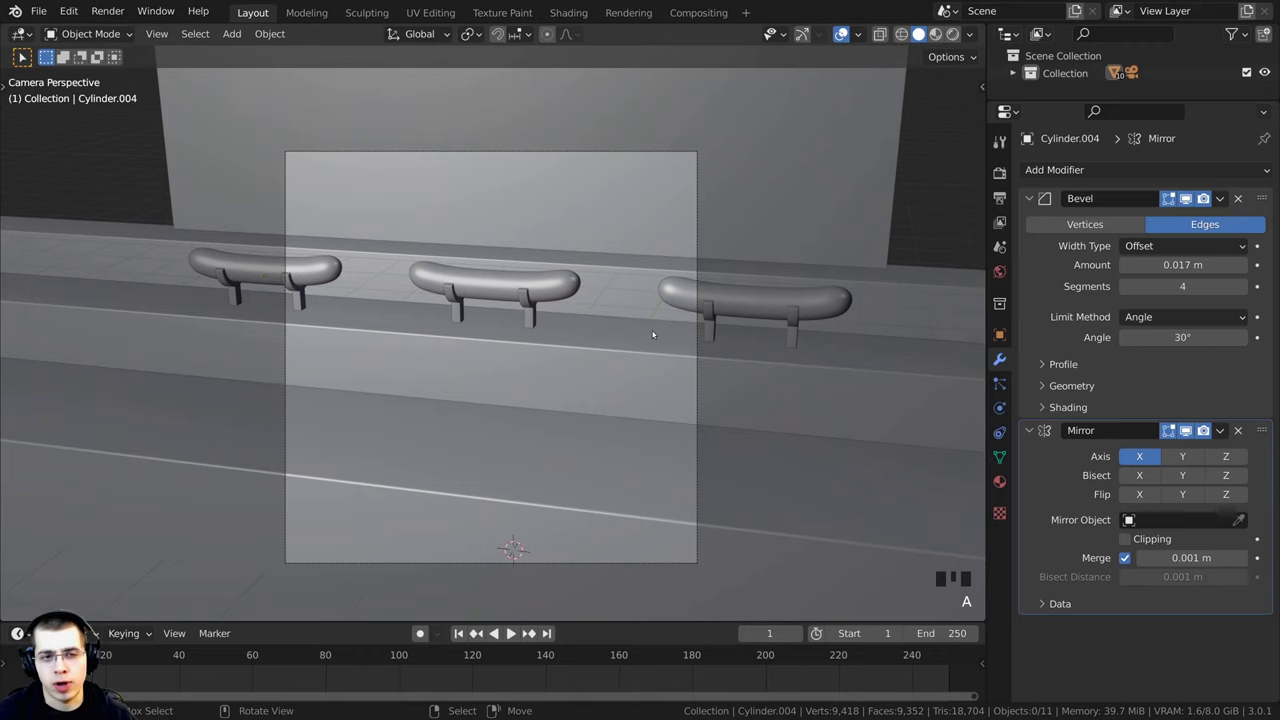
Step: Examine the spacing of the three sausages through the camera view
scroll(660, 334, "up", 3)
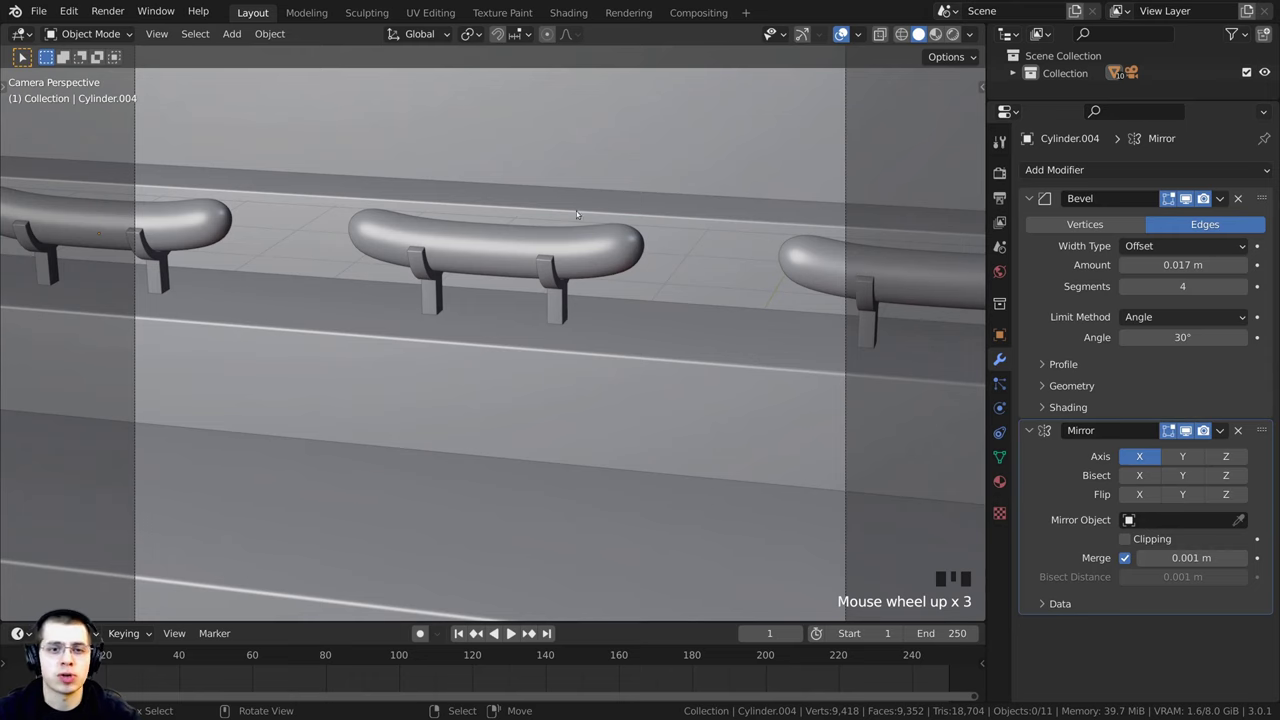
scroll(586, 230, "down", 1)
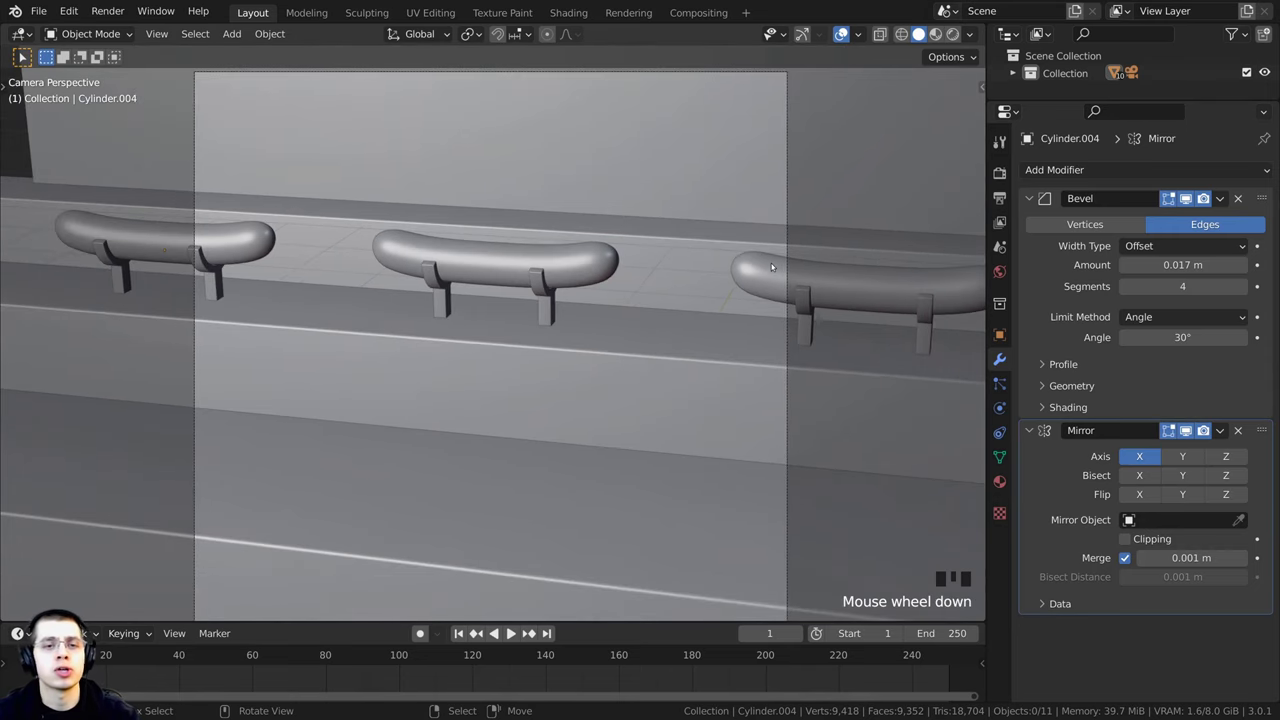
right_click(771, 266)
right_click(589, 256)
key("a")
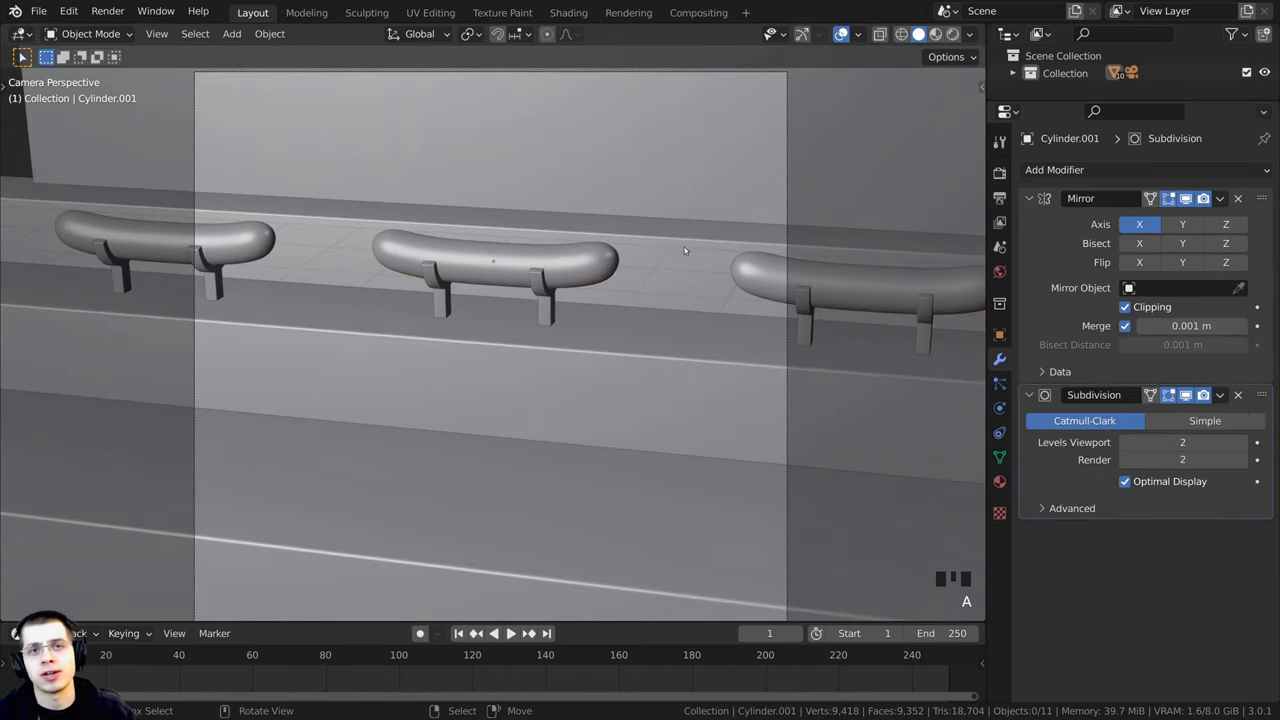
middle_click_drag(685, 250, 603, 3, "shift")
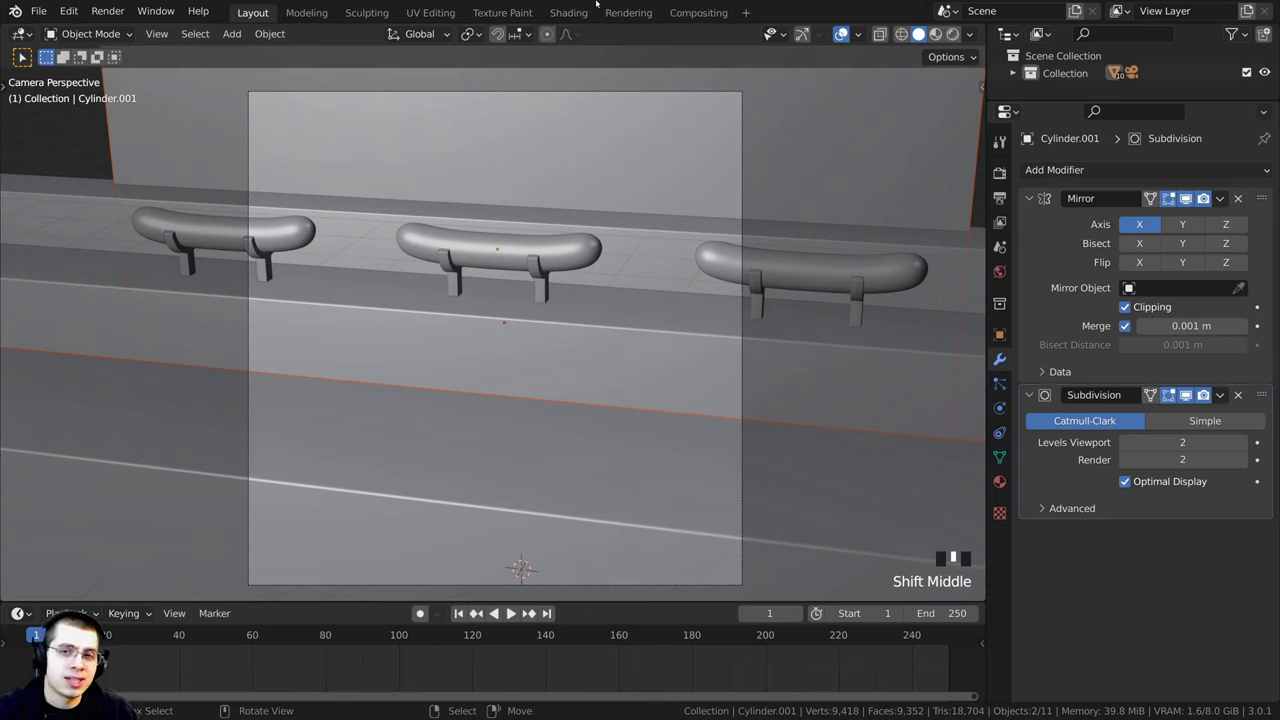
key("a")
key("a")
key("a")
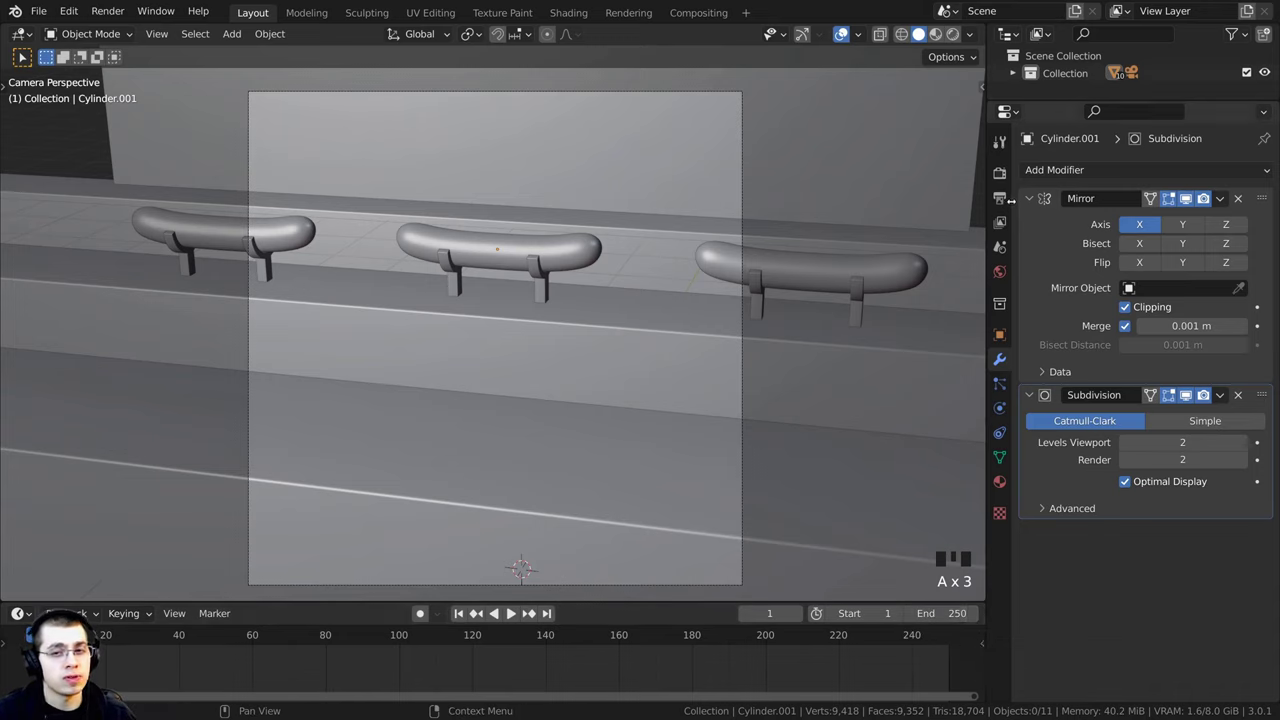
Step: Check the scene's output frame rate and the animation's end frame
left_click(1000, 198)
left_click(1195, 327)
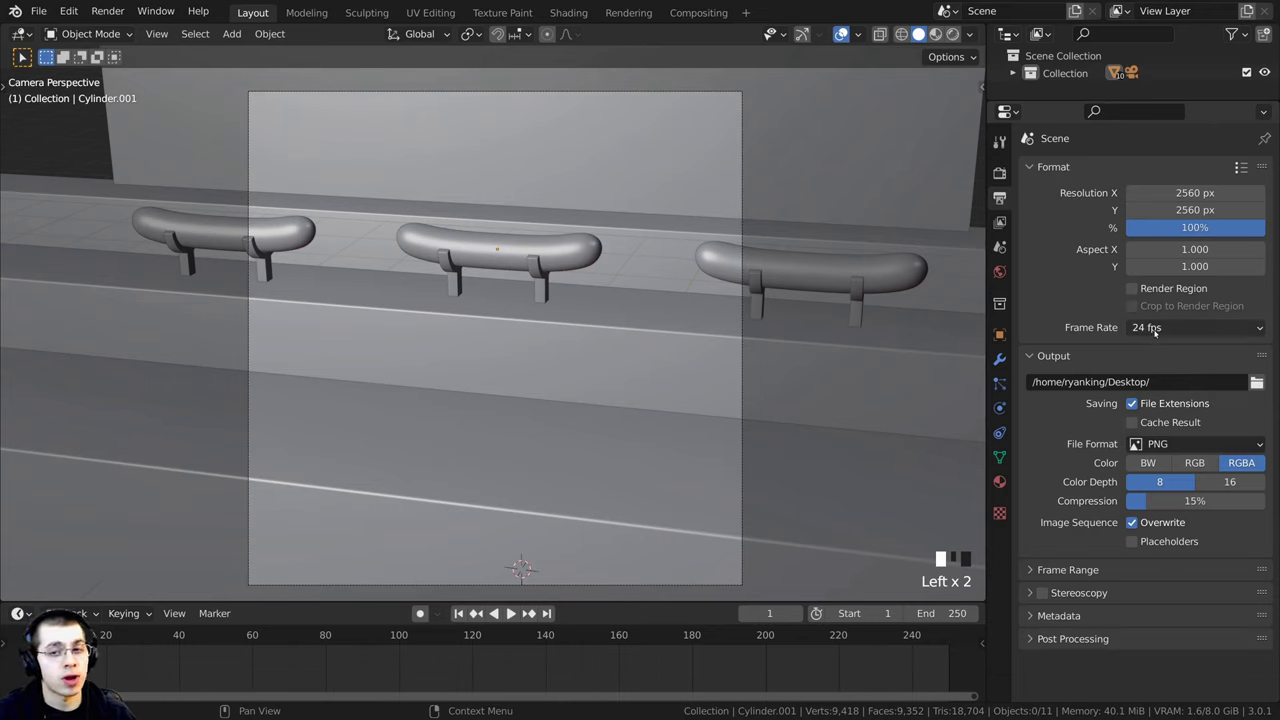
left_click(1150, 329)
left_click(1150, 329)
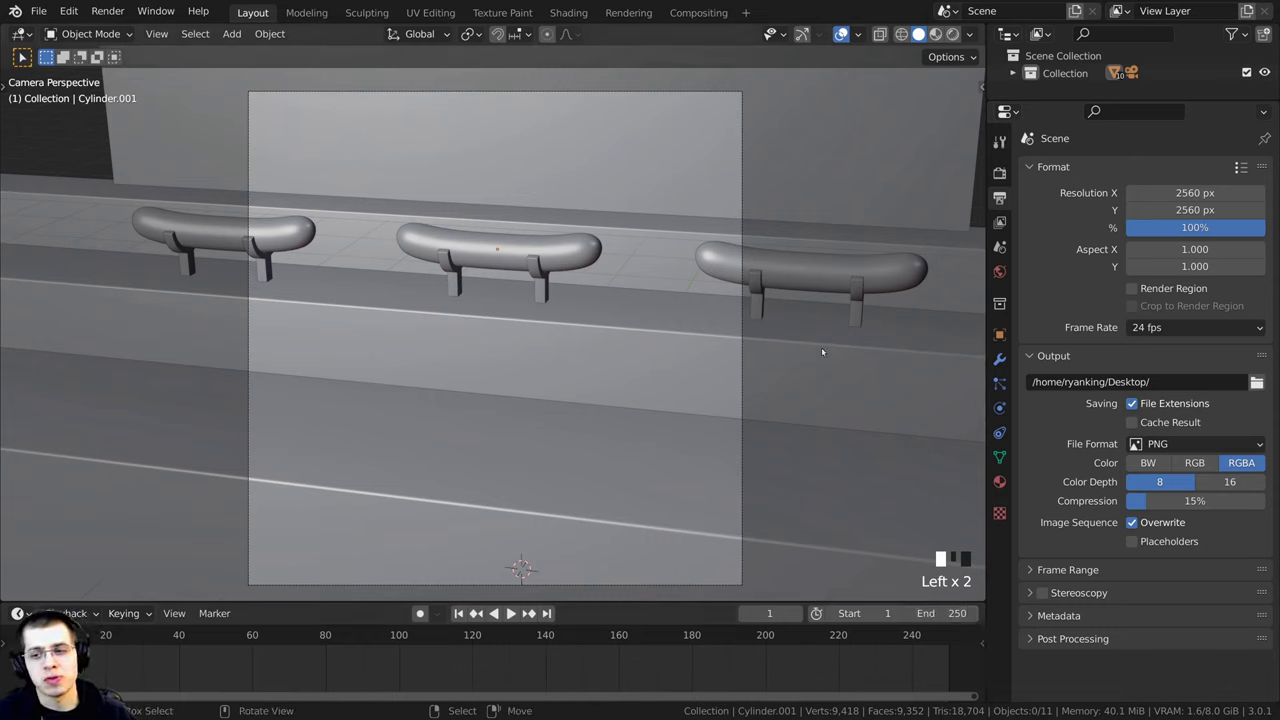
left_click(940, 613)
key("Return")
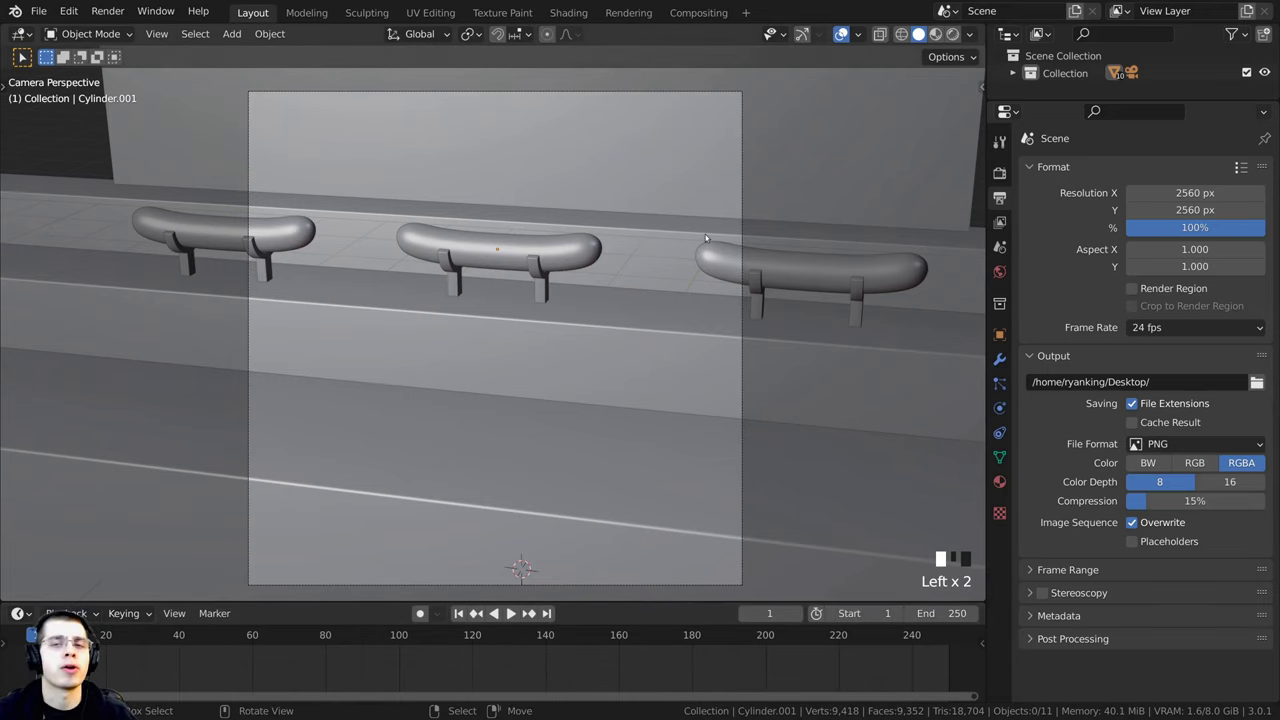
Step: Select the pair of holders under the middle sausage
middle_click_drag(705, 238, 699, 226, "shift")
middle_click_drag(573, 290, 573, 304, "shift")
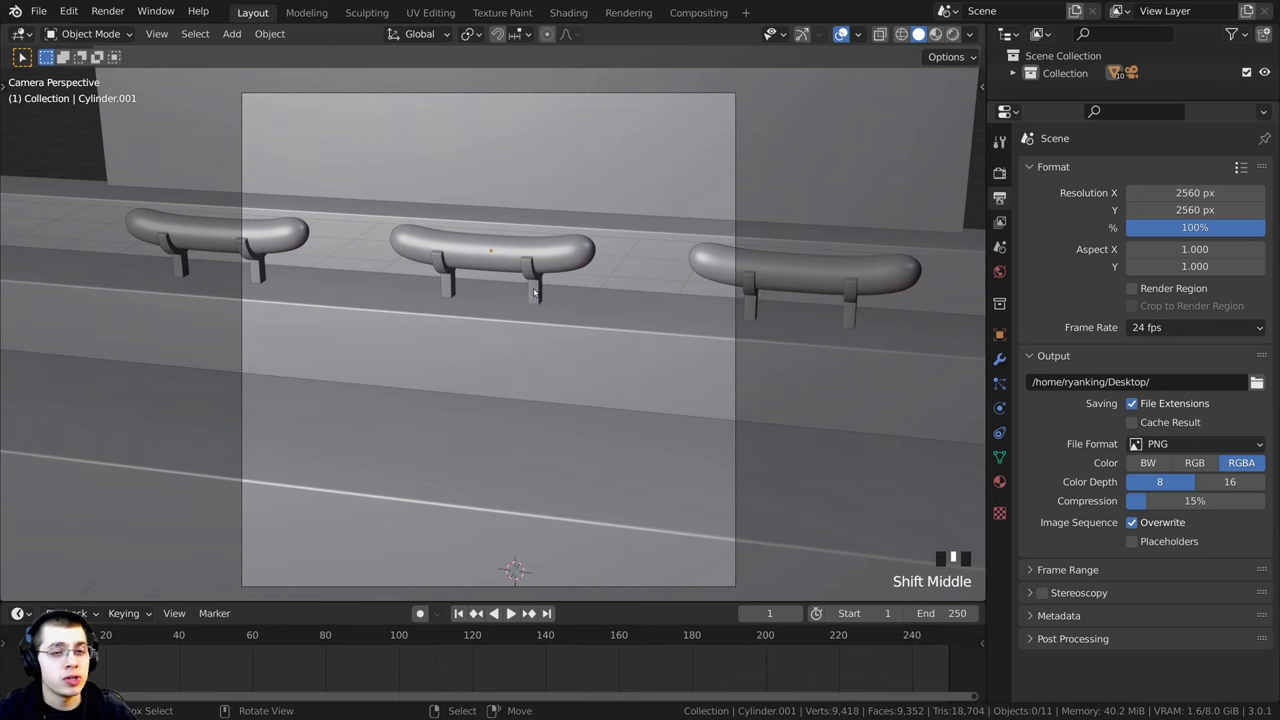
right_click(534, 290)
key("g")
right_click(648, 265)
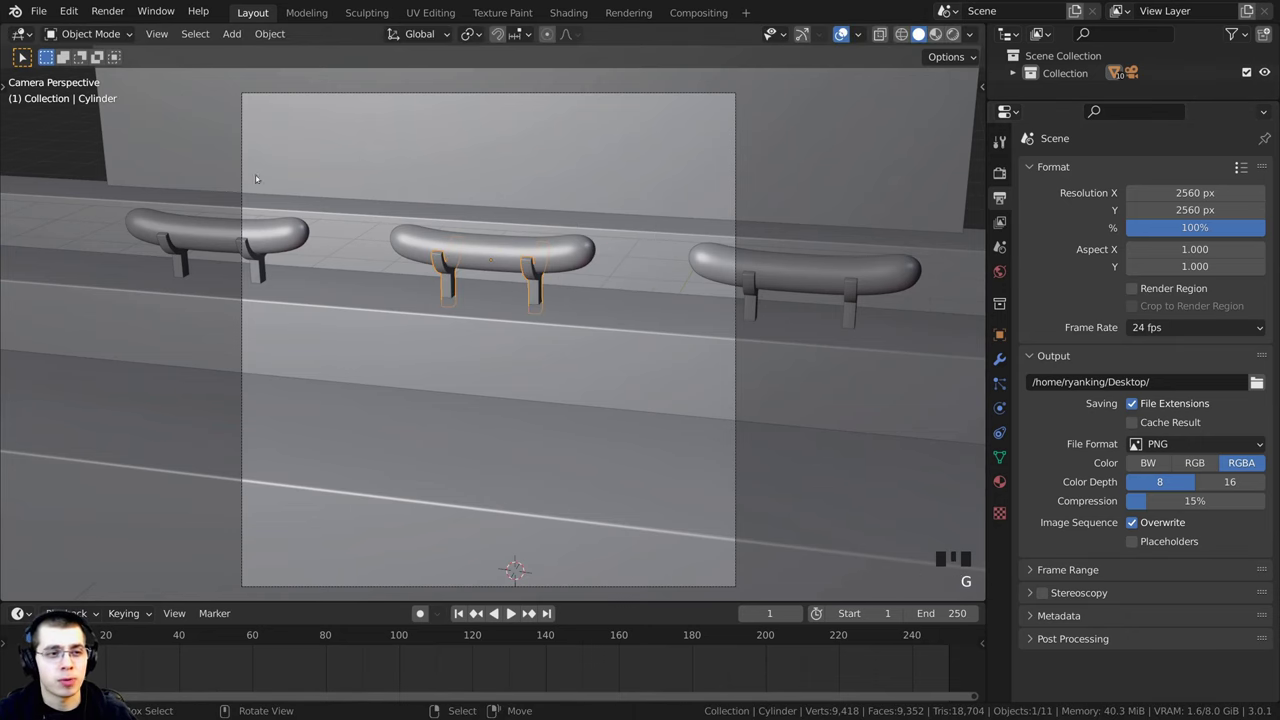
scroll(559, 205, "up", 1)
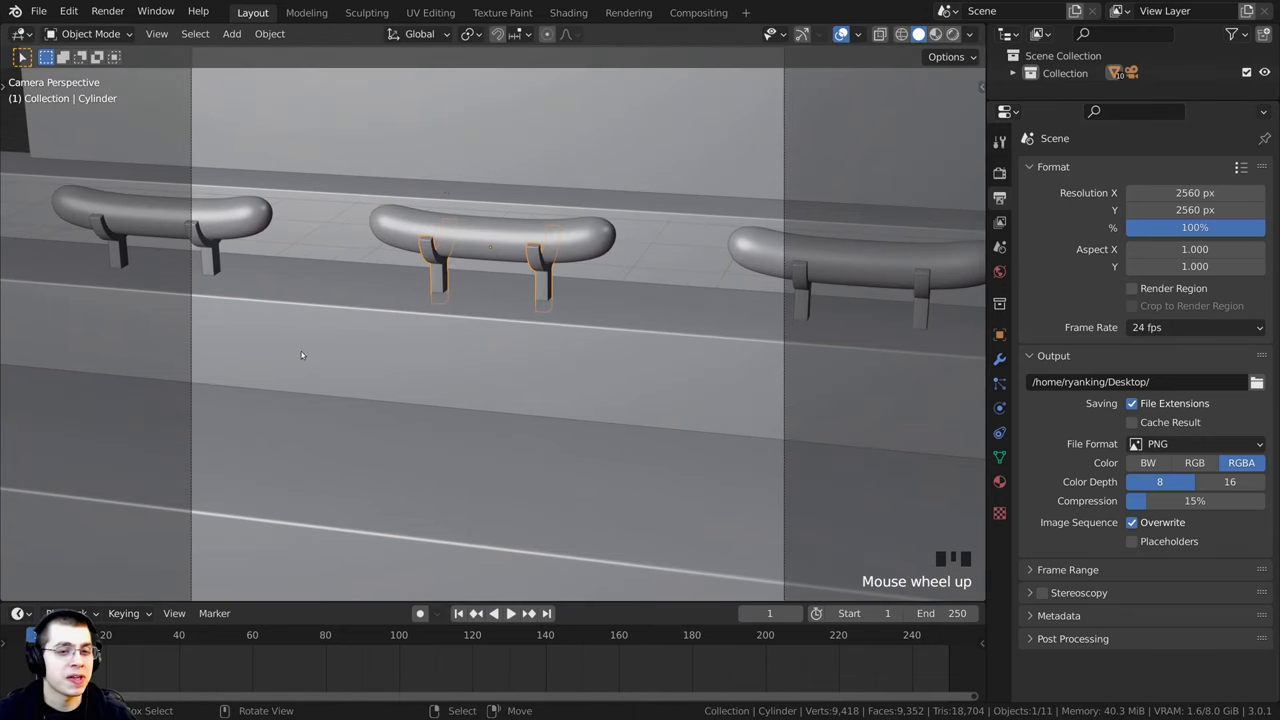
key("g")
right_click(561, 261)
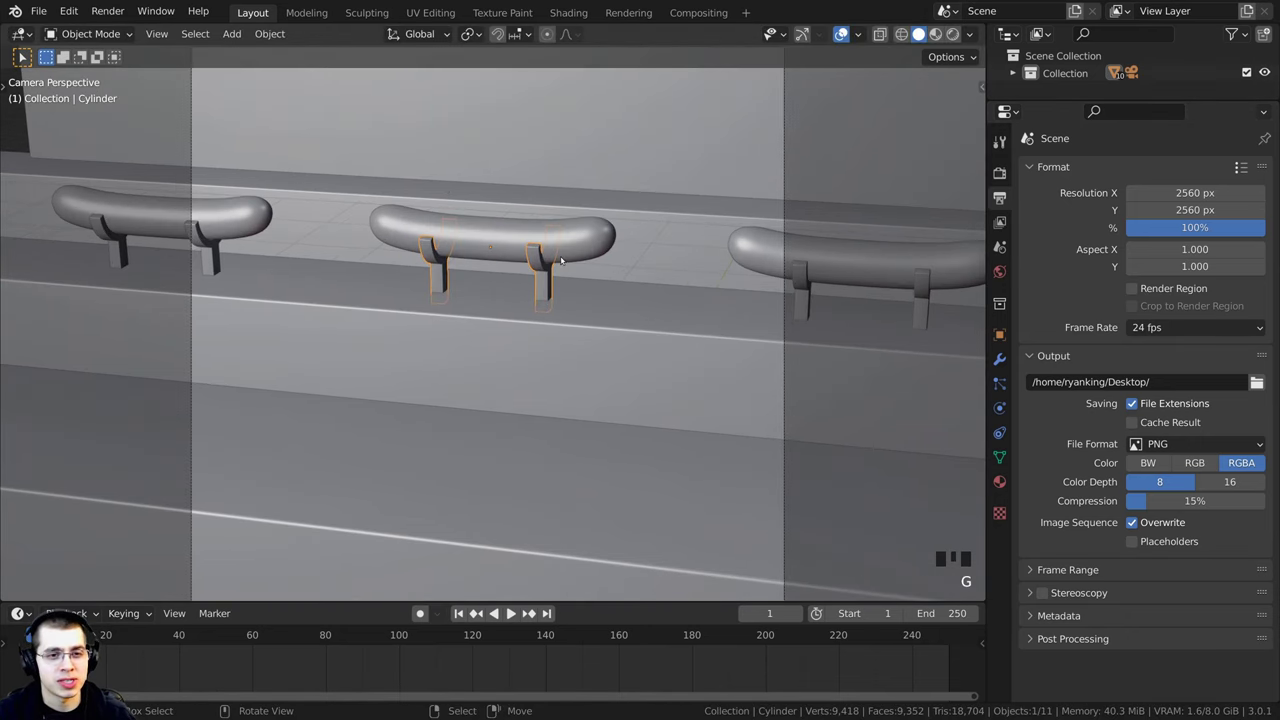
key("g")
key("x")
right_click(570, 259)
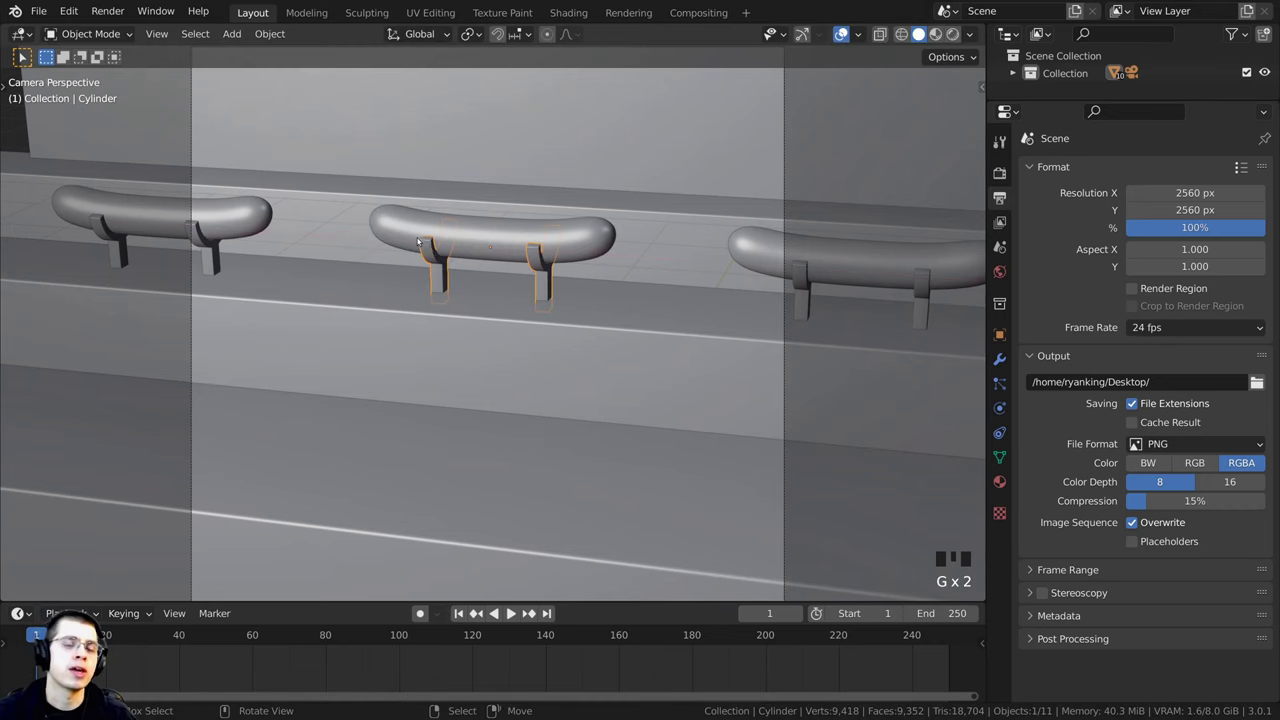
Step: Select all three sausages, the outer holder pairs and the long base, adding the middle pair of holders last as the active object
key("a")
right_click(742, 250)
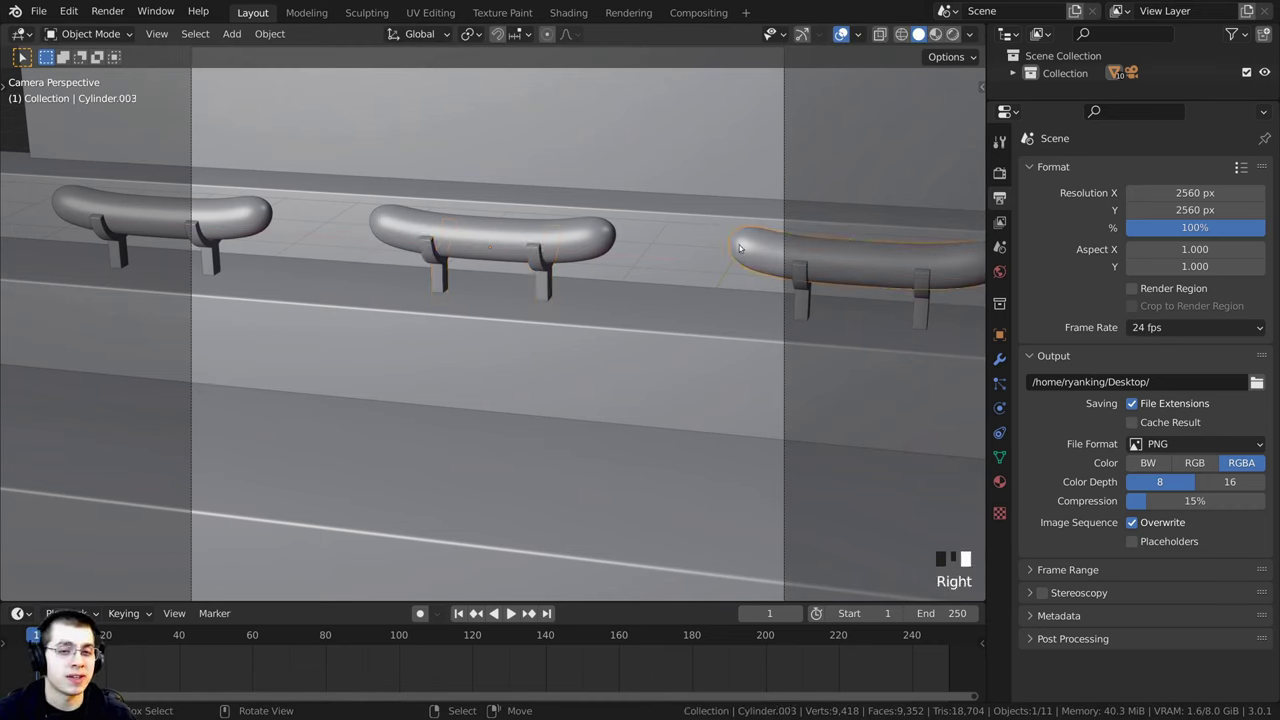
right_click(239, 217, "shift")
right_click(213, 258, "shift")
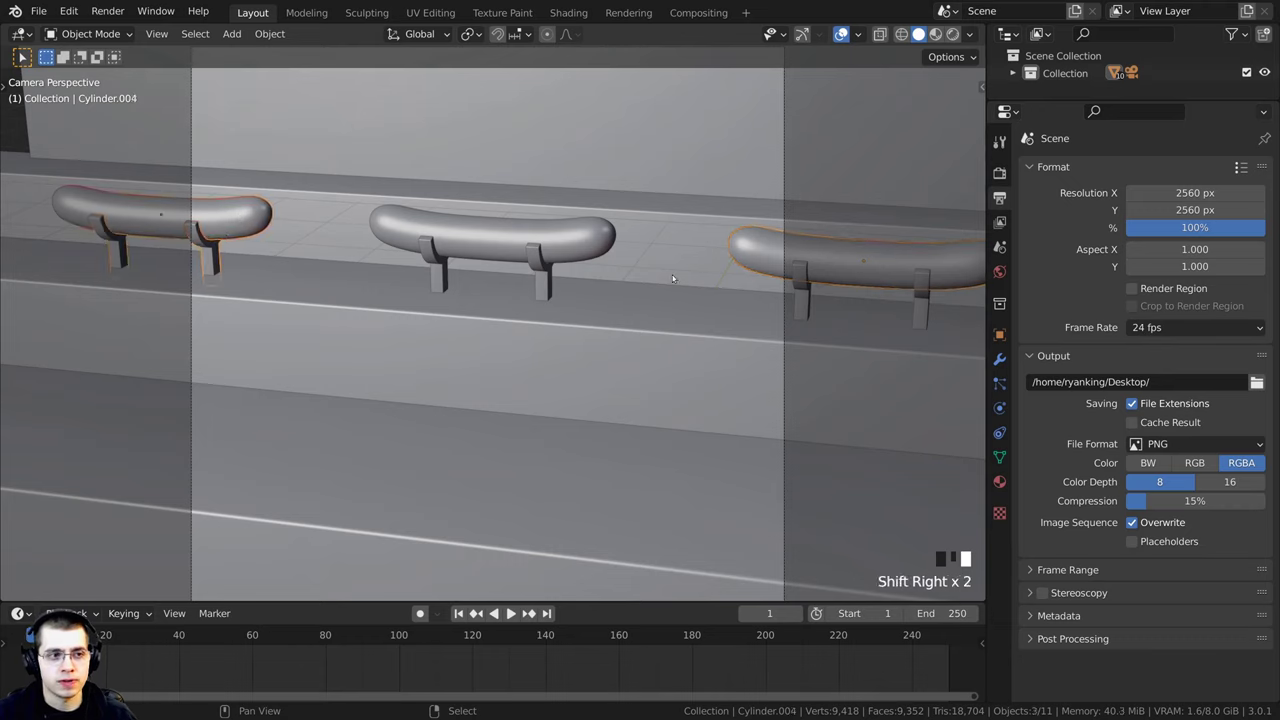
right_click(806, 295, "shift")
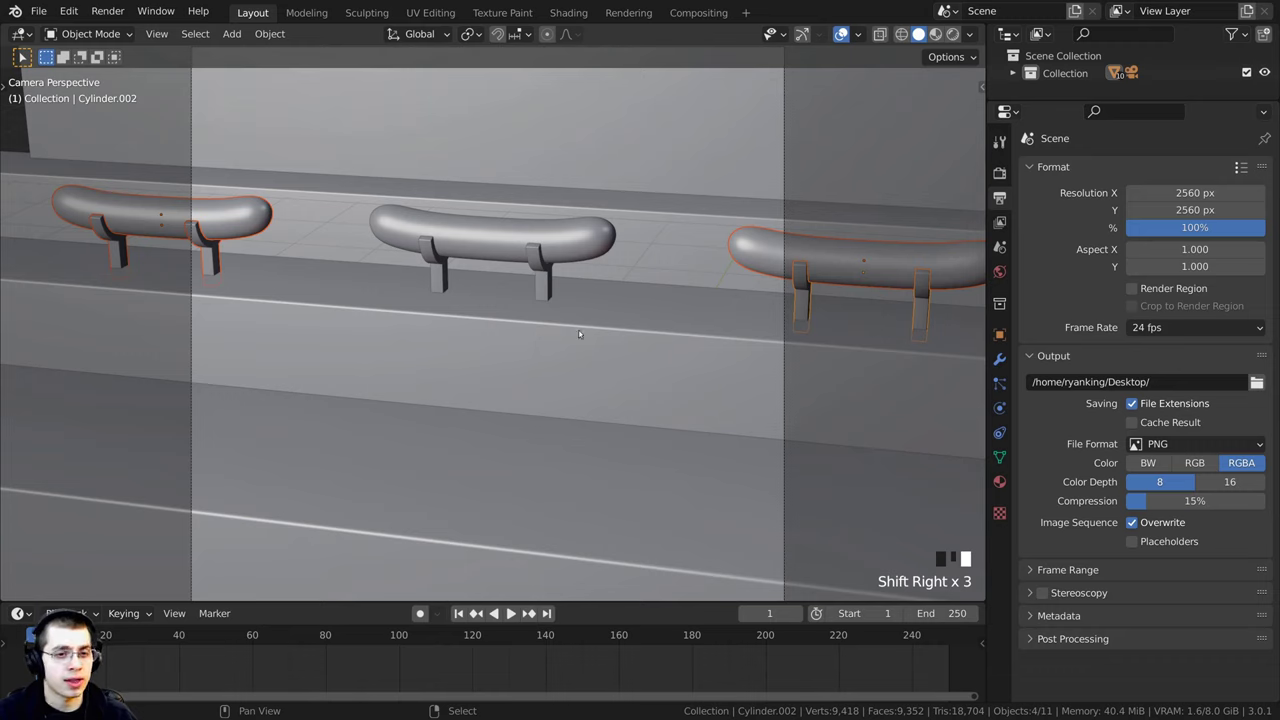
right_click(544, 329, "shift")
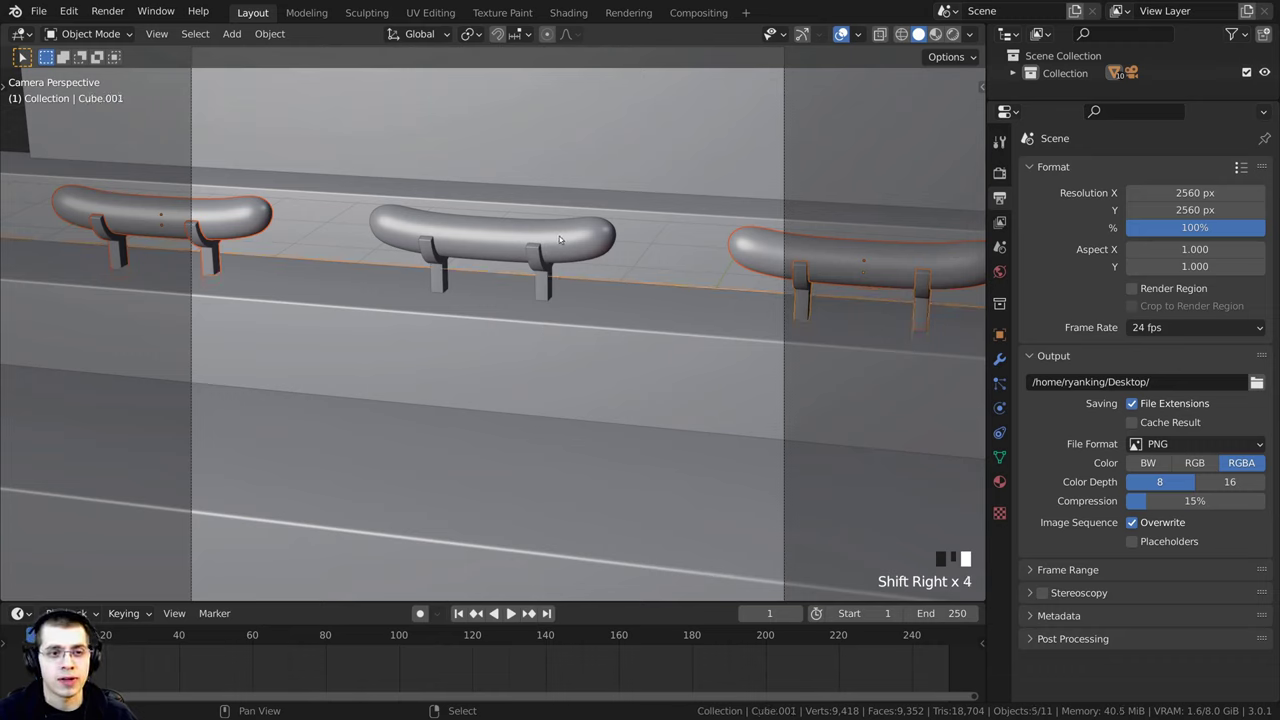
right_click(565, 242, "shift")
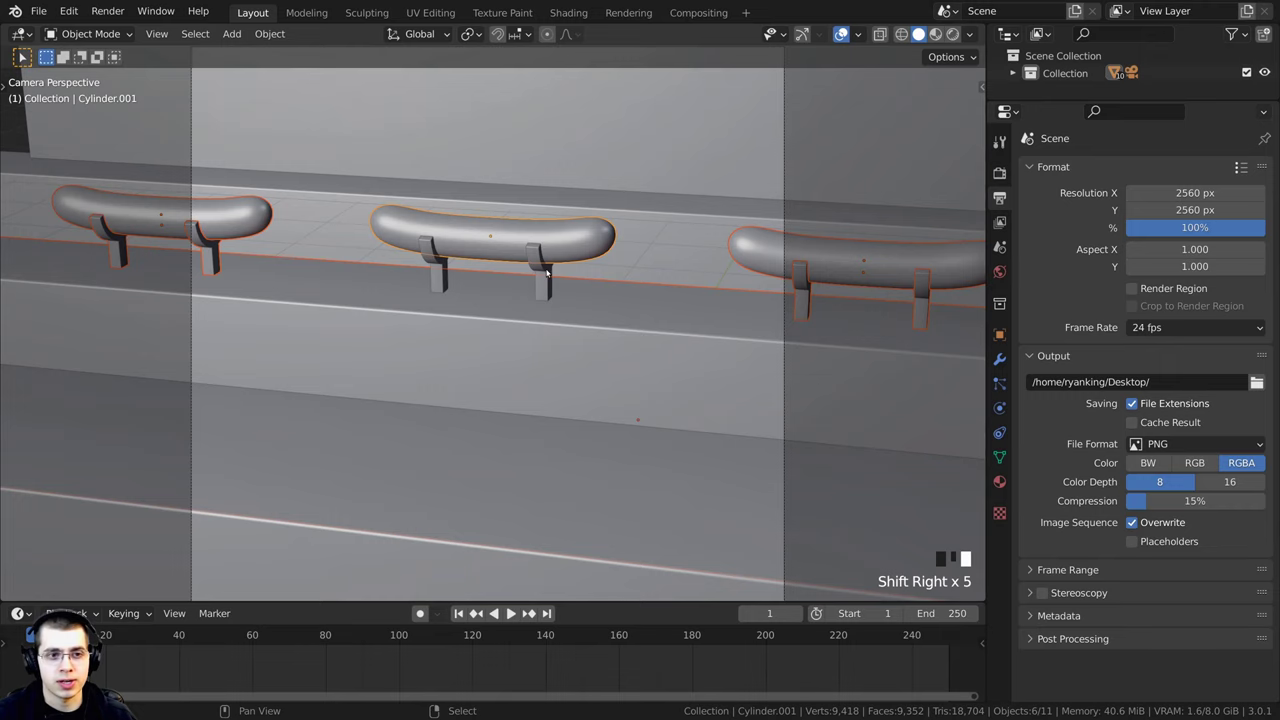
right_click(548, 274, "shift")
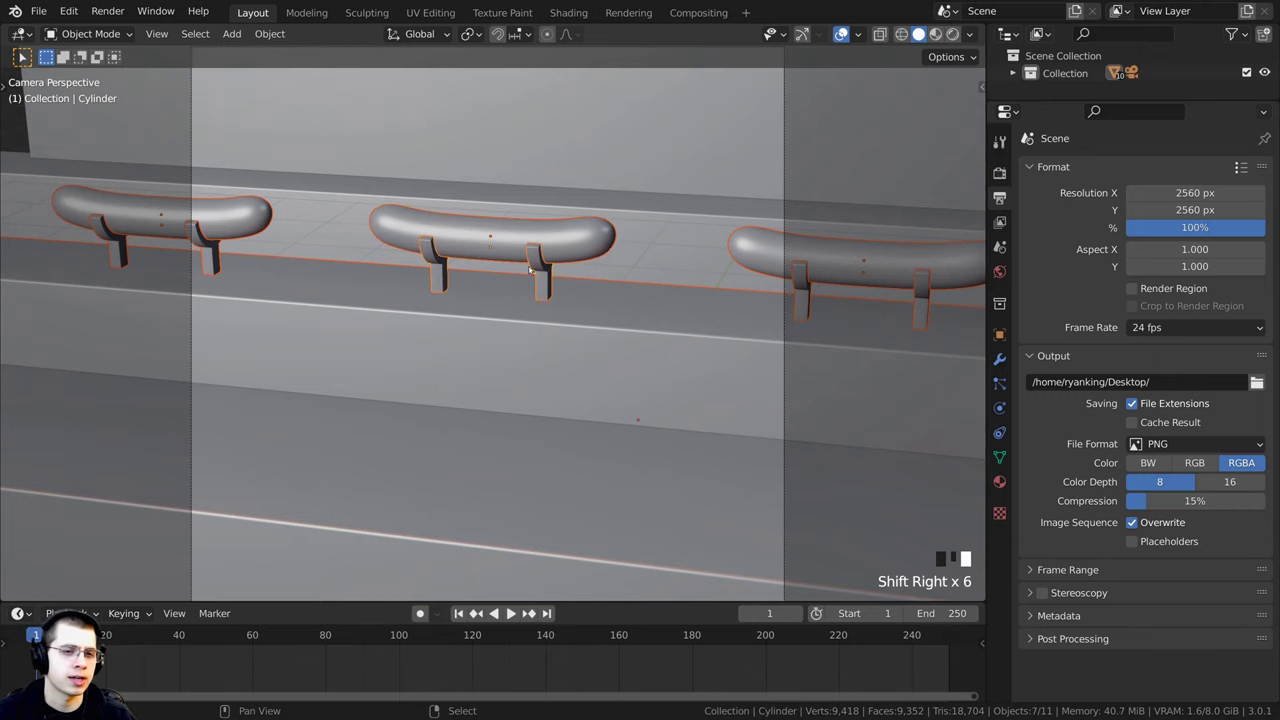
Step: Keep the middle holders as the active object and parent the other selected objects to them with Object (Keep Transform)
scroll(558, 208, "up", 3)
middle_click_drag(605, 265, 600, 362, "shift")
scroll(610, 362, "up", 3)
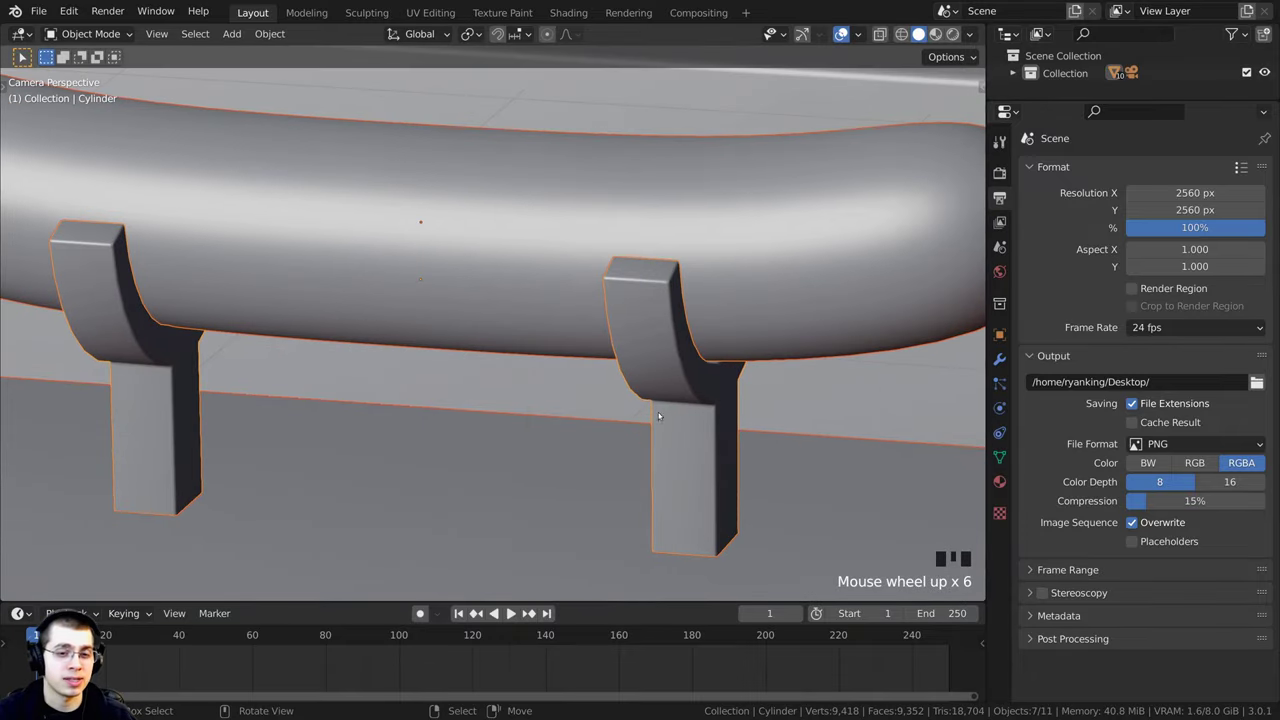
scroll(738, 356, "down", 6)
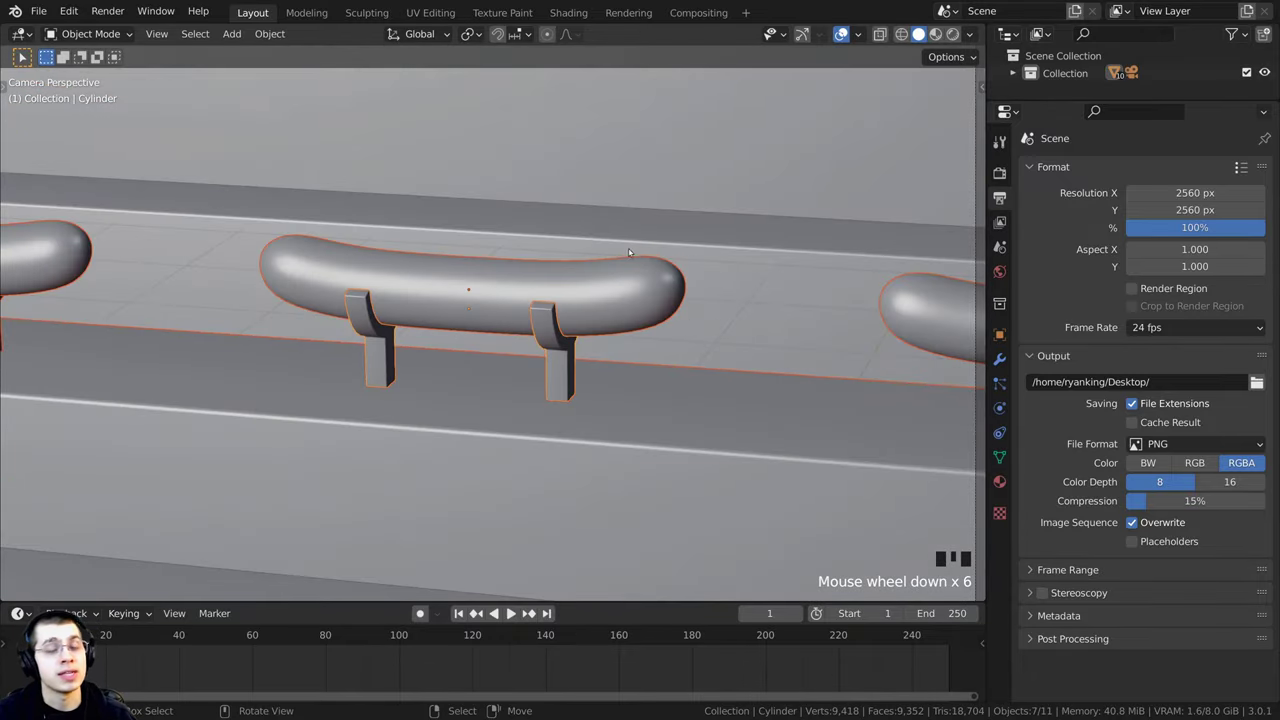
middle_click_drag(557, 275, 566, 263, "shift")
right_click(565, 264, "shift")
right_click(558, 313, "shift")
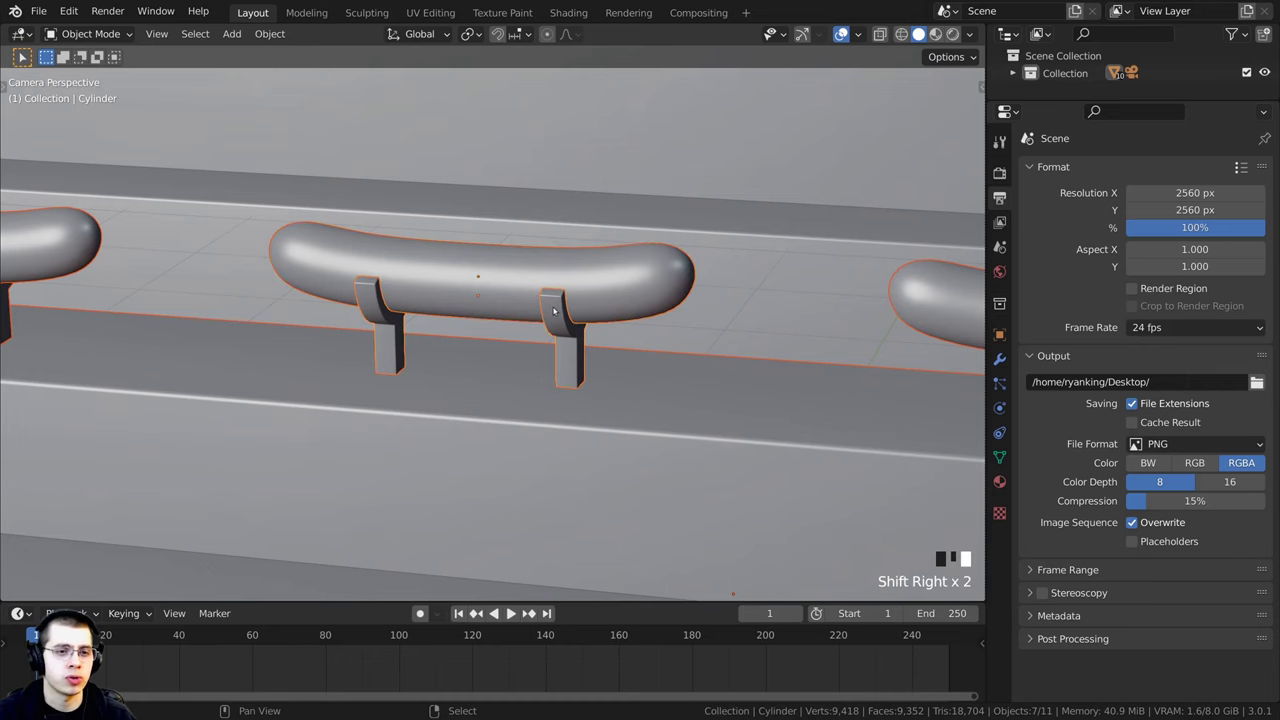
scroll(627, 350, "up", 4)
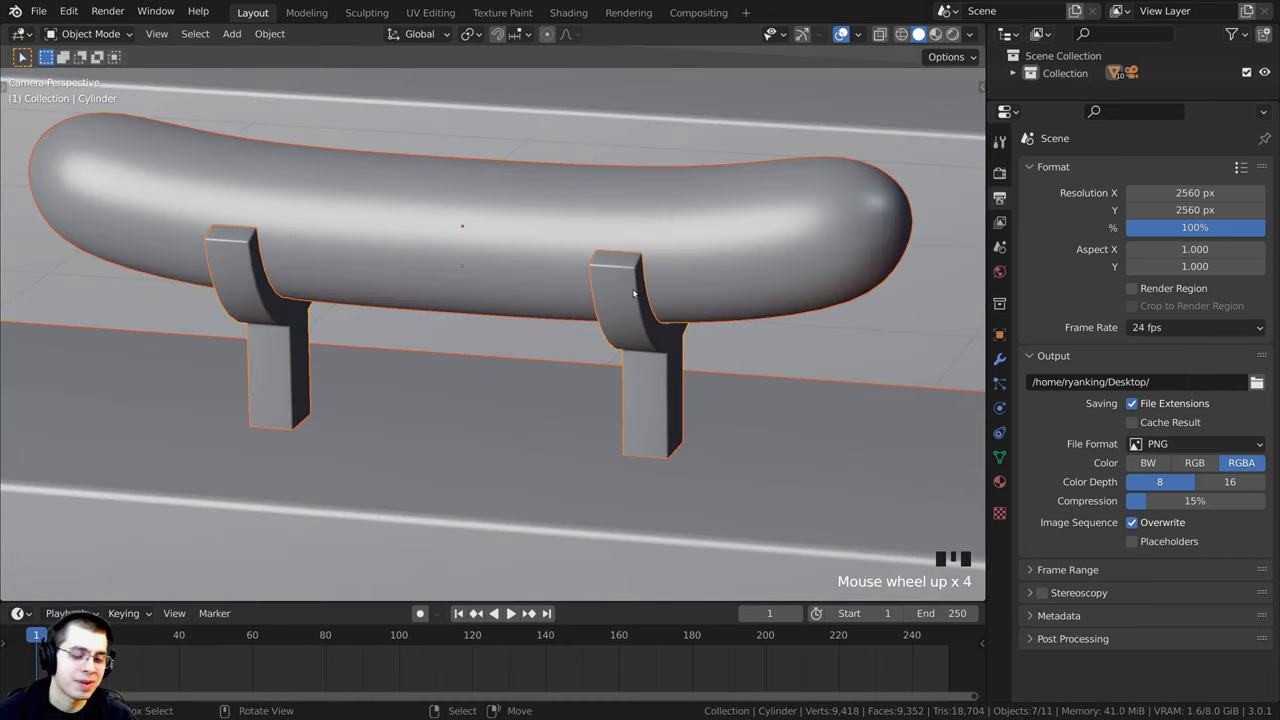
key("ctrl+p")
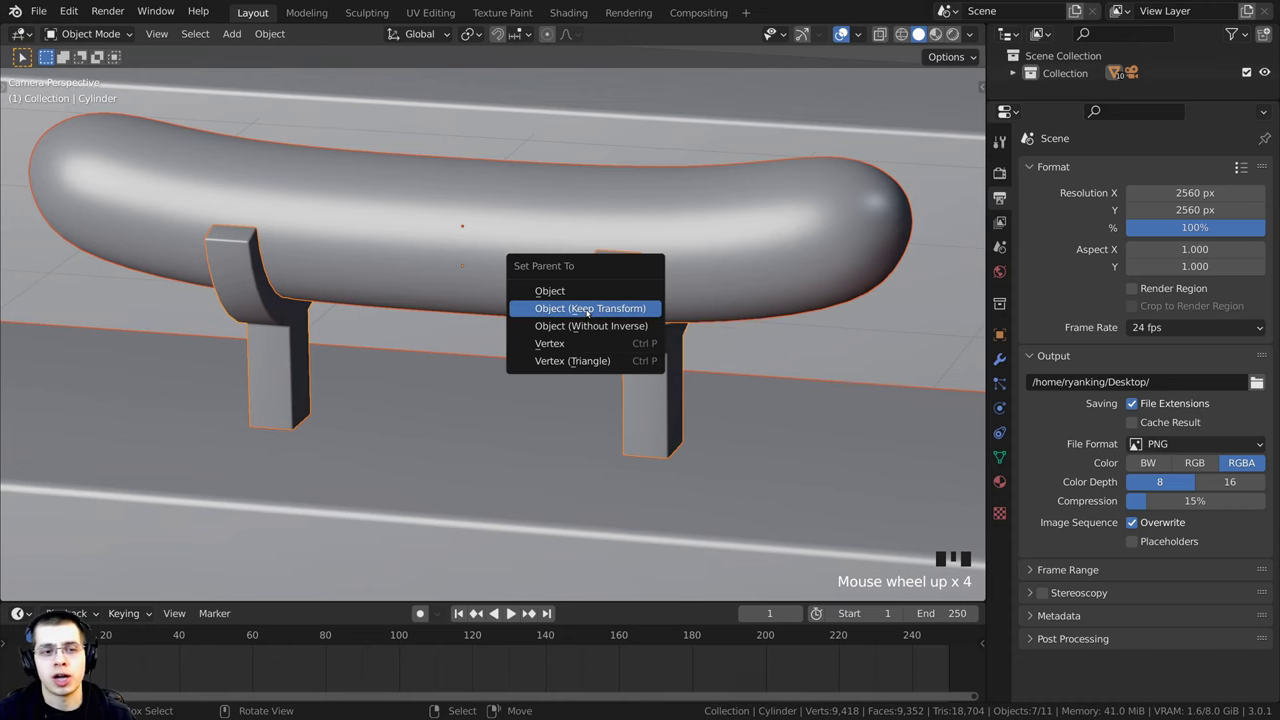
left_click(586, 311)
Step: Test the parenting by moving the middle holders freely, cancelling each move
scroll(466, 343, "down", 10)
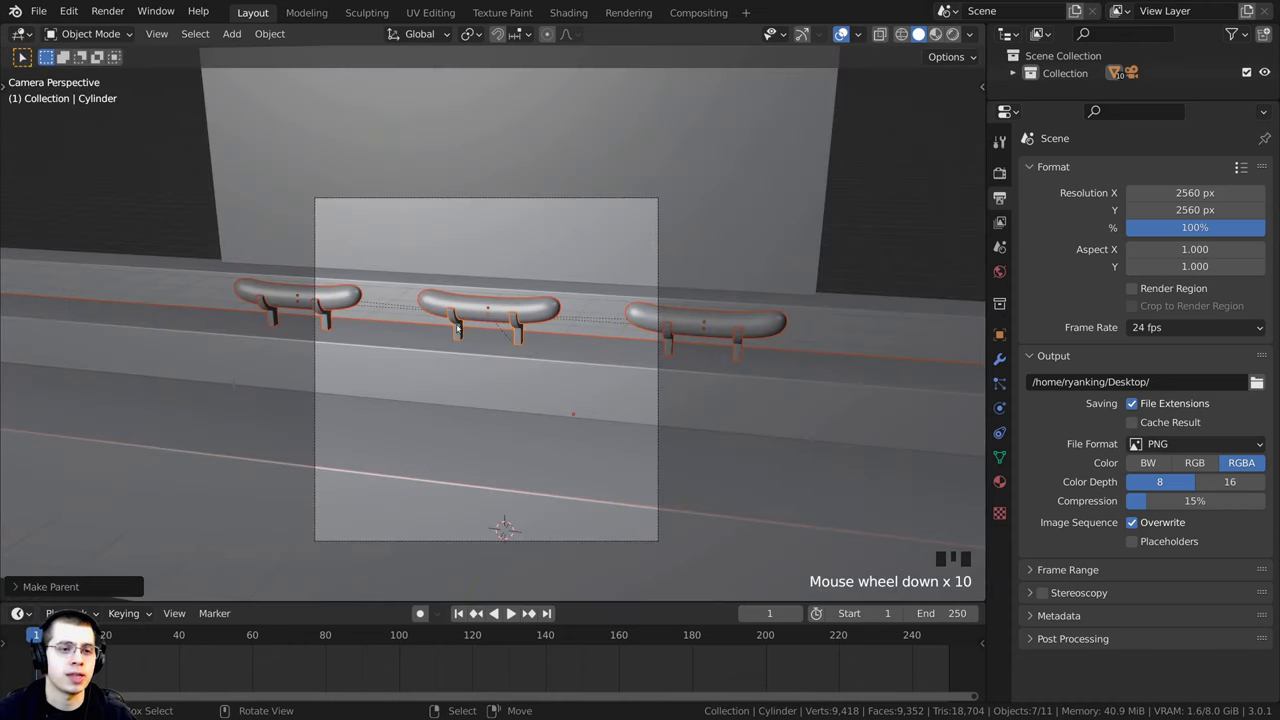
right_click(458, 330)
right_click(461, 338)
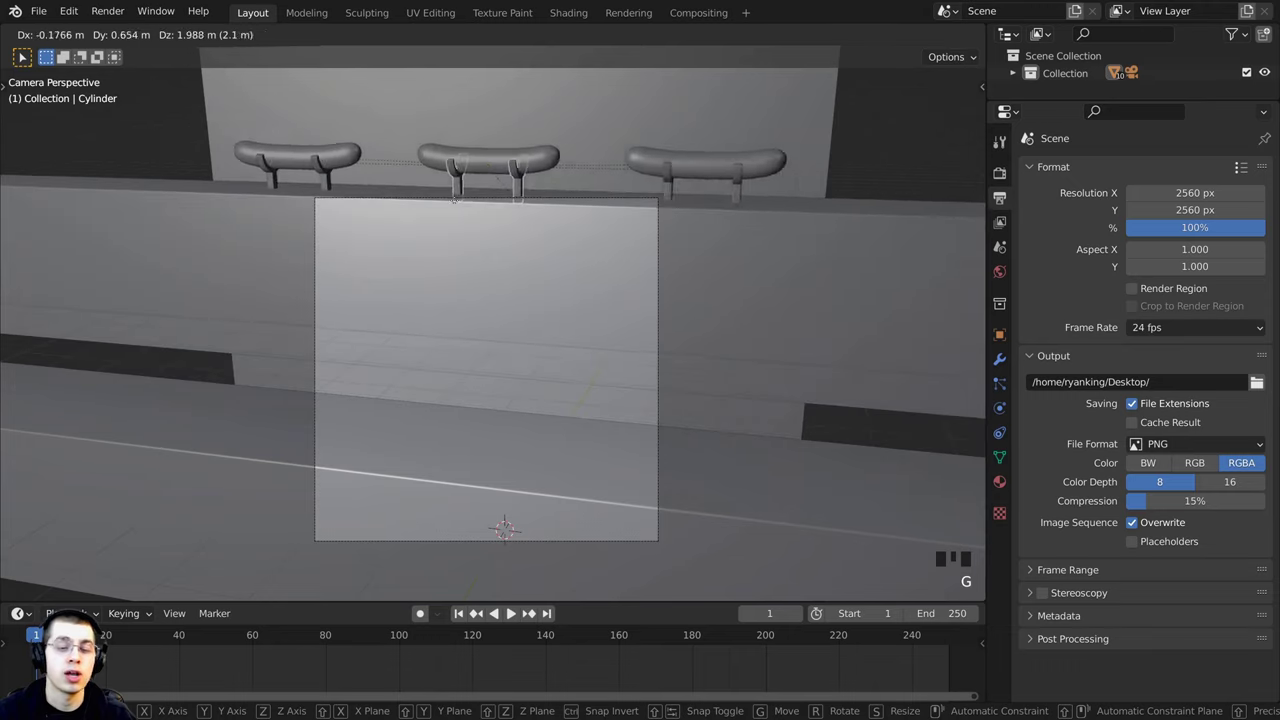
right_click(400, 231)
key("g")
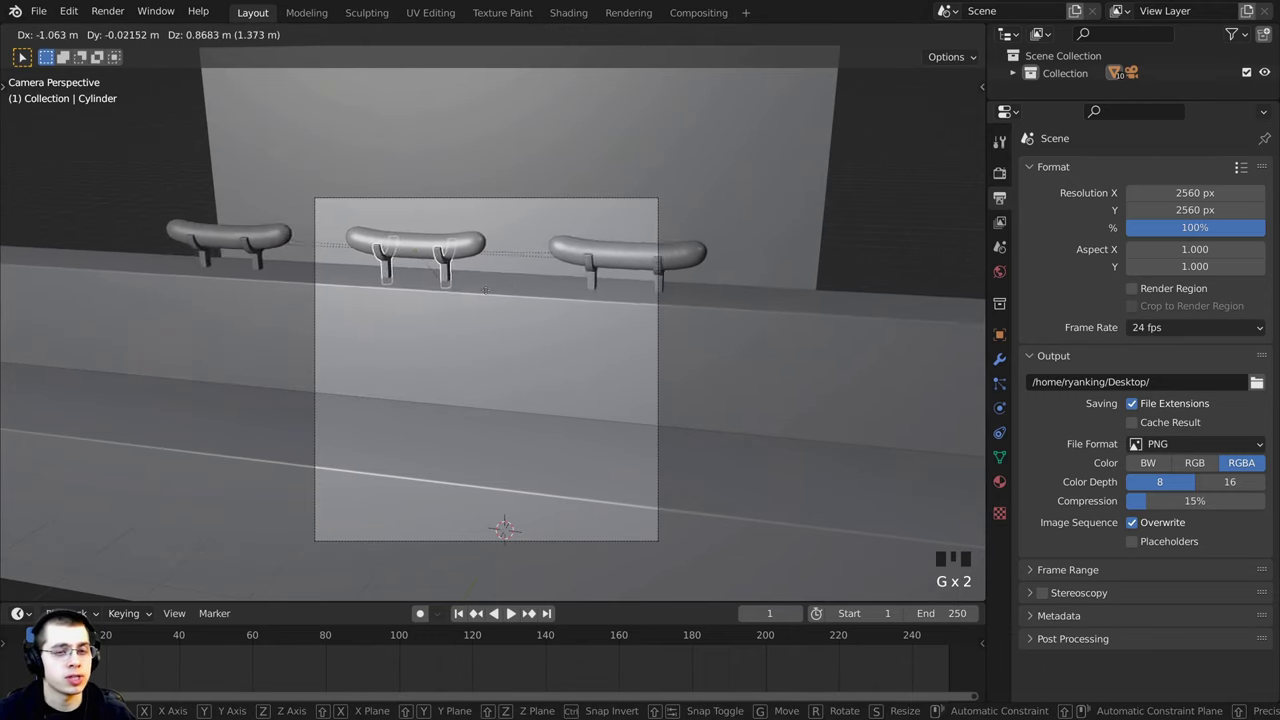
left_click(655, 356)
Step: Try moving one outer pair of holders and its sausage separately from the parent, cancelling both moves
right_click(671, 348)
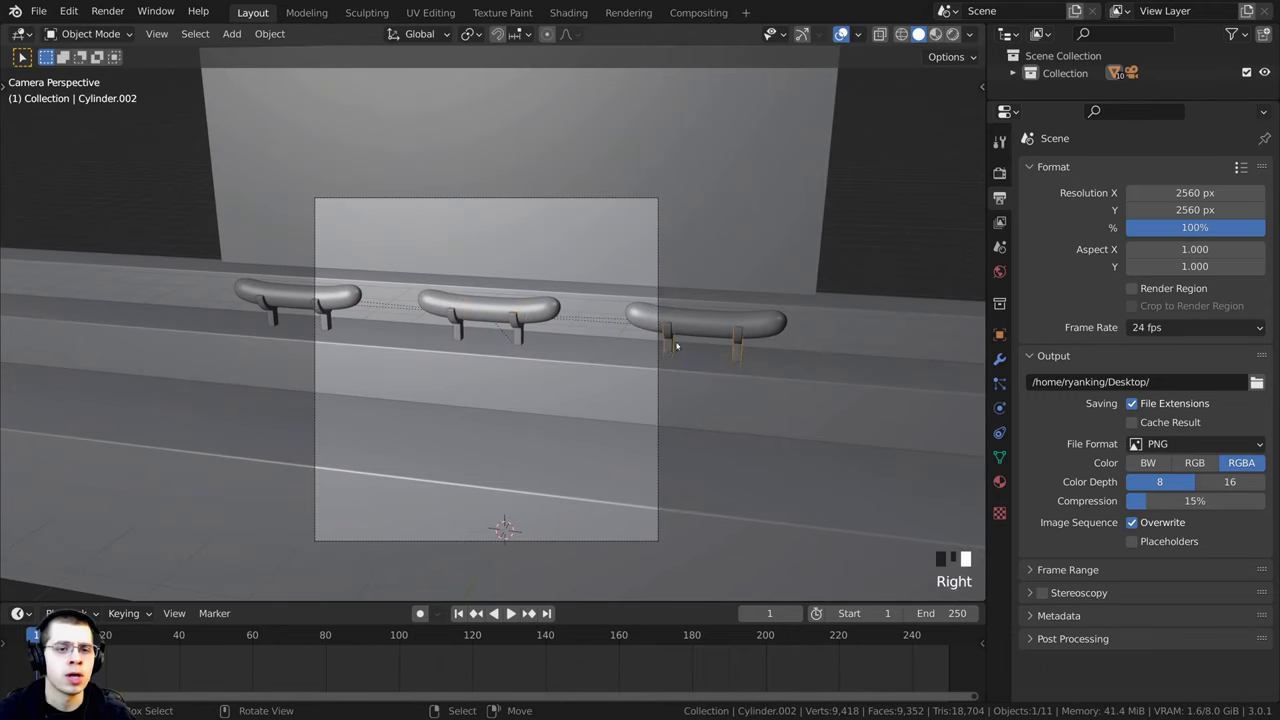
key("g")
right_click(703, 190)
right_click(715, 310)
key("g")
right_click(785, 169)
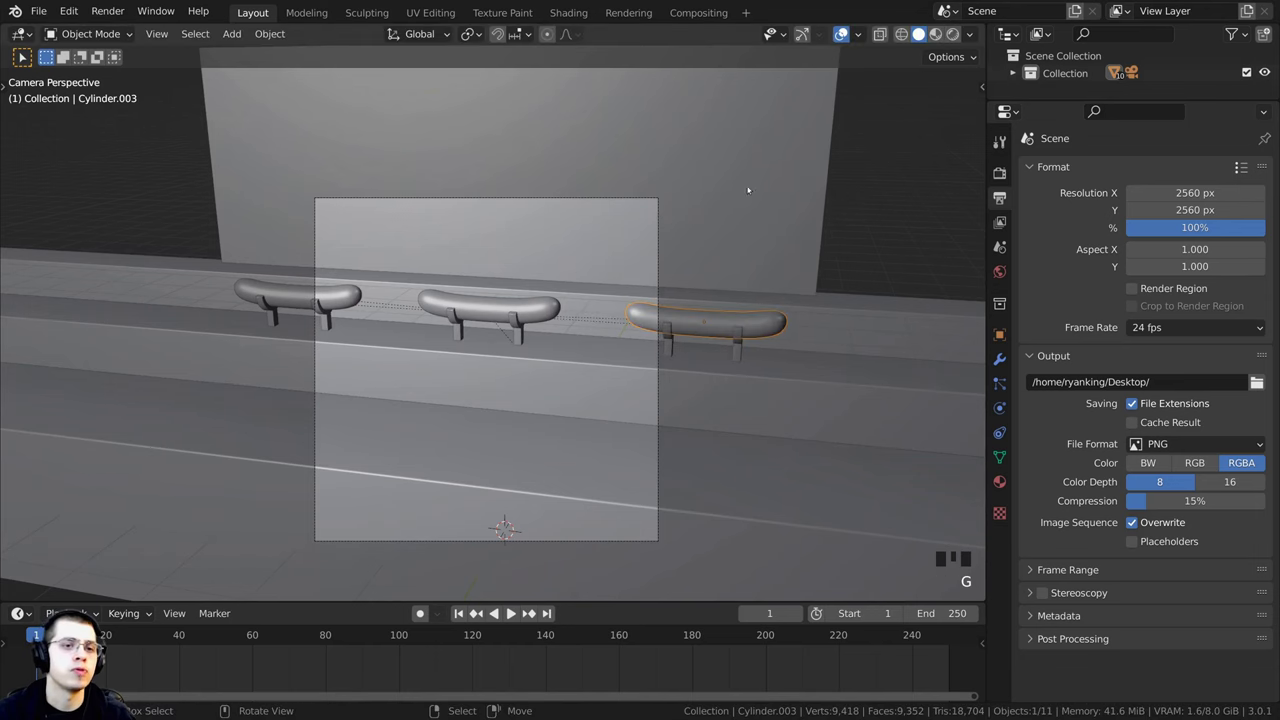
Step: Try sliding the middle holders with all their children along the X axis, cancelling the move
scroll(536, 387, "up", 2)
right_click(530, 330)
key("g")
right_click(715, 205)
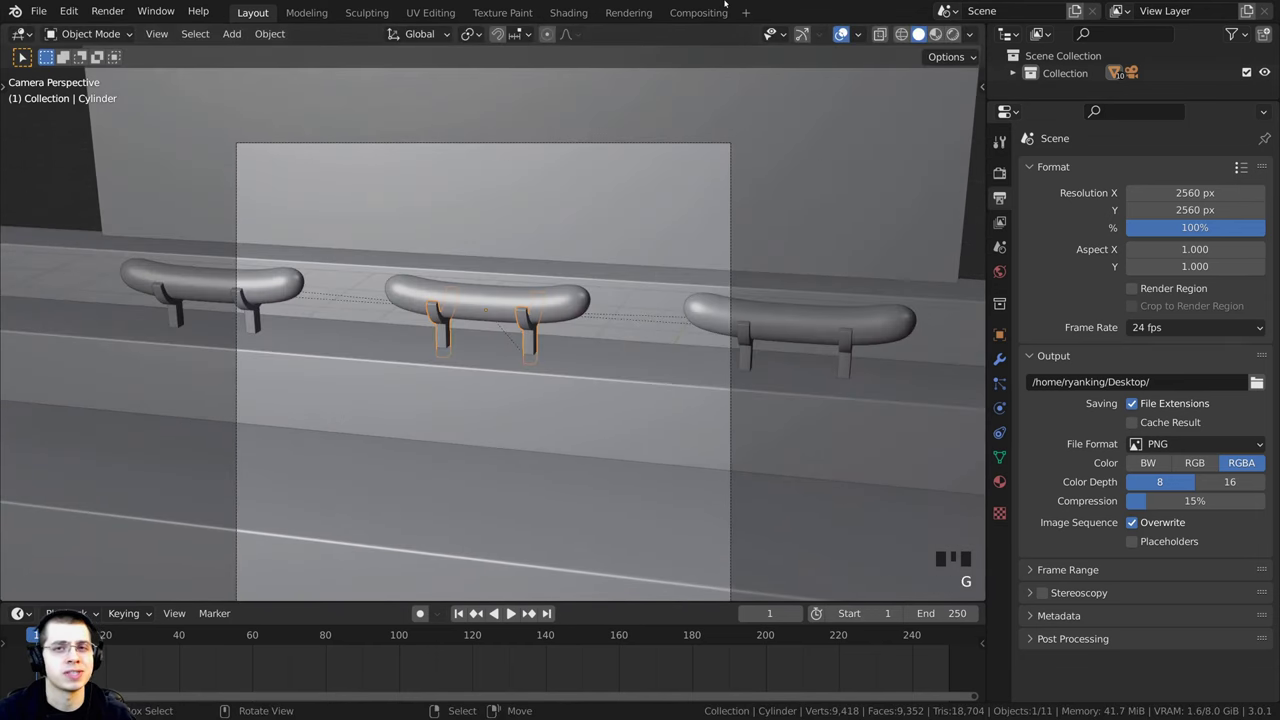
key("g")
key("x")
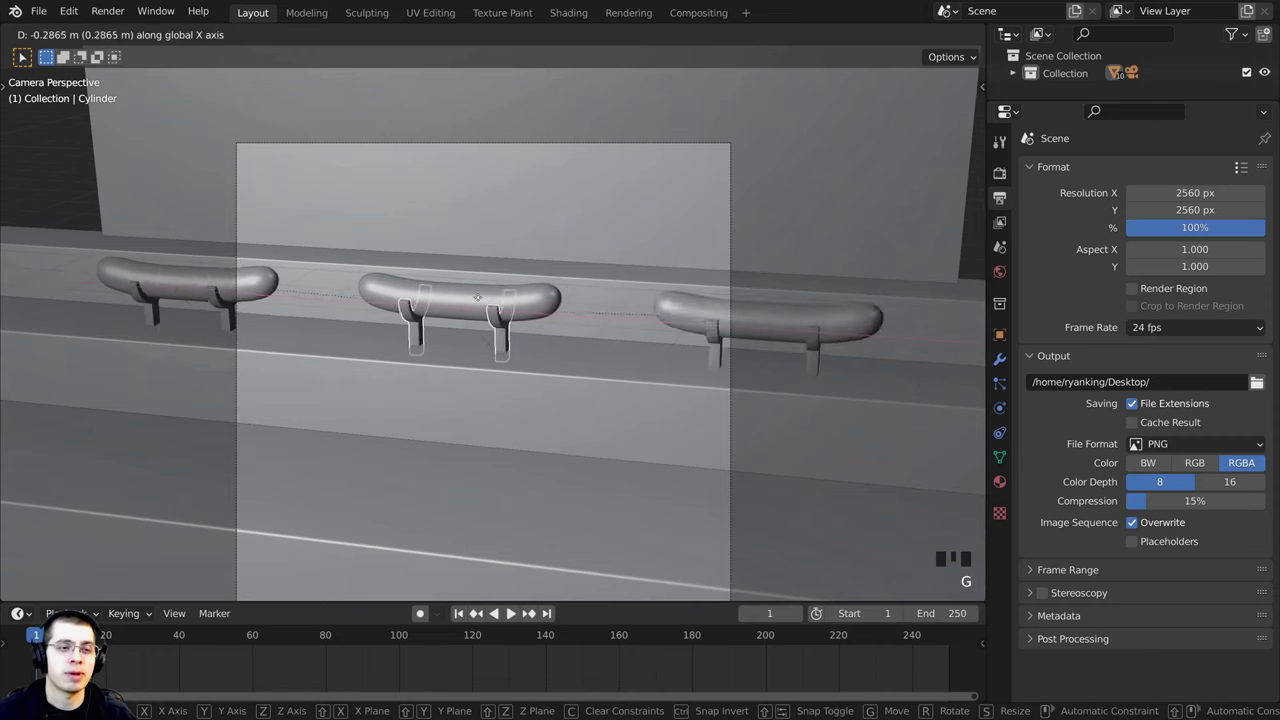
left_click(600, 318)
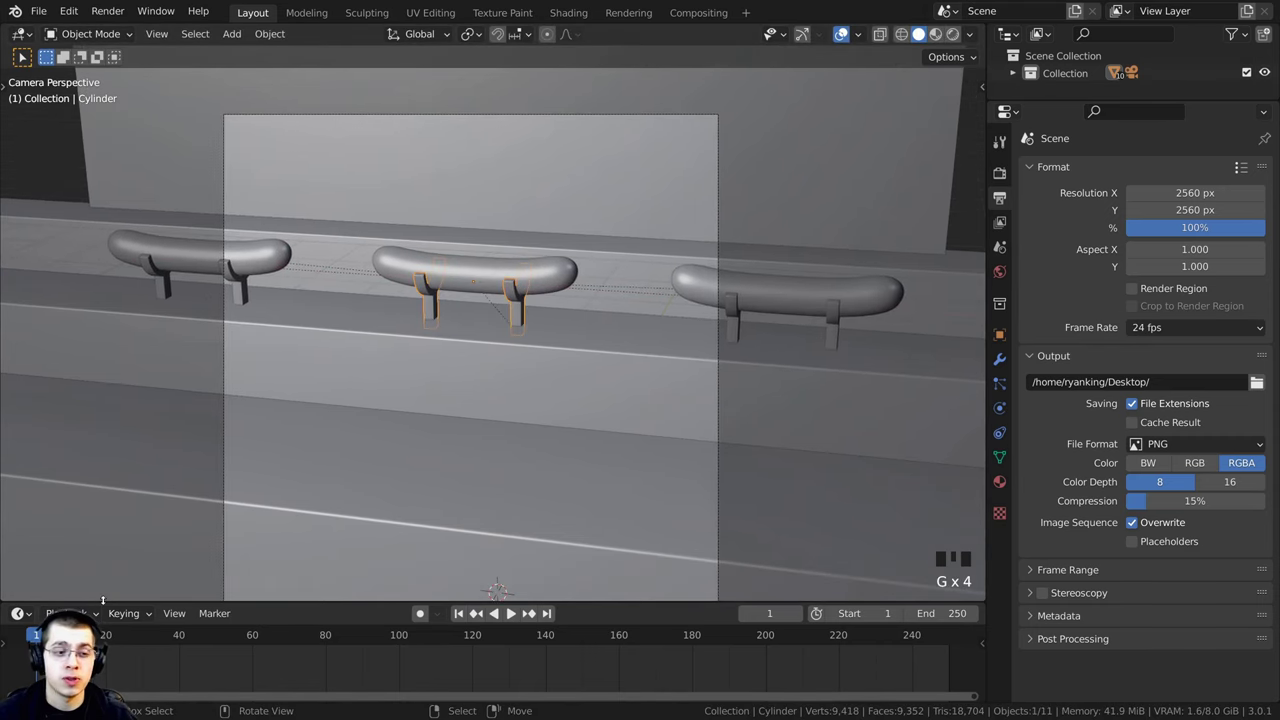
Step: Split the timeline area and turn its left section into a Text Editor
mouse_move(102, 600)
left_mouse_down()
mouse_move(104, 562)
mouse_move(69, 587)
mouse_move(190, 600)
mouse_move(90, 600)
left_mouse_up()
left_click(16, 615)
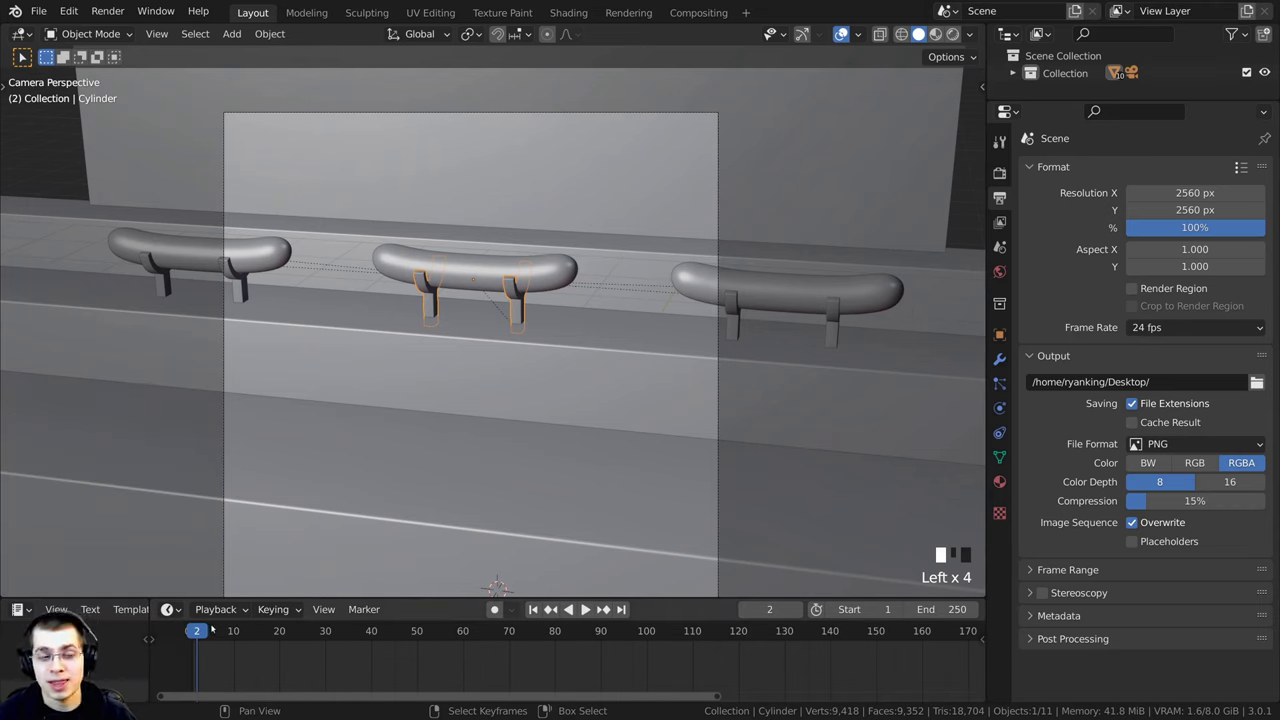
Step: Go to frame 3 and insert a Location, Rotation & Scale keyframe on the middle holders
left_click_drag(201, 633, 190, 632)
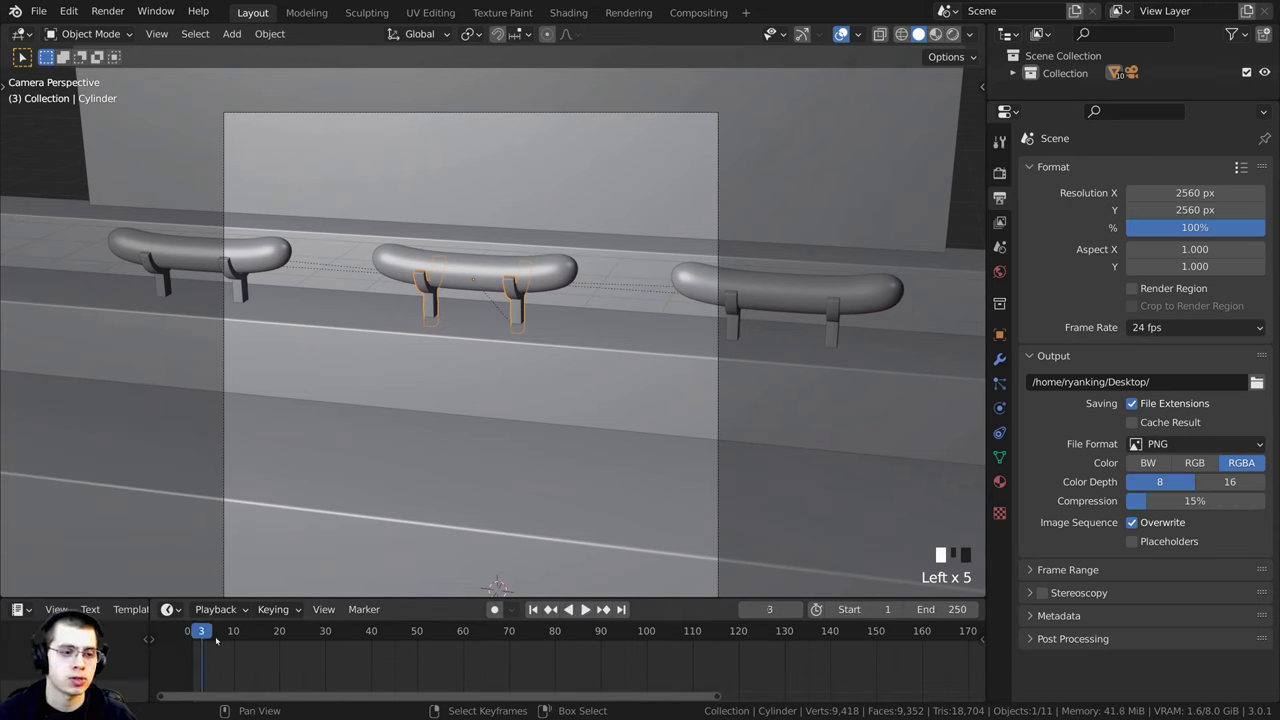
middle_click_drag(290, 642, 420, 643)
scroll(420, 643, "up", 4)
scroll(305, 673, "down", 2)
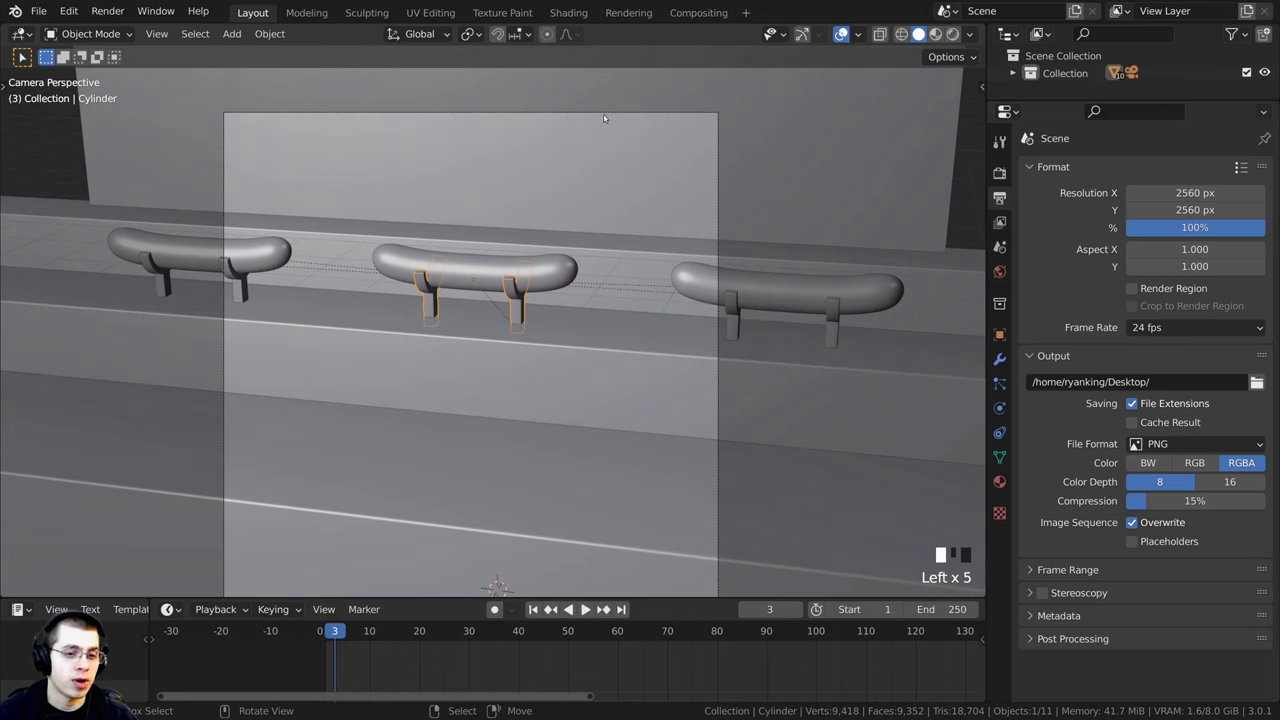
key("i")
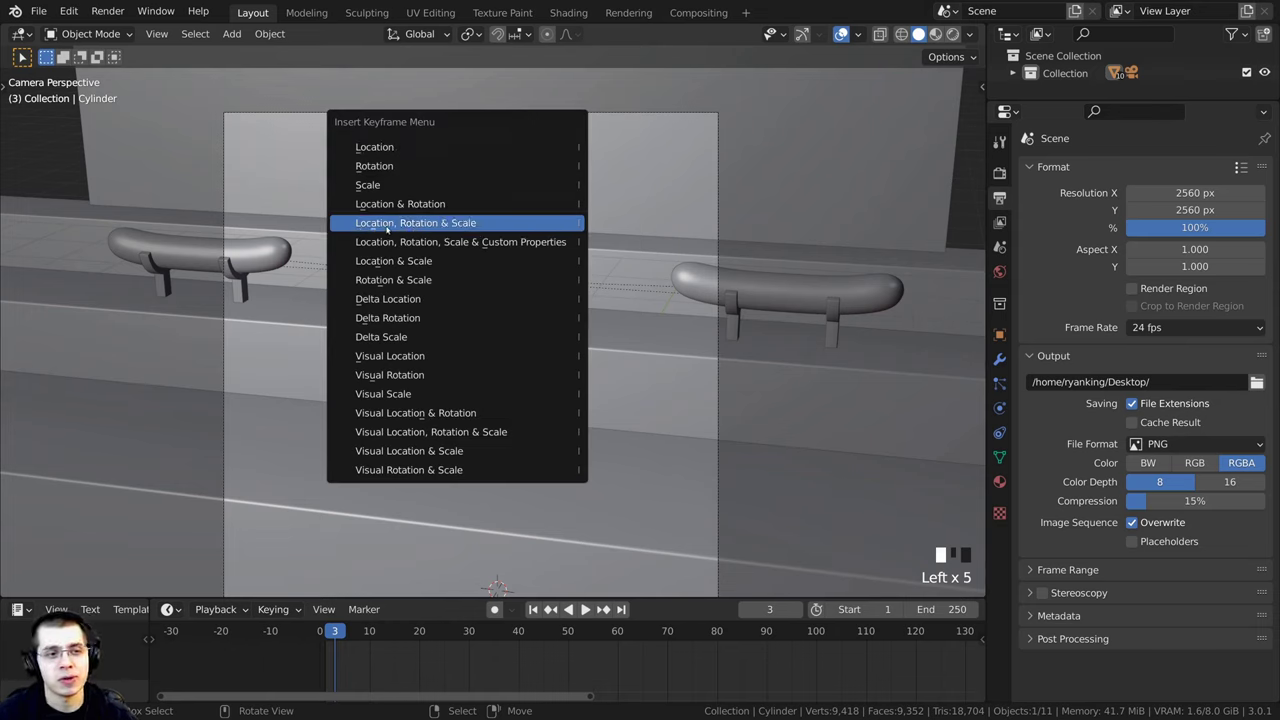
left_click(435, 224)
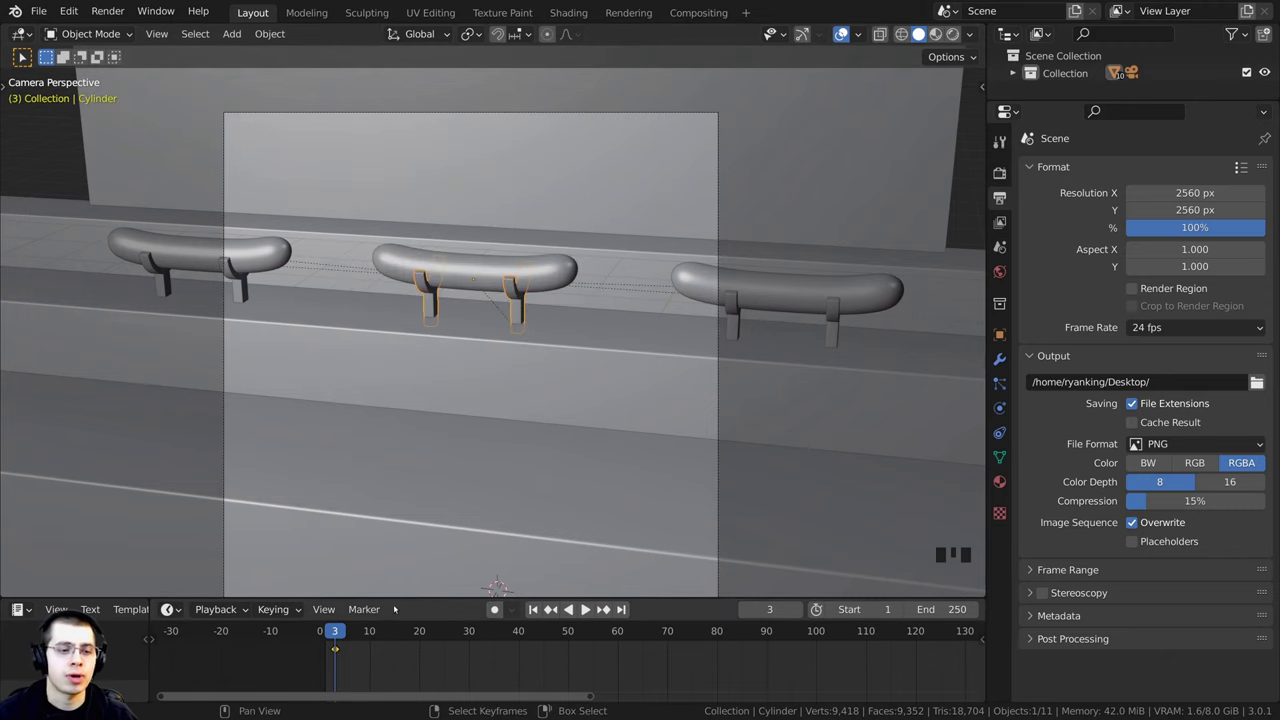
Step: Enlarge the timeline area and set the current frame to 110
left_click_drag(399, 597, 380, 561)
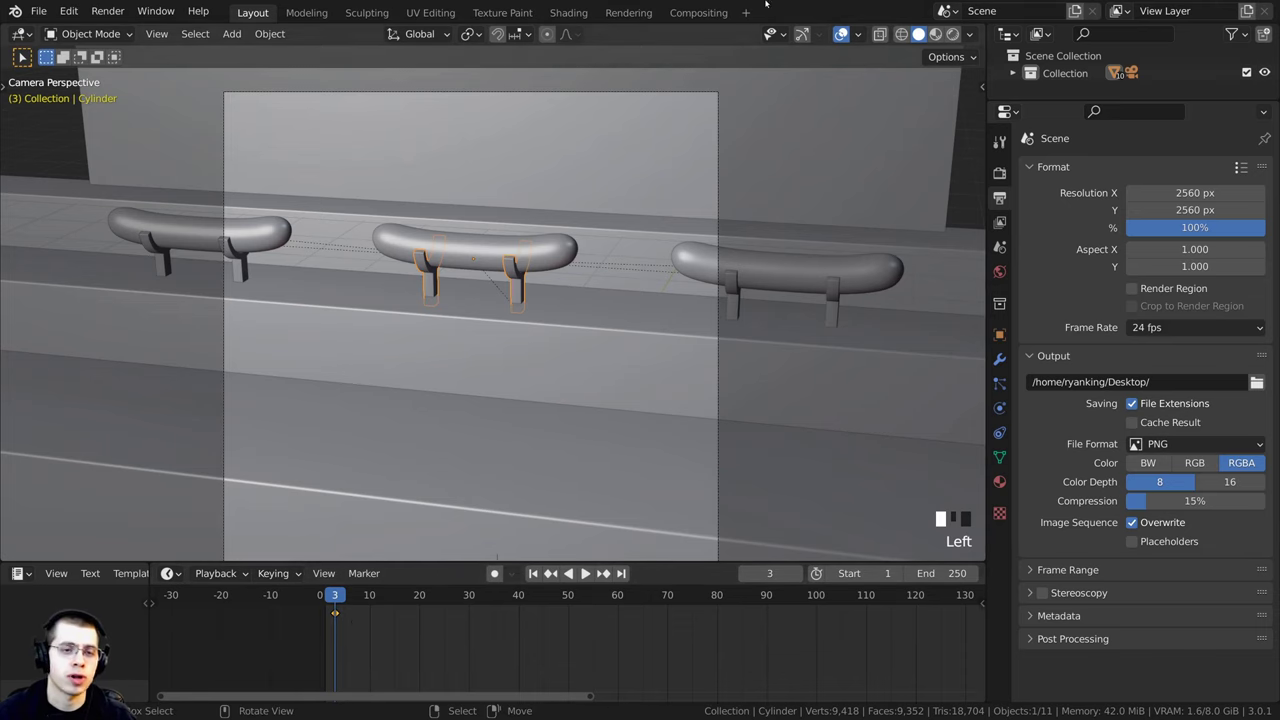
scroll(369, 611, "down", 5, "ctrl")
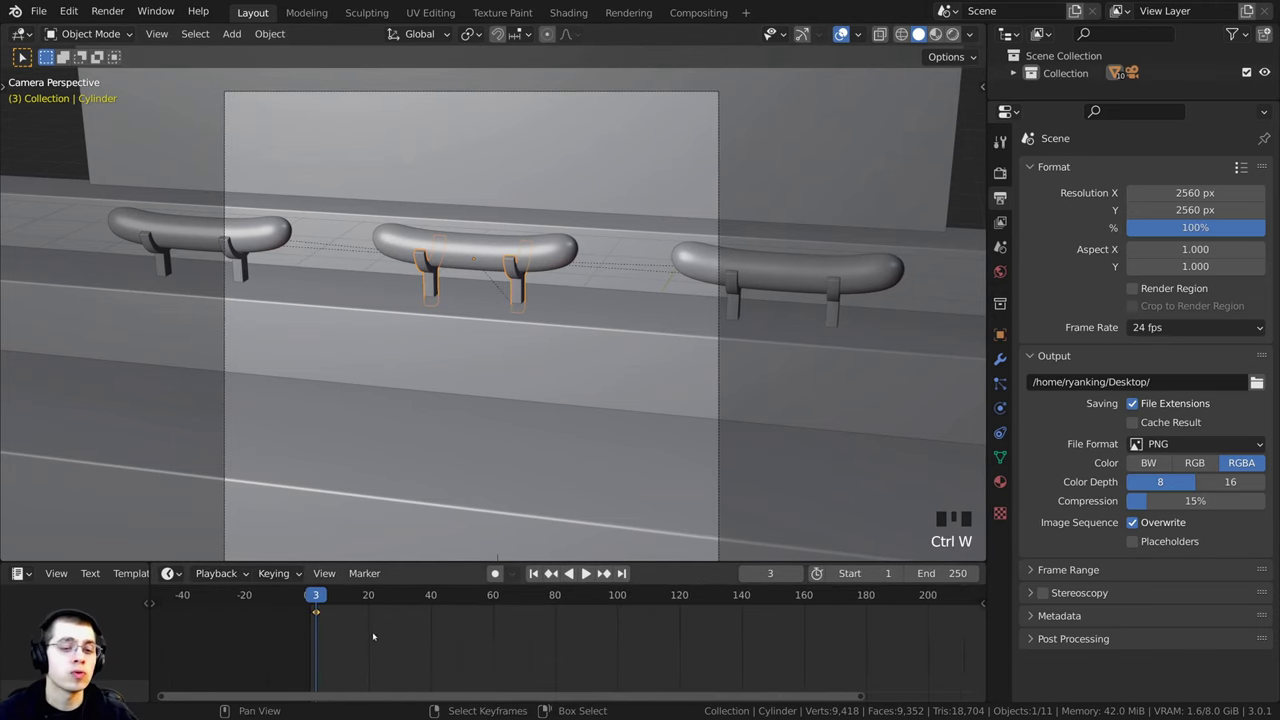
scroll(372, 605, "down", 3, "ctrl")
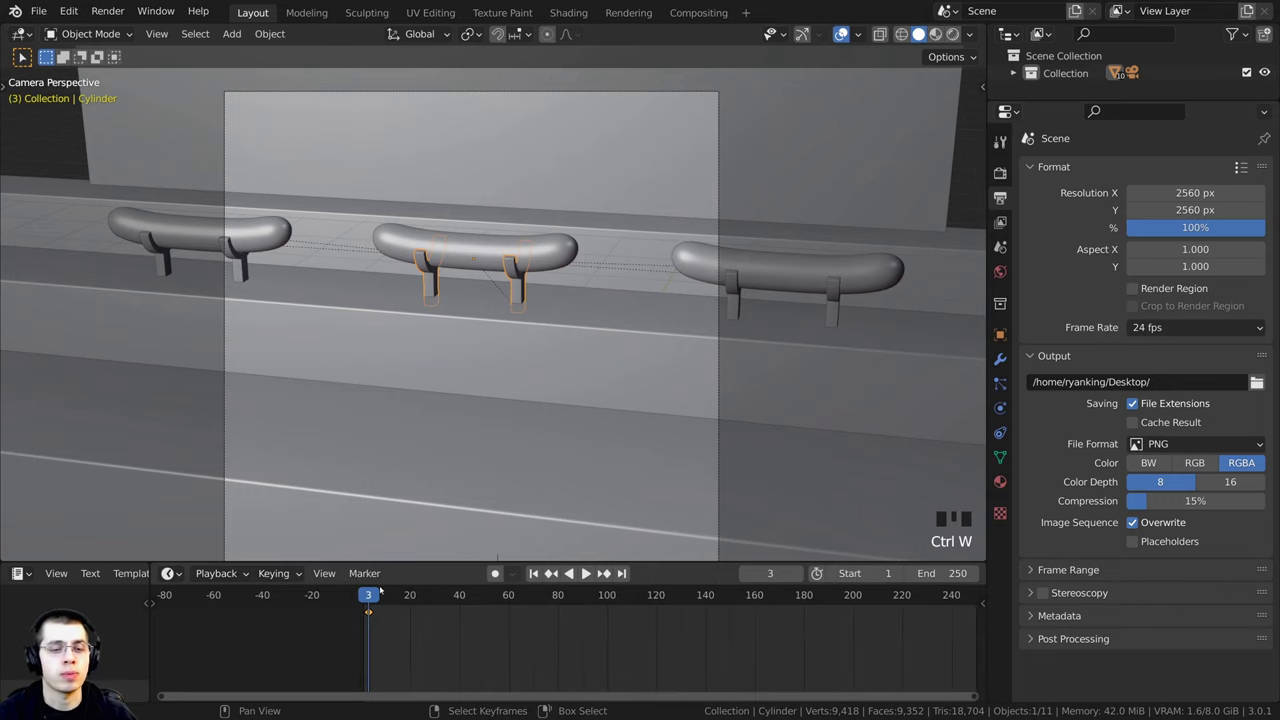
left_click(773, 572)
type("110")
key("Return")
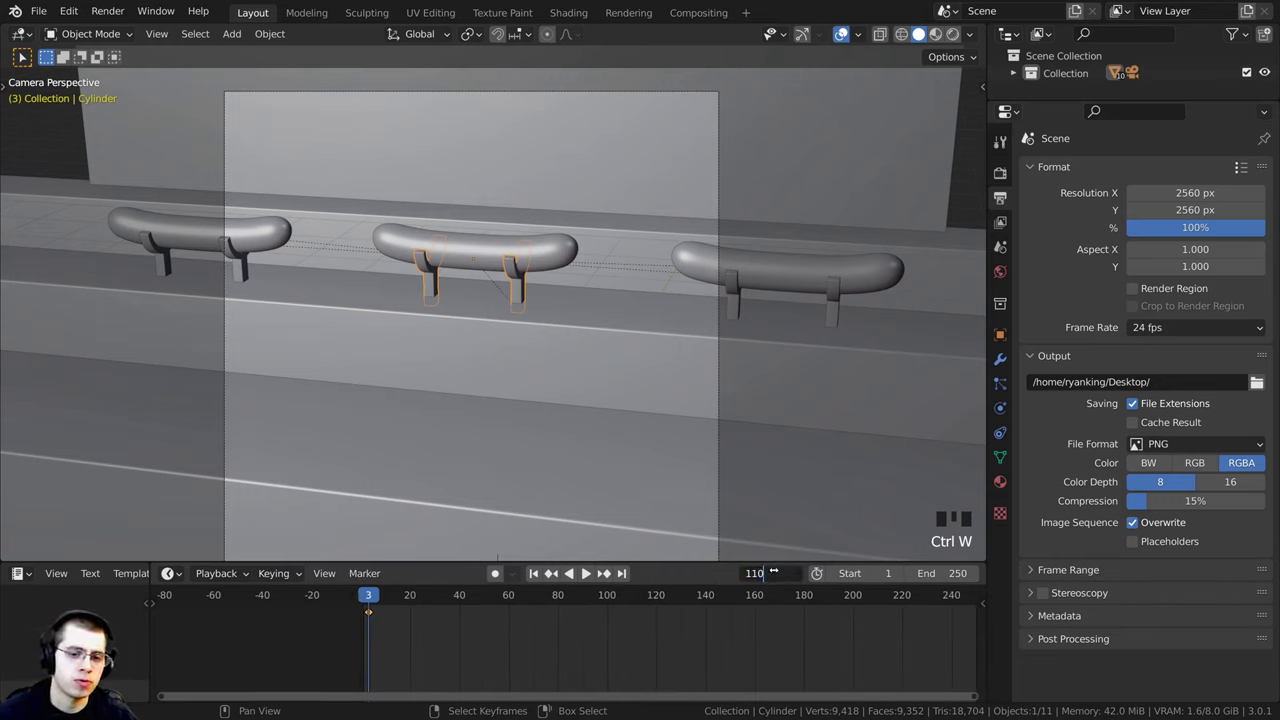
scroll(624, 594, "up", 1)
left_click_drag(631, 597, 633, 600)
key("ctrl+z")
middle_click_drag(668, 606, 583, 606)
scroll(560, 606, "up", 6)
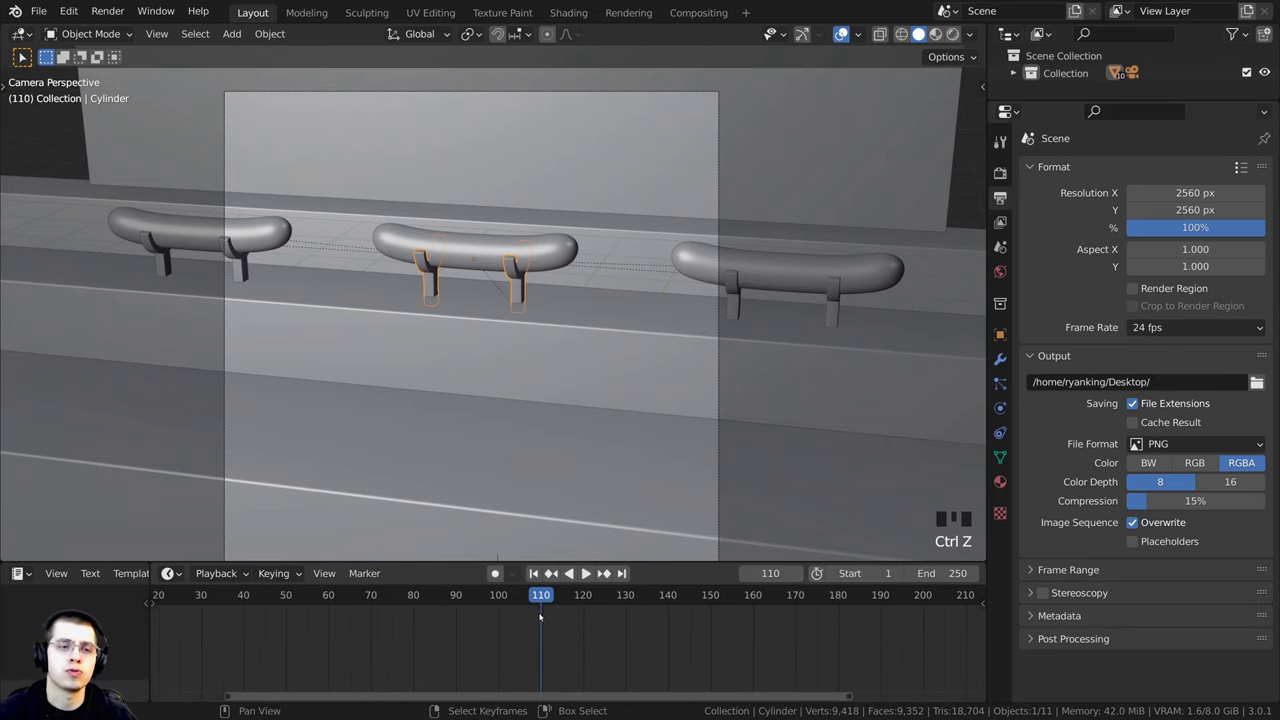
Step: Try to move the middle holders in the negative X direction at frame 110
scroll(646, 341, "down", 3)
key("g")
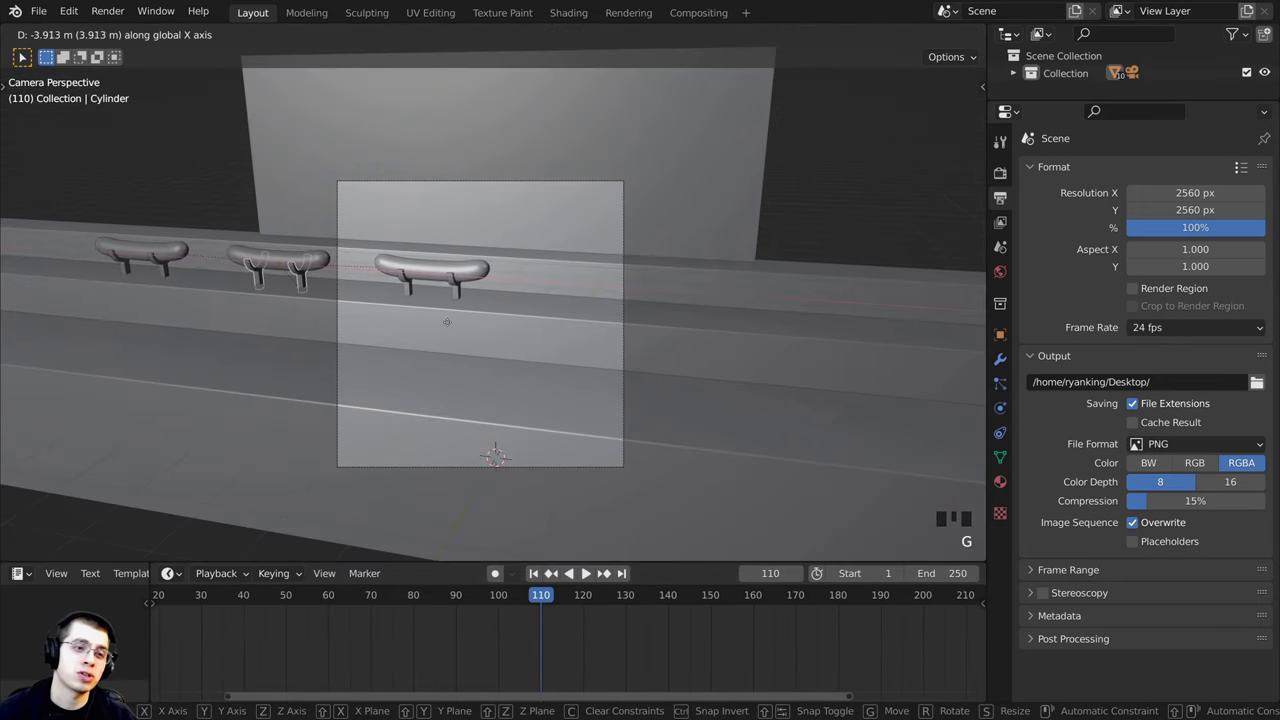
left_click(447, 322)
Step: Examine the positions of the middle and two outer sausages by selecting each one in turn
scroll(560, 226, "up", 6)
right_click(565, 228)
middle_click_drag(545, 238, 622, 298, "shift")
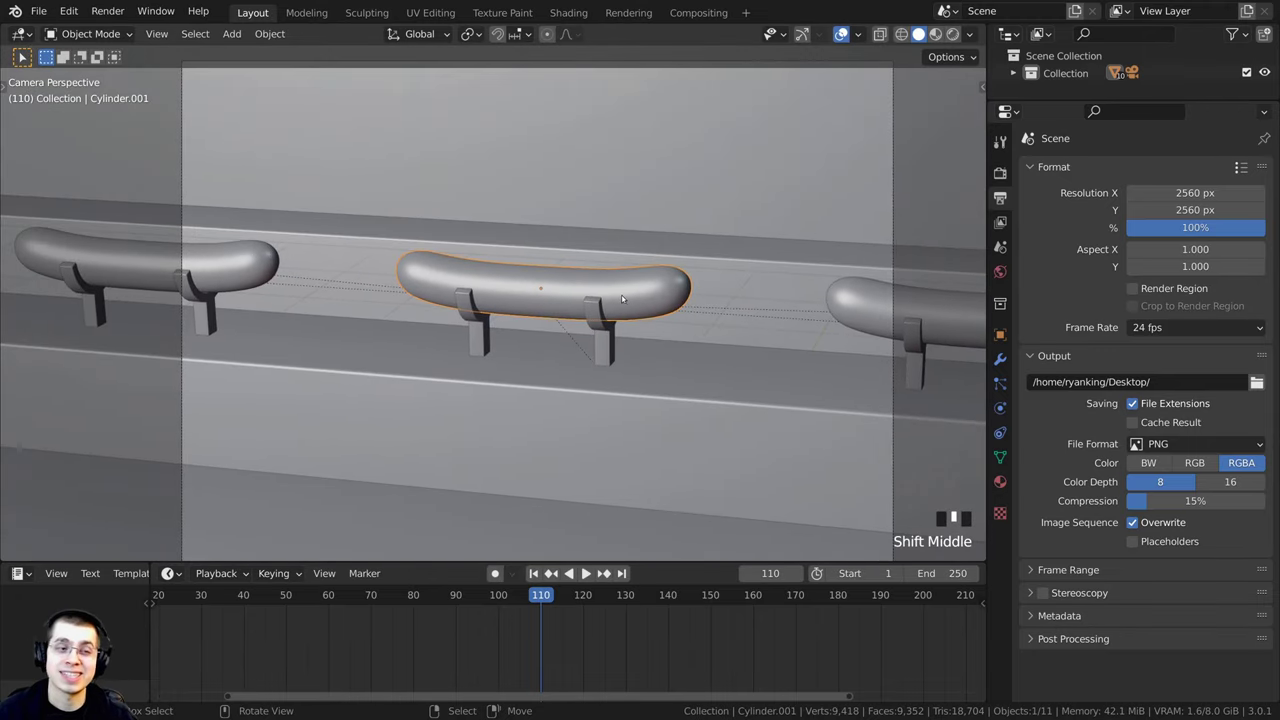
right_click(257, 249)
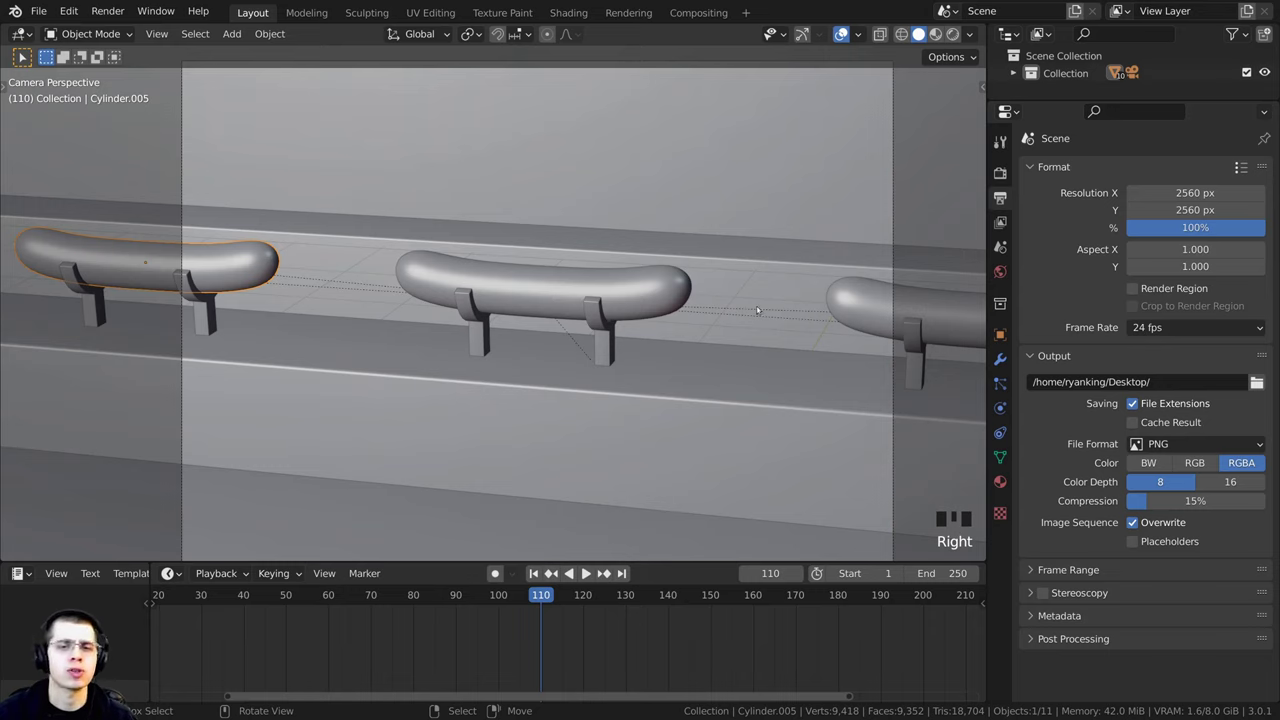
right_click(881, 304)
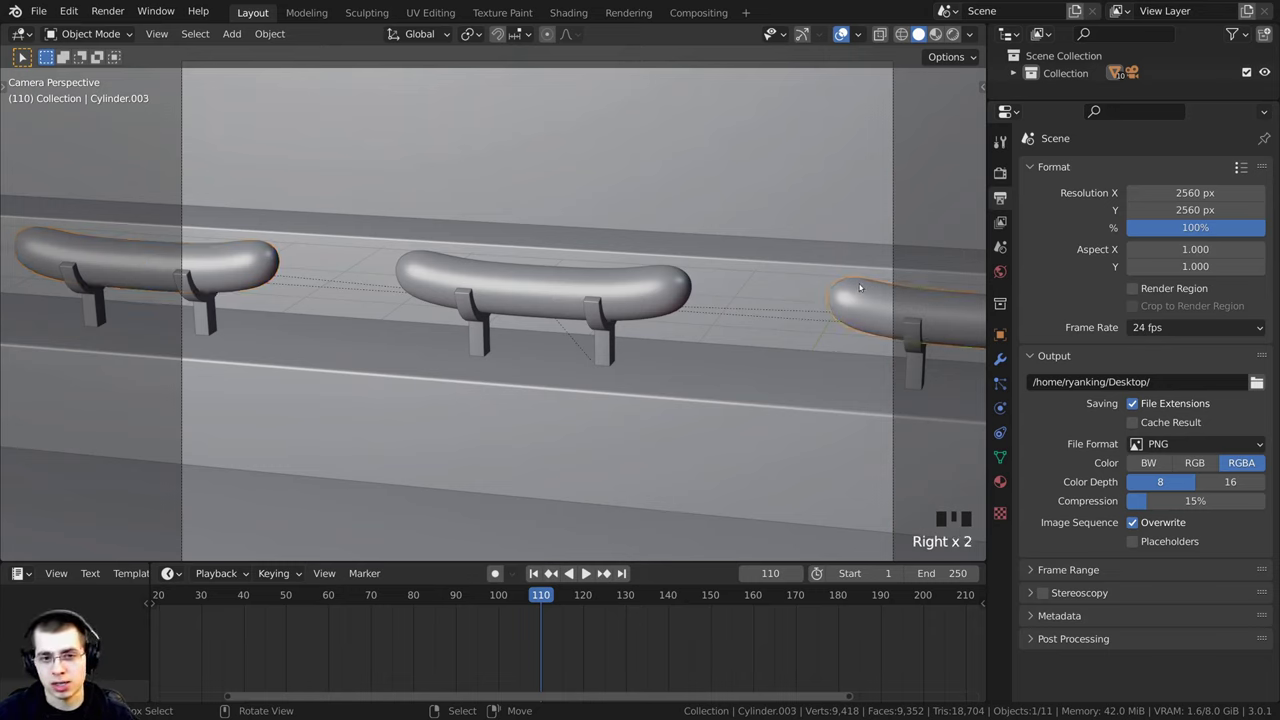
Step: Move the middle holders -3 m along the global X axis at frame 110
right_click(451, 291)
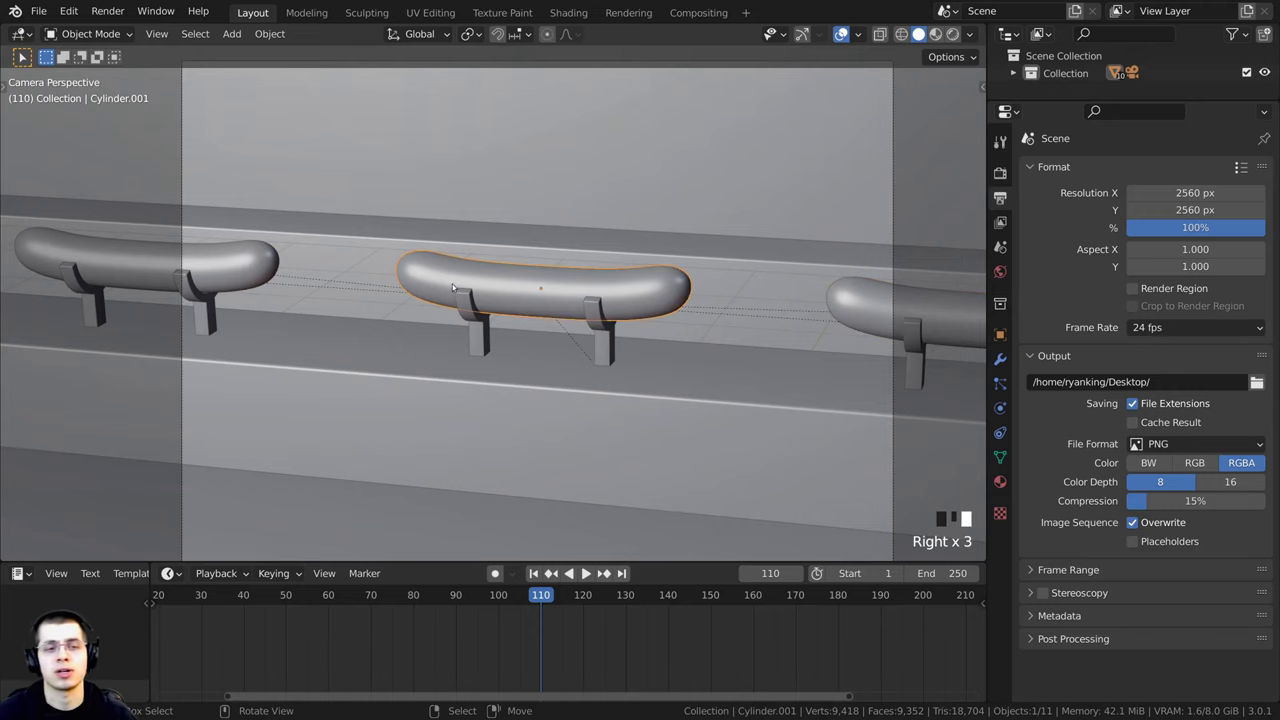
right_click(602, 336)
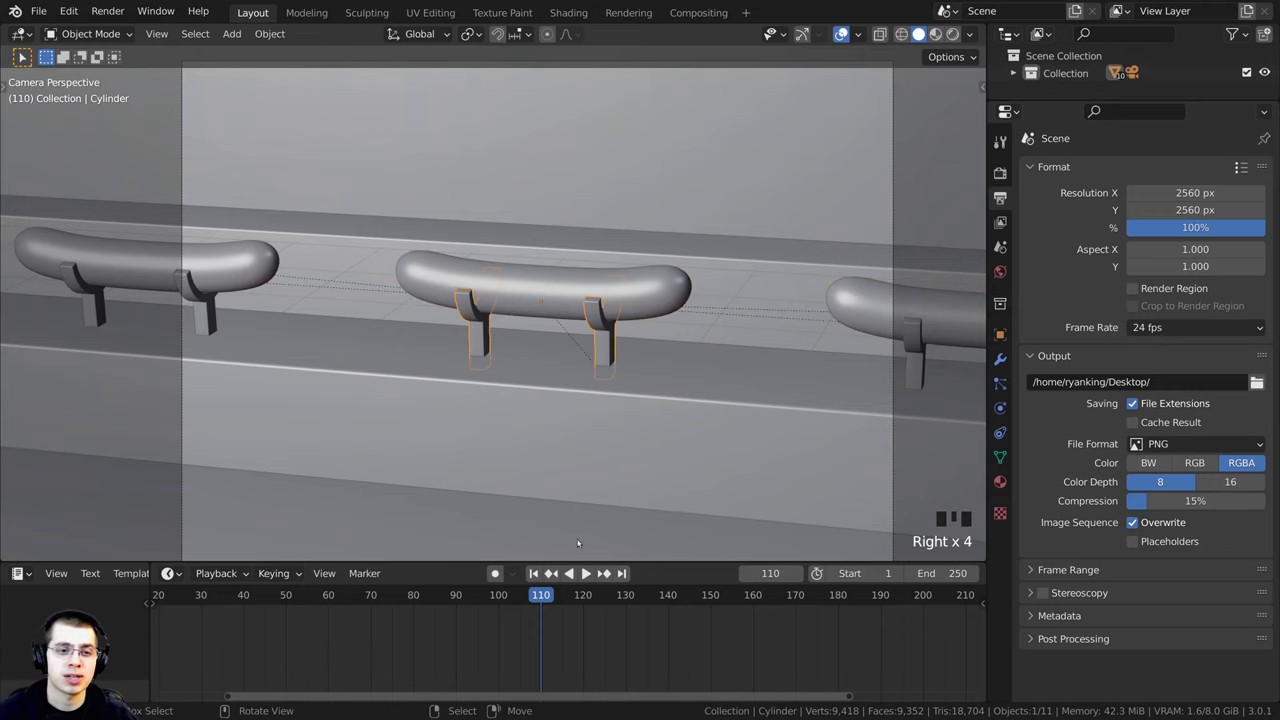
scroll(694, 318, "down", 3)
key("g")
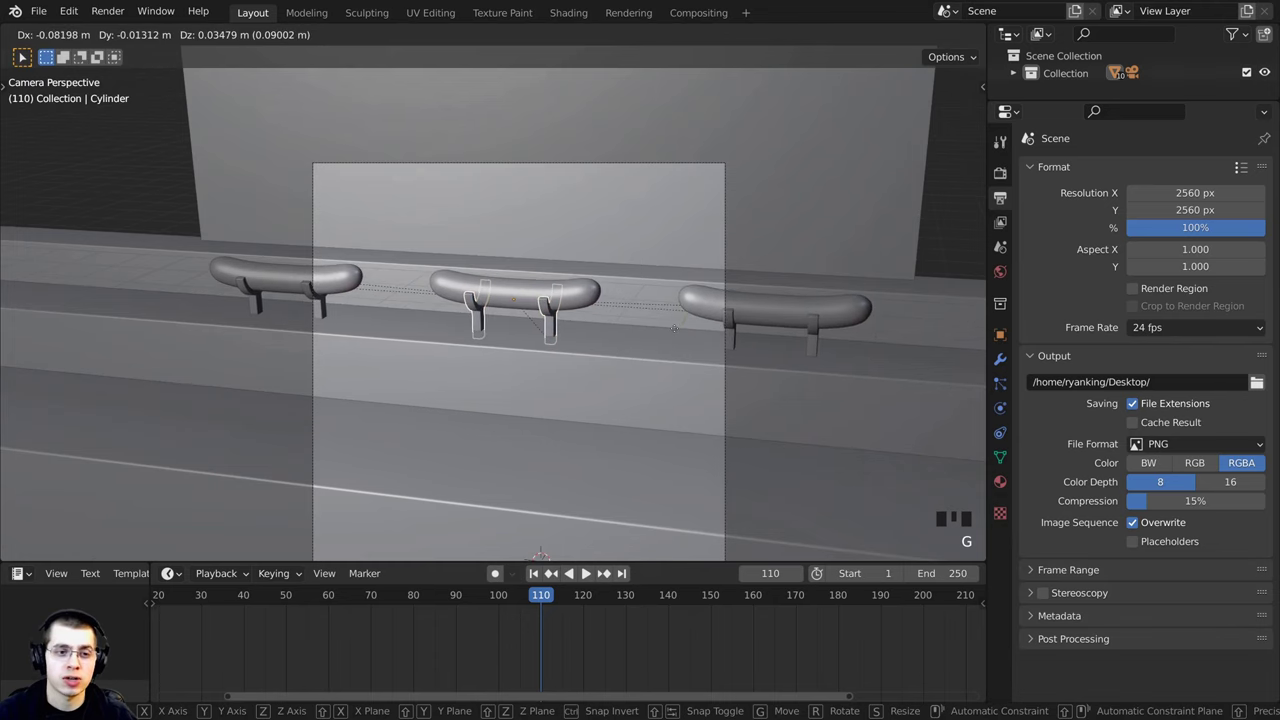
key("x")
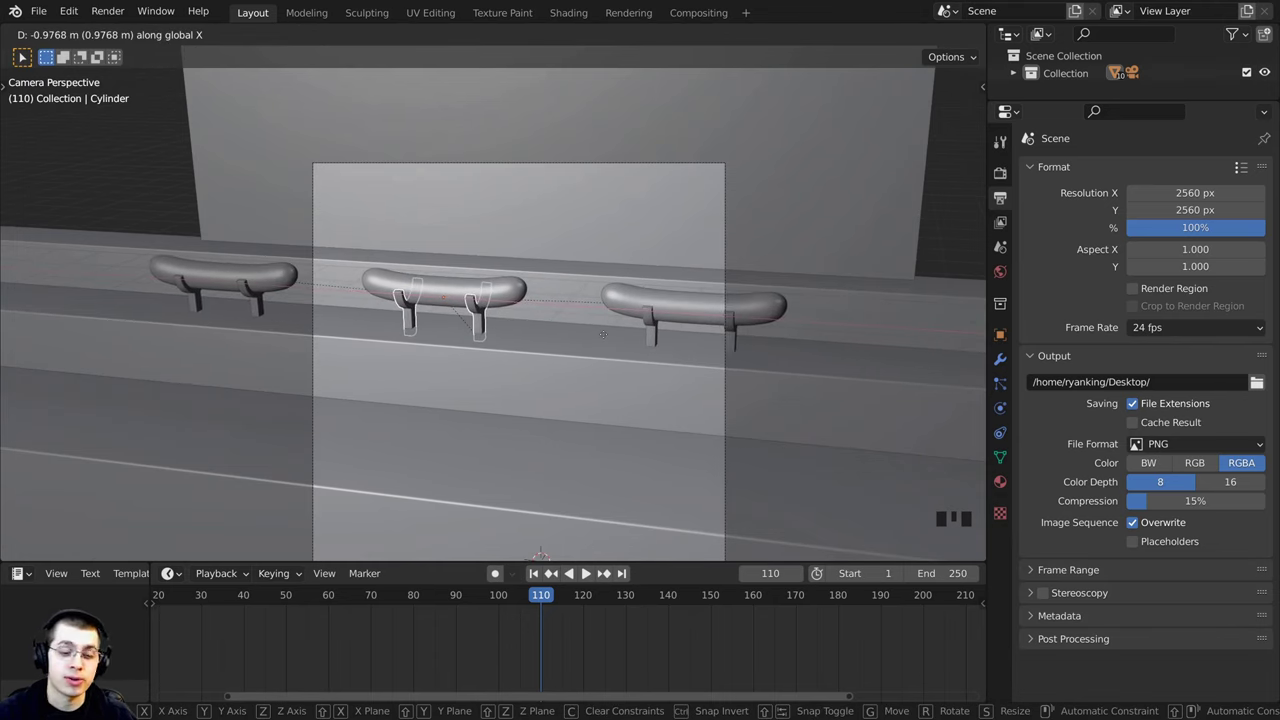
type("3")
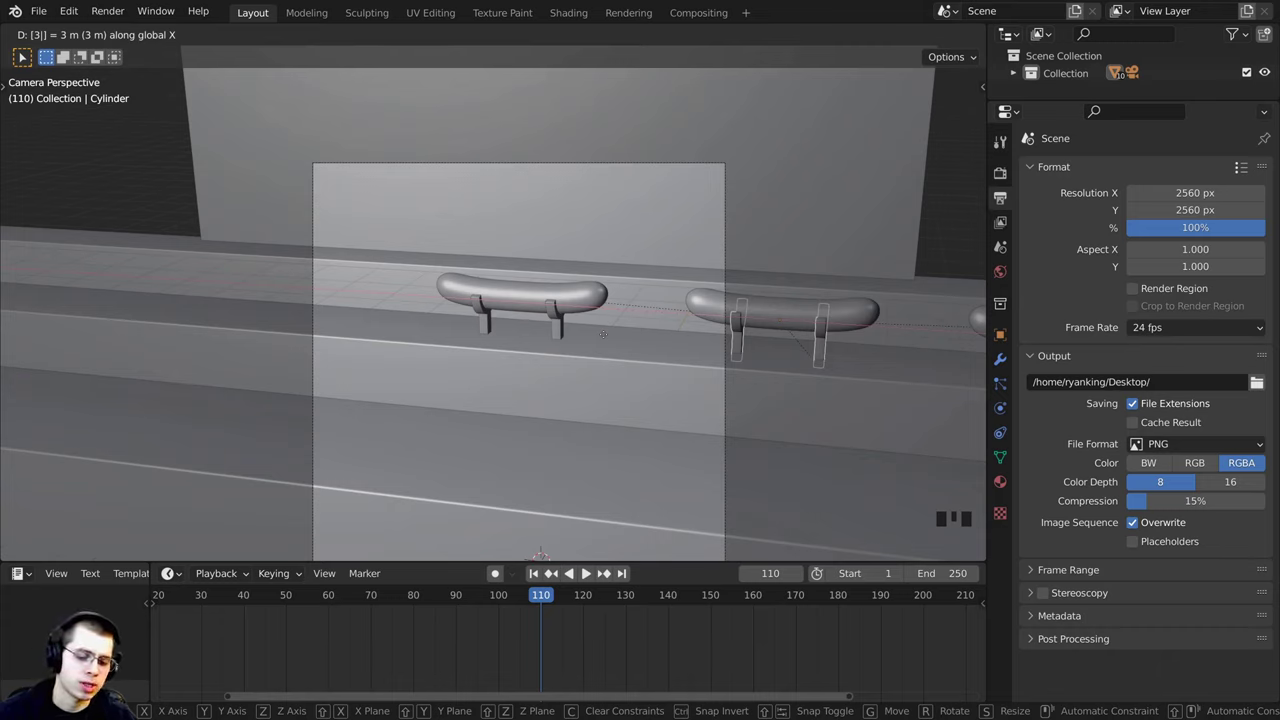
key("minus")
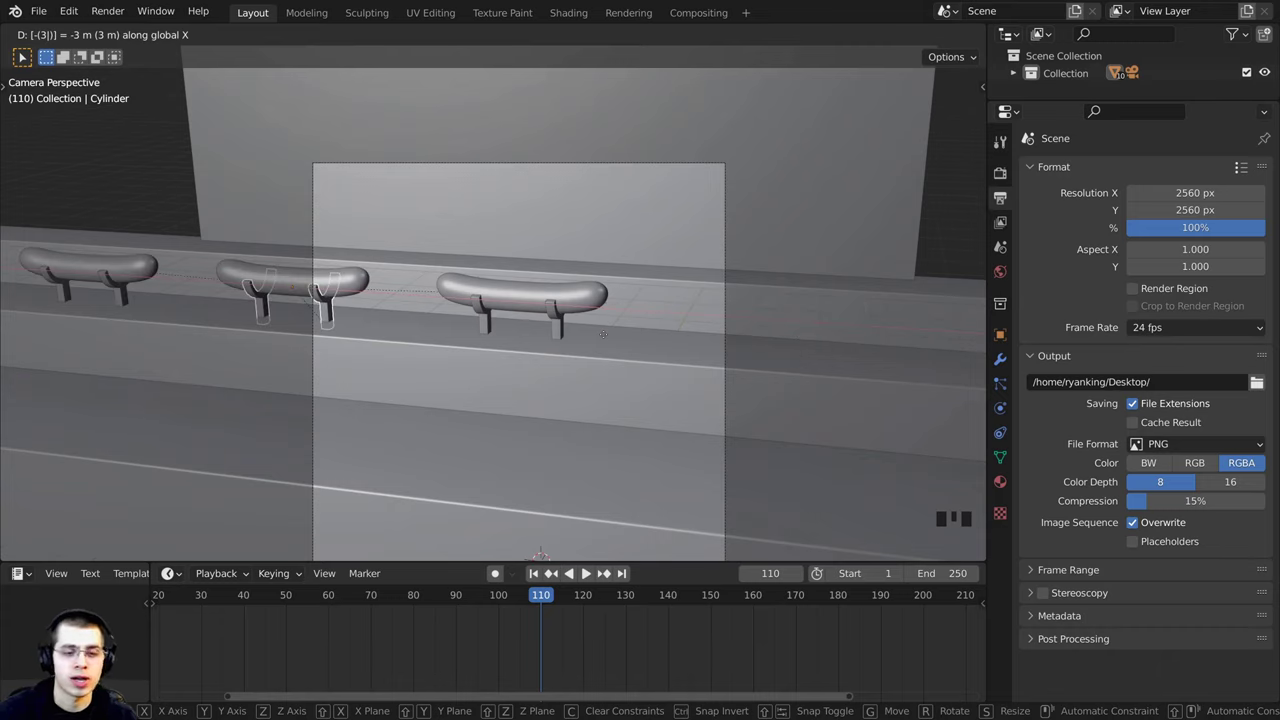
key("Return")
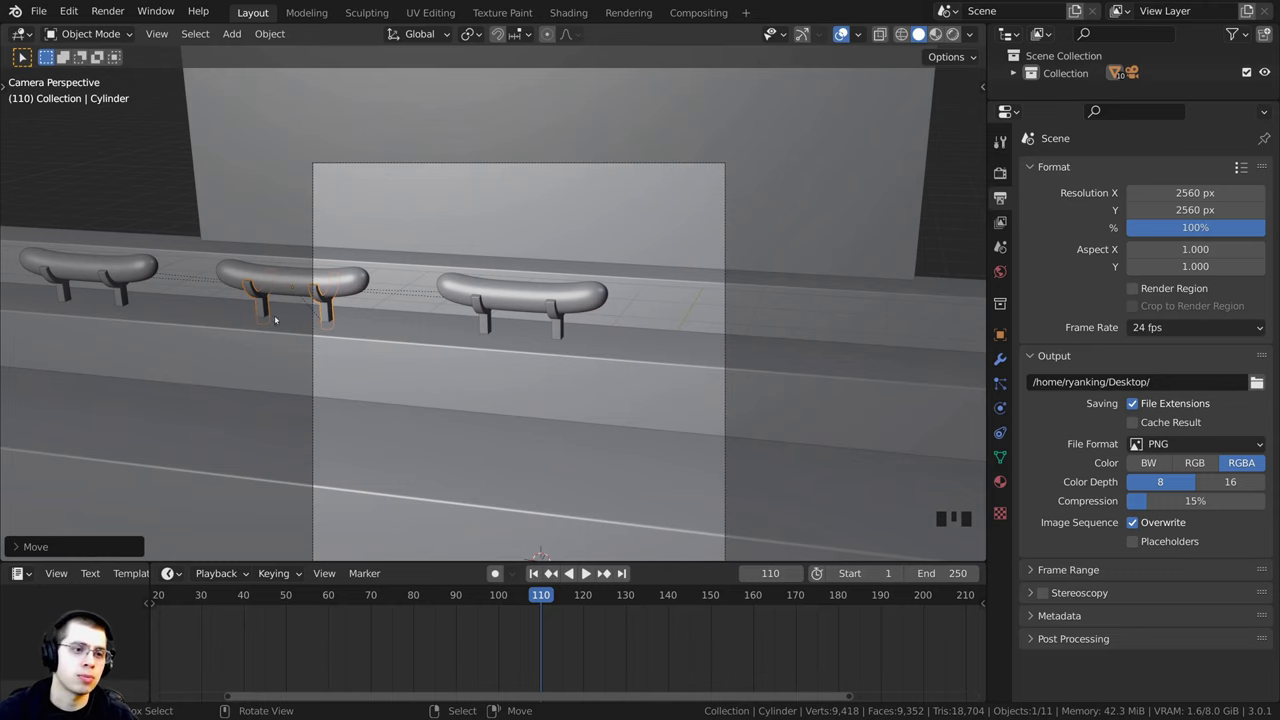
Step: Insert a Location, Rotation & Scale keyframe on the middle holders at frame 110
middle_click_drag(554, 206, 656, 289, "shift")
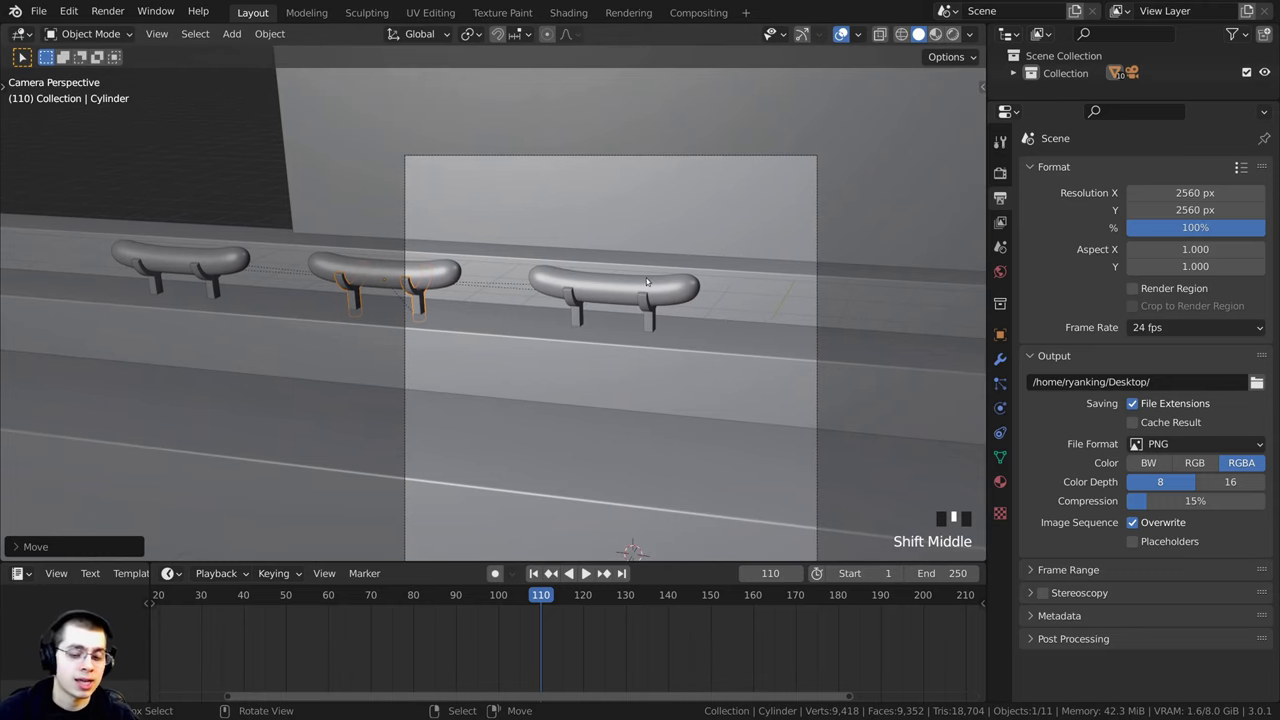
scroll(600, 300, "up", 1)
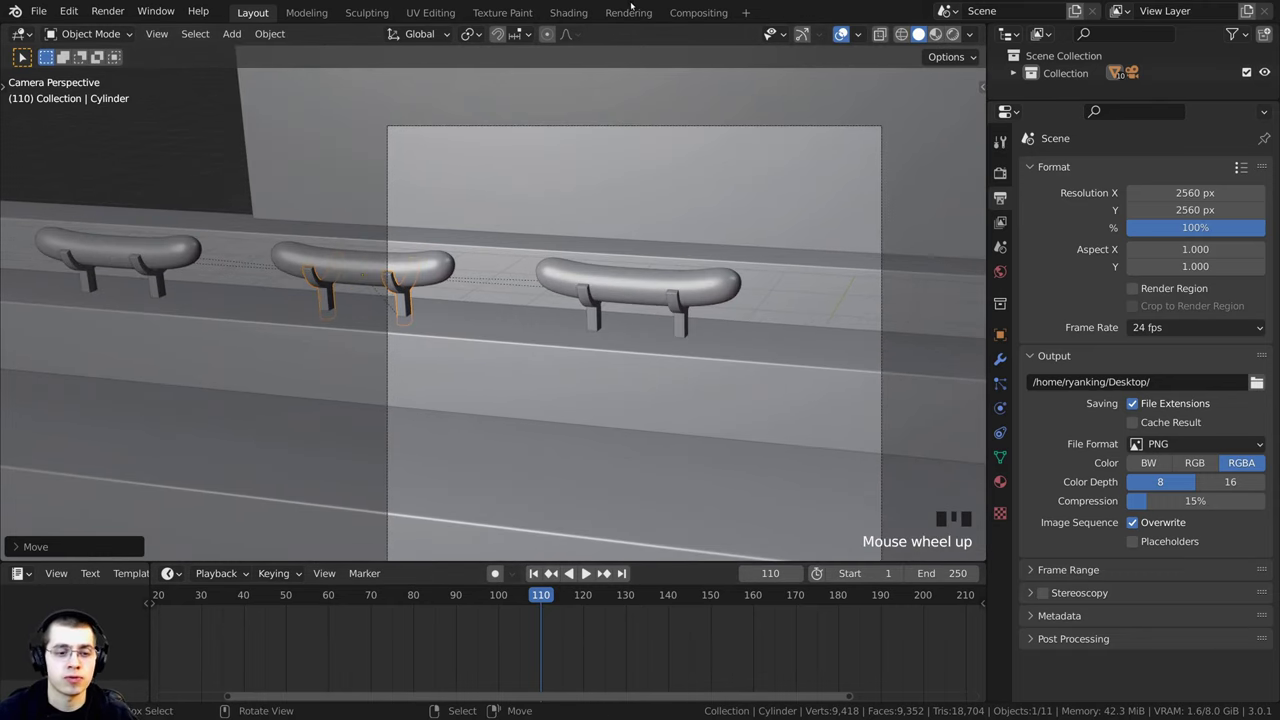
key("i")
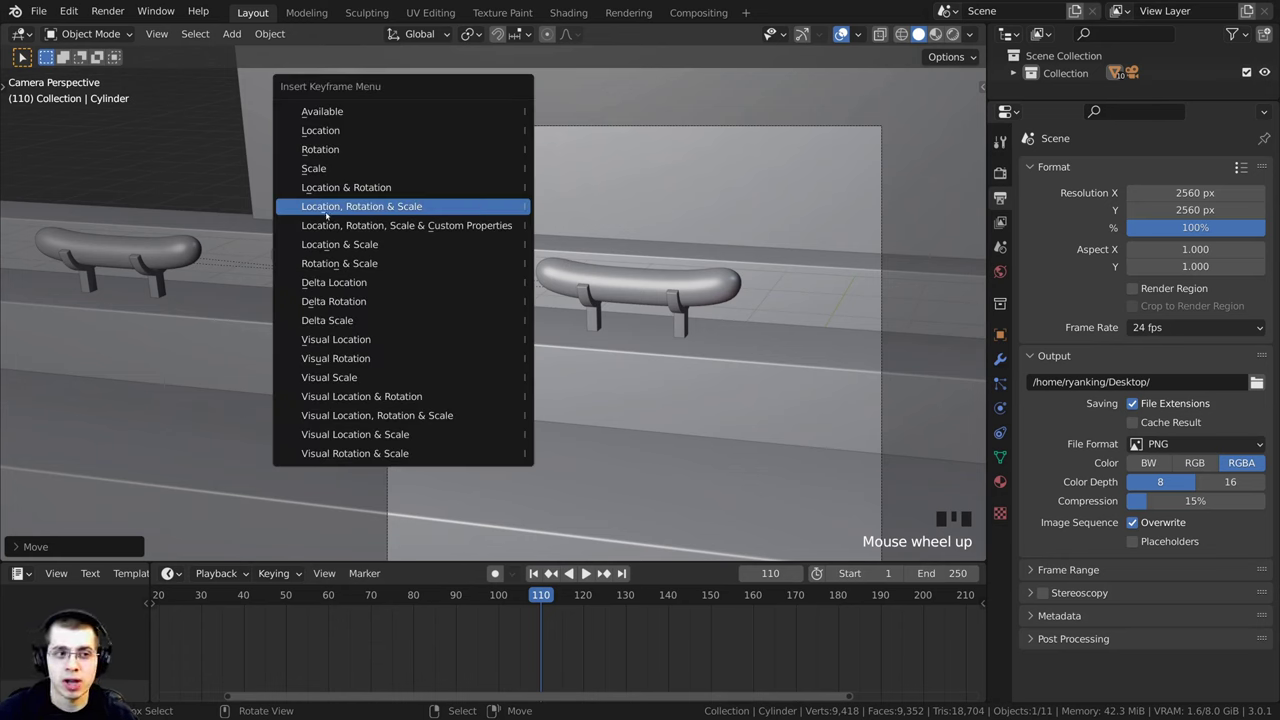
left_click(316, 207)
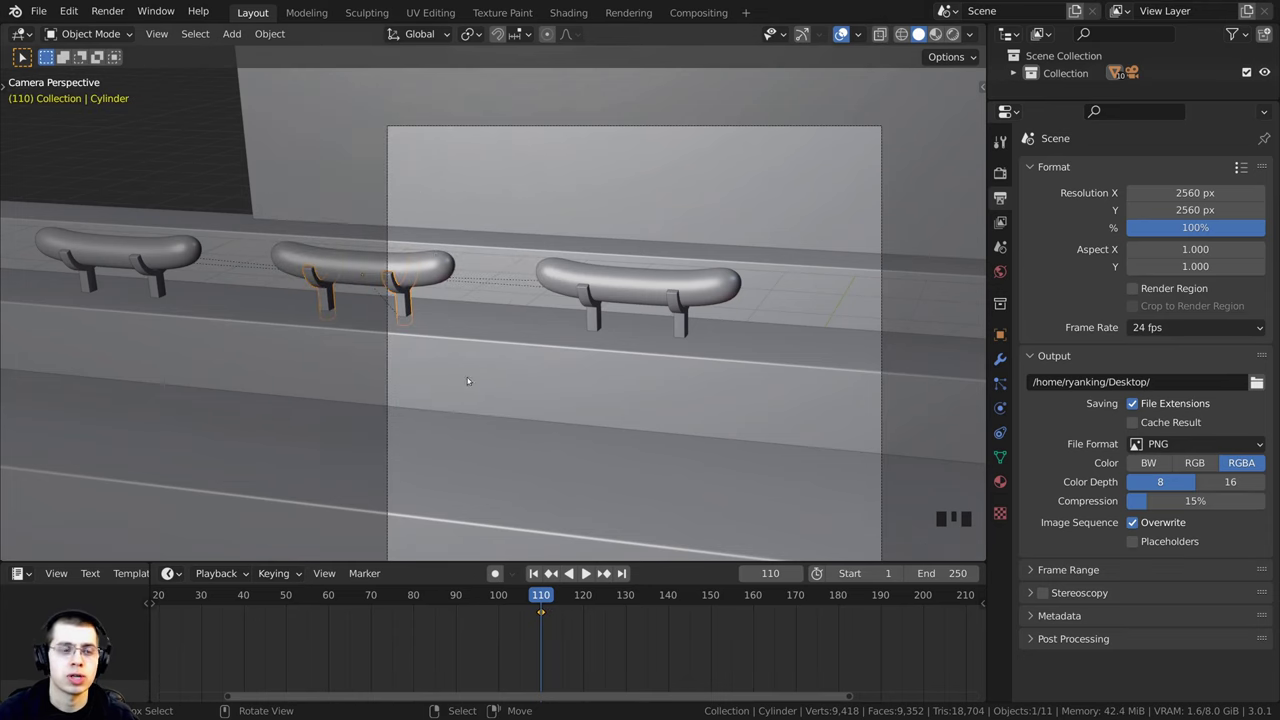
Step: Play the animation from near its first frame to preview the movement of the sausages and holders
scroll(613, 636, "down", 2)
left_click_drag(613, 636, 236, 628)
key("space")
key("space")
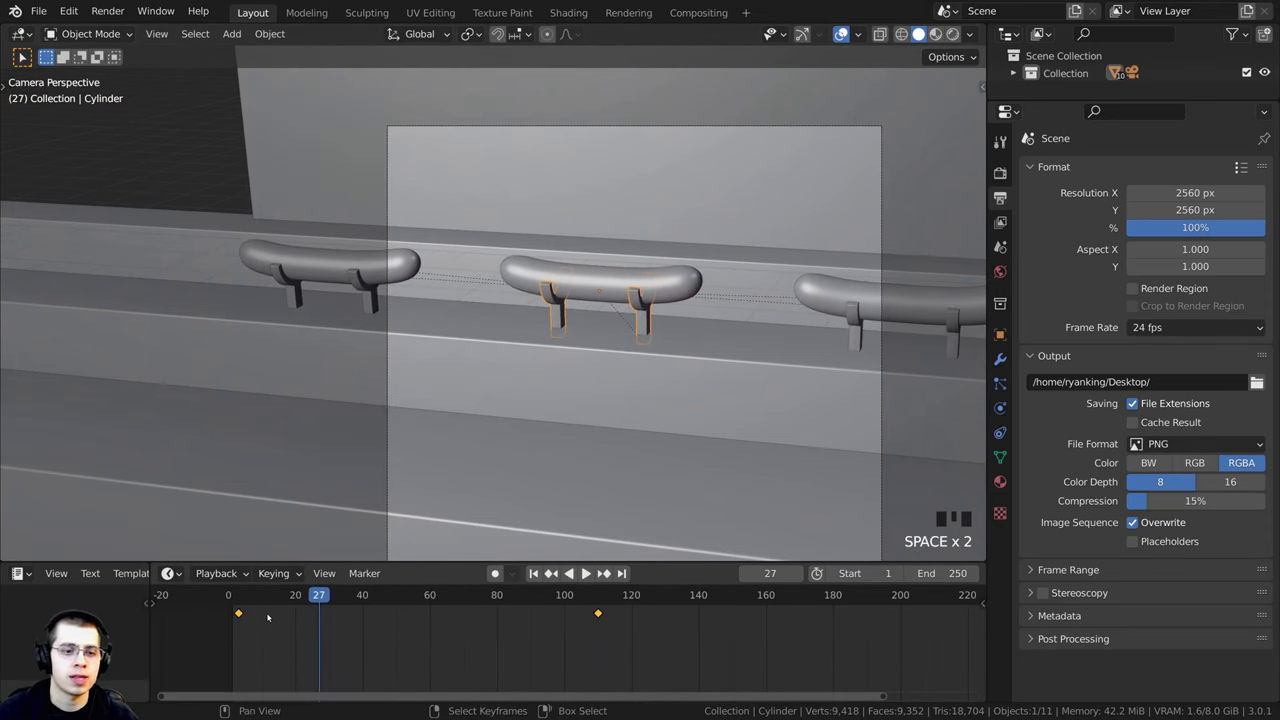
key("space")
key("shift+Left")
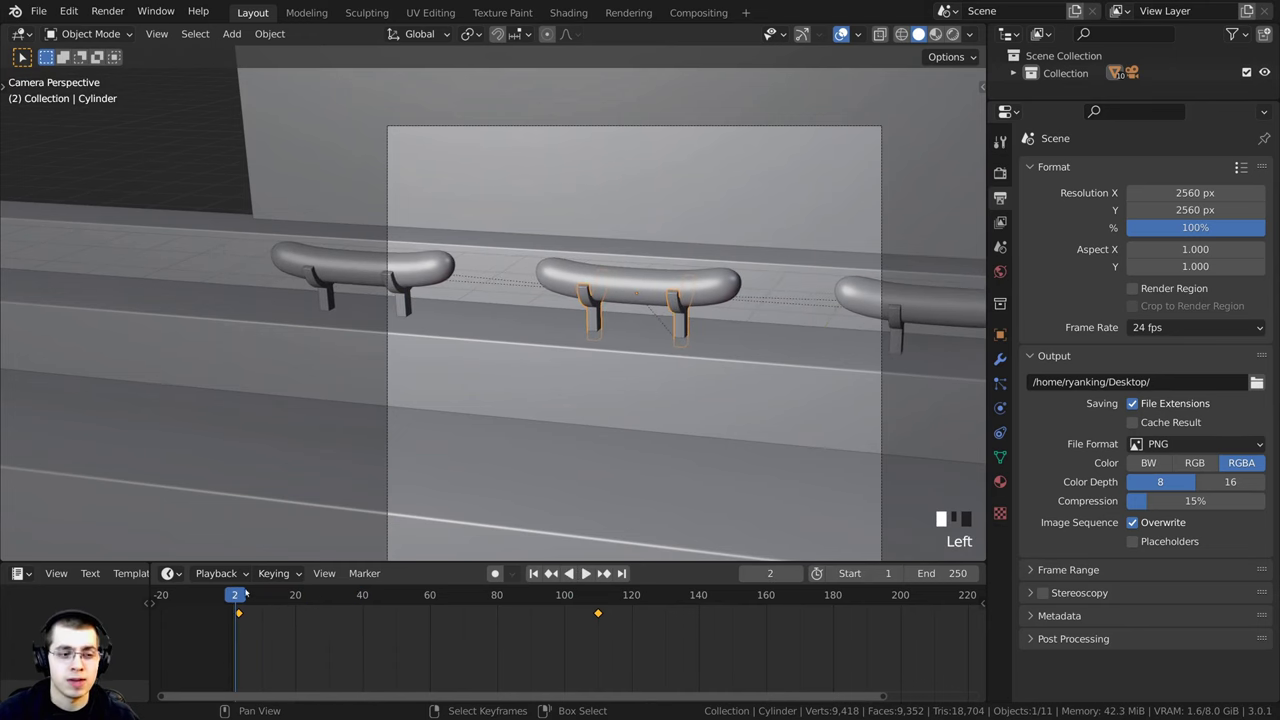
key("space")
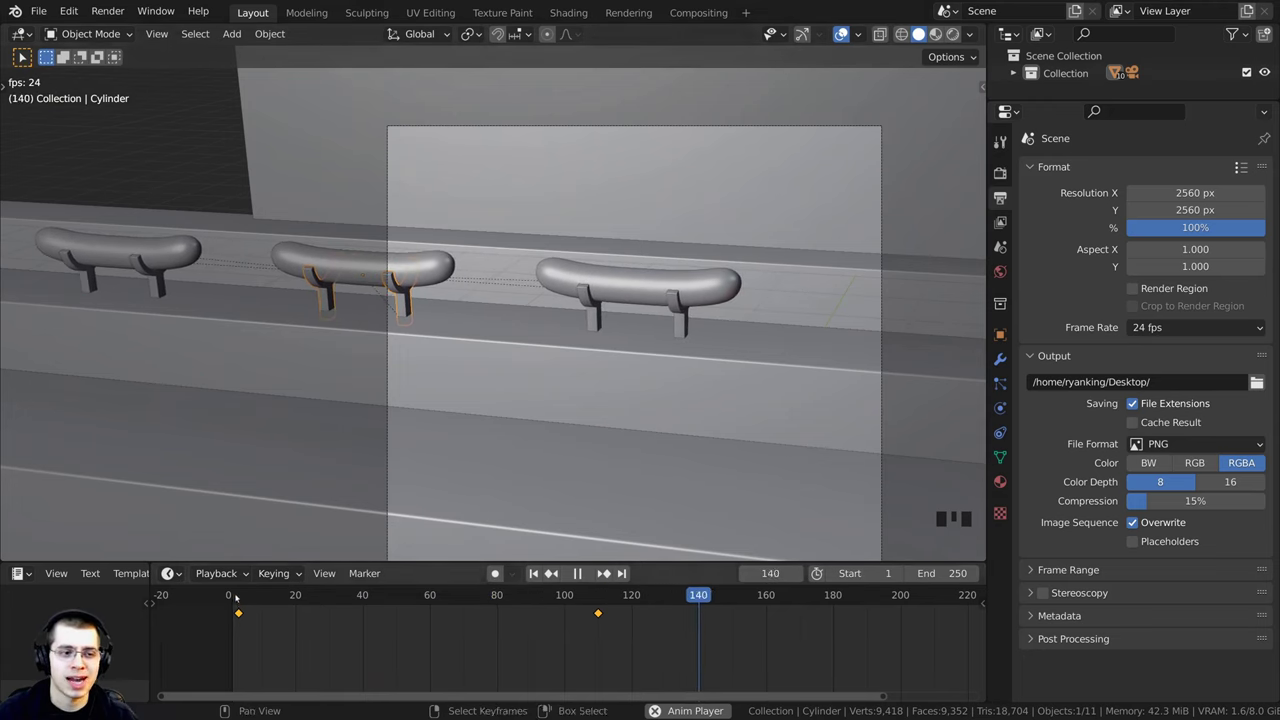
key("space")
Step: Compare the positions of the sausages at frame 0 and frame 121
key("Left")
key("Left")
key("Left")
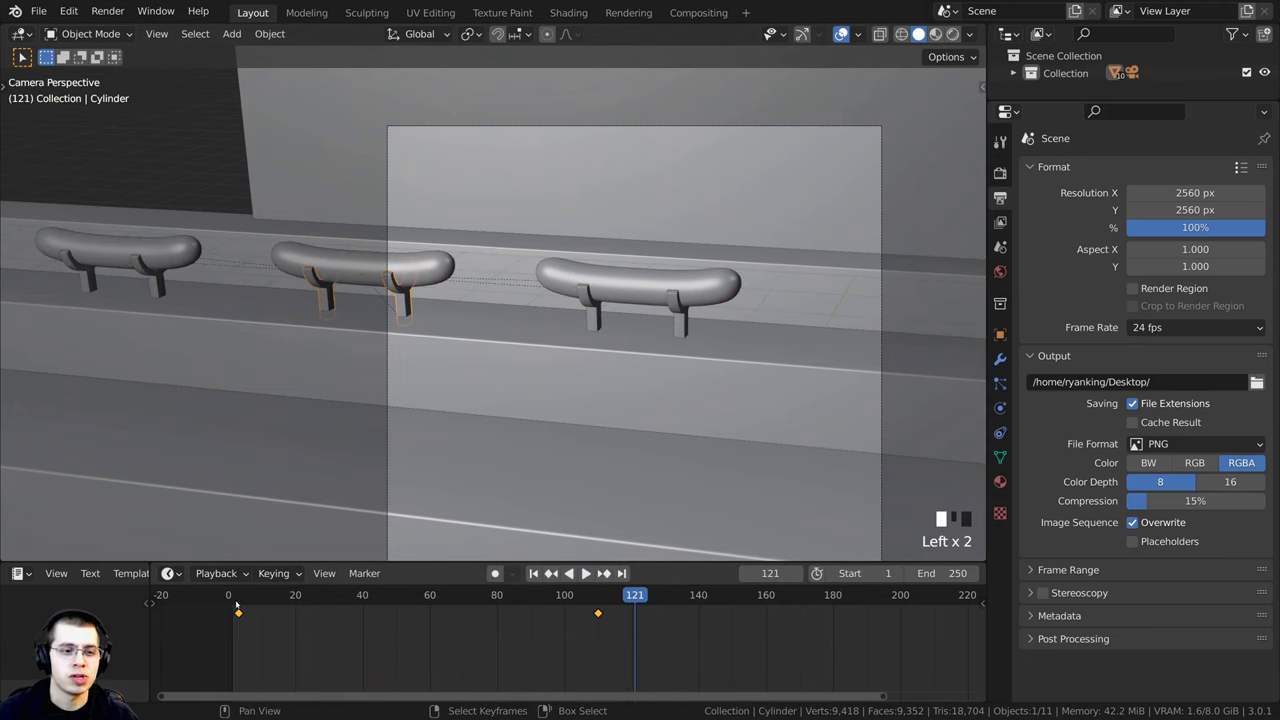
key("Left")
left_click(228, 597)
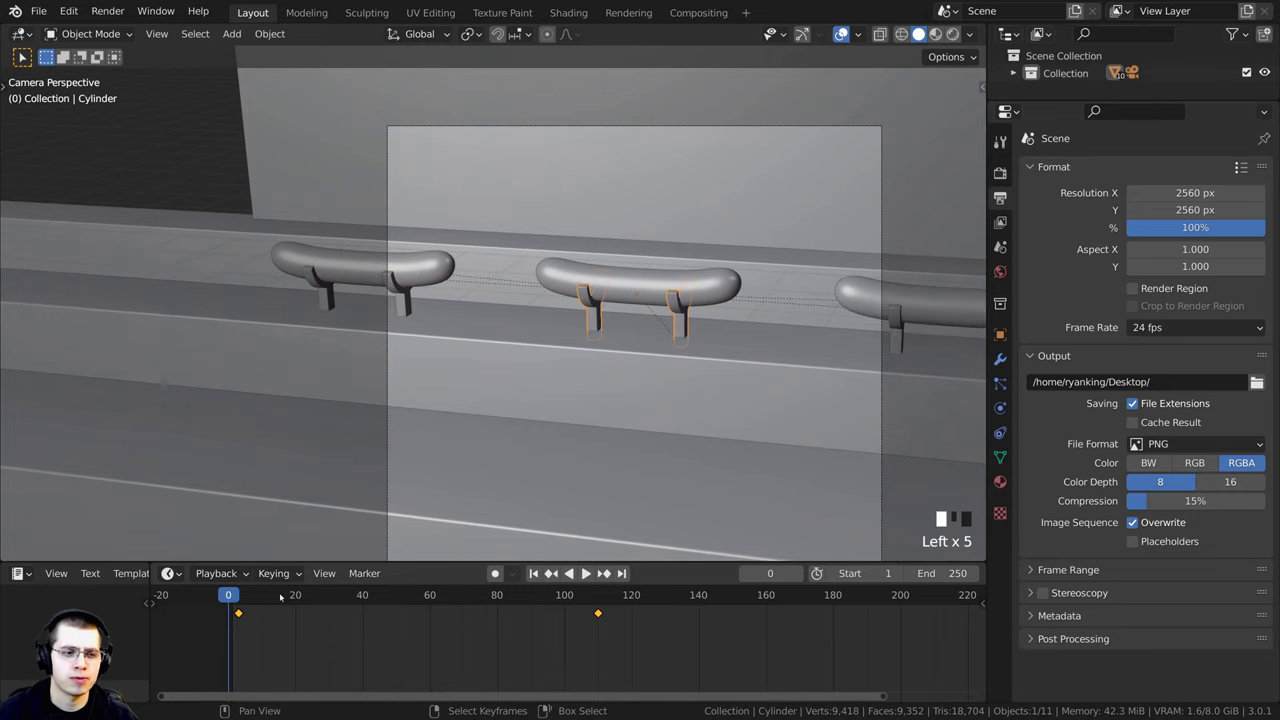
left_click(655, 597)
left_click(634, 597)
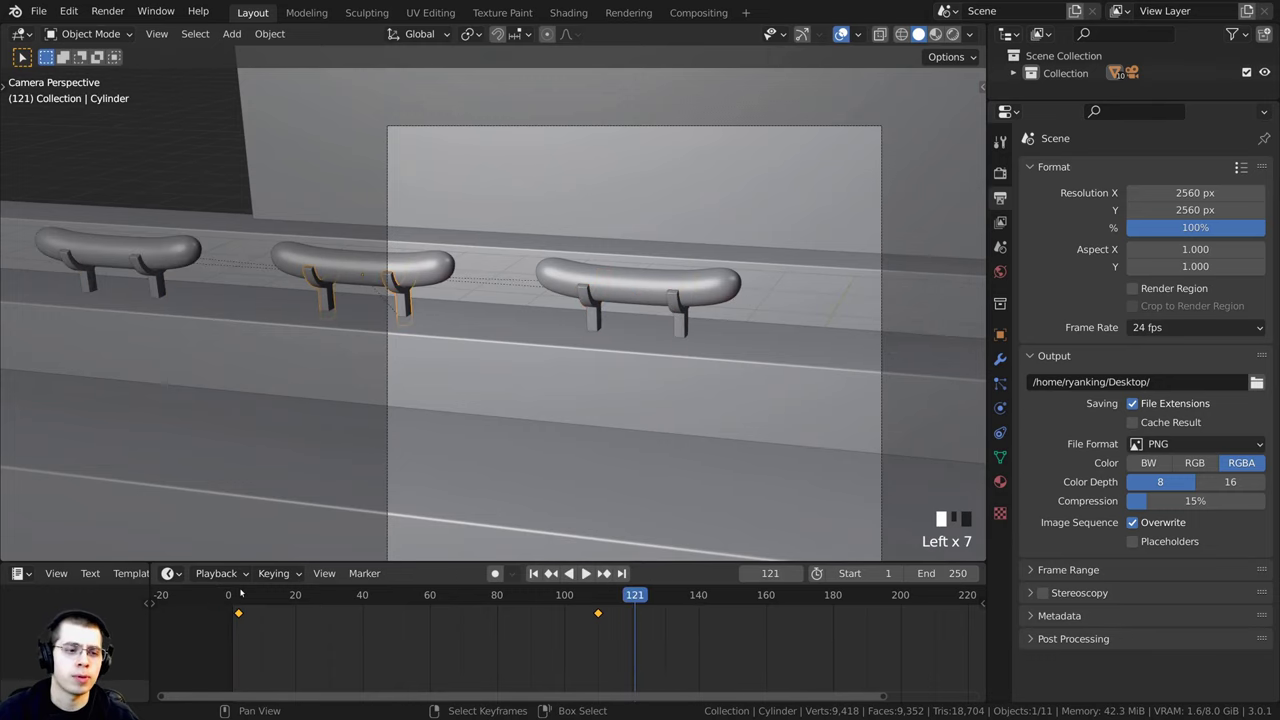
left_click(228, 597)
Step: Check up close whether the sausage end lines up between the animation's start and end frames
scroll(343, 393, "up", 5)
middle_click_drag(455, 335, 629, 441, "shift")
scroll(629, 441, "up", 3)
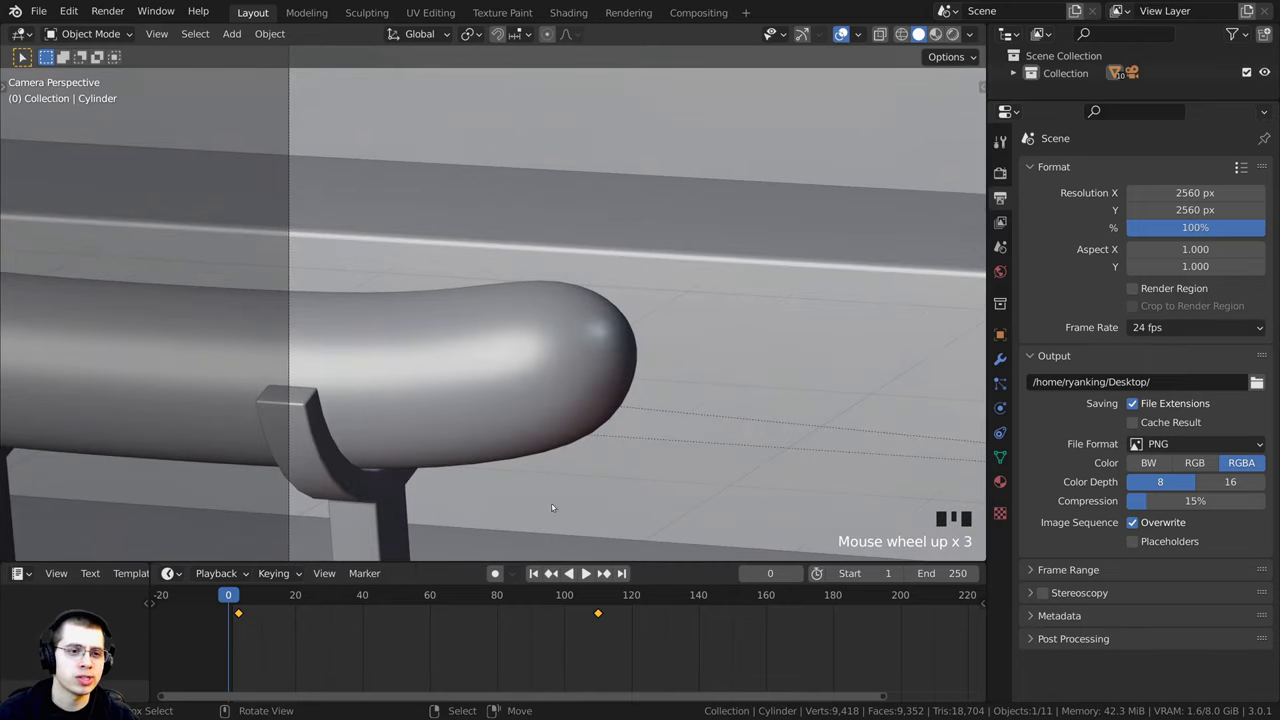
left_click(627, 597)
left_click(226, 597)
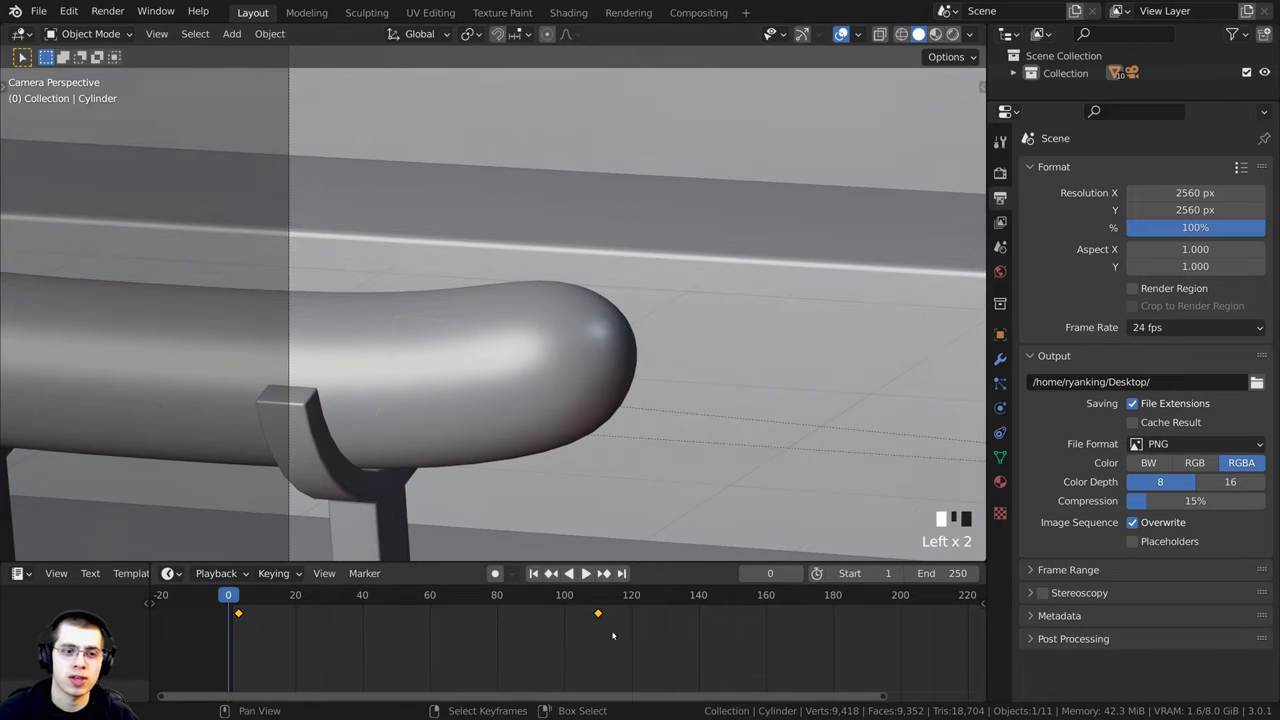
left_click(633, 597)
left_click(228, 597)
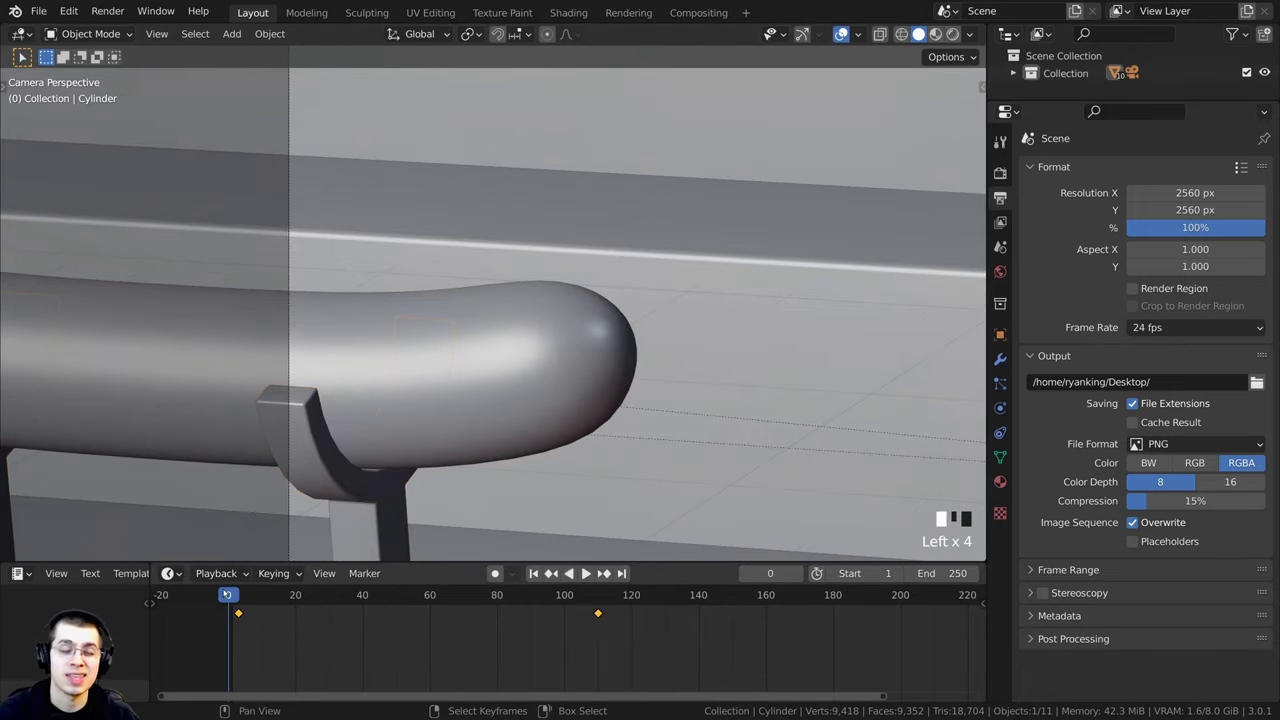
Step: Deselect all objects and save the Blender file
scroll(733, 224, "down", 2)
scroll(733, 224, "down", 4)
key("a")
middle_click_drag(700, 250, 474, 282, "shift")
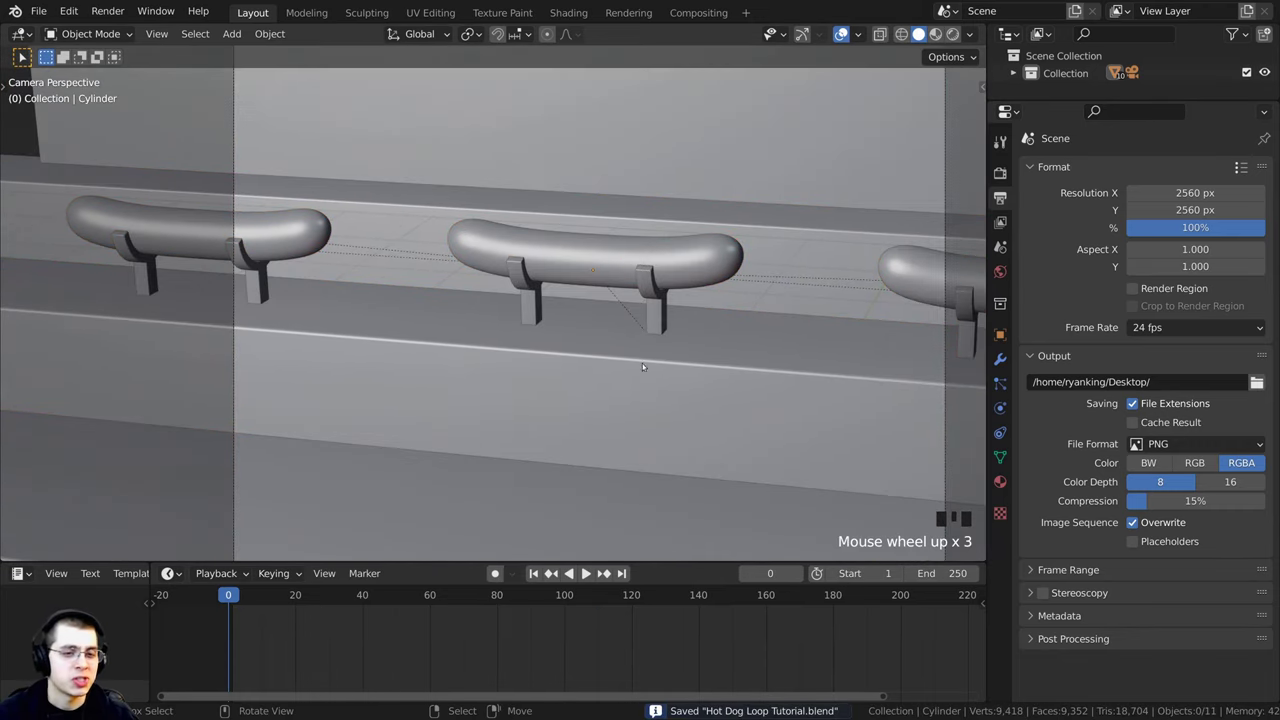
key("ctrl+s")
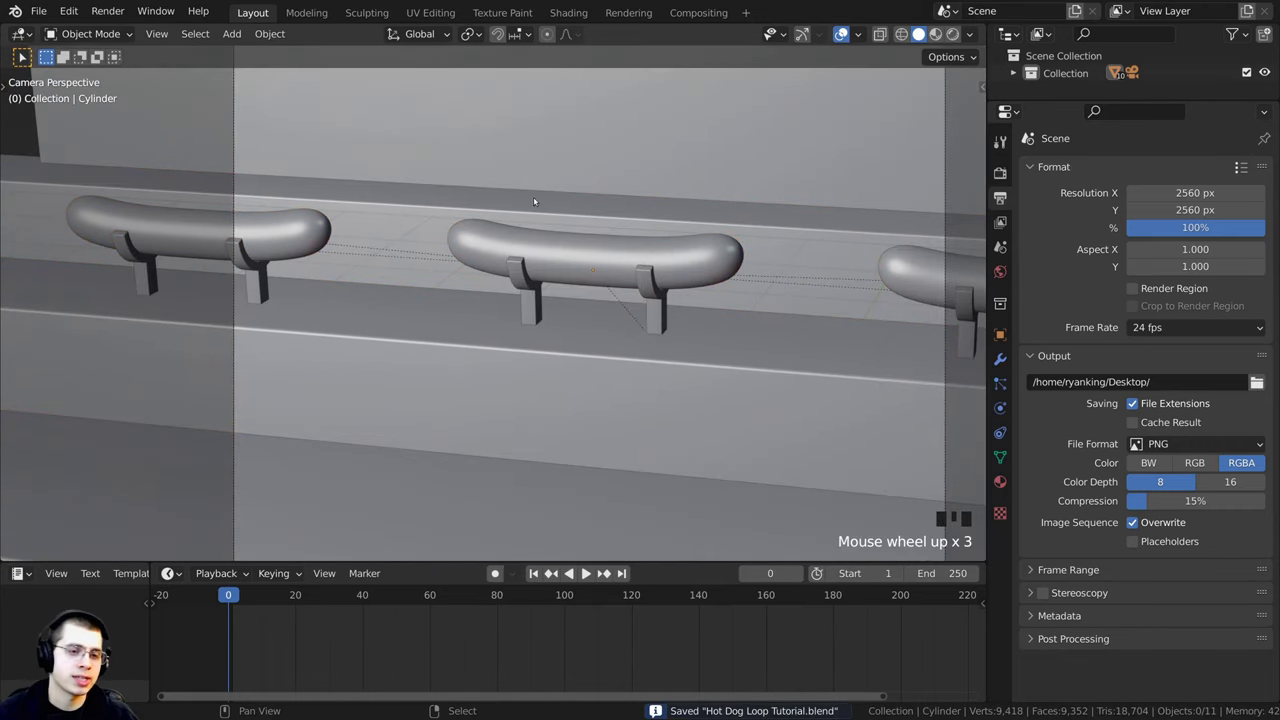
middle_click_drag(369, 261, 516, 303, "shift")
right_click(429, 280)
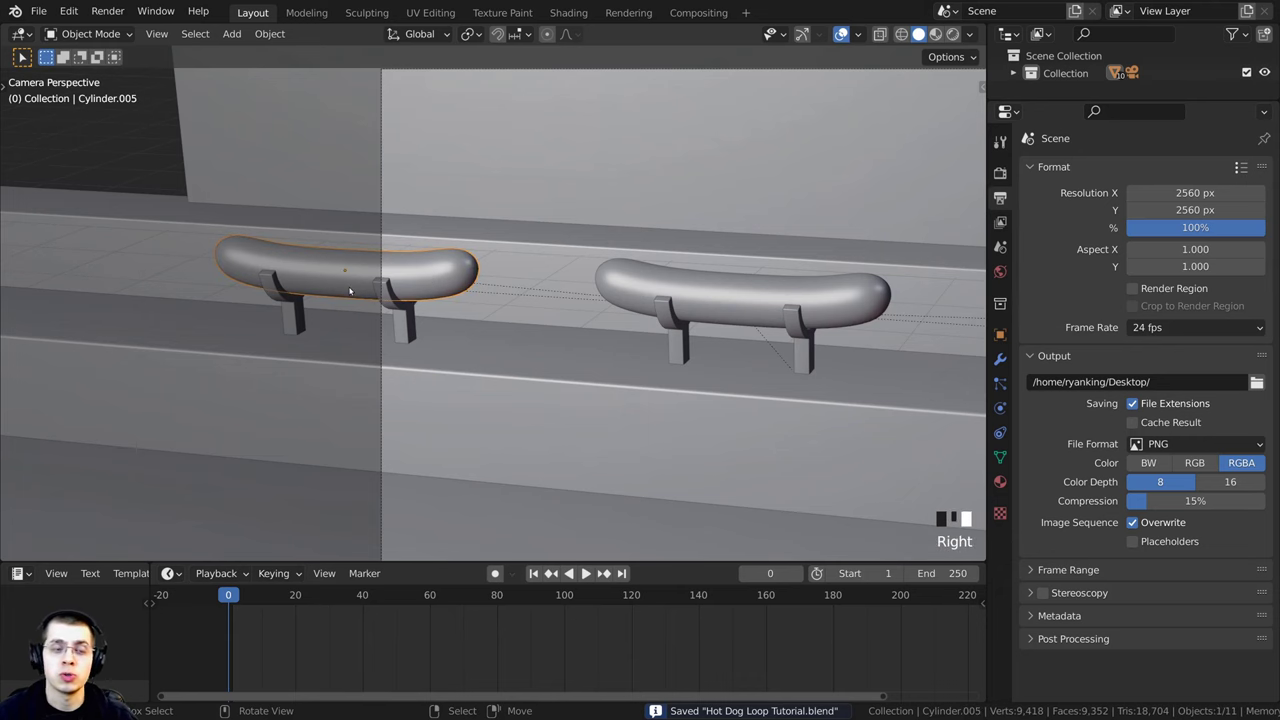
scroll(336, 280, "down", 2)
middle_click_drag(565, 298, 482, 315, "shift")
right_click(481, 315)
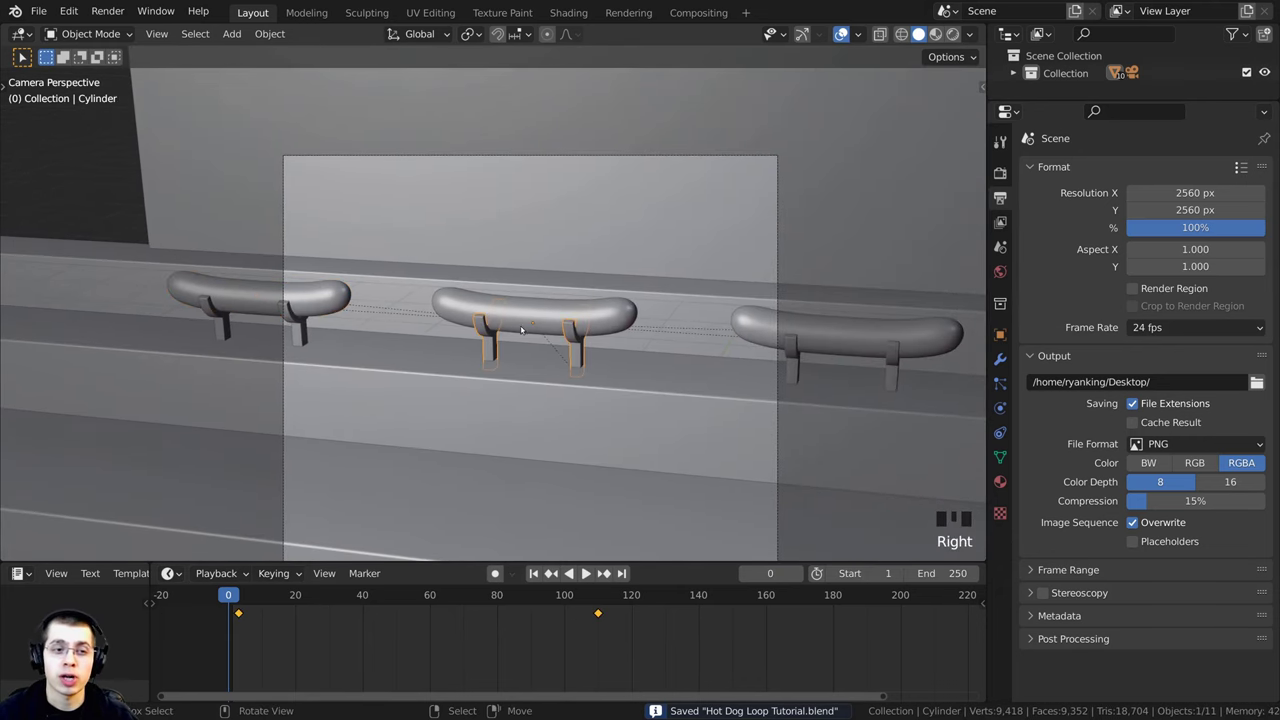
key("g")
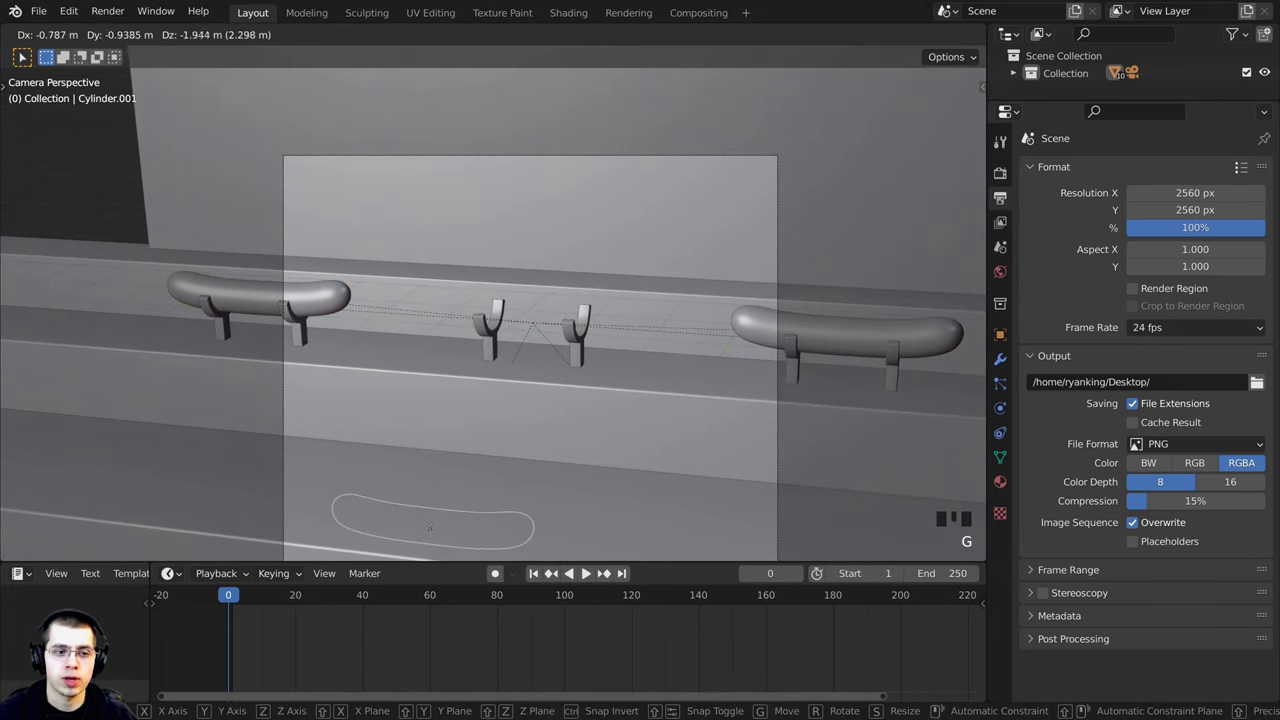
right_click(443, 461)
scroll(443, 461, "up", 2)
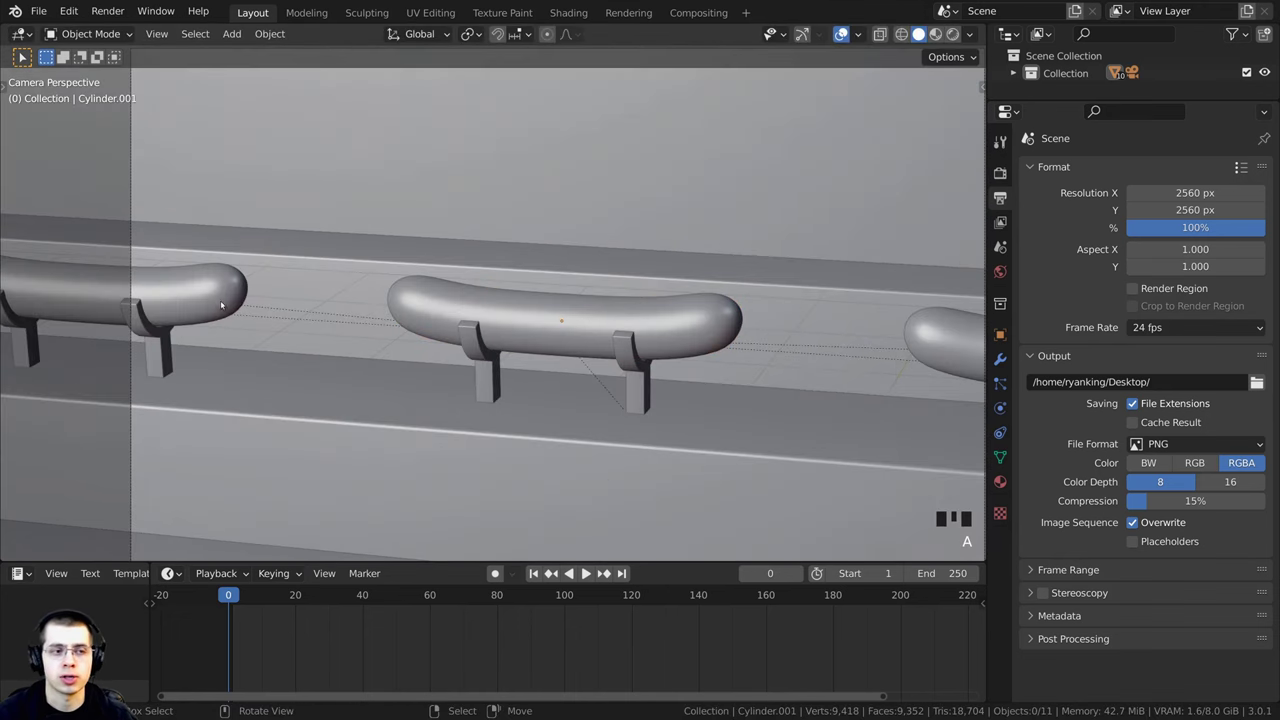
right_click(243, 303)
scroll(90, 315, "down", 1)
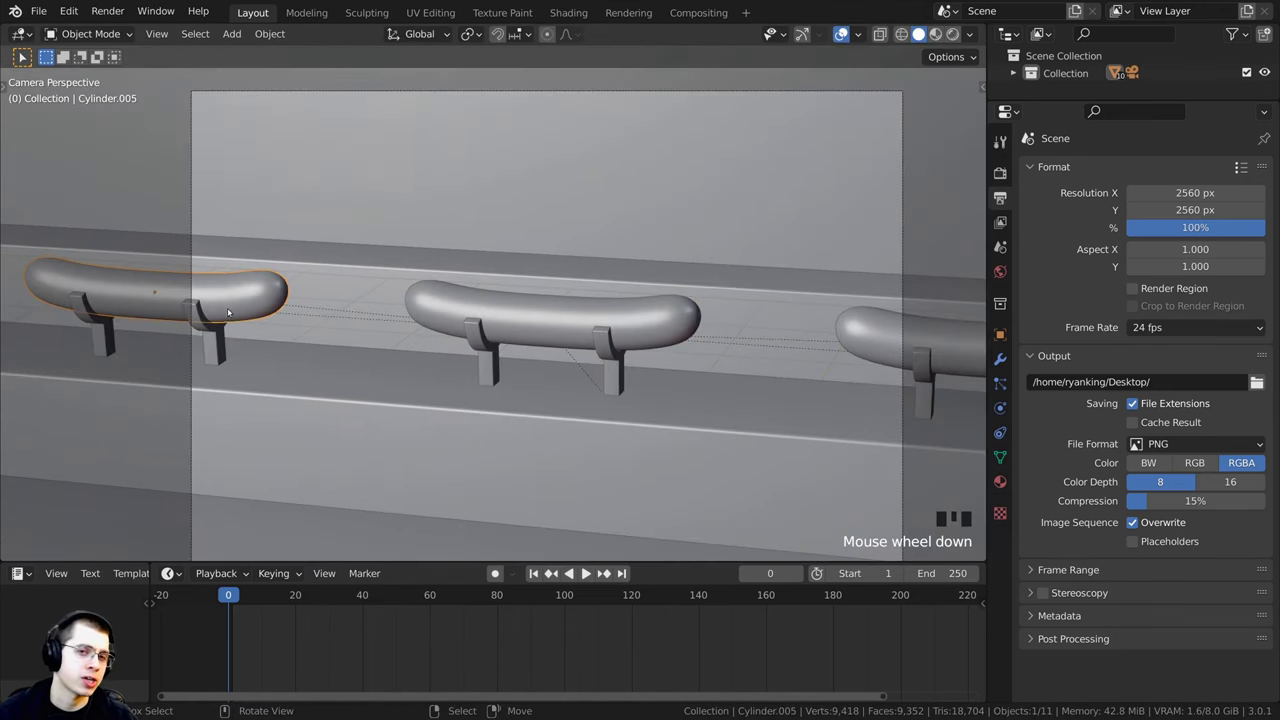
right_click(929, 336)
key("g")
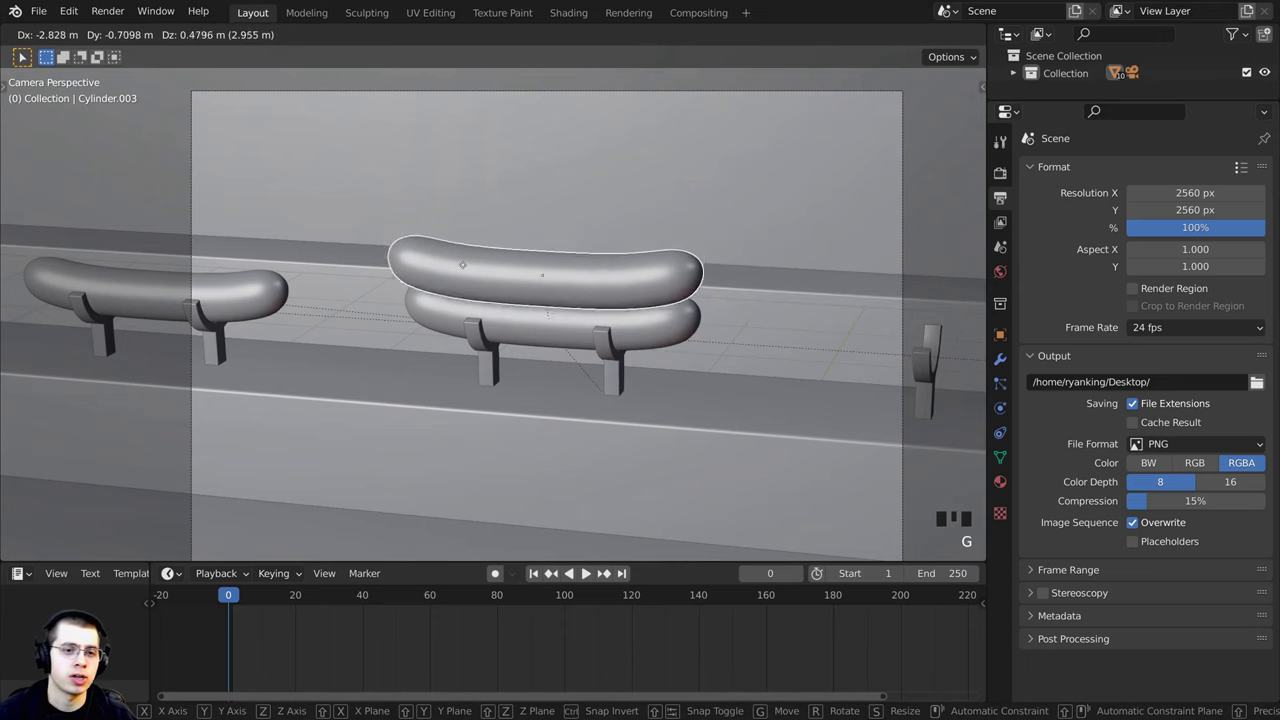
right_click(533, 250)
Step: Delete the left outer sausage, leaving its holders in place
middle_click_drag(192, 363, 241, 363, "shift")
right_click(287, 304)
key("g")
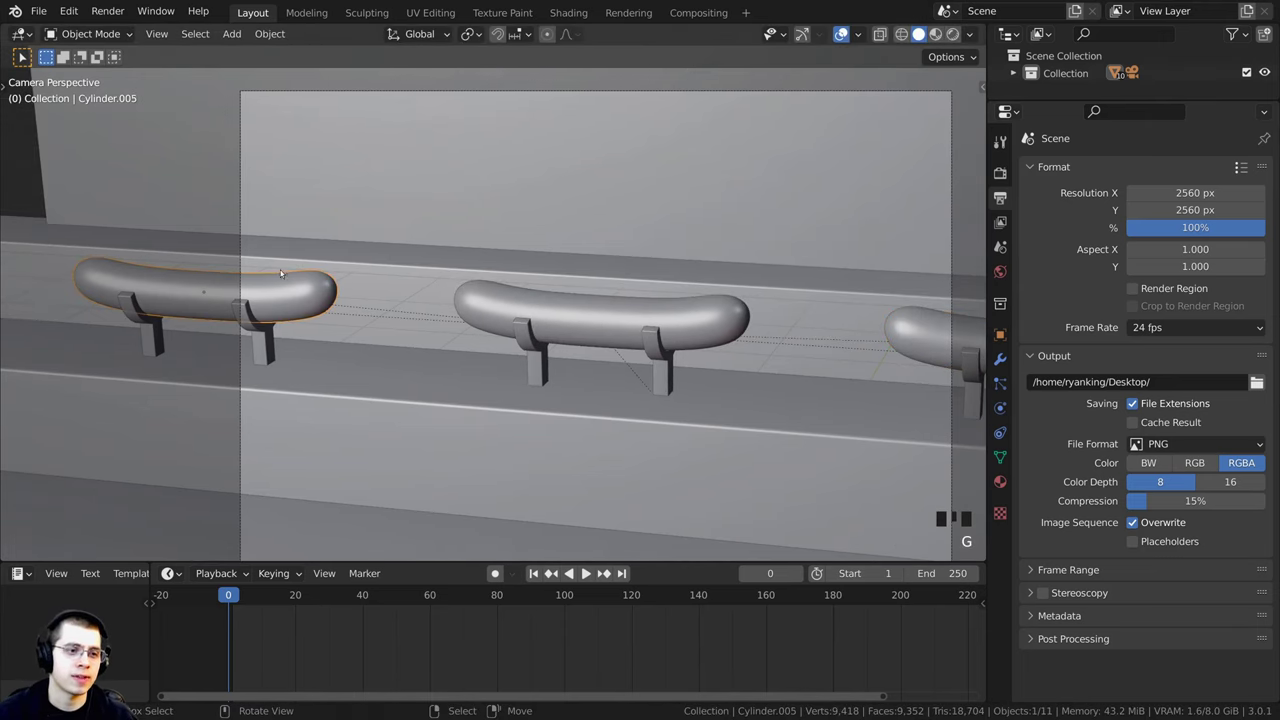
key("x")
left_click(279, 277)
Step: Review the movement of the remaining sausages and the empty holders along the timeline
scroll(600, 300, "down", 2)
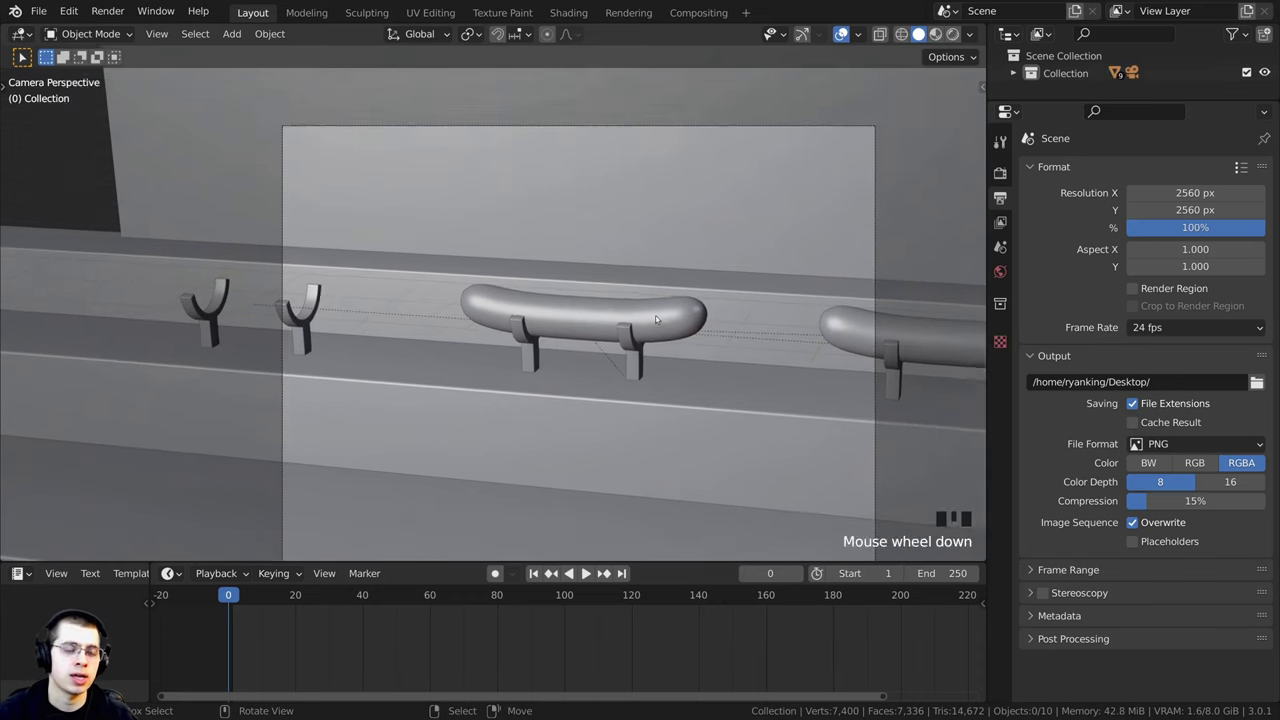
middle_click_drag(703, 318, 603, 278, "shift")
scroll(603, 278, "down", 1)
left_click_drag(282, 624, 354, 626)
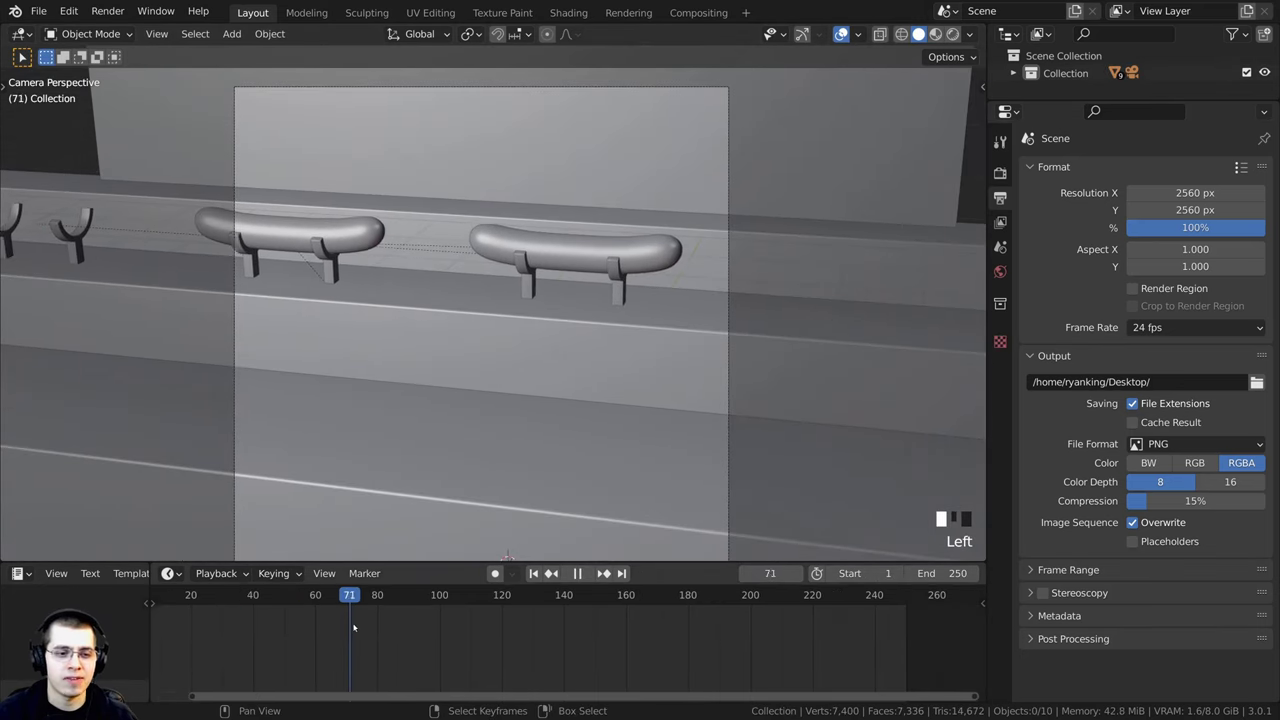
scroll(370, 628, "down", 4)
middle_click_drag(395, 630, 583, 634)
left_click_drag(590, 633, 281, 630)
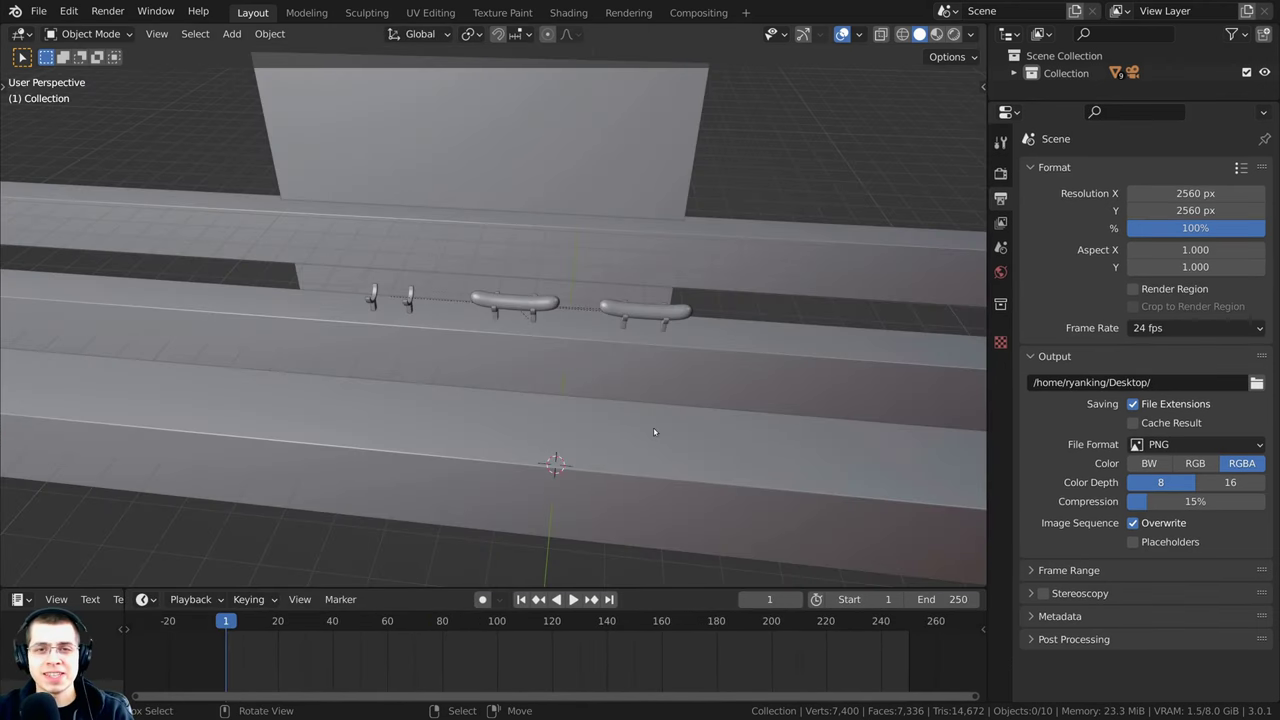
Step: Add a cylinder mesh with 12 vertices at the scene origin
scroll(652, 430, "down", 3)
middle_click_drag(636, 408, 603, 412)
scroll(608, 410, "up", 1)
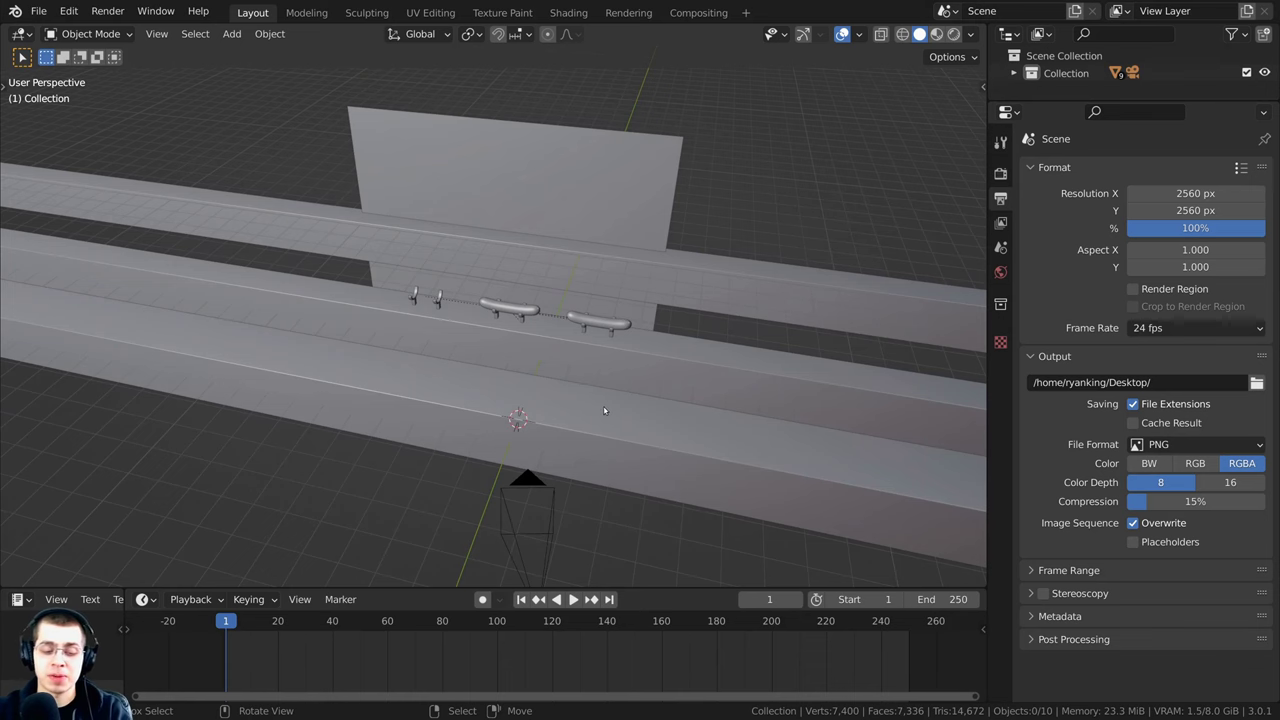
scroll(604, 410, "down", 8)
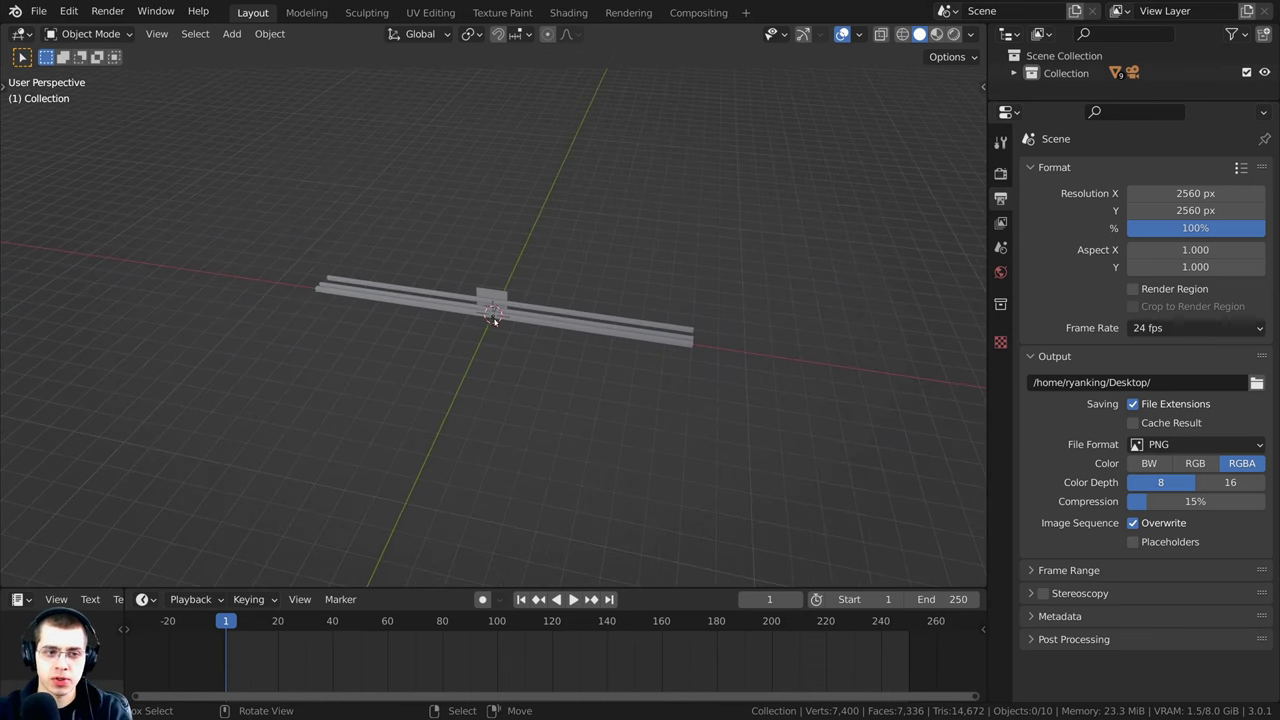
scroll(494, 320, "up", 8)
key("shift+a")
mouse_move(460, 252)
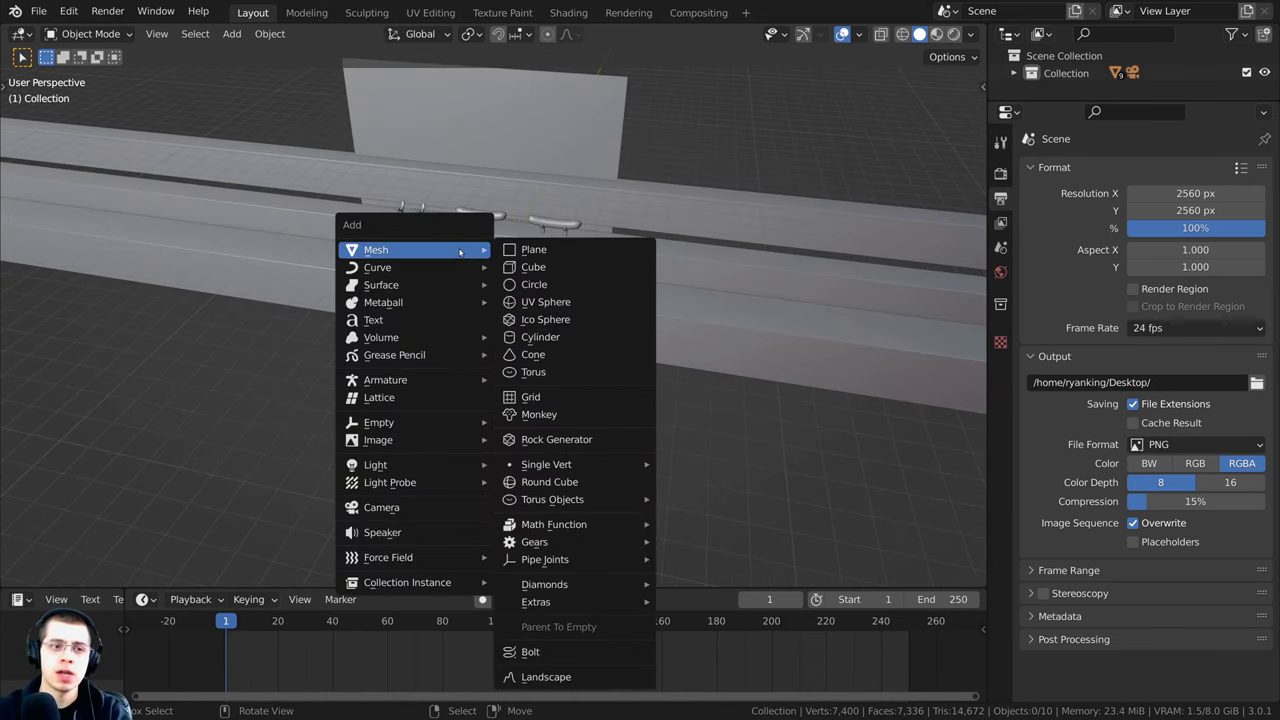
left_click(540, 337)
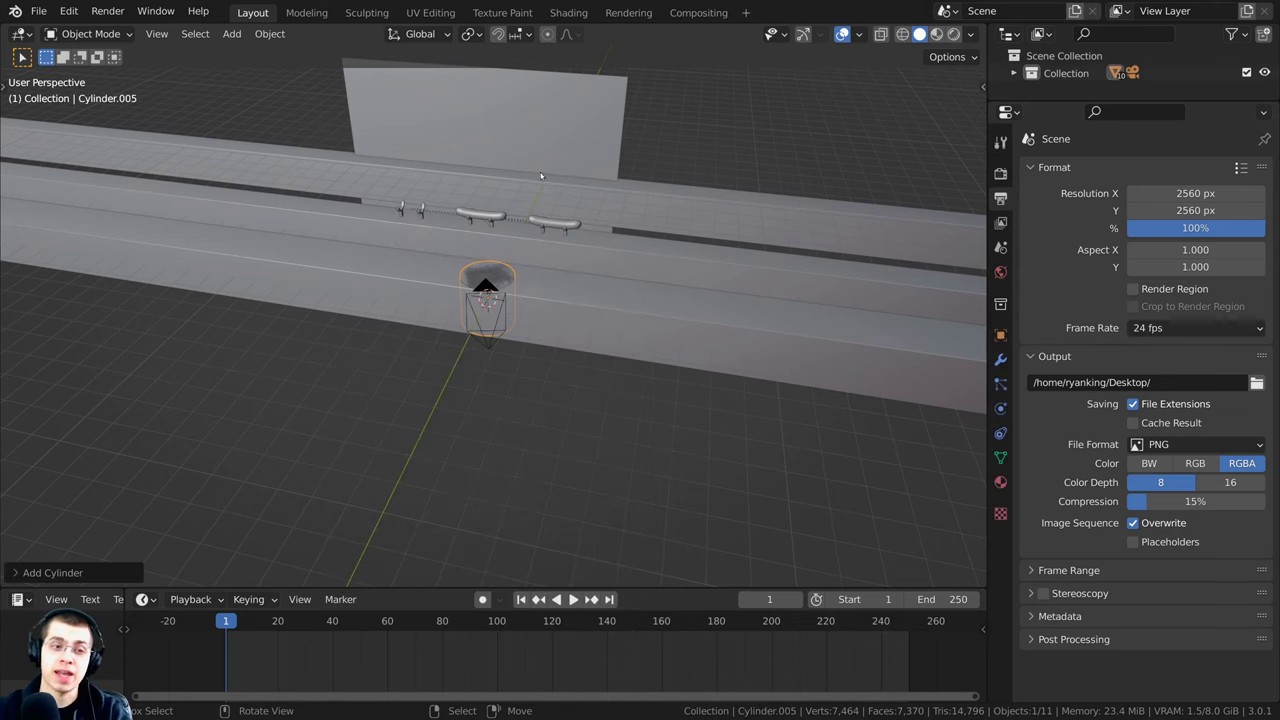
middle_click_drag(520, 340, 485, 337)
scroll(485, 337, "up", 2)
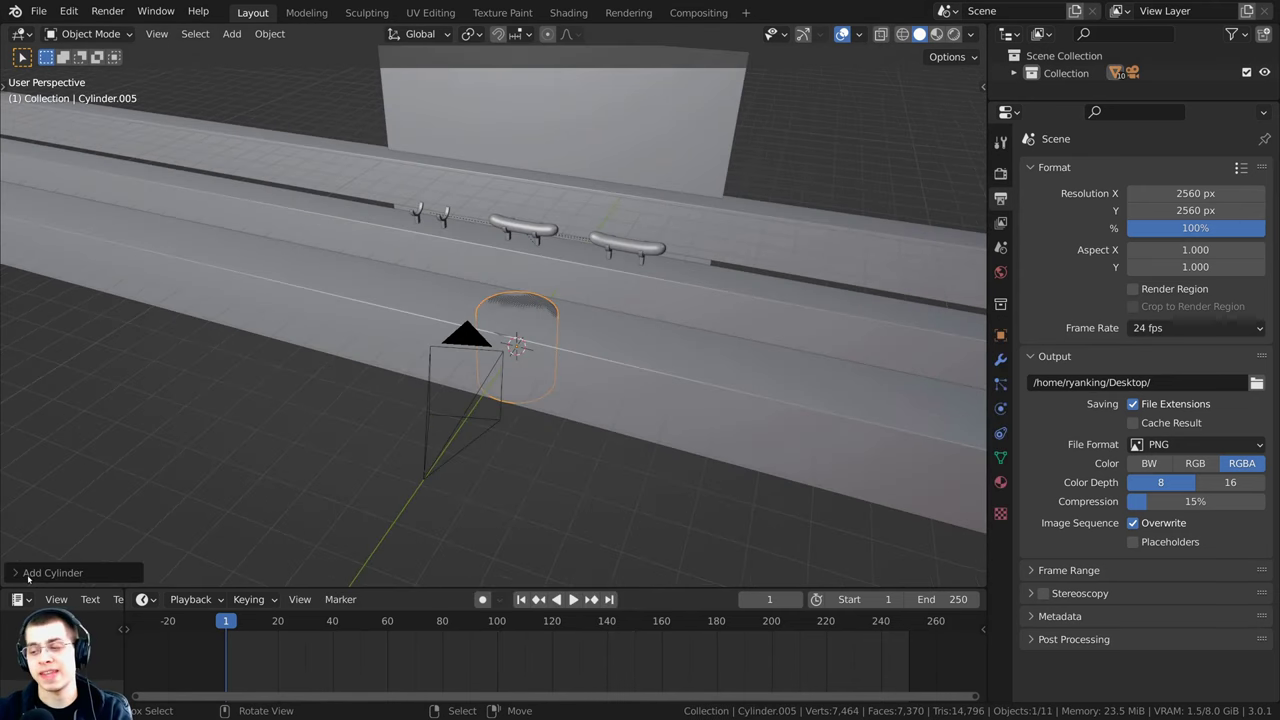
left_click(30, 573)
left_click(165, 364)
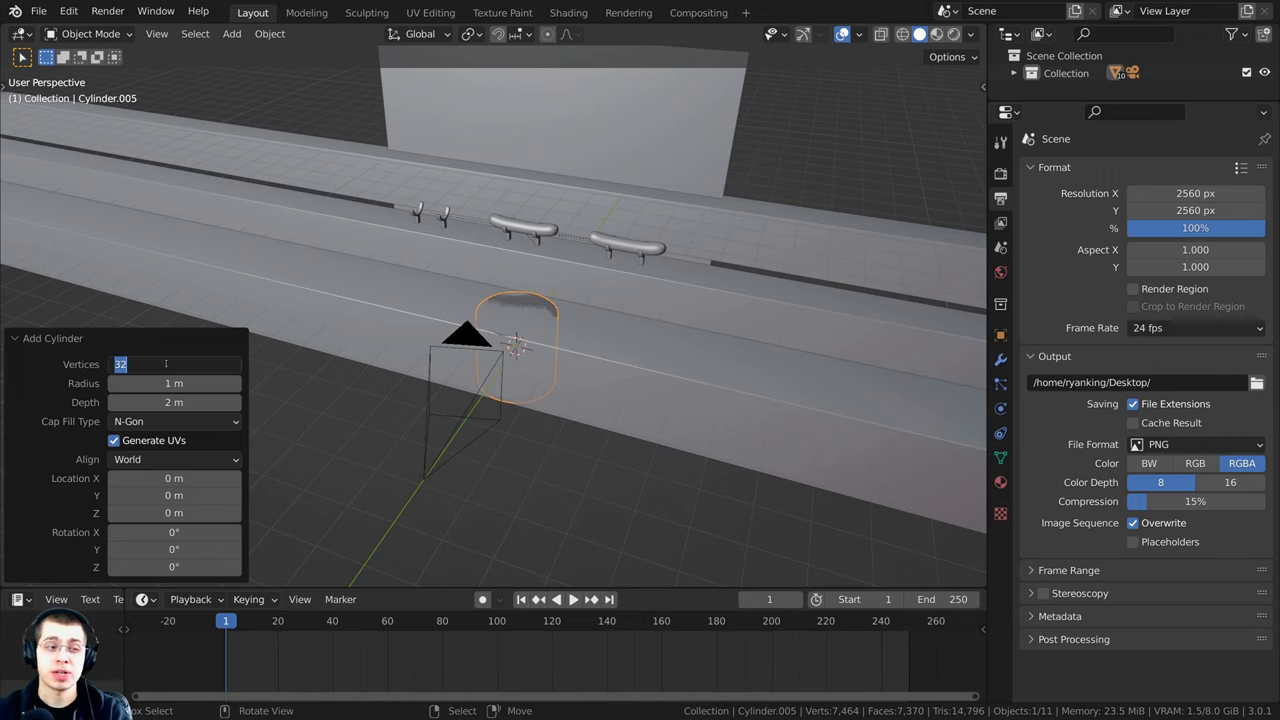
type("12")
key("Return")
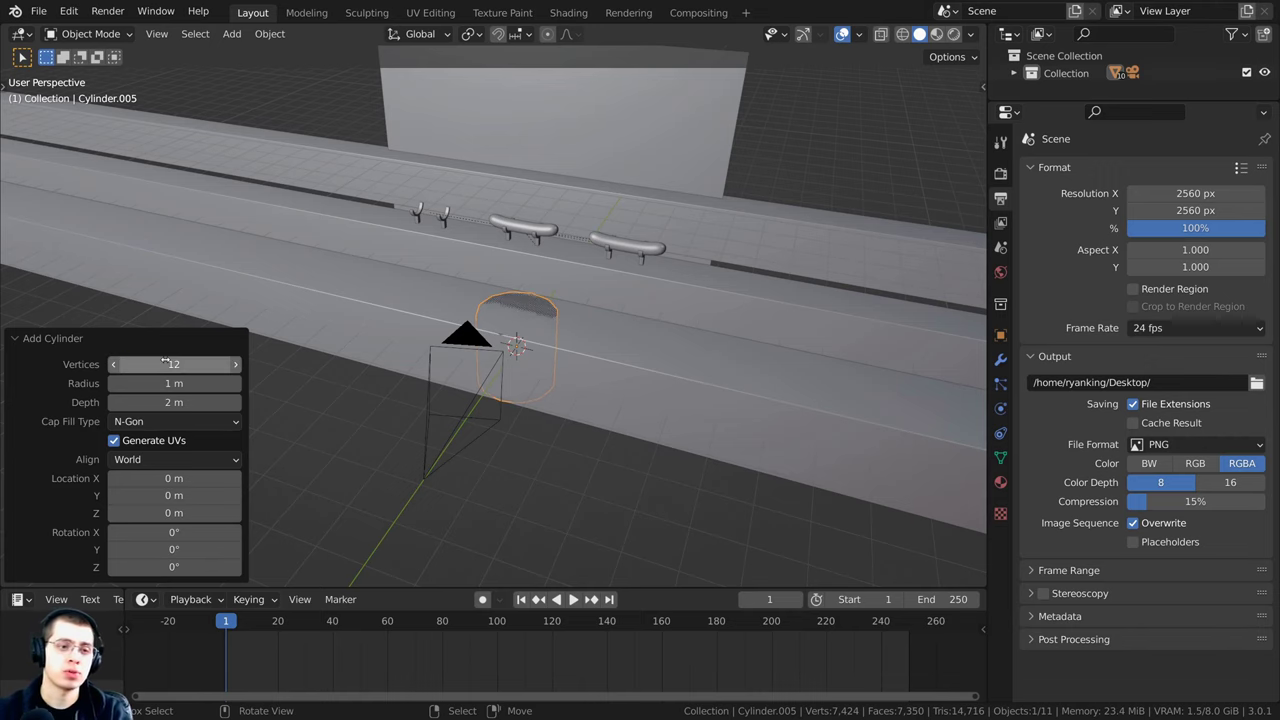
left_click(70, 339)
Step: Move the new cylinder straight up along Z so it stands above the rails
middle_click_drag(580, 405, 633, 418)
key("g")
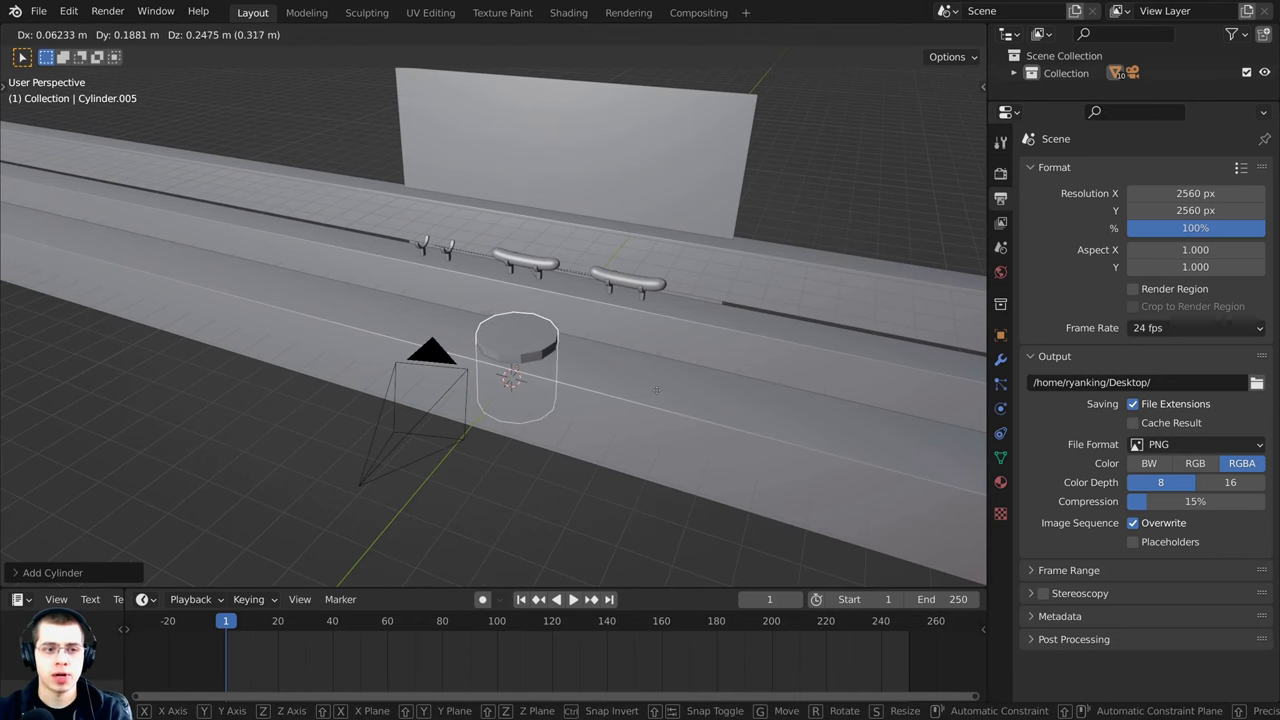
key("z")
left_click(659, 281)
Step: Scale the cylinder's mesh to a little under half size, and stretch it along Z to over three times its height
middle_click_drag(659, 281, 611, 255)
key("Tab")
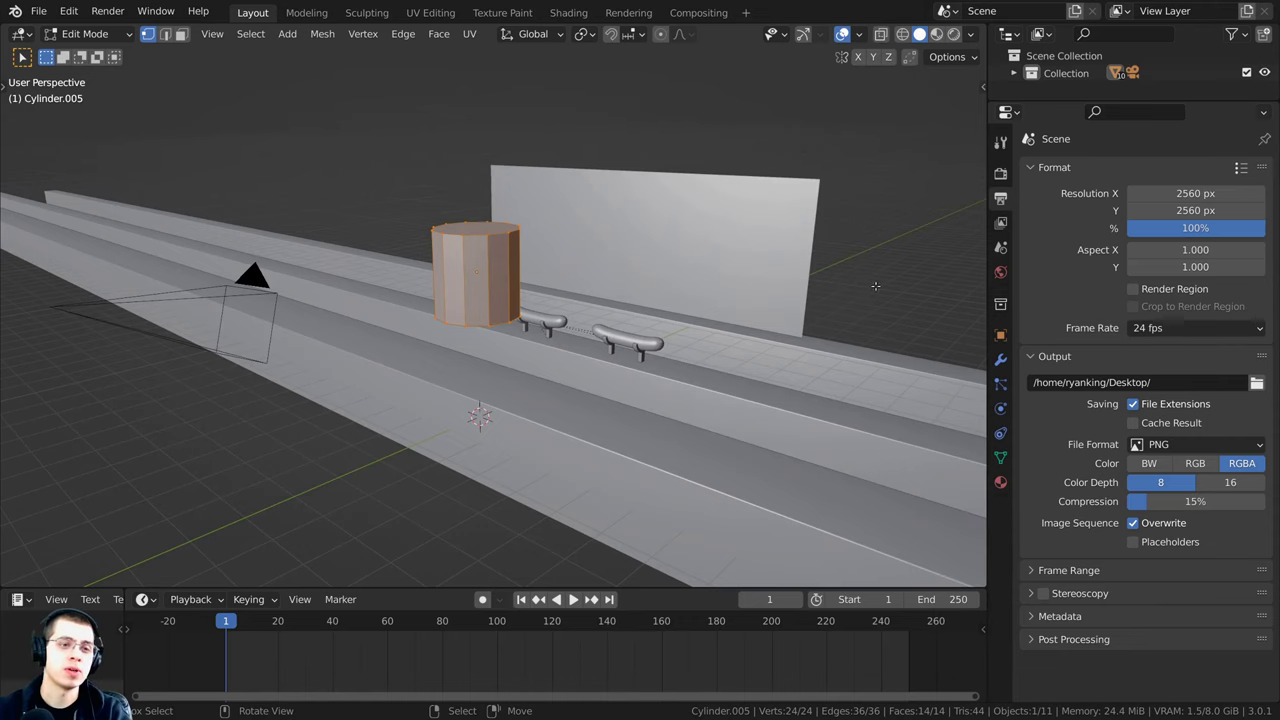
key("s")
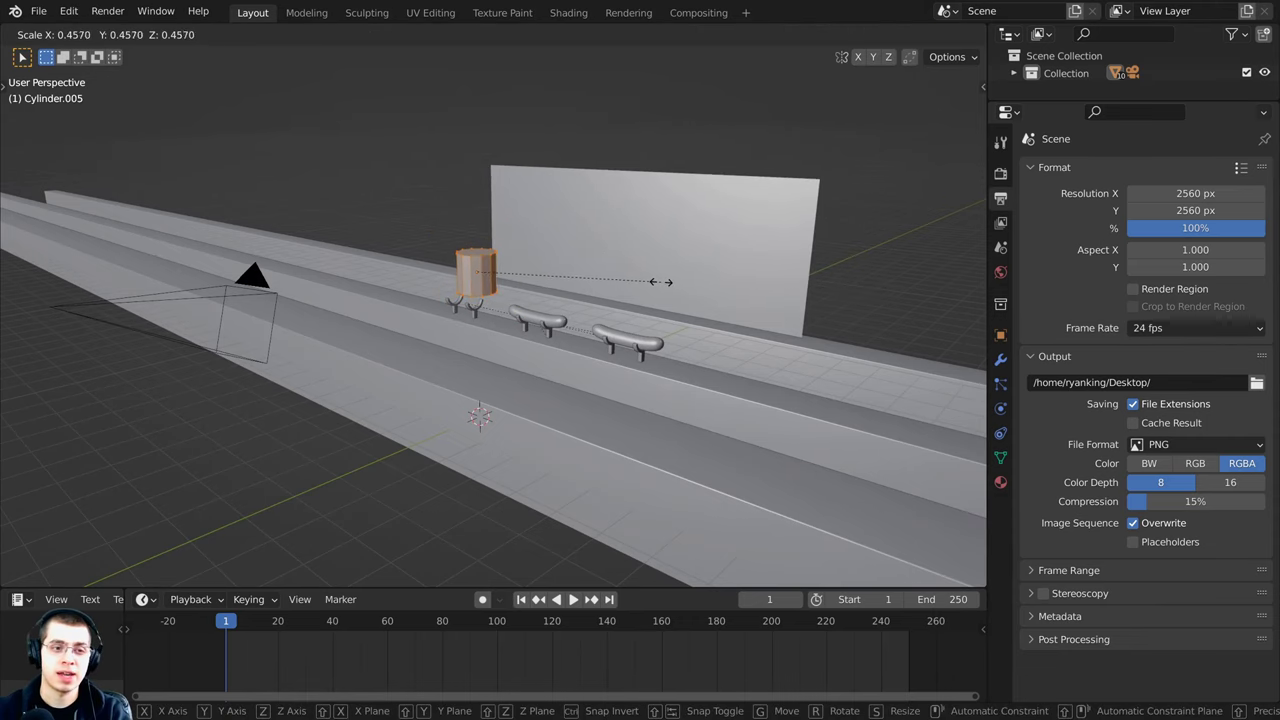
left_click(651, 280)
middle_click_drag(564, 328, 585, 313)
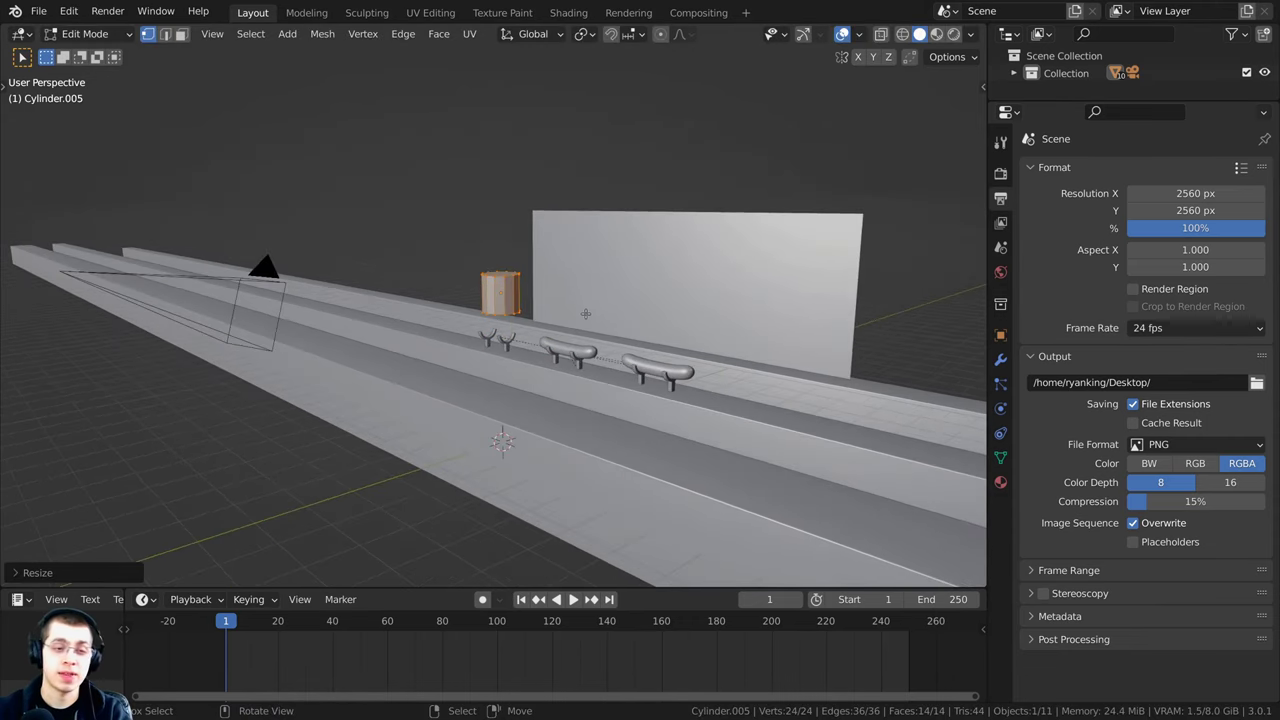
key("s")
key("z")
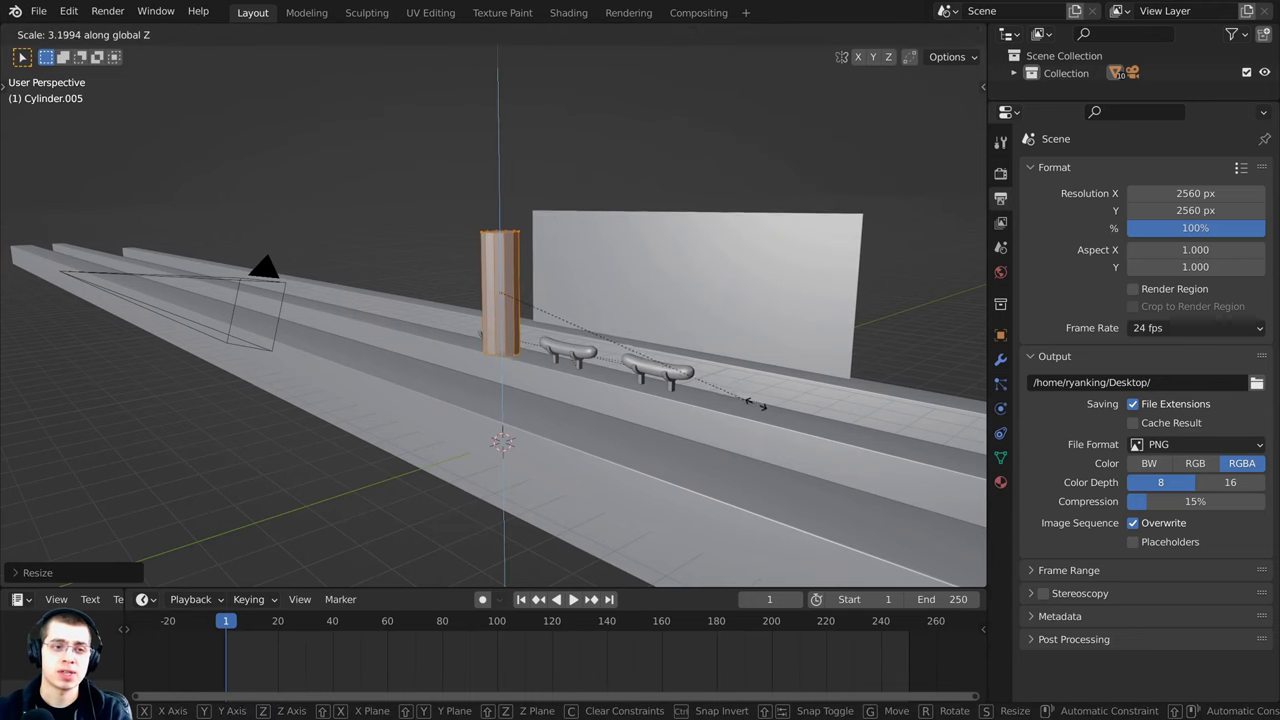
left_click(785, 418)
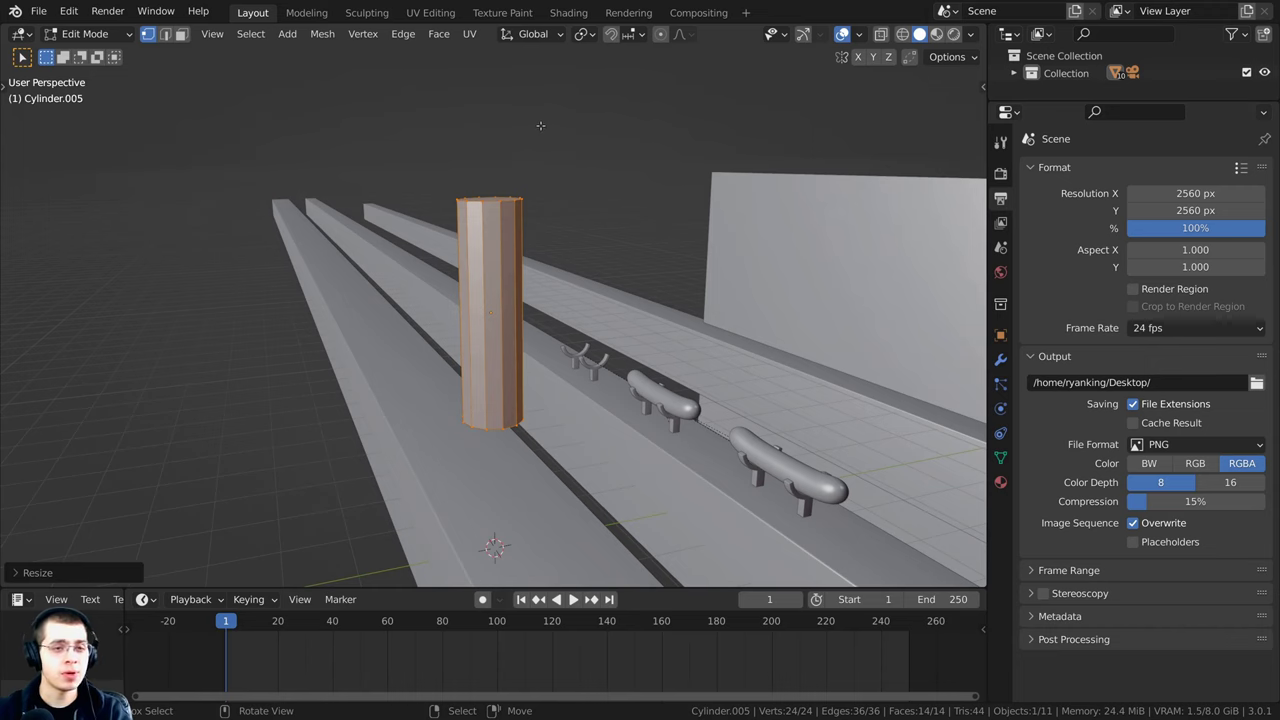
Step: Add a UV sphere to the cylinder's mesh and raise it along Z to the cylinder's top end
key("shift+a")
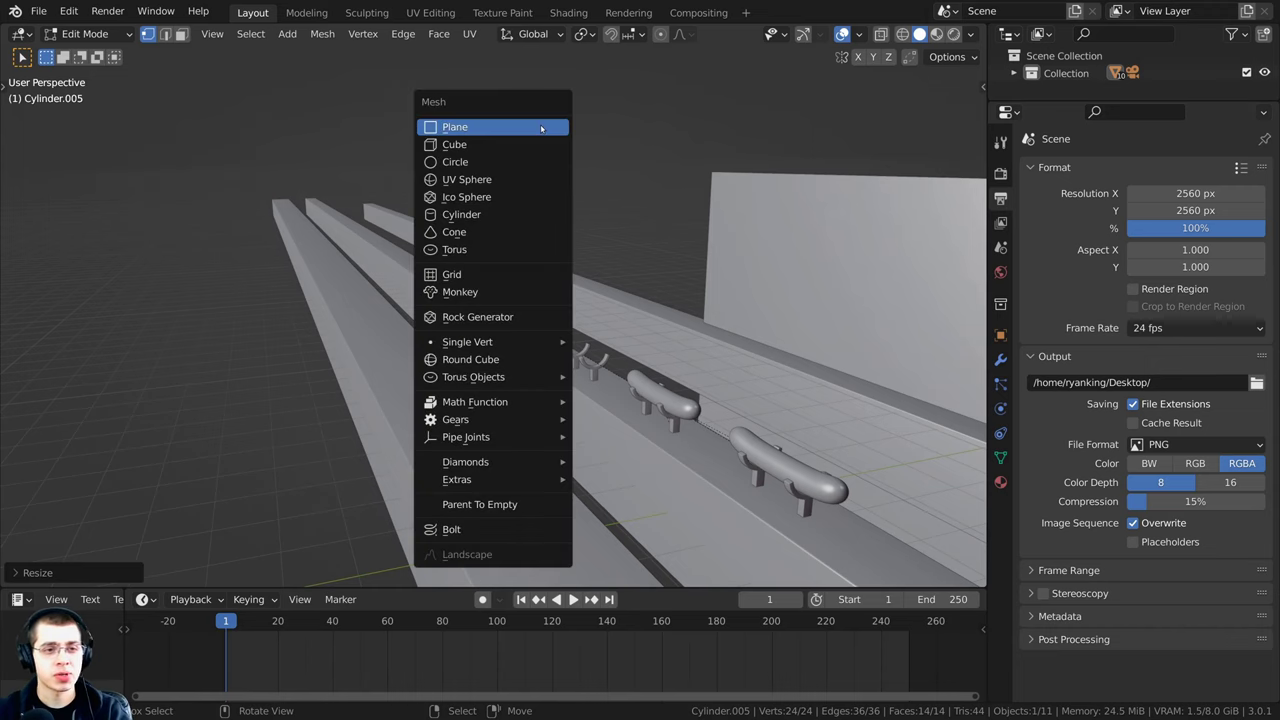
left_click(485, 180)
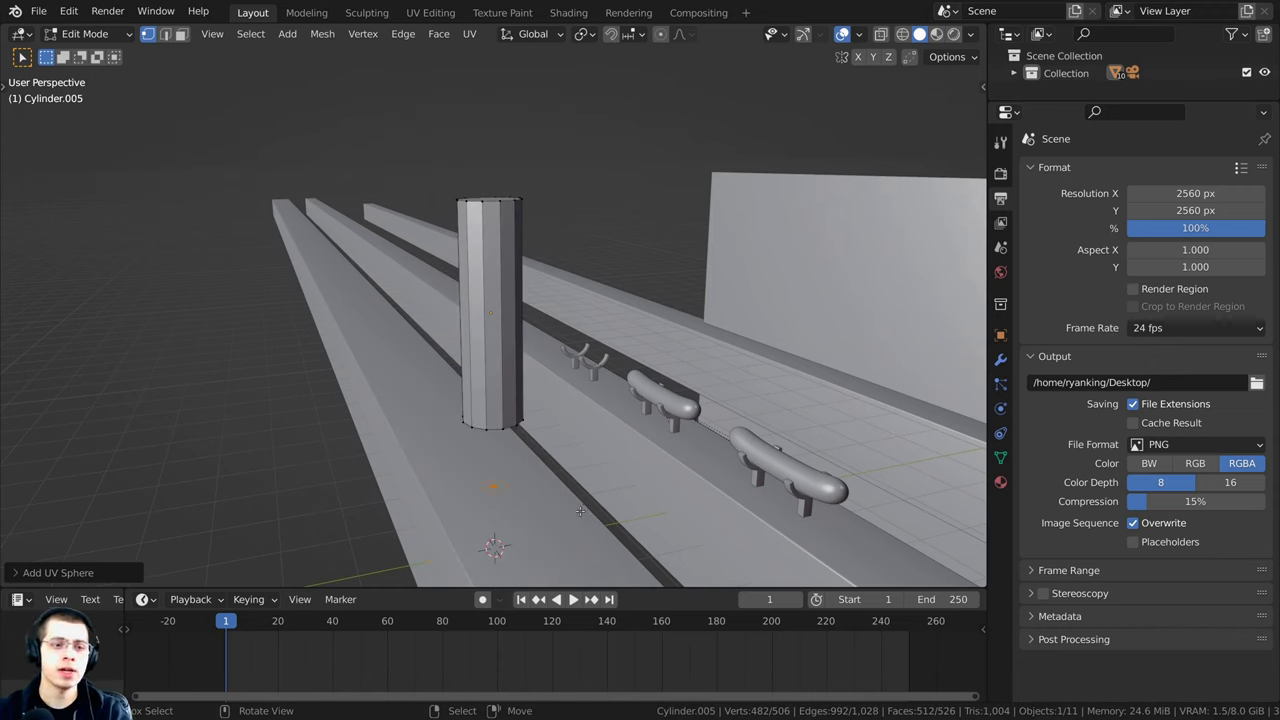
key("g")
key("z")
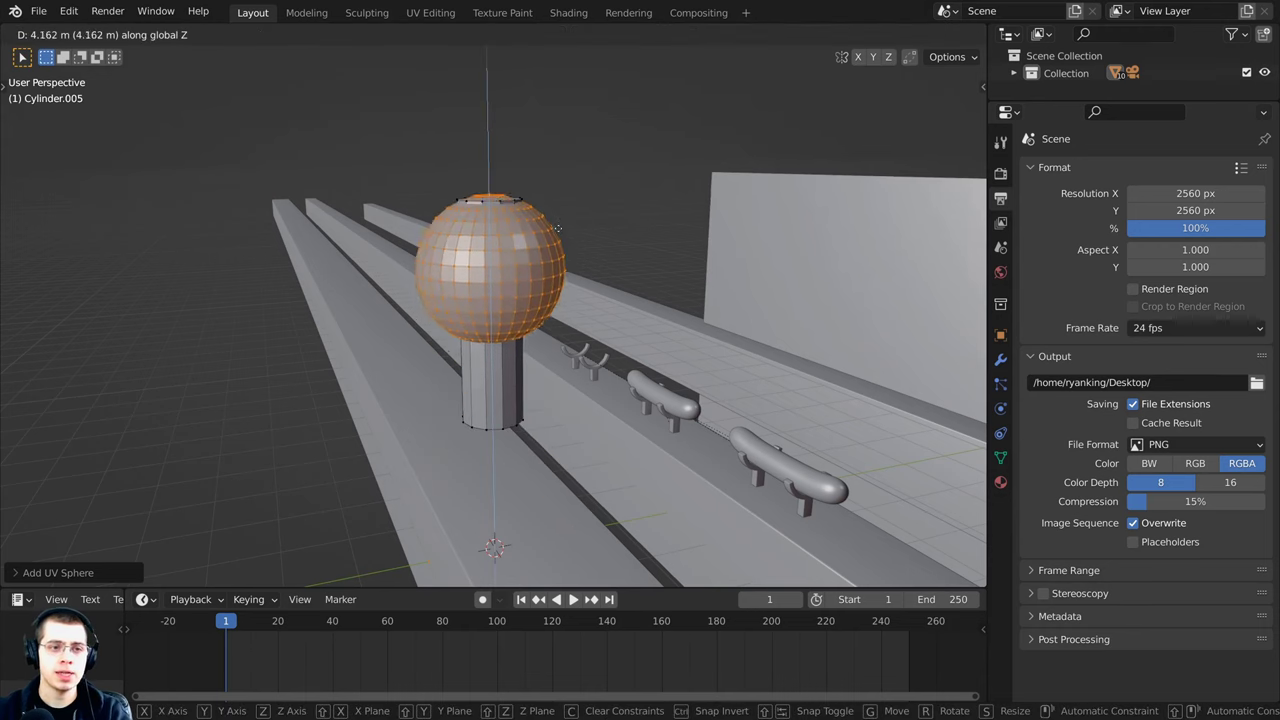
left_click(558, 138)
Step: Scale the sphere down slightly and lower it along Z so it sits on the cylinder's top, returning to Object Mode
key("s")
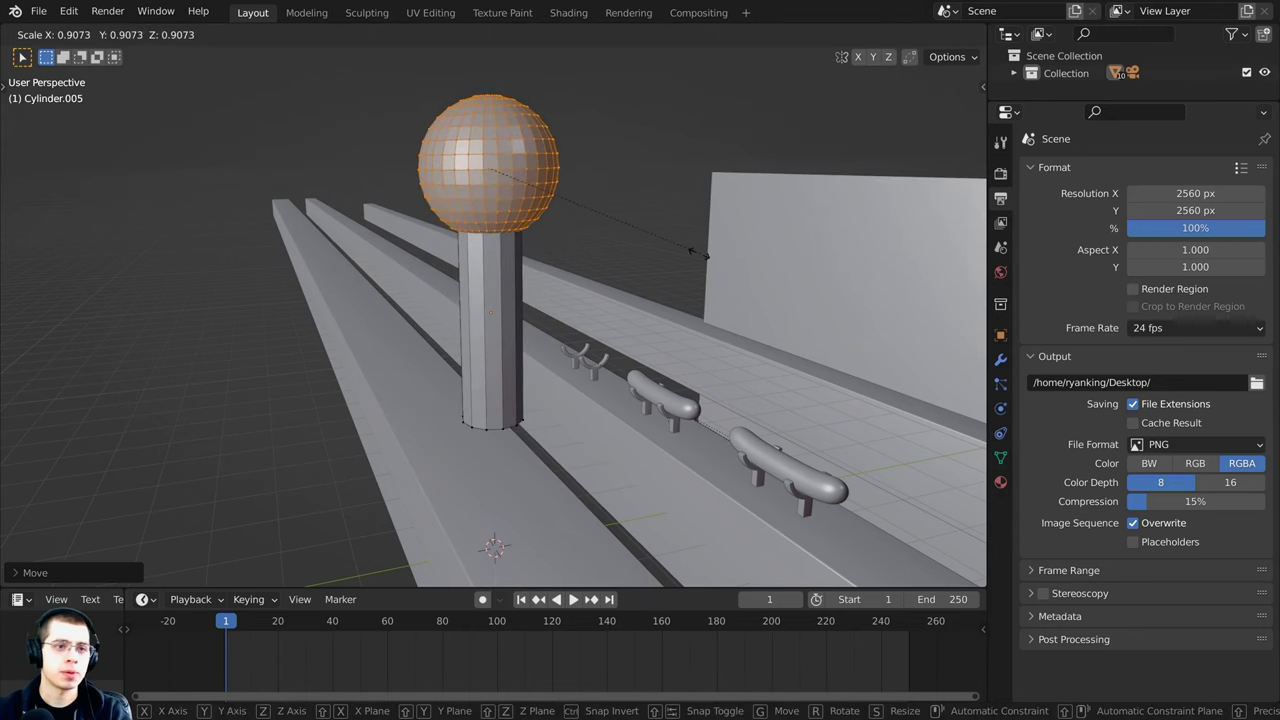
left_click(640, 238)
middle_click_drag(636, 264, 538, 163, "shift")
key("g")
key("z")
left_click(530, 261)
key("Tab")
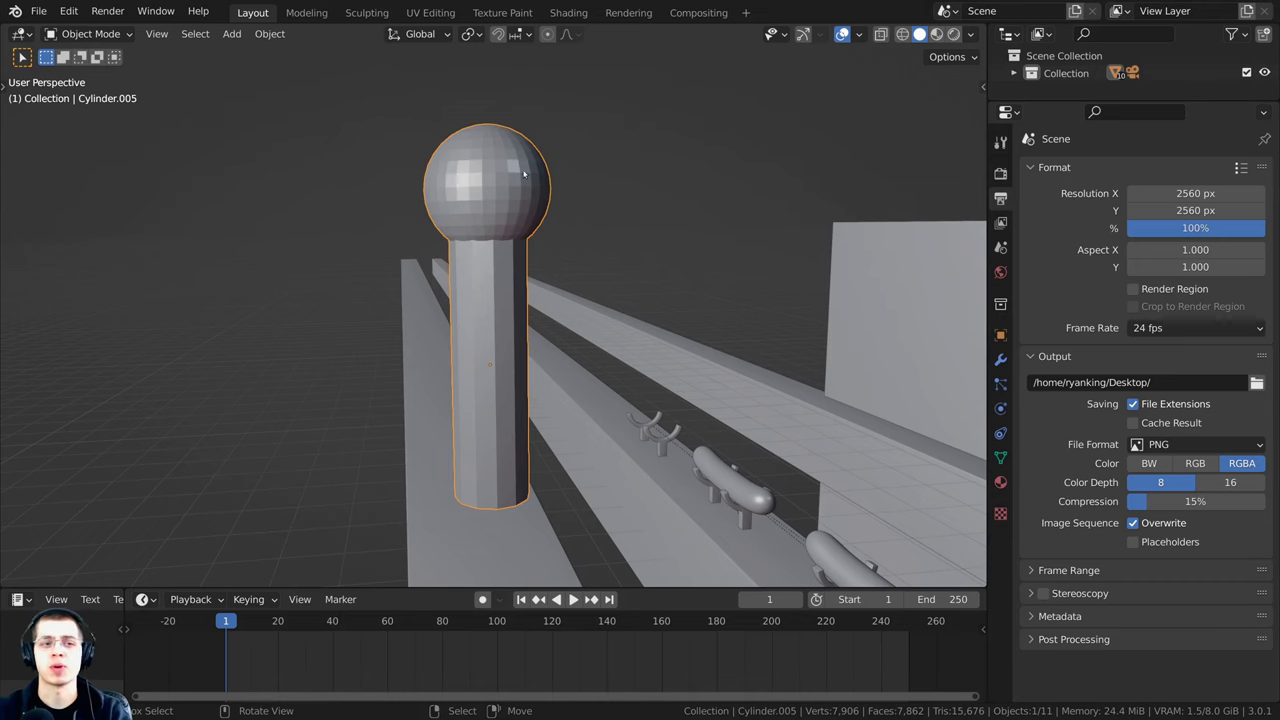
Step: Delete the cylinder's top cap face hidden inside the sphere
scroll(520, 200, "down", 6)
scroll(514, 232, "up", 7)
key("Tab")
middle_click_drag(516, 172, 527, 196)
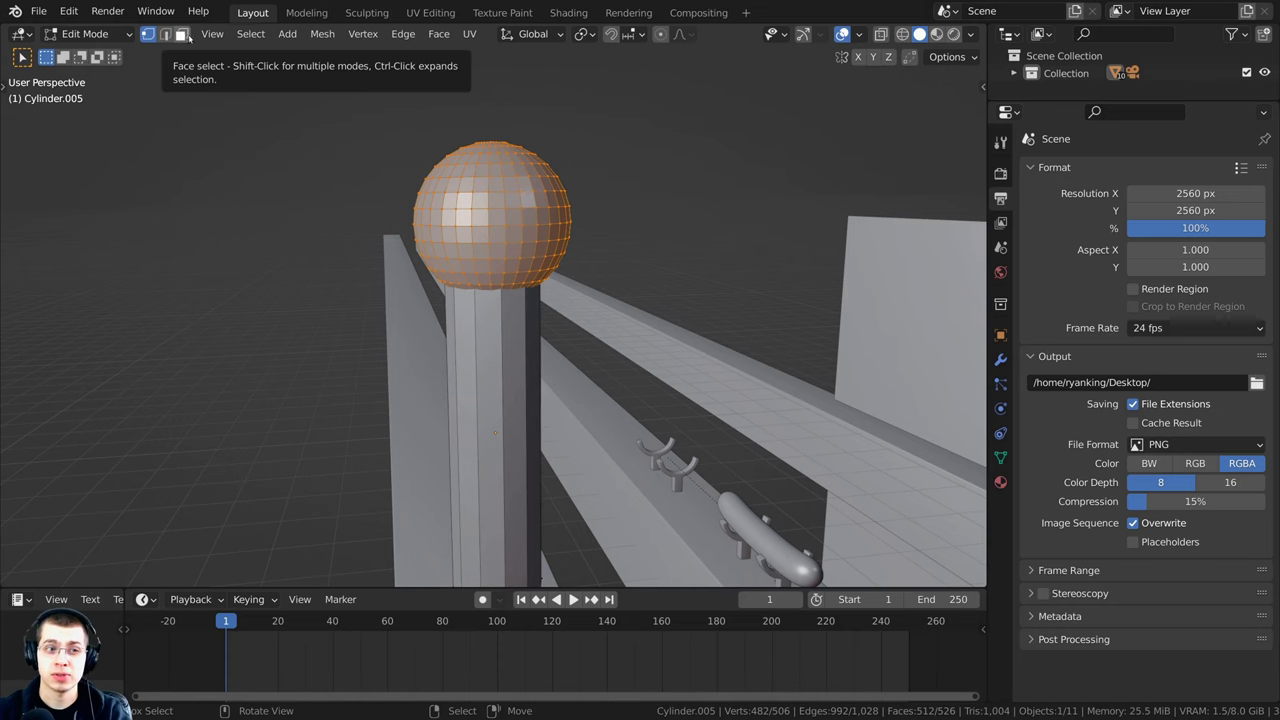
left_click(181, 34)
scroll(560, 429, "up", 8)
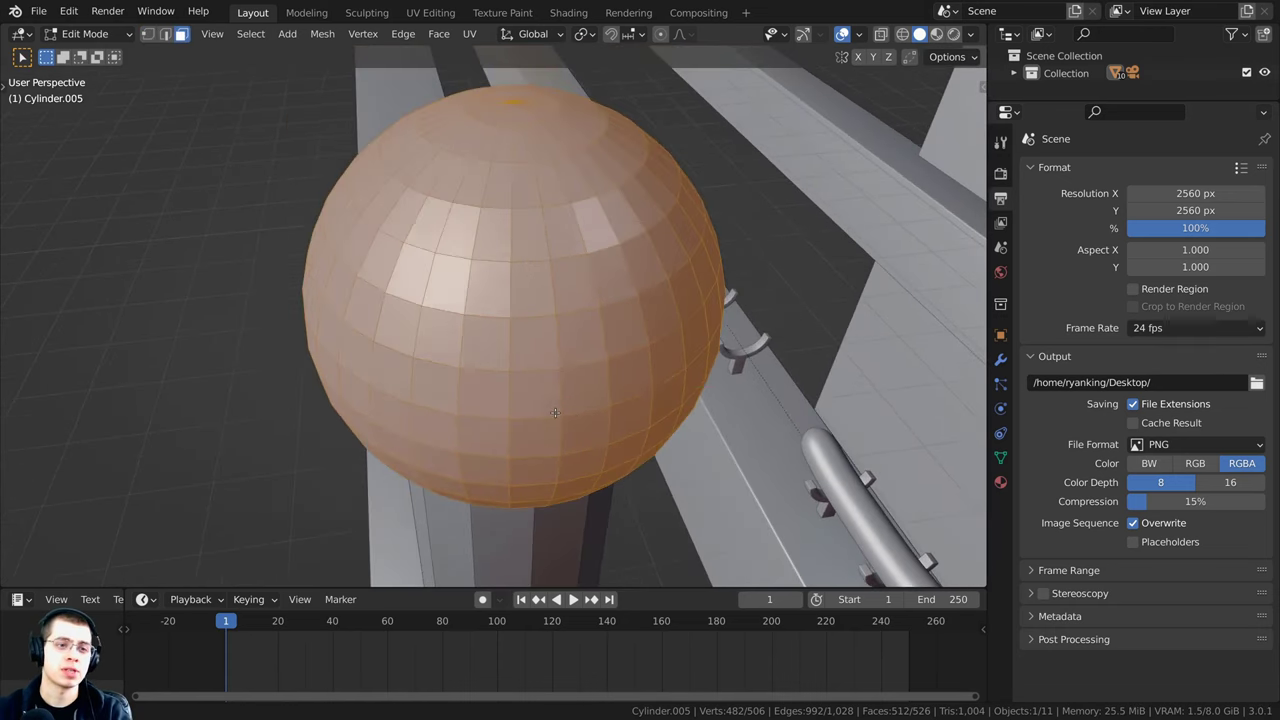
scroll(560, 429, "up", 5)
key("alt+a")
scroll(491, 437, "up", 4)
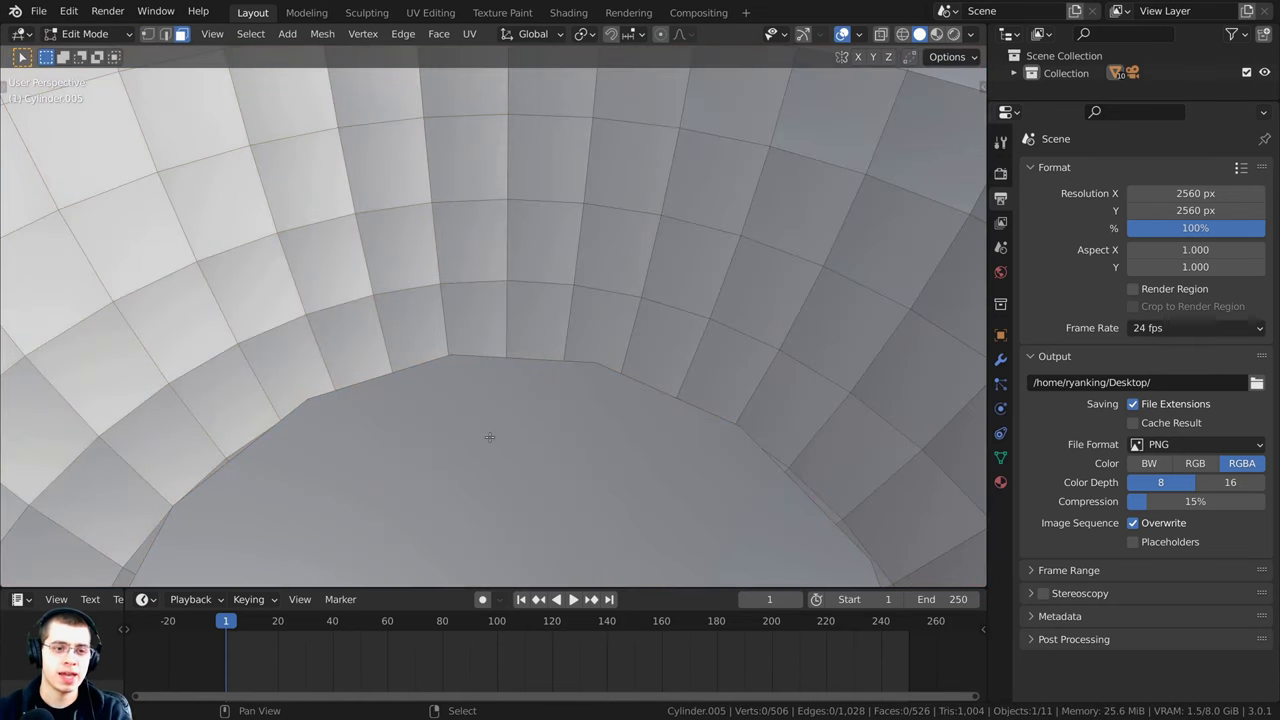
left_click(543, 309)
scroll(598, 436, "down", 2)
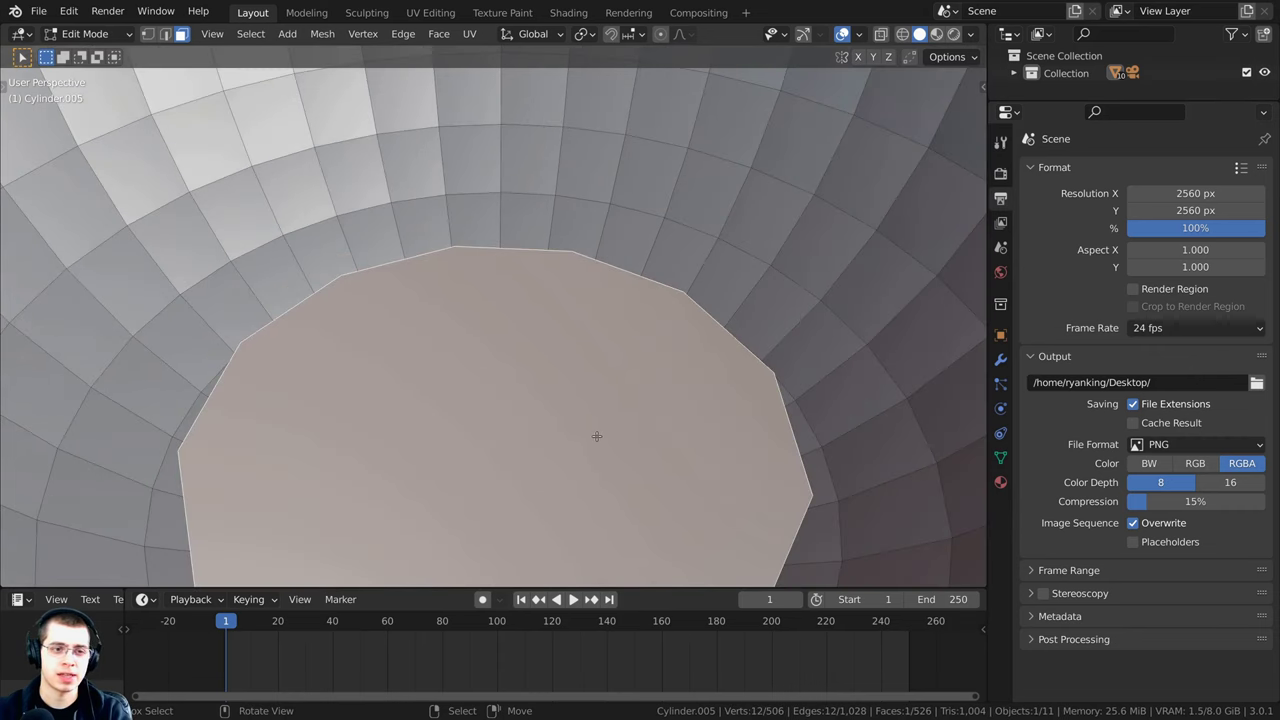
middle_click_drag(596, 408, 575, 368)
scroll(522, 282, "up", 2)
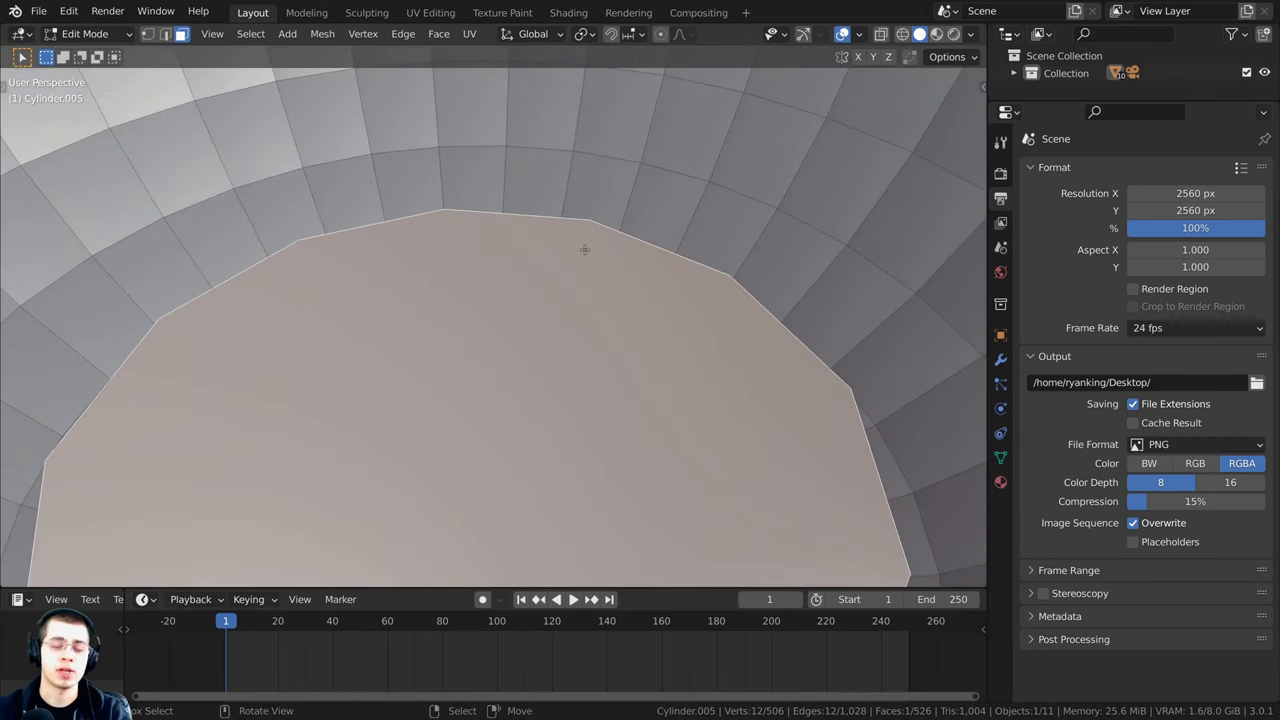
key("x")
left_click(523, 280)
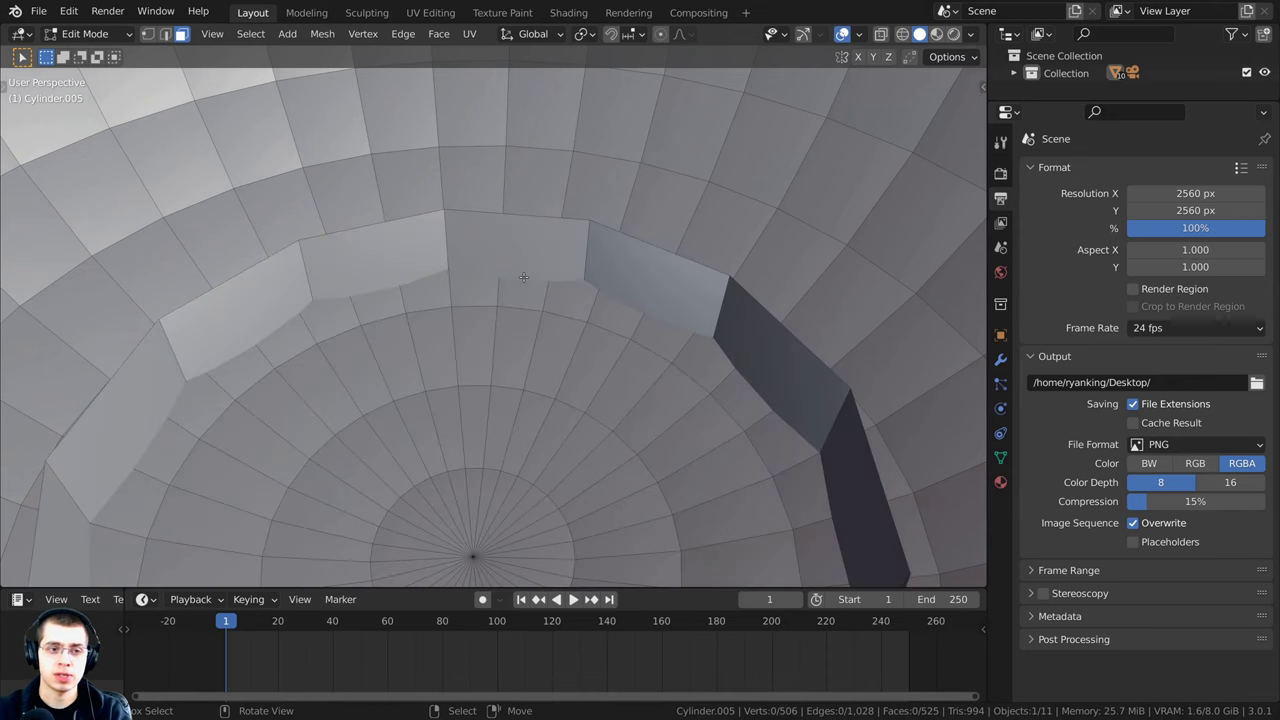
Step: Bevel the edge loop around the cylinder's bottom end with 3 segments and a width of about 0.0145 m
scroll(525, 277, "down", 12)
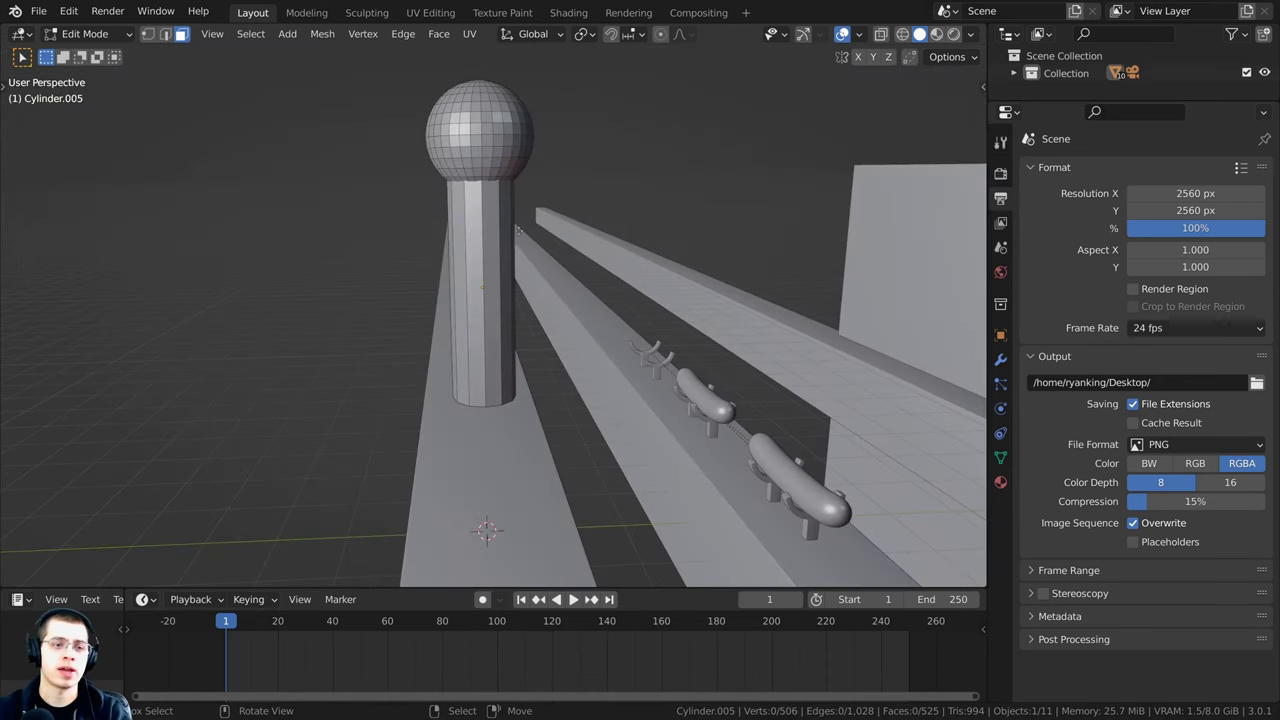
scroll(505, 329, "up", 8)
middle_click_drag(505, 329, 498, 341)
scroll(498, 341, "up", 1)
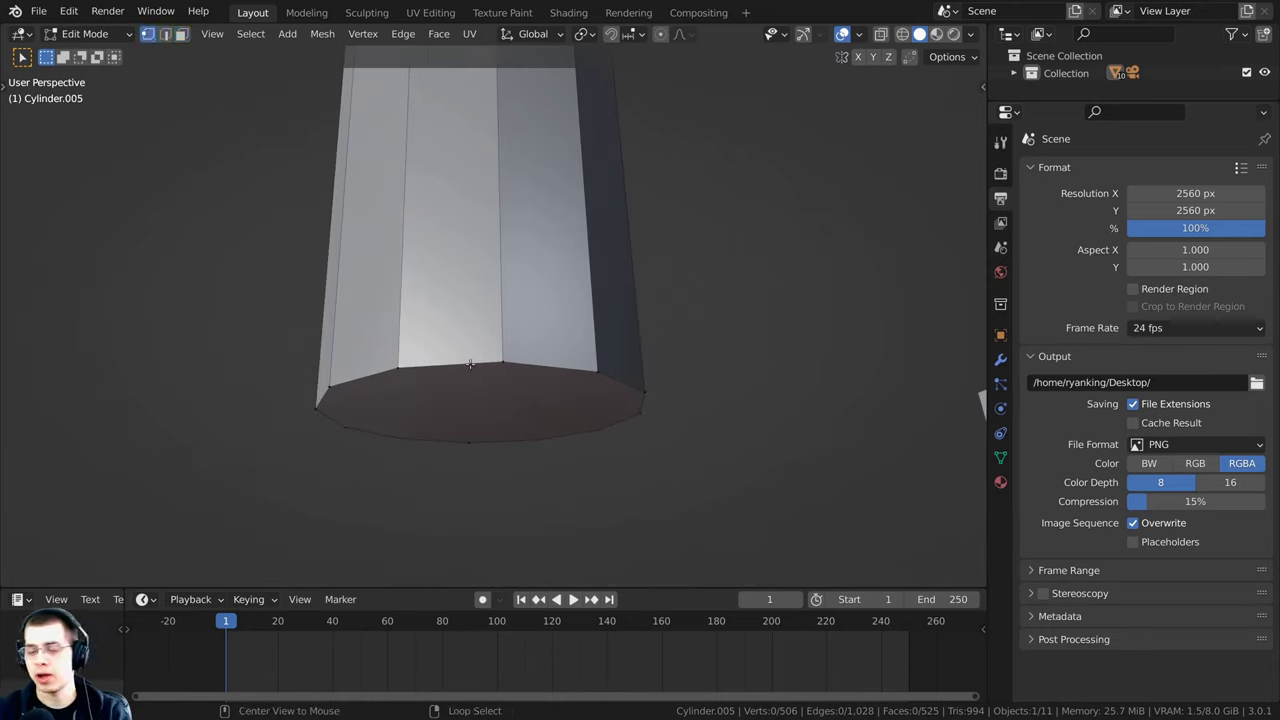
left_click(467, 359, "alt")
middle_click_drag(543, 337, 735, 290)
scroll(735, 290, "up", 1)
key("ctrl+b")
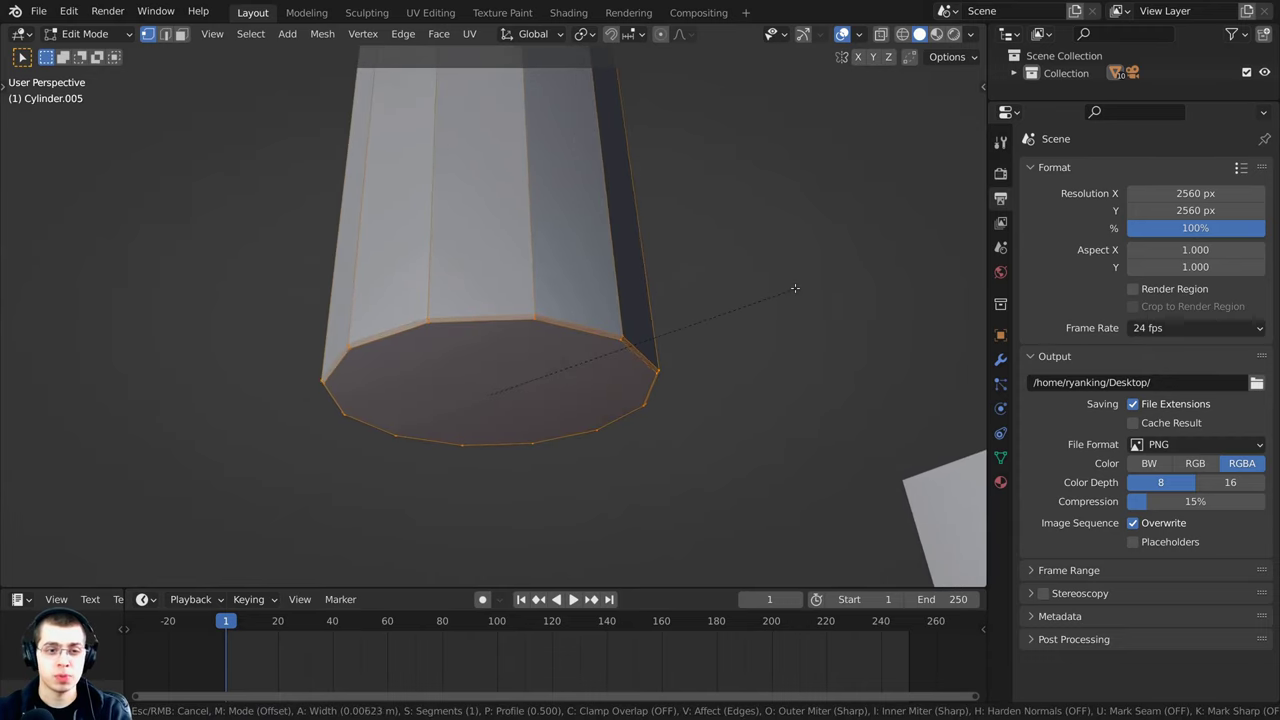
scroll(798, 288, "up", 1)
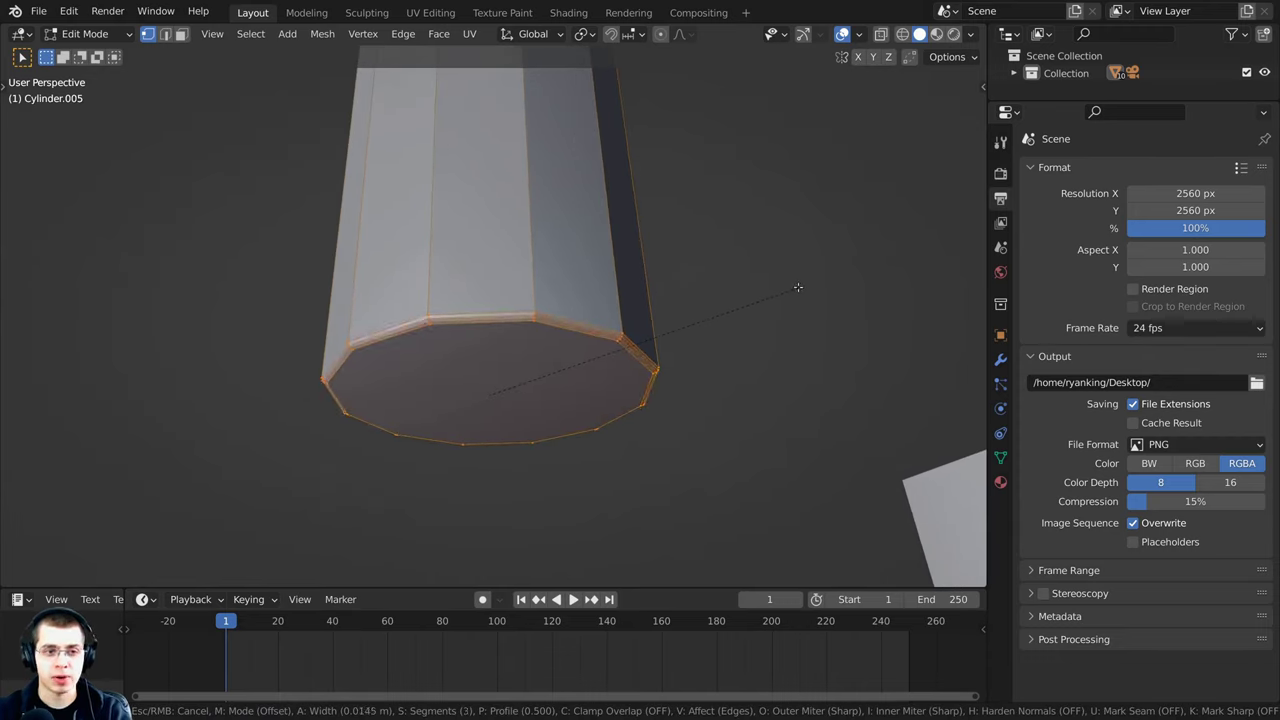
left_click(798, 287)
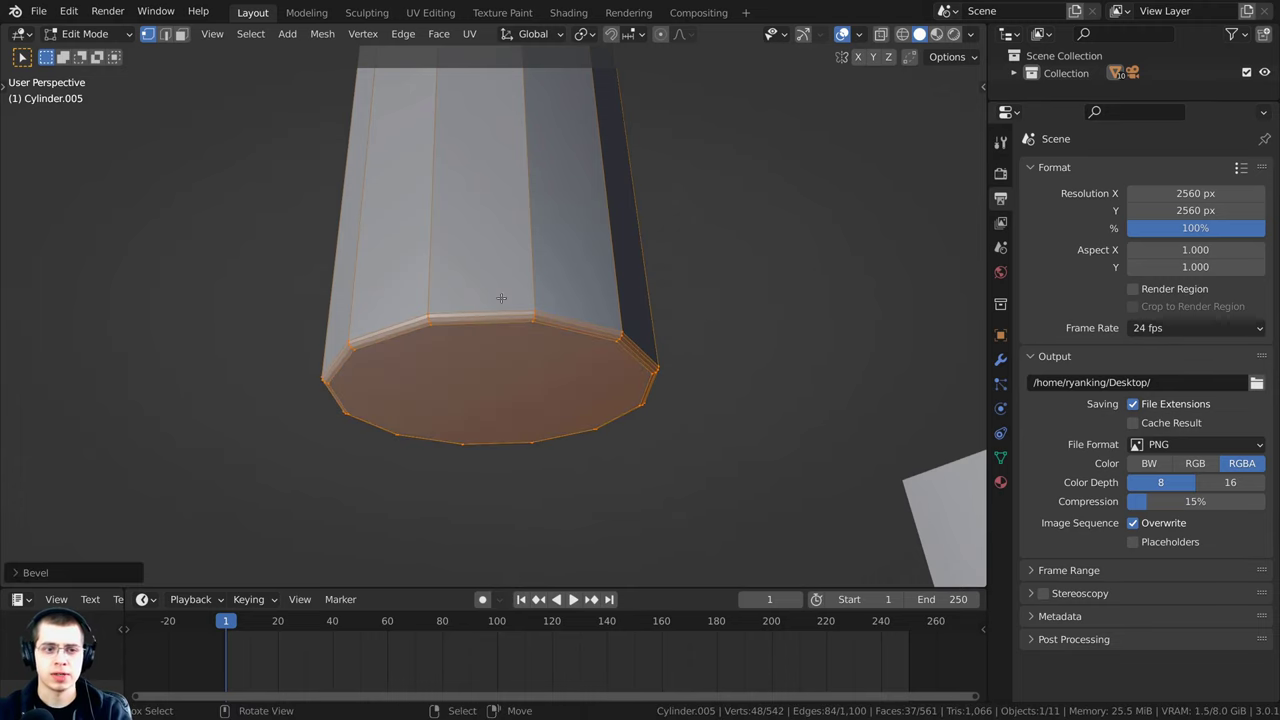
Step: Apply smooth shading to the cylinder-and-sphere object in Object Mode and deselect everything
middle_click_drag(500, 294, 586, 337)
key("Tab")
scroll(541, 307, "down", 3)
middle_click_drag(537, 240, 540, 500, "shift")
middle_click_drag(541, 291, 566, 366)
scroll(566, 366, "down", 3)
right_click(517, 132)
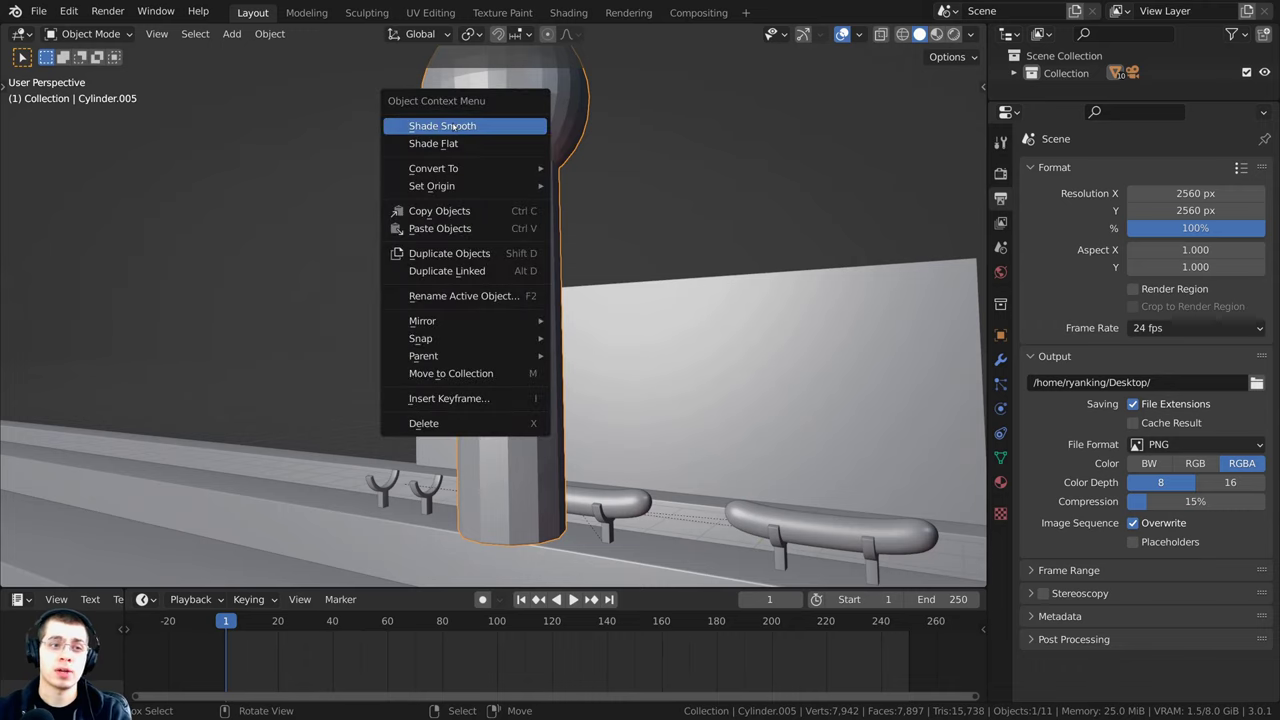
left_click(453, 127)
scroll(560, 200, "down", 3)
middle_click_drag(514, 203, 526, 153, "shift")
key("alt+a")
scroll(534, 254, "up", 5)
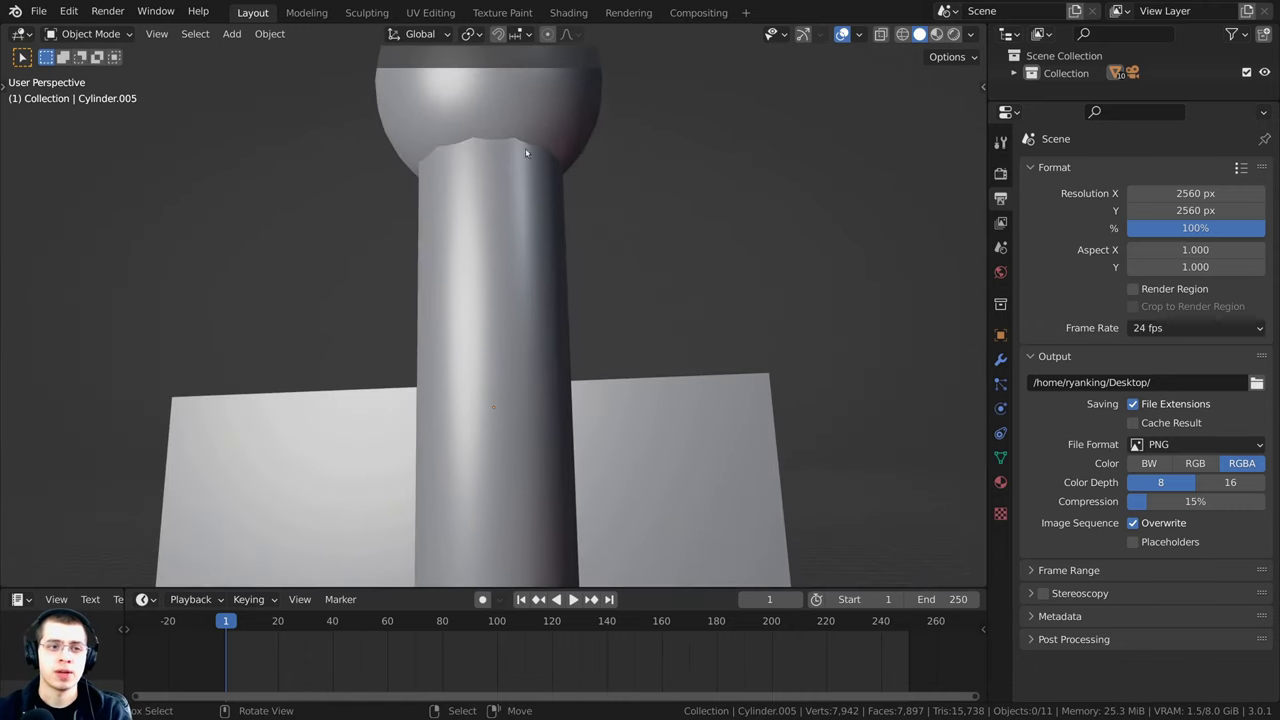
Step: Add a Subdivision Surface modifier to the cylinder-and-sphere object
left_click(1000, 361)
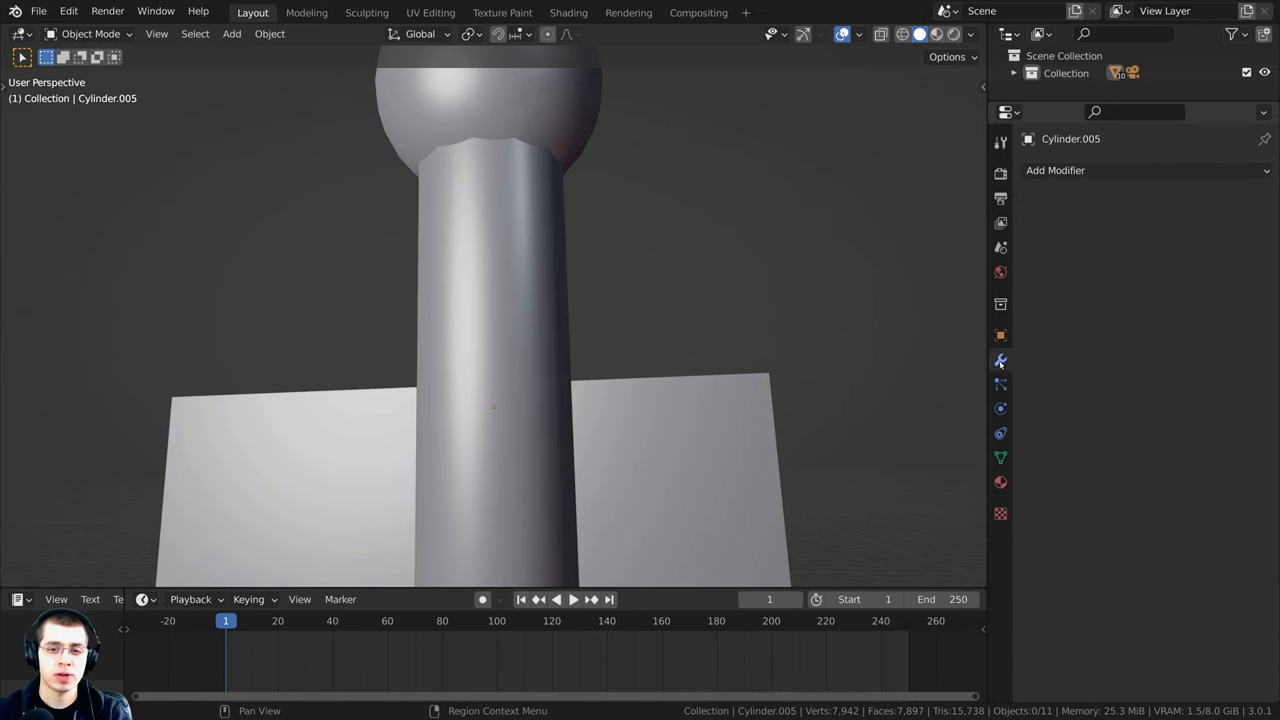
left_click(1066, 172)
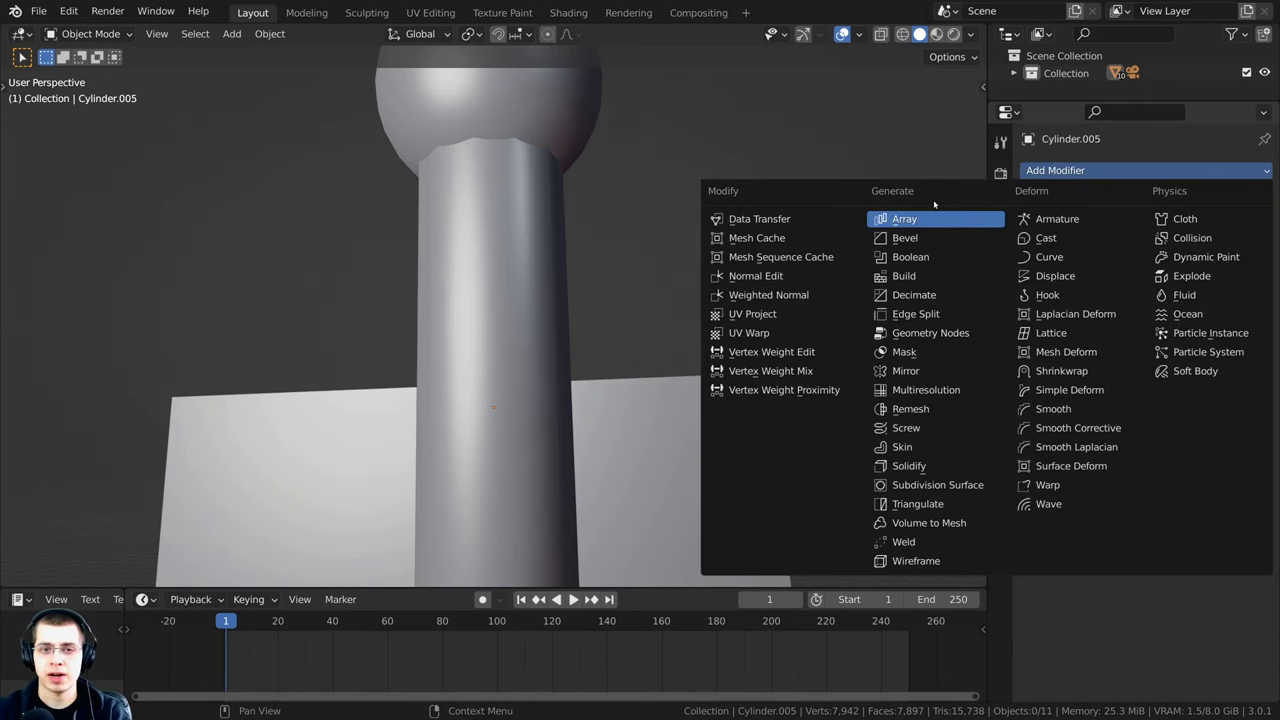
key("Escape")
left_click(1066, 170)
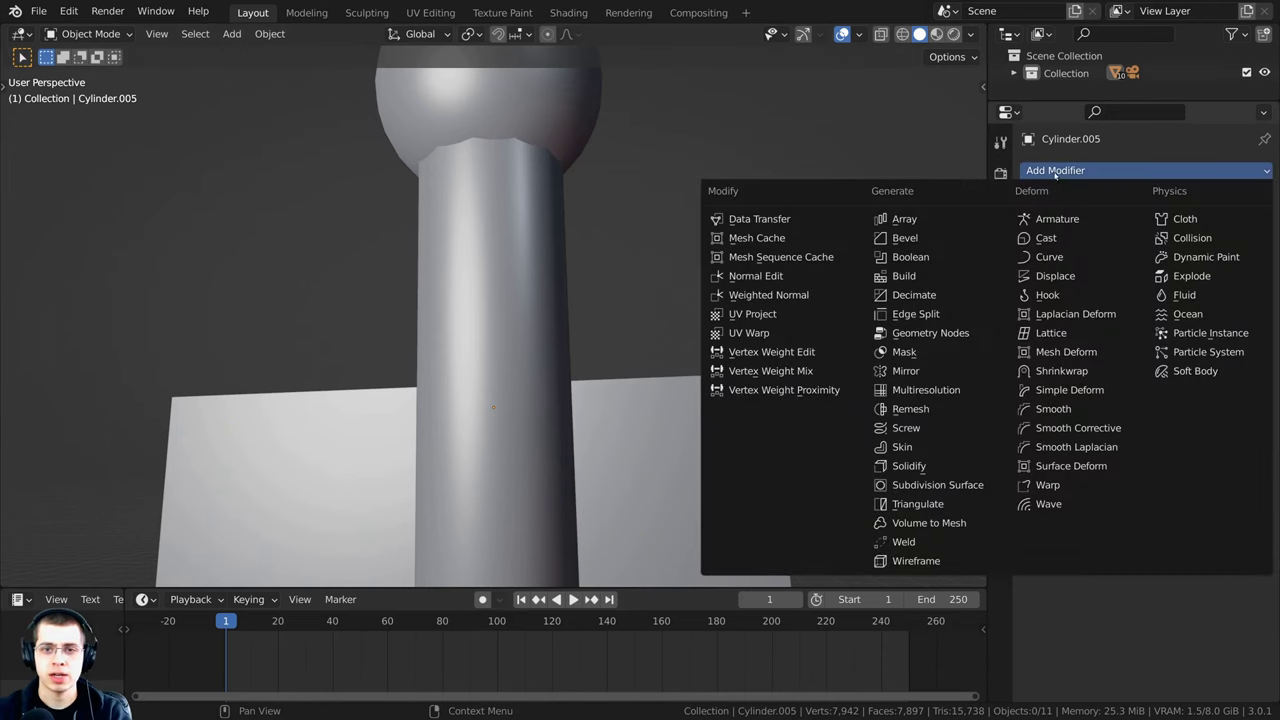
left_click(920, 485)
scroll(590, 280, "down", 4)
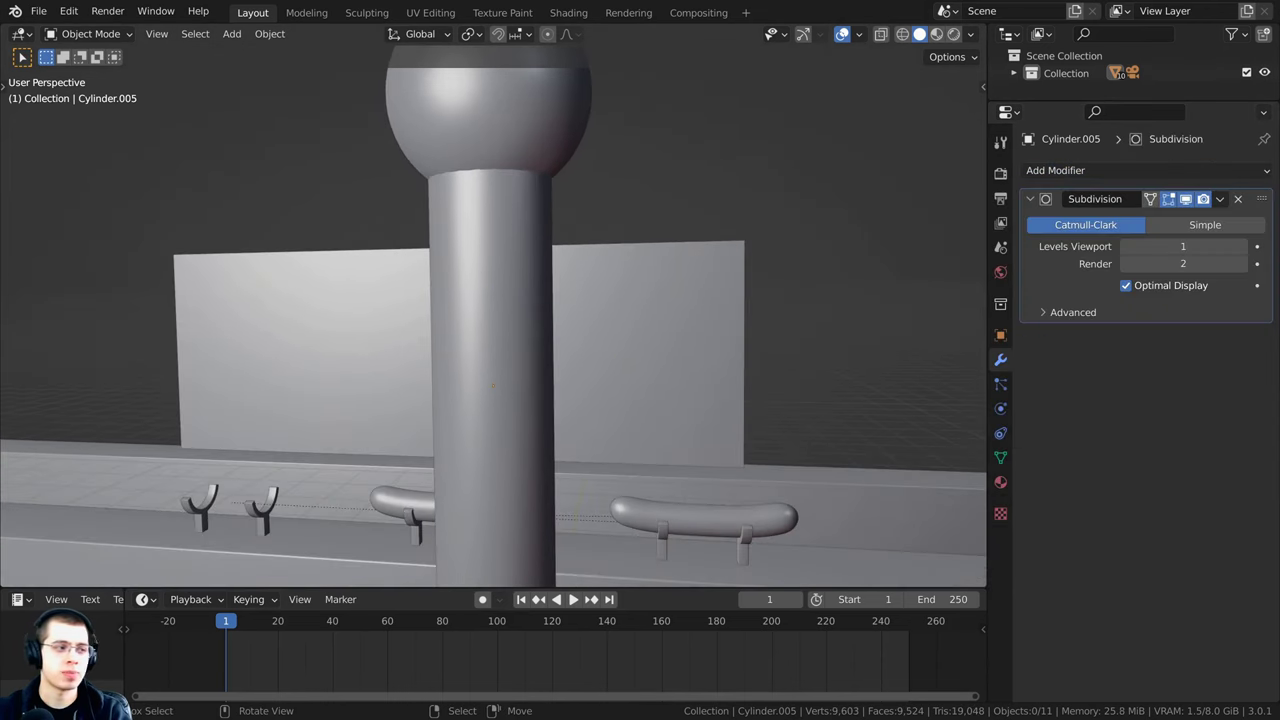
Step: Set the Subdivision modifier's render level to 1 on the cylinder-and-sphere object
left_click(1122, 265)
scroll(600, 265, "down", 5)
key("a")
middle_click_drag(600, 245, 410, 215)
key("alt+a")
scroll(519, 198, "up", 3)
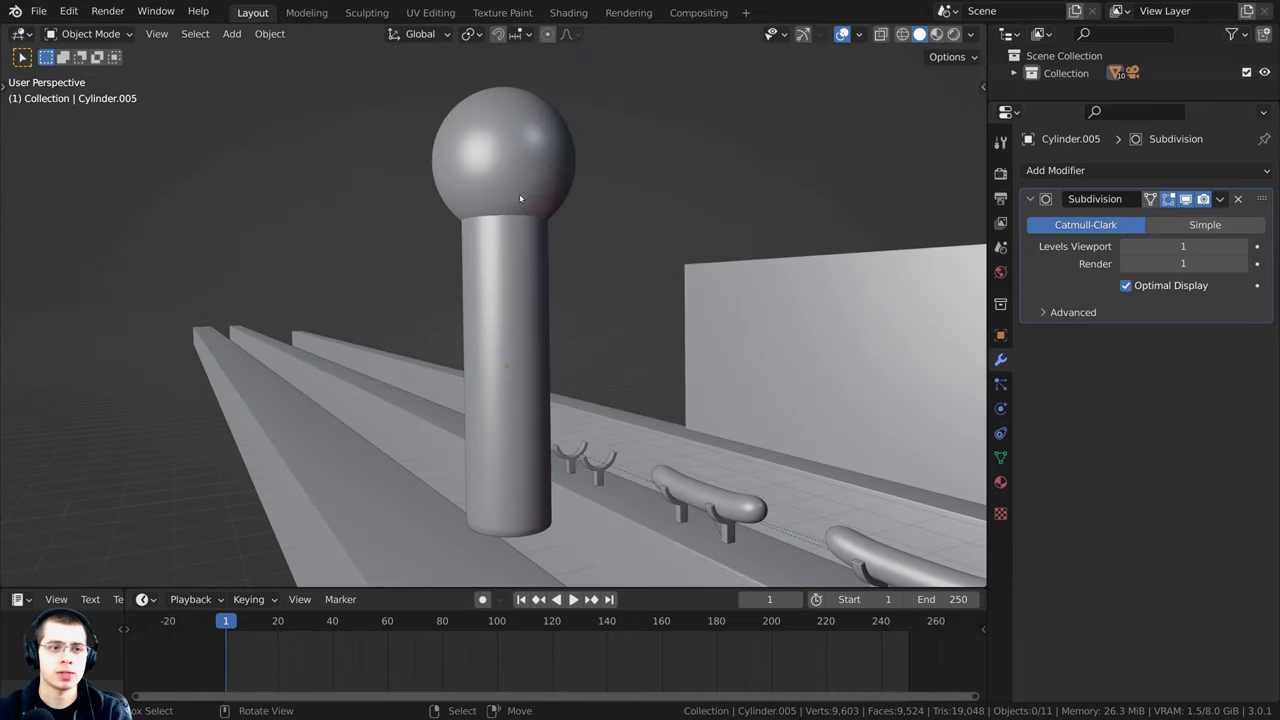
Step: Select the cylinder-and-sphere object and try rotating it about its current origin in the cylinder
left_click(519, 198)
middle_click_drag(519, 198, 520, 174)
scroll(520, 178, "up", 1)
middle_click_drag(520, 176, 523, 229, "shift")
scroll(500, 218, "down", 2)
middle_click_drag(403, 186, 412, 234, "shift")
scroll(446, 207, "up", 4)
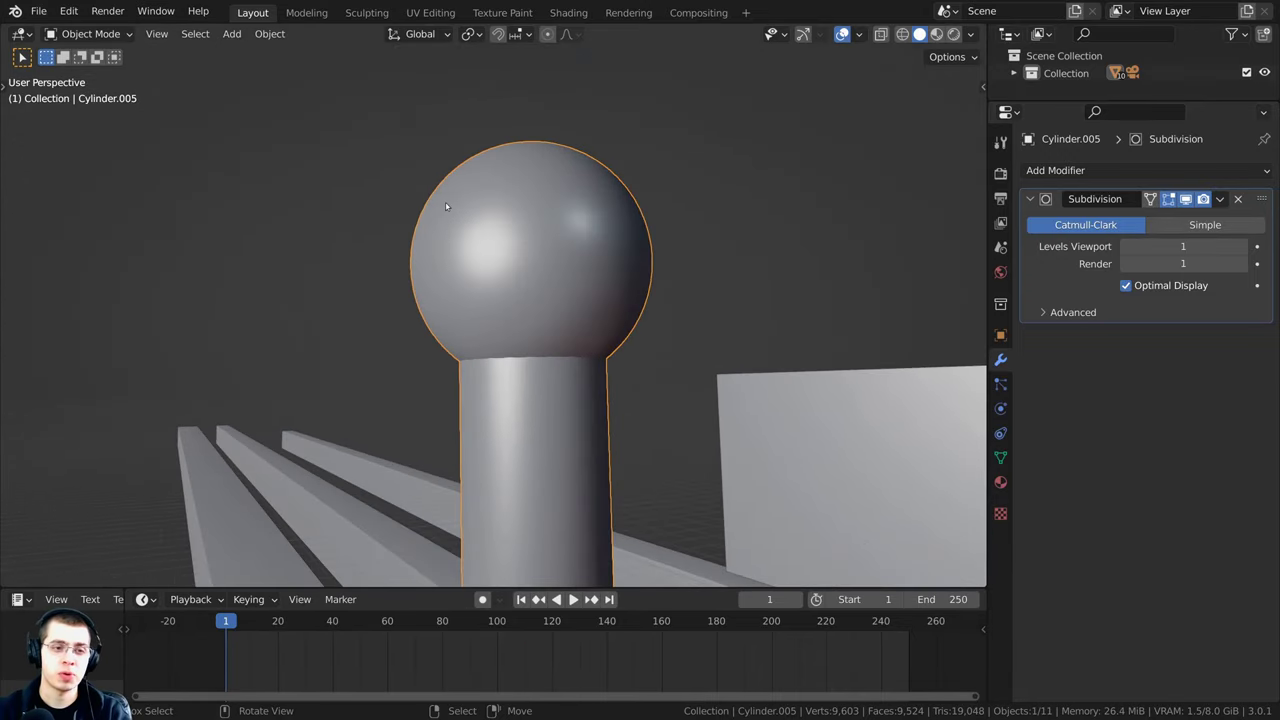
scroll(578, 222, "down", 1)
scroll(578, 222, "down", 1)
middle_click_drag(544, 205, 550, 155, "shift")
key("r")
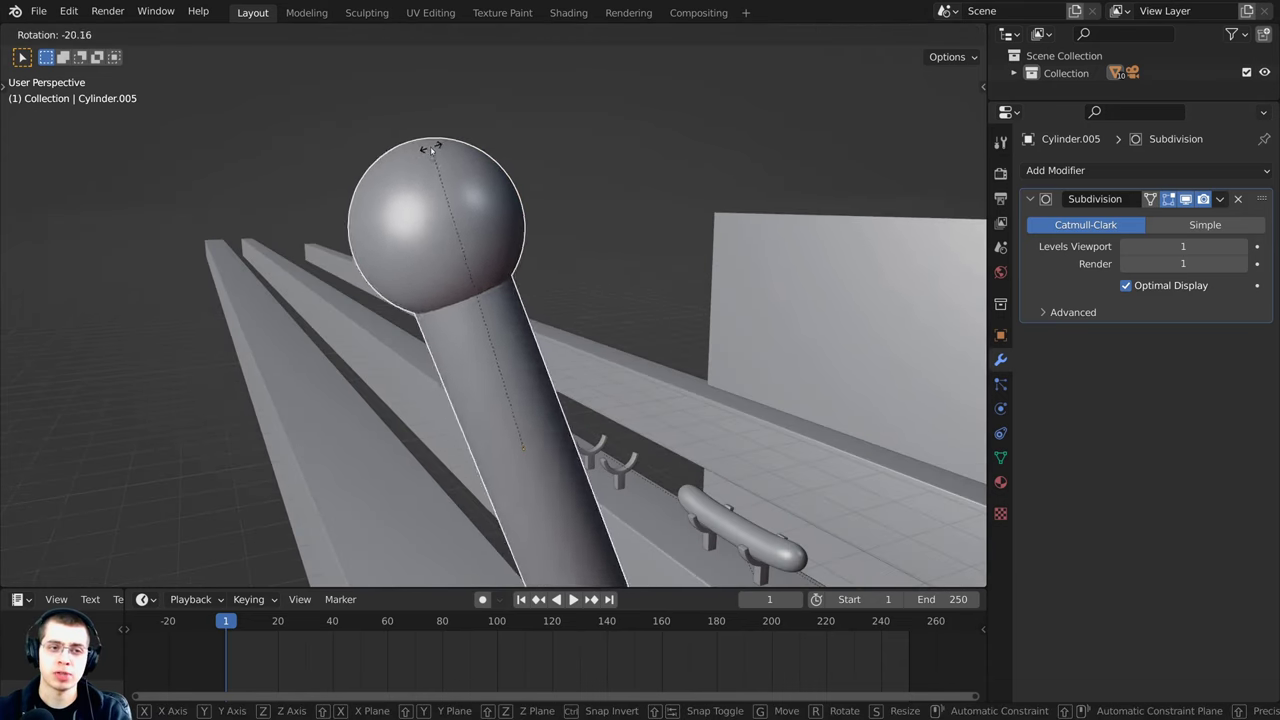
key("Escape")
Step: In Edit Mode, select only the linked sphere geometry and snap the 3D cursor to its centre
key("Tab")
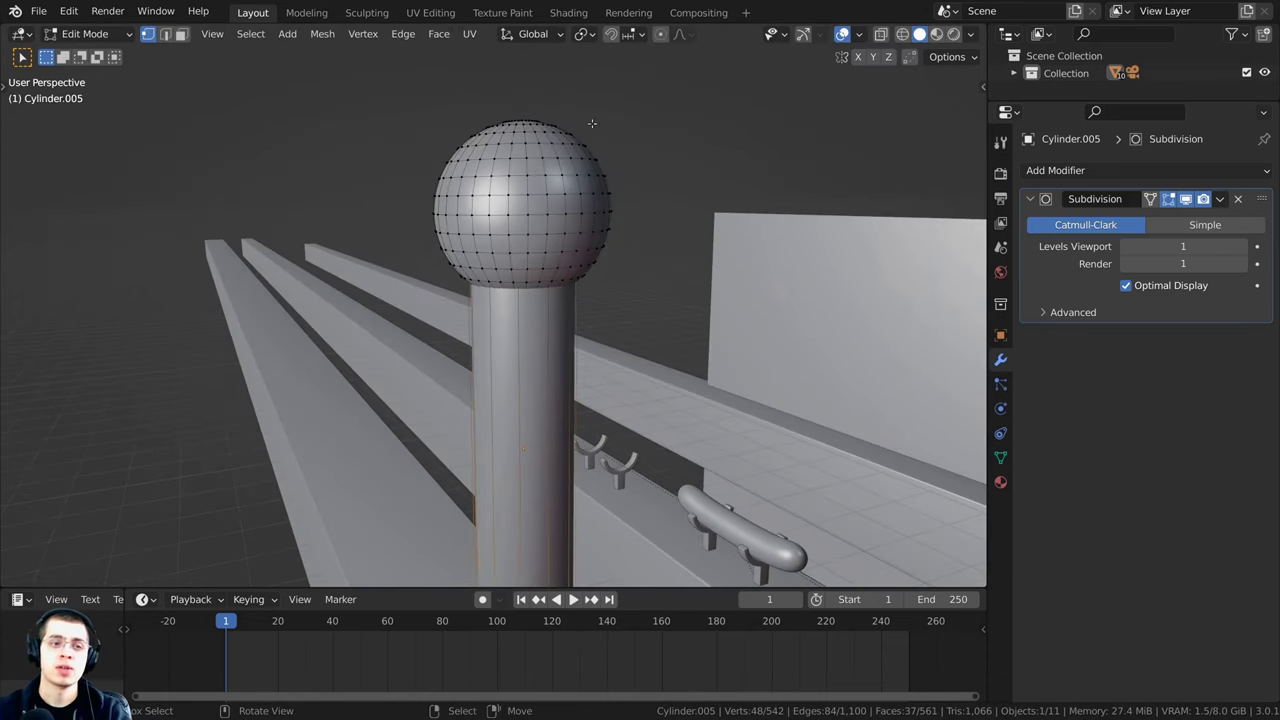
scroll(553, 175, "down", 3)
key("alt+a")
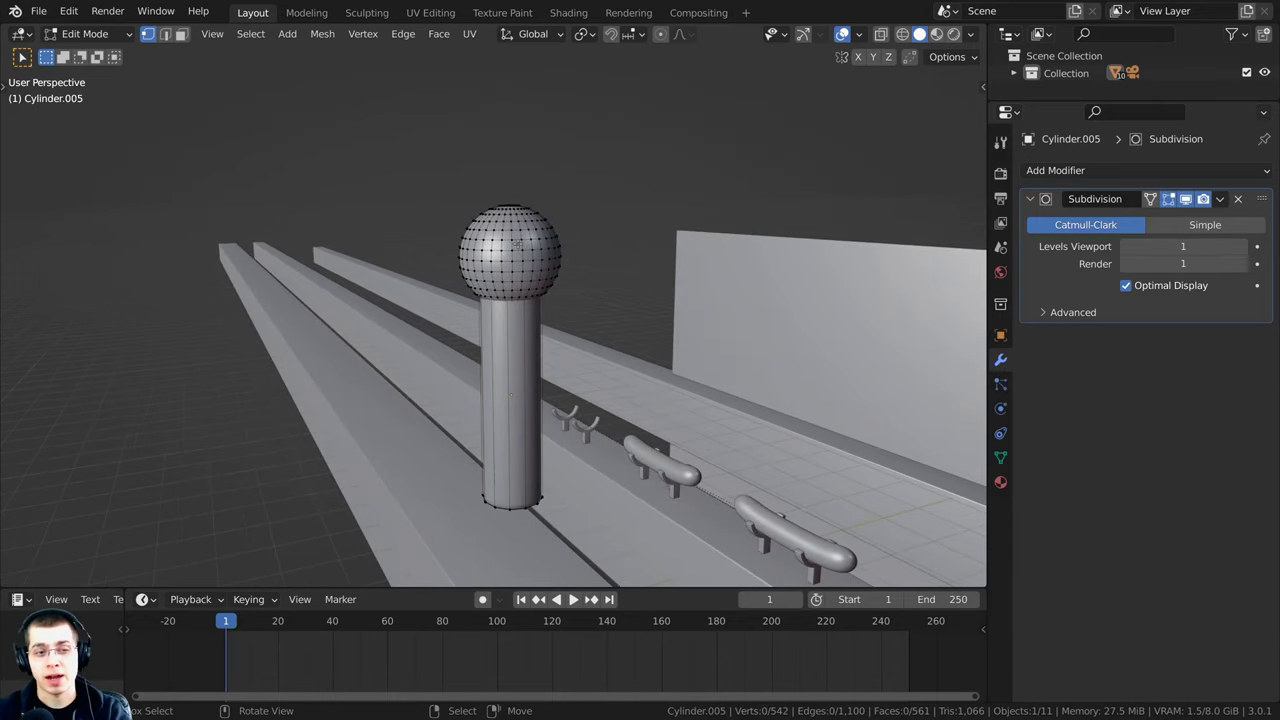
key("l")
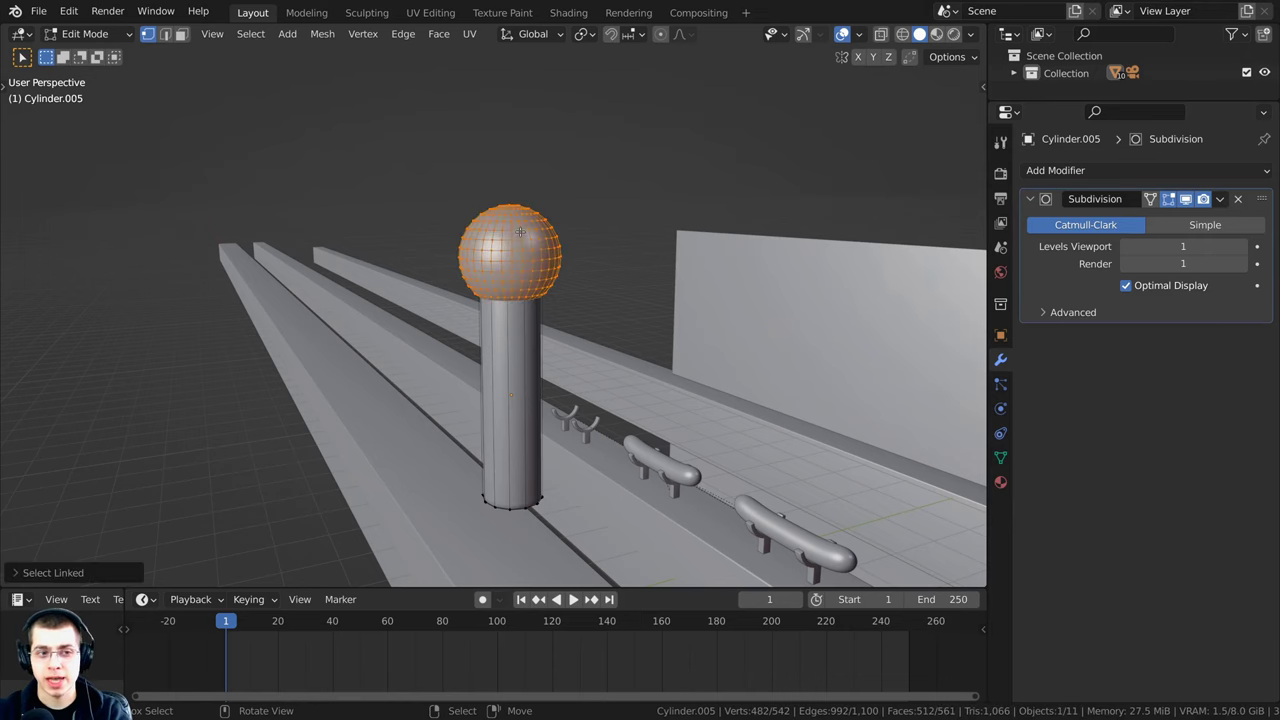
middle_click_drag(515, 248, 569, 247)
scroll(528, 261, "up", 4)
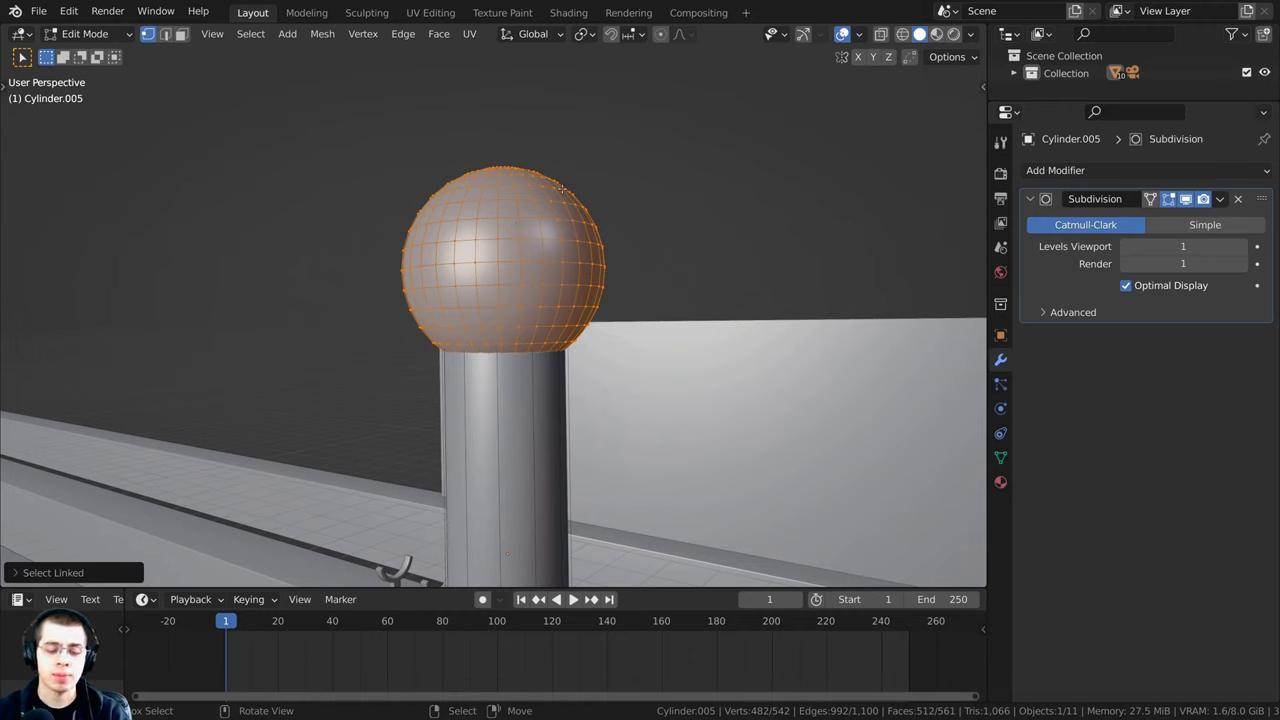
key("shift+s")
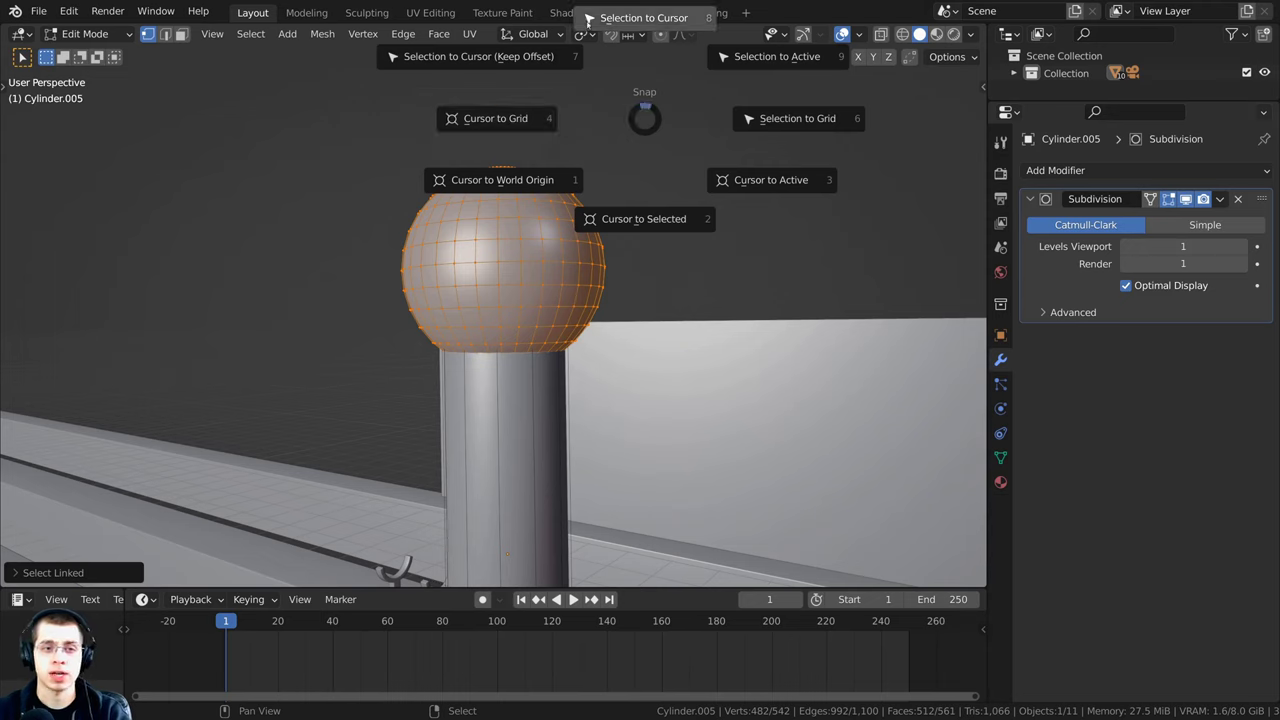
left_click(652, 225)
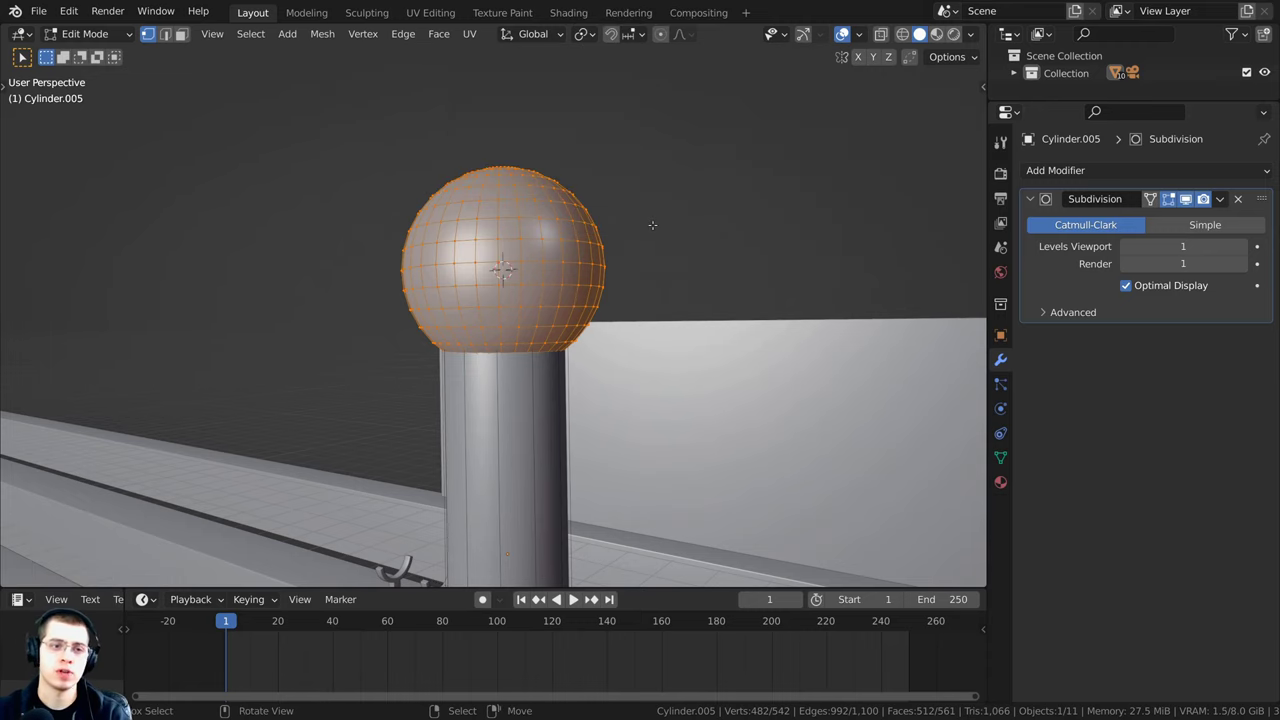
Step: Return to Object Mode and set the cylinder-and-sphere object's origin to the 3D cursor
middle_click_drag(491, 189, 518, 257)
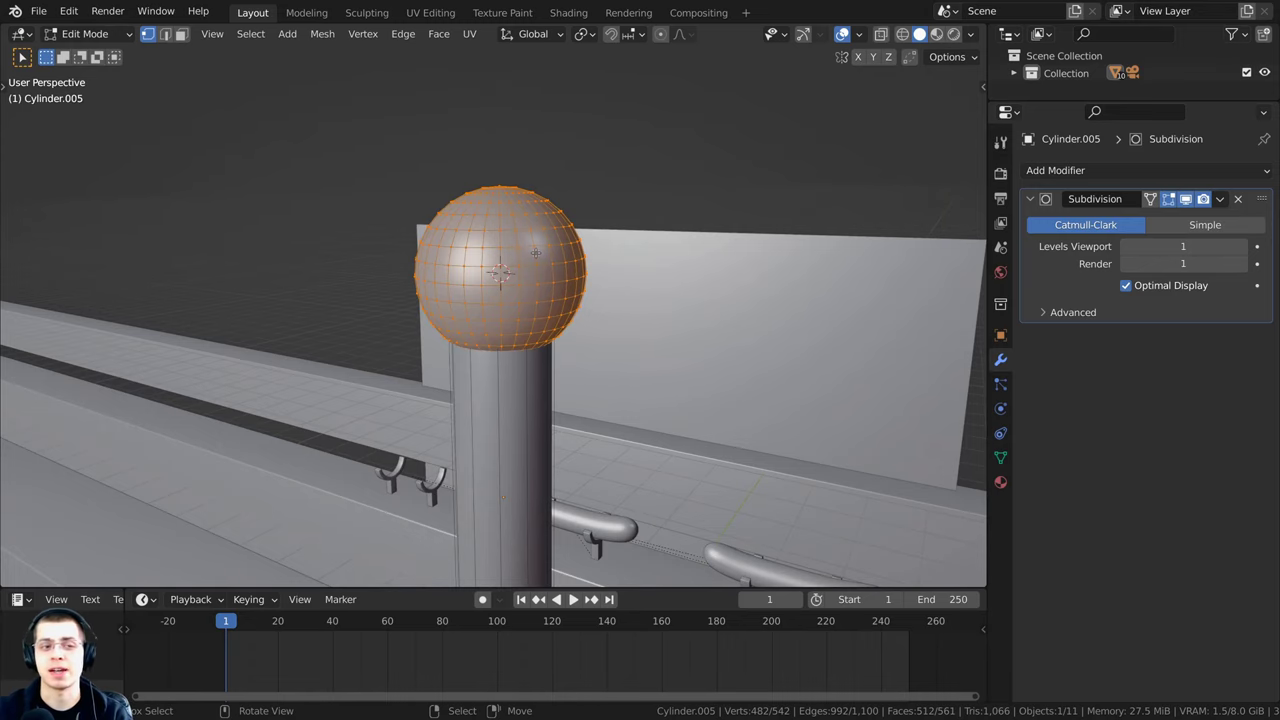
middle_click_drag(535, 252, 441, 229)
key("Tab")
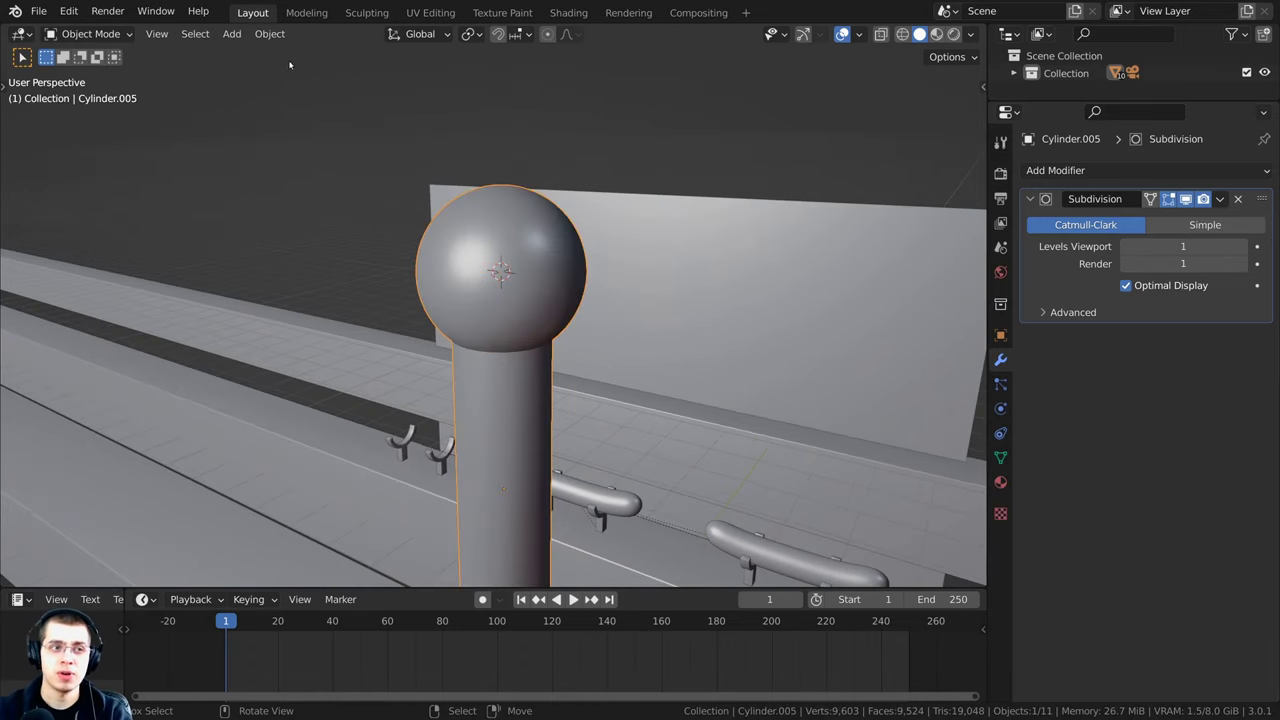
left_click(270, 34)
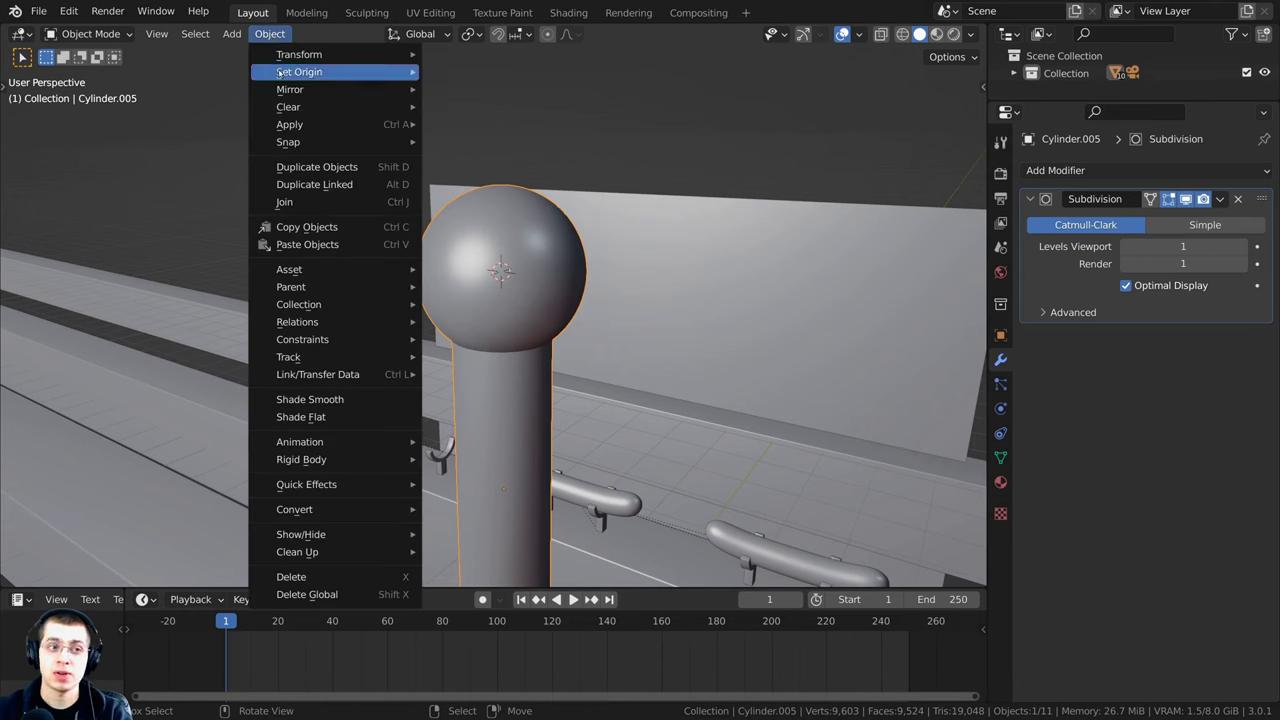
mouse_move(280, 72)
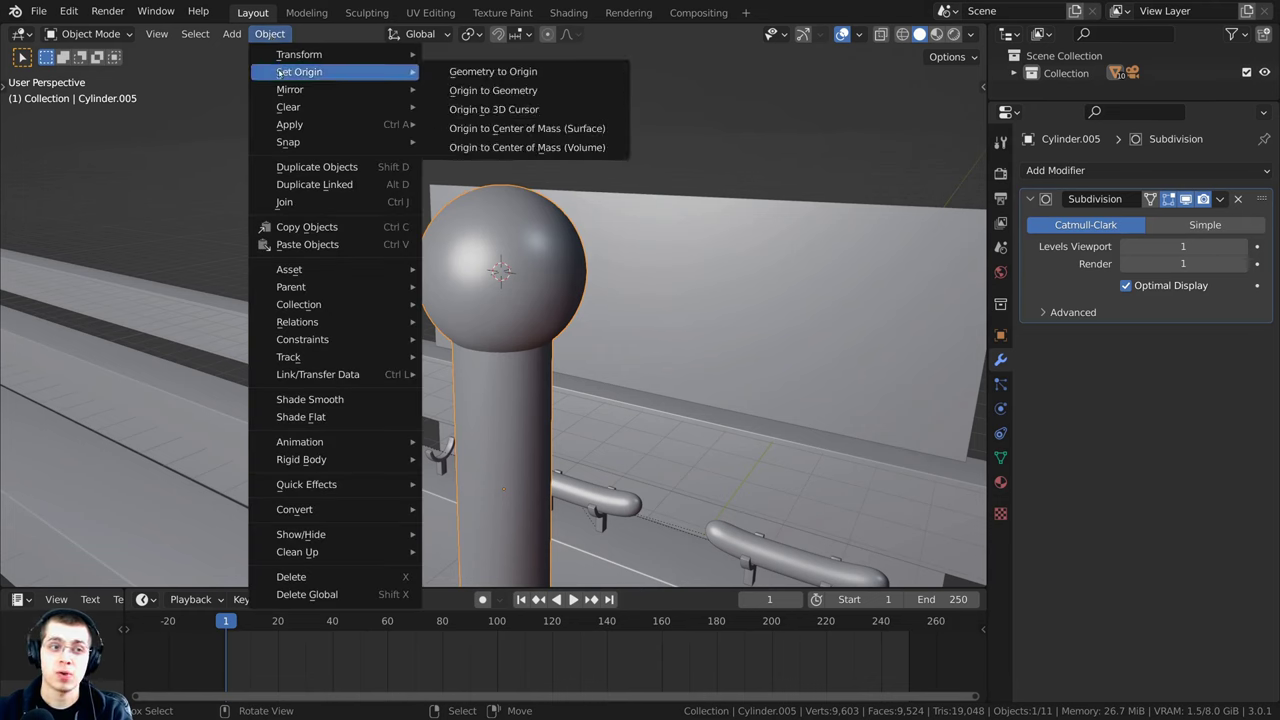
left_click(528, 110)
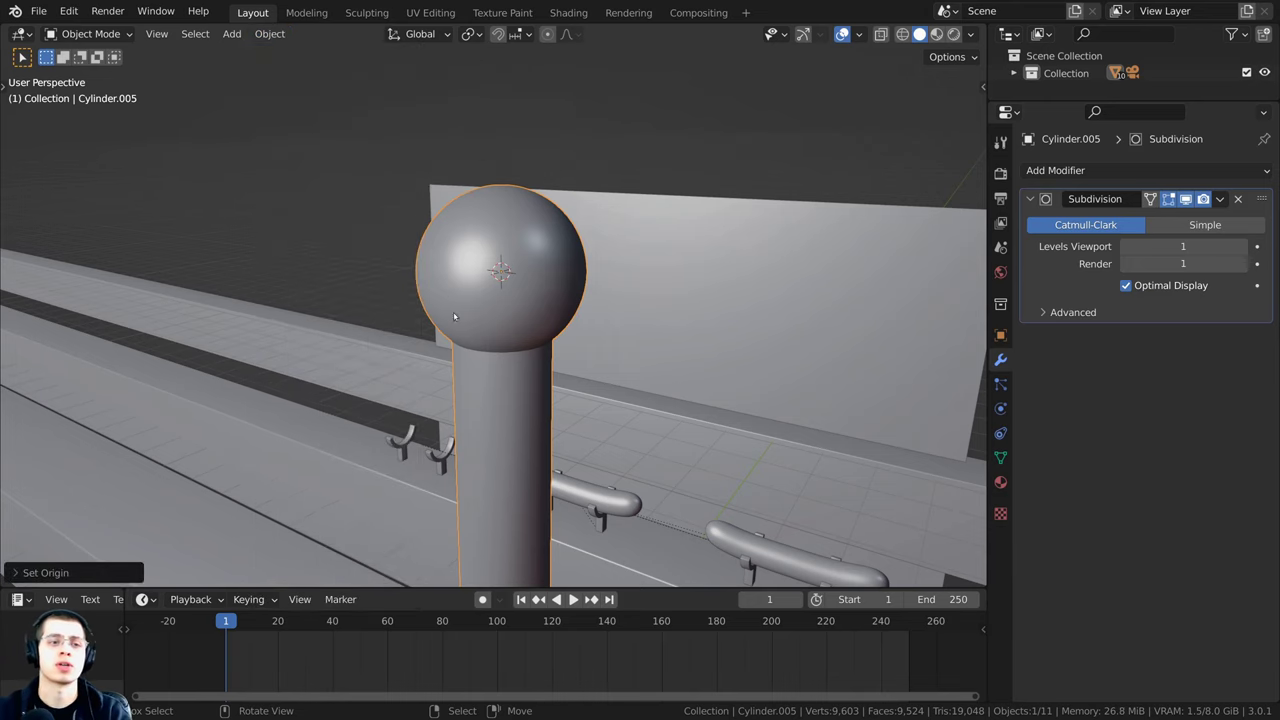
Step: Test how the cylinder-and-sphere object rotates around the sphere's centre, cancelling each rotation
middle_click_drag(524, 290, 531, 268)
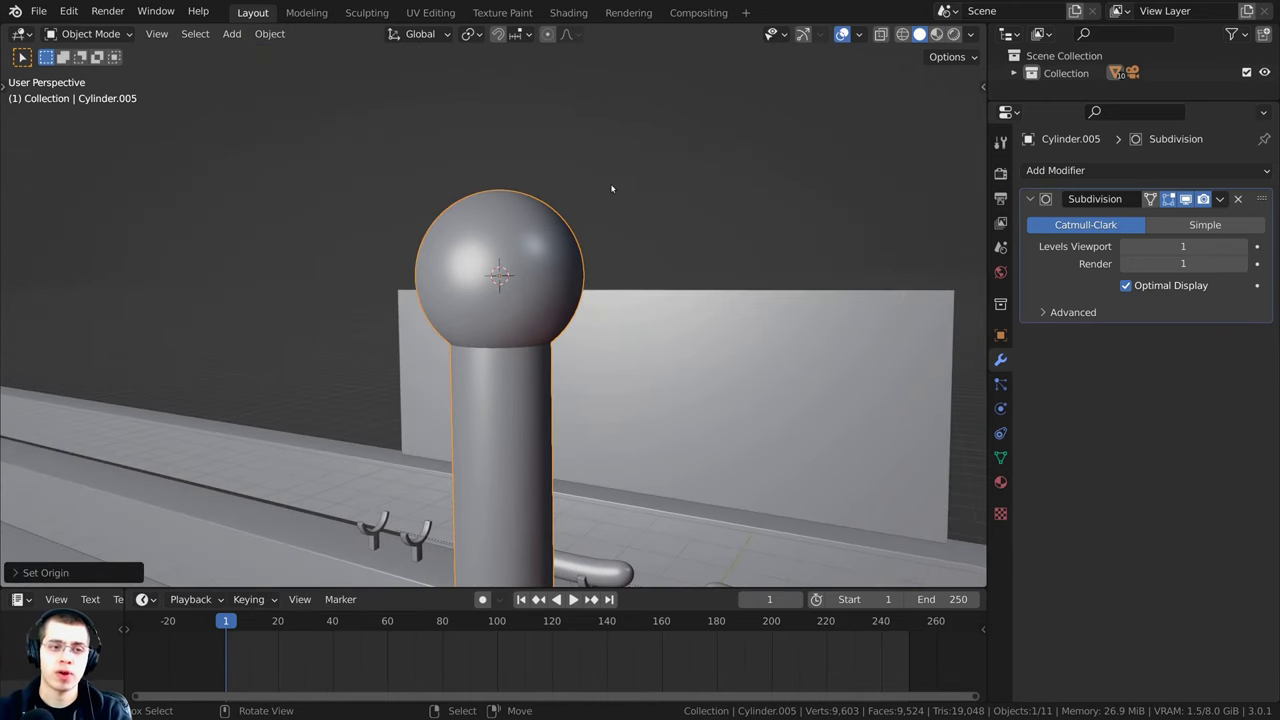
middle_click_drag(612, 188, 631, 339)
key("r")
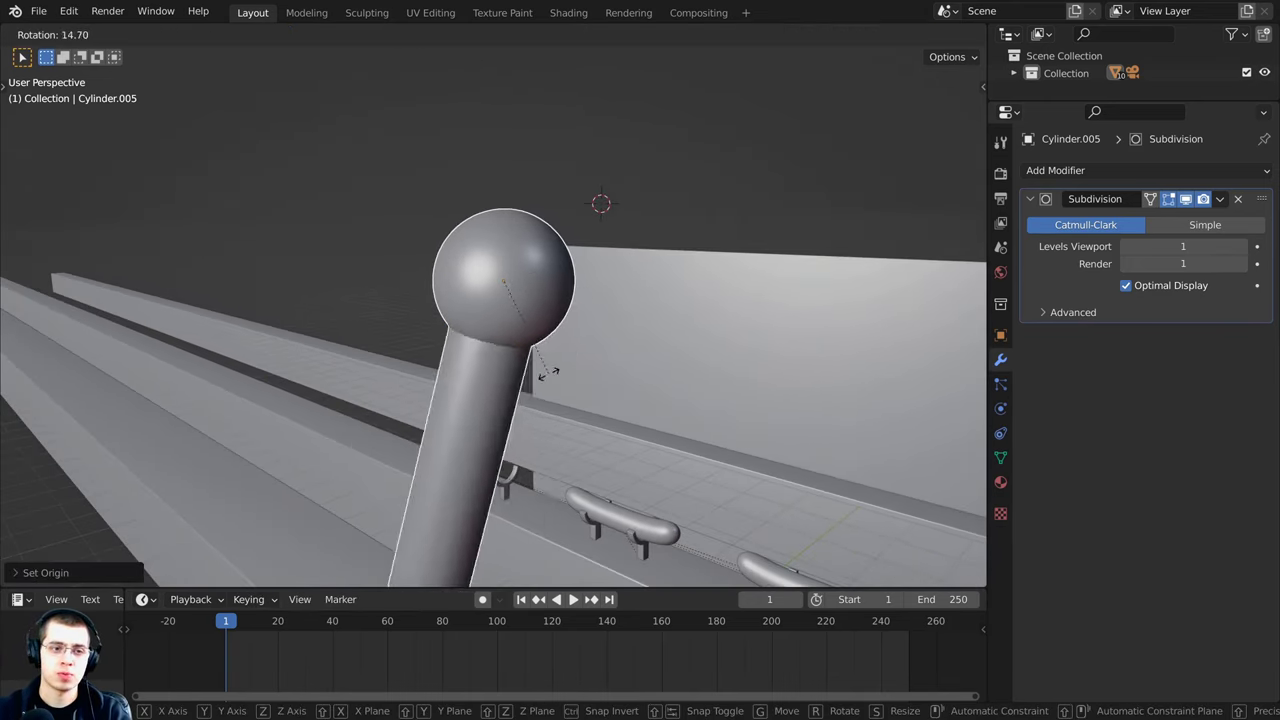
key("r")
right_click(627, 311)
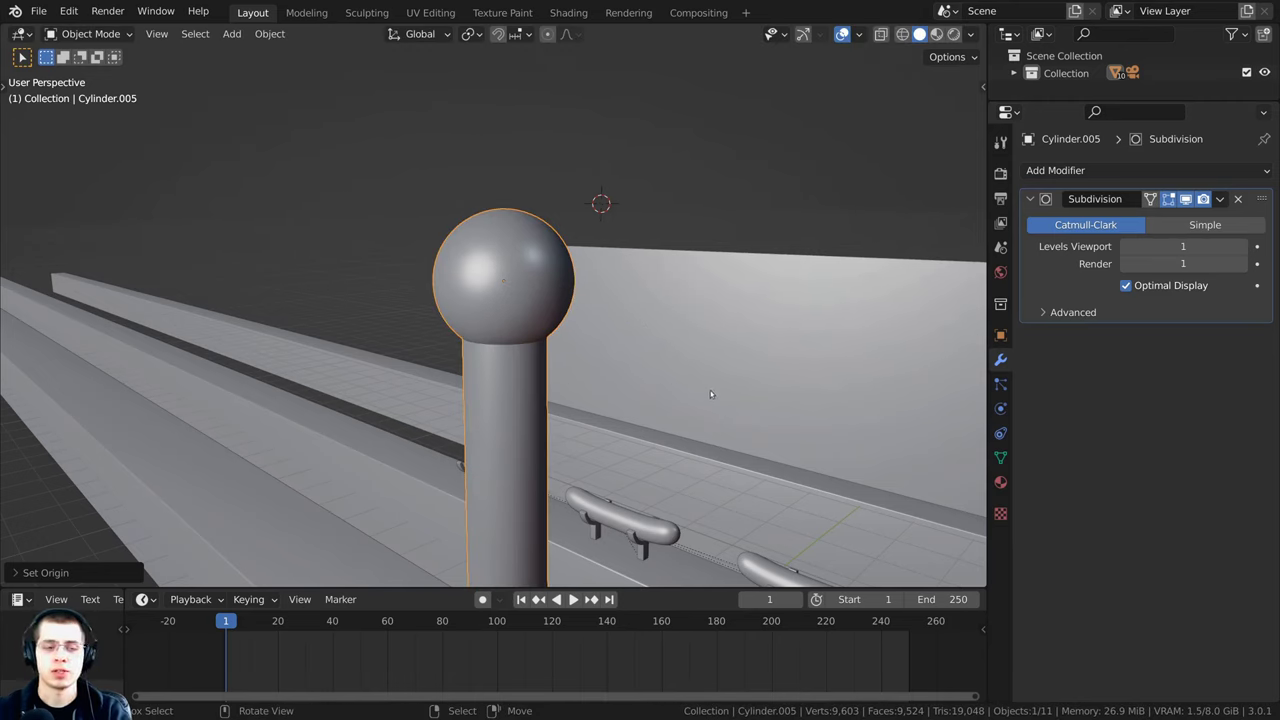
key("r")
key("r")
right_click(675, 331)
scroll(675, 334, "down", 1)
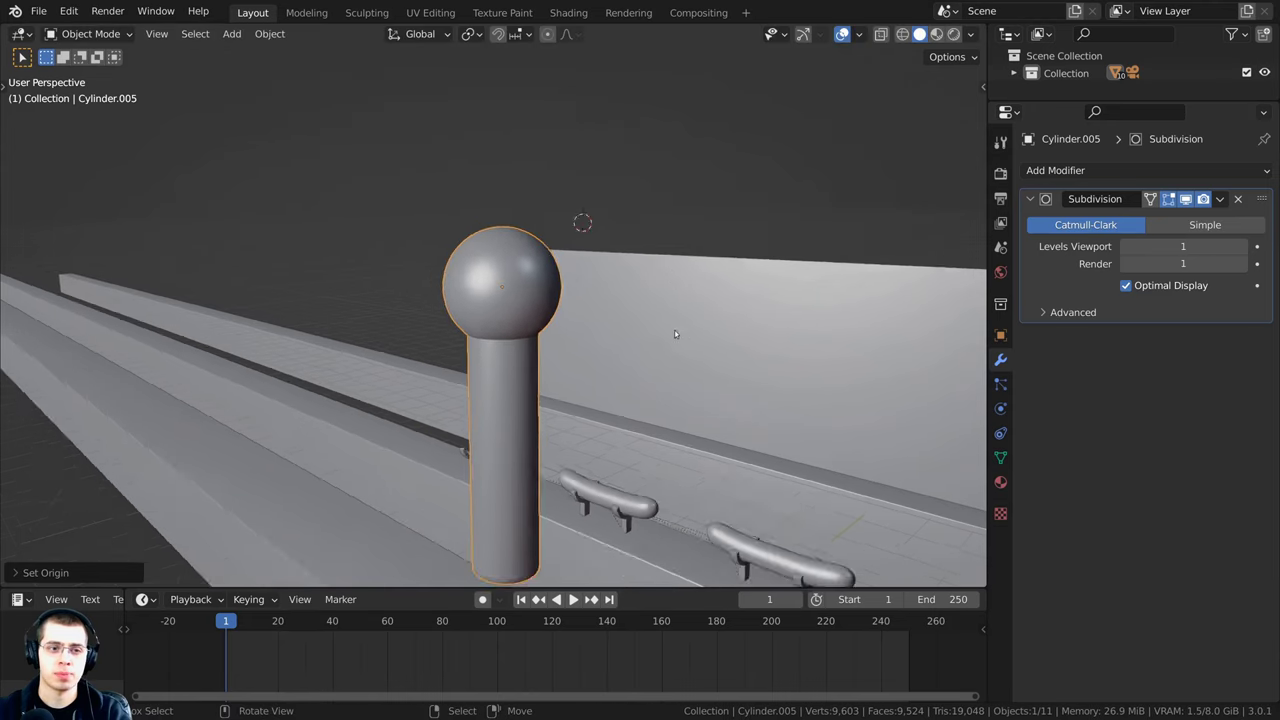
key("r")
middle_click_drag(674, 333, 610, 212)
key("Escape")
Step: Duplicate the cylinder-and-sphere object about 3.75 m upward along Z so the copy stands on the original's sphere
left_click(558, 201)
scroll(586, 266, "down", 3)
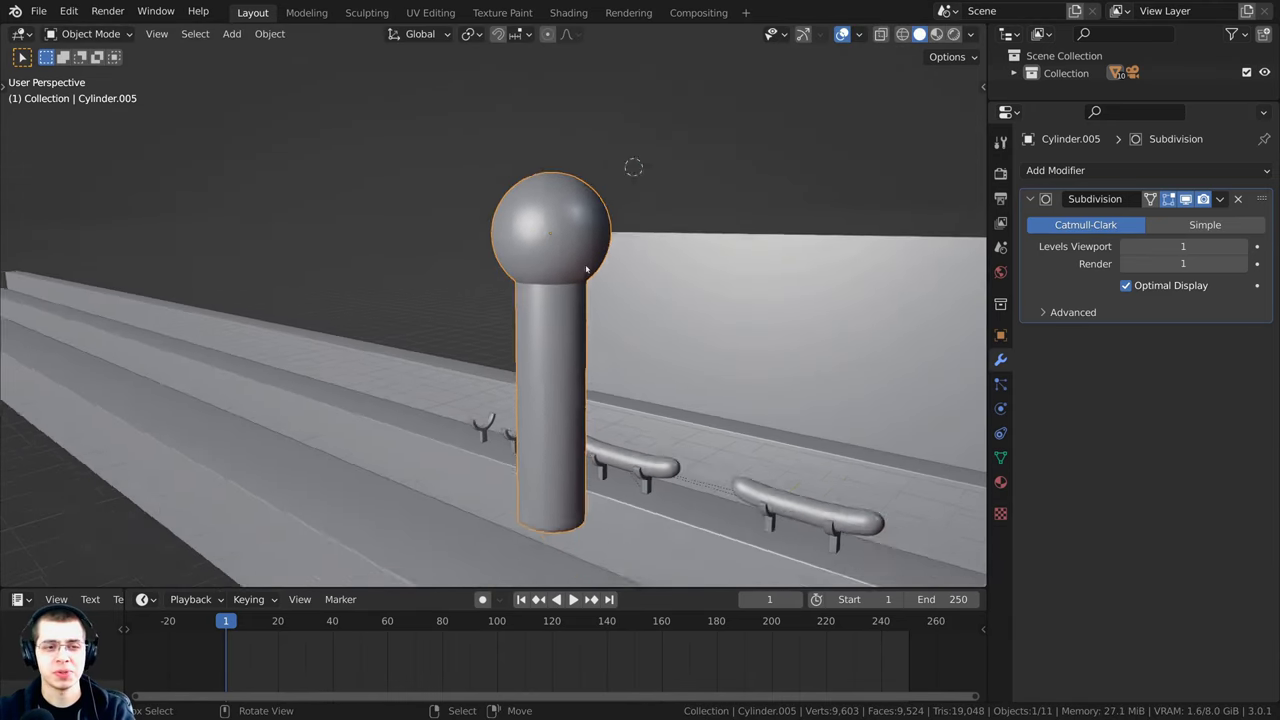
middle_click_drag(597, 302, 573, 327)
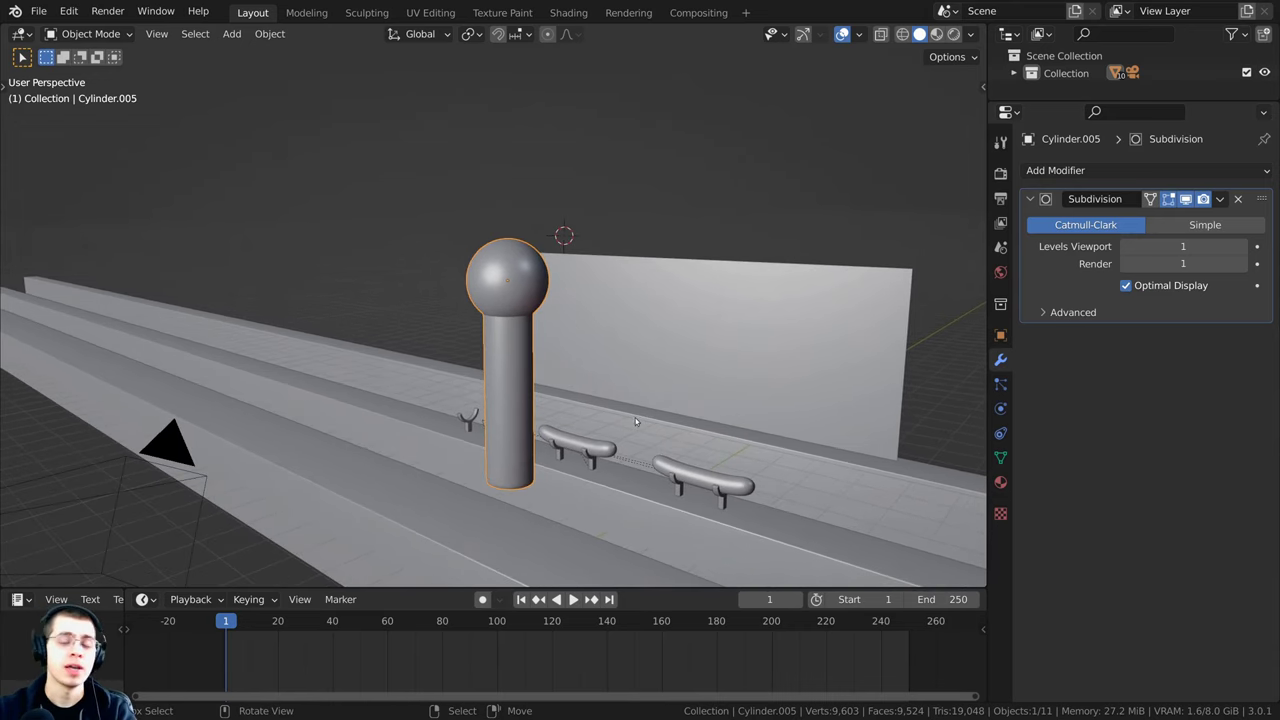
key("shift+d")
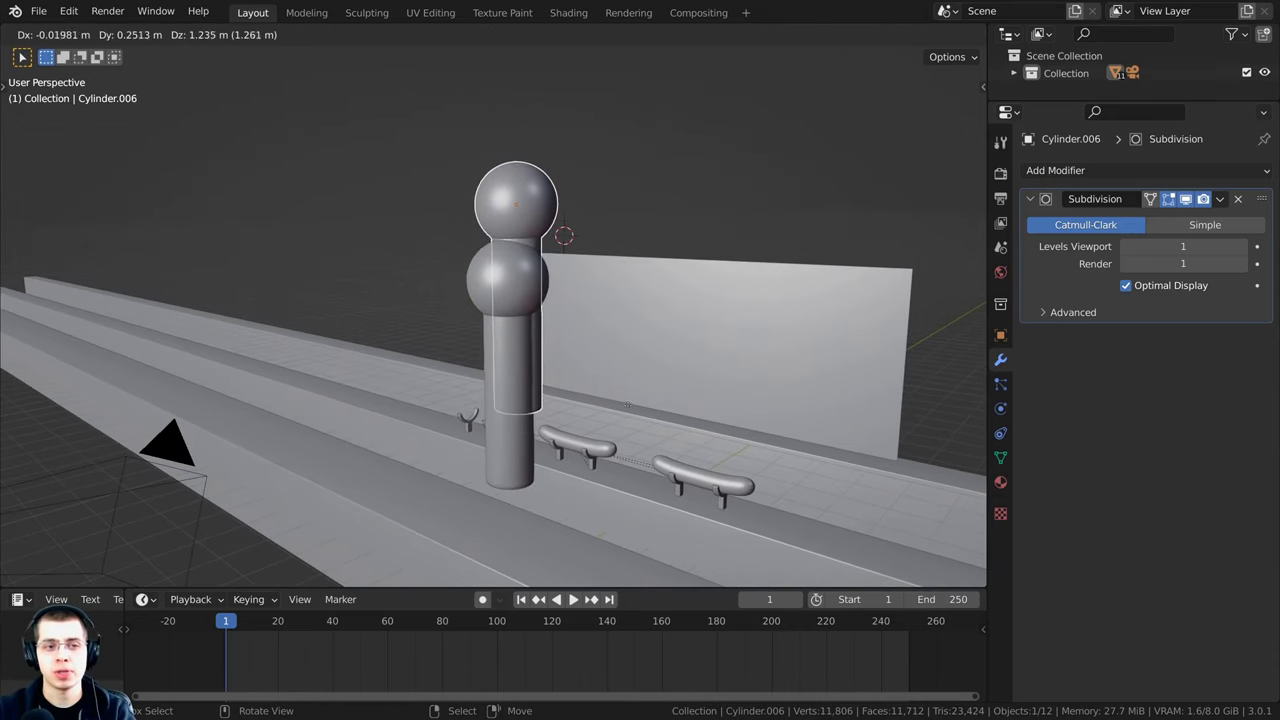
key("z")
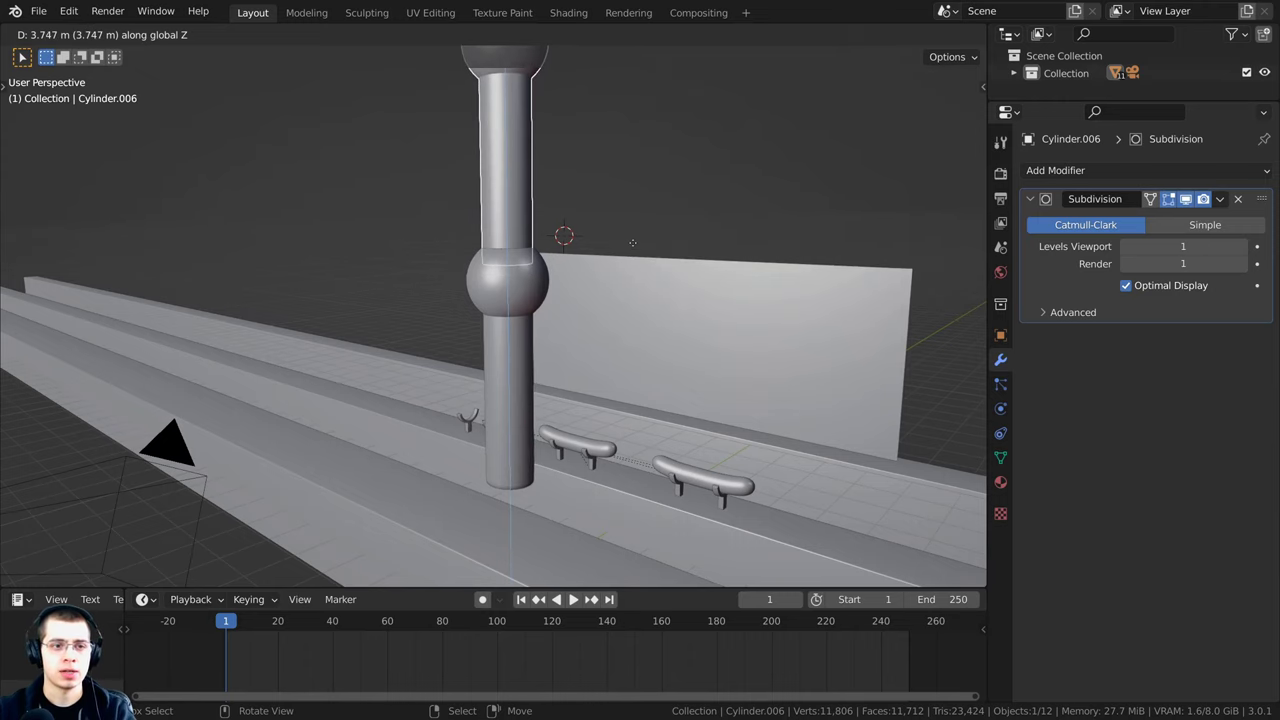
left_click(632, 243)
left_click(633, 245)
scroll(634, 260, "down", 1)
middle_click_drag(634, 262, 566, 264)
scroll(540, 260, "down", 3)
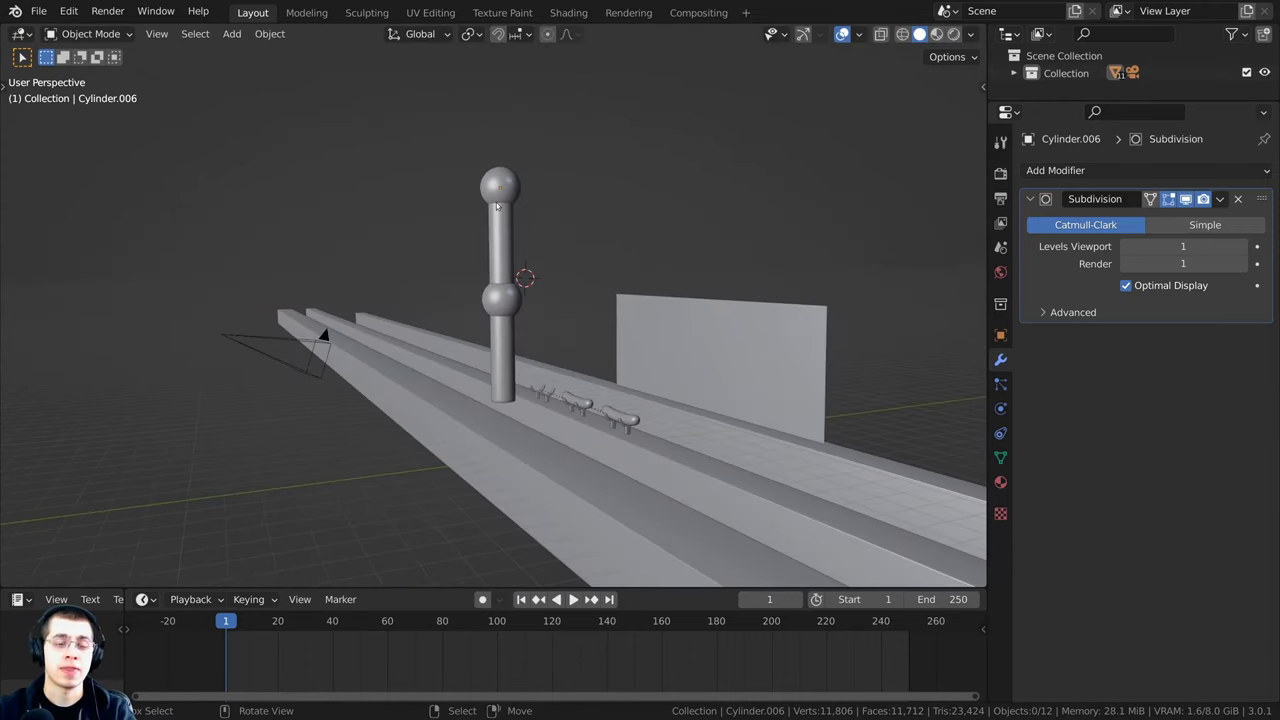
Step: Duplicate the upper segment about 3.87 m upward along Z to add a third segment, and deselect everything
left_click(496, 202)
middle_click_drag(496, 202, 540, 415)
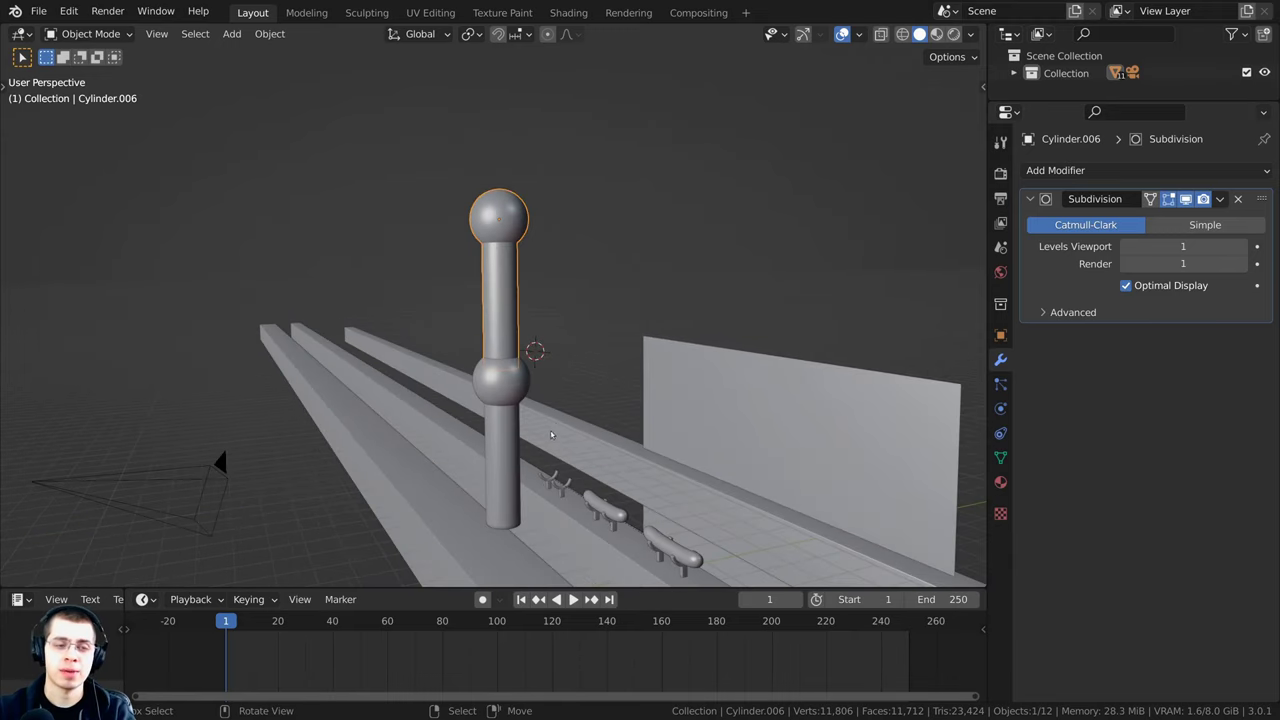
key("shift+d")
key("z")
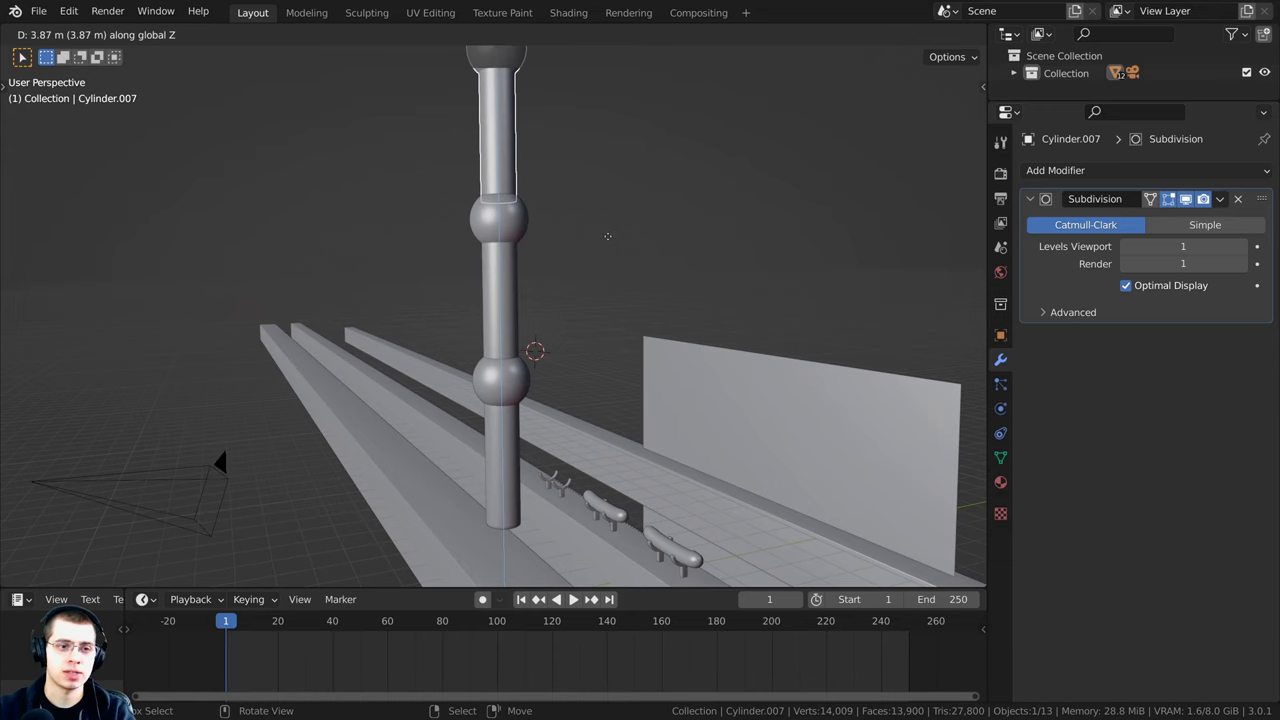
left_click(608, 236)
key("alt+a")
scroll(589, 265, "down", 4)
middle_click_drag(566, 268, 524, 268)
scroll(490, 262, "up", 1)
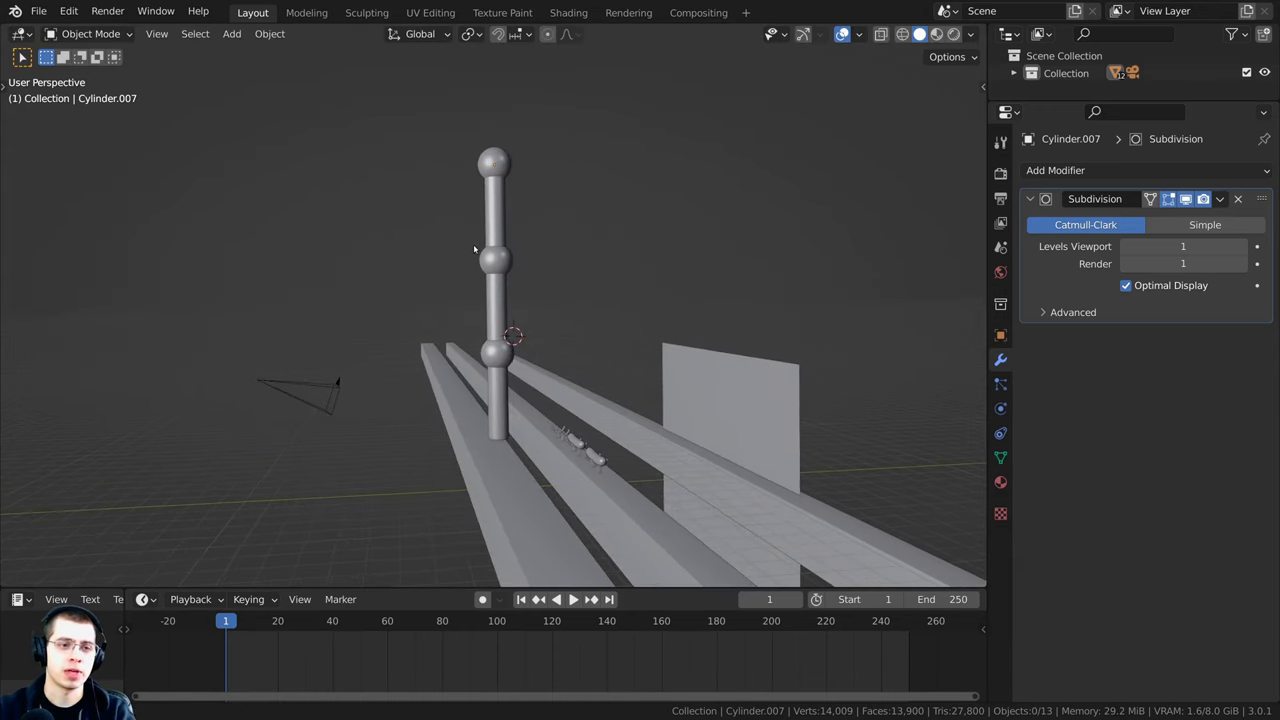
Step: Select all three arm segments and move them about 5.69 m up along Z, above the sausages
scroll(474, 248, "up", 3)
scroll(481, 138, "down", 4)
left_click(499, 300, "shift")
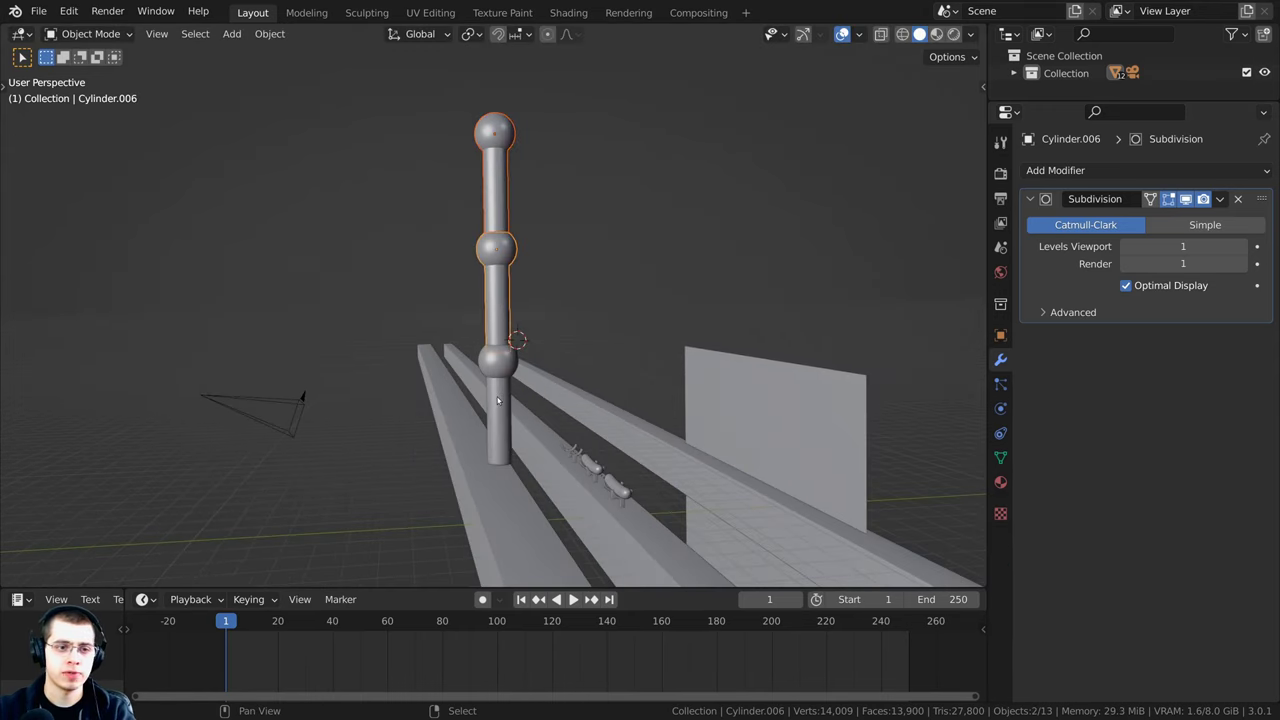
left_click(497, 393, "shift")
middle_click_drag(497, 393, 571, 412)
scroll(571, 413, "down", 2)
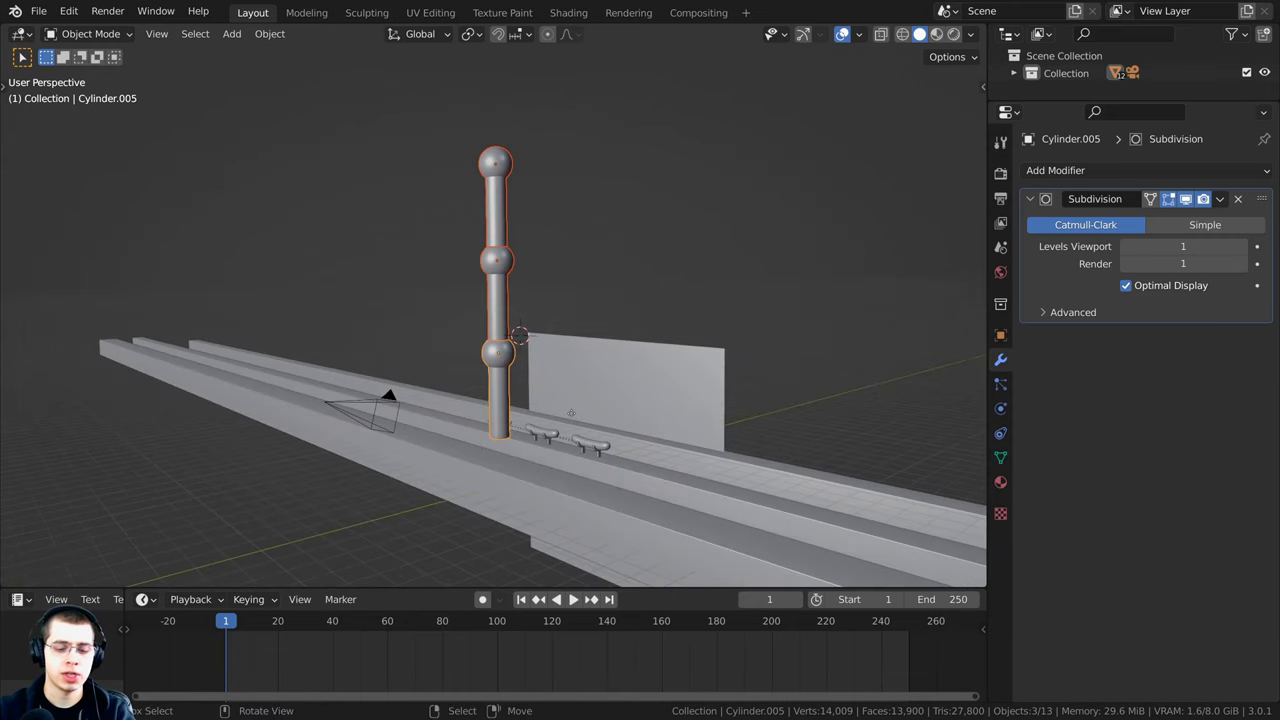
key("g")
key("z")
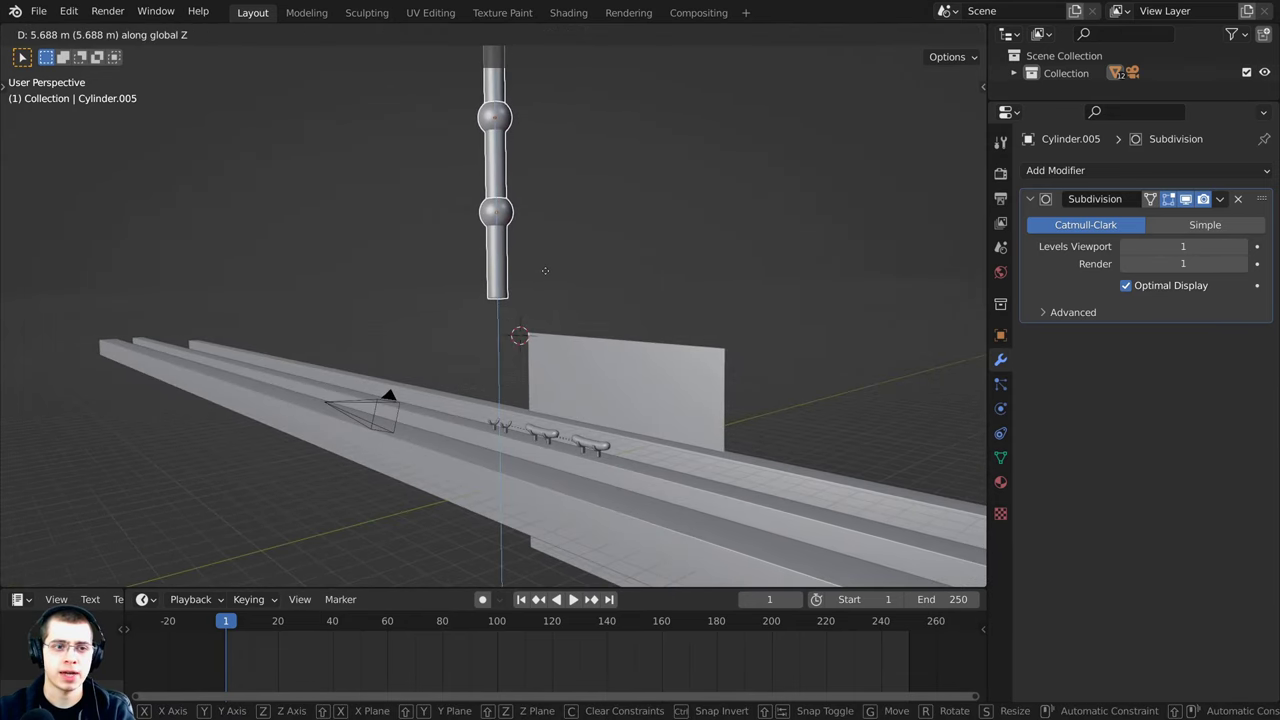
left_click(545, 270)
middle_click_drag(543, 280, 573, 262)
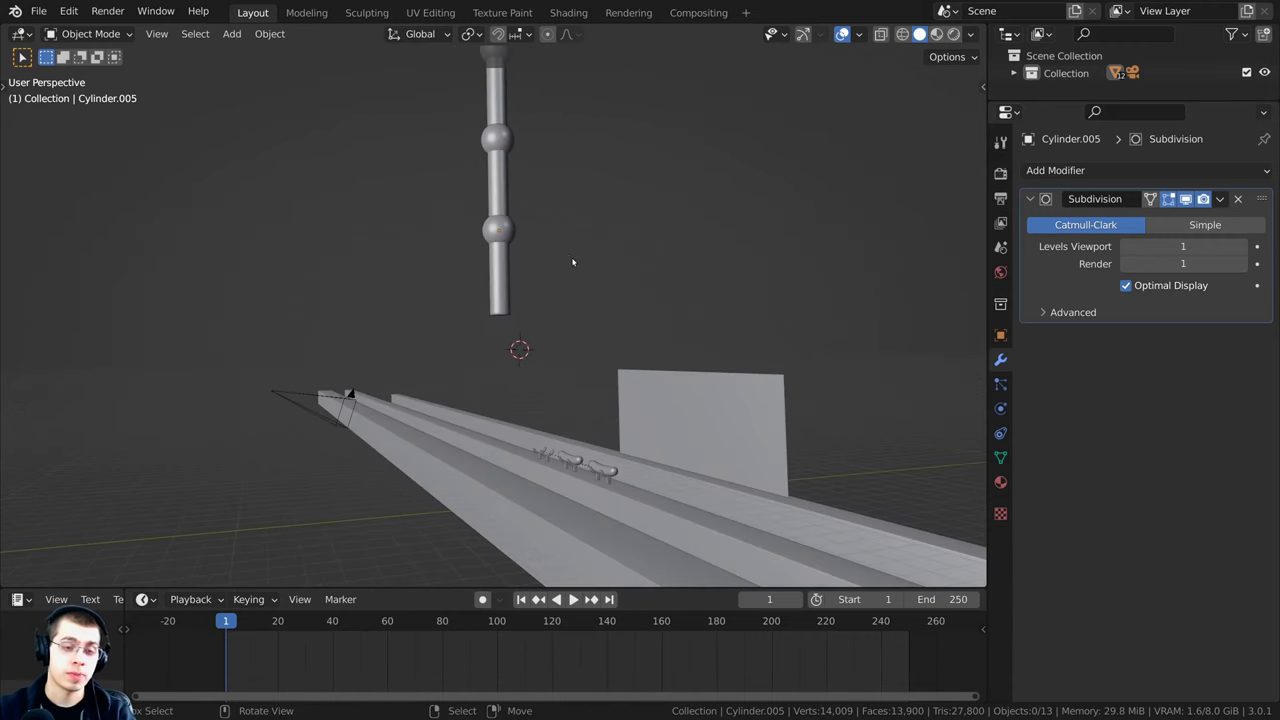
Step: Add a cylinder mesh at the 3D cursor near the arm's lower end and enter Edit Mode
key("shift+a")
mouse_move(565, 253)
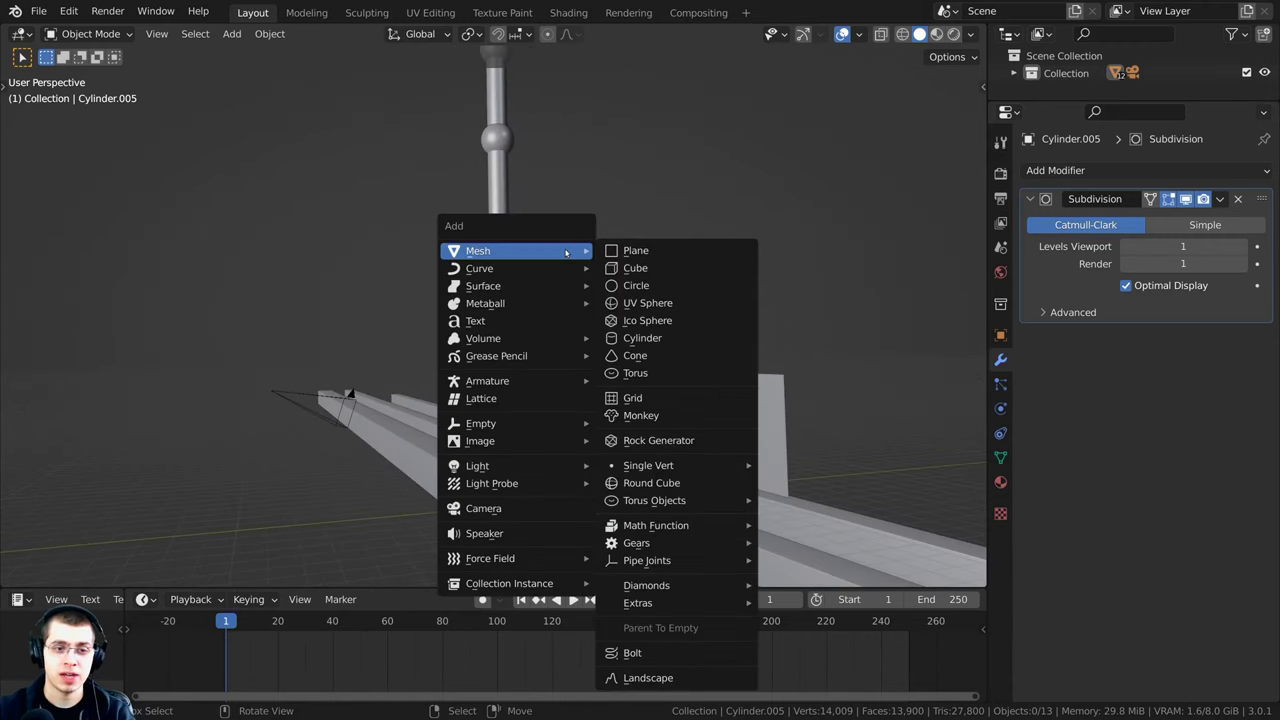
left_click(640, 341)
middle_click_drag(568, 360, 555, 398)
scroll(550, 403, "up", 4)
key("Tab")
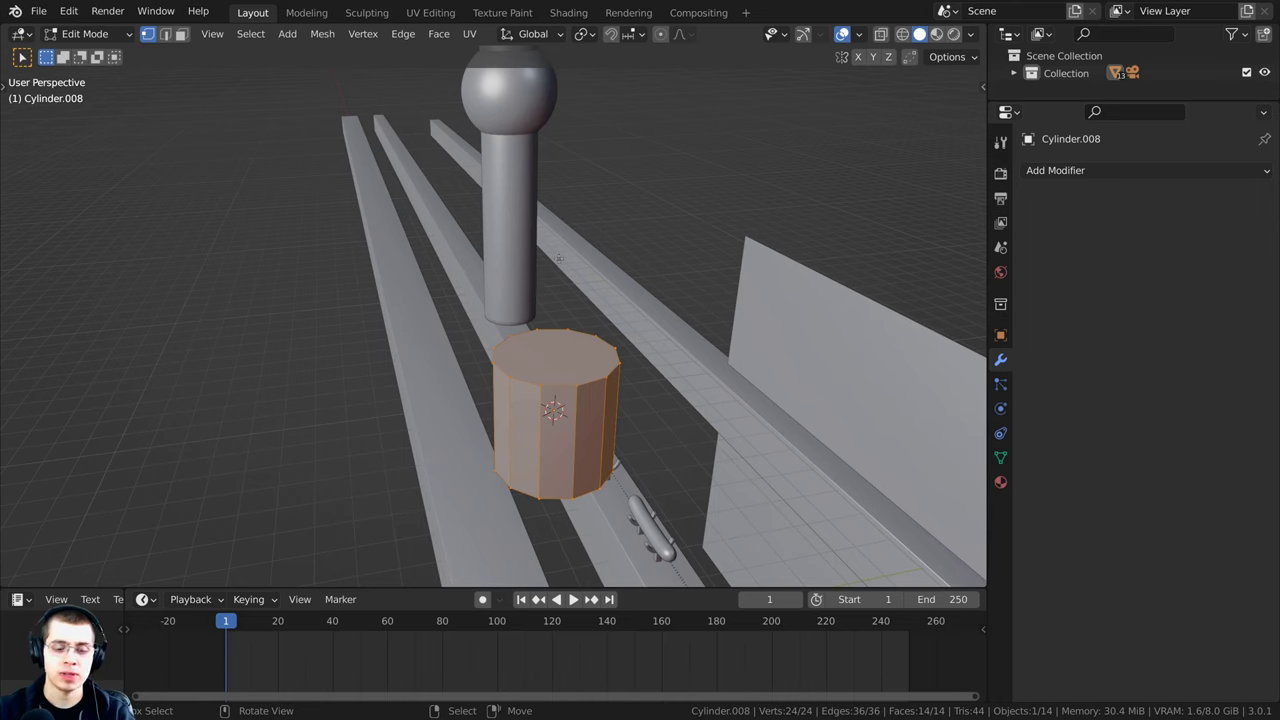
Step: Rotate the new cylinder's geometry 90 degrees around the Y axis
key("r")
key("y")
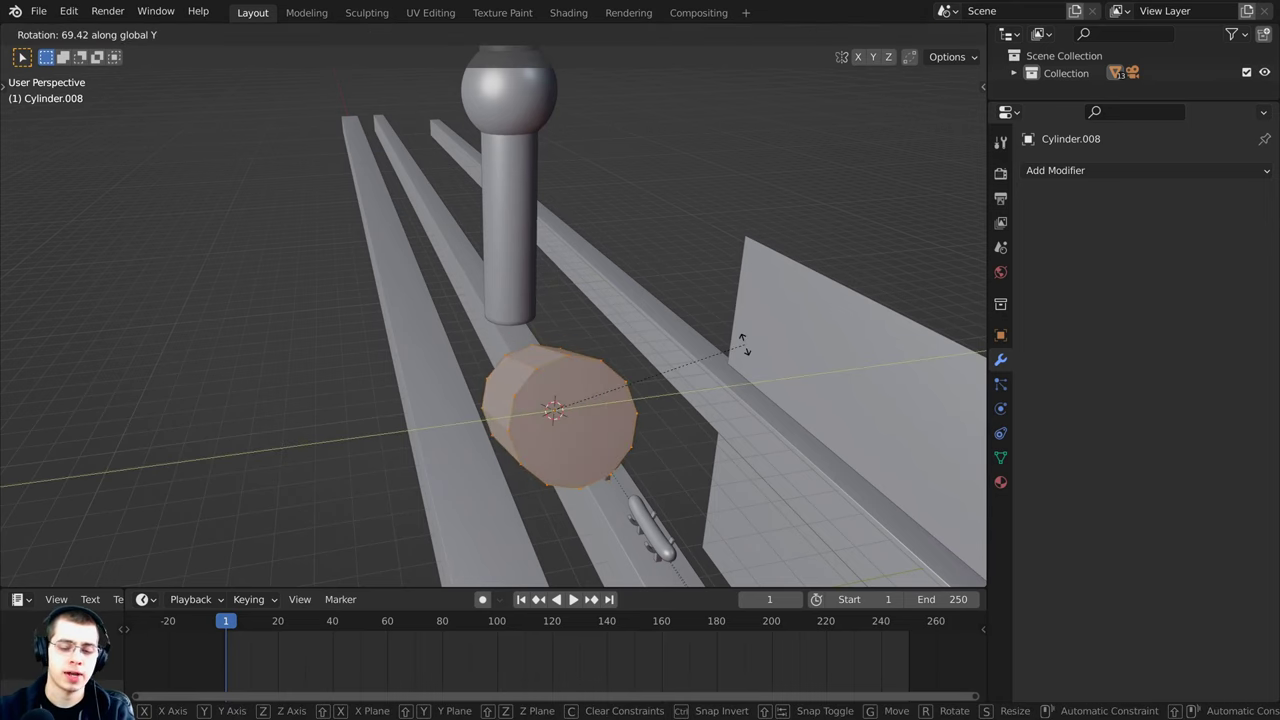
type("90")
key("Return")
Step: Scale the rotated cylinder down along the X axis to flatten it into a thin disc
middle_click_drag(743, 343, 740, 307)
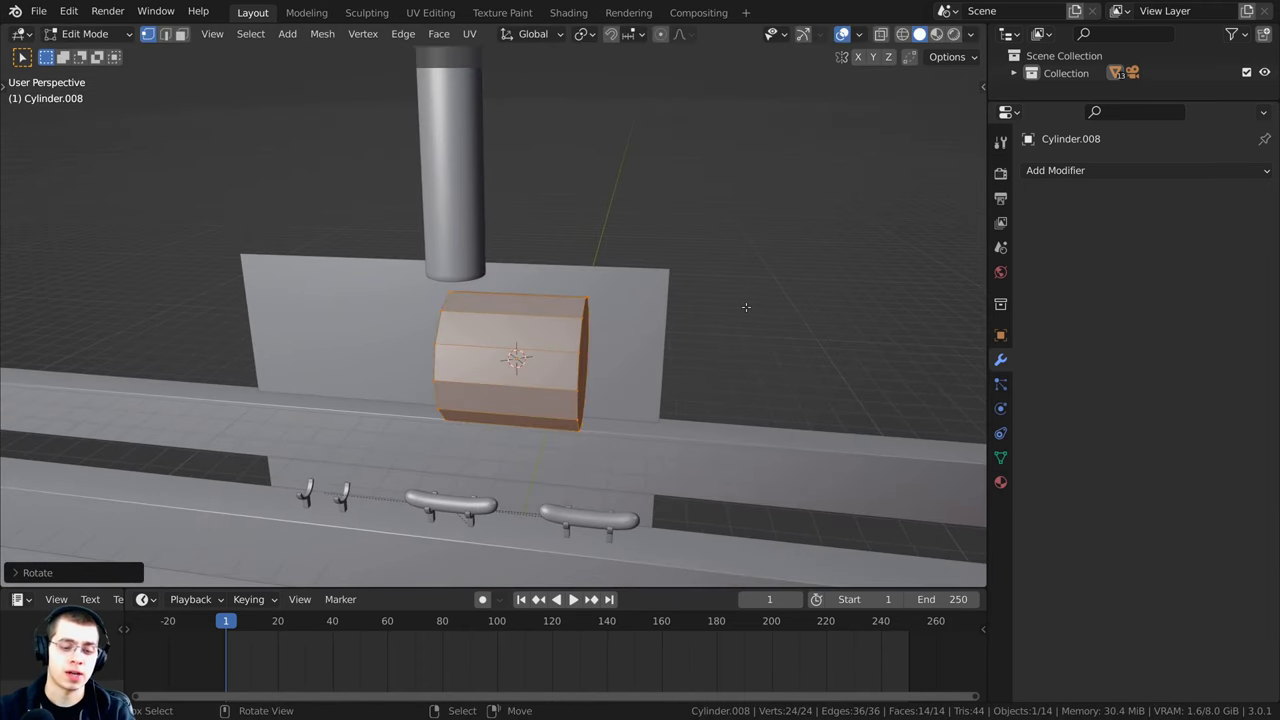
key("s")
key("y")
key("x")
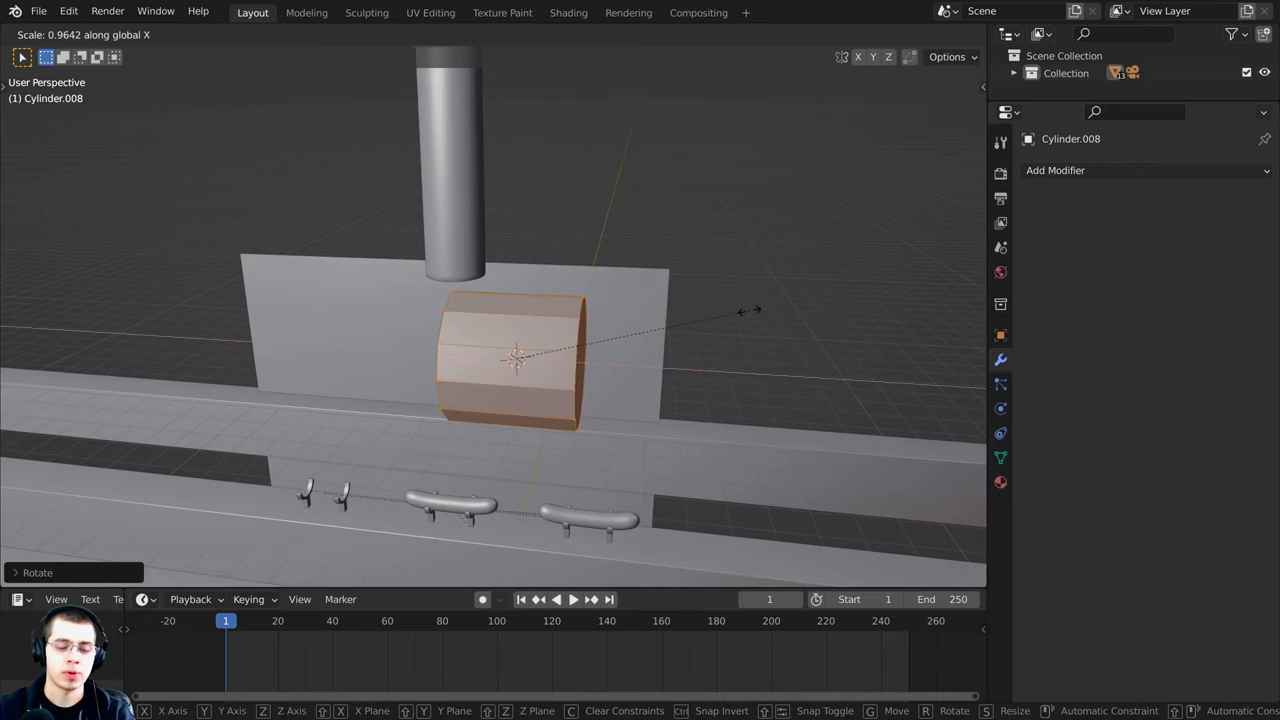
left_click(591, 339)
middle_click_drag(598, 343, 534, 354)
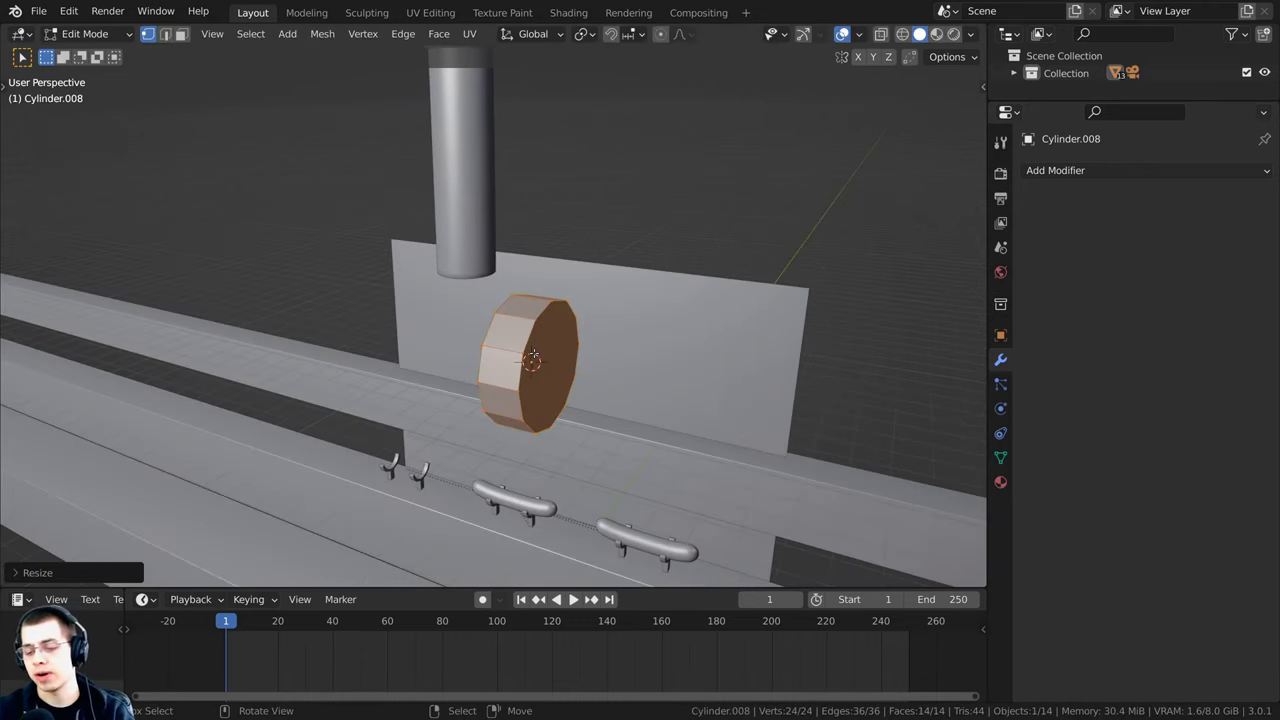
Step: Show the disc in wireframe shading from the right orthographic view and deselect all its geometry
key("KP_3")
middle_click_drag(689, 371, 680, 274, "shift")
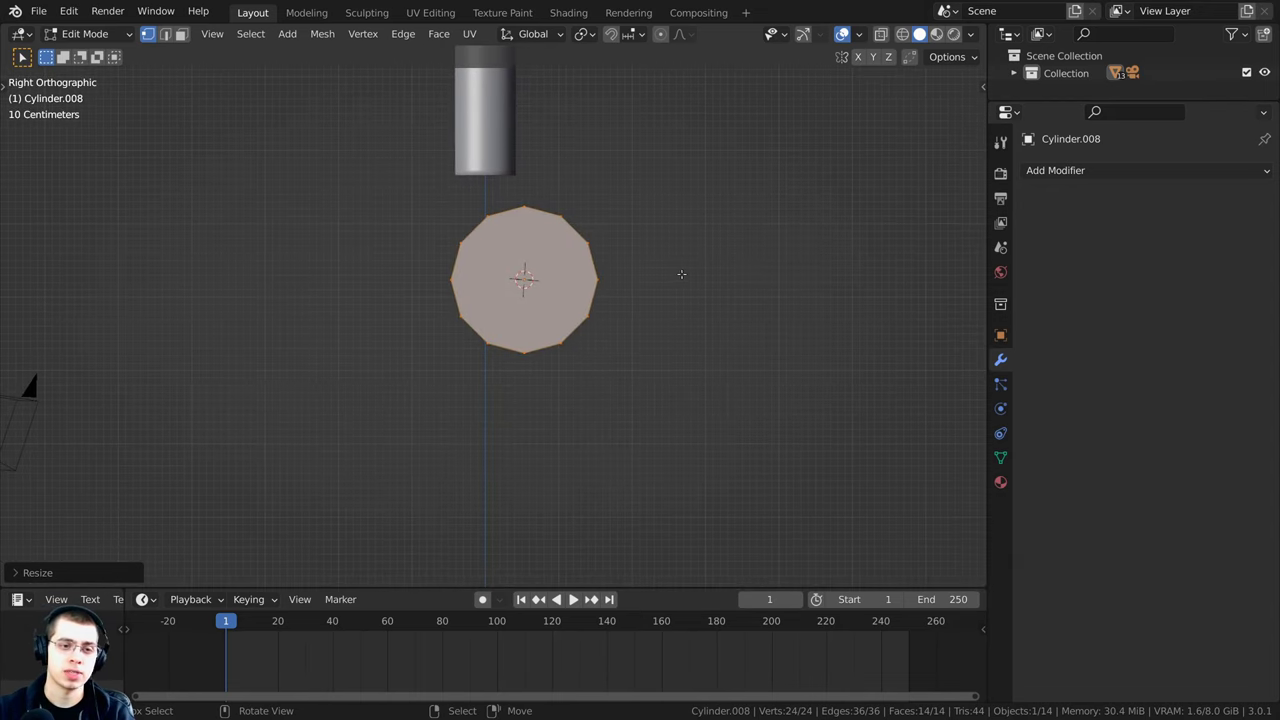
key("z")
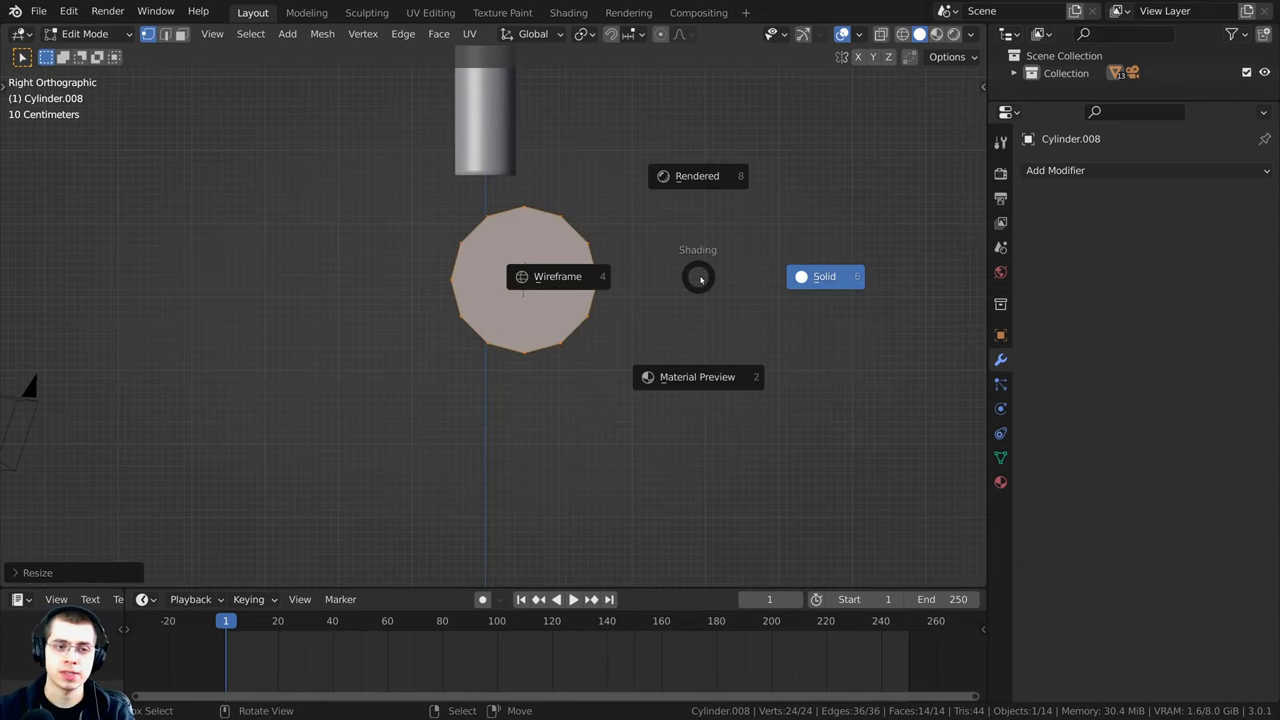
left_click(557, 276)
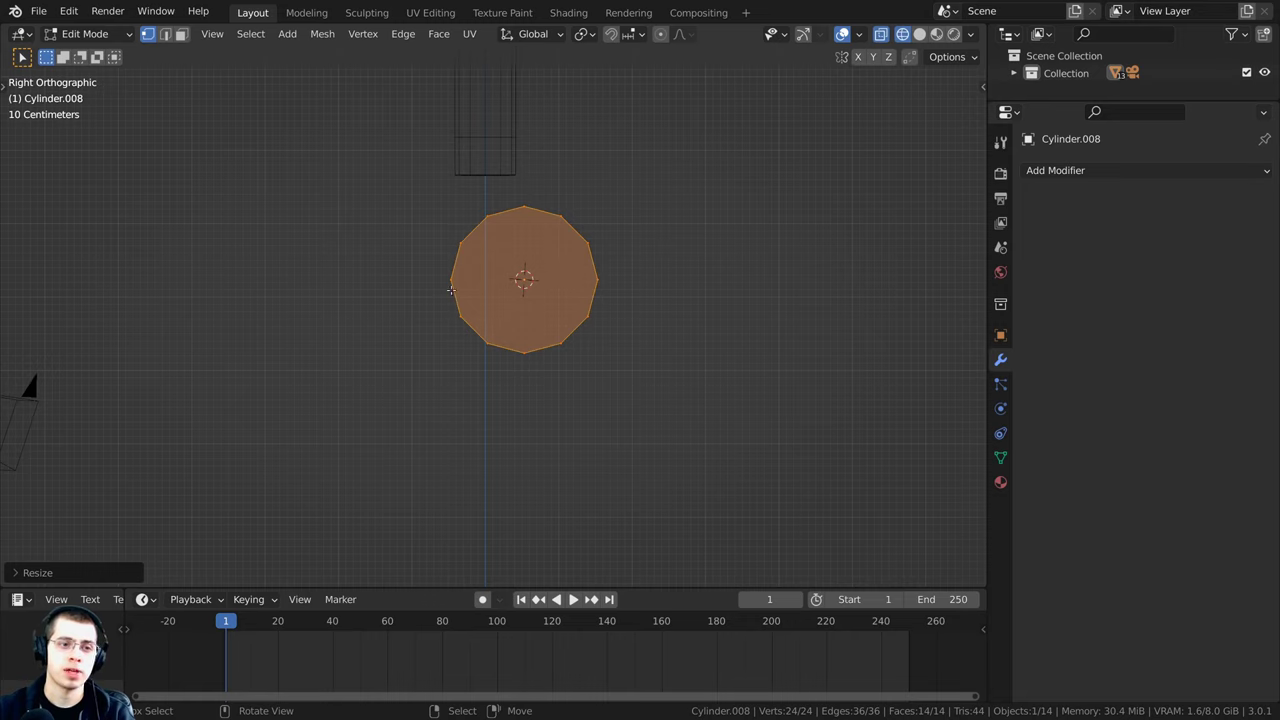
key("alt+a")
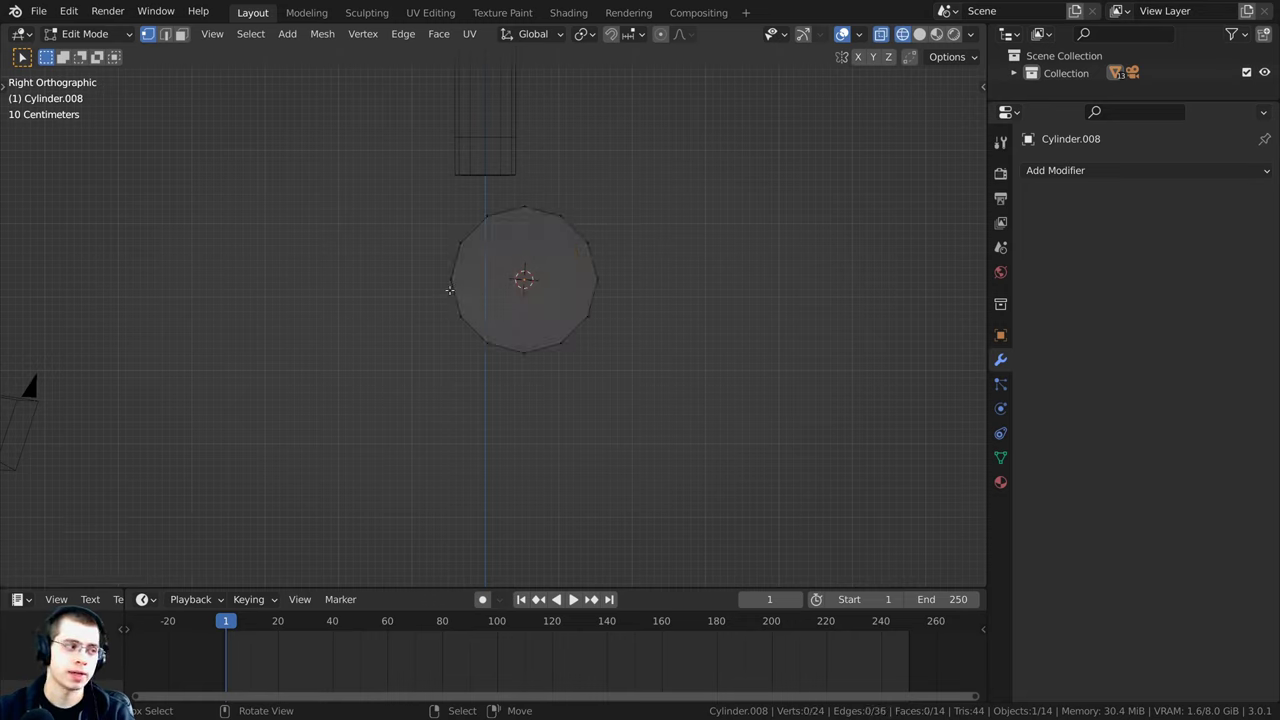
Step: Box-select the disc's lower vertices, move them about 2.5 m down along Z, and scale them to about 0.9
key("b")
left_click_drag(366, 293, 728, 489)
scroll(470, 335, "down", 2)
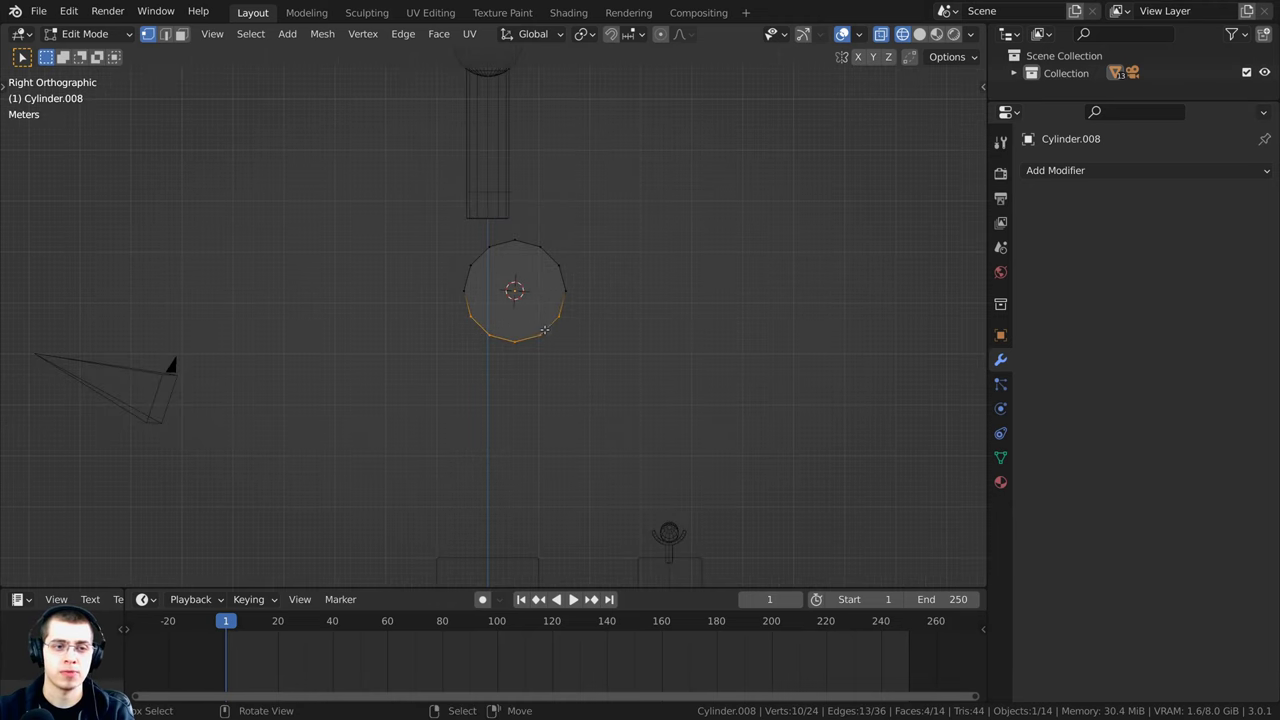
middle_click_drag(543, 305, 539, 263, "shift")
key("g")
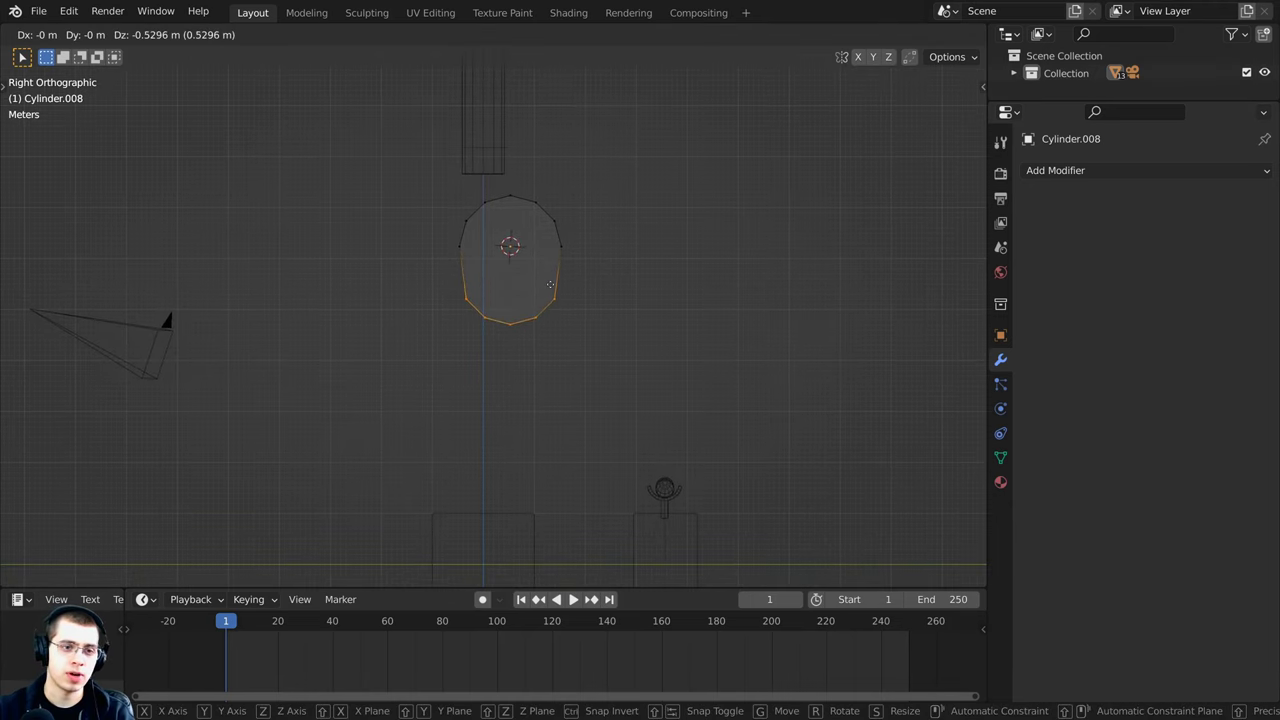
key("z")
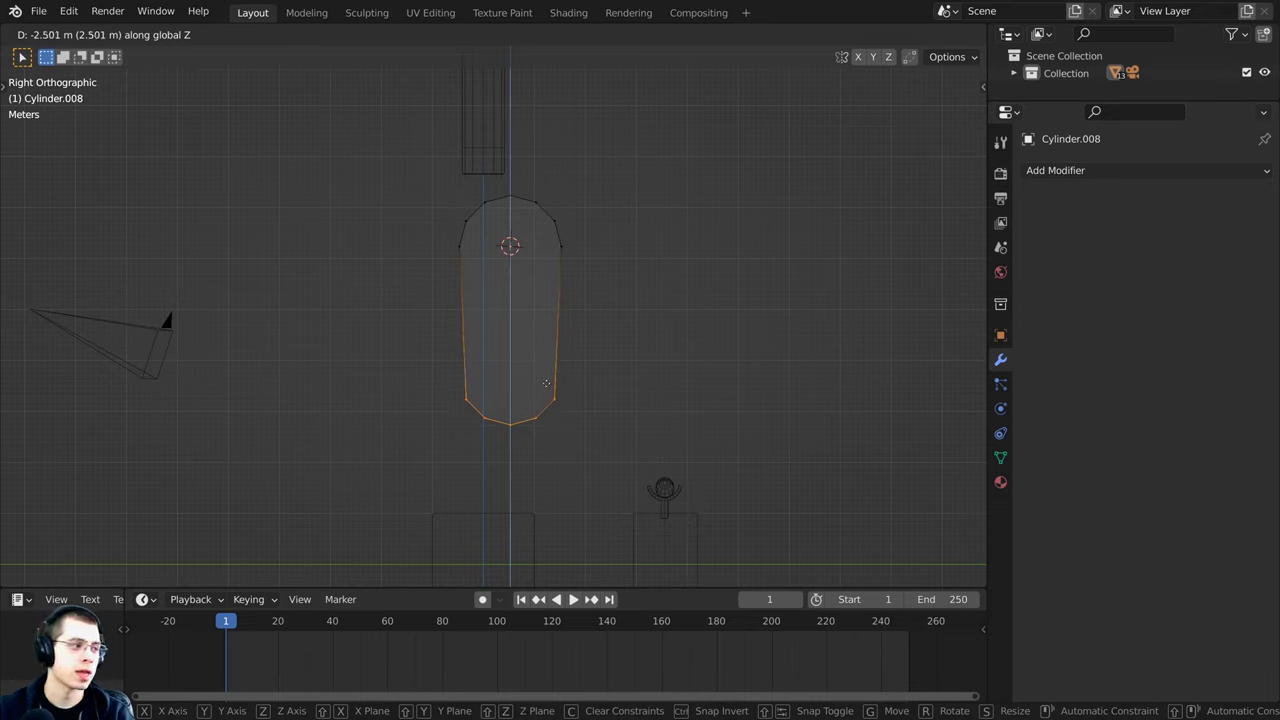
left_click(597, 363)
key("s")
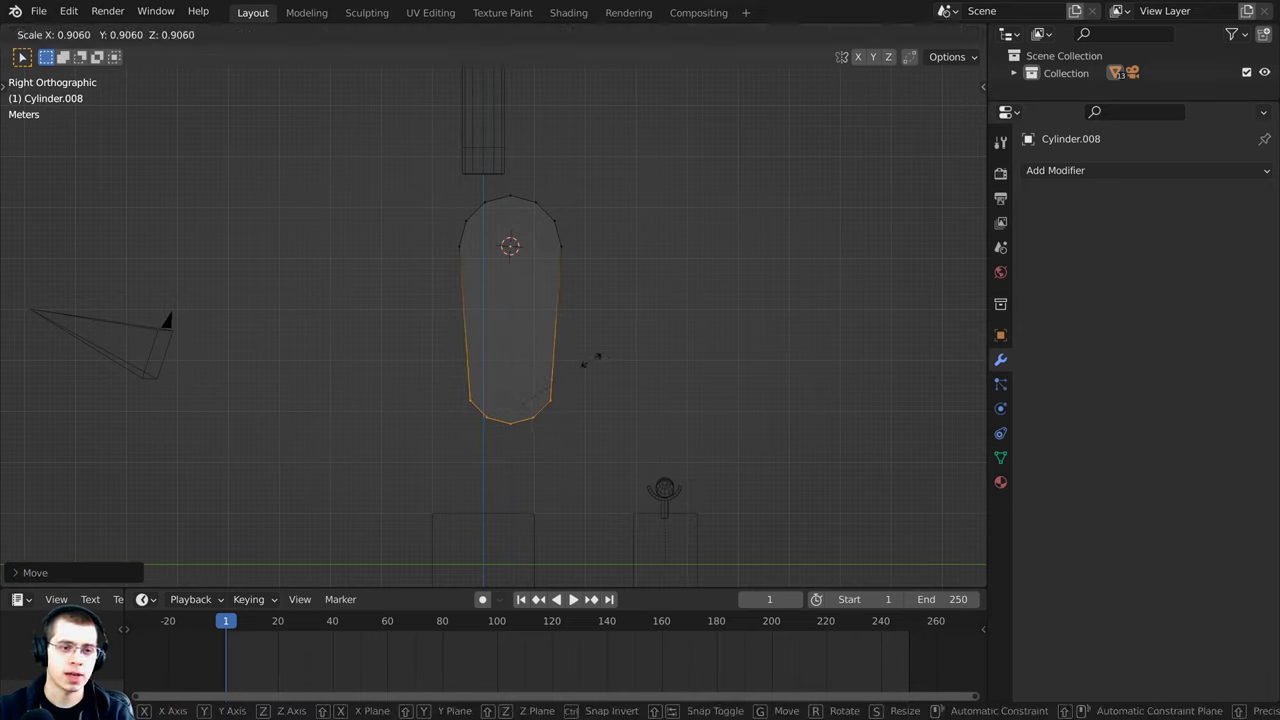
left_click(590, 360)
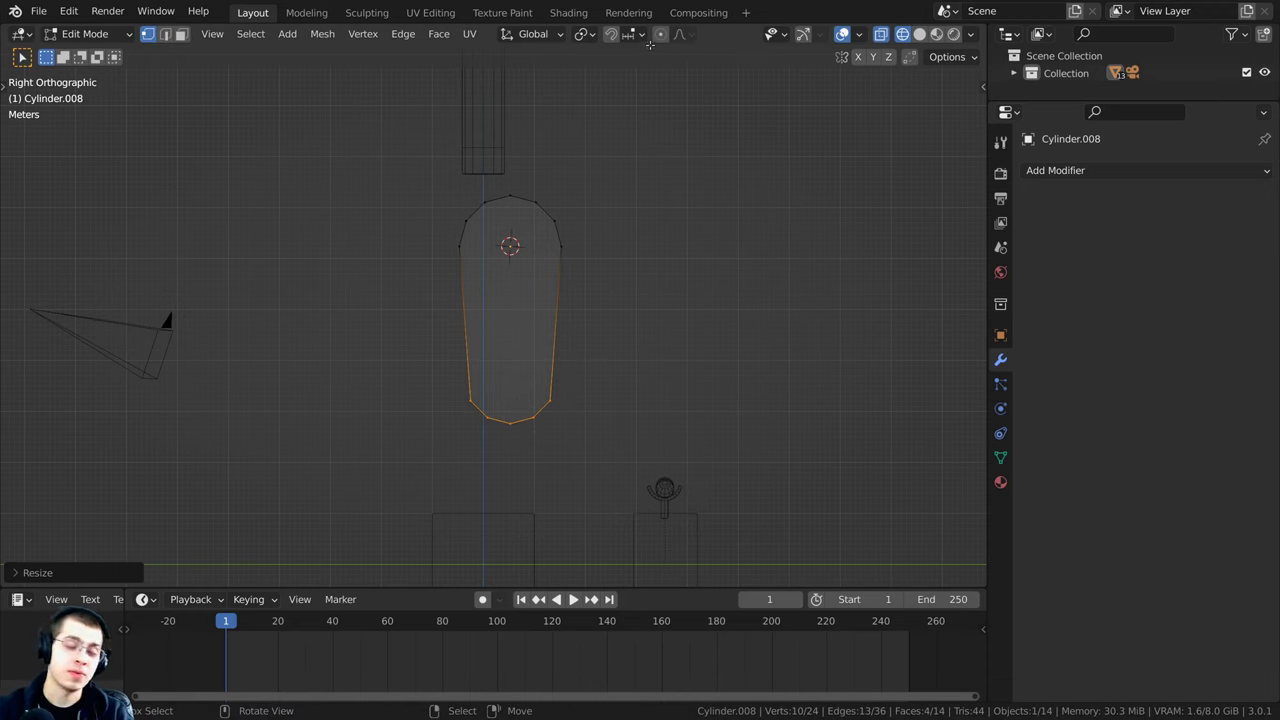
Step: Add a second cylinder inside the same mesh and rotate it 90 degrees around the Y axis
key("shift+a")
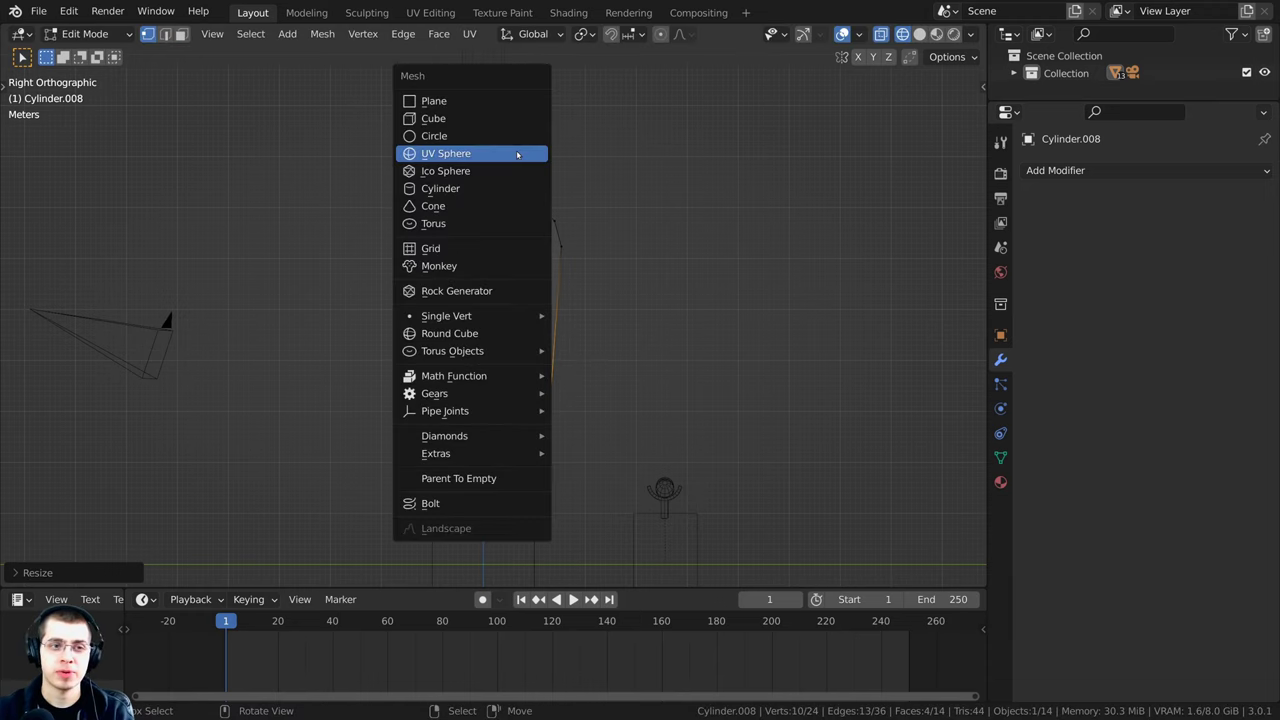
left_click(453, 188)
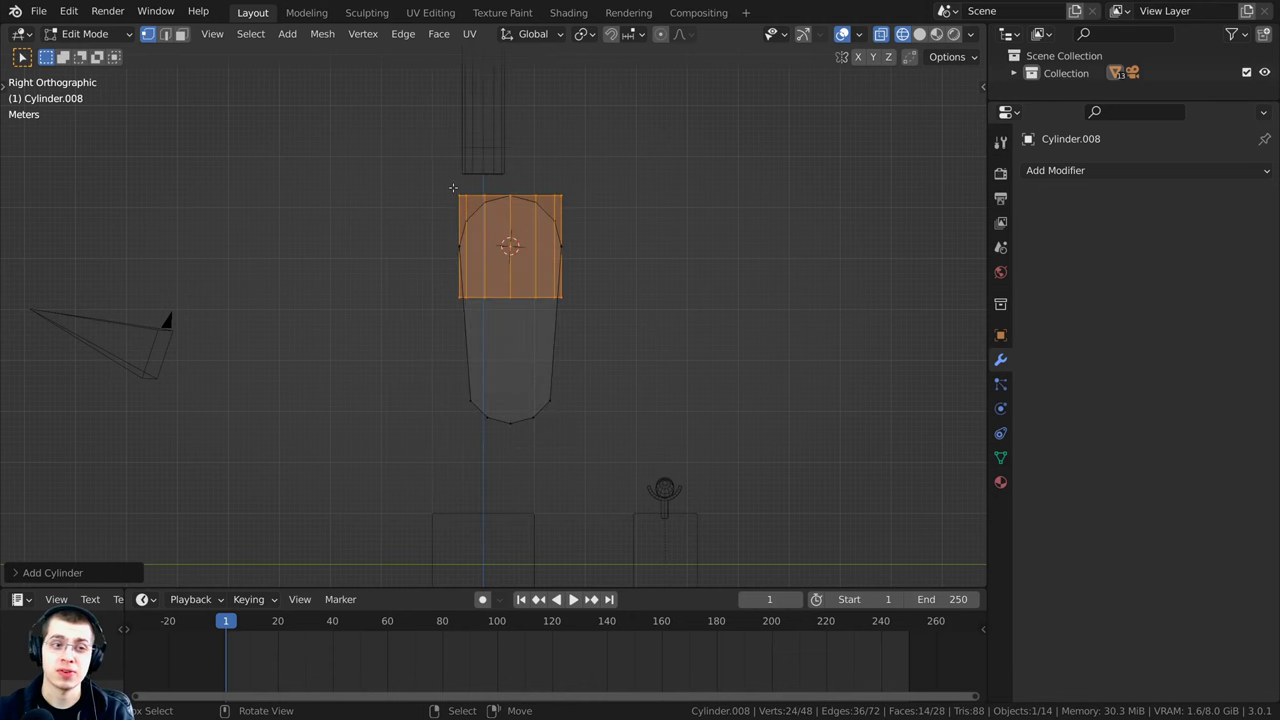
middle_click_drag(625, 237, 650, 275)
key("r")
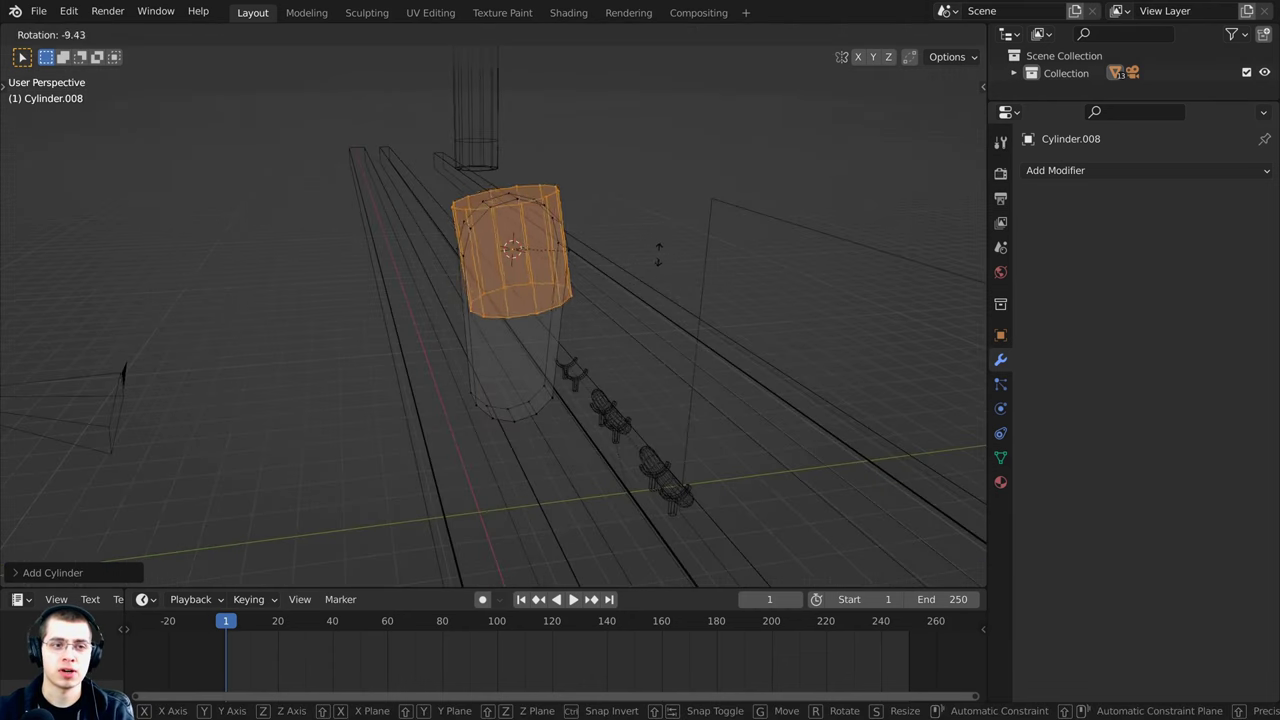
key("x")
type("y")
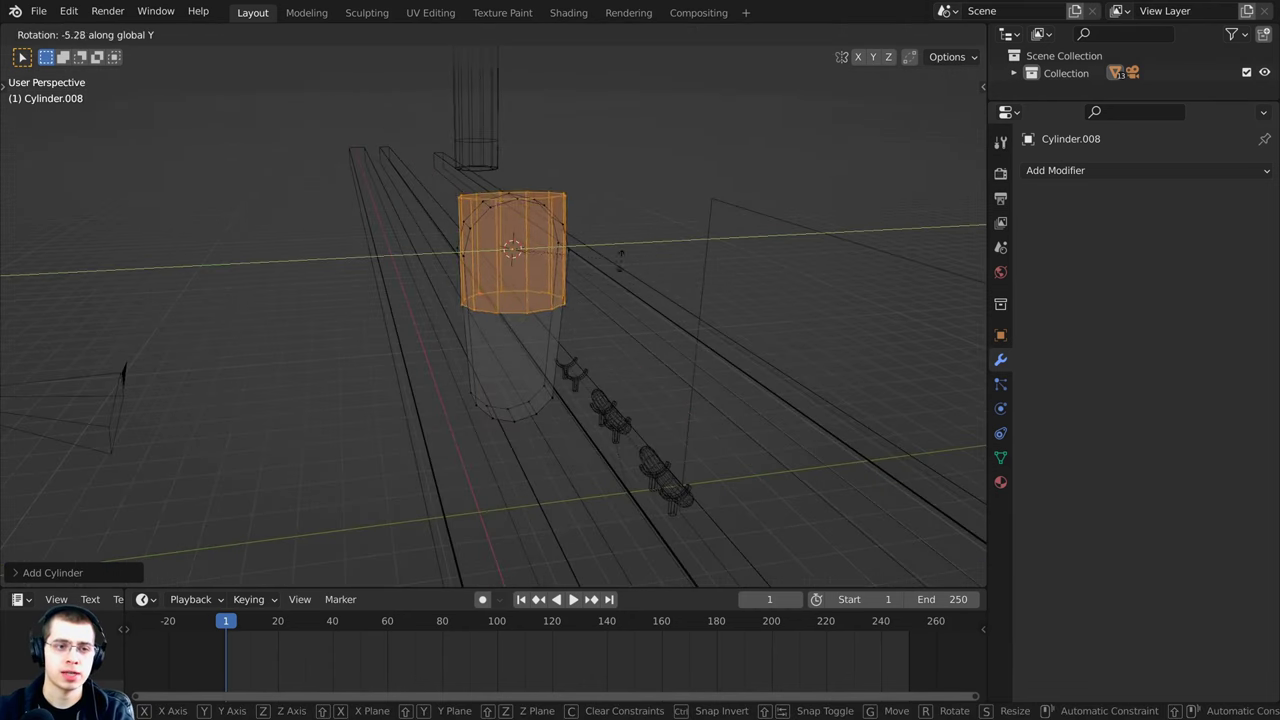
type("90")
key("Return")
key("Tab")
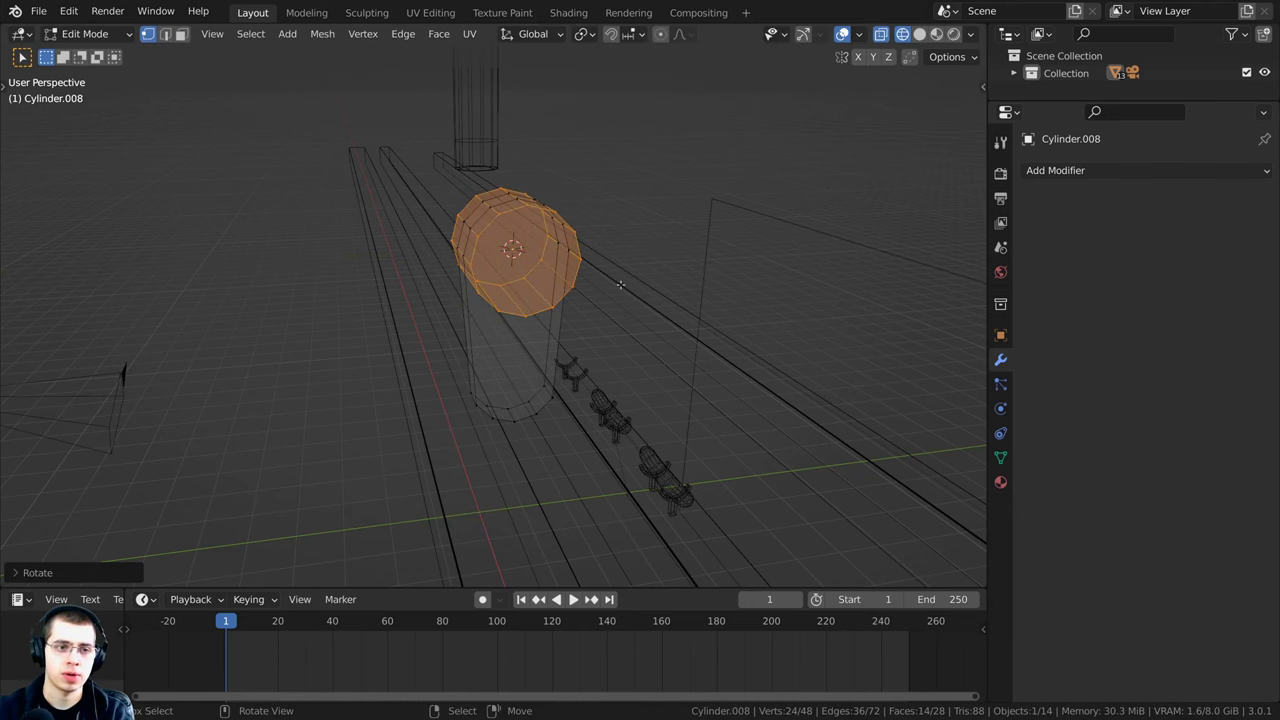
Step: Return to solid shading and scale the second cylinder uniformly to about 0.54 as a pivot in the plate's rounded upper end
middle_click_drag(469, 300, 481, 235)
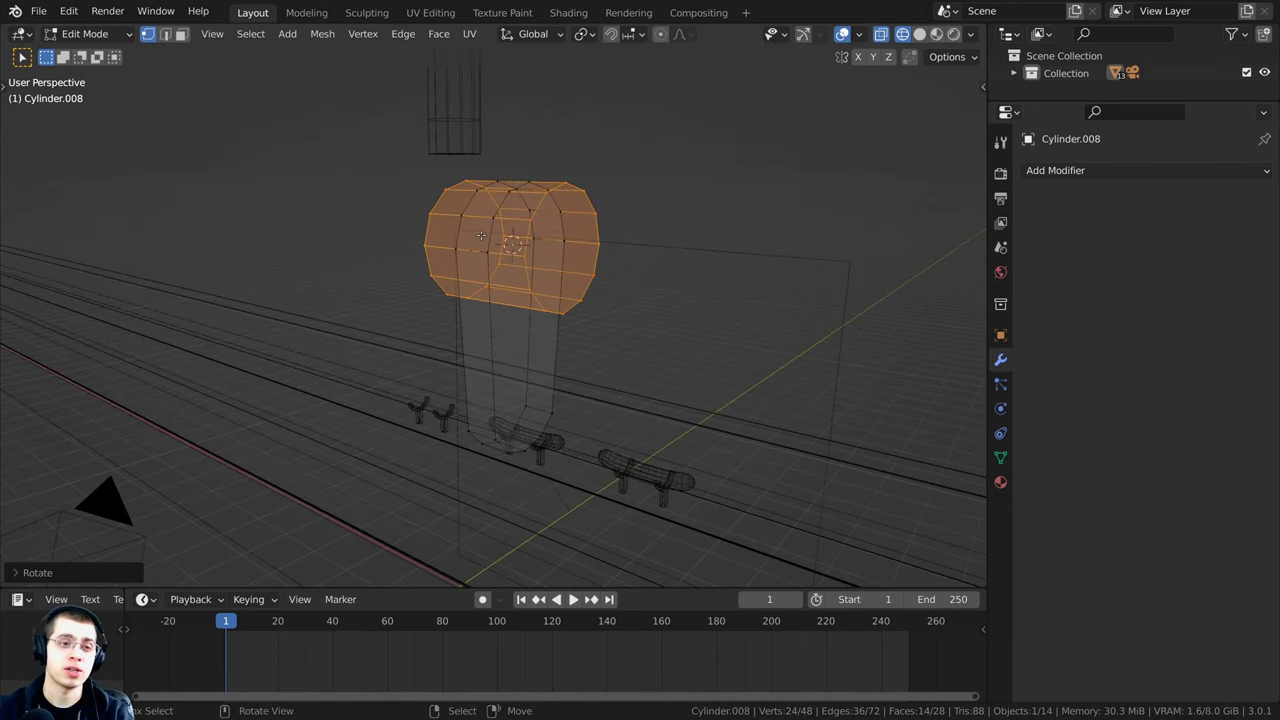
key("z")
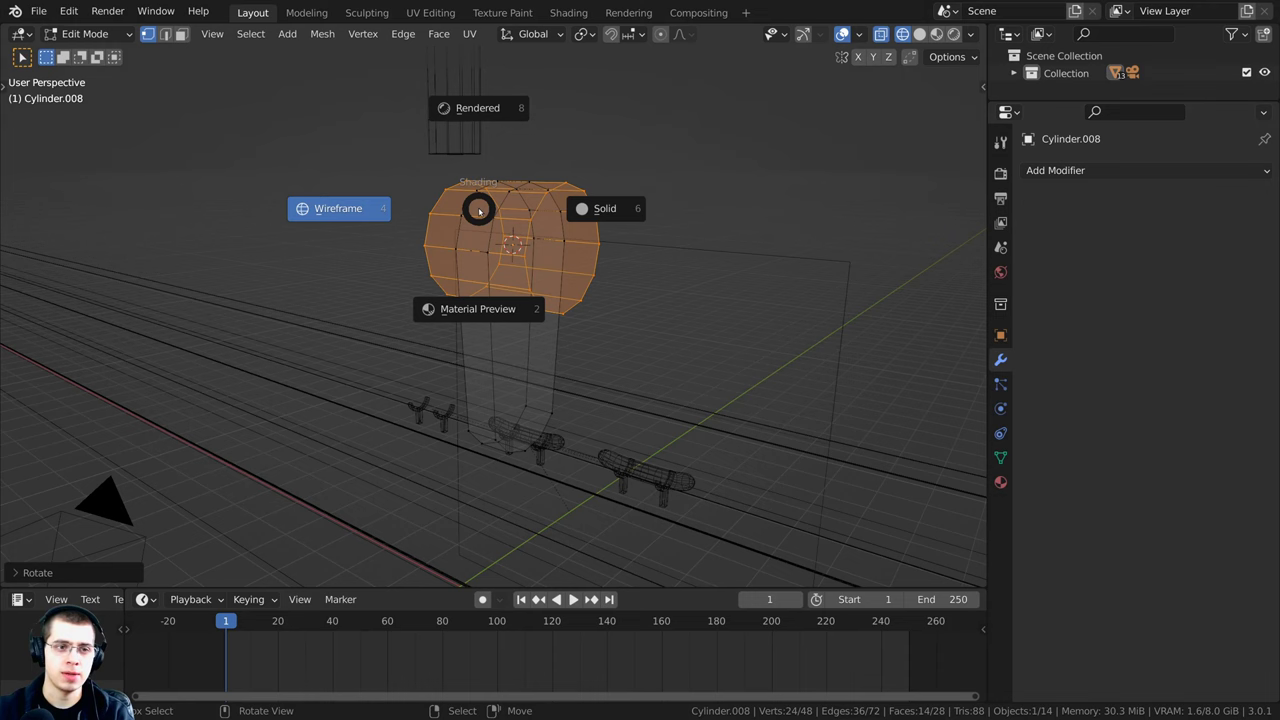
left_click(660, 216)
middle_click_drag(660, 216, 925, 276)
key("s")
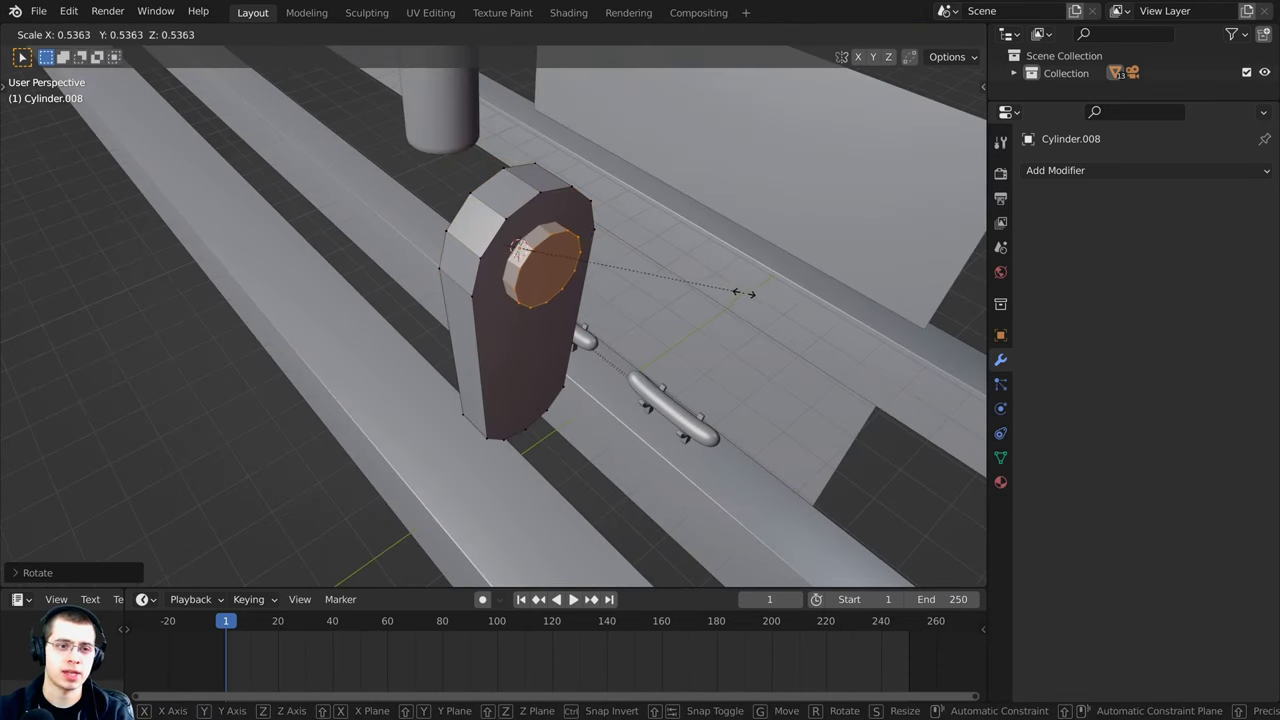
left_click(737, 289)
Step: Scale the small pivot cylinder to about 0.77 along X and adjust its position along Z
middle_click_drag(737, 289, 805, 296)
key("s")
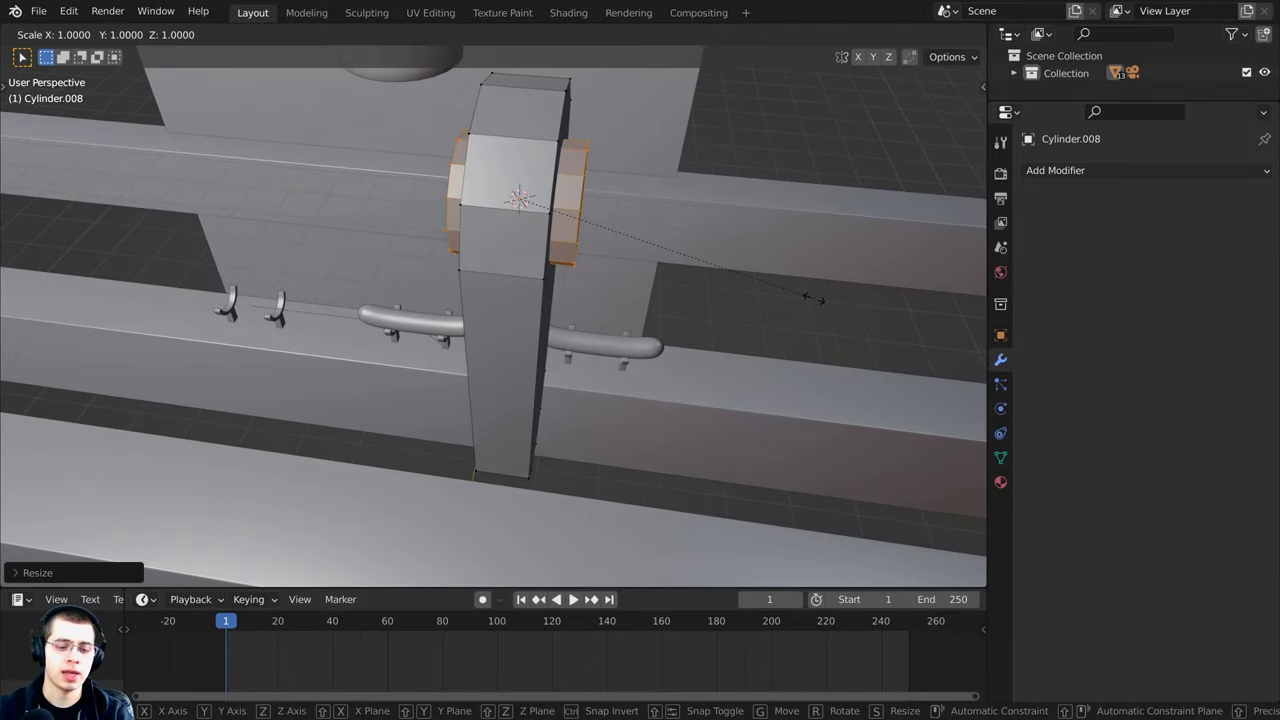
key("x")
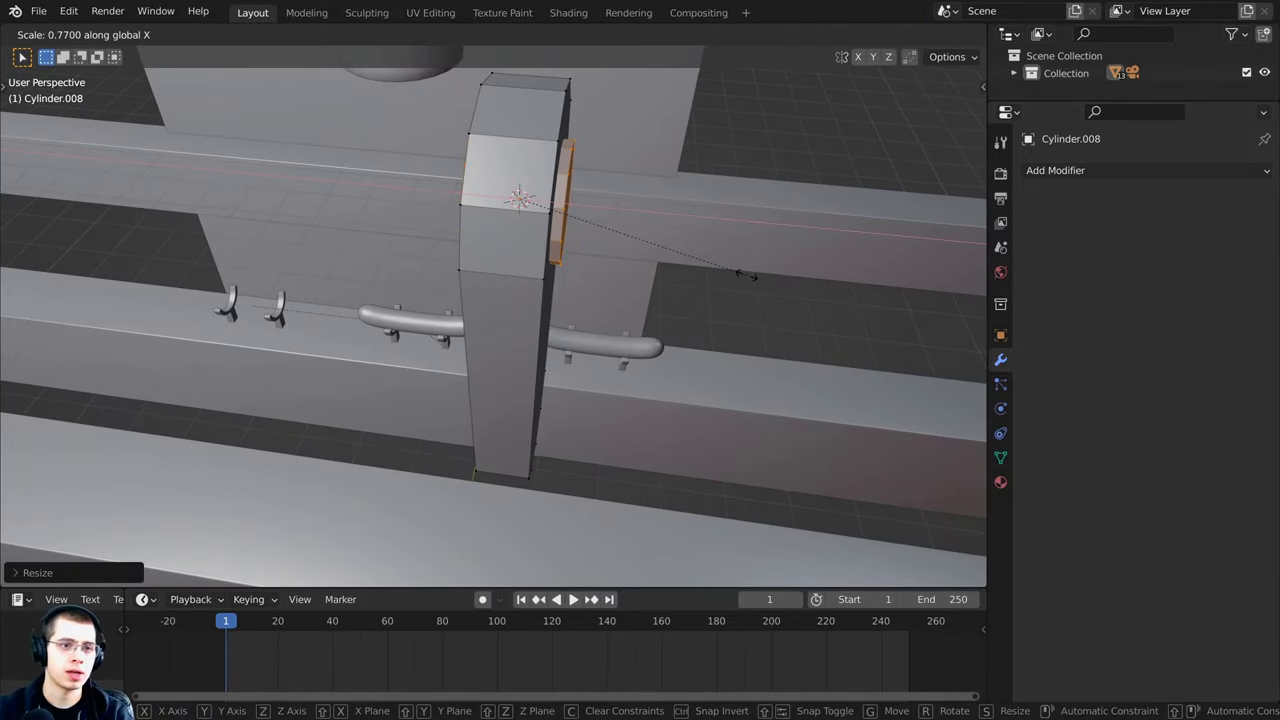
left_click(746, 274)
middle_click_drag(746, 274, 553, 186)
middle_click_drag(561, 139, 930, 252)
key("g")
key("z")
left_click(546, 122)
Step: Add a Bevel modifier to the plate object with 3 segments and an amount of 0.02 m
left_click(1048, 171)
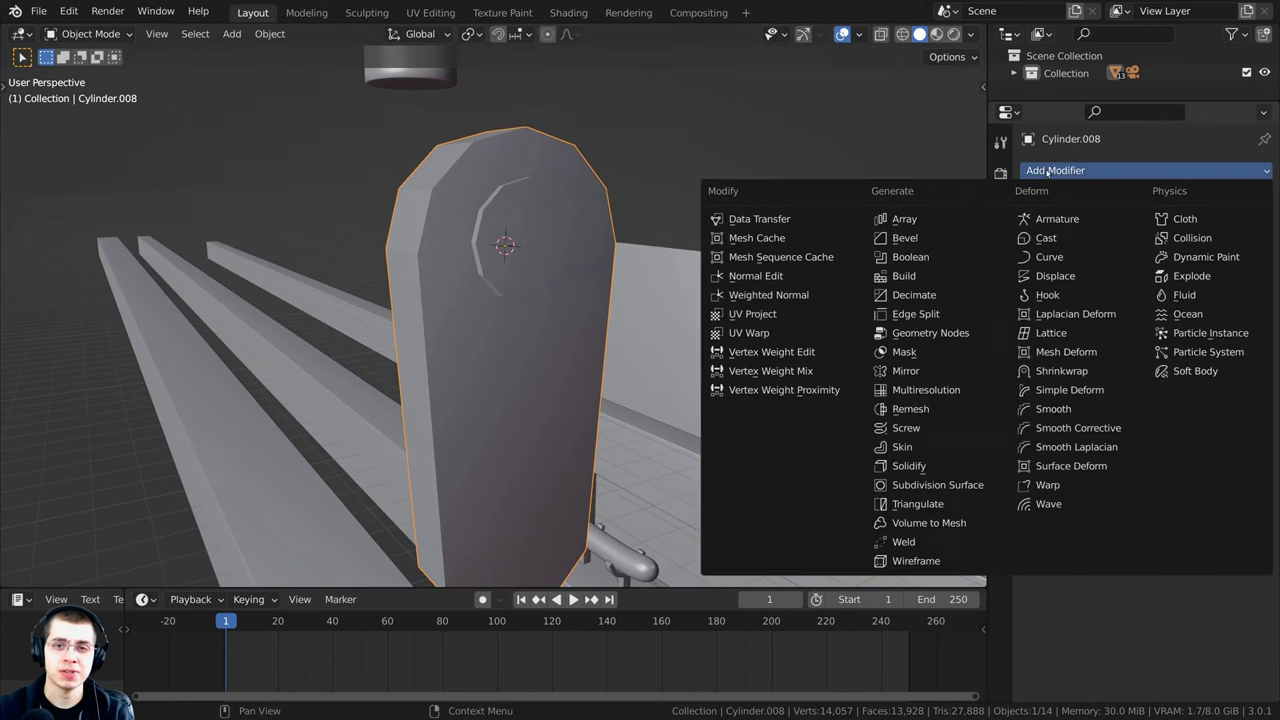
left_click(904, 238)
scroll(647, 212, "up", 2)
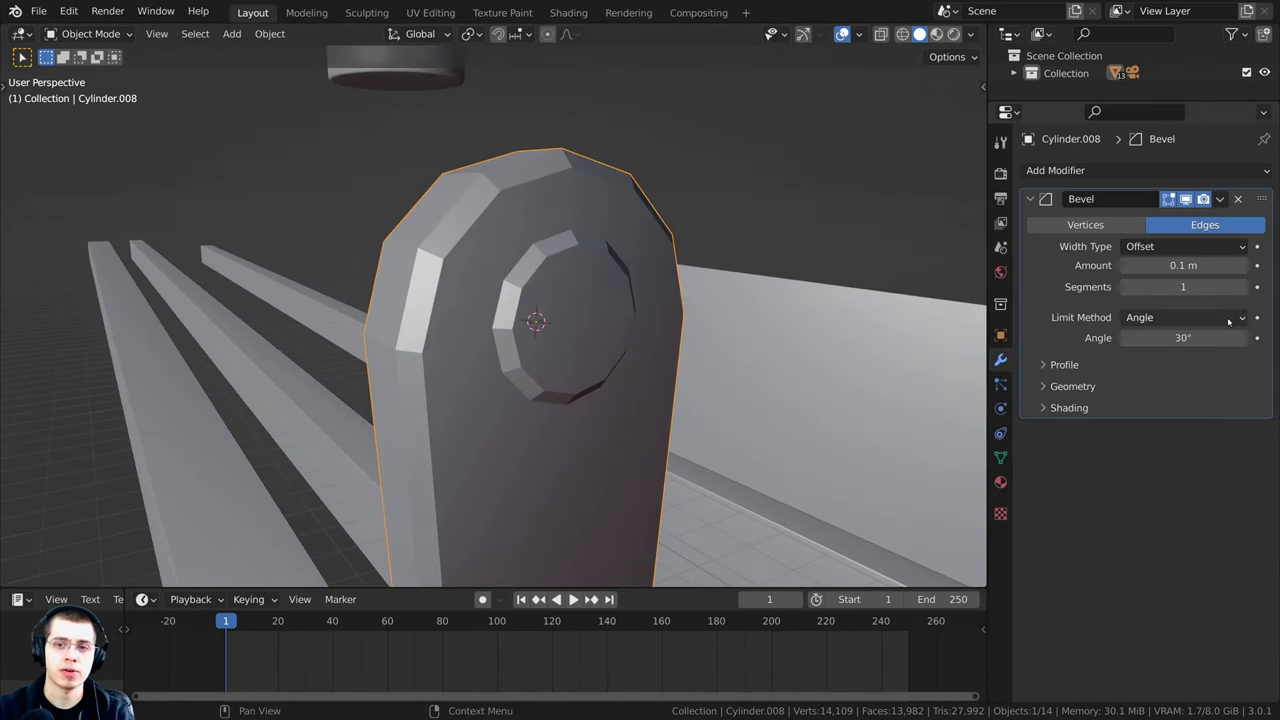
left_click(1244, 287)
left_click(1244, 287)
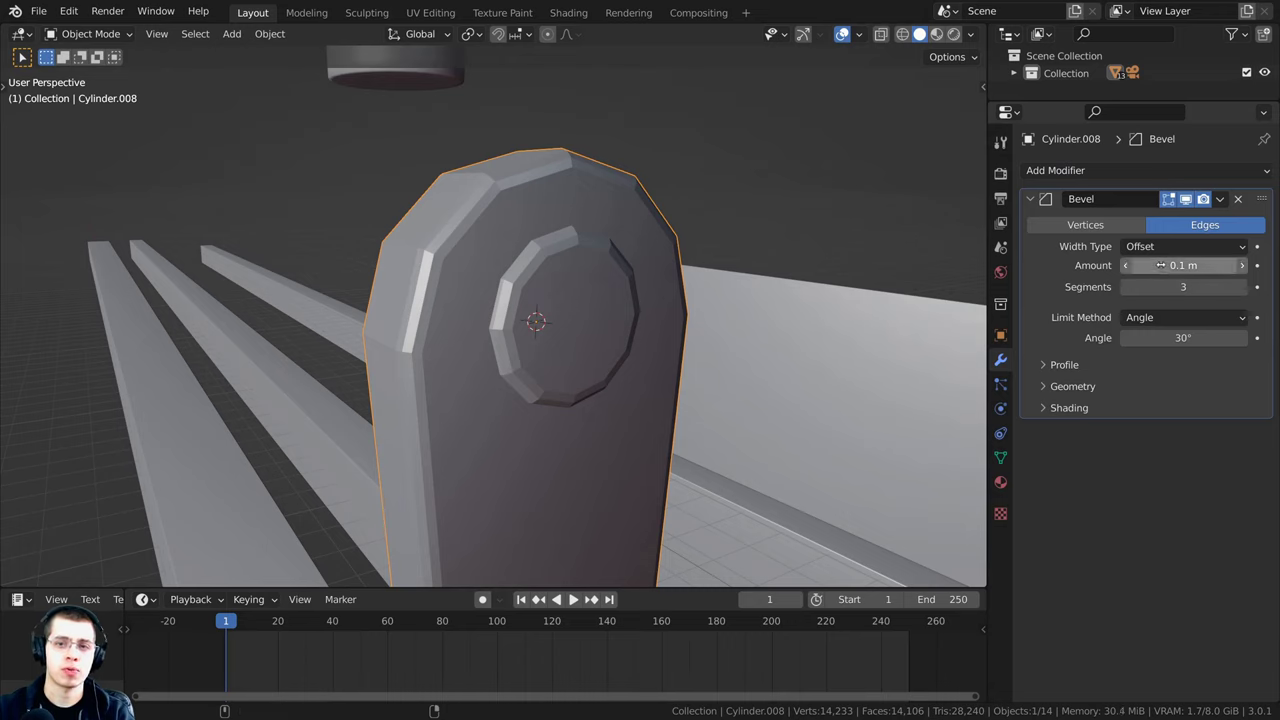
mouse_move(1178, 265)
left_mouse_down()
mouse_move(1140, 265)
mouse_move(1165, 265)
left_mouse_up()
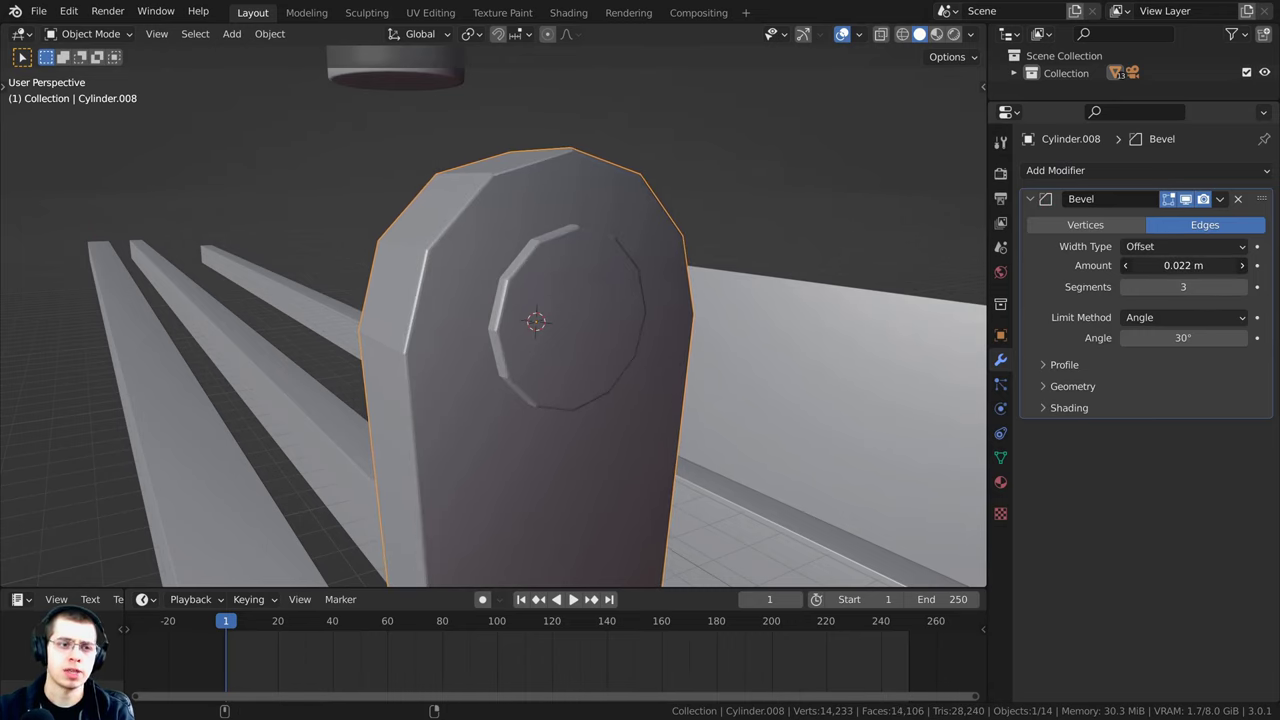
Step: Apply smooth shading to the beveled plate object
right_click(690, 137)
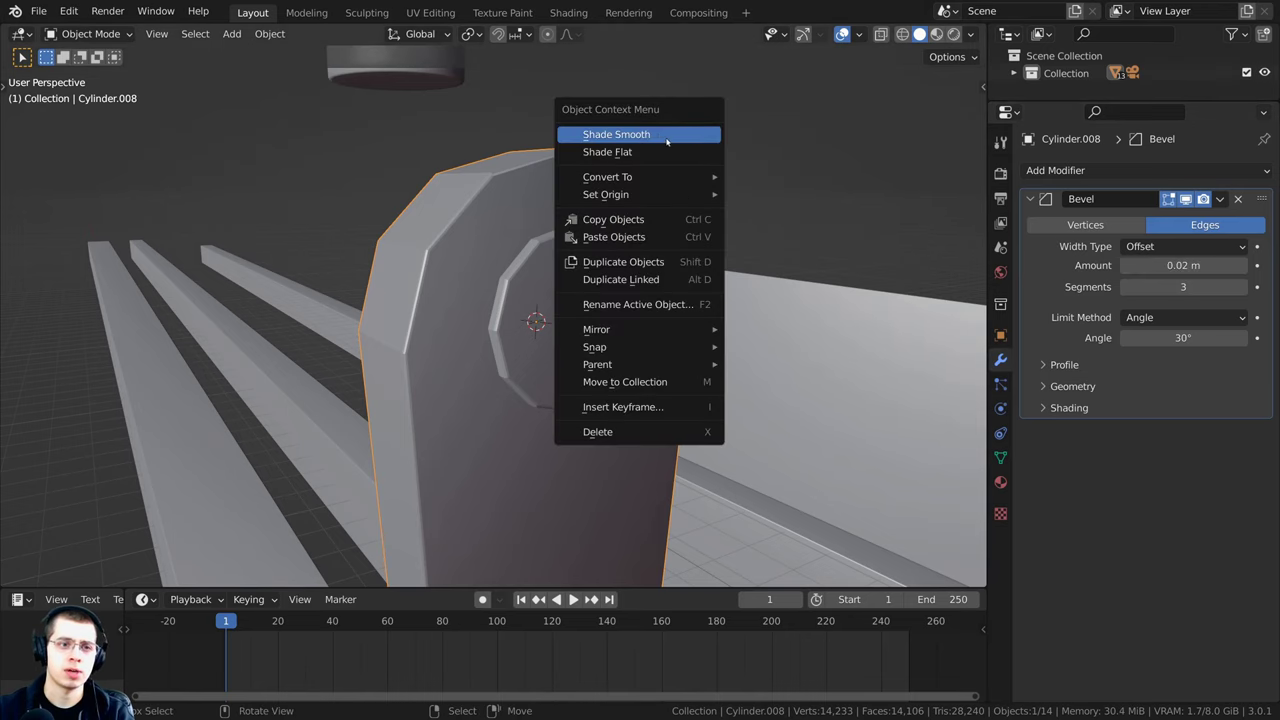
left_click(641, 136)
middle_click_drag(611, 189, 502, 257)
scroll(516, 267, "up", 2)
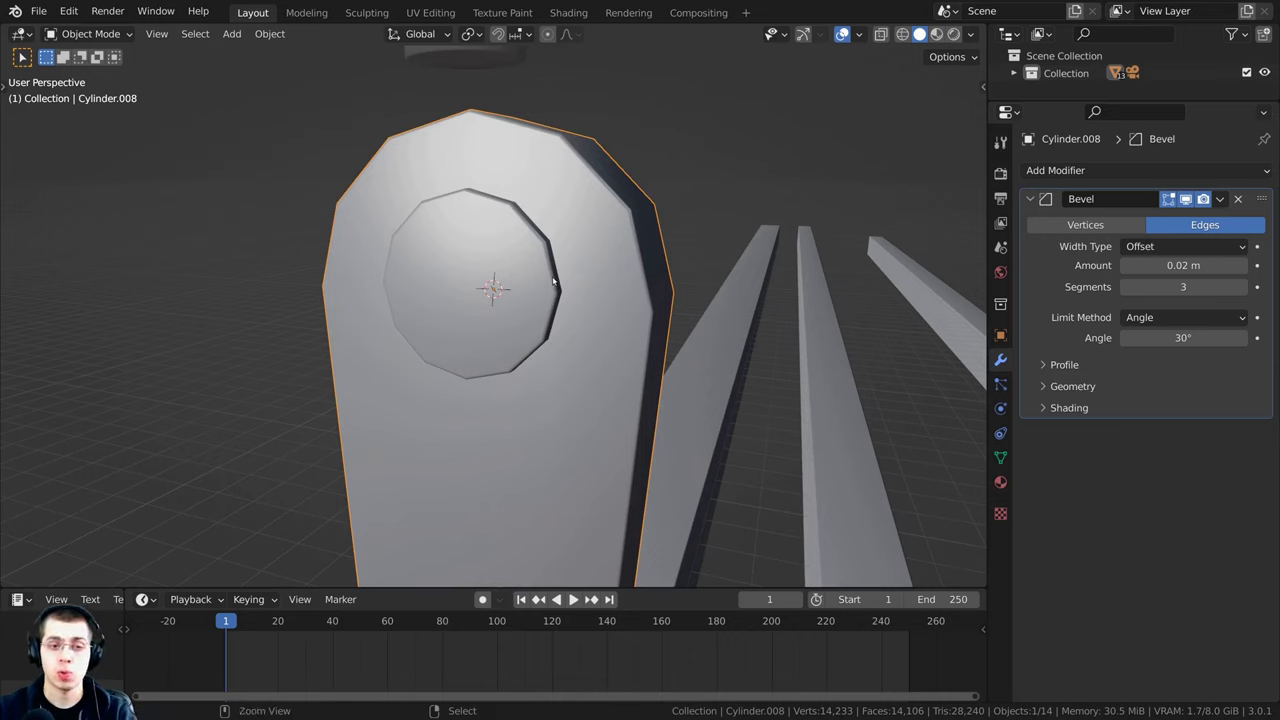
Step: Add a Subdivision modifier to the plate object and set its viewport level to 2
key("ctrl+1")
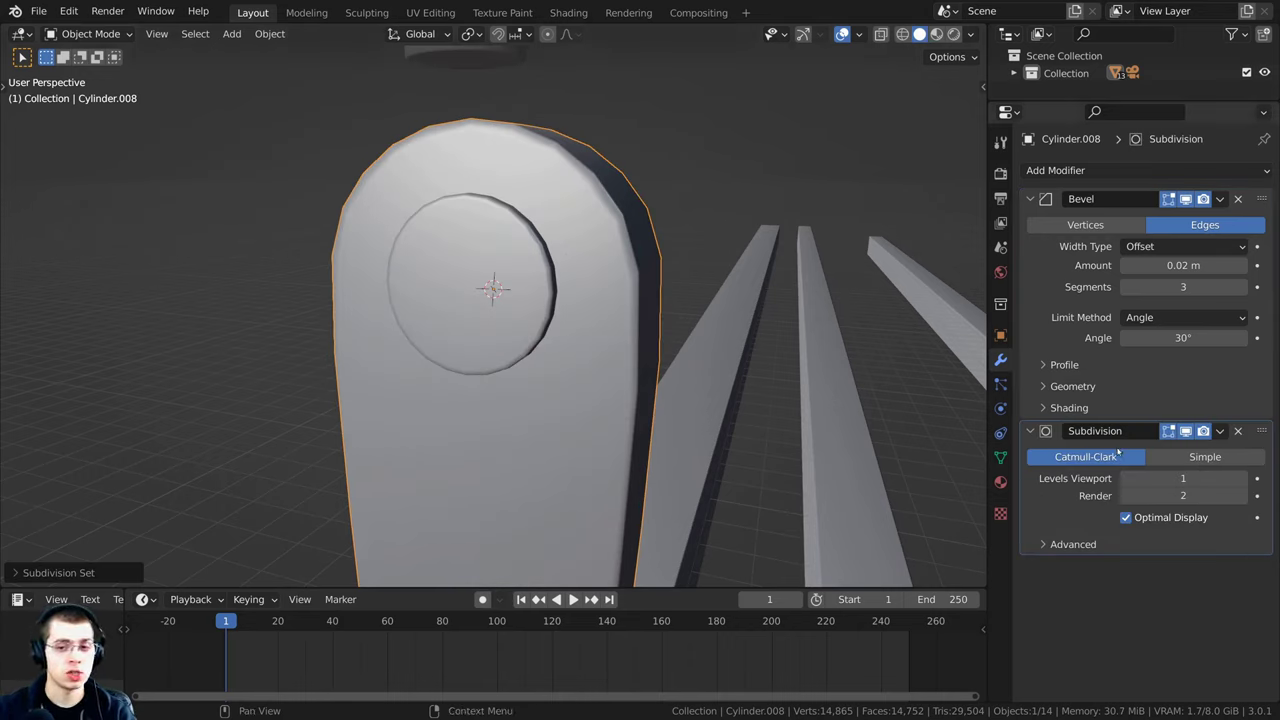
left_click(1056, 172)
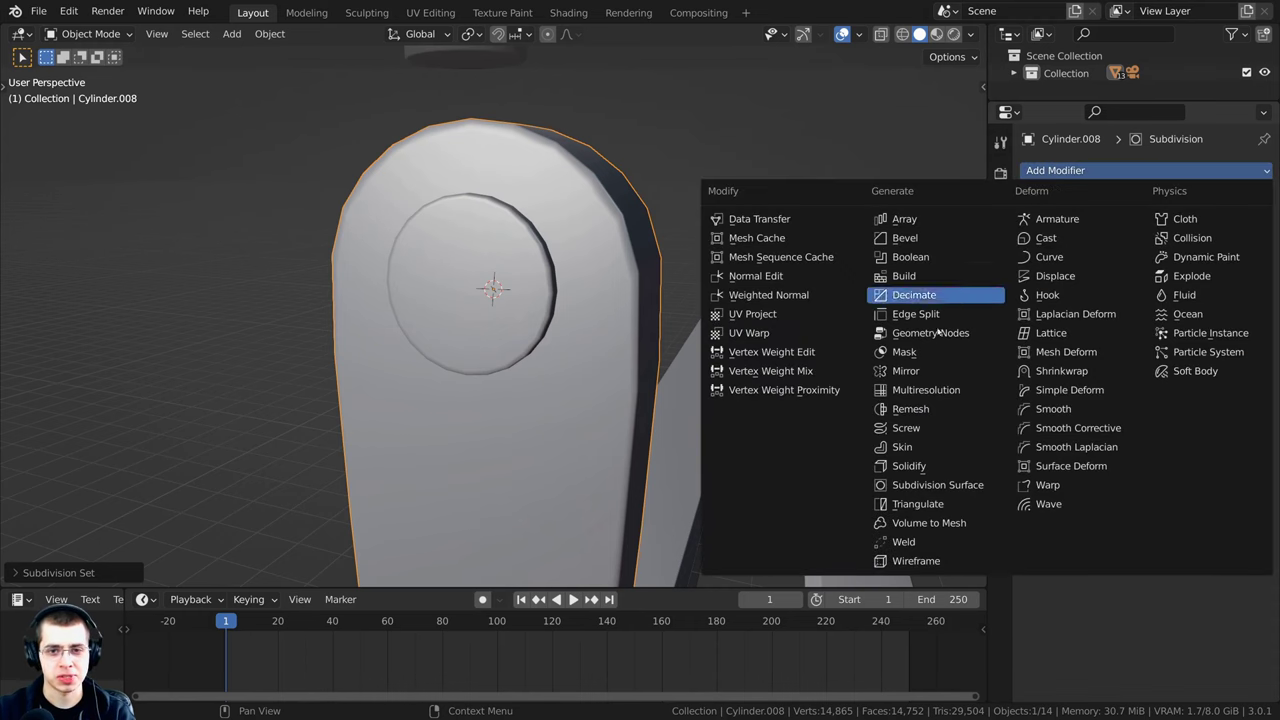
key("Escape")
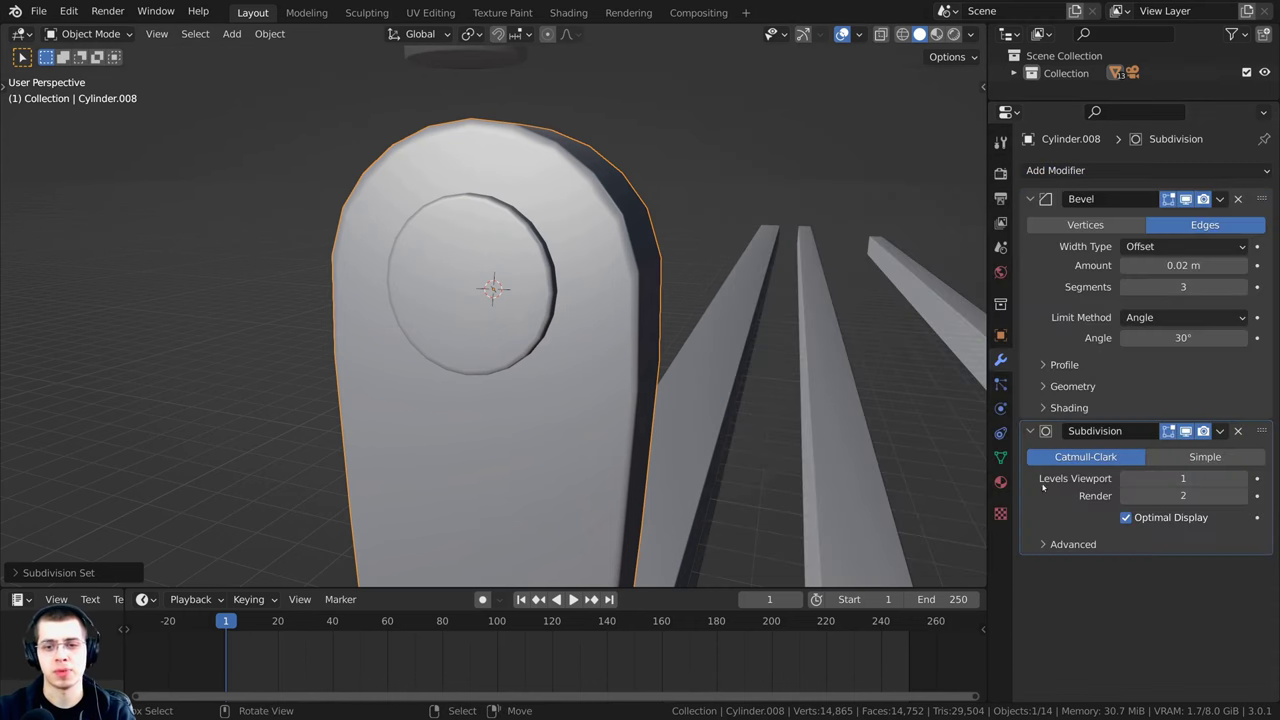
left_click(1242, 478)
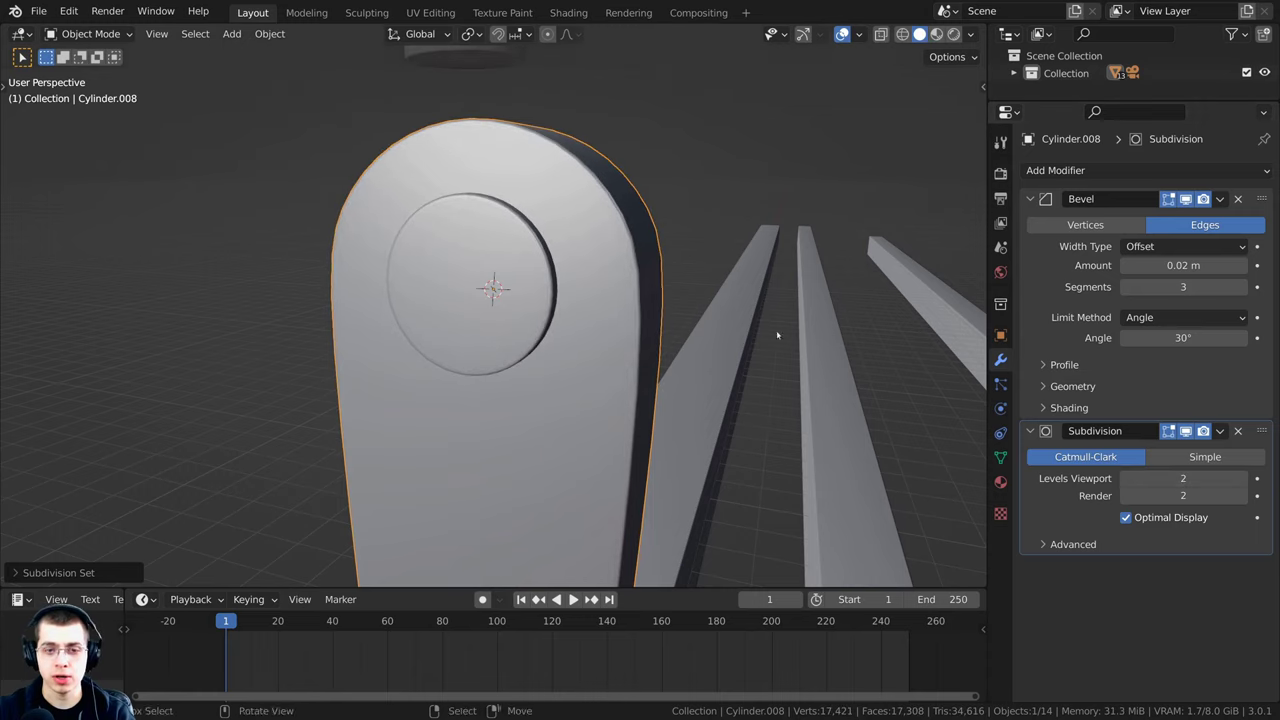
Step: Set the Bevel modifier's angle limit on the plate object to 46°
scroll(777, 334, "down", 4)
left_click(640, 205)
middle_click_drag(610, 215, 487, 319)
scroll(487, 319, "up", 4)
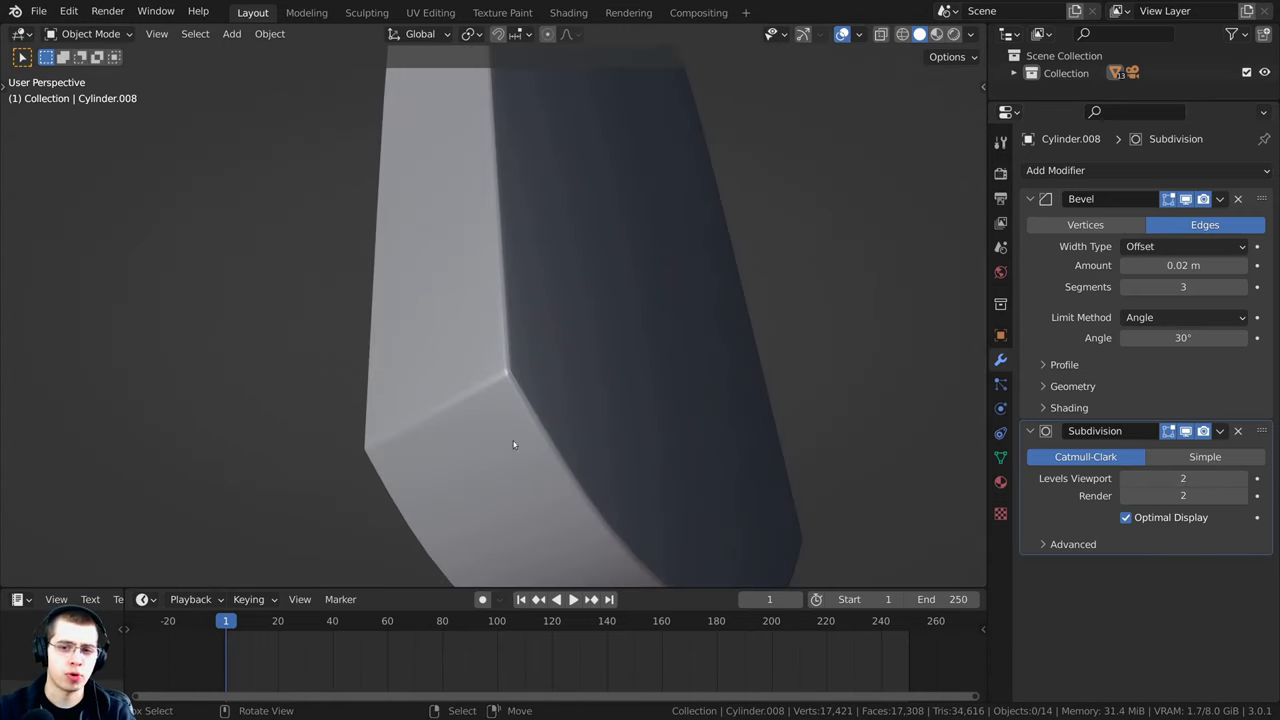
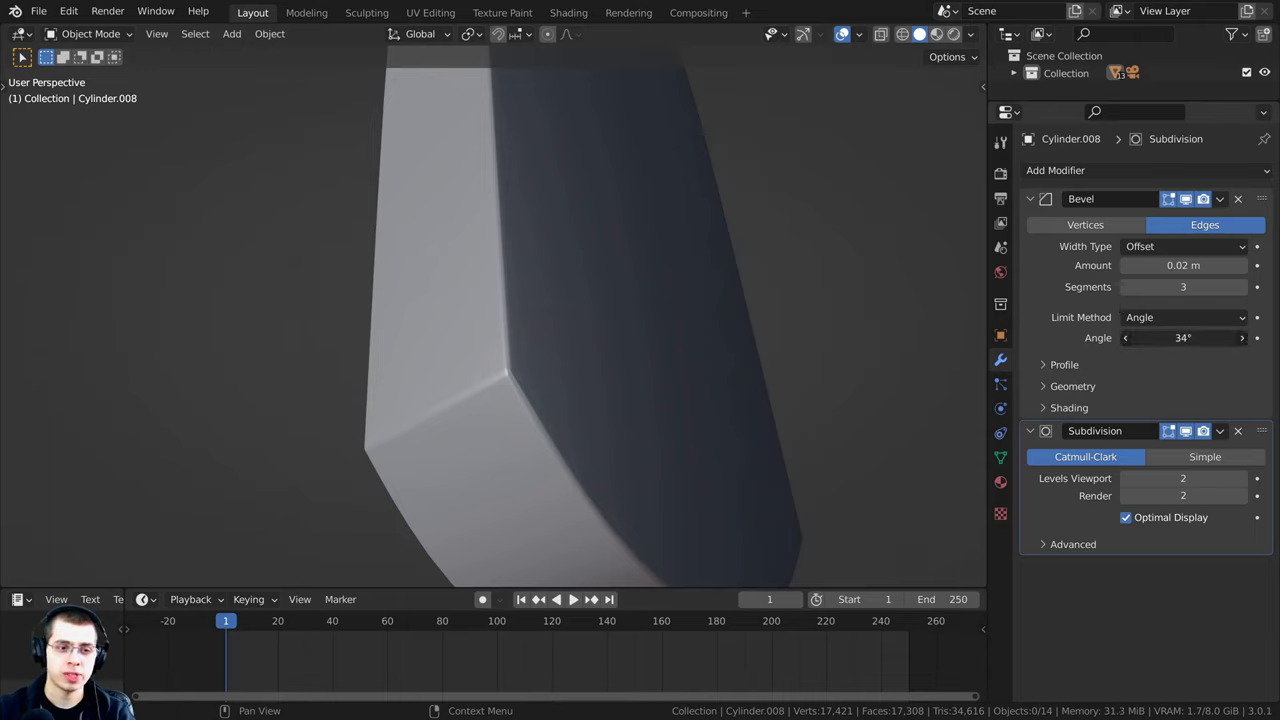
left_click_drag(1183, 337, 1128, 344)
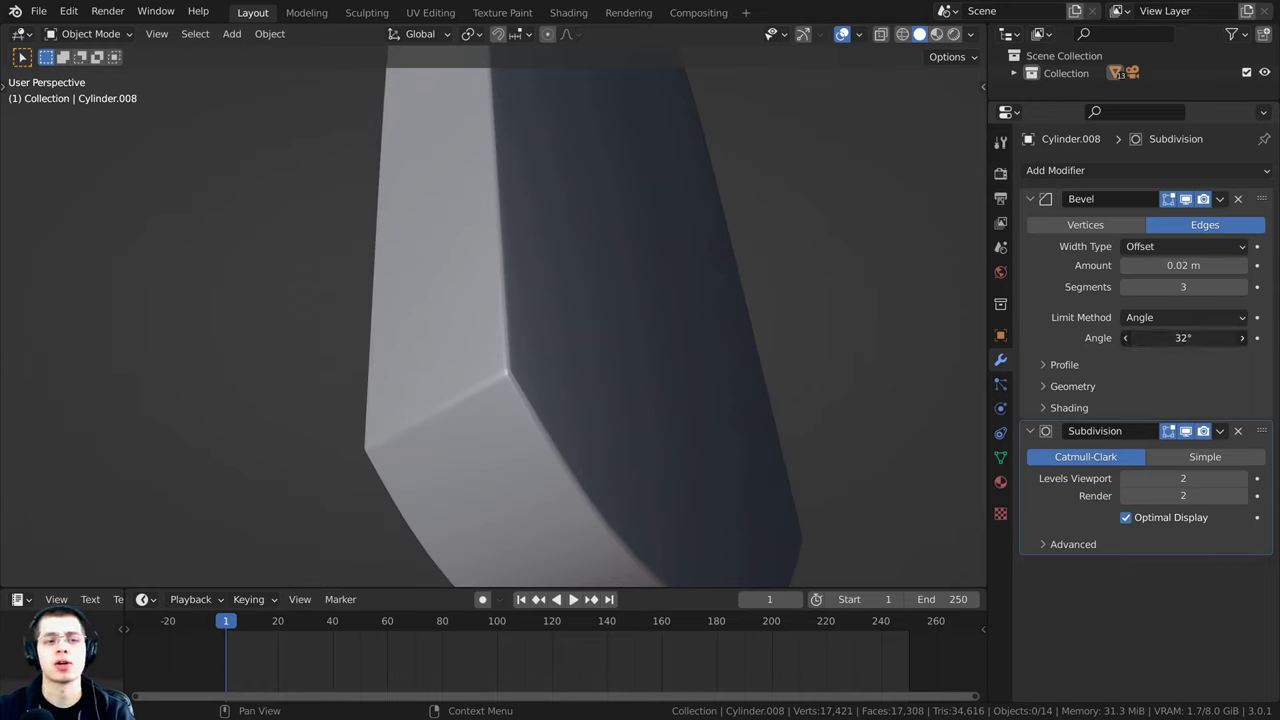
left_click_drag(1183, 337, 1195, 337)
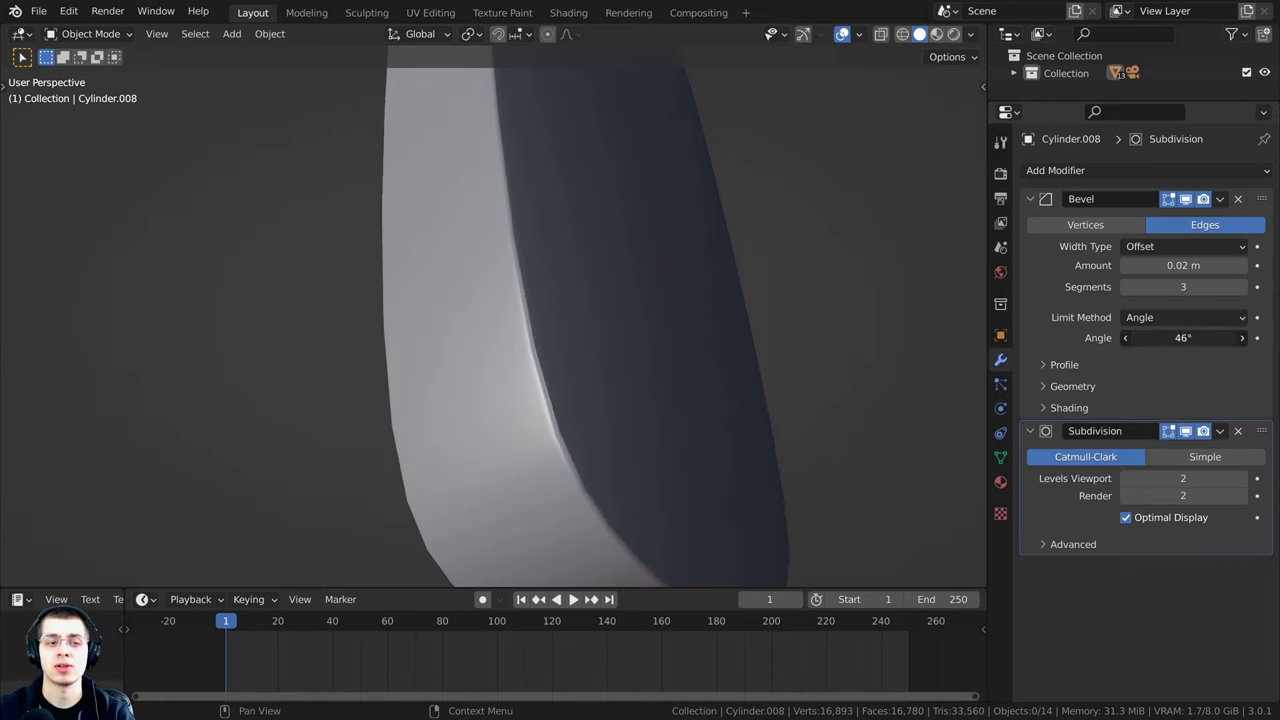
scroll(620, 351, "down", 4)
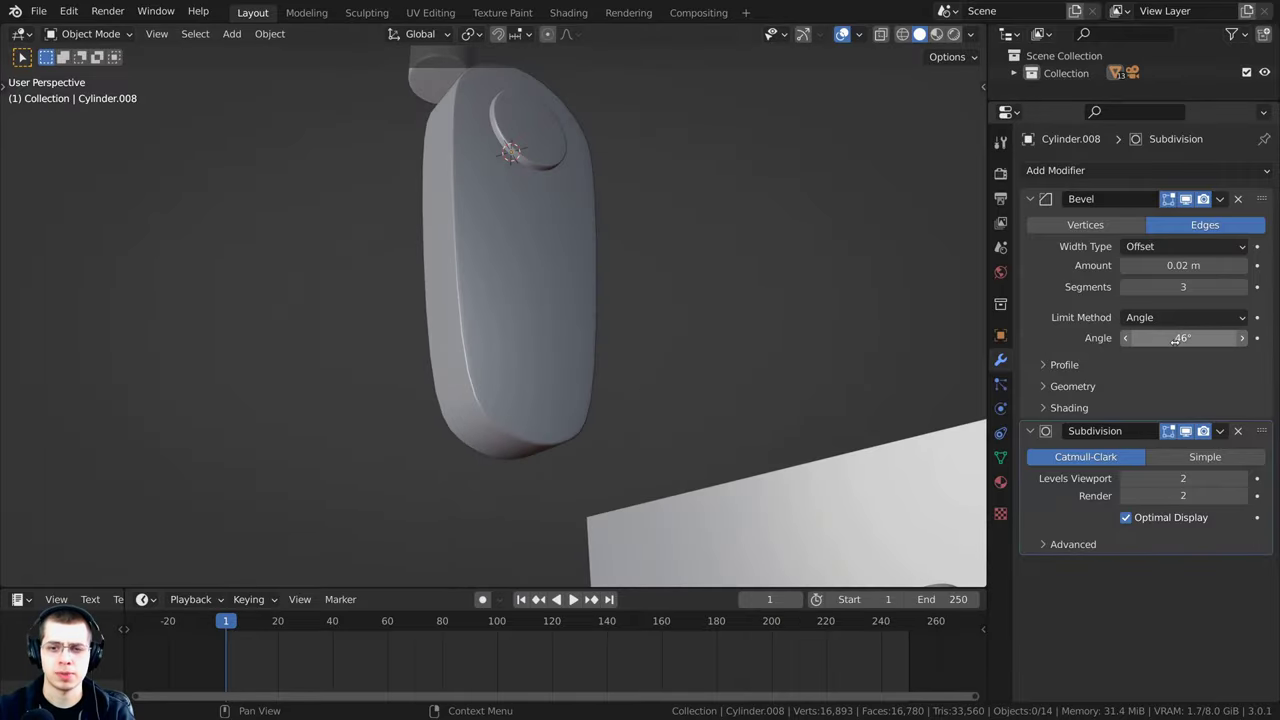
middle_click_drag(731, 286, 499, 301)
Step: Add a Mirror modifier to the plate object
left_click(572, 194)
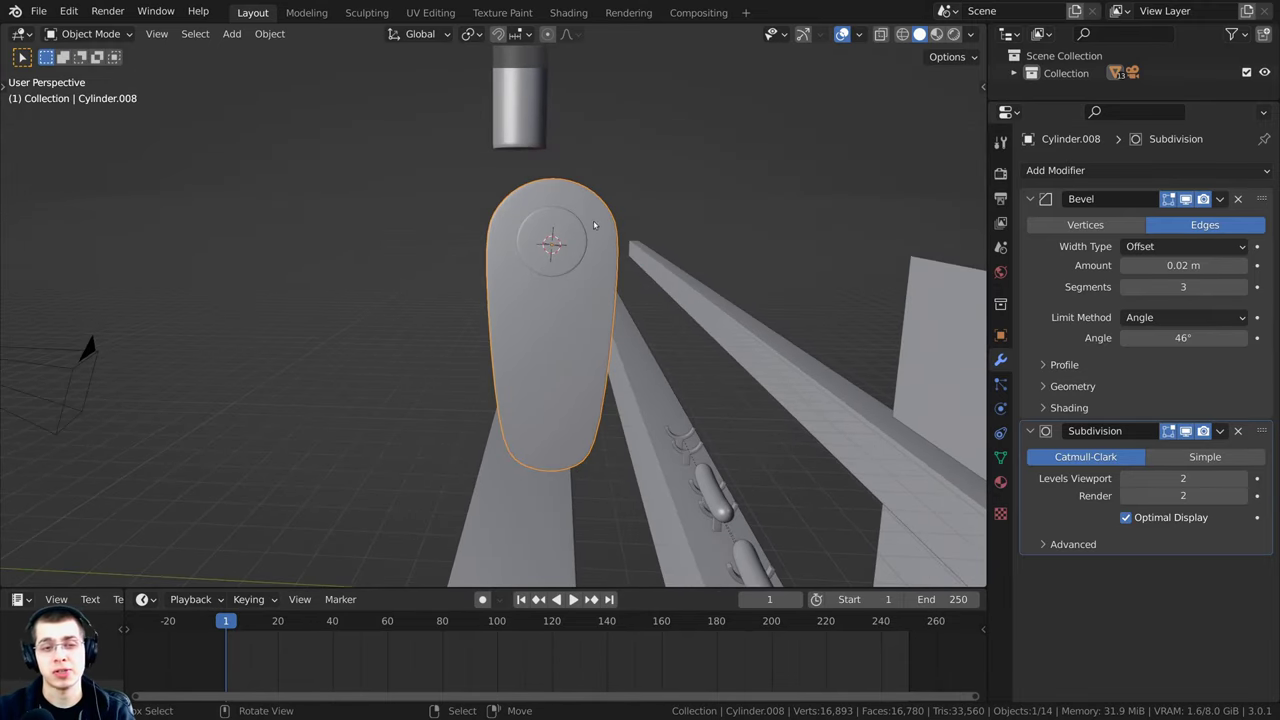
left_click(1061, 174)
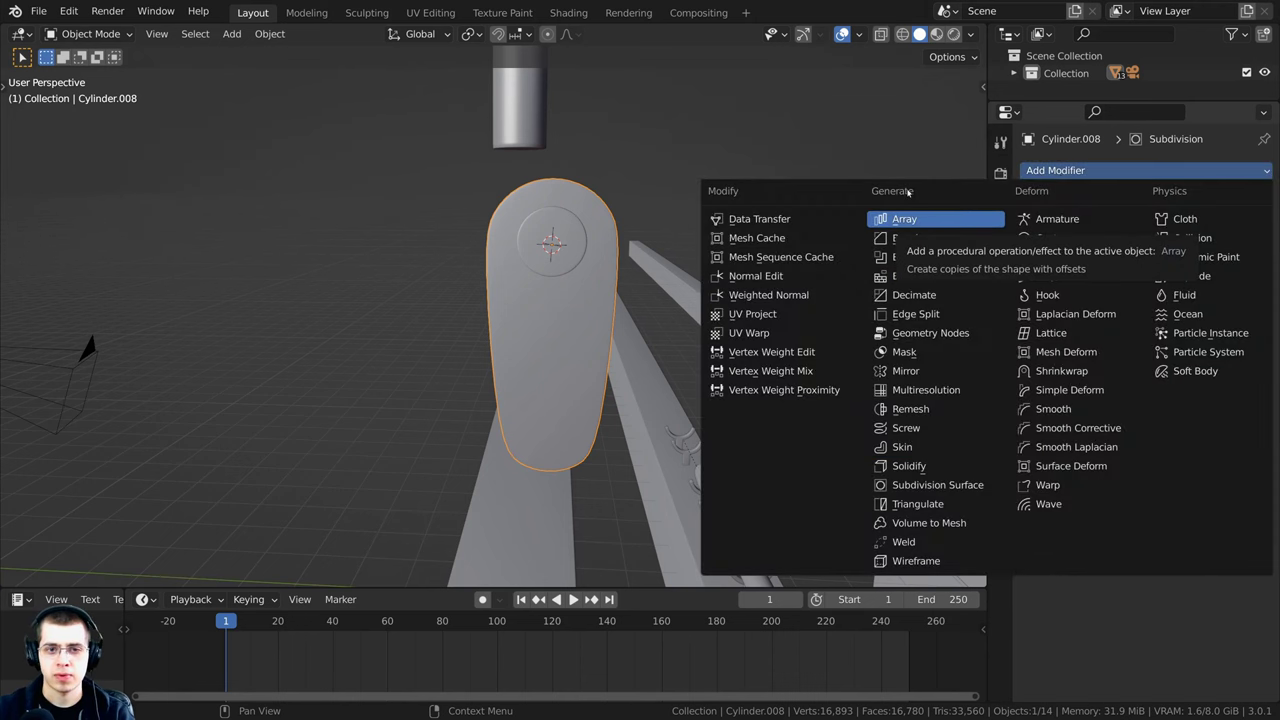
left_click(916, 373)
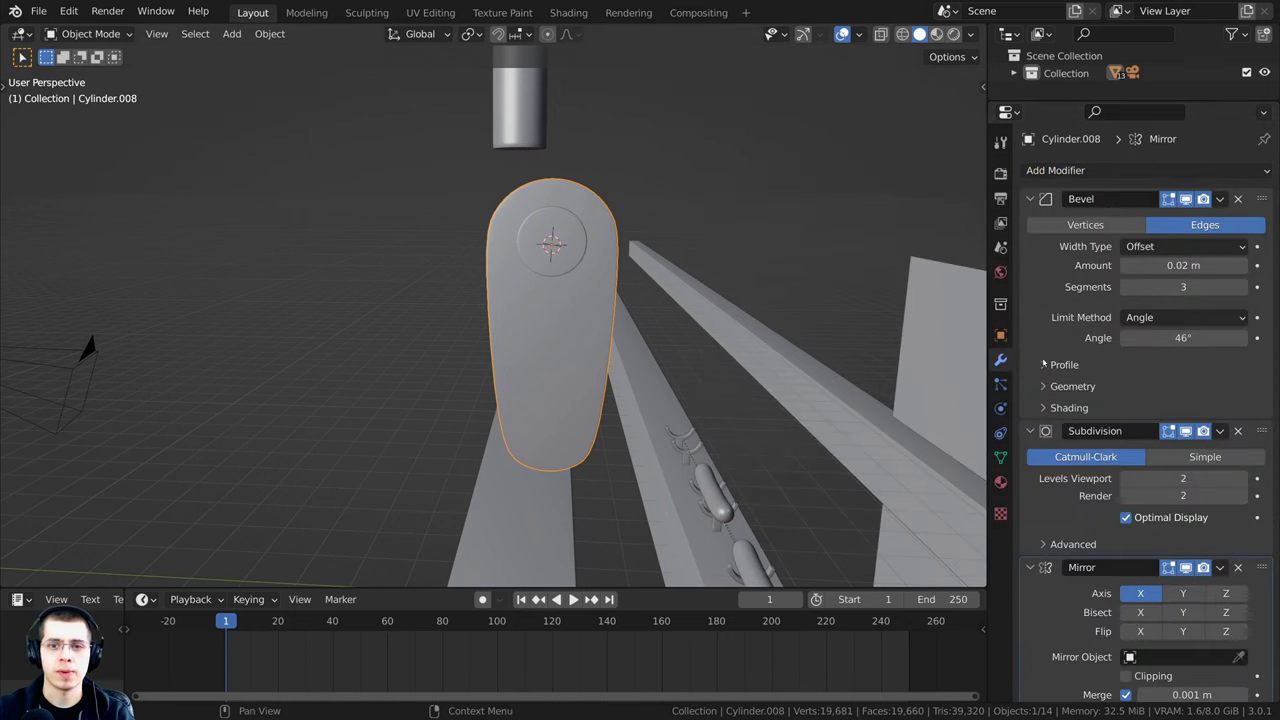
Step: Move all of the plate's geometry along Y in Edit Mode, away from the object's origin
key("Tab")
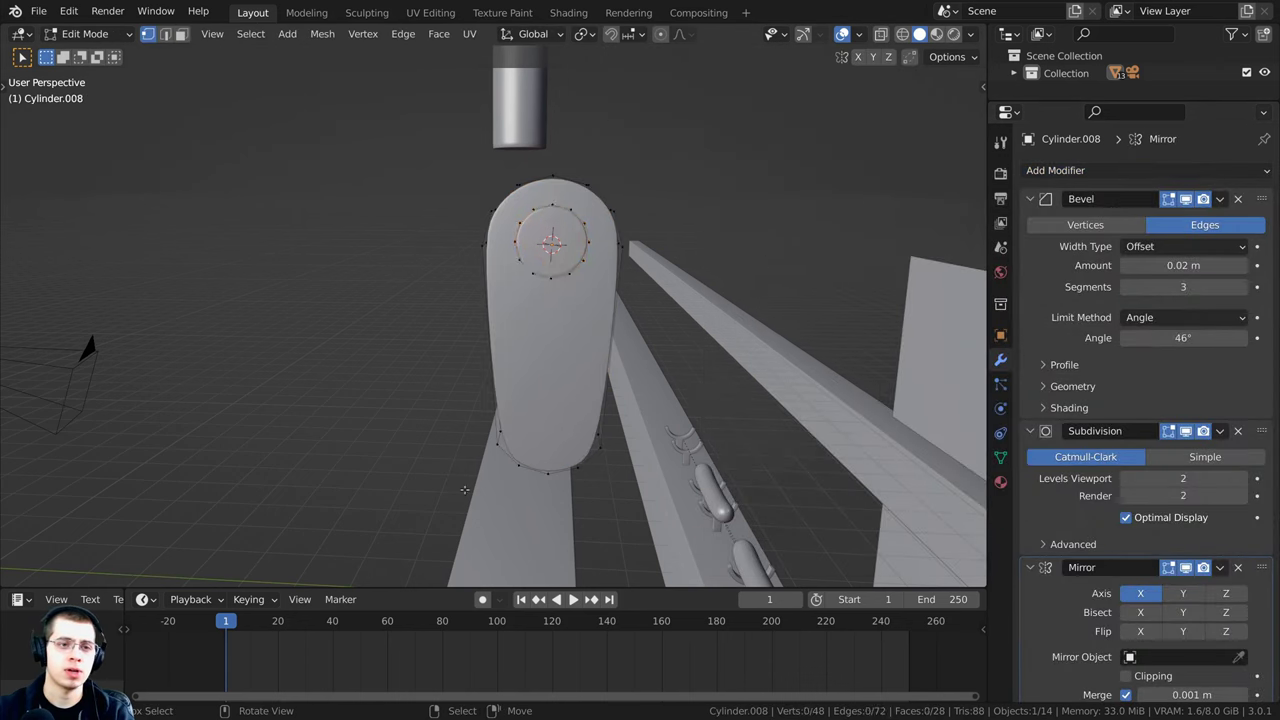
key("a")
middle_click_drag(671, 287, 688, 273)
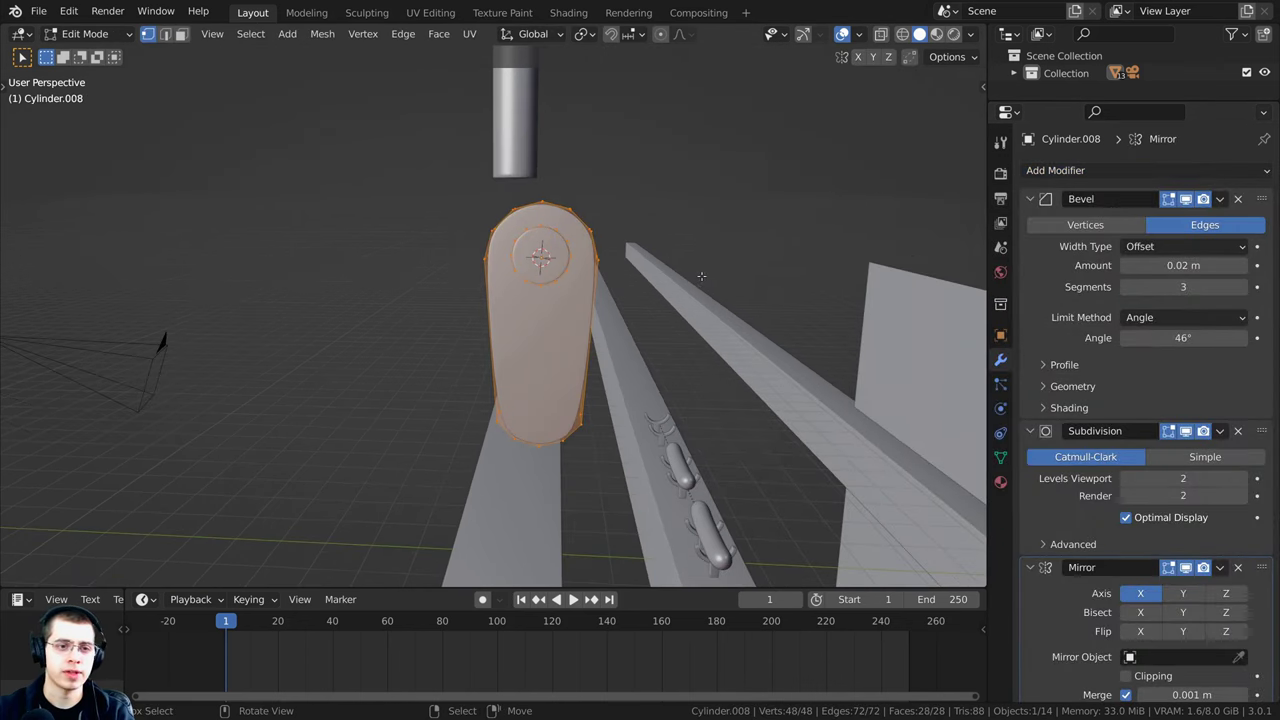
key("g")
key("x")
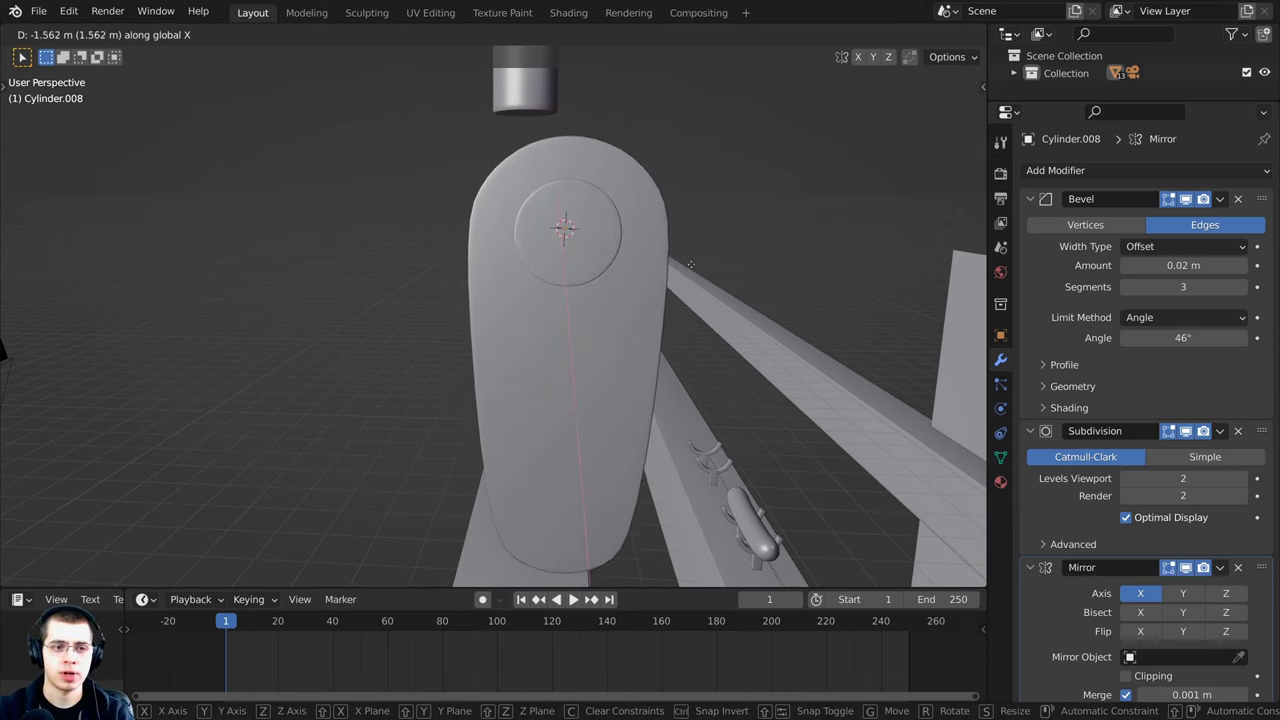
key("y")
left_click(548, 278)
Step: Set the Mirror modifier to mirror the plate across the Y axis only, with X disabled
scroll(770, 420, "down", 3)
middle_click_drag(780, 422, 787, 458)
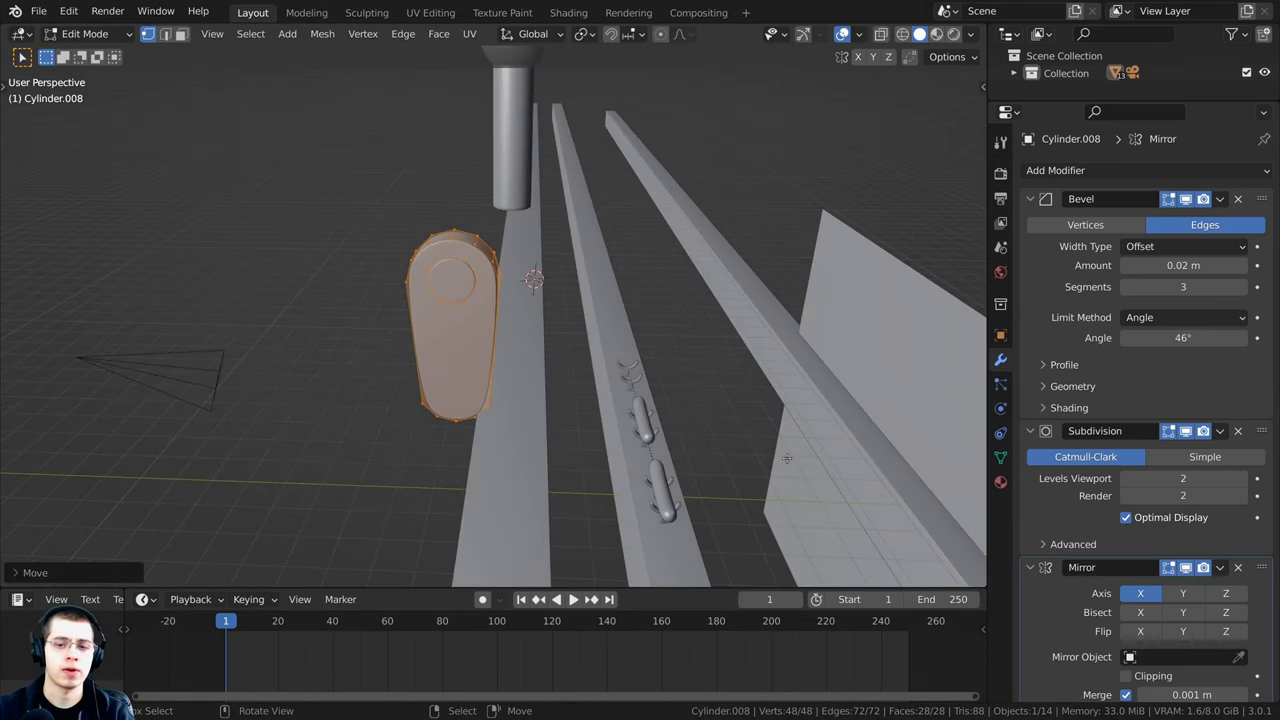
scroll(1120, 575, "down", 2)
left_click(1195, 560)
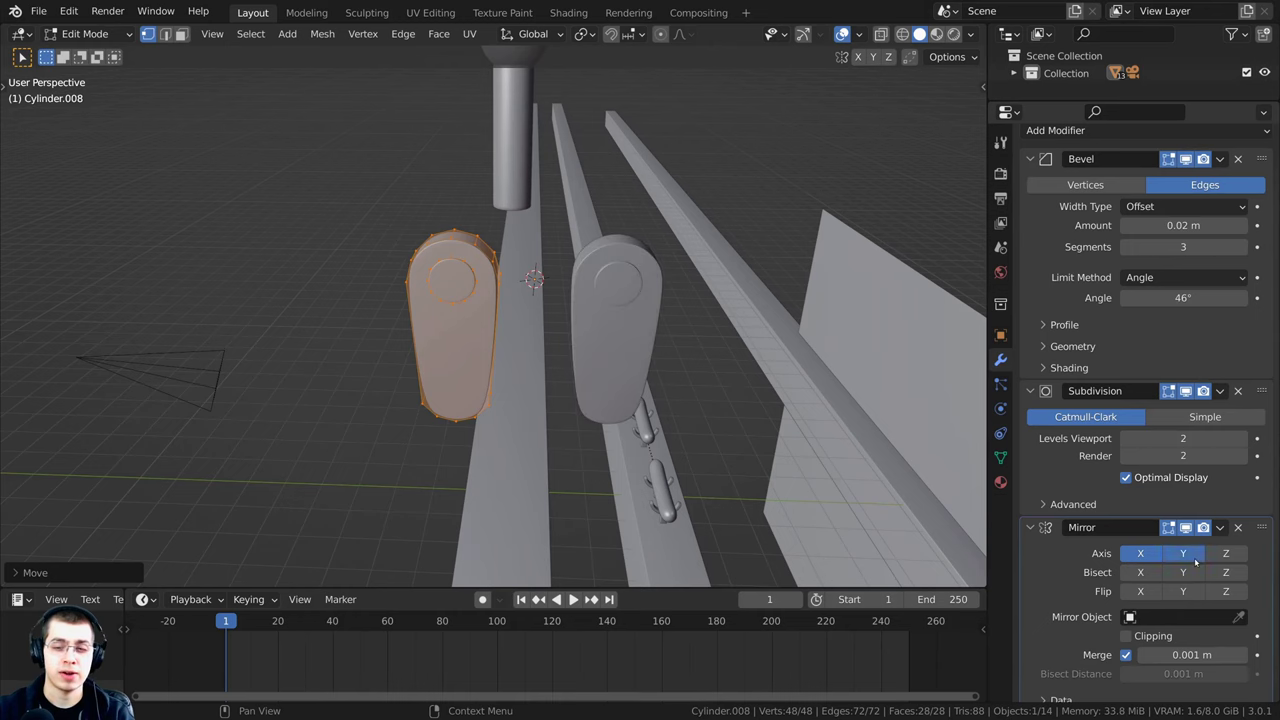
left_click(1147, 555)
Step: Adjust the plate geometry's position along Y to set the spacing between the two mirrored plates
middle_click_drag(645, 350, 576, 386)
scroll(576, 386, "up", 2)
key("g")
key("y")
left_click(551, 385)
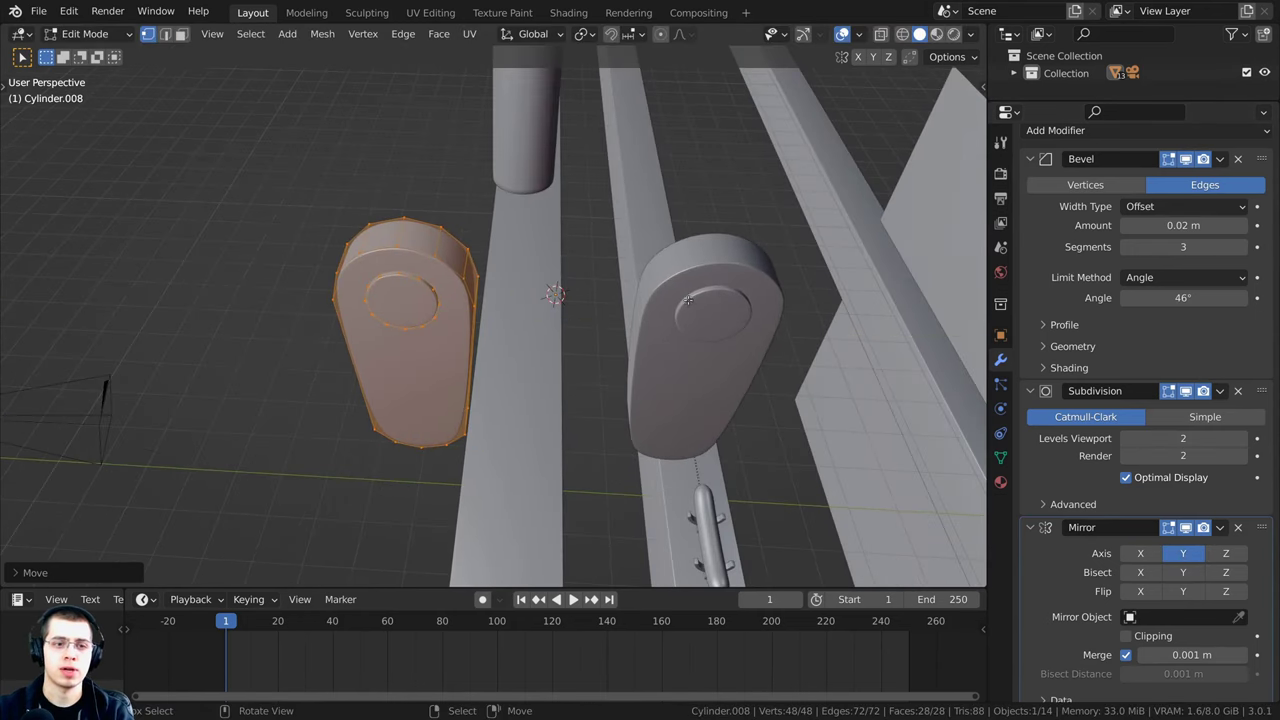
middle_click_drag(700, 413, 701, 322)
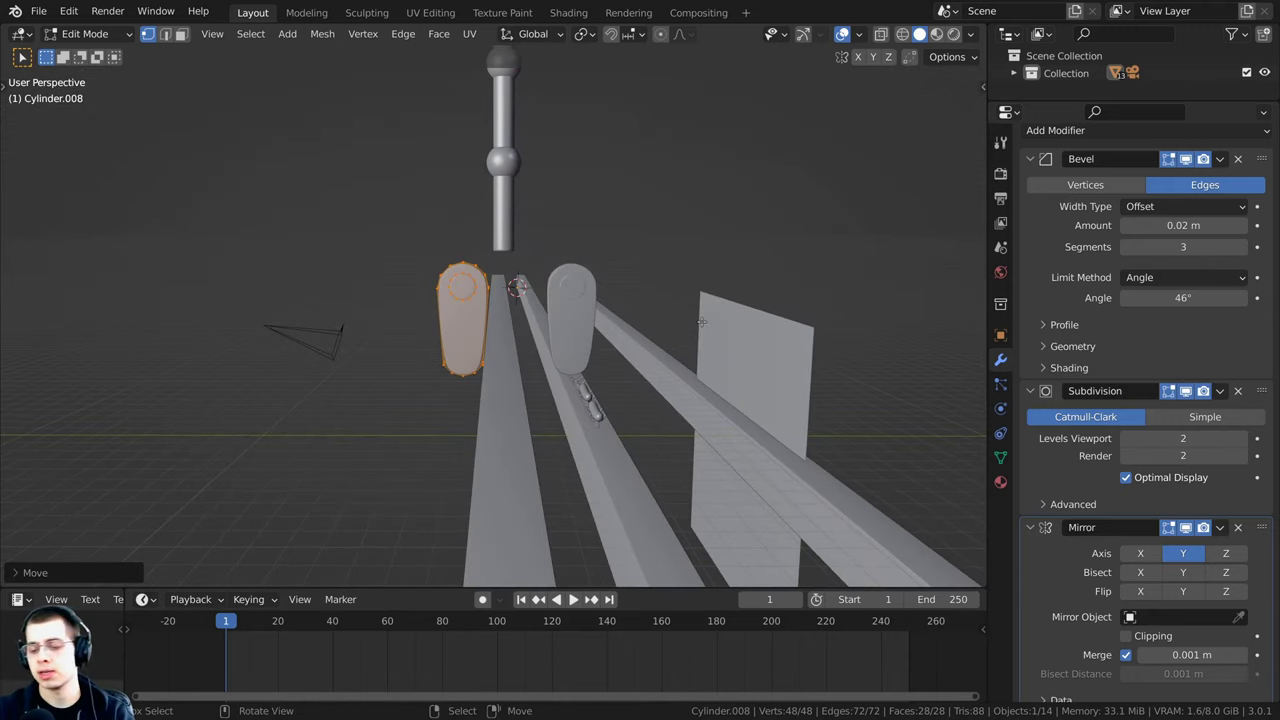
scroll(702, 322, "up", 3)
key("r")
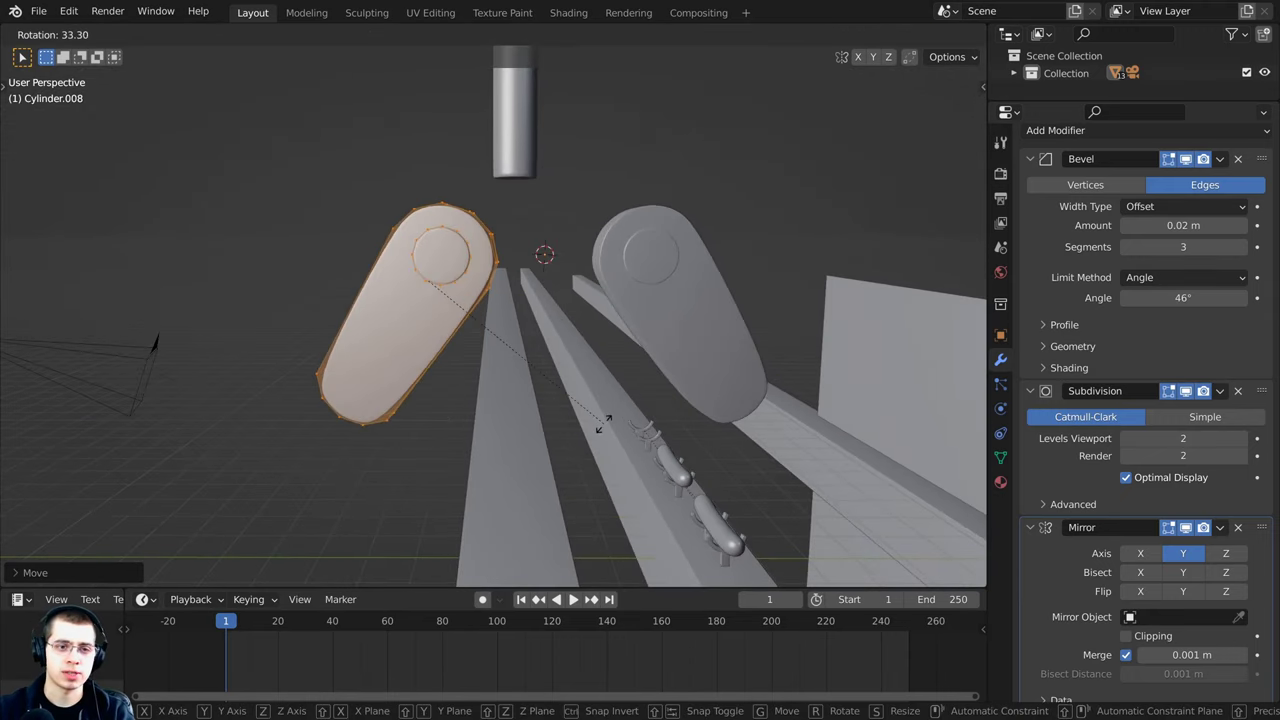
right_click(473, 428)
middle_click_drag(402, 460, 450, 358)
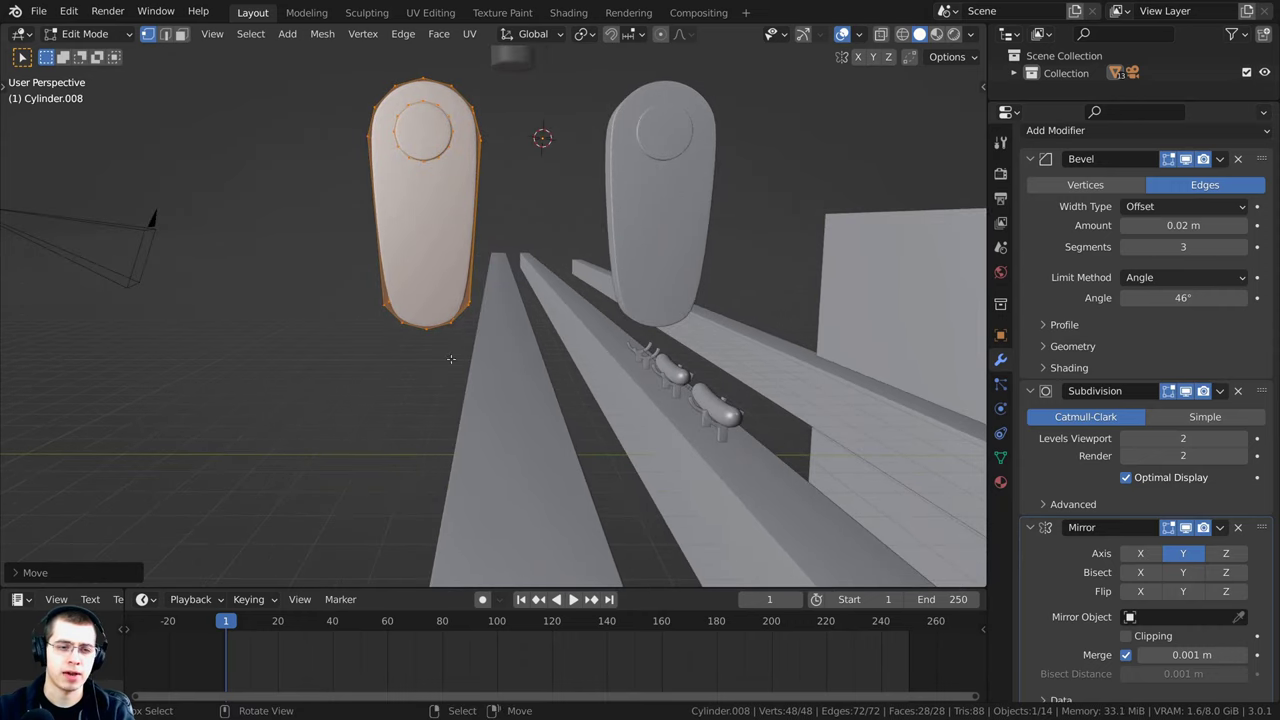
middle_click_drag(469, 447, 506, 441)
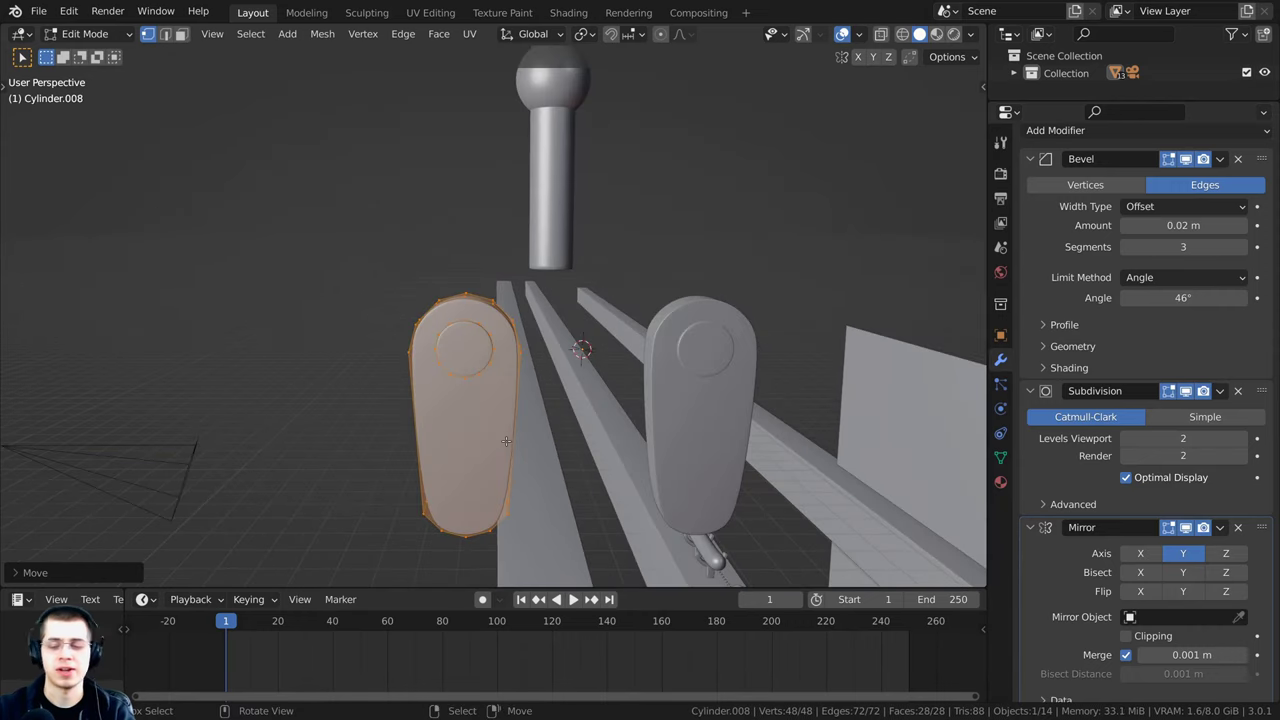
Step: Move the mirrored plate object about -0.52 m in Y and 0.79 m in Z, centring the pair below the arm's lowest cylinder
key("KP_3")
key("Tab")
scroll(637, 525, "up", 1)
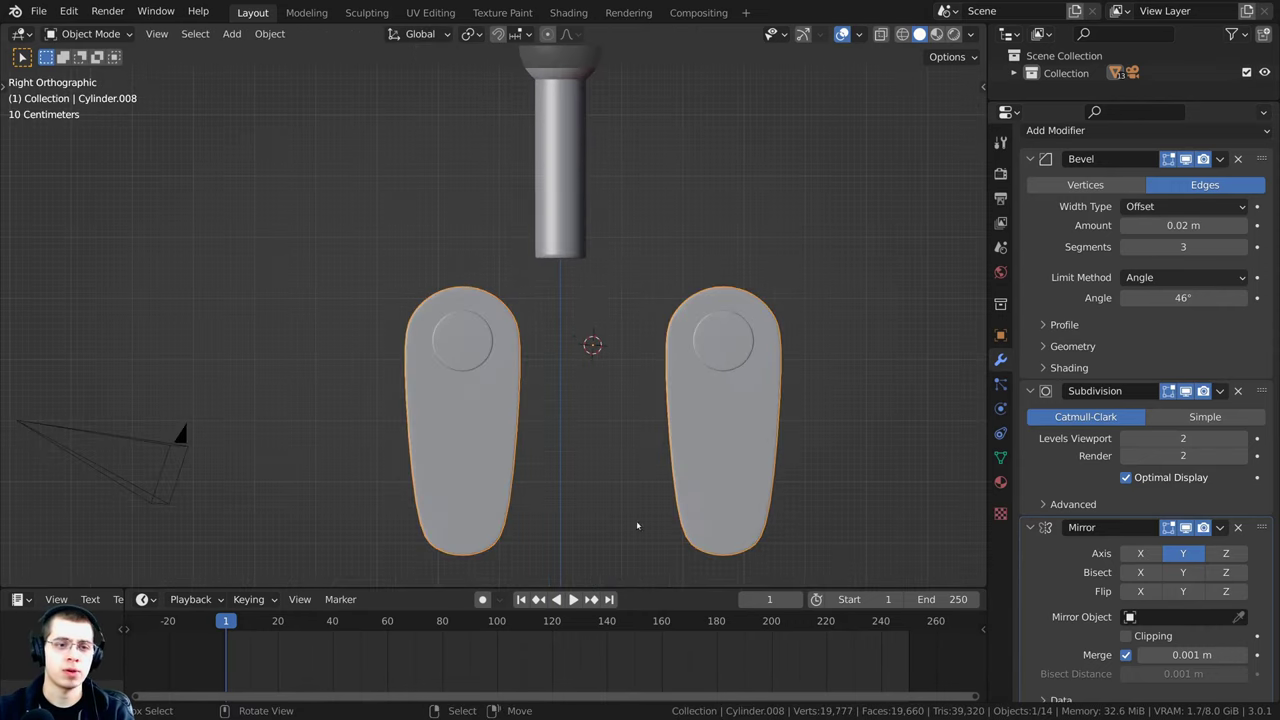
scroll(652, 404, "up", 1)
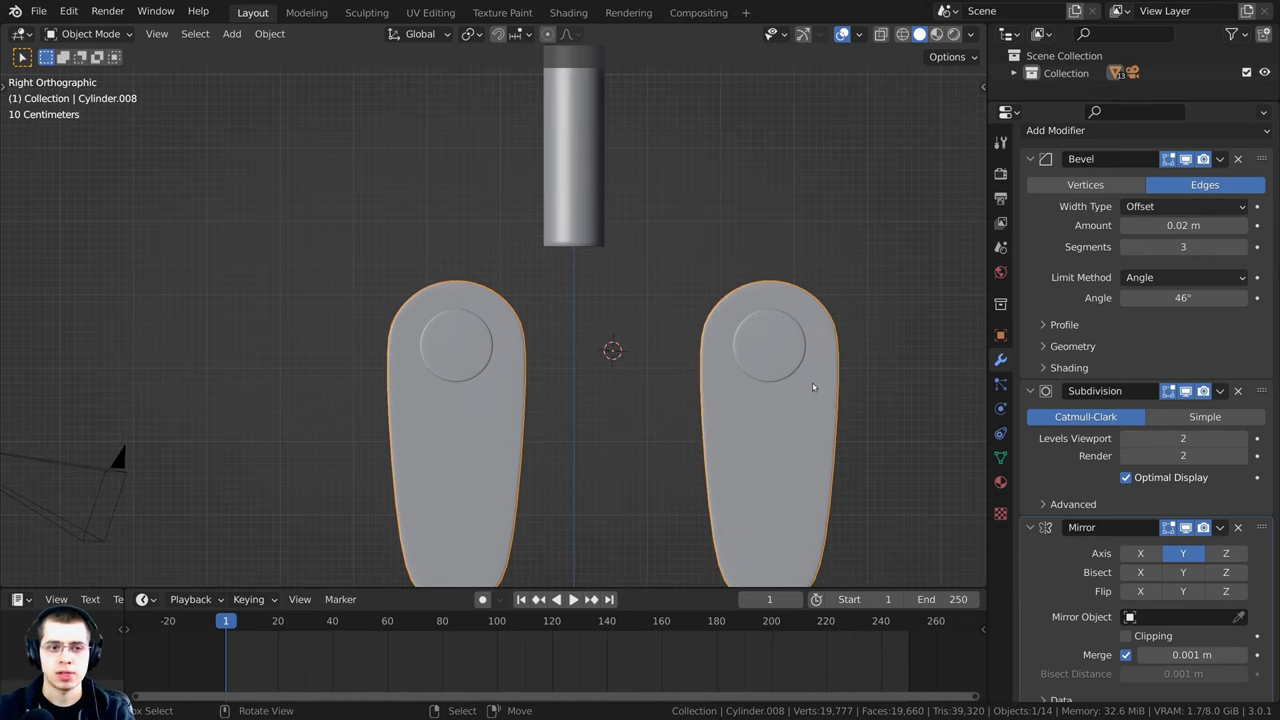
key("g")
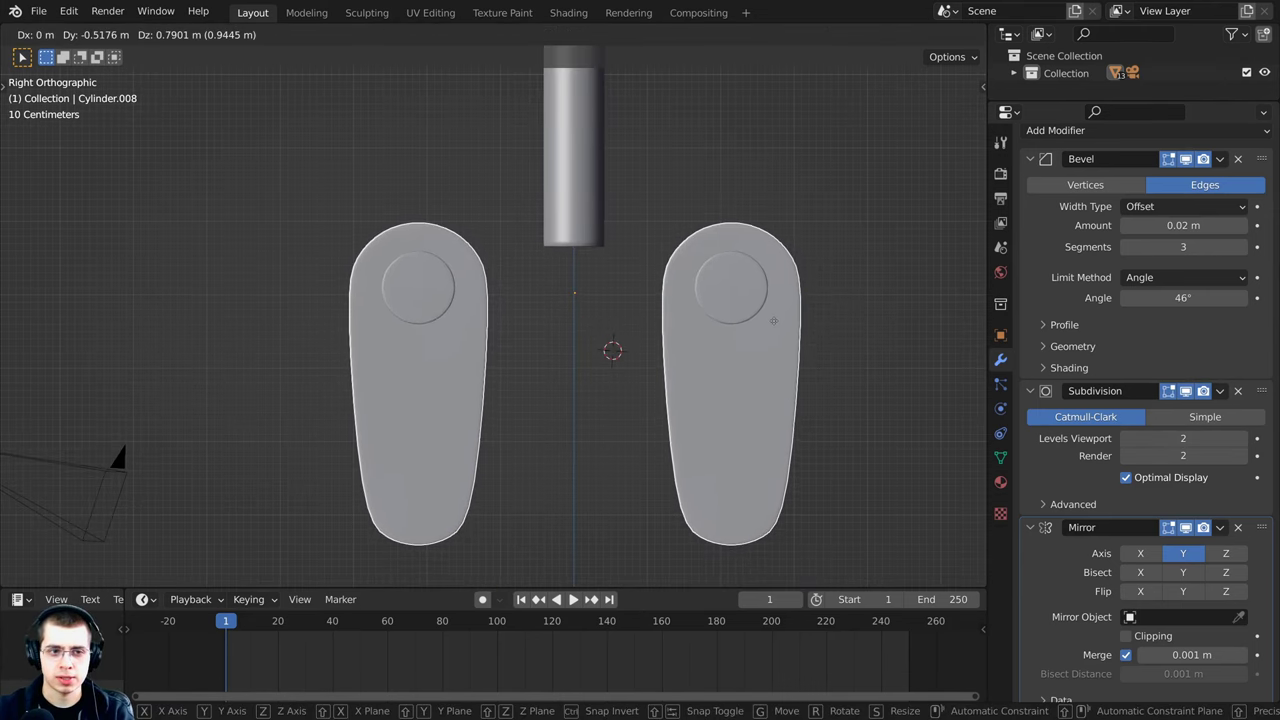
left_click(772, 320)
key("g")
left_click(589, 288)
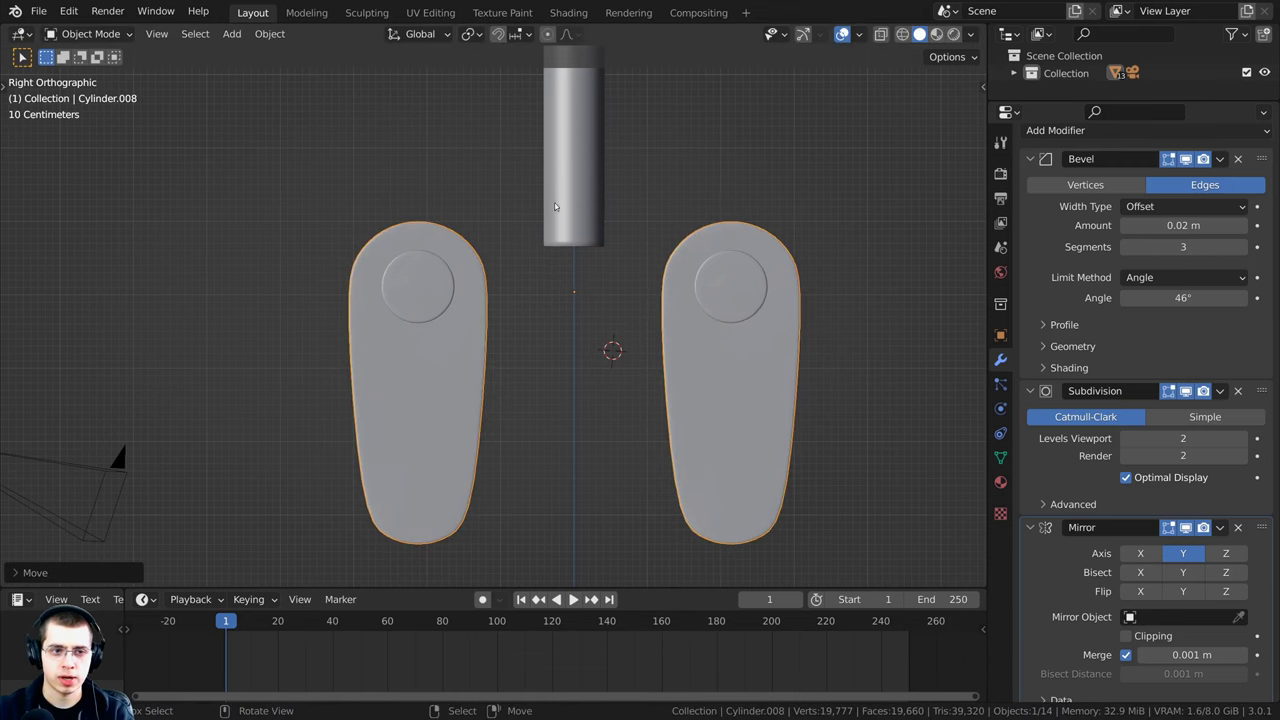
Step: Scale down the plate mesh in Edit Mode and place it tilted outward, with the mirrored pair near the cylinder's lower end
scroll(560, 268, "up", 1)
key("Tab")
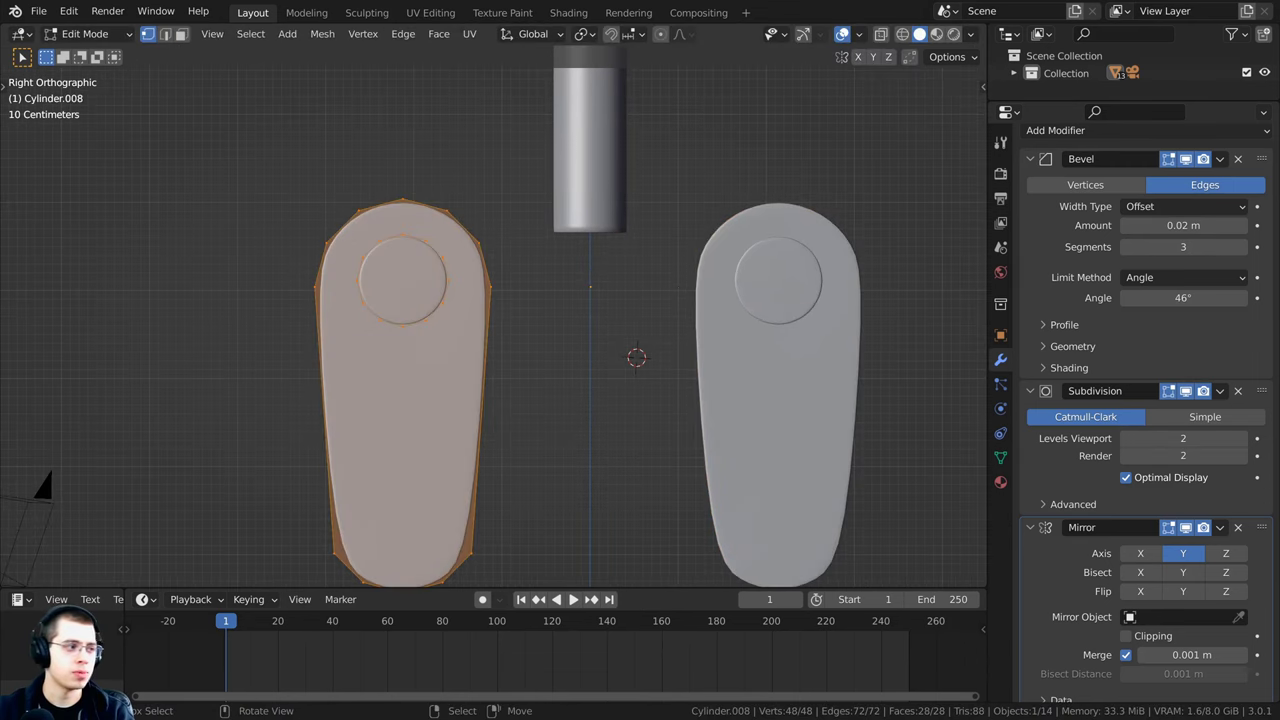
key("s")
left_click(521, 276)
key("r")
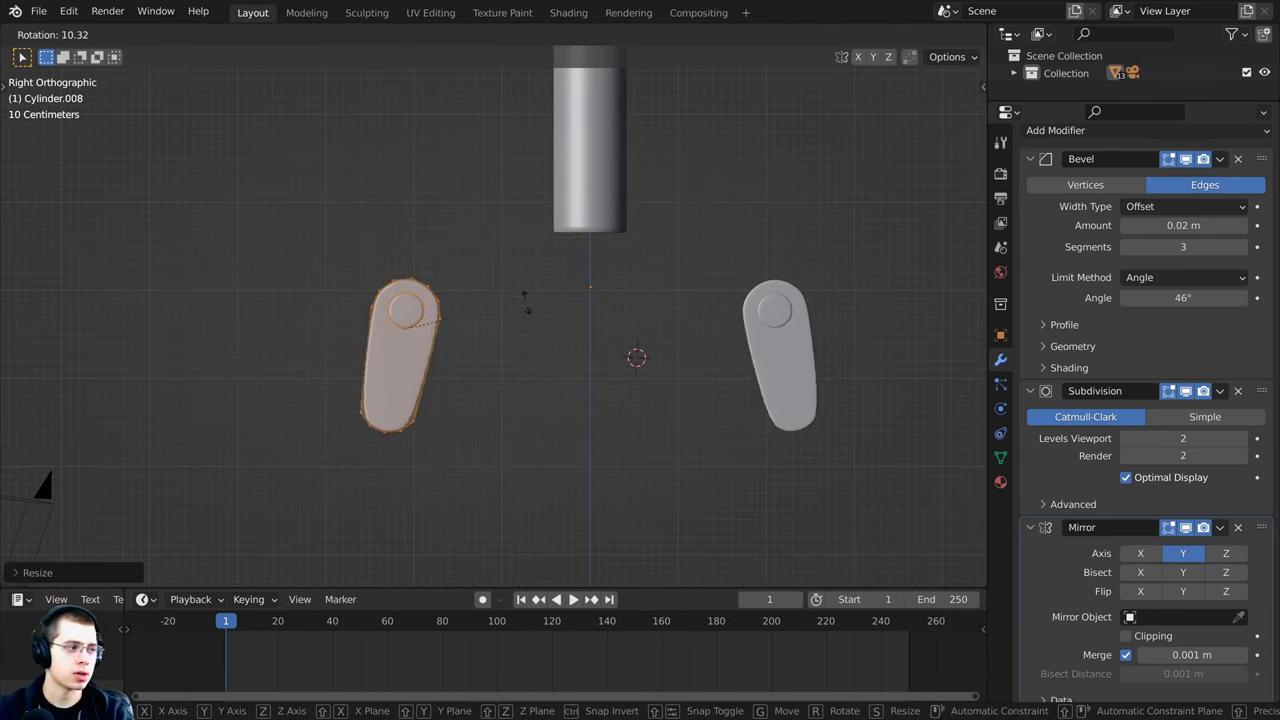
key("g")
left_click(654, 312)
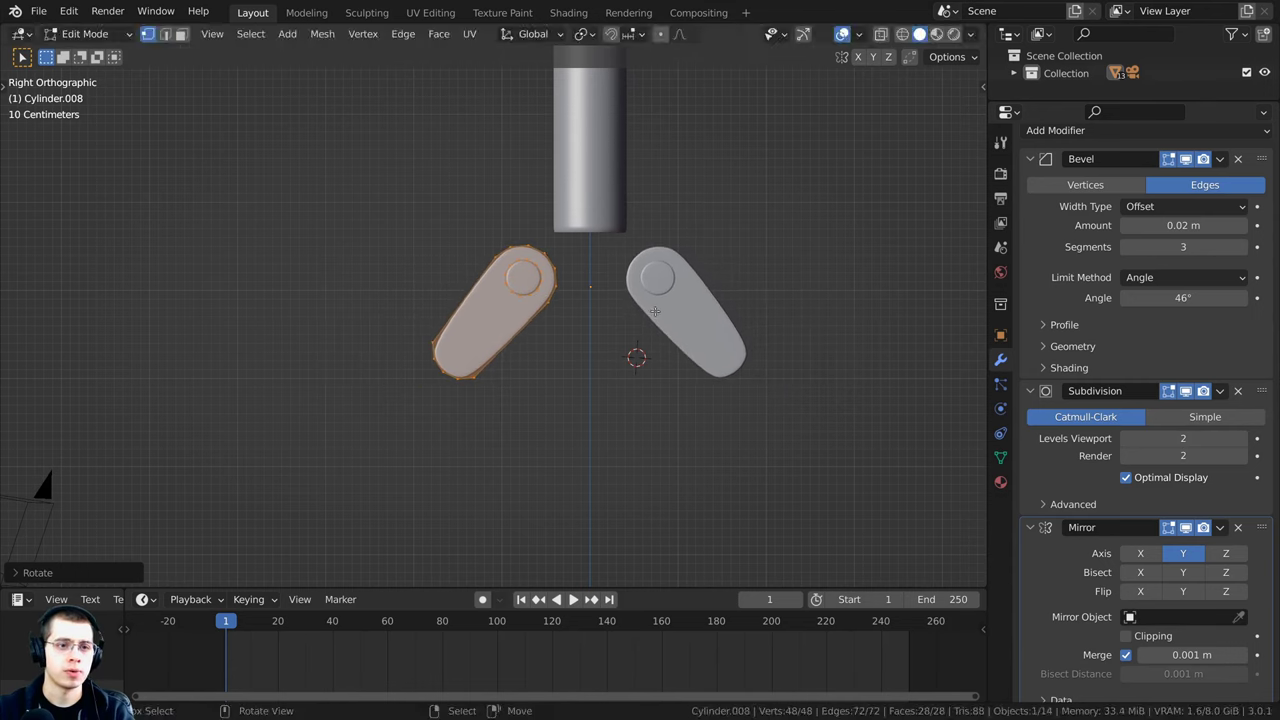
Step: Fine-tune the rotation and position of the tilted plate mesh just below the arm cylinder
key("g")
left_click(671, 308)
key("r")
left_click(666, 293)
key("g")
left_click(652, 288)
Step: Refine the plate mesh's scale and shift it inward so the mirrored pair sits closer together under the cylinder
key("s")
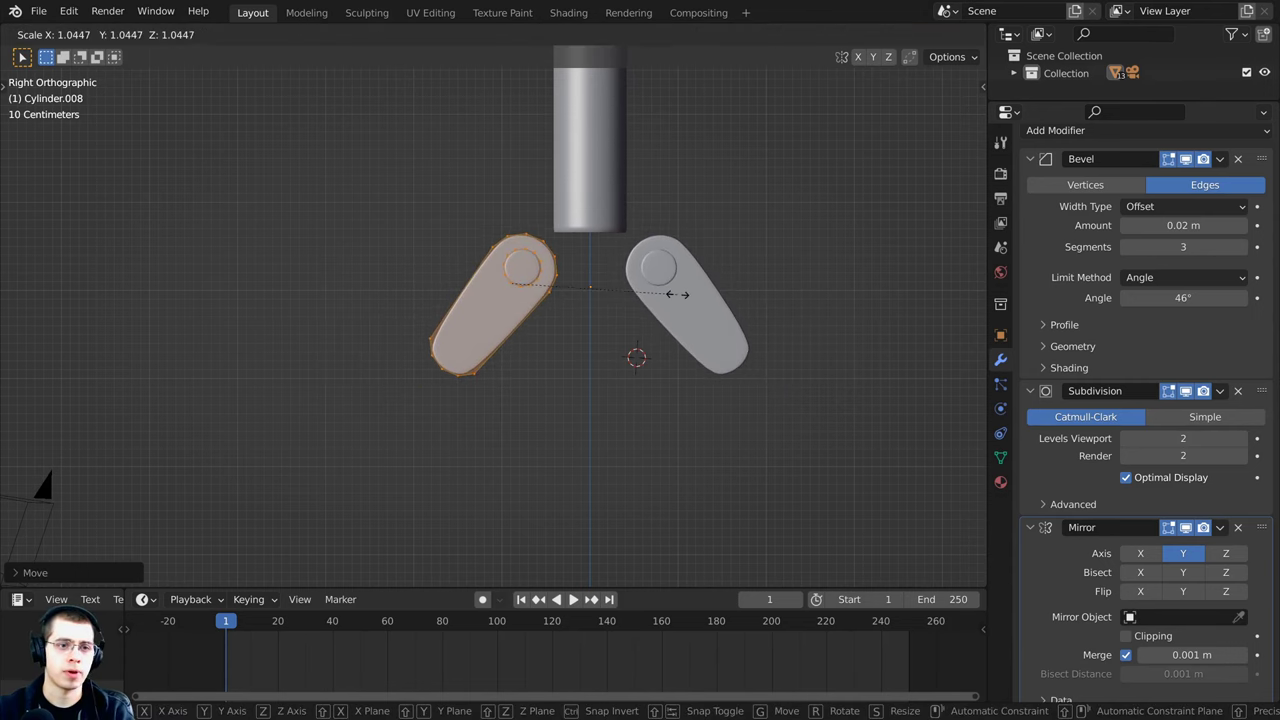
left_click(664, 298)
key("s")
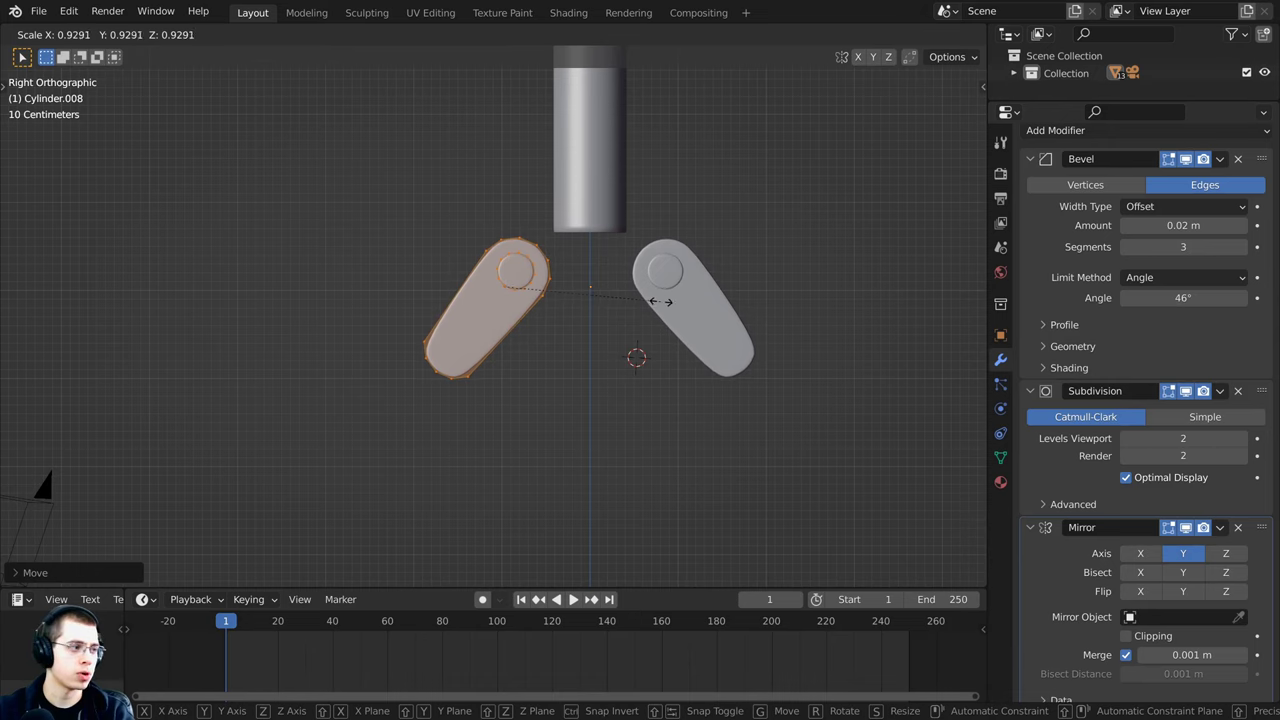
left_click(660, 301)
key("g")
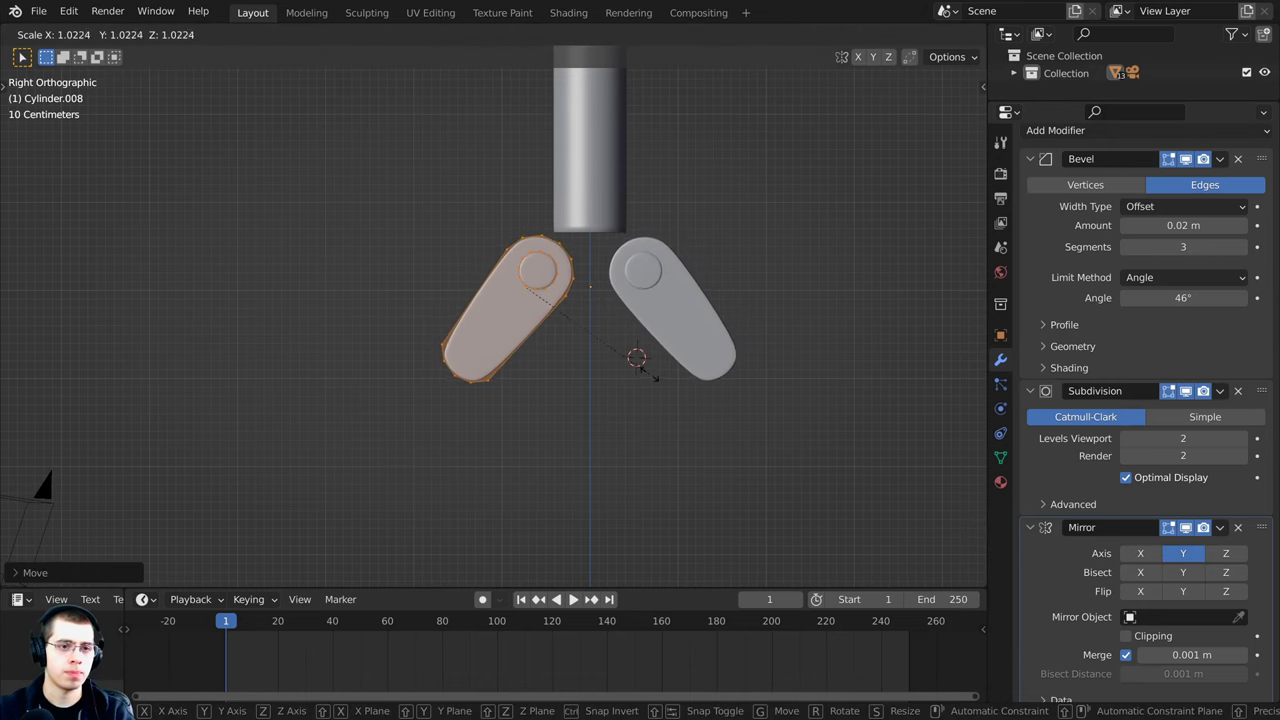
left_click(646, 368)
key("g")
left_click(652, 380)
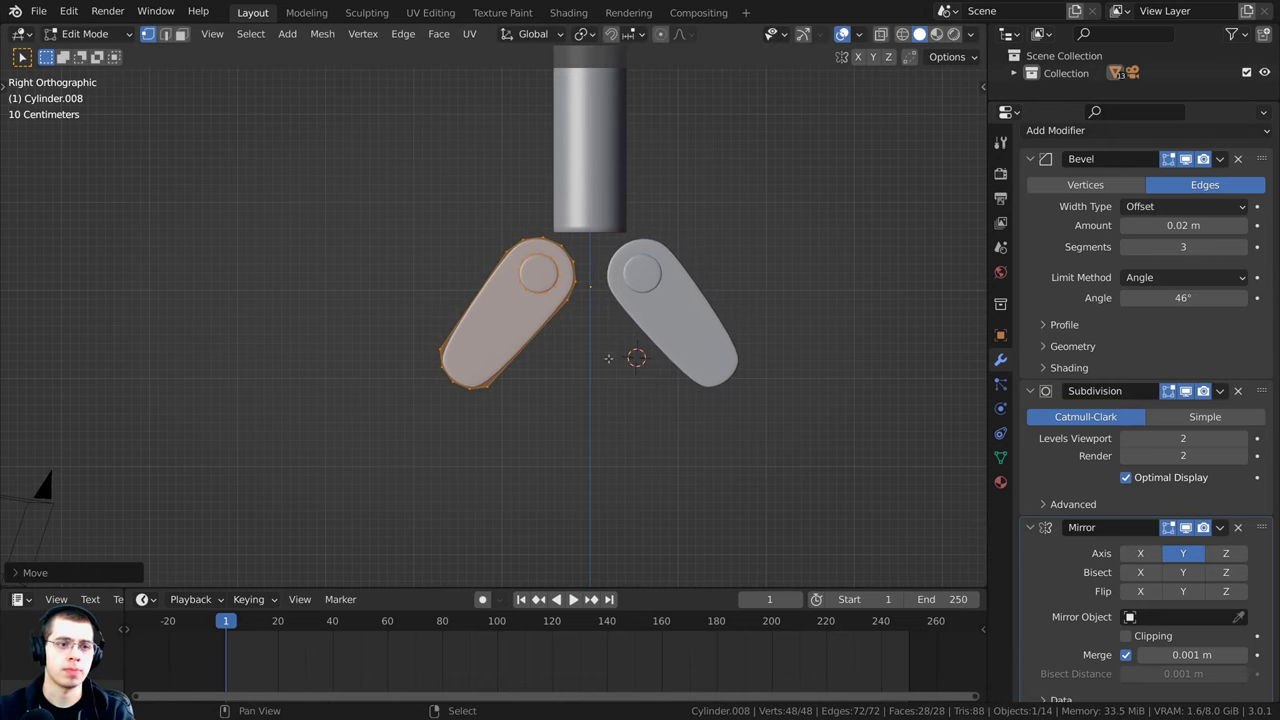
Step: Duplicate the mirrored plate object in Object Mode and place the copy directly below the original along Z
middle_click_drag(492, 360, 493, 256, "shift")
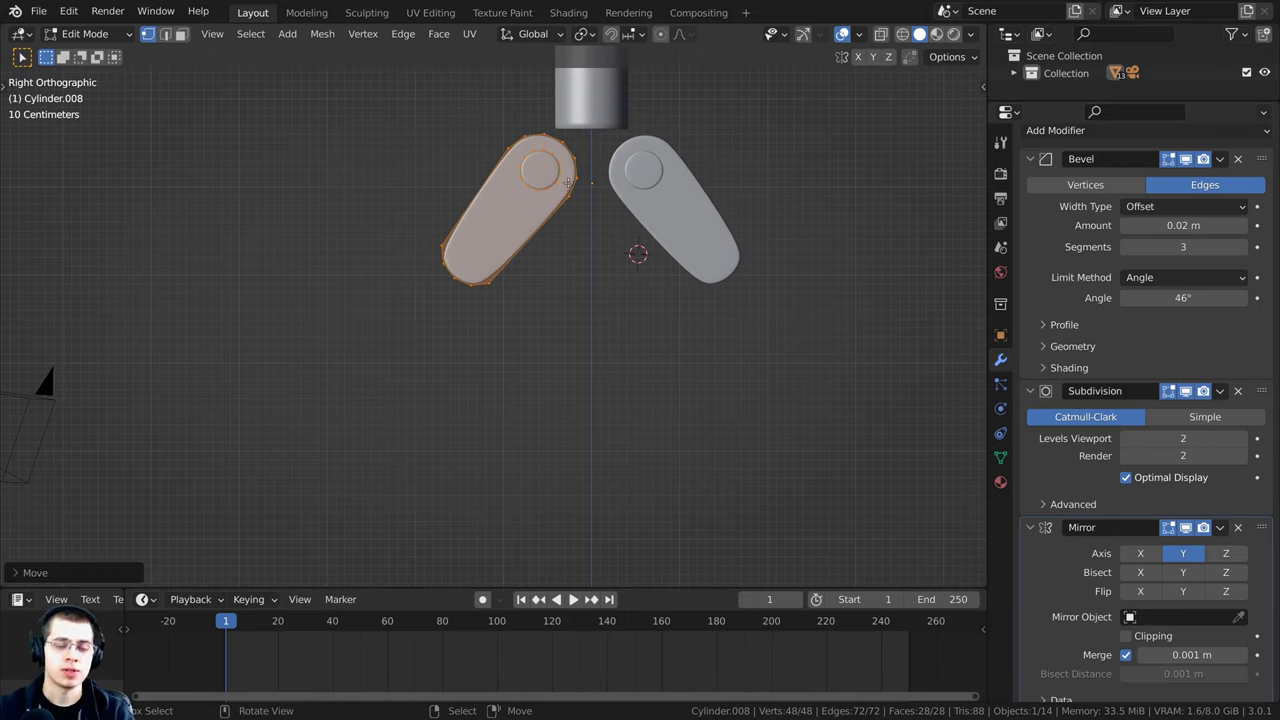
key("Tab")
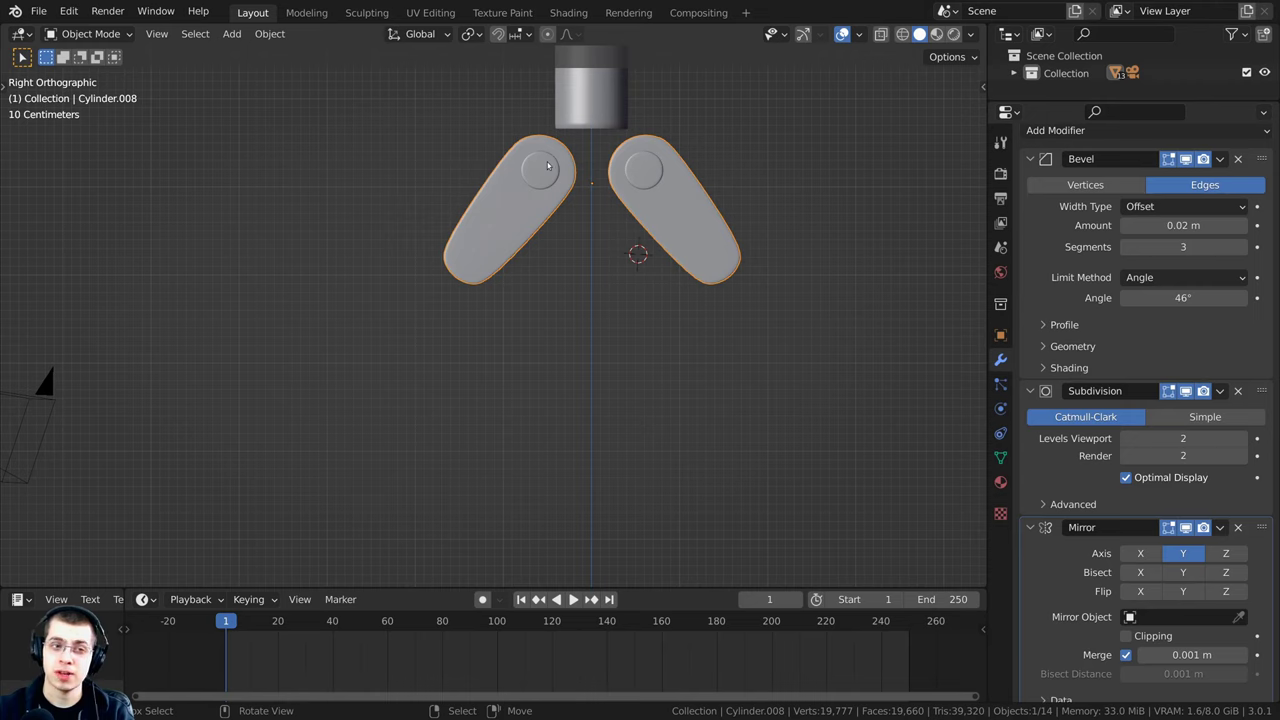
key("shift+d")
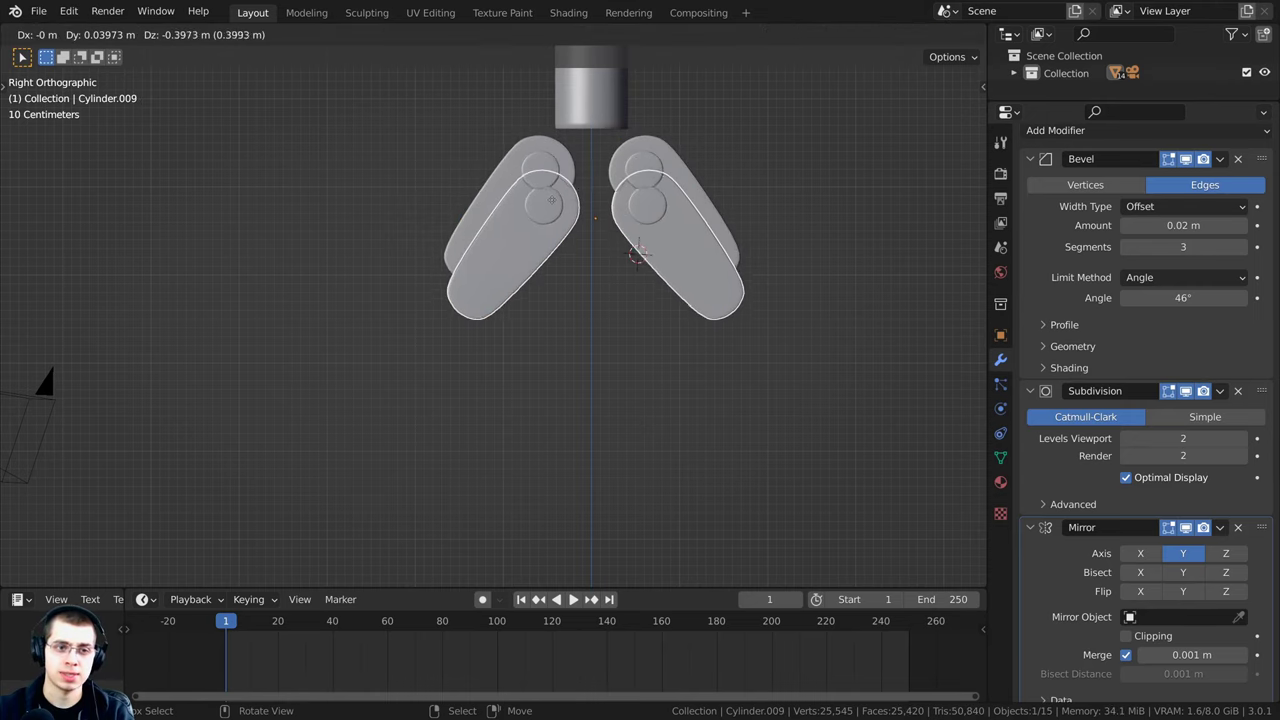
key("z")
left_click(520, 189)
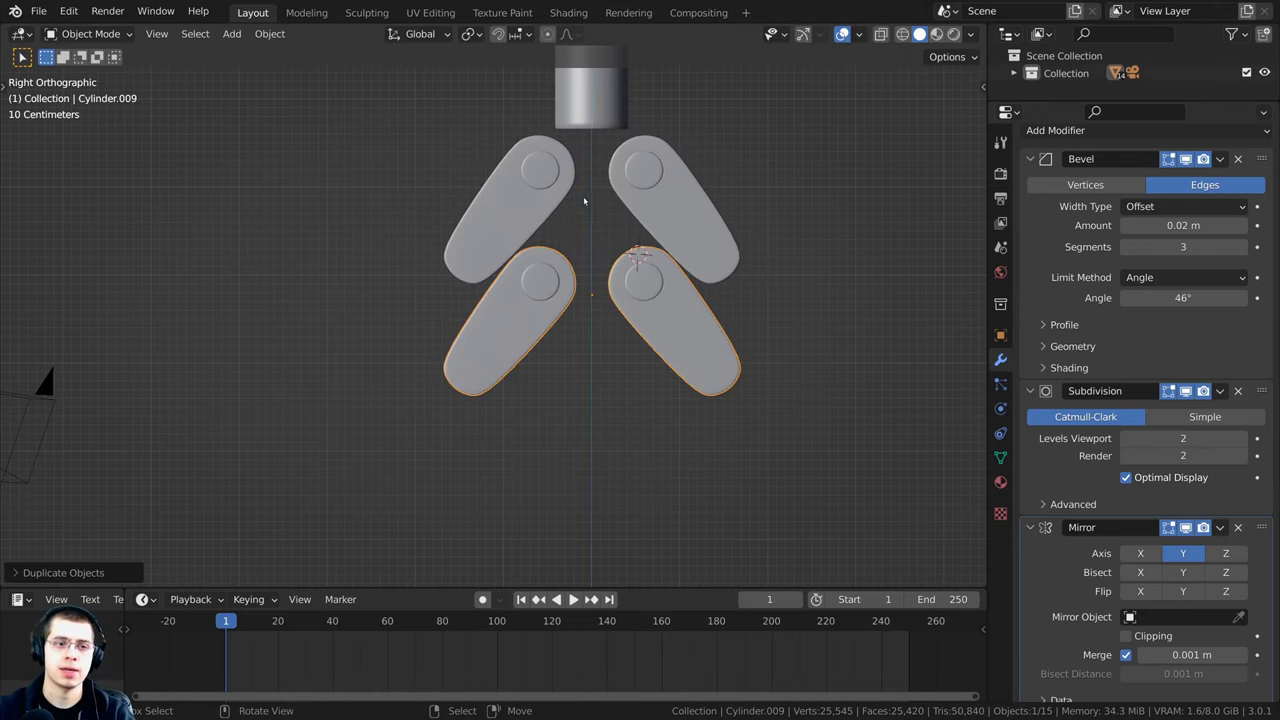
Step: Rotate the duplicated lower plate mesh in Edit Mode until it hangs vertically
key("Tab")
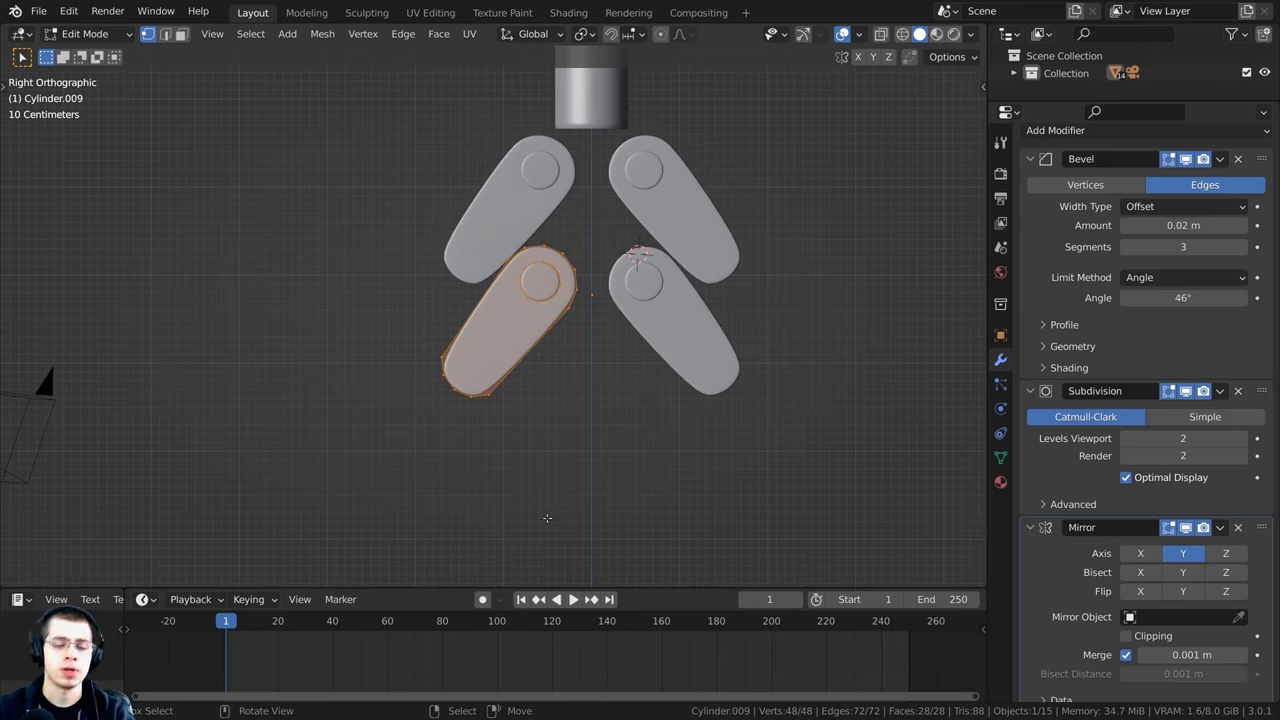
key("r")
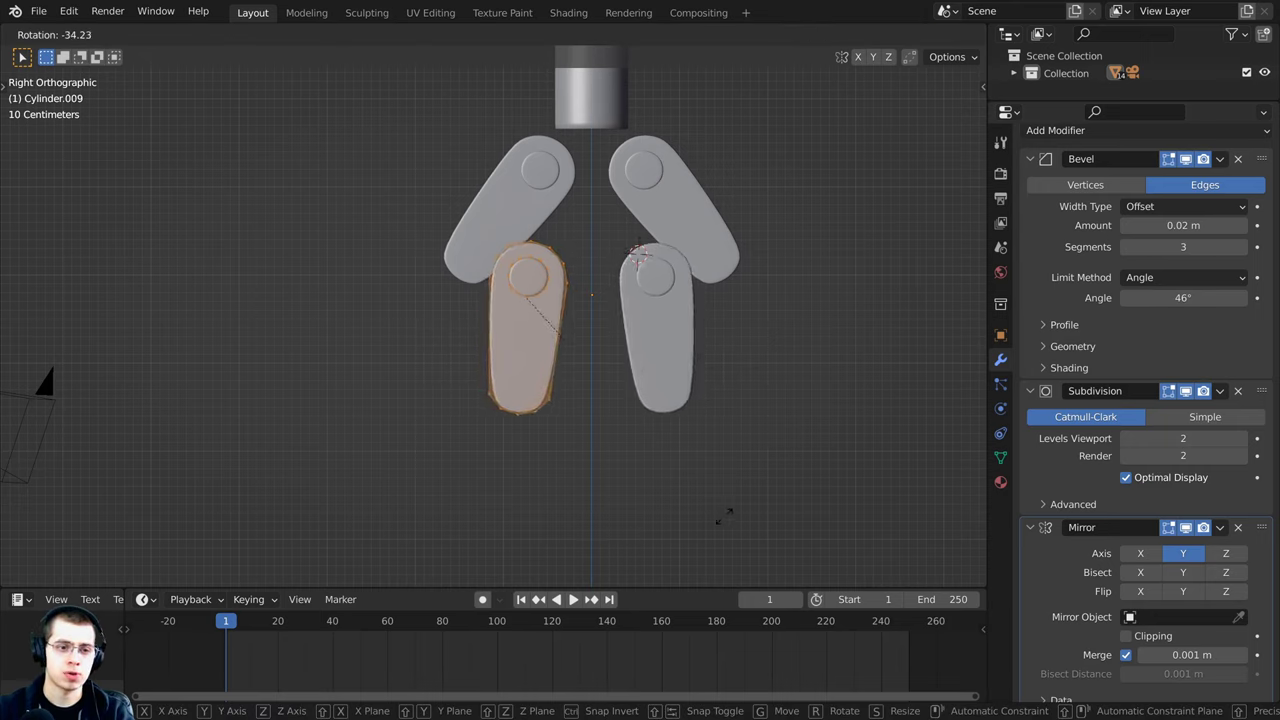
left_click(744, 510)
Step: Lengthen the lower plate by moving its bottom end vertices down about 0.38 m along Z, selecting them through the mesh in wireframe shading
middle_click_drag(688, 448, 689, 380, "shift")
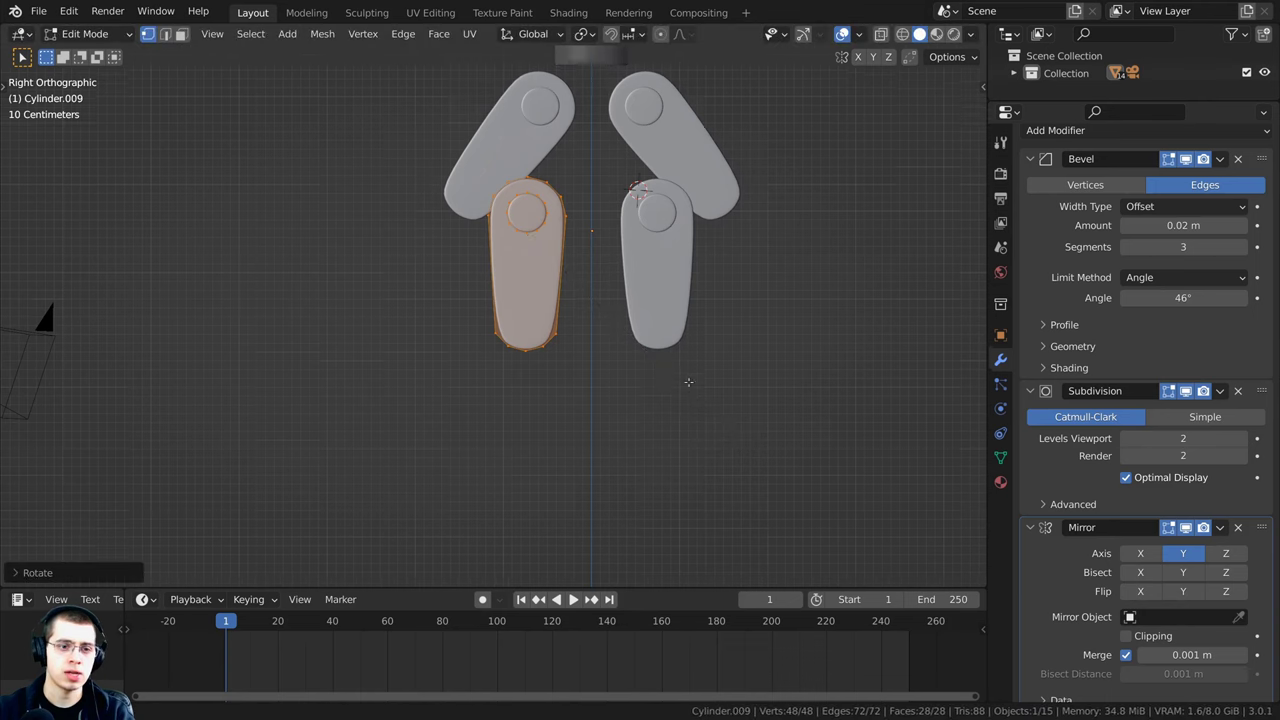
scroll(818, 315, "up", 1)
key("z")
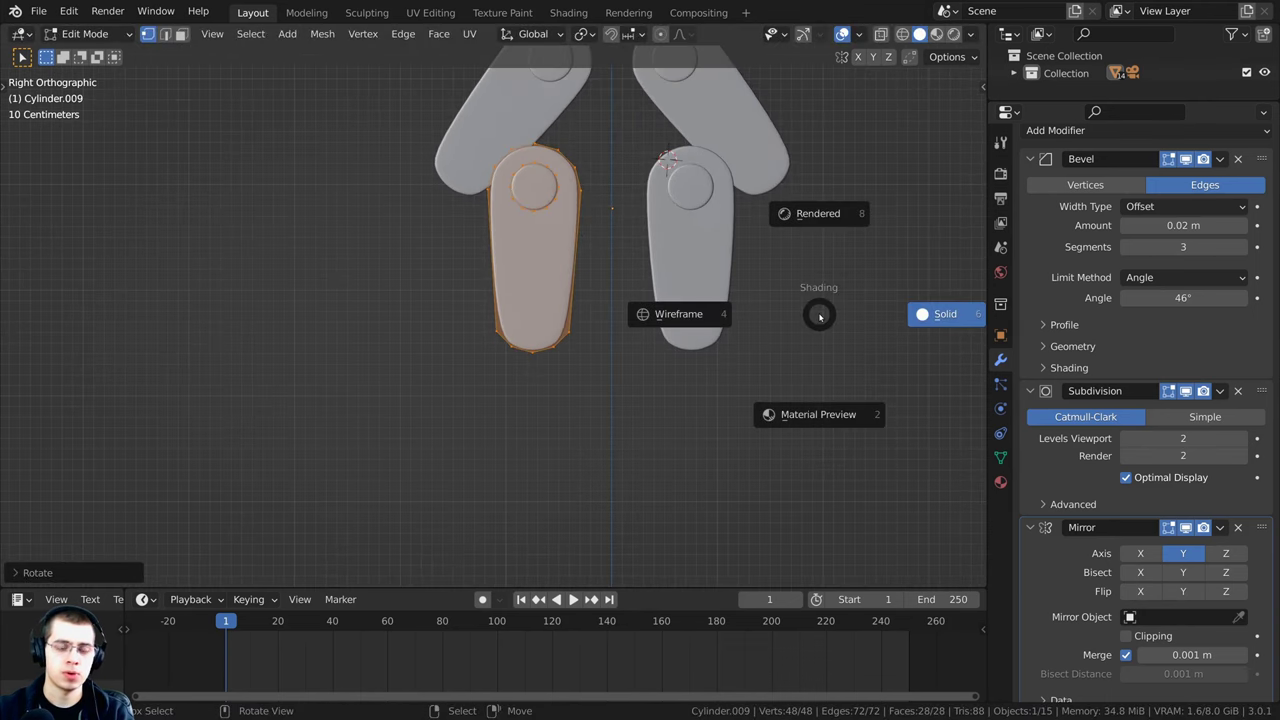
left_click(656, 325)
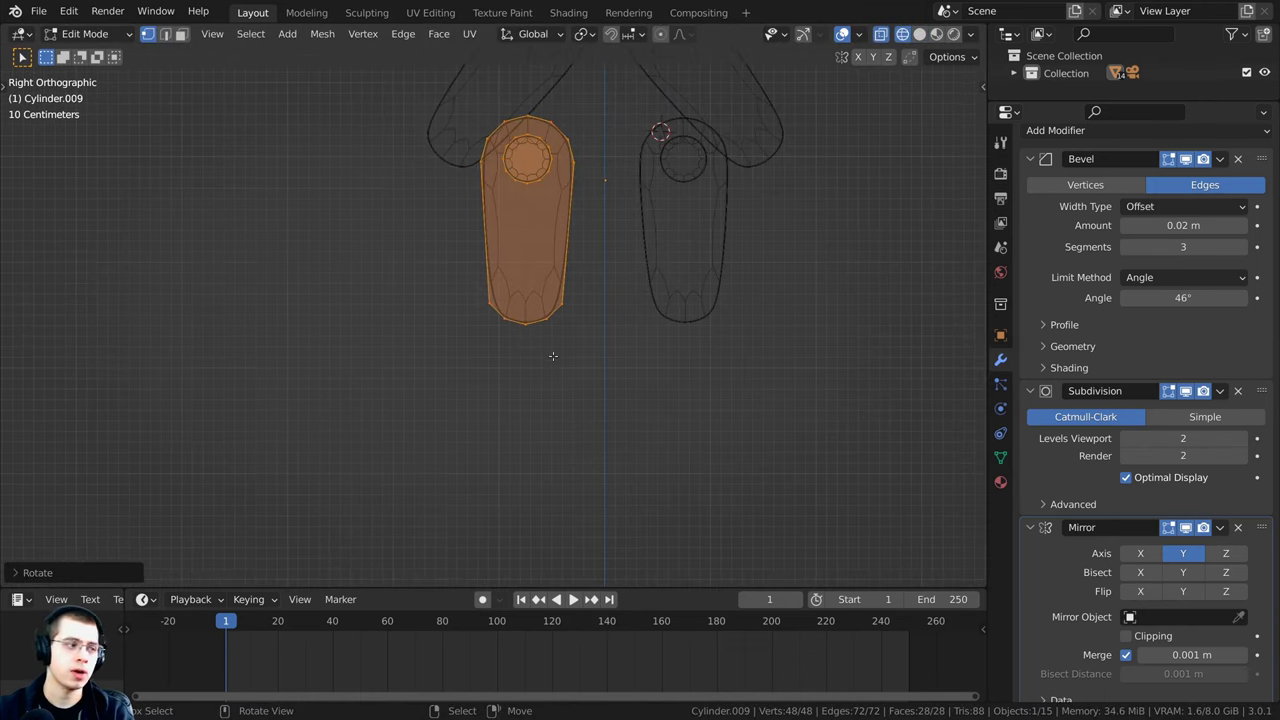
left_click(558, 392)
scroll(492, 319, "up", 1)
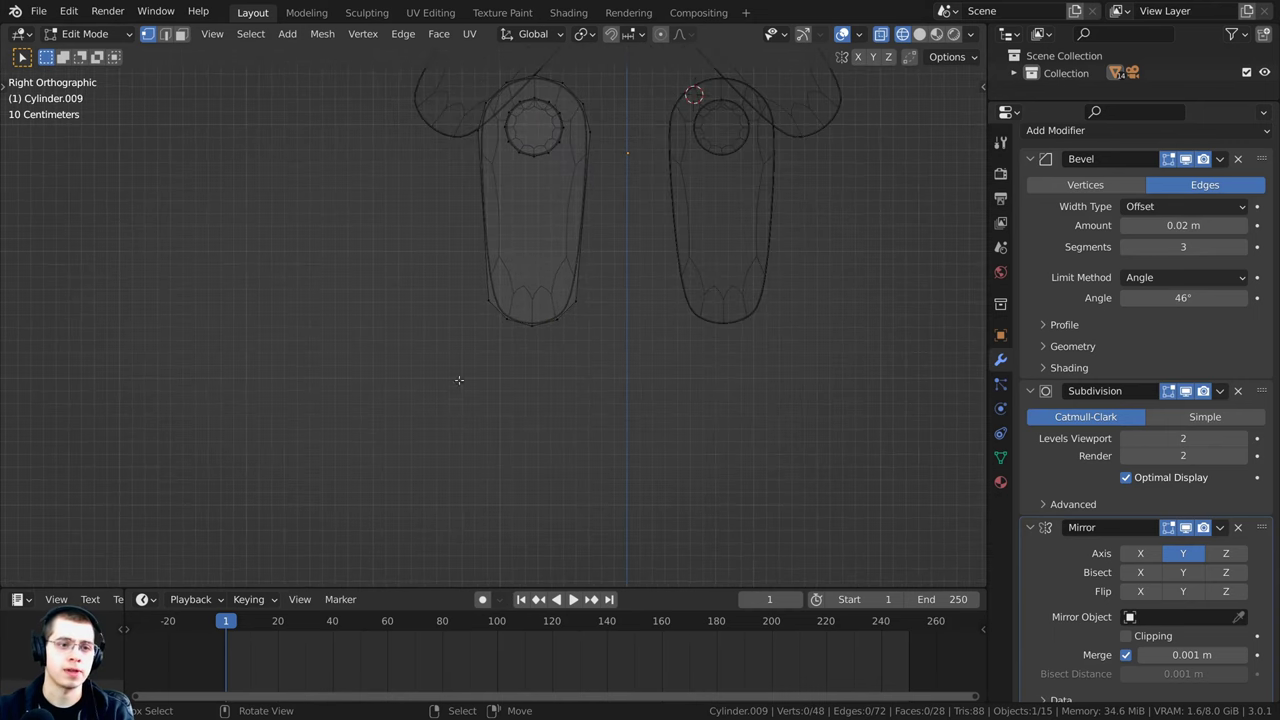
key("b")
left_click_drag(493, 307, 568, 428)
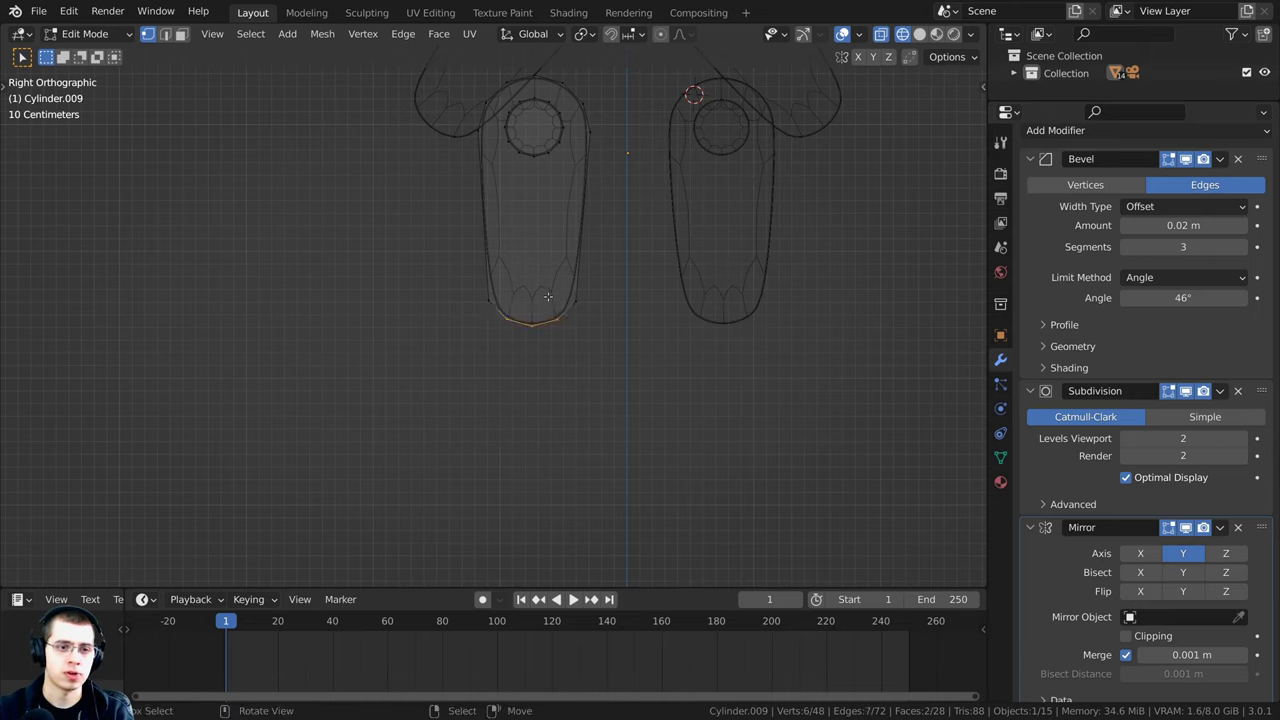
key("g")
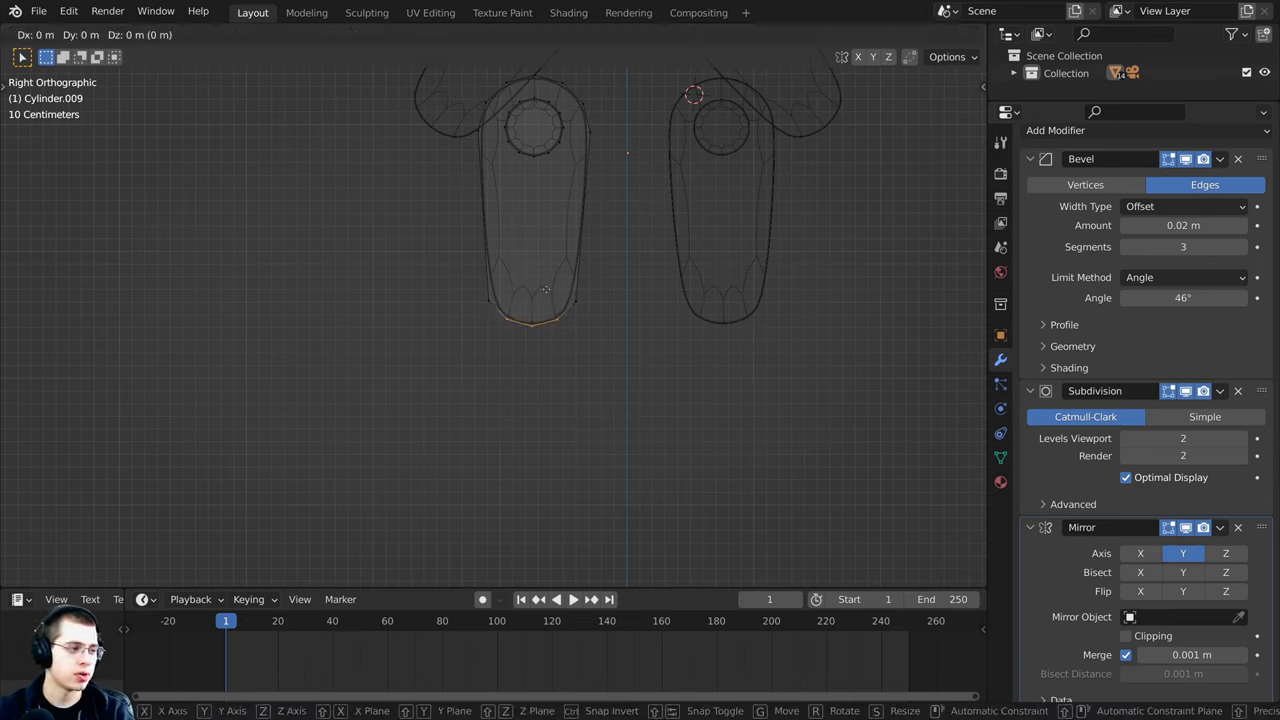
key("z")
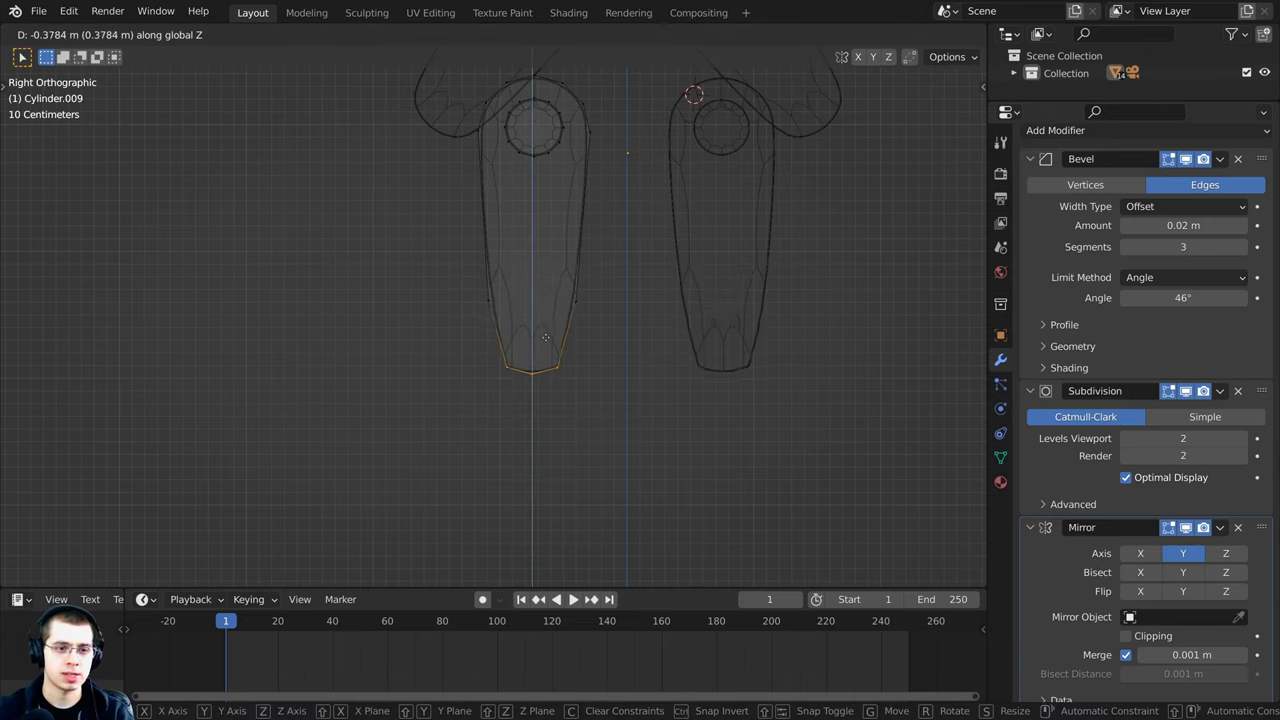
left_click(545, 336)
key("Tab")
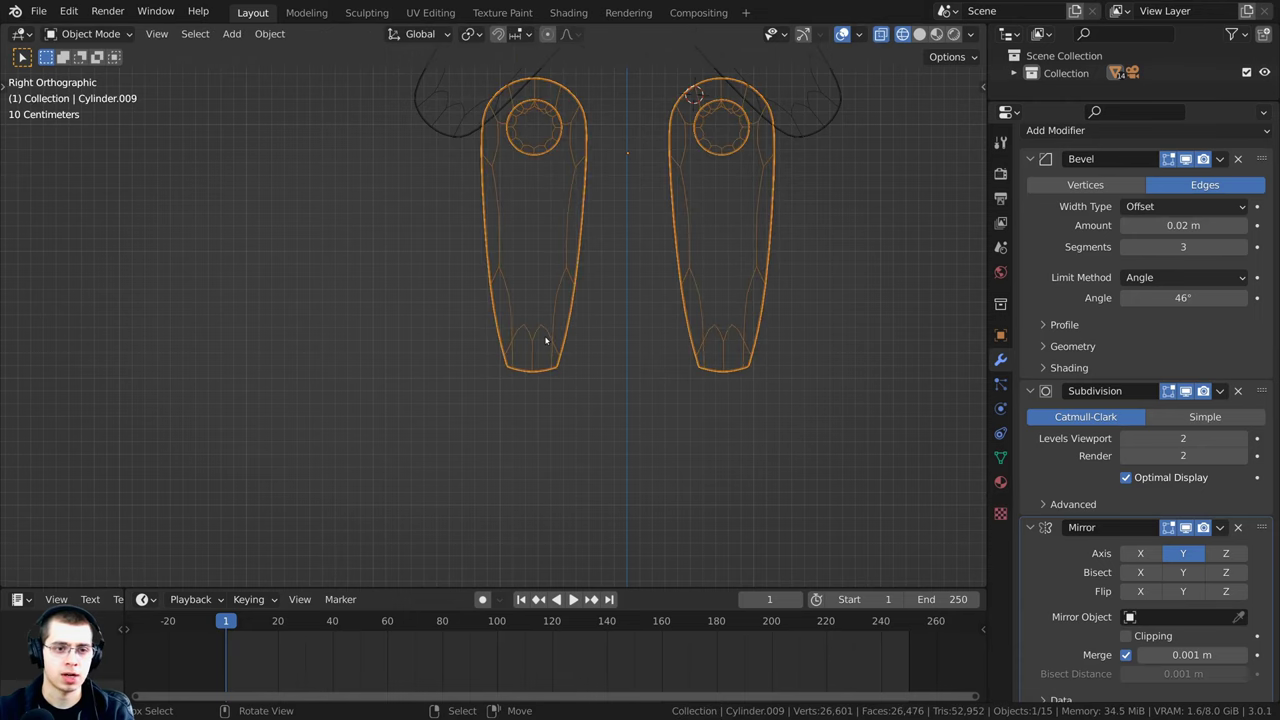
key("shift+z")
Step: Scale the whole lower plate mesh down to about 0.7 and rotate it about 31 degrees so its tip points inward
mouse_move(603, 363)
middle_mouse_down()
mouse_move(606, 303)
mouse_move(551, 195)
middle_mouse_up()
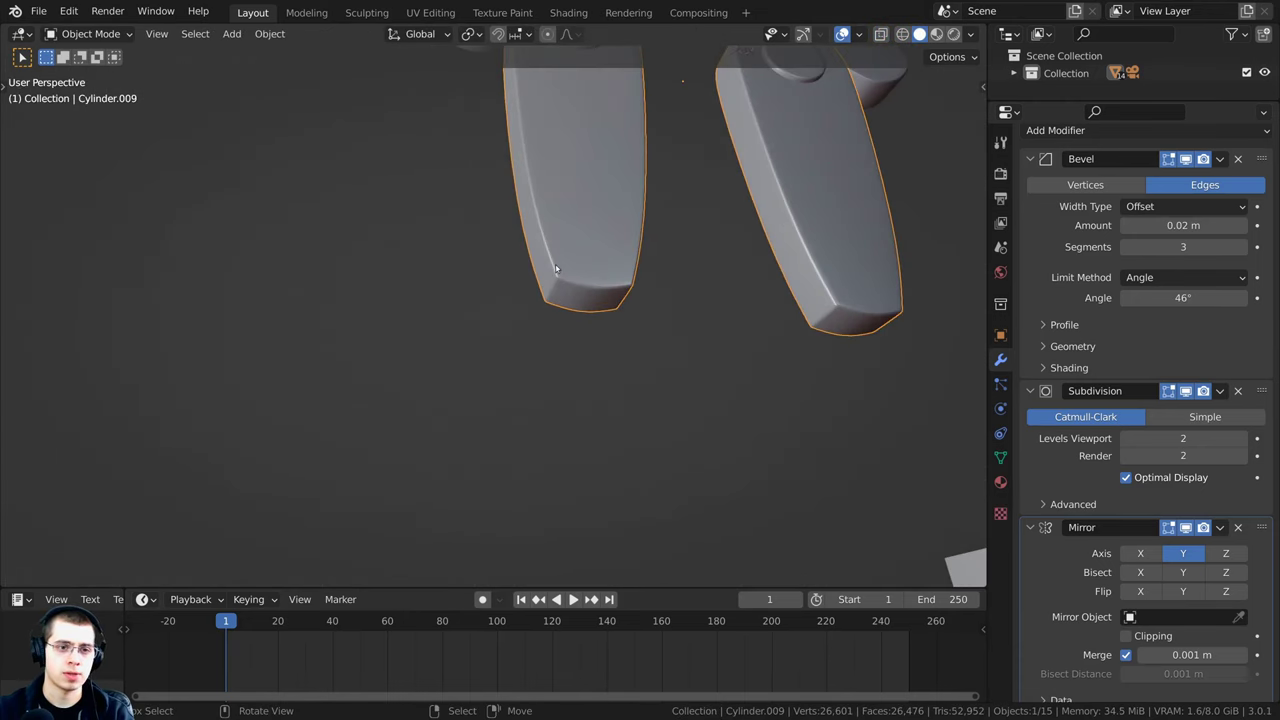
middle_click_drag(556, 268, 651, 337)
key("KP_1")
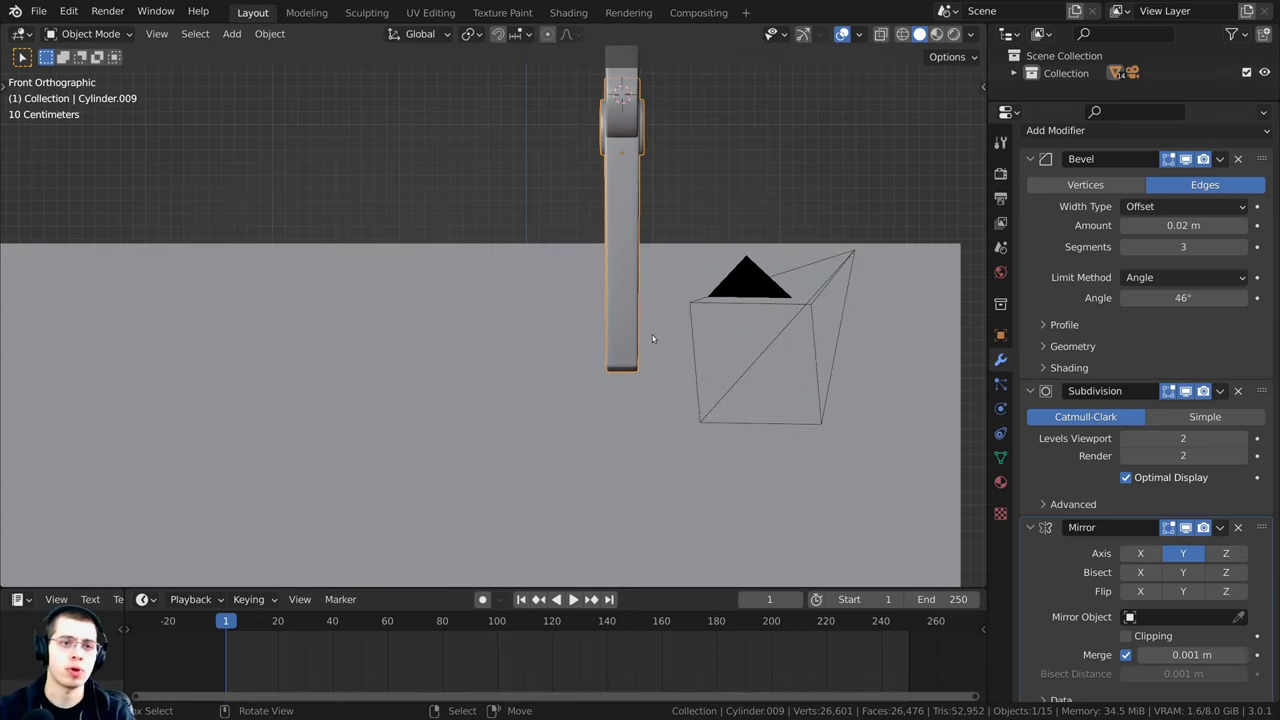
key("KP_3")
key("Tab")
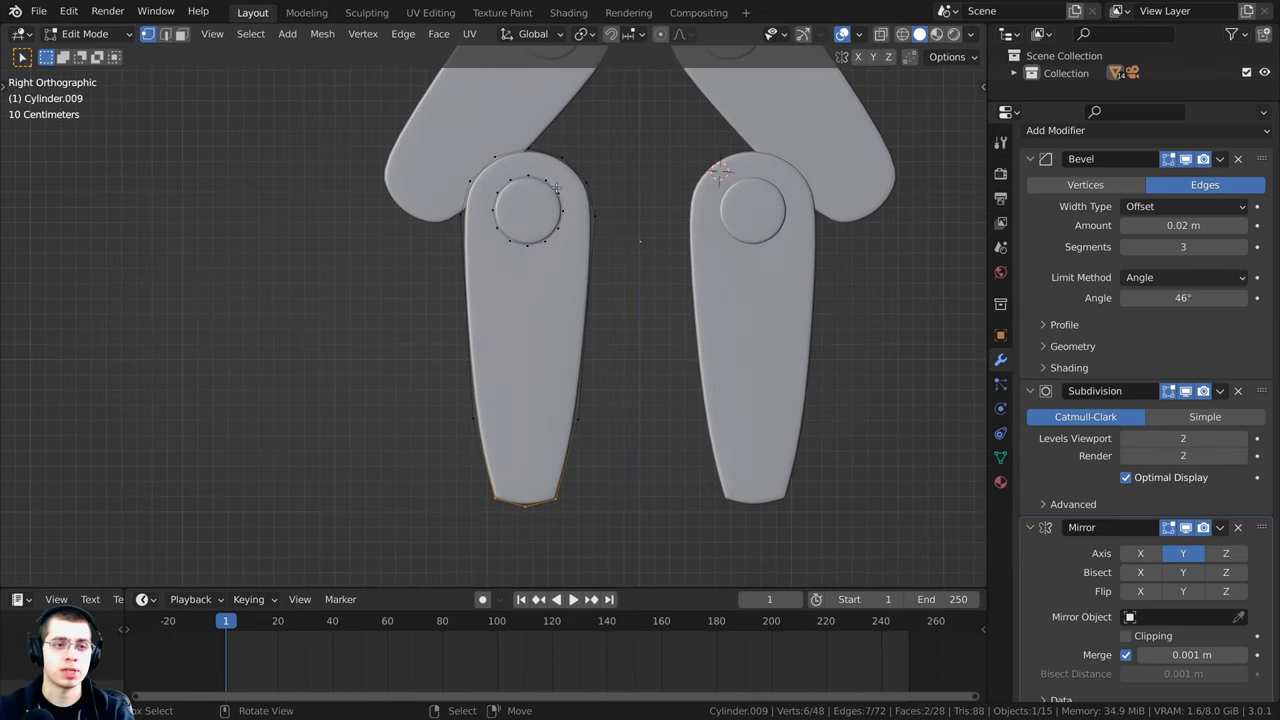
key("a")
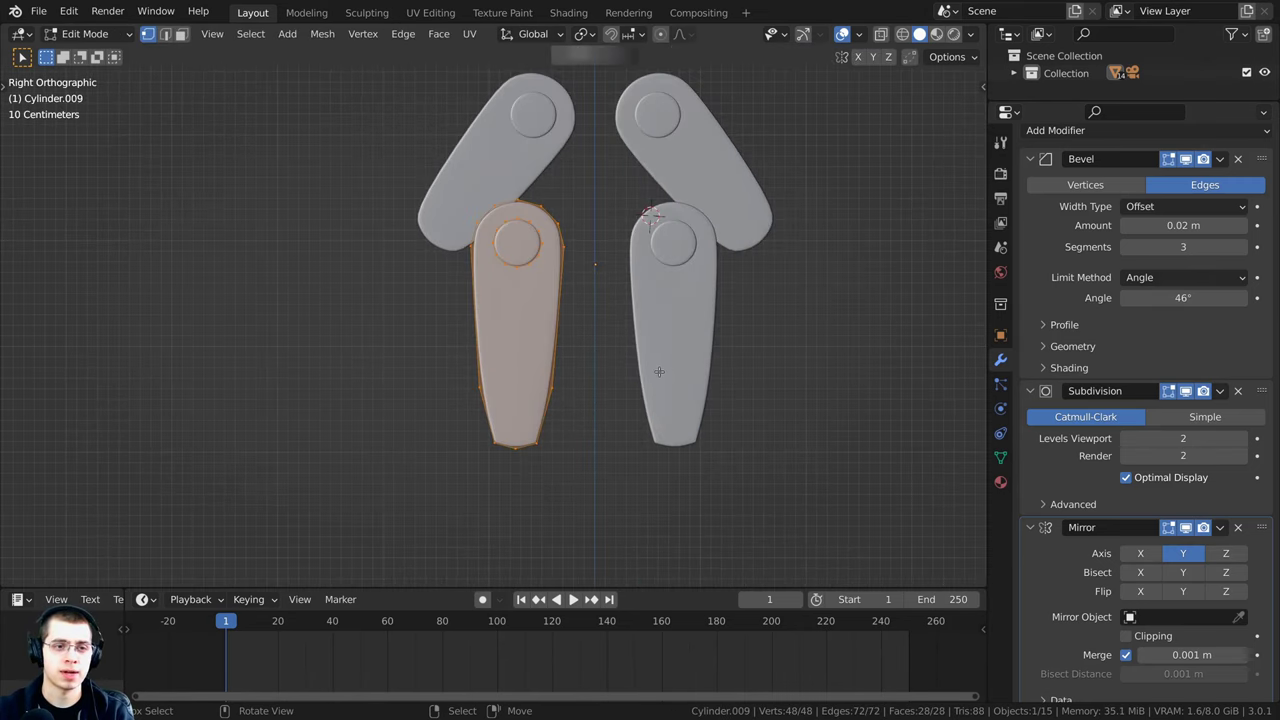
key("s")
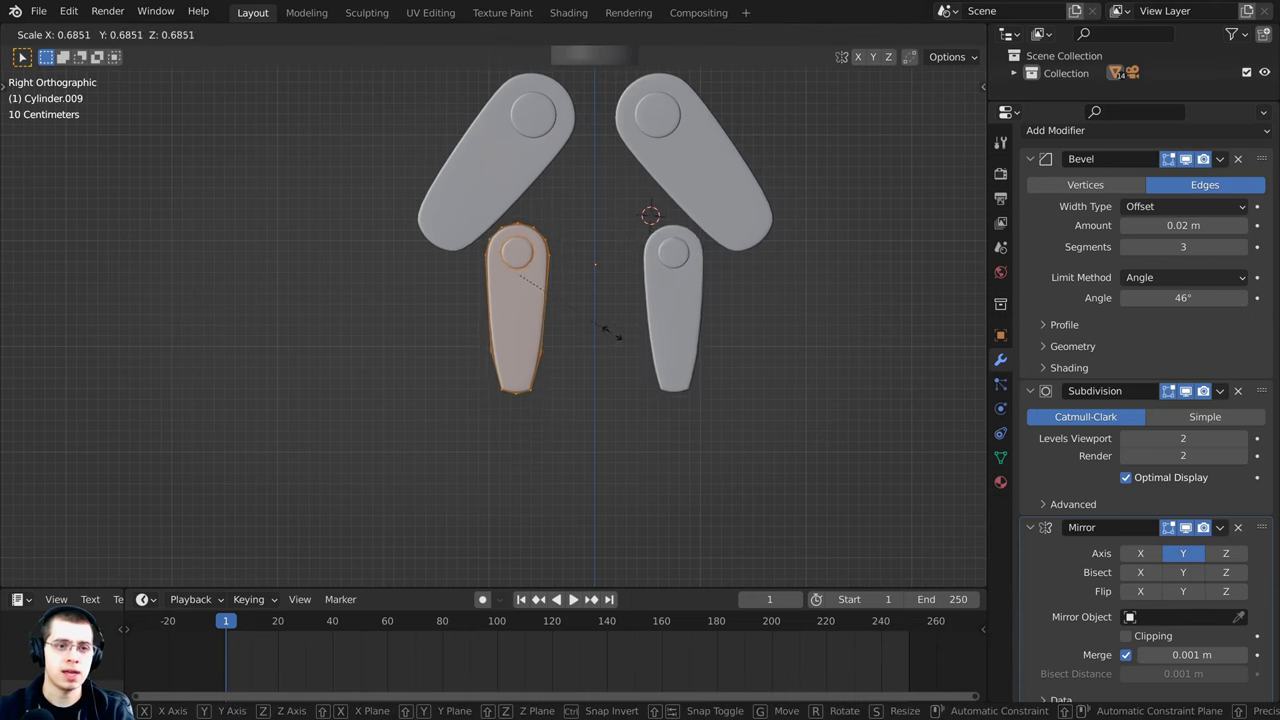
left_click(624, 323)
key("r")
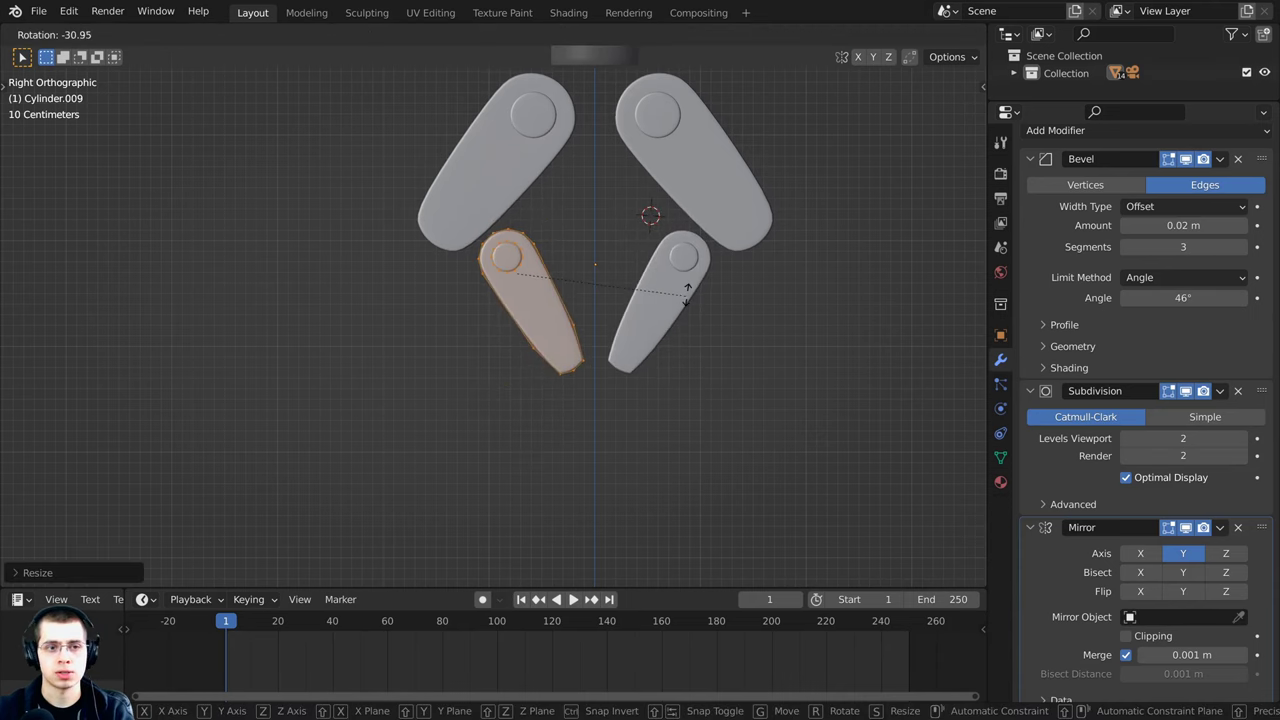
left_click(688, 287)
Step: Place the small plate mesh over the upper plate's lower end and fine-tune its scale, rotation and position to form the joint
key("g")
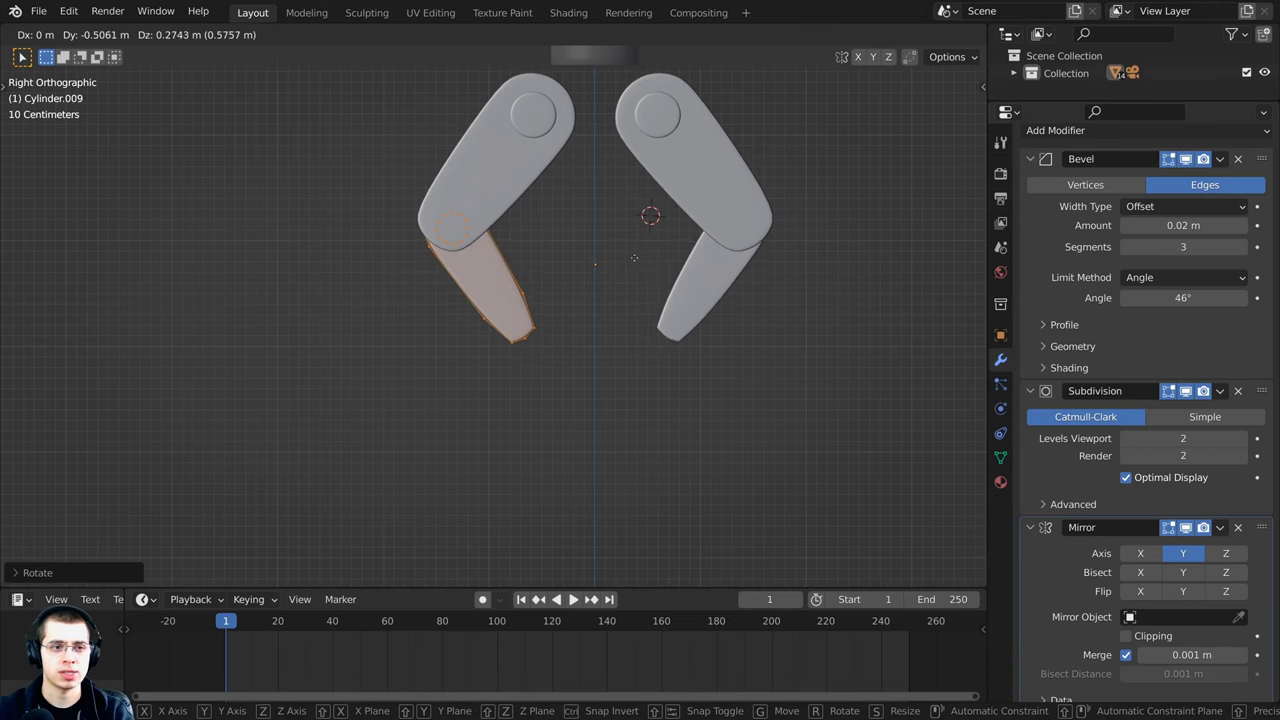
left_click(642, 265)
key("s")
key("r")
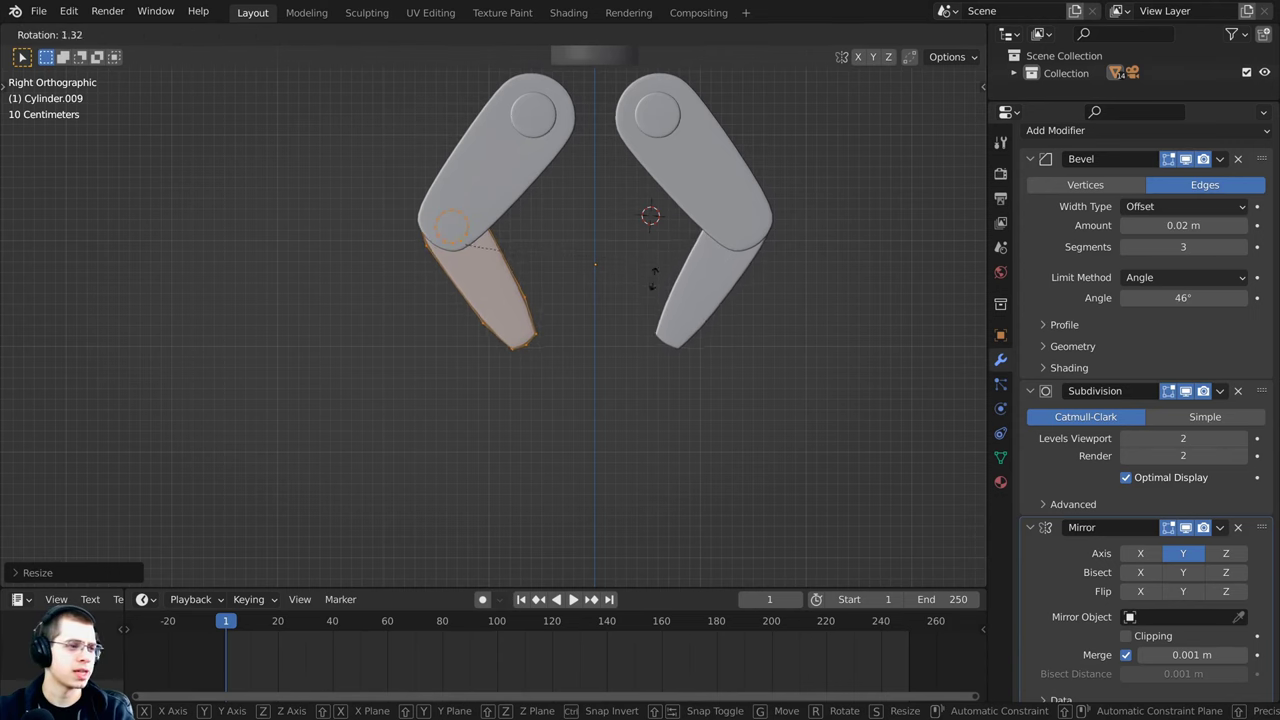
left_click(641, 298)
key("g")
left_click(638, 298)
Step: Thin the lower claw segment by scaling its mesh to about 0.73 along X, and clear the selection
middle_click_drag(638, 298, 842, 388)
scroll(828, 383, "down", 1)
key("s")
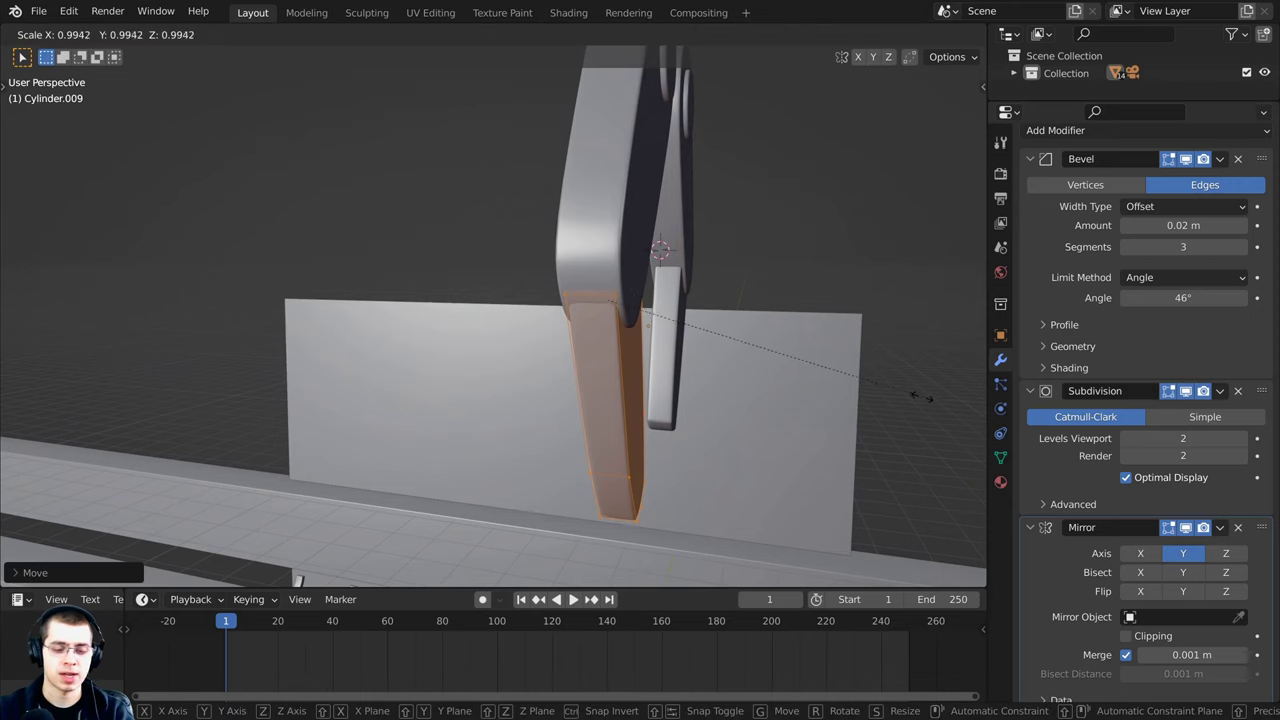
key("x")
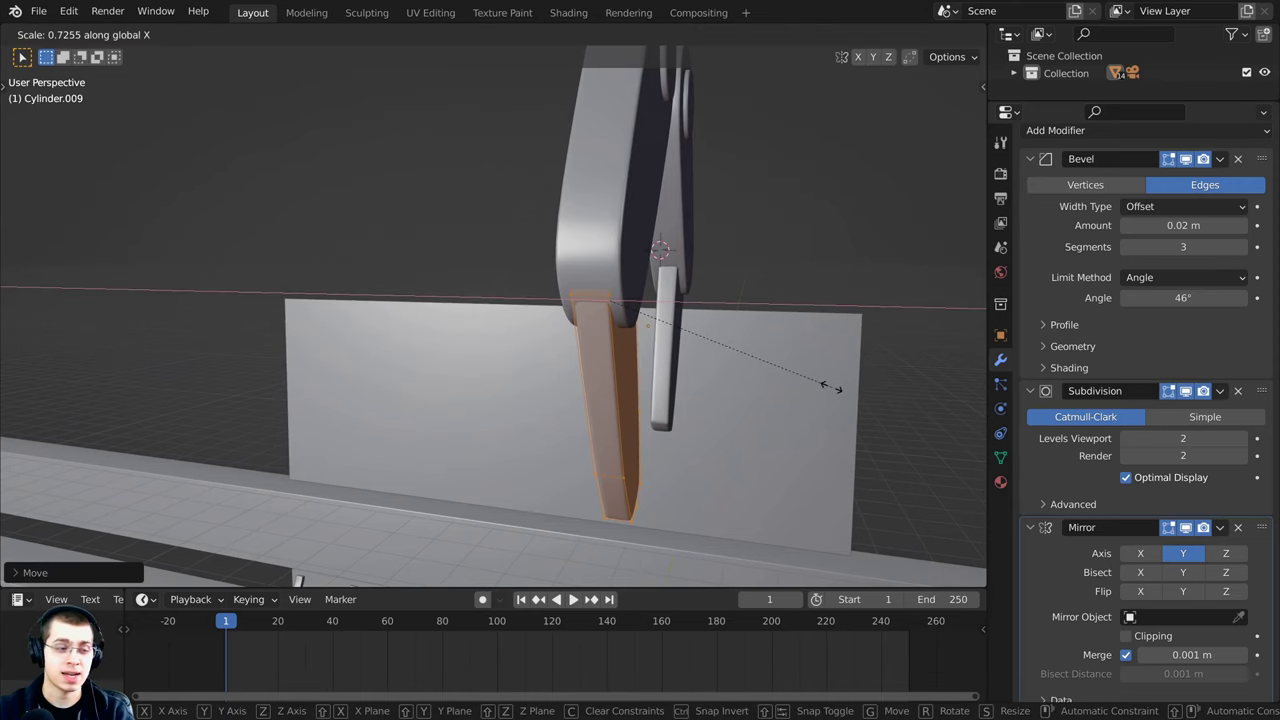
left_click(838, 389)
key("alt+a")
Step: Select the linked geometry of the lower segment's round joint pin and widen it along X until it protrudes through the upper plate
middle_click_drag(817, 390, 603, 343)
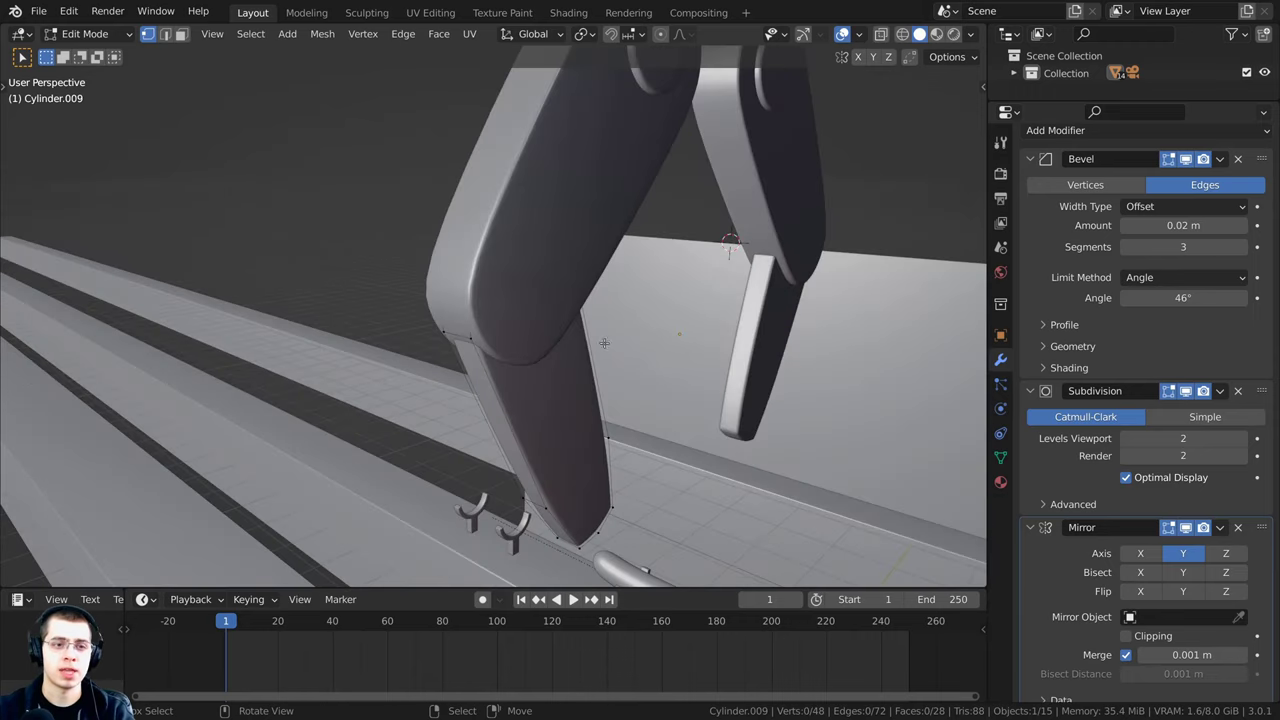
scroll(560, 305, "up", 1)
scroll(546, 268, "down", 2)
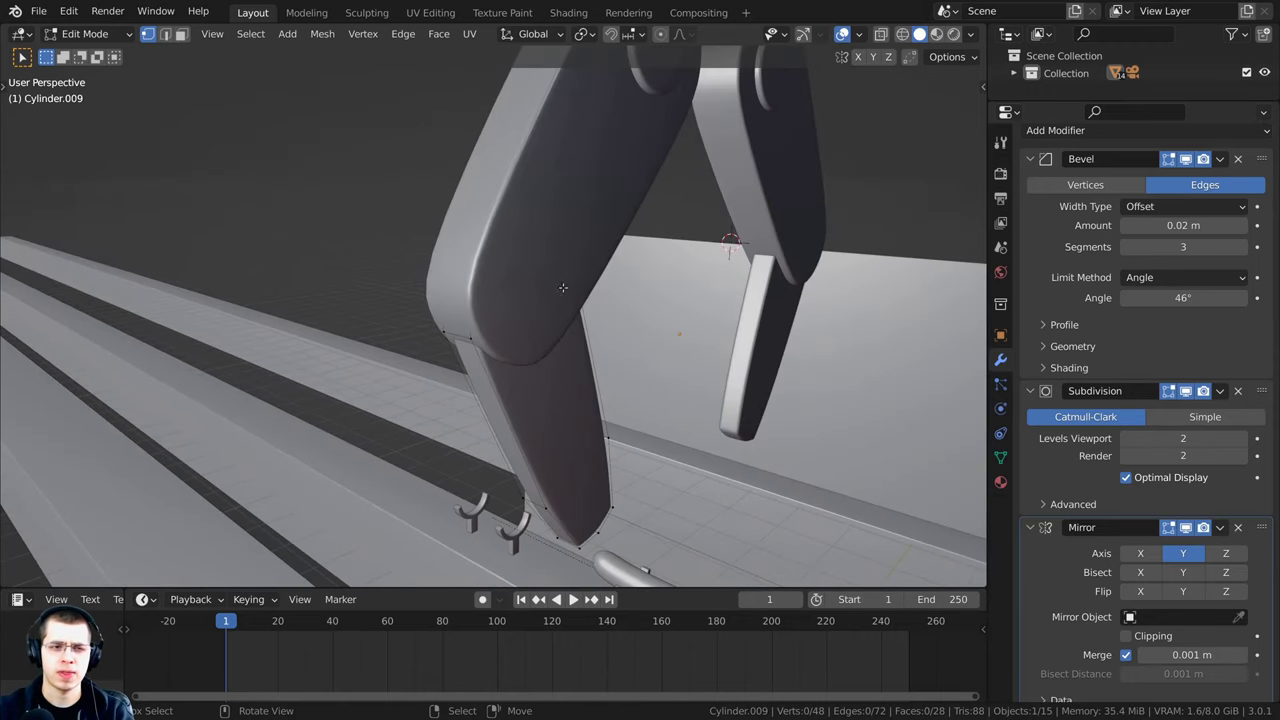
middle_click_drag(529, 292, 450, 282)
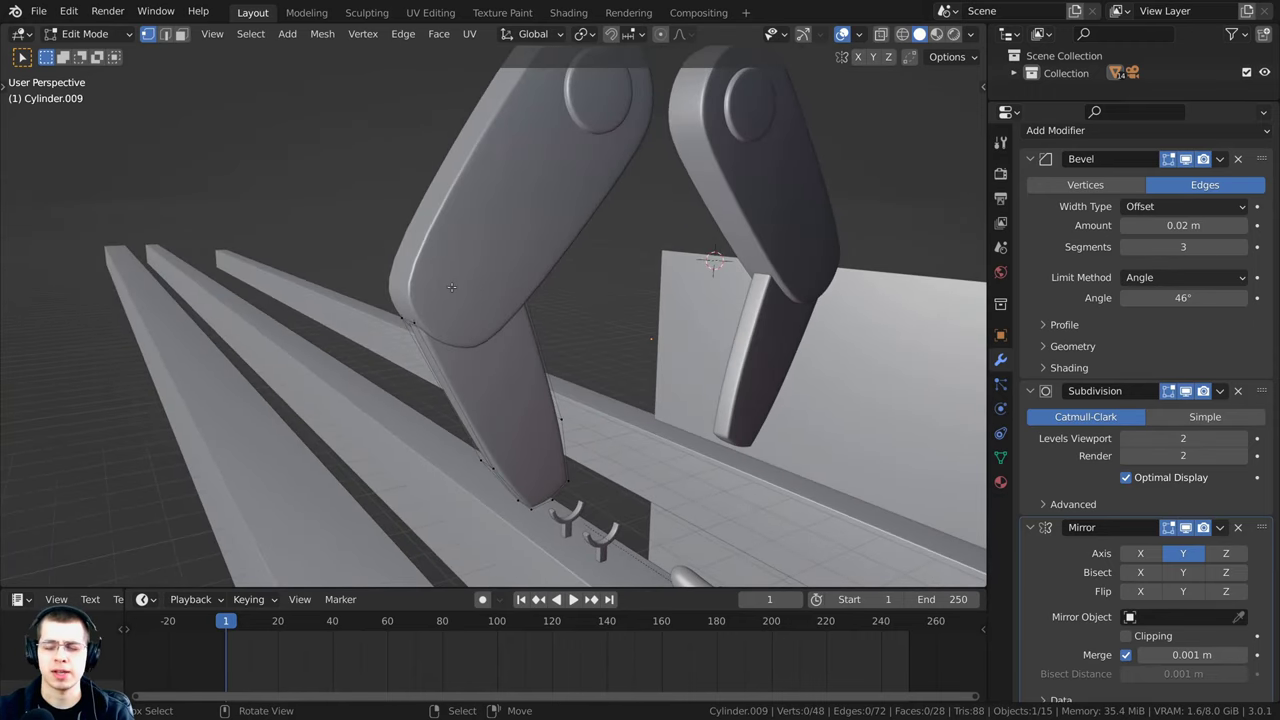
key("z")
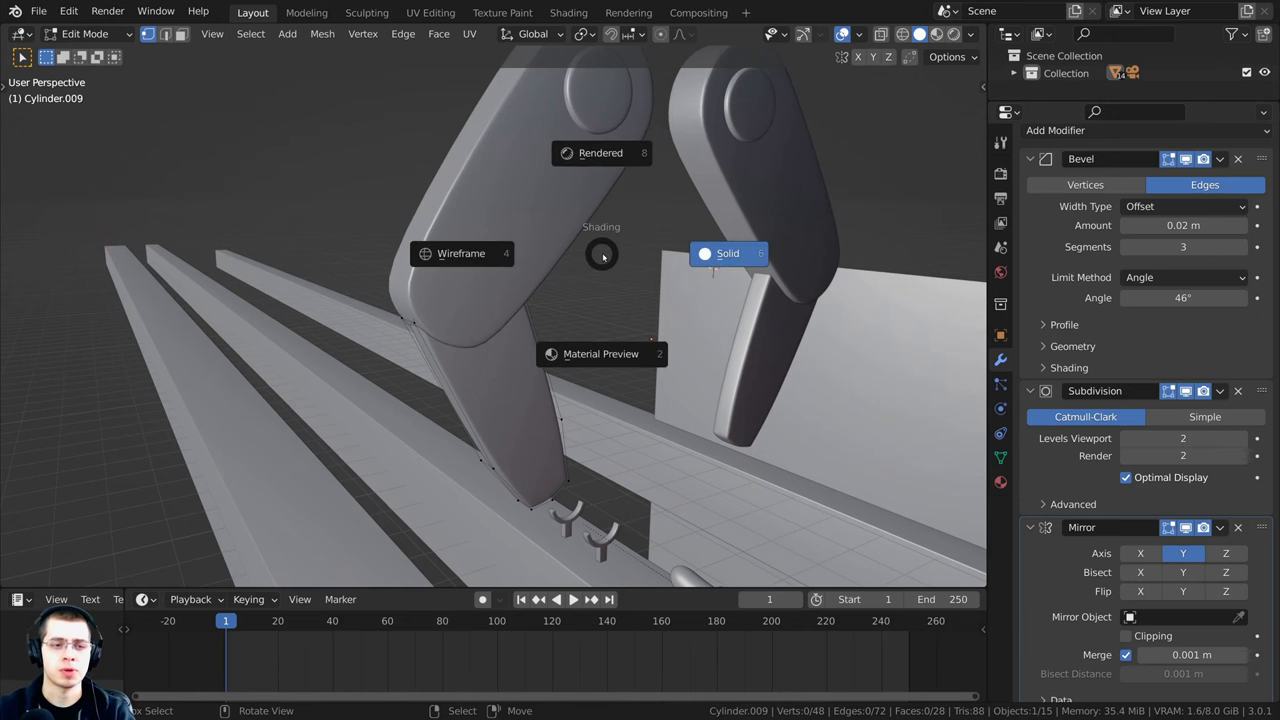
left_click(437, 254)
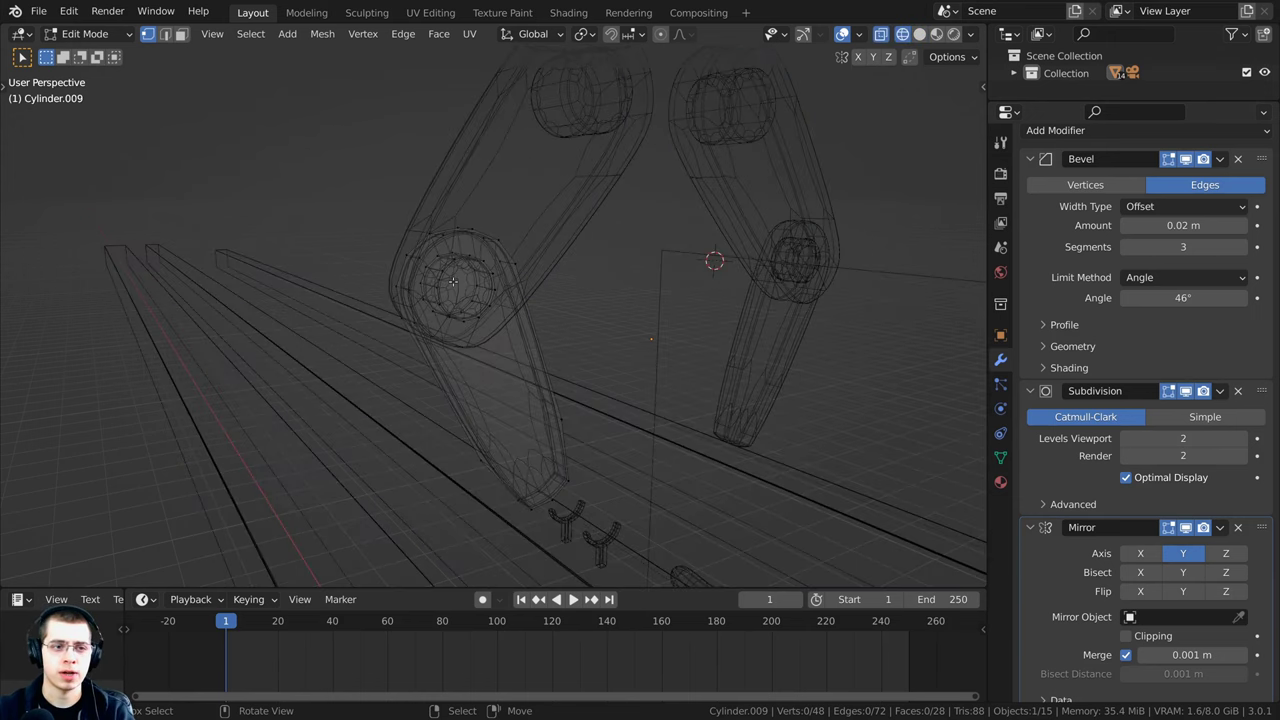
middle_click_drag(453, 283, 480, 272)
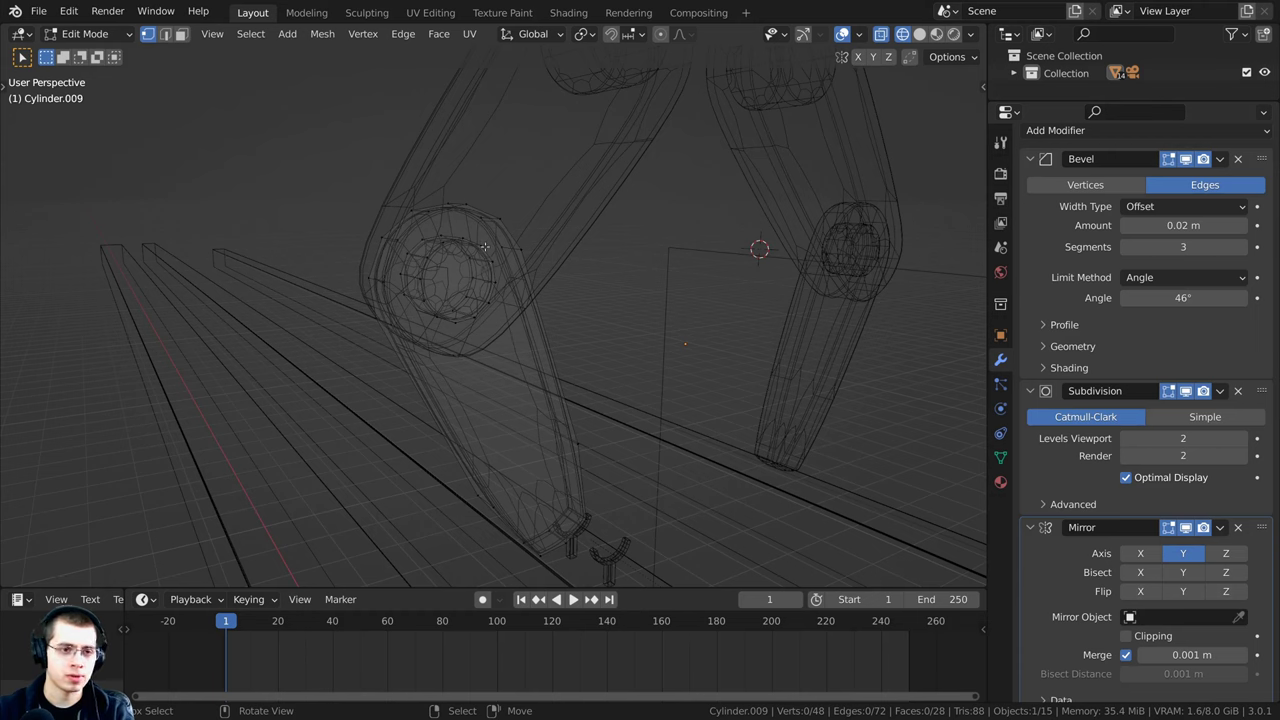
left_click(430, 270)
key("ctrl+l")
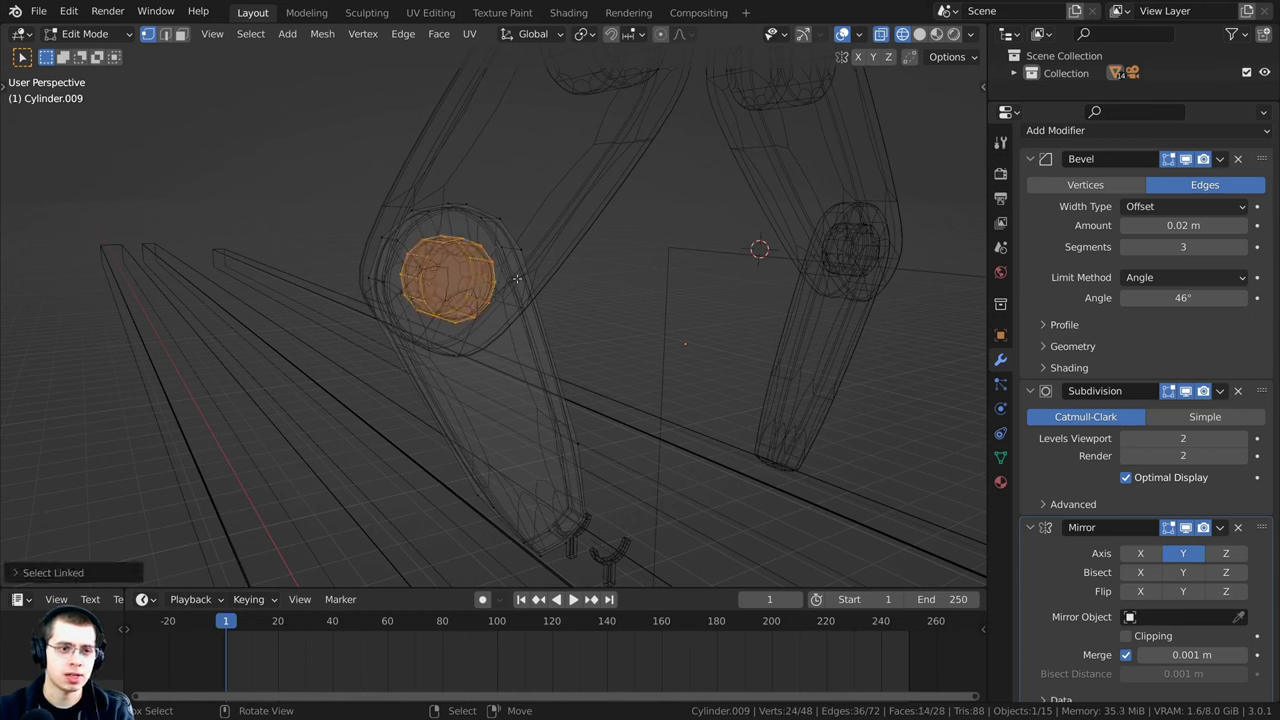
key("z")
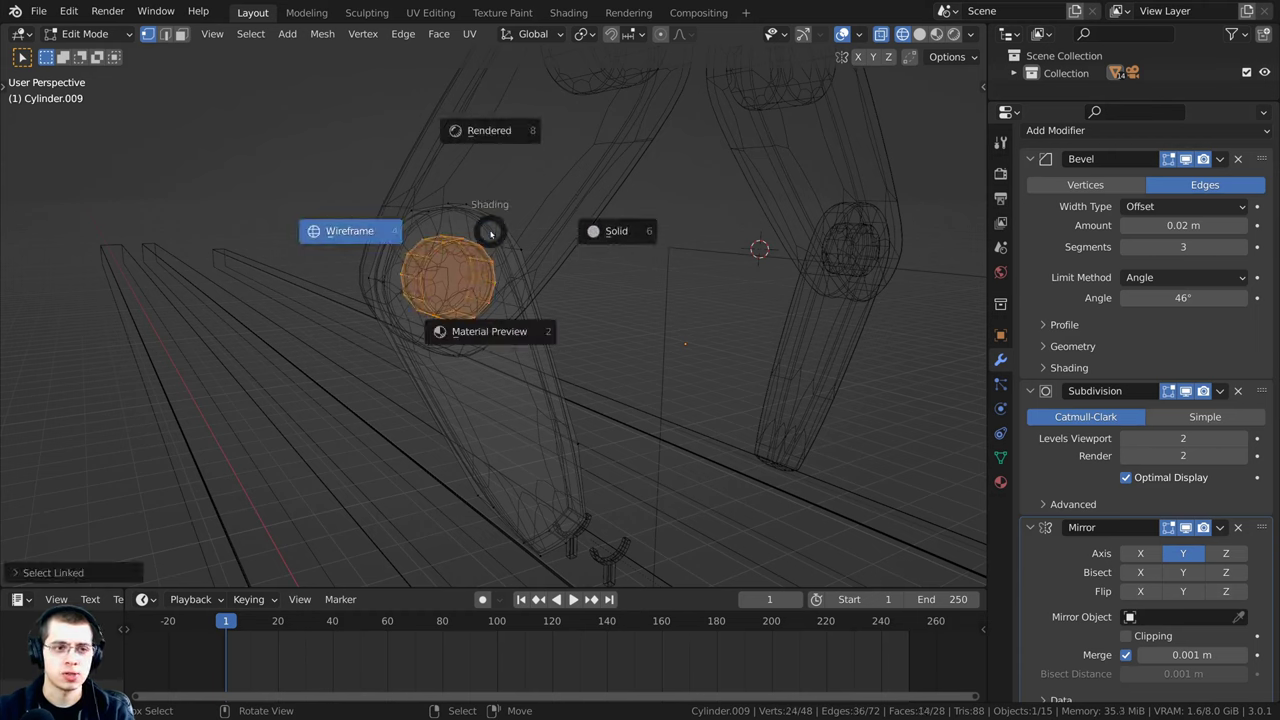
left_click(613, 232)
middle_click_drag(614, 234, 590, 318)
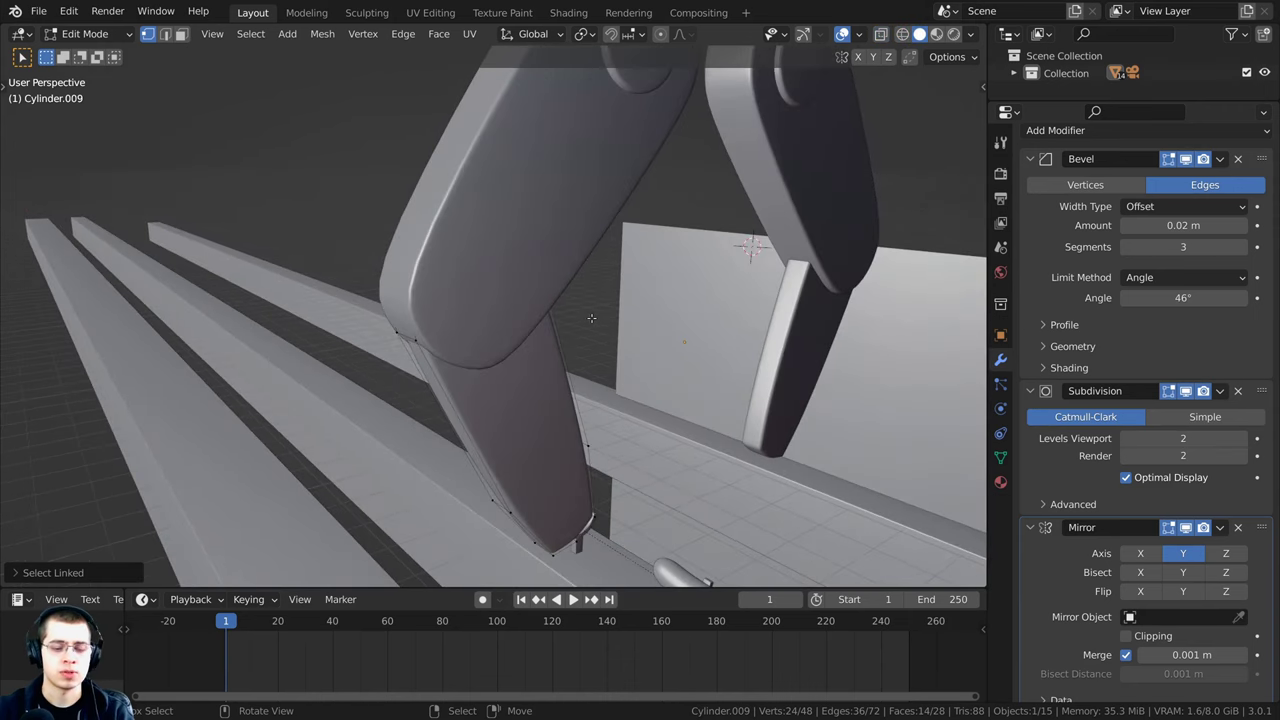
key("s")
key("x")
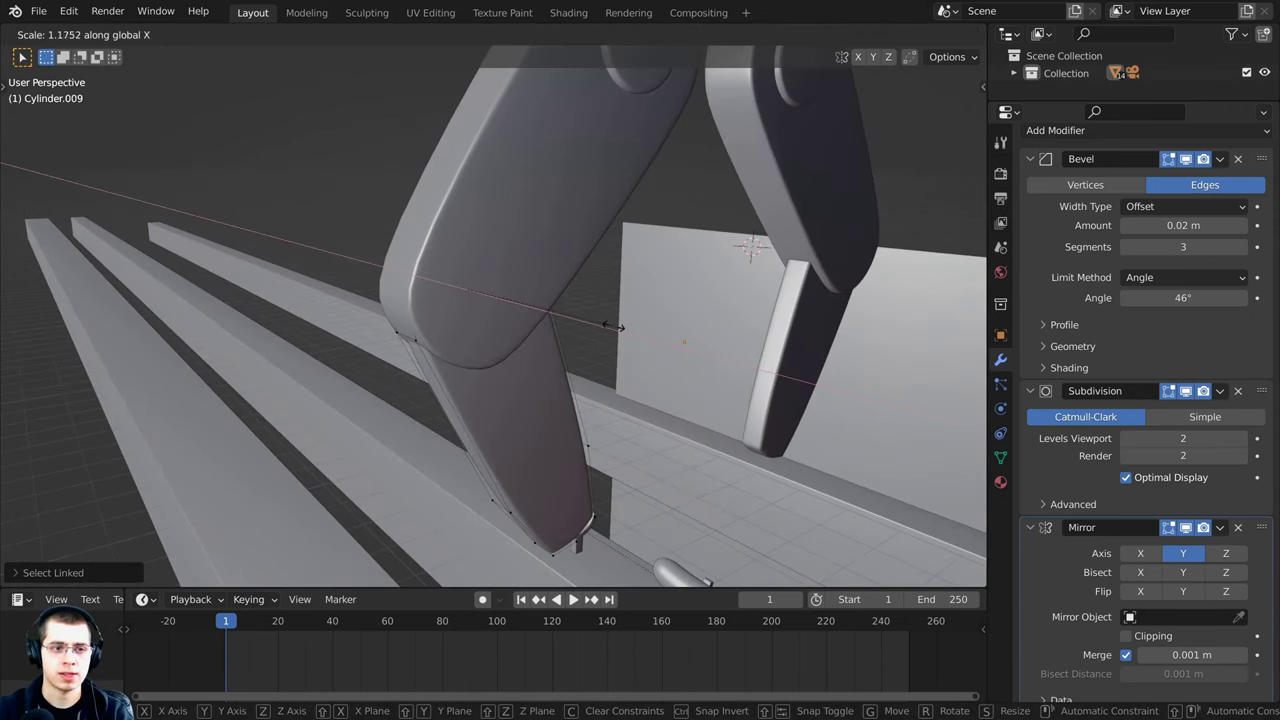
left_click(688, 355)
middle_click_drag(688, 355, 577, 289)
key("r")
right_click(505, 296)
right_click(488, 256)
key("r")
right_click(510, 331)
Step: Select both the upper and lower claw segments in Object Mode and move them along X to centre them under the arm cylinder
left_click(509, 327)
left_click(577, 289)
scroll(600, 328, "up", 2)
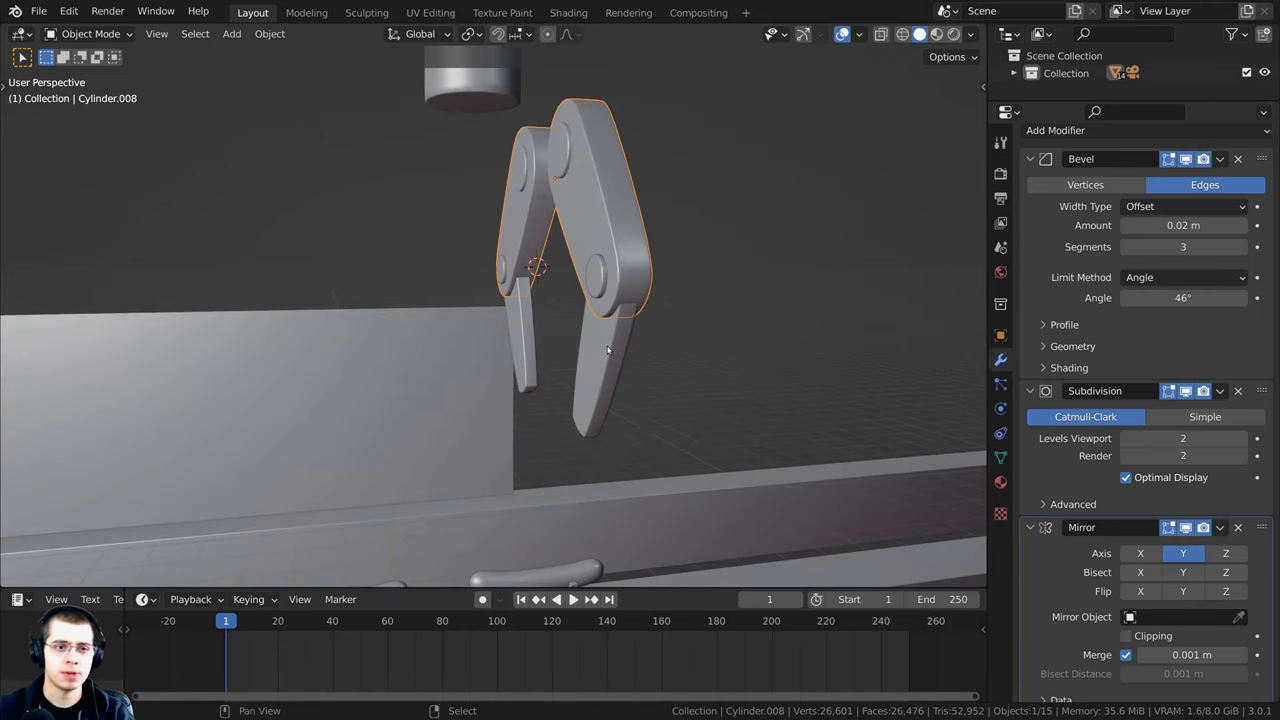
left_click(607, 349, "shift")
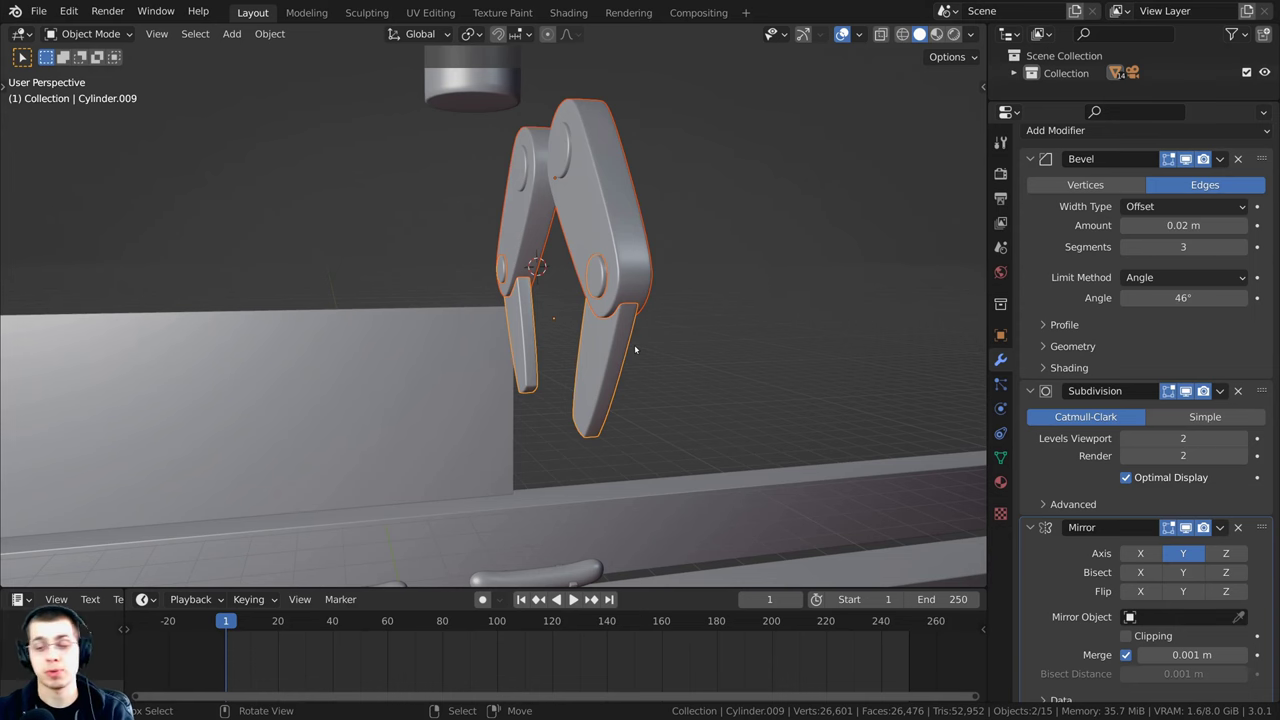
key("KP_1")
middle_click_drag(693, 188, 699, 284, "shift")
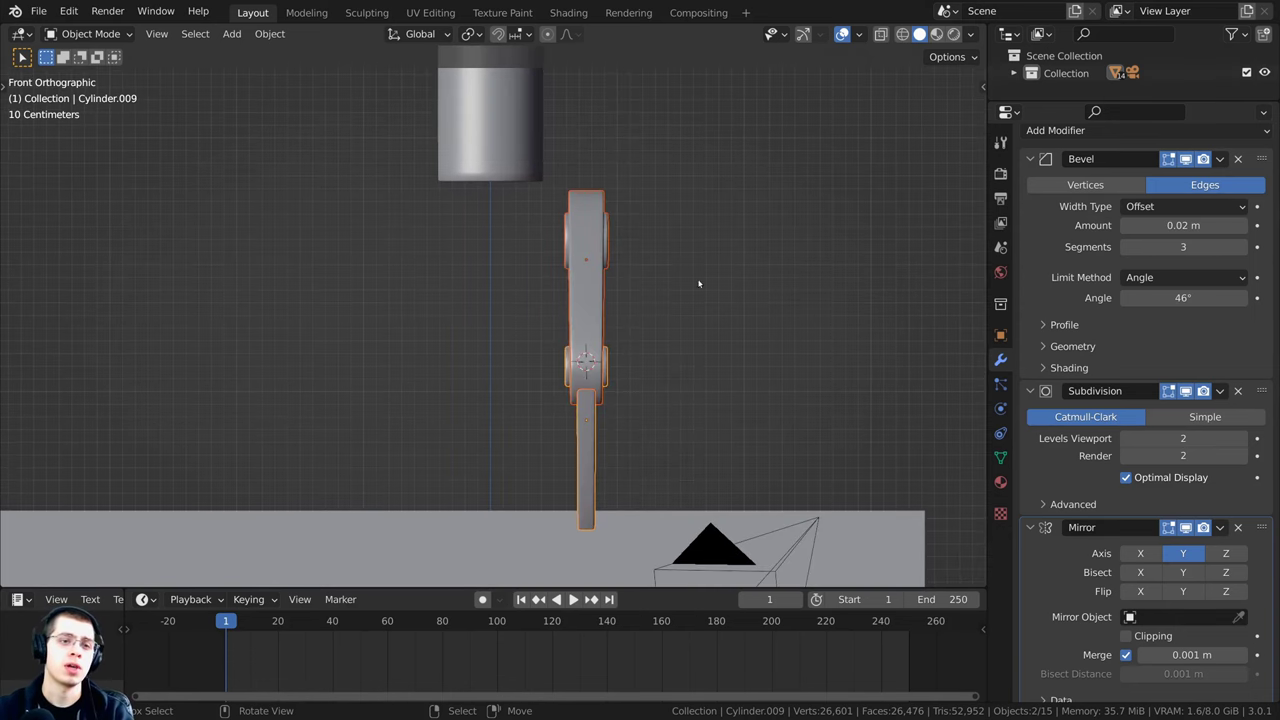
key("g")
key("x")
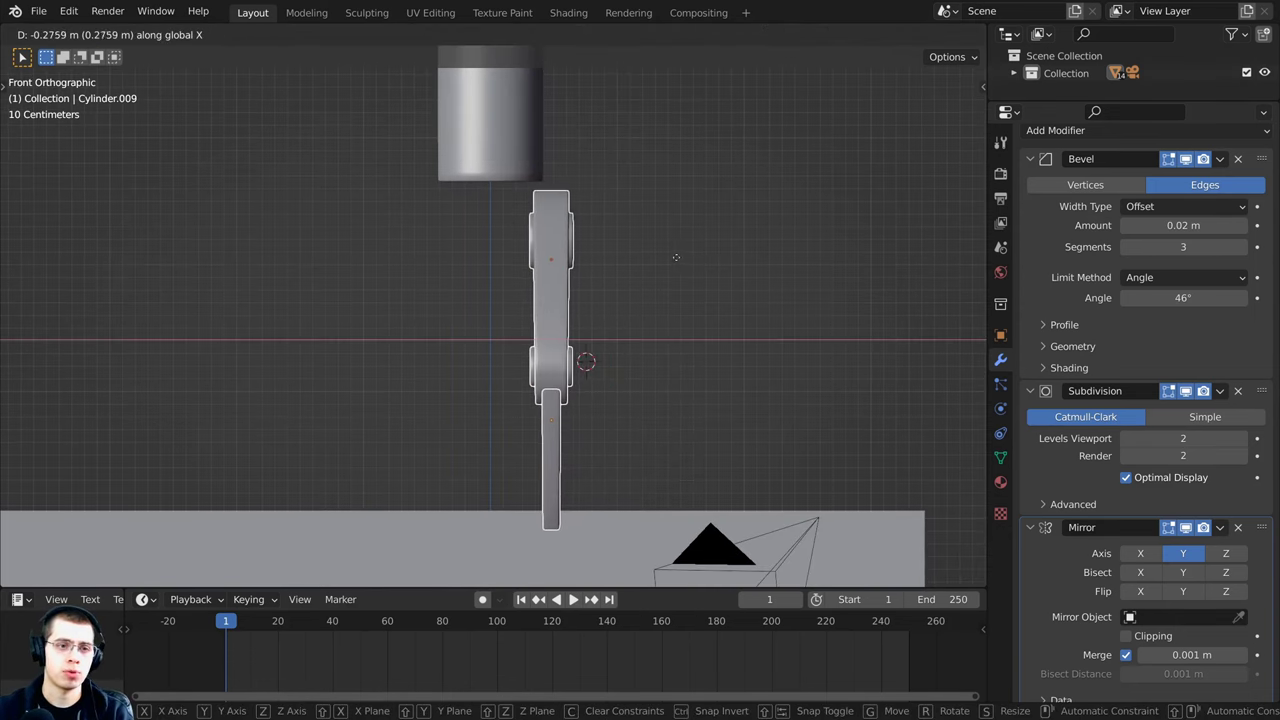
left_click(624, 243)
Step: Move the selected claw segments along Z to sit just below the bottom end of the arm cylinder
middle_click_drag(624, 243, 505, 240)
key("g")
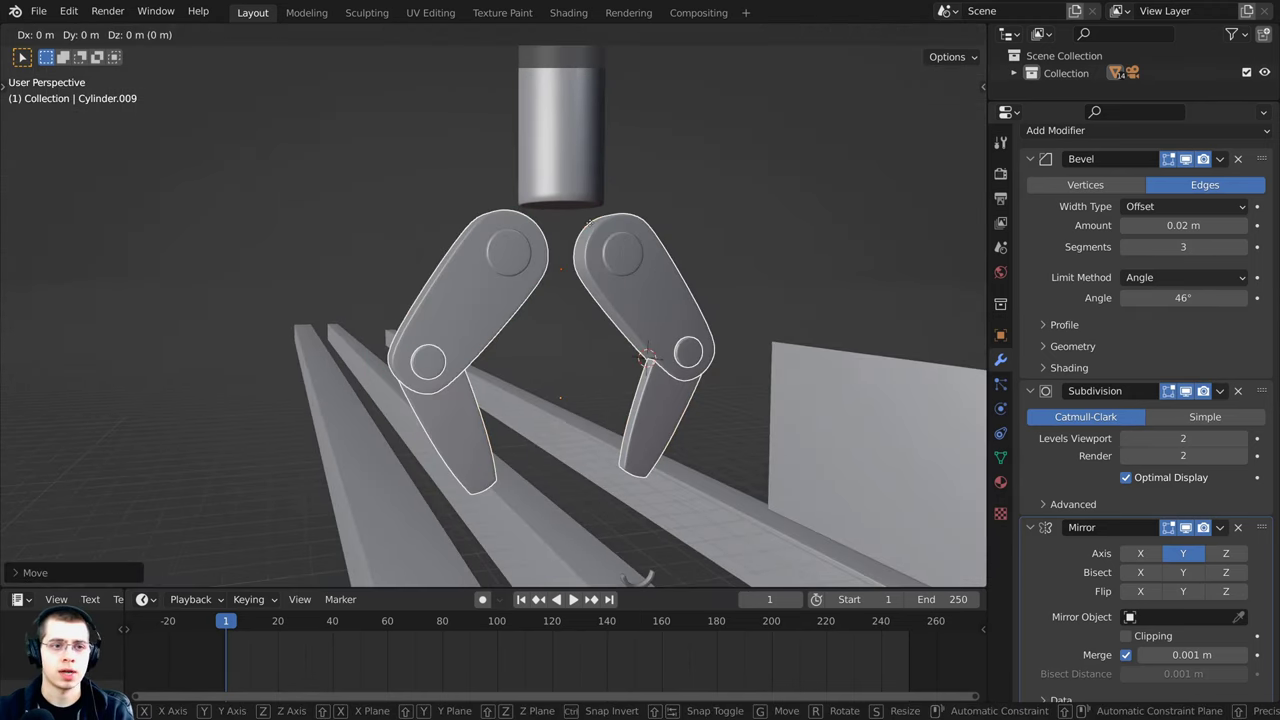
key("z")
left_click(598, 233)
scroll(532, 283, "down", 3)
middle_click_drag(532, 283, 482, 312)
scroll(557, 306, "up", 5)
scroll(511, 337, "up", 3)
scroll(482, 312, "up", 1)
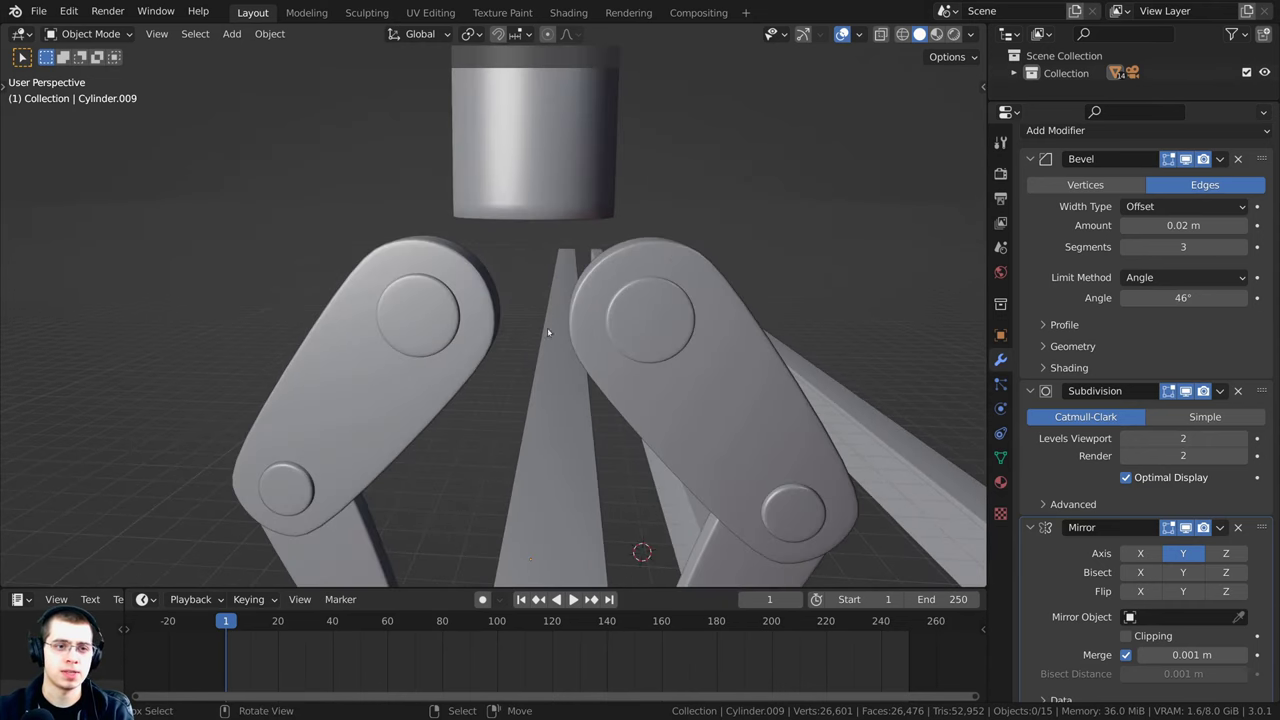
scroll(548, 332, "up", 2)
scroll(558, 313, "down", 12)
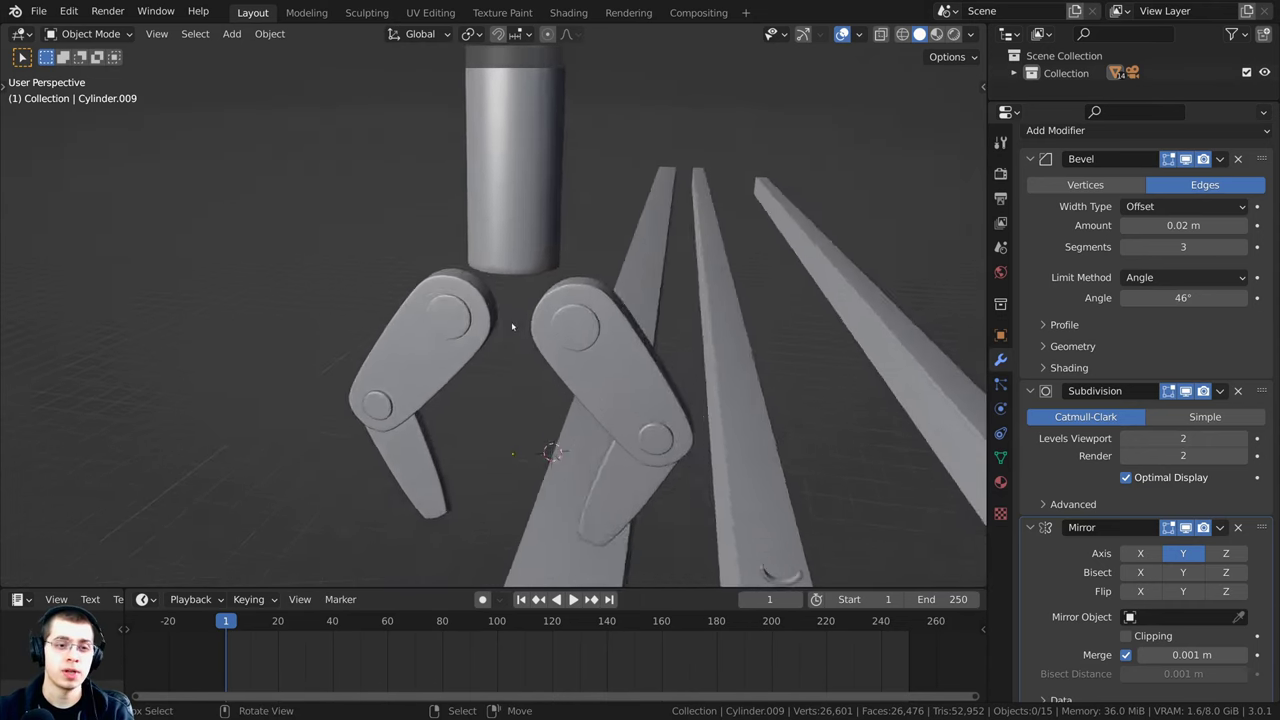
scroll(507, 406, "up", 10)
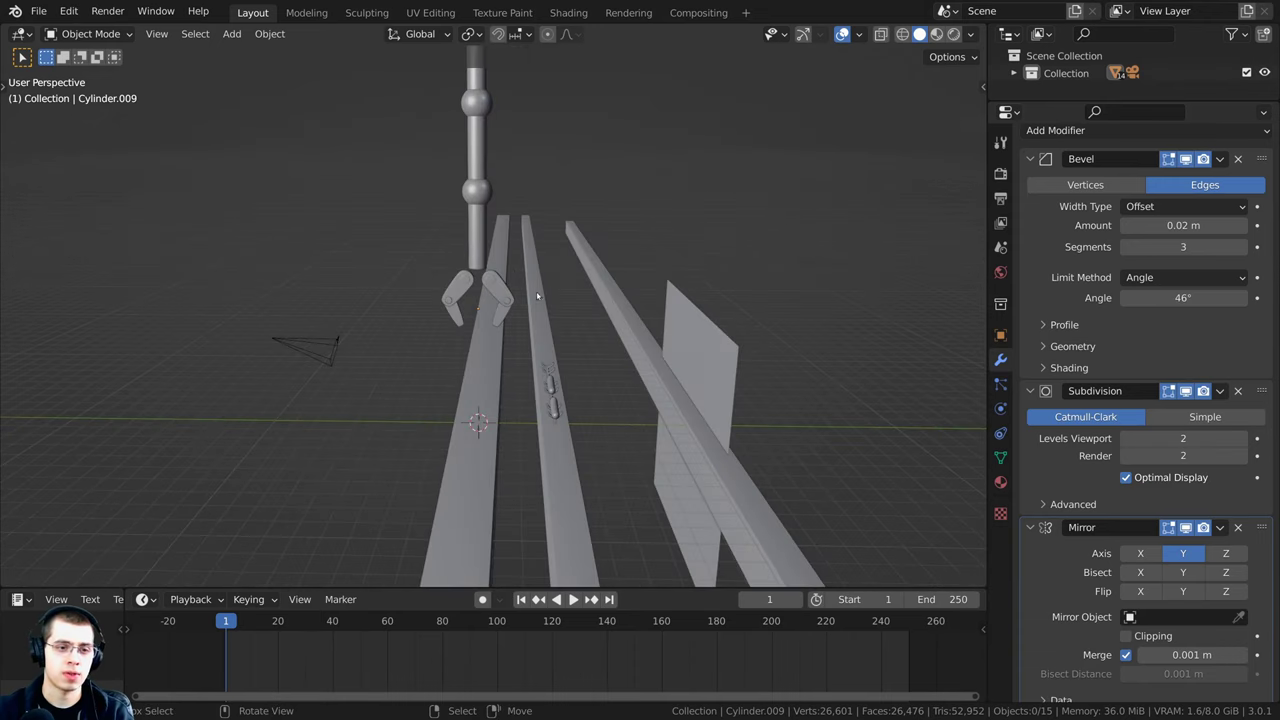
Step: Add a cube mesh and raise it along Z by about 7 m to the top of the claw beneath the arm cylinder
key("shift+a")
mouse_move(500, 224)
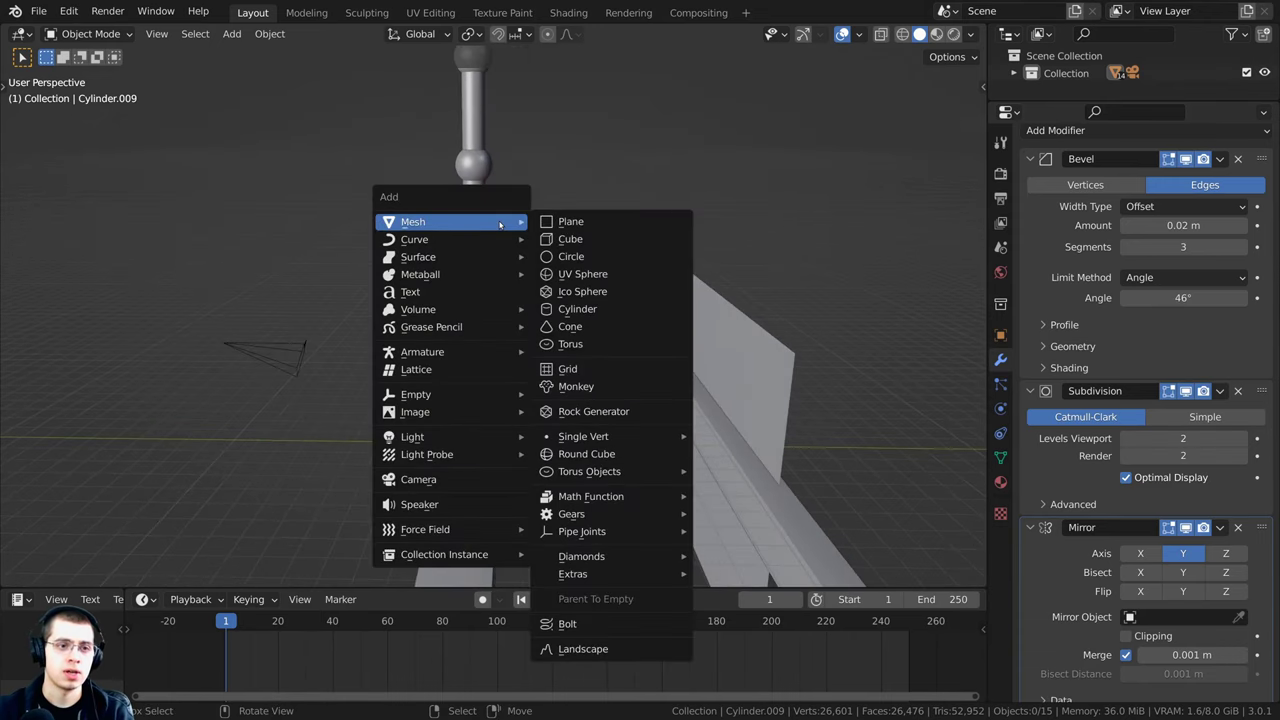
left_click(565, 238)
scroll(517, 449, "up", 4)
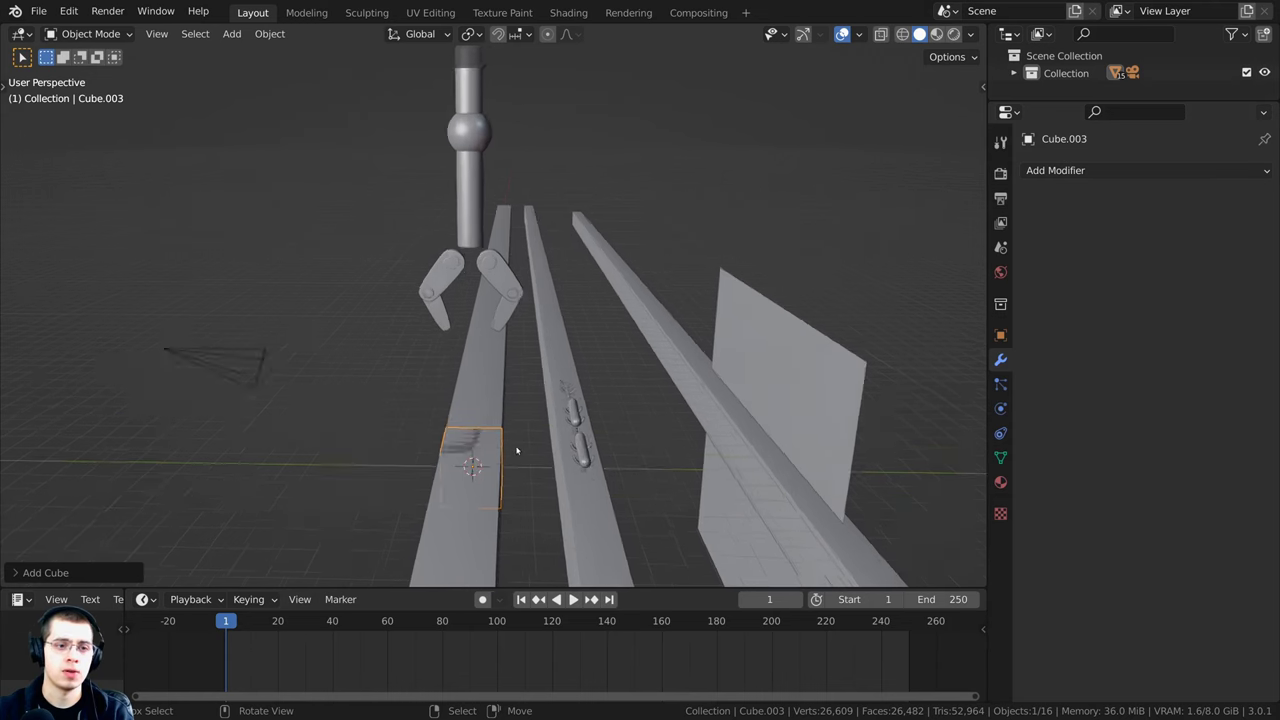
key("g")
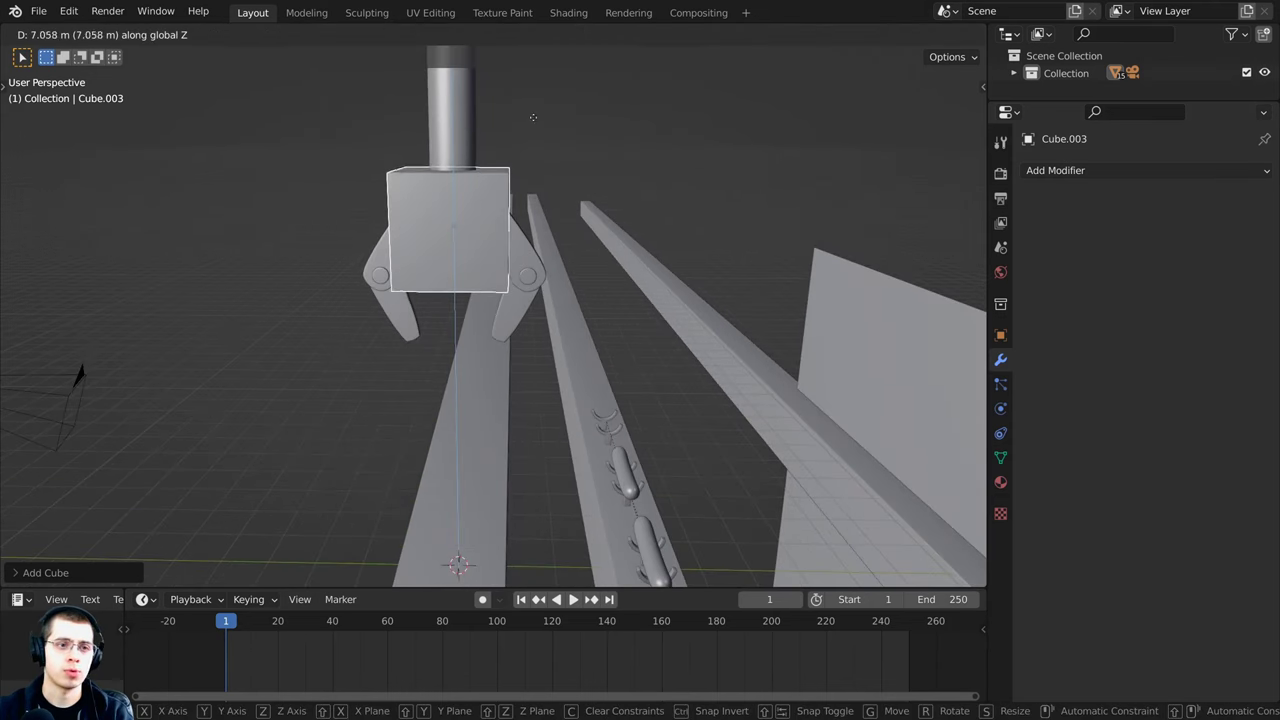
left_click(534, 108)
Step: Scale the cube's mesh down in Edit Mode until it fits between the two upper claw plates
key("KP_Decimal")
key("Tab")
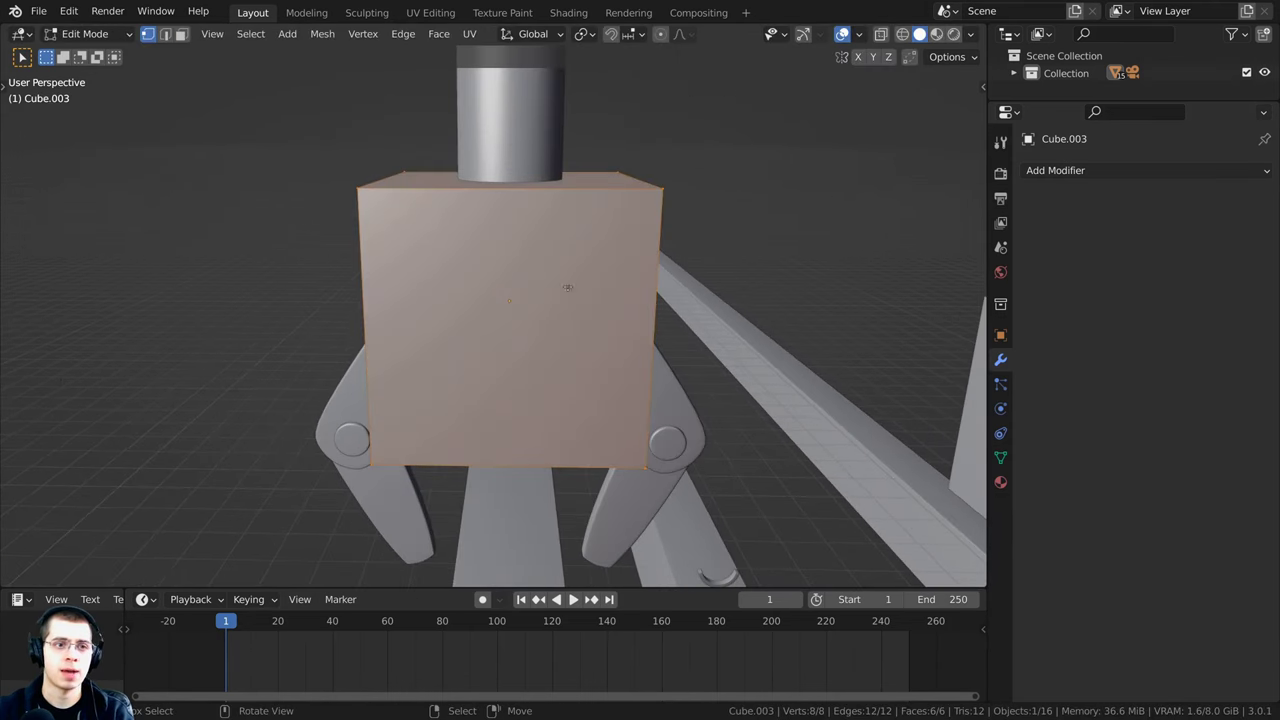
middle_click_drag(805, 210, 834, 254)
key("s")
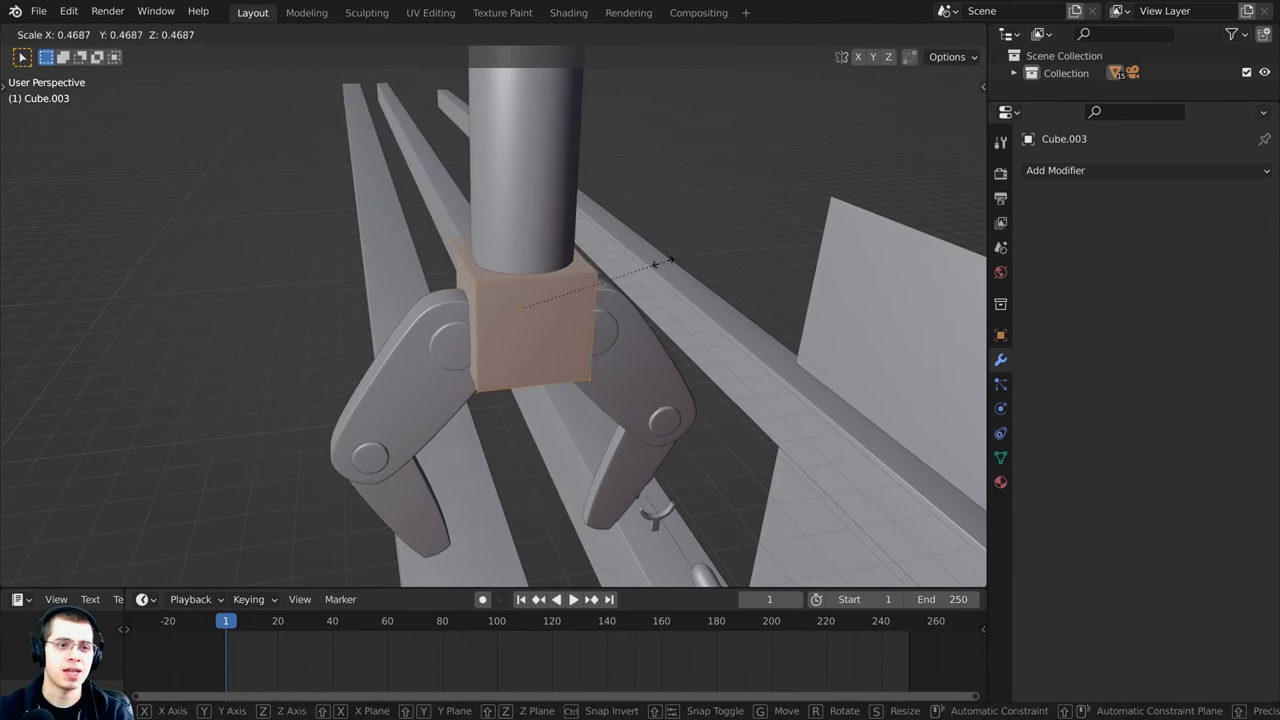
left_click(601, 273)
middle_click_drag(602, 273, 574, 245)
scroll(574, 245, "up", 5)
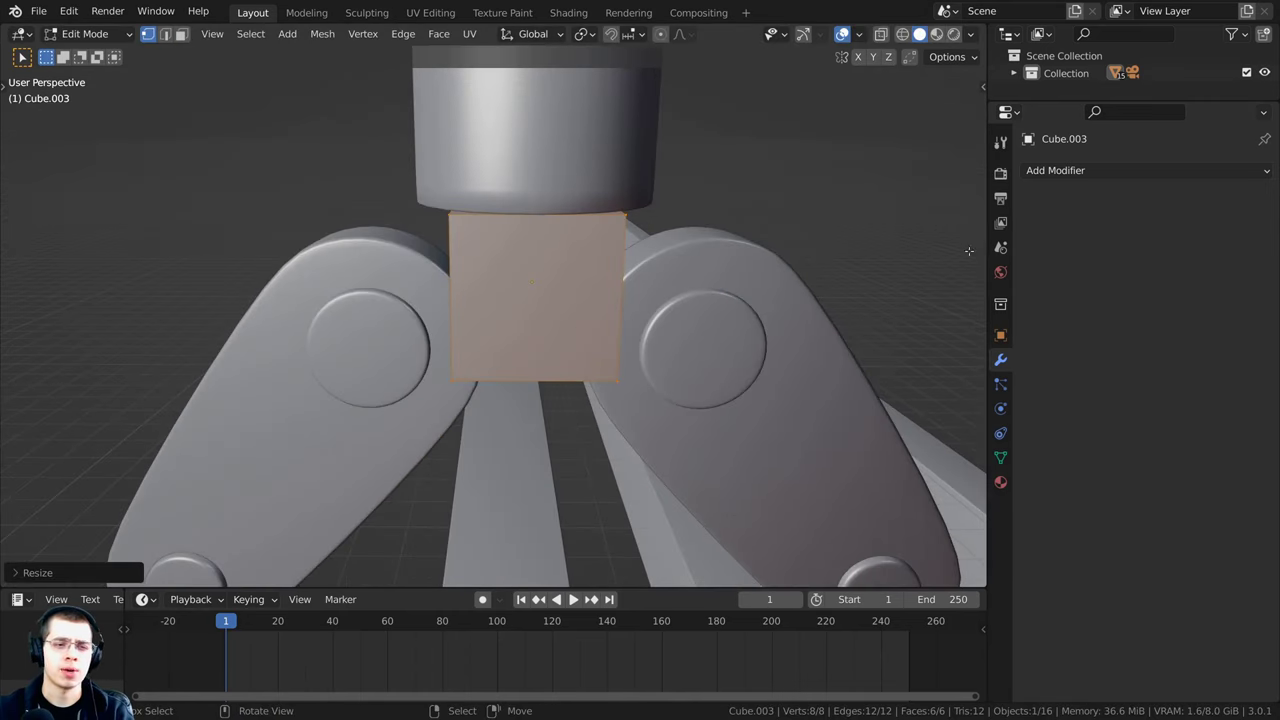
Step: Add a Mirror modifier to the cube with only the Y axis active, and shift its mesh along negative Y off the origin
left_click(1075, 172)
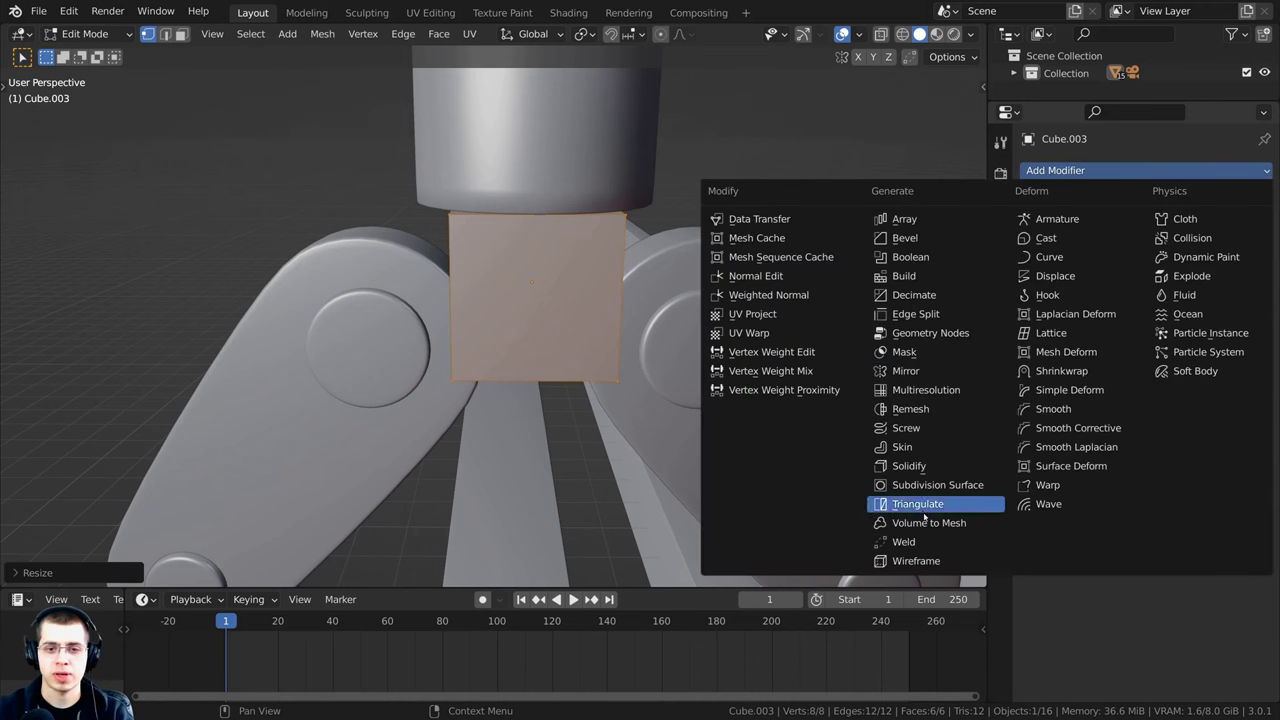
left_click(905, 371)
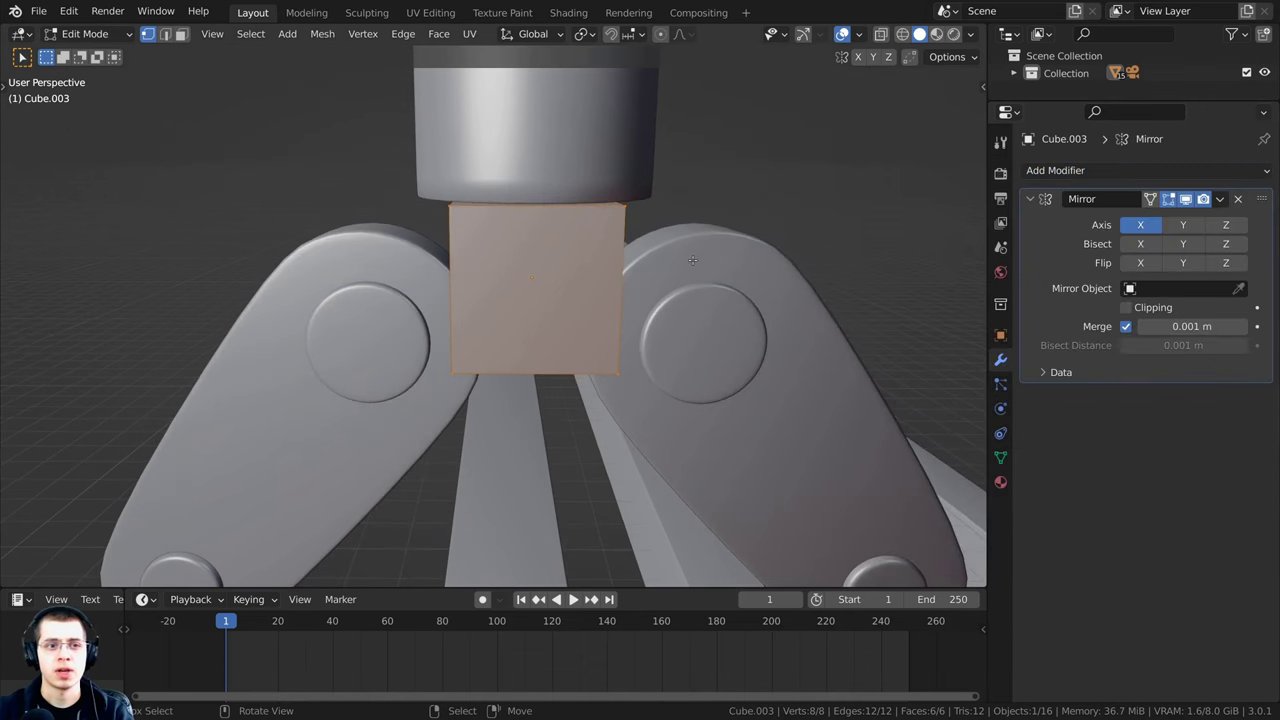
key("g")
key("y")
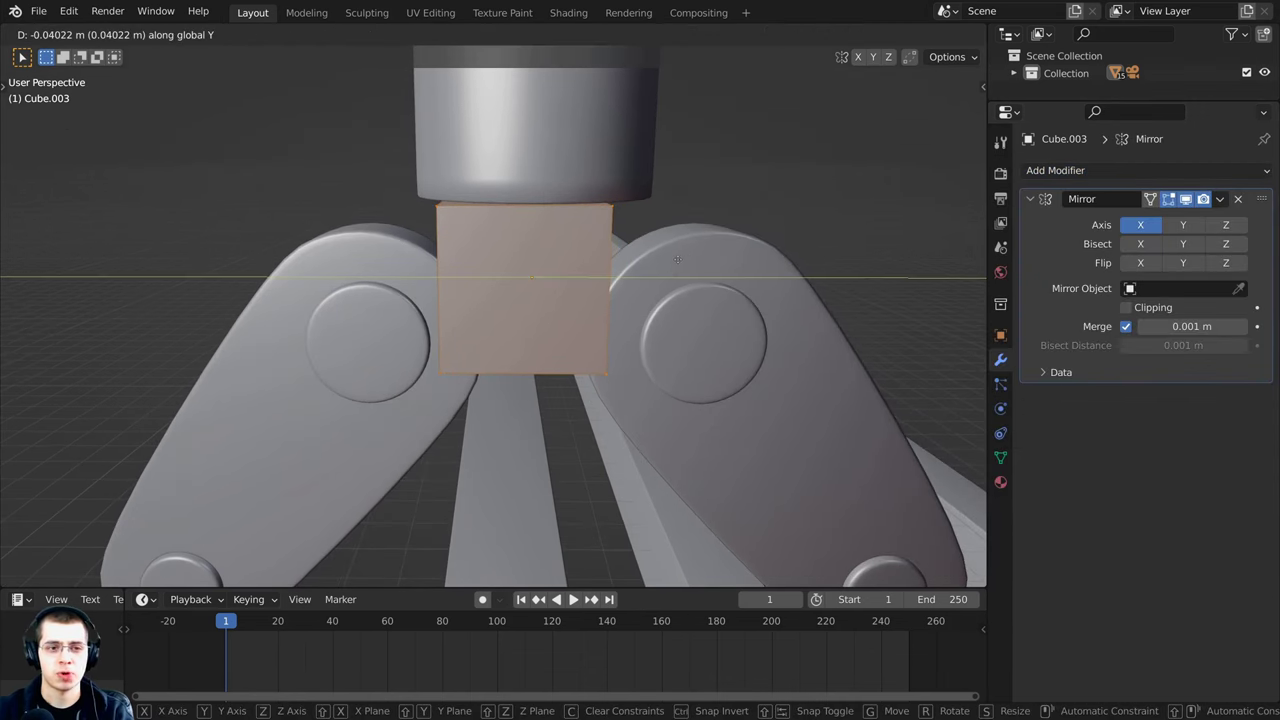
left_click(600, 267)
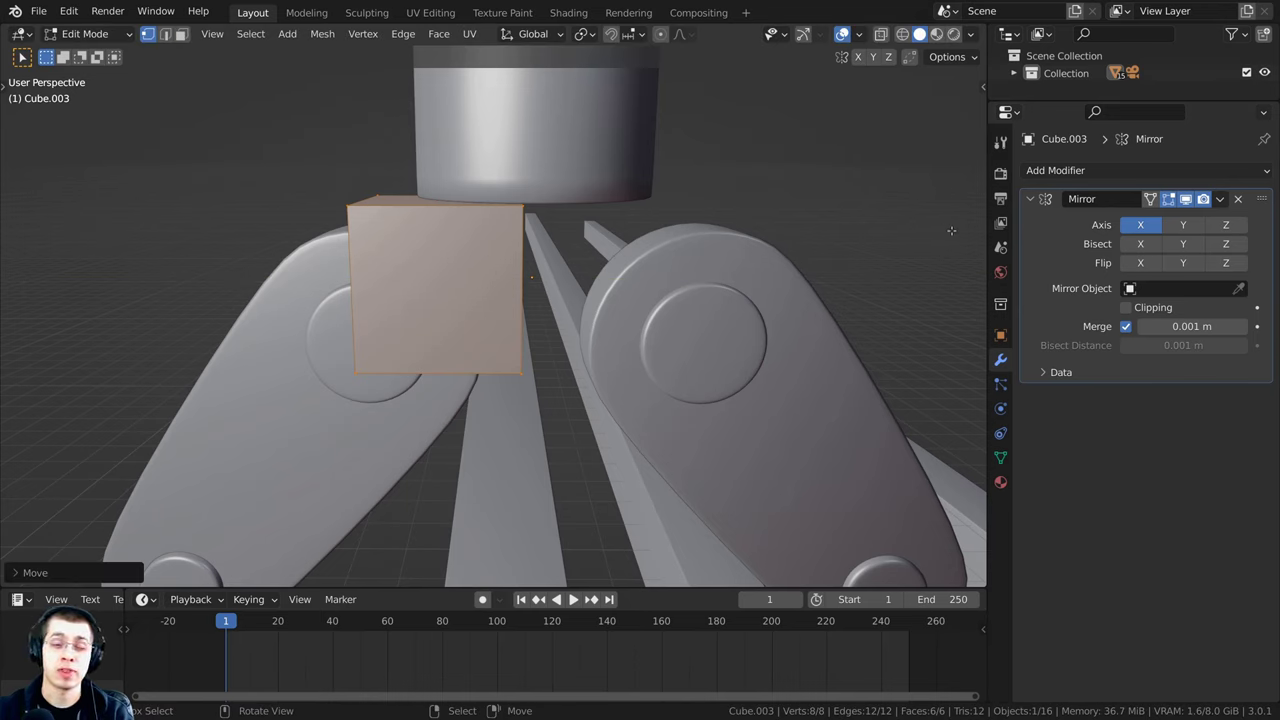
left_click(1141, 225)
left_click(1183, 225)
middle_click_drag(587, 321, 562, 283)
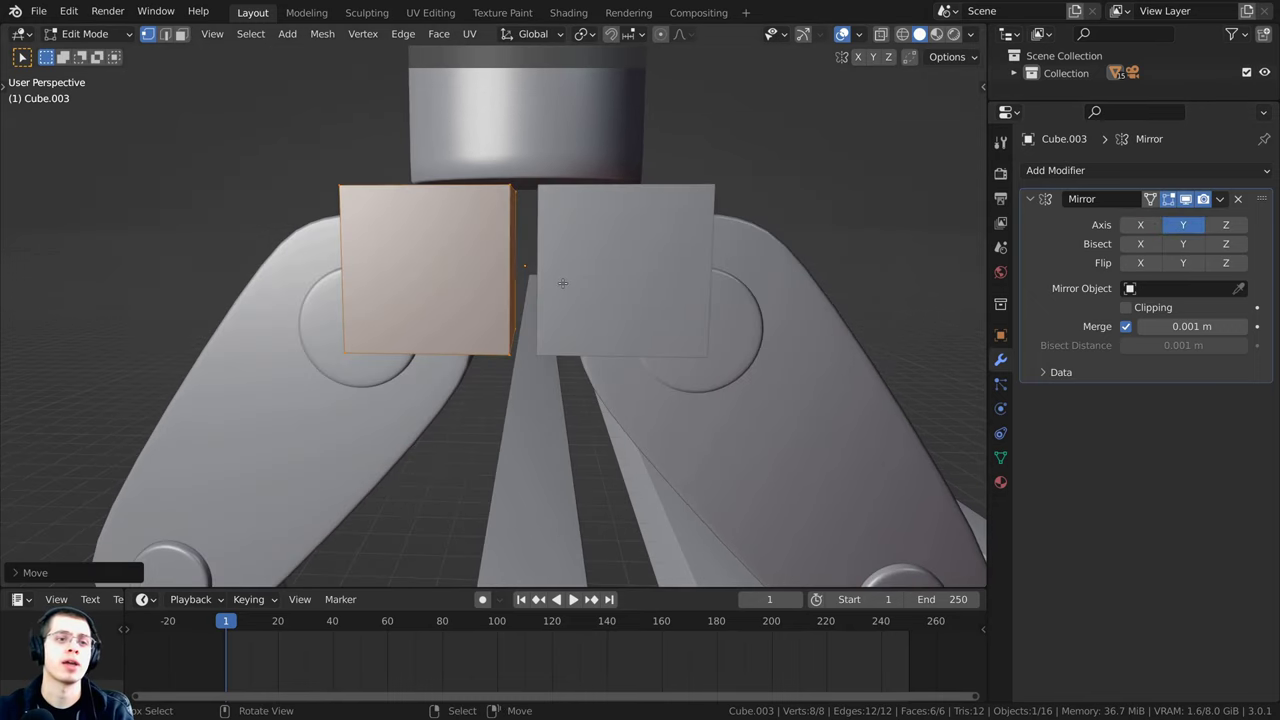
Step: Delete the cube's inner face that looks toward its mirrored copy, using face selection
middle_click_drag(669, 301, 597, 288)
middle_click_drag(484, 254, 535, 310)
scroll(480, 266, "up", 3)
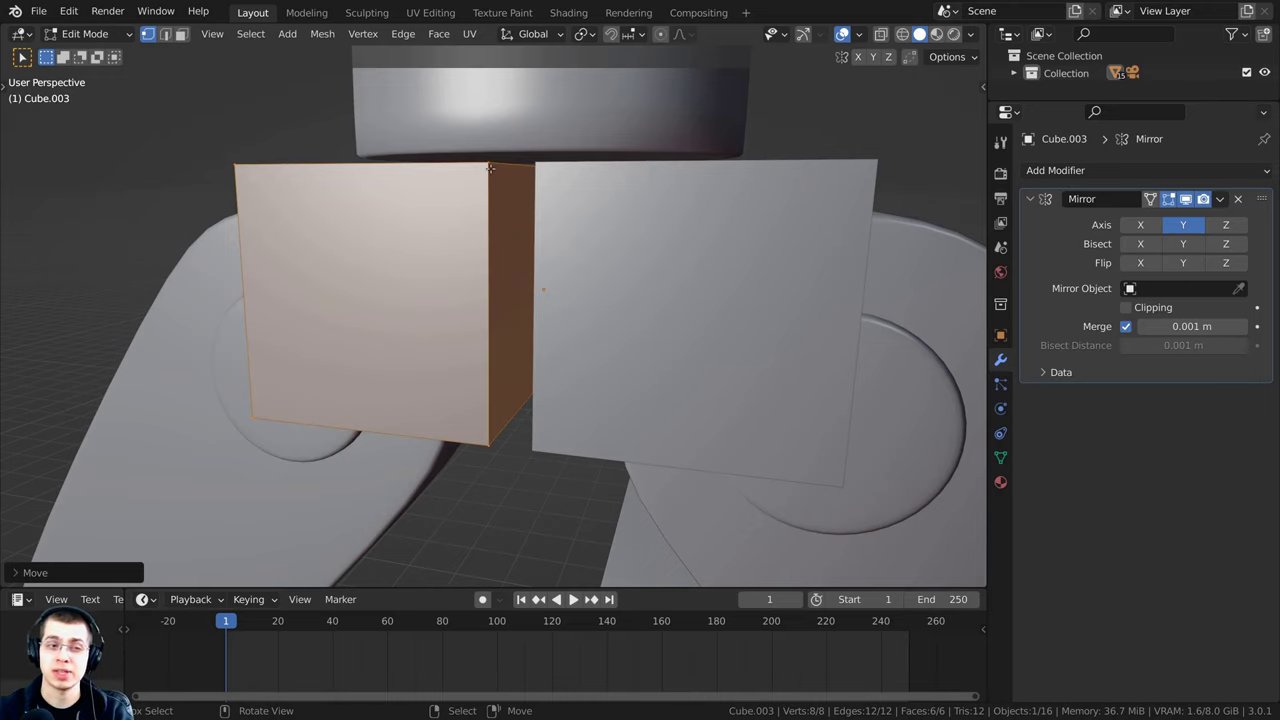
left_click(180, 35)
left_click(499, 190)
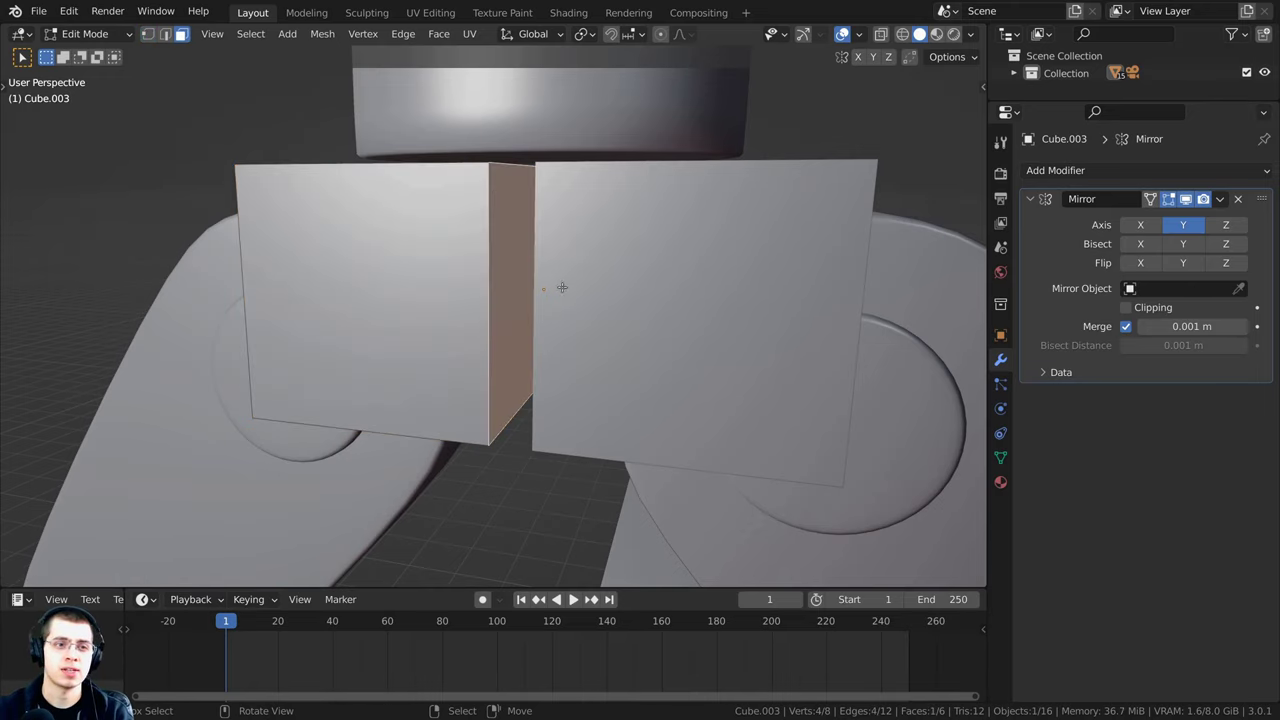
mouse_move(560, 286)
middle_mouse_down()
mouse_move(574, 289)
mouse_move(577, 273)
middle_mouse_up()
key("x")
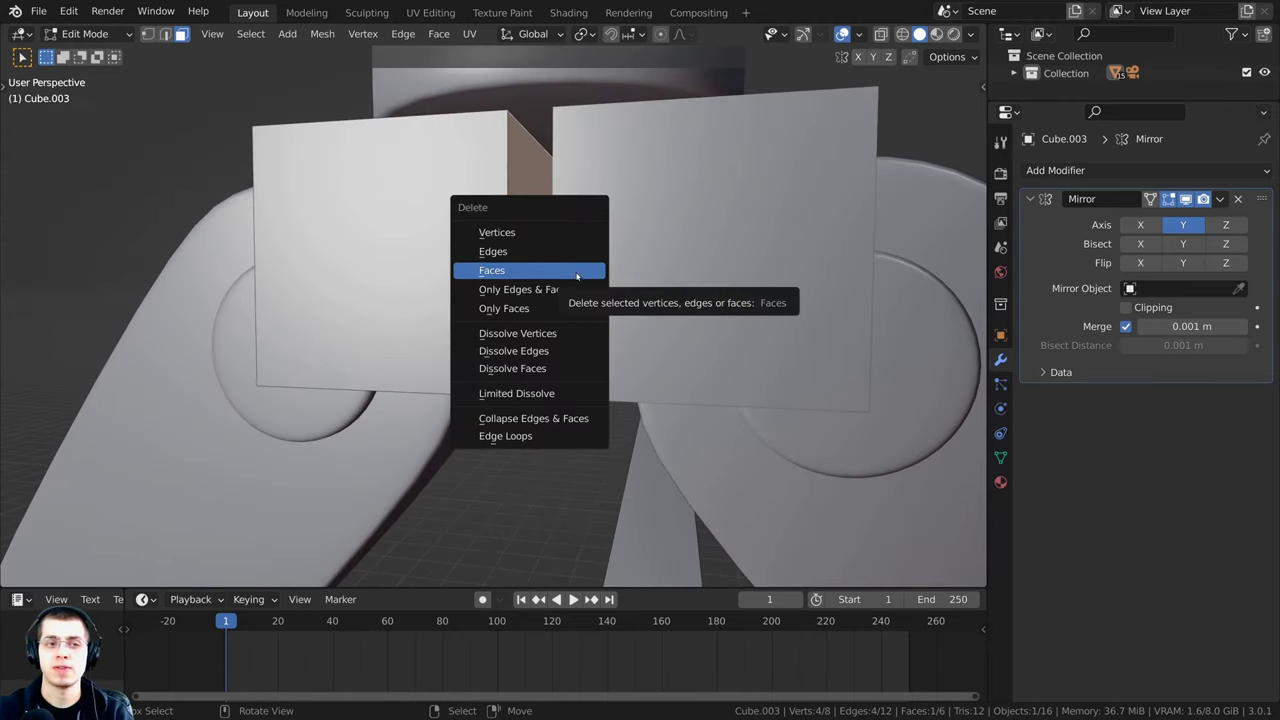
left_click(577, 273)
middle_click_drag(563, 246, 622, 267)
scroll(614, 266, "up", 3)
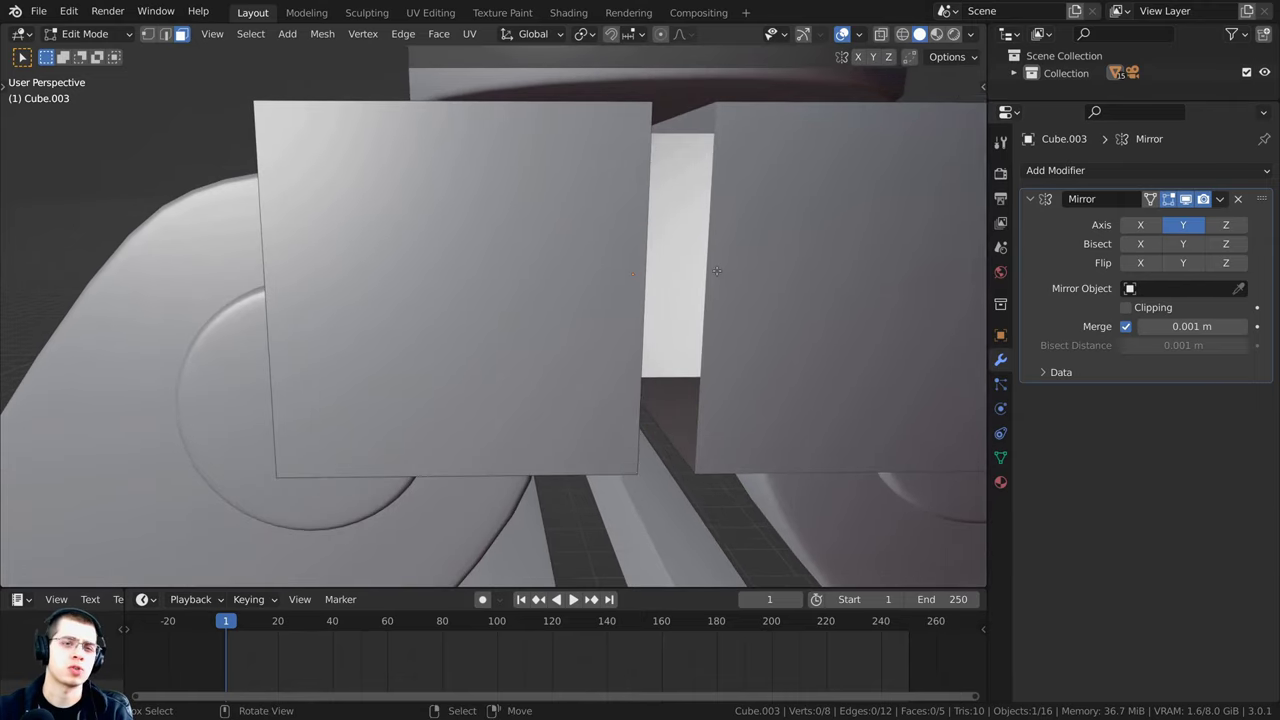
scroll(680, 263, "down", 3)
Step: Enable Clipping in the Mirror modifier and move the whole mesh along Y until both halves join at the centre
key("a")
key("alt+a")
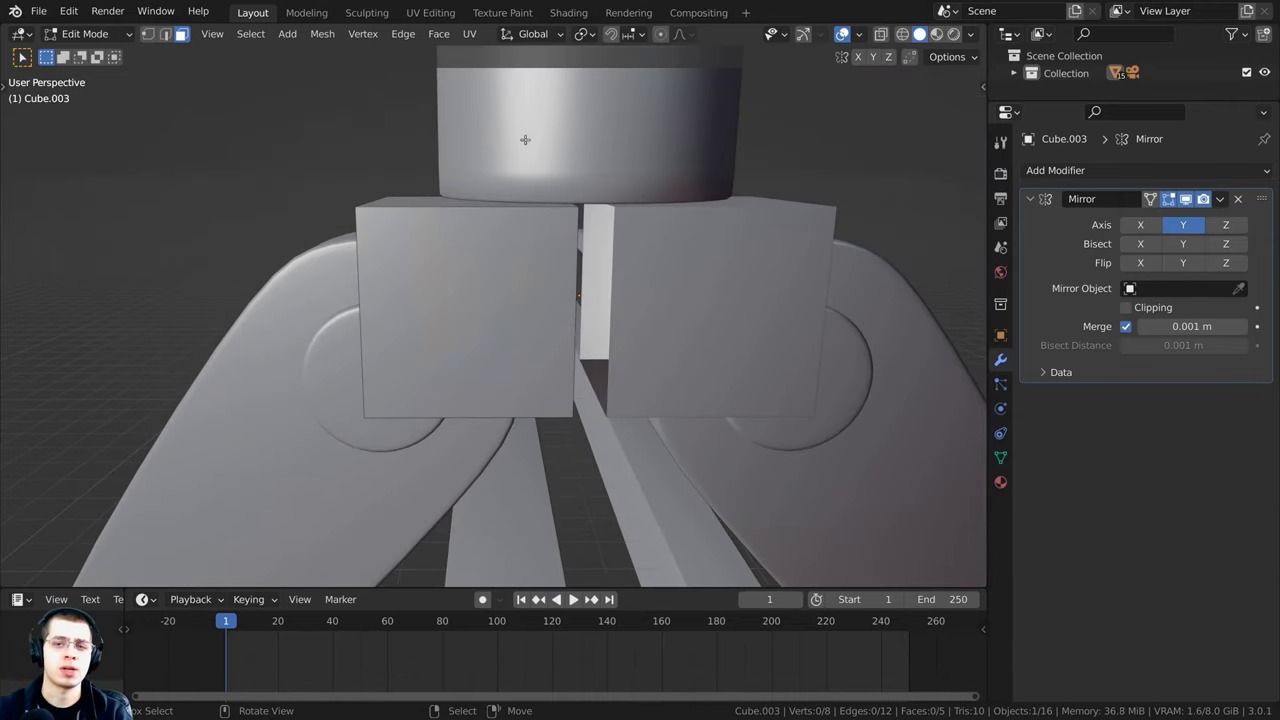
key("a")
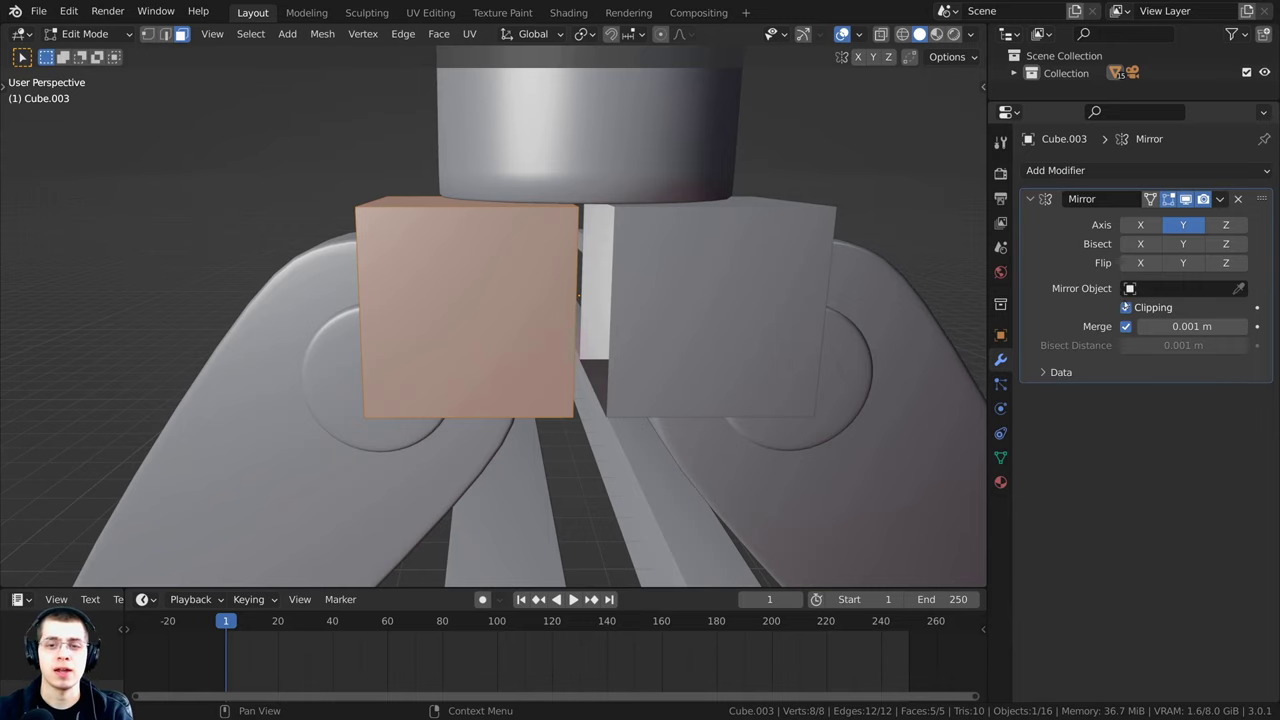
middle_click_drag(480, 321, 458, 308)
middle_click_drag(588, 292, 520, 250)
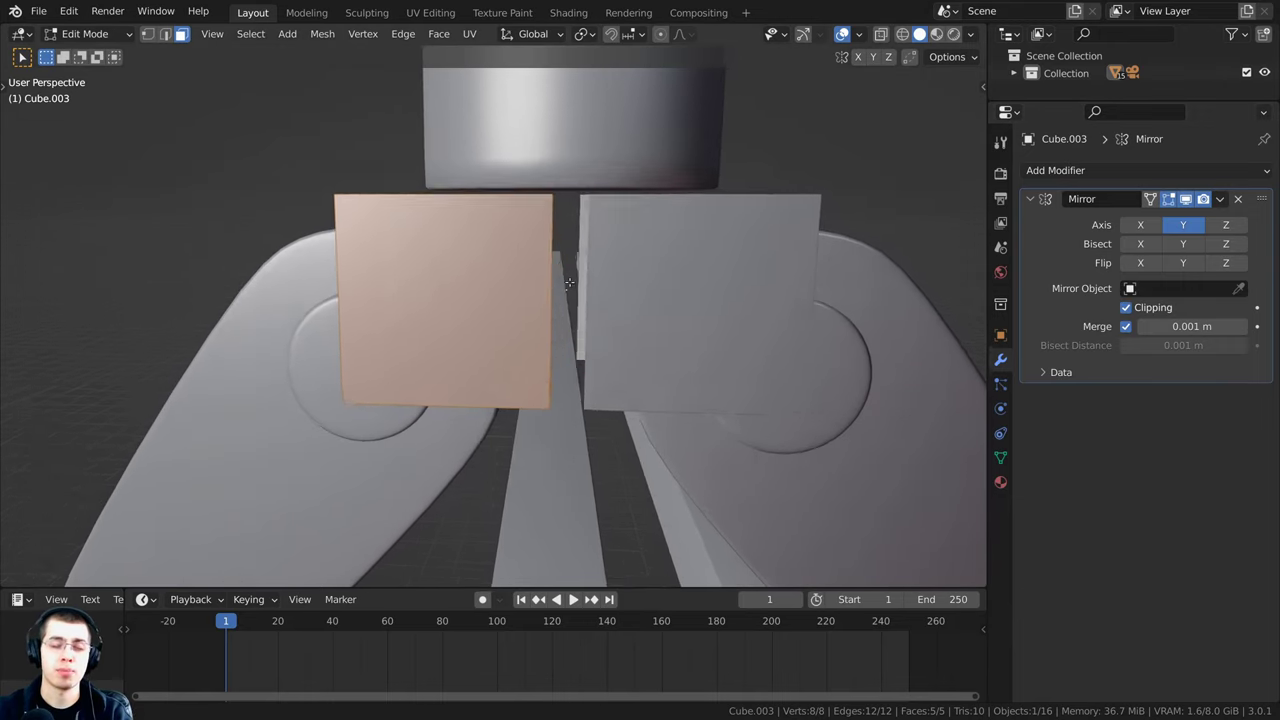
scroll(497, 236, "up", 2)
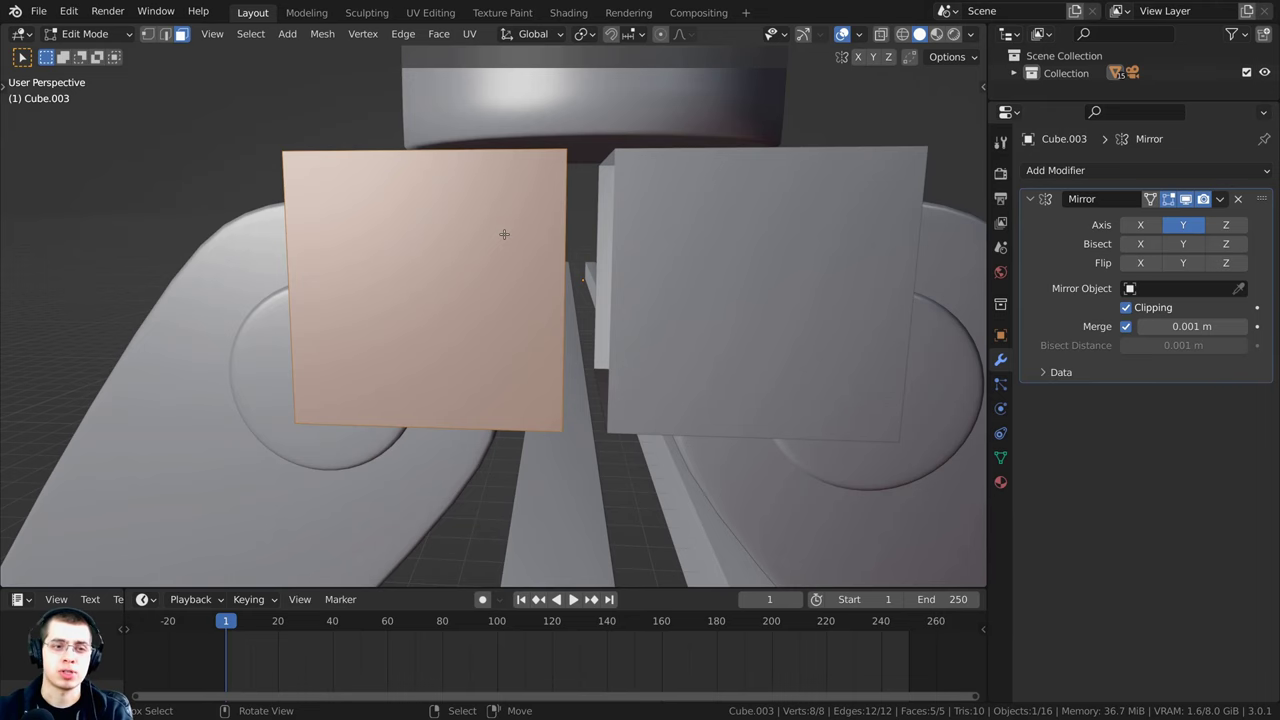
key("g")
key("y")
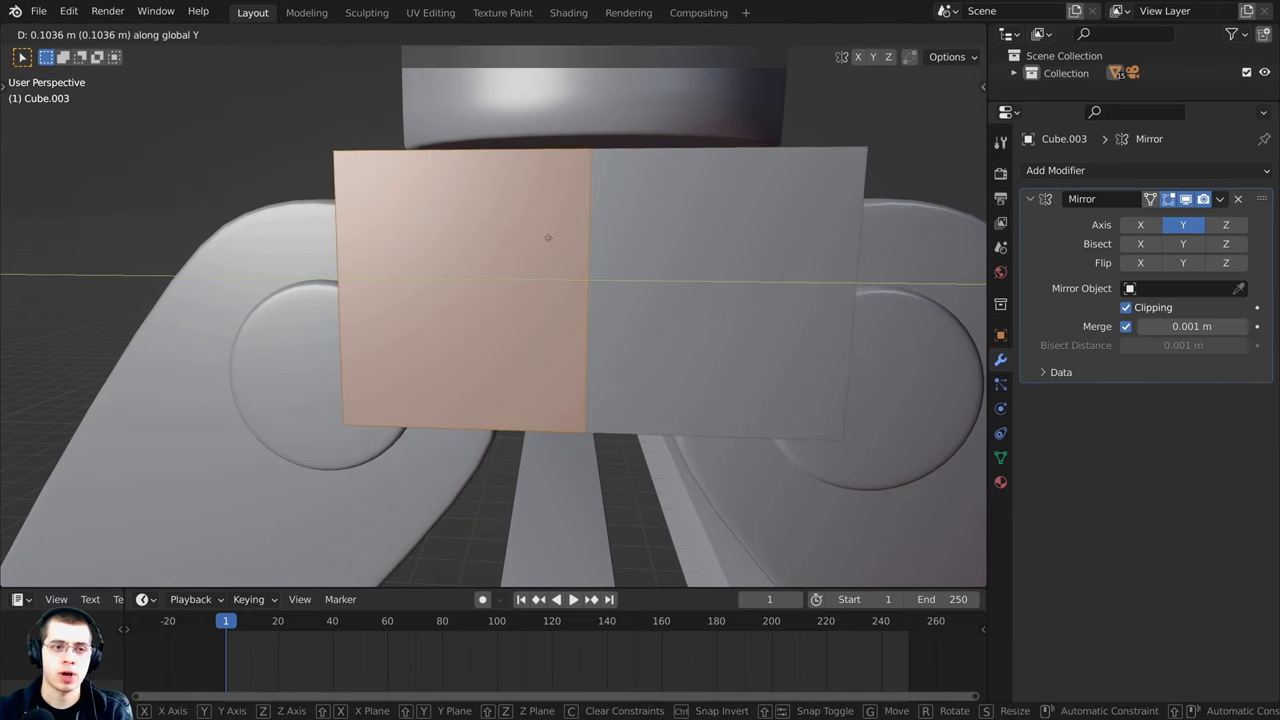
left_click(534, 232)
scroll(534, 240, "down", 4)
key("g")
left_click(546, 260)
Step: Scale the mirrored block's mesh down along X until it is about as thin as the claw plates
middle_click_drag(548, 262, 700, 300)
key("s")
key("x")
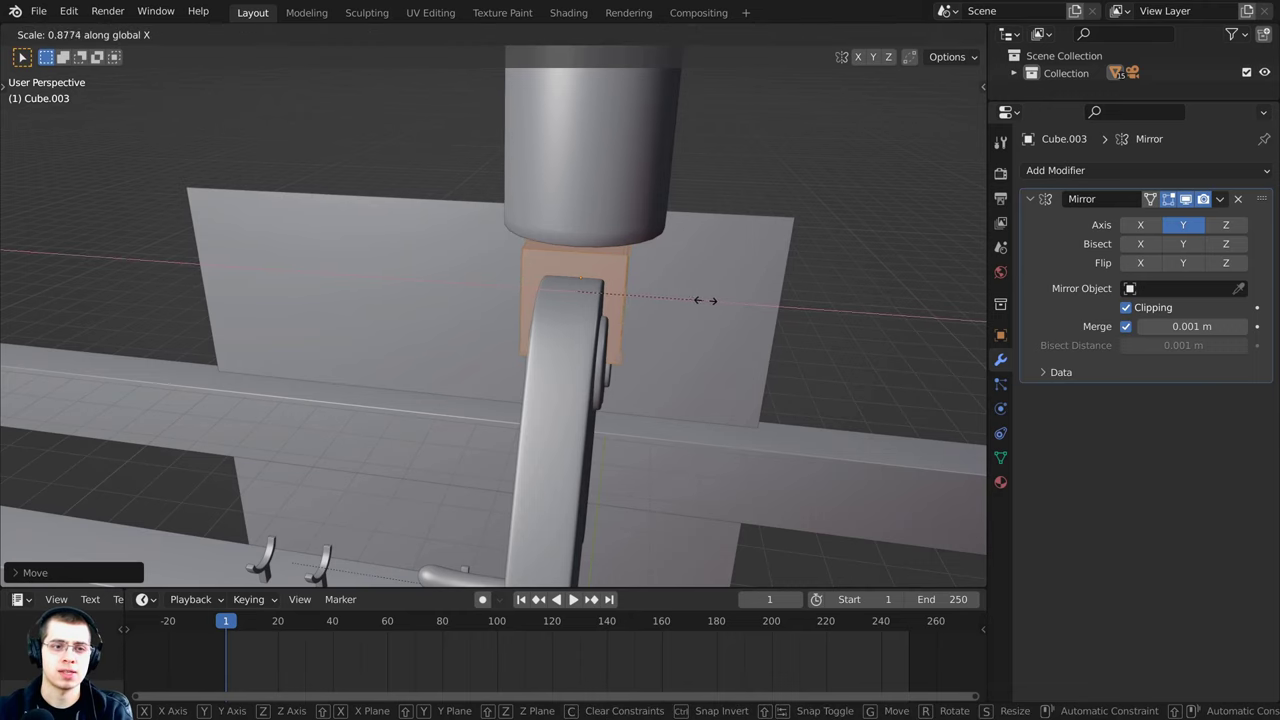
left_click(632, 280)
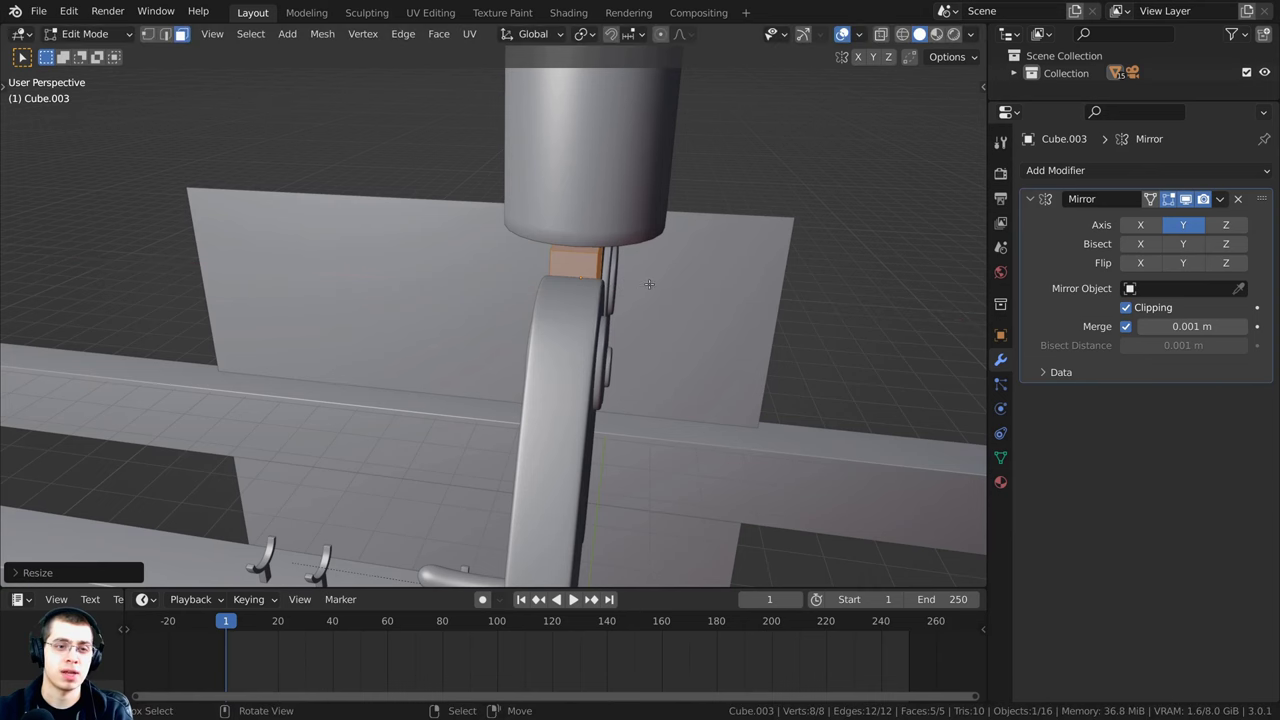
middle_click_drag(632, 280, 580, 284)
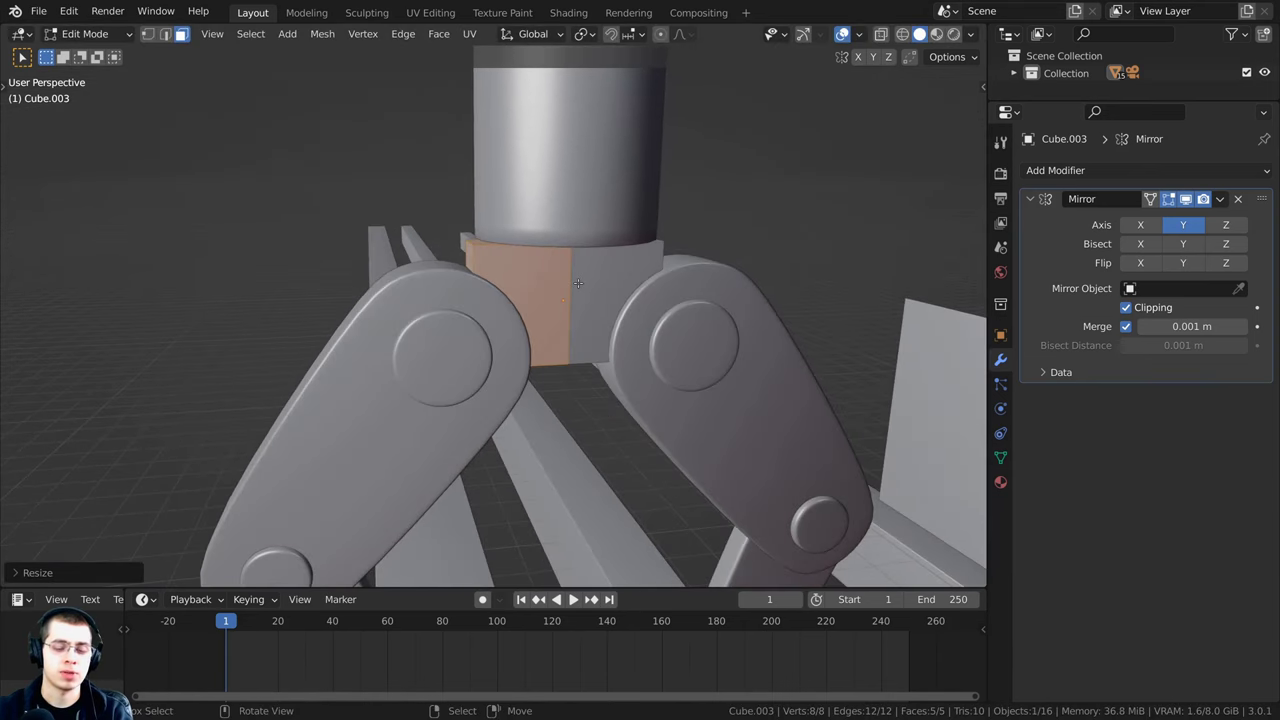
Step: Move the block's mesh along negative Y by about 0.4 m to widen it behind the upper claw joints
key("g")
key("y")
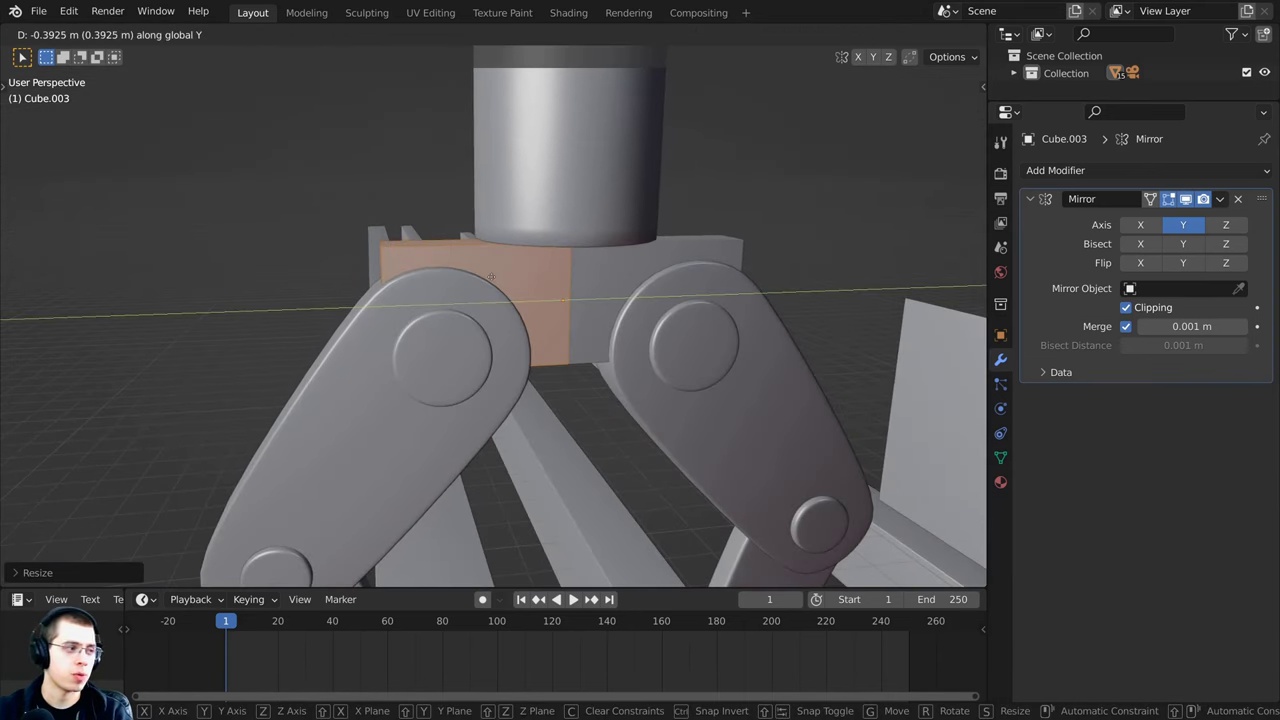
left_click(475, 272)
scroll(455, 227, "up", 2)
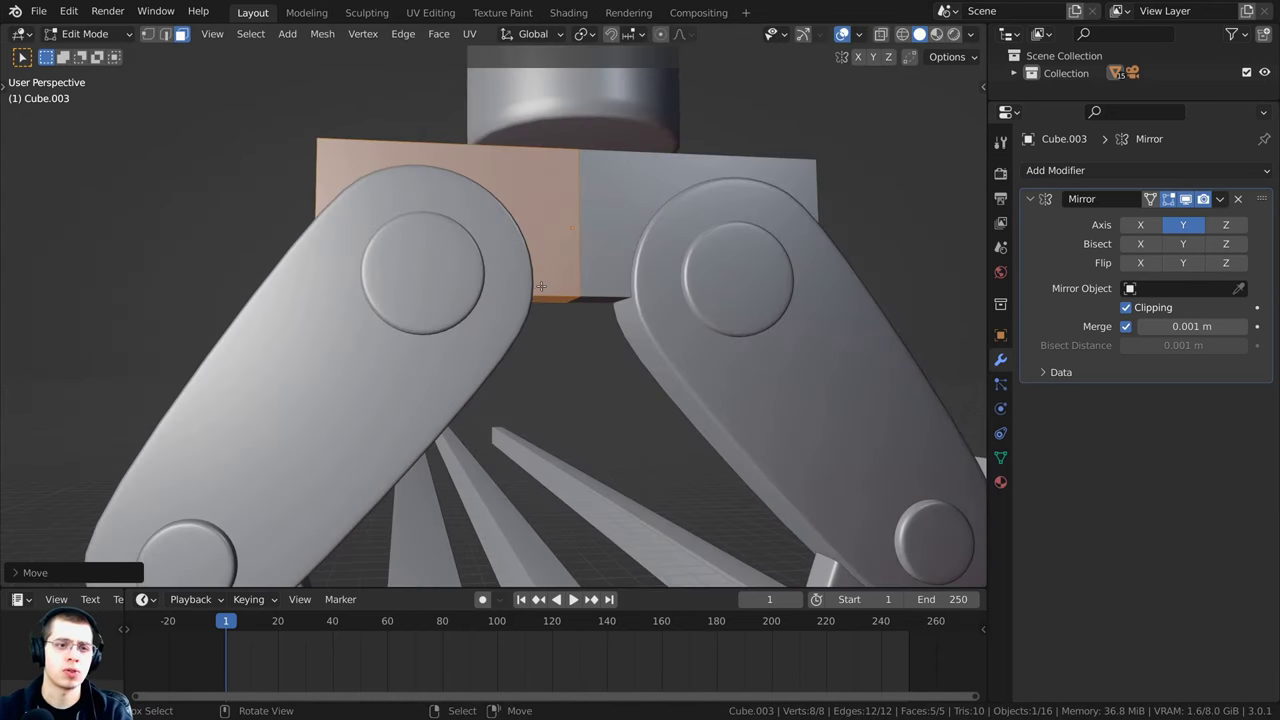
Step: Scale the block to about 1.5 along Z and lower it by about 0.2 m so it sits behind the claw joints
scroll(540, 287, "down", 4)
key("s")
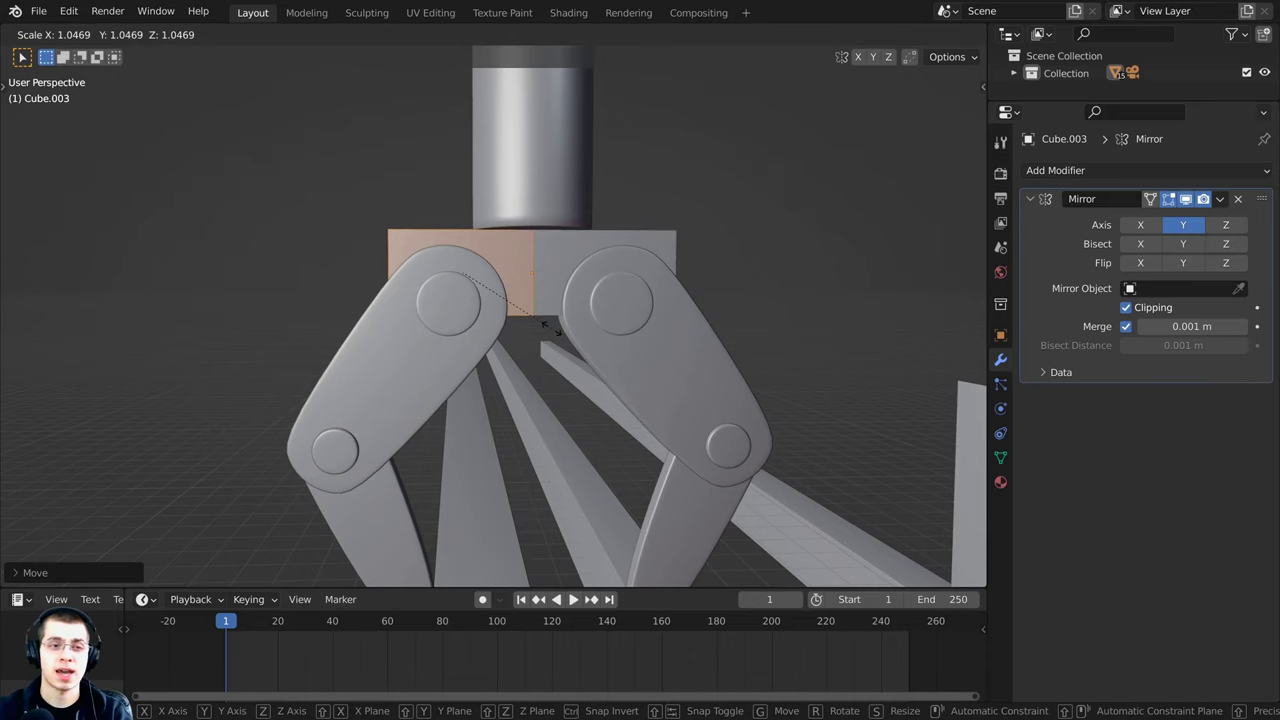
key("z")
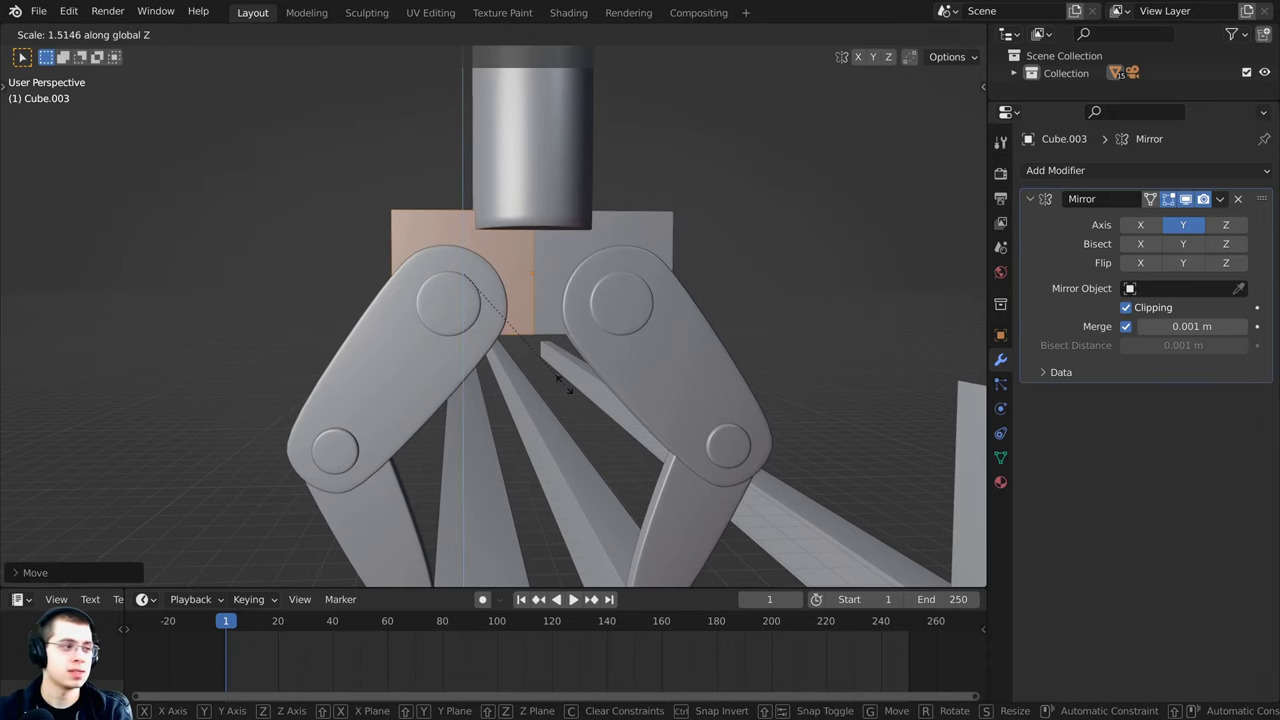
left_click(551, 284)
scroll(551, 284, "up", 1)
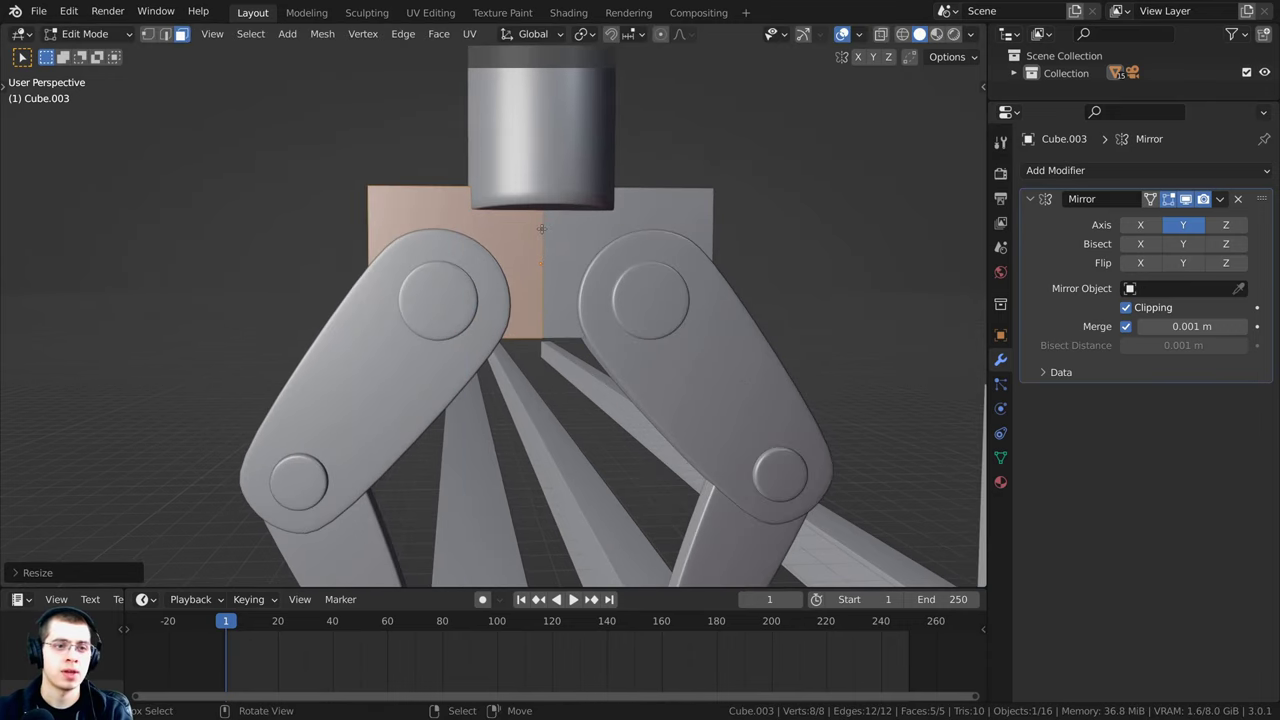
key("g")
key("z")
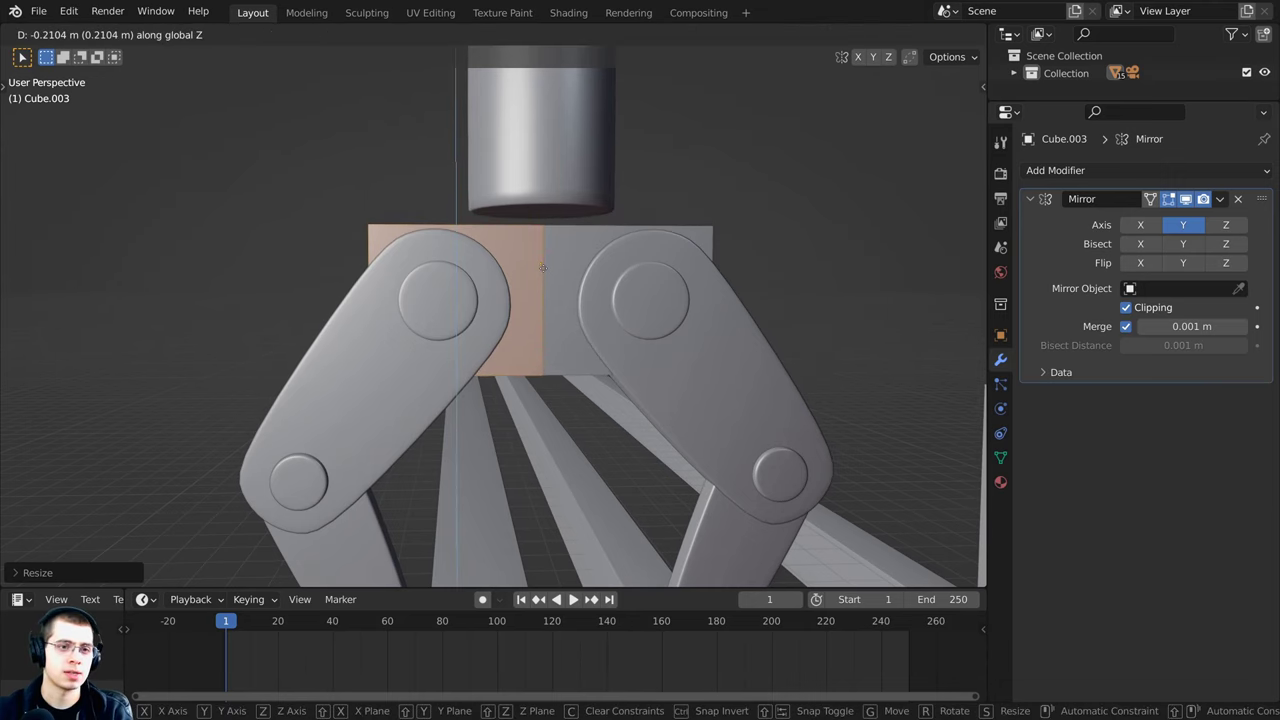
left_click(543, 270)
Step: Thin the connecting block by scaling its mesh to about 0.85 along X, and clear the selection
key("Tab")
scroll(543, 270, "down", 1)
middle_click_drag(543, 272, 685, 368)
scroll(597, 336, "up", 2)
key("Tab")
middle_click_drag(812, 313, 862, 306)
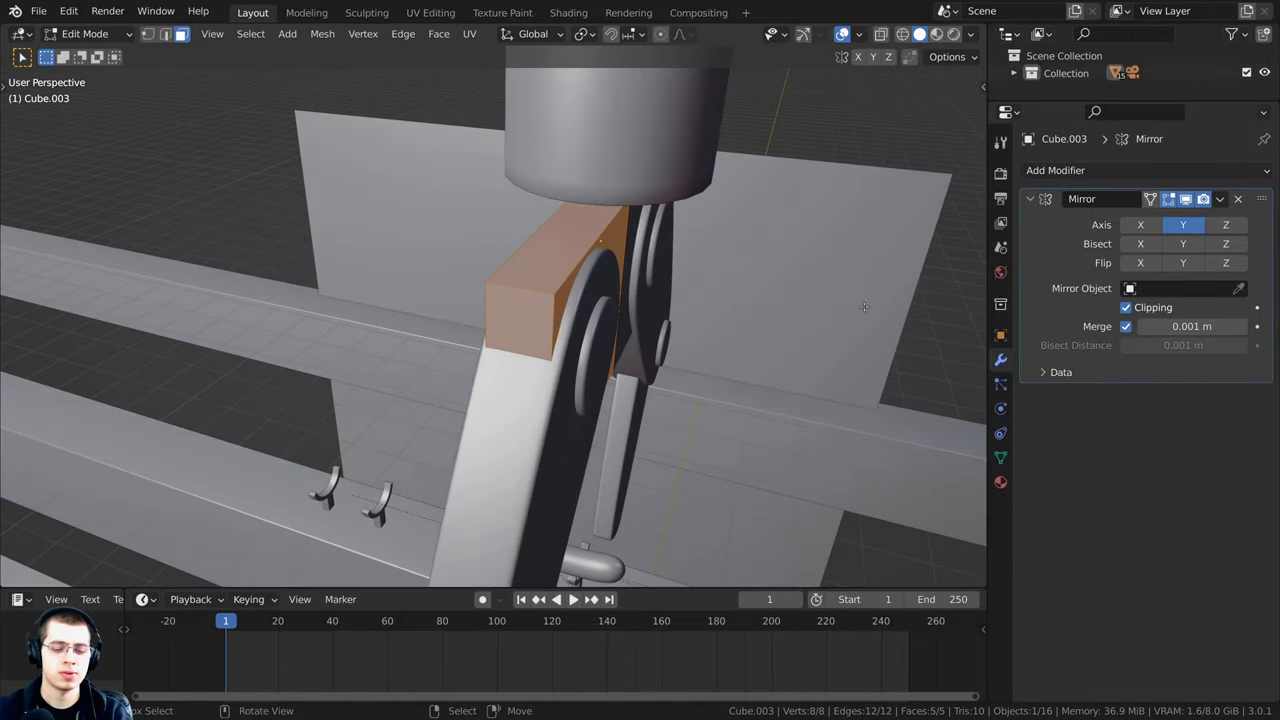
key("s")
key("x")
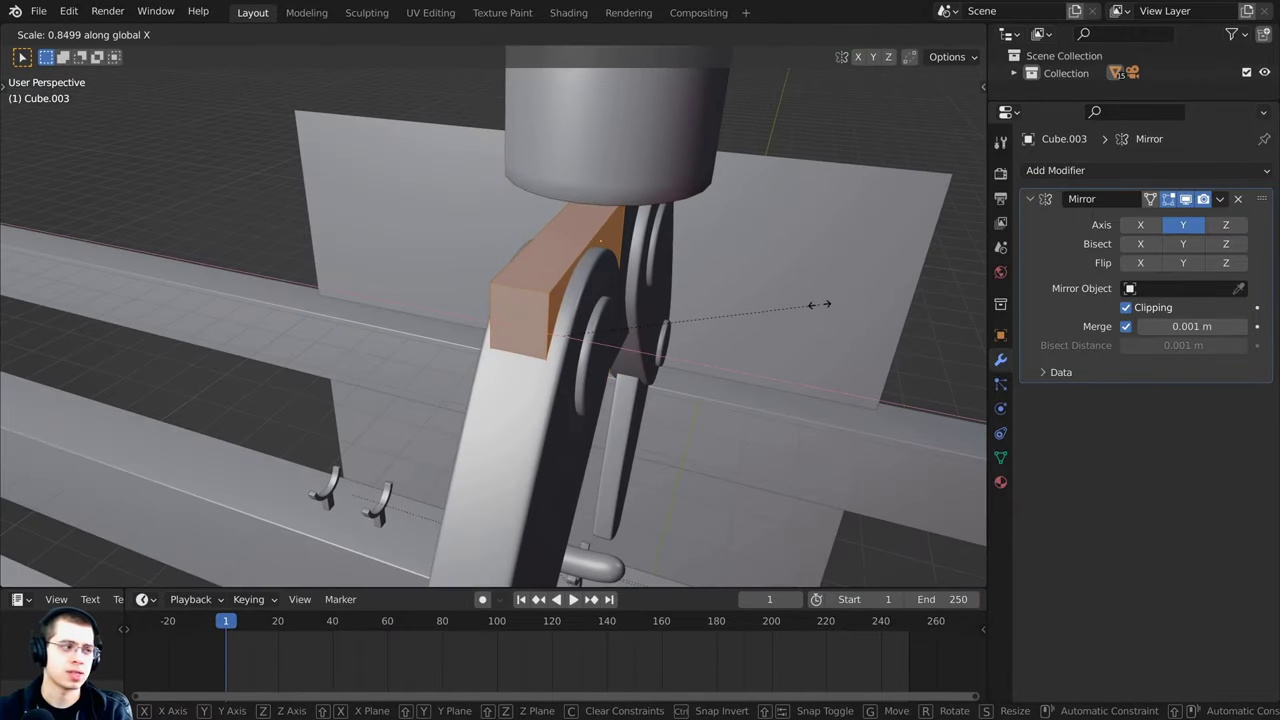
left_click(815, 301)
scroll(716, 309, "down", 3)
middle_click_drag(716, 309, 455, 254)
key("alt+a")
Step: Add a vertical loop cut through the editable half of the connecting block
scroll(440, 250, "up", 3)
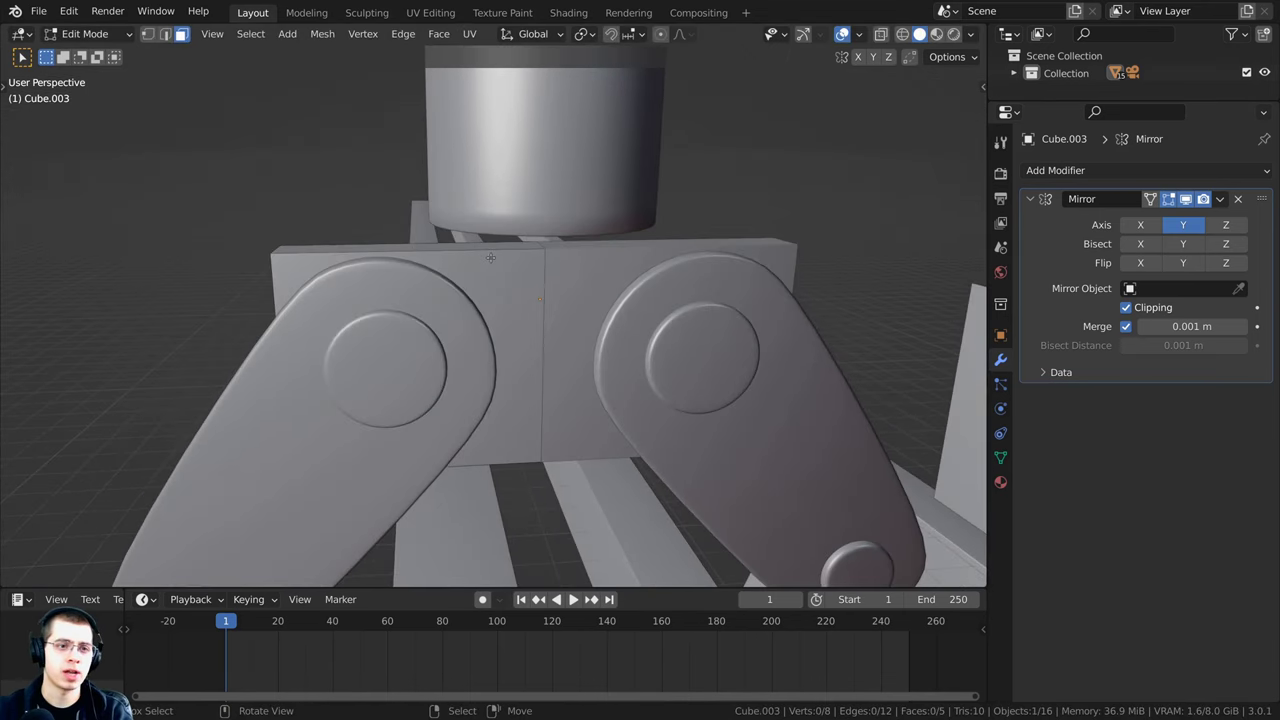
scroll(490, 257, "down", 1)
key("ctrl+r")
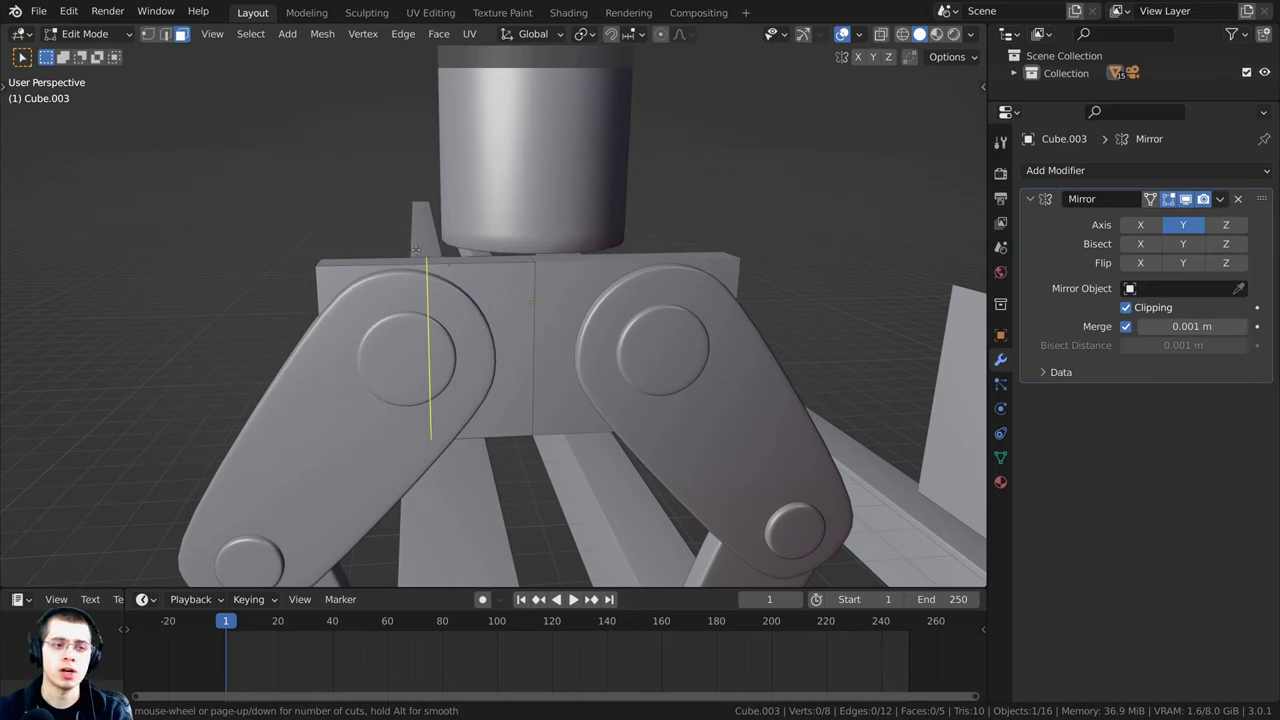
Step: Add a vertical loop cut to the claw bracket's mirrored half and slide it toward the centre seam
key("ctrl+r")
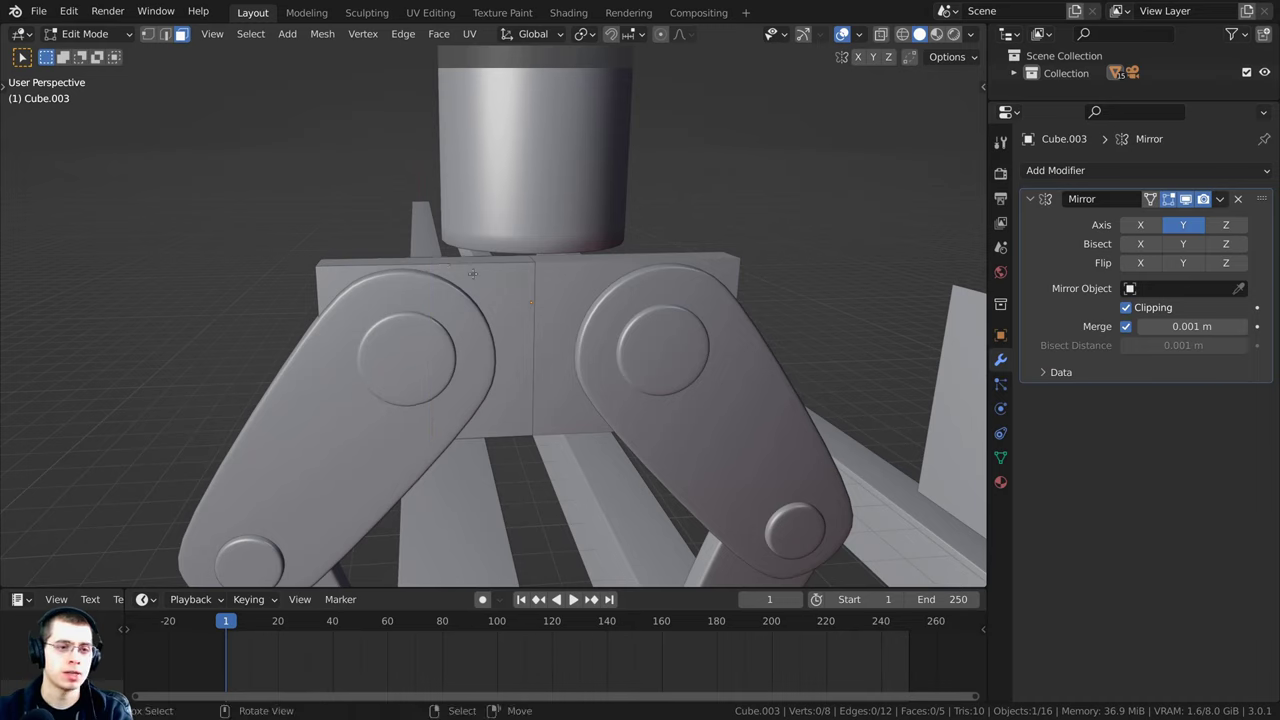
left_click(430, 263)
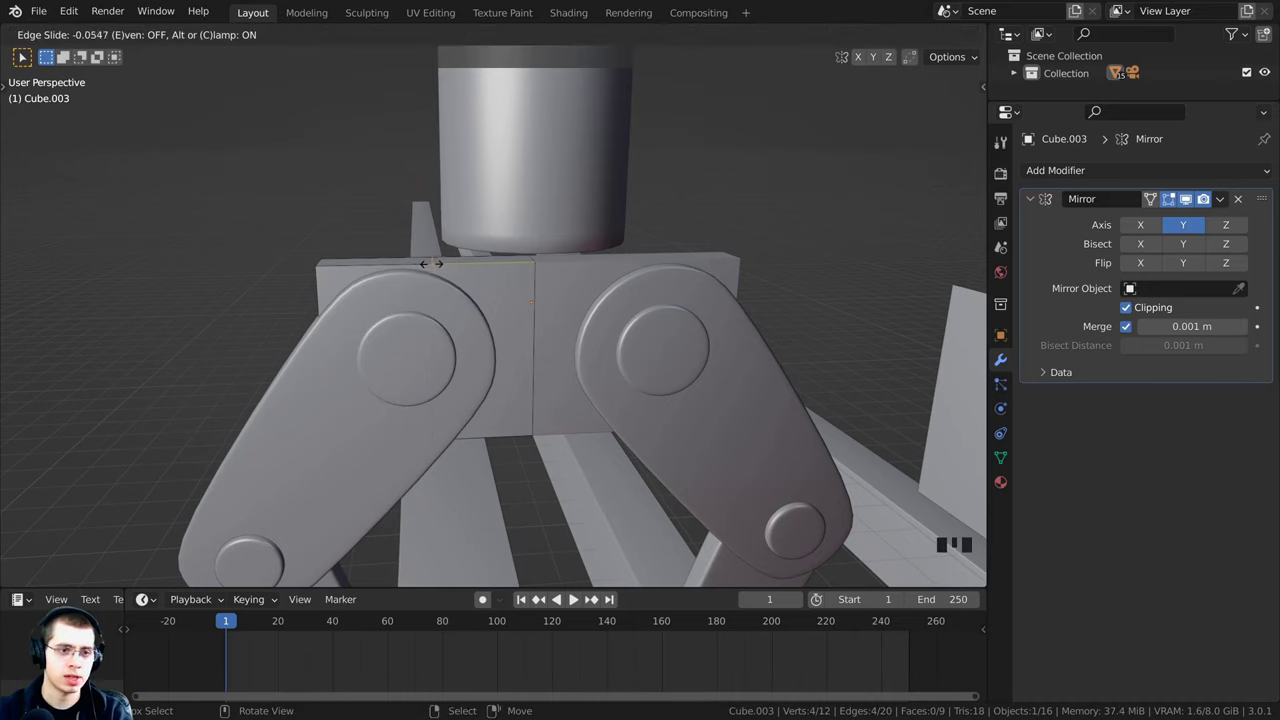
left_click(483, 264)
middle_click_drag(483, 264, 470, 262, "shift")
scroll(351, 162, "up", 2)
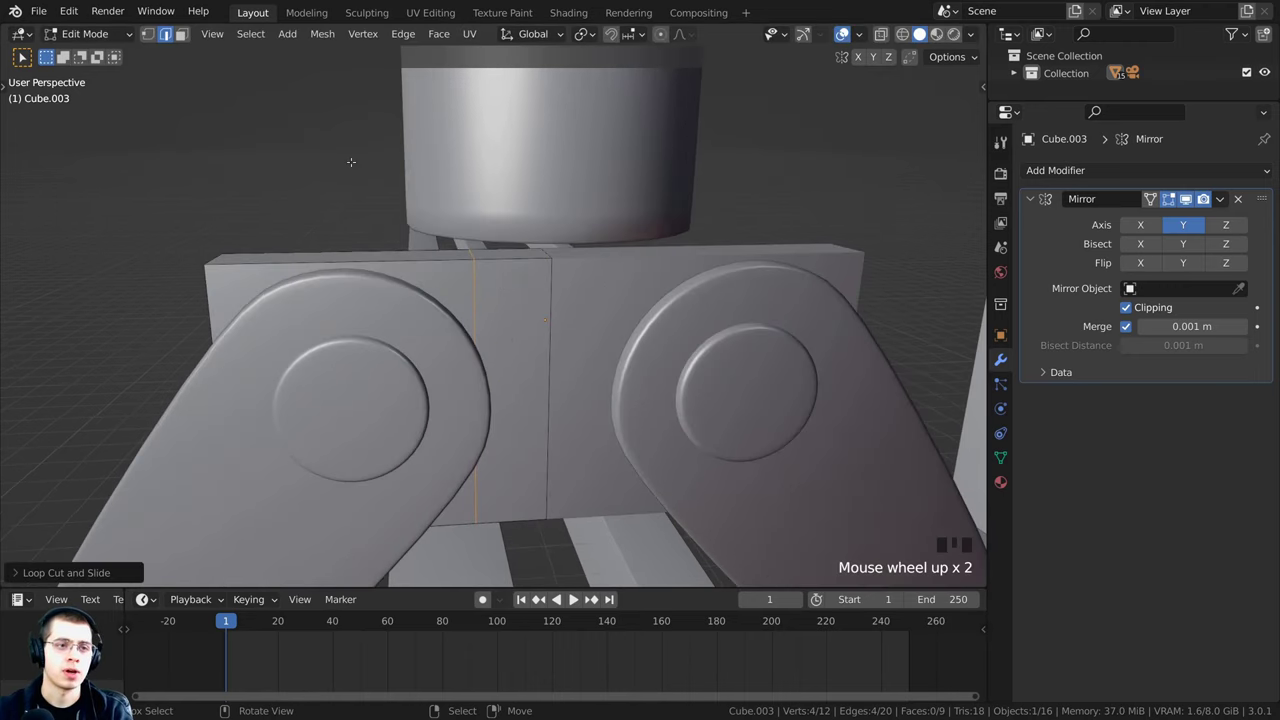
Step: Extrude the bracket's narrow top face beside the centre seam upward about 0.51 m into the arm cylinder
left_click(182, 35)
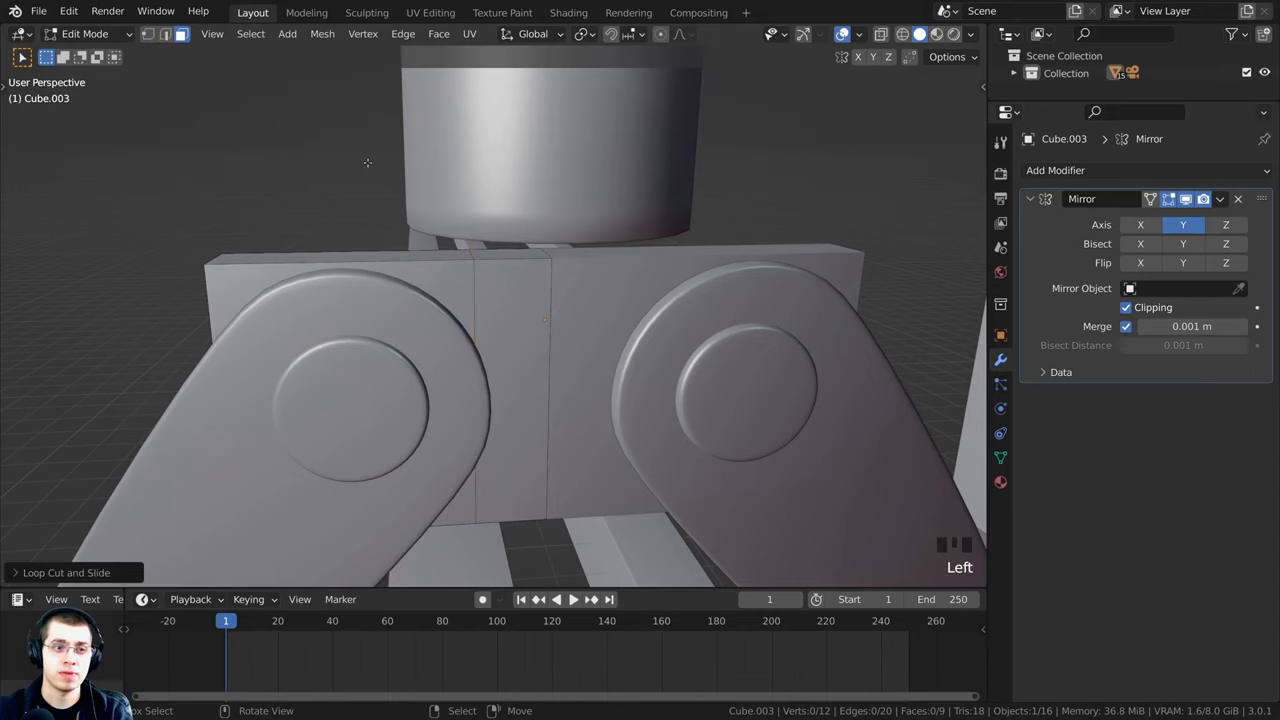
middle_click_drag(506, 254, 550, 423, "shift")
key("e")
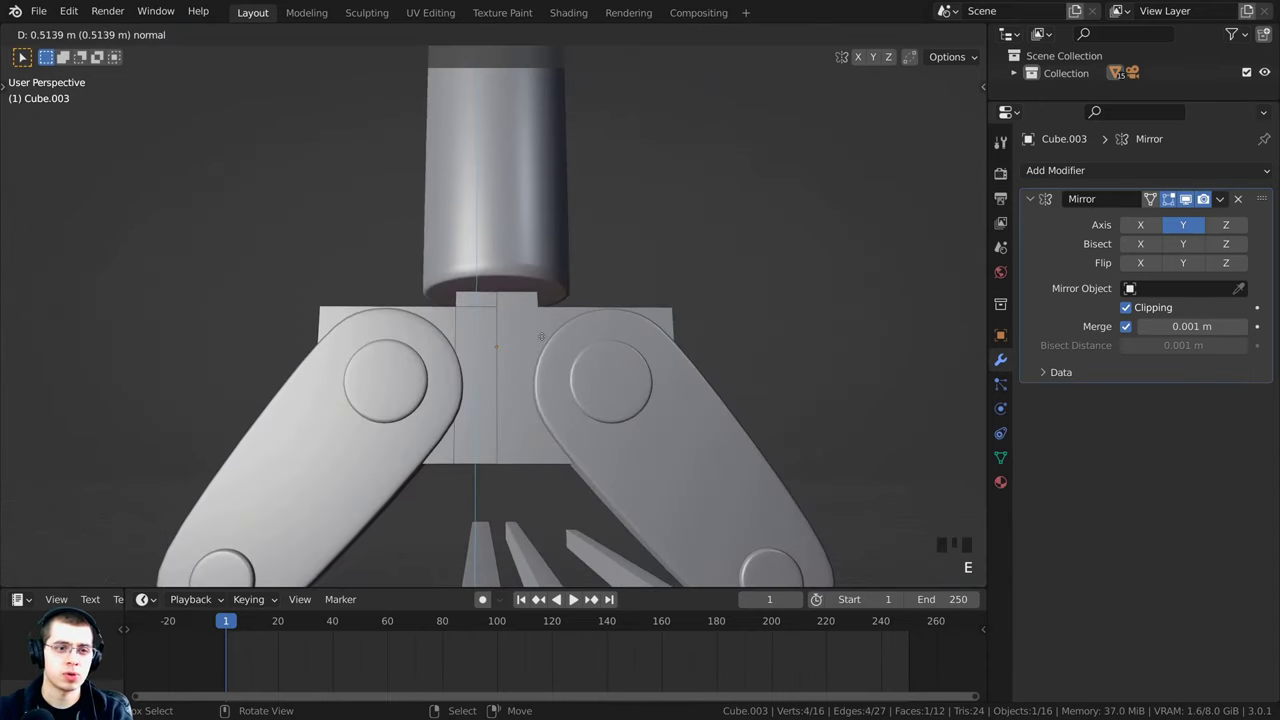
left_click(541, 336)
scroll(520, 310, "down", 1)
middle_click_drag(500, 295, 471, 271)
scroll(480, 275, "down", 2)
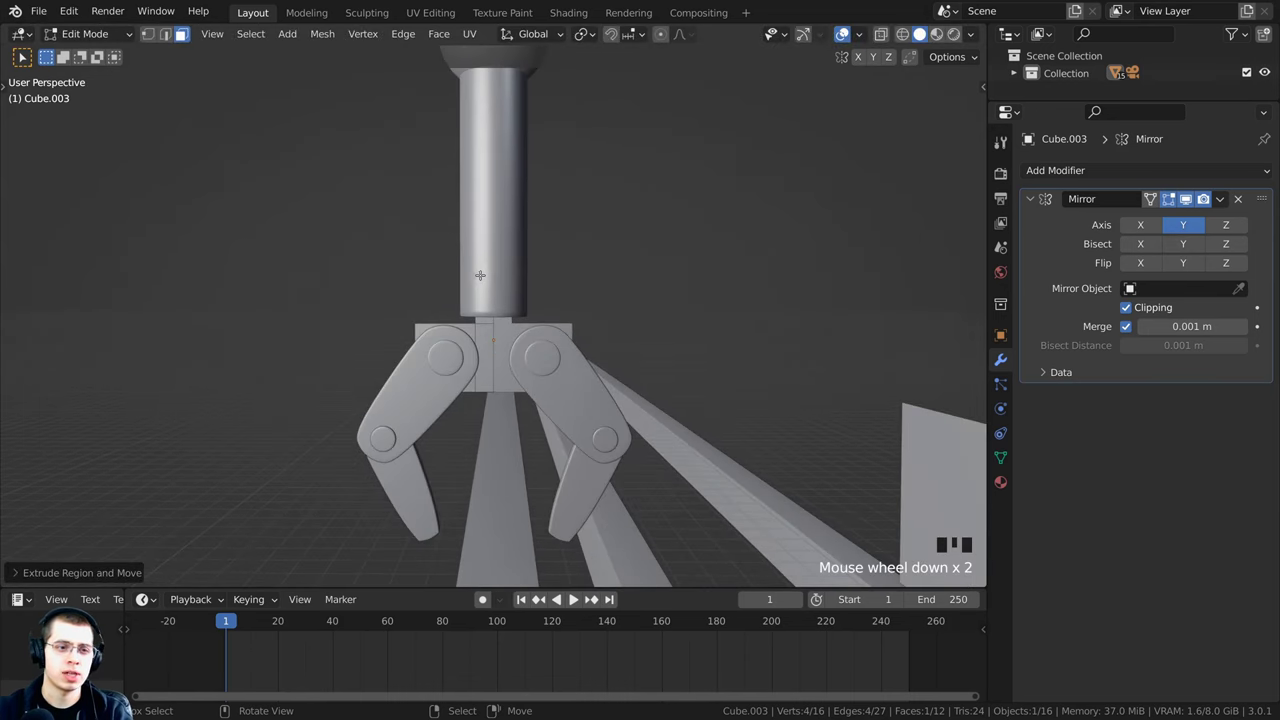
Step: Select the bracket together with the upper and lower claw segments and move them down along Z, exposing the bracket's neck
key("Tab")
scroll(455, 229, "up", 1)
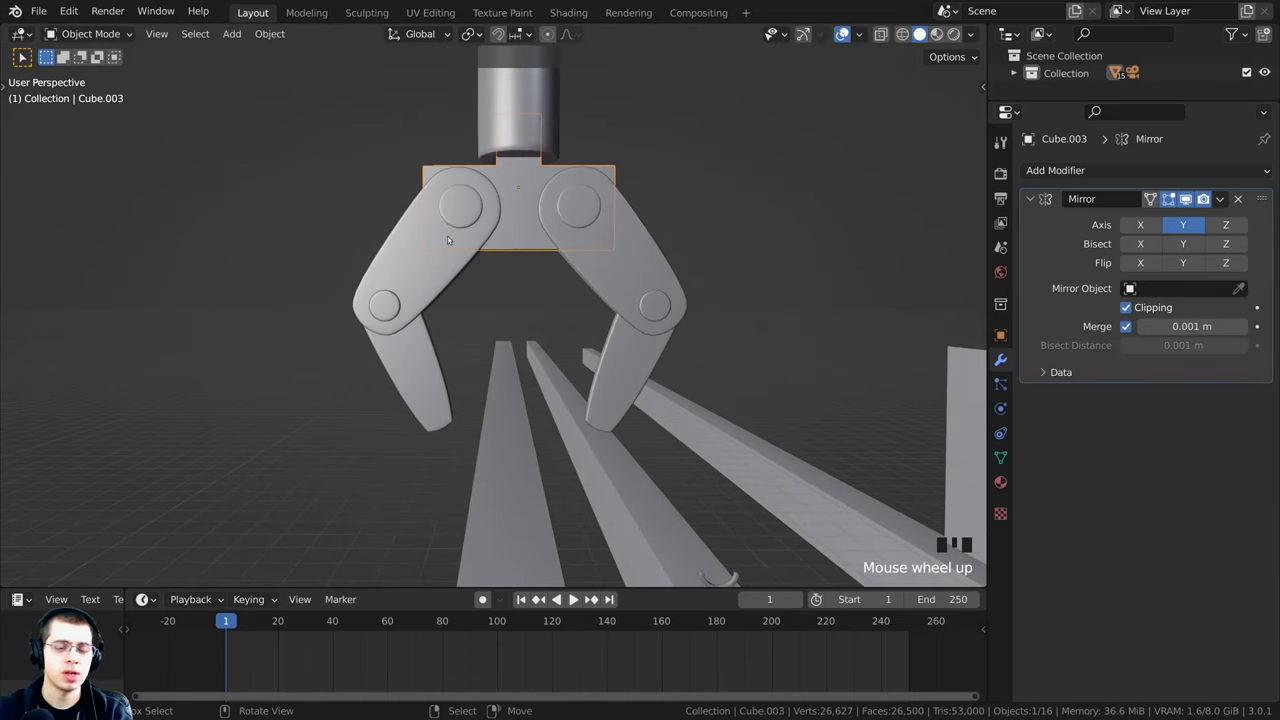
left_click(420, 221, "shift")
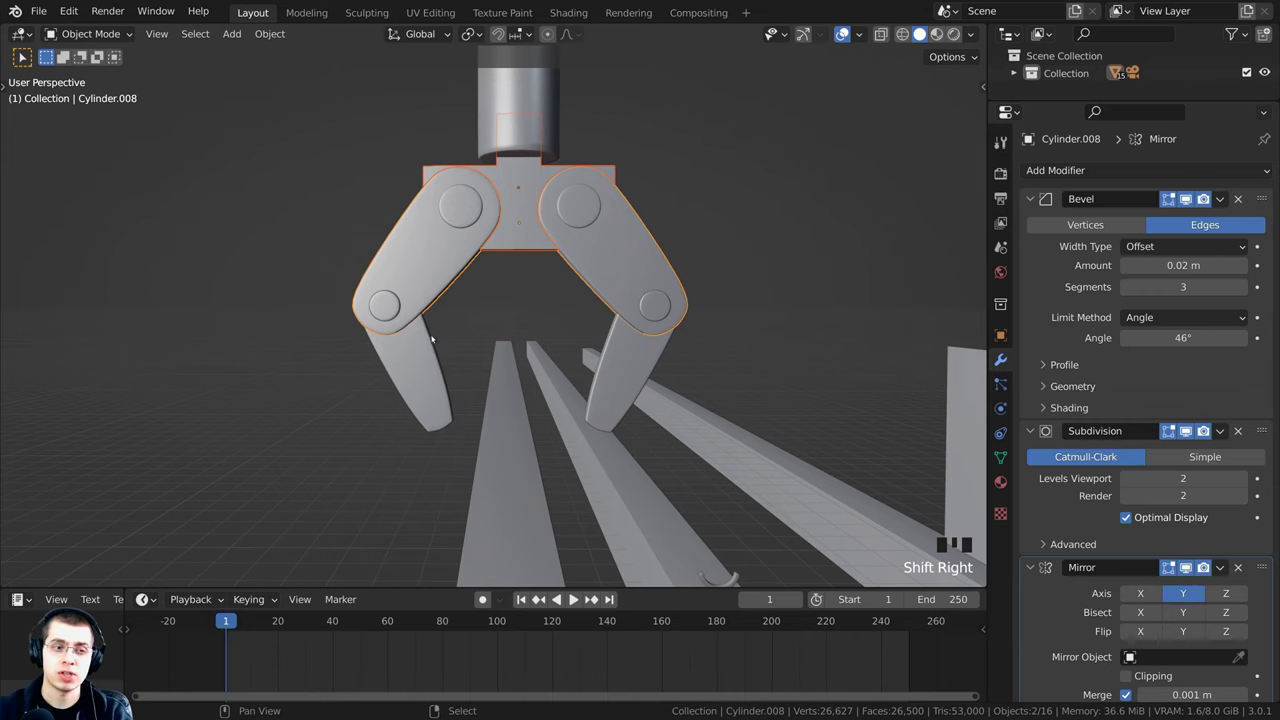
left_click(432, 292, "shift")
scroll(506, 177, "up", 2)
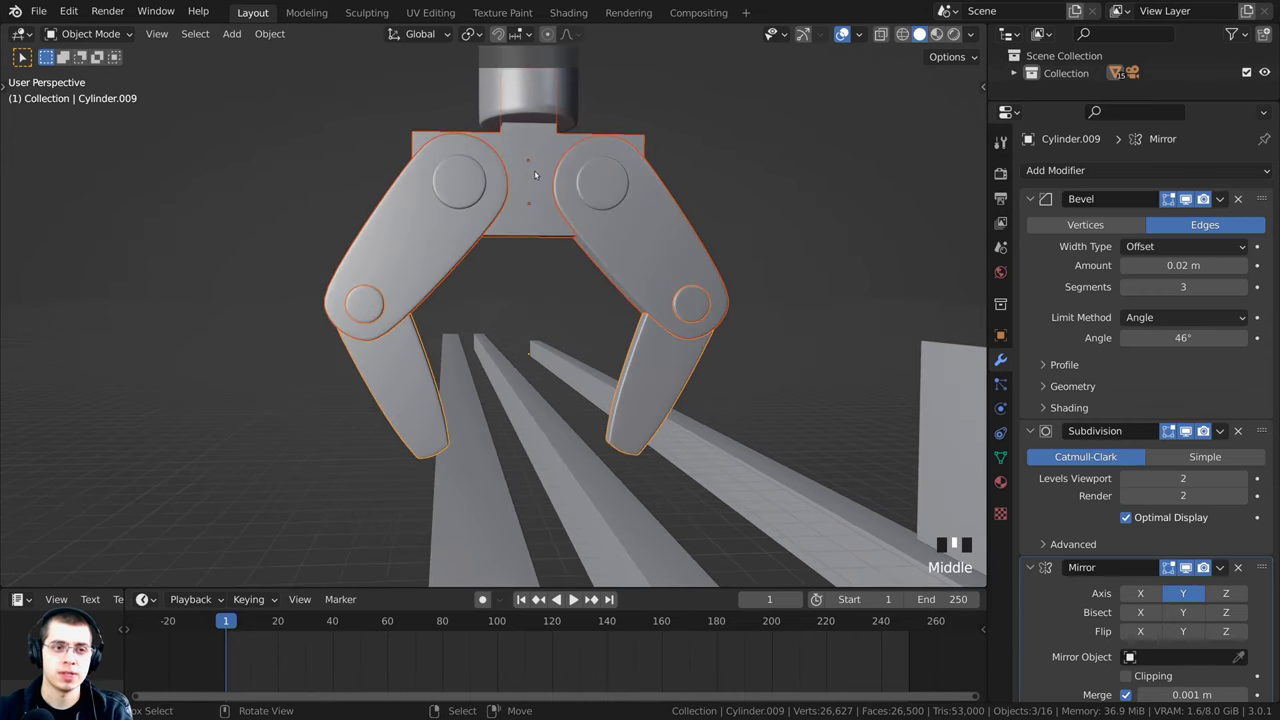
key("g")
key("z")
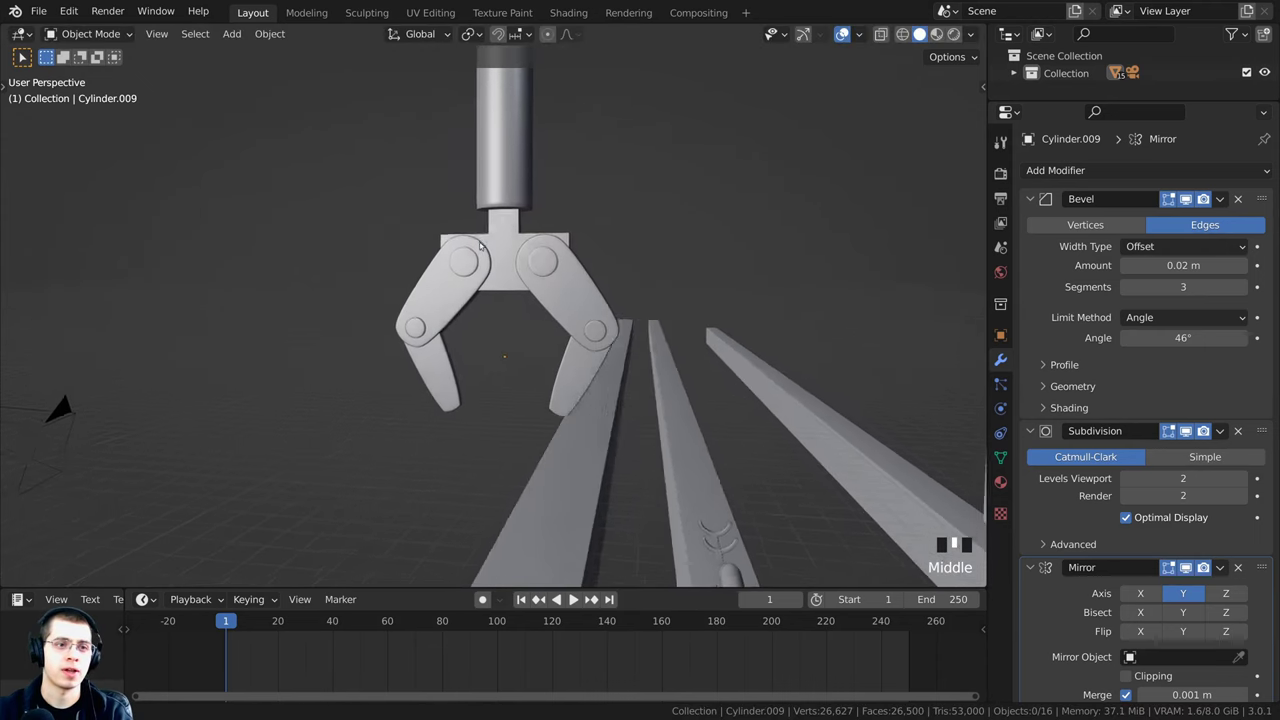
Step: Bevel the bracket's outer upper edge about 0.215 m wide with 7 segments to round the corner
scroll(500, 214, "up", 2)
right_click(521, 259)
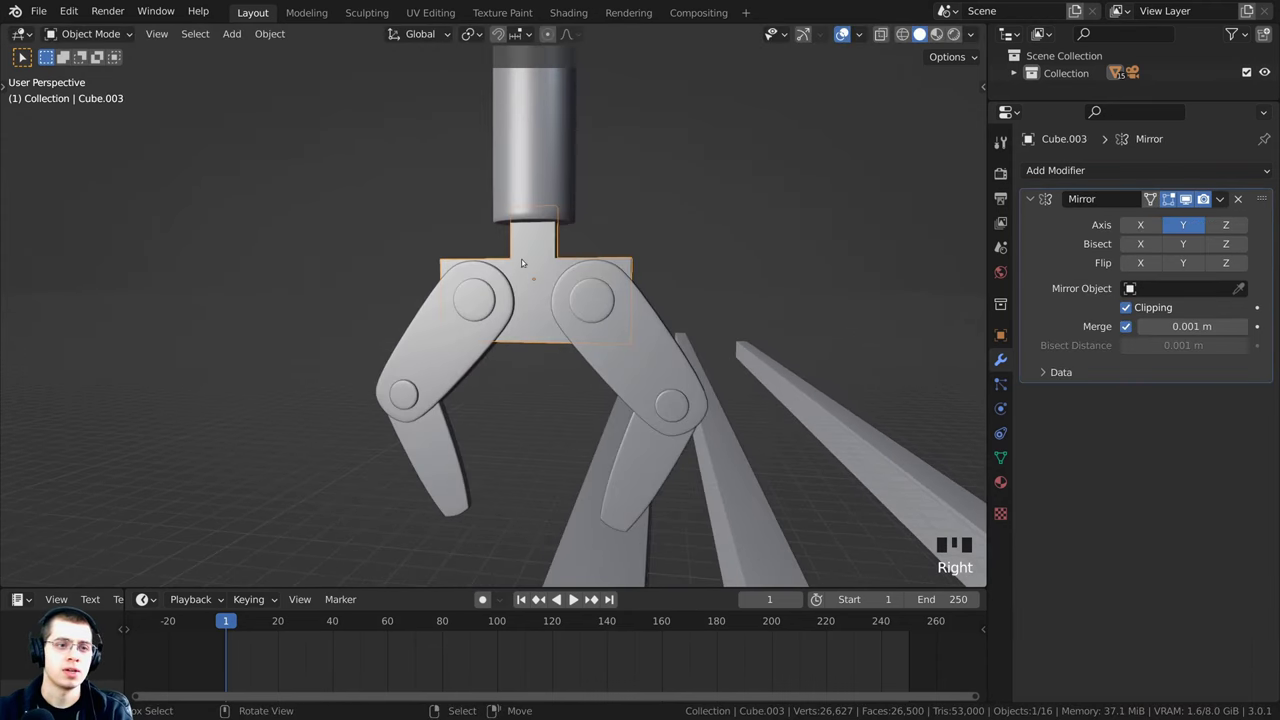
middle_click_drag(538, 279, 441, 427)
key("Tab")
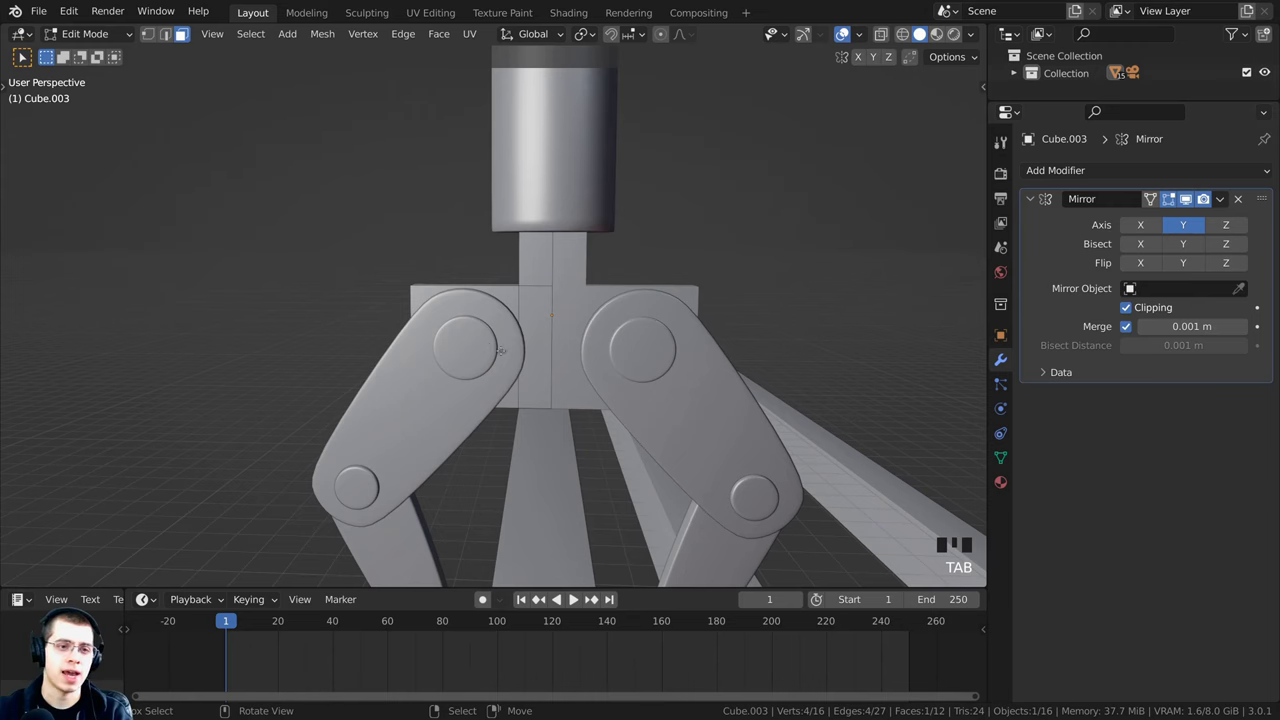
middle_click_drag(501, 349, 500, 307)
scroll(500, 307, "up", 5)
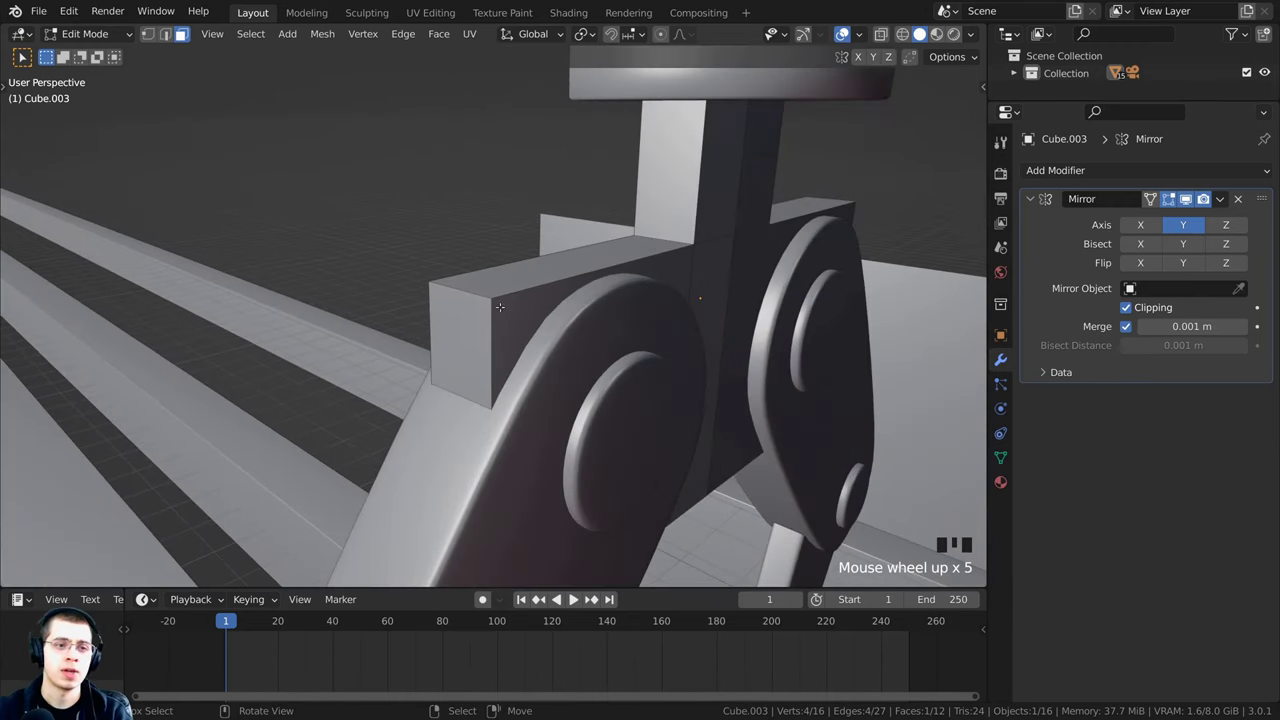
scroll(463, 317, "up", 1)
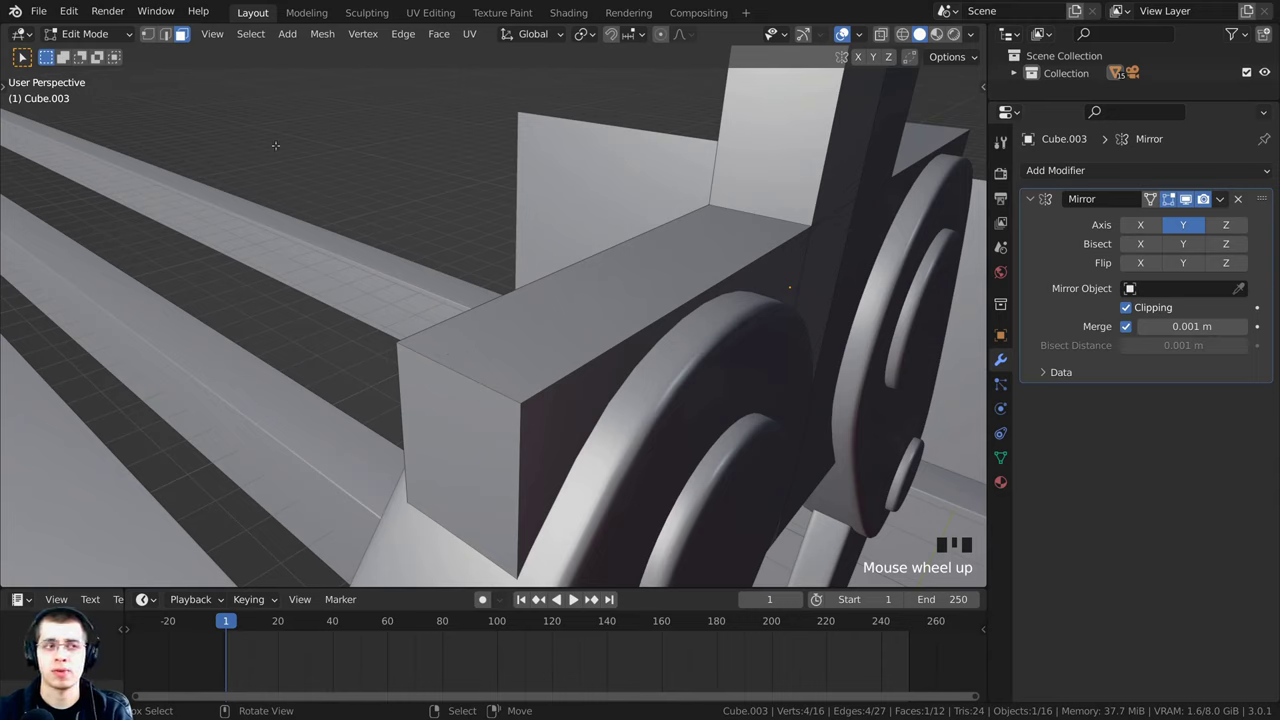
left_click(148, 34)
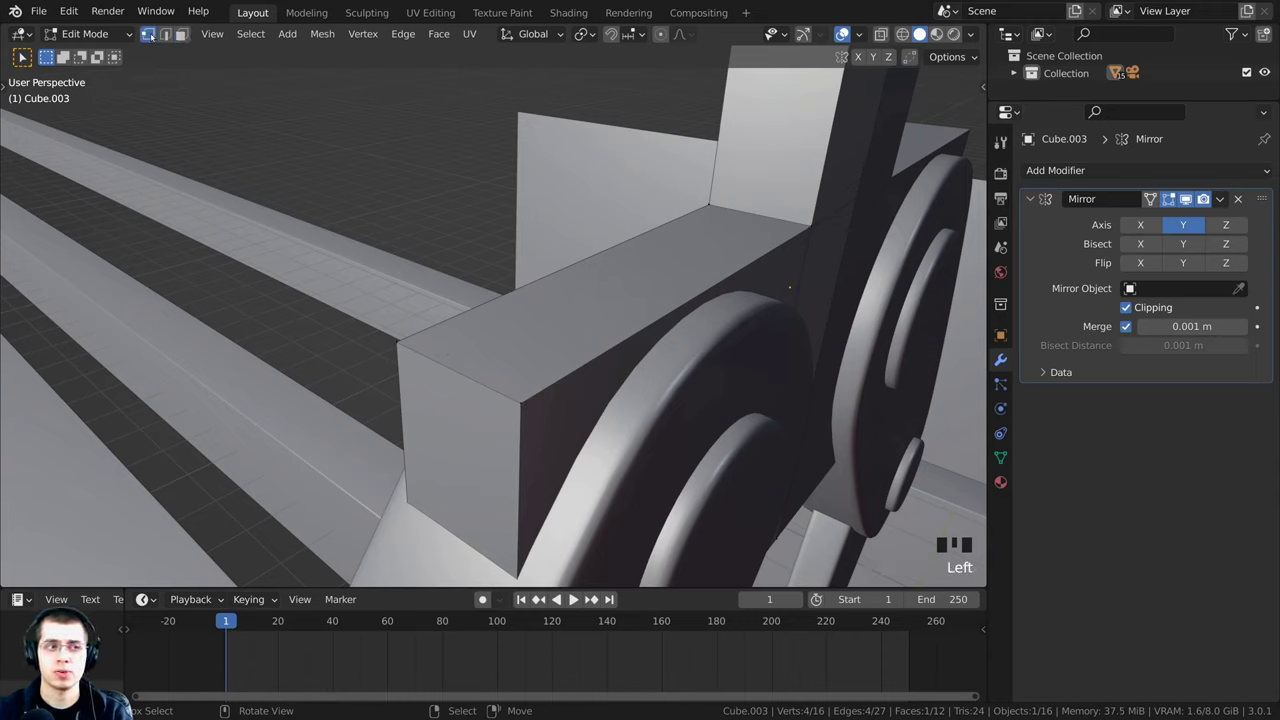
right_click(400, 341)
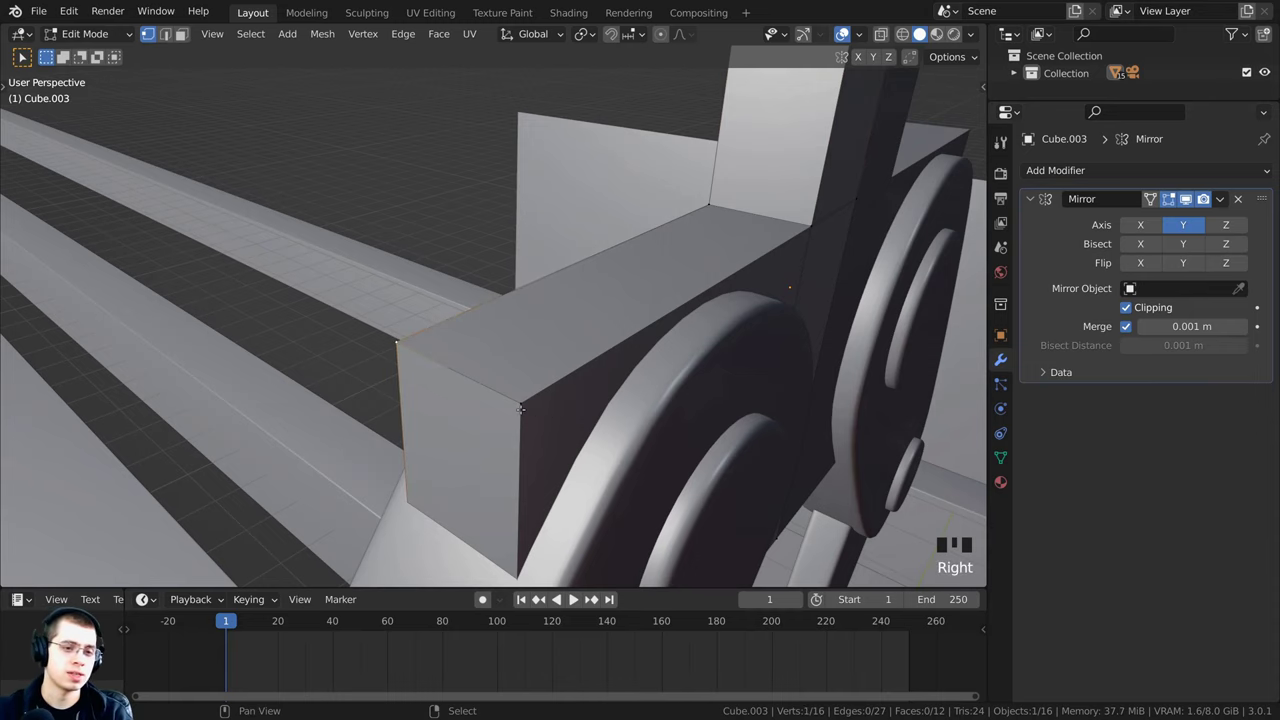
right_click(520, 408, "shift")
scroll(520, 408, "down", 3)
middle_click_drag(520, 408, 665, 382)
scroll(672, 379, "up", 1)
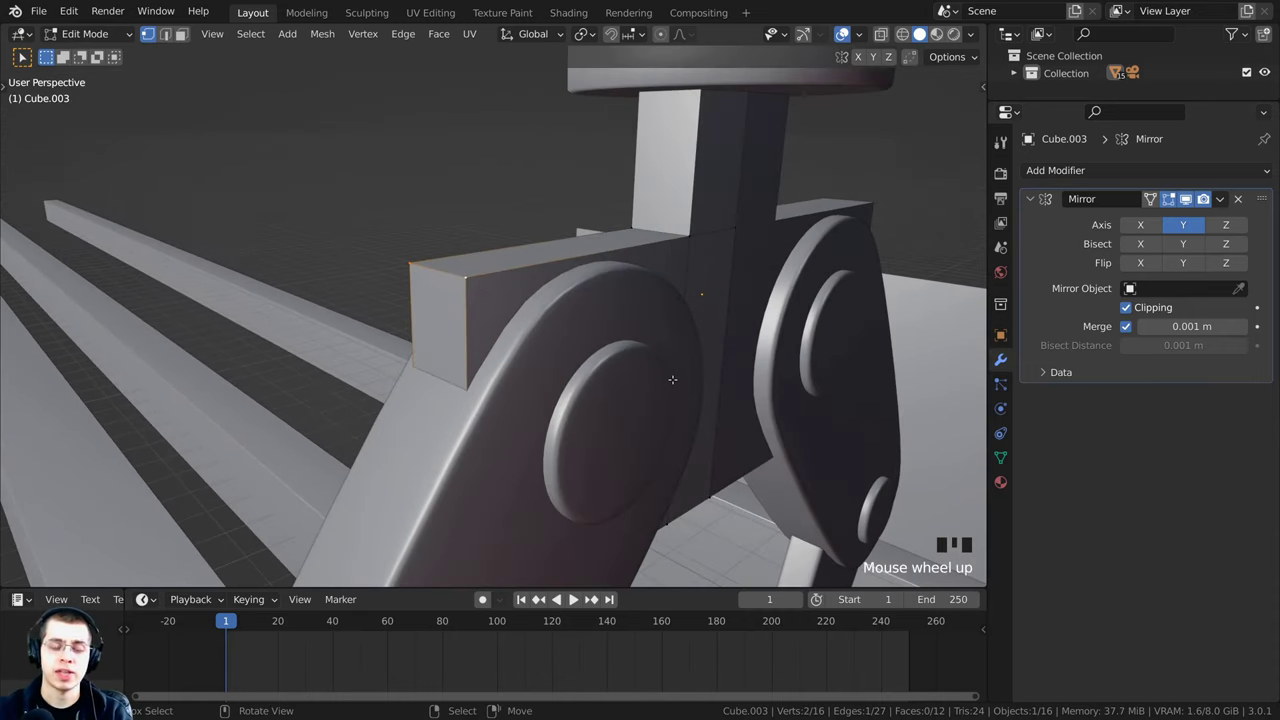
key("ctrl+b")
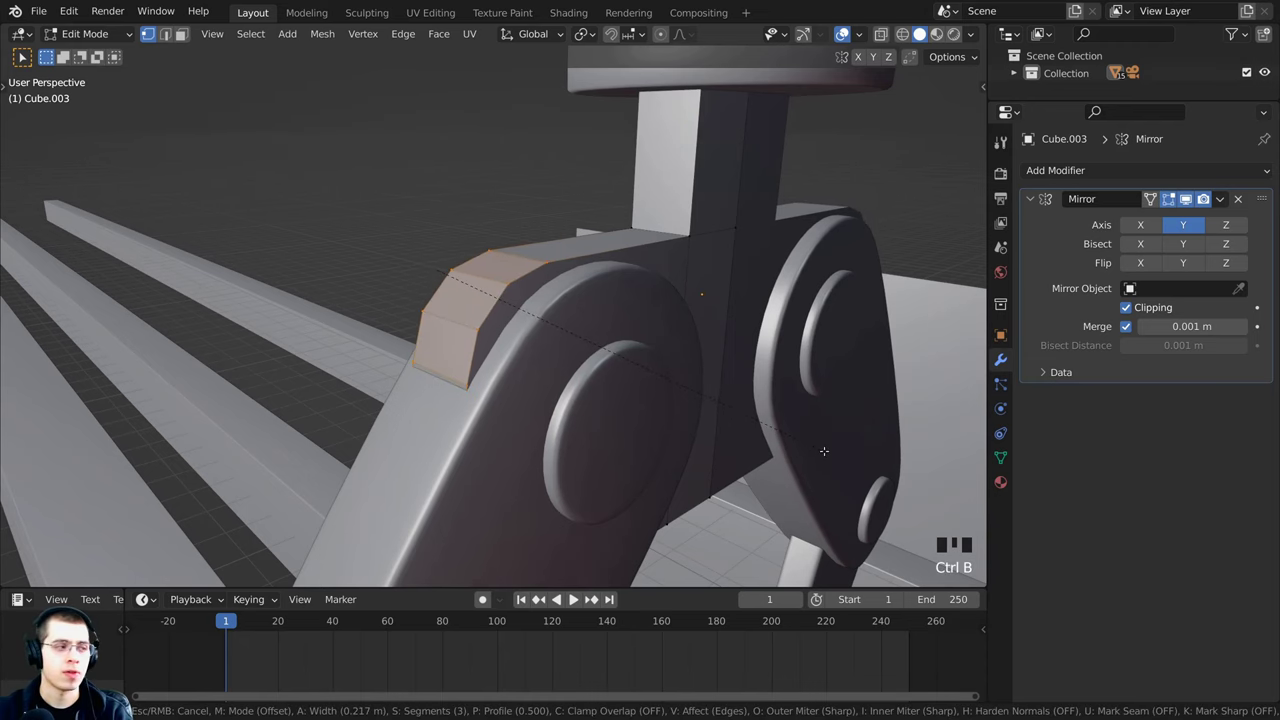
scroll(823, 451, "up", 2)
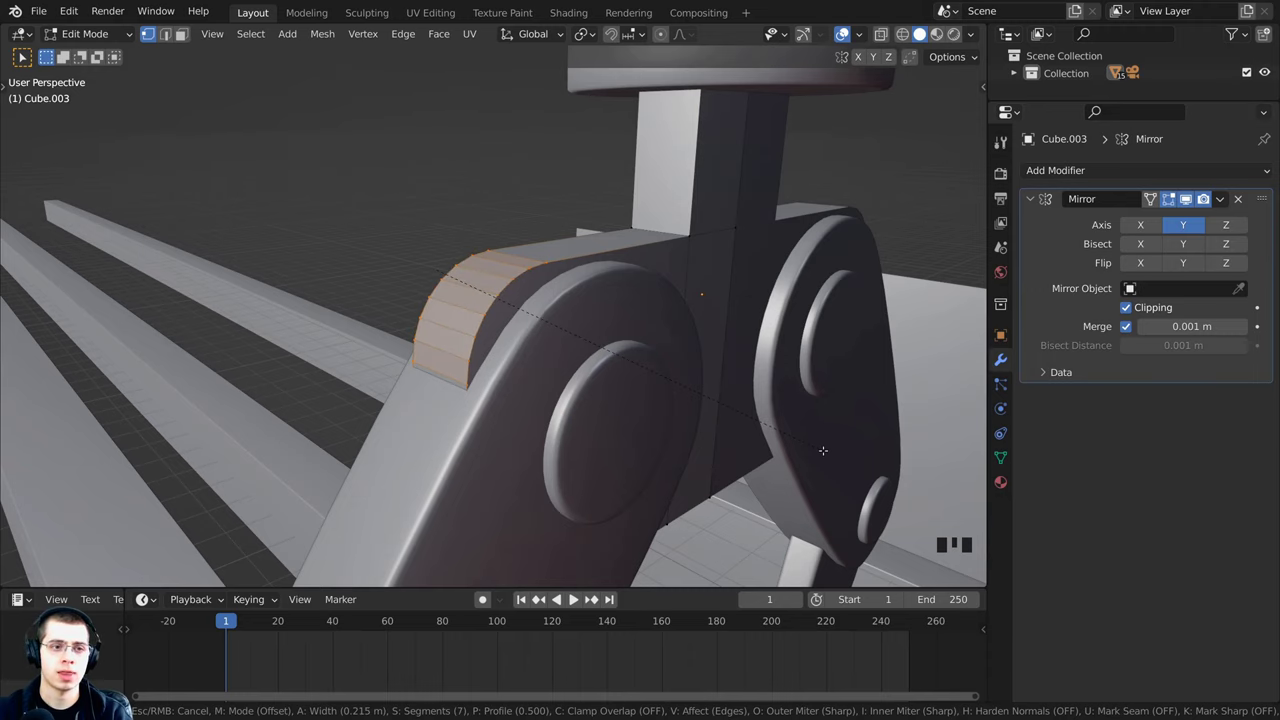
left_click(823, 451)
scroll(600, 350, "down", 4)
mouse_move(580, 340)
middle_mouse_down()
mouse_move(650, 362)
mouse_move(555, 336)
middle_mouse_up()
key("Tab")
Step: Add a Bevel modifier to the bracket with an amount of 0.005 m and 4 segments
scroll(555, 336, "up", 3)
scroll(462, 329, "up", 2)
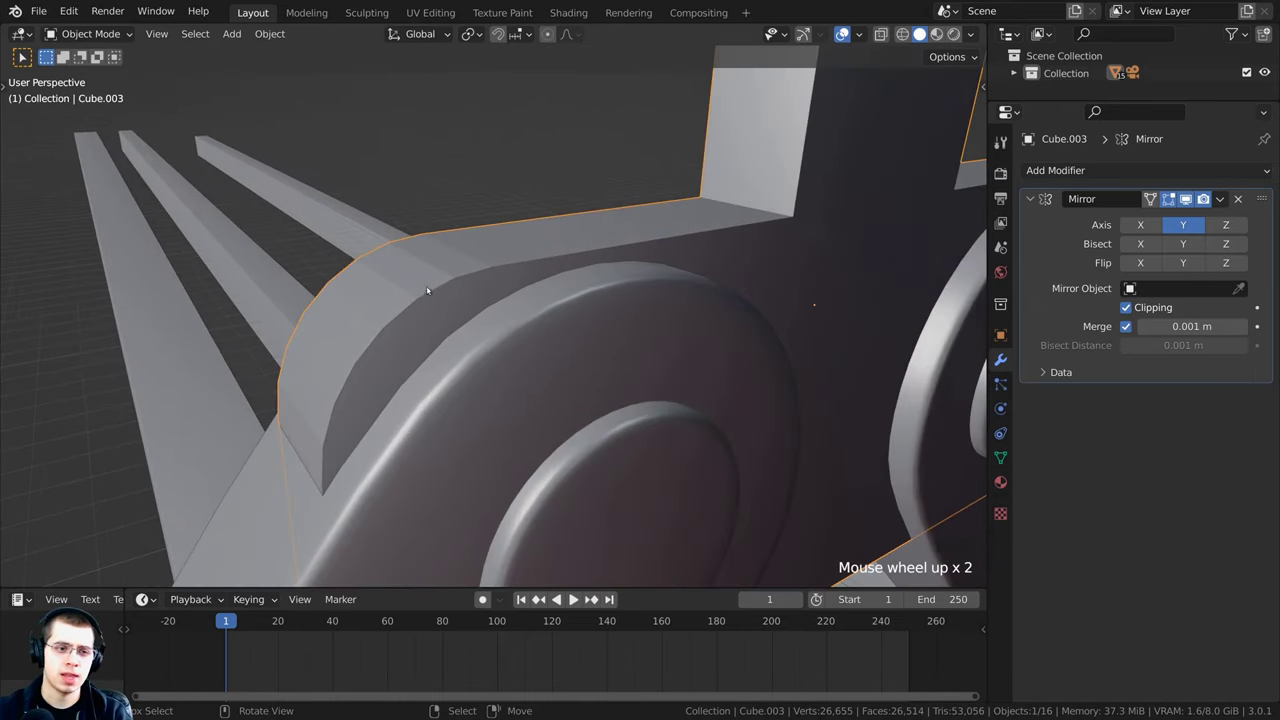
left_click(1083, 171)
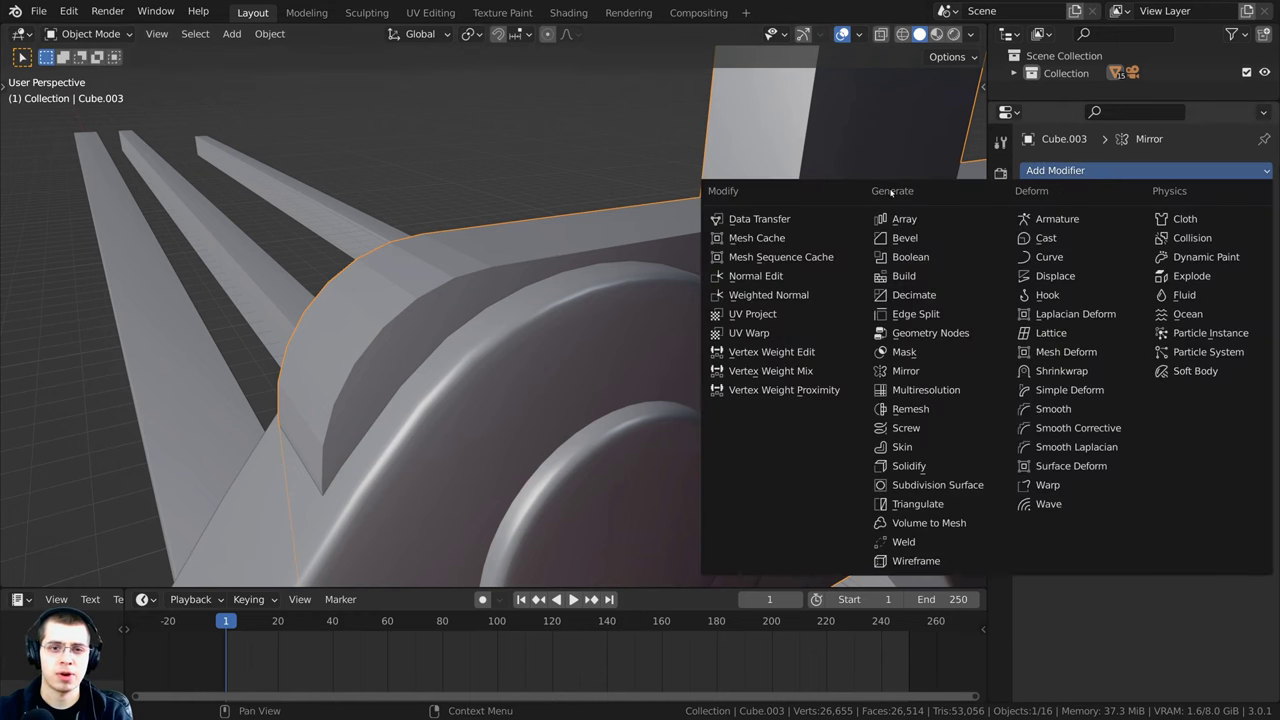
left_click(905, 238)
middle_click_drag(620, 251, 680, 290, "shift")
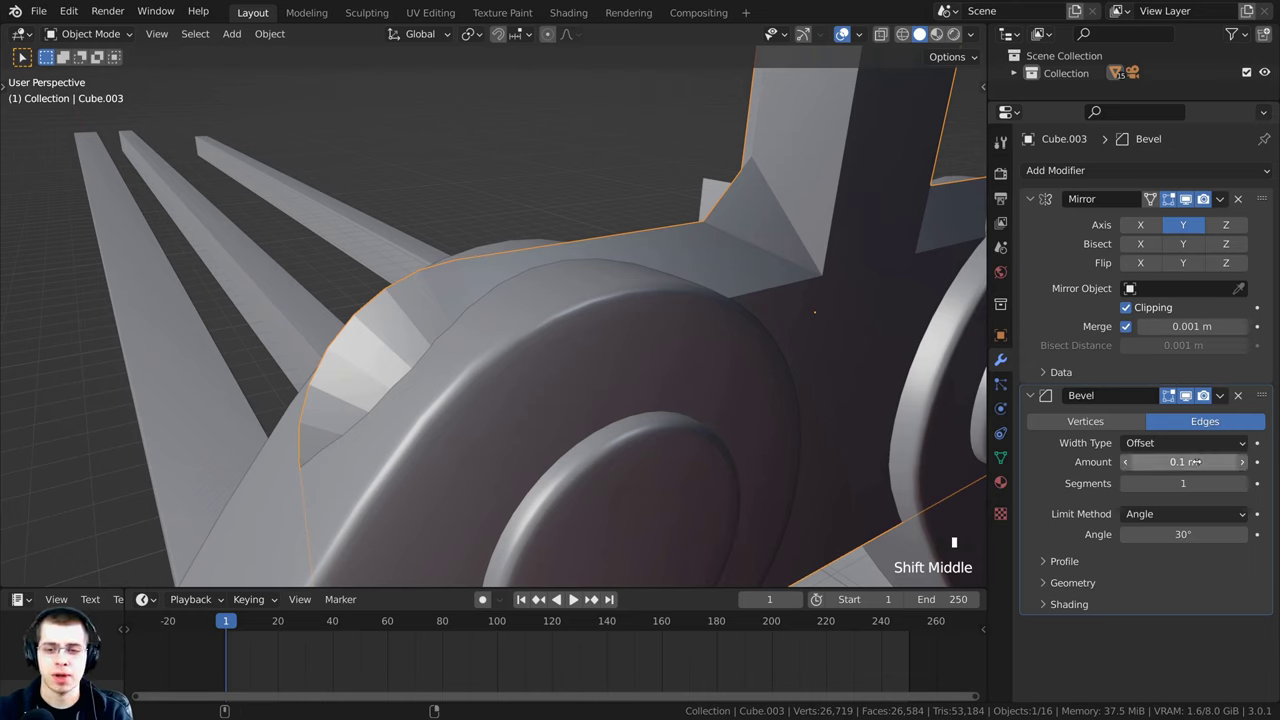
left_click_drag(1195, 461, 1080, 461, "shift")
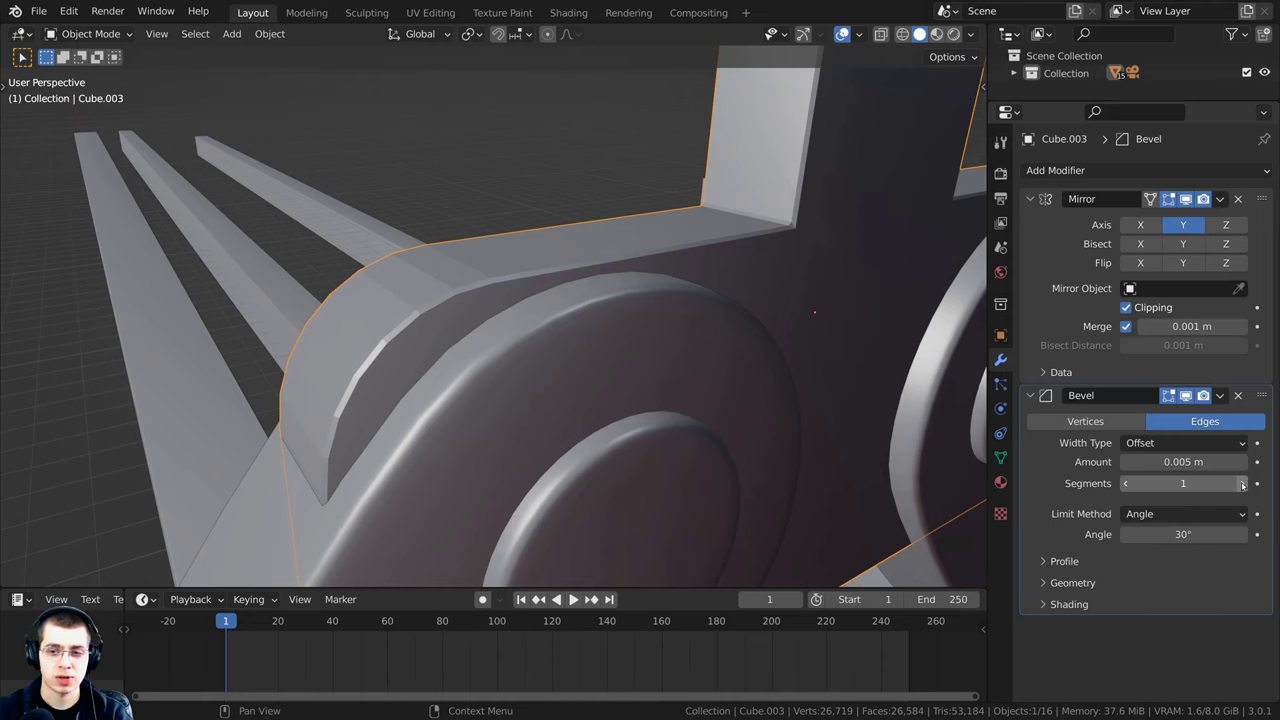
left_click(1242, 484)
left_click(1242, 484)
left_click(1242, 484)
Step: Apply smooth shading to the bracket
middle_click_drag(465, 315, 649, 234)
key("w")
key("w")
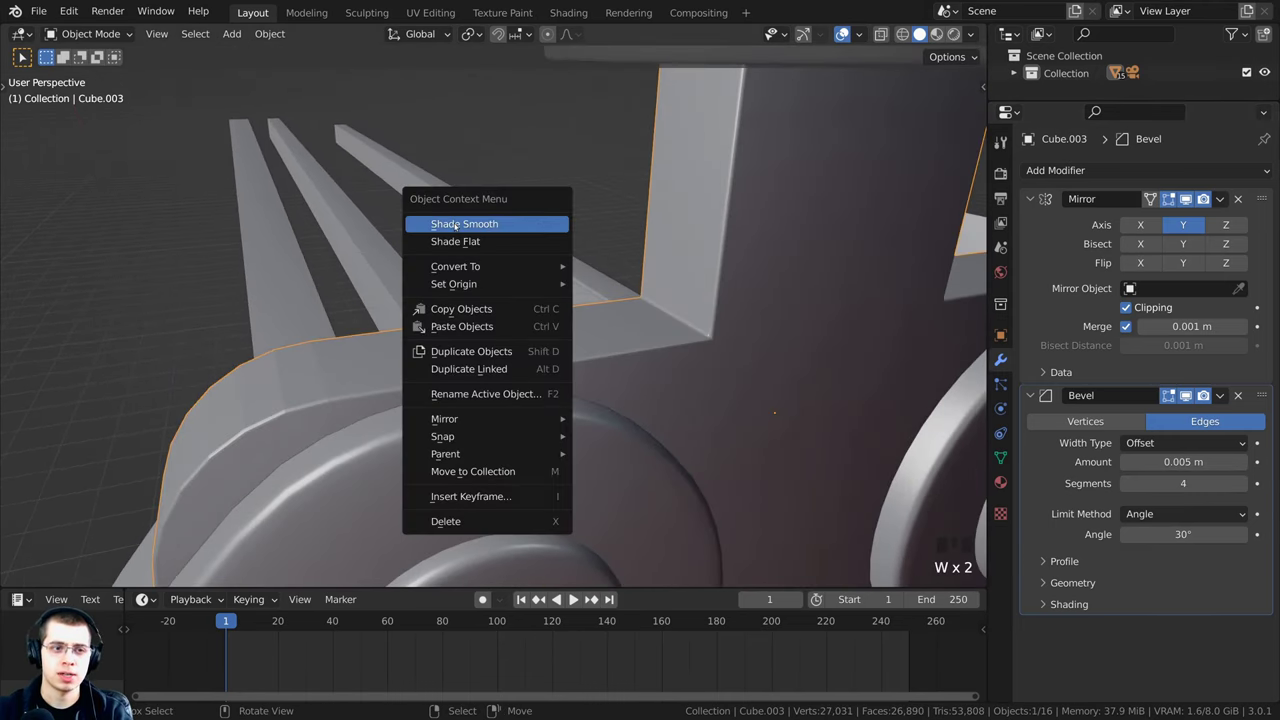
left_click(455, 224)
scroll(466, 269, "down", 2)
middle_click_drag(466, 269, 534, 252, "shift")
scroll(558, 348, "down", 6)
Step: Move the bracket slightly up along the Z axis relative to the claw segments
left_click(496, 231)
scroll(482, 217, "up", 2)
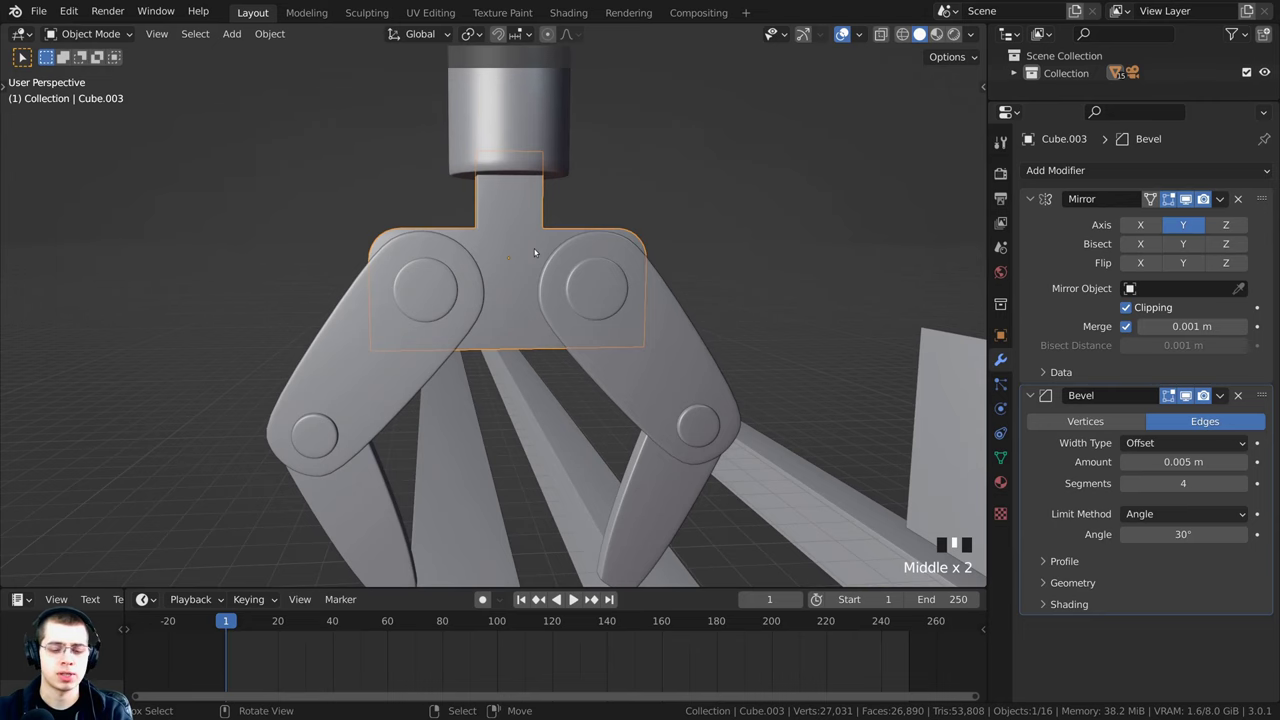
key("g")
key("z")
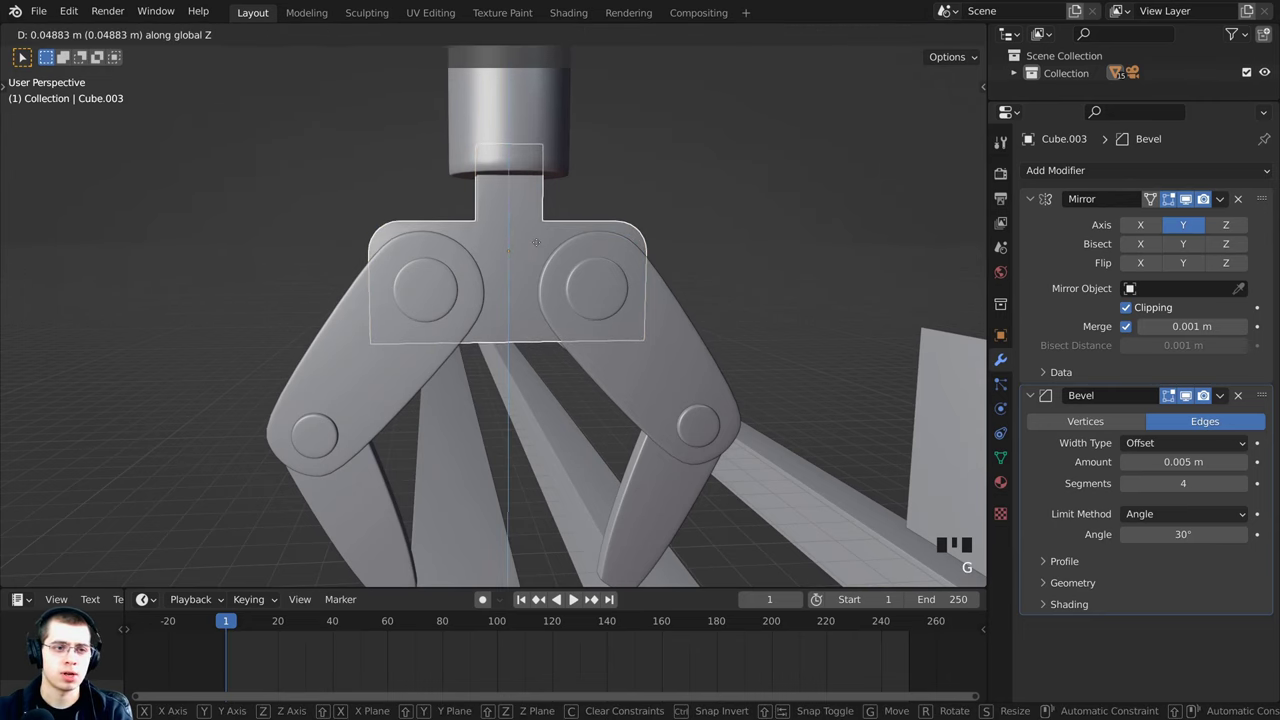
left_click(537, 246)
Step: Deselect everything and save the file
key("a")
scroll(588, 292, "down", 4)
middle_click_drag(588, 292, 129, 434)
key("ctrl+s")
Step: Move all geometry of the upper and lower claw segments about 0.12 m along Y toward the centre in Edit Mode
scroll(440, 320, "up", 4)
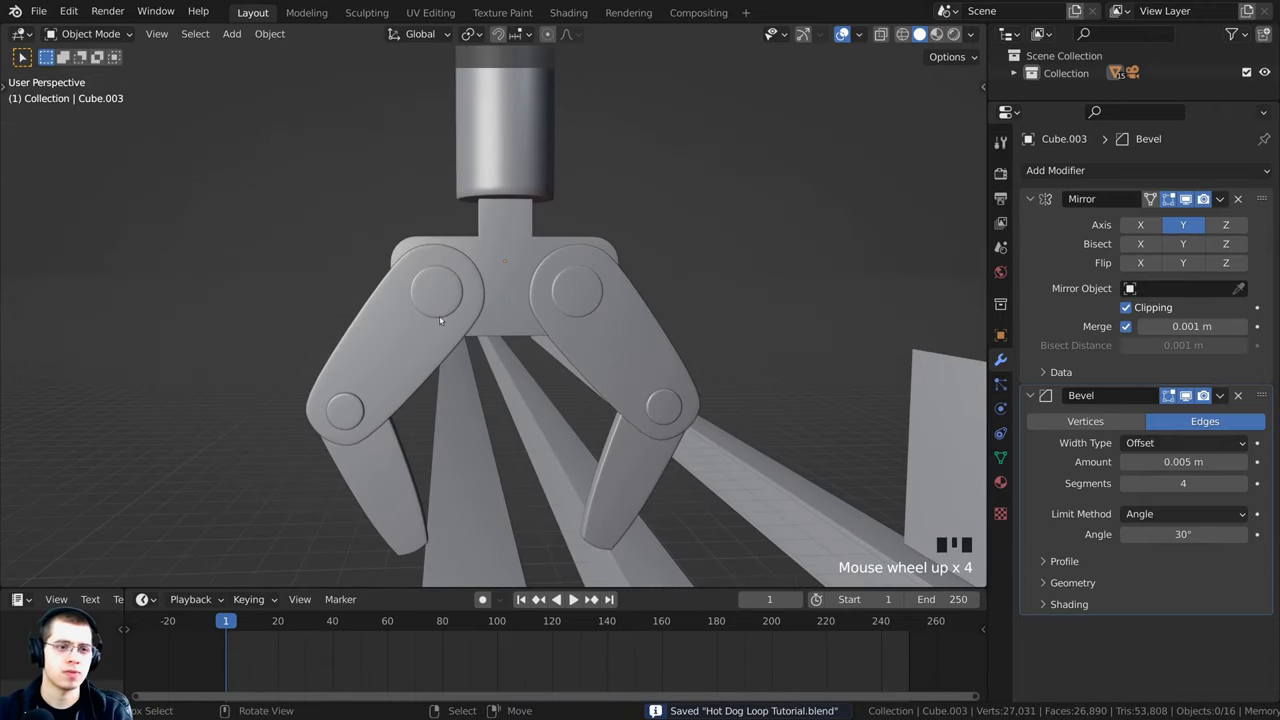
right_click(427, 323)
middle_click_drag(474, 350, 437, 343, "shift")
right_click(407, 361, "shift")
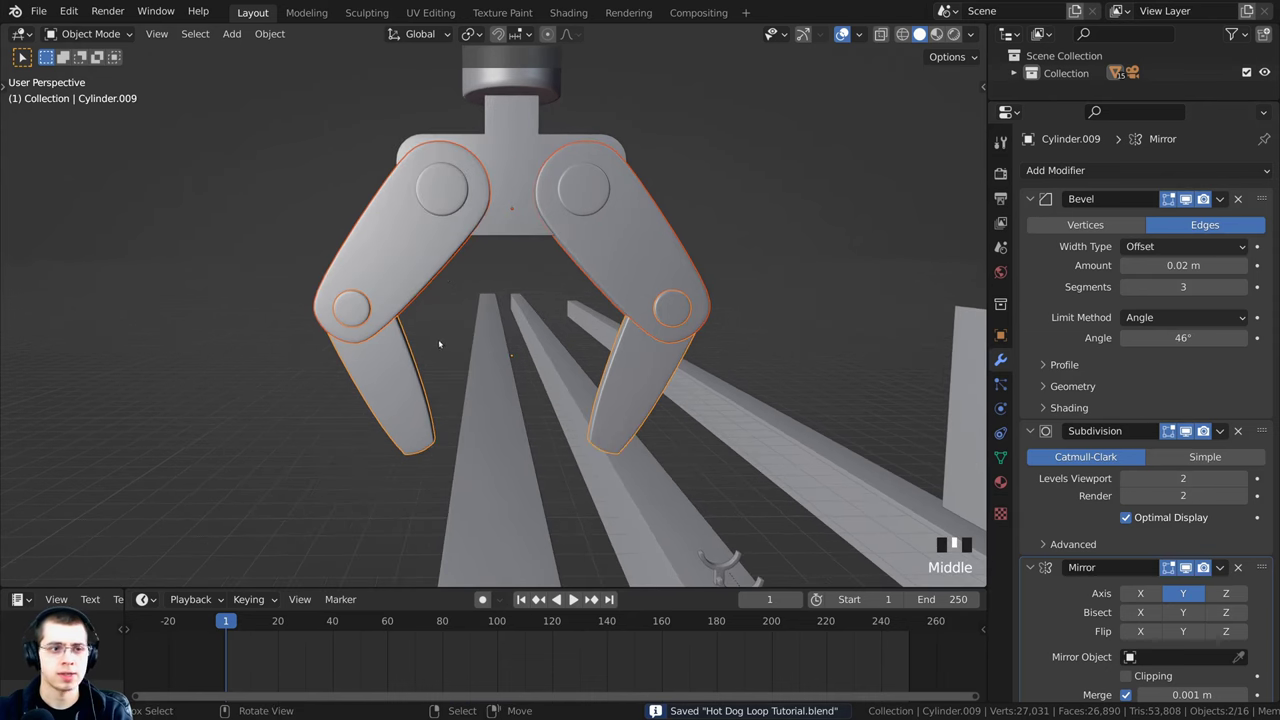
key("Tab")
key("a")
key("a")
key("a")
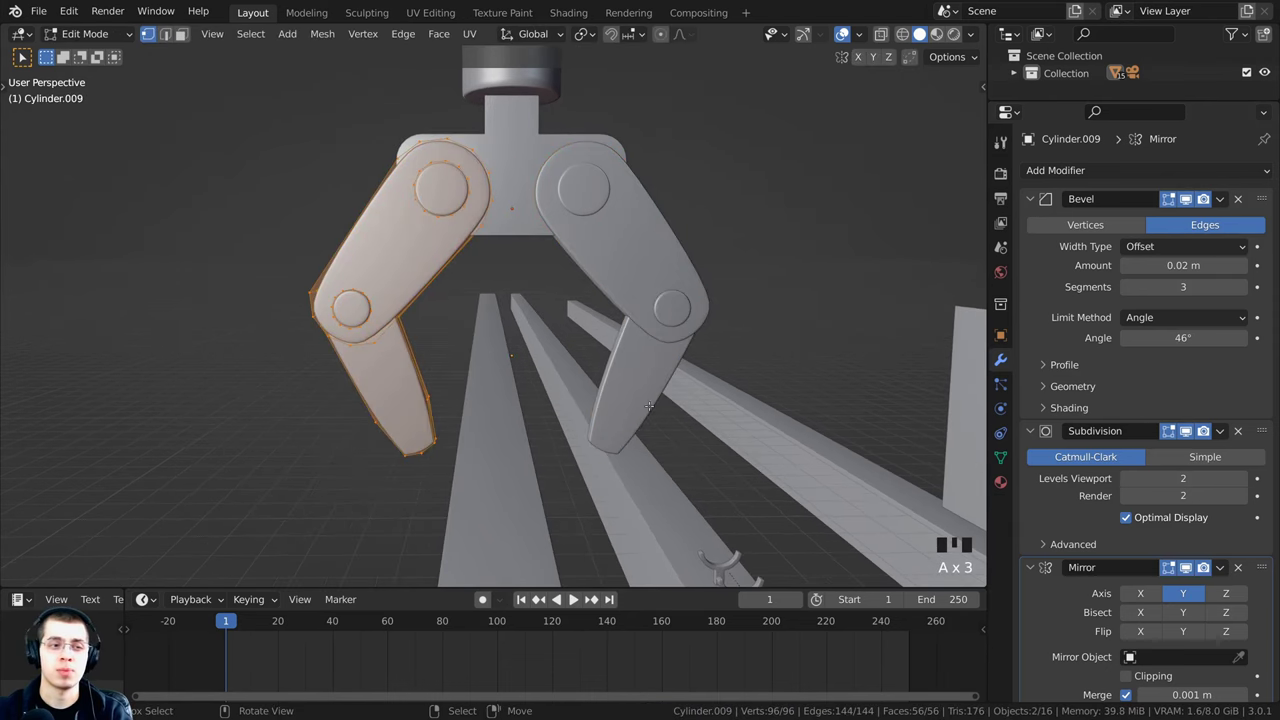
middle_click_drag(429, 330, 530, 338)
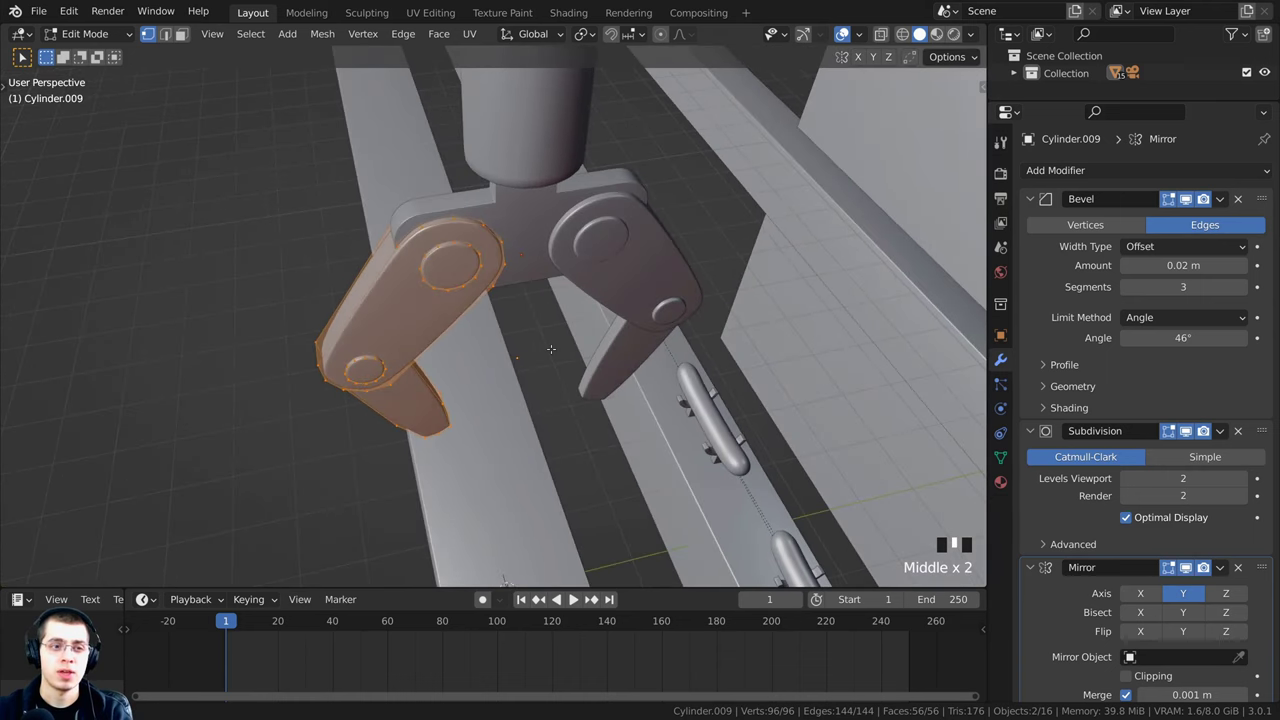
key("g")
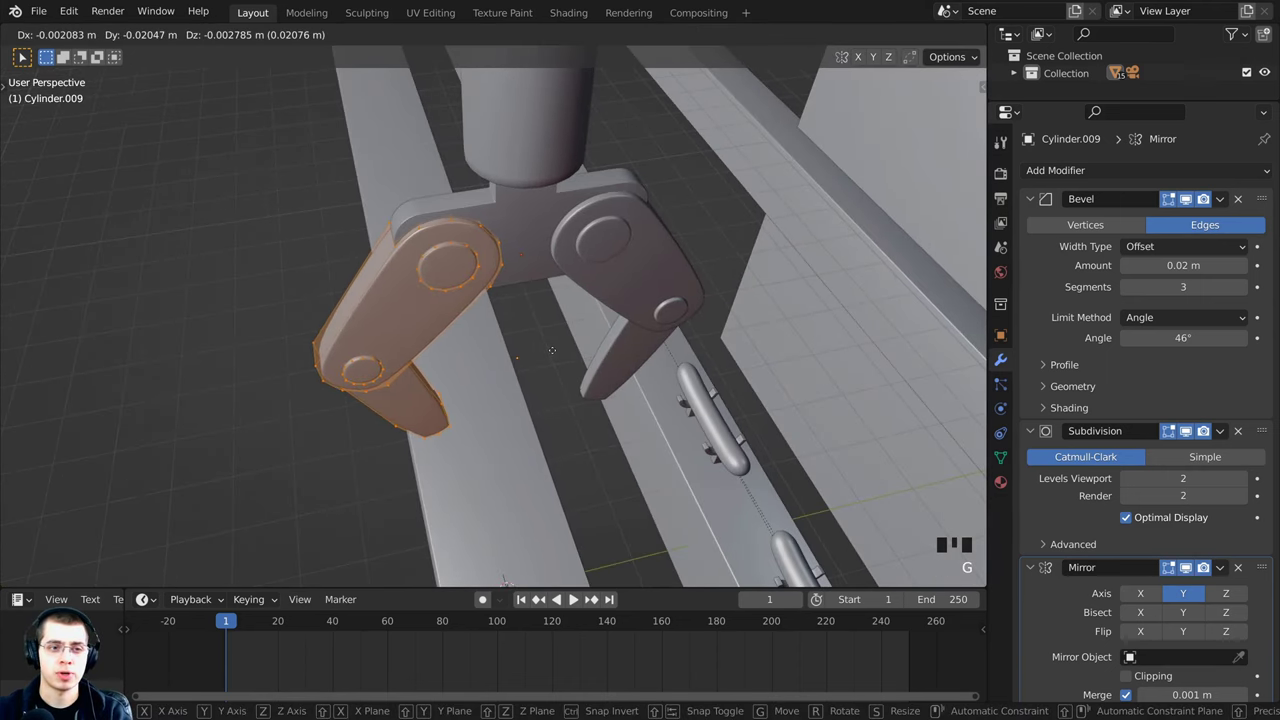
key("y")
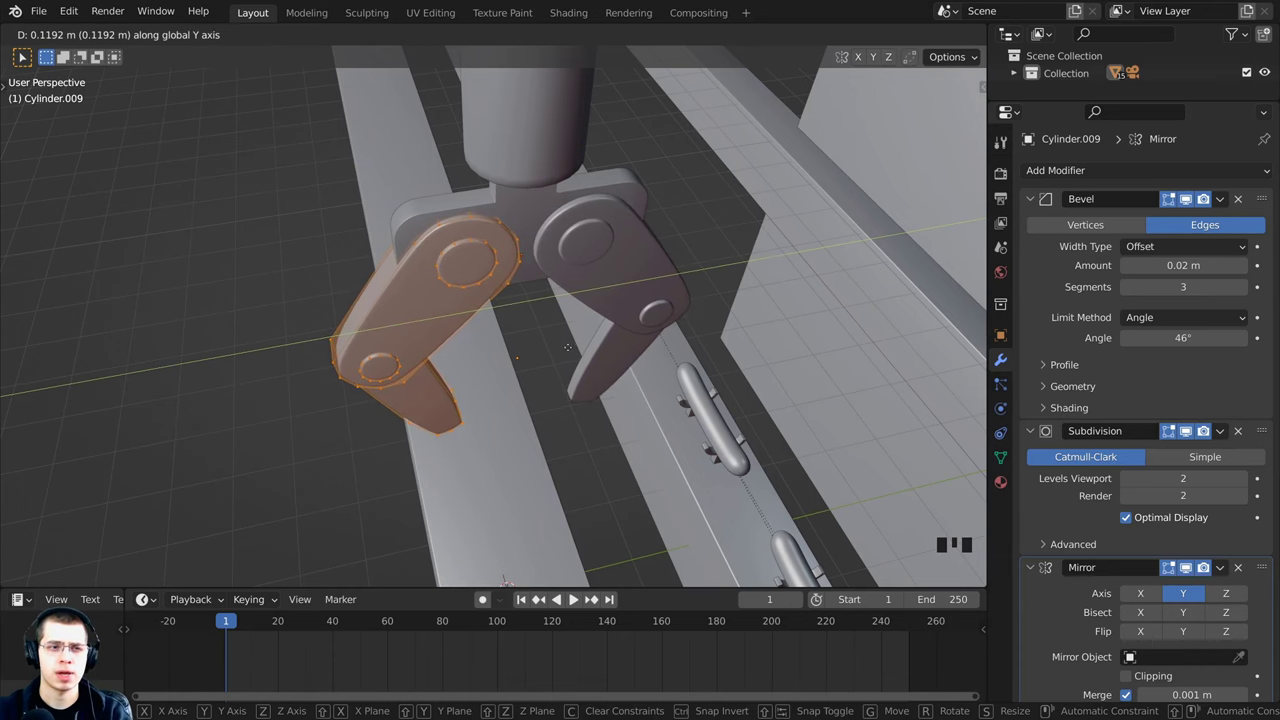
left_click(566, 346)
middle_click_drag(566, 346, 533, 271)
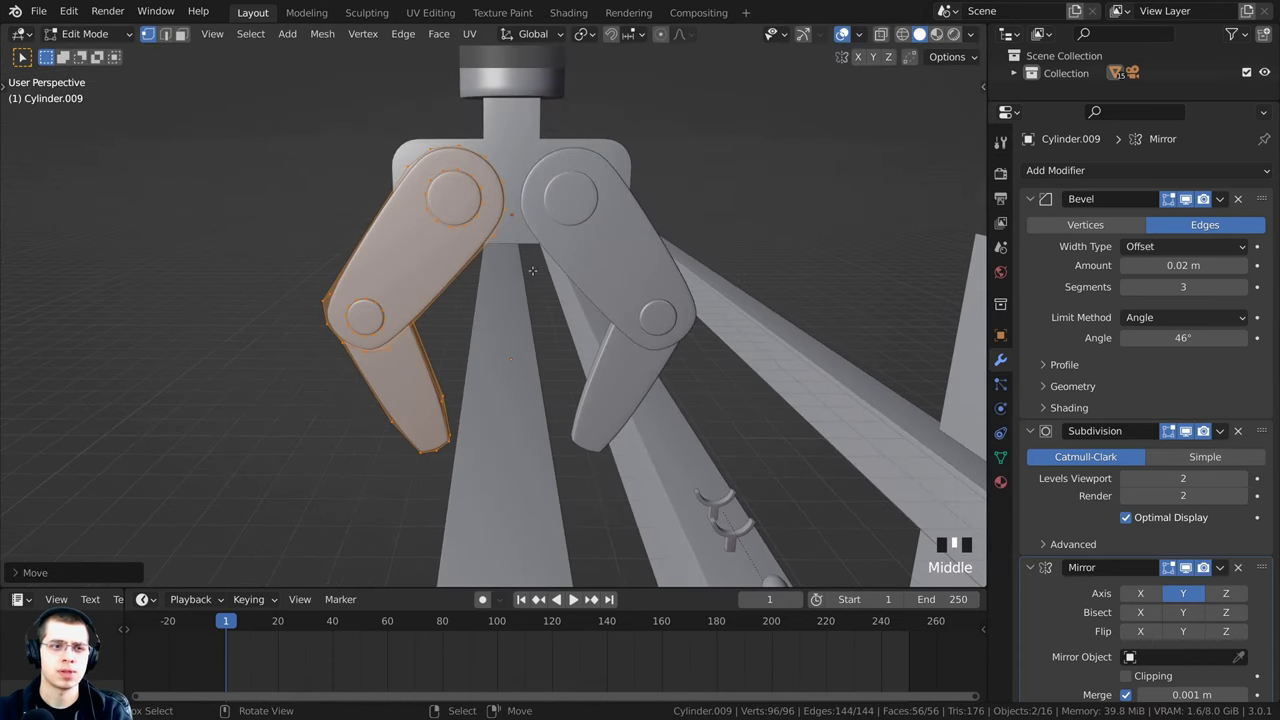
key("Tab")
Step: Deselect the claw segments and save the file again
scroll(533, 268, "down", 8)
left_click(628, 280)
middle_click_drag(600, 300, 490, 318)
key("ctrl+s")
scroll(490, 318, "up", 7)
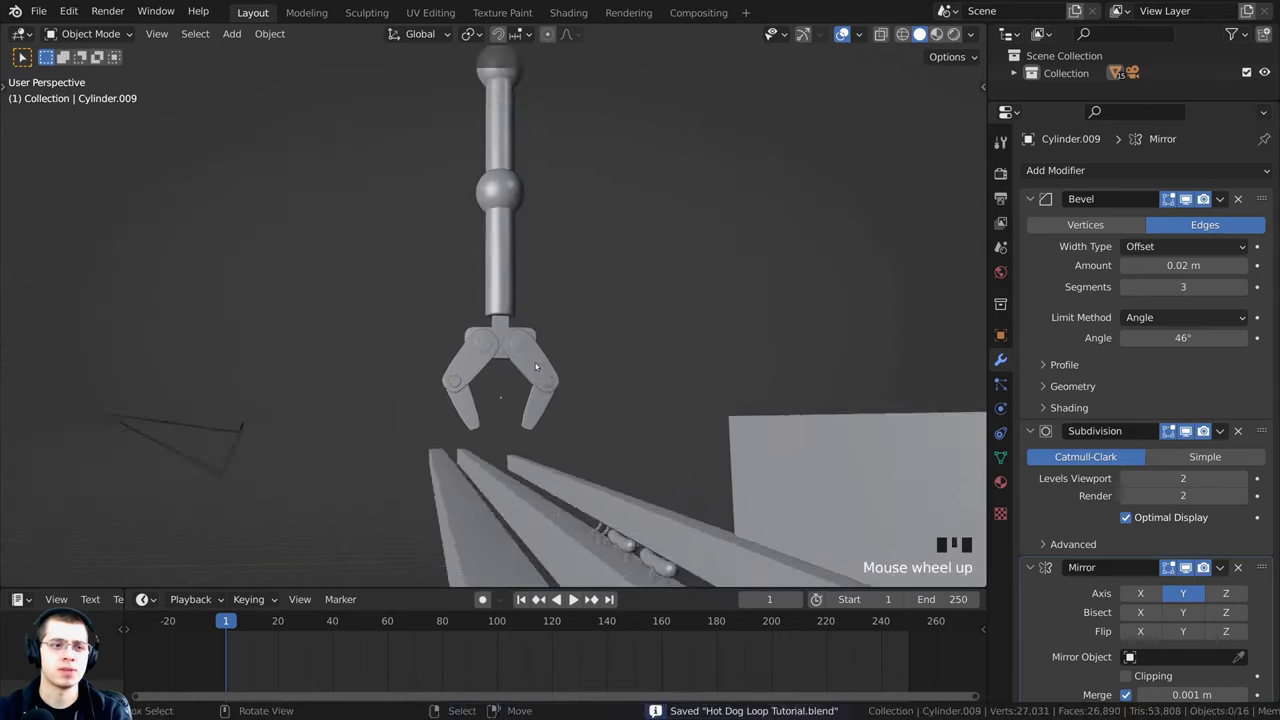
middle_click_drag(405, 320, 351, 233, "shift")
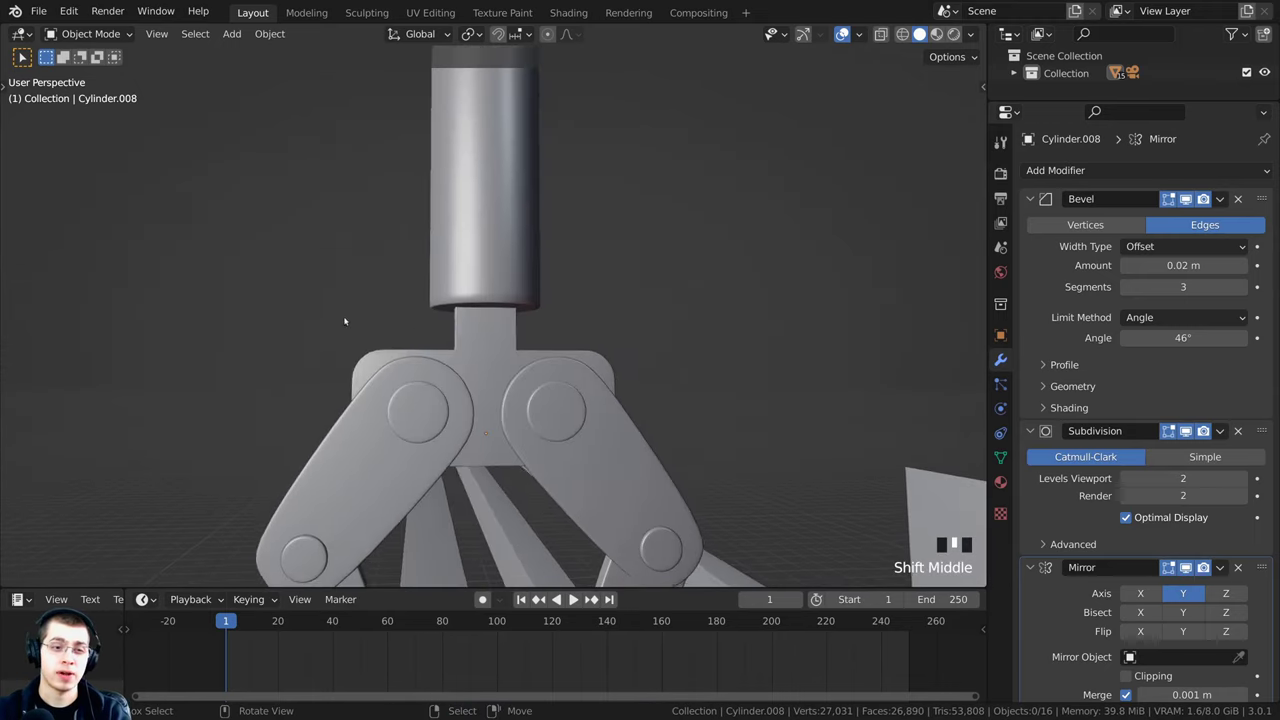
scroll(346, 320, "up", 4)
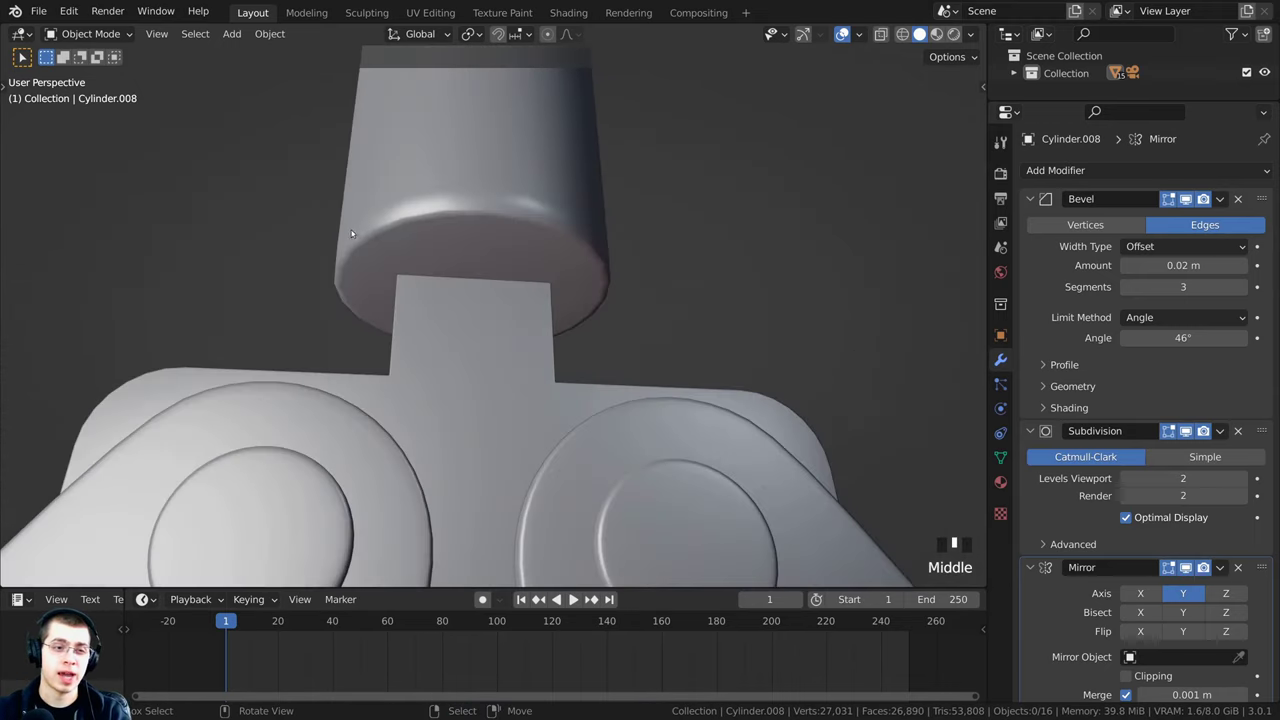
right_click(488, 345)
scroll(488, 345, "down", 5)
key("r")
key("z")
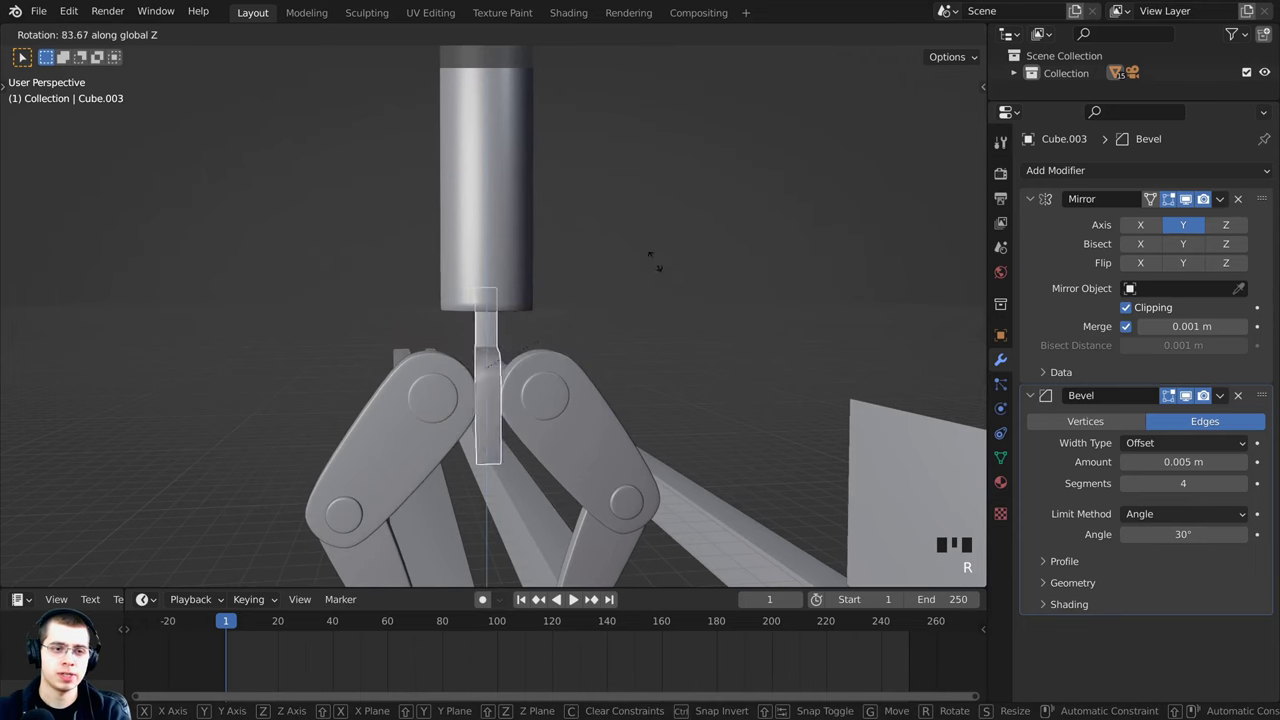
right_click(588, 426)
Step: Duplicate the bottom face of the arm cylinder in Edit Mode and move the copy about 0.08 m down along Z
middle_click_drag(575, 412, 519, 215)
scroll(519, 215, "up", 3)
right_click(518, 215)
key("Tab")
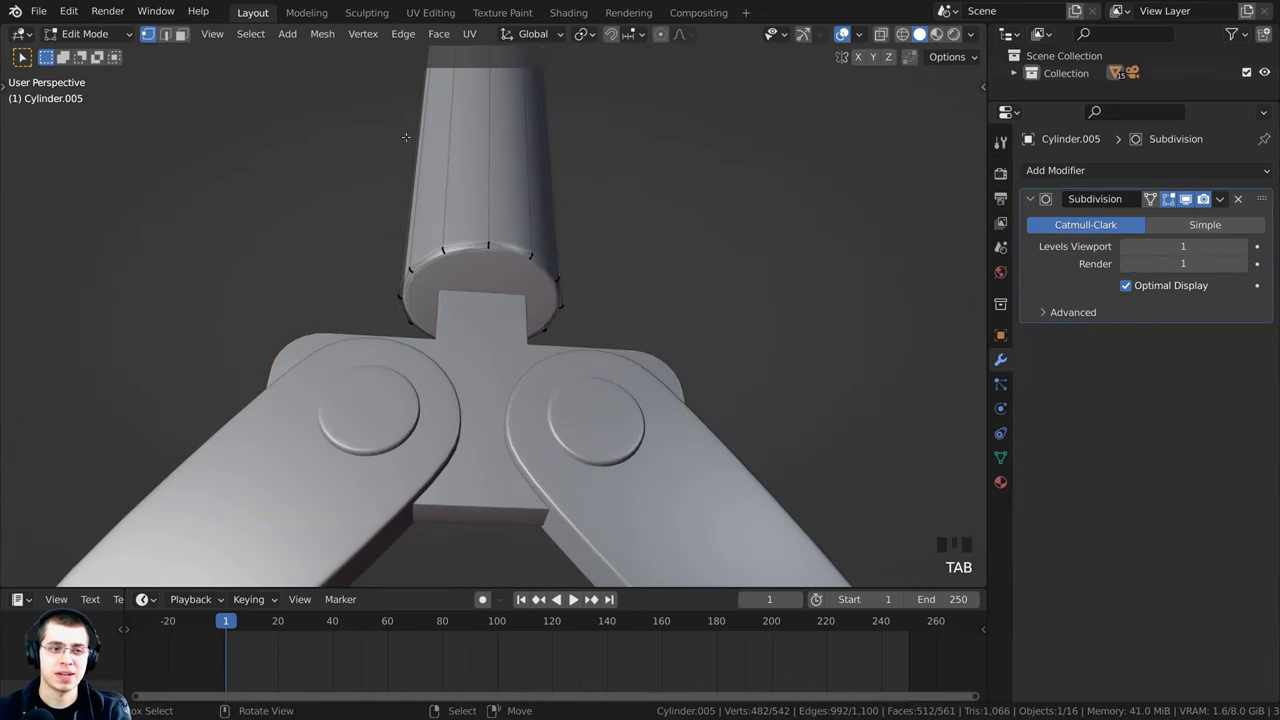
scroll(565, 260, "up", 2)
left_click(181, 34)
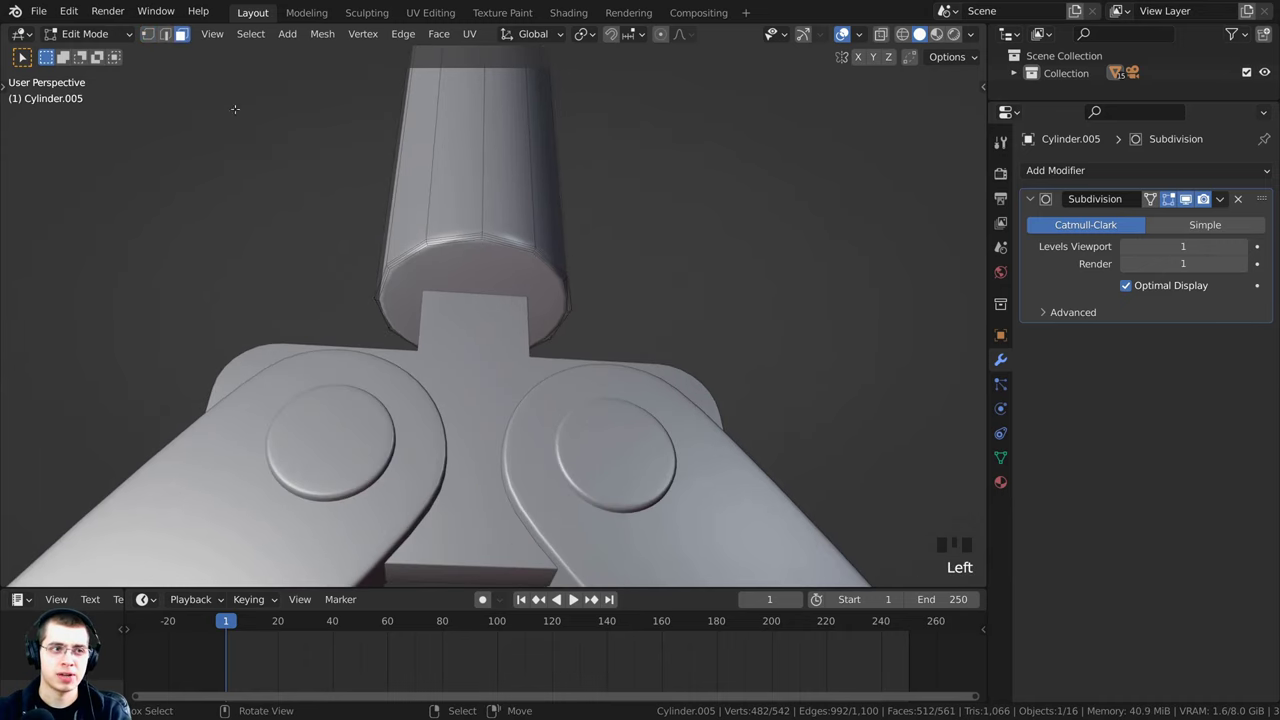
right_click(458, 279)
scroll(650, 315, "up", 2)
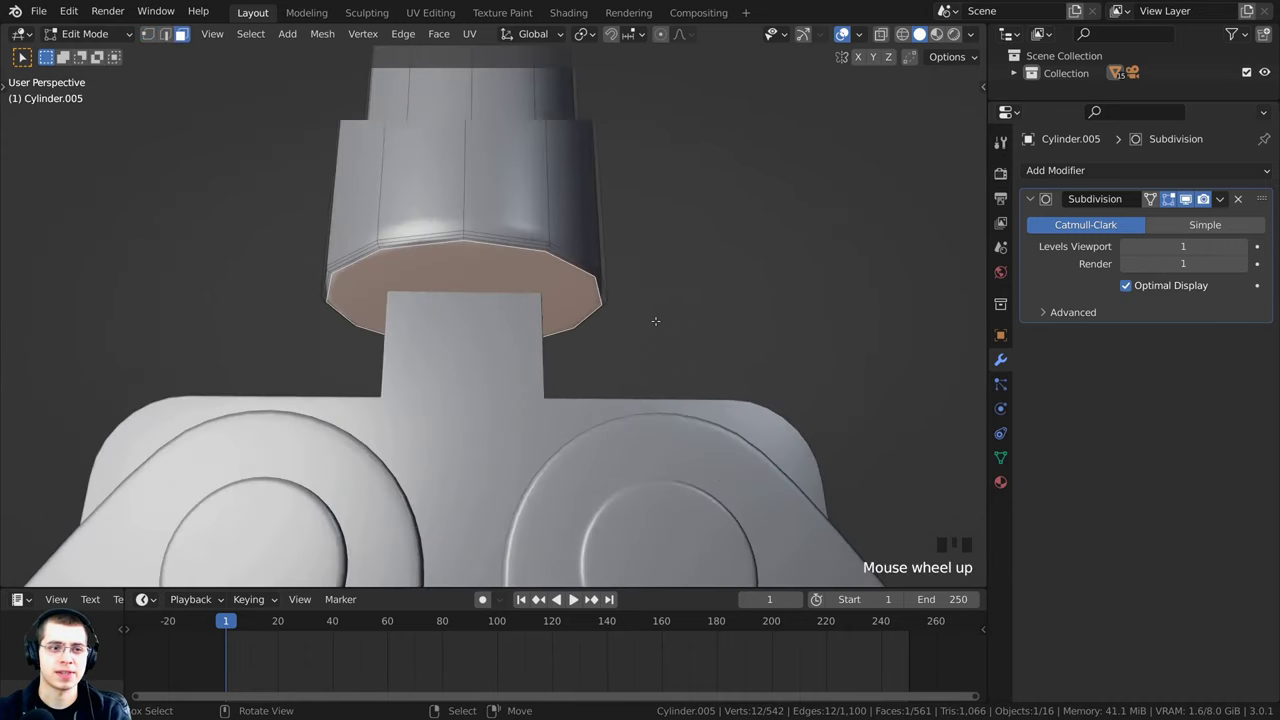
key("shift+d")
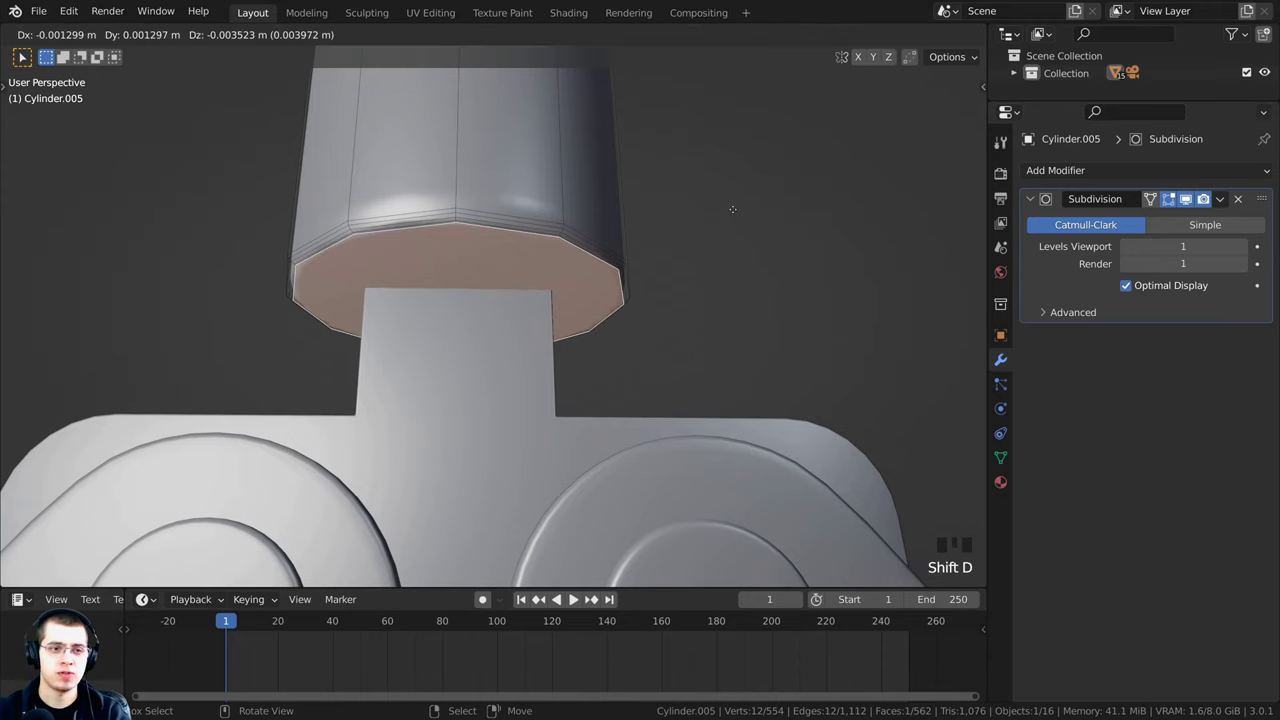
key("z")
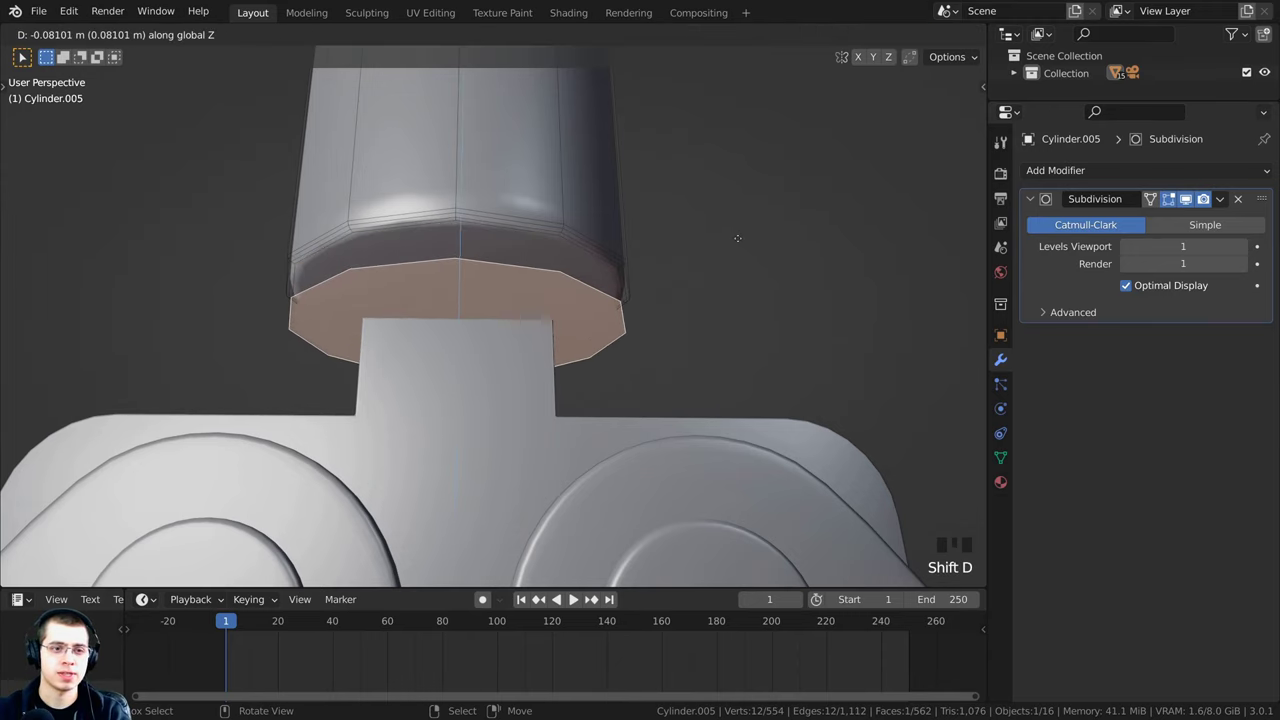
left_click(737, 238)
Step: Scale the duplicated face to about 0.92 and separate it into its own object, returning to Object Mode
key("s")
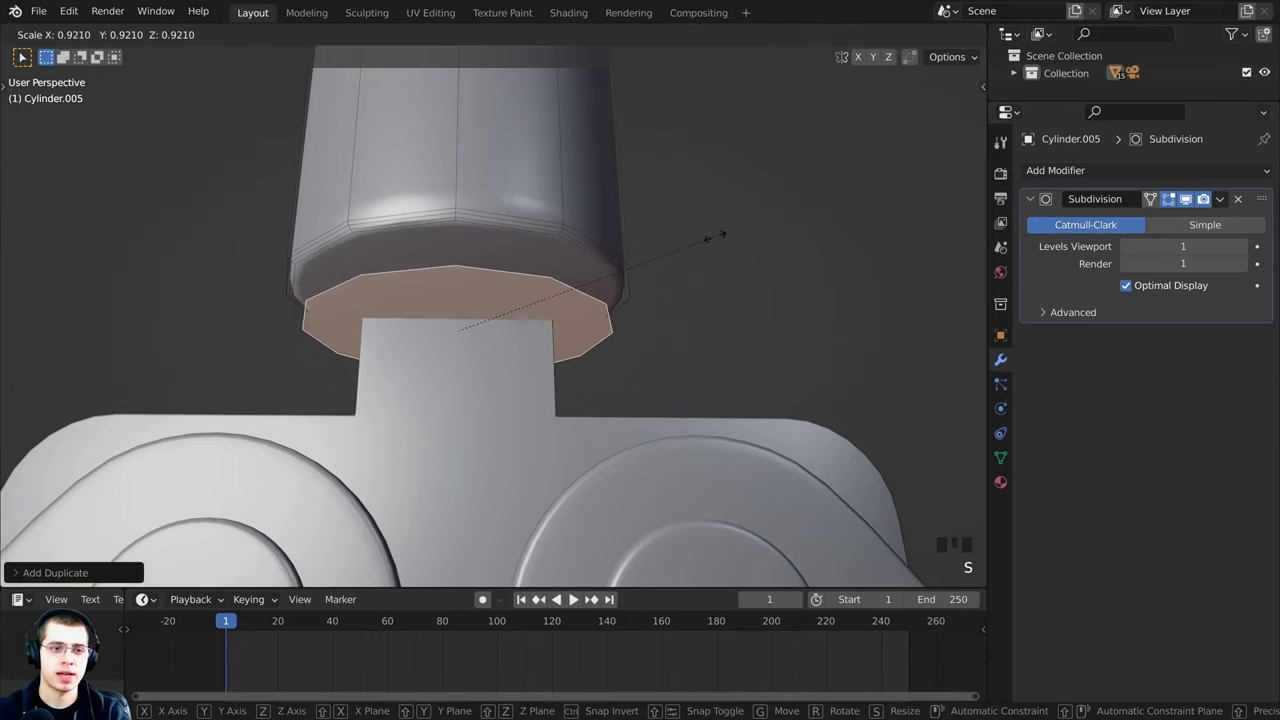
left_click(788, 208)
key("p")
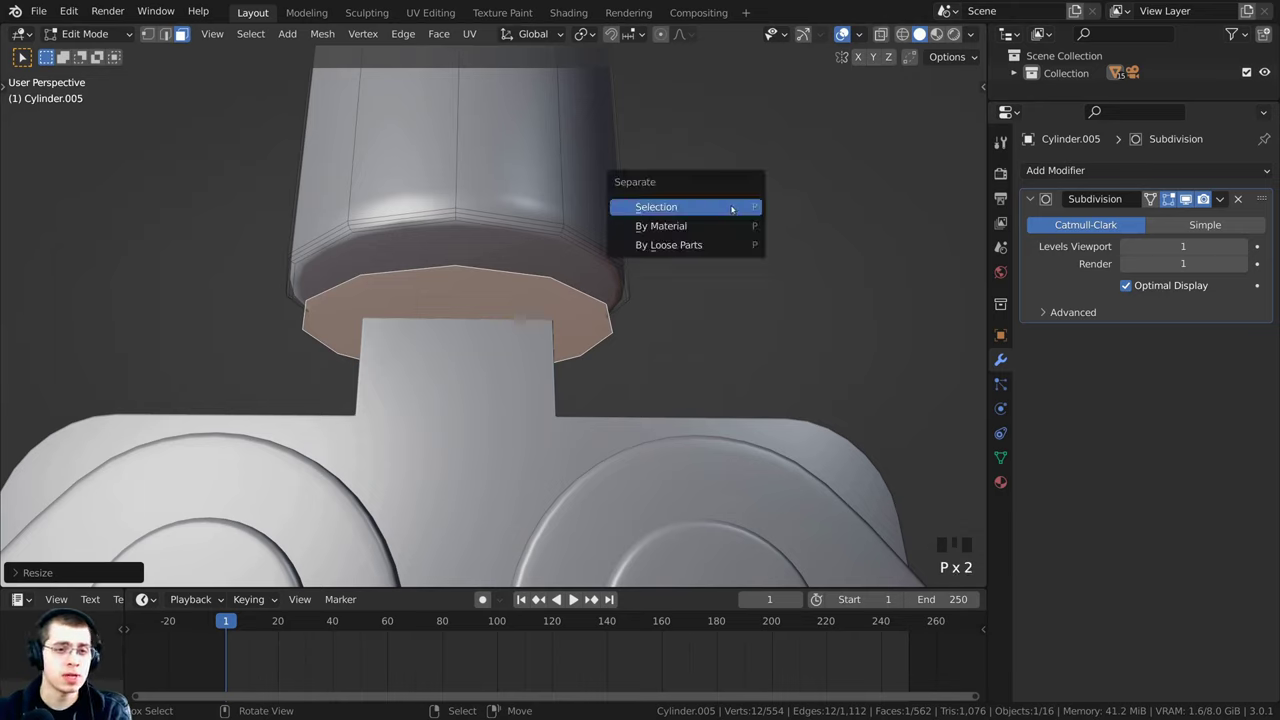
left_click(648, 208)
key("Tab")
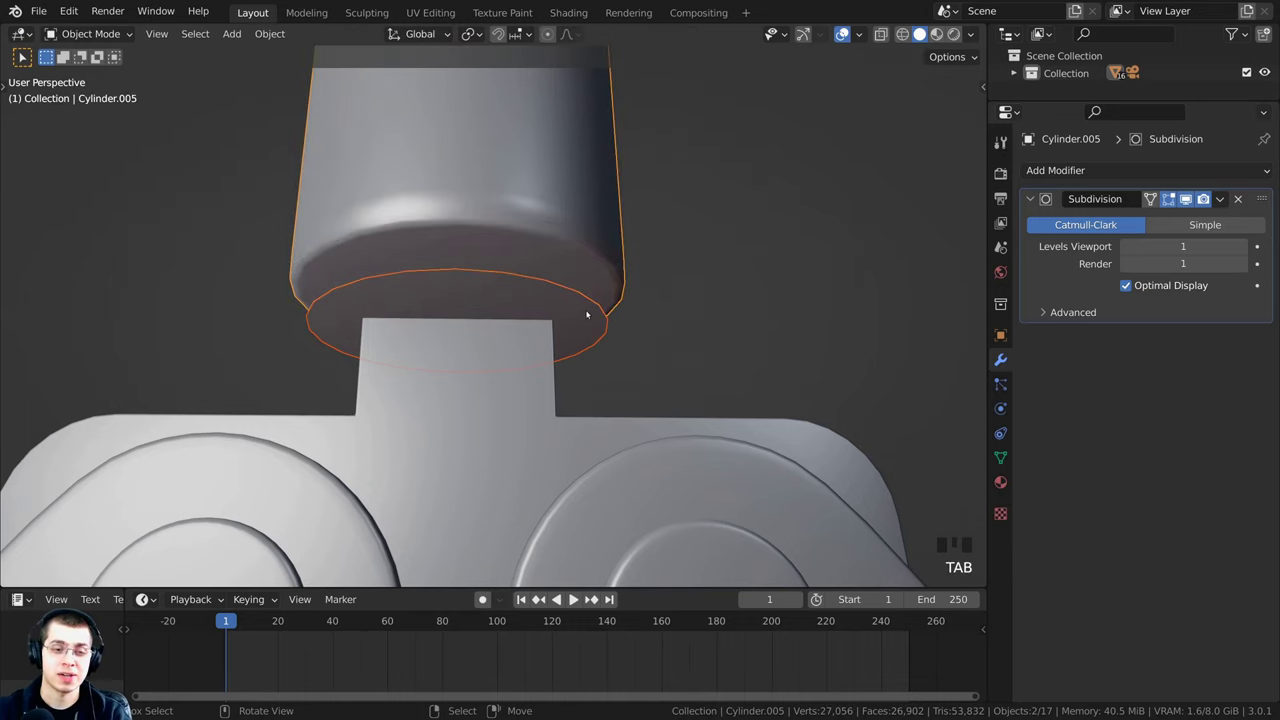
Step: Extrude the separated disc about 0.11 m up into the arm and delete its upper end face
right_click(345, 305)
key("Tab")
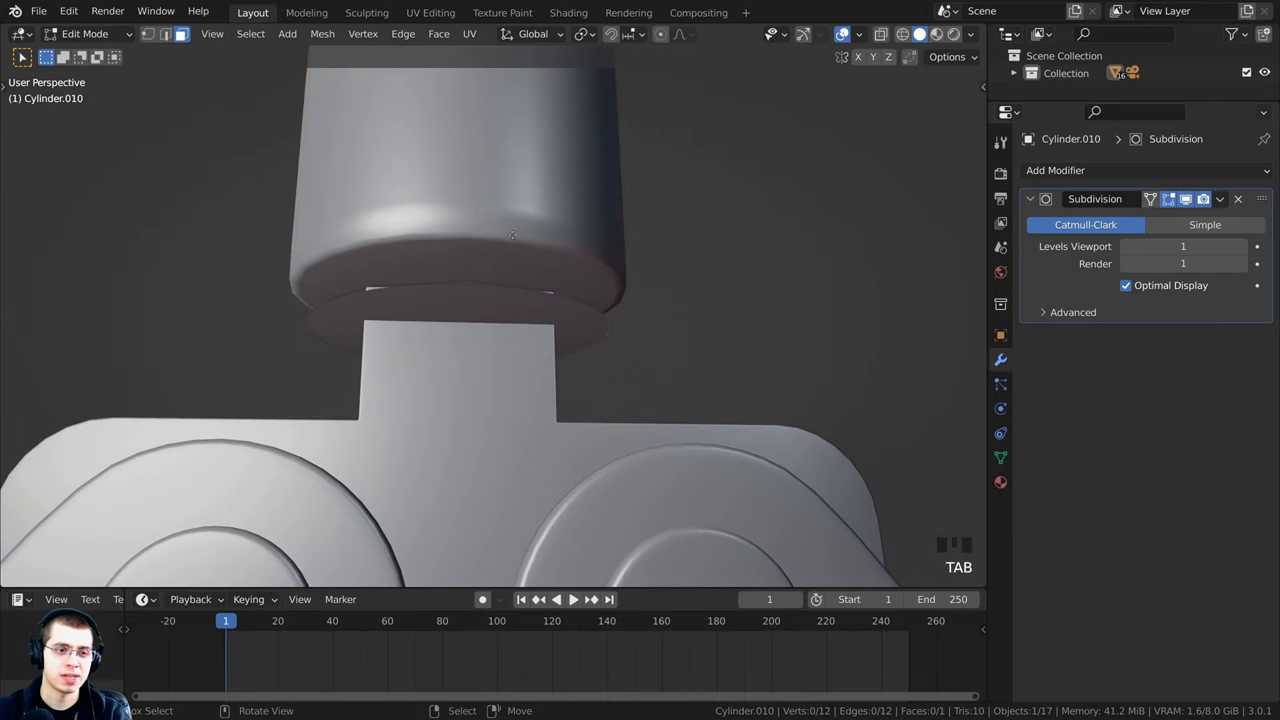
middle_click_drag(566, 312, 622, 377)
key("a")
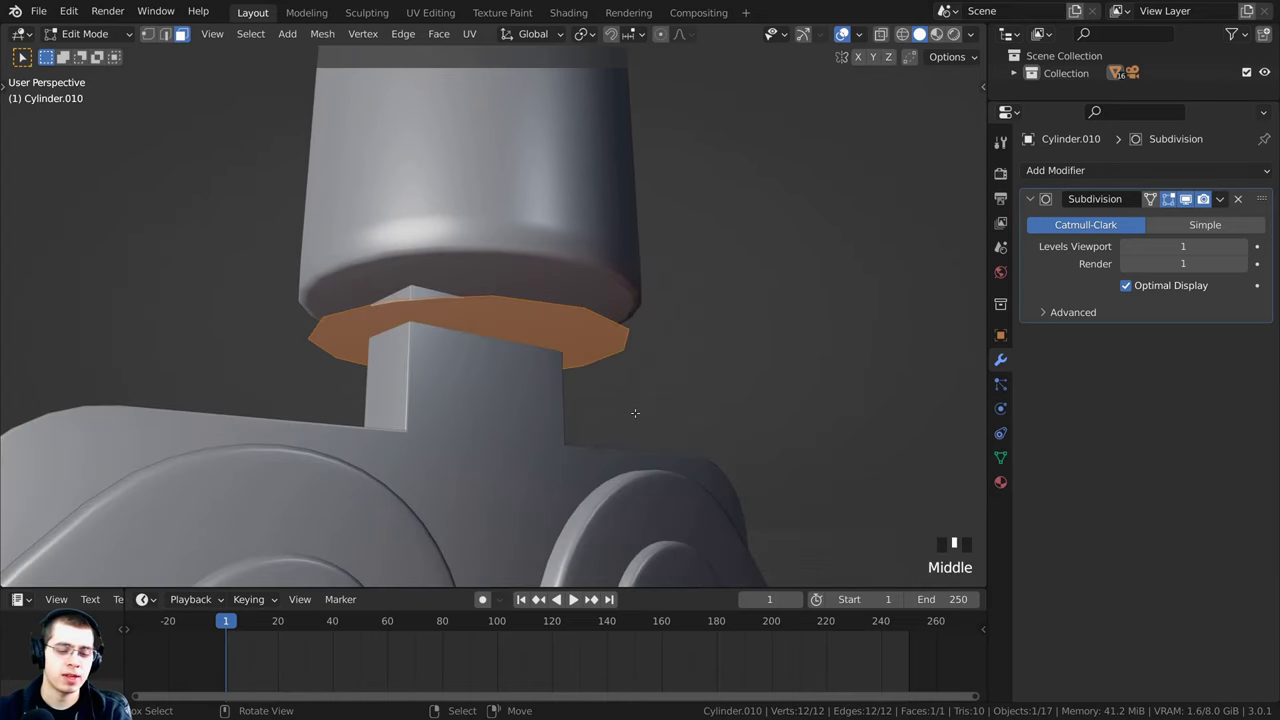
key("e")
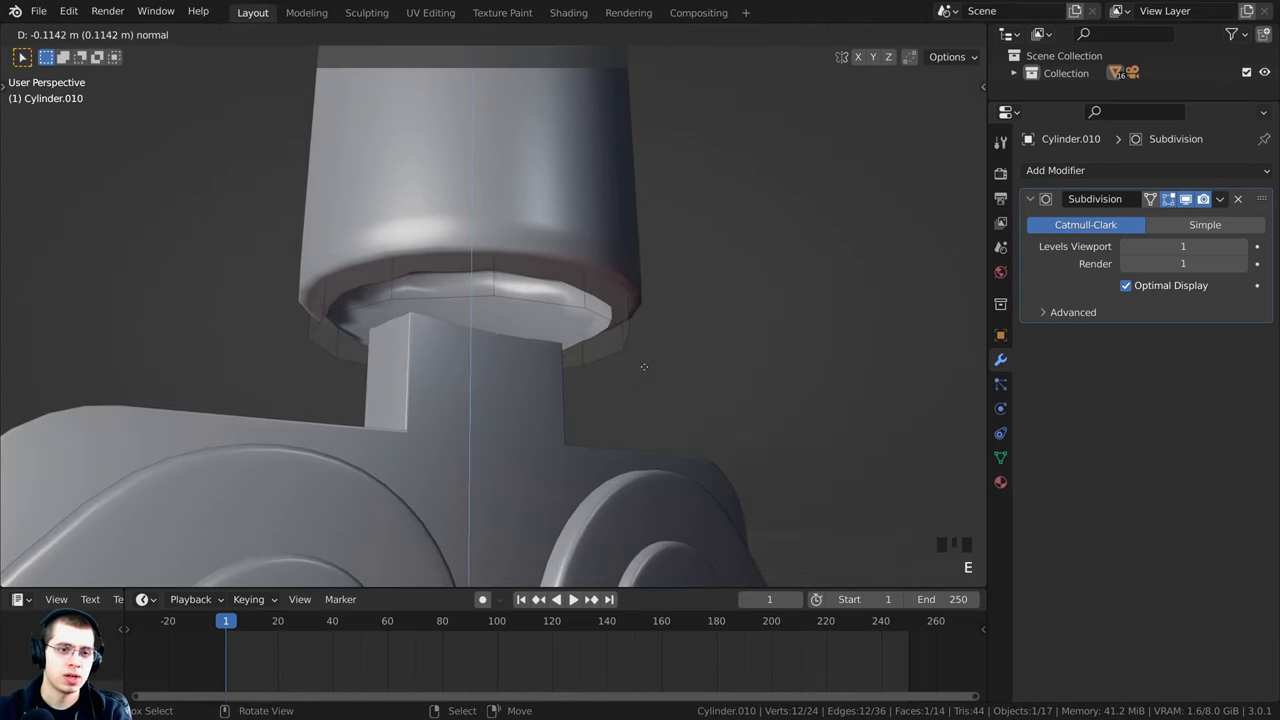
left_click(644, 366)
middle_click_drag(644, 366, 509, 352)
key("x")
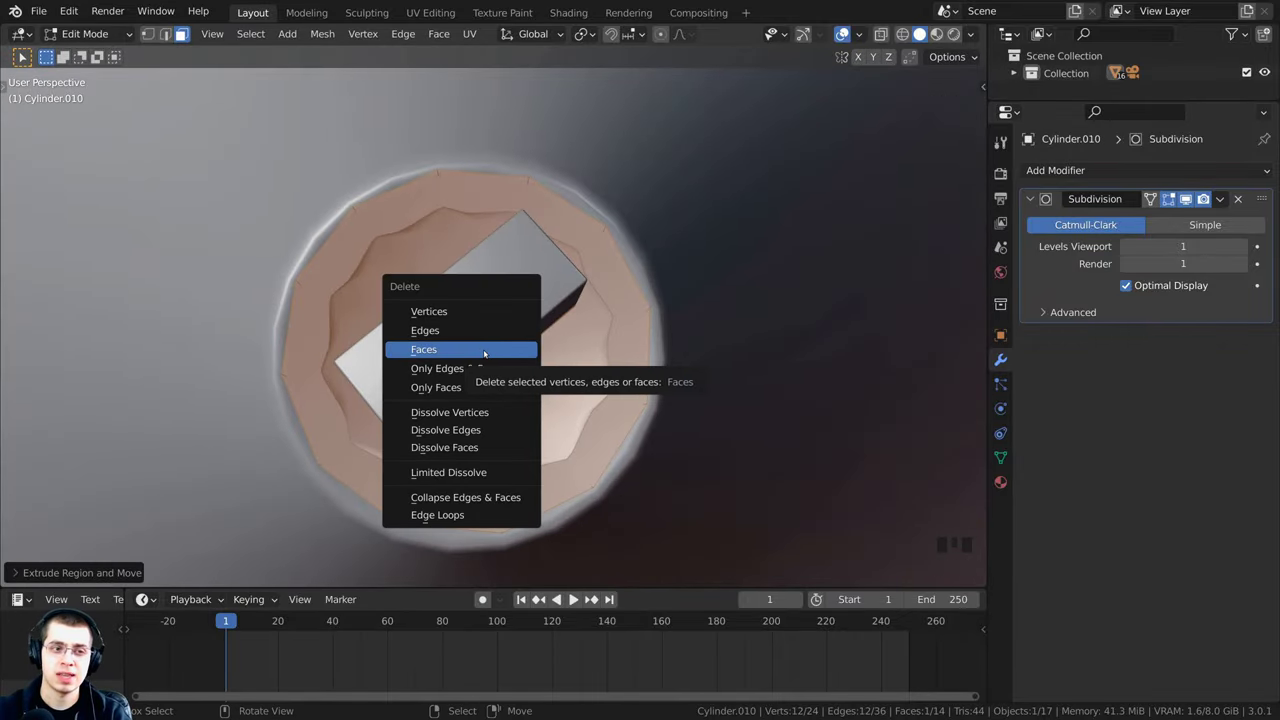
left_click(485, 350)
Step: Add a loop cut around the collar's side wall and slide it close to the lower edge, at about 0.88
scroll(485, 350, "down", 5)
middle_click_drag(485, 350, 661, 298)
scroll(591, 265, "up", 4)
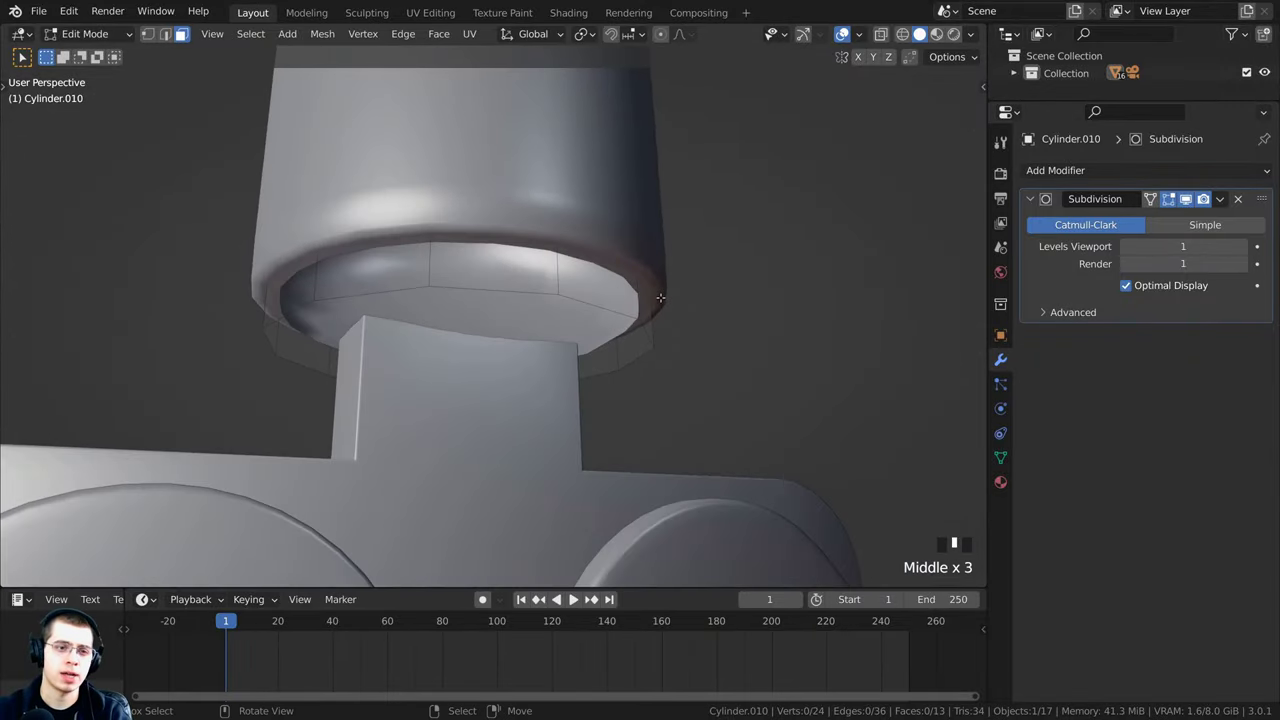
scroll(639, 291, "up", 1)
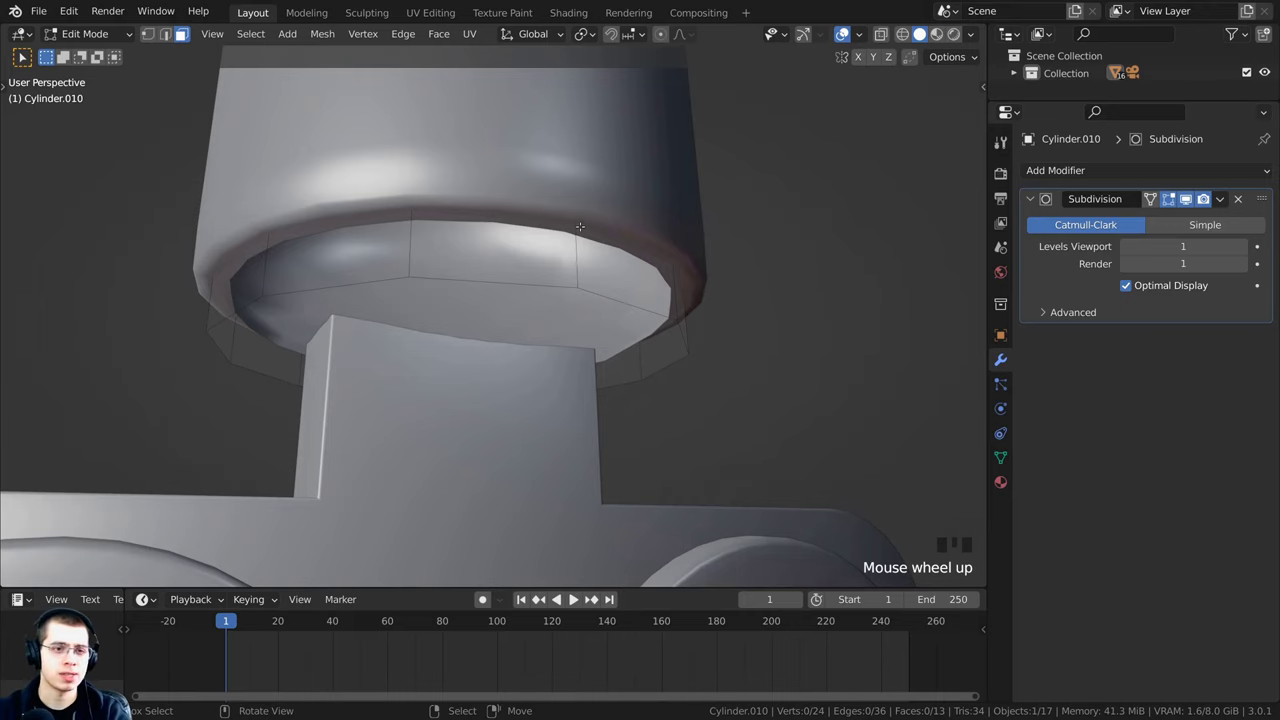
key("ctrl+r")
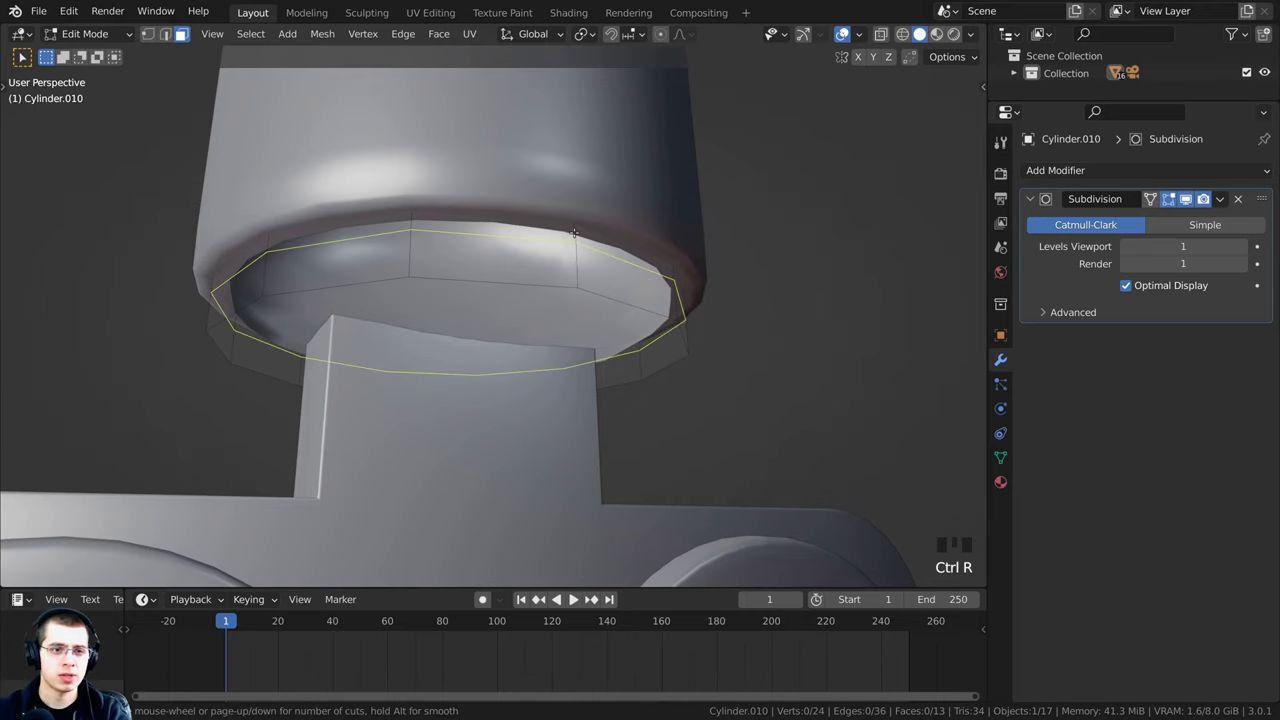
left_click(575, 236)
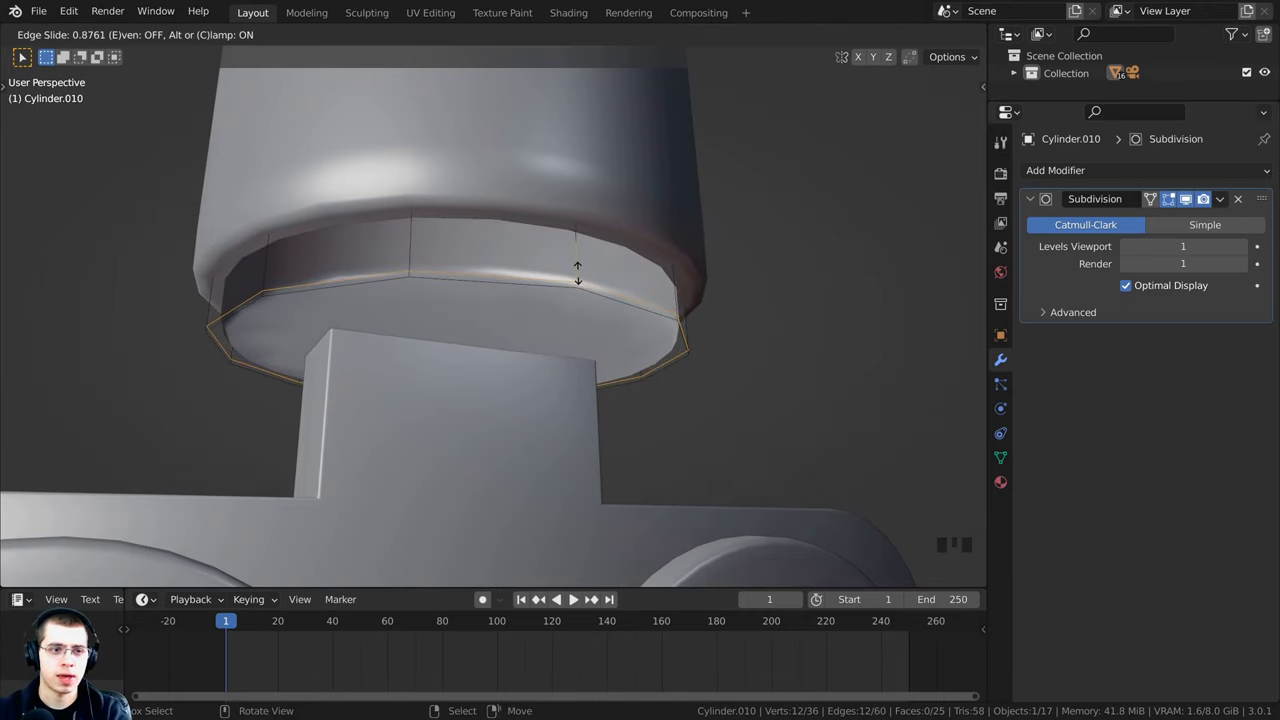
left_click(577, 272)
Step: Inset the collar's bottom face by about 0.008 m and return to Object Mode
middle_click_drag(577, 272, 446, 286)
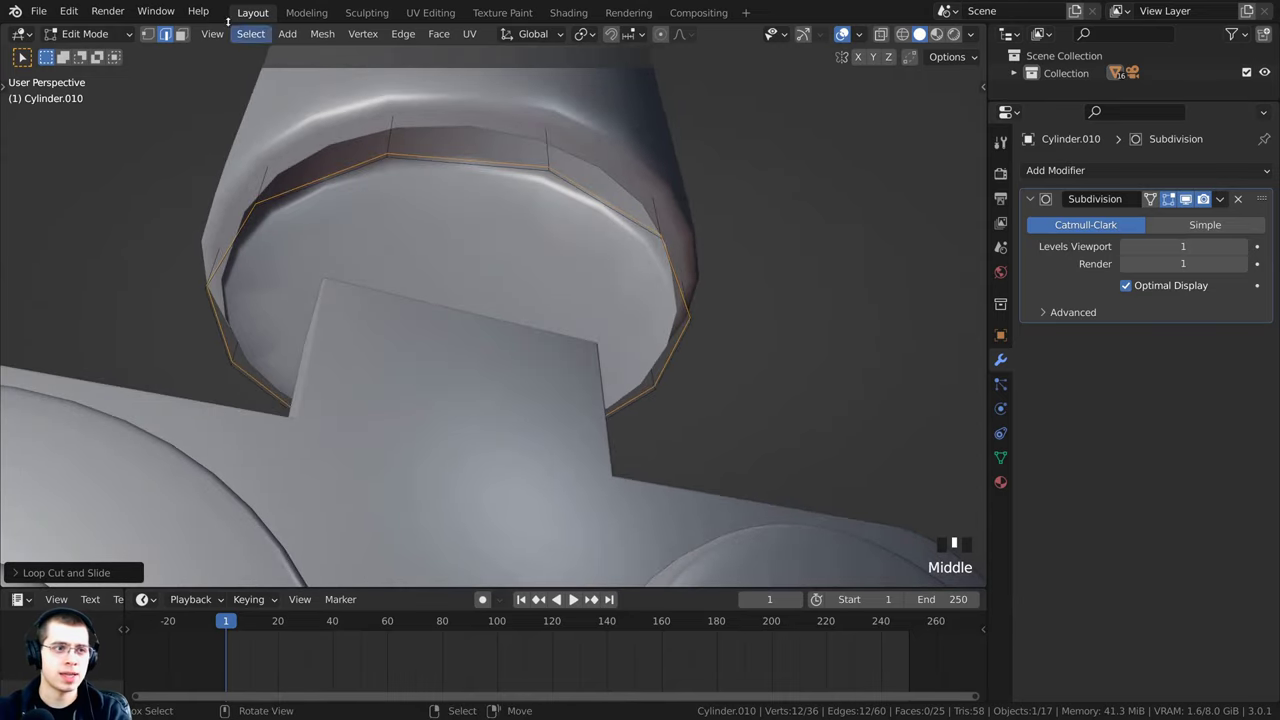
left_click(182, 34)
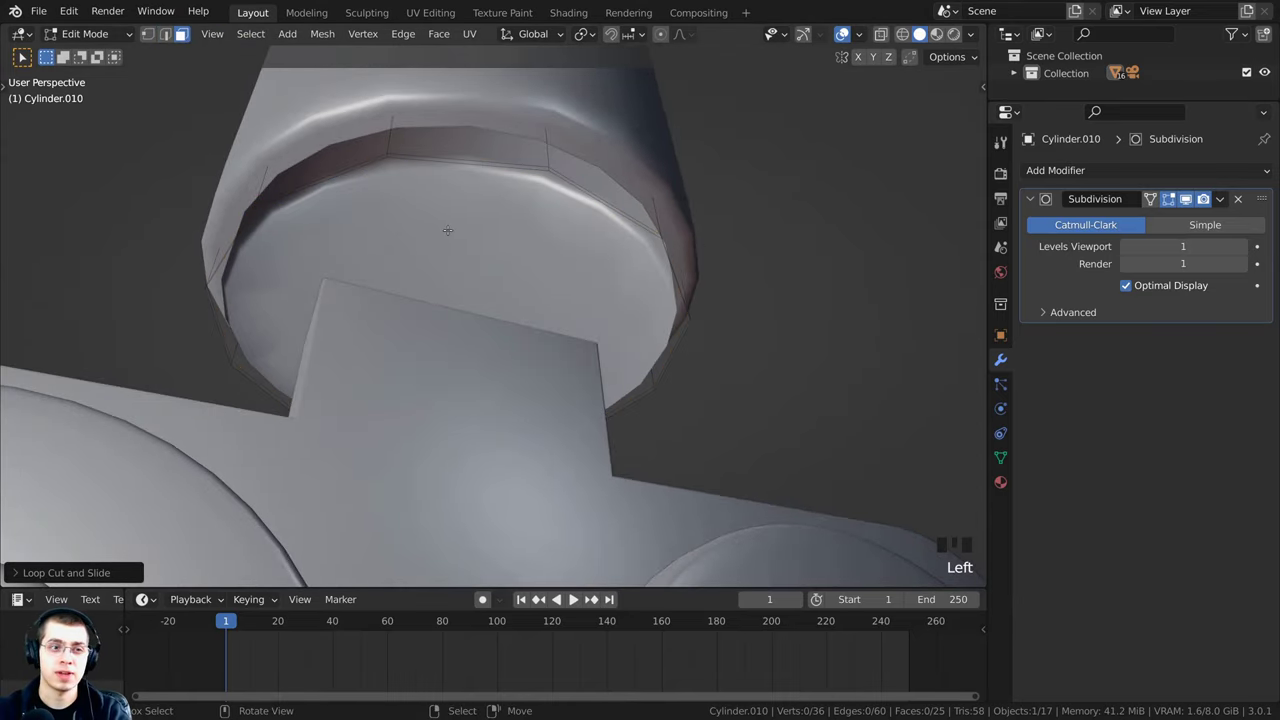
right_click(464, 245)
middle_click_drag(491, 243, 542, 250)
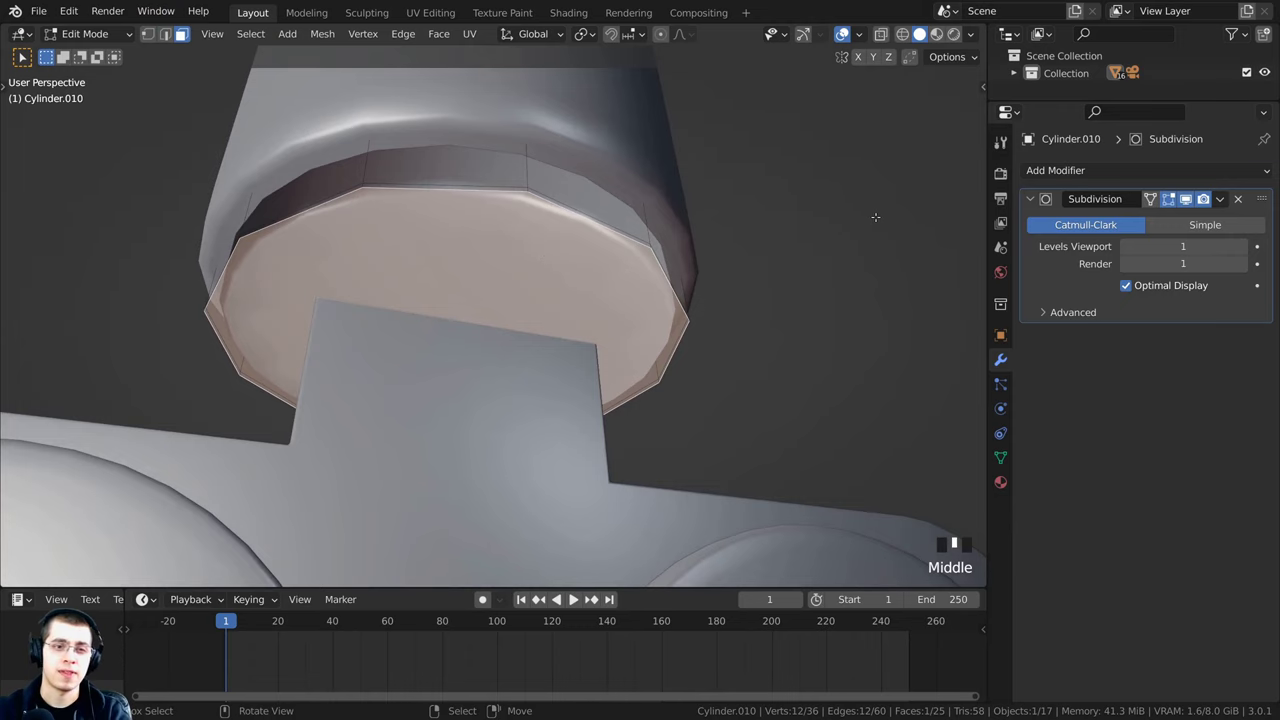
key("i")
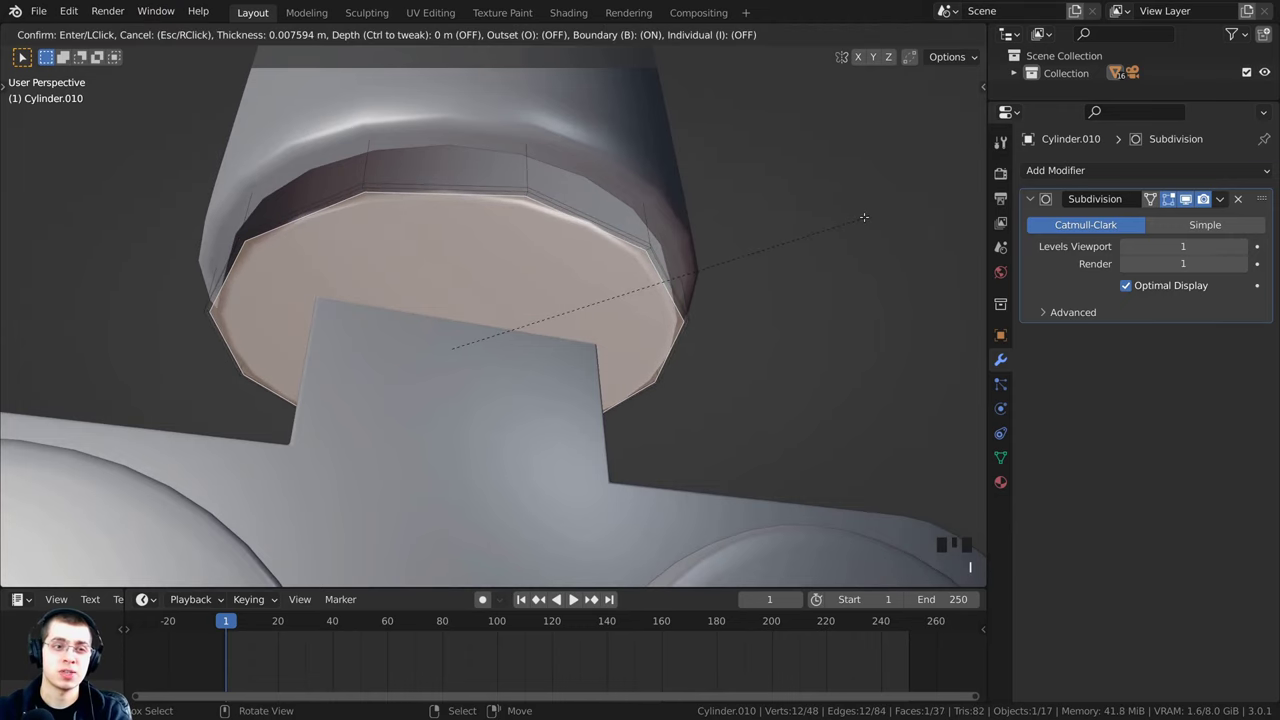
left_click(864, 217)
scroll(700, 200, "down", 2)
key("Tab")
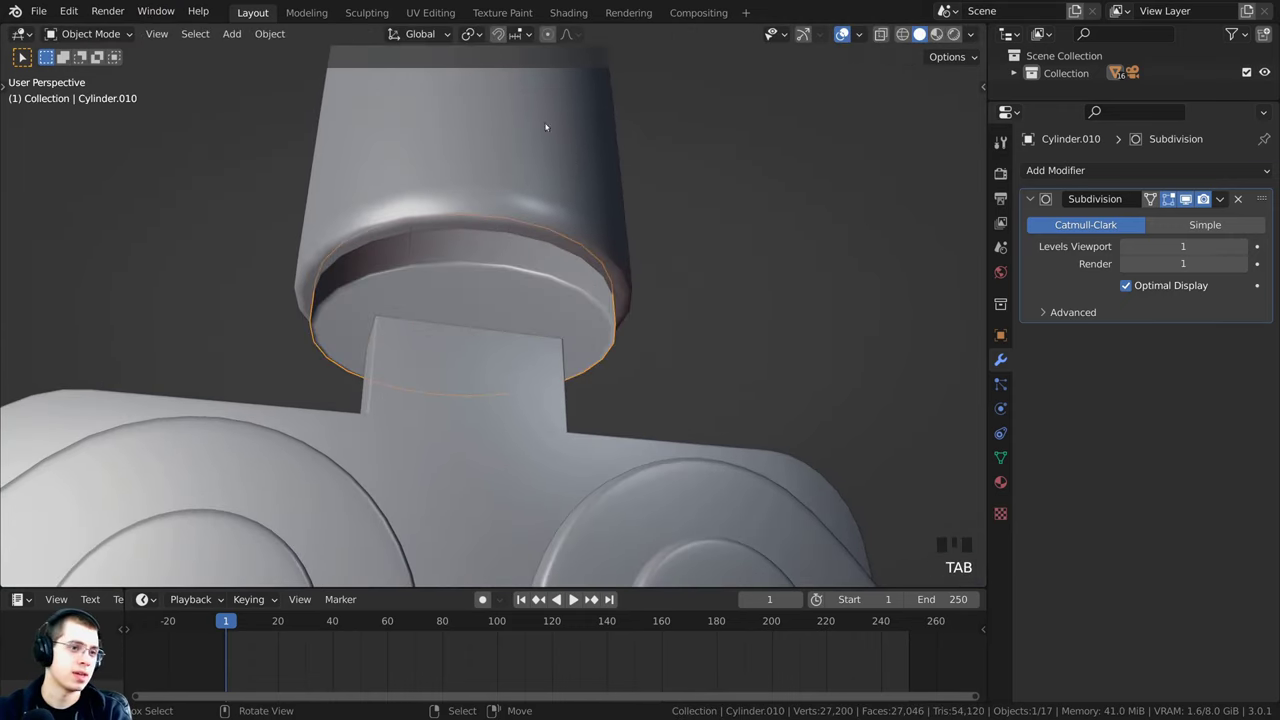
Step: Recalculate the normals of the collar's entire mesh in Edit Mode and return to Object Mode
middle_click_drag(543, 126, 492, 207)
scroll(303, 356, "up", 2)
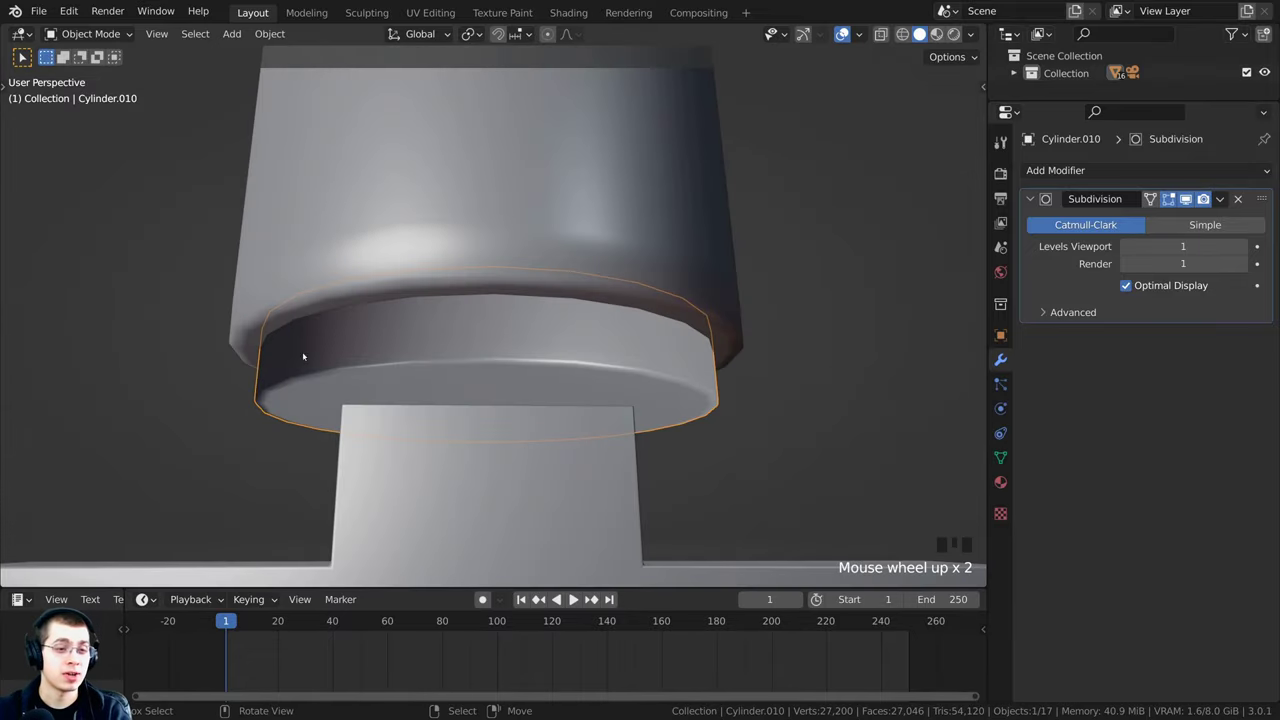
scroll(673, 248, "down", 3)
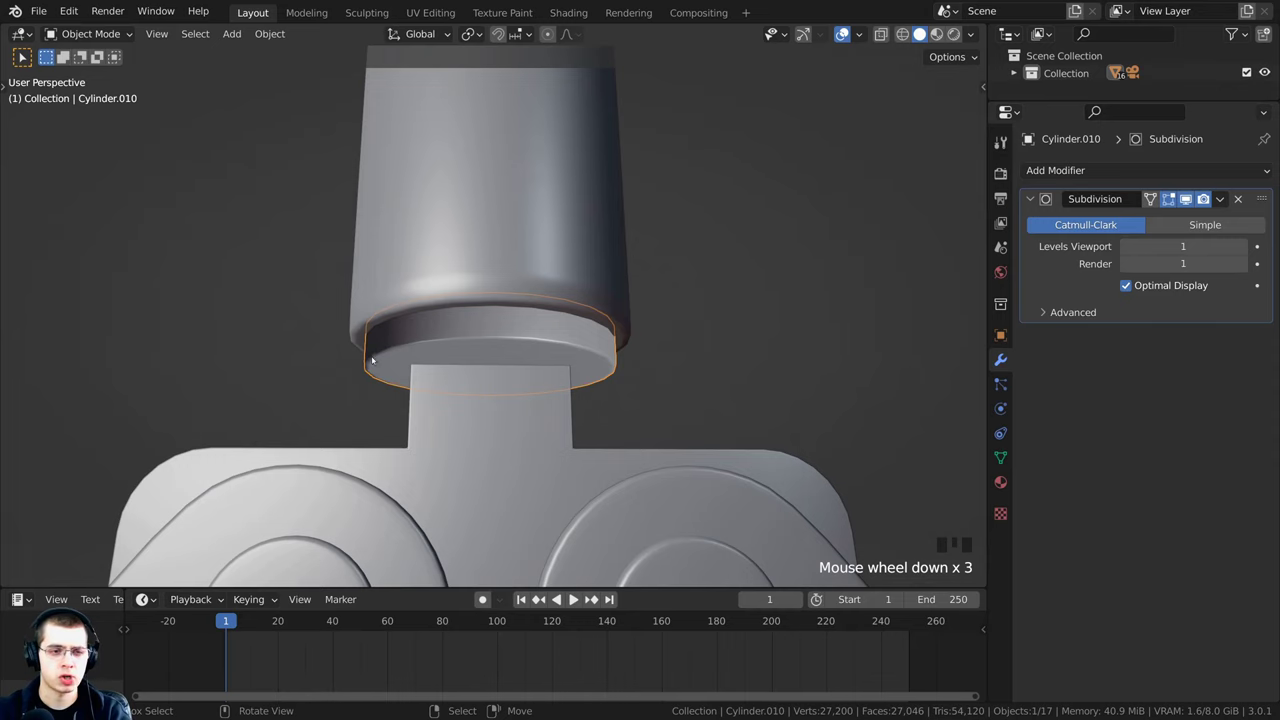
middle_click_drag(372, 360, 468, 357)
scroll(394, 407, "up", 1)
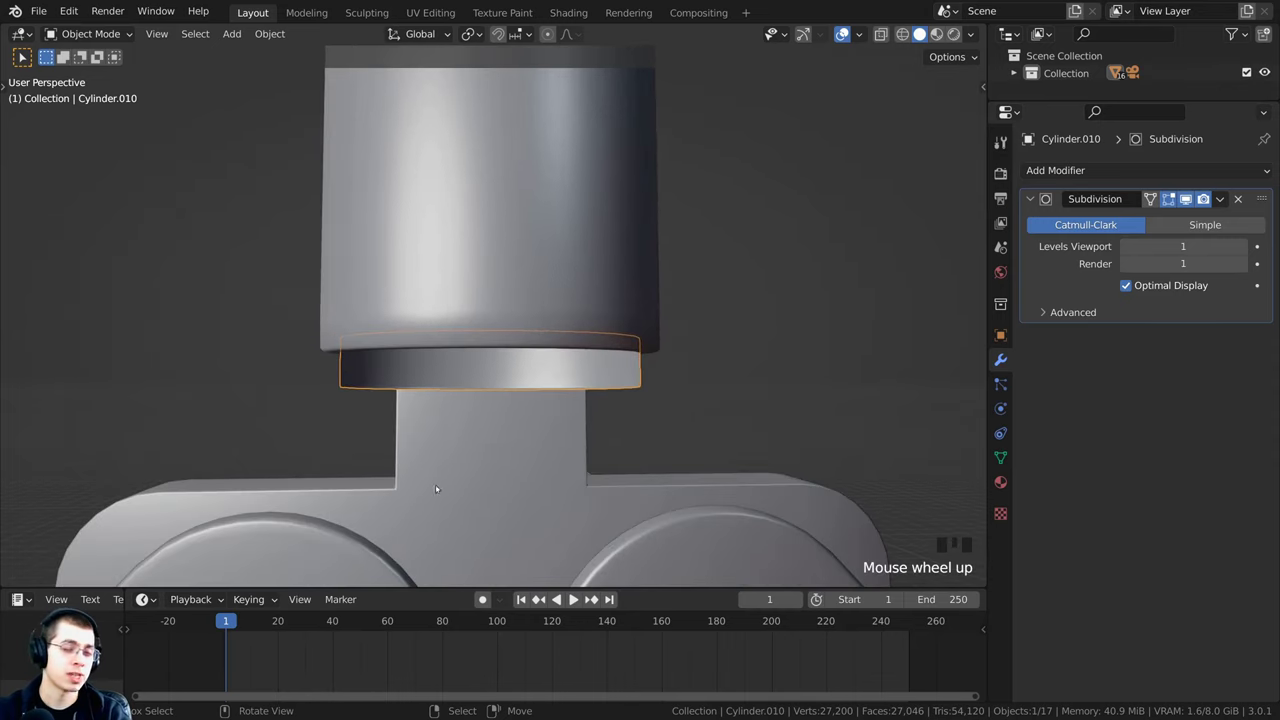
middle_click_drag(436, 489, 400, 127)
key("Tab")
key("a")
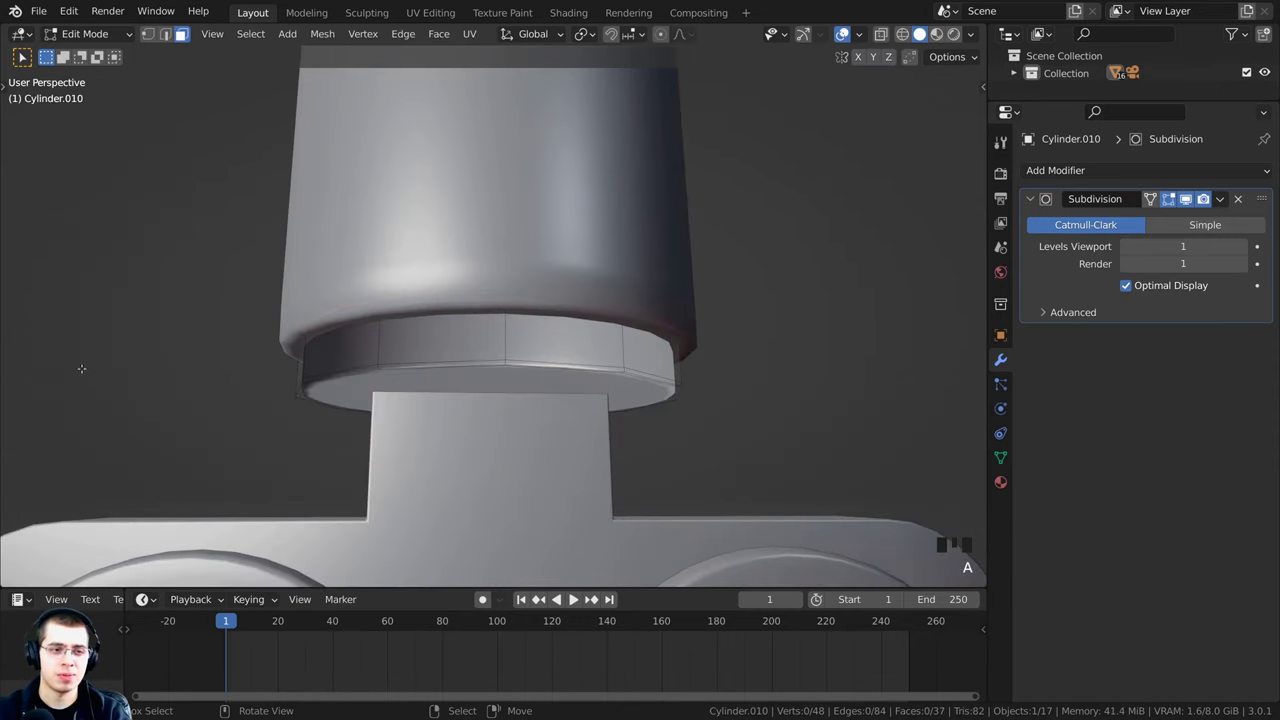
key("a")
key("a")
key("a")
key("a")
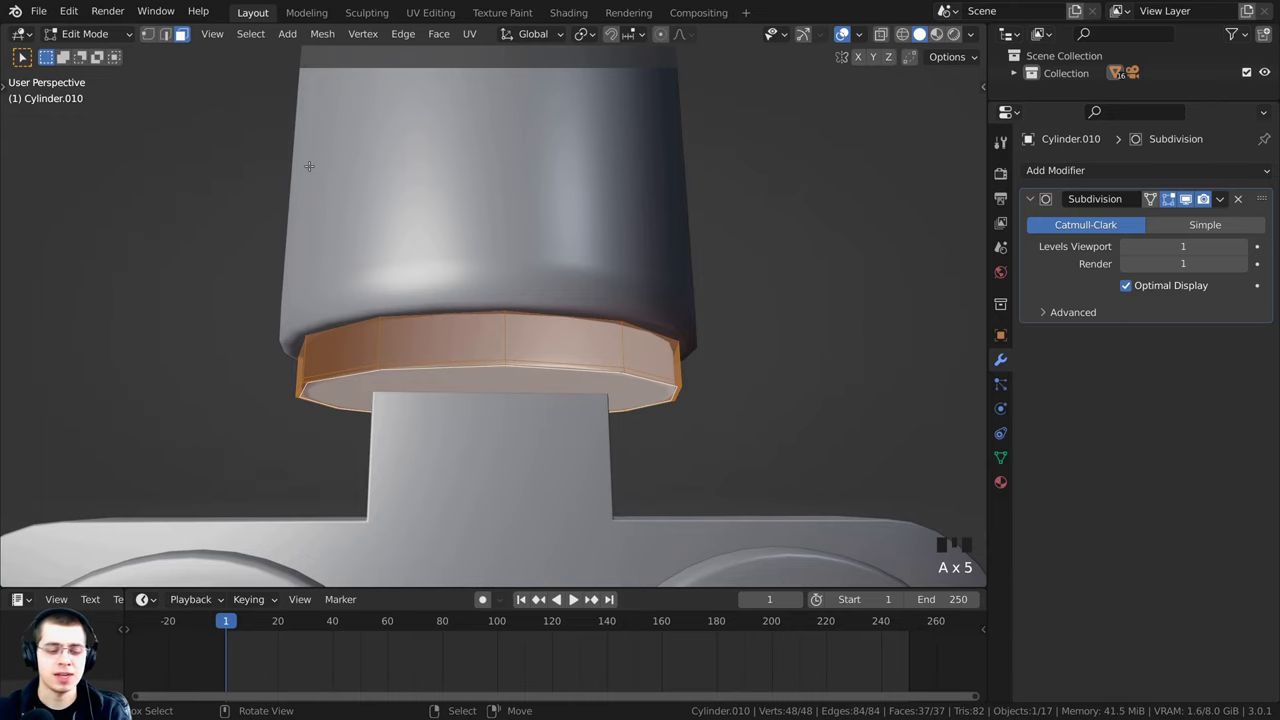
middle_click_drag(372, 200, 409, 248)
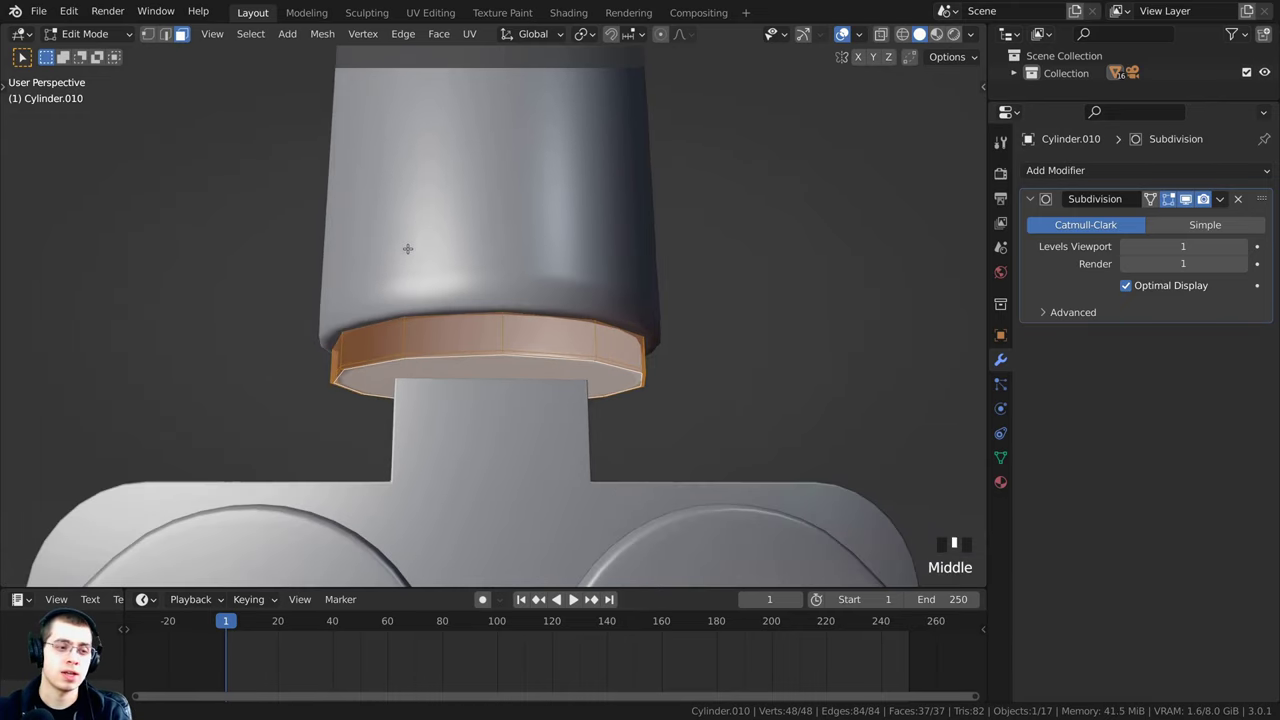
key("shift+n")
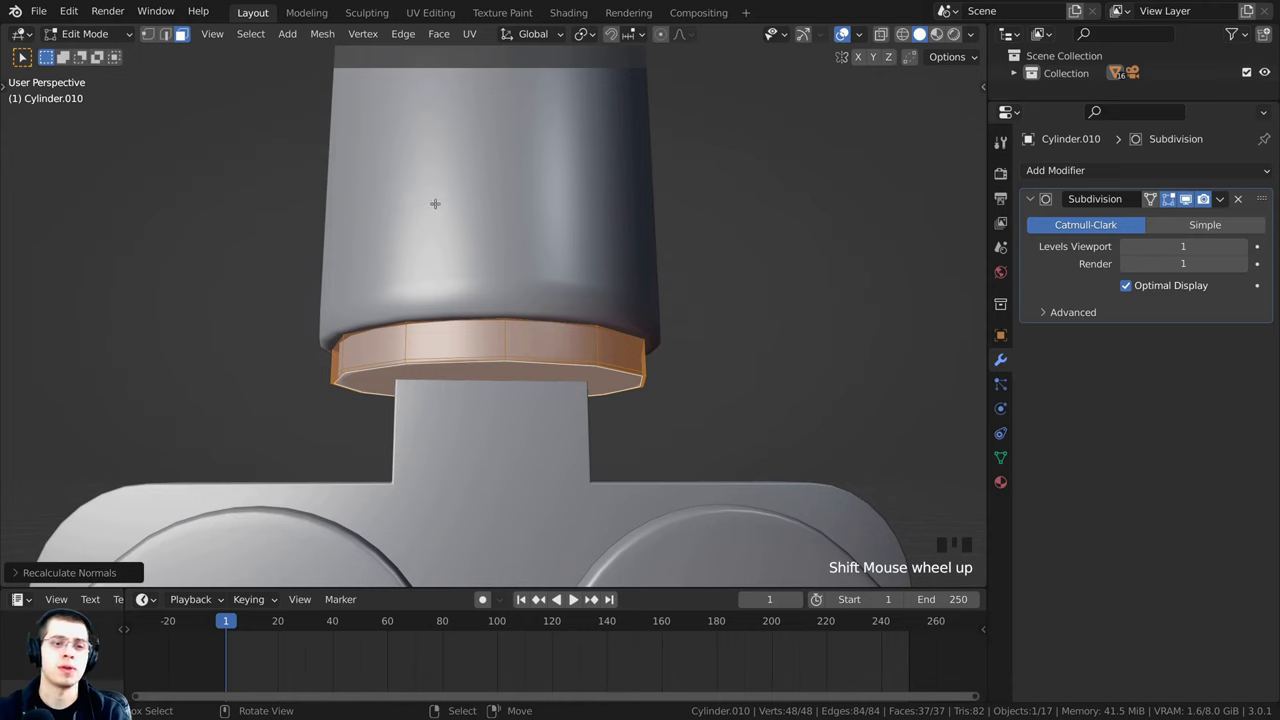
key("Tab")
Step: Move the collar slightly down along the Z axis beneath the arm
scroll(437, 294, "down", 6)
scroll(586, 354, "up", 6)
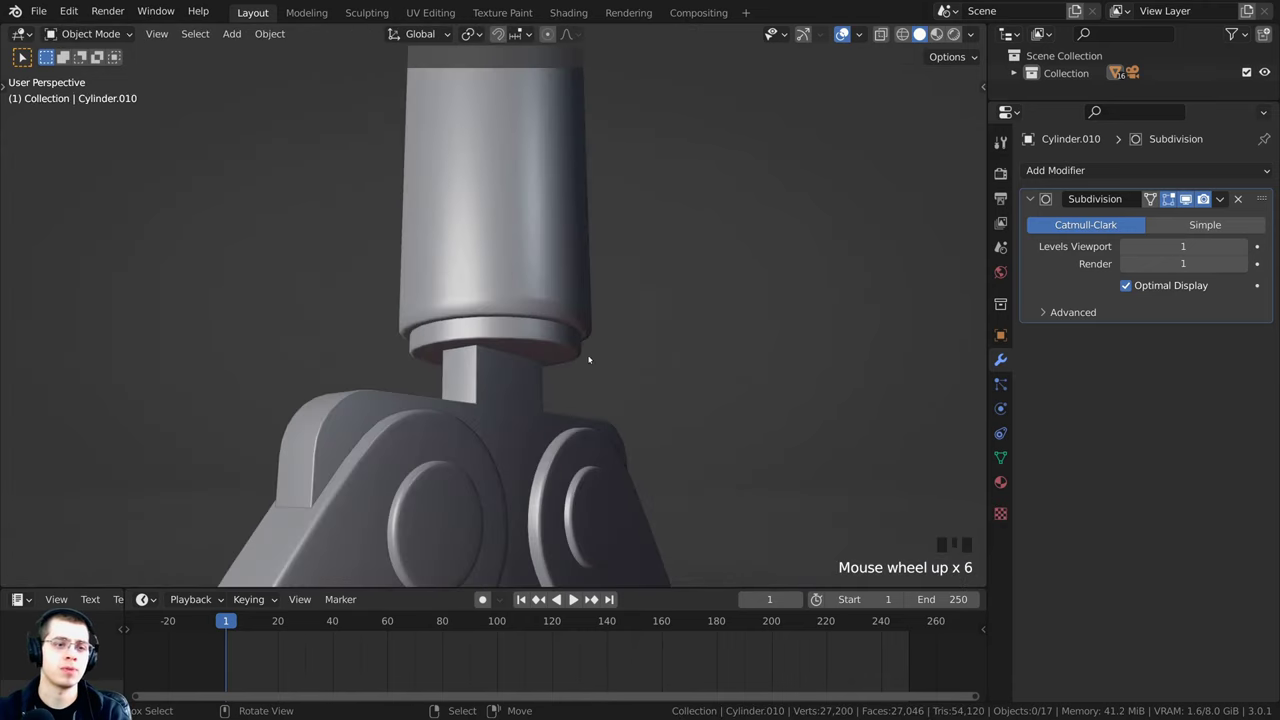
right_click(520, 340)
scroll(655, 362, "up", 2)
key("g")
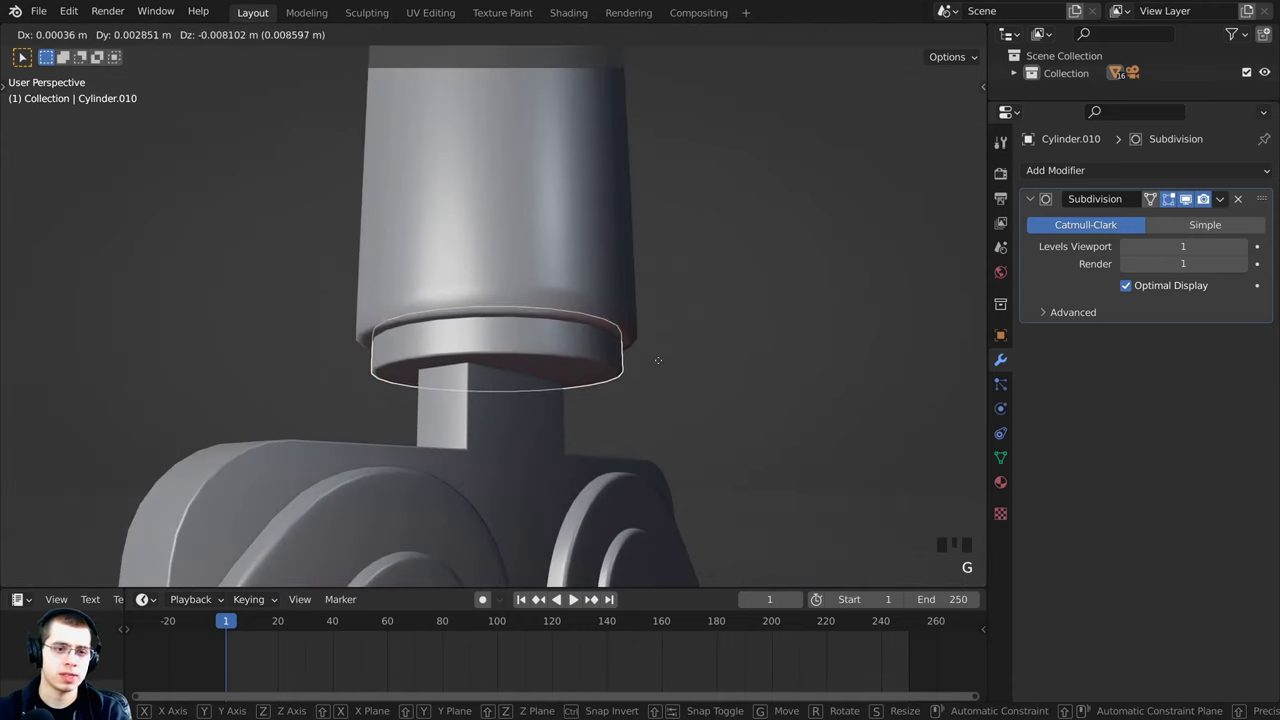
key("z")
left_click(658, 363)
right_click(654, 365)
Step: Examine how the bracket's stem meets the new collar under the arm, selecting the bracket and the collar in turn
scroll(653, 365, "down", 2)
middle_click_drag(652, 365, 546, 305)
right_click(548, 308)
right_click(548, 308)
right_click(548, 310)
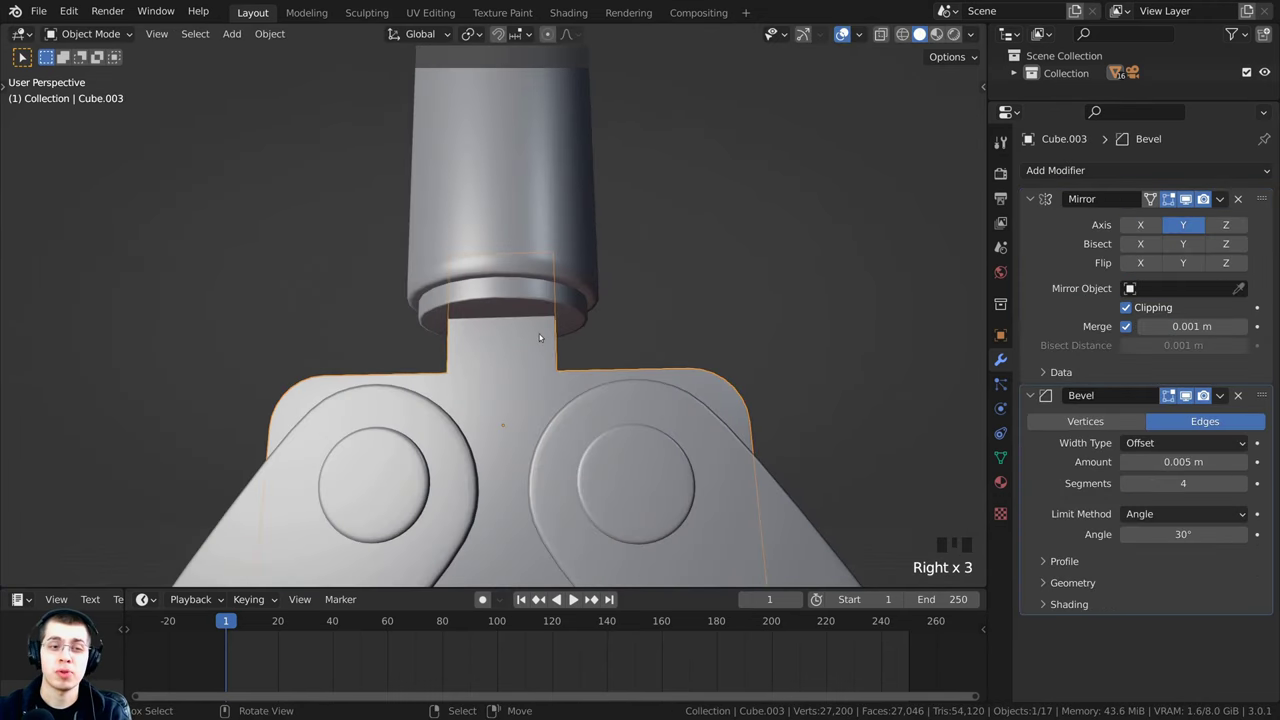
scroll(551, 300, "up", 4)
right_click(551, 339)
right_click(553, 343)
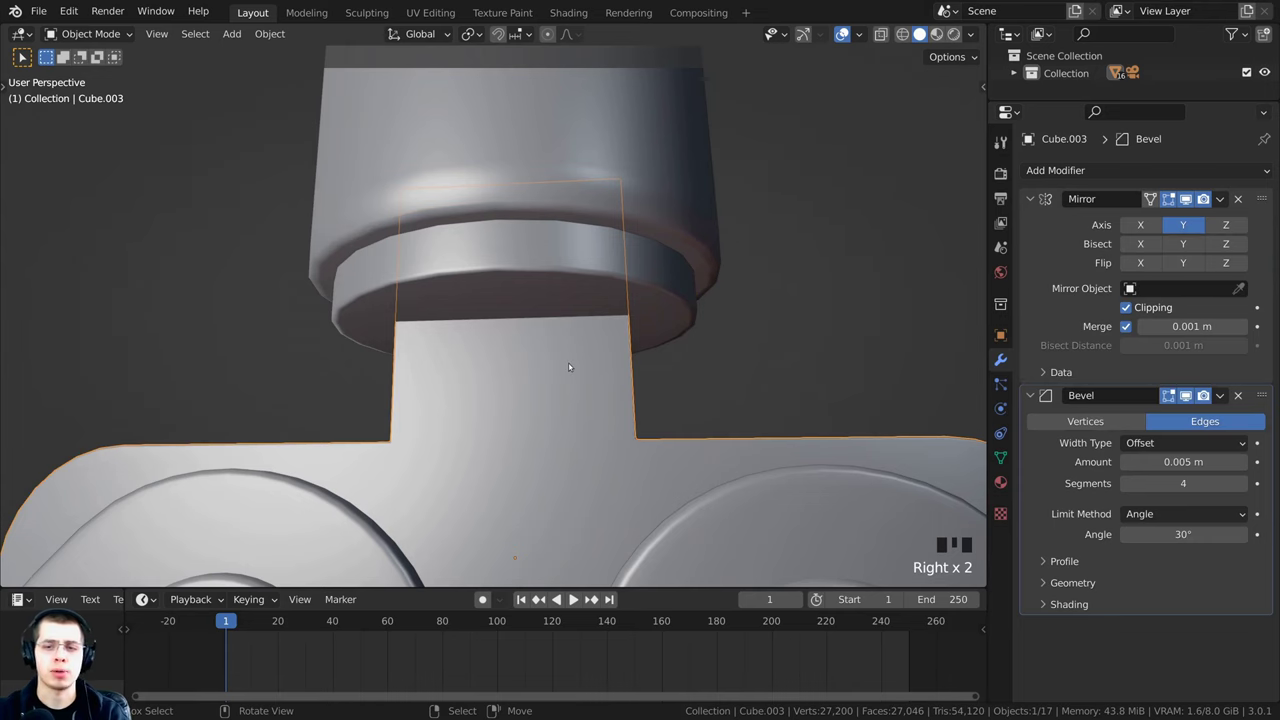
right_click(484, 389)
scroll(484, 389, "up", 2)
right_click(488, 380)
right_click(498, 376)
right_click(498, 376)
right_click(526, 303)
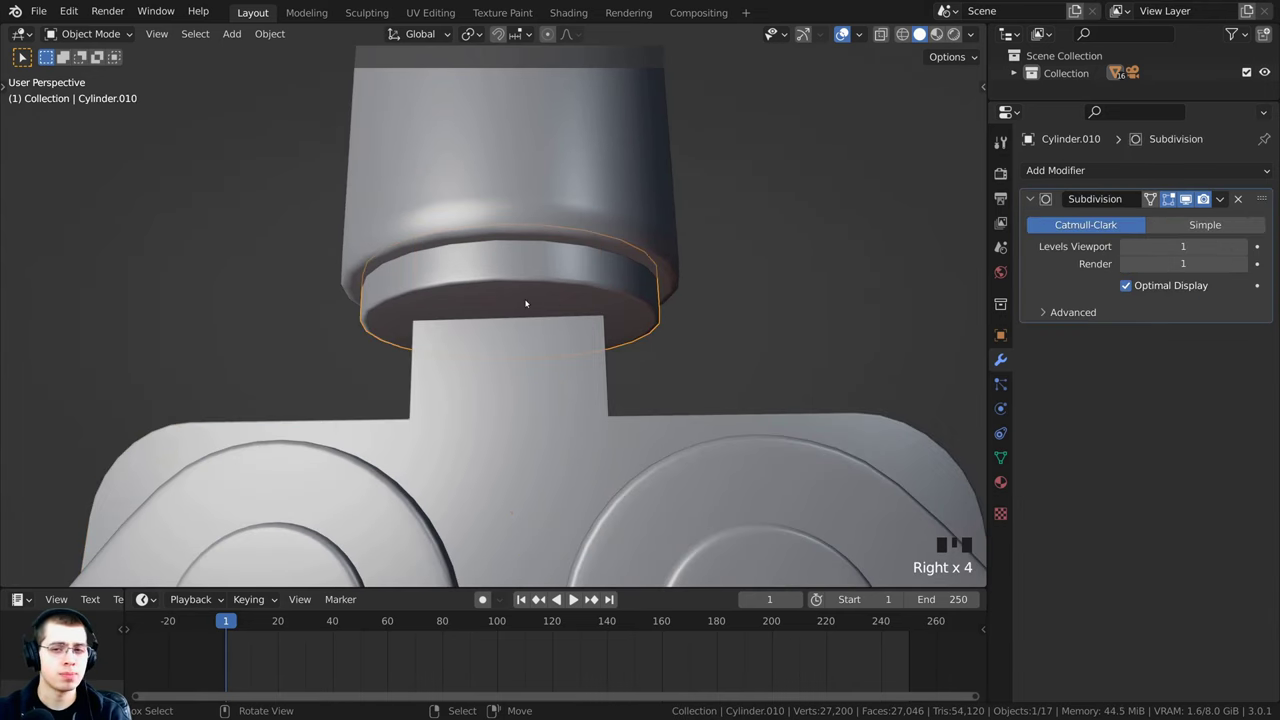
Step: Apply the Mirror modifier and the Bevel modifier on the bracket
right_click(472, 424)
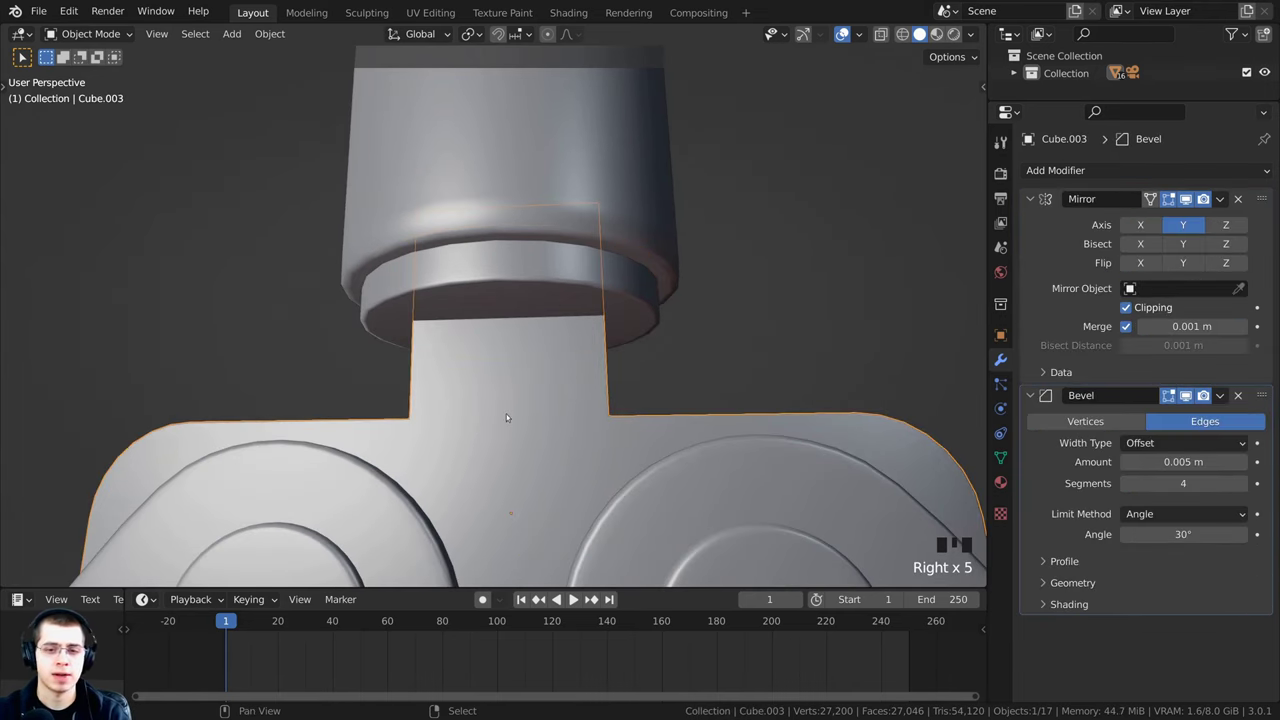
middle_click_drag(506, 413, 504, 374, "shift")
right_click(556, 331)
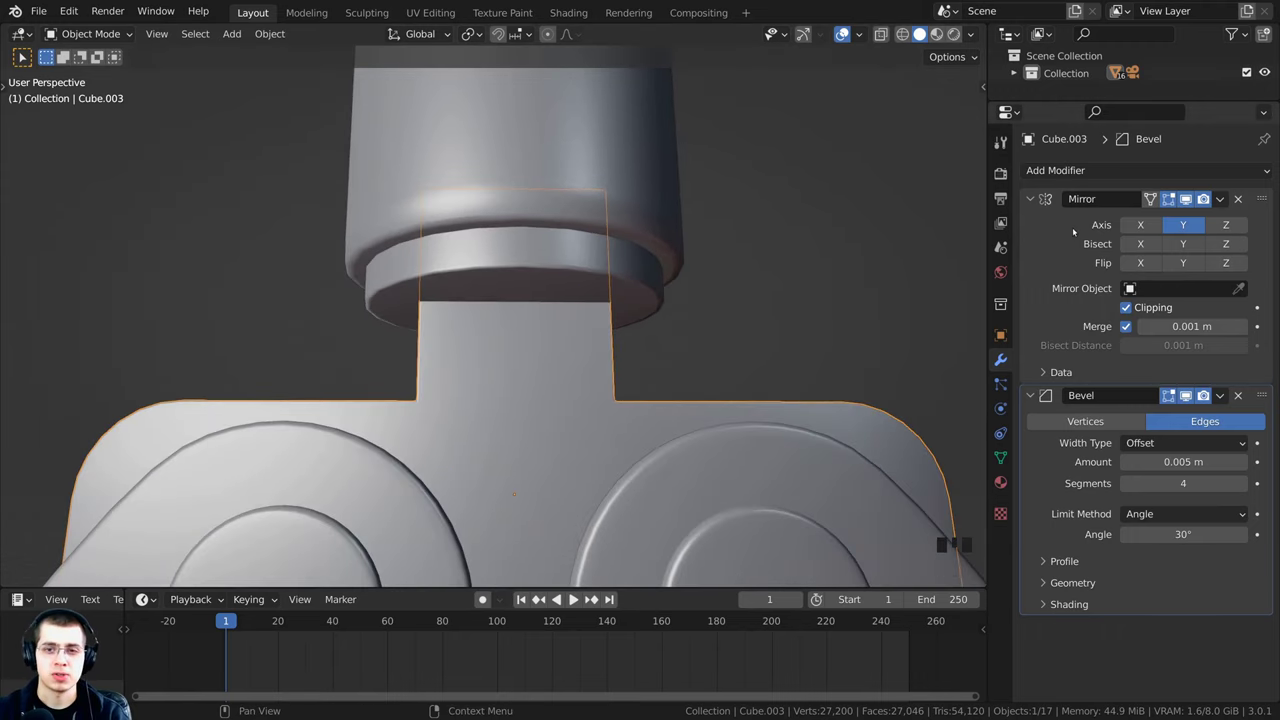
scroll(538, 430, "down", 4)
key("g")
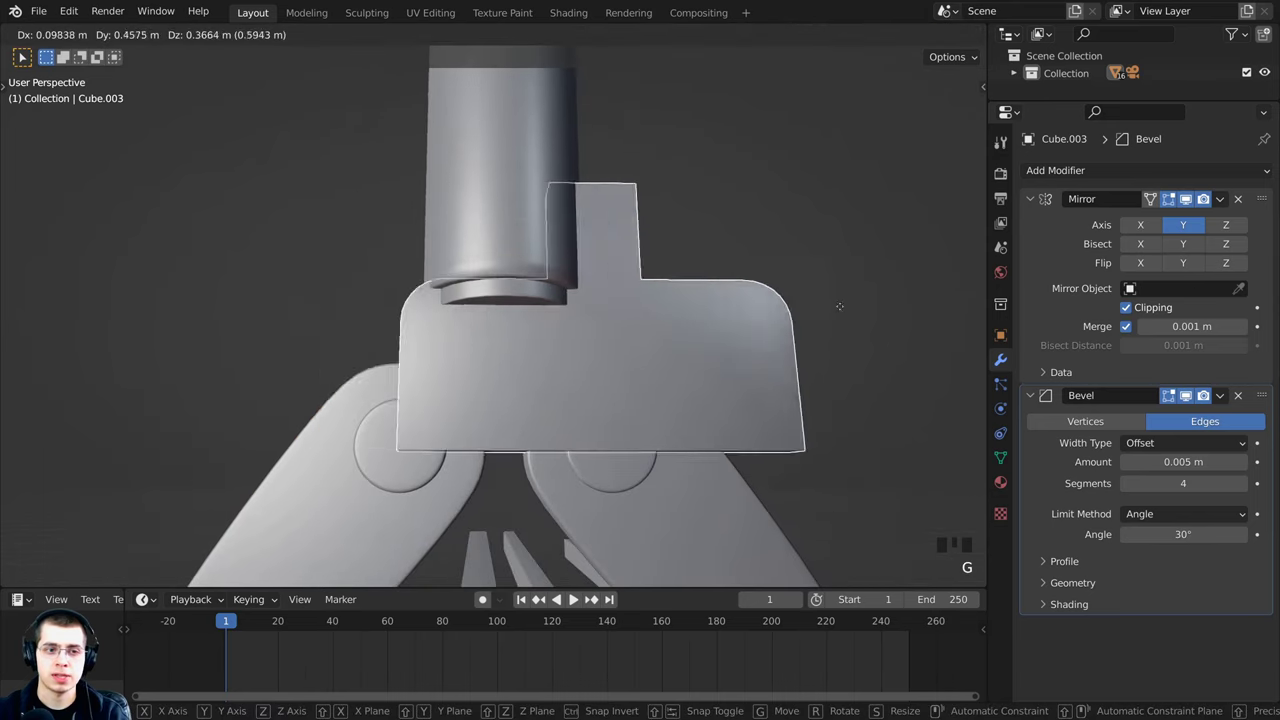
right_click(842, 306)
left_click(1220, 199)
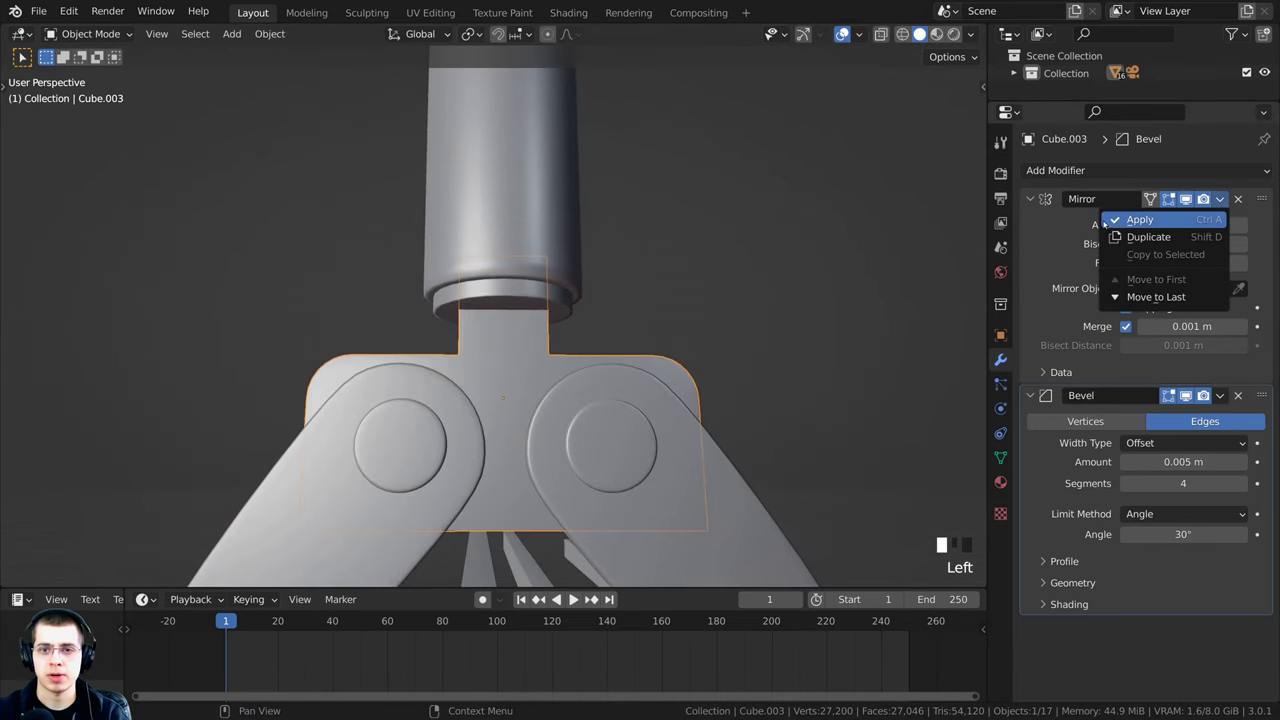
left_click(1134, 220)
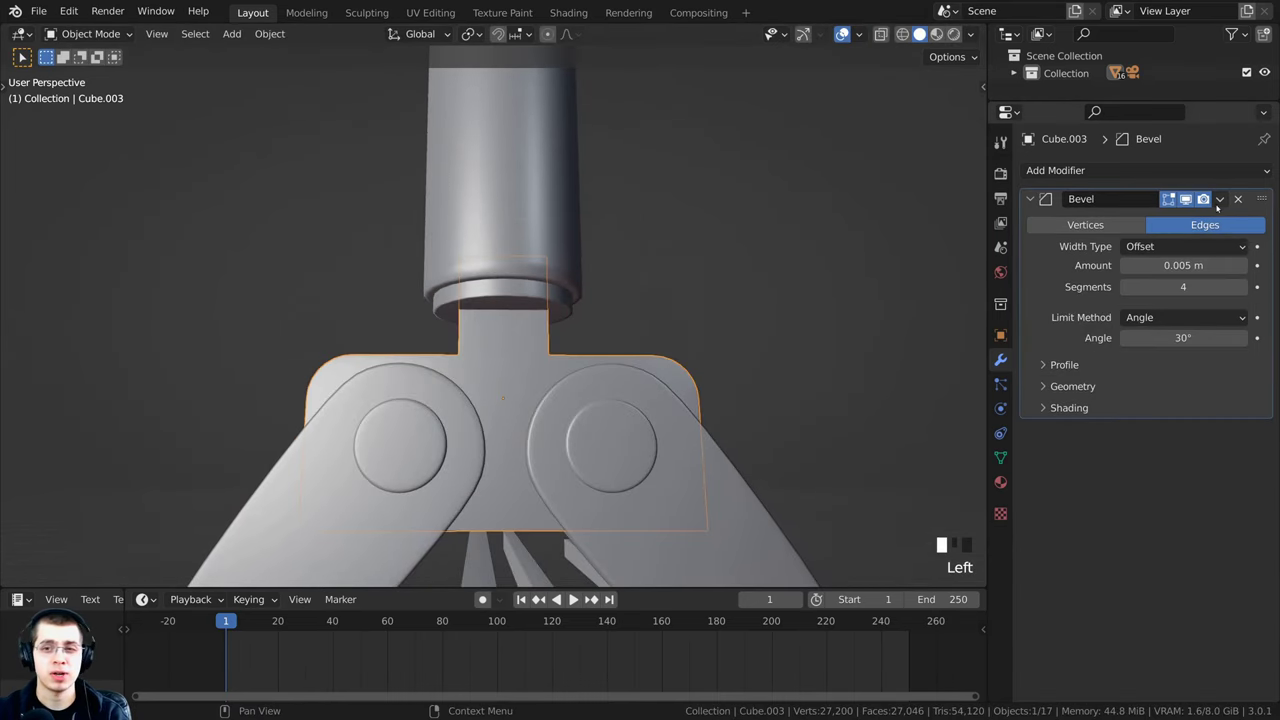
left_click(1219, 199)
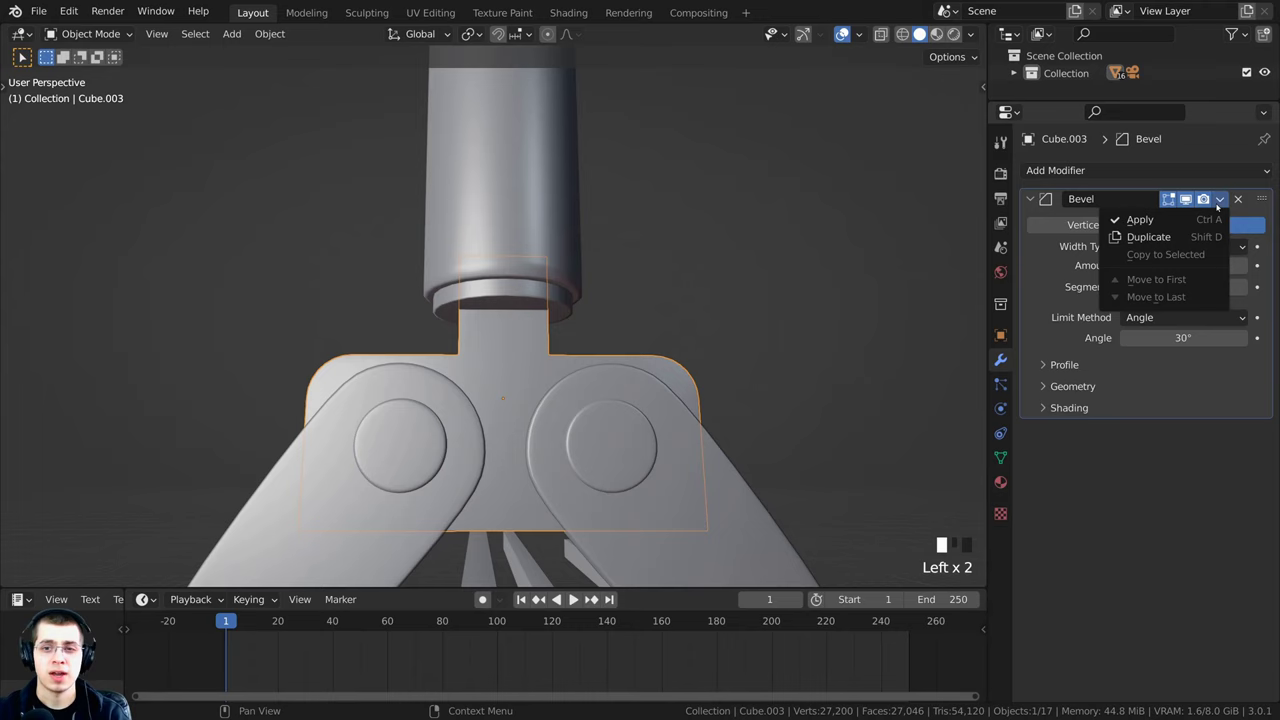
left_click(1134, 220)
Step: Apply the Subdivision modifier on the collar beneath the arm
scroll(503, 292, "up", 4)
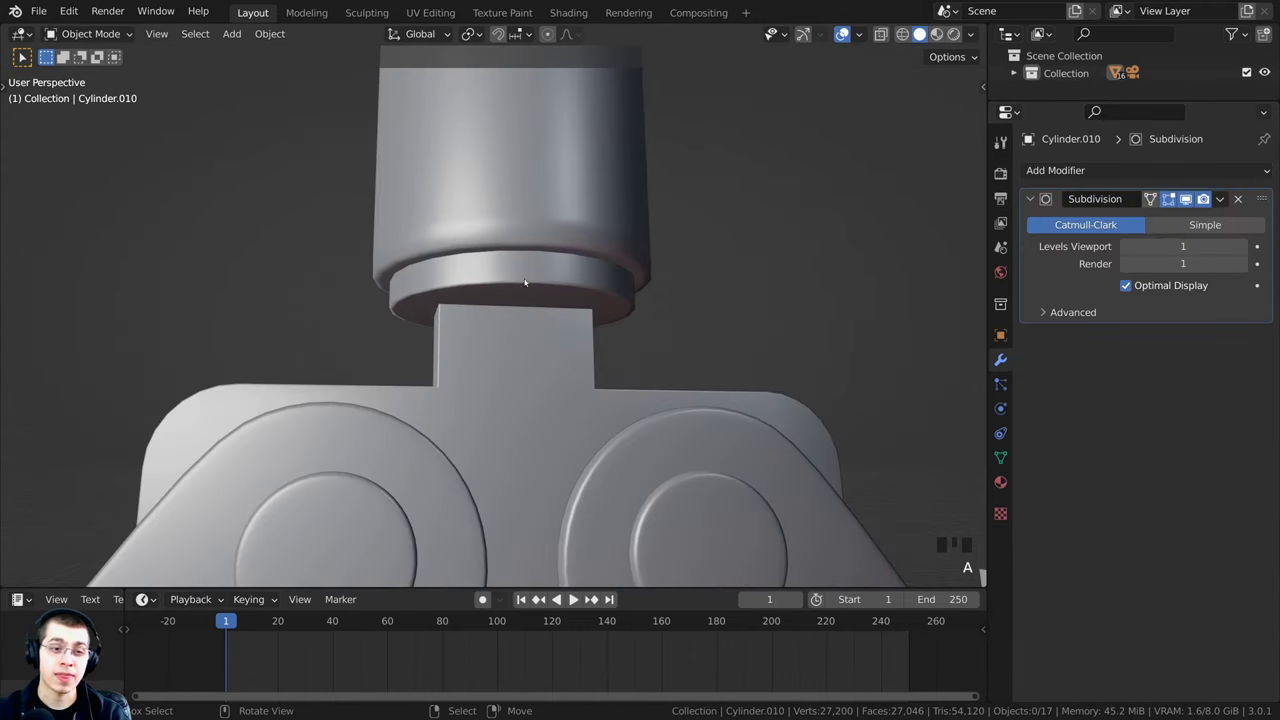
right_click(540, 283)
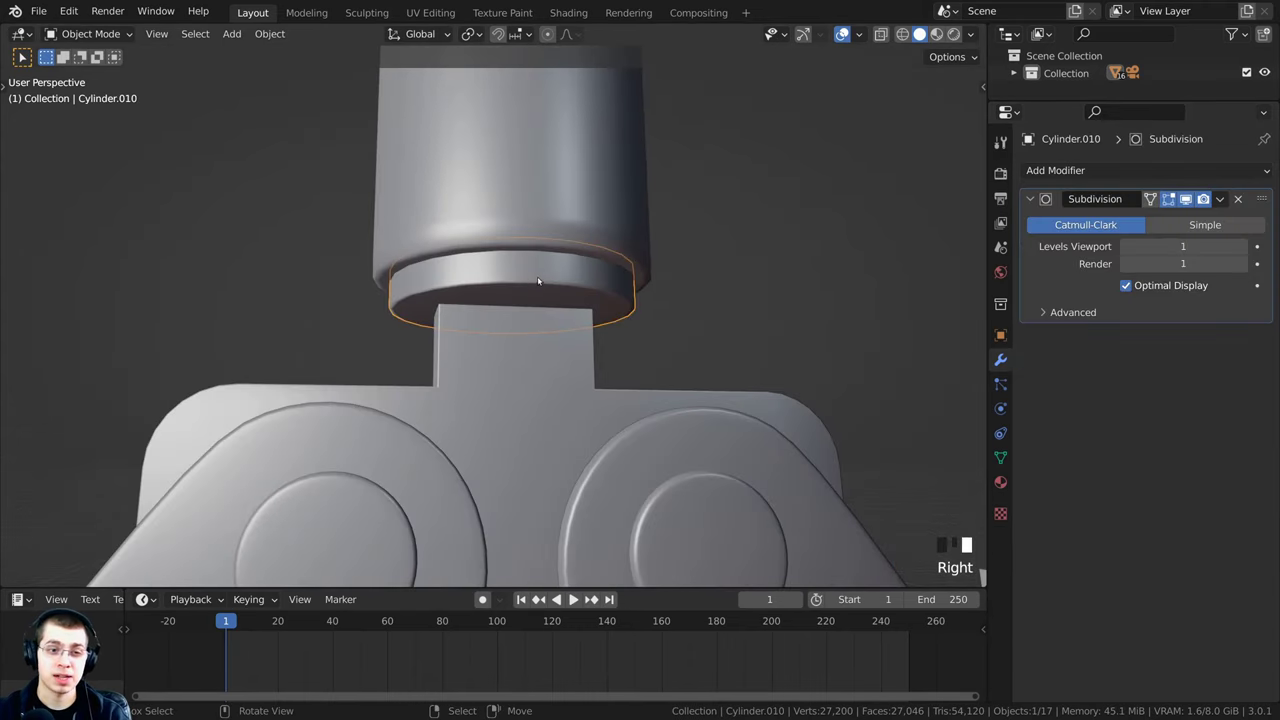
left_click(1064, 261)
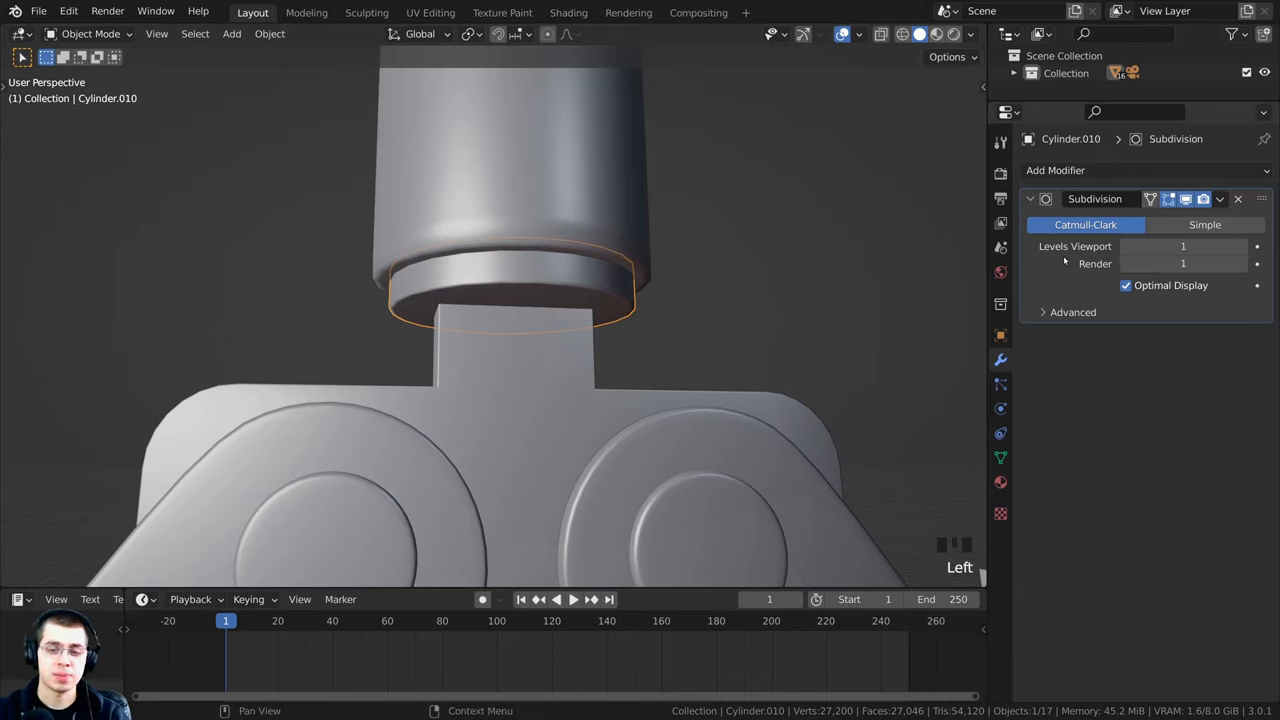
left_click(1220, 198)
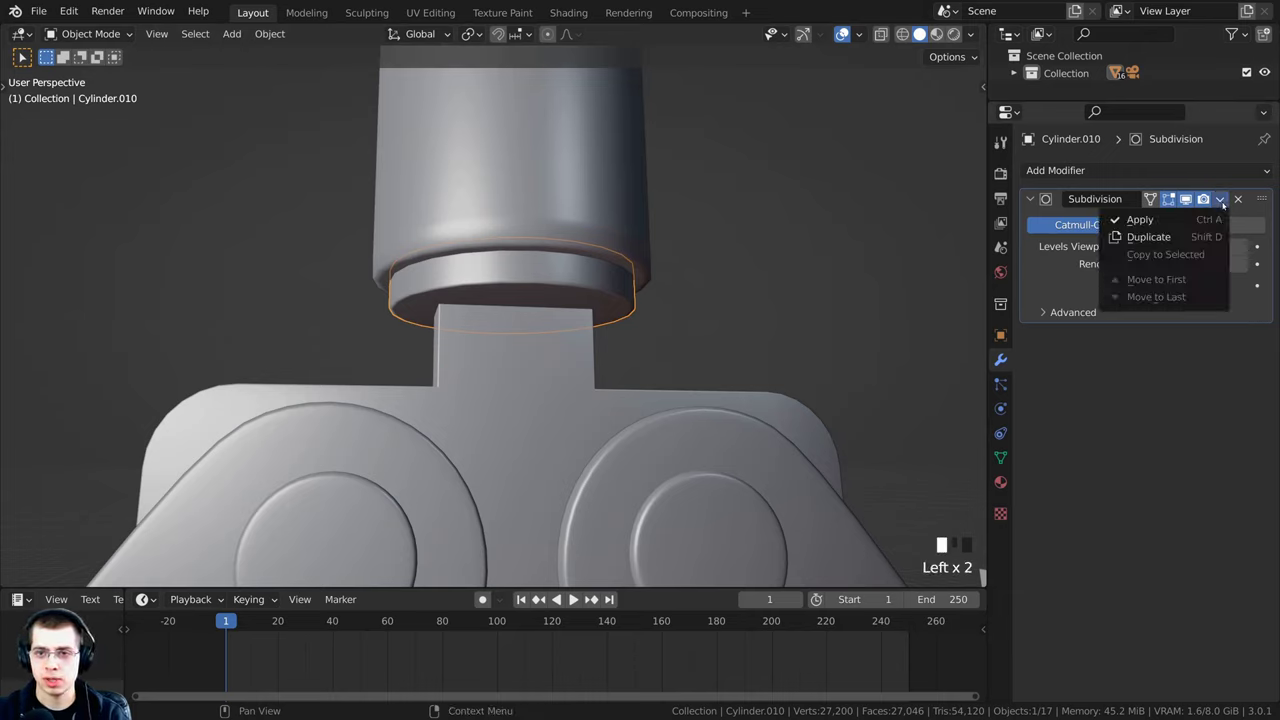
left_click(1062, 275)
left_click(1070, 265)
key("ctrl+a")
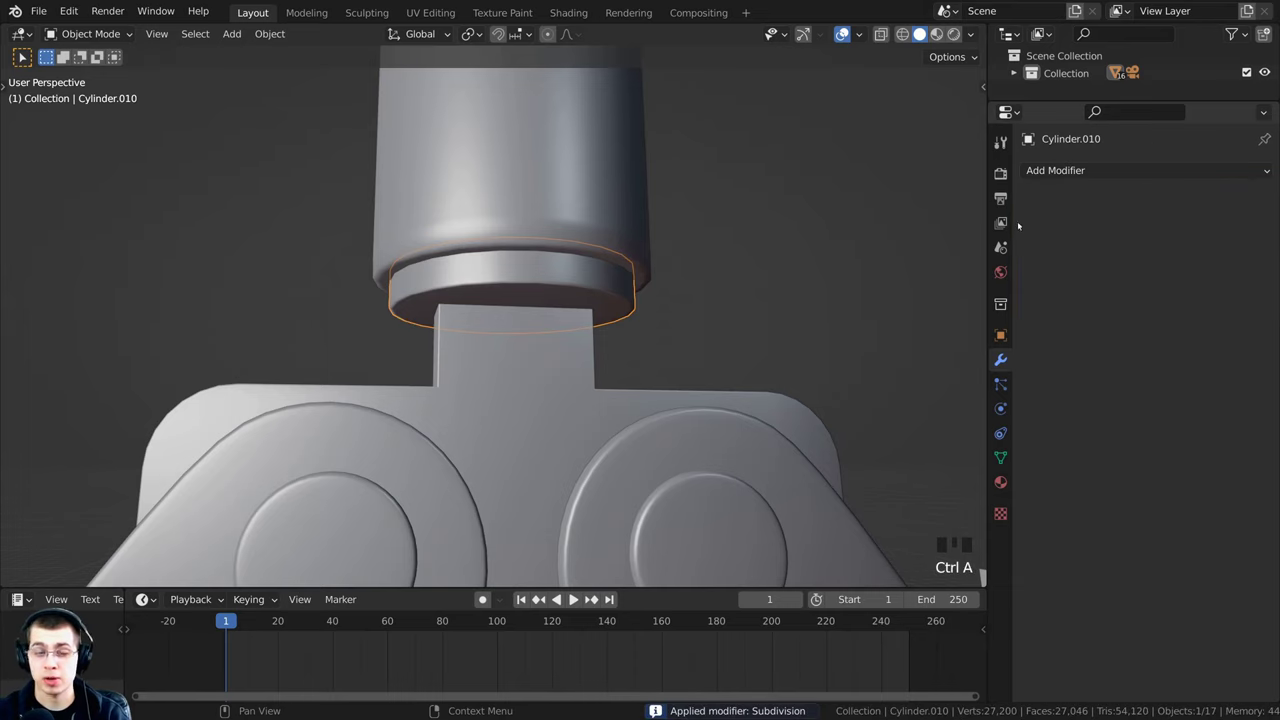
Step: Join the bracket and the collar into one object, with the collar as the active object
middle_click_drag(460, 350, 470, 305, "shift")
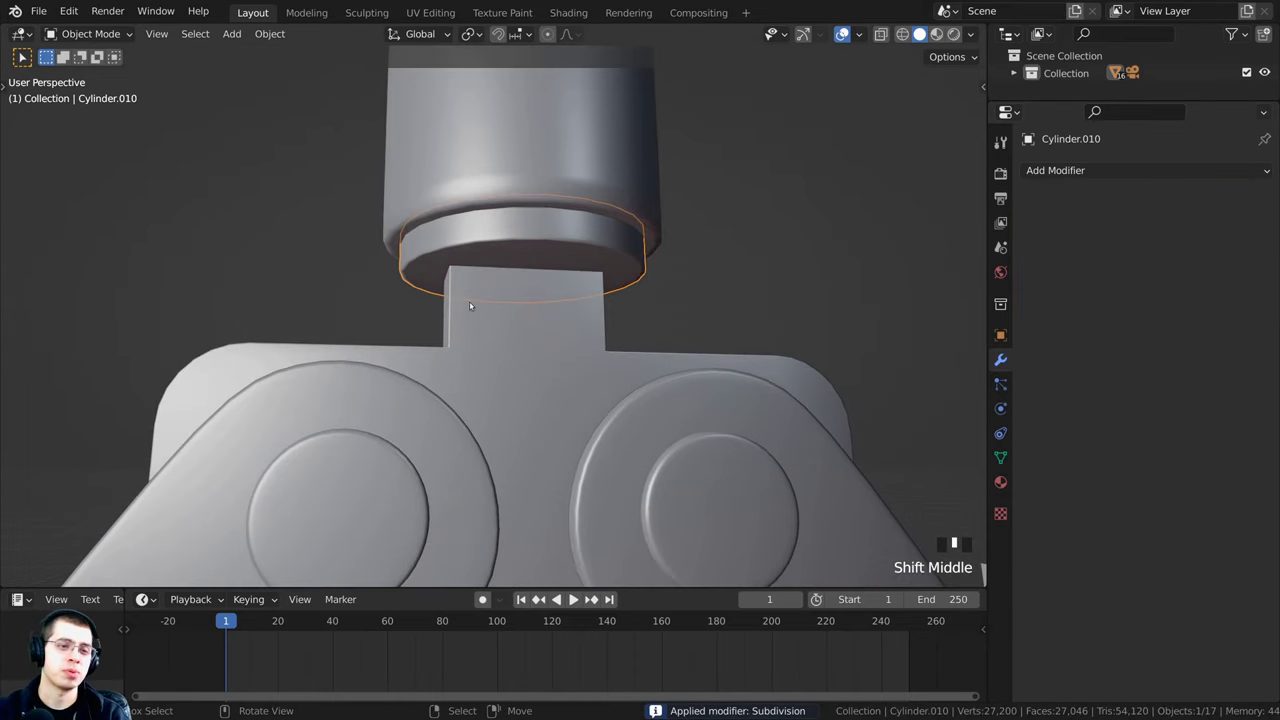
right_click(528, 309)
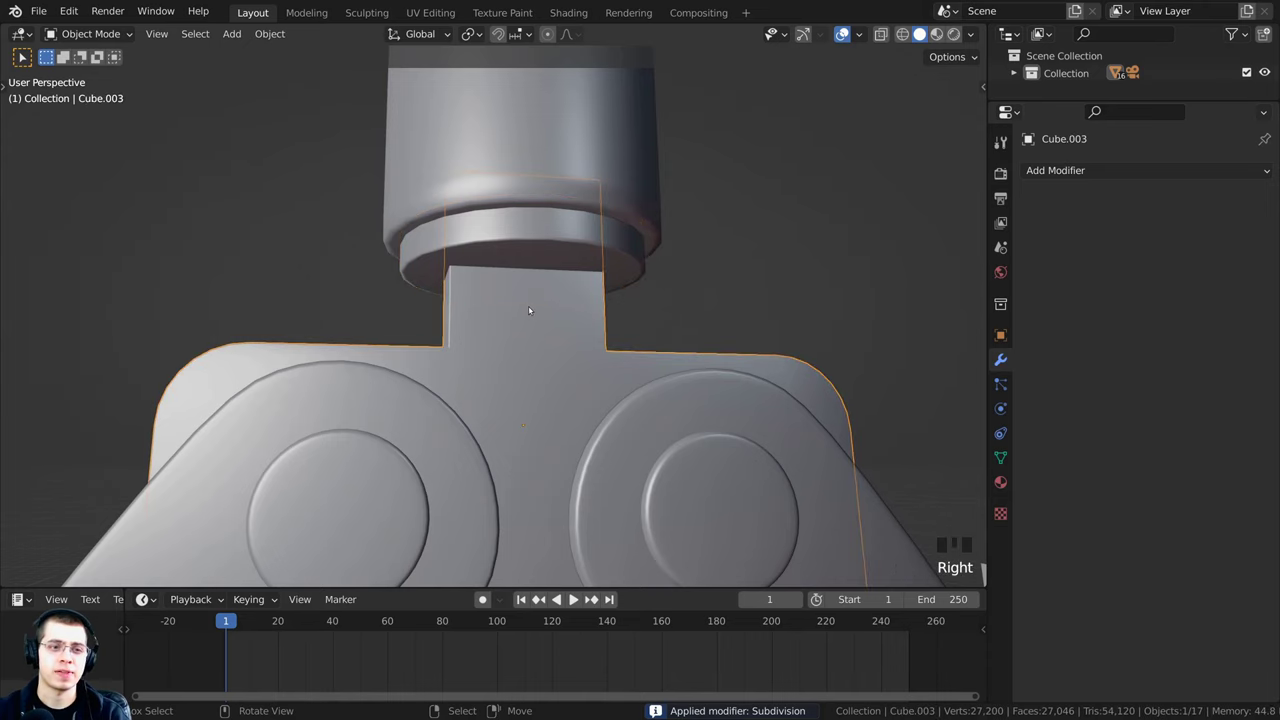
right_click(530, 248, "shift")
middle_click_drag(530, 249, 538, 305)
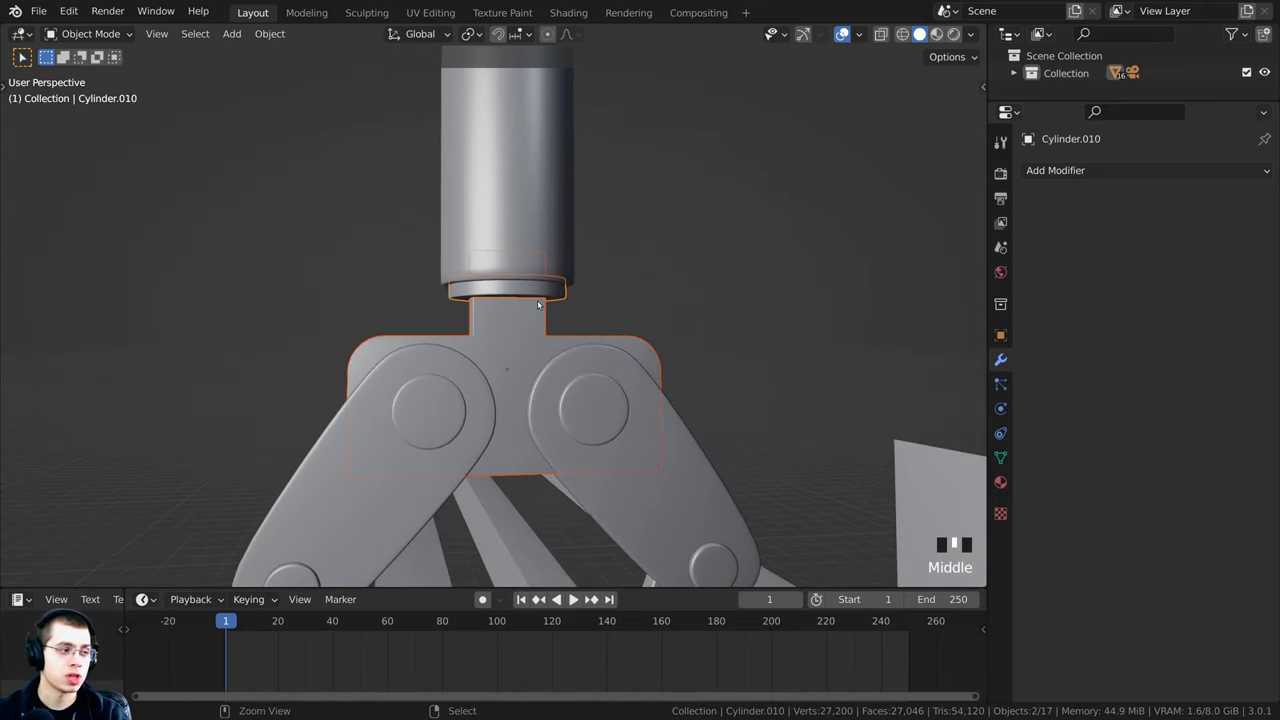
key("ctrl+j")
scroll(538, 305, "down", 1)
Step: Check the joined bracket and collar mesh in Edit Mode and return to Object Mode
key("Tab")
scroll(534, 300, "up", 4)
key("a")
key("a")
key("a")
key("Tab")
scroll(564, 204, "down", 2)
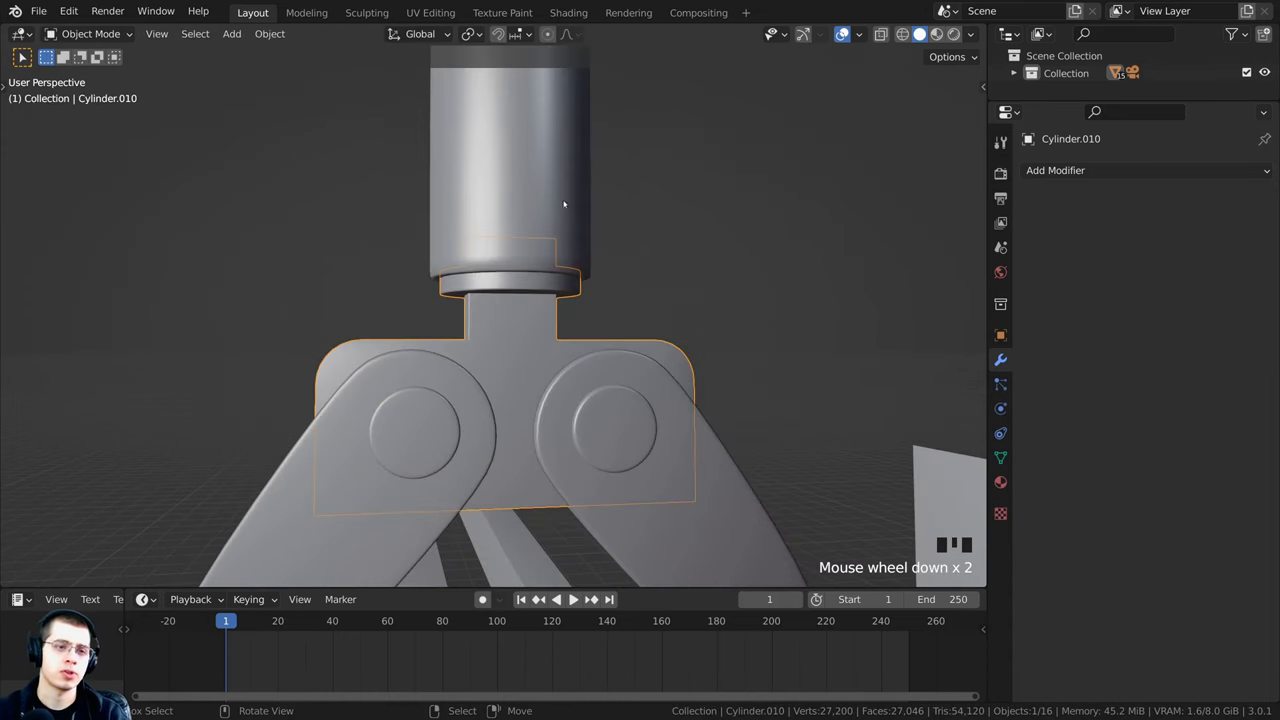
Step: Try rotating the joined bracket and collar about the global Z axis
scroll(563, 204, "down", 2)
middle_click_drag(563, 204, 700, 347)
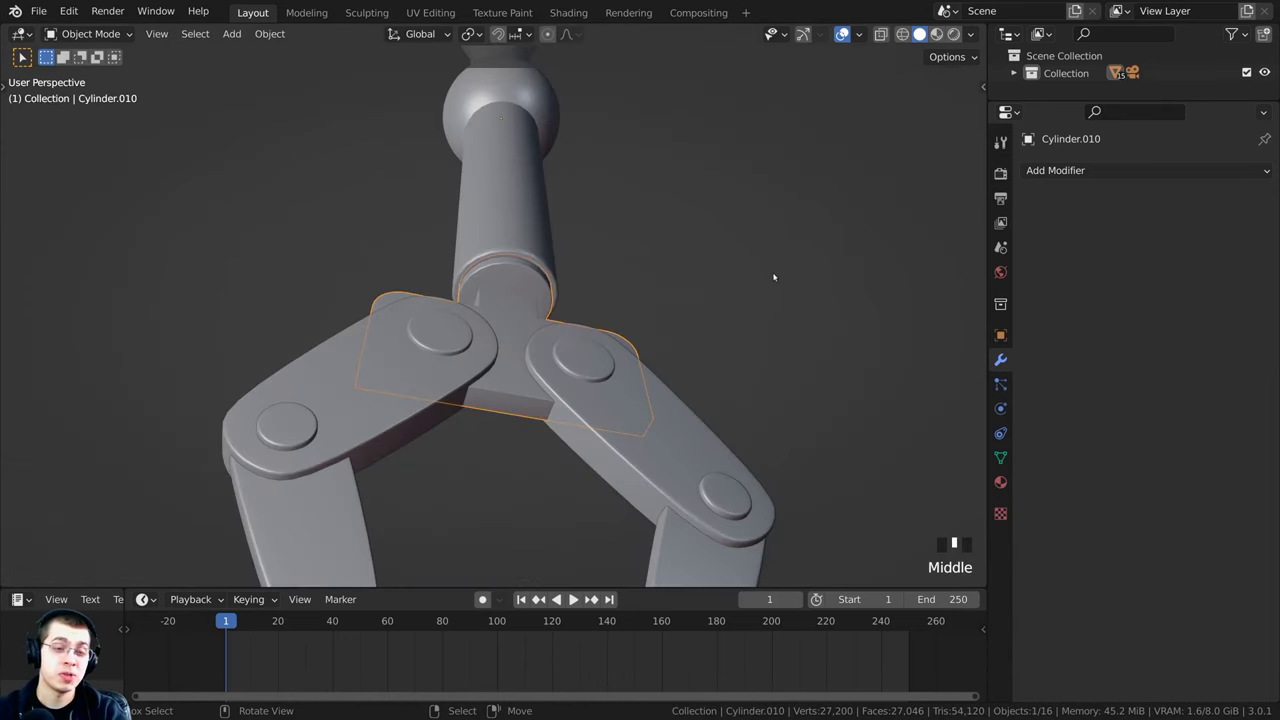
scroll(787, 207, "up", 1)
key("r")
key("z")
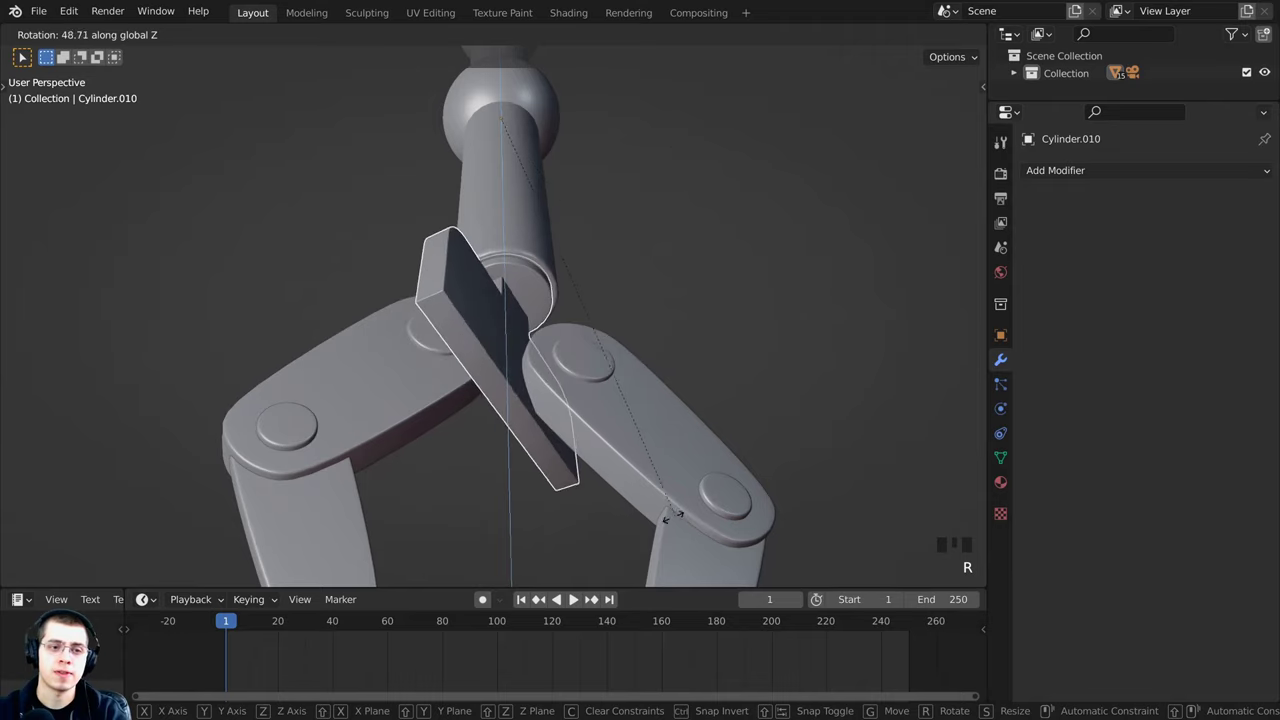
left_click(703, 400)
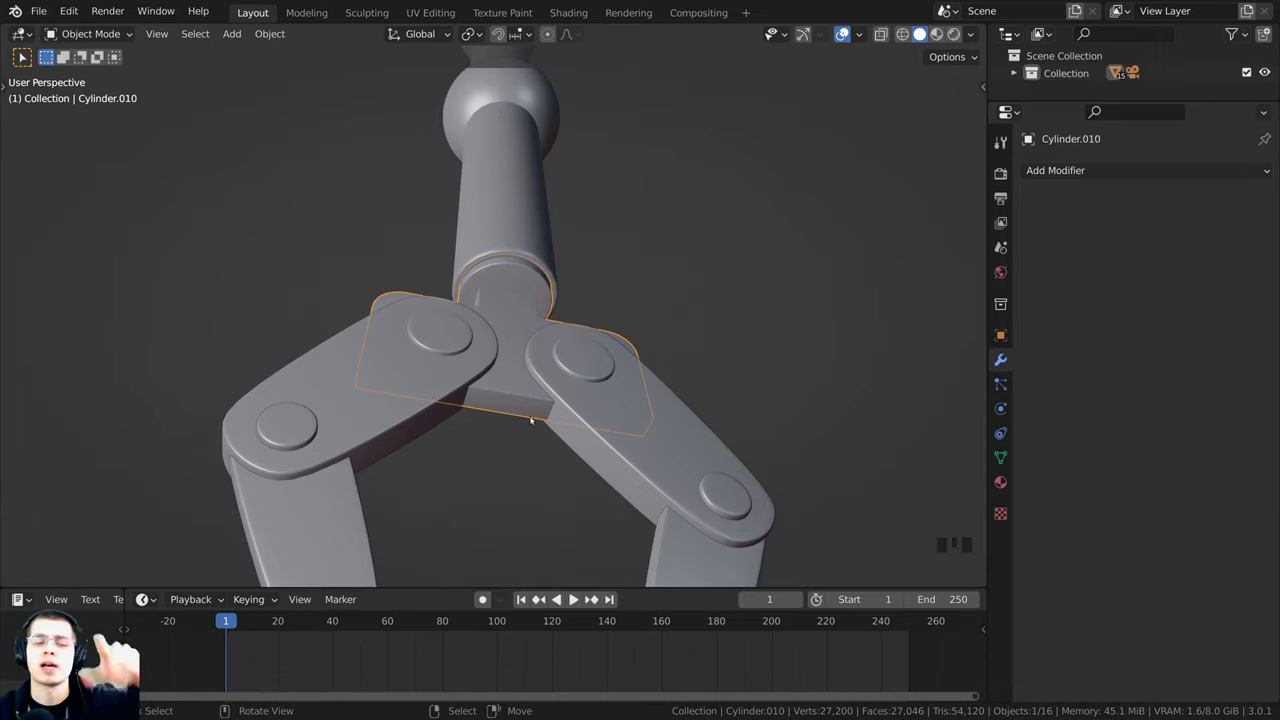
Step: Try rotating the lower, middle and upper arm segments in turn to test how each pivots at its ball joint
middle_click_drag(531, 420, 628, 298)
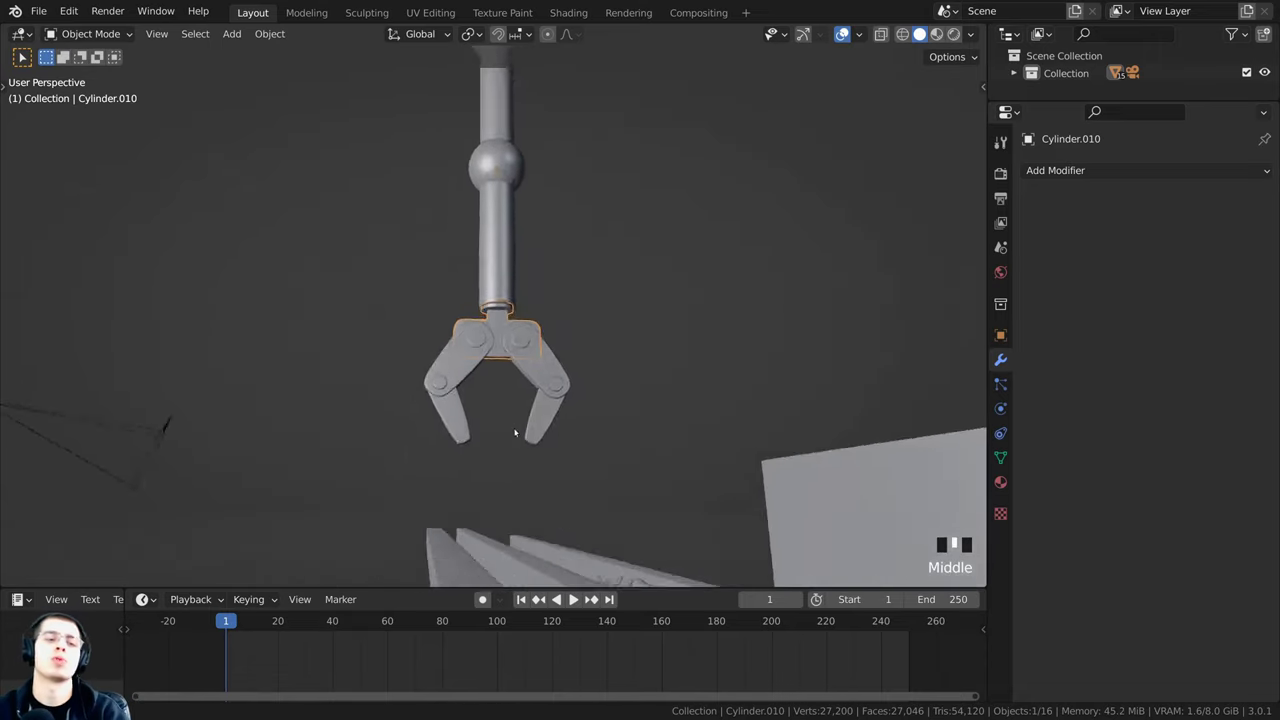
scroll(514, 431, "up", 3)
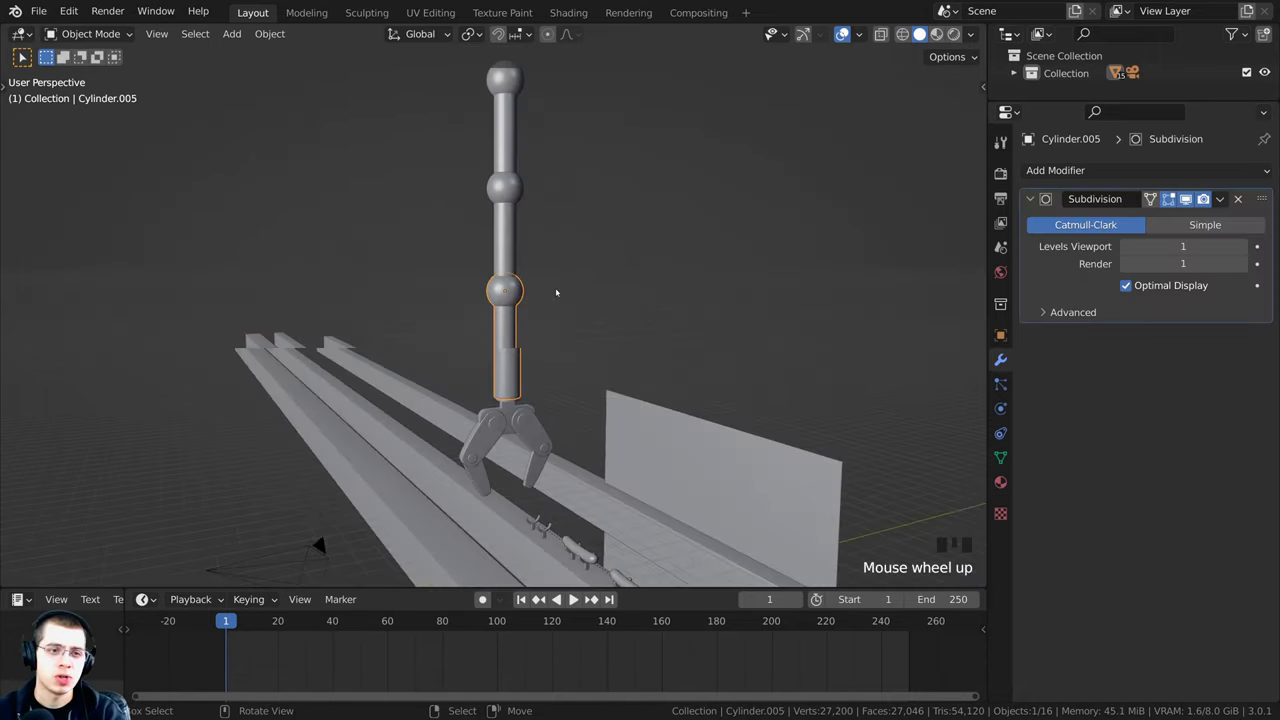
scroll(556, 291, "up", 2)
key("r")
right_click(586, 283)
middle_click_drag(586, 283, 583, 354, "shift")
left_click(517, 269)
key("r")
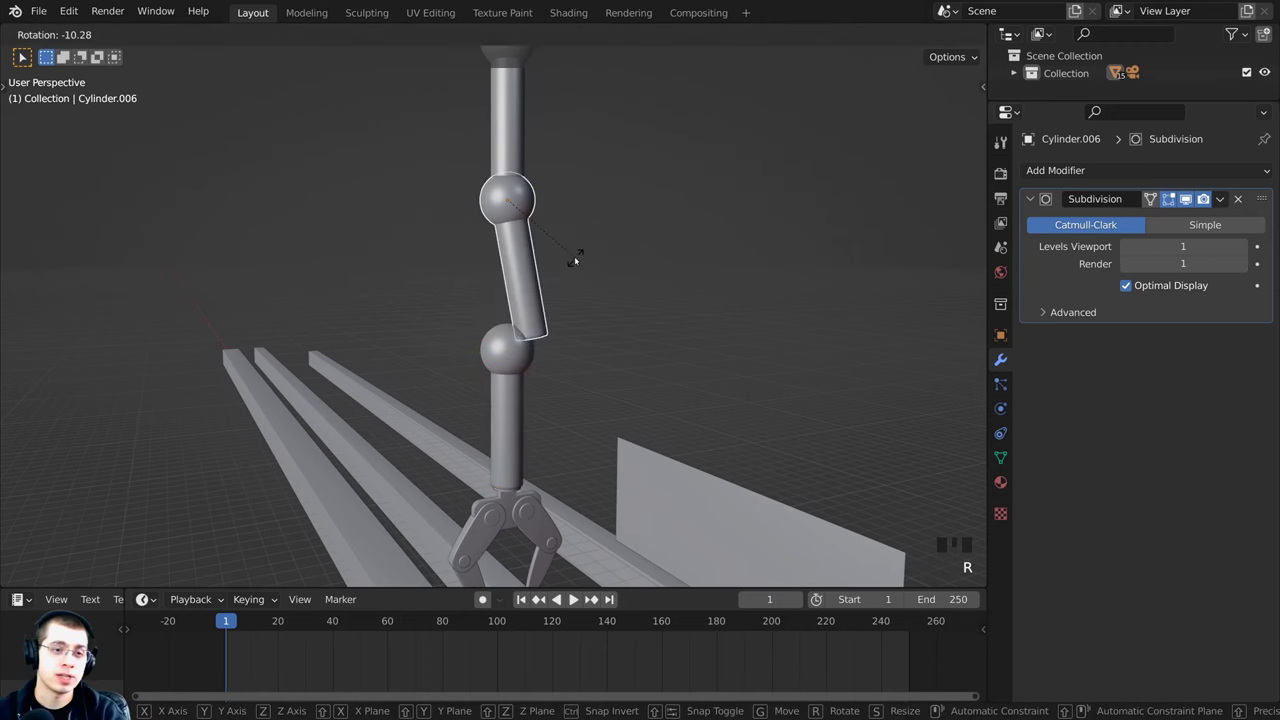
key("Escape")
middle_click_drag(575, 260, 486, 307, "shift")
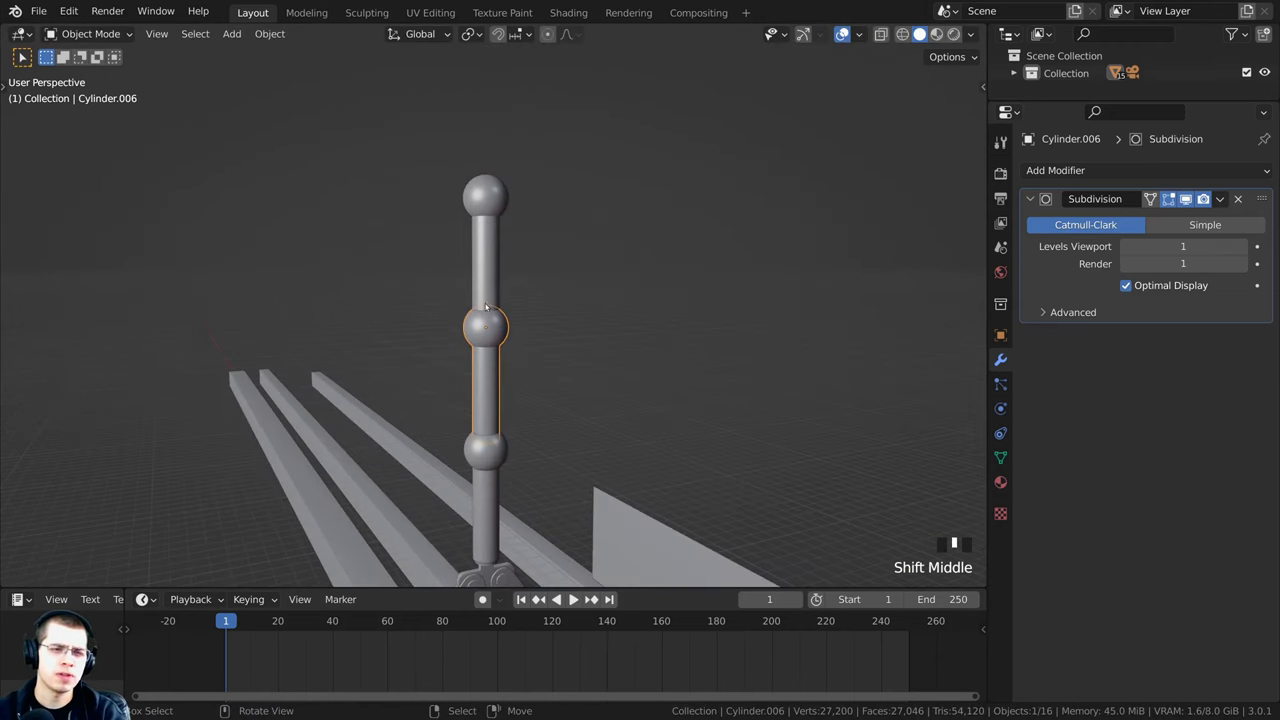
right_click(486, 307)
key("r")
right_click(623, 323)
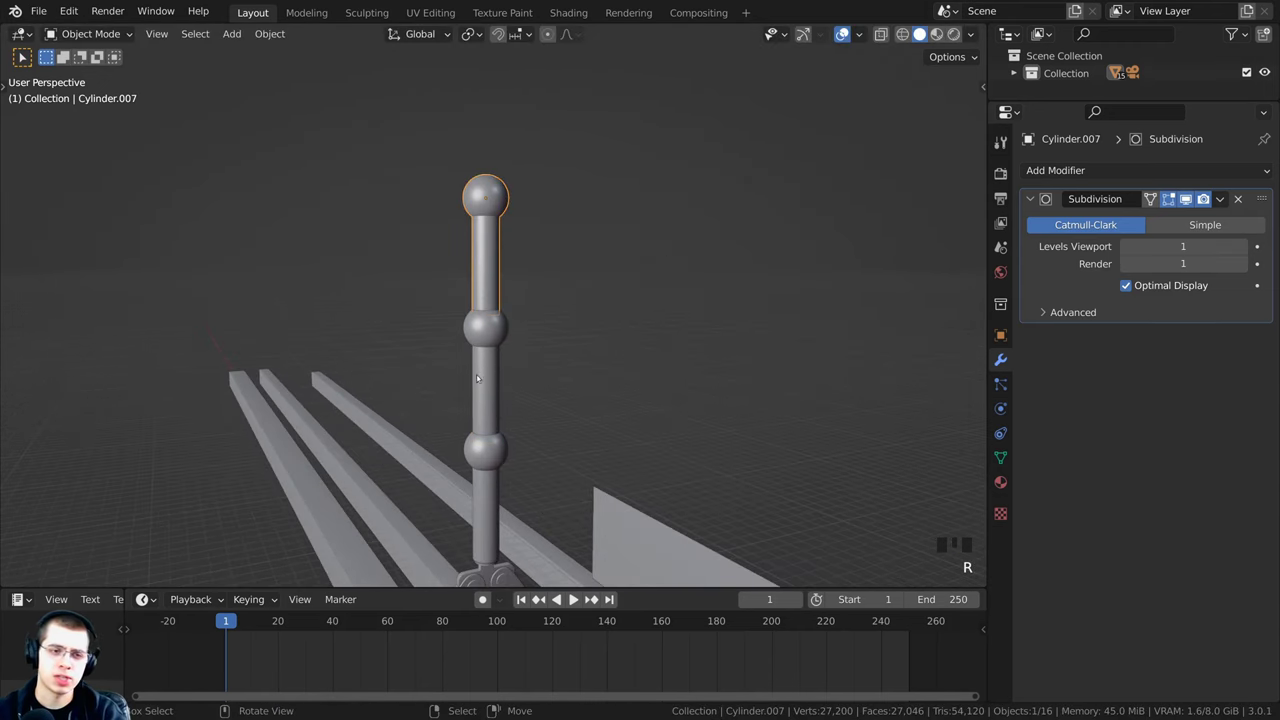
Step: Try rotating the mirrored upper claw segments to test how they pivot
middle_click_drag(477, 378, 314, 420, "shift")
scroll(459, 299, "up", 2)
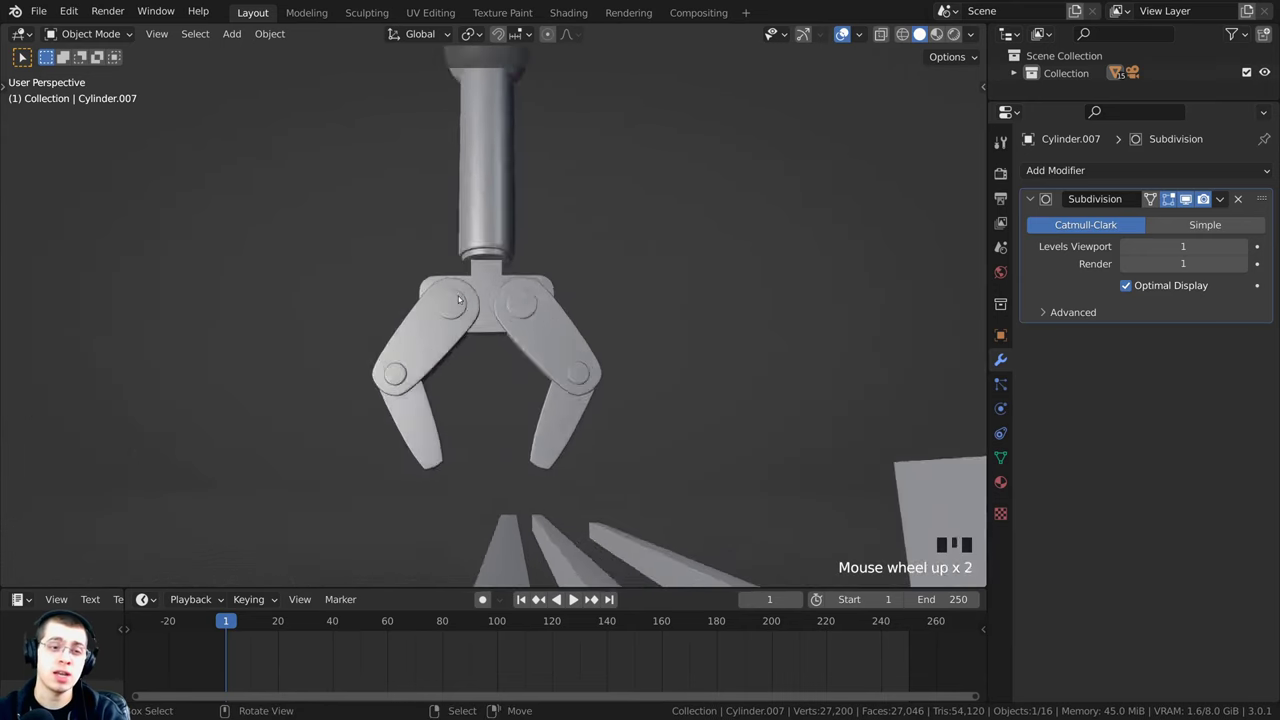
scroll(459, 299, "up", 3)
right_click(491, 341)
scroll(491, 341, "down", 3)
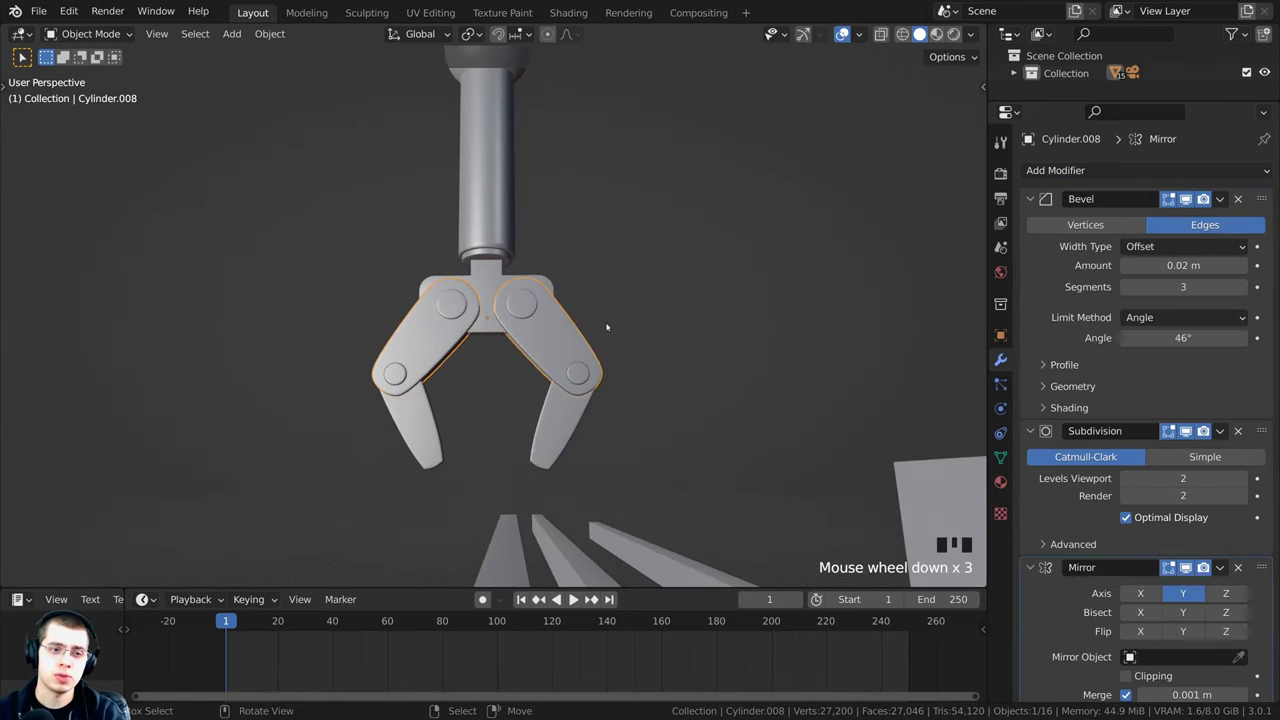
key("r")
right_click(529, 299)
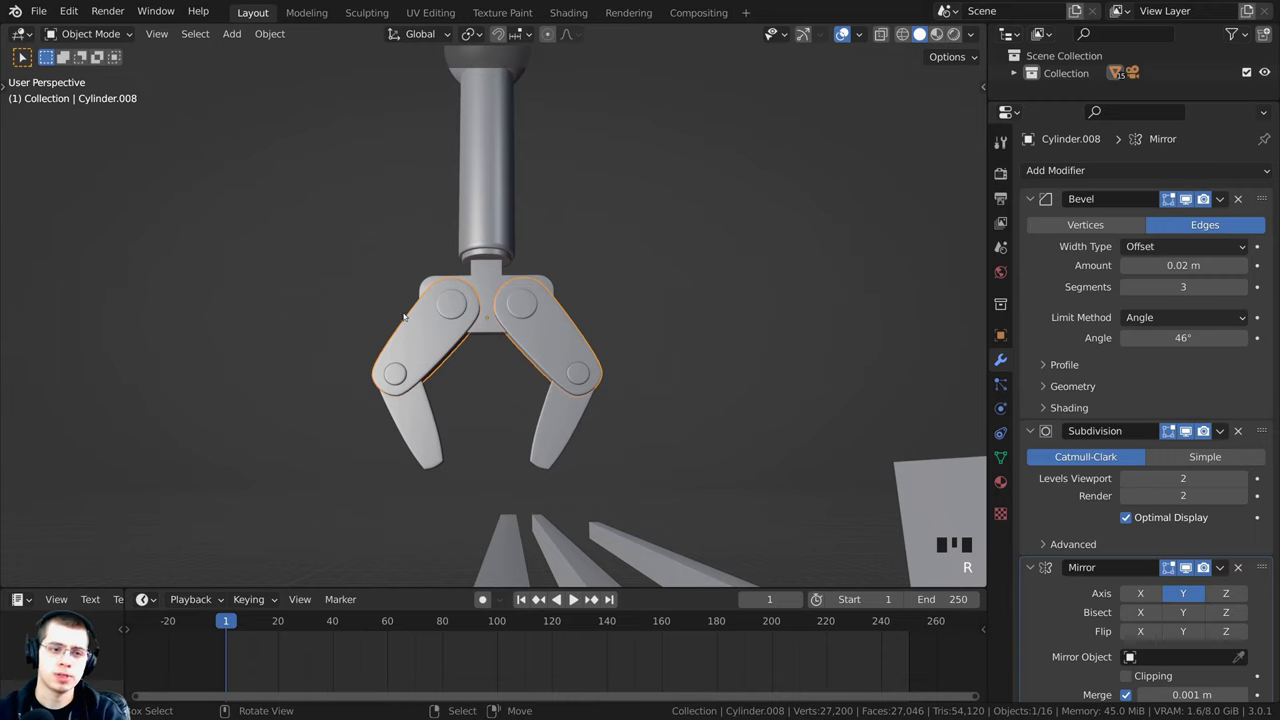
scroll(527, 316, "up", 2)
middle_click_drag(527, 316, 678, 358)
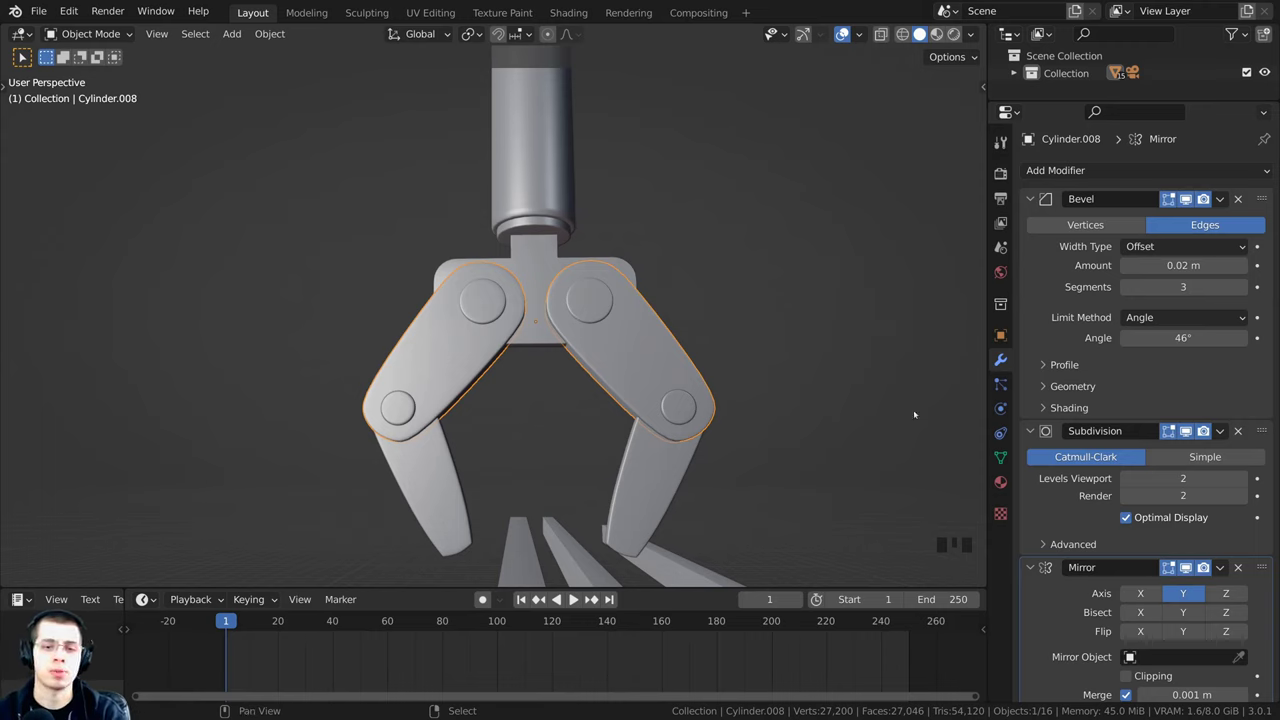
Step: Apply the Mirror modifier on the upper claw segments
scroll(1085, 289, "down", 5)
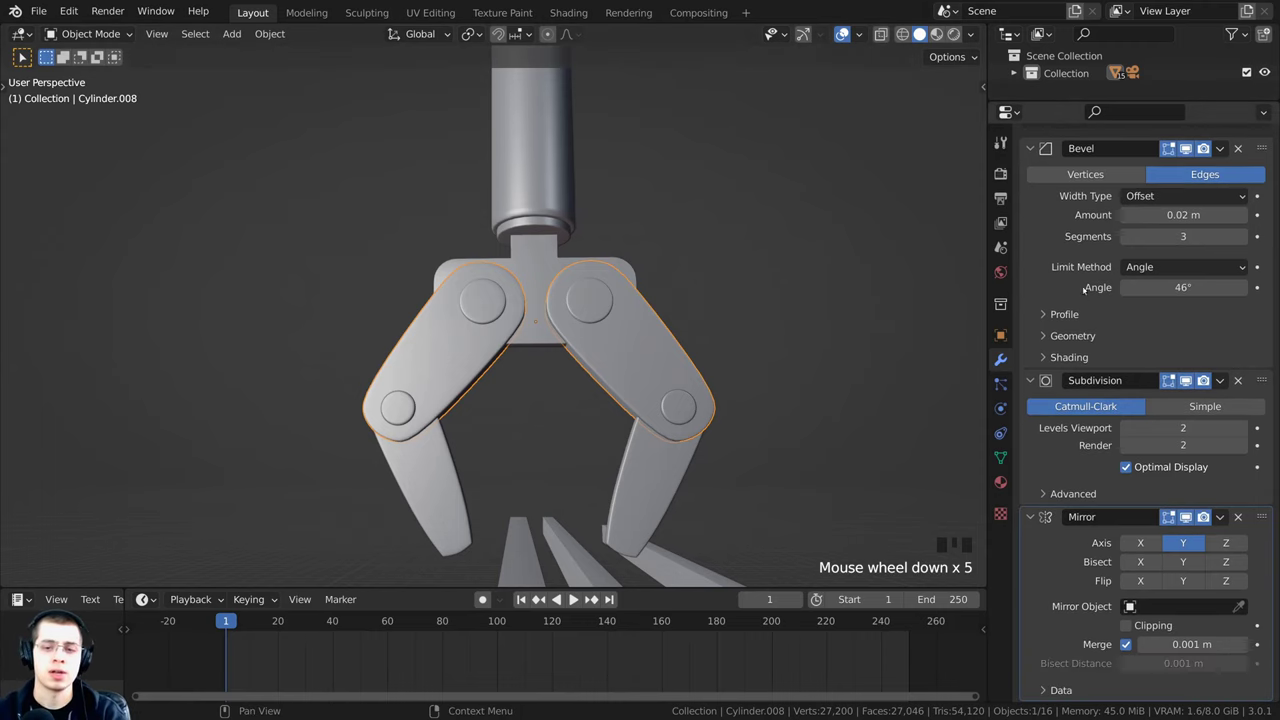
left_click(1219, 517)
left_click(1157, 538)
Step: Apply the Mirror modifier on the lower claw segments
middle_click_drag(453, 521, 463, 432, "shift")
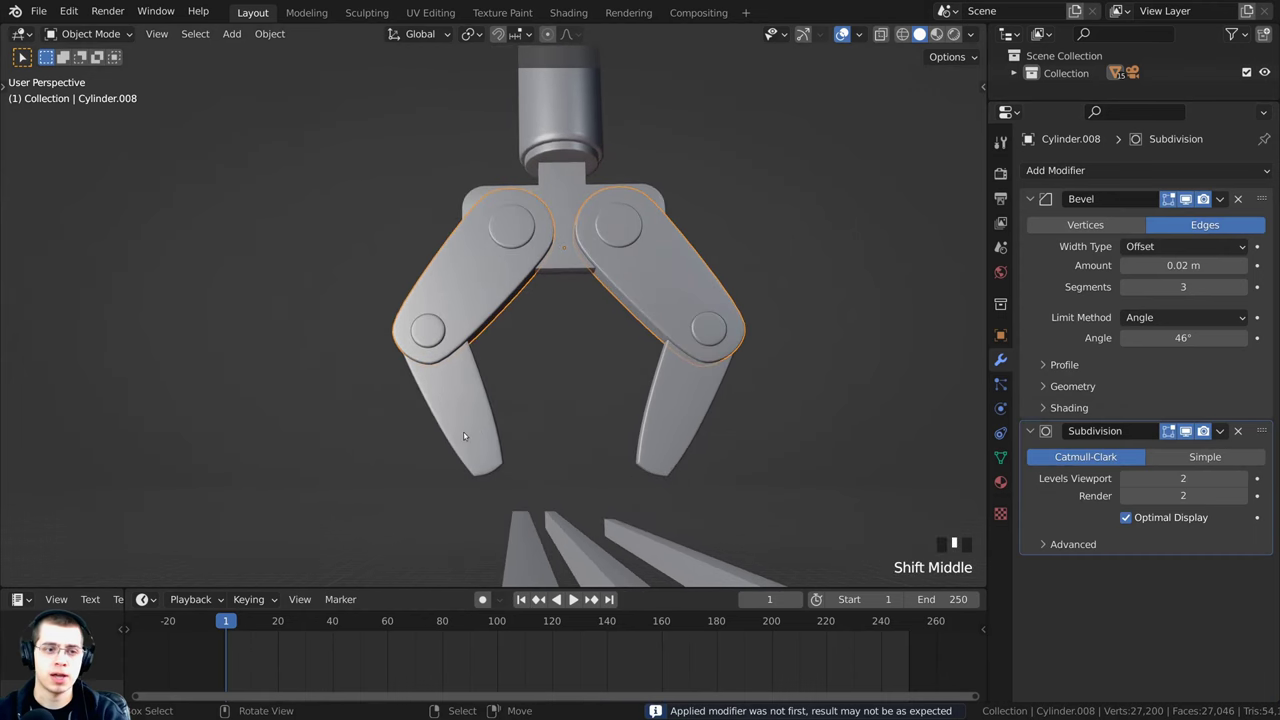
right_click(459, 428)
scroll(1150, 450, "down", 1)
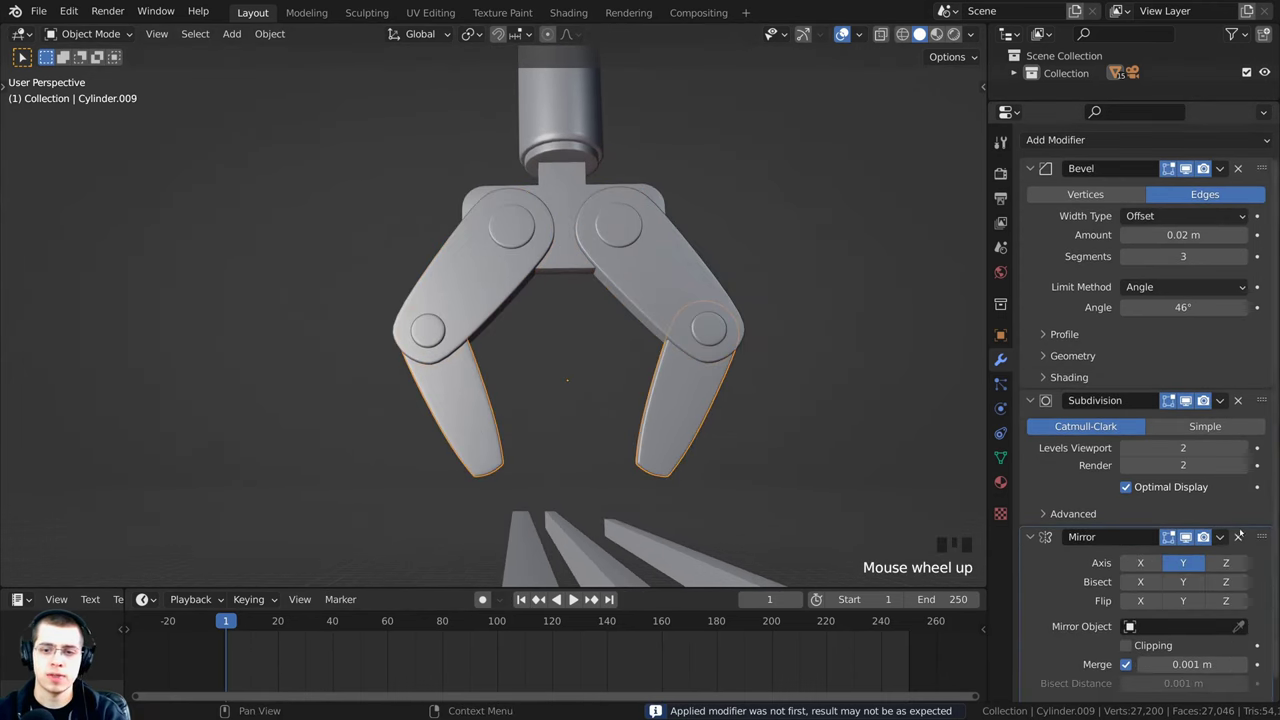
left_click(1219, 539)
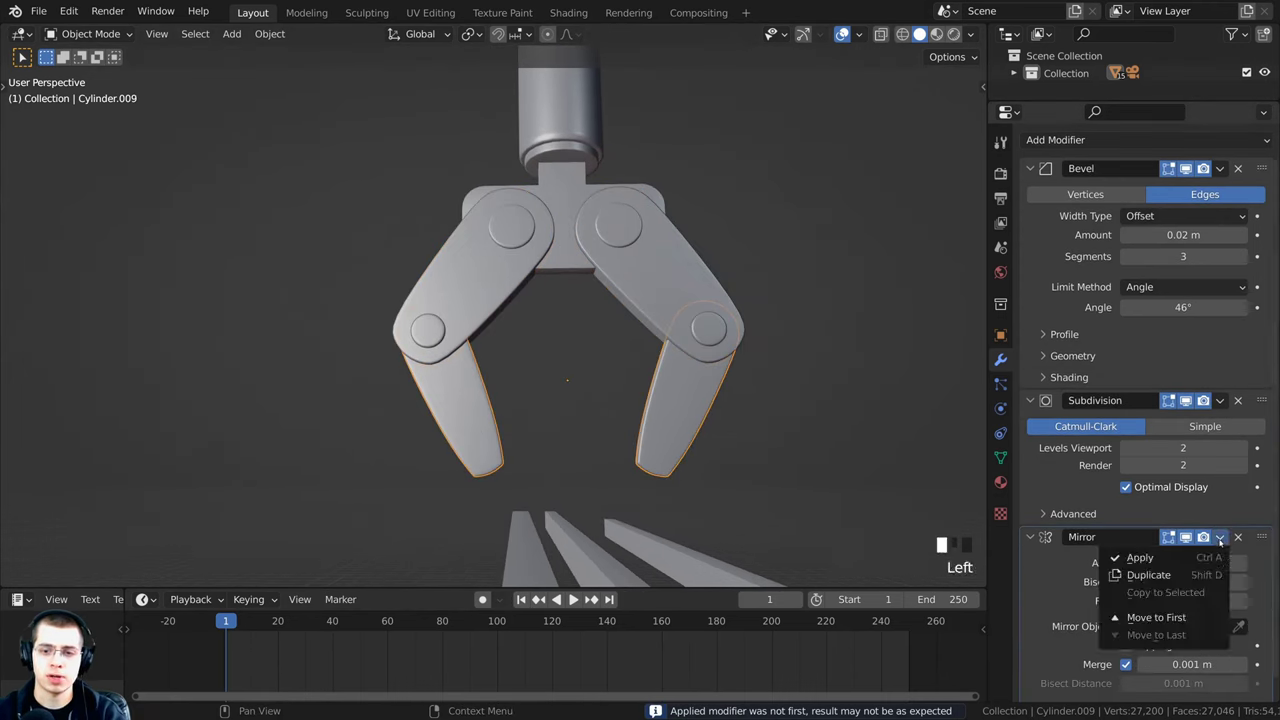
left_click(1140, 558)
scroll(654, 429, "up", 1)
Step: Open the upper and lower claw segments together for mesh editing in the right orthographic view with vertex selection
middle_click_drag(654, 429, 514, 389)
right_click(478, 316, "shift")
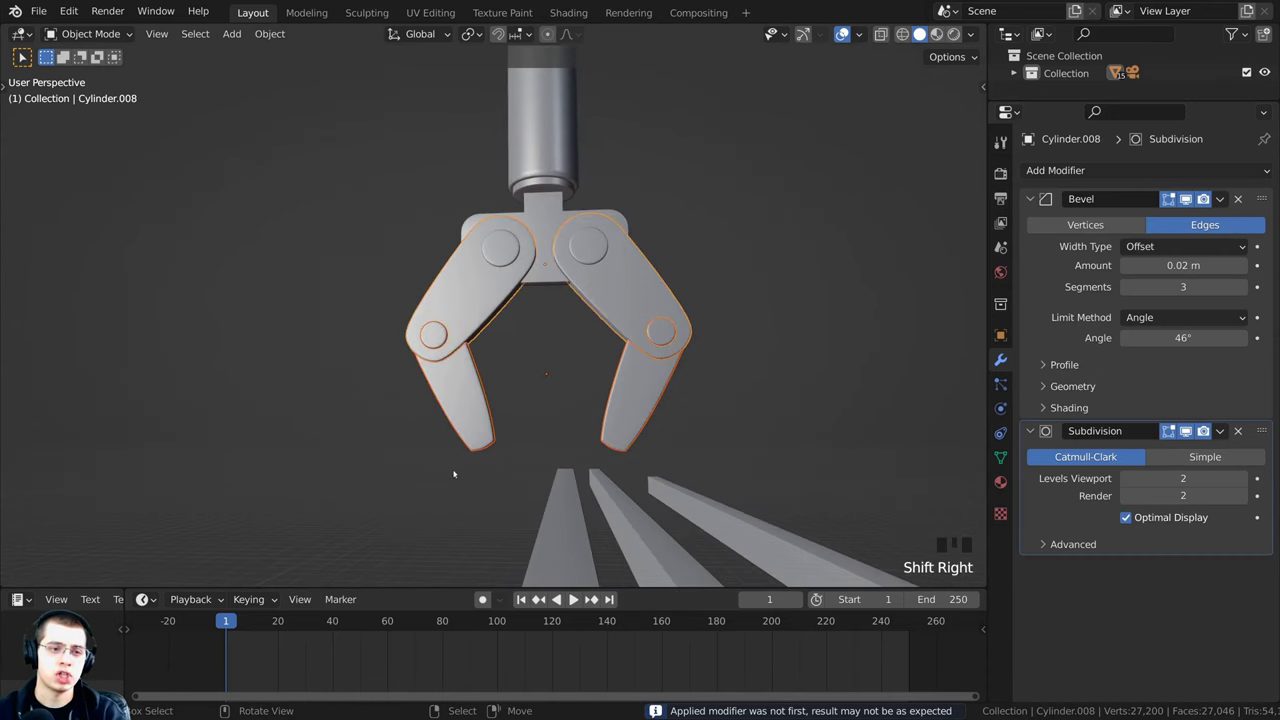
key("Tab")
middle_click_drag(582, 260, 665, 287)
key("KP_3")
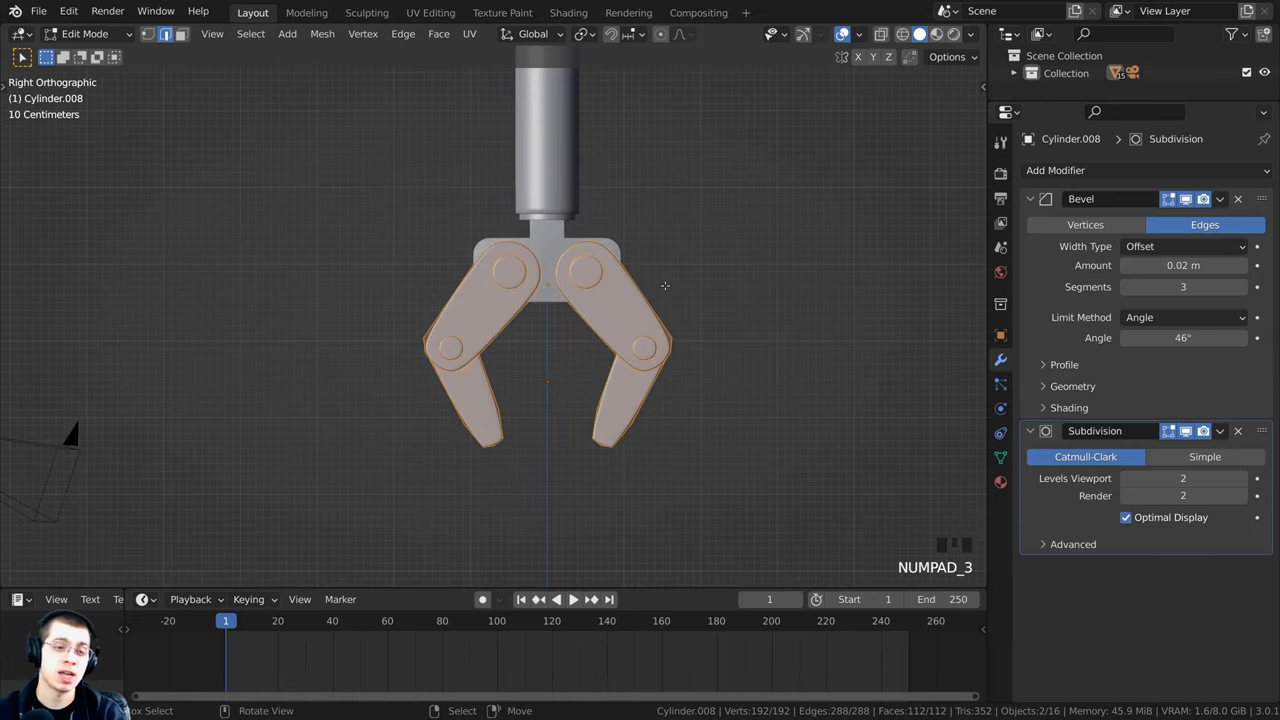
key("KP_3")
key("Left")
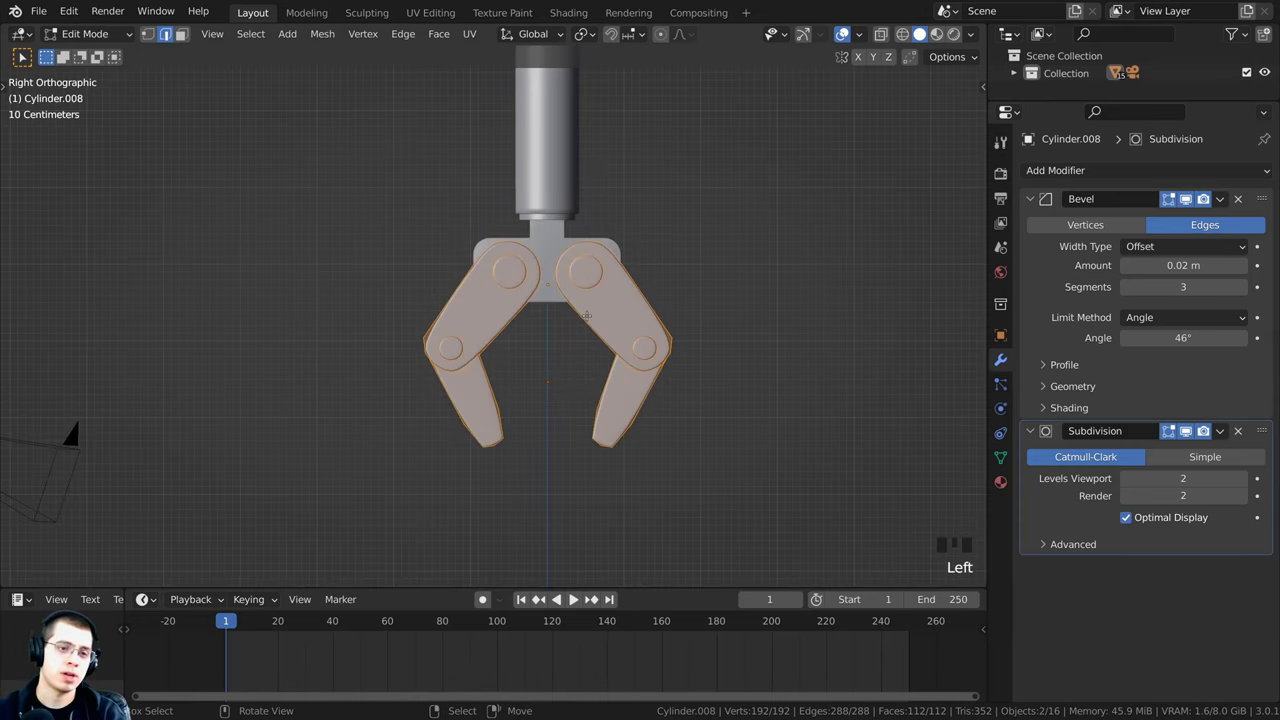
scroll(625, 330, "up", 1)
left_click(147, 33)
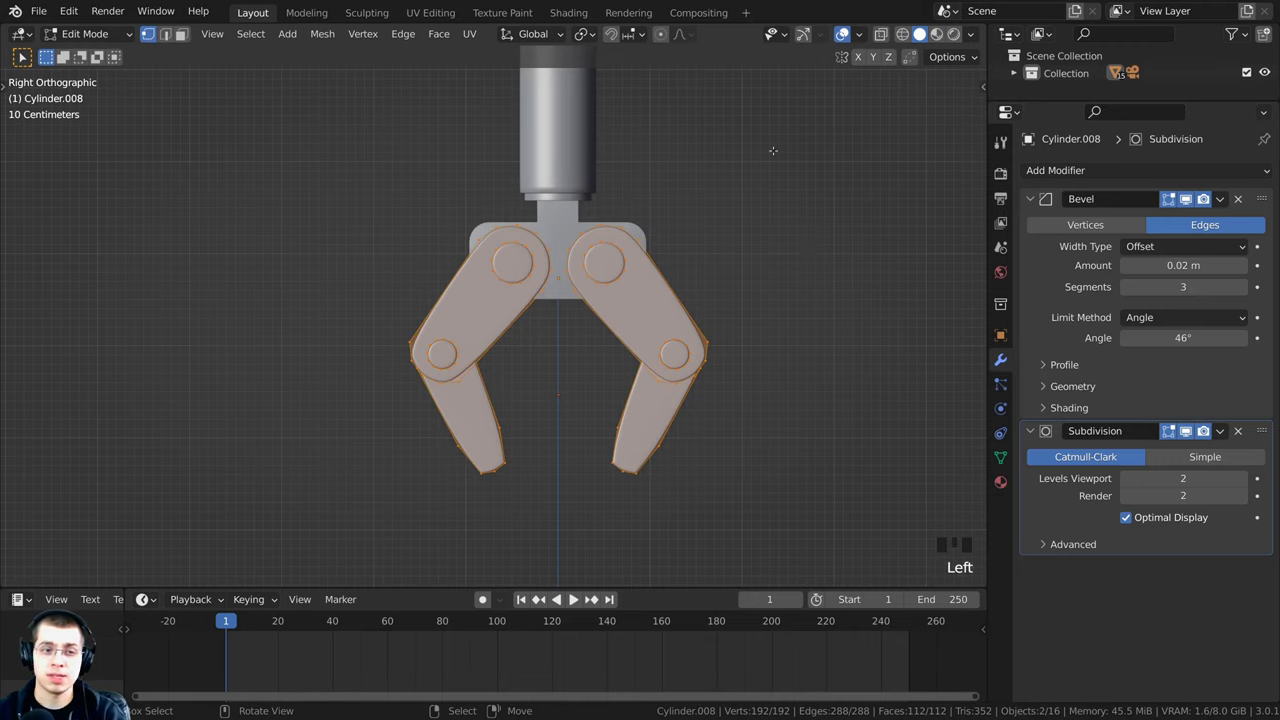
Step: Separate all vertices of the left claw arm from both segment meshes by selection, using wireframe shading to catch hidden vertices
key("a")
key("z")
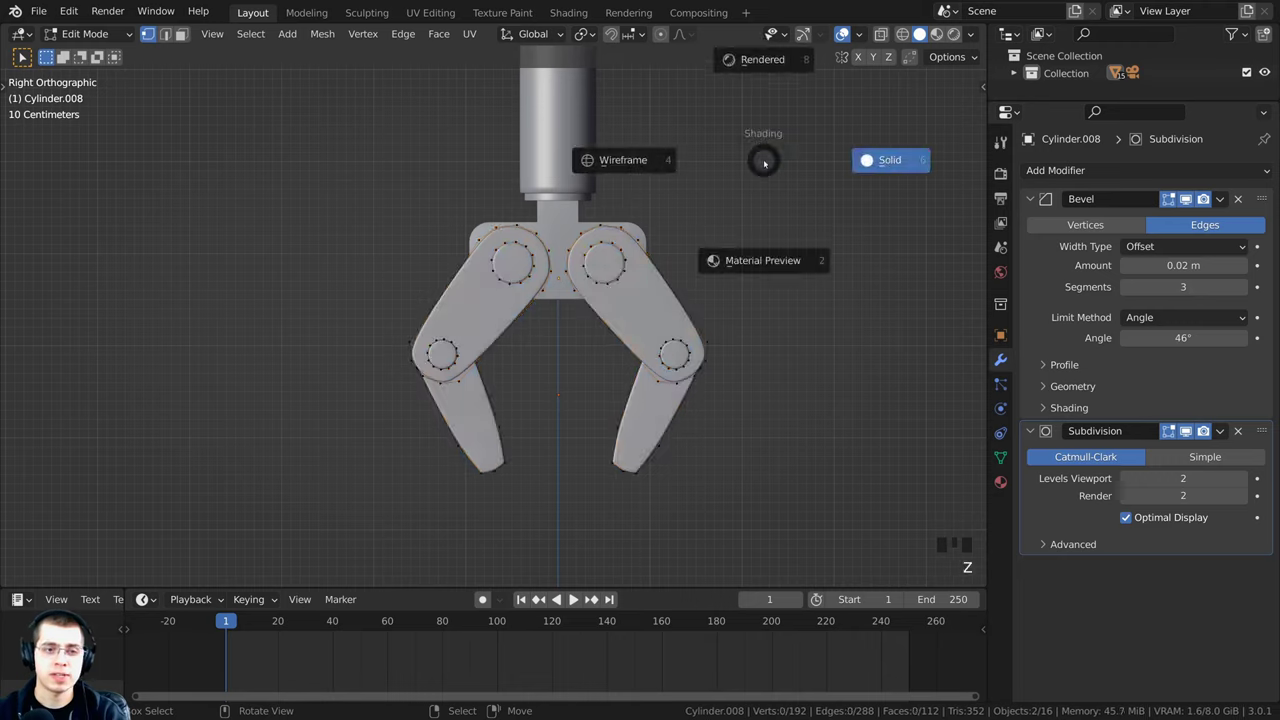
left_click(600, 158)
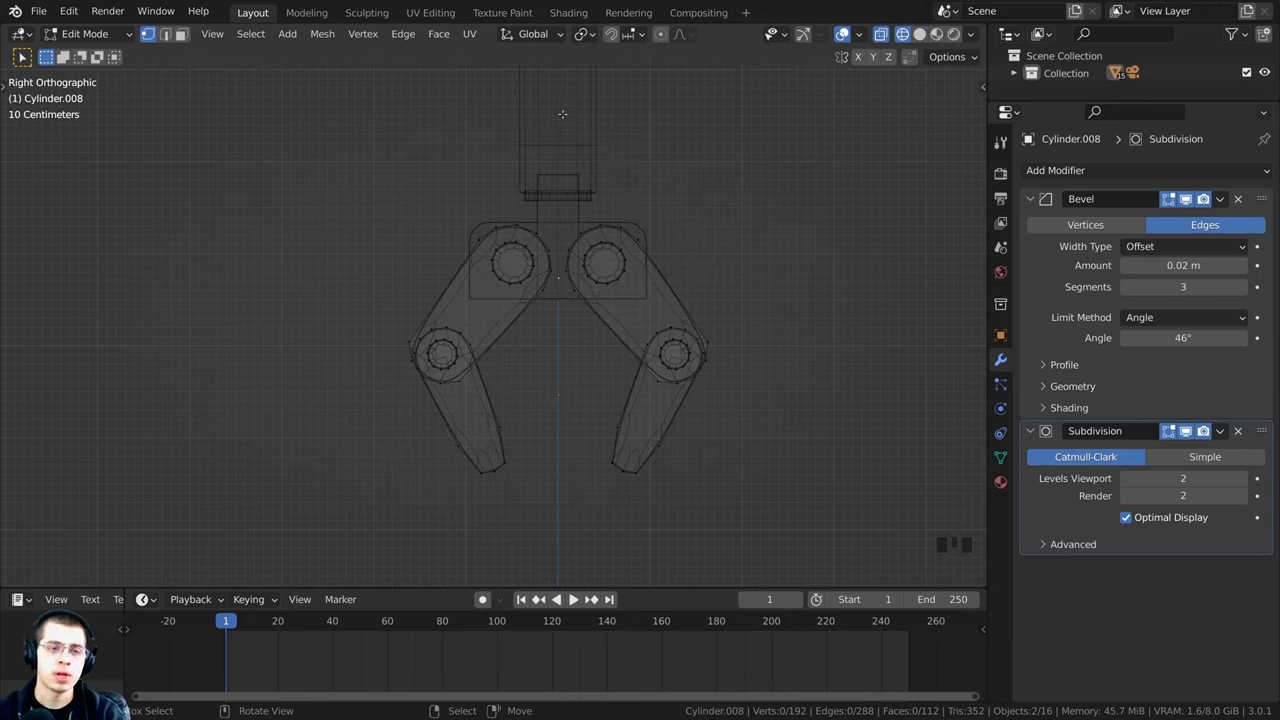
key("b")
left_click_drag(562, 114, 358, 498)
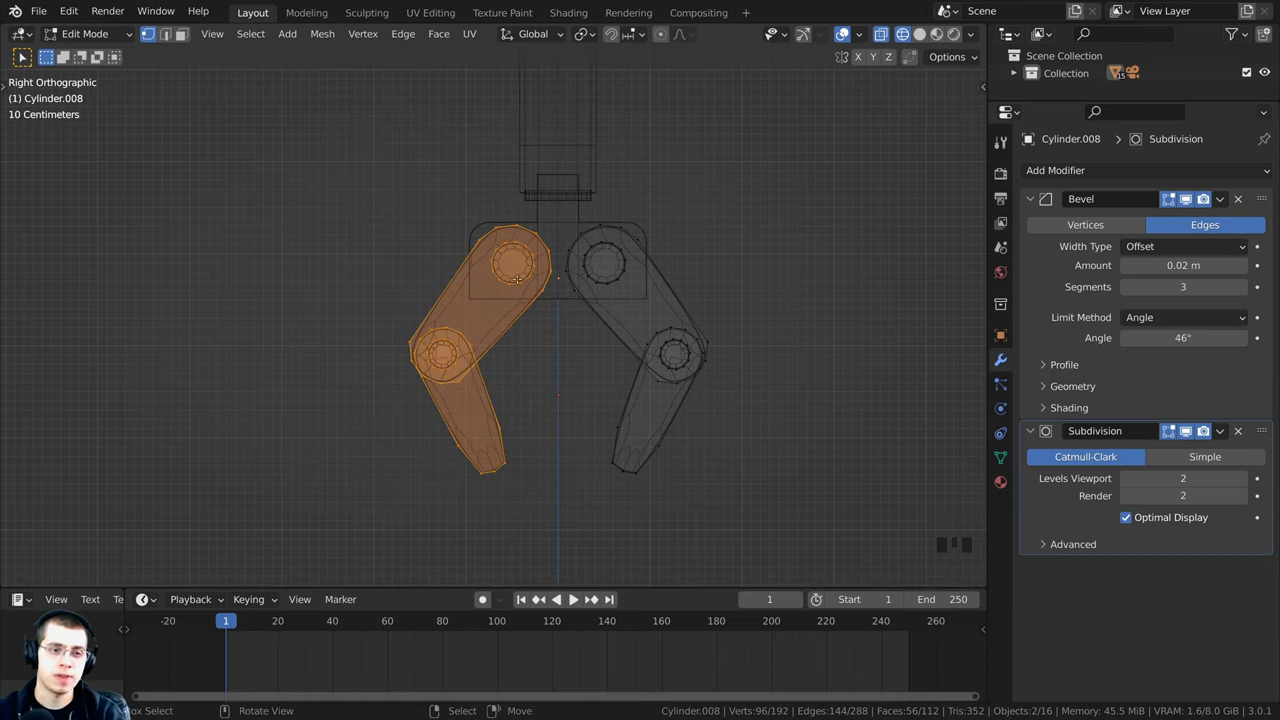
key("p")
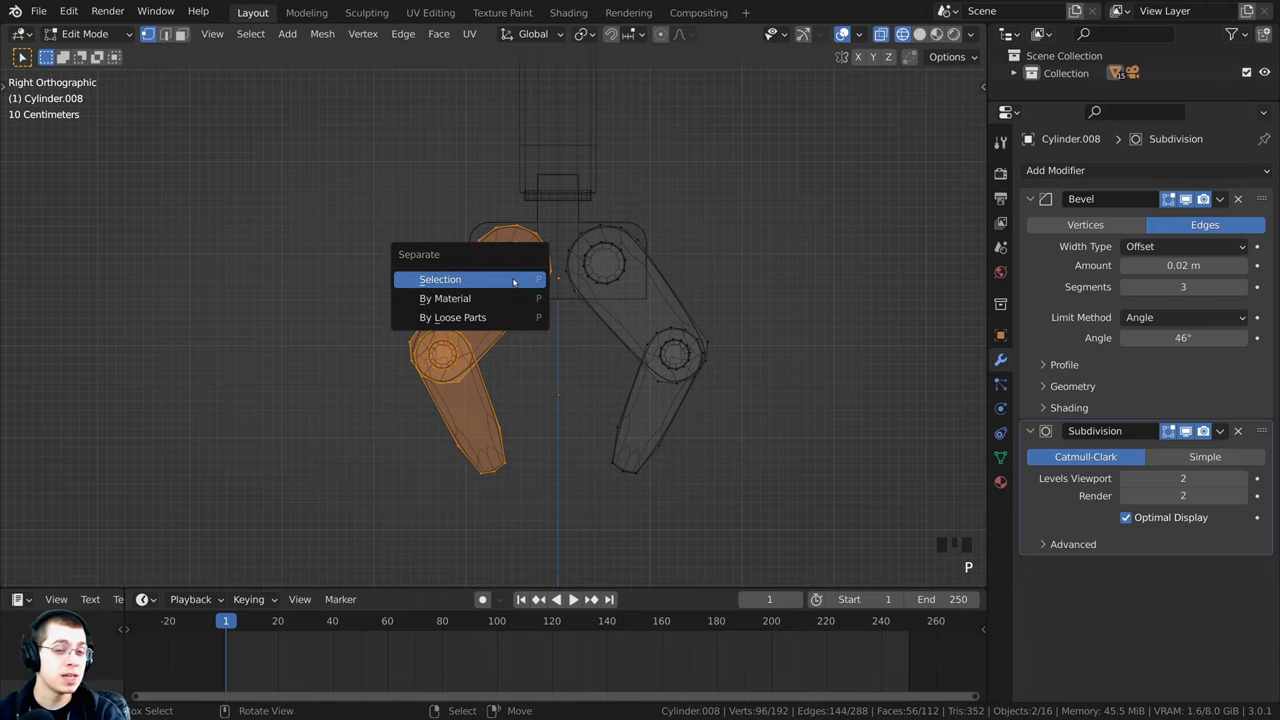
left_click(440, 281)
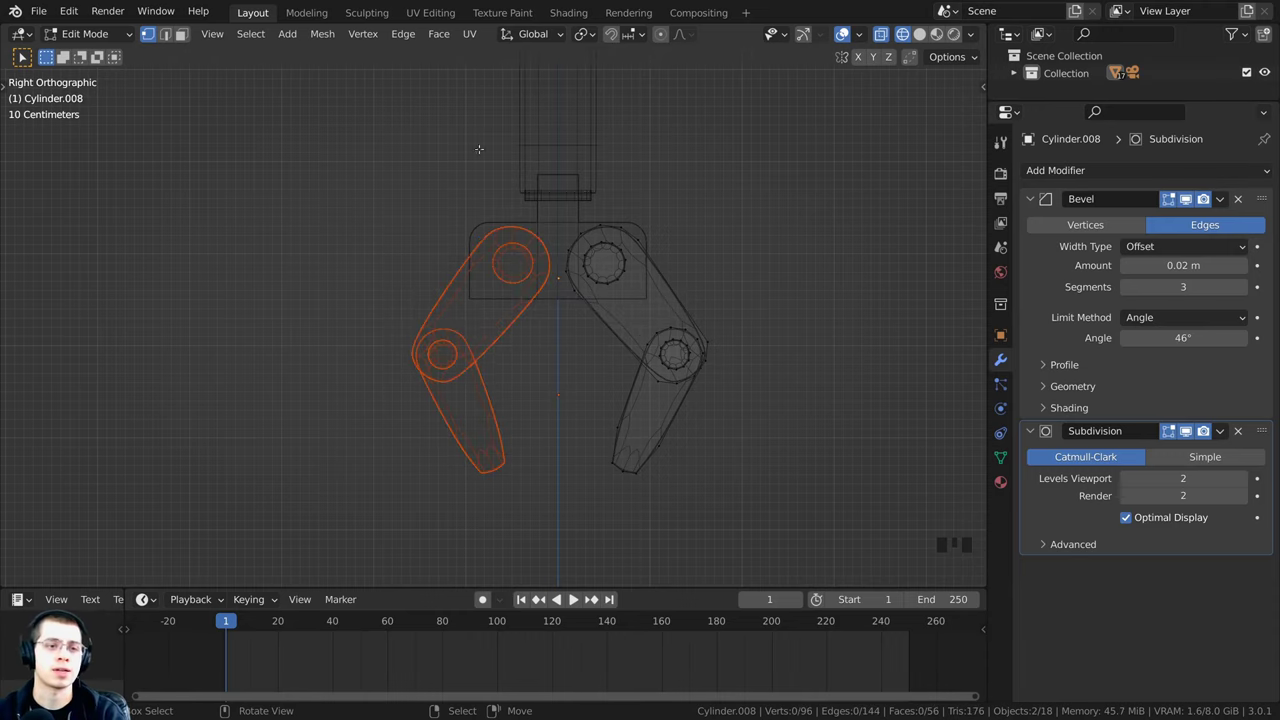
Step: Return to Object Mode with solid shading and select only the upper left claw segment
scroll(504, 372, "up", 1)
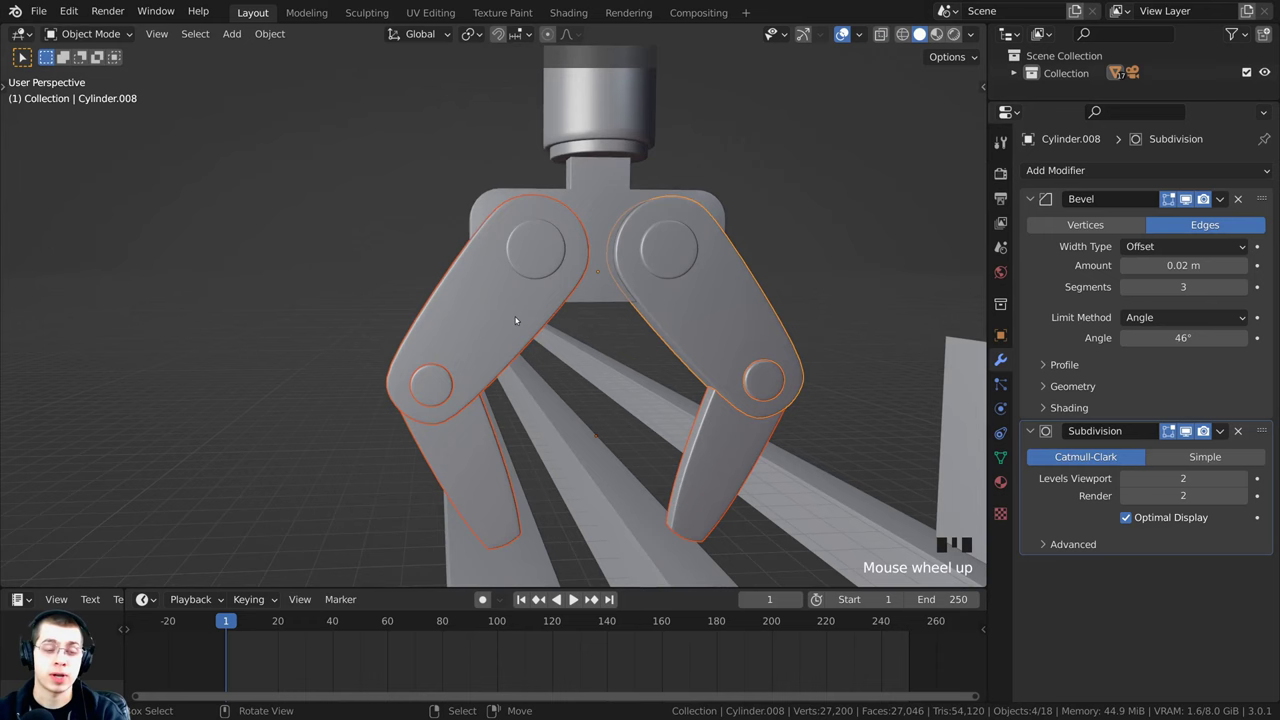
scroll(504, 372, "down", 2)
right_click(504, 372)
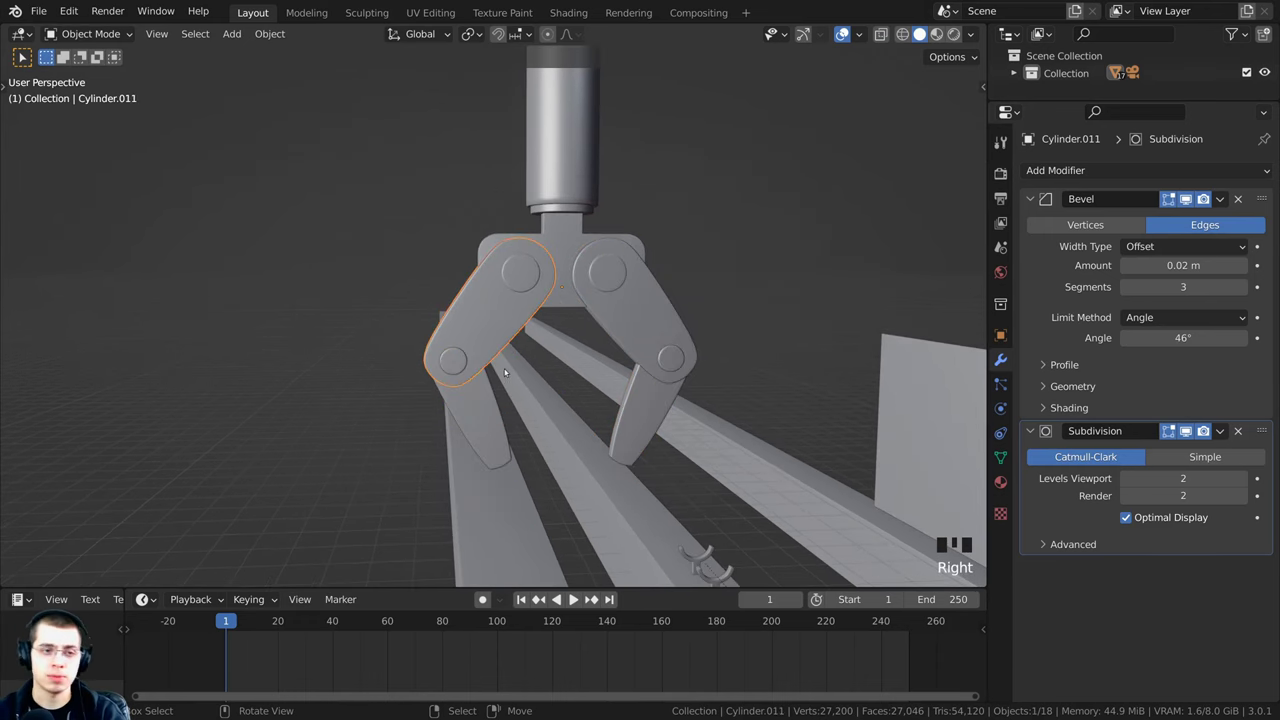
Step: Try moving the upper and lower left claw segments to test that they are independent of the right side
key("g")
right_click(456, 392)
right_click(458, 396)
key("g")
right_click(467, 353)
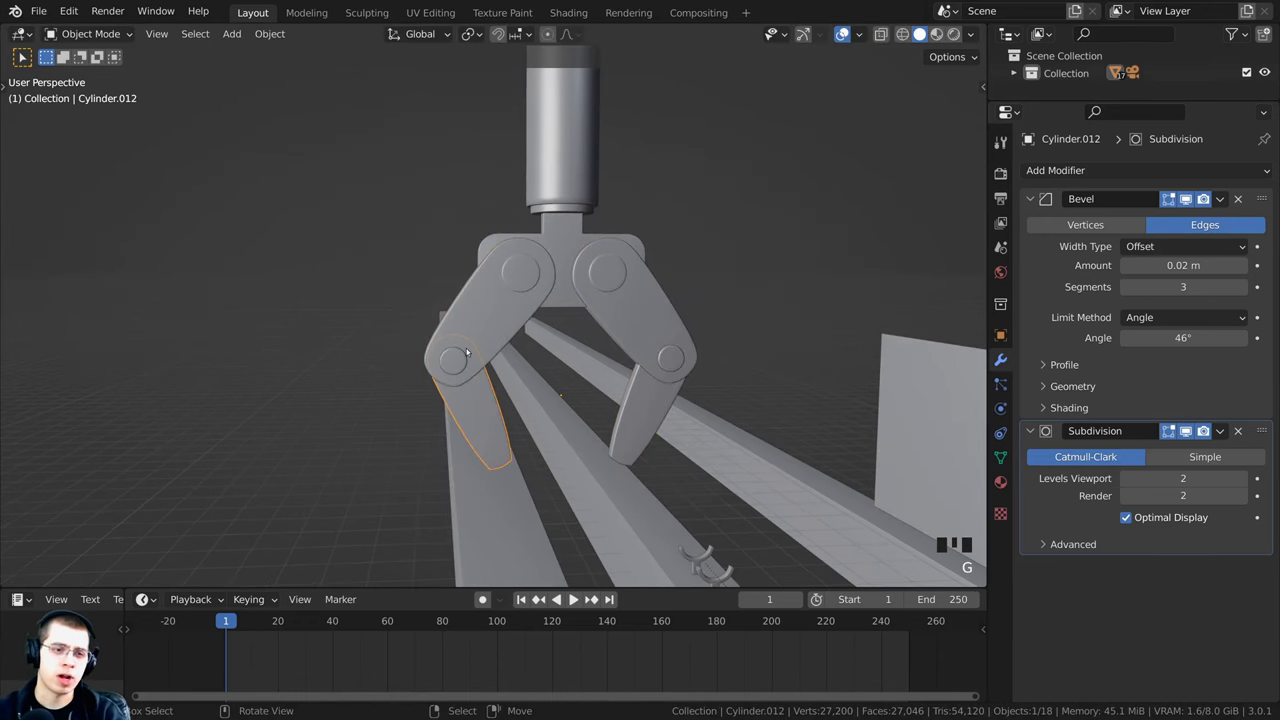
left_click(466, 352)
key("g")
left_click(480, 405)
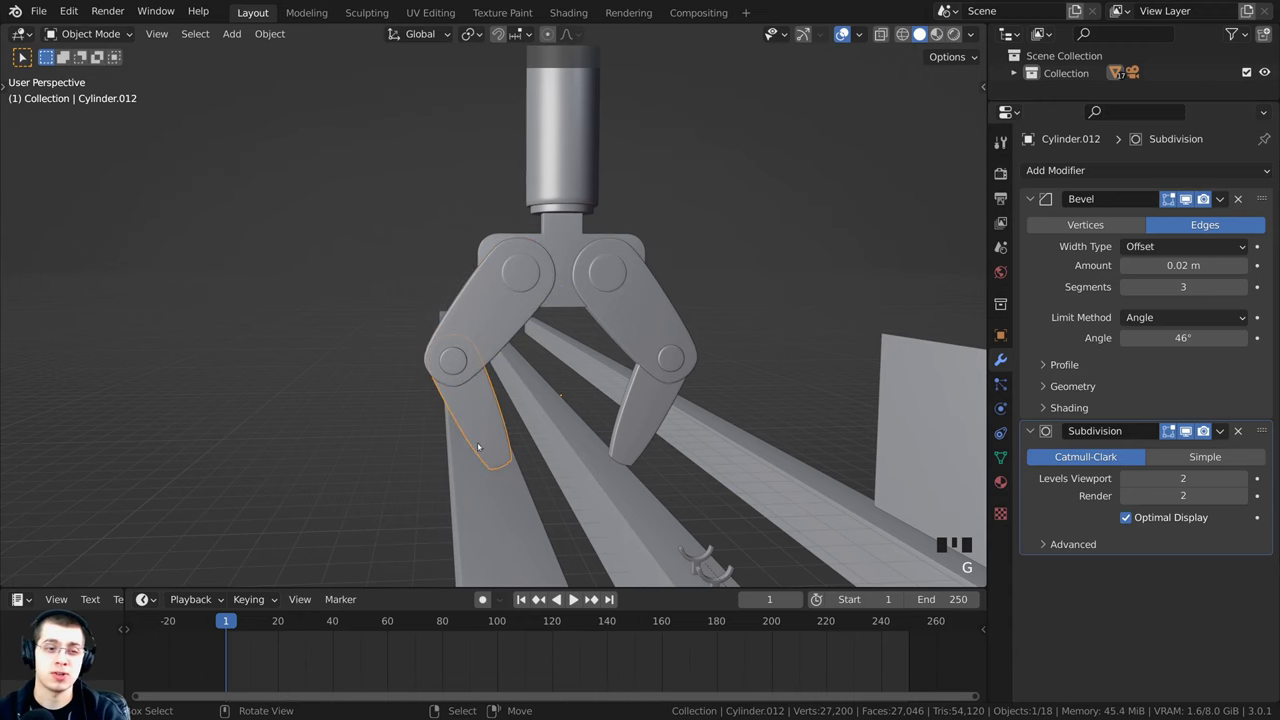
left_click(636, 315)
left_click(652, 402)
left_click(519, 283)
key("g")
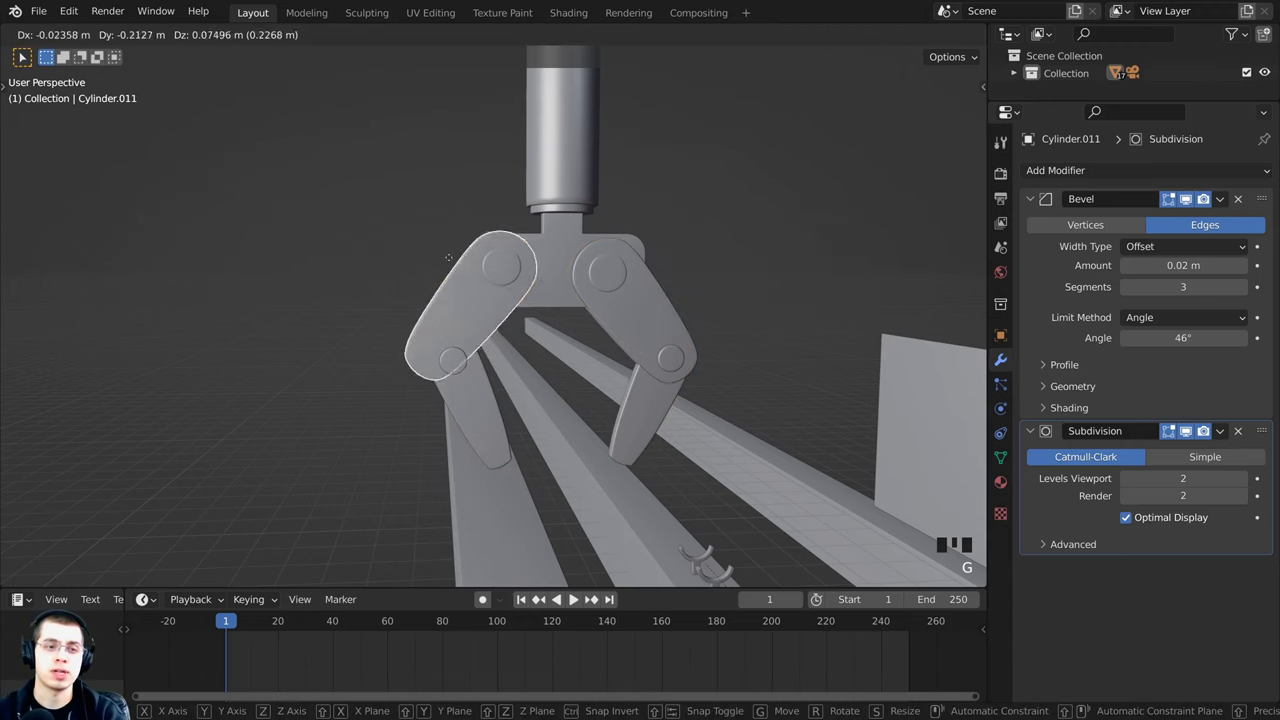
right_click(500, 290)
left_click(472, 418)
key("g")
right_click(414, 429)
Step: Try rotating the lower left claw segment to test how it pivots around its current origin
key("r")
left_click(604, 437)
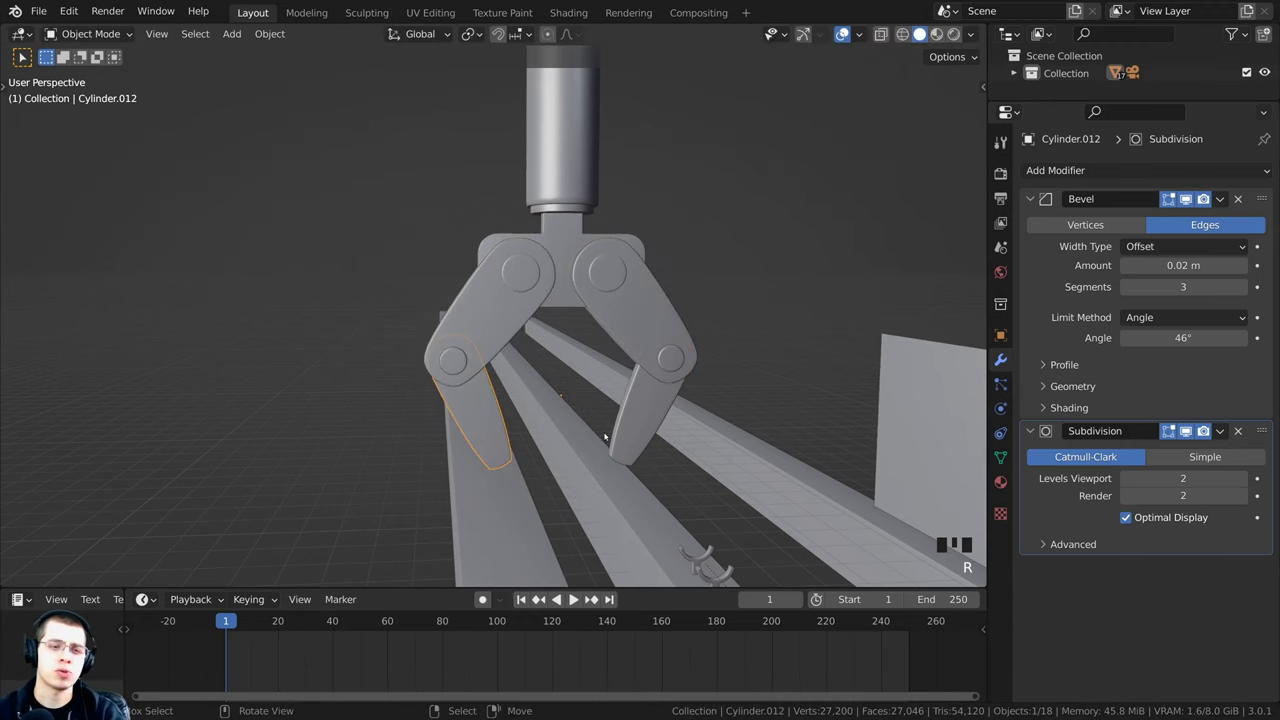
key("r")
left_click(408, 400)
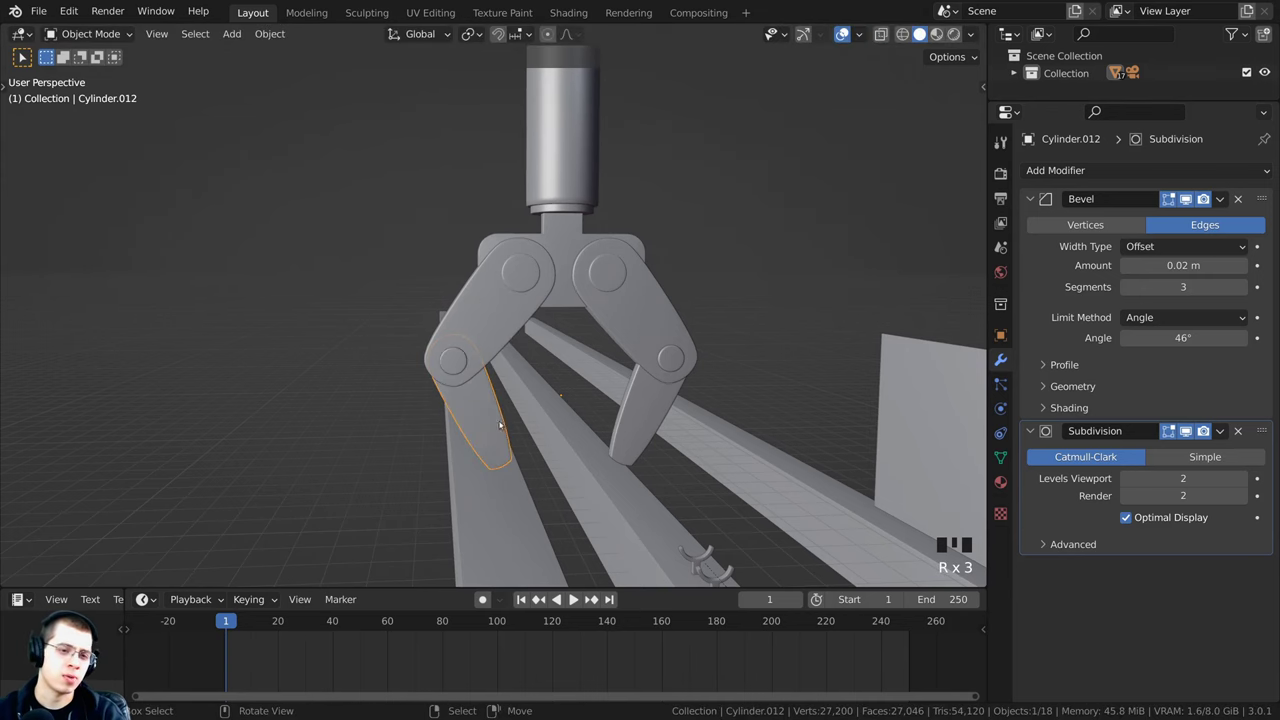
Step: Examine the claw's joints and segments around the lower left pin to see where each part should pivot
scroll(404, 398, "up", 2)
scroll(403, 398, "up", 2)
middle_click_drag(394, 430, 634, 389)
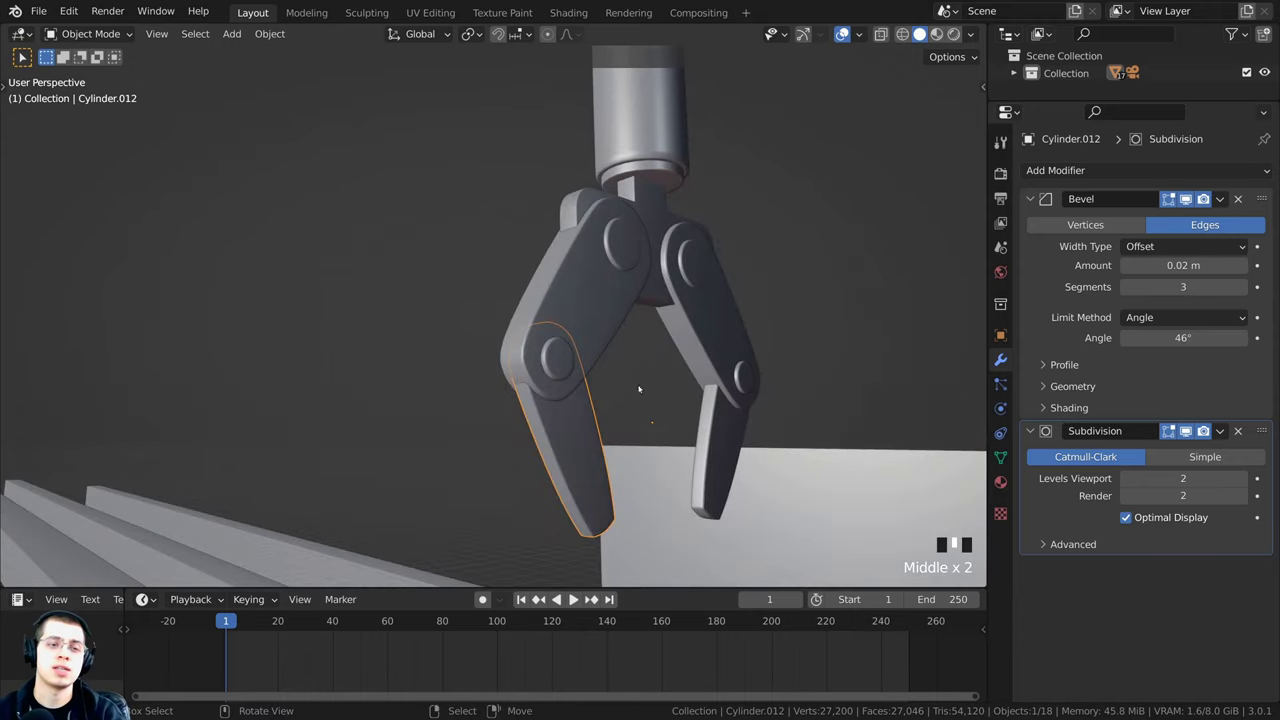
scroll(560, 360, "up", 2)
scroll(521, 342, "down", 4)
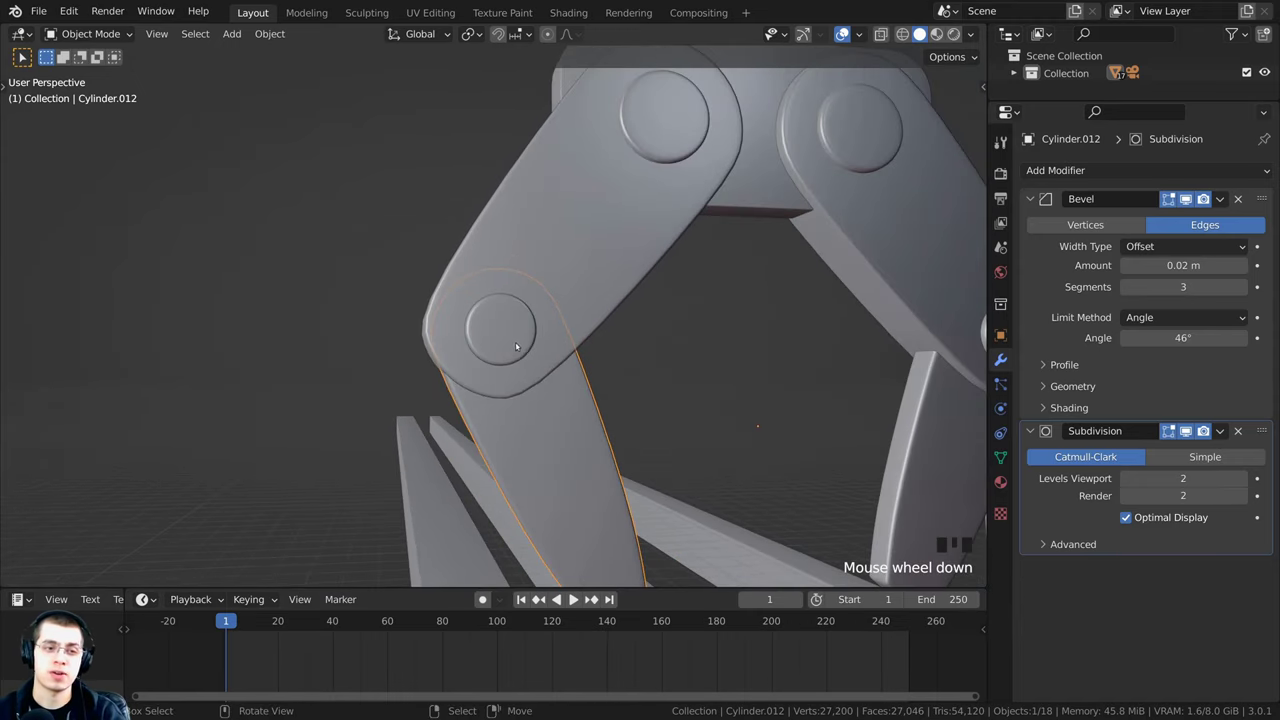
middle_click_drag(519, 352, 738, 392)
right_click(738, 392)
right_click(566, 259)
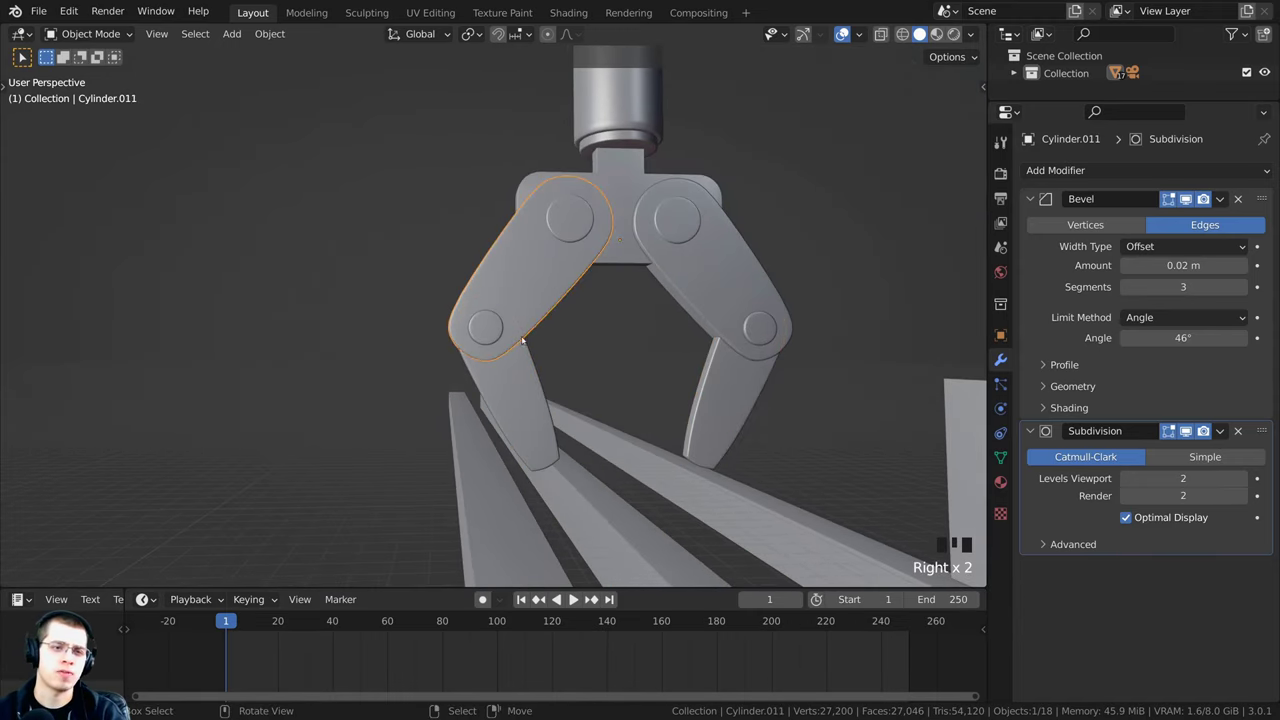
right_click(512, 400)
right_click(682, 283)
Step: Edit the lower left claw segment in face selection mode and select both end faces of its joint pin
right_click(519, 398)
scroll(519, 398, "up", 2)
key("Tab")
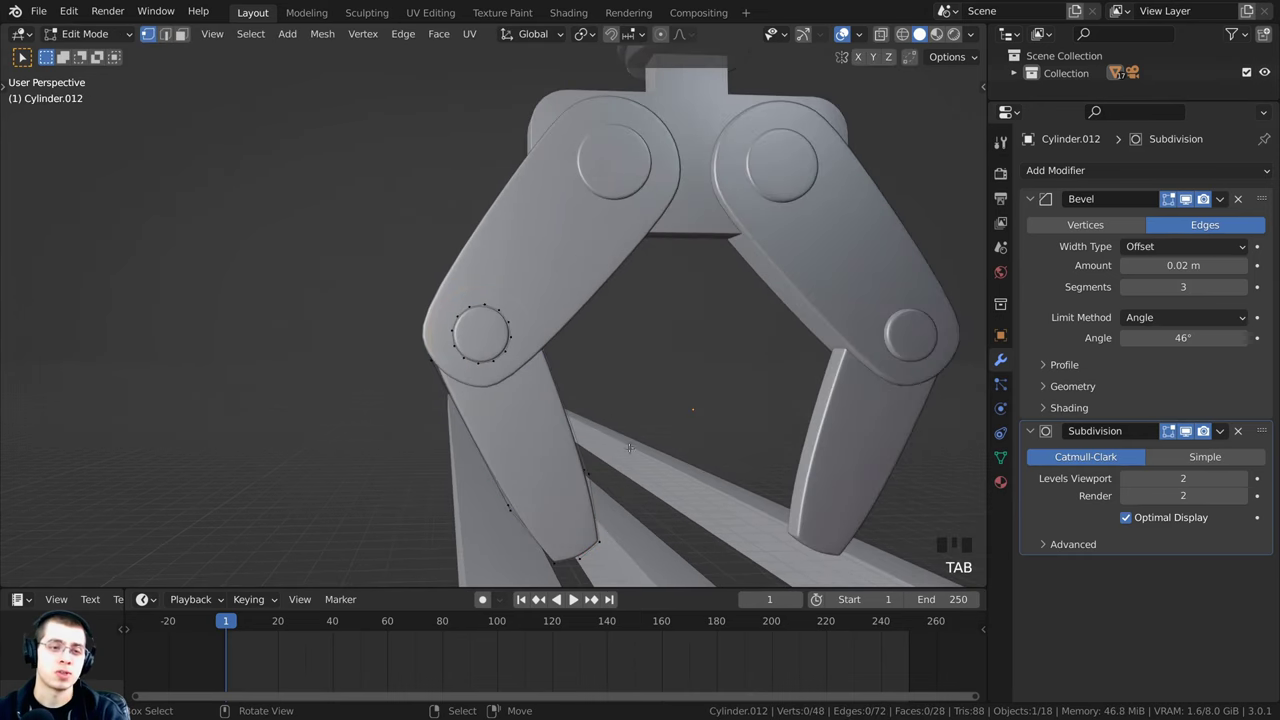
scroll(593, 332, "up", 1)
middle_click_drag(593, 332, 409, 223)
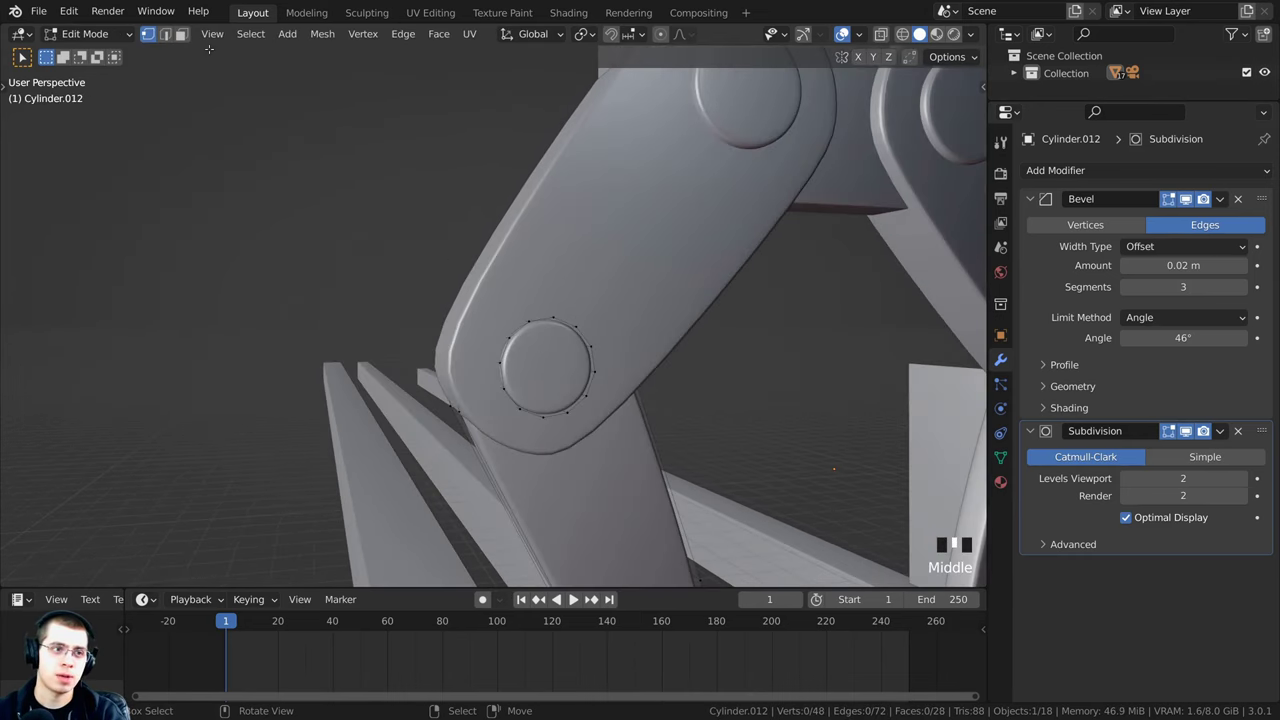
left_click(181, 33)
scroll(541, 338, "down", 1)
right_click(541, 338)
middle_click_drag(541, 338, 538, 267, "shift")
right_click(685, 284, "shift")
Step: Snap the 3D cursor to the selected pin faces of the lower left claw segment
scroll(520, 311, "down", 2)
scroll(631, 310, "up", 1)
scroll(580, 327, "down", 1)
key("shift+s")
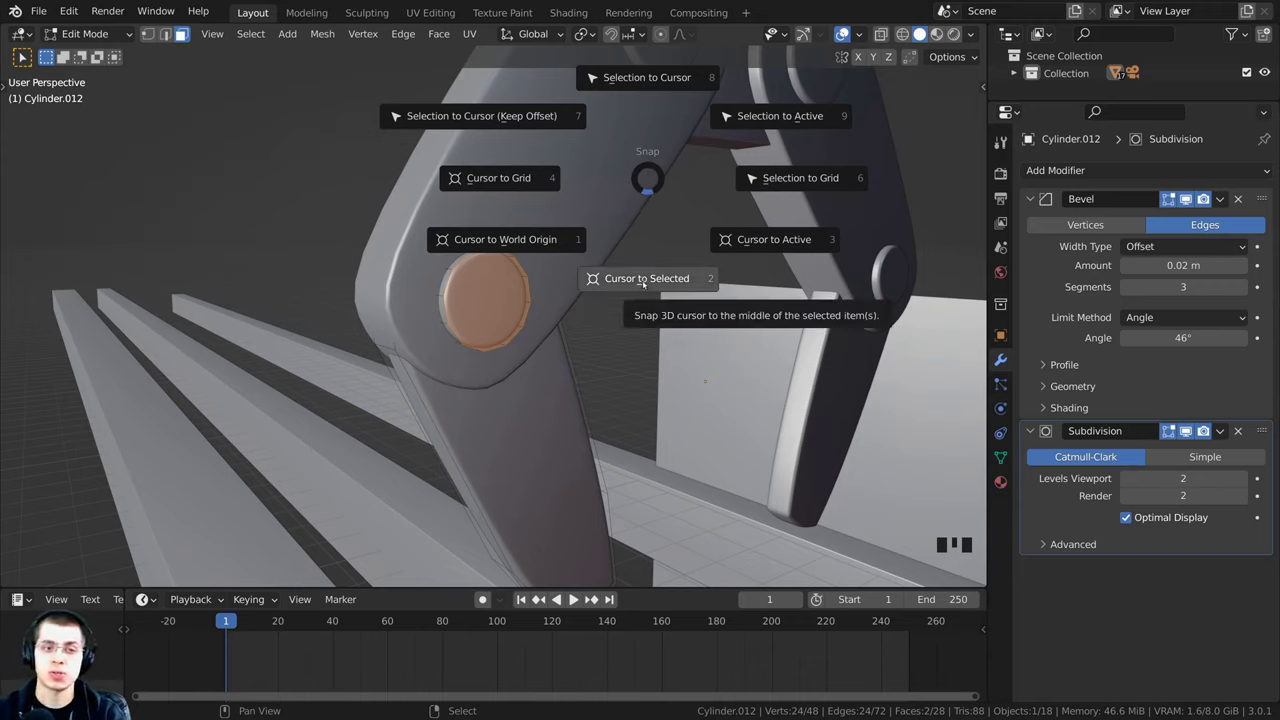
left_click(641, 281)
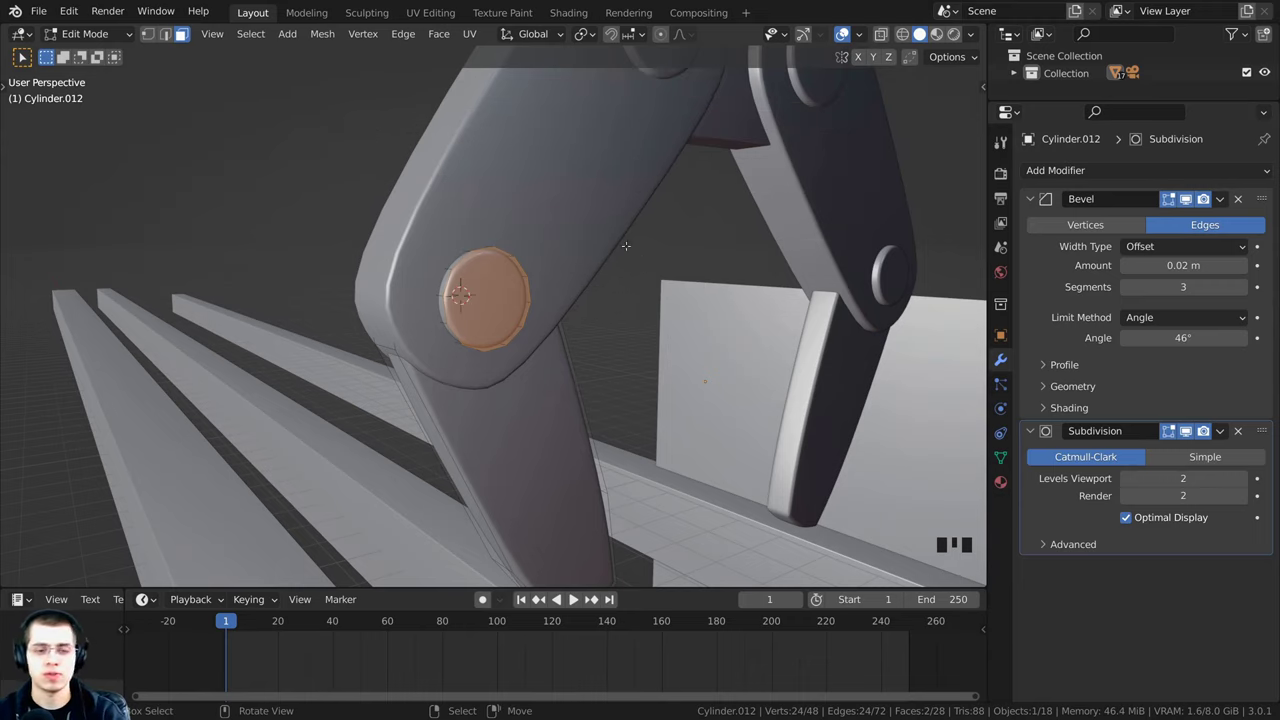
Step: Return to Object Mode and set the lower left claw segment's origin to the 3D cursor
middle_click_drag(534, 204, 505, 200)
scroll(543, 308, "up", 3)
scroll(565, 270, "down", 3)
key("Tab")
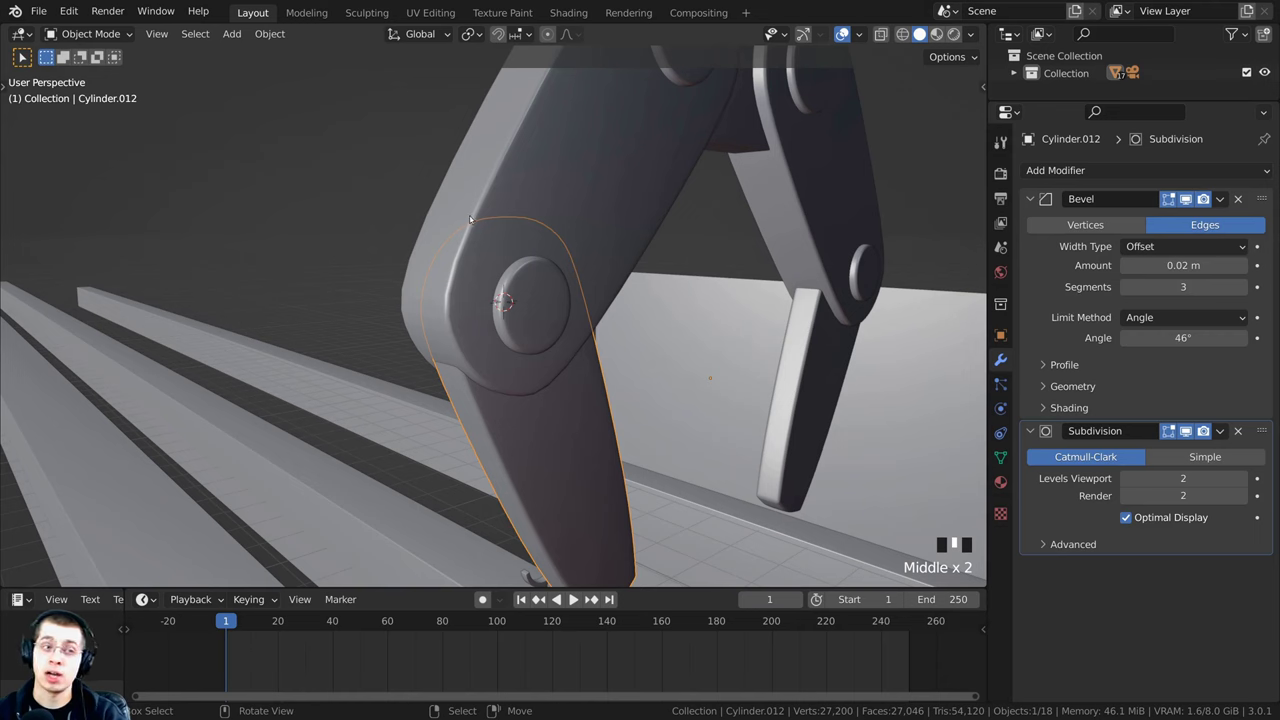
left_click(269, 33)
mouse_move(268, 70)
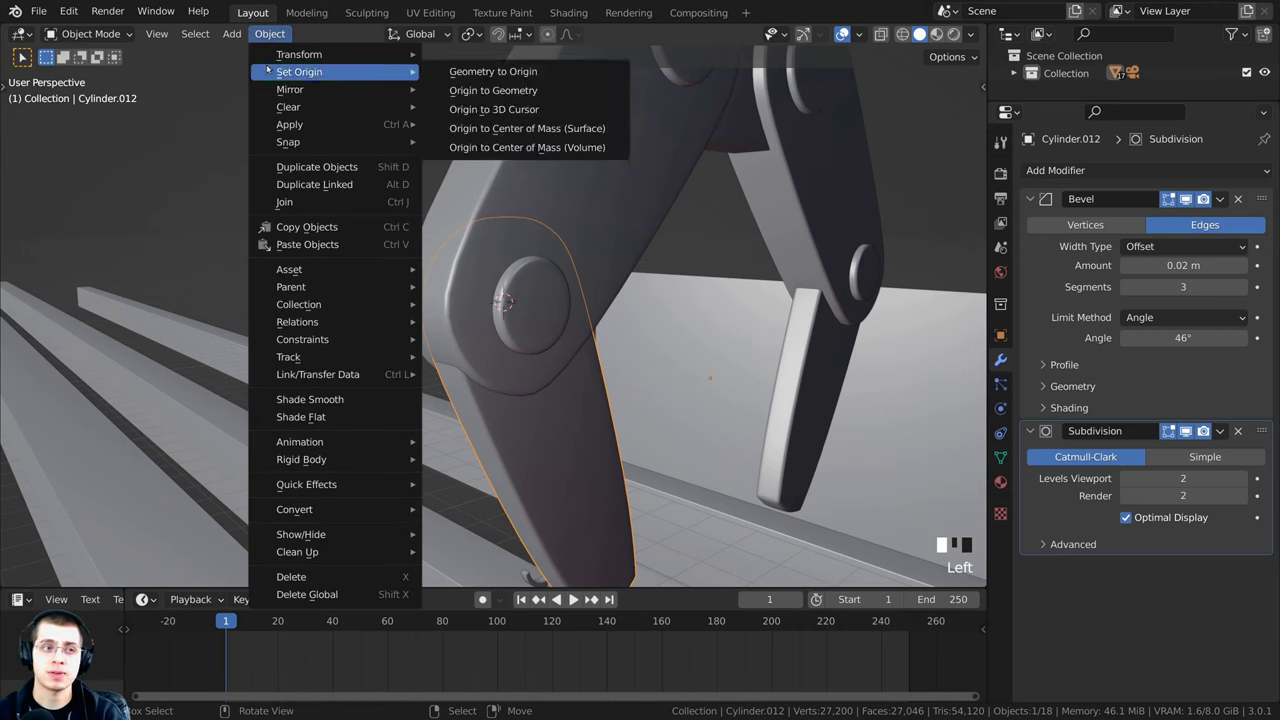
left_click(492, 114)
Step: Set the transform pivot point to Median Point
middle_click_drag(642, 193, 580, 204)
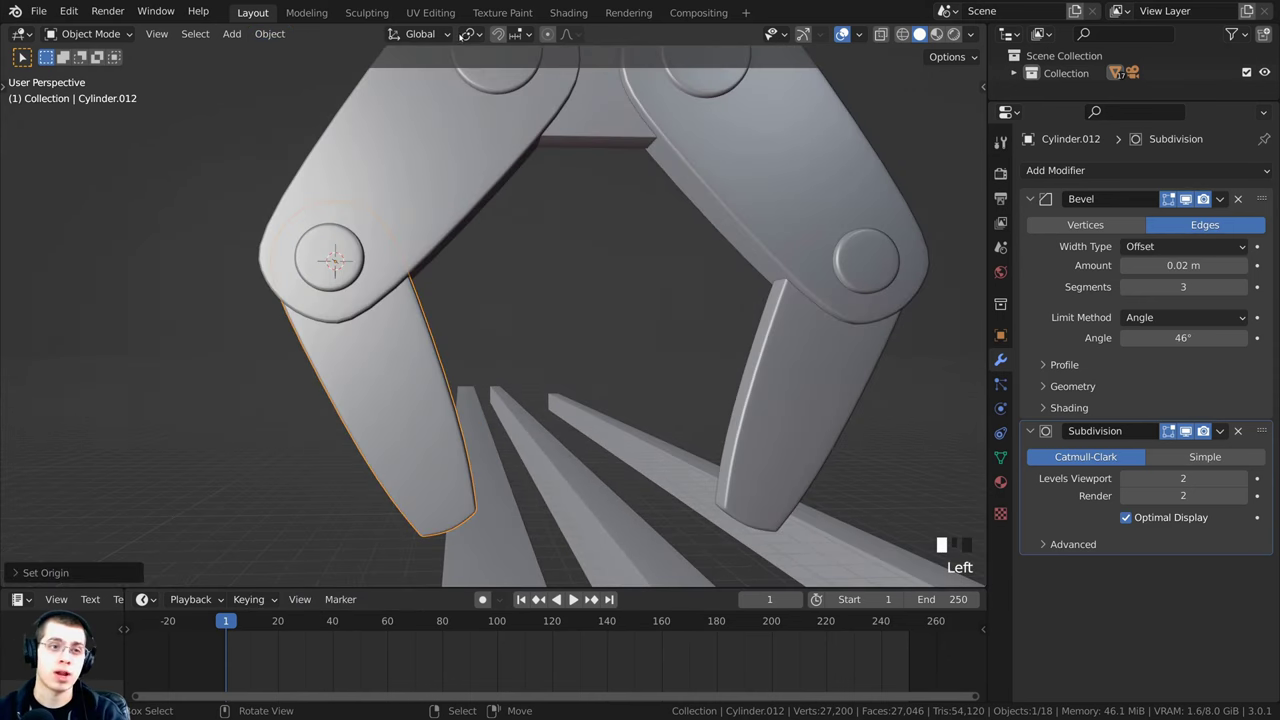
left_click(469, 33)
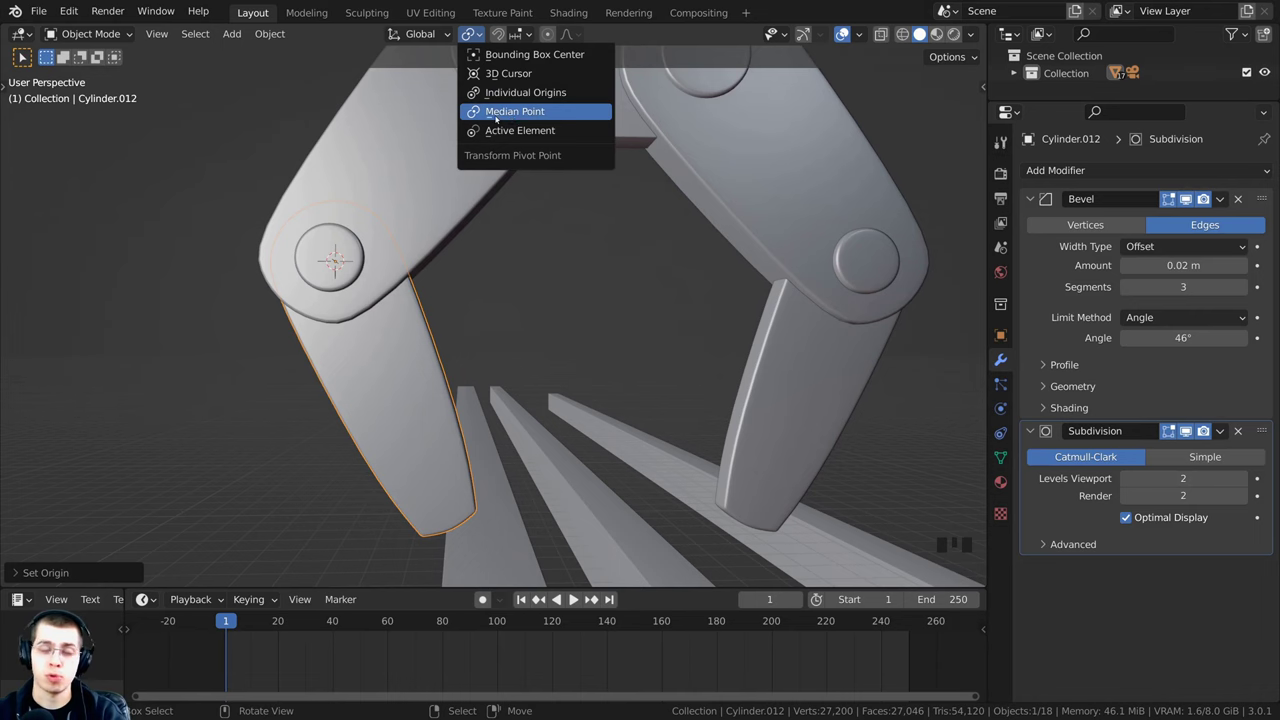
left_click(471, 116)
Step: Try rotating the lower left claw segment to test its pivot at the joint pin
middle_click_drag(471, 315, 551, 230)
key("r")
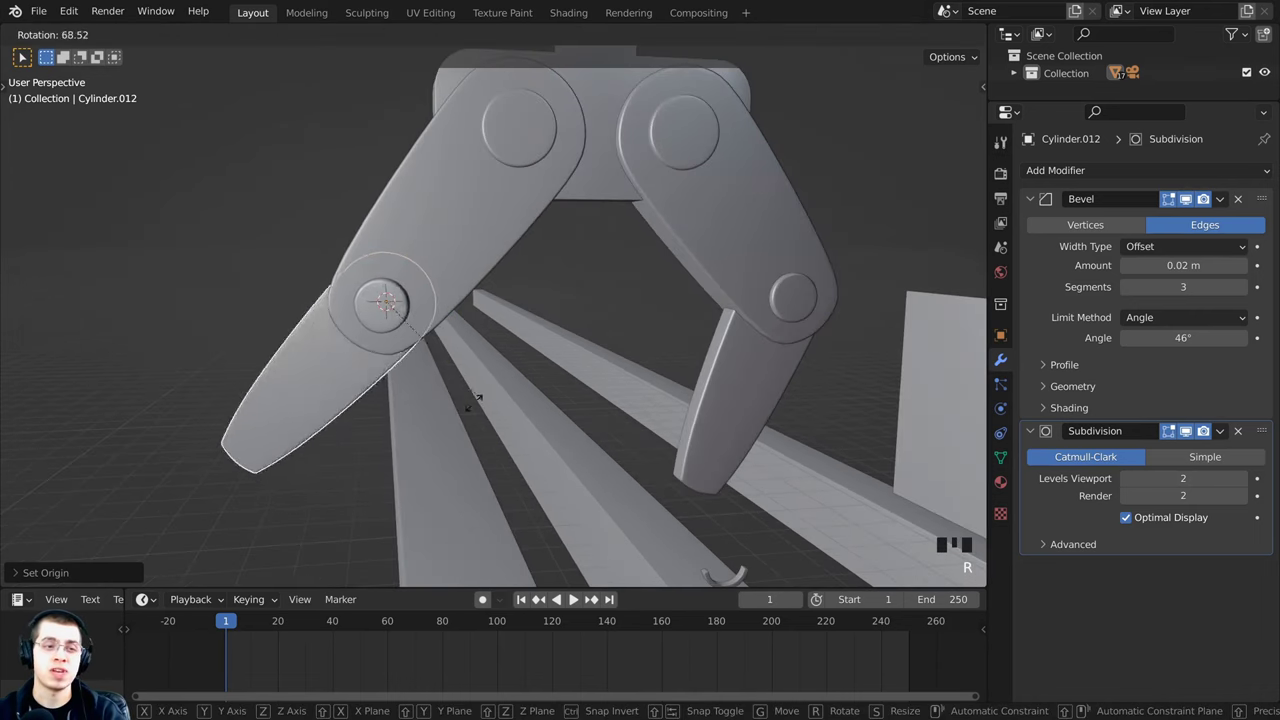
right_click(471, 469)
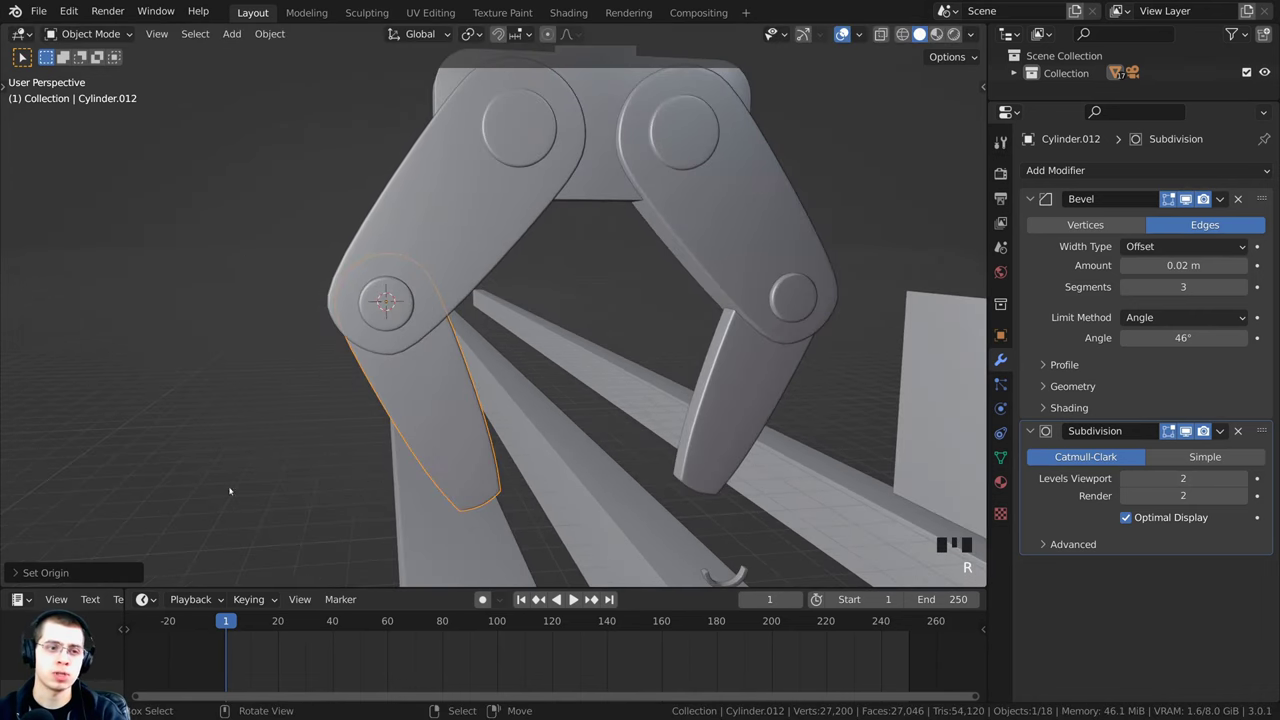
key("r")
left_click(543, 466)
Step: Edit the lower right claw segment and select both end faces of its joint pin
middle_click_drag(549, 309, 599, 455, "shift")
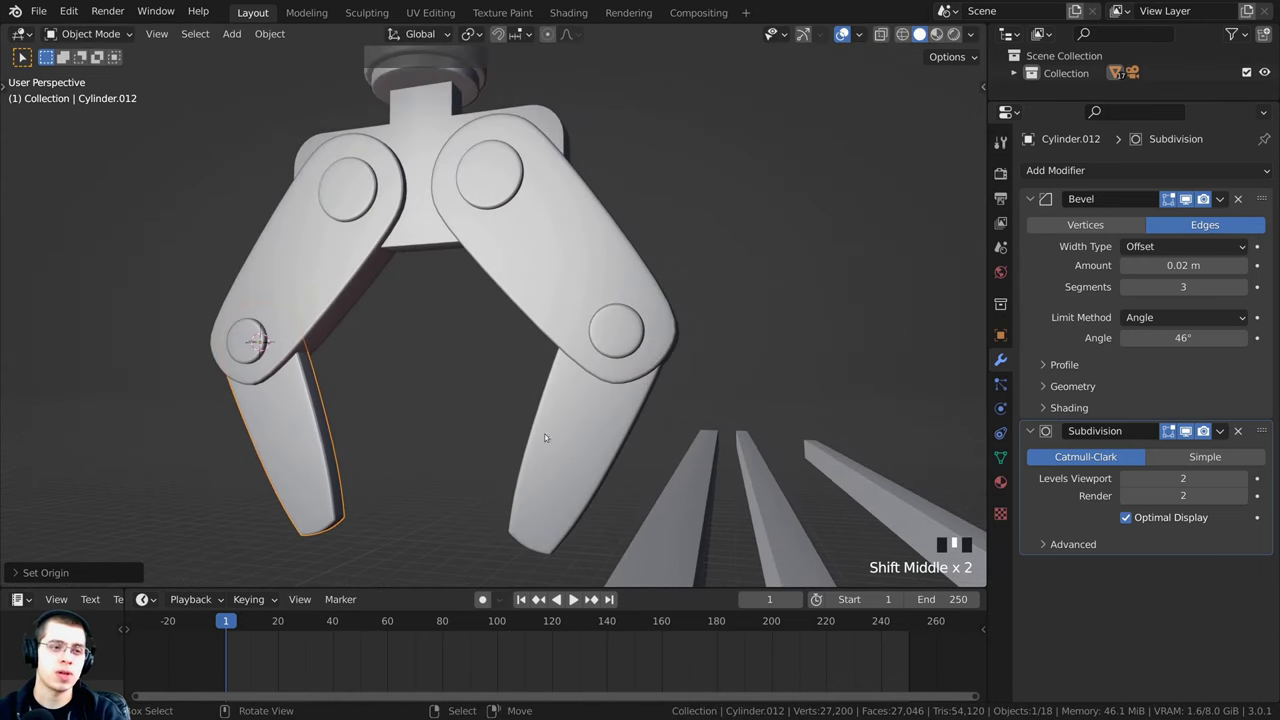
left_click(562, 437)
key("Tab")
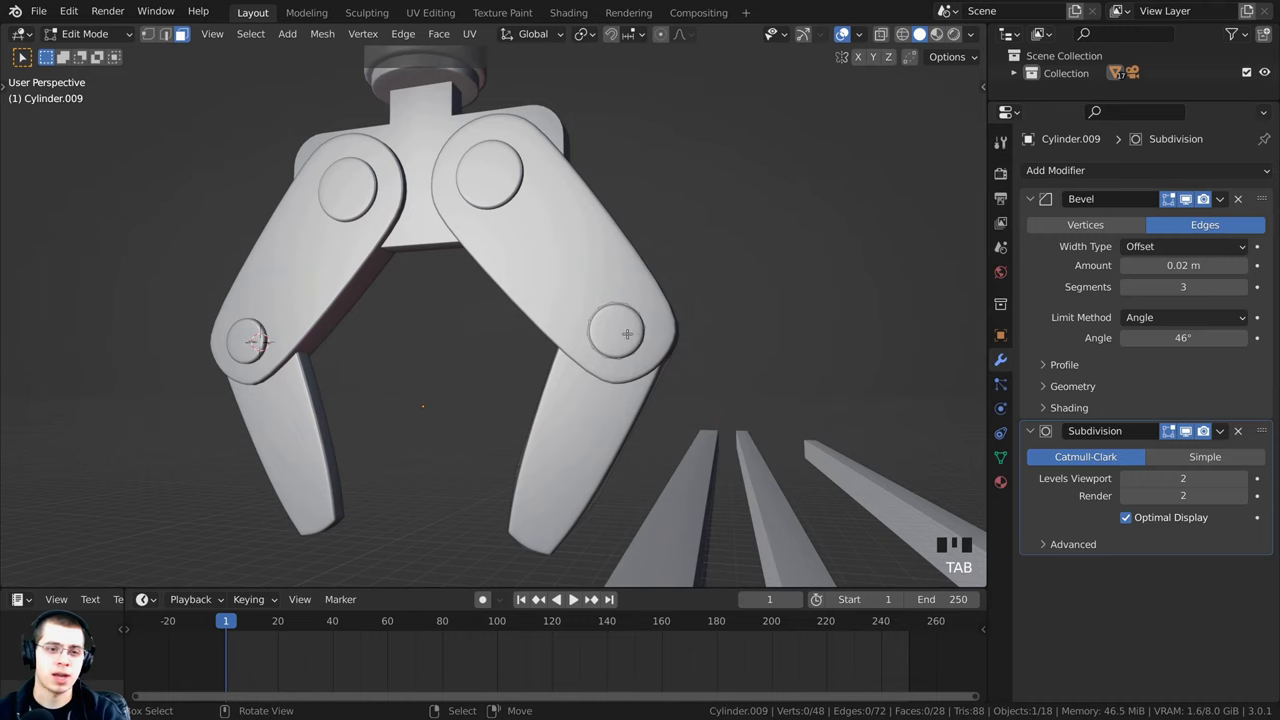
scroll(627, 334, "up", 2)
right_click(666, 334)
scroll(666, 334, "down", 4)
middle_click_drag(666, 334, 400, 342)
scroll(240, 347, "up", 3)
right_click(240, 346, "shift")
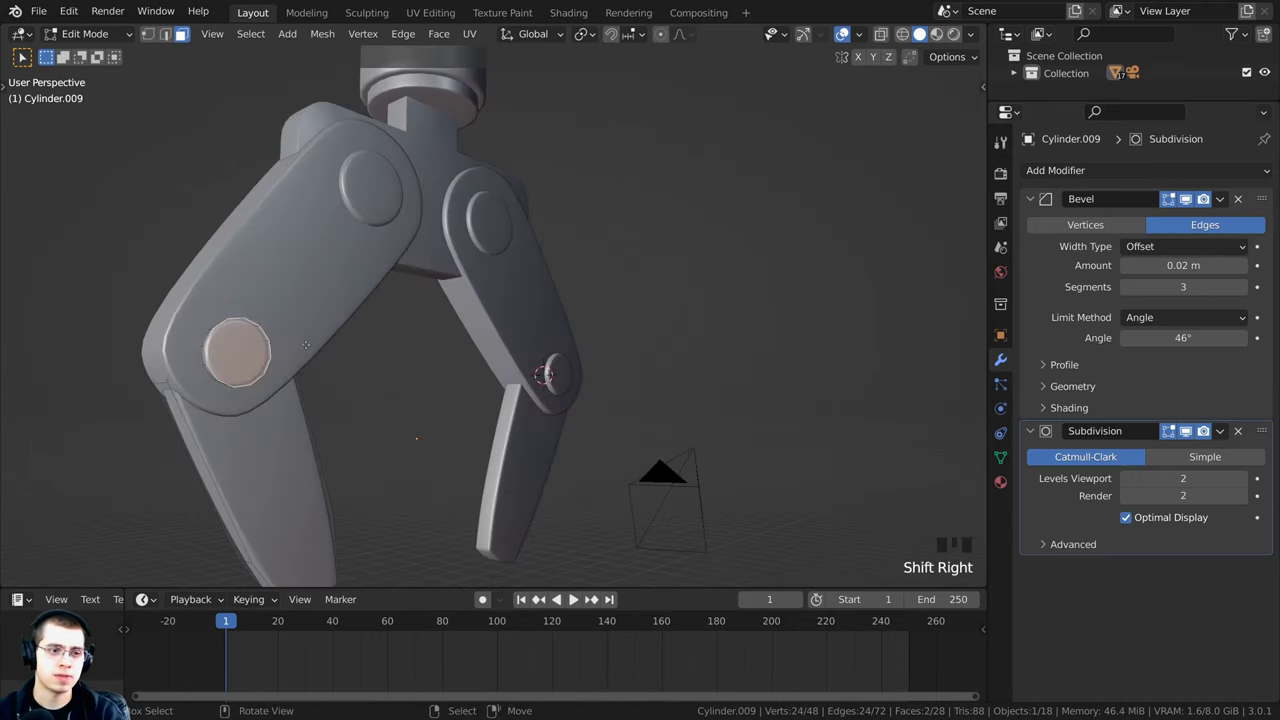
Step: Snap the 3D cursor to the lower right segment's selected pin faces and return to Object Mode
middle_click_drag(240, 346, 614, 241)
scroll(614, 241, "down", 2)
scroll(614, 241, "up", 1)
key("shift+s")
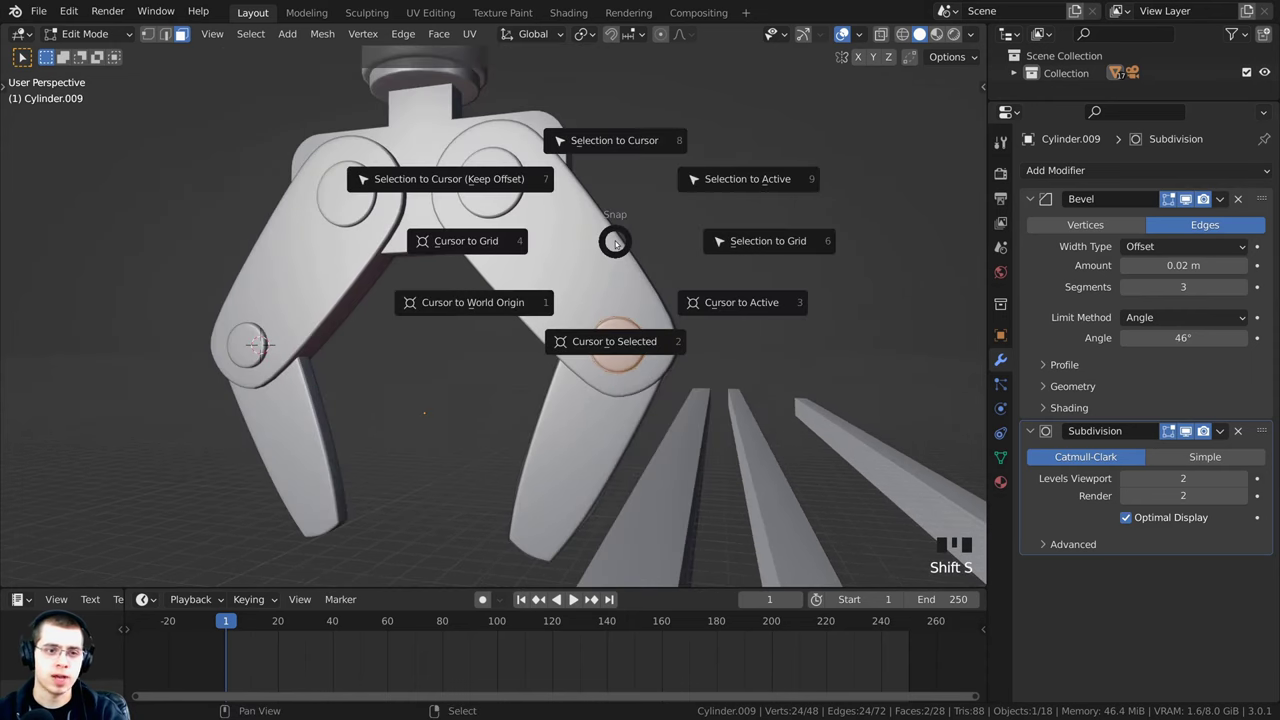
left_click(617, 341)
middle_click_drag(617, 337, 766, 371)
scroll(755, 288, "up", 2)
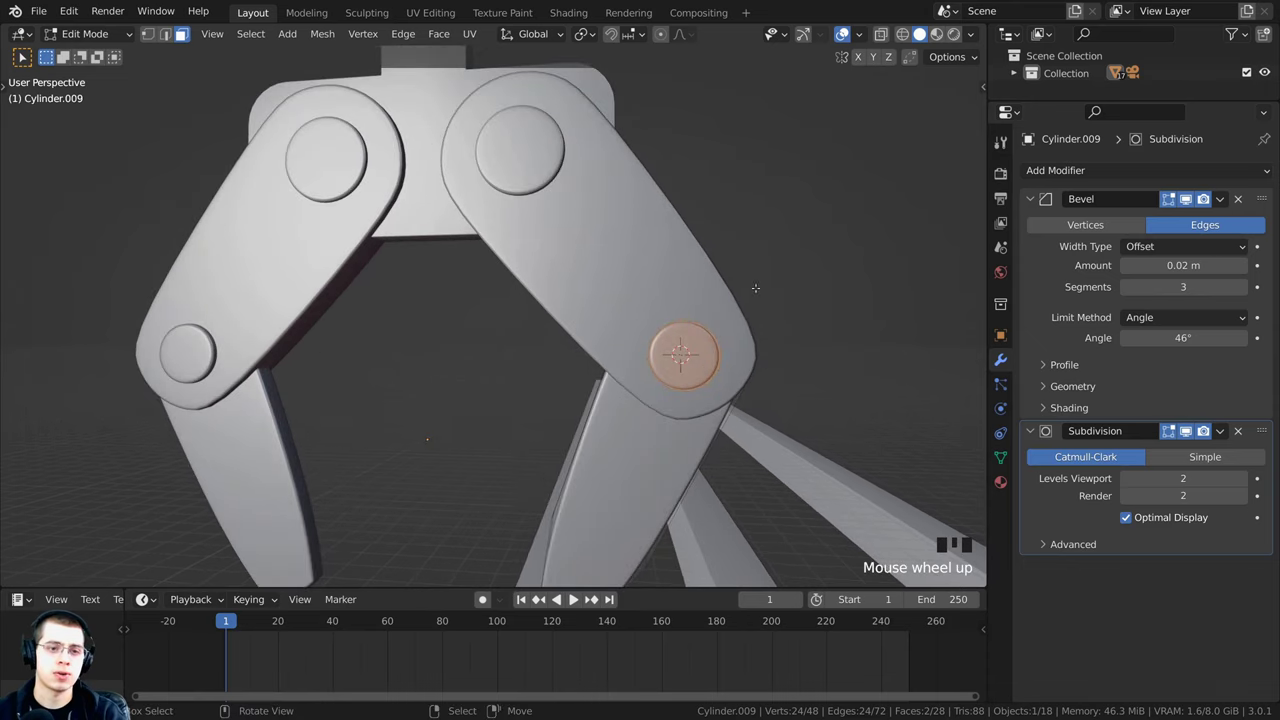
key("Tab")
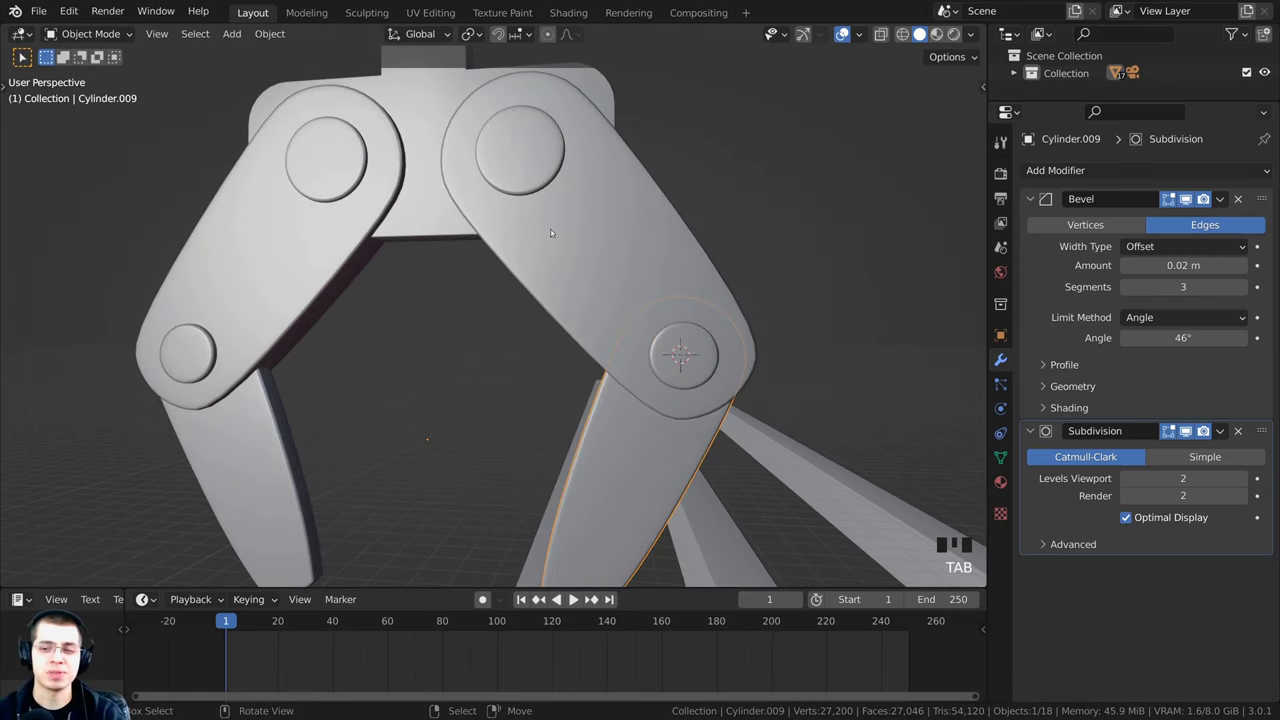
Step: Set the lower right claw segment's origin to the 3D cursor and try rotating the segment about its joint pin
left_click(270, 34)
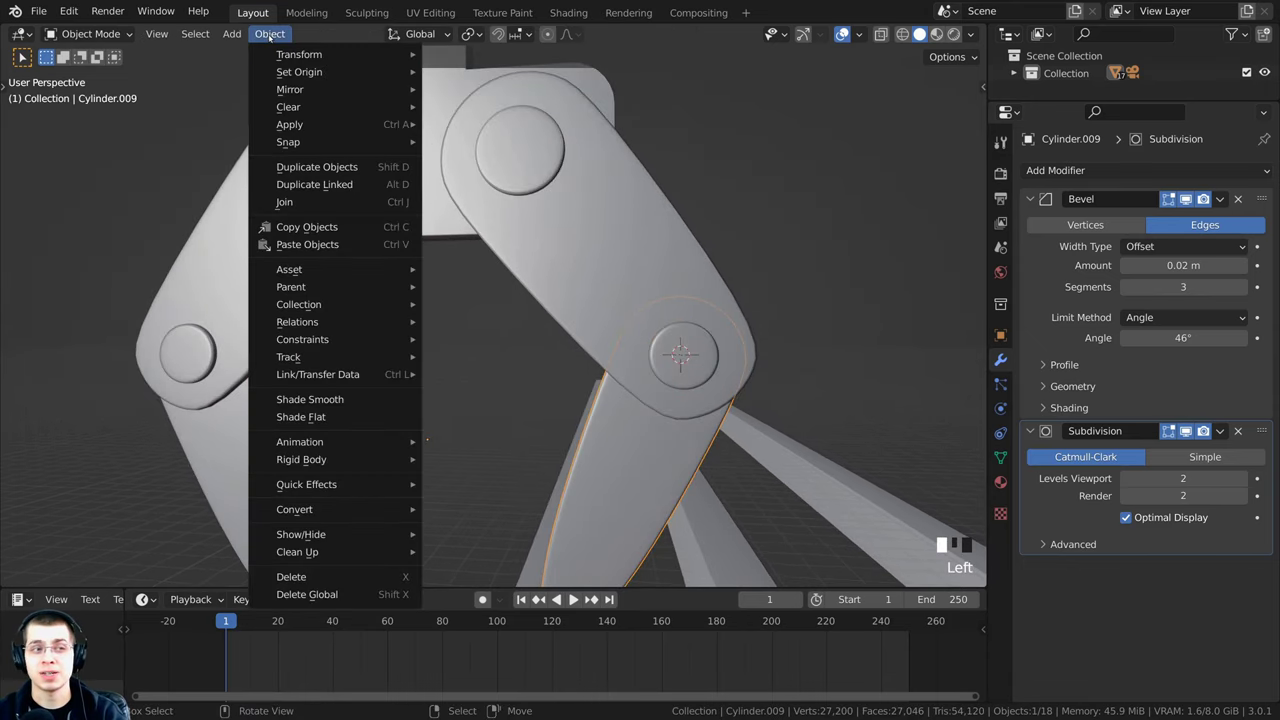
mouse_move(300, 72)
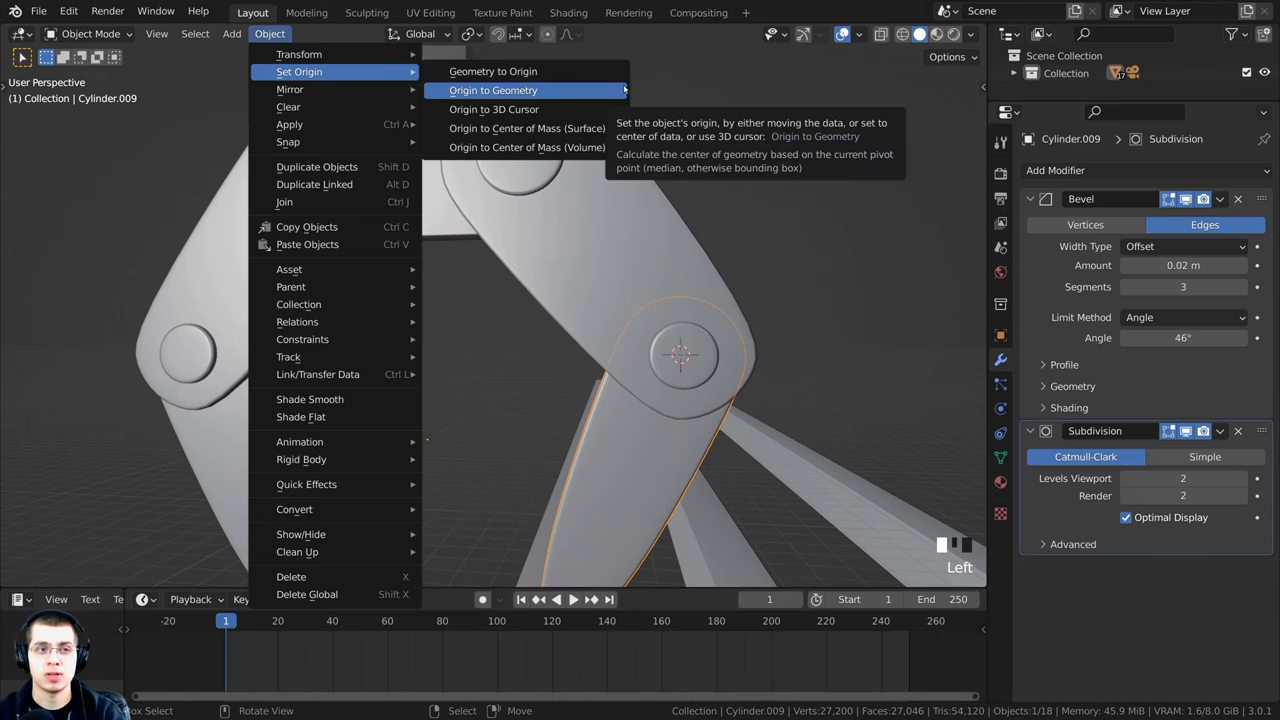
left_click(493, 109)
scroll(725, 360, "down", 2)
key("r")
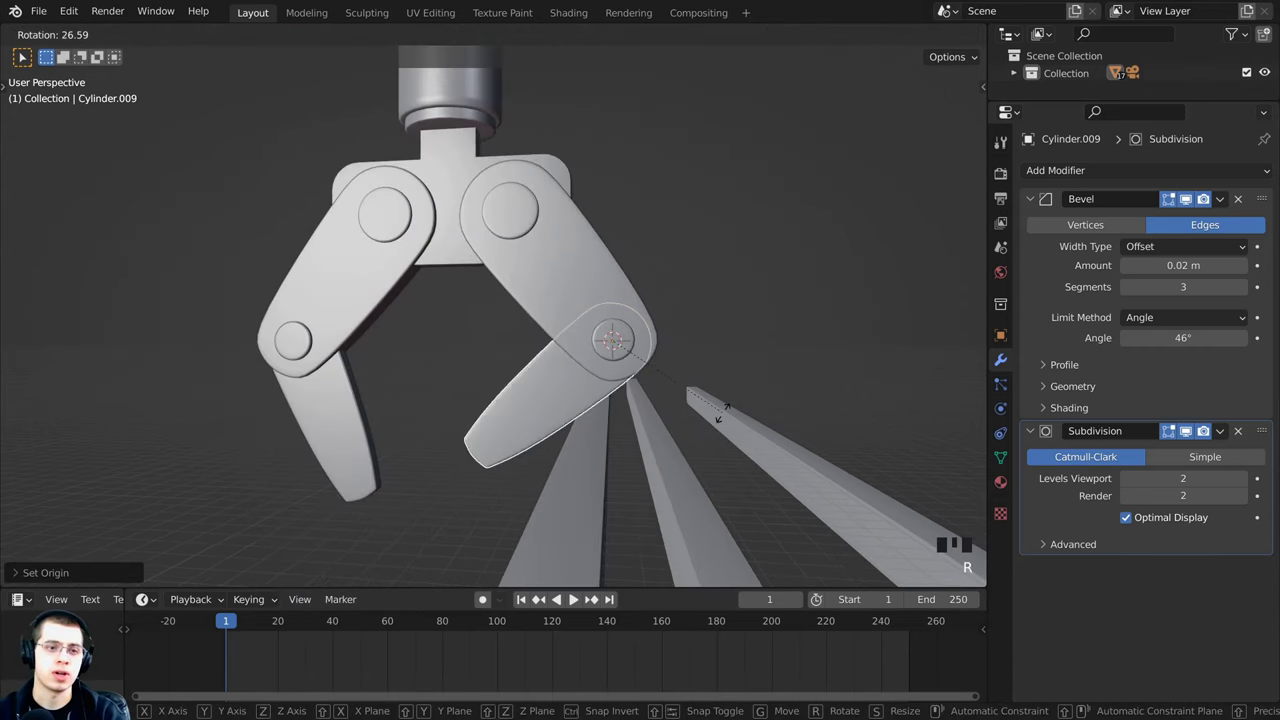
left_click(726, 277)
Step: Edit the upper left claw segment and select both end faces of its upper joint pin
middle_click_drag(726, 277, 410, 246)
right_click(410, 246)
scroll(410, 246, "up", 2)
key("Tab")
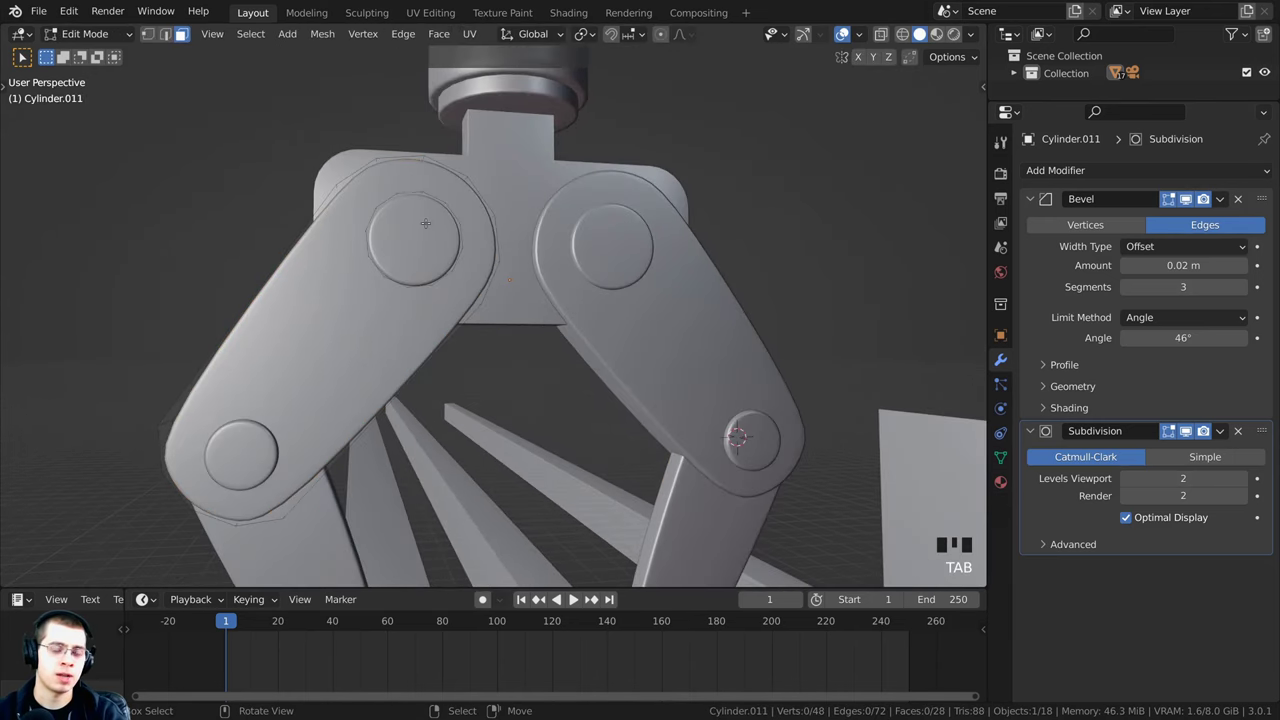
right_click(418, 224)
middle_click_drag(440, 237, 521, 175)
right_click(681, 250, "shift")
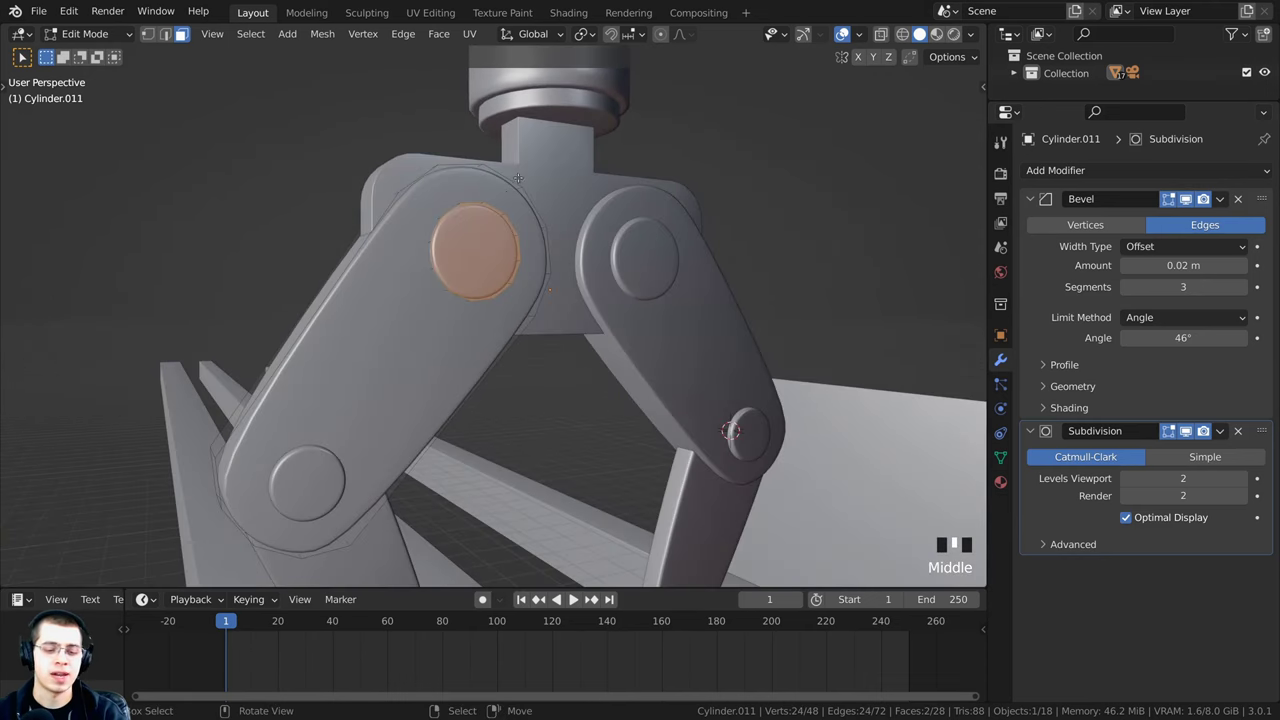
Step: Snap the 3D cursor to the upper left segment's selected pin faces and return to Object Mode
key("shift+s")
left_click(523, 258)
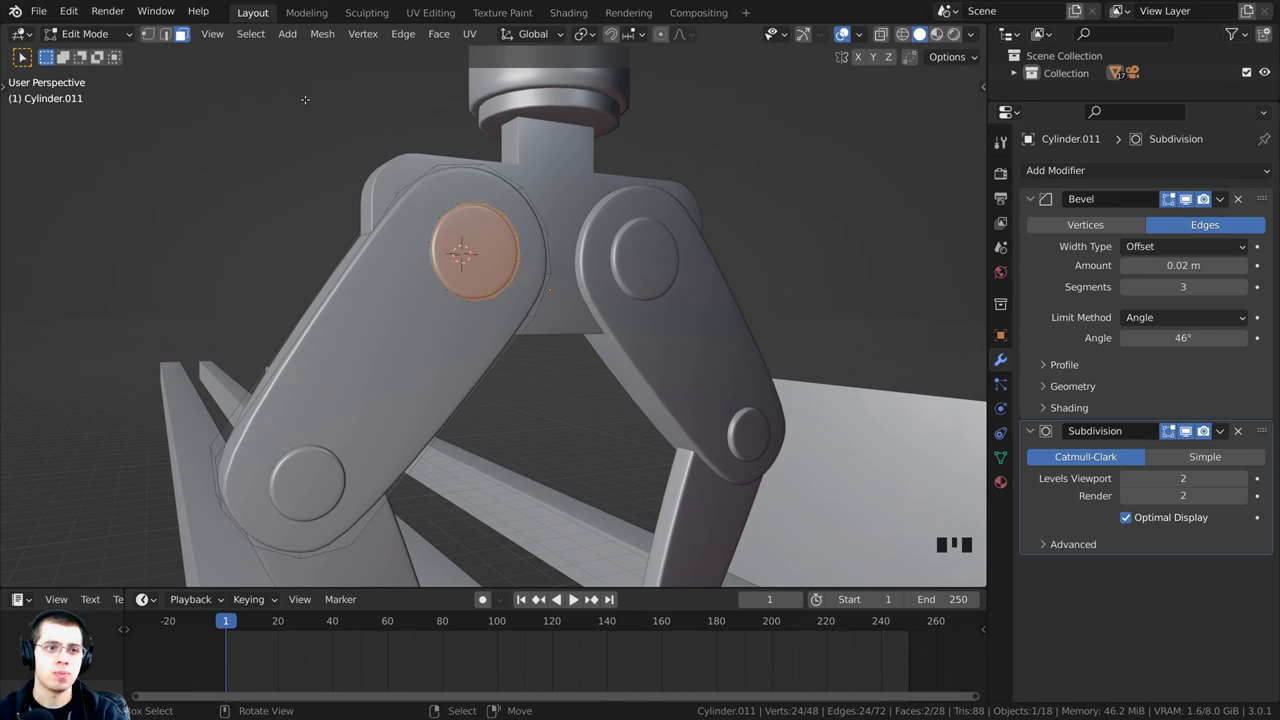
key("Tab")
Step: Set the upper left claw segment's origin to the 3D cursor and try rotating the segment about its upper pin
left_click(272, 34)
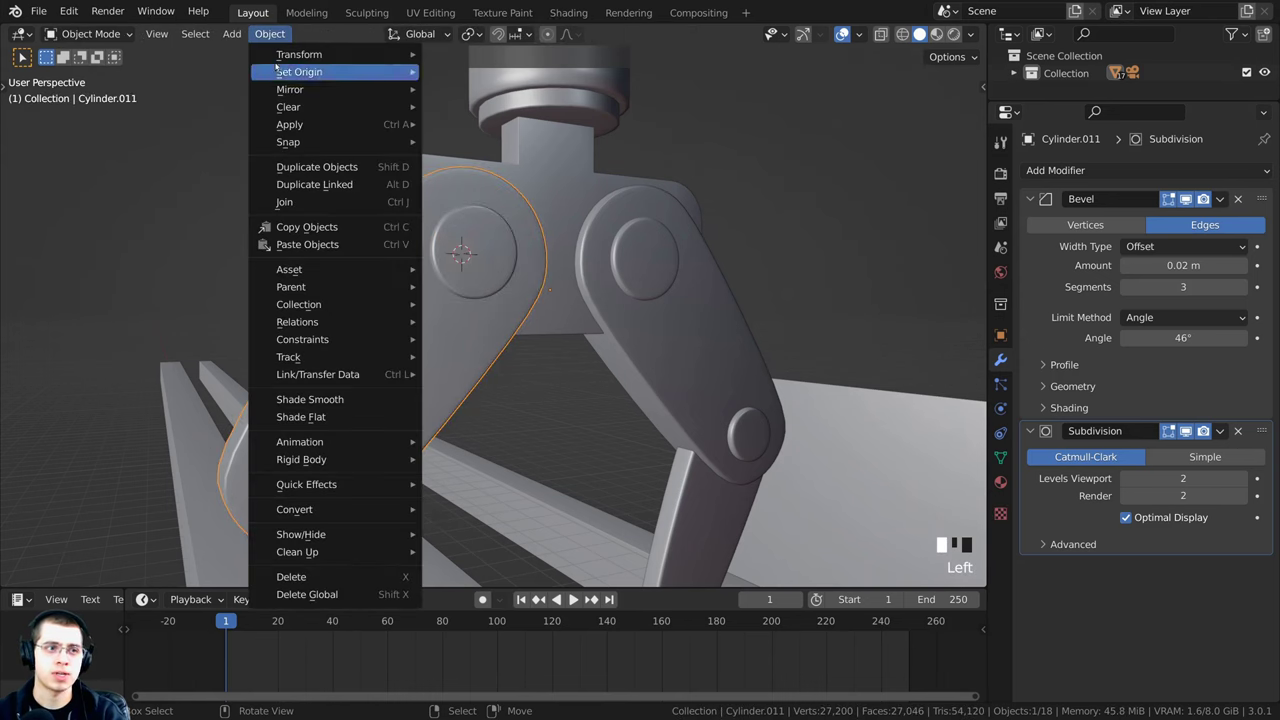
mouse_move(278, 71)
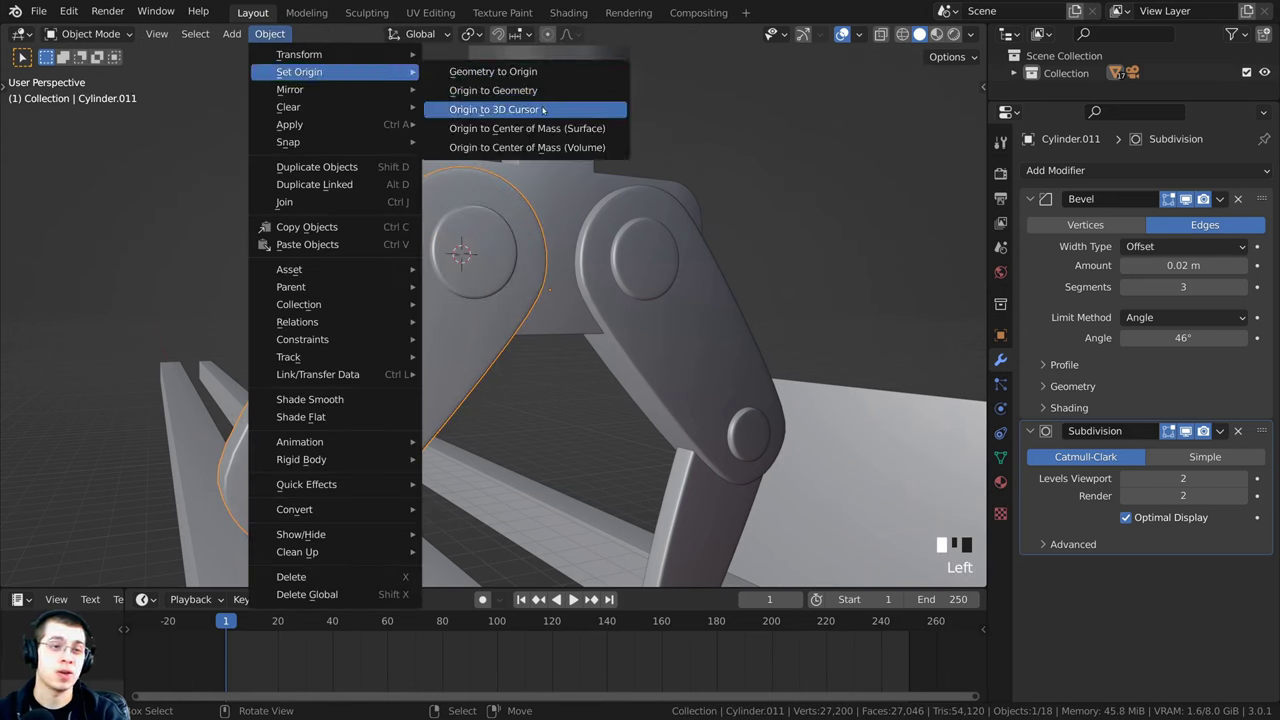
left_click(494, 109)
scroll(668, 256, "down", 3)
key("r")
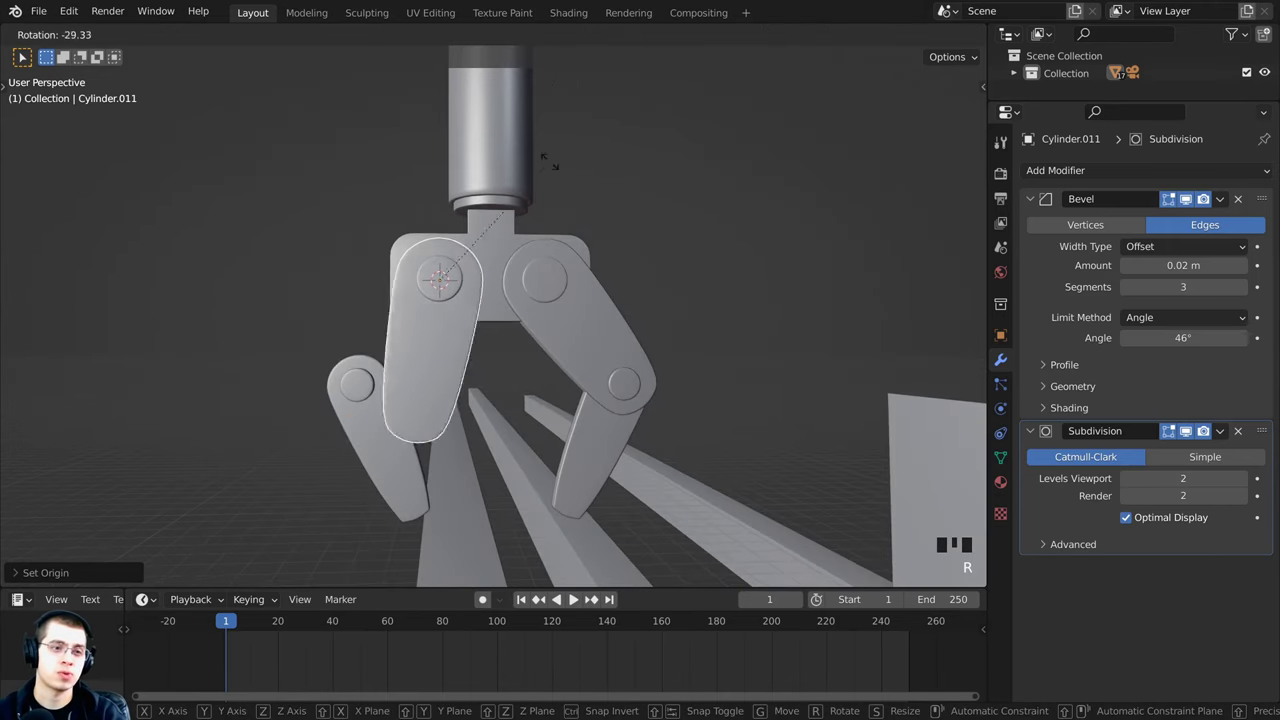
right_click(556, 306)
Step: Edit the upper right claw segment and select both end faces of its upper joint pin
middle_click_drag(557, 314, 543, 305)
scroll(543, 305, "up", 1)
right_click(505, 259)
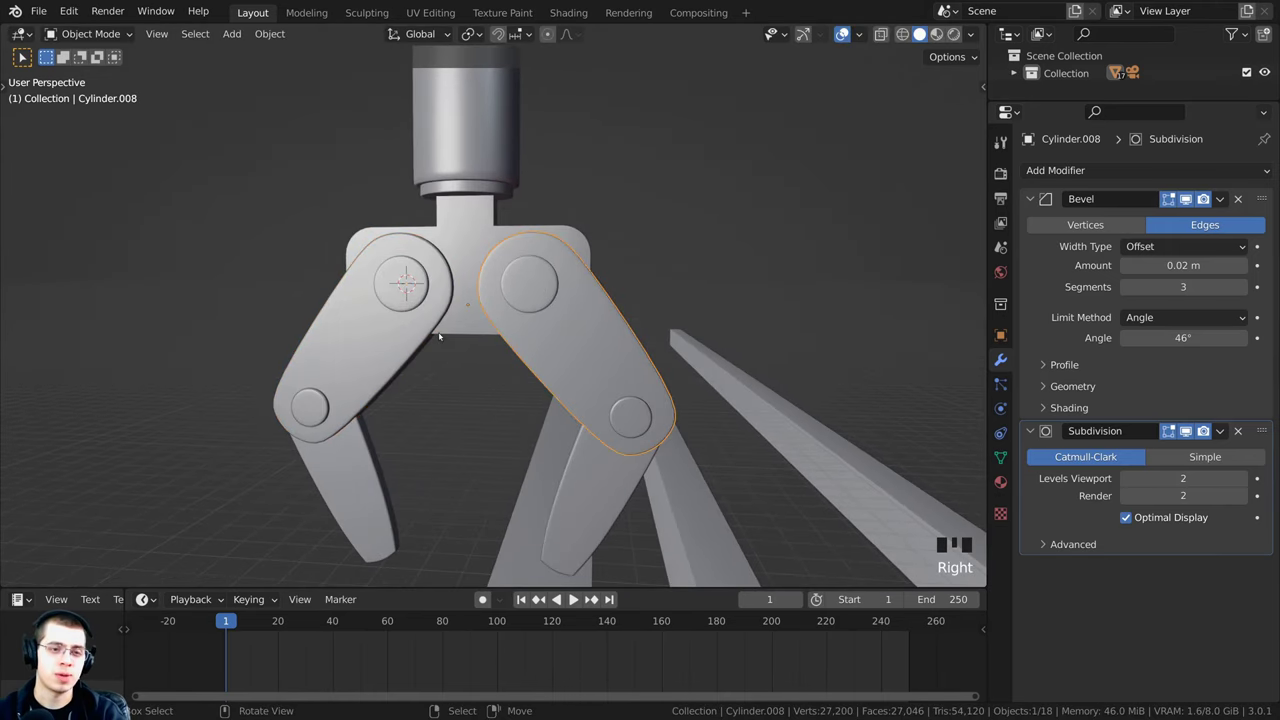
middle_click_drag(439, 336, 477, 384)
key("Tab")
scroll(479, 389, "up", 3)
scroll(628, 335, "down", 2)
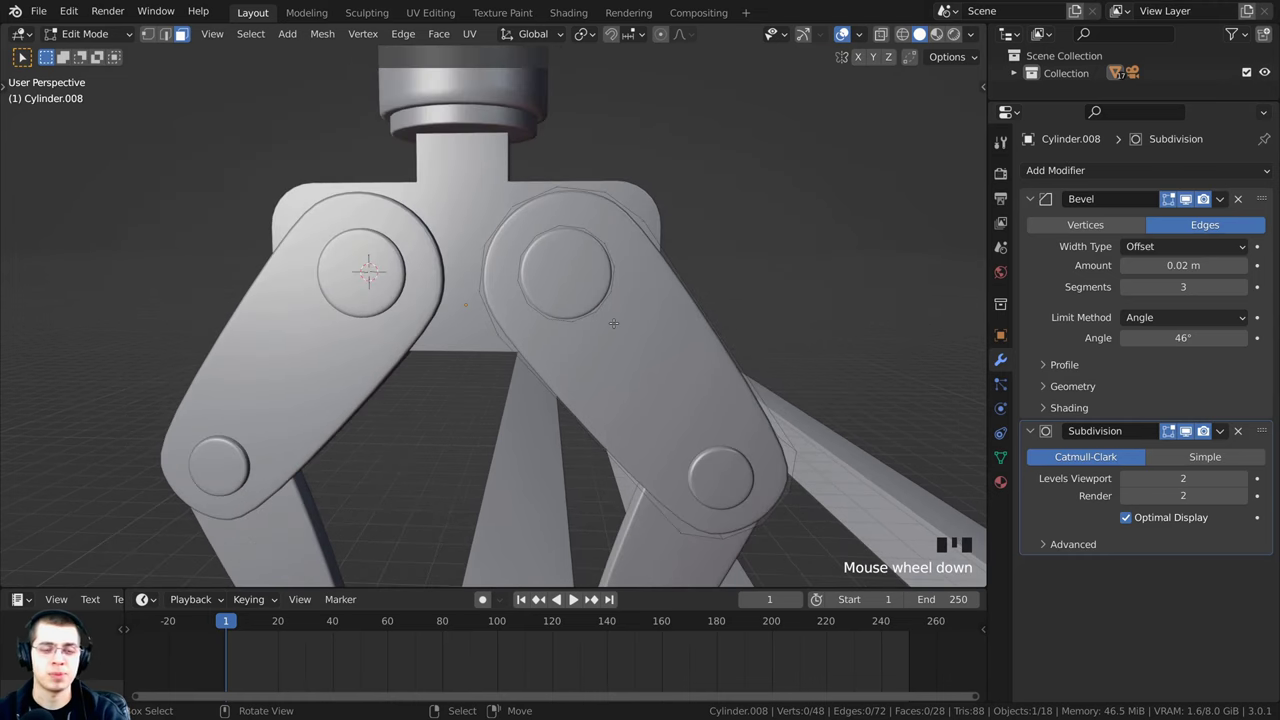
right_click(573, 263)
middle_click_drag(573, 263, 611, 131)
Step: Snap the 3D cursor to the upper right segment's selected pin faces and return to Object Mode
key("shift+s")
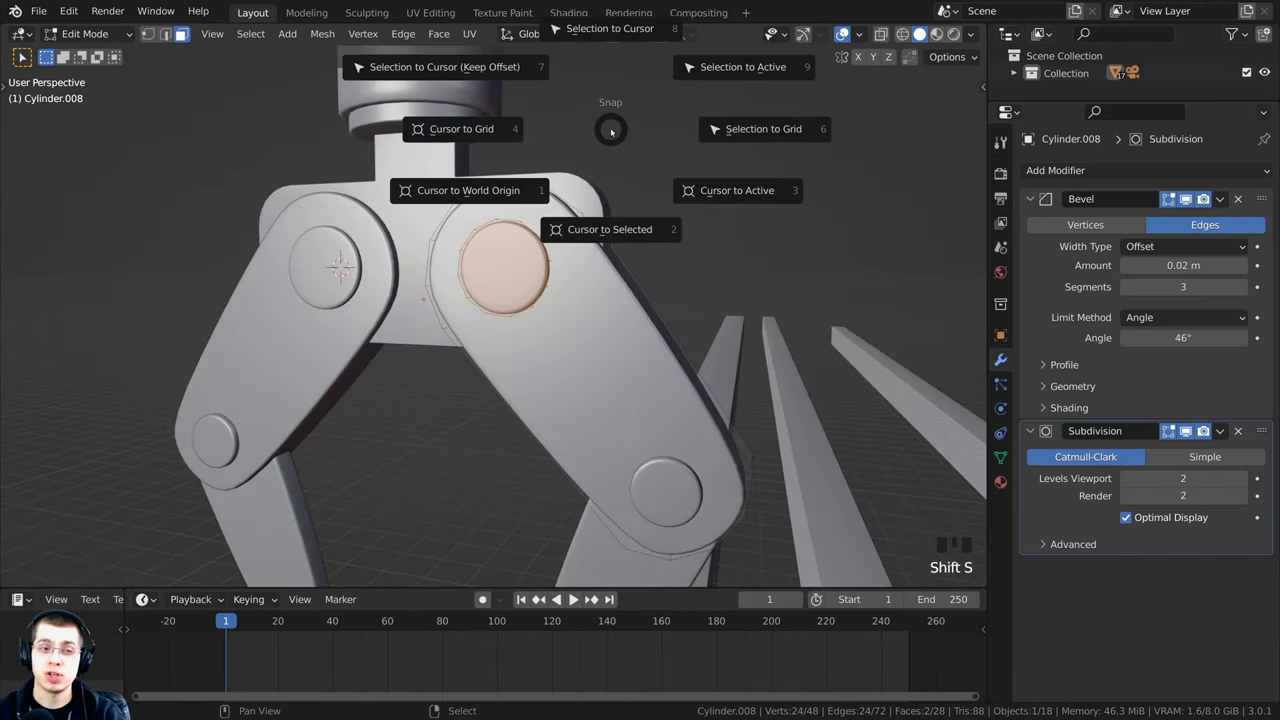
left_click(622, 231)
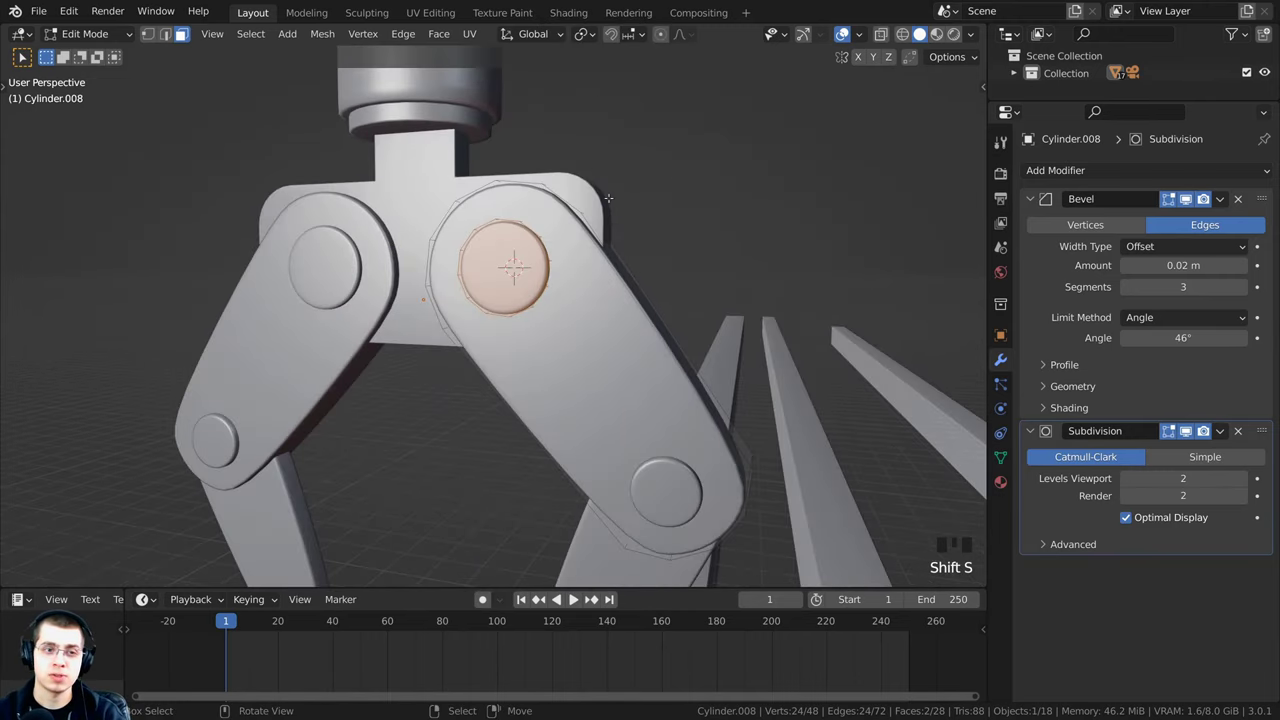
middle_click_drag(507, 202, 568, 259)
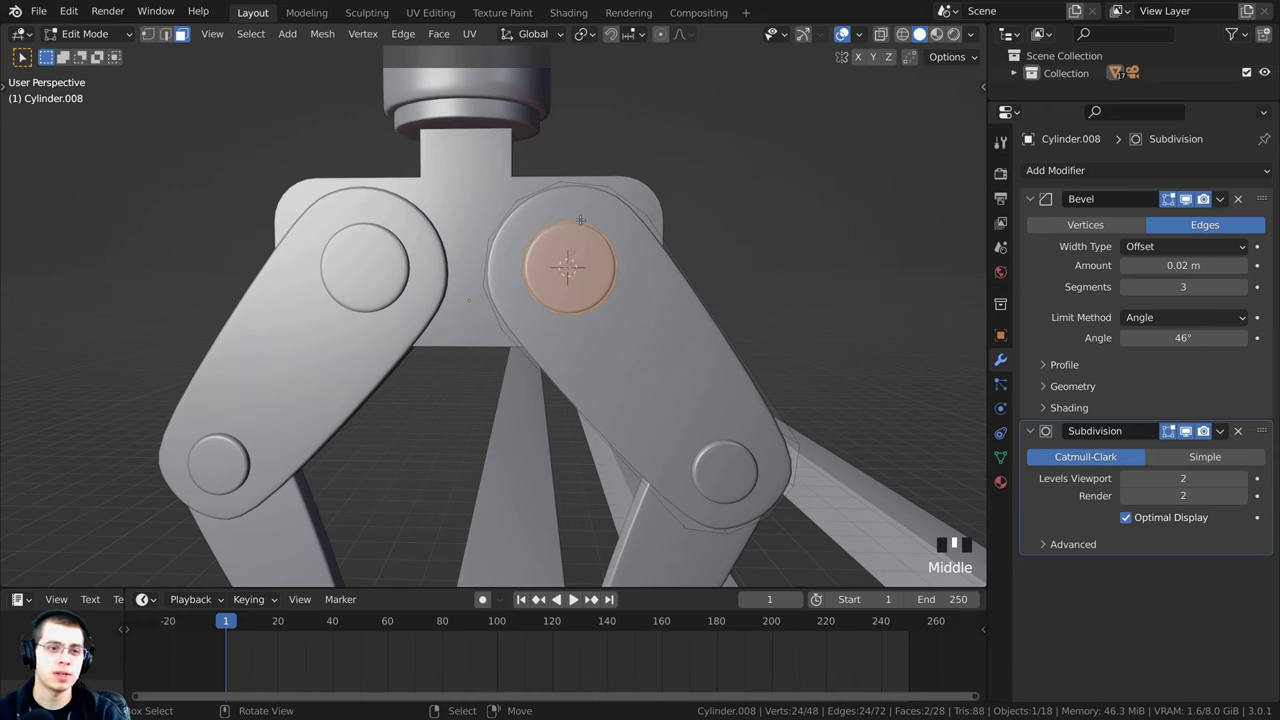
key("Tab")
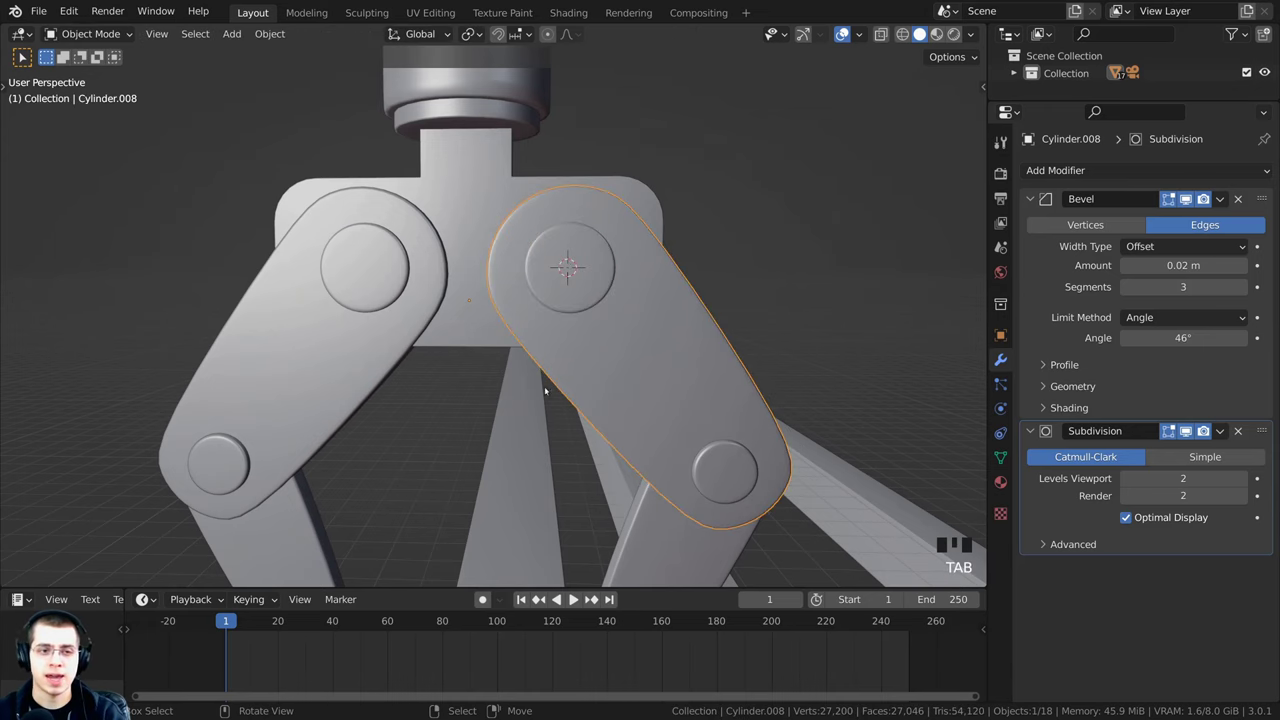
Step: Set the upper right claw segment's origin to the 3D cursor and try rotating the segment about its upper pin
left_click(266, 33)
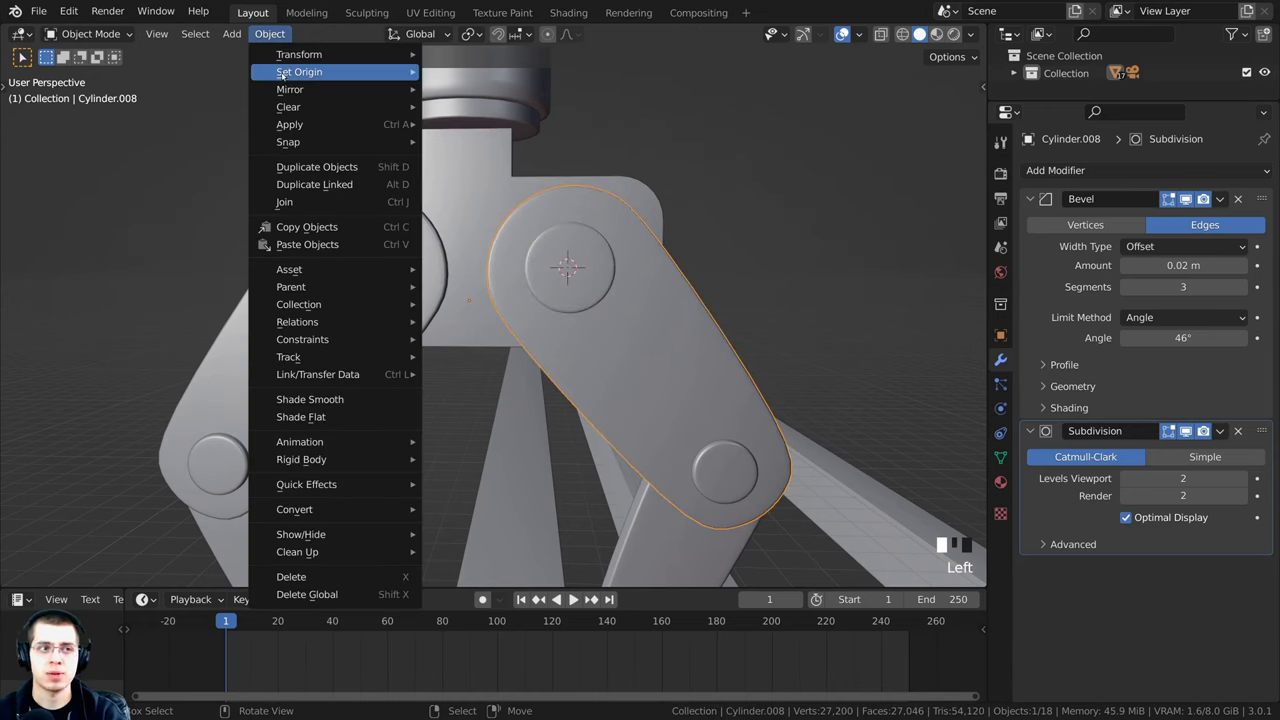
mouse_move(290, 72)
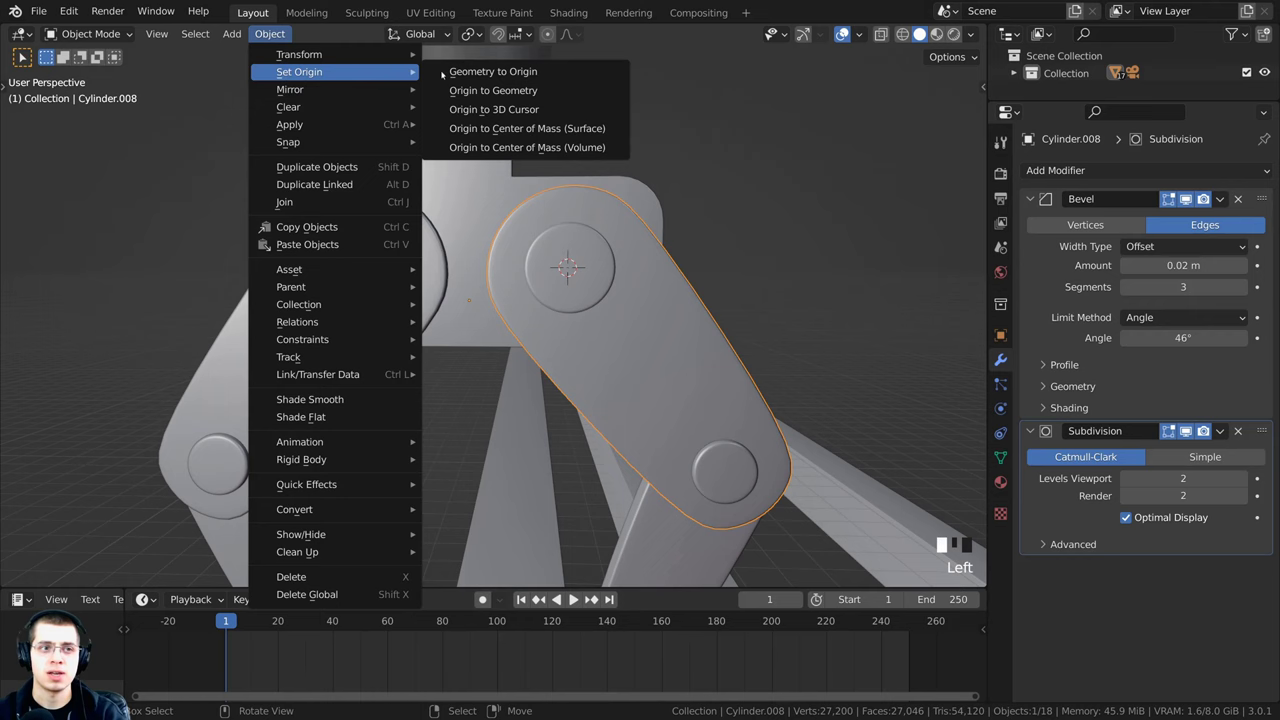
left_click(571, 111)
scroll(571, 130, "down", 4)
key("r")
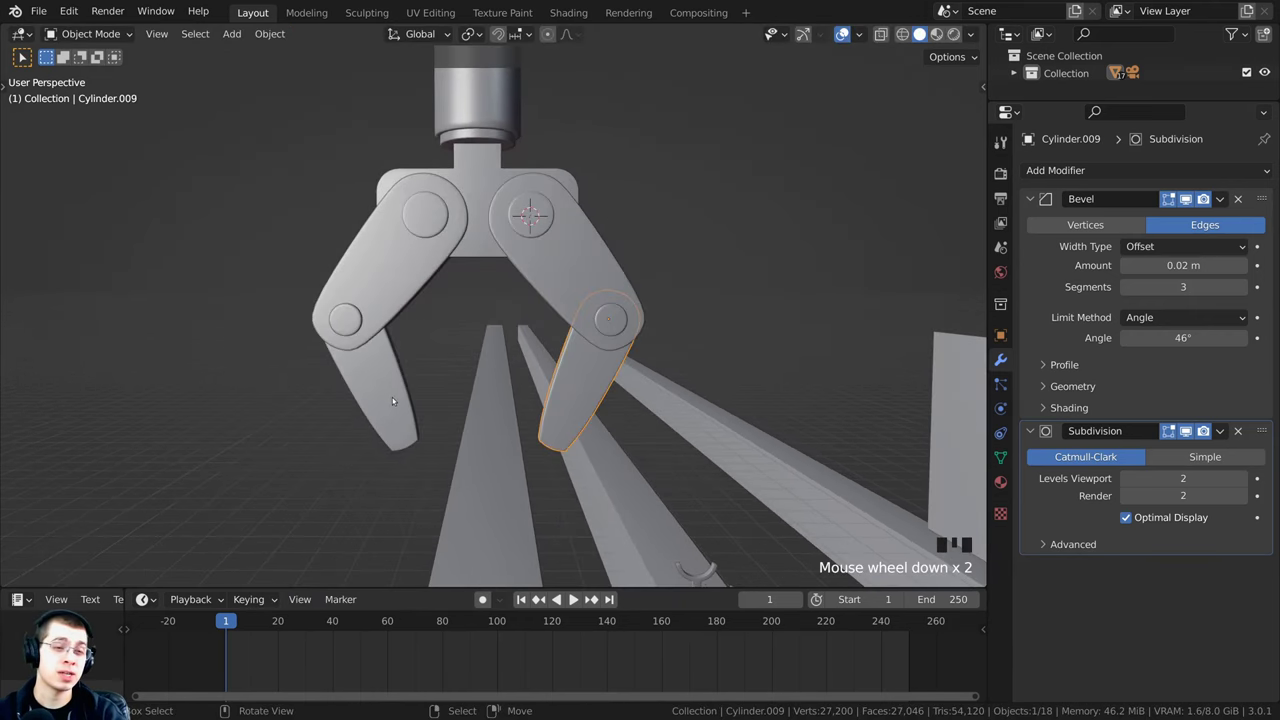
Step: Examine the origins of the claw and arm segments by selecting them in turn, and test-rotate an upper arm segment
right_click(383, 381, "shift")
right_click(405, 274)
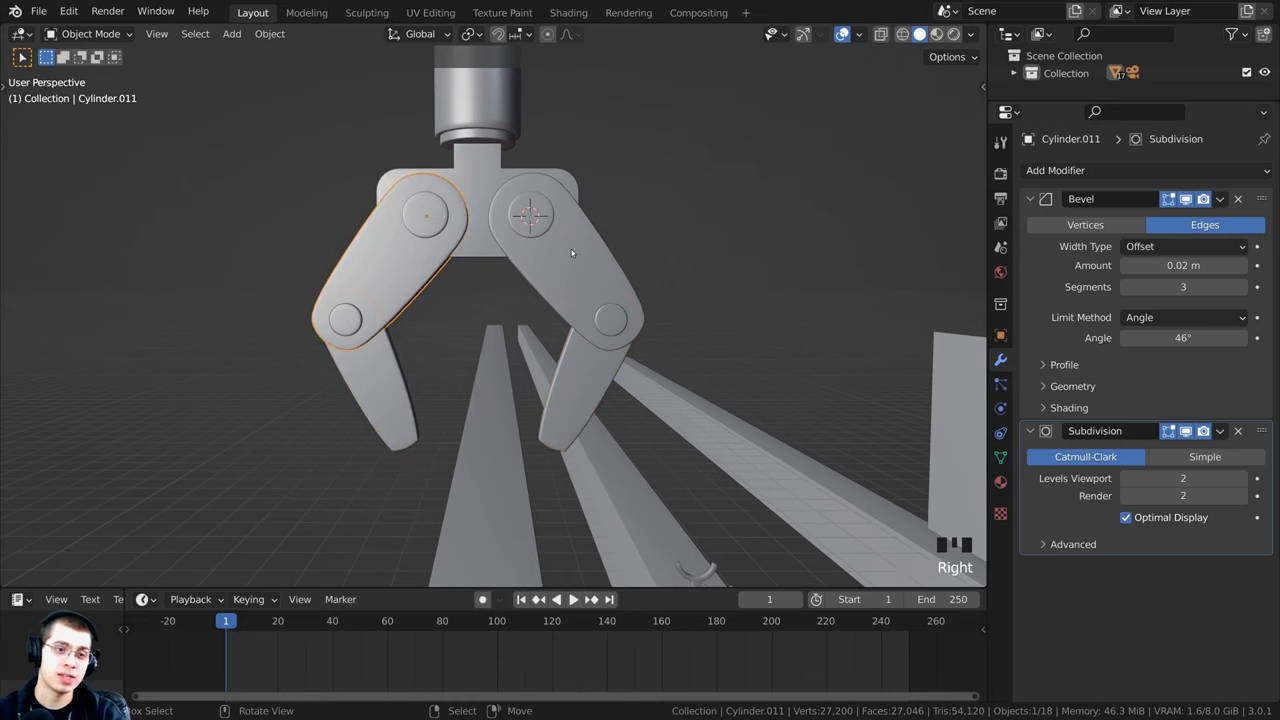
right_click(566, 250)
middle_click_drag(511, 214, 521, 314, "shift")
right_click(500, 283)
right_click(498, 216)
middle_click_drag(499, 217, 512, 370, "shift")
scroll(520, 310, "down", 3)
middle_click_drag(526, 255, 536, 499, "shift")
right_click(524, 334)
scroll(547, 339, "down", 2)
middle_click_drag(549, 340, 560, 358)
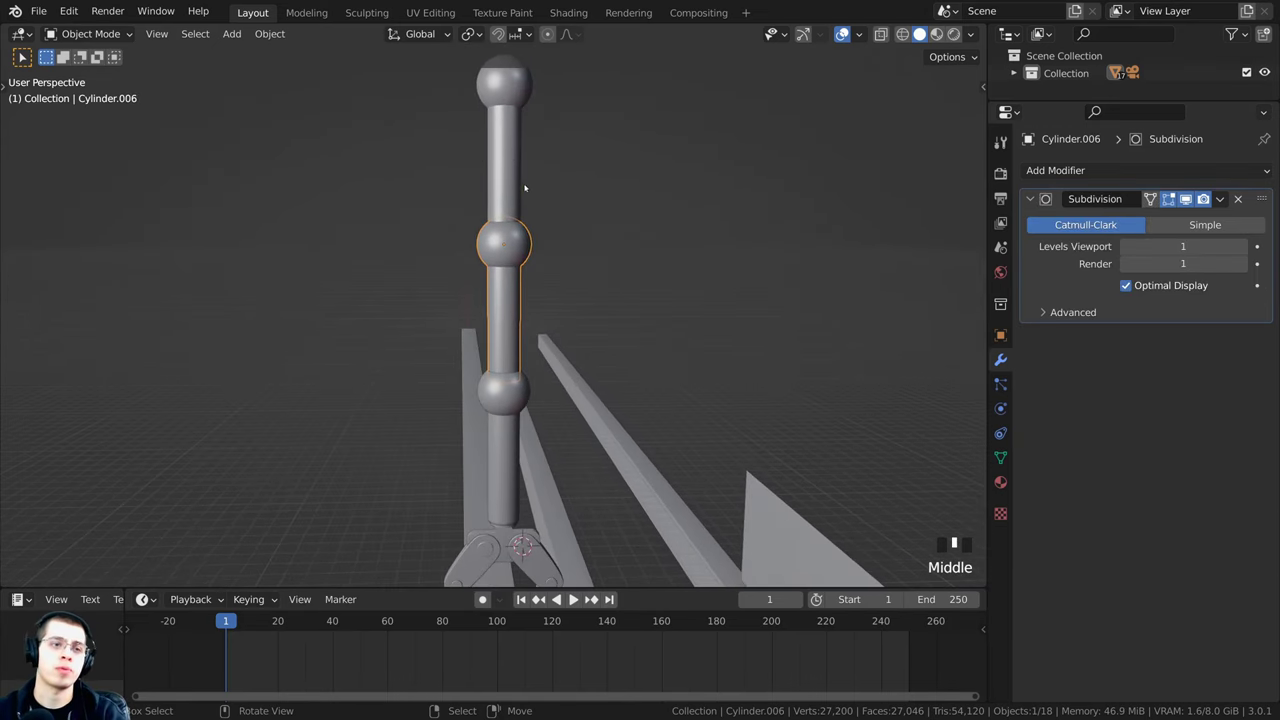
right_click(520, 182)
key("r")
right_click(519, 160)
Step: Try rotating the upper right claw segment on its own to check whether the lower segment follows
middle_click_drag(530, 530, 537, 311)
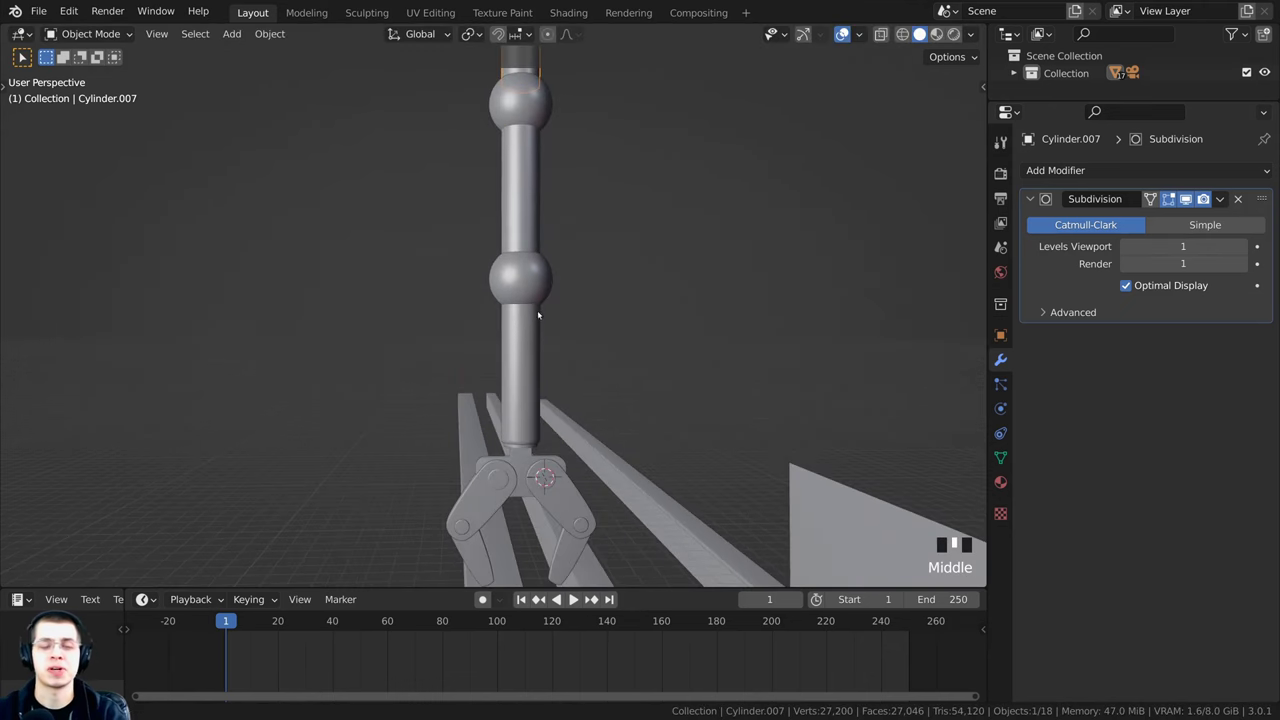
scroll(560, 217, "up", 1, "shift")
middle_click_drag(560, 217, 543, 186, "shift")
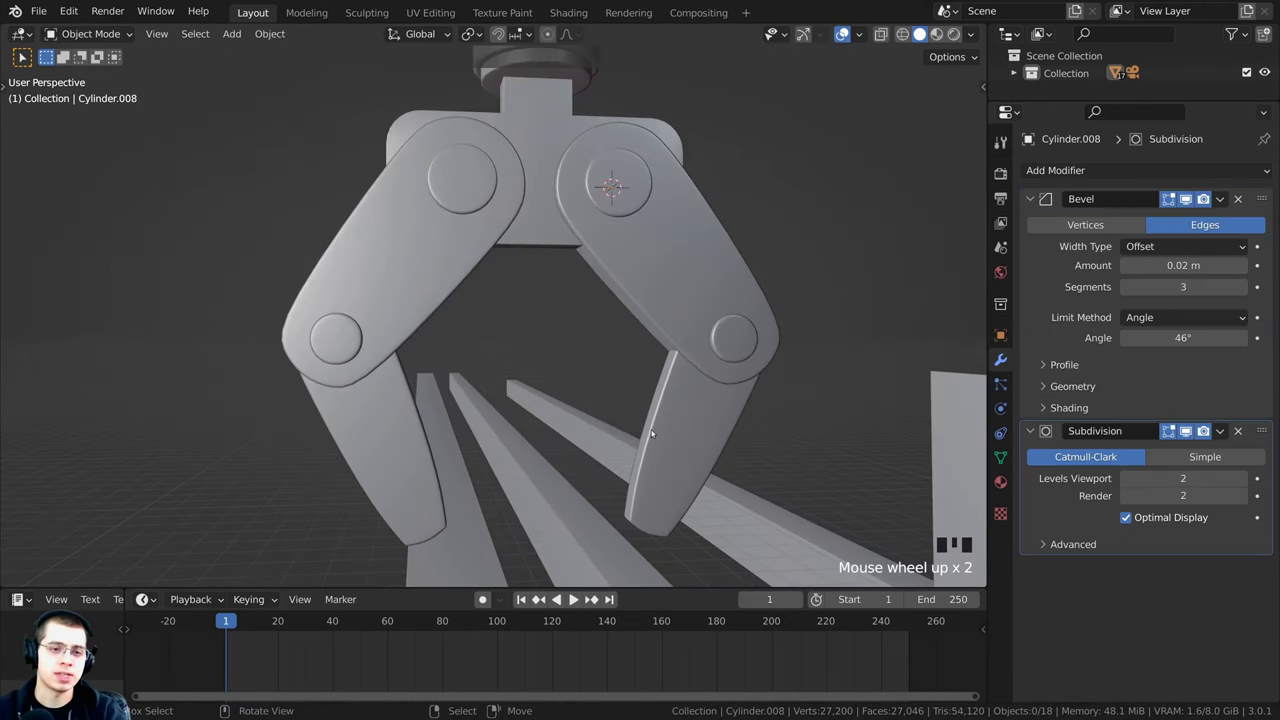
right_click(651, 433)
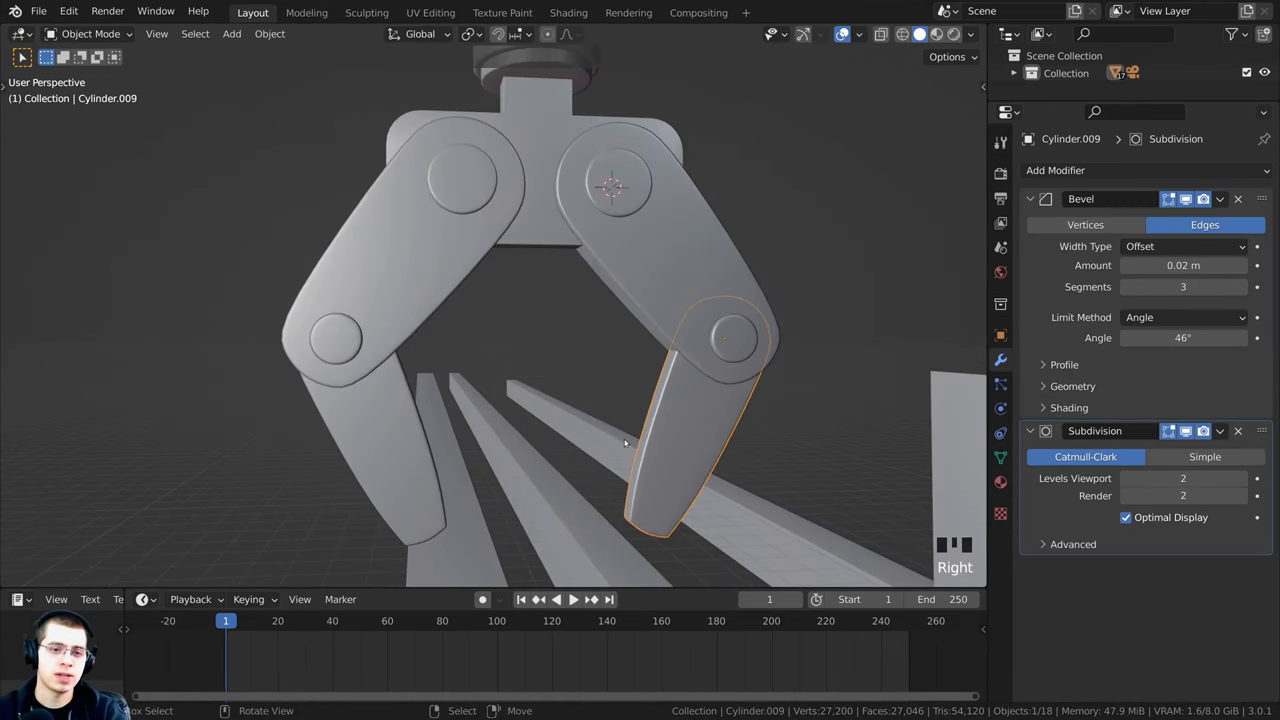
right_click(640, 219, "shift")
middle_click_drag(640, 219, 616, 232, "shift")
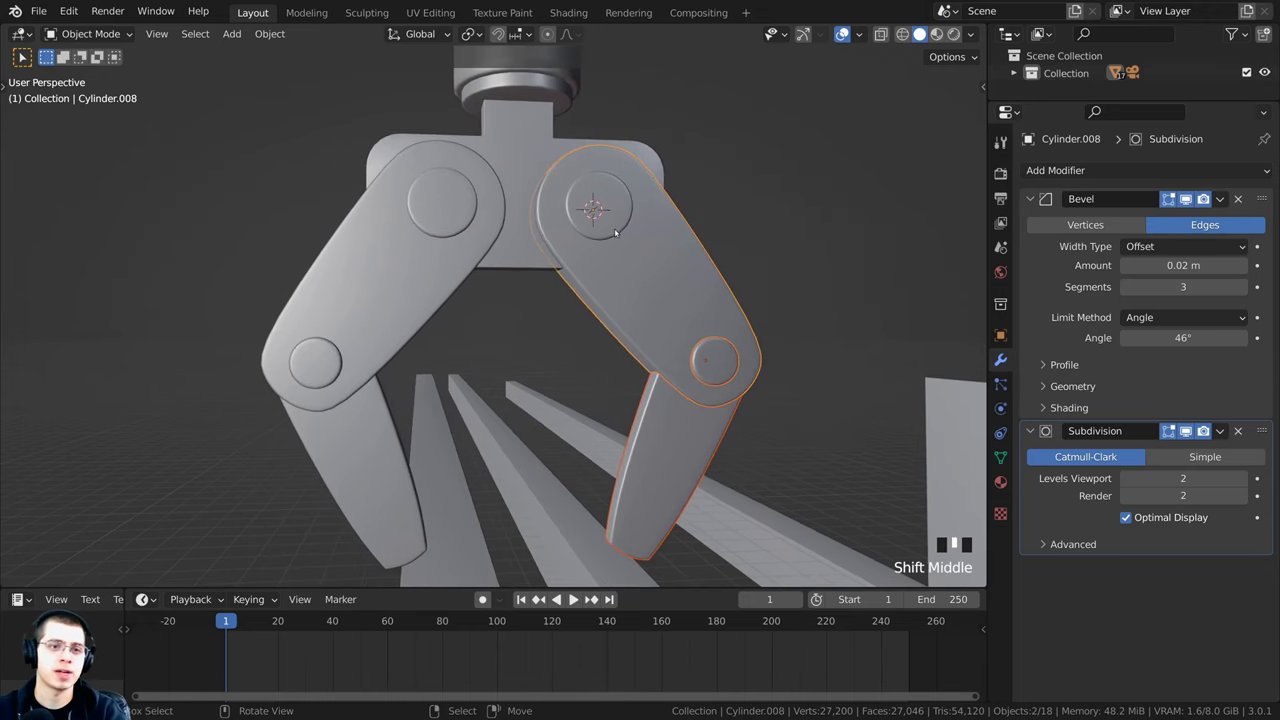
right_click(648, 432)
right_click(659, 293)
key("r")
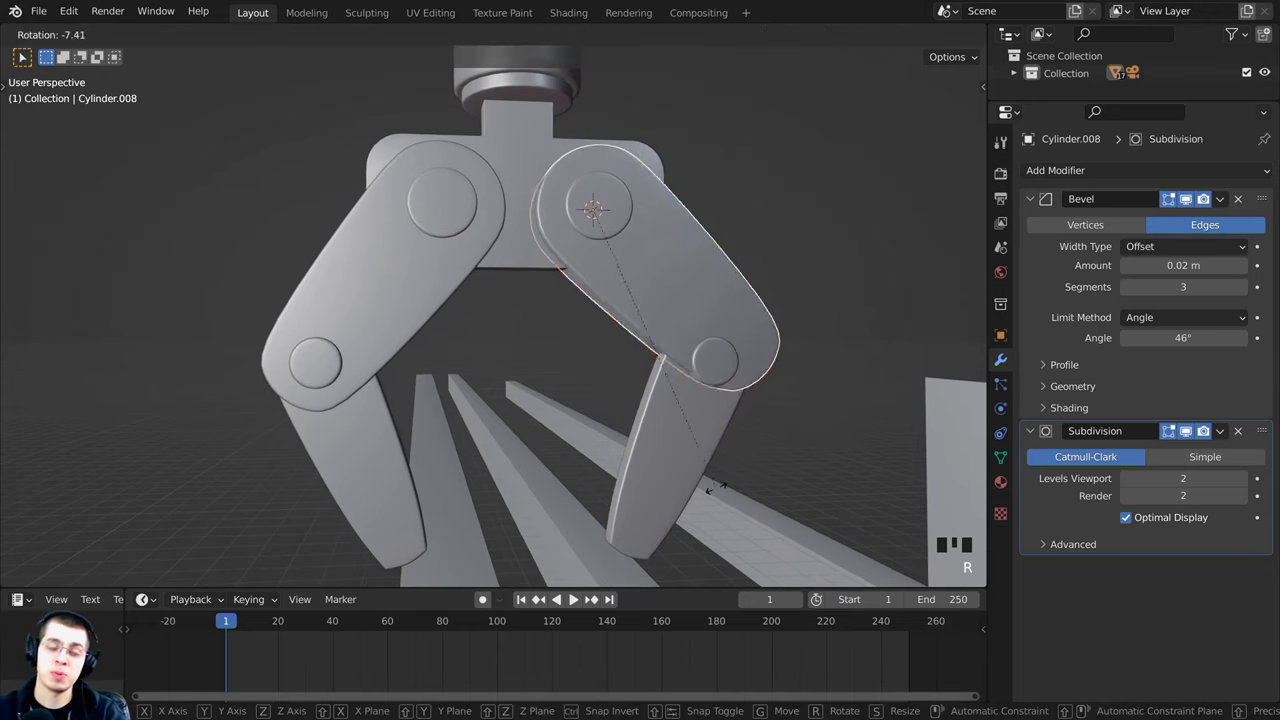
key("Escape")
Step: Parent the lower right claw segment to the upper right segment using Object (Keep Transform)
right_click(713, 457)
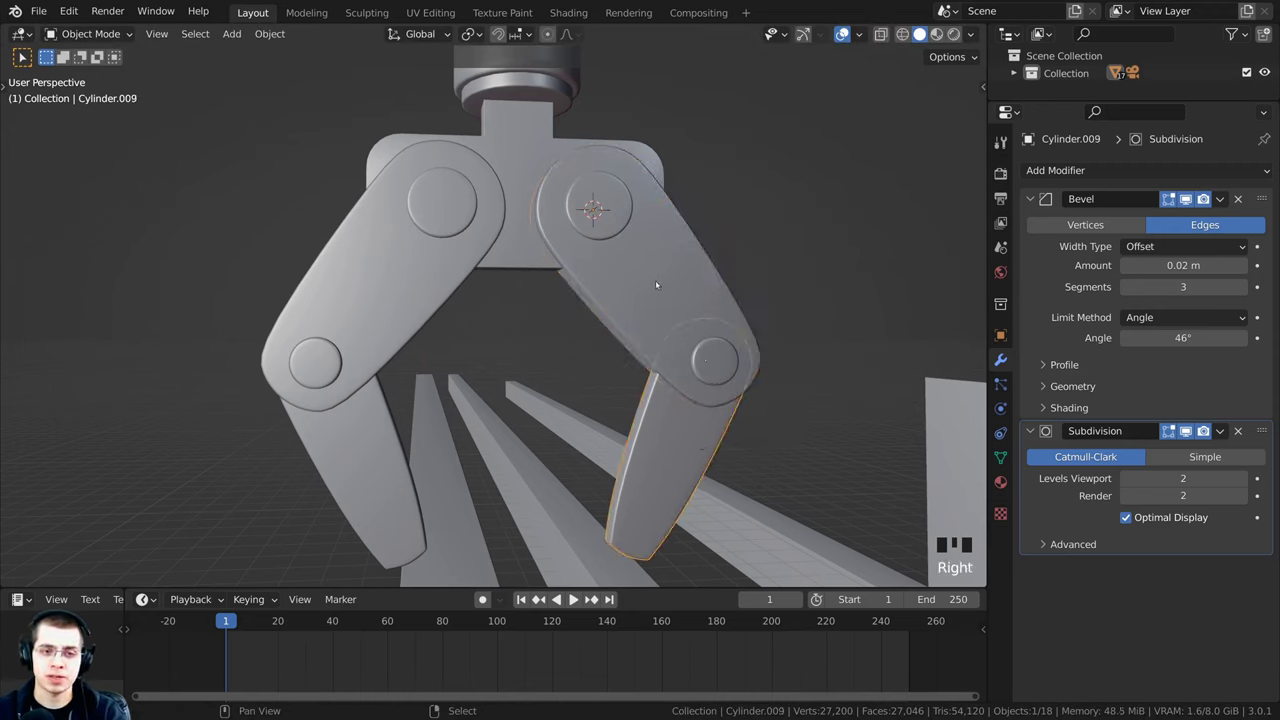
right_click(694, 274, "shift")
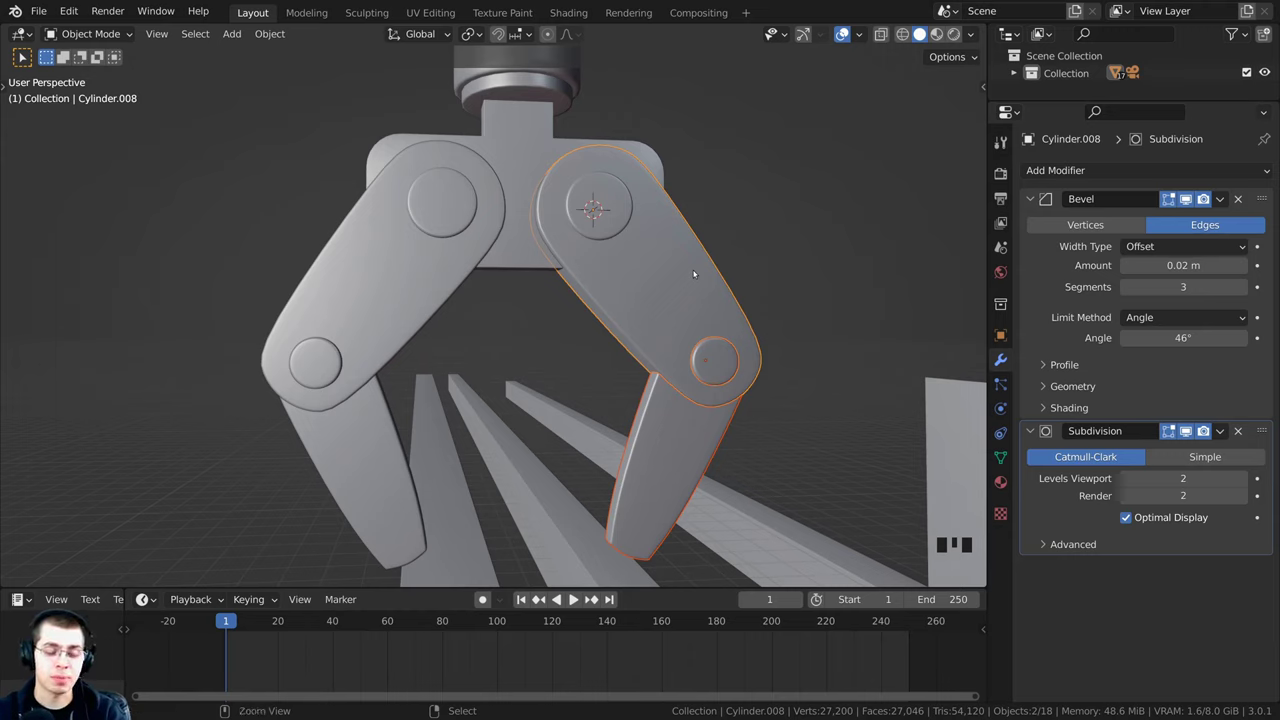
key("ctrl+p")
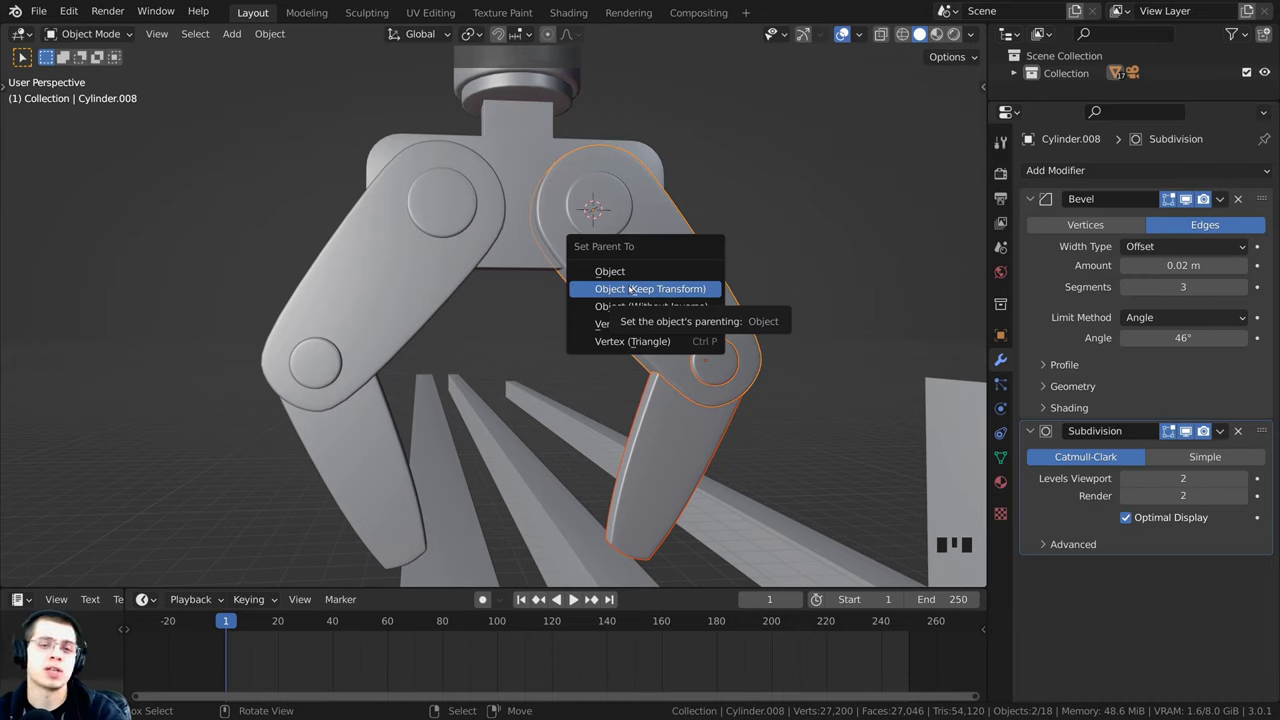
key("ctrl+p")
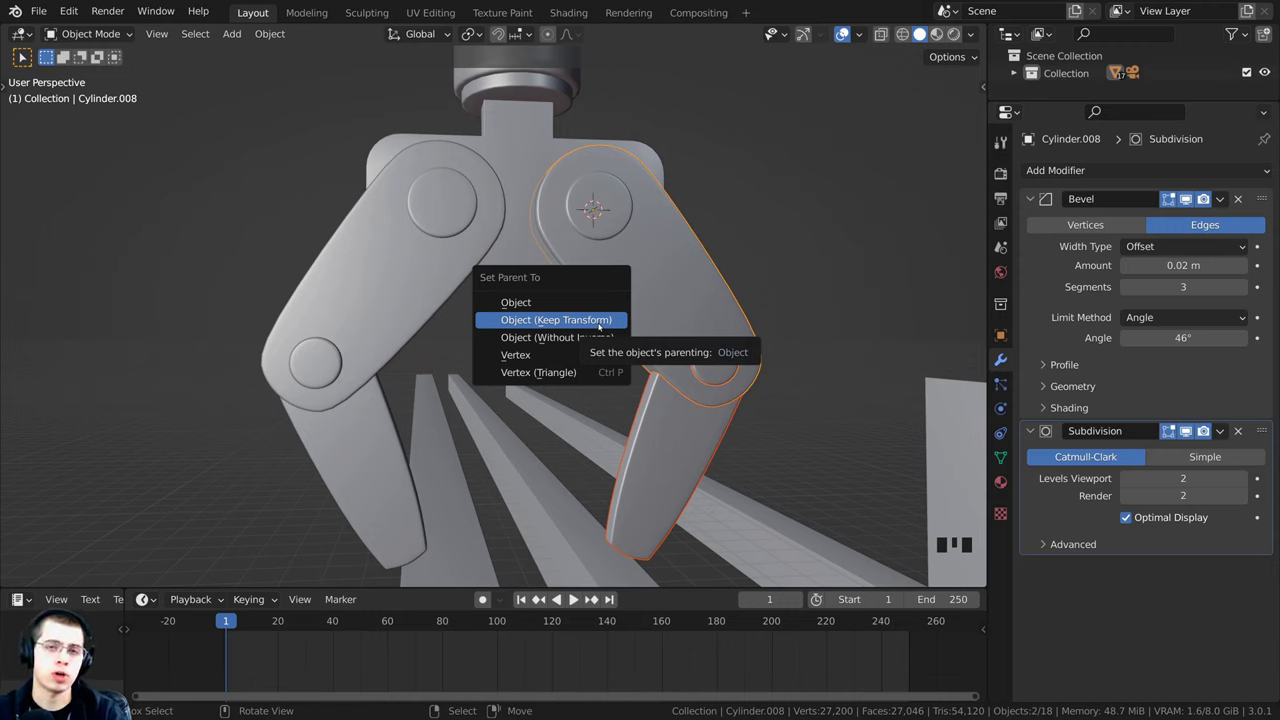
left_click(566, 320)
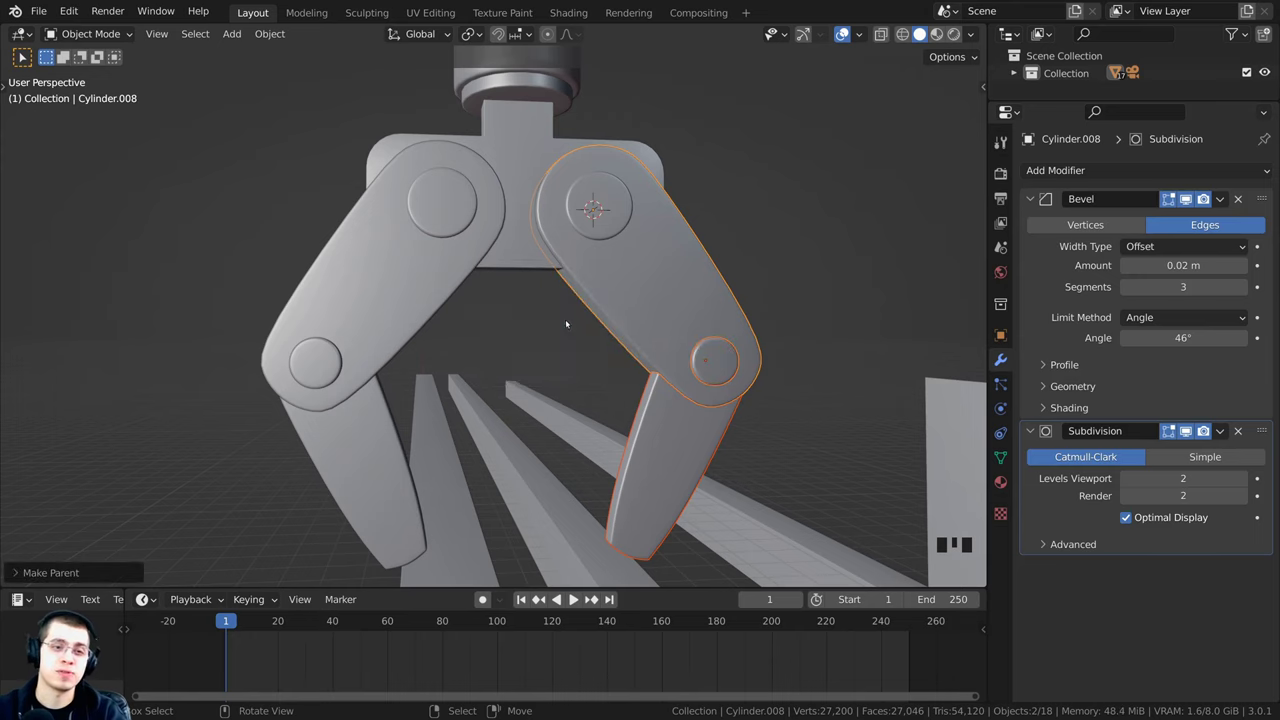
Step: Rotate the upper right claw segment outward about its upper pin to swing the parented lower segment along with it
scroll(620, 290, "down", 3)
right_click(600, 305)
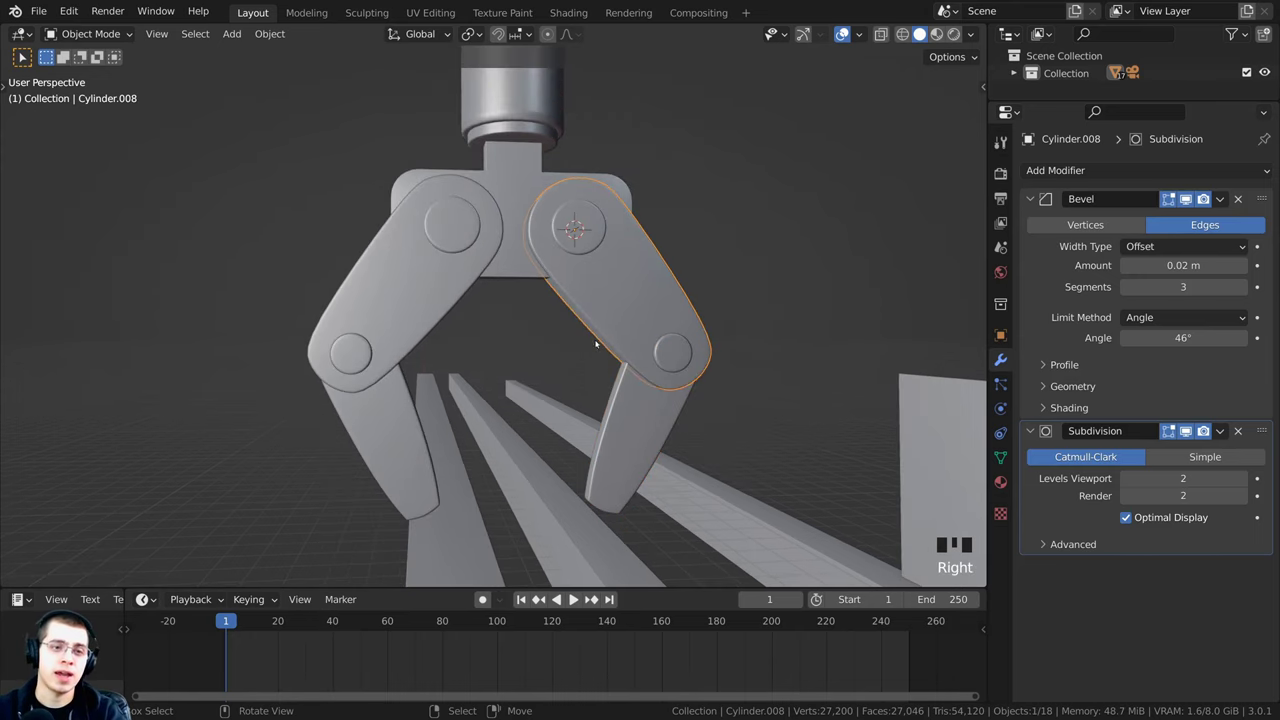
middle_click_drag(600, 305, 572, 395)
key("r")
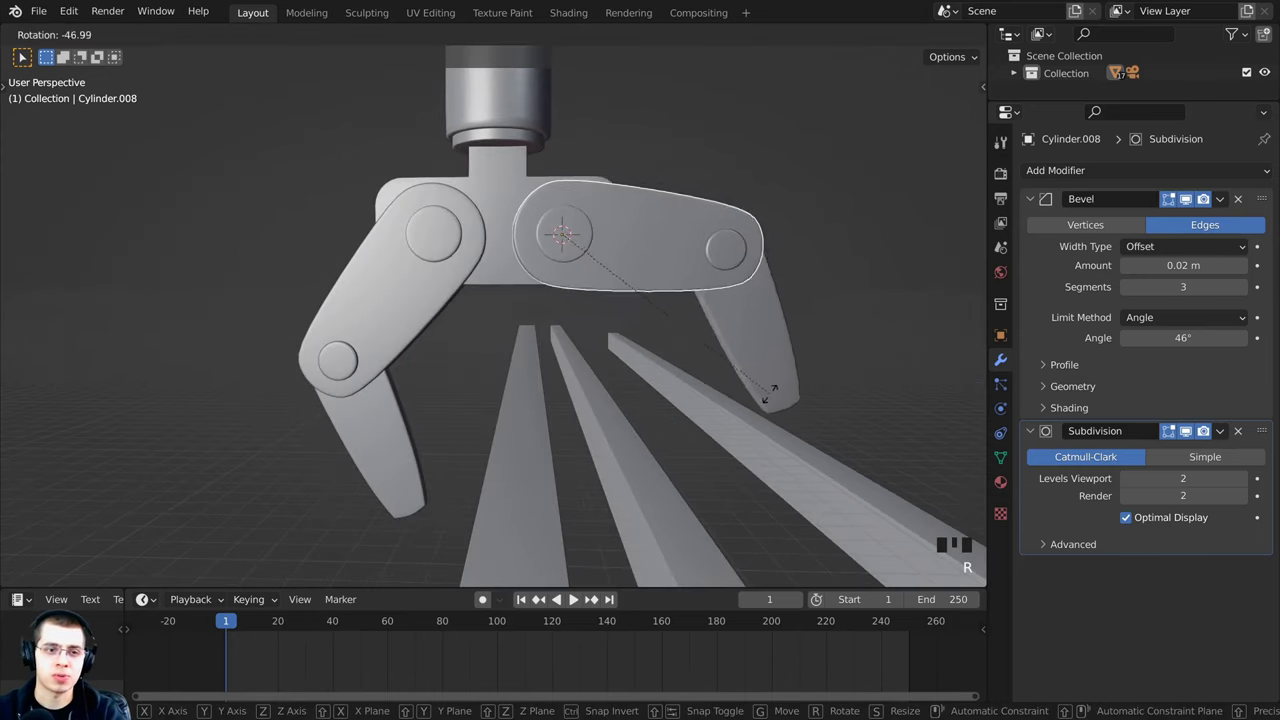
left_click(824, 313)
middle_click_drag(824, 313, 602, 372, "shift")
key("r")
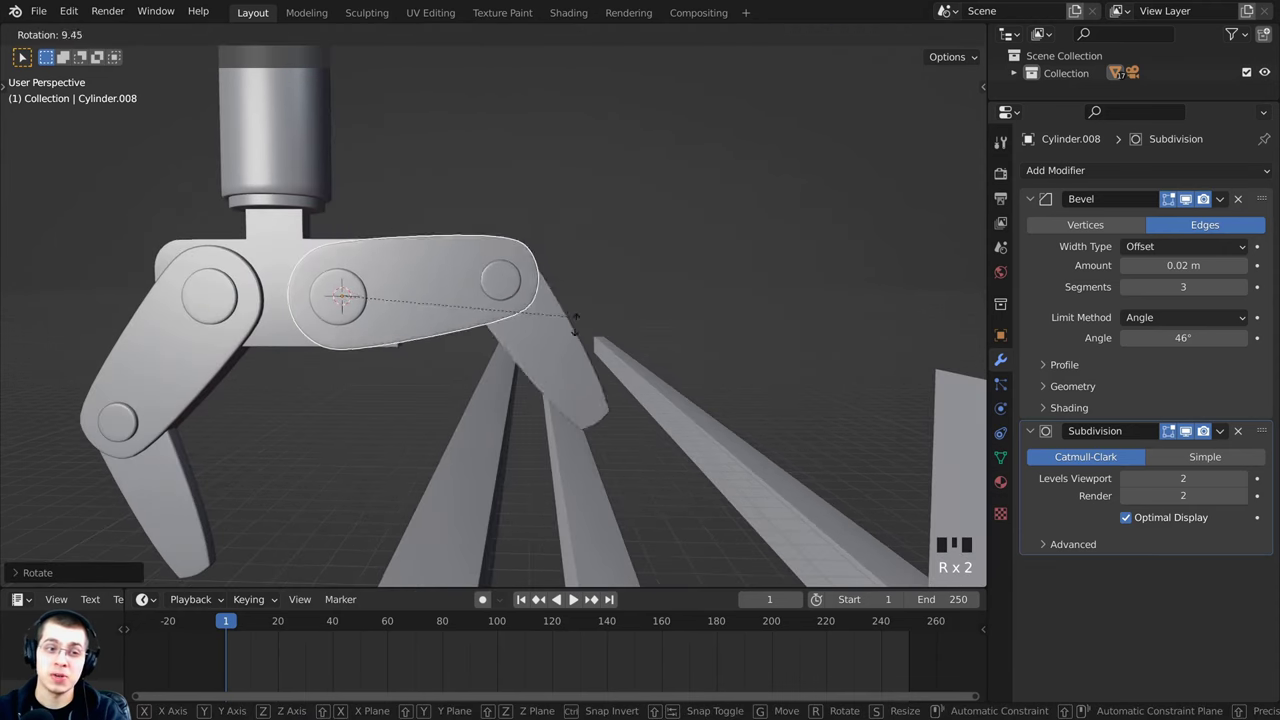
right_click(686, 243)
middle_click_drag(540, 277, 642, 263, "shift")
left_click(669, 298)
Step: Try rotating the upper and lower right claw segments in turn about their pins to test the linked joints
middle_click_drag(690, 385, 658, 440)
key("r")
left_click(668, 190)
left_click(512, 216)
key("r")
right_click(643, 352)
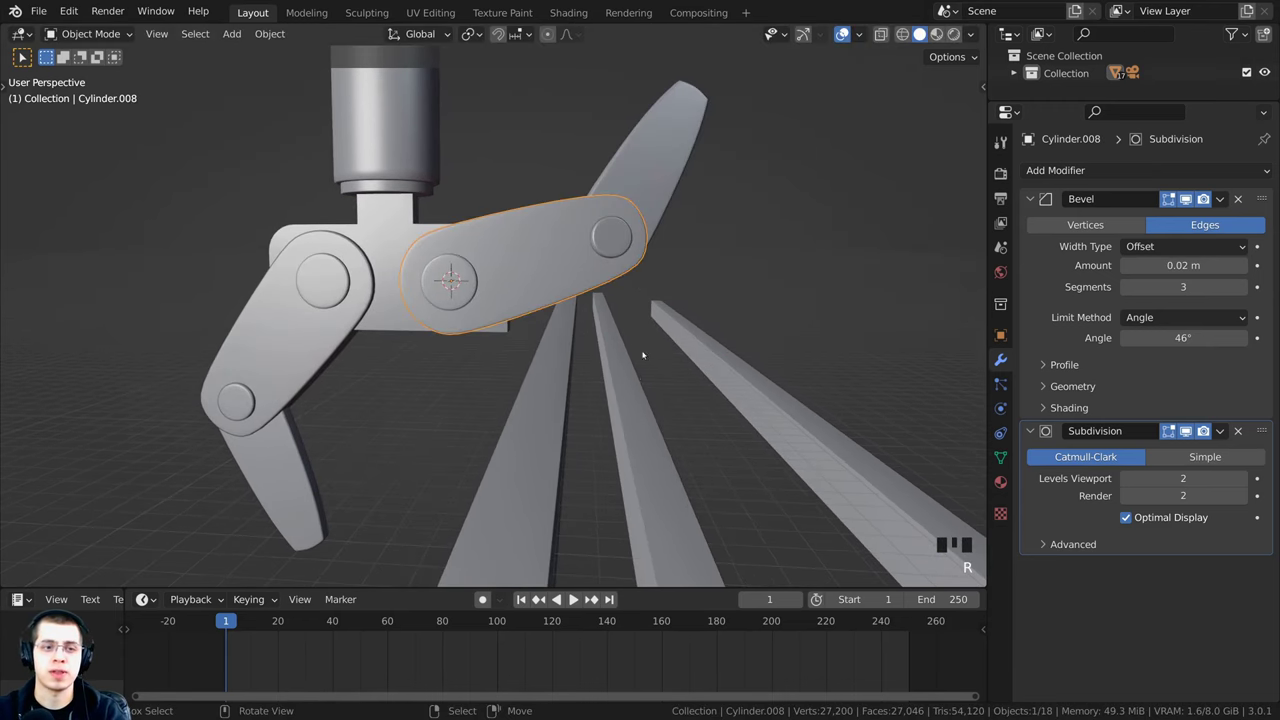
key("r")
left_click(718, 326)
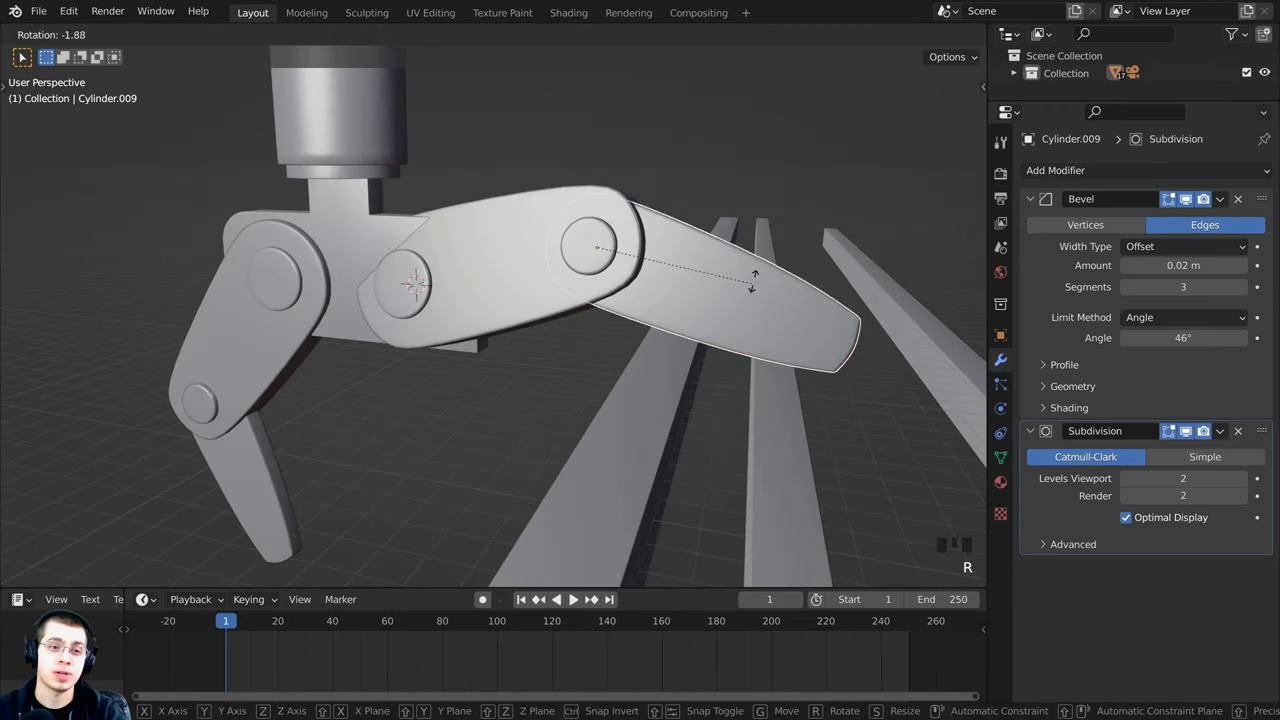
left_click(740, 126)
right_click(522, 228)
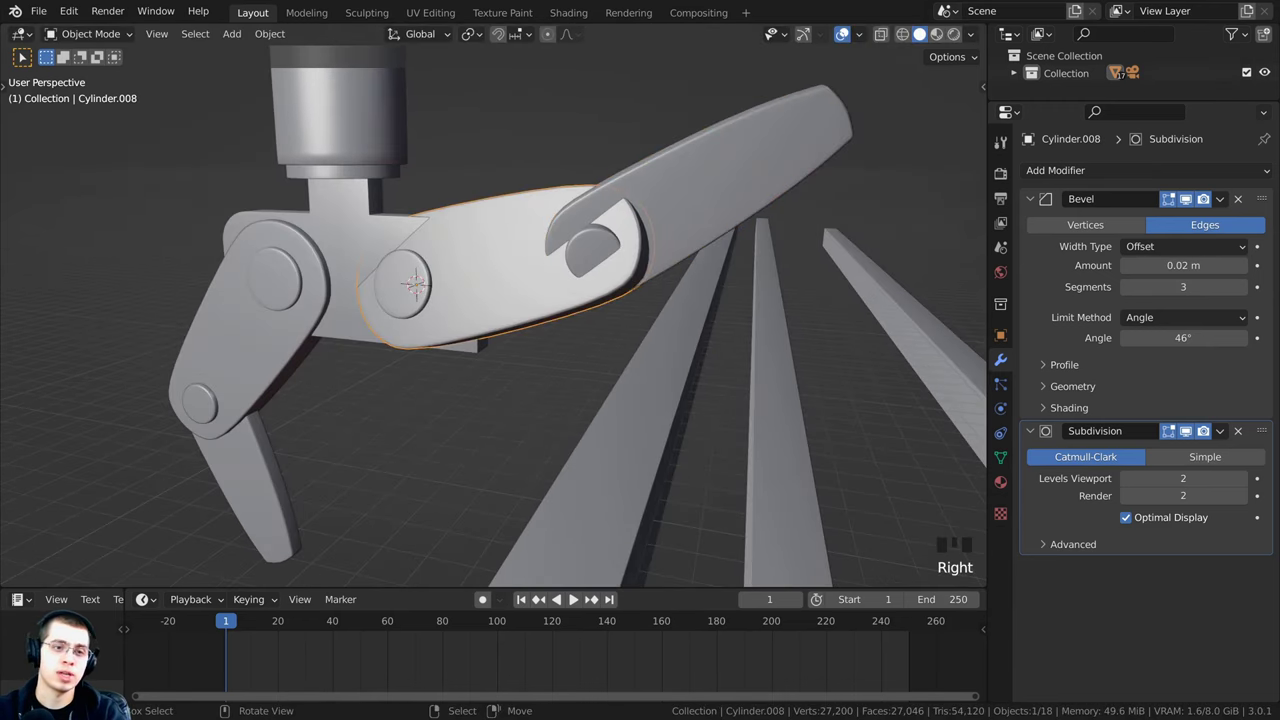
key("r")
left_click(572, 310)
right_click(708, 356)
key("r")
left_click(720, 283)
scroll(508, 284, "up", 1)
scroll(520, 232, "down", 1)
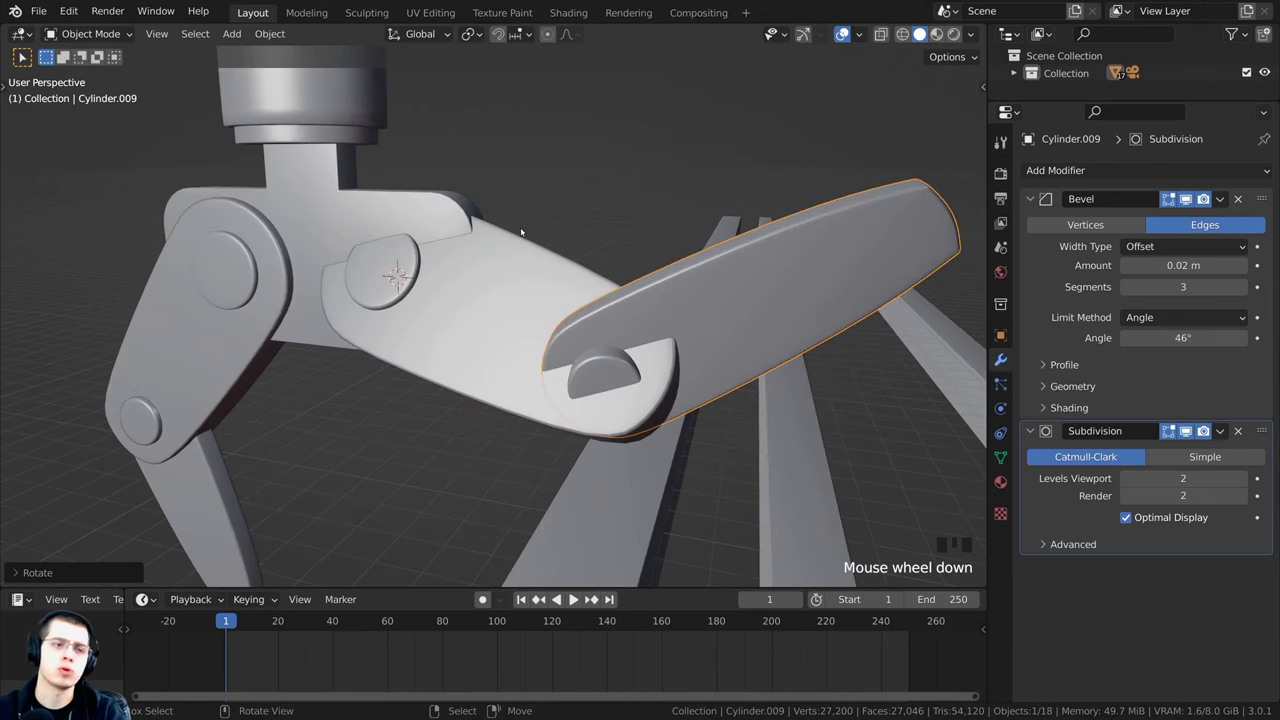
Step: Undo all test rotations of the right claw segments back to the original closed pose
middle_click_drag(520, 232, 556, 206)
key("ctrl+z")
key("ctrl+z")
key("ctrl+z")
key("ctrl+z")
key("ctrl+z")
key("ctrl+z")
key("ctrl+z")
key("ctrl+z")
key("ctrl+z")
key("ctrl+z")
key("ctrl+z")
key("ctrl+z")
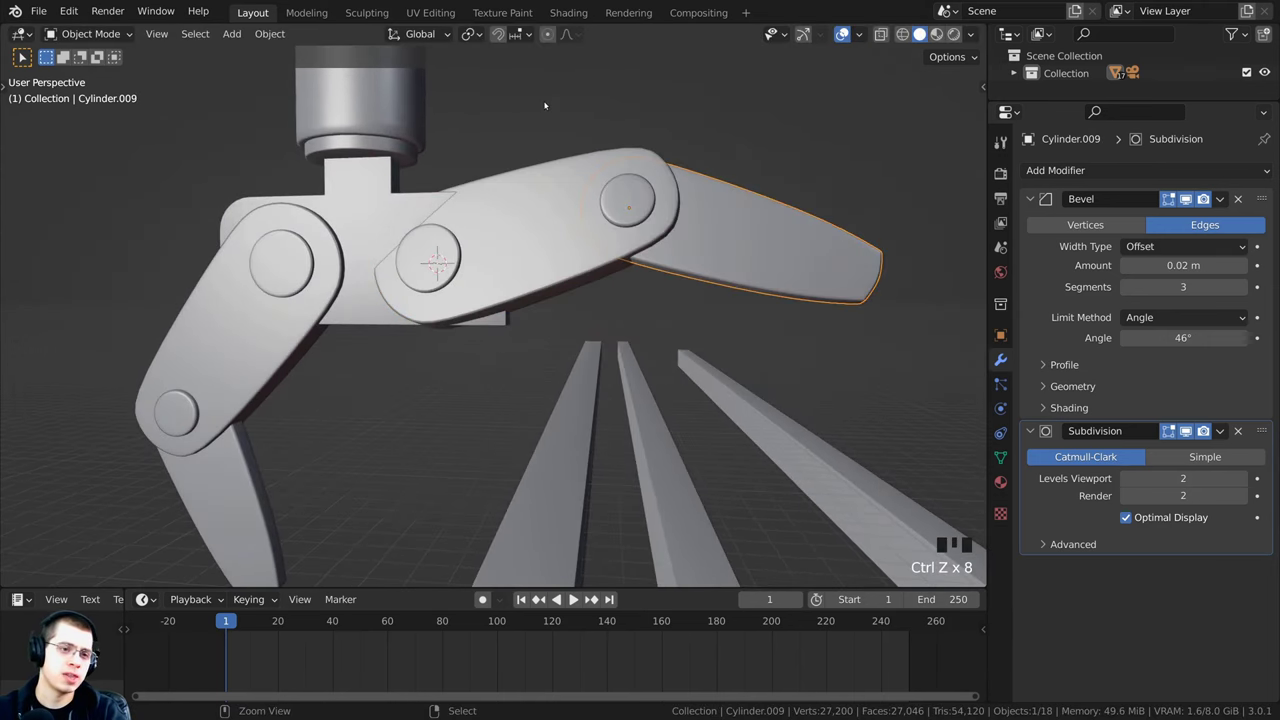
key("ctrl+z")
key("ctrl+z")
key("ctrl+z")
key("ctrl+z")
key("ctrl+z")
key("ctrl+z")
key("ctrl+z")
key("ctrl+z")
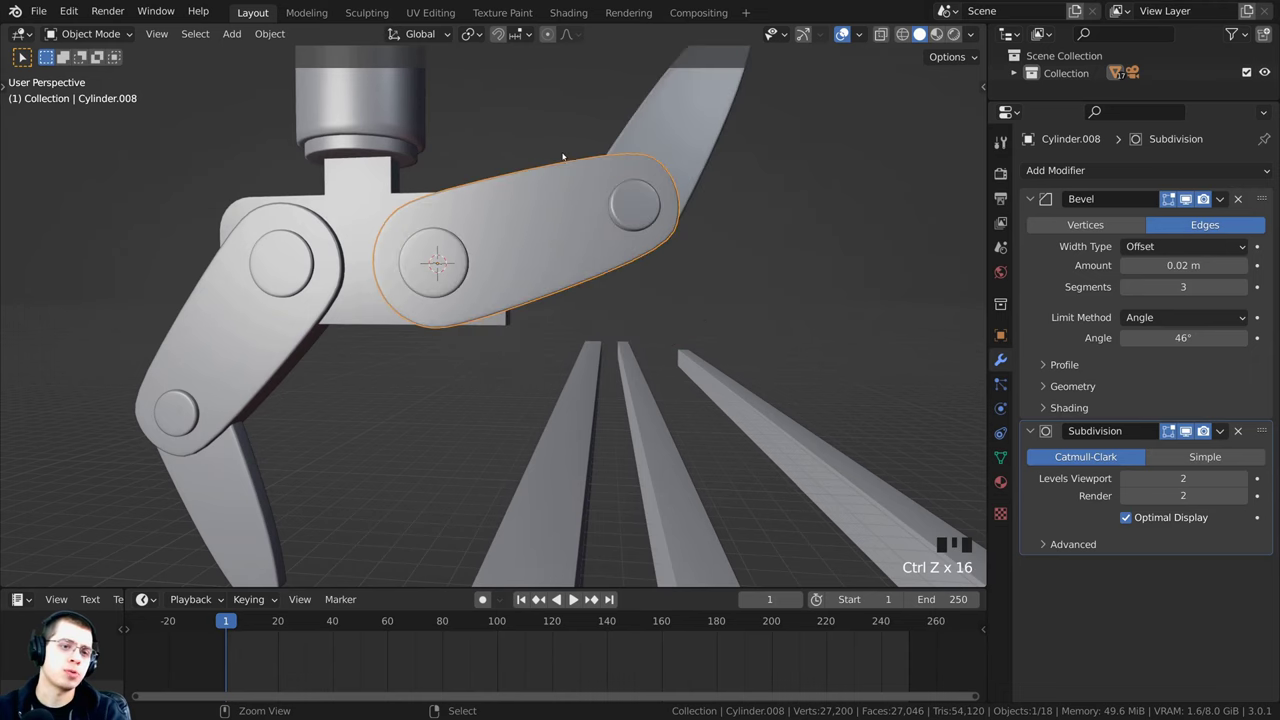
key("ctrl+z")
key("ctrl+z")
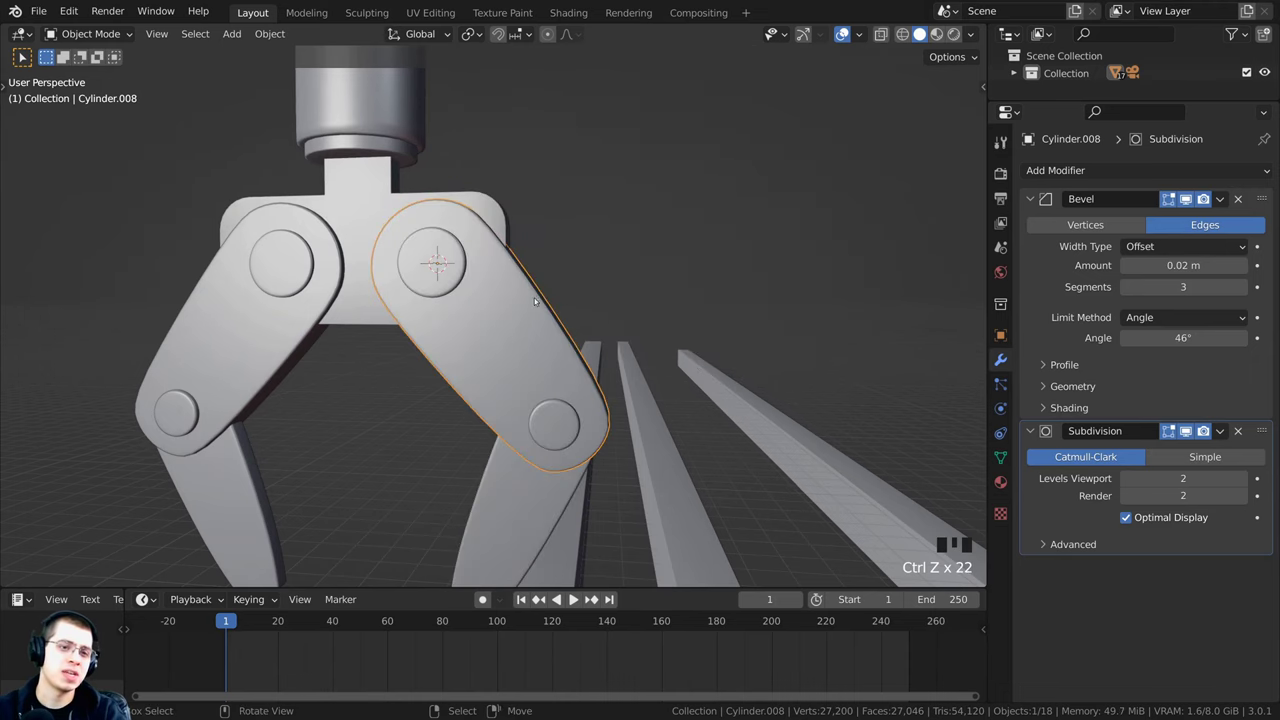
Step: Try rotating the upper right claw segment freely from a side-on view, then cancel the rotation
middle_click_drag(563, 157, 343, 351, "shift")
key("r")
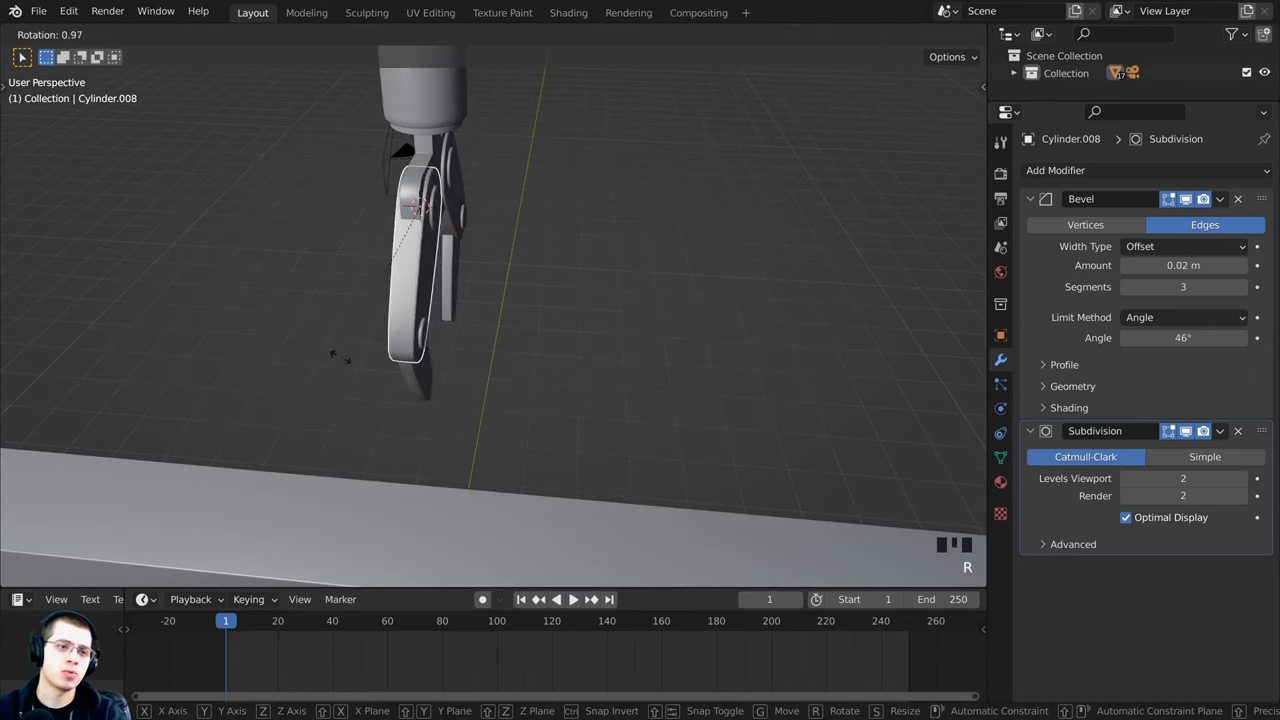
right_click(236, 357)
middle_click_drag(237, 357, 495, 335)
middle_click_drag(495, 335, 658, 334, "shift")
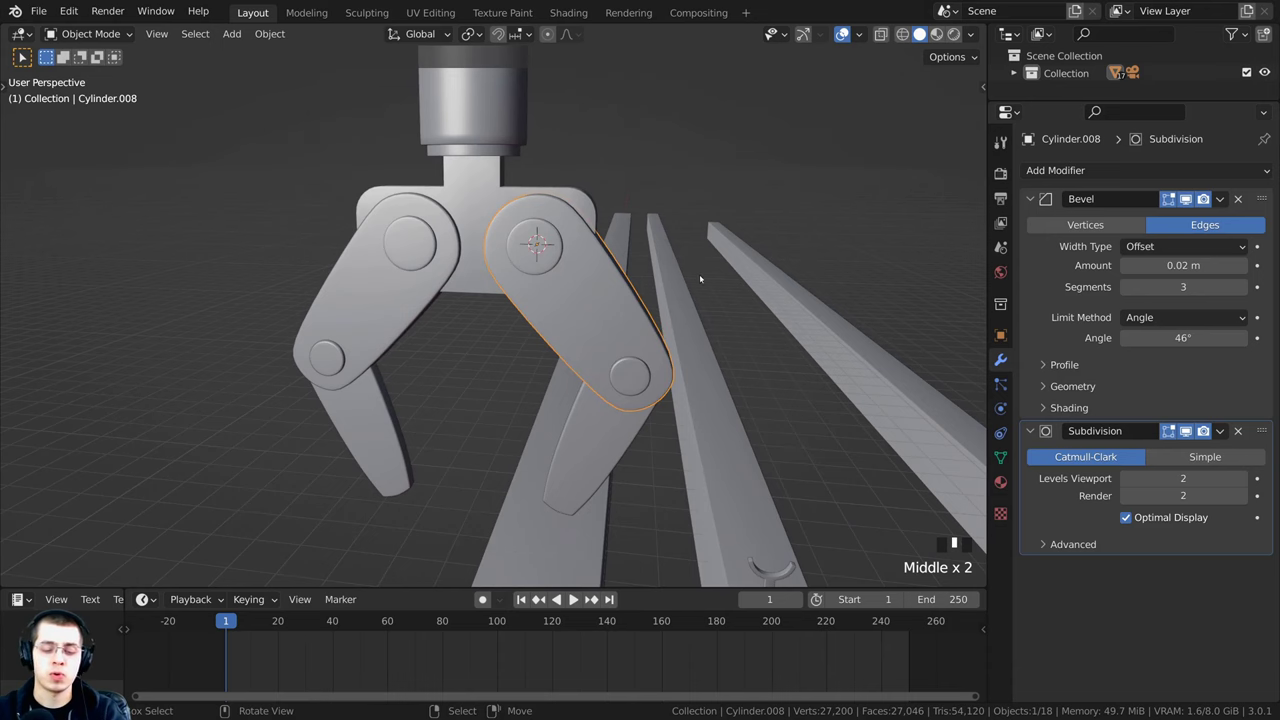
Step: Display the location, rotation and scale values of the upper right claw segment beside the model
key("n")
middle_click_drag(697, 272, 690, 292, "shift")
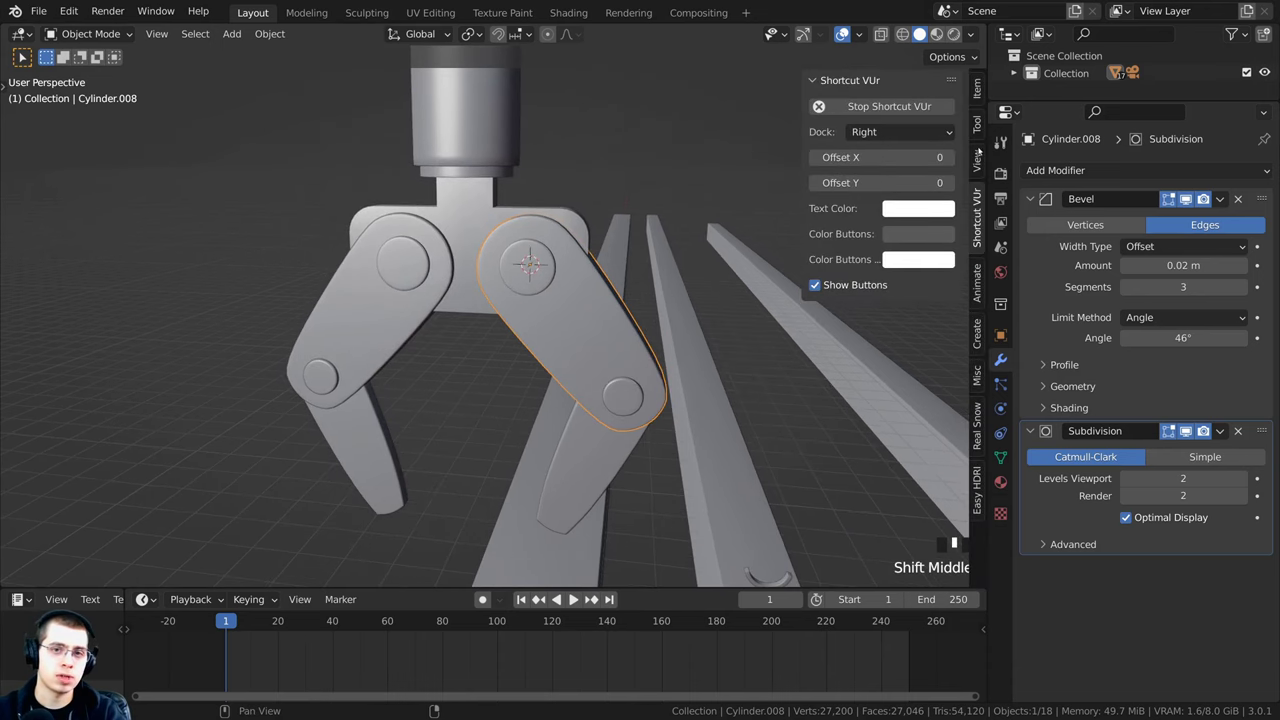
left_click(820, 82)
left_click(822, 82)
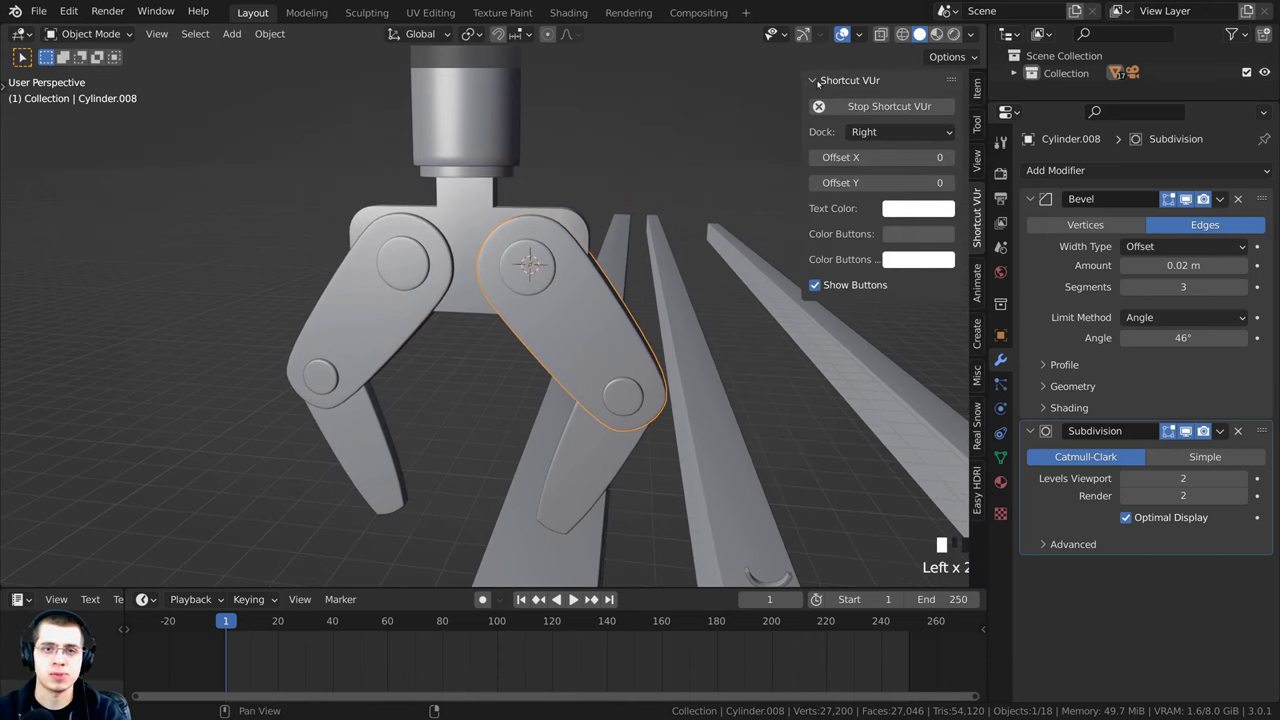
left_click(978, 88)
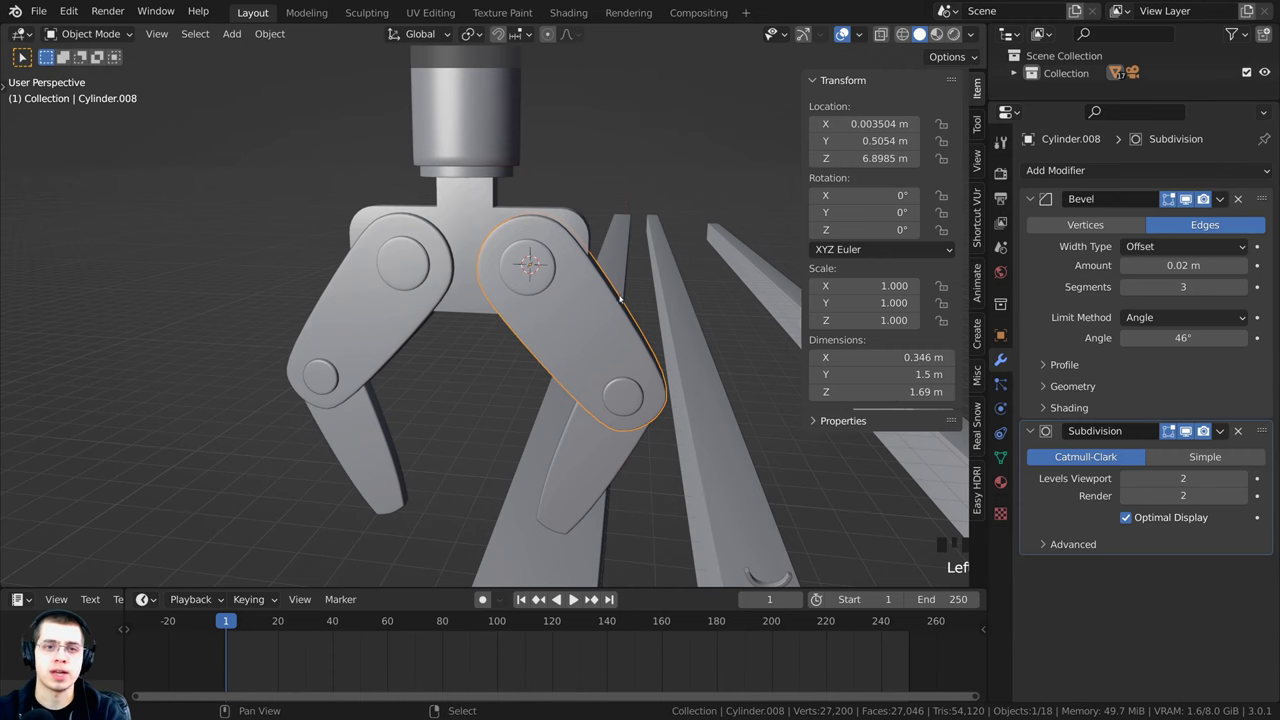
Step: Try rotating the upper right claw segment freely and constrained to the global X axis, then cancel
middle_click_drag(620, 297, 671, 300)
scroll(671, 305, "down", 1)
key("r")
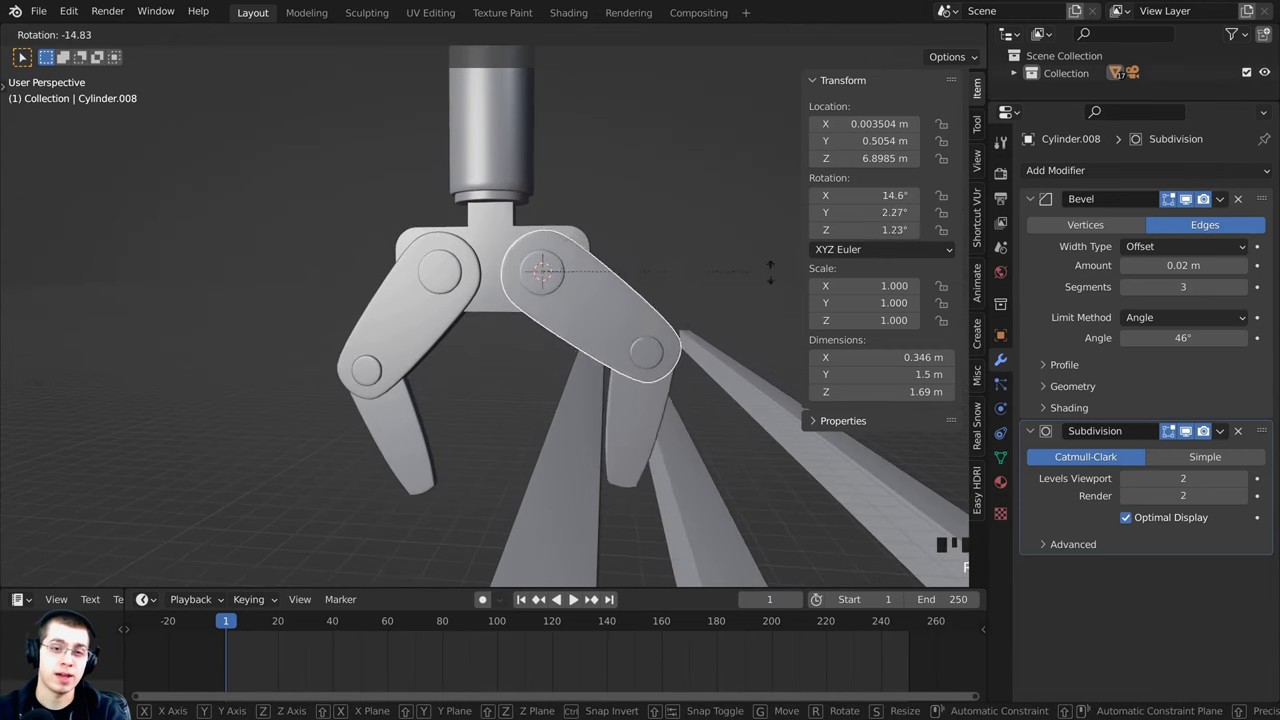
key("x")
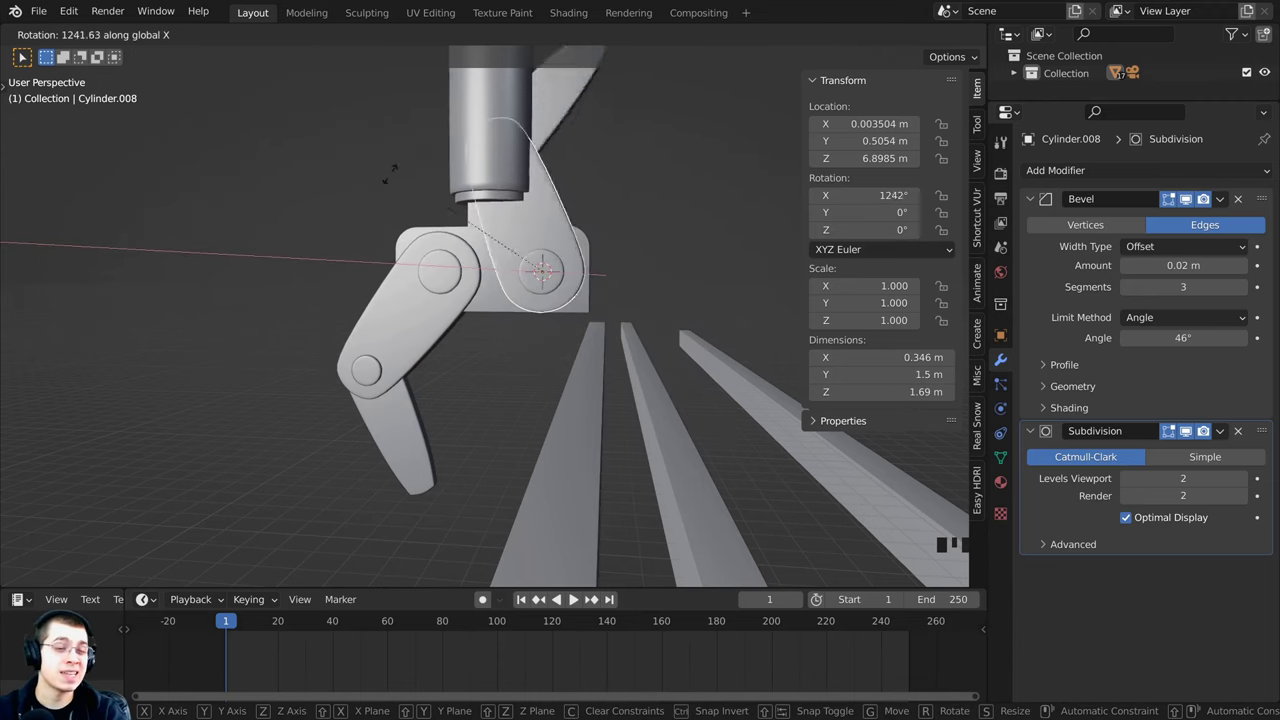
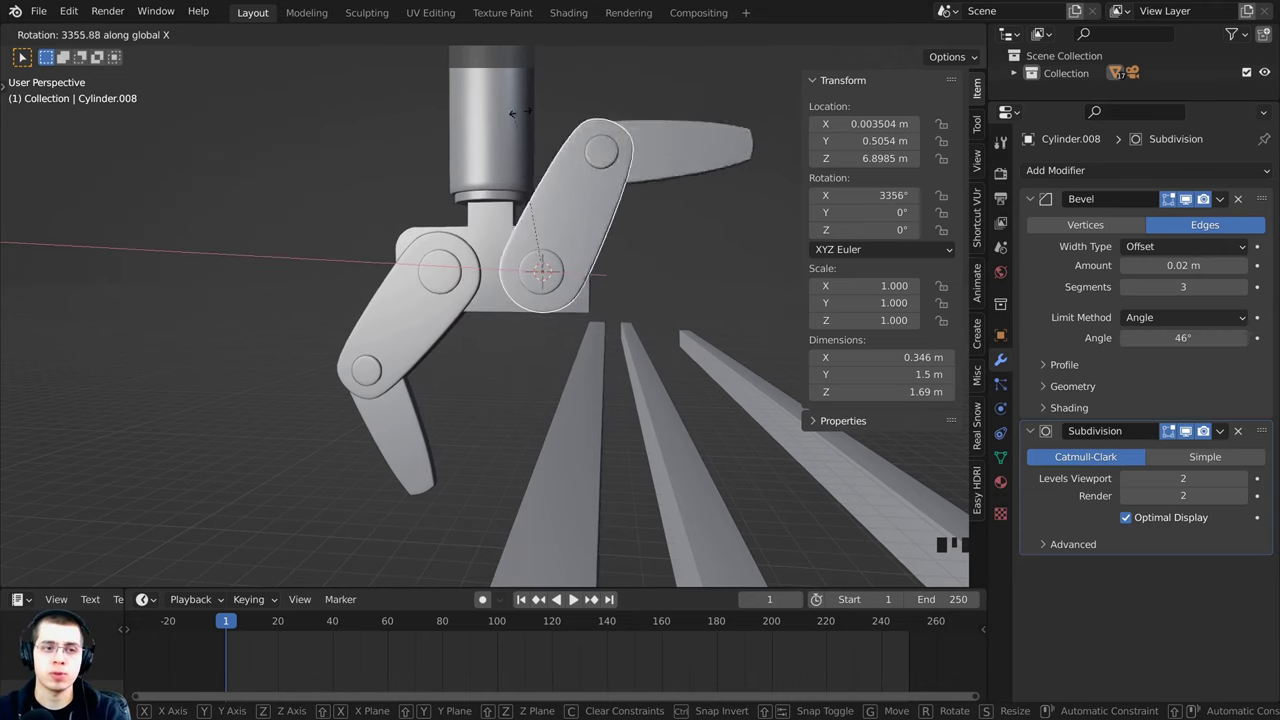
key("Escape")
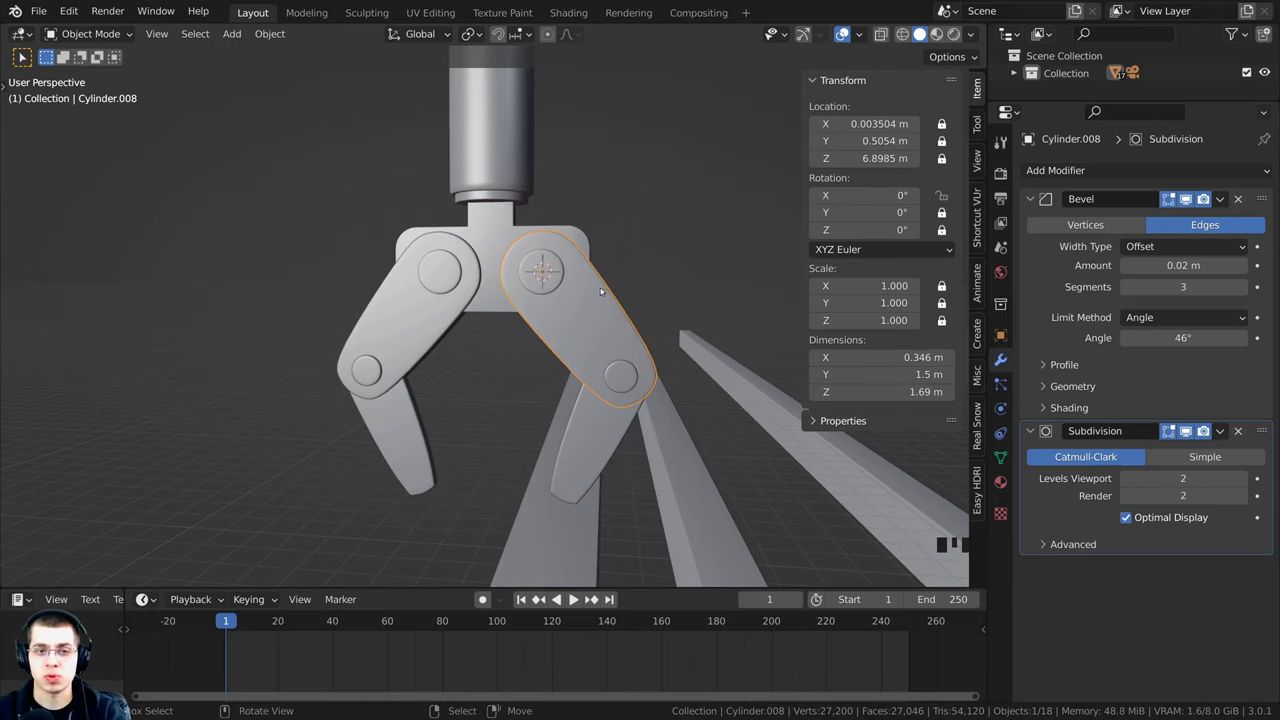
Step: Test-rotate the upper right claw segment from several view angles to check its rotation locks, cancelling each attempt
middle_click_drag(620, 330, 642, 494)
key("r")
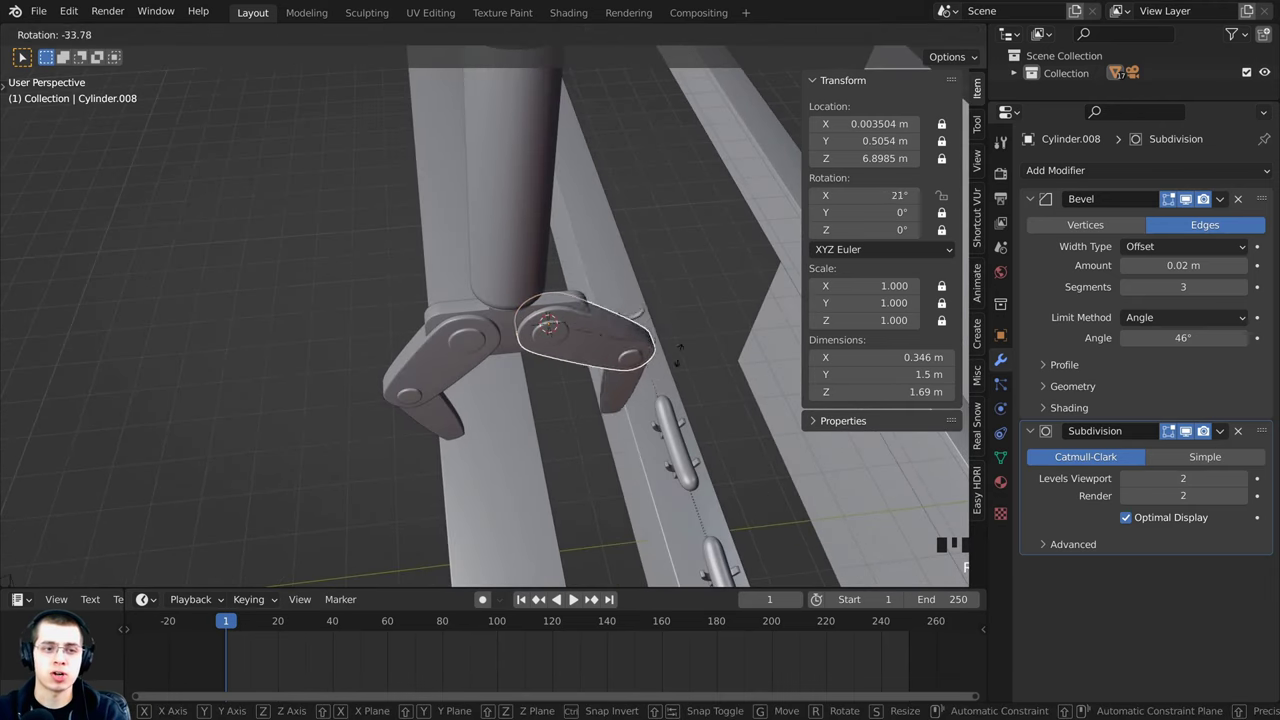
key("Escape")
middle_click_drag(663, 321, 520, 435)
key("r")
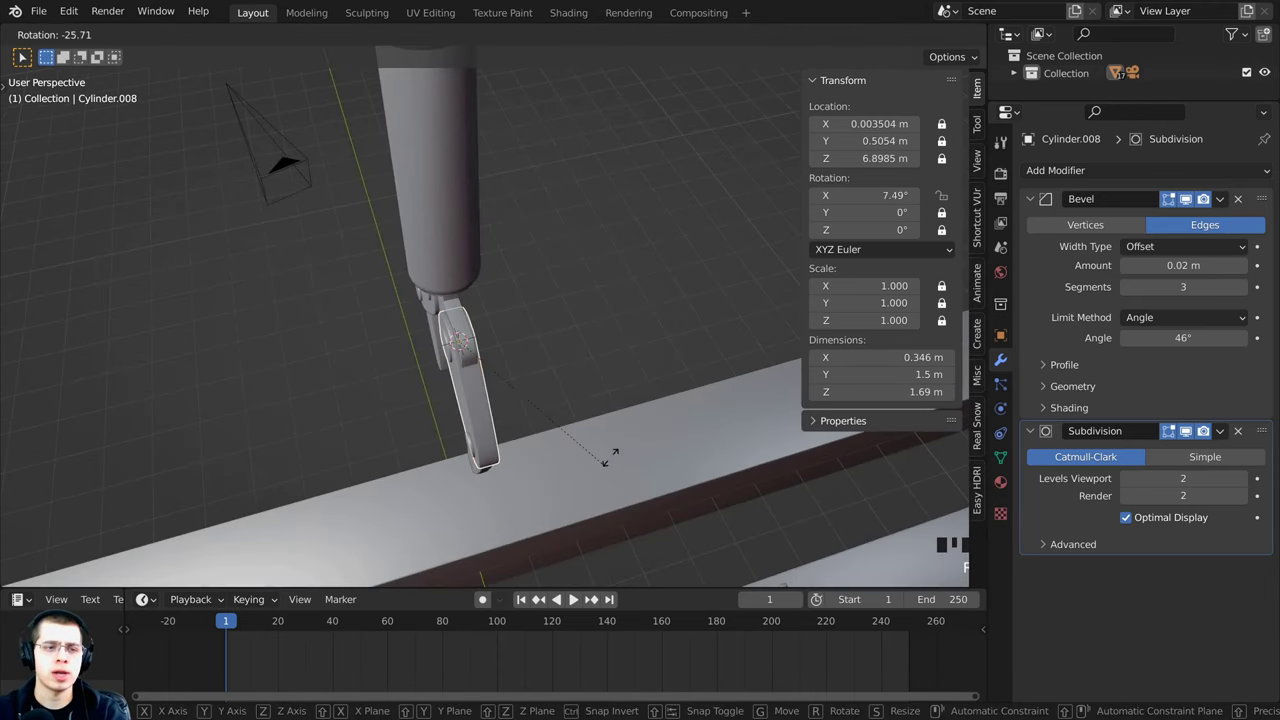
right_click(690, 385)
middle_click_drag(660, 395, 510, 475)
key("r")
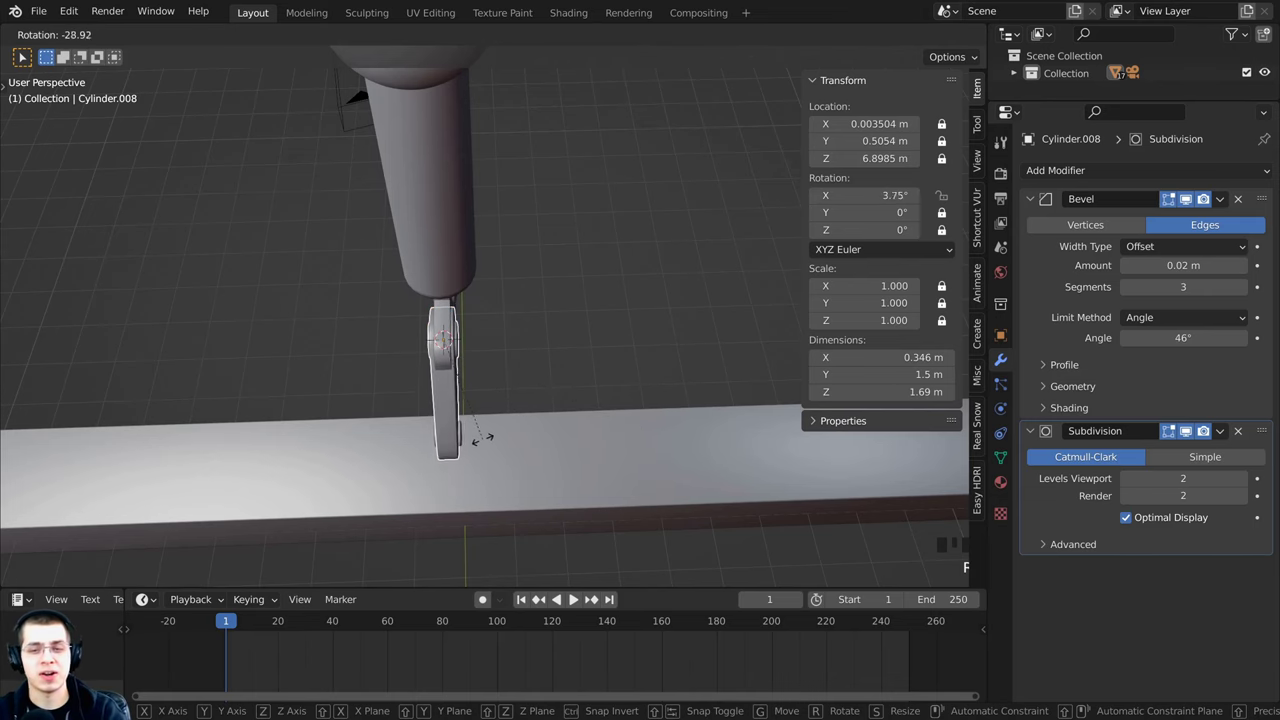
key("Escape")
middle_click_drag(470, 430, 545, 343)
Step: Test-rotate the lower right claw segment from several view angles to check its rotation locks, cancelling each attempt
right_click(545, 343)
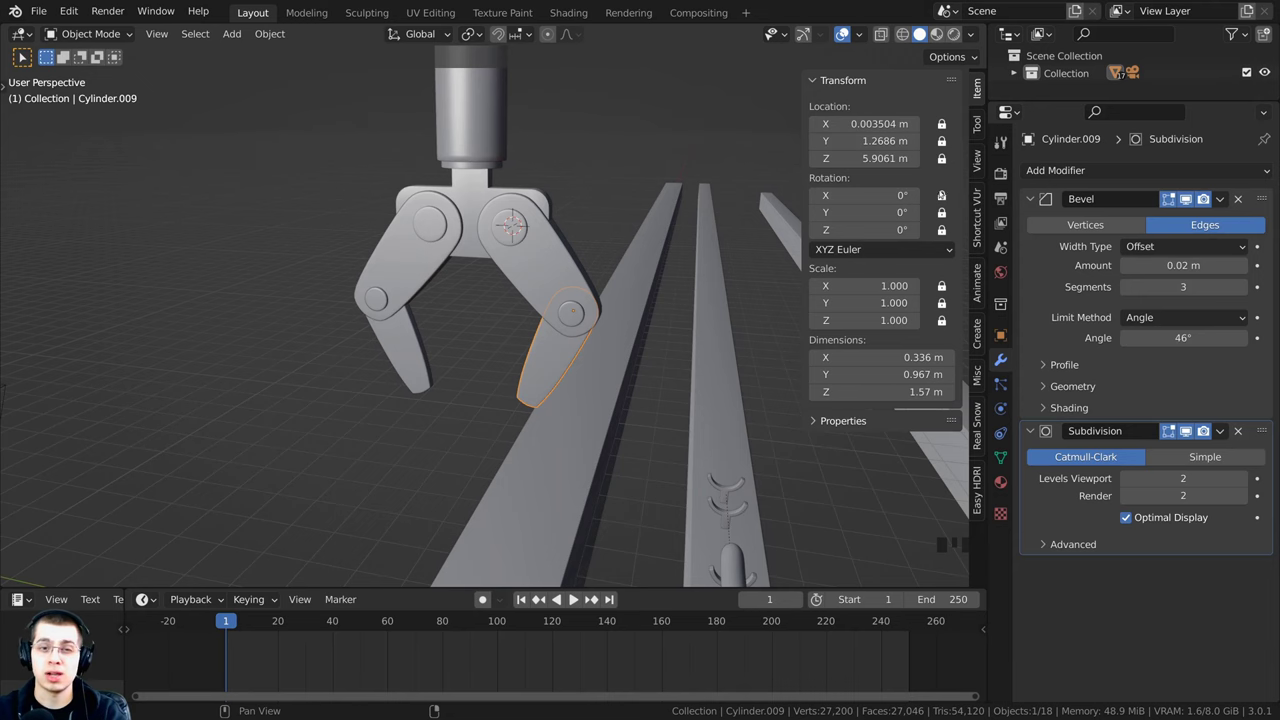
middle_click_drag(690, 190, 590, 105)
key("r")
right_click(612, 91)
middle_click_drag(740, 190, 620, 225)
key("r")
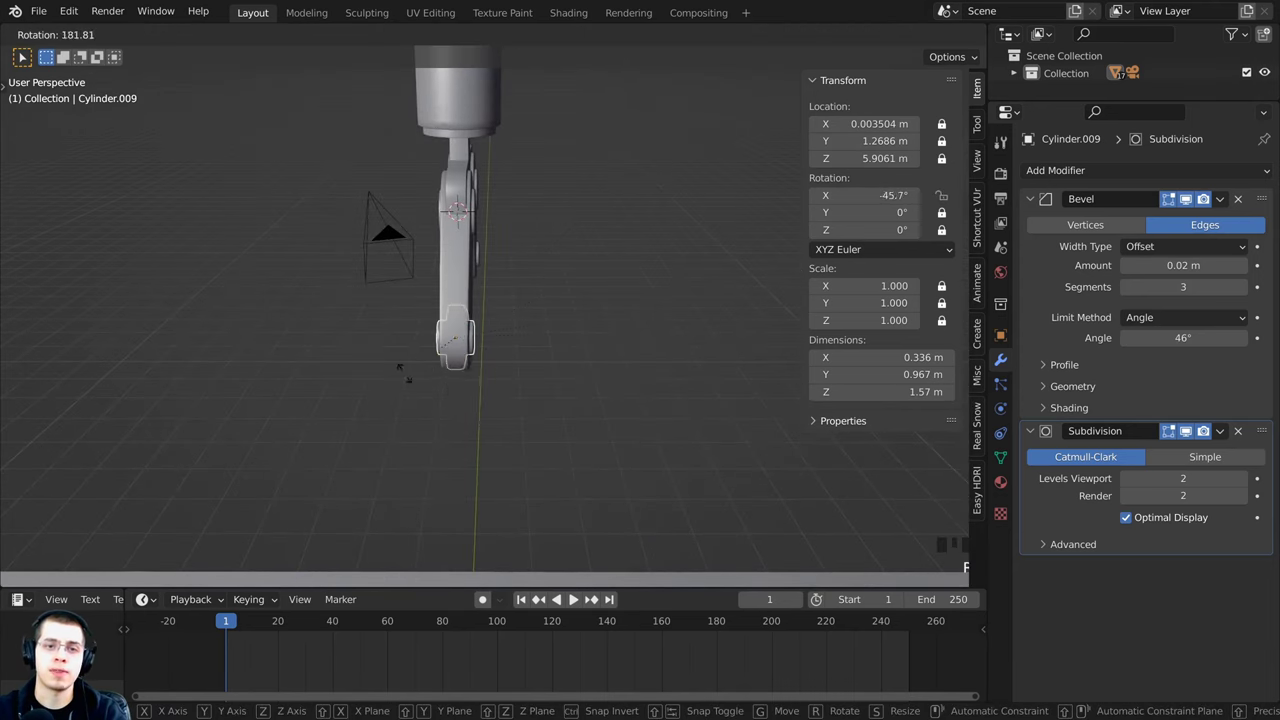
right_click(500, 363)
middle_click_drag(500, 363, 560, 350)
middle_click_drag(560, 350, 600, 334, "shift")
Step: Save the file and parent the lower left claw segment to the upper left segment using Object (Keep Transform)
key("ctrl+s")
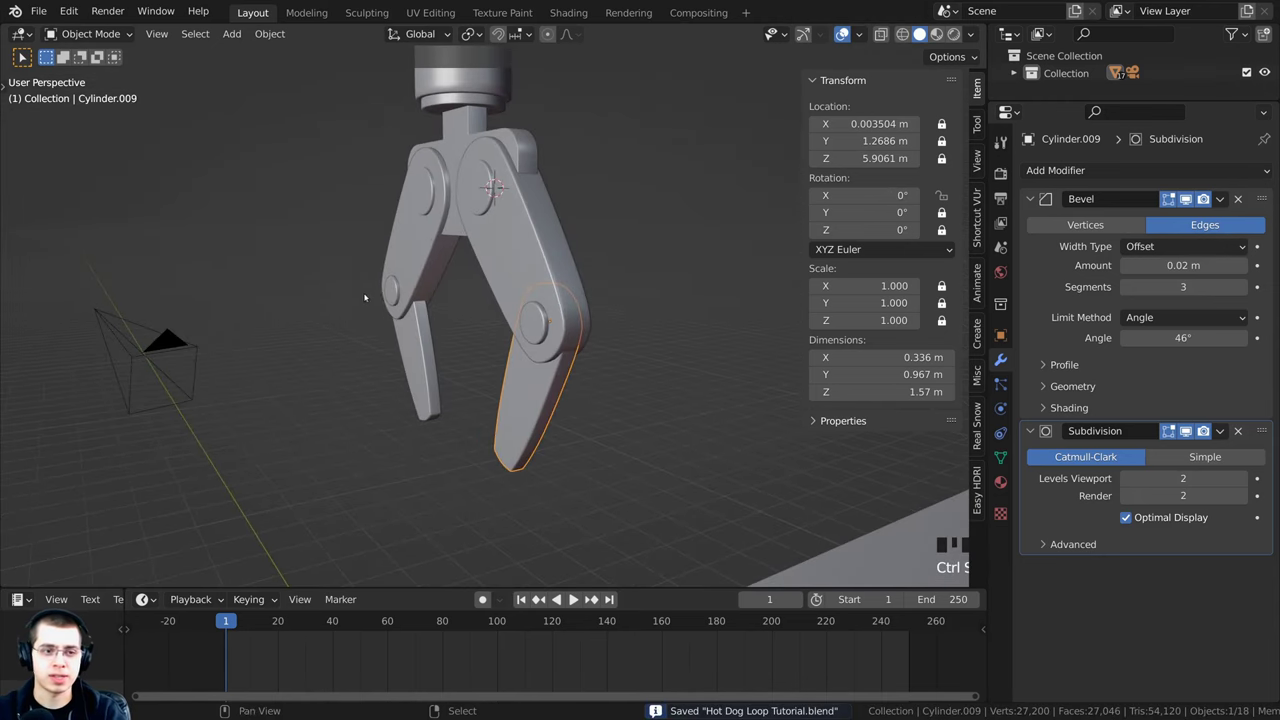
middle_click_drag(369, 294, 440, 300)
middle_click_drag(440, 300, 476, 404, "shift")
scroll(476, 404, "down", 2)
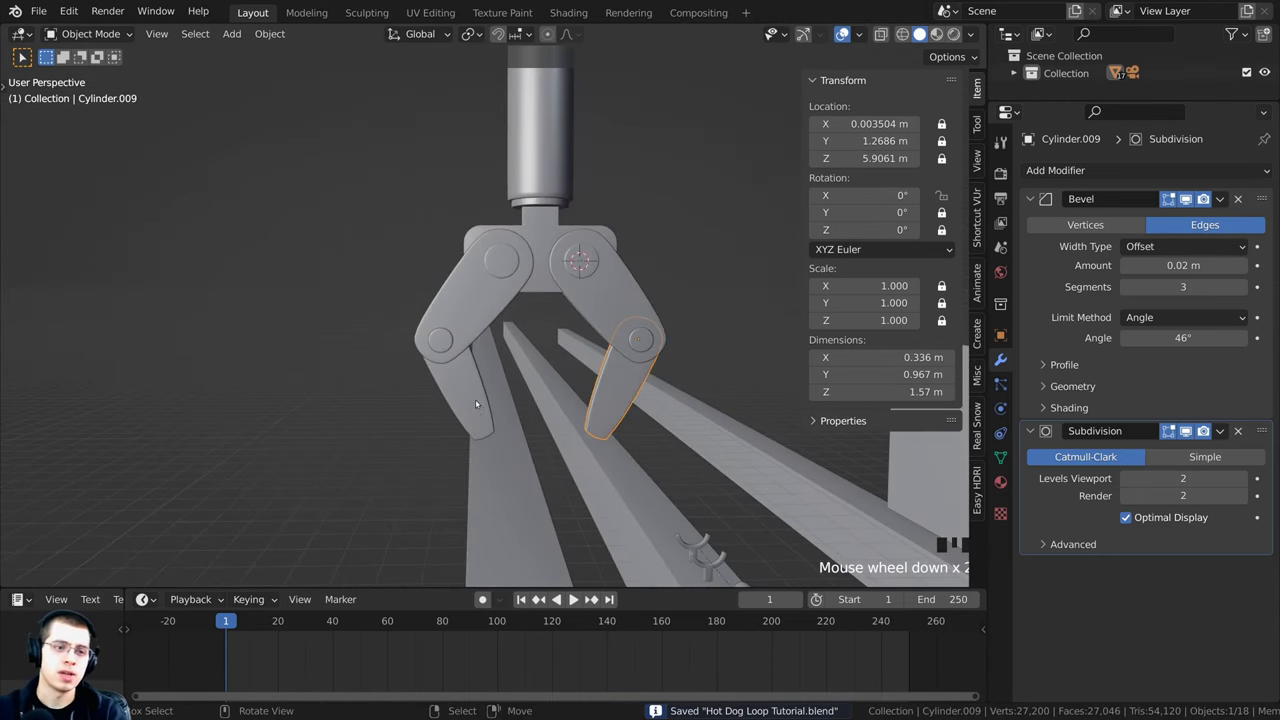
middle_click_drag(530, 218, 418, 352, "shift")
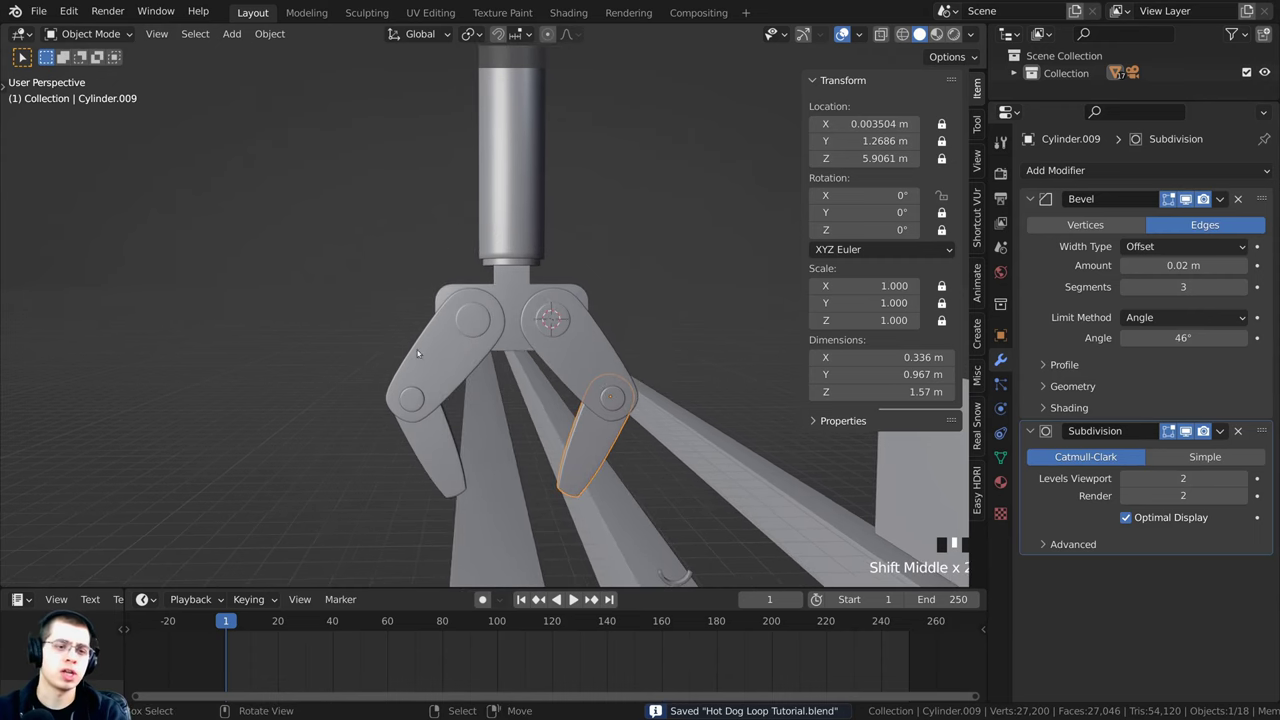
right_click(431, 450)
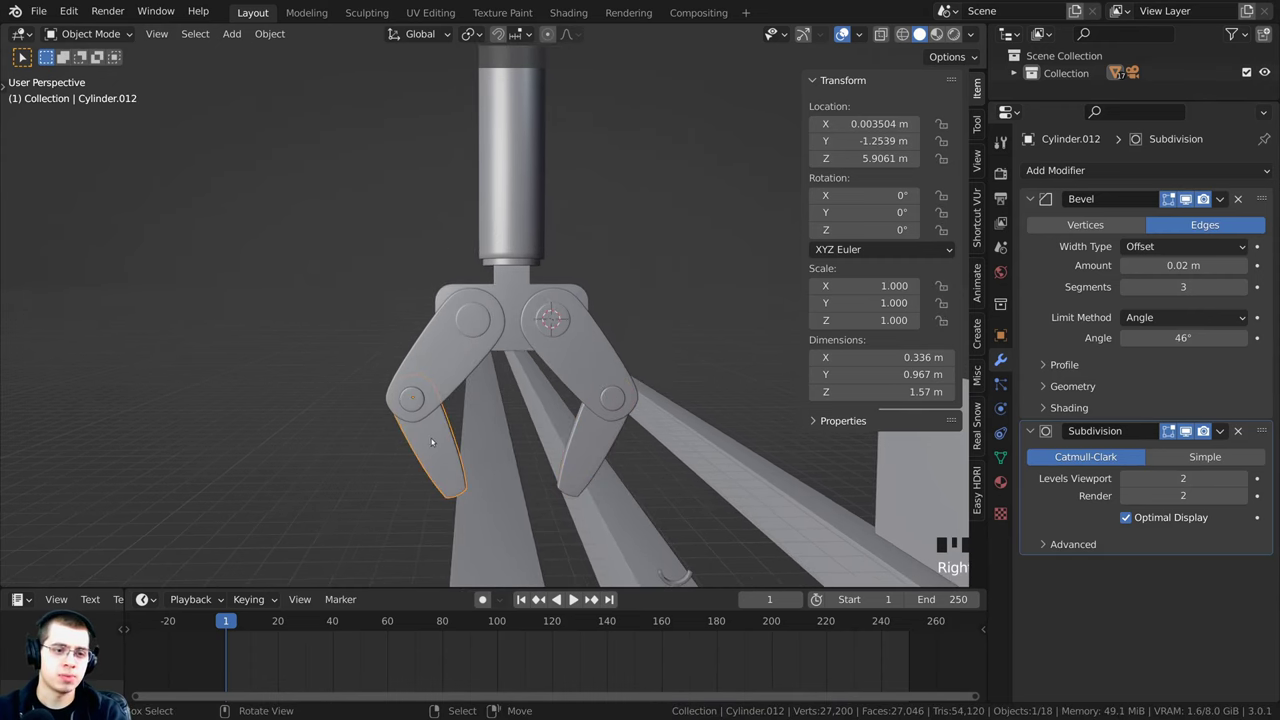
right_click(451, 337, "shift")
key("ctrl+p")
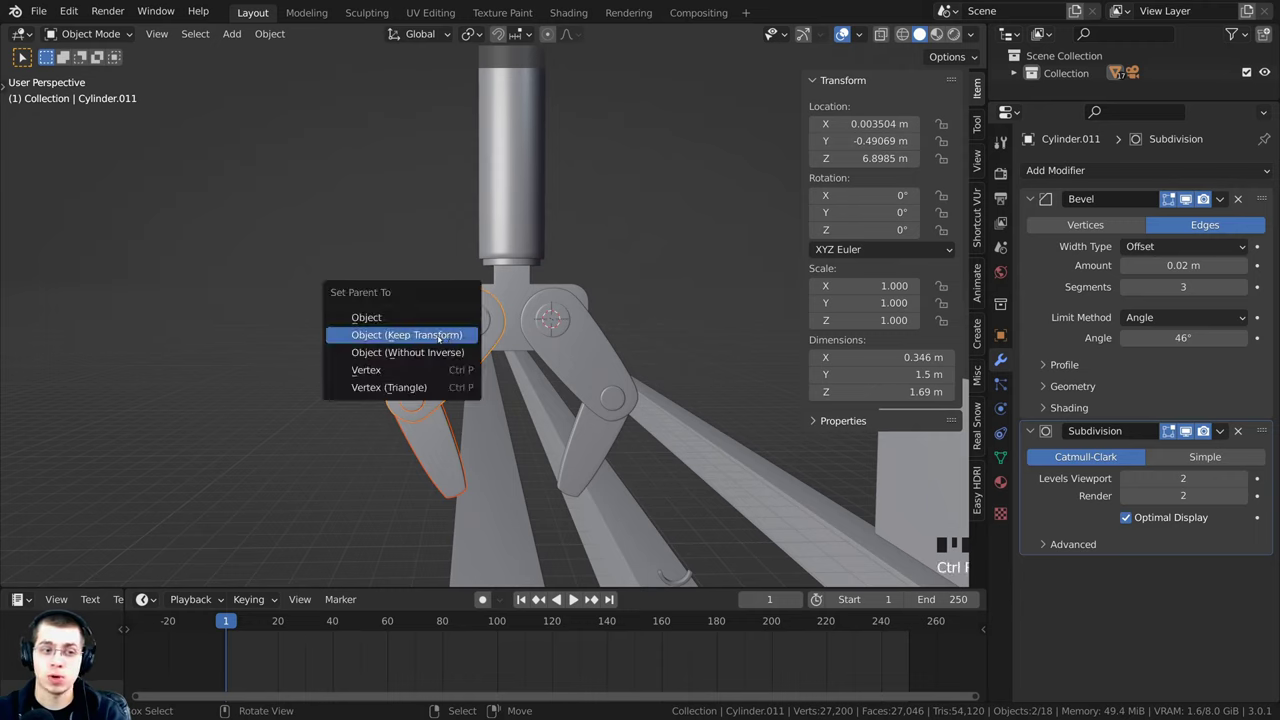
left_click(438, 338)
Step: Try rotating the upper left claw segment to check that the lower segment follows, then cancel
right_click(462, 352)
right_click(472, 365)
key("r")
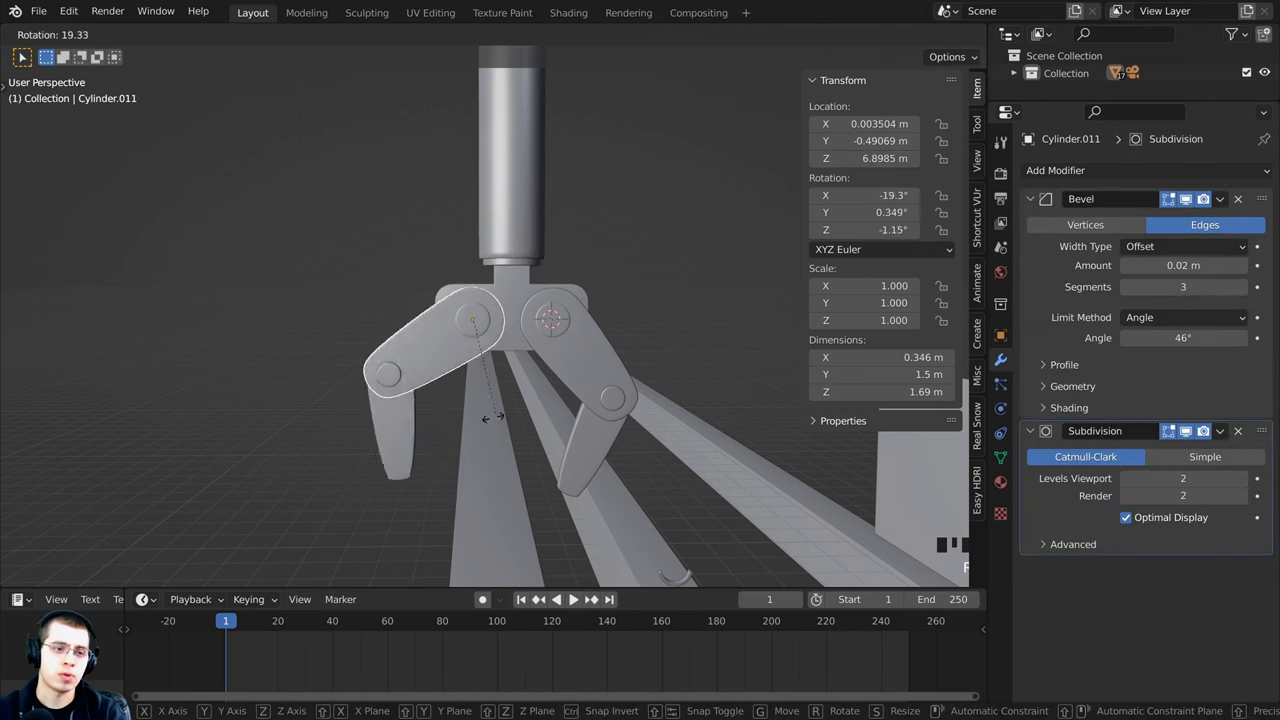
key("Escape")
Step: Try rotating the claw's central bracket about the global Z axis to check whether the claw segments follow, then cancel
scroll(582, 408, "up", 3)
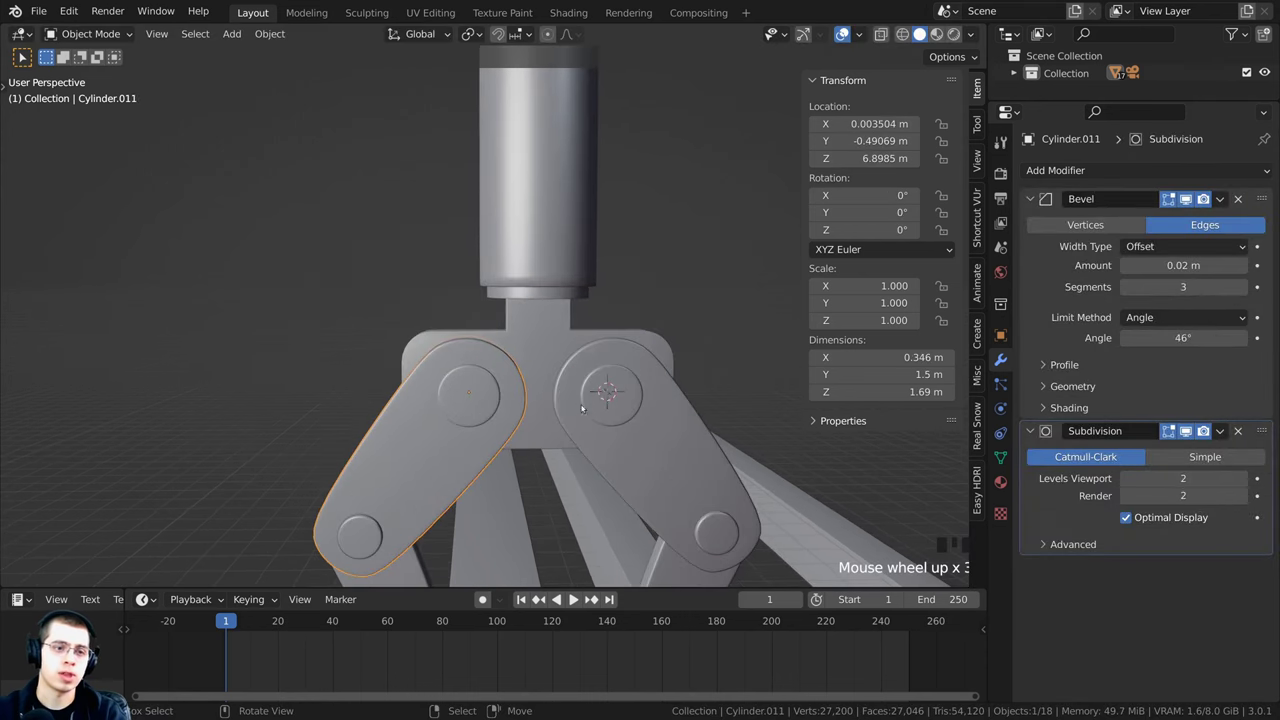
right_click(605, 379)
right_click(478, 376, "shift")
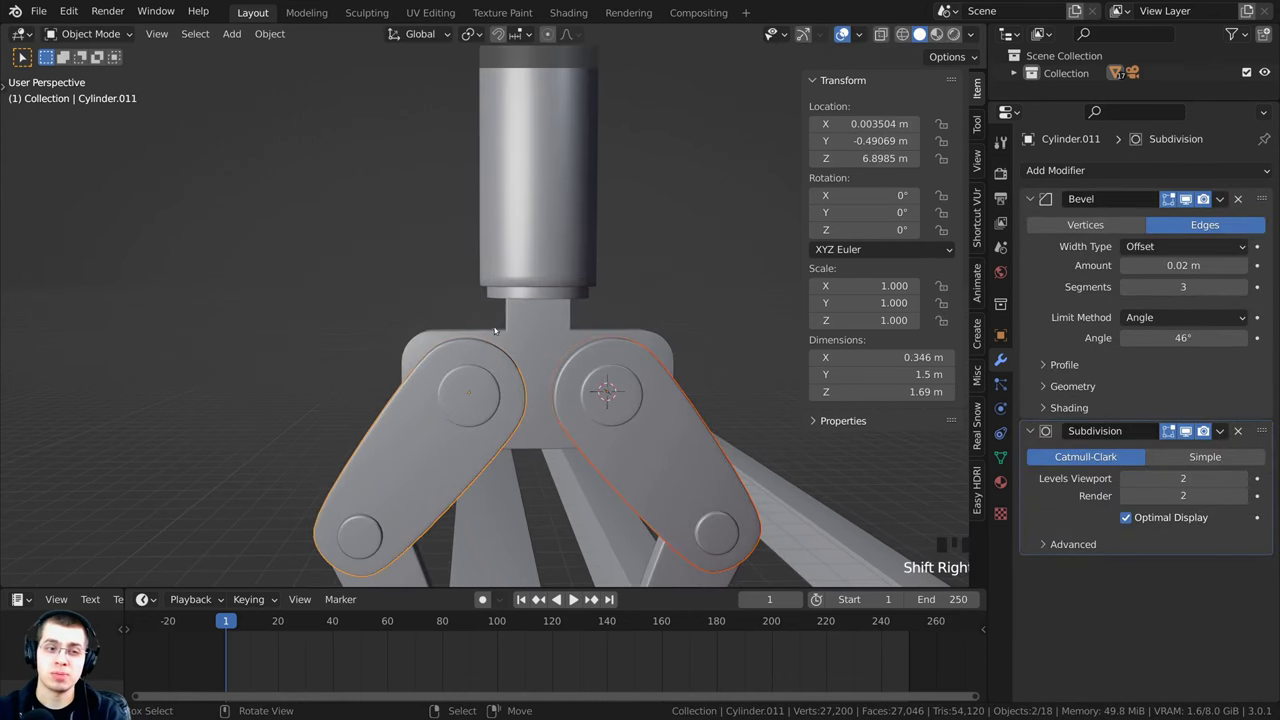
right_click(547, 321)
key("r")
key("z")
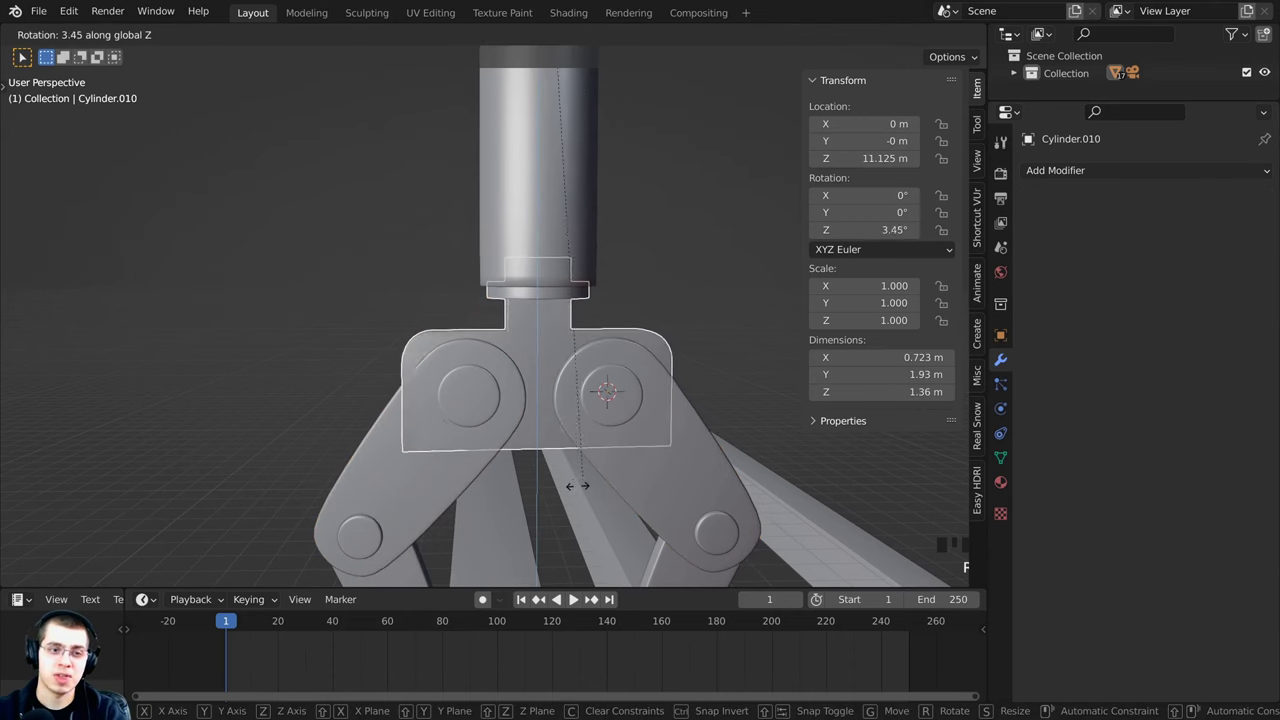
key("Escape")
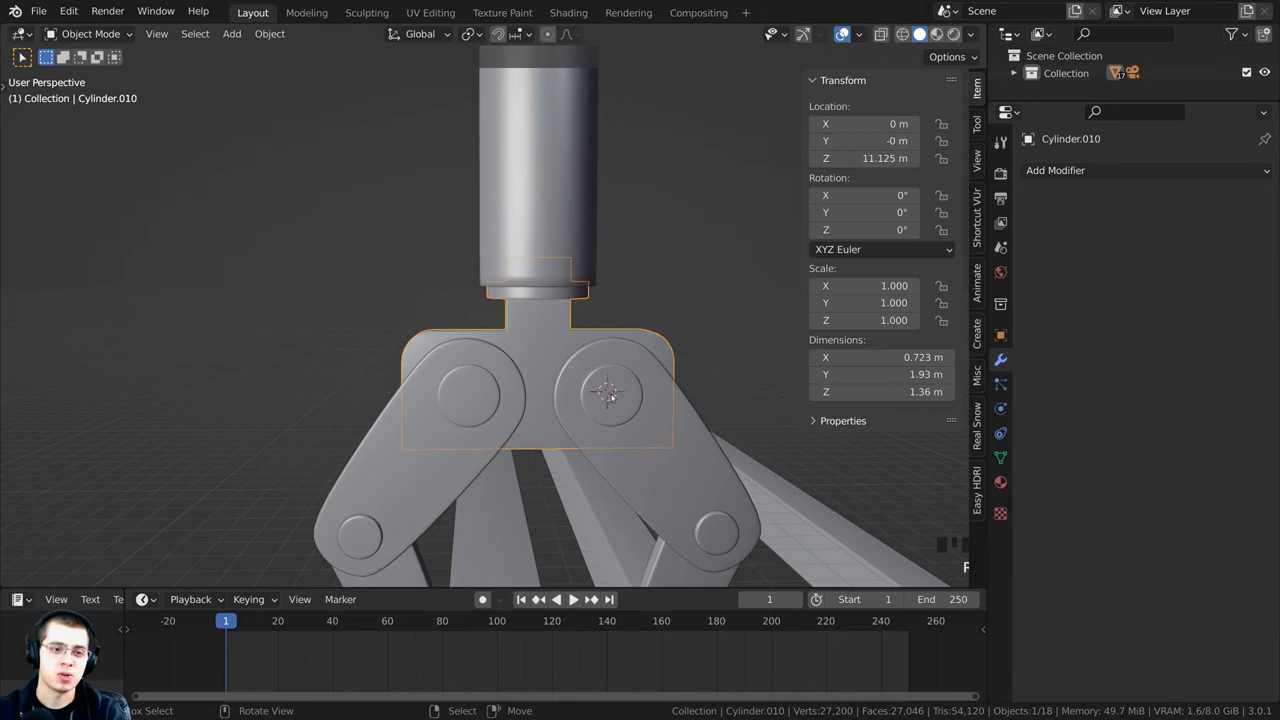
Step: Parent both upper claw segments to the claw's central bracket using Object (Keep Transform)
right_click(608, 395)
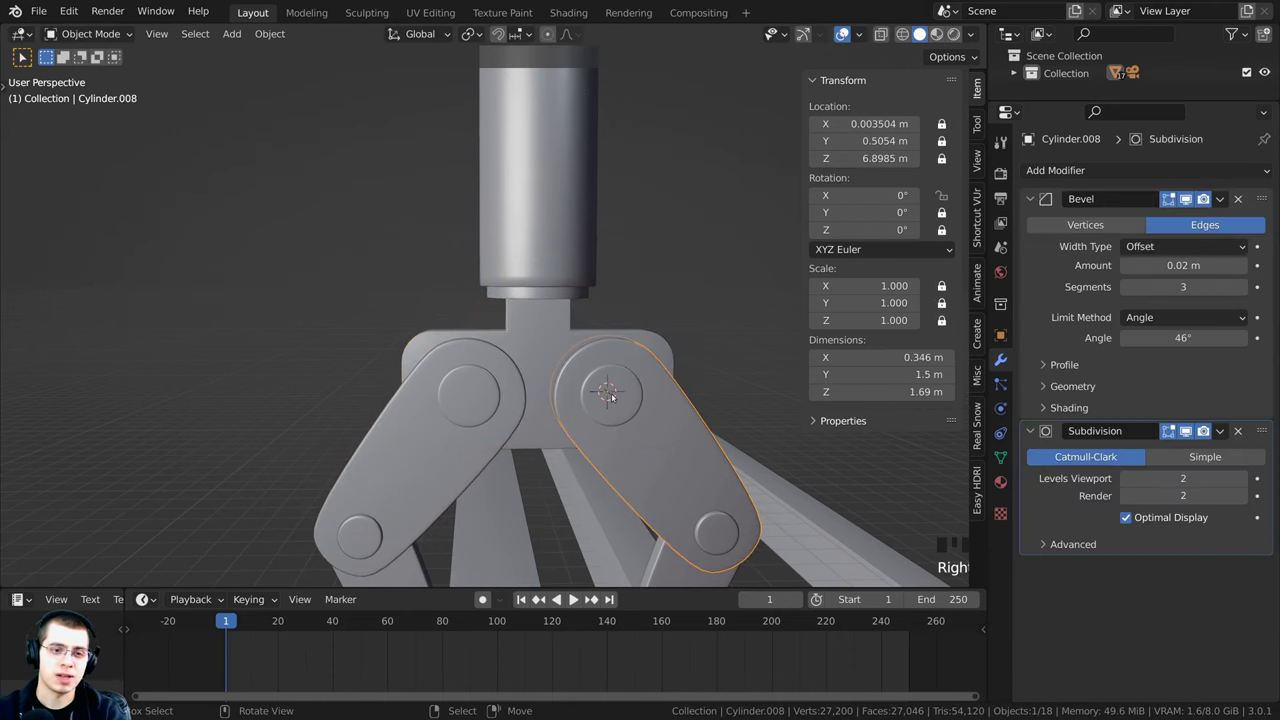
right_click(429, 402, "shift")
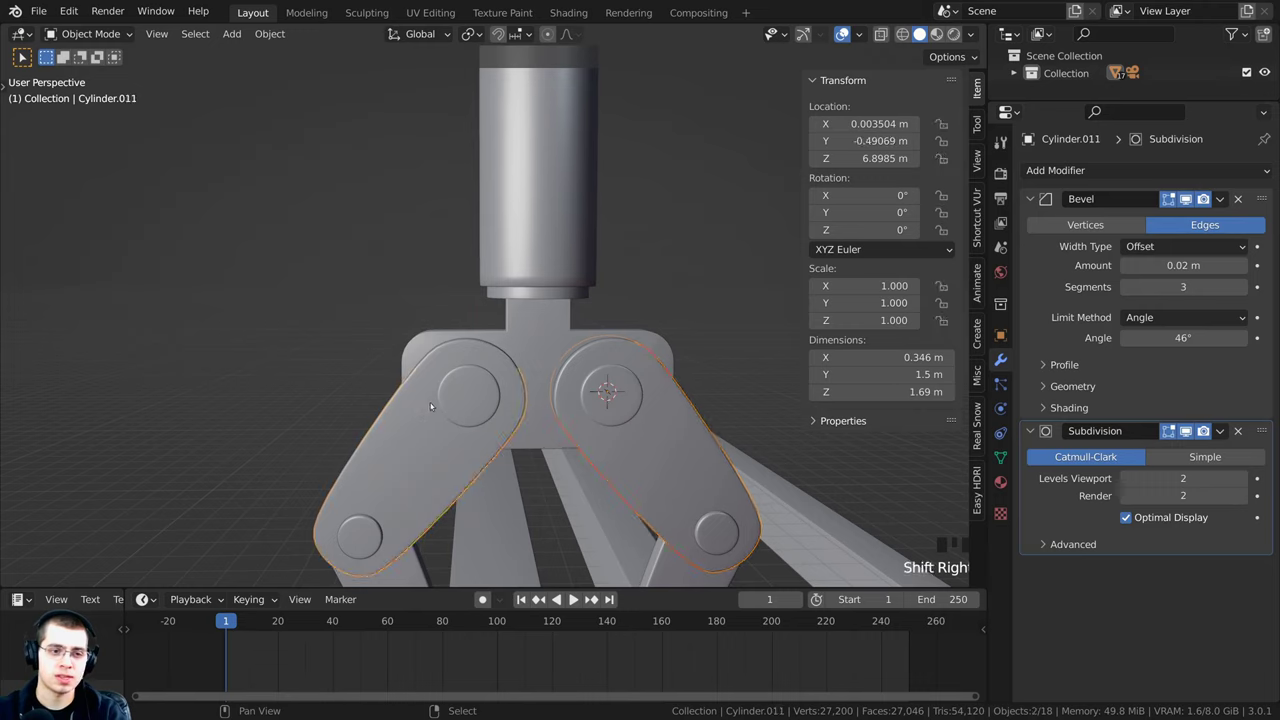
right_click(522, 325, "shift")
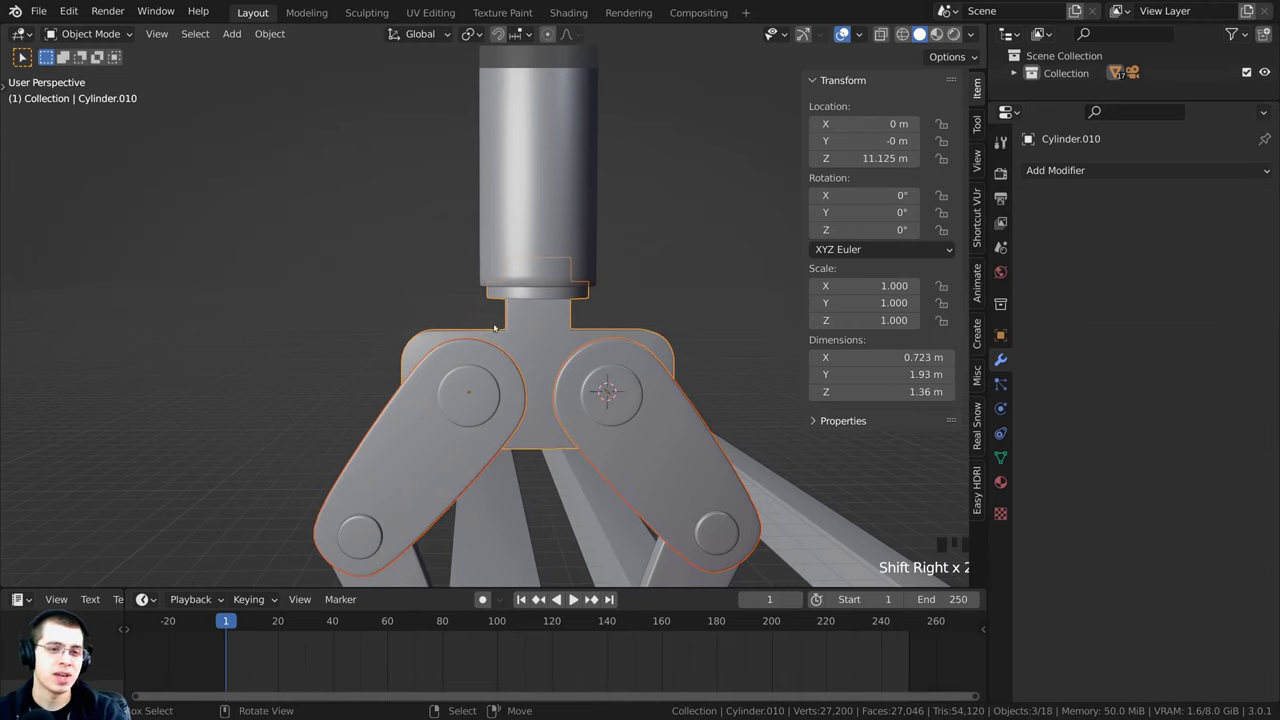
middle_click_drag(507, 325, 536, 345)
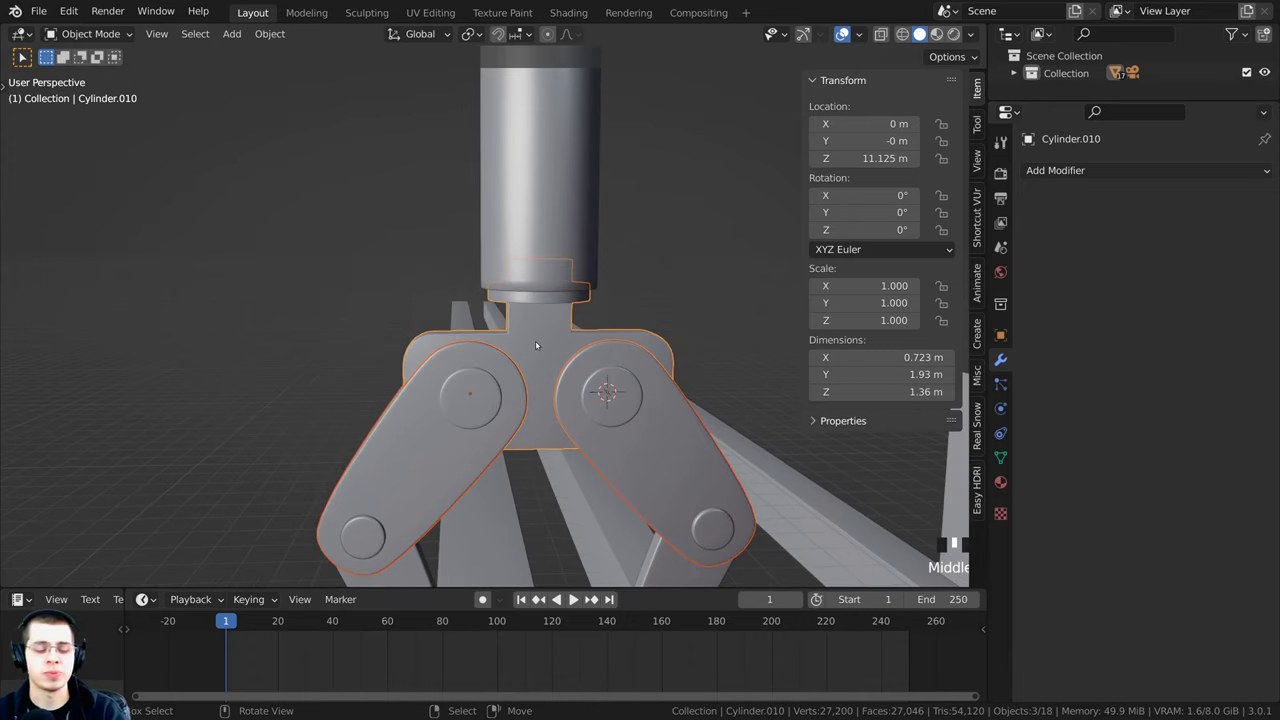
key("ctrl+p")
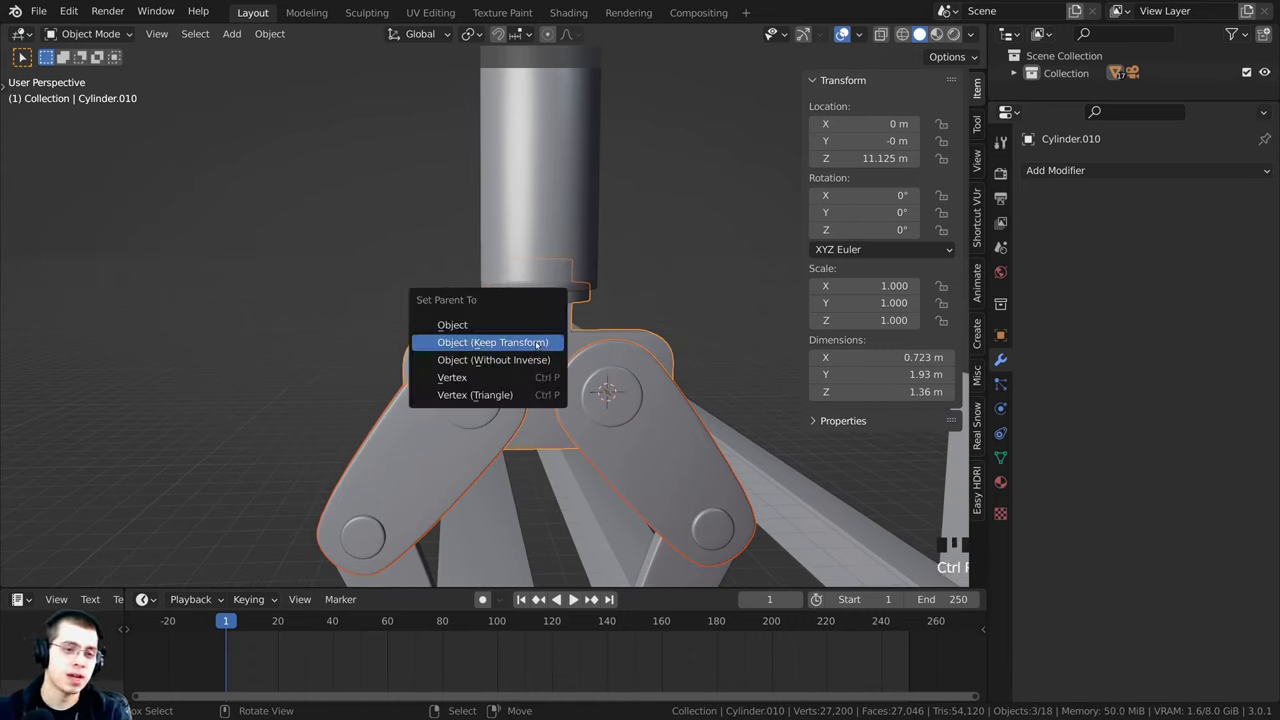
left_click(468, 343)
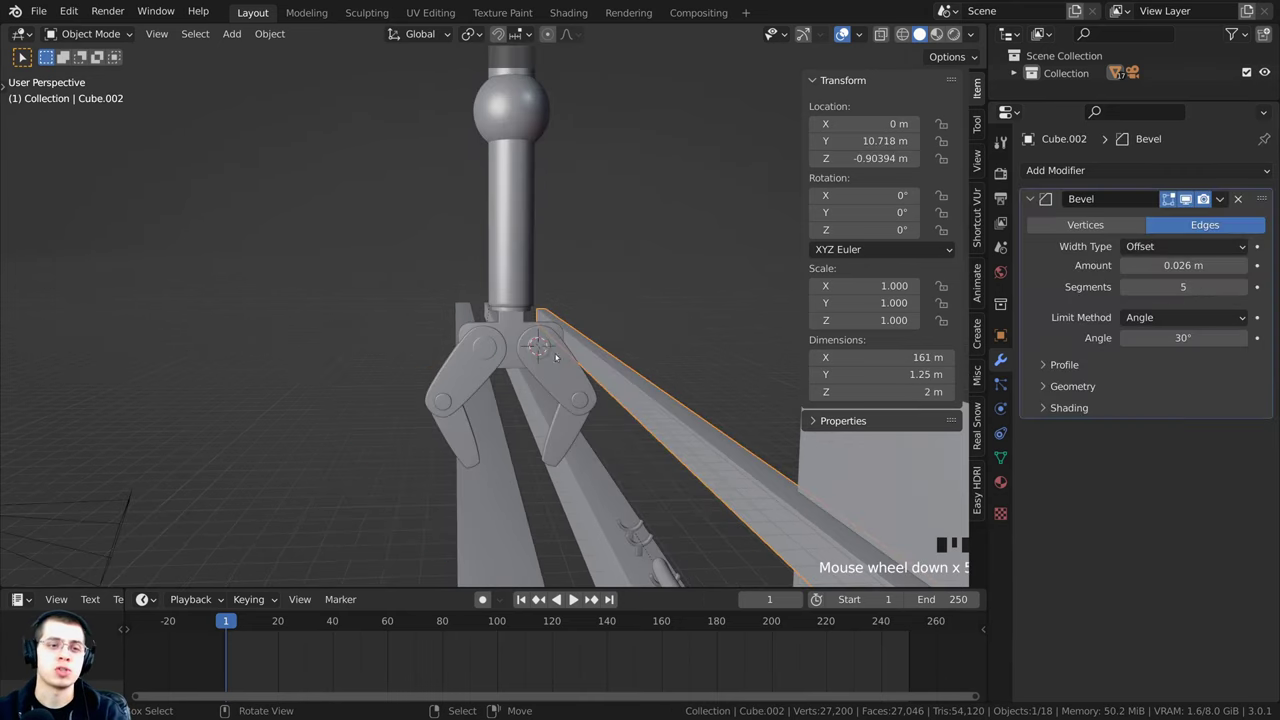
Step: Try rotating the central bracket about the global Z axis to check that both claw arms follow, then cancel
right_click(615, 318)
key("r")
key("z")
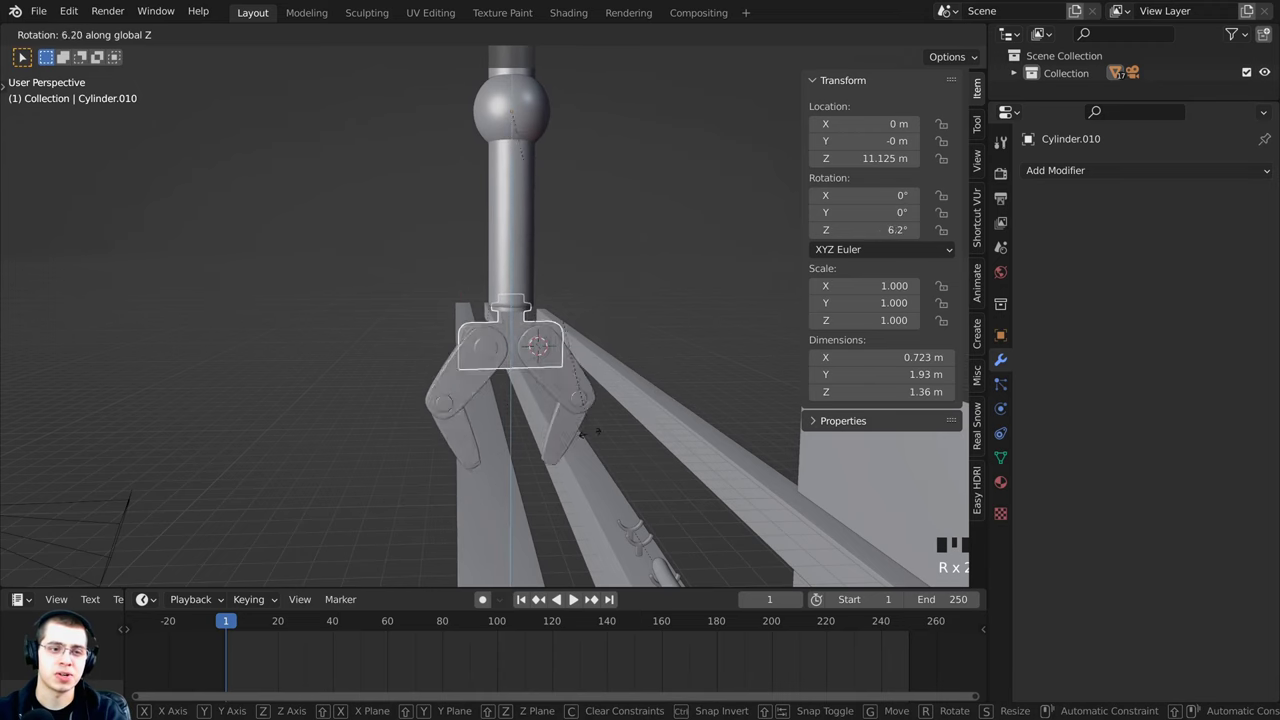
right_click(520, 365)
middle_click_drag(525, 370, 590, 470)
key("r")
key("z")
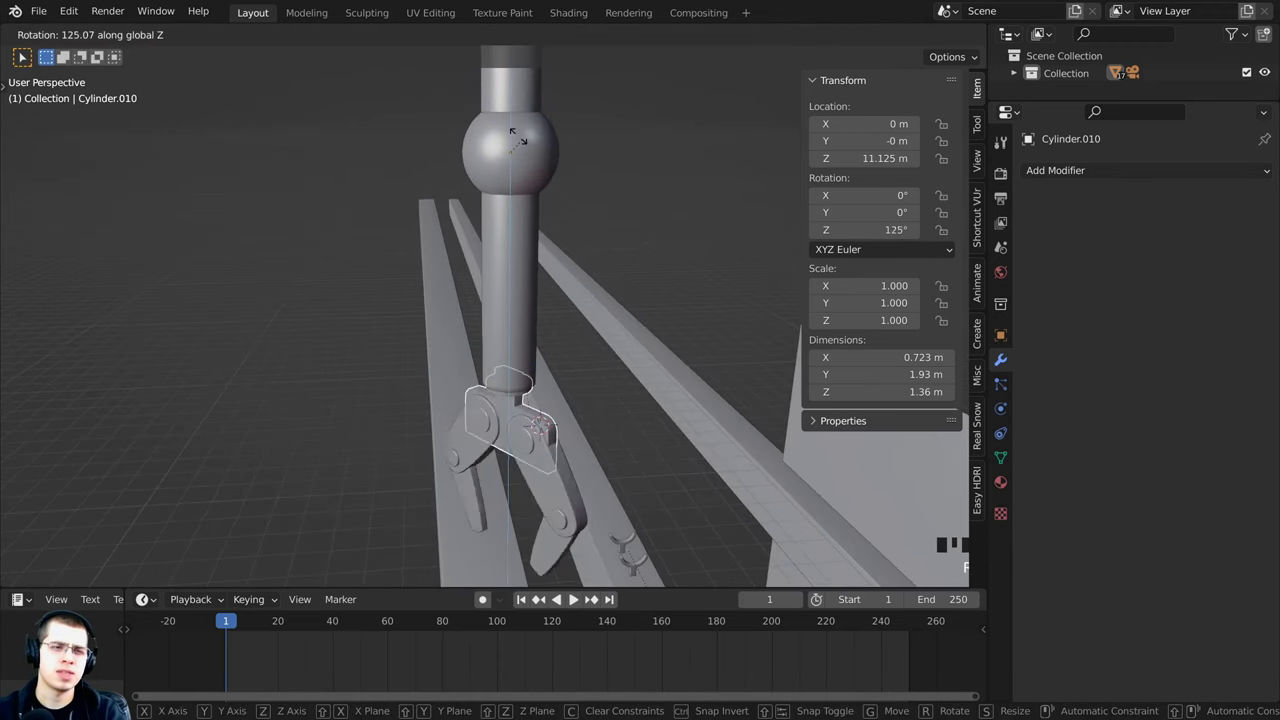
key("Escape")
Step: Snap the 3D cursor to the centre of the face loop around the bracket's round collar in Edit Mode
middle_click_drag(524, 211, 514, 200)
middle_click_drag(502, 360, 488, 268, "shift")
scroll(494, 350, "up", 7)
key("Tab")
middle_click_drag(488, 268, 504, 296, "shift")
scroll(504, 296, "up", 2)
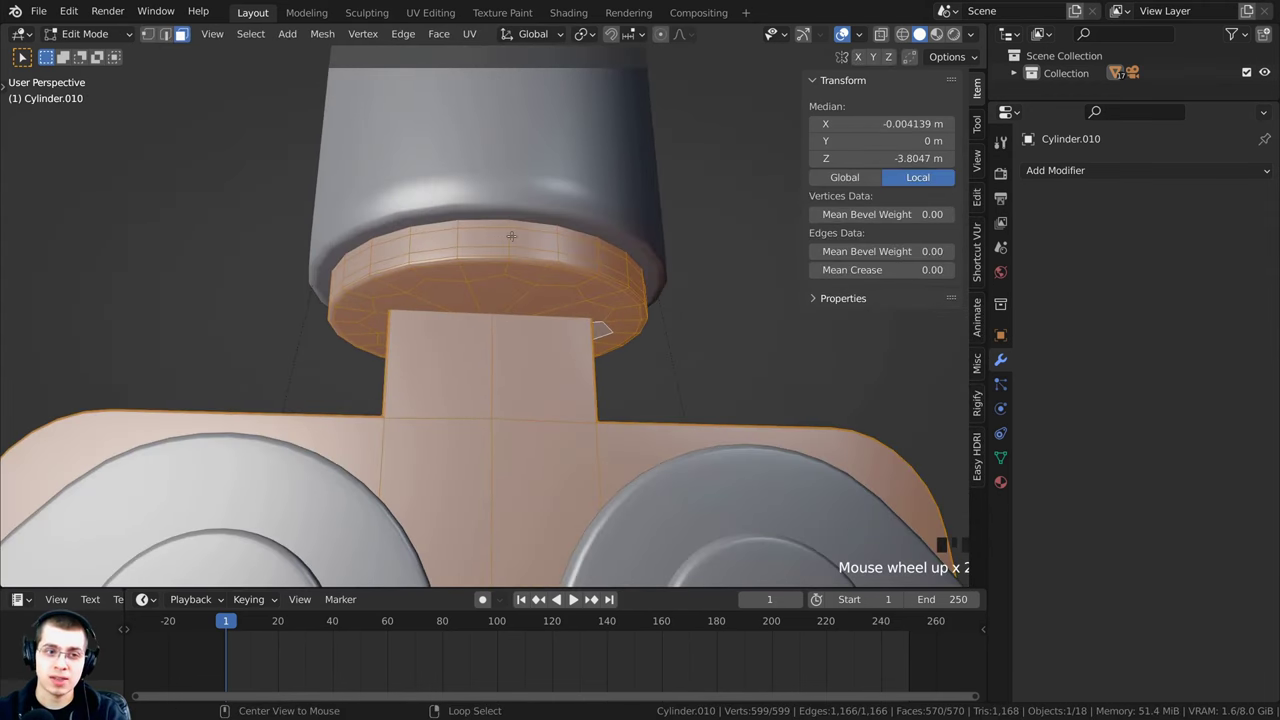
right_click(455, 231, "alt")
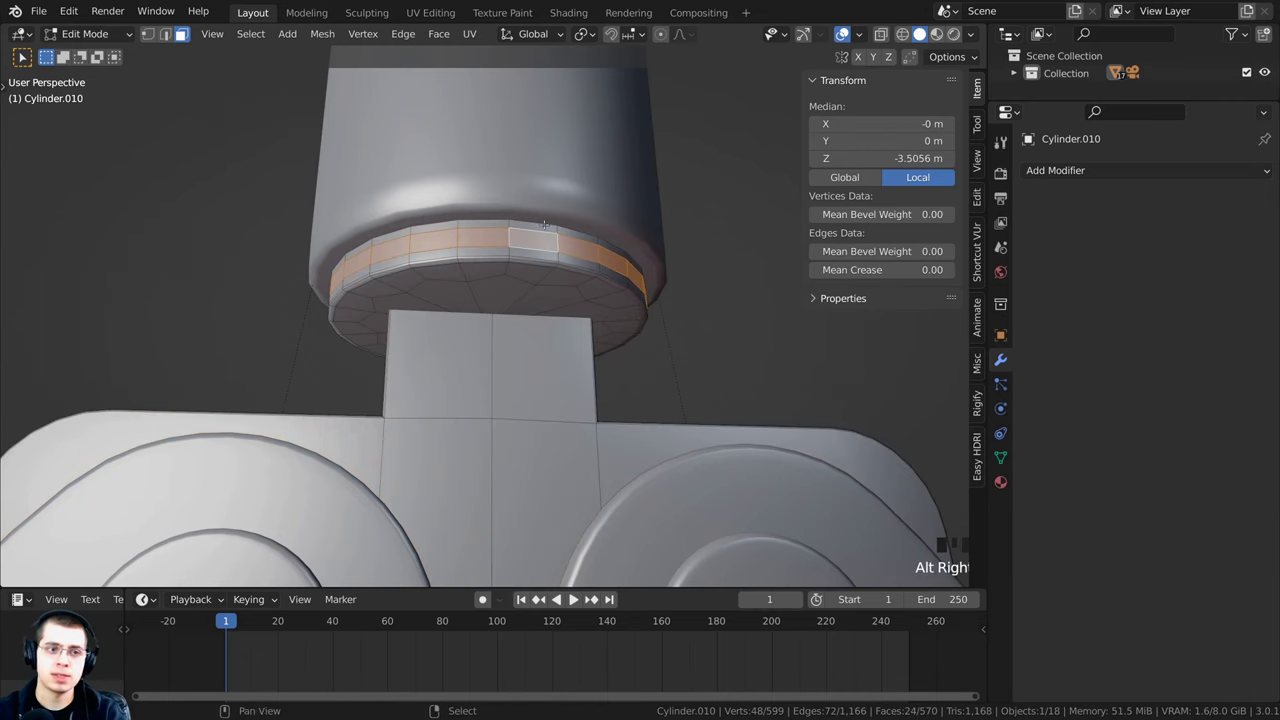
middle_click_drag(545, 224, 511, 230, "shift")
key("shift+s")
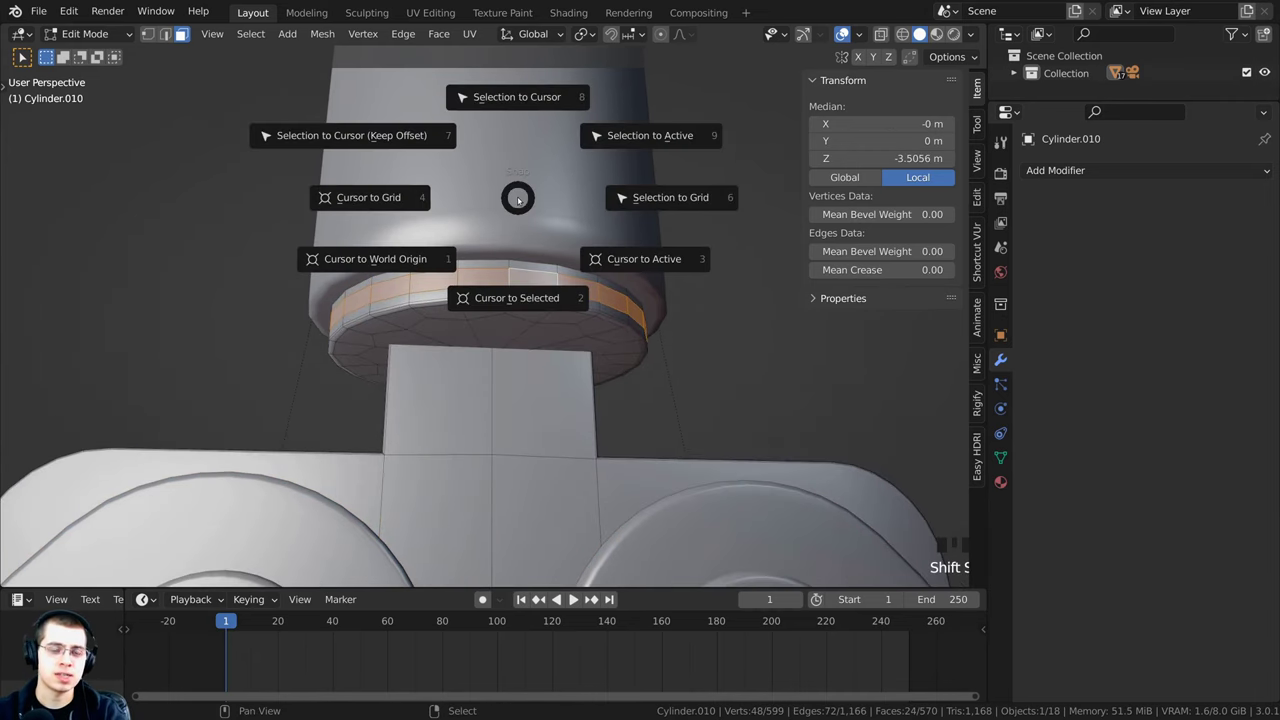
left_click(505, 300)
Step: Return to Object Mode and set the bracket's origin to the 3D cursor
middle_click_drag(505, 300, 470, 260)
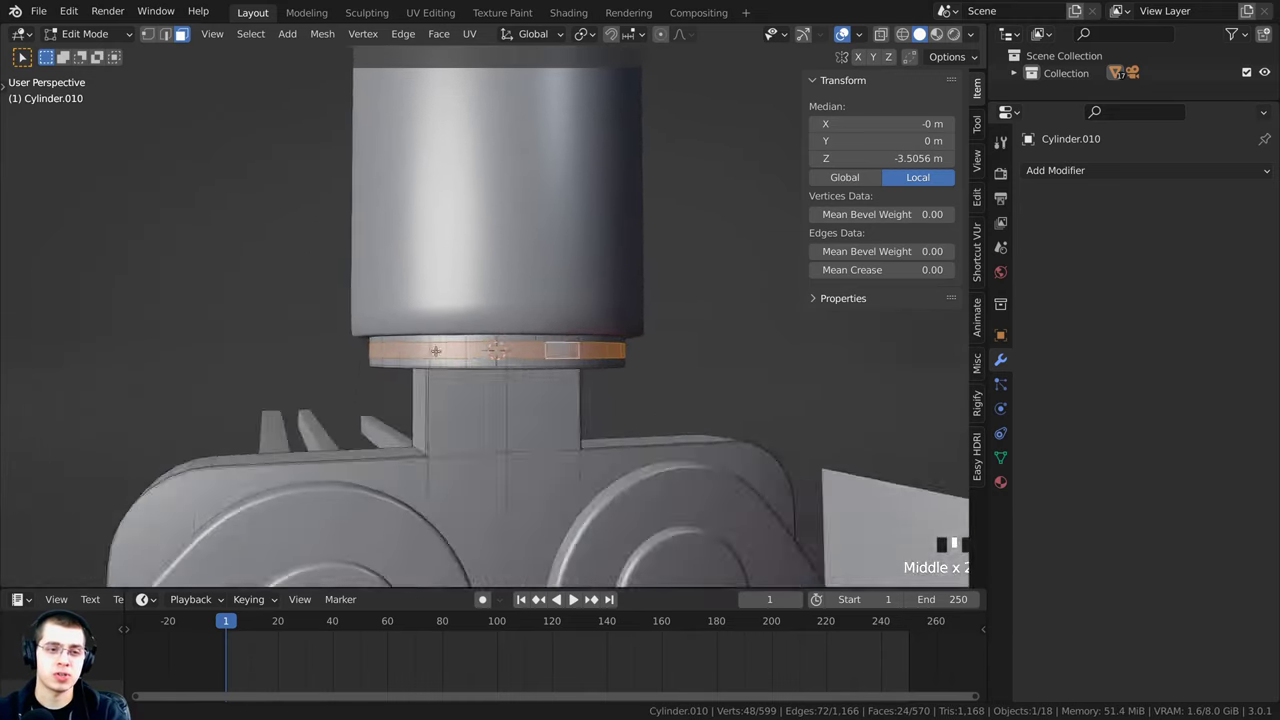
middle_click_drag(436, 351, 440, 261)
scroll(440, 261, "down", 2)
key("Tab")
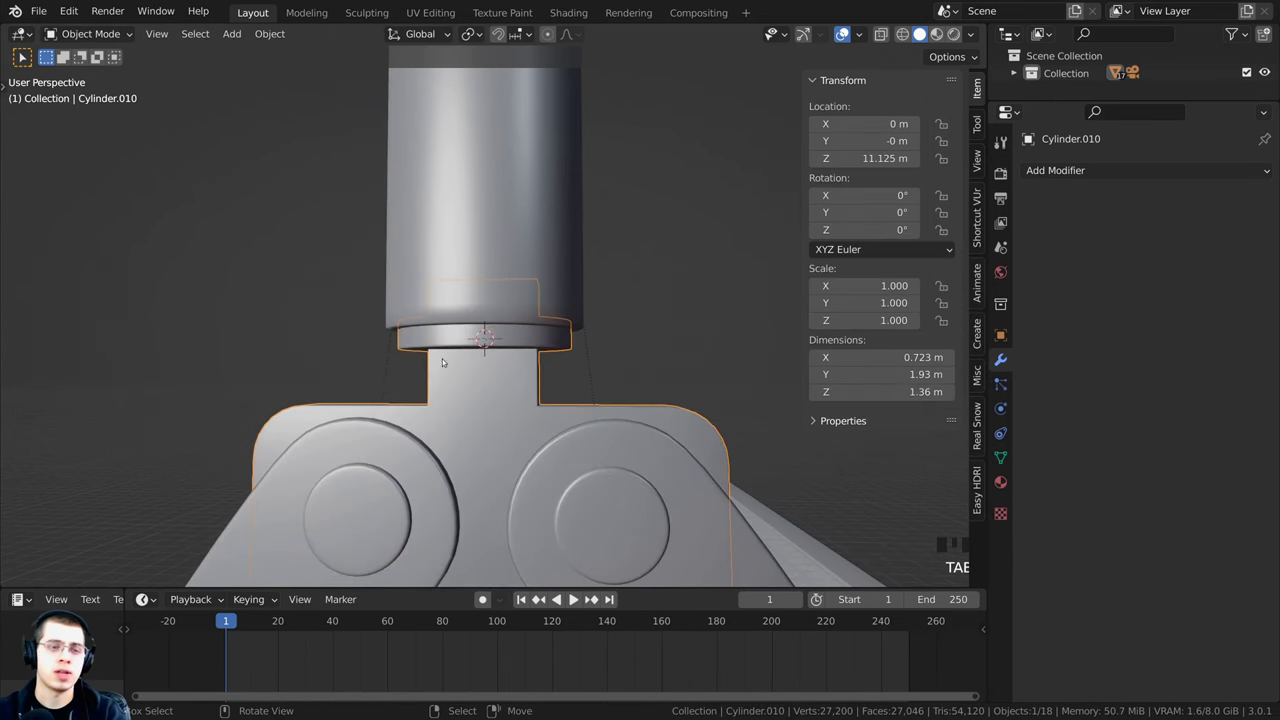
left_click(268, 35)
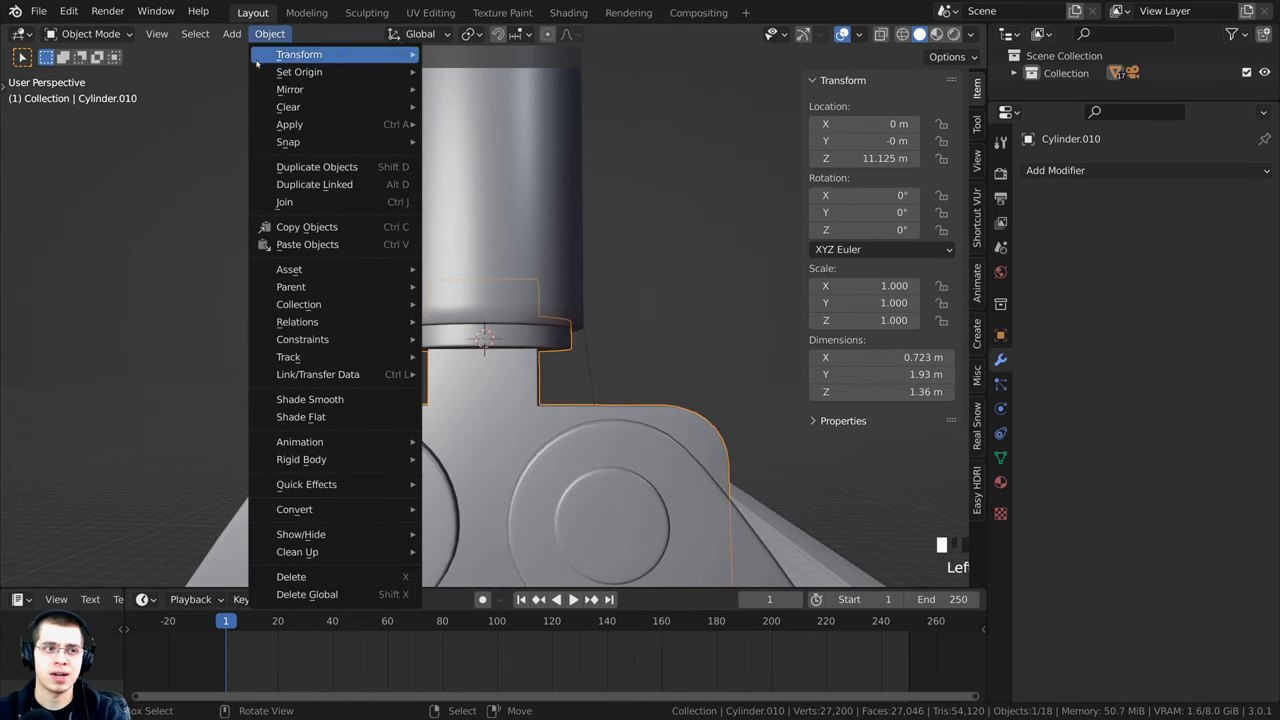
mouse_move(259, 71)
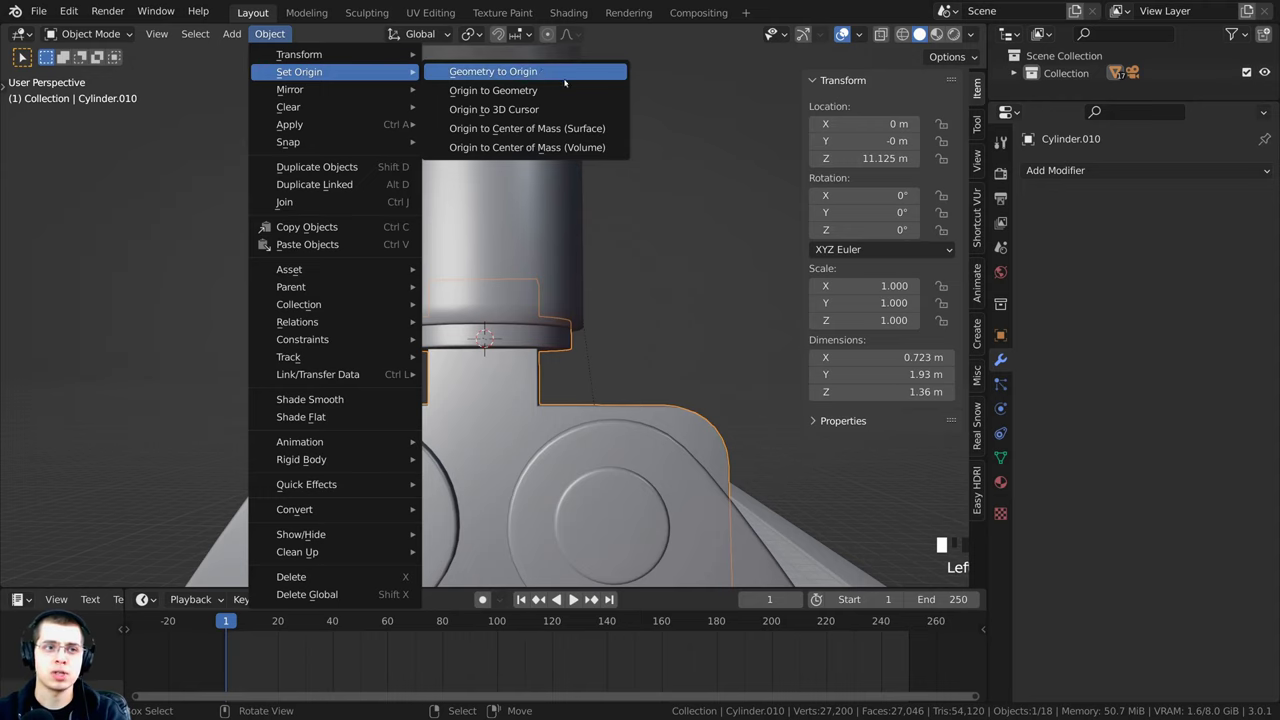
left_click(493, 109)
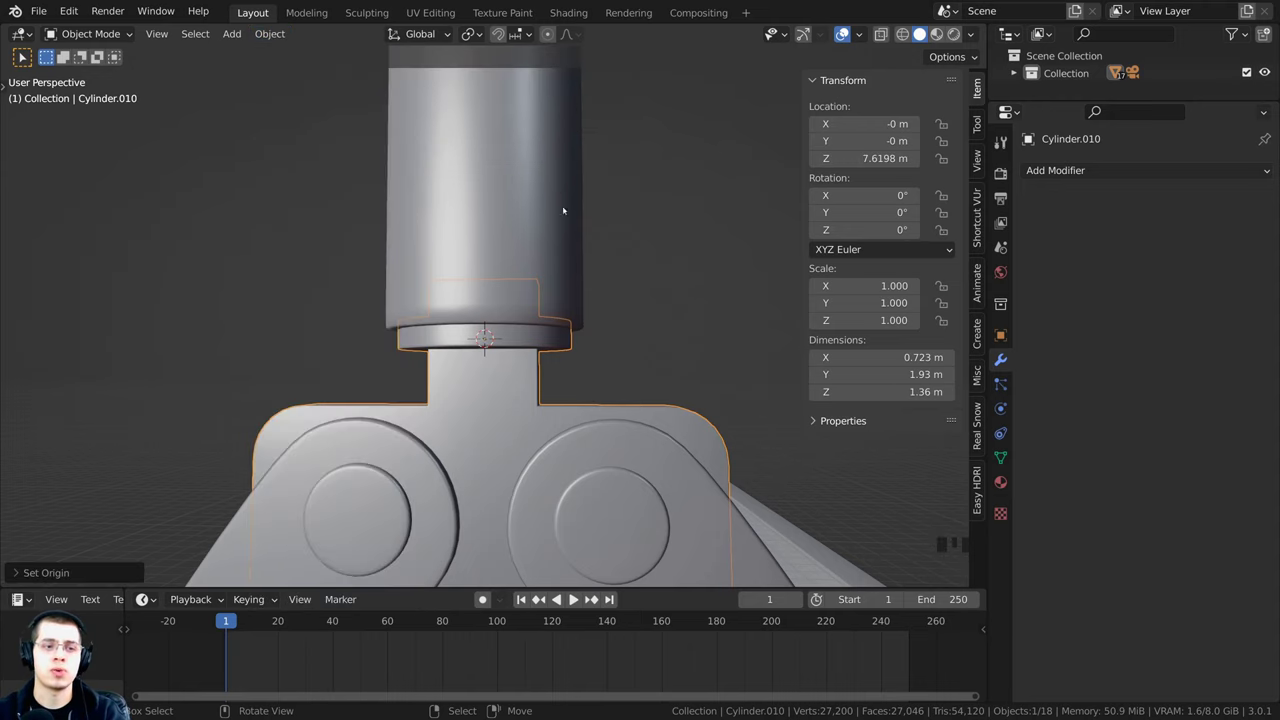
Step: Try rotating the bracket freely and about Z to check its new pivot, then cancel
middle_click_drag(563, 208, 659, 363)
key("r")
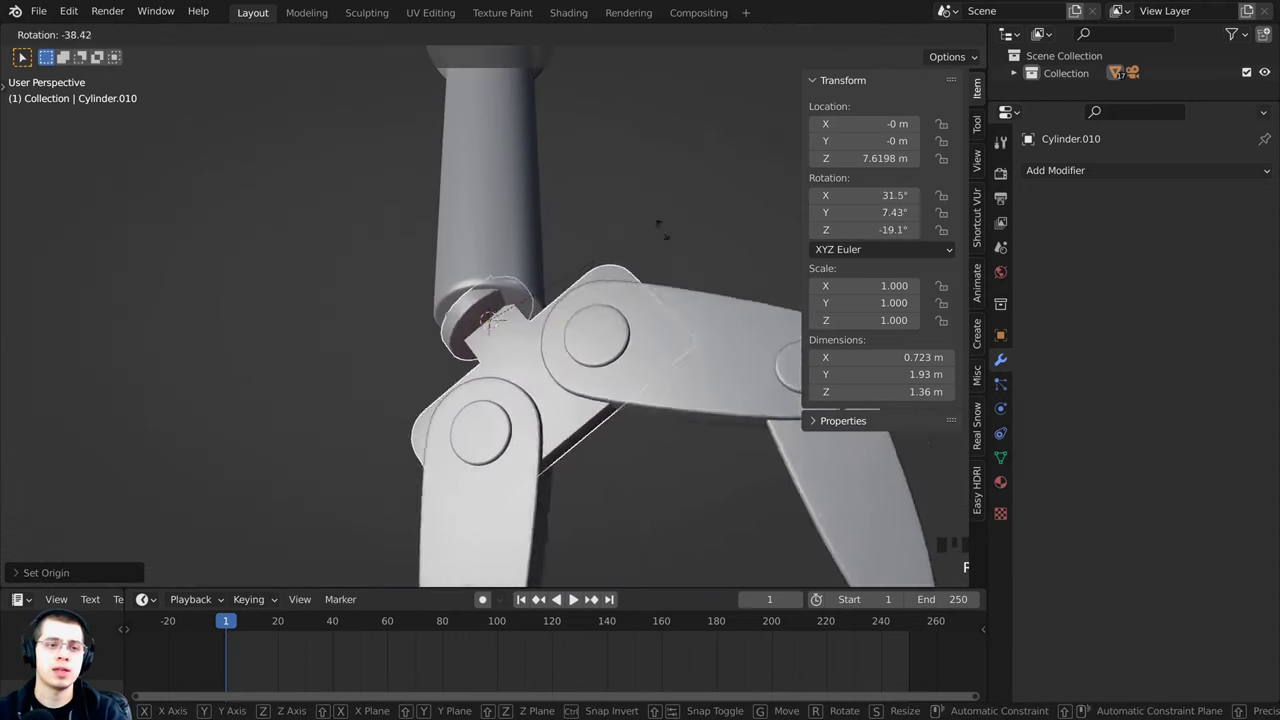
key("z")
right_click(650, 198)
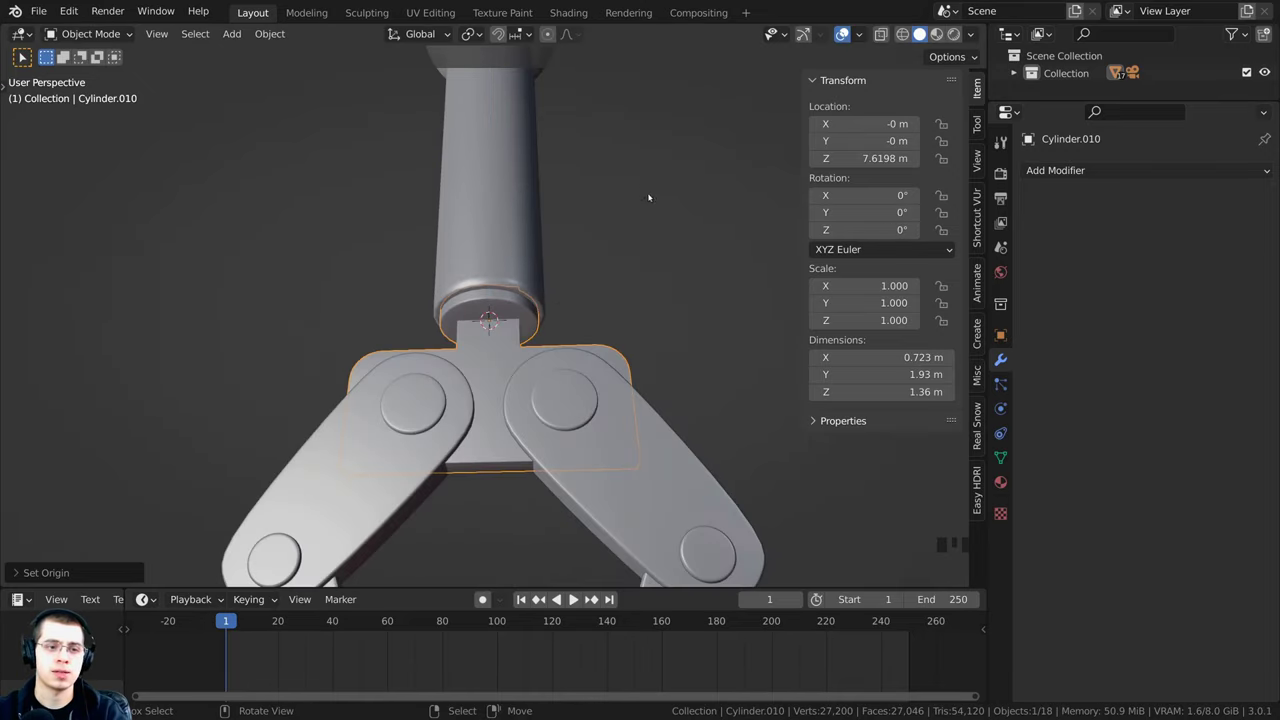
scroll(649, 198, "down", 4)
middle_click_drag(642, 215, 593, 315)
scroll(593, 316, "up", 3)
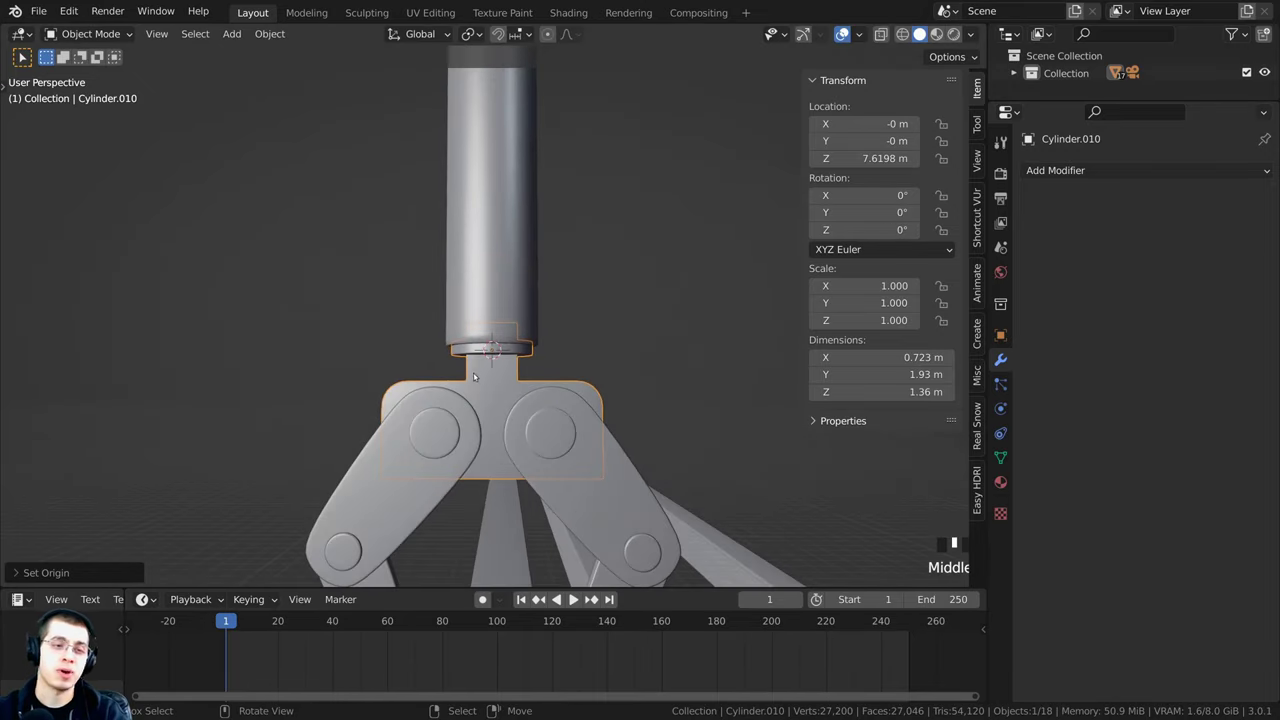
Step: Parent the claw's bracket to the lowest arm segment using Object (Keep Transform)
right_click(509, 201)
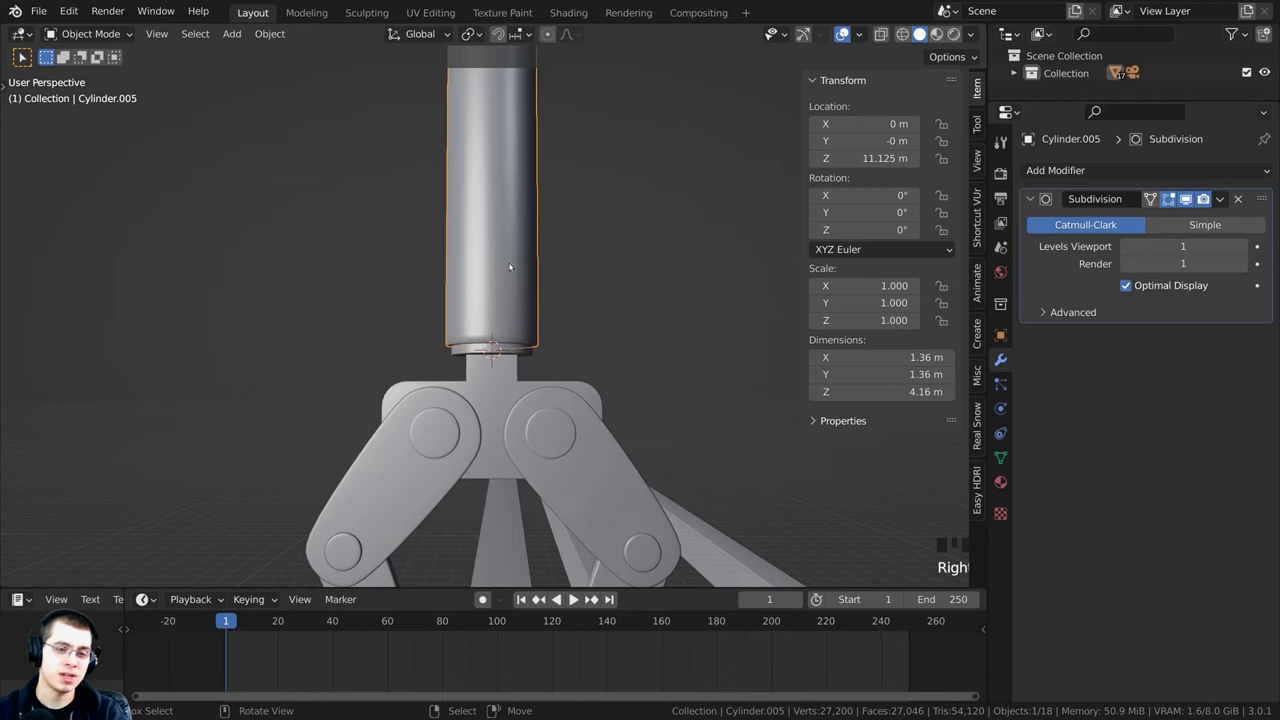
right_click(489, 395)
middle_click_drag(489, 395, 505, 420, "shift")
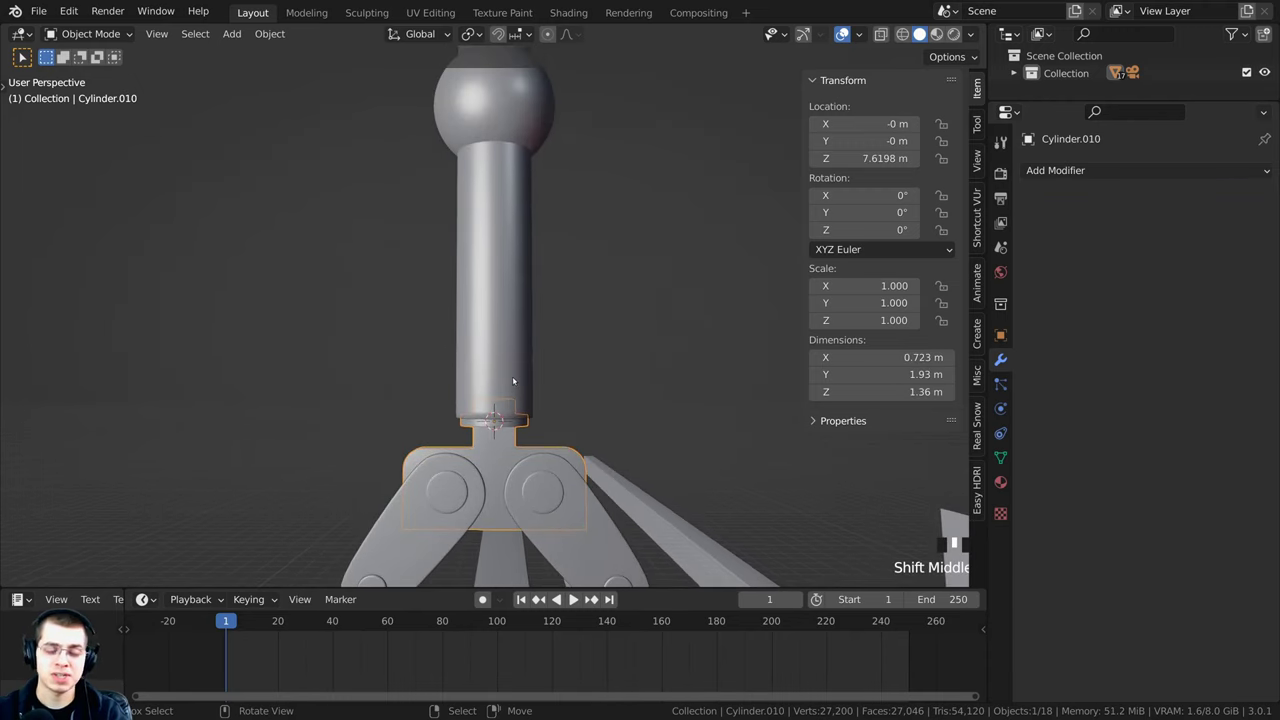
right_click(513, 203)
middle_click_drag(509, 205, 505, 305, "shift")
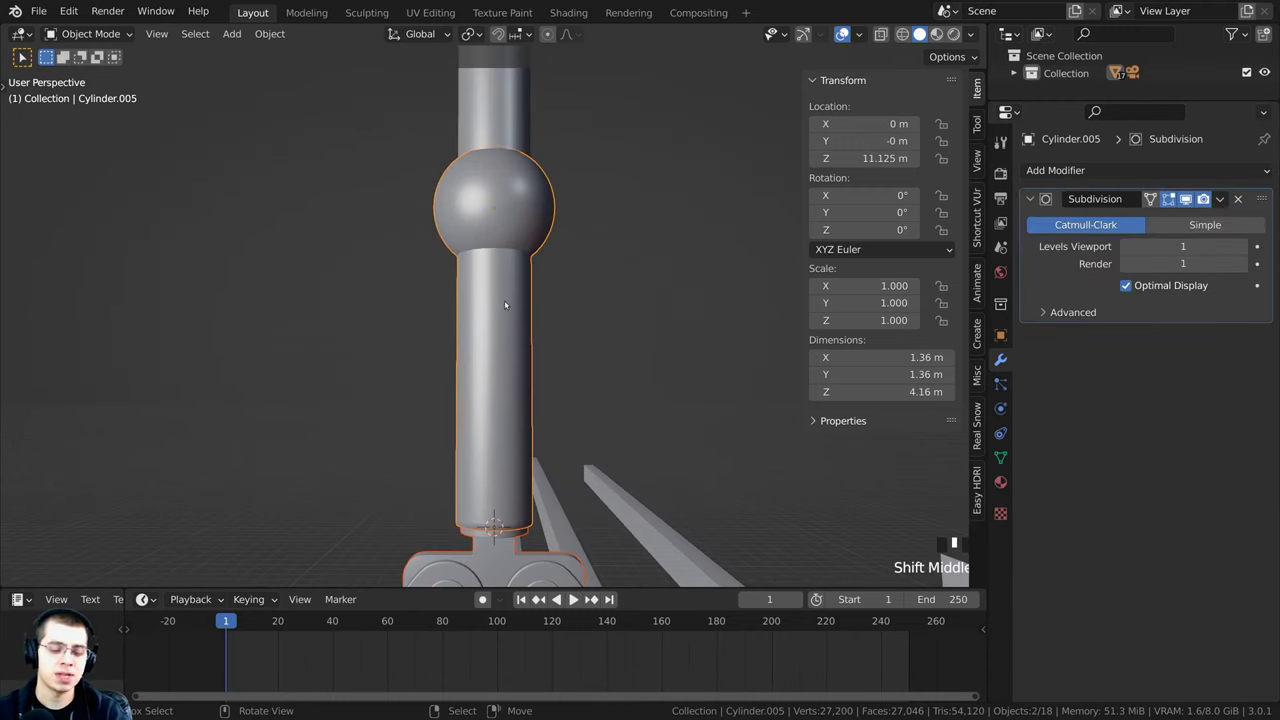
key("ctrl+p")
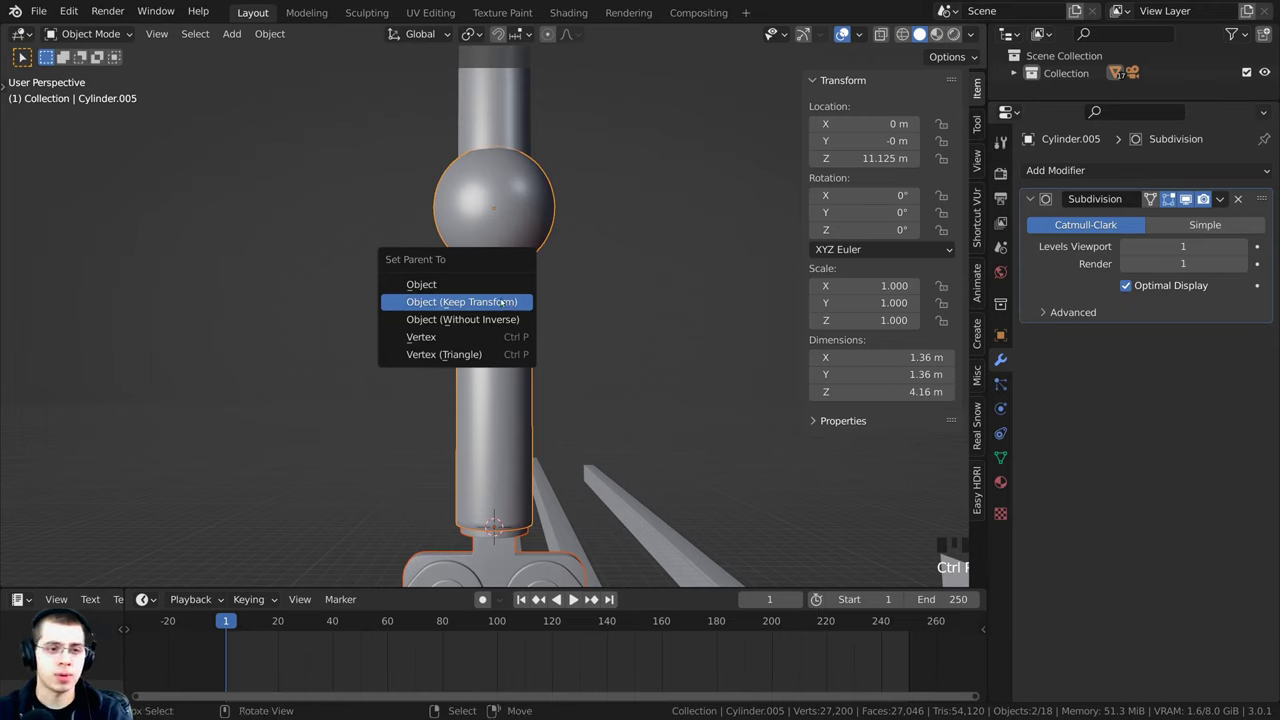
left_click(465, 301)
Step: Try a trackball rotation of the lowest arm segment to check that the claw follows, then cancel
scroll(481, 249, "down", 3)
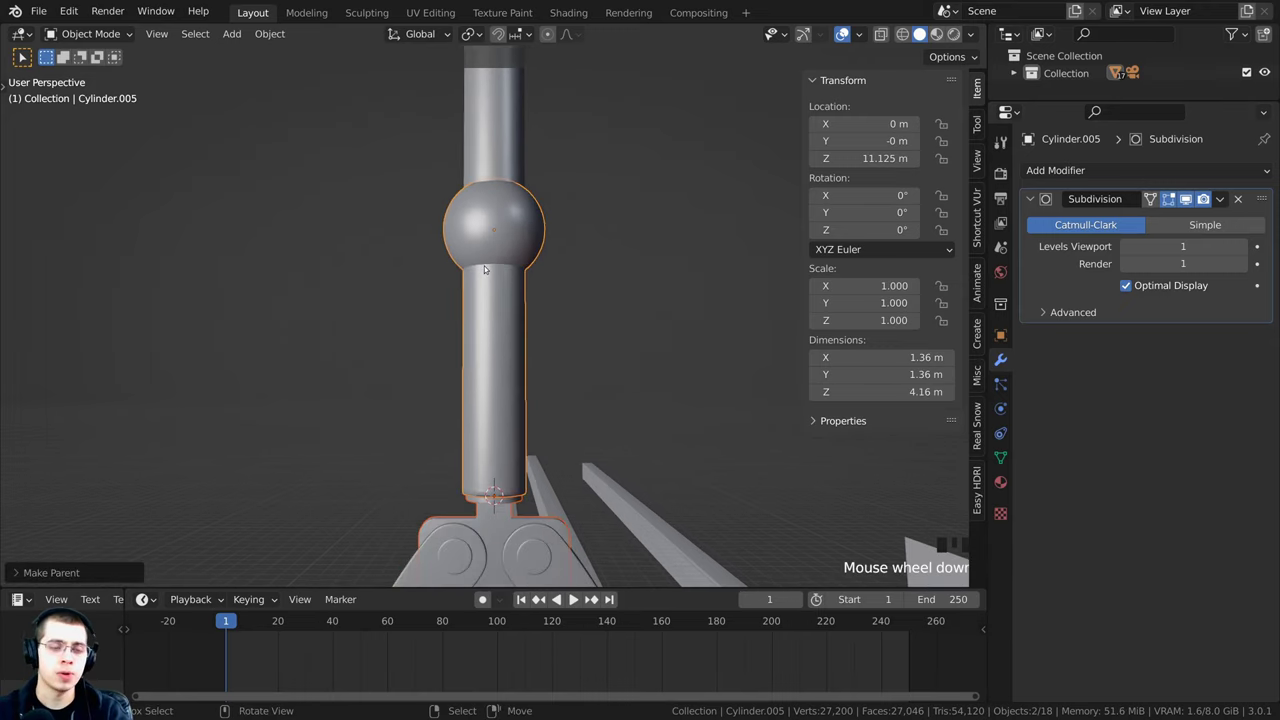
key("r")
key("r")
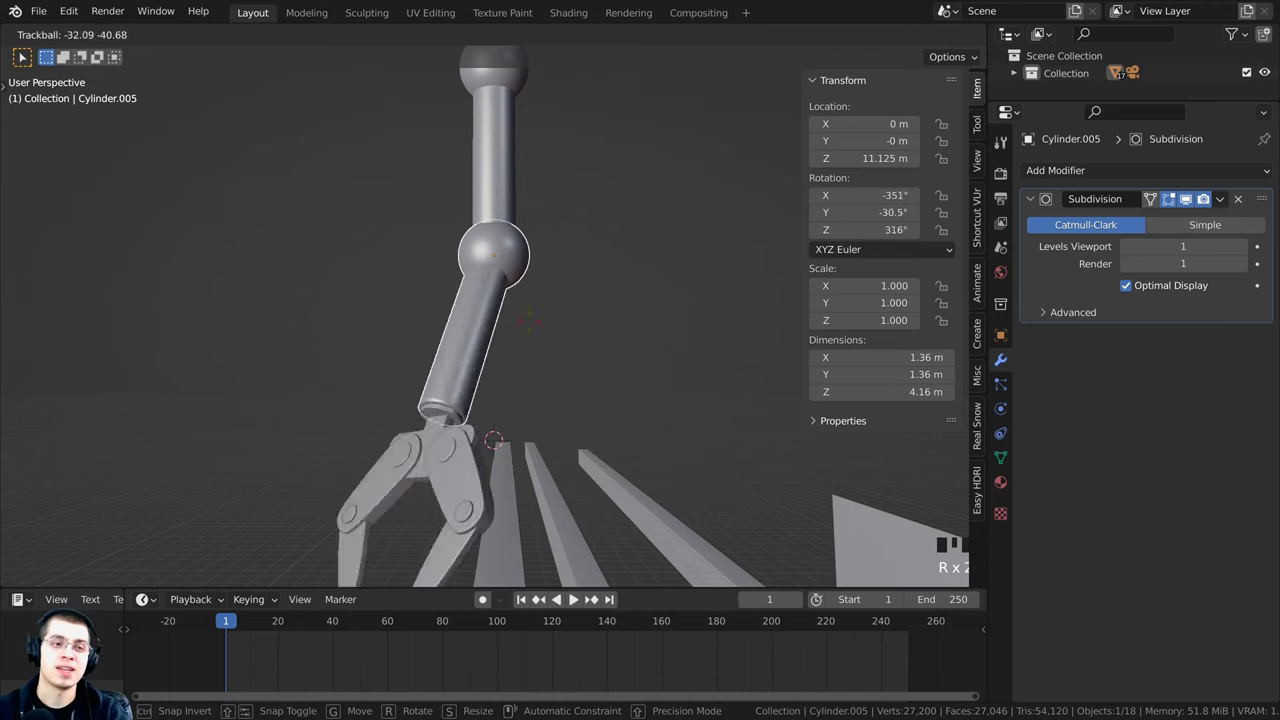
right_click(552, 232)
Step: Parent the lowest arm segment to the middle arm segment using Object (Keep Transform)
middle_click_drag(531, 238, 525, 385, "shift")
scroll(419, 493, "up", 4)
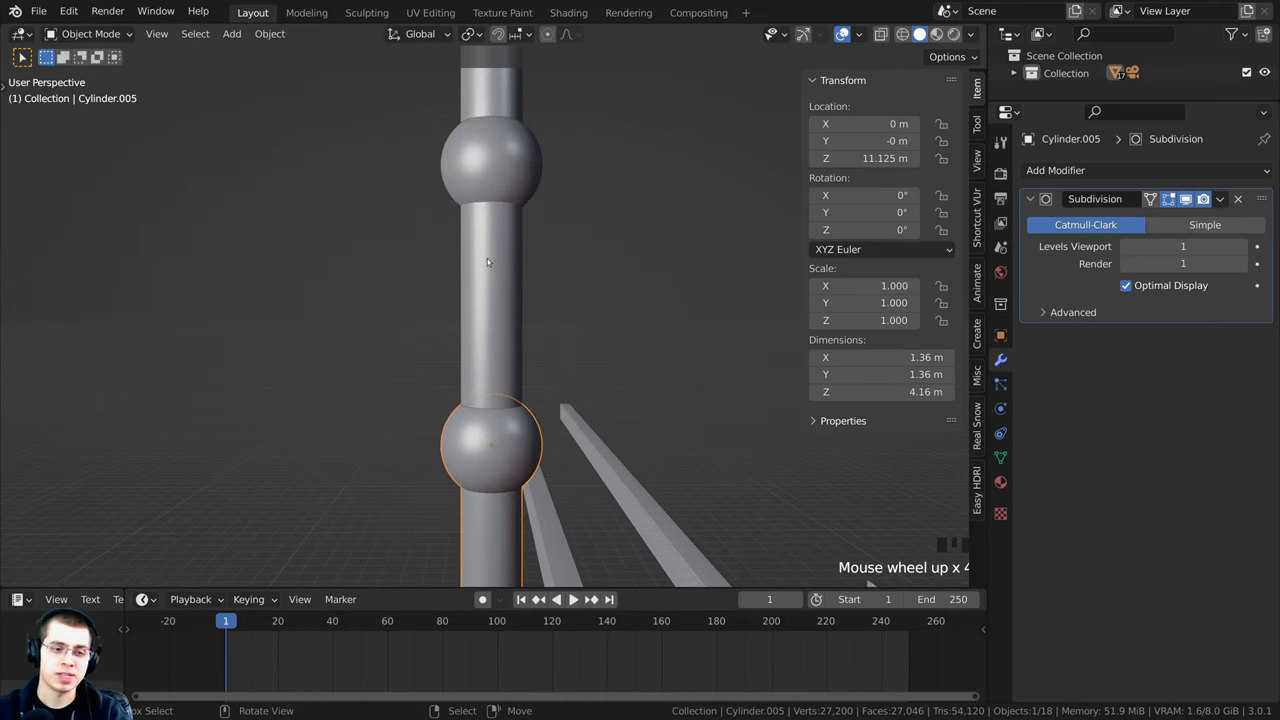
right_click(487, 211, "shift")
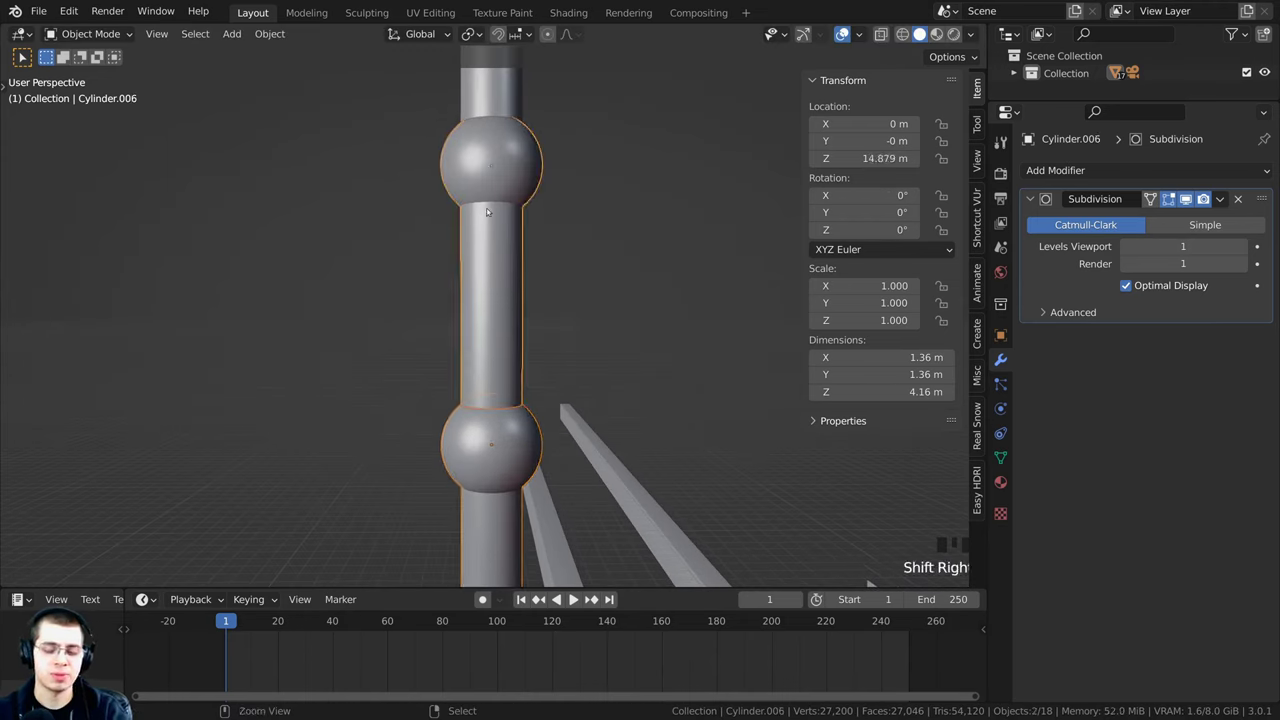
key("ctrl+p")
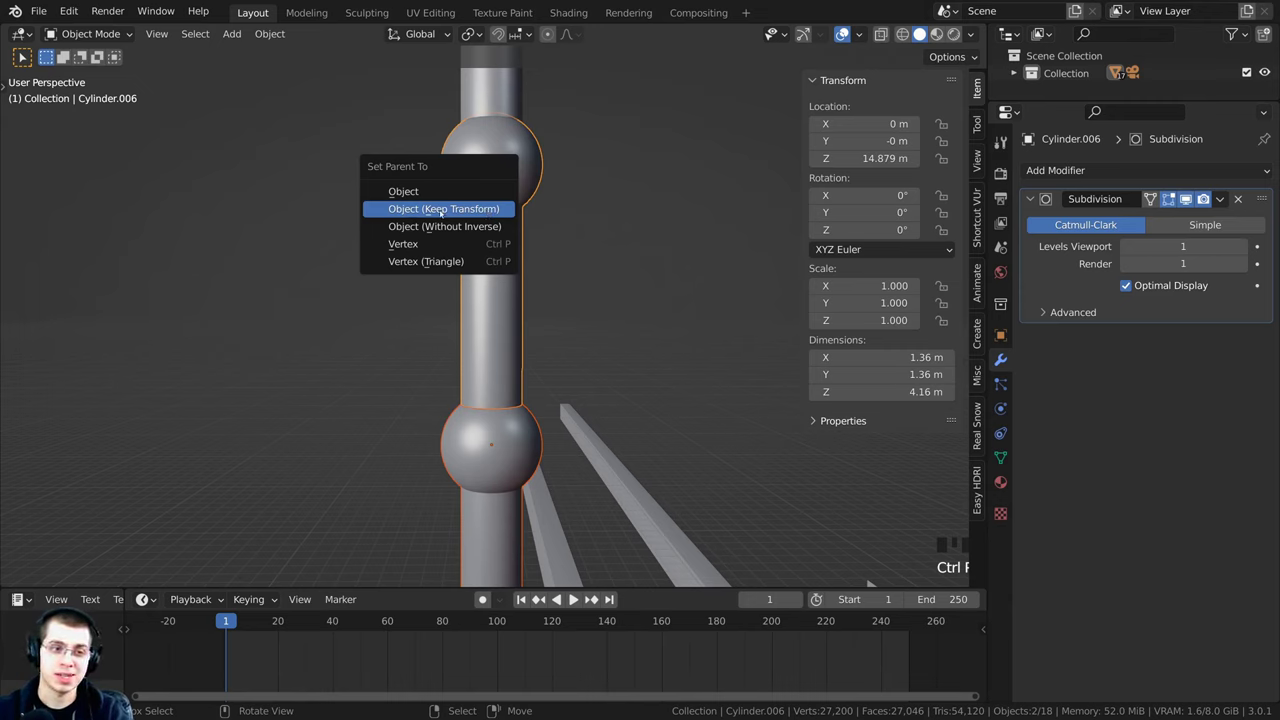
left_click(440, 211)
Step: Parent the middle arm segment to the top arm segment using Object (Keep Transform)
middle_click_drag(440, 211, 471, 378, "shift")
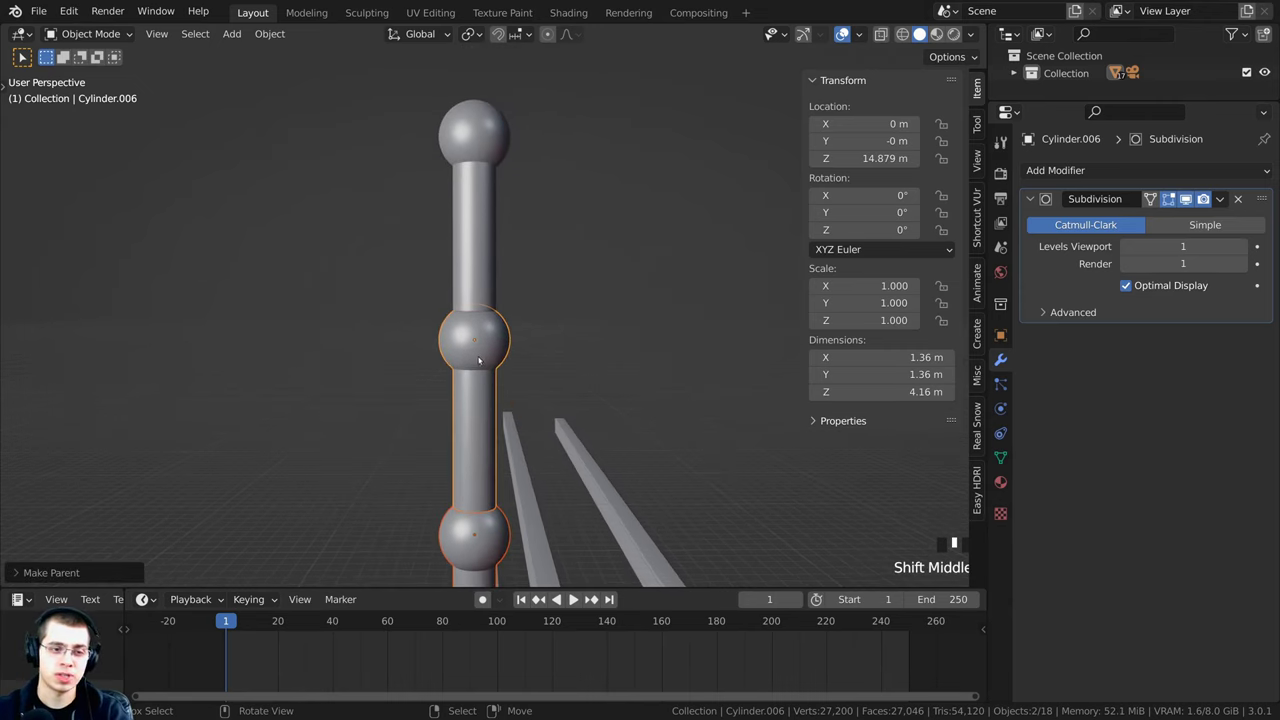
right_click(477, 361)
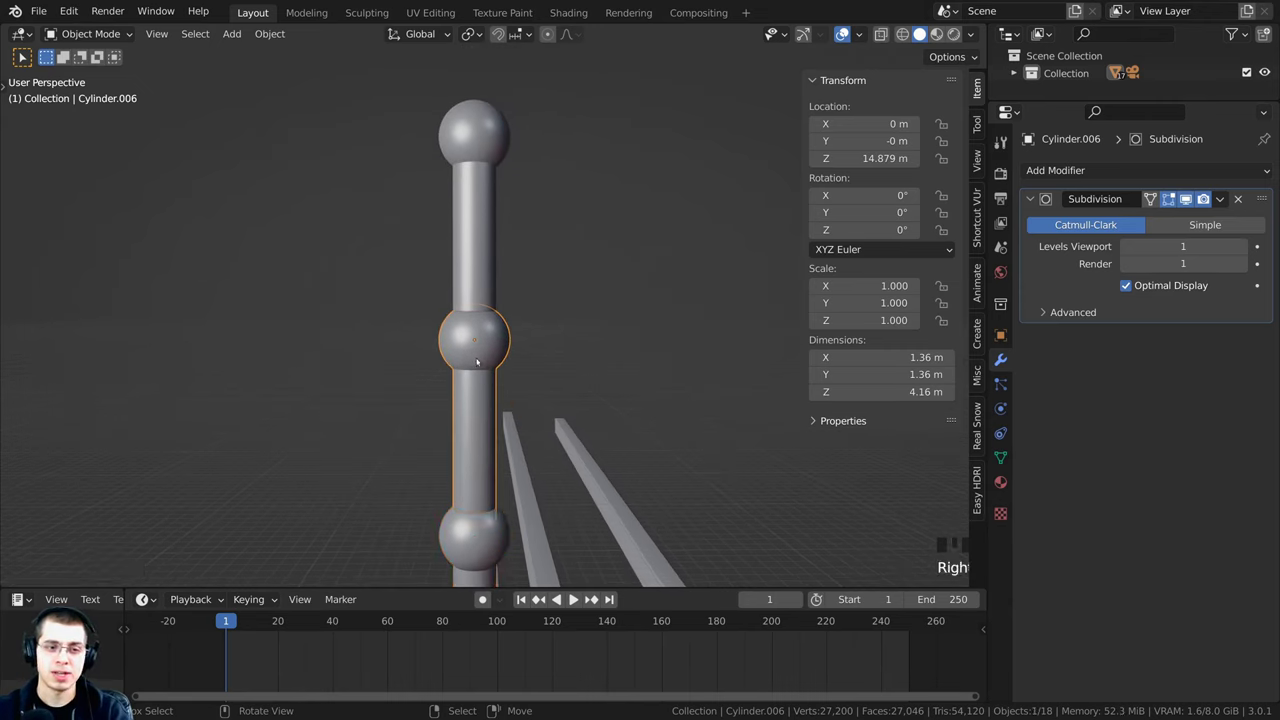
right_click(487, 128, "shift")
key("ctrl+p")
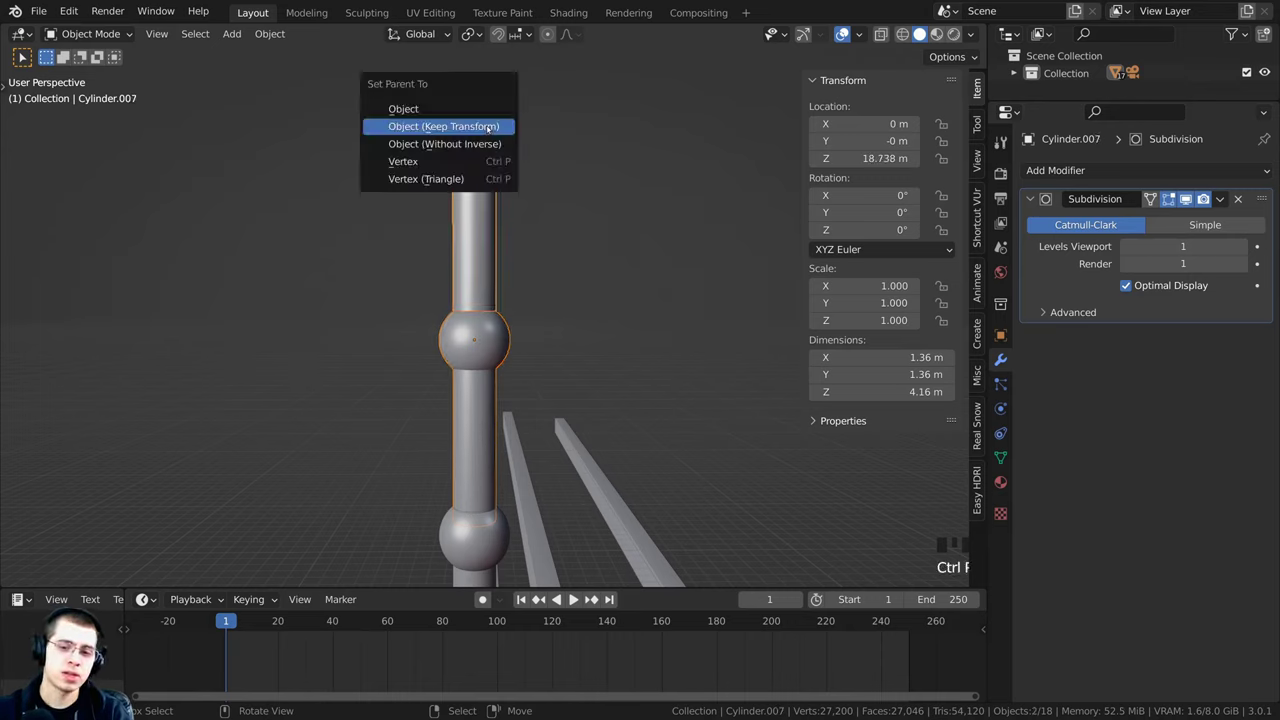
left_click(489, 128)
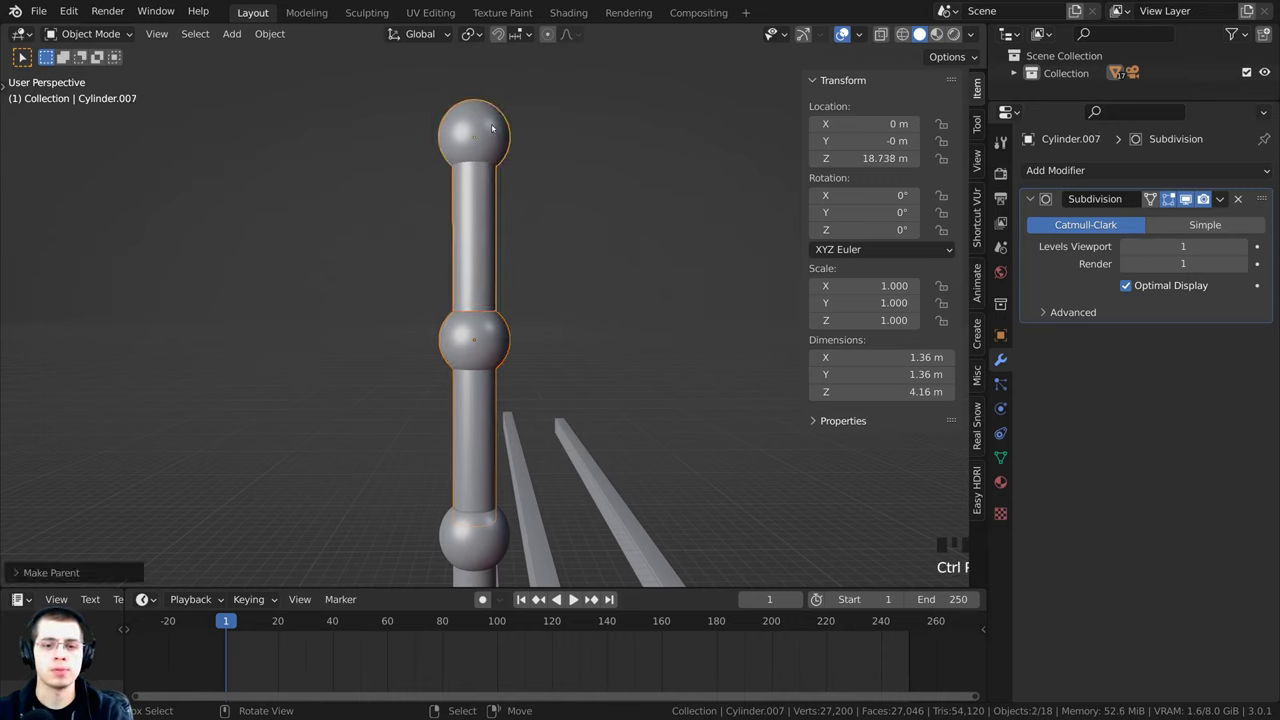
Step: Hide the transform sidebar and rotate the top arm segment by about -50° in the view so the whole arm swings outward
middle_click_drag(549, 257, 549, 243, "shift")
key("n")
scroll(560, 283, "down", 2)
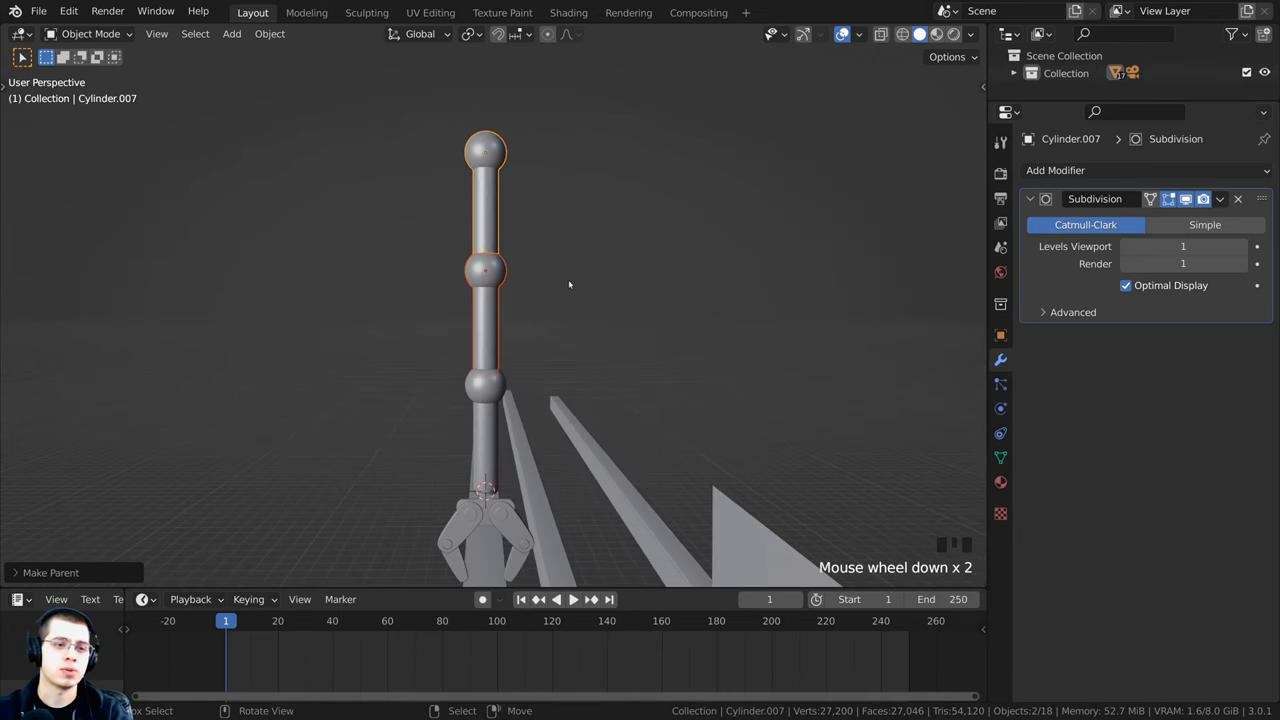
right_click(475, 207)
key("r")
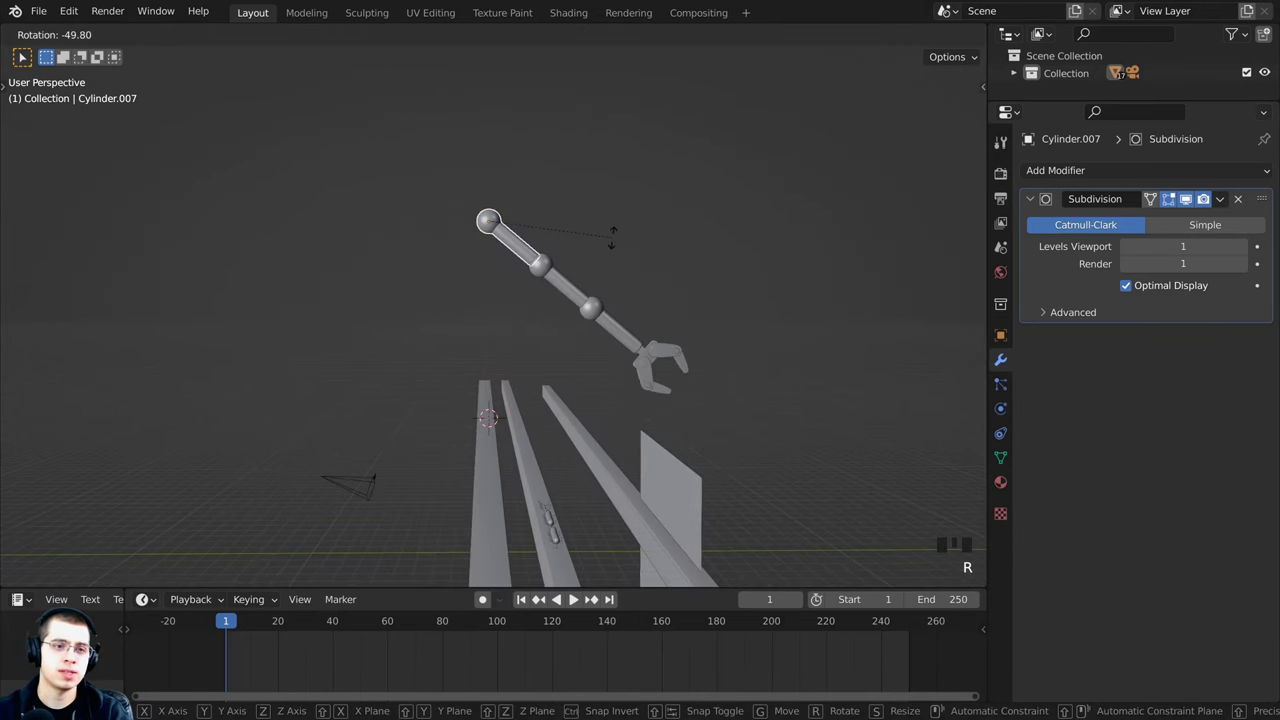
left_click(606, 243)
middle_click_drag(606, 243, 580, 290)
Step: Rotate the middle arm segment, and rotate the top arm segment by about 43° to try out the upper joints
right_click(537, 325)
key("r")
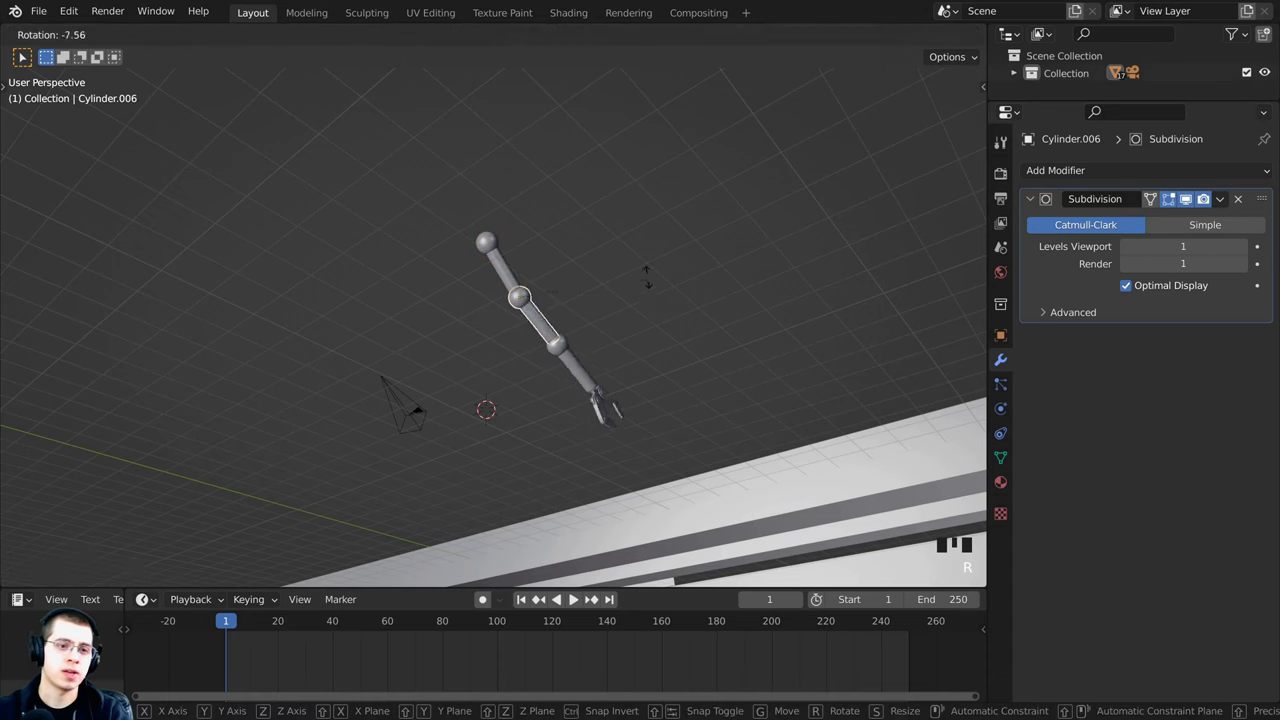
left_click(551, 175)
right_click(503, 270)
key("r")
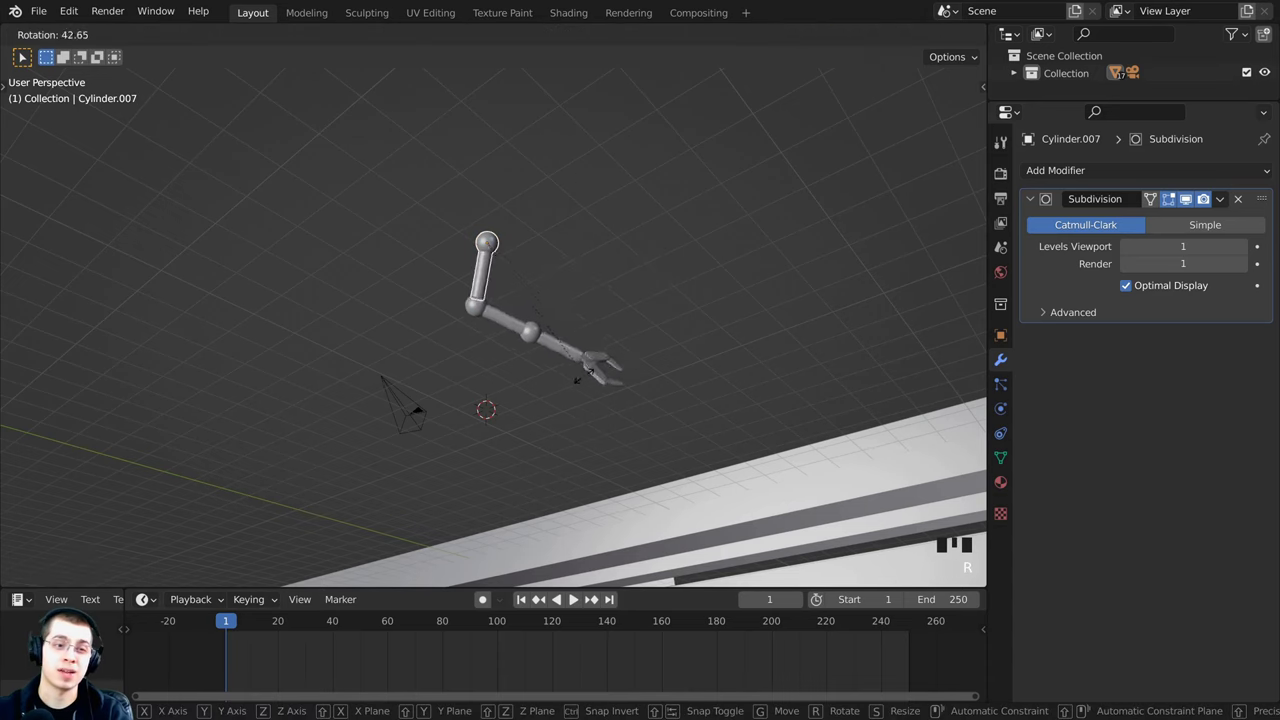
left_click(590, 345)
Step: Rotate the lowest arm segment upward from its joint so the claw swings up with it
middle_click_drag(590, 345, 514, 523)
scroll(536, 399, "up", 2)
right_click(514, 523)
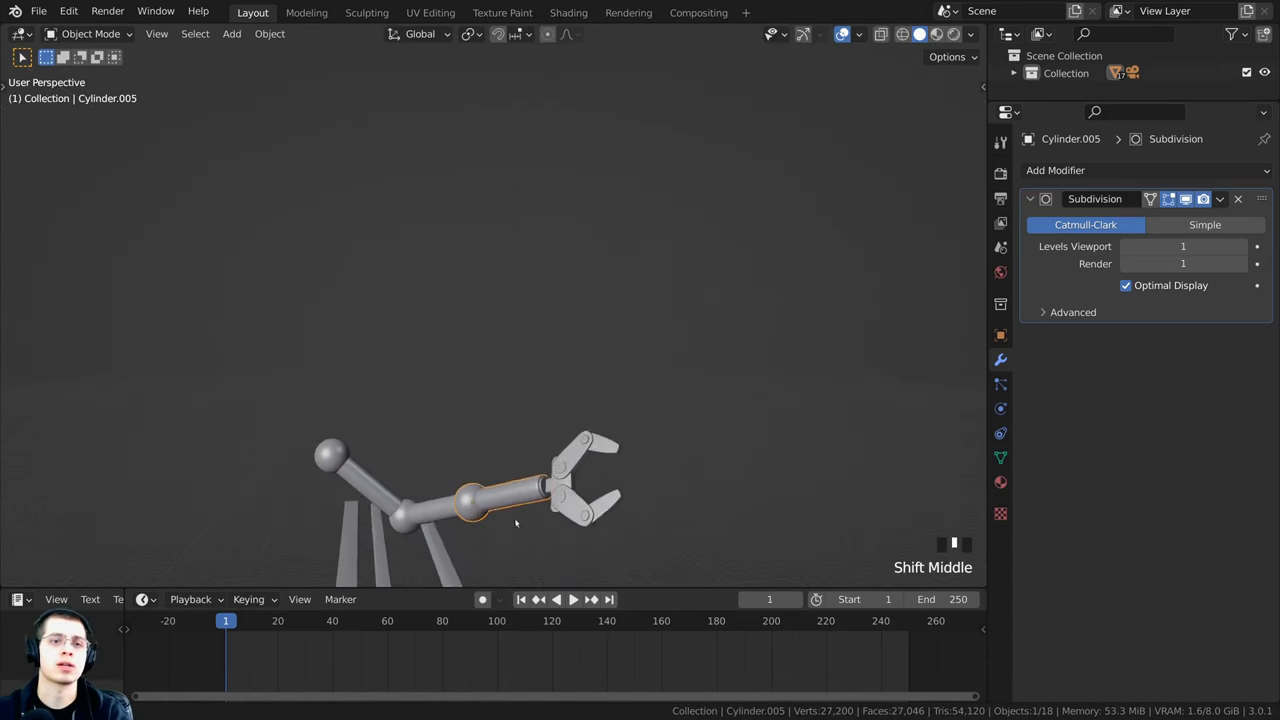
key("r")
left_click(507, 424)
Step: Rotate the pieces of both claw fingers outward to try an open claw pose
right_click(500, 437)
key("r")
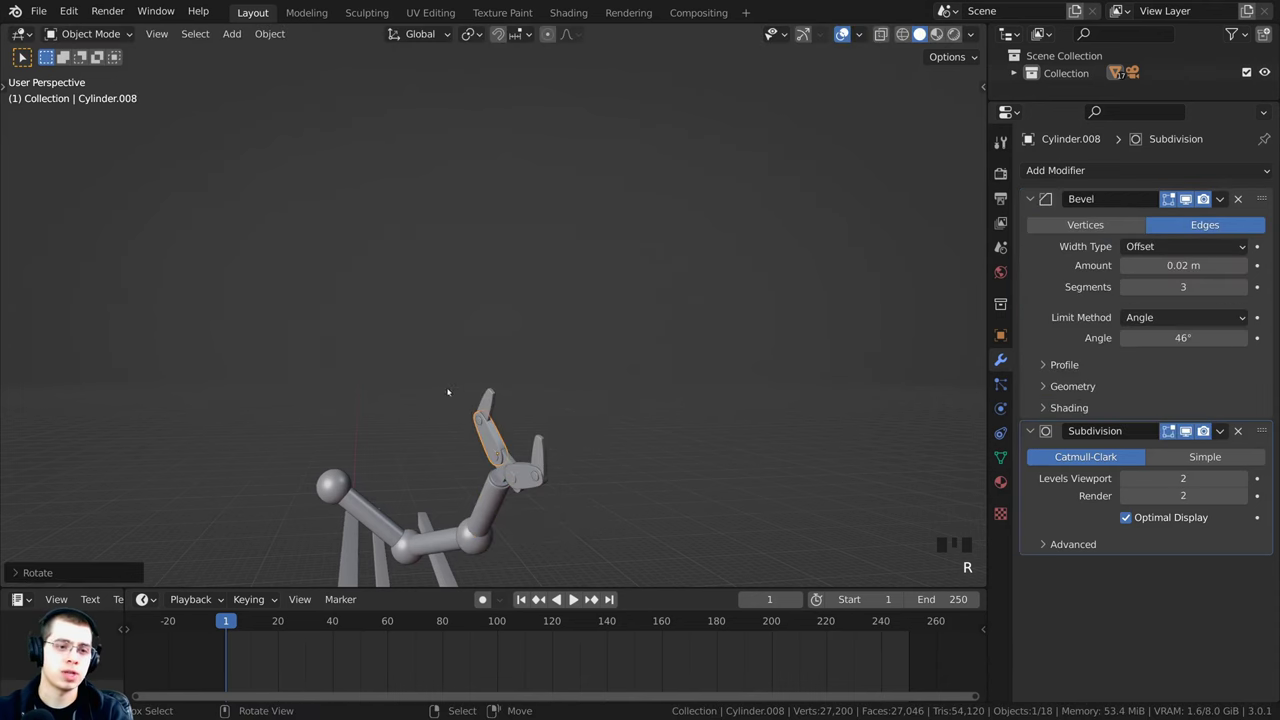
scroll(655, 325, "down", 3)
left_click(553, 312)
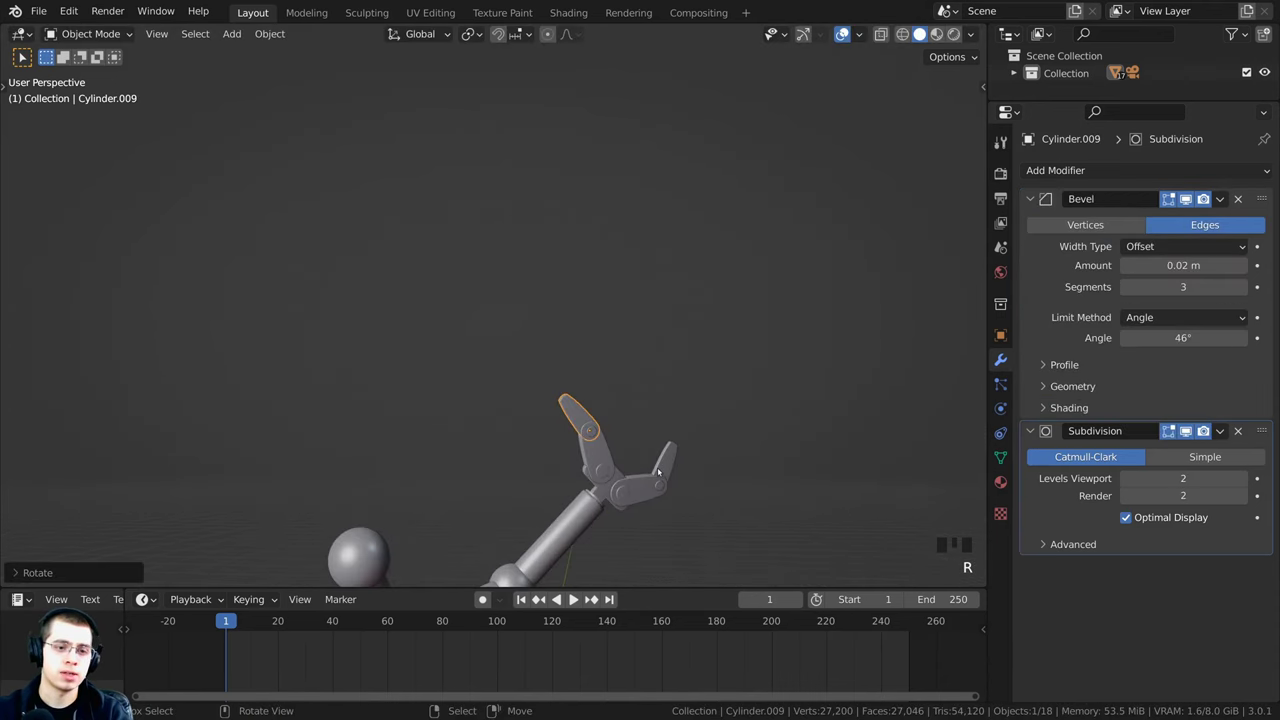
right_click(660, 472)
key("r")
left_click(682, 488)
scroll(631, 357, "down", 2)
middle_click_drag(682, 488, 587, 297, "shift")
scroll(575, 300, "up", 2)
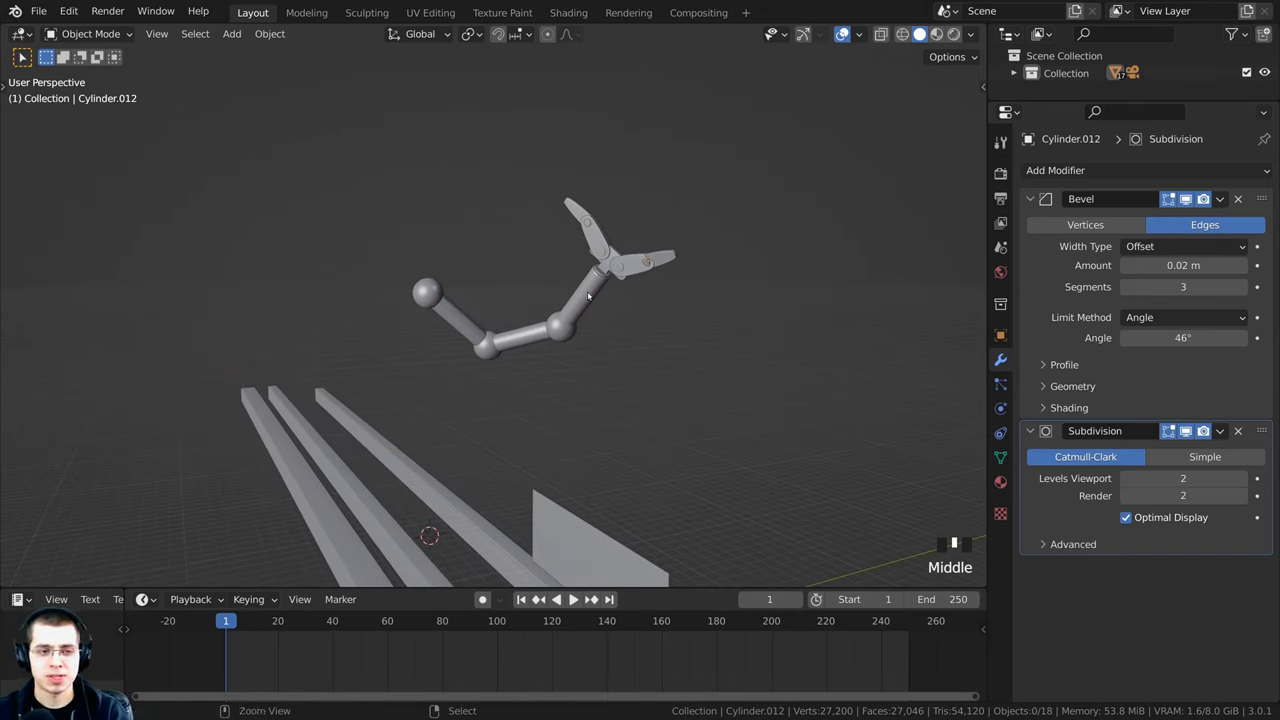
Step: Undo all the trial rotations of the arm segments and claw pieces back to the straight hanging arm
key("ctrl+z")
key("ctrl+z")
key("ctrl+z")
key("ctrl+z")
key("ctrl+z")
key("ctrl+z")
key("ctrl+z")
key("ctrl+z")
key("ctrl+z")
key("ctrl+z")
key("ctrl+z")
key("ctrl+z")
key("ctrl+z")
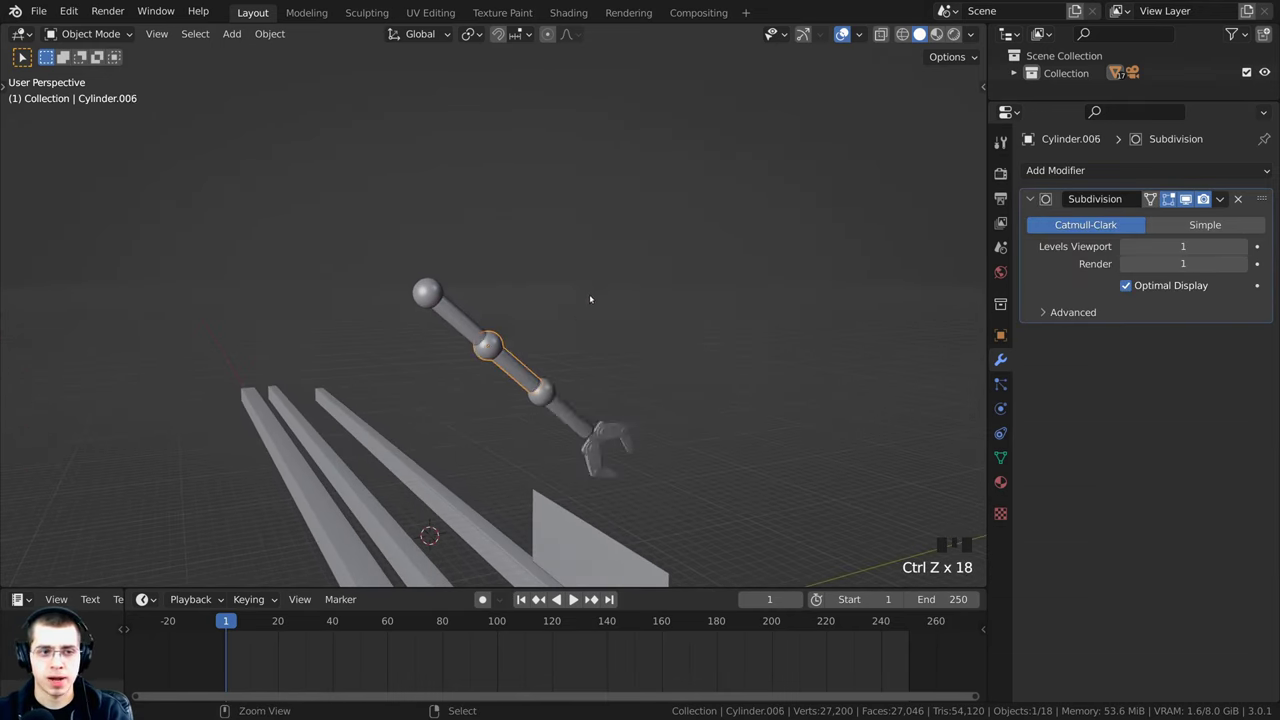
scroll(511, 377, "down", 3)
middle_click_drag(511, 377, 592, 331)
scroll(592, 331, "up", 3)
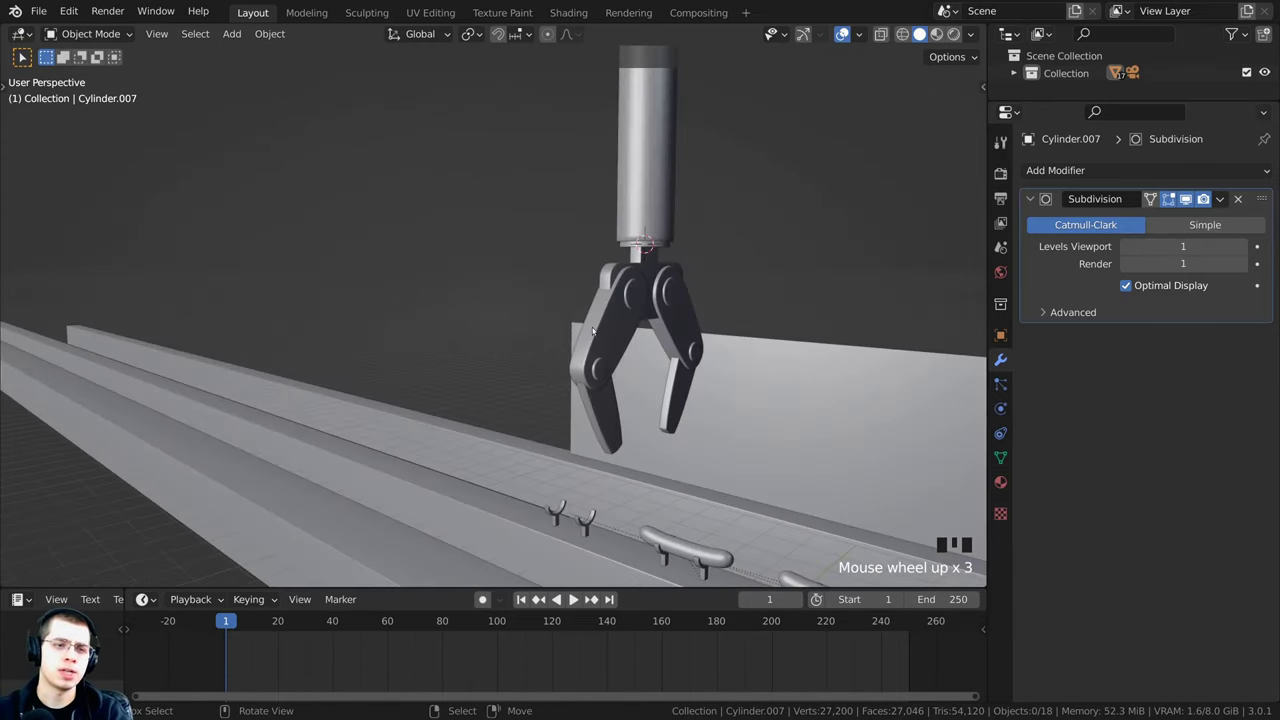
Step: Try rotating the claw bracket around the Z axis beneath the arm, then cancel the rotation
left_click(643, 256)
middle_click_drag(643, 256, 700, 420)
key("r")
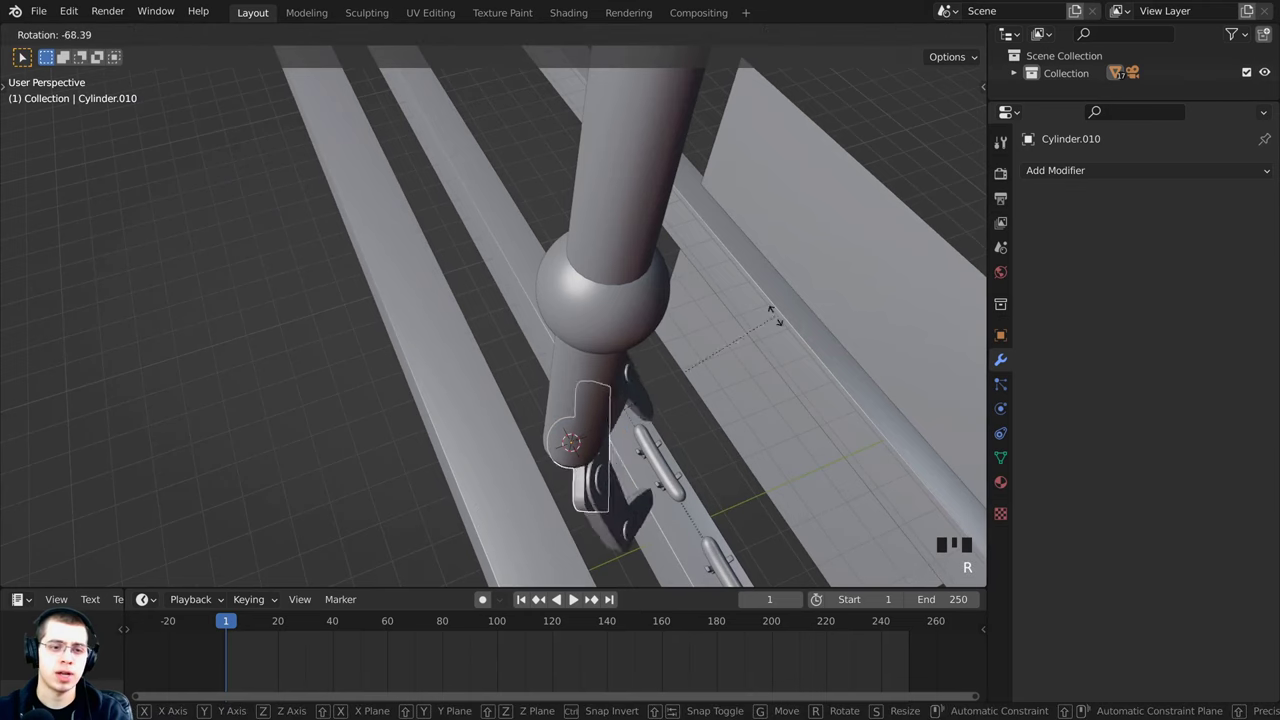
key("z")
right_click(722, 388)
Step: Try a trackball rotation of the lowest arm segment with the claw attached, then cancel it
scroll(722, 388, "down", 3, "shift")
scroll(700, 360, "down", 1)
right_click(562, 298)
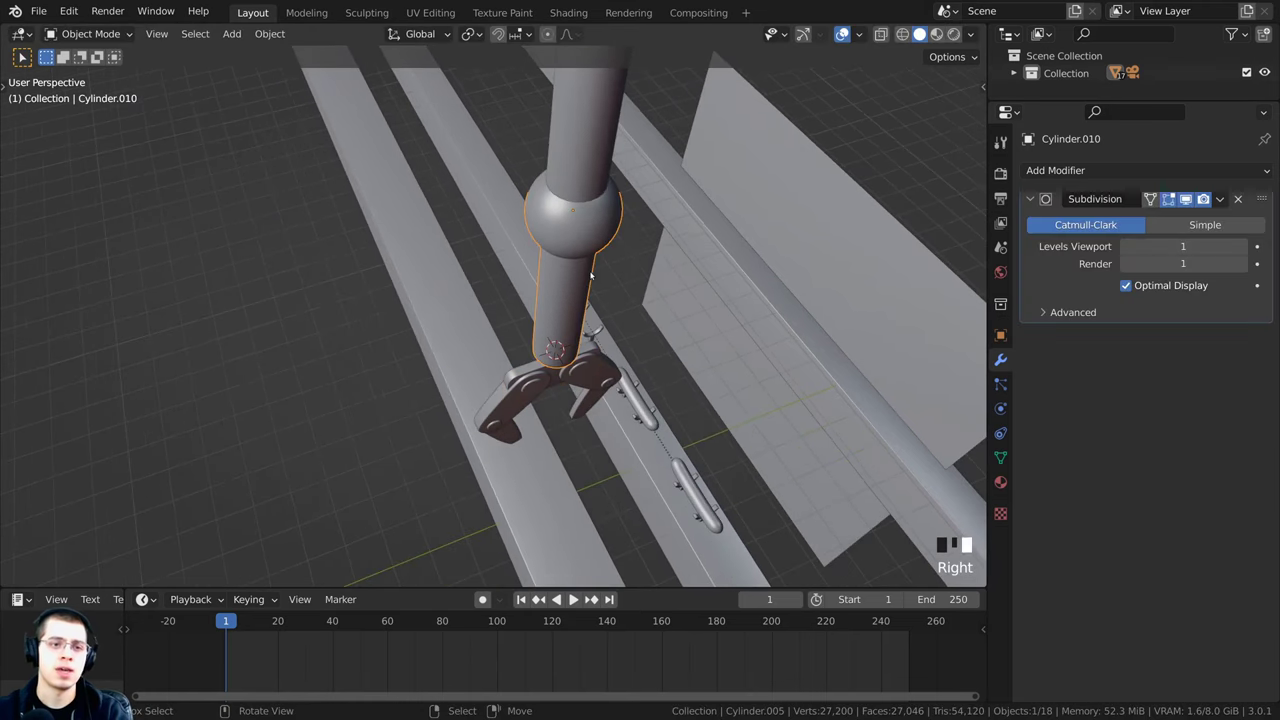
key("r")
key("r")
right_click(613, 290)
middle_click_drag(613, 290, 445, 405)
right_click(509, 228)
right_click(547, 206, "shift")
right_click(477, 306, "shift")
scroll(464, 420, "up", 1)
Step: Lock the location, rotation and scale of one finger's lower claw piece on every axis except X rotation
right_click(456, 432)
right_click(445, 405)
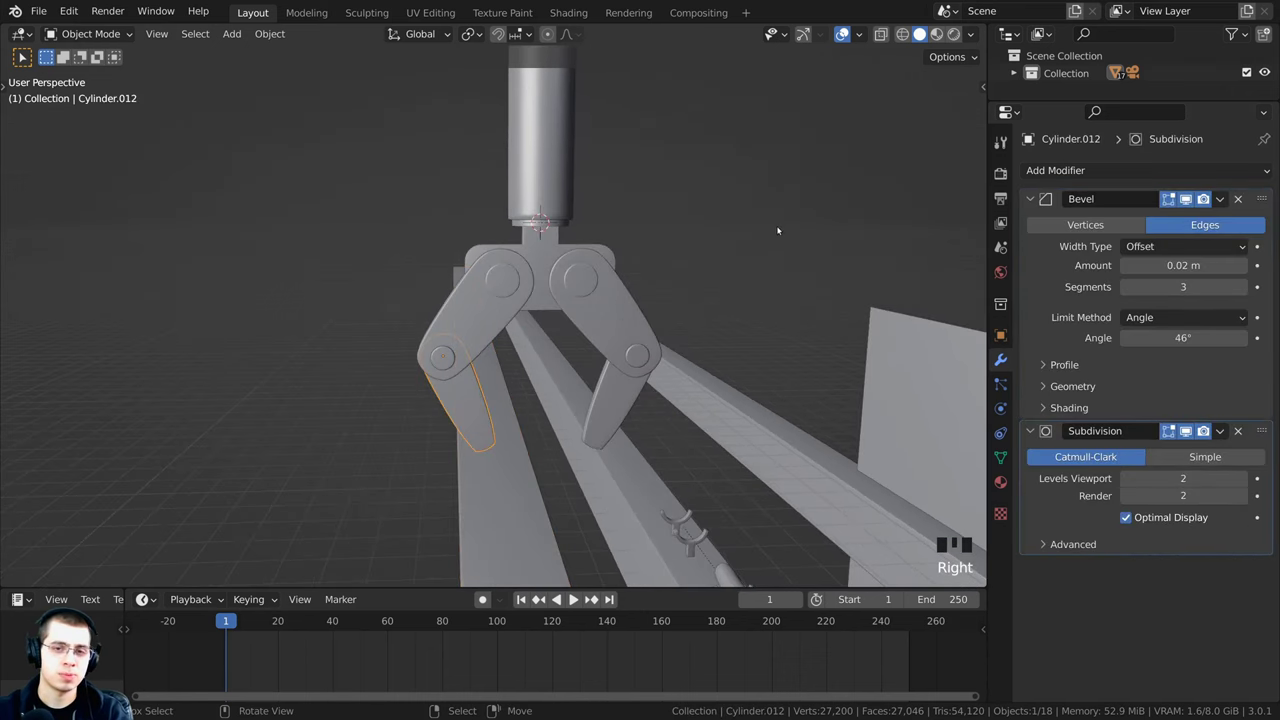
key("n")
key("n")
key("n")
key("n")
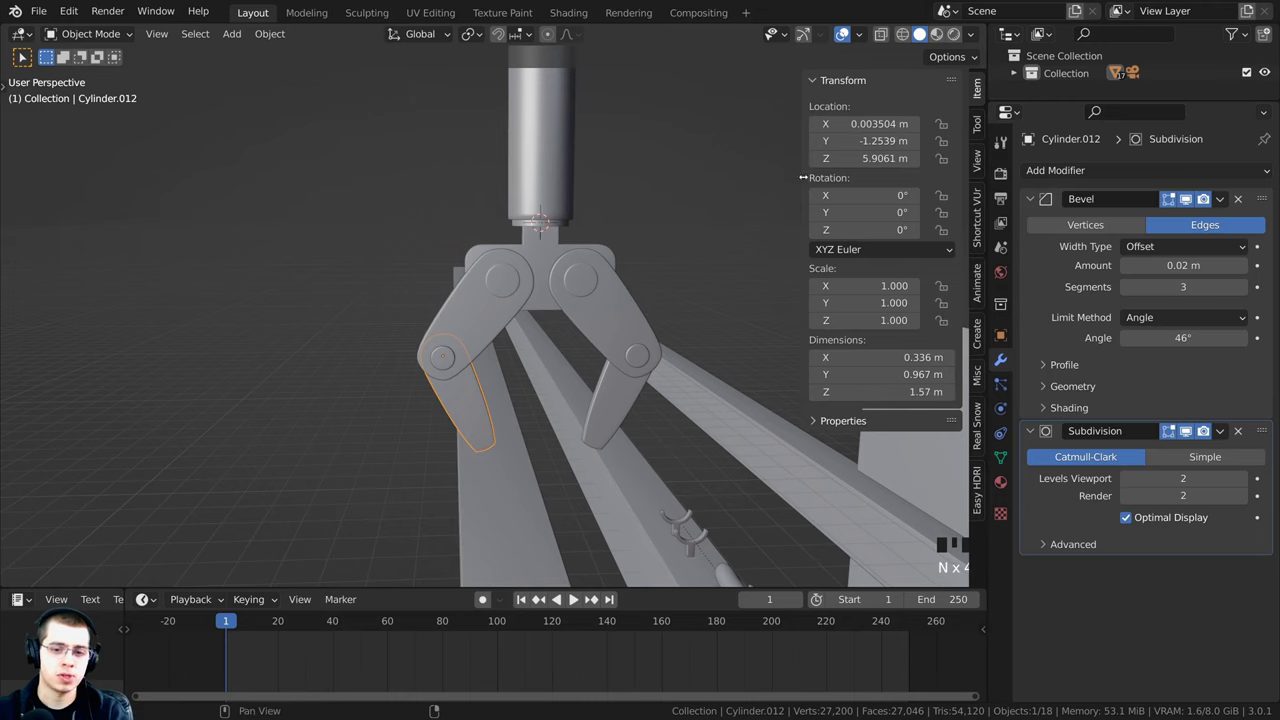
left_click(941, 123)
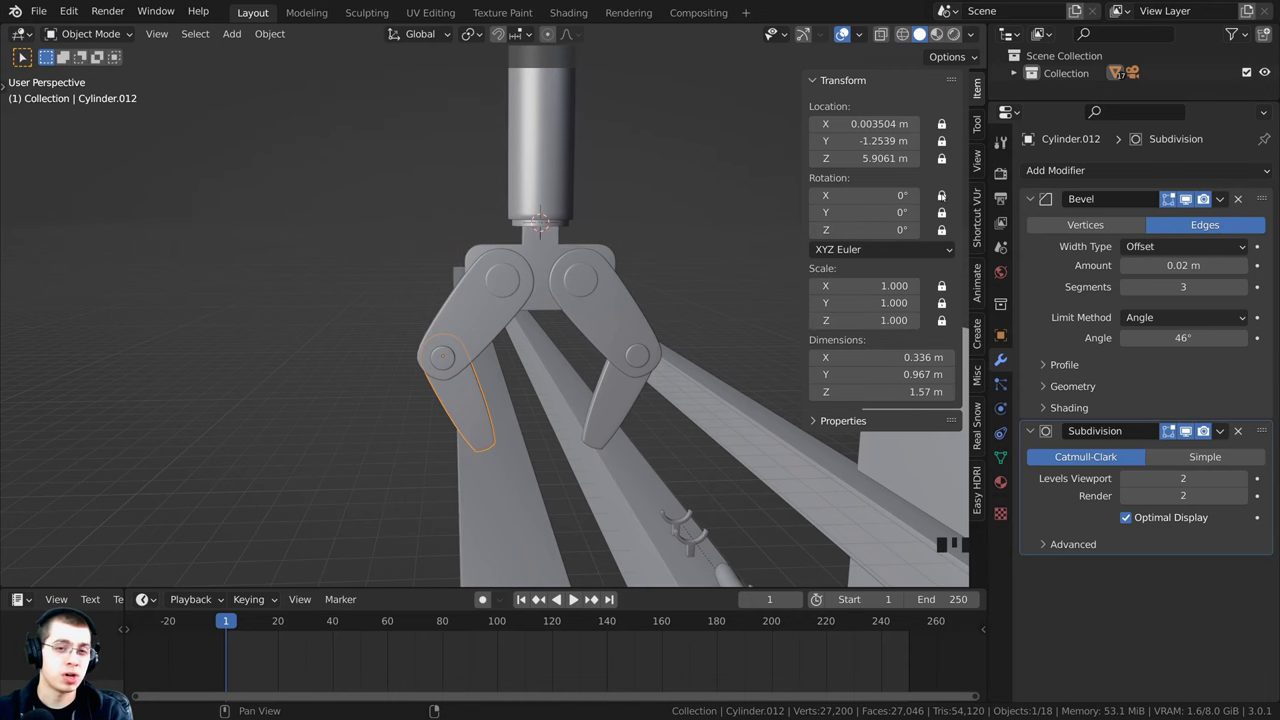
left_click(941, 196)
Step: Try rotating the lower claw piece from different views to check that it turns only on X, then cancel
middle_click_drag(480, 238, 430, 242)
key("r")
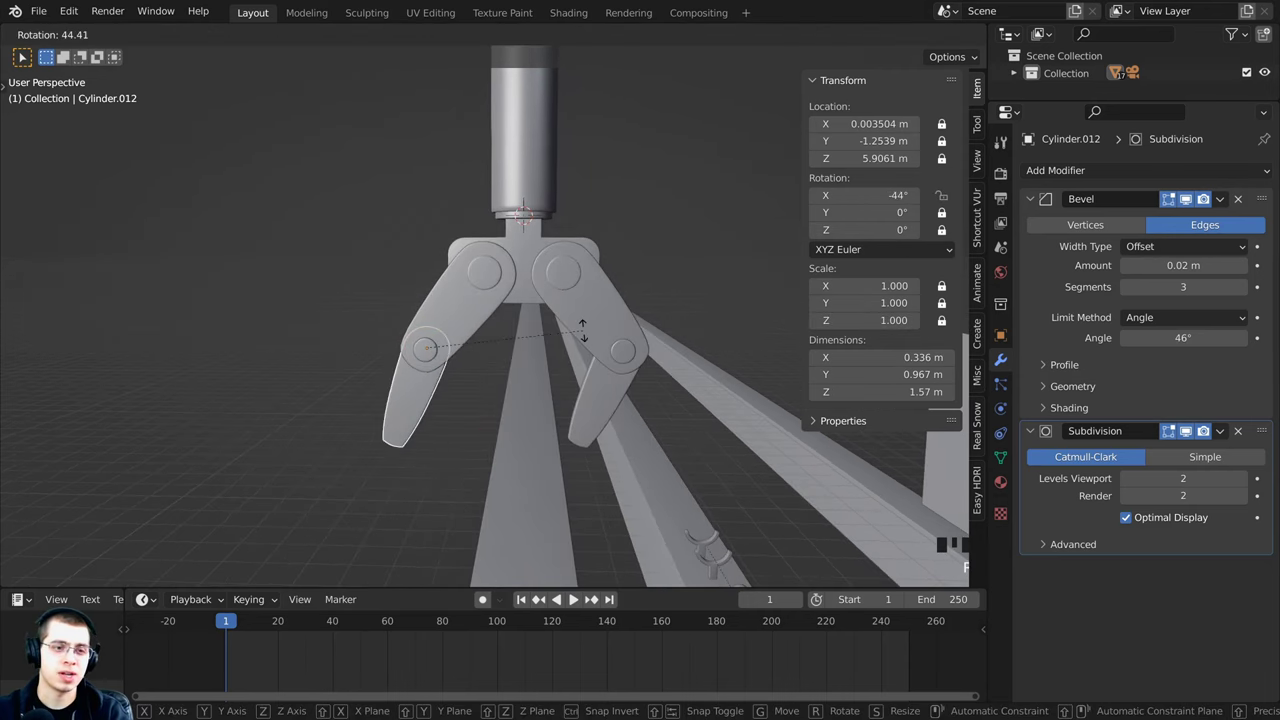
right_click(560, 372)
middle_click_drag(532, 388, 622, 412)
key("r")
right_click(588, 379)
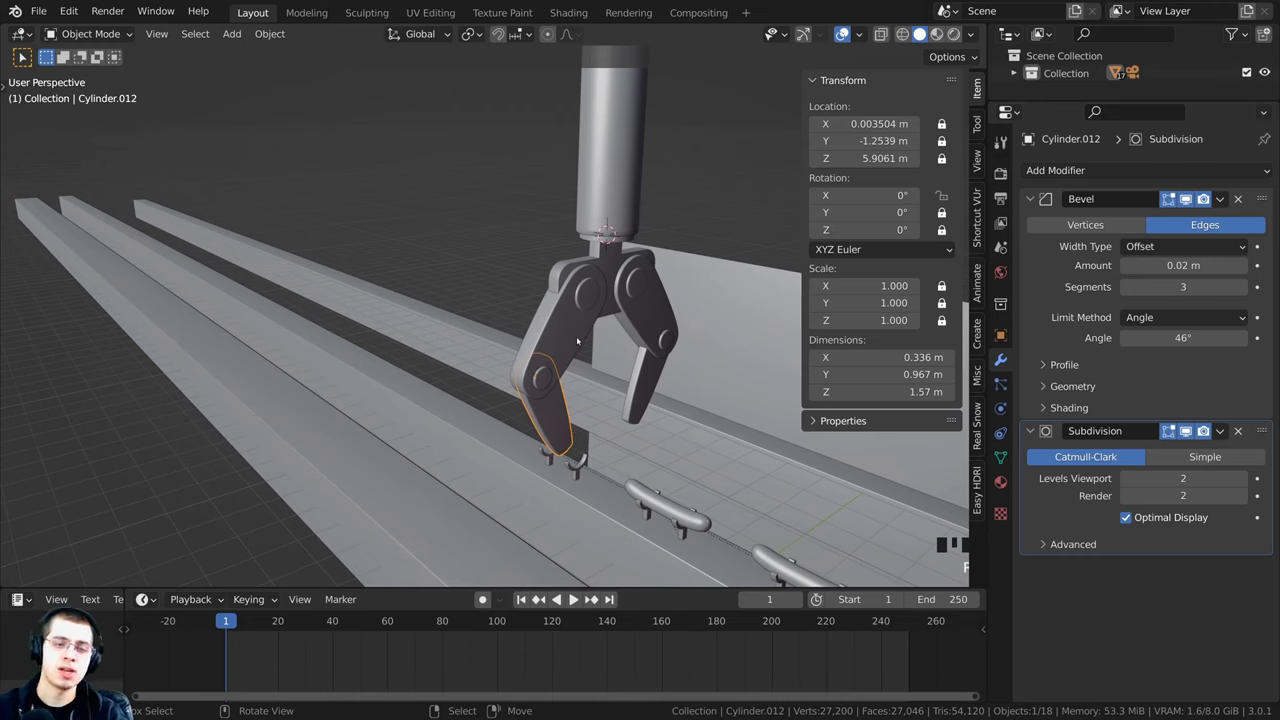
Step: Lock all transforms of the same finger's upper claw piece except X rotation, and test its rotation
left_click(570, 336)
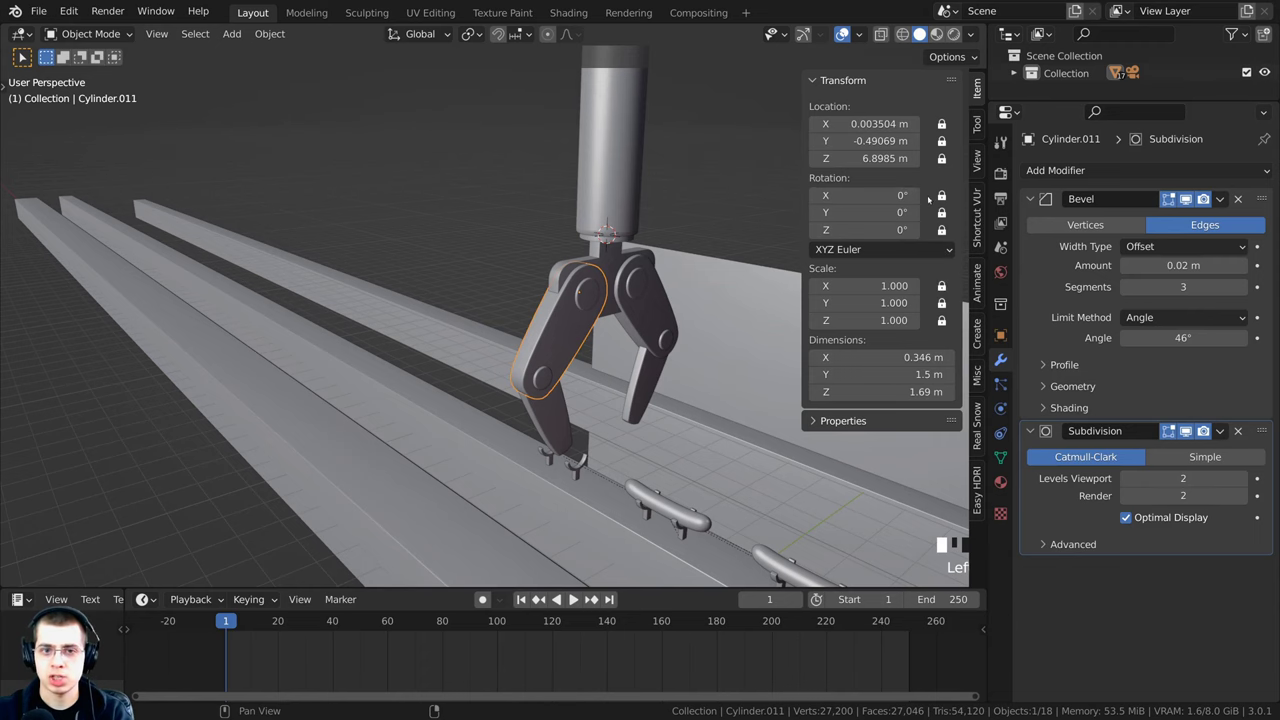
left_click(940, 197)
middle_click_drag(690, 289, 742, 302)
key("r")
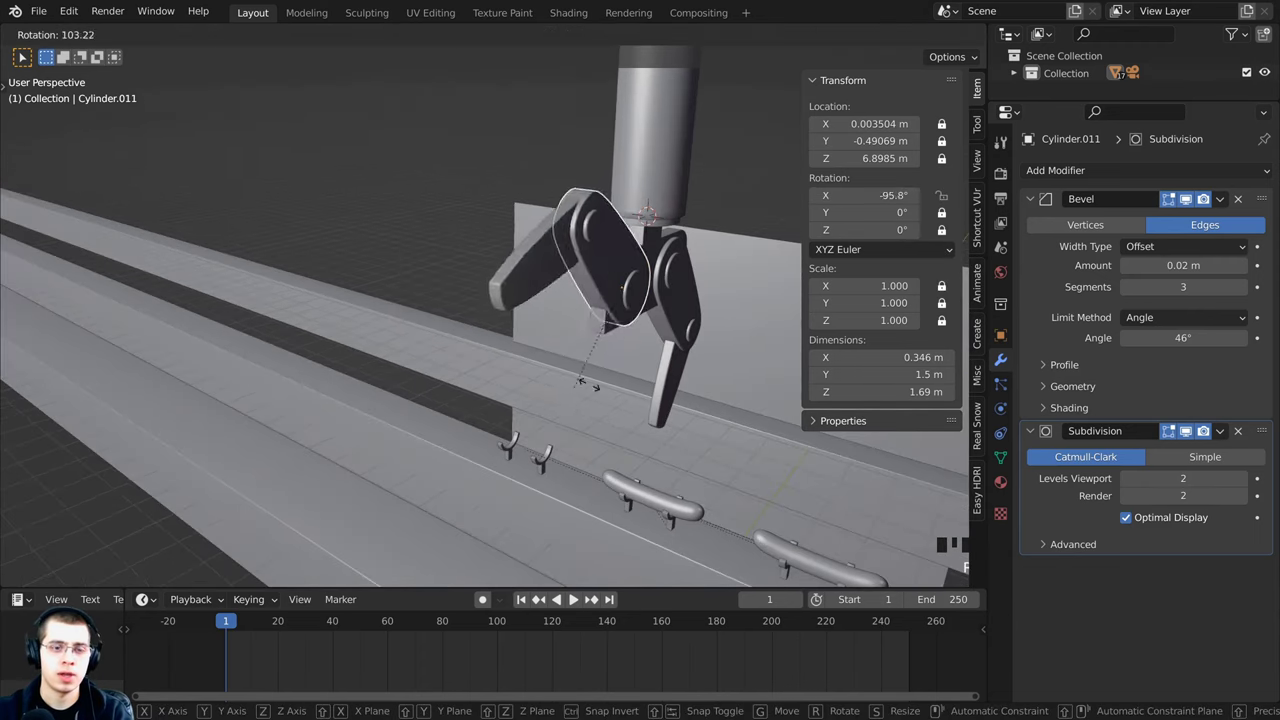
right_click(632, 350)
middle_click_drag(628, 345, 547, 258)
scroll(547, 258, "up", 2)
Step: Lock the claw bracket's location, rotation and scale on every axis except Z rotation, and test its rotation
right_click(557, 243)
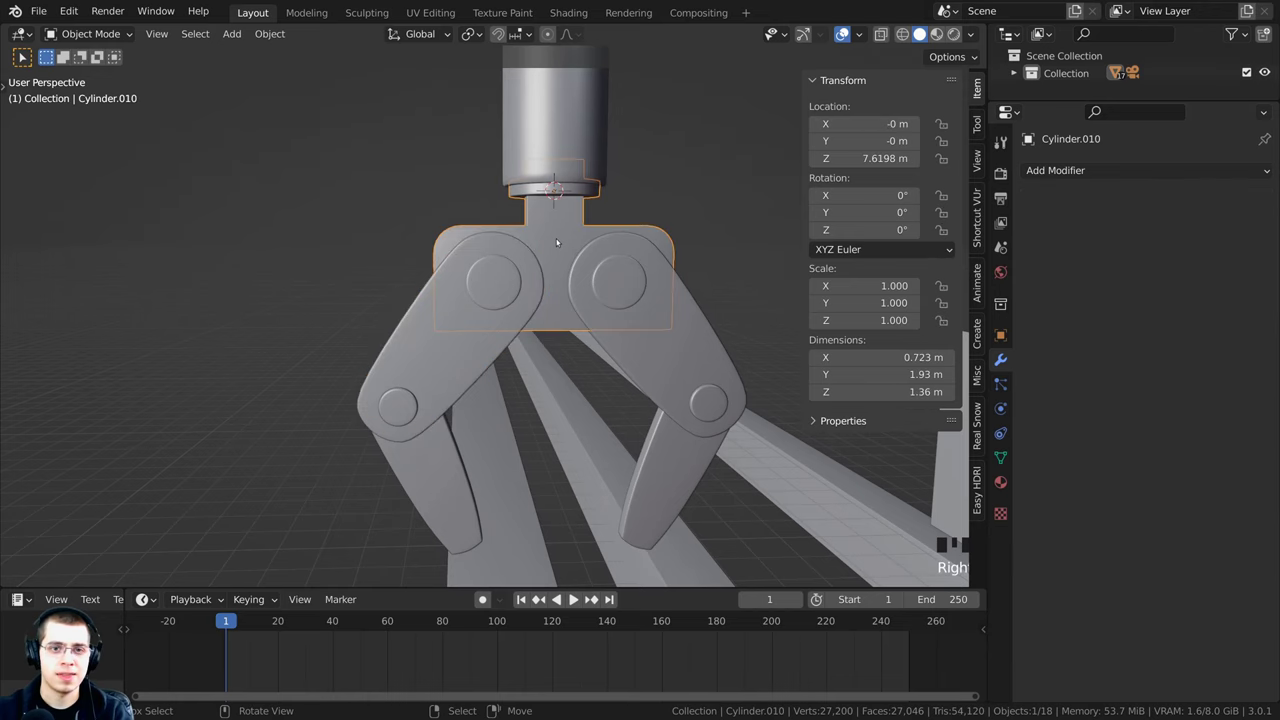
scroll(557, 243, "down", 2)
middle_click_drag(557, 243, 591, 297)
key("r")
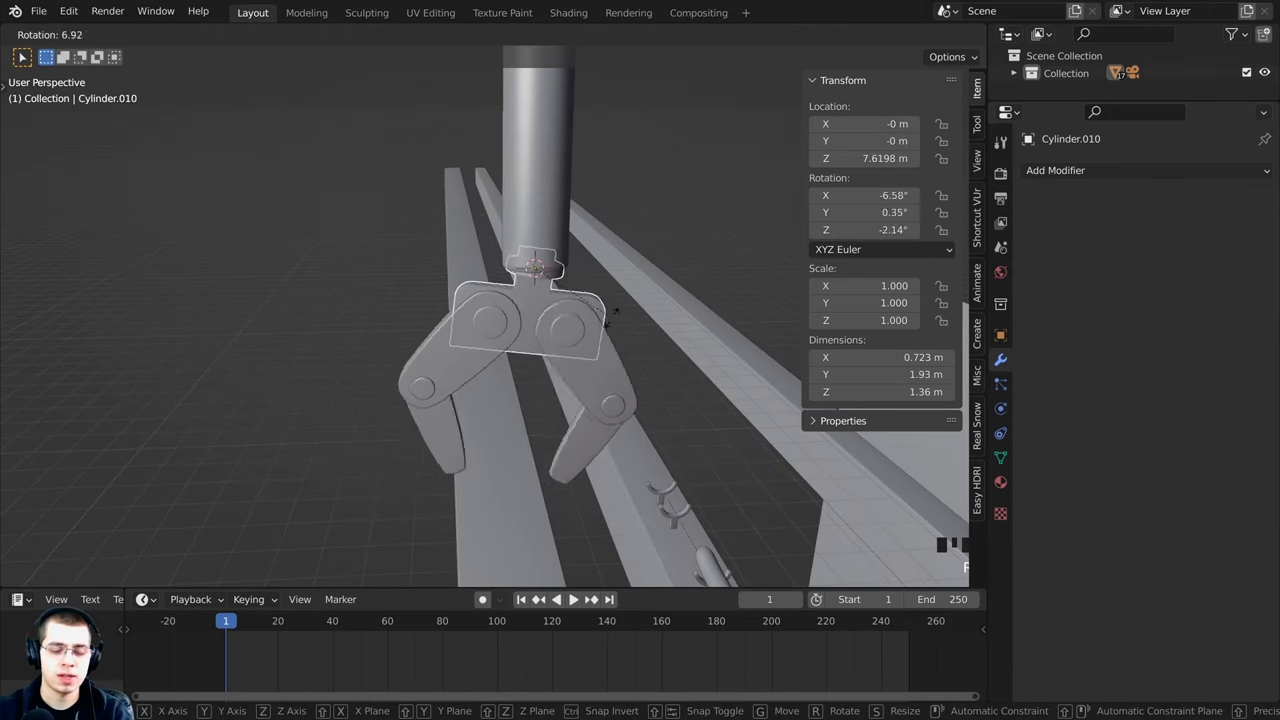
key("z")
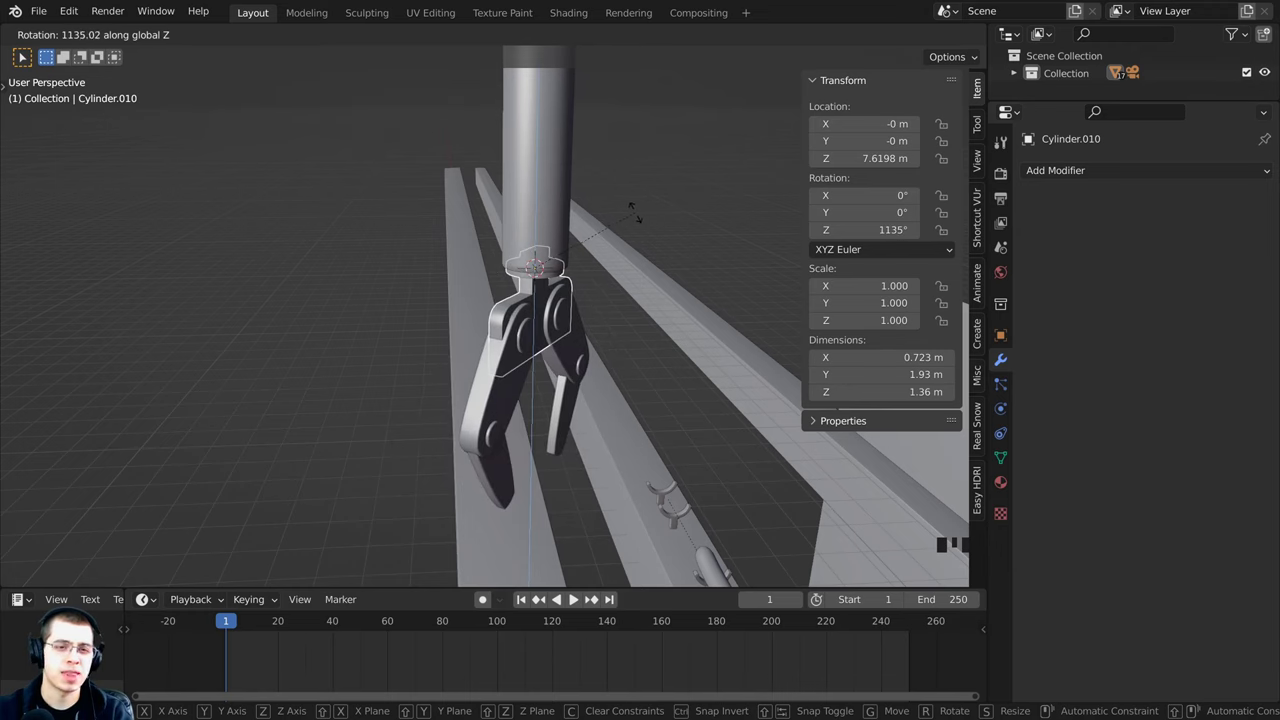
key("Escape")
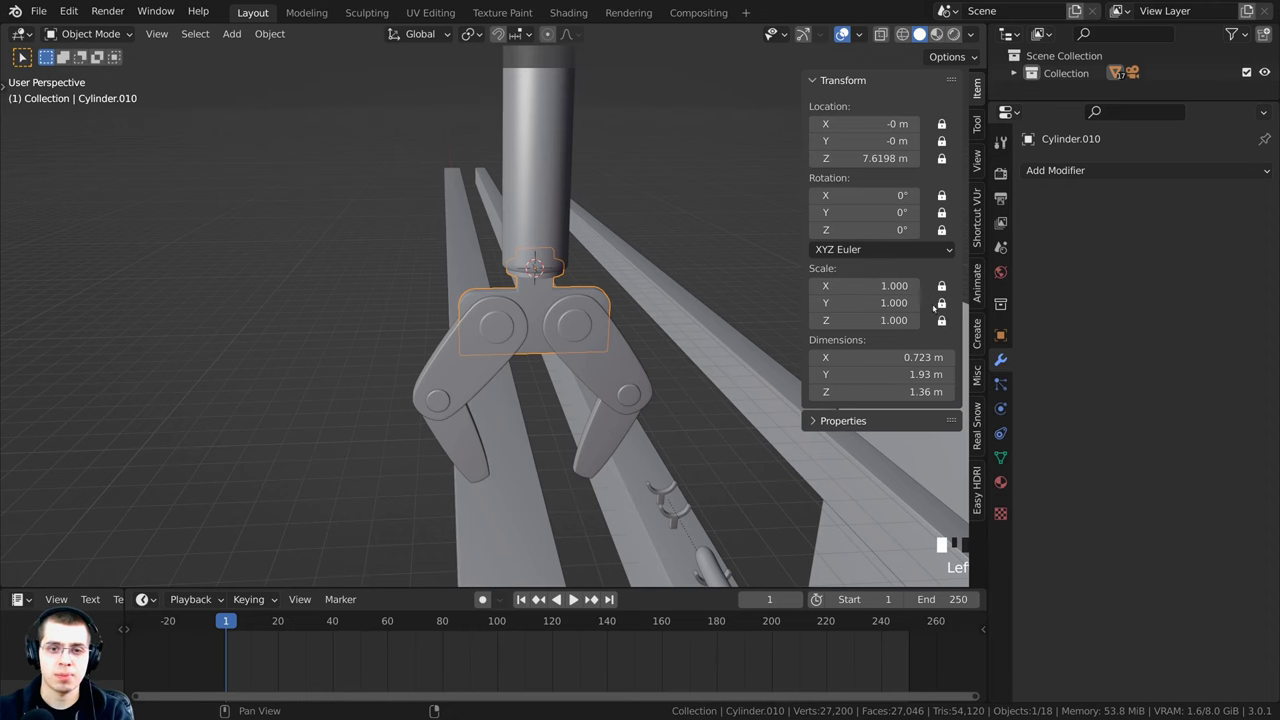
key("r")
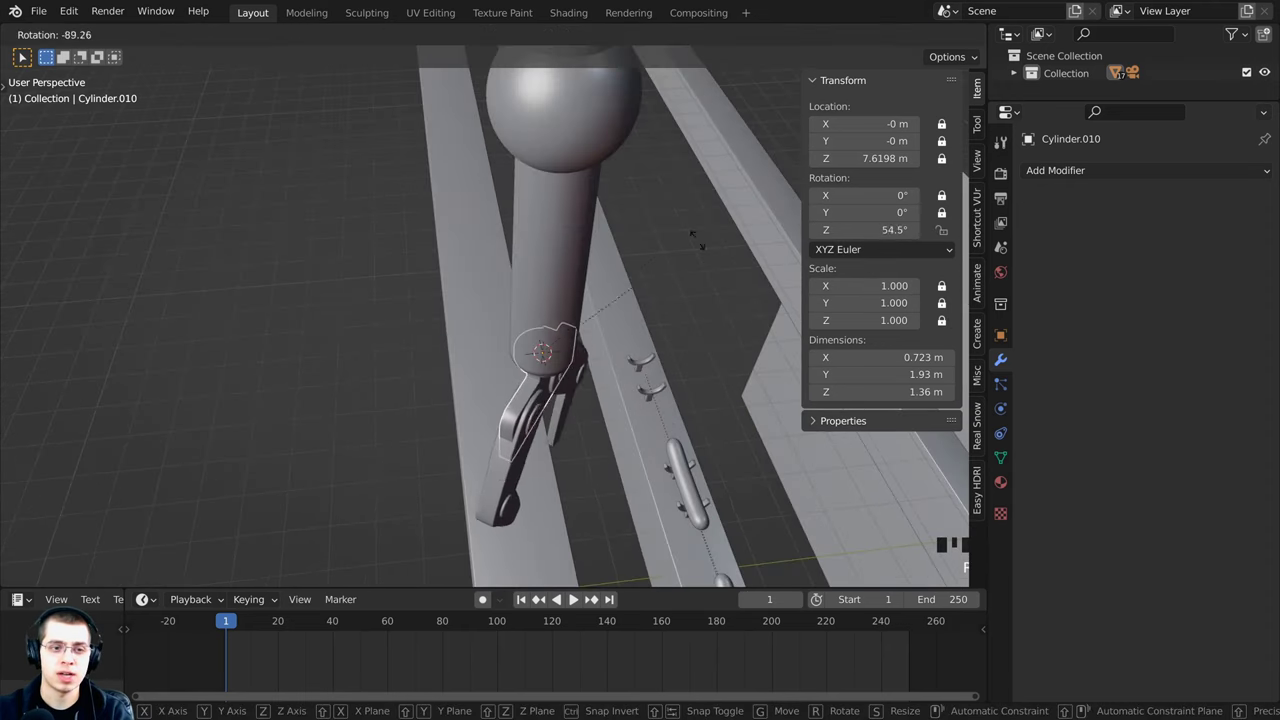
key("Escape")
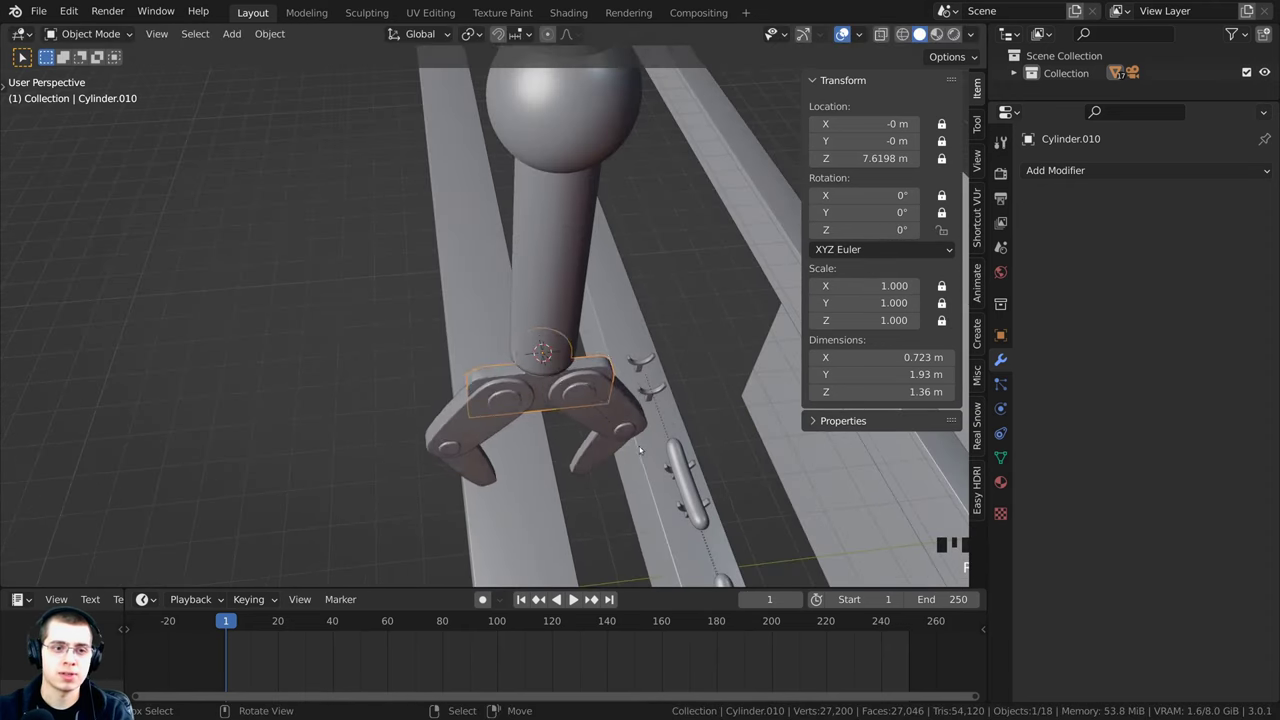
Step: Try a trackball rotation of the lowest arm segment with its transforms left unlocked, then cancel it
middle_click_drag(639, 446, 486, 318)
left_click(498, 315)
scroll(498, 315, "down", 2)
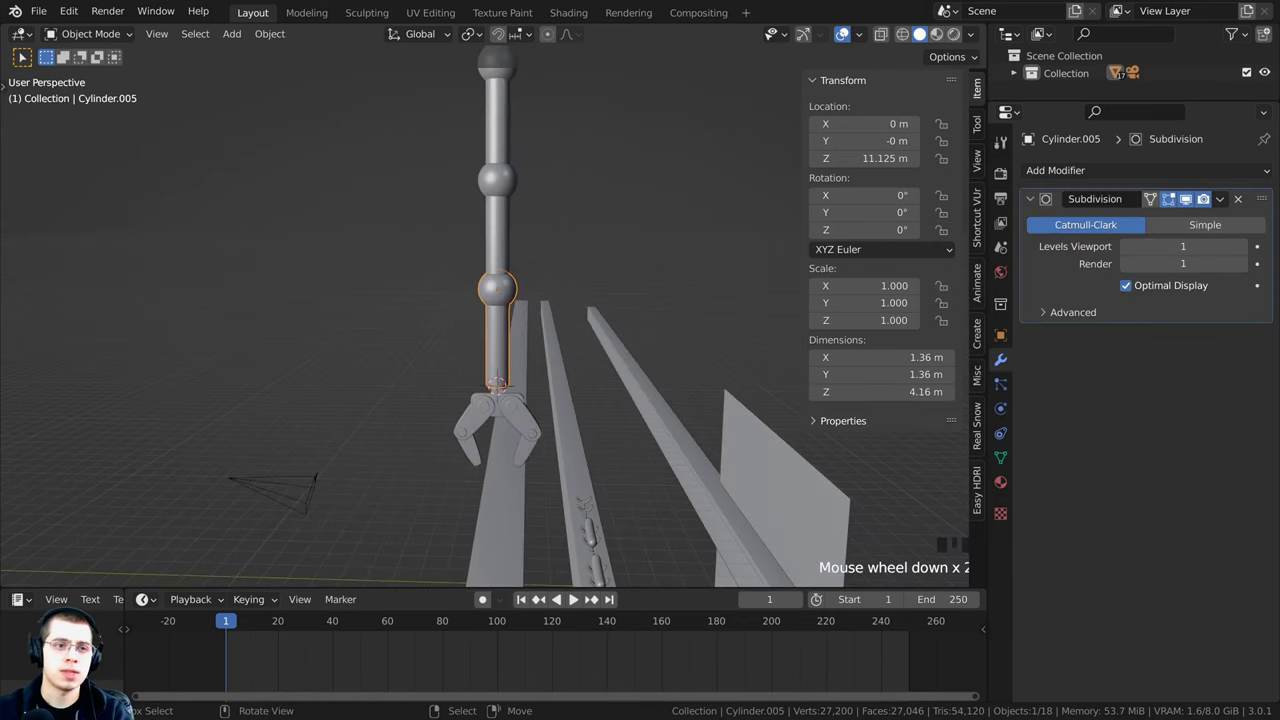
key("r")
key("r")
key("Escape")
Step: Hide the transform sidebar and save the project file
scroll(512, 220, "up", 2)
middle_click_drag(512, 220, 515, 271)
key("n")
scroll(514, 269, "down", 2)
middle_click_drag(563, 133, 571, 161)
middle_click_drag(571, 161, 571, 211, "shift")
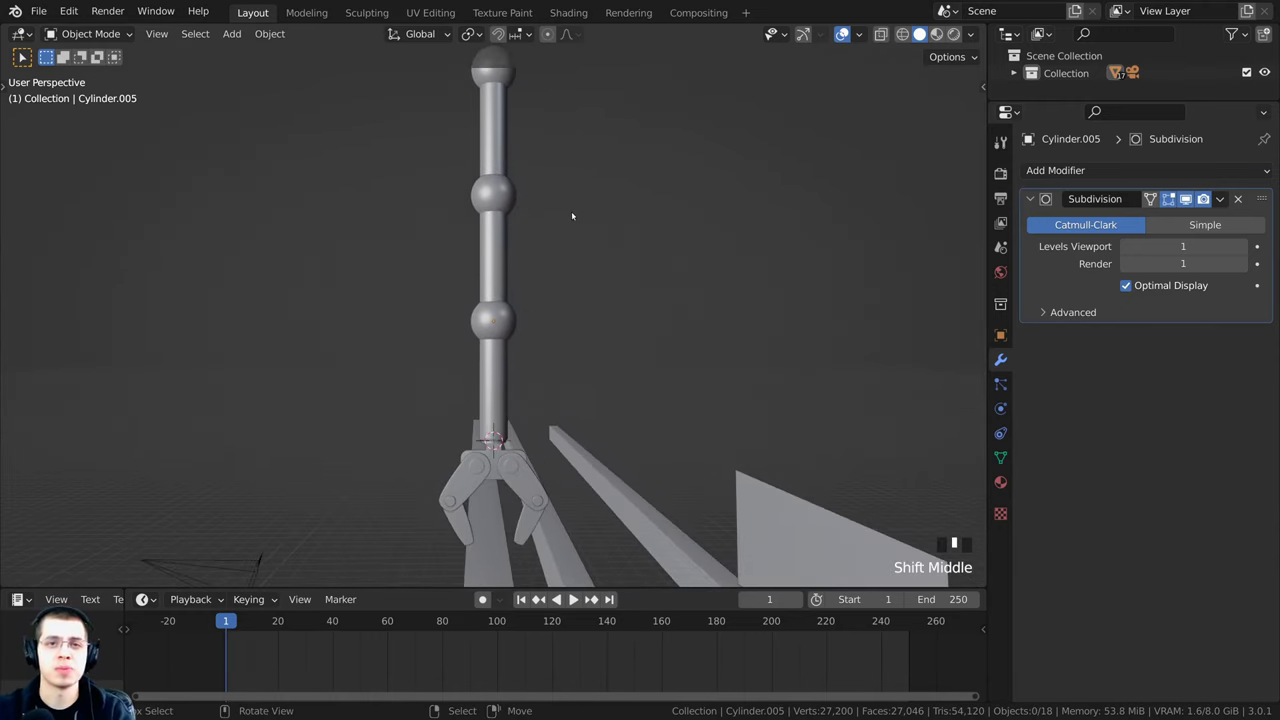
middle_click_drag(632, 290, 625, 325, "shift")
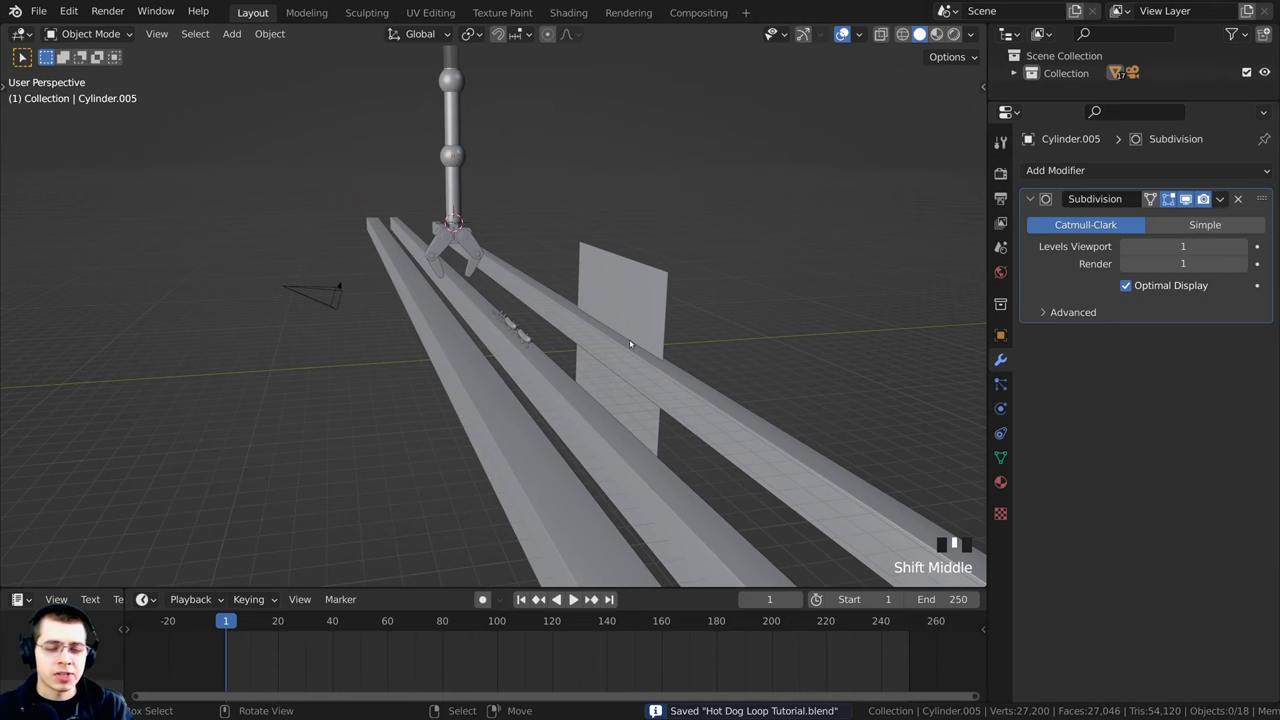
key("ctrl+s")
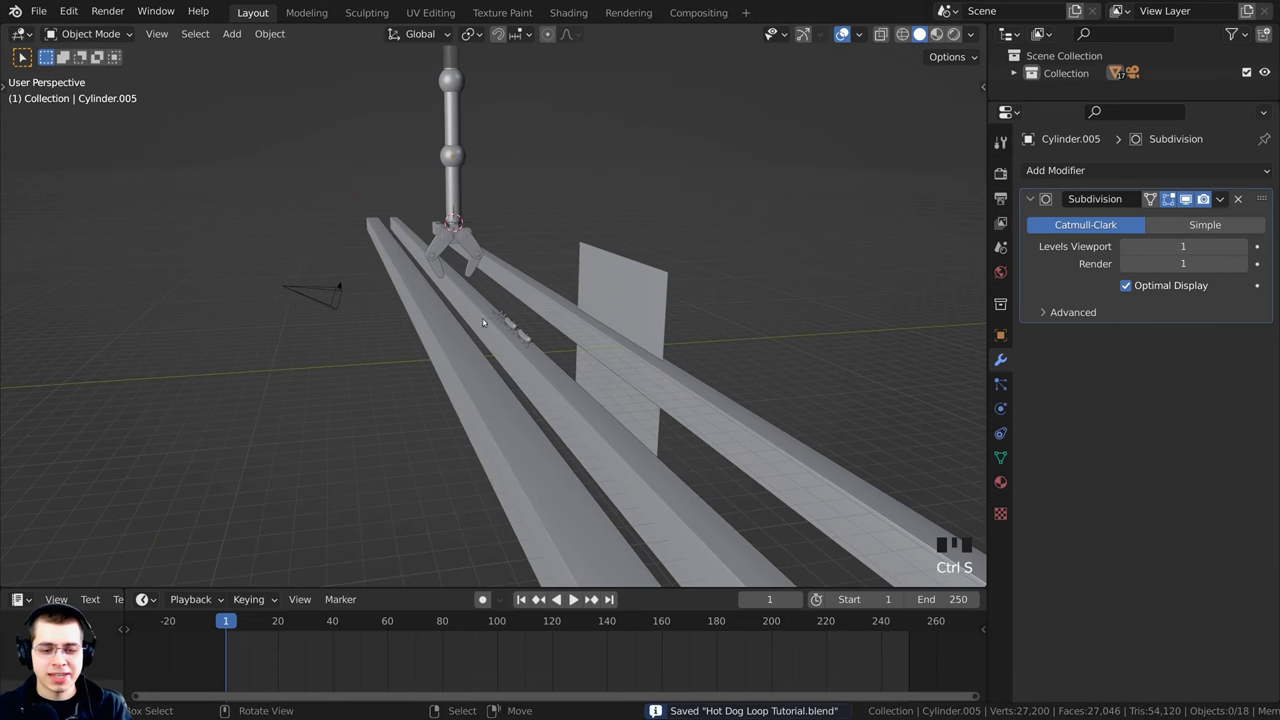
Step: Reset the 3D cursor to the world origin and add a mesh plane there
middle_click_drag(483, 322, 457, 301)
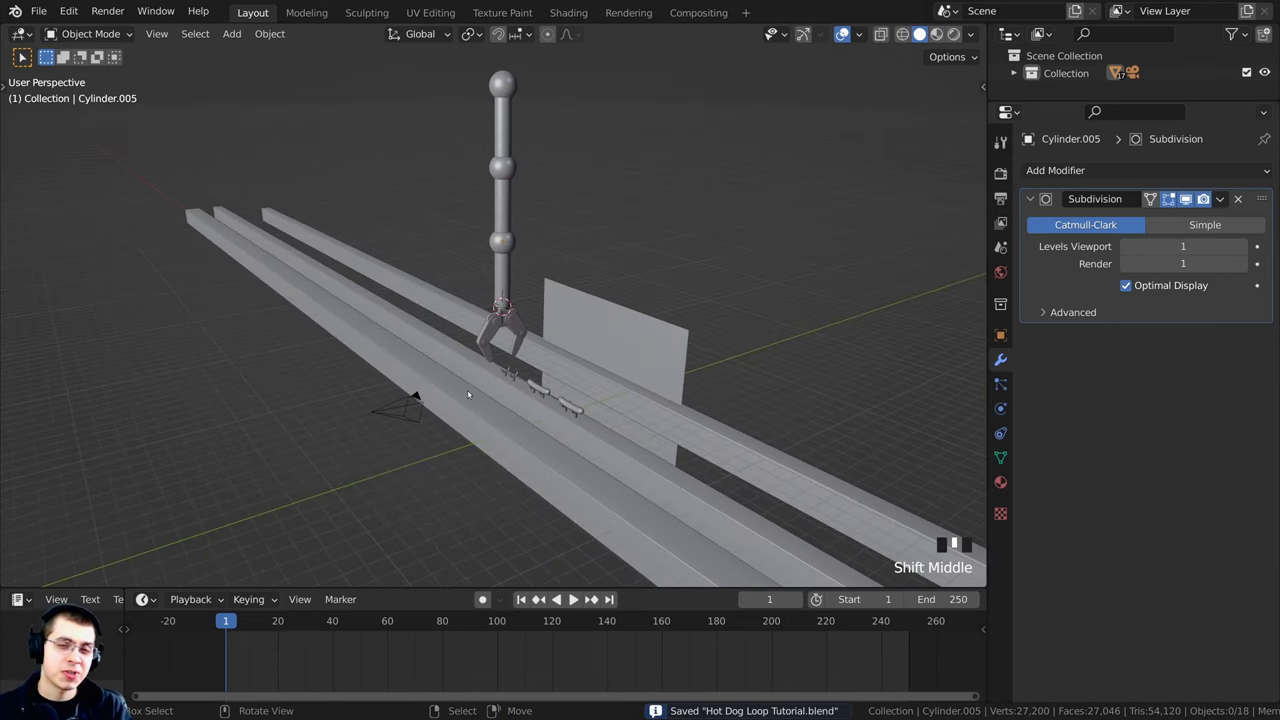
middle_click_drag(538, 395, 575, 201)
key("shift+c")
scroll(485, 415, "up", 13)
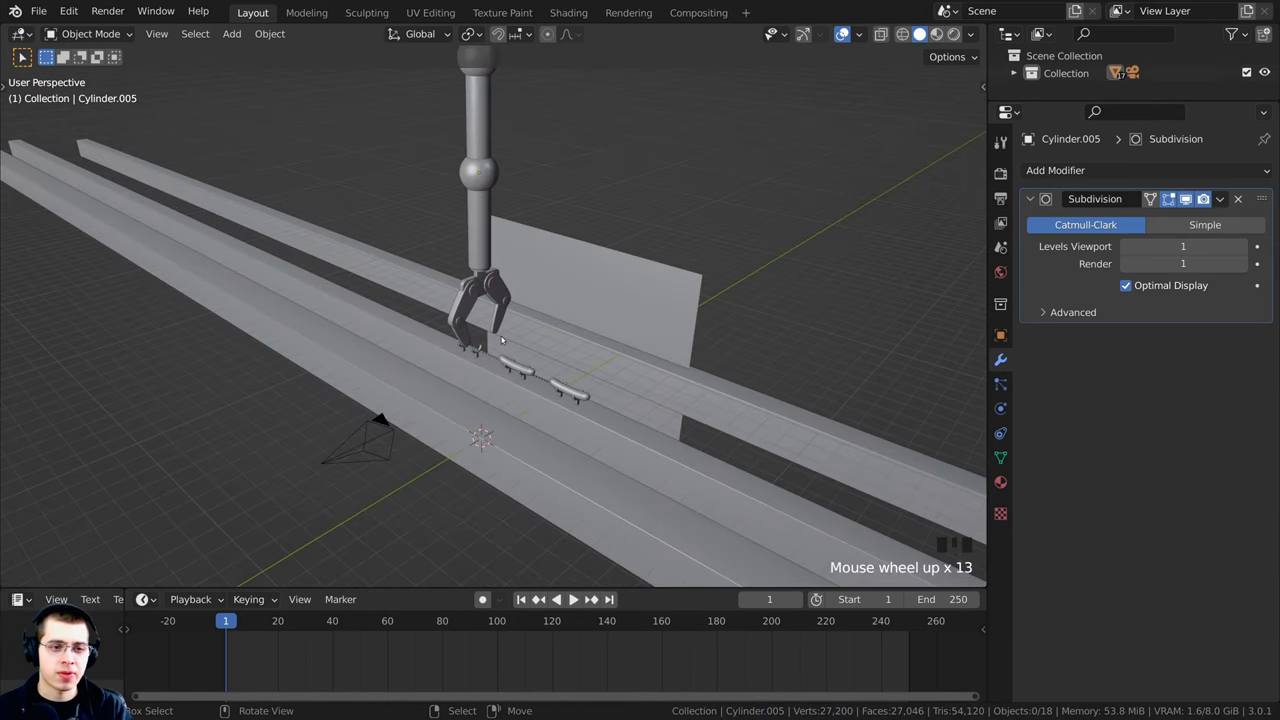
key("shift+a")
mouse_move(502, 339)
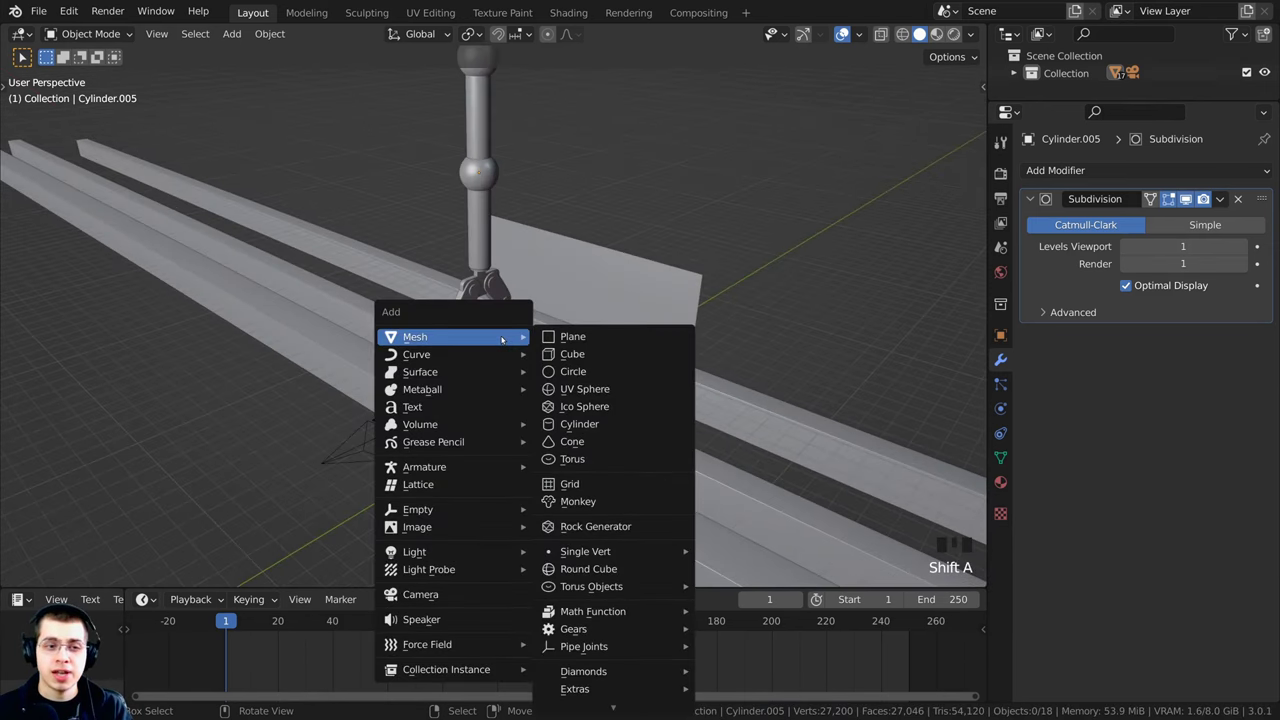
left_click(592, 338)
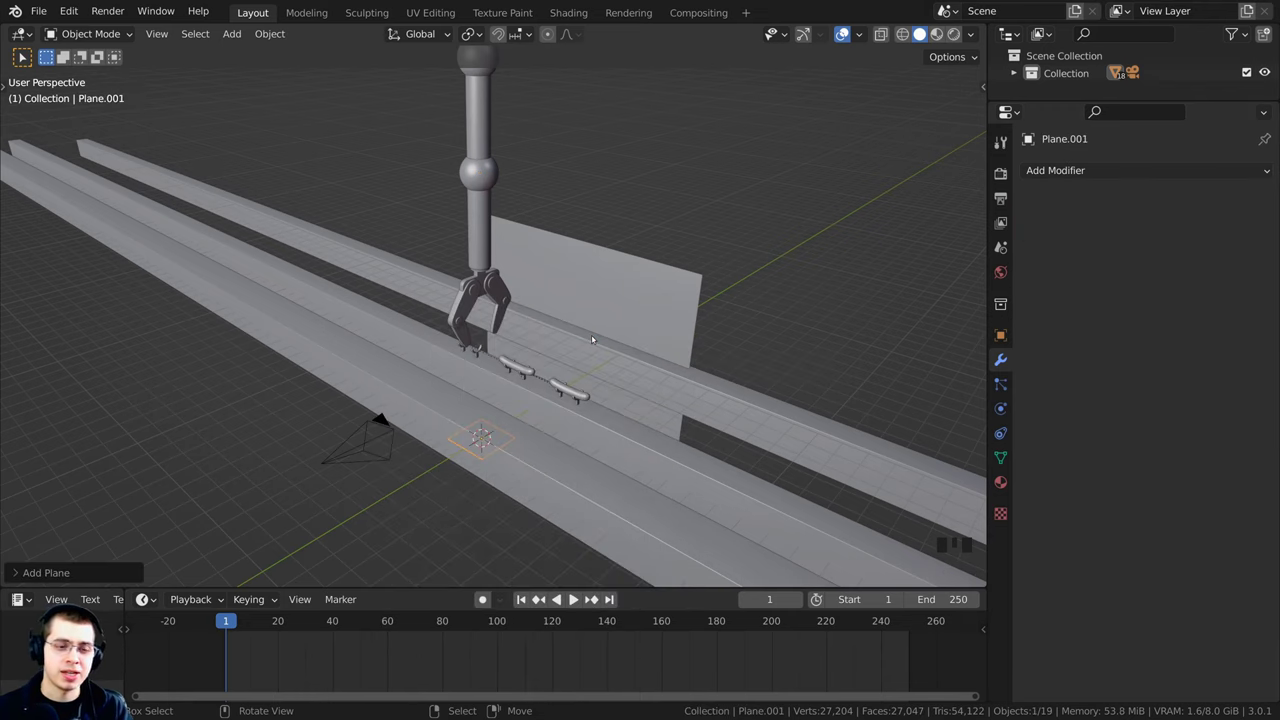
Step: Move the new plane up about 1.3 m along the Z axis, clear of the front beam
key("KP_Decimal")
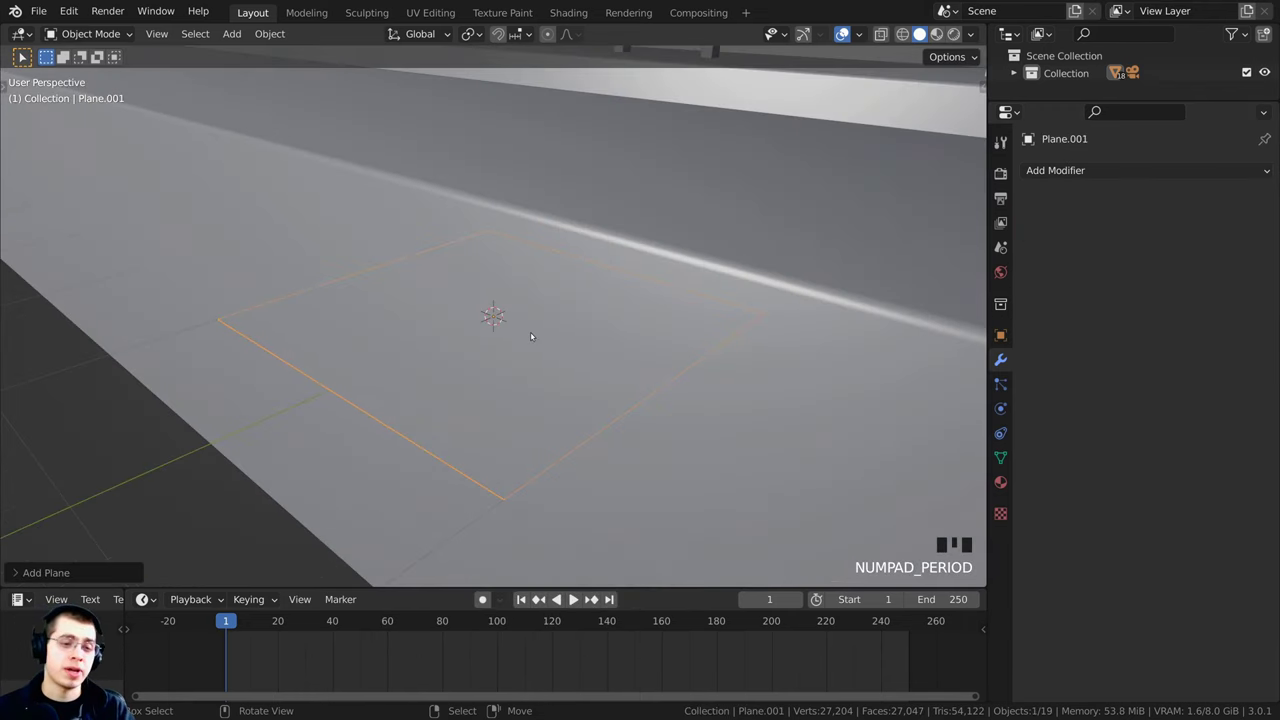
middle_click_drag(491, 314, 597, 402, "shift")
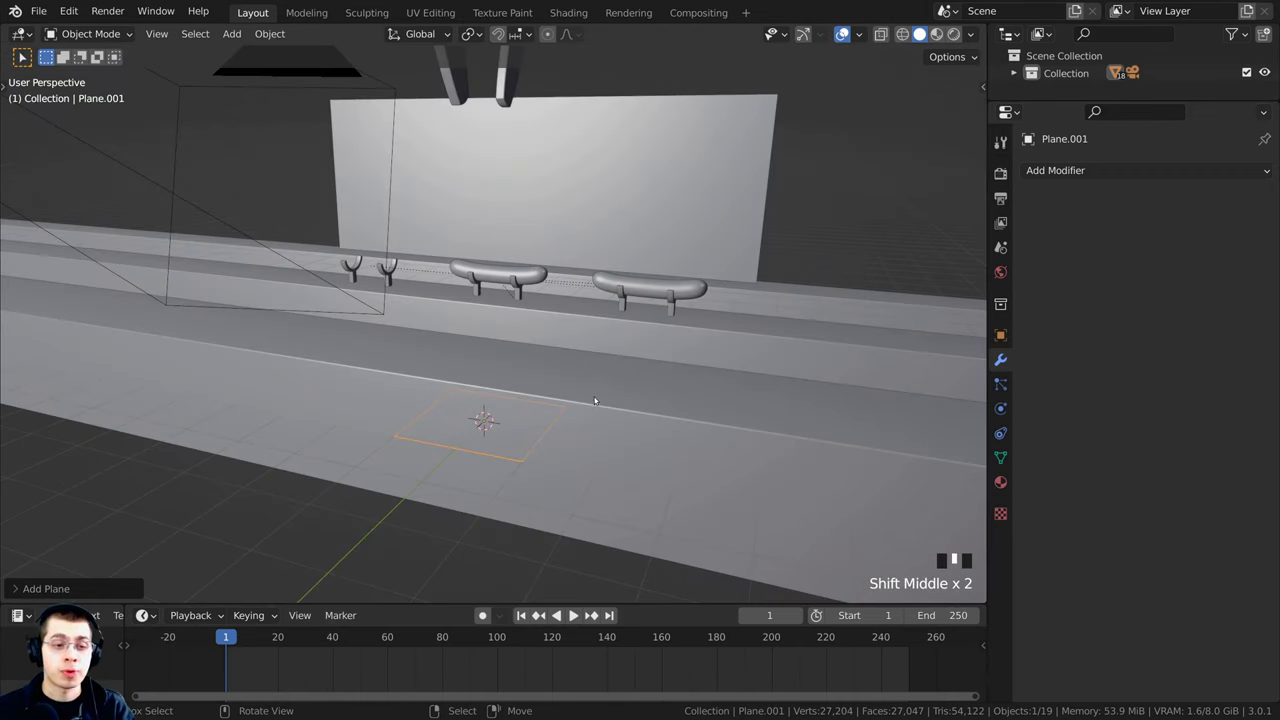
key("g")
key("z")
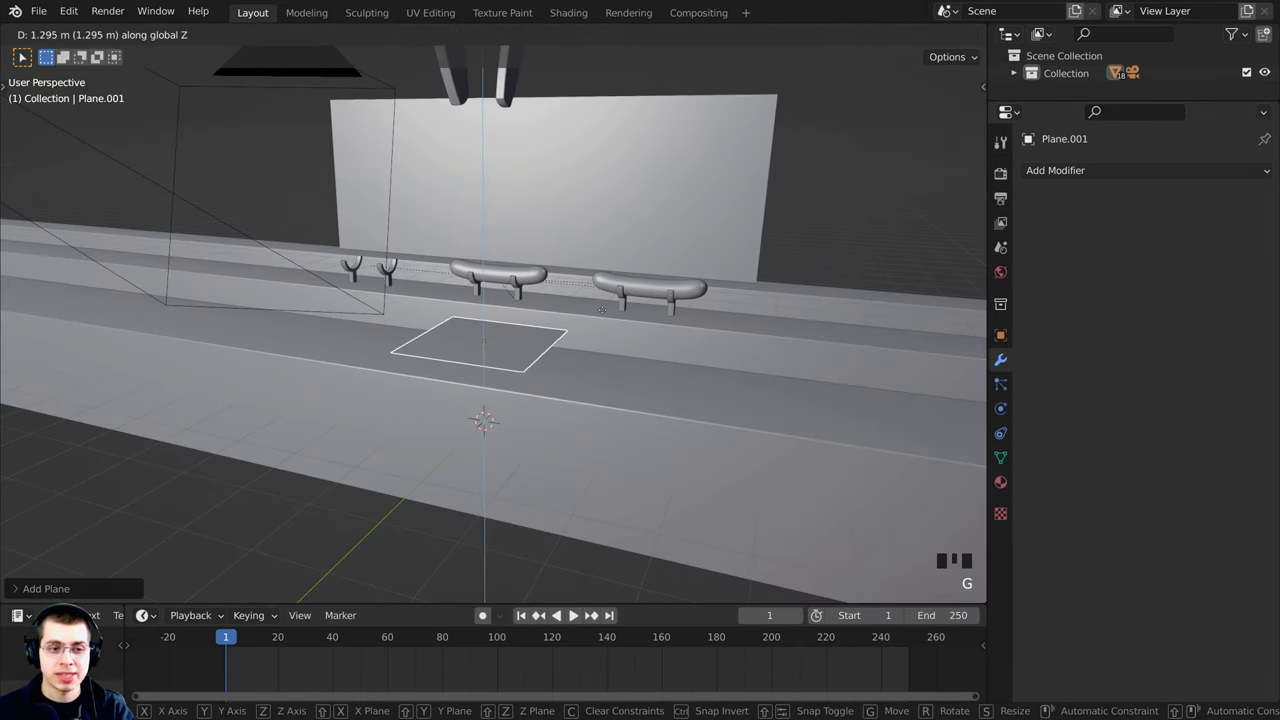
left_click(603, 312)
Step: Stretch the new plane's face in Edit Mode to about 1.7 times its width along the X axis
key("Tab")
middle_click_drag(603, 312, 629, 393)
key("s")
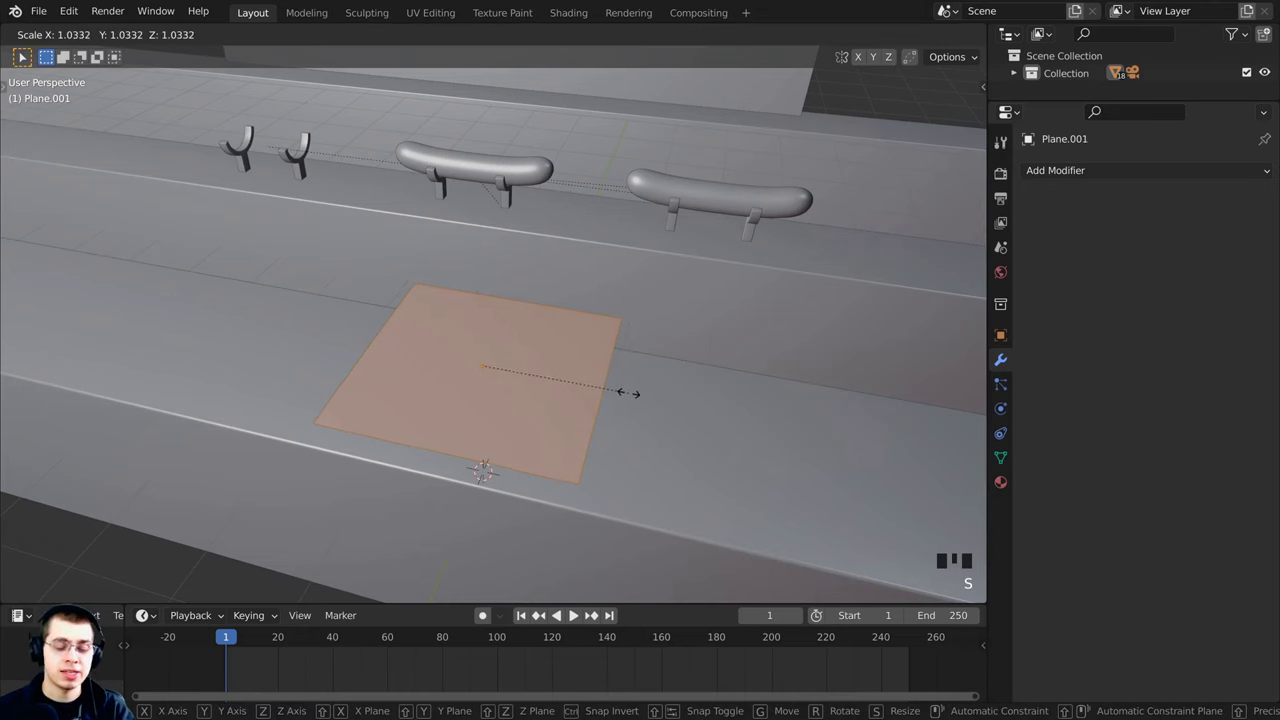
key("x")
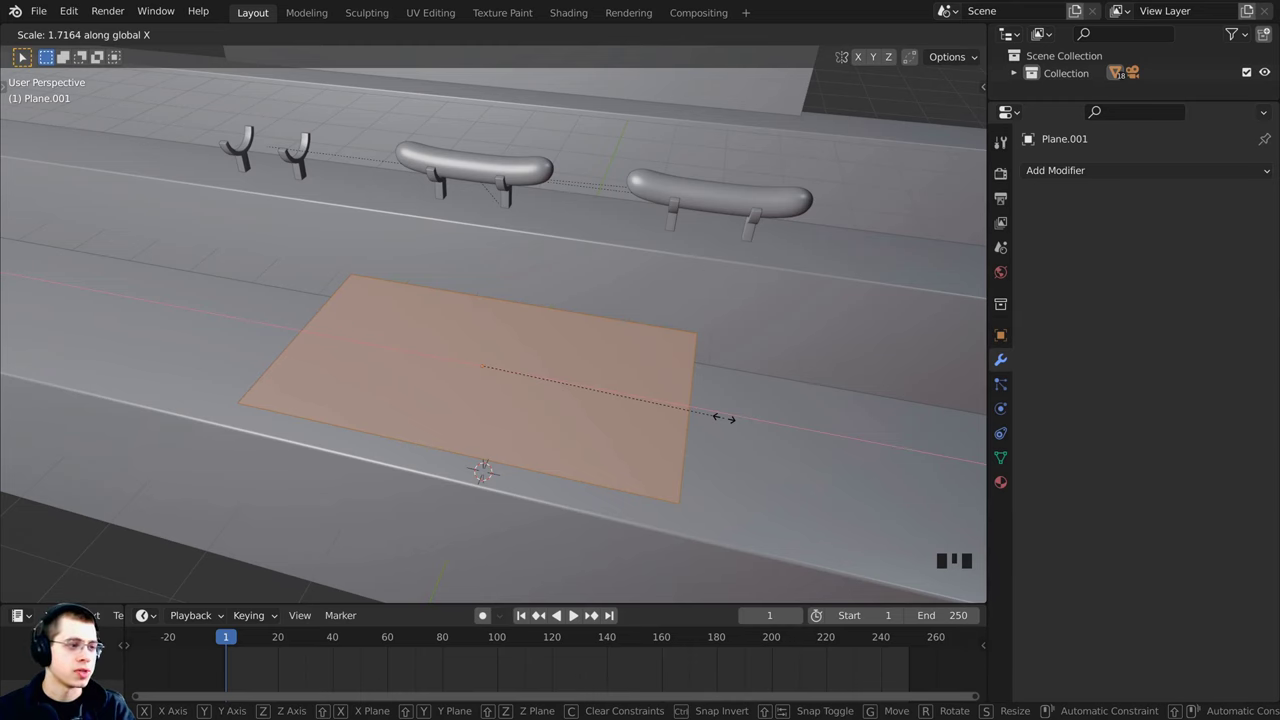
left_click(726, 420)
middle_click_drag(726, 420, 740, 385)
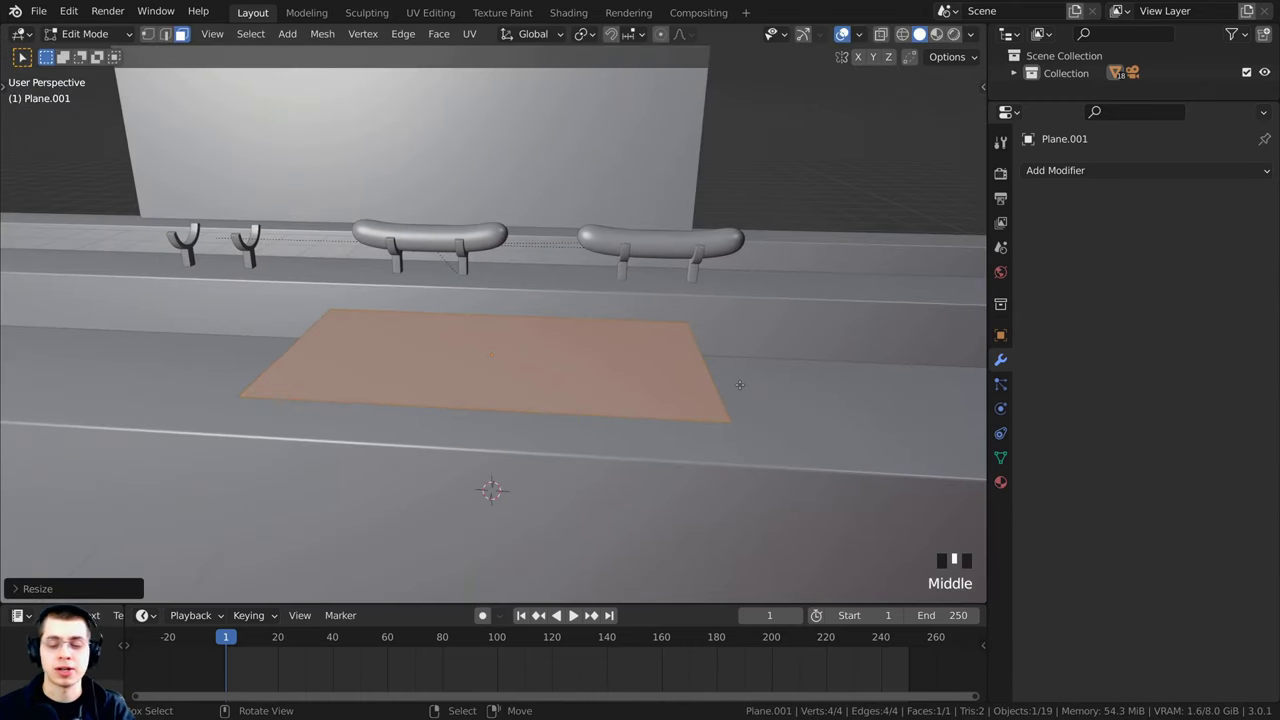
Step: Raise the face about 0.04 m along Z, and extrude it down about 0.085 m as a thin slab
key("KP_1")
scroll(594, 417, "up", 4)
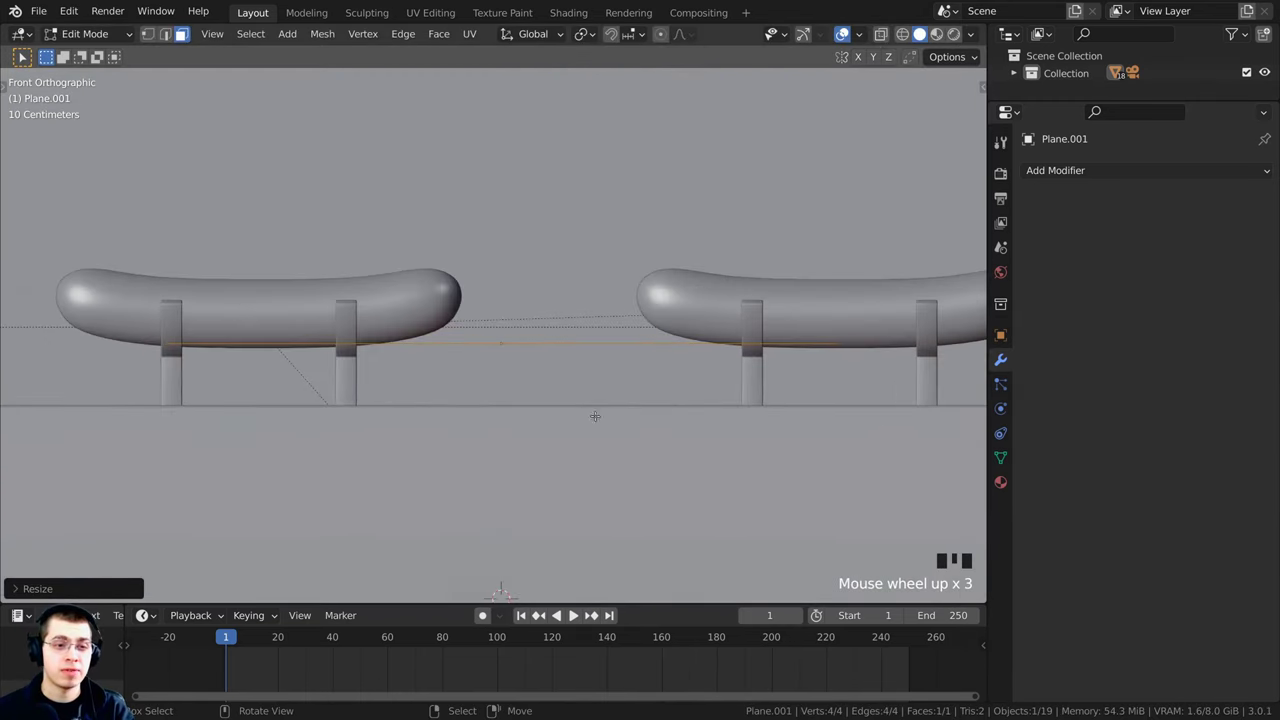
scroll(611, 406, "down", 3)
scroll(618, 410, "up", 2)
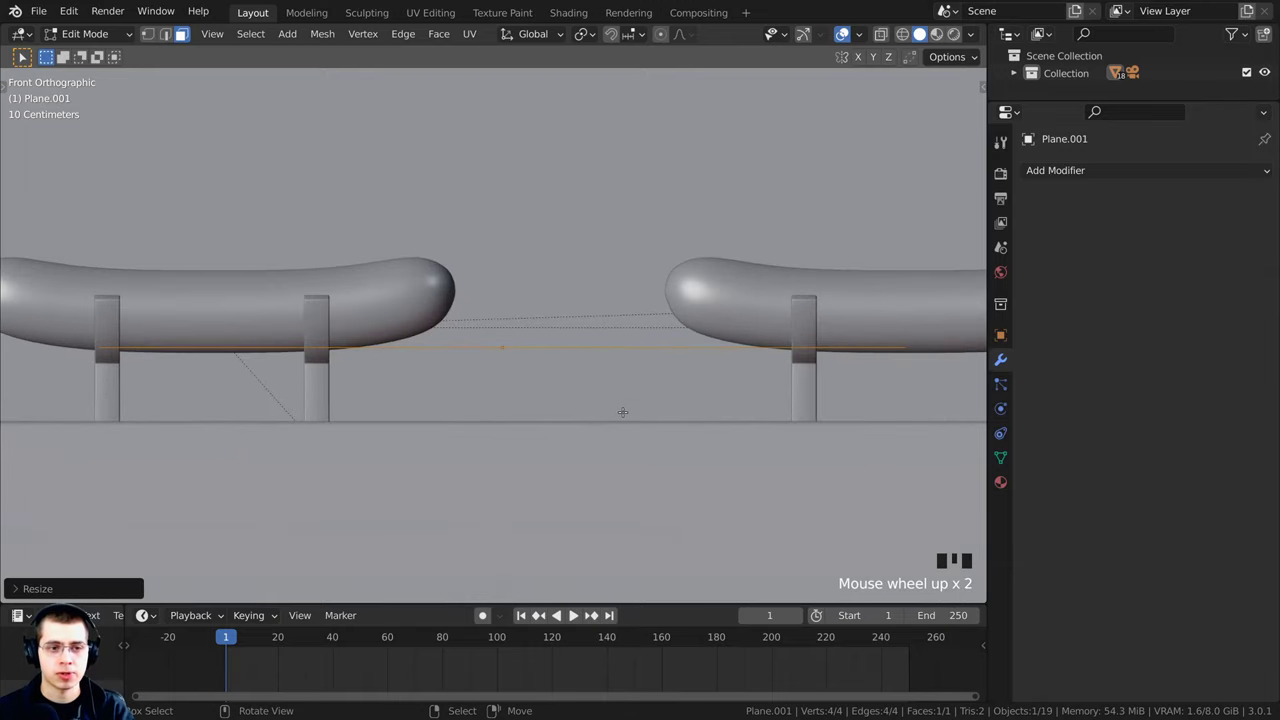
scroll(622, 412, "down", 1)
key("g")
key("z")
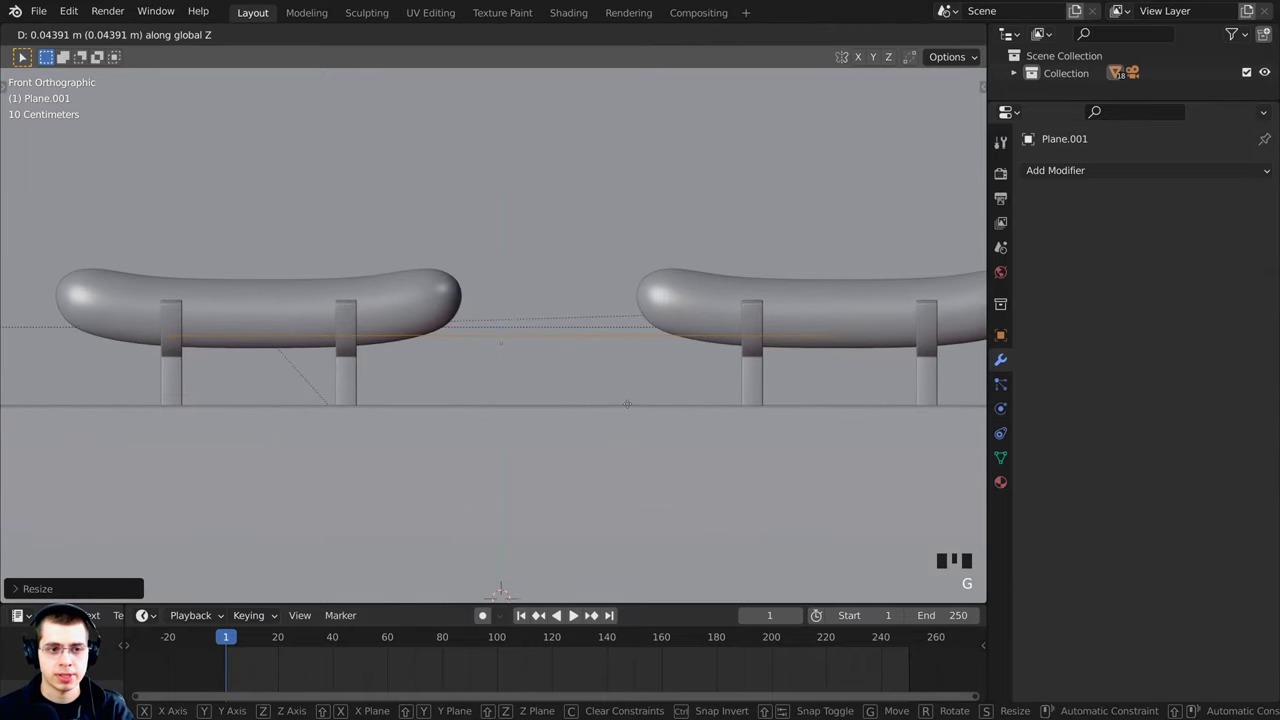
left_click(628, 402)
key("e")
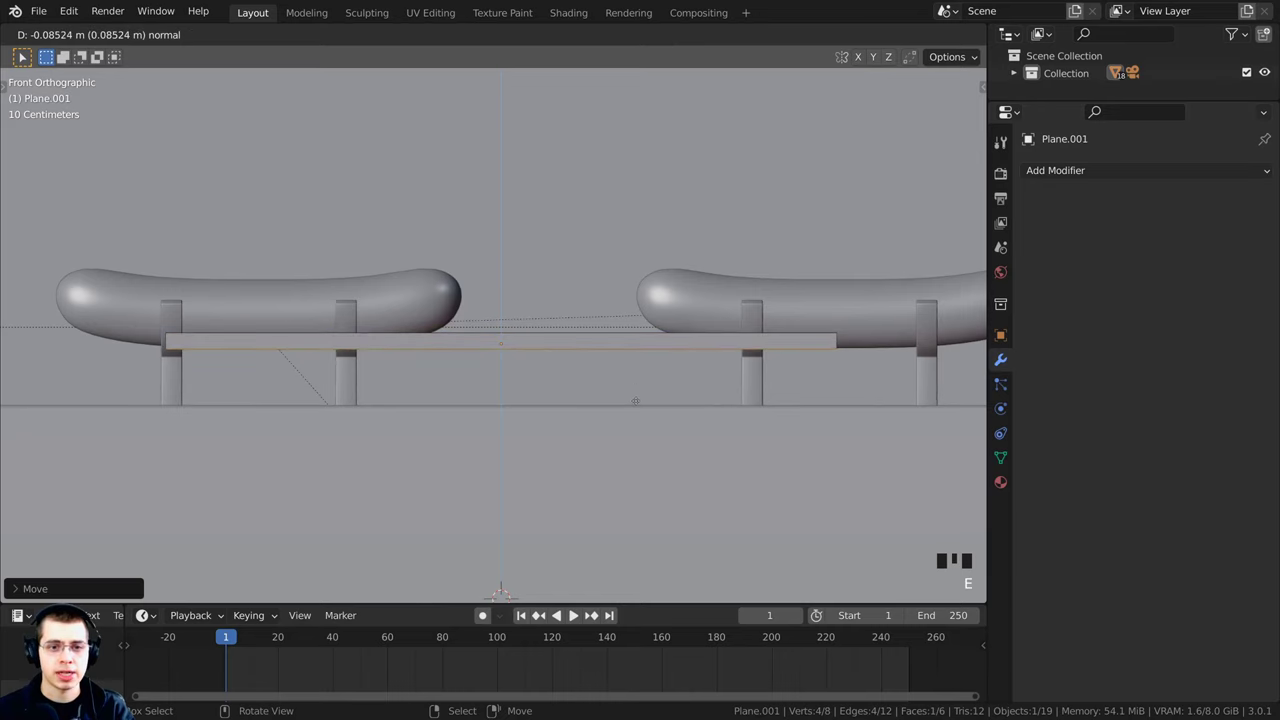
left_click(635, 401)
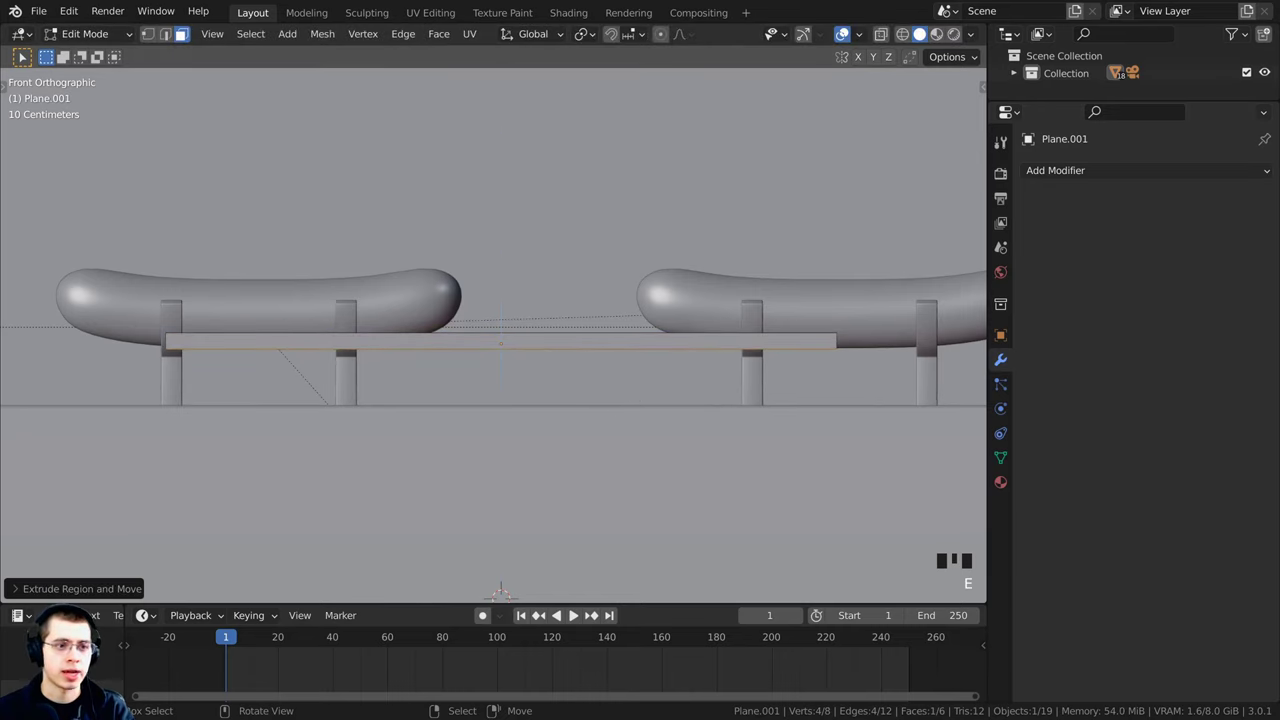
Step: Extrude the slab's underside down about 0.19 m, scale it to about half size, and extrude a short straight foot beneath it
key("e")
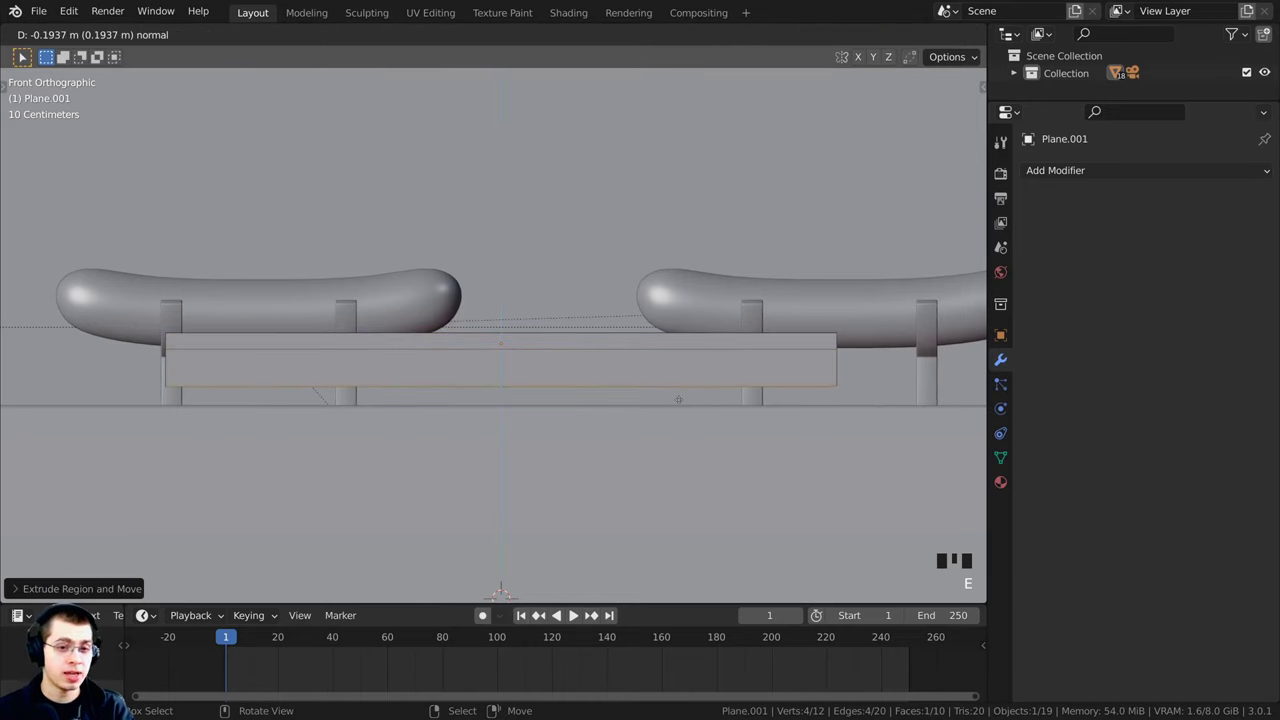
left_click(687, 399)
key("s")
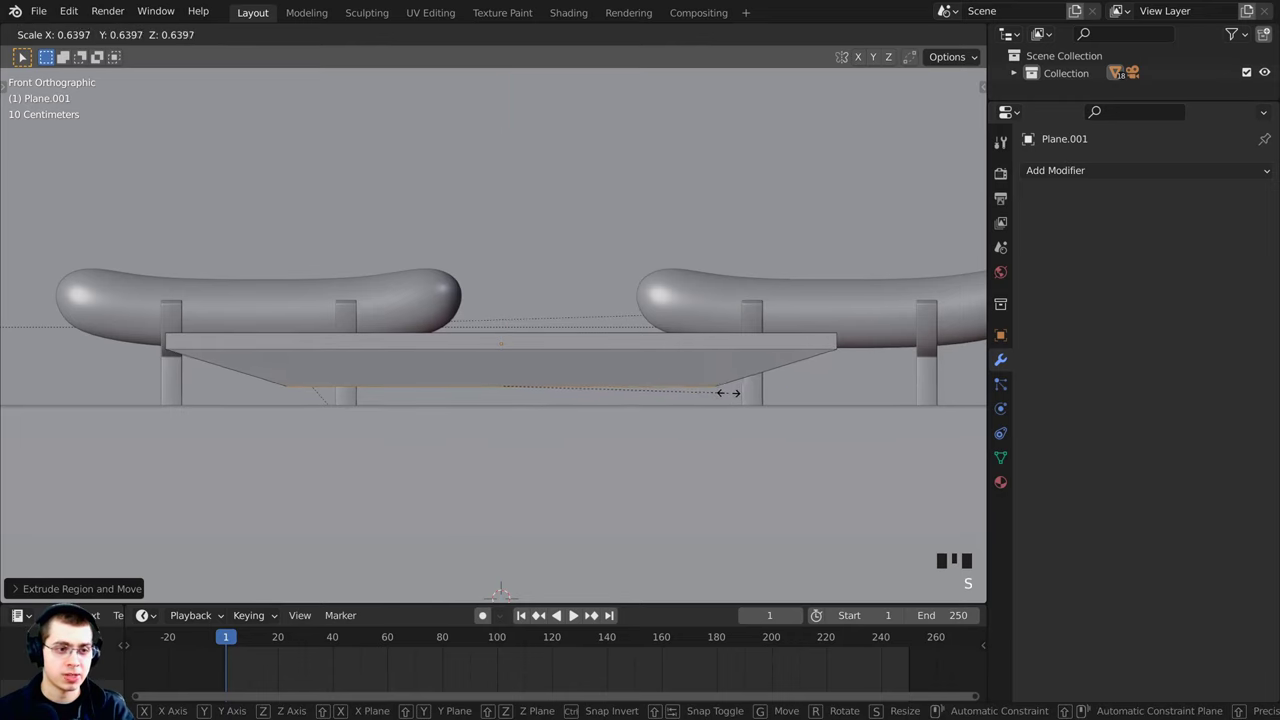
left_click(694, 391)
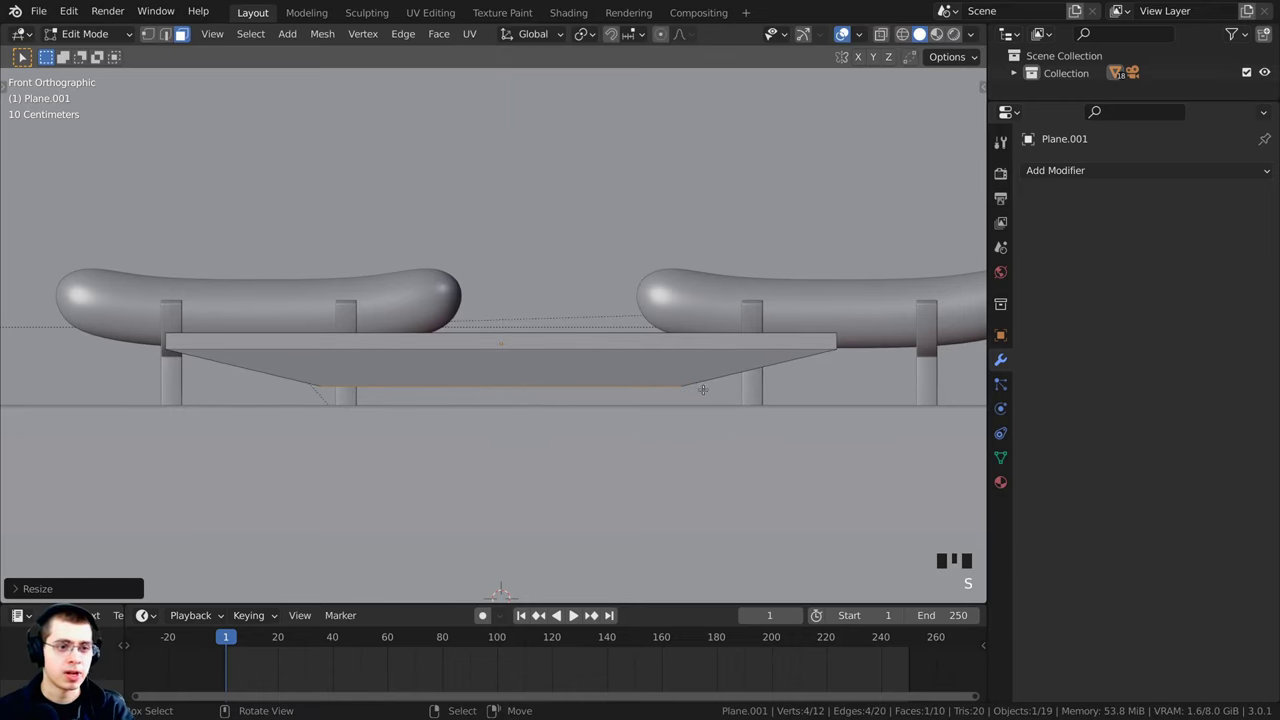
key("e")
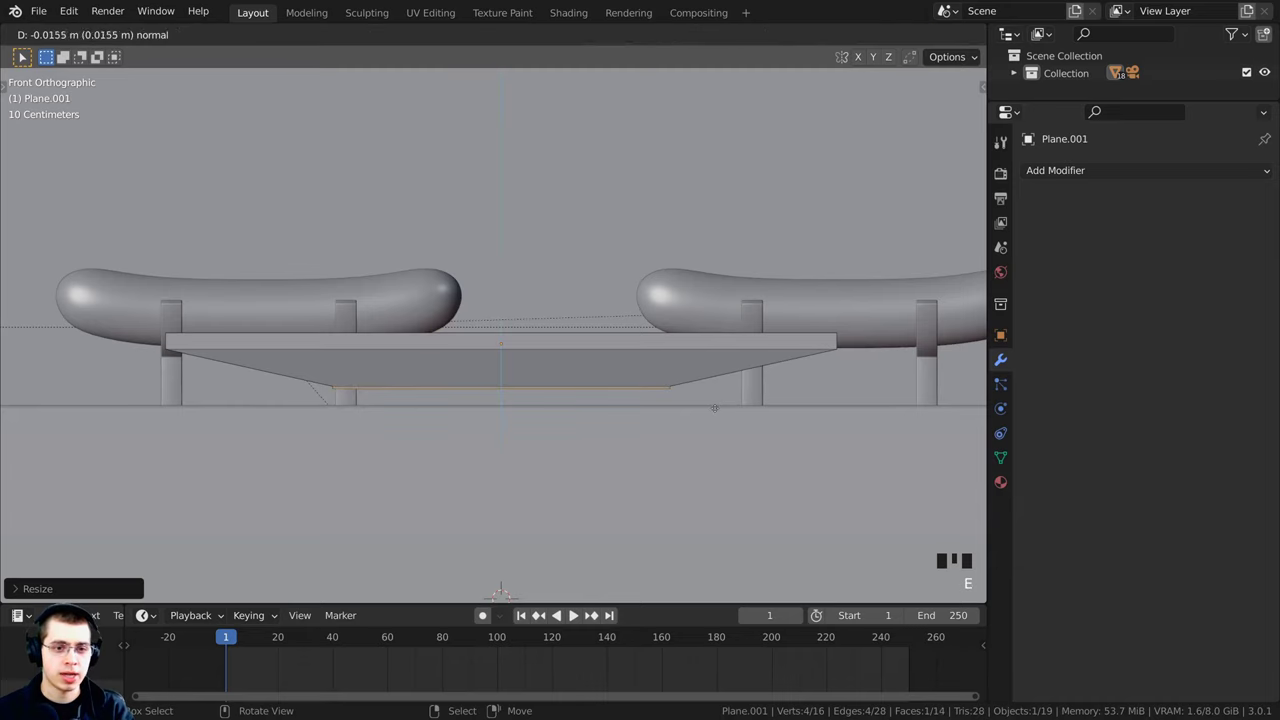
left_click(716, 418)
Step: Select the slab's large top face and inset it by about 0.11 m to form a rim
middle_click_drag(716, 418, 649, 415)
right_click(739, 323)
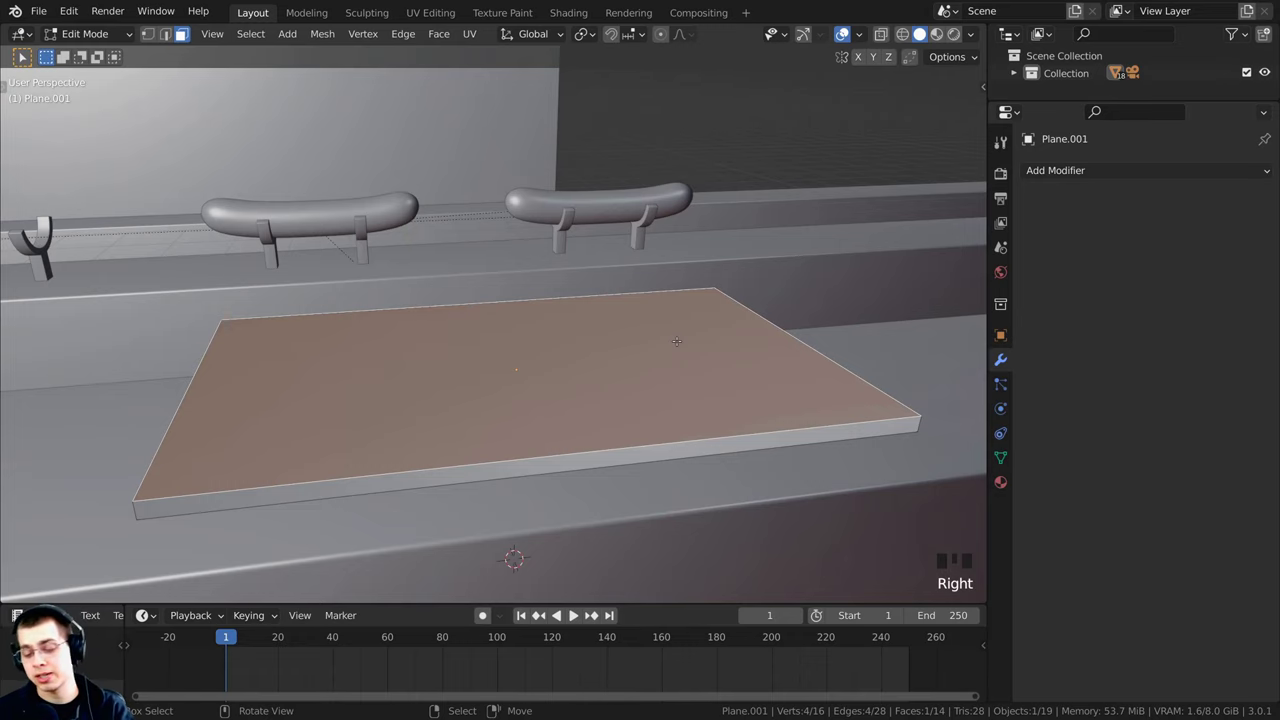
key("KP_1")
scroll(791, 291, "up", 1)
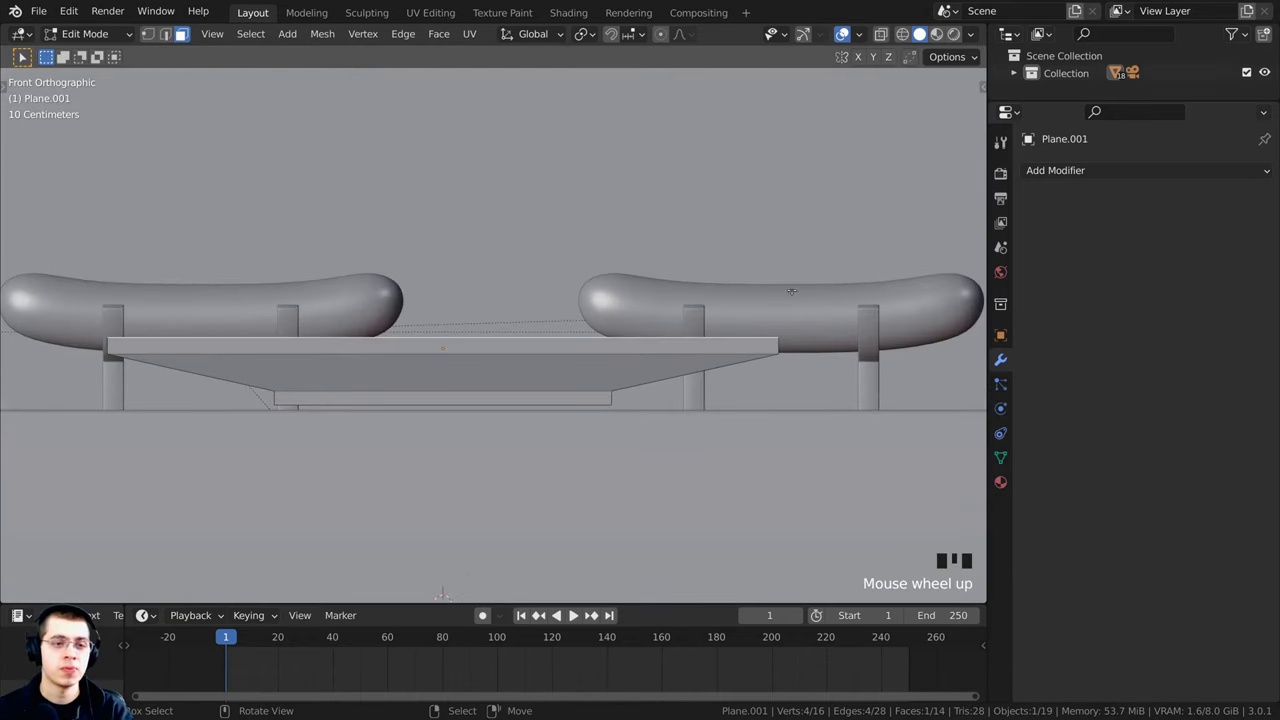
key("i")
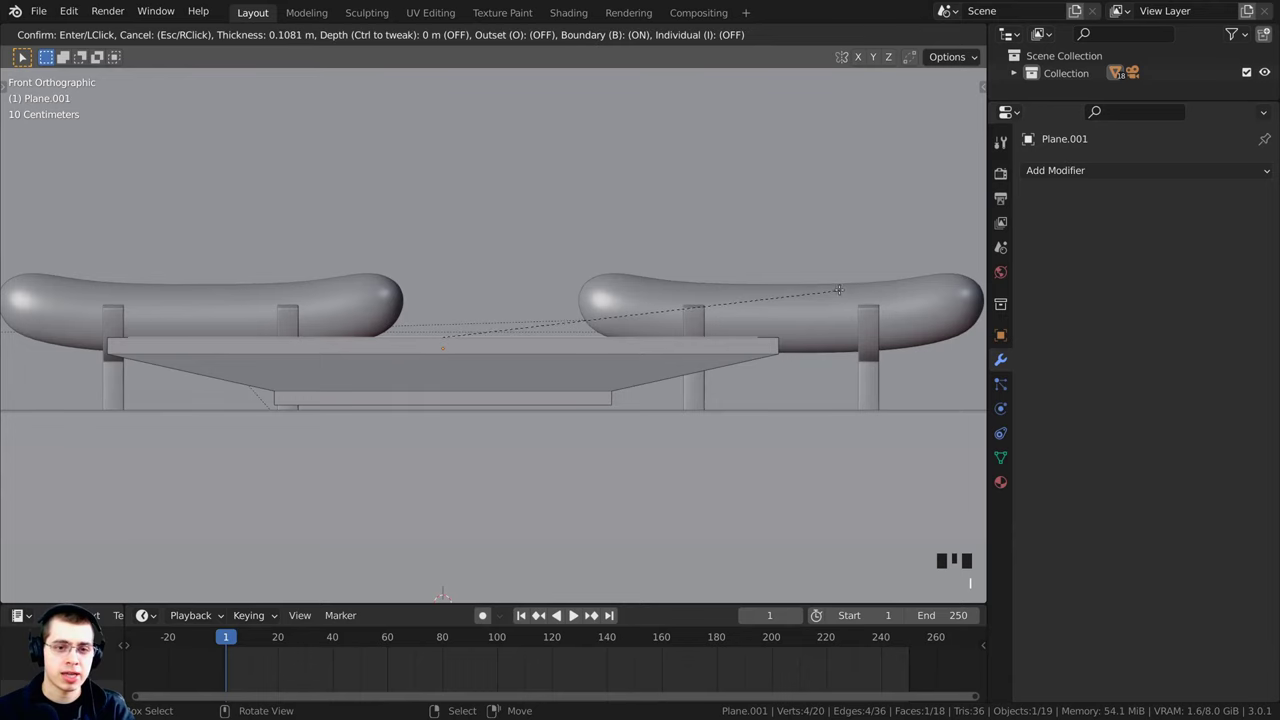
left_click(838, 290)
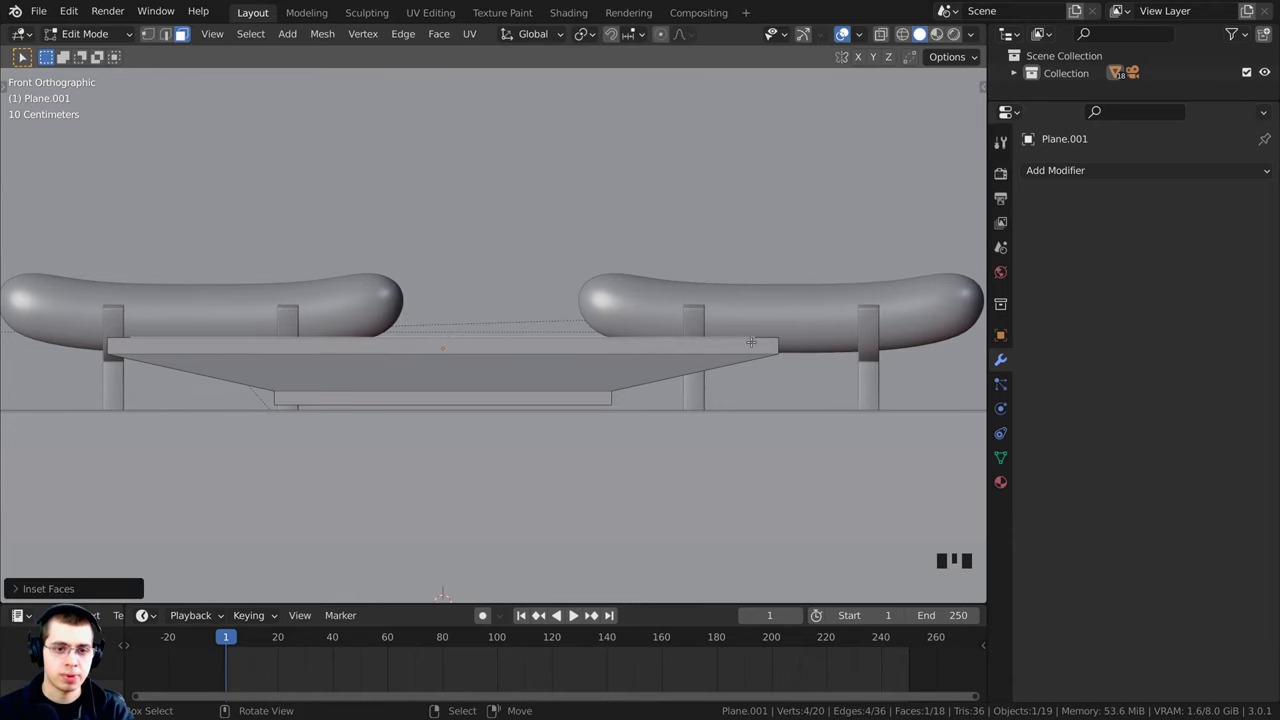
Step: Extrude the inset top face down into the slab, and raise it slightly along Z in wireframe shading to leave some rim thickness
scroll(751, 342, "up", 2)
key("e")
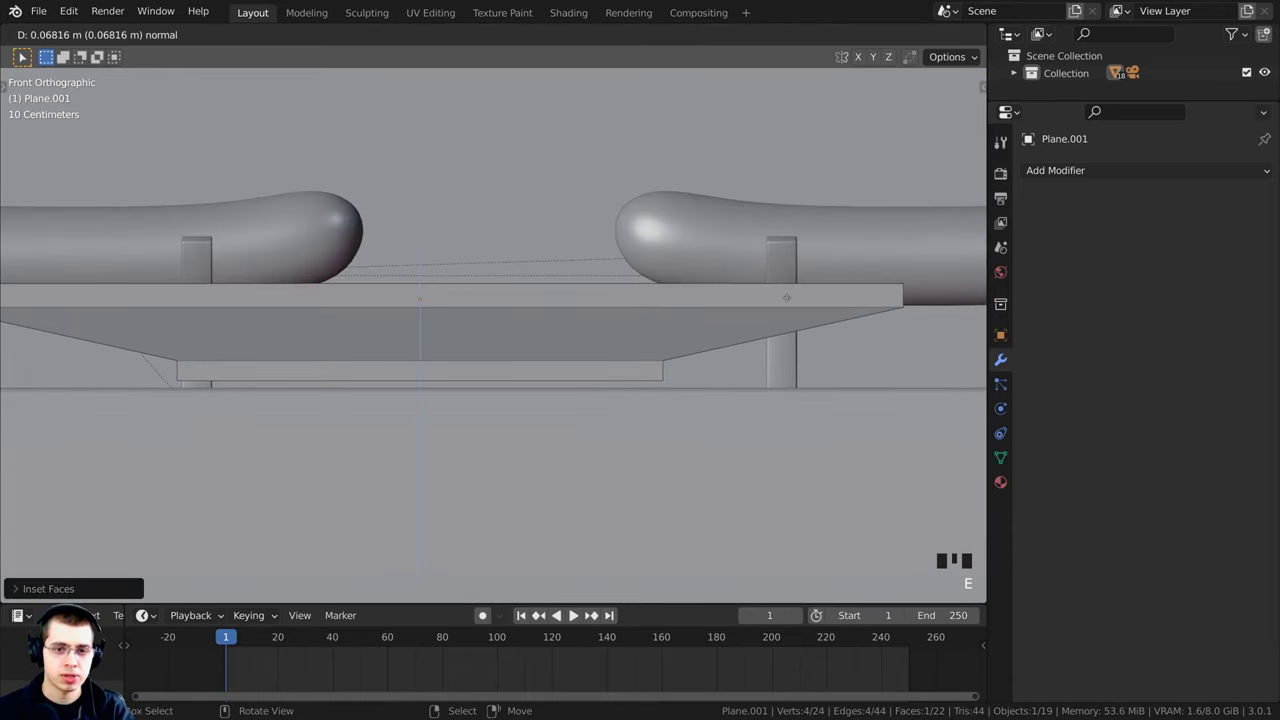
left_click(785, 302)
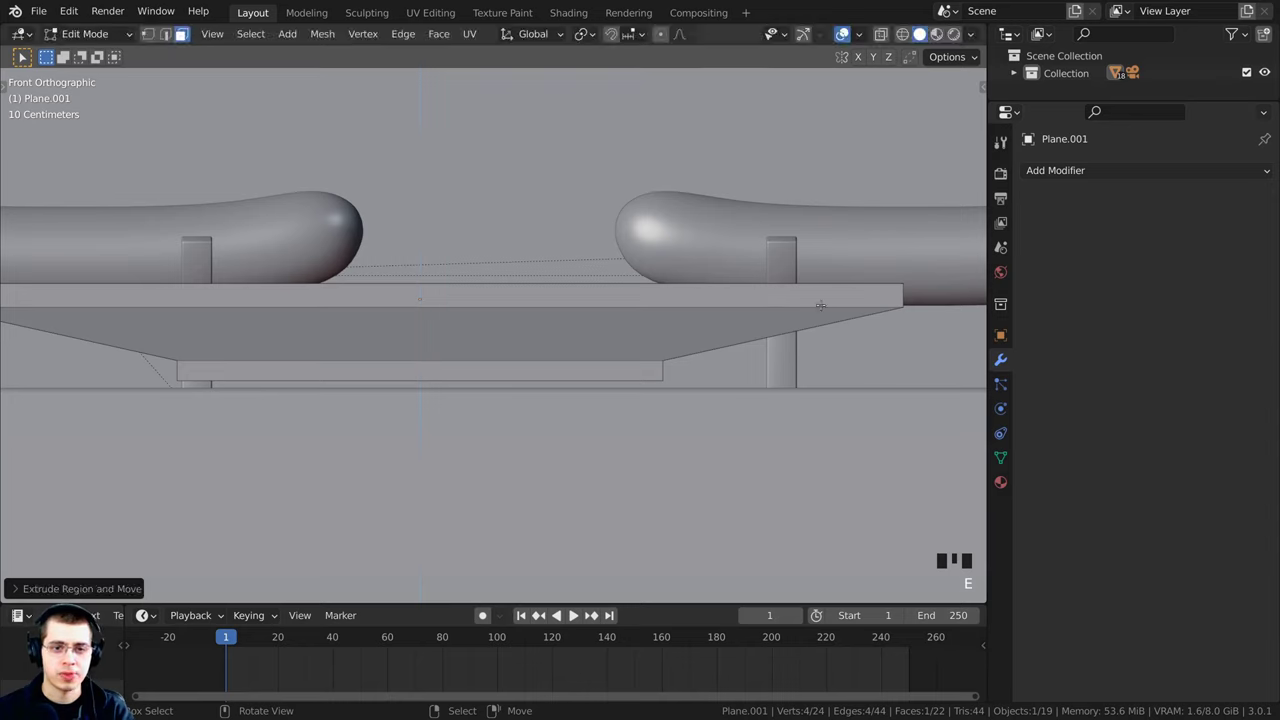
key("z")
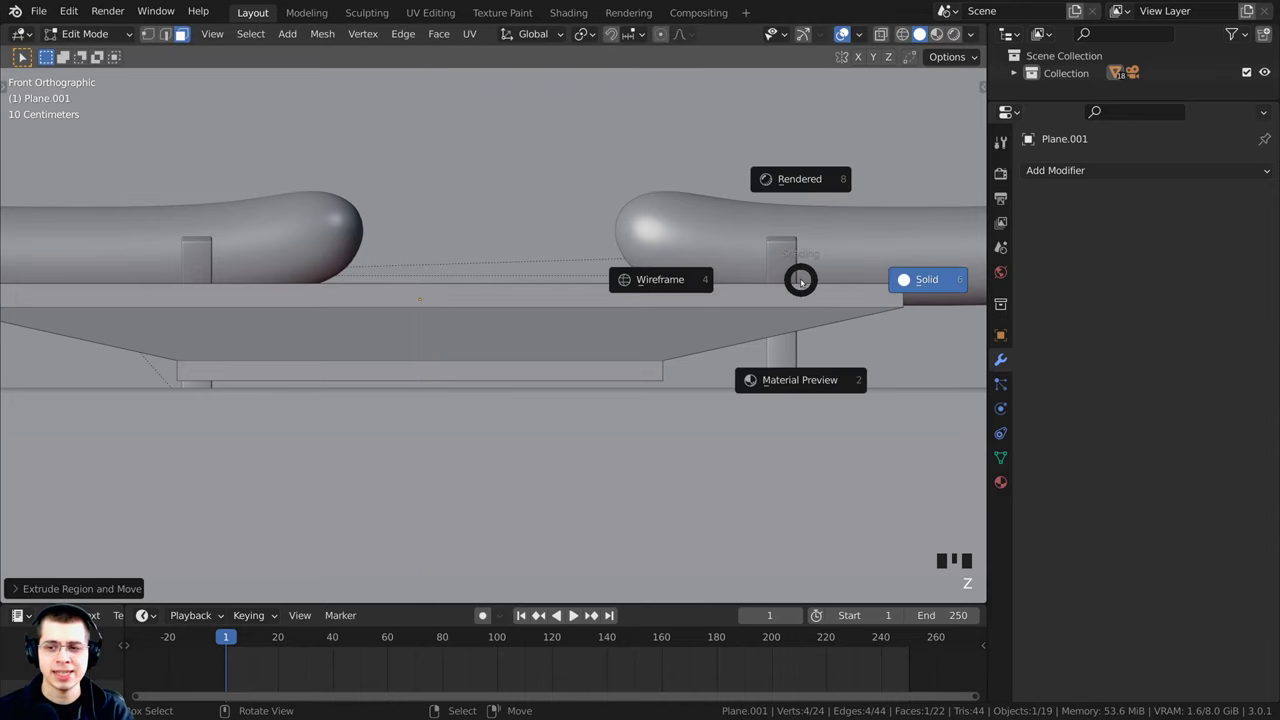
left_click(516, 282)
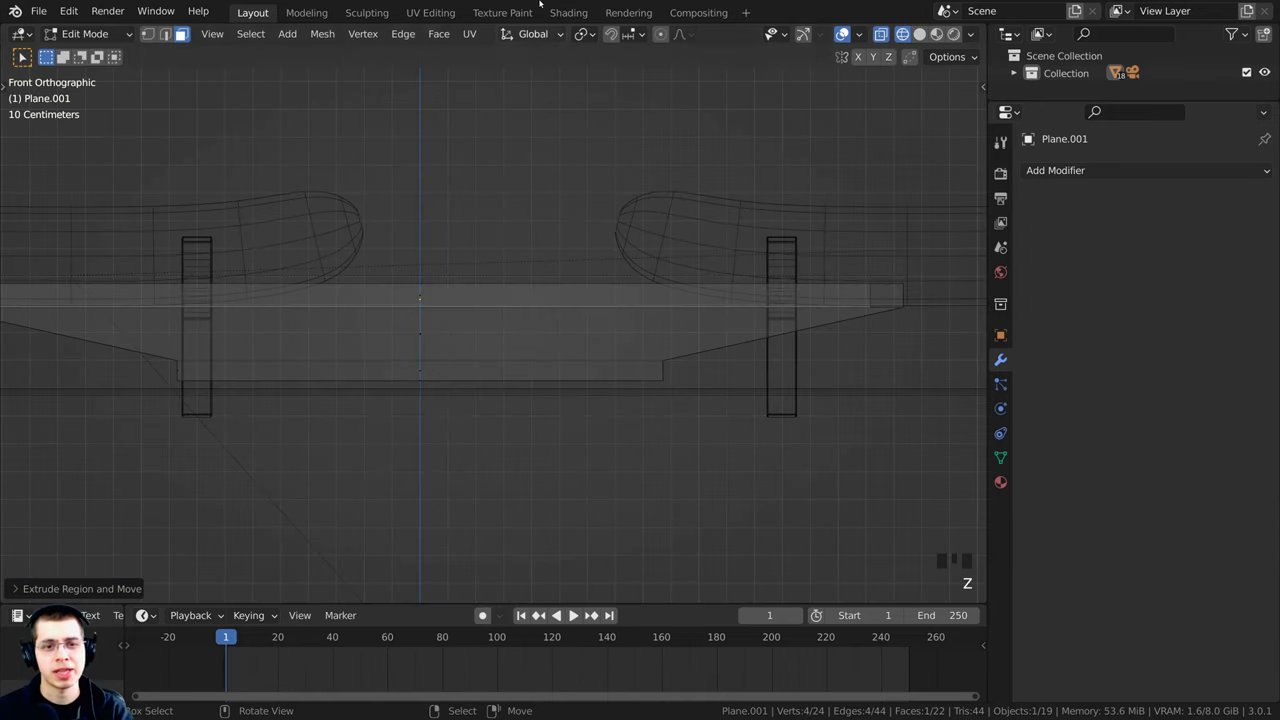
key("g")
key("z")
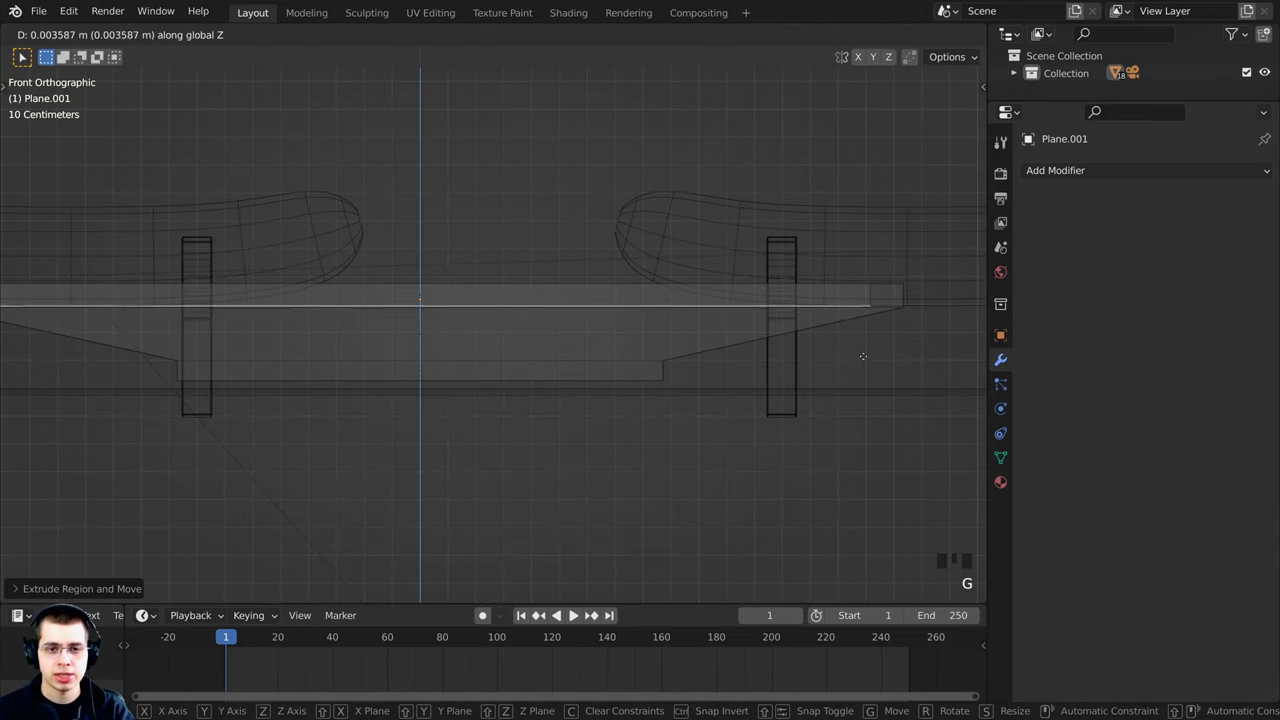
left_click(863, 349)
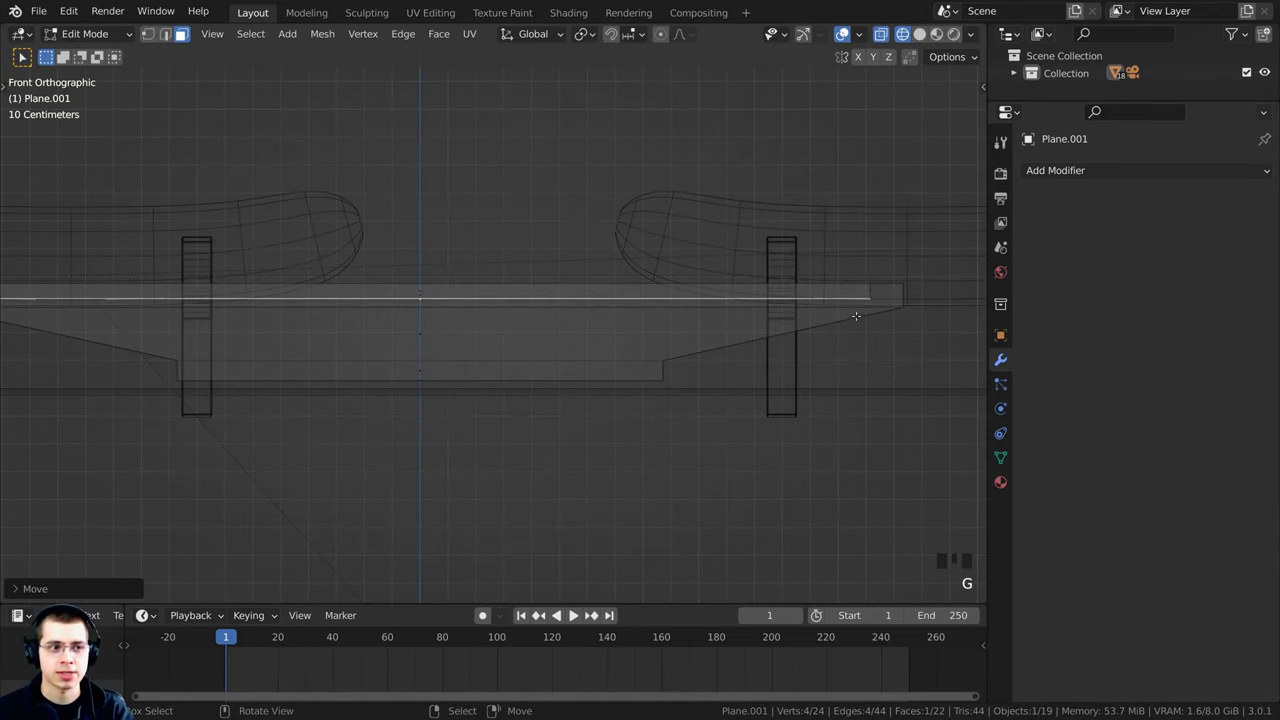
Step: Extrude the recessed face down about 0.18 m, scale it to about half size, and lower it slightly to follow the outer slope
key("e")
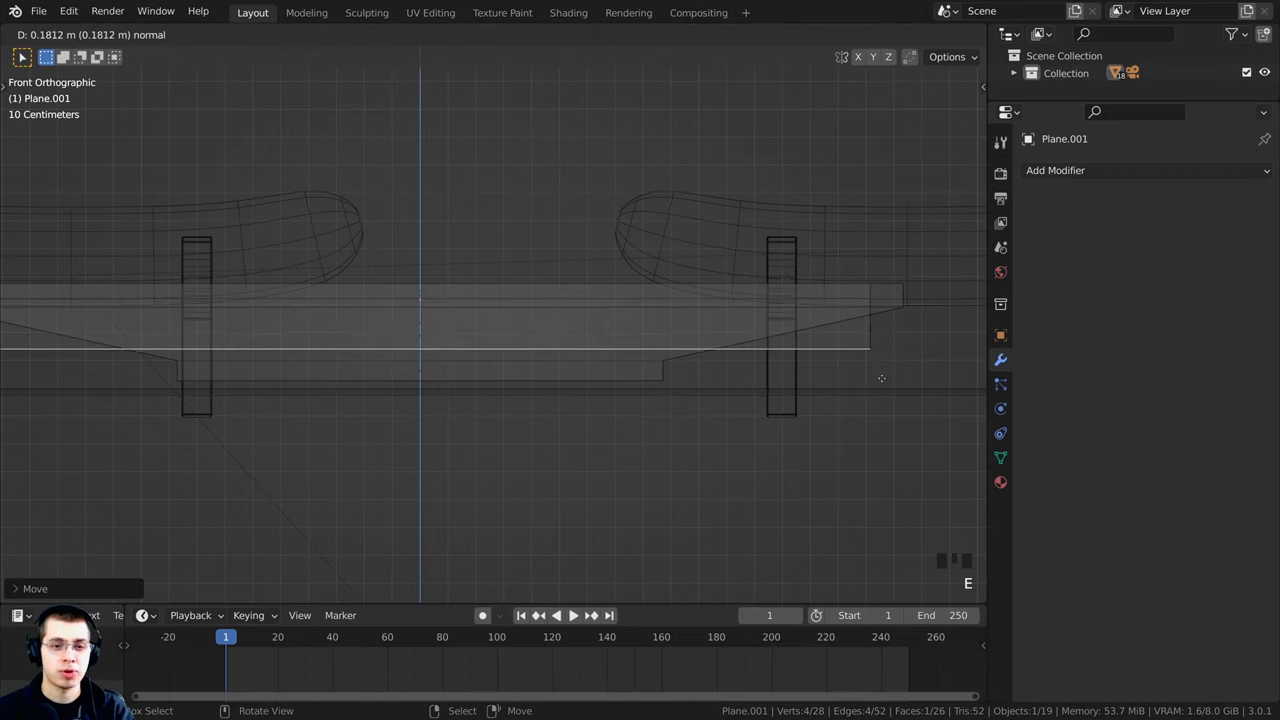
left_click(881, 378)
key("s")
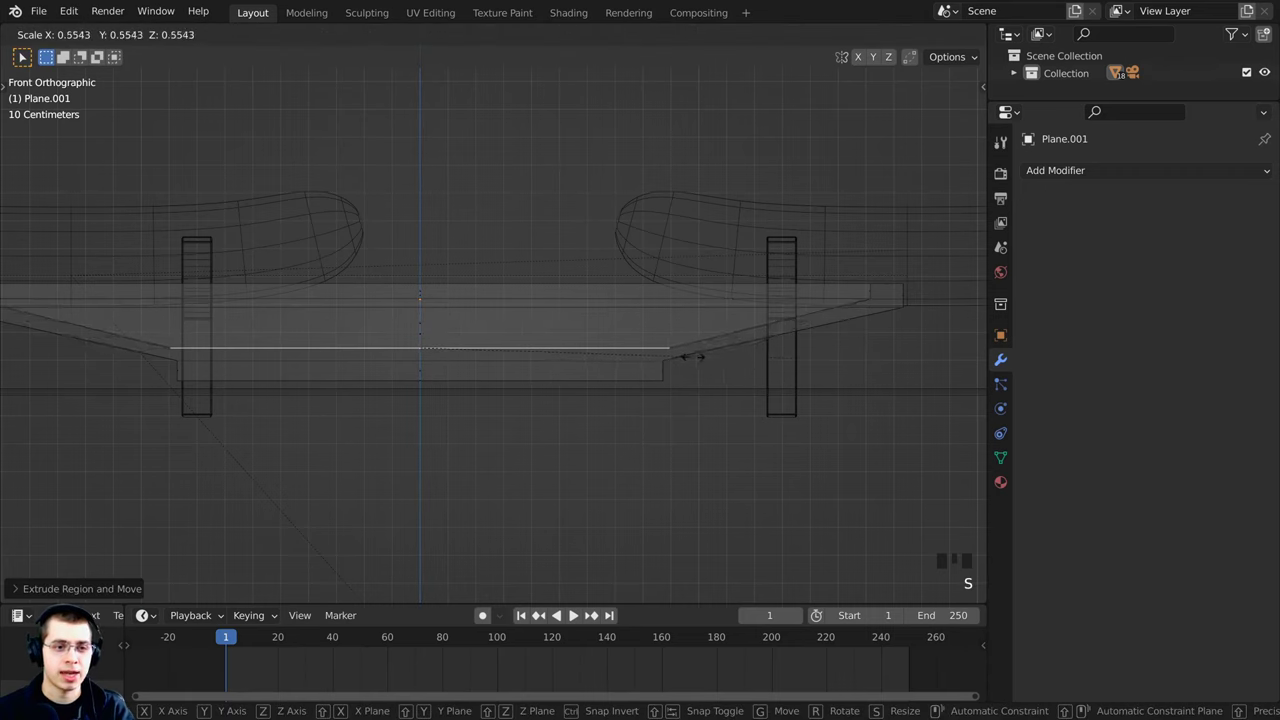
left_click(665, 356)
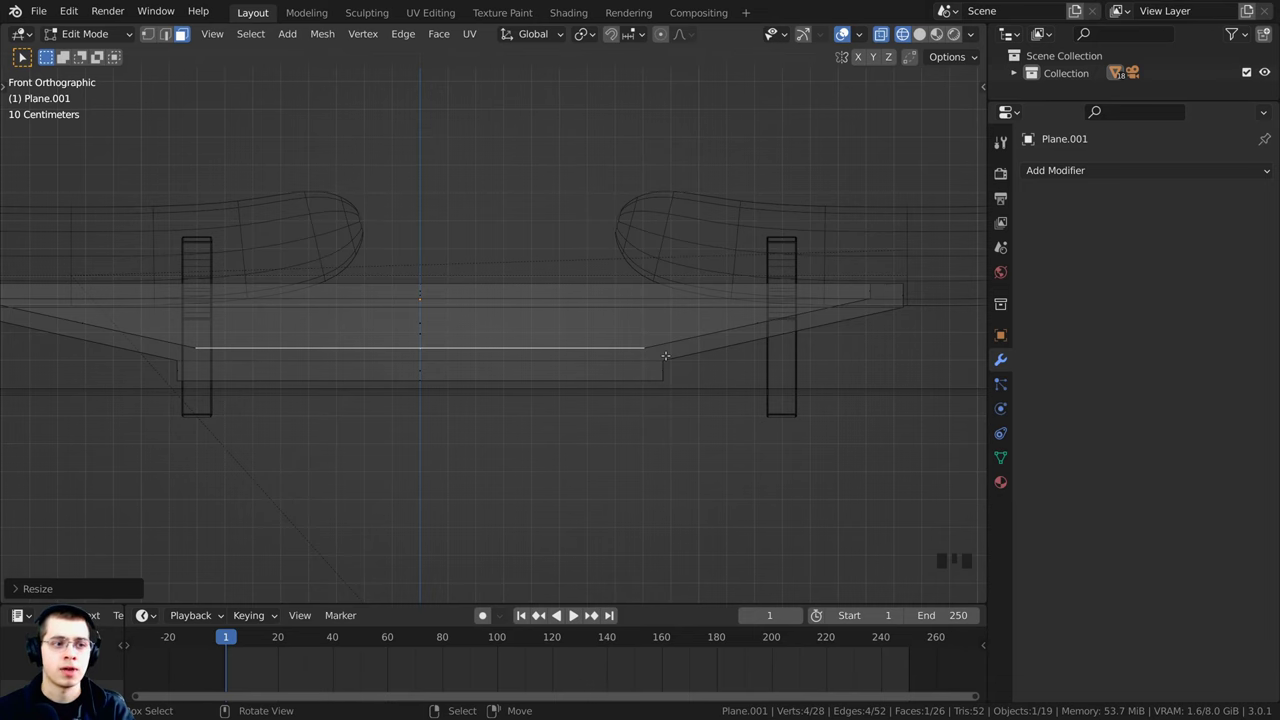
key("g")
key("z")
left_click(665, 358)
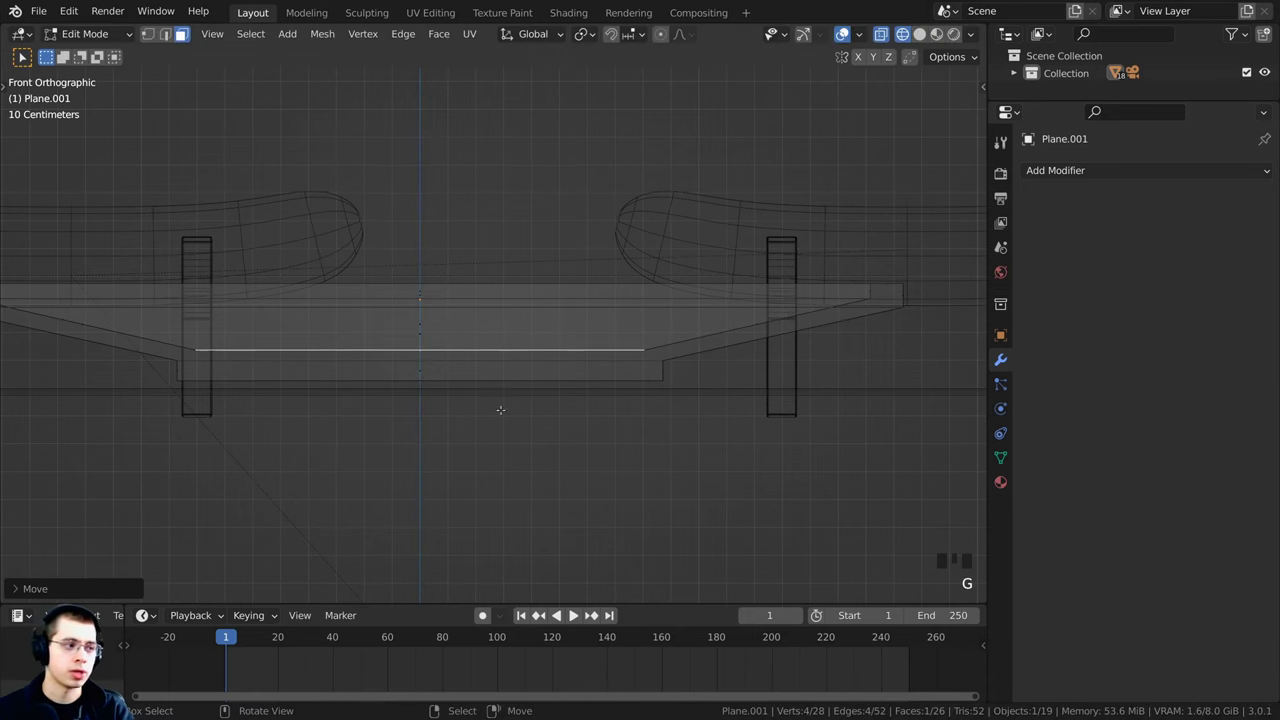
Step: Return the viewport to solid shading and view the hollowed dish in perspective
scroll(491, 386, "down", 2)
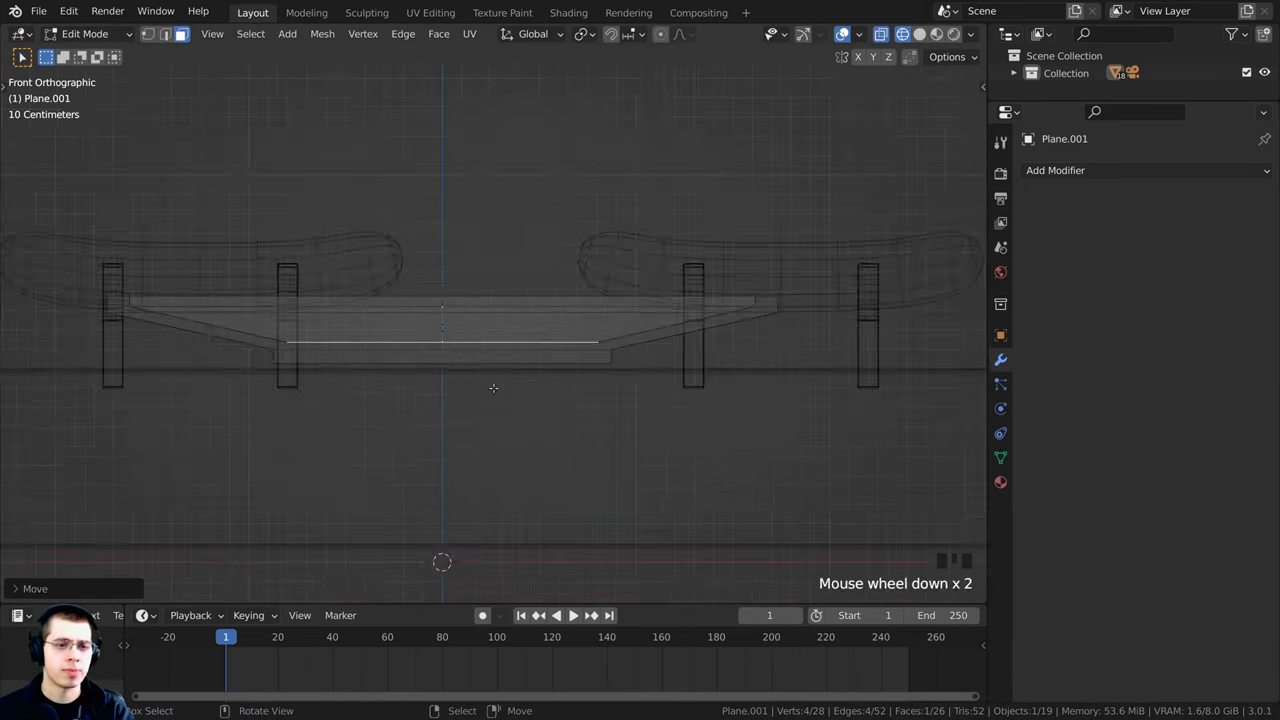
middle_click_drag(491, 386, 517, 460)
key("z")
left_click(723, 466)
key("z")
left_click(631, 457)
key("z")
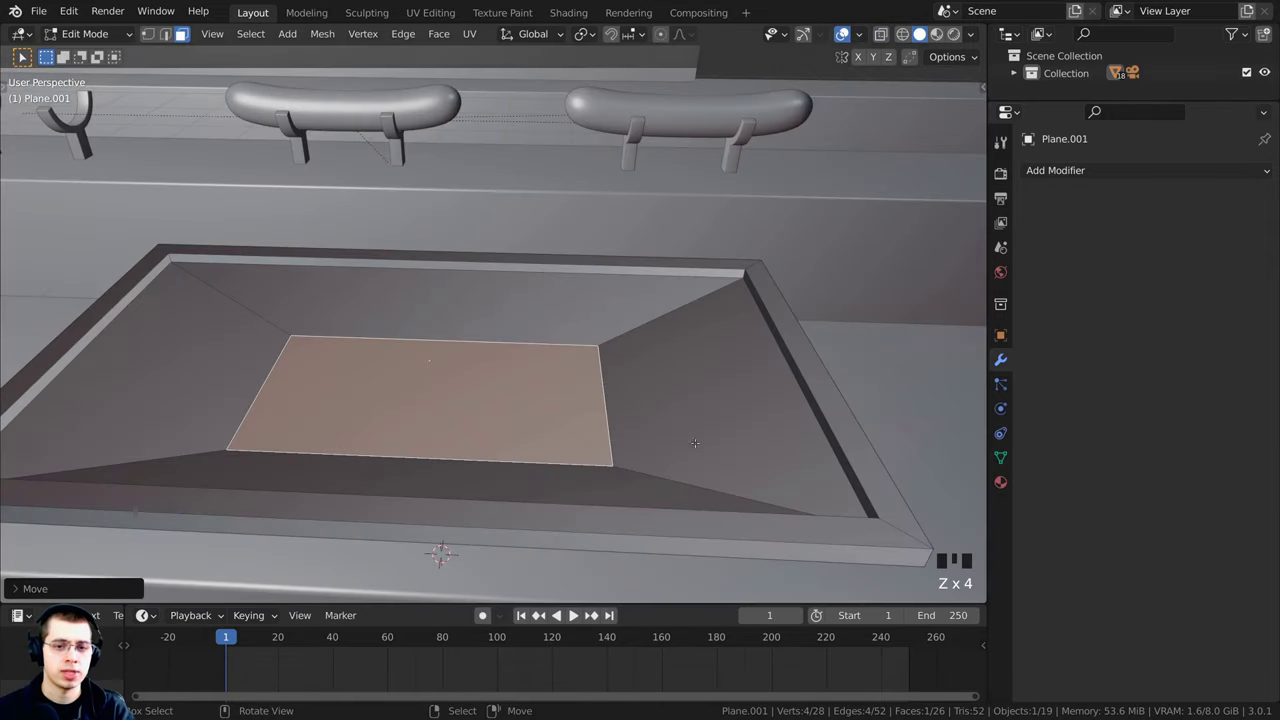
mouse_move(855, 470)
middle_mouse_down()
mouse_move(663, 381)
mouse_move(674, 384)
mouse_move(648, 398)
middle_mouse_up()
scroll(663, 381, "up", 3)
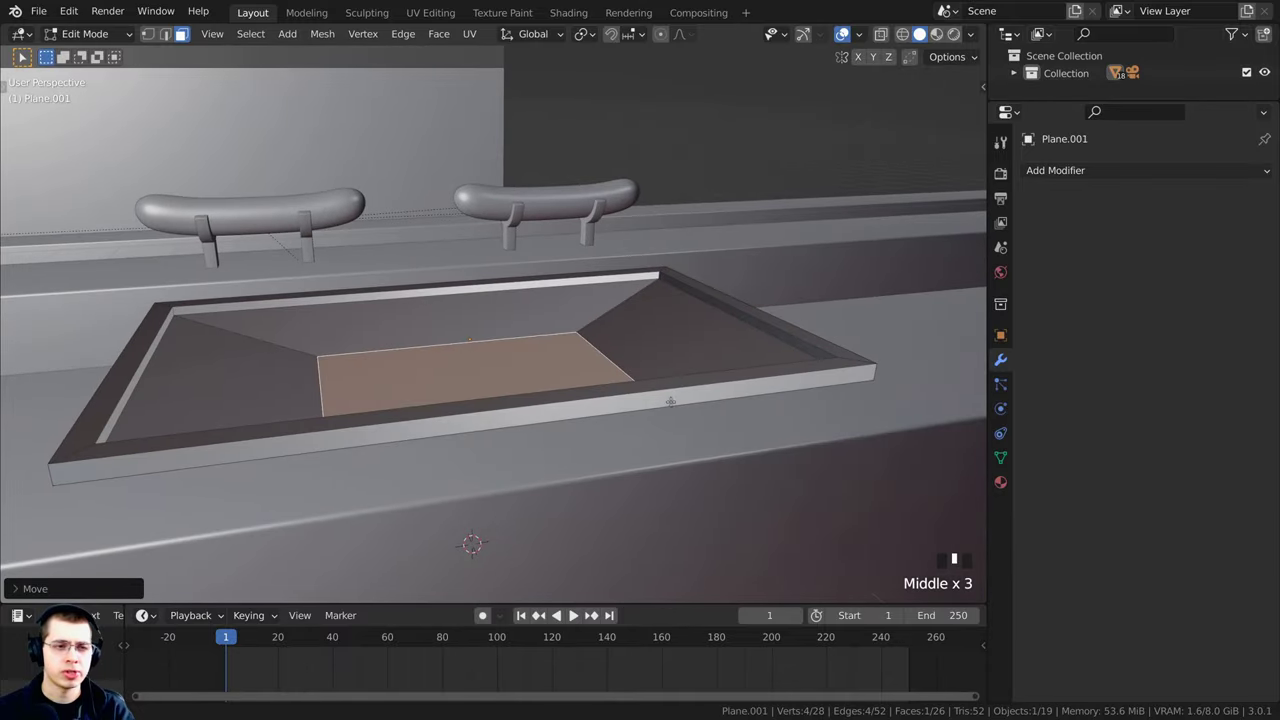
Step: Select the whole dish mesh, recalculate its normals to the outside, and return to Object Mode
key("a")
key("a")
key("a")
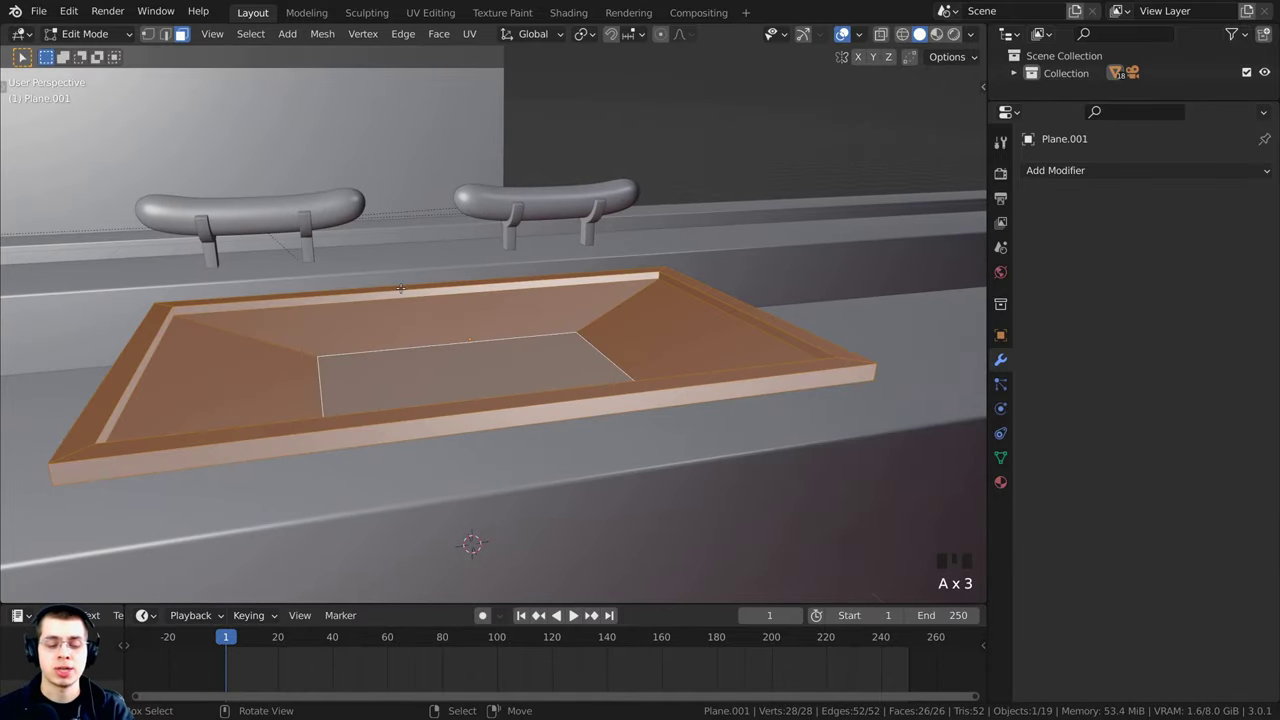
middle_click_drag(408, 290, 420, 300)
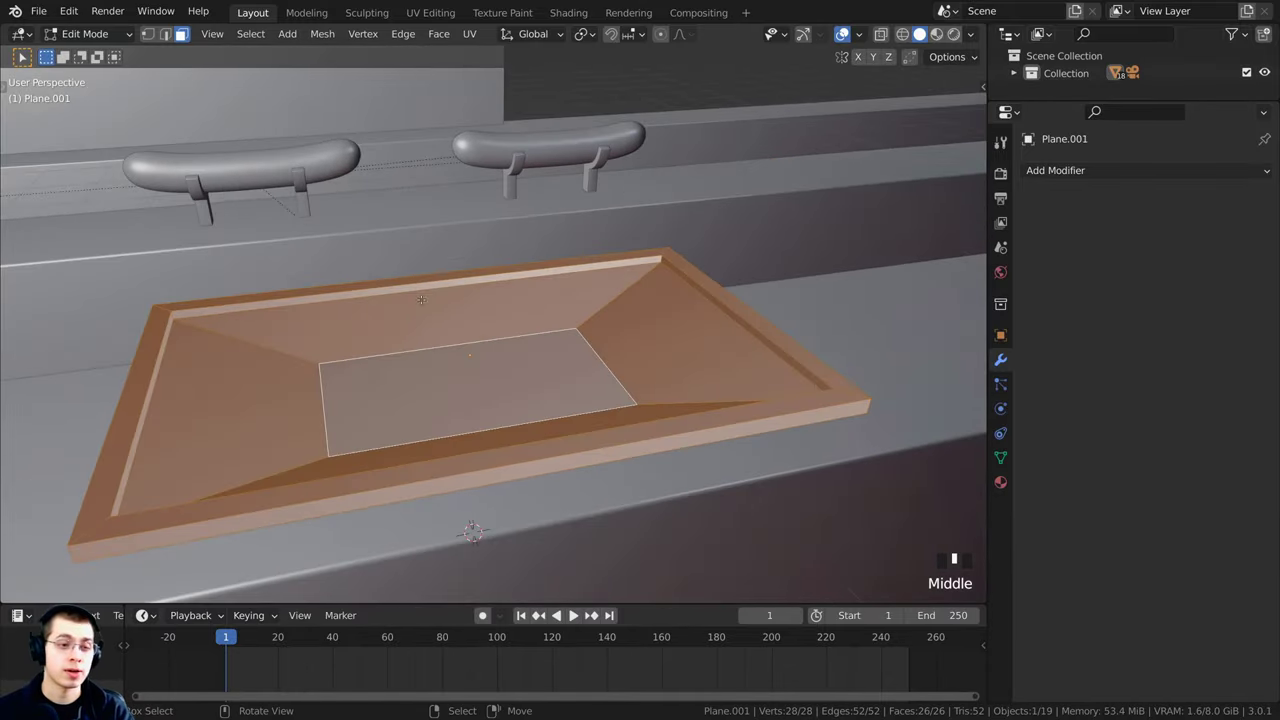
key("shift+n")
scroll(771, 340, "down", 2)
middle_click_drag(771, 340, 760, 410)
key("Tab")
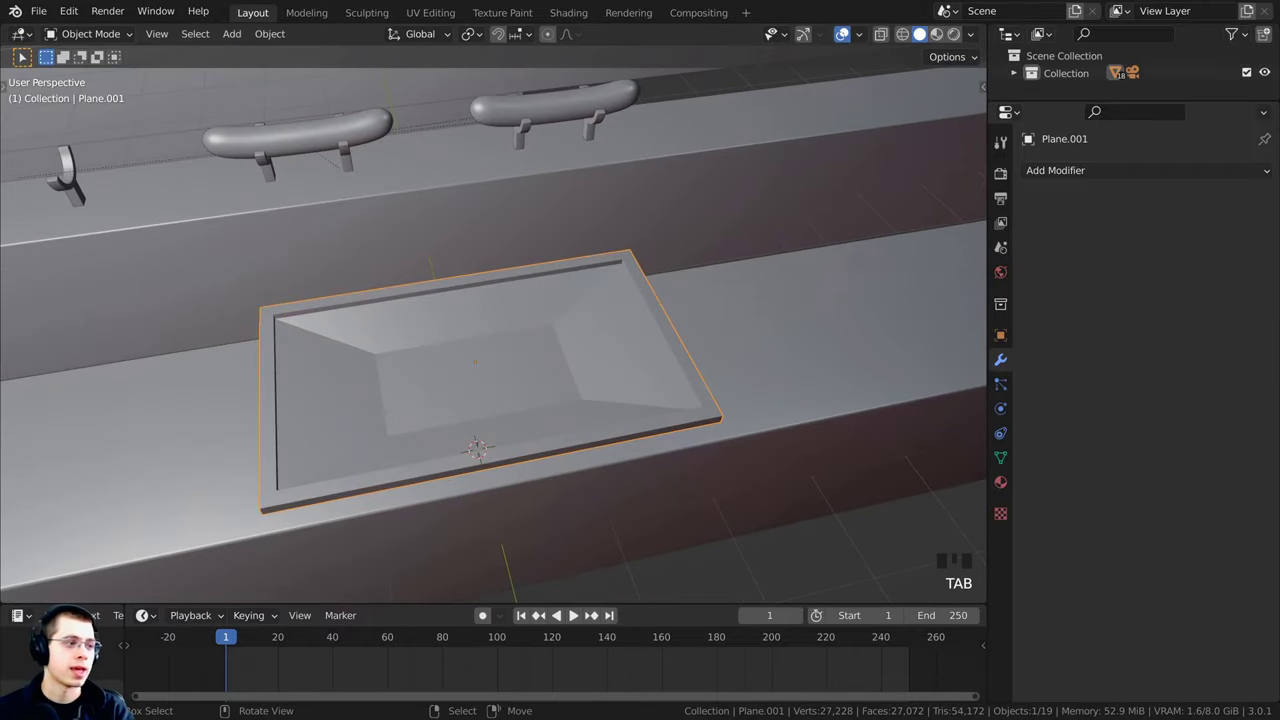
Step: Add a Subdivision modifier to the dish with a viewport level of 2
middle_click_drag(450, 320, 457, 301)
scroll(457, 301, "up", 3)
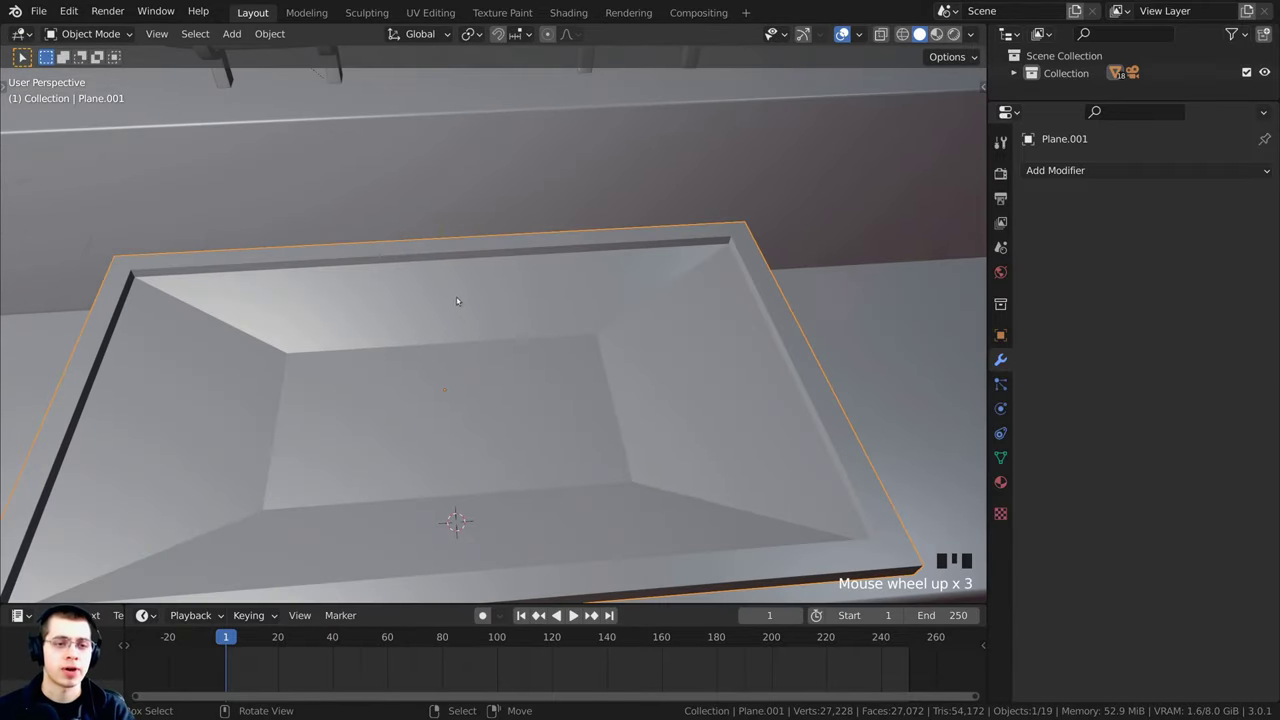
middle_click_drag(787, 390, 778, 397)
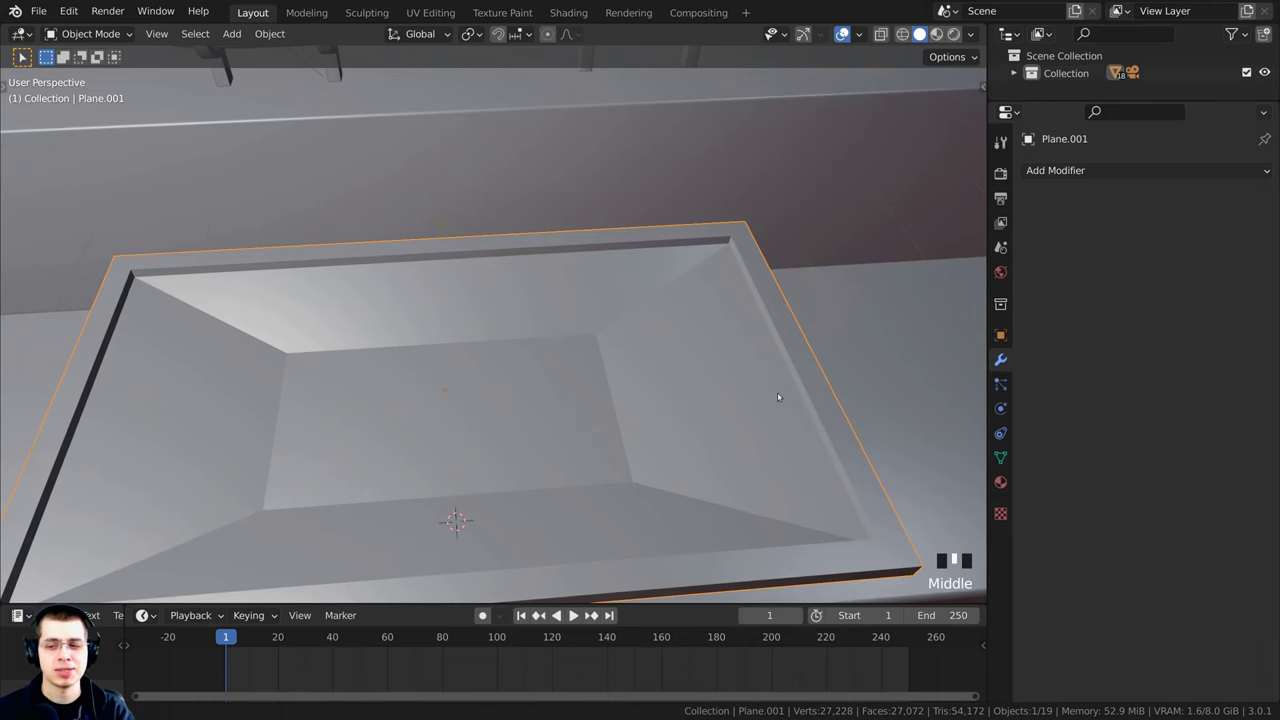
key("ctrl+2")
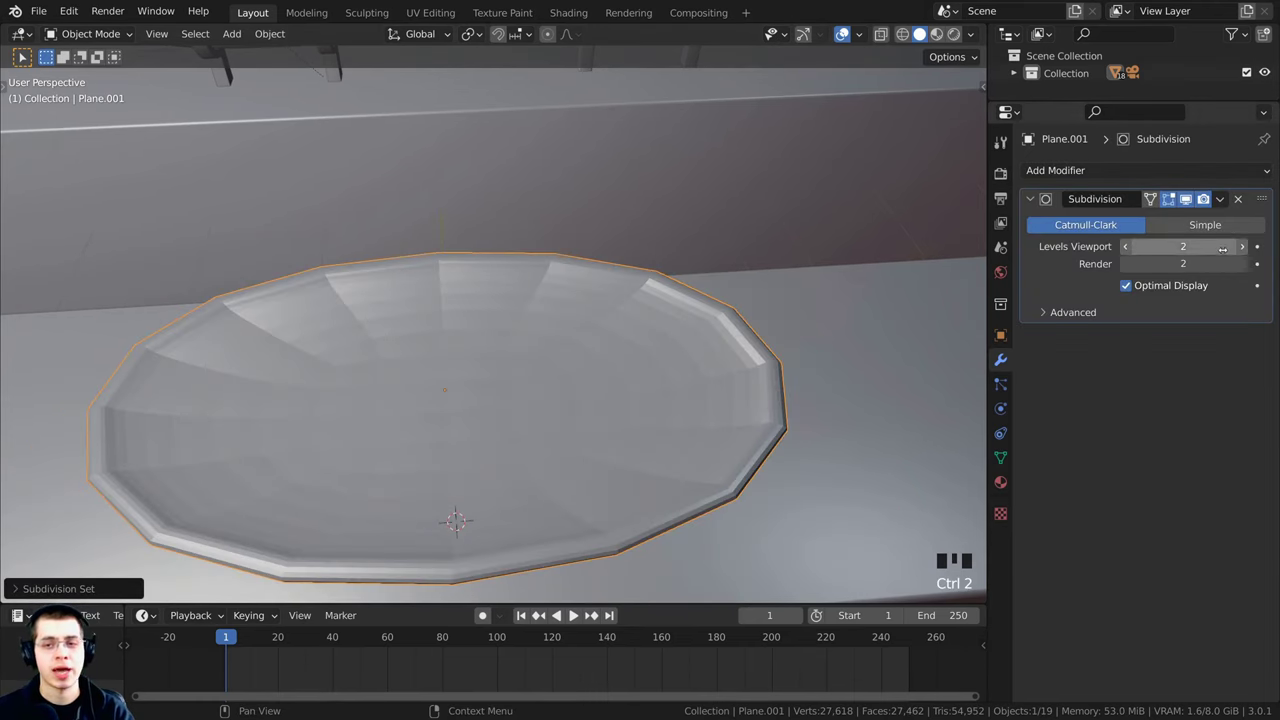
Step: Set the dish's Subdivision modifier to 3 levels for both viewport and render
left_click(1055, 170)
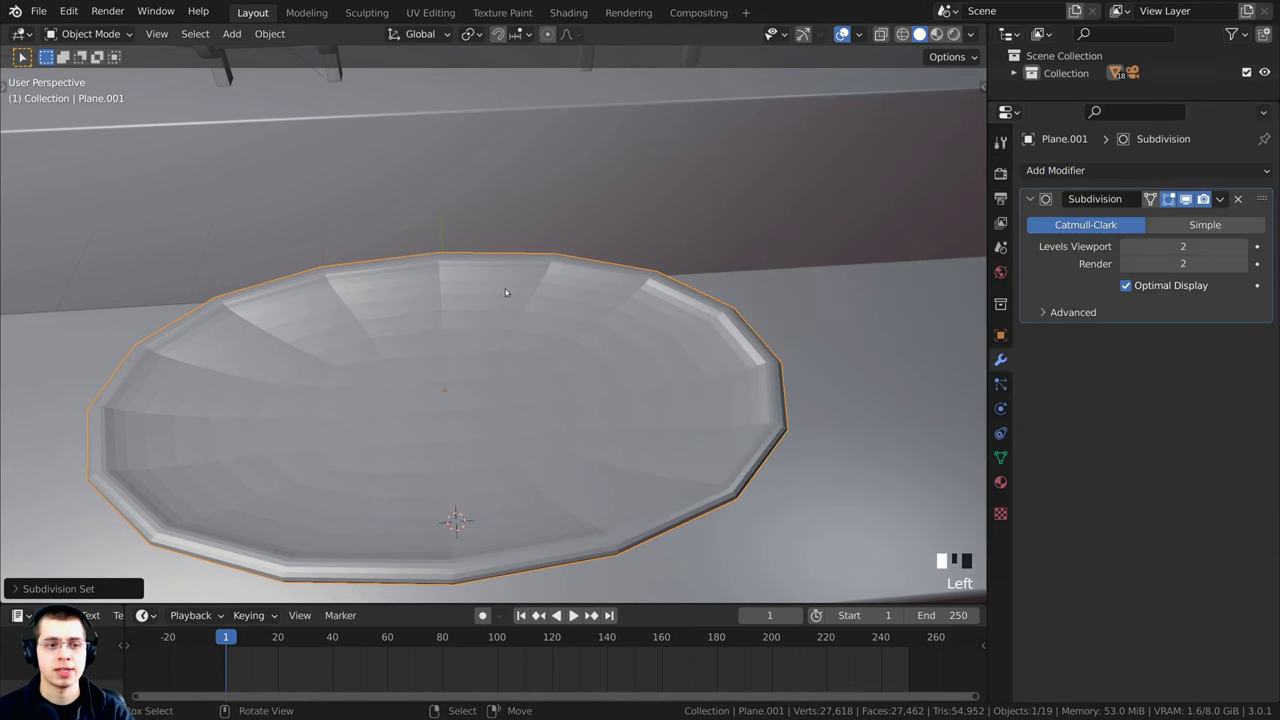
scroll(523, 318, "up", 3)
middle_click_drag(523, 318, 556, 268)
left_click(1243, 264)
left_click(1243, 251)
scroll(580, 268, "up", 2)
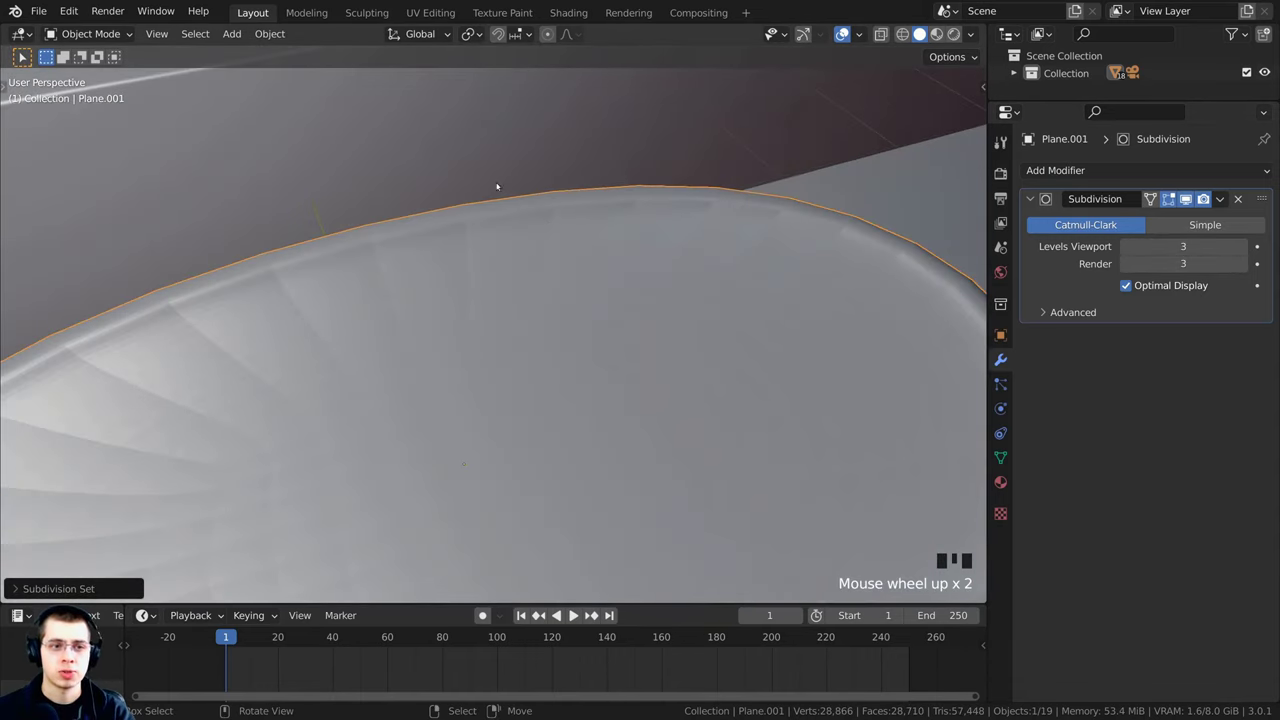
Step: Apply Shade Smooth to the dish and check the smoothed surface
key("w")
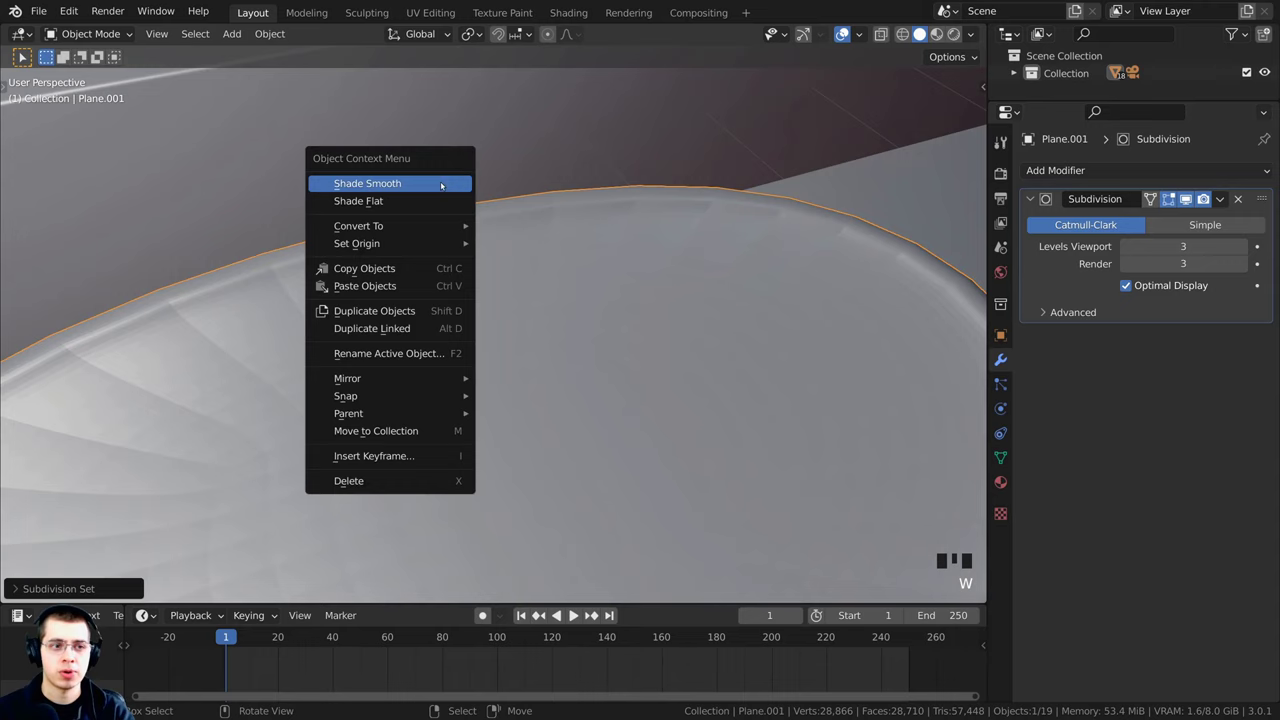
left_click(369, 185)
middle_click_drag(369, 189, 424, 247)
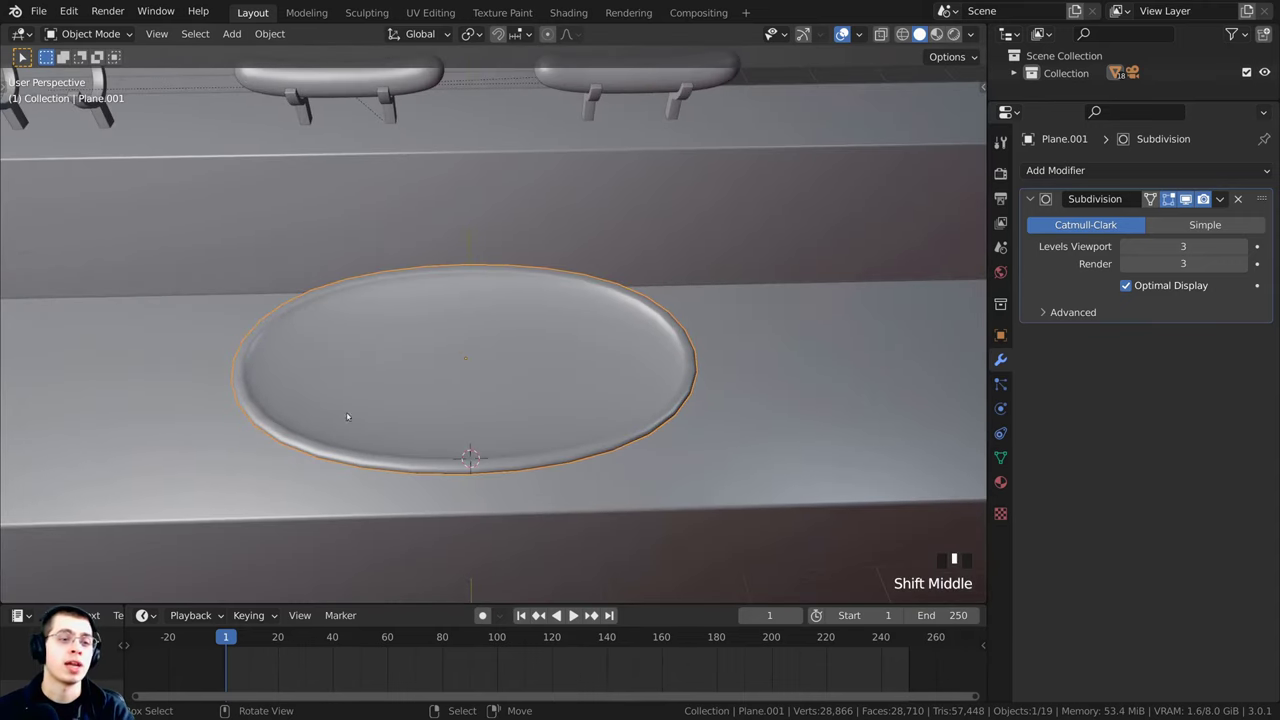
middle_click_drag(347, 416, 719, 316)
Step: In Edit Mode, add two evenly spaced loop cuts running lengthwise through the dish to square off its short ends
key("Tab")
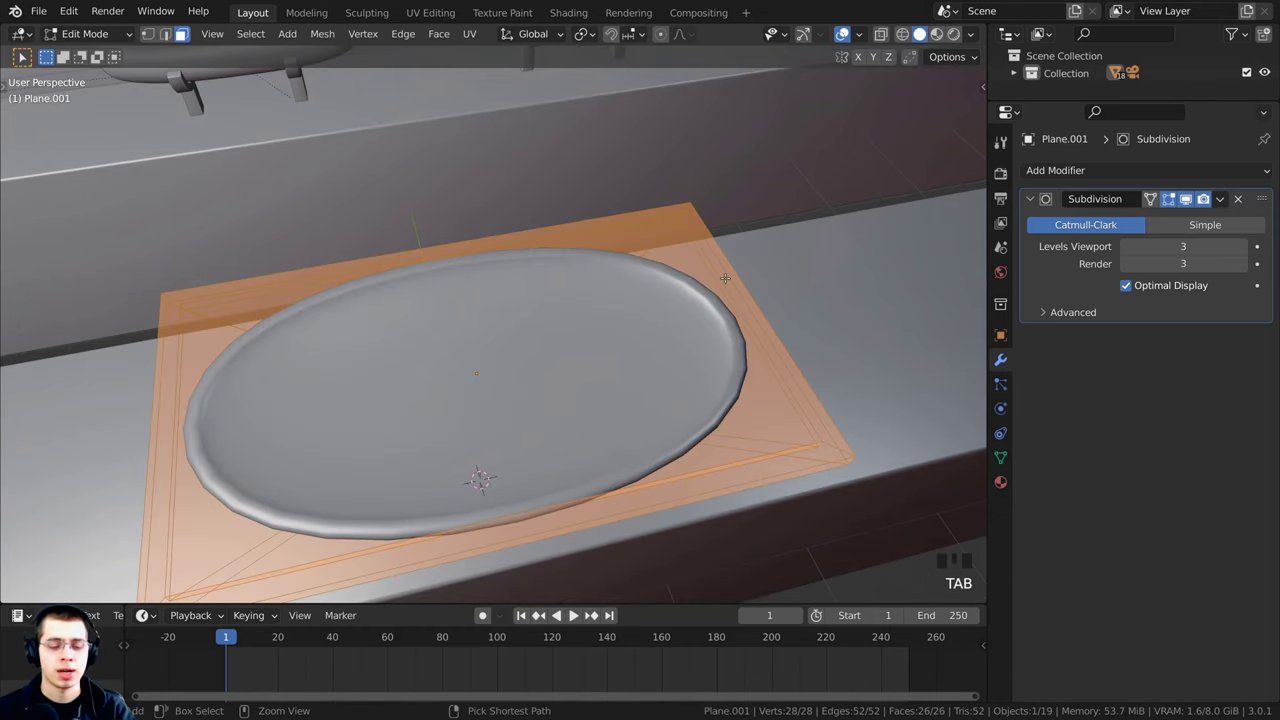
key("ctrl+r")
scroll(765, 306, "up", 1)
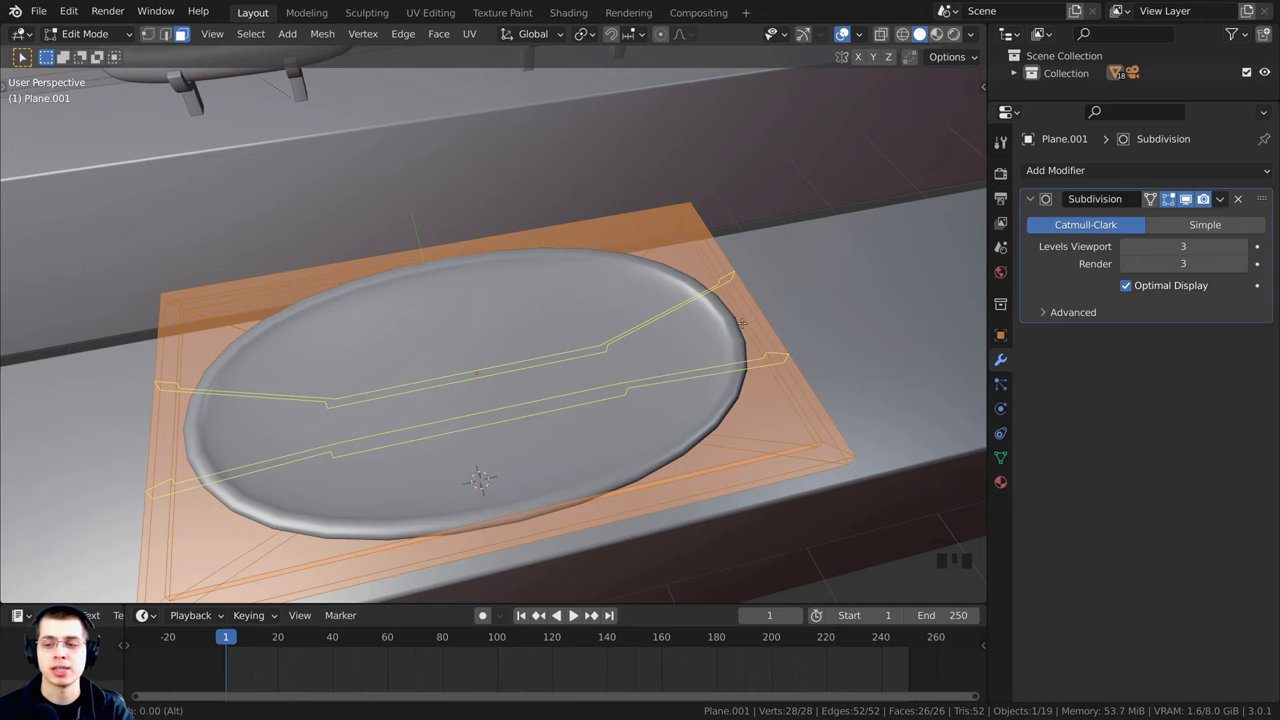
left_click(740, 331)
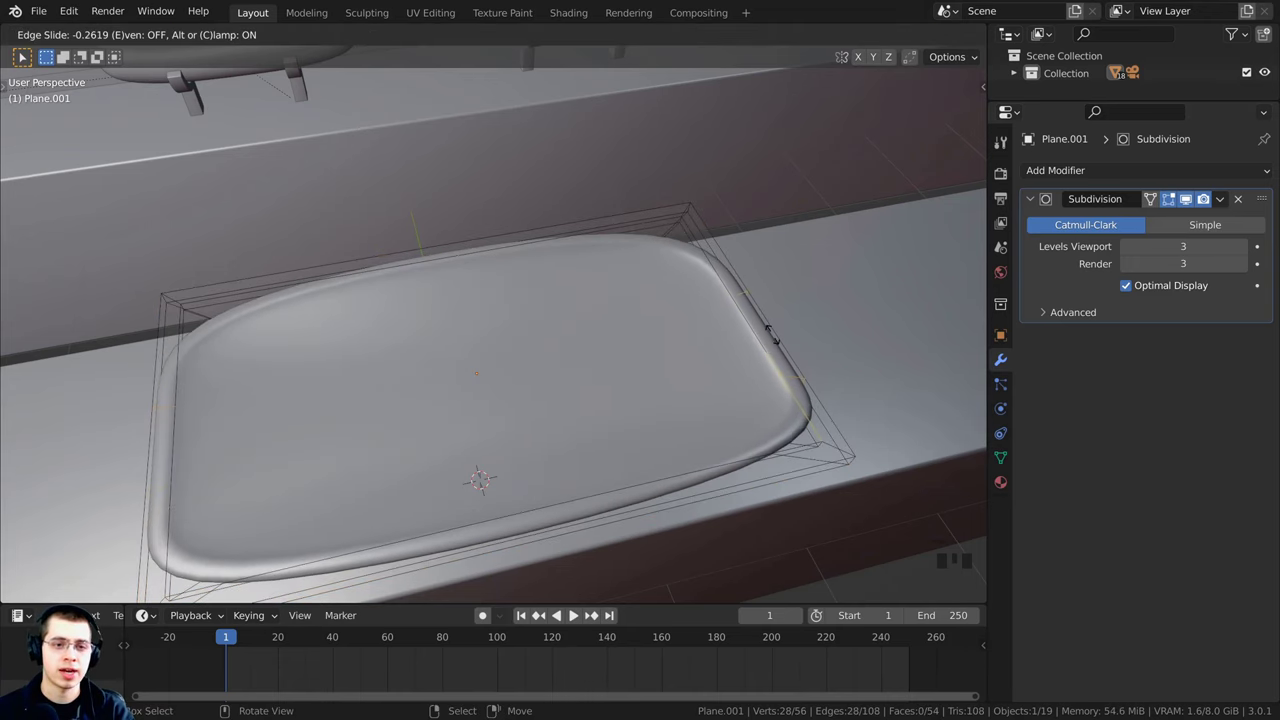
left_click(603, 363)
middle_click_drag(694, 289, 449, 262)
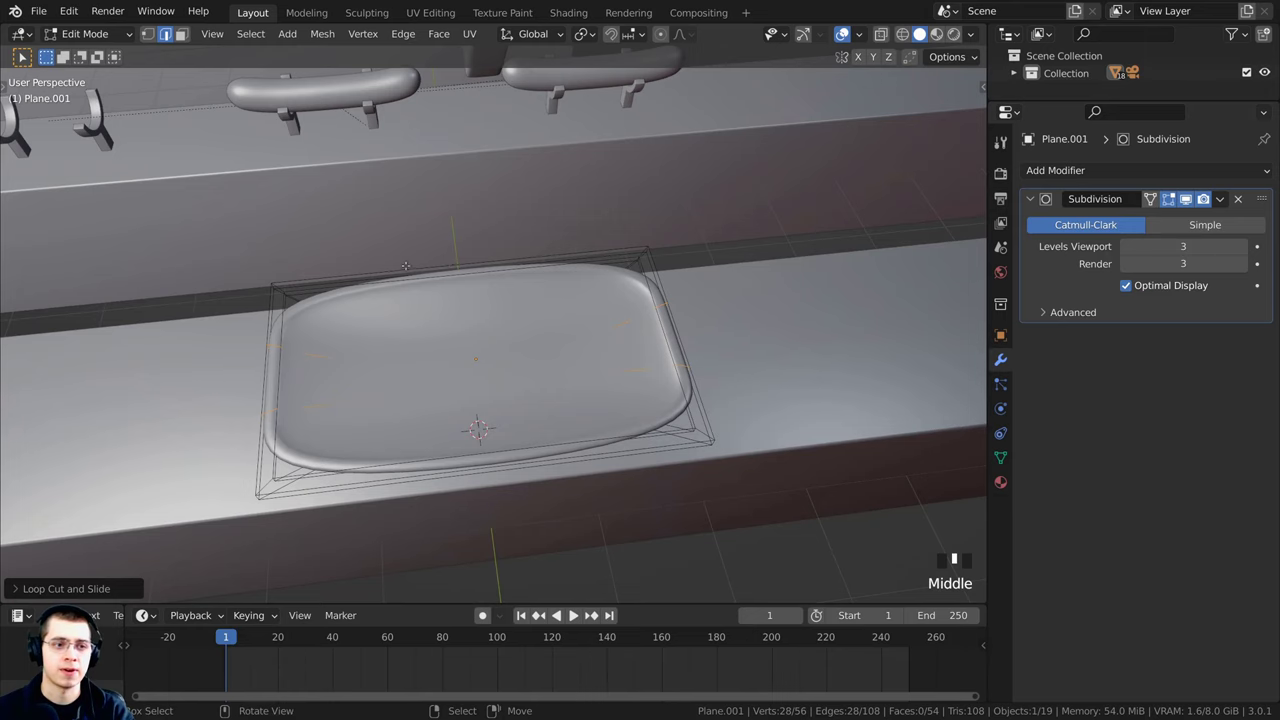
Step: Add four evenly spaced loop cuts running crosswise through the dish to straighten its long sides
scroll(447, 275, "up", 1)
key("ctrl+r")
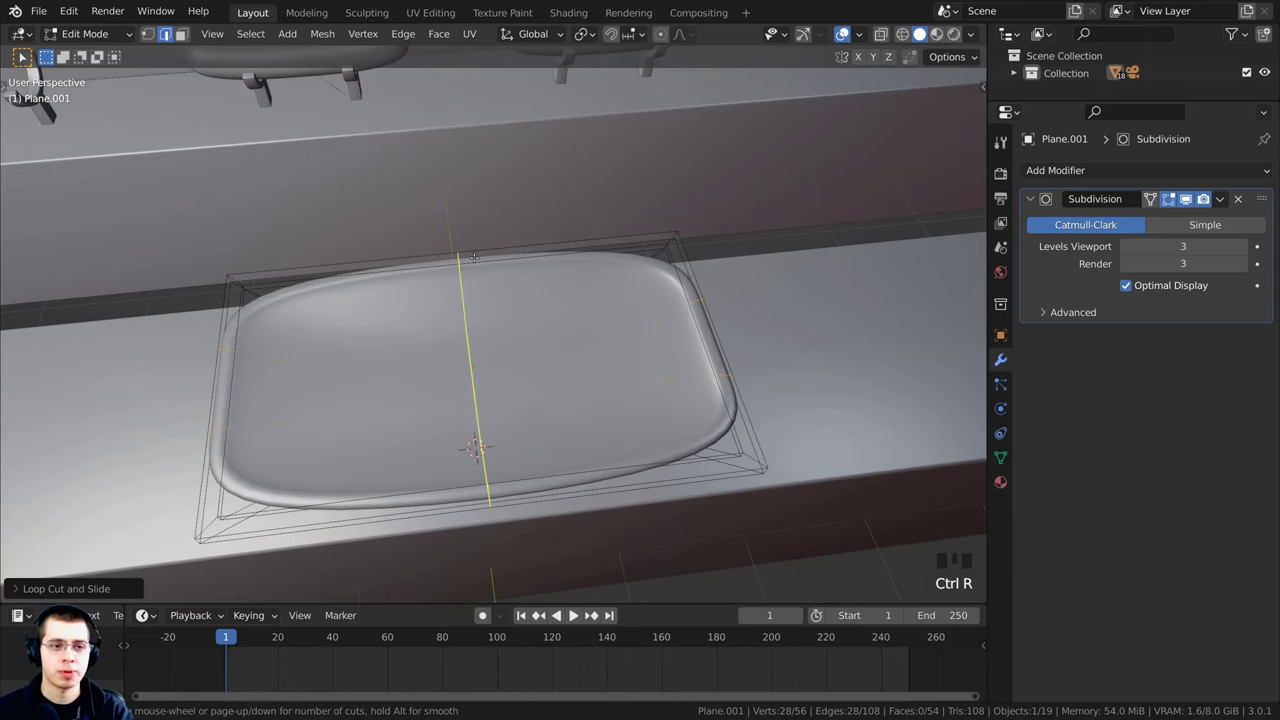
scroll(474, 257, "up", 3)
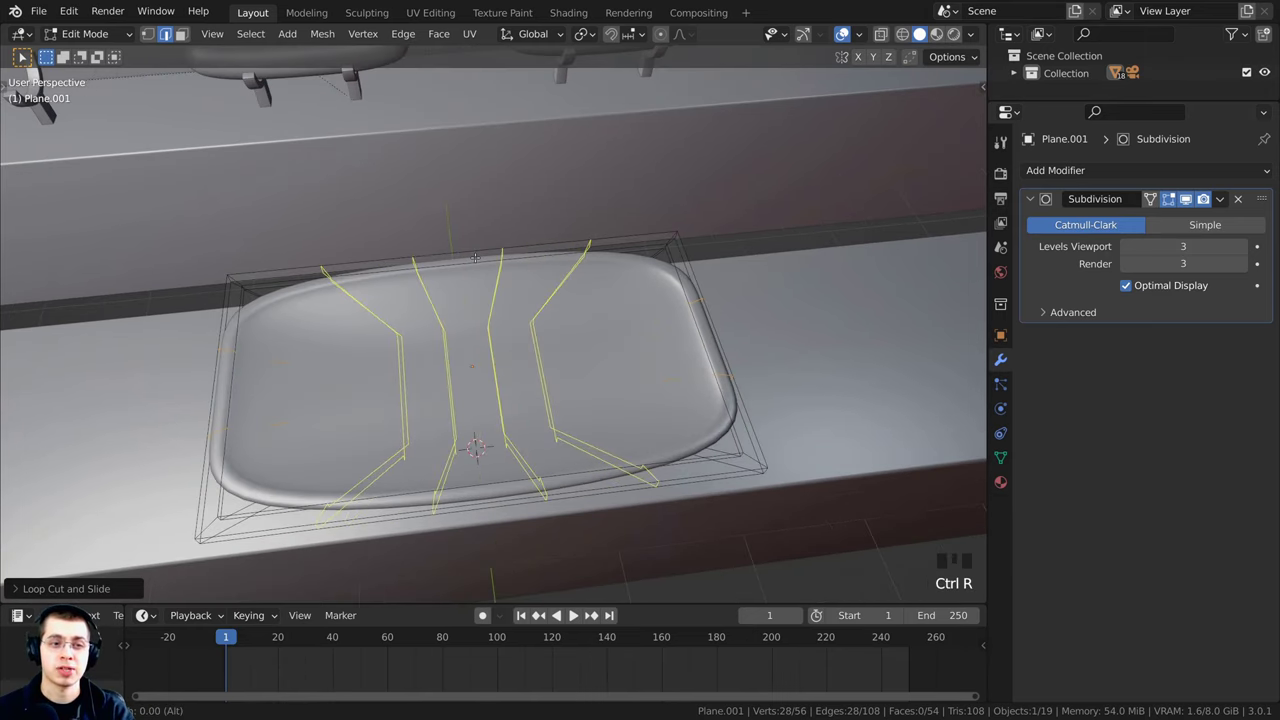
left_click(543, 253)
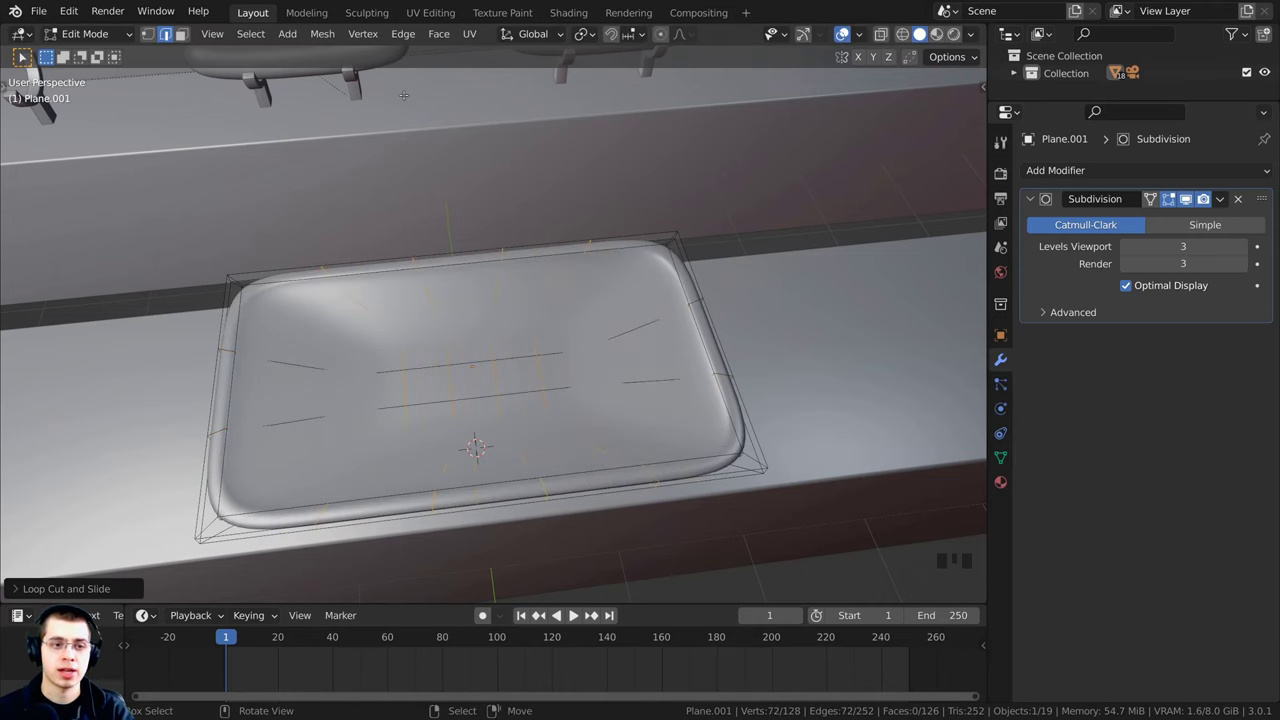
middle_click_drag(517, 242, 572, 383)
Step: Select the whole dish mesh and scale it down slightly along Z to make the dish shallower
key("Tab")
scroll(629, 200, "down", 3)
scroll(323, 274, "up", 5)
middle_click_drag(560, 324, 600, 194, "shift")
key("Tab")
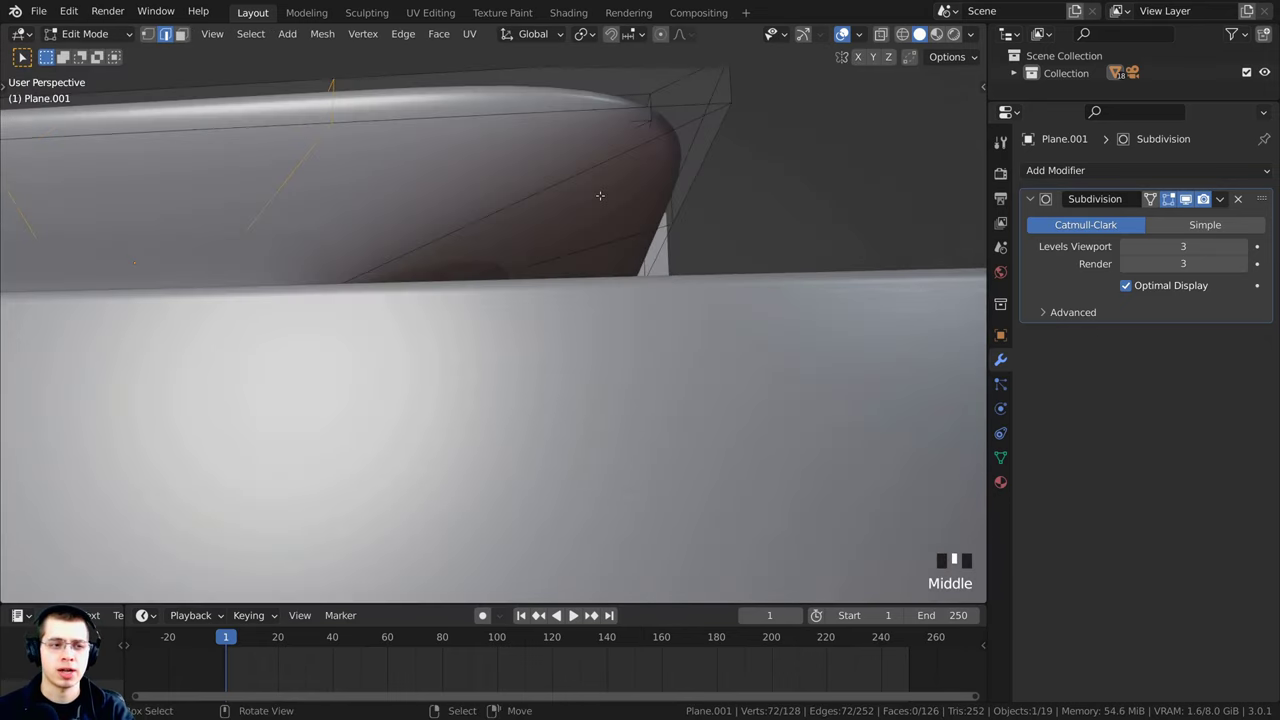
scroll(605, 215, "down", 4)
scroll(616, 233, "up", 1)
scroll(616, 233, "up", 2)
key("a")
key("a")
key("a")
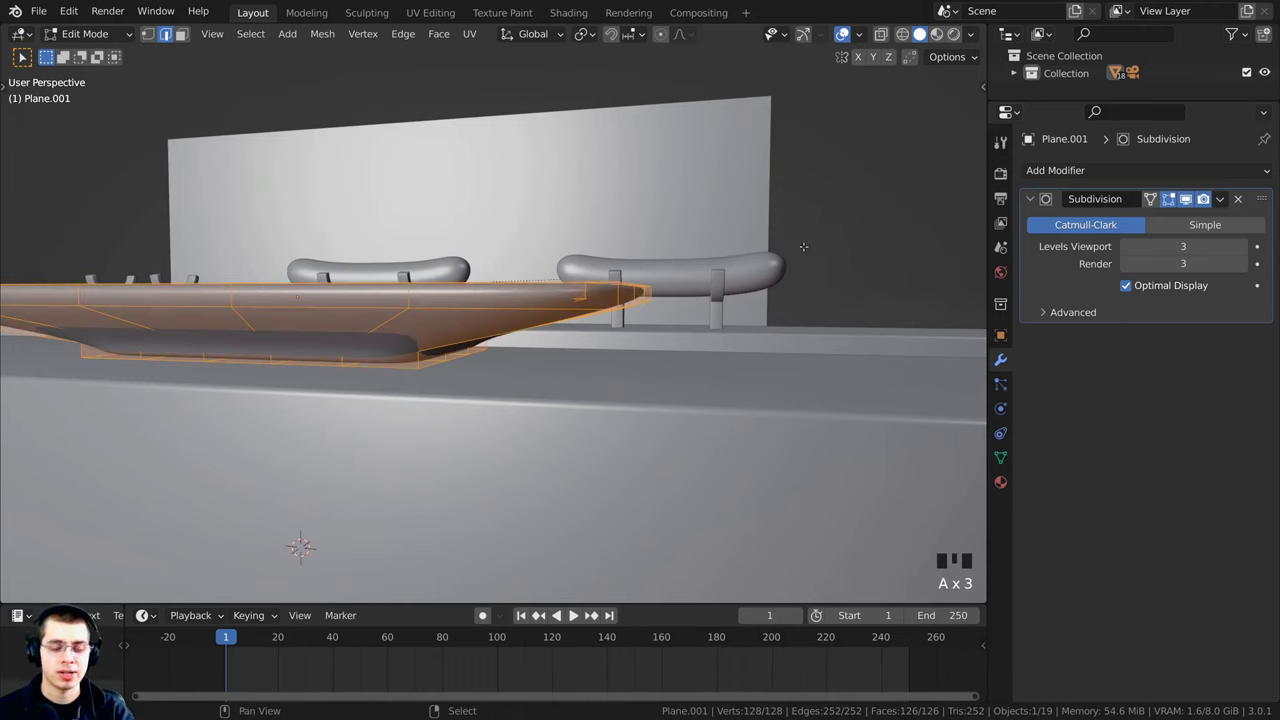
key("s")
key("z")
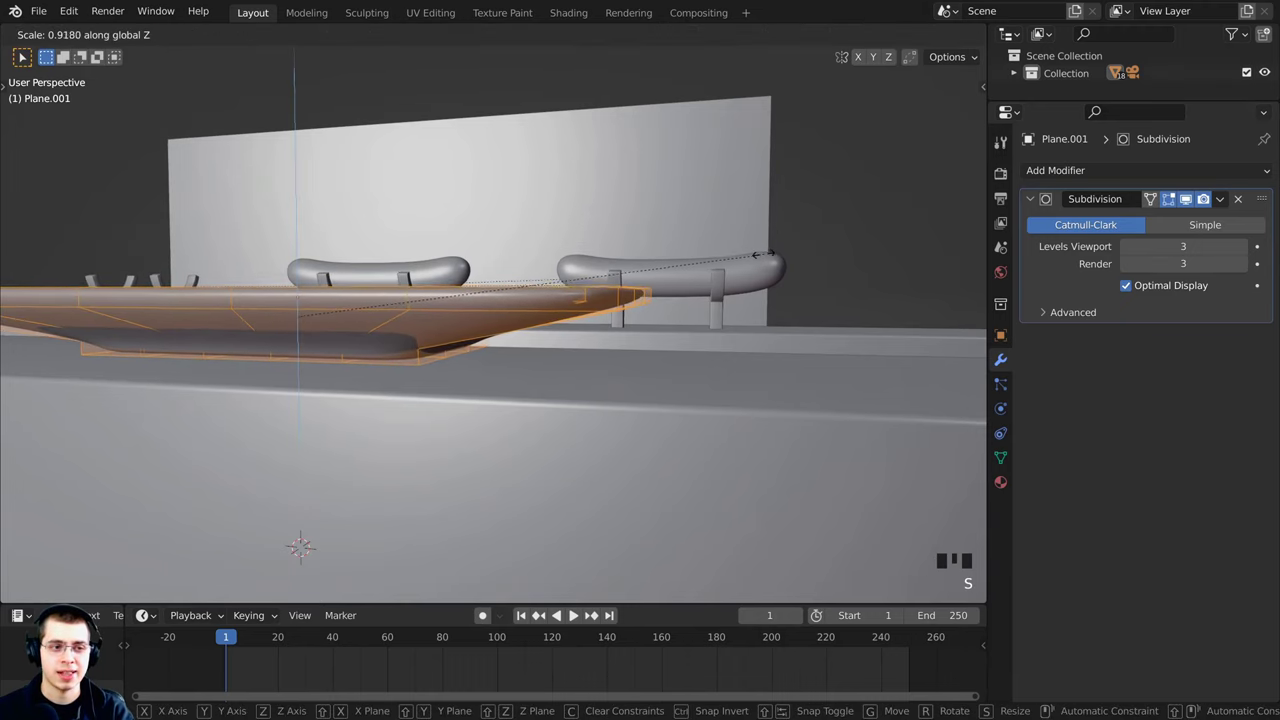
left_click(703, 257)
middle_click_drag(607, 254, 697, 237, "shift")
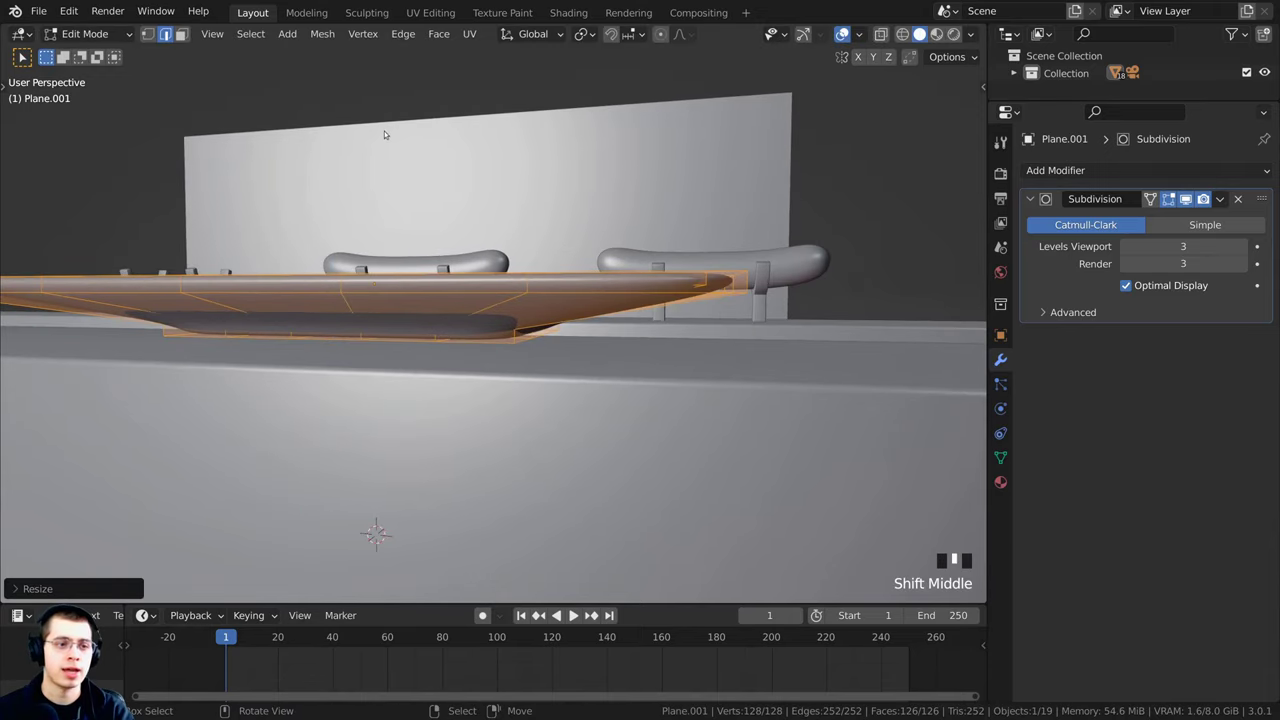
Step: In Object Mode, raise the dish along Z well clear of the surface below it
key("Tab")
middle_click_drag(384, 131, 480, 118)
scroll(484, 251, "down", 4)
key("g")
key("z")
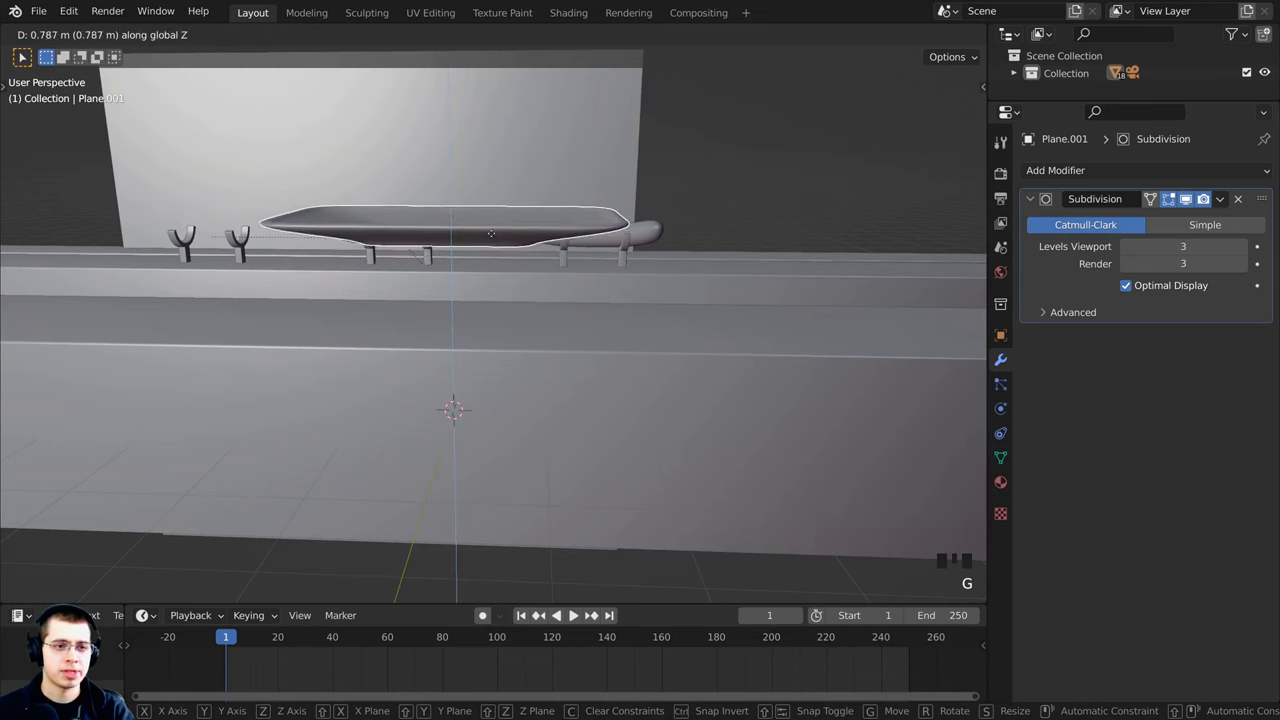
left_click(491, 222)
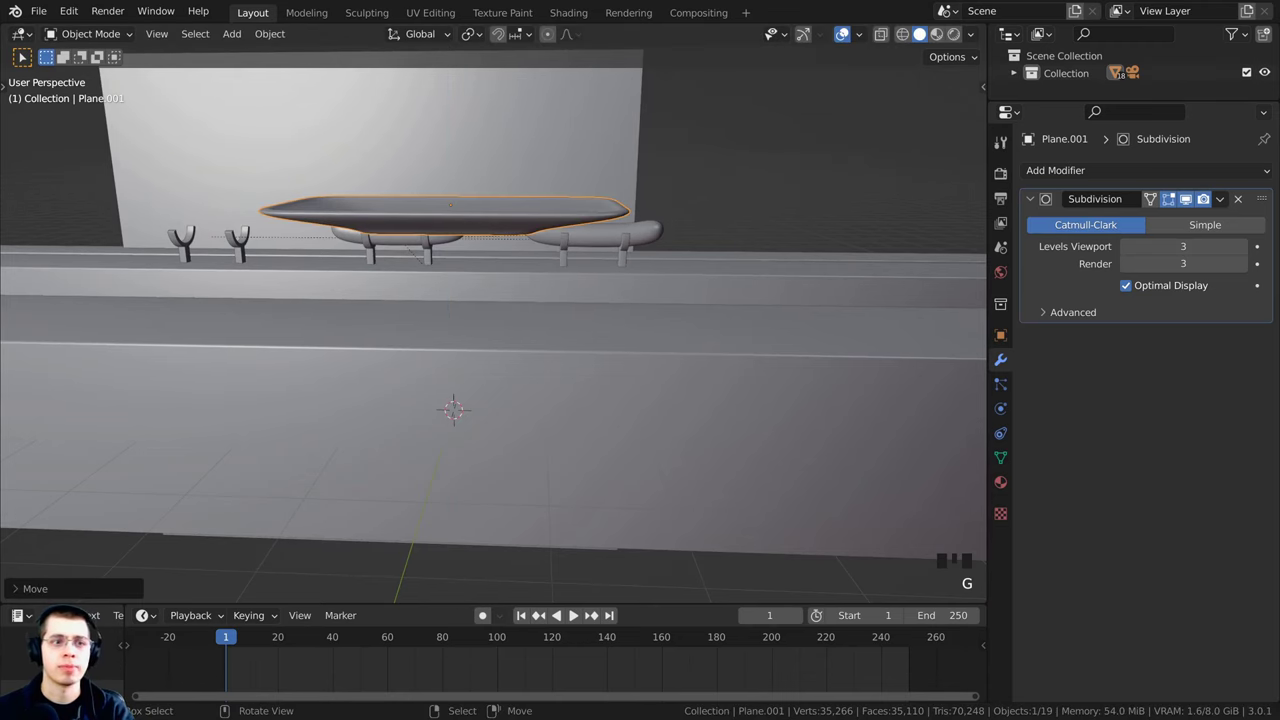
Step: Add a loop cut around the side of the dish's base and slide it about -0.52 toward the bottom edge
key("Tab")
scroll(511, 311, "up", 3)
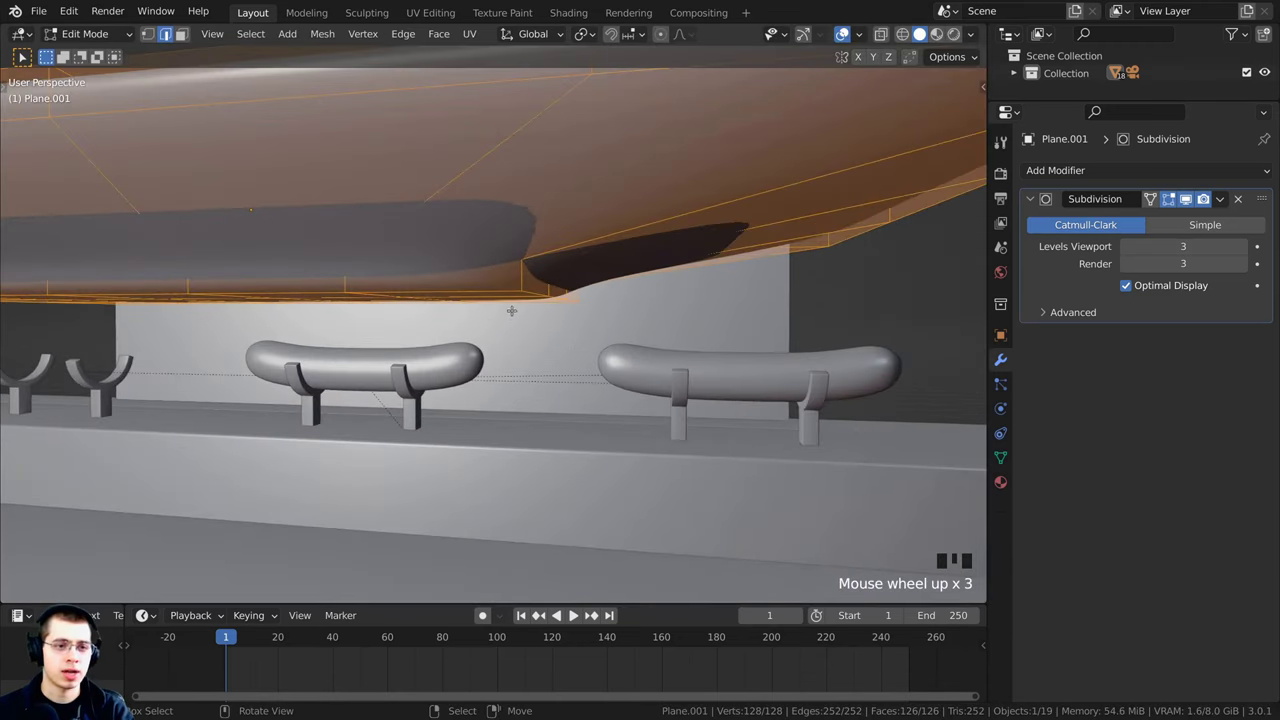
middle_click_drag(511, 311, 514, 232)
key("ctrl+r")
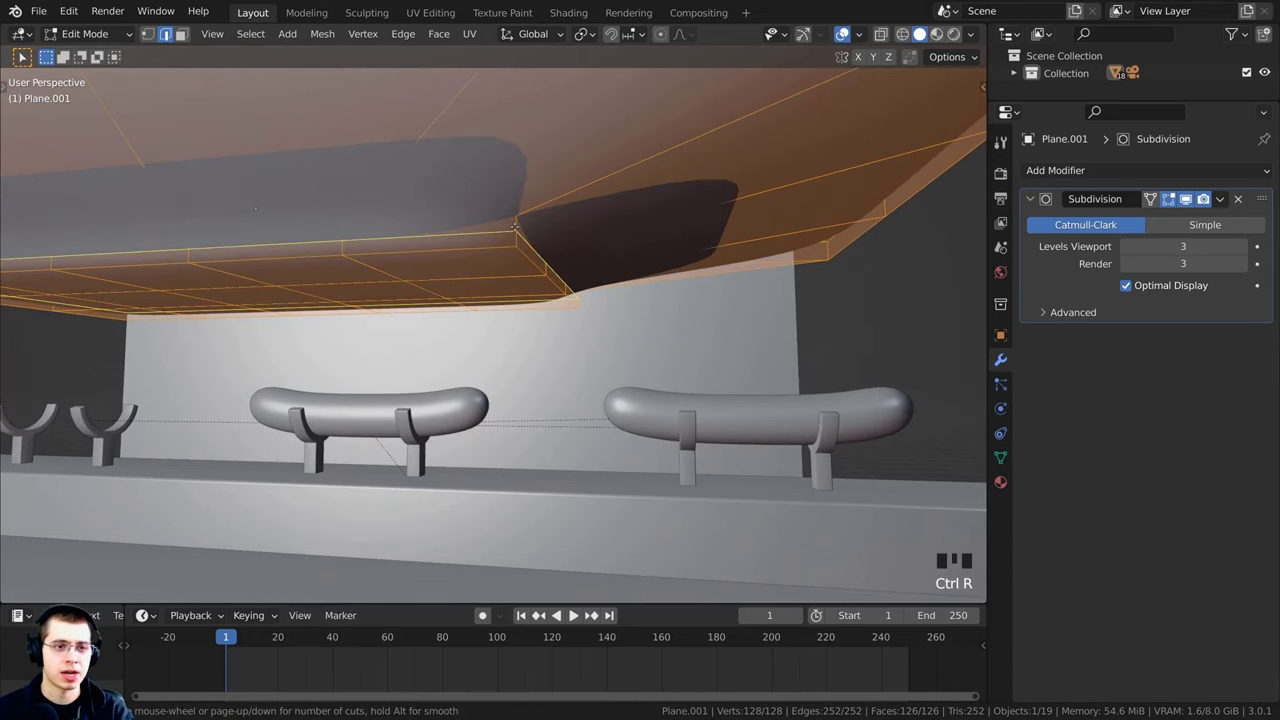
left_click(515, 227)
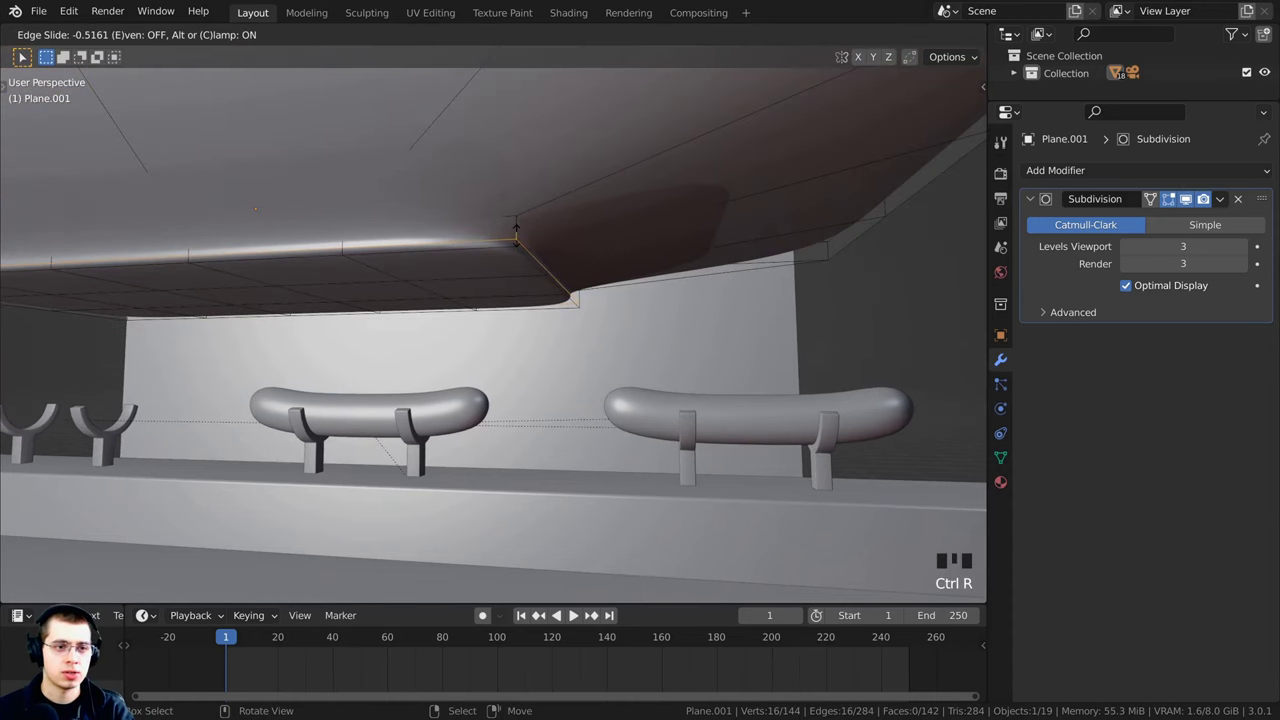
left_click(515, 227)
Step: Add a loop cut around the dish's outer slope and slide it about -0.81 toward the base
middle_click_drag(515, 227, 633, 173)
scroll(633, 173, "up", 3)
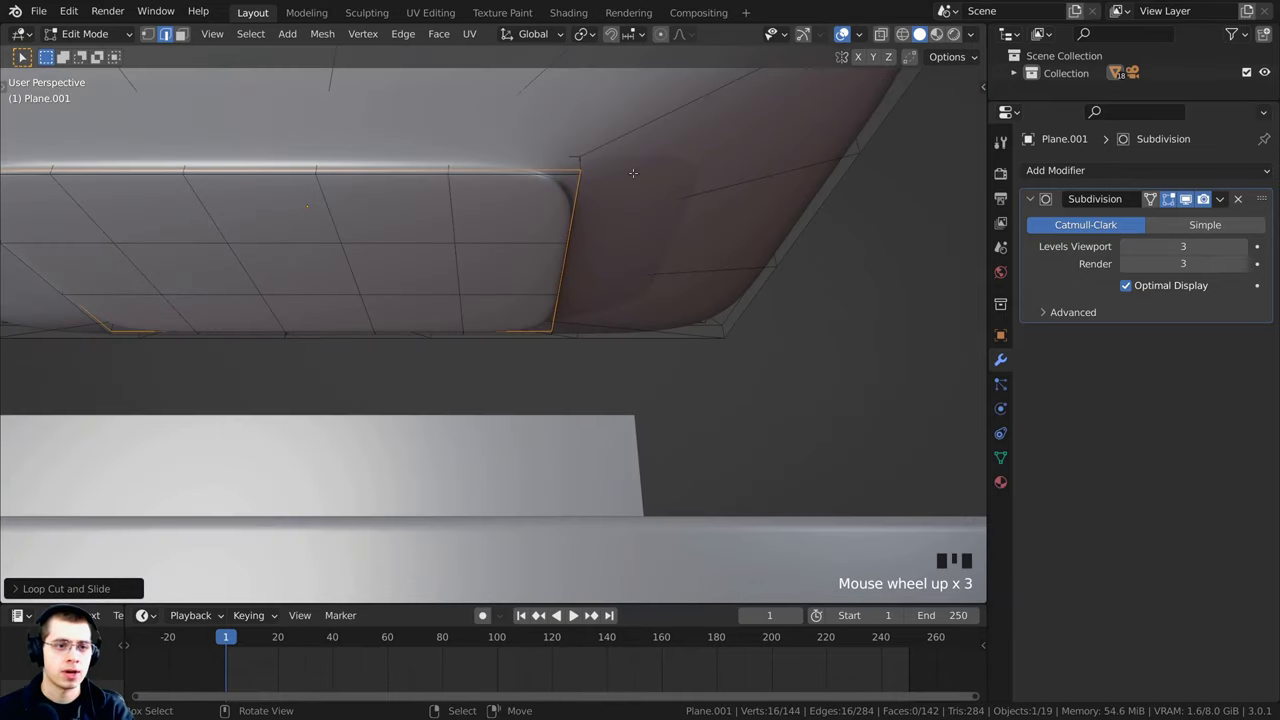
middle_click_drag(669, 114, 660, 205, "shift")
key("ctrl+r")
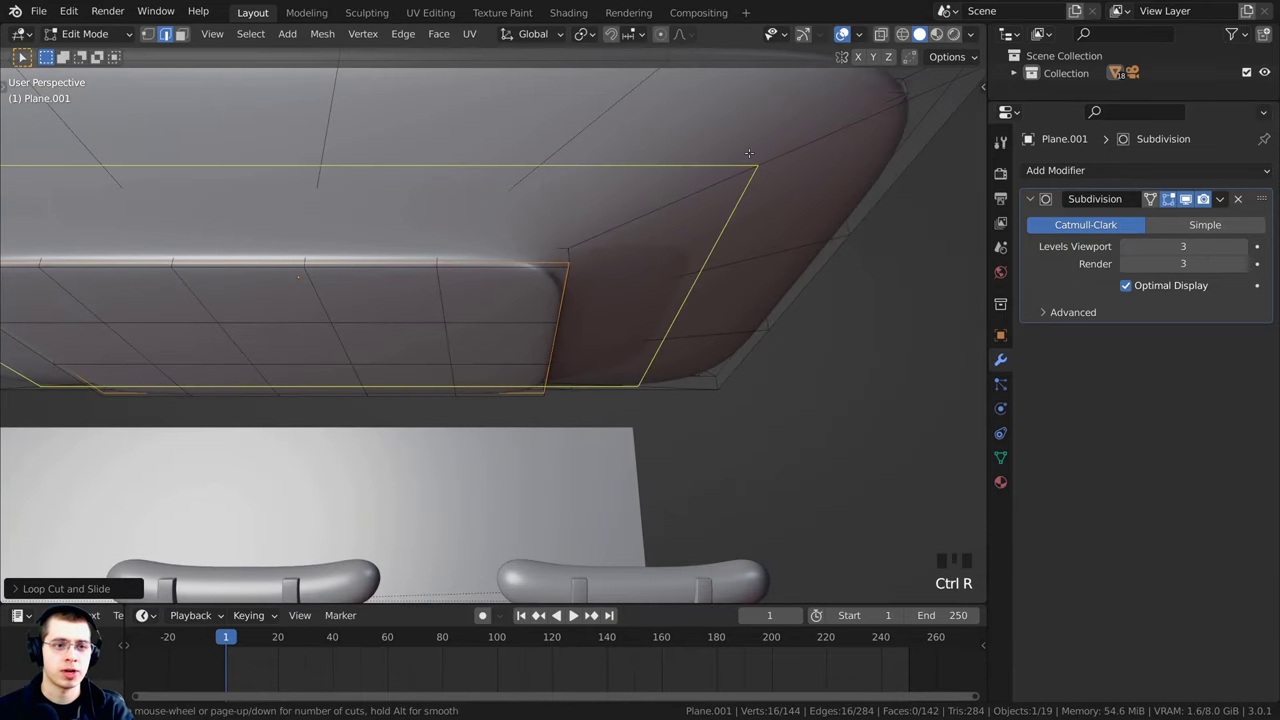
left_click(750, 153)
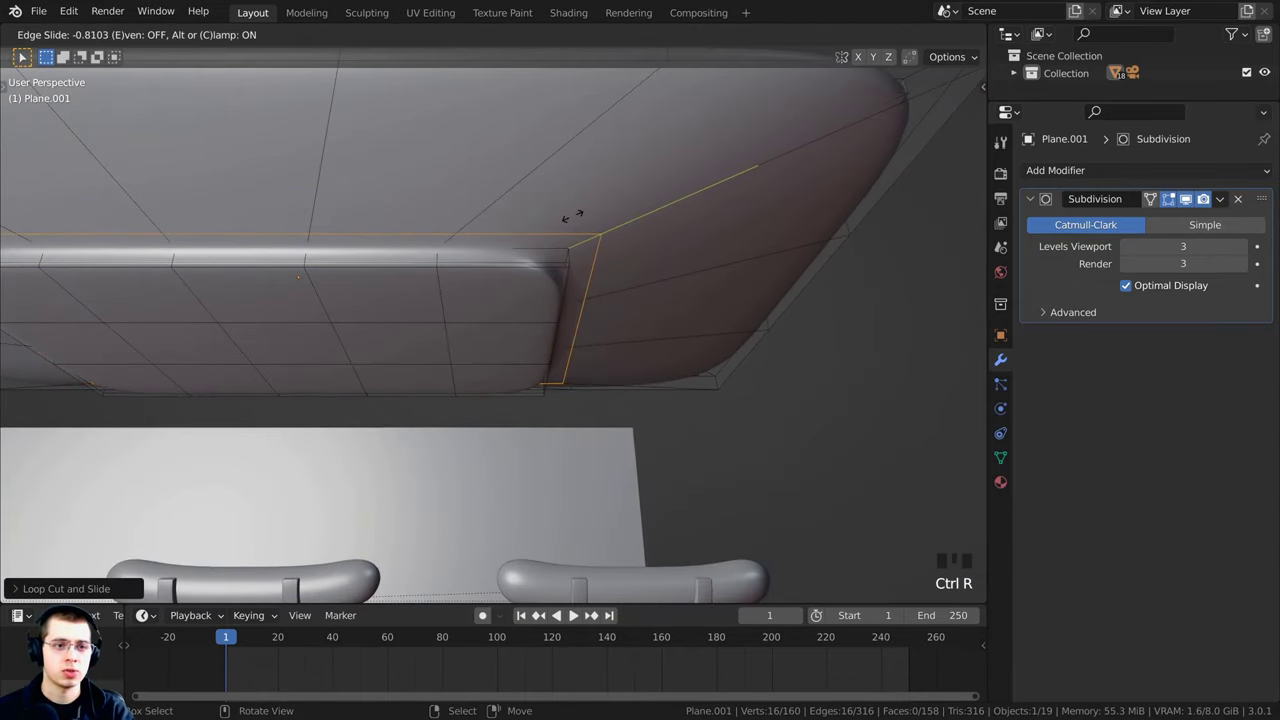
left_click(576, 214)
Step: Add a loop cut around the outer side of the rim and slide it about 0.17 toward the upper edge
key("Tab")
scroll(534, 274, "down", 3)
middle_click_drag(534, 274, 706, 273)
key("Tab")
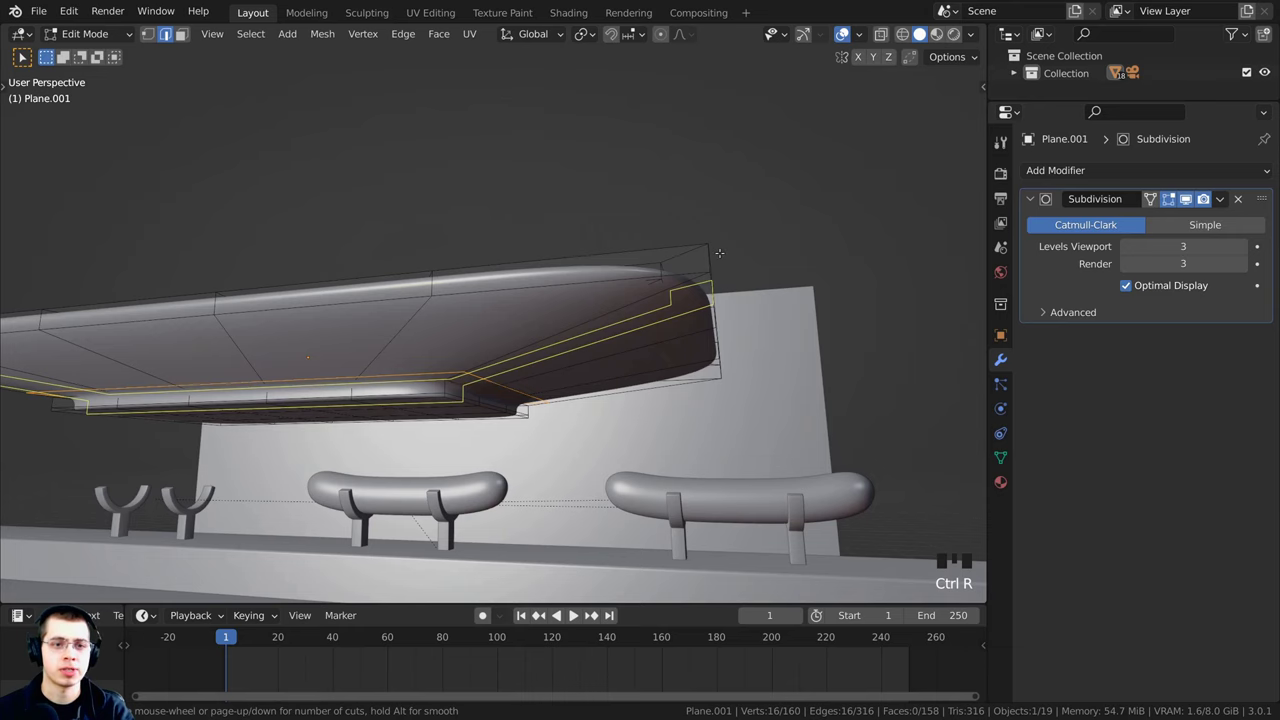
left_click(705, 248)
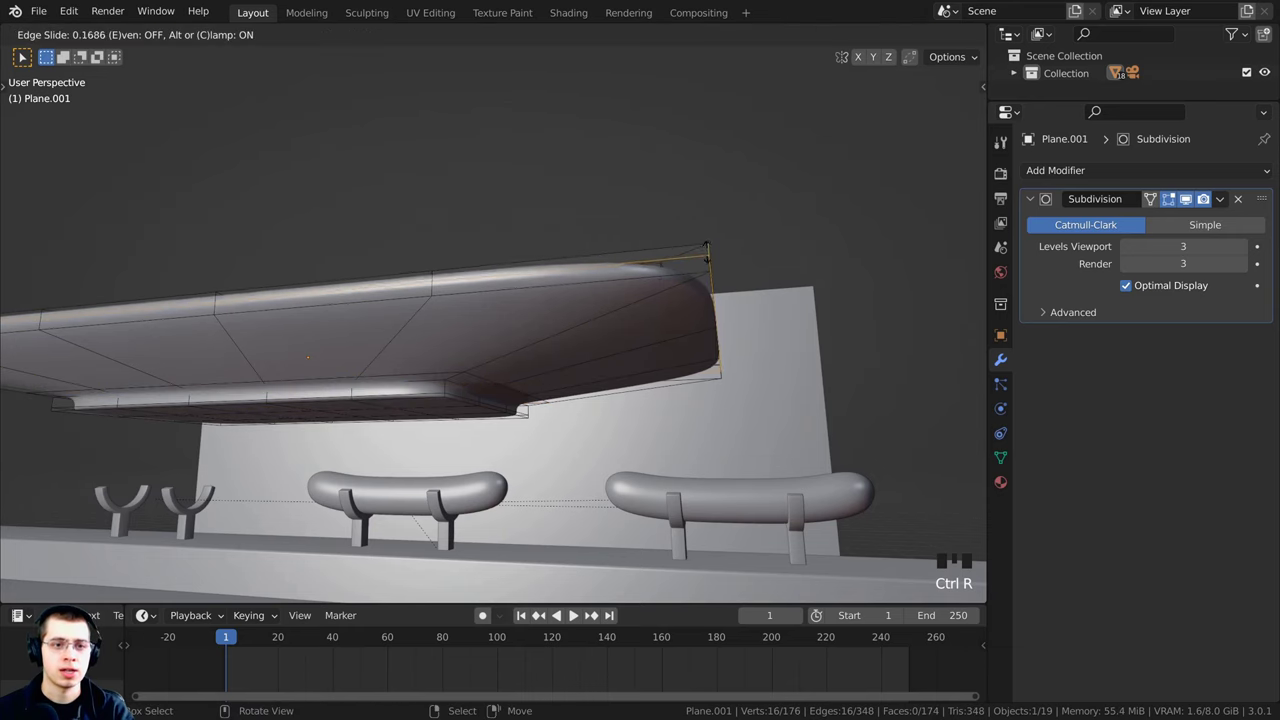
left_click(707, 248)
Step: Add a centered loop cut around the top face of the dish's rim
scroll(707, 250, "up", 2)
middle_click_drag(707, 260, 697, 408)
scroll(653, 440, "up", 2)
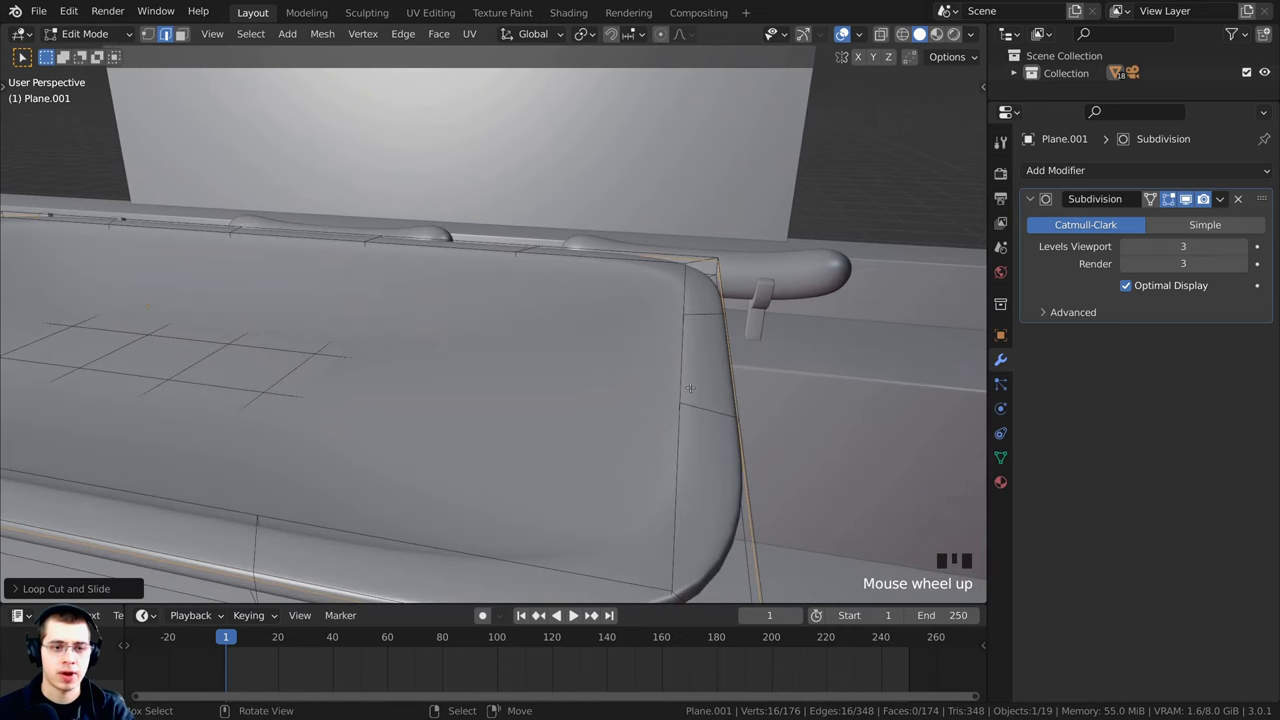
key("ctrl+r")
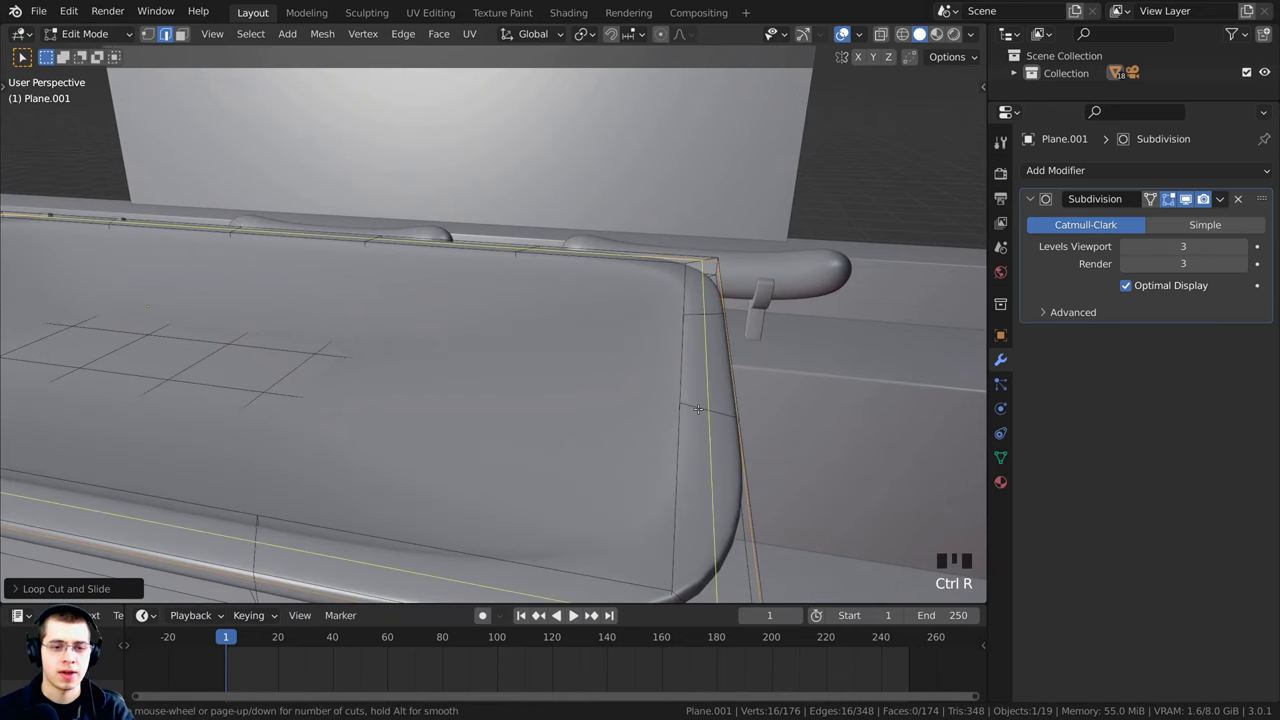
left_click(698, 409)
right_click(688, 406)
middle_click_drag(755, 413, 865, 340)
scroll(869, 338, "up", 3)
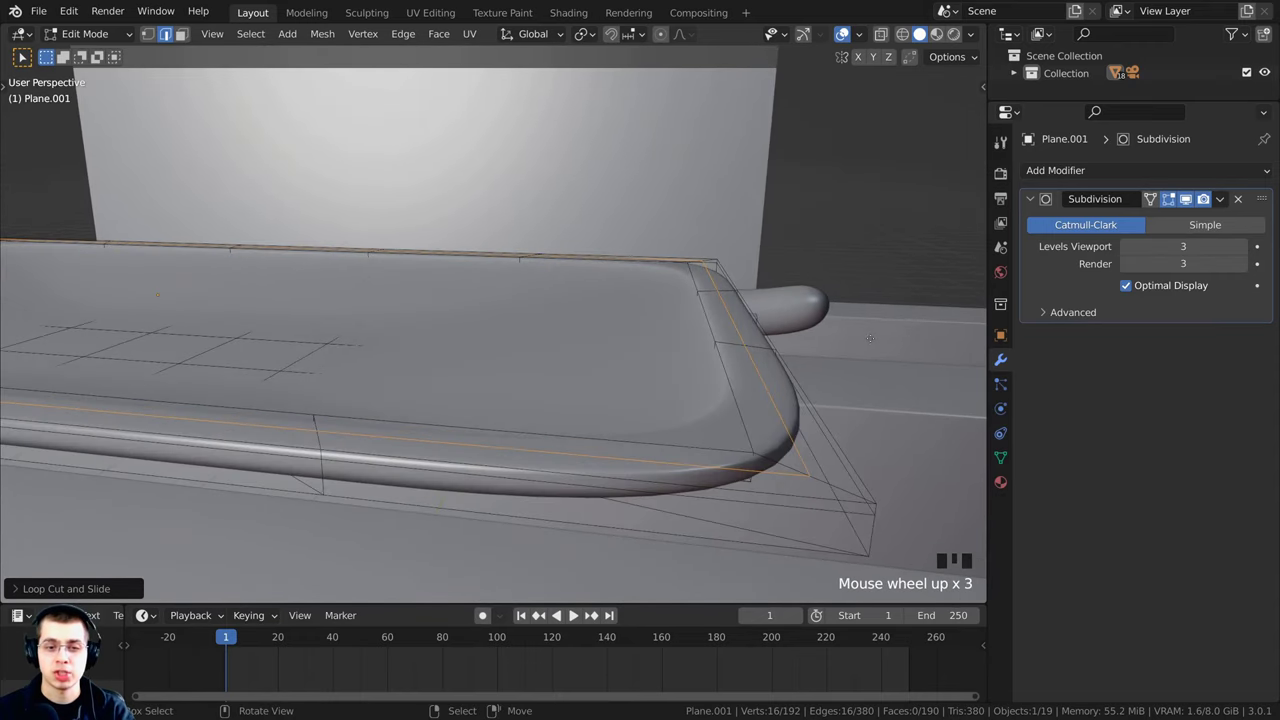
Step: Raise the new rim loop about 0.018 m along Z to round the top of the rim
key("g")
key("z")
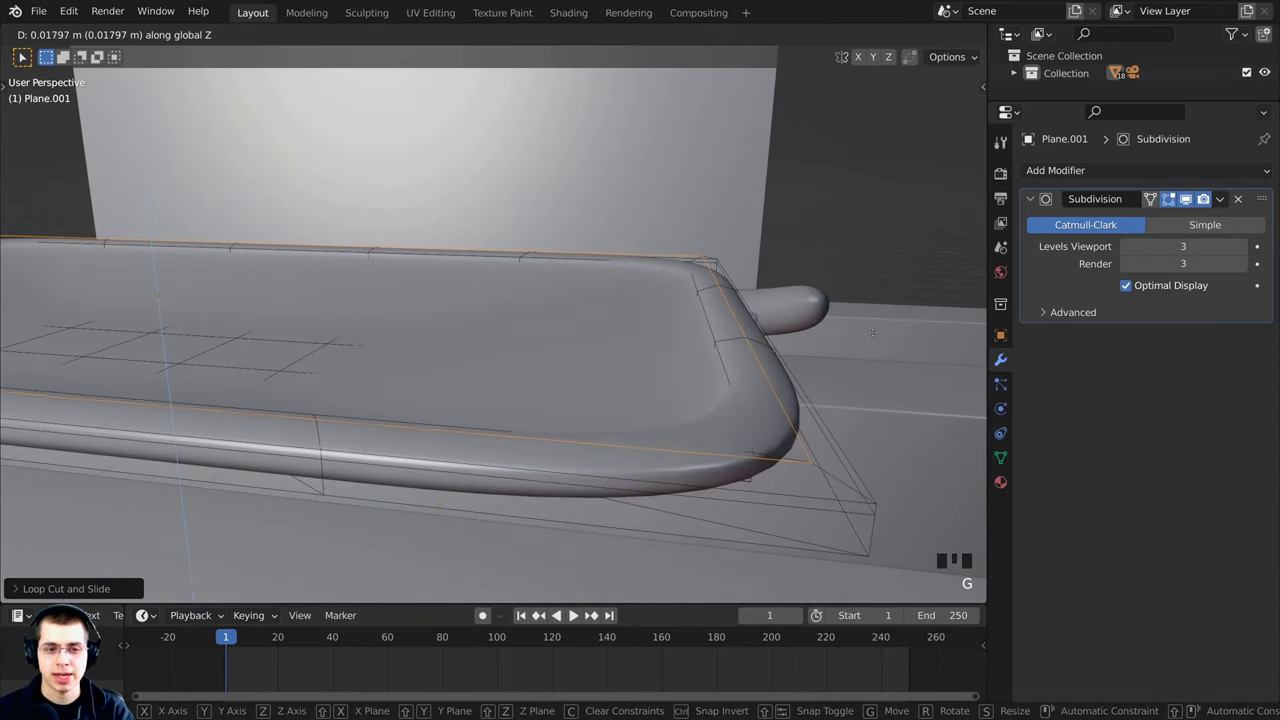
left_click(872, 332)
key("Tab")
key("Tab")
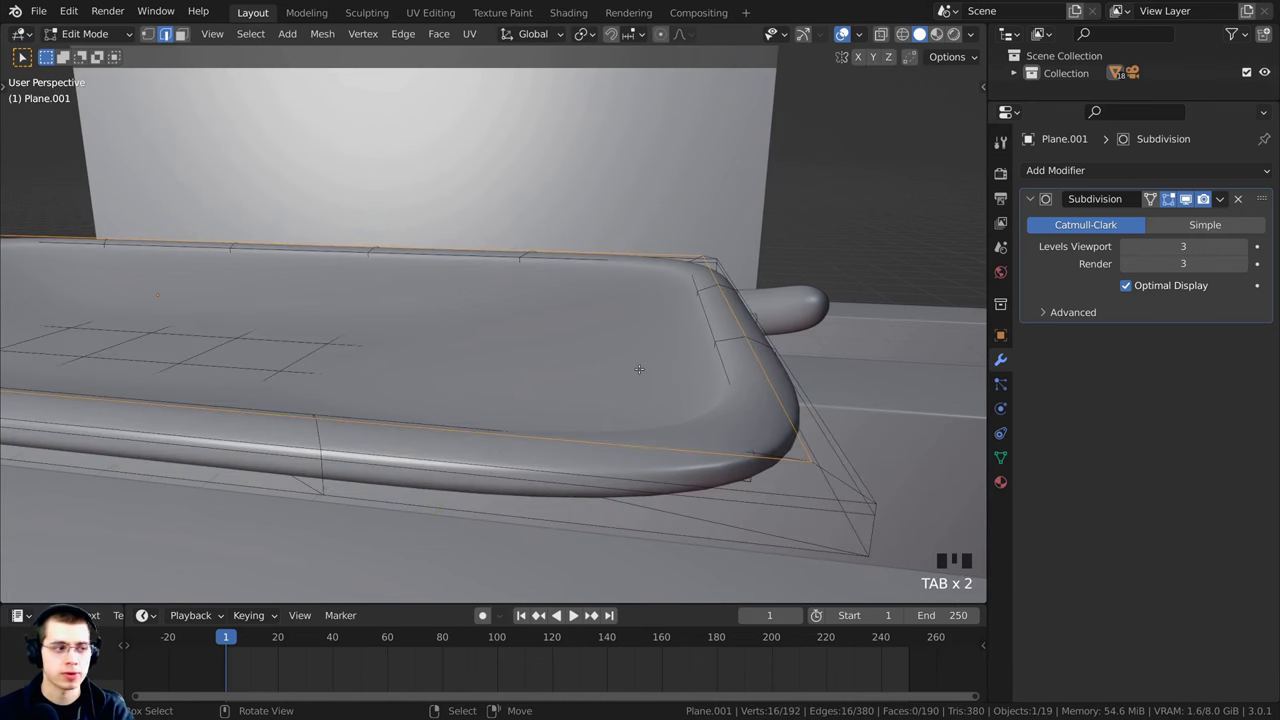
Step: Add a loop cut around the dish's inner slope, slide it outward near the rim, and return to Object Mode
middle_click_drag(639, 369, 700, 340)
scroll(748, 308, "up", 2)
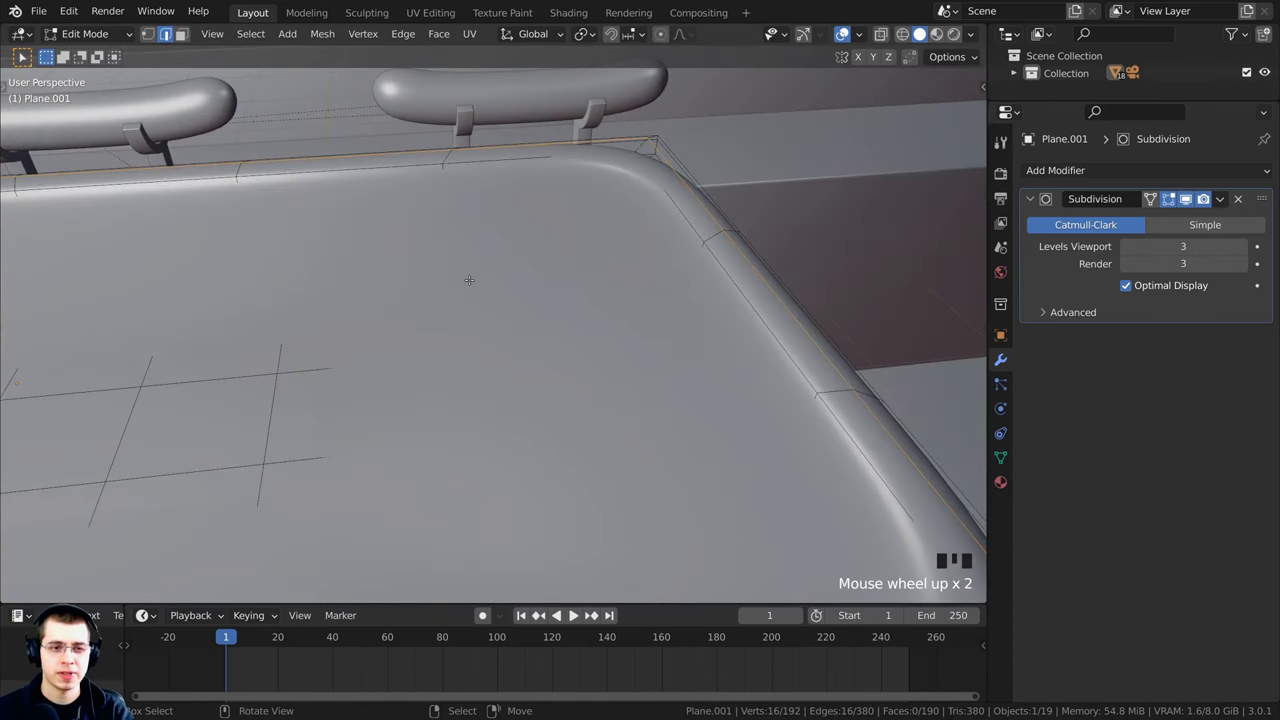
key("ctrl+r")
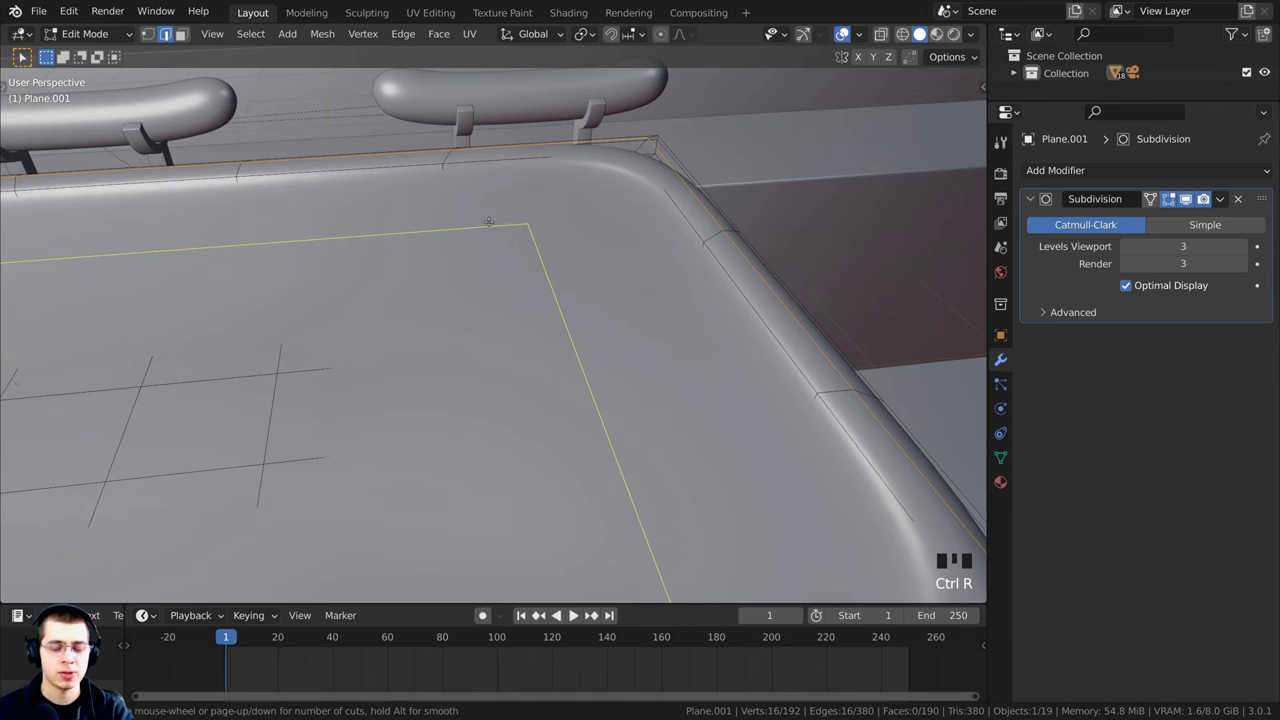
left_click_drag(488, 222, 597, 183)
key("Tab")
Step: Examine the dish's rim, corners and hollow interior from several distances and angles
middle_click_drag(597, 183, 462, 283, "shift")
scroll(462, 283, "up", 5)
middle_click_drag(446, 329, 326, 358, "shift")
scroll(371, 263, "down", 3, "shift")
middle_click_drag(371, 263, 551, 337)
scroll(594, 220, "up", 2)
scroll(545, 338, "down", 3)
right_click(541, 339)
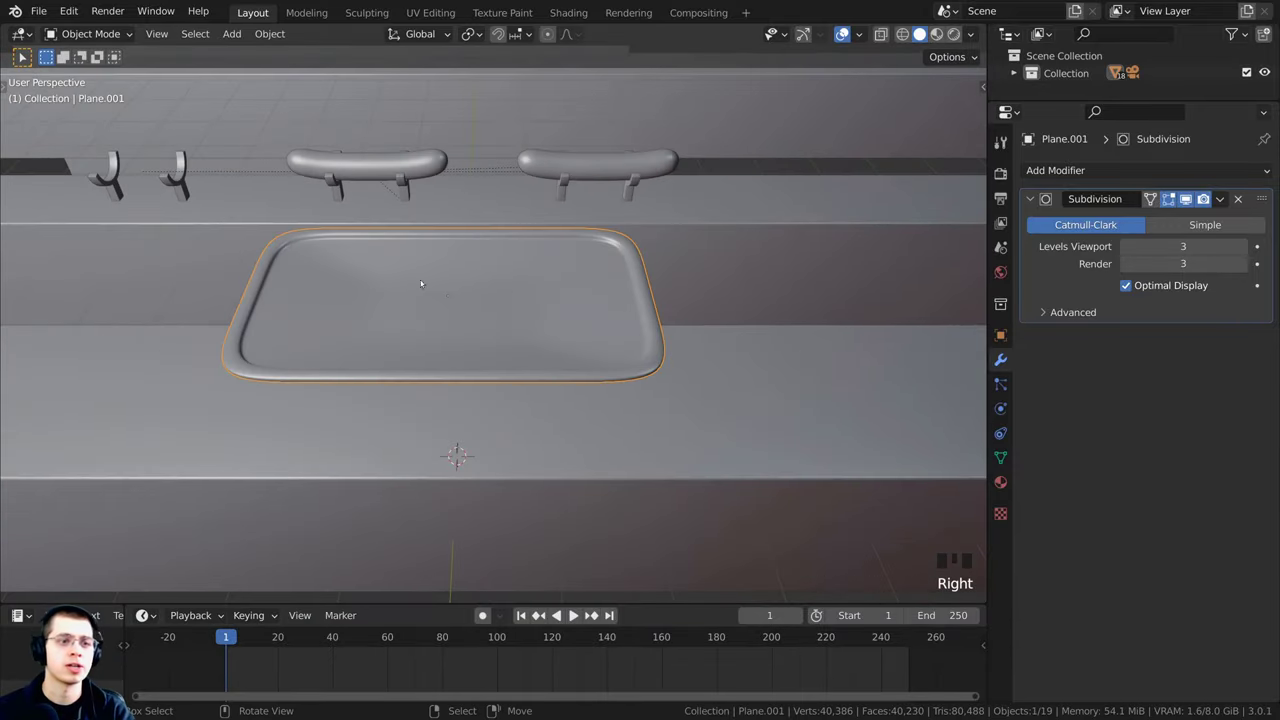
Step: Lower the dish along Z until its base rests on the front beam, and view the scene from the top
middle_click_drag(464, 330, 593, 183, "shift")
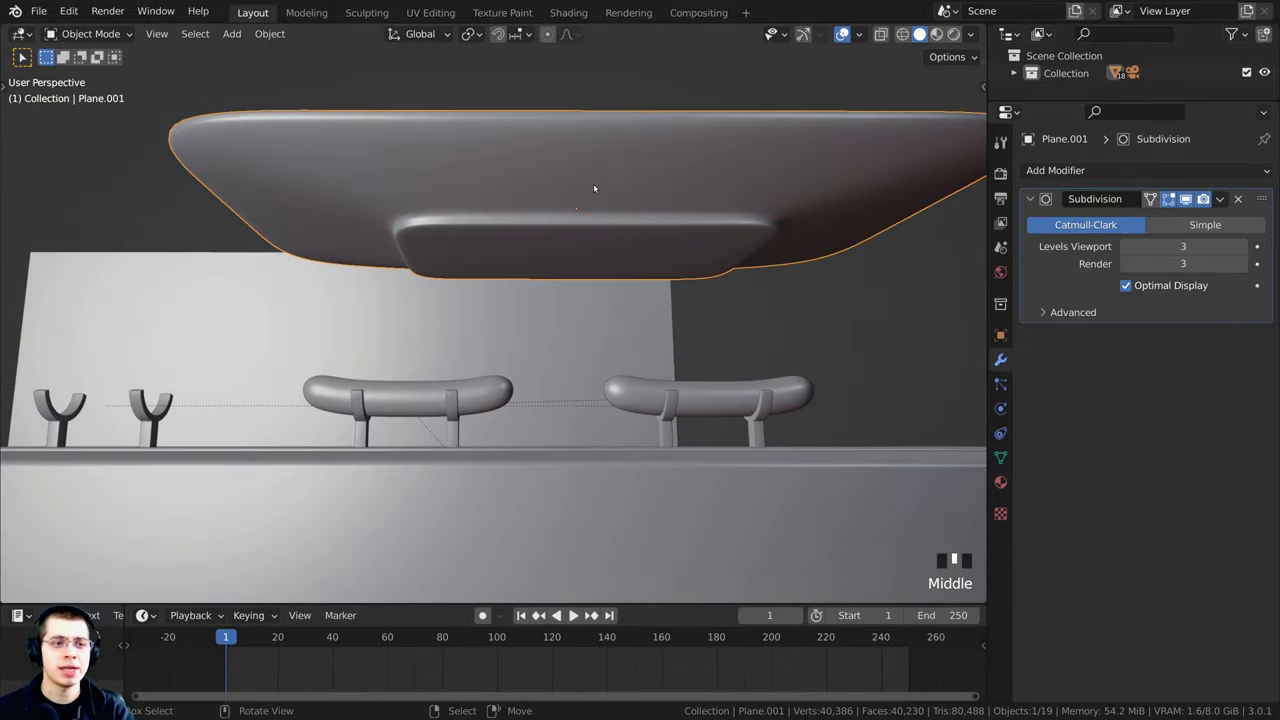
key("g")
key("z")
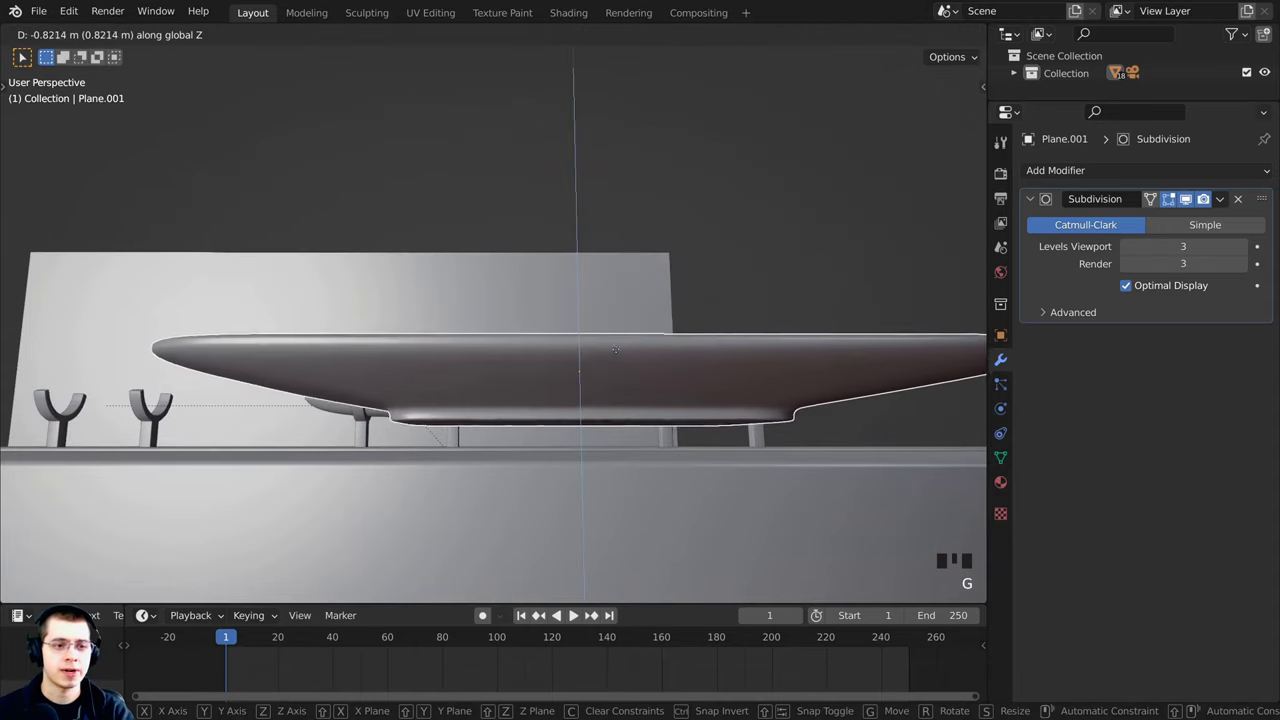
left_click(622, 377)
middle_click_drag(622, 377, 500, 495)
scroll(581, 457, "down", 4)
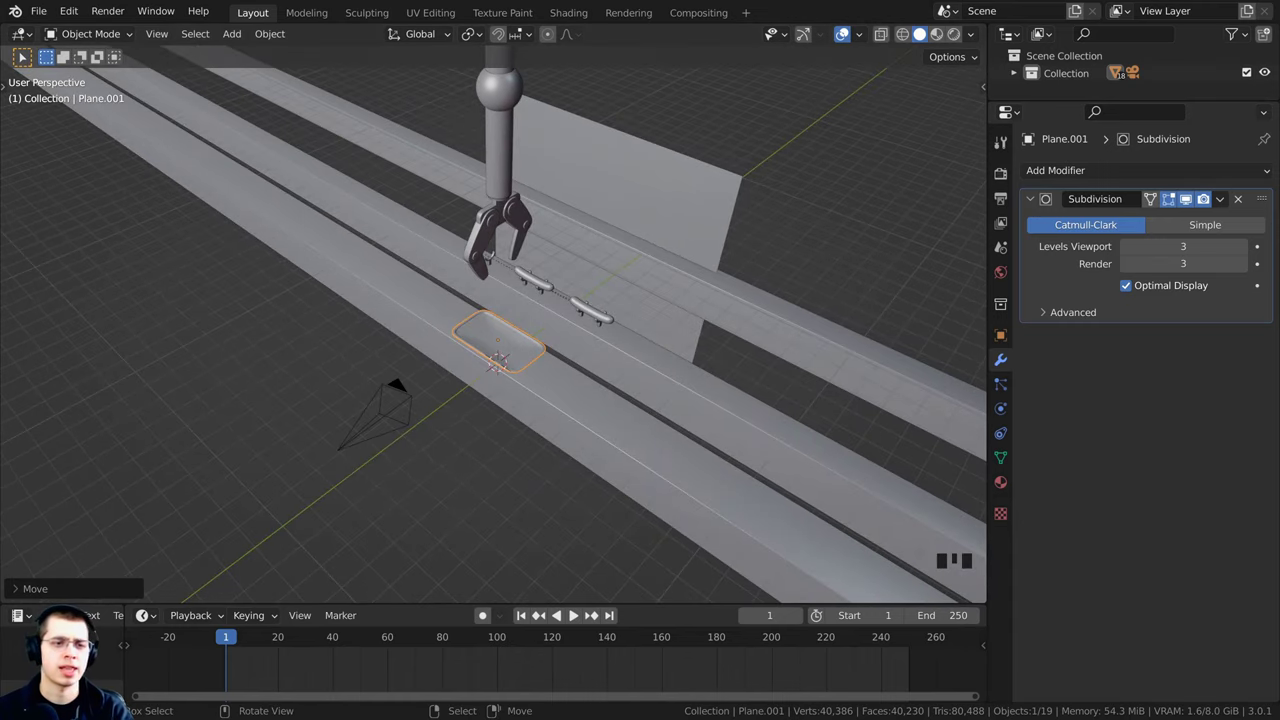
middle_click_drag(500, 495, 508, 490)
key("KP_7")
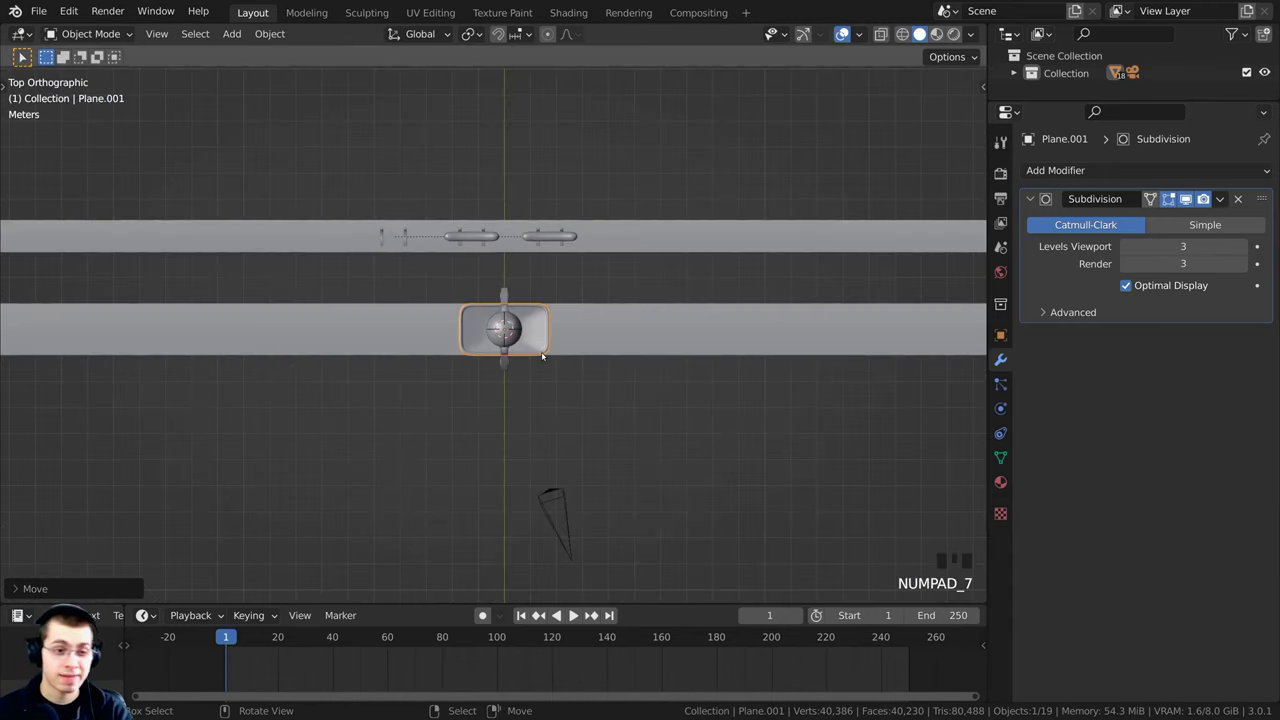
Step: Scale the tray down uniformly to about 0.70 of its size in the top view
scroll(525, 338, "up", 6)
scroll(769, 346, "up", 1)
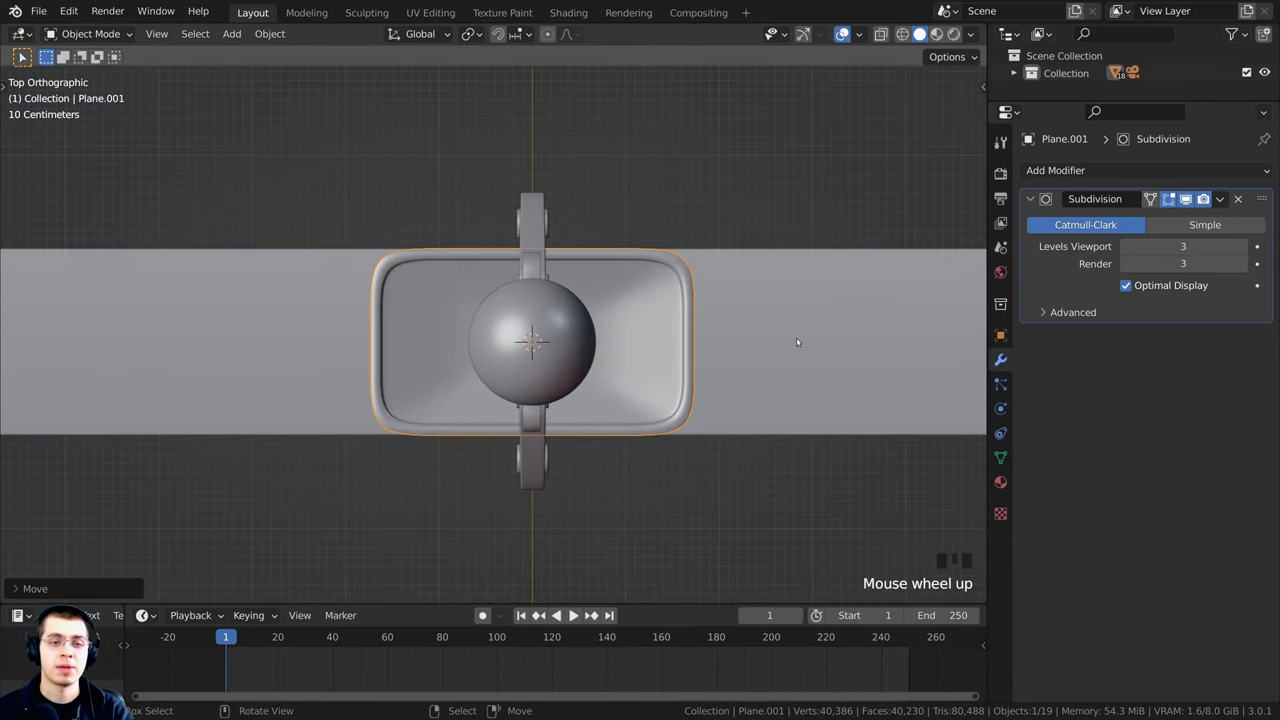
key("s")
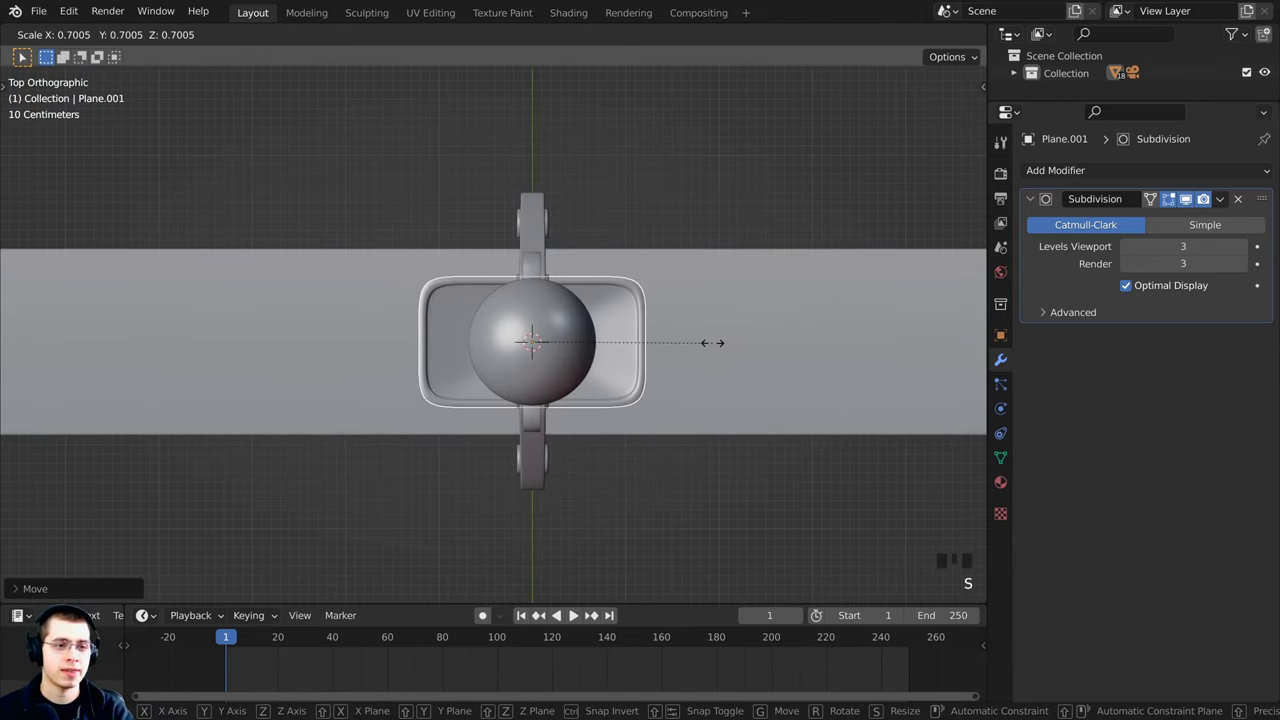
left_click(709, 343)
scroll(752, 378, "up", 2)
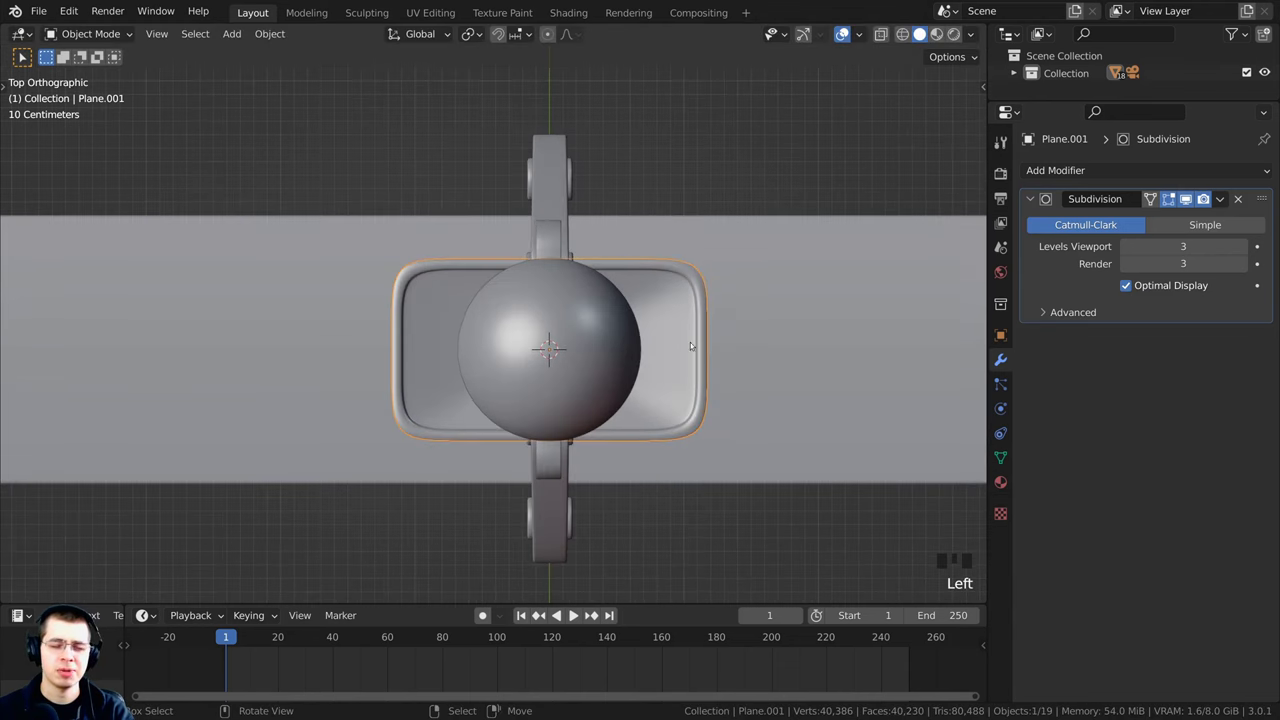
Step: Stretch the tray's mesh along X by about 1.23, and resize the whole tray uniformly to fit the counter
key("Tab")
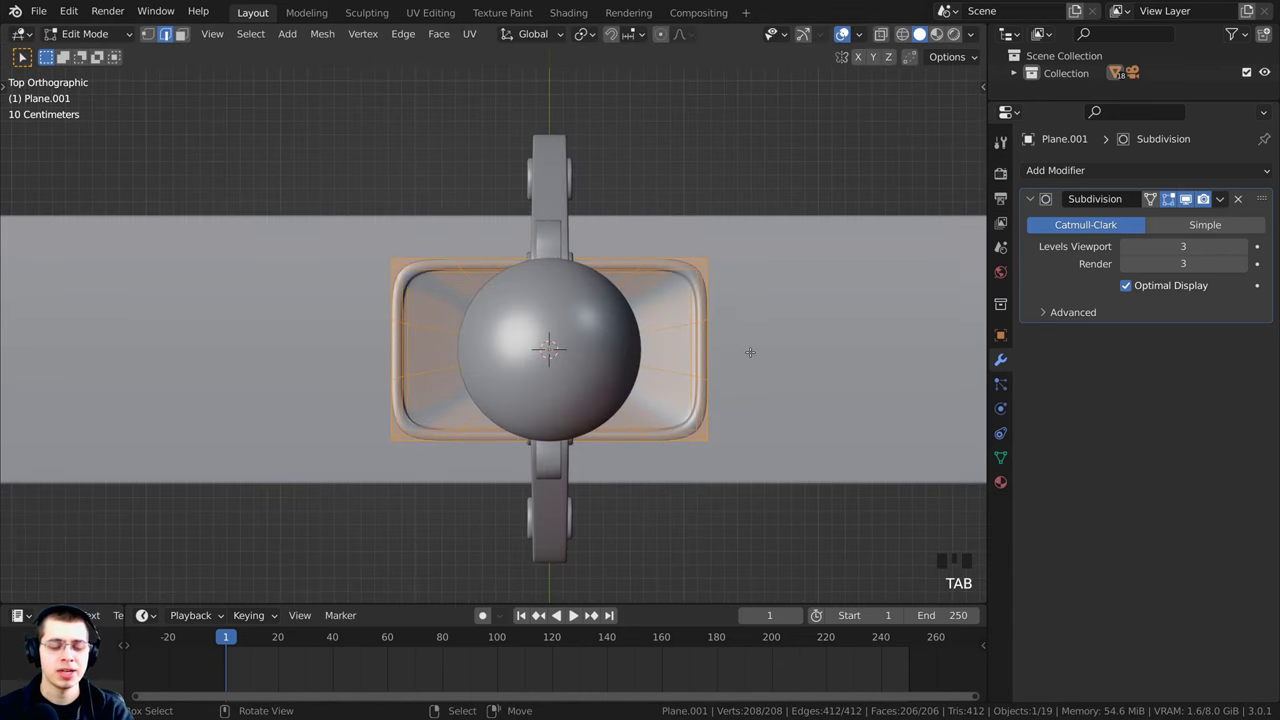
key("s")
key("x")
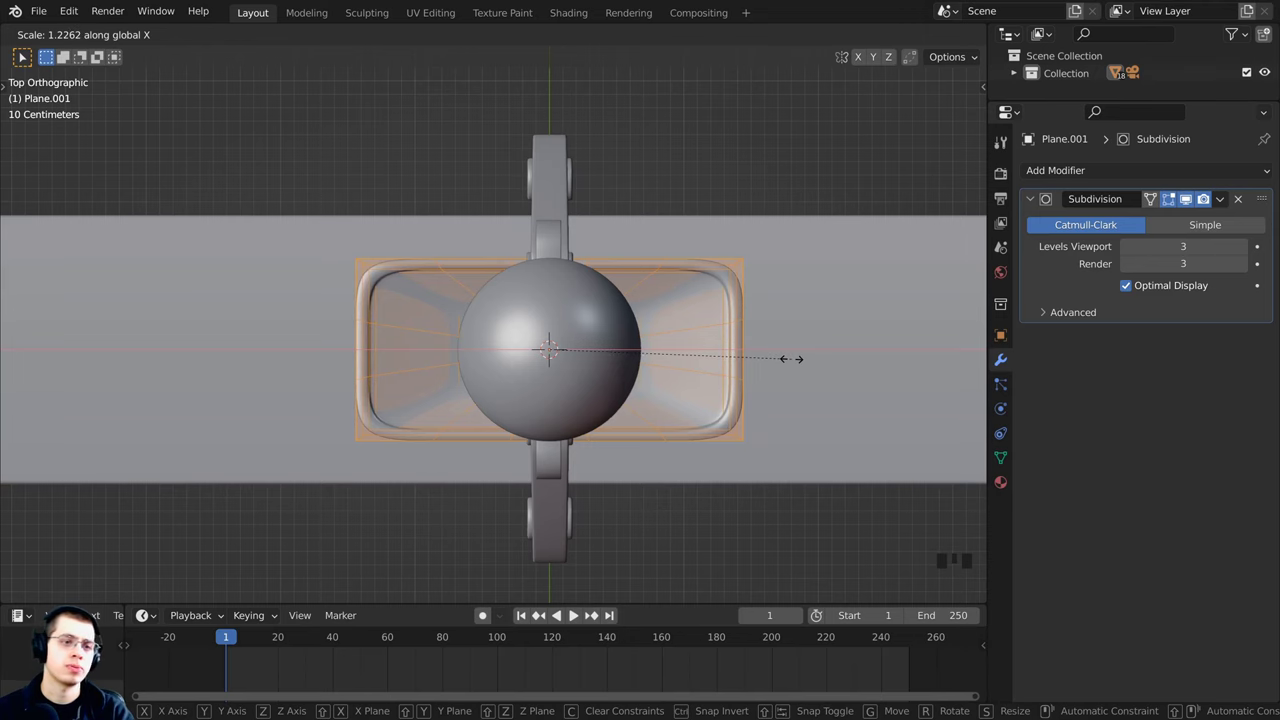
left_click(793, 357)
key("Tab")
scroll(850, 320, "down", 1)
key("s")
left_click(822, 340)
Step: Lower the tray slightly along Z so it rests on the front counter
middle_click_drag(820, 340, 735, 227)
scroll(737, 226, "up", 4)
key("g")
key("z")
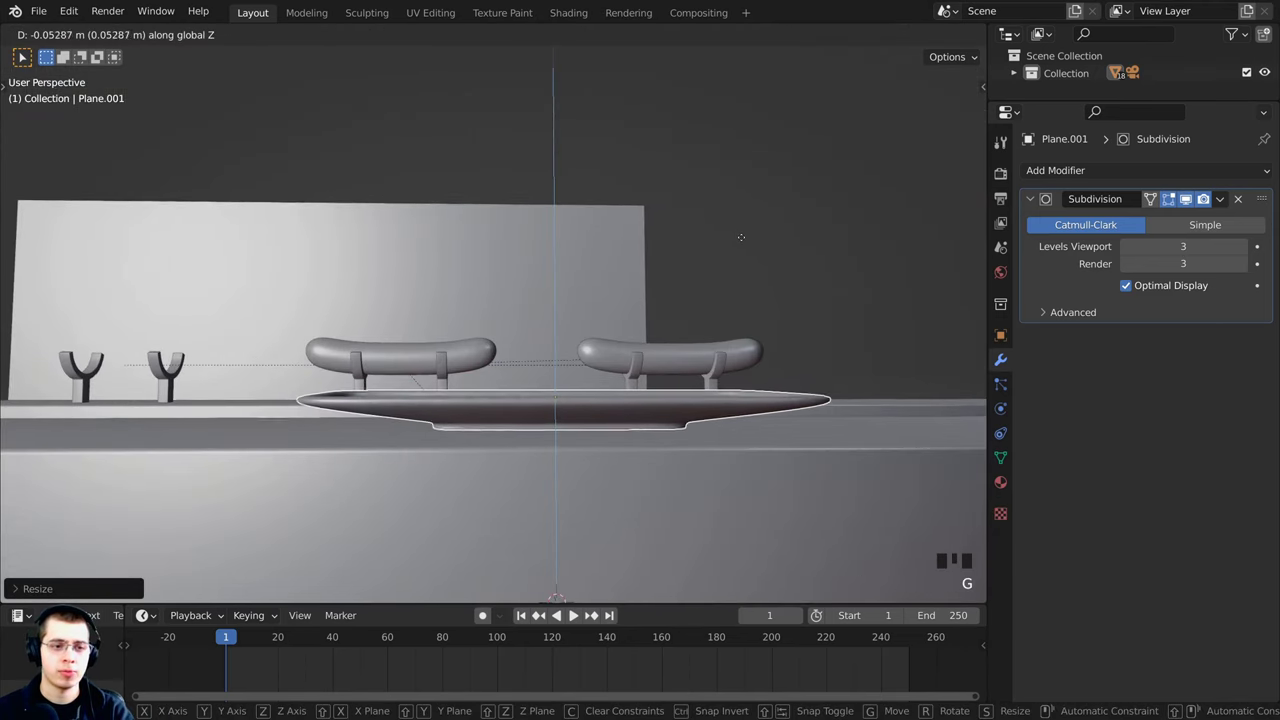
left_click(743, 240)
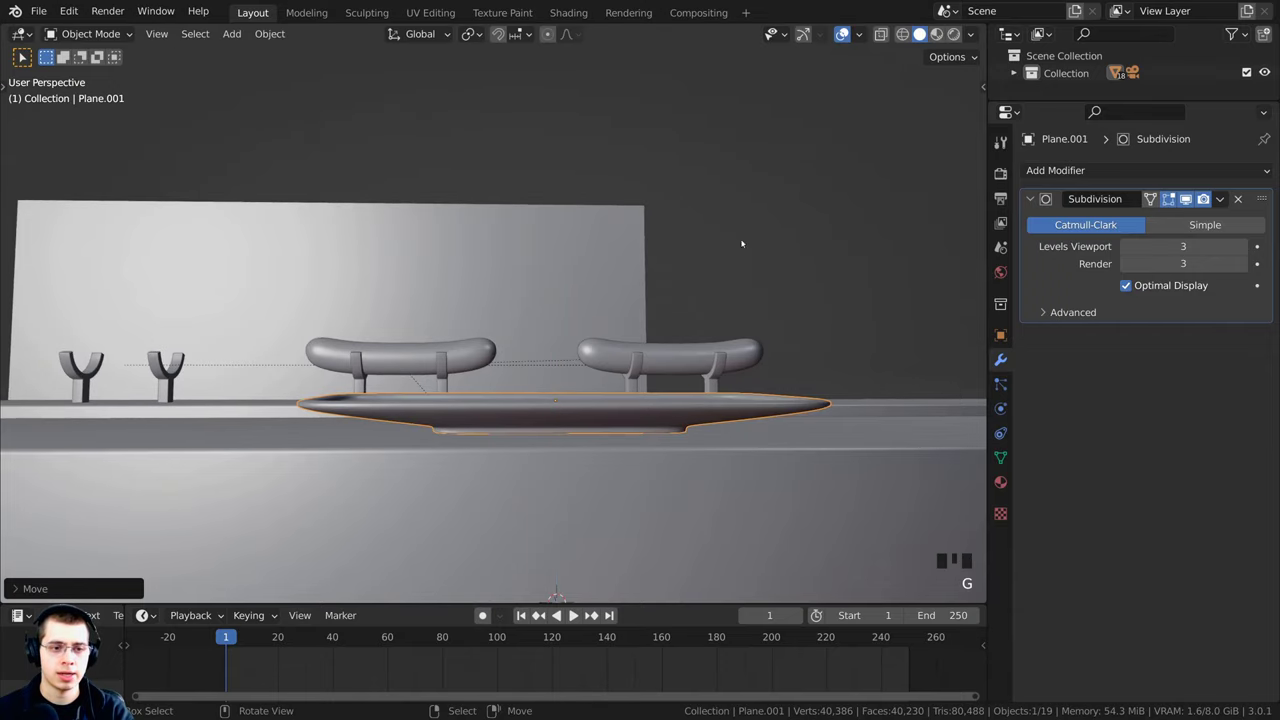
Step: Save the file and check the tray on the counter through the camera and from close up
middle_click_drag(743, 240, 578, 400)
scroll(667, 347, "down", 2)
key("ctrl+s")
key("KP_0")
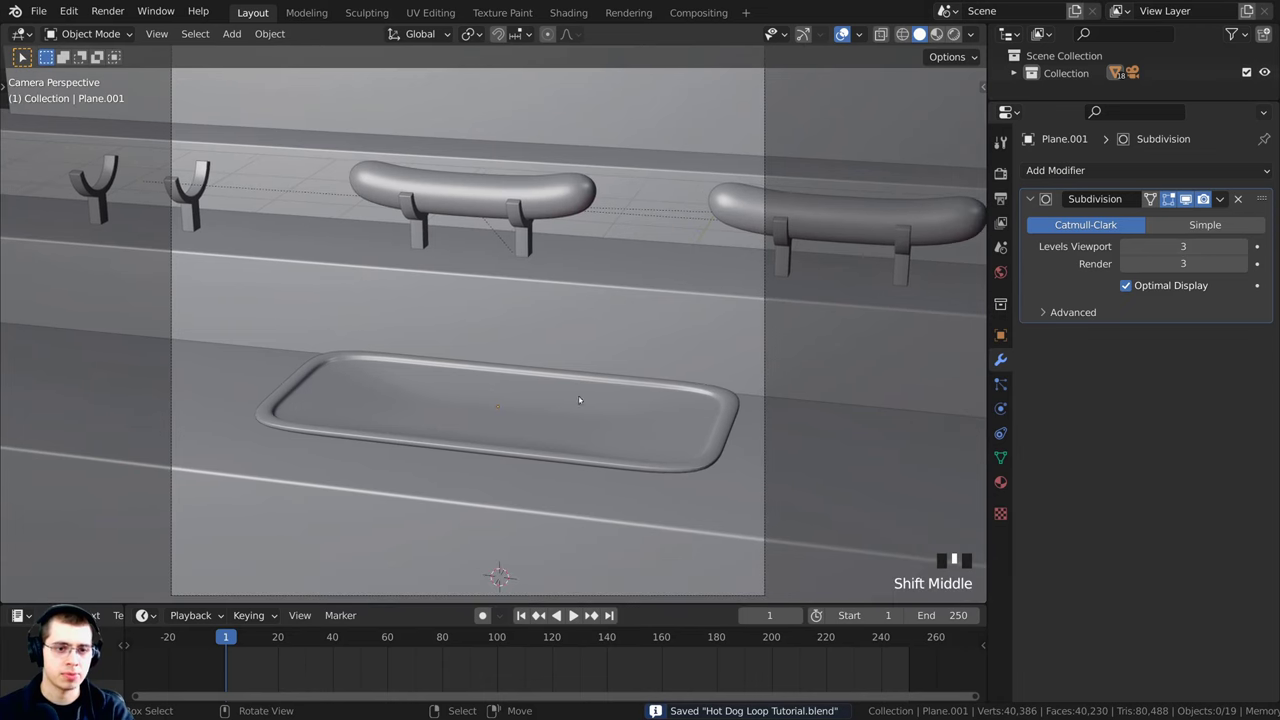
middle_click_drag(598, 449, 322, 358, "shift")
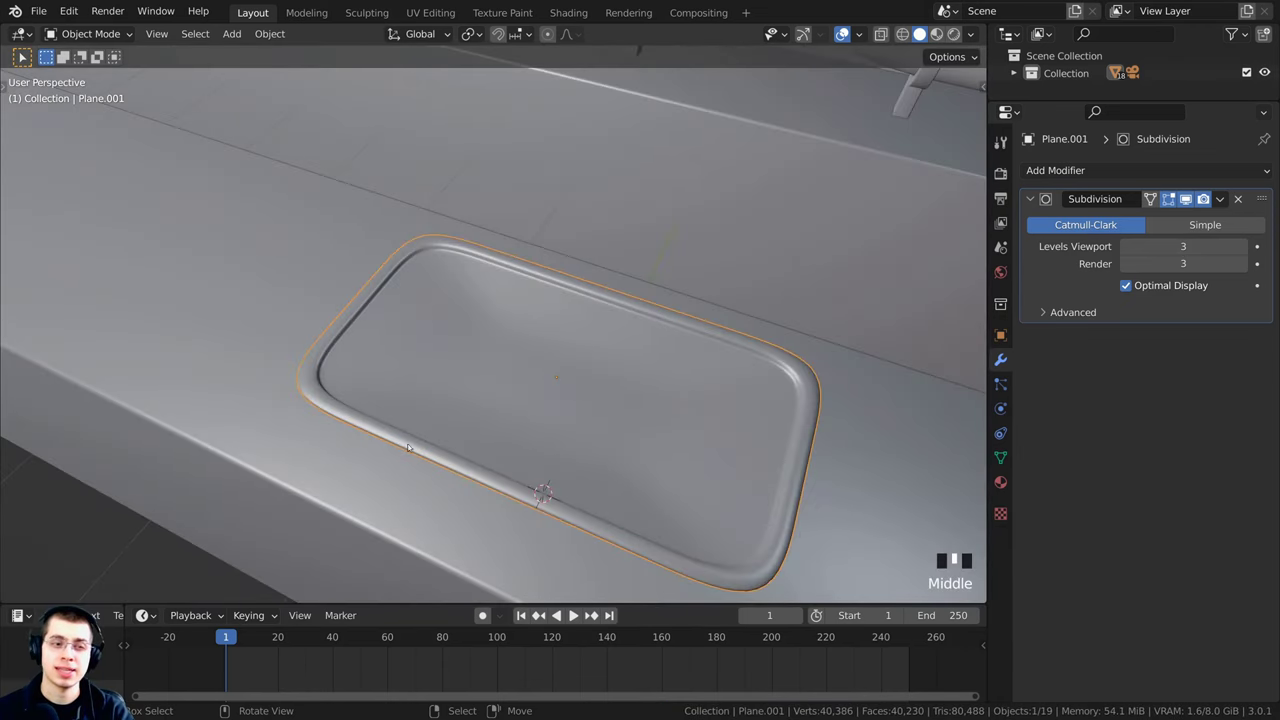
middle_click_drag(408, 447, 421, 446)
Step: Stretch the tray's entire mesh along X by about 1.19 in the top view
key("KP_7")
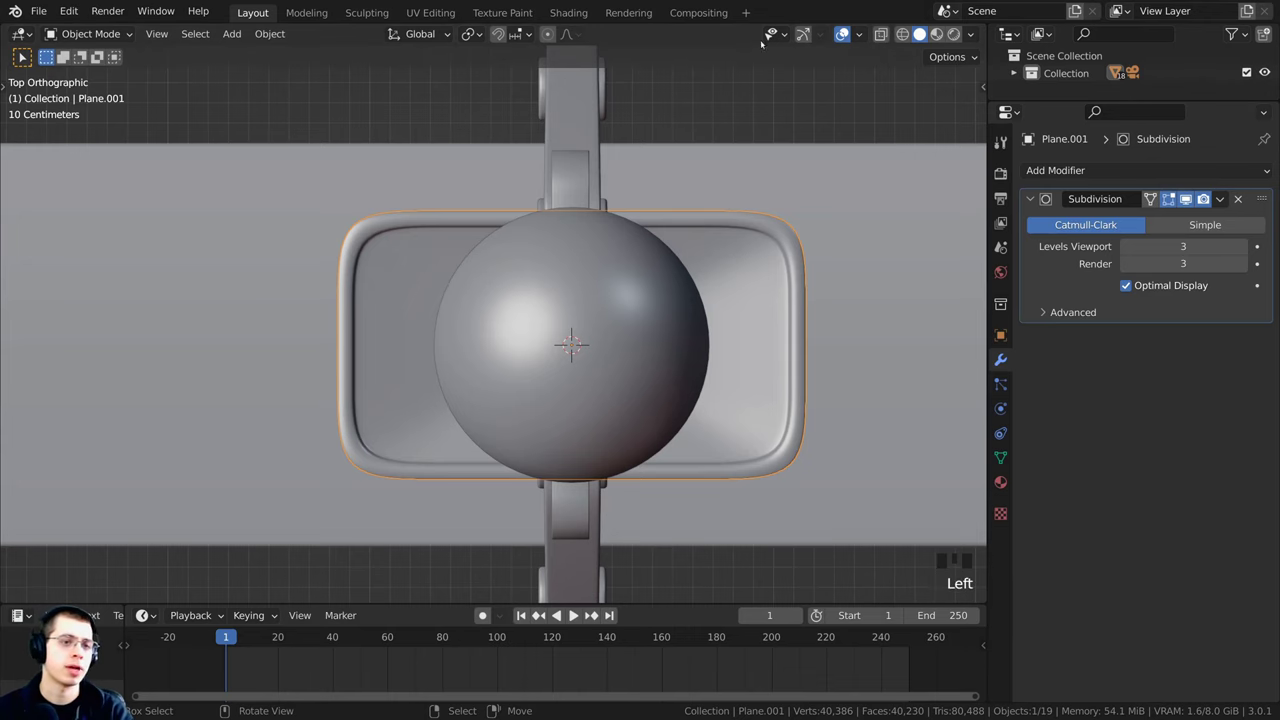
mouse_move(587, 360)
middle_mouse_down("shift")
mouse_move(558, 258)
mouse_move(572, 343)
middle_mouse_up("shift")
key("Tab")
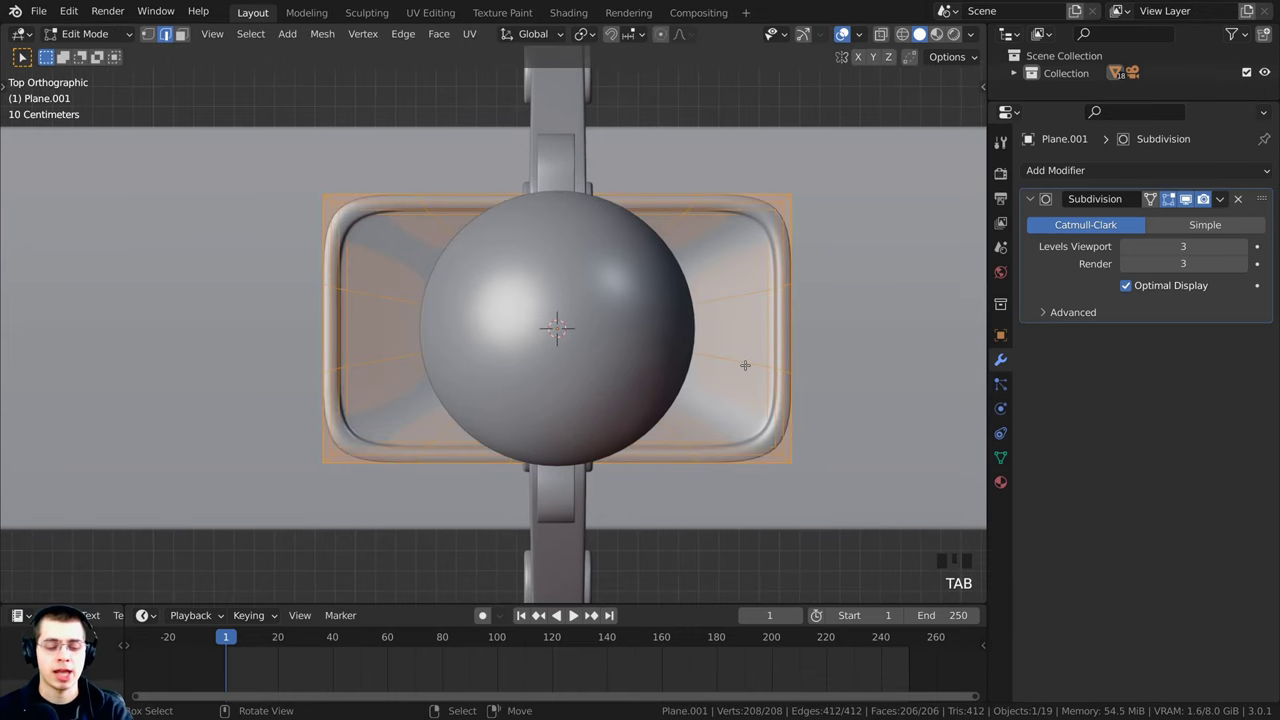
key("s")
key("x")
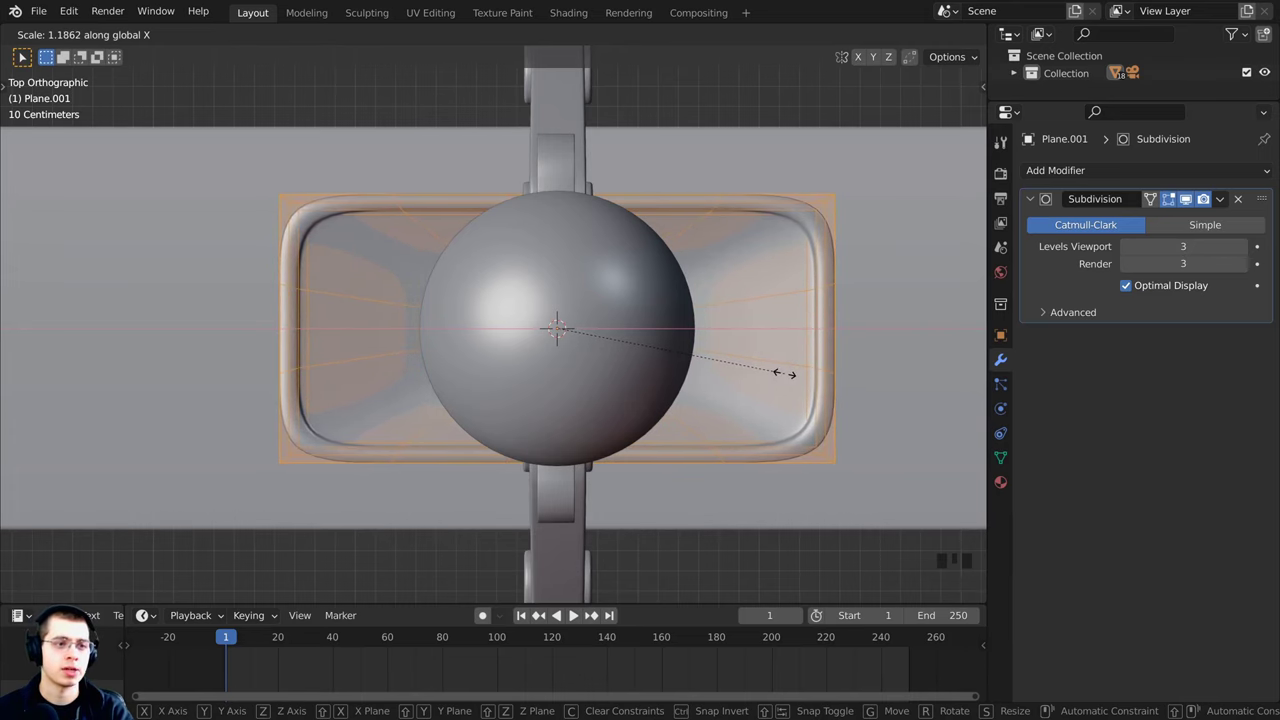
left_click(783, 372)
scroll(748, 391, "down", 3)
scroll(748, 391, "down", 1)
key("Tab")
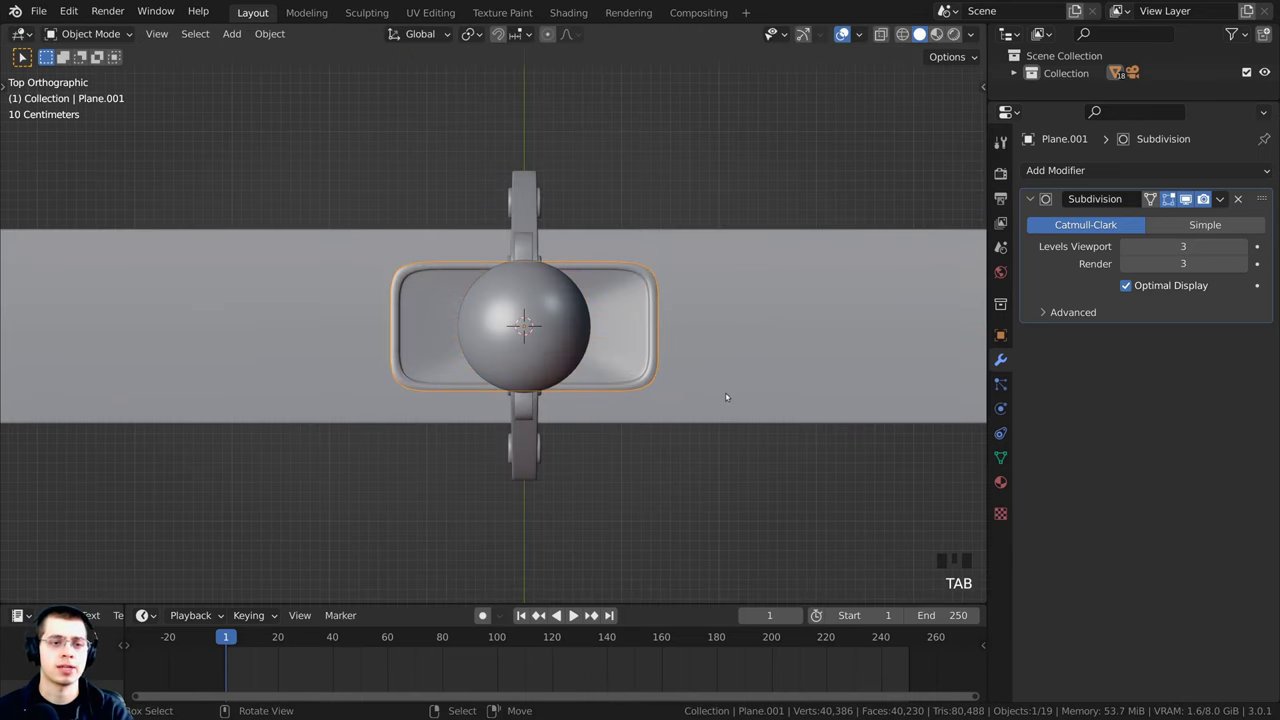
Step: Scale the whole tray down uniformly by about 0.94, and again by about 0.81 while viewing through the camera
key("s")
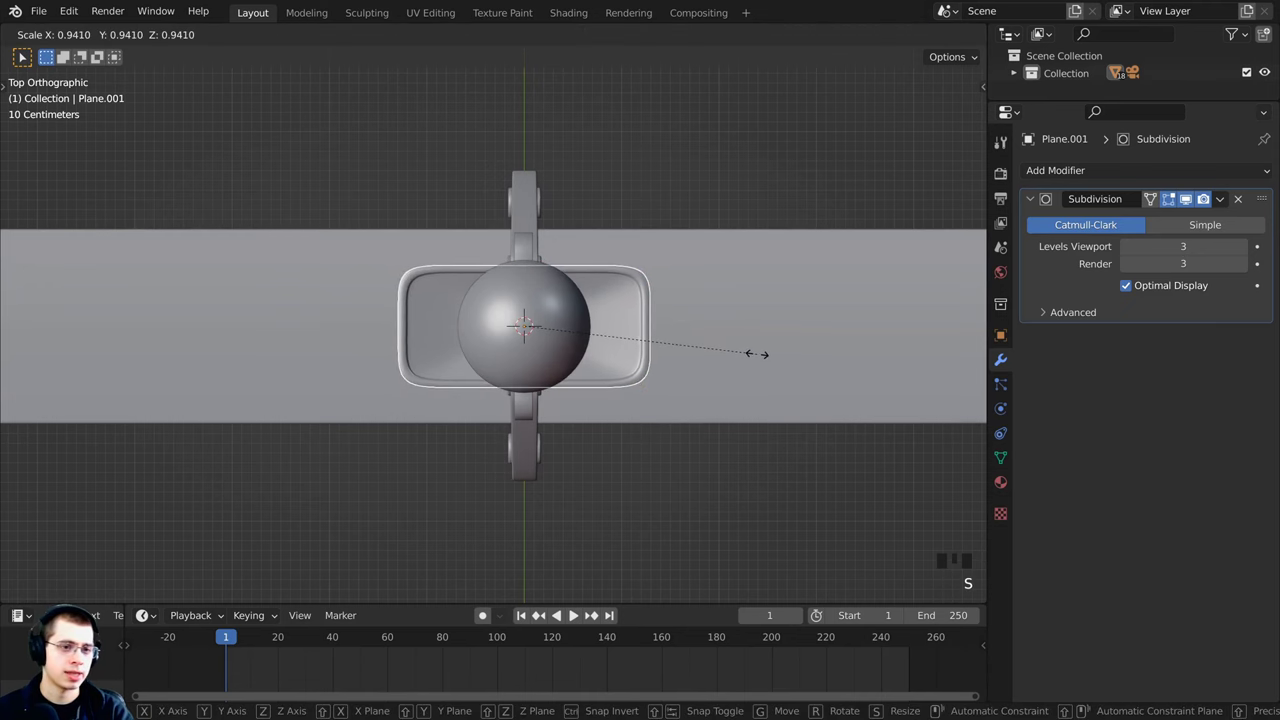
left_click(755, 356)
key("KP_0")
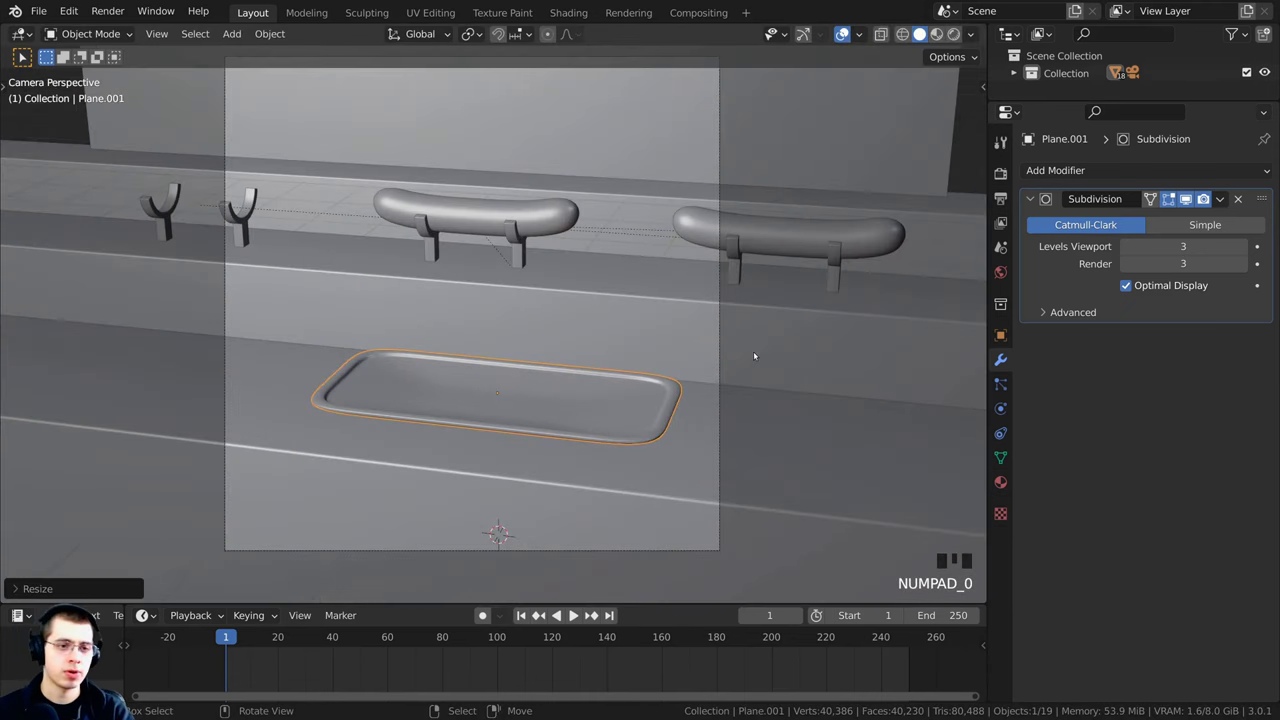
left_click(637, 323)
middle_click_drag(637, 323, 611, 311, "shift")
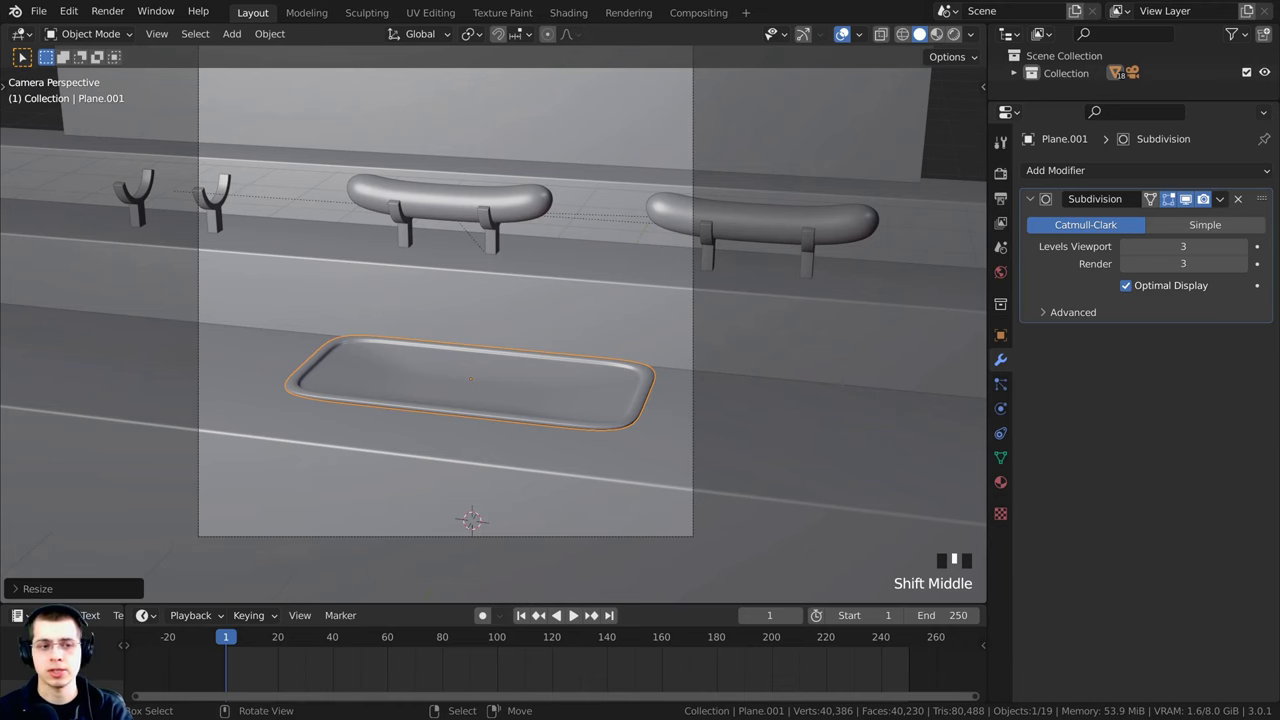
scroll(757, 291, "up", 1)
key("s")
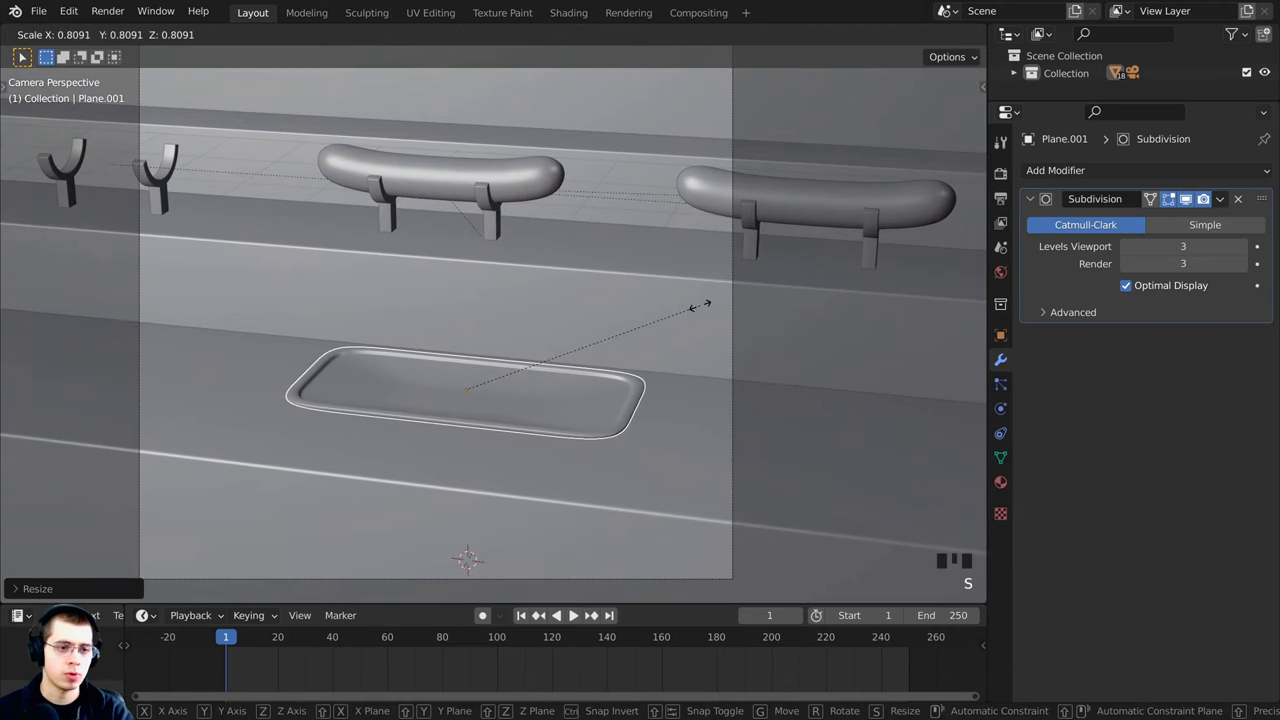
left_click(700, 306)
Step: Move the tray about -0.21 m along the X axis to adjust its placement in the camera frame
key("g")
key("x")
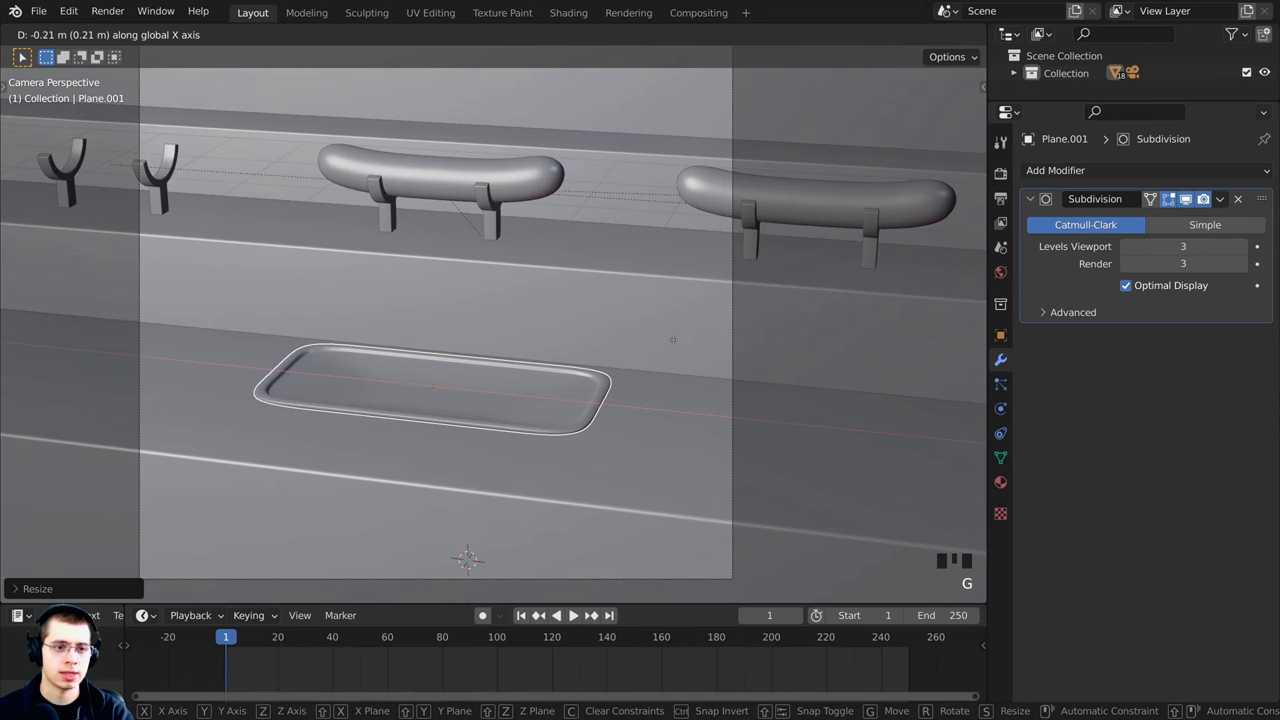
left_click(673, 340)
middle_click_drag(645, 355, 660, 297, "shift")
scroll(660, 297, "up", 1)
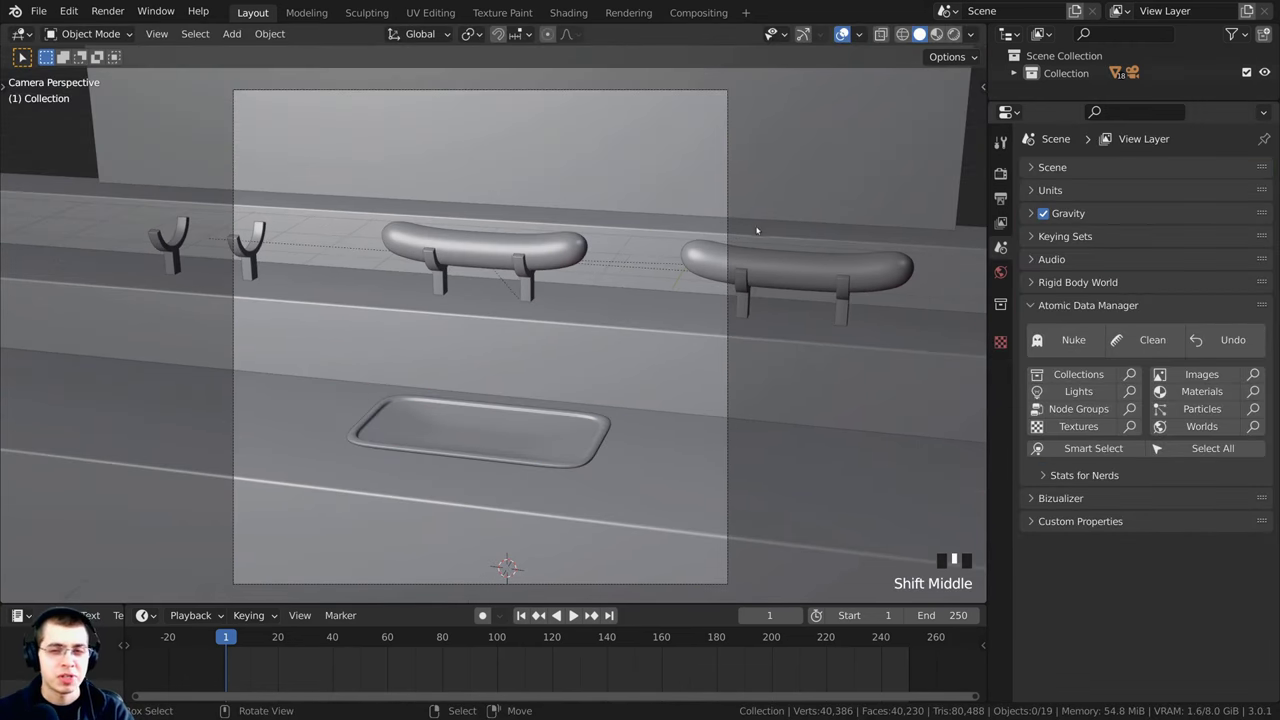
Step: Center the 3D cursor on the world origin and add a cube mesh there
middle_click_drag(754, 237, 551, 269)
scroll(551, 269, "up", 2)
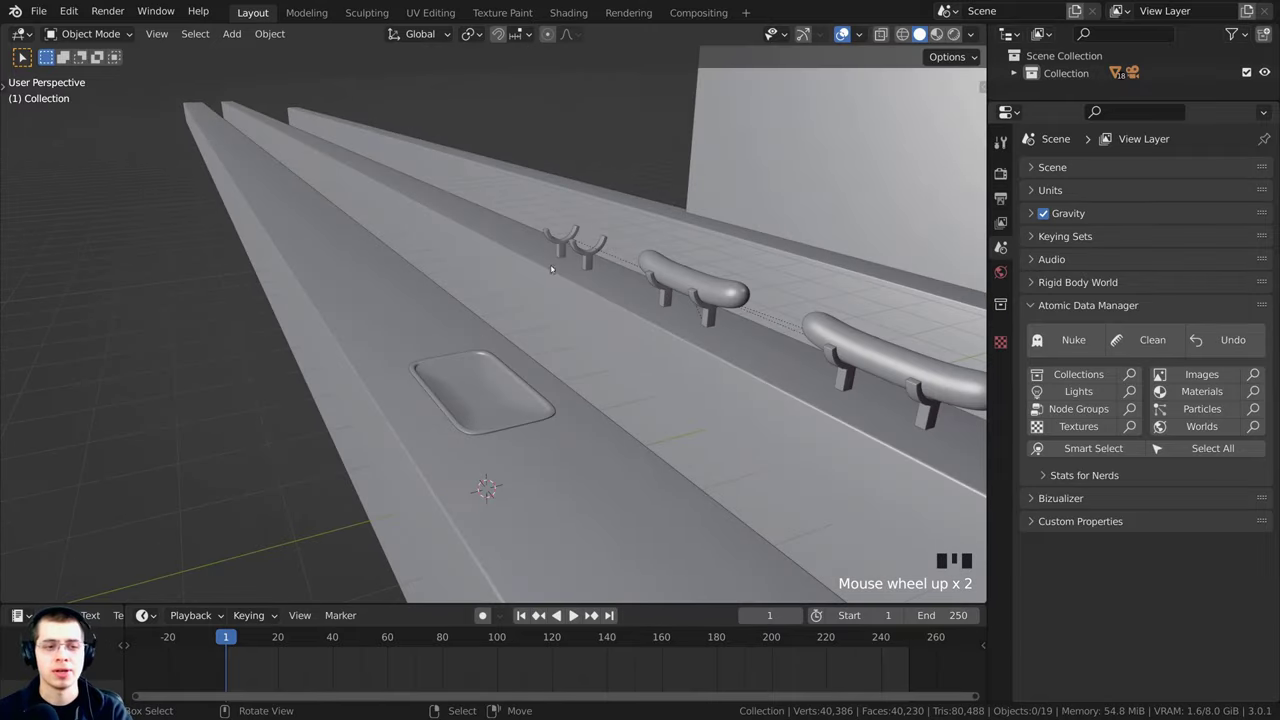
key("shift+c")
scroll(428, 163, "up", 14)
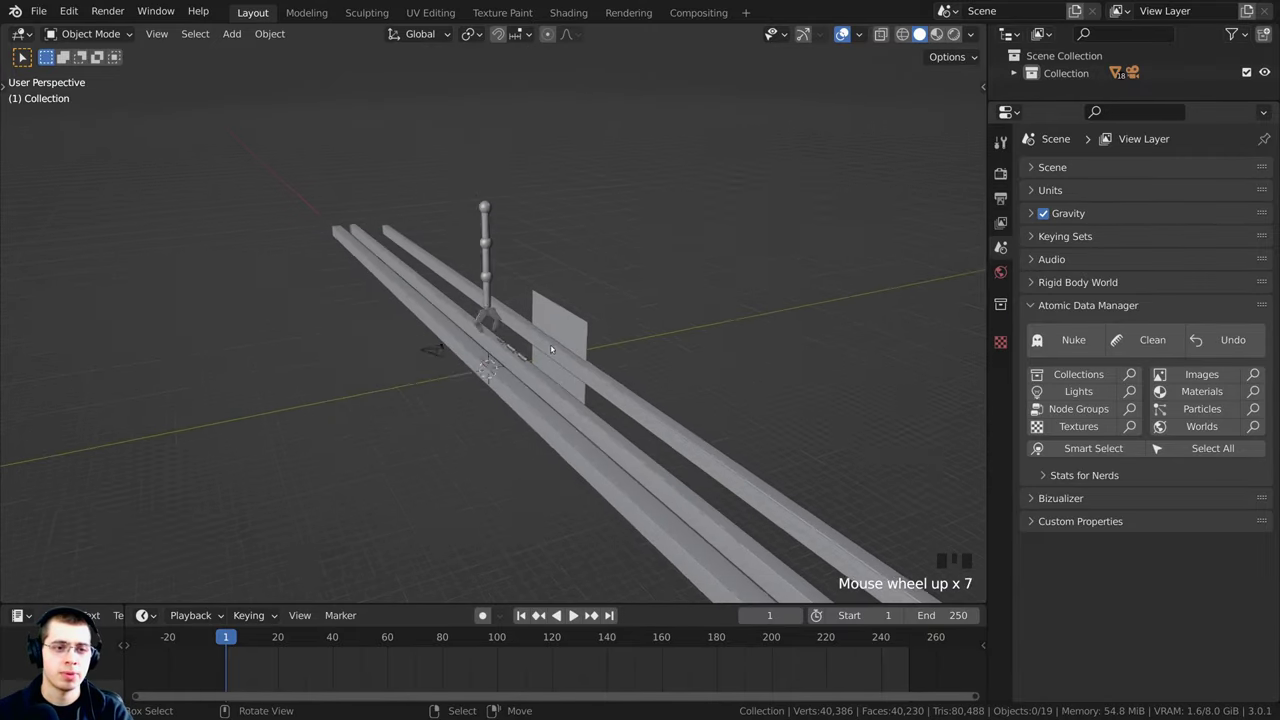
middle_click_drag(428, 163, 529, 186, "shift")
scroll(520, 226, "down", 3)
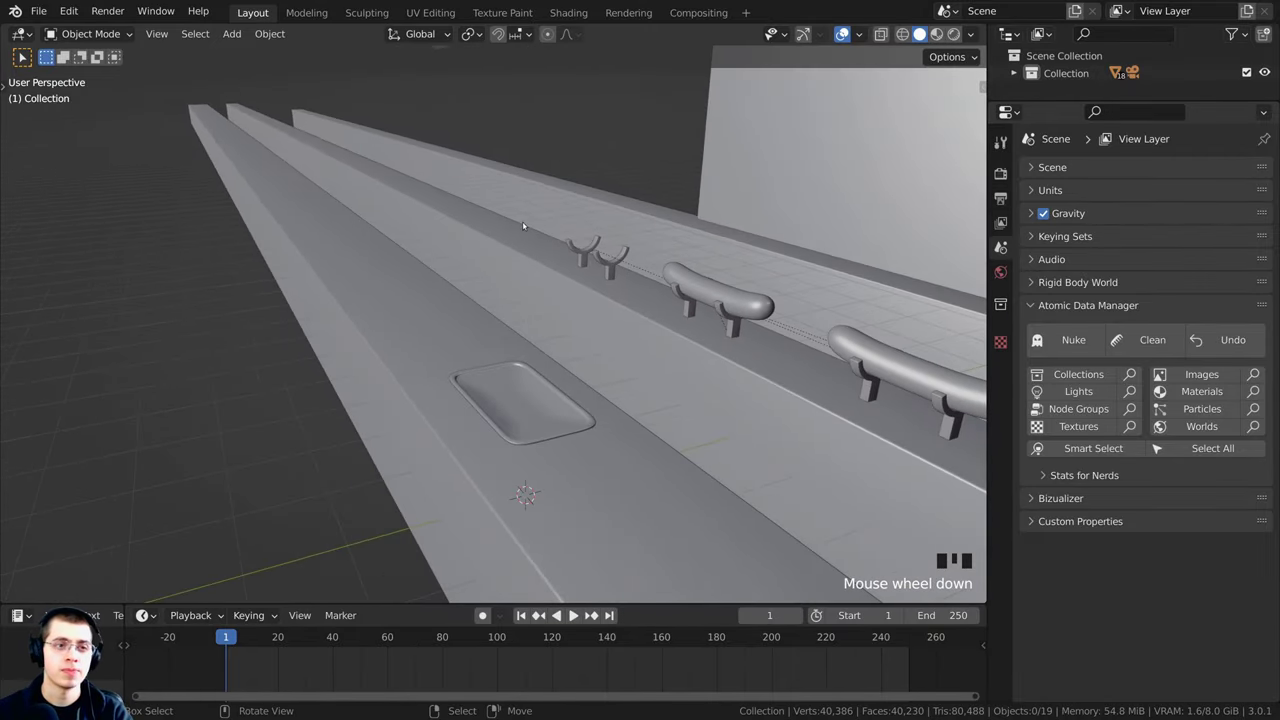
key("shift+a")
mouse_move(652, 181)
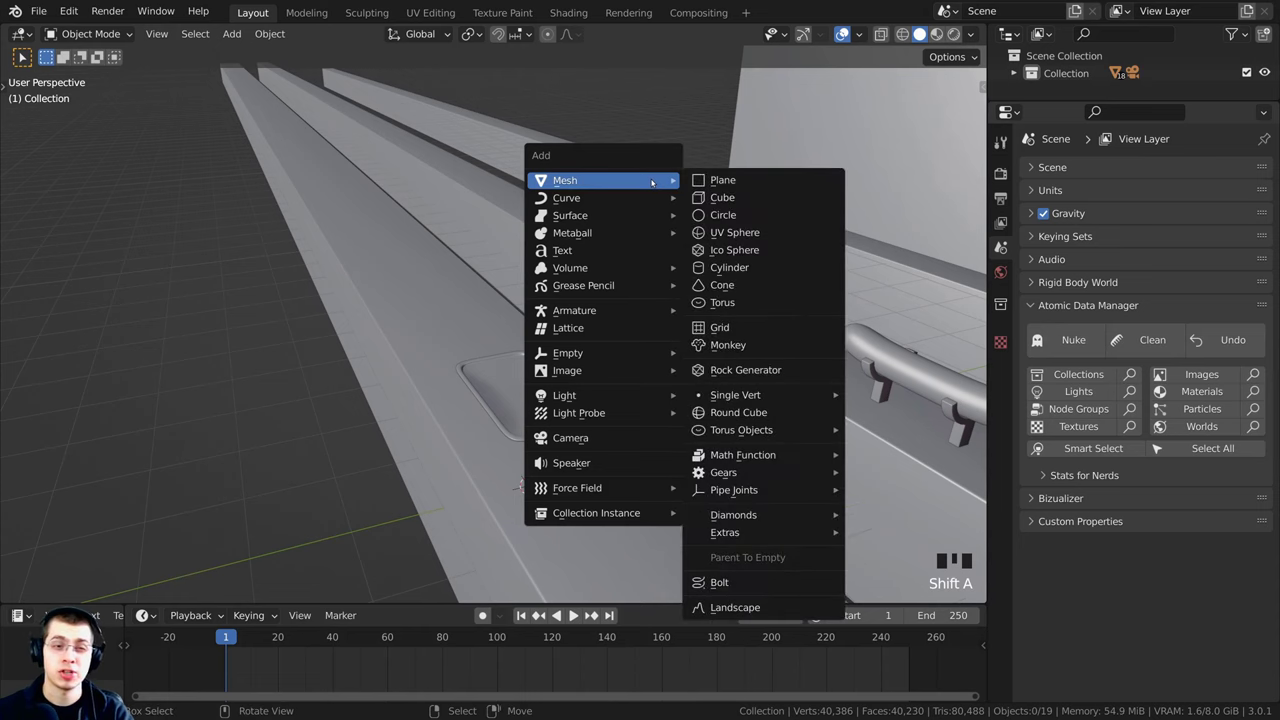
left_click(758, 198)
Step: Raise the new cube about 2.16 m along Z so it sits above the front counter
middle_click_drag(491, 543, 564, 456)
scroll(564, 456, "up", 2)
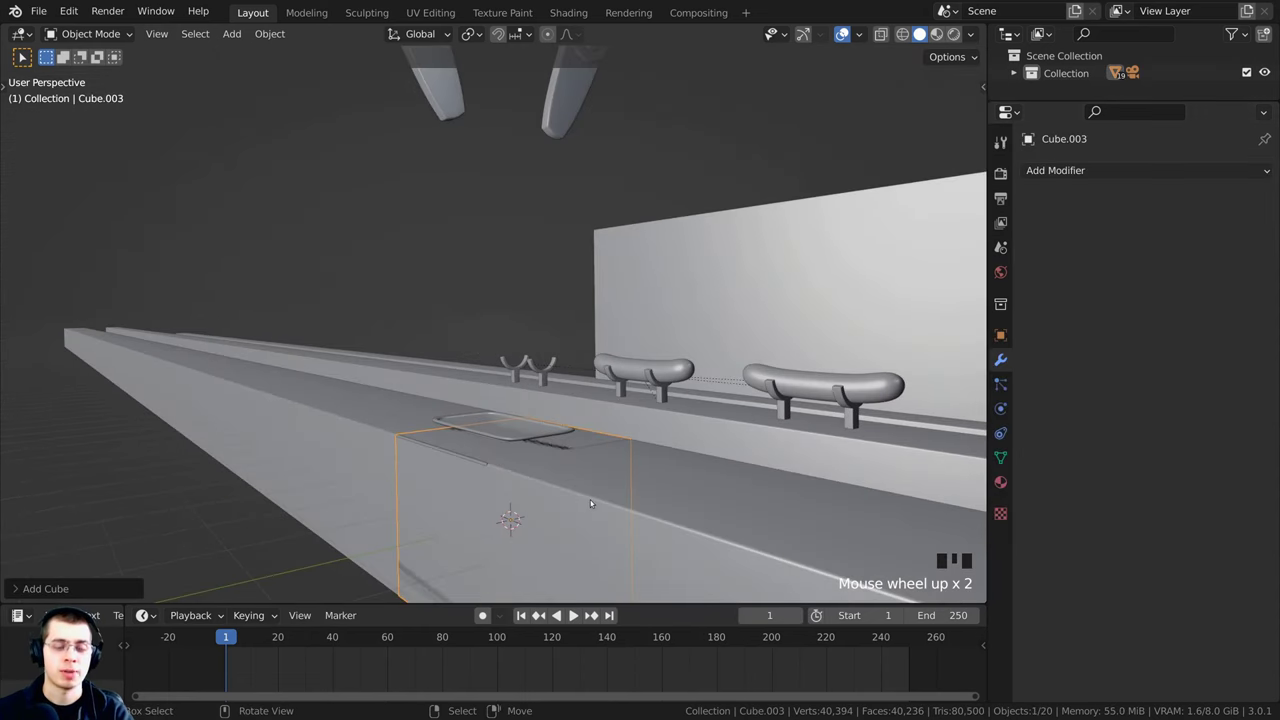
key("g")
key("z")
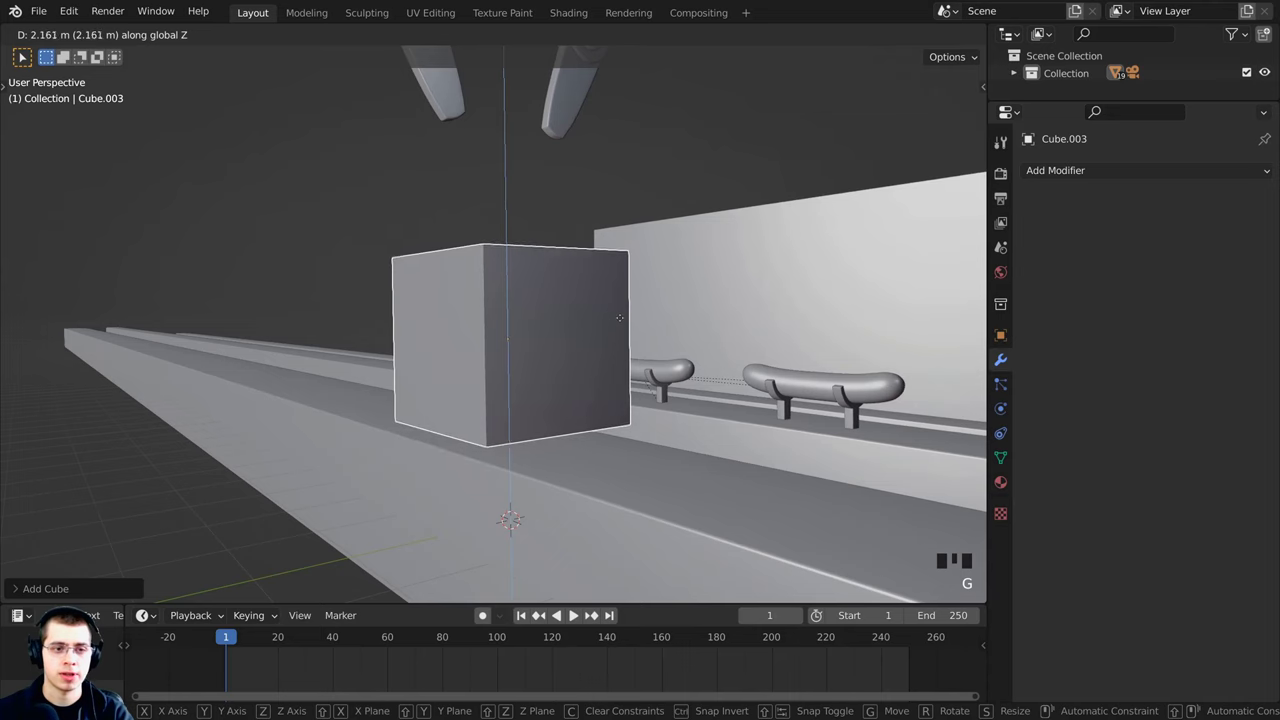
left_click(619, 318)
Step: Scale the cube down uniformly until it is narrower than the tray, and frame it in view
middle_click_drag(619, 318, 754, 291)
key("s")
left_click(516, 308)
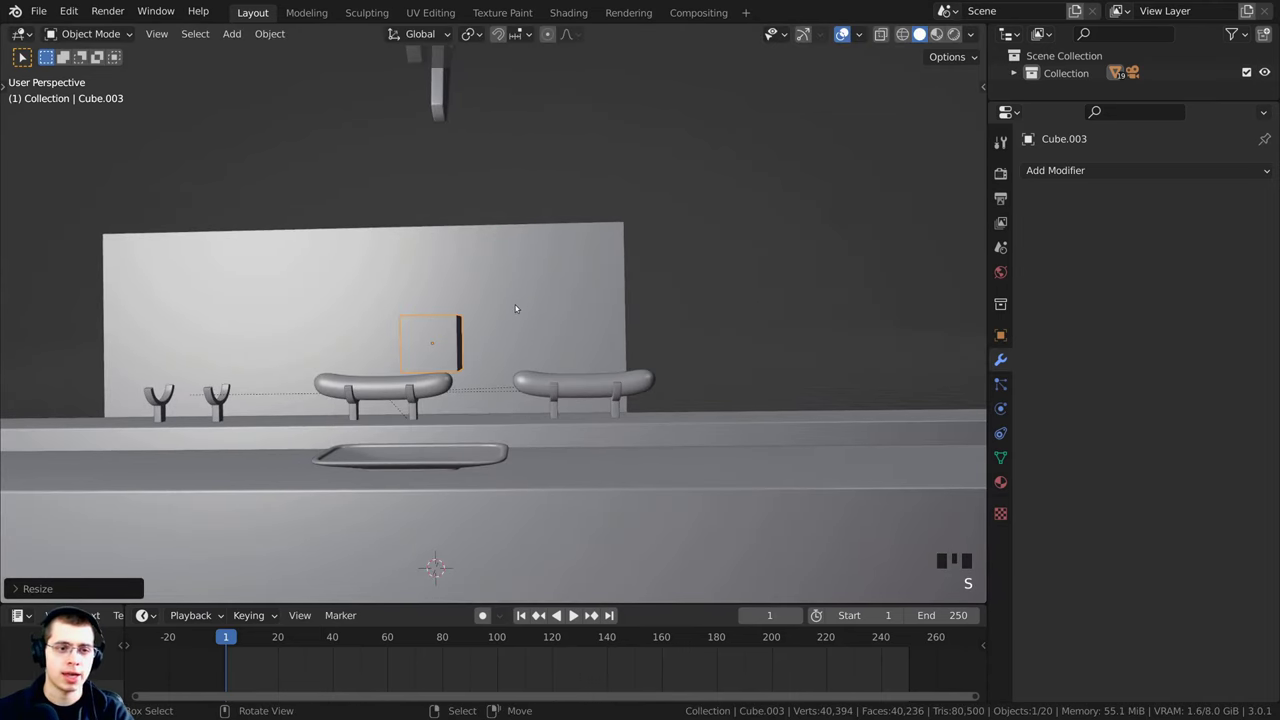
key("KP_Decimal")
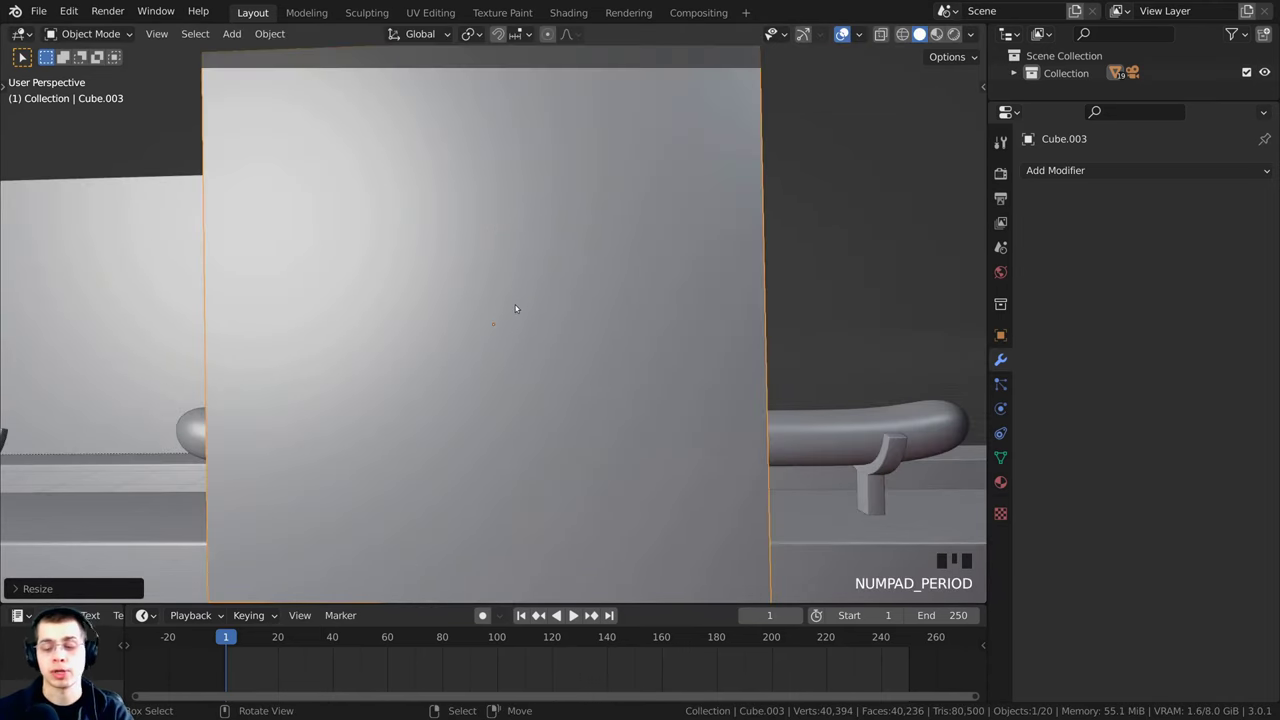
scroll(516, 308, "down", 6)
middle_click_drag(462, 312, 331, 363)
middle_click_drag(572, 398, 553, 365)
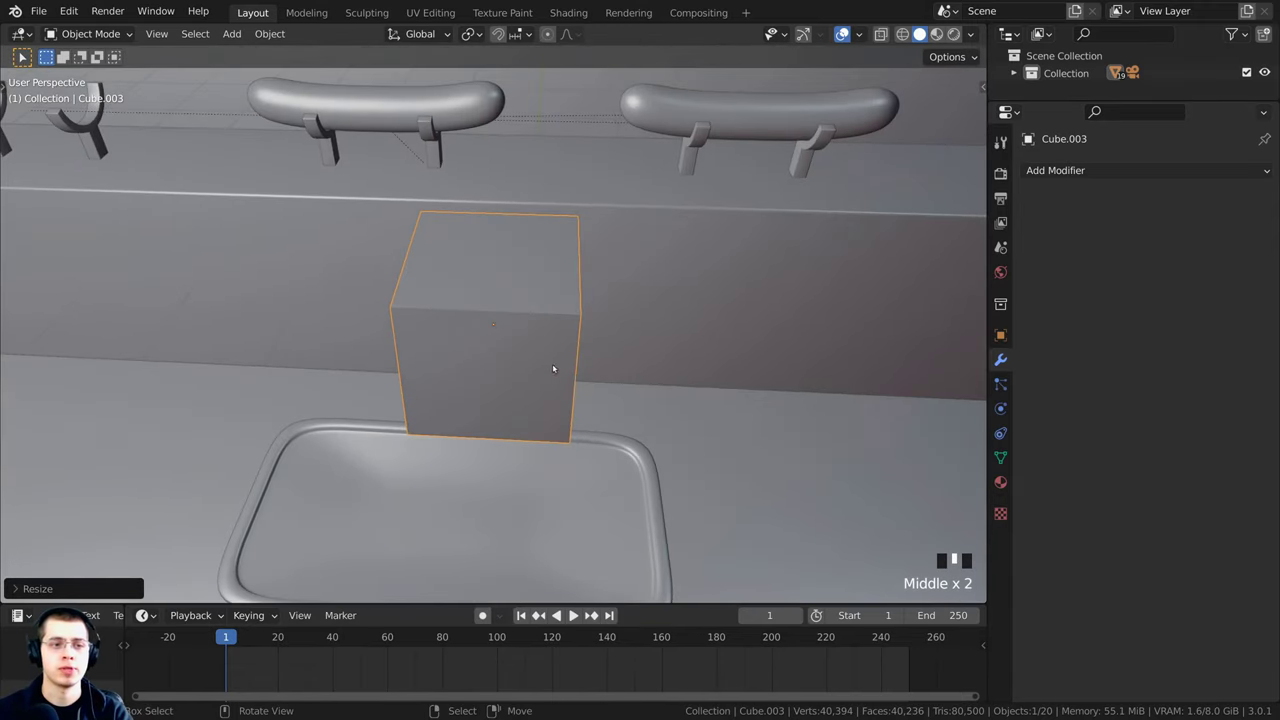
scroll(600, 322, "down", 1)
Step: Enter Edit Mode on the cube and add a Mirror modifier on the X axis
key("Tab")
scroll(619, 306, "up", 2)
middle_click_drag(619, 306, 631, 345)
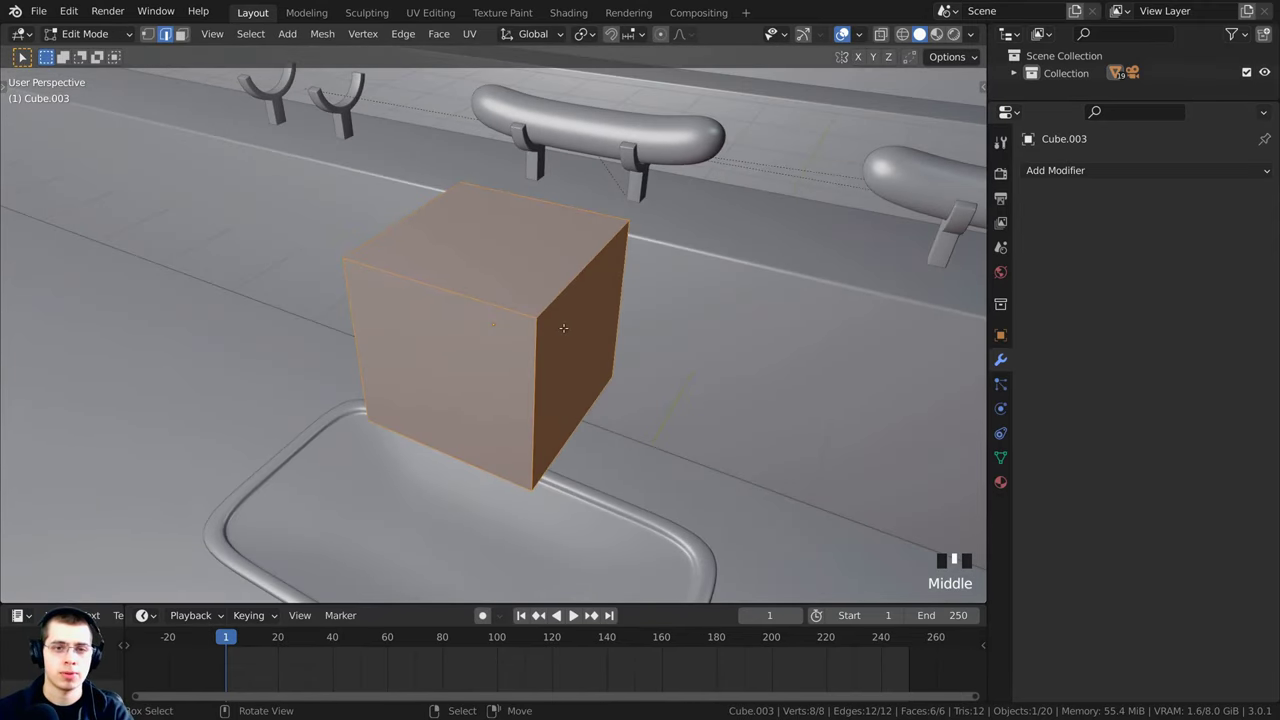
left_click(1068, 172)
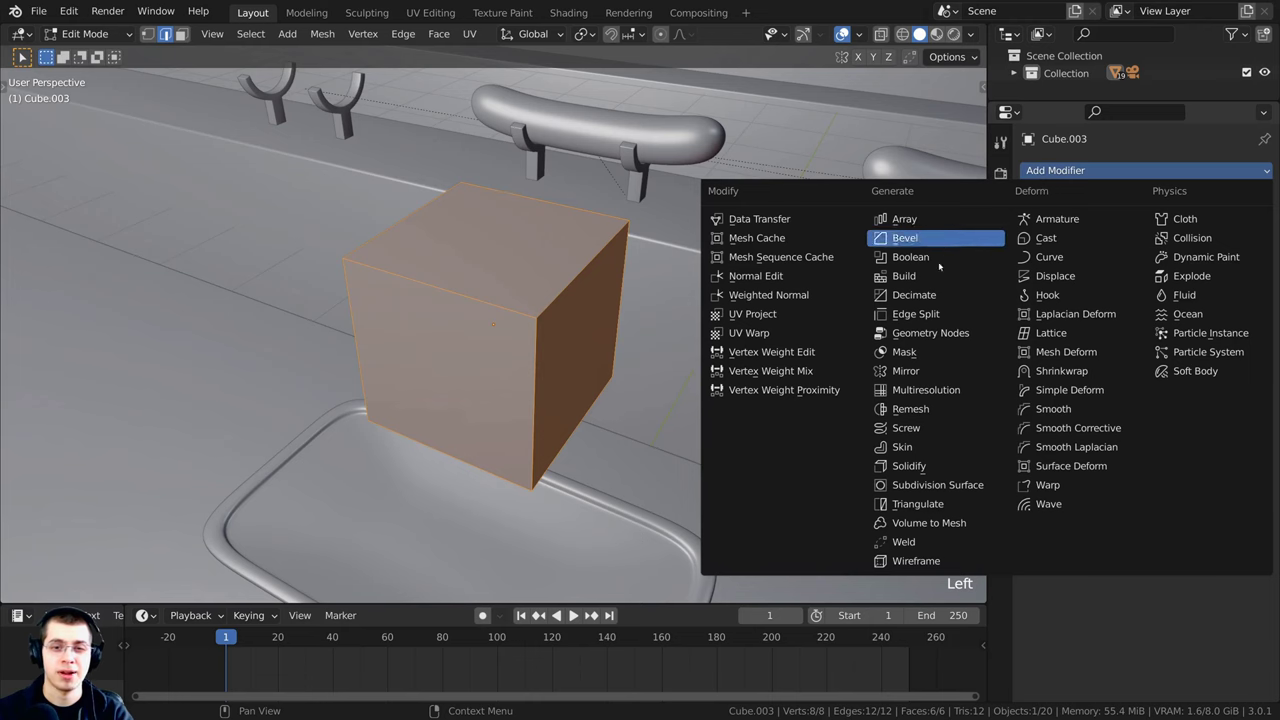
left_click(908, 370)
Step: Move the cube's mesh in the negative X direction, leaving a small gap between it and its mirrored copy
middle_click_drag(740, 360, 705, 352)
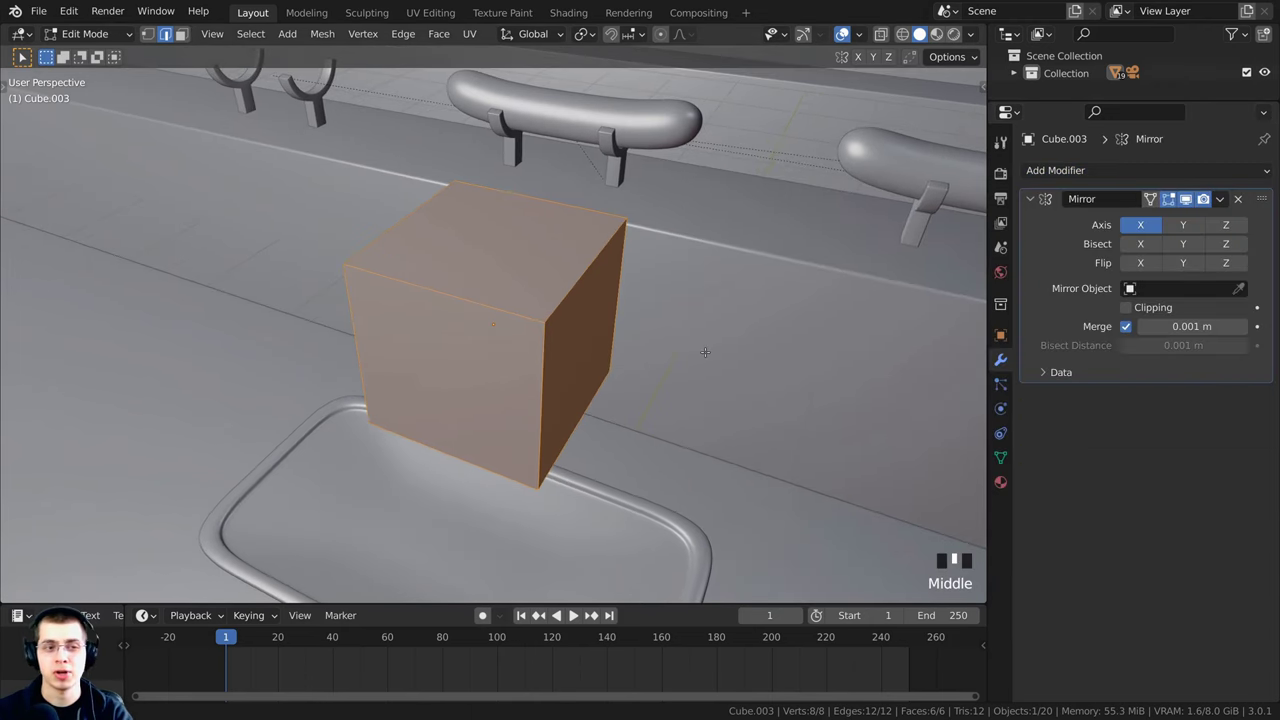
key("g")
key("x")
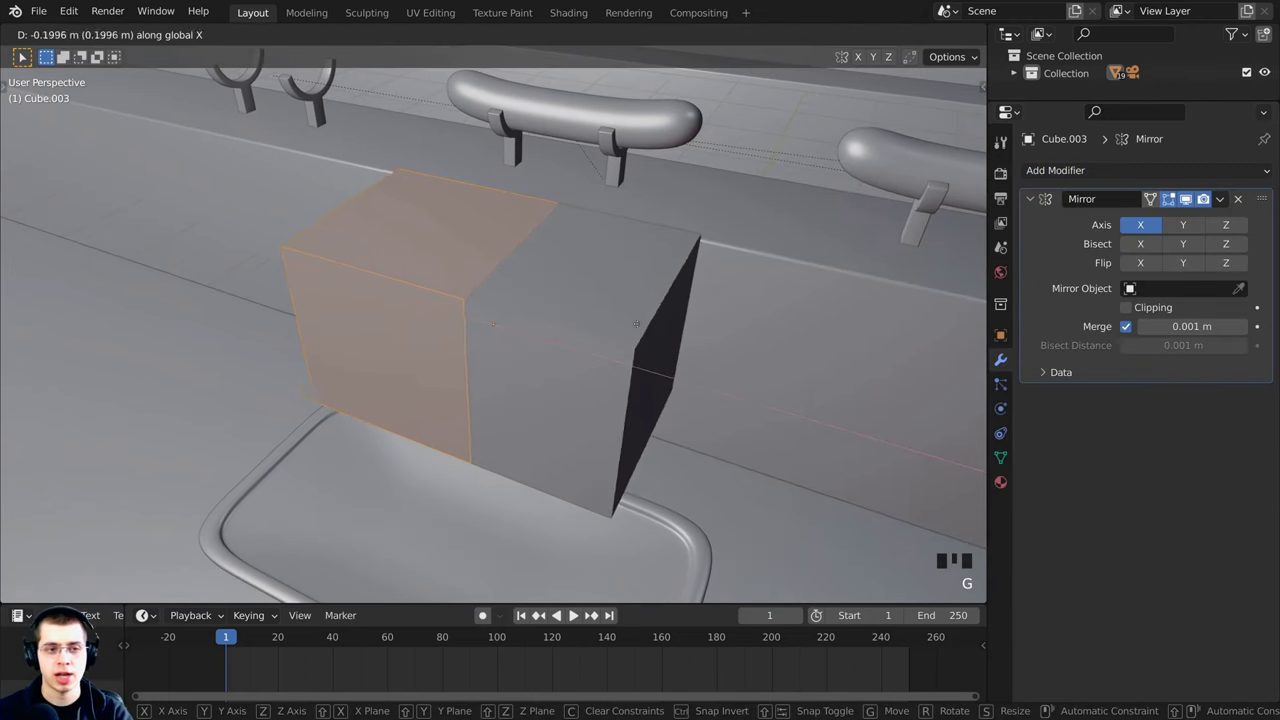
left_click(614, 313)
scroll(614, 313, "up", 1)
Step: Switch to face selection, then select and delete the cube's inner face that points towards its mirrored copy
middle_click_drag(614, 313, 286, 162)
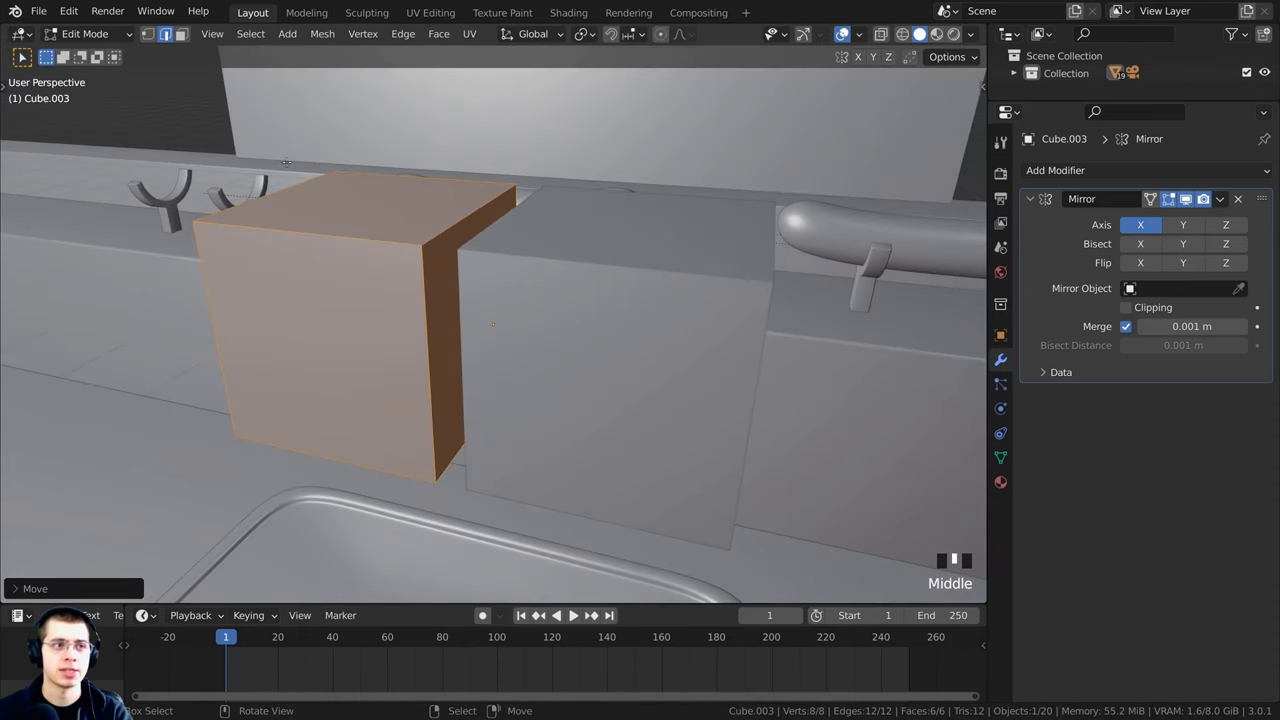
left_click(181, 35)
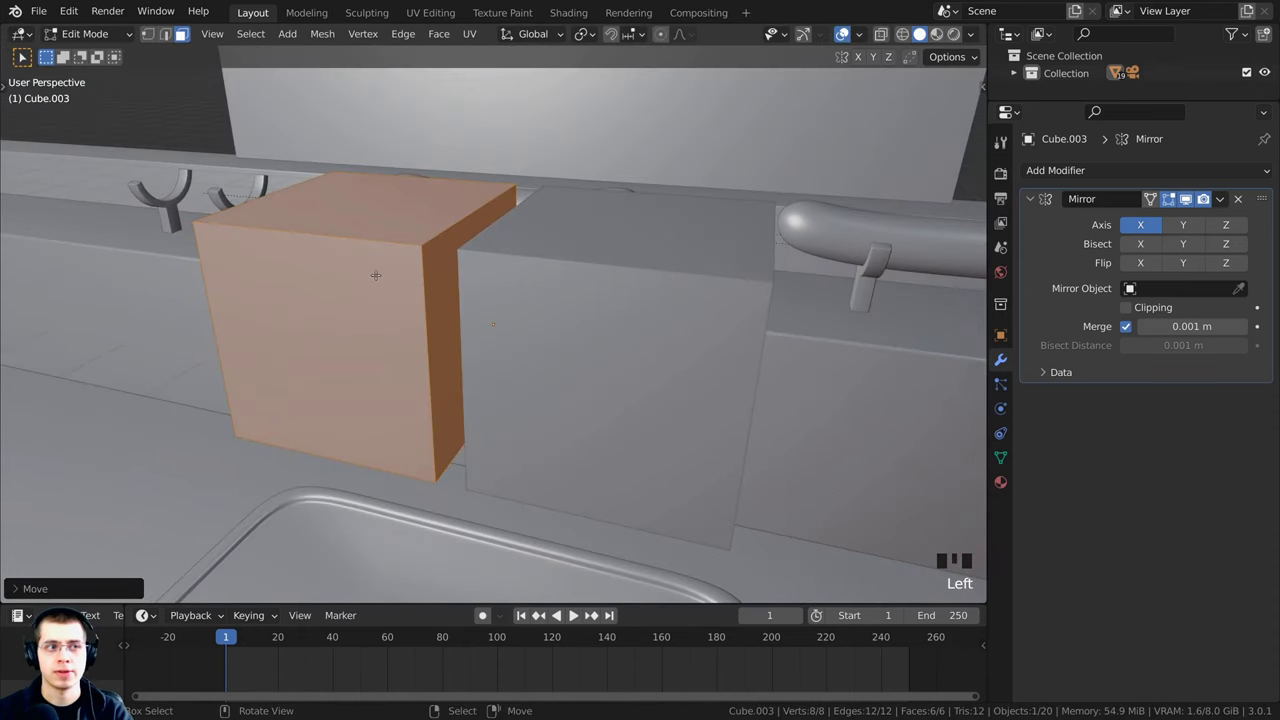
right_click(439, 262)
middle_click_drag(439, 262, 468, 287)
key("x")
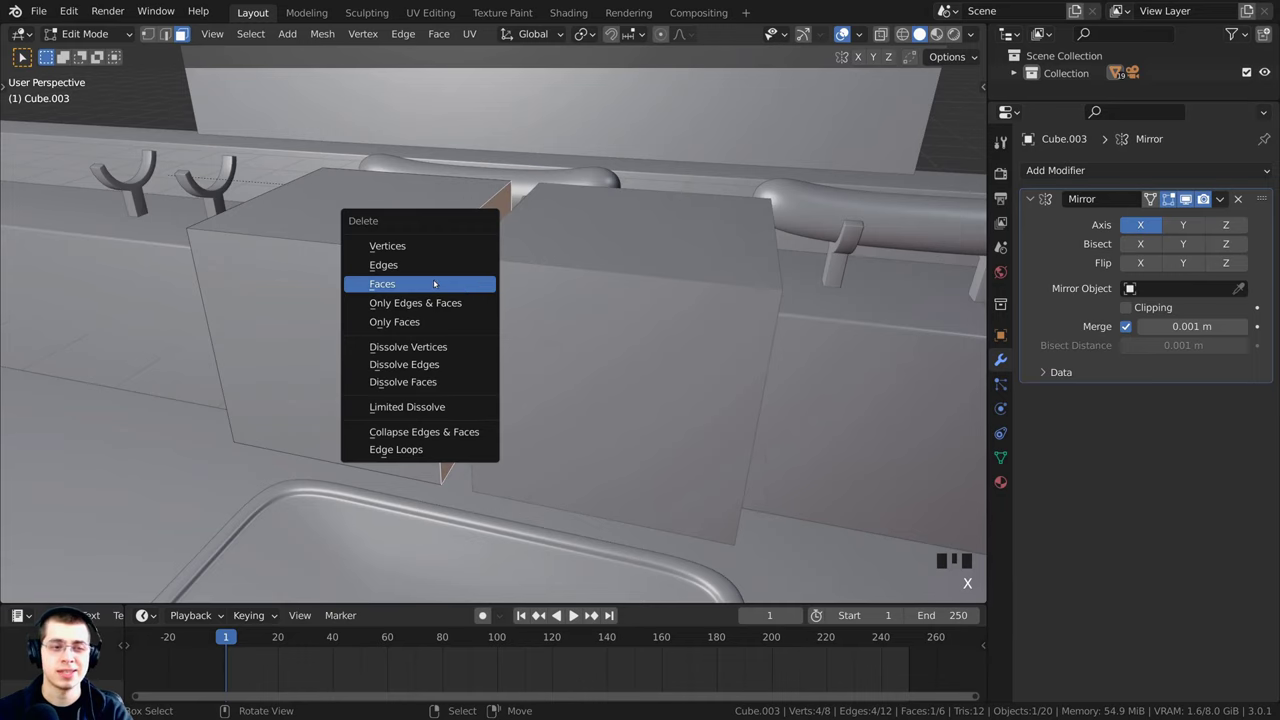
left_click(439, 288)
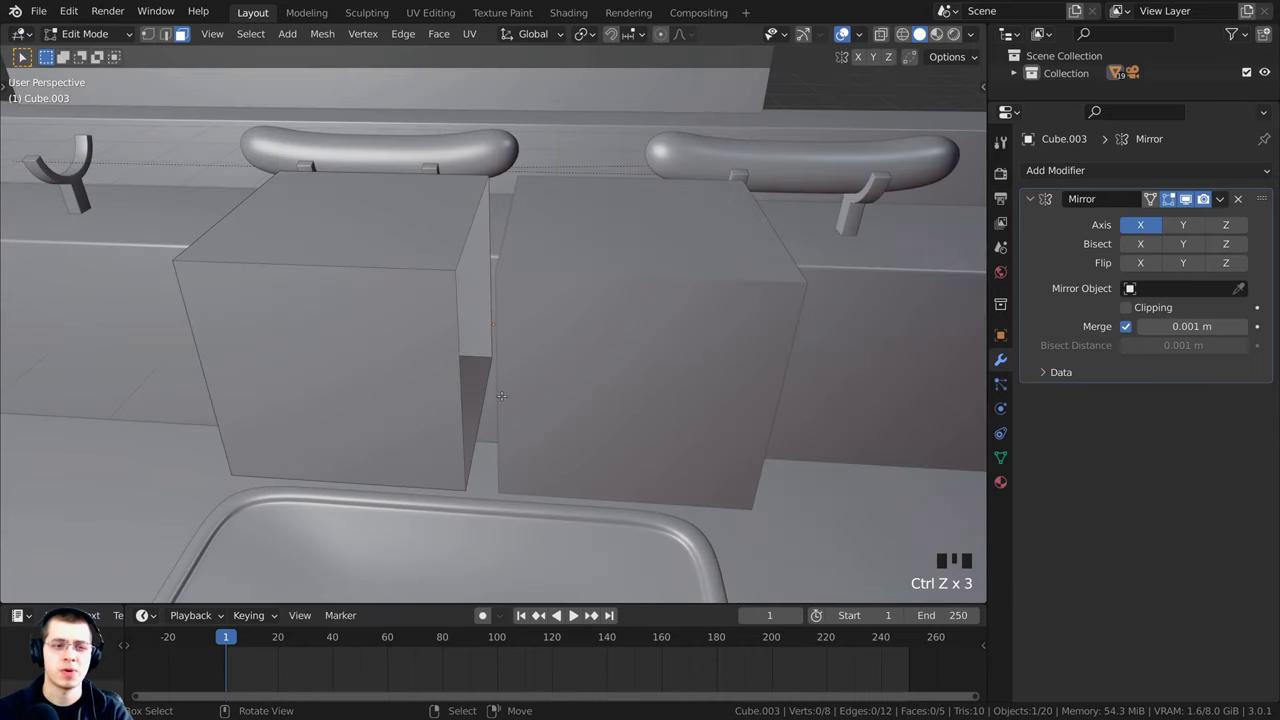
Step: Enable Clipping on the Mirror modifier and move the whole mesh along X until it joins its mirrored copy
middle_click_drag(613, 287, 777, 283)
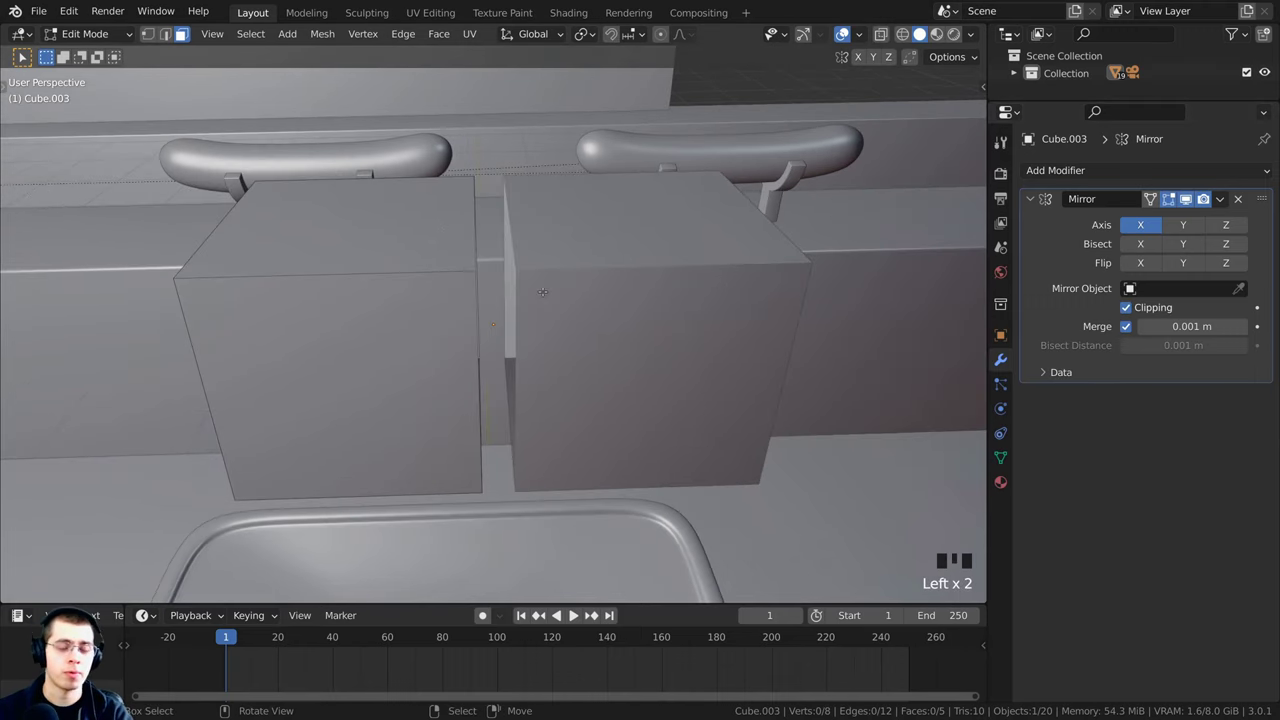
key("a")
key("g")
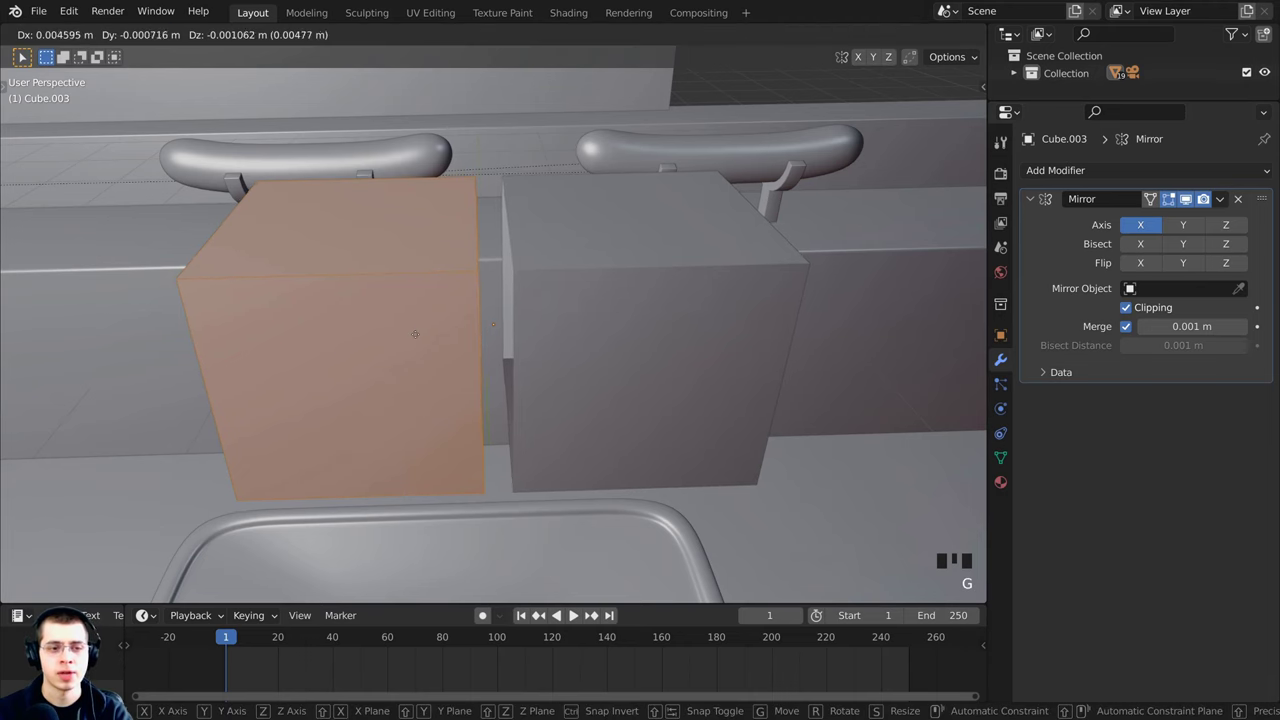
key("x")
left_click(444, 338)
scroll(444, 338, "down", 3)
middle_click_drag(490, 325, 514, 363)
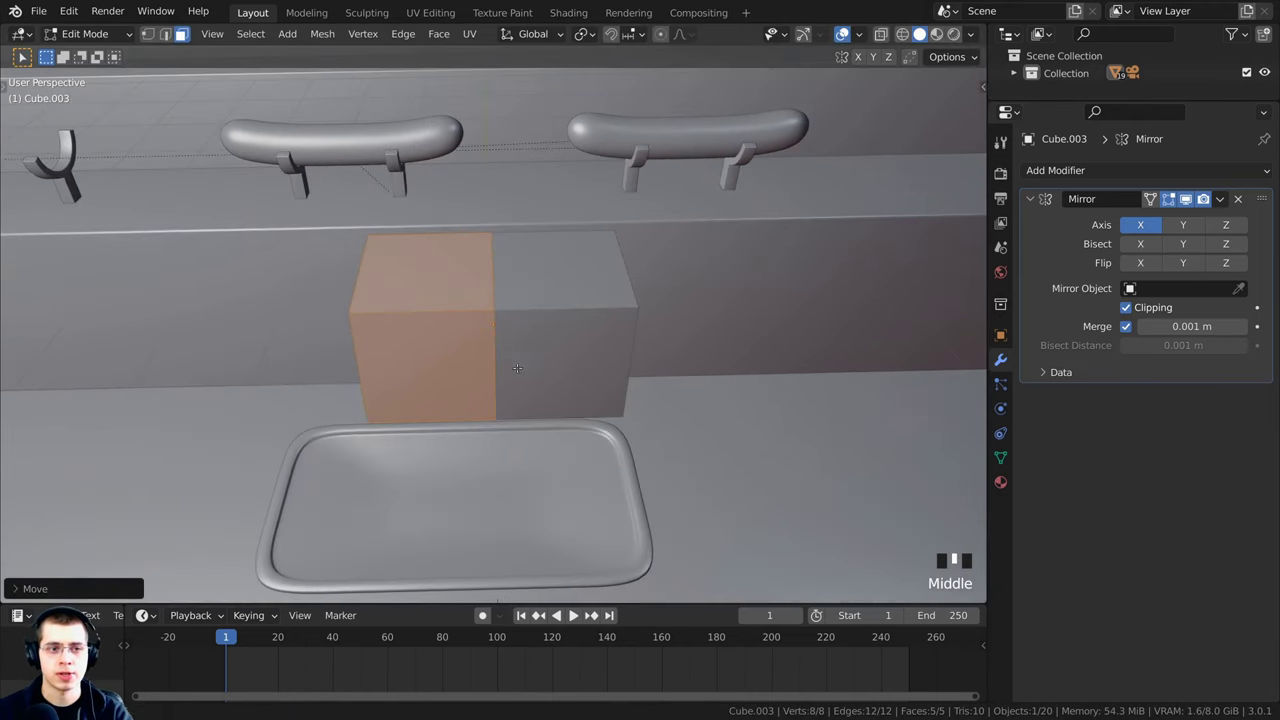
Step: Lengthen the mirrored box by moving its mesh about 0.36 m in the negative X direction, and return to Object Mode
scroll(532, 278, "up", 5)
scroll(512, 276, "down", 3)
key("g")
key("x")
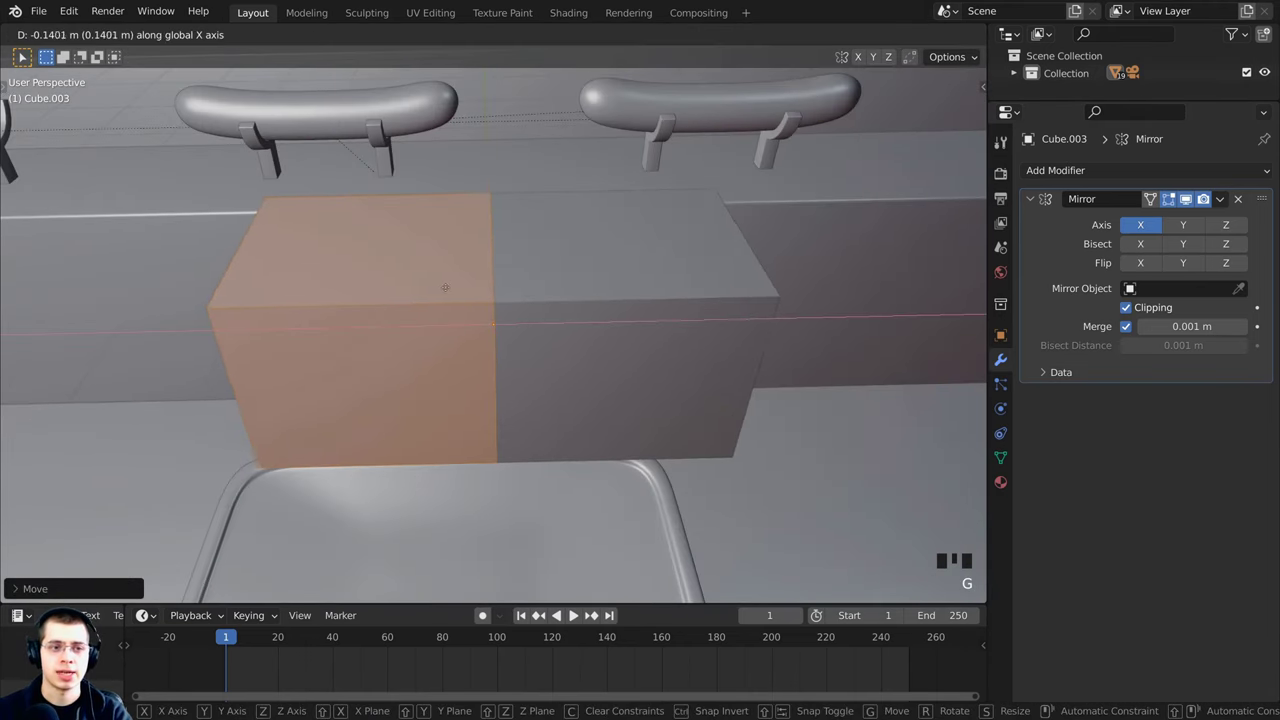
left_click(480, 304)
scroll(480, 306, "down", 3)
middle_click_drag(480, 305, 505, 302)
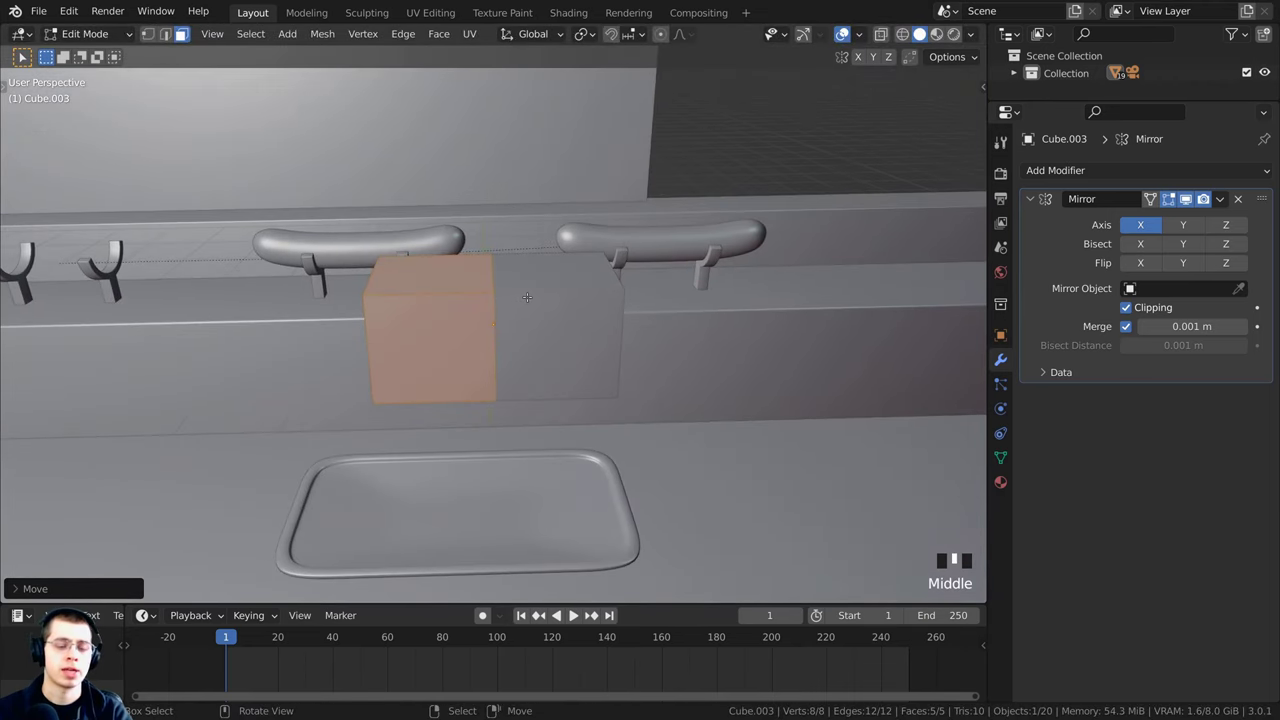
key("g")
key("x")
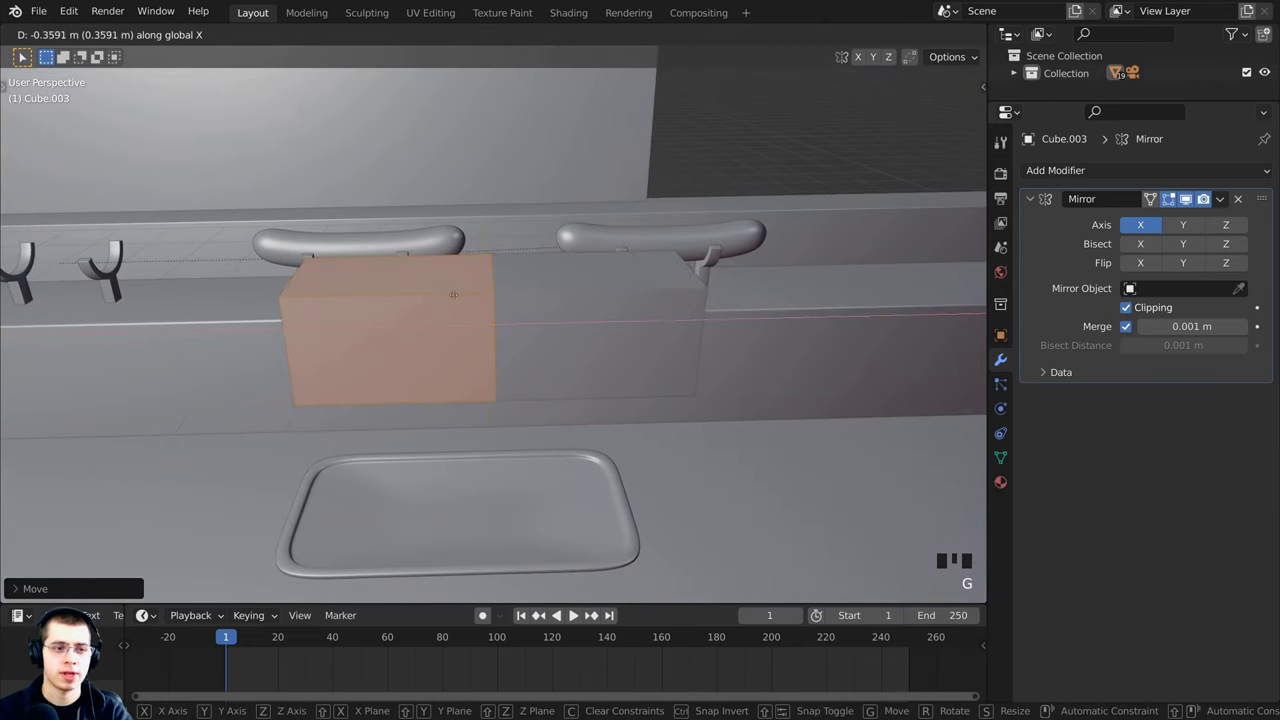
left_click(456, 293)
scroll(491, 374, "down", 2)
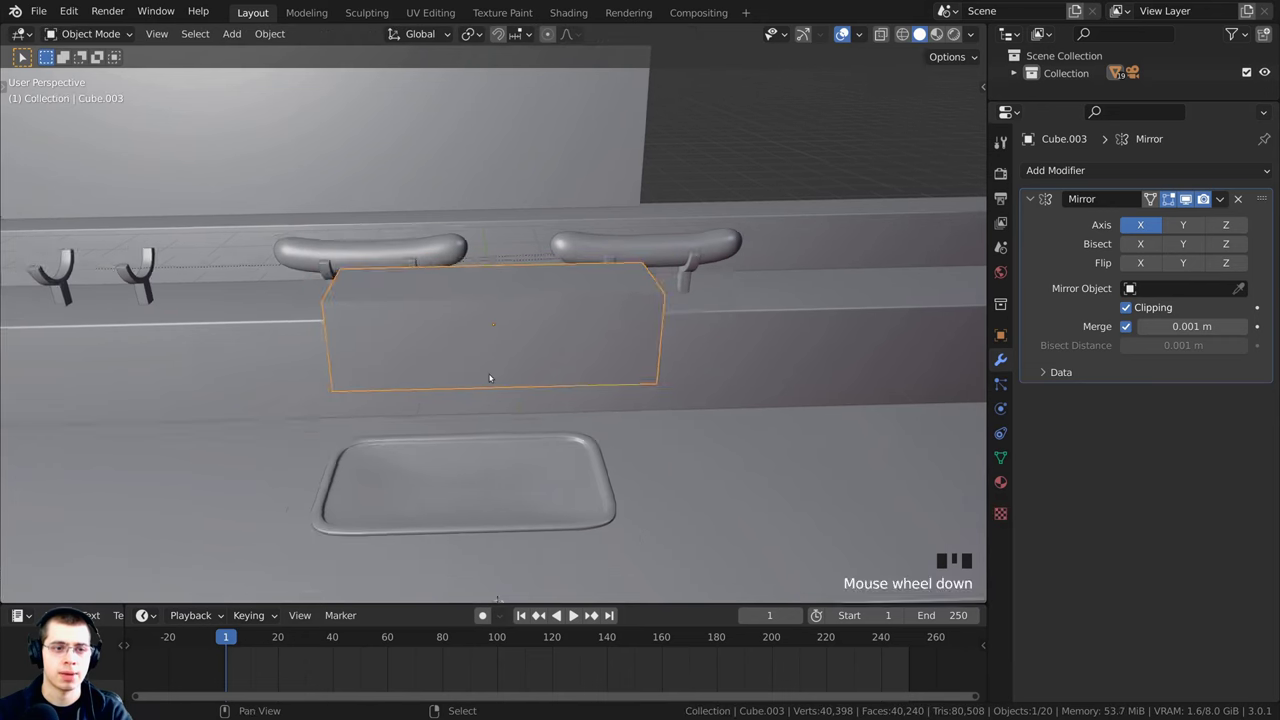
Step: Lower the mirrored box along Z until it sits just above the tray
middle_click_drag(491, 374, 480, 176)
scroll(480, 176, "up", 2)
key("g")
key("z")
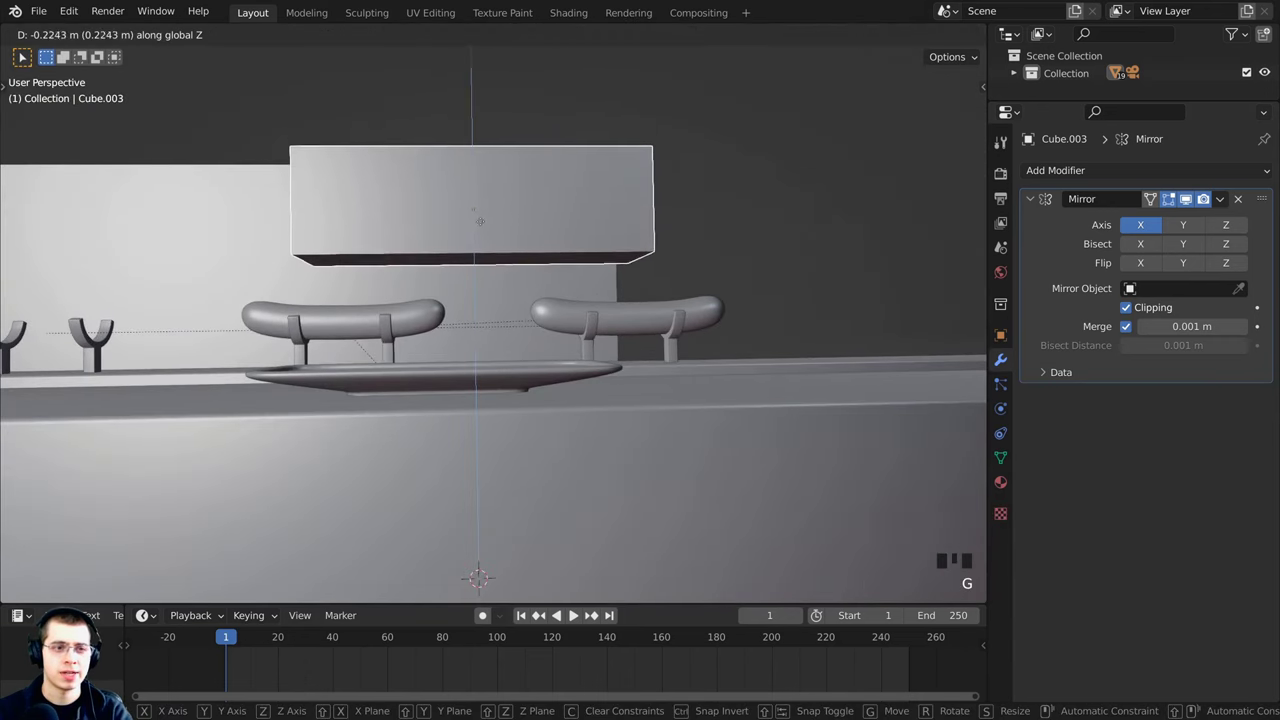
left_click(477, 313)
Step: Select the tray and clear its location
right_click(412, 395)
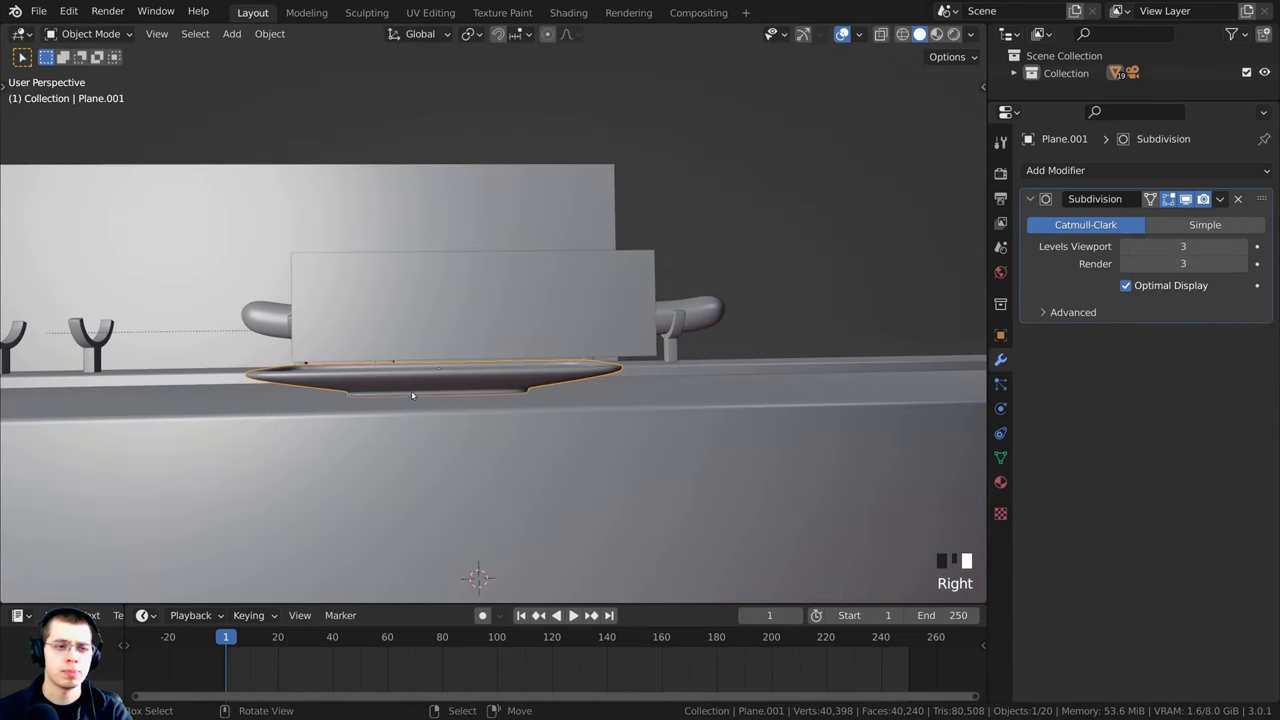
scroll(548, 389, "down", 2)
middle_click_drag(502, 379, 370, 339)
middle_click_drag(465, 309, 469, 333)
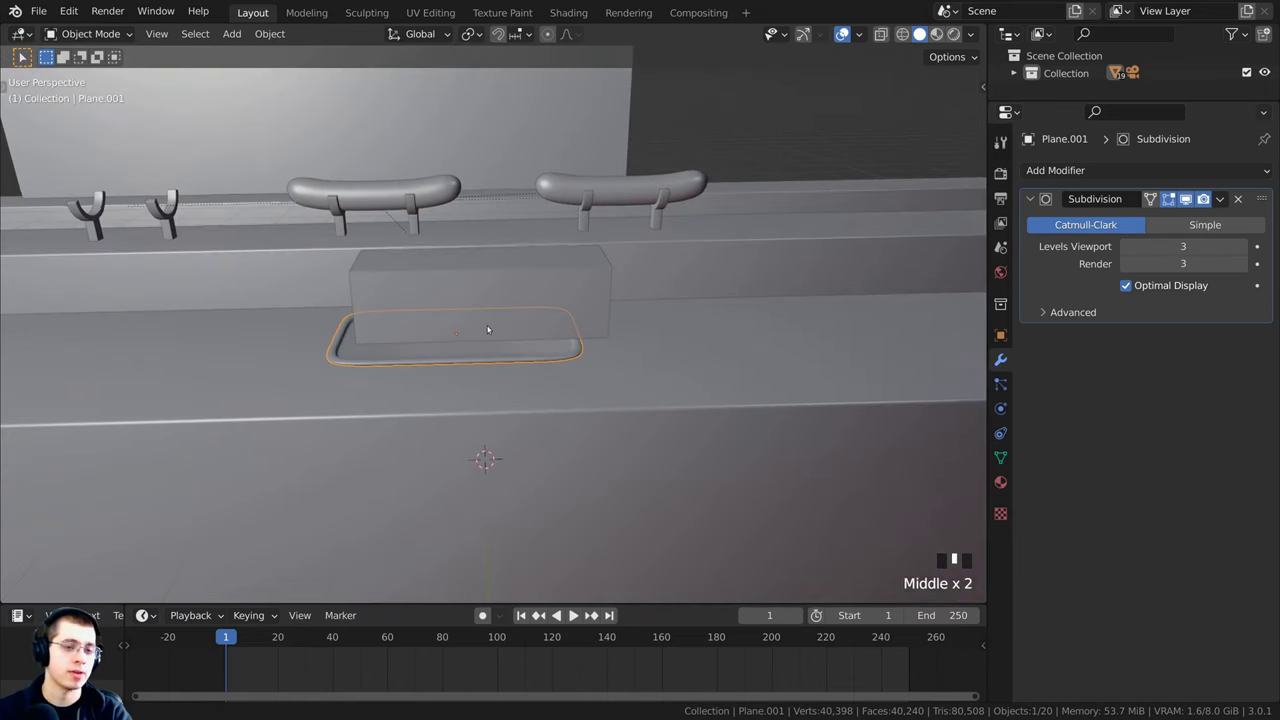
scroll(469, 335, "up", 3)
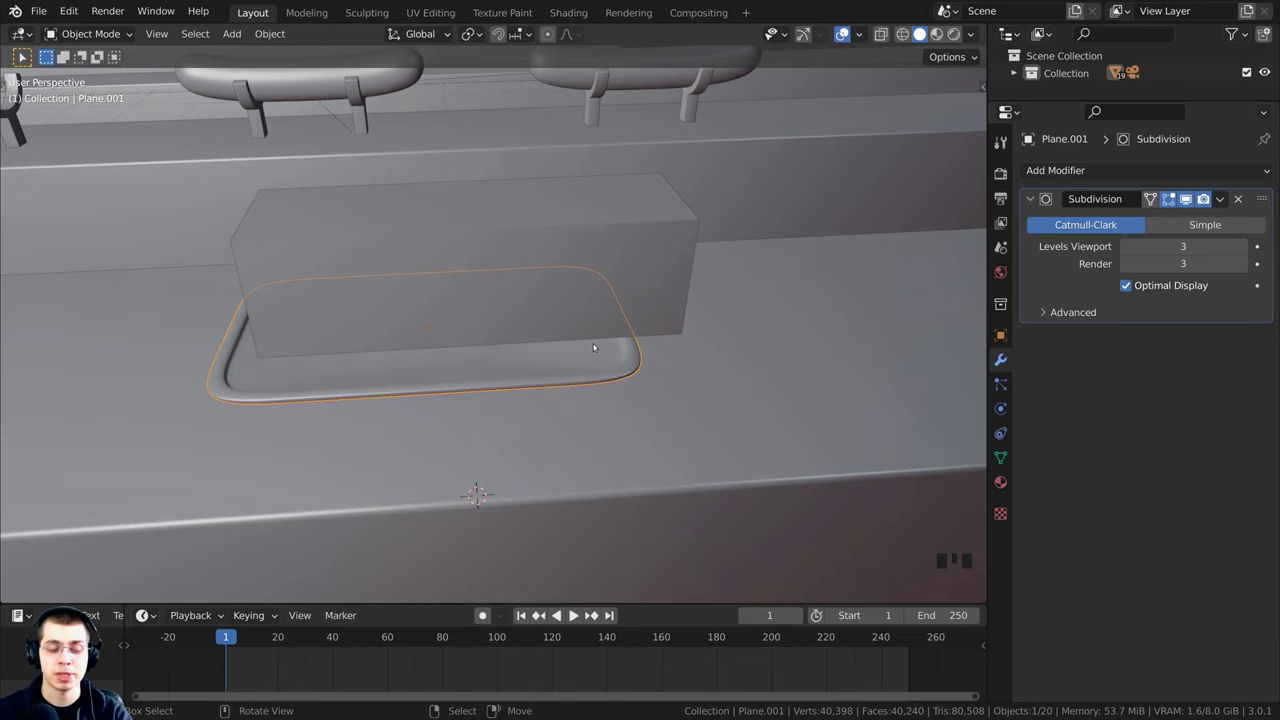
key("alt+g")
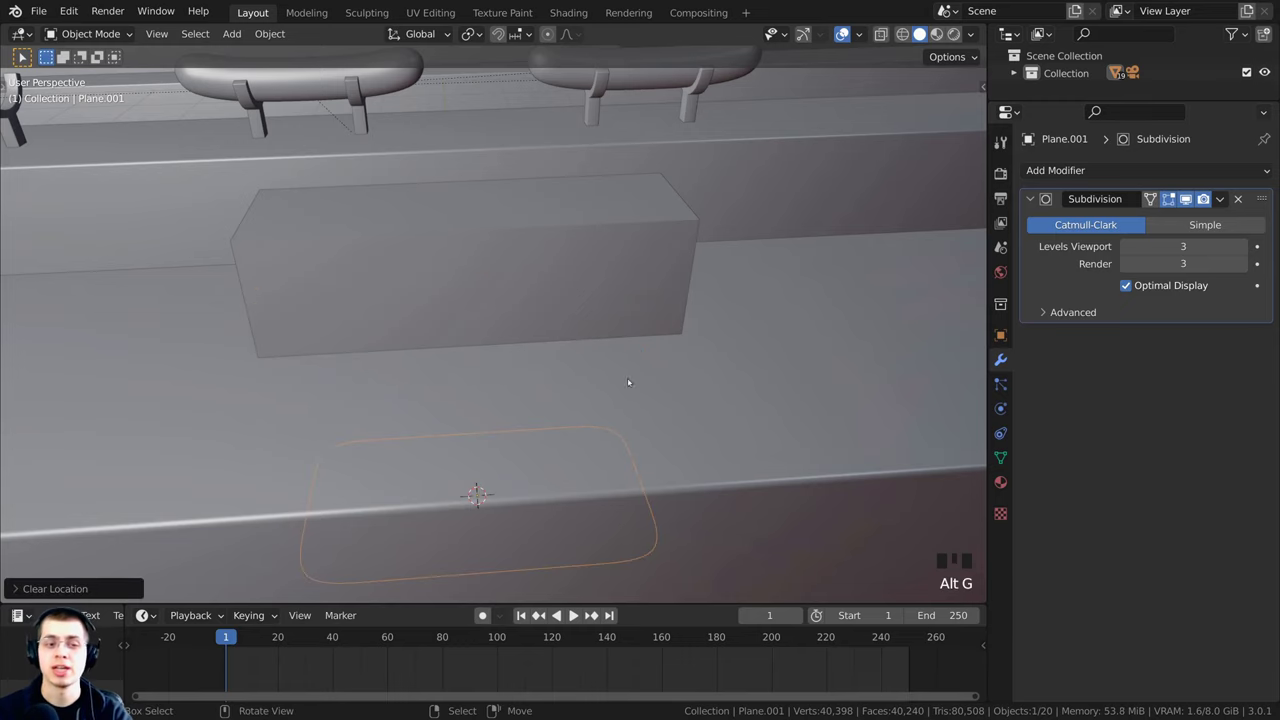
Step: Raise the tray along Z from the origin to the top of the front counter, under the box
scroll(628, 382, "down", 3)
middle_click_drag(628, 382, 553, 434)
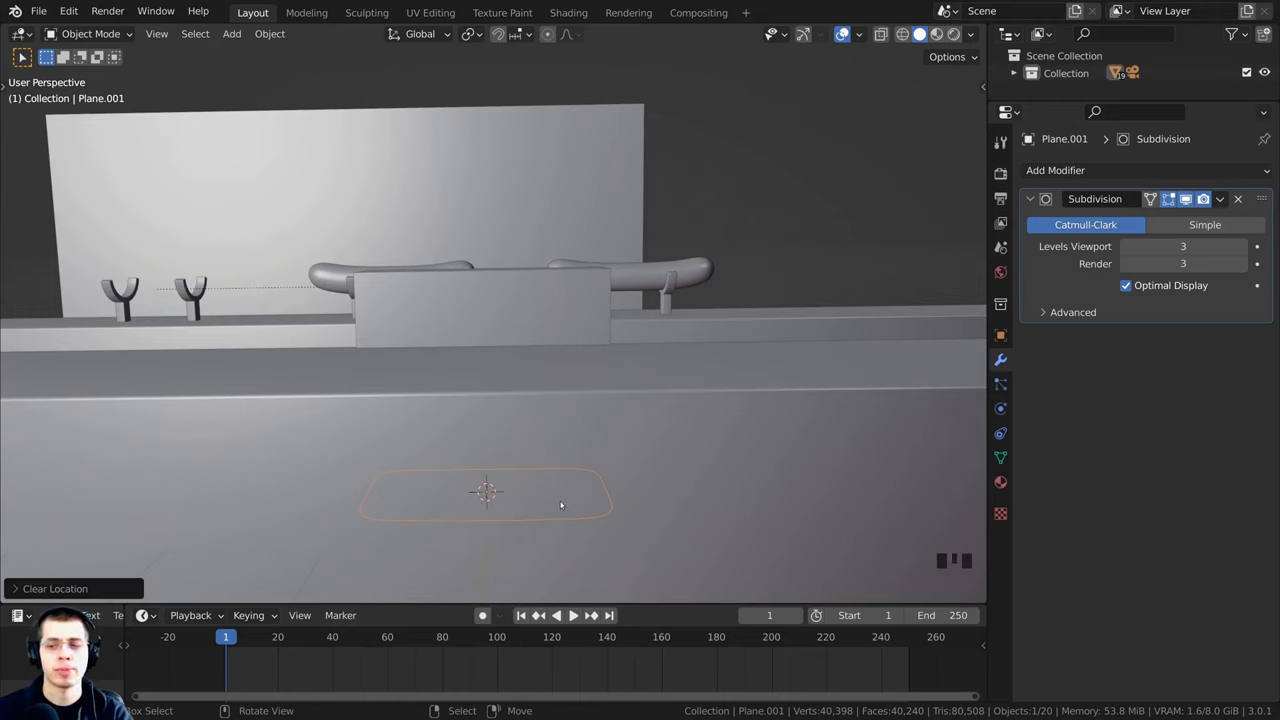
key("g")
key("z")
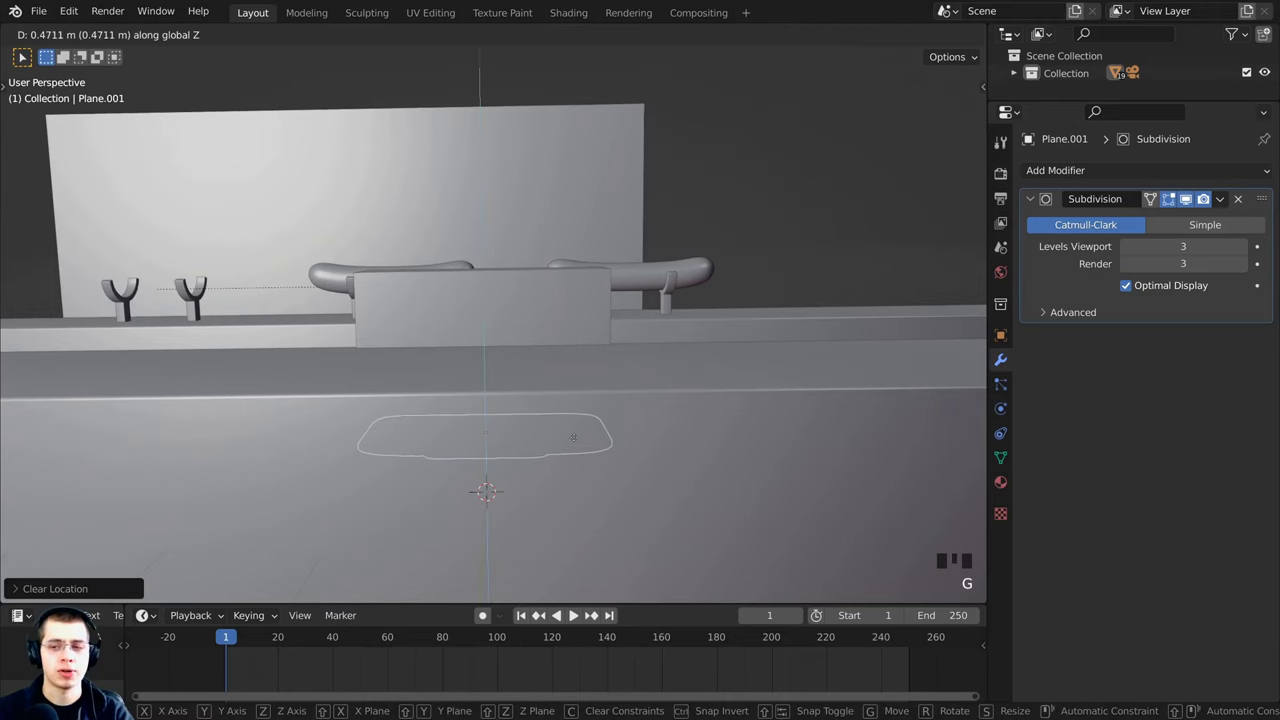
left_click(578, 362)
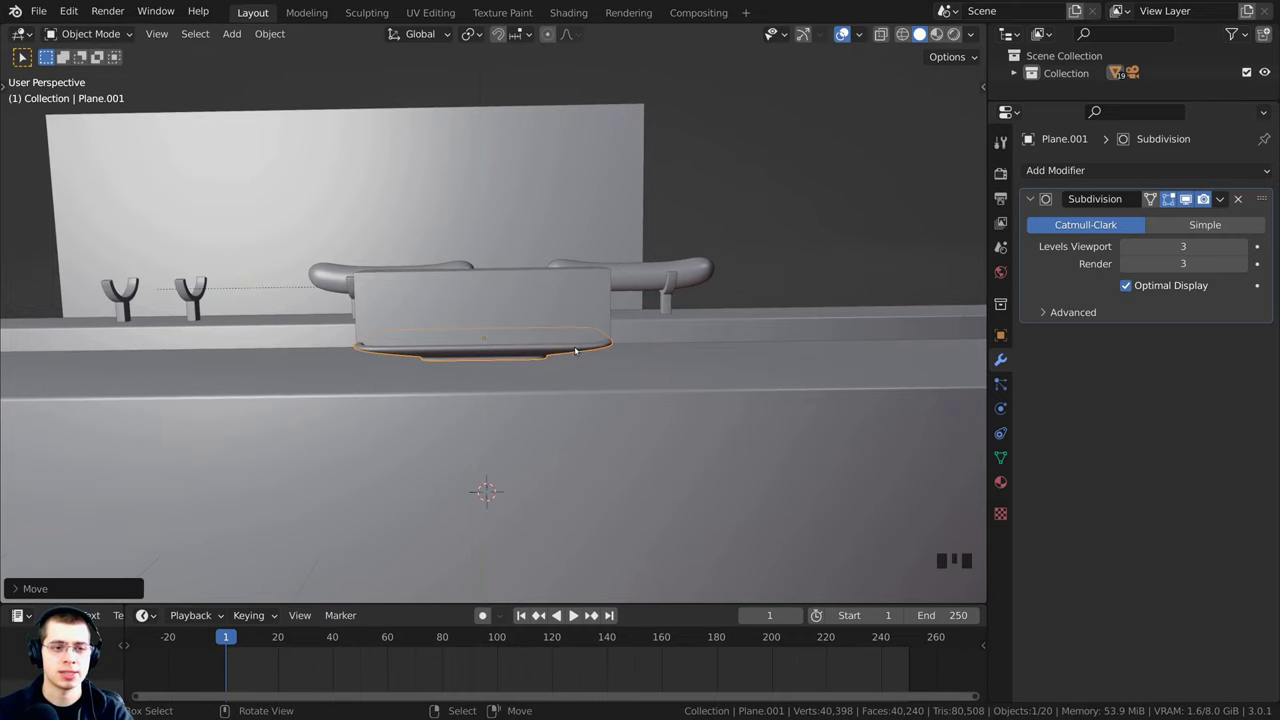
Step: Select the mirrored box and scale it down uniformly so it fits within the tray
left_click(600, 342)
scroll(602, 350, "up", 2)
middle_click_drag(648, 360, 460, 229)
scroll(560, 340, "up", 1)
key("s")
left_click(584, 190)
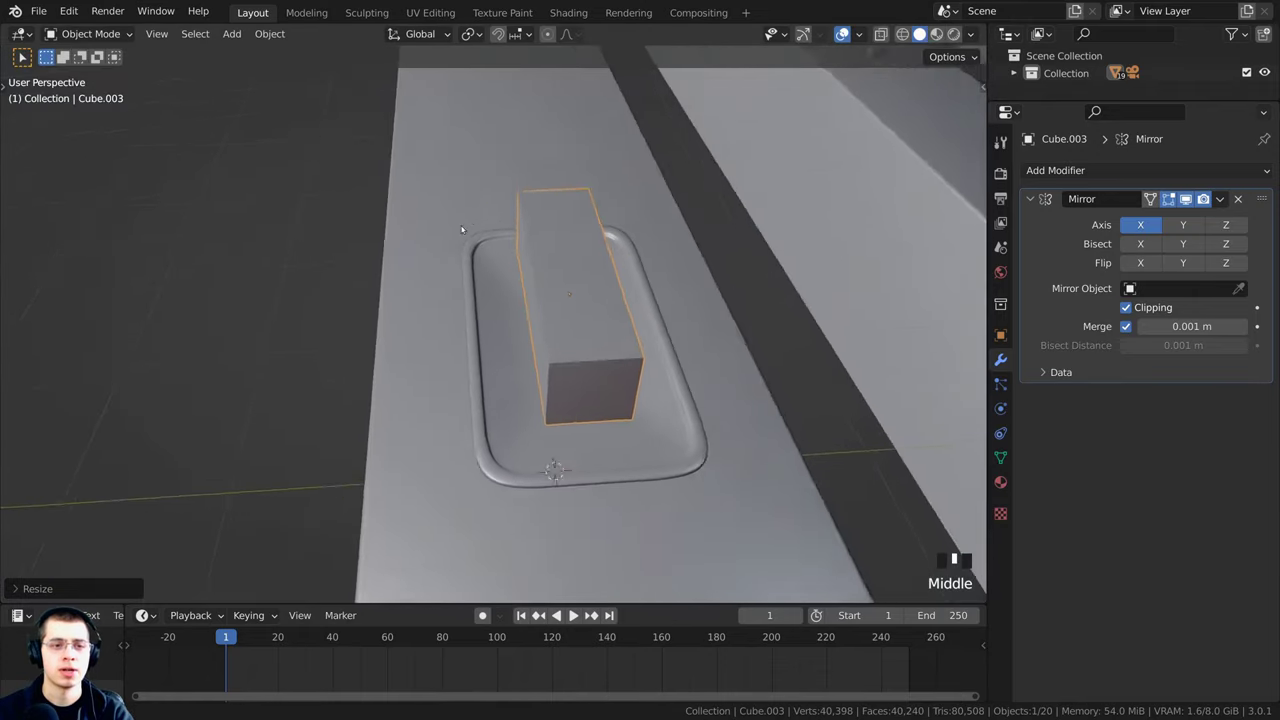
scroll(502, 300, "up", 1)
middle_click_drag(502, 300, 651, 143)
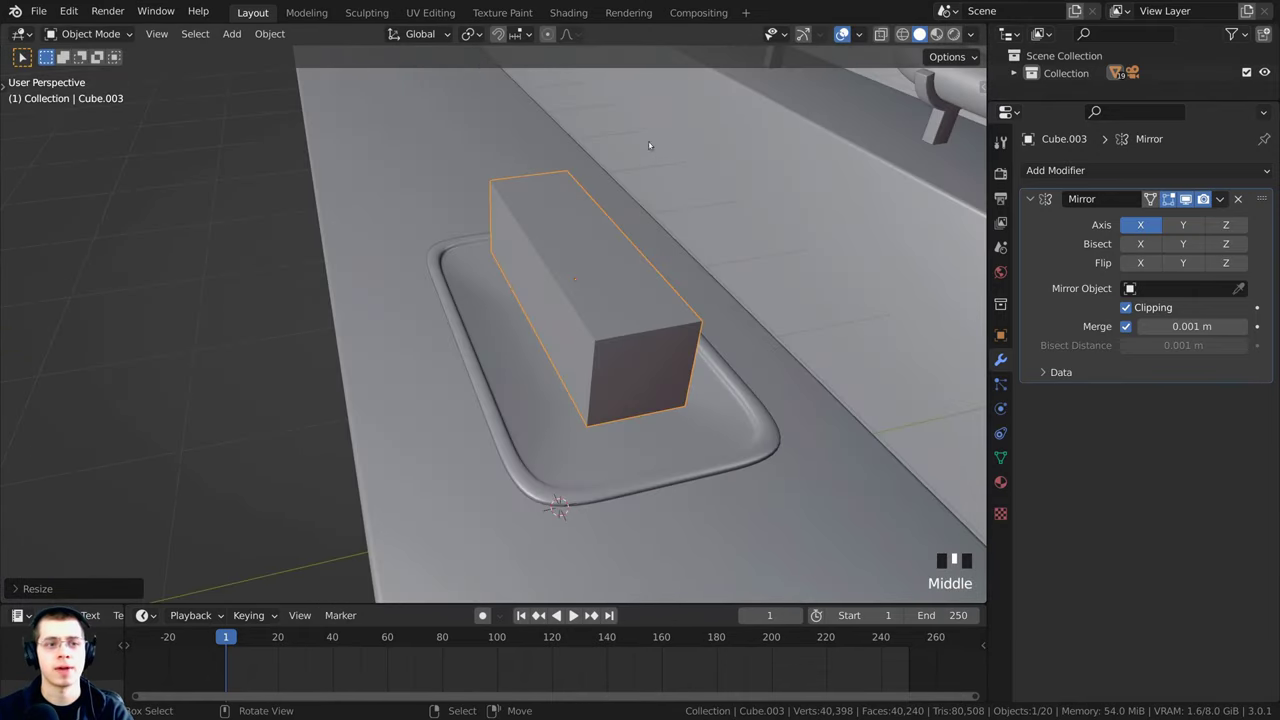
Step: Enter Edit Mode on the box and flatten its mesh along Z to about a third of its height
key("Tab")
middle_click_drag(528, 218, 546, 190, "shift")
scroll(619, 201, "down", 1)
key("s")
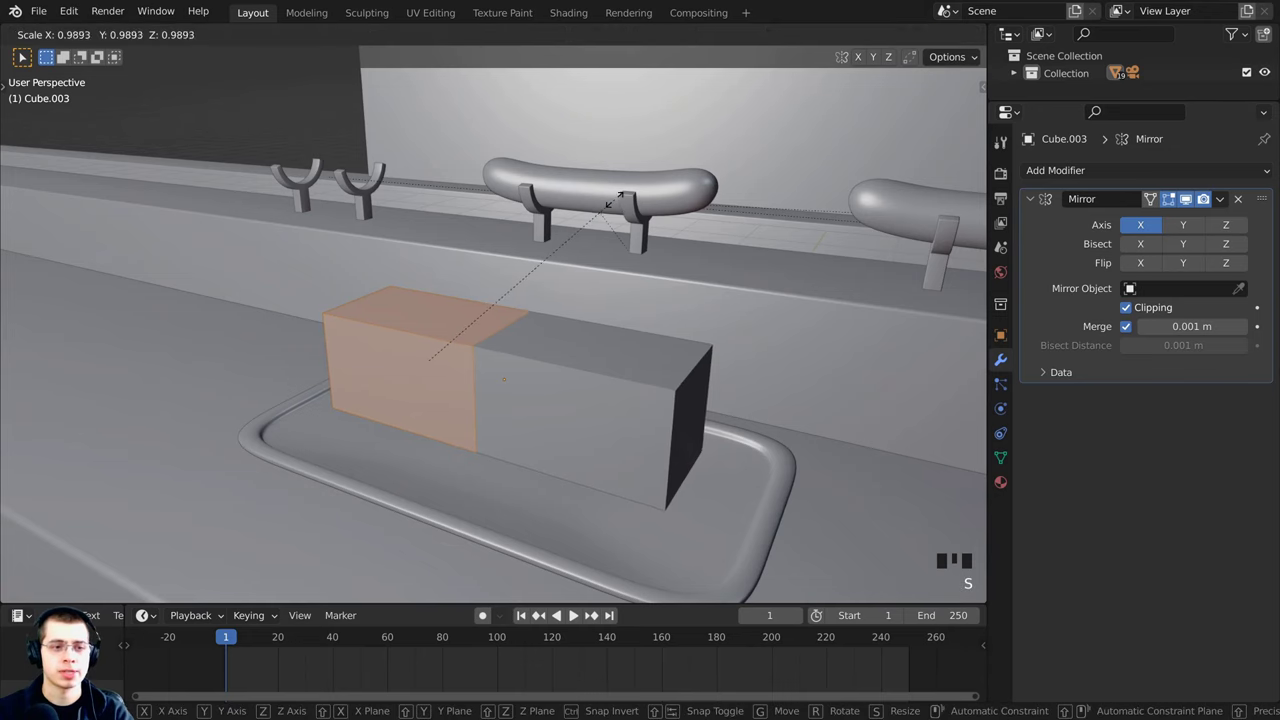
key("z")
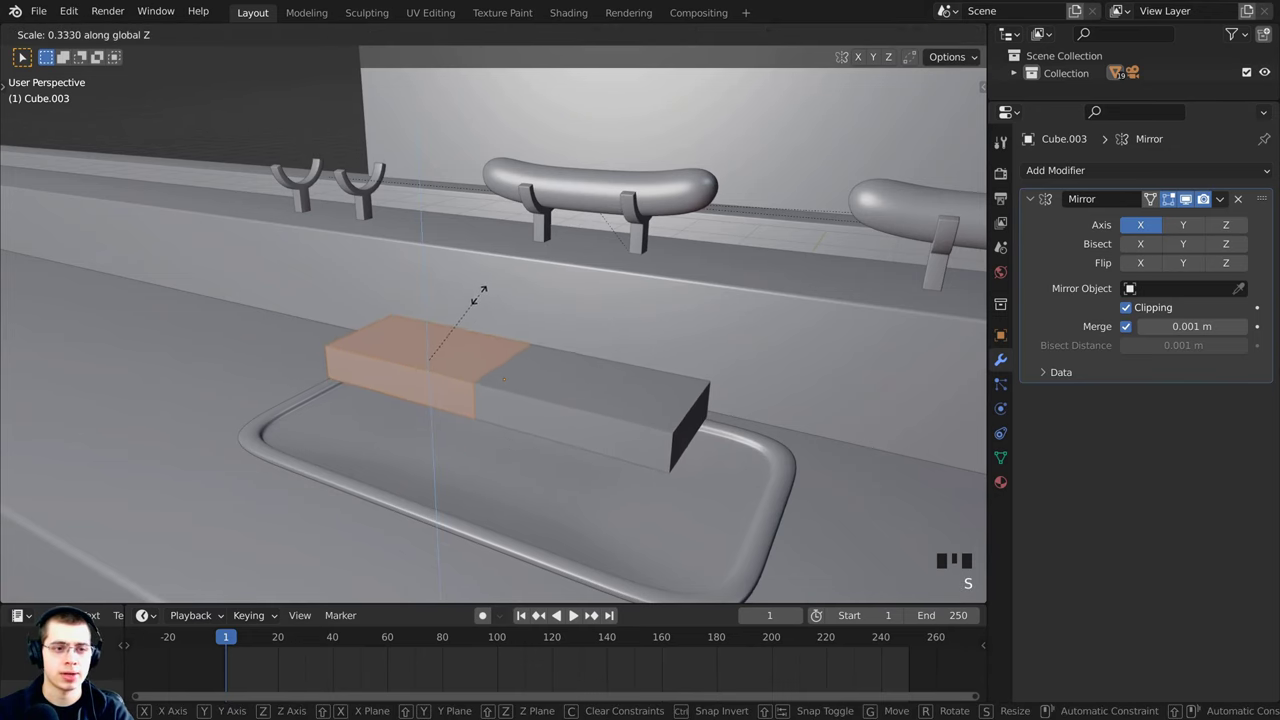
left_click(469, 302)
Step: Return to Object Mode, add a level 2 Subdivision modifier to the flattened box, and shade it smooth
middle_click_drag(469, 302, 760, 387, "shift")
key("Tab")
key("ctrl+2")
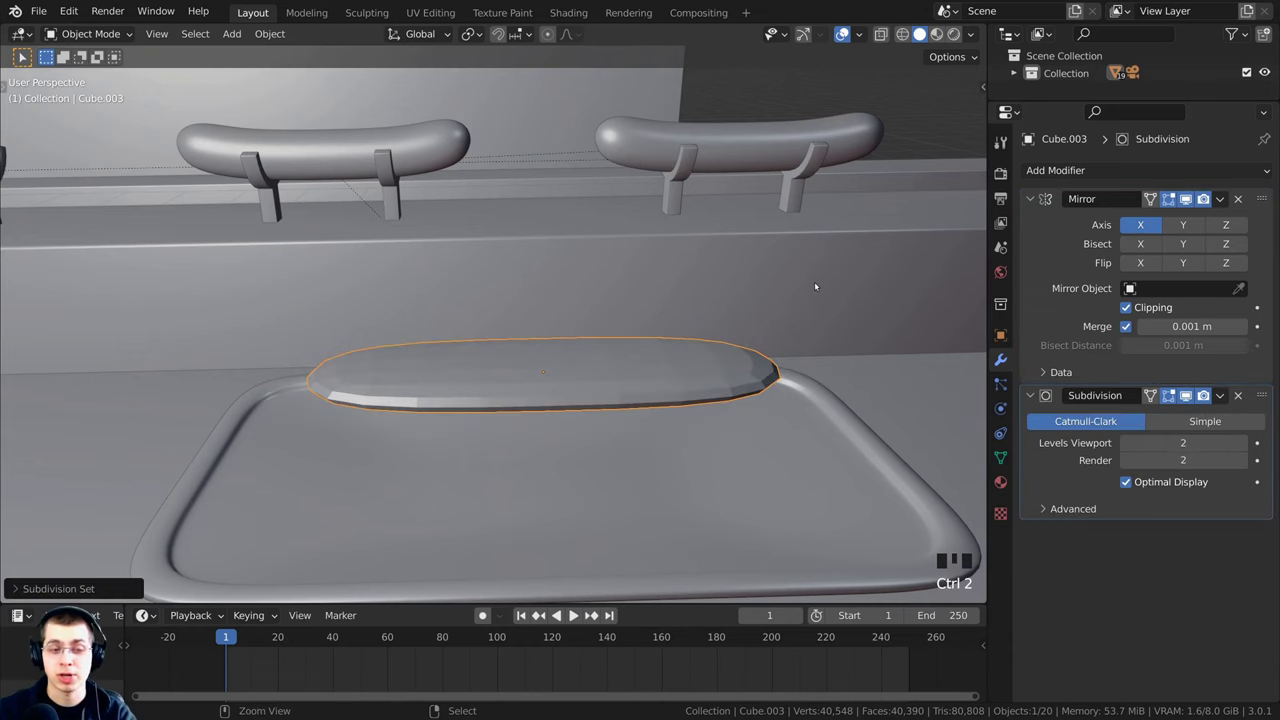
mouse_move(505, 387)
middle_mouse_down()
mouse_move(613, 389)
mouse_move(598, 435)
mouse_move(518, 382)
middle_mouse_up()
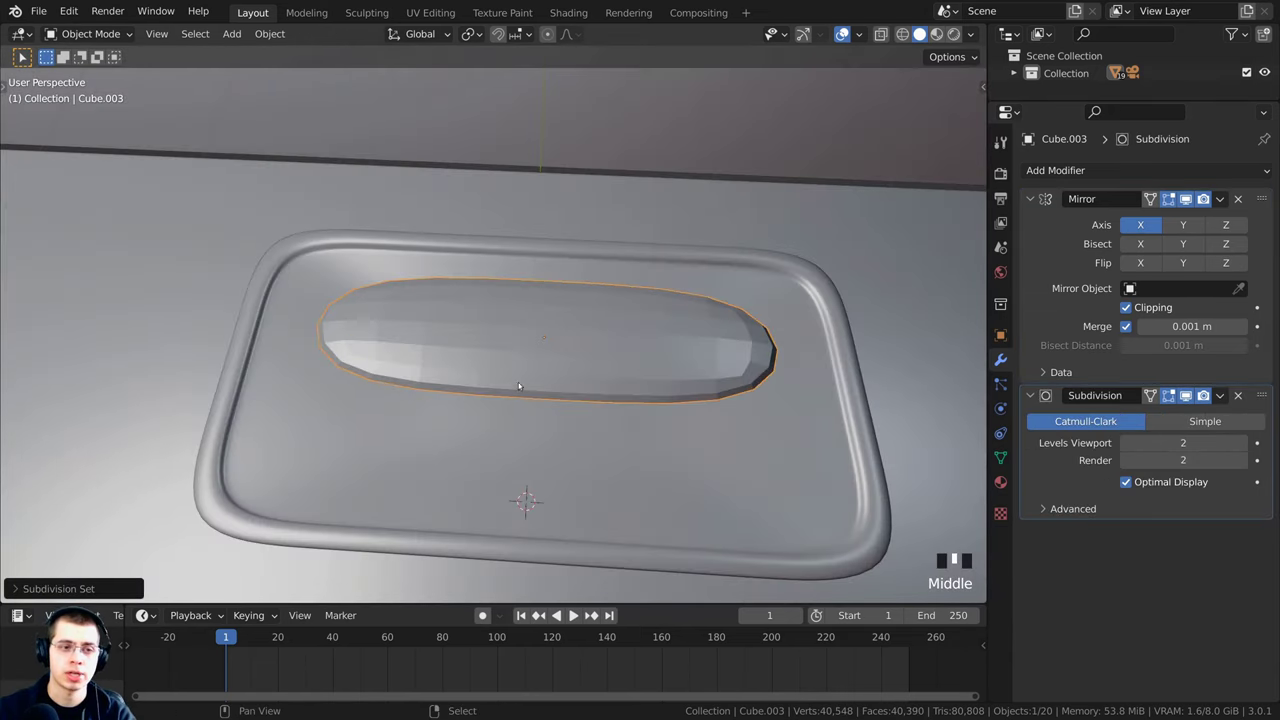
scroll(518, 382, "up", 2, "shift")
scroll(486, 305, "up", 2)
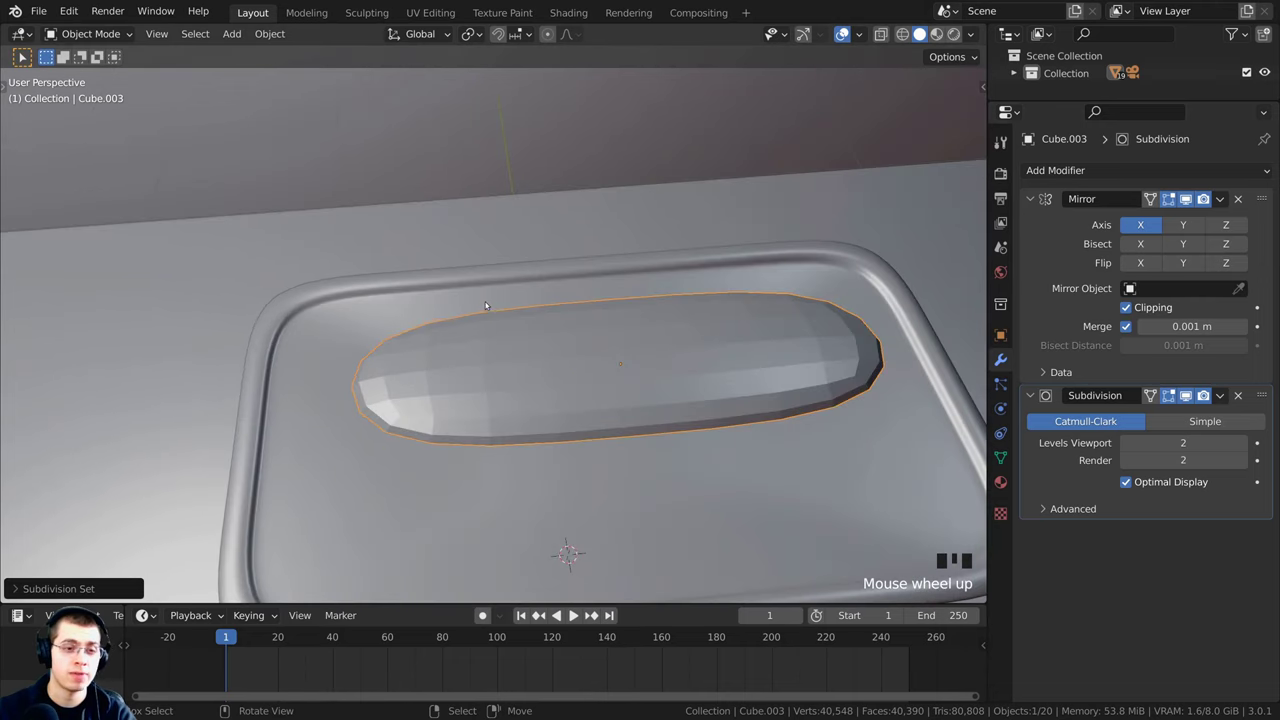
key("w")
left_click(458, 300)
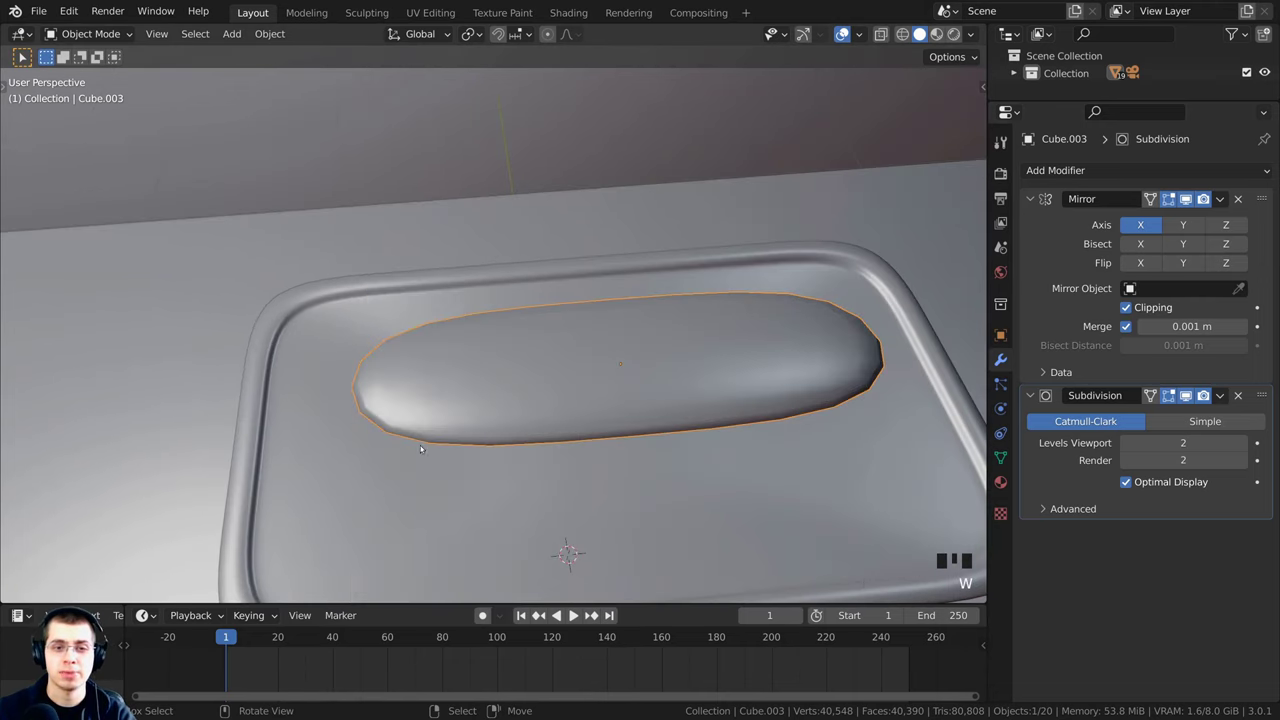
Step: Enter Edit Mode, select the bottom face of the rounded shape, and raise it about 0.06 m along Z
mouse_move(611, 413)
middle_mouse_down("shift")
mouse_move(622, 413)
mouse_move(613, 385)
middle_mouse_up("shift")
left_click(613, 385)
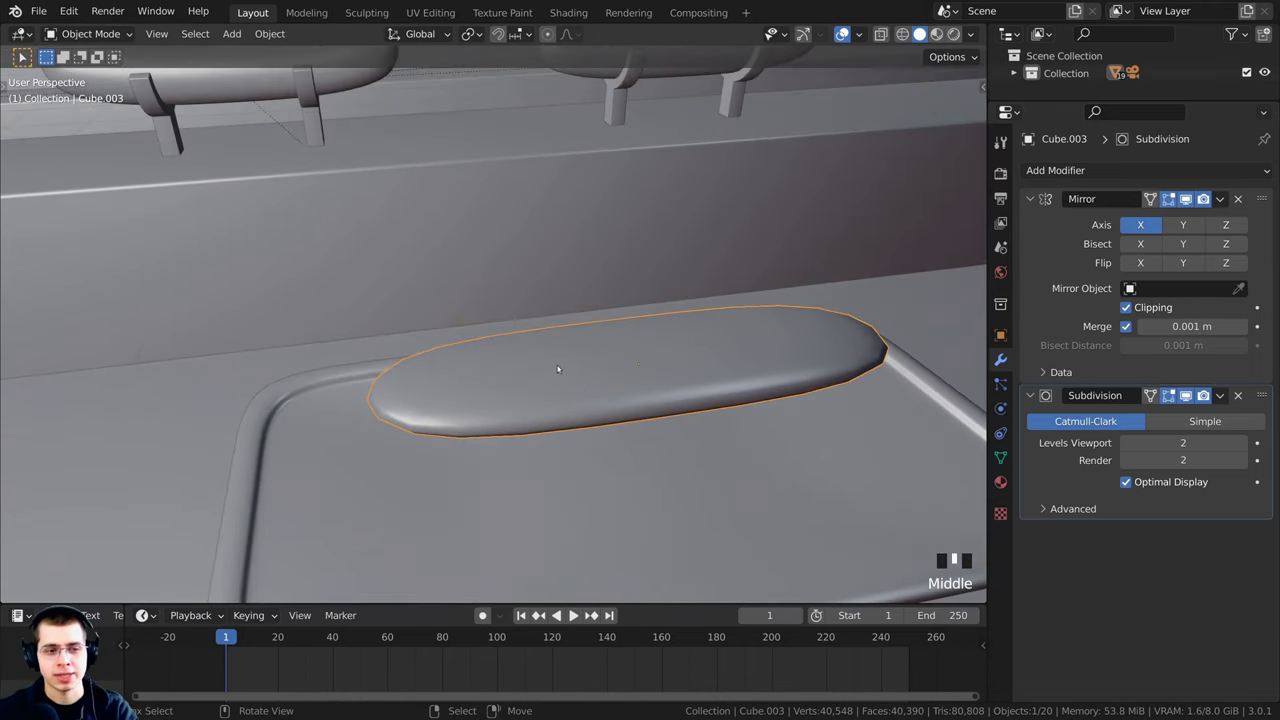
key("Tab")
middle_click_drag(480, 447, 472, 376)
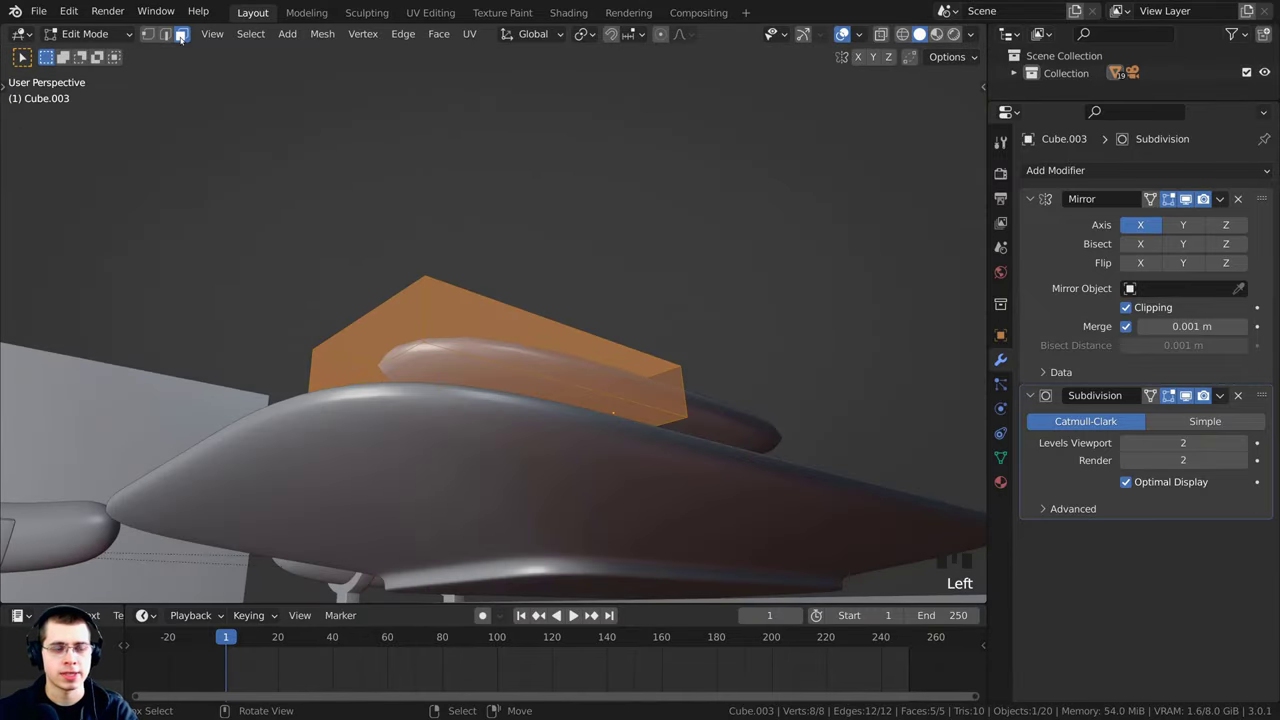
middle_click_drag(508, 214, 515, 213)
right_click(488, 395)
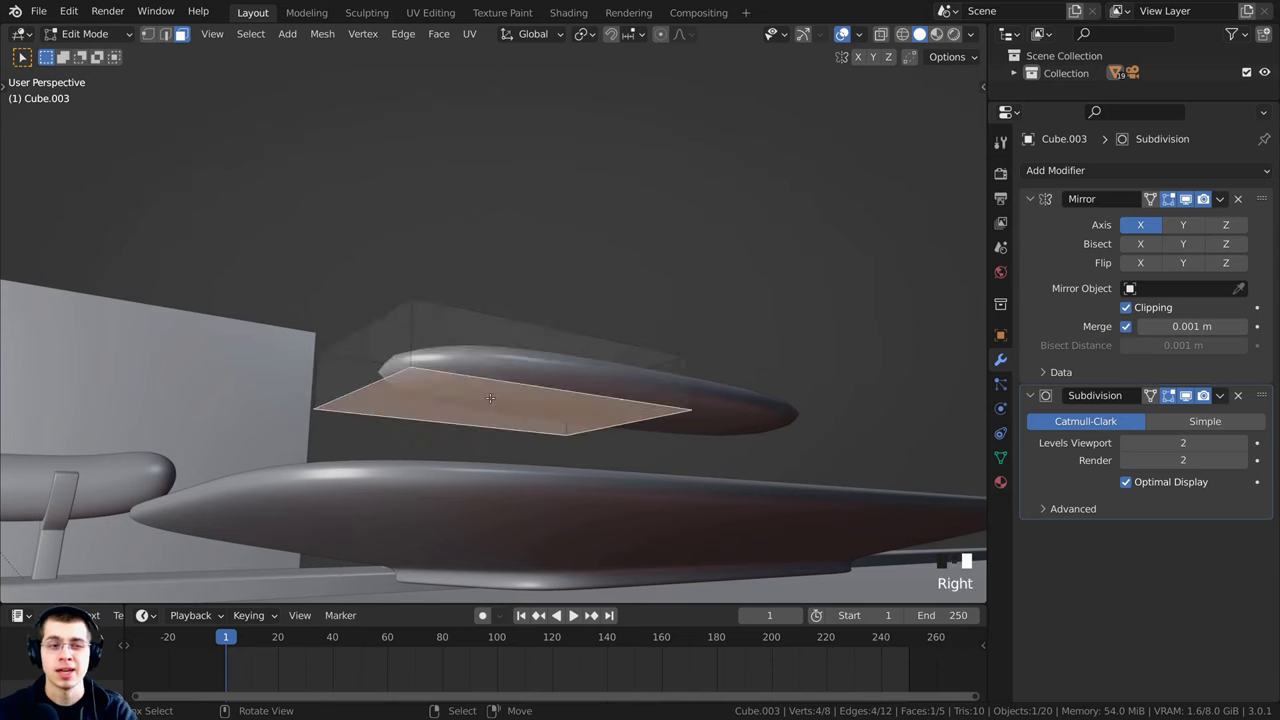
middle_click_drag(488, 395, 530, 408)
scroll(538, 410, "up", 2)
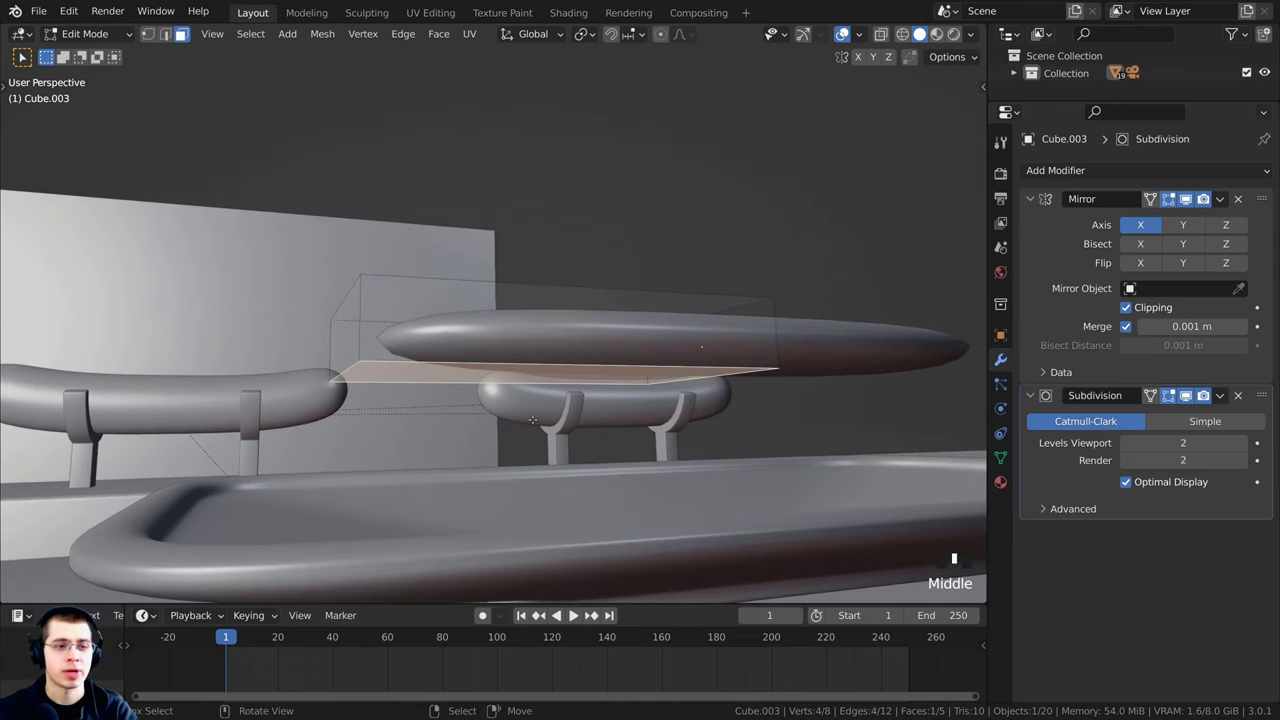
key("g")
key("z")
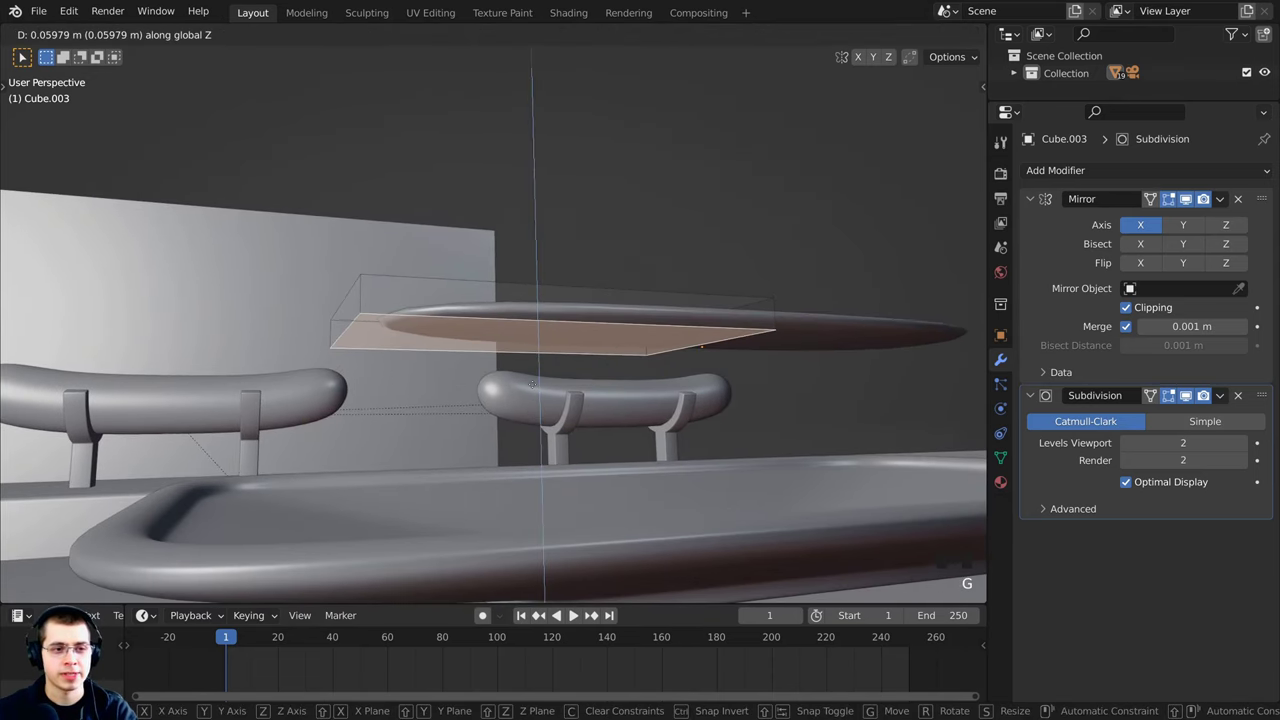
left_click(531, 385)
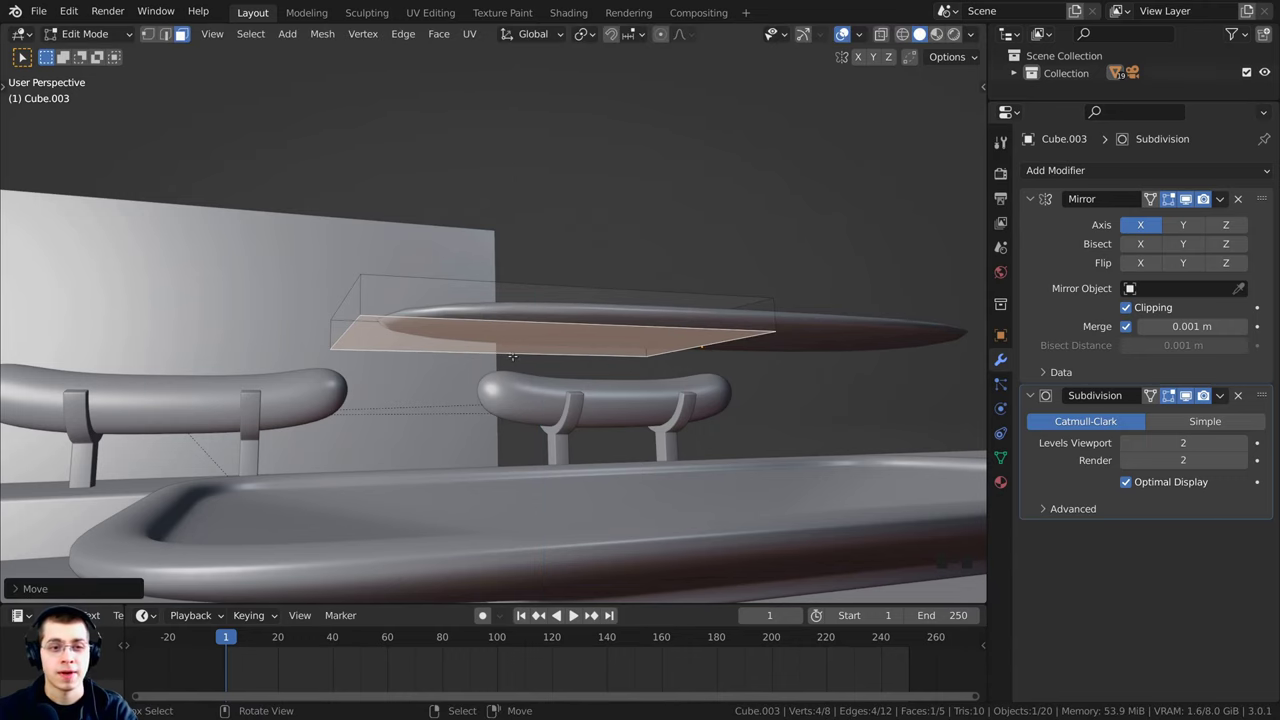
Step: Extrude the rounded shape's bottom face about 0.07 m downward and scale the extruded face down
key("e")
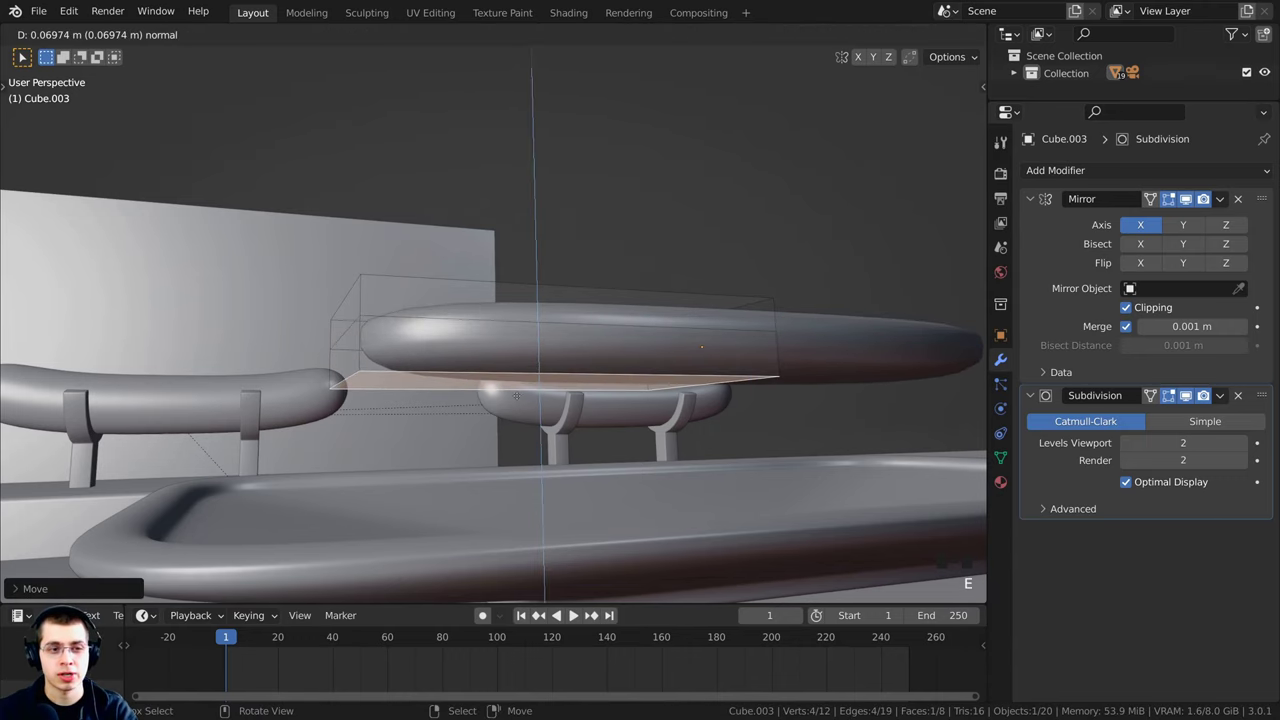
left_click(516, 394)
middle_click_drag(810, 164, 820, 170)
key("s")
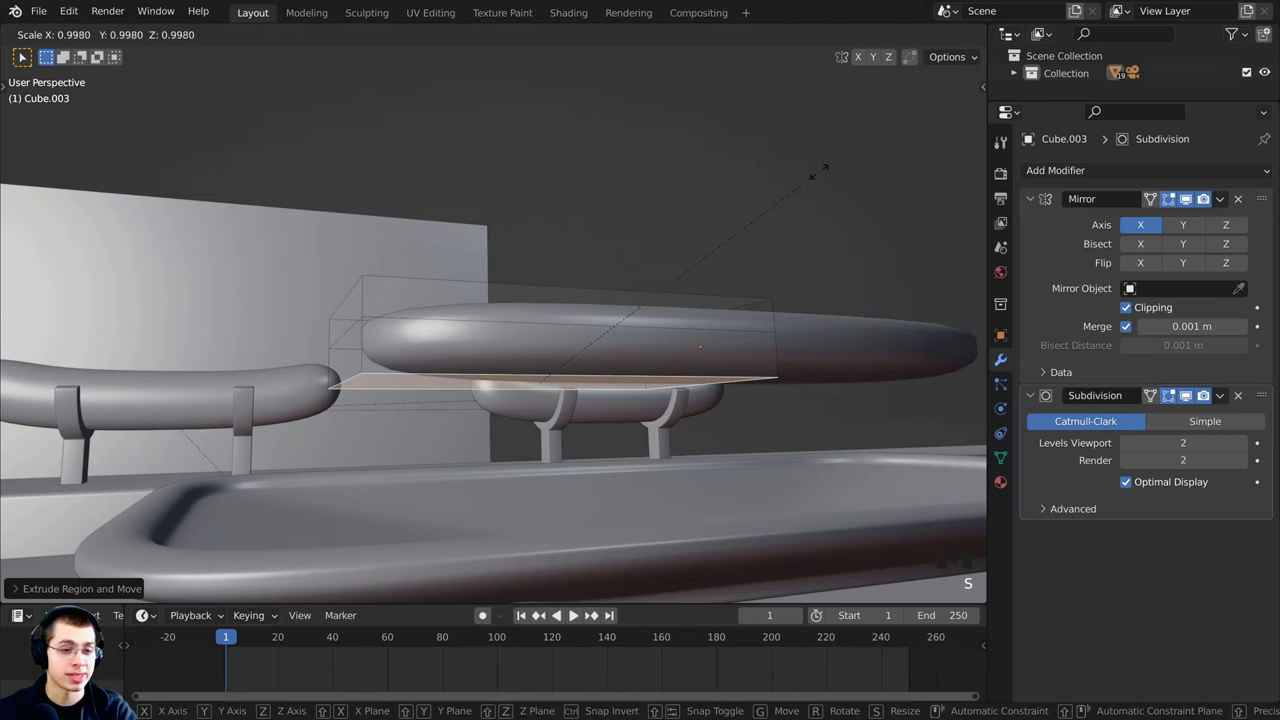
left_click(748, 226)
key("Tab")
Step: Scale the bottom face again in Edit Mode to refine the taper of the underside
middle_click_drag(606, 289, 602, 318)
key("Tab")
key("s")
left_click(735, 300)
key("Tab")
key("Tab")
Step: Add one loop cut across the shape's width and slide it by about 0.15 toward the rounded outer end
scroll(660, 374, "down", 1)
key("ctrl+r")
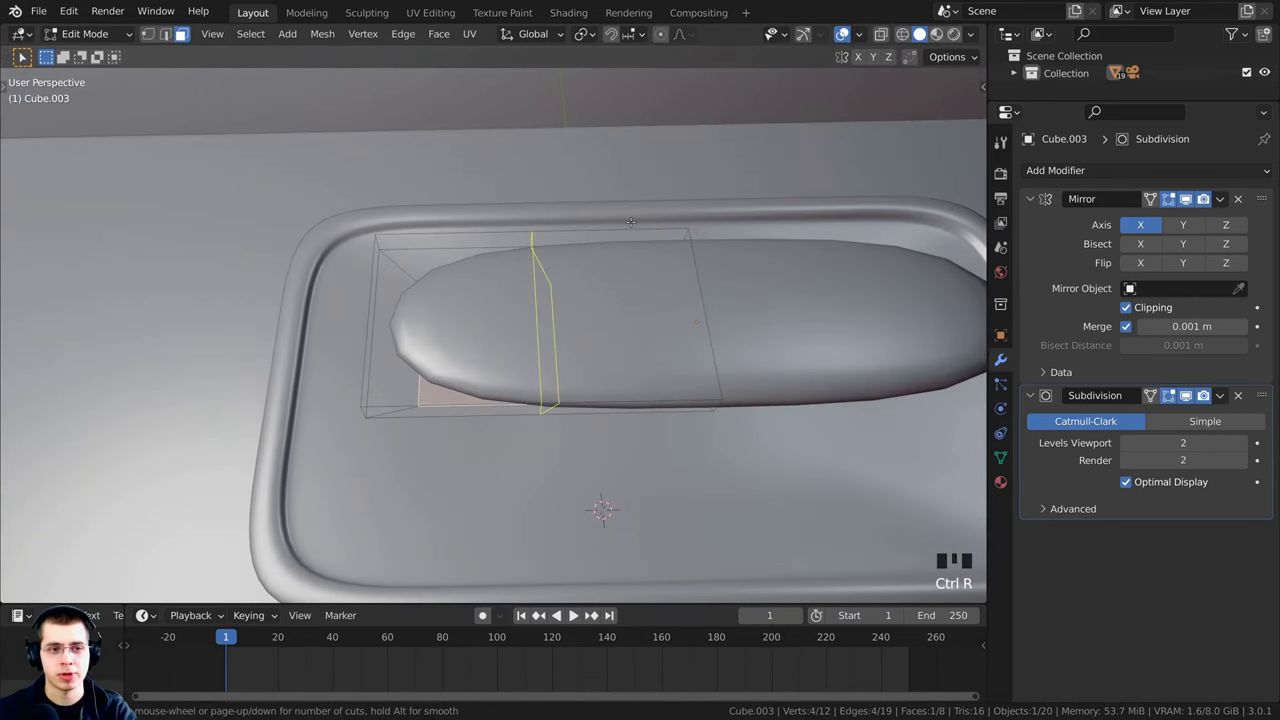
left_click(633, 220)
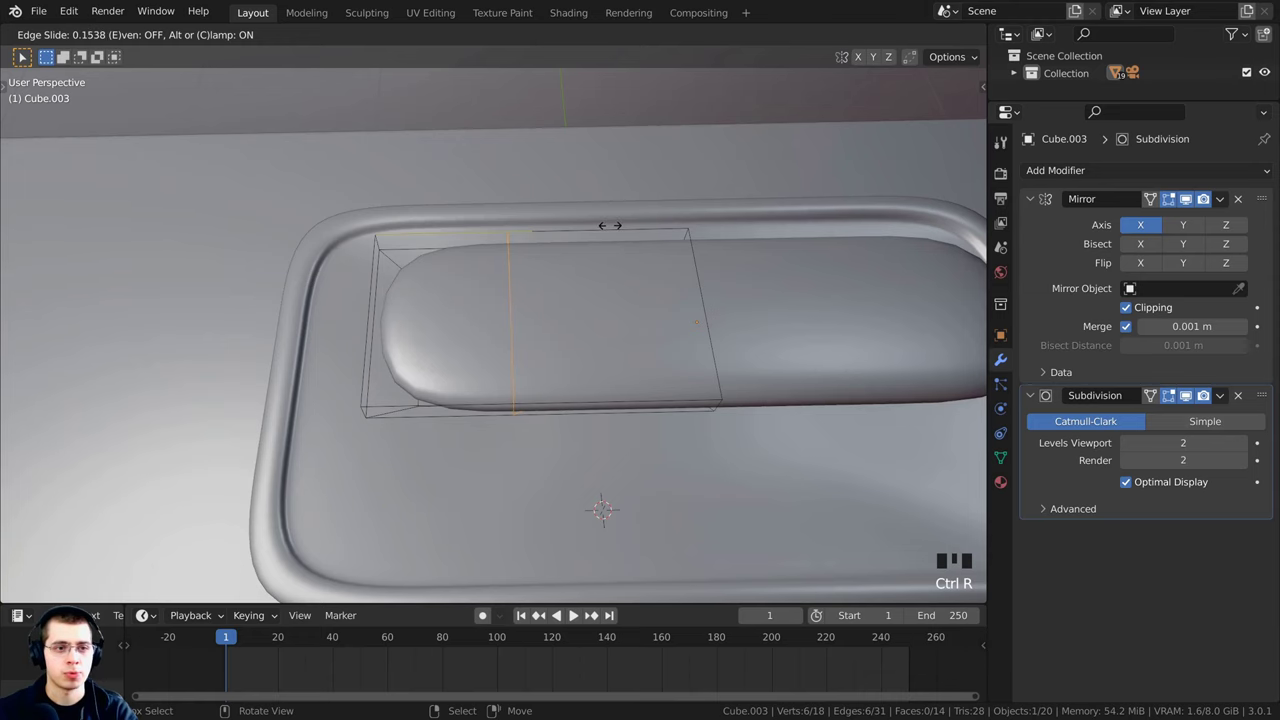
left_click(610, 225)
Step: Add two evenly spaced loop cuts running along the shape's length, without sliding them
middle_click_drag(610, 225, 735, 195)
scroll(485, 355, "up", 6)
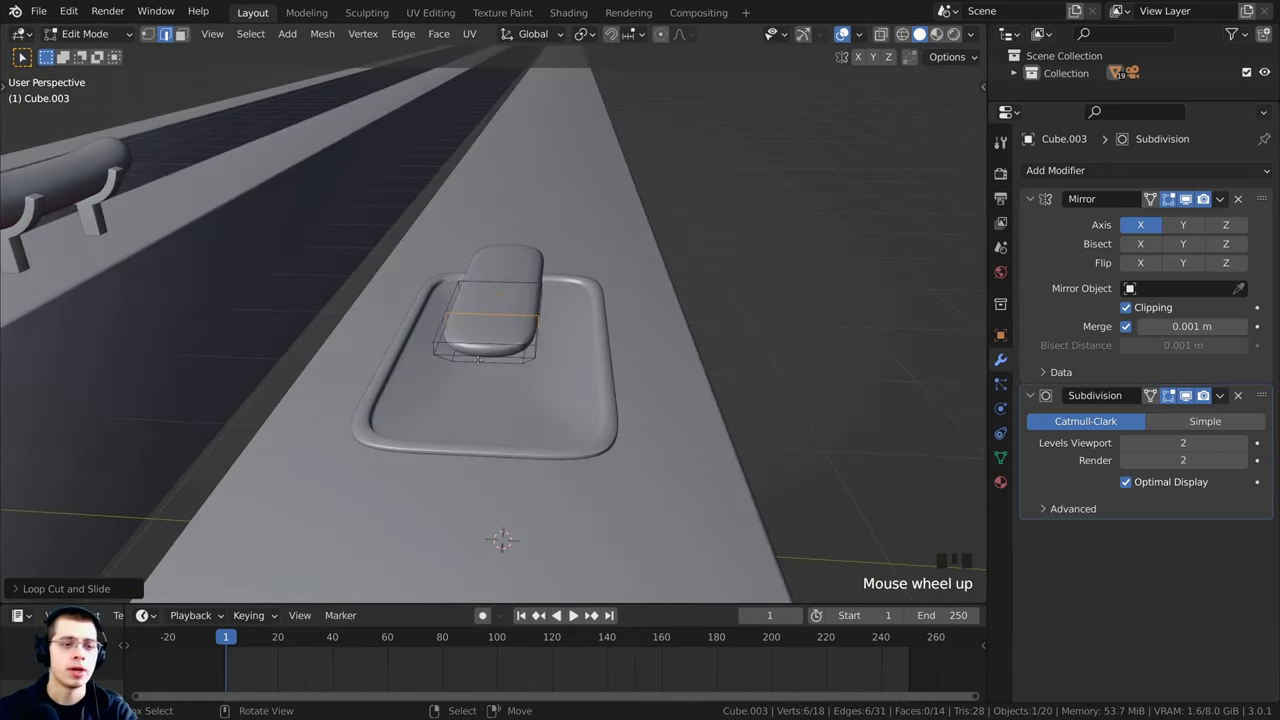
key("ctrl+r")
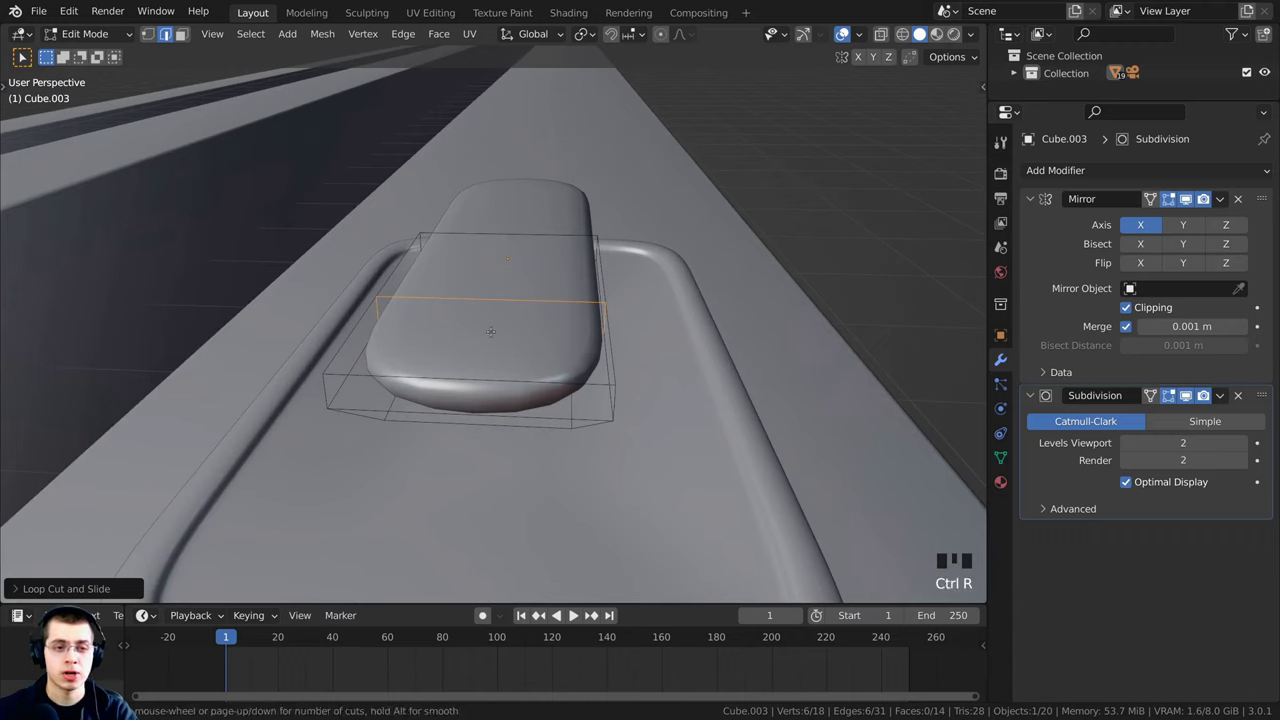
scroll(478, 383, "up", 1)
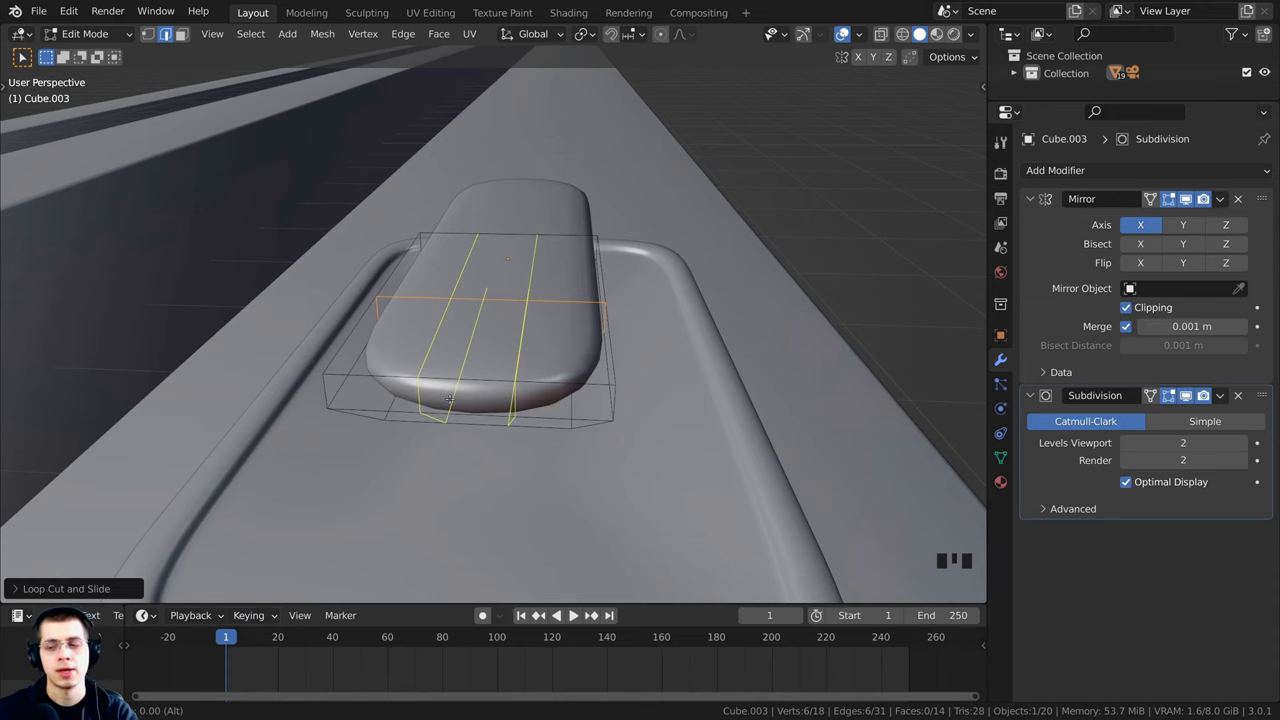
left_click(450, 398)
right_click(494, 370)
Step: Move the two lengthwise loops about 0.09 m outward along X to round the shape's end
middle_click_drag(494, 370, 387, 346)
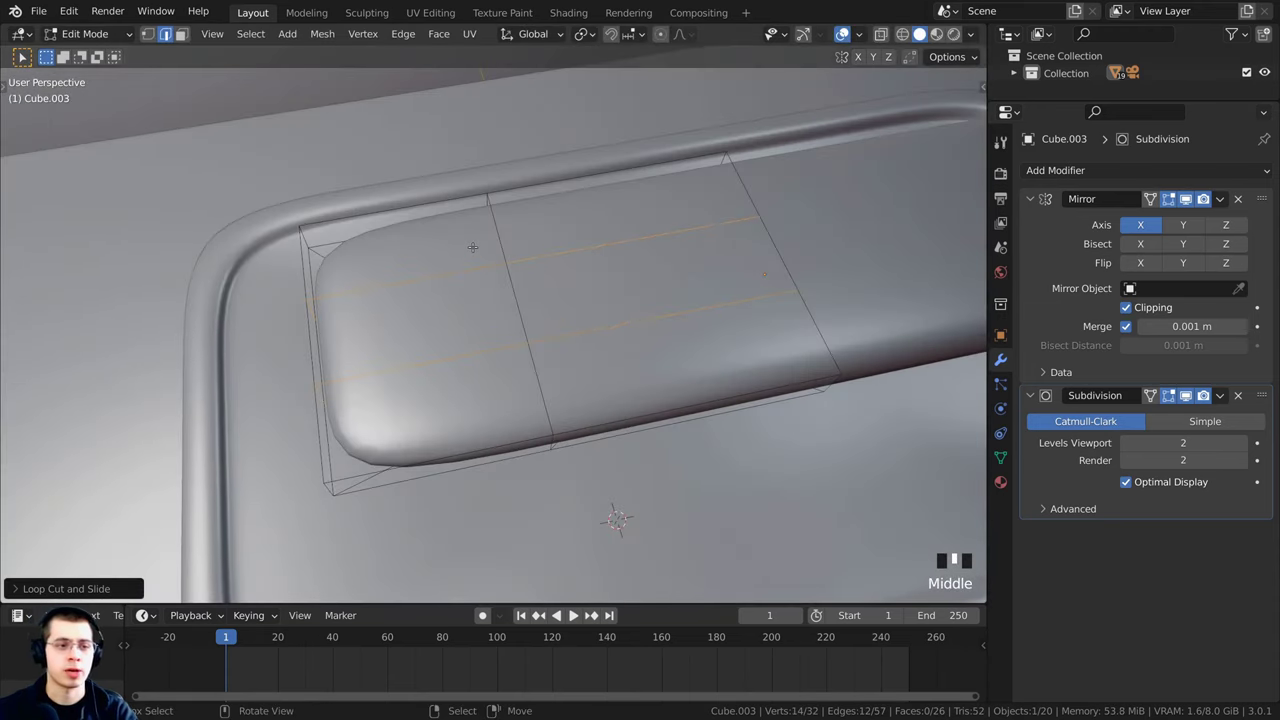
key("g")
key("x")
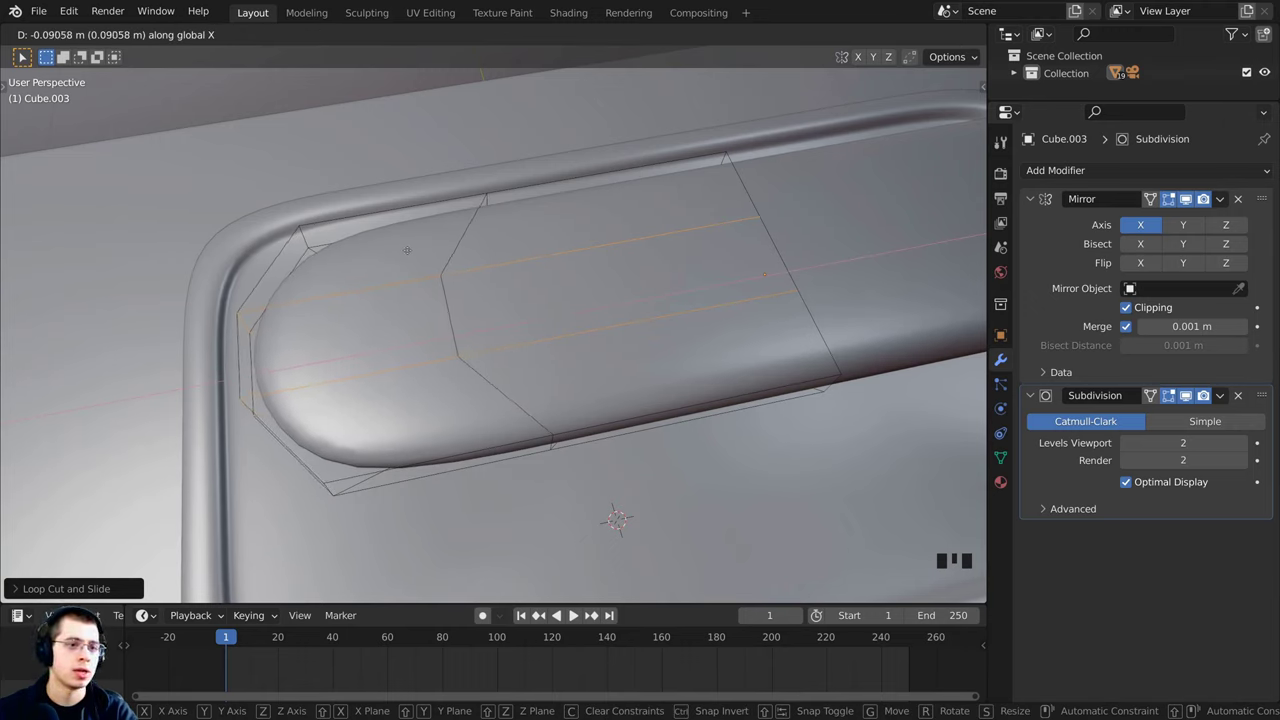
left_click(403, 251)
key("Tab")
Step: Raise the whole rounded object along Z in Object Mode, leaving more space above the tray
scroll(403, 251, "down", 4)
middle_click_drag(403, 251, 652, 250)
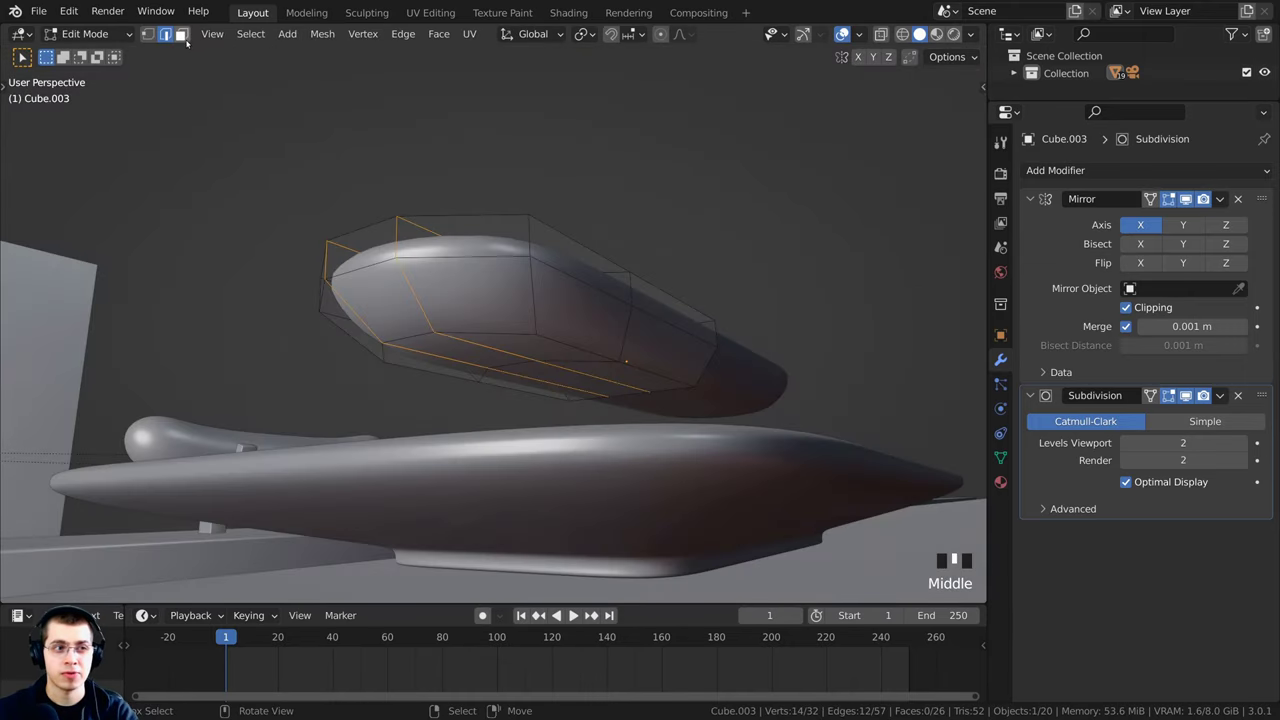
left_click(181, 34)
middle_click_drag(540, 375, 508, 317)
right_click(585, 372)
key("Tab")
scroll(499, 322, "down", 2)
key("g")
key("z")
left_click(503, 381)
scroll(506, 333, "down", 2)
Step: Select the middle underside face beside the mirror seam and move it along X toward the seam
key("Tab")
scroll(490, 345, "up", 2)
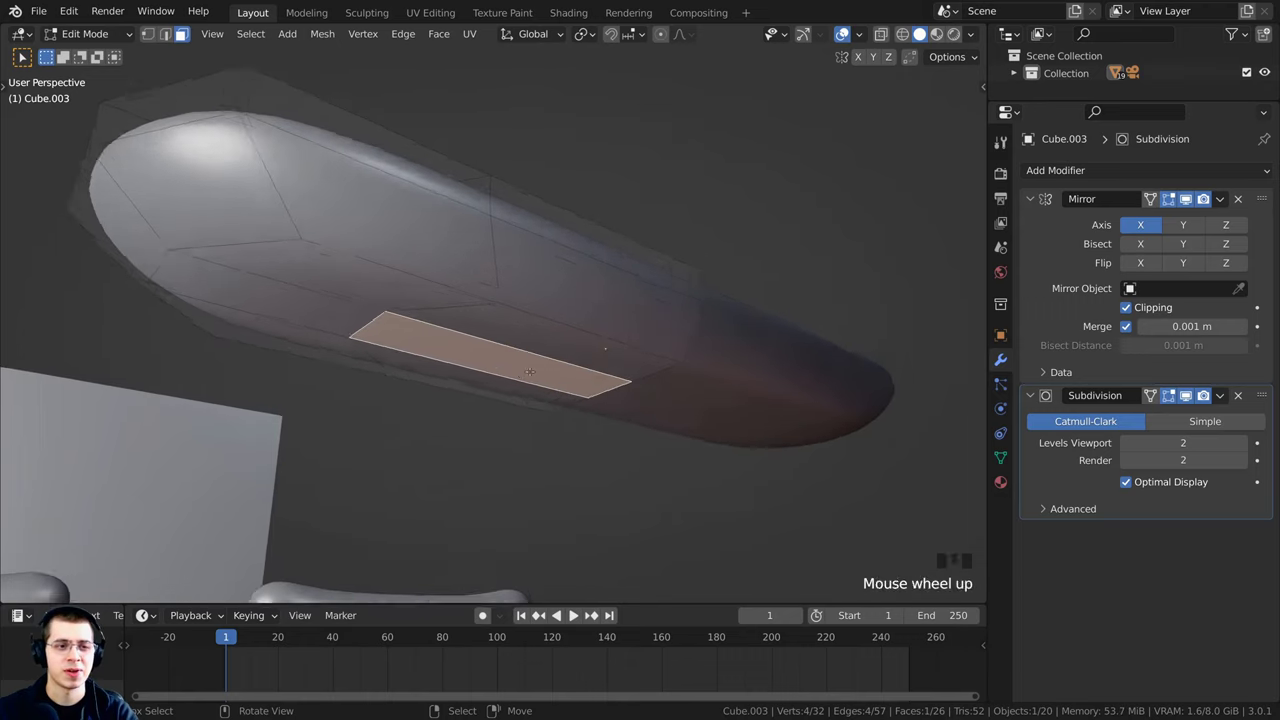
scroll(473, 375, "down", 4)
right_click(473, 375)
scroll(424, 352, "up", 4)
right_click(426, 334)
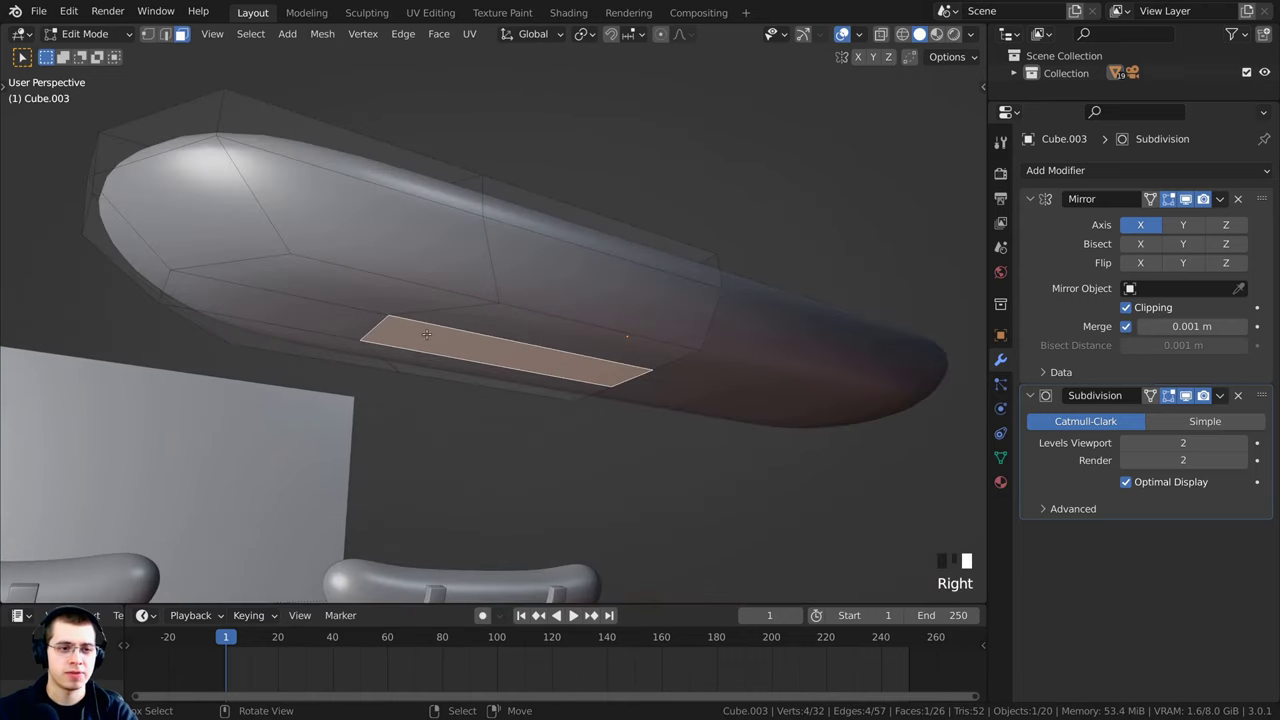
middle_click_drag(450, 334, 511, 355)
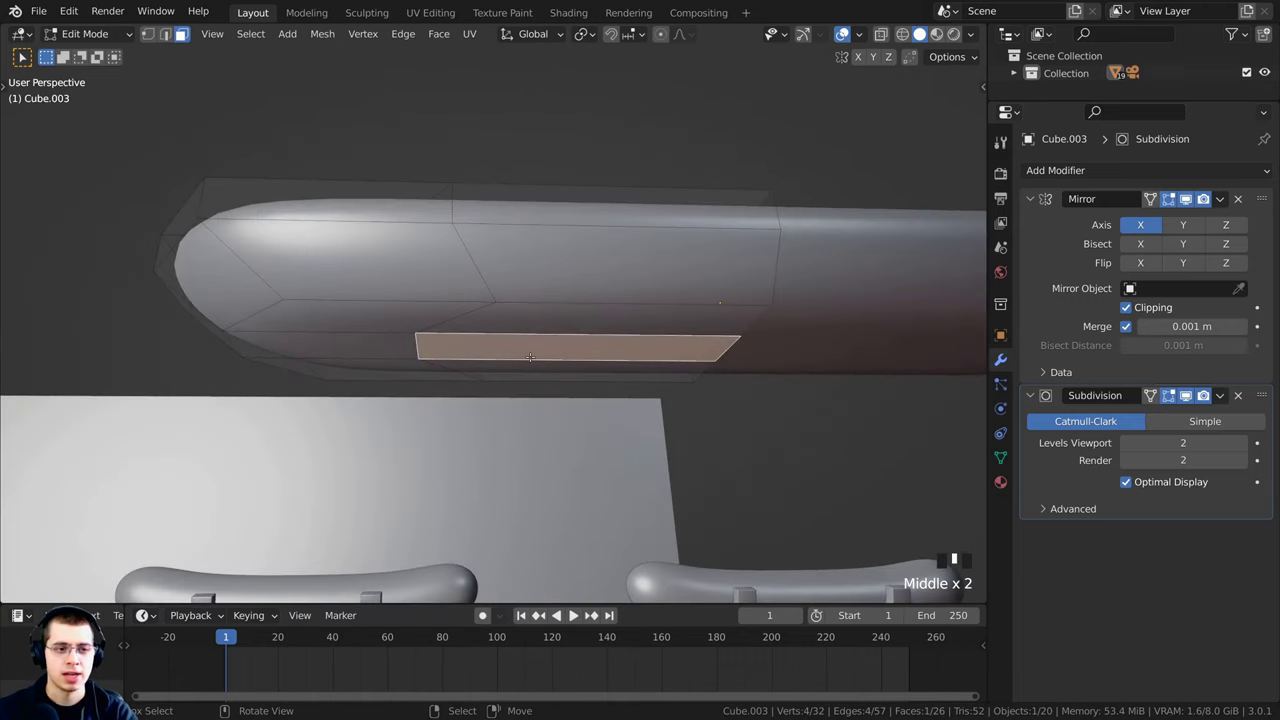
key("g")
key("x")
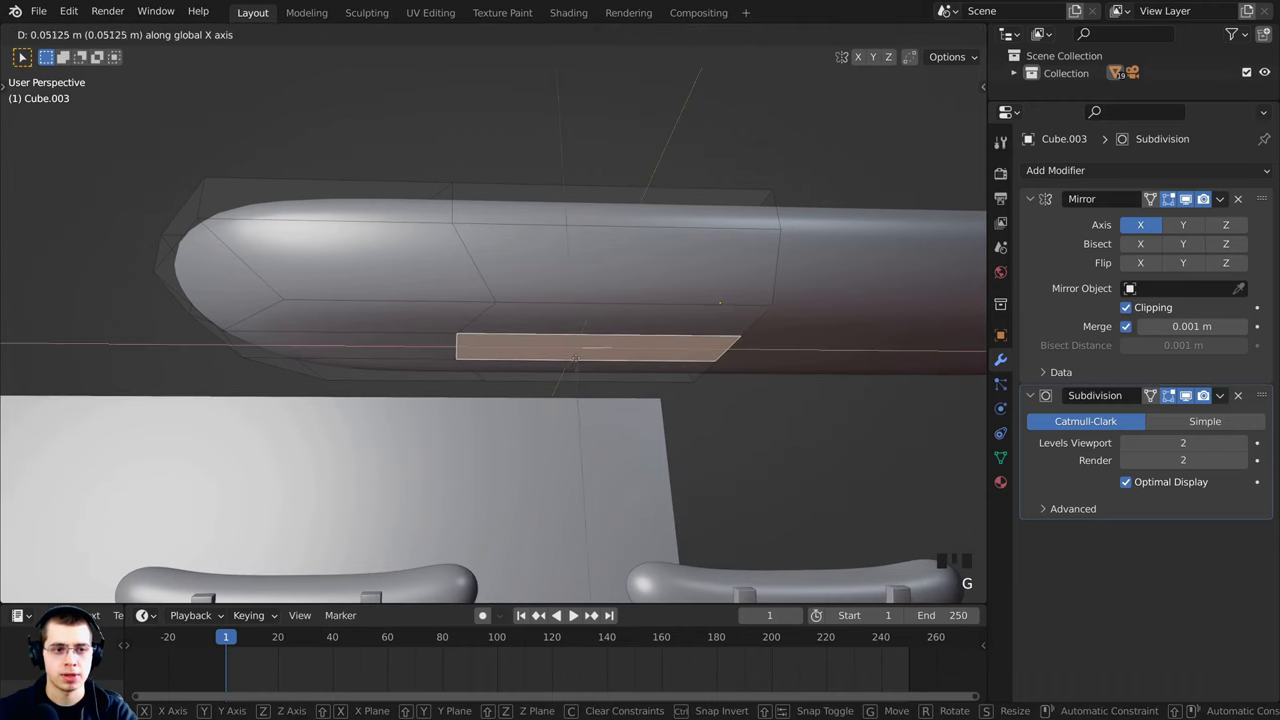
left_click(604, 342)
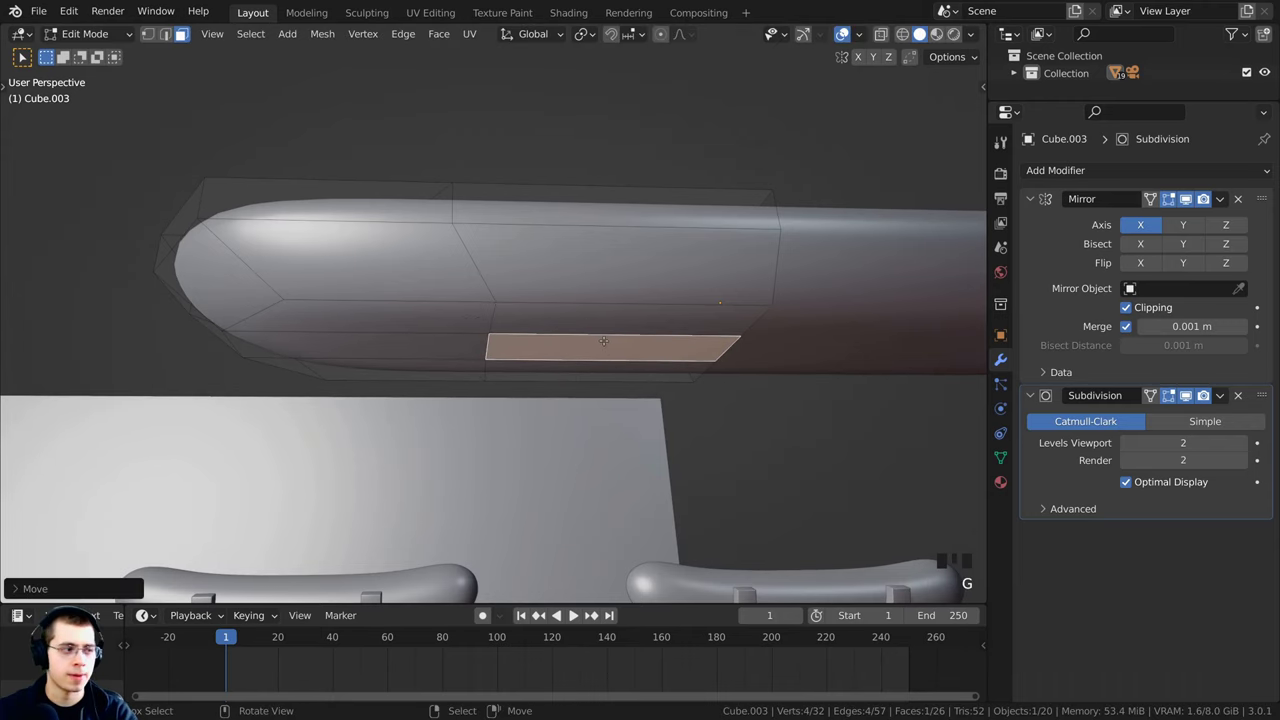
Step: Lower the middle underside face about 0.02 m along Z, and move it along Z once more to deepen the belly
key("g")
key("z")
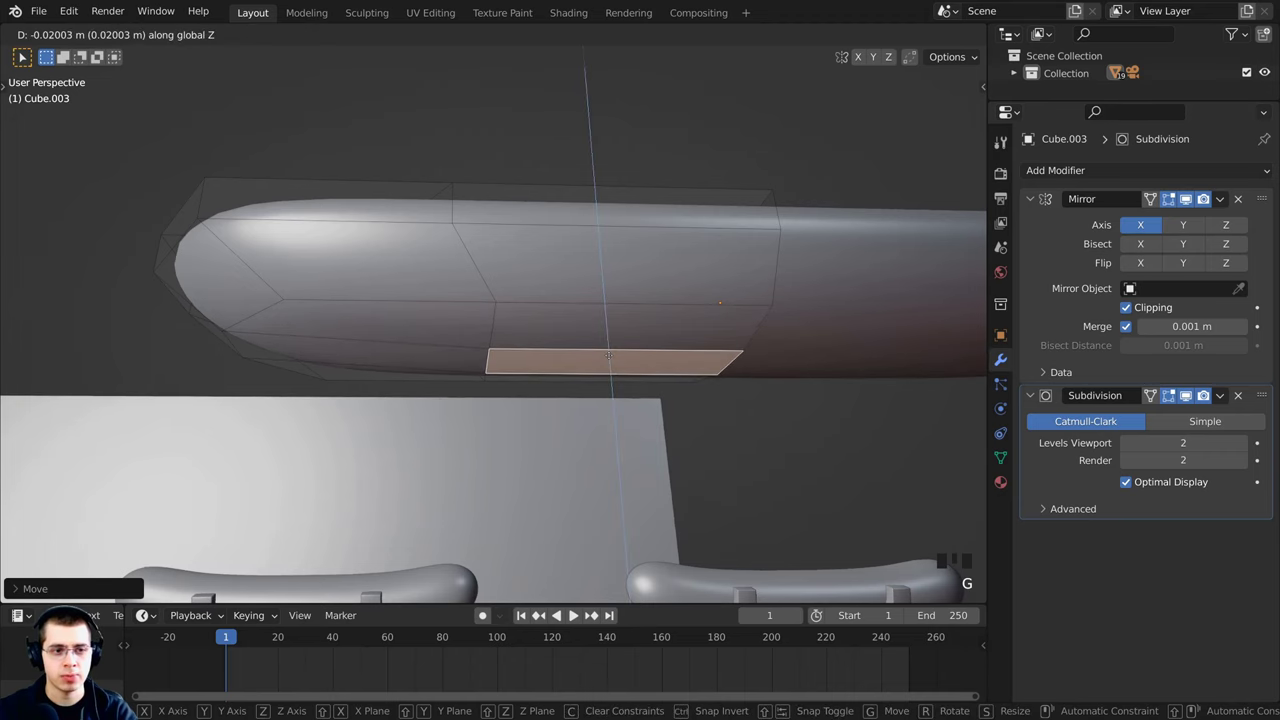
left_click(609, 356)
middle_click_drag(609, 356, 665, 267)
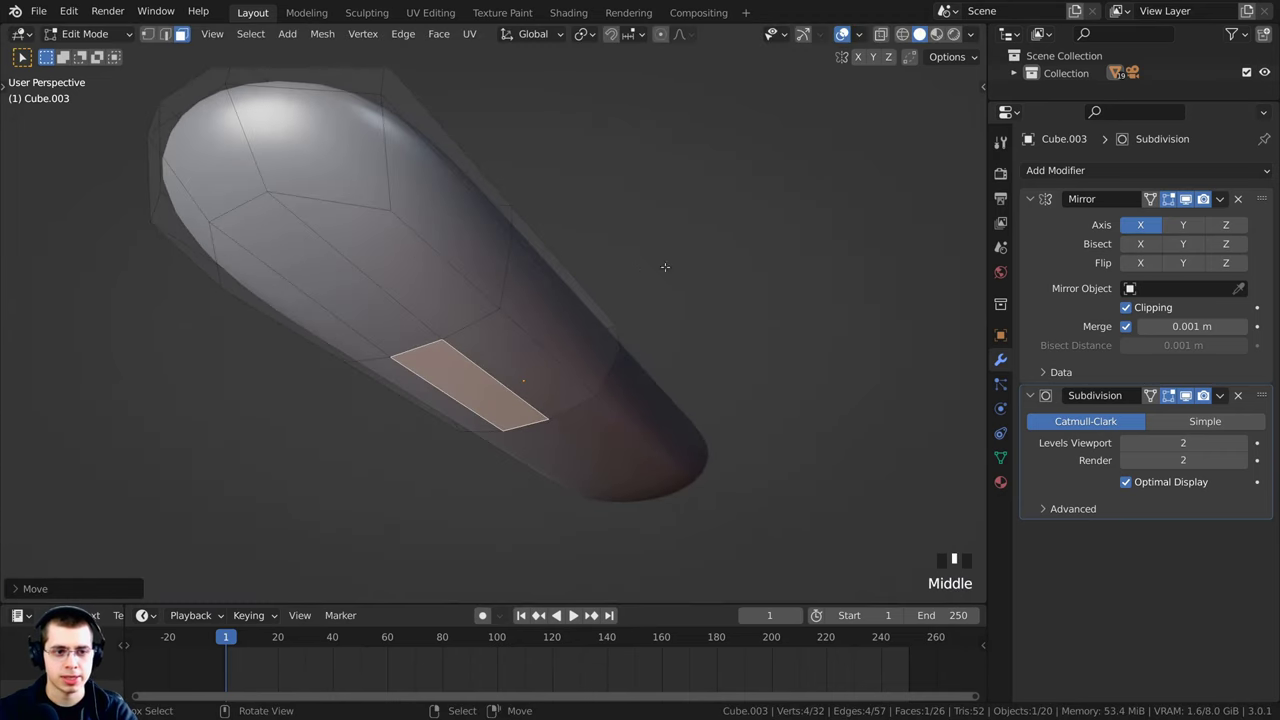
middle_click_drag(490, 397, 505, 410)
key("g")
key("z")
left_click(523, 423)
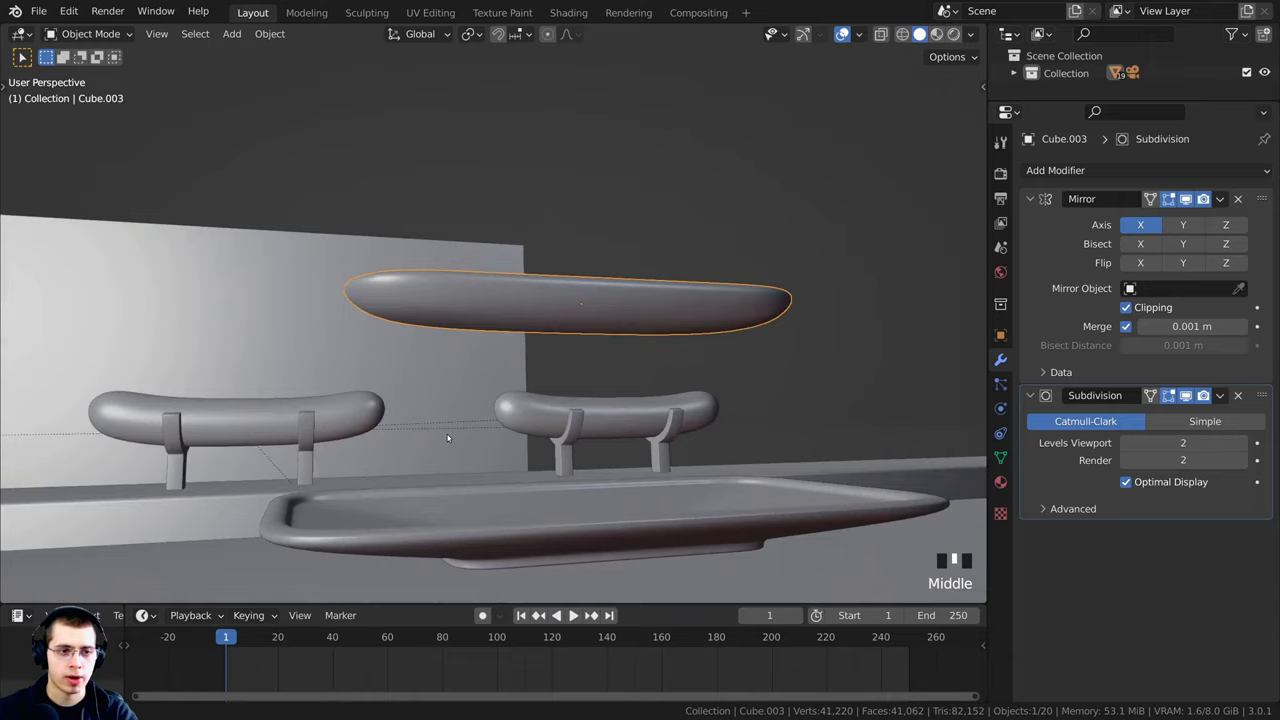
Step: Select the middle bottom edge at the shape's outer end and lower it about 0.035 m along Z
scroll(448, 438, "up", 4)
key("Tab")
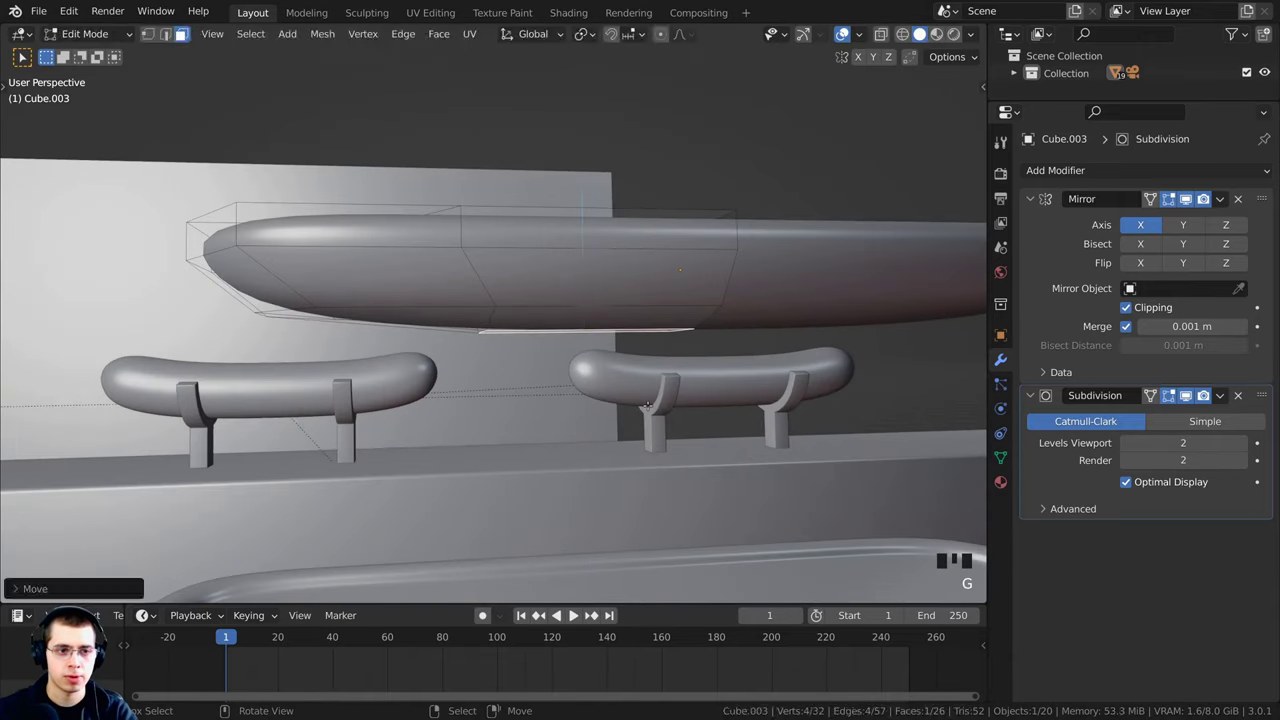
middle_click_drag(300, 250, 178, 75)
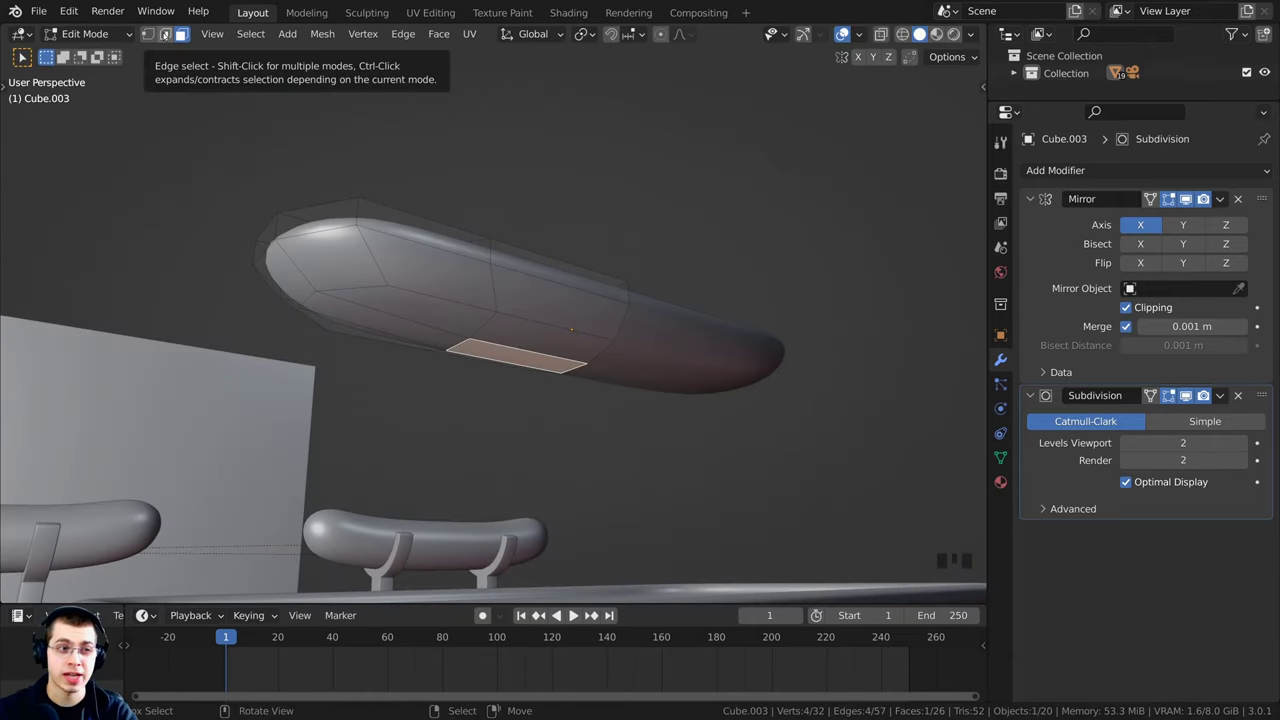
left_click(165, 34)
middle_click_drag(218, 275, 383, 266, "shift")
scroll(372, 266, "up", 2)
right_click(328, 267)
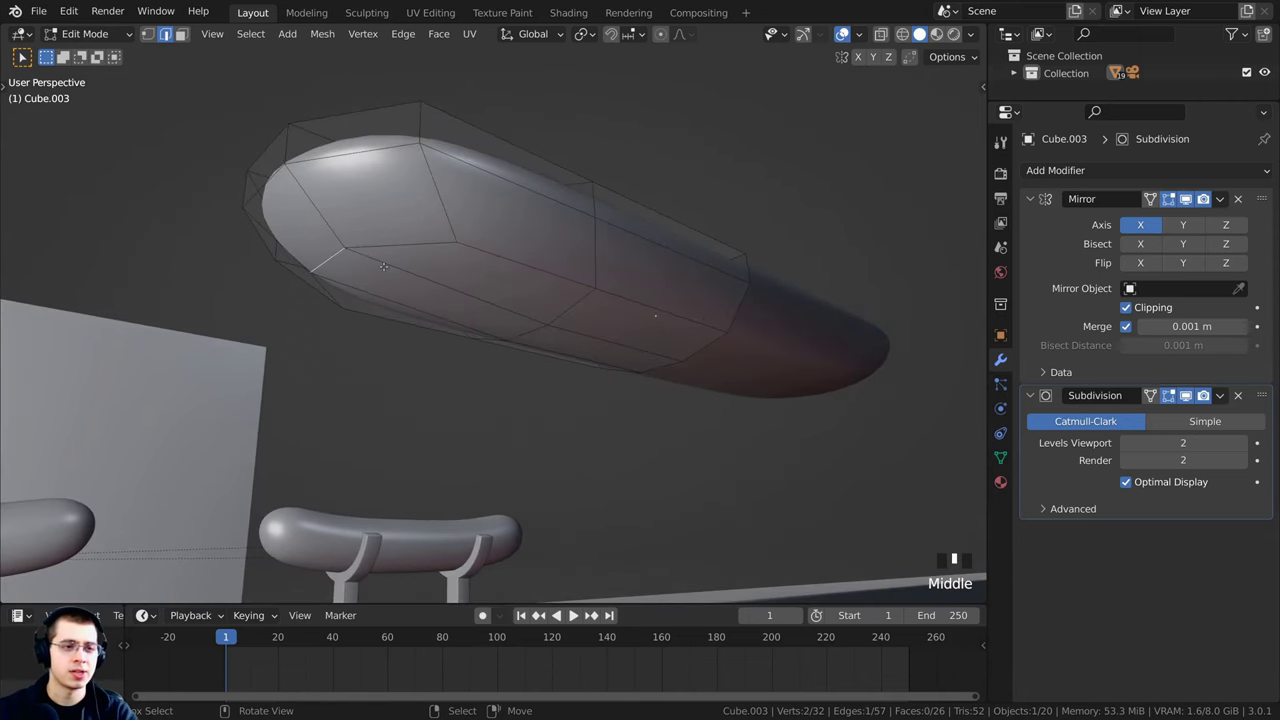
key("g")
key("z")
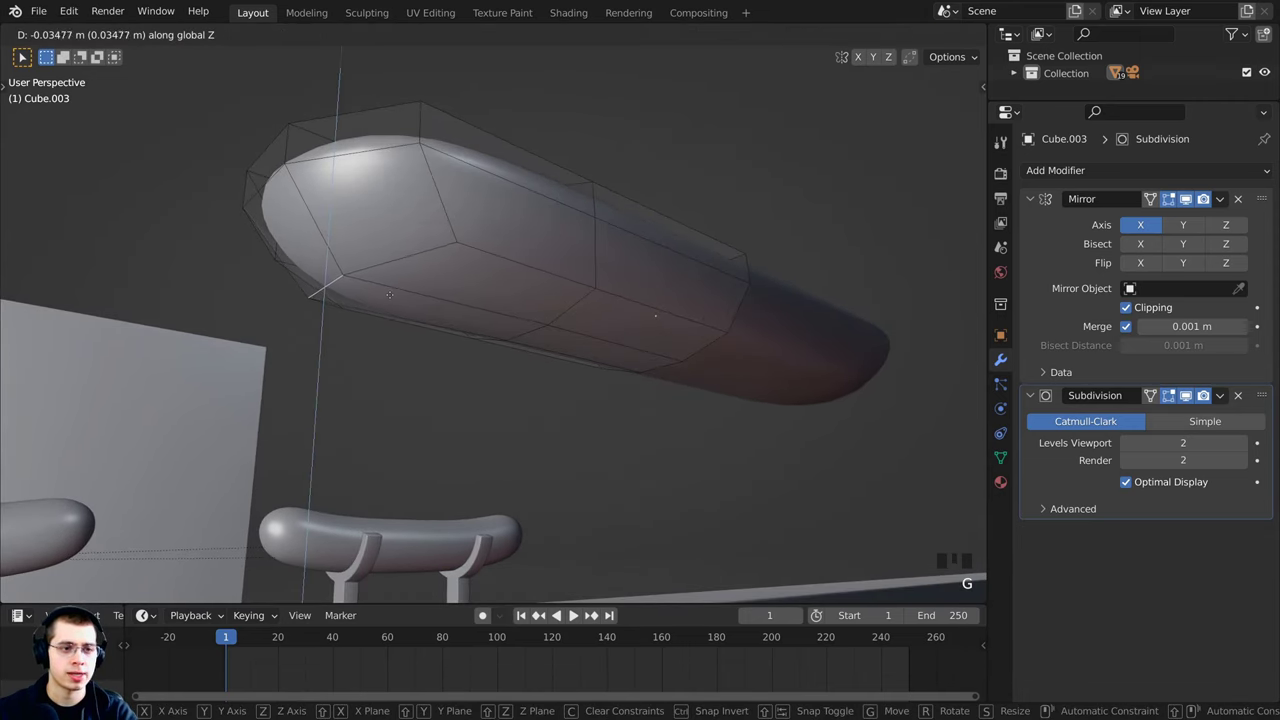
left_click(390, 296)
key("Tab")
middle_click_drag(390, 293, 342, 329)
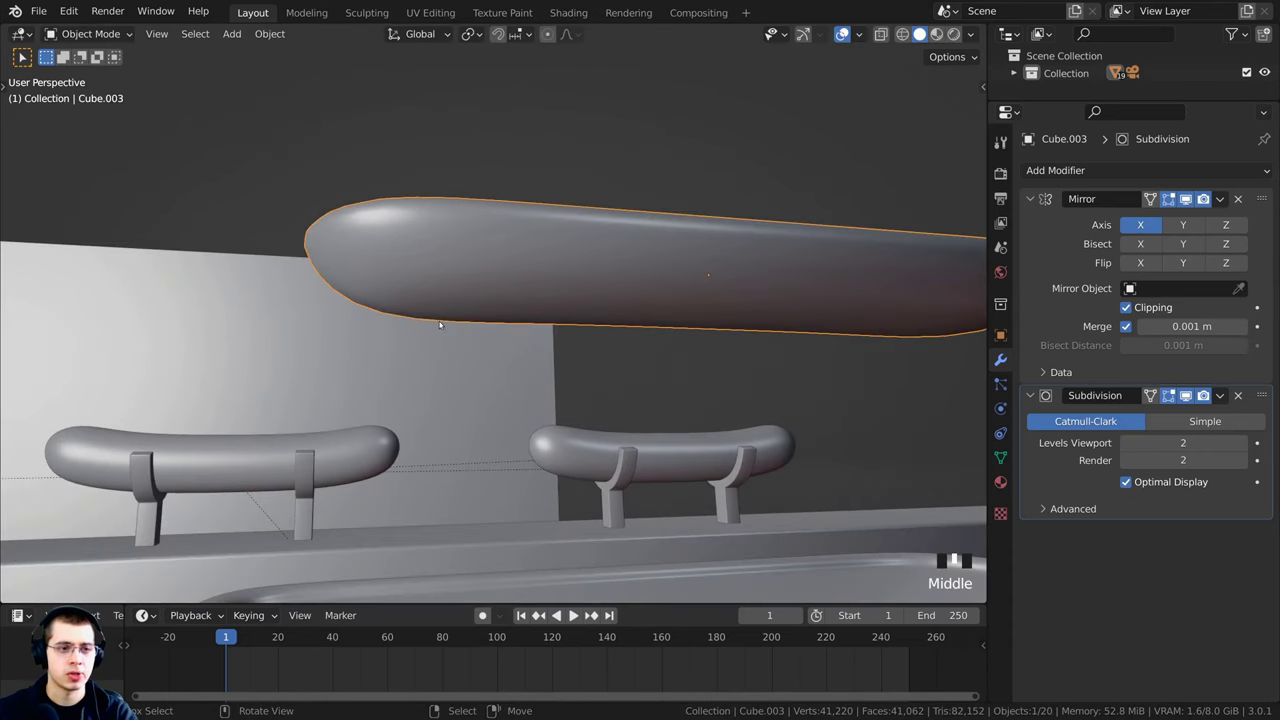
Step: Fine-tune the height of the outer end's bottom edge along Z in Edit Mode
middle_click_drag(375, 257, 309, 274)
key("Tab")
key("g")
key("z")
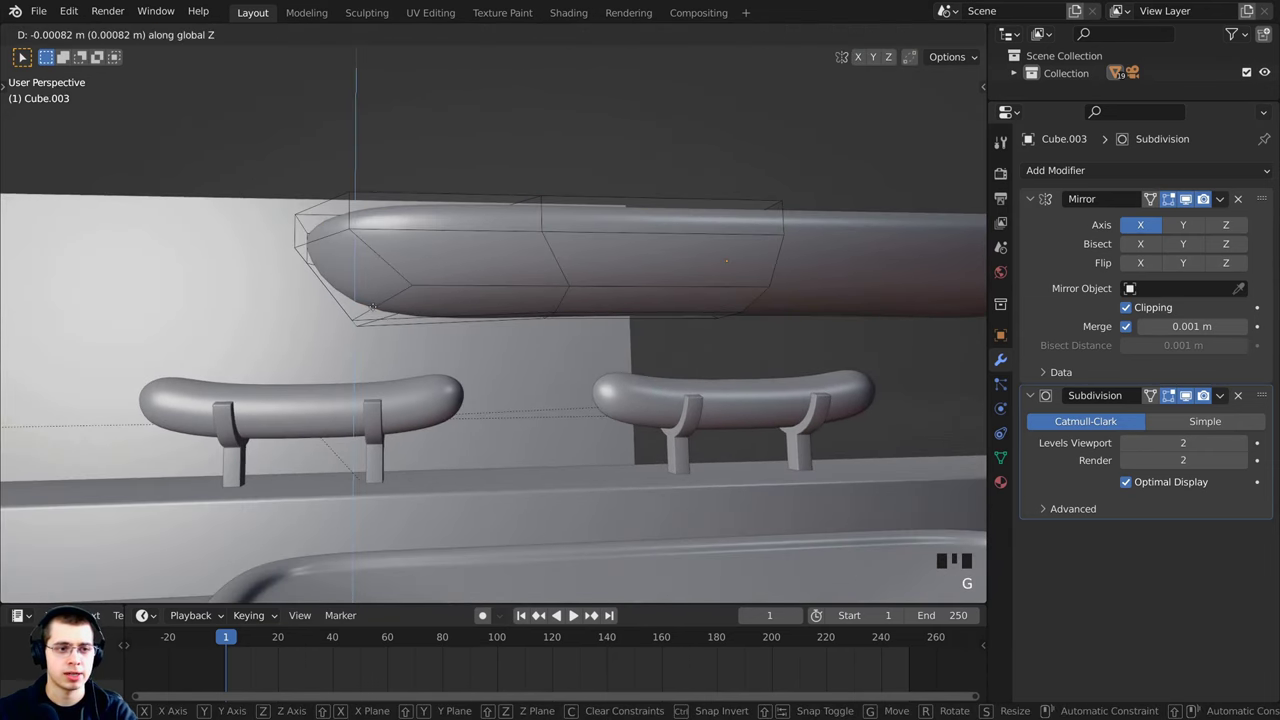
left_click(373, 307)
key("Tab")
Step: Switch to face selection and lower the middle underside face about 0.013 m along Z
scroll(486, 343, "down", 4)
middle_click_drag(486, 343, 622, 288)
scroll(604, 323, "up", 4)
key("Tab")
left_click(182, 34)
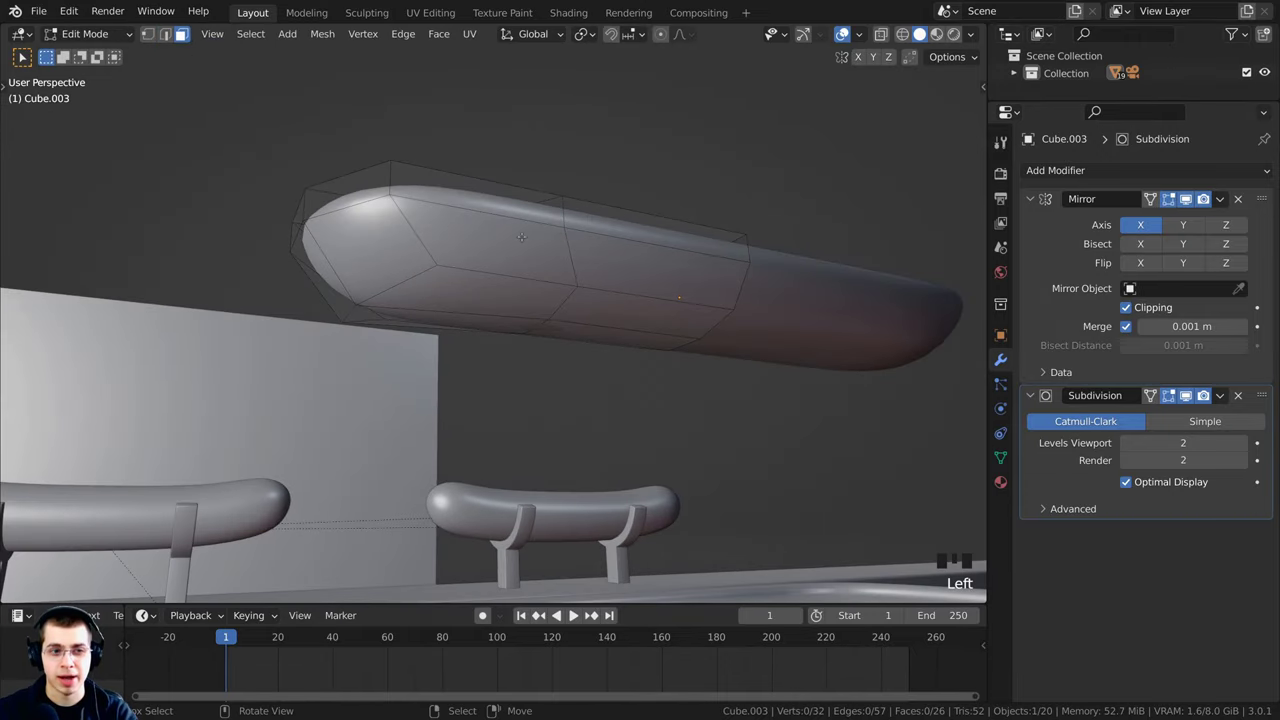
left_click(563, 326)
key("g")
key("z")
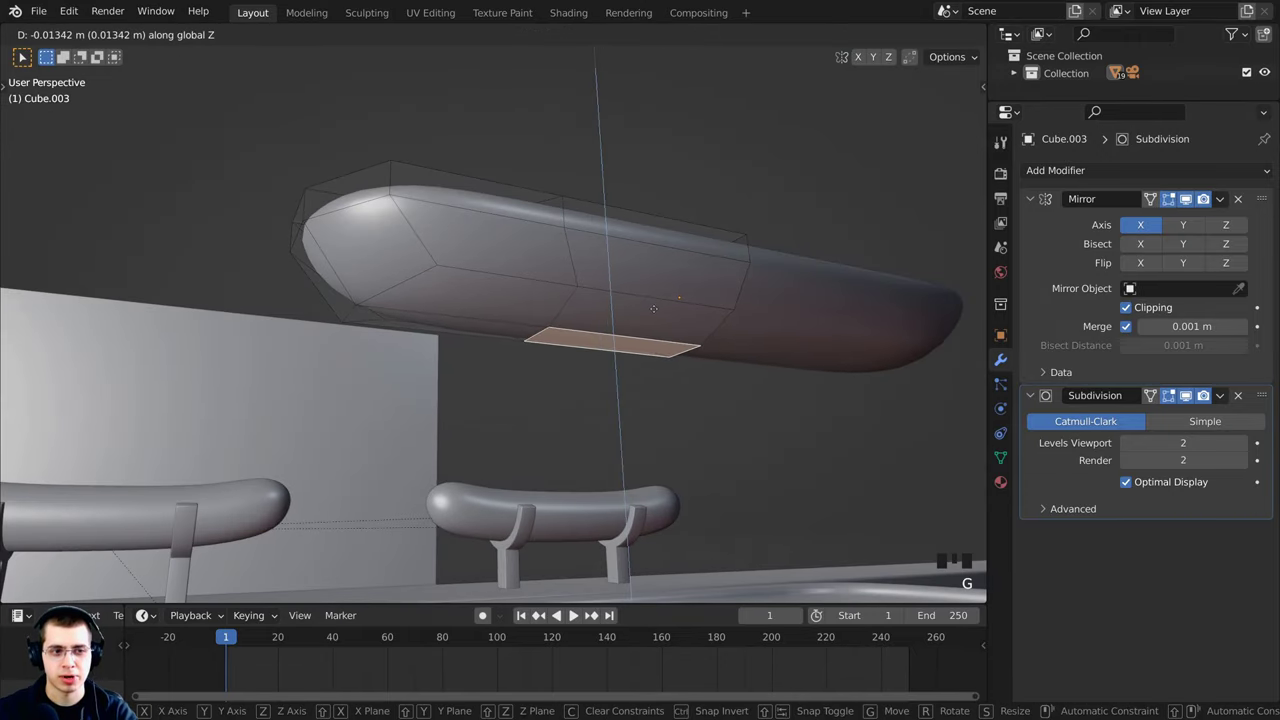
left_click(653, 308)
key("Tab")
Step: Select all six top faces on the editable half of the rounded shape
scroll(637, 311, "down", 3)
middle_click_drag(637, 311, 565, 252)
key("Tab")
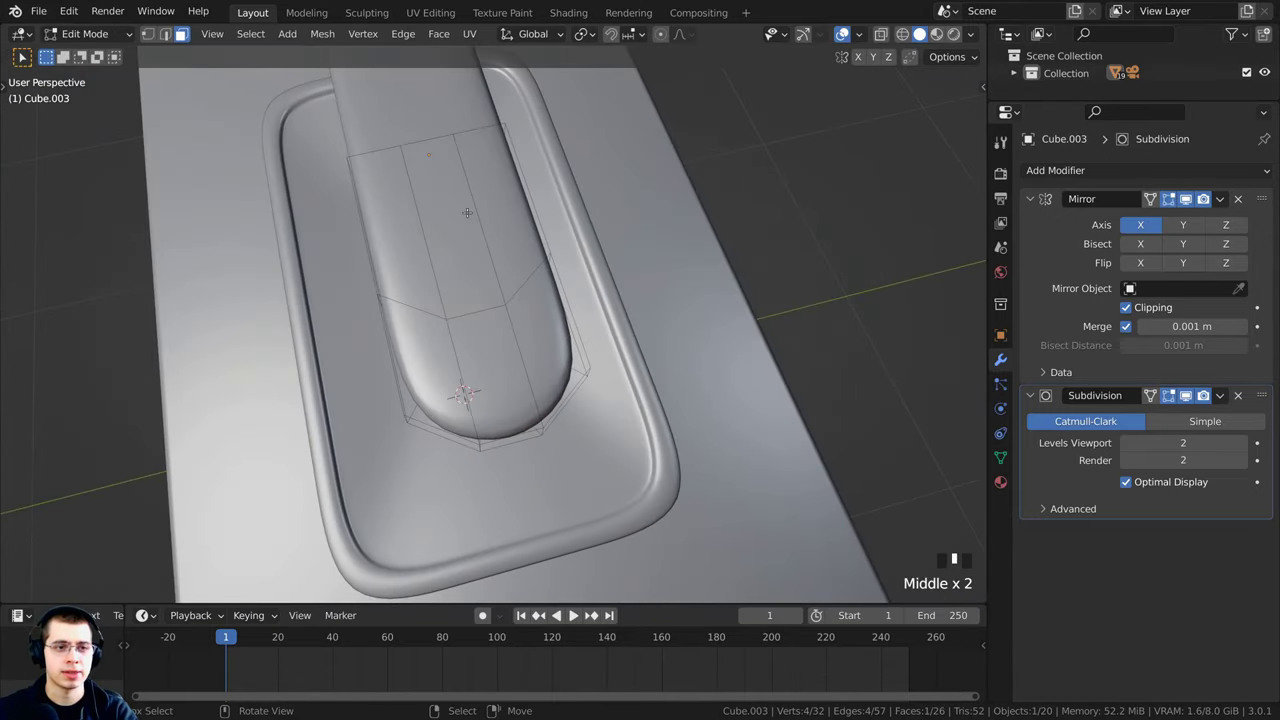
right_click(503, 181)
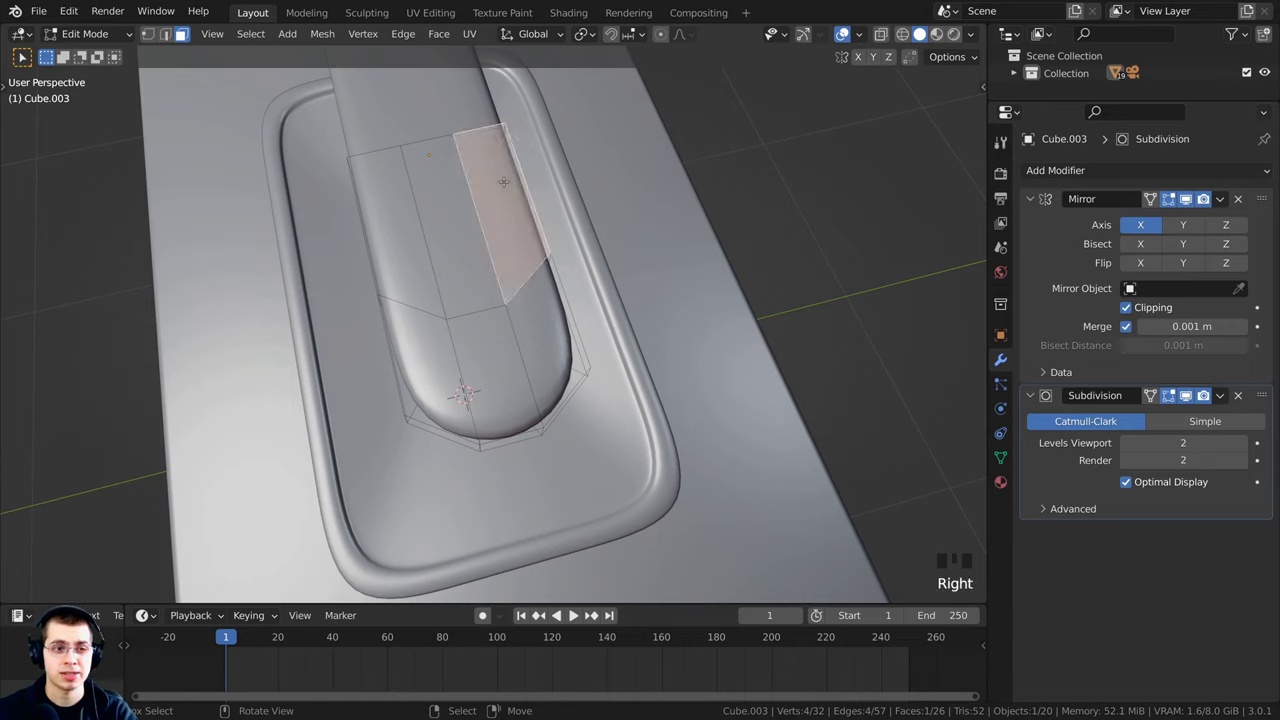
right_click(424, 200, "shift")
right_click(396, 214, "shift")
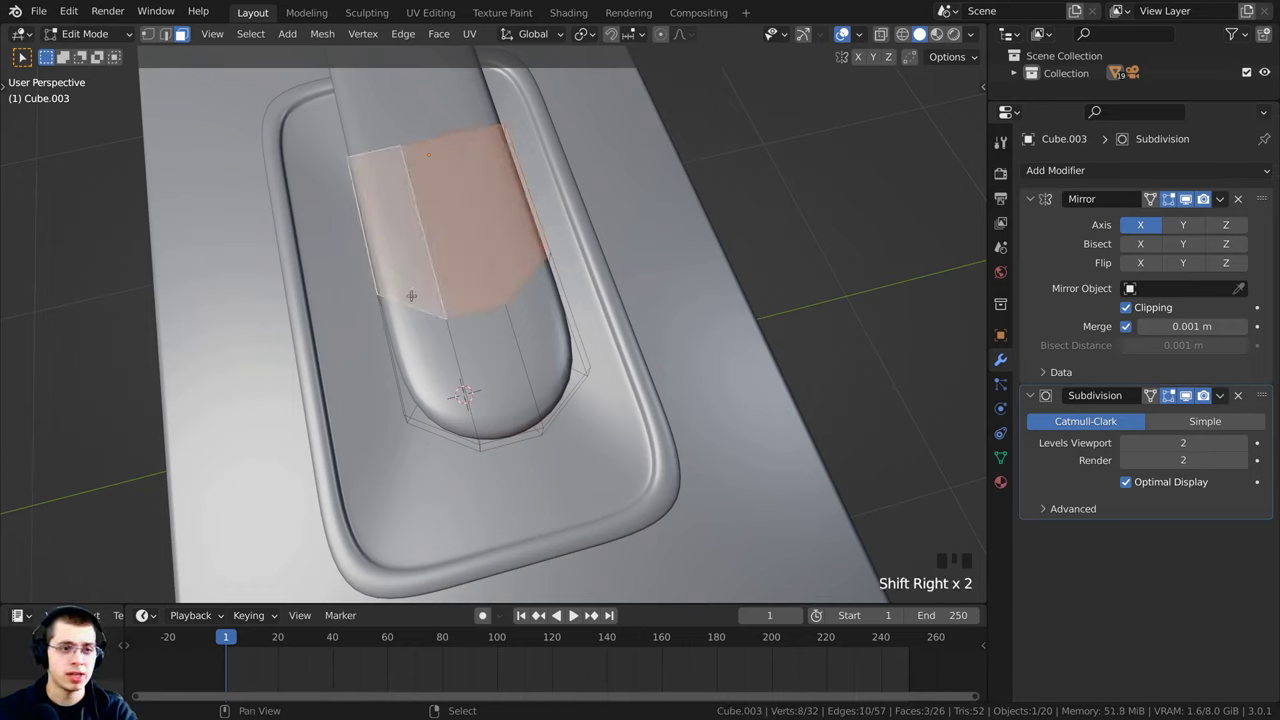
right_click(463, 339, "shift")
right_click(500, 340, "shift")
right_click(550, 320, "shift")
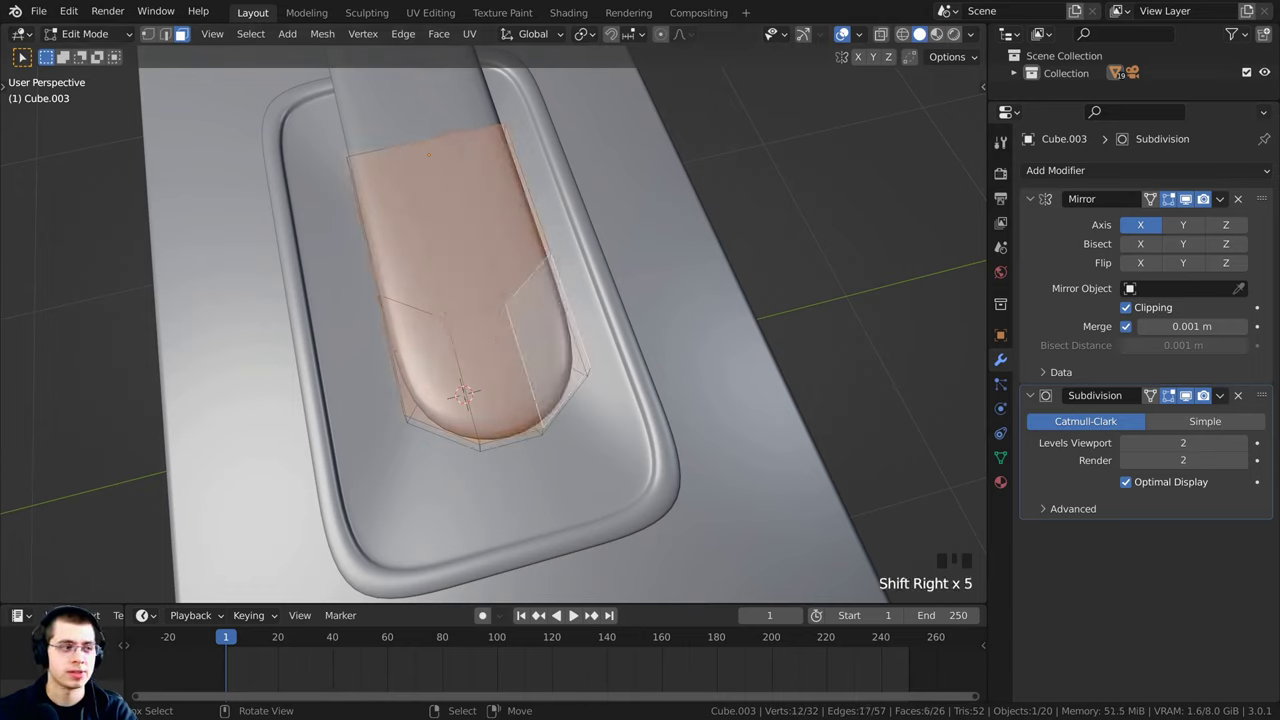
Step: Inset the six selected top faces by about 0.32 m with the Boundary option off
key("i")
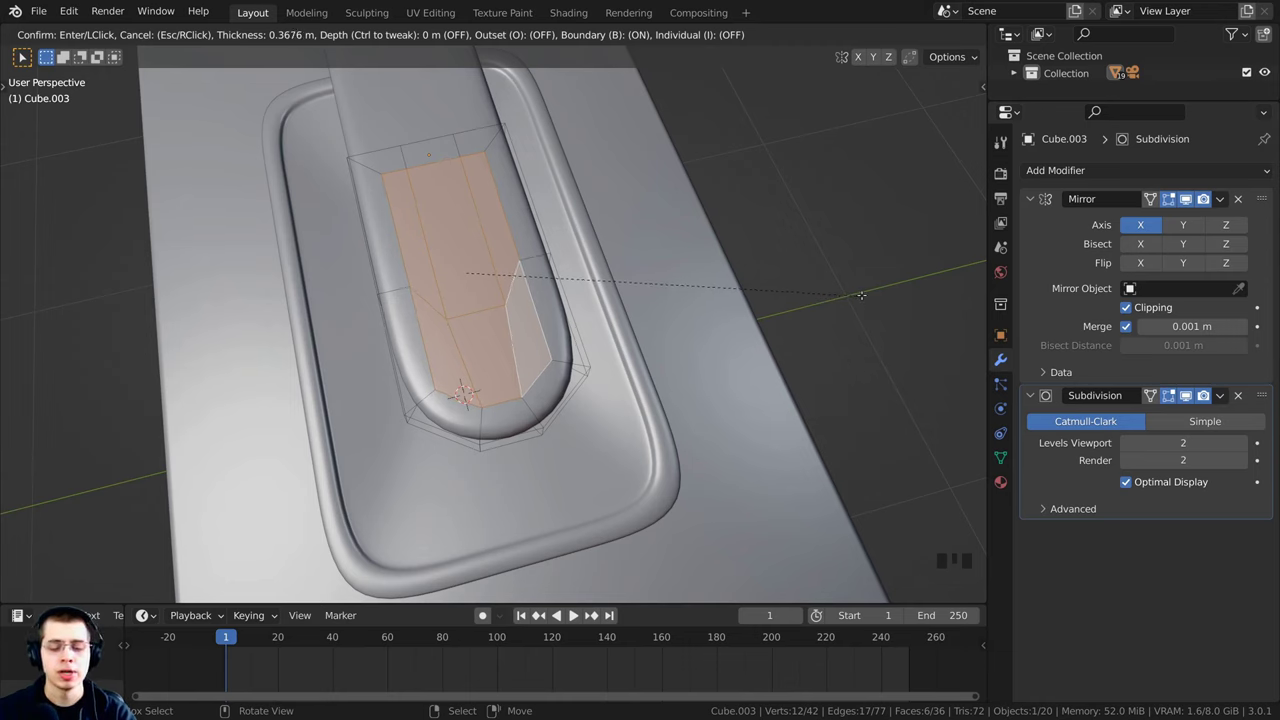
key("b")
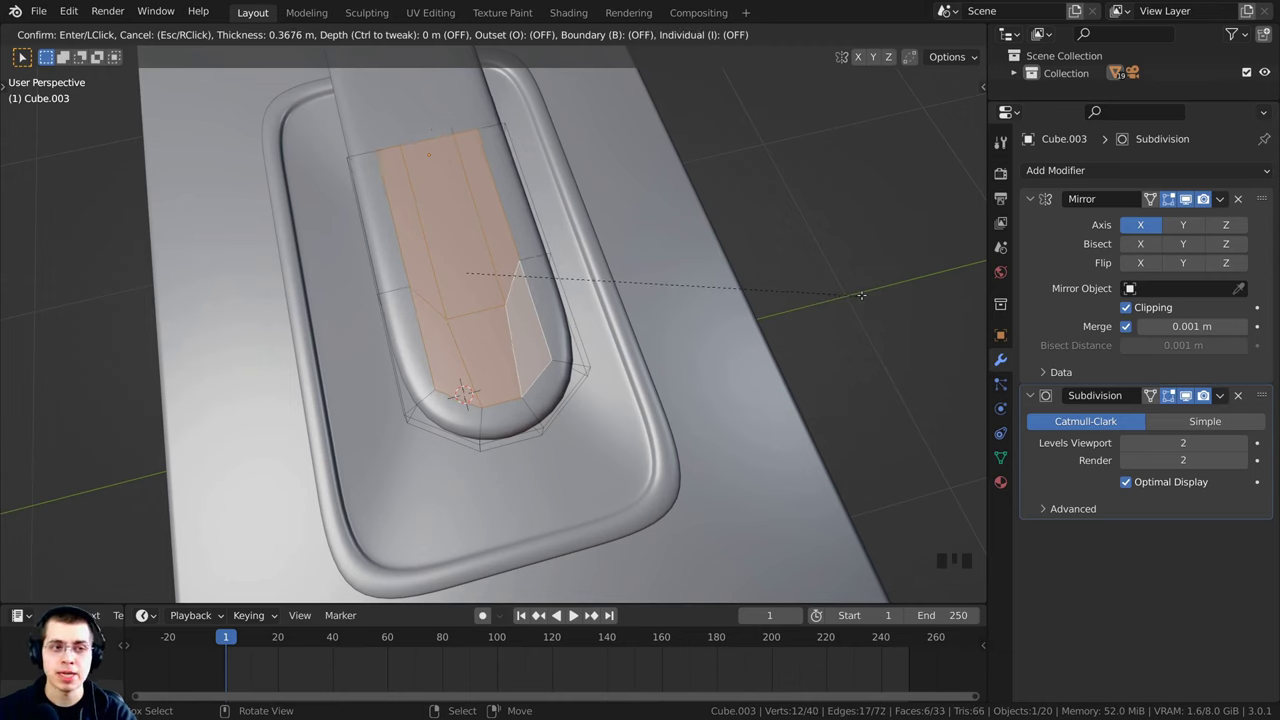
key("b")
key("b")
key("b")
key("b")
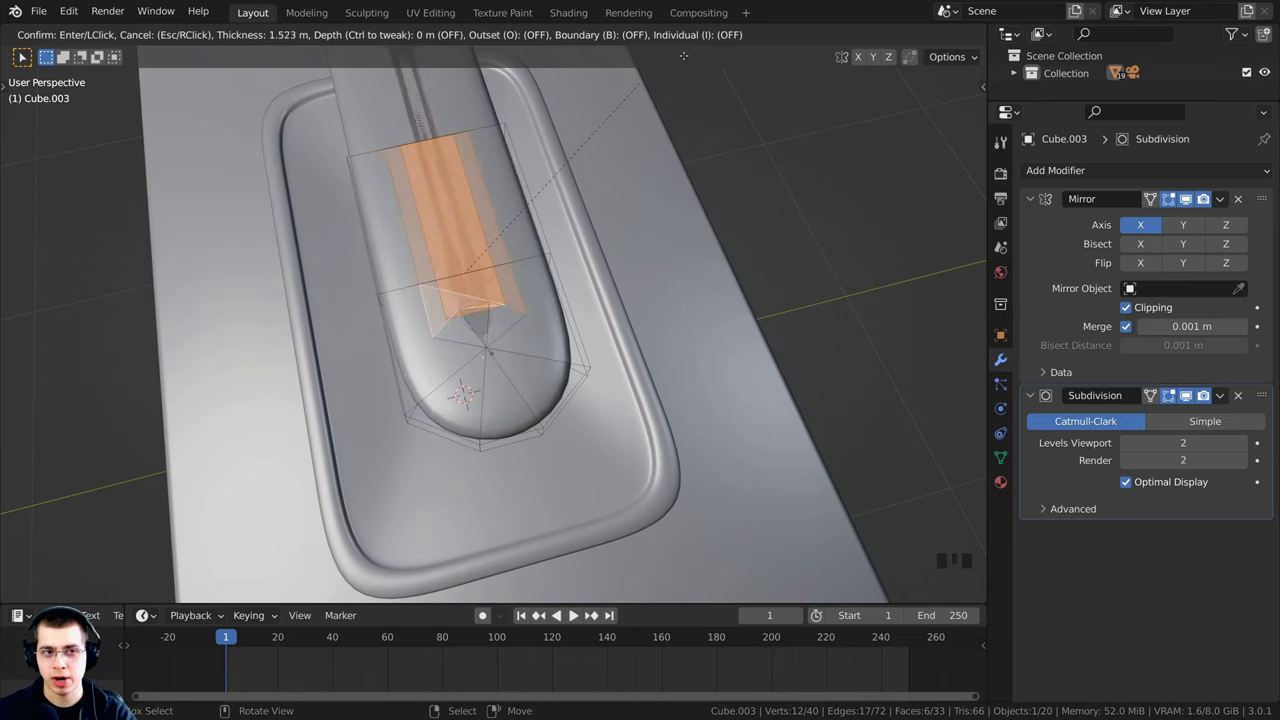
key("b")
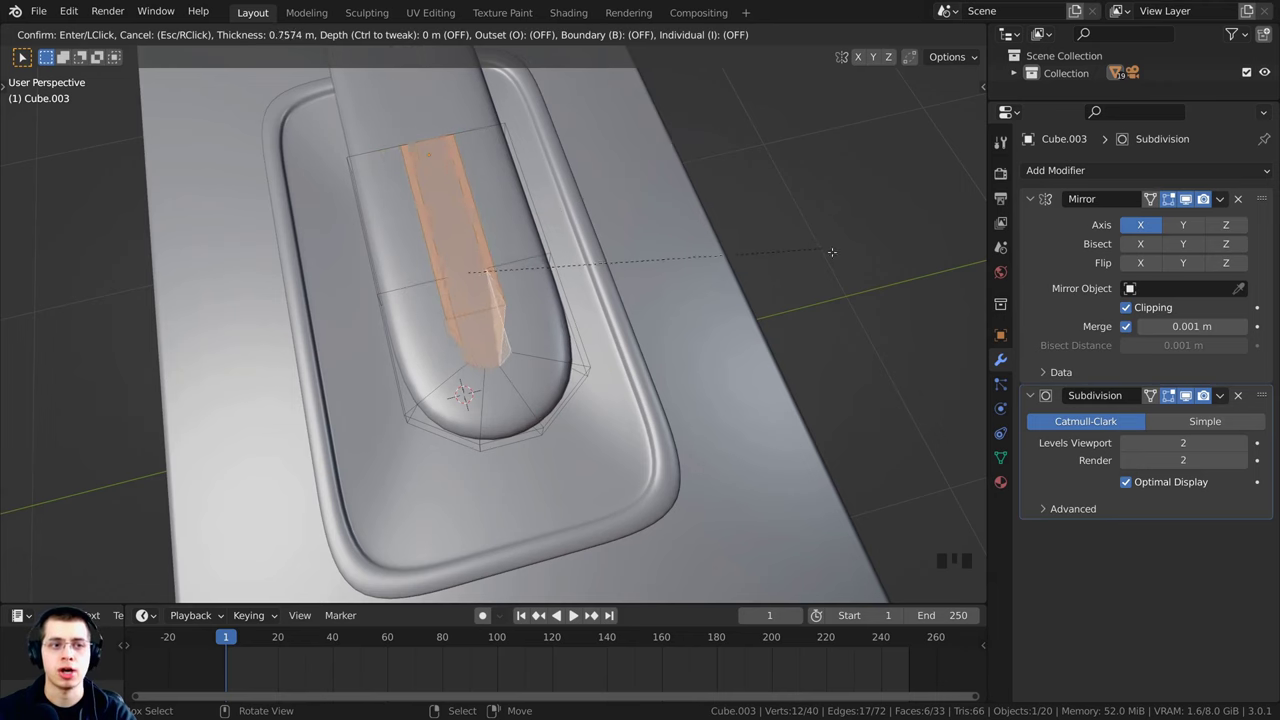
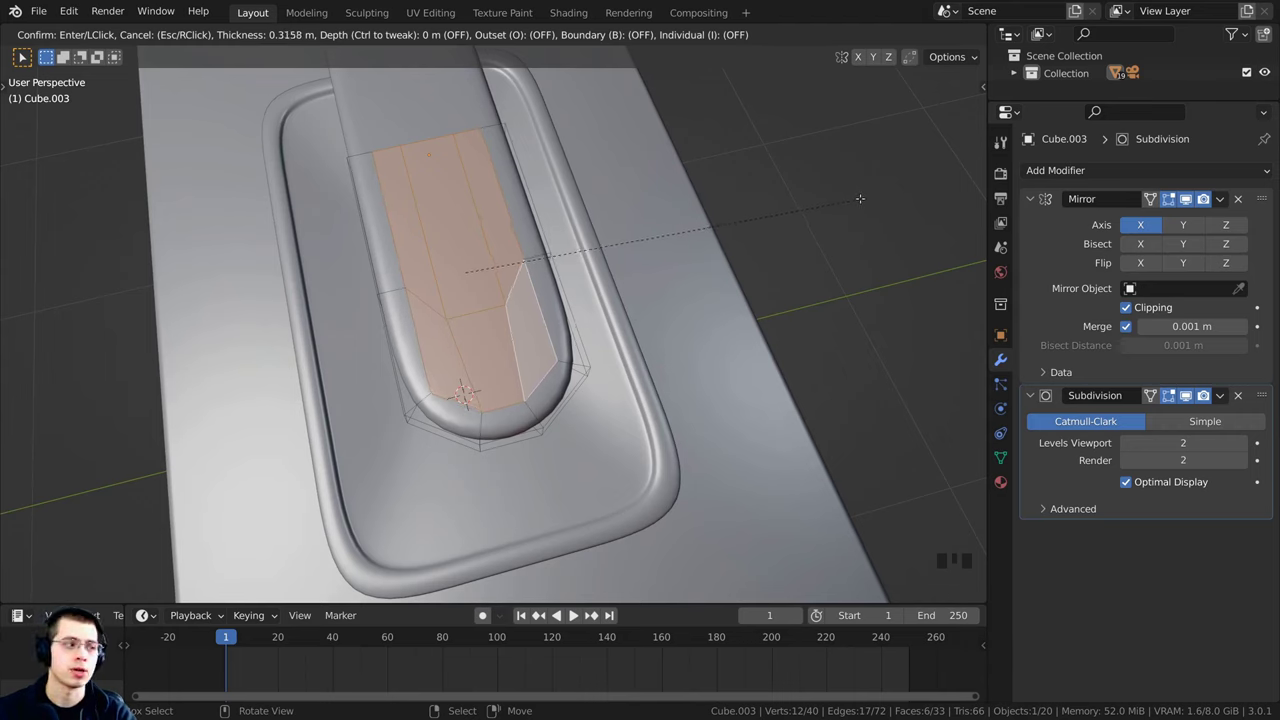
left_click(858, 198)
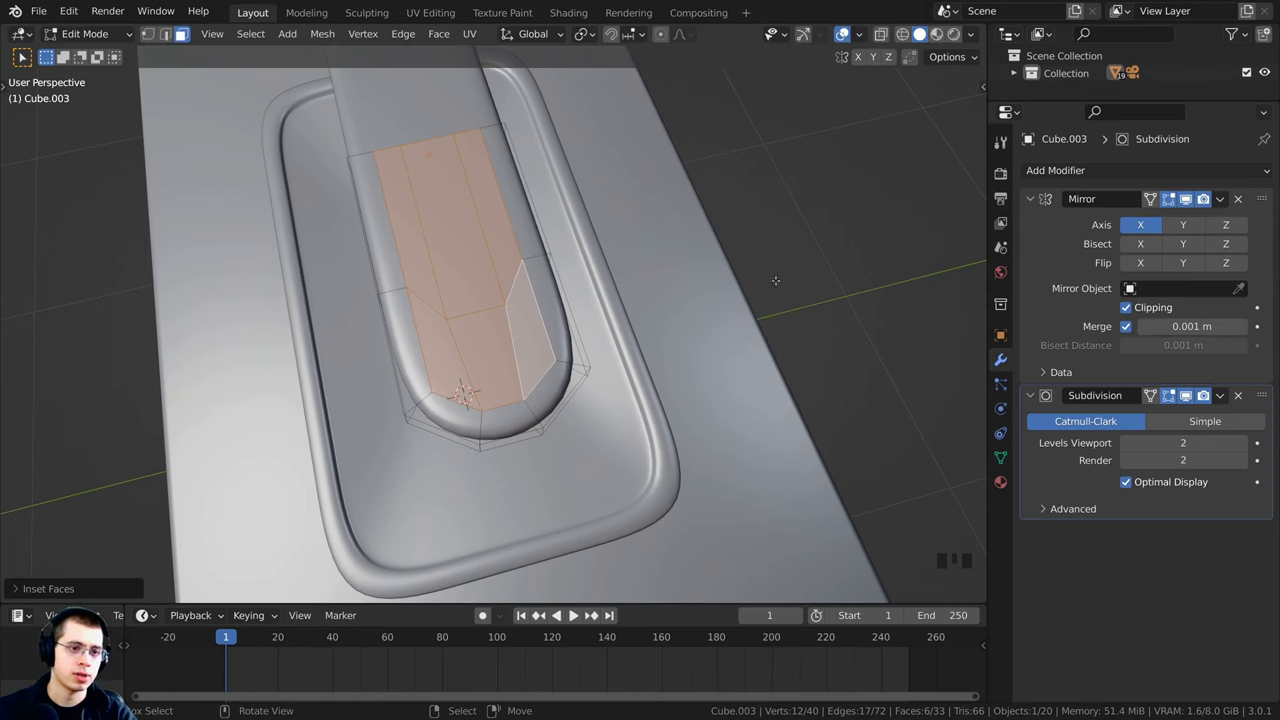
Step: Lower the inset top faces very slightly along Z, by about 0.004 m
scroll(673, 204, "up", 3)
key("g")
key("z")
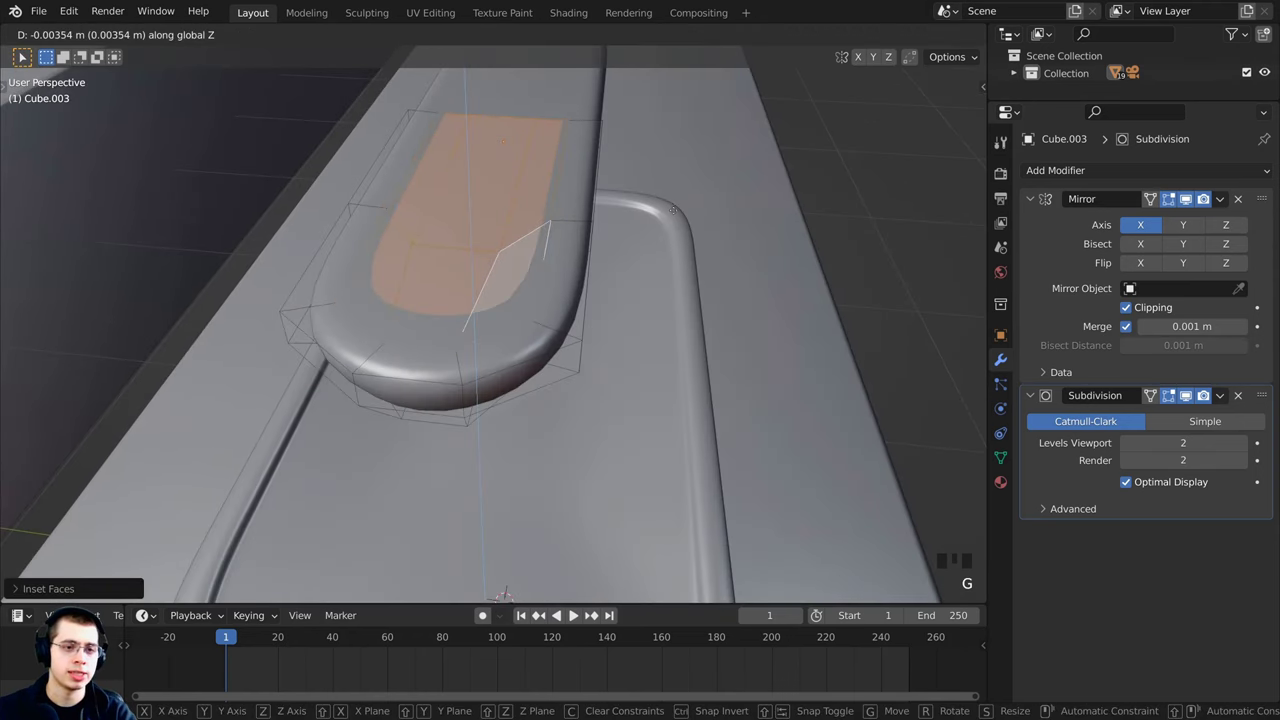
left_click(673, 212)
key("Tab")
middle_click_drag(352, 204, 366, 186)
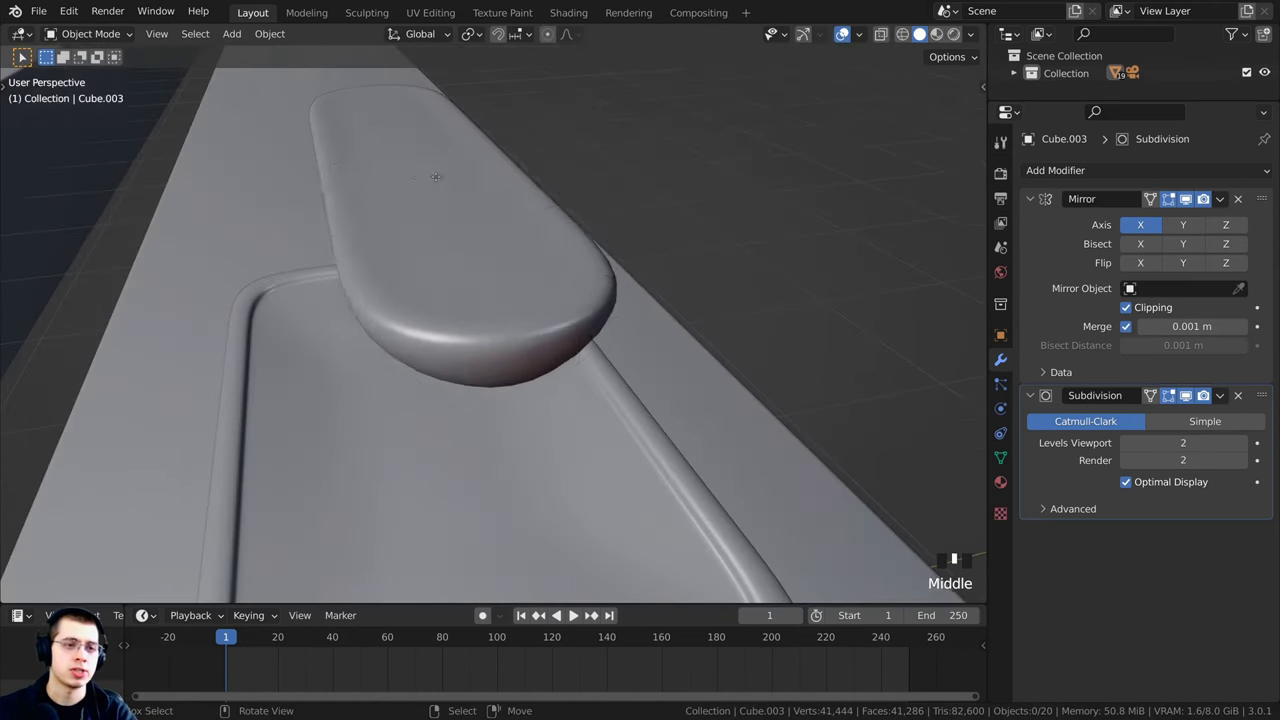
key("Tab")
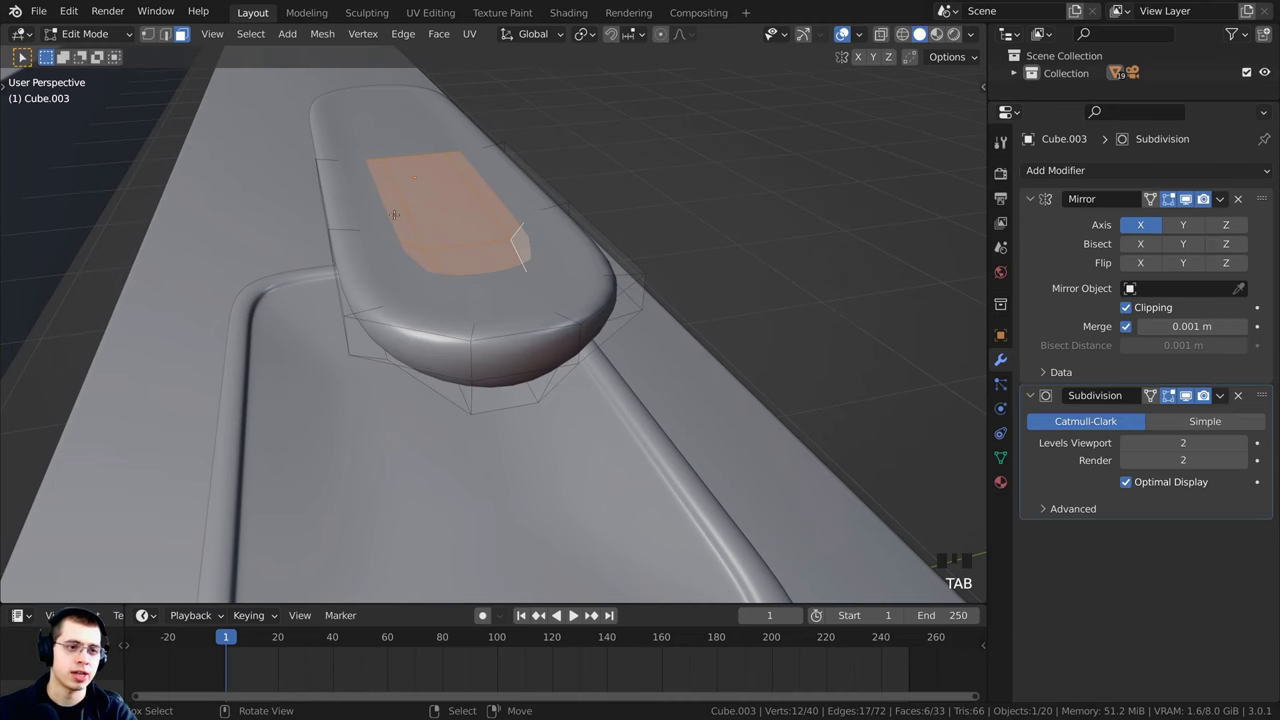
Step: Scale the inset top faces down slightly to about 0.97 and check the rounded shape in Object Mode
key("Tab")
scroll(500, 240, "down", 4)
middle_click_drag(562, 240, 434, 289)
key("s")
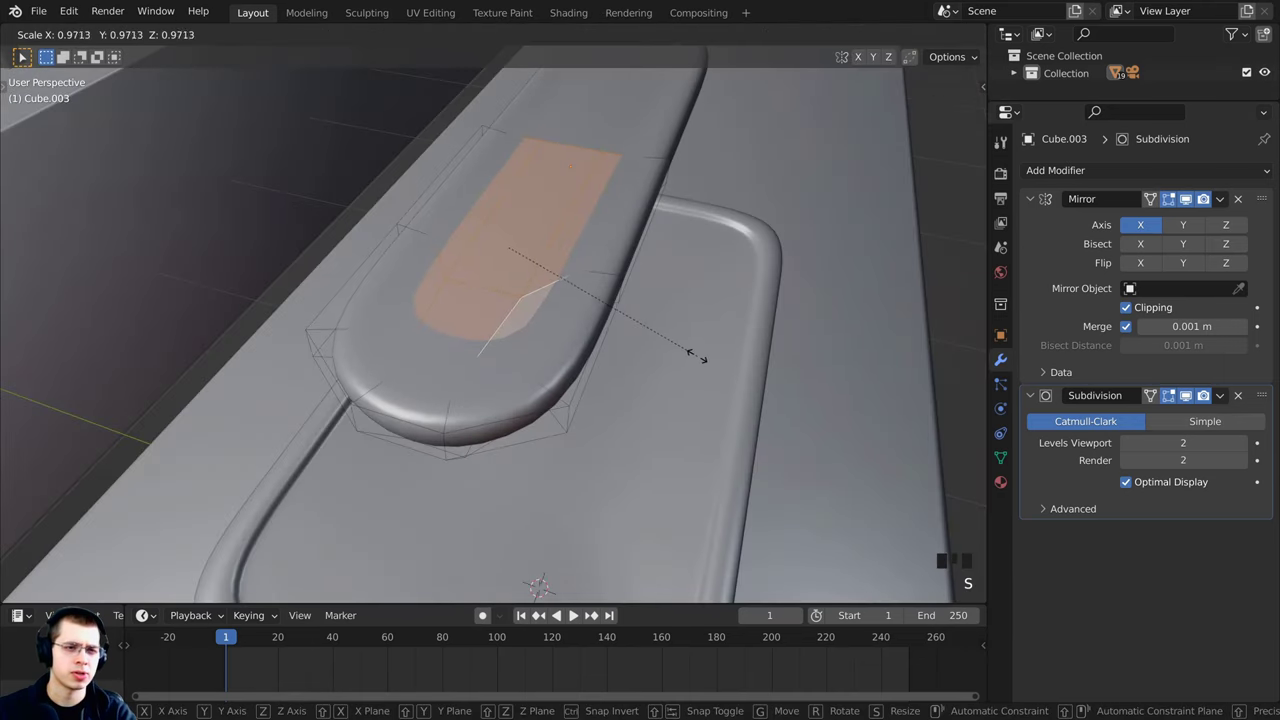
left_click(690, 355)
key("Tab")
scroll(686, 375, "down", 2)
middle_click_drag(686, 380, 754, 257)
left_click(427, 297)
left_click(754, 257)
middle_click_drag(650, 300, 871, 428)
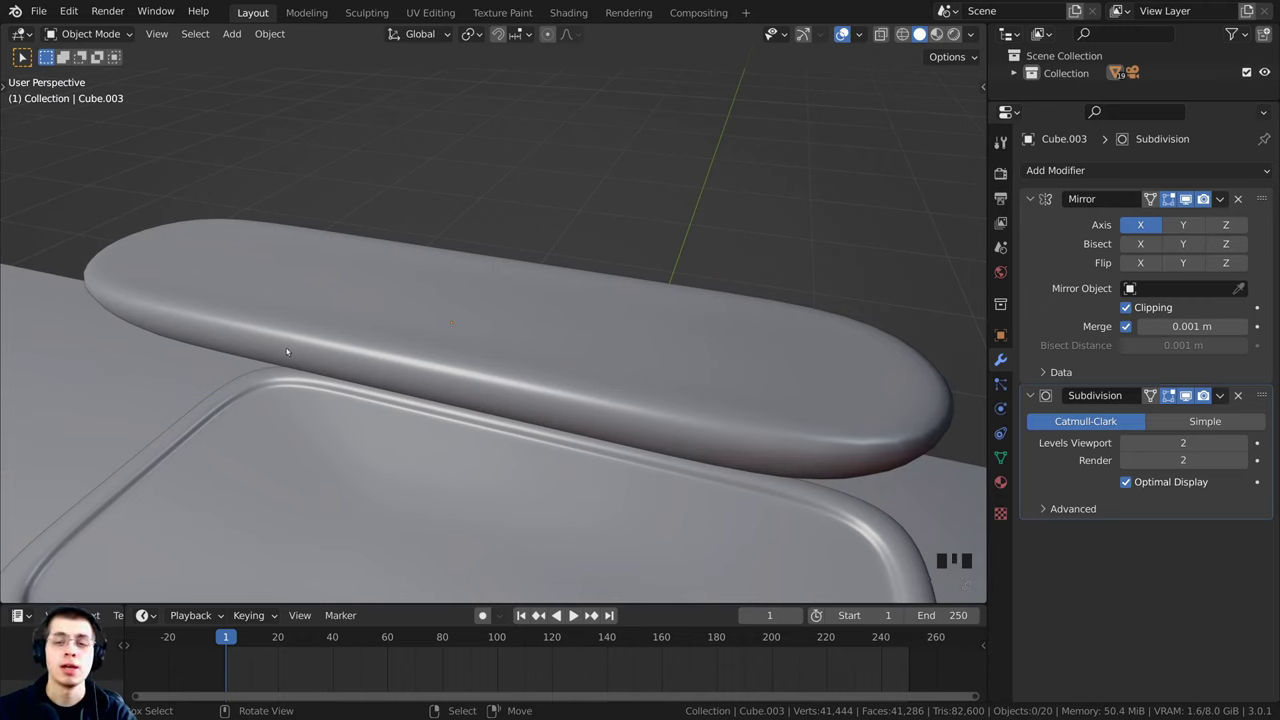
Step: Select the rounded object and apply its Mirror modifier so the mesh becomes fully editable
right_click(458, 361)
scroll(545, 416, "down", 1)
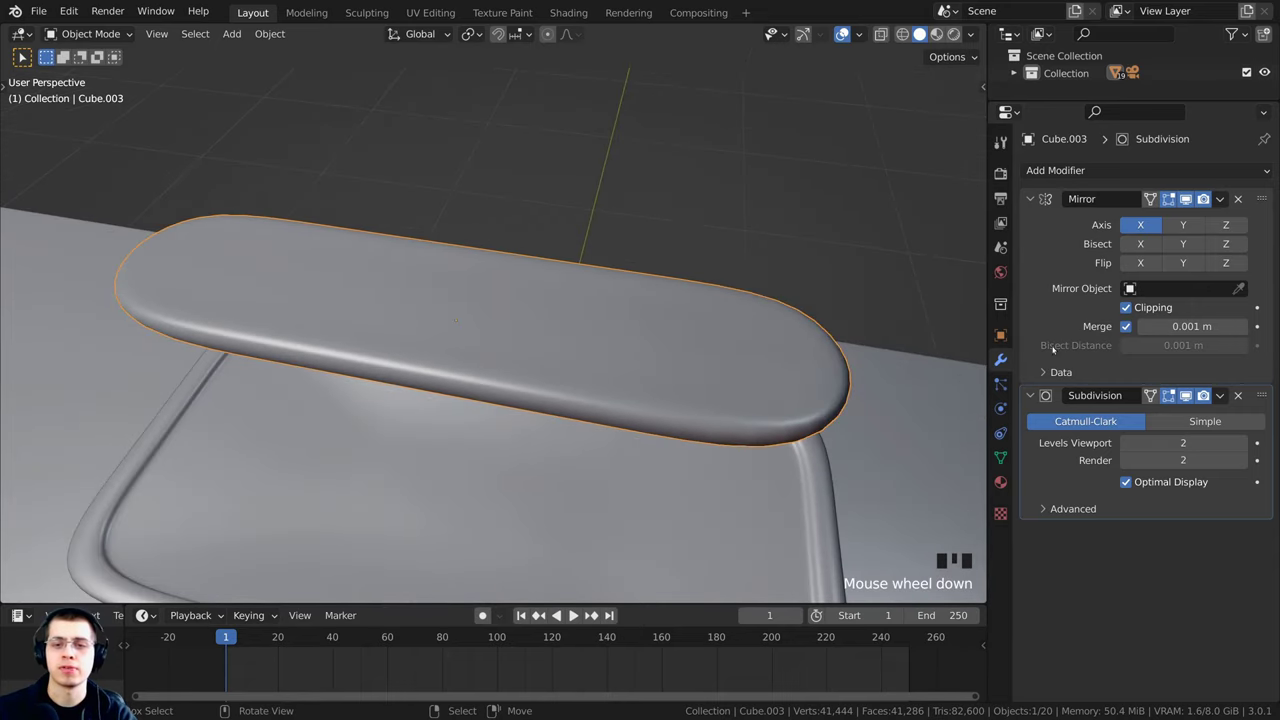
left_click(1073, 230)
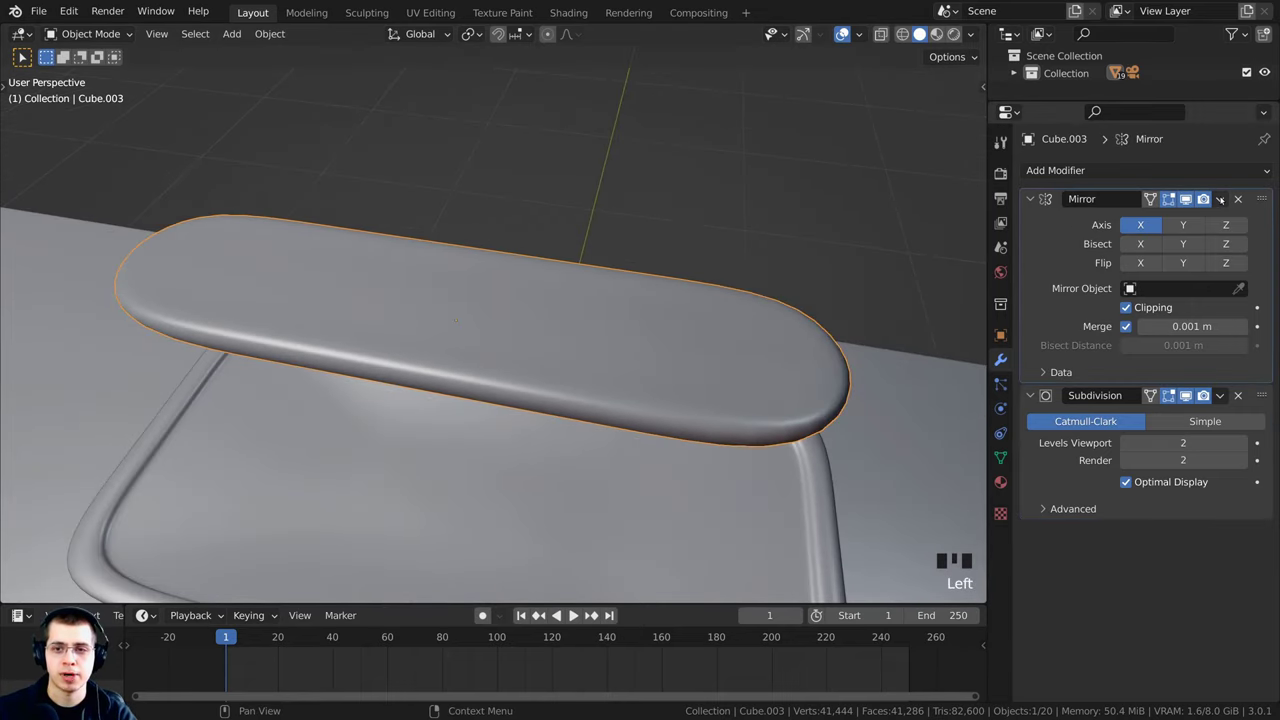
left_click(1220, 199)
left_click(1075, 217)
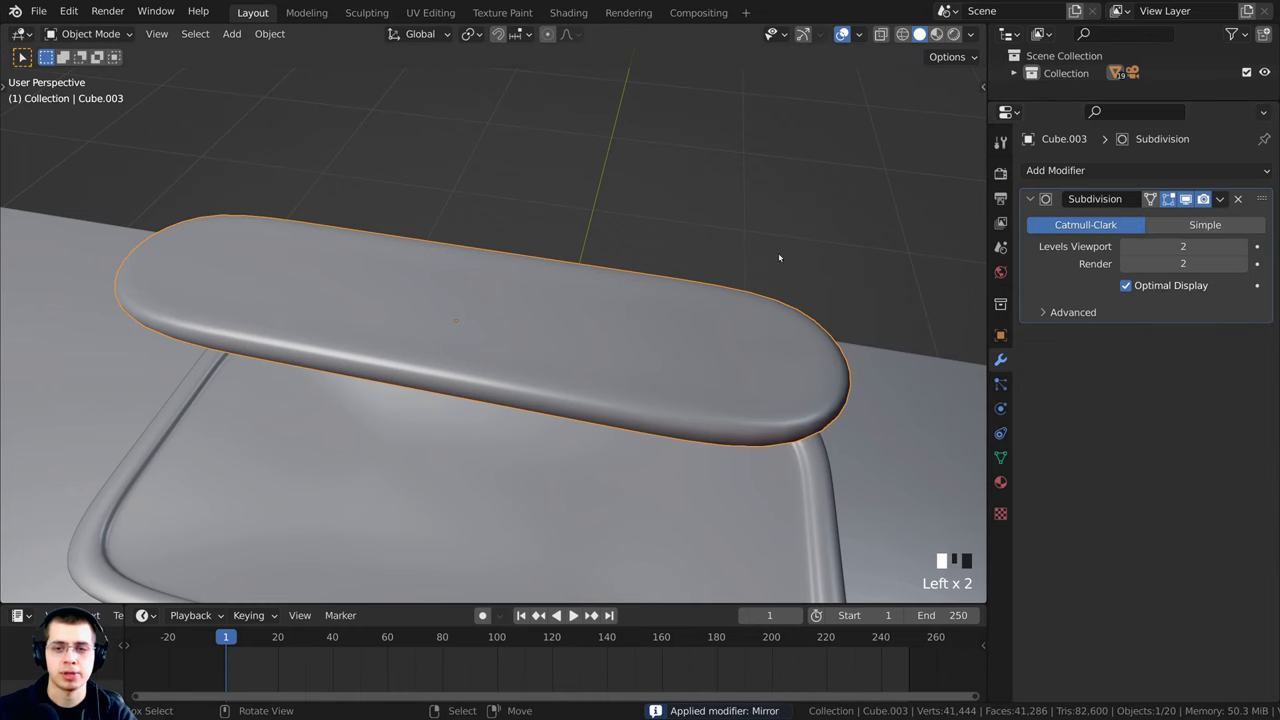
key("Tab")
middle_click_drag(779, 258, 278, 282)
scroll(622, 449, "down", 1)
key("Tab")
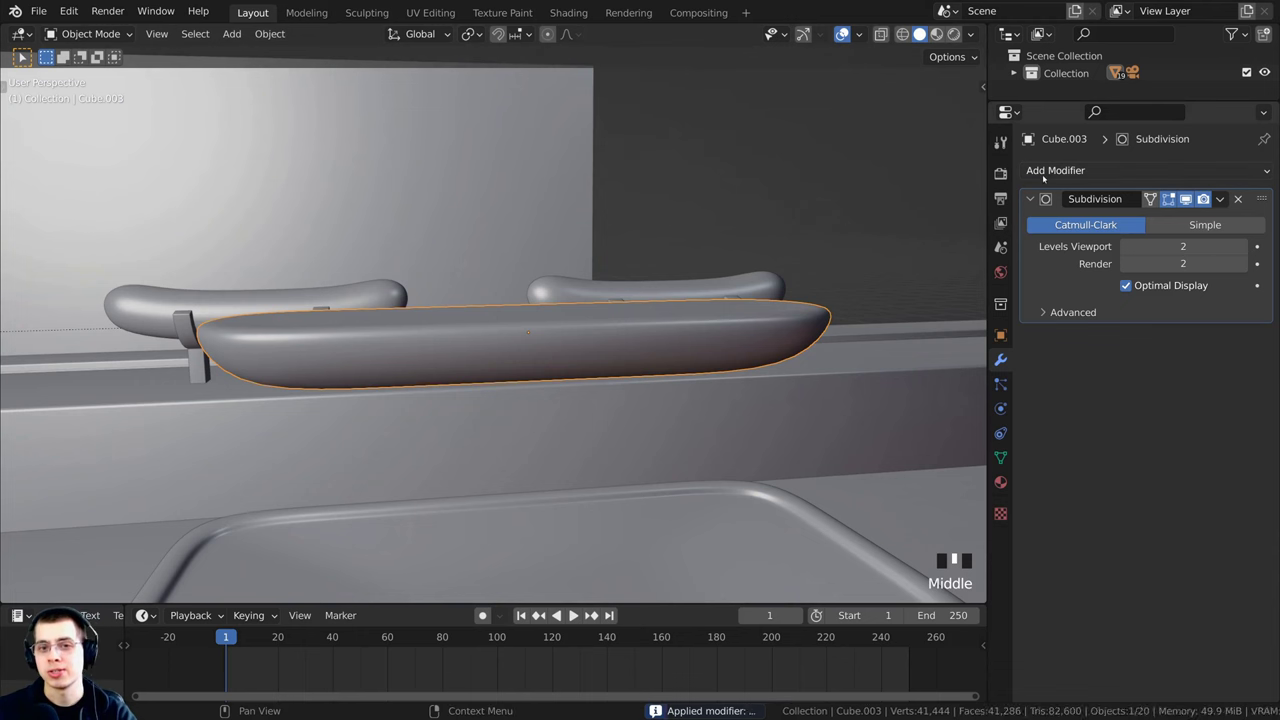
Step: Add a Displace modifier to the rounded object and create a new texture for it
left_click(1046, 172)
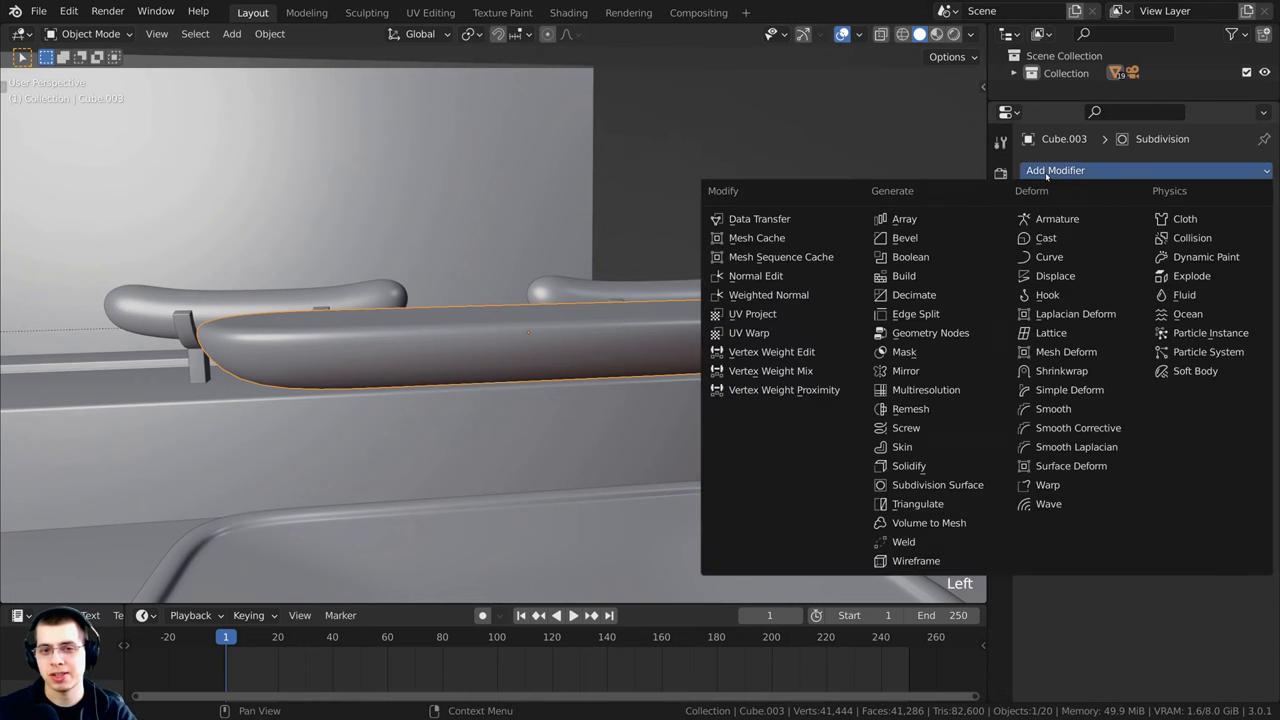
left_click(1056, 276)
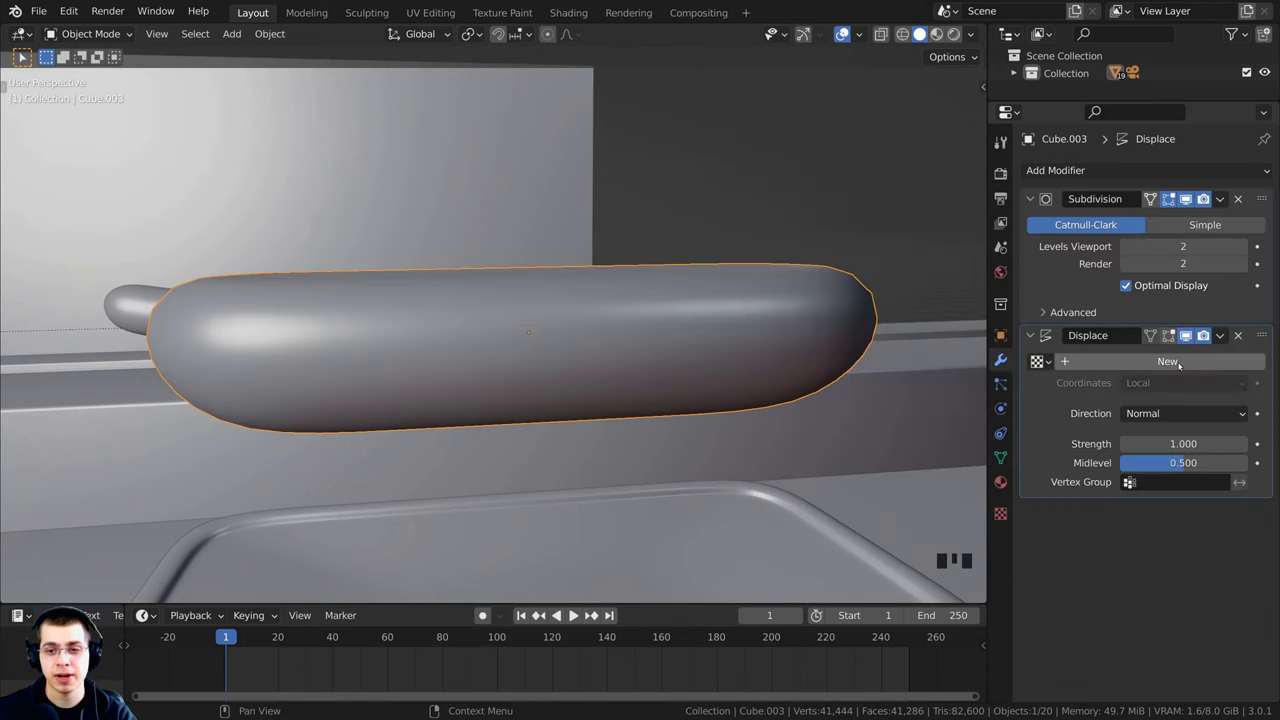
left_click(1142, 364)
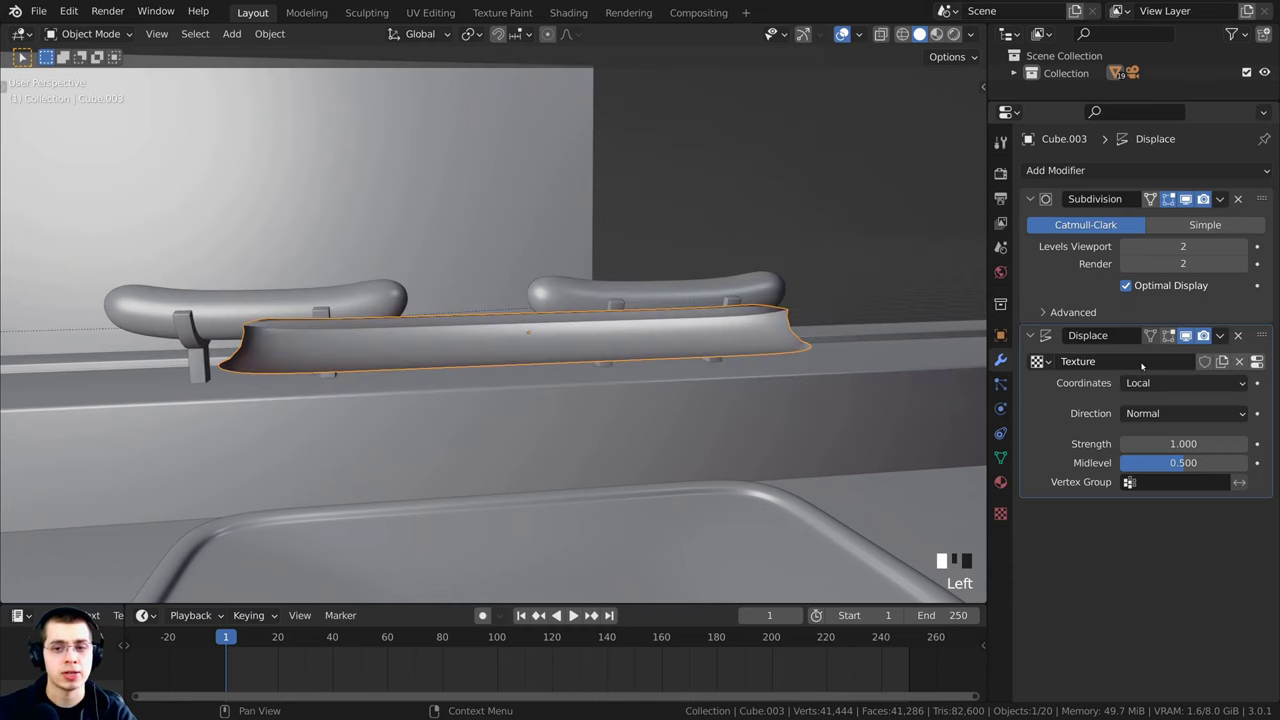
middle_click_drag(911, 352, 914, 424)
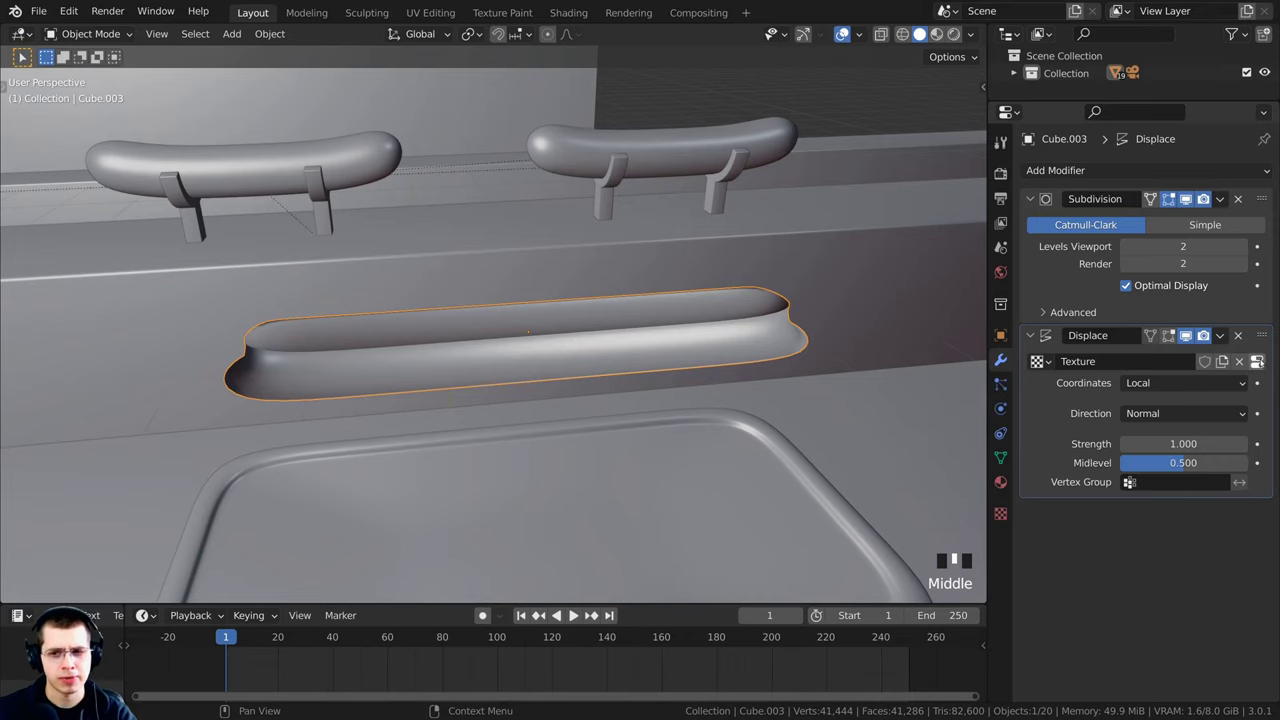
Step: Change the displacement texture's type to Clouds and set its size to 0.19
left_click(1257, 362)
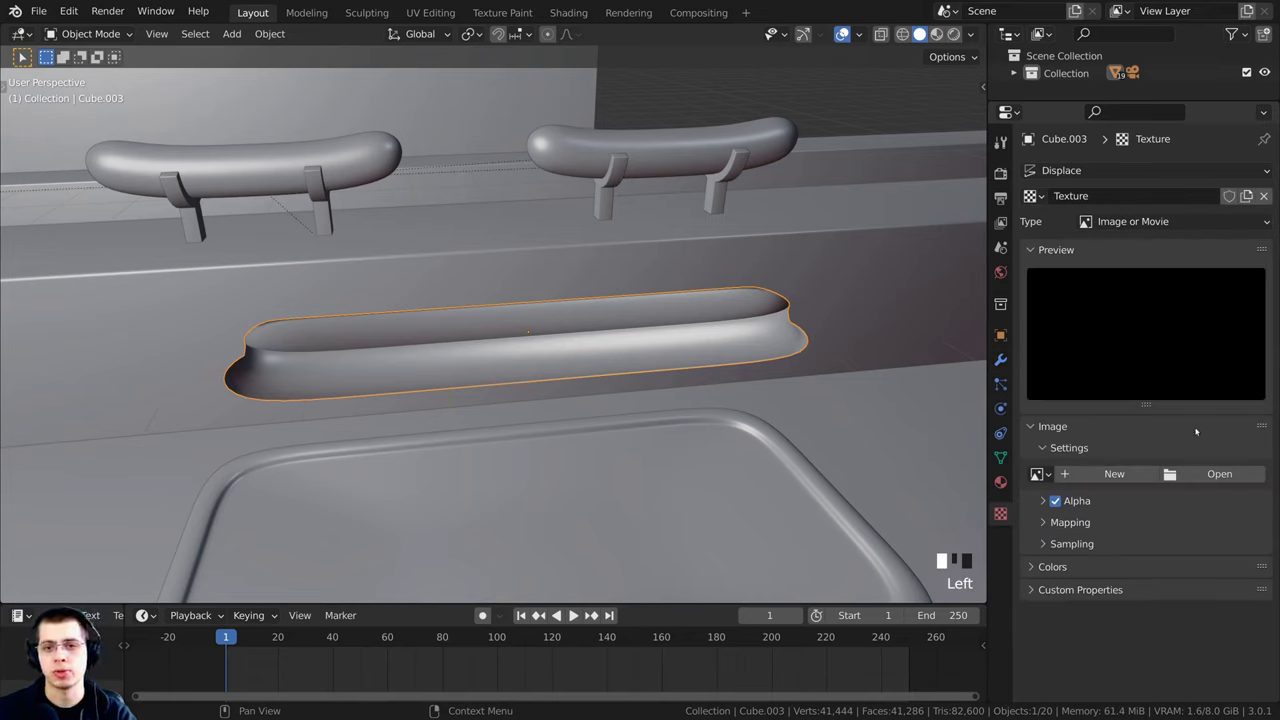
left_click(1105, 224)
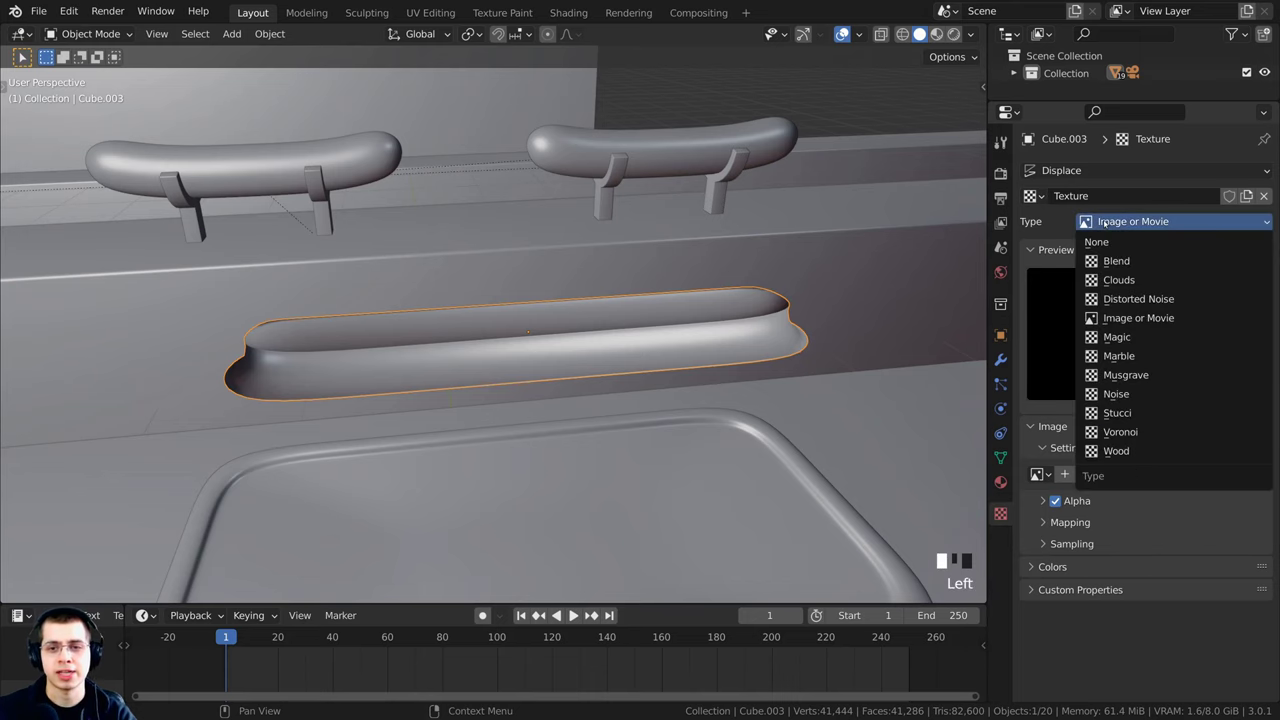
left_click(1119, 280)
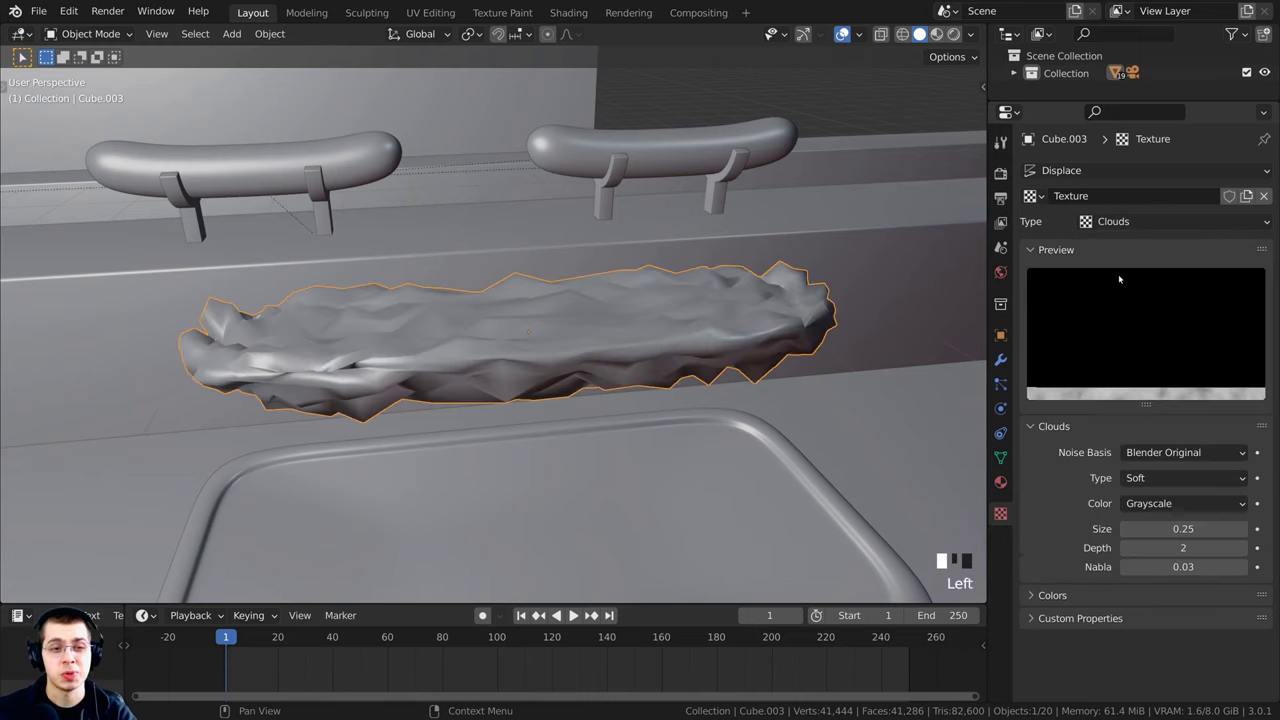
middle_click_drag(491, 323, 560, 425)
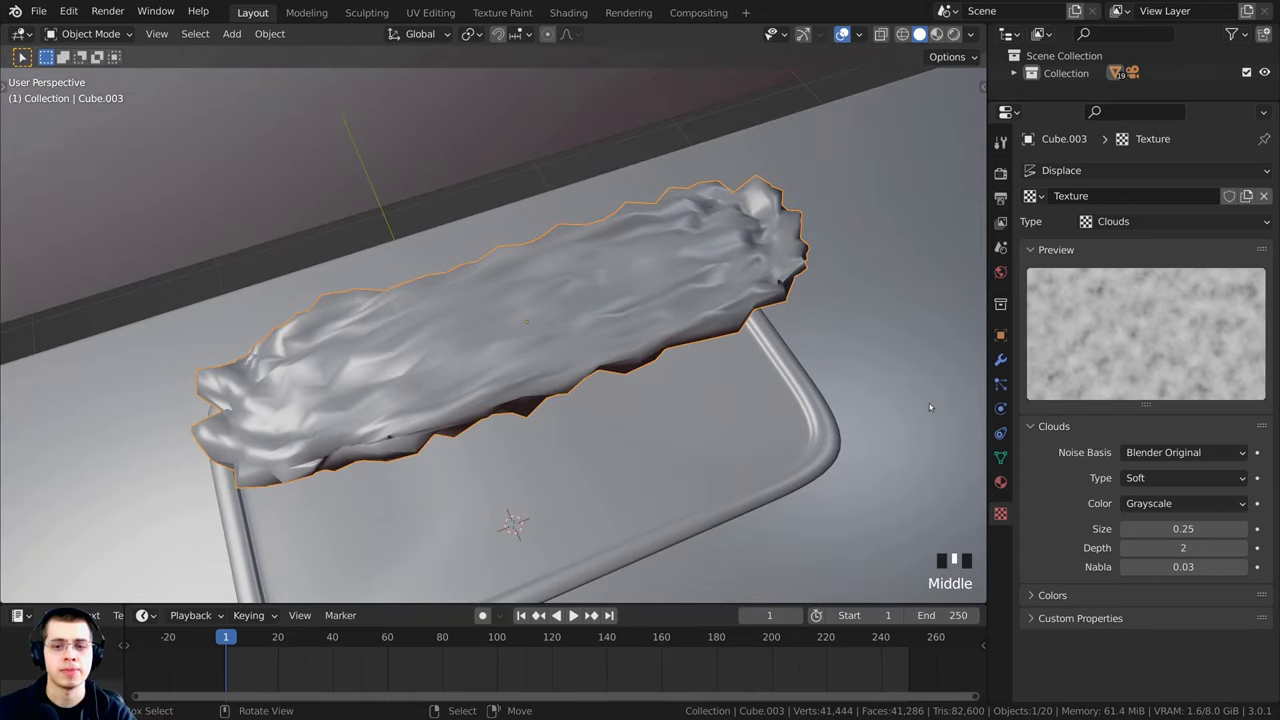
mouse_move(1183, 528)
left_mouse_down()
mouse_move(1215, 528)
mouse_move(1165, 528)
left_mouse_up()
middle_click_drag(715, 420, 738, 302)
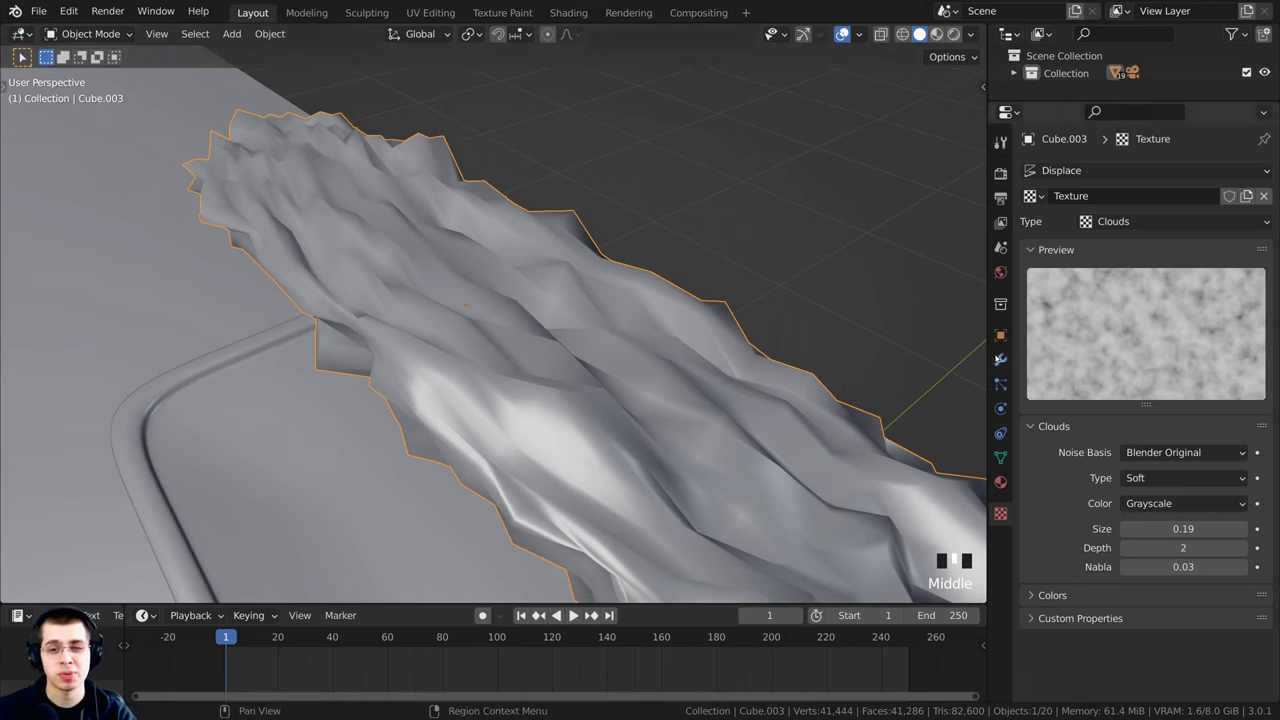
Step: Raise the Subdivision modifier's viewport and render levels to 5
left_click(1000, 359)
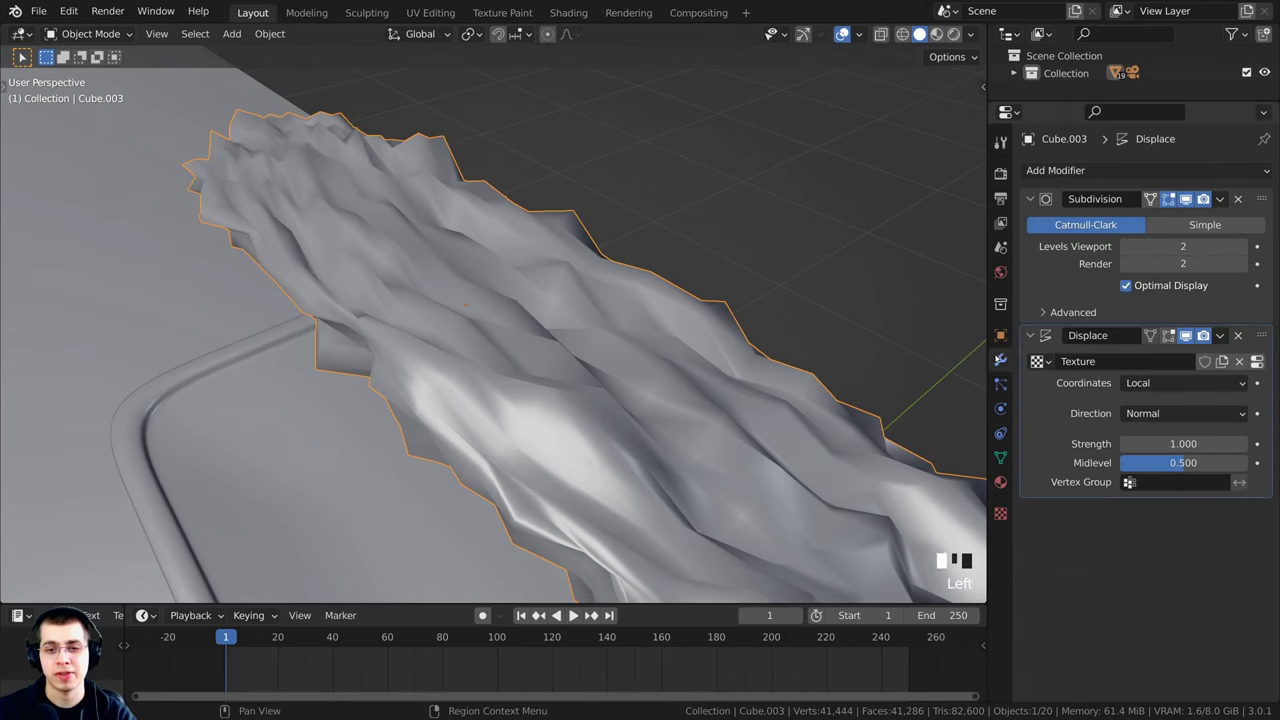
left_click(1242, 246)
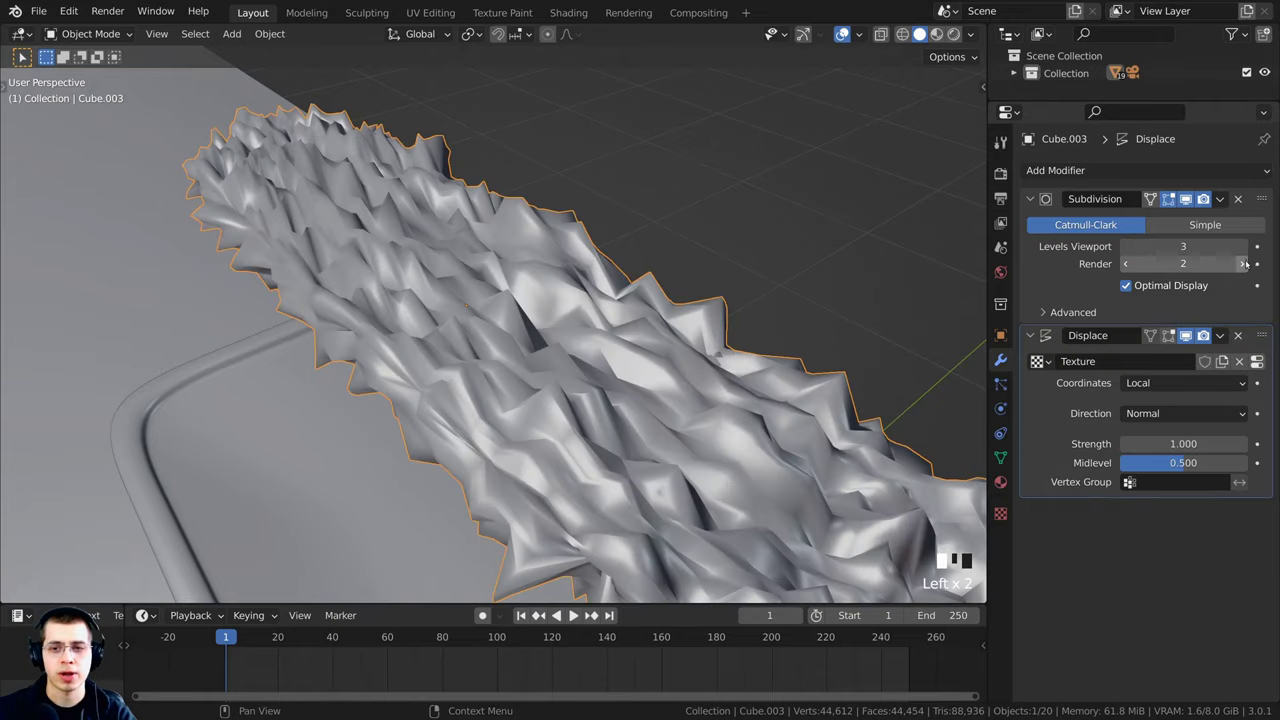
left_click(1242, 246)
left_click(1242, 246)
left_click(1242, 263)
left_click(1242, 263)
left_click(1243, 264)
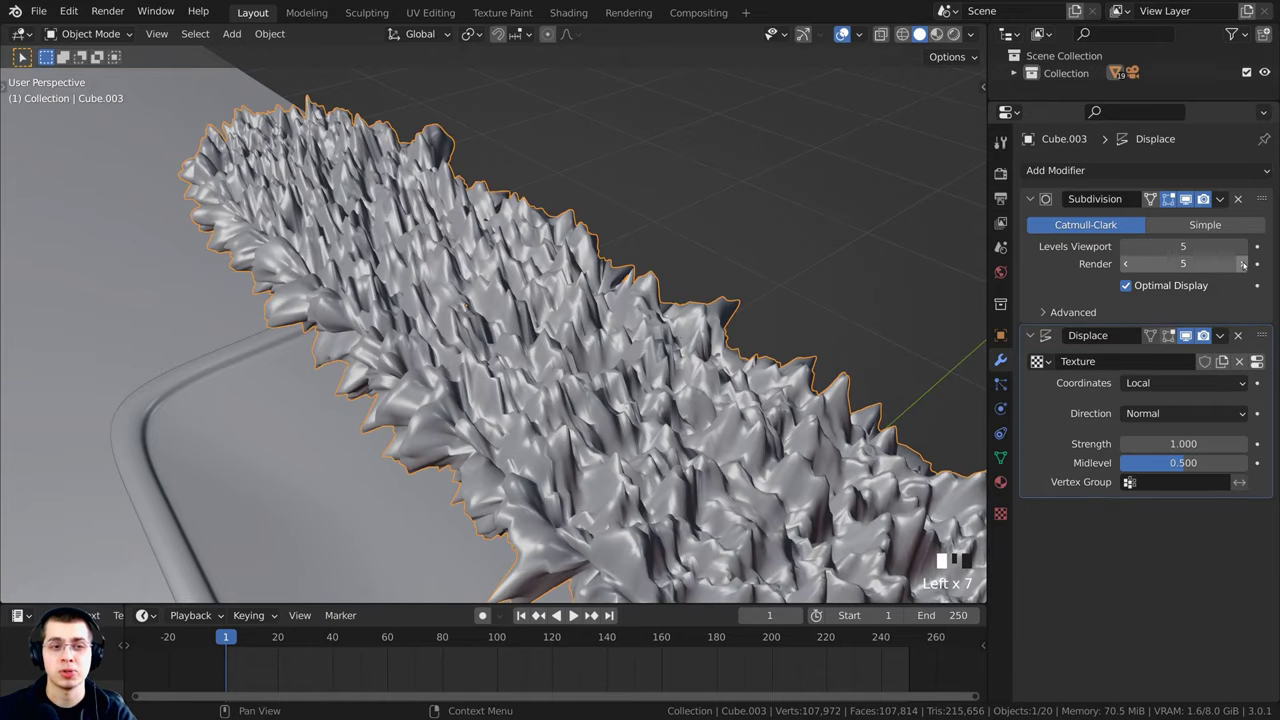
Step: In Edit Mode, add a crosswise loop cut between the rounded object's centre line and one end
middle_click_drag(560, 300, 315, 293)
key("Tab")
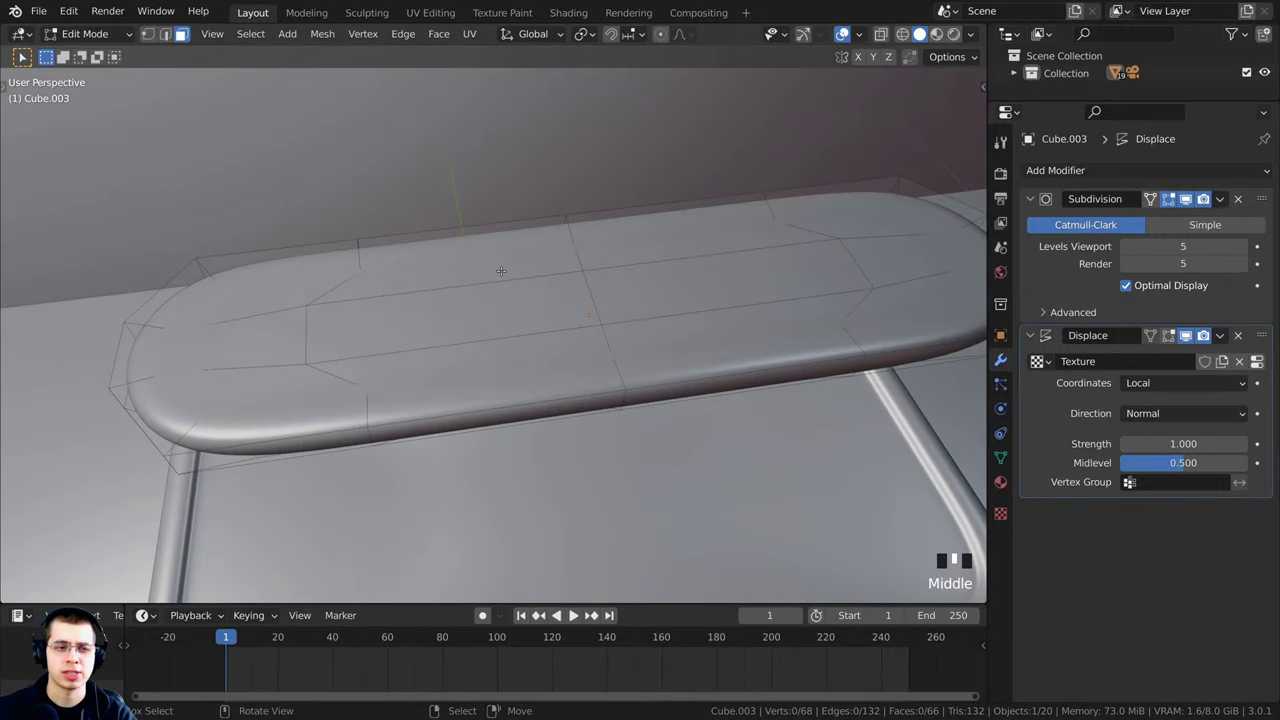
mouse_move(501, 271)
middle_mouse_down()
mouse_move(497, 317)
mouse_move(460, 340)
mouse_move(520, 250)
mouse_move(505, 290)
mouse_move(502, 276)
middle_mouse_up()
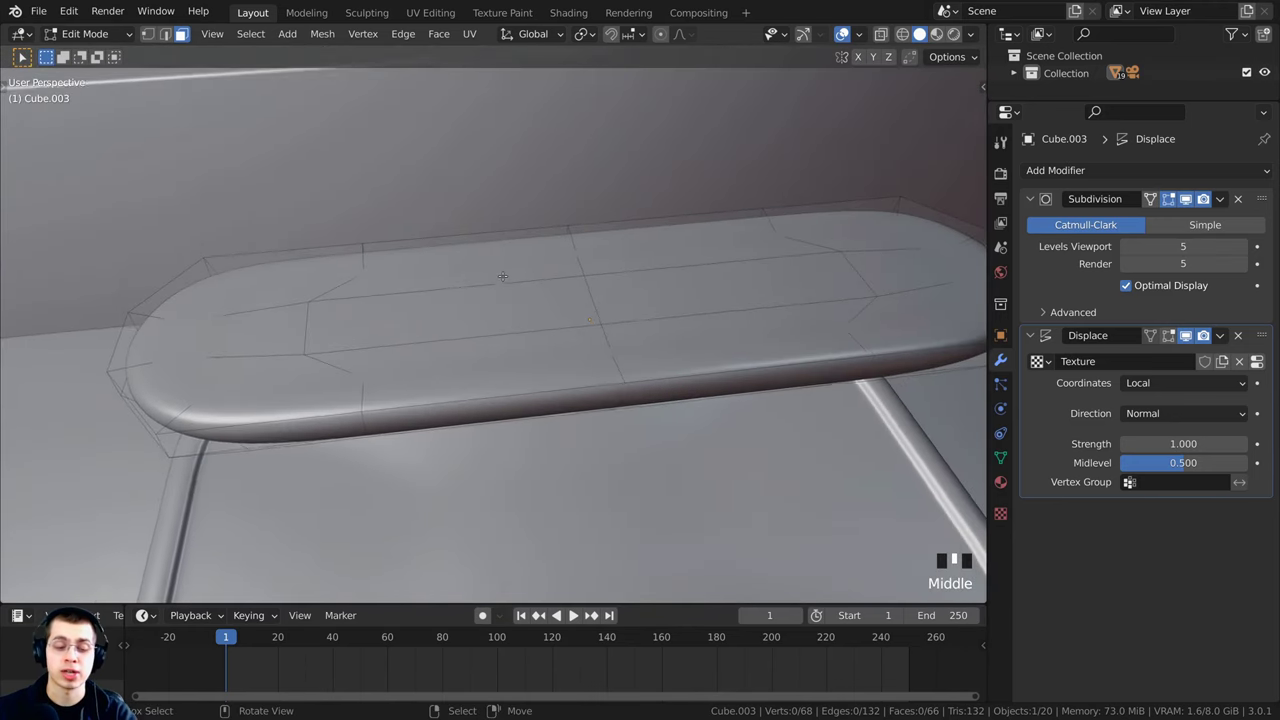
scroll(502, 276, "up", 1)
key("ctrl+r")
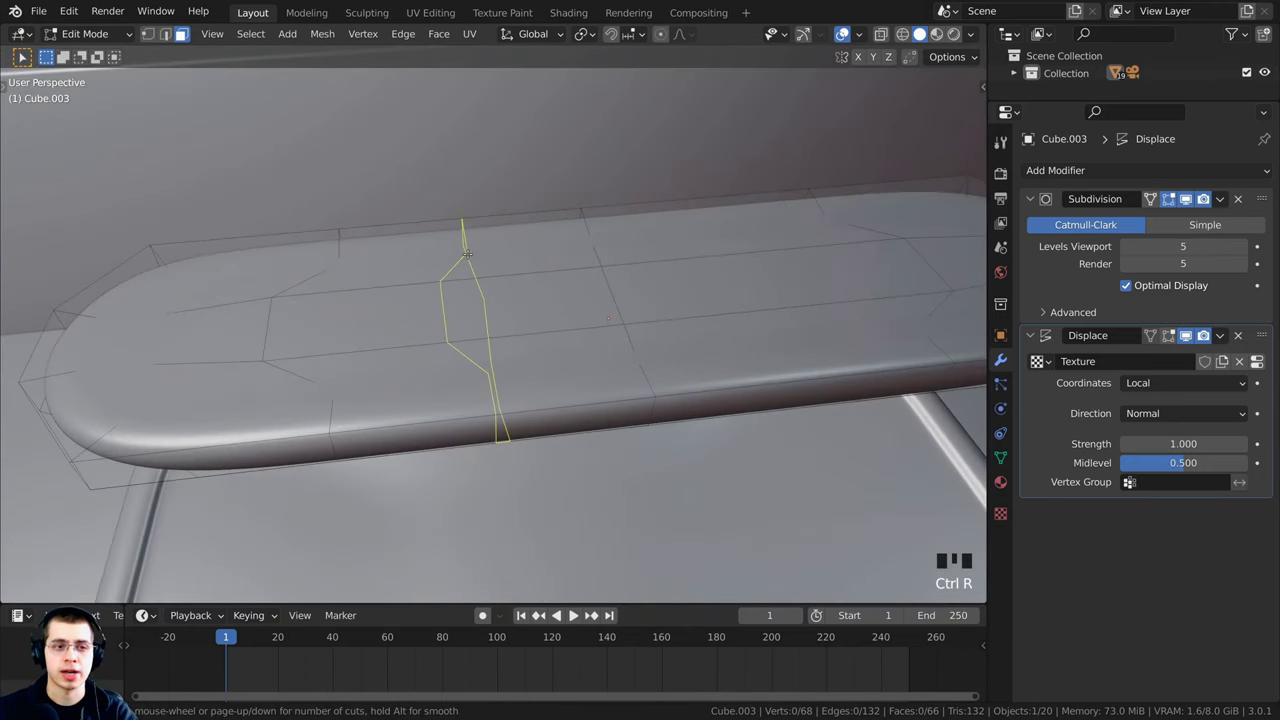
left_click(466, 253)
left_click(478, 252)
scroll(480, 252, "down", 3)
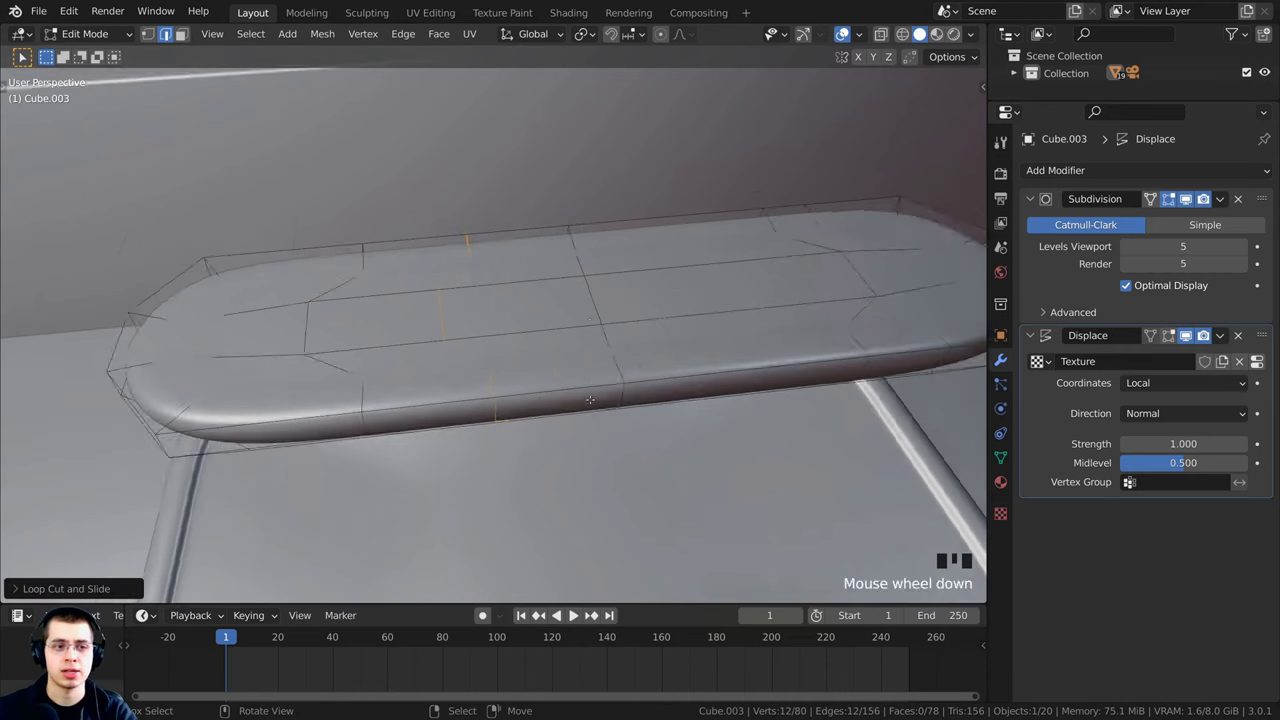
Step: Add a matching crosswise loop cut on the opposite half and return to Object Mode
middle_click_drag(480, 252, 503, 394)
scroll(503, 394, "up", 2)
key("ctrl+r")
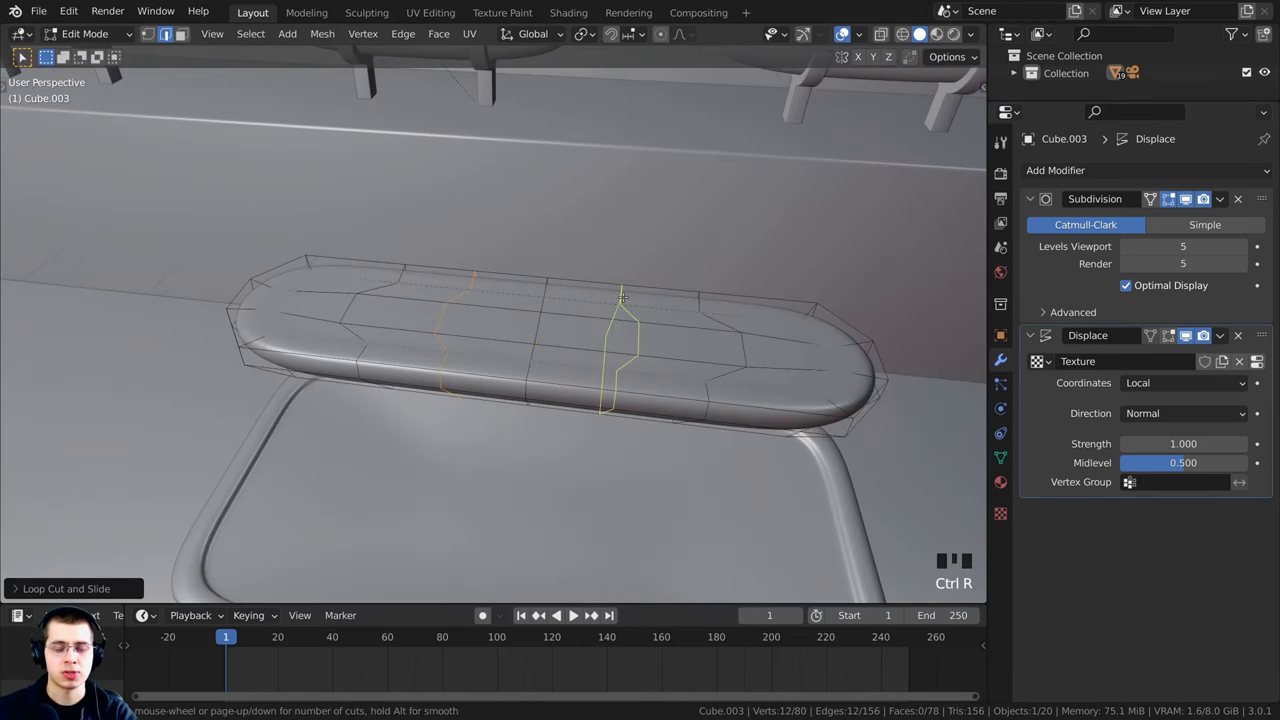
left_click(632, 298)
middle_click_drag(592, 348, 444, 310)
key("Tab")
scroll(366, 337, "up", 2)
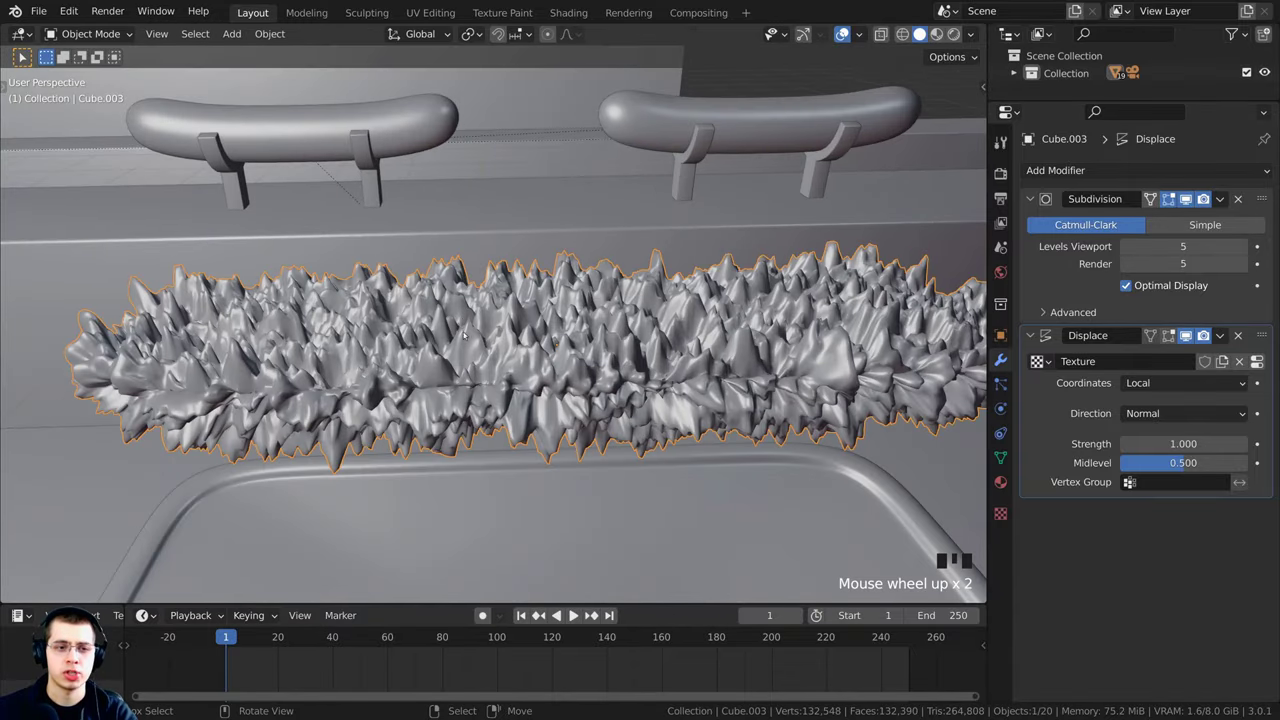
Step: Deselect the rounded object and set its Displace modifier's strength to 0.035
key("Tab")
key("Tab")
middle_click_drag(421, 336, 636, 345)
scroll(570, 409, "down", 3)
left_click(707, 267)
scroll(600, 410, "up", 2)
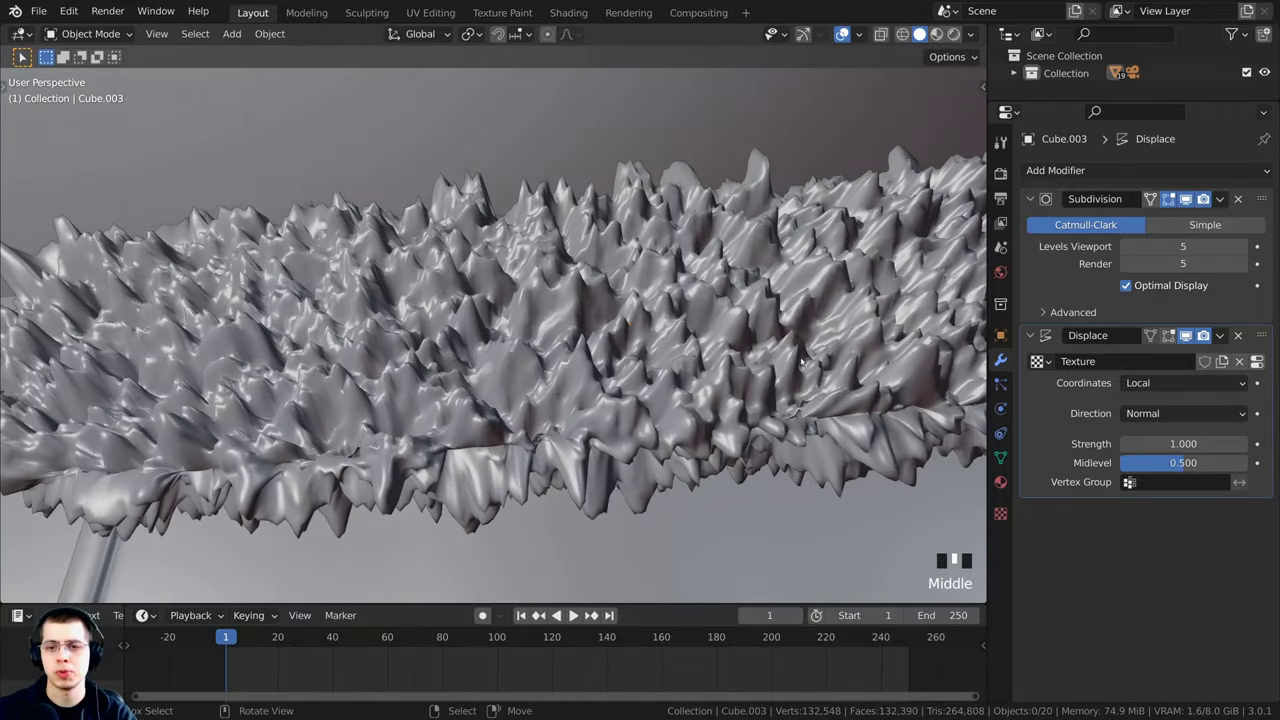
left_click(1173, 443)
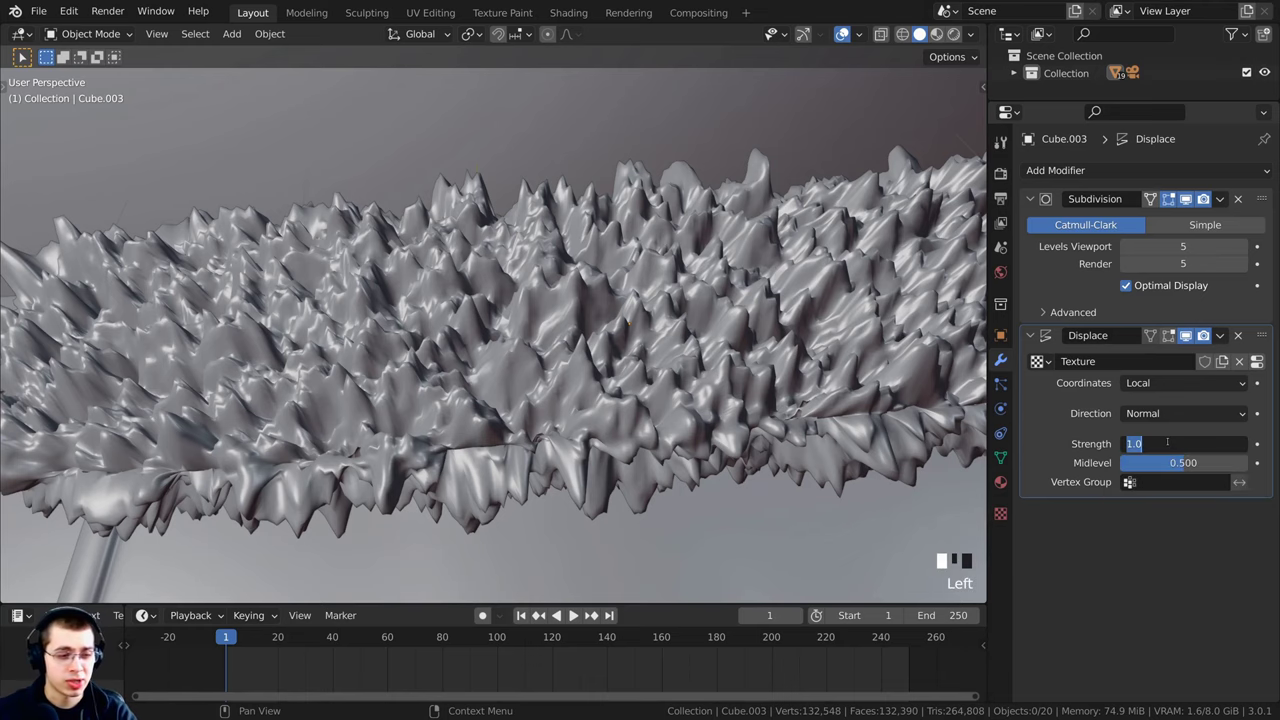
type("0.035")
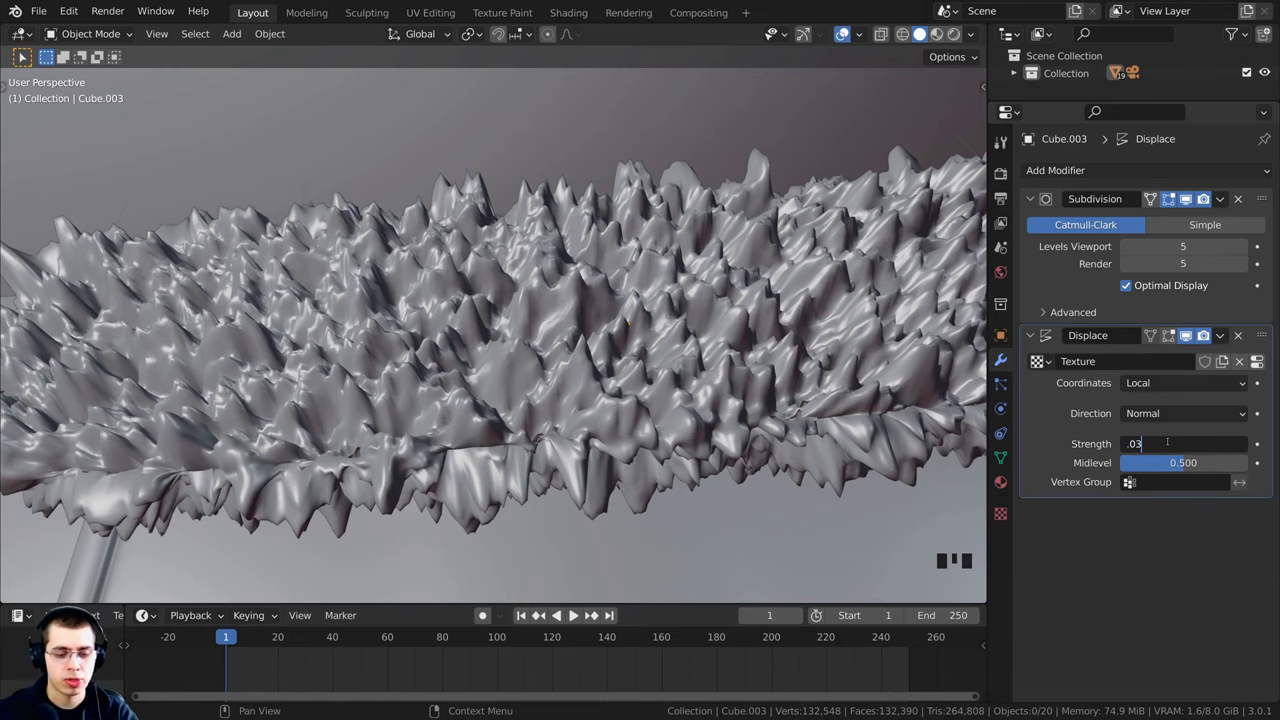
key("Return")
Step: Increase the size of the Clouds texture driving the displacement to 0.61
scroll(763, 434, "down", 4)
middle_click_drag(763, 434, 415, 380)
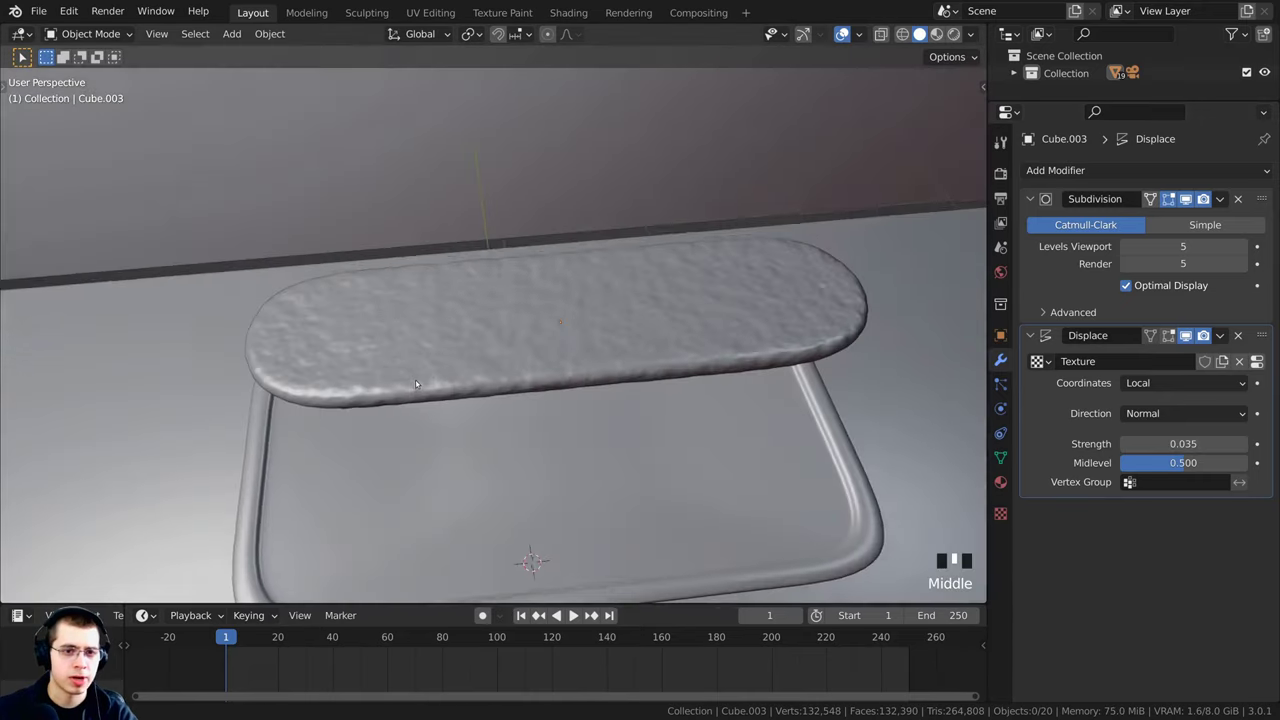
scroll(315, 351, "up", 3)
middle_click_drag(315, 351, 632, 323)
scroll(582, 330, "up", 3)
scroll(614, 297, "down", 1)
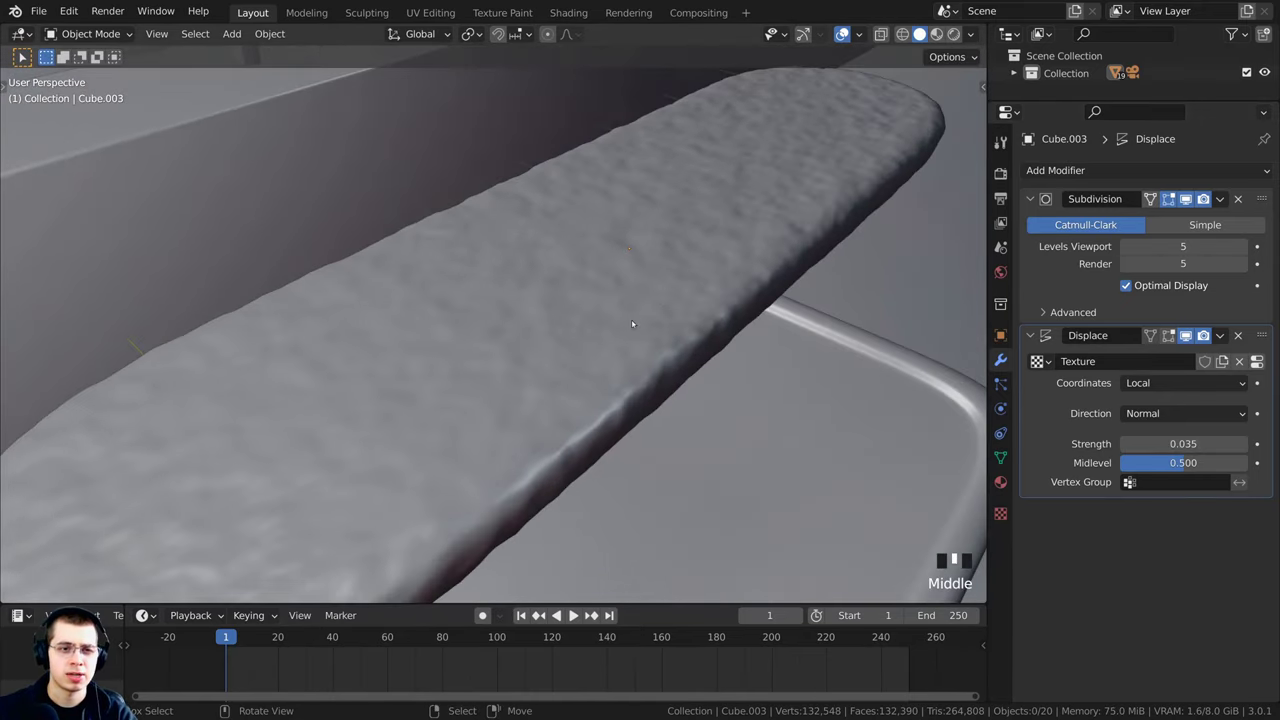
left_click(1259, 363)
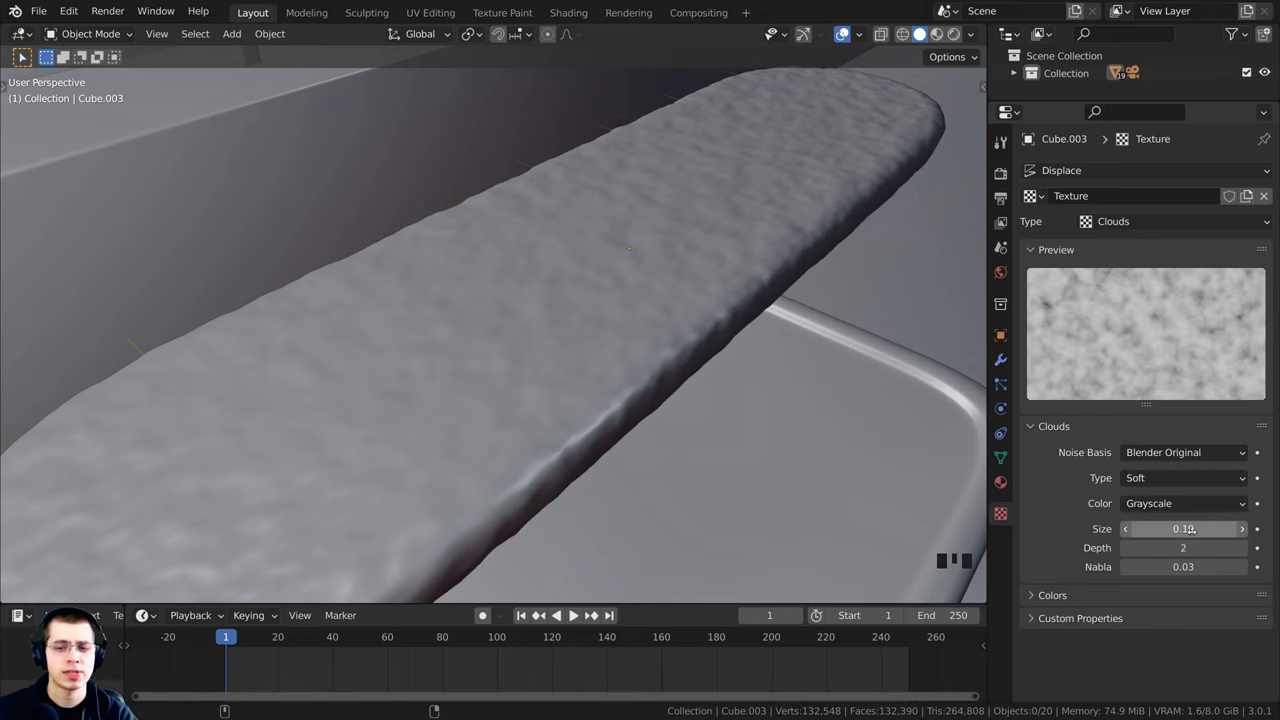
mouse_move(1203, 535)
left_mouse_down("shift")
mouse_move(1192, 535)
mouse_move(1210, 528)
left_mouse_up("shift")
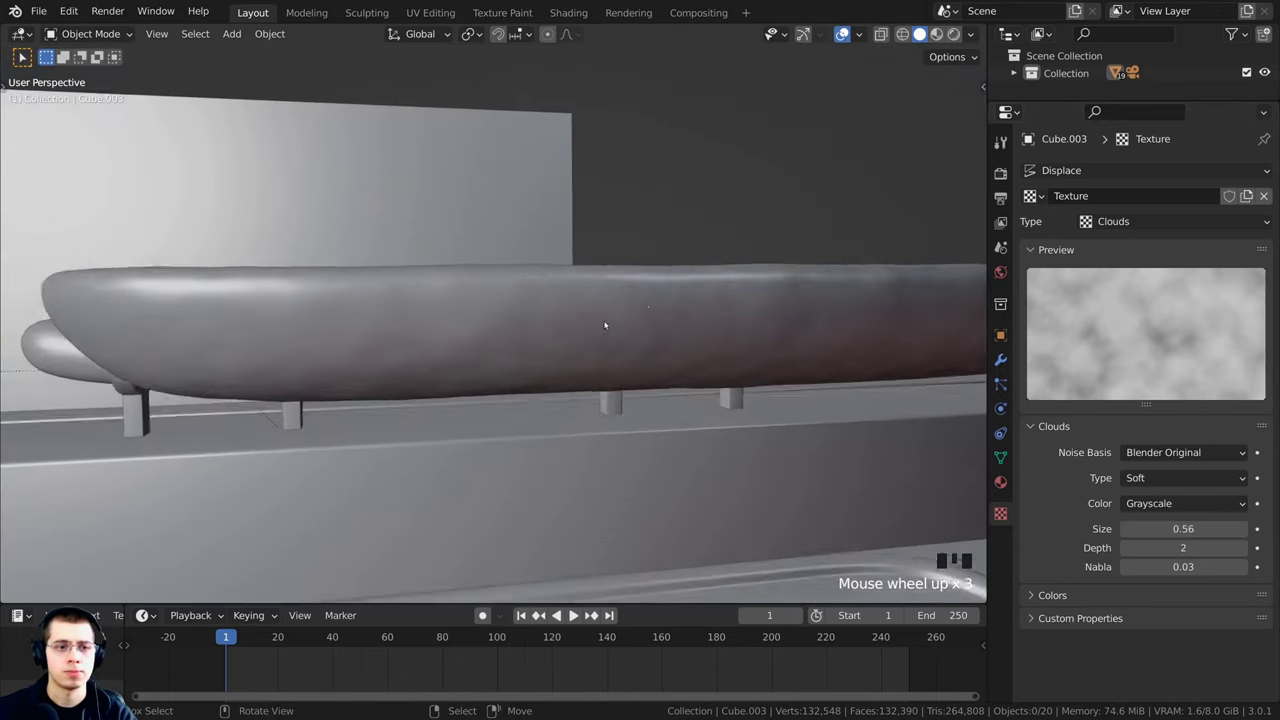
scroll(604, 324, "down", 3)
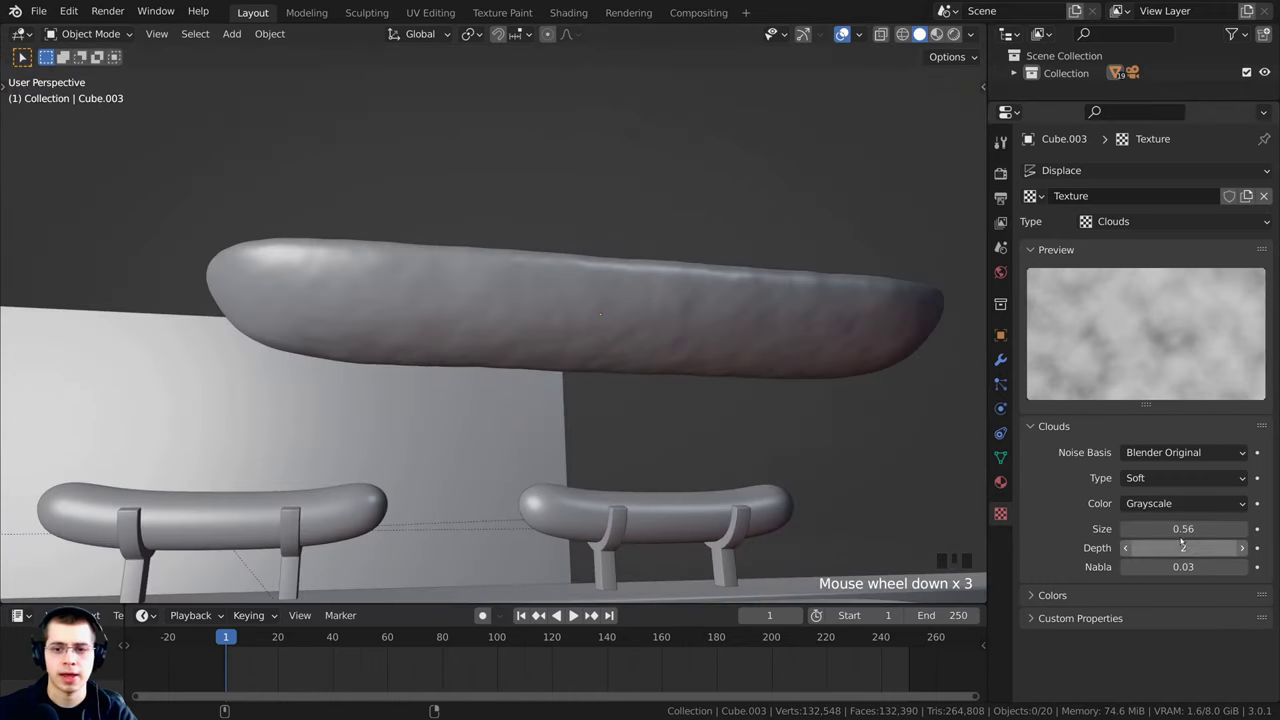
left_click_drag(1195, 528, 1204, 528, "shift")
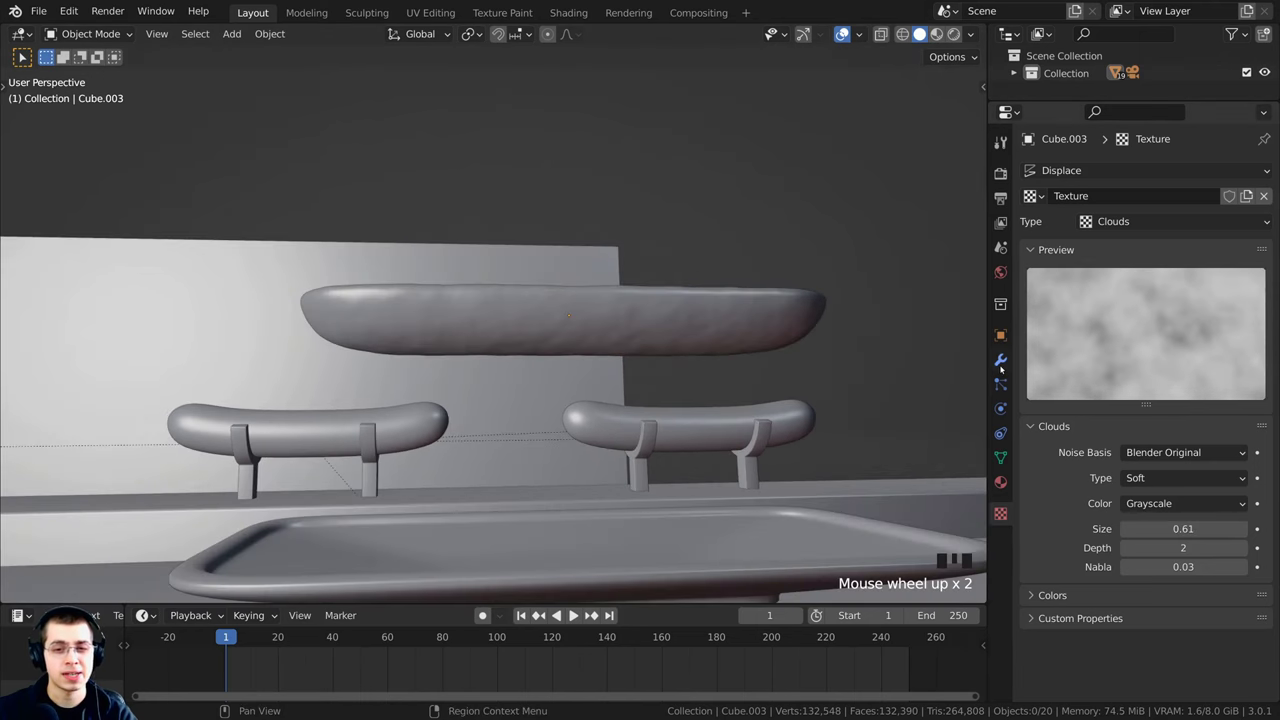
Step: Set the rounded object's Displace modifier strength to 0.1
left_click(1000, 367)
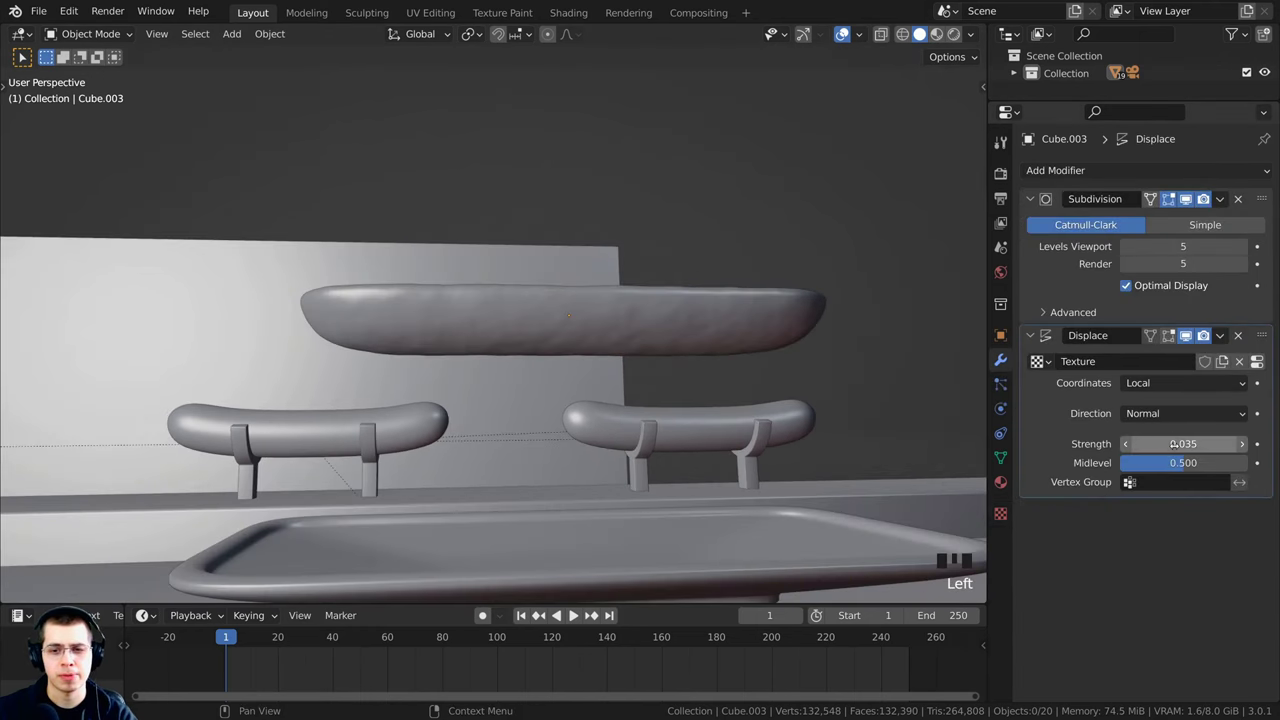
left_click_drag(1172, 443, 1174, 443, "shift")
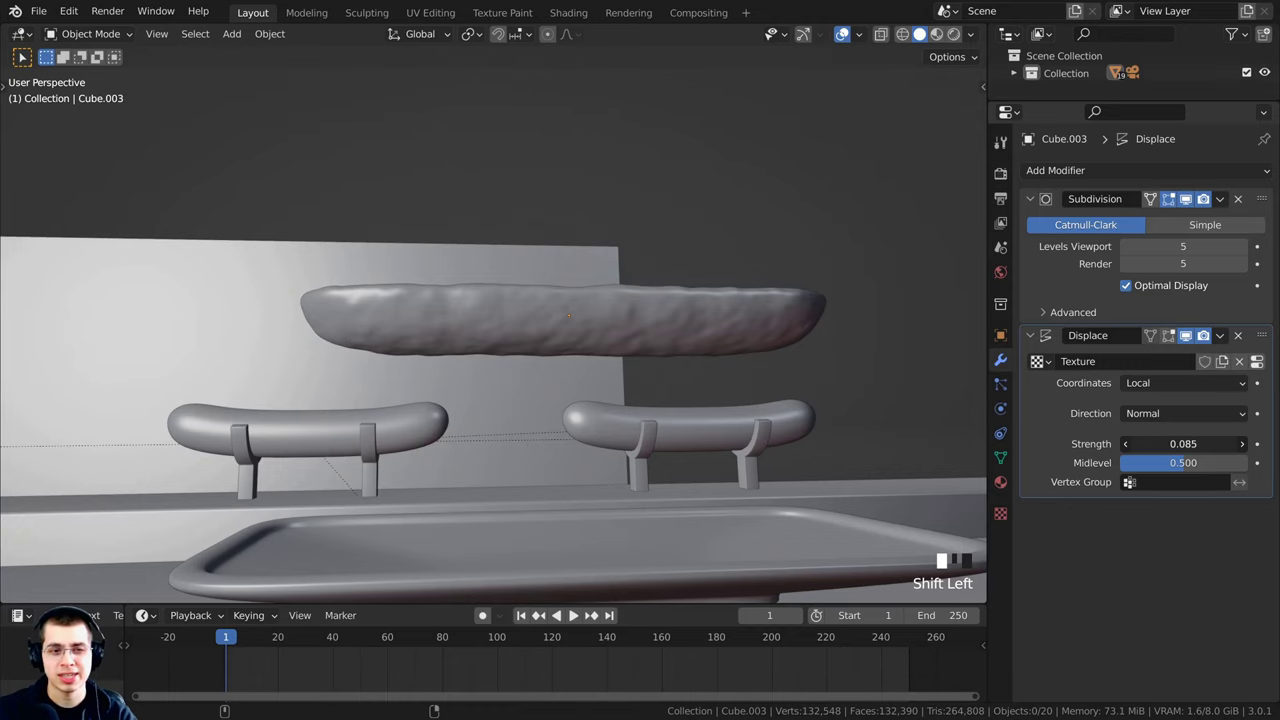
left_click(1180, 442)
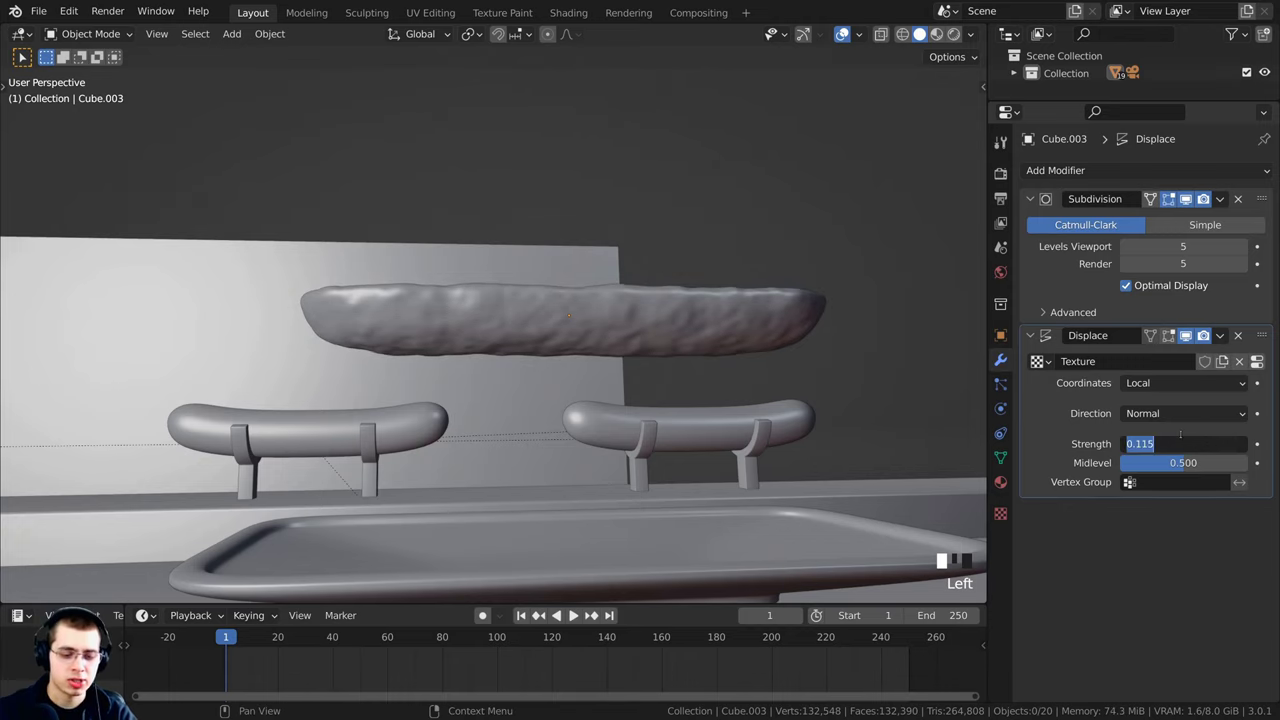
type("0.1")
key("Return")
Step: Raise the Displace modifier's strength to 0.12 and save the file
middle_click_drag(551, 308, 512, 395)
scroll(576, 406, "up", 2)
key("a")
key("a")
scroll(700, 215, "down", 4)
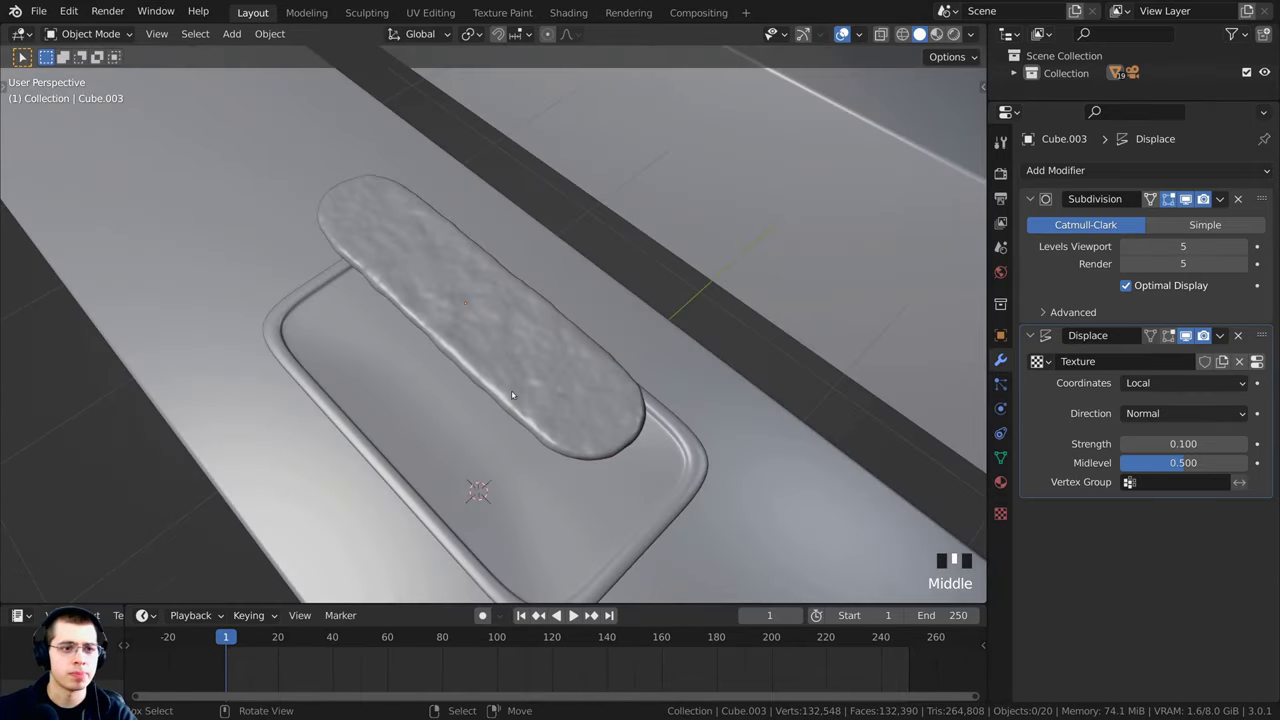
left_click(1183, 443)
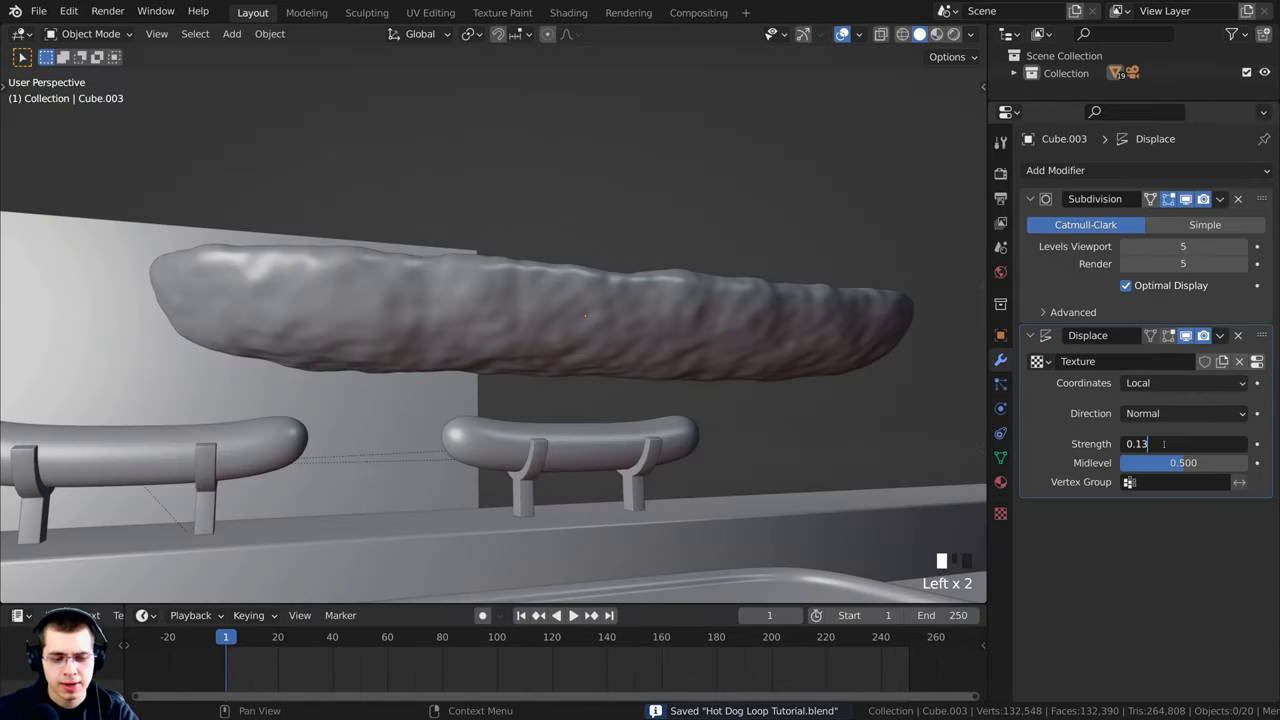
type("0.12")
key("Return")
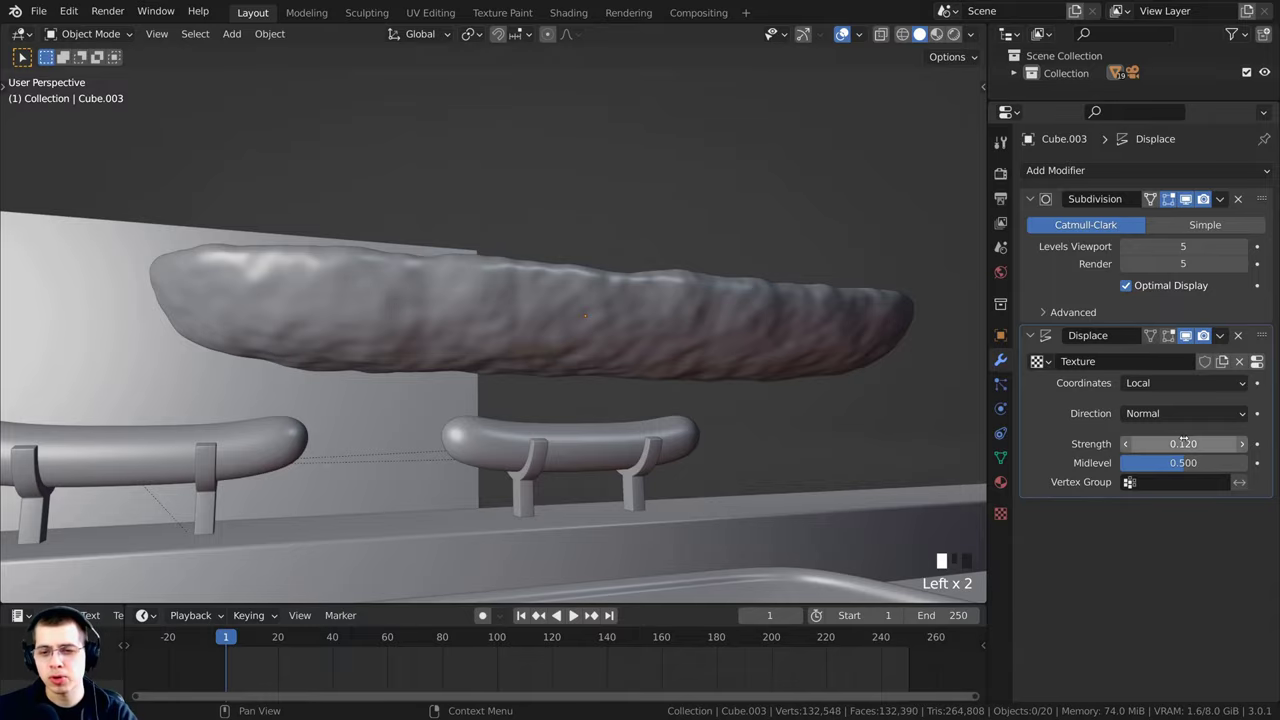
scroll(601, 335, "down", 3)
key("ctrl+s")
Step: Examine the rounded object's displaced surface from above, from the side and from its ends
middle_click_drag(601, 335, 680, 306)
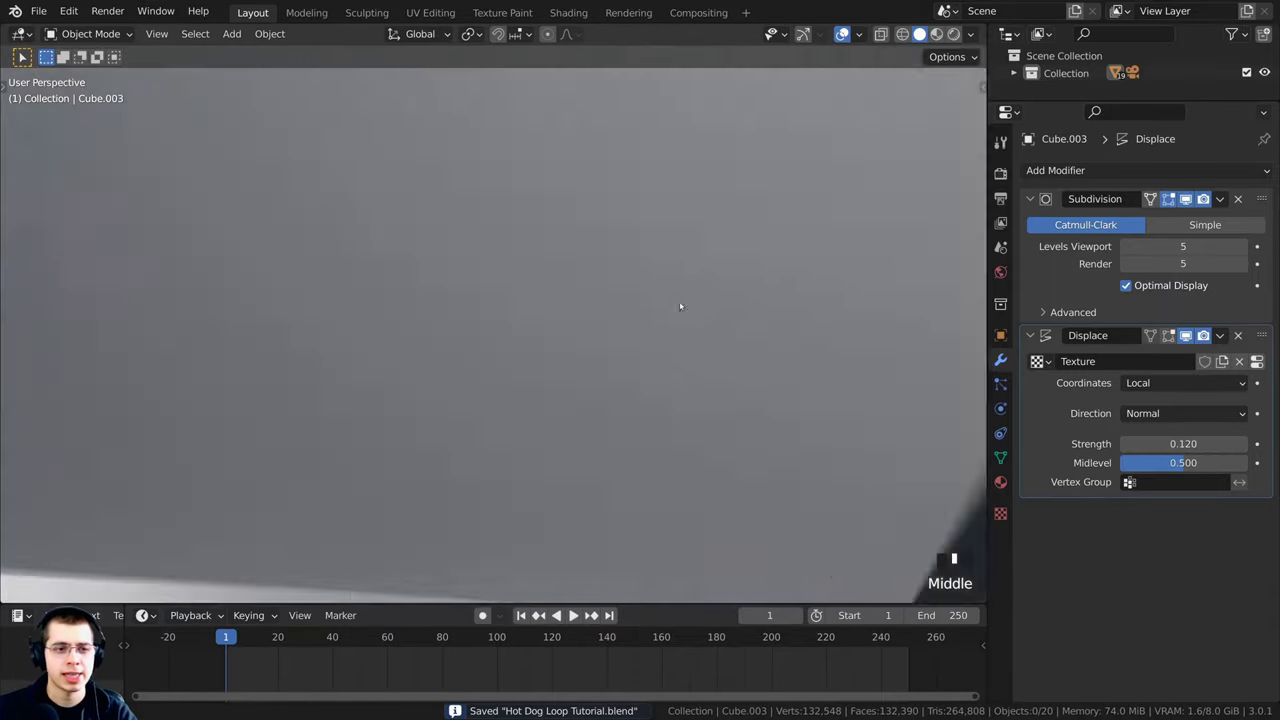
scroll(680, 306, "up", 2)
middle_click_drag(623, 366, 665, 292)
scroll(551, 303, "down", 5)
scroll(515, 345, "up", 1)
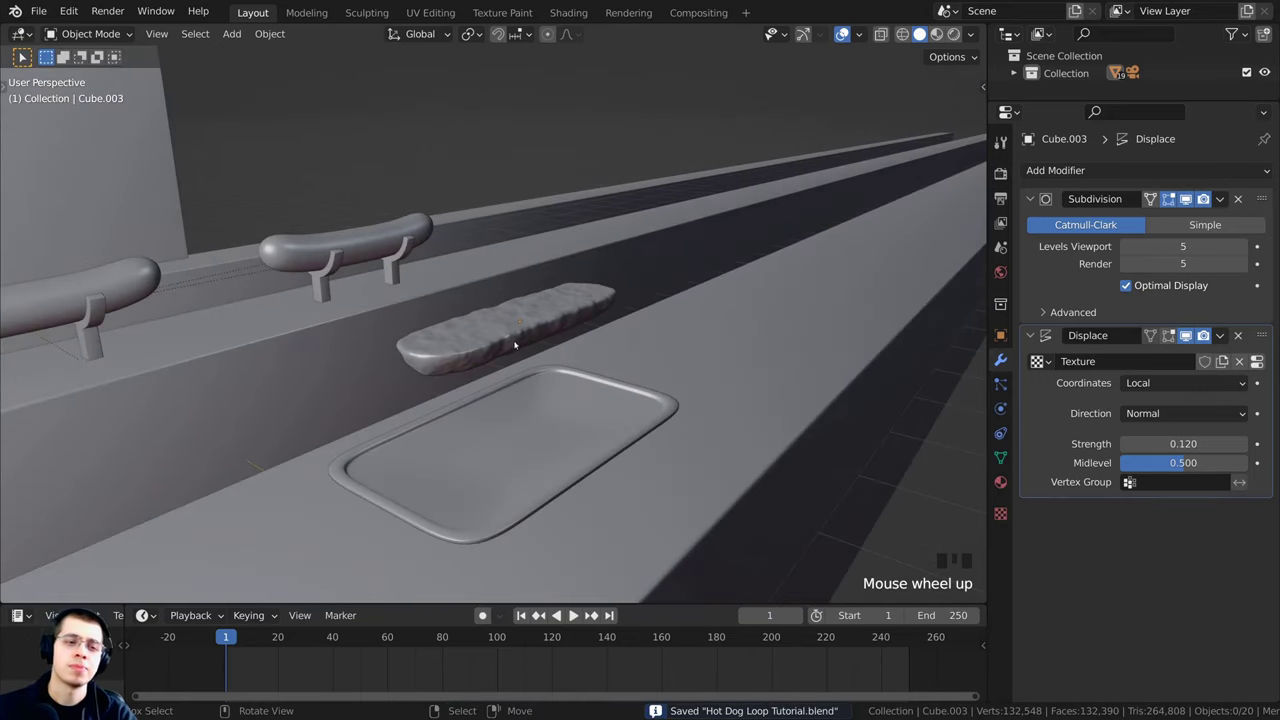
middle_click_drag(515, 345, 493, 275)
key("ctrl+s")
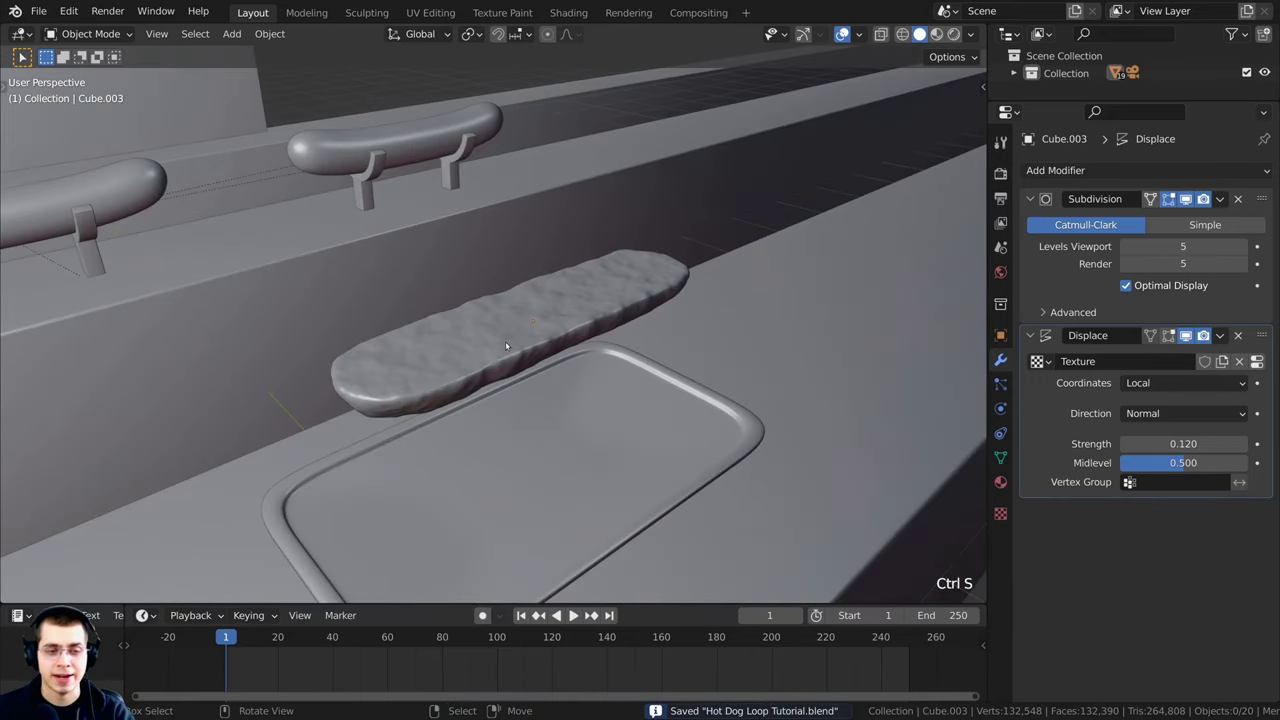
middle_click_drag(641, 341, 535, 300)
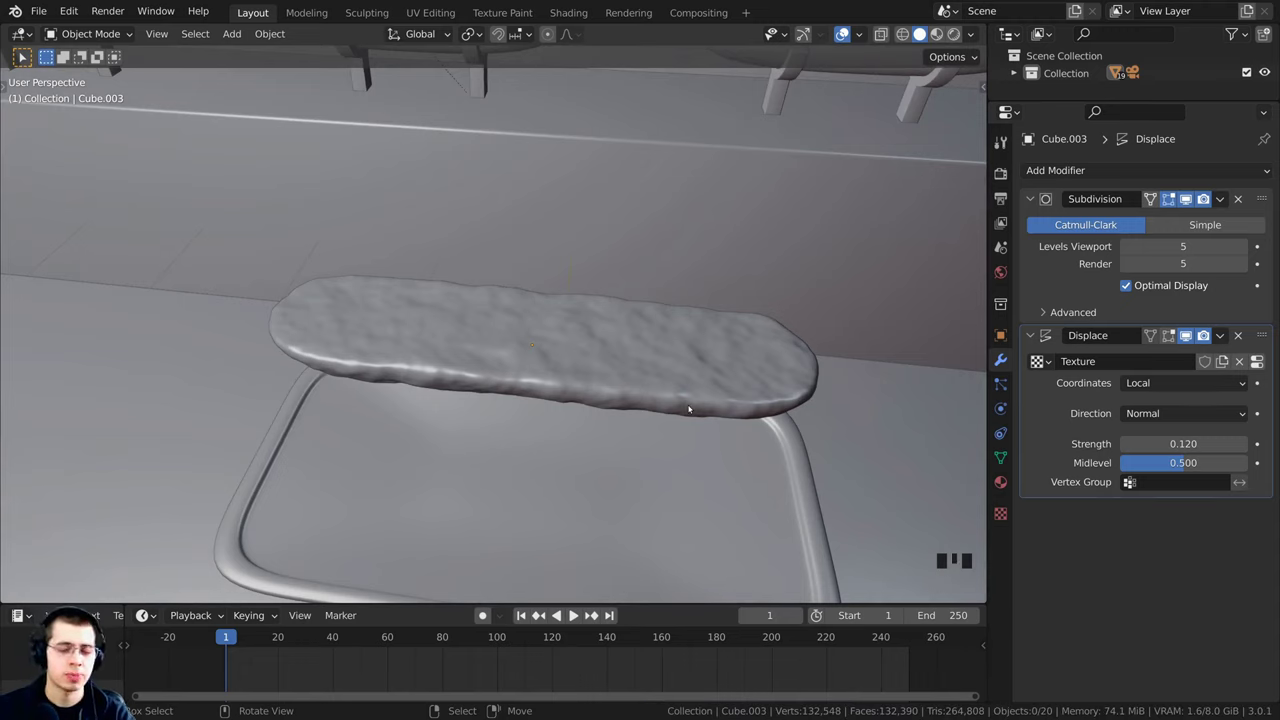
scroll(688, 408, "up", 1)
middle_click_drag(688, 408, 583, 262)
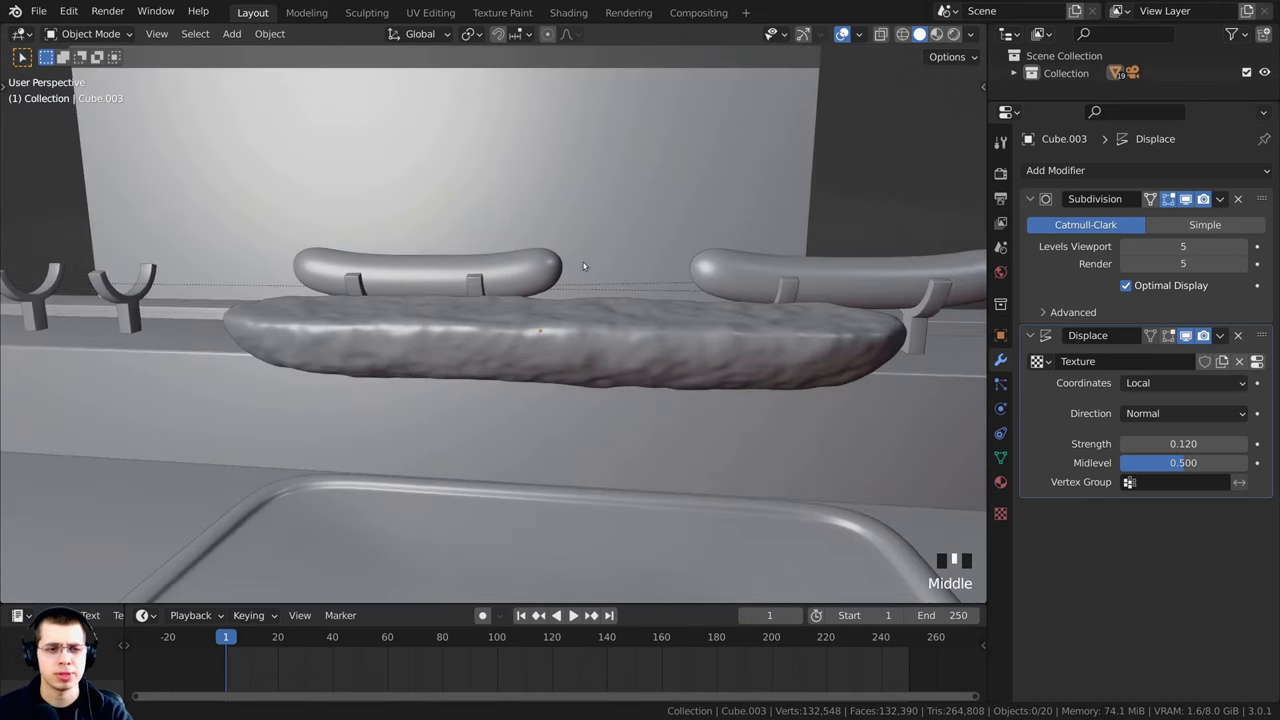
scroll(600, 271, "up", 2)
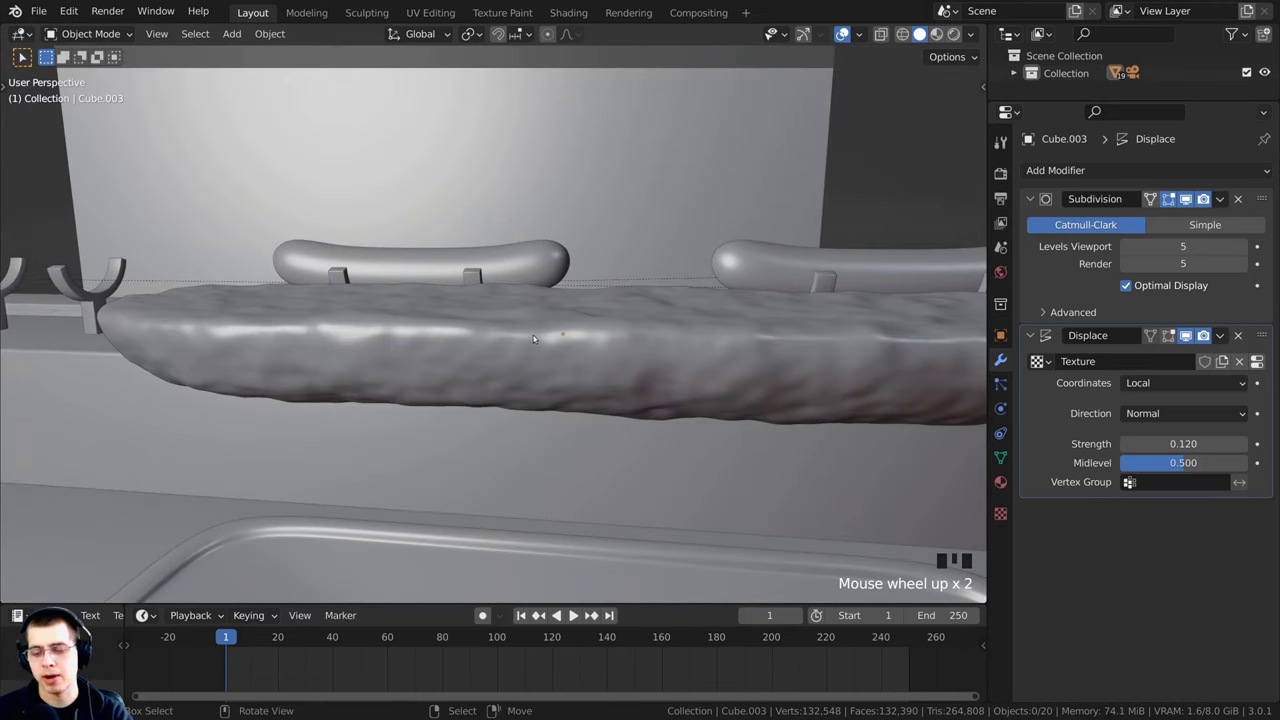
scroll(533, 335, "down", 1)
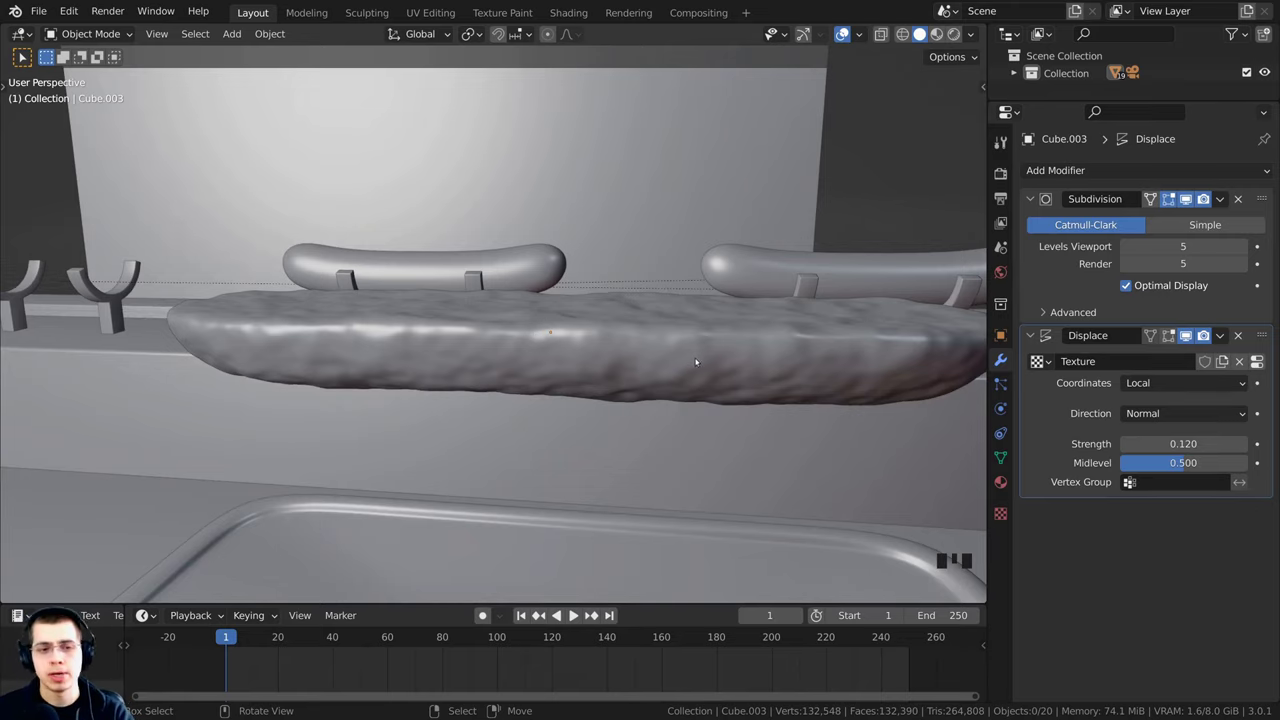
middle_click_drag(696, 362, 462, 288)
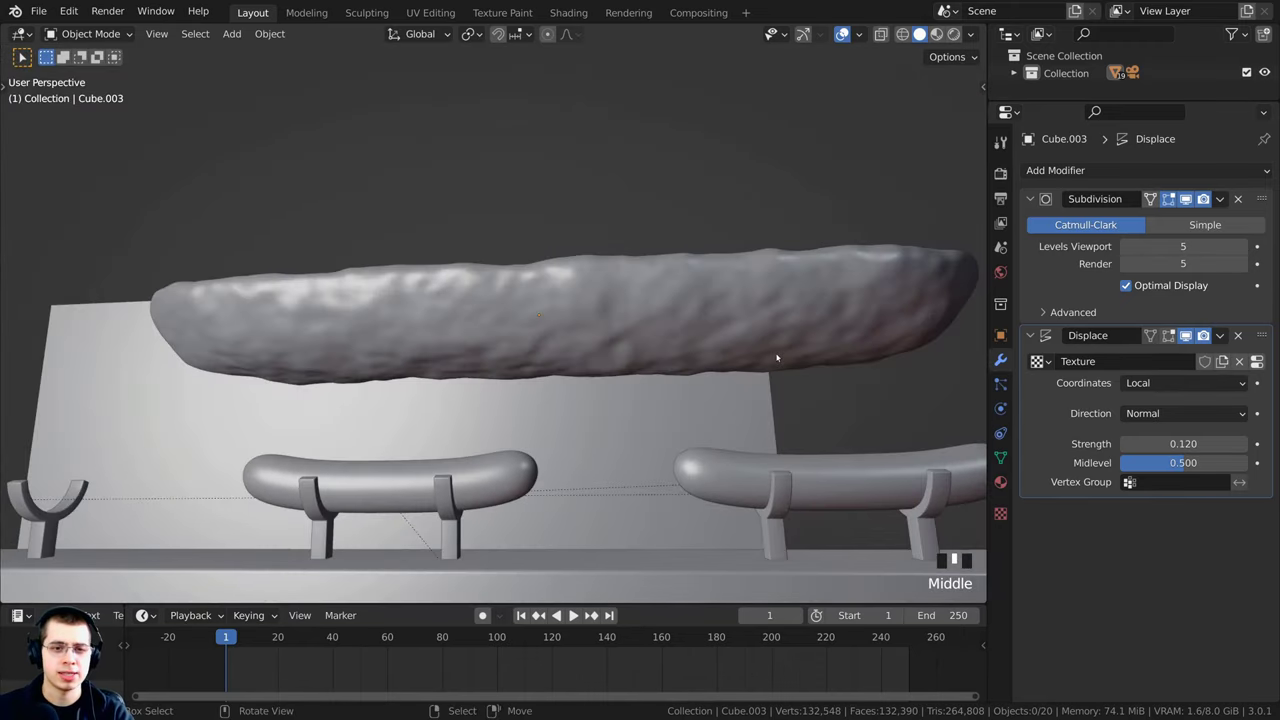
middle_click_drag(760, 346, 735, 468)
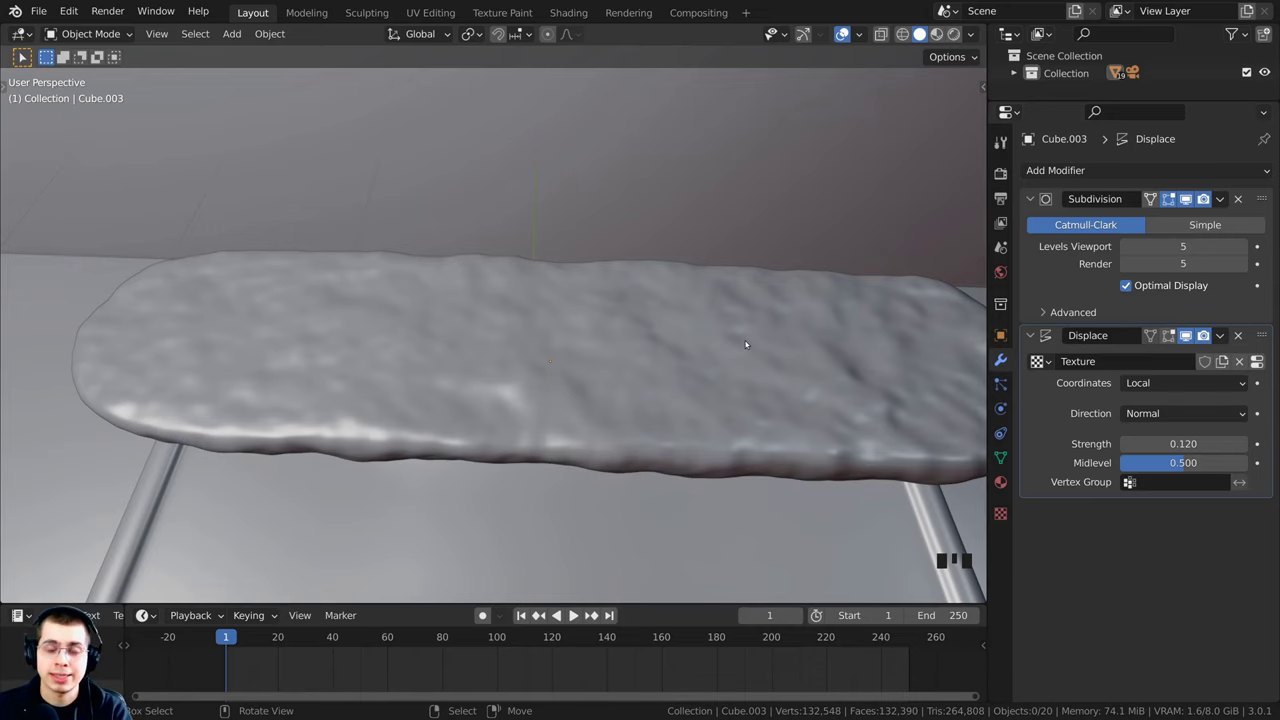
middle_click_drag(745, 344, 450, 352)
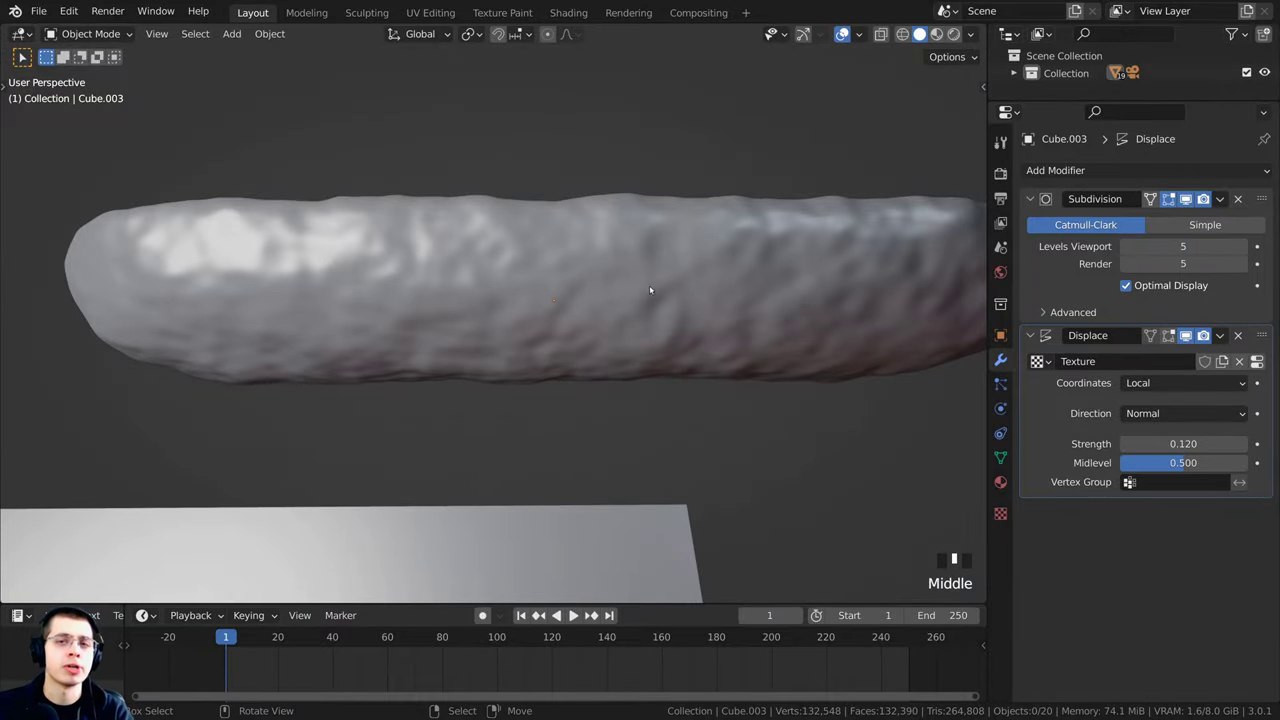
middle_click_drag(651, 286, 461, 414, "shift")
Step: Try placing a duplicate of the rounded object, rotated about the X axis, against the original's side, and delete that duplicate
left_click(551, 421)
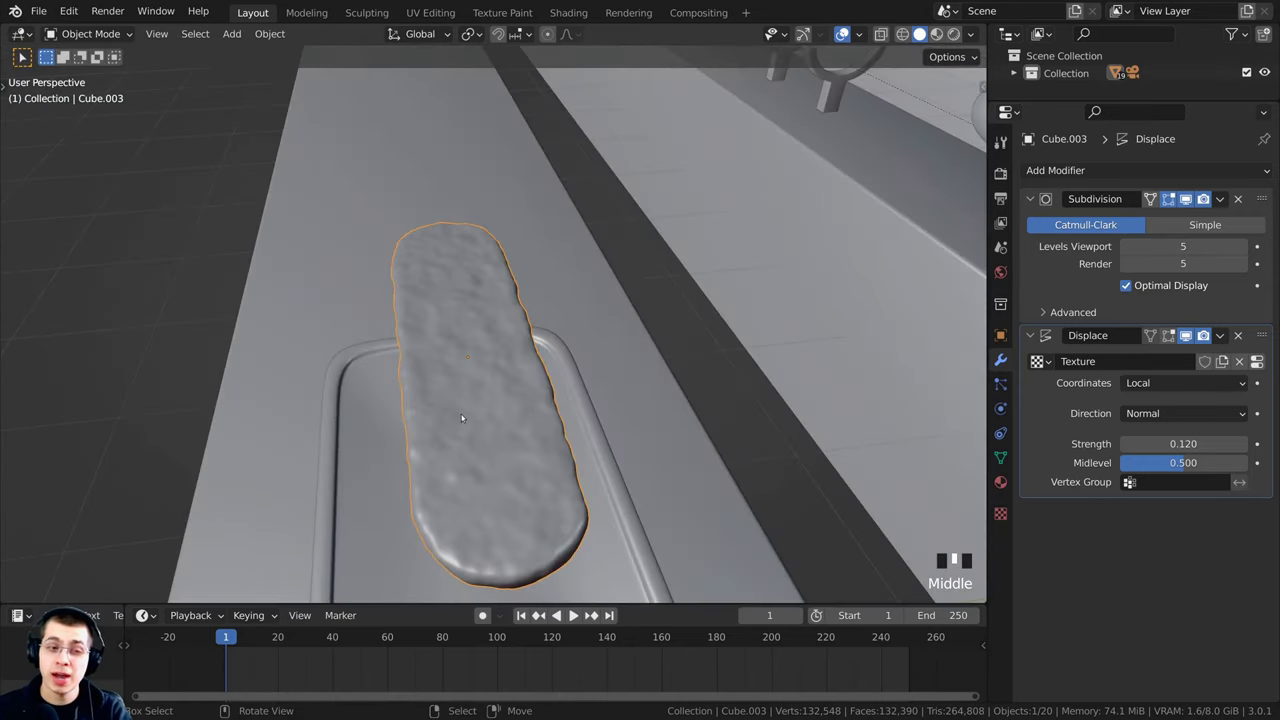
key("shift+d")
left_click(620, 374)
key("r")
key("x")
left_click(550, 290)
key("g")
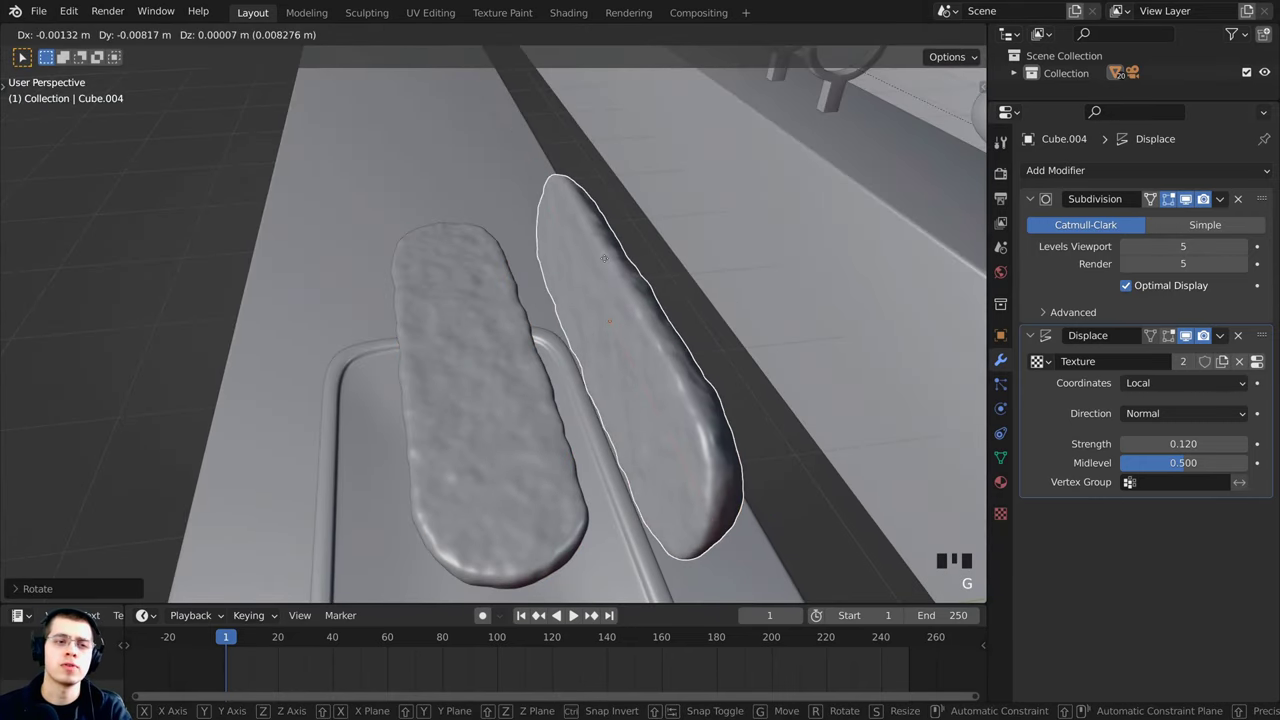
left_click(512, 300)
middle_click_drag(525, 400, 535, 350)
key("g")
left_click(504, 338)
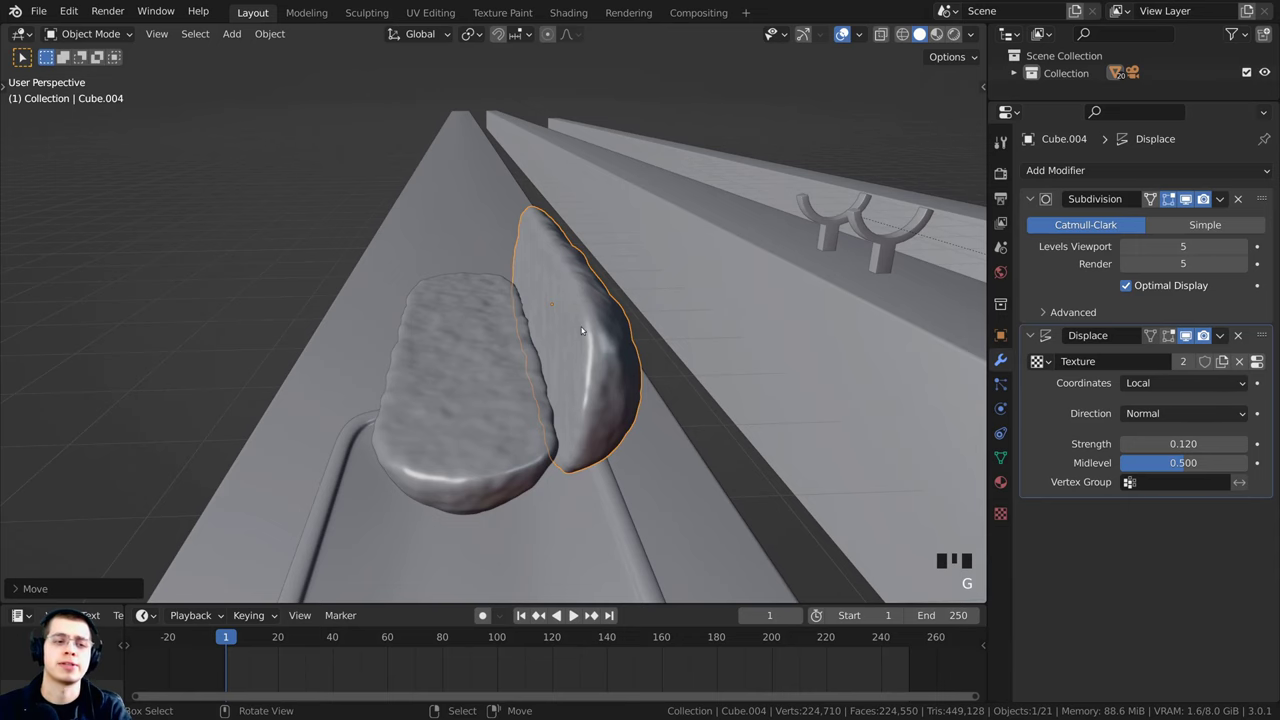
key("Delete")
Step: Leave the original rounded object deselected and save the file
scroll(491, 366, "up", 3, "shift")
scroll(457, 297, "up", 2)
right_click(474, 303)
middle_click_drag(474, 303, 550, 336)
key("a")
middle_click_drag(535, 465, 690, 360)
scroll(643, 444, "down", 2)
key("ctrl+s")
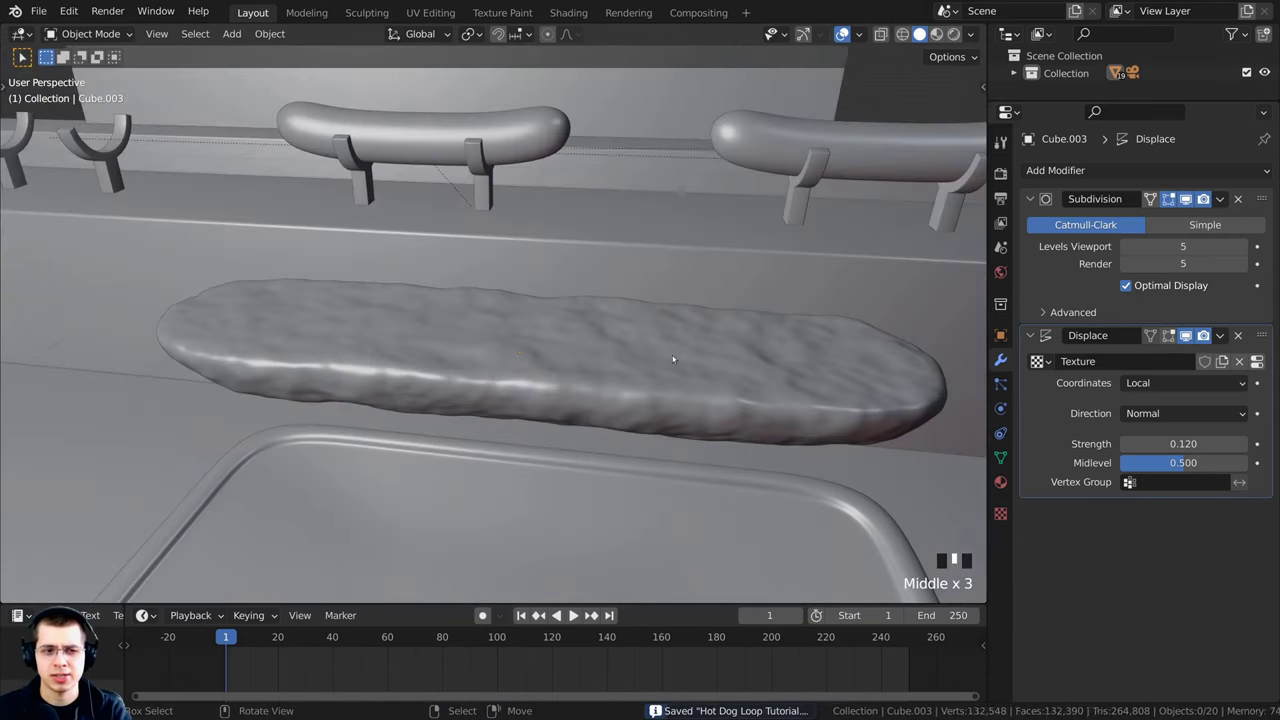
Step: Compare the surface with and without displacement and turn off the Displace modifier's viewport display
left_click(1186, 336)
left_click(1186, 336)
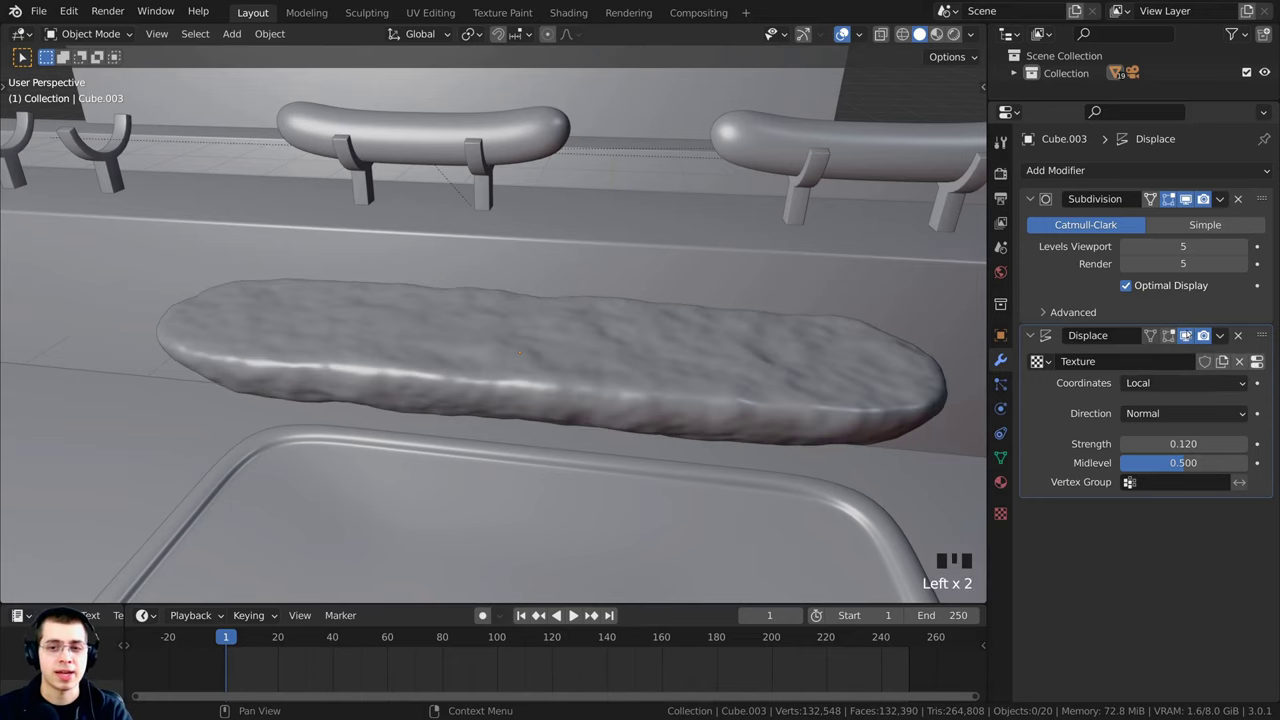
left_click(1186, 336)
left_click(1186, 336)
left_click(1186, 336)
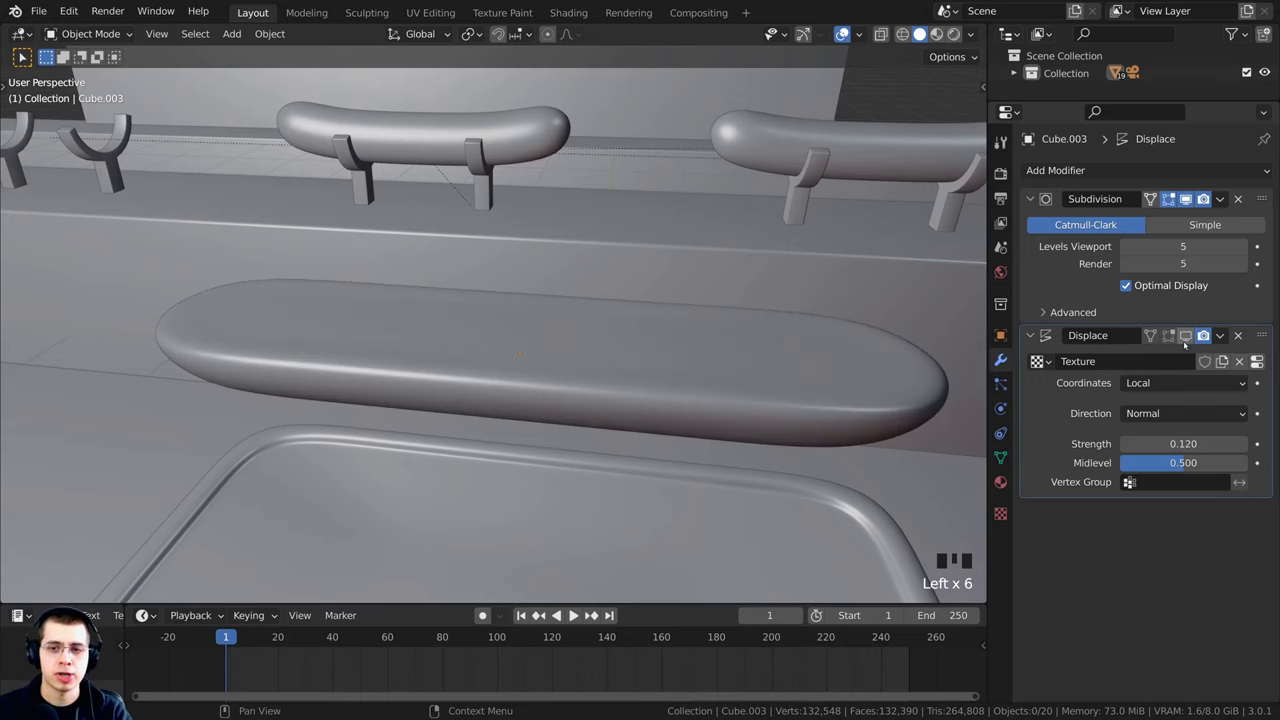
Step: Inspect the undisplaced shape from several angles and briefly compare it with the displaced version
middle_click_drag(583, 374, 593, 439)
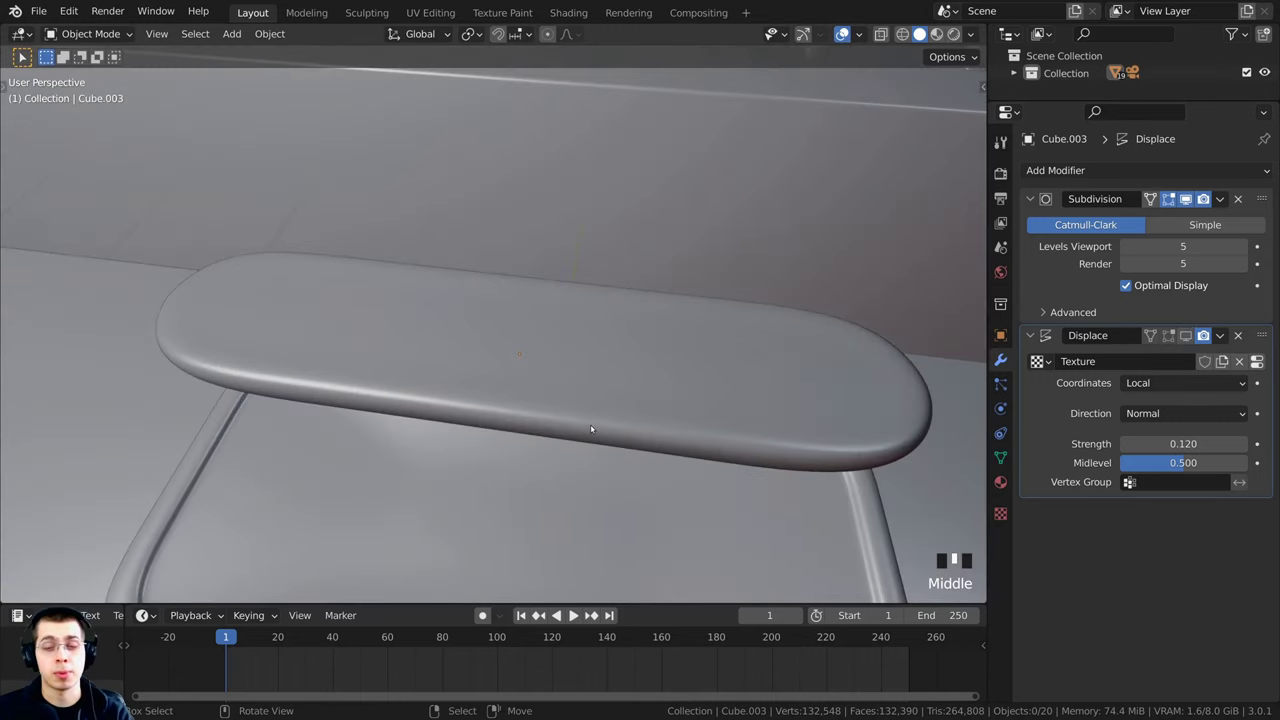
right_click(584, 421)
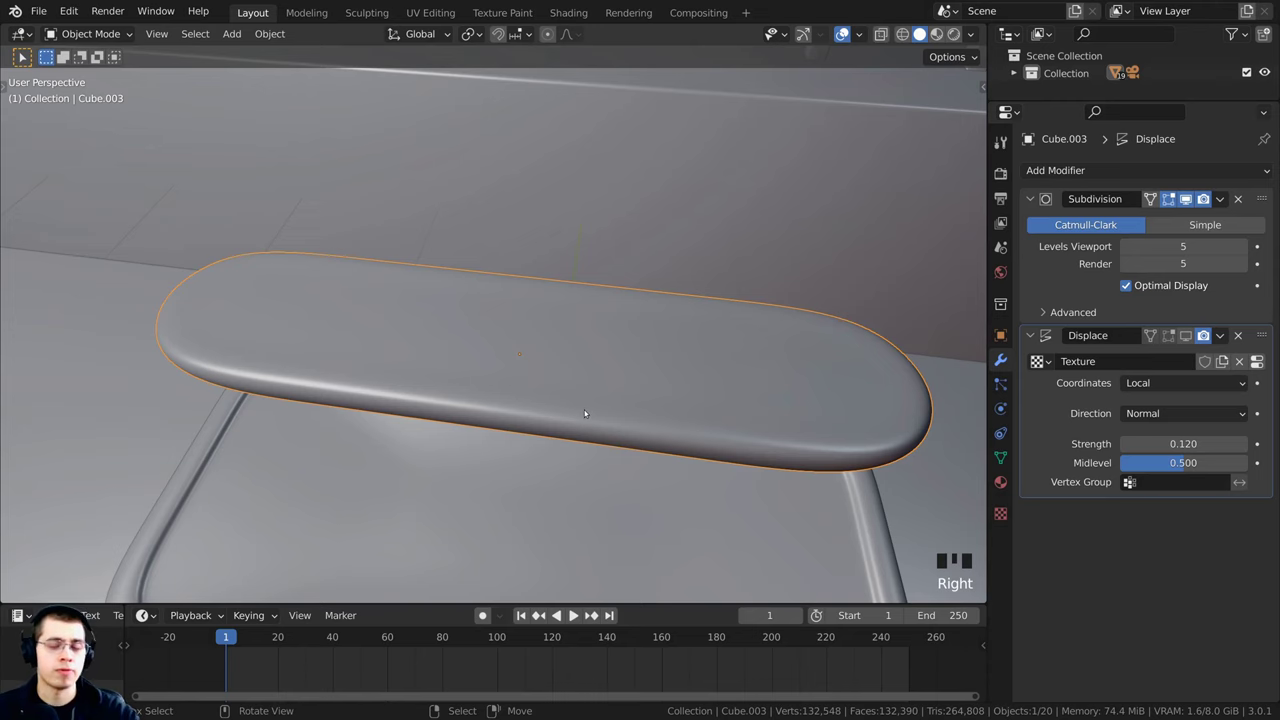
middle_click_drag(585, 413, 543, 317)
key("alt+a")
middle_click_drag(617, 374, 628, 436)
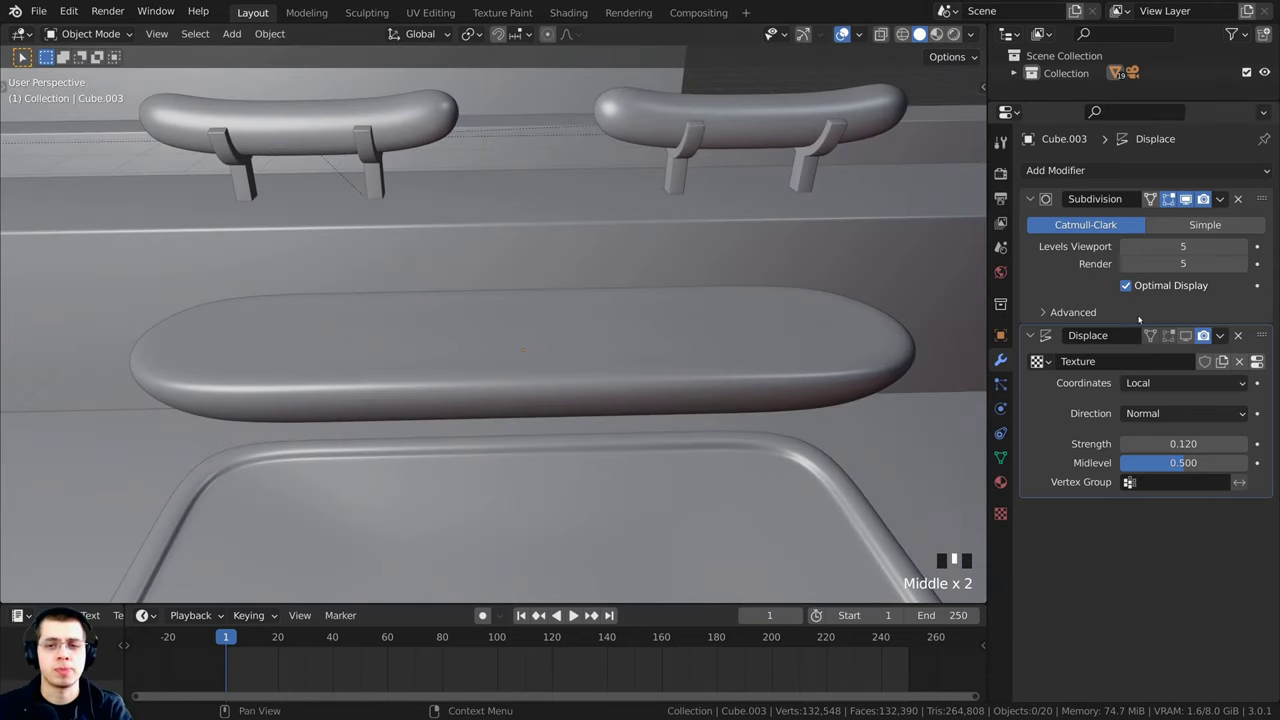
left_click(1186, 336)
left_click(1186, 336)
middle_click_drag(940, 420, 722, 367)
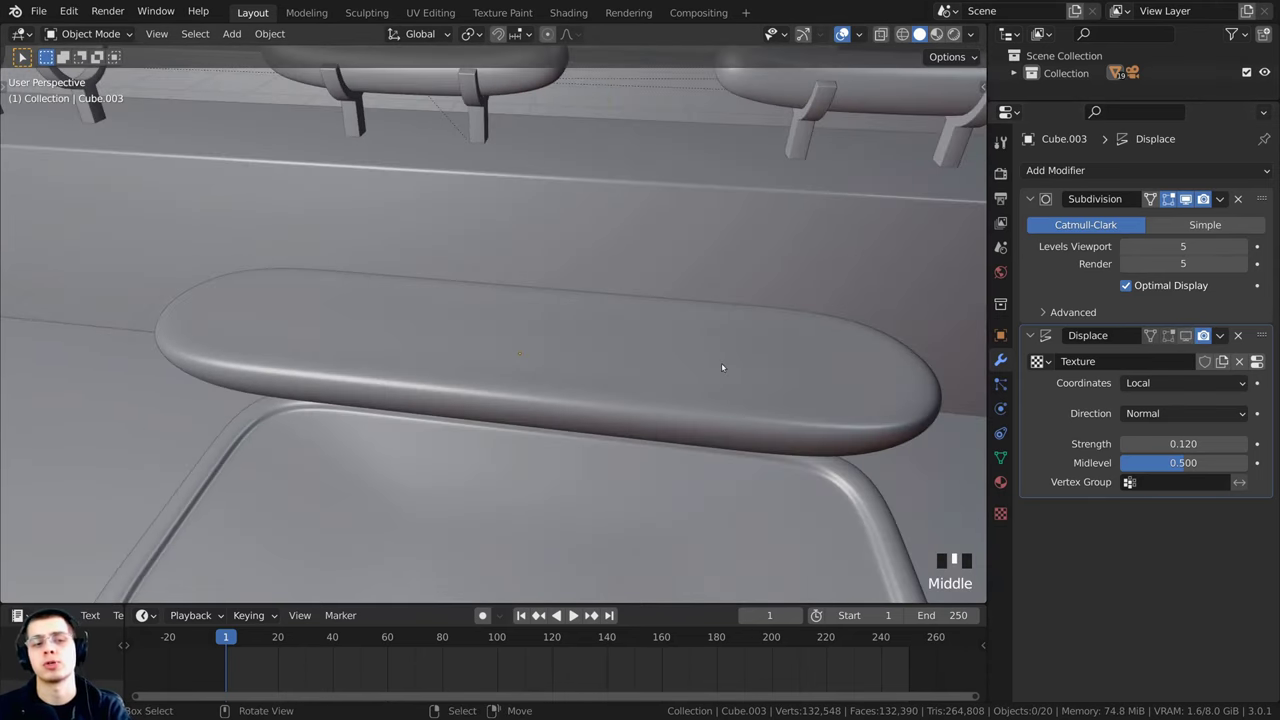
Step: Select the rounded object above the tray, switch to the UV Editing workspace and select its entire mesh
right_click(722, 367)
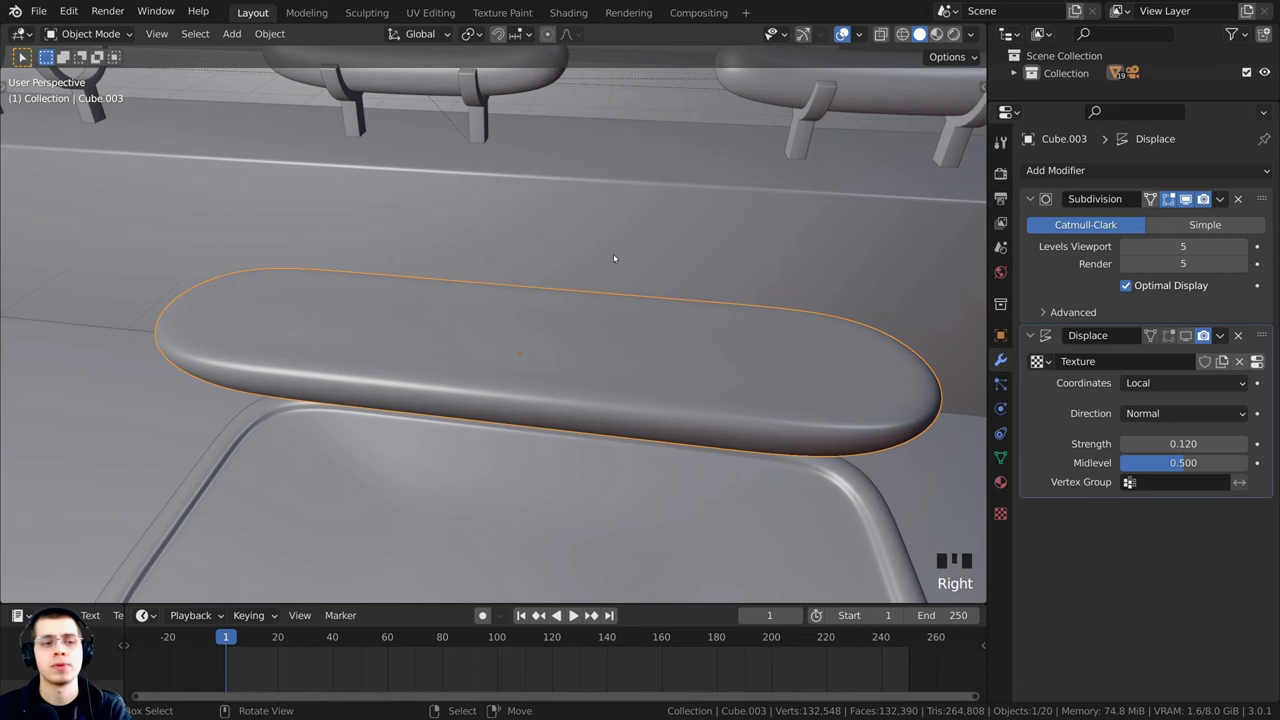
left_click(430, 12)
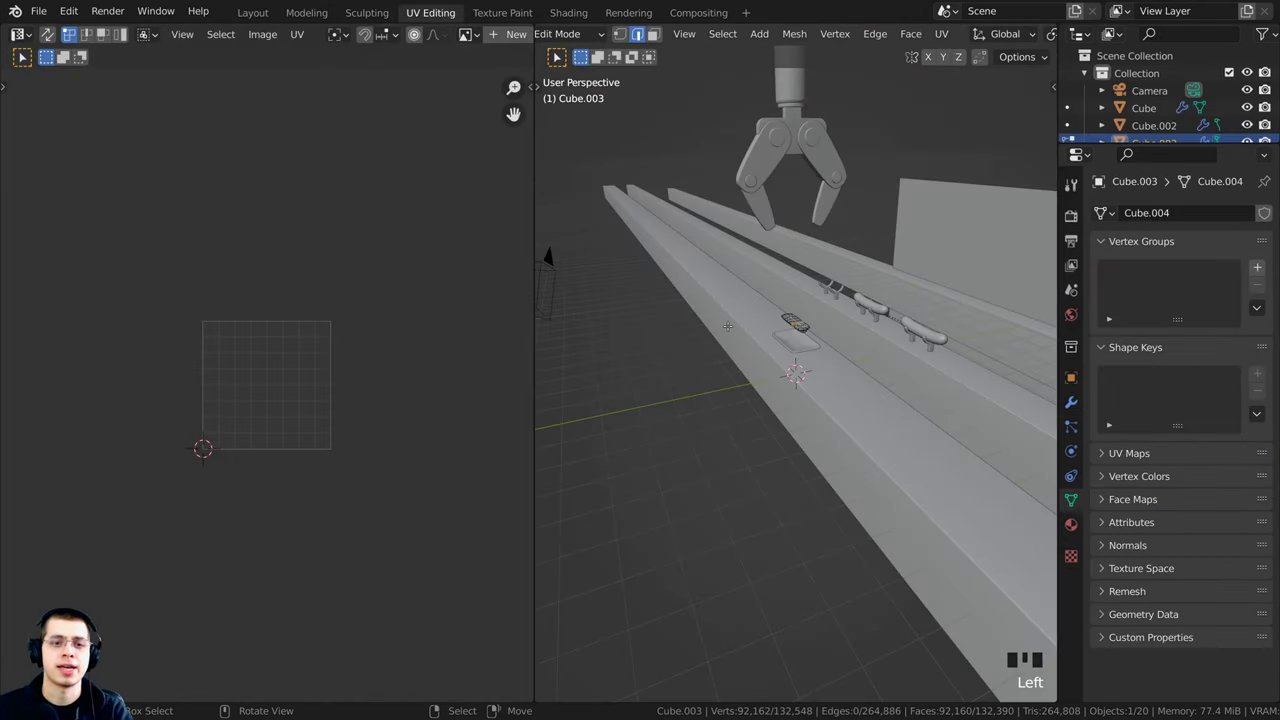
scroll(775, 320, "up", 3)
middle_click_drag(775, 320, 838, 462, "shift")
middle_click_drag(812, 190, 765, 280, "shift")
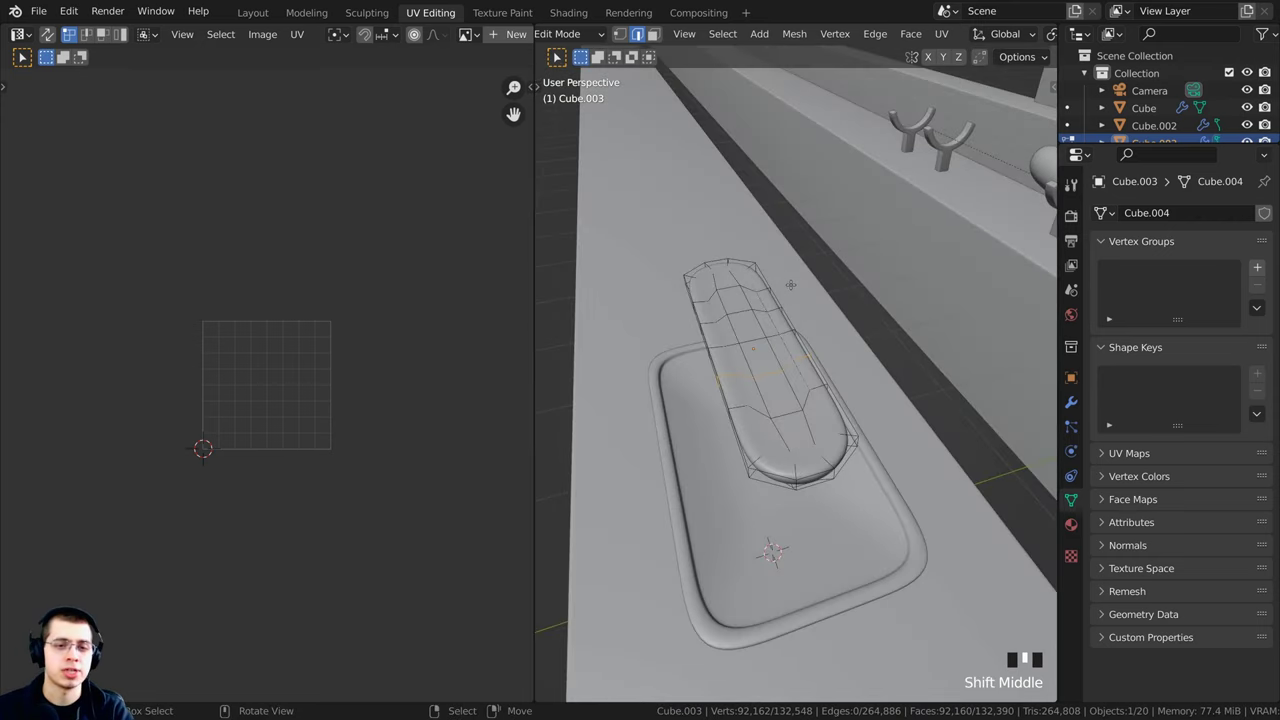
scroll(789, 283, "up", 1)
key("a")
key("a")
key("a")
middle_click_drag(767, 336, 805, 378, "shift")
key("KP_Decimal")
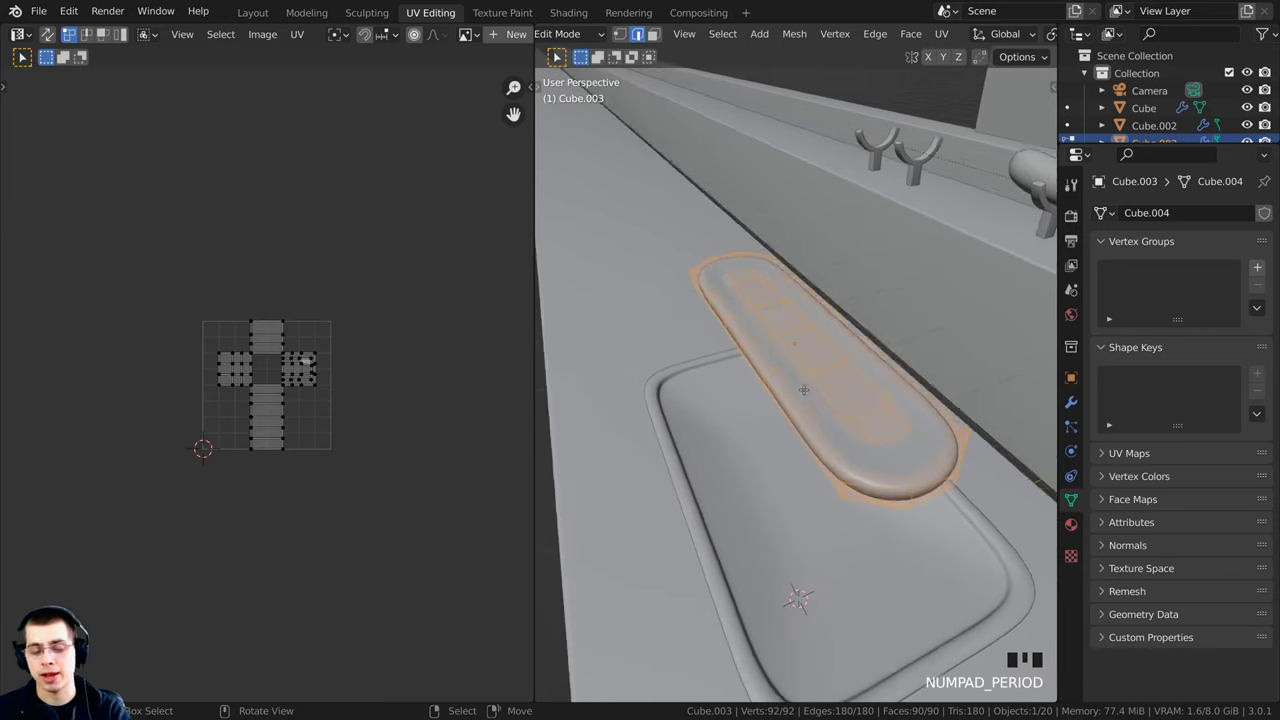
Step: Unwrap the whole mesh with Smart UV Project, using a small island margin and Correct Aspect
key("u")
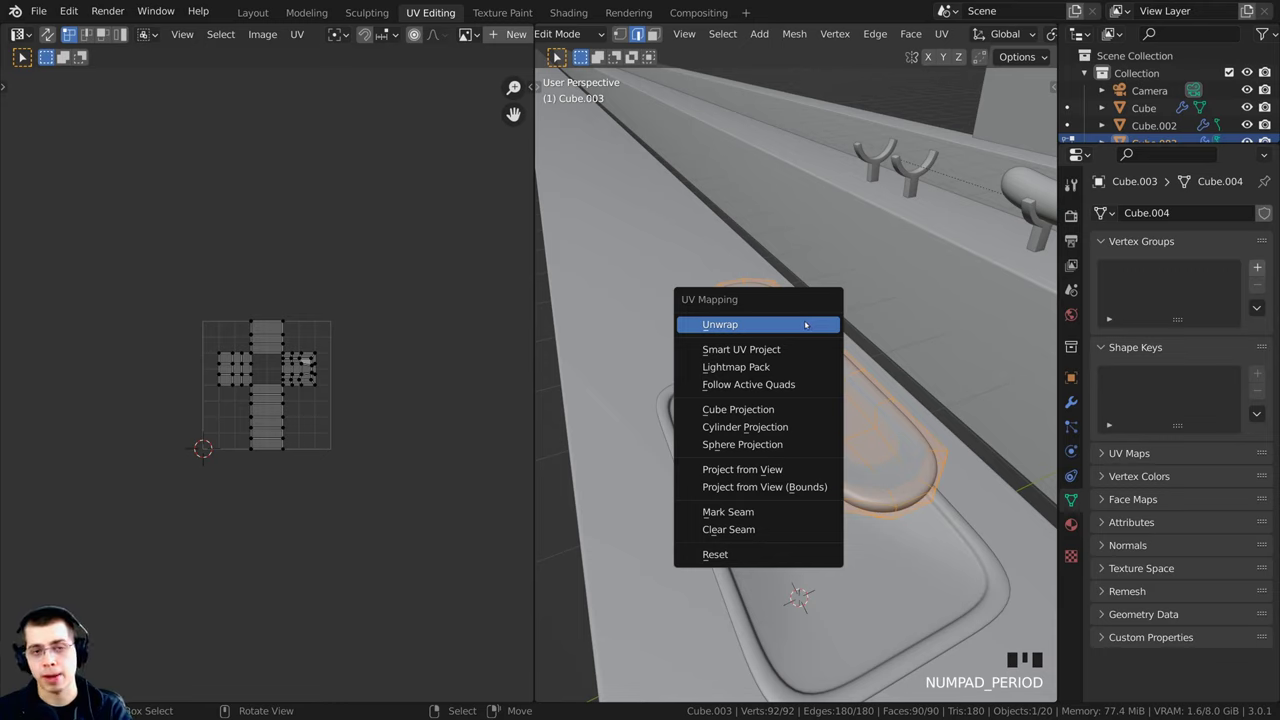
left_click(728, 350)
left_click_drag(766, 396, 742, 404)
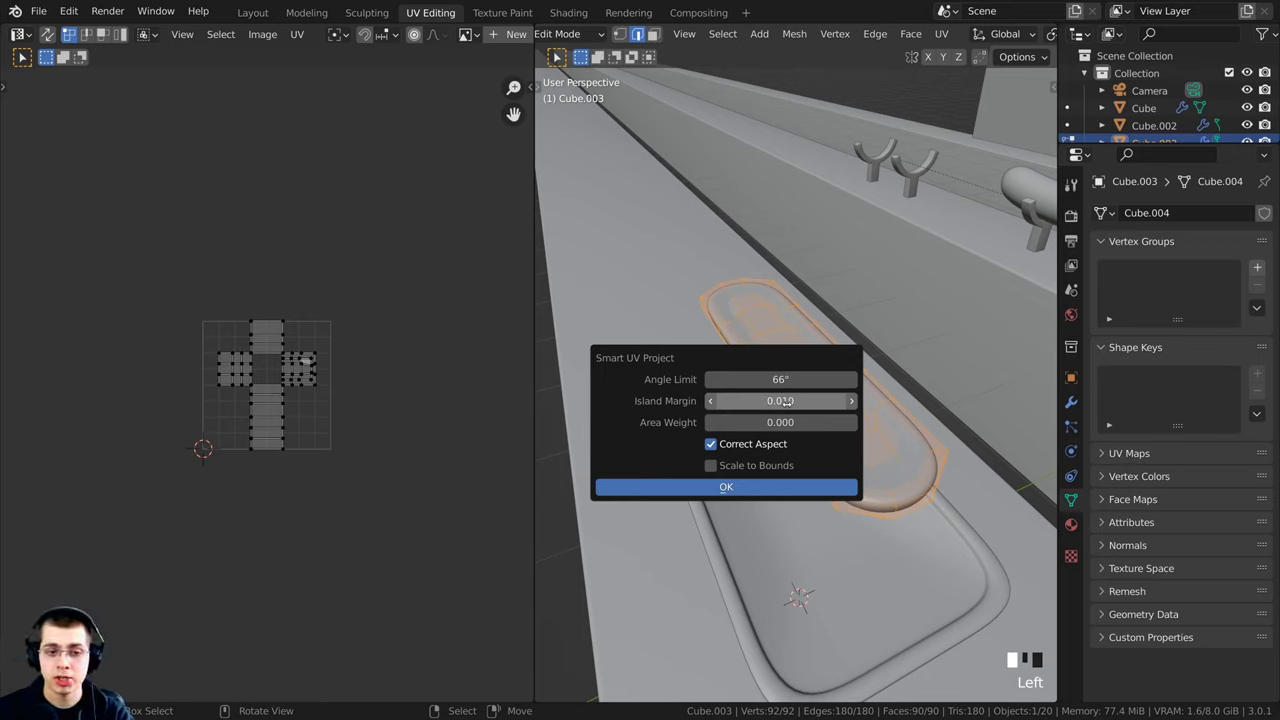
left_click(722, 488)
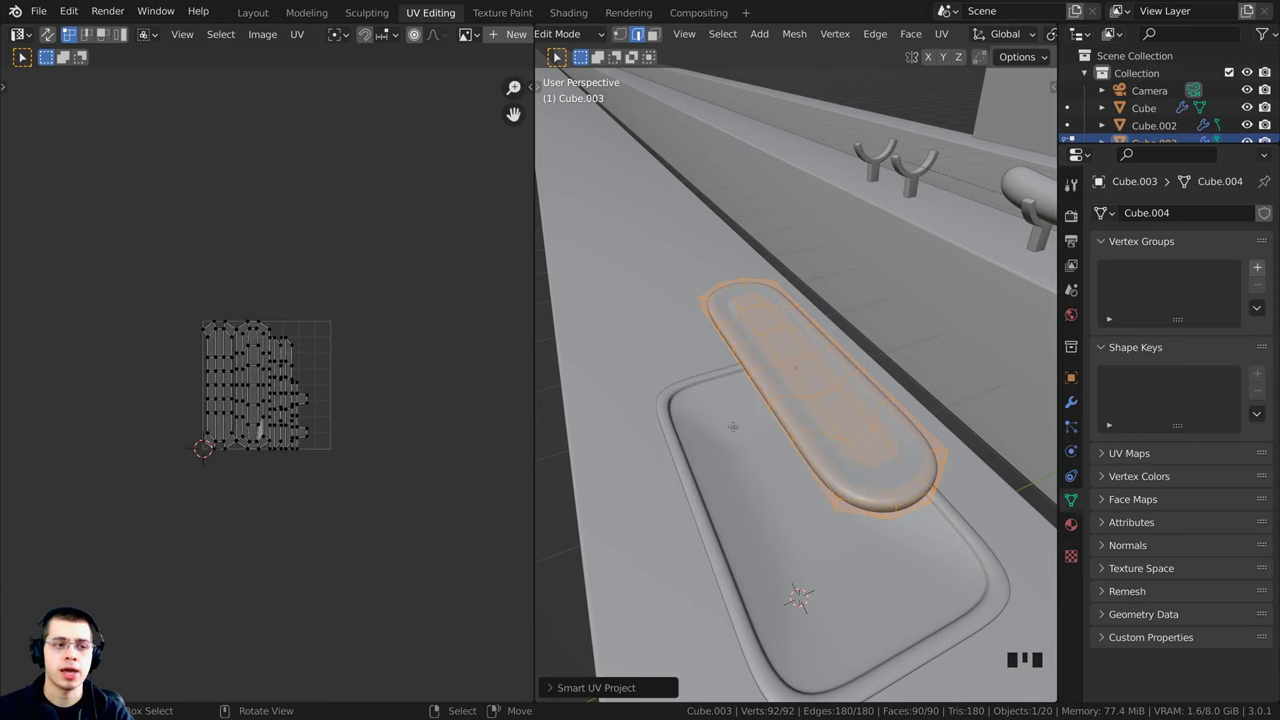
Step: Examine the new UV layout closely, checking the spacing between neighbouring islands
scroll(304, 286, "up", 10)
scroll(304, 286, "up", 2)
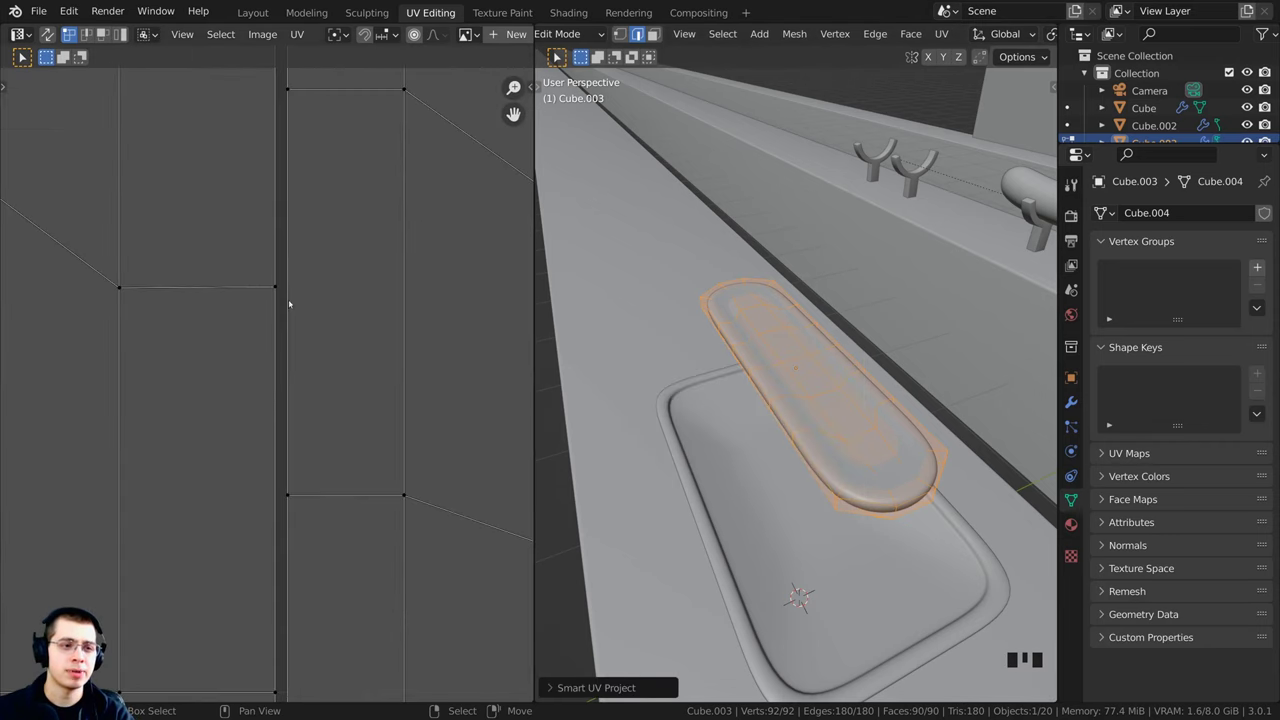
scroll(288, 276, "down", 7)
middle_click_drag(231, 331, 346, 376)
key("a")
key("a")
key("a")
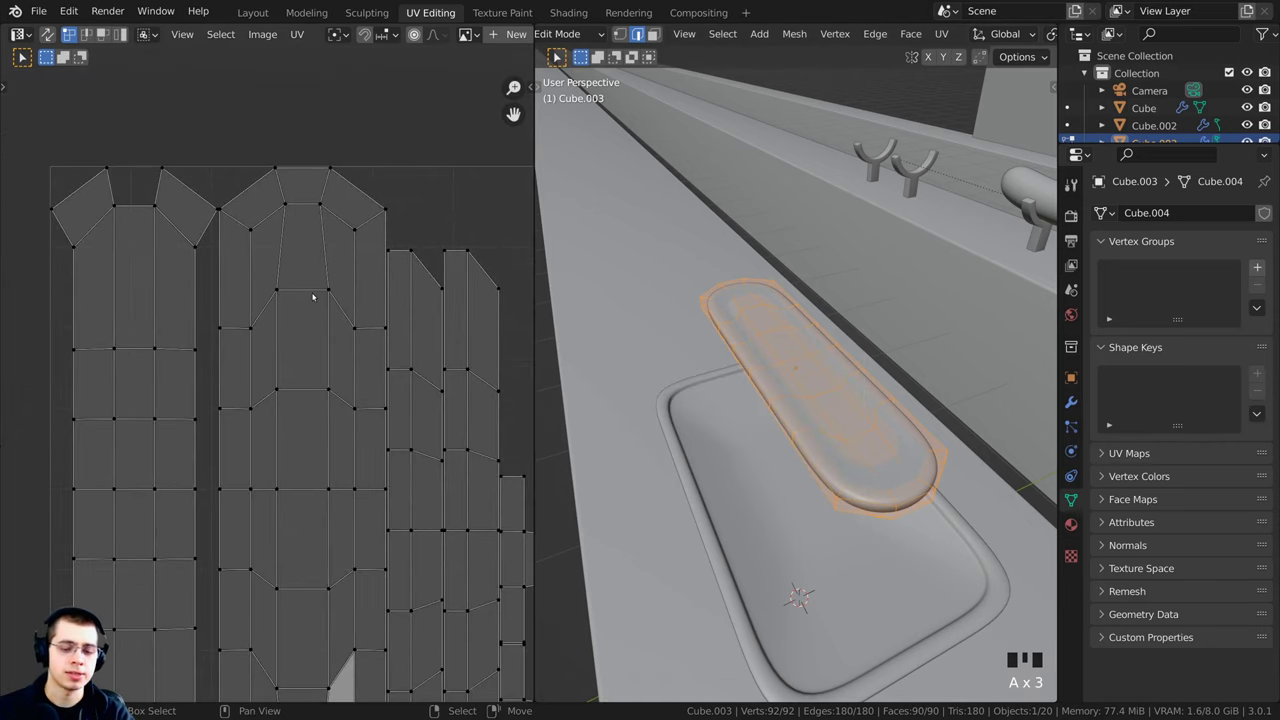
scroll(312, 297, "down", 4)
key("l")
key("g")
right_click(350, 337)
key("a")
scroll(360, 383, "up", 3)
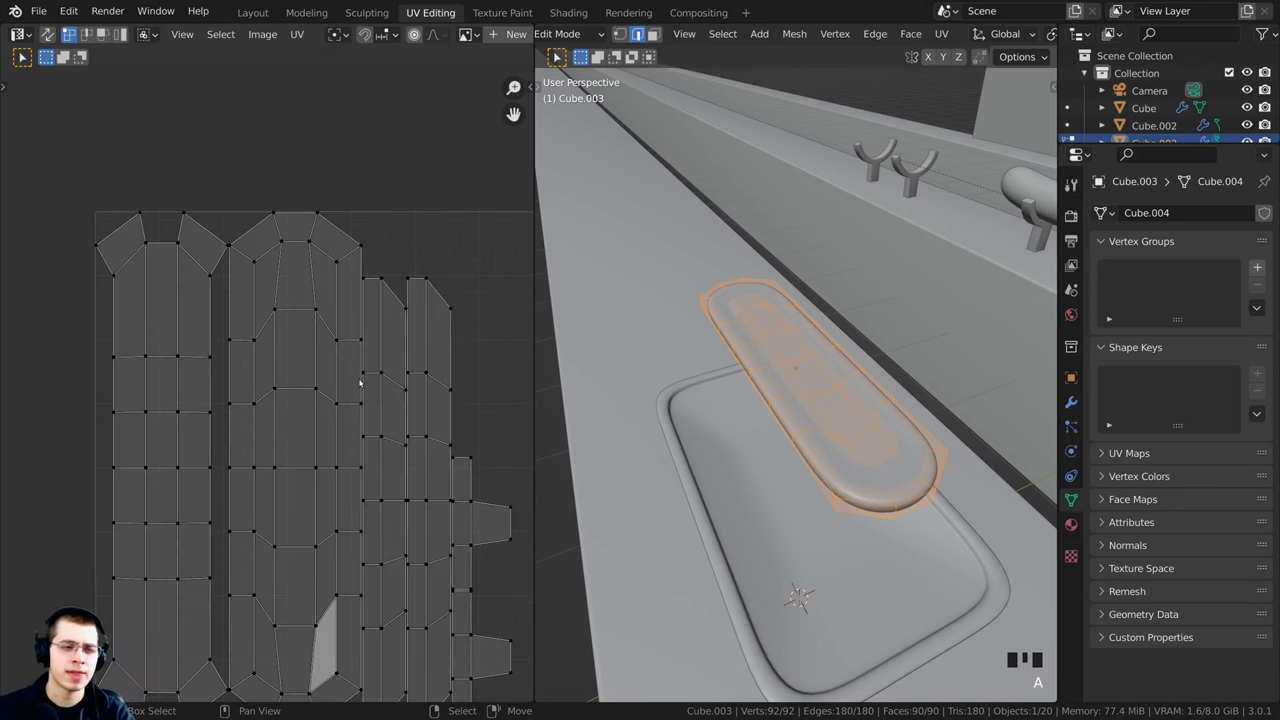
scroll(280, 260, "up", 8)
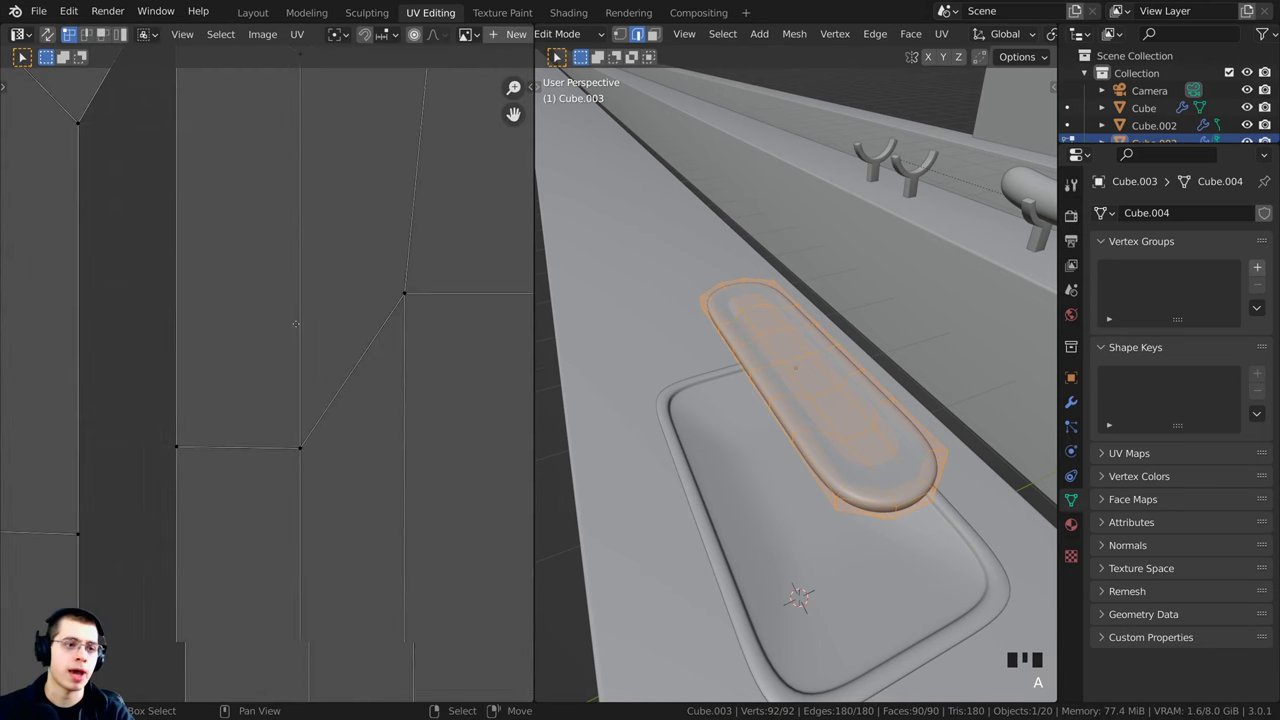
scroll(288, 113, "down", 3)
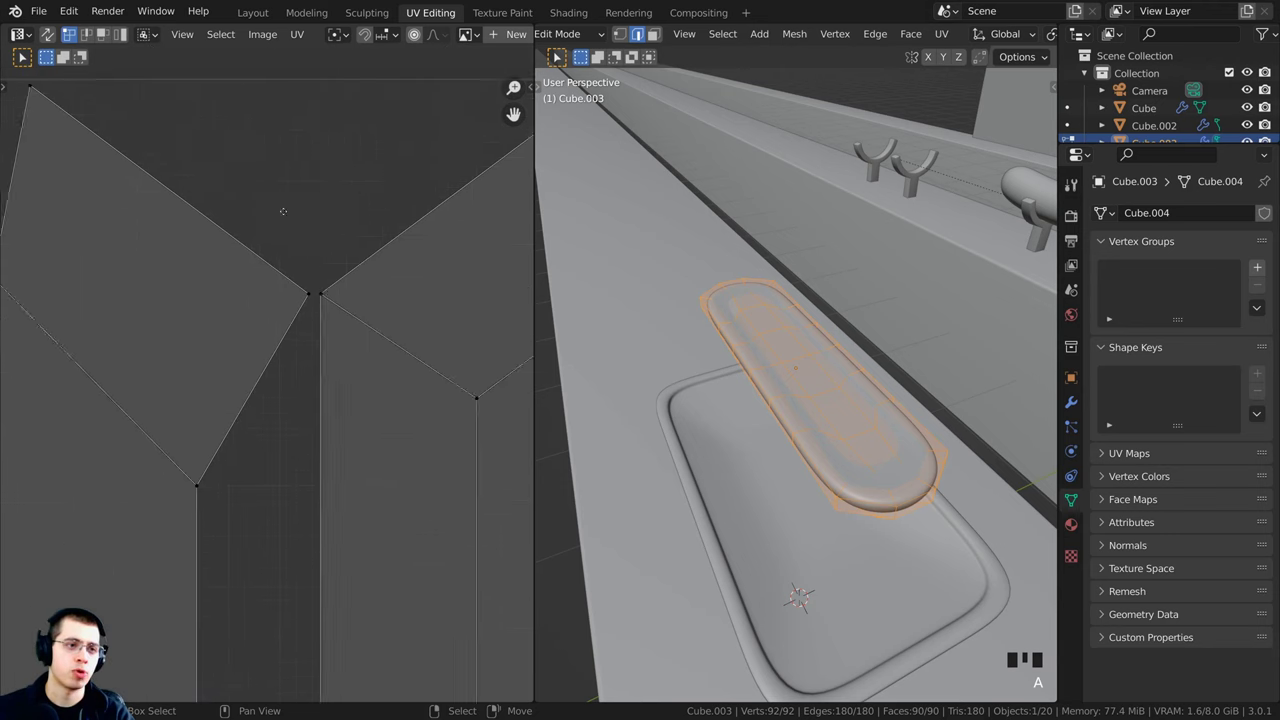
scroll(800, 400, "down", 6)
Step: Inspect the unwrapped rounded object above the tray from several angles and distances
scroll(171, 302, "down", 5)
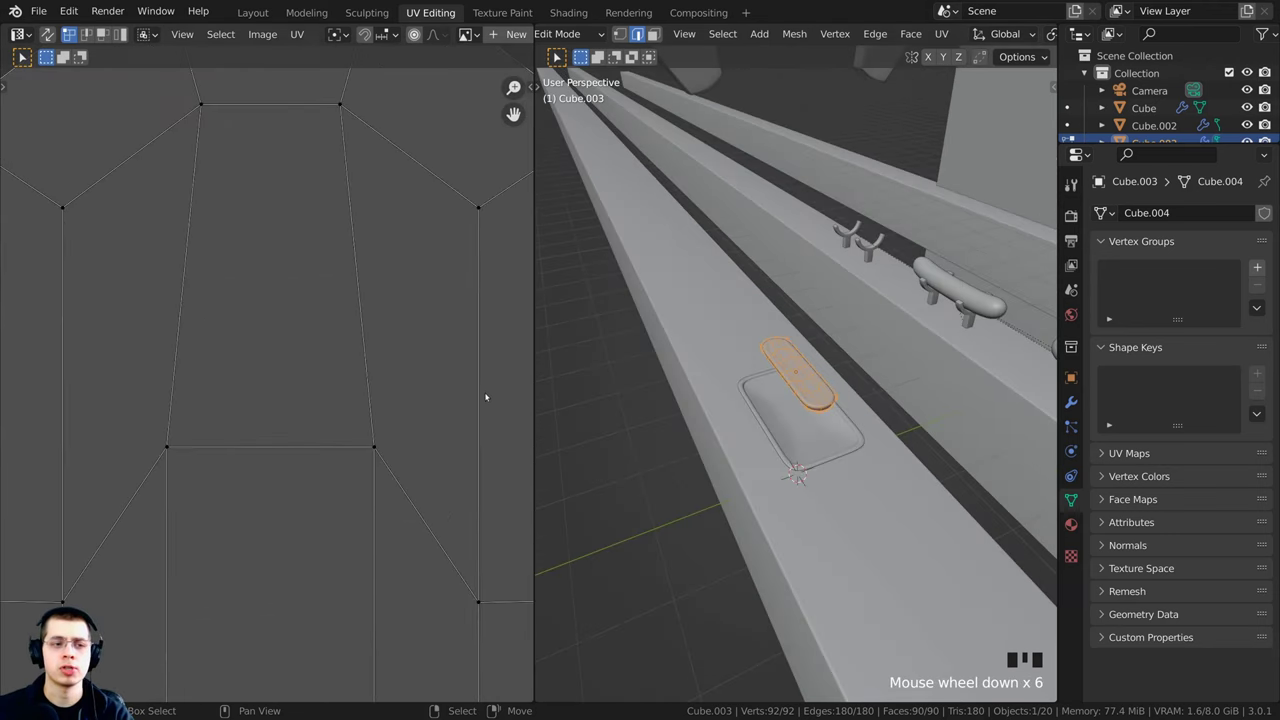
scroll(916, 431, "up", 4)
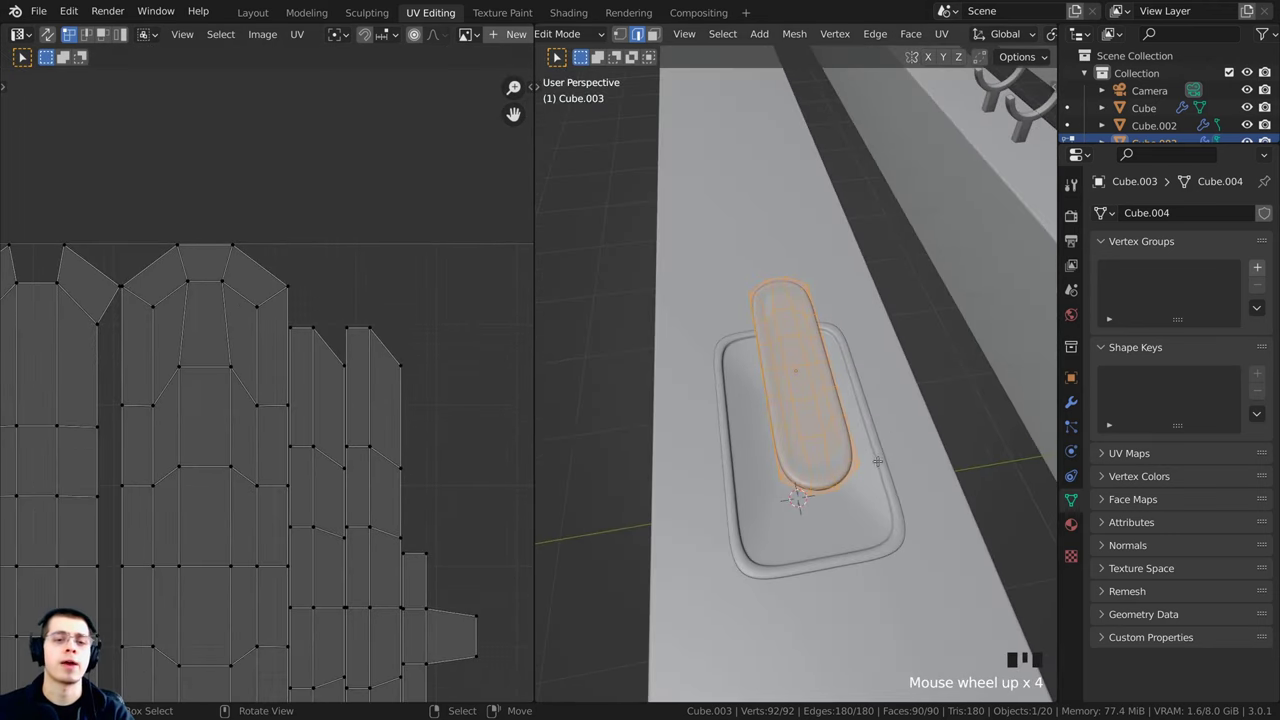
key("KP_Decimal")
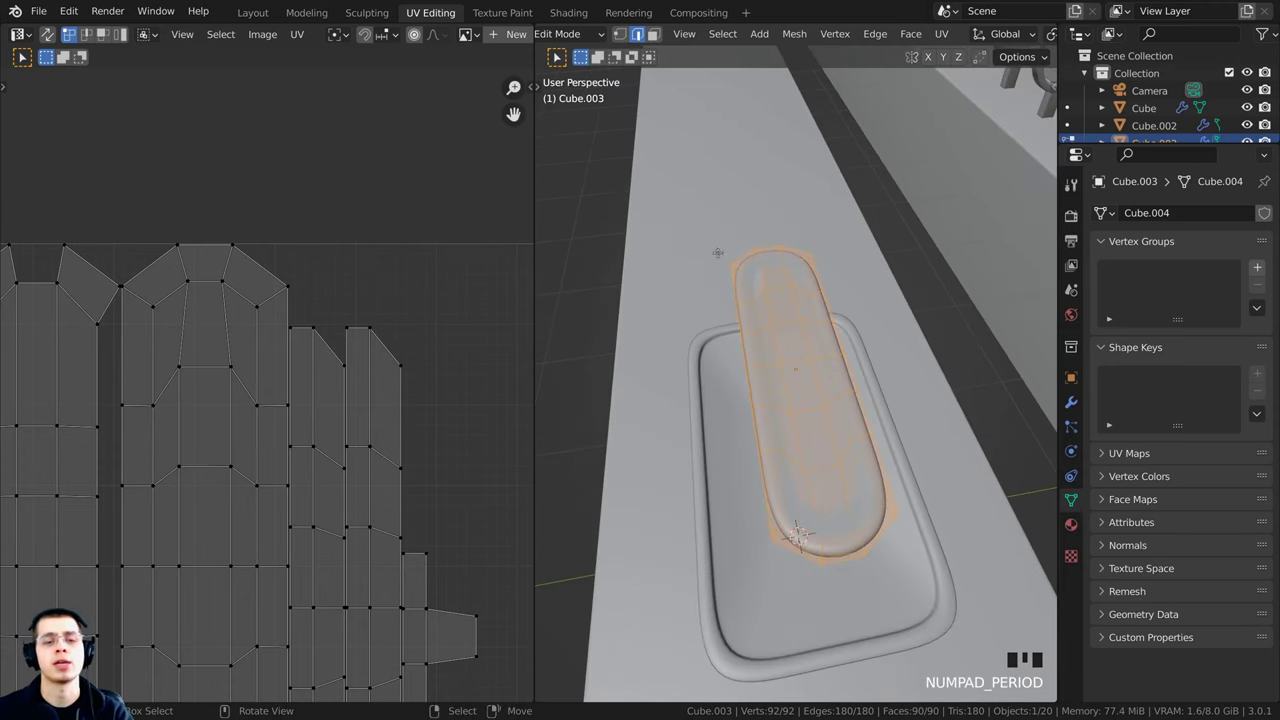
middle_click_drag(718, 253, 776, 254)
scroll(776, 254, "up", 1)
scroll(780, 292, "down", 3)
middle_click_drag(771, 298, 664, 130)
scroll(660, 123, "up", 2)
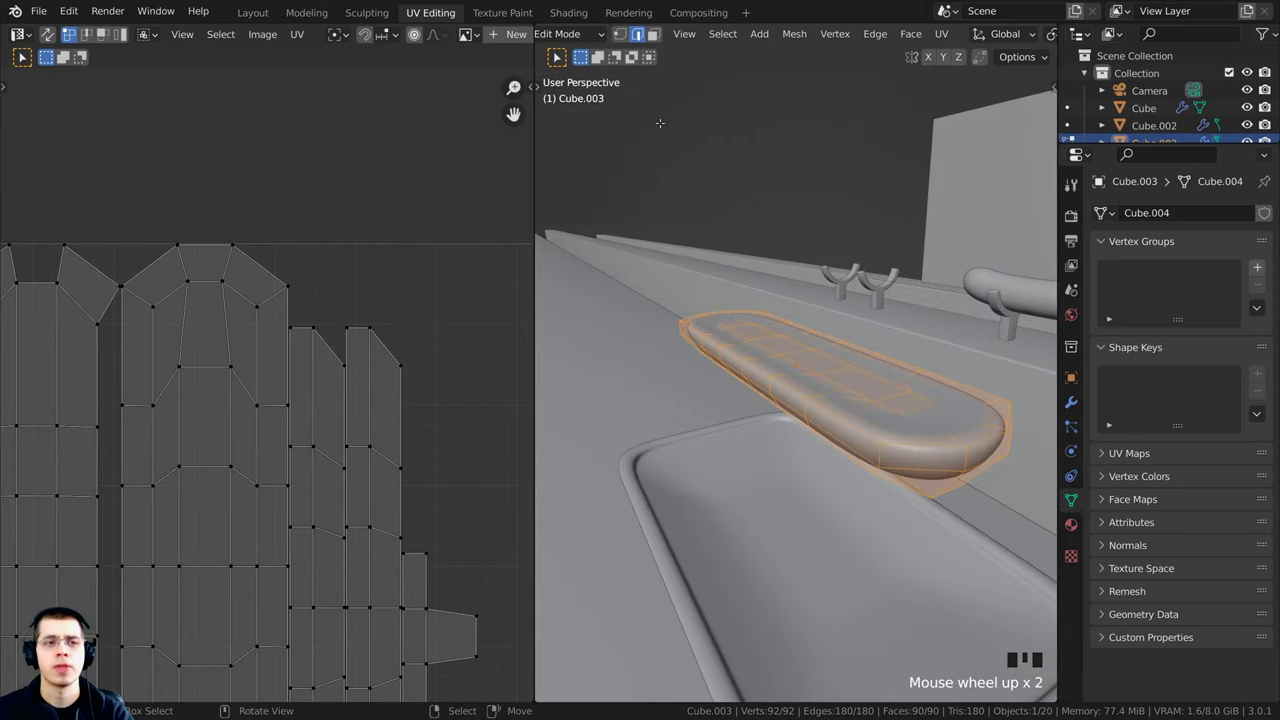
Step: Start a new image in the UV editor and name it Hot Dog Bun
scroll(385, 38, "down", 2)
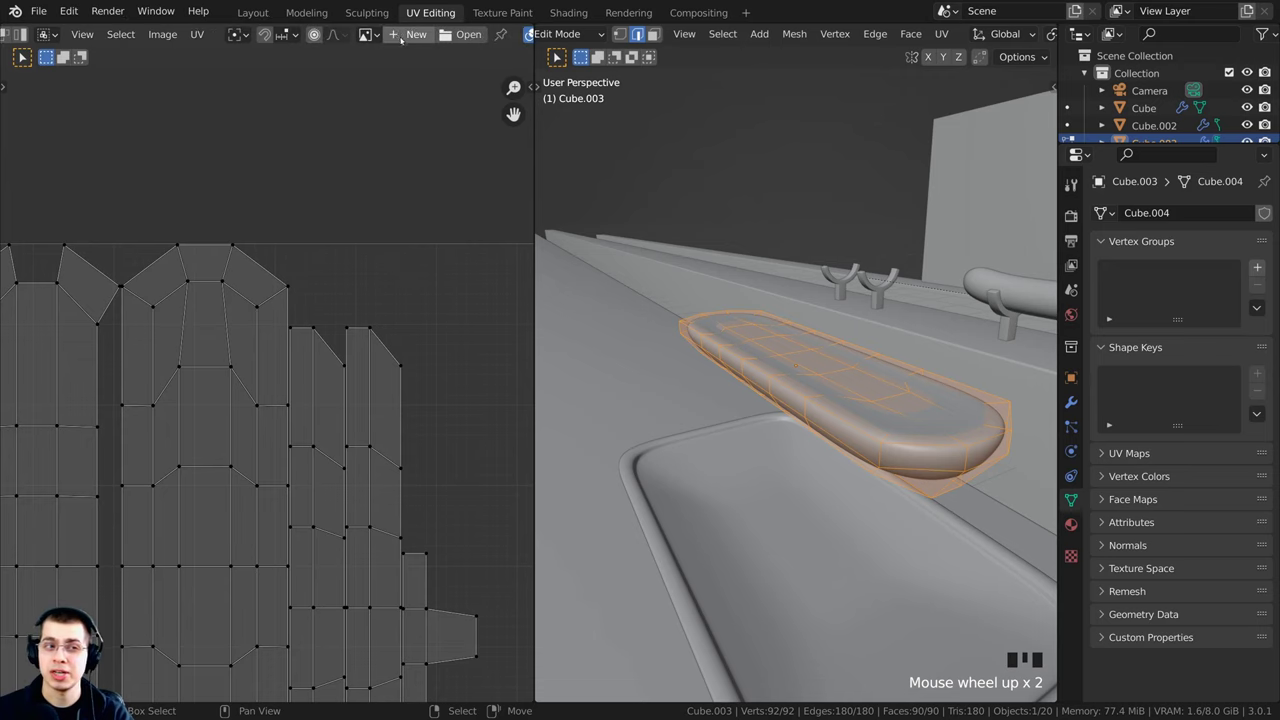
scroll(393, 35, "down", 1)
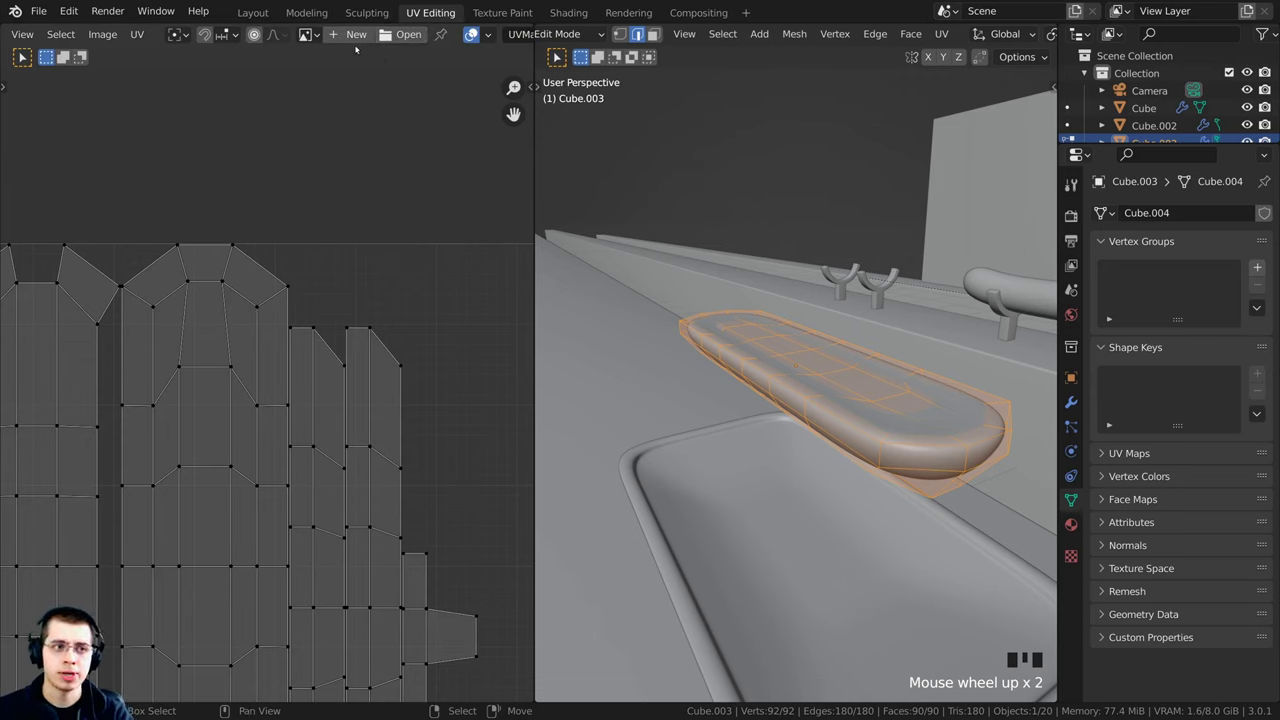
left_click(344, 38)
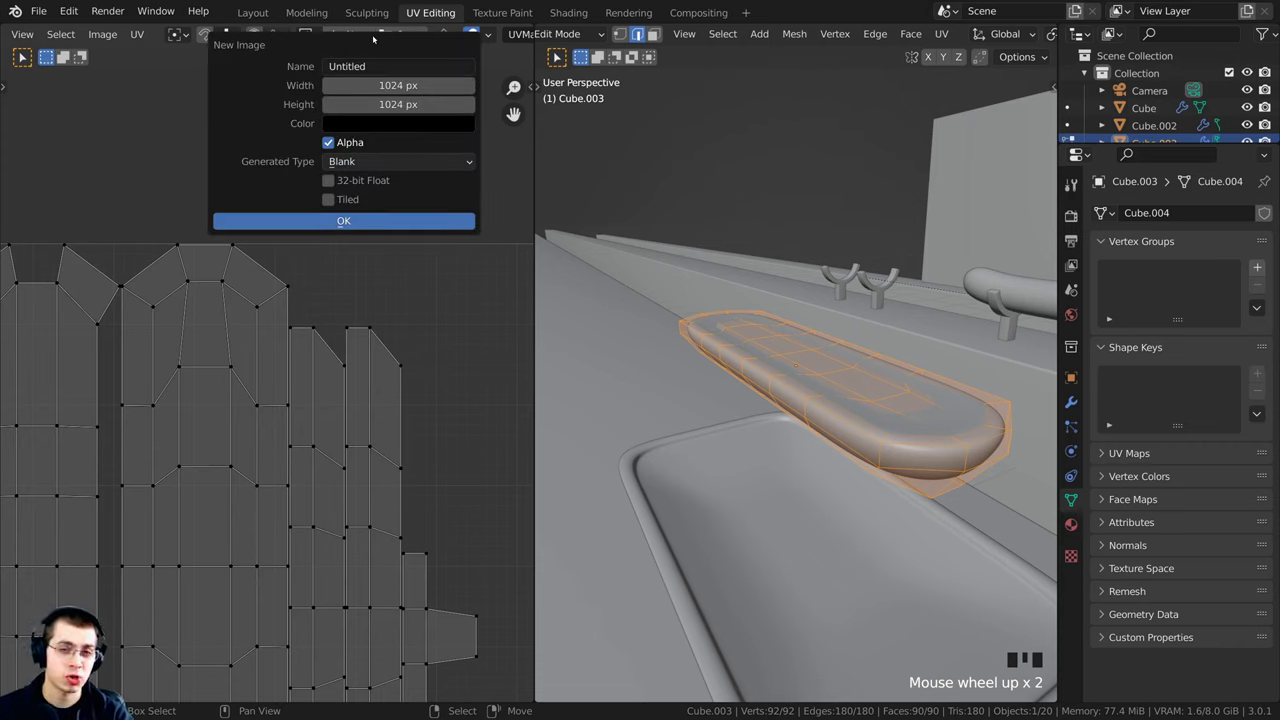
left_click(360, 66)
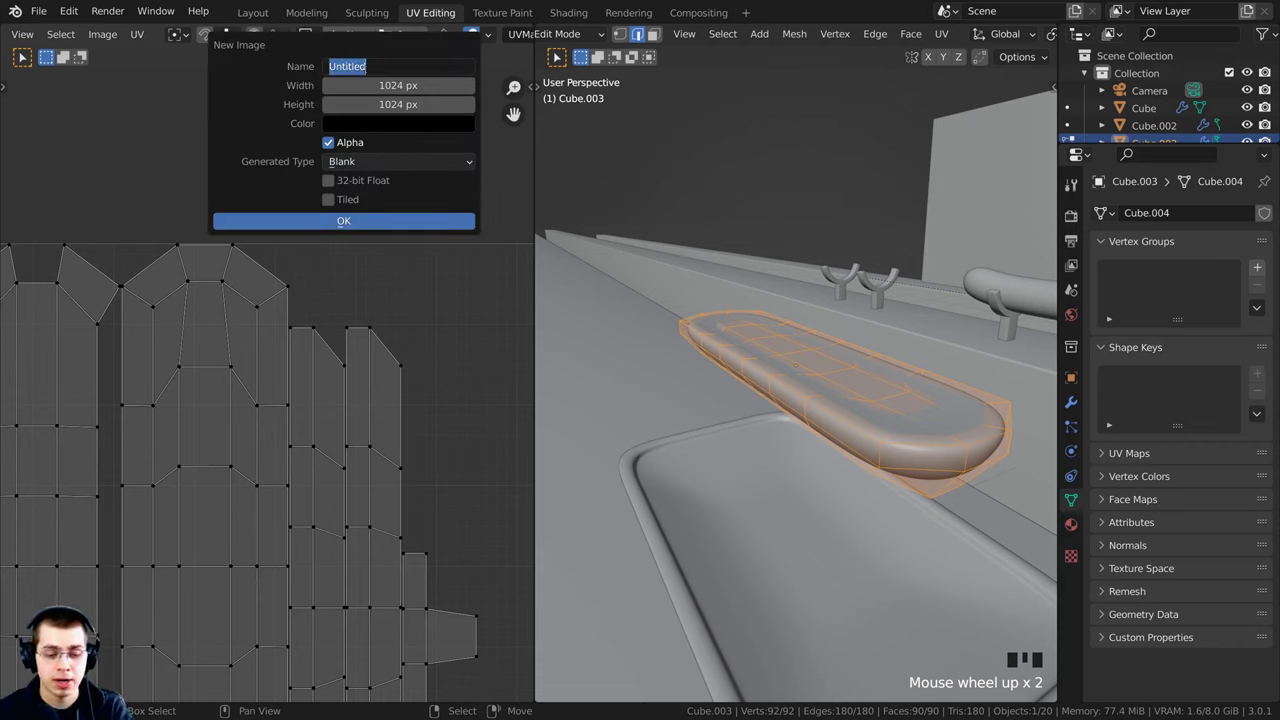
type("Hot Dog Bun")
key("Return")
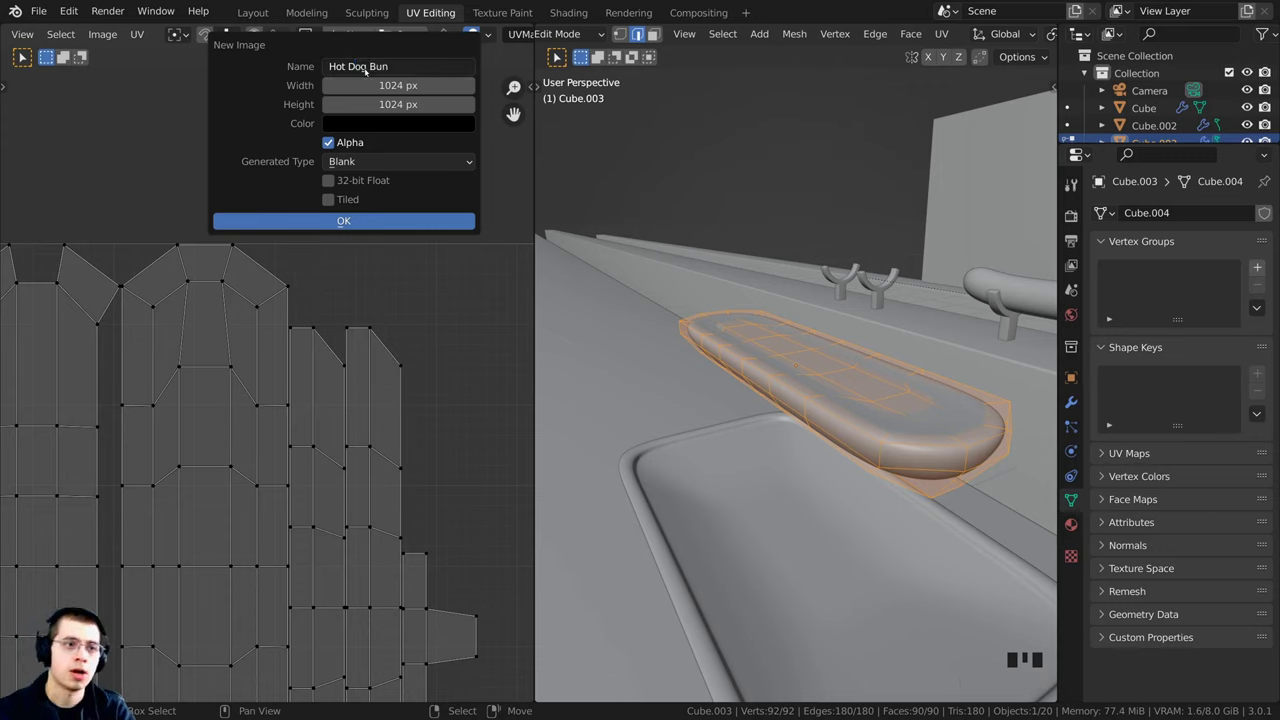
Step: Set the new image's width and height to 4096 px each
double_click(392, 86)
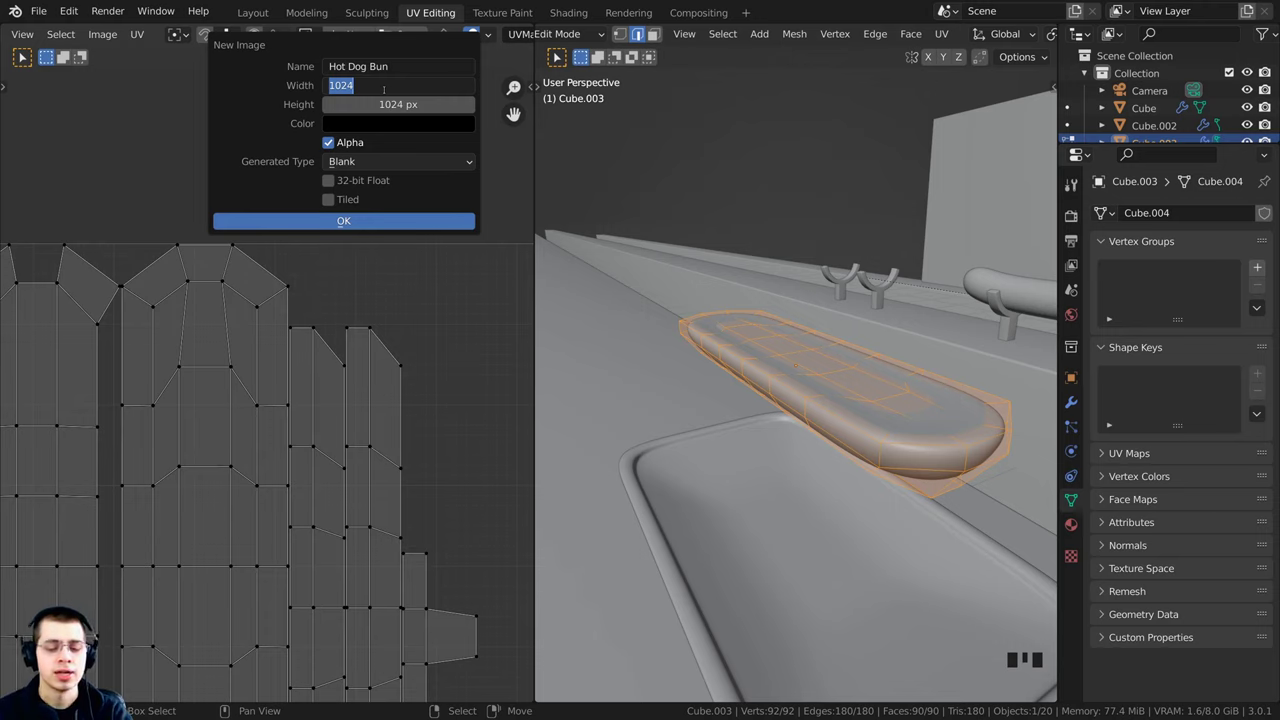
type("40")
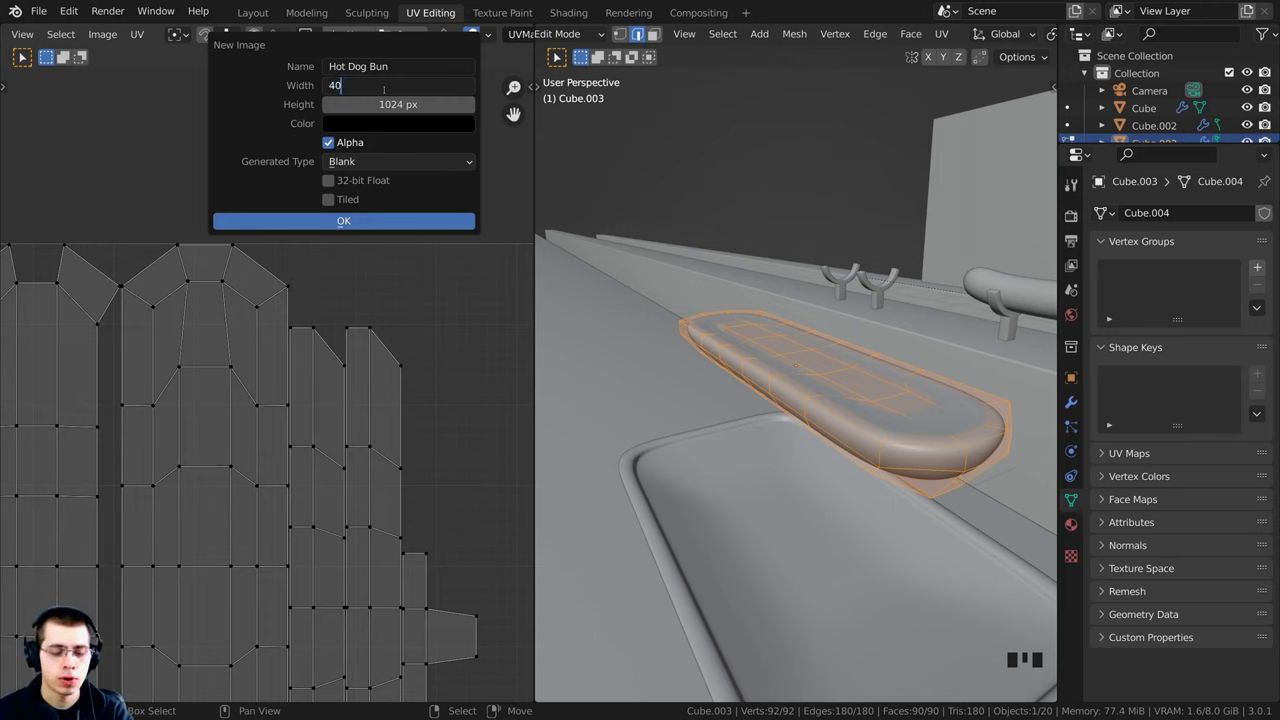
type("96")
key("Return")
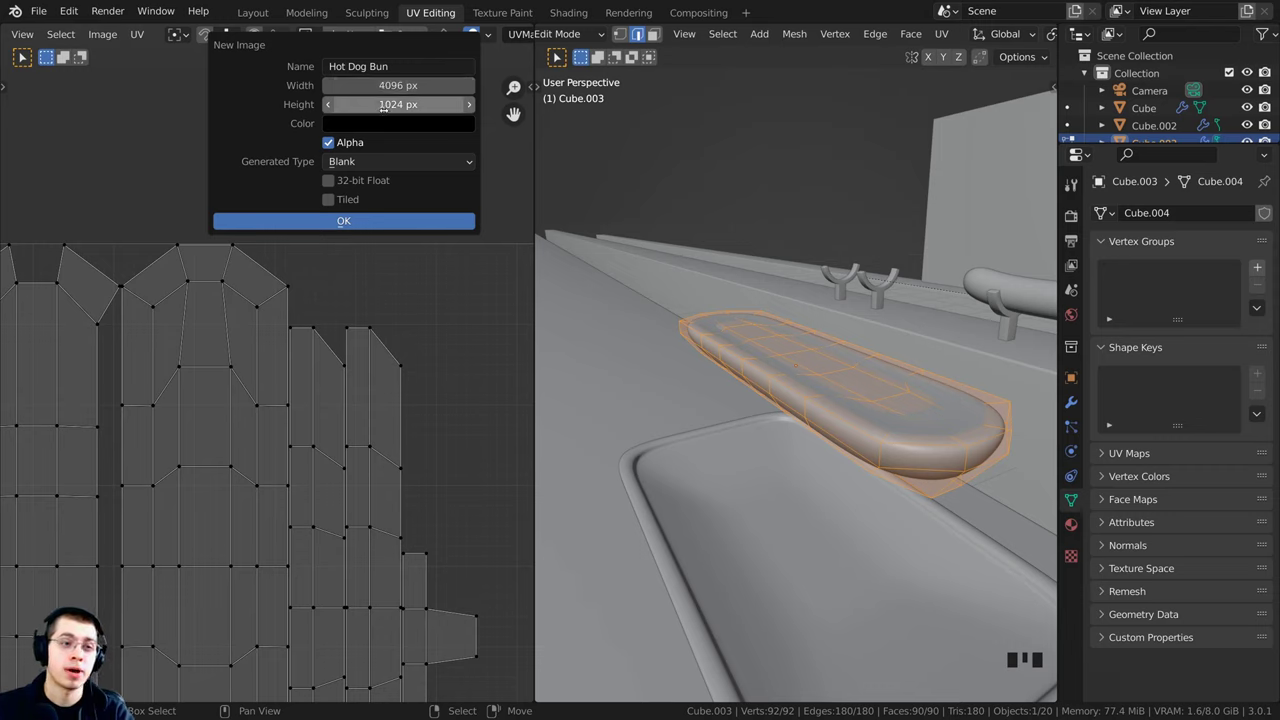
double_click(385, 105)
type("40")
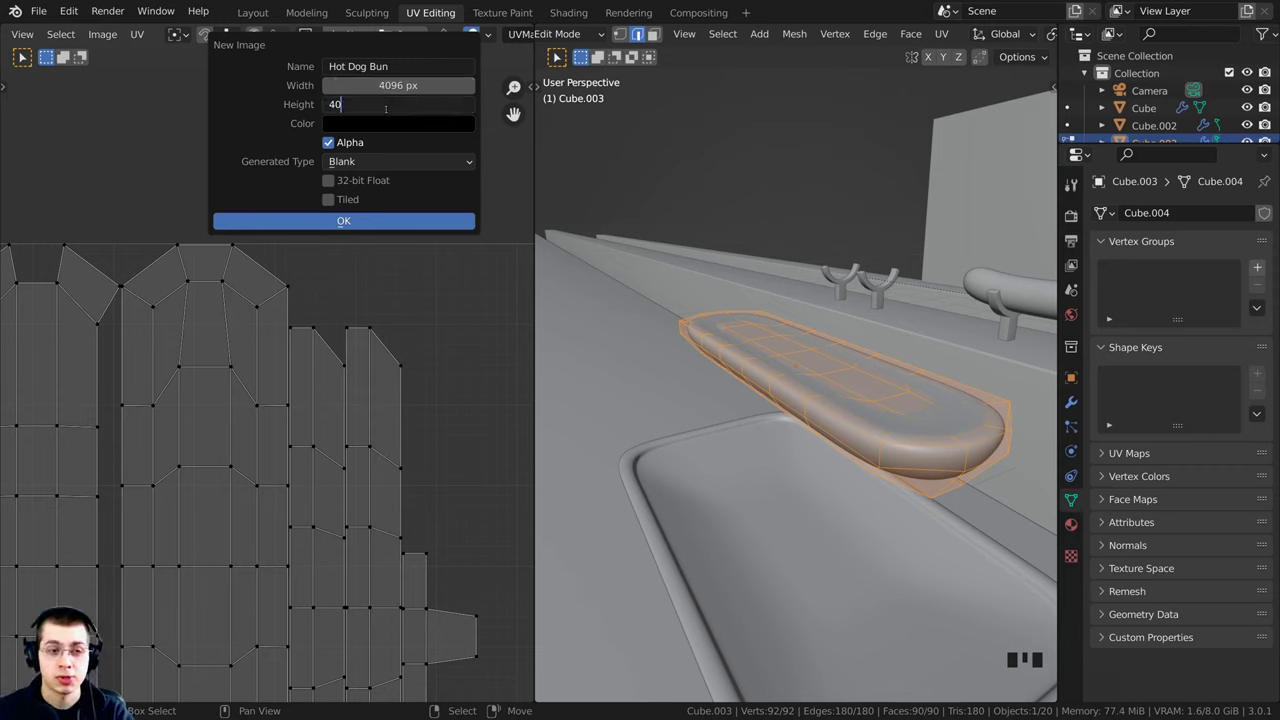
type("96")
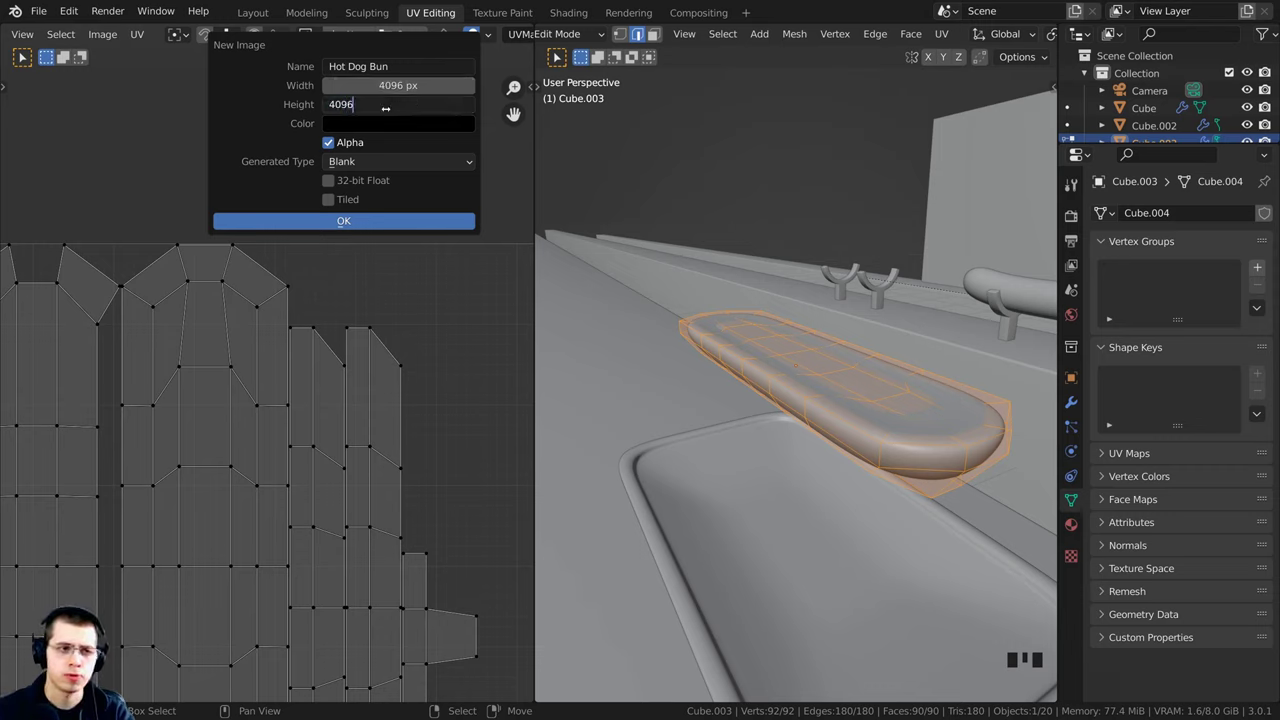
key("Return")
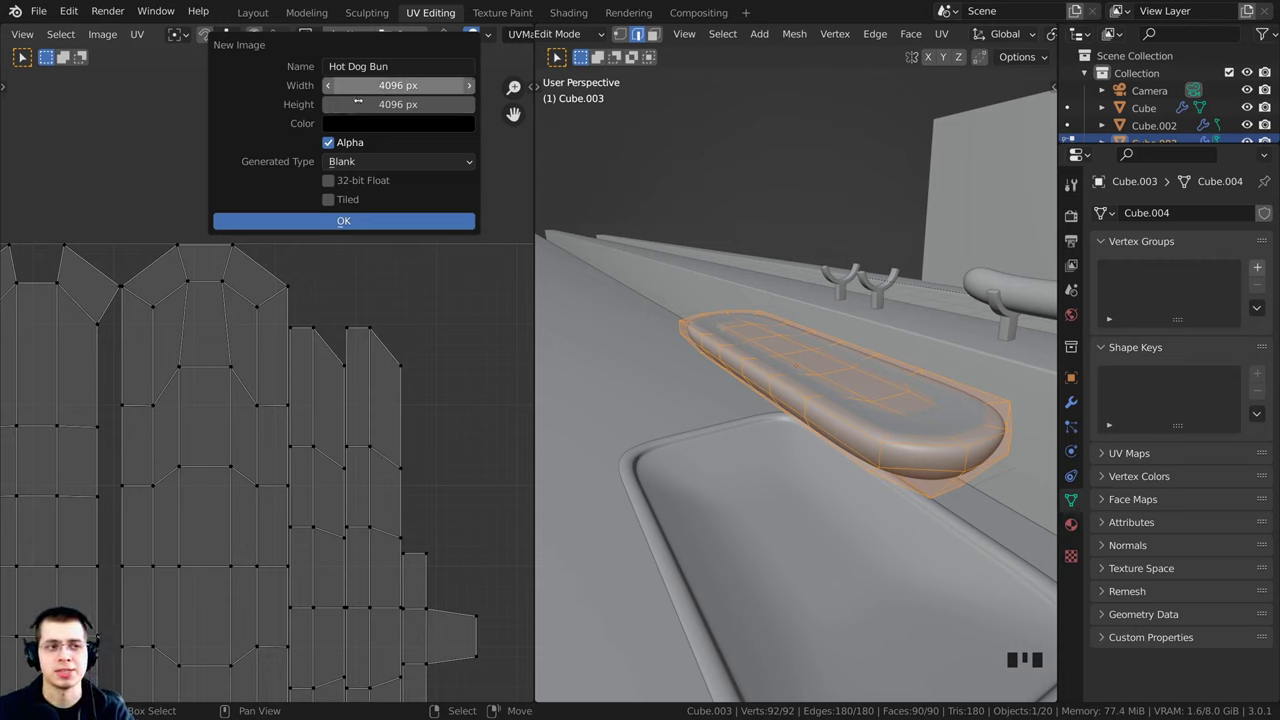
Step: Choose an orange-brown fill colour for the new image and create it with Alpha on and the Blank type
left_click(354, 124)
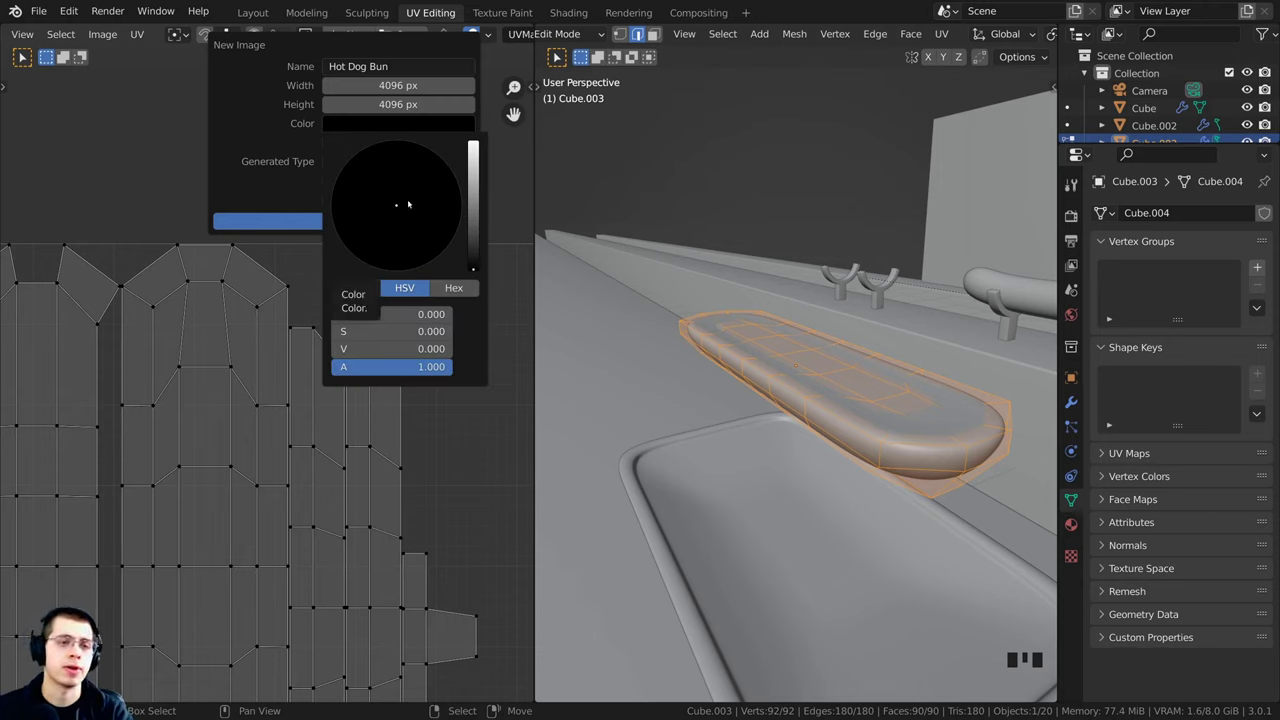
left_click_drag(474, 200, 473, 163)
left_click_drag(401, 212, 371, 237)
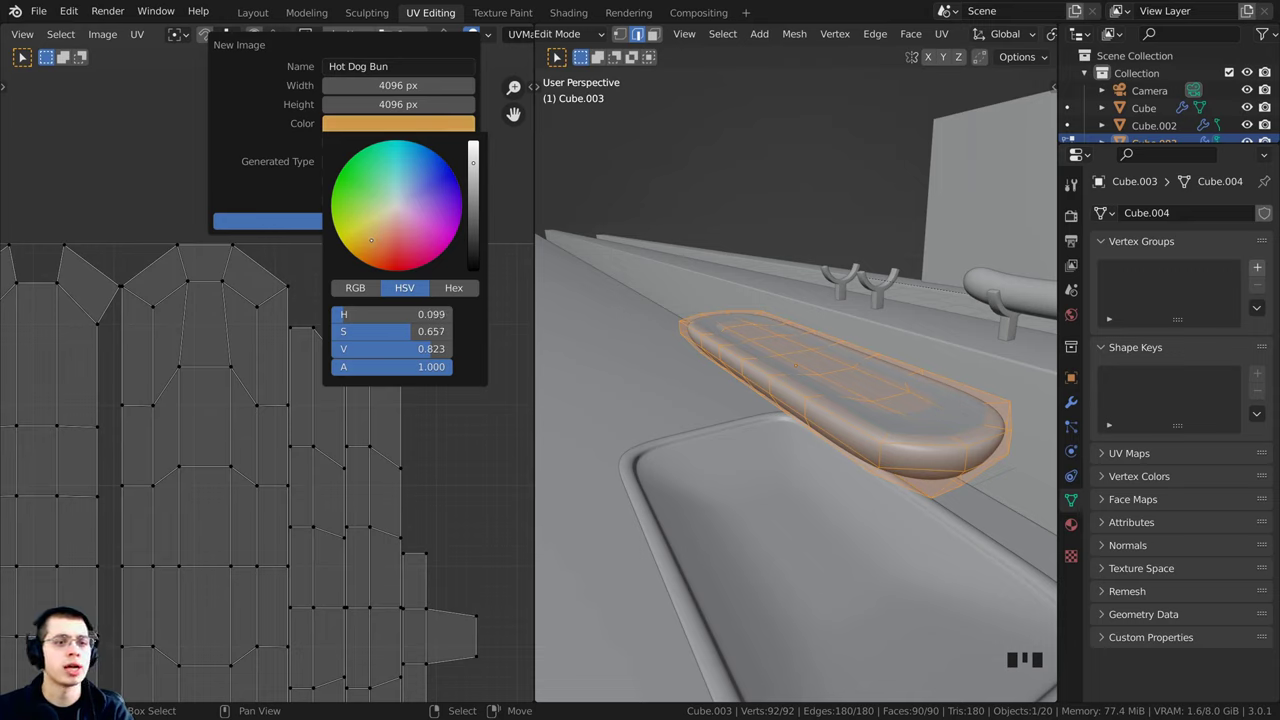
left_click_drag(371, 245, 373, 250)
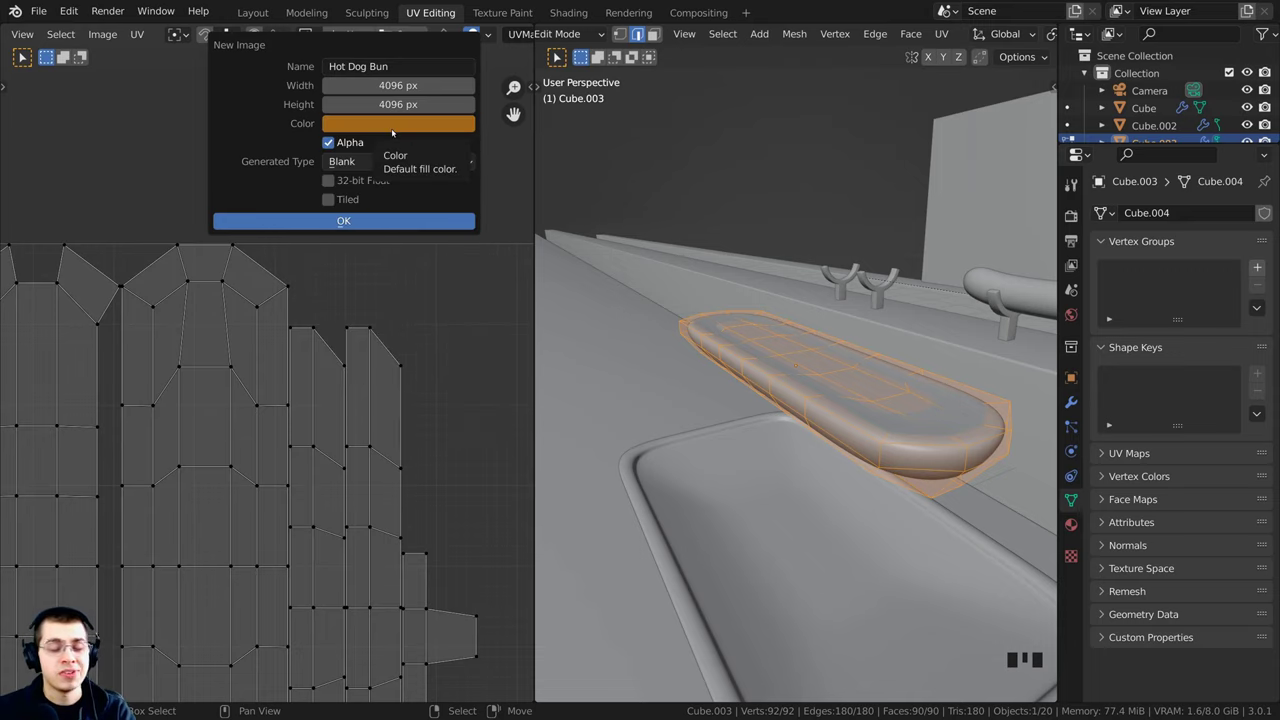
left_click(392, 124)
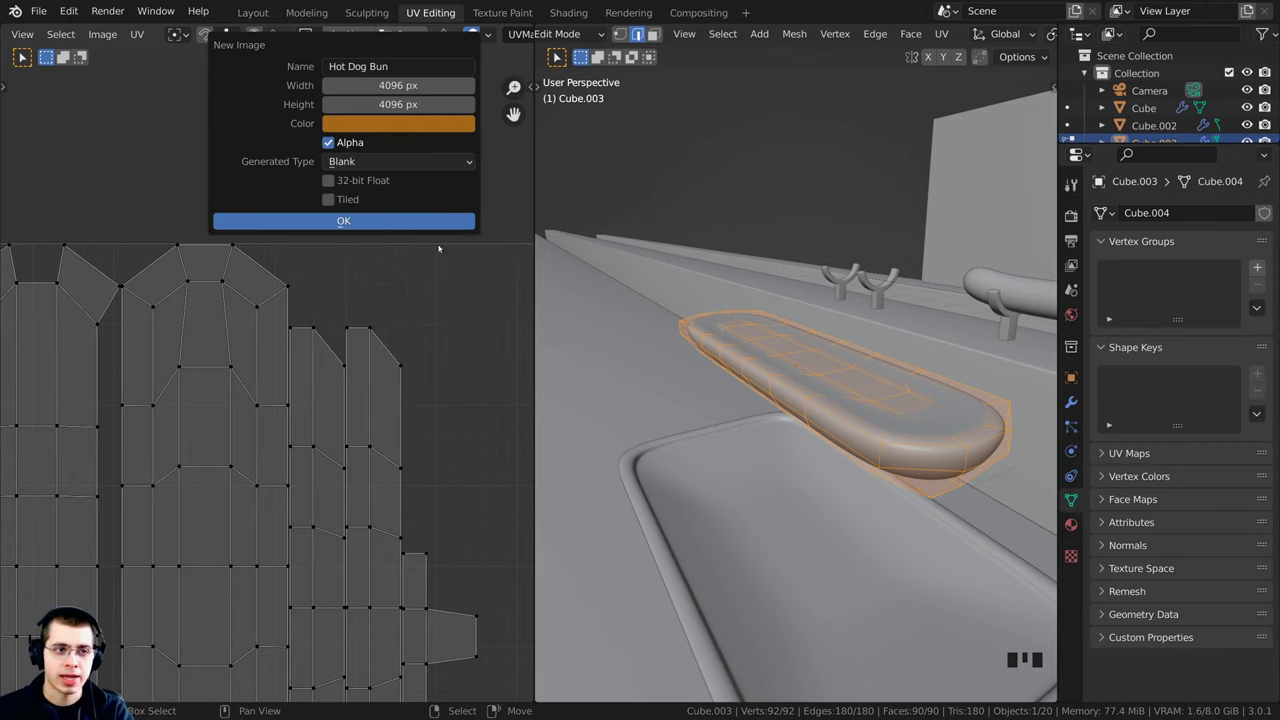
left_click(325, 221)
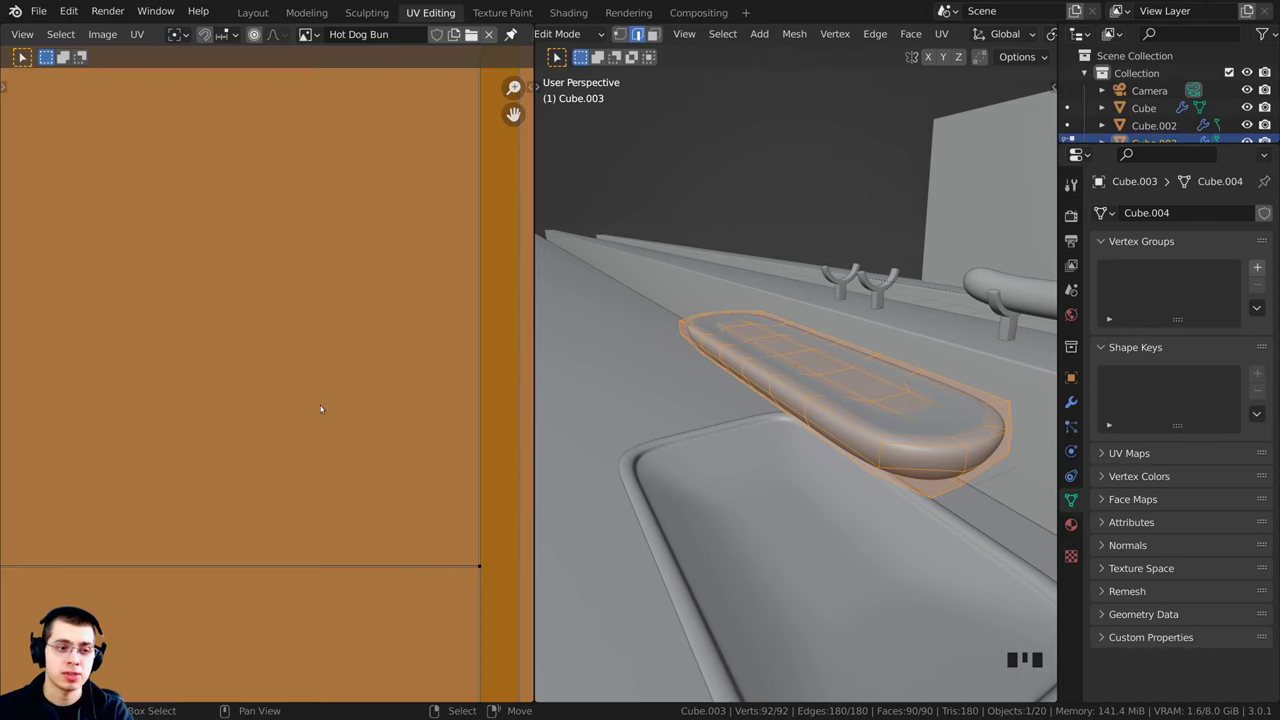
Step: Check the UV islands over the orange-brown image and switch to the Shading workspace for the bun
scroll(320, 409, "down", 5)
scroll(227, 258, "up", 1)
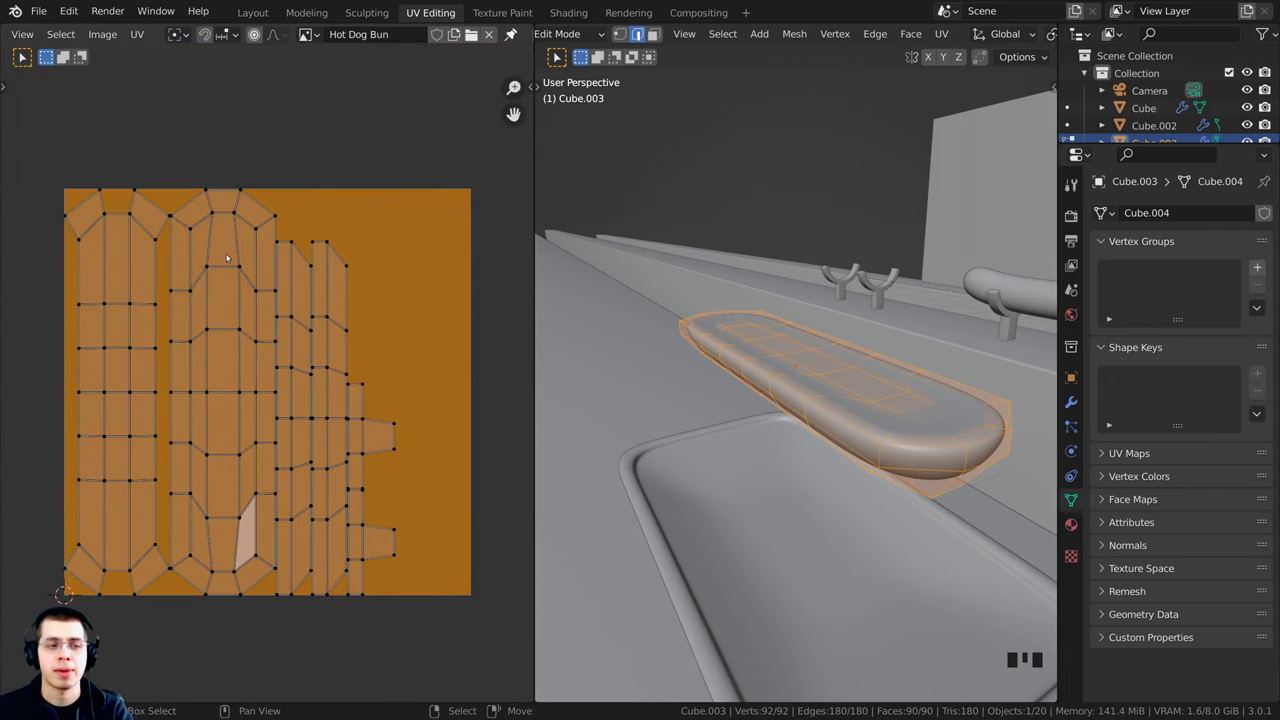
middle_click_drag(800, 330, 835, 314)
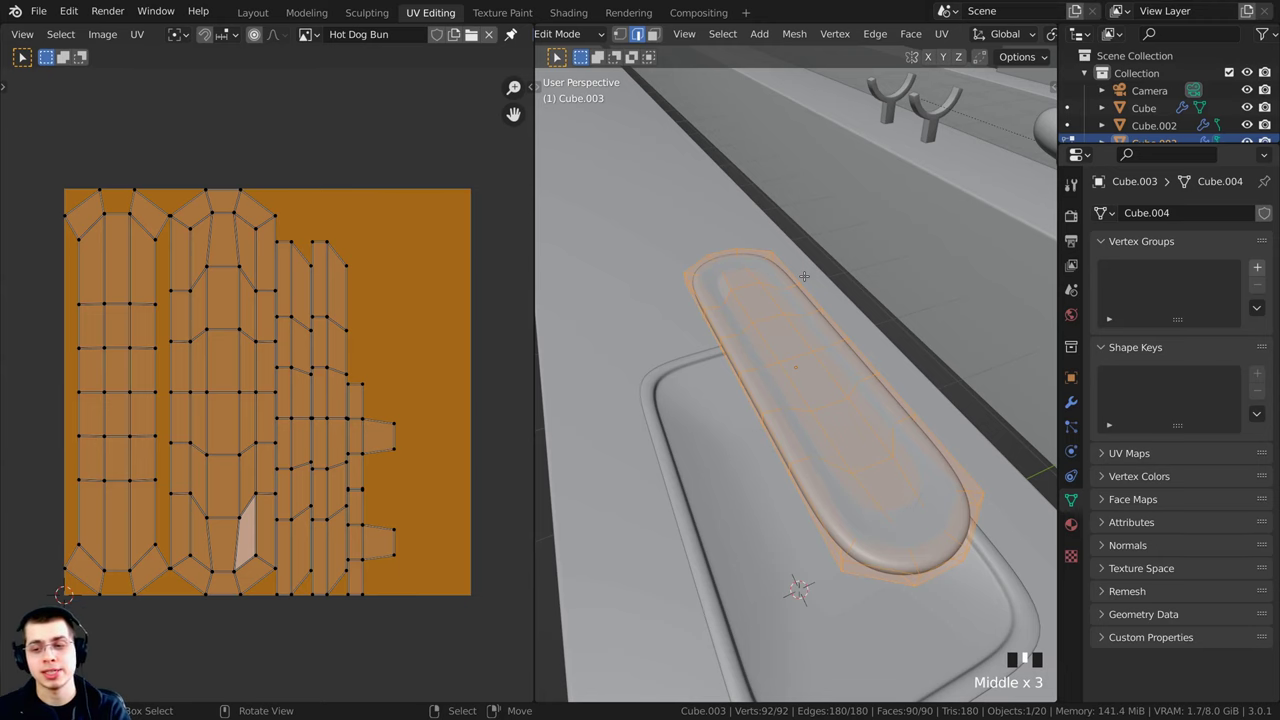
left_click(564, 13)
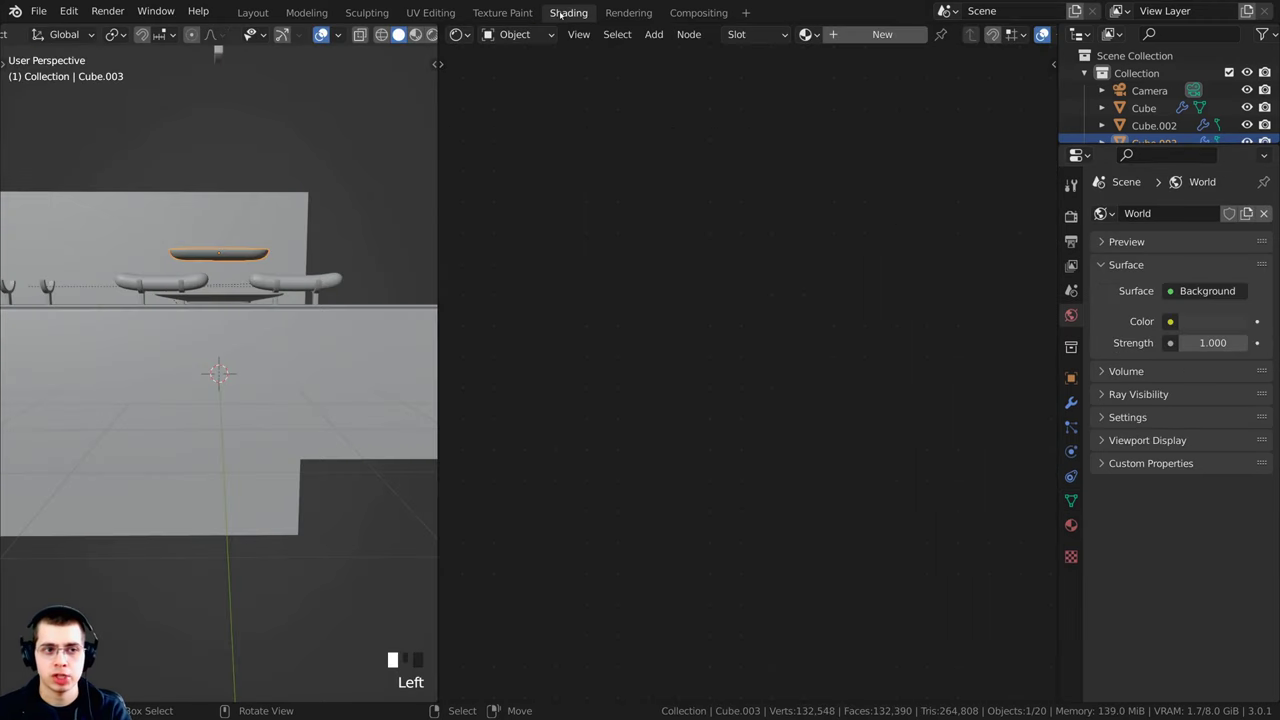
Step: Create a new material for the selected bun and name it Hot Dog Bun
middle_click_drag(139, 175, 158, 278)
scroll(165, 275, "up", 1)
middle_click_drag(292, 187, 294, 266, "shift")
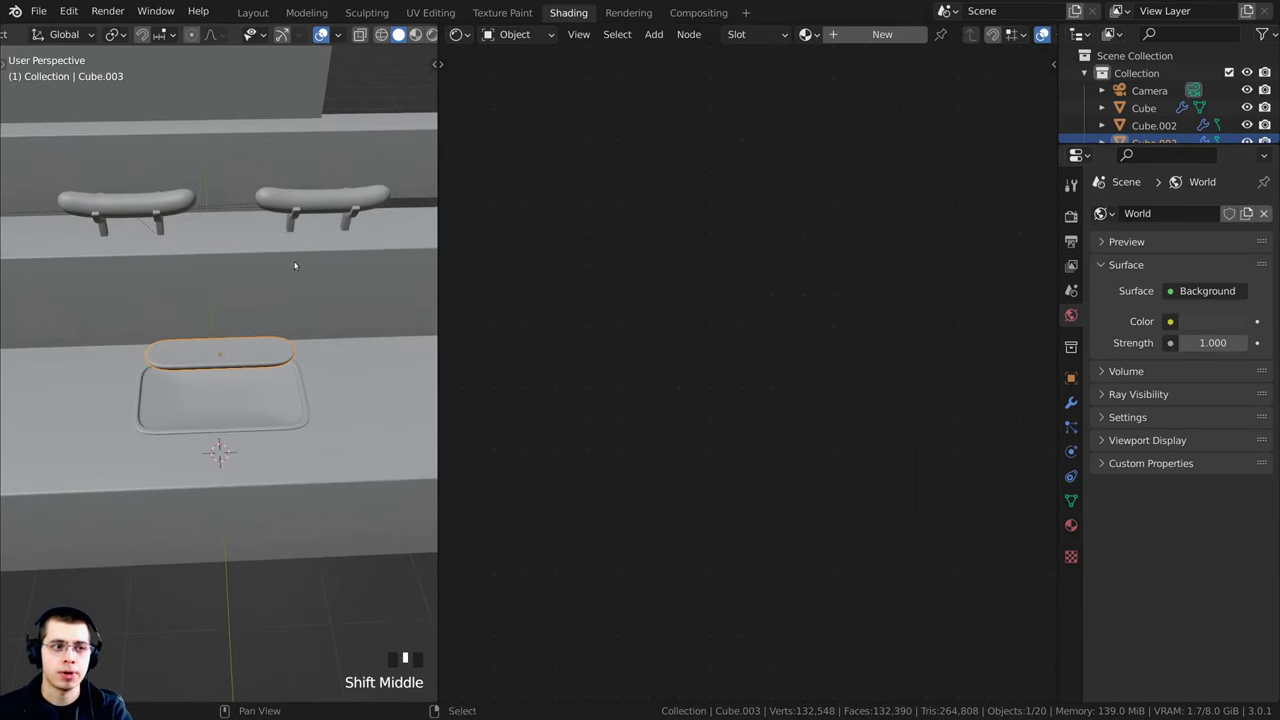
left_click(847, 34)
double_click(931, 34)
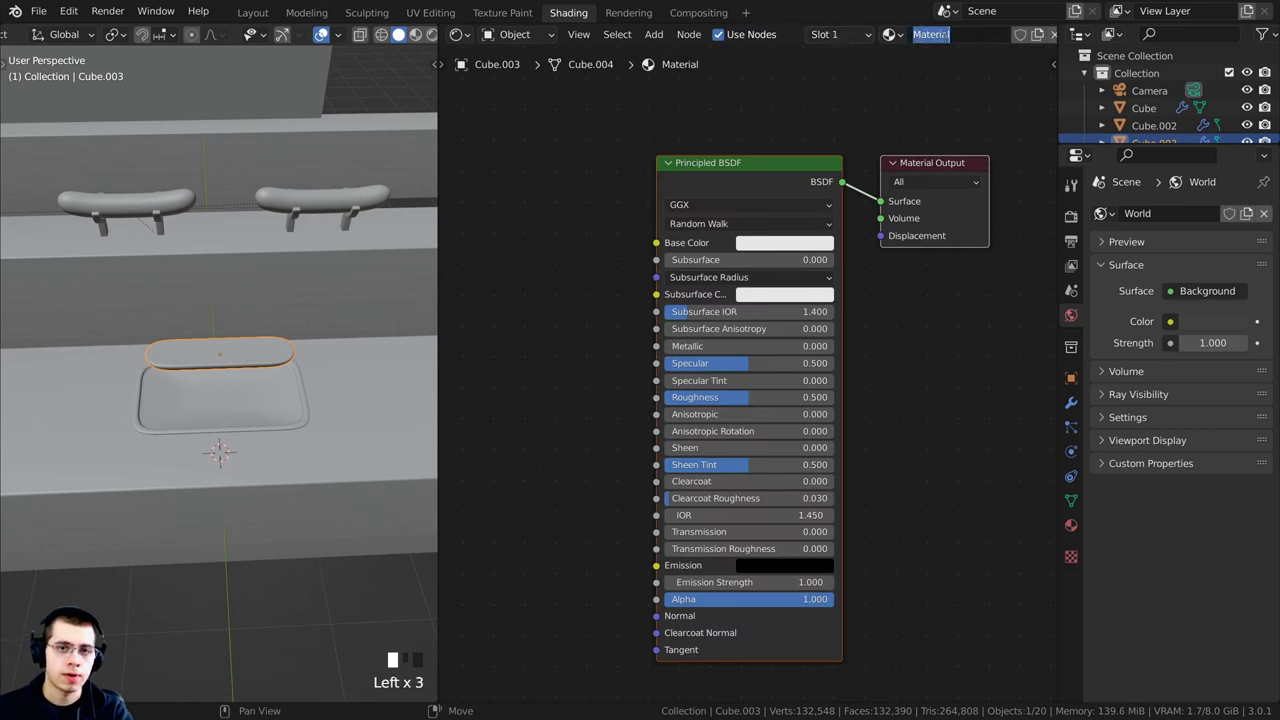
type("Hot D")
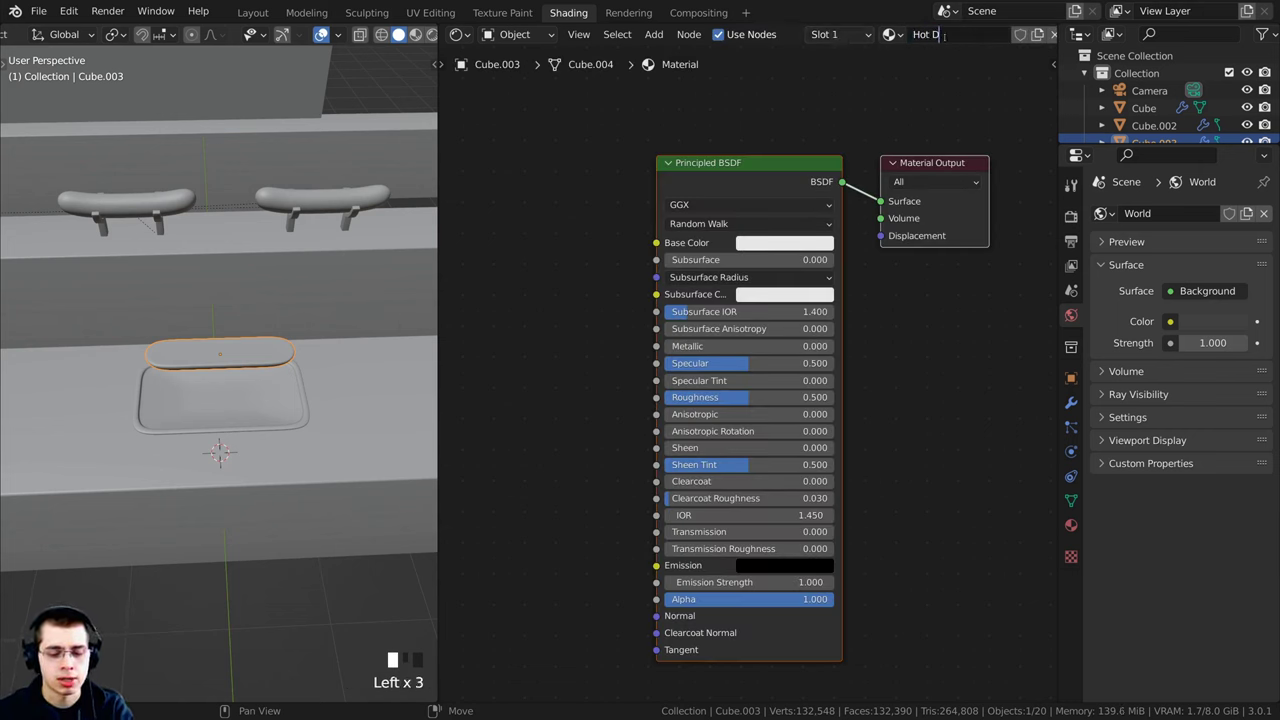
type("og Bun")
key("Return")
Step: Add an Image Texture node and place it in front of the Principled BSDF node
scroll(677, 166, "down", 2)
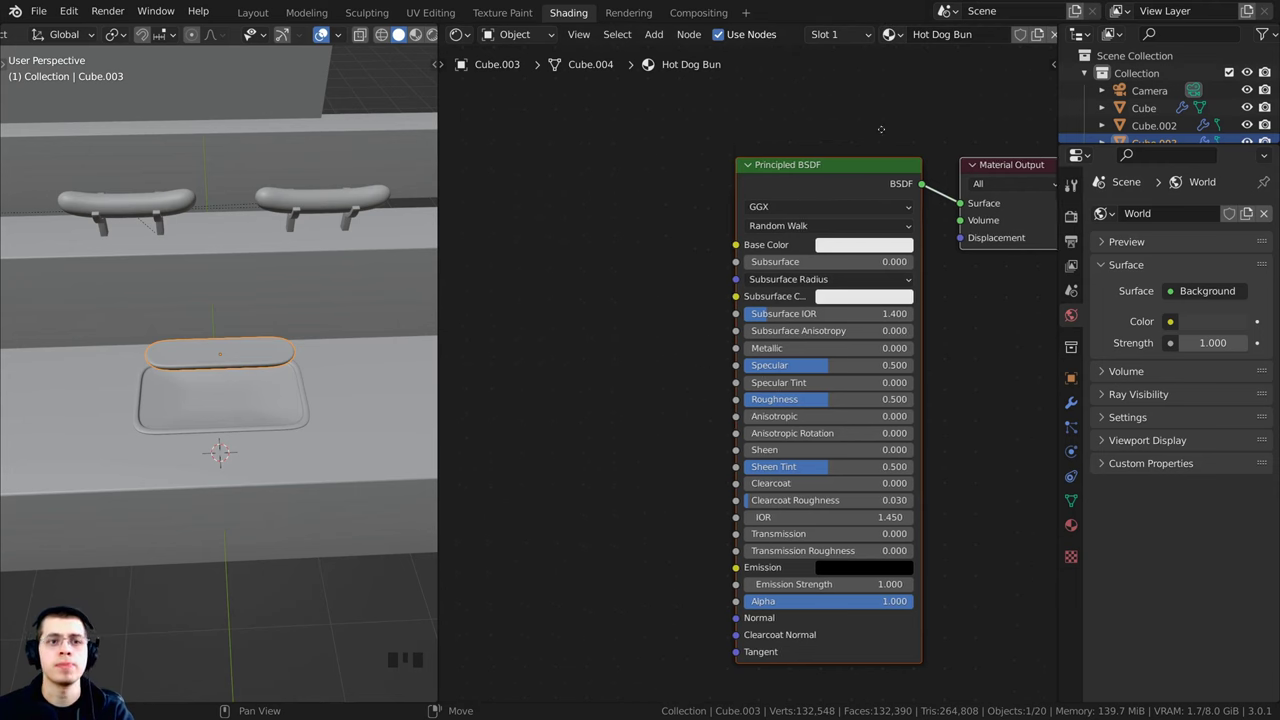
key("shift+a")
left_click(675, 167)
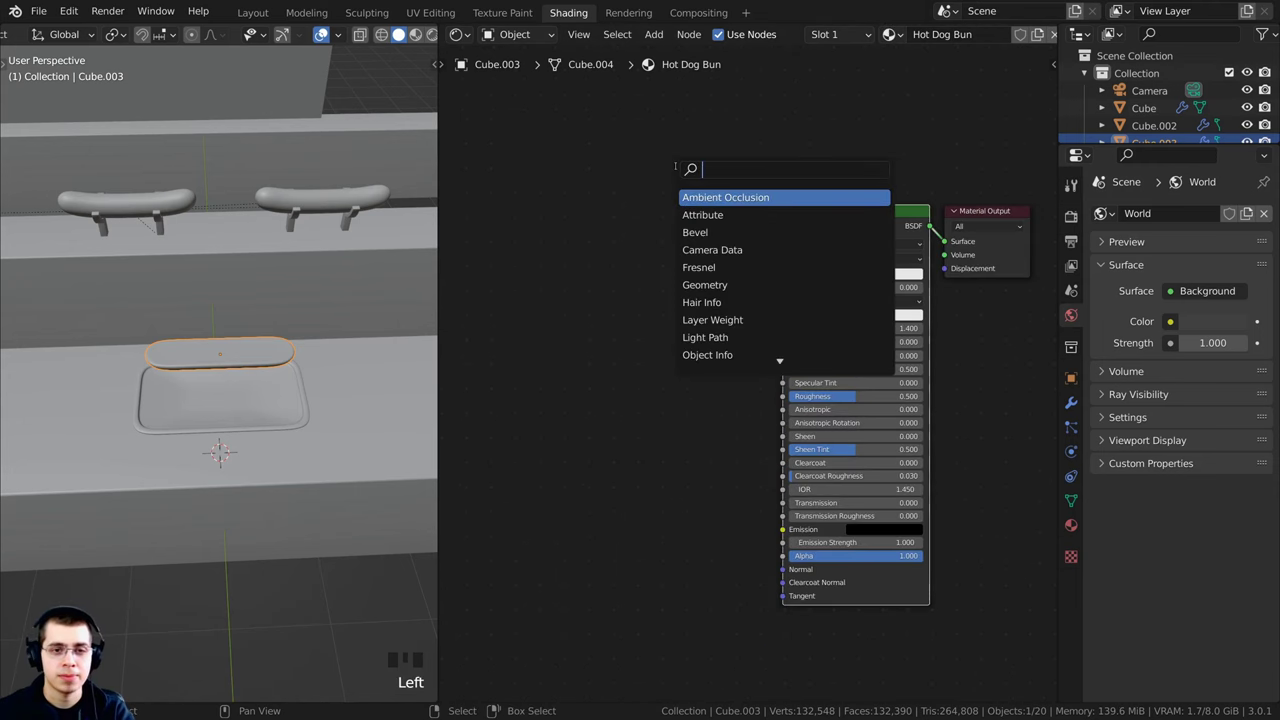
type("im")
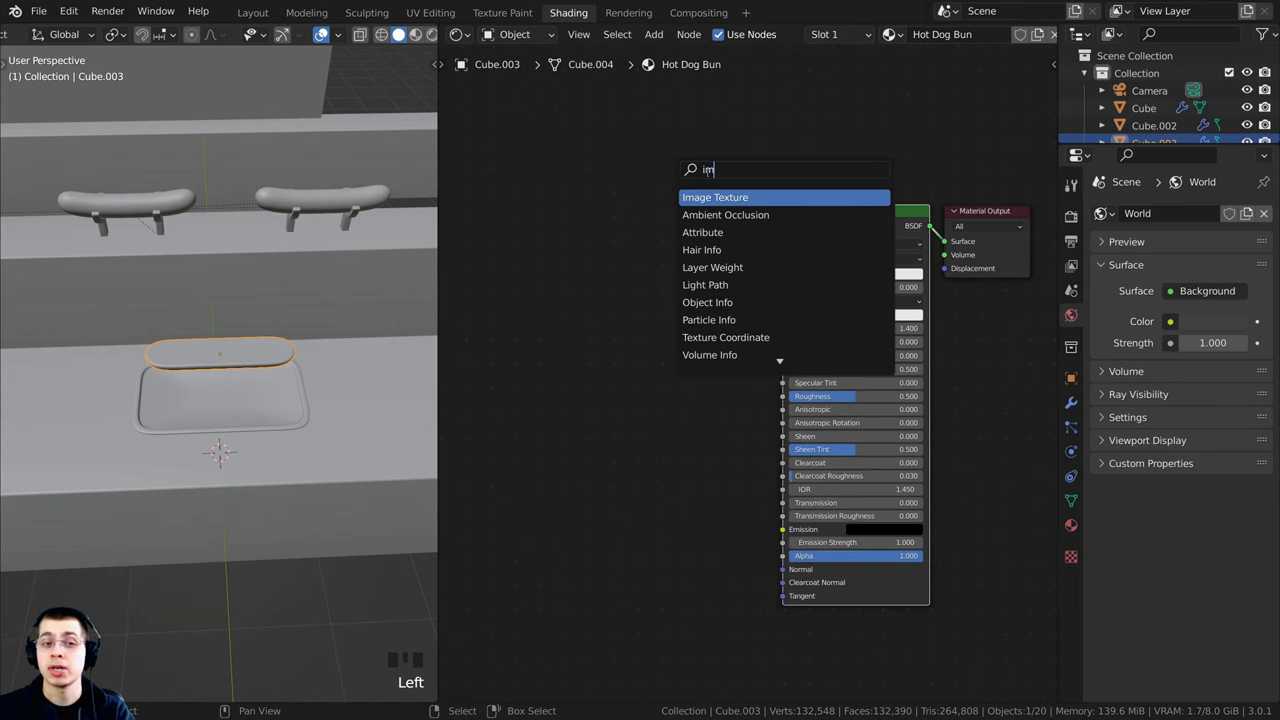
left_click(724, 197)
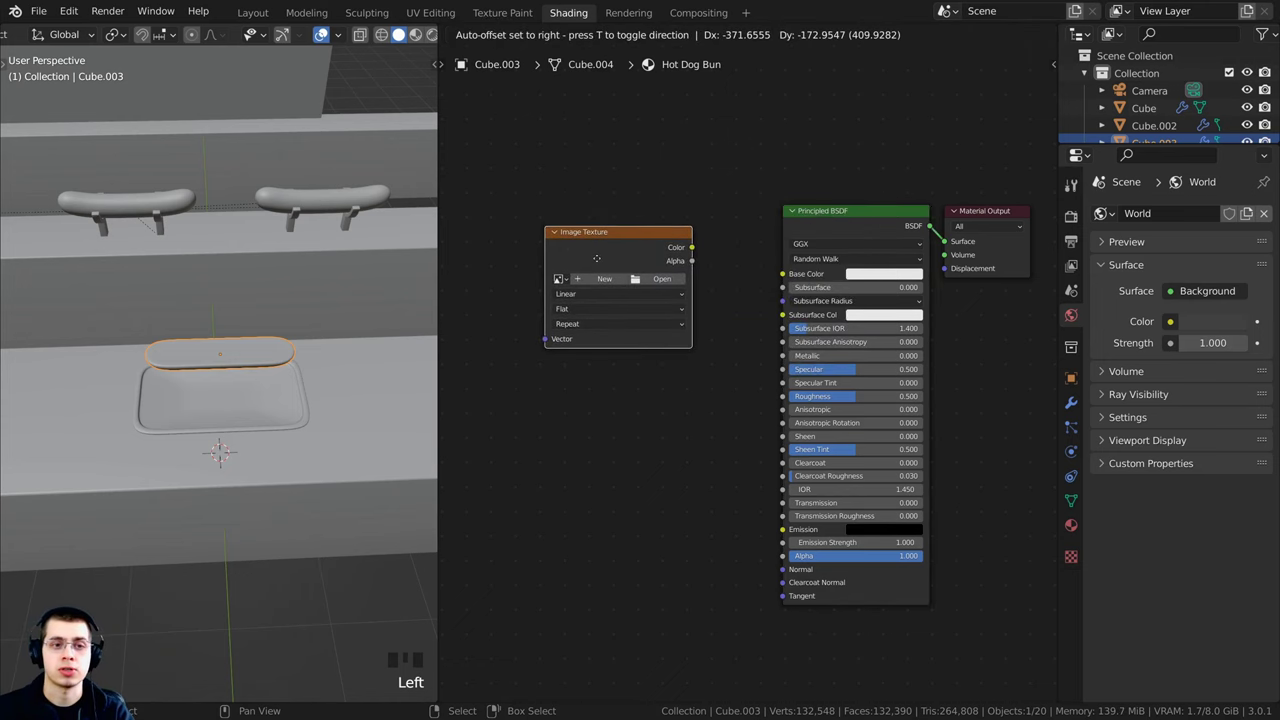
left_click(593, 263)
scroll(593, 263, "up", 1)
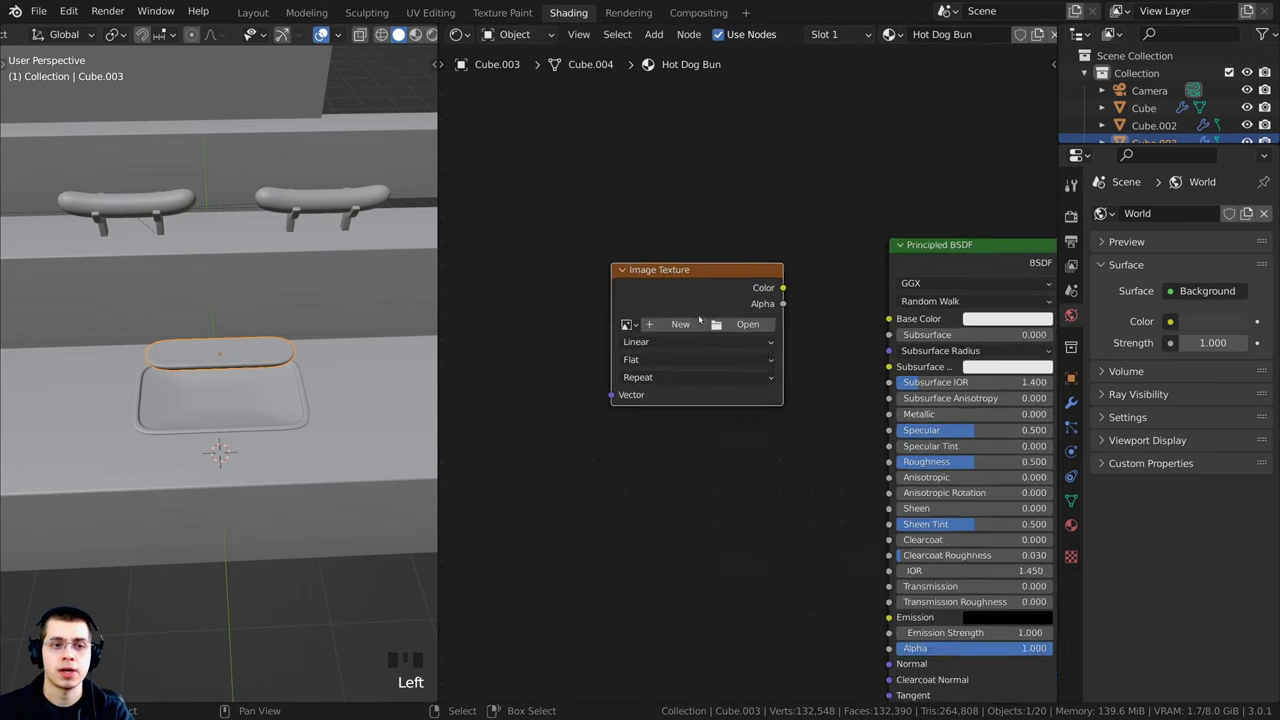
Step: Assign the Hot Dog Bun image to the texture node and connect its Color output to the Principled BSDF's Base Color
left_click(619, 320)
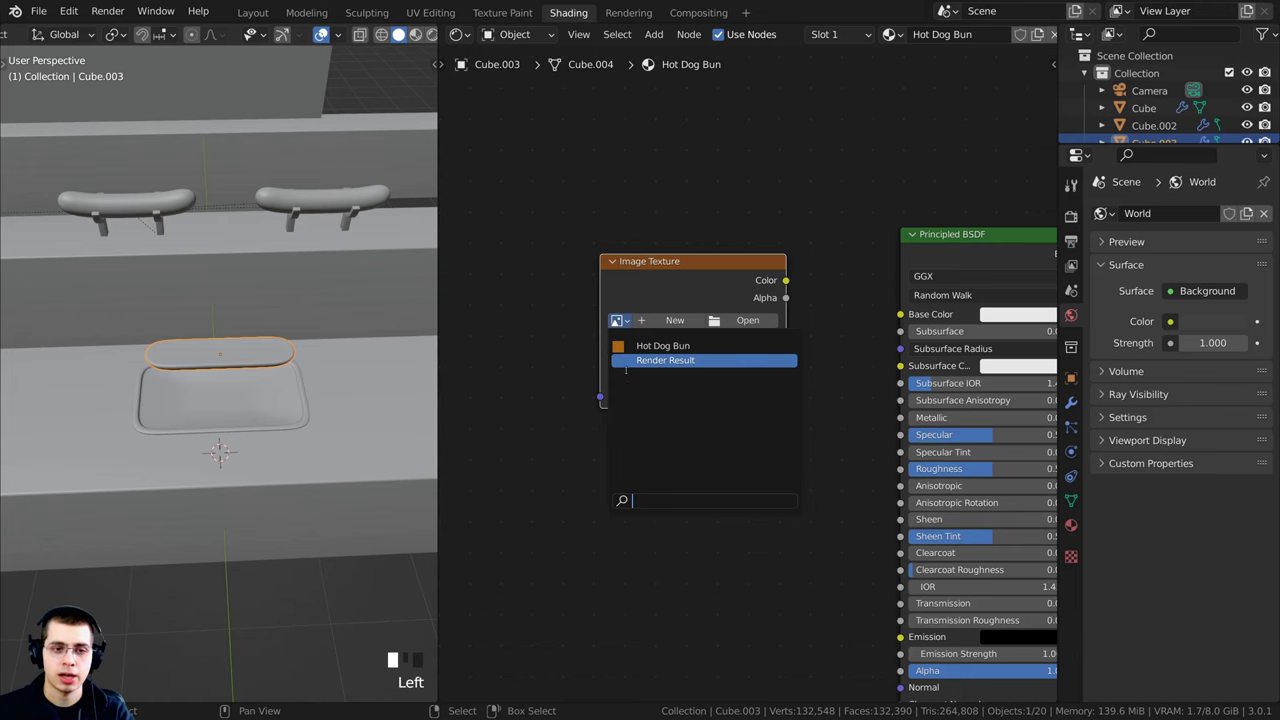
left_click(667, 346)
scroll(716, 258, "up", 2)
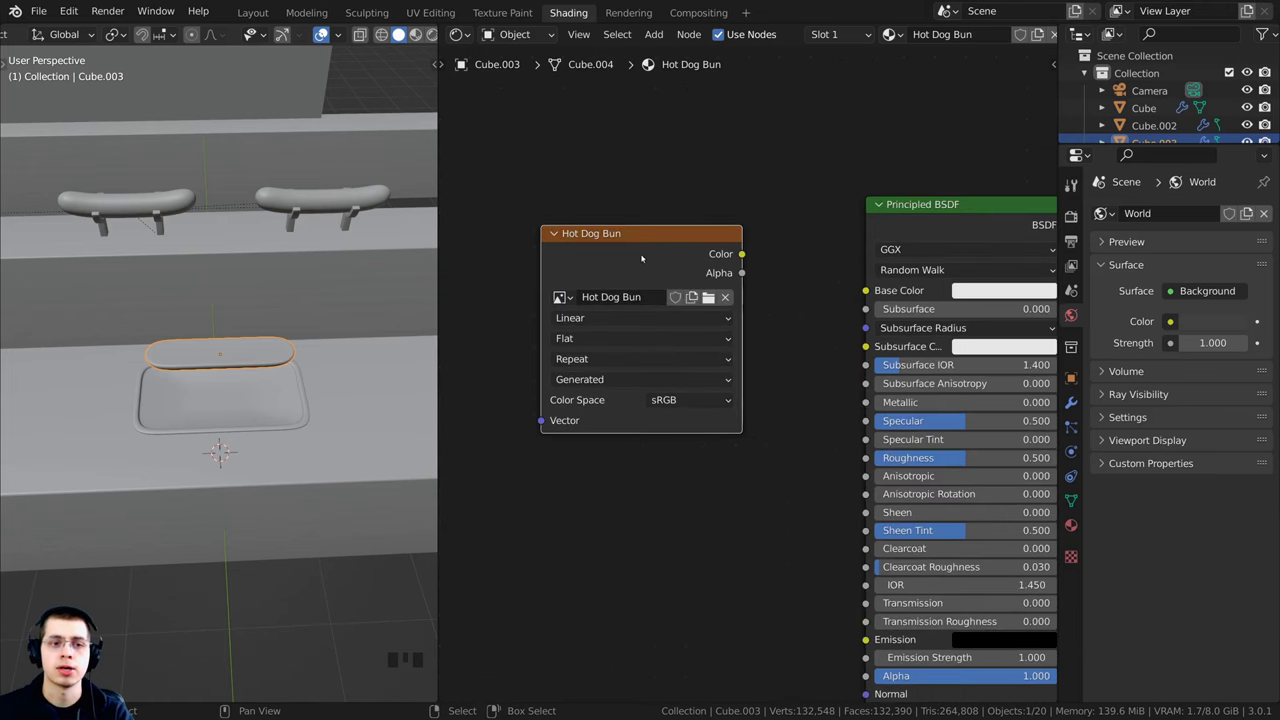
left_click_drag(741, 245, 875, 283)
left_click_drag(639, 255, 750, 293)
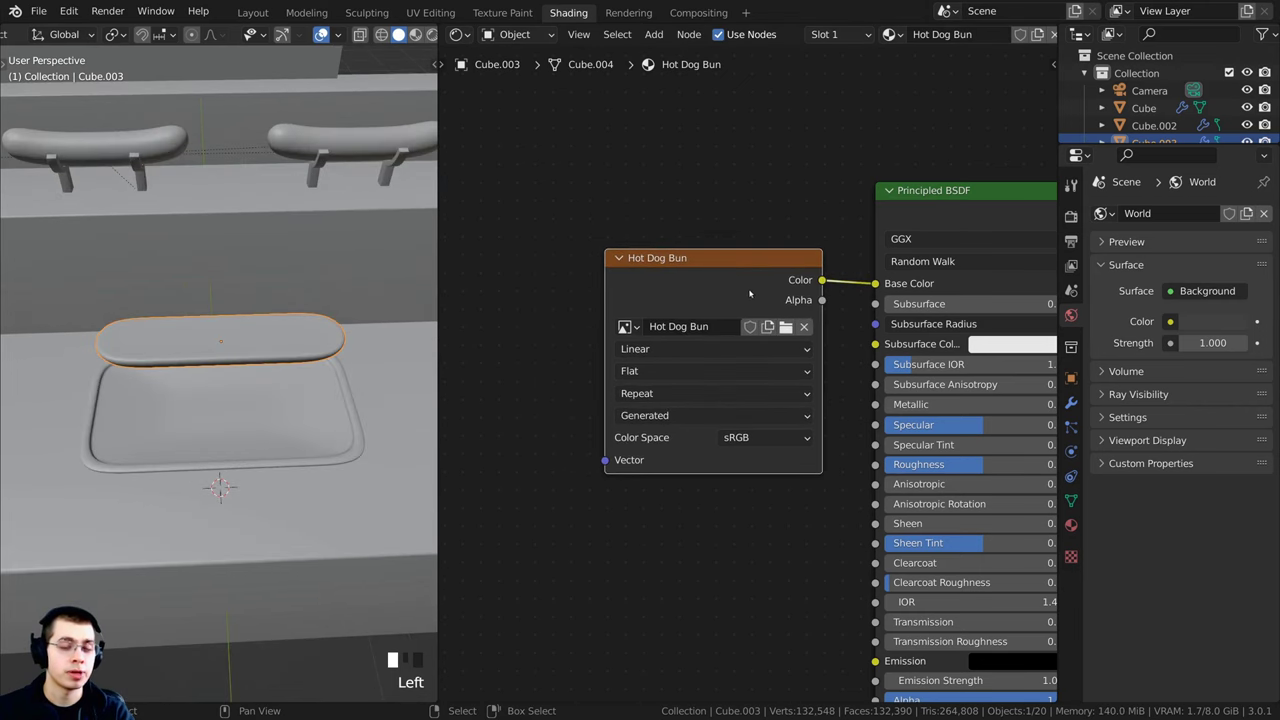
Step: Save the file and switch to the Texture Paint workspace with the bun framed close up in the 3D viewport
middle_click_drag(318, 324, 320, 300)
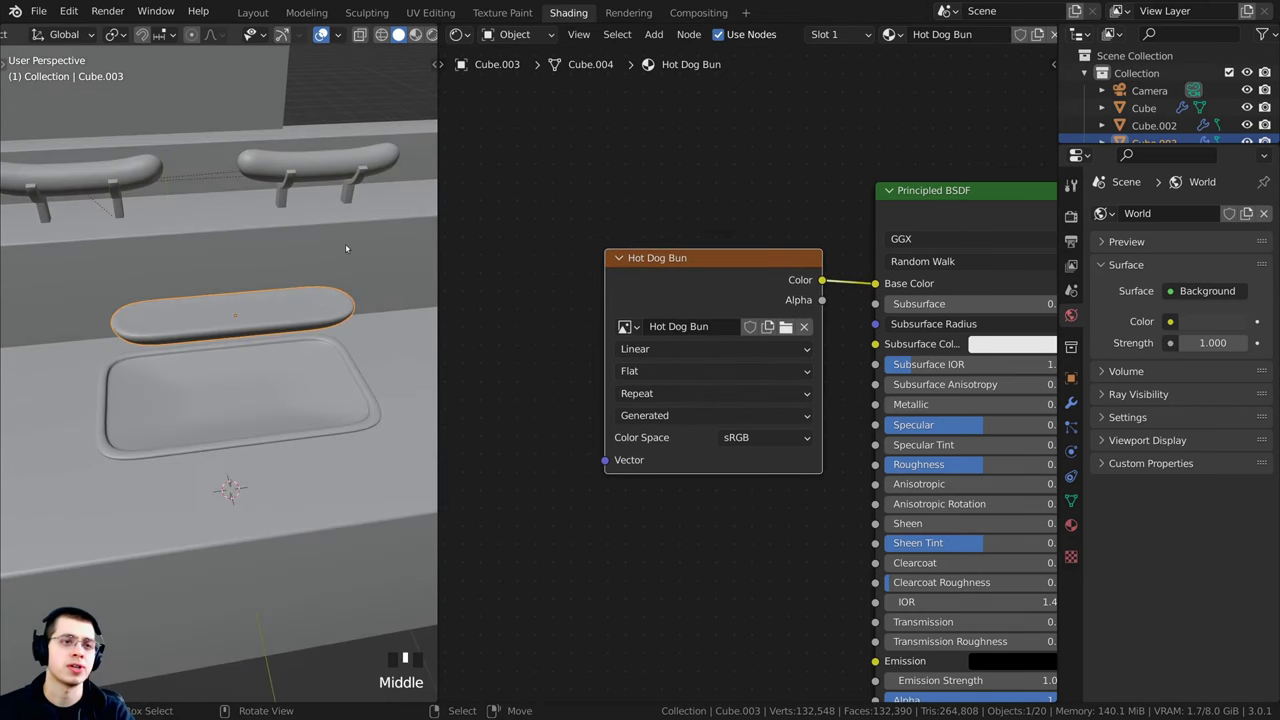
key("ctrl+s")
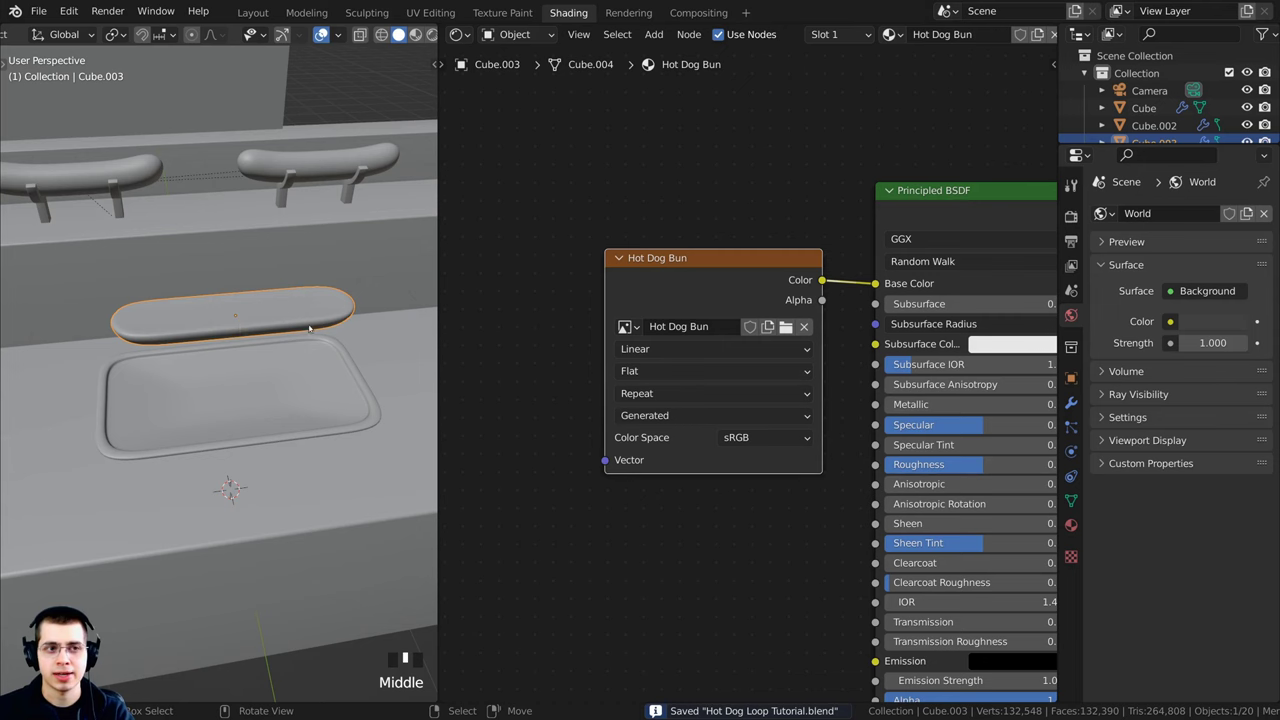
left_click(503, 14)
middle_click_drag(728, 328, 745, 338)
scroll(745, 338, "up", 2)
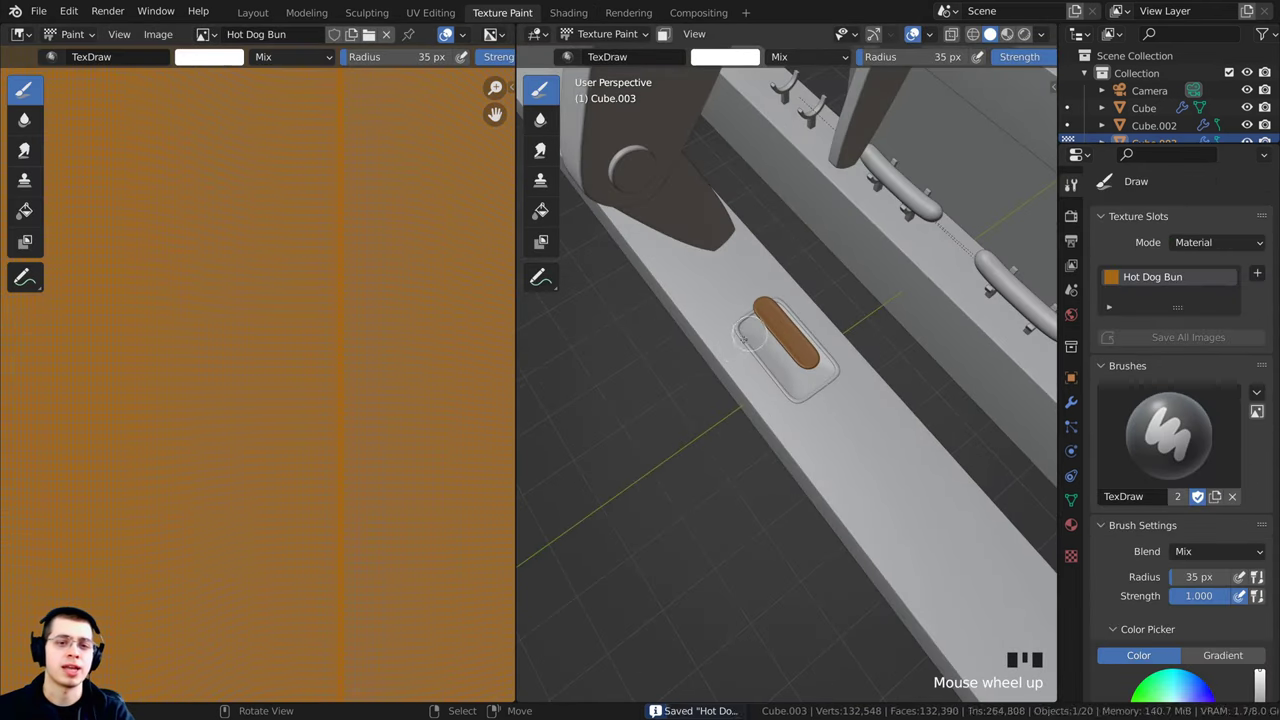
scroll(294, 368, "down", 4)
scroll(400, 277, "up", 1)
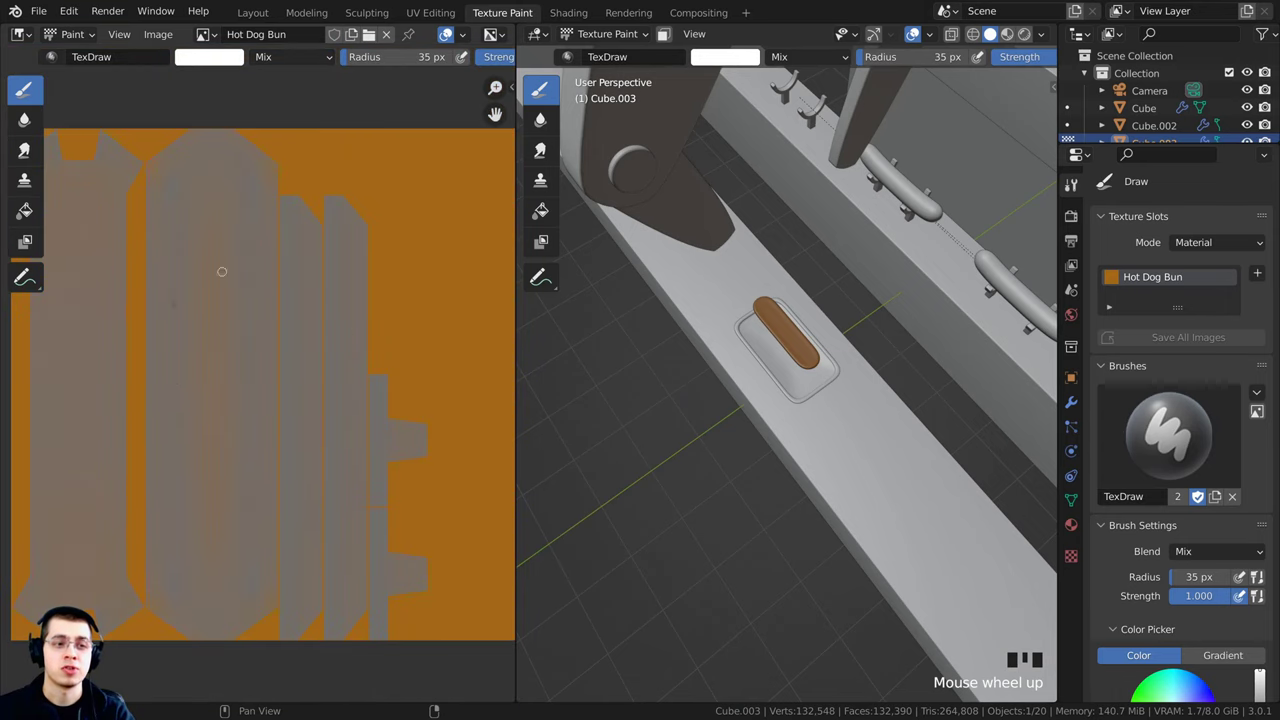
scroll(216, 293, "up", 4)
scroll(780, 345, "up", 8)
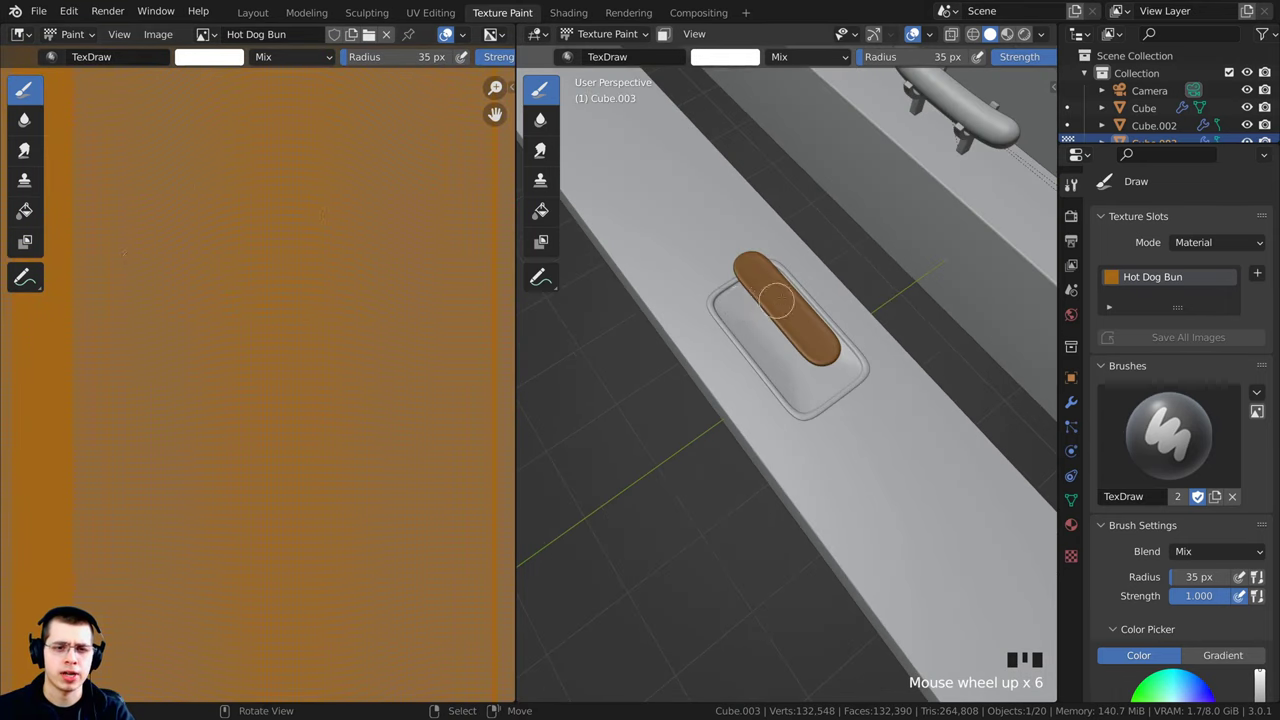
middle_click_drag(771, 320, 771, 361)
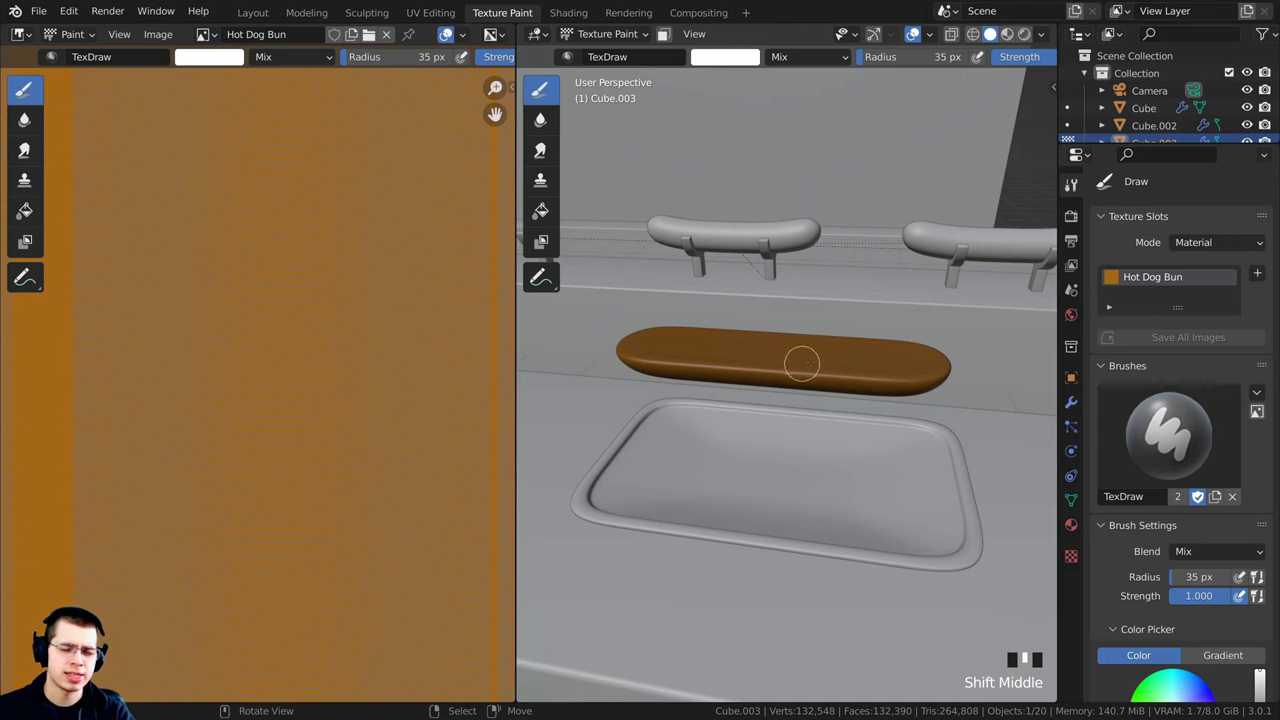
key("KP_Decimal")
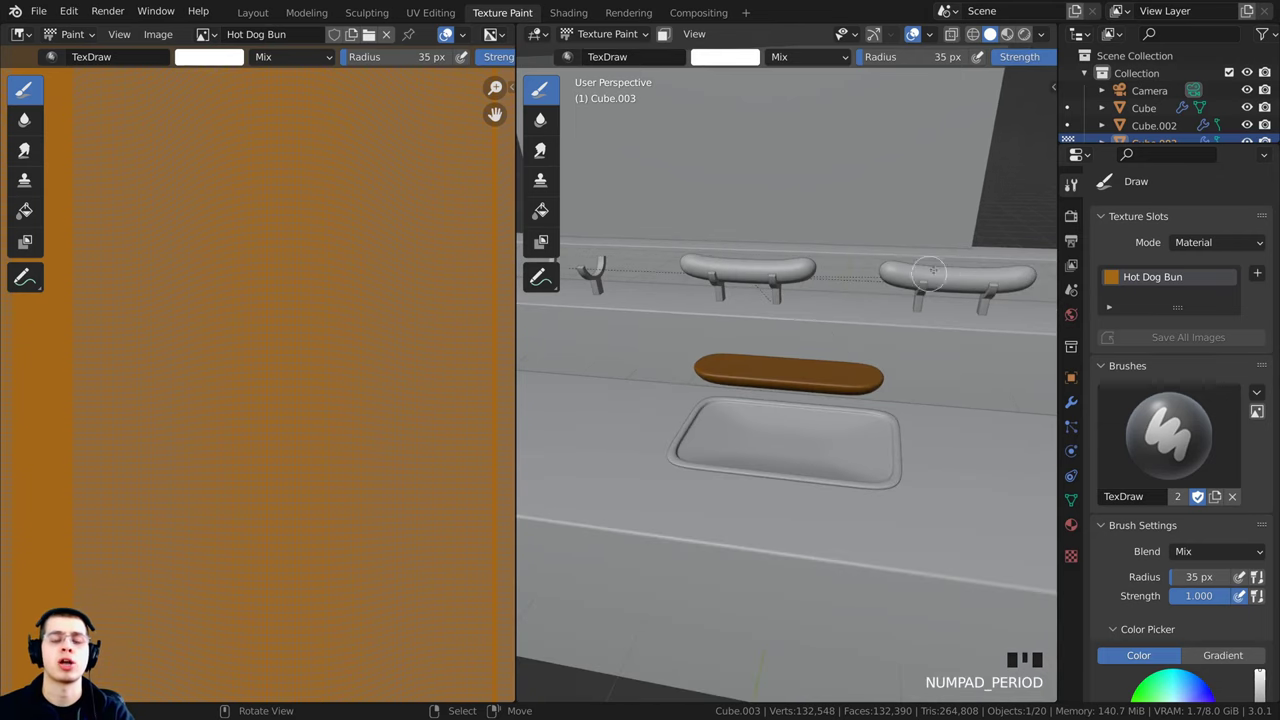
middle_click_drag(835, 340, 917, 397)
scroll(917, 397, "up", 4)
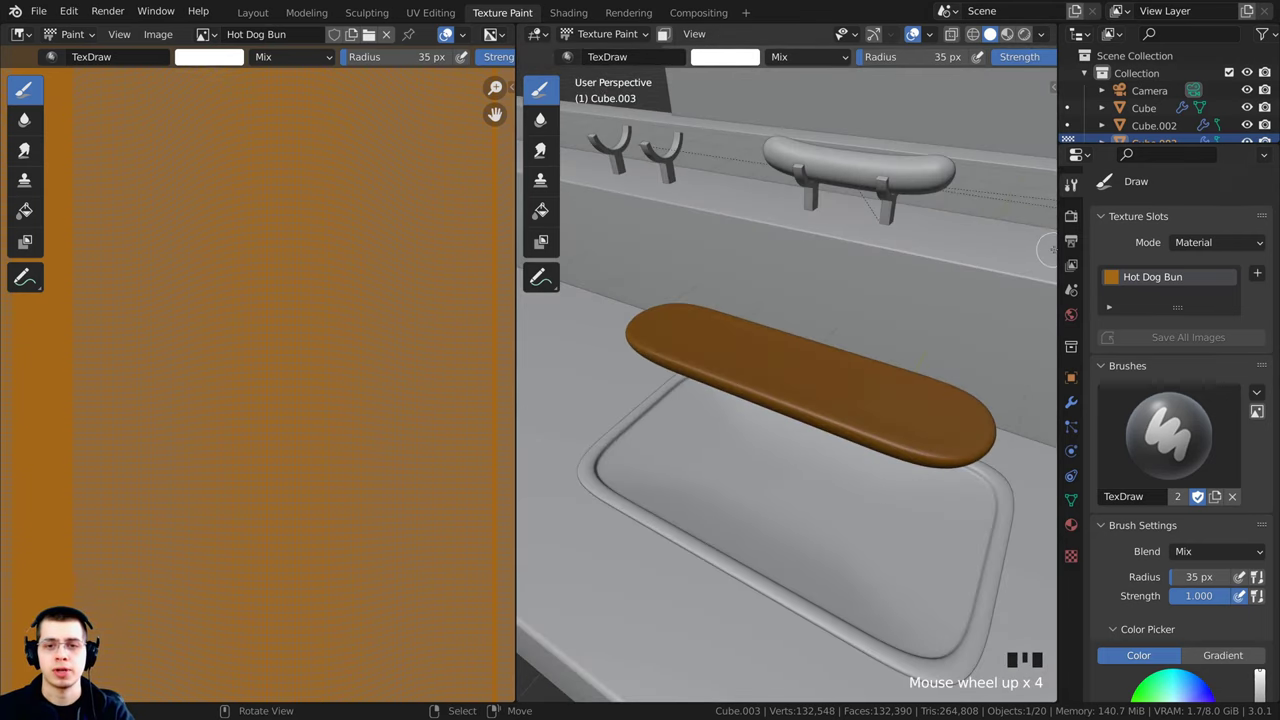
Step: Enlarge the 3D viewport by narrowing the properties and image editors, and hide the tool shelves in both paint editors
left_click_drag(1056, 249, 1245, 248)
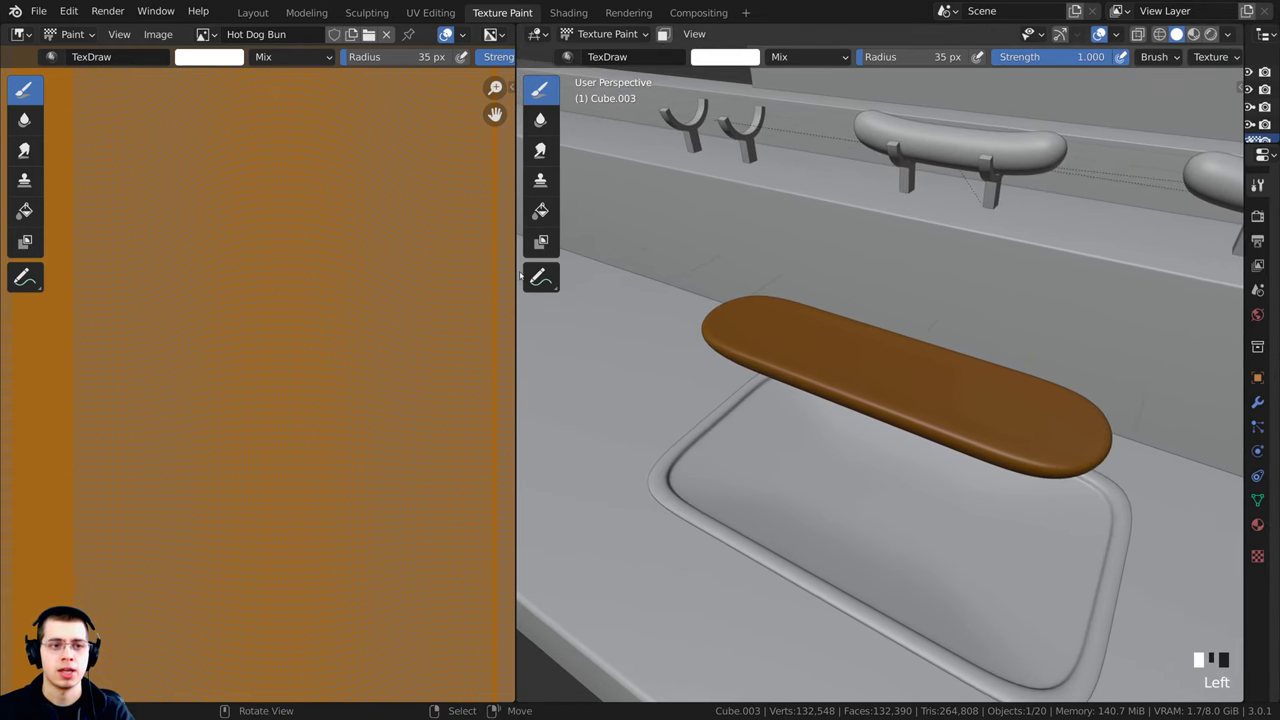
left_click_drag(513, 266, 112, 268)
middle_click_drag(555, 343, 640, 333)
scroll(671, 409, "up", 3)
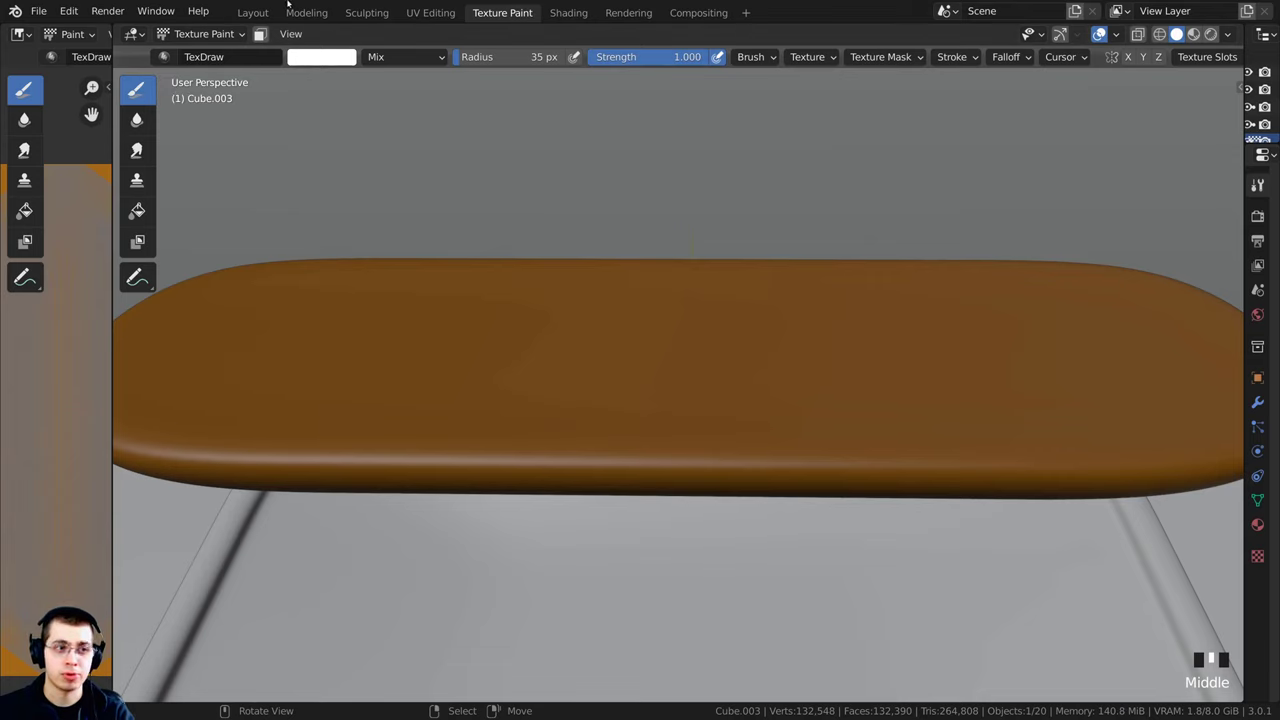
key("t")
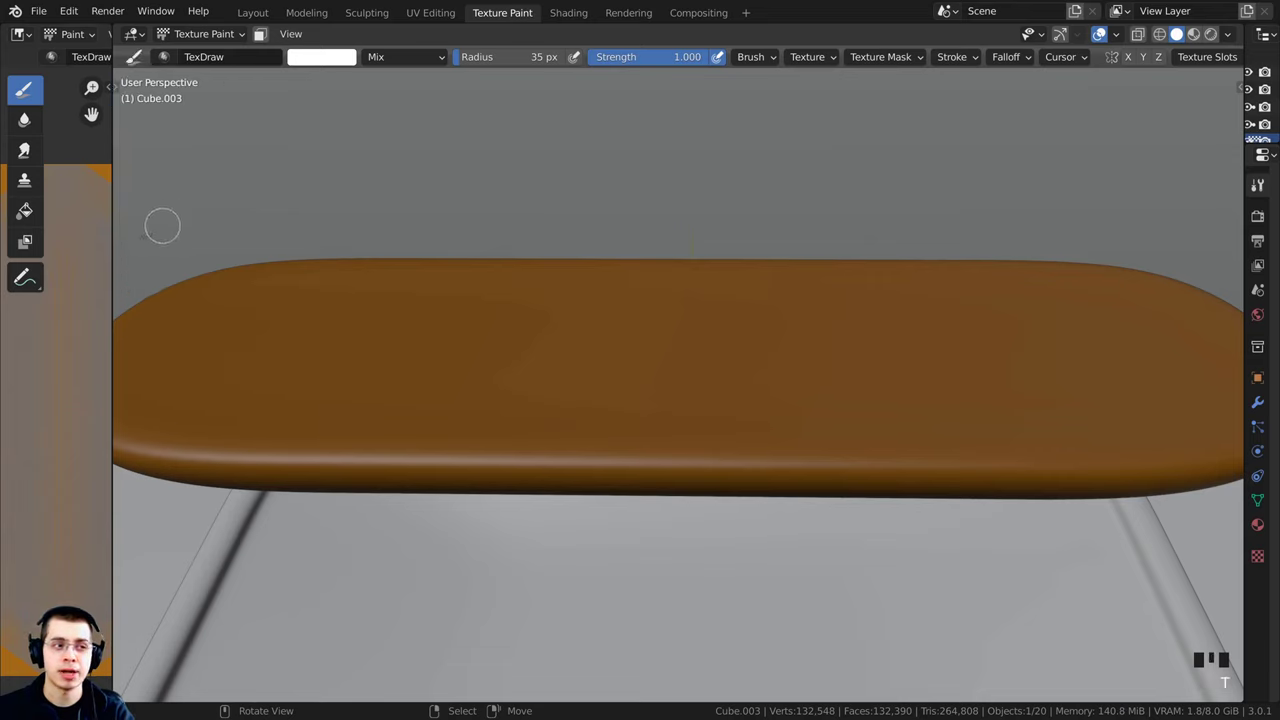
key("t")
left_click(108, 179)
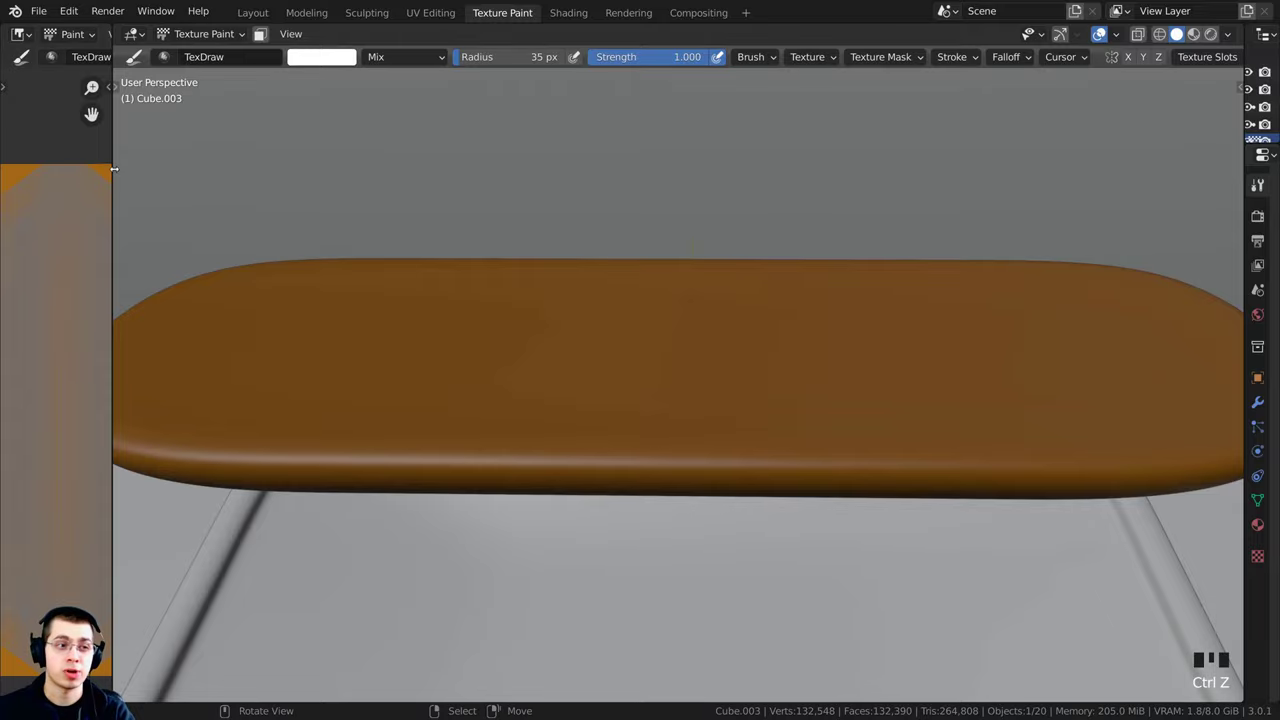
left_click_drag(108, 178, 77, 178)
Step: Examine the bun's top face and rounded sides from several angles to plan where to paint
middle_click_drag(474, 254, 545, 434)
scroll(583, 363, "down", 1)
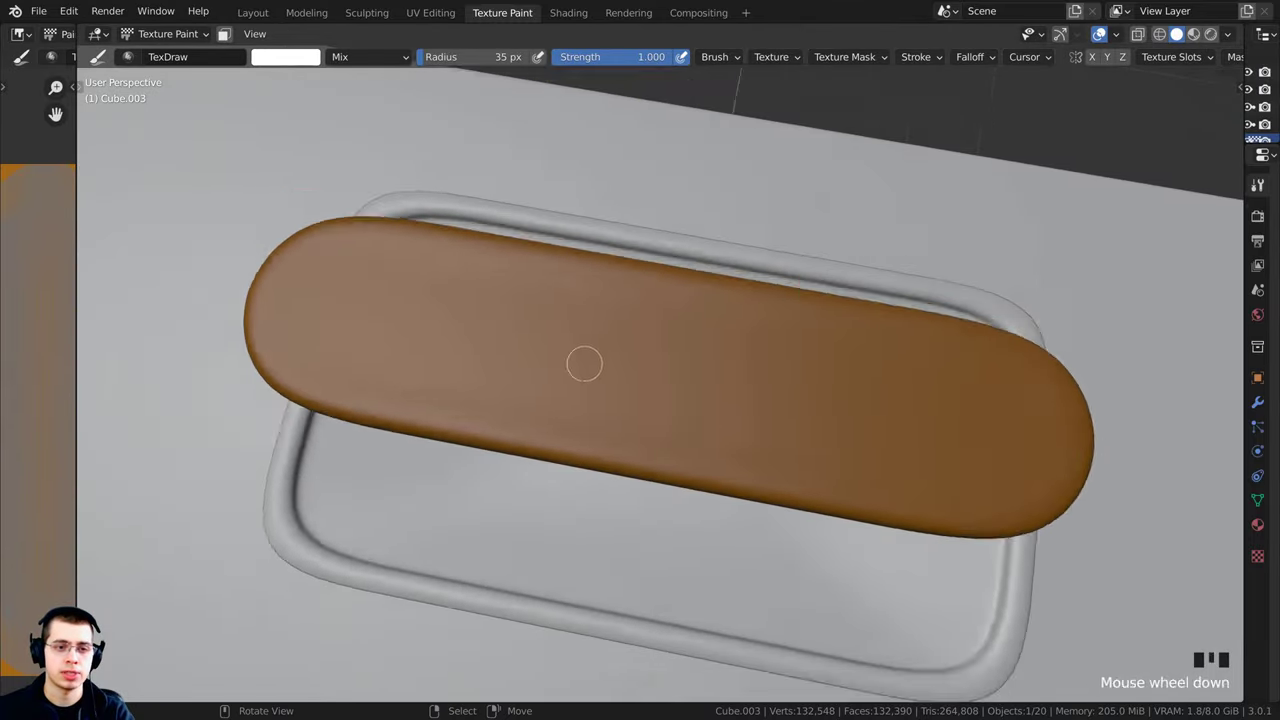
scroll(634, 266, "up", 2)
middle_click_drag(583, 363, 654, 463)
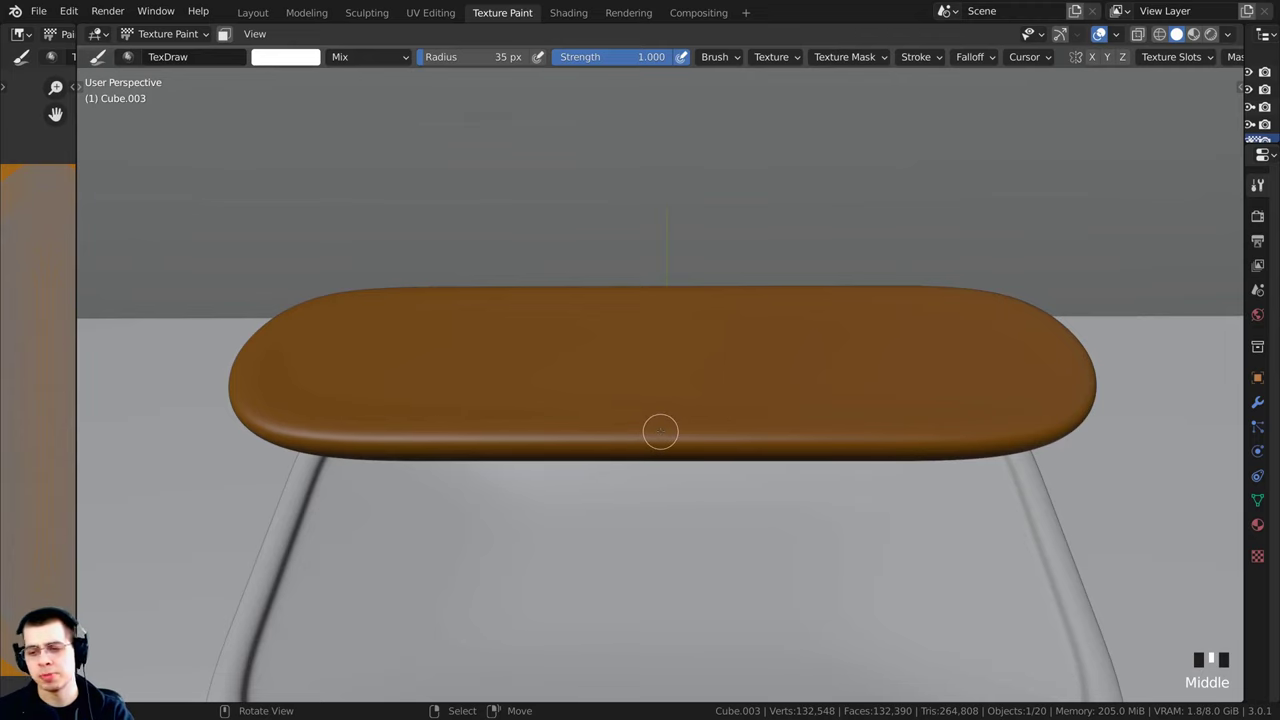
middle_click_drag(563, 409, 543, 426)
middle_click_drag(740, 411, 750, 470)
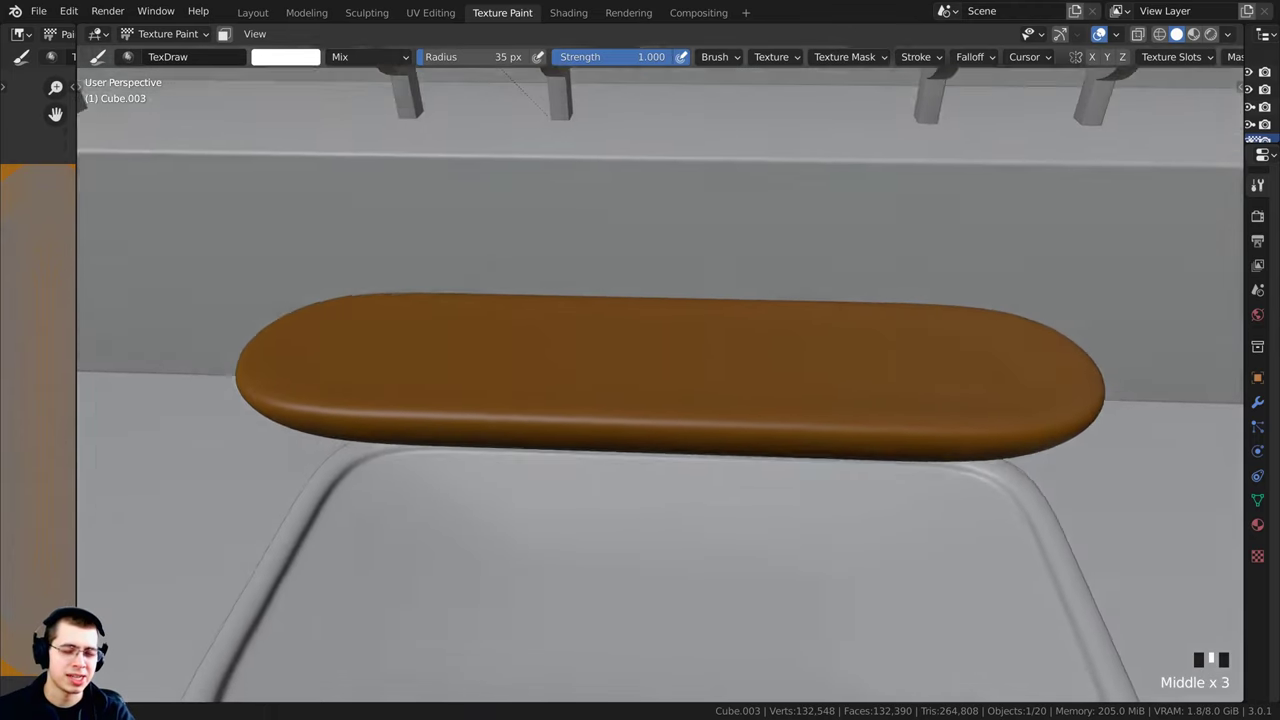
scroll(720, 363, "up", 2)
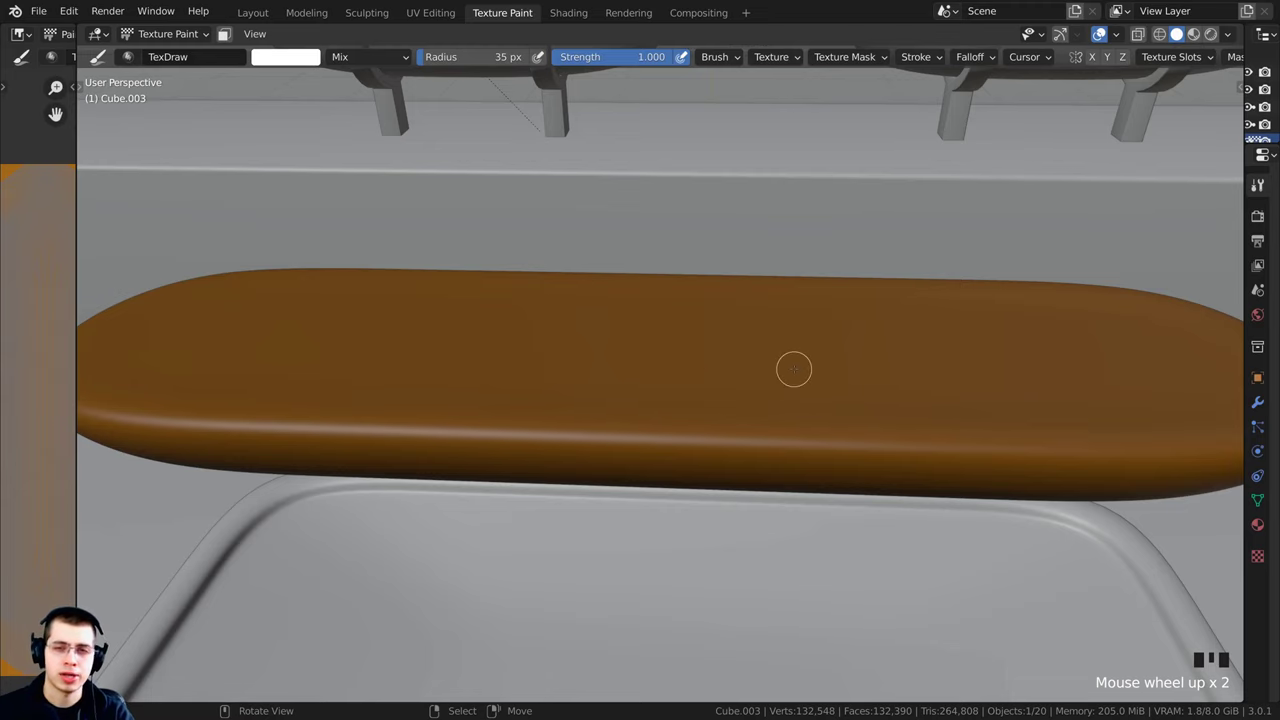
scroll(814, 300, "down", 1)
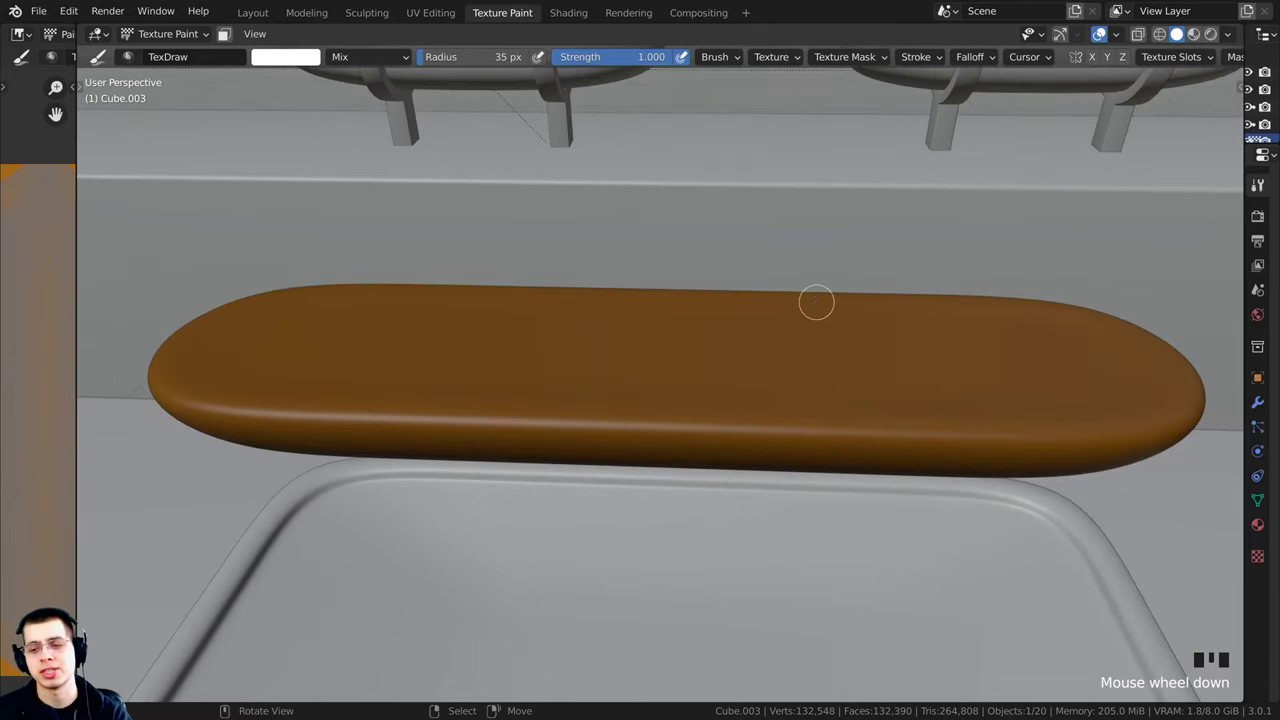
middle_click_drag(814, 300, 685, 366)
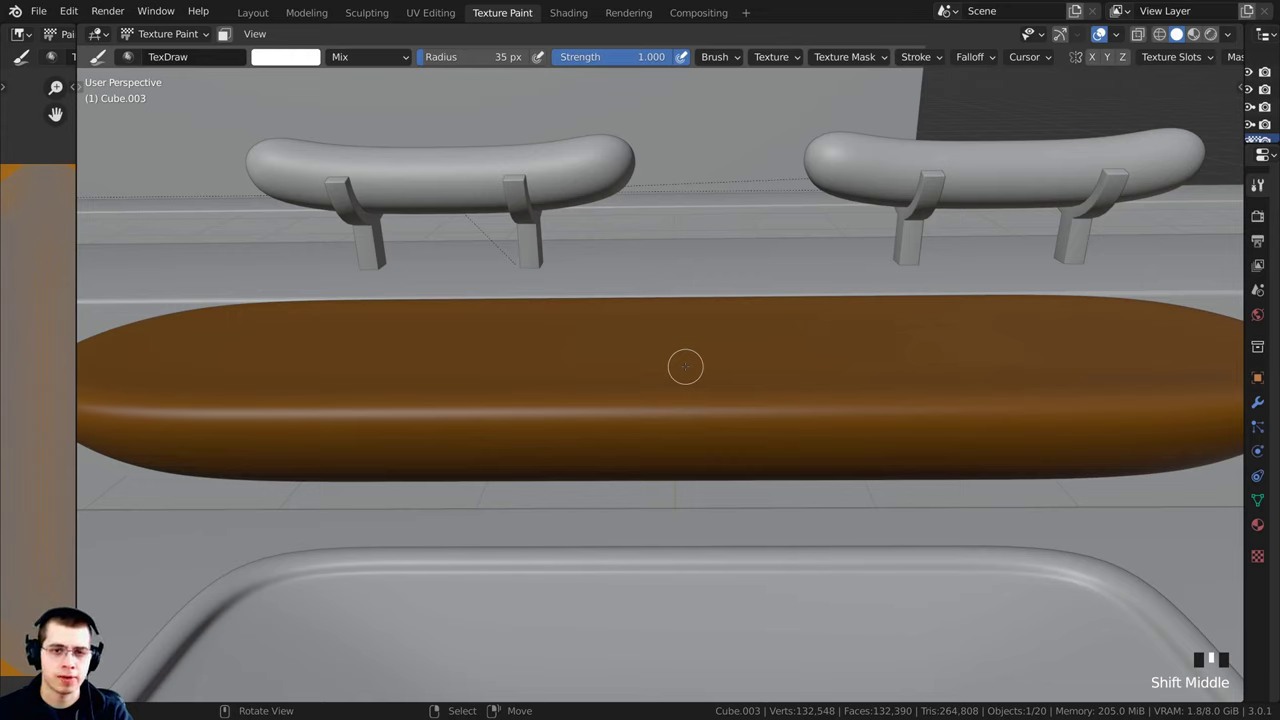
middle_click_drag(700, 366, 809, 306)
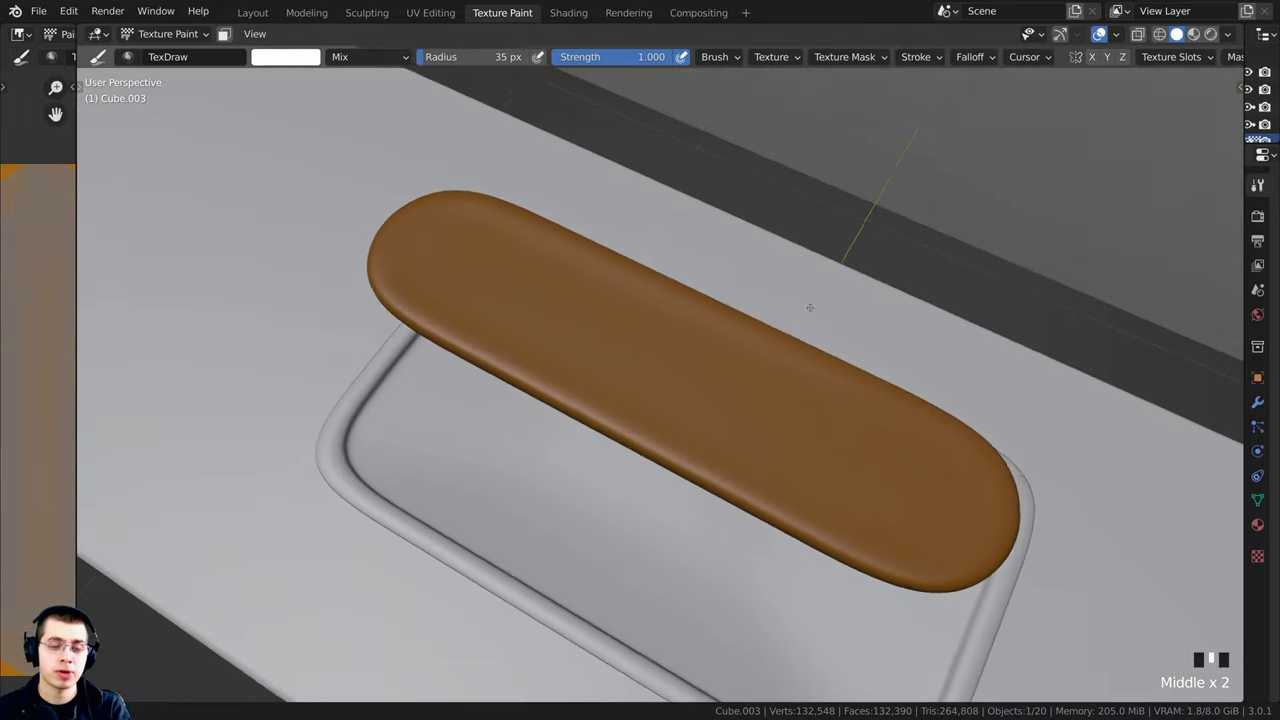
scroll(660, 300, "up", 2)
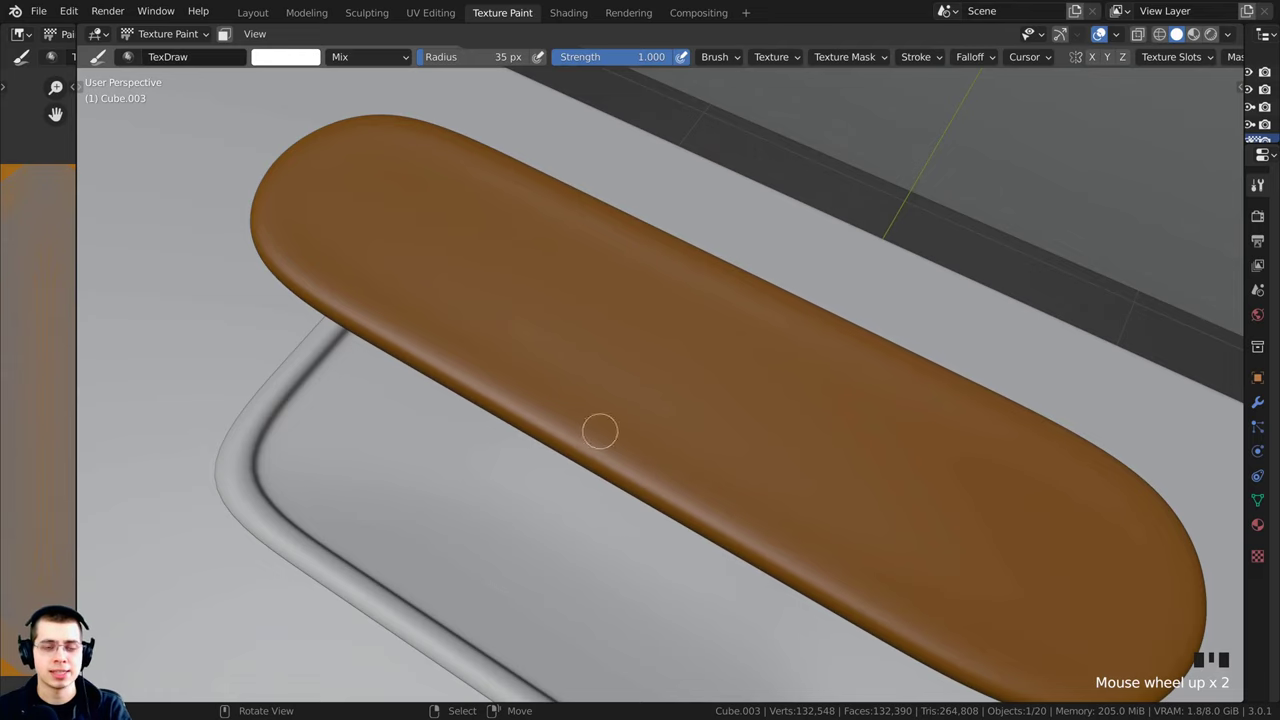
scroll(729, 394, "down", 1)
middle_click_drag(729, 394, 803, 346)
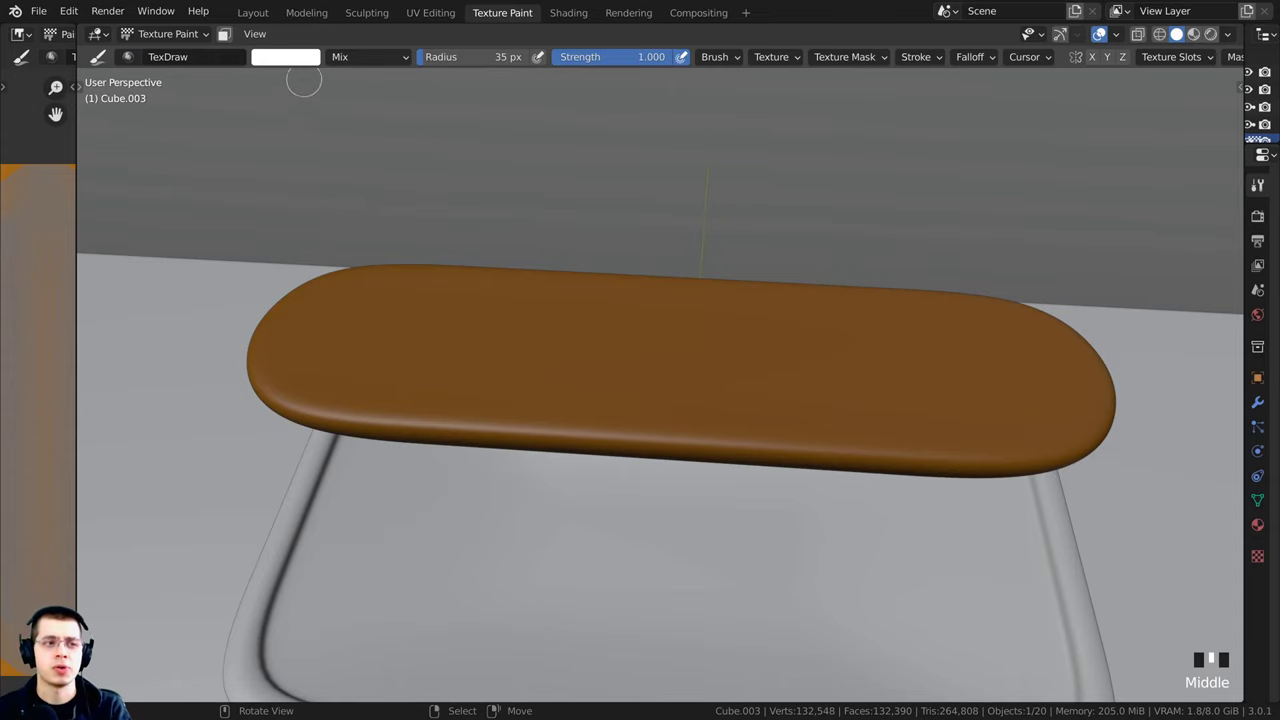
Step: Set the TexDraw brush colour to the light tan hex value FFCE9D
left_click(293, 58)
left_click(302, 161)
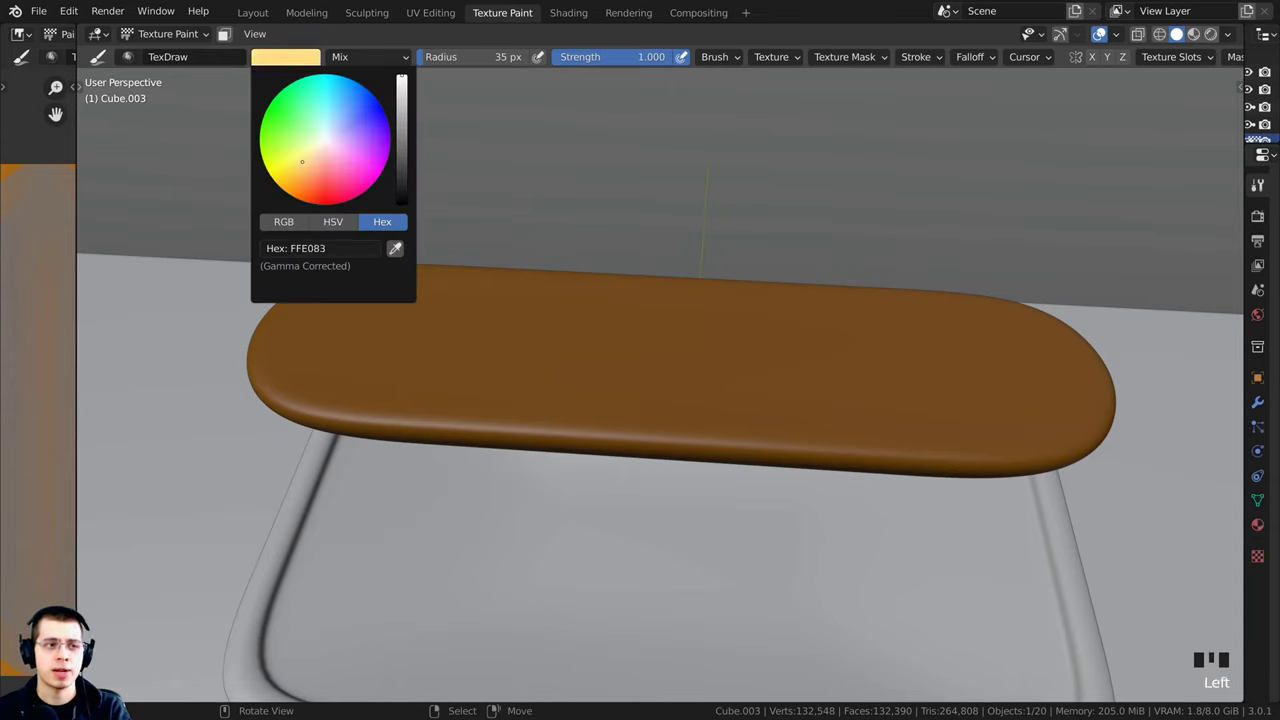
left_click_drag(302, 167, 303, 164)
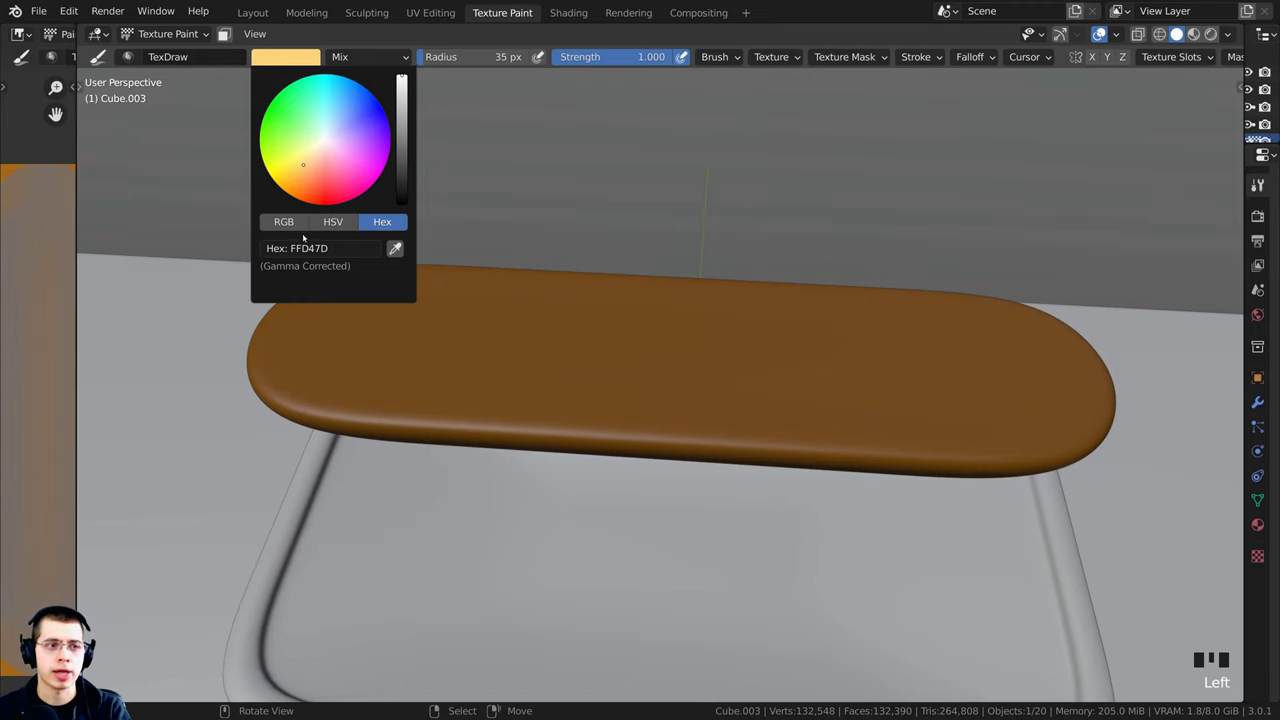
left_click(304, 247)
type("FFCE9D")
key("Return")
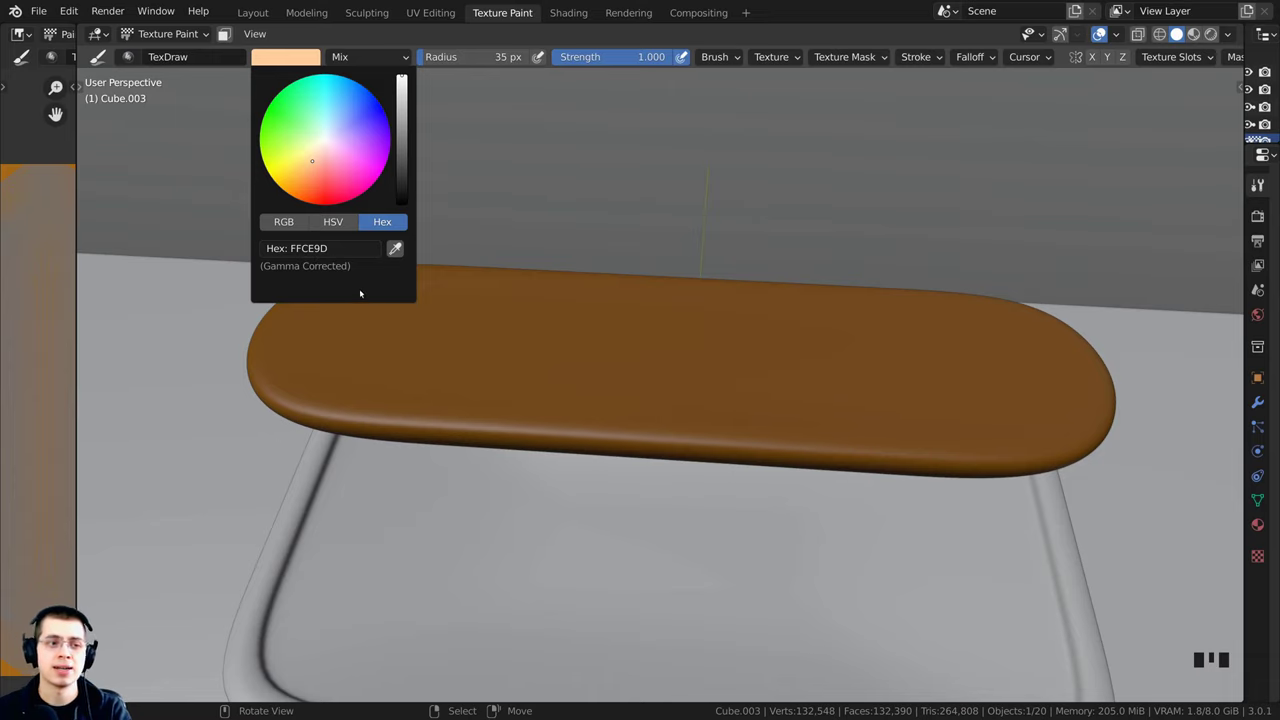
Step: Turn on X and Y mirror symmetry and paint a short tan stroke near the centre of the bun's top face
middle_click_drag(500, 311, 474, 340)
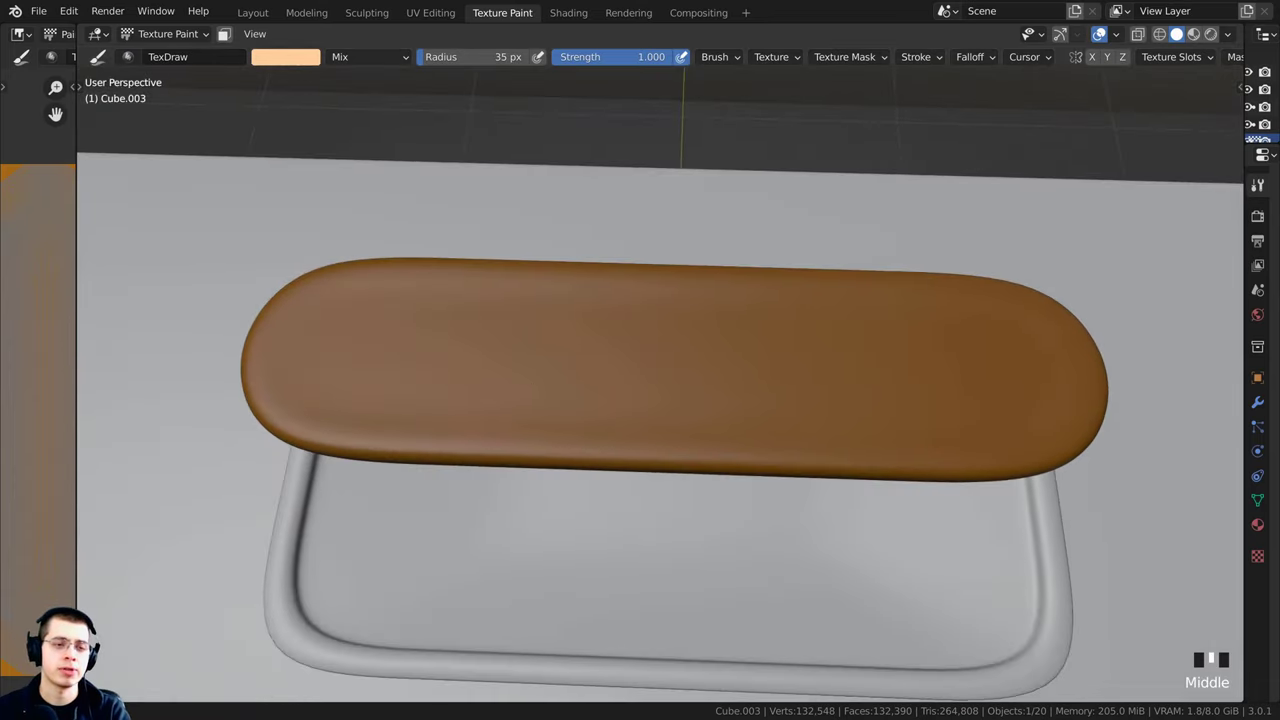
scroll(556, 345, "up", 2)
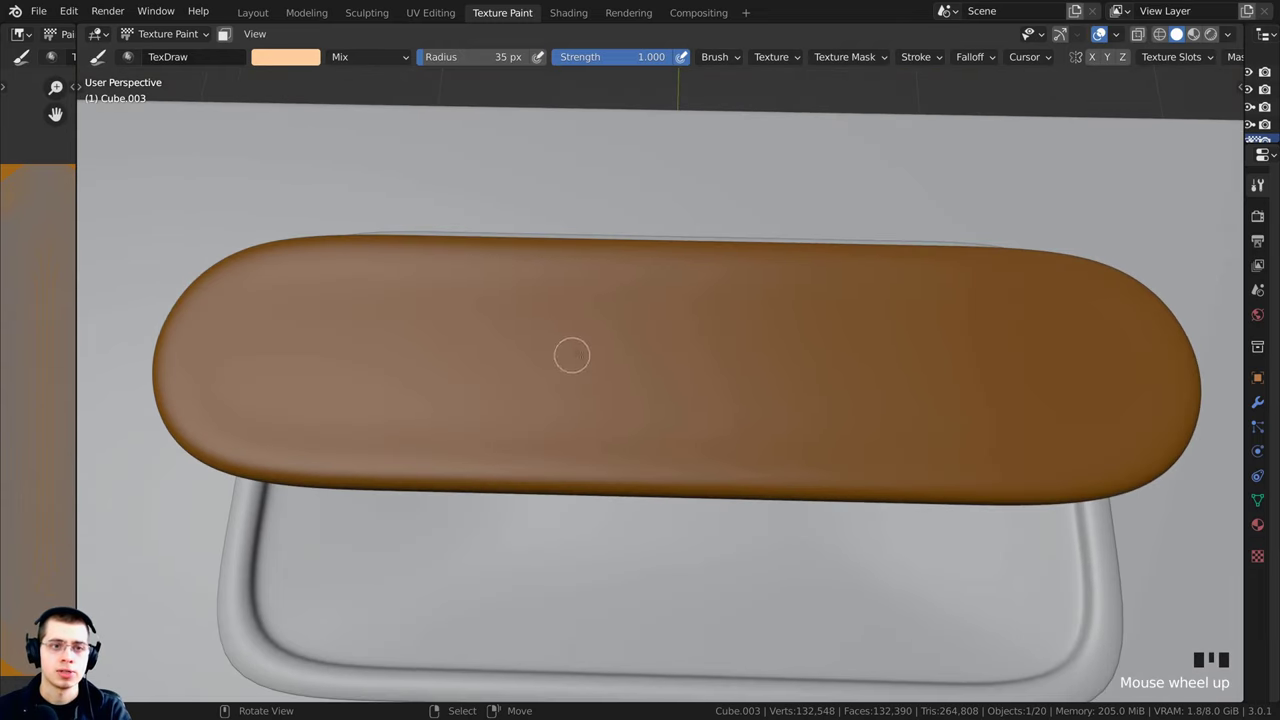
left_click(1092, 57)
left_click(1107, 57)
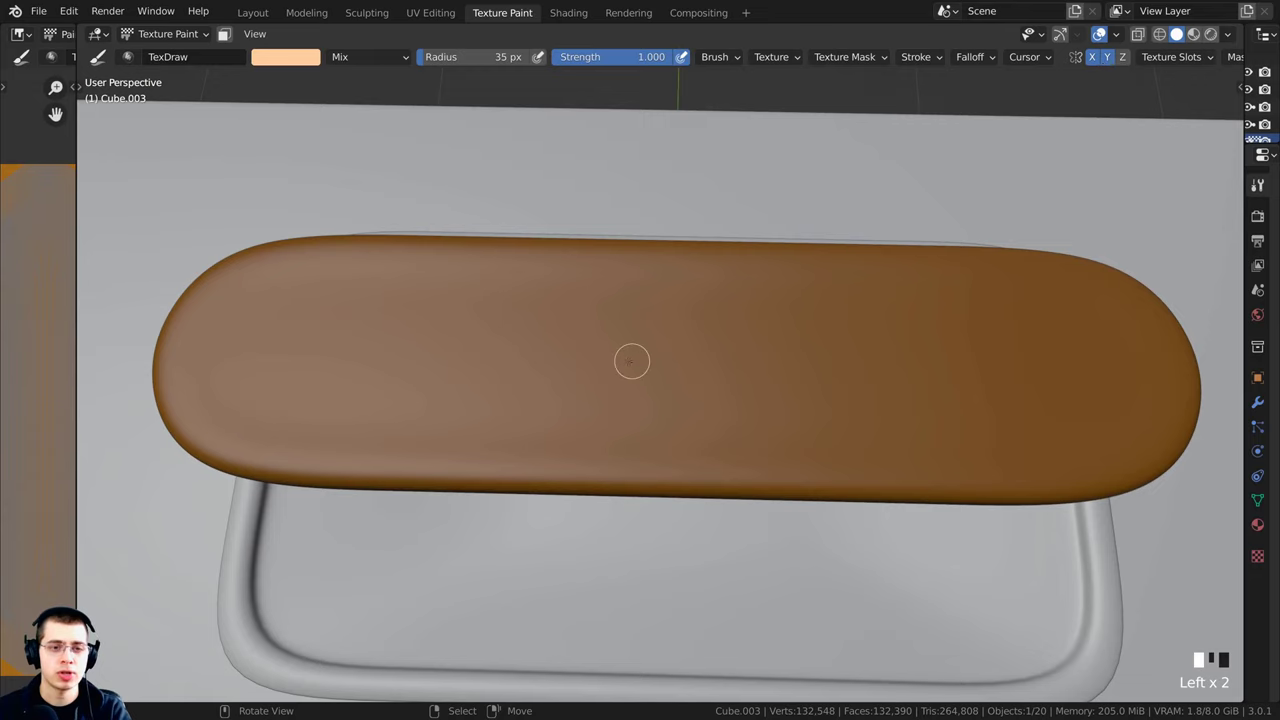
mouse_move(597, 329)
left_mouse_down()
mouse_move(563, 317)
mouse_move(633, 312)
left_mouse_up()
Step: Set the brush radius to 68 px and extend the mirrored tan strokes lengthwise along the bun's top face
key("f")
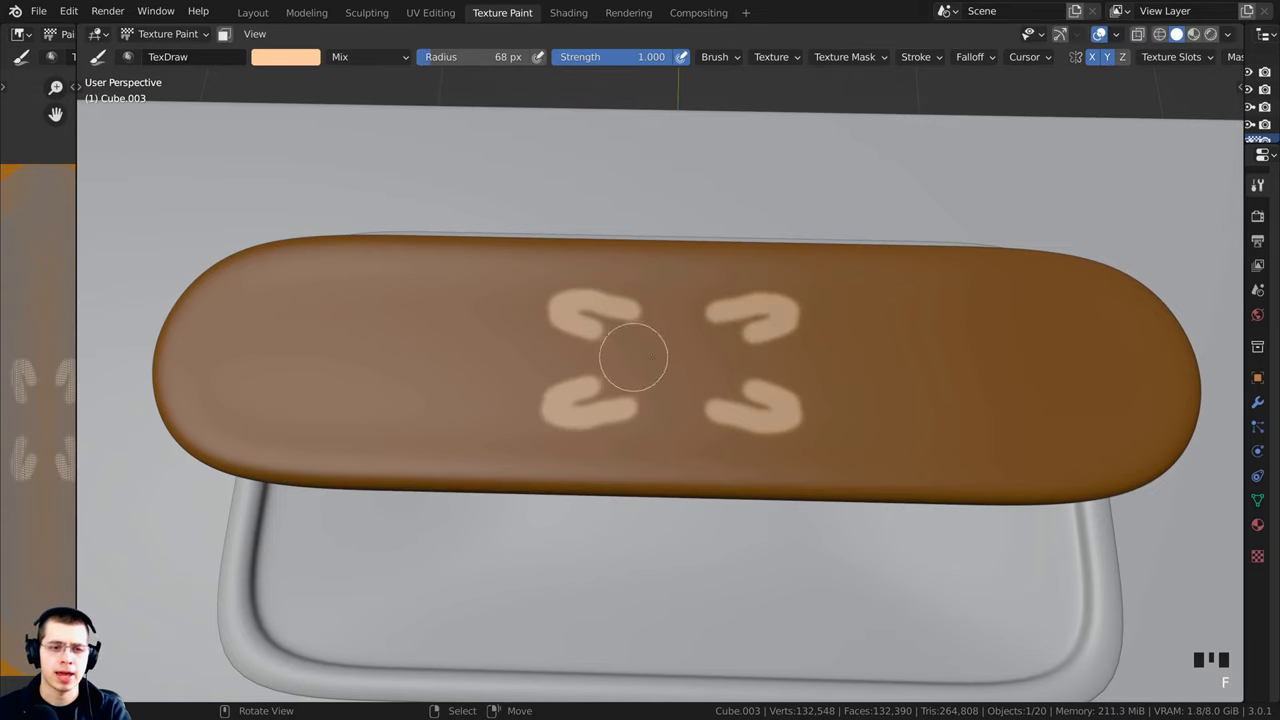
middle_click_drag(676, 346, 640, 320)
scroll(617, 303, "up", 1)
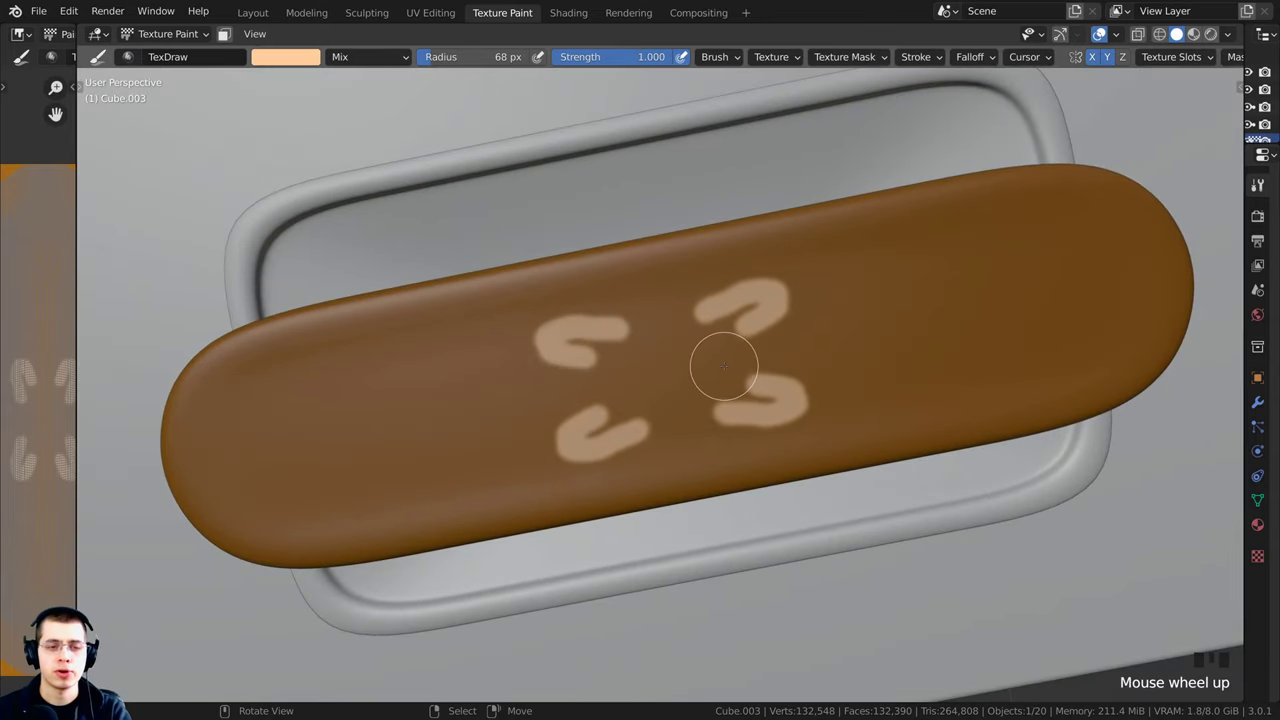
scroll(692, 370, "up", 1)
middle_click_drag(821, 385, 685, 313)
scroll(685, 313, "down", 1)
left_click_drag(614, 314, 509, 360)
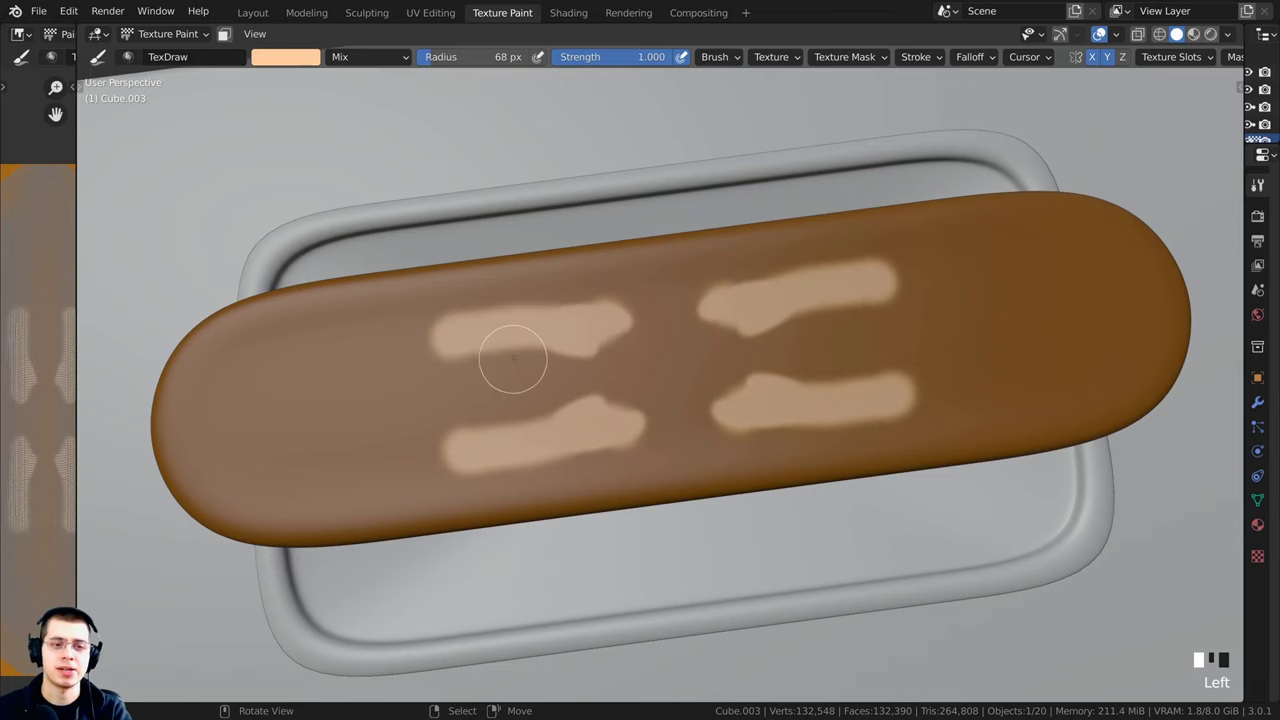
Step: Set the brush radius to 107 px and fill the middle of the bun's top face with tan
scroll(632, 351, "up", 2)
key("f")
left_click(687, 351)
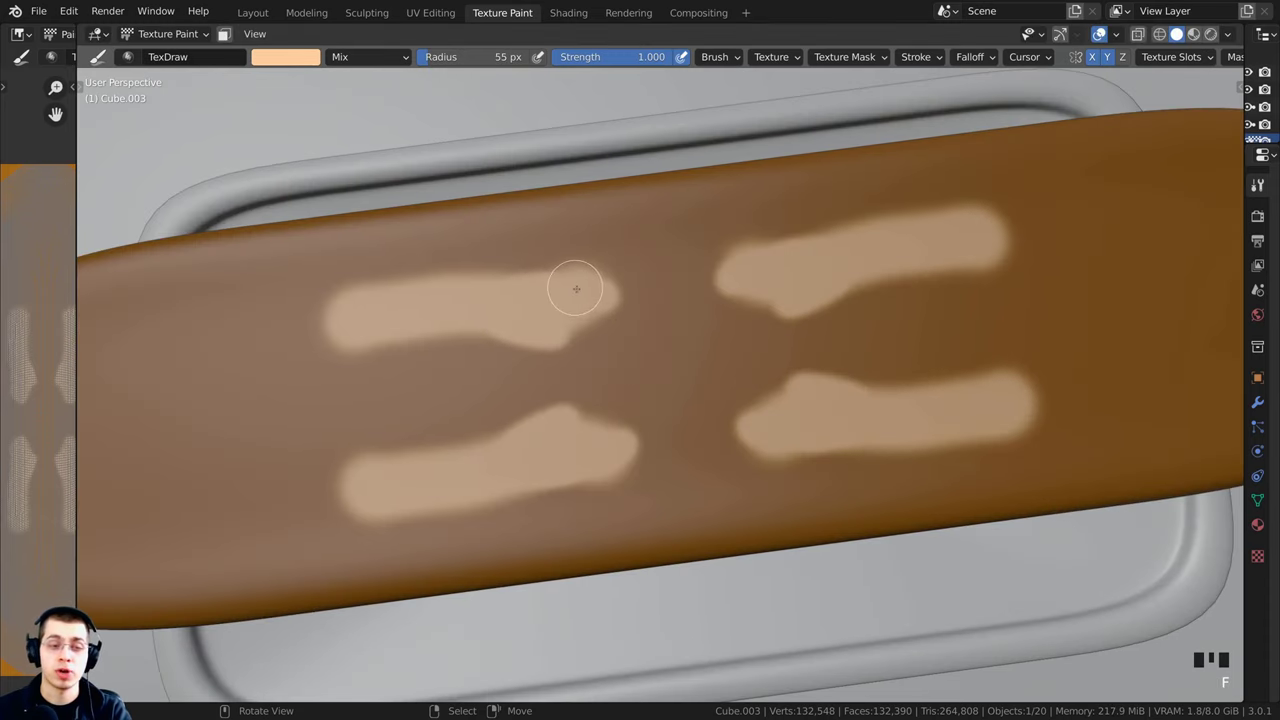
key("f")
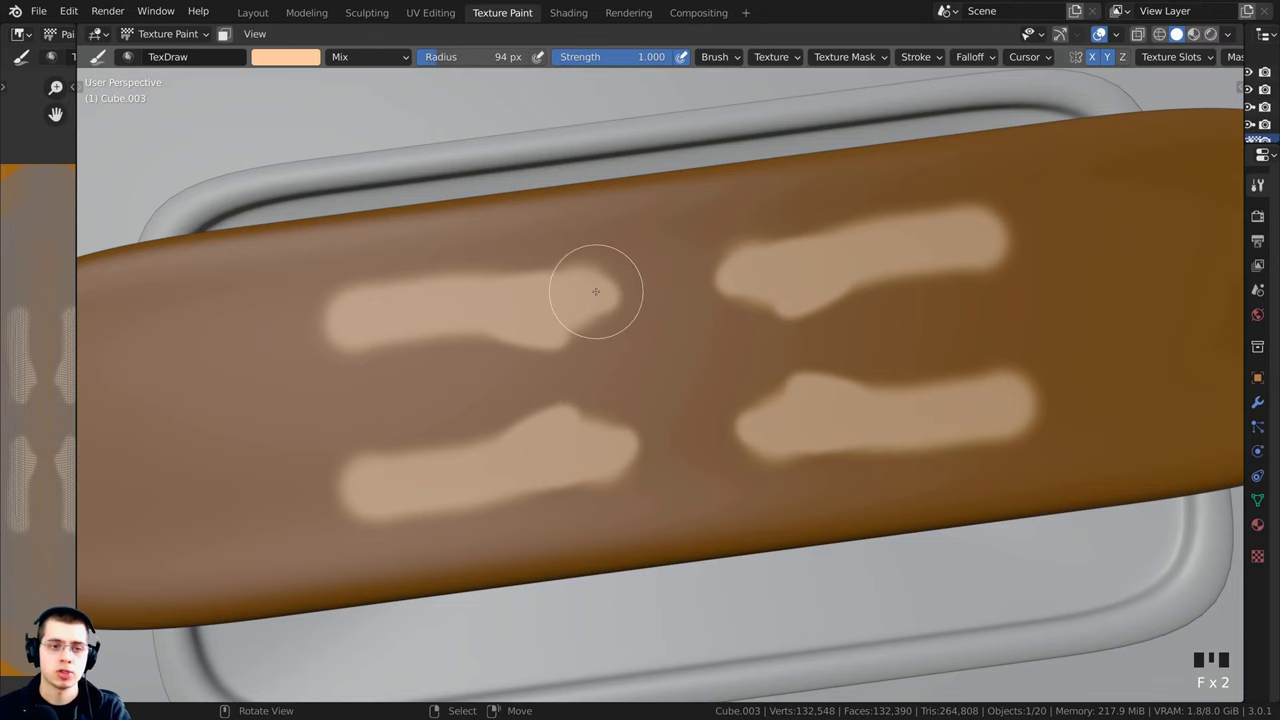
key("f")
left_click(604, 296)
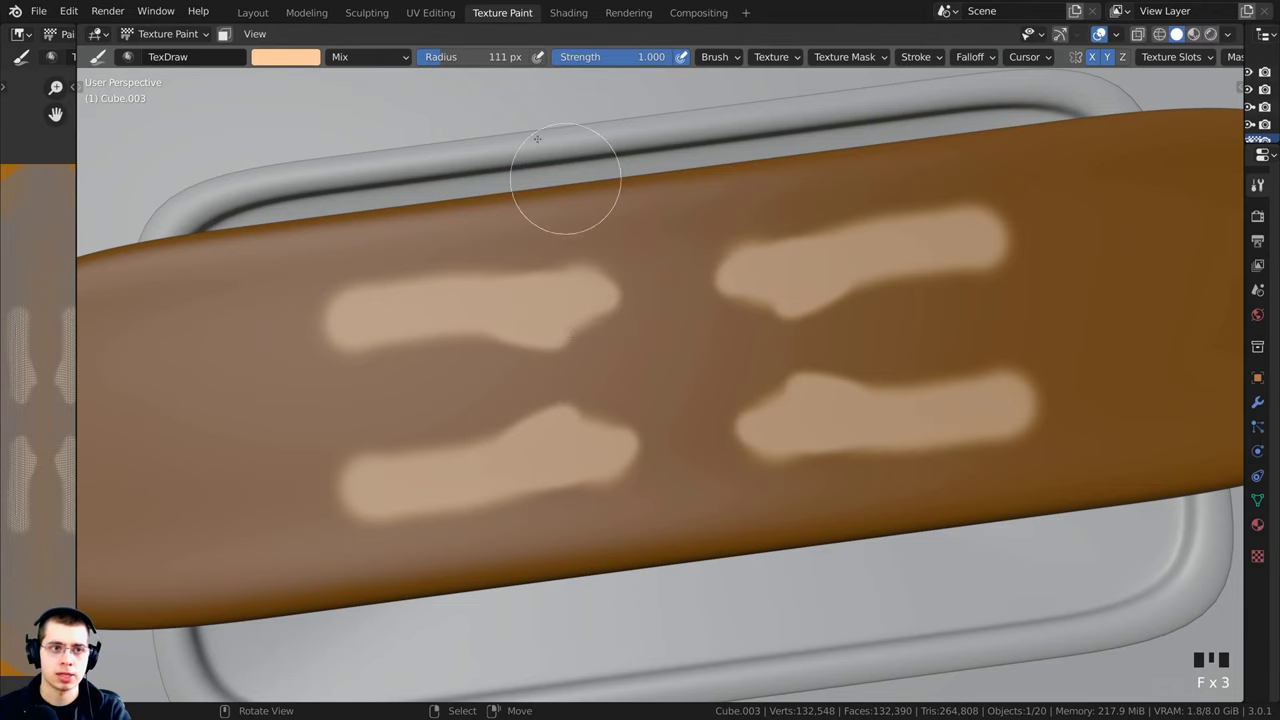
left_click_drag(461, 59, 467, 59)
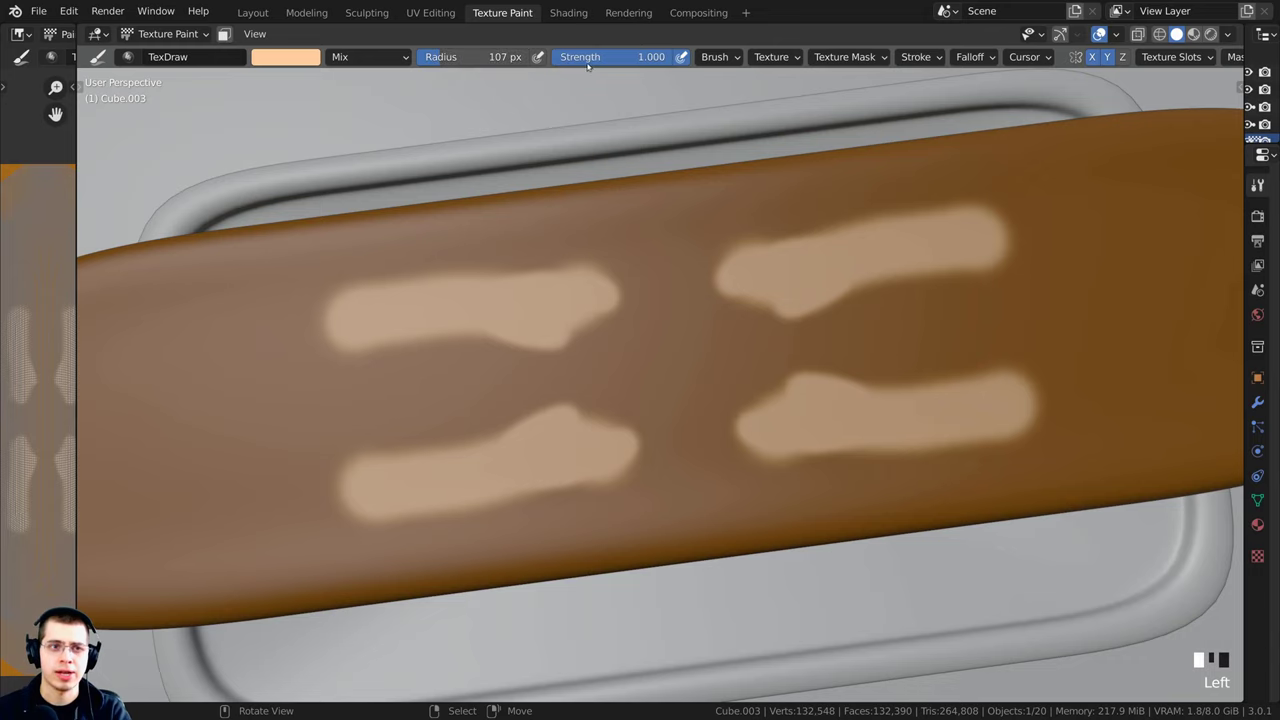
left_click_drag(655, 57, 645, 57)
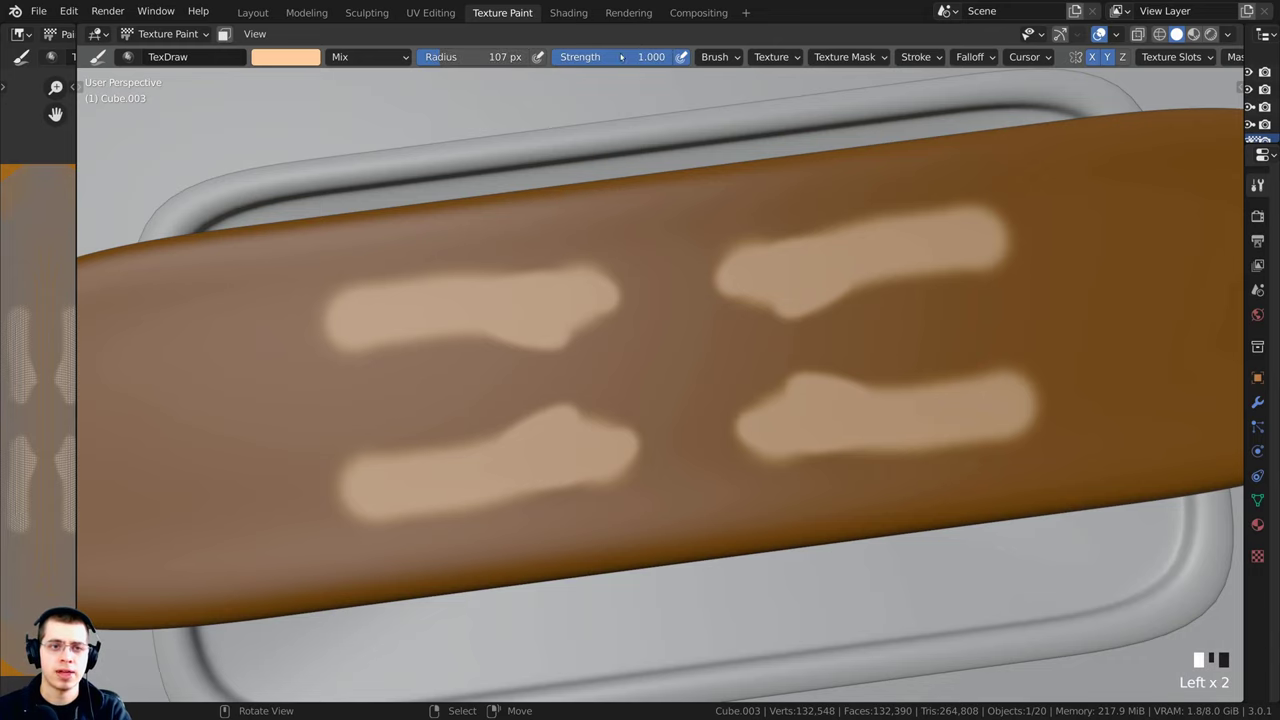
scroll(600, 271, "up", 2)
mouse_move(600, 271)
left_mouse_down()
mouse_move(586, 323)
mouse_move(627, 281)
mouse_move(671, 323)
mouse_move(608, 357)
mouse_move(513, 363)
left_mouse_up()
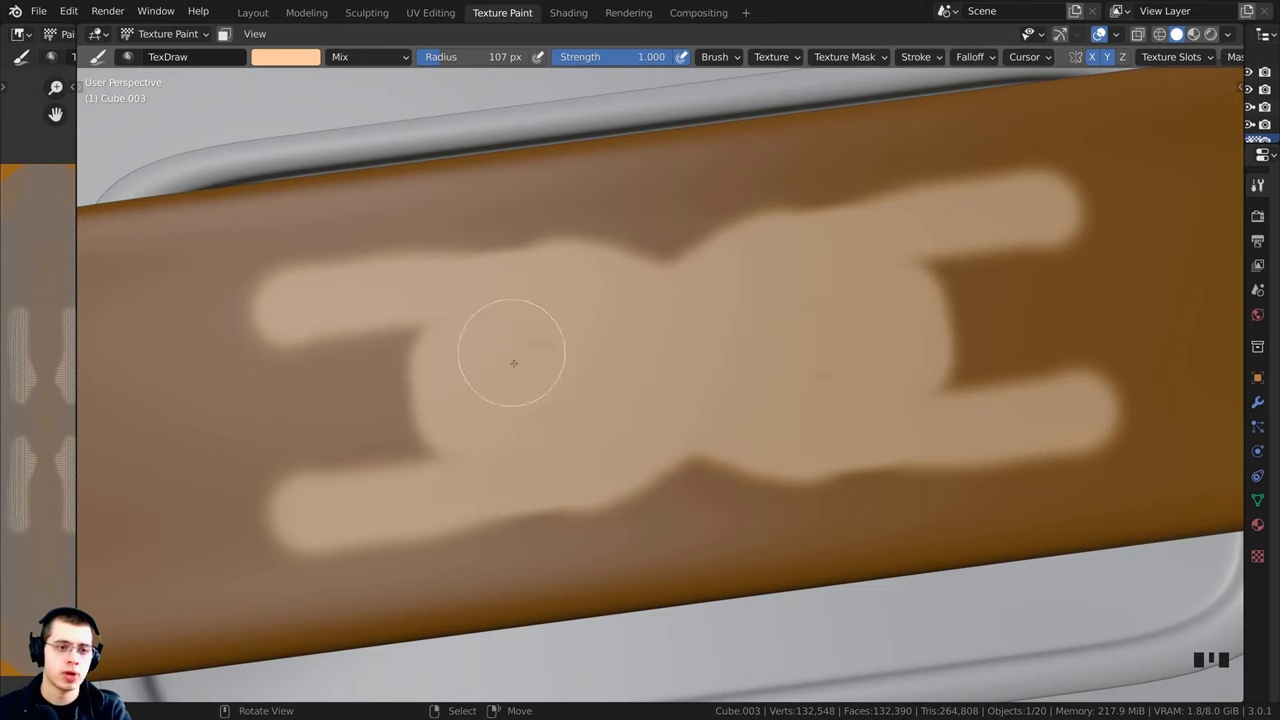
Step: Spread the tan paint from the middle out over the rounded end of the bun's top face
middle_click_drag(414, 329, 795, 282, "shift")
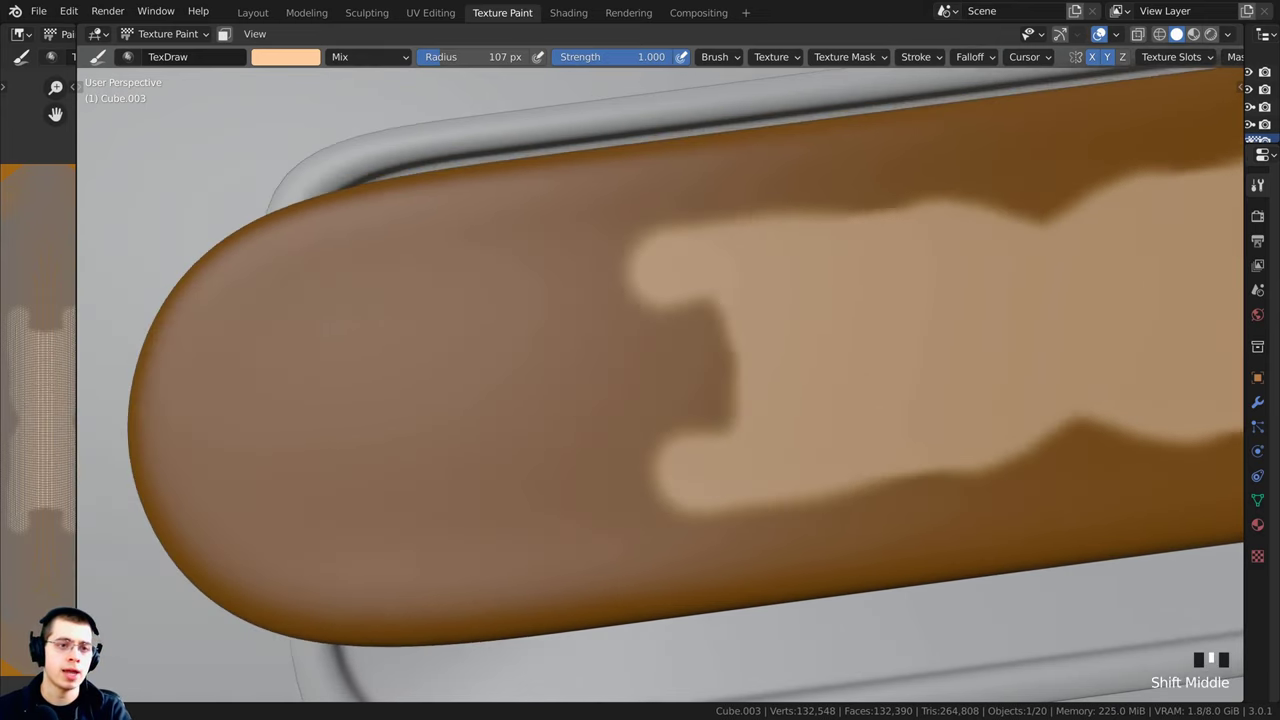
scroll(677, 271, "up", 1)
mouse_move(700, 280)
left_mouse_down()
mouse_move(371, 214)
mouse_move(229, 309)
mouse_move(204, 485)
mouse_move(290, 322)
mouse_move(636, 289)
mouse_move(800, 327)
mouse_move(904, 398)
mouse_move(729, 329)
mouse_move(534, 377)
mouse_move(377, 271)
mouse_move(336, 324)
mouse_move(383, 497)
mouse_move(589, 349)
mouse_move(237, 294)
mouse_move(155, 397)
mouse_move(151, 449)
mouse_move(174, 354)
mouse_move(266, 234)
mouse_move(595, 178)
left_mouse_up()
middle_click_drag(595, 178, 643, 266)
left_click(694, 309)
mouse_move(694, 309)
middle_mouse_down("shift")
mouse_move(458, 352)
mouse_move(400, 294)
middle_mouse_up("shift")
mouse_move(366, 277)
left_mouse_down()
mouse_move(463, 291)
mouse_move(339, 279)
left_mouse_up()
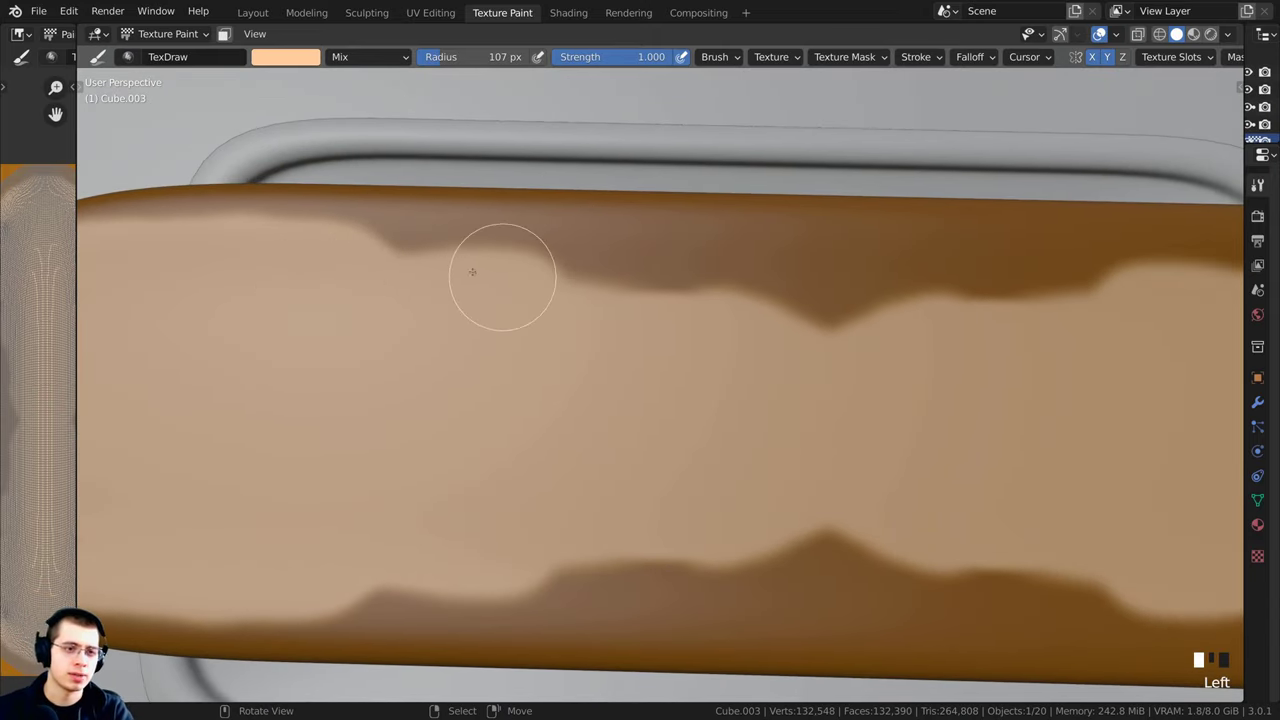
Step: Widen the tan area to the long edges of the top face and around its rounded end
mouse_move(500, 276)
left_mouse_down()
mouse_move(345, 266)
mouse_move(838, 285)
mouse_move(669, 266)
mouse_move(820, 266)
mouse_move(645, 261)
left_mouse_up()
mouse_move(818, 257)
left_mouse_down()
mouse_move(829, 257)
mouse_move(457, 246)
mouse_move(418, 313)
mouse_move(400, 257)
mouse_move(240, 262)
left_mouse_up()
scroll(418, 313, "up", 2)
mouse_move(240, 262)
middle_mouse_down()
mouse_move(714, 343)
mouse_move(901, 279)
middle_mouse_up()
mouse_move(839, 296)
left_mouse_down()
mouse_move(689, 323)
mouse_move(557, 377)
left_mouse_up()
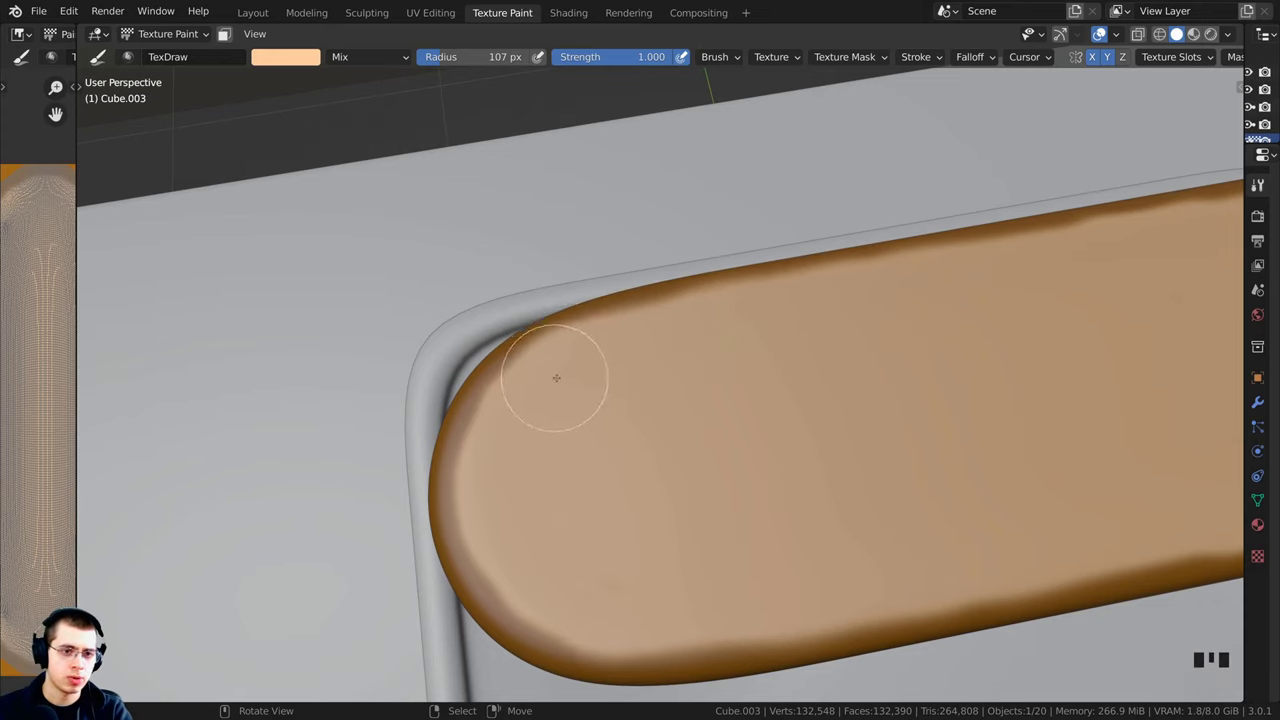
Step: Reduce the brush radius to 47 px and paint tan along the rim of the rounded end and the adjoining long edge
middle_click_drag(557, 377, 605, 415)
middle_click_drag(605, 415, 651, 354, "shift")
key("f")
left_click(634, 354)
key("f")
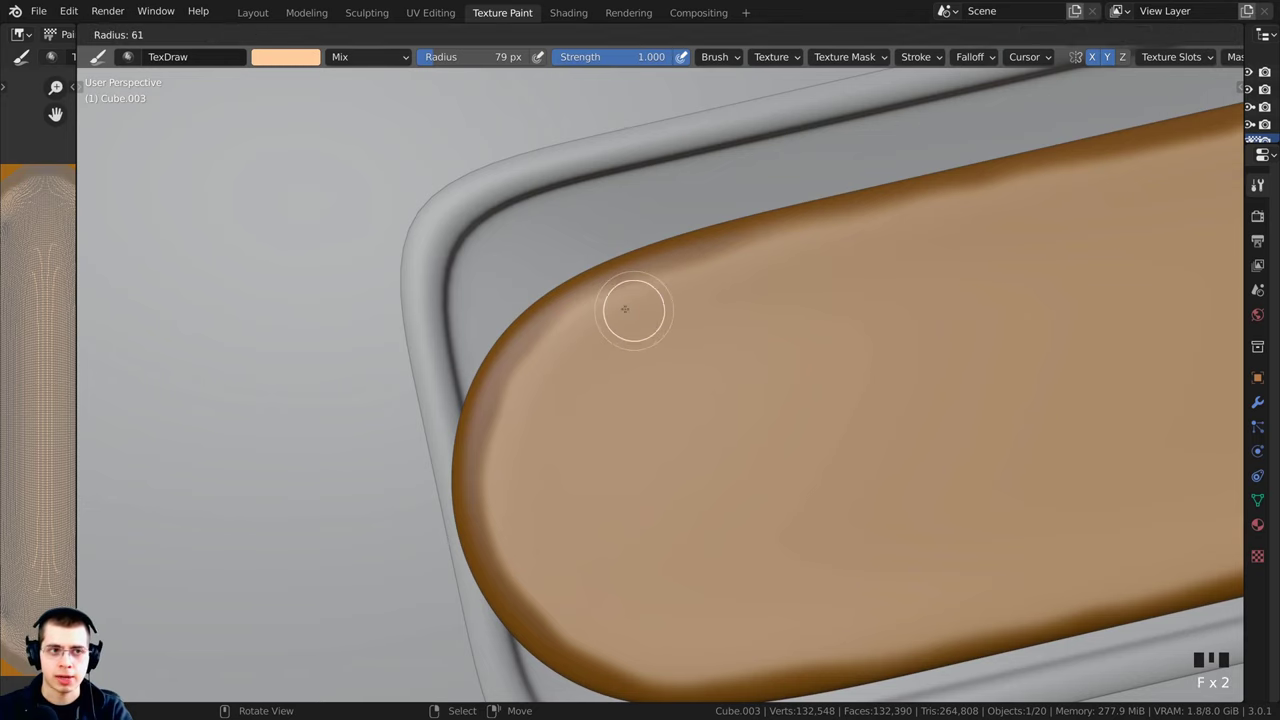
left_click(621, 299)
middle_click_drag(601, 308, 457, 374, "shift")
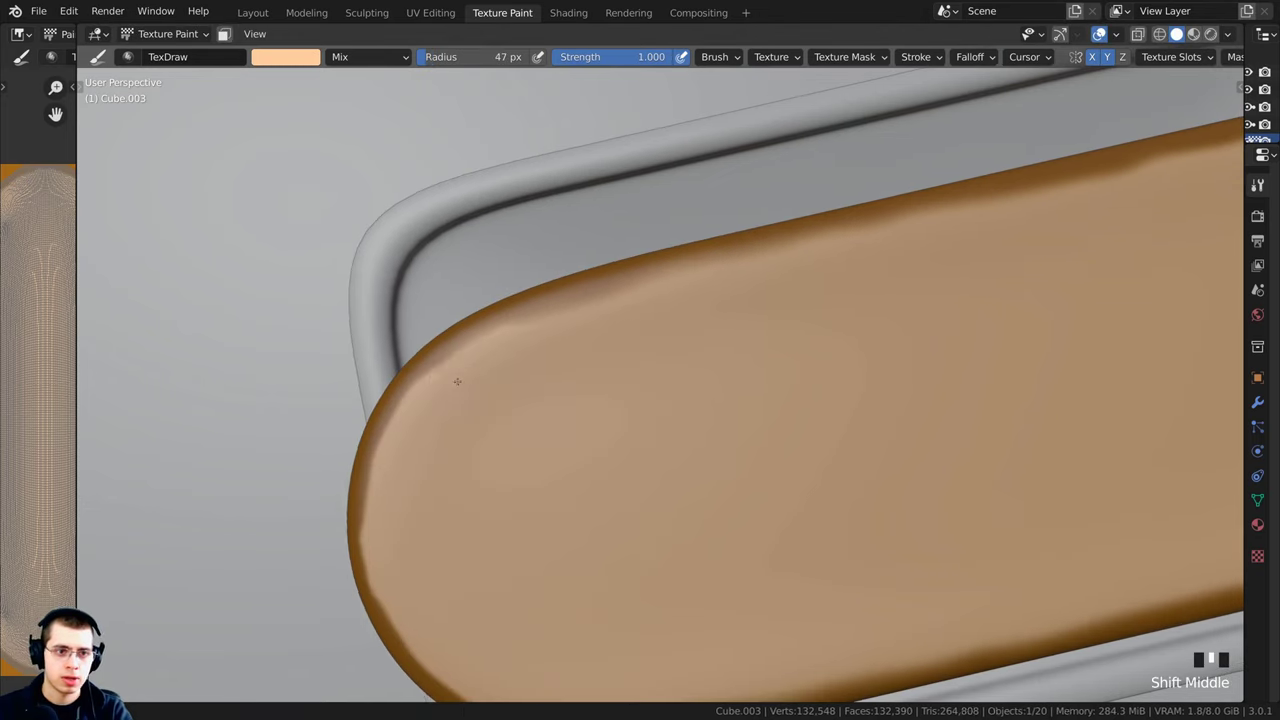
mouse_move(457, 374)
left_mouse_down()
mouse_move(594, 291)
mouse_move(1160, 178)
left_mouse_up()
Step: Set the brush radius to 99 px and its strength to 0.121 for softening the tan border
scroll(820, 400, "down", 3)
mouse_move(820, 400)
middle_mouse_down()
mouse_move(948, 295)
mouse_move(606, 331)
mouse_move(600, 294)
middle_mouse_up()
scroll(606, 331, "up", 3)
scroll(563, 374, "up", 2)
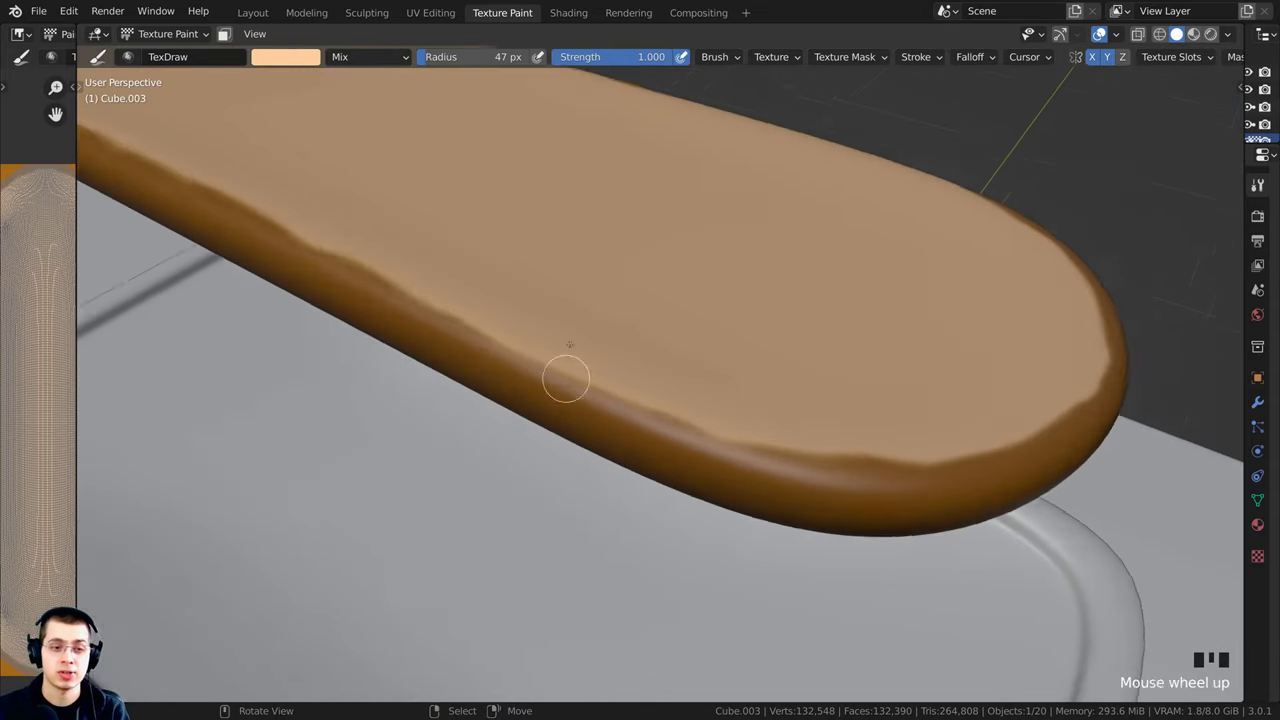
middle_click_drag(563, 123, 525, 173)
mouse_move(519, 287)
middle_mouse_down()
mouse_move(580, 289)
mouse_move(557, 323)
middle_mouse_up()
key("f")
left_click(557, 330)
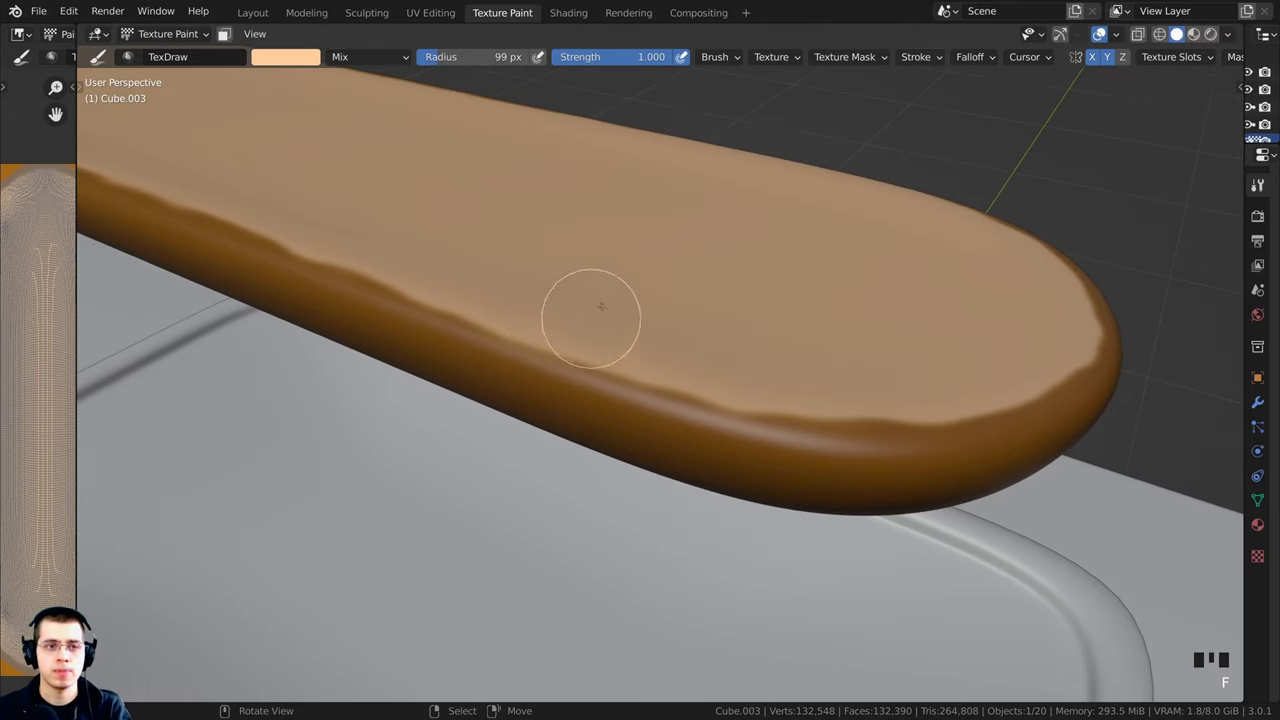
key("shift+f")
key("shift+f")
left_click(745, 251)
key("shift+f")
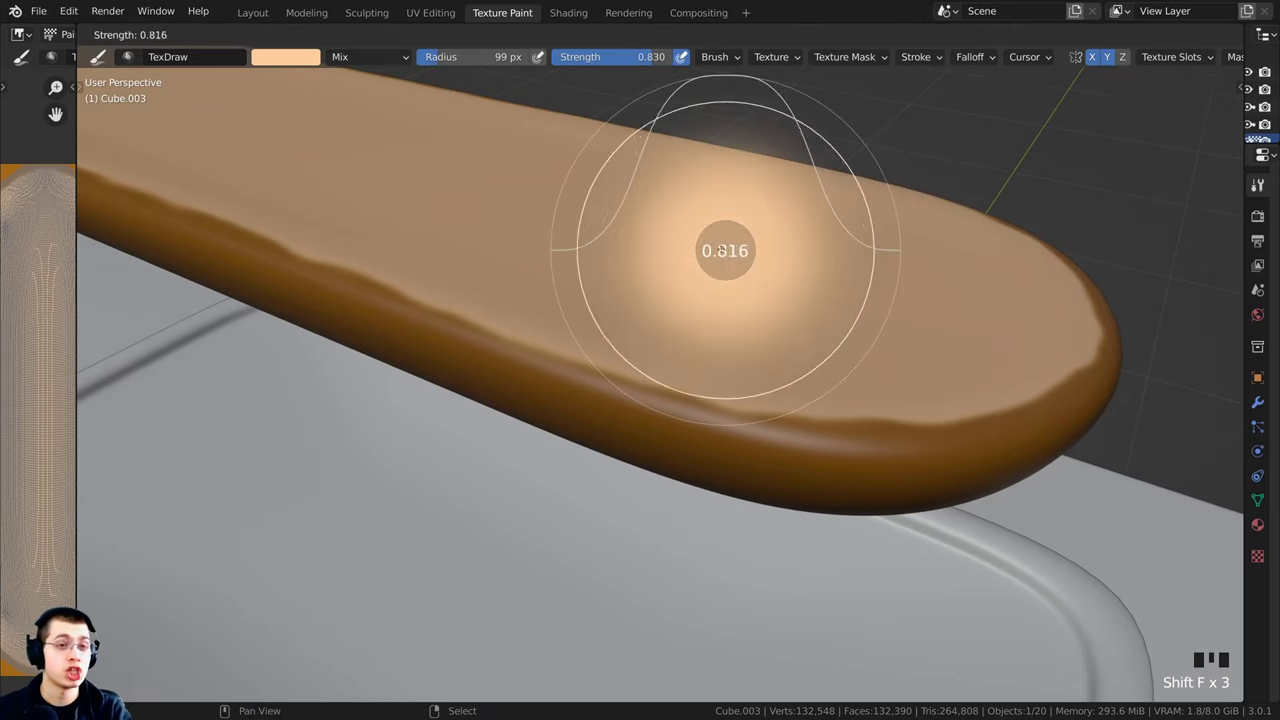
left_click(692, 222)
scroll(692, 222, "up", 2)
left_click_drag(617, 61, 575, 59)
Step: Paint faint tan strokes over the jagged border along the bun's long side to soften its transition to brown
middle_click_drag(519, 268, 498, 325)
left_click_drag(443, 314, 520, 340)
scroll(516, 340, "down", 2)
middle_click_drag(516, 340, 509, 361)
scroll(509, 361, "up", 2)
left_click_drag(486, 366, 630, 420)
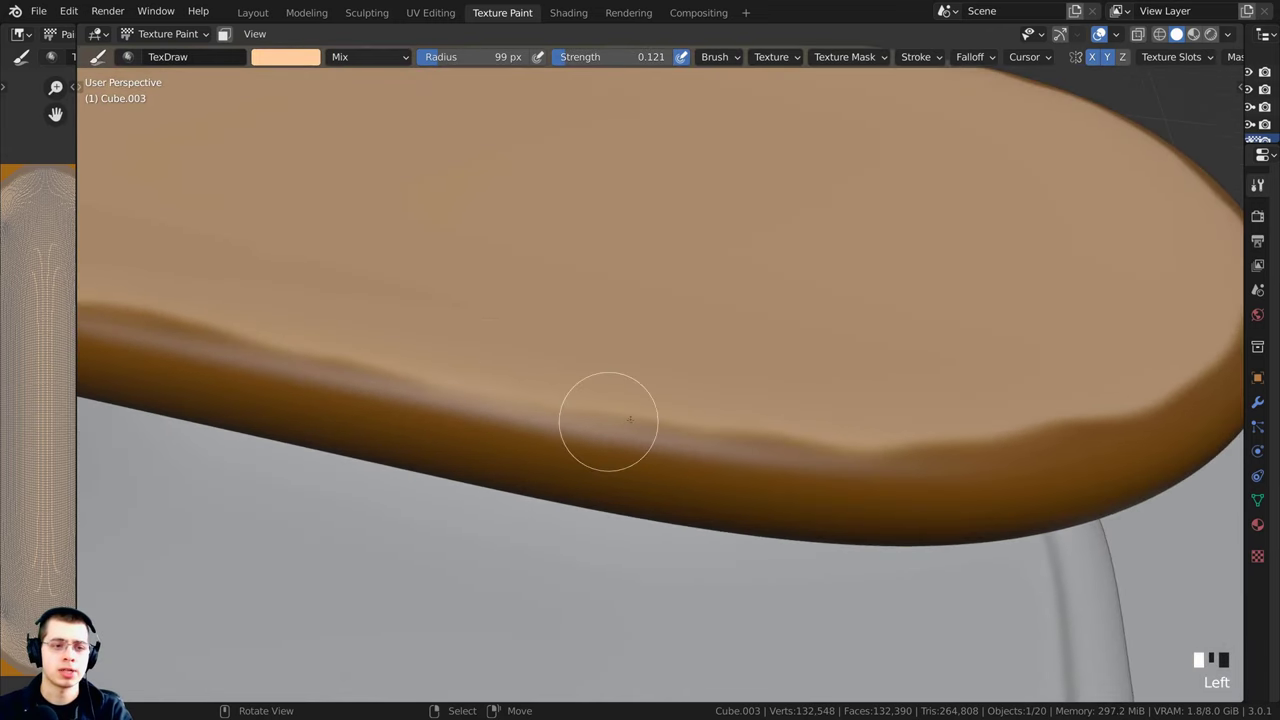
left_click(640, 421)
left_click(654, 423)
Step: Continue the faint tan blending along the border toward the bun's rounded end
scroll(648, 410, "down", 3)
left_click(694, 399)
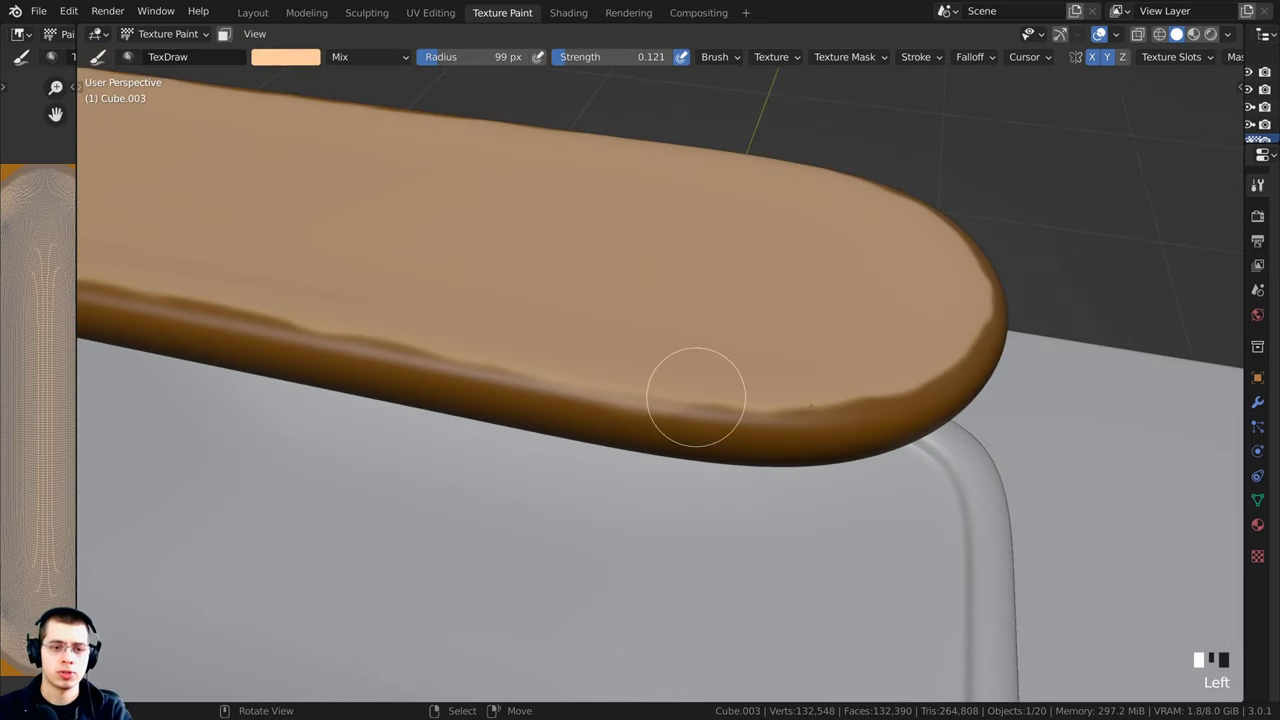
middle_click_drag(694, 399, 886, 400)
left_click(812, 397)
left_click(909, 403)
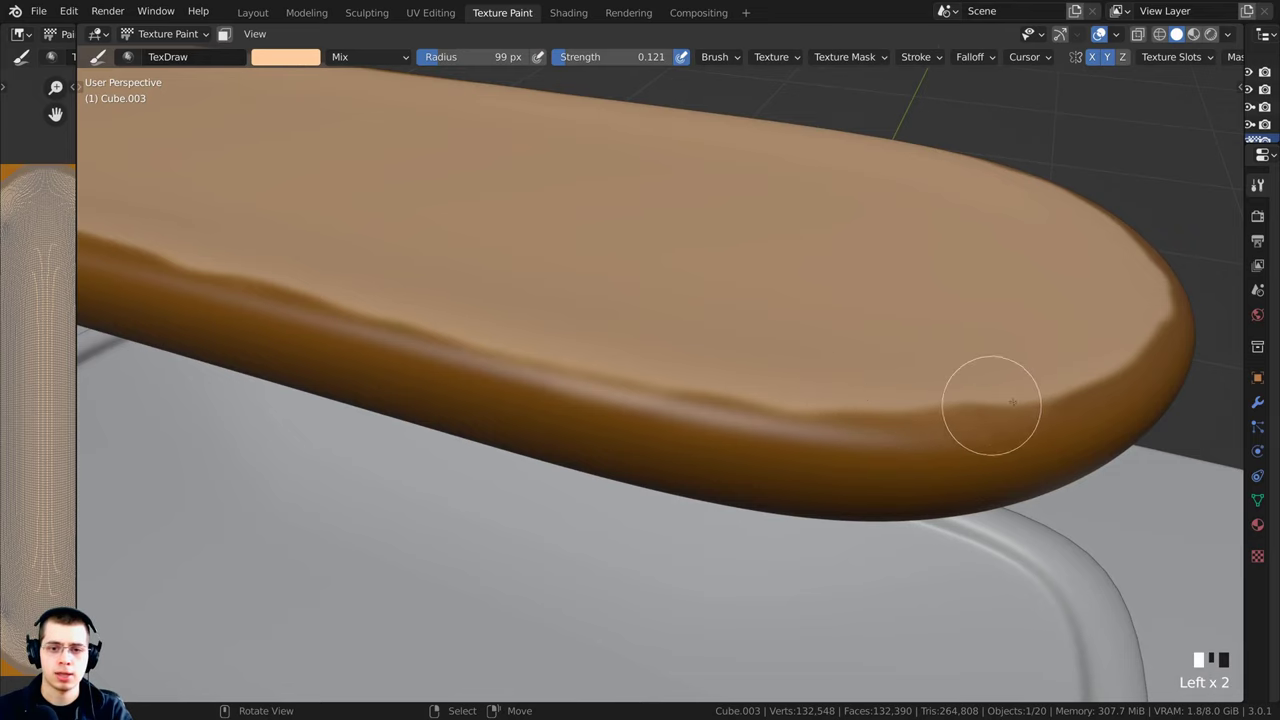
Step: Set the brush radius to 119 px and strength to 0.264, and dab tan over the border near the rounded end
key("f")
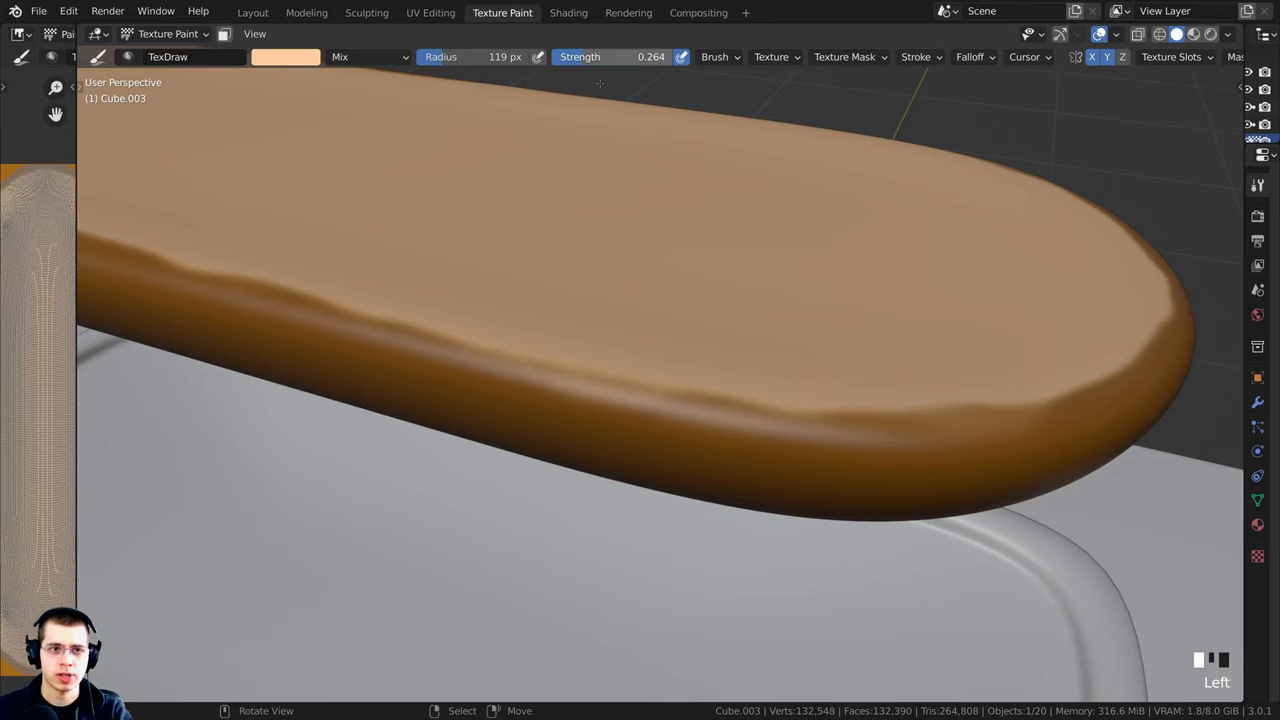
left_click(955, 391)
left_click(846, 399)
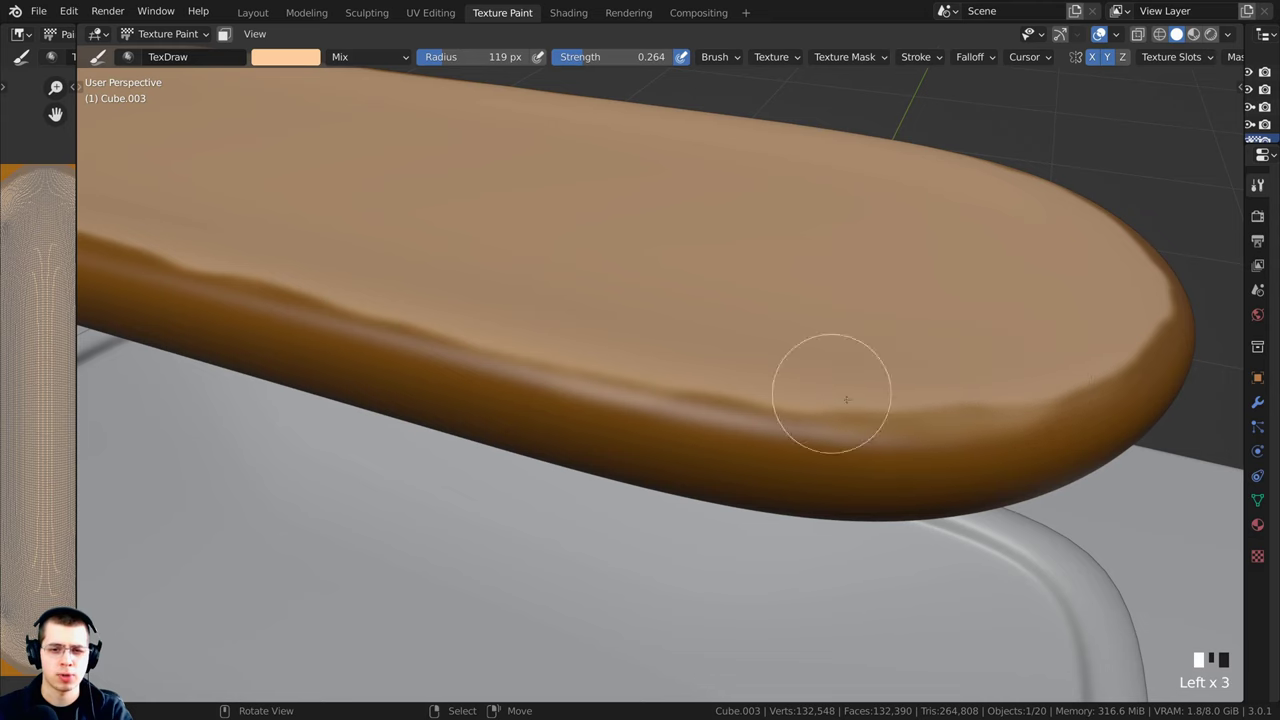
Step: Reduce the brush radius to 80 px and blend more tan over the border where the long side meets the rounded end
key("f")
left_click(897, 394)
middle_click_drag(932, 394, 1040, 409)
scroll(1040, 409, "up", 1)
left_click(1026, 427)
left_click(1040, 429)
left_click_drag(1040, 429, 801, 433)
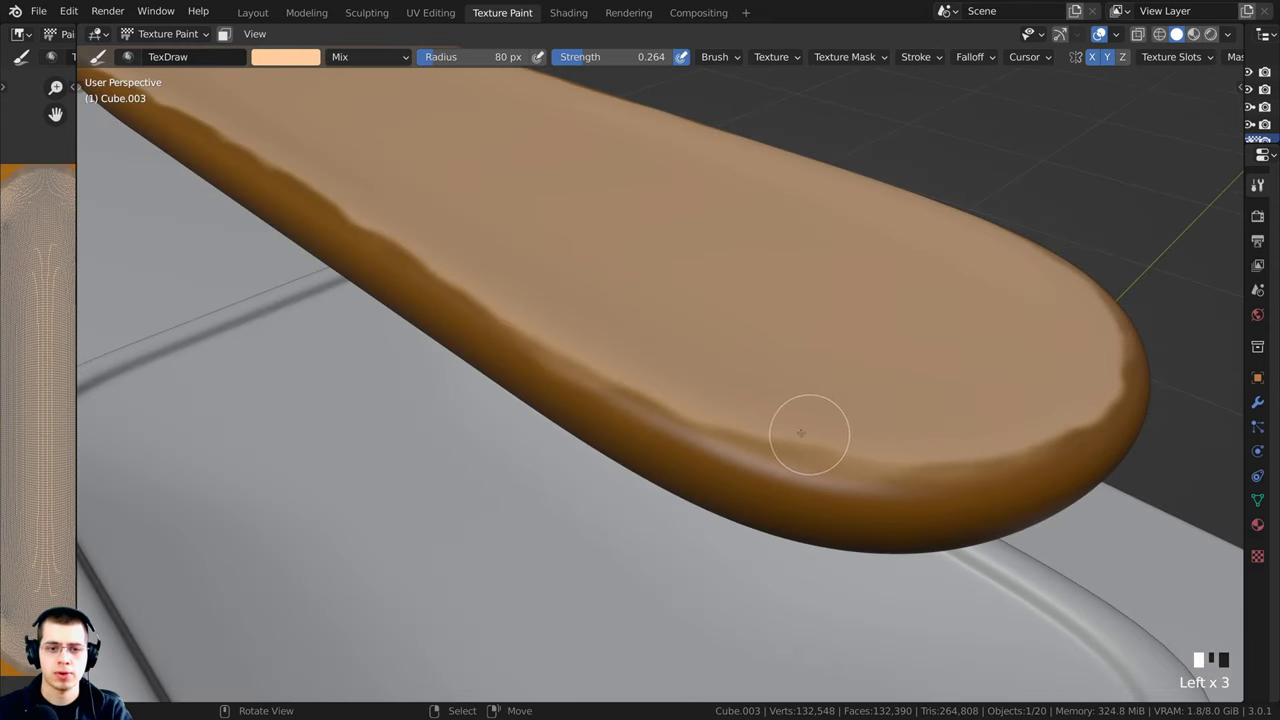
middle_click_drag(800, 432, 910, 430)
scroll(923, 429, "up", 2)
left_click(800, 443)
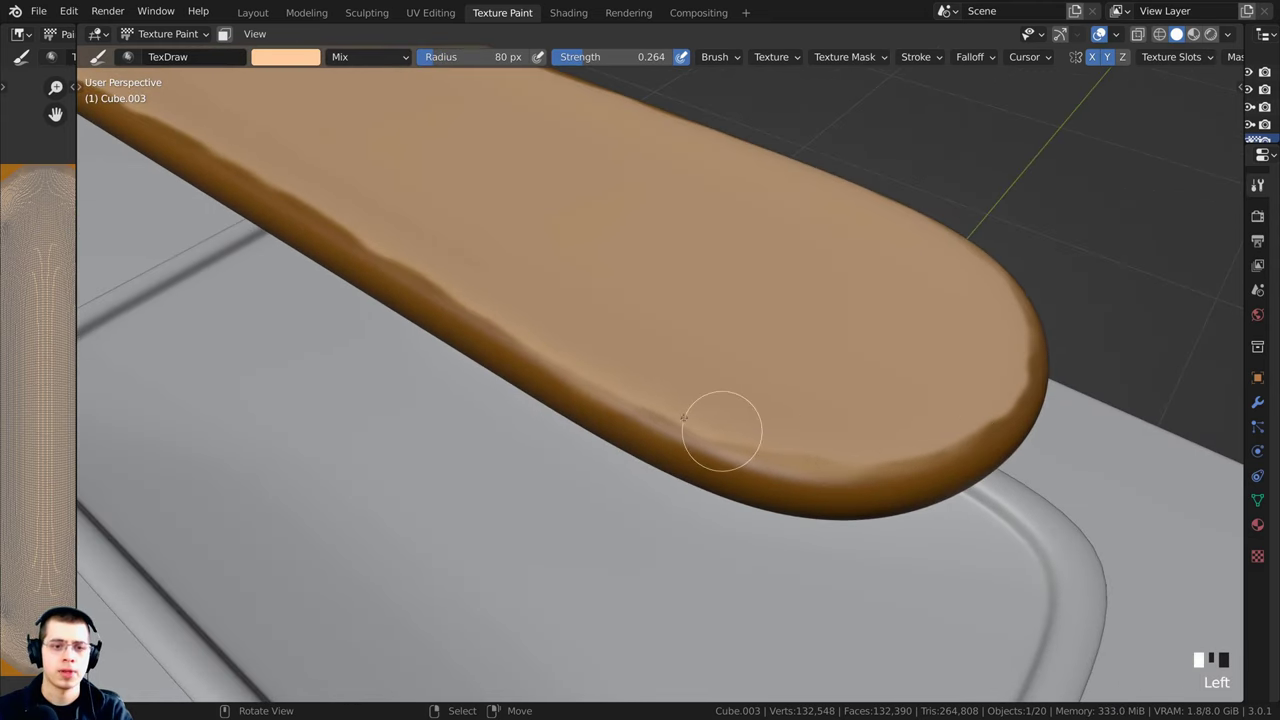
Step: Turn off X and Y symmetry, set the brush radius to 118 px and blend tan down over the bun's long side
middle_click_drag(642, 398, 384, 313)
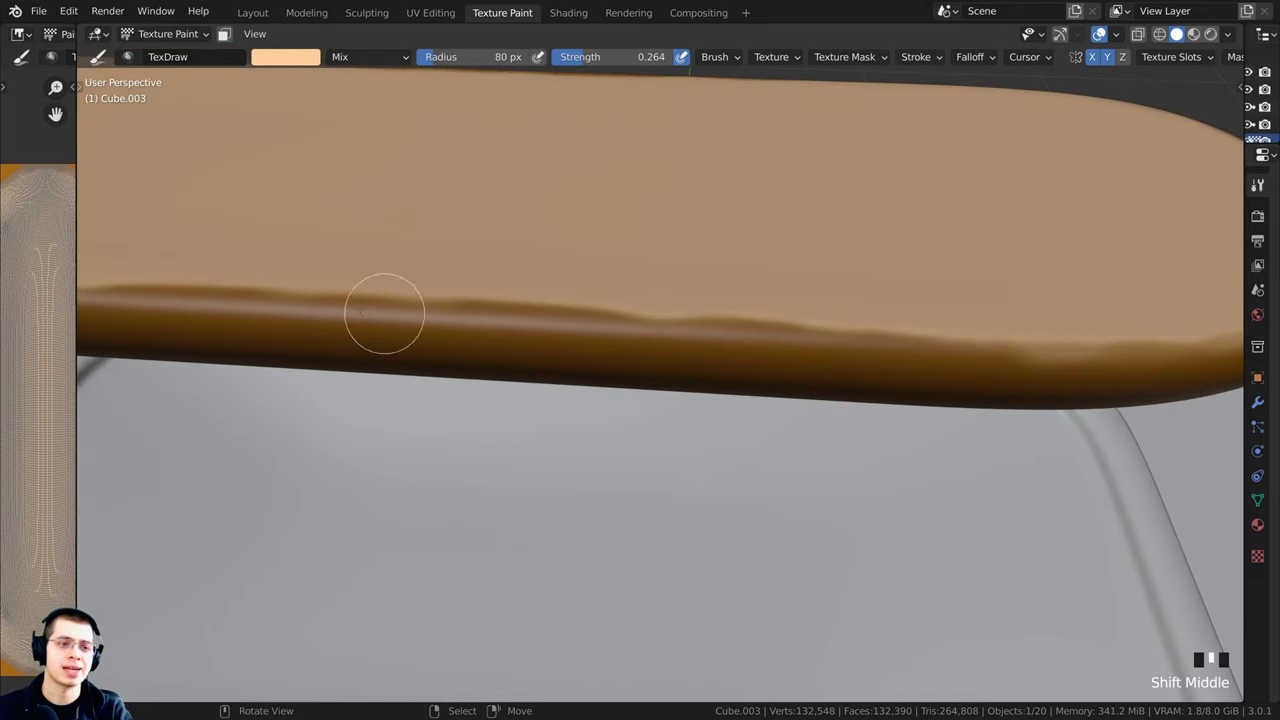
mouse_move(389, 298)
left_mouse_down()
mouse_move(574, 306)
mouse_move(366, 303)
left_mouse_up()
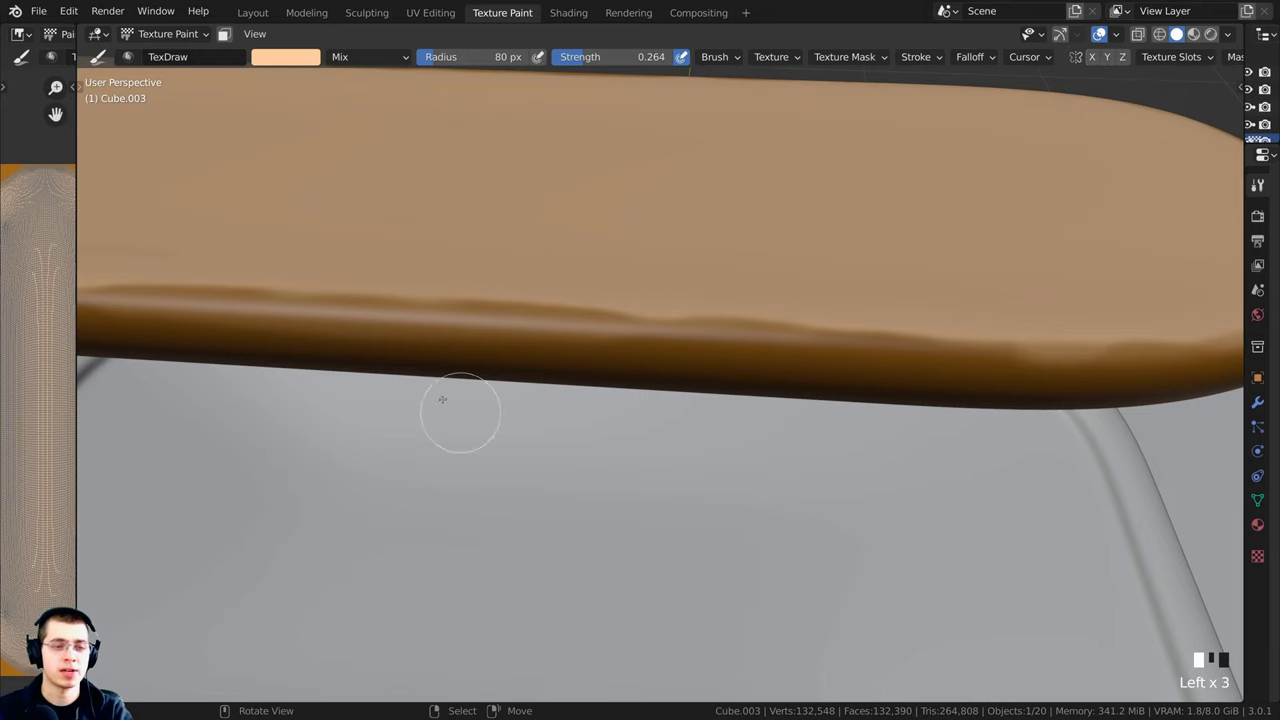
key("f")
mouse_move(449, 305)
left_mouse_down()
mouse_move(914, 331)
mouse_move(671, 330)
left_mouse_up()
left_click(571, 306)
left_click_drag(671, 330, 838, 337)
left_click_drag(660, 309, 880, 302)
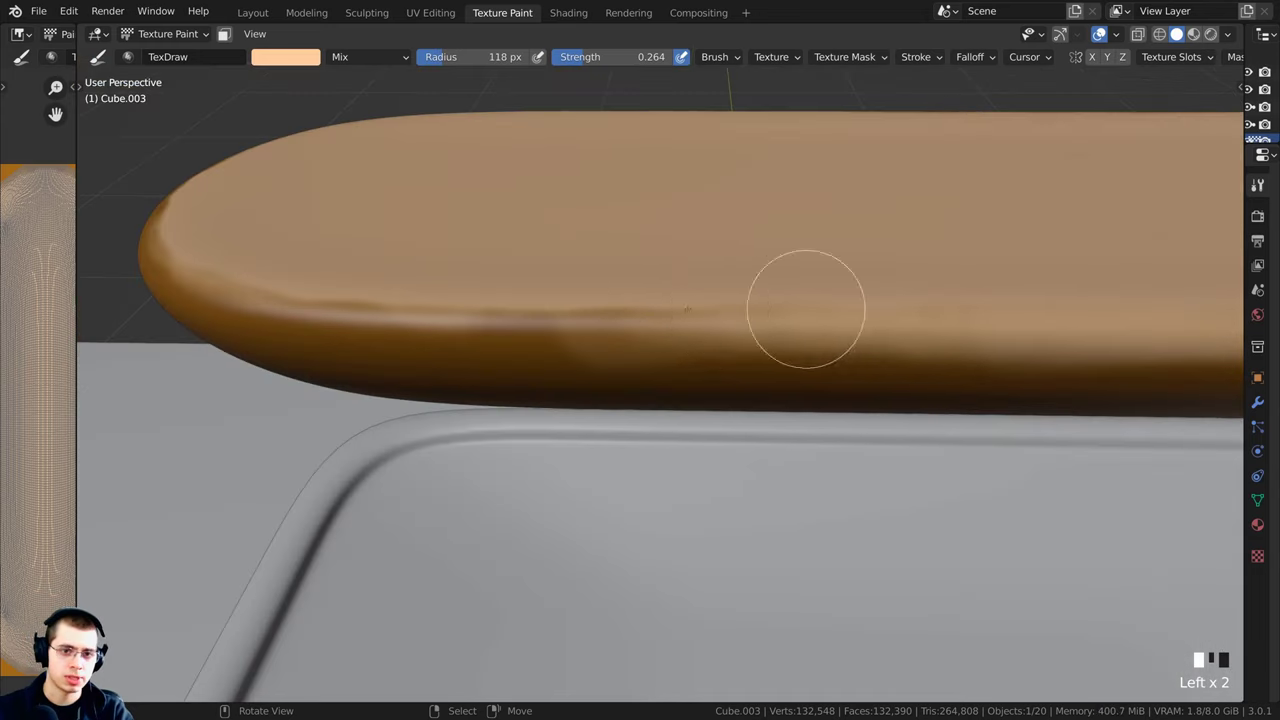
Step: Blend tan over the remaining hard border on the long side toward the opposite rounded end
mouse_move(880, 302)
left_mouse_down()
mouse_move(556, 300)
mouse_move(728, 298)
left_mouse_up()
left_click_drag(728, 298, 708, 296)
left_click_drag(580, 322, 498, 326)
mouse_move(498, 326)
left_mouse_down()
mouse_move(426, 320)
mouse_move(814, 340)
left_mouse_up()
mouse_move(814, 340)
middle_mouse_down()
mouse_move(783, 311)
mouse_move(609, 328)
middle_mouse_up()
scroll(814, 380, "up", 4)
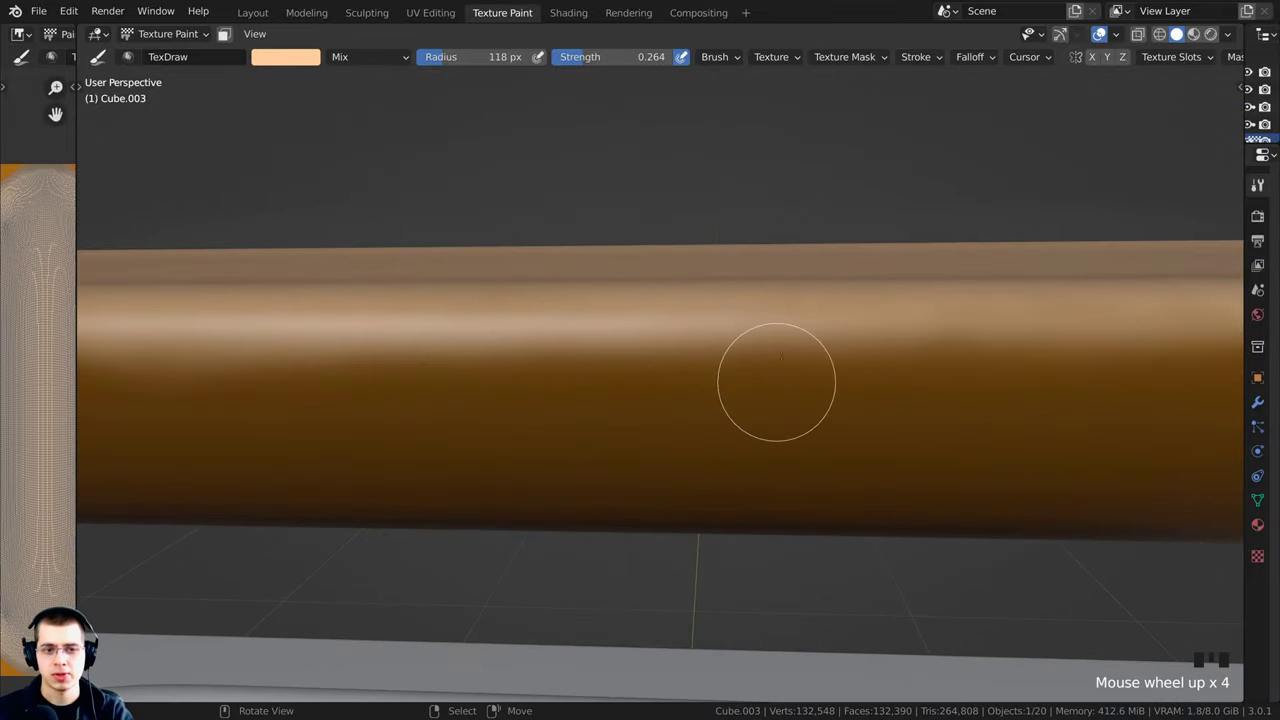
Step: Lower the brush strength to 0.223 and blend tan over the border at the front of the rounded end
scroll(870, 383, "down", 5)
mouse_move(879, 383)
middle_mouse_down()
mouse_move(700, 390)
mouse_move(760, 470)
mouse_move(700, 457)
middle_mouse_up()
scroll(671, 391, "up", 1, "shift")
left_click(768, 482)
left_click(571, 106)
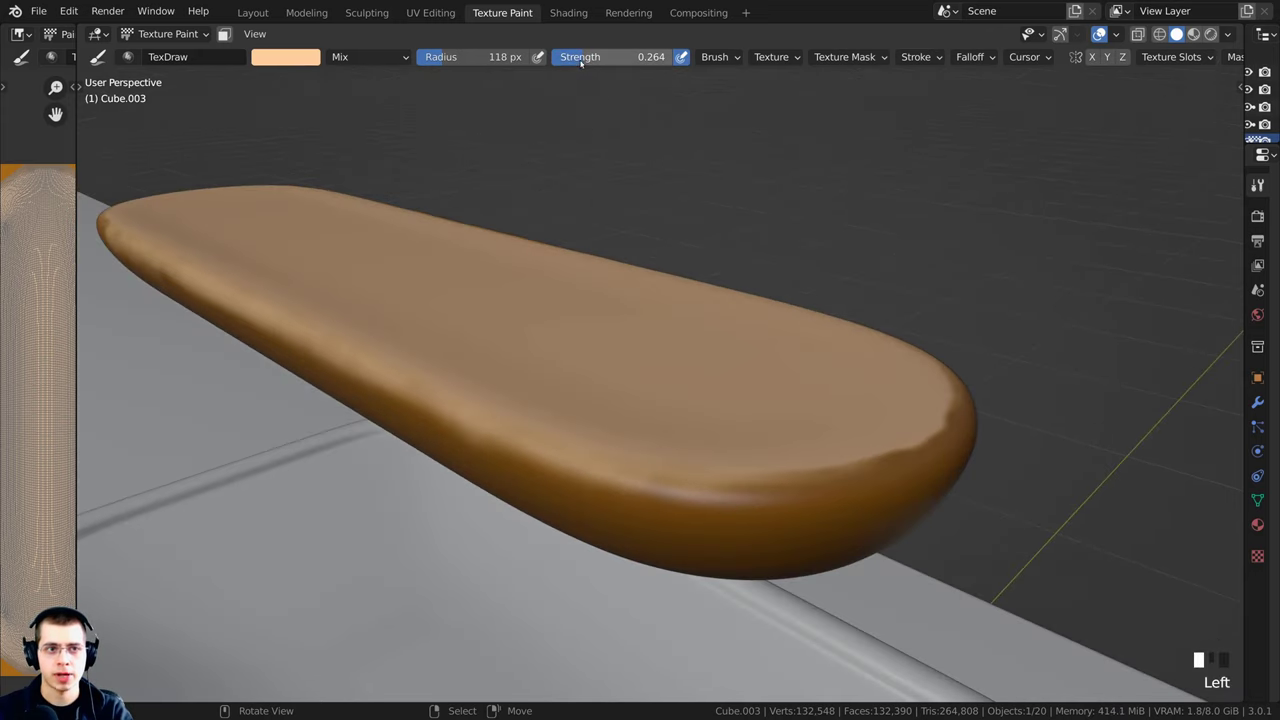
left_click_drag(580, 57, 578, 57)
left_click_drag(684, 446, 804, 452)
middle_click_drag(804, 452, 785, 500)
middle_click_drag(785, 500, 717, 414, "shift")
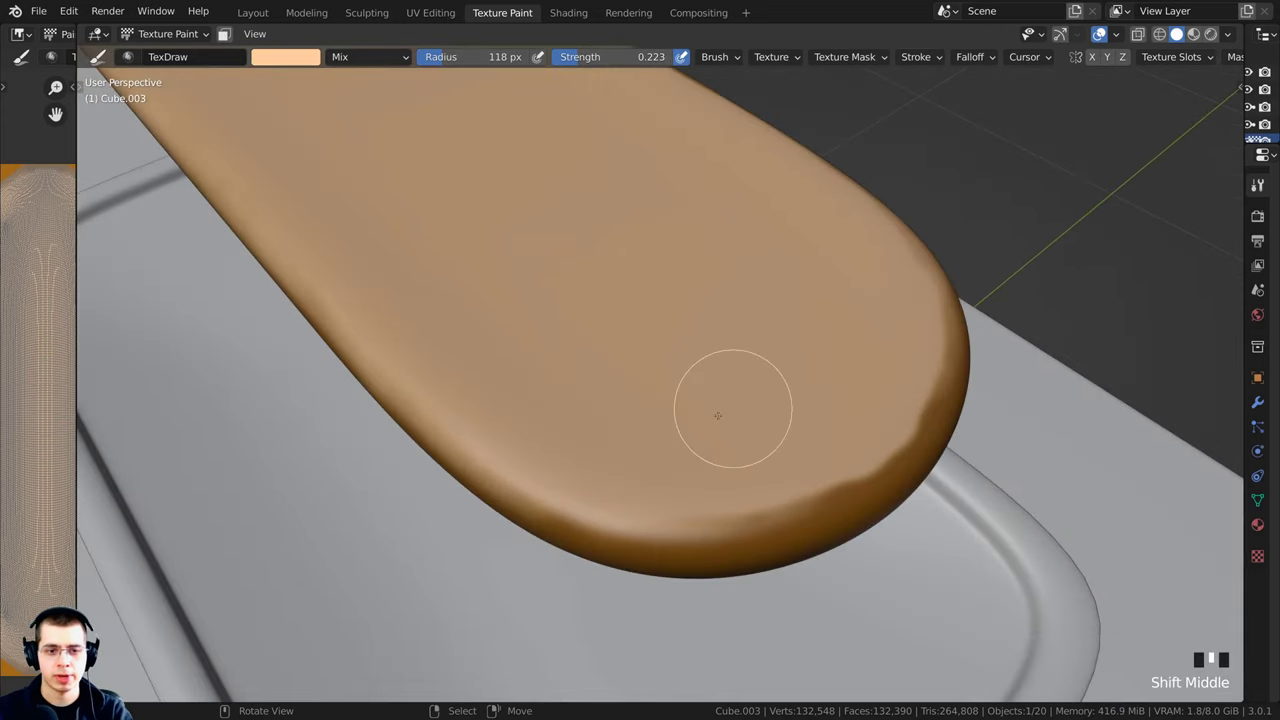
left_click_drag(694, 488, 804, 470)
Step: Soften the tan-to-brown transition all the way around the rounded end with overlapping strokes
middle_click_drag(804, 470, 780, 455)
left_click_drag(831, 459, 746, 463)
left_click_drag(912, 408, 920, 378)
left_click_drag(920, 376, 897, 387)
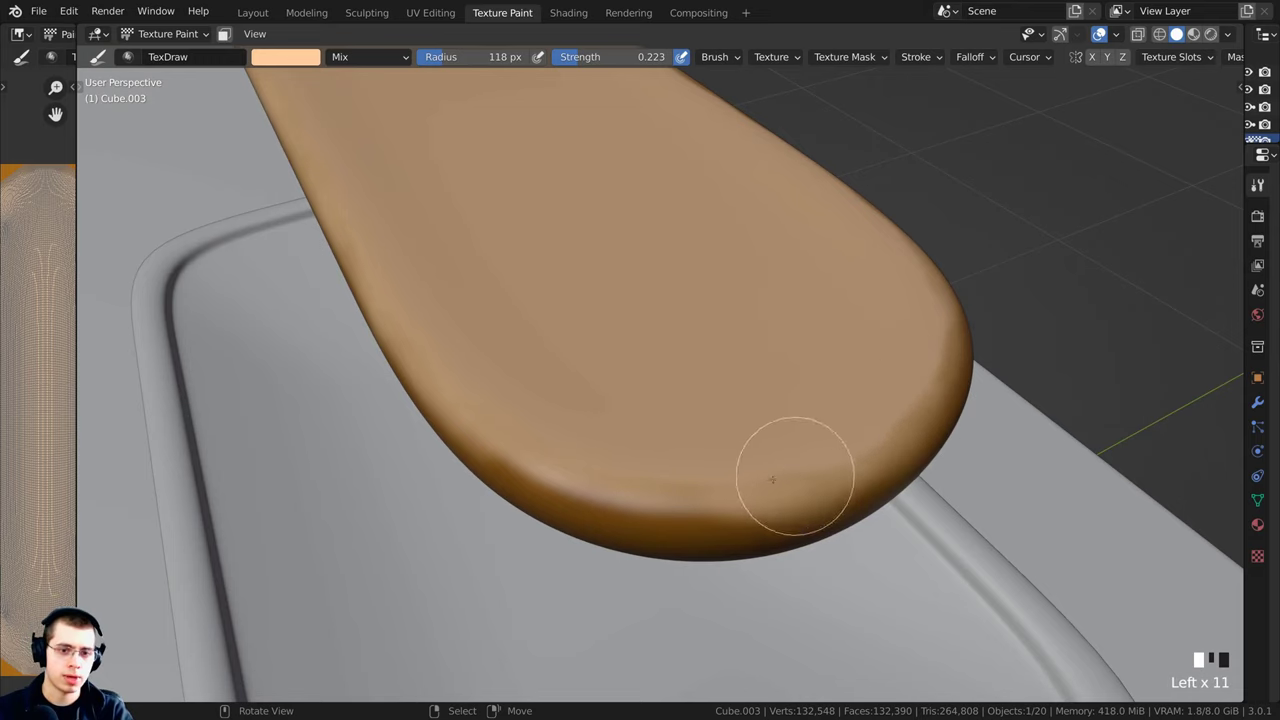
left_click_drag(735, 484, 610, 484)
left_click_drag(600, 480, 546, 451)
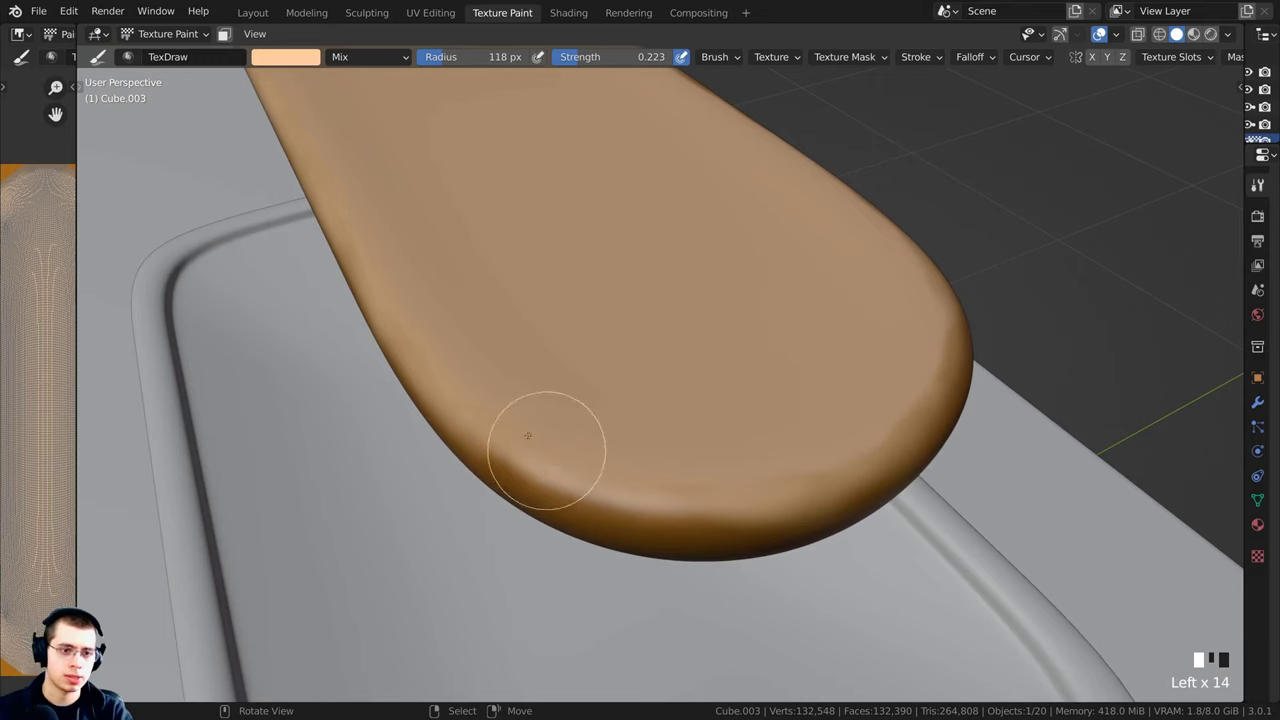
Step: Blend tan over the hard border from the rounded end onto the start of the adjoining long side
middle_click_drag(627, 490, 500, 470)
middle_click_drag(500, 470, 406, 448, "shift")
left_click_drag(851, 307, 713, 340)
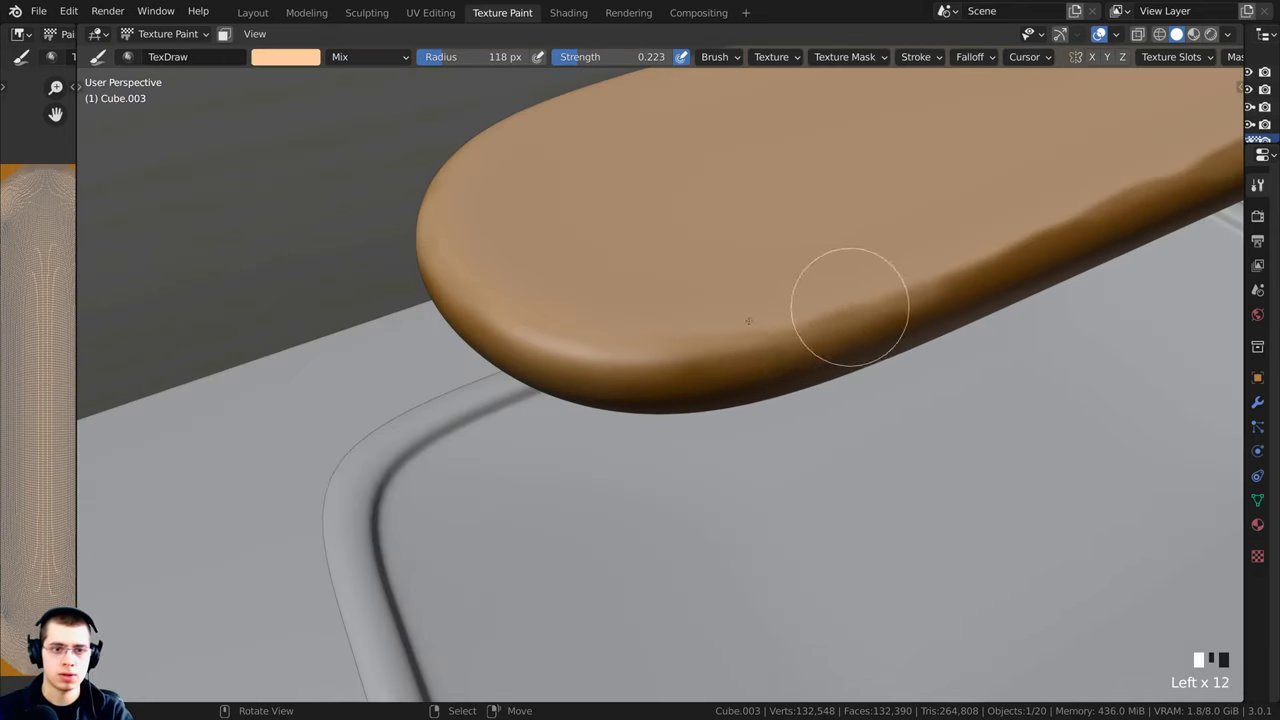
left_click_drag(713, 340, 735, 340)
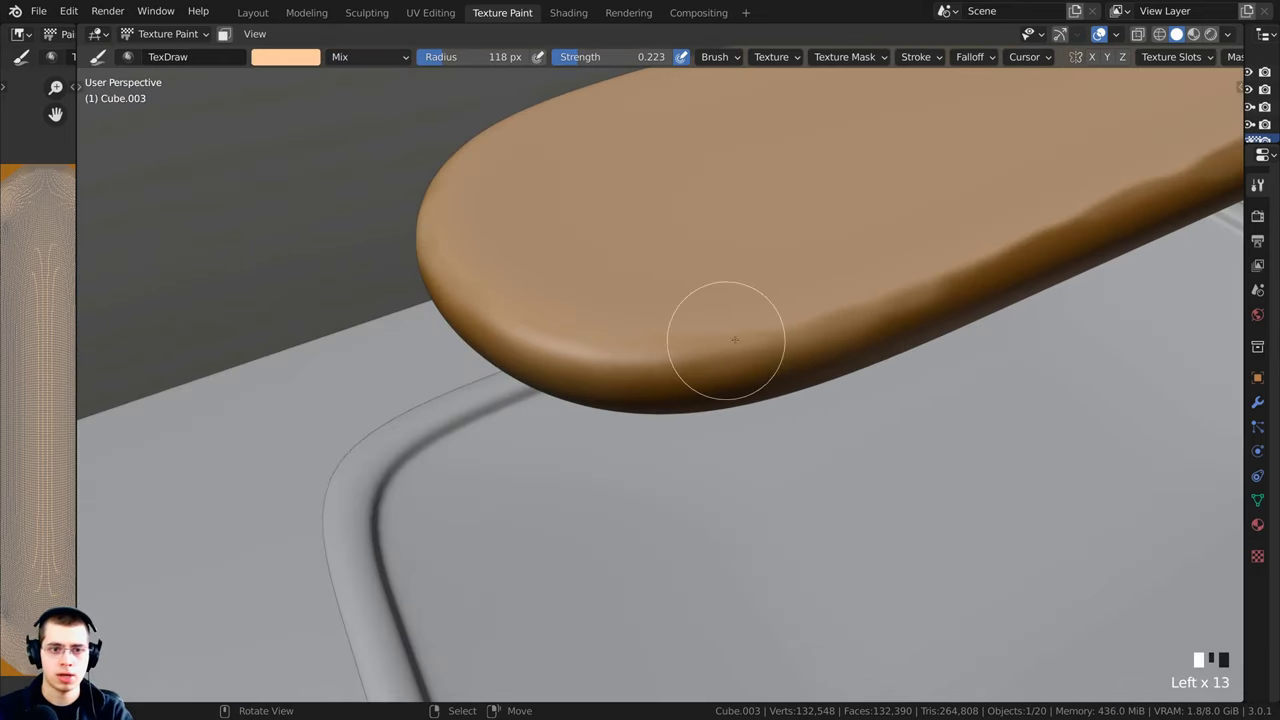
left_click(885, 300)
left_click(892, 293)
left_click(900, 286)
left_click(907, 298)
left_click(913, 311)
left_click(920, 323)
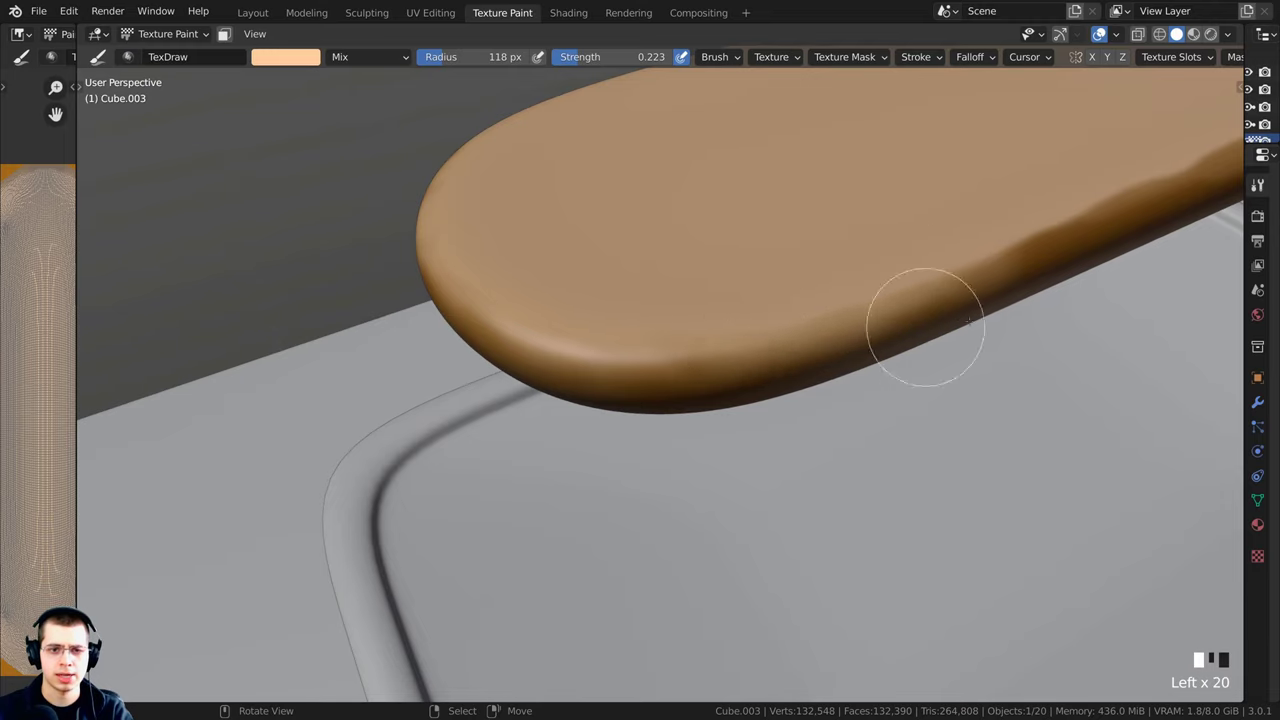
Step: Continue blending tan down over the brown edge farther along the long side
mouse_move(920, 323)
middle_mouse_down("shift")
mouse_move(651, 314)
mouse_move(670, 300)
mouse_move(680, 323)
mouse_move(591, 277)
middle_mouse_up("shift")
left_click(657, 346)
left_click(680, 323)
left_click(875, 308)
scroll(877, 308, "up", 2)
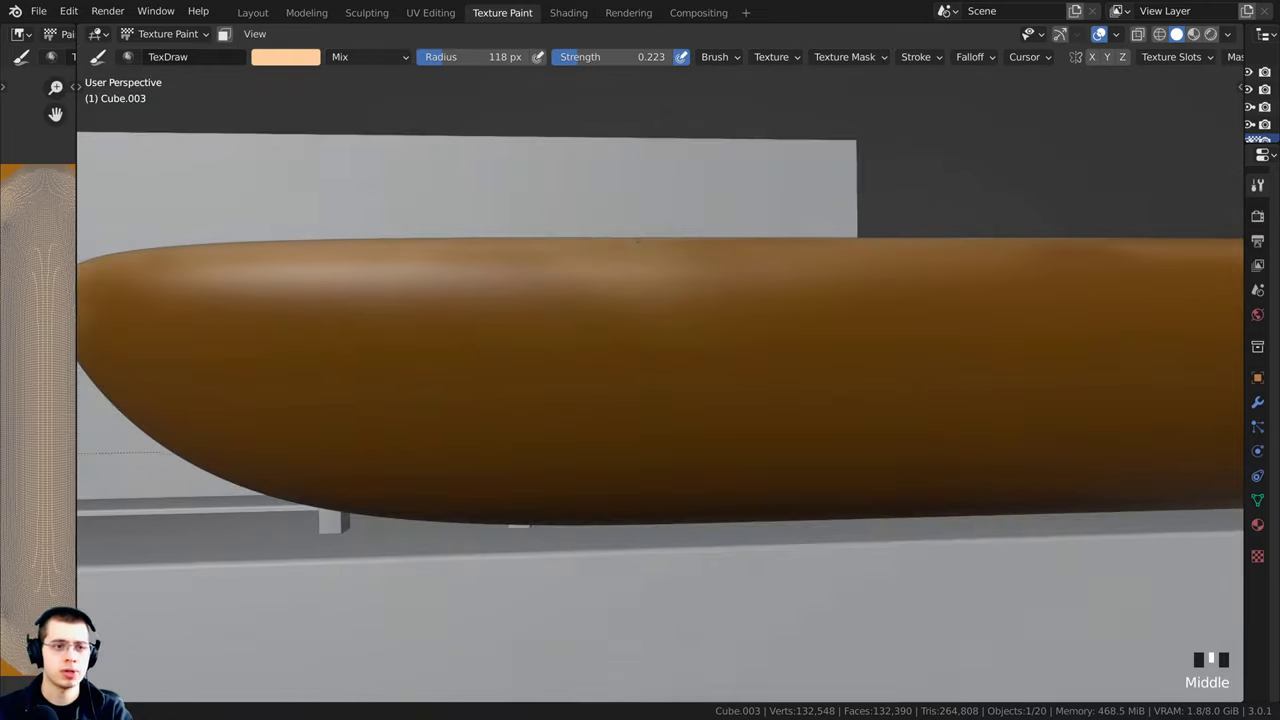
scroll(720, 306, "down", 3)
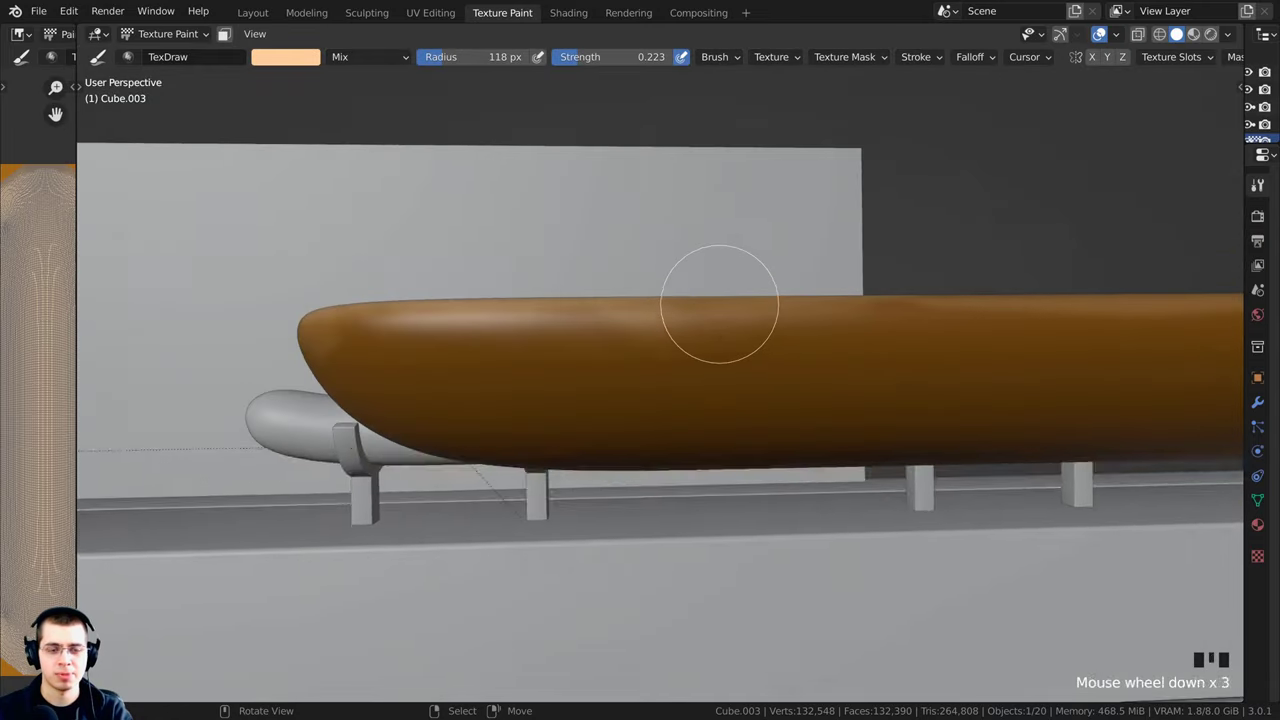
scroll(669, 363, "up", 3)
left_click(797, 280)
left_click_drag(885, 299, 663, 270)
left_click_drag(663, 270, 792, 266)
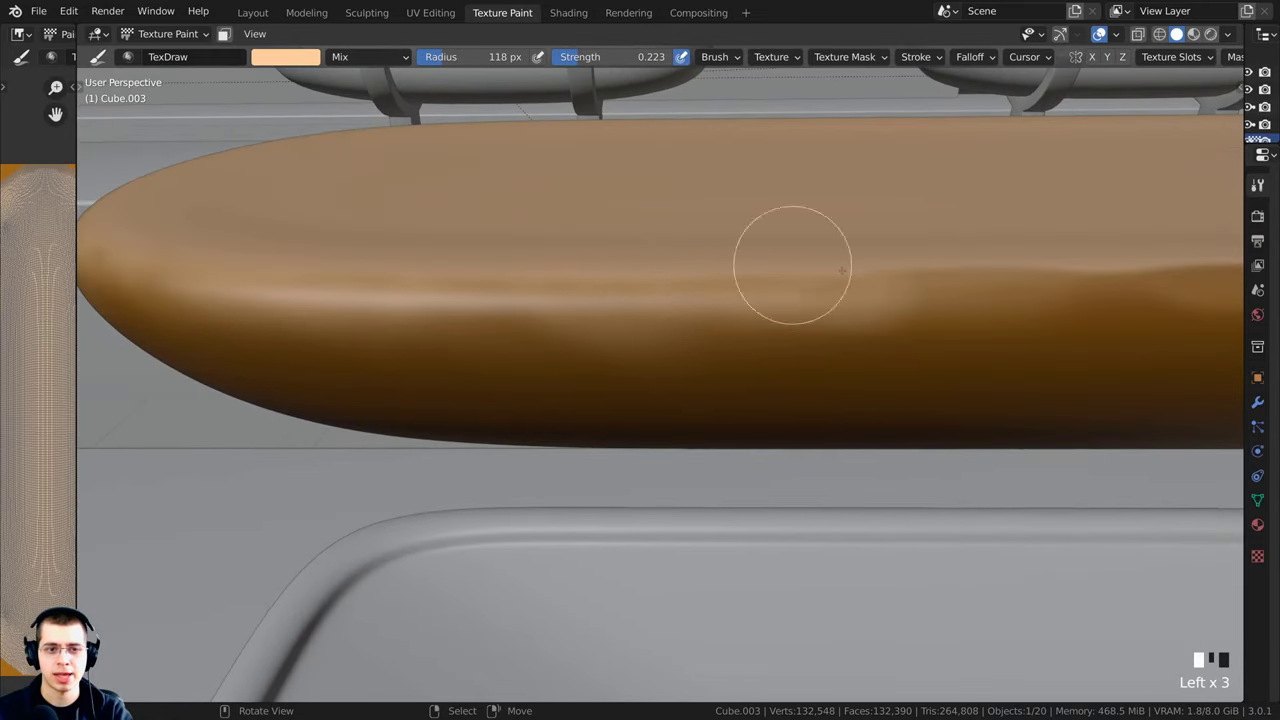
Step: Set the brush radius to 133 px and soften the uneven border along the middle of the long side
middle_click_drag(792, 266, 770, 300)
left_click_drag(770, 300, 723, 311)
scroll(434, 247, "down", 2)
left_click(829, 282)
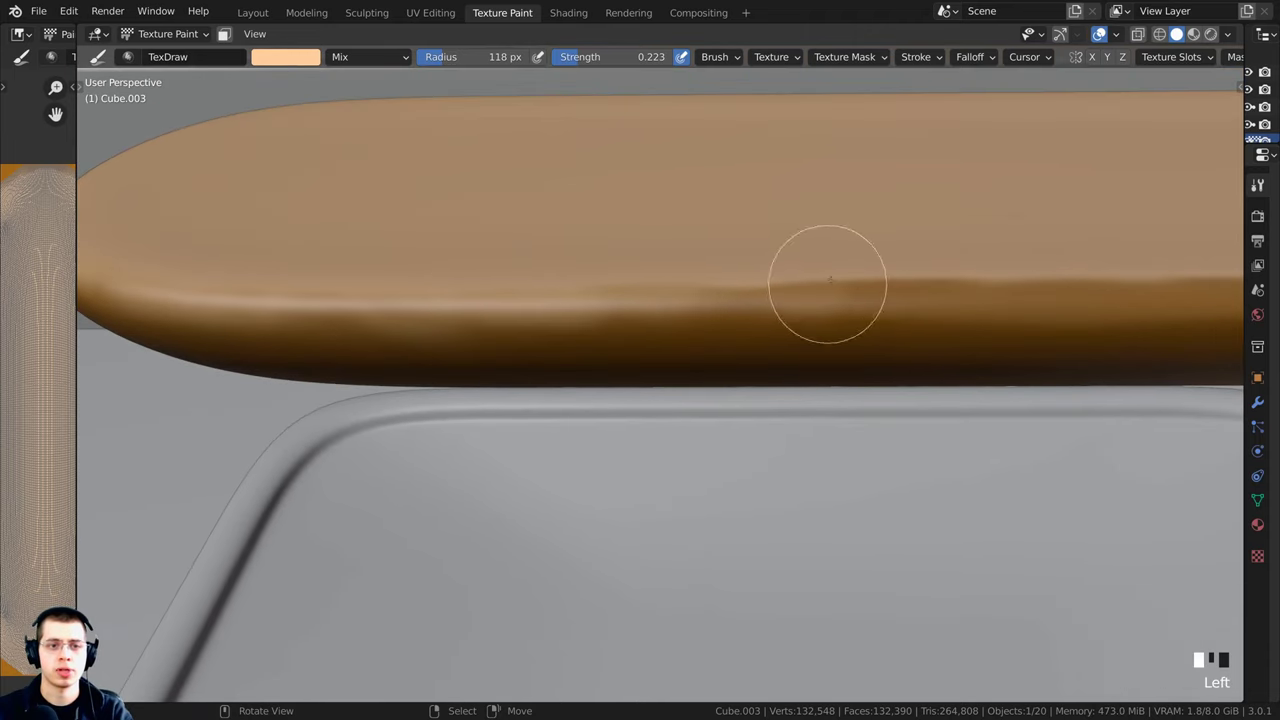
left_click_drag(990, 273, 1072, 271)
key("f")
left_click(950, 276)
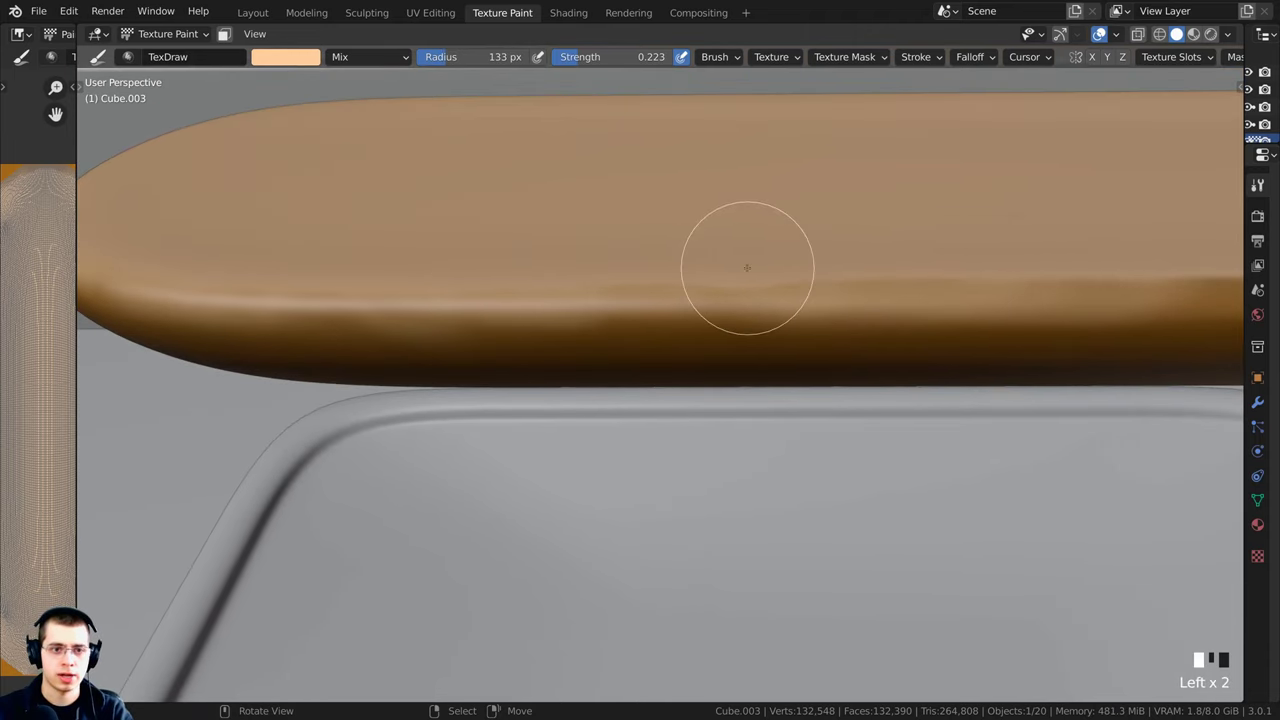
Step: Raise the brush strength to 0.367 and blend tan over the remaining border toward the other rounded end
middle_click_drag(887, 282, 557, 79)
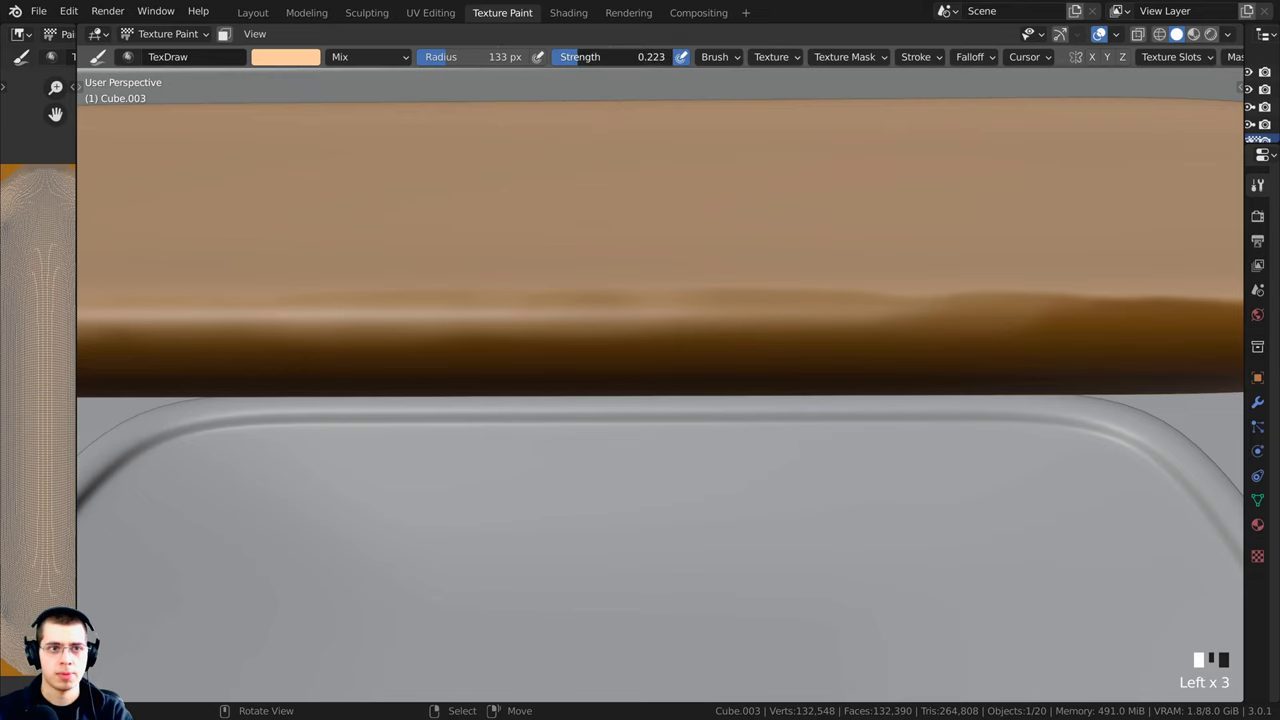
left_click_drag(579, 57, 596, 57)
left_click_drag(903, 255, 702, 264)
left_click_drag(838, 256, 455, 249)
middle_click_drag(731, 261, 811, 268, "shift")
mouse_move(812, 278)
left_mouse_down()
mouse_move(623, 283)
mouse_move(864, 293)
left_mouse_up()
middle_click_drag(864, 293, 700, 310)
middle_click_drag(700, 310, 560, 278, "shift")
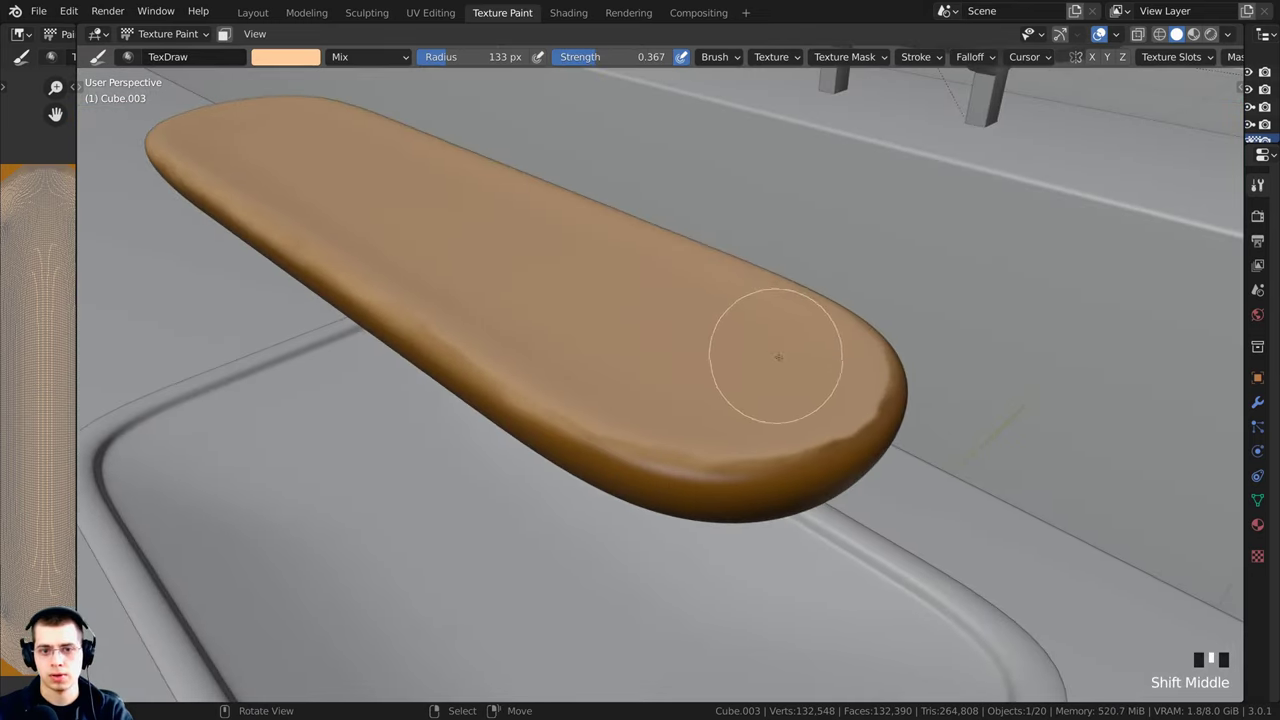
Step: Paint tan over the jagged border around the unfinished rounded end and its adjoining side
scroll(777, 357, "up", 2)
mouse_move(808, 432)
left_mouse_down()
mouse_move(891, 431)
mouse_move(918, 458)
left_mouse_up()
middle_click_drag(918, 458, 790, 436)
mouse_move(888, 470)
left_mouse_down()
mouse_move(772, 532)
mouse_move(588, 512)
left_mouse_up()
scroll(600, 500, "down", 1)
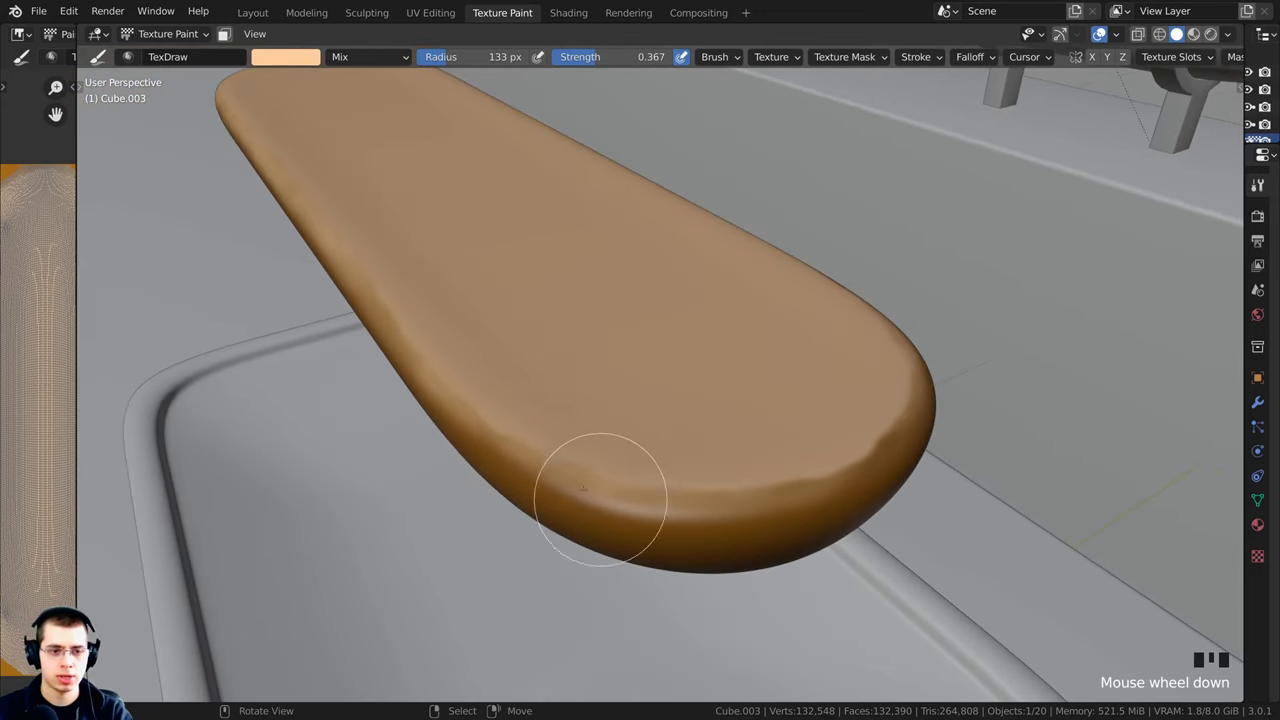
left_click_drag(506, 404, 546, 443)
Step: Lower the brush strength to 0.182 and smooth the tan transition along the long side up to the rounded end
left_click_drag(814, 372, 1014, 366)
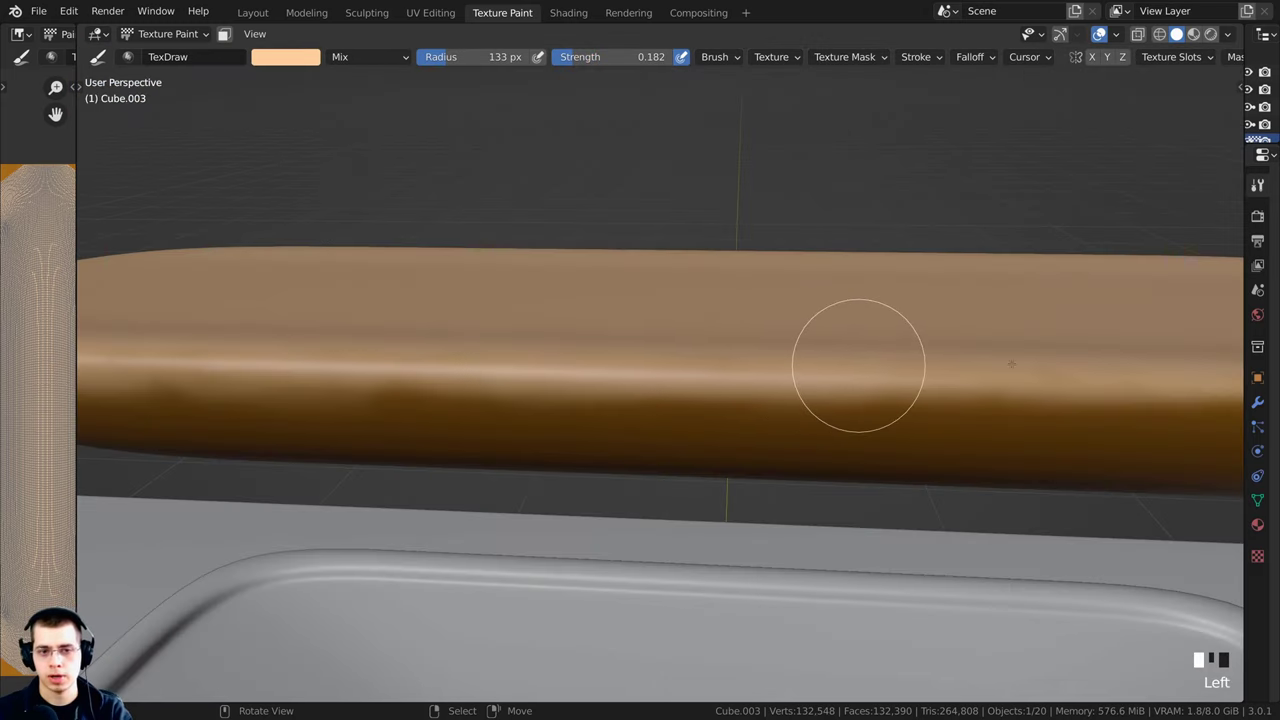
mouse_move(1014, 366)
middle_mouse_down()
mouse_move(1028, 419)
mouse_move(409, 309)
middle_mouse_up()
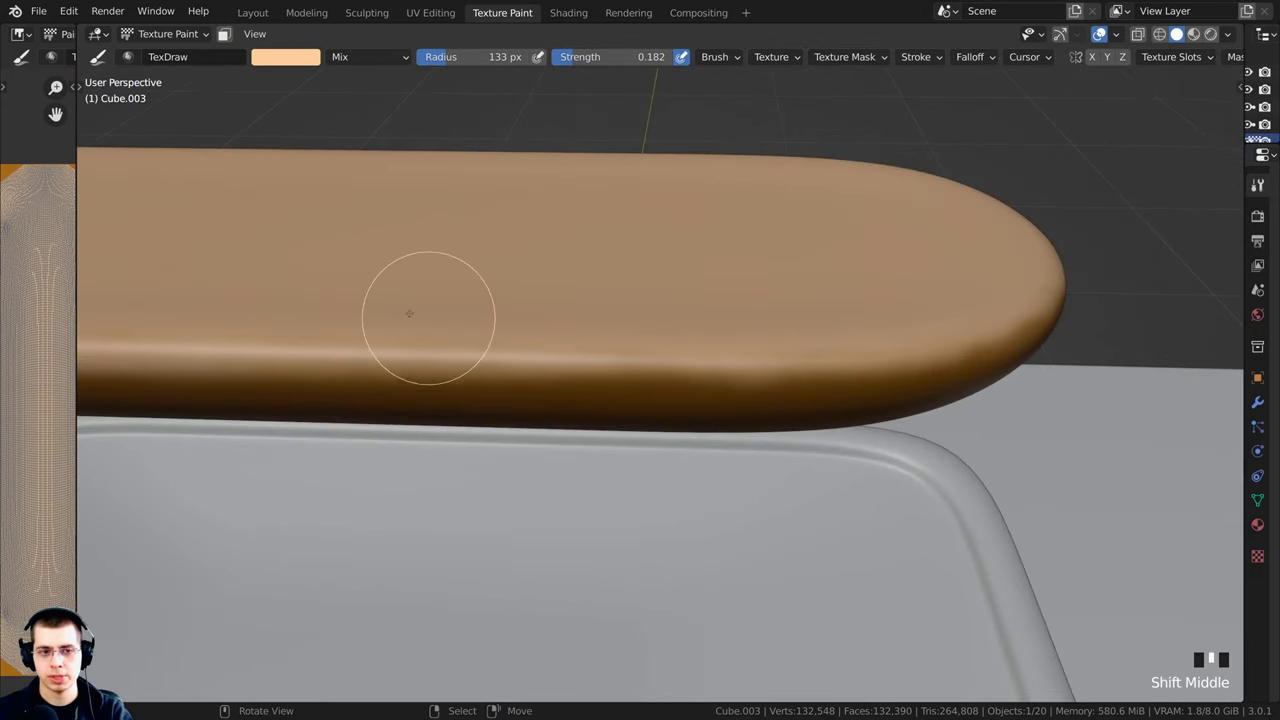
left_click(662, 331)
middle_click_drag(928, 326, 707, 278, "shift")
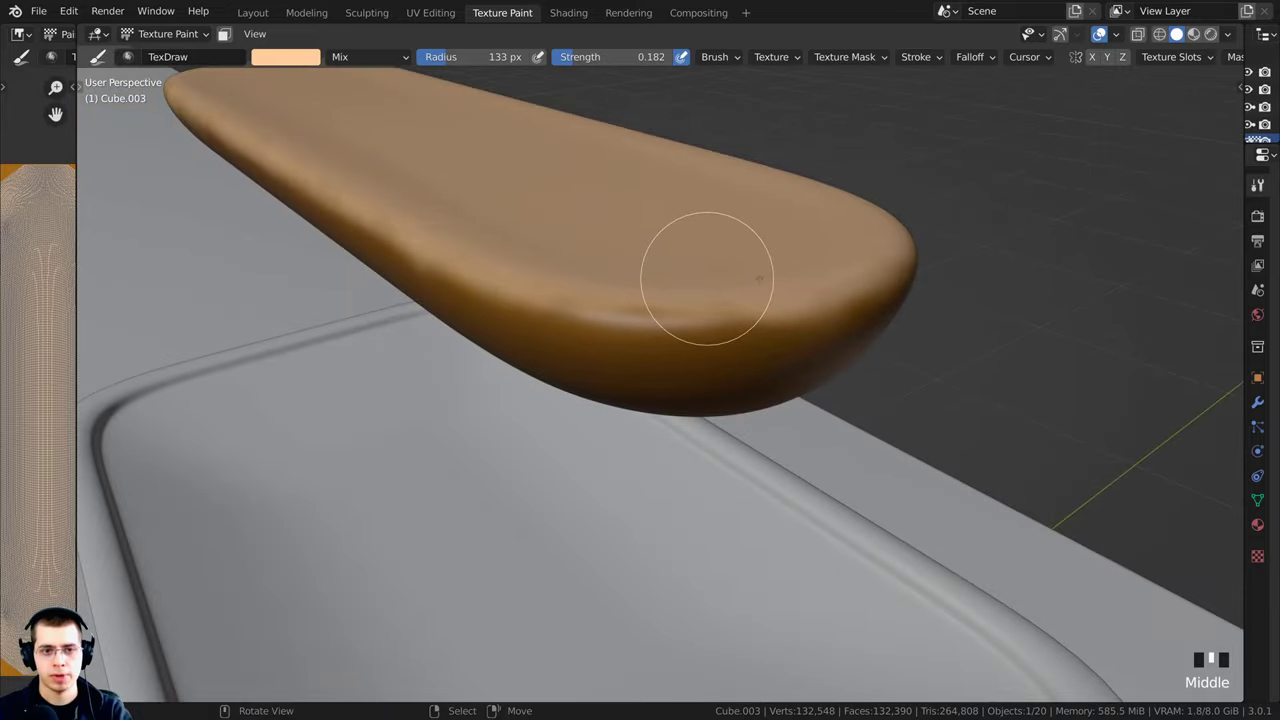
Step: Soften the tan-to-brown transition around the front of the rounded end with light strokes
middle_click_drag(810, 276, 751, 286)
scroll(700, 310, "up", 2)
left_click(615, 323)
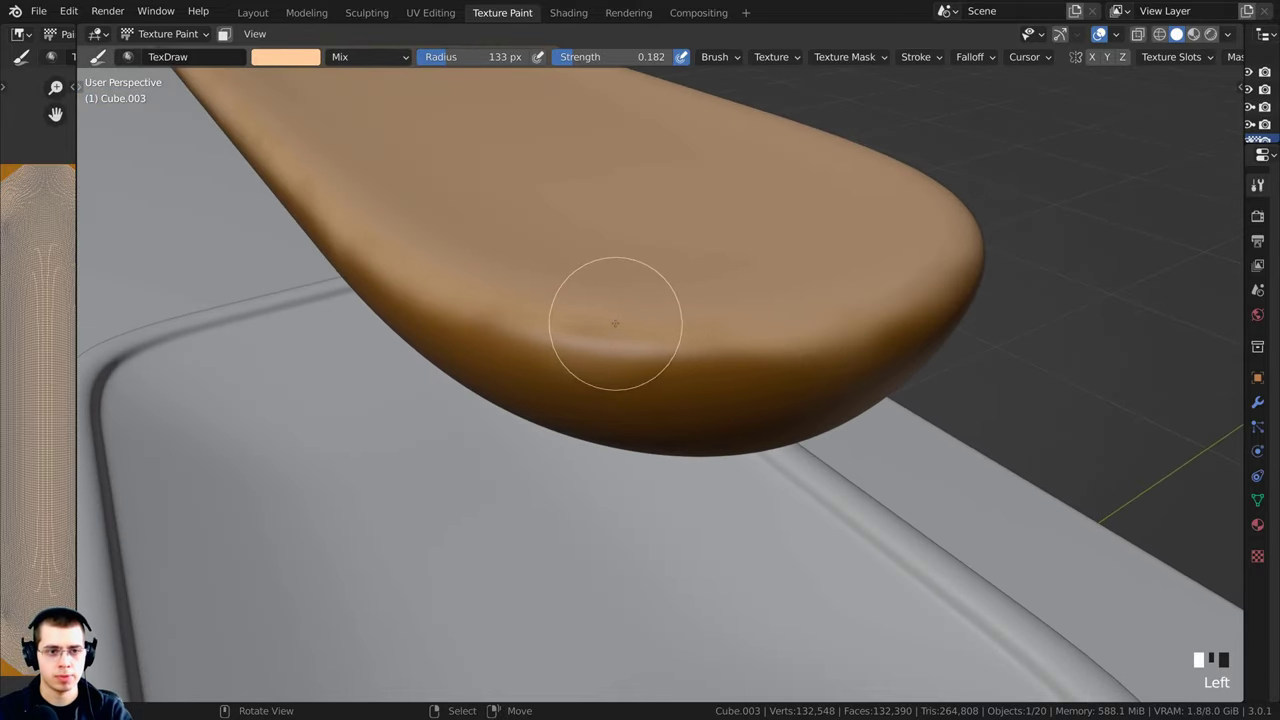
left_click_drag(723, 308, 780, 304)
middle_click_drag(780, 304, 660, 301)
left_click_drag(710, 288, 791, 260)
left_click(657, 269)
Step: Touch up the tan border on the long side, seen from a low side angle
mouse_move(660, 290)
middle_mouse_down()
mouse_move(840, 265)
mouse_move(703, 196)
middle_mouse_up()
scroll(680, 270, "down", 2)
scroll(651, 286, "down", 3)
scroll(629, 380, "up", 4)
middle_click_drag(629, 380, 684, 332, "shift")
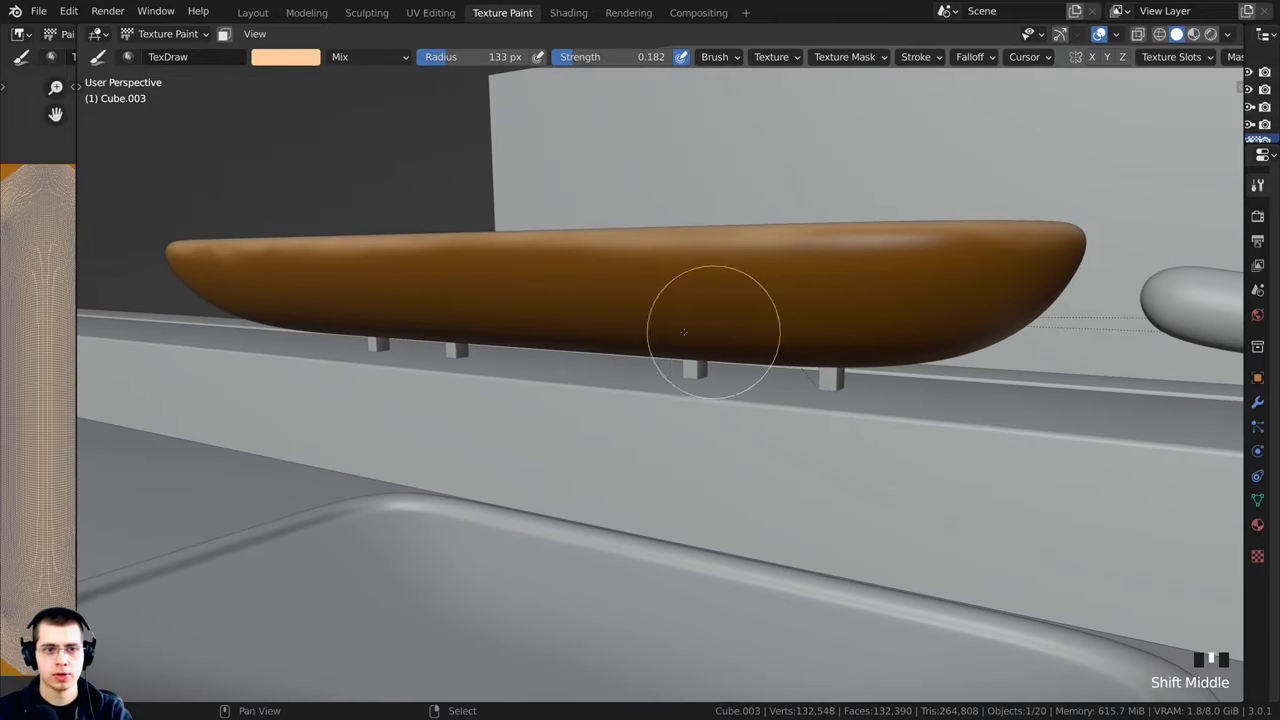
middle_click_drag(772, 299, 730, 360)
scroll(730, 360, "up", 2)
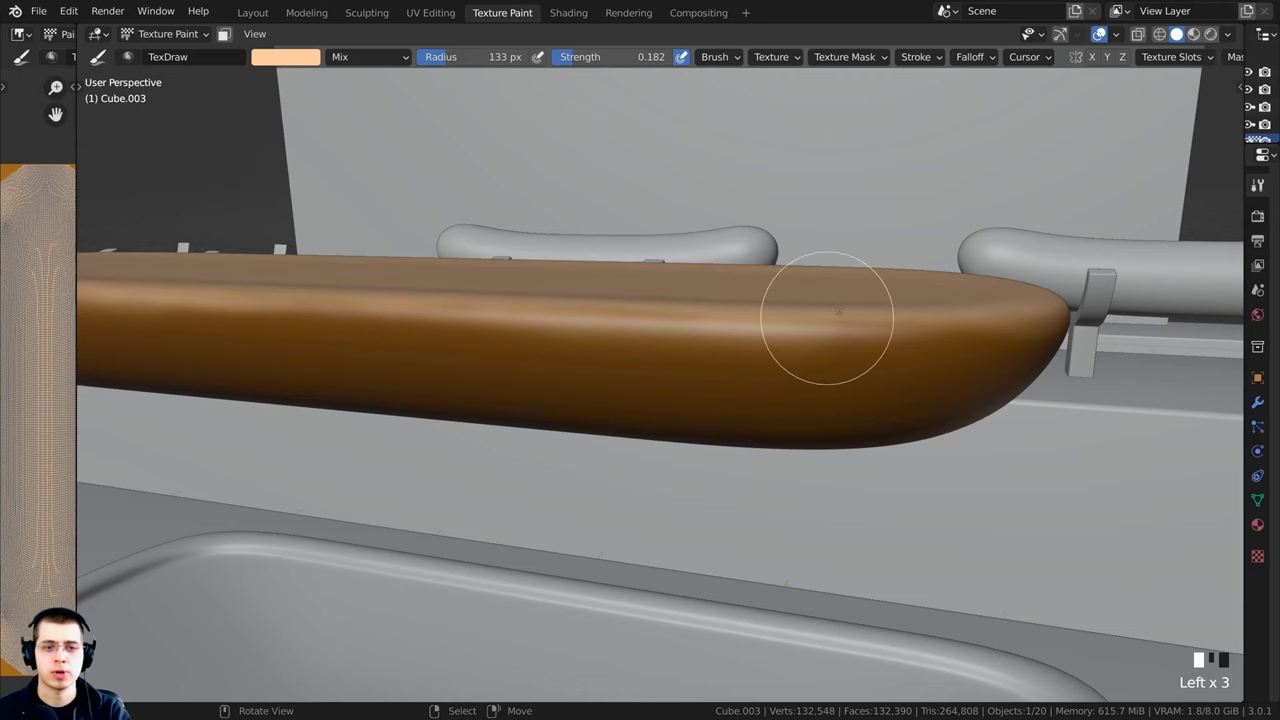
Step: Set the brush radius to 108 px and blend tan slightly lower on the side near the rounded end
scroll(842, 313, "up", 1)
middle_click_drag(850, 318, 930, 345)
key("f")
left_click(960, 343)
left_click_drag(1030, 330, 918, 356)
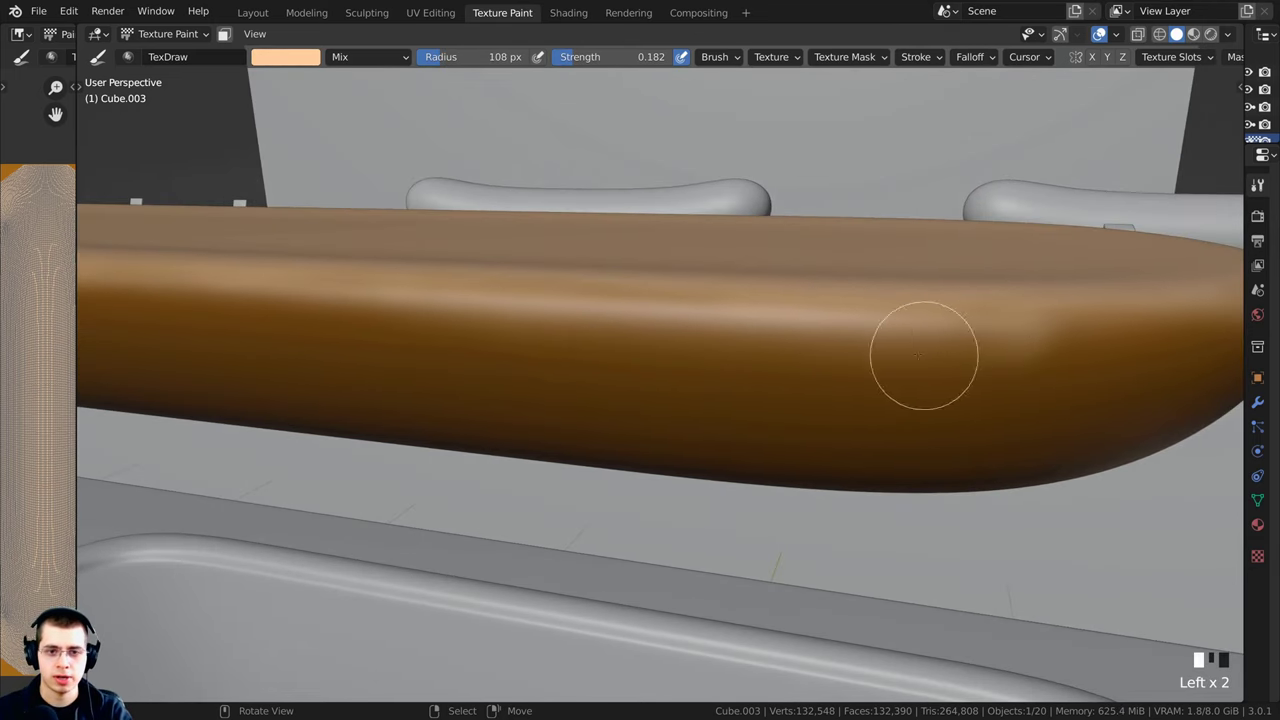
scroll(873, 338, "down", 2)
left_click_drag(685, 336, 650, 334)
Step: Reduce the brush radius to 91 px and touch up the remaining uneven spots along the bun's upper edge
middle_click_drag(690, 335, 750, 343)
key("f")
left_click(765, 335)
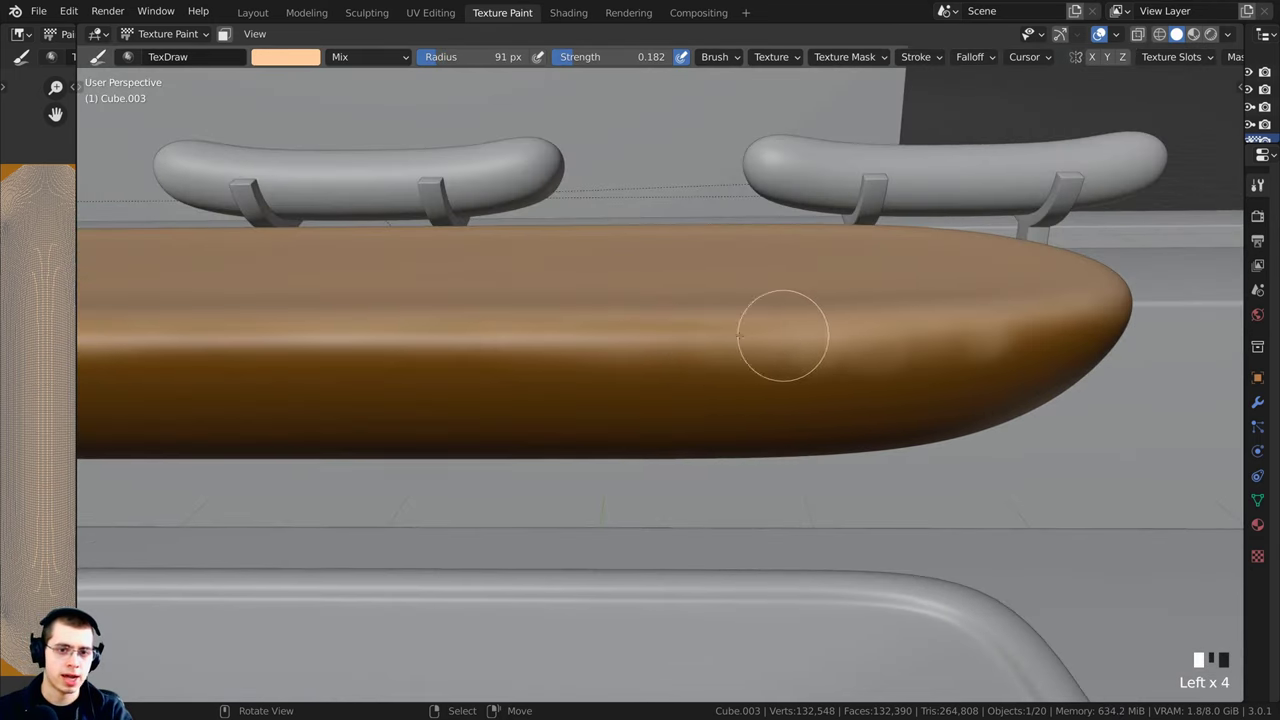
mouse_move(948, 336)
middle_mouse_down("shift")
mouse_move(830, 310)
mouse_move(700, 340)
mouse_move(645, 321)
mouse_move(714, 337)
mouse_move(800, 329)
mouse_move(689, 297)
mouse_move(601, 301)
middle_mouse_up("shift")
left_click(814, 309)
left_click(645, 321)
scroll(714, 337, "down", 1)
scroll(683, 333, "up", 1)
left_click(689, 297)
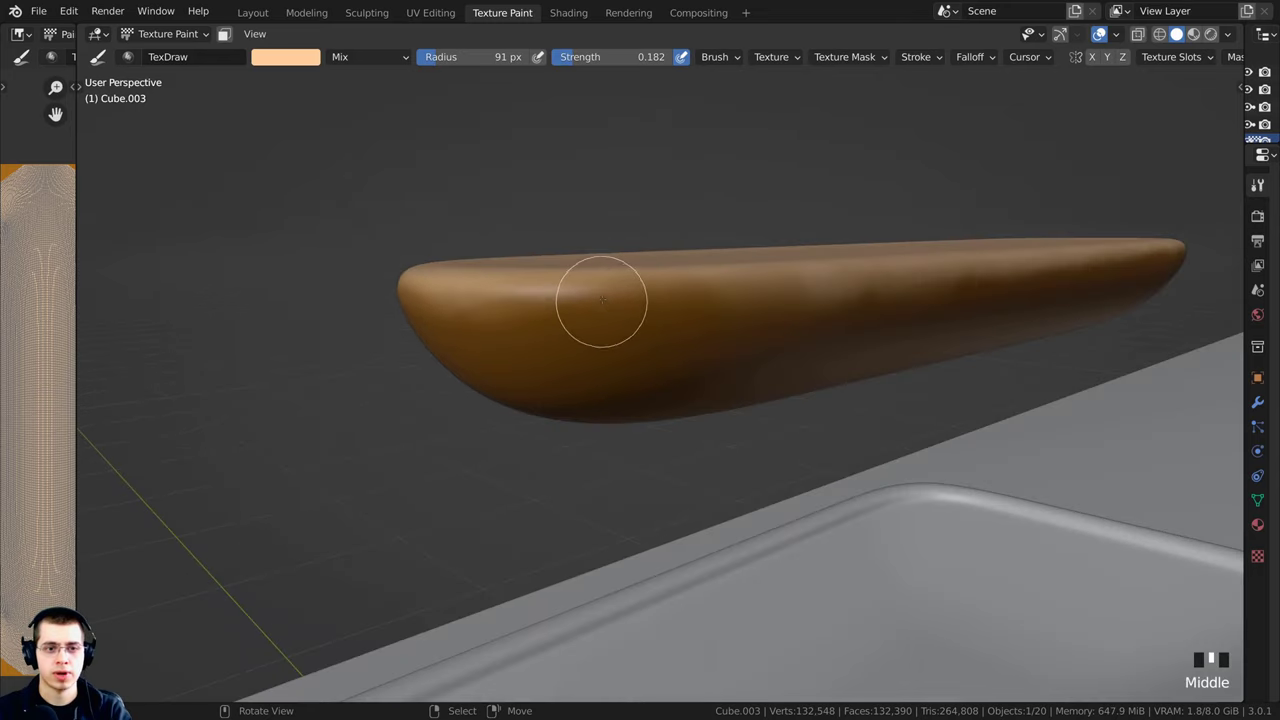
Step: Examine the bun's painted transition all the way around and from above
scroll(554, 298, "down", 1)
middle_click_drag(769, 295, 619, 348)
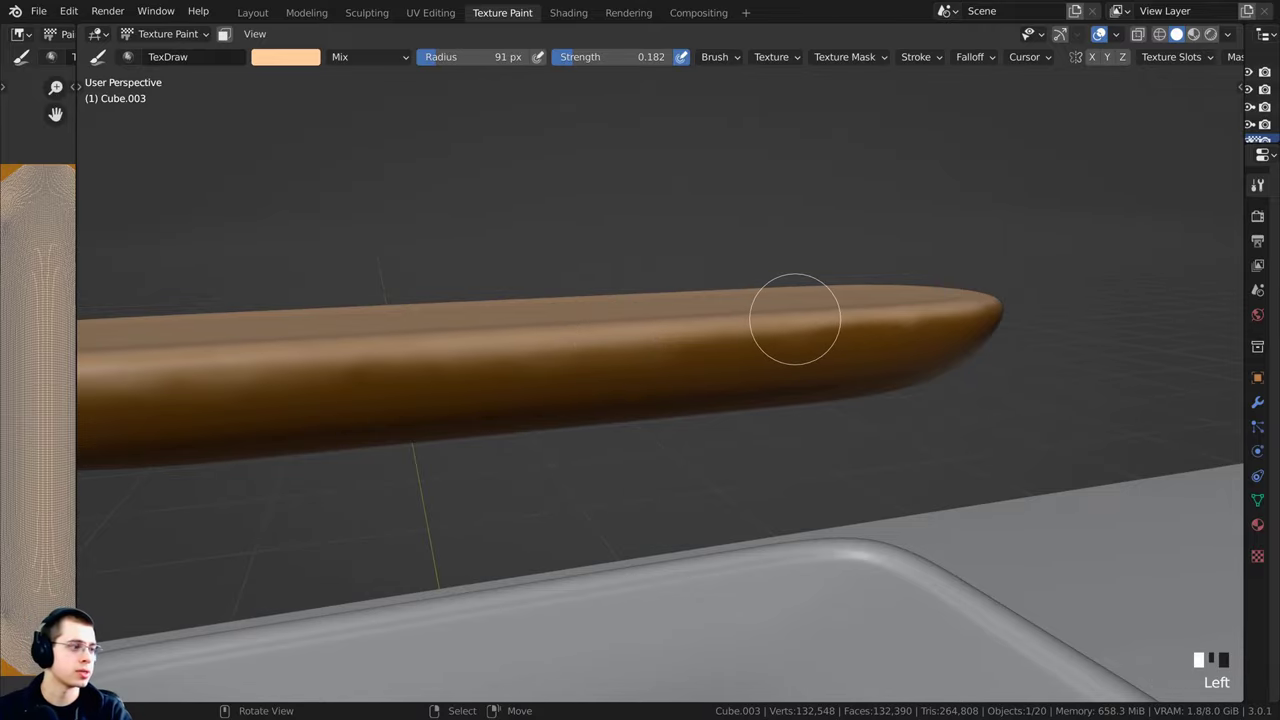
middle_click_drag(795, 319, 874, 451)
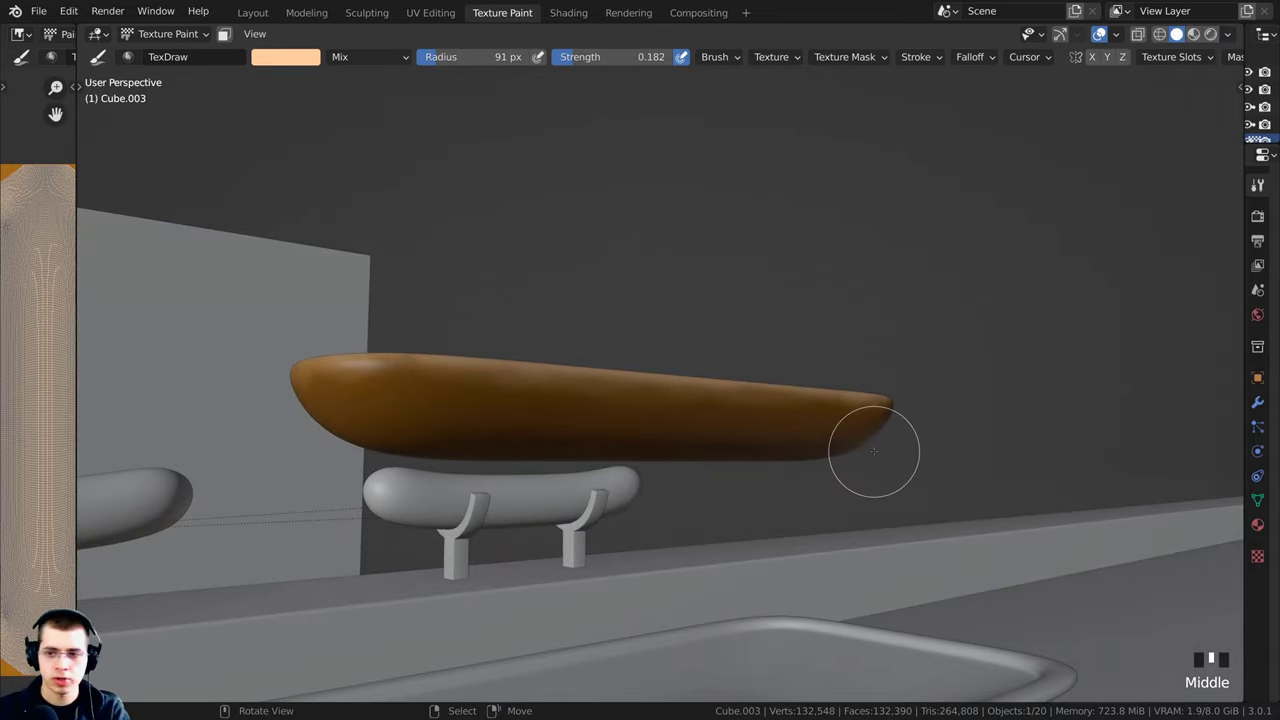
scroll(598, 388, "down", 1)
middle_click_drag(496, 388, 749, 414, "shift")
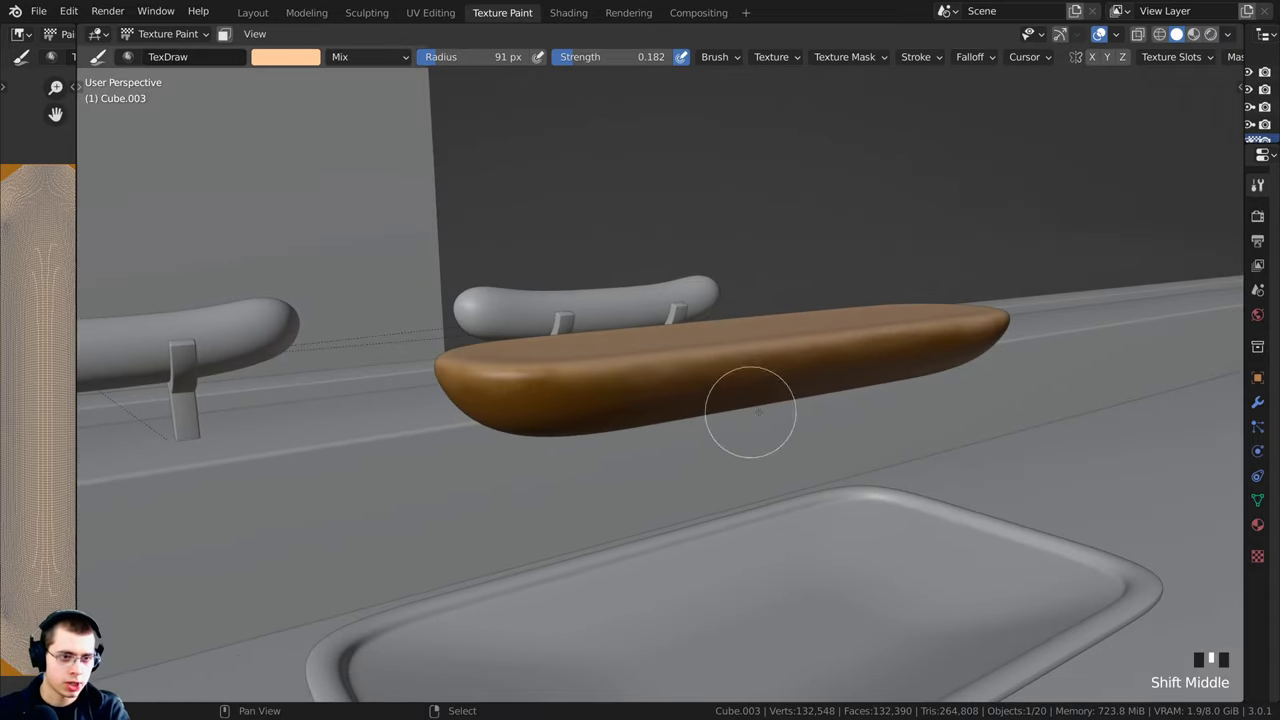
scroll(456, 367, "up", 2)
middle_click_drag(481, 370, 206, 441)
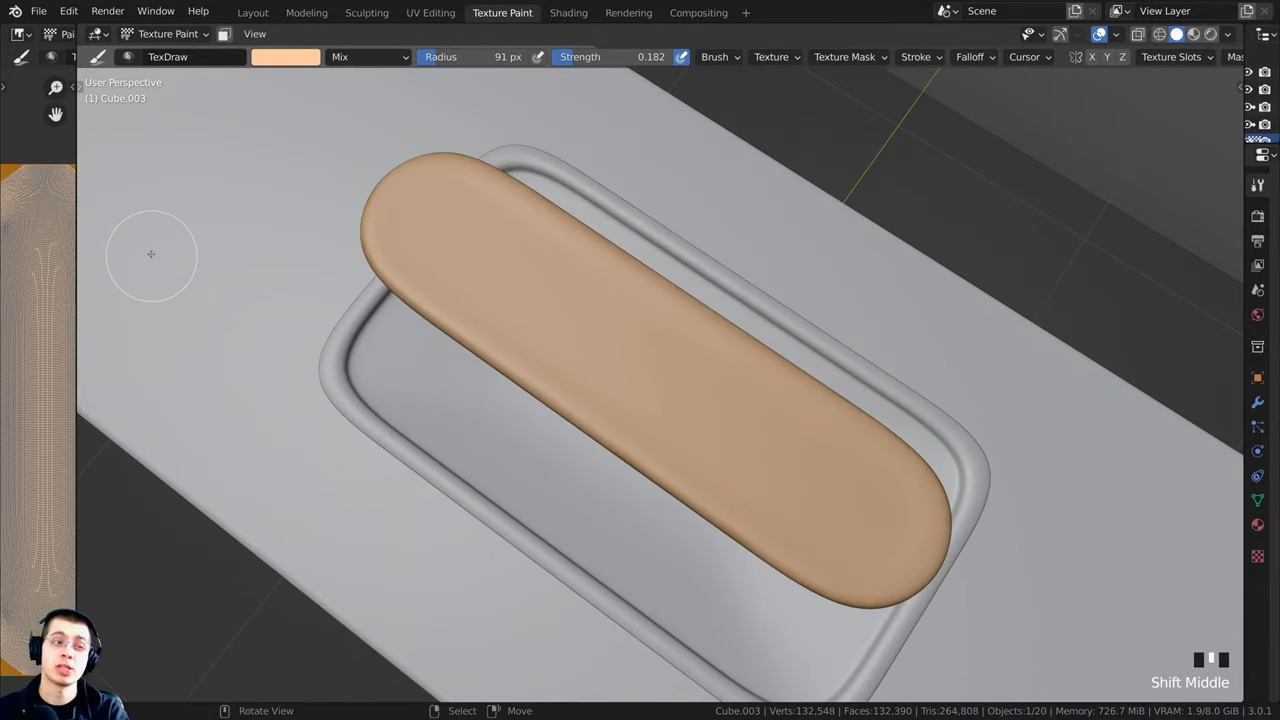
middle_click_drag(151, 254, 313, 210)
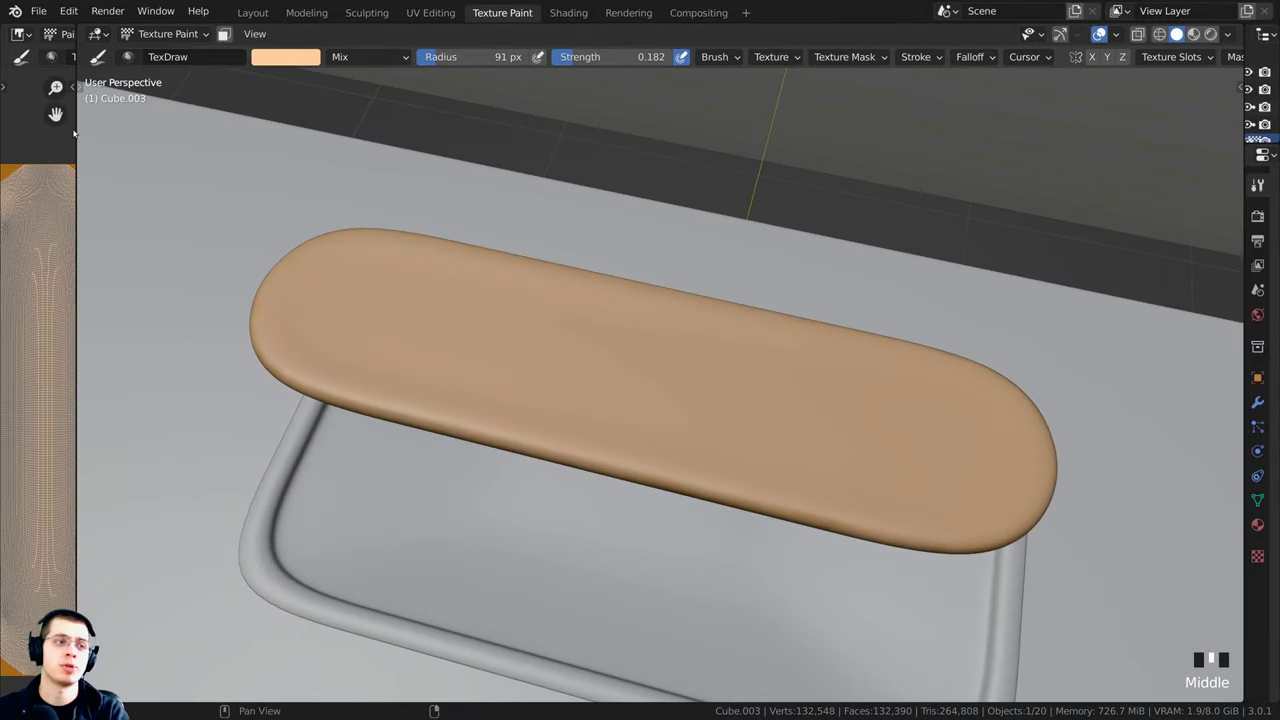
Step: Widen the image editor and save the painted texture as the JPEG file Hot Dog Bun.jpg in the Tutorial folder
left_click_drag(75, 132, 524, 162)
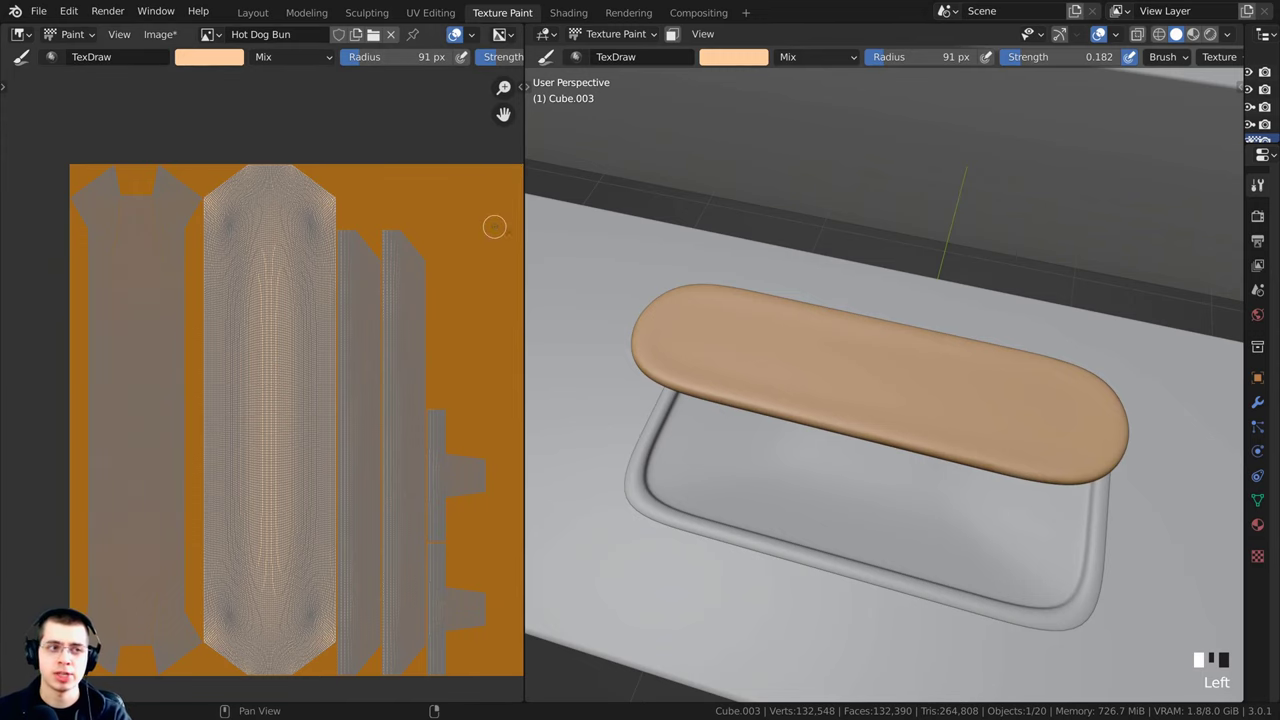
scroll(756, 287, "up", 2)
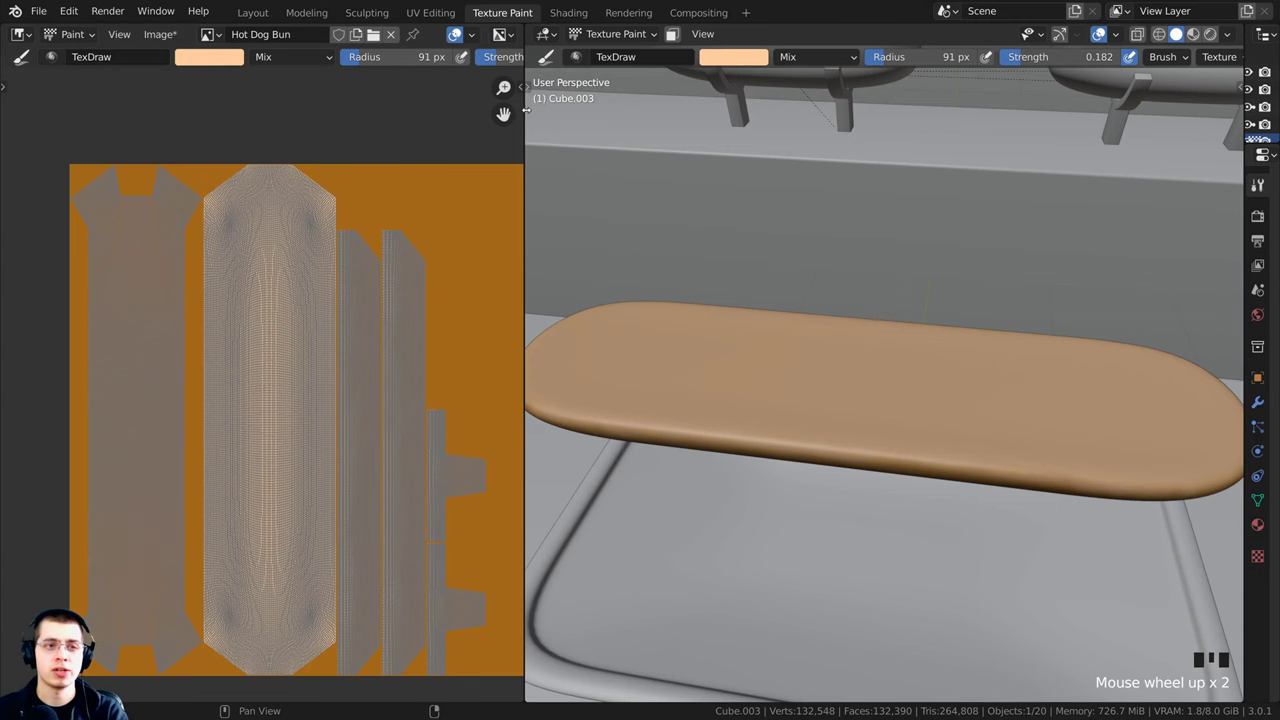
mouse_move(524, 110)
left_mouse_down()
mouse_move(257, 112)
mouse_move(506, 112)
left_mouse_up()
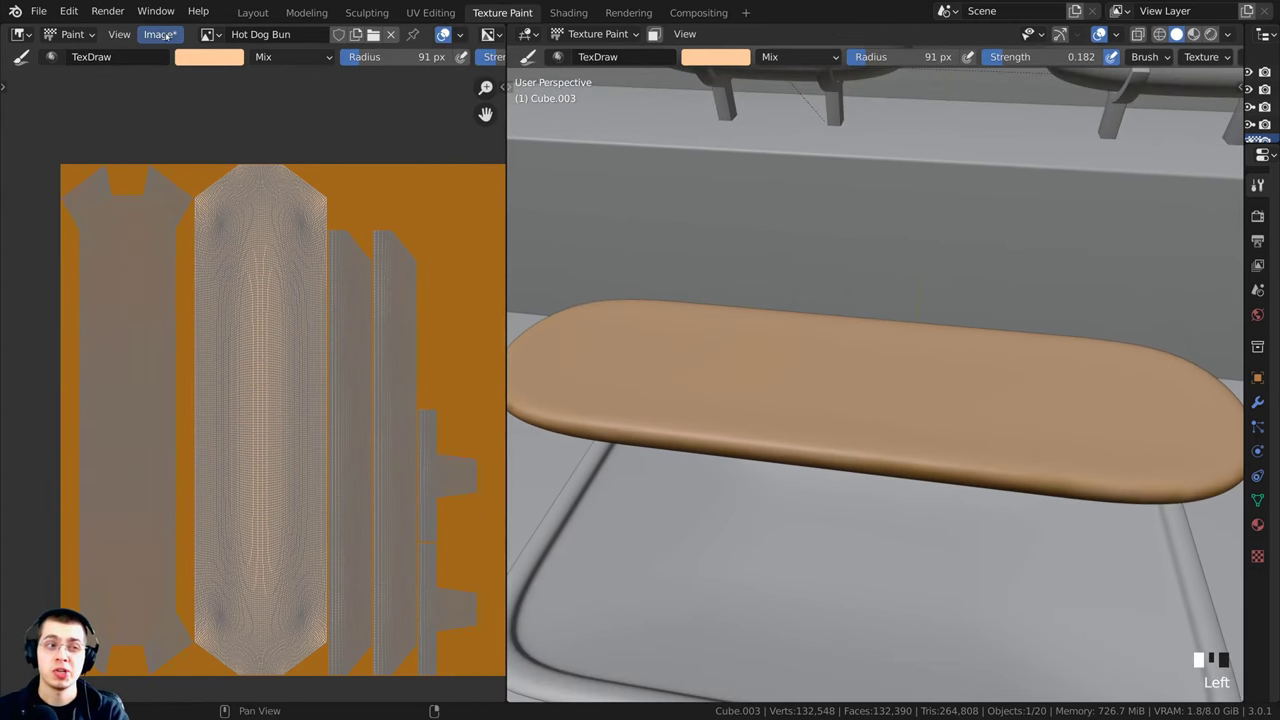
left_click(163, 35)
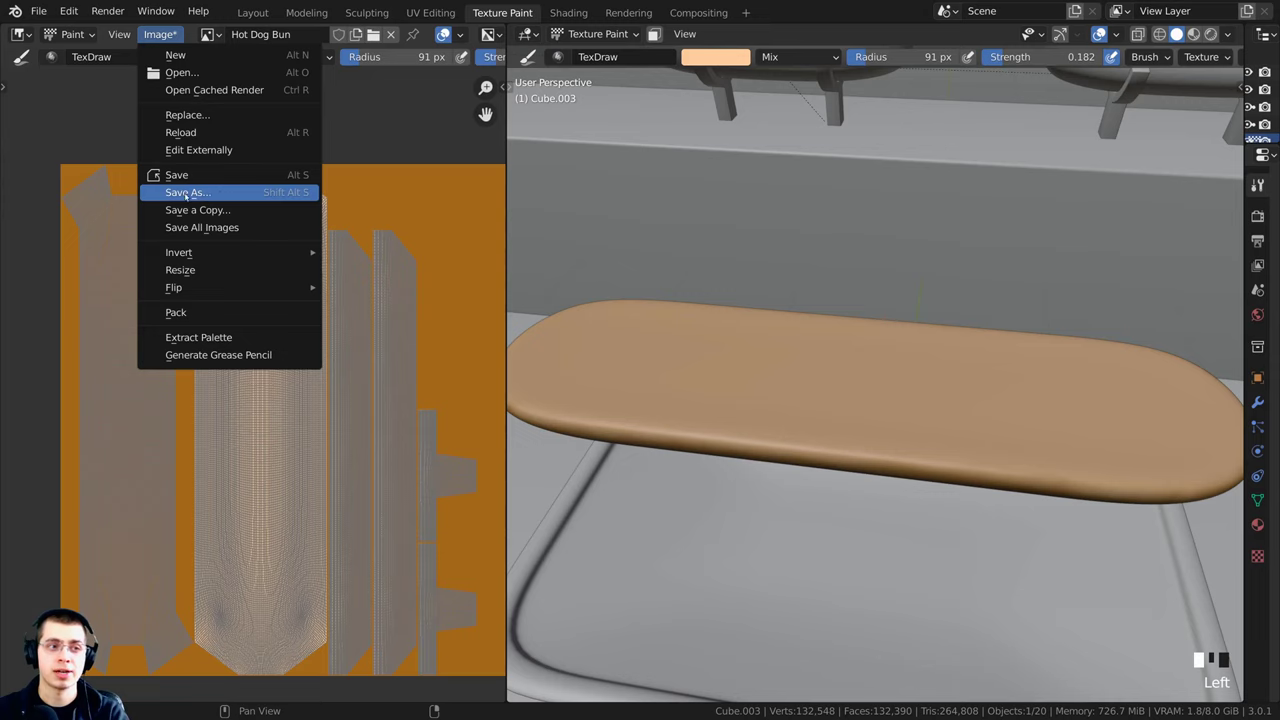
left_click(190, 192)
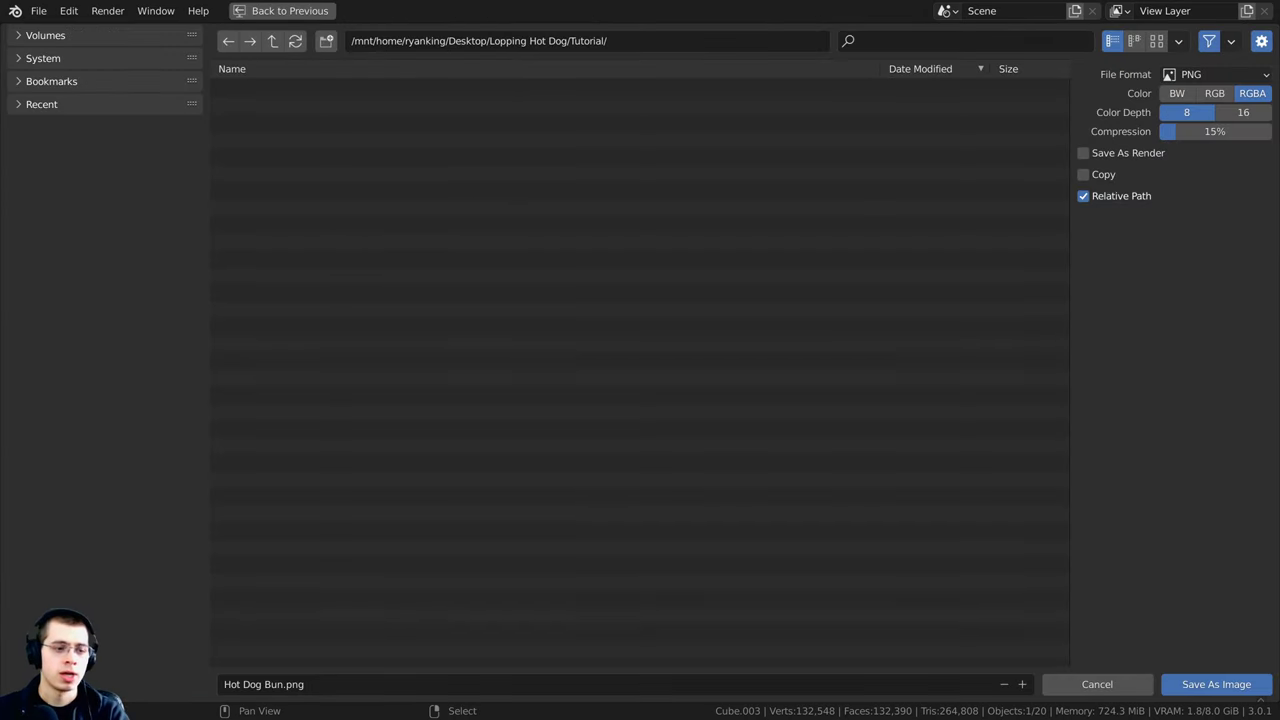
left_click(1200, 75)
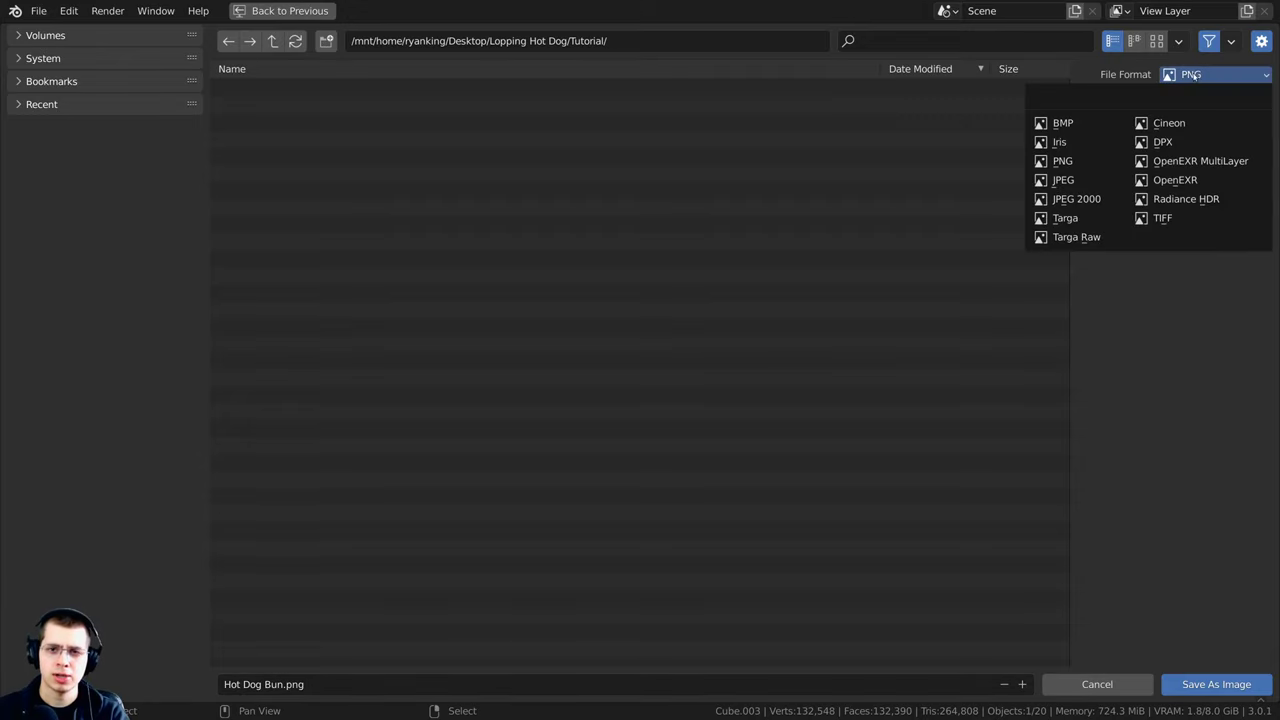
left_click(1066, 184)
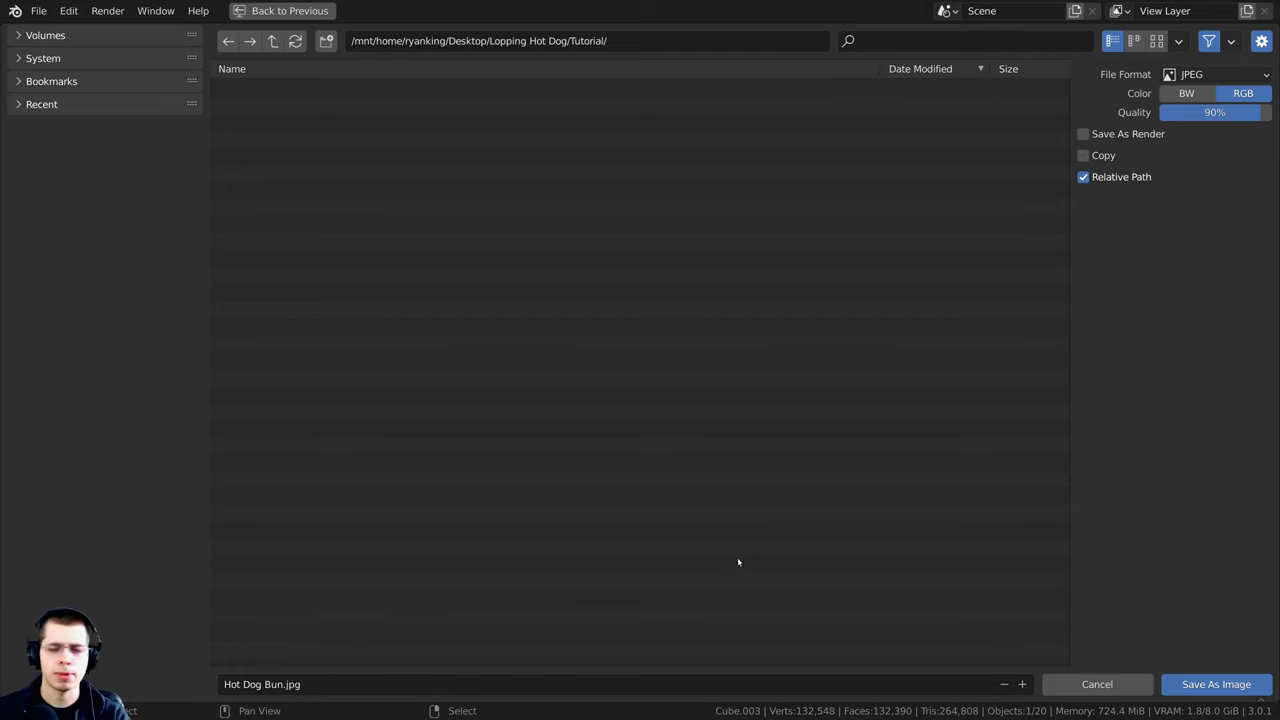
left_click(1233, 686)
scroll(638, 327, "up", 1)
scroll(377, 337, "up", 1)
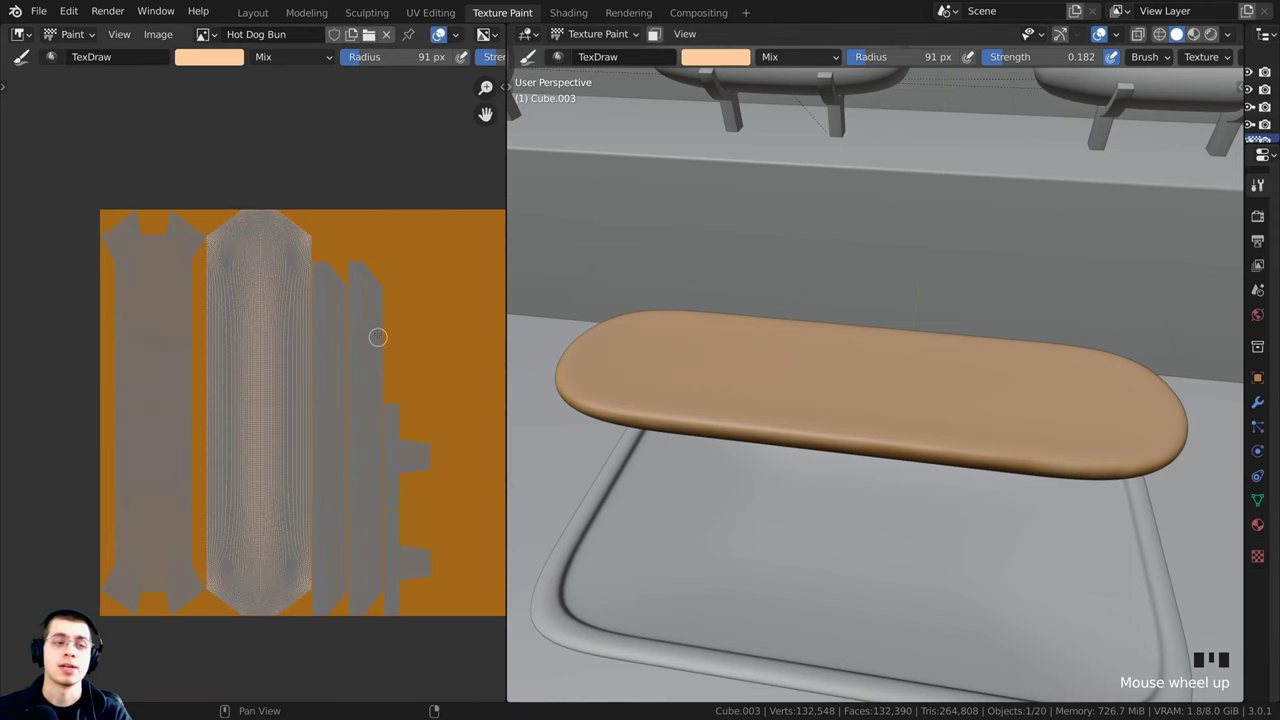
middle_click_drag(342, 318, 273, 314)
scroll(398, 287, "up", 4)
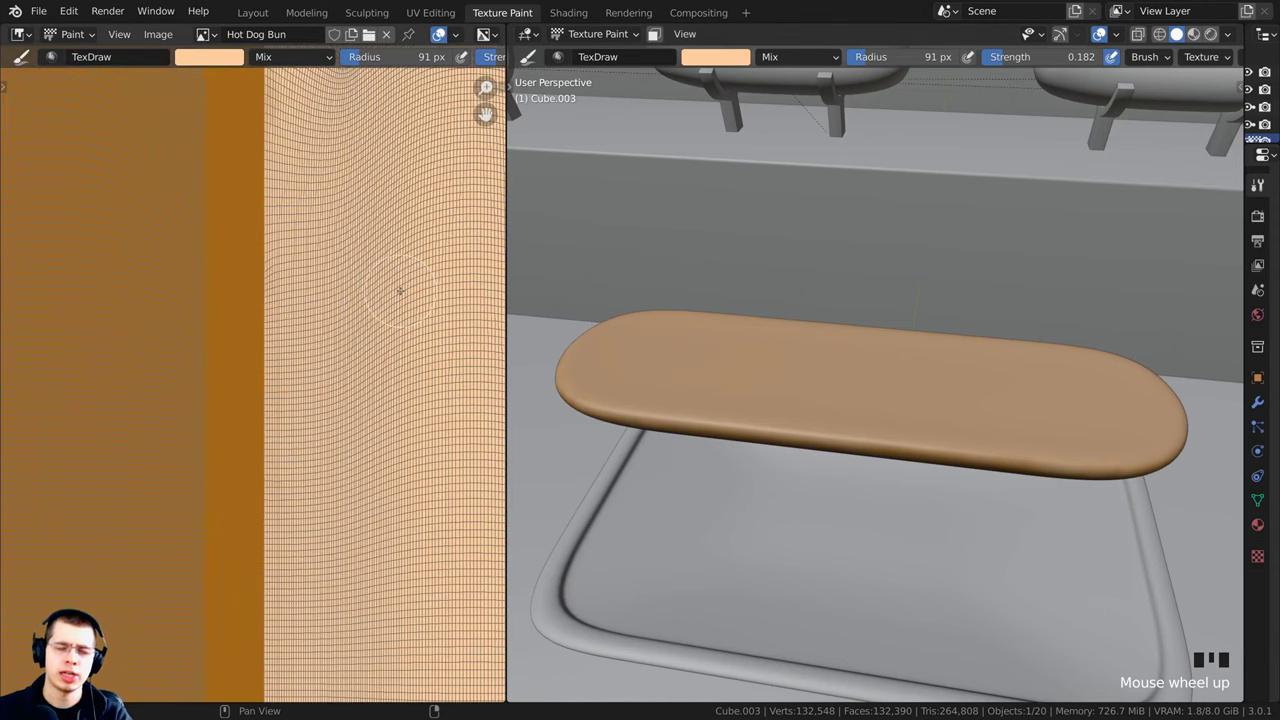
scroll(408, 298, "down", 6)
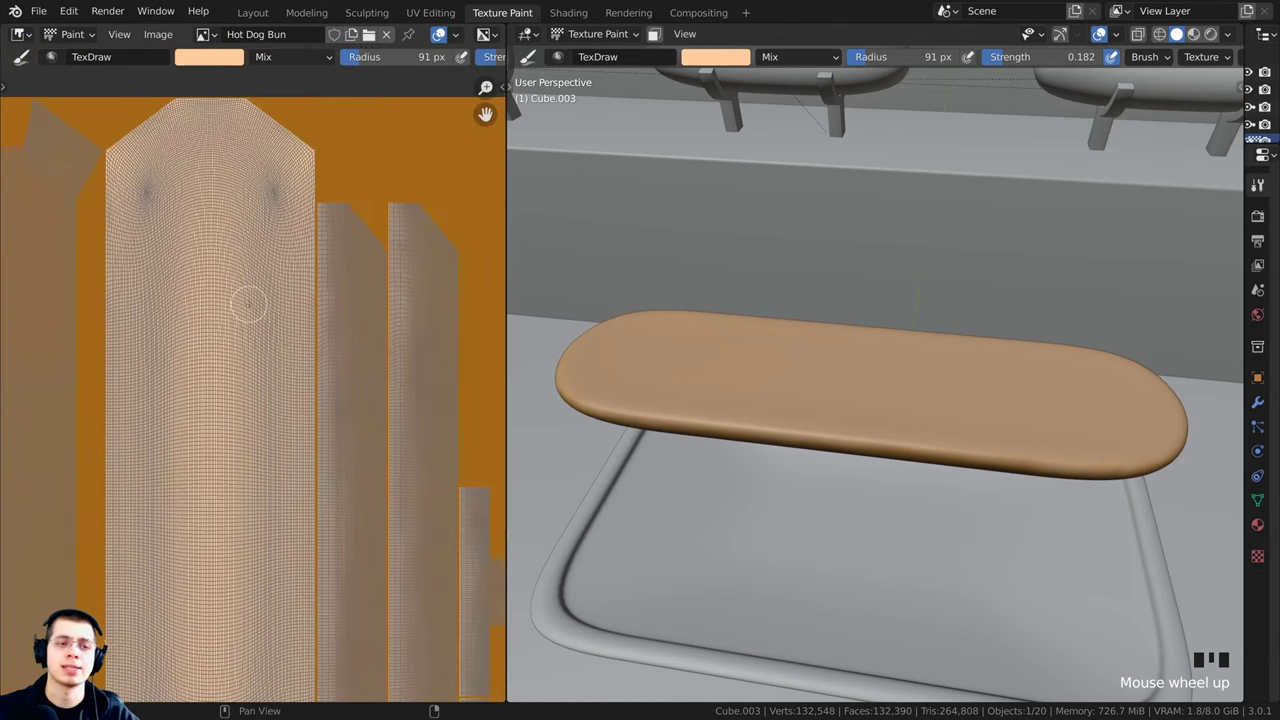
Step: Switch to the Shading workspace and display the bun in Material Preview shading
scroll(344, 362, "up", 2)
middle_click_drag(900, 420, 906, 370)
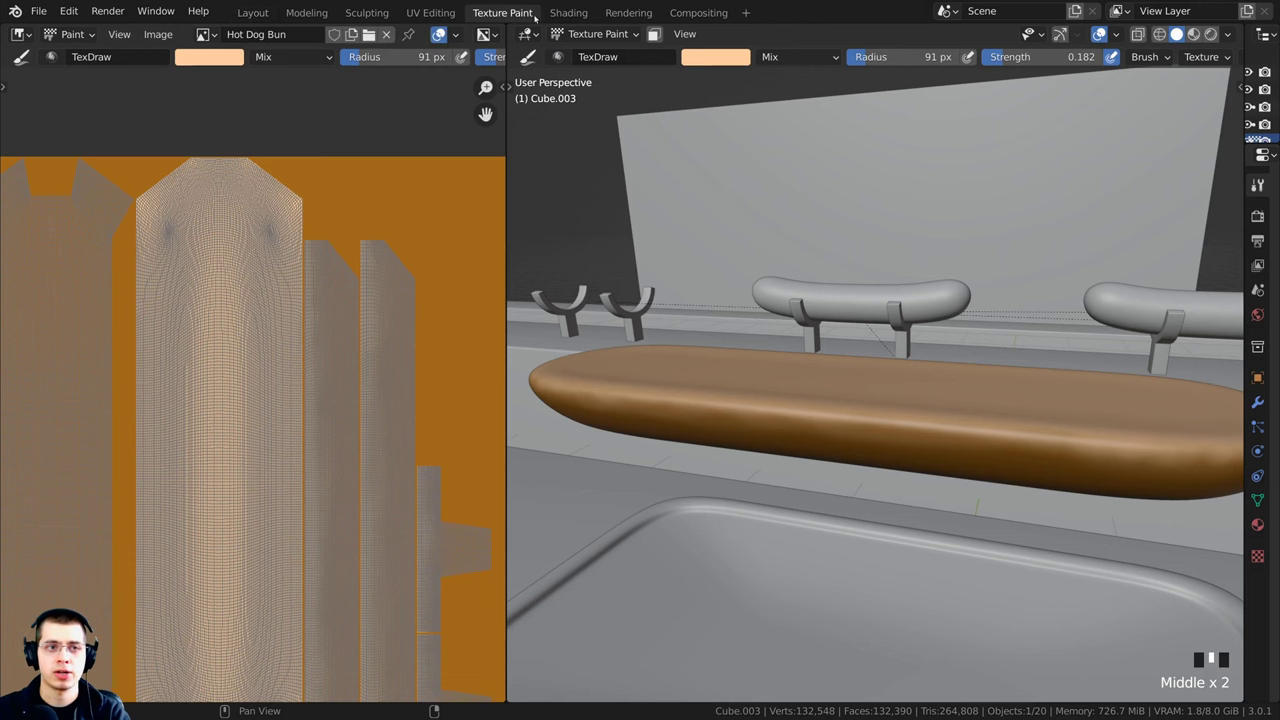
left_click(577, 14)
middle_click_drag(281, 346, 268, 441, "shift")
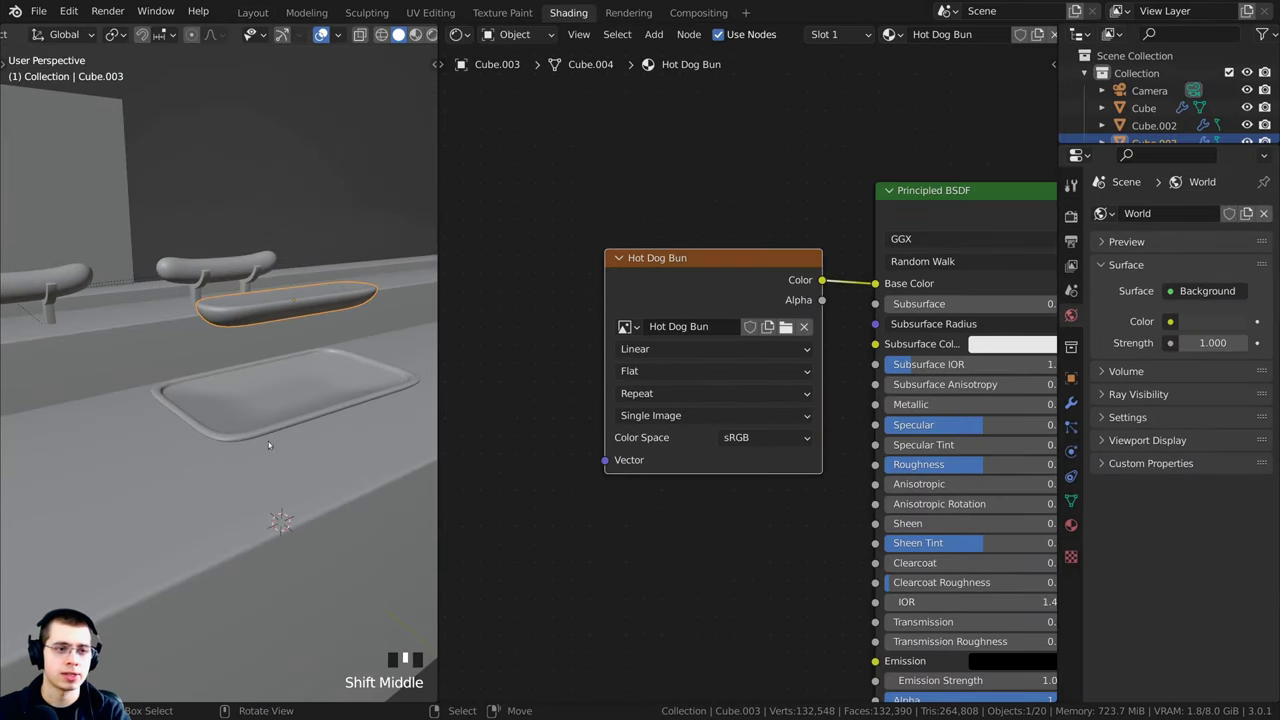
scroll(281, 173, "up", 2)
key("z")
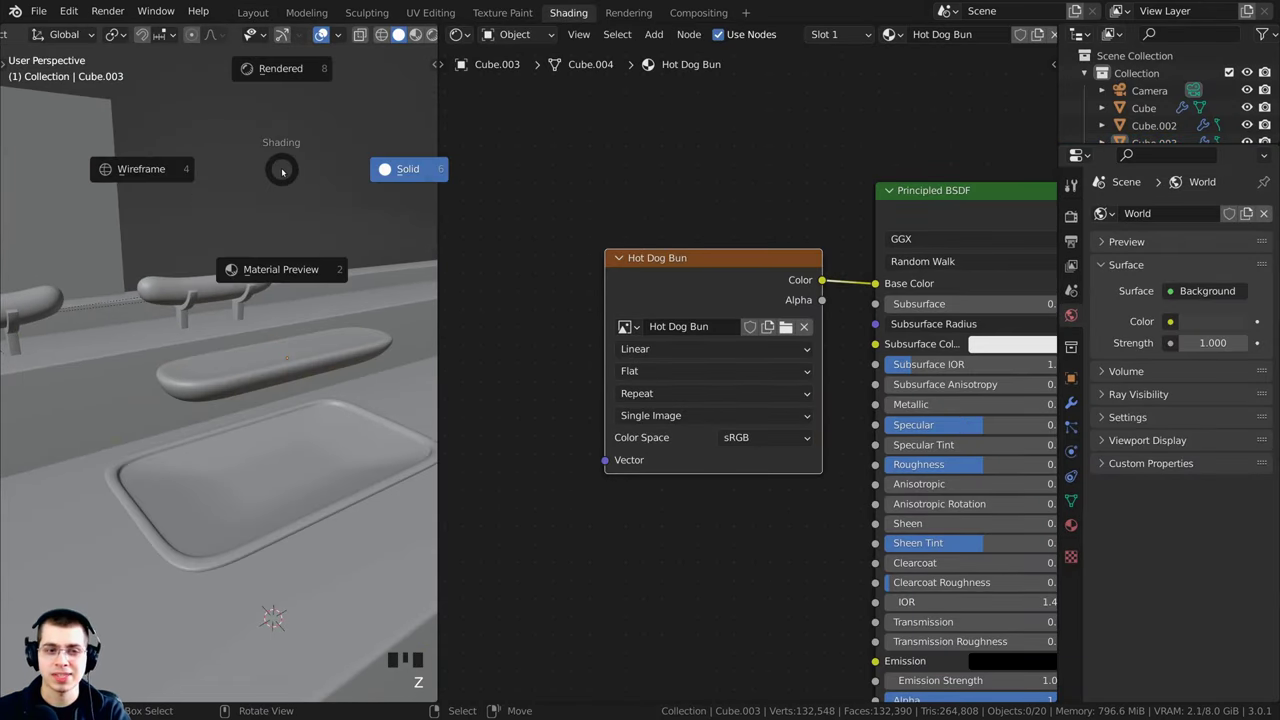
left_click(275, 370)
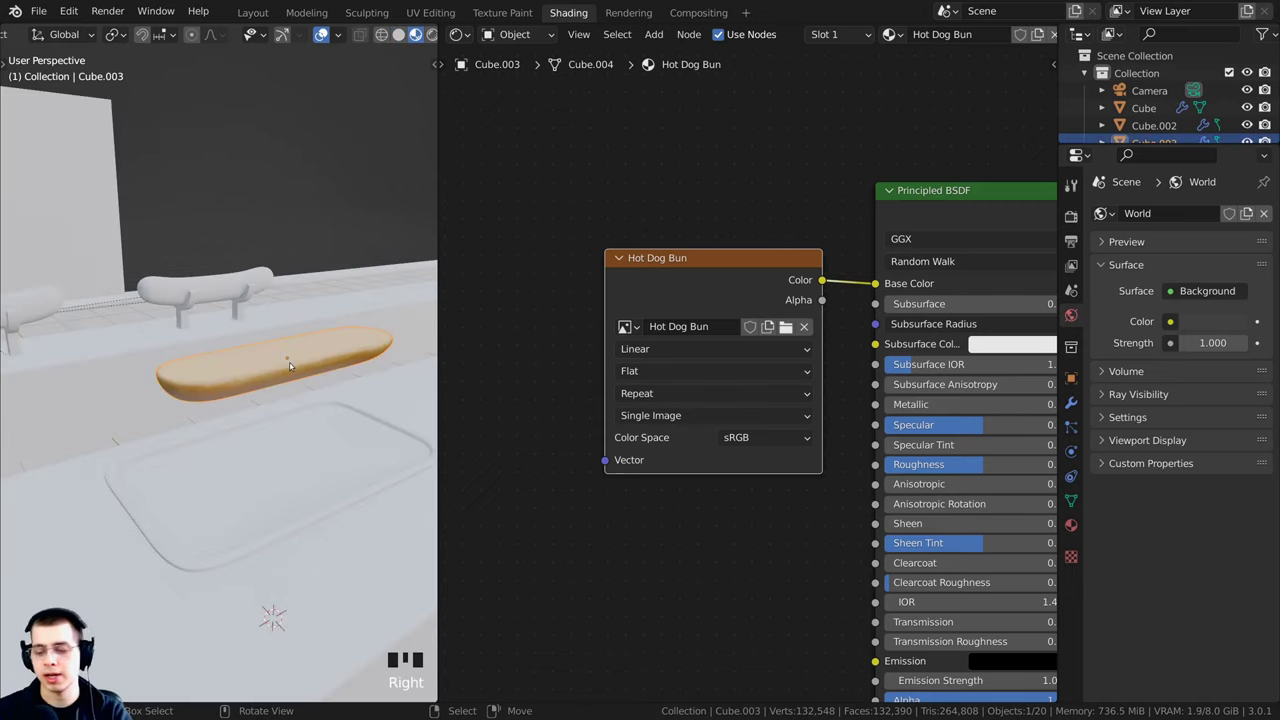
Step: Widen the properties area and enable the bun's Displace modifier in the viewport
scroll(359, 277, "up", 3)
scroll(359, 277, "up", 3)
middle_click_drag(359, 277, 300, 420)
scroll(314, 351, "down", 2, "shift")
scroll(465, 434, "up", 1)
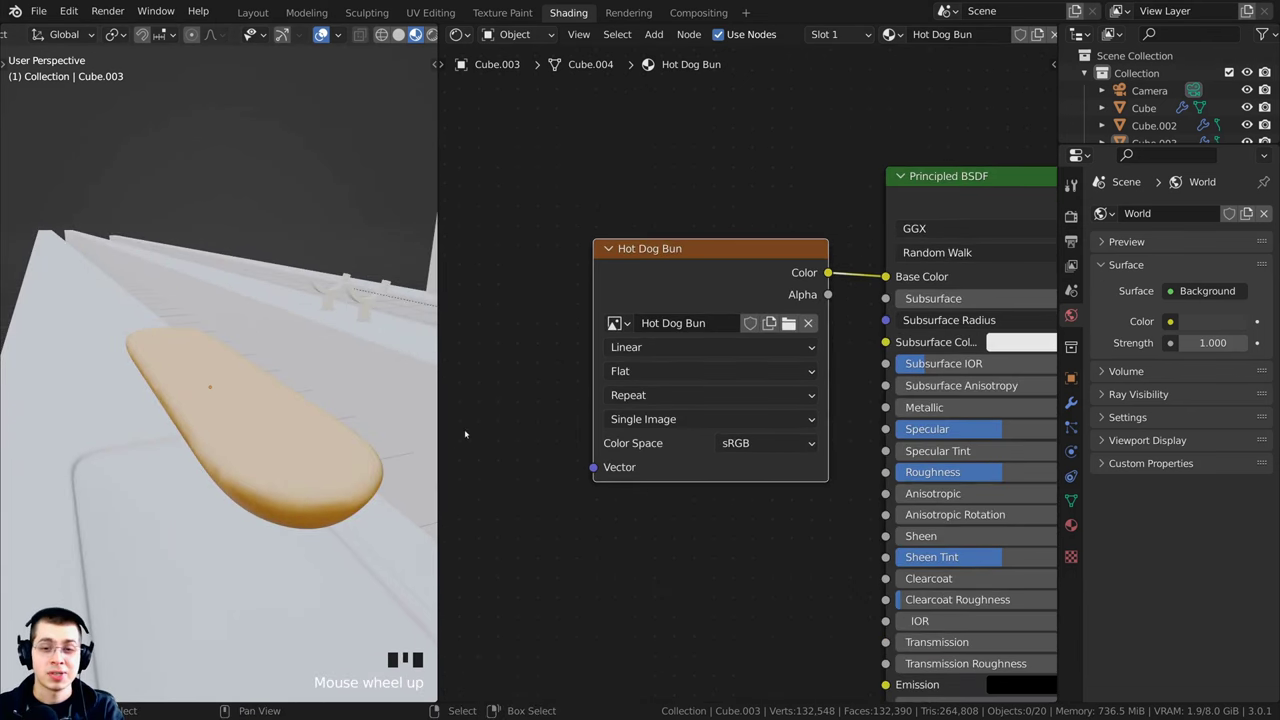
left_click(1071, 402)
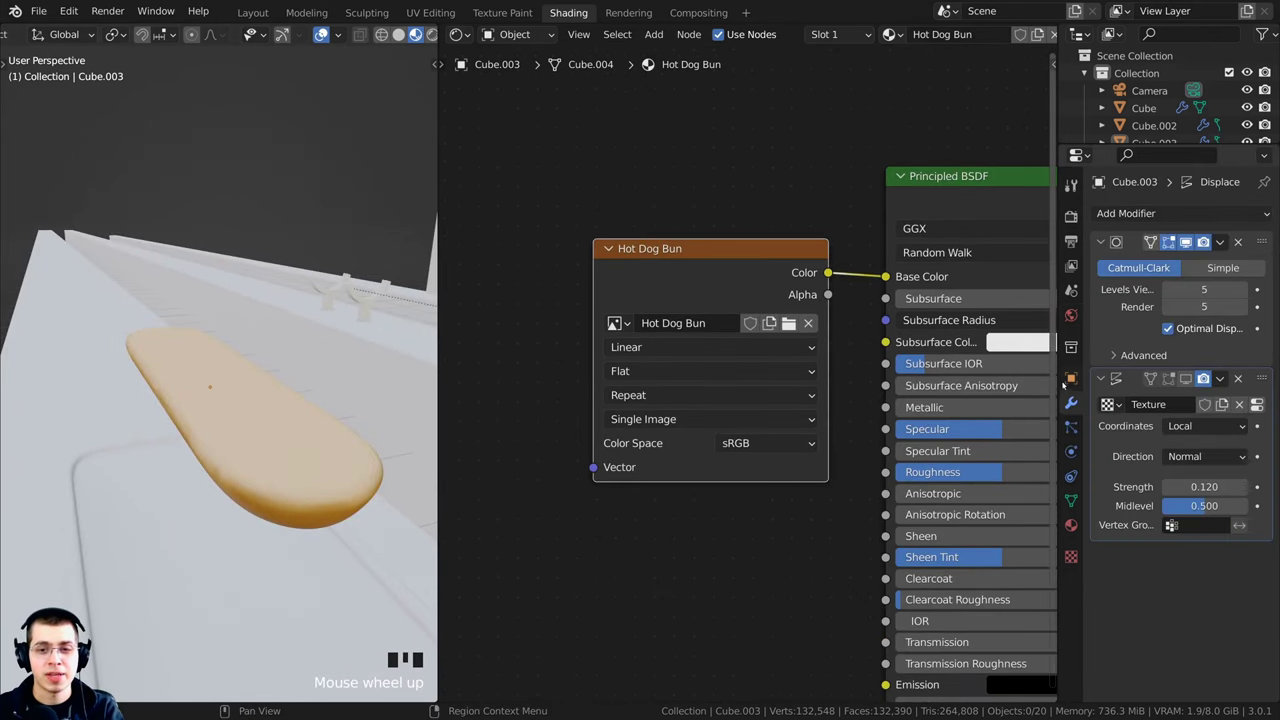
left_click_drag(1060, 374, 920, 372)
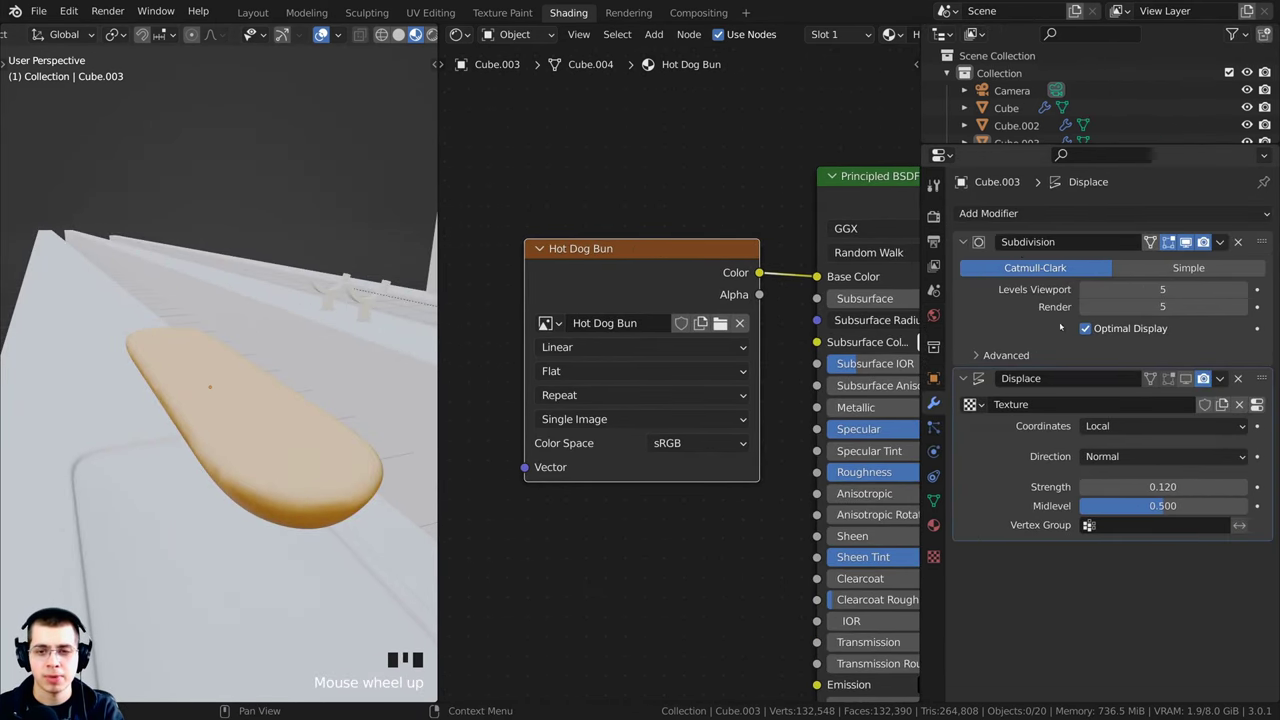
left_click(1187, 379)
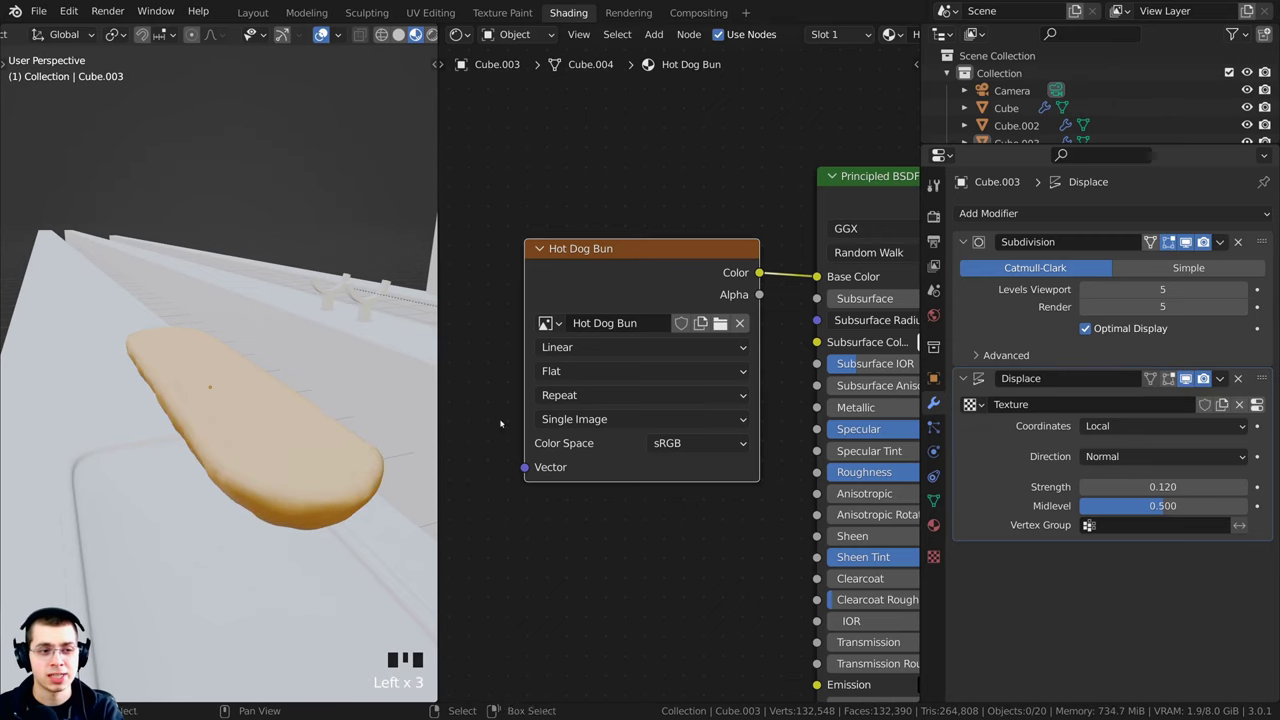
Step: Examine the displaced bun's painted surface from the sides and below in a wider viewport
middle_click_drag(358, 444, 327, 409)
scroll(327, 409, "up", 3)
left_click(298, 332)
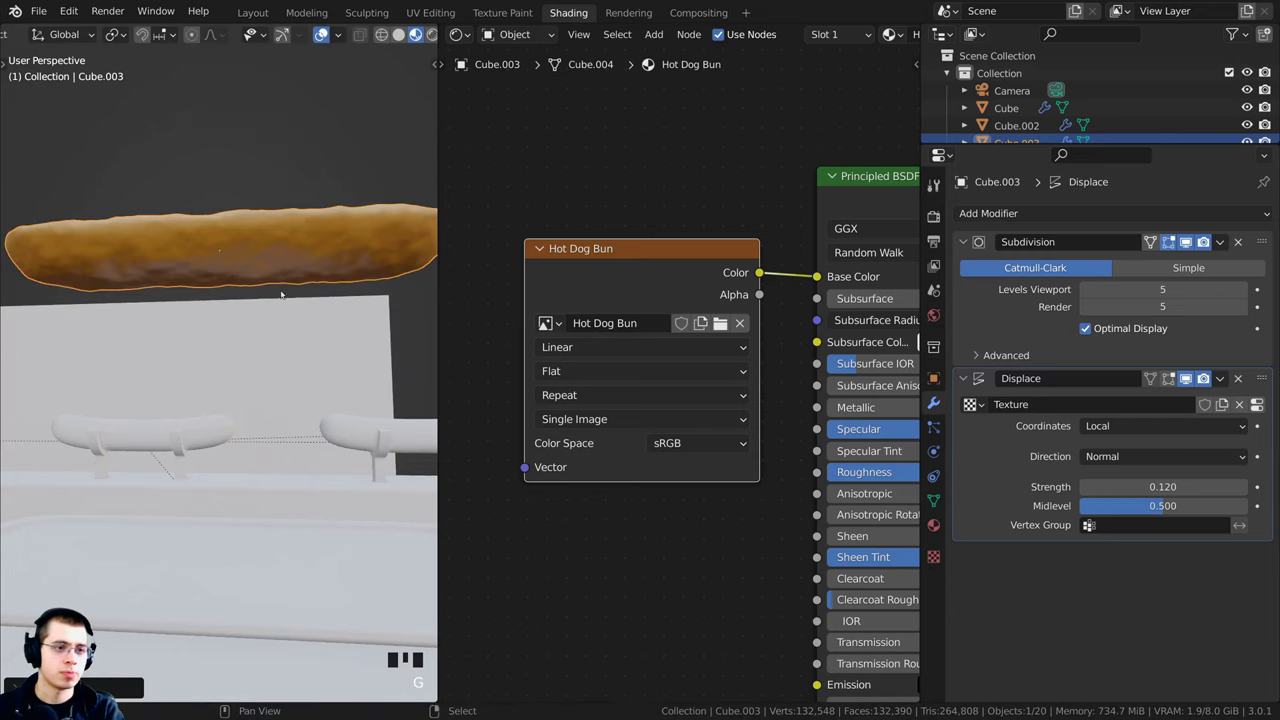
middle_click_drag(300, 325, 308, 440, "shift")
left_click_drag(438, 346, 639, 365)
key("alt+a")
scroll(223, 400, "up", 2)
middle_click_drag(165, 396, 297, 288)
scroll(212, 412, "up", 2)
scroll(282, 307, "down", 2)
scroll(740, 285, "down", 5)
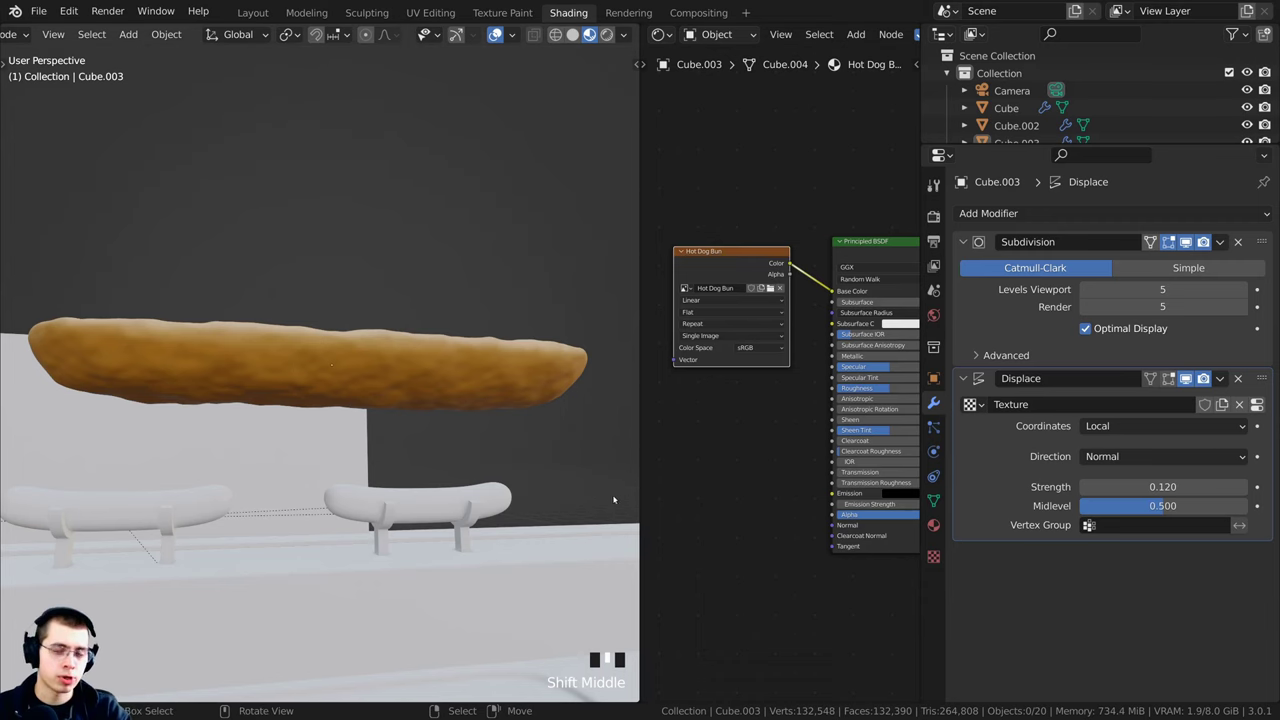
scroll(418, 401, "up", 2)
key("a")
key("a")
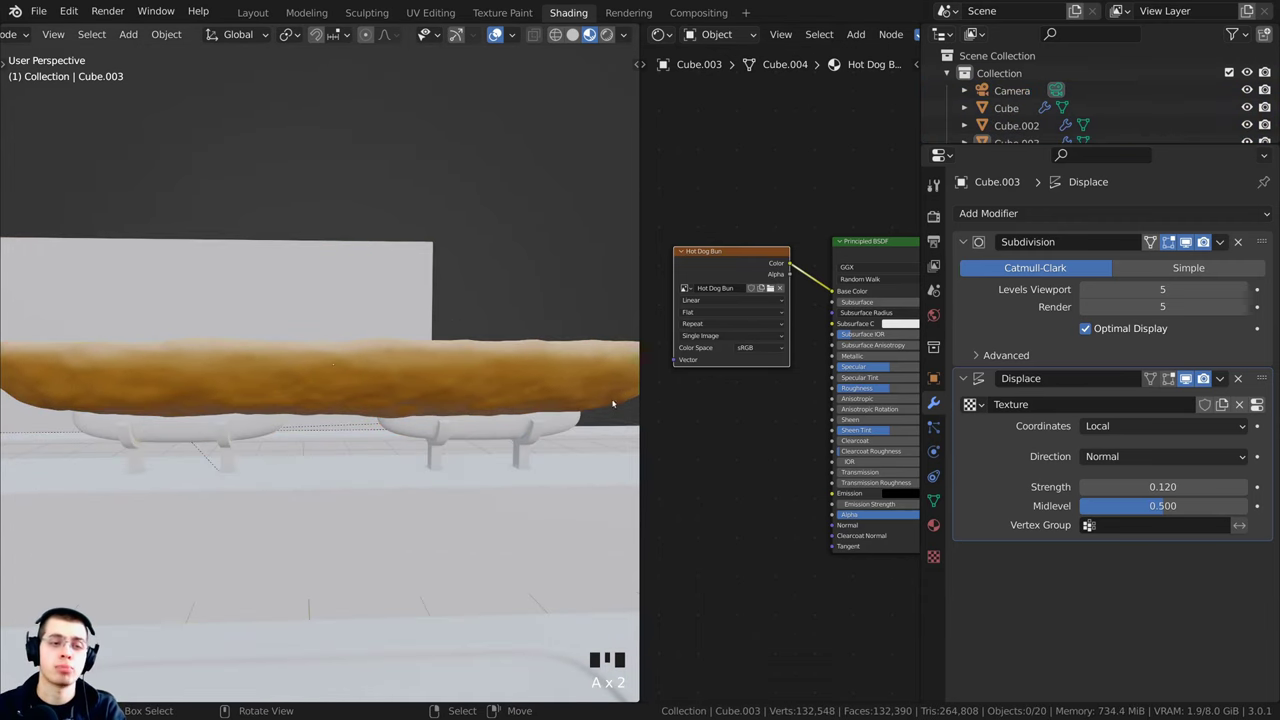
Step: Narrow the 3D viewport and properties area to enlarge the shader editor around the bun's nodes
left_click_drag(640, 376, 397, 376)
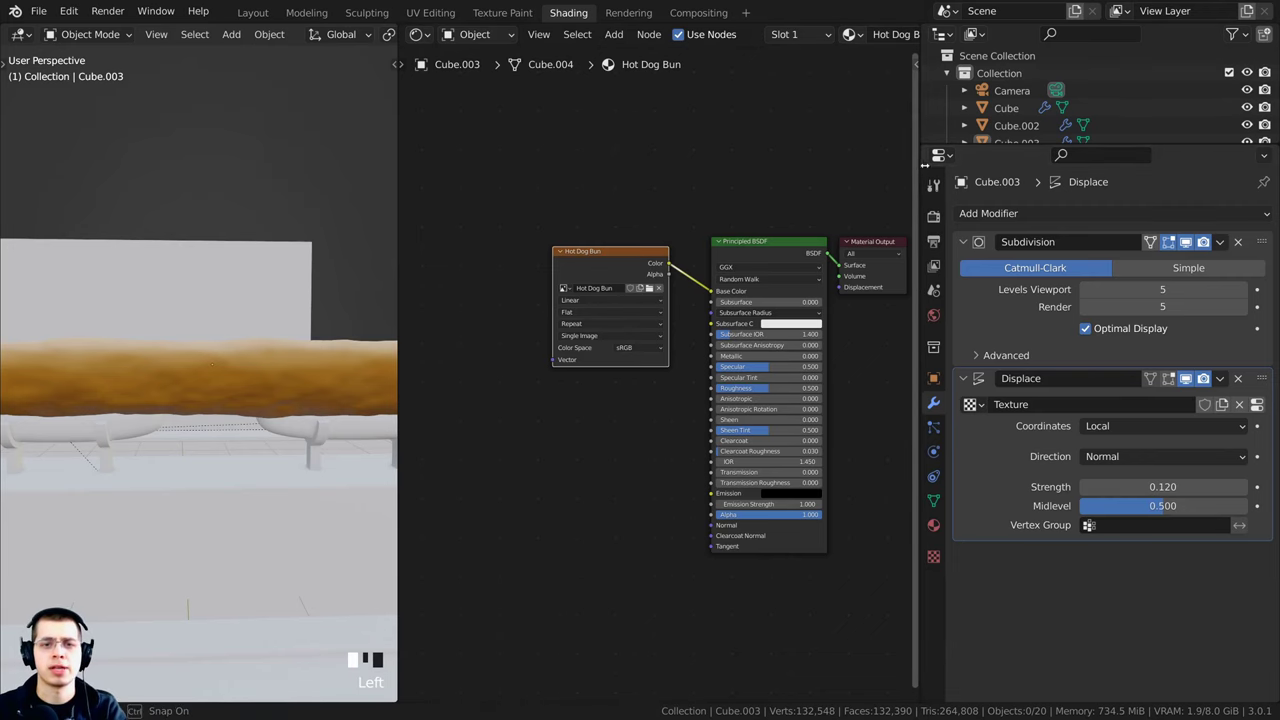
left_click_drag(918, 281, 1068, 281)
mouse_move(302, 381)
middle_mouse_down()
mouse_move(250, 392)
mouse_move(314, 375)
mouse_move(302, 358)
mouse_move(284, 380)
mouse_move(300, 372)
middle_mouse_up()
scroll(287, 369, "up", 2)
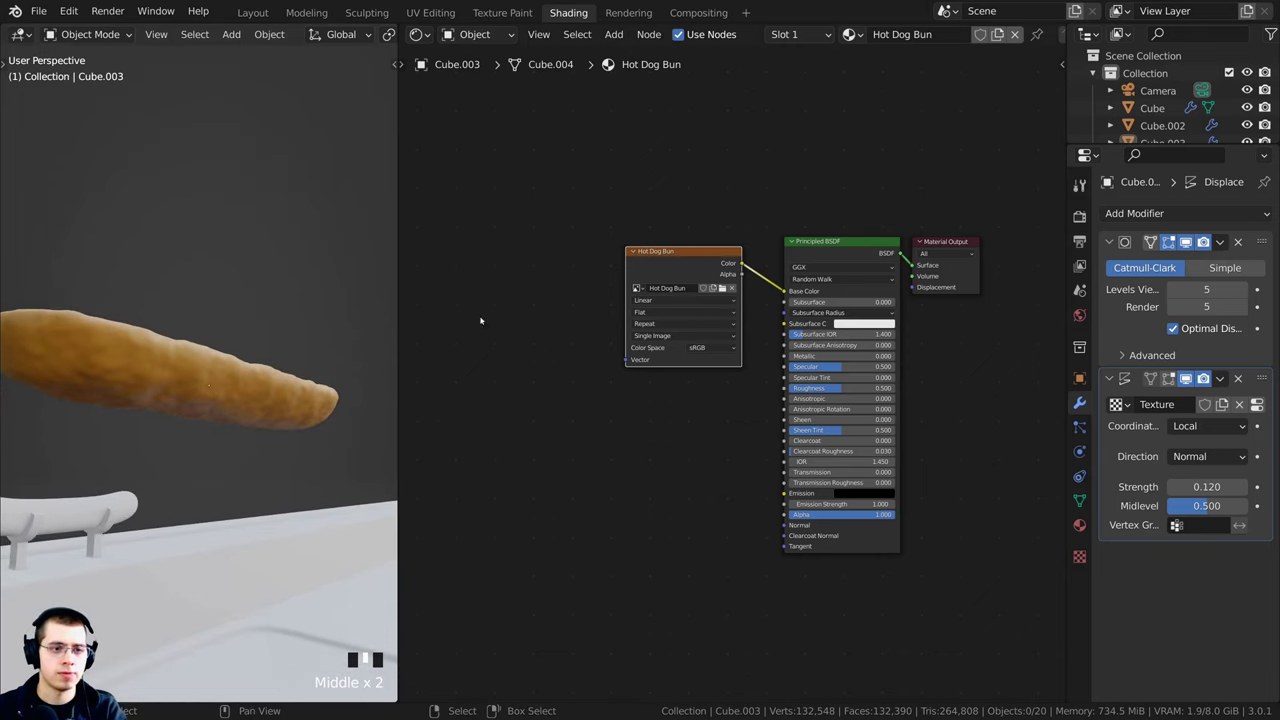
left_click_drag(399, 256, 338, 256)
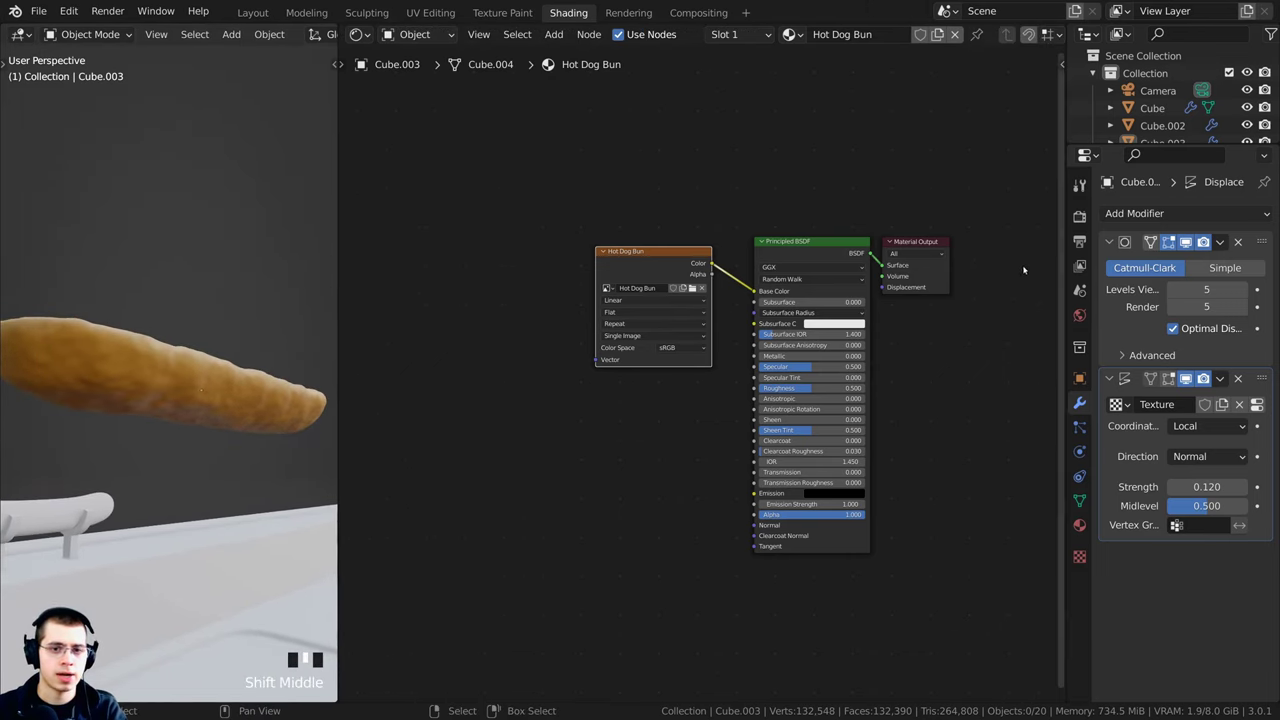
left_click_drag(1066, 243, 1098, 243)
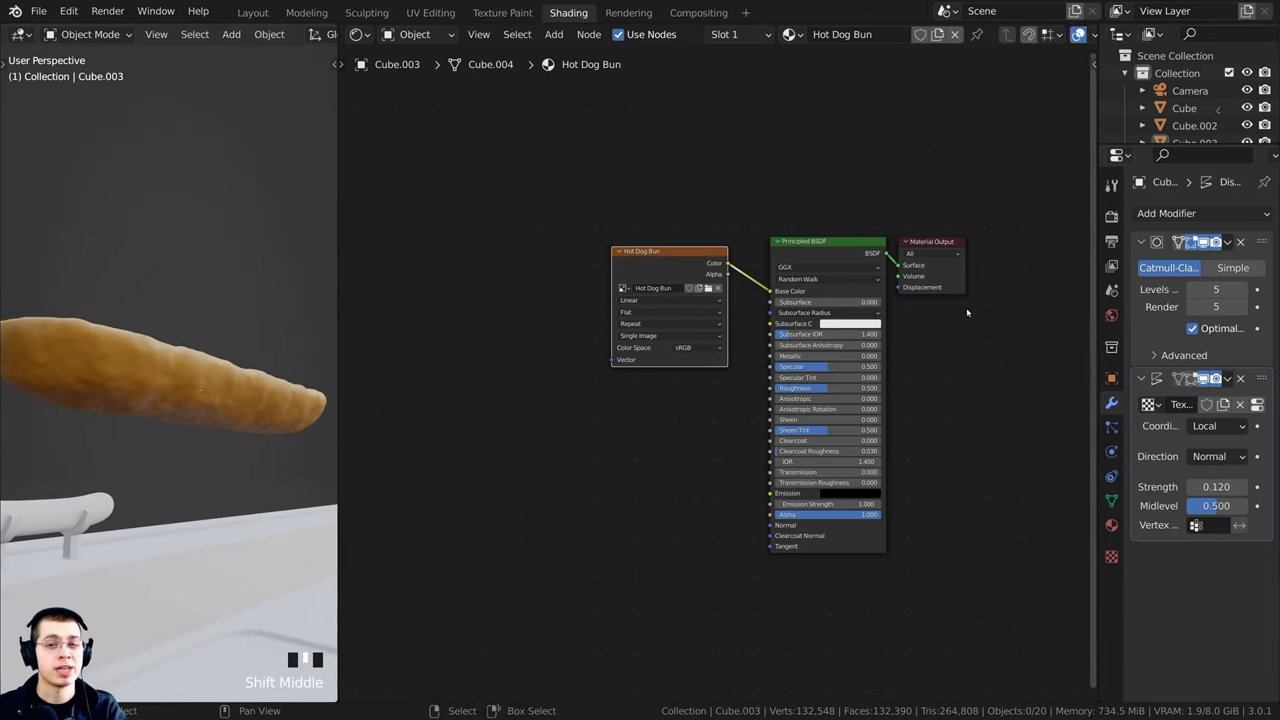
Step: Preview the bun in Rendered shading
middle_click_drag(268, 402, 294, 404)
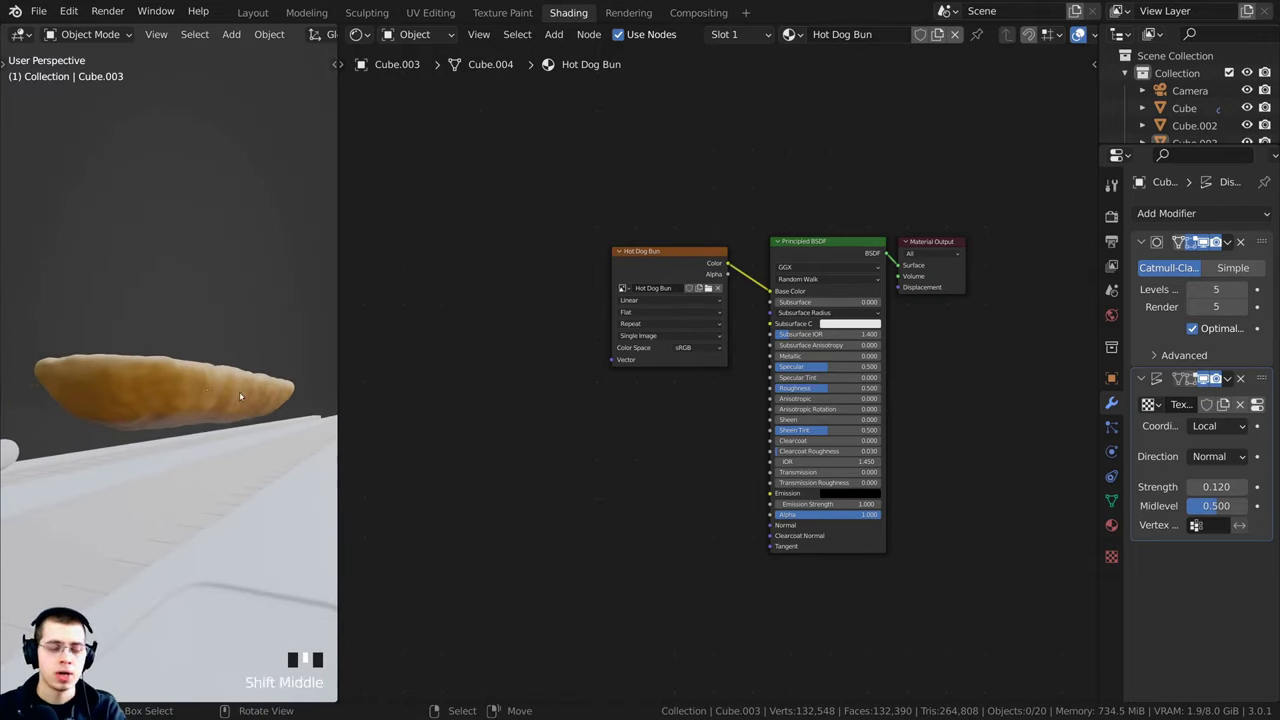
key("z")
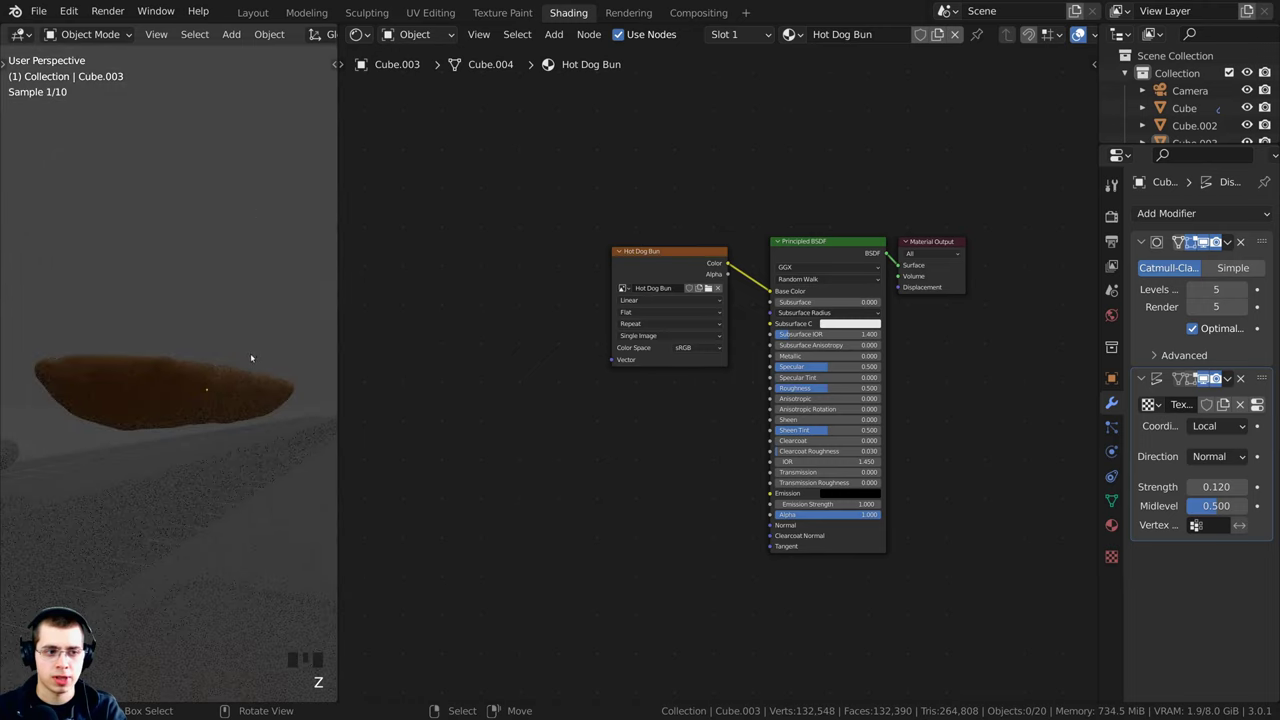
mouse_move(251, 358)
middle_mouse_down()
mouse_move(230, 420)
mouse_move(266, 403)
mouse_move(254, 343)
mouse_move(176, 335)
mouse_move(229, 366)
middle_mouse_up()
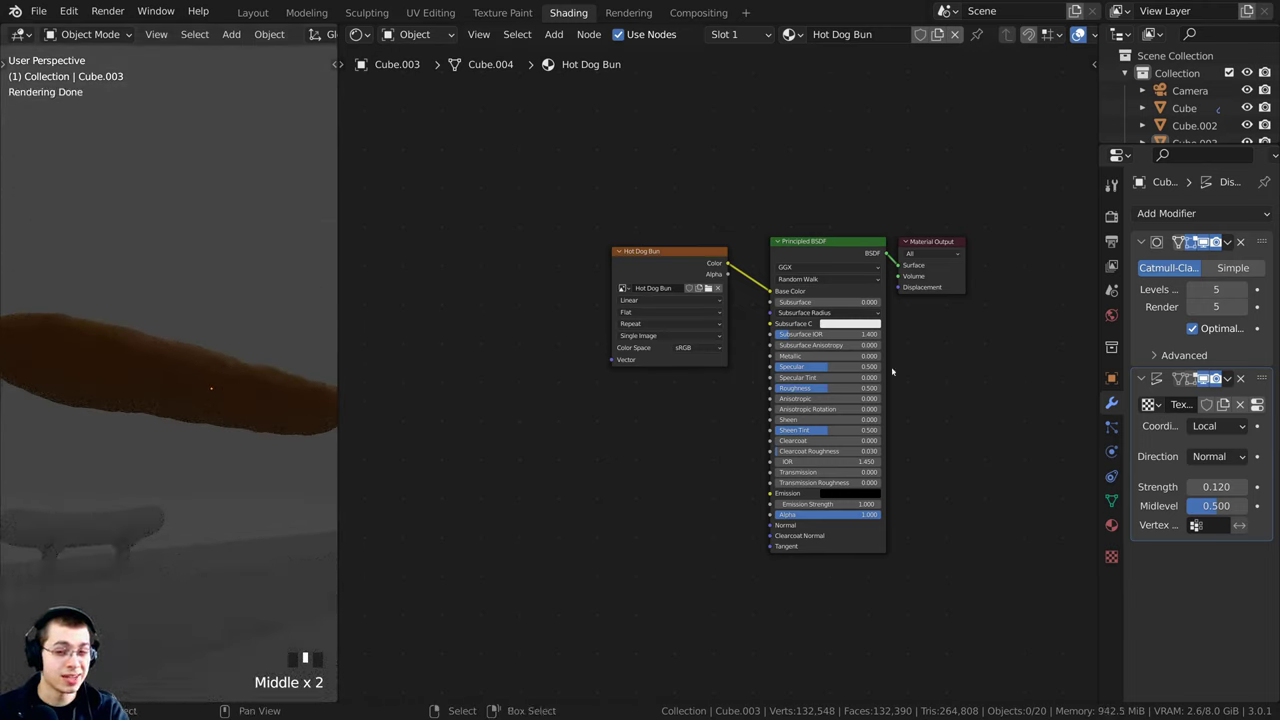
Step: Open the world settings in a wider properties area and return the viewport to Solid shading
left_click(1111, 315)
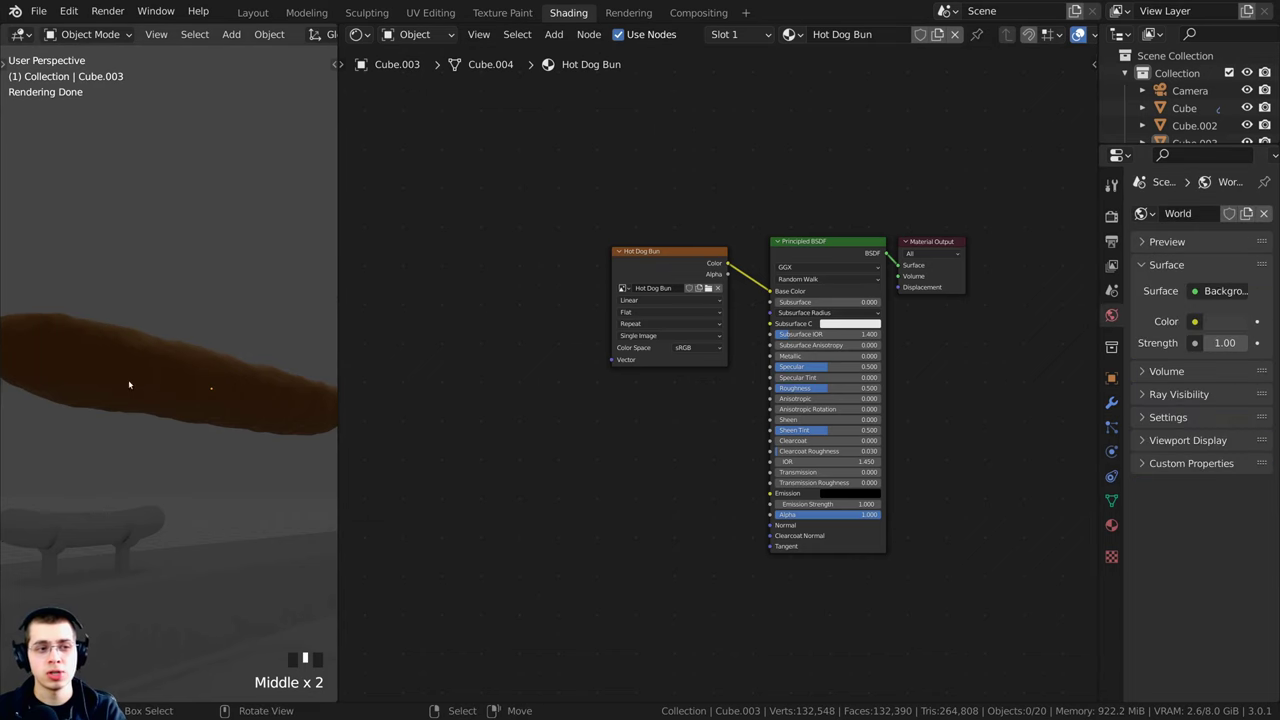
key("z")
left_click(298, 377)
left_click_drag(1098, 286, 1000, 282)
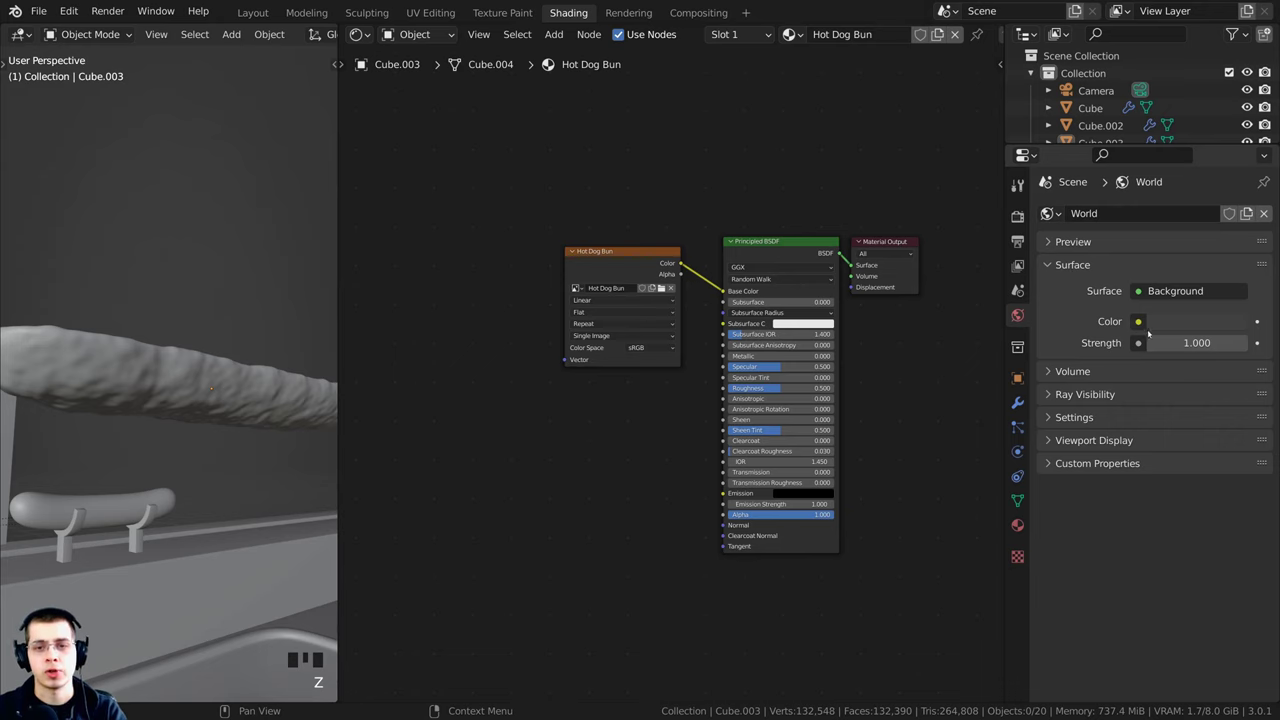
Step: Assign an Environment Texture to the world color and load machine_shop_02_1k.hdr from the Poly Haven HDRI 1K folder
left_click(1139, 322)
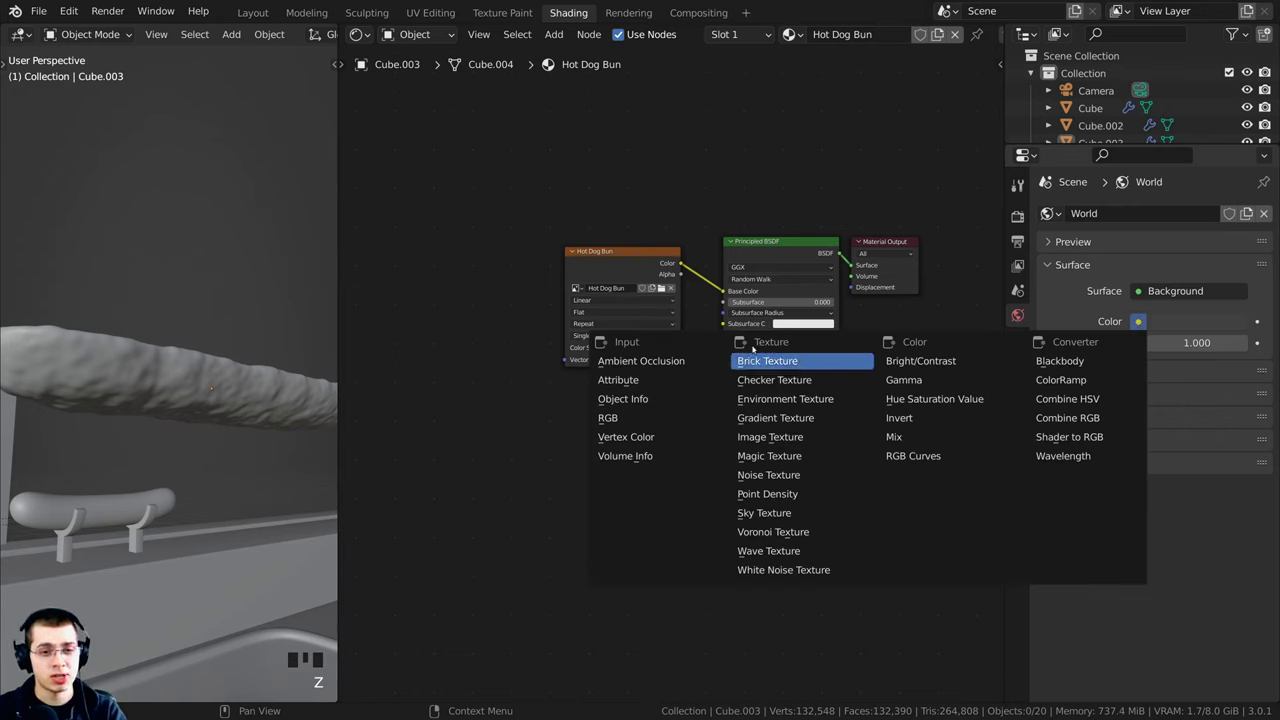
left_click(767, 401)
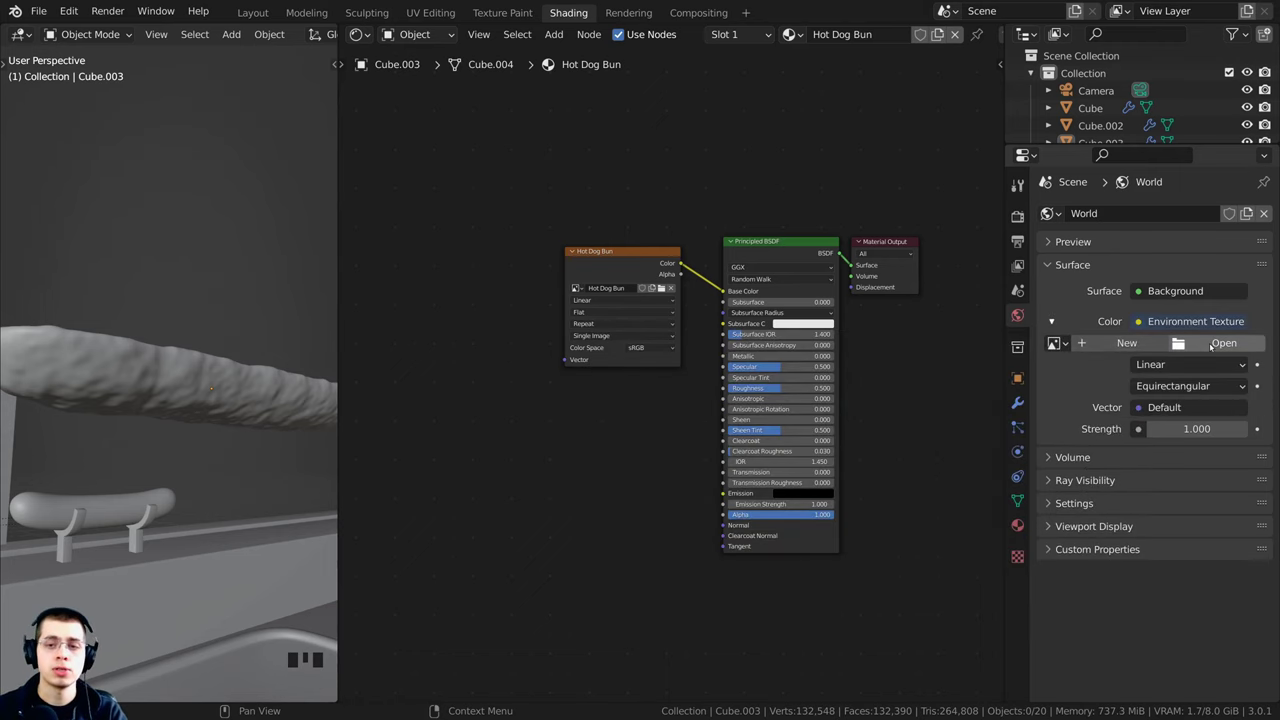
left_click(1212, 345)
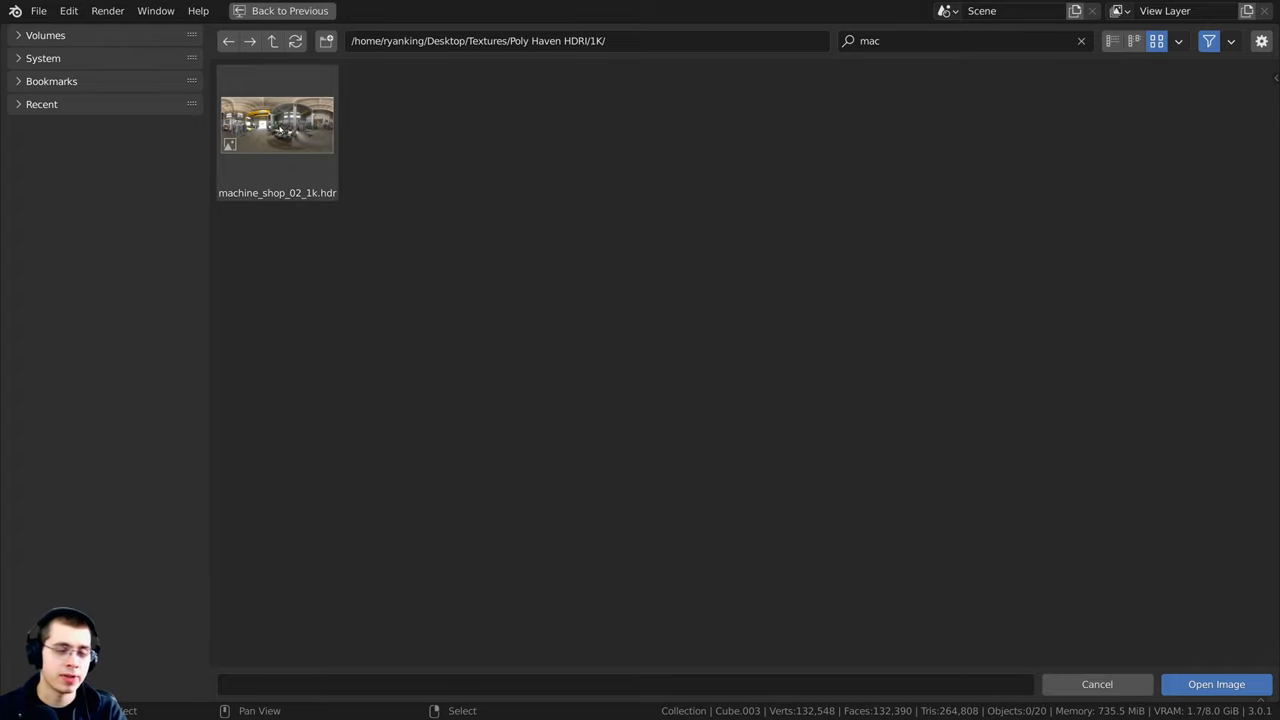
left_click(280, 120)
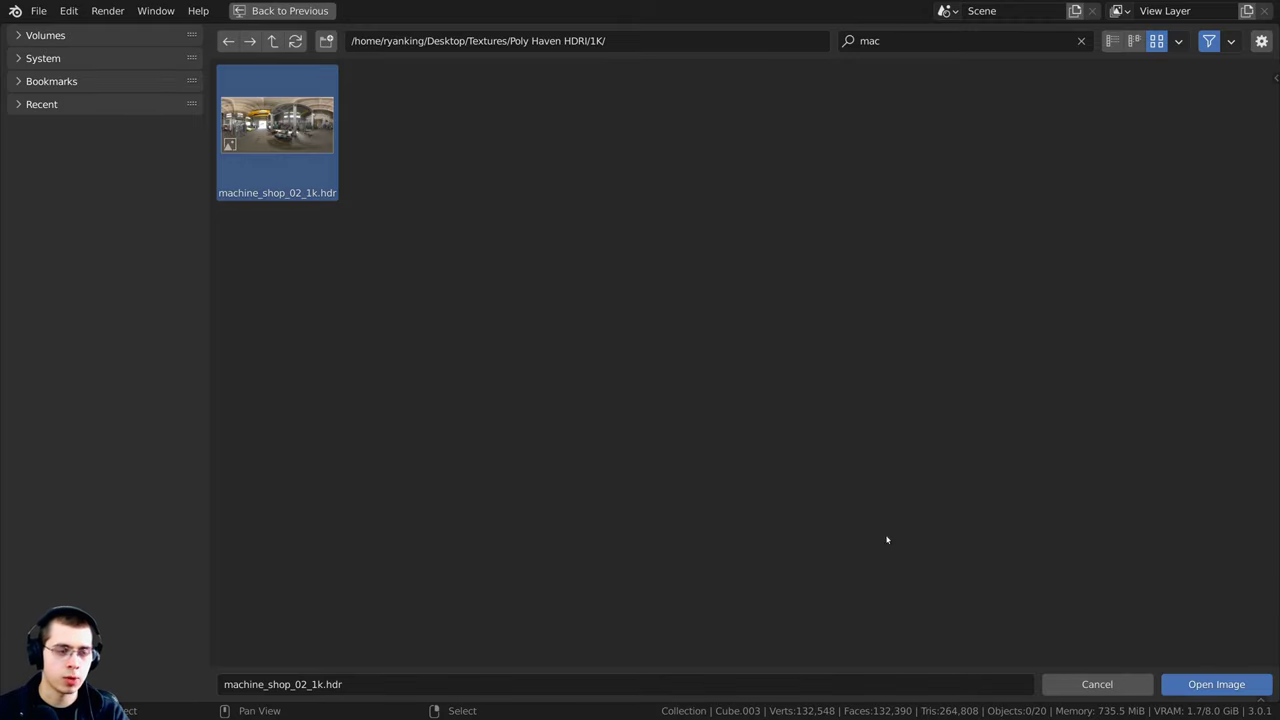
left_click(1216, 685)
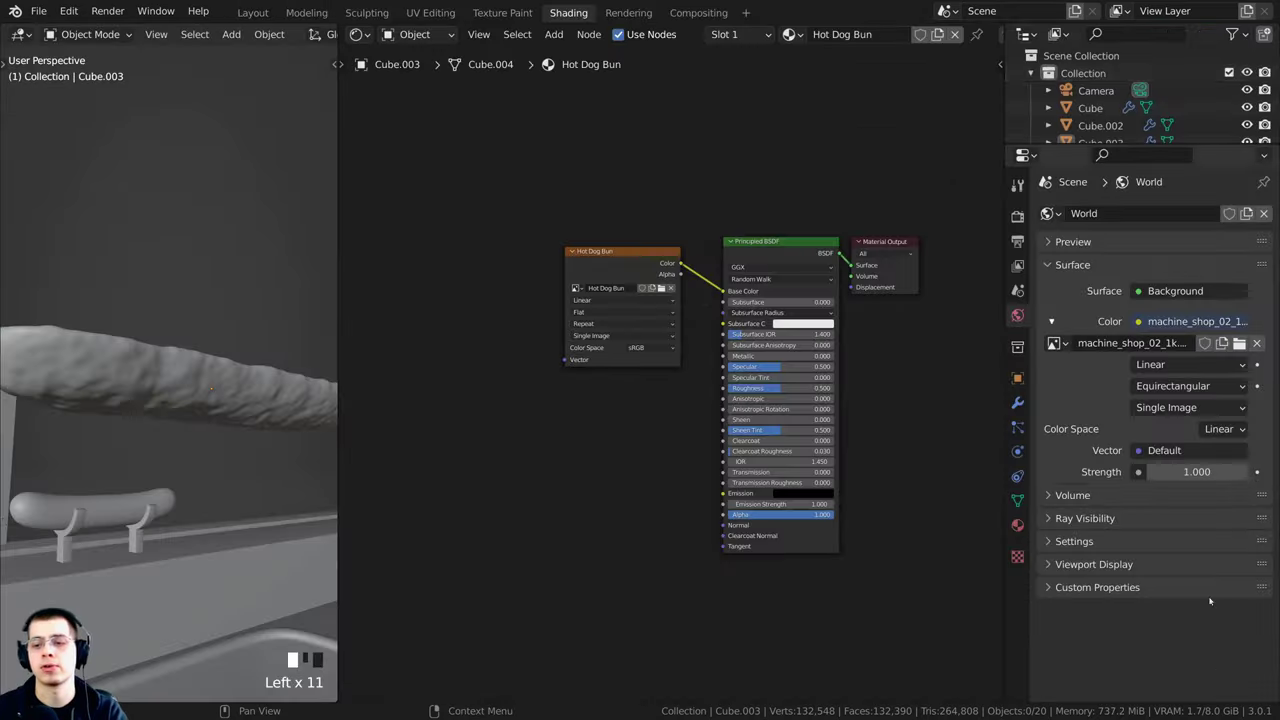
Step: Preview the scene under the HDRI in Rendered shading from several angles in a wider viewport
scroll(240, 480, "down", 3)
key("z")
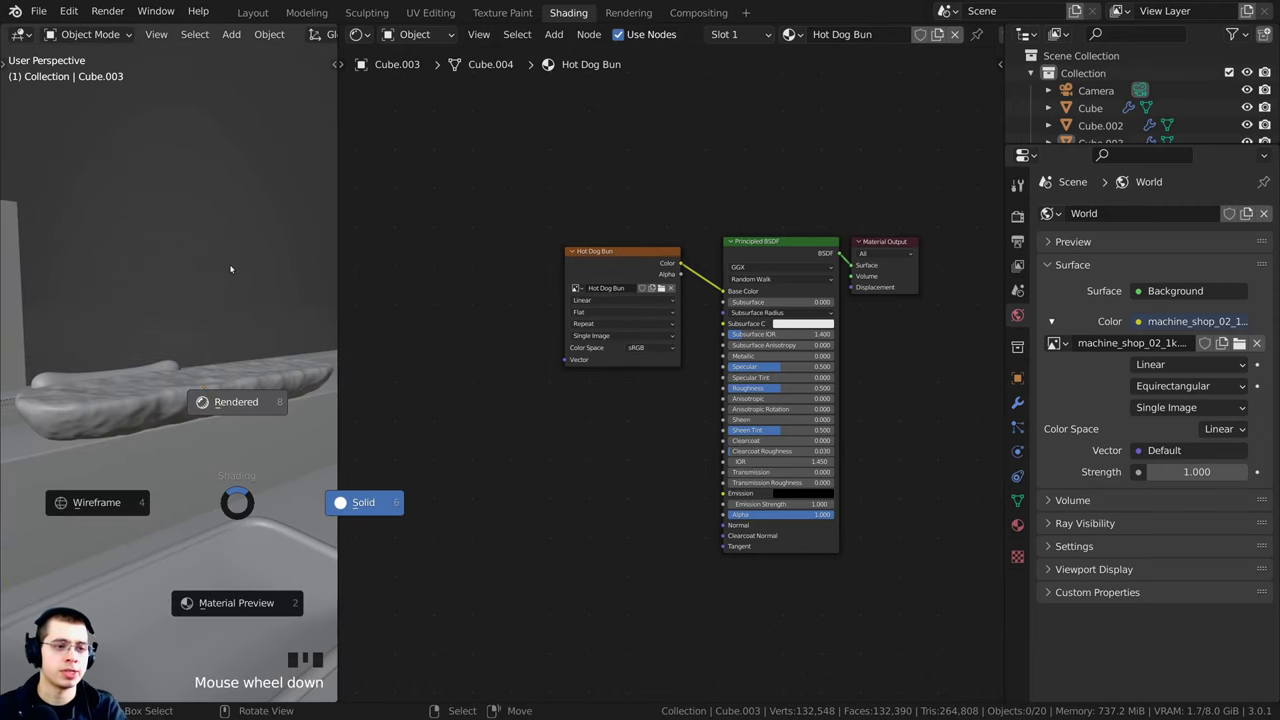
left_click(230, 268)
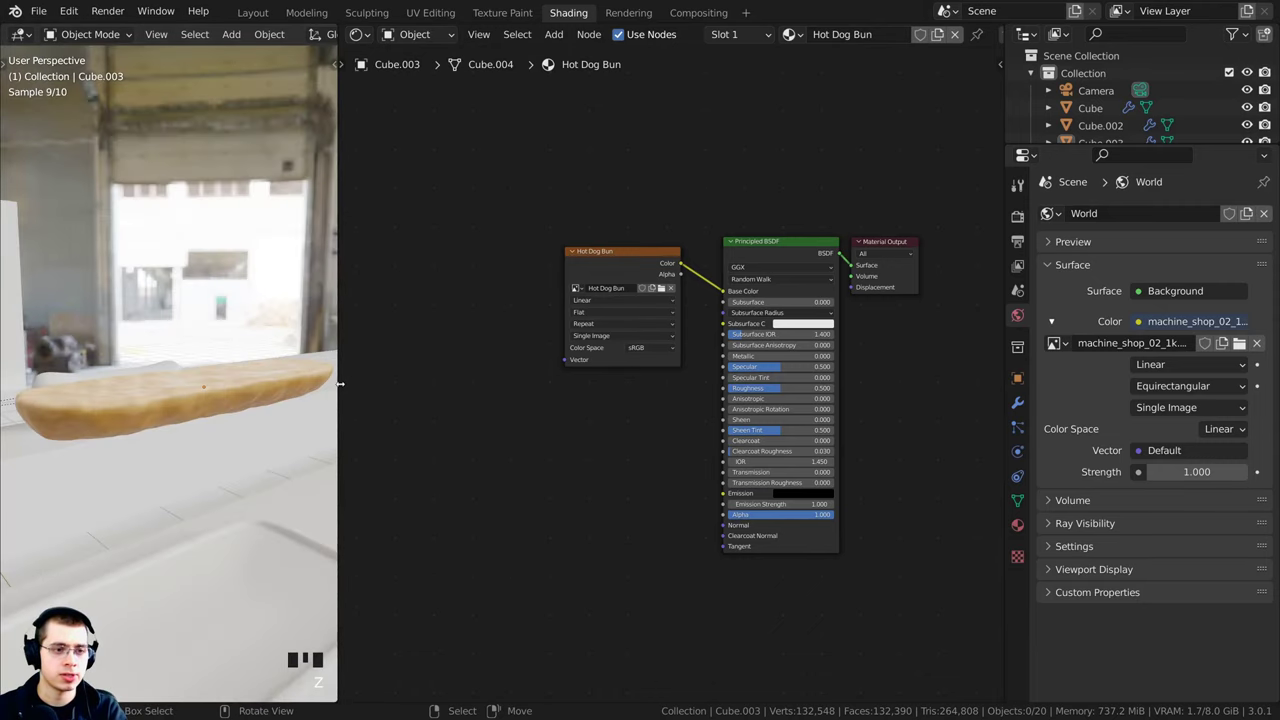
left_click_drag(340, 384, 430, 382)
middle_click_drag(230, 200, 111, 250)
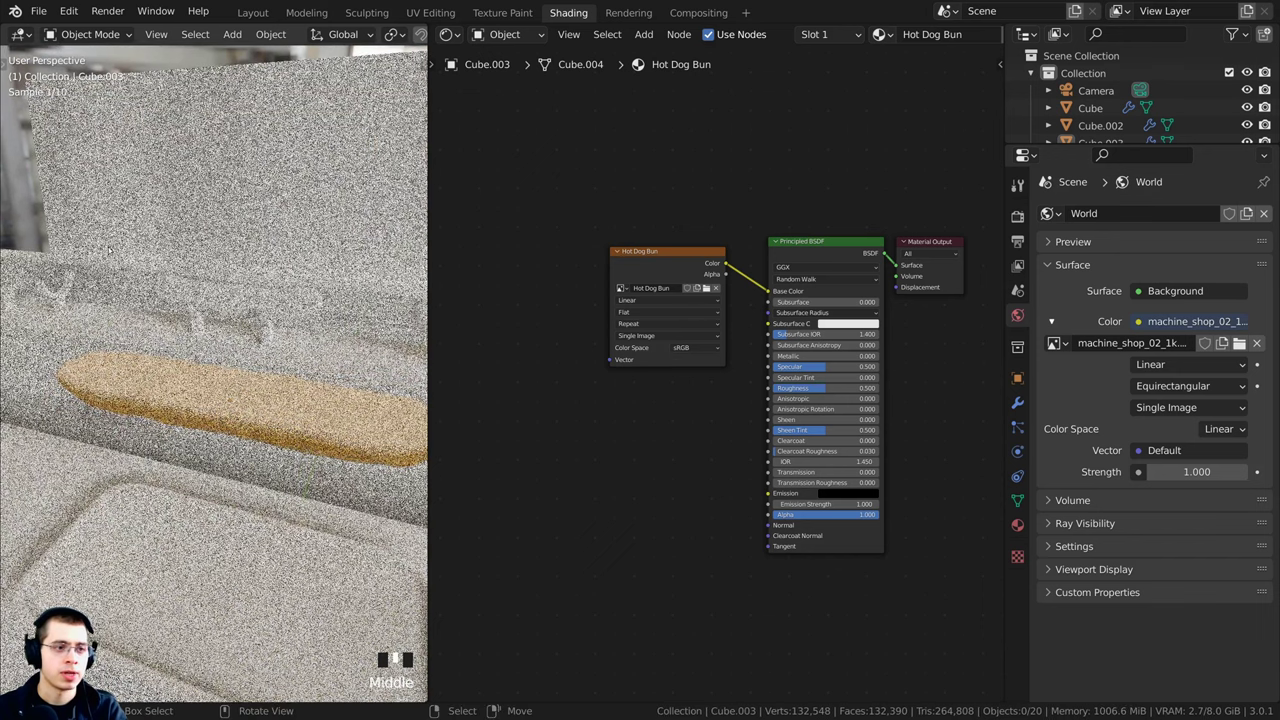
middle_click_drag(232, 366, 255, 290)
middle_click_drag(320, 345, 370, 386)
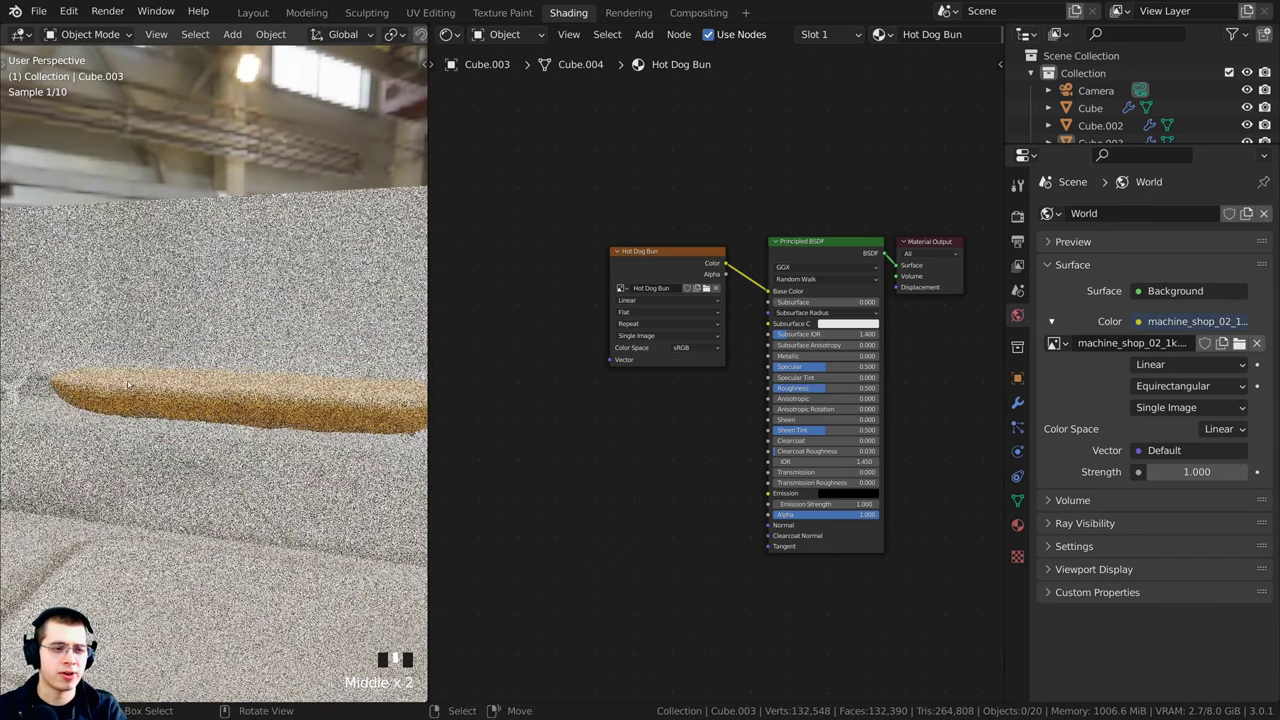
Step: Return to Solid shading and hide every object except the hot dog bun
key("z")
left_click(455, 387)
mouse_move(289, 388)
middle_mouse_down()
mouse_move(292, 454)
mouse_move(286, 440)
middle_mouse_up()
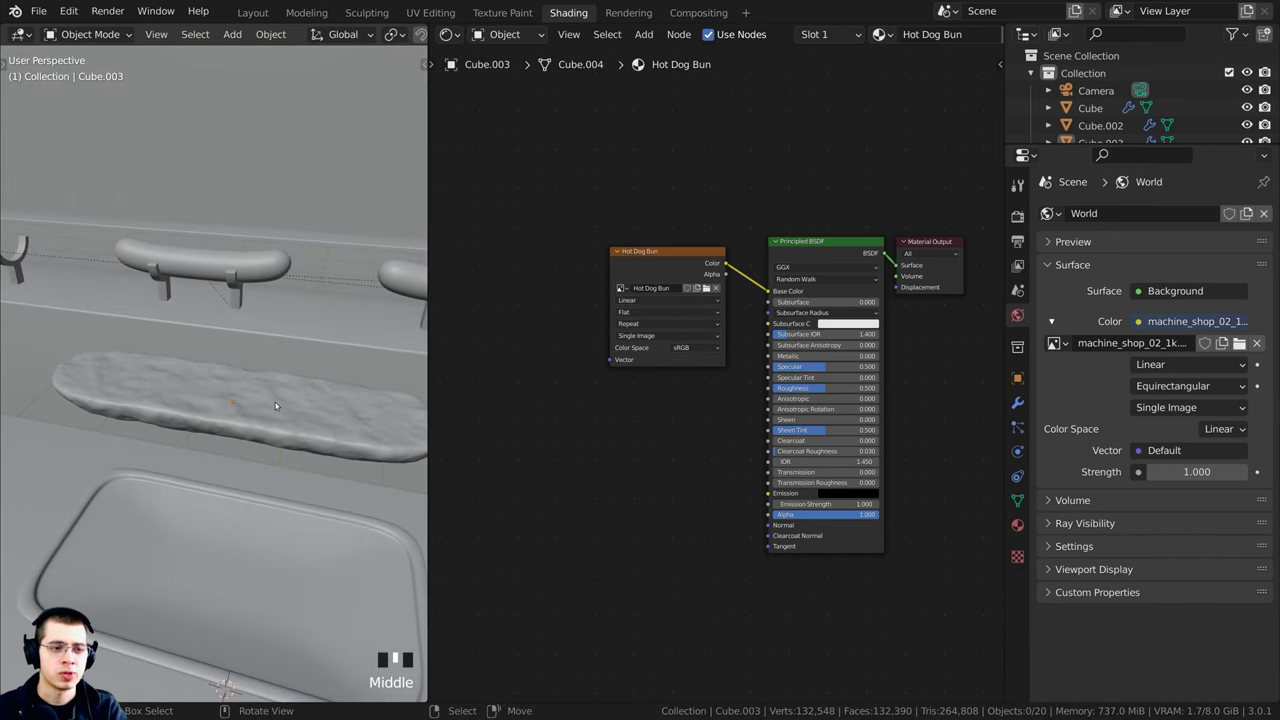
right_click(275, 402)
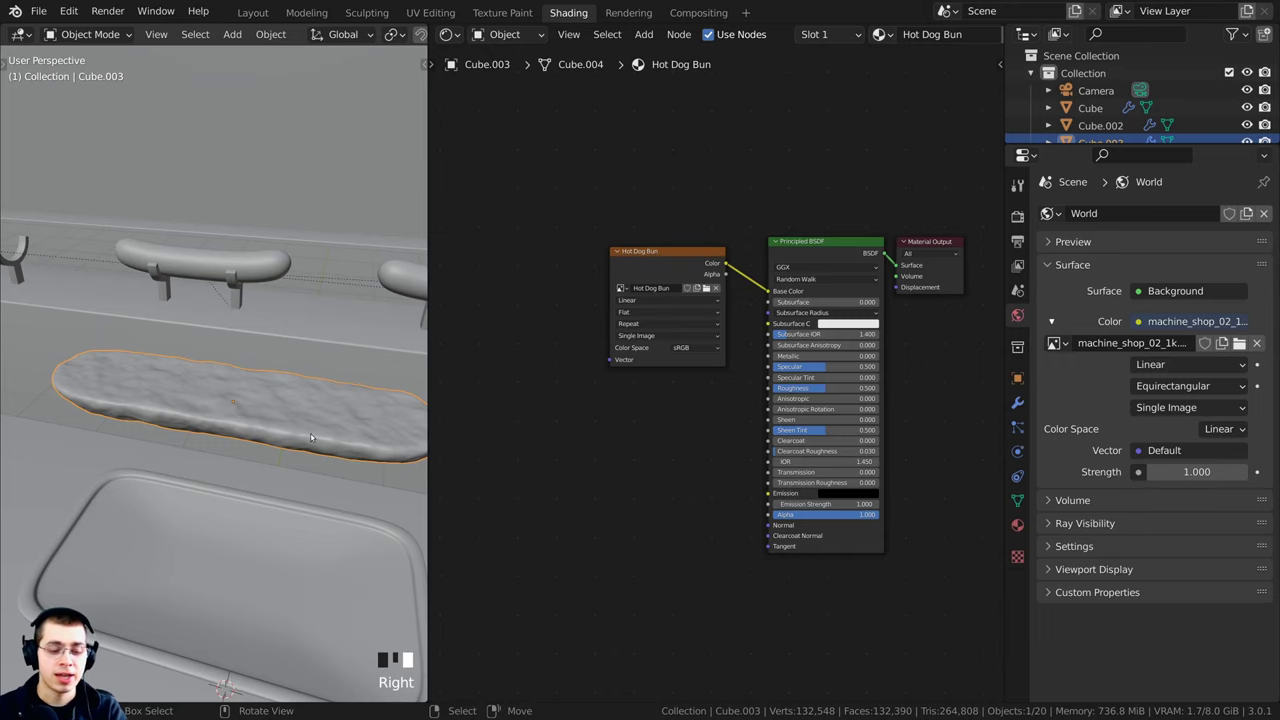
key("shift+h")
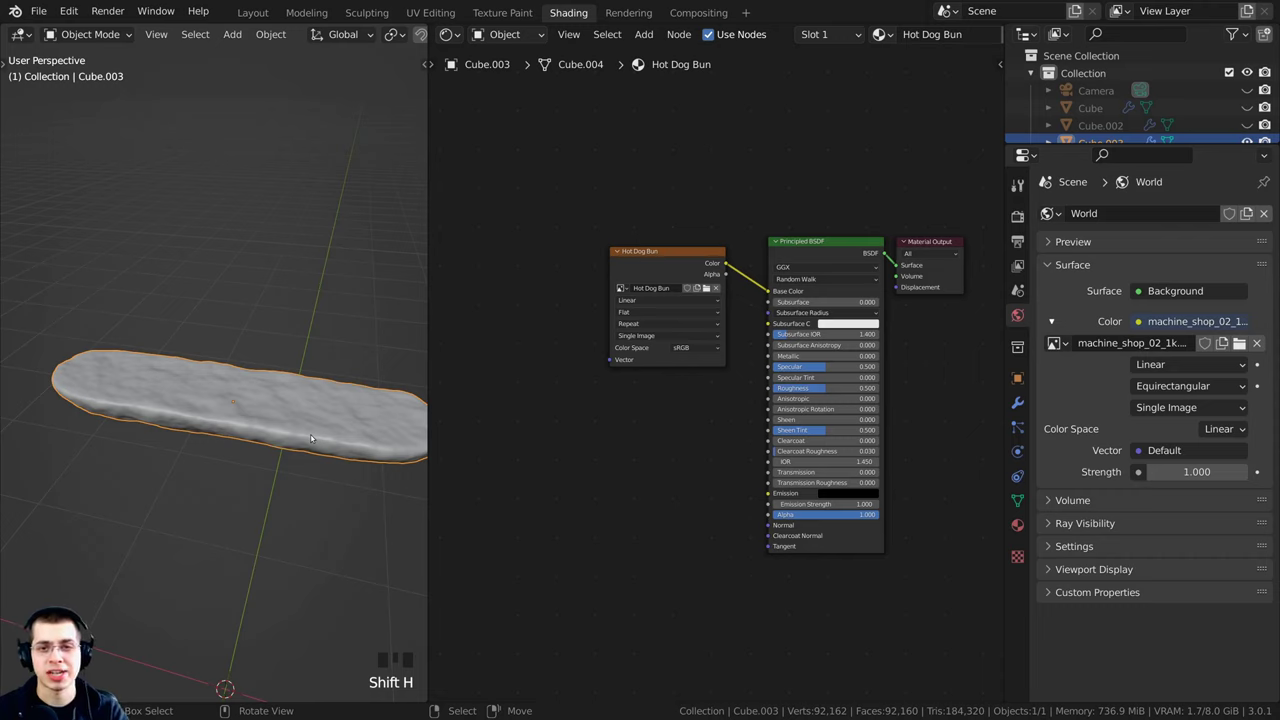
Step: Frame the isolated bun from above and show it in Rendered shading
middle_click_drag(310, 438, 100, 353)
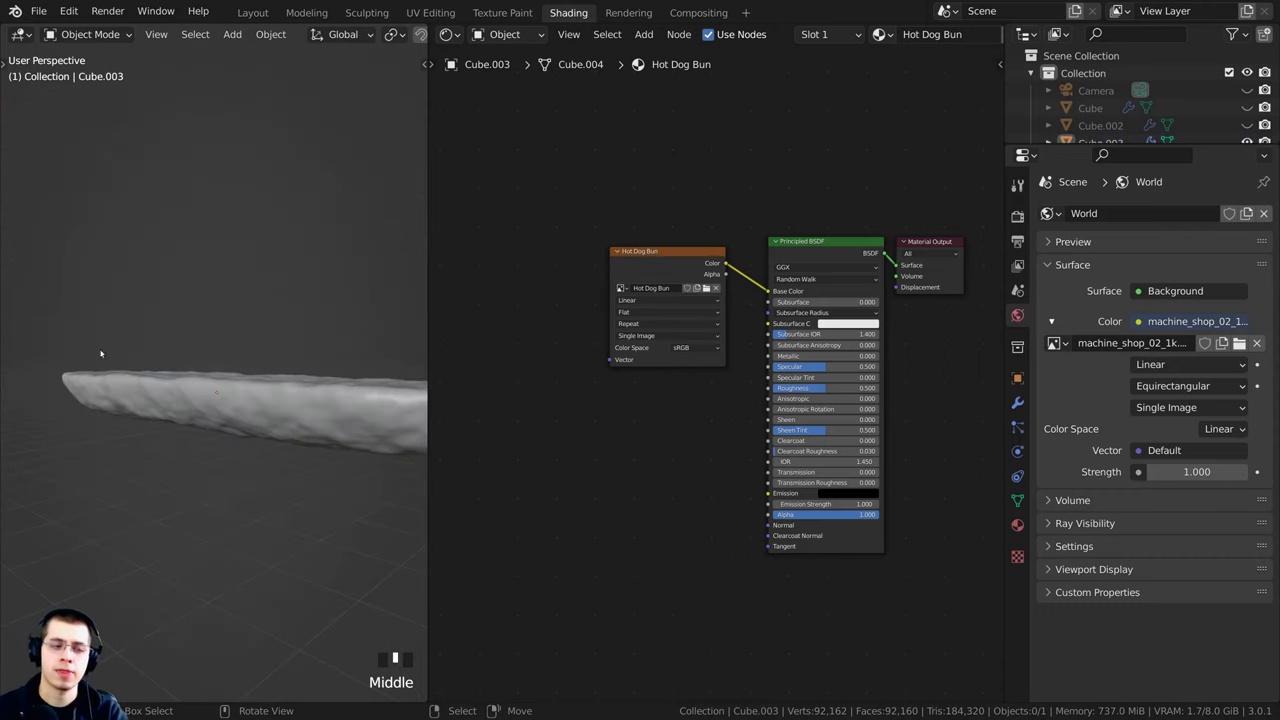
scroll(226, 466, "down", 2)
middle_click_drag(226, 466, 172, 548)
mouse_move(172, 548)
middle_mouse_down("shift")
mouse_move(165, 487)
mouse_move(151, 529)
middle_mouse_up("shift")
scroll(165, 487, "up", 2)
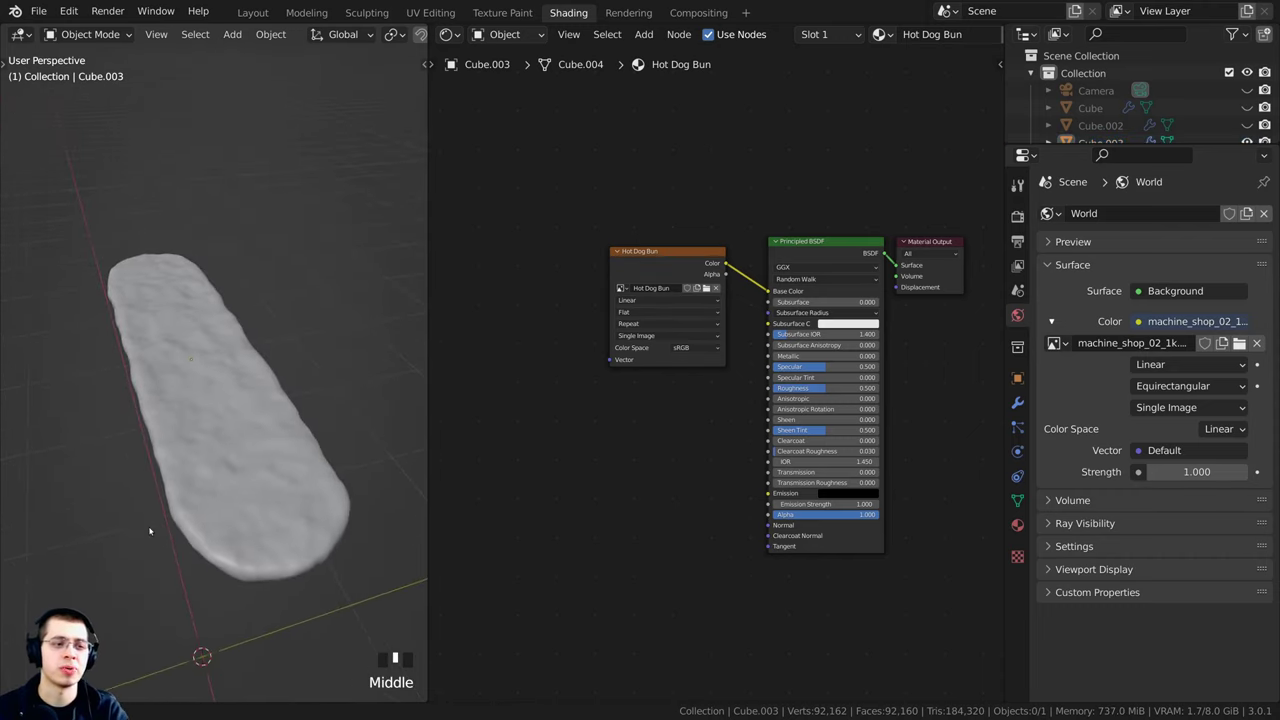
key("z")
left_click(181, 165)
key("z")
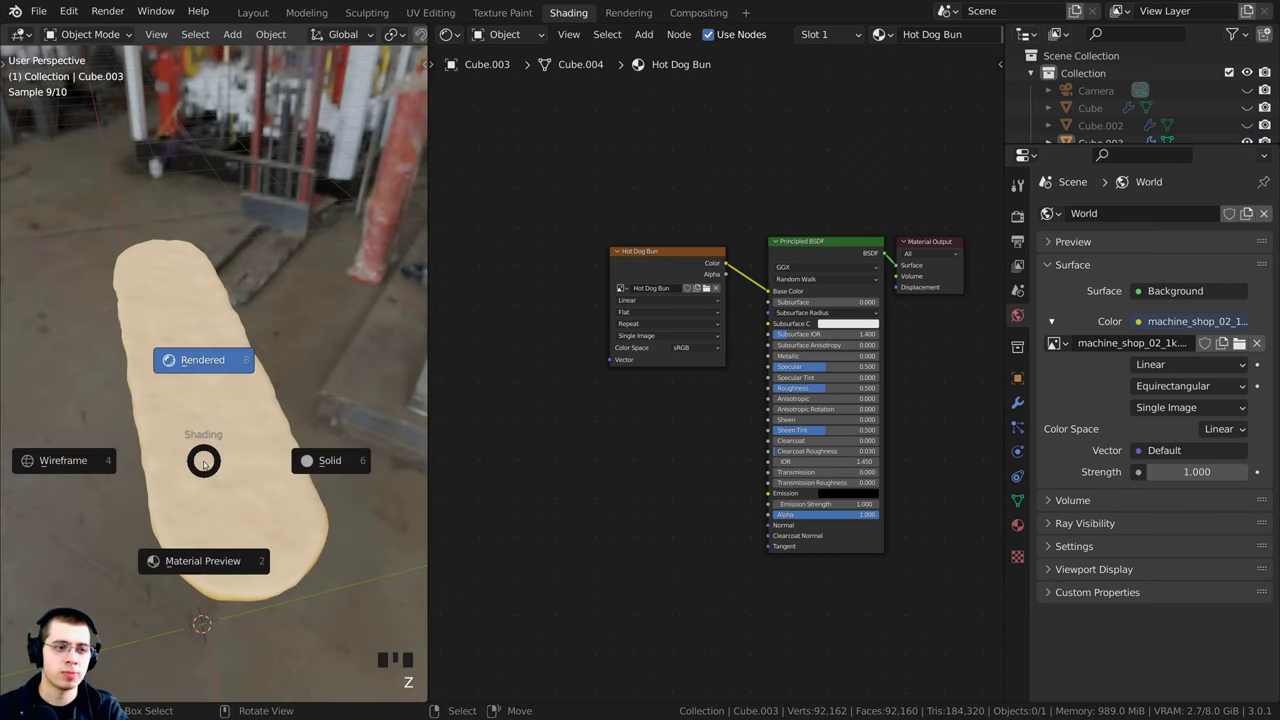
left_click(212, 355)
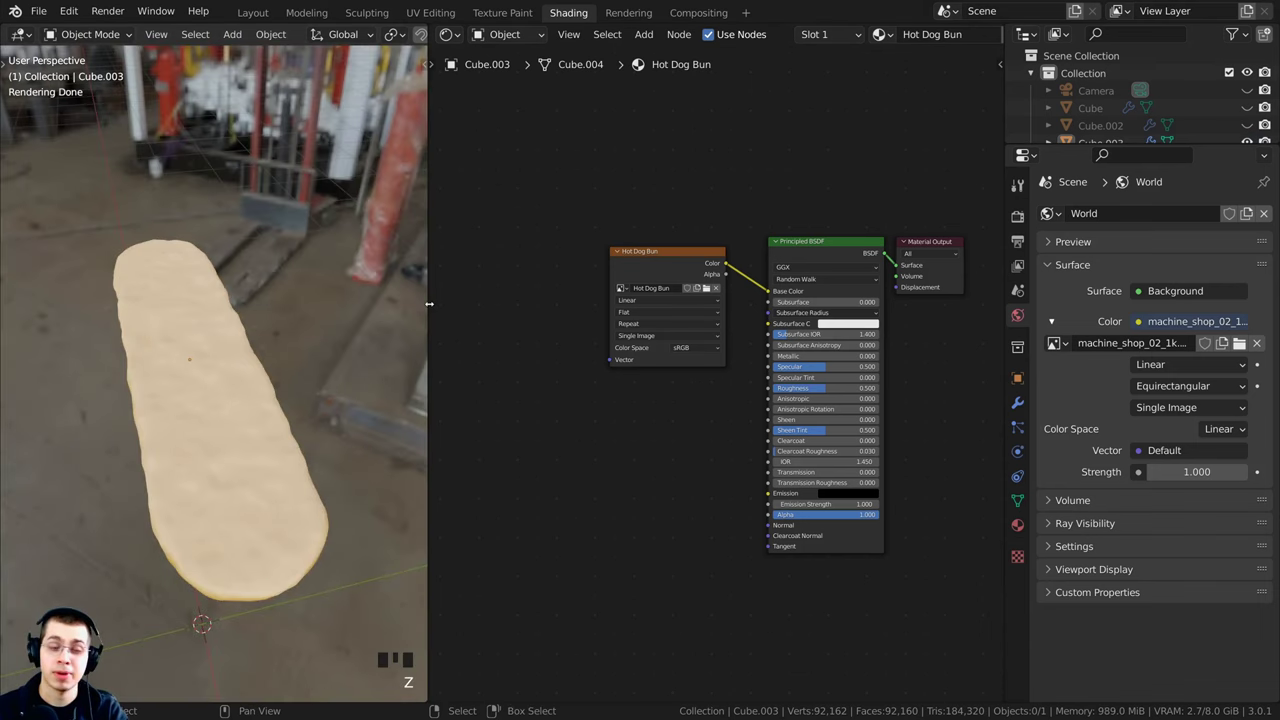
Step: Widen the shader editor and orbit to the bun's underside
left_click_drag(430, 309, 300, 309)
middle_click_drag(180, 330, 201, 382)
scroll(177, 362, "up", 2)
scroll(603, 377, "down", 3)
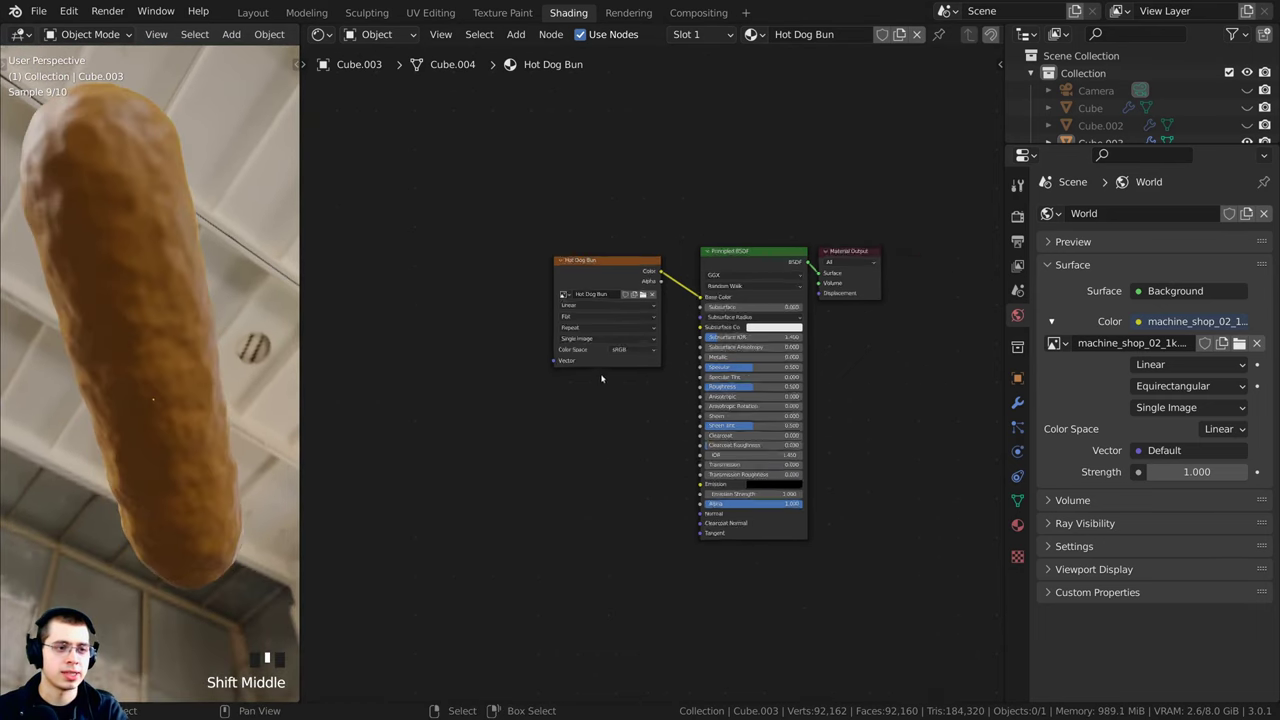
Step: Widen the shader editor and move the Hot Dog Bun image node farther away from the Principled BSDF
middle_click_drag(603, 377, 686, 368)
scroll(197, 374, "down", 1)
middle_click_drag(197, 374, 178, 378)
scroll(648, 370, "up", 6)
middle_click_drag(703, 268, 716, 260)
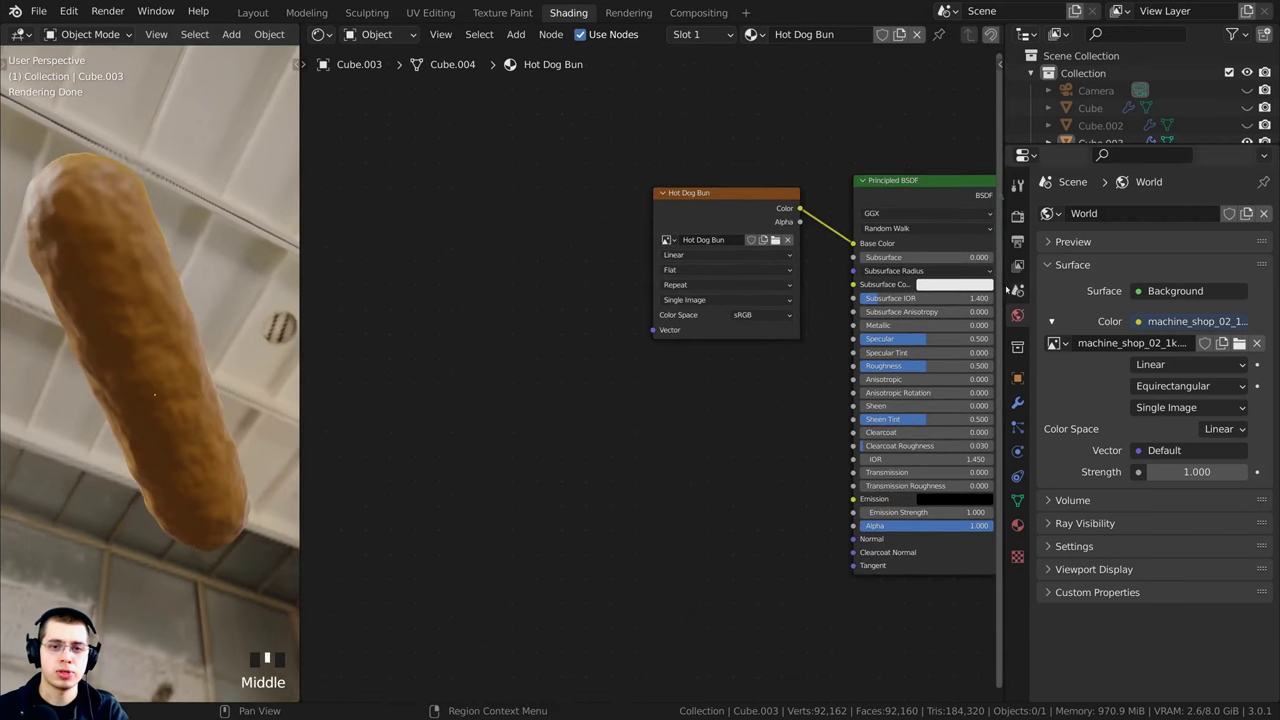
left_click_drag(1004, 281, 1096, 284)
scroll(856, 295, "up", 1)
middle_click_drag(856, 295, 750, 299)
scroll(750, 299, "up", 1)
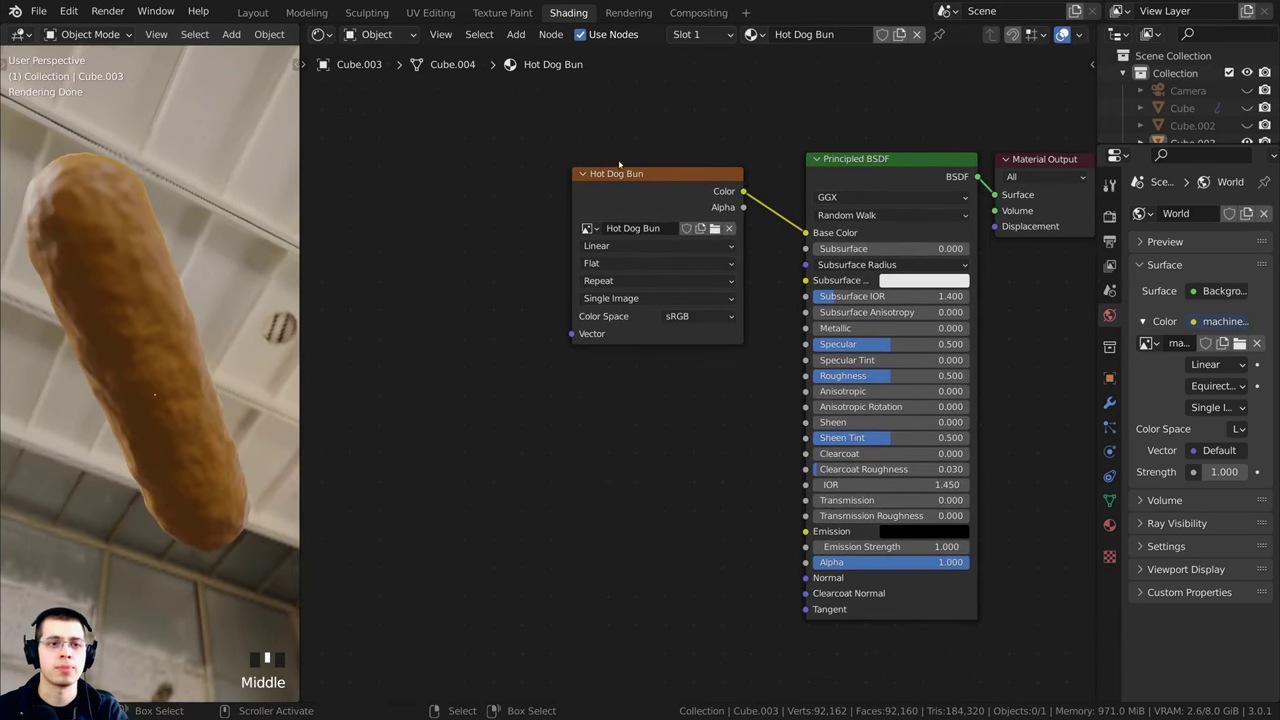
left_click_drag(616, 197, 578, 220)
scroll(667, 158, "down", 1)
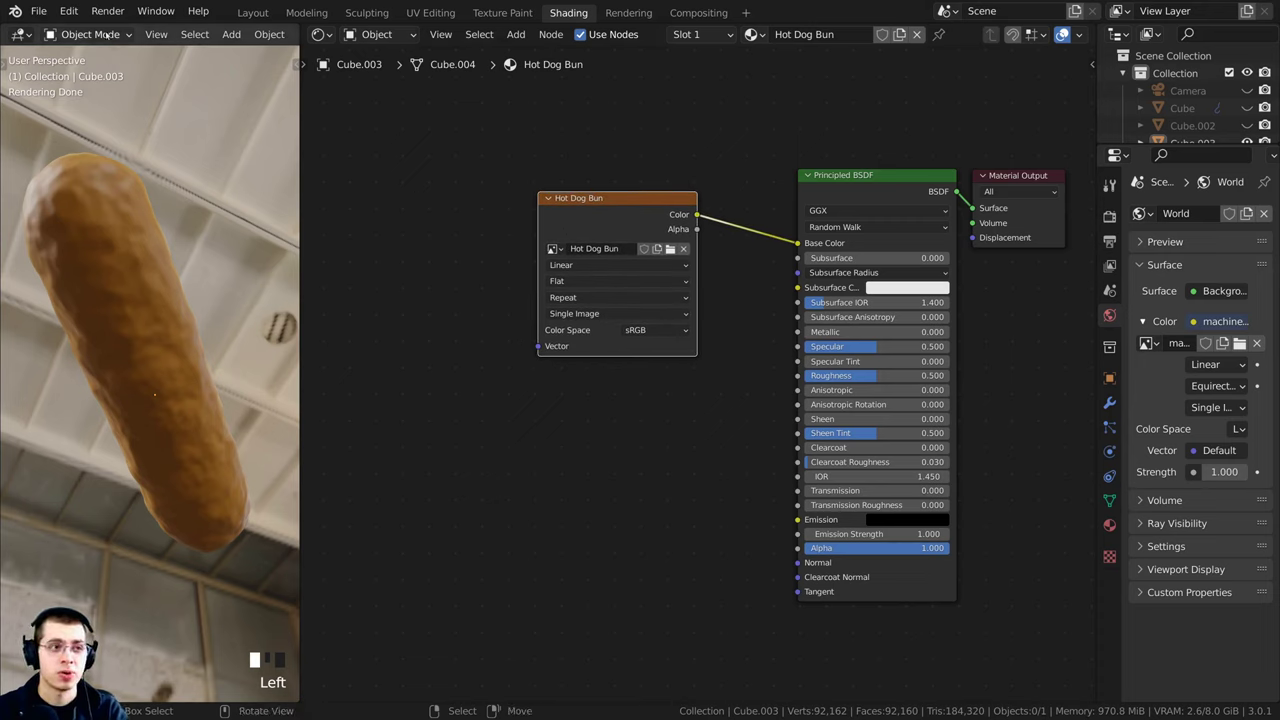
Step: Switch the viewport to solid shading, search the add-on preferences for "node" and show the details of Node Wrangler
key("z")
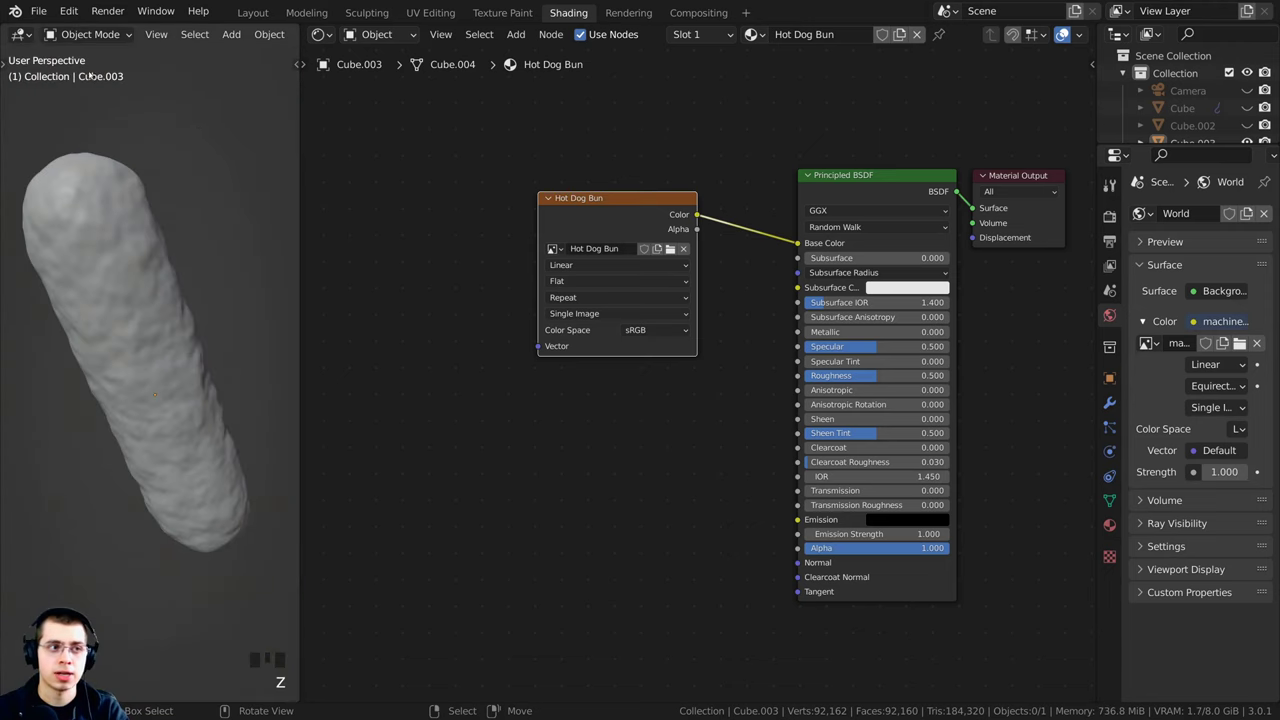
left_click(75, 17)
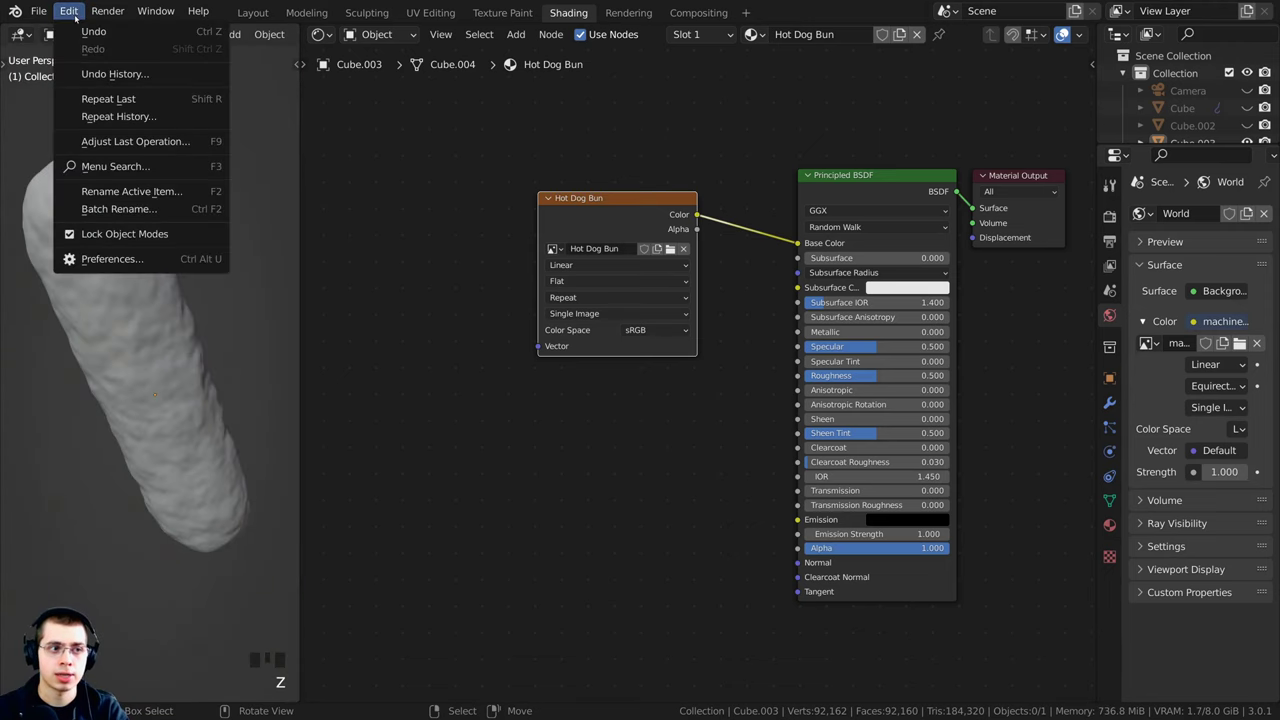
left_click(110, 259)
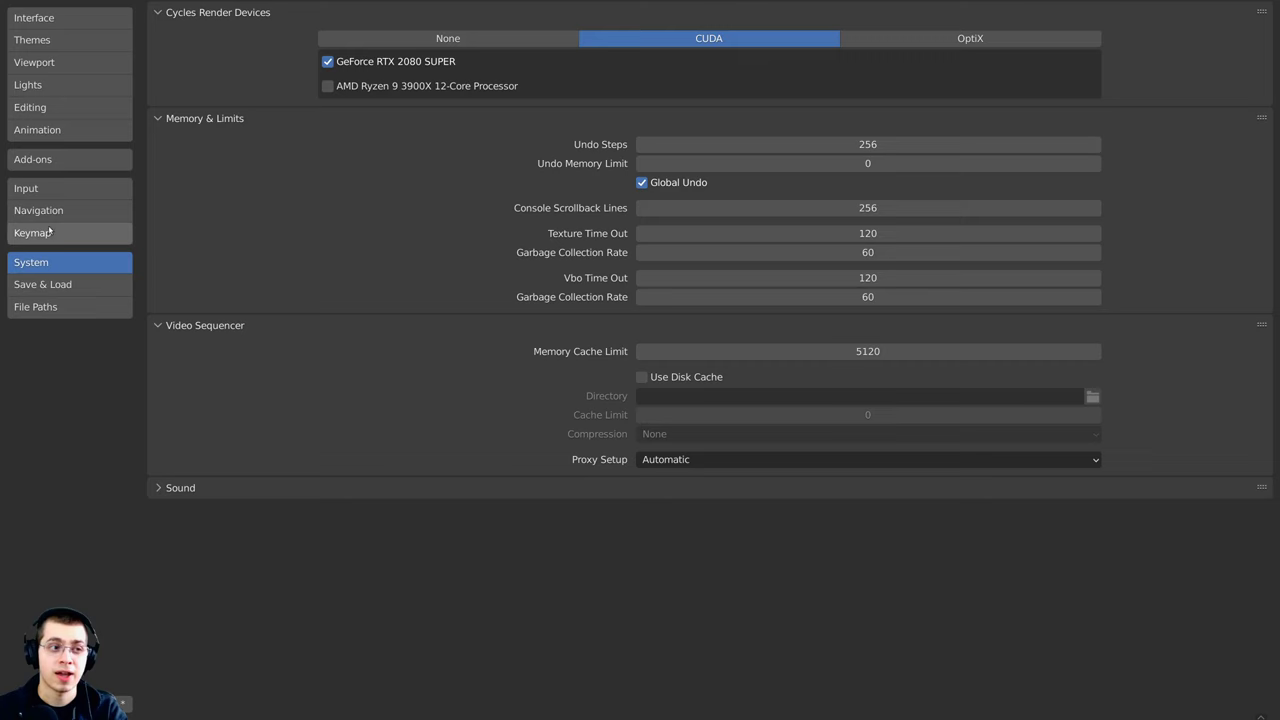
left_click(46, 159)
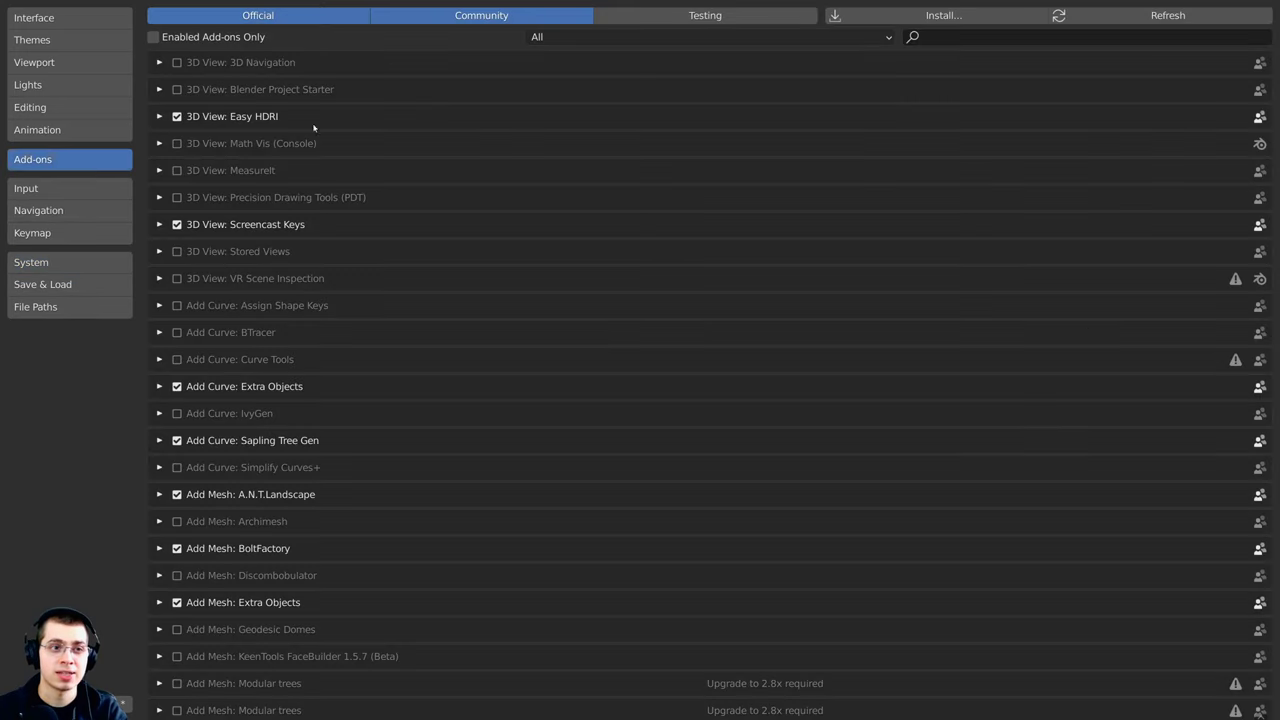
left_click(934, 38)
type("node")
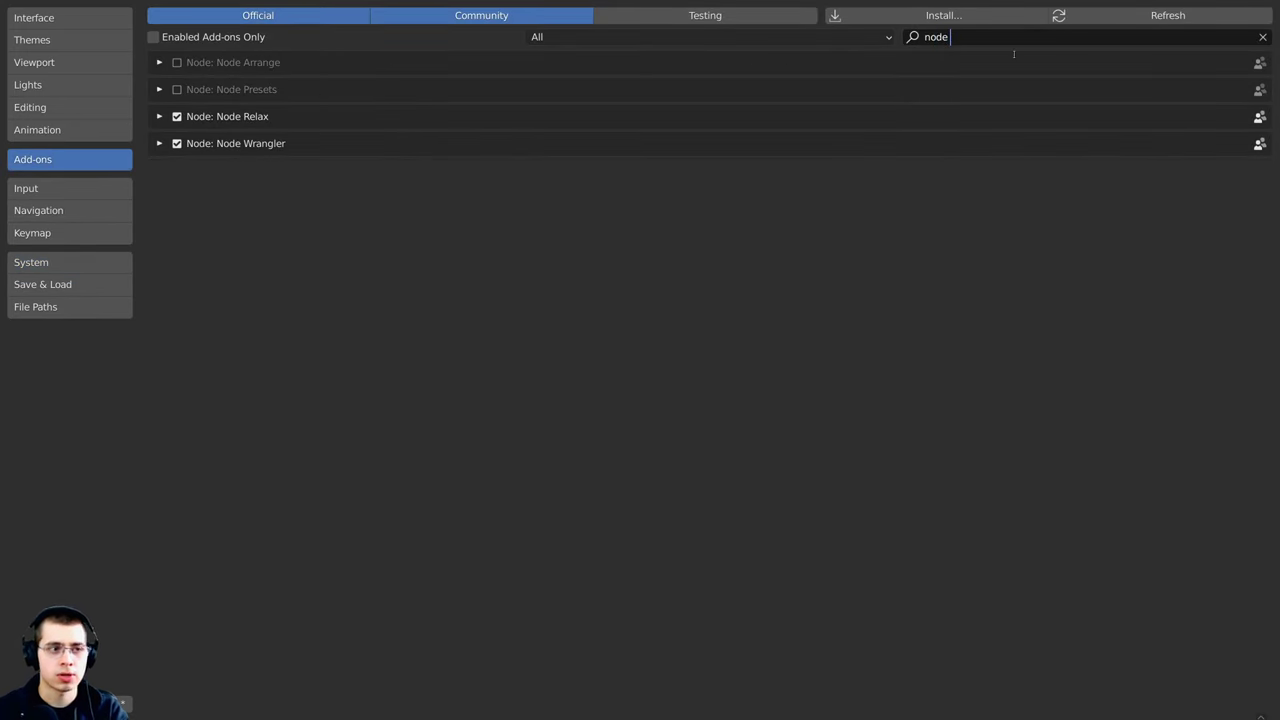
left_click(199, 145)
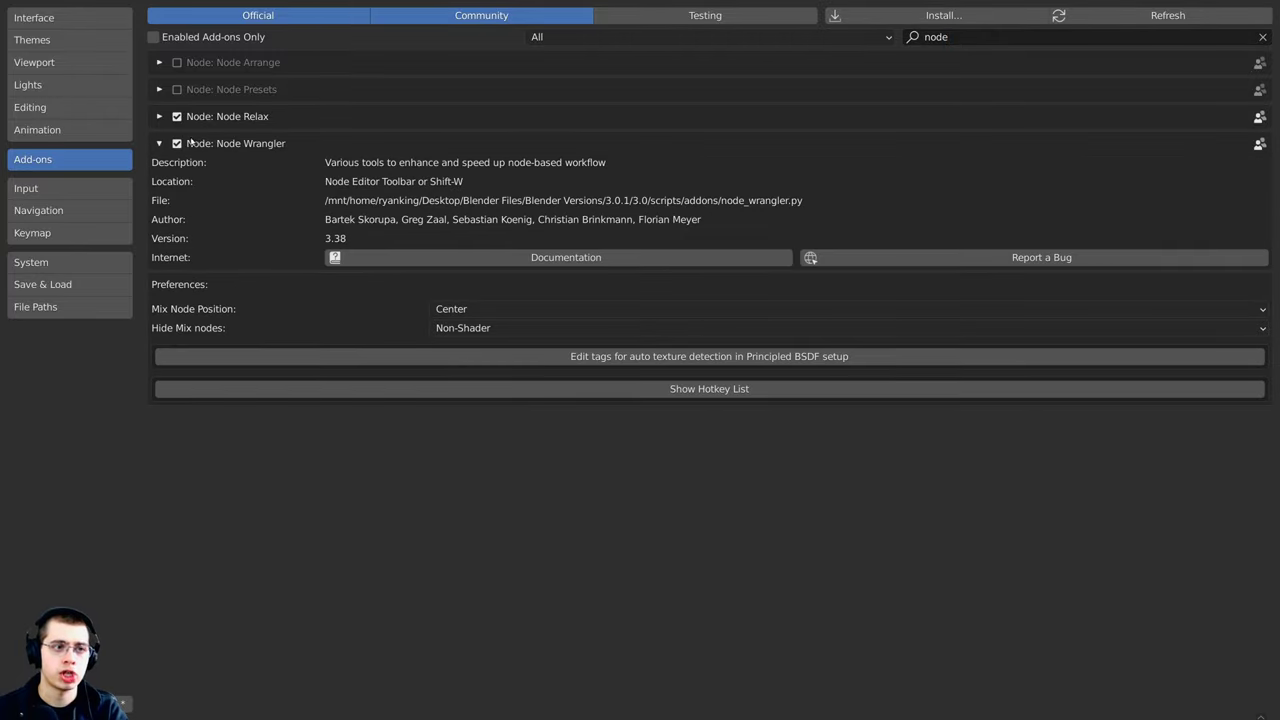
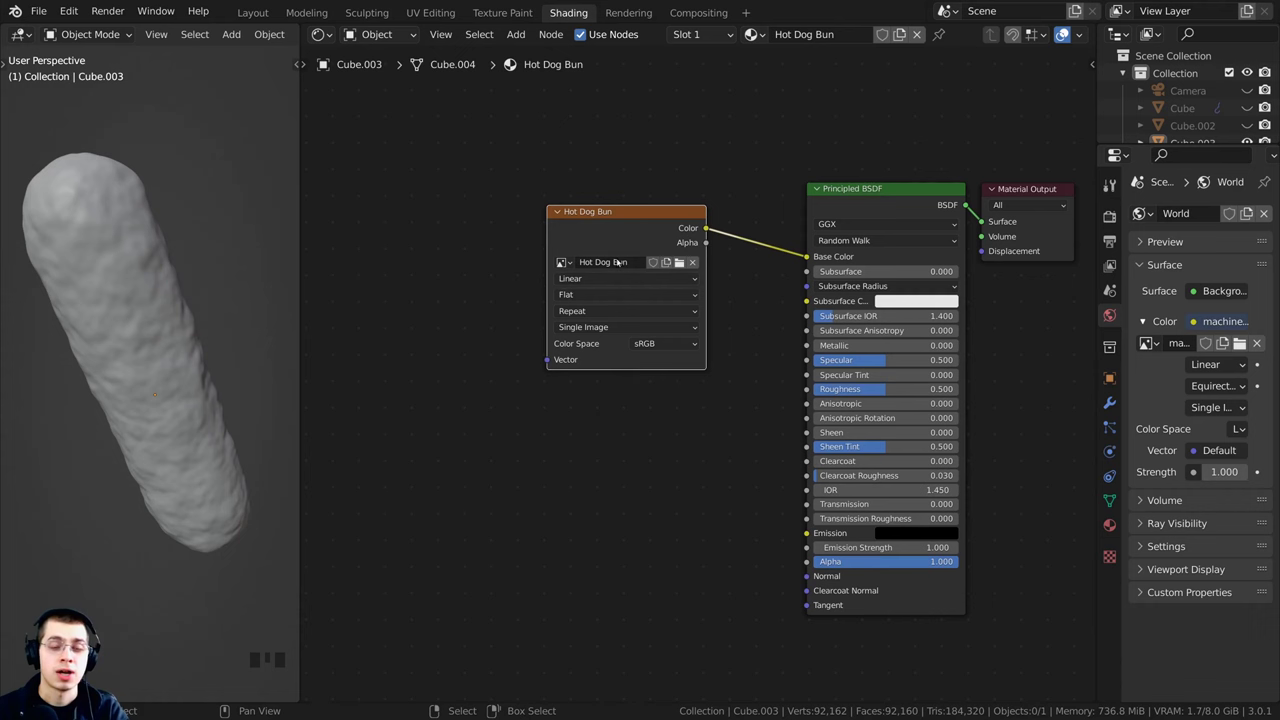
Step: Add a Noise Texture node to the bun material, placed below and to the left of the Hot Dog Bun image node
mouse_move(522, 272)
middle_mouse_down()
mouse_move(543, 297)
mouse_move(578, 286)
middle_mouse_up()
key("shift+a")
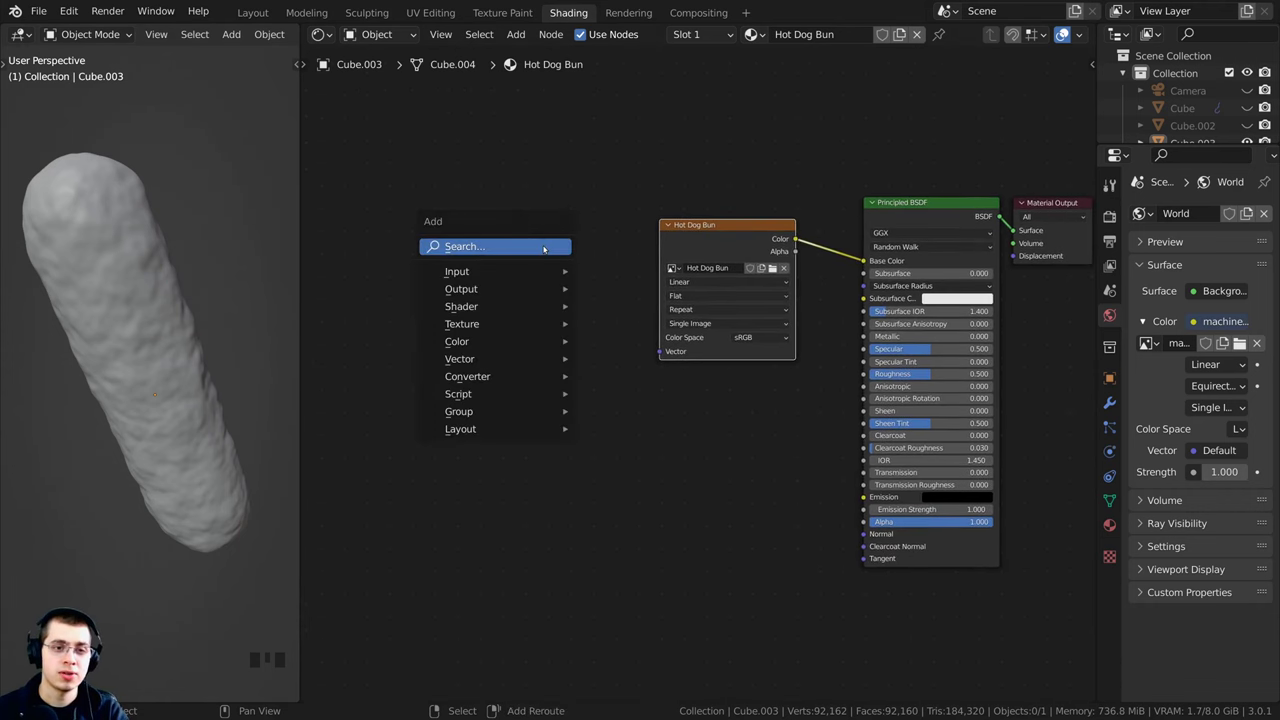
left_click(545, 246)
type("nois")
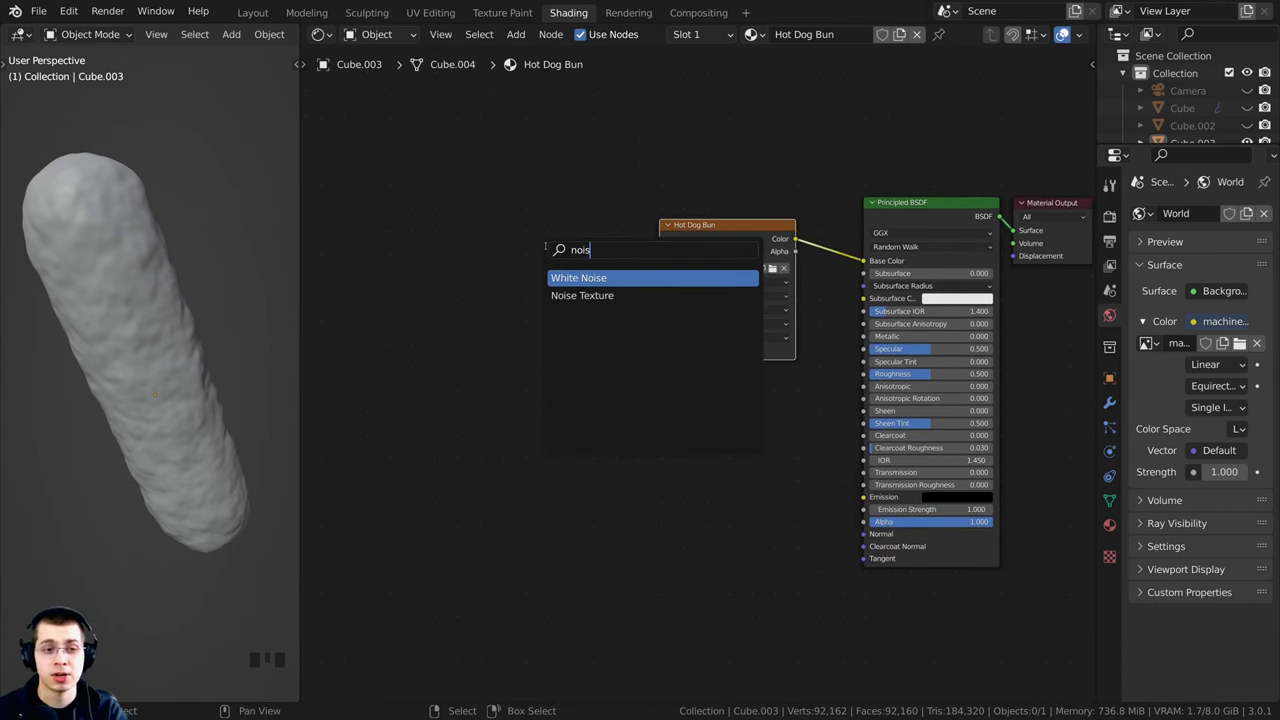
left_click(562, 297)
left_click(458, 468)
Step: Switch the viewport to rendered shading and give the Noise Texture a linked Mapping and Texture Coordinate setup with Node Wrangler
key("z")
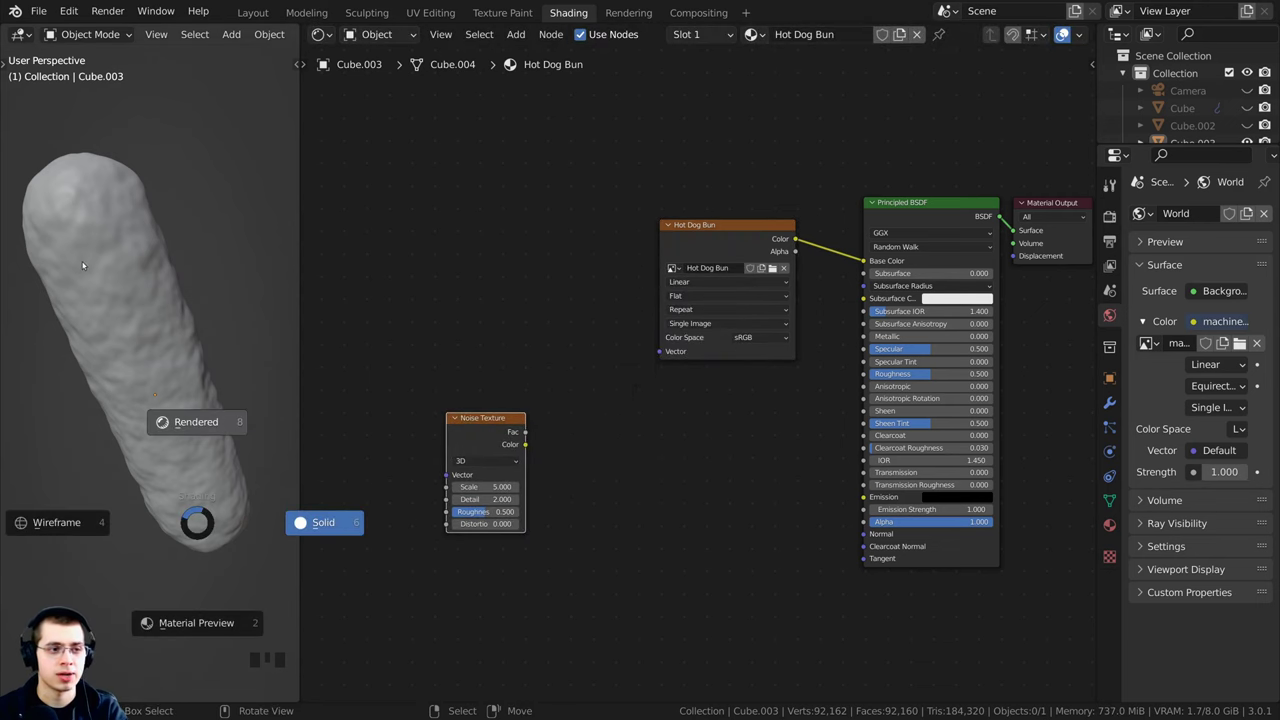
left_click(97, 255)
mouse_move(108, 246)
middle_mouse_down()
mouse_move(117, 239)
mouse_move(176, 325)
mouse_move(228, 356)
middle_mouse_up()
middle_click_drag(544, 421, 680, 374)
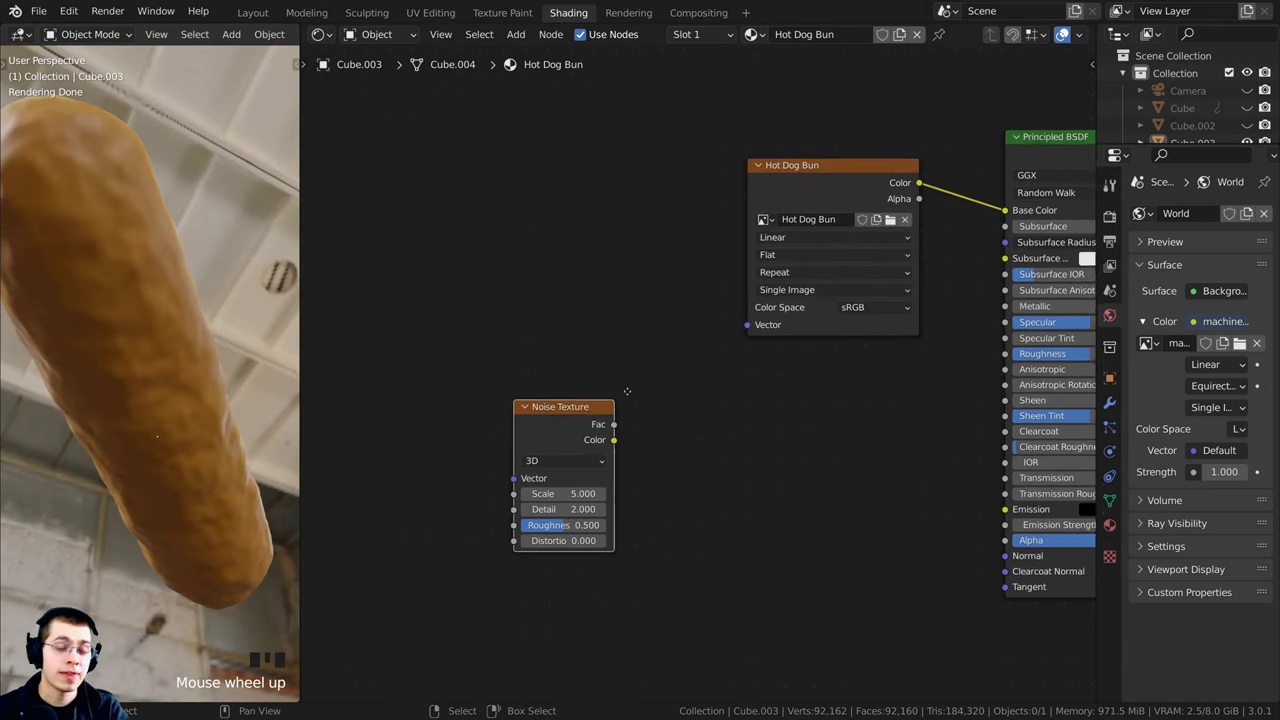
left_click_drag(640, 388, 602, 369)
scroll(628, 397, "down", 1)
key("ctrl+t")
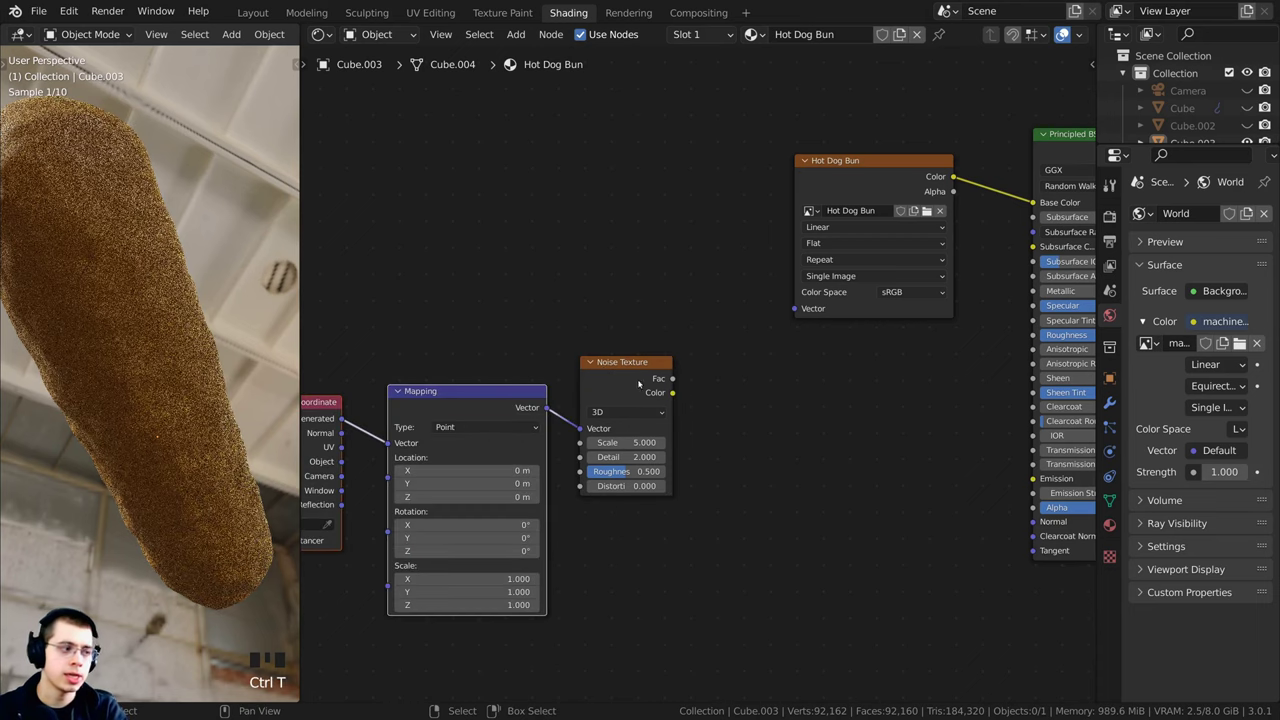
Step: Delete the Mapping node between the Texture Coordinate and the Noise Texture
scroll(367, 383, "up", 1)
middle_click_drag(436, 391, 551, 380)
left_click(429, 428)
left_click_drag(560, 374, 558, 310)
key("x")
Step: Connect the Texture Coordinate's Object output to the Noise Texture's Vector input and place the two nodes close together
mouse_move(467, 436)
left_mouse_down()
mouse_move(523, 446)
mouse_move(483, 444)
mouse_move(626, 354)
mouse_move(487, 430)
left_mouse_up()
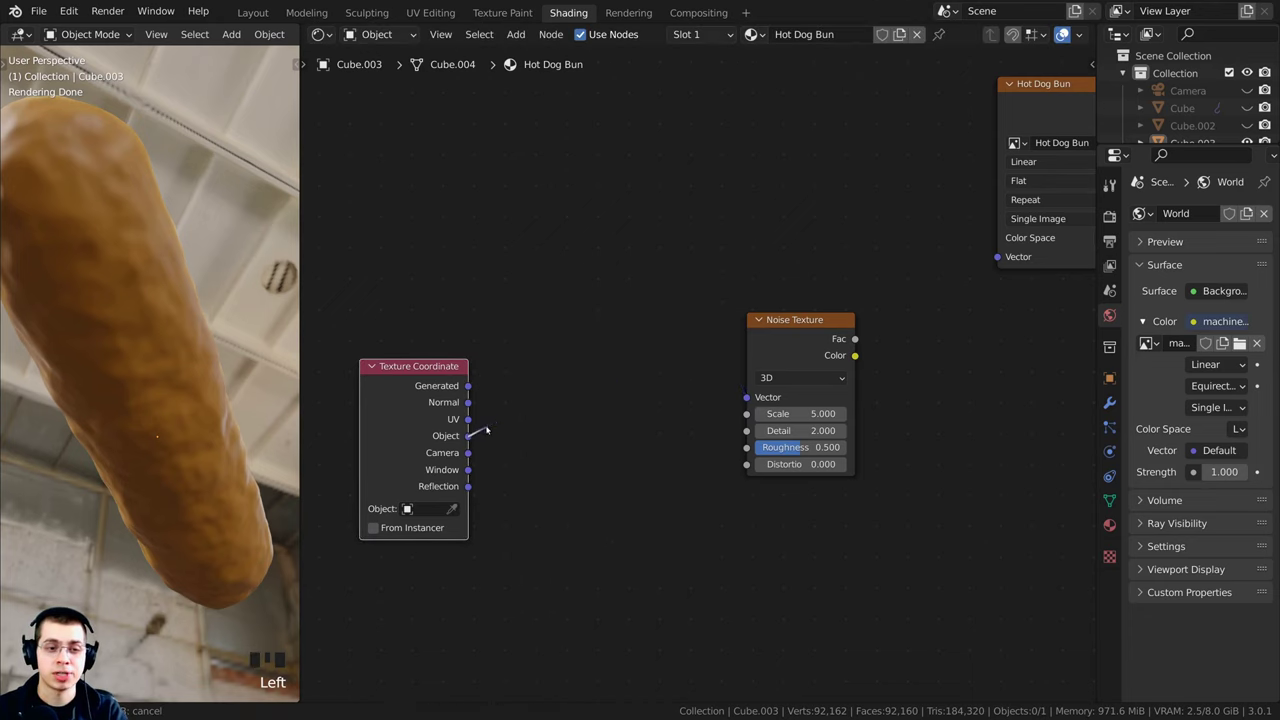
left_click_drag(616, 430, 746, 397)
left_click_drag(418, 366, 647, 352)
left_click_drag(776, 361, 763, 363)
middle_click_drag(170, 380, 215, 388)
middle_click_drag(857, 356, 797, 358)
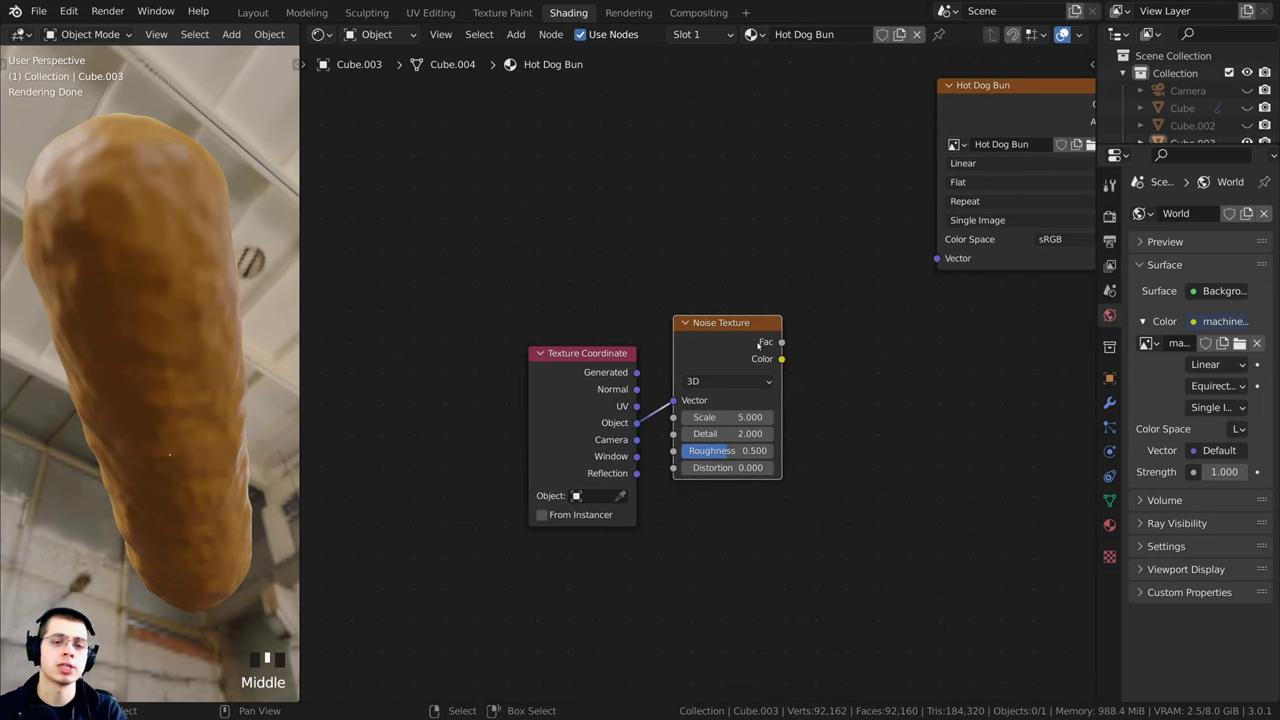
left_click_drag(766, 358, 778, 363)
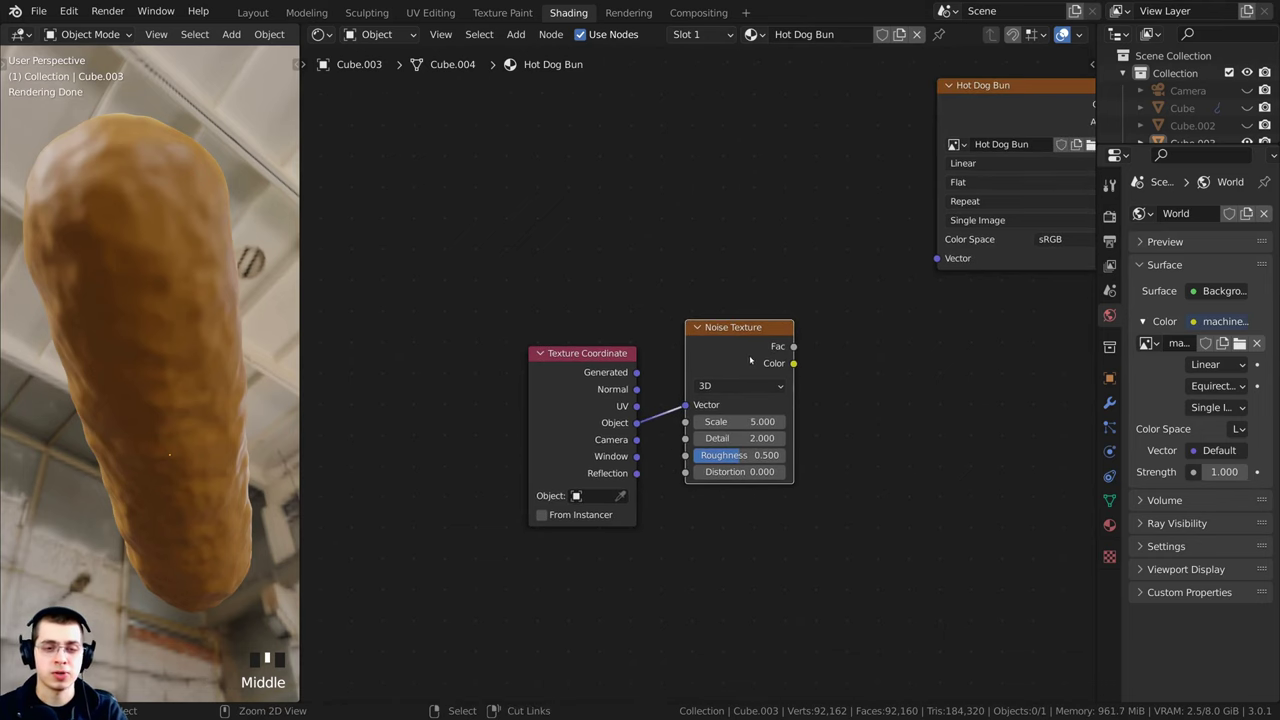
Step: Preview the Noise Texture and the Hot Dog Bun image by themselves on the bun to compare them
left_click(715, 352, "ctrl+shift")
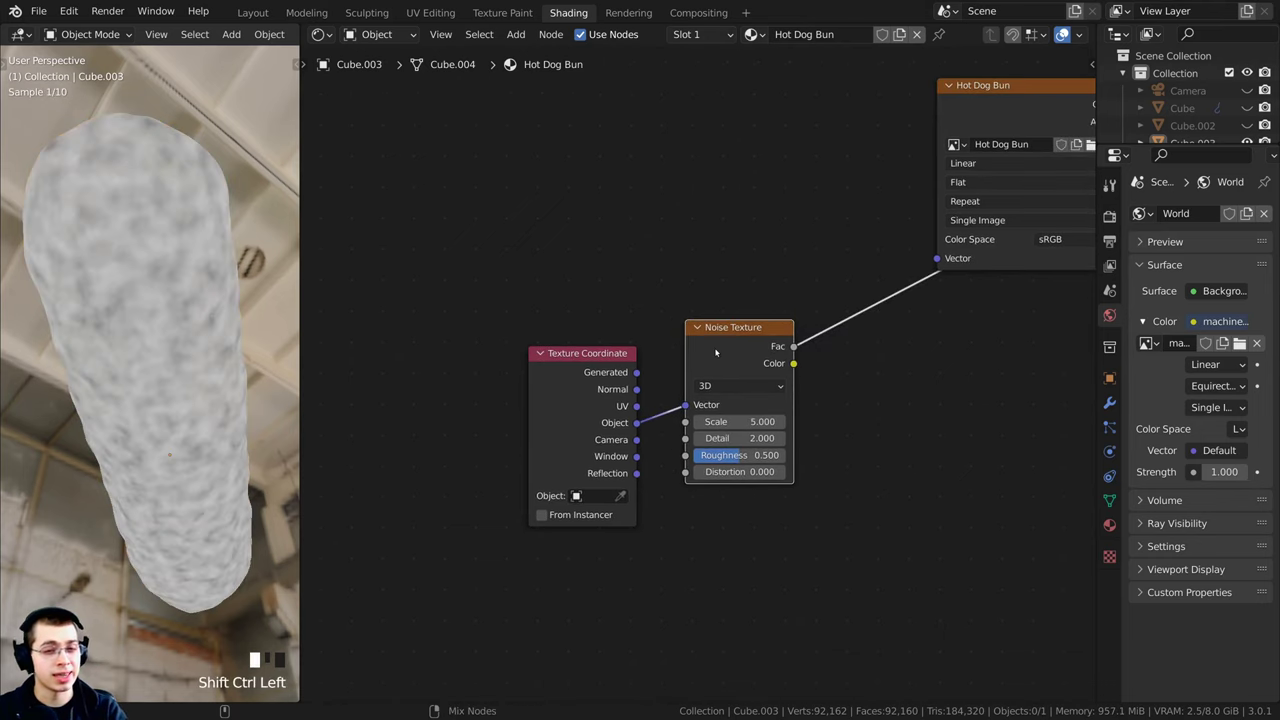
left_click(739, 341, "ctrl+shift")
left_click(752, 335, "ctrl+shift")
left_click(760, 329, "ctrl+shift")
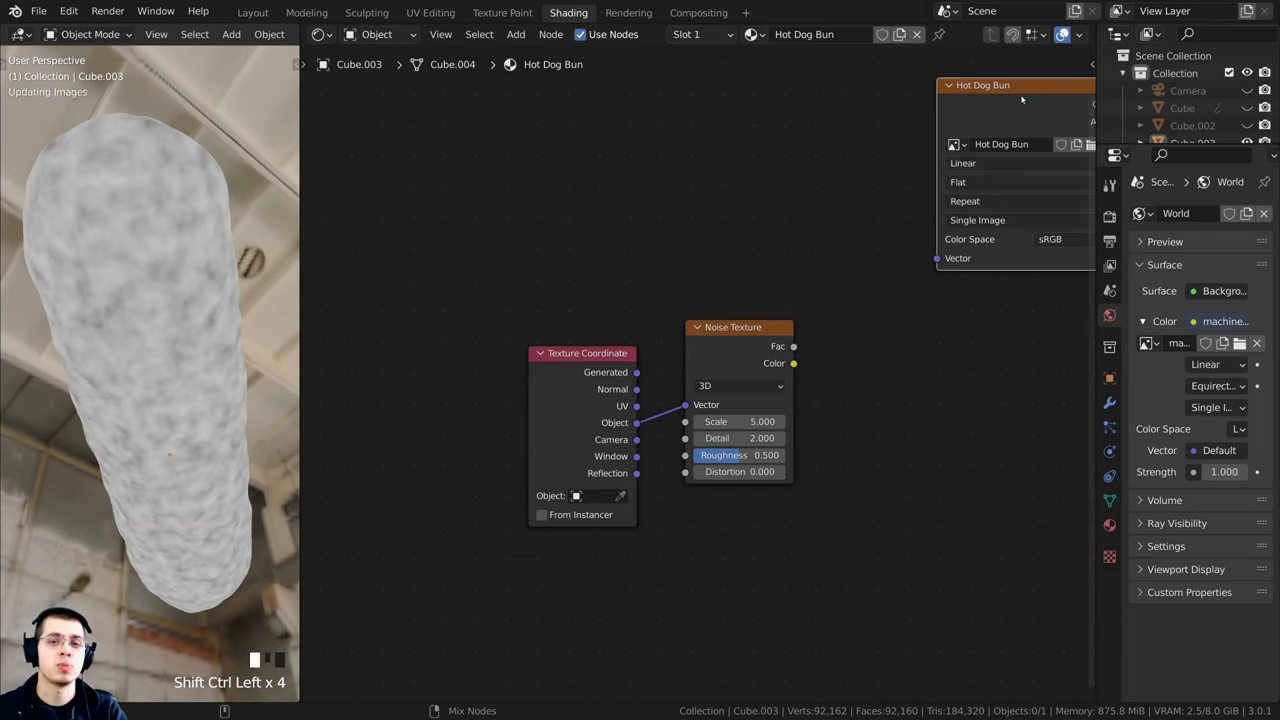
left_click(760, 331, "ctrl+shift")
middle_click_drag(235, 290, 238, 315)
scroll(740, 250, "down", 1)
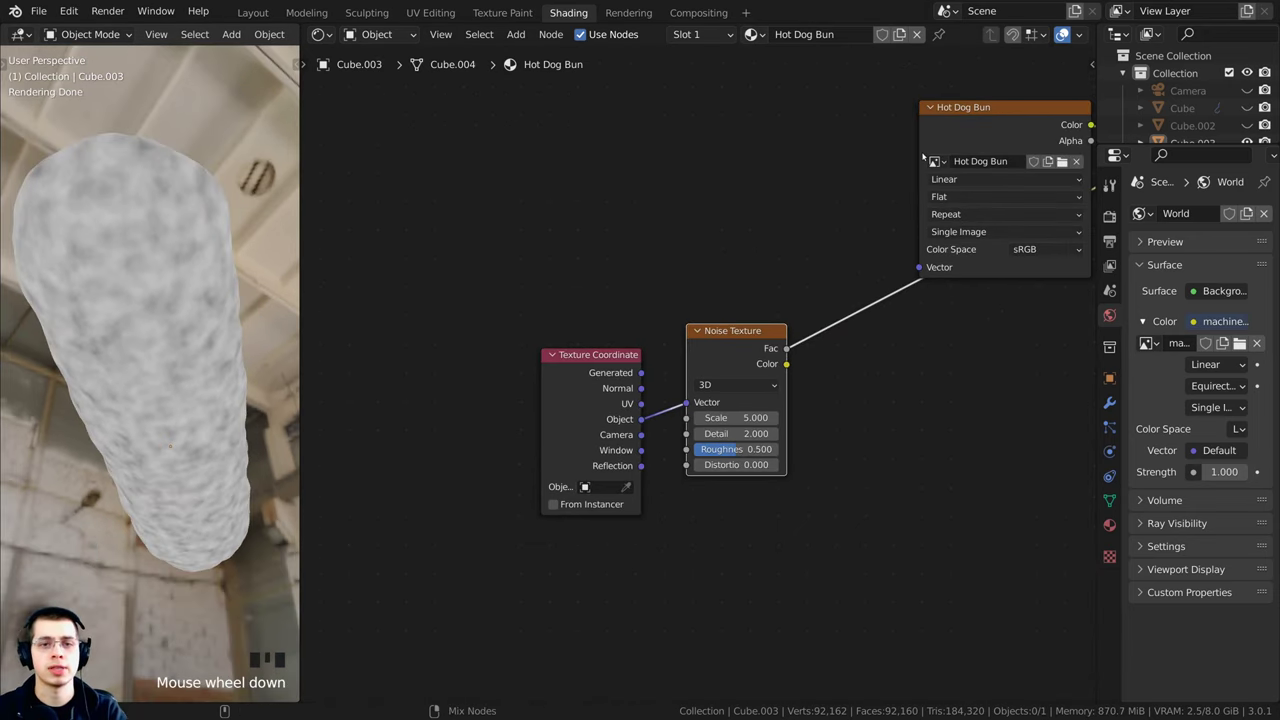
left_click(975, 135, "ctrl+shift")
middle_click_drag(318, 262, 290, 263)
middle_click_drag(263, 329, 225, 300)
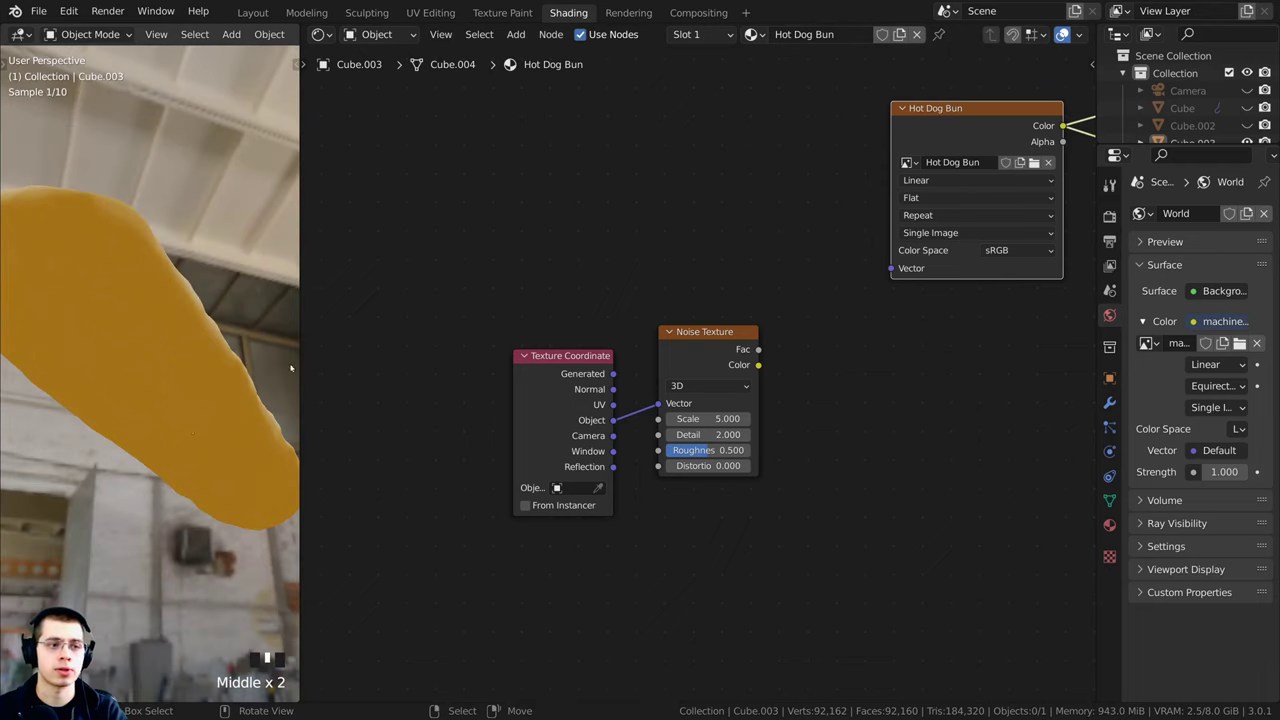
Step: Preview the Noise Texture on the bun and set both its Scale and its Detail to 15
left_click(713, 357, "ctrl+shift")
scroll(728, 482, "up", 2)
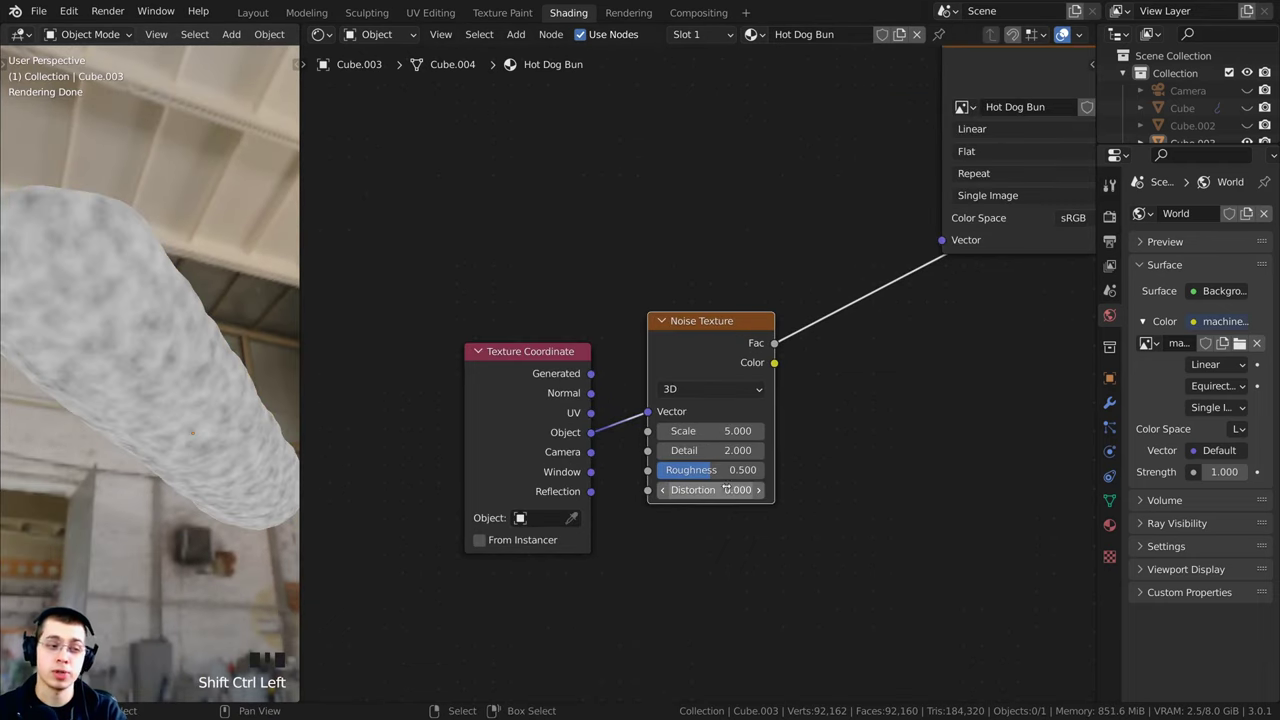
middle_click_drag(776, 438, 795, 413)
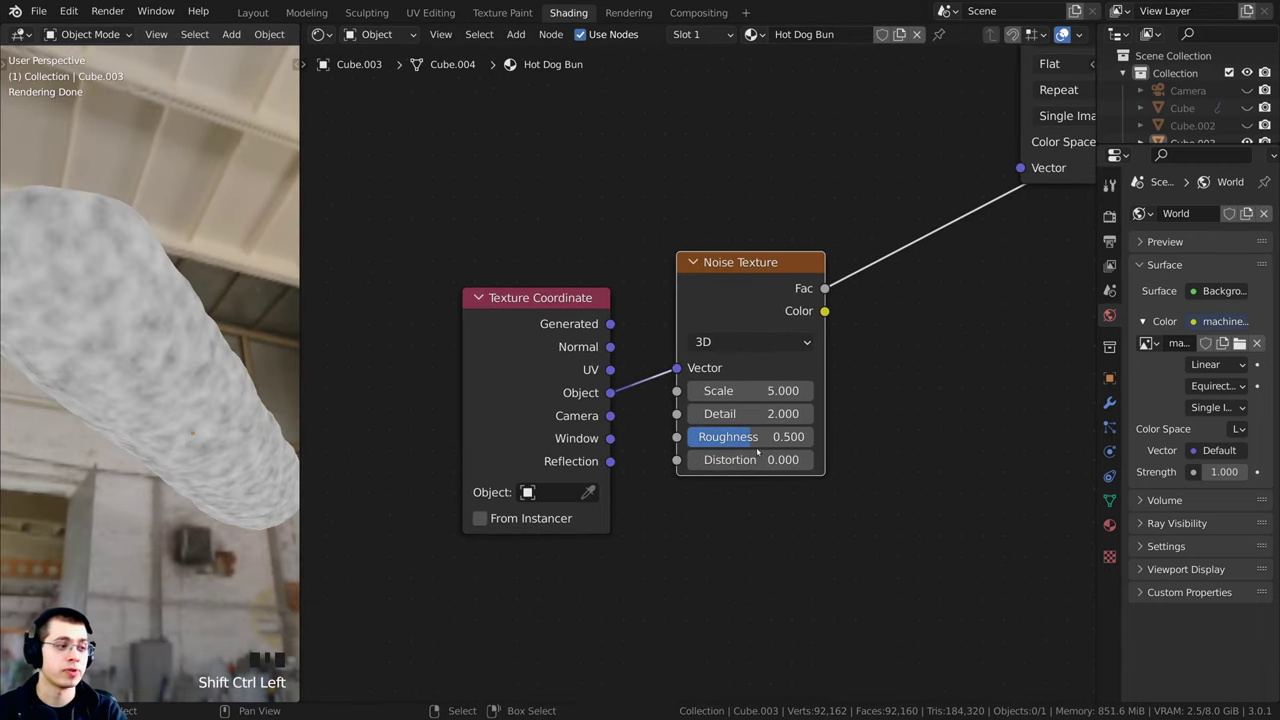
double_click(754, 390)
type("15")
key("Return")
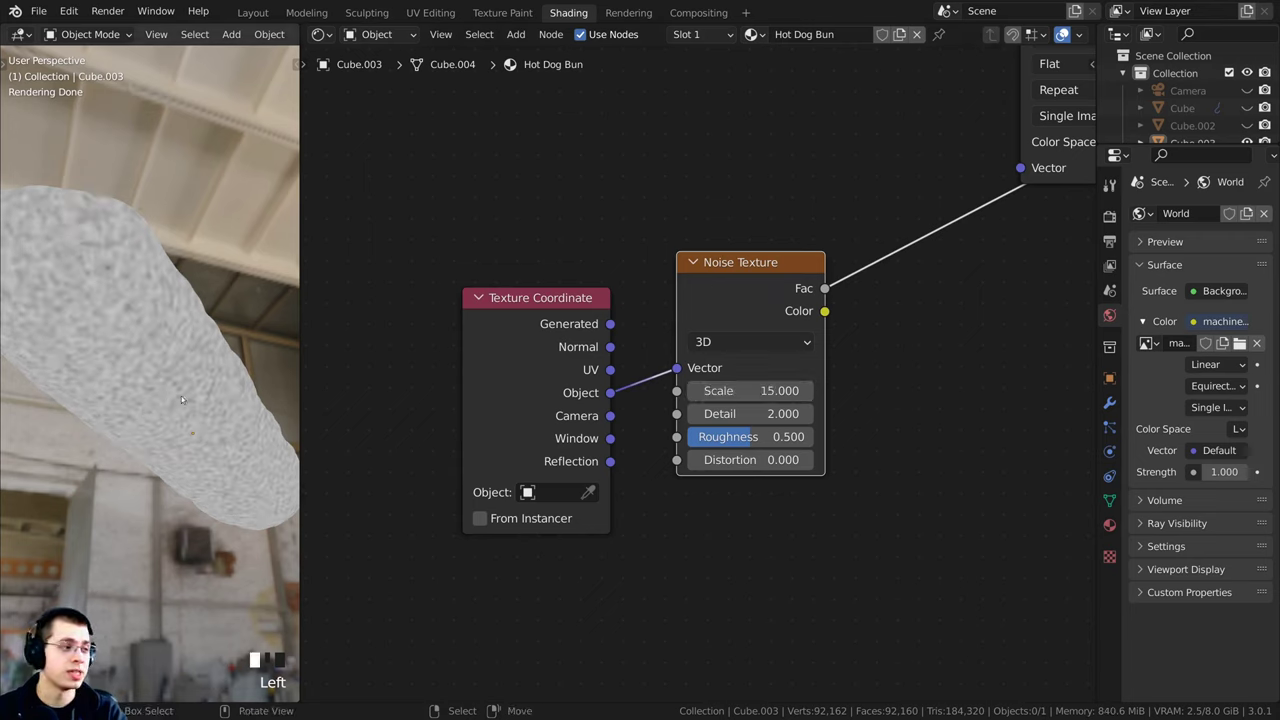
left_click(750, 413)
type("15")
left_click(742, 413)
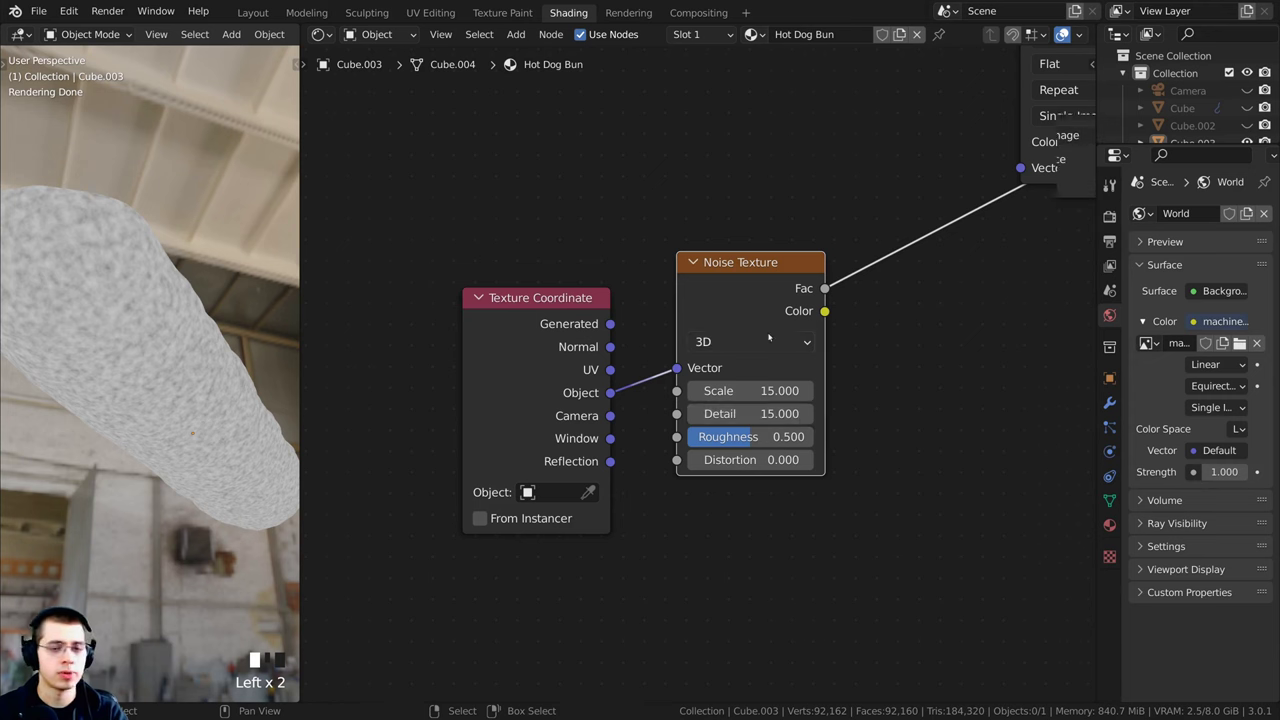
Step: Connect the Noise Texture's Fac output to the Normal input of the Principled BSDF
scroll(714, 352, "down", 1)
middle_click_drag(176, 347, 182, 361)
scroll(774, 328, "down", 3)
middle_click_drag(774, 328, 579, 335)
left_click_drag(552, 317, 549, 324)
middle_click_drag(977, 452, 859, 474)
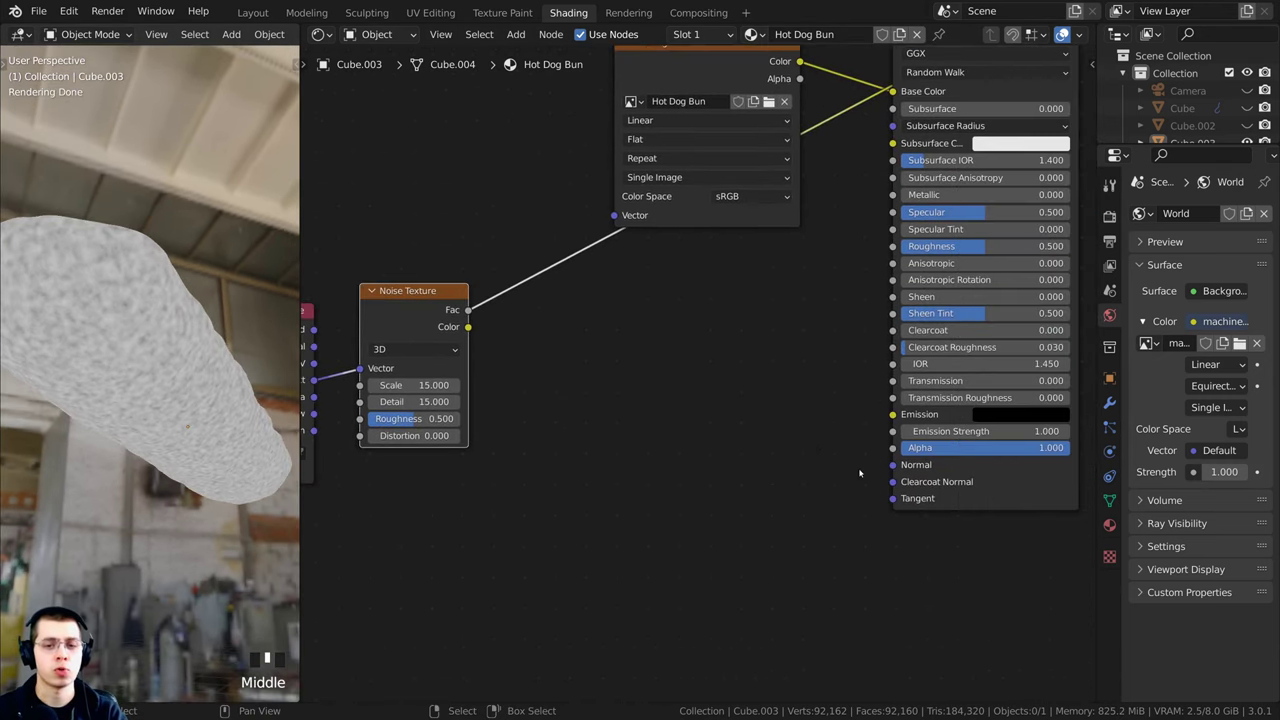
left_click_drag(468, 311, 892, 465)
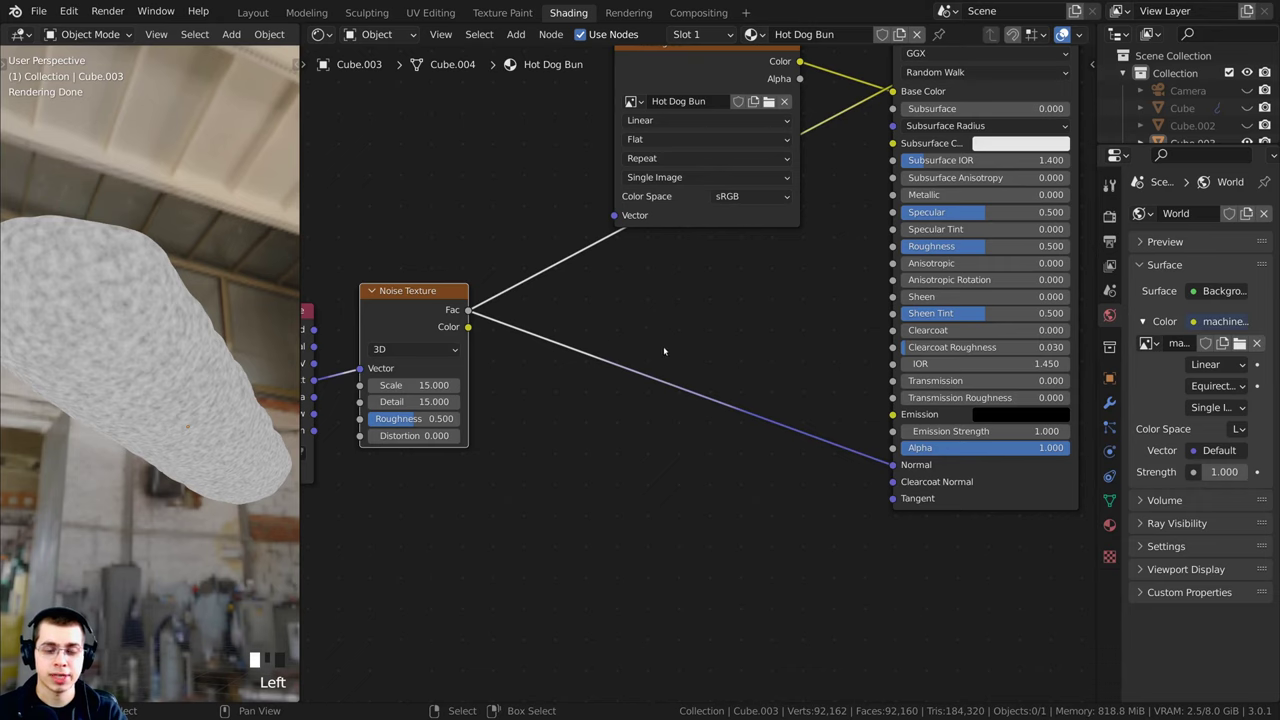
Step: Insert a Bump node on the link from Noise Texture to Principled BSDF and feed the Fac output into its Height
key("shift+a")
left_click(659, 348)
type("bum")
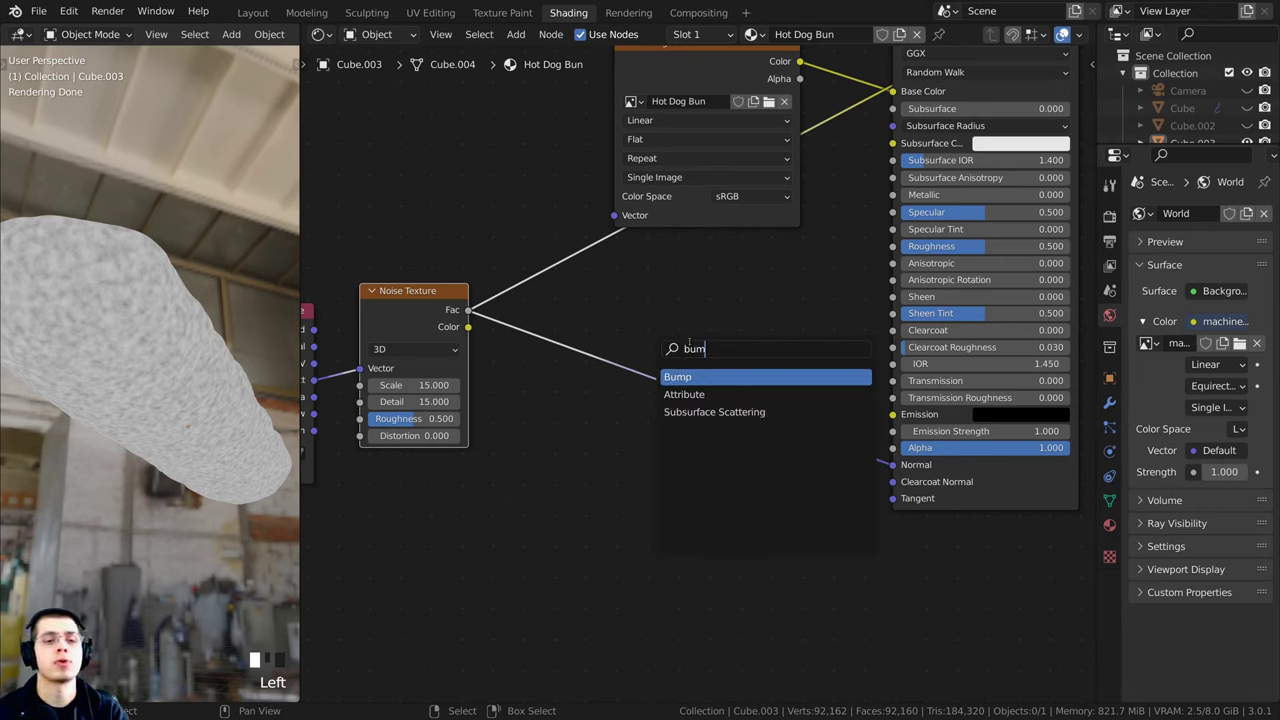
key("Return")
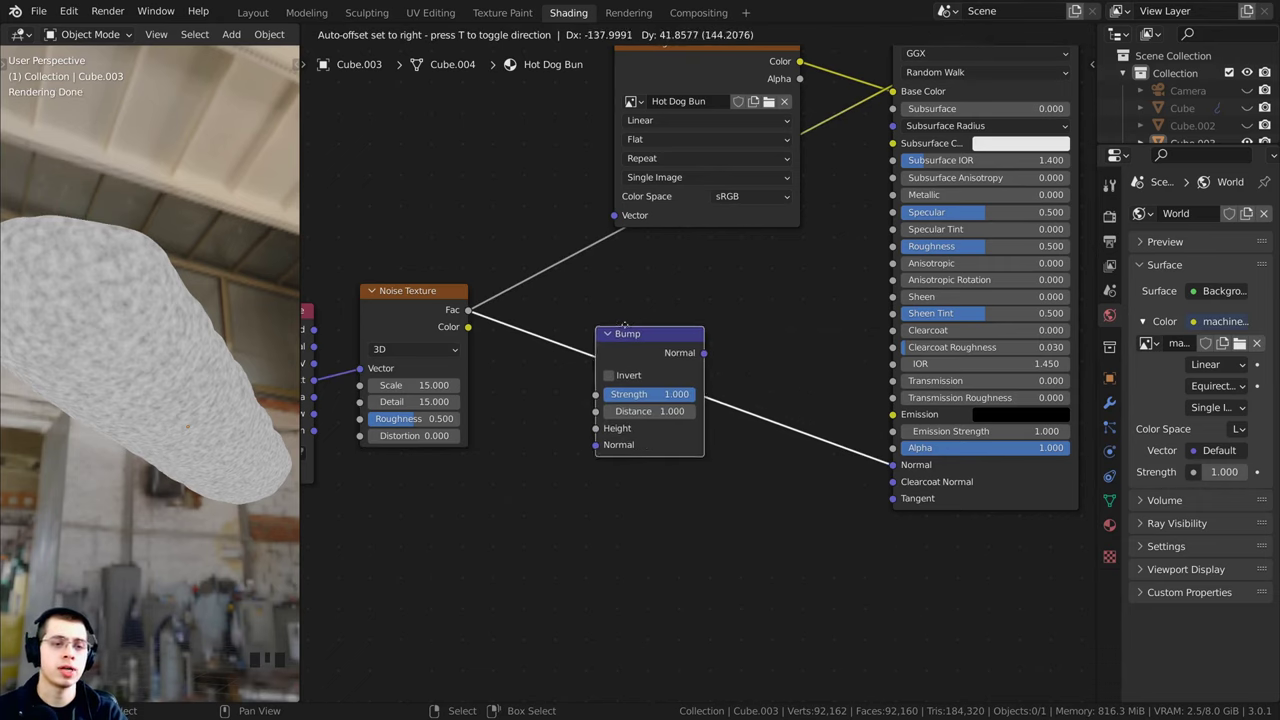
left_click(640, 365)
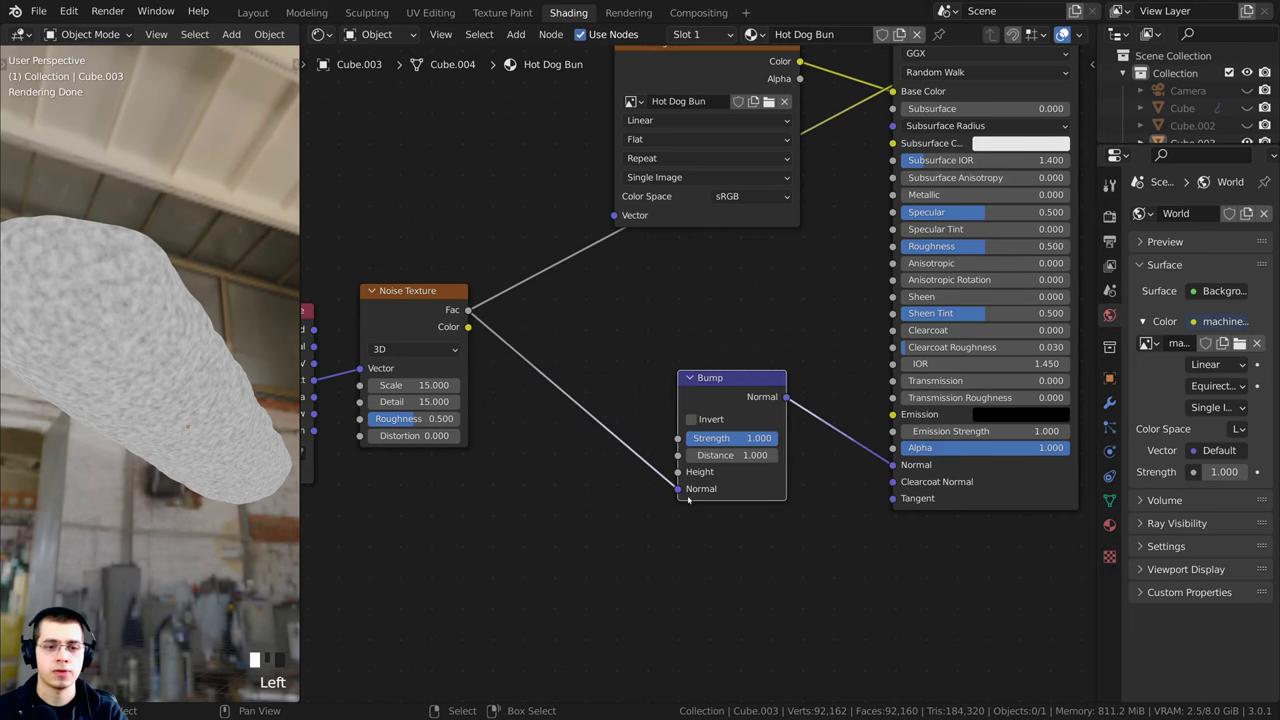
left_click_drag(678, 488, 678, 471)
scroll(509, 345, "up", 1)
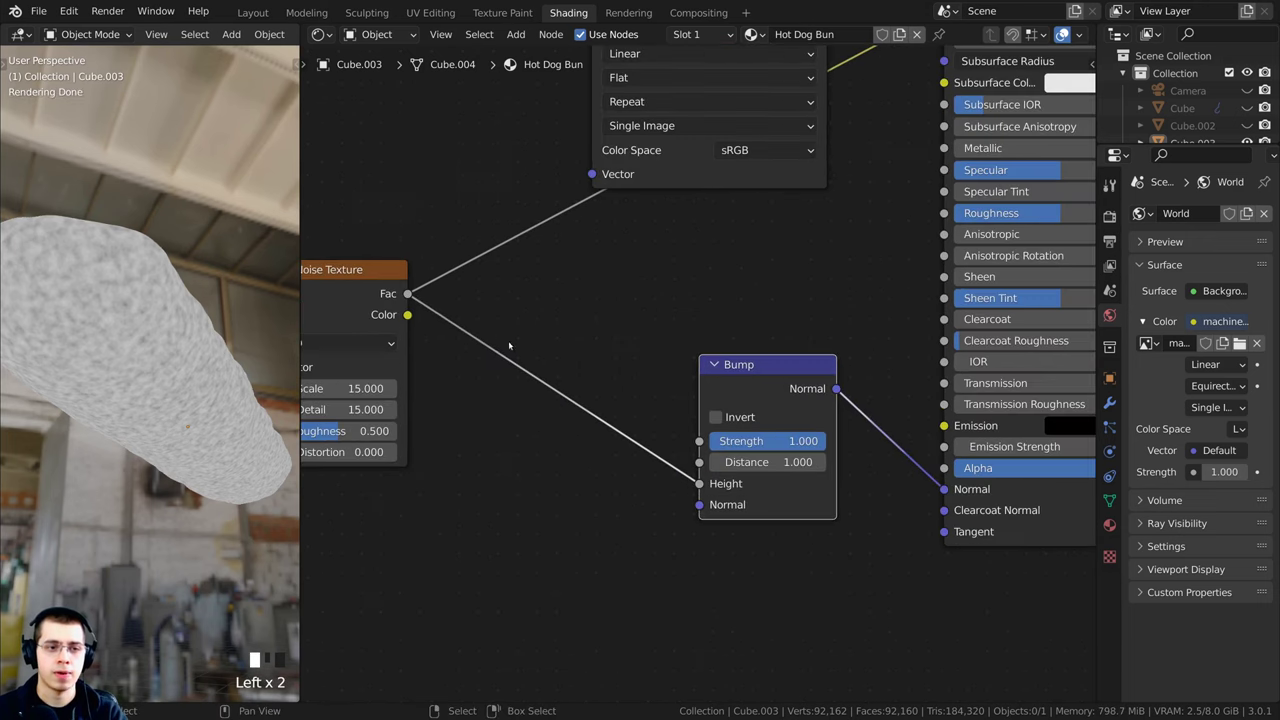
Step: Preview the Bump node's output on the bun and shift the node slightly lower
left_click(729, 381, "ctrl+shift")
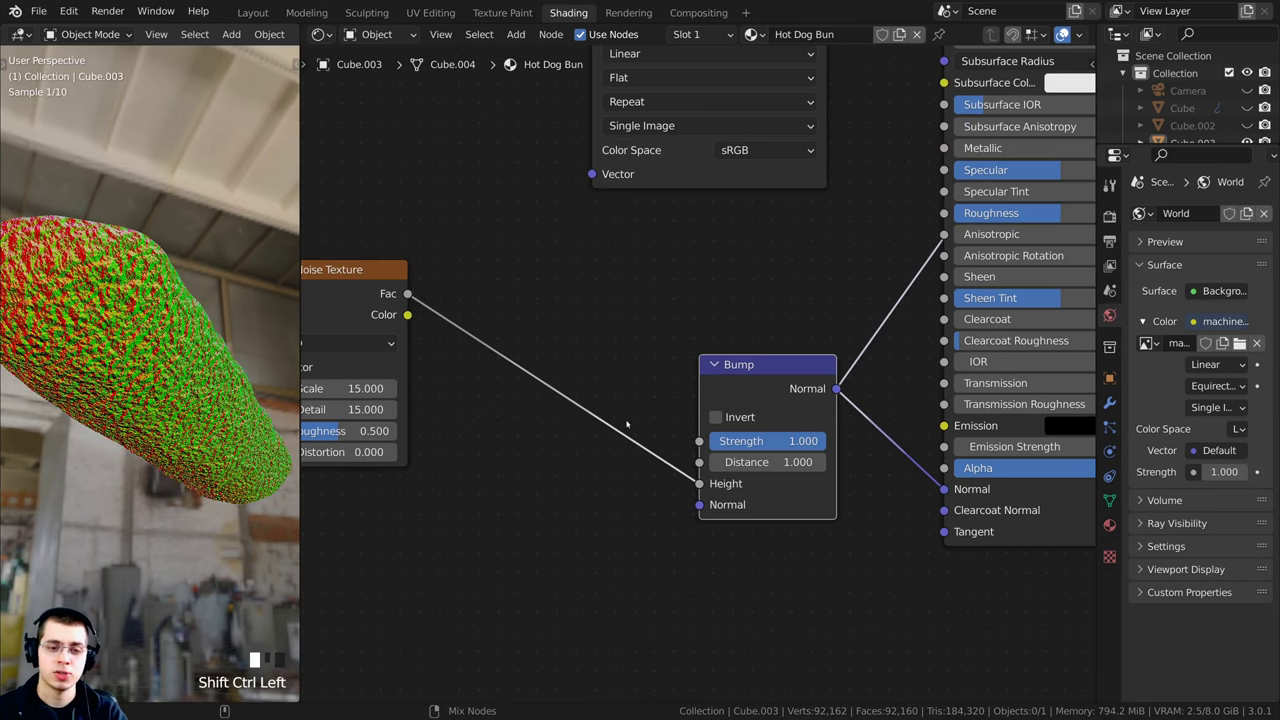
middle_click_drag(104, 340, 131, 318)
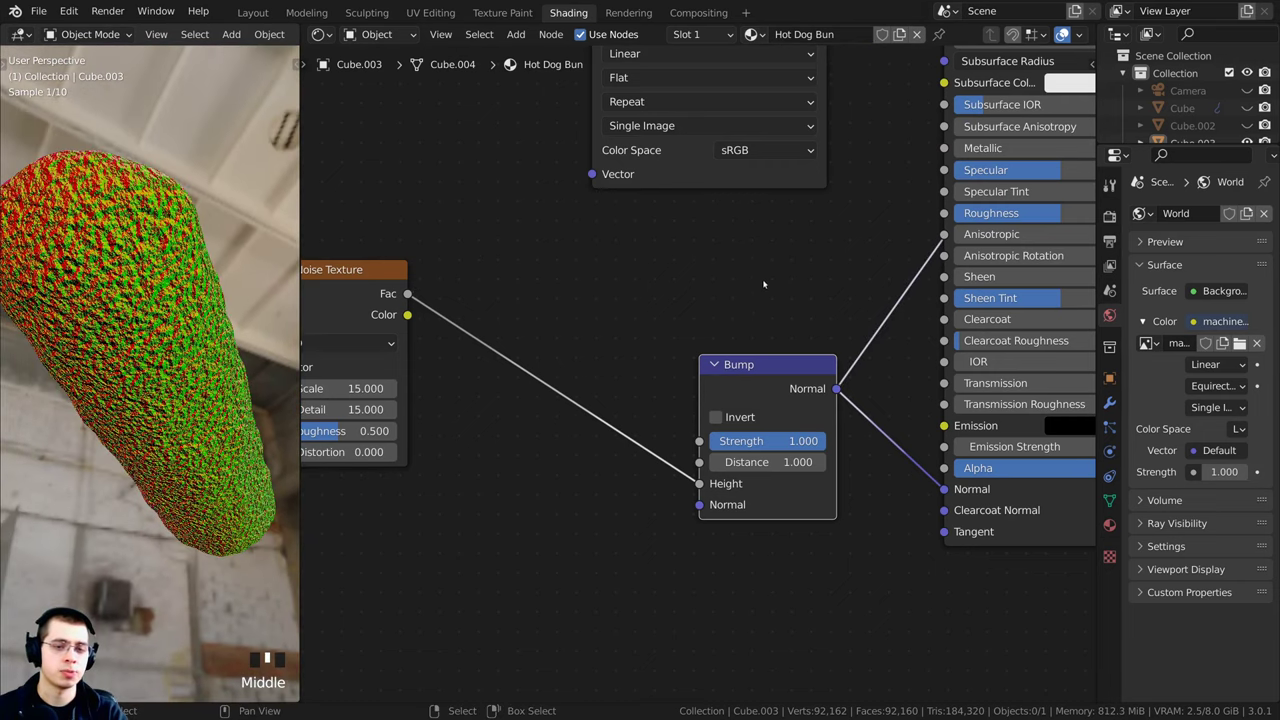
middle_click_drag(763, 283, 737, 282)
left_click_drag(740, 390, 744, 406)
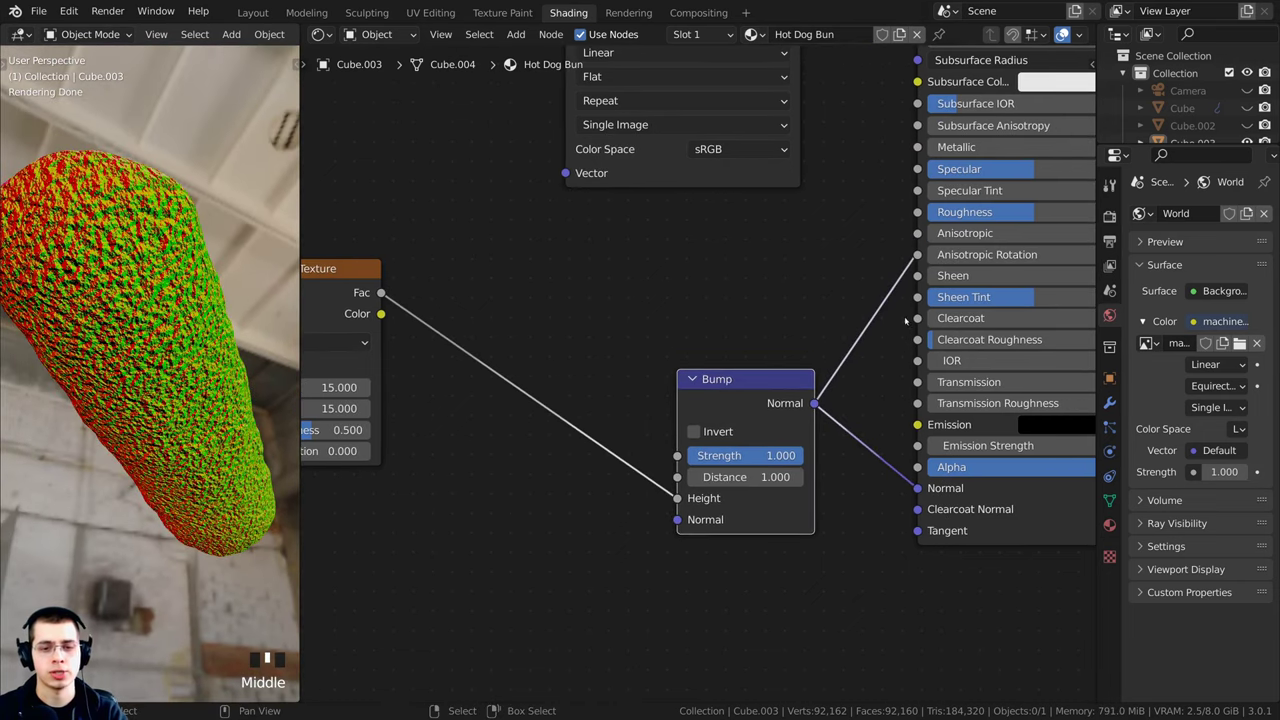
Step: Preview the Principled BSDF on the bun again and inspect the bumpy surface
scroll(905, 319, "down", 3)
middle_click_drag(879, 201, 782, 290)
left_click_drag(828, 123, 818, 122)
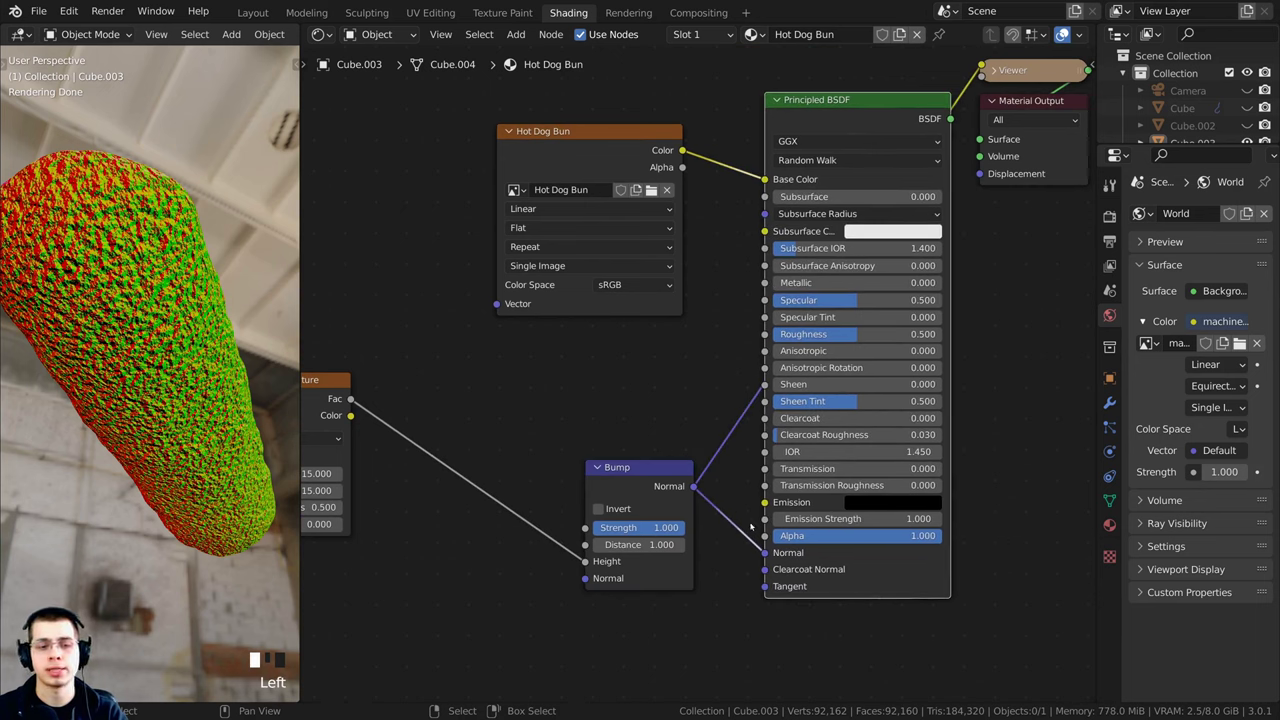
left_click(859, 119, "ctrl+shift")
middle_click_drag(154, 277, 148, 366)
scroll(131, 348, "up", 2)
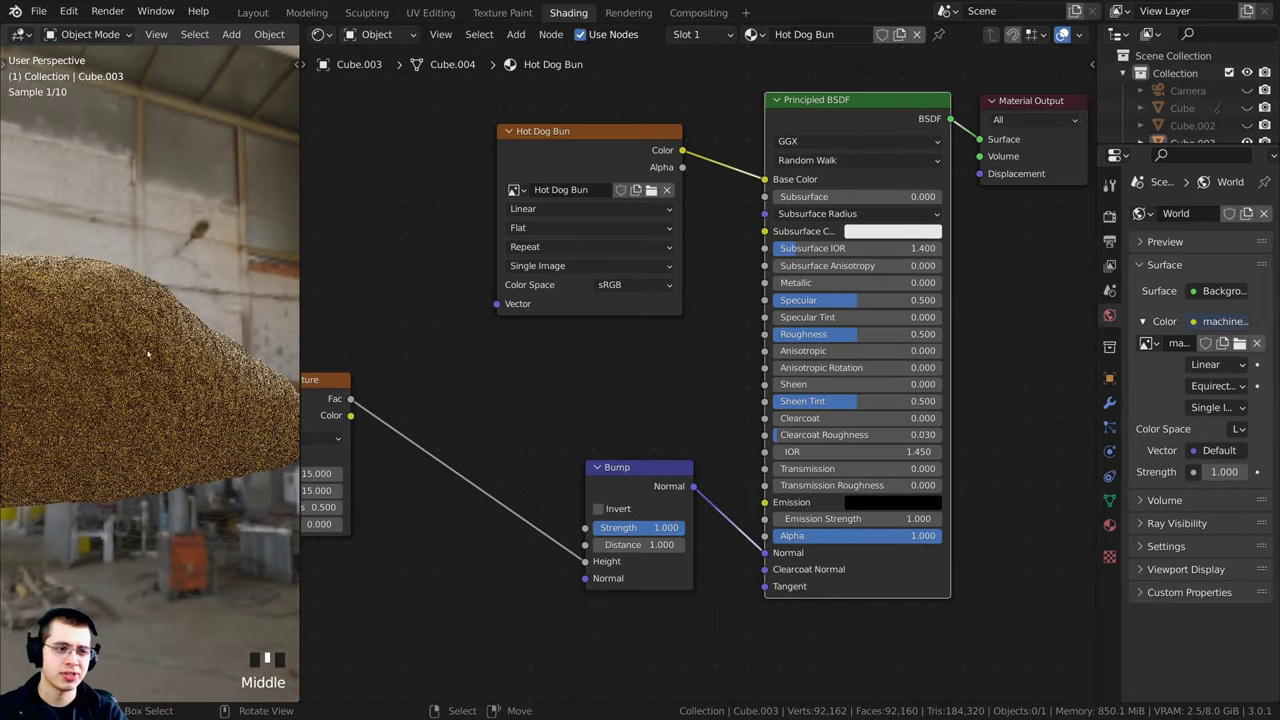
Step: Set the Bump node's Strength to 0.2 and check the softer relief on the bun from several distances
middle_click_drag(659, 571, 787, 500)
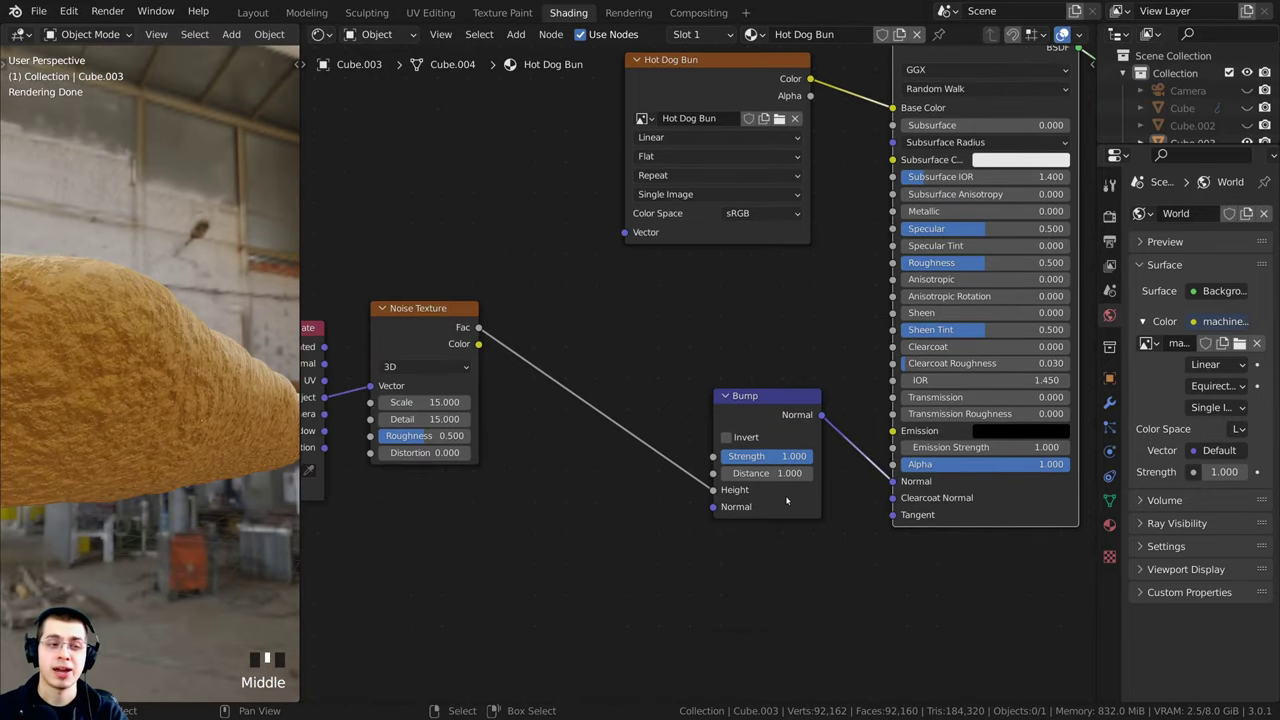
left_click(763, 455)
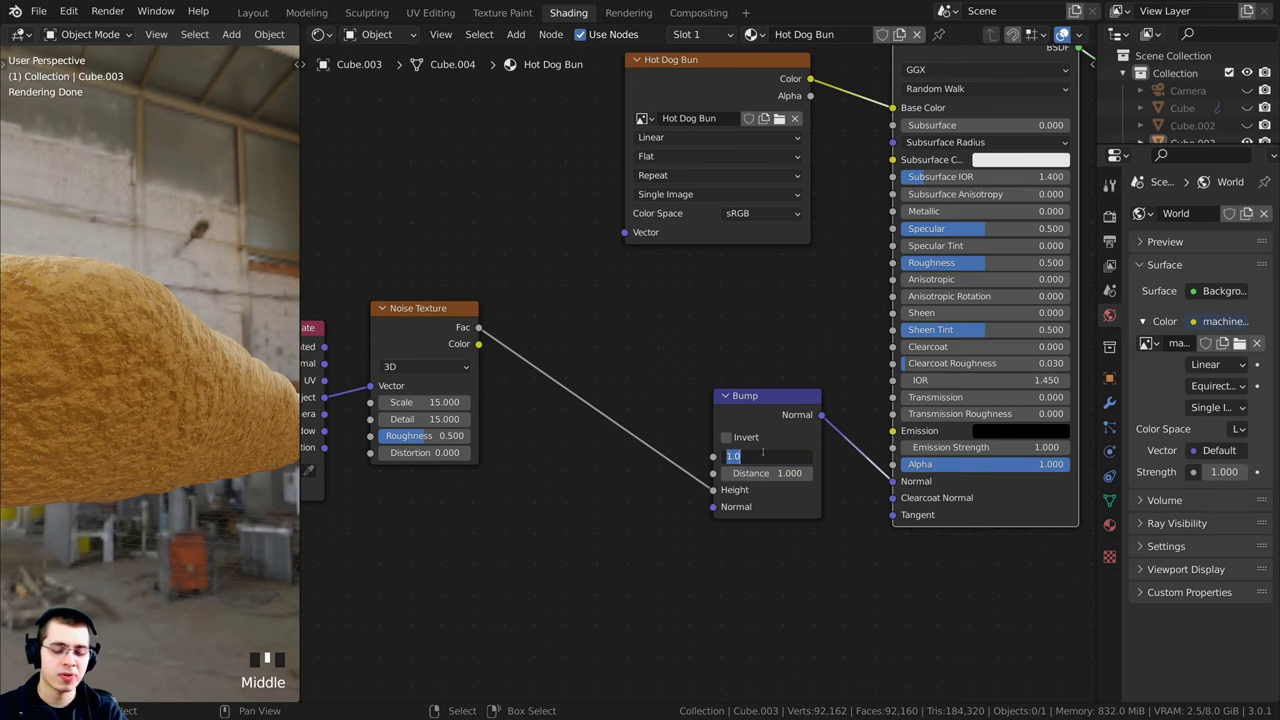
key("Return")
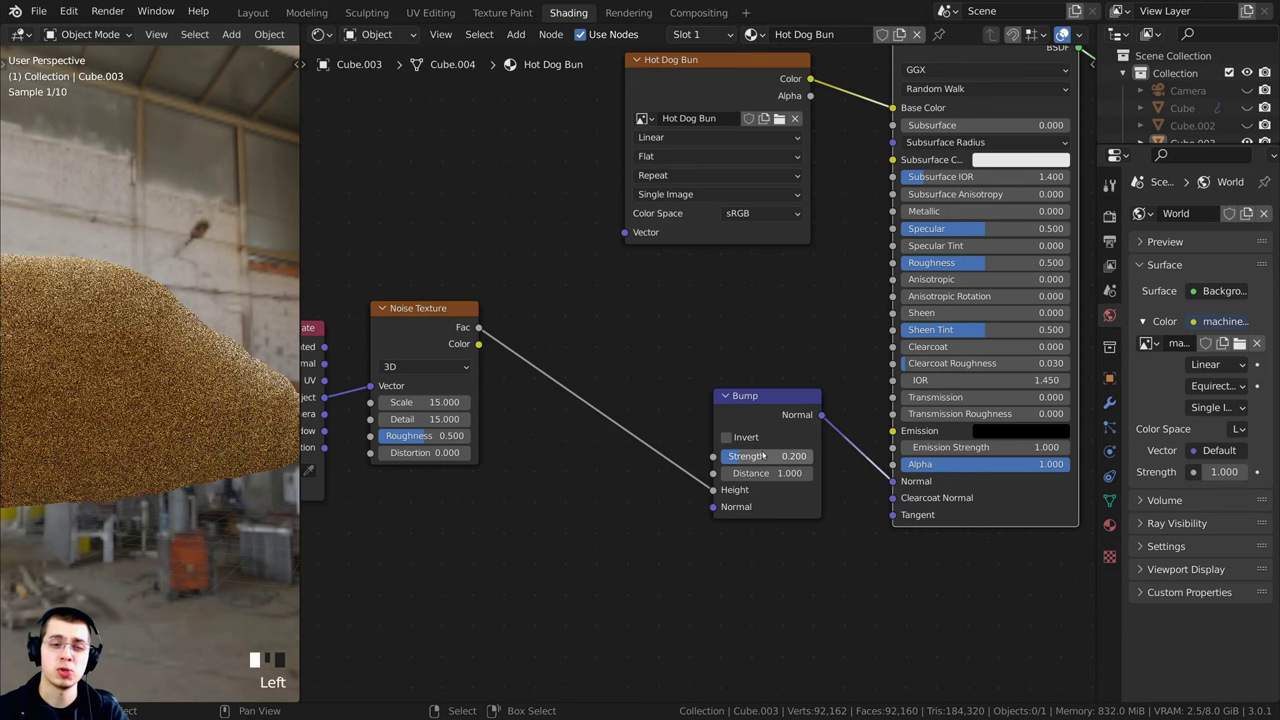
scroll(763, 455, "up", 3)
scroll(130, 390, "up", 2)
scroll(169, 394, "down", 1)
middle_click_drag(125, 388, 97, 287)
scroll(169, 393, "down", 2)
scroll(640, 499, "down", 3)
scroll(640, 499, "down", 1)
Step: Duplicate the Noise Texture below the original and connect the Texture Coordinate's Object output to the copy's Vector
middle_click_drag(640, 499, 829, 439)
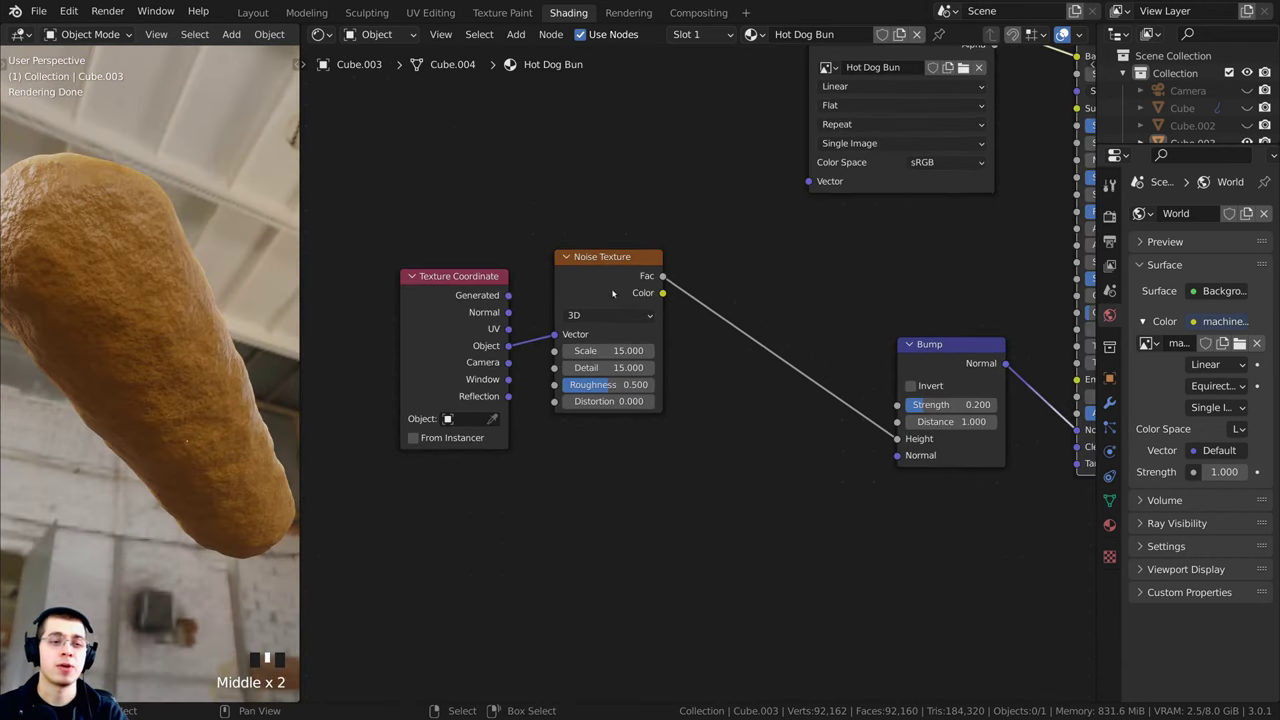
left_click_drag(602, 279, 597, 279)
middle_click_drag(597, 279, 648, 240)
left_click_drag(648, 239, 645, 256)
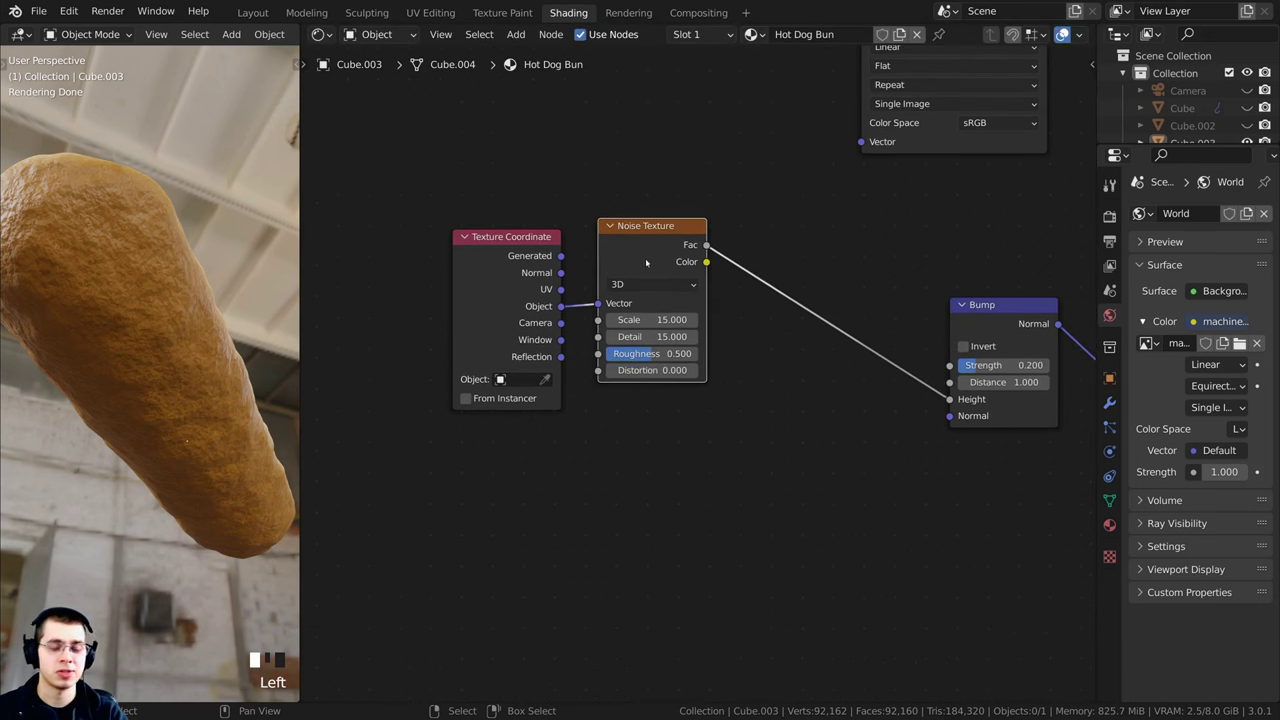
middle_click_drag(645, 258, 676, 221)
key("shift+d")
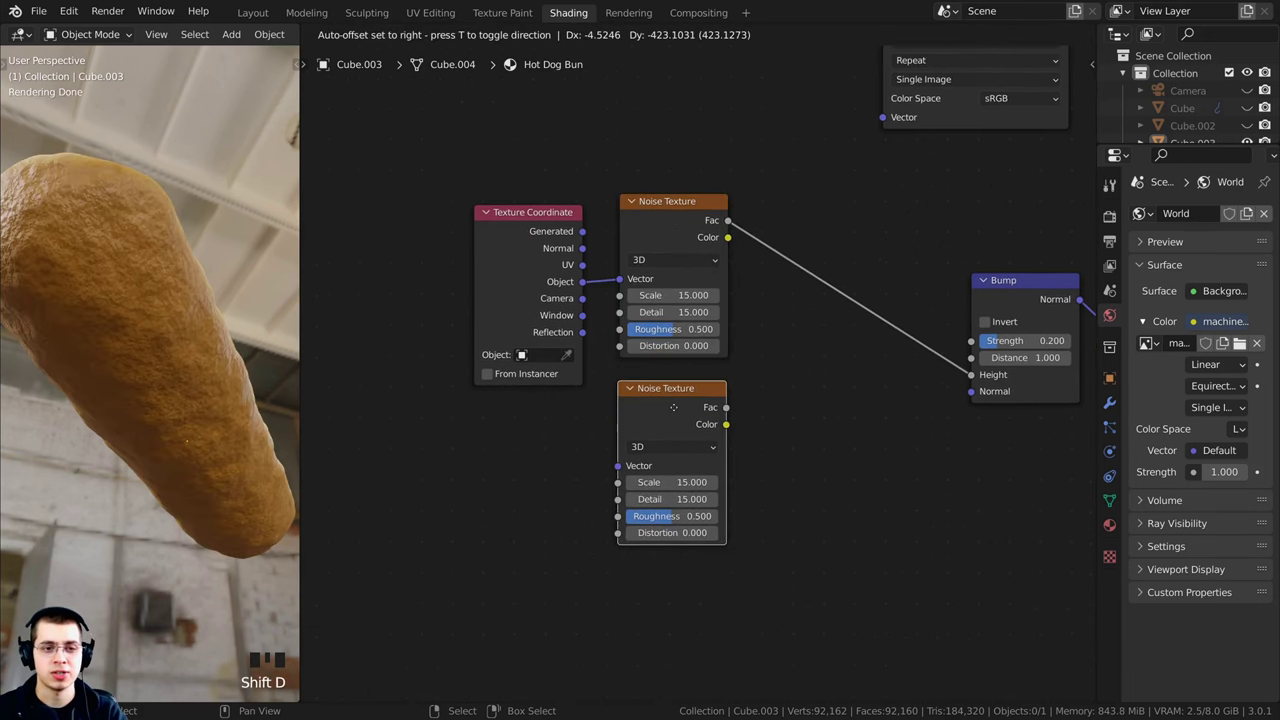
left_click(673, 402)
left_click_drag(580, 307, 618, 460)
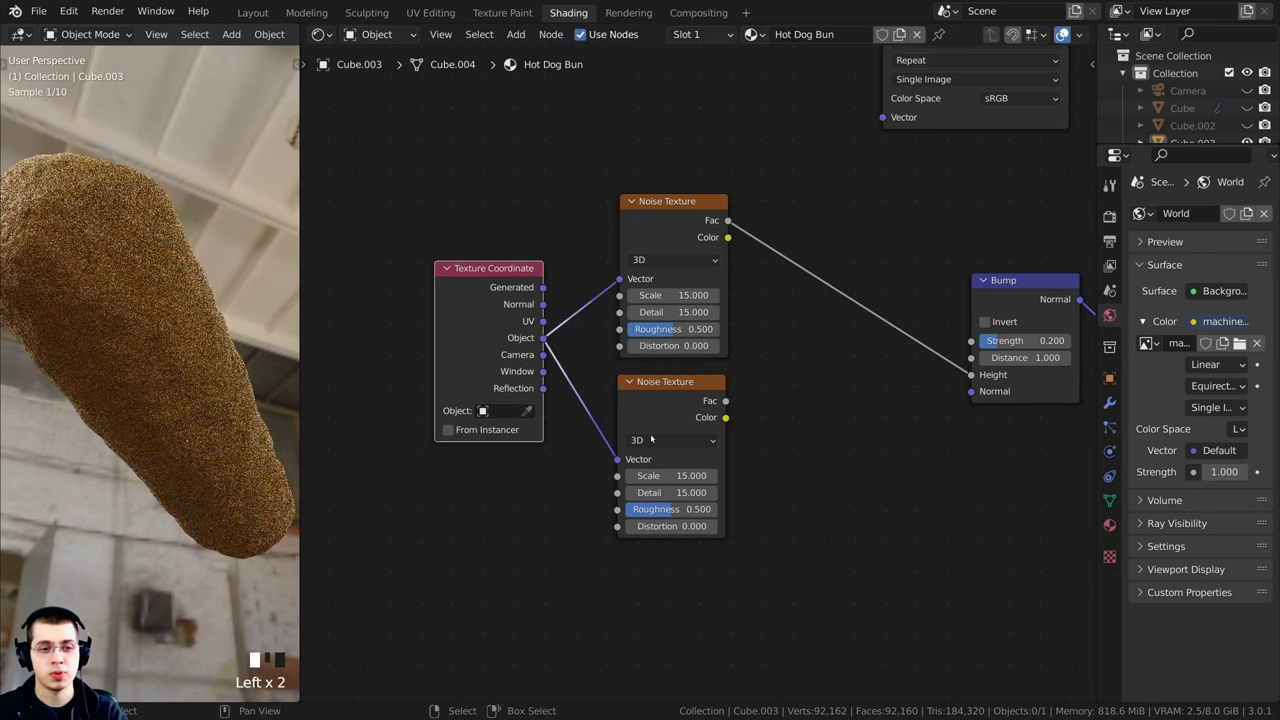
left_click_drag(682, 411, 686, 411)
middle_click_drag(680, 408, 674, 406)
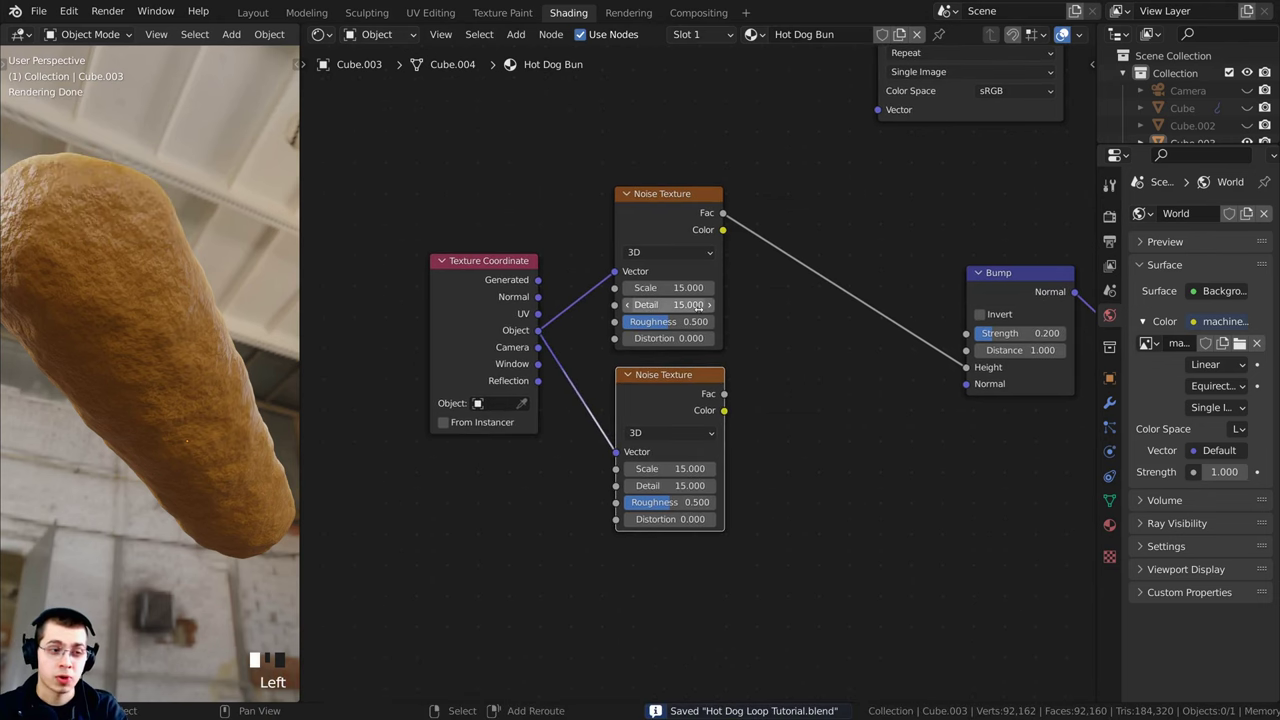
Step: Add a Voronoi Texture node and place it just after the lower Noise Texture
key("shift+a")
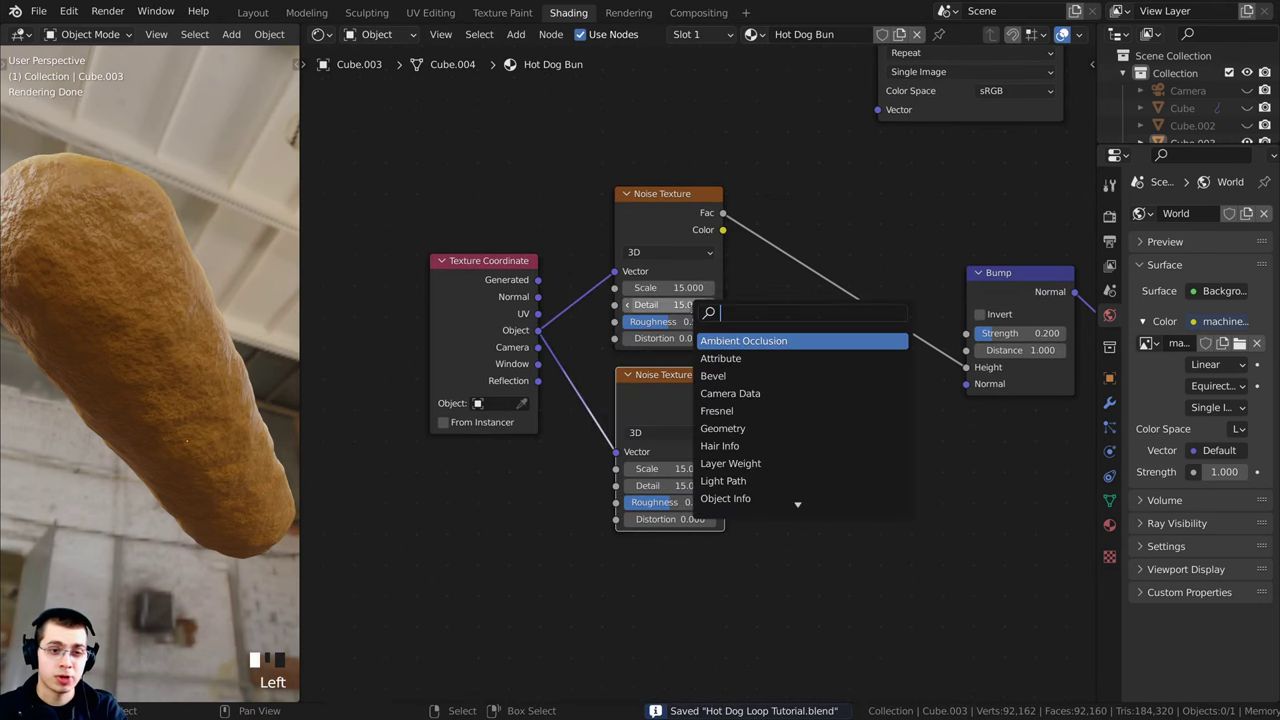
type("vor")
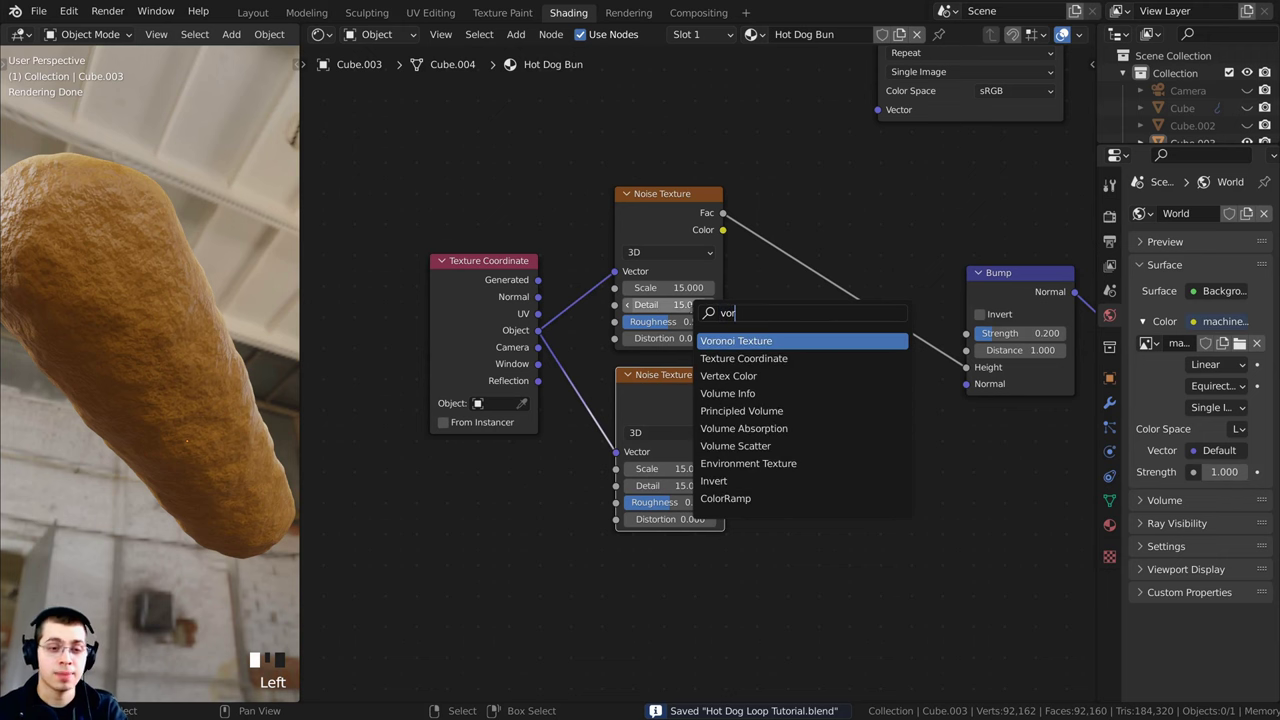
left_click(735, 341)
left_click(700, 393)
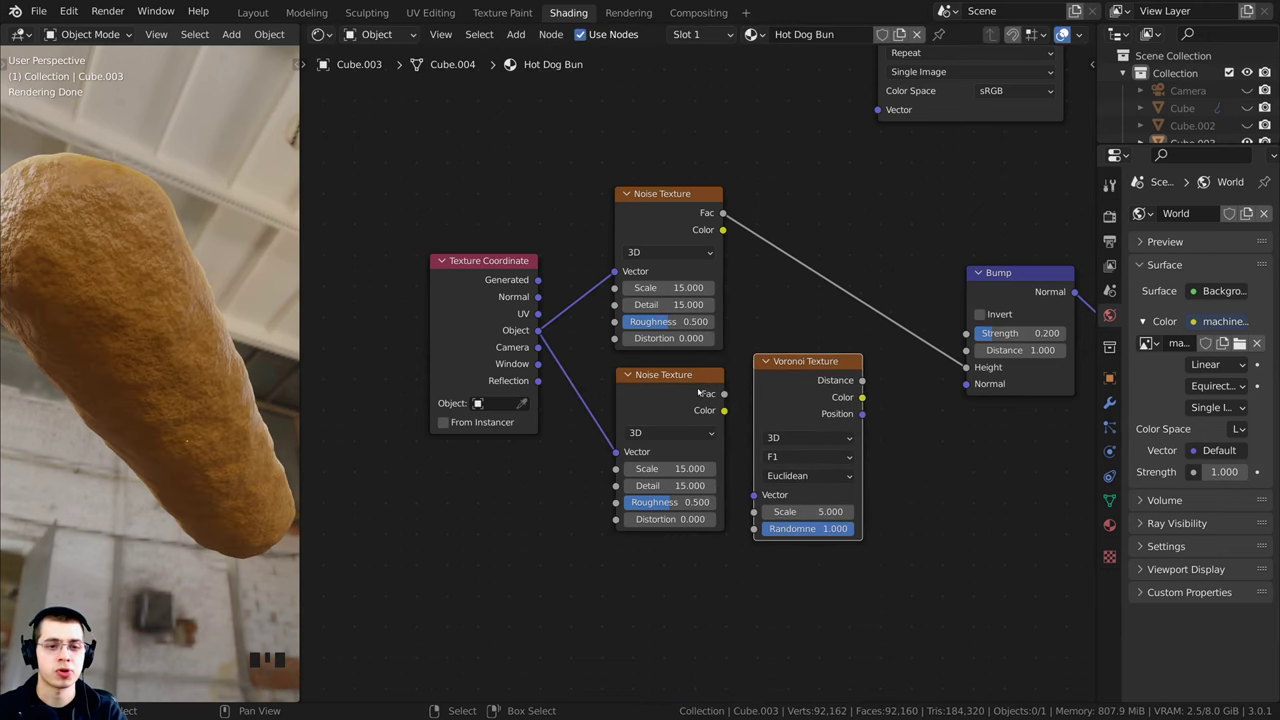
left_click_drag(699, 393, 672, 401)
left_click_drag(797, 391, 791, 389)
scroll(840, 418, "up", 1)
middle_click_drag(840, 418, 830, 421)
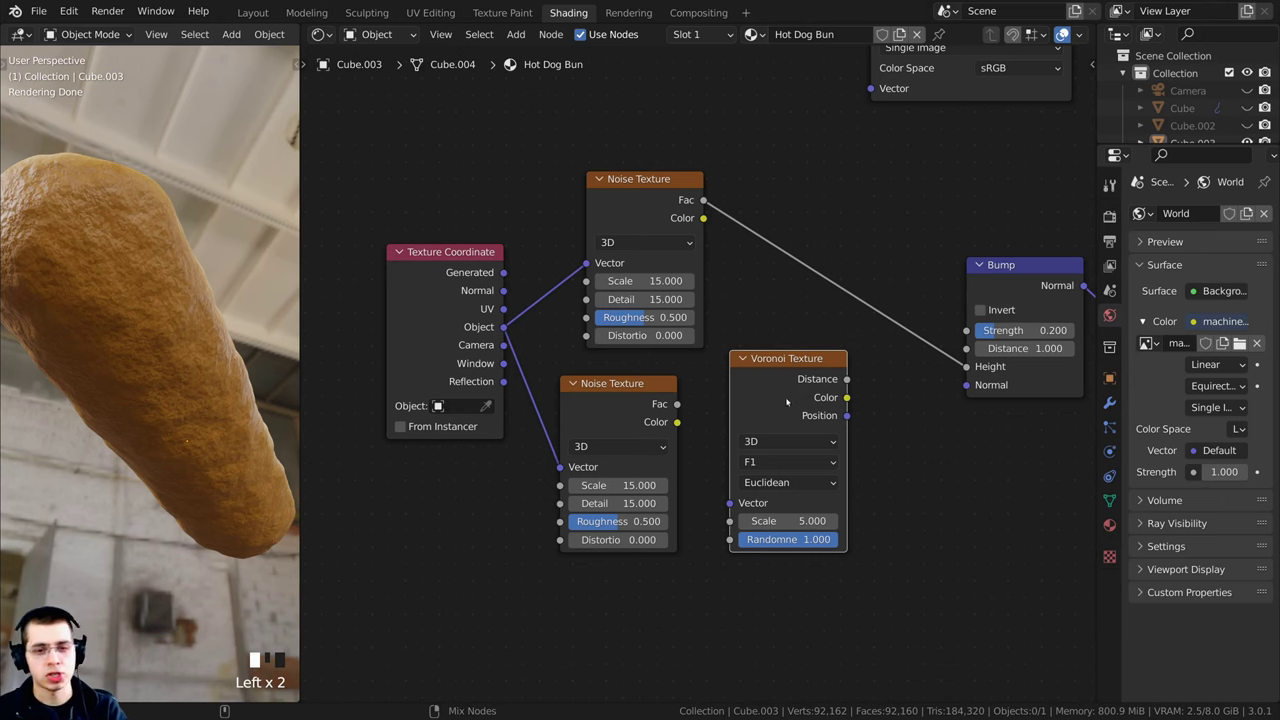
Step: Preview the Voronoi Texture's Distance output on the bun and adjust the spacing of the lower Noise Texture
left_click(787, 402, "ctrl+shift")
middle_click_drag(626, 421, 672, 393)
left_click_drag(672, 393, 664, 405)
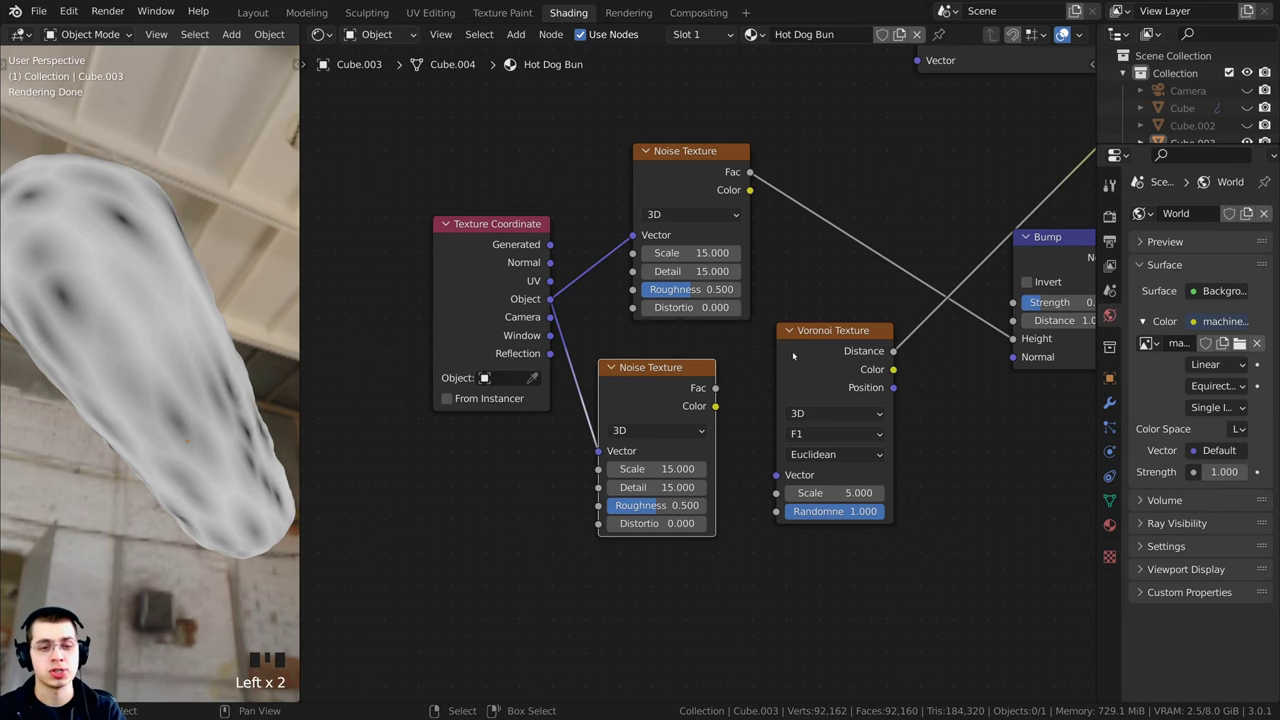
left_click(818, 371)
scroll(812, 373, "up", 2)
middle_click_drag(503, 306, 516, 300)
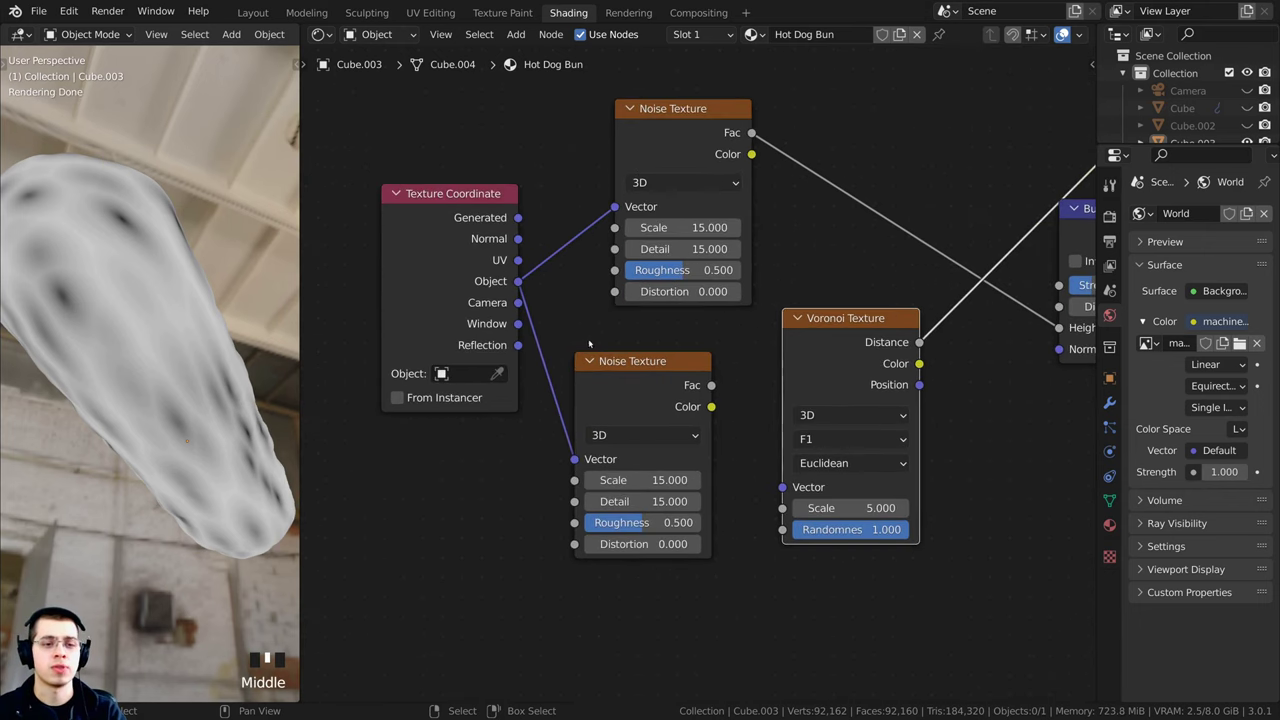
Step: Connect the lower Noise Texture's Color output to the Voronoi Texture's Vector and inspect the pattern on the bun
middle_click_drag(549, 460, 509, 455)
left_click_drag(671, 401, 761, 393)
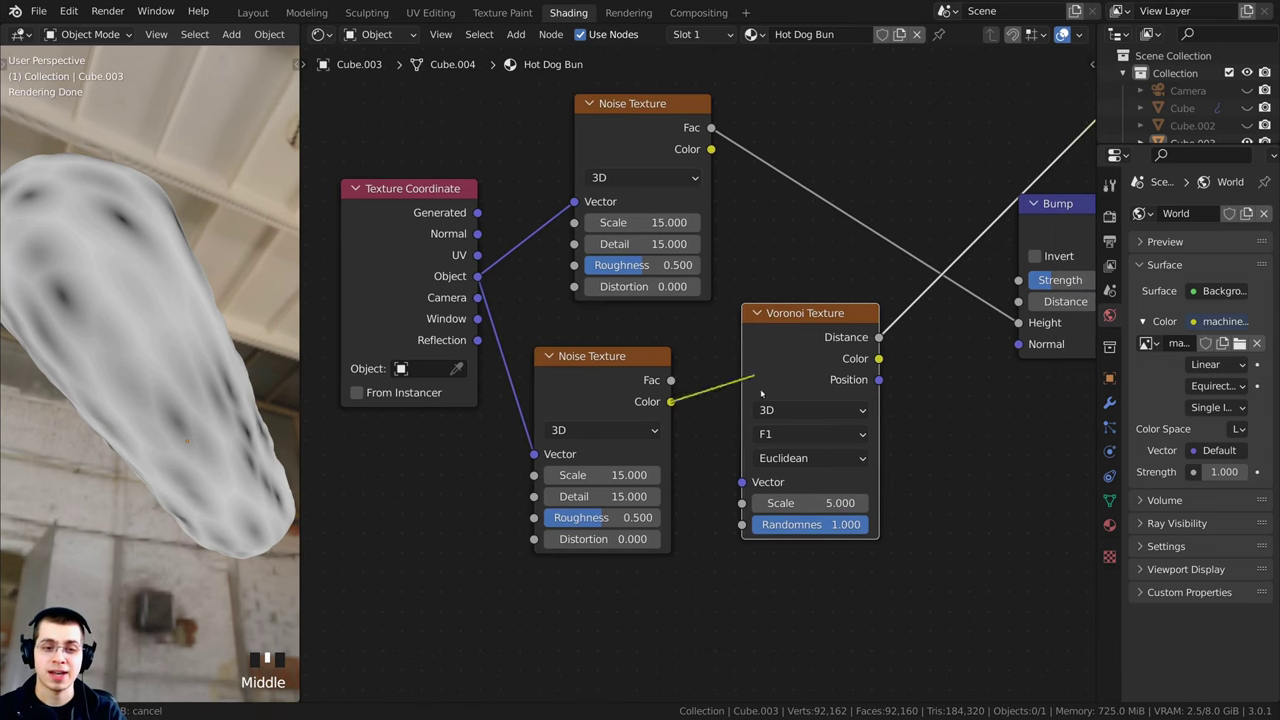
left_click_drag(741, 483, 741, 482)
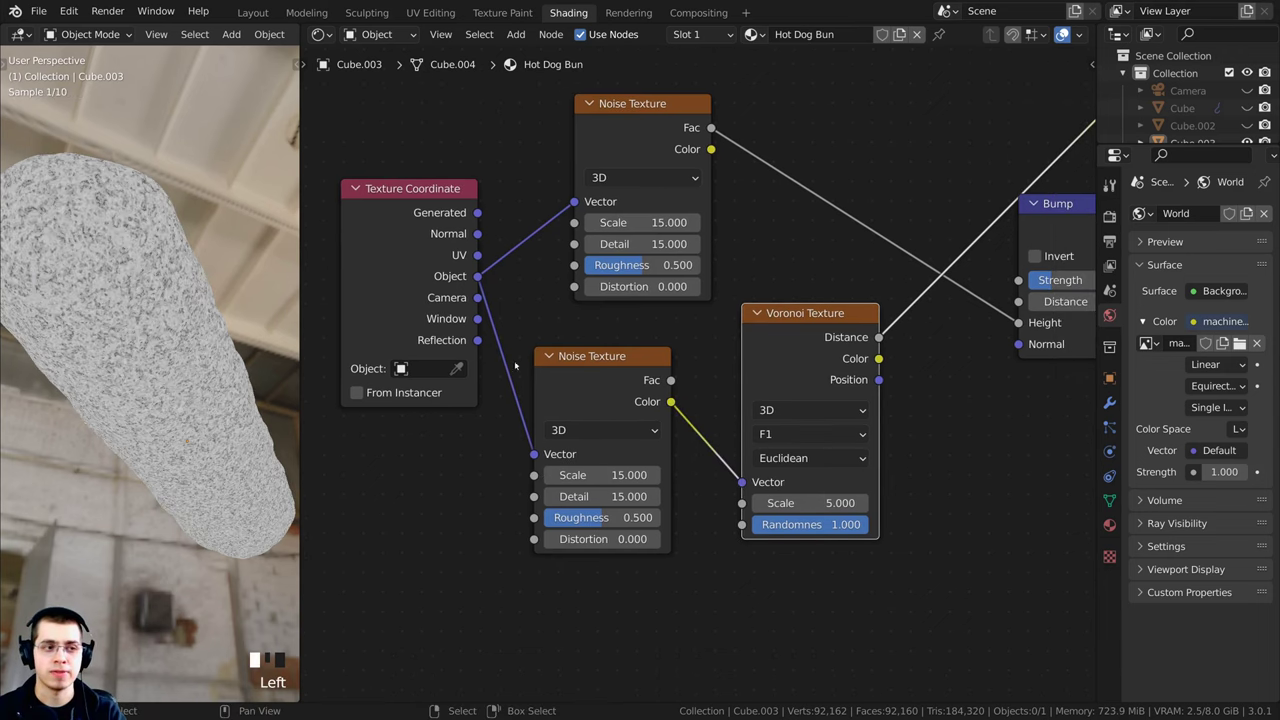
middle_click_drag(128, 315, 141, 349)
scroll(141, 349, "up", 4)
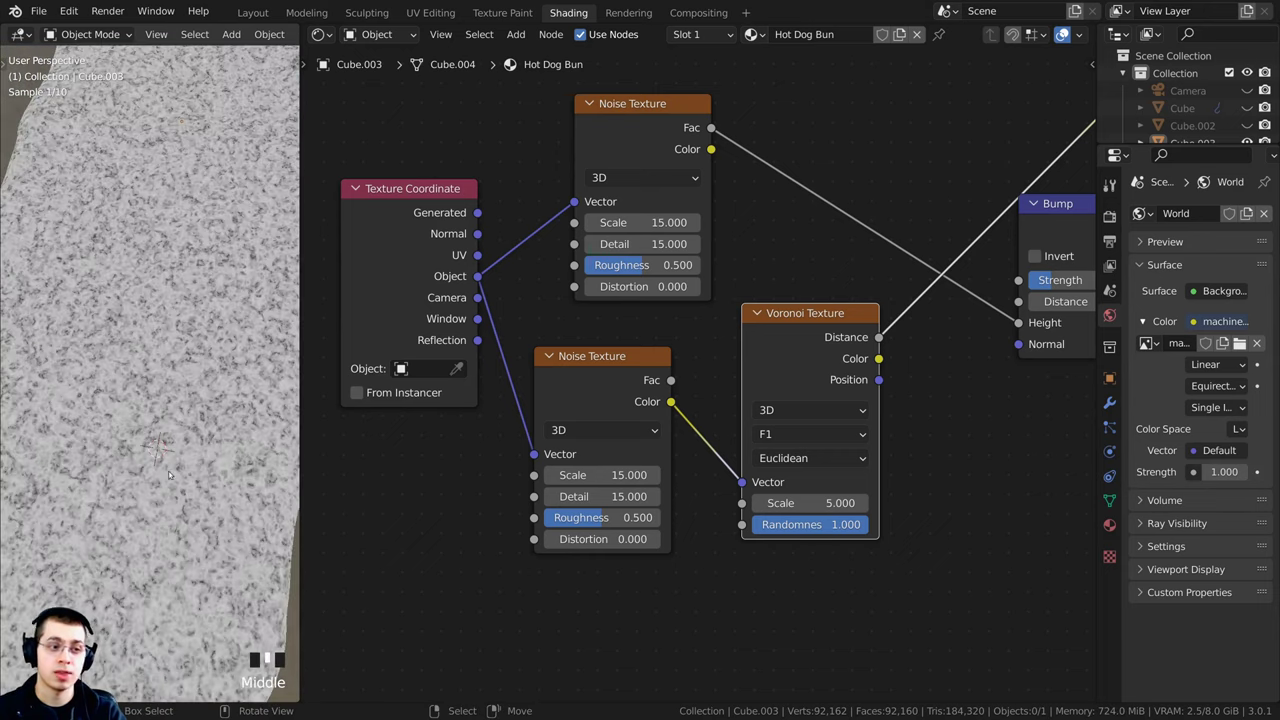
Step: Unlink the lower Noise Texture from the Voronoi Texture and try a different Voronoi Scale for comparison
left_click(724, 486)
left_click_drag(741, 483, 731, 495)
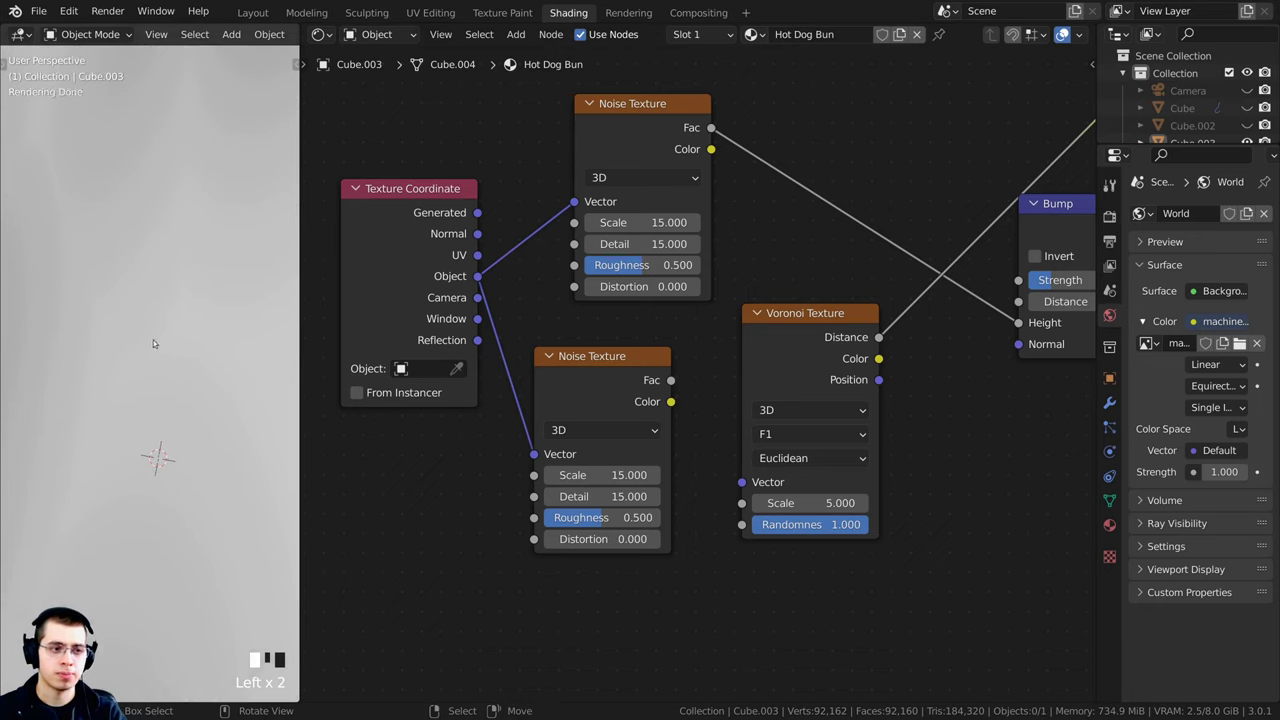
middle_click_drag(153, 343, 156, 415, "shift")
left_click_drag(800, 503, 896, 503)
right_click(896, 503)
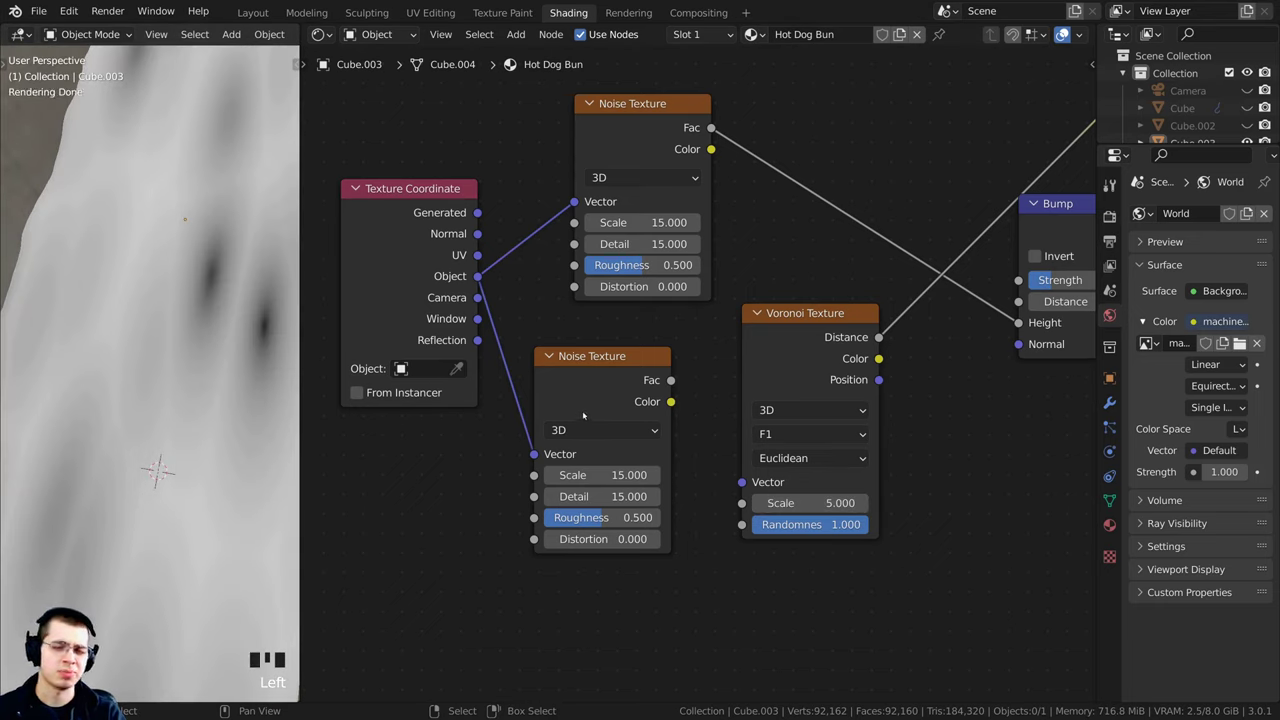
Step: Reconnect the lower Noise Texture's Color output to the Voronoi Texture's Vector and set that noise's Scale to 10
left_click_drag(671, 401, 741, 482)
scroll(179, 305, "up", 2)
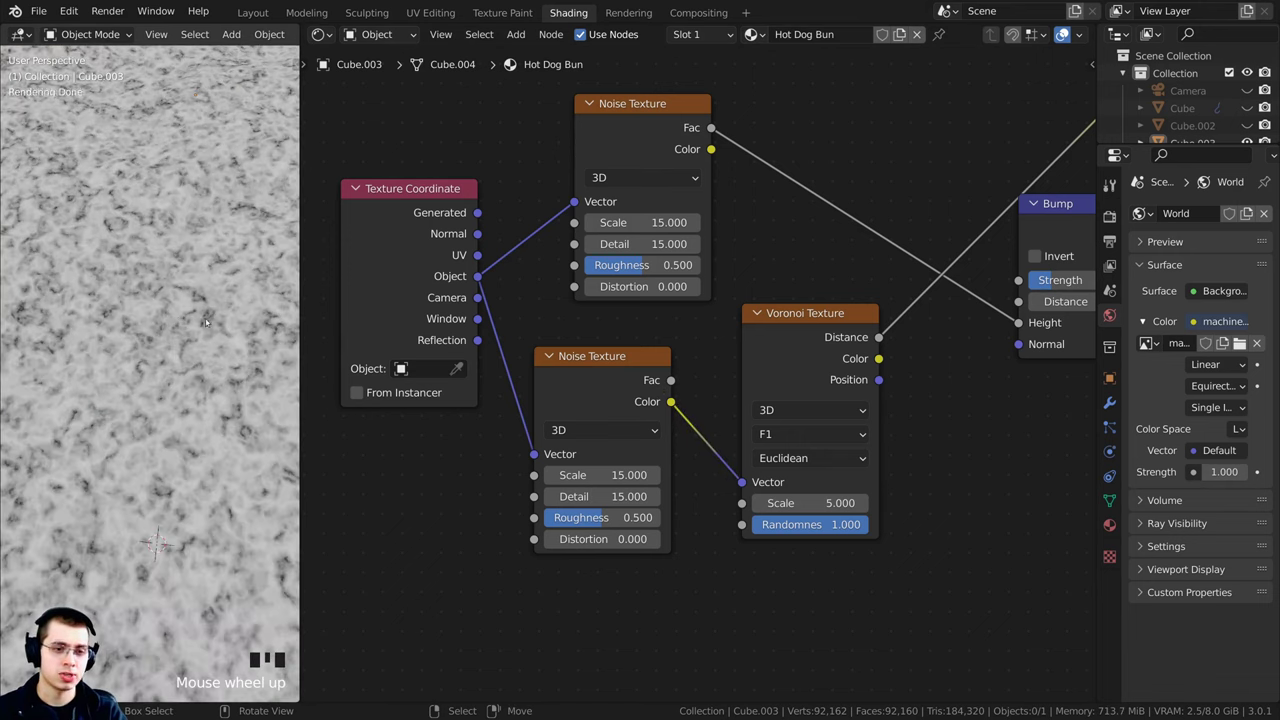
left_click_drag(743, 356, 782, 342)
scroll(108, 369, "up", 3)
middle_click_drag(139, 367, 167, 337)
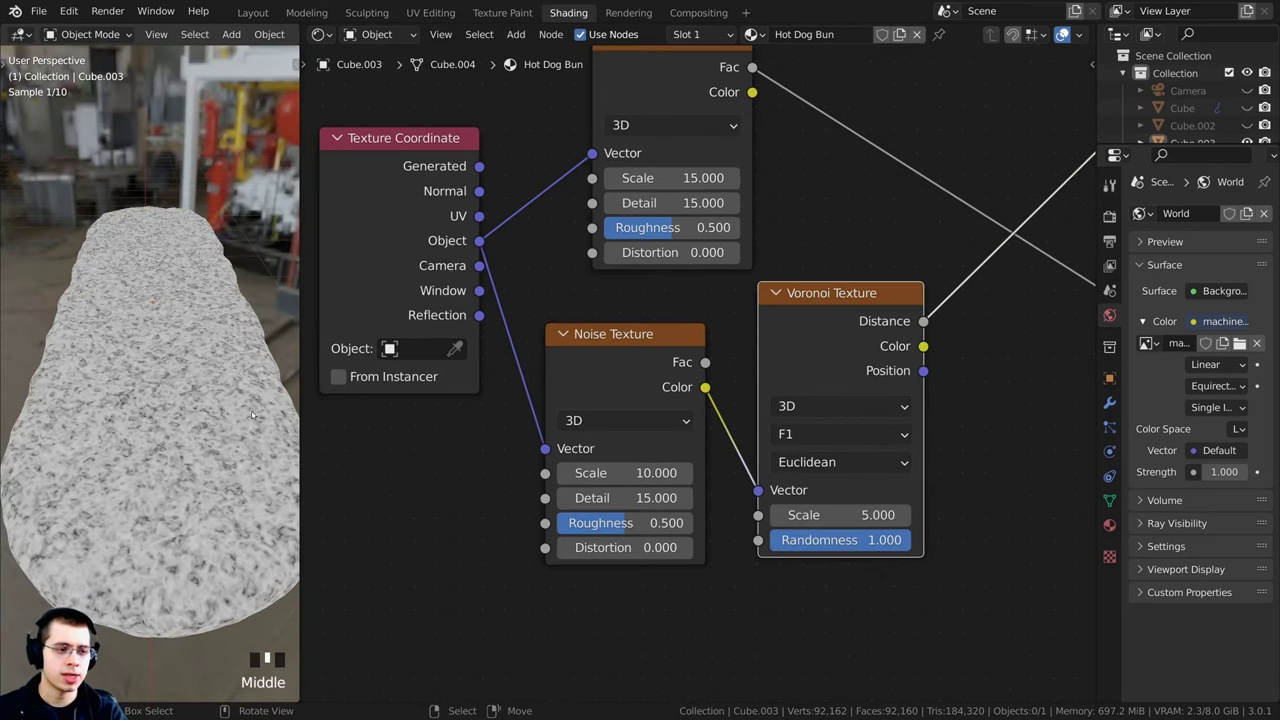
Step: Set the lower Noise Texture's Scale to 4 and check the pattern on the bun
middle_click_drag(546, 497, 588, 491)
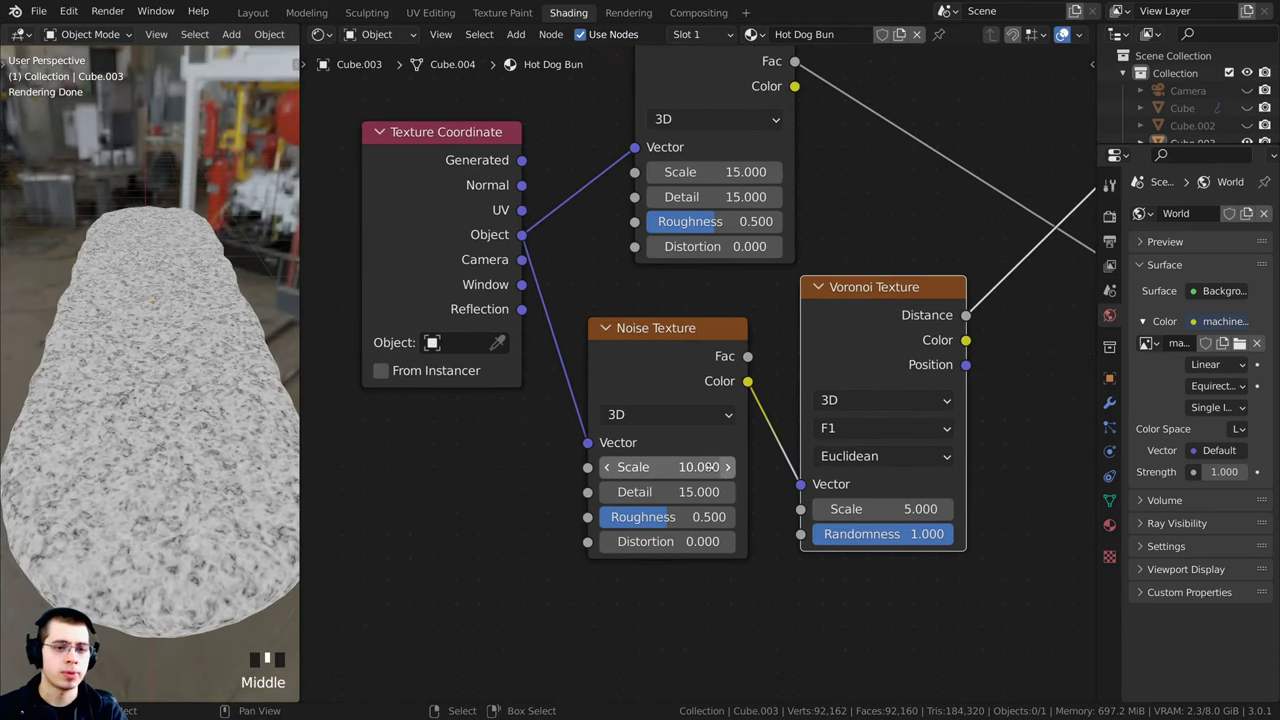
mouse_move(680, 467)
left_mouse_down()
mouse_move(575, 467)
mouse_move(688, 467)
left_mouse_up()
left_click(668, 467)
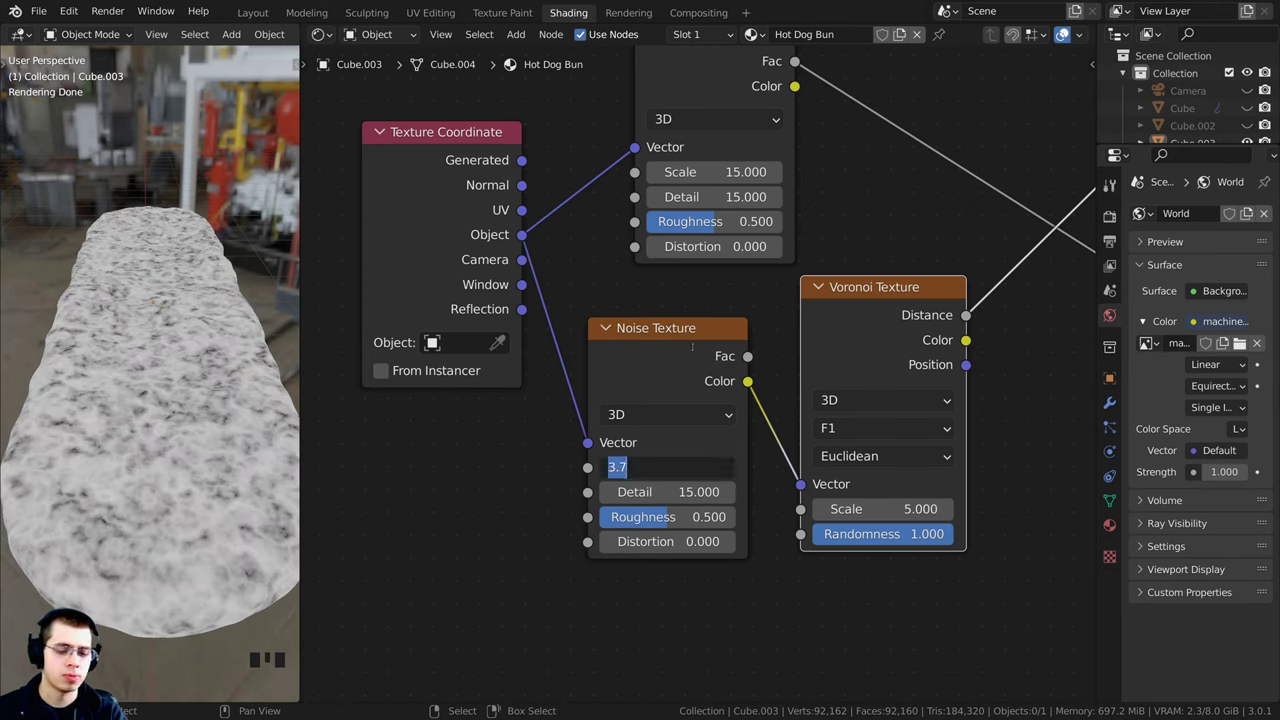
type("4")
key("Return")
mouse_move(172, 470)
middle_mouse_down()
mouse_move(177, 586)
mouse_move(212, 475)
mouse_move(160, 480)
middle_mouse_up()
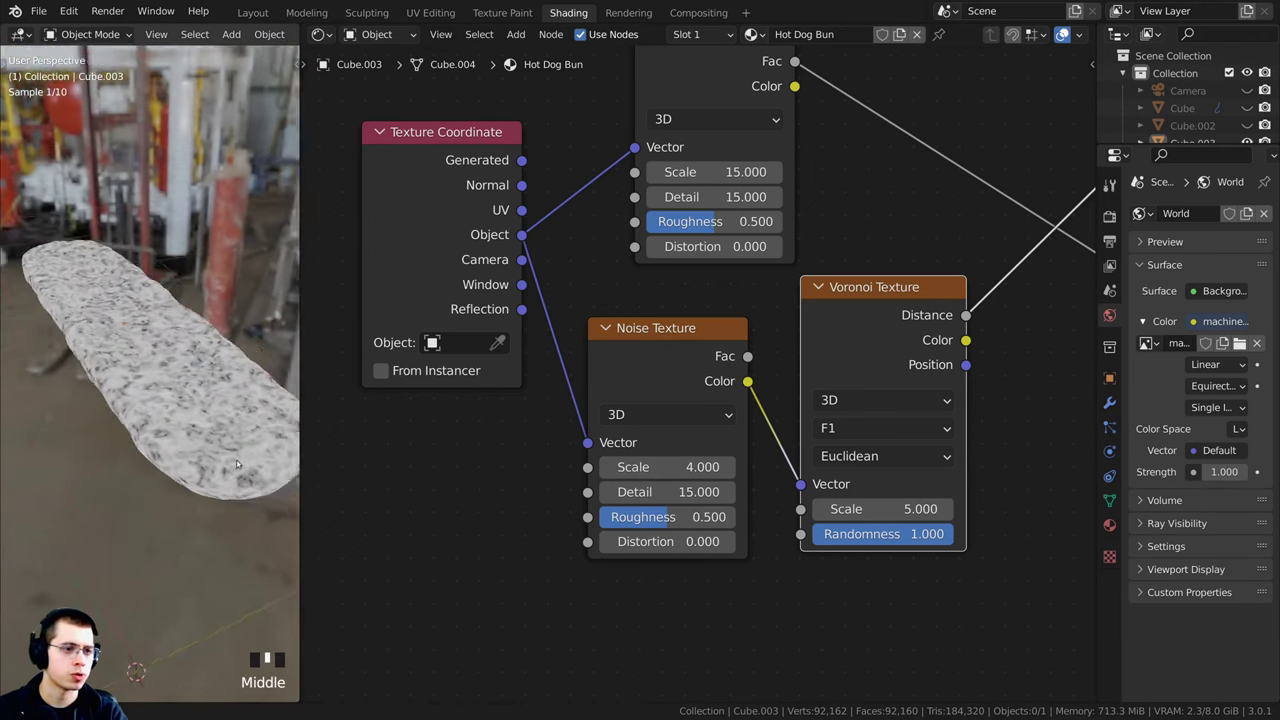
Step: Duplicate the Bump node and insert the copy before the Principled BSDF, with the first Bump's output feeding its Normal input
scroll(670, 368, "down", 6)
scroll(692, 372, "up", 1)
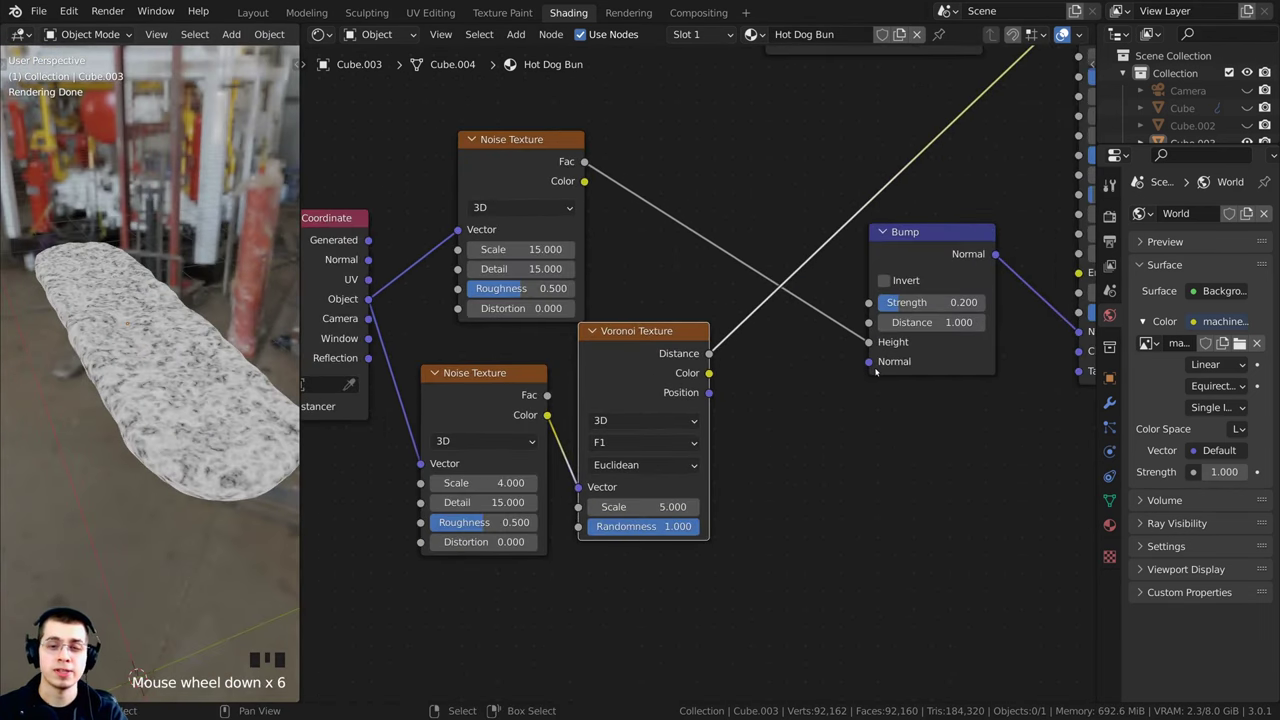
left_click_drag(922, 252, 908, 243)
middle_click_drag(901, 246, 702, 254)
key("shift+d")
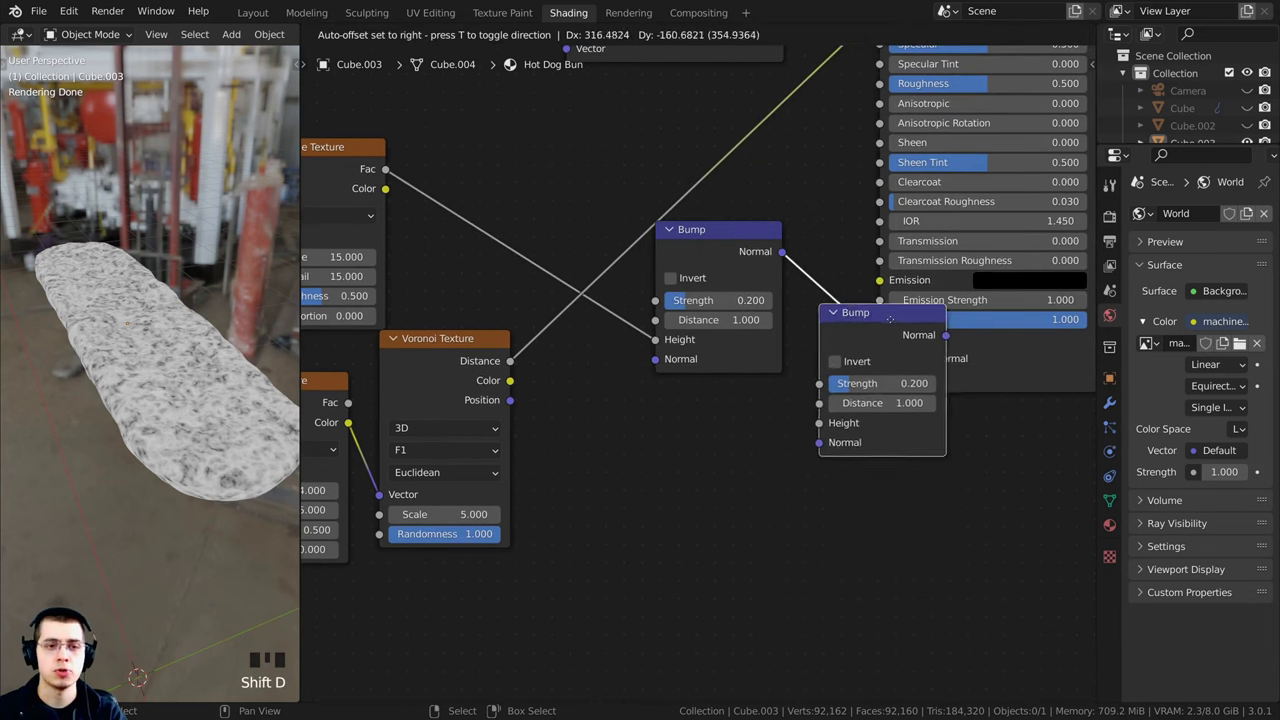
left_click(889, 295)
middle_click_drag(889, 295, 848, 297)
scroll(848, 297, "up", 1)
left_click_drag(836, 289, 815, 275)
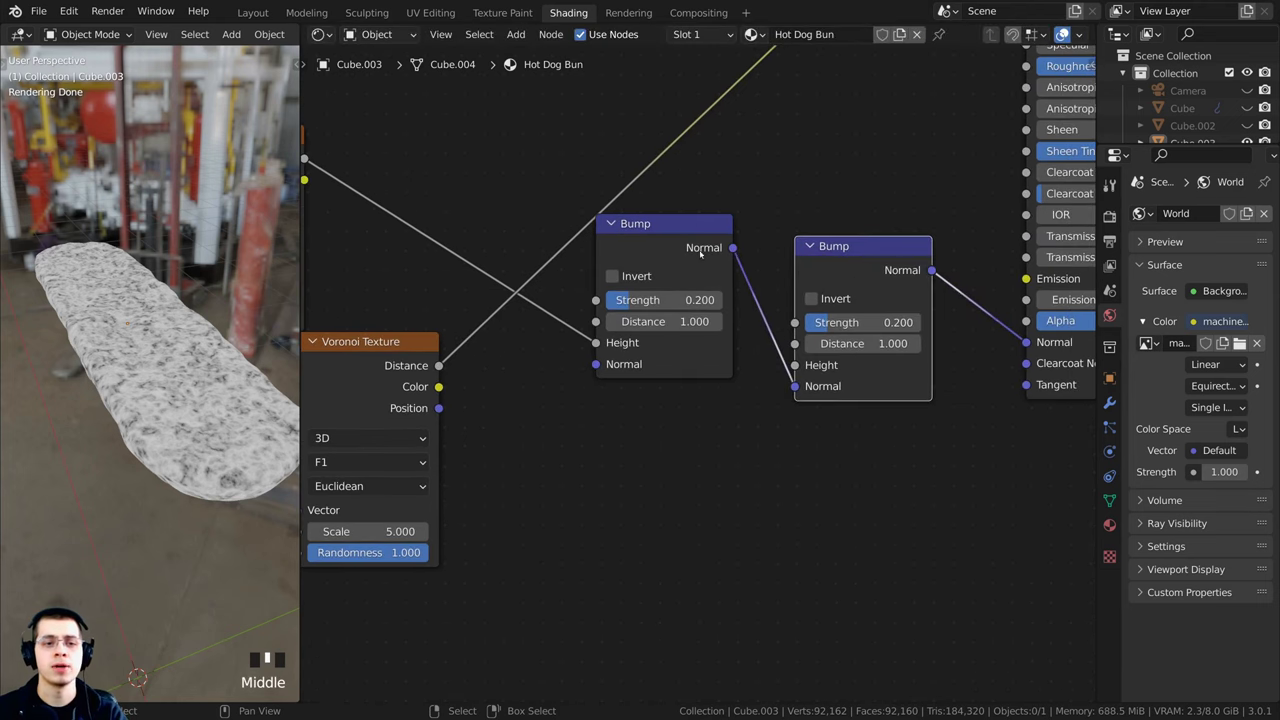
left_click(733, 254)
left_click_drag(860, 237, 883, 236)
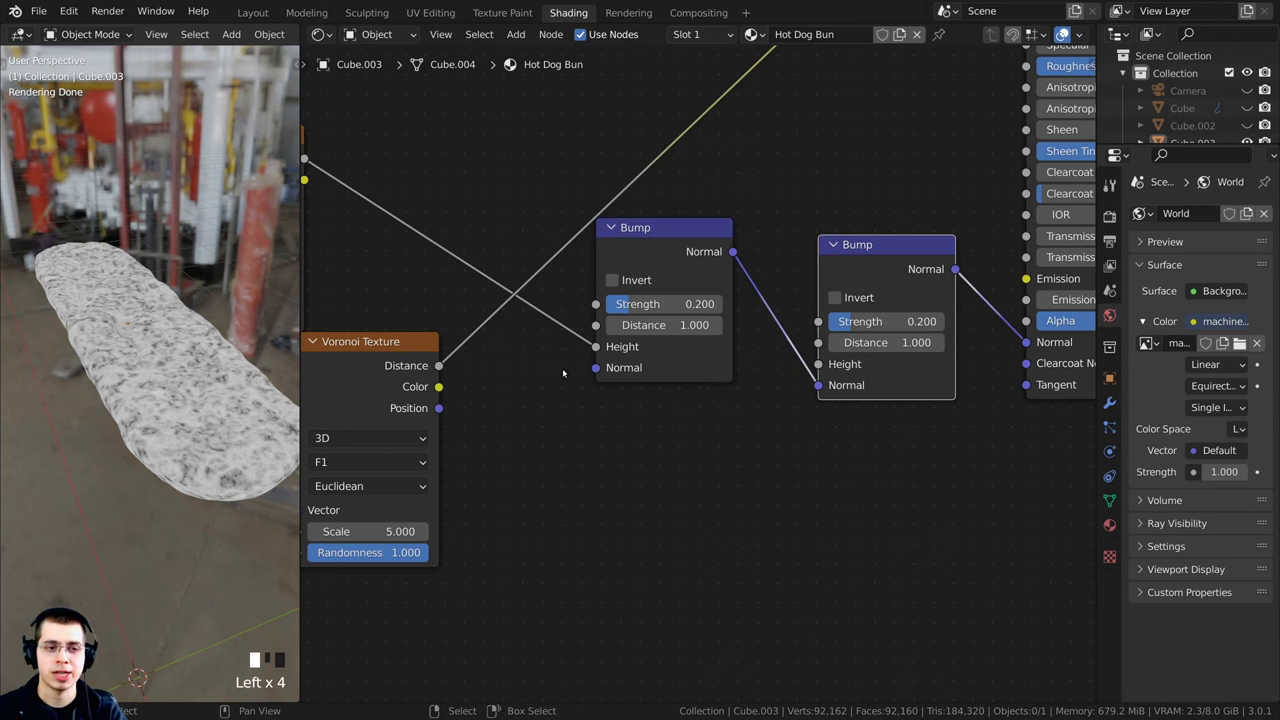
Step: Connect the Voronoi Texture's Distance output to the second Bump node's Height input
left_click_drag(392, 402, 400, 426)
scroll(402, 426, "down", 1)
mouse_move(484, 387)
left_mouse_down()
mouse_move(567, 248)
mouse_move(365, 430)
mouse_move(505, 384)
left_mouse_up()
left_click_drag(700, 467, 918, 367)
Step: Preview the first and the second Bump node's output on the bun and compare the surface detail
middle_click_drag(918, 367, 585, 393)
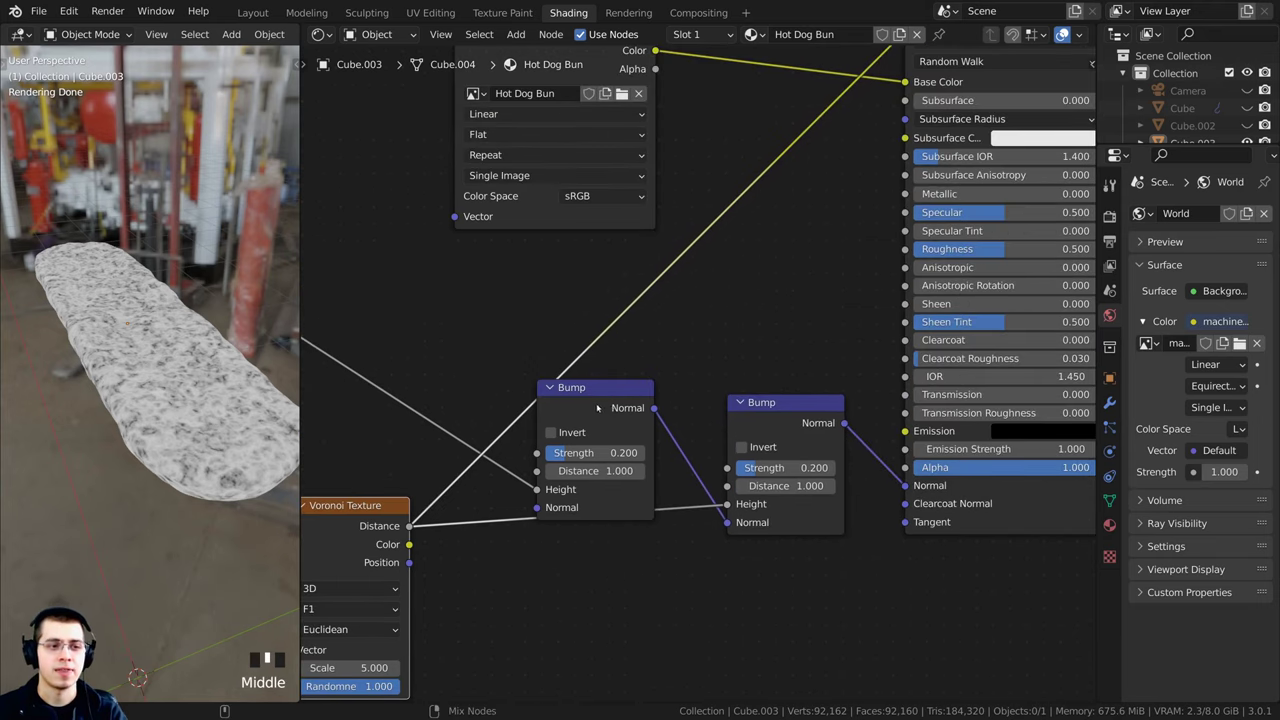
left_click(597, 408, "ctrl+shift")
middle_click_drag(228, 318, 190, 340)
scroll(185, 340, "up", 5)
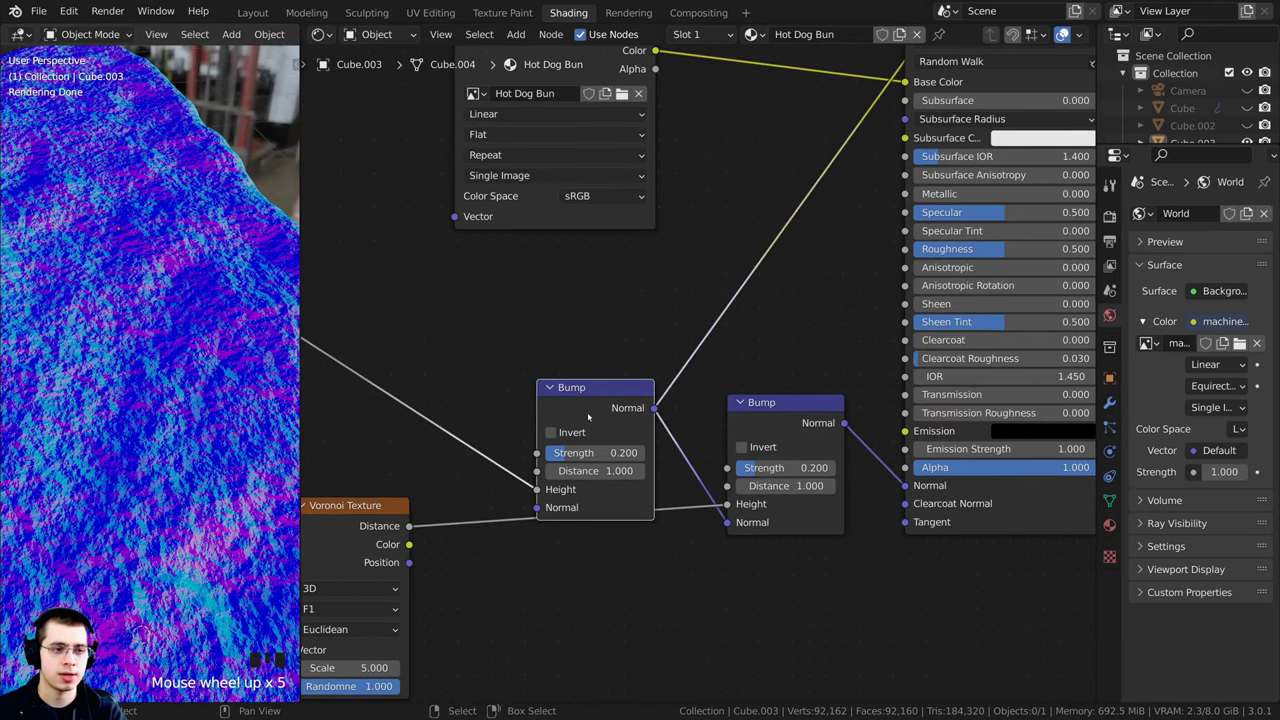
middle_click_drag(588, 417, 565, 378)
left_click(762, 384, "ctrl+shift")
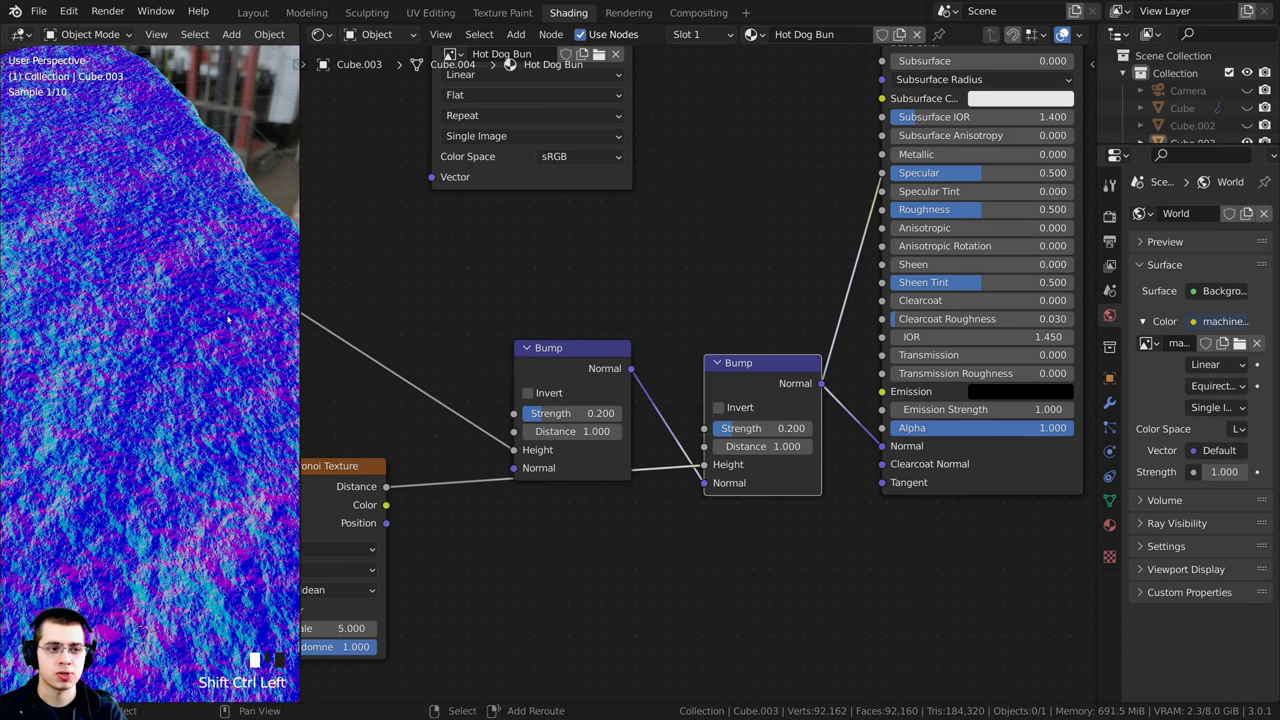
scroll(148, 367, "up", 3)
scroll(165, 370, "down", 6)
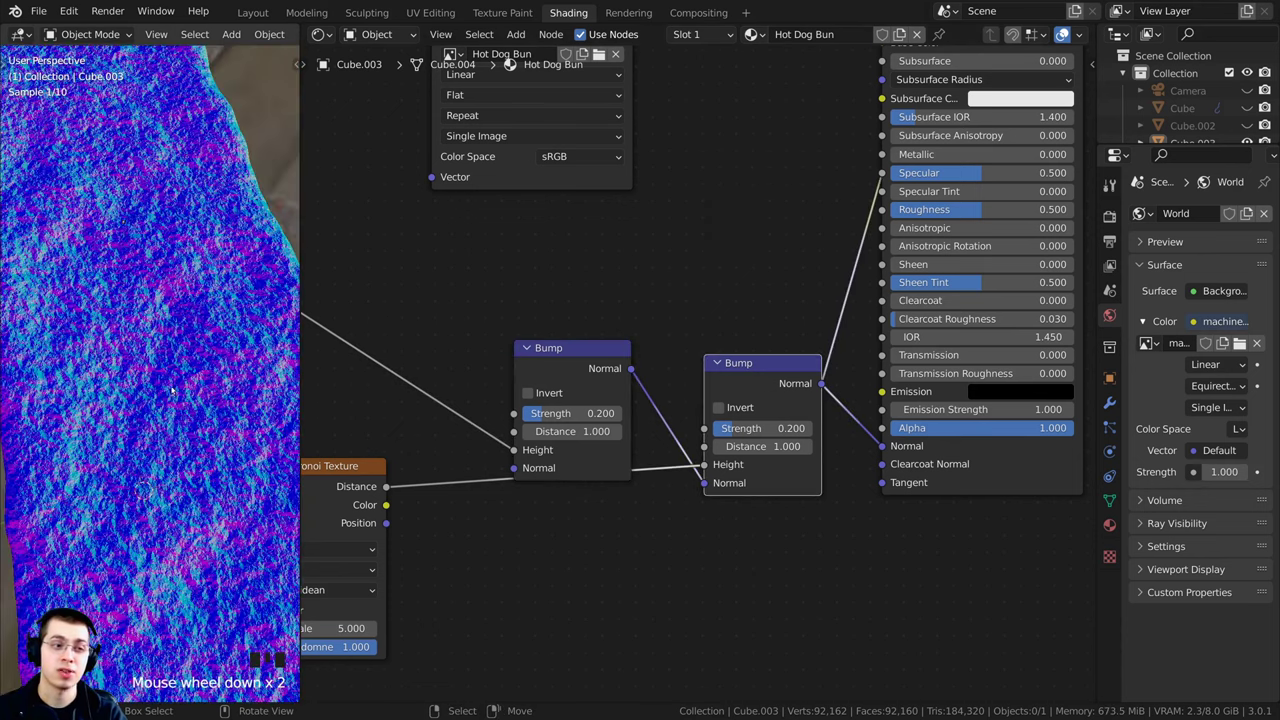
scroll(657, 366, "down", 2)
middle_click_drag(657, 366, 600, 462)
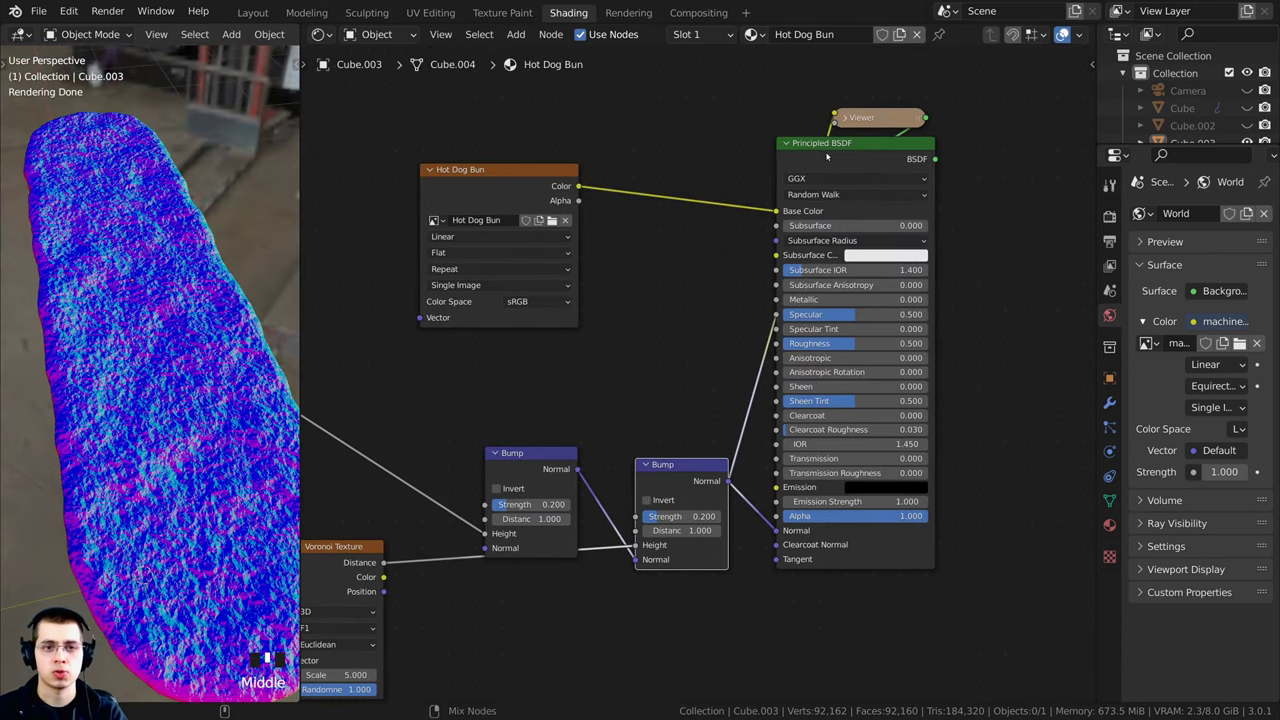
Step: Connect the Principled BSDF back to the Material Output, rearrange the two nodes and check the rendered bun
left_click(828, 156, "ctrl+shift")
left_click_drag(852, 140, 1008, 189)
left_click_drag(871, 216, 886, 209)
middle_click_drag(85, 395, 176, 266)
scroll(176, 265, "up", 5)
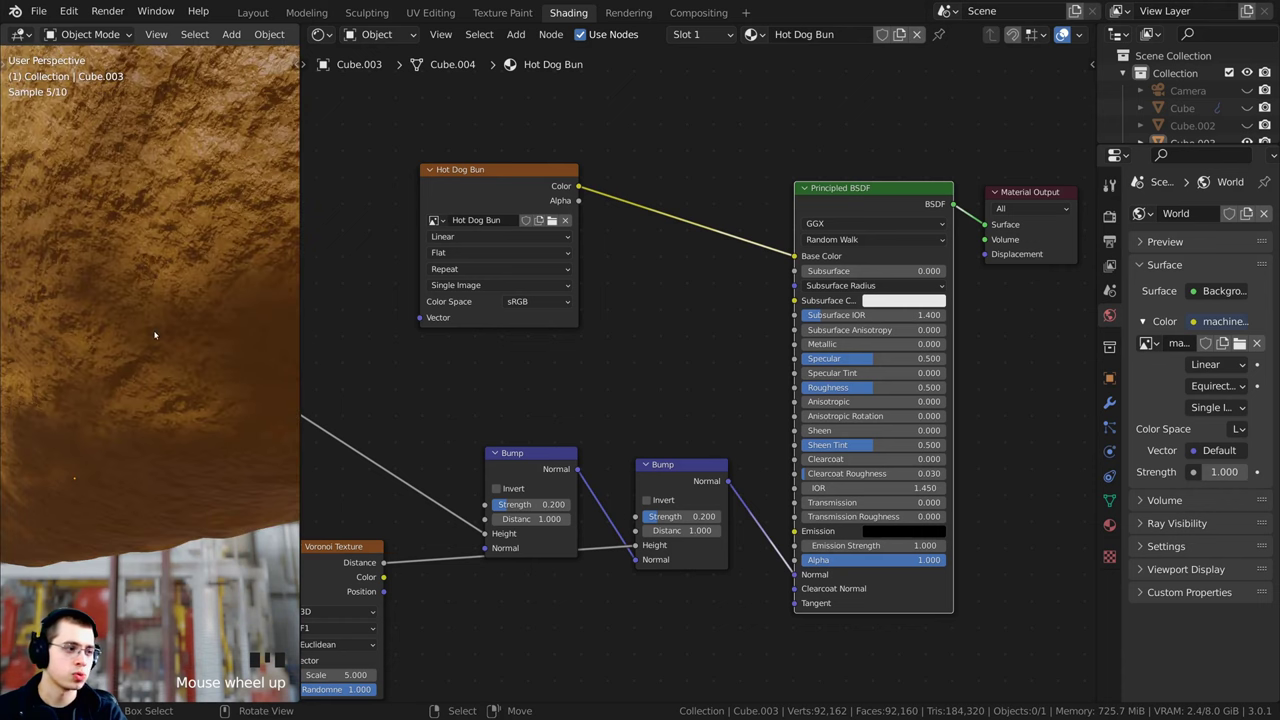
scroll(156, 334, "down", 5)
mouse_move(734, 450)
middle_mouse_down()
mouse_move(854, 418)
mouse_move(772, 428)
middle_mouse_up()
key("z")
left_click(213, 419)
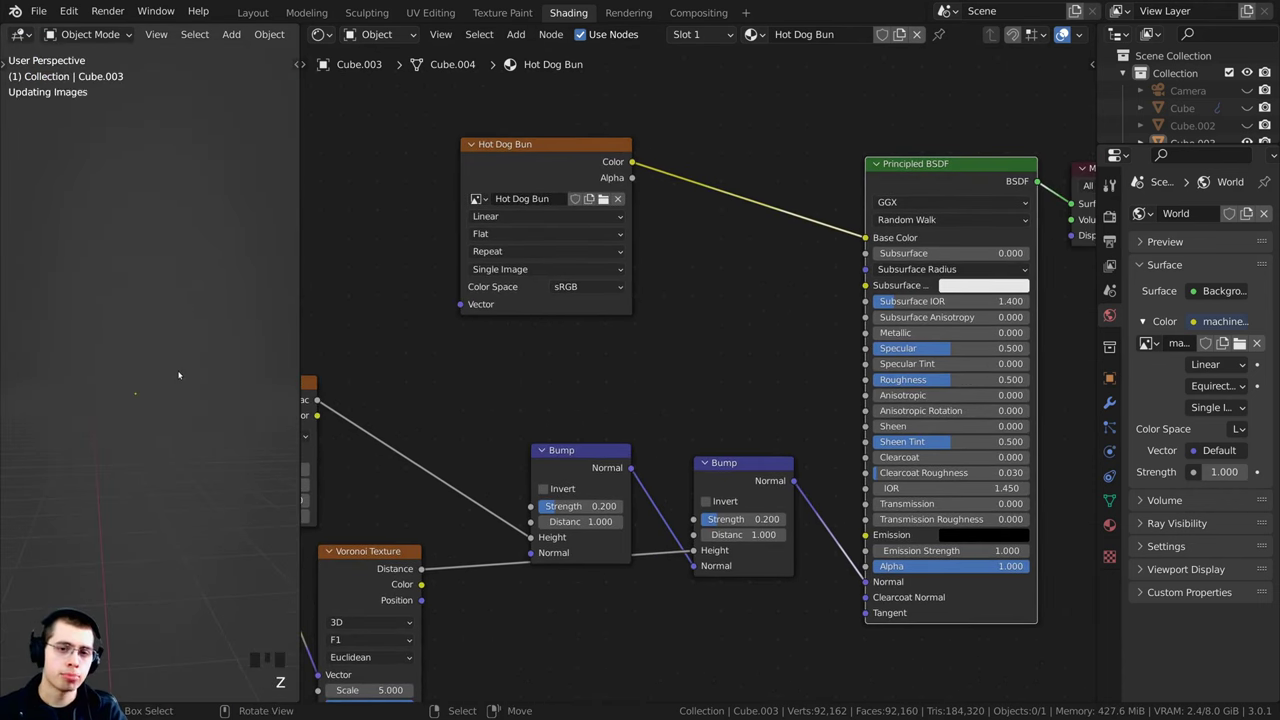
Step: Set the Principled BSDF's Subsurface to 0.05 and inspect the bun's surface up close
middle_click_drag(862, 397, 759, 456, "shift")
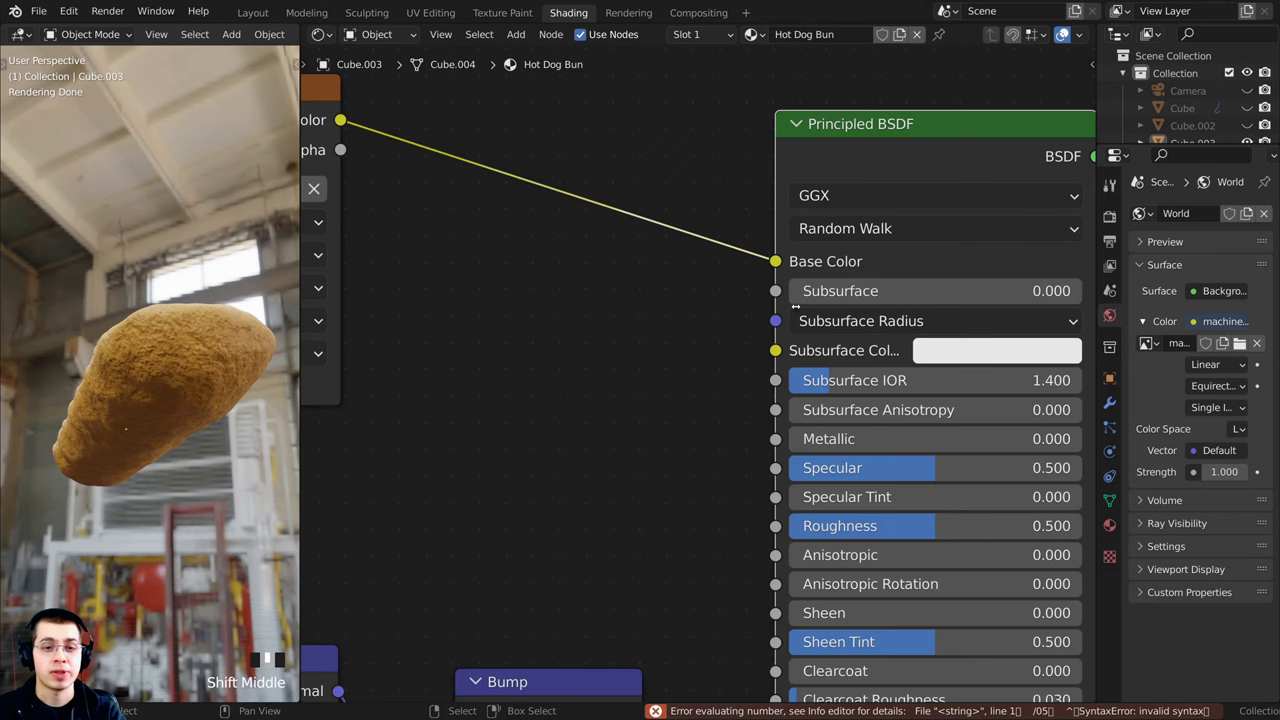
middle_click_drag(896, 284, 866, 284, "shift")
left_click(864, 283)
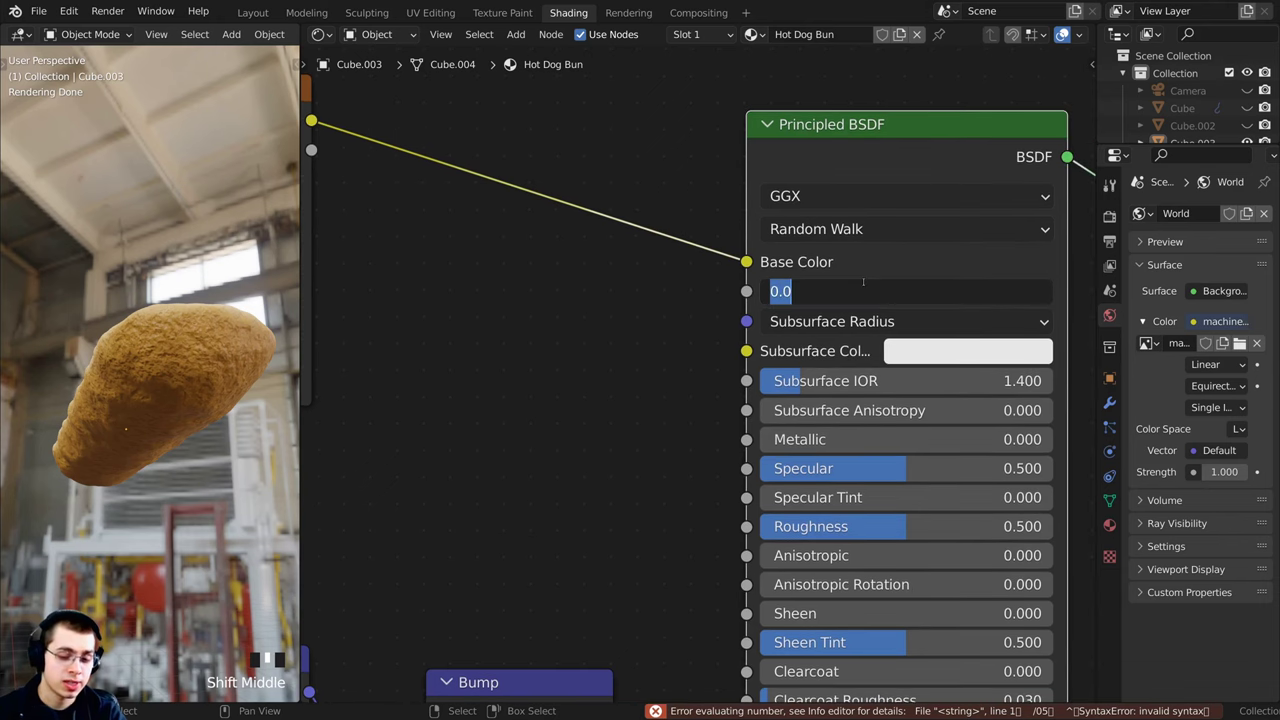
type(".05")
key("Return")
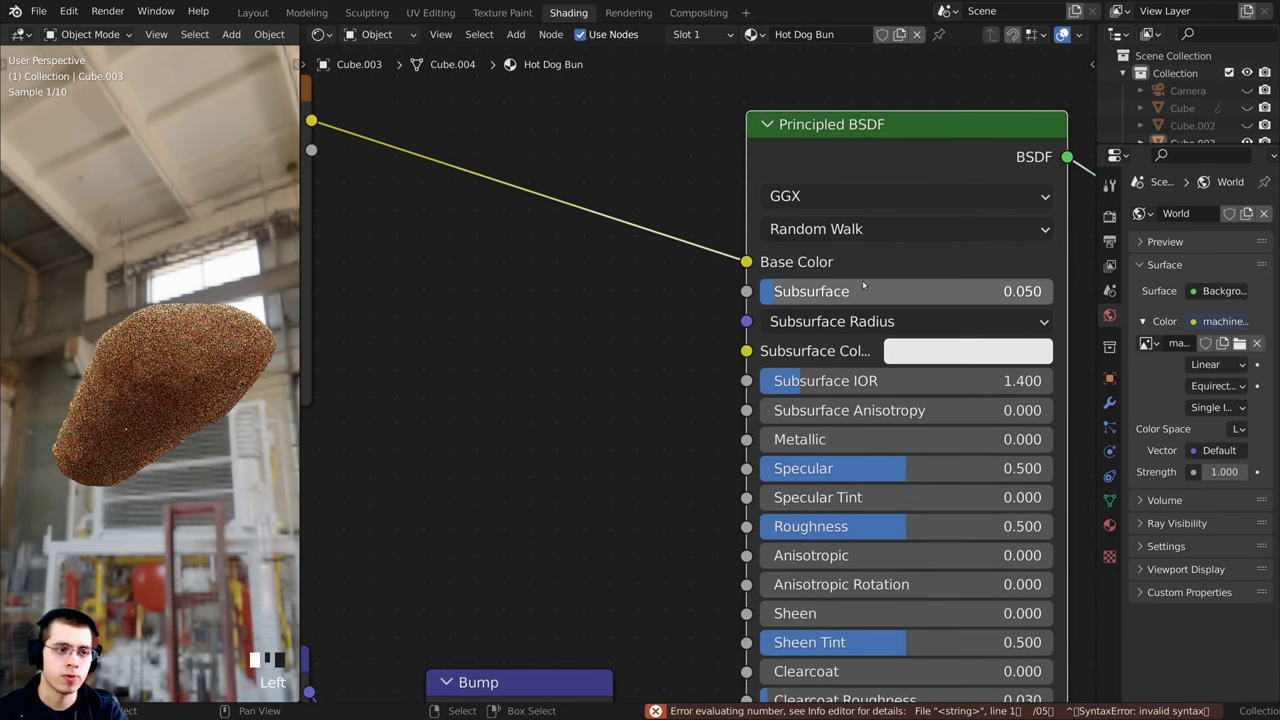
scroll(155, 338, "up", 3)
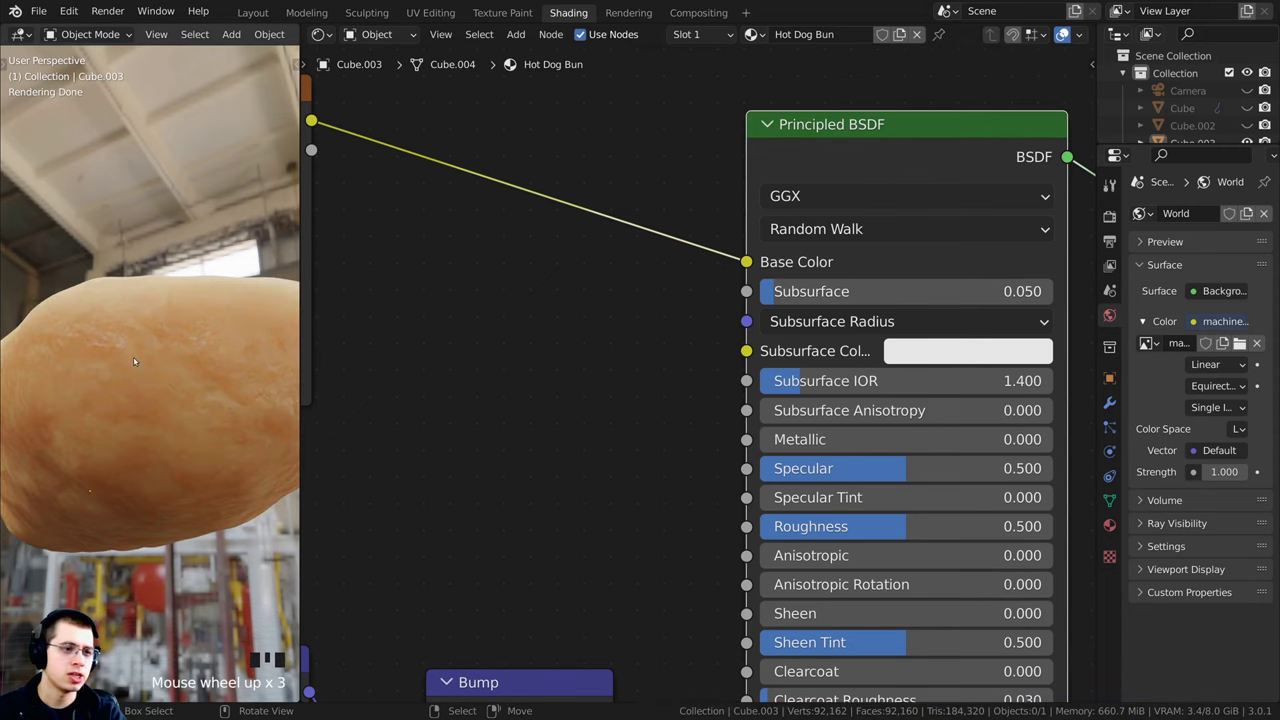
scroll(623, 411, "down", 1)
middle_click_drag(623, 411, 627, 363)
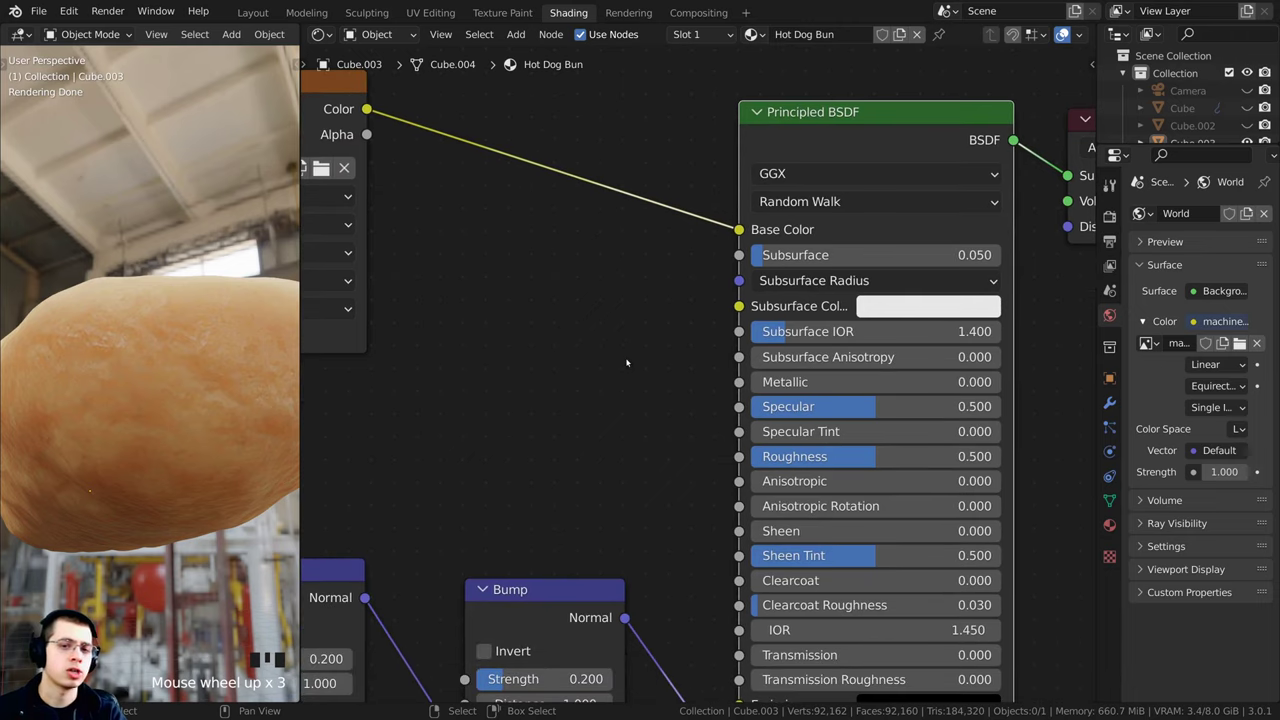
Step: Change the Principled BSDF's Subsurface Color to a saturated orange and check the bun from several angles
left_click(880, 312)
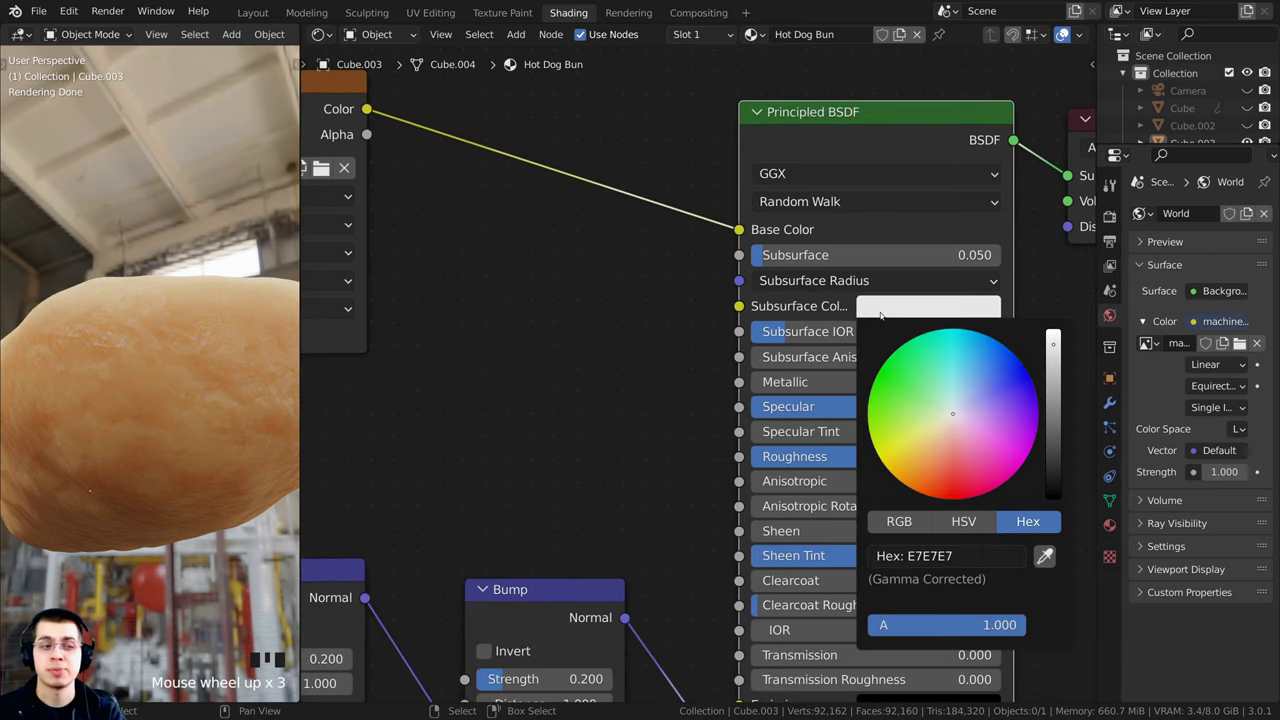
left_click(941, 452)
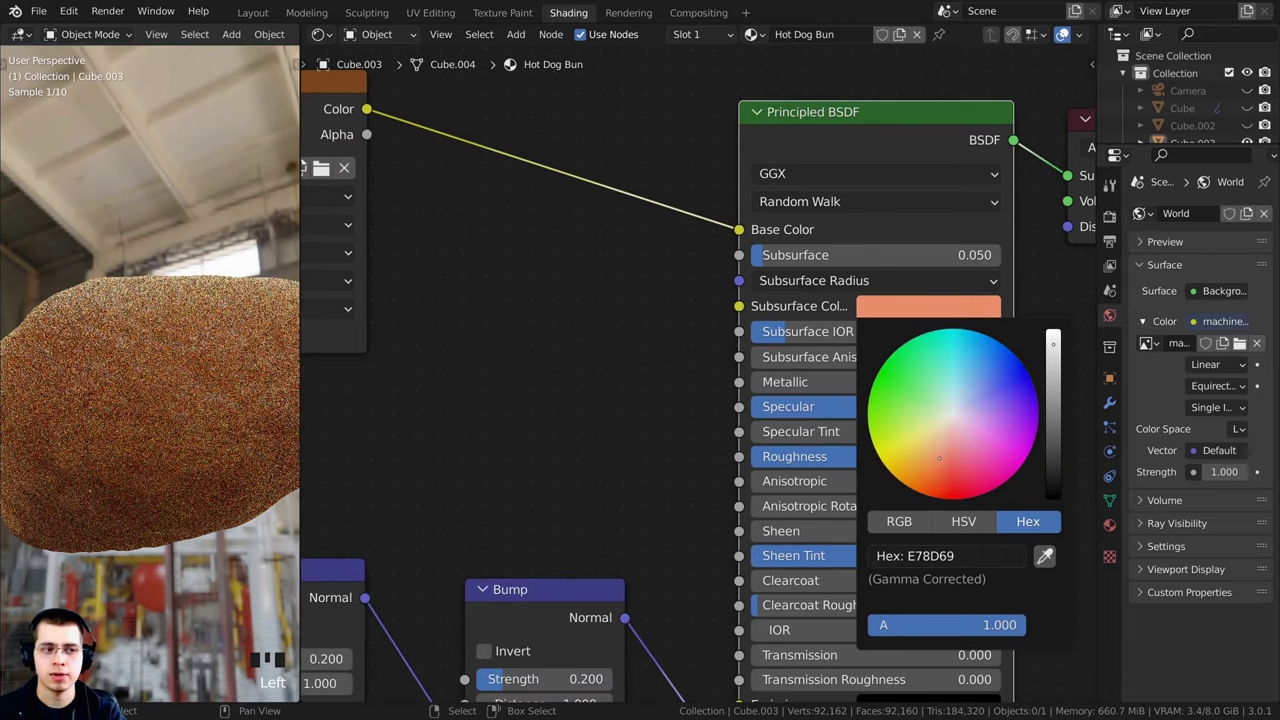
left_click_drag(939, 461, 938, 460)
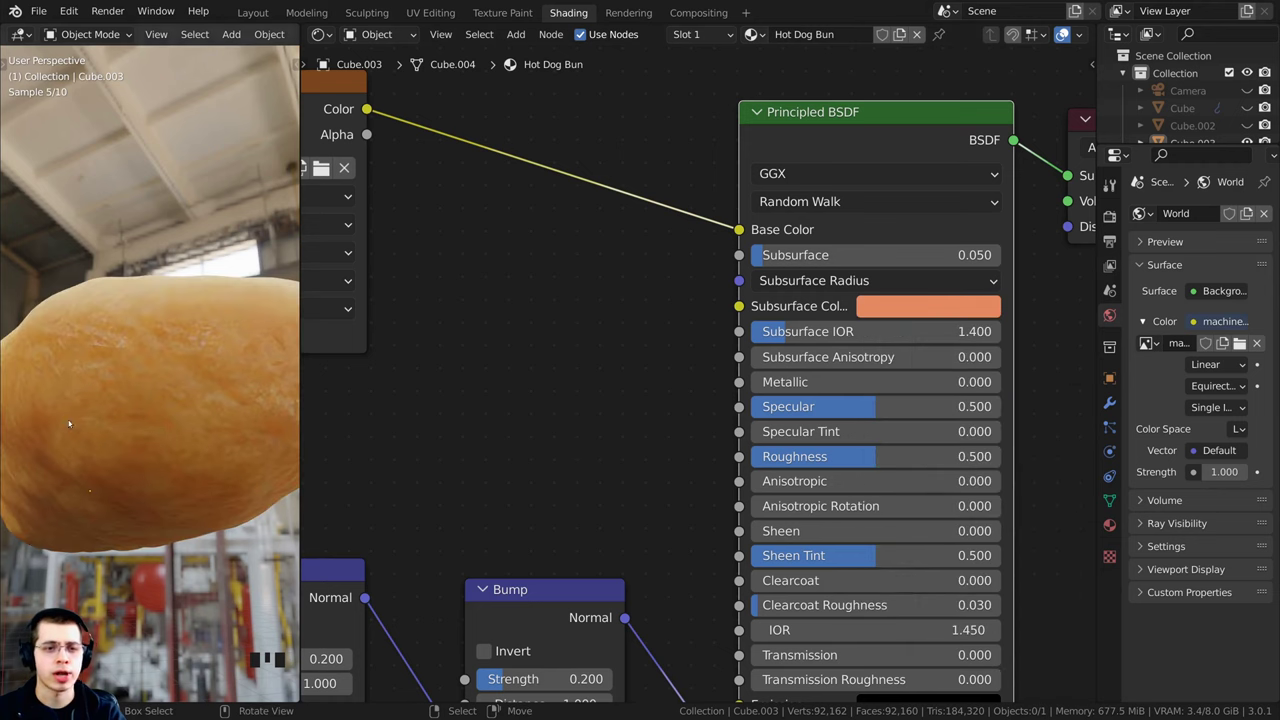
middle_click_drag(89, 490, 120, 470)
left_click(899, 306)
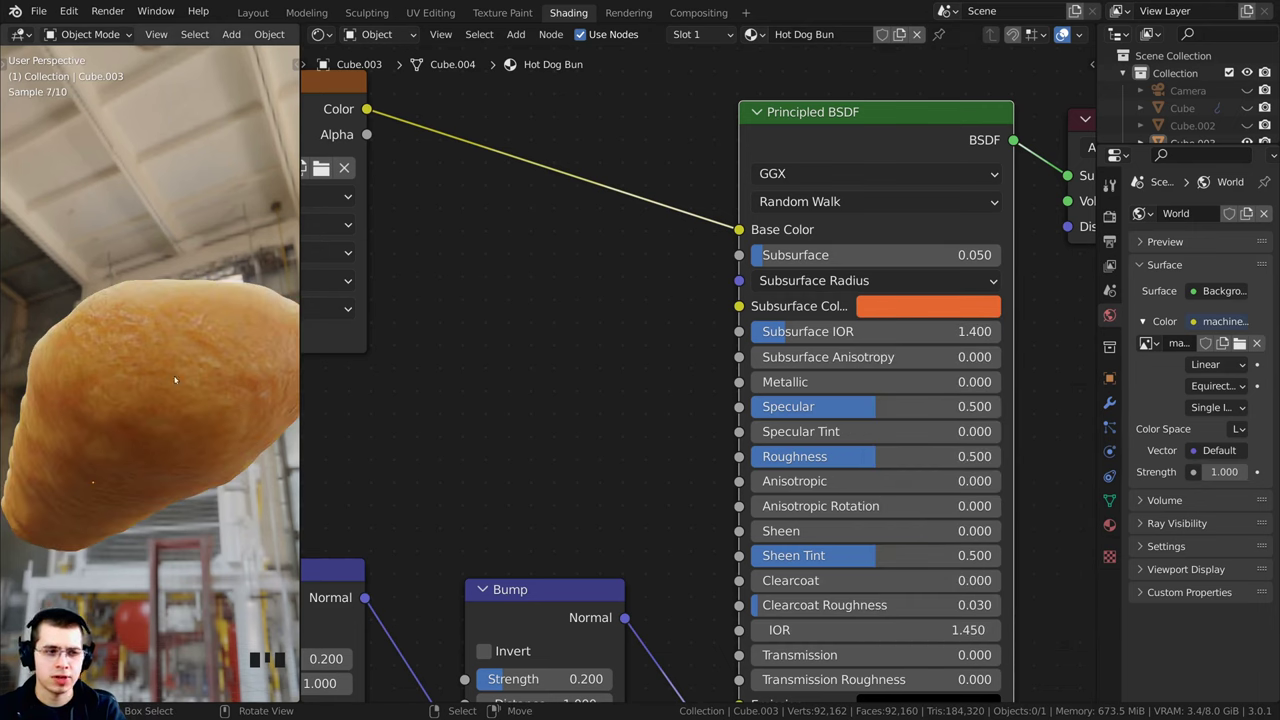
middle_click_drag(175, 378, 112, 464)
scroll(134, 302, "up", 2)
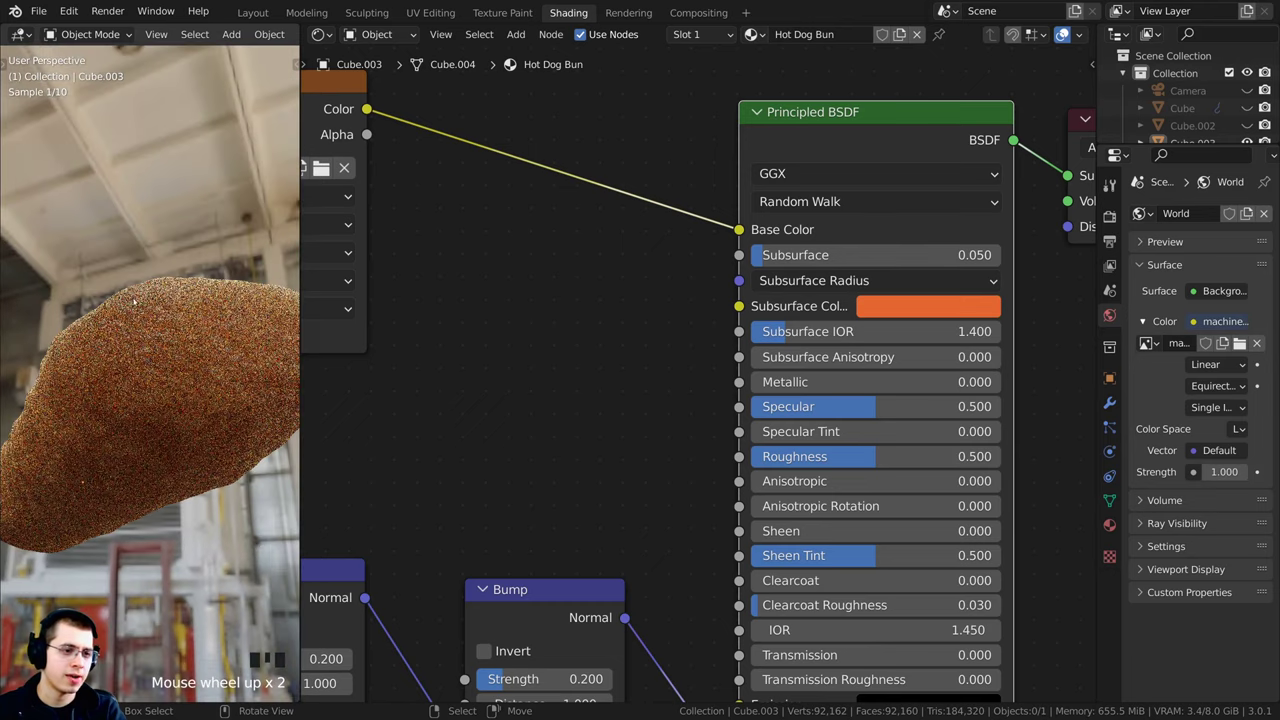
scroll(154, 320, "down", 2)
middle_click_drag(151, 390, 190, 346)
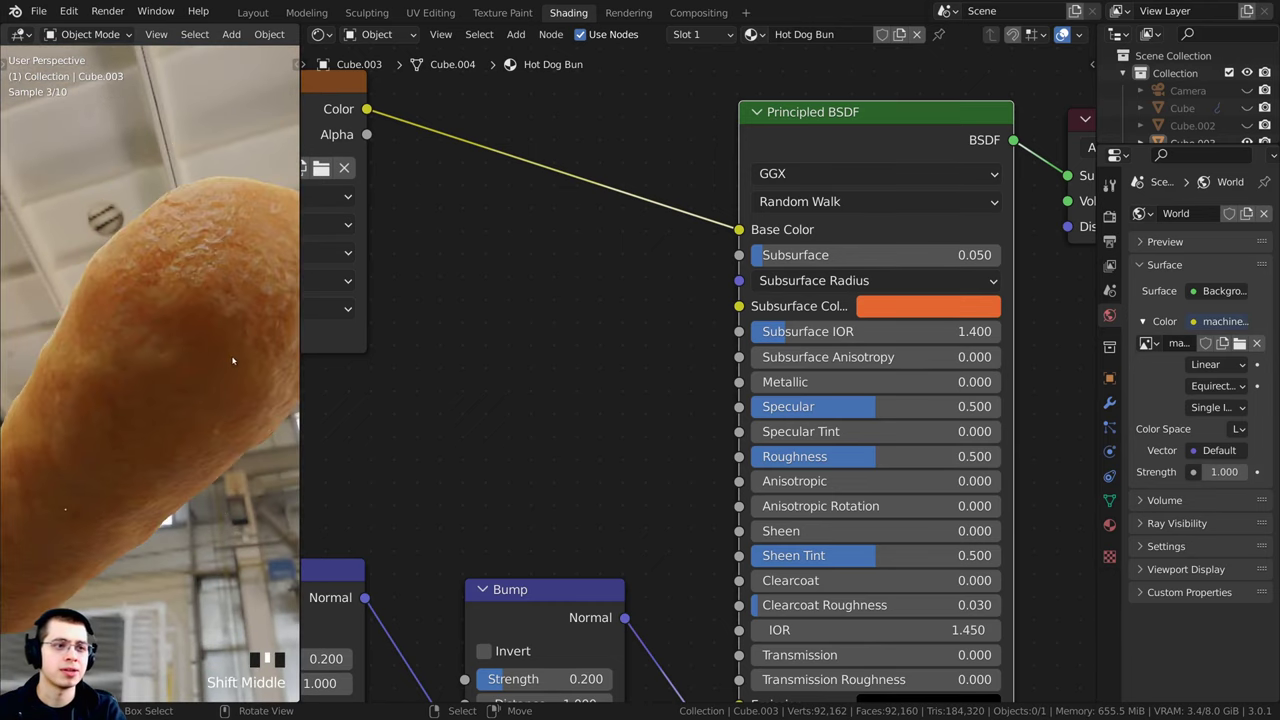
Step: Set the Principled BSDF's Roughness to 0.63, widen the 3D preview and check the bun
middle_click_drag(800, 465, 776, 414)
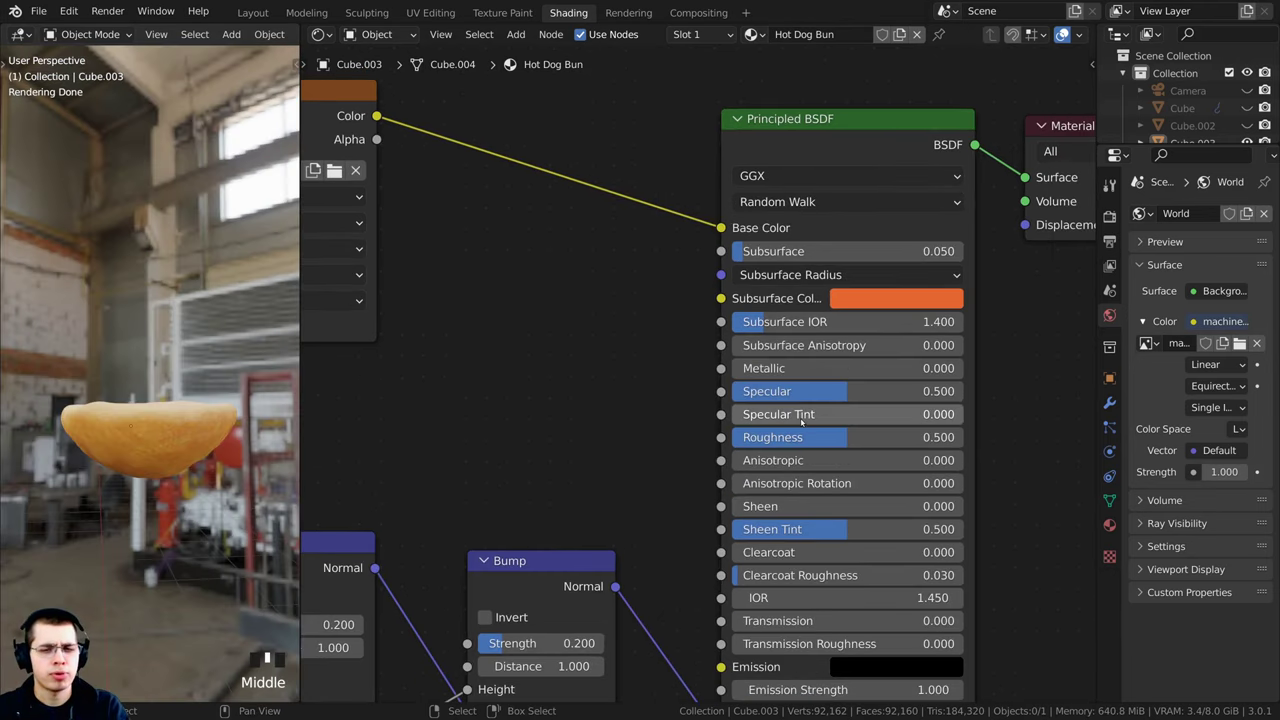
scroll(803, 414, "up", 1)
middle_click_drag(125, 500, 95, 422)
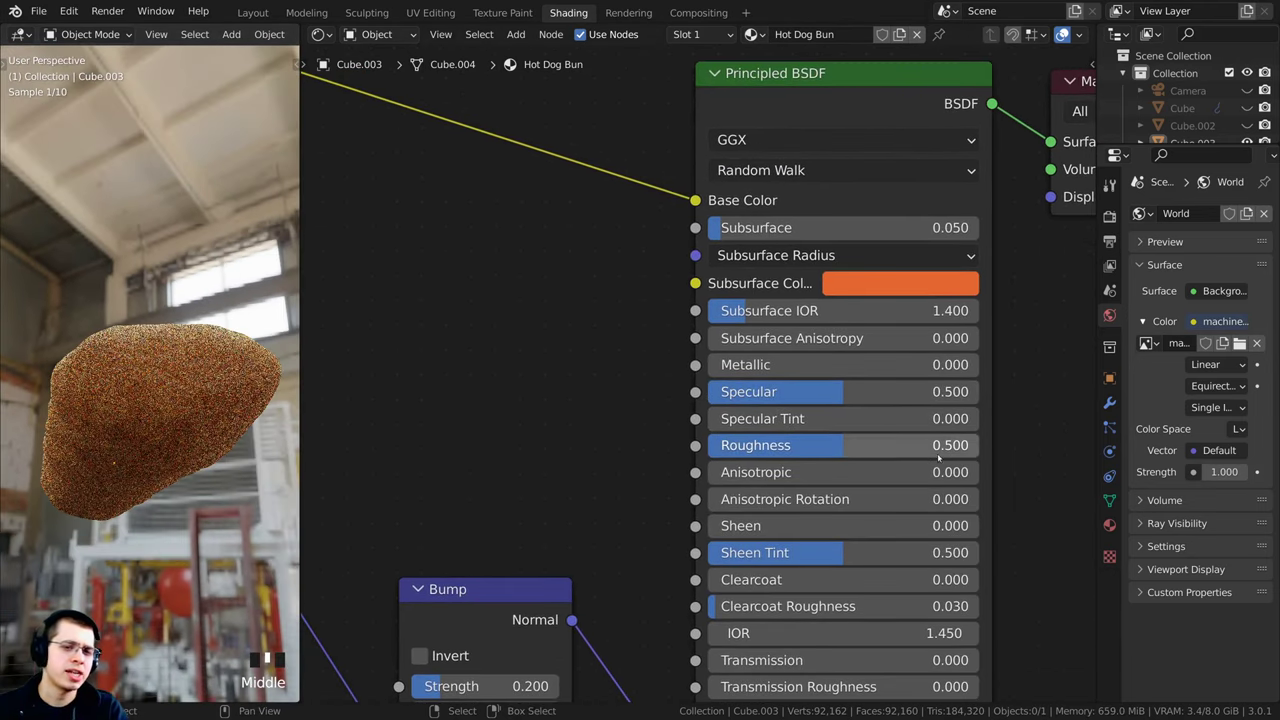
left_click(905, 445)
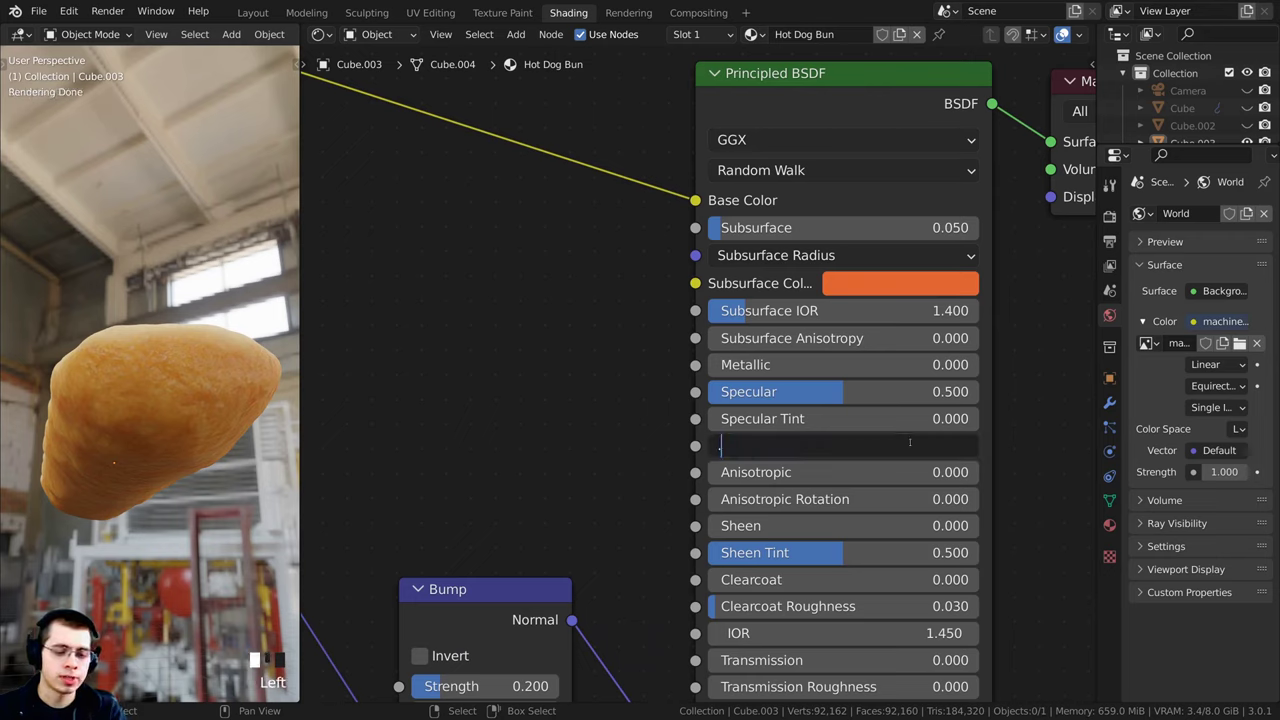
type(".63")
key("Return")
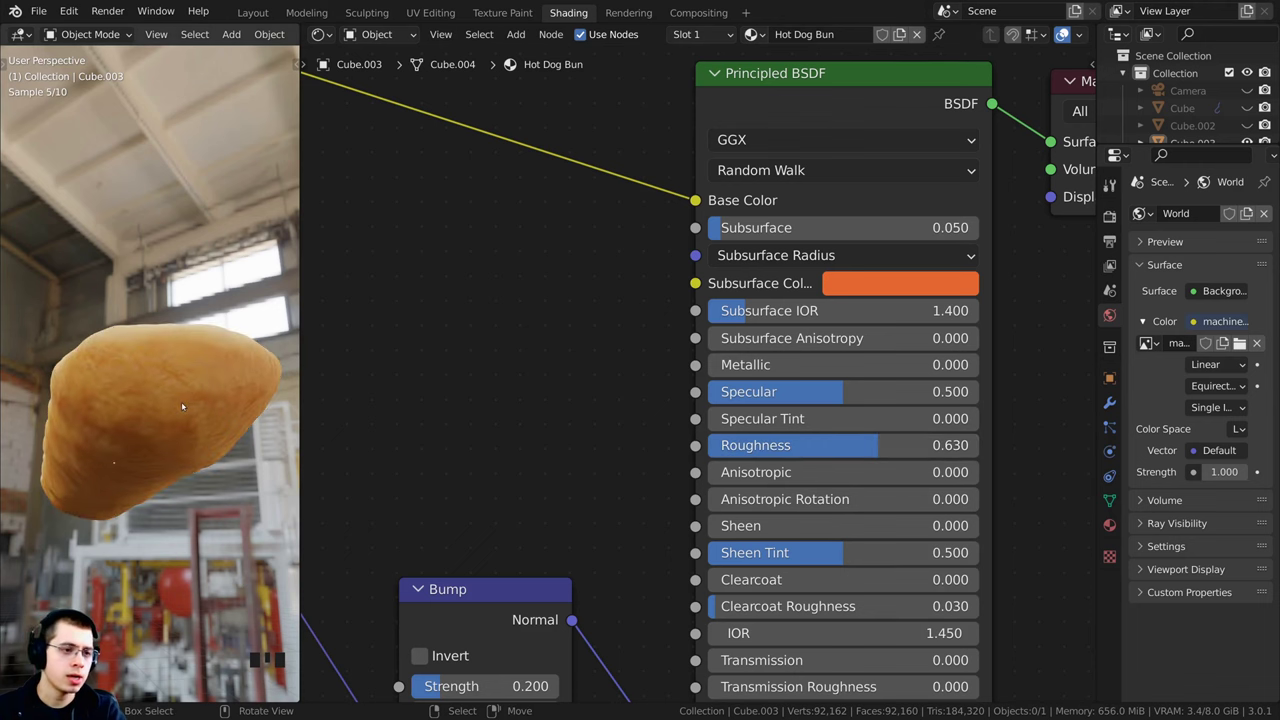
middle_click_drag(181, 401, 262, 518)
middle_click_drag(262, 512, 259, 432, "shift")
left_click_drag(300, 430, 382, 428)
middle_click_drag(222, 470, 157, 343)
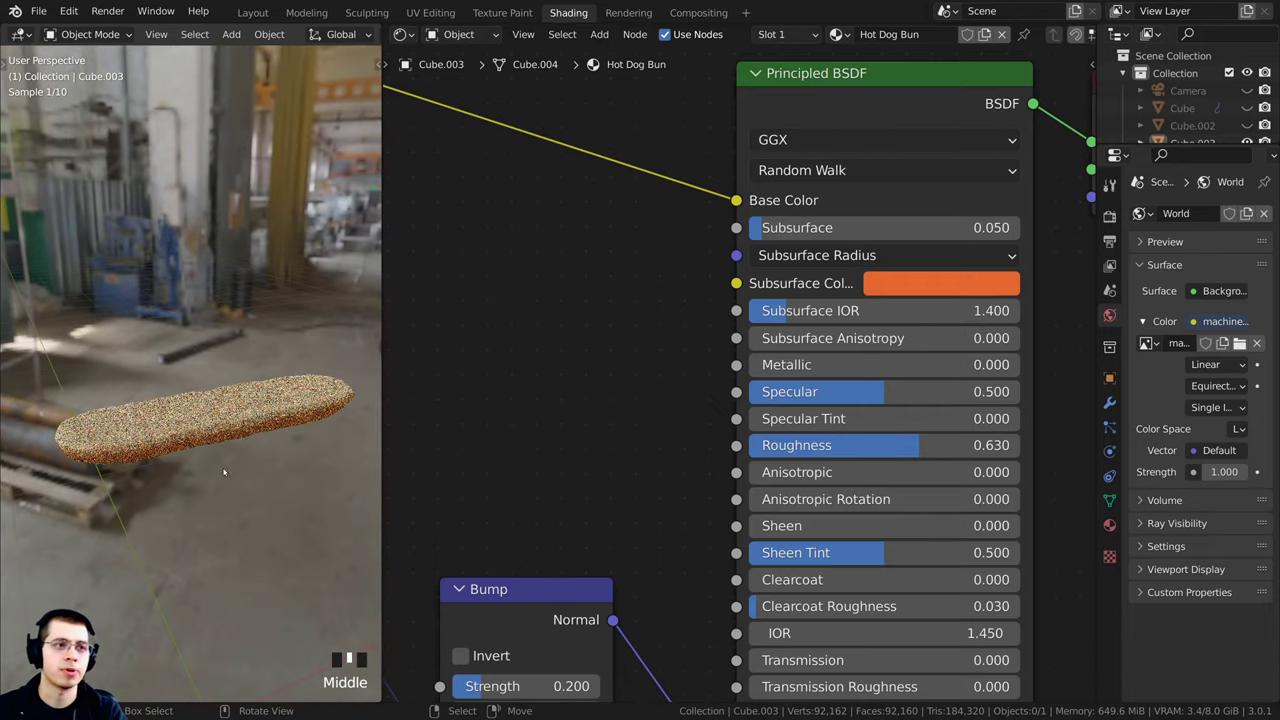
Step: Switch to the Layout workspace, unhide all objects and select only the hot dog bun
left_click(252, 12)
scroll(507, 252, "down", 4)
middle_click_drag(500, 280, 507, 252)
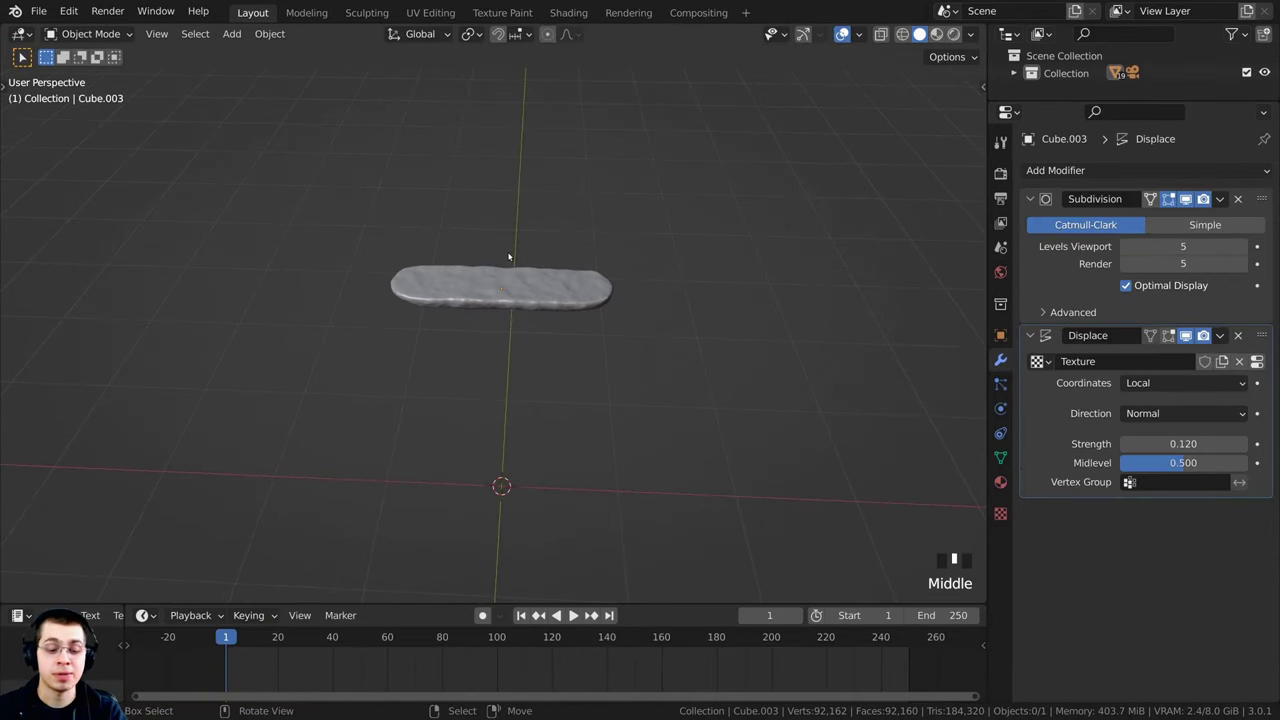
key("alt+h")
scroll(690, 408, "down", 3)
middle_click_drag(694, 413, 562, 296)
key("a")
scroll(559, 272, "up", 3)
left_click(562, 352)
Step: Lower the bun about 0.95 m along the Z axis into the tray
middle_click_drag(580, 345, 565, 146, "shift")
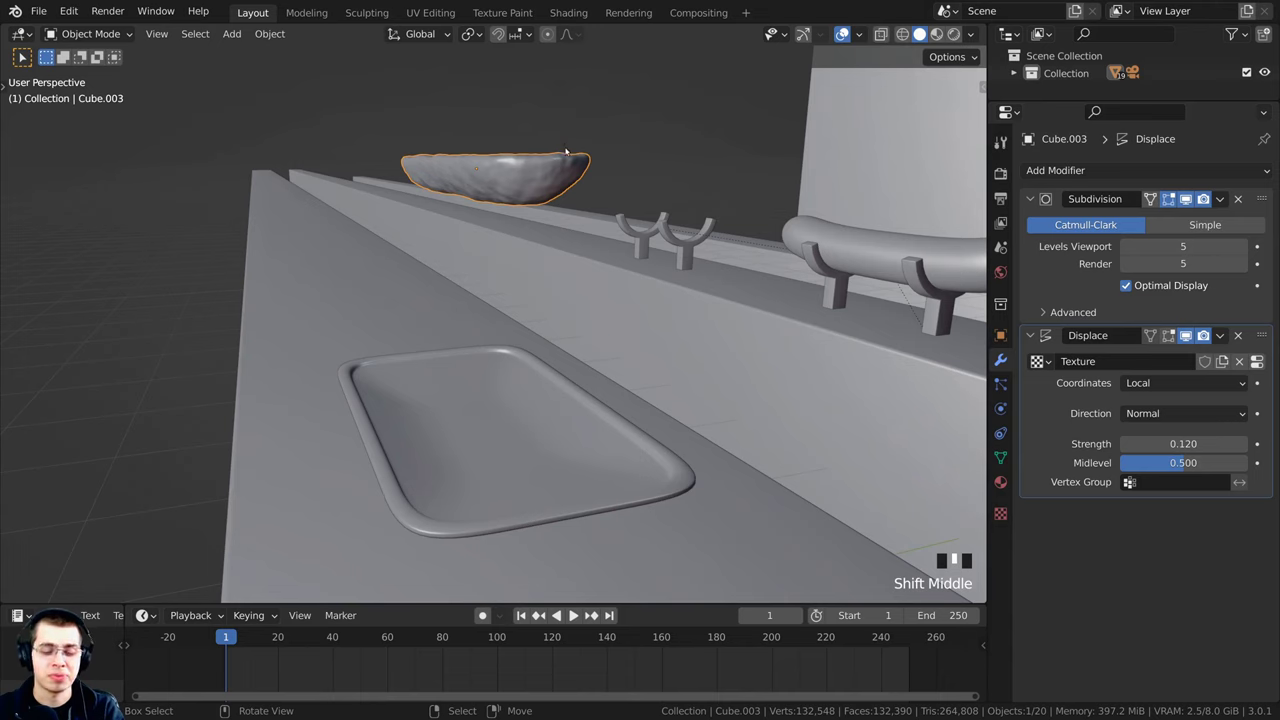
key("g")
key("z")
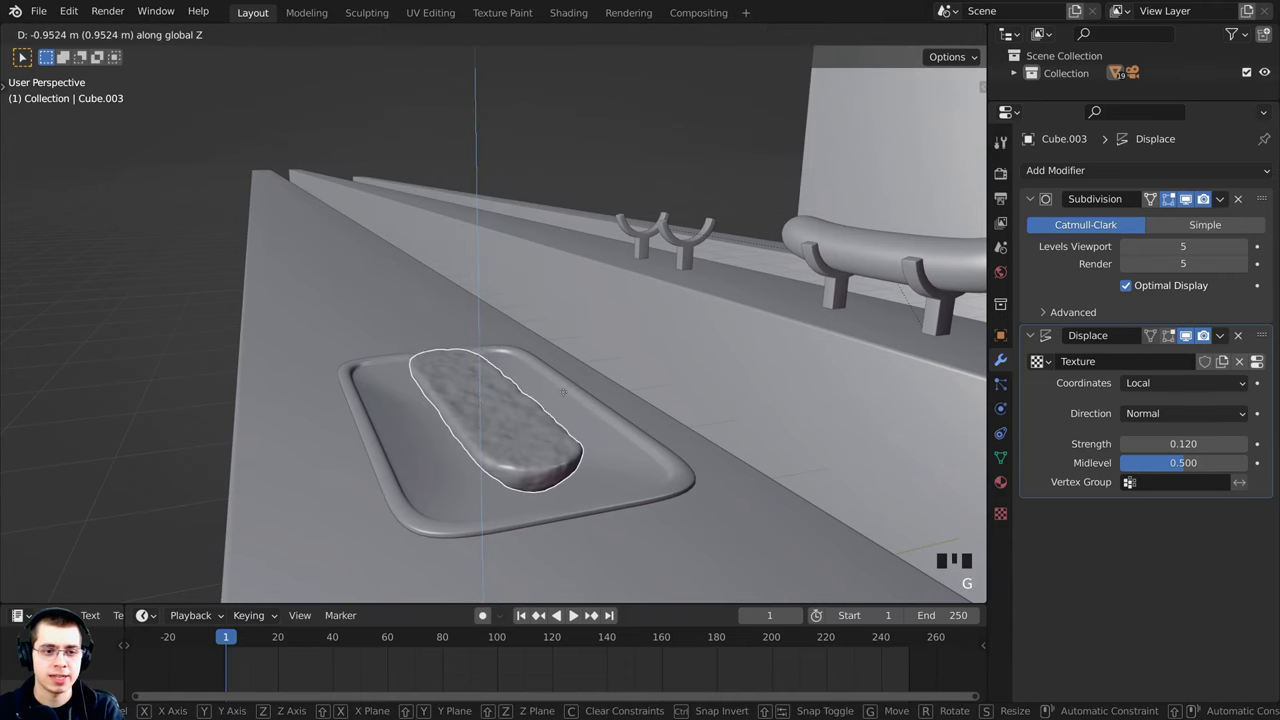
left_click(481, 408)
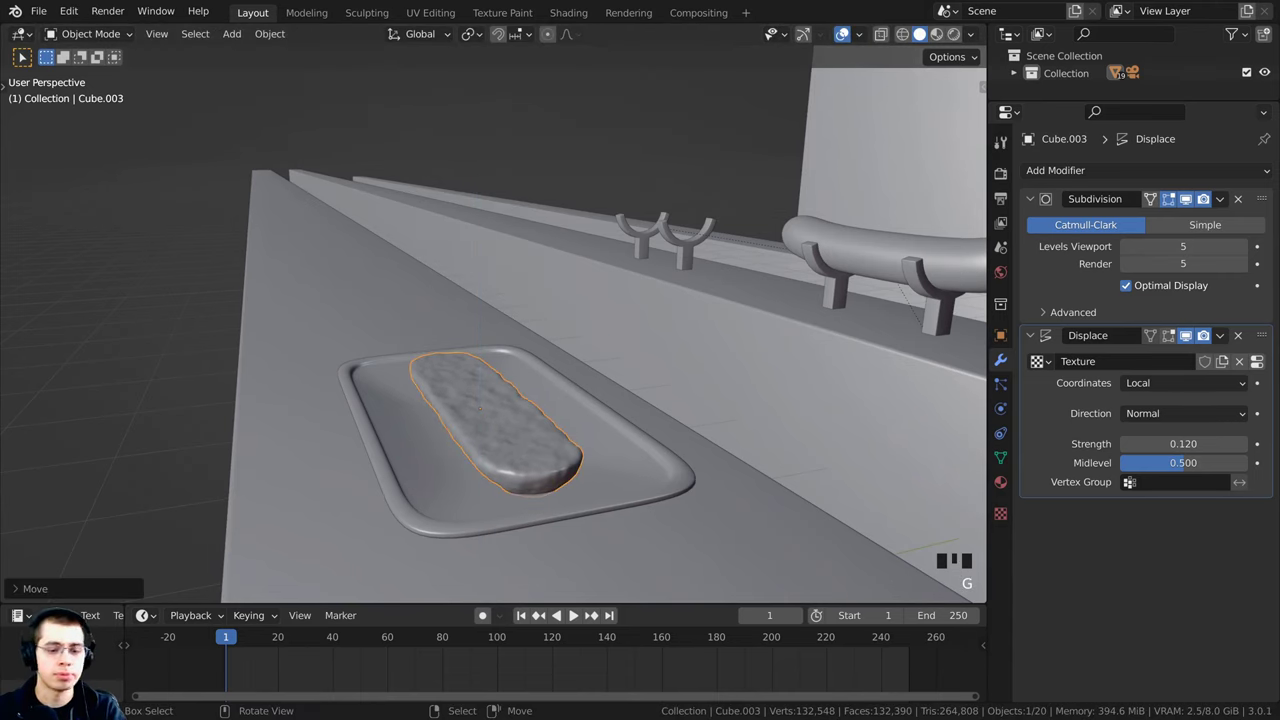
Step: Scale the bun uniformly to suit the tray's length and check its fit from above
middle_click_drag(479, 407, 716, 440)
key("s")
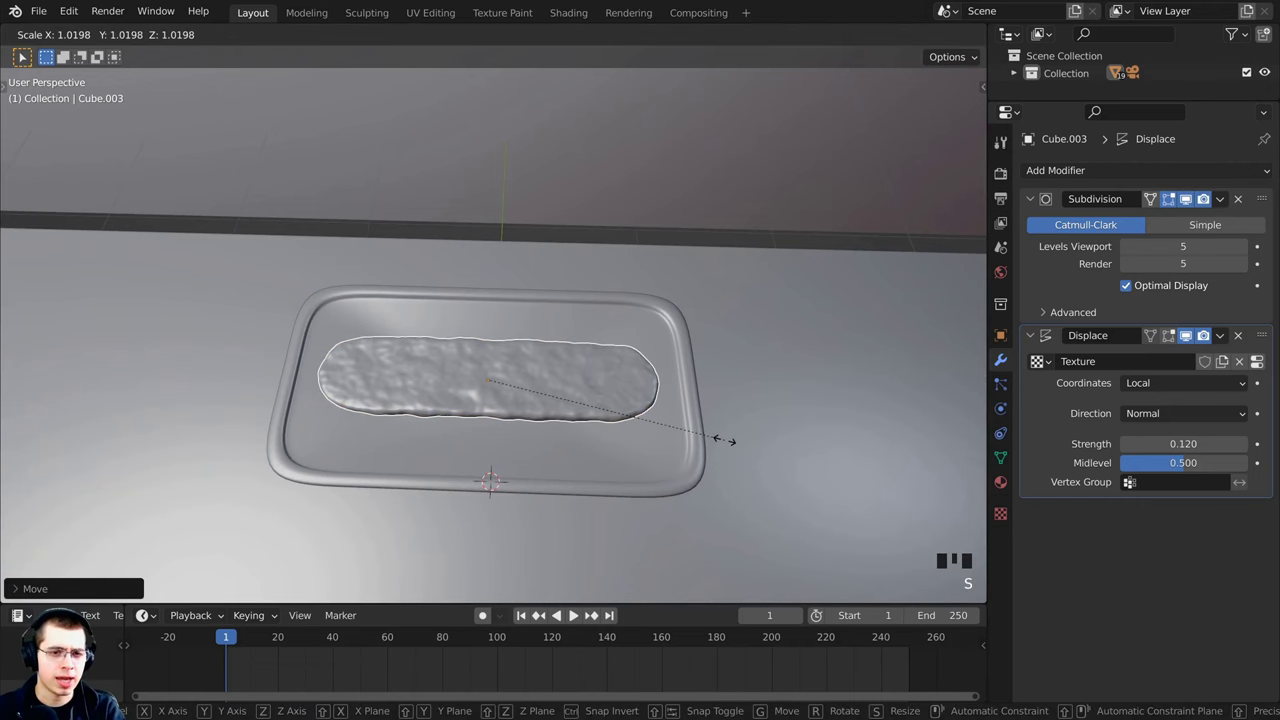
left_click(725, 441)
middle_click_drag(725, 441, 535, 405)
middle_click_drag(535, 405, 608, 350, "shift")
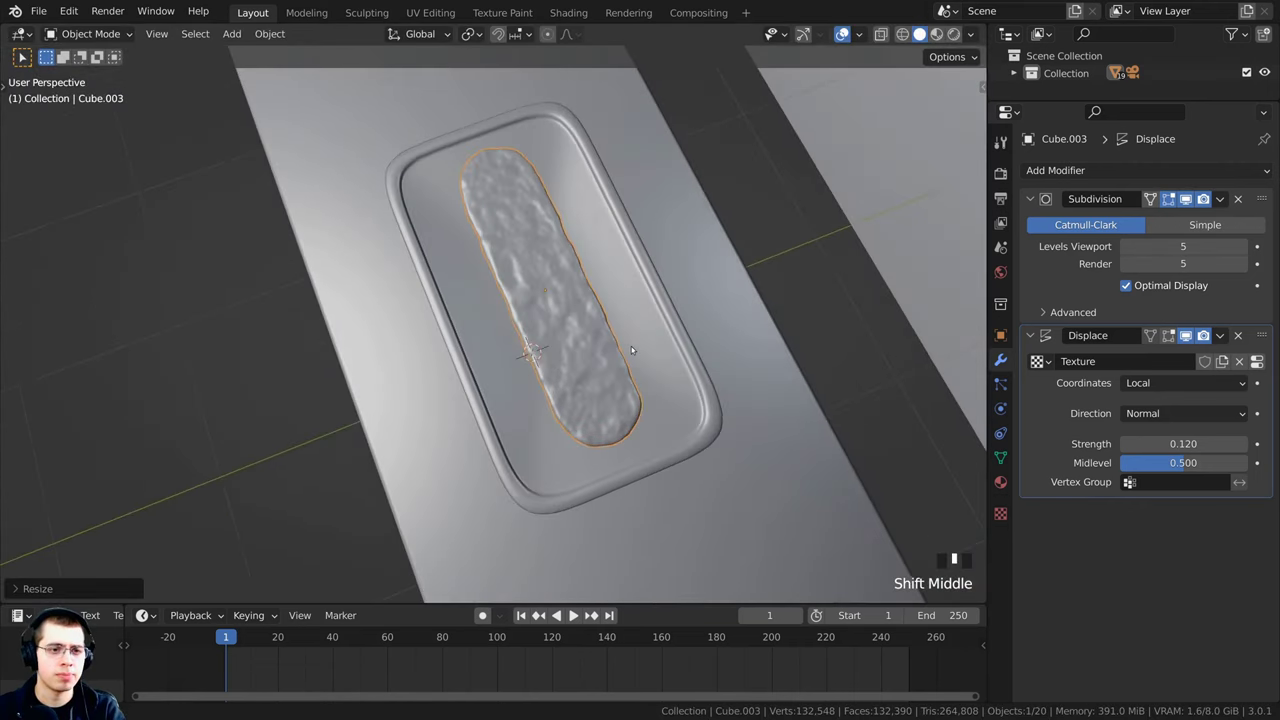
middle_click_drag(650, 310, 627, 275)
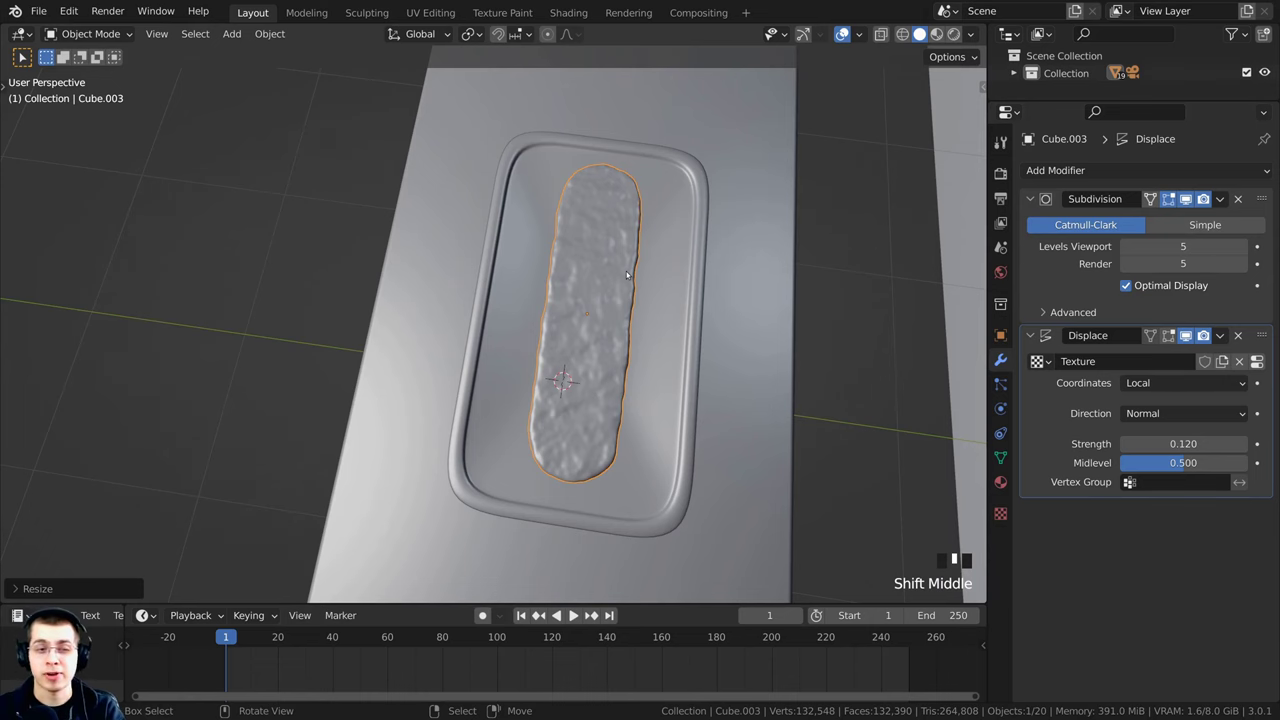
Step: In the right side view, shift the bun to one half of the tray and tilt its flat face toward the tray's centre
key("KP_3")
scroll(670, 405, "up", 3)
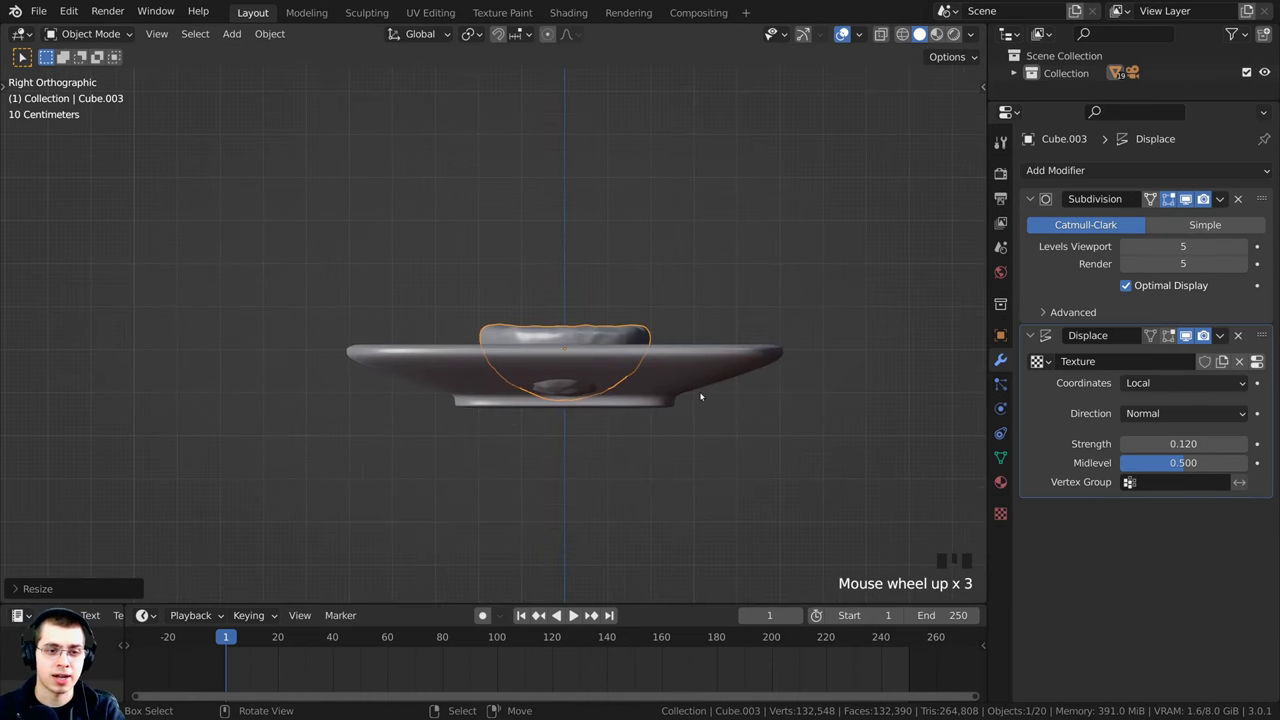
key("g")
key("r")
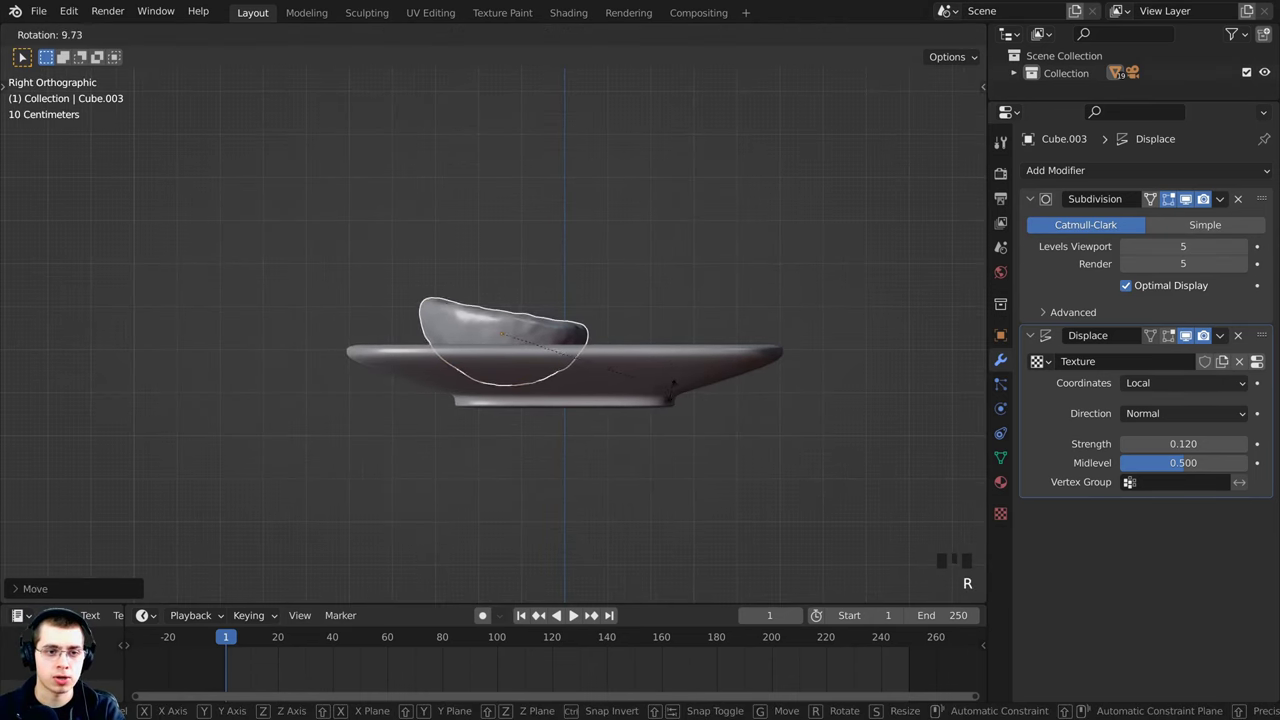
left_click(620, 418)
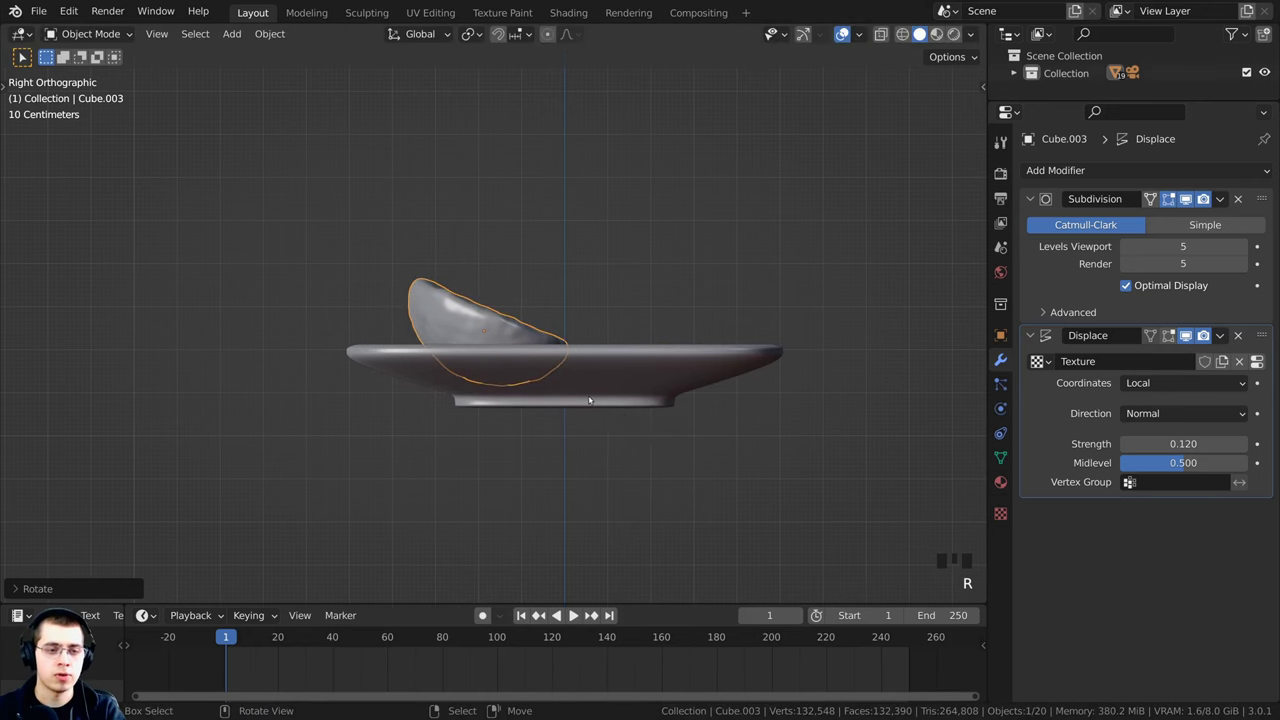
middle_click_drag(591, 401, 585, 446)
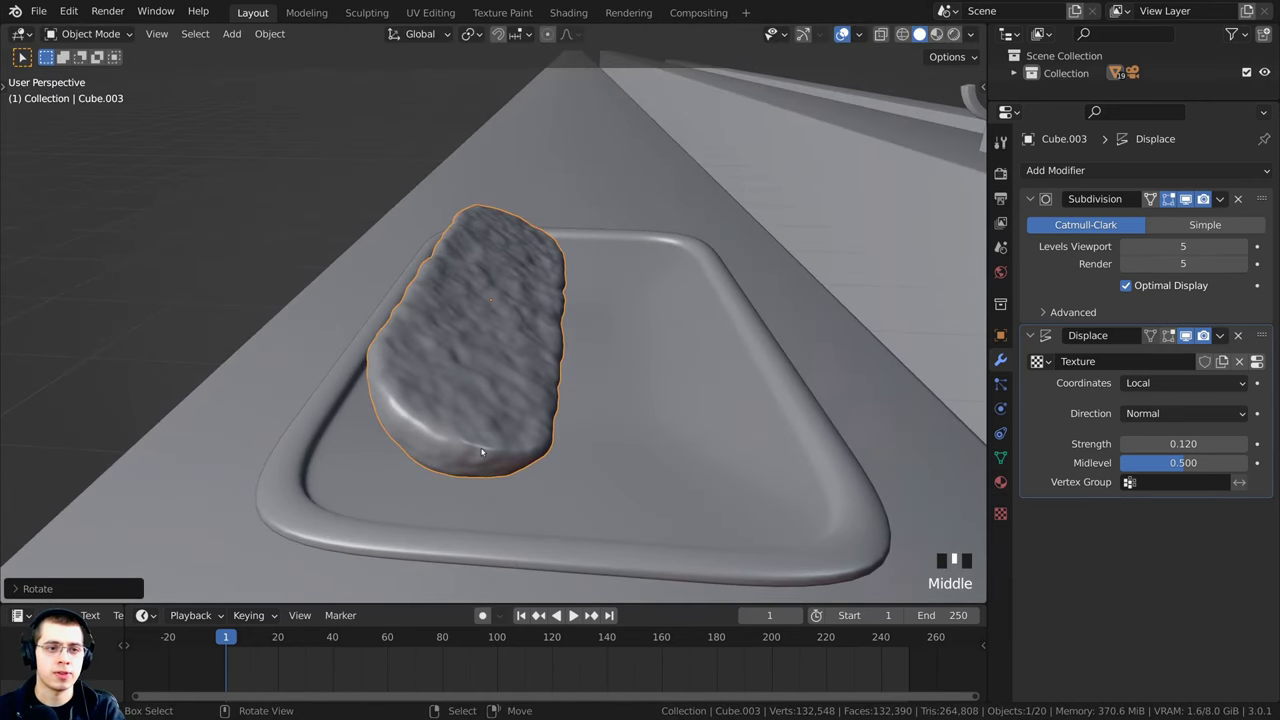
Step: Duplicate the bun onto the tray's other half and rotate it to mirror the first bun's tilt
key("KP_3")
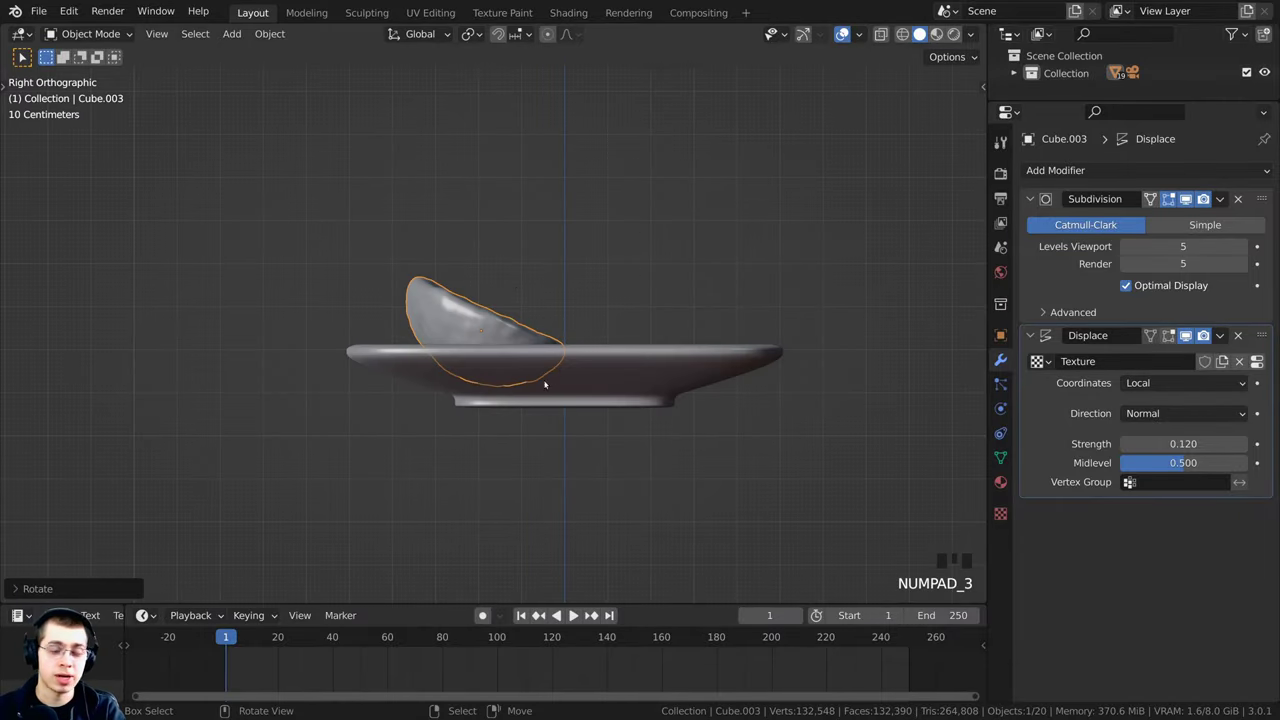
key("shift+d")
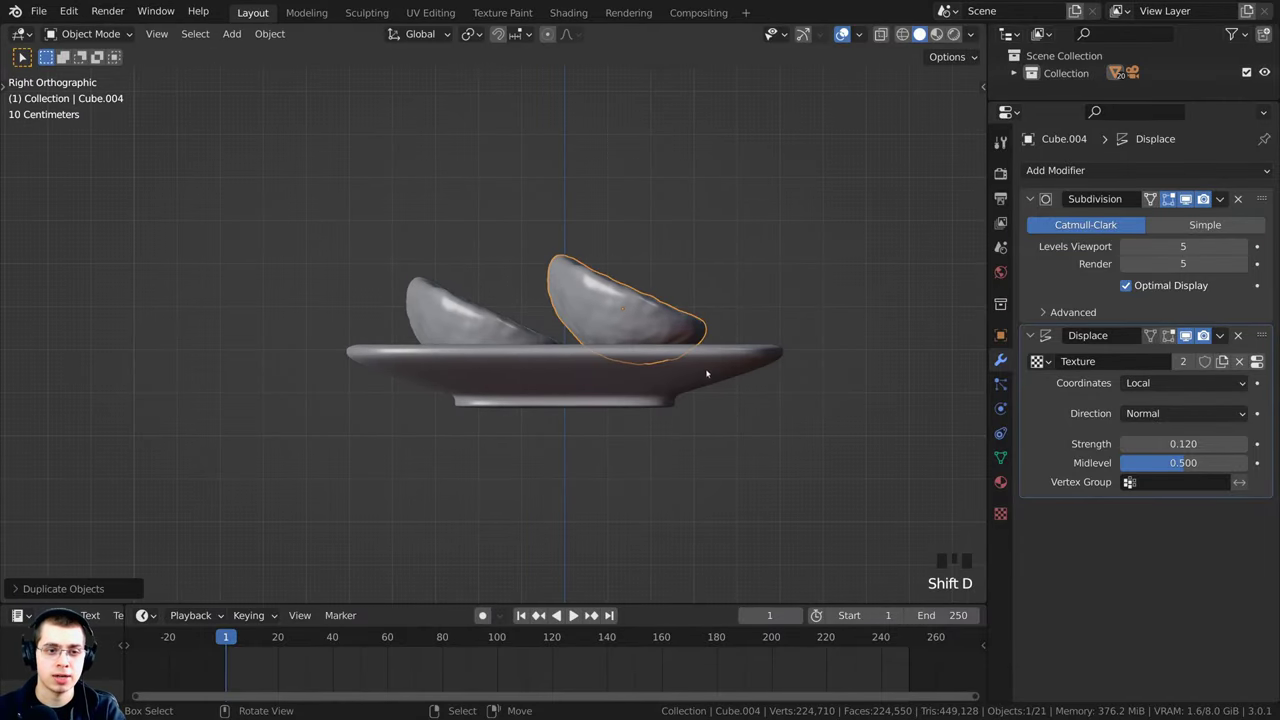
key("r")
left_click(723, 288)
key("g")
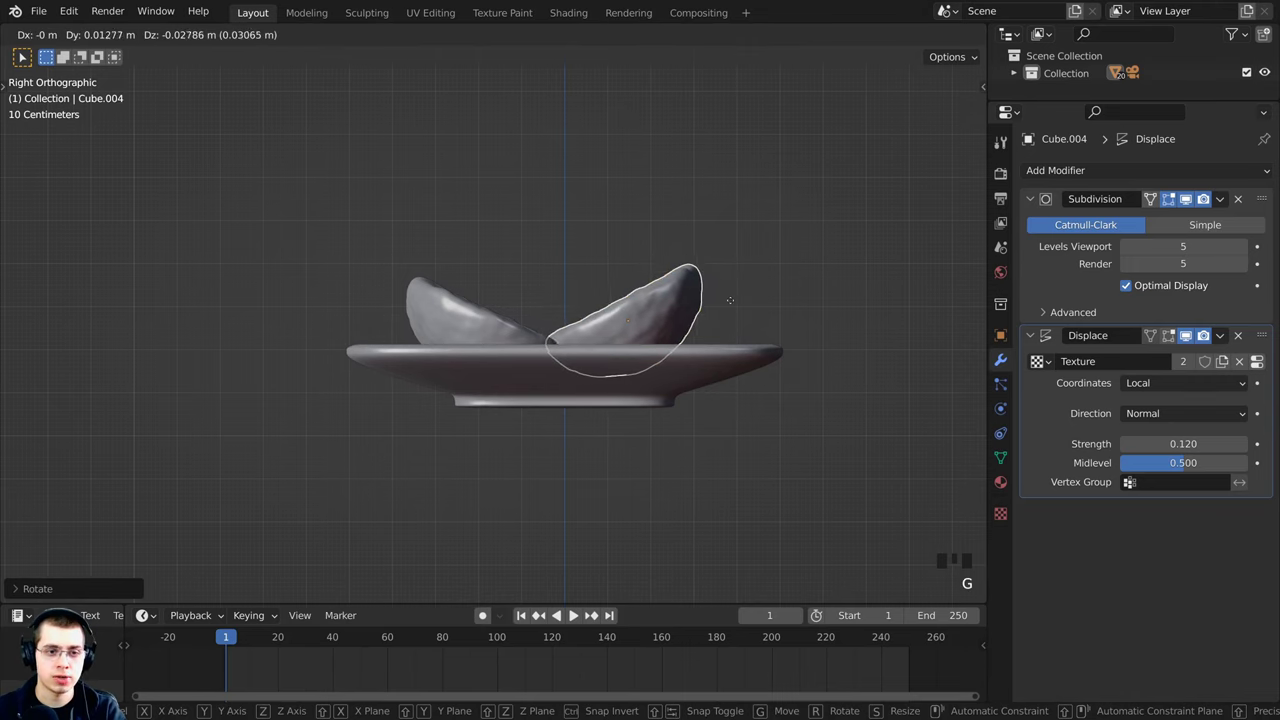
left_click(723, 302)
key("r")
left_click(729, 286)
Step: Select the original bun half, then adjust its tilt and position to match the duplicate
right_click(505, 320)
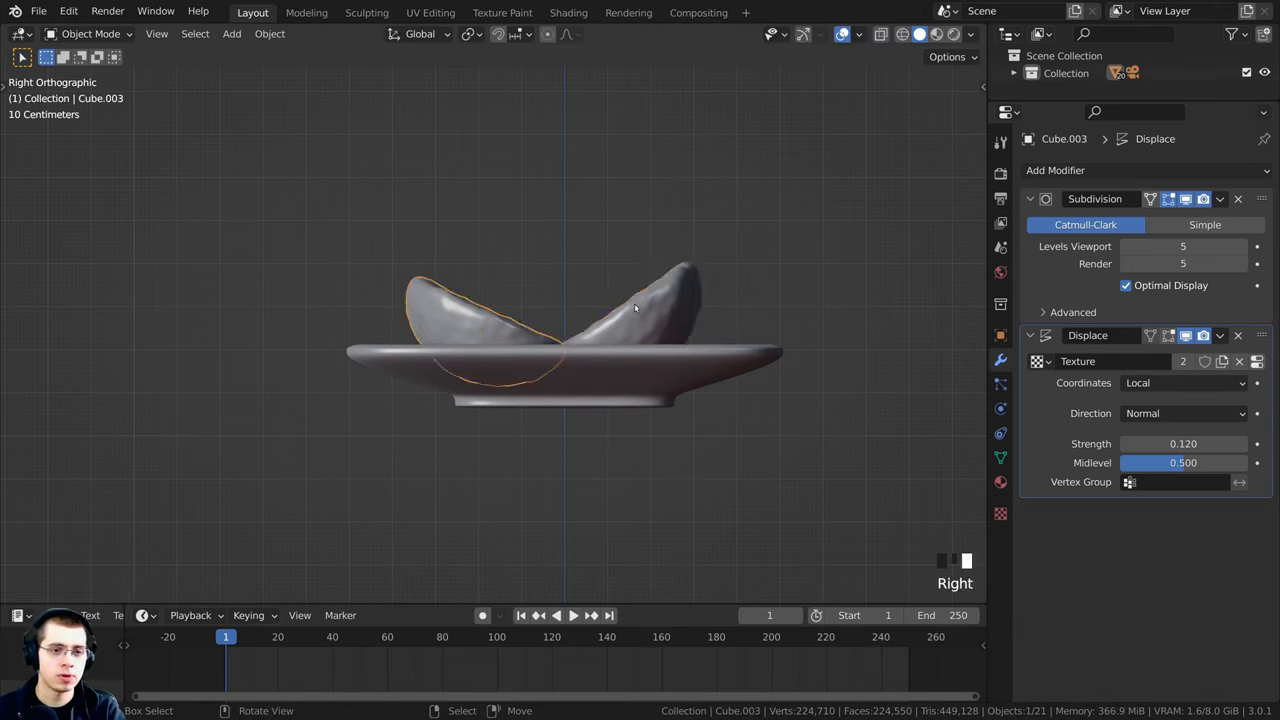
key("r")
left_click(782, 306)
key("g")
left_click(738, 314)
Step: Select the bun half on the far side of the tray, tilt it slightly around the X axis and shift its position
right_click(695, 306)
middle_click_drag(711, 306, 652, 378)
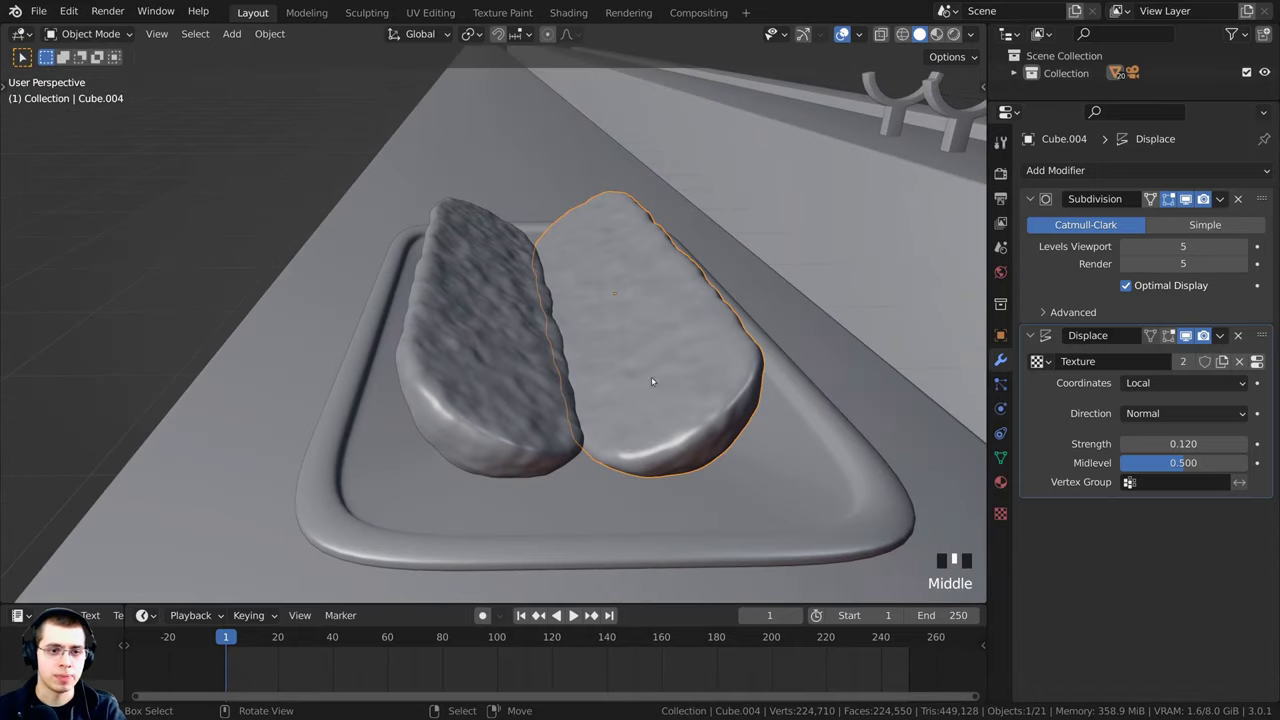
right_click(578, 393)
key("r")
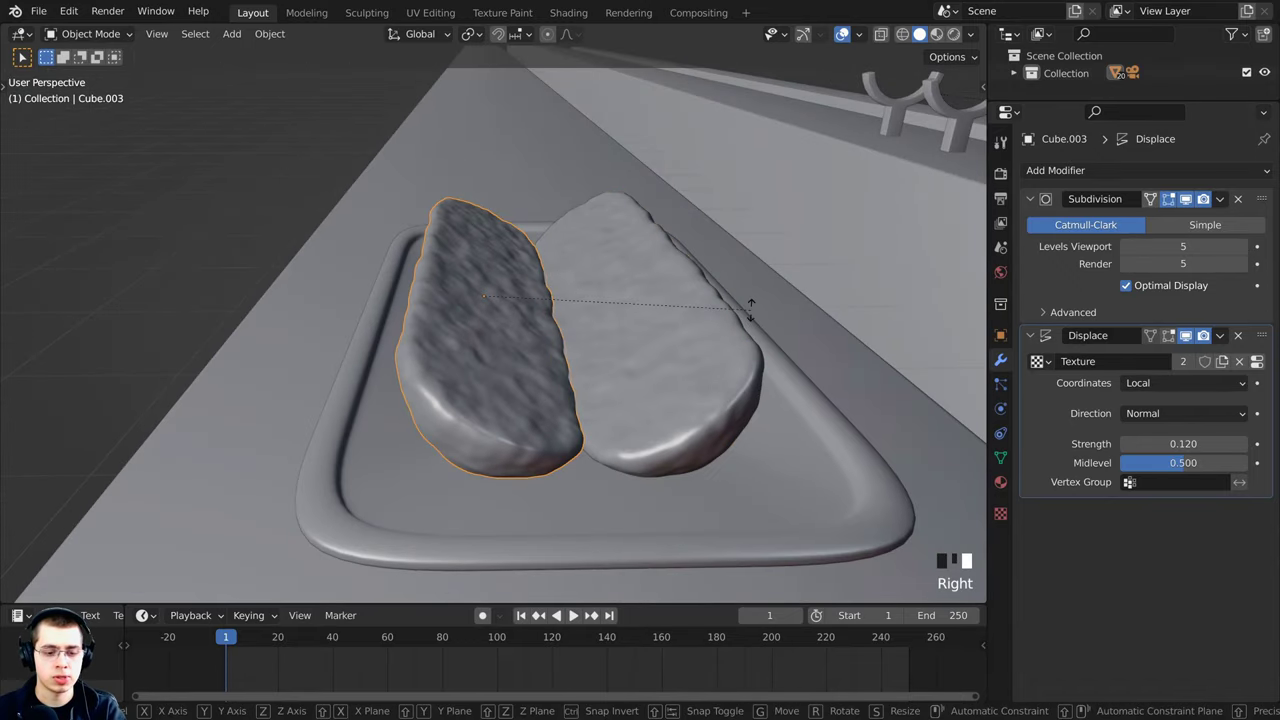
key("x")
left_click(752, 332)
key("g")
left_click(742, 340)
Step: Select the other bun half and move it along the Y axis toward its neighbour on the tray
right_click(706, 362)
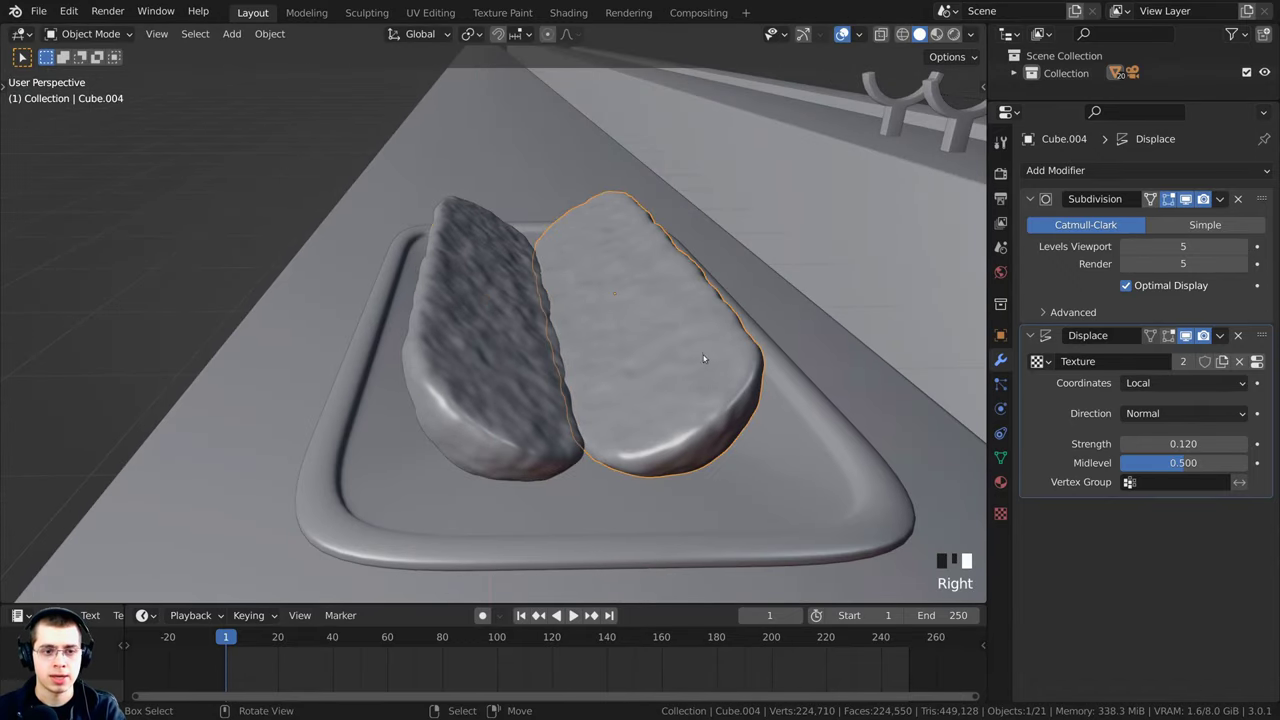
middle_click_drag(706, 362, 414, 360)
scroll(638, 316, "up", 3)
scroll(637, 316, "down", 2)
key("g")
key("y")
left_click(428, 422)
middle_click_drag(412, 459, 443, 340)
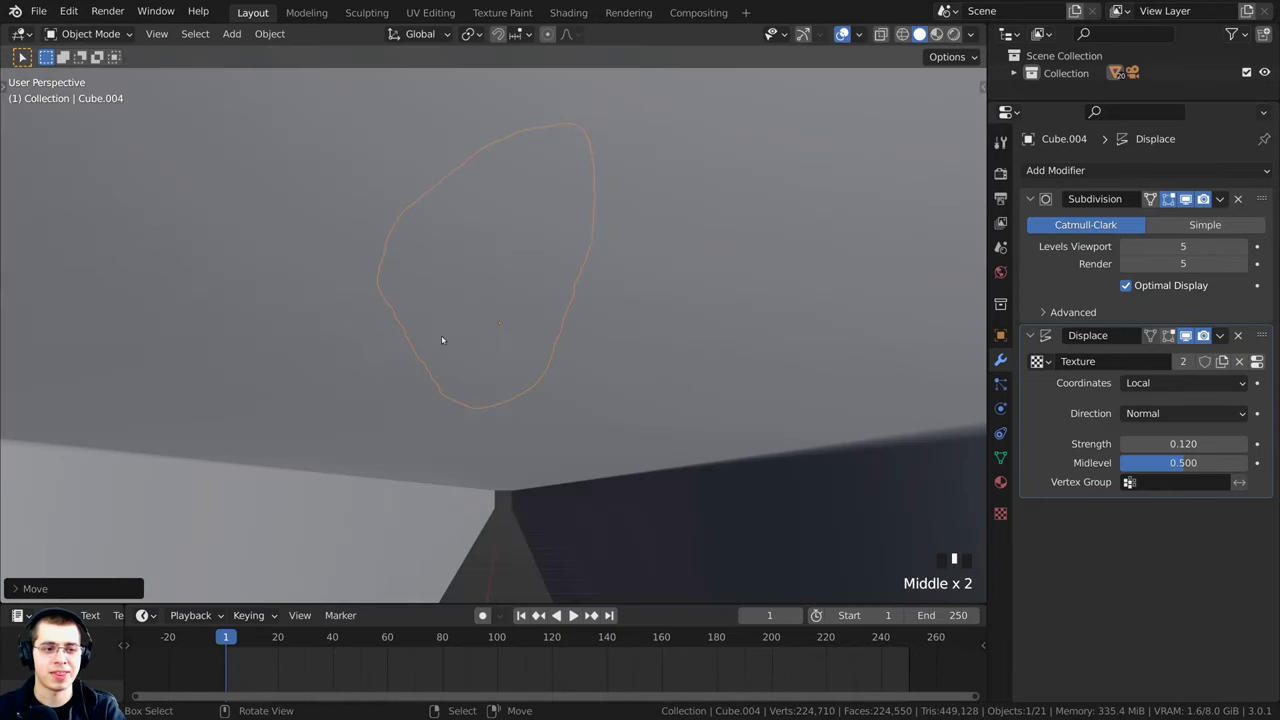
Step: In the right side view, fine-tune the tilt and position of both bun halves so they form an open V
key("KP_3")
key("r")
left_click(722, 270)
key("g")
left_click(718, 264)
left_click(380, 303)
key("r")
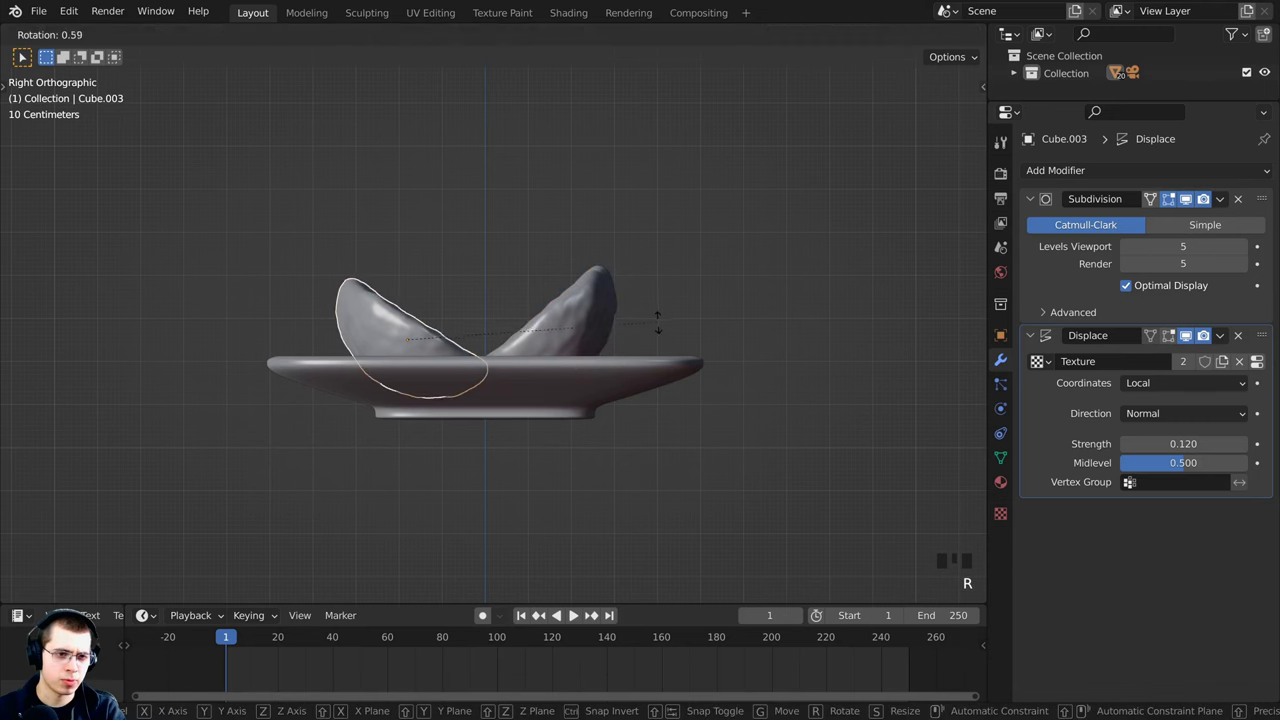
left_click(657, 316)
left_click(654, 320)
Step: View the scene through the camera in Rendered shading to check the bun on the tray
scroll(466, 377, "down", 2)
middle_click_drag(466, 377, 467, 449)
key("KP_0")
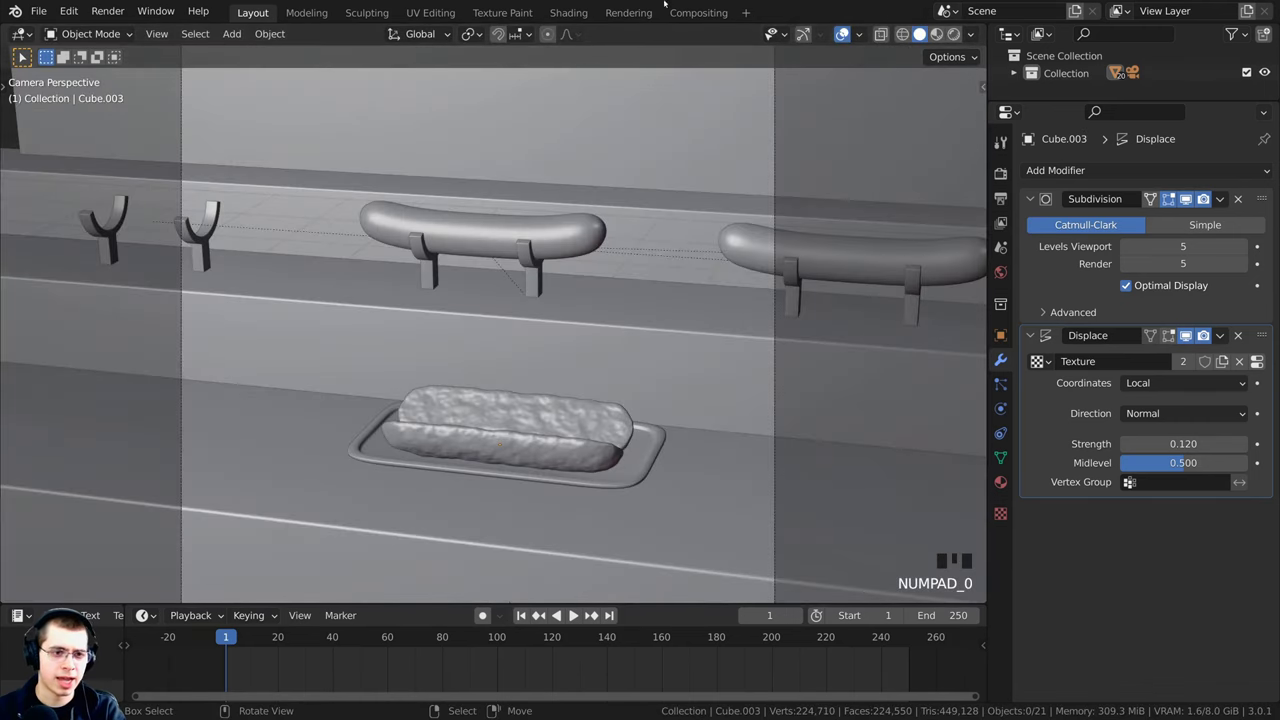
scroll(610, 413, "down", 3)
middle_click_drag(610, 465, 597, 421, "shift")
key("z")
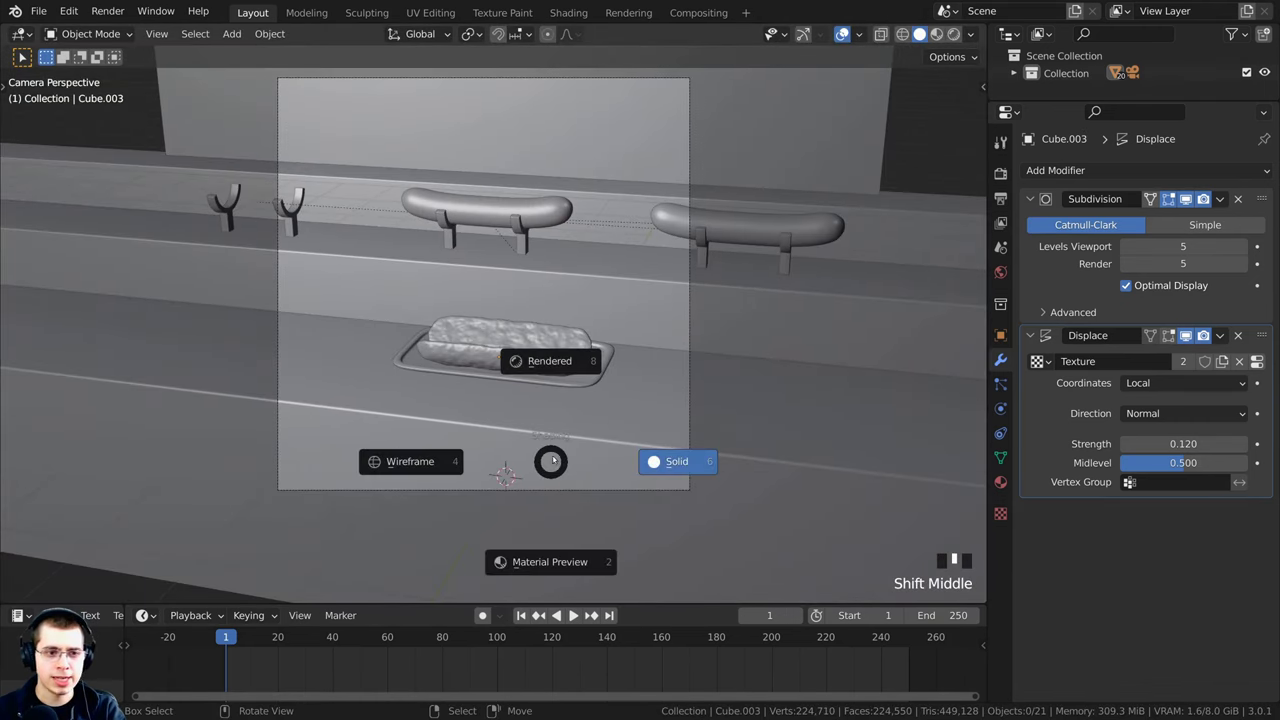
left_click(521, 358)
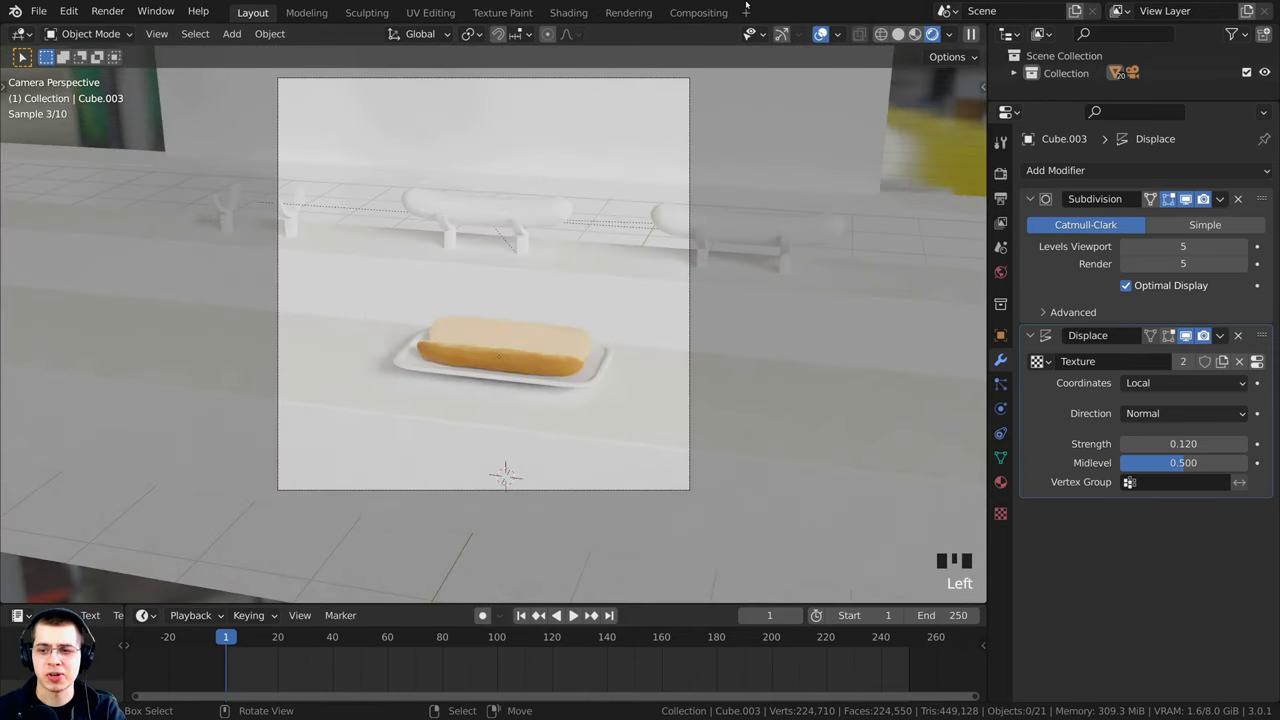
Step: Set a render region covering the whole camera frame so that nothing outside it renders
left_click(745, 110)
scroll(751, 210, "down", 2)
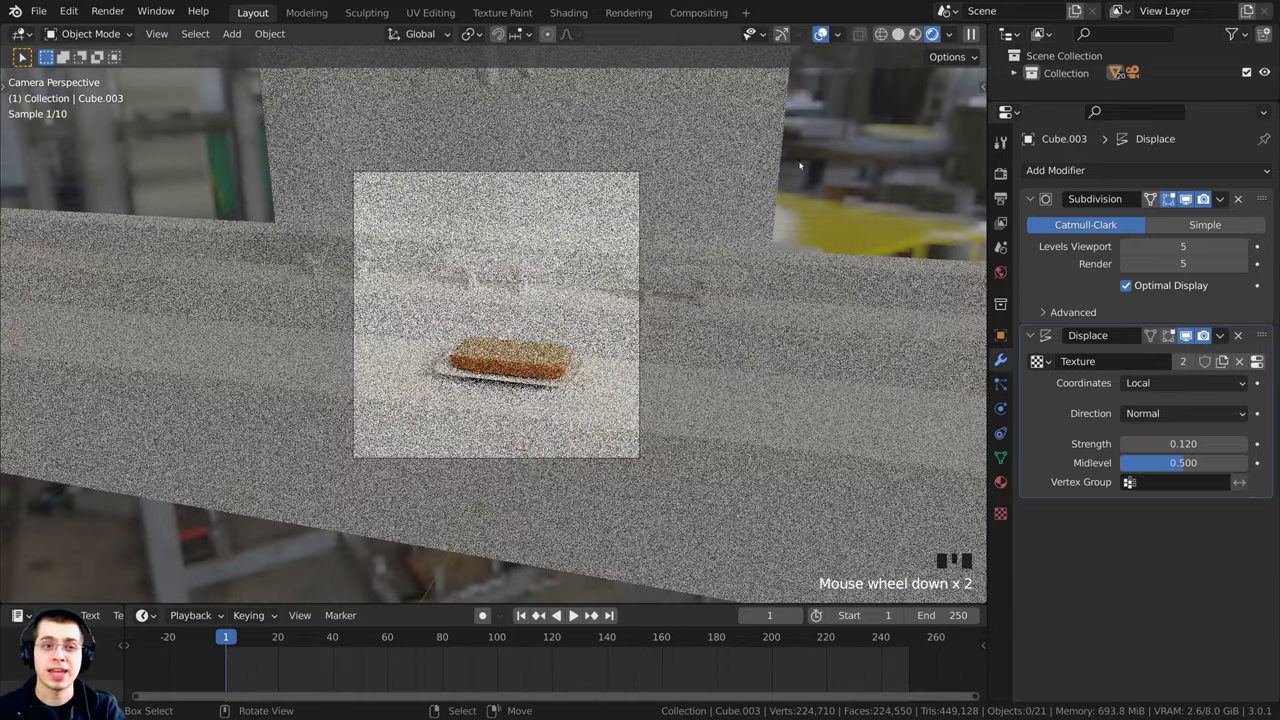
key("ctrl+b")
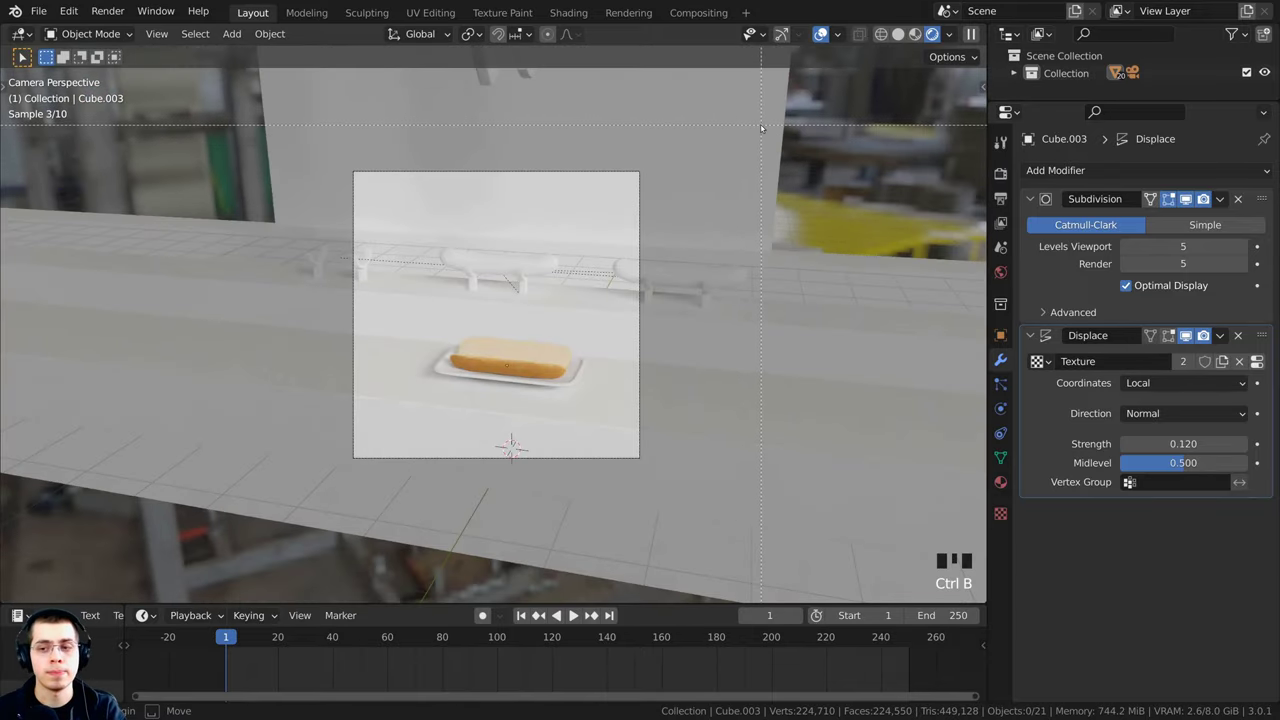
left_click_drag(759, 113, 307, 546)
key("ctrl+b")
left_click_drag(723, 97, 208, 508)
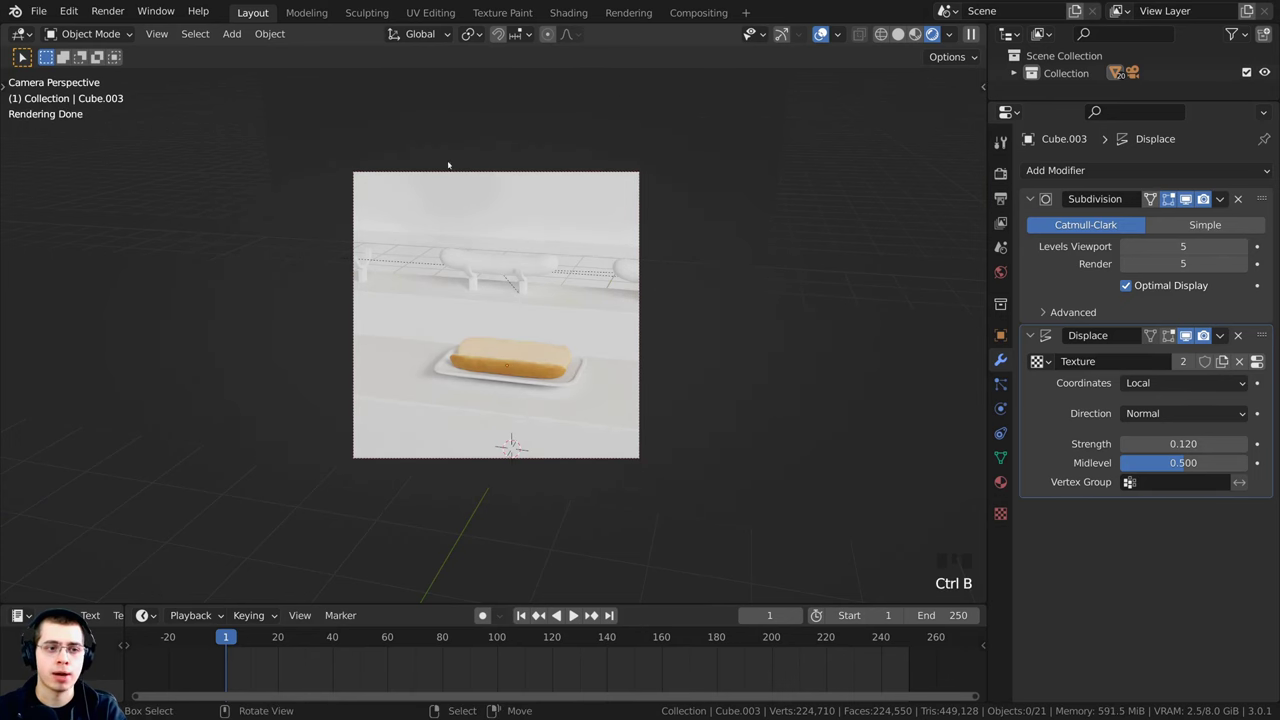
scroll(589, 358, "up", 1)
middle_click_drag(589, 354, 609, 363, "shift")
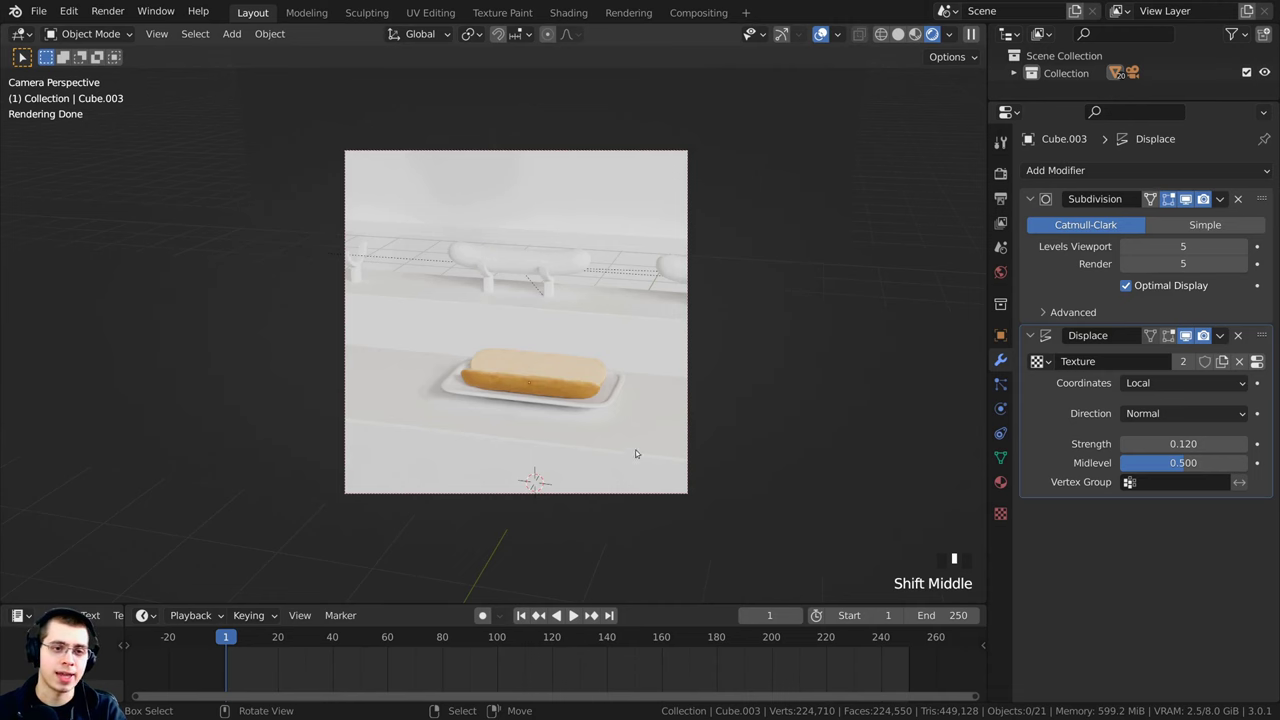
Step: Restrict the render region to the bun and tray, and examine the bun's rendered surface up close
scroll(525, 340, "up", 1)
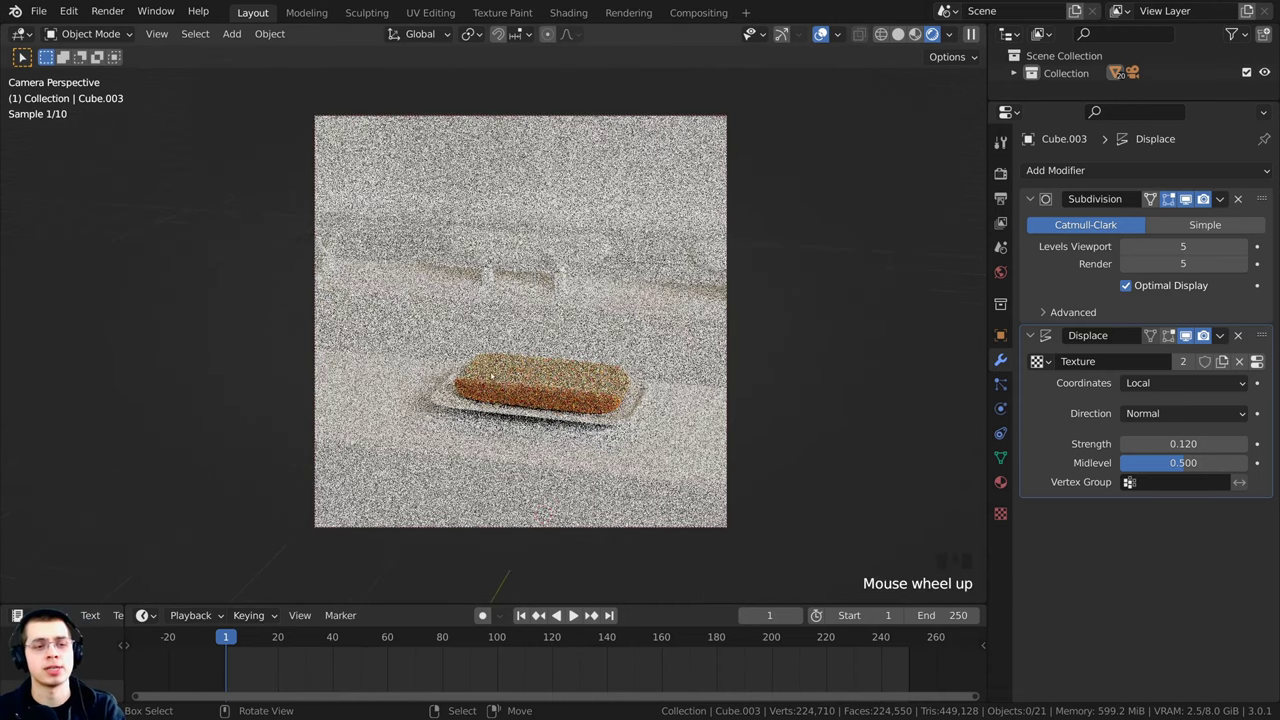
key("ctrl+b")
left_click_drag(417, 328, 661, 447)
key("ctrl+b")
left_click_drag(439, 351, 646, 438)
key("ctrl+b")
scroll(416, 283, "up", 1)
key("b")
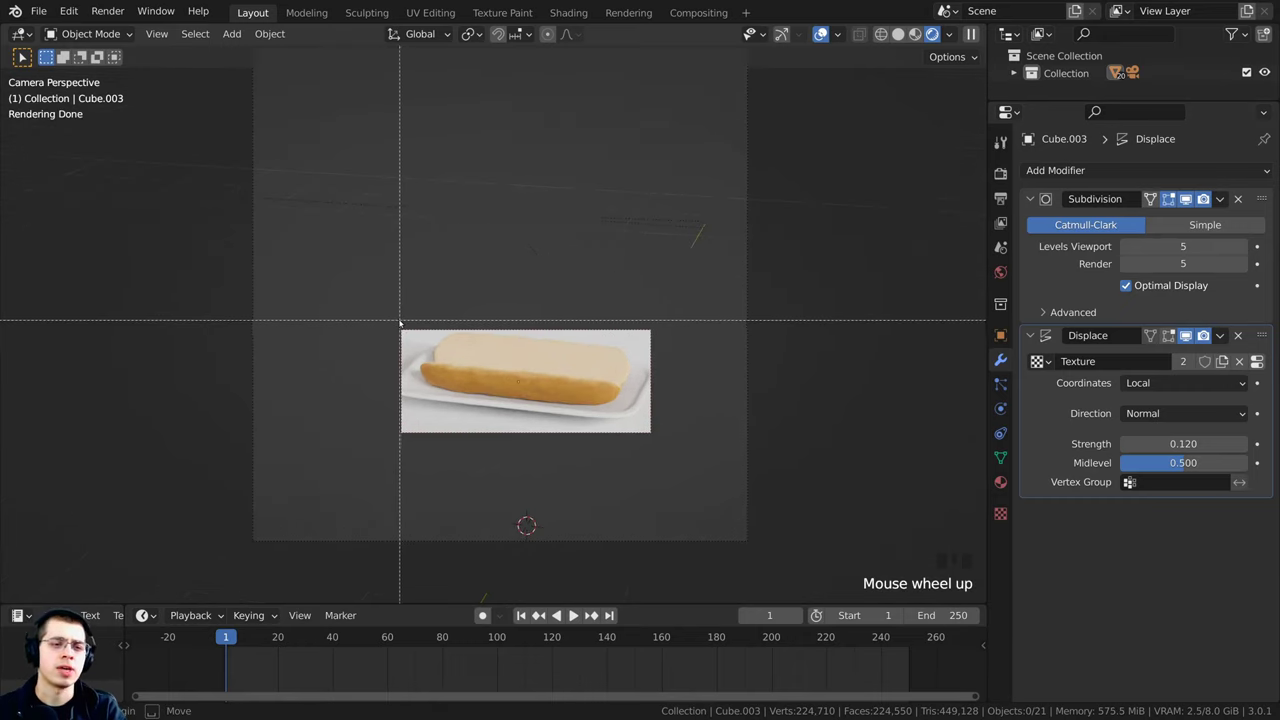
left_click_drag(400, 322, 655, 428)
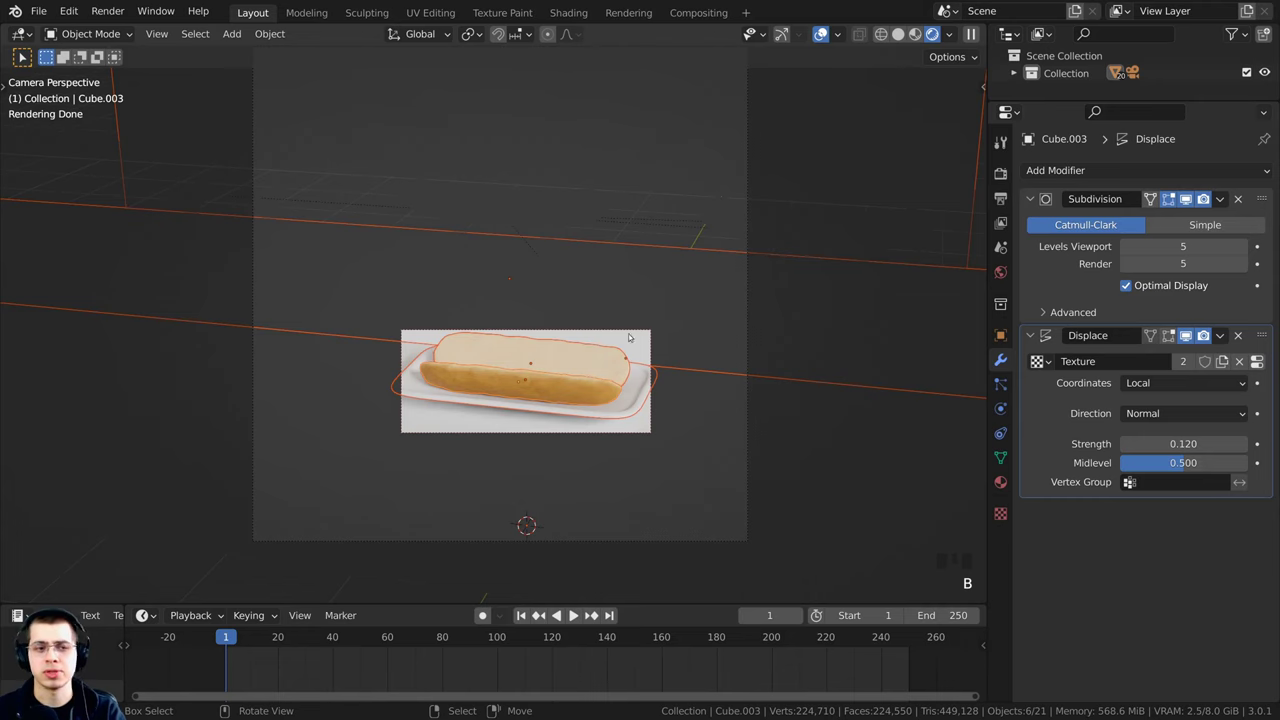
left_click(541, 291)
key("ctrl+b")
left_click_drag(397, 322, 640, 423)
scroll(640, 423, "up", 4)
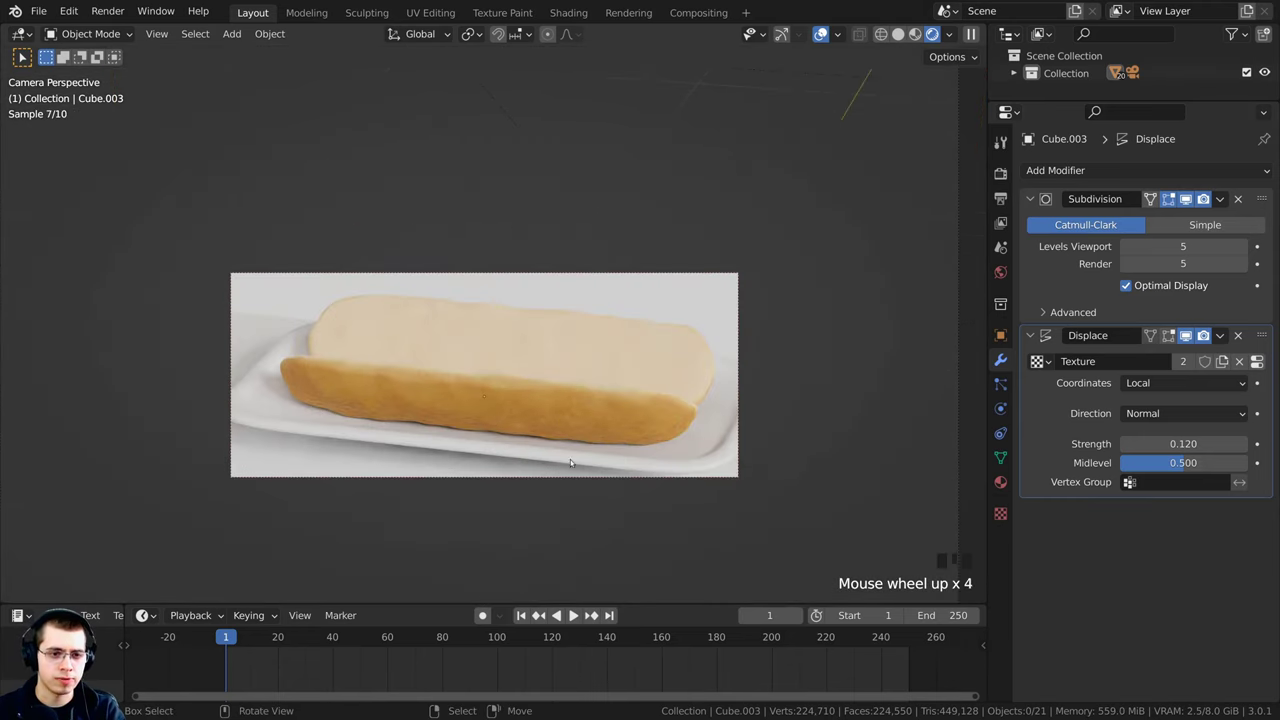
scroll(471, 363, "up", 1)
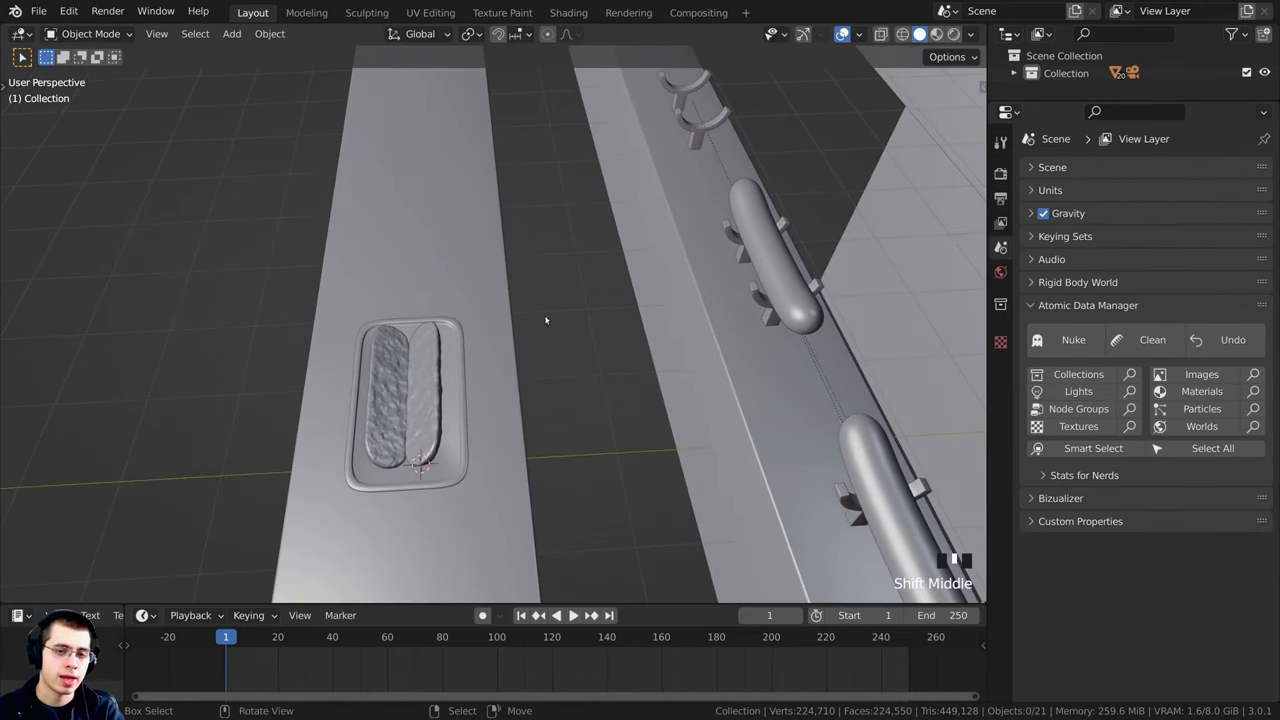
Step: Duplicate a sausage from the rack and place the copy between the two bun halves as a size reference
middle_click_drag(505, 361, 771, 294, "shift")
right_click(662, 271)
key("shift+d")
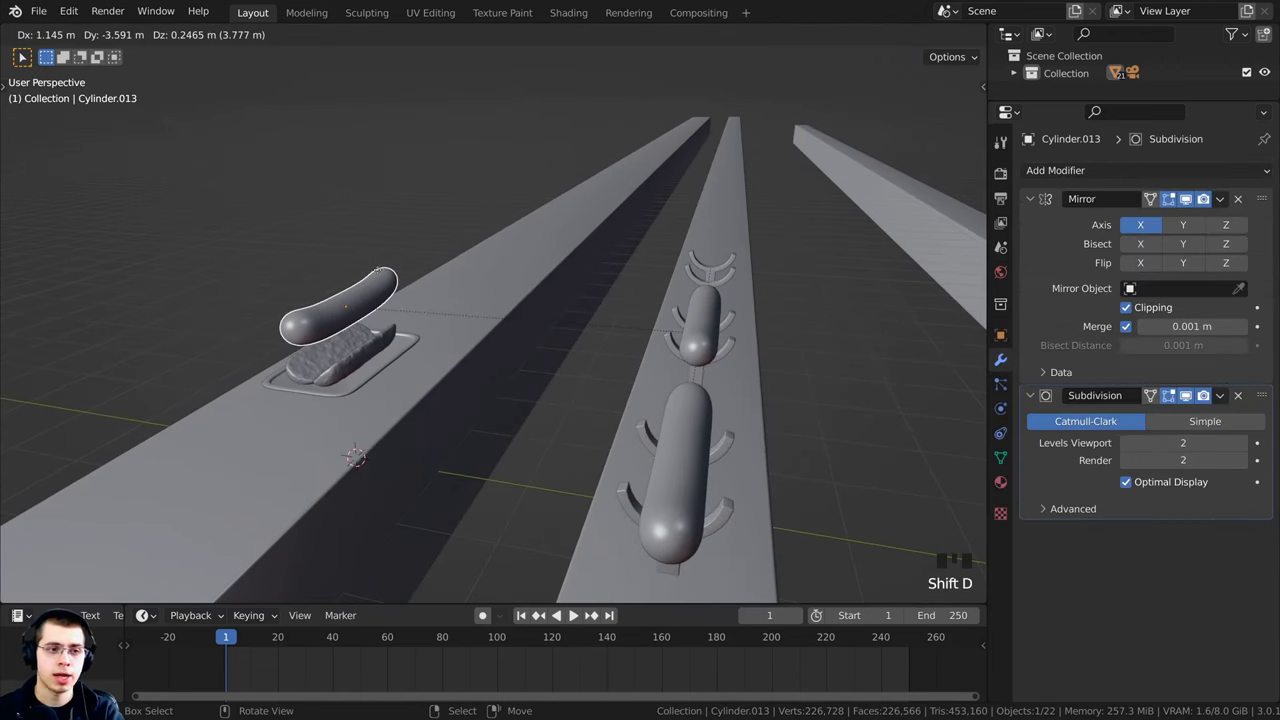
left_click(380, 270)
middle_click_drag(380, 270, 441, 369)
key("g")
left_click(452, 278)
scroll(505, 388, "up", 5)
scroll(499, 374, "down", 4)
key("g")
left_click(535, 325)
Step: Select both bun halves together with the tray and scale them uniformly toward the sausage's size
right_click(467, 343)
middle_click_drag(550, 295, 492, 317)
scroll(492, 317, "up", 2)
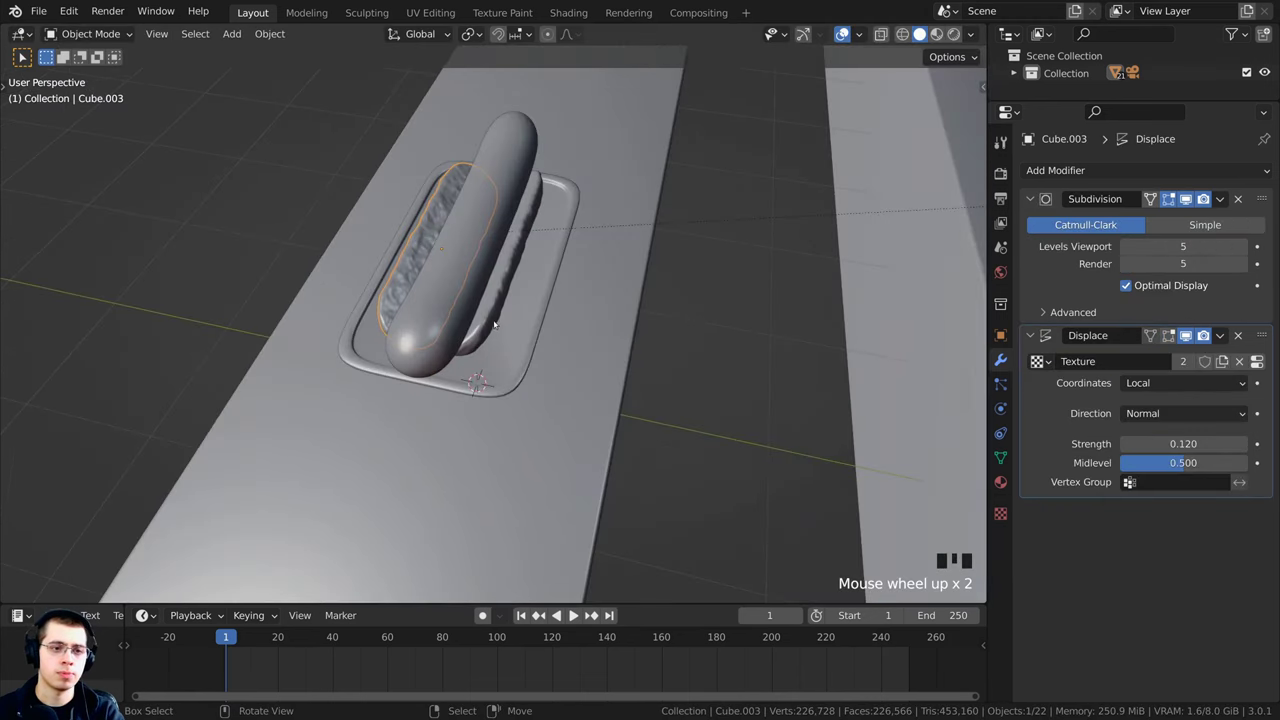
right_click(492, 317, "shift")
right_click(493, 372, "shift")
middle_click_drag(493, 372, 666, 363)
key("s")
left_click(578, 348)
Step: Refine the scale of the bun halves and tray around the sausage and check the fit through the camera
scroll(666, 363, "up", 2)
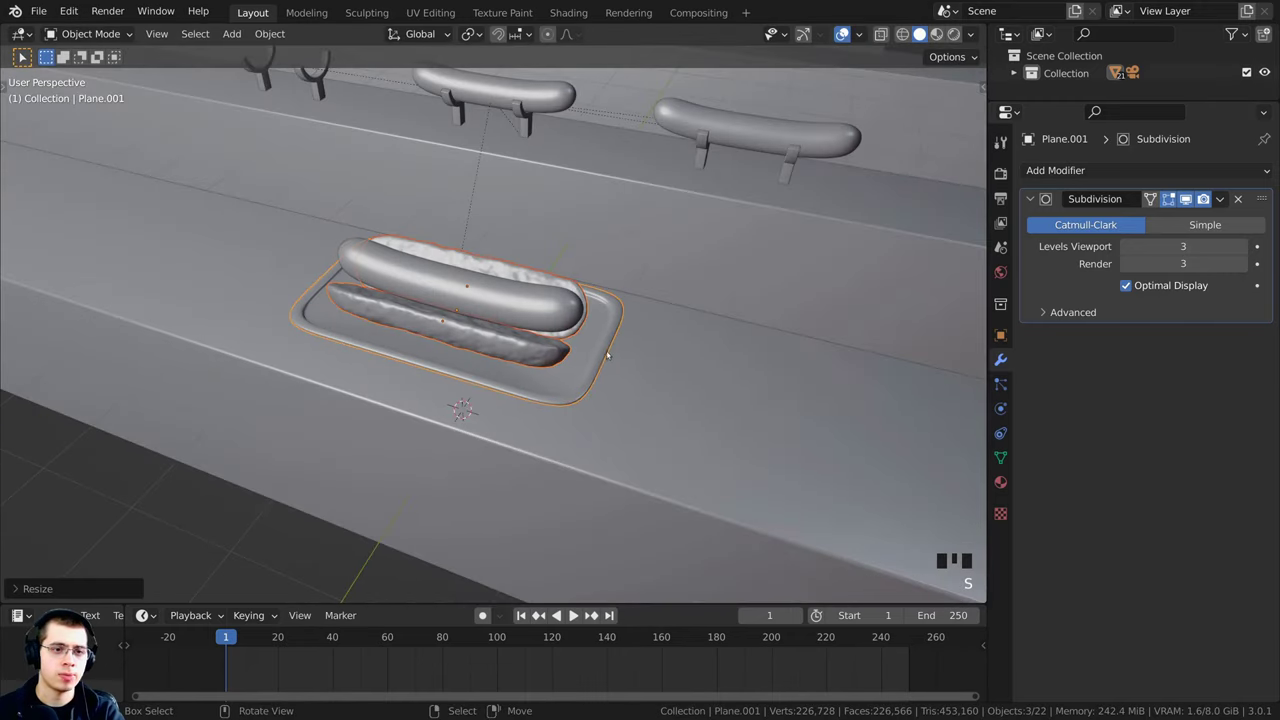
scroll(666, 363, "up", 2)
key("s")
left_click(692, 318)
middle_click_drag(692, 318, 514, 240)
key("s")
left_click(650, 317)
middle_click_drag(600, 356, 712, 407)
key("KP_0")
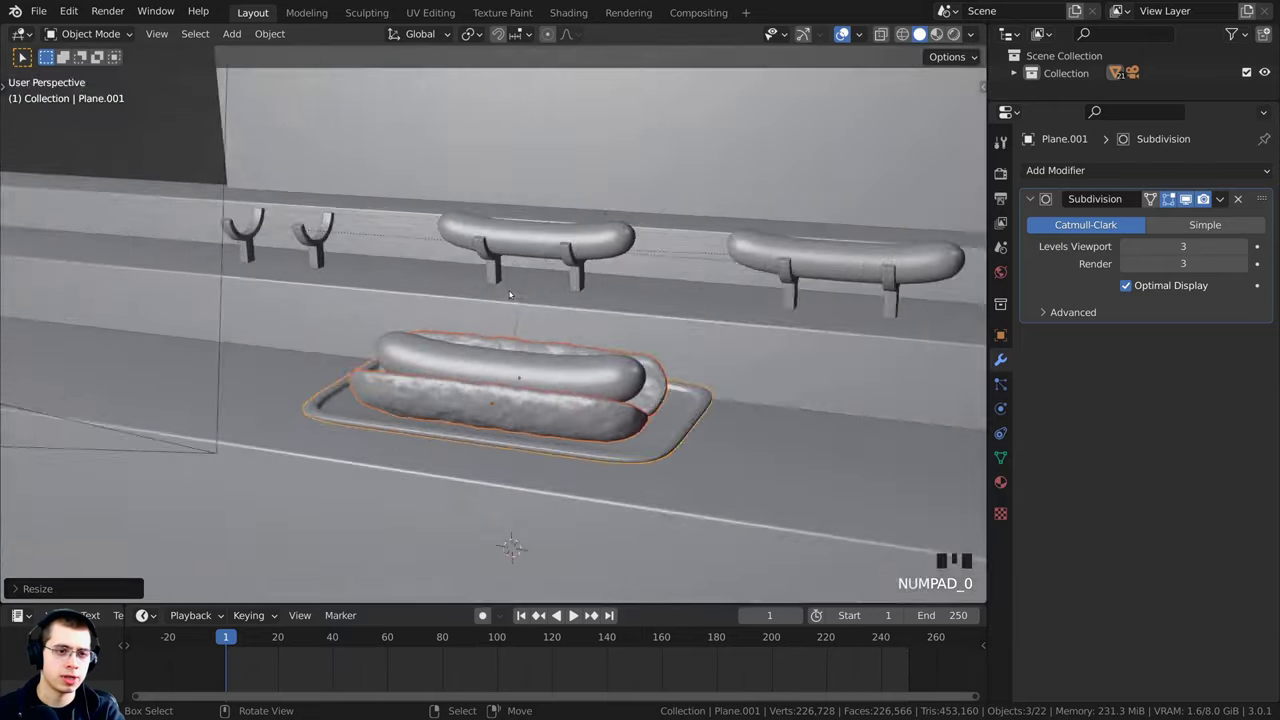
scroll(712, 407, "up", 2)
scroll(712, 407, "up", 2)
scroll(712, 407, "down", 5)
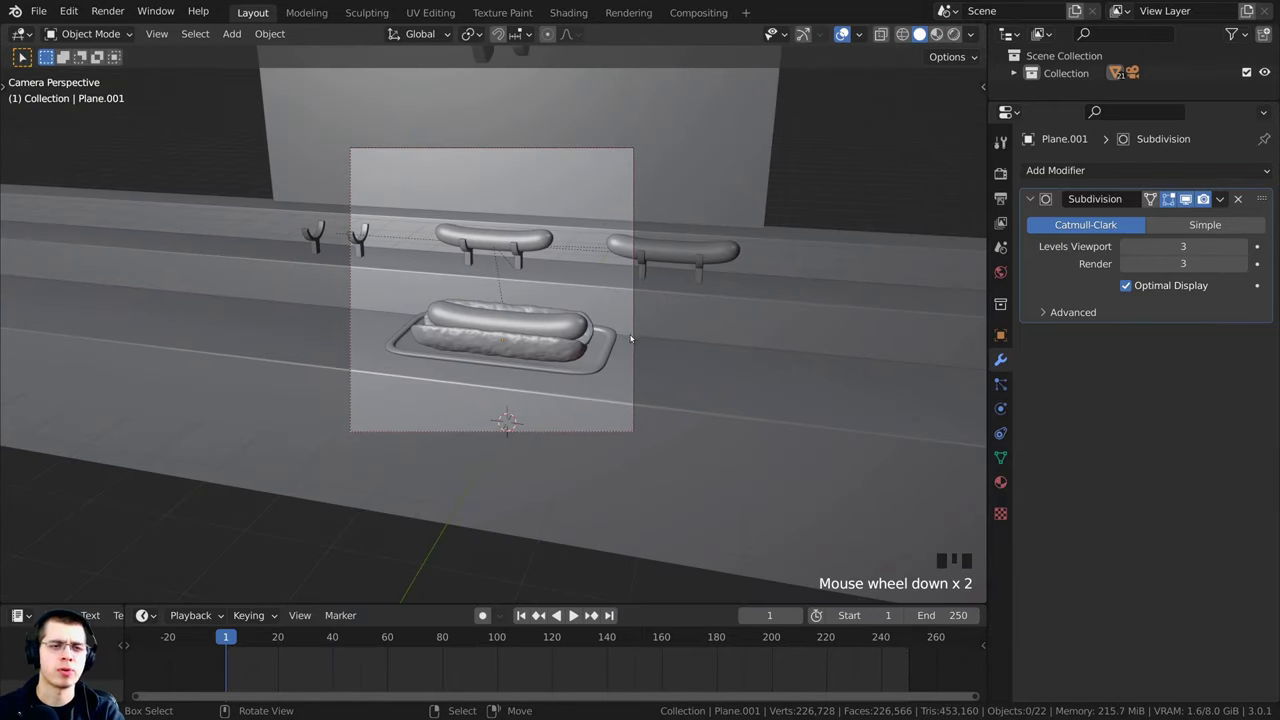
Step: Select the camera and move it backward along its local Z axis to fit more of the tray in frame
right_click(633, 319)
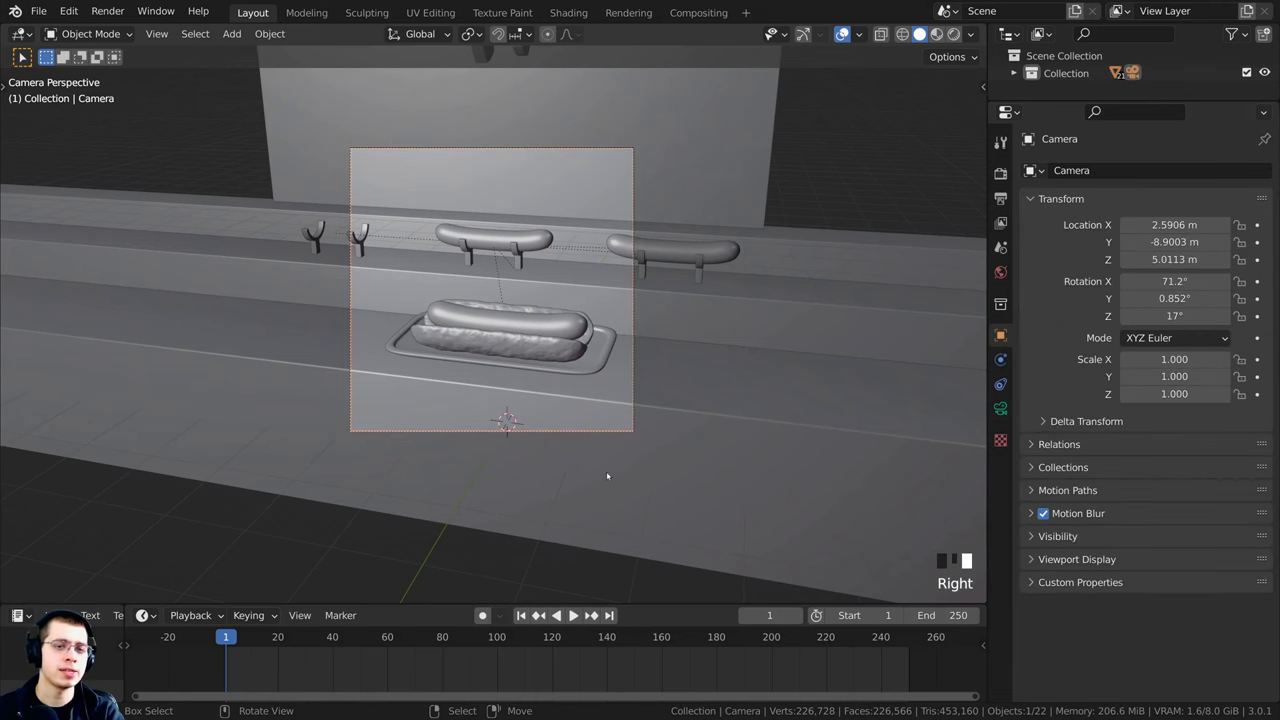
key("a")
scroll(634, 324, "up", 3)
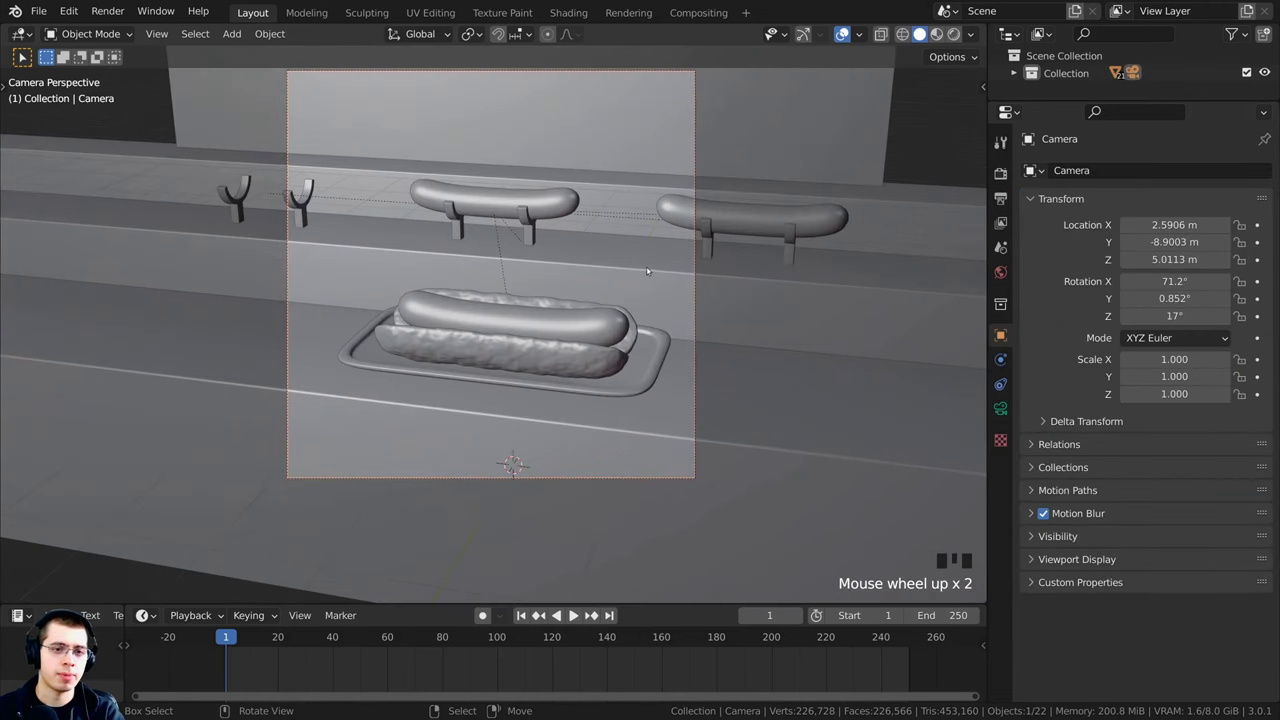
middle_click_drag(634, 324, 731, 294, "shift")
key("g")
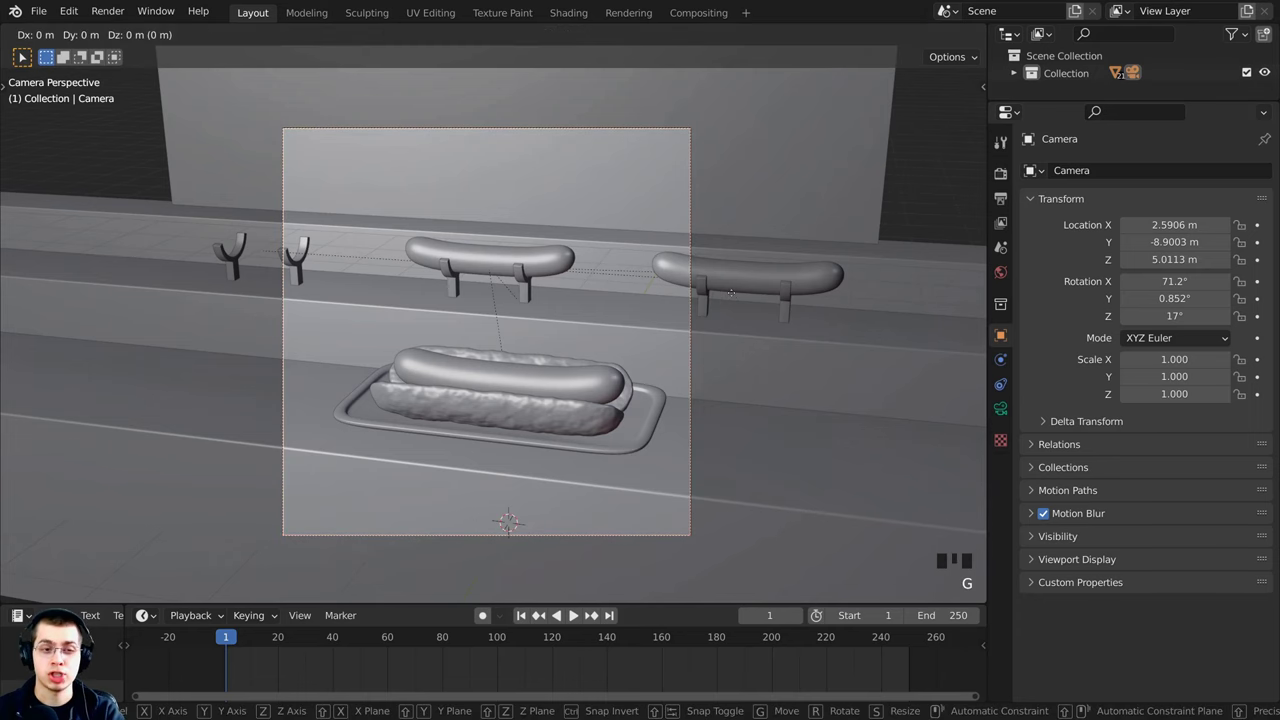
key("z")
key("z")
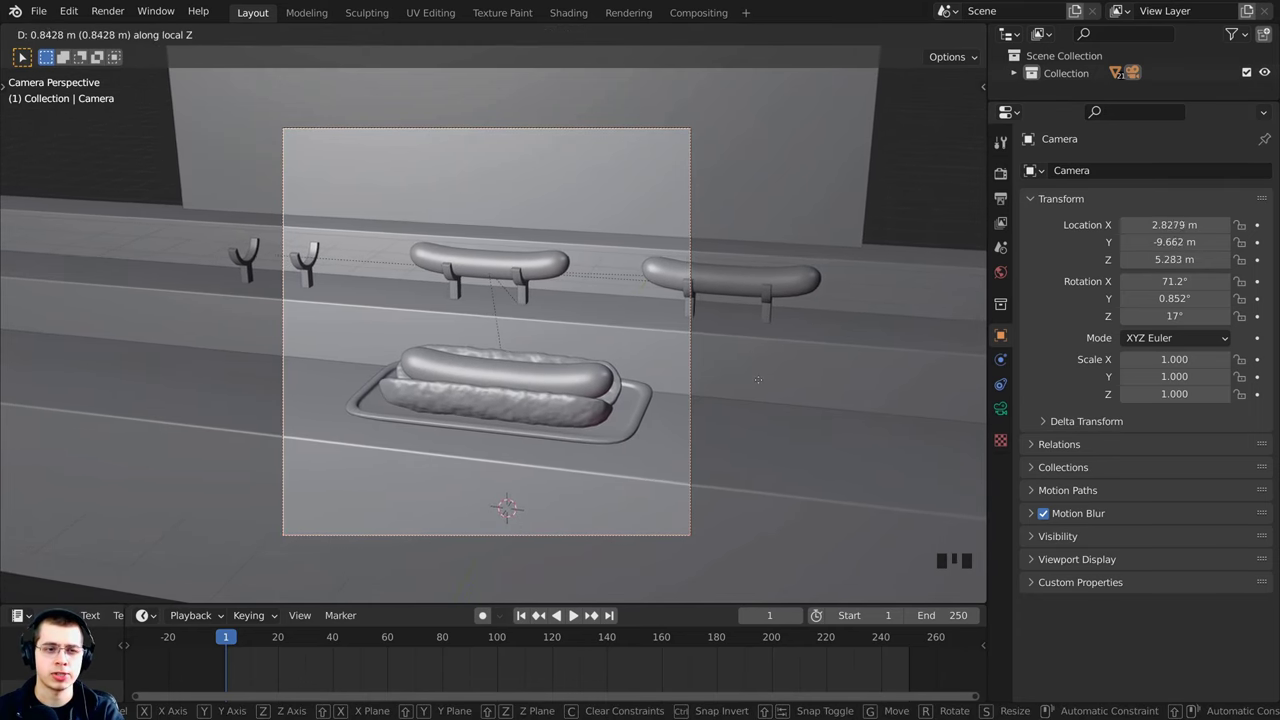
mouse_move(762, 400)
left_click(664, 312)
Step: Nudge the camera's position to reframe the hot dog and tray, and clear the selection
key("g")
left_click(684, 292)
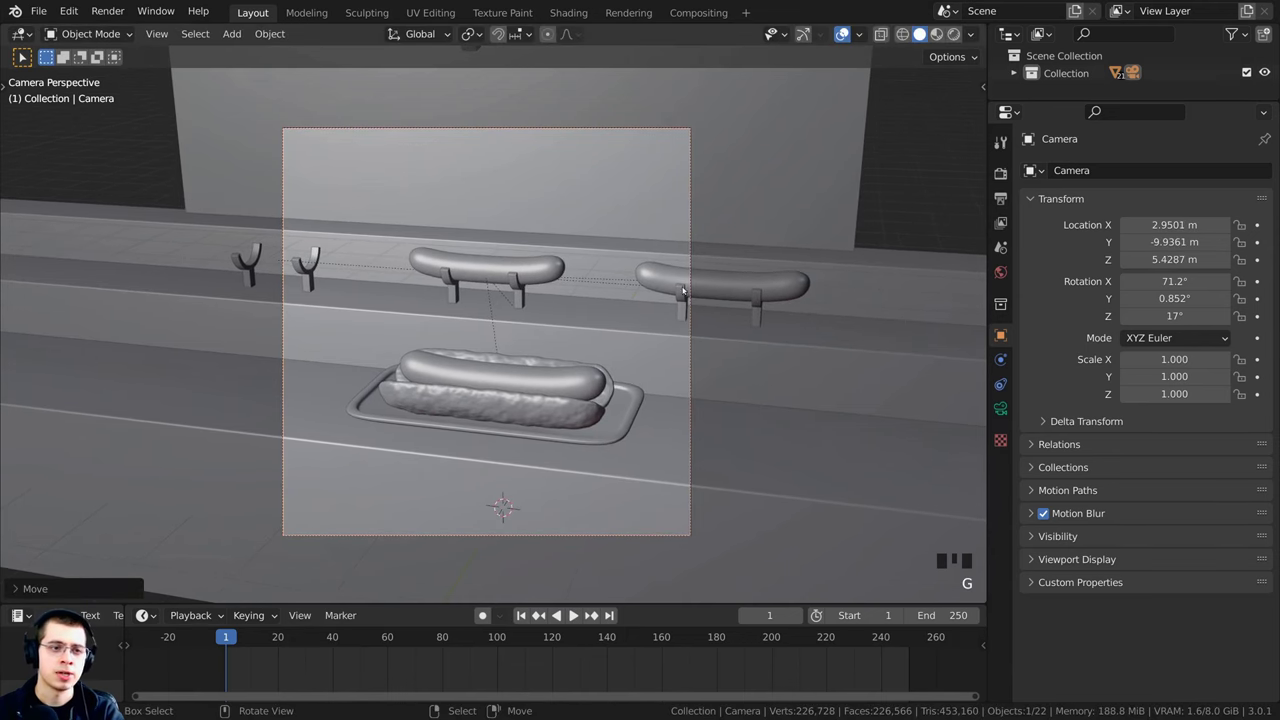
key("g")
left_click(642, 342)
key("alt+a")
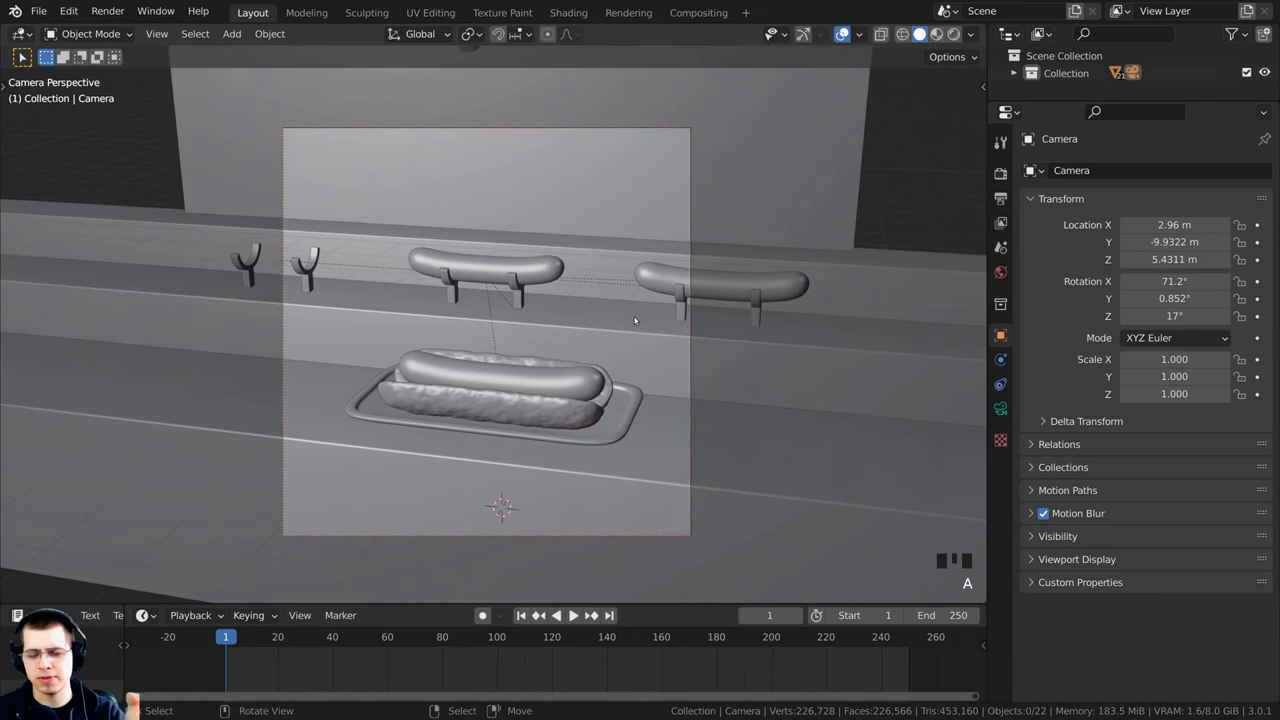
Step: Try scaling down the middle sausage on the rack
middle_click_drag(498, 264, 635, 351)
scroll(635, 351, "up", 3)
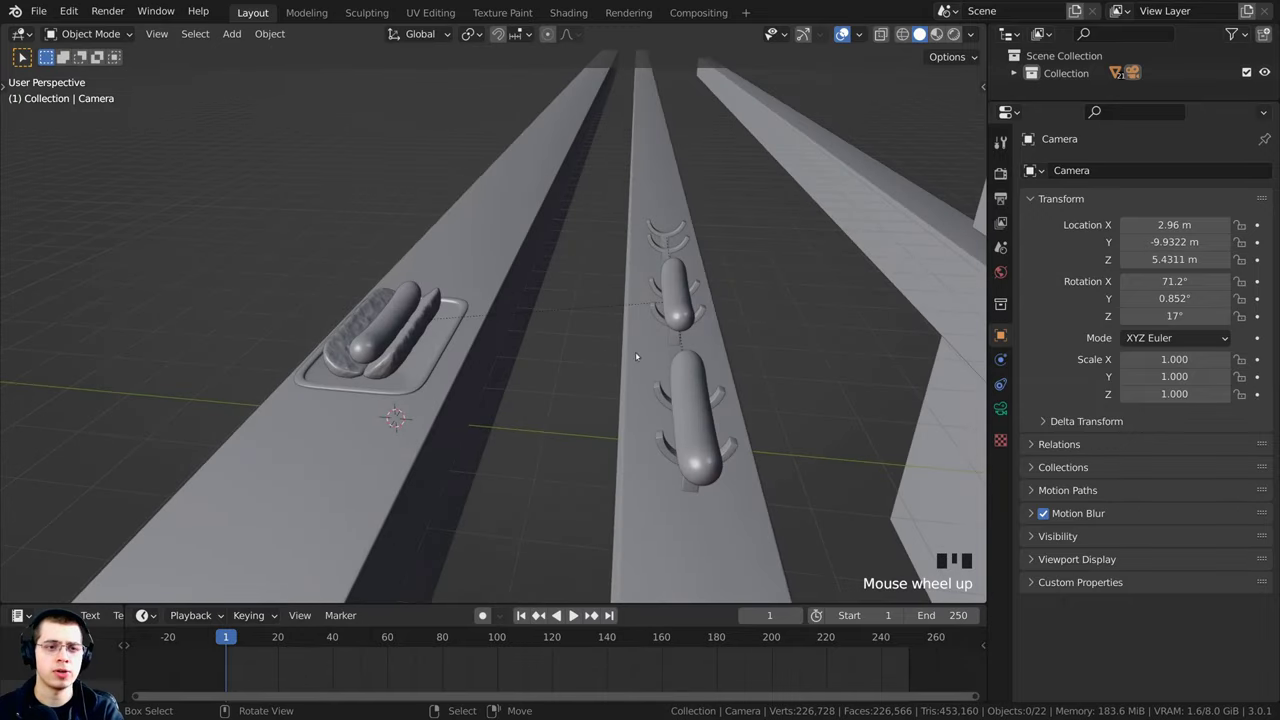
right_click(684, 308)
key("s")
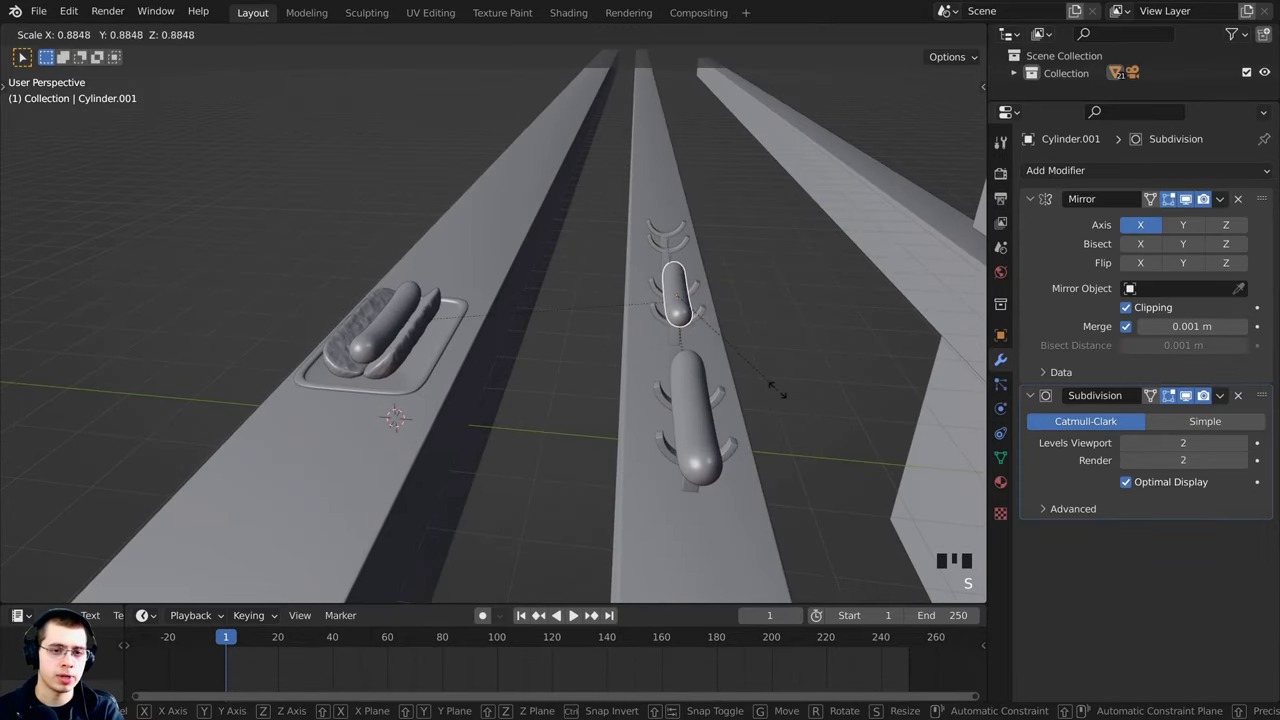
left_click(768, 388)
key("a")
Step: In the camera view, select the camera and pull it back about 0.05 m along its local Z axis
middle_click_drag(583, 325, 674, 307)
middle_click_drag(480, 346, 796, 329, "shift")
key("KP_0")
scroll(796, 329, "down", 3)
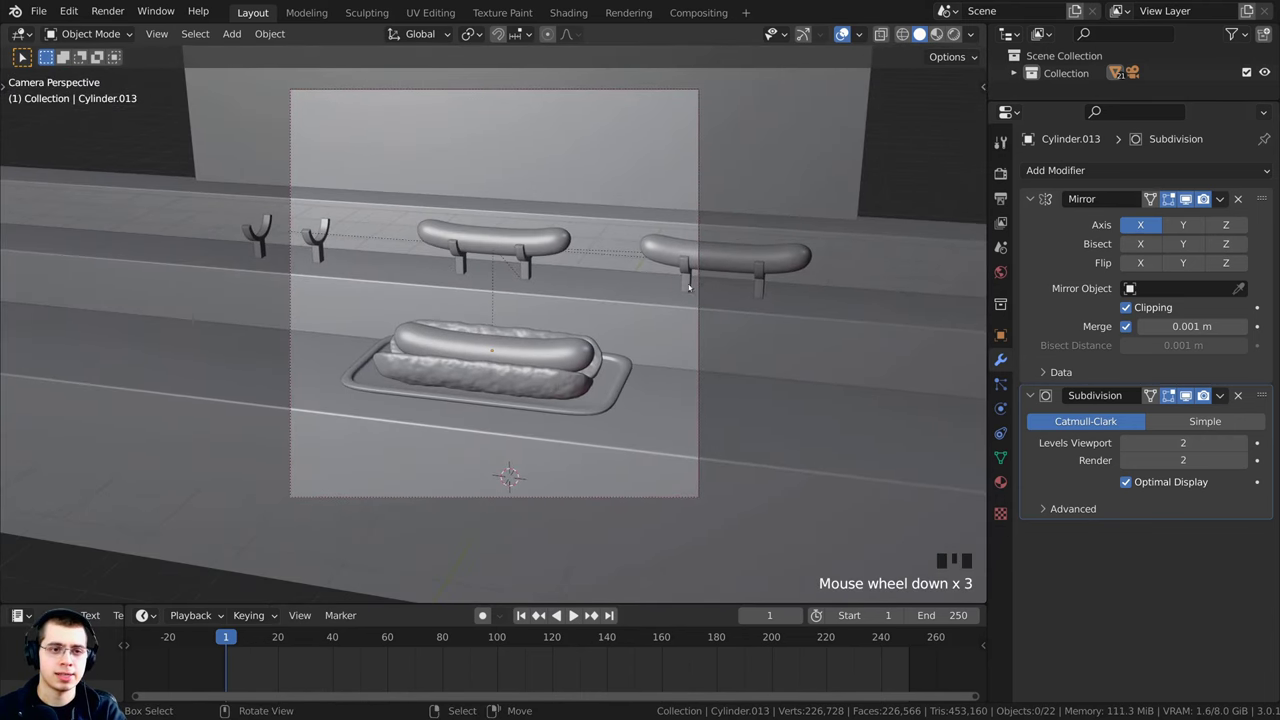
middle_click_drag(593, 19, 585, 200, "shift")
right_click(359, 152)
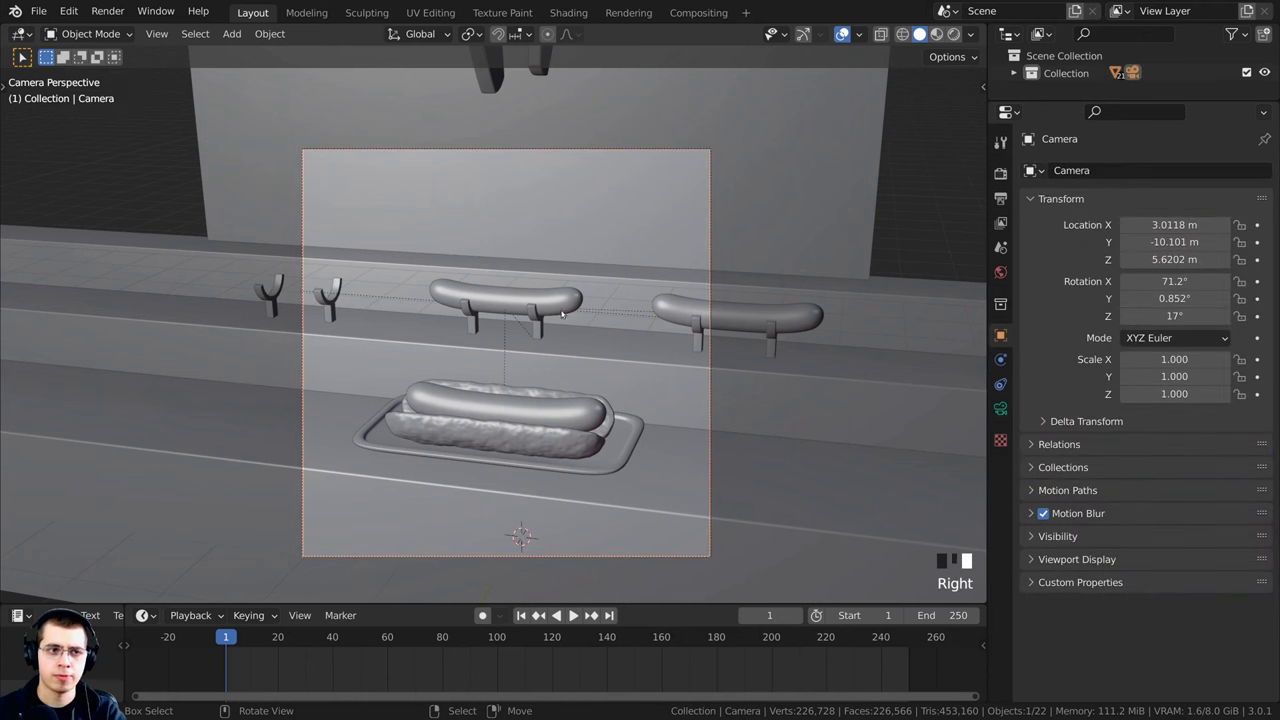
key("g")
key("z")
key("z")
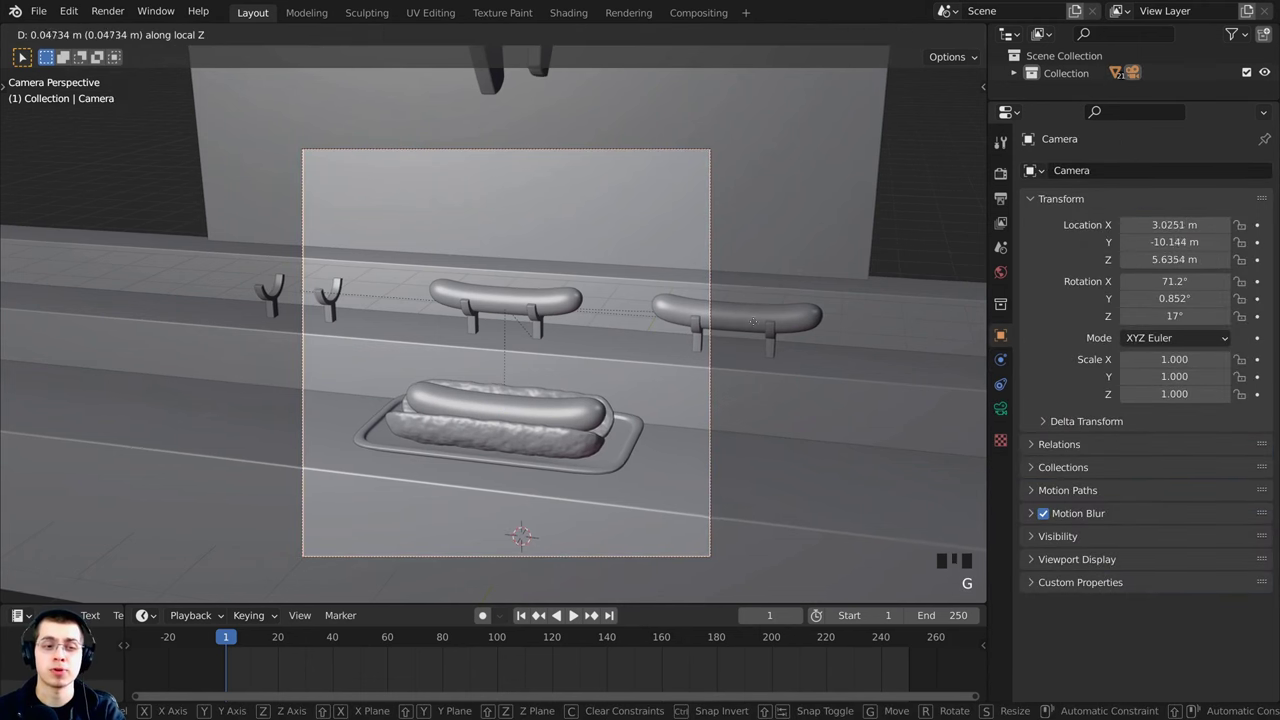
left_click(755, 320)
Step: Delete the duplicate sausage lying in the bun and return to the camera view
middle_click_drag(668, 376, 648, 278, "shift")
scroll(645, 278, "up", 3)
right_click(411, 295)
right_click(523, 357)
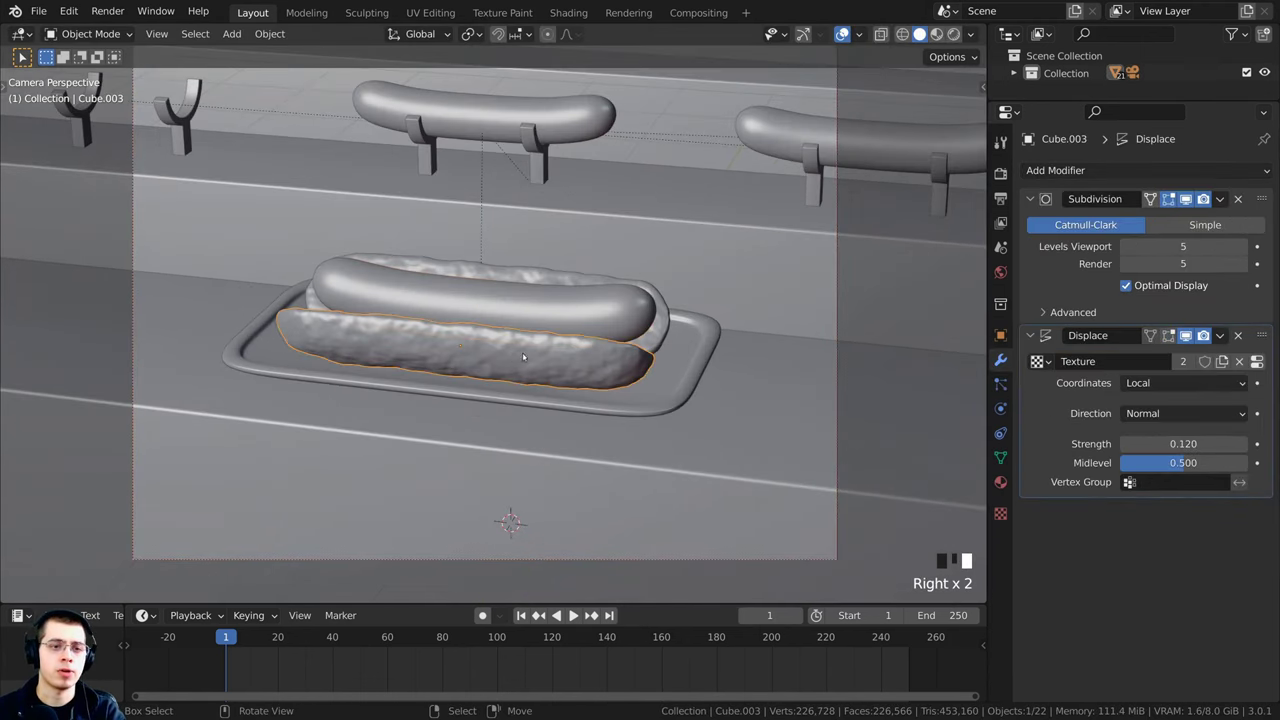
middle_click_drag(523, 357, 446, 391)
scroll(446, 390, "up", 4)
right_click(478, 322)
middle_click_drag(478, 322, 676, 374, "shift")
key("x")
left_click(523, 305)
key("KP_0")
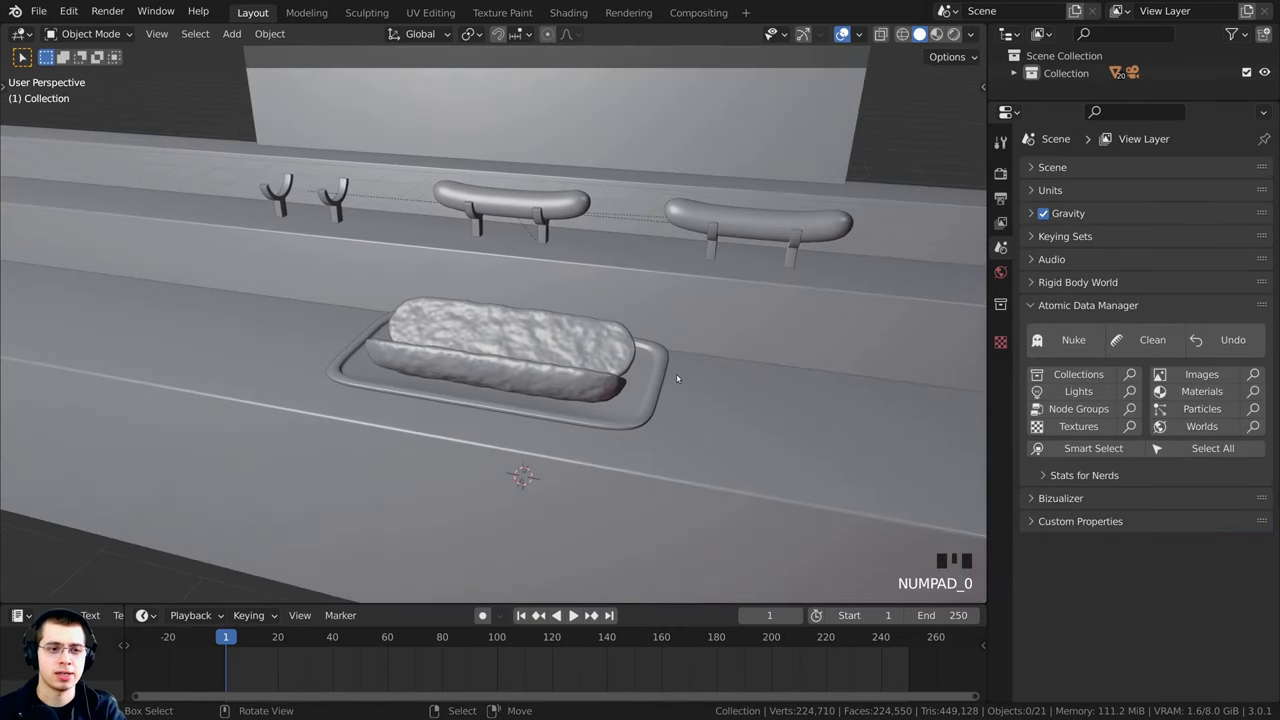
Step: Undo back to the sausage lying in the bun, delete it again, and return to the camera view
key("ctrl+z")
key("x")
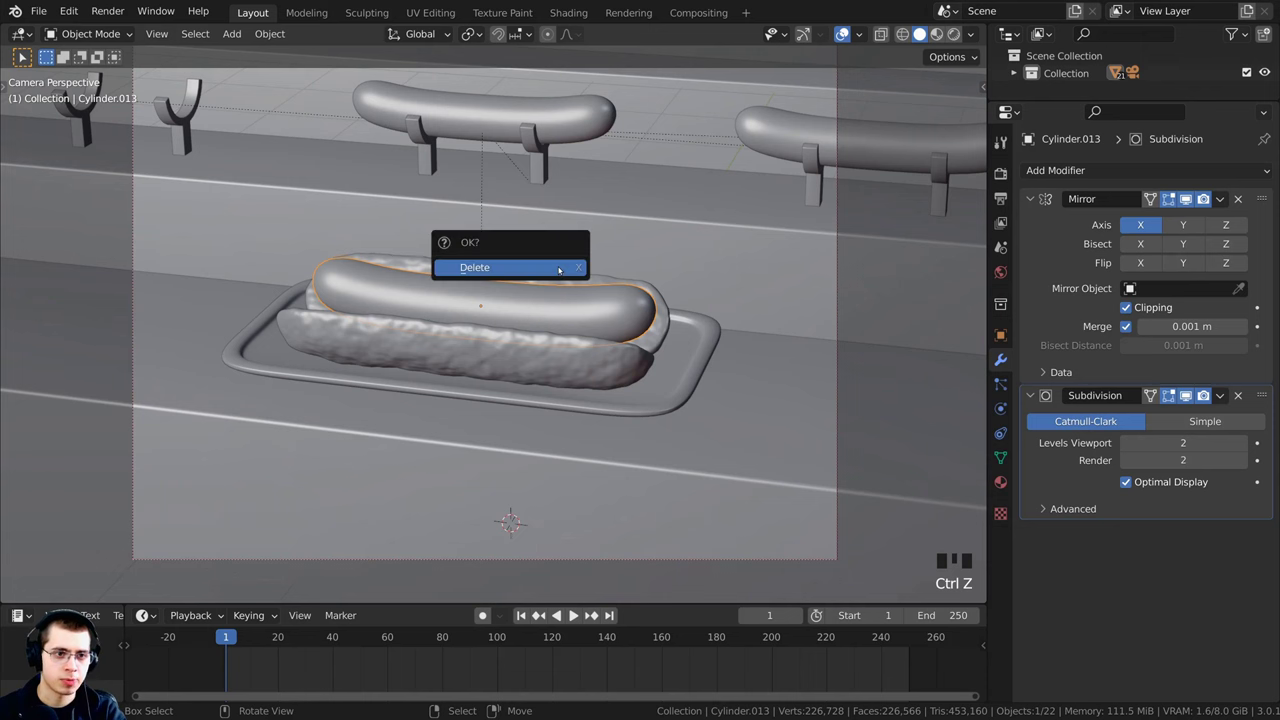
left_click(480, 266)
middle_click_drag(480, 266, 486, 337, "shift")
scroll(486, 337, "up", 2)
key("KP_0")
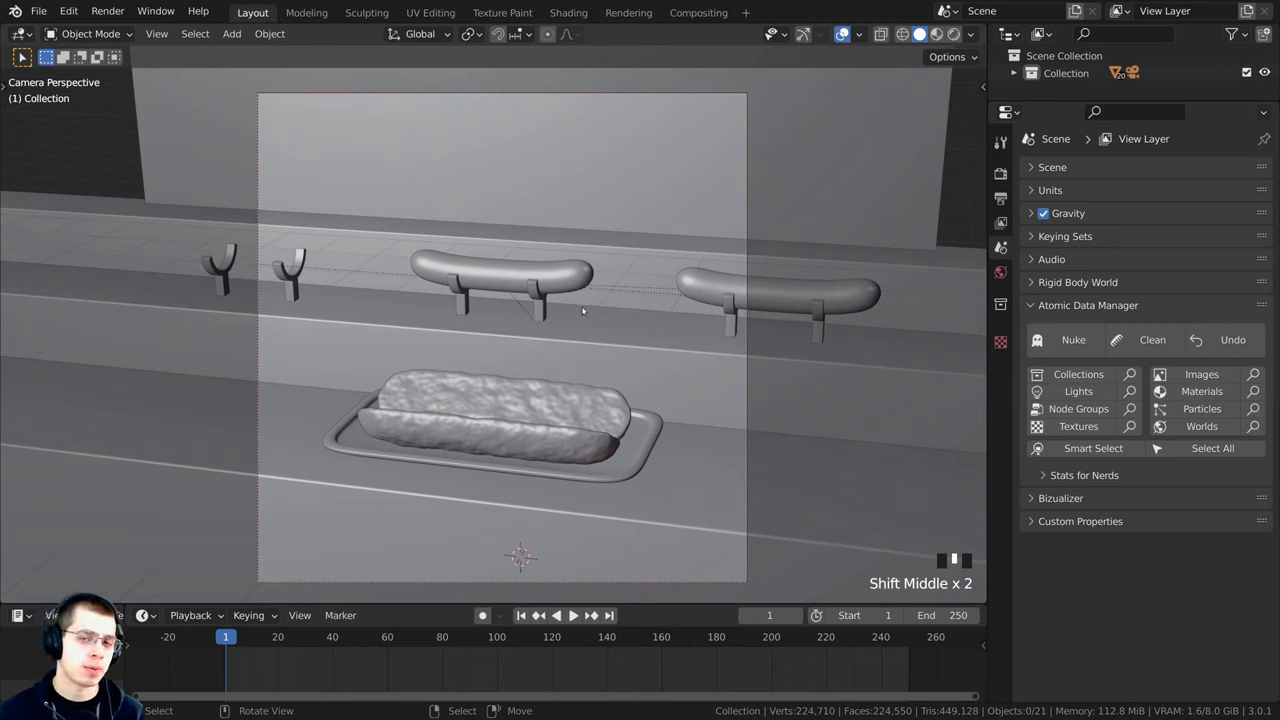
Step: Select the counter and both bun halves, adding the tray last as the active object
right_click(628, 460)
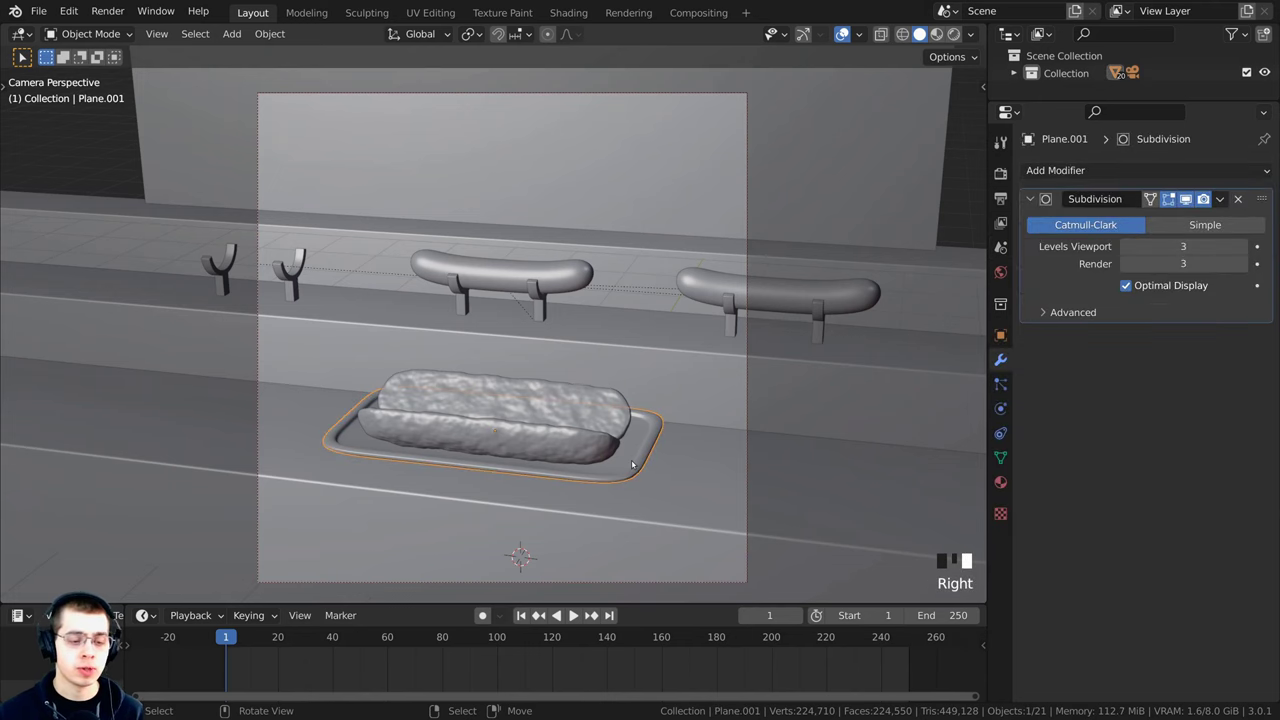
middle_click_drag(666, 491, 658, 458, "shift")
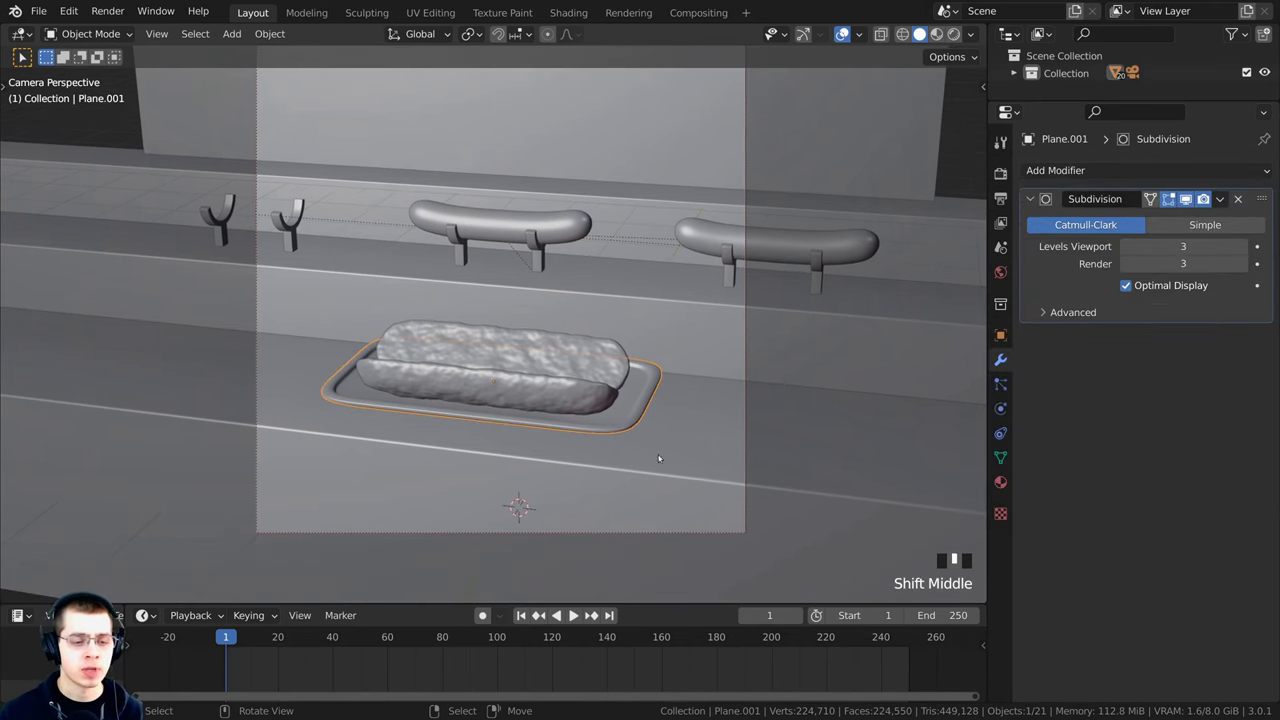
right_click(615, 470)
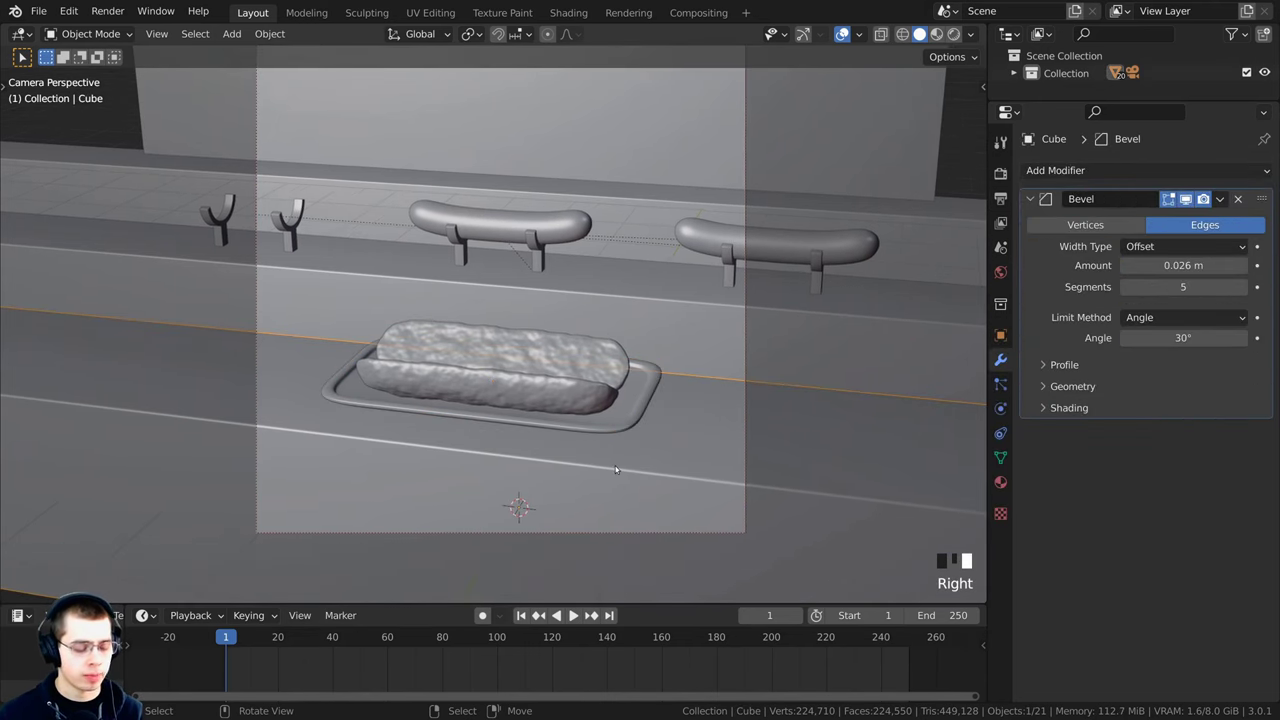
right_click(577, 361, "shift")
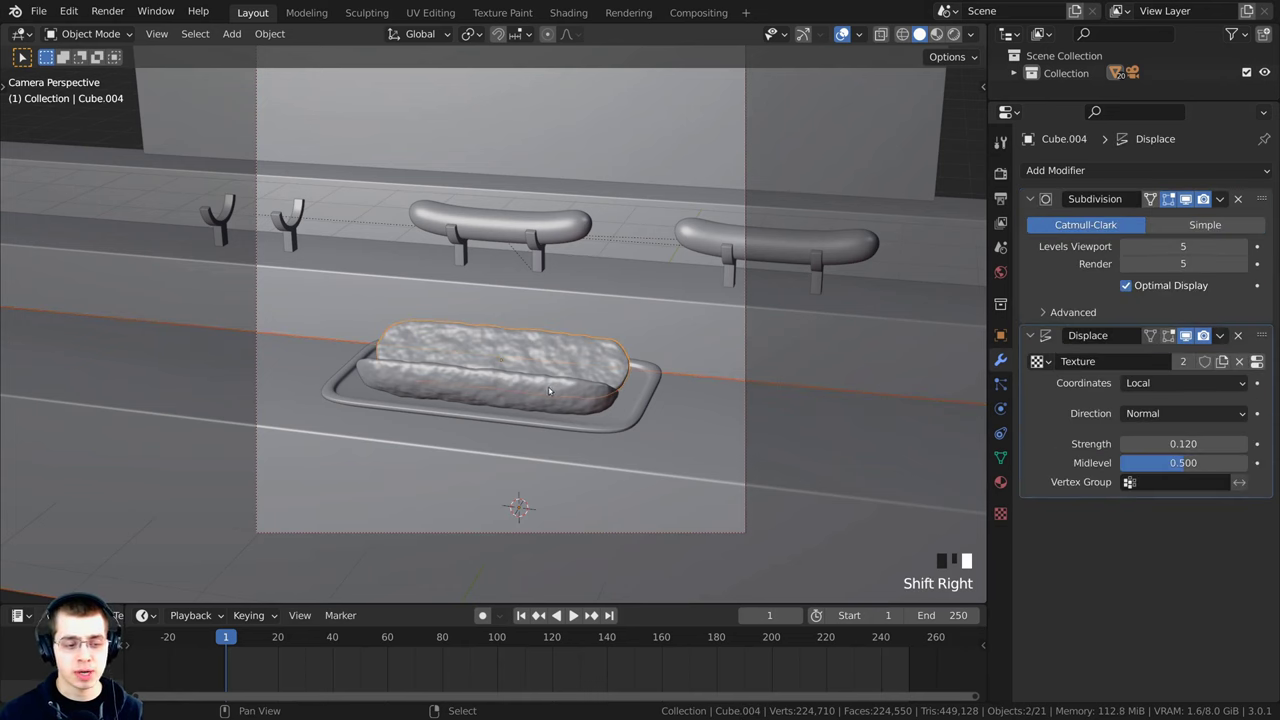
right_click(550, 367, "shift")
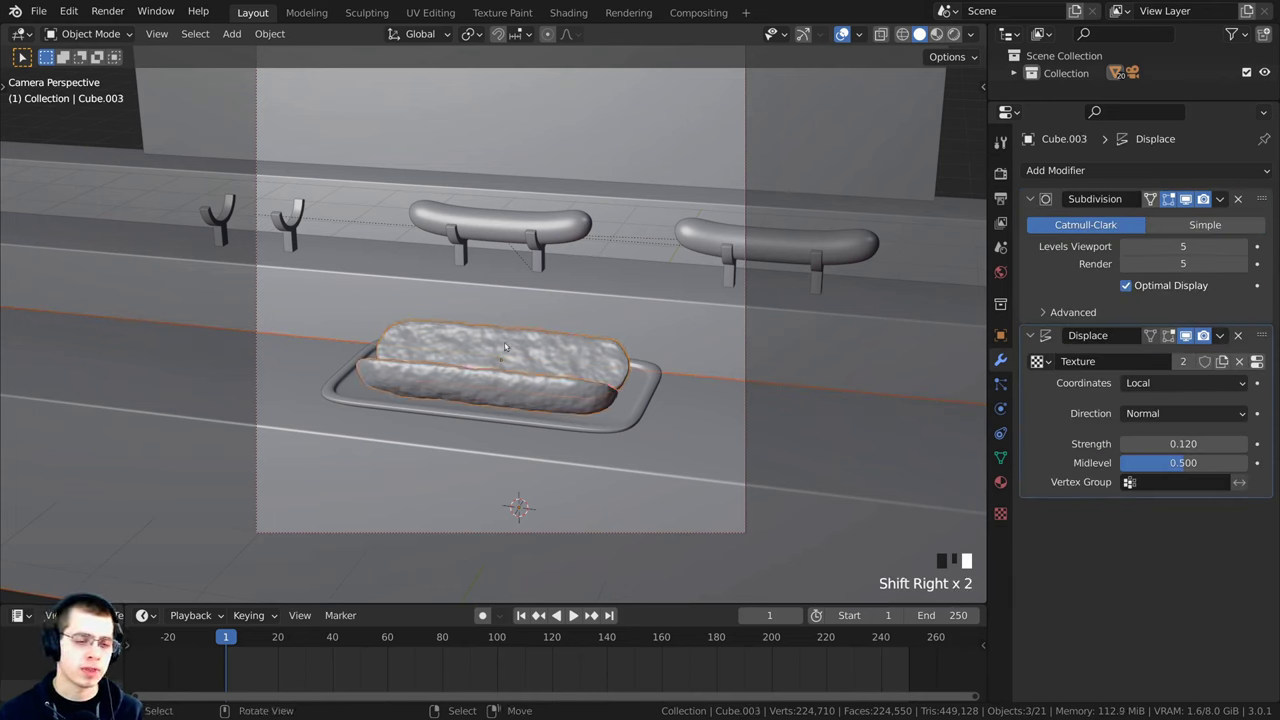
right_click(657, 394, "shift")
right_click(648, 394, "shift")
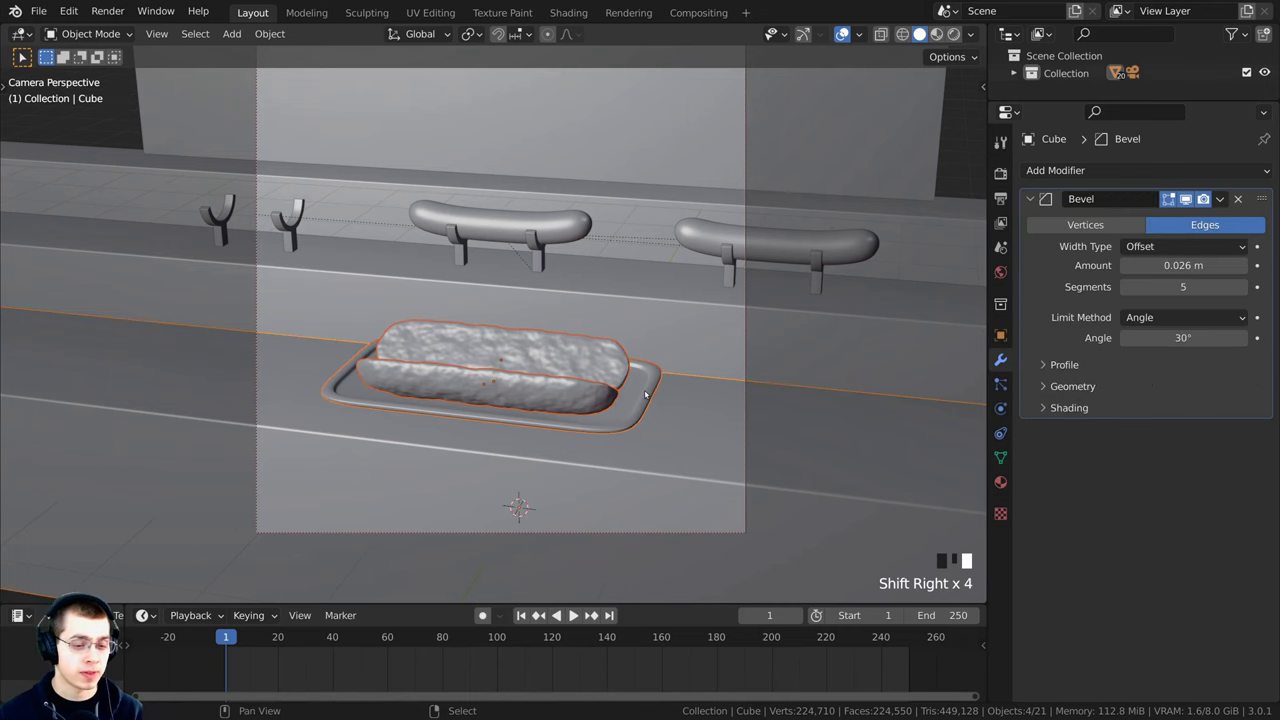
right_click(644, 383, "shift")
Step: Parent the selected objects to the tray using Object (Keep Transform)
scroll(636, 398, "up", 4)
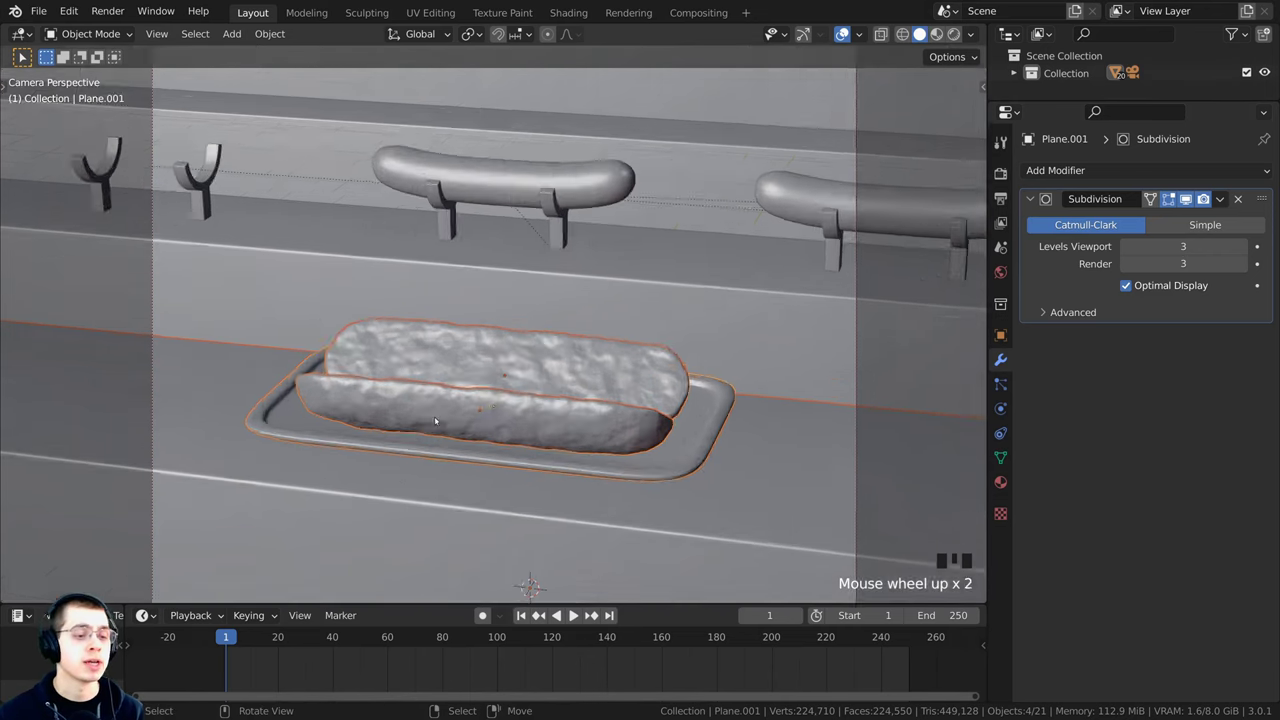
middle_click_drag(415, 409, 433, 412, "shift")
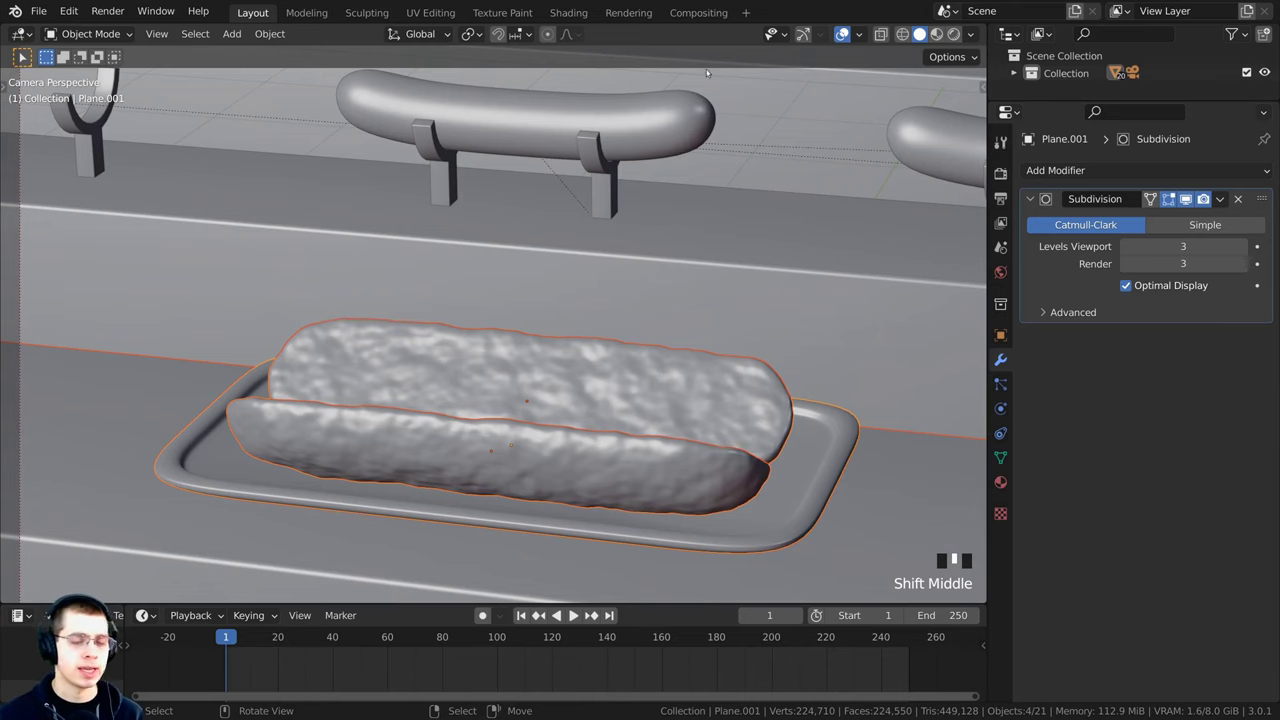
scroll(779, 335, "up", 3)
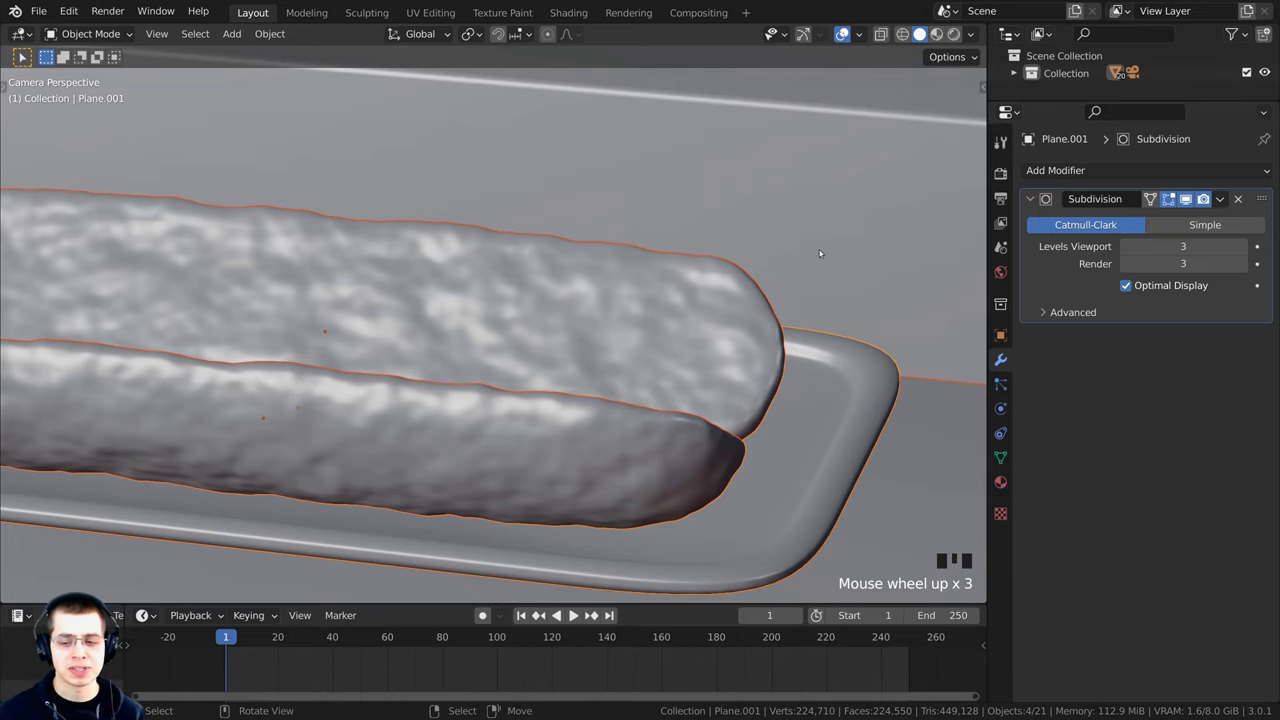
scroll(819, 253, "down", 3)
middle_click_drag(819, 253, 759, 326, "shift")
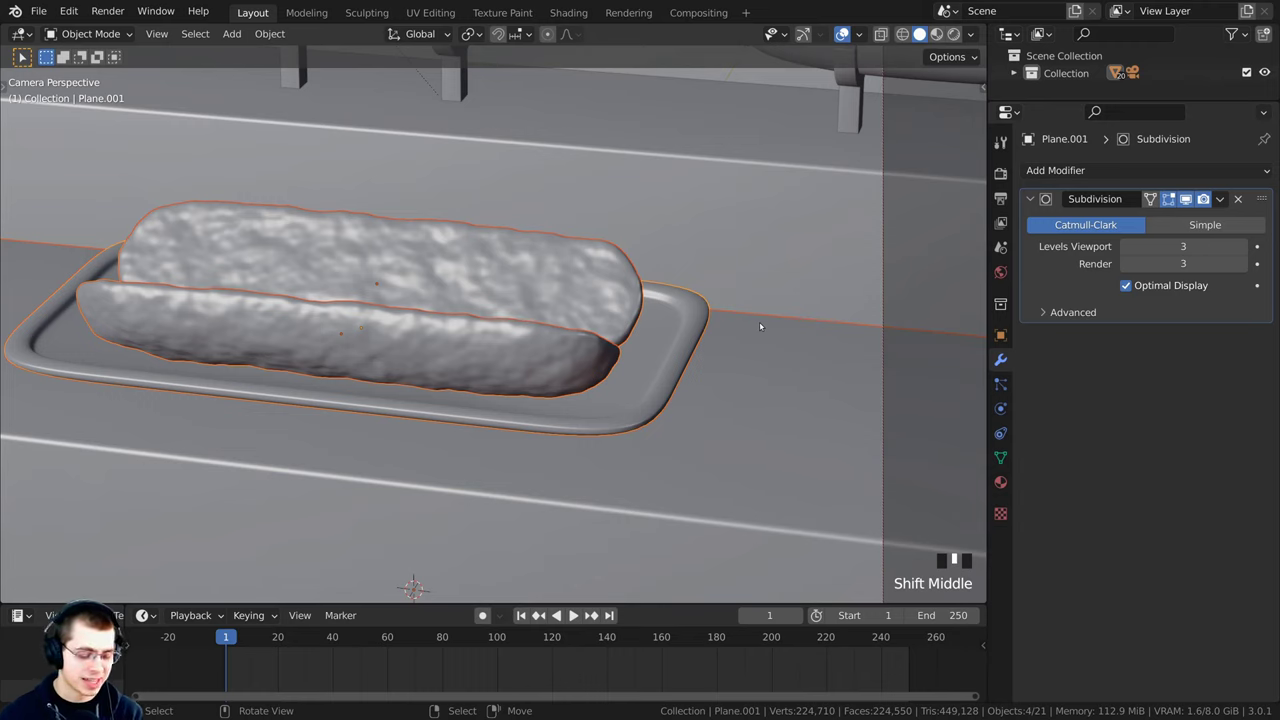
key("ctrl+p")
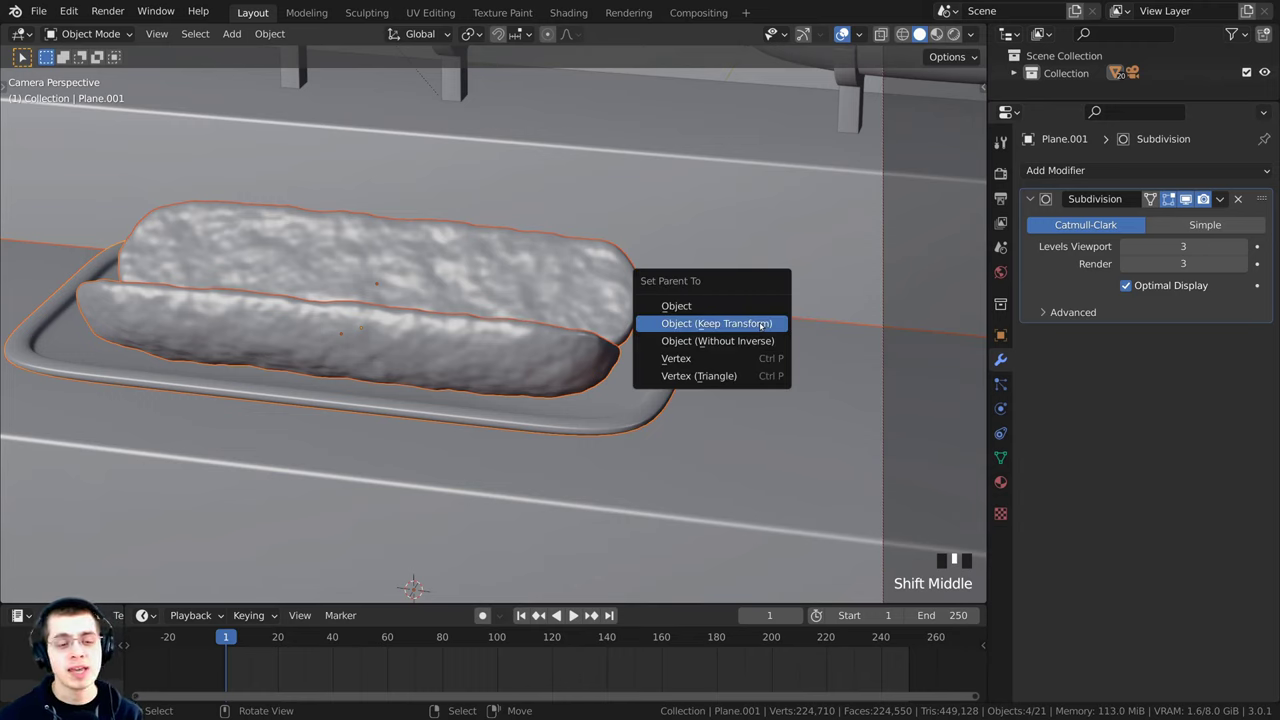
left_click(708, 323)
Step: Test the parenting by moving the tray along the global X axis
scroll(696, 397, "down", 3)
key("g")
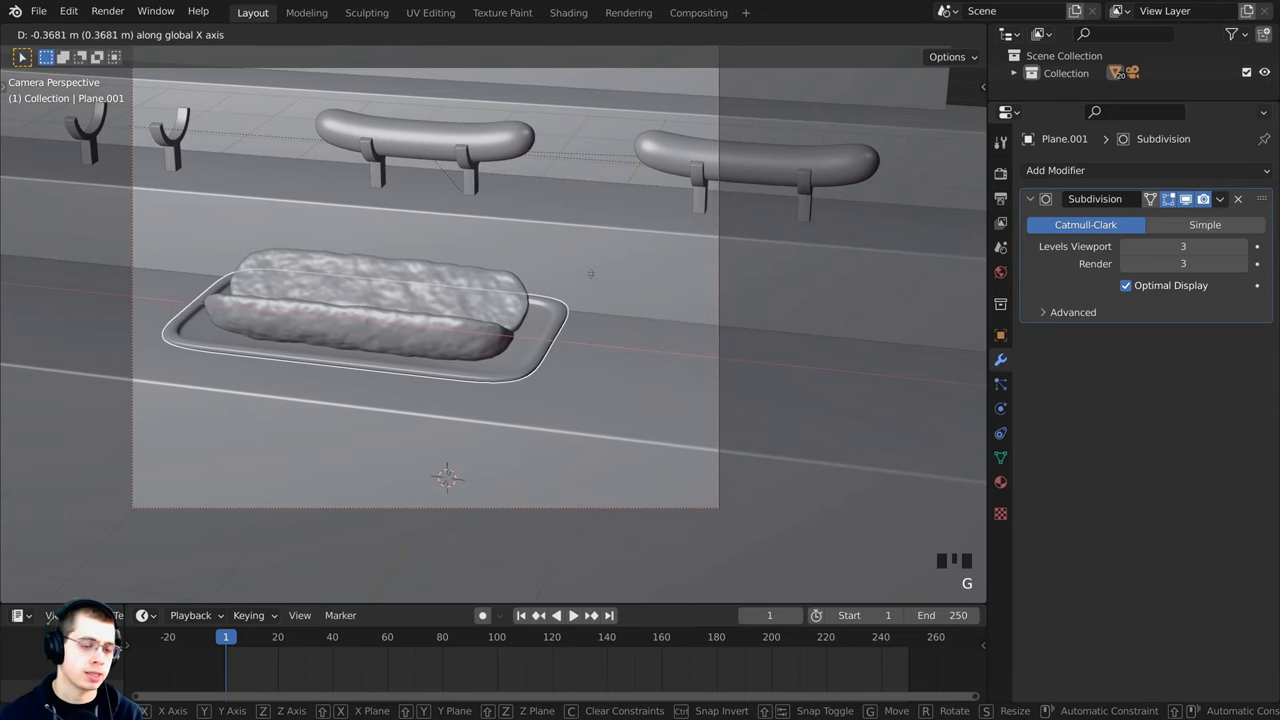
left_click(618, 336)
middle_click_drag(618, 336, 731, 484, "shift")
scroll(617, 337, "down", 1)
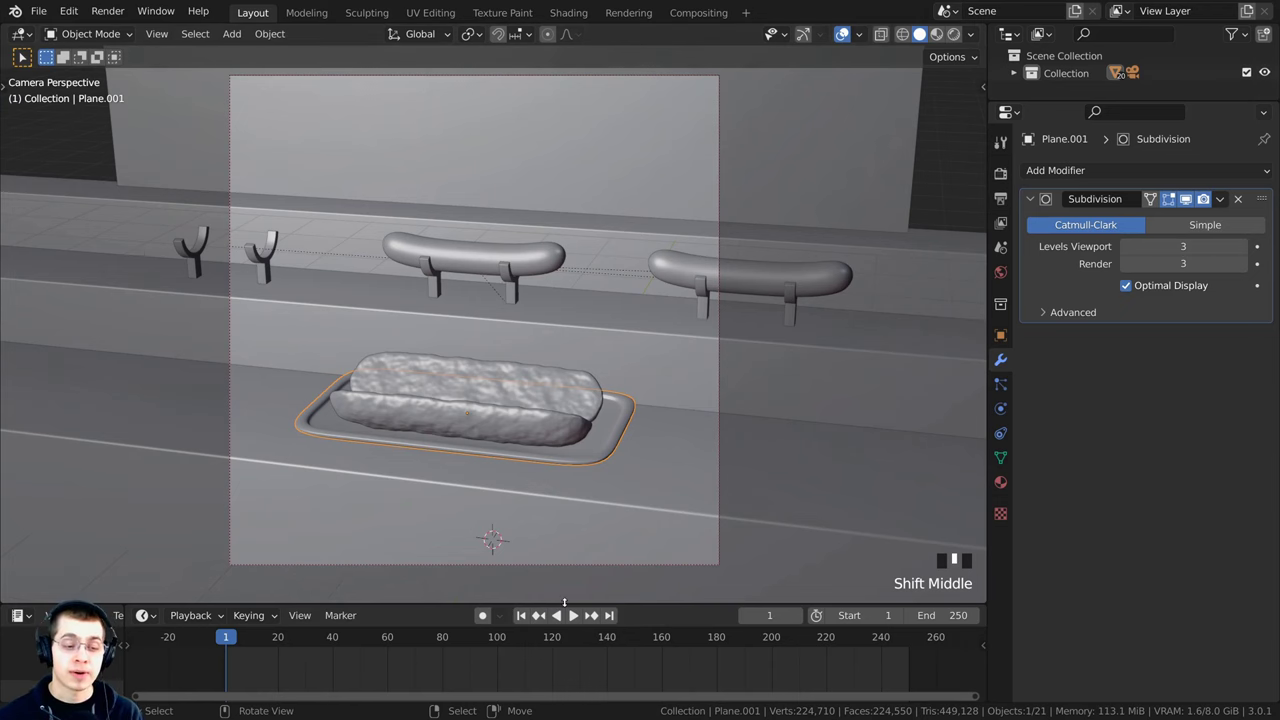
Step: Enlarge the timeline area, fit its frame range, and run the animation to frame 180
left_click_drag(564, 603, 564, 541)
key("Home")
key("space")
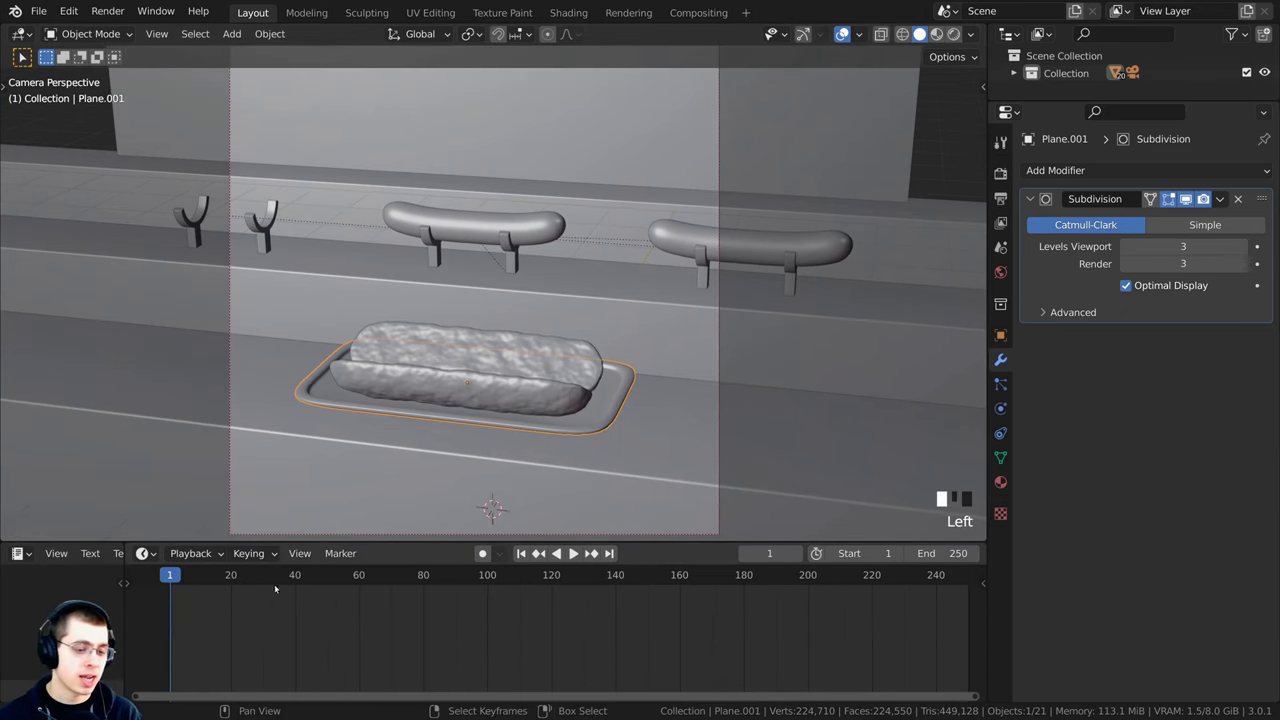
left_click_drag(680, 594, 747, 592)
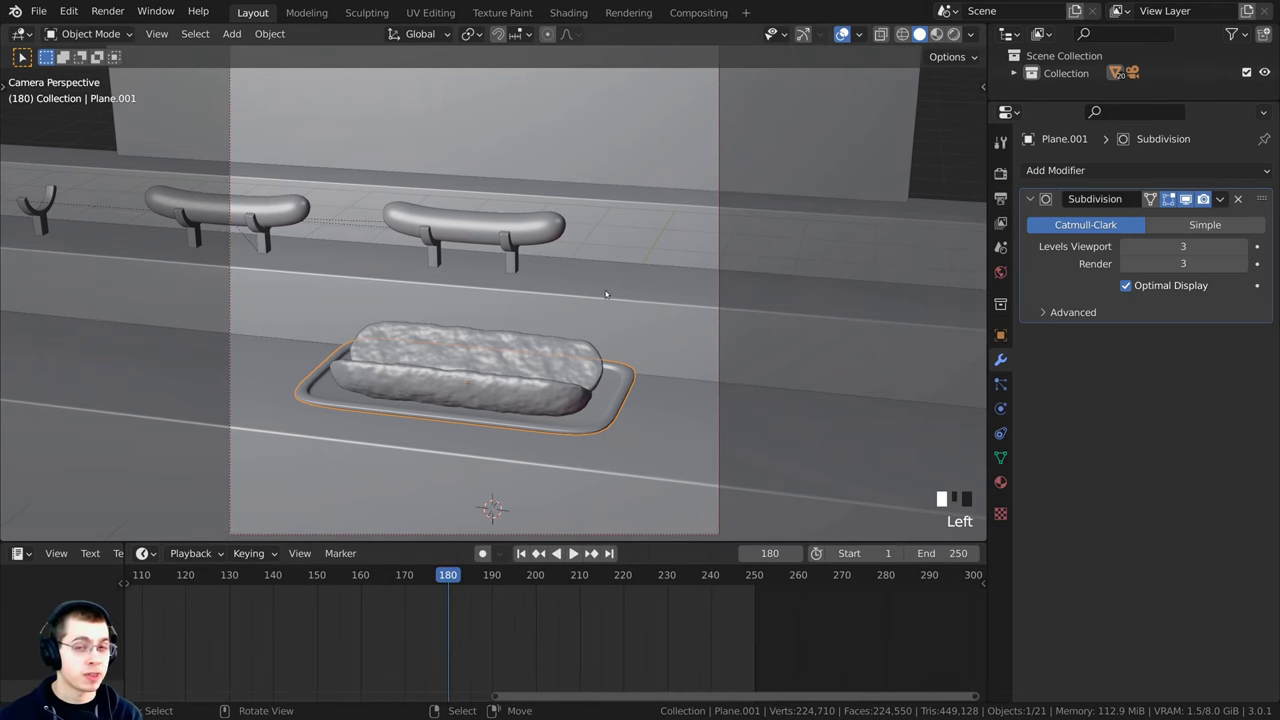
Step: Insert a Location, Rotation & Scale keyframe for the tray at frame 180
key("g")
right_click(456, 415)
middle_click_drag(488, 406, 510, 389, "shift")
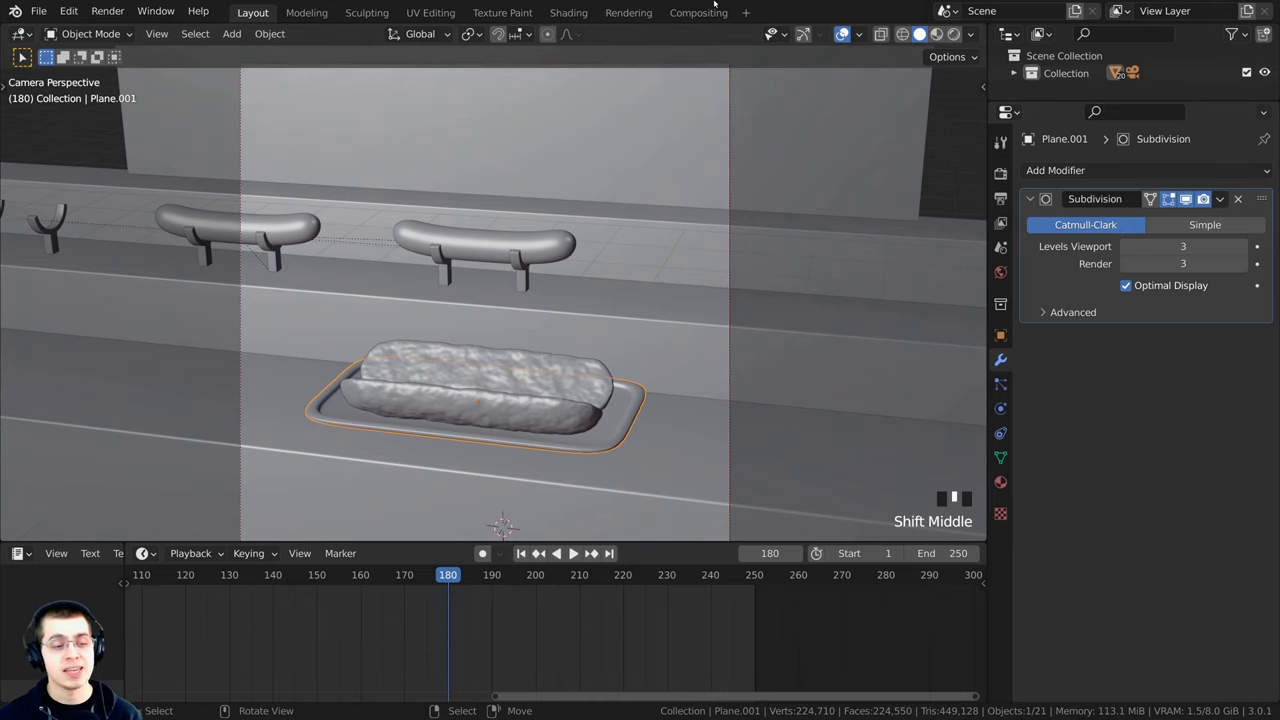
middle_click_drag(584, 419, 603, 402, "shift")
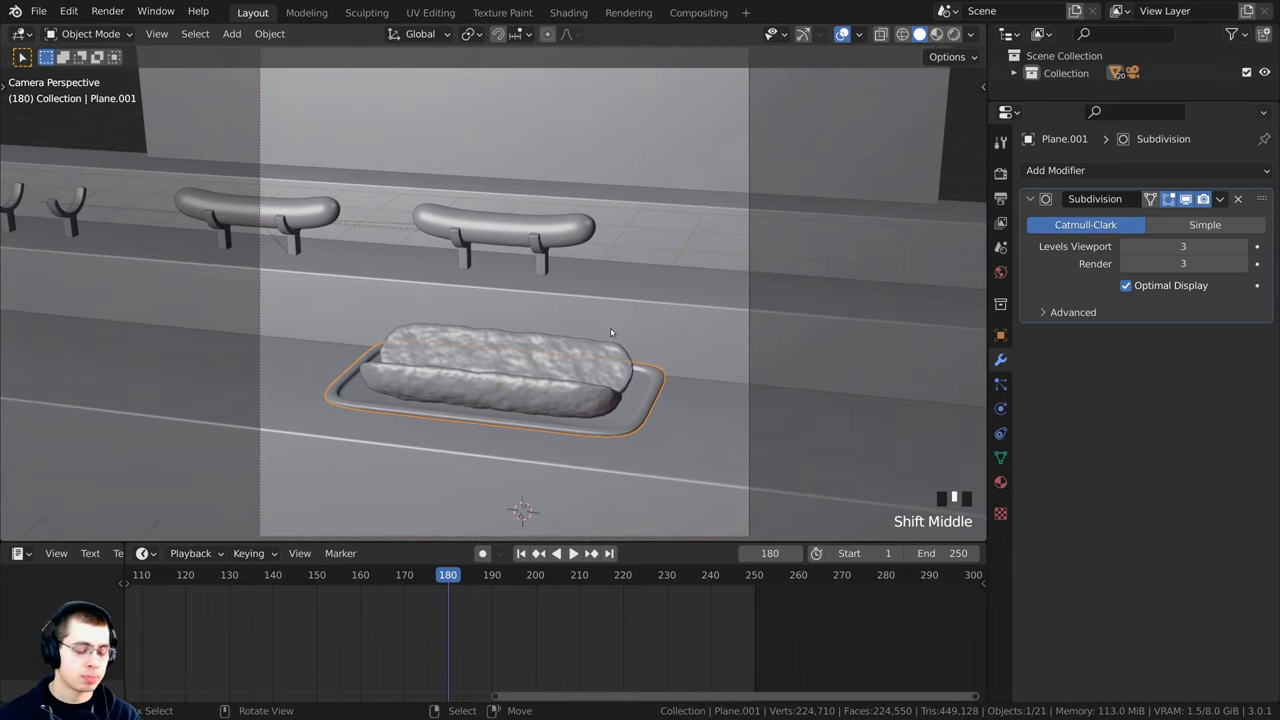
key("i")
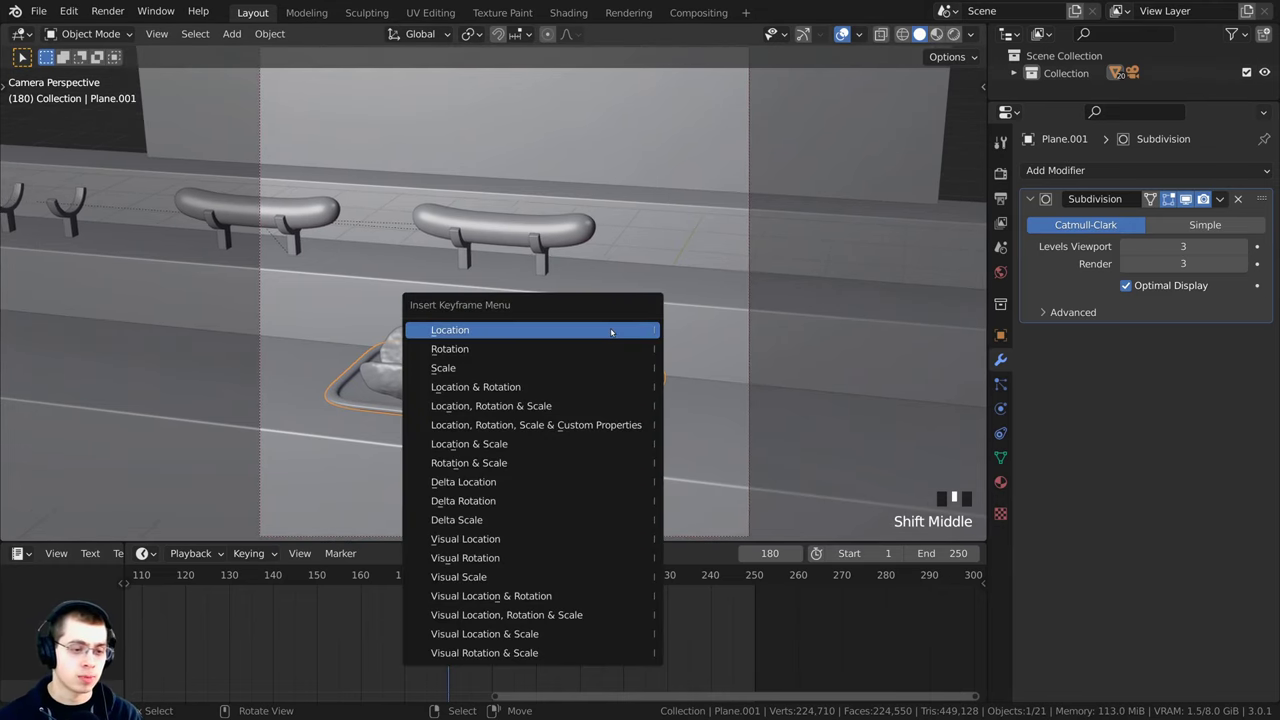
left_click(476, 407)
Step: Preview the animation beyond the tray's keyframe and set the current frame to 243
mouse_move(487, 662)
middle_mouse_down()
mouse_move(502, 671)
mouse_move(479, 660)
middle_mouse_up()
scroll(479, 660, "up", 5)
left_click_drag(423, 626, 440, 627)
left_click(420, 615)
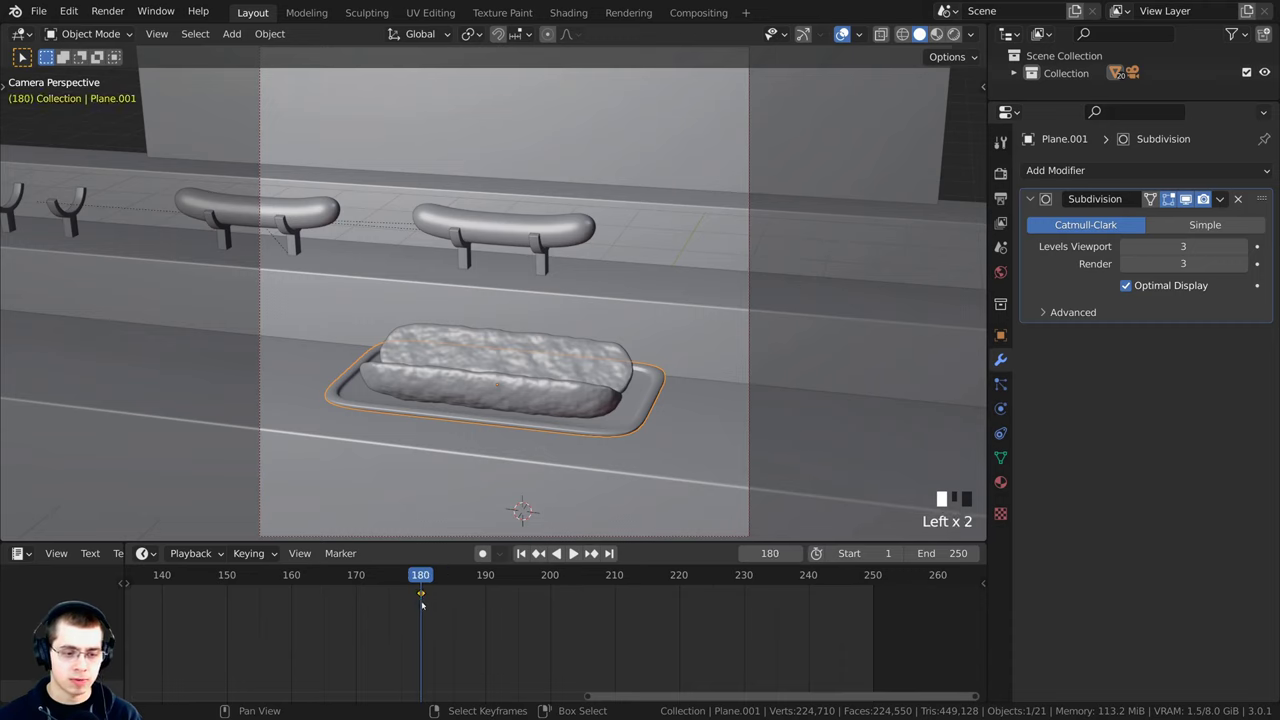
left_click(453, 615)
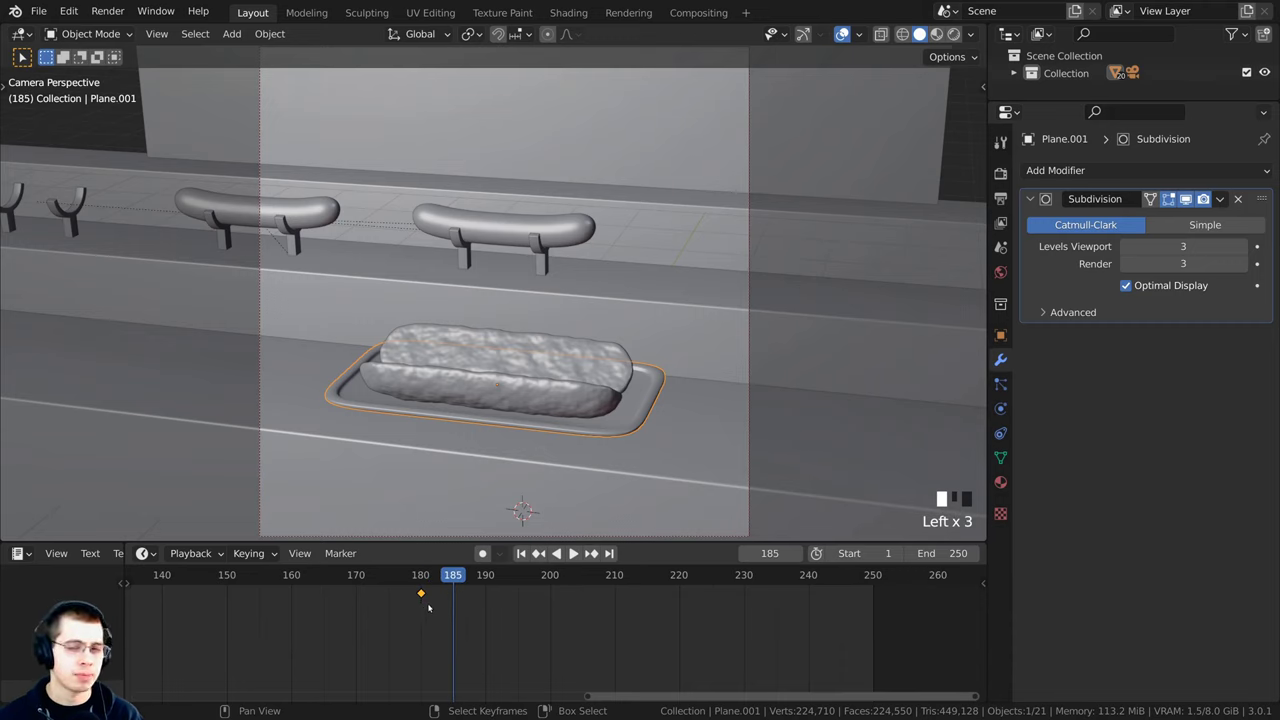
left_click_drag(433, 608, 511, 601)
scroll(503, 669, "down", 2)
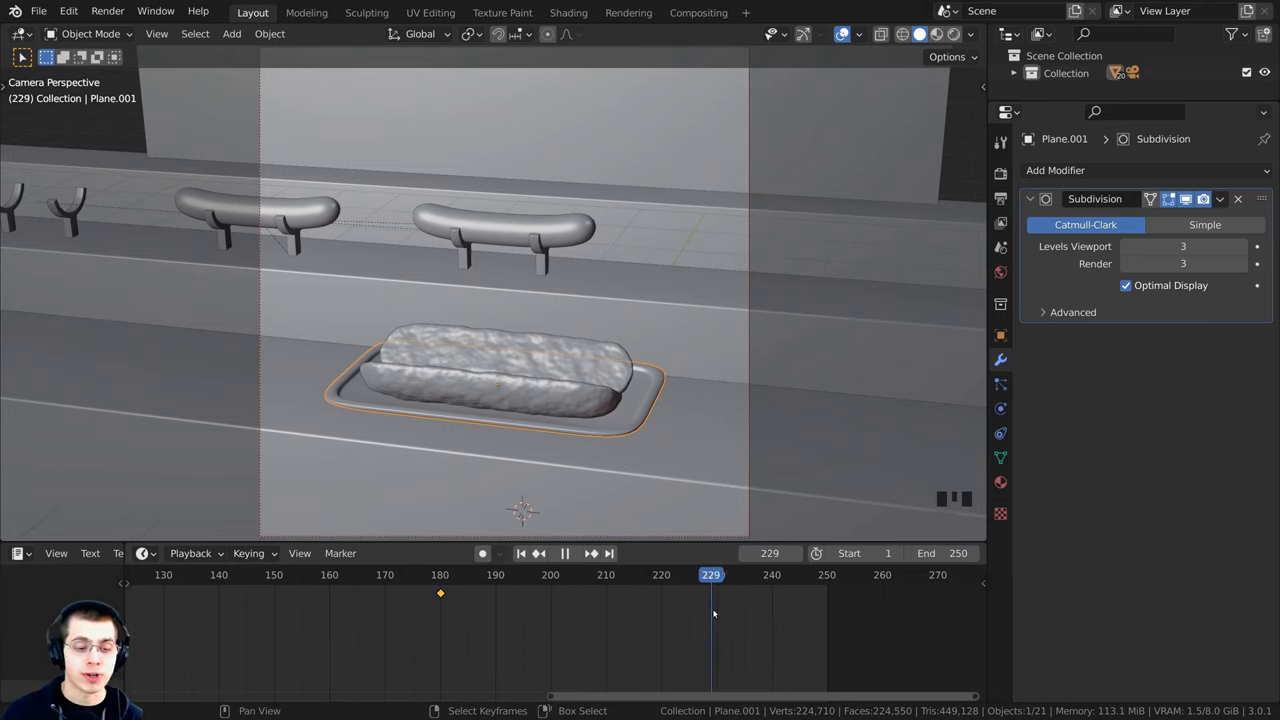
left_click_drag(712, 610, 787, 609)
scroll(773, 631, "up", 1)
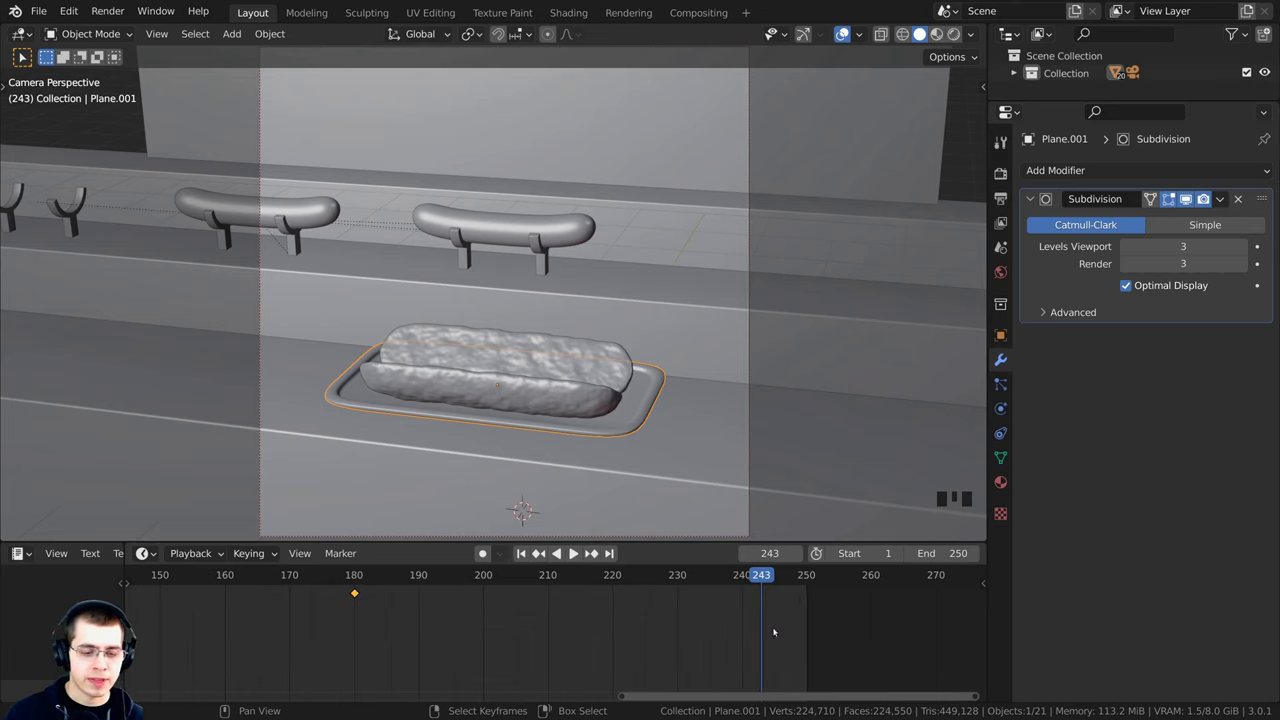
scroll(756, 620, "up", 1)
scroll(738, 289, "down", 1)
middle_click_drag(717, 291, 750, 241, "shift")
key("g")
key("x")
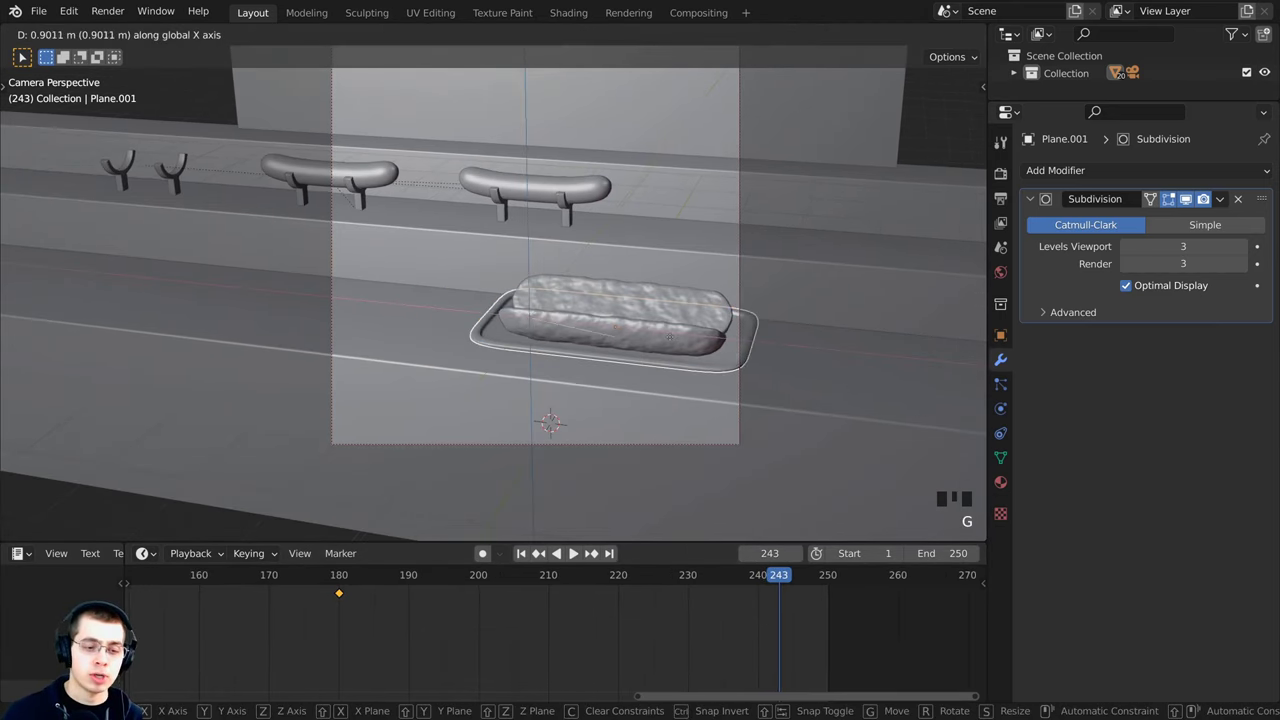
right_click(798, 350)
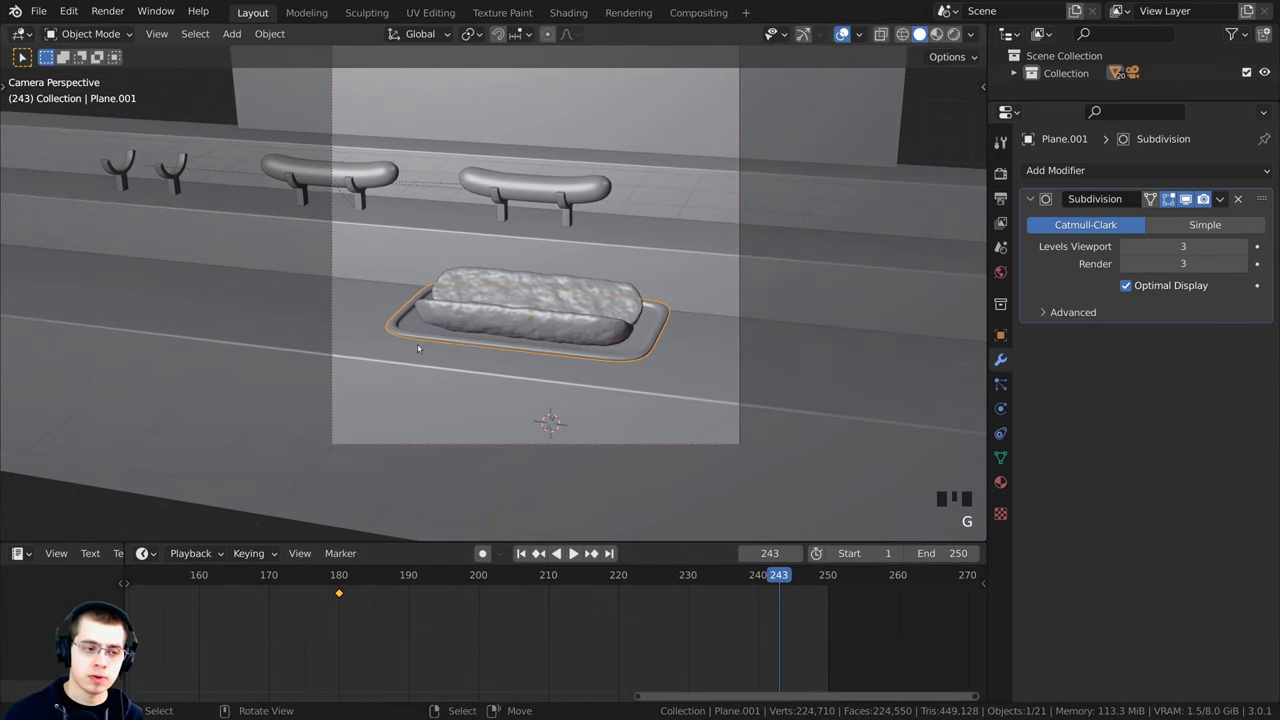
middle_click_drag(539, 367, 540, 388, "shift")
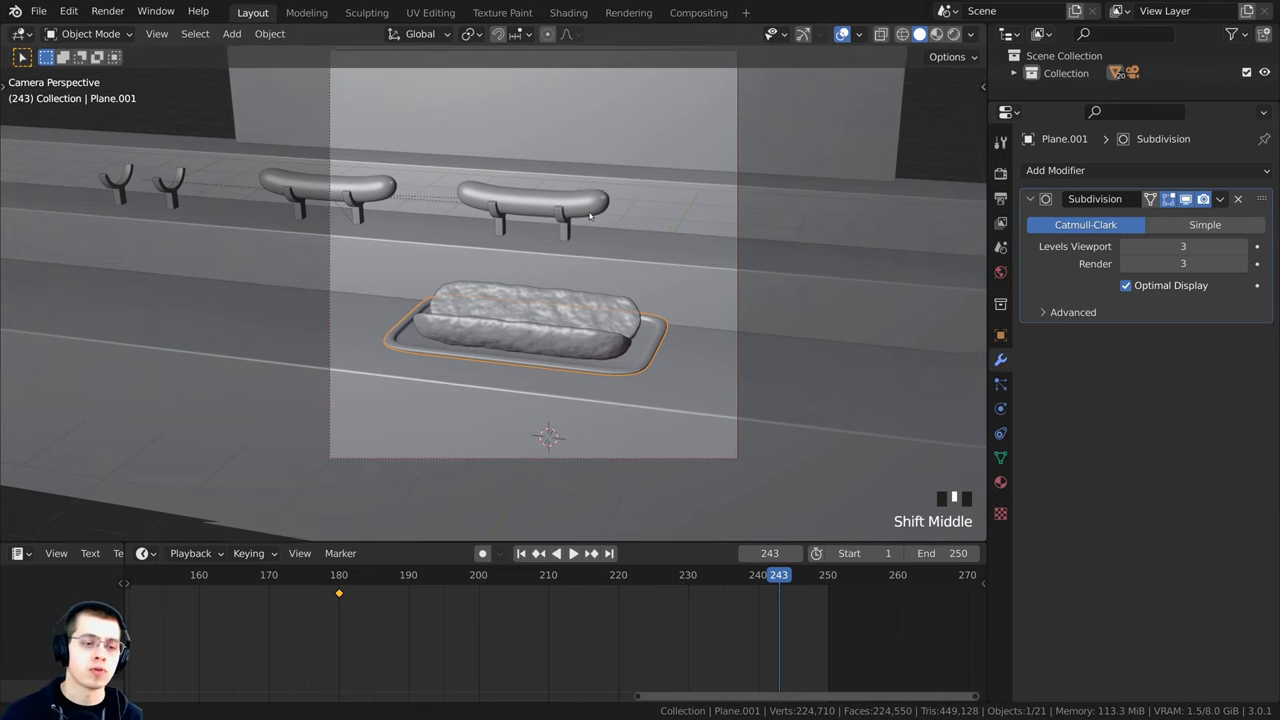
middle_click_drag(578, 266, 580, 288, "shift")
Step: Try offsets of 3 m, 2.5 m and 1.5 m for the tray along the global X axis
key("g")
key("x")
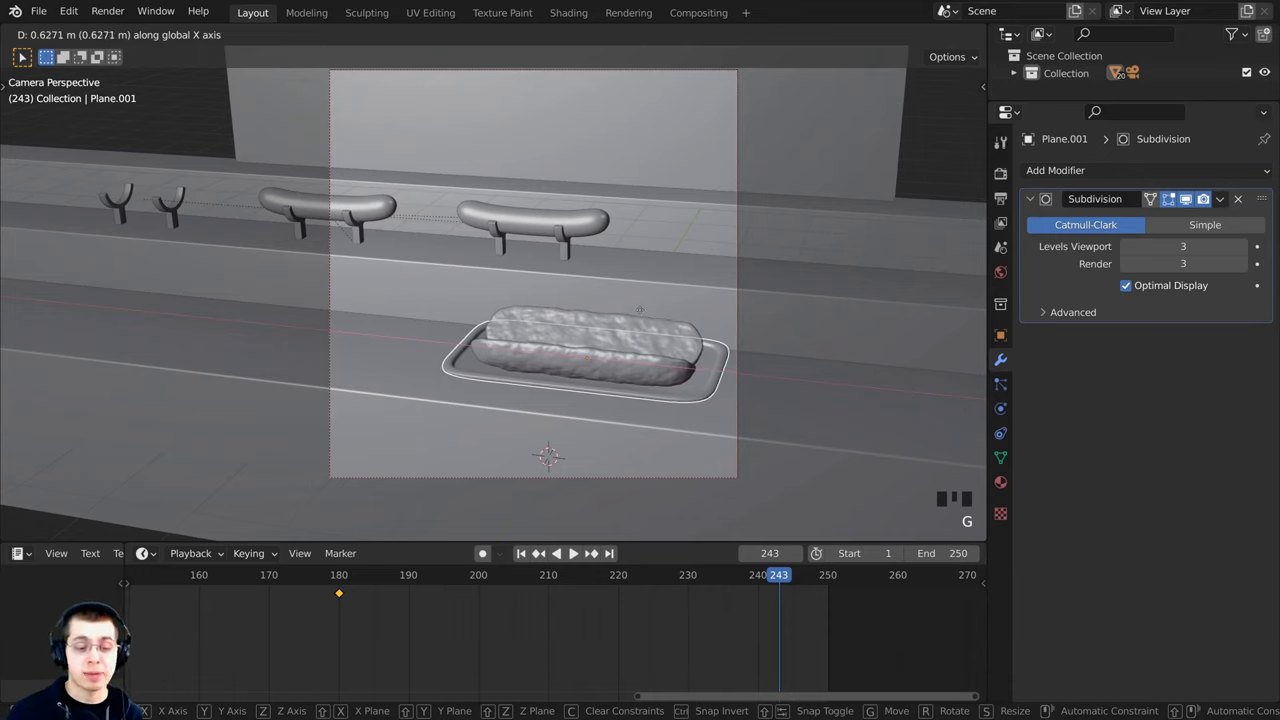
type("3")
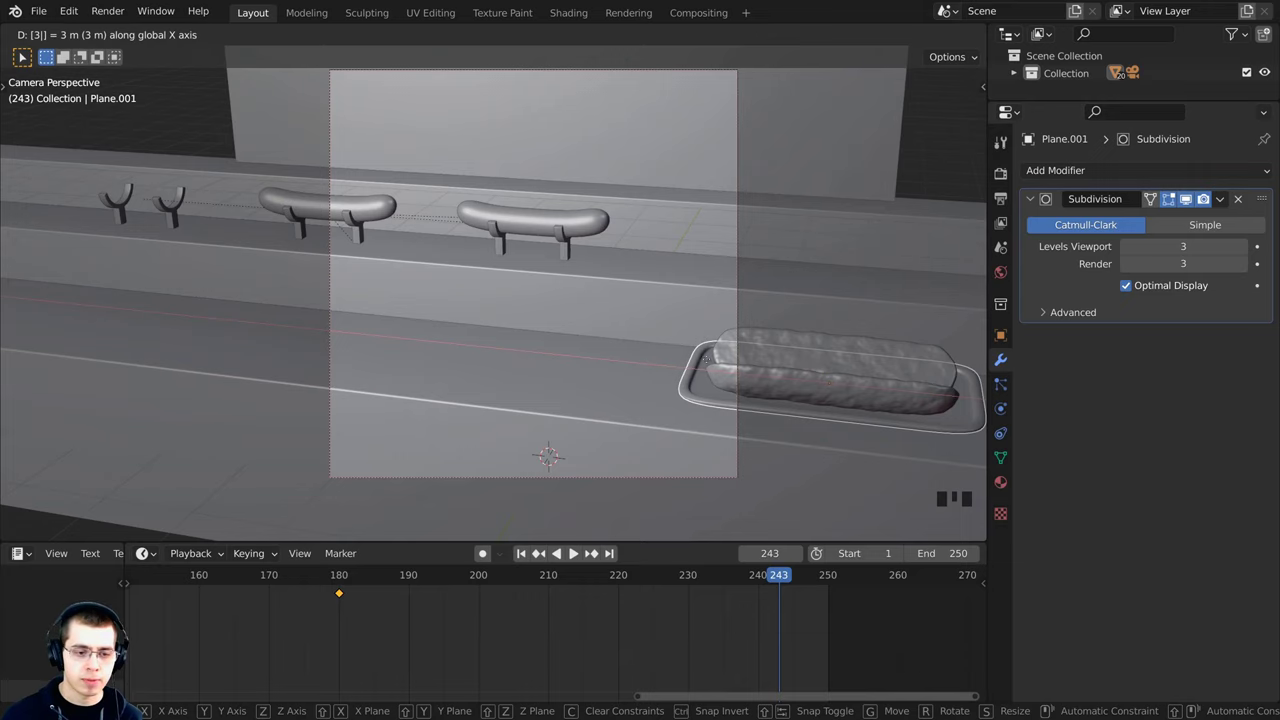
key("BackSpace")
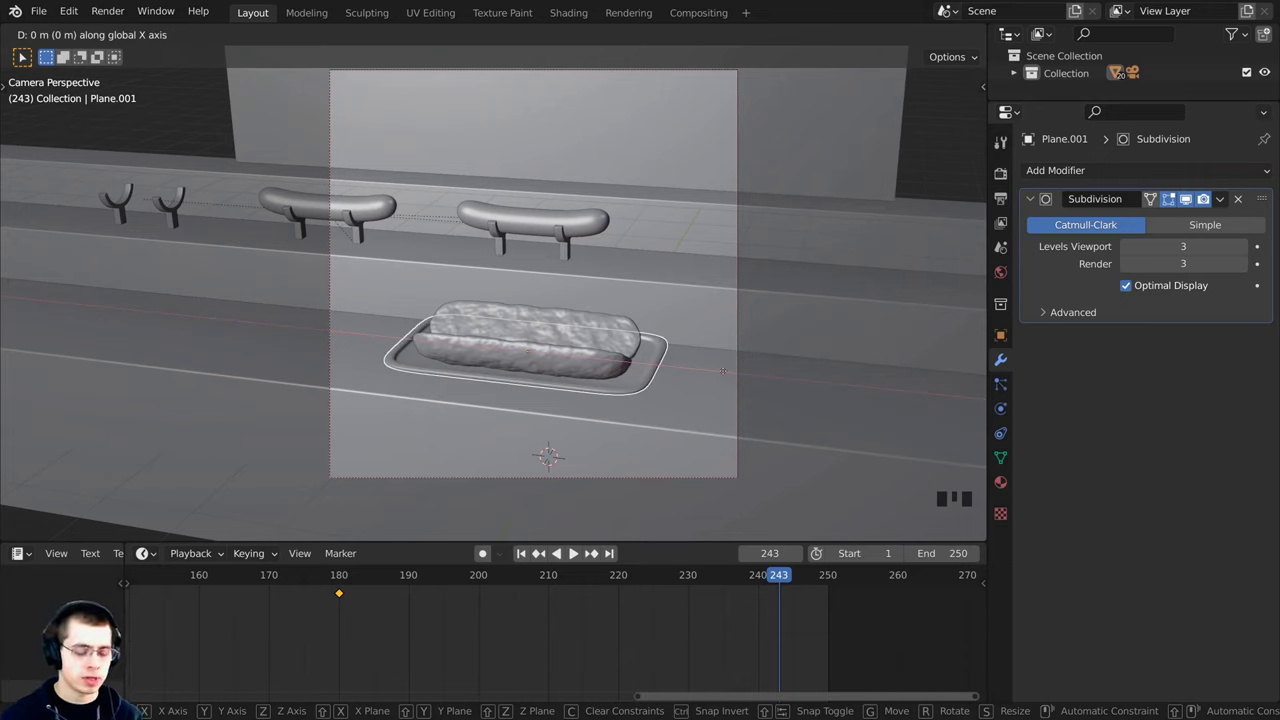
type("3")
key("BackSpace")
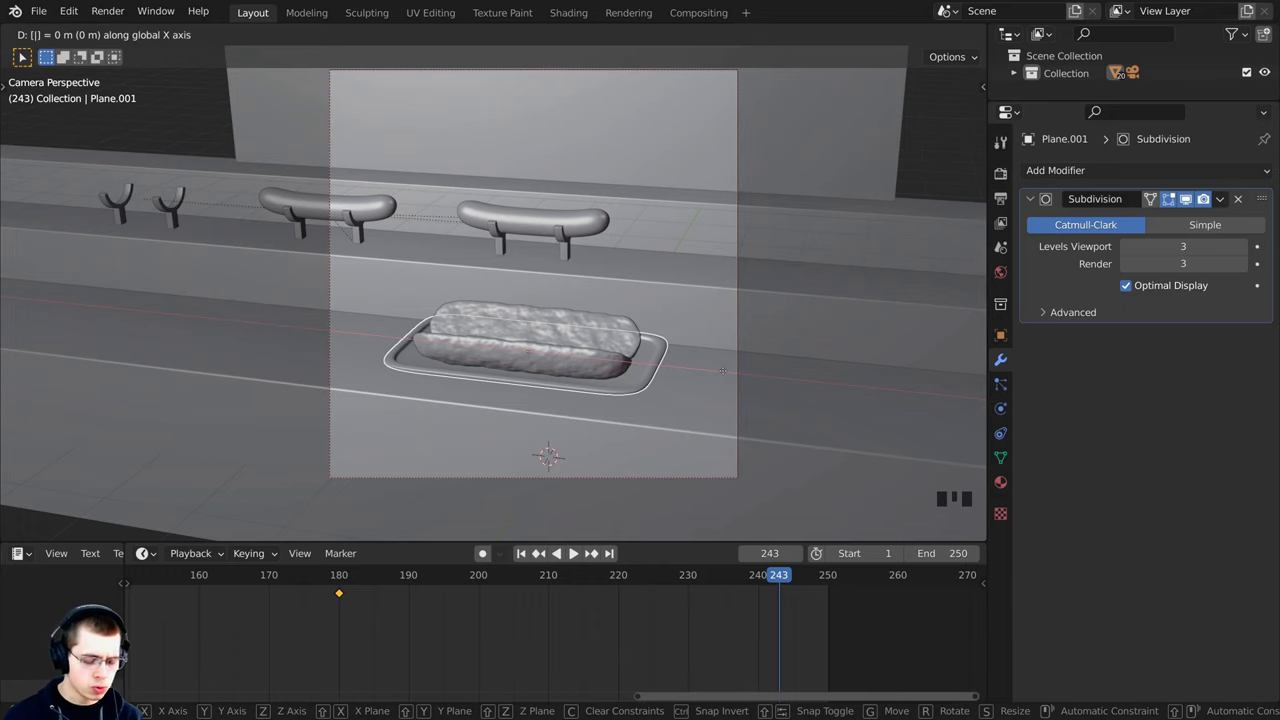
key("BackSpace")
type("2.5")
key("BackSpace")
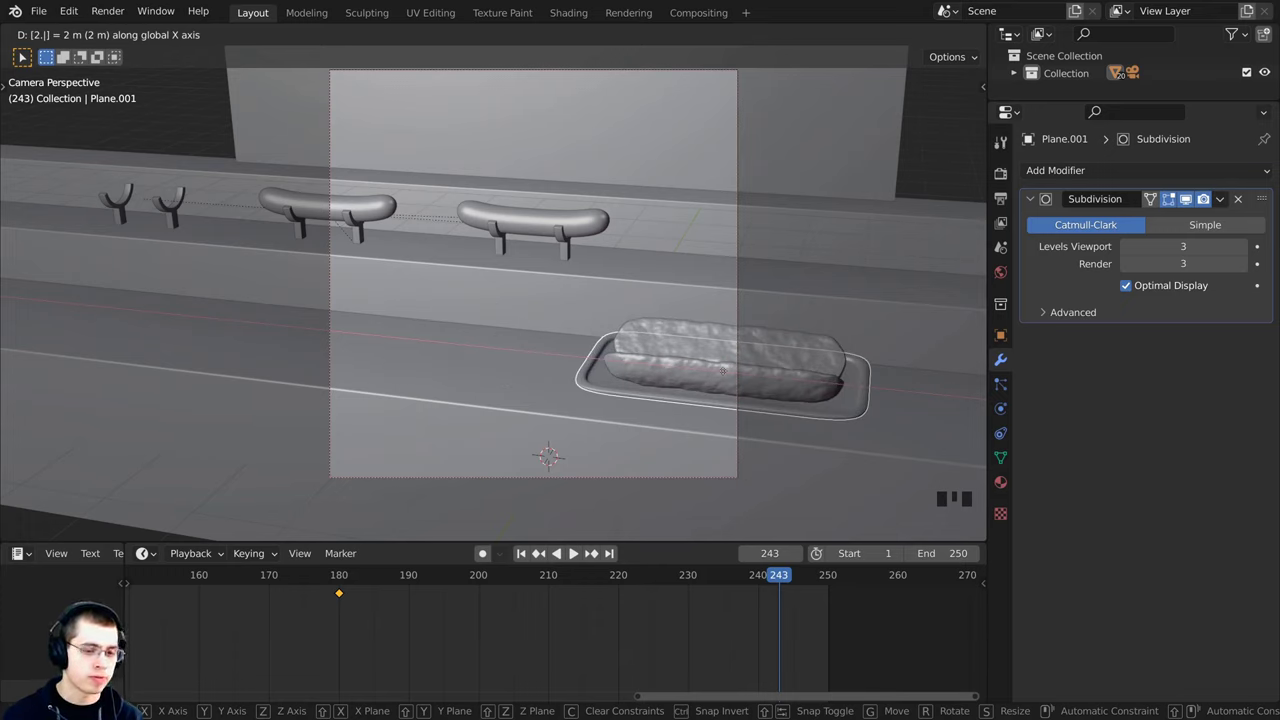
key("BackSpace")
key("BackSpace")
type("1.5")
key("BackSpace")
key("BackSpace")
key("BackSpace")
key("BackSpace")
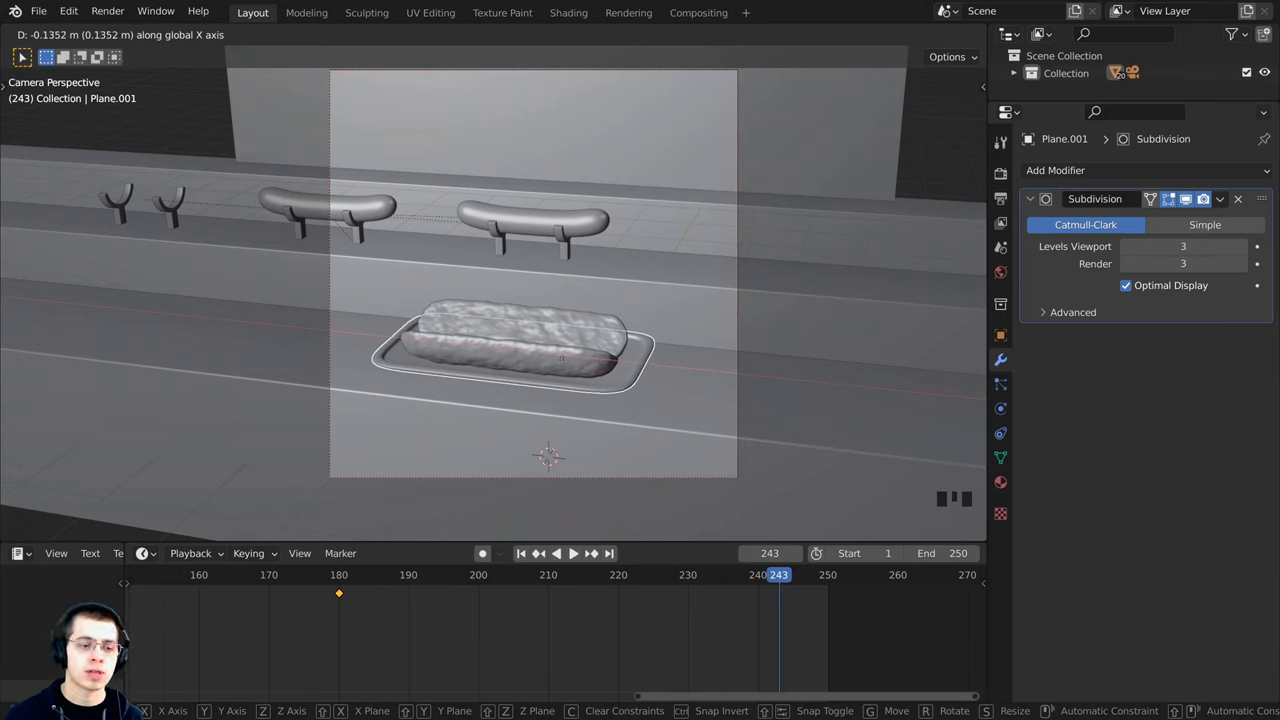
key("Escape")
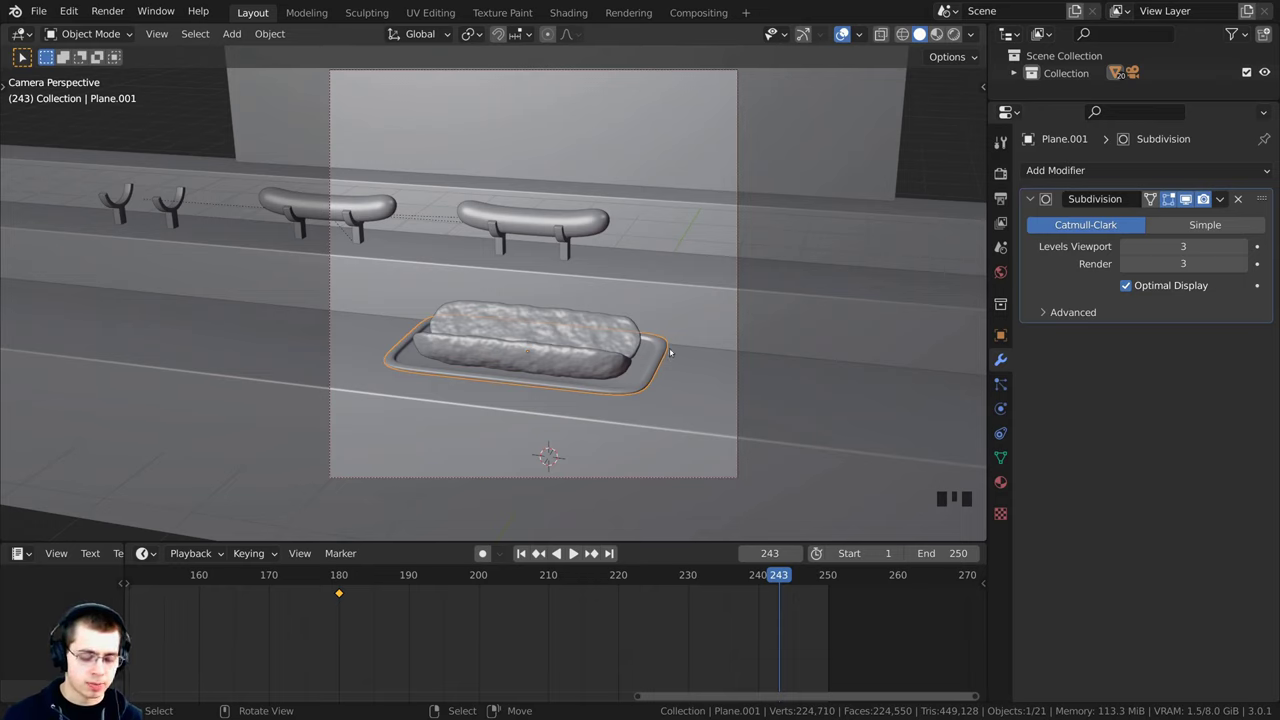
Step: Move the tray 3 m along the global X axis at frame 243
key("g")
key("x")
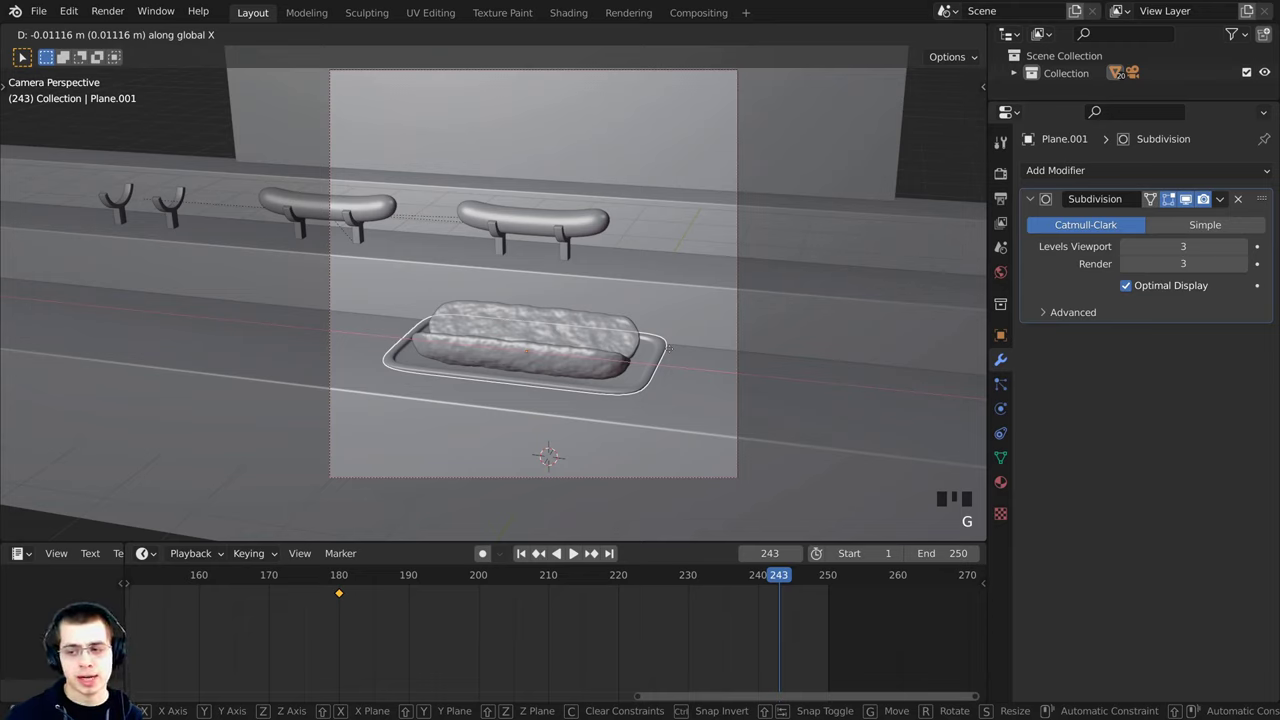
type("2")
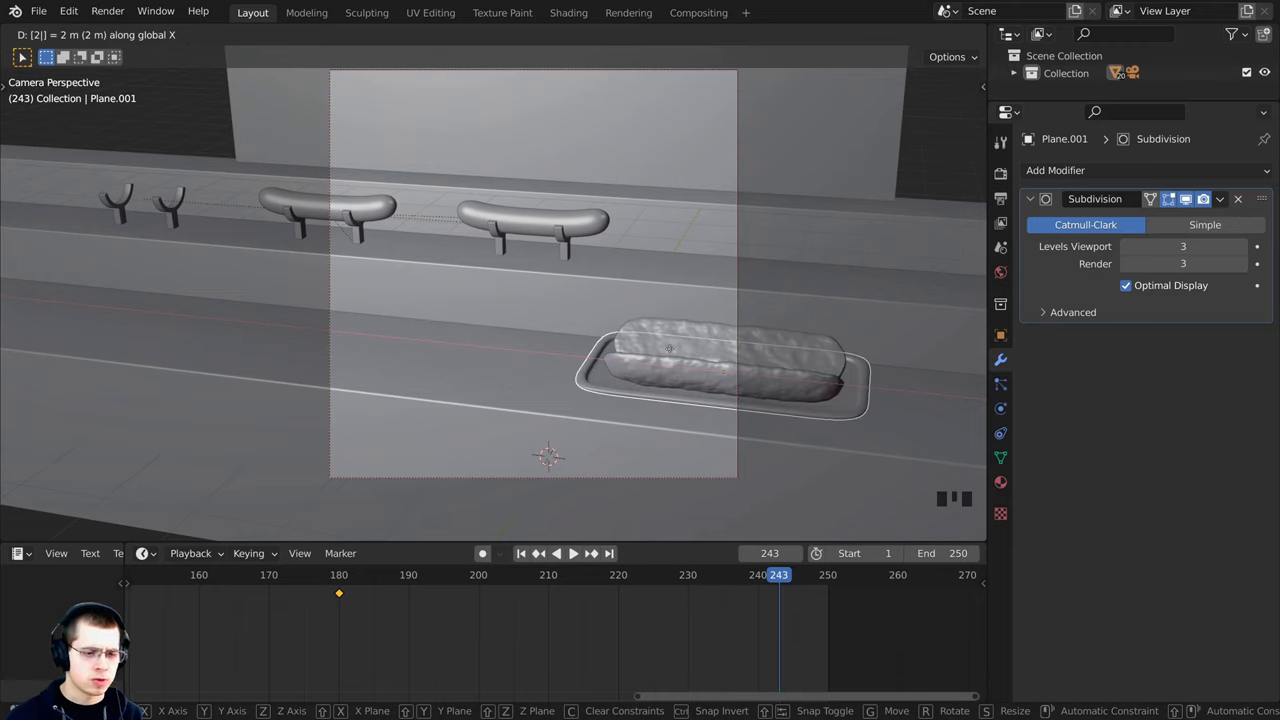
key("BackSpace")
key("BackSpace")
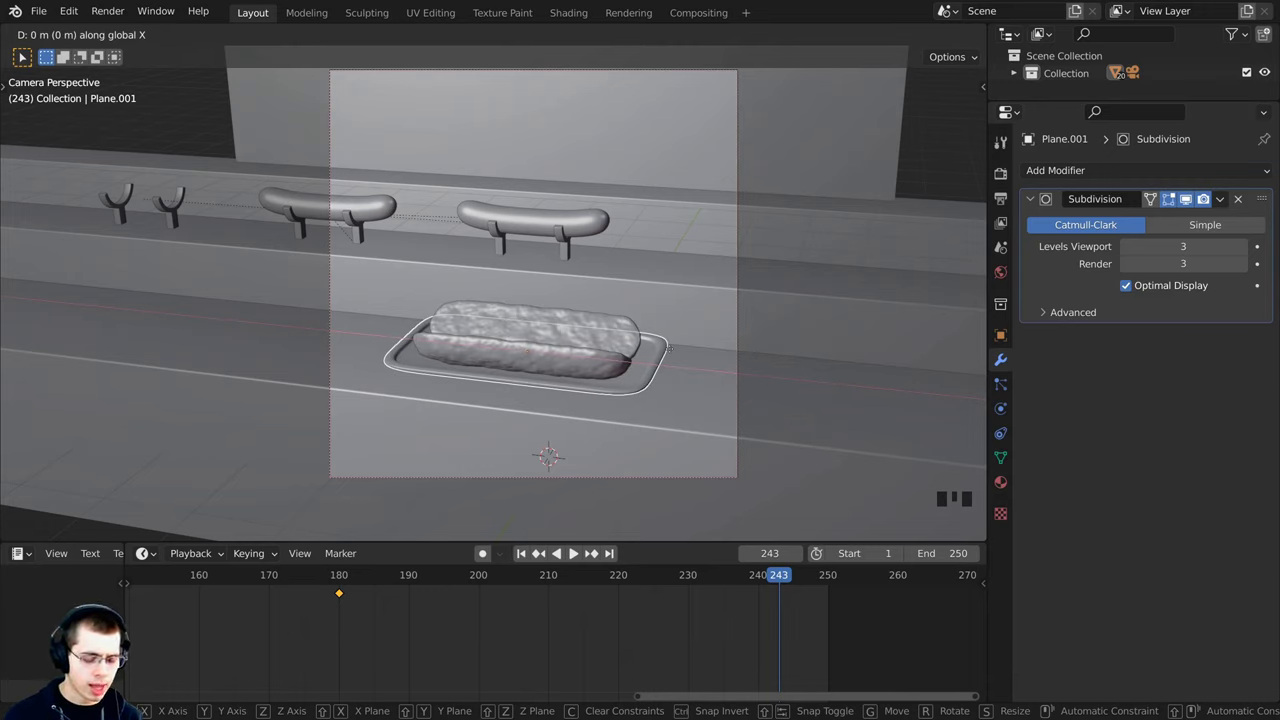
type("3")
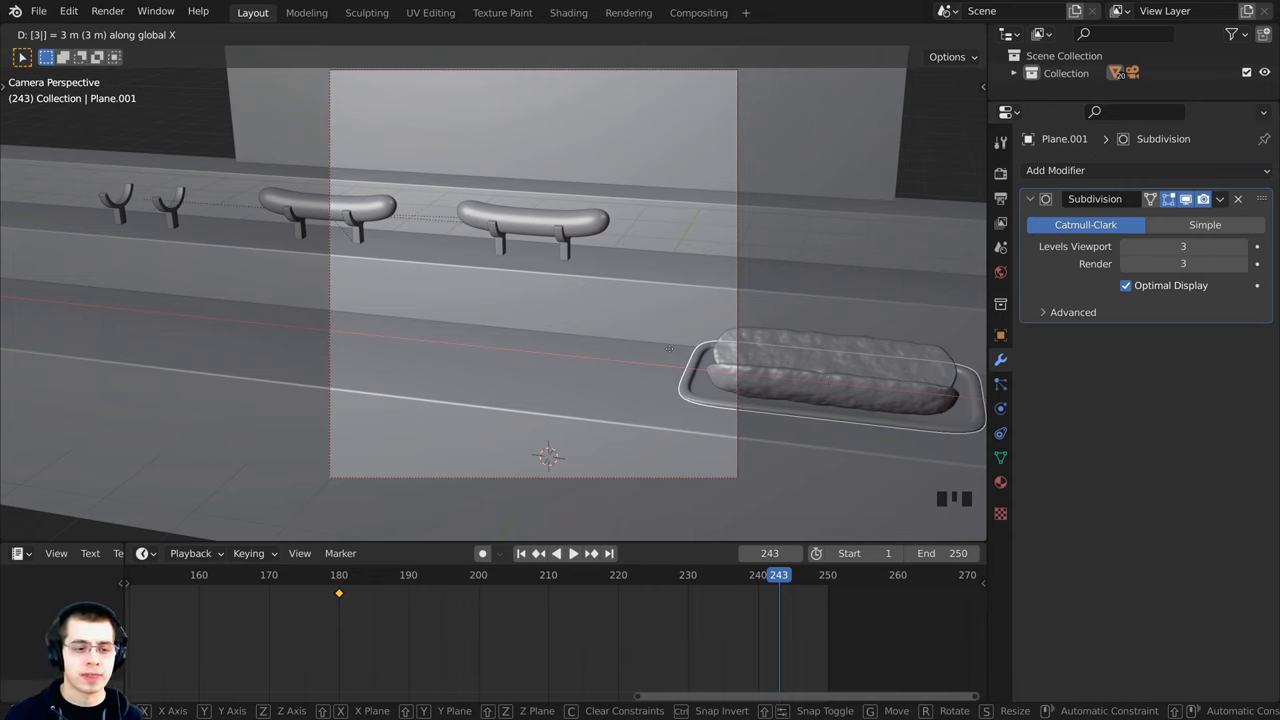
key("Return")
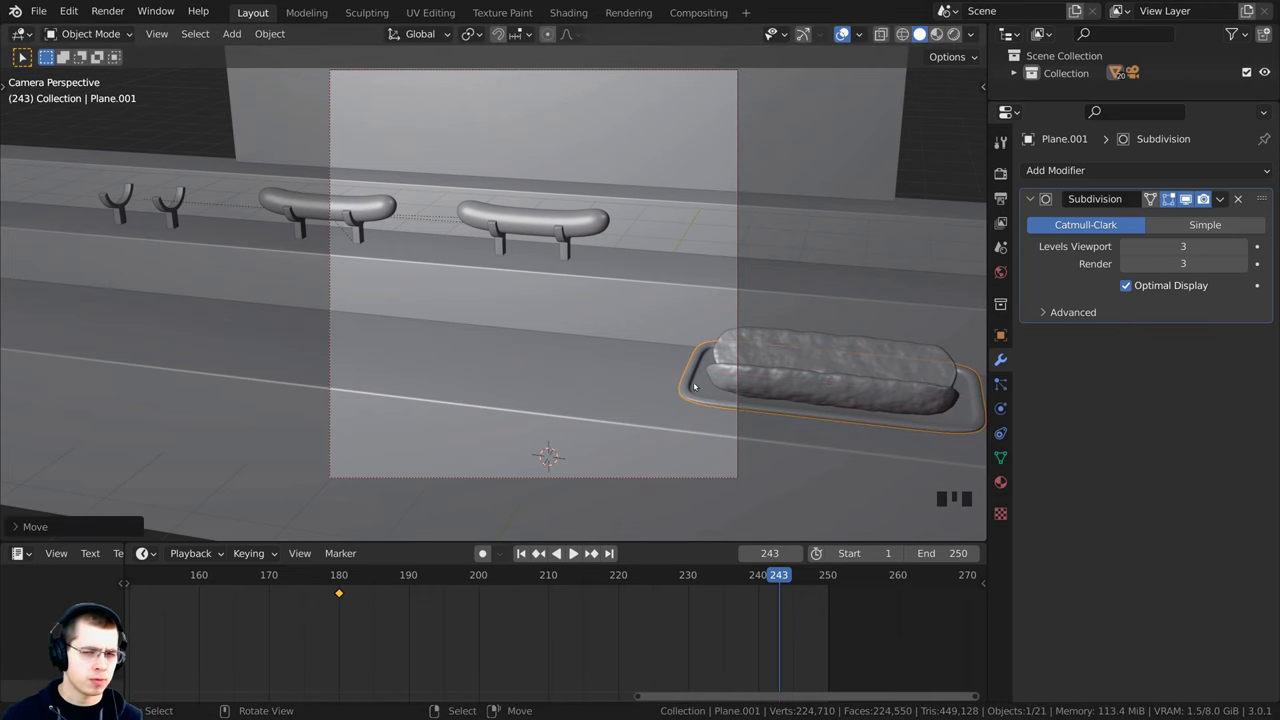
Step: Insert a Location, Rotation & Scale keyframe for the moved tray at frame 243
middle_click_drag(660, 129, 707, 386, "shift")
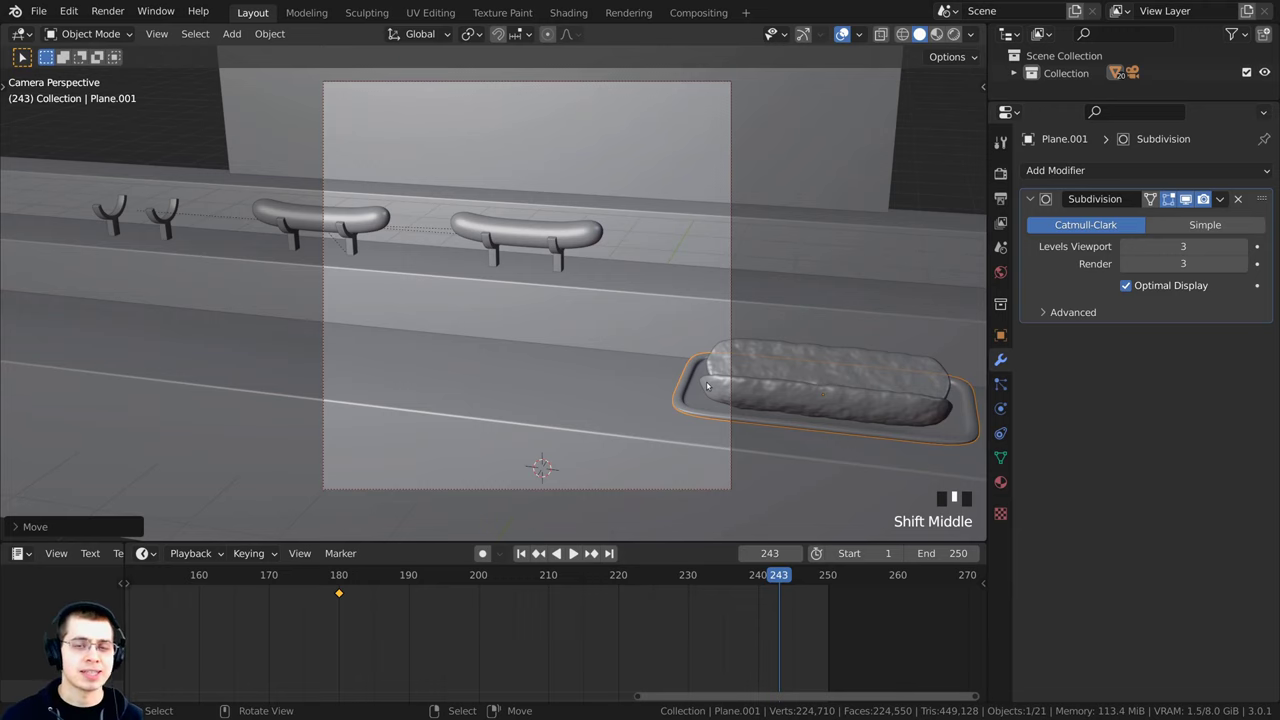
scroll(750, 350, "up", 2)
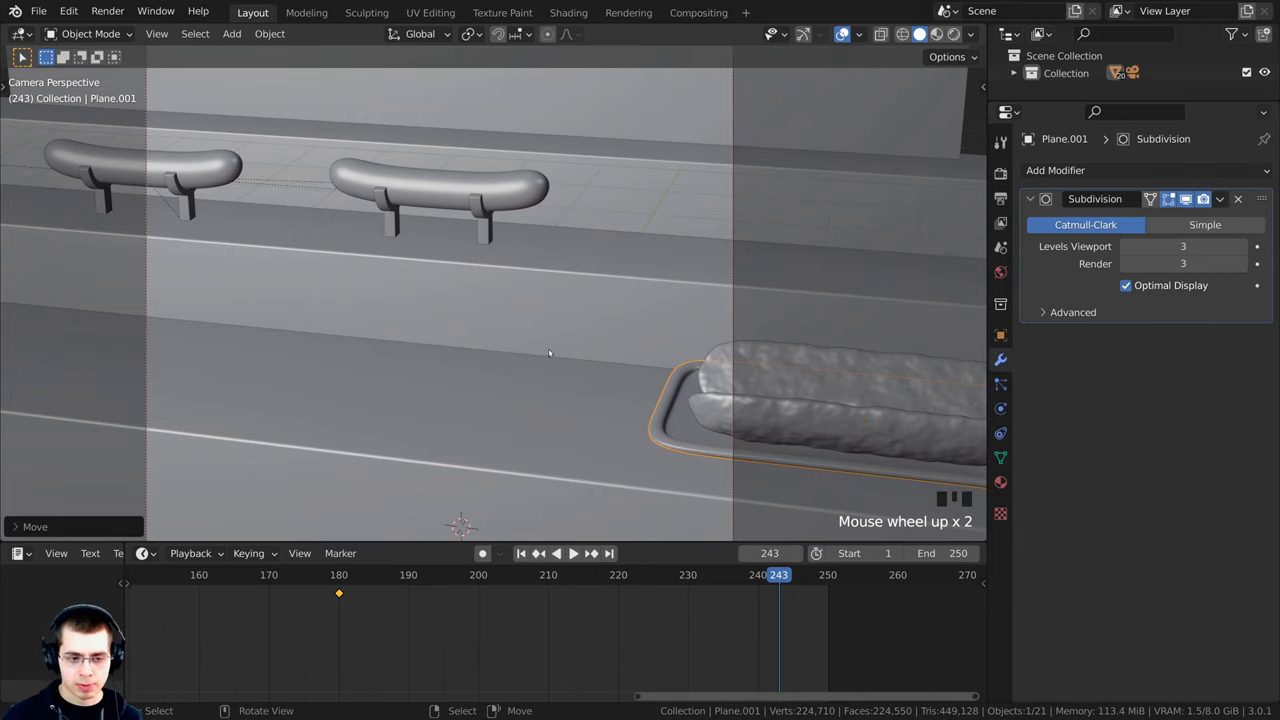
scroll(577, 382, "down", 2)
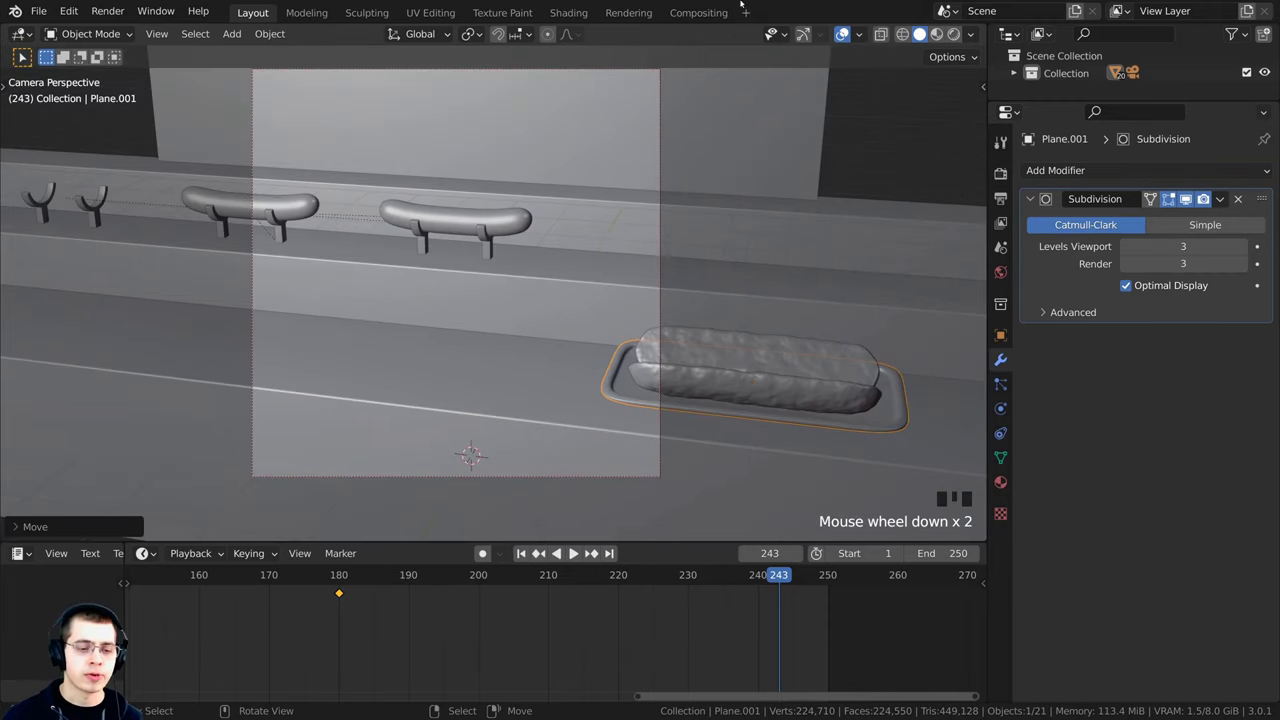
middle_click_drag(768, 182, 735, 180, "shift")
key("i")
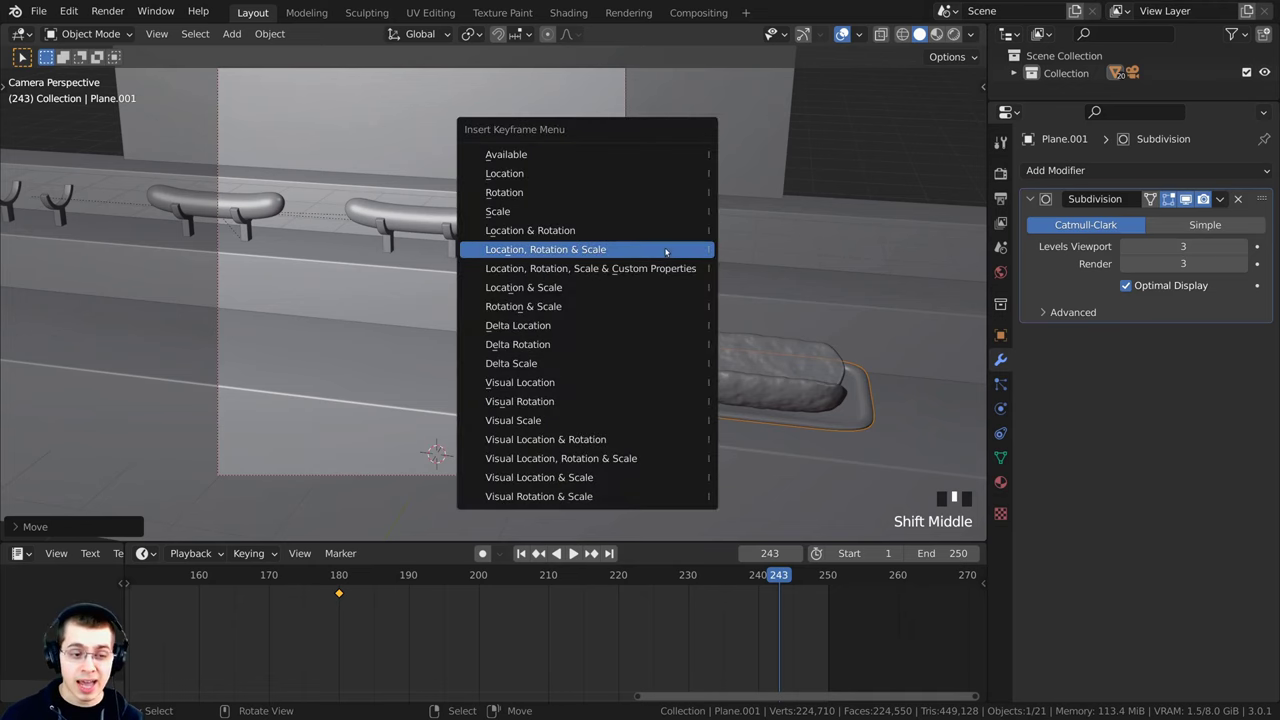
left_click(665, 250)
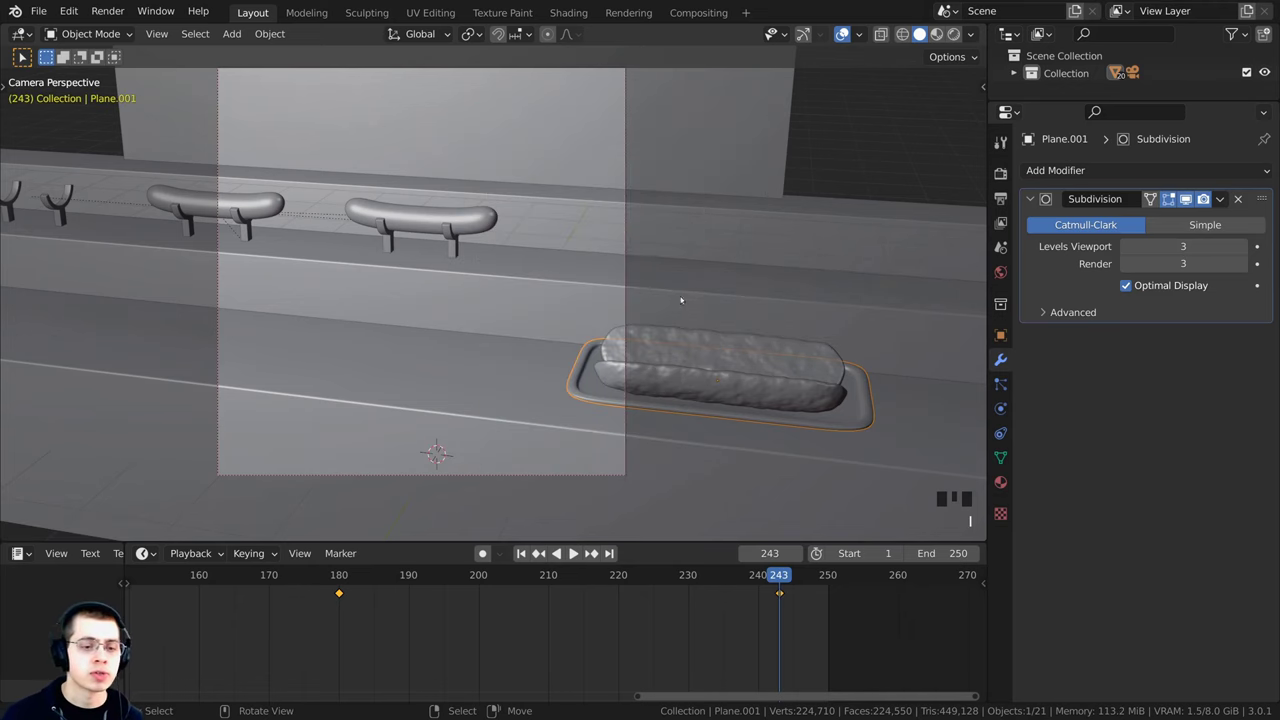
Step: Save the file and scrub through the tray's slide, ending on frame 180
left_click_drag(780, 648, 725, 635)
scroll(725, 635, "down", 3)
key("ctrl+s")
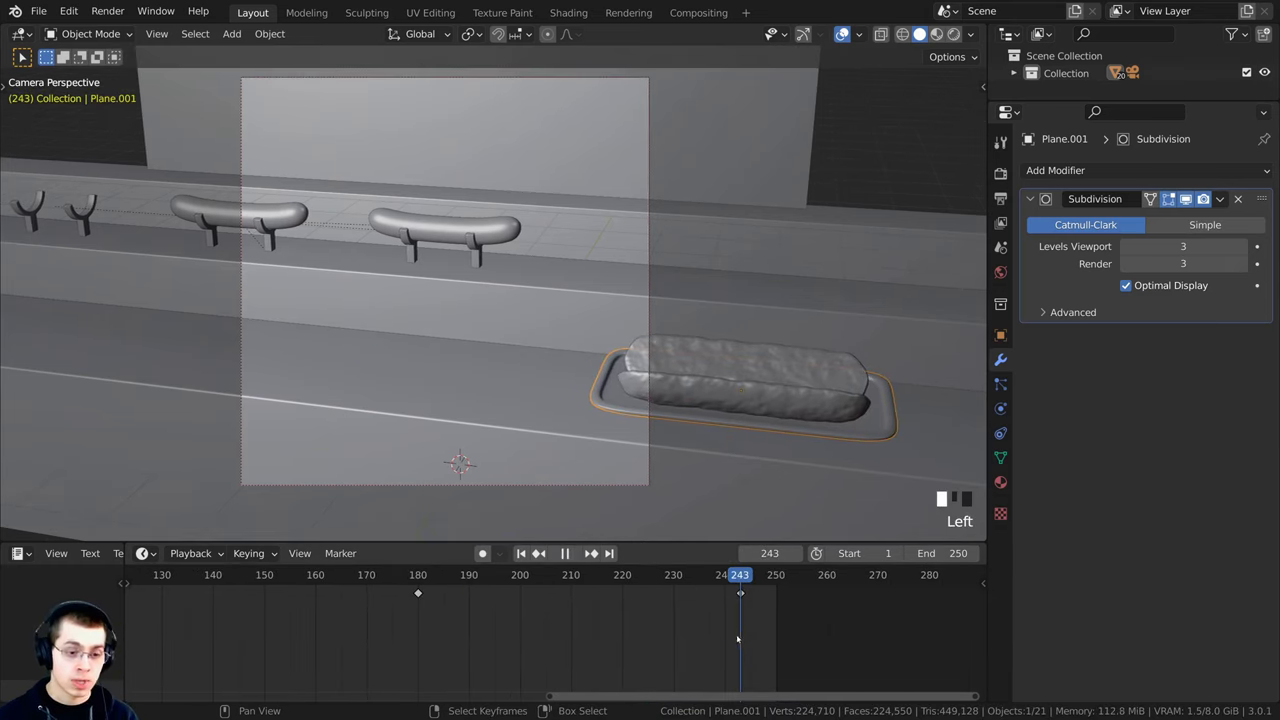
left_click_drag(737, 630, 791, 643)
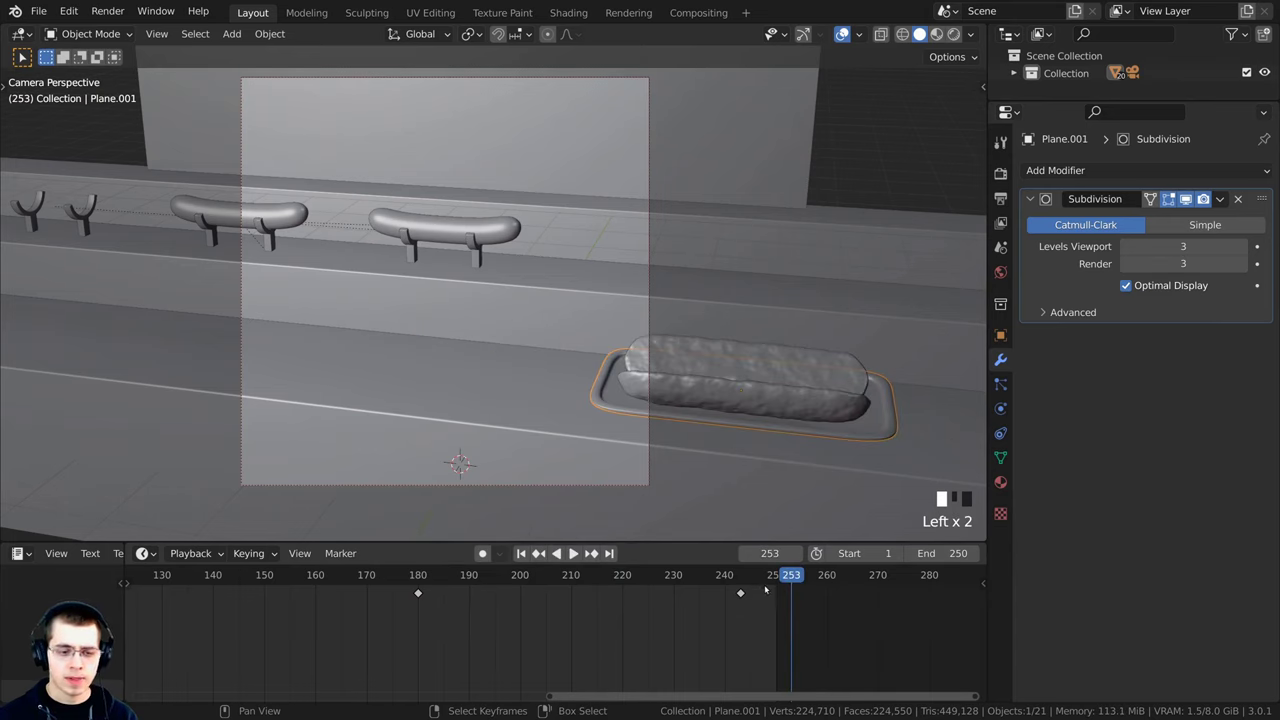
left_click(400, 630)
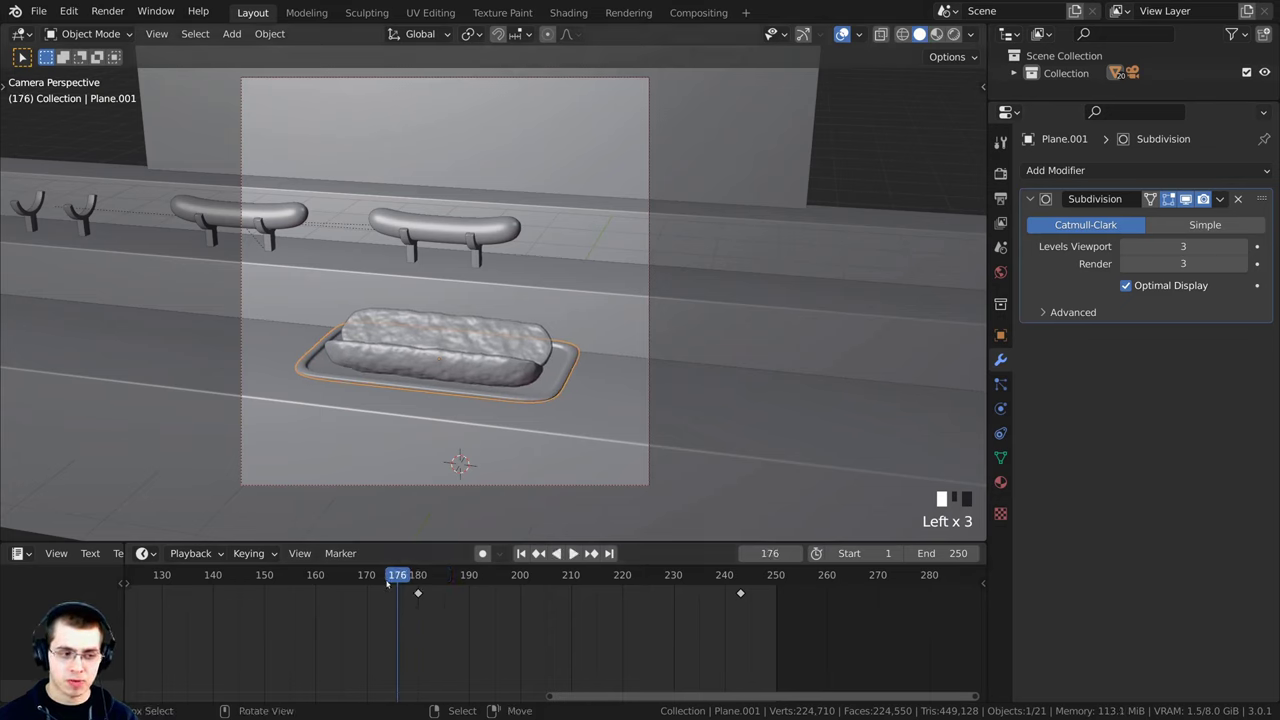
left_click_drag(440, 630, 420, 636)
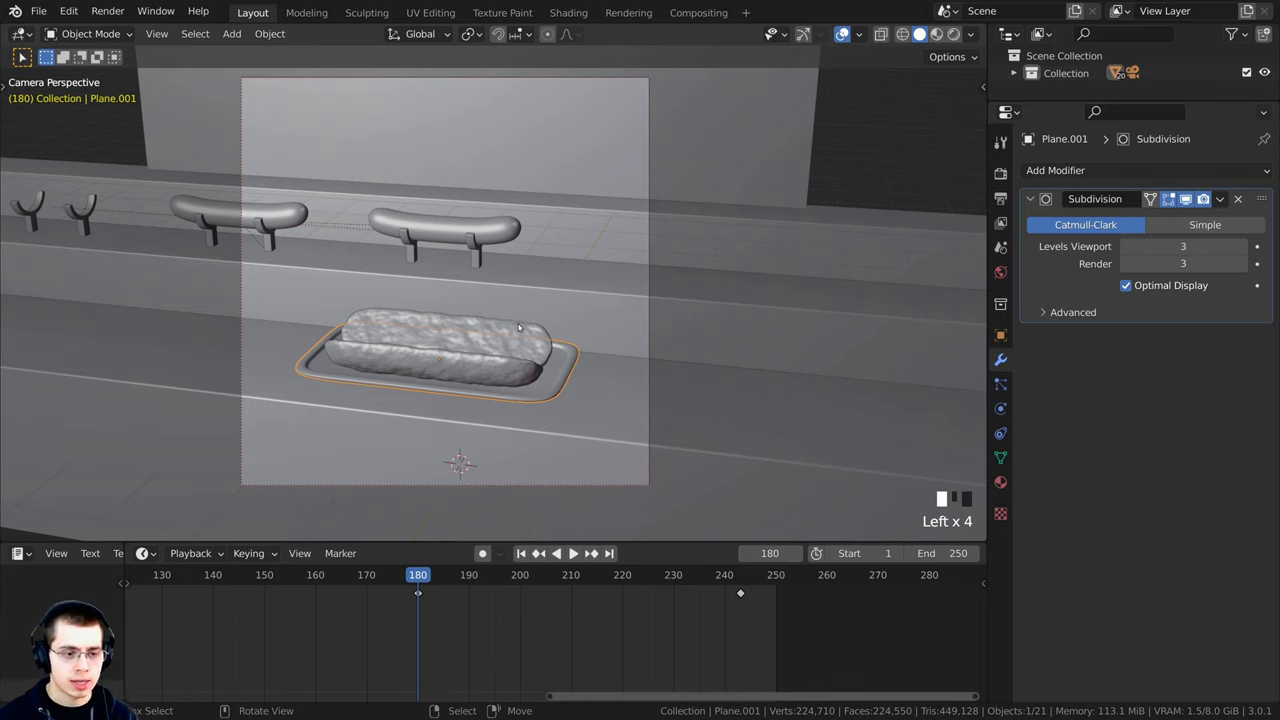
Step: Duplicate the tray and both buns in place and clear the copies' parents, keeping their transformation
right_click(456, 321)
right_click(465, 365, "shift")
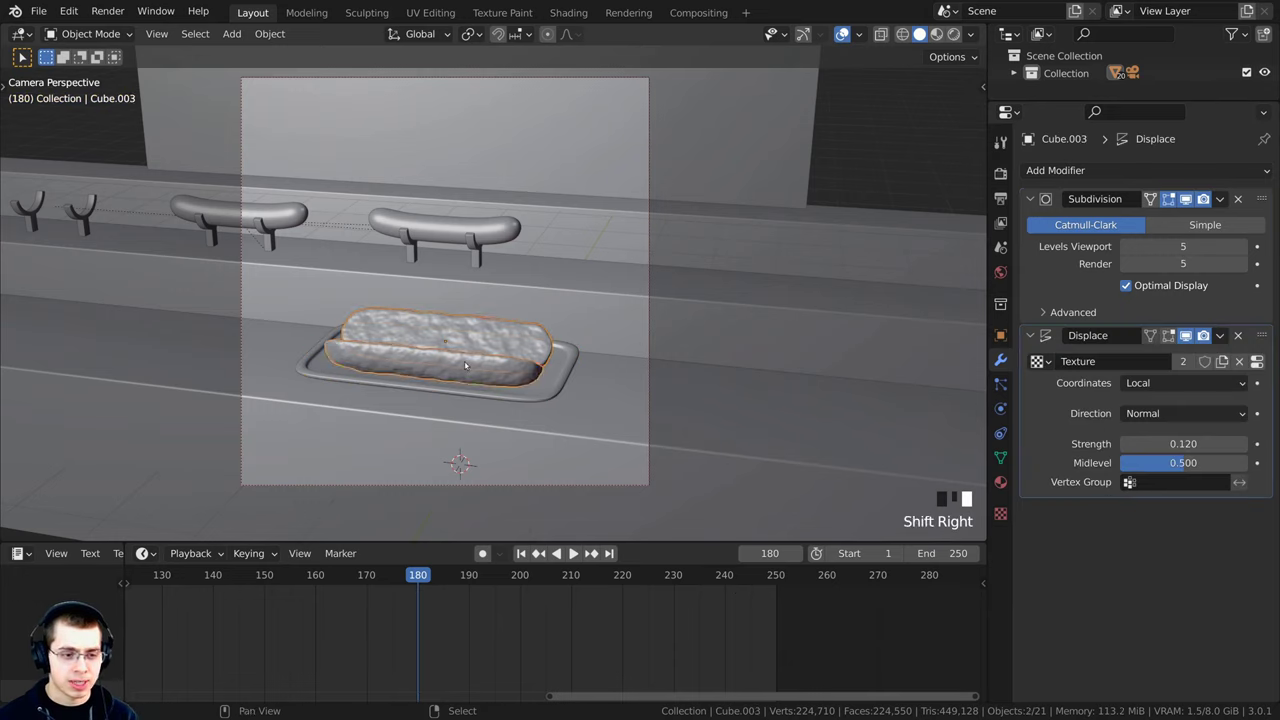
right_click(544, 382, "shift")
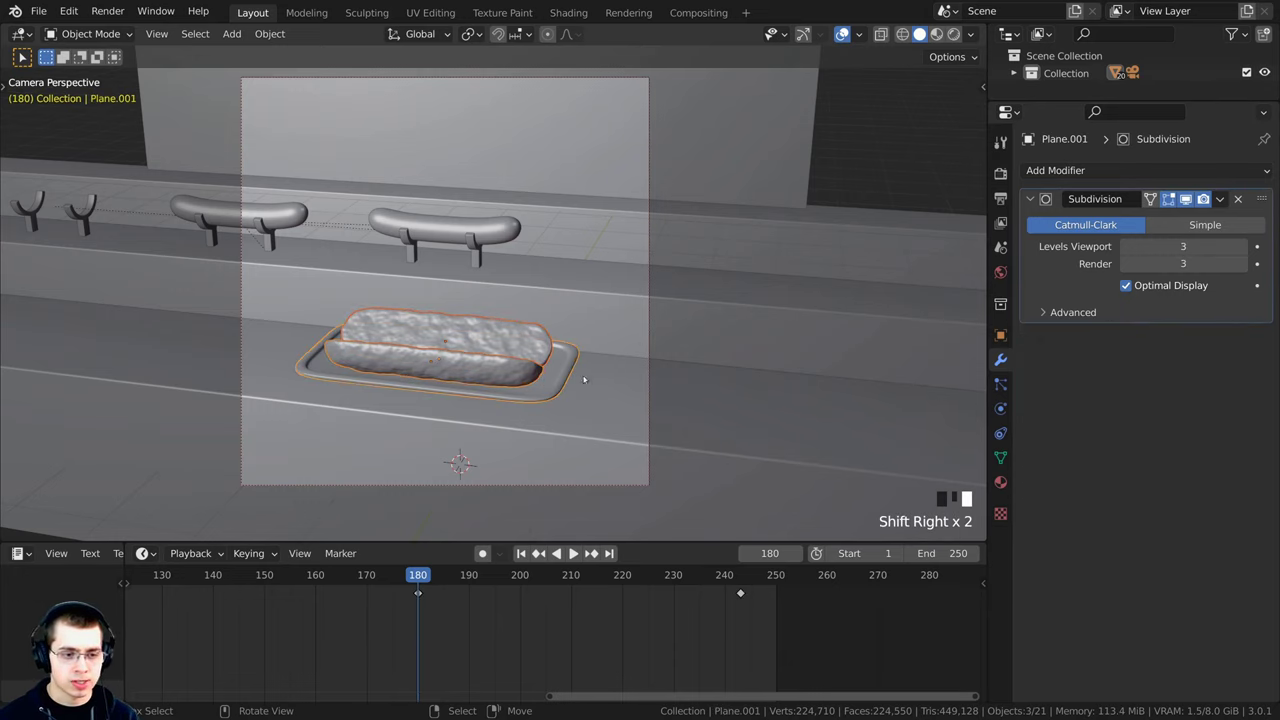
key("shift+d")
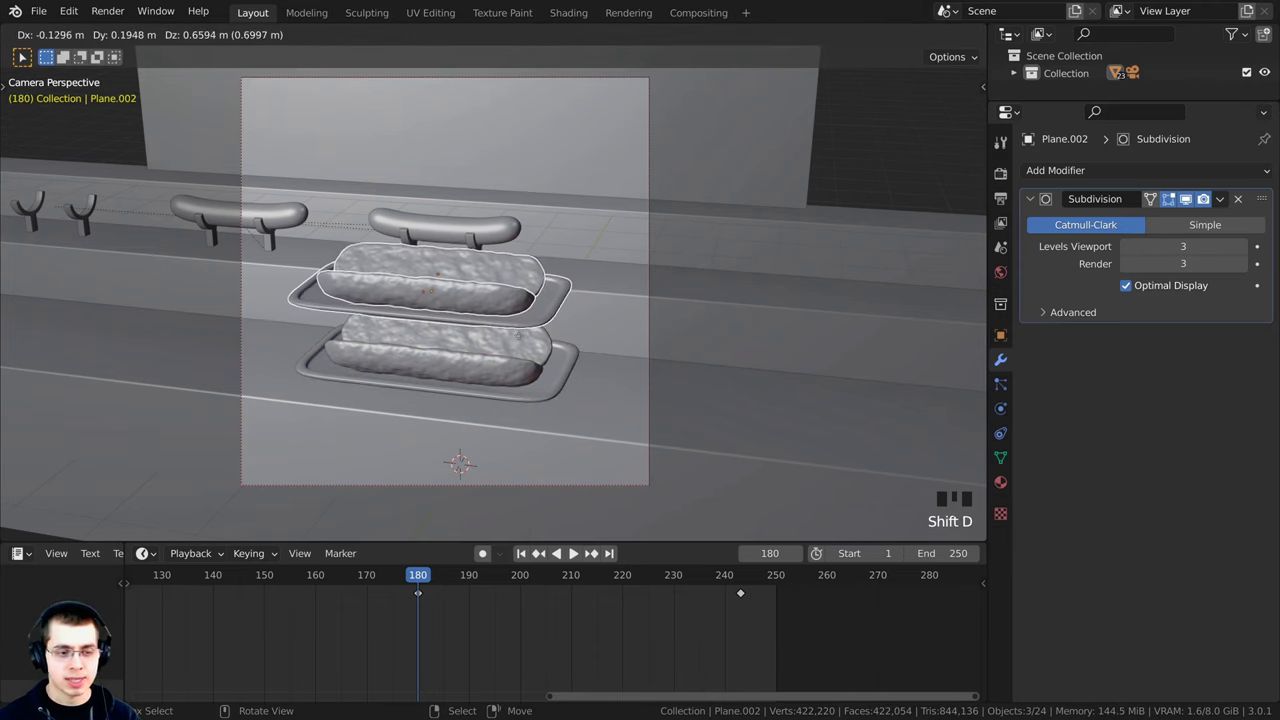
right_click(518, 335)
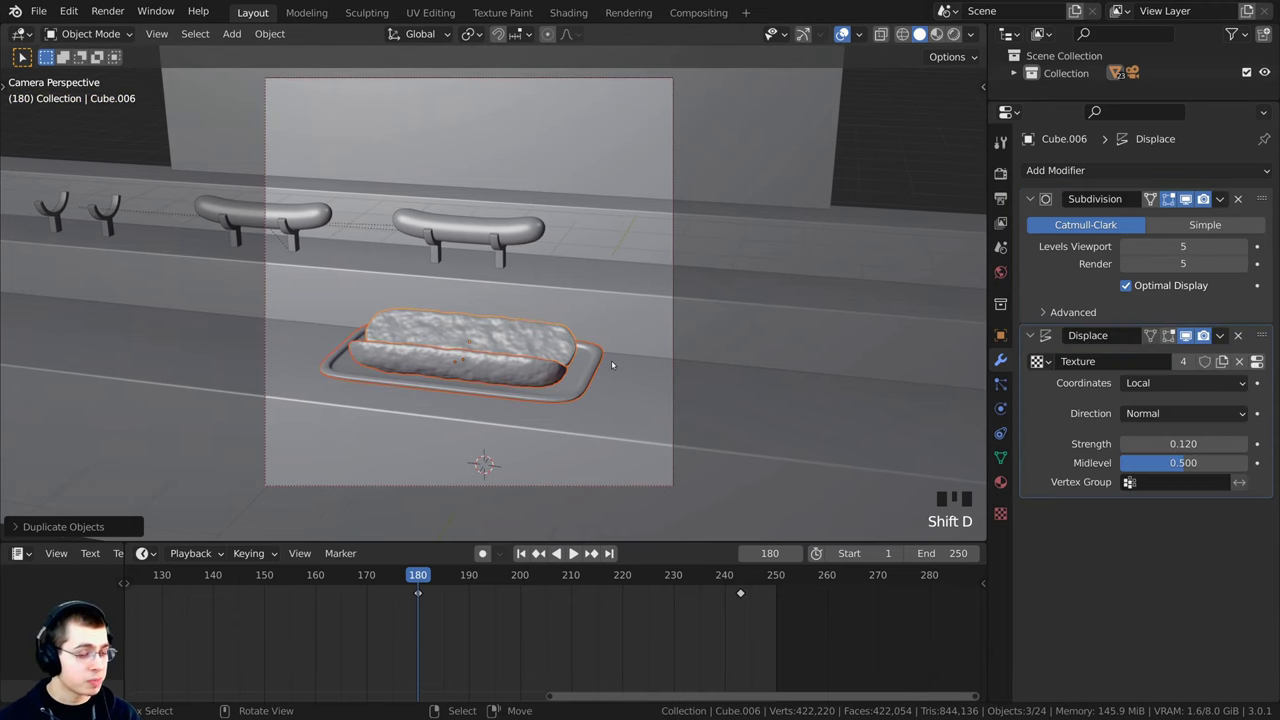
key("alt+p")
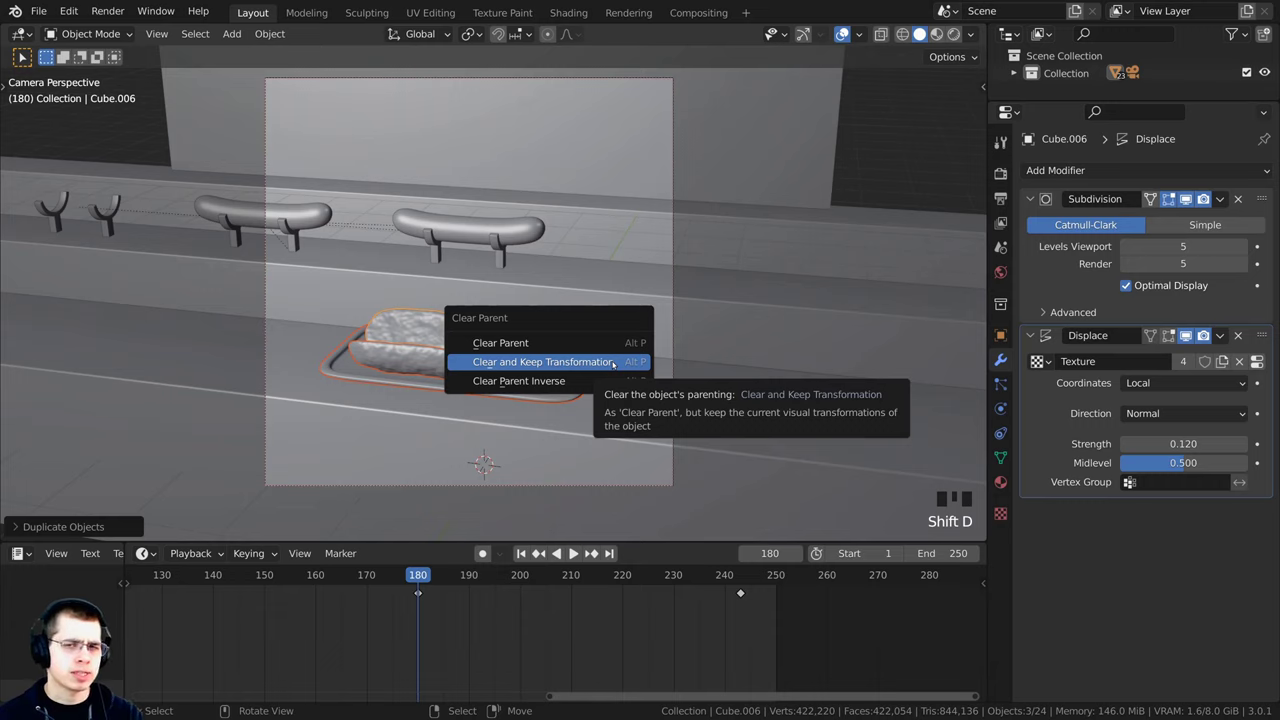
left_click(493, 367)
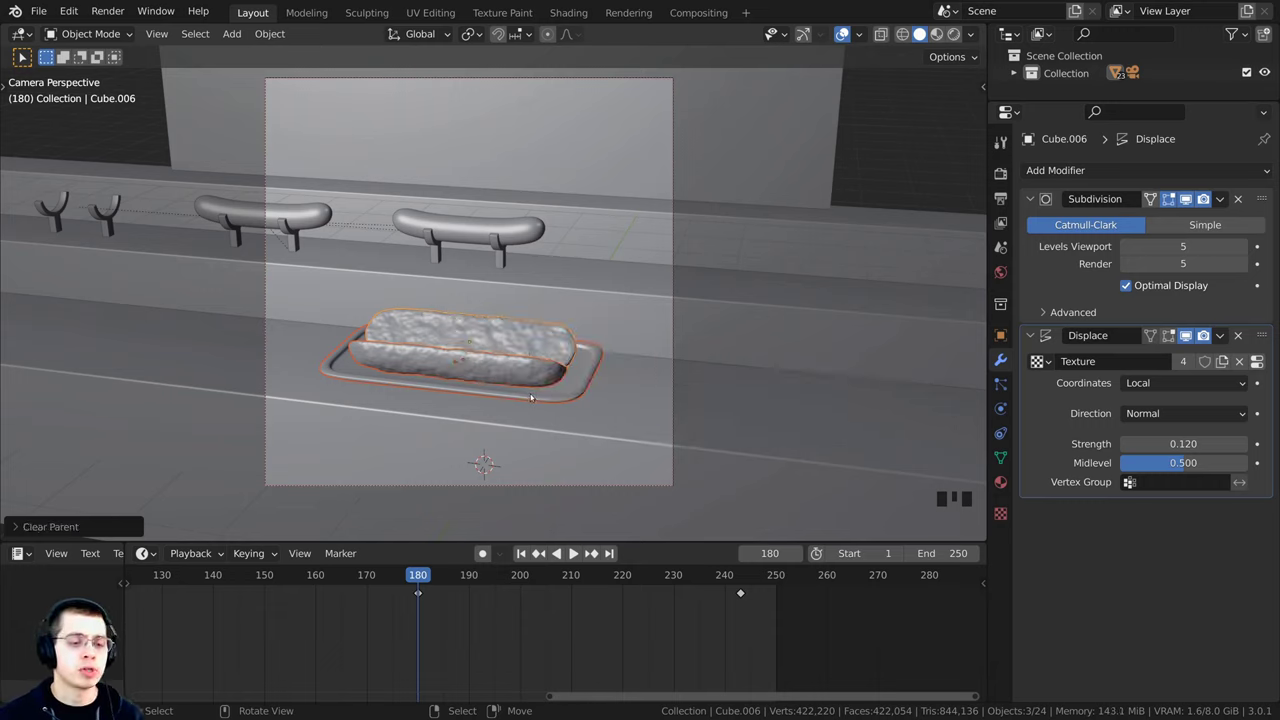
Step: Scrub through the copies' motion, return to frame 180, and delete the duplicated tray's keyframes
left_click_drag(421, 636, 431, 634)
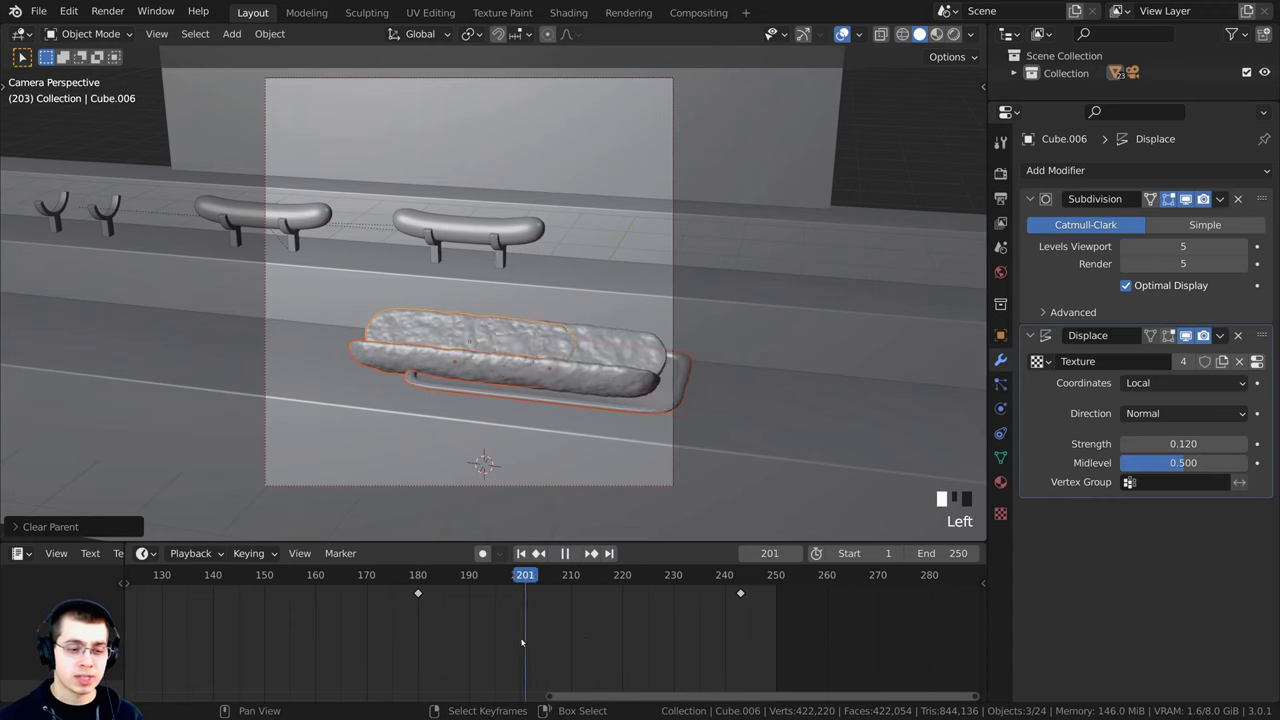
left_click(614, 638)
left_click_drag(614, 638, 417, 630)
key("space")
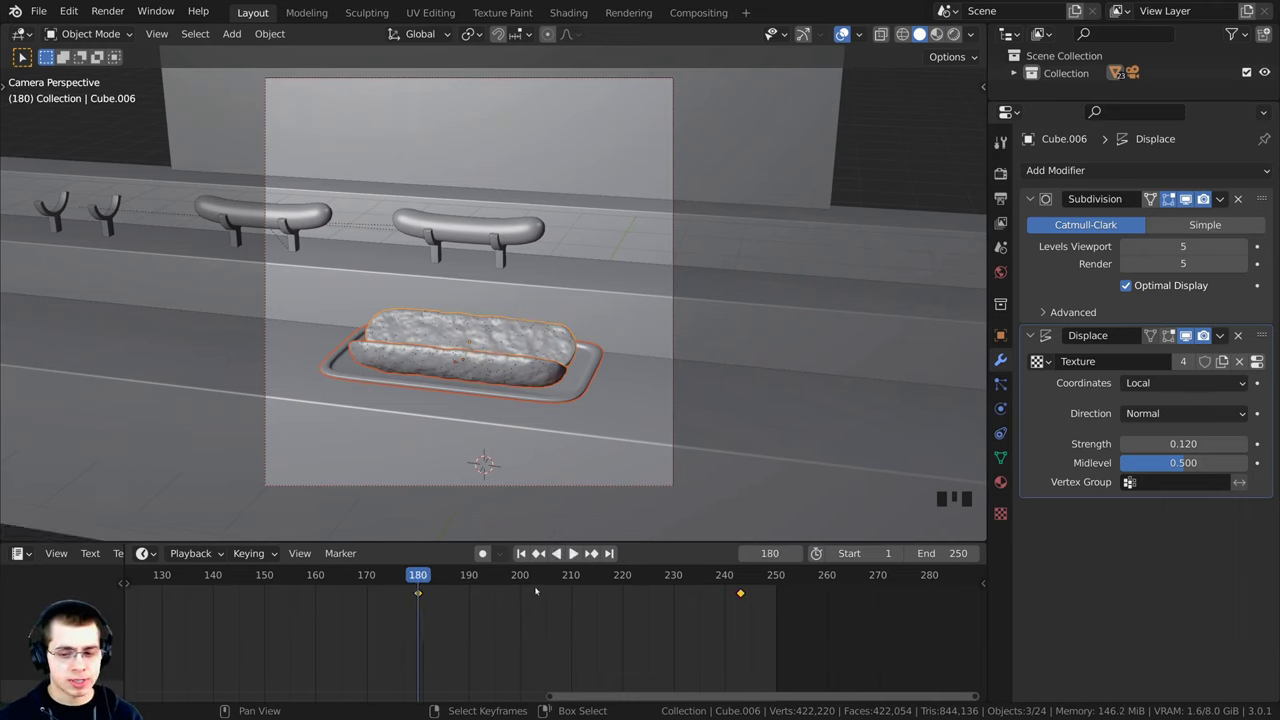
key("x")
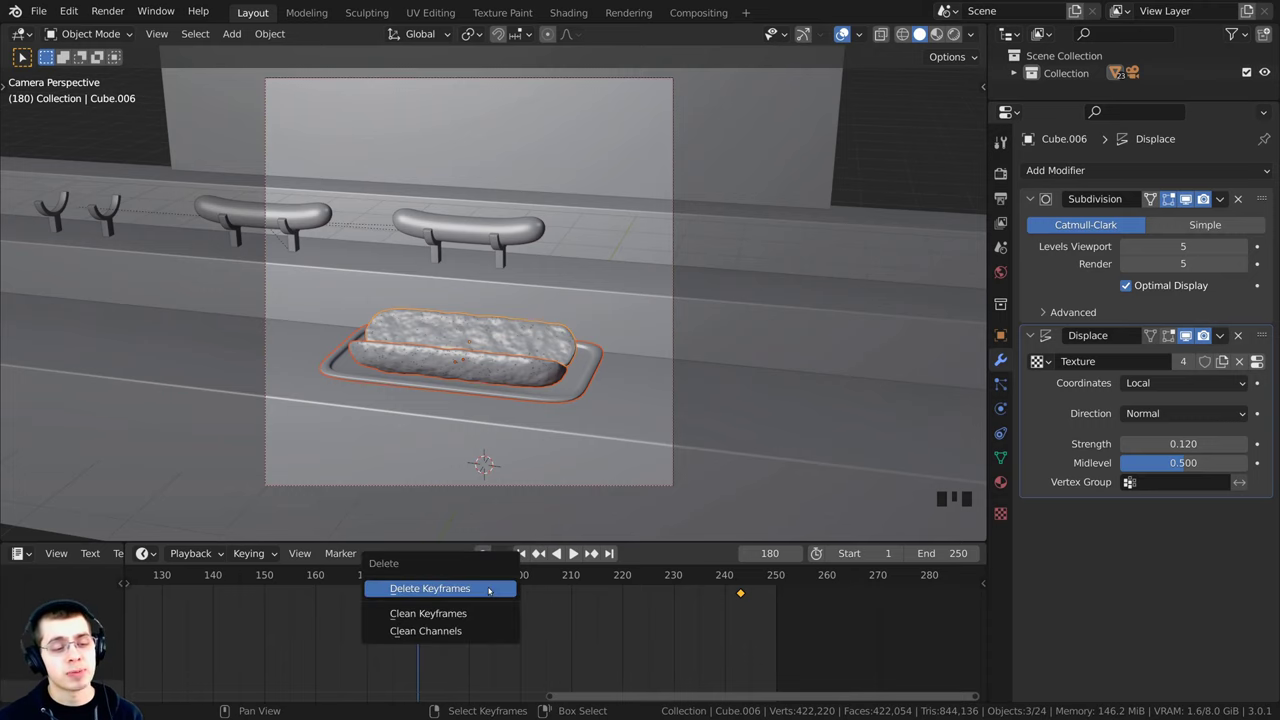
left_click(489, 590)
Step: Shrink the timeline area, play the animation to compare the two trays, and set the current frame to 250
left_click_drag(466, 545, 466, 583)
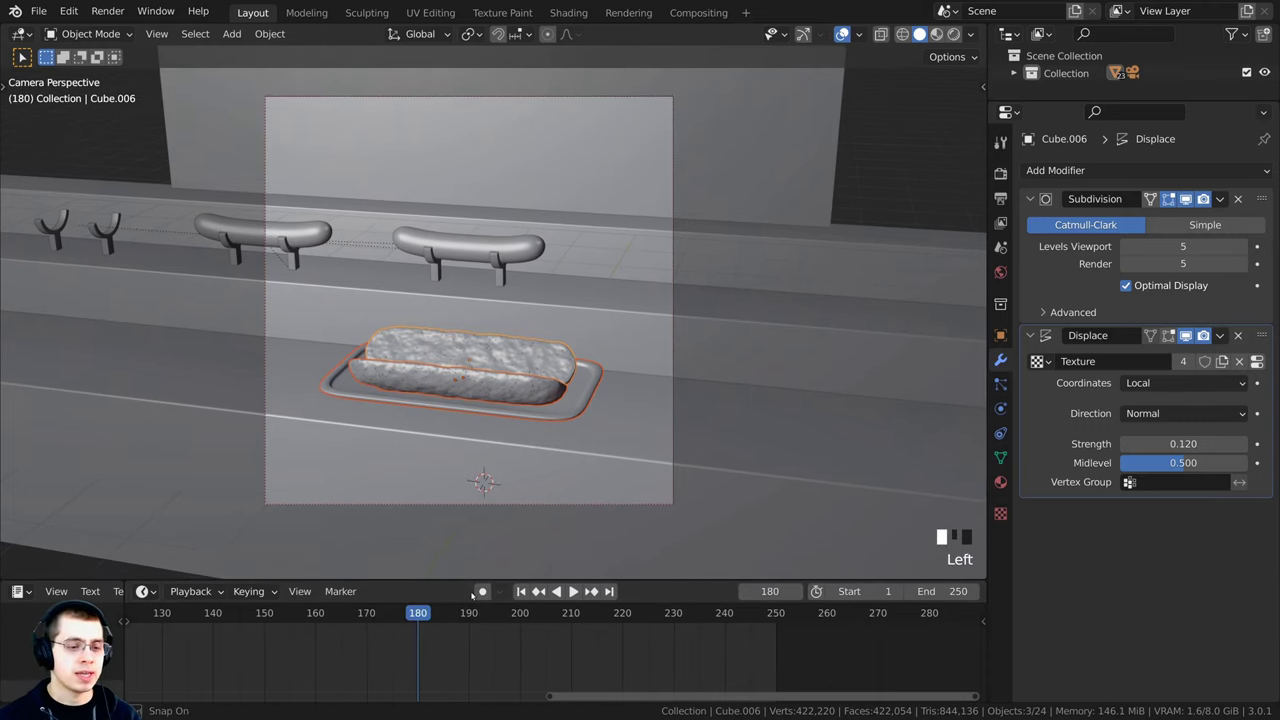
left_click(573, 591)
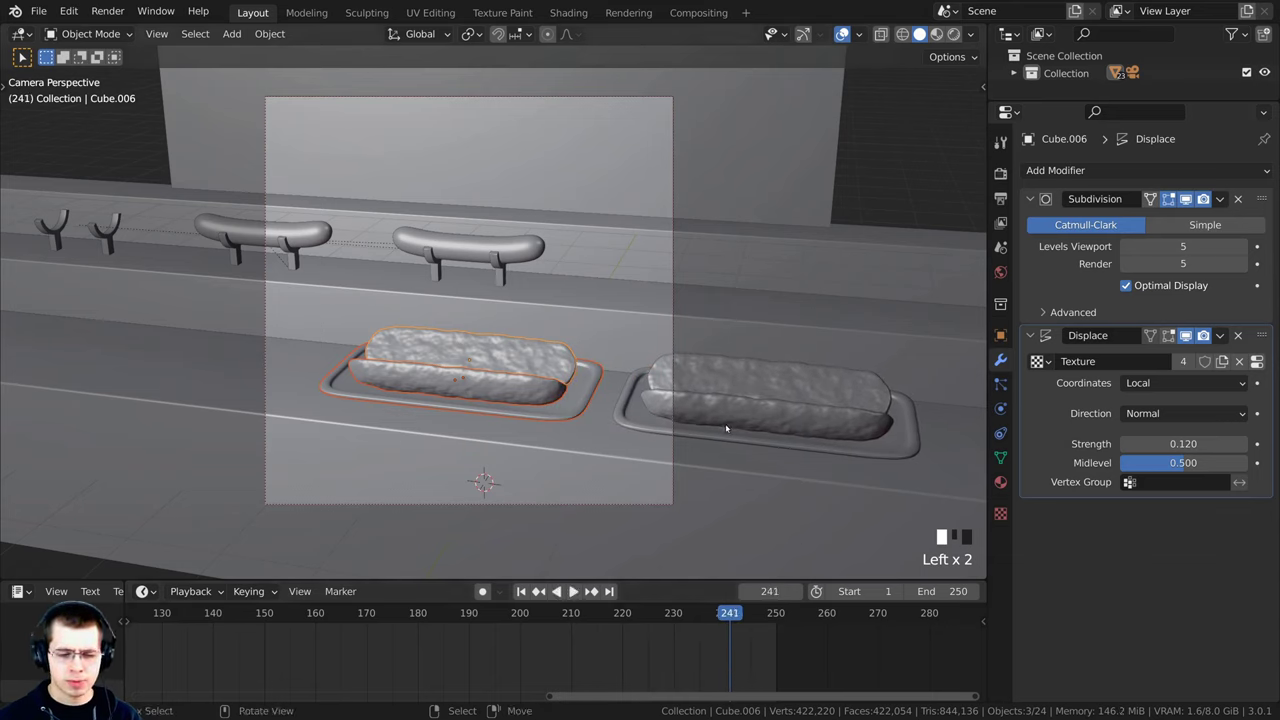
key("g")
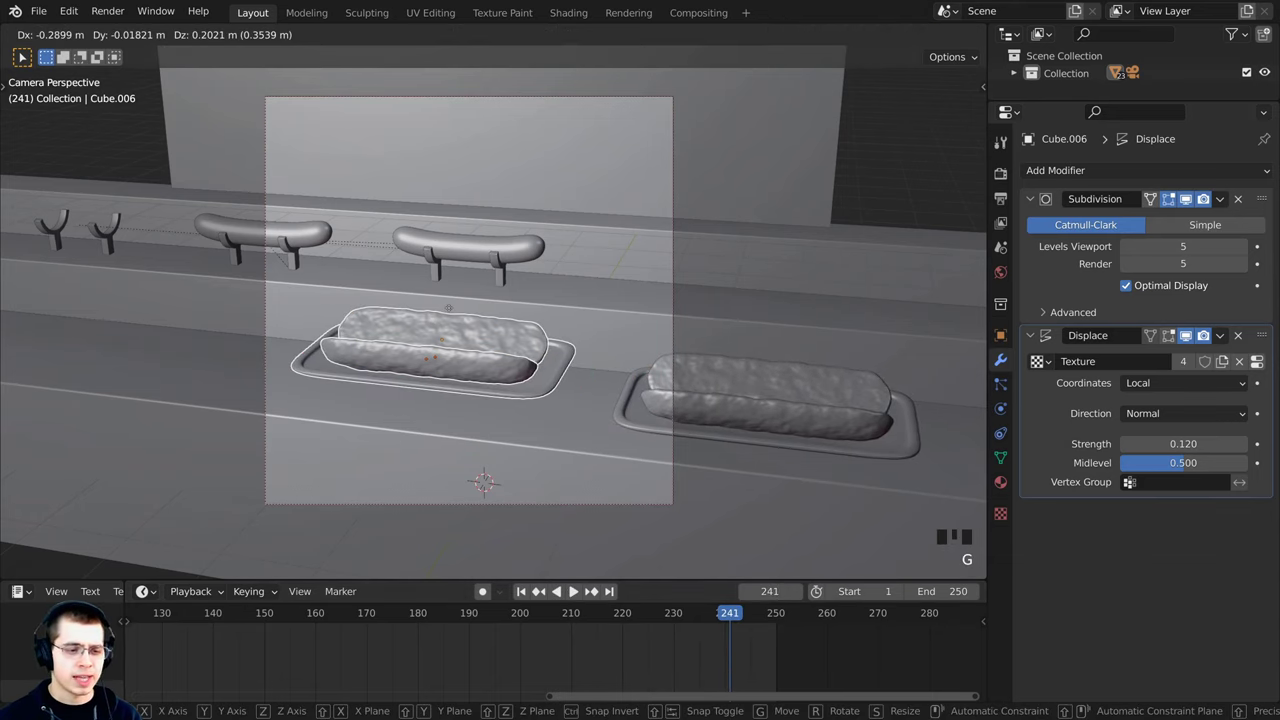
right_click(449, 309)
left_click_drag(734, 656, 776, 620)
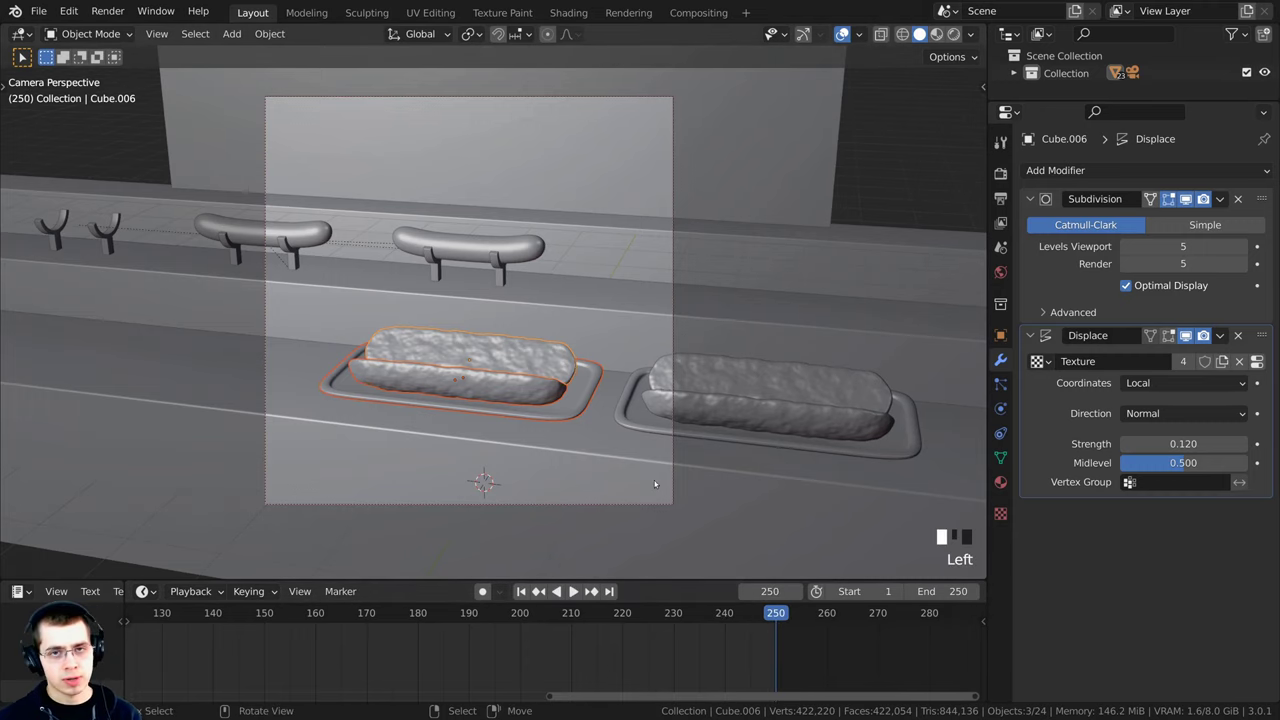
Step: Parent the duplicated tray and buns to the original animated tray with Object (Keep Transform)
middle_click_drag(592, 398, 618, 330, "shift")
scroll(577, 278, "up", 3)
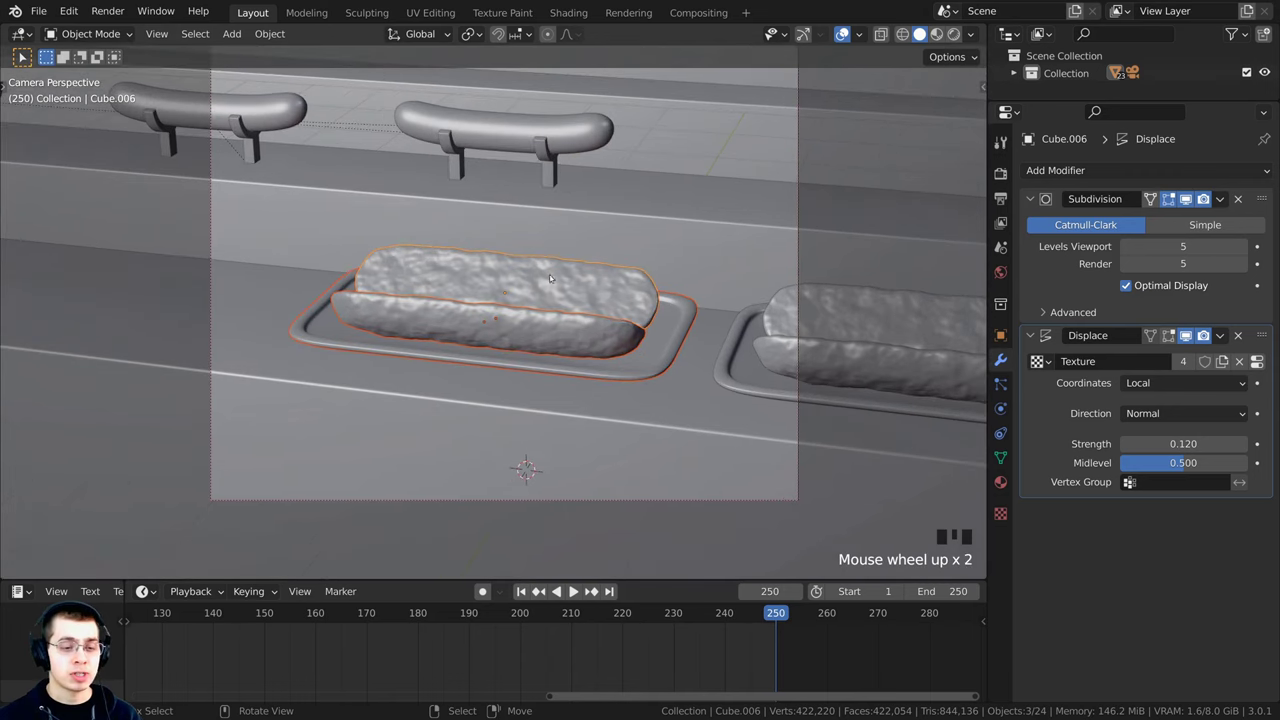
key("g")
right_click(556, 212)
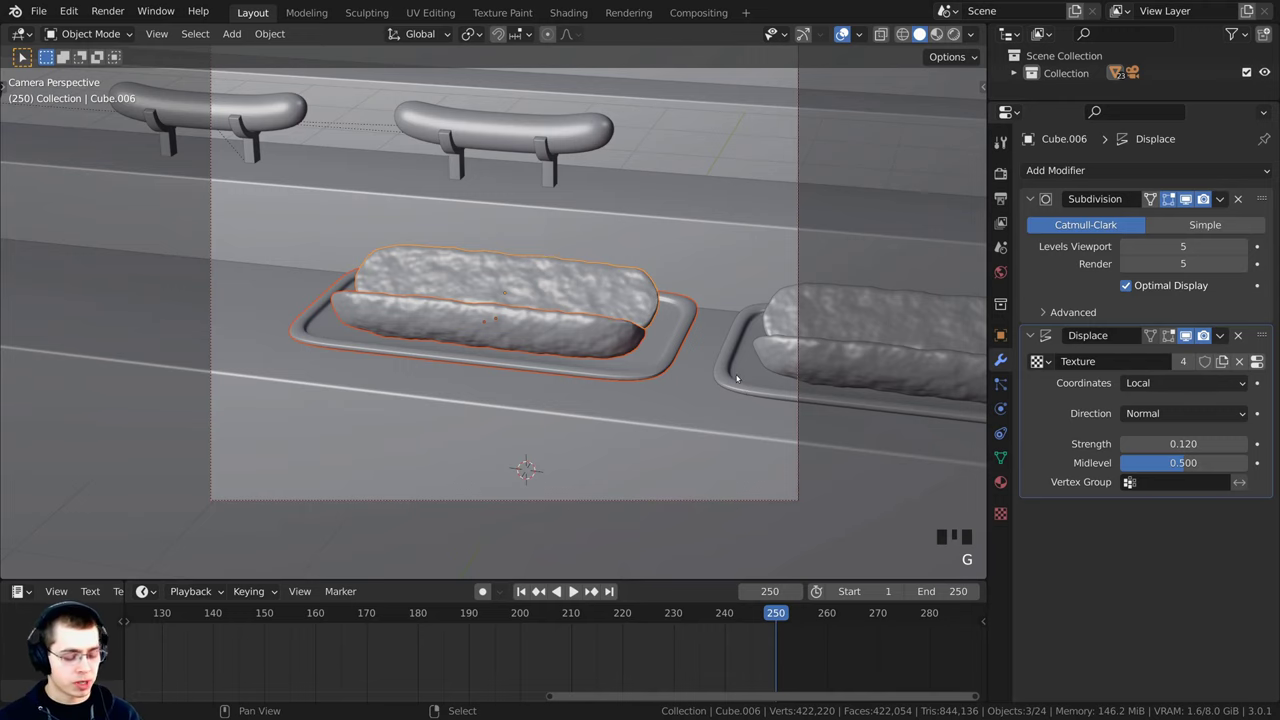
left_click(737, 378, "shift")
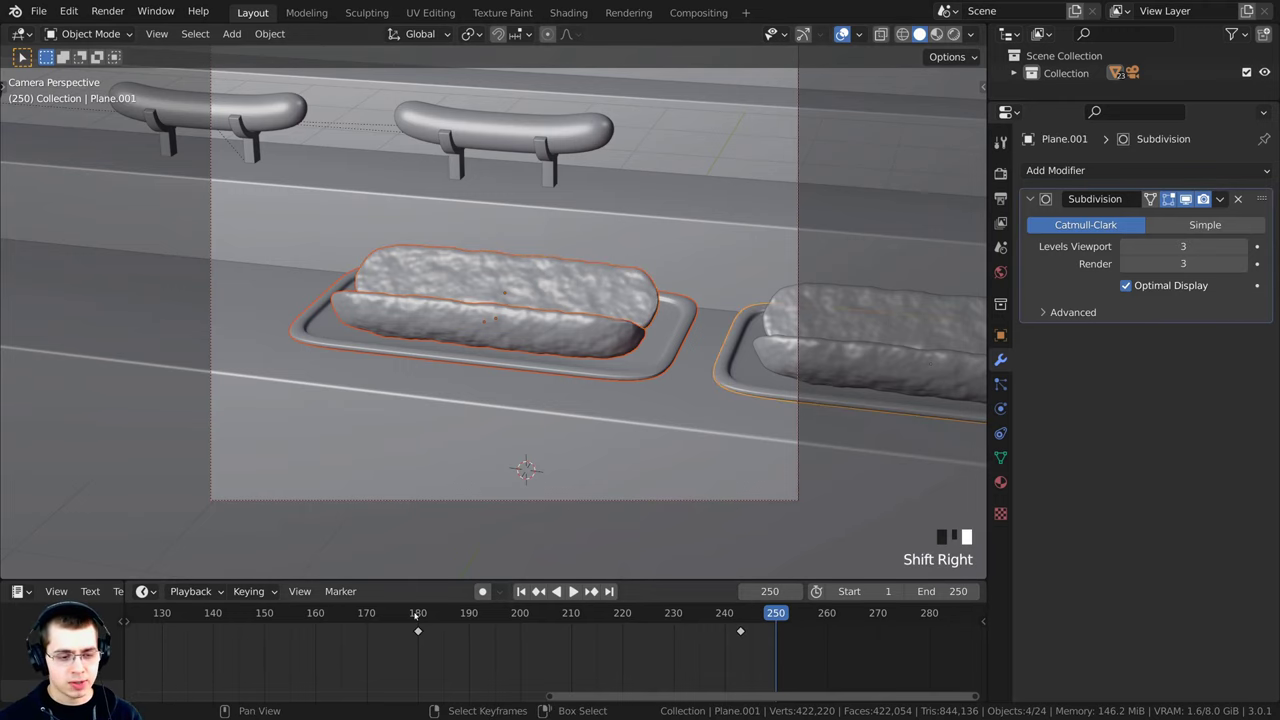
middle_click_drag(751, 373, 566, 410, "shift")
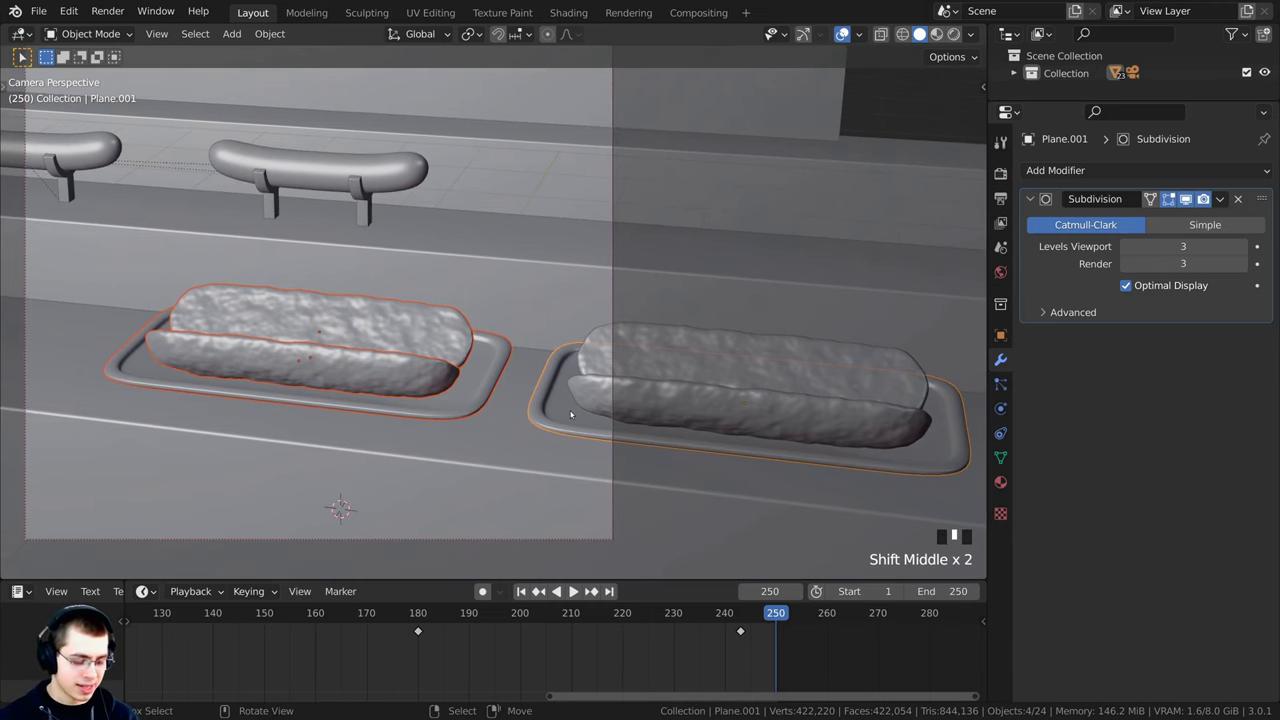
key("ctrl+p")
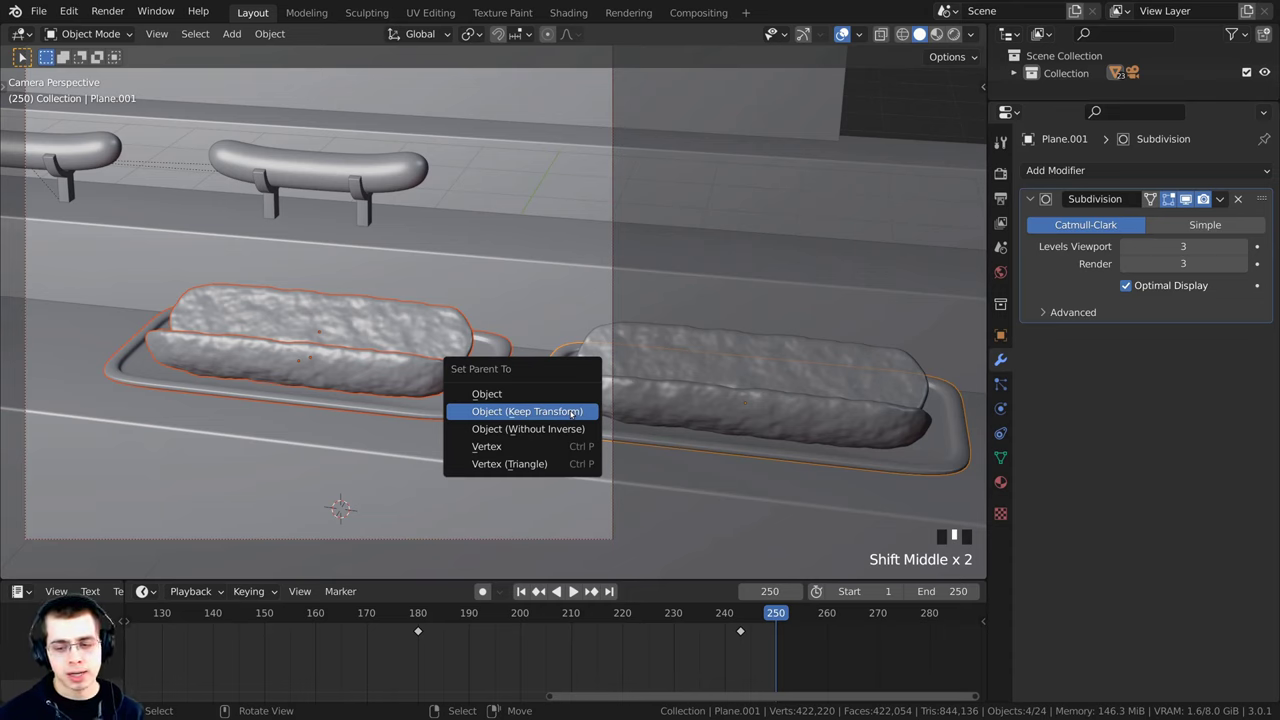
left_click(572, 413)
Step: Deselect everything and scrub back to frame 205 to check that both trays slide together
key("alt+a")
right_click(415, 358)
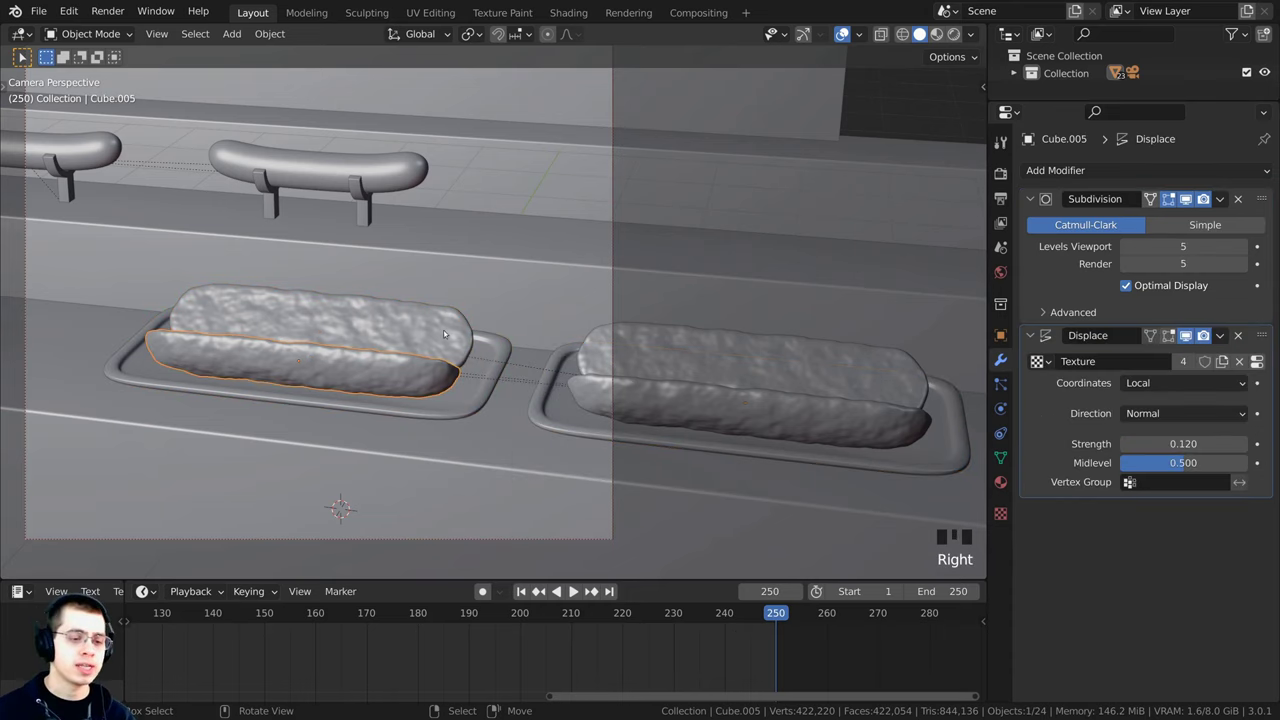
key("a")
scroll(738, 652, "down", 1)
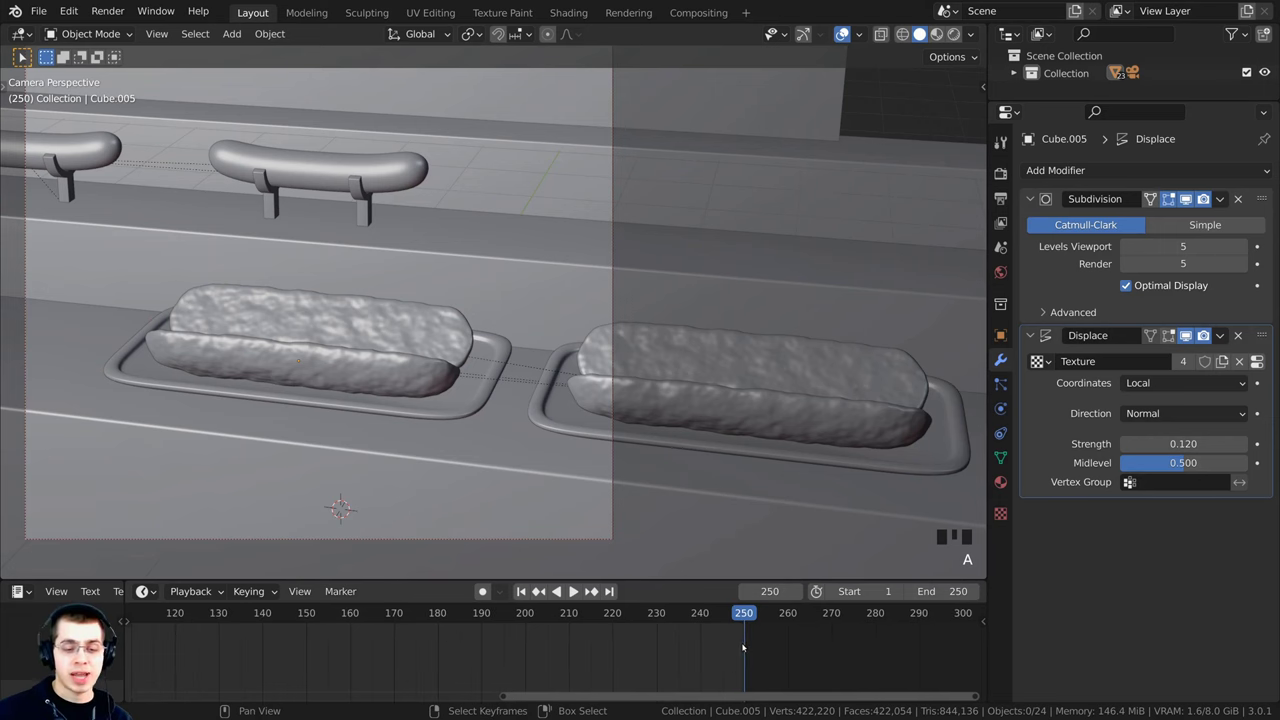
left_click_drag(745, 646, 511, 642)
scroll(511, 642, "down", 4)
middle_click_drag(390, 320, 618, 337, "shift")
scroll(610, 340, "down", 3)
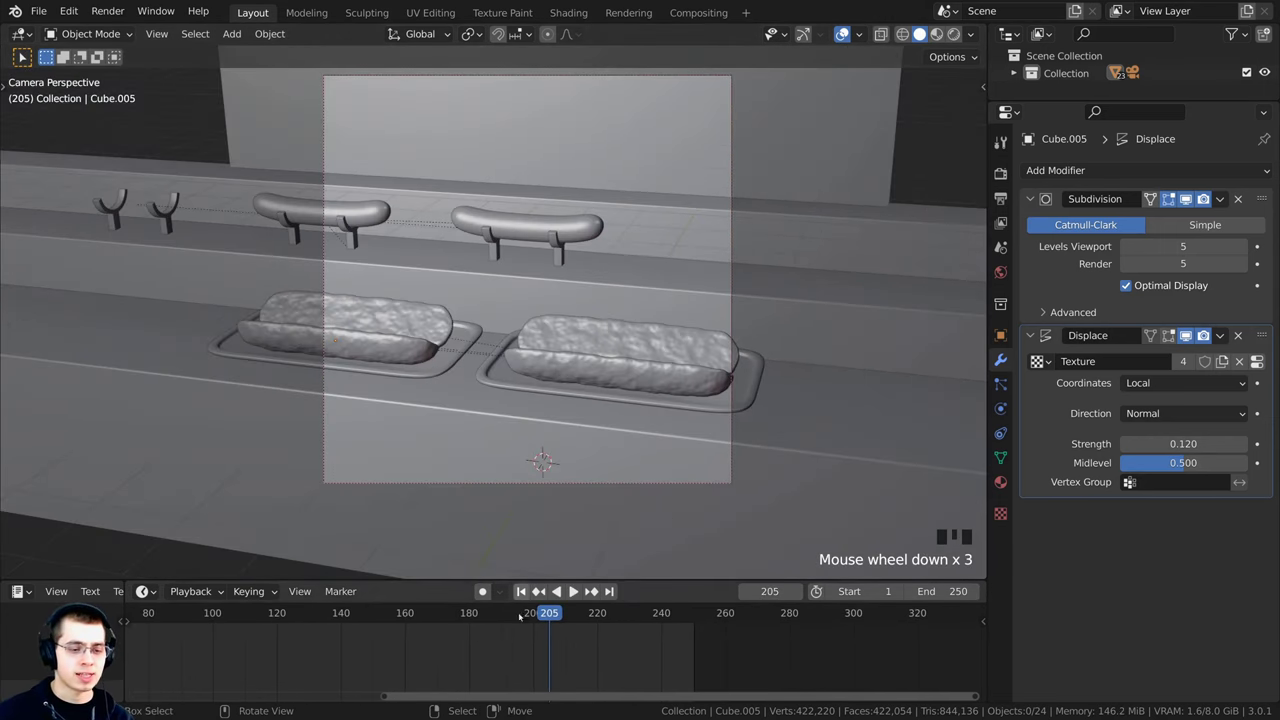
Step: Scrub between frames 148 and 165 and select buns on both trays to compare their positions
left_click(378, 672)
key("space")
left_click_drag(378, 672, 366, 668)
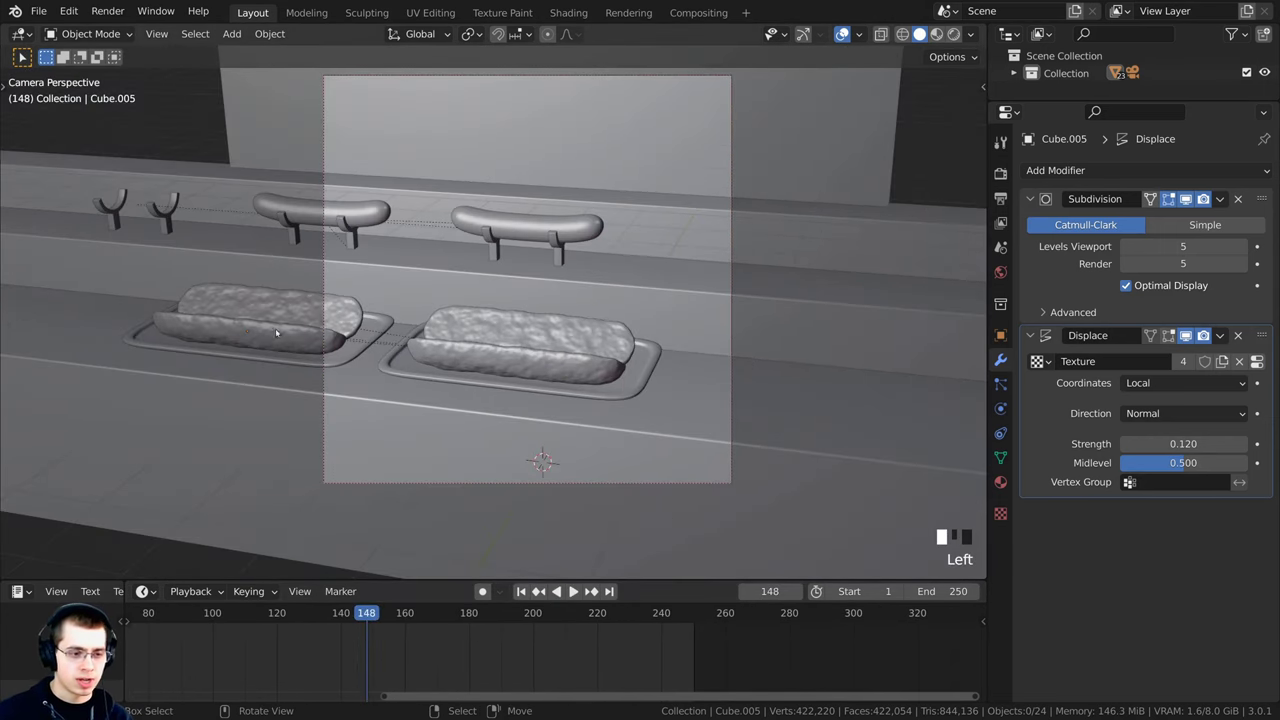
right_click(334, 314)
right_click(496, 338)
right_click(348, 312)
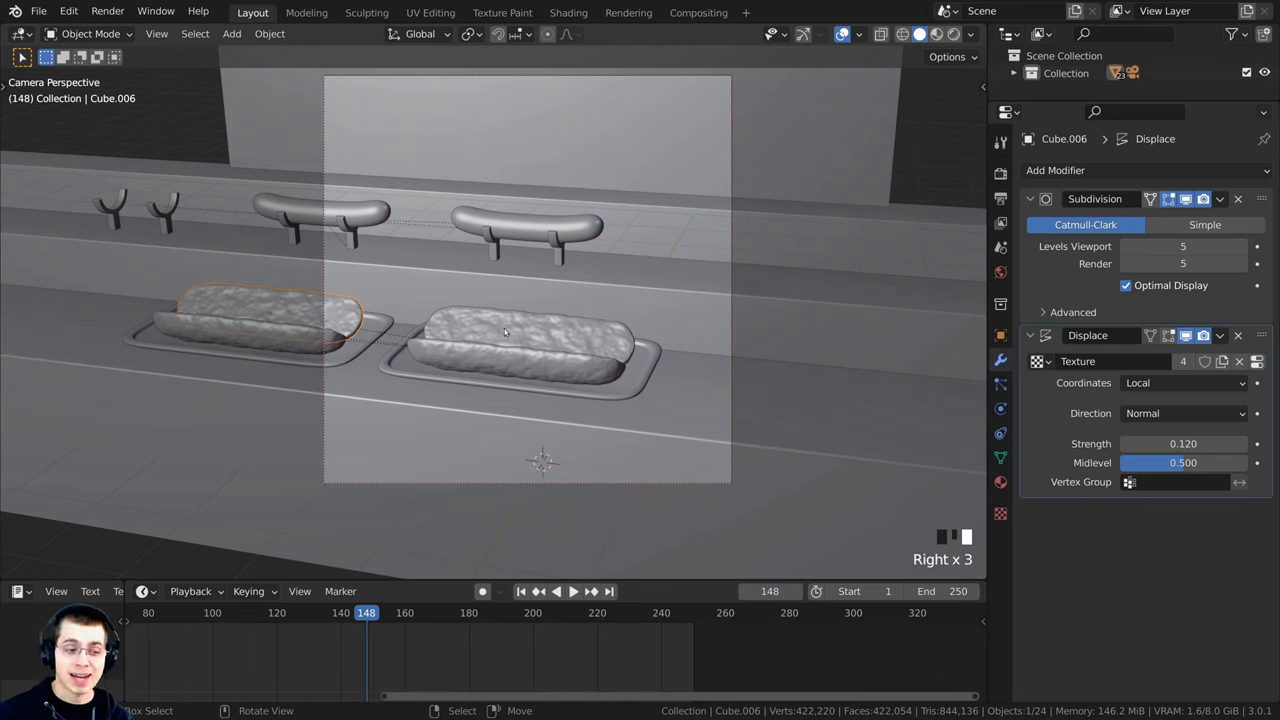
right_click(505, 332)
right_click(335, 347)
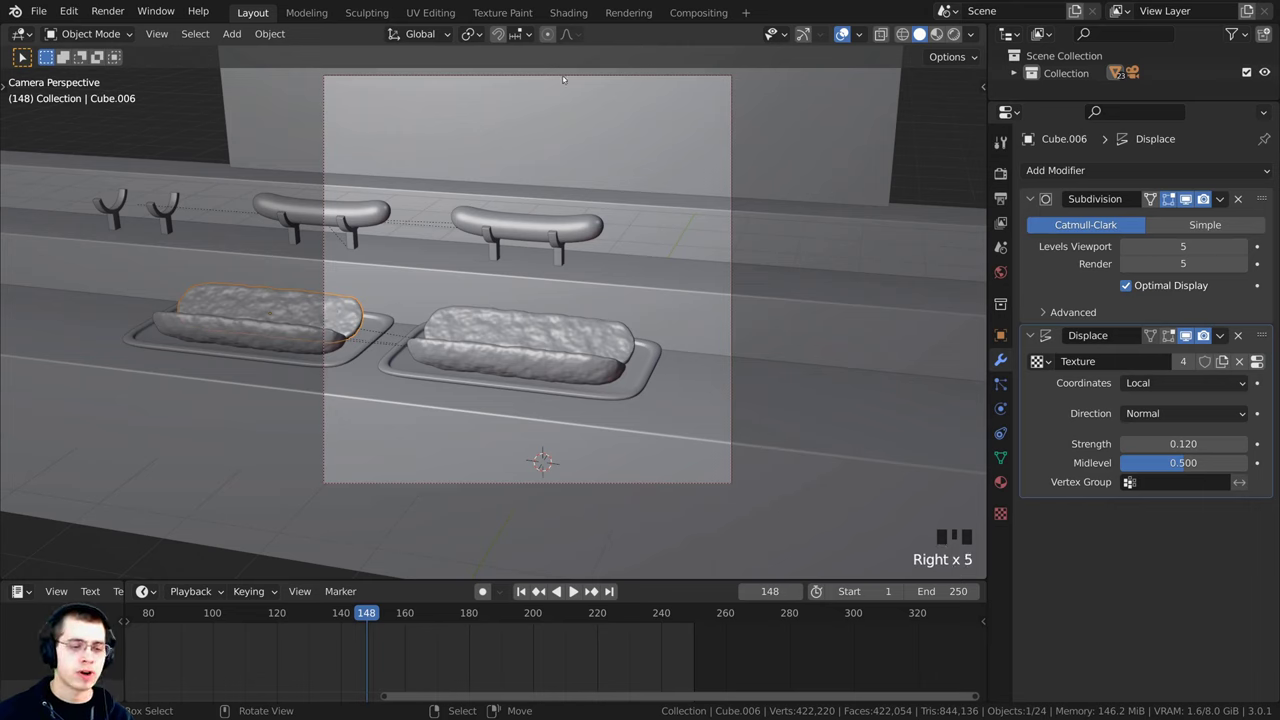
key("a")
key("a")
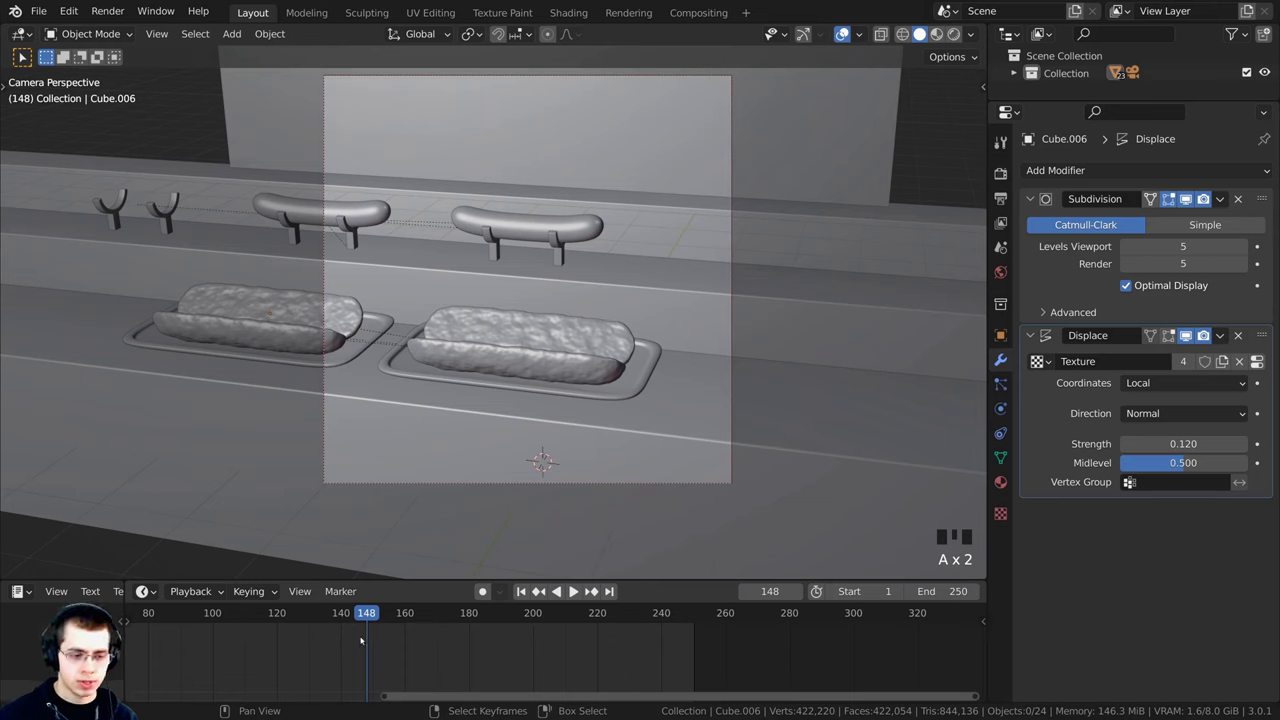
left_click_drag(361, 640, 421, 650)
right_click(314, 309)
right_click(502, 331)
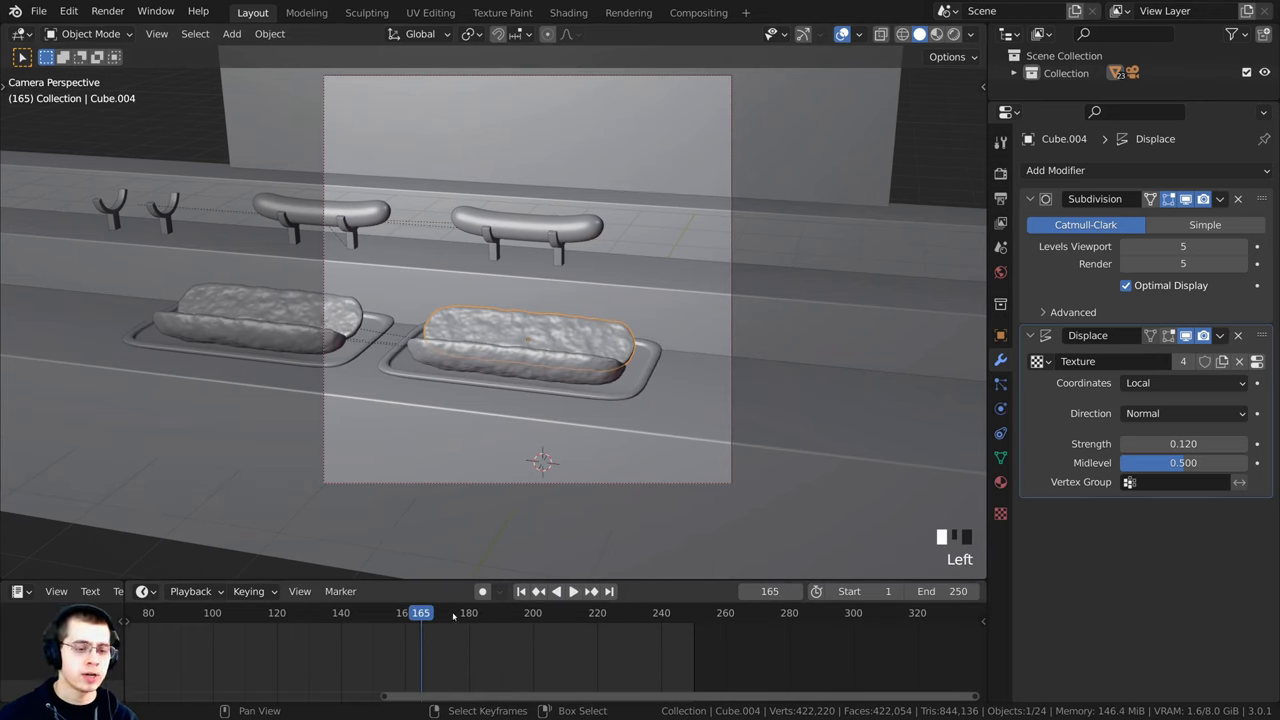
Step: At frame 250, duplicate the original animated tray and its two buns in place
left_click_drag(430, 648, 695, 651)
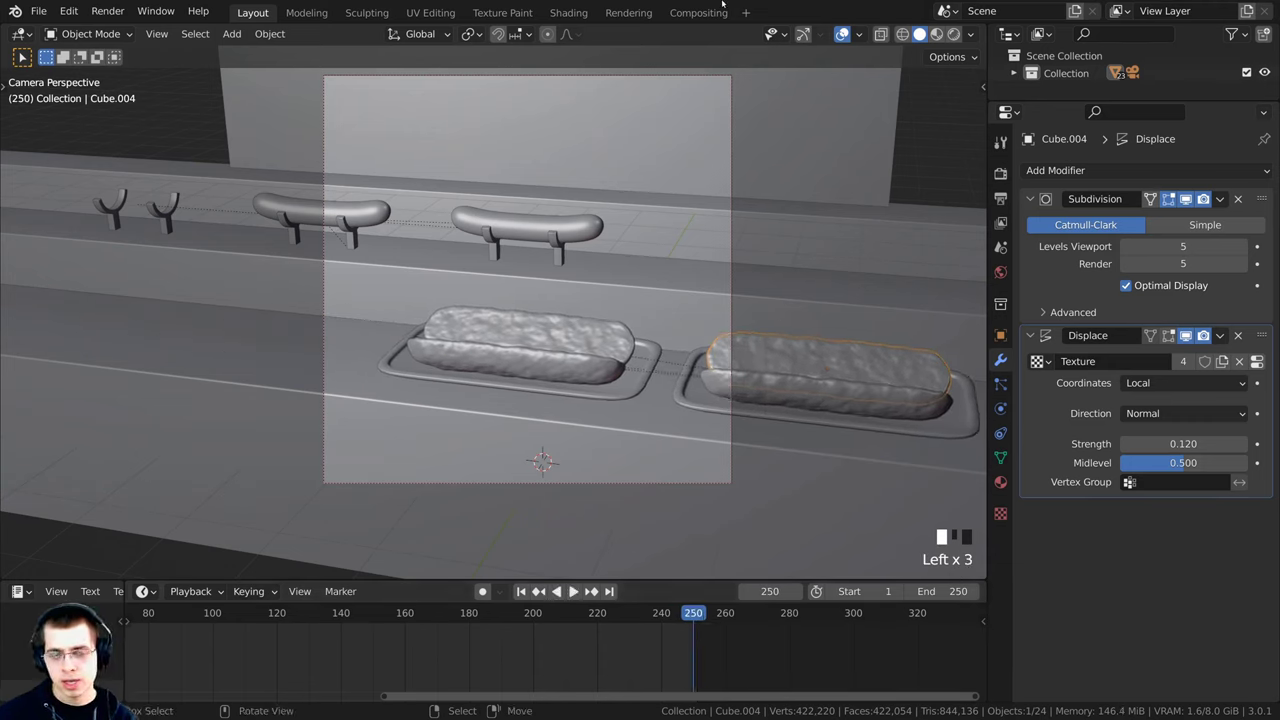
middle_click_drag(748, 386, 700, 392, "shift")
key("a")
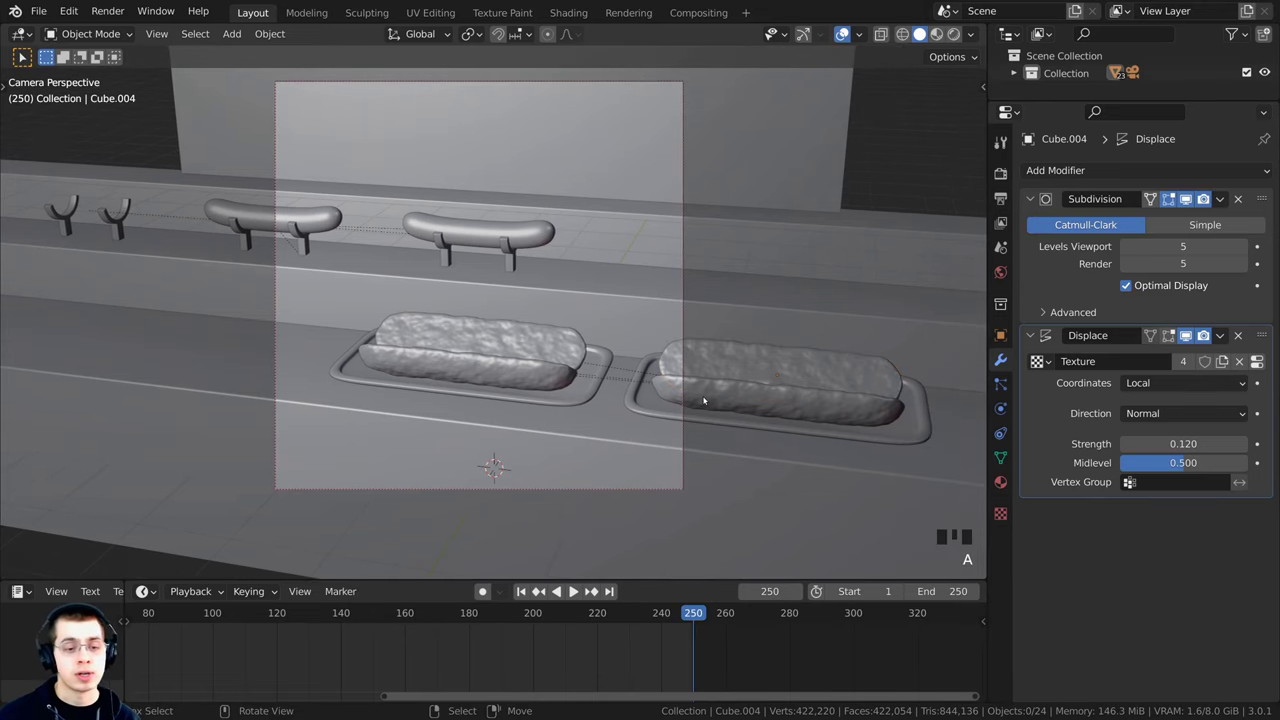
right_click(706, 400)
scroll(706, 400, "up", 4)
right_click(832, 420, "shift")
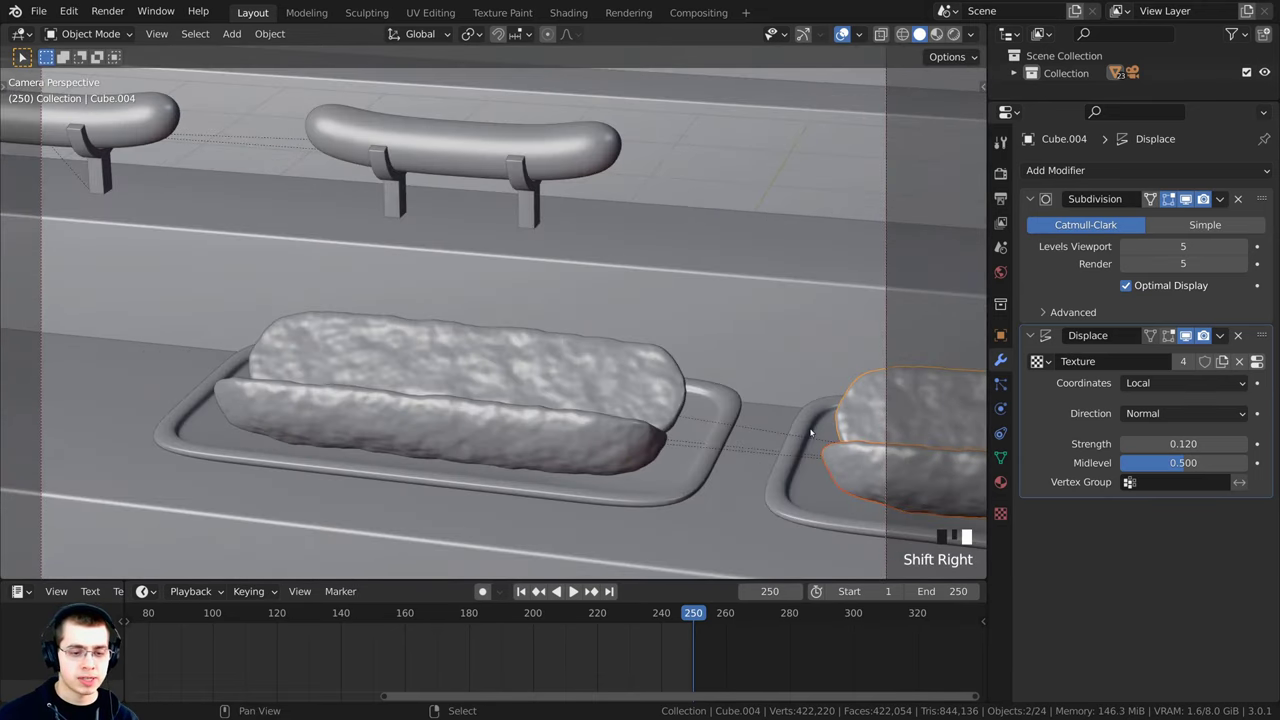
right_click(811, 432, "shift")
scroll(811, 432, "down", 3)
key("g")
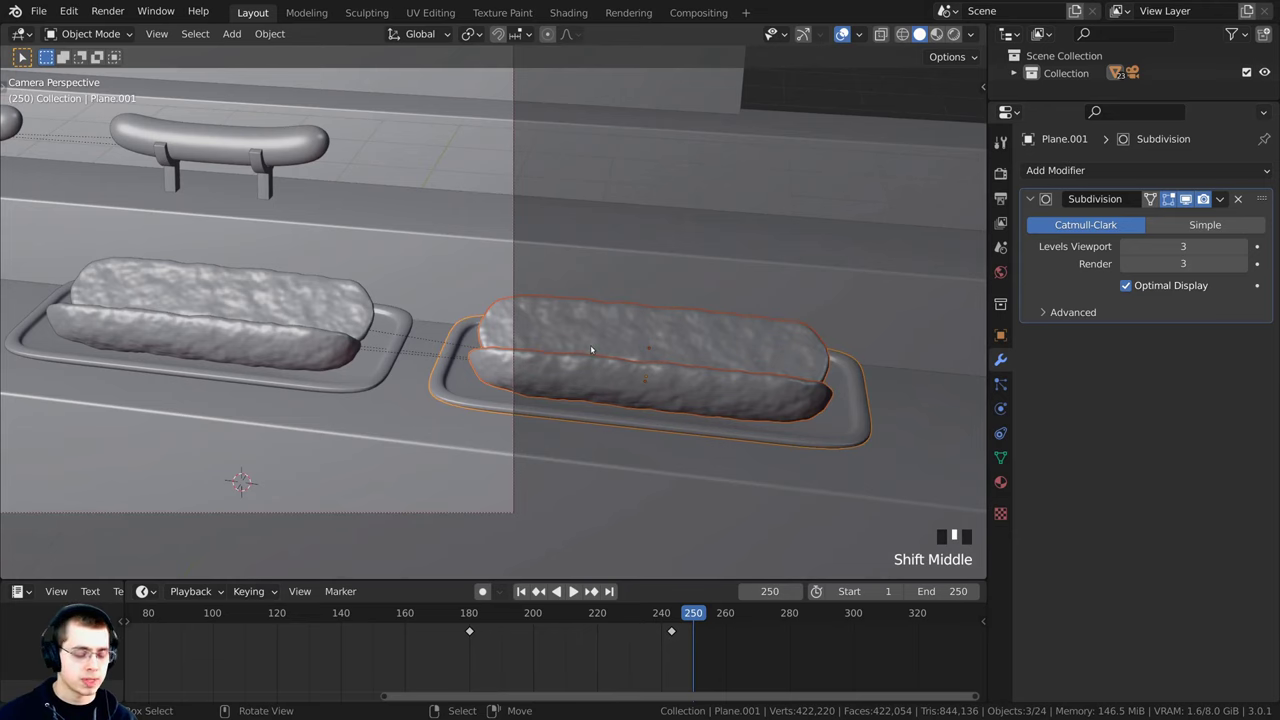
key("shift+d")
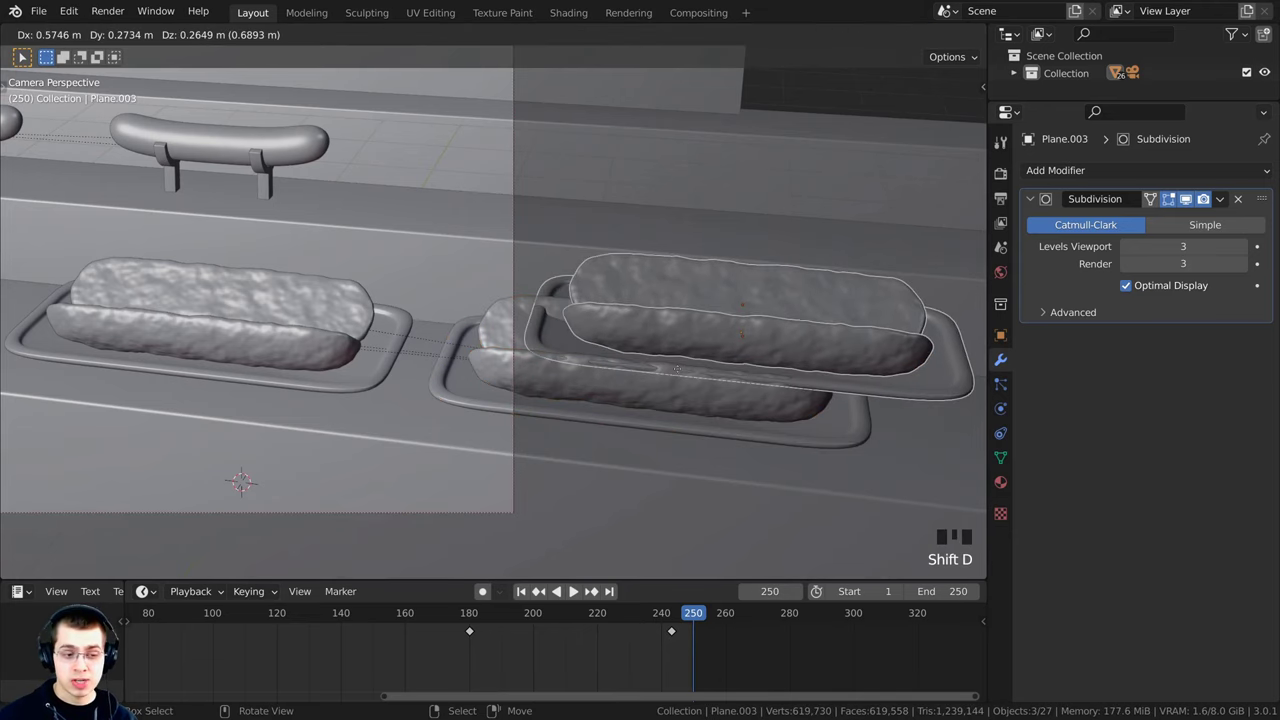
right_click(678, 369)
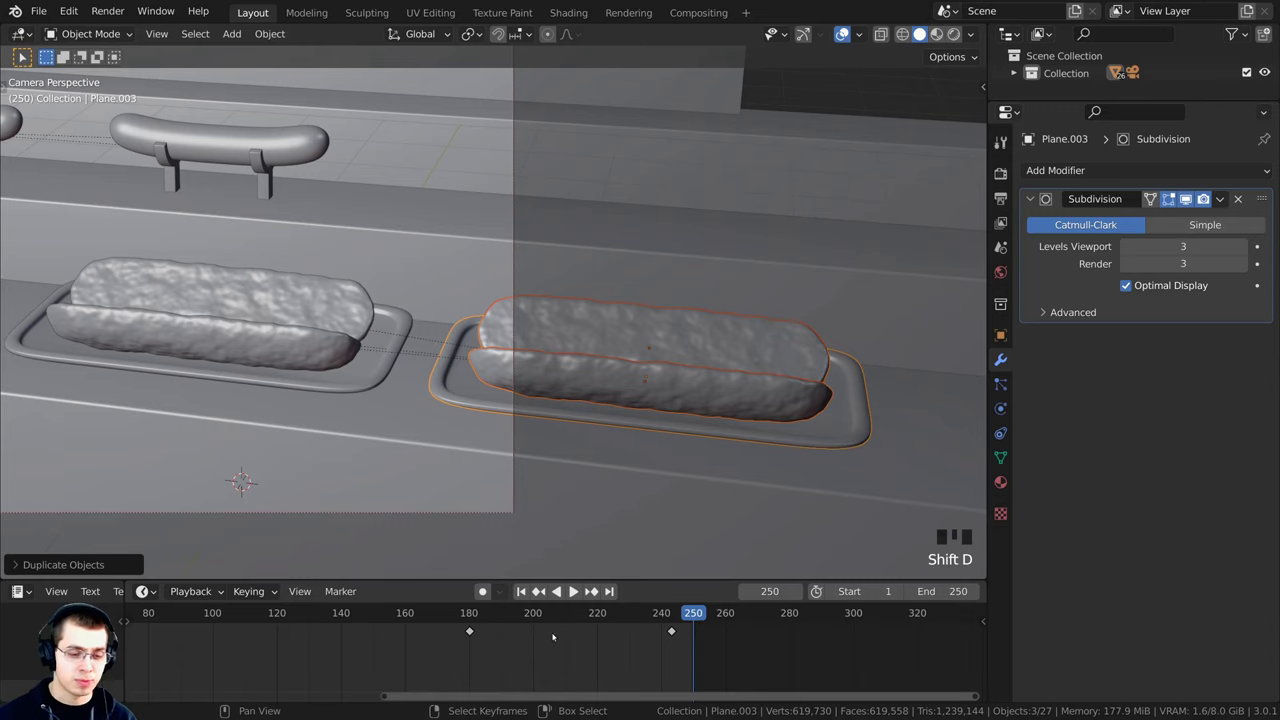
Step: Delete all keyframes from the newly duplicated tray
key("a")
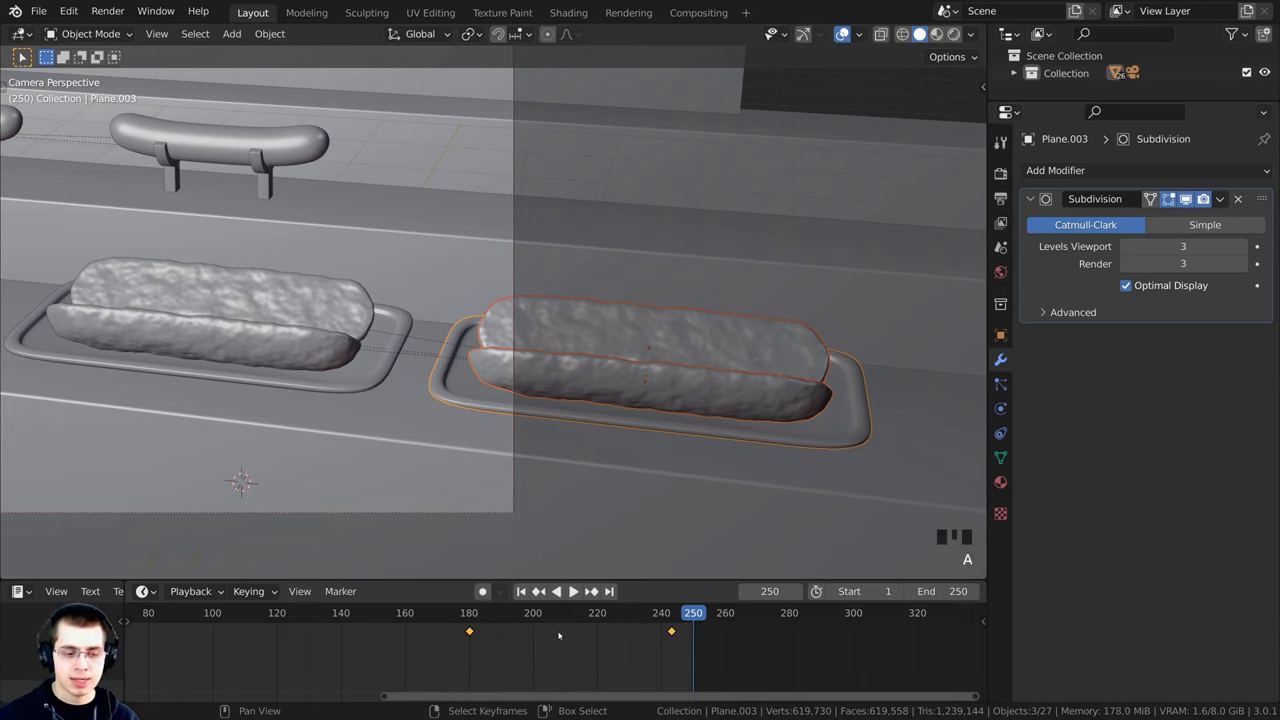
key("x")
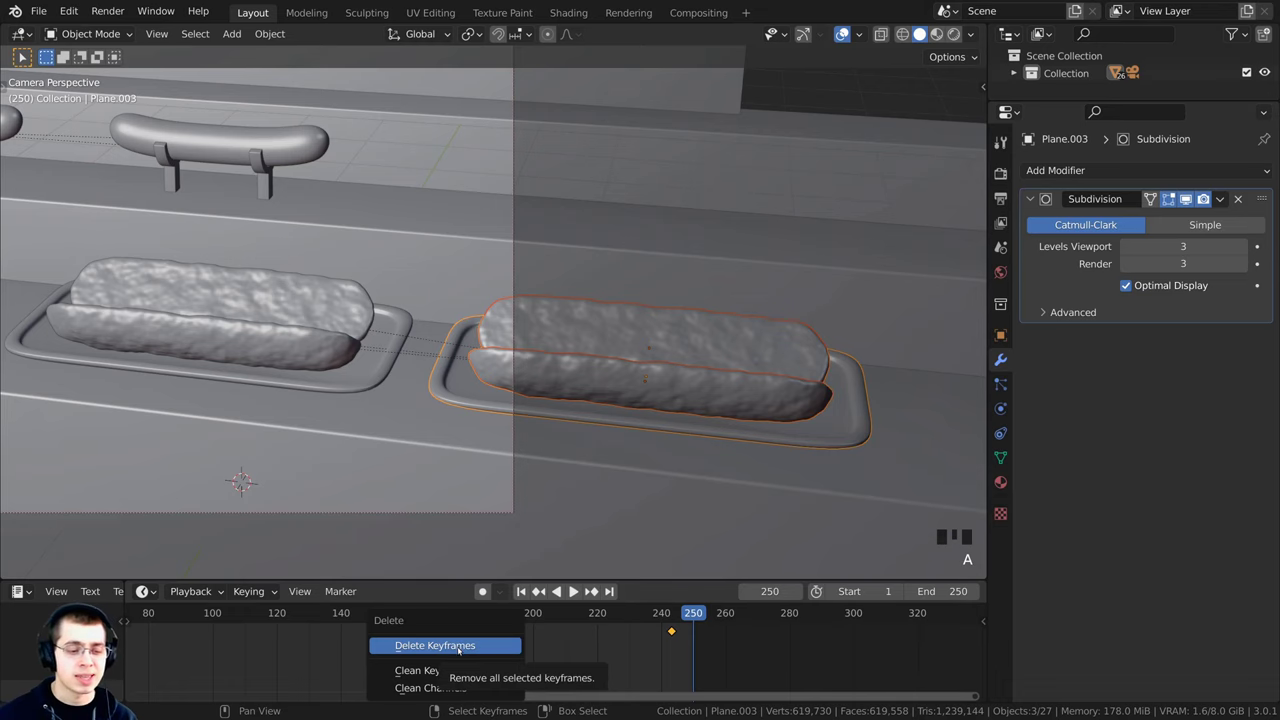
left_click(458, 646)
Step: Clear the parent of the new tray and buns while keeping their transformation
middle_click_drag(764, 226, 727, 231, "shift")
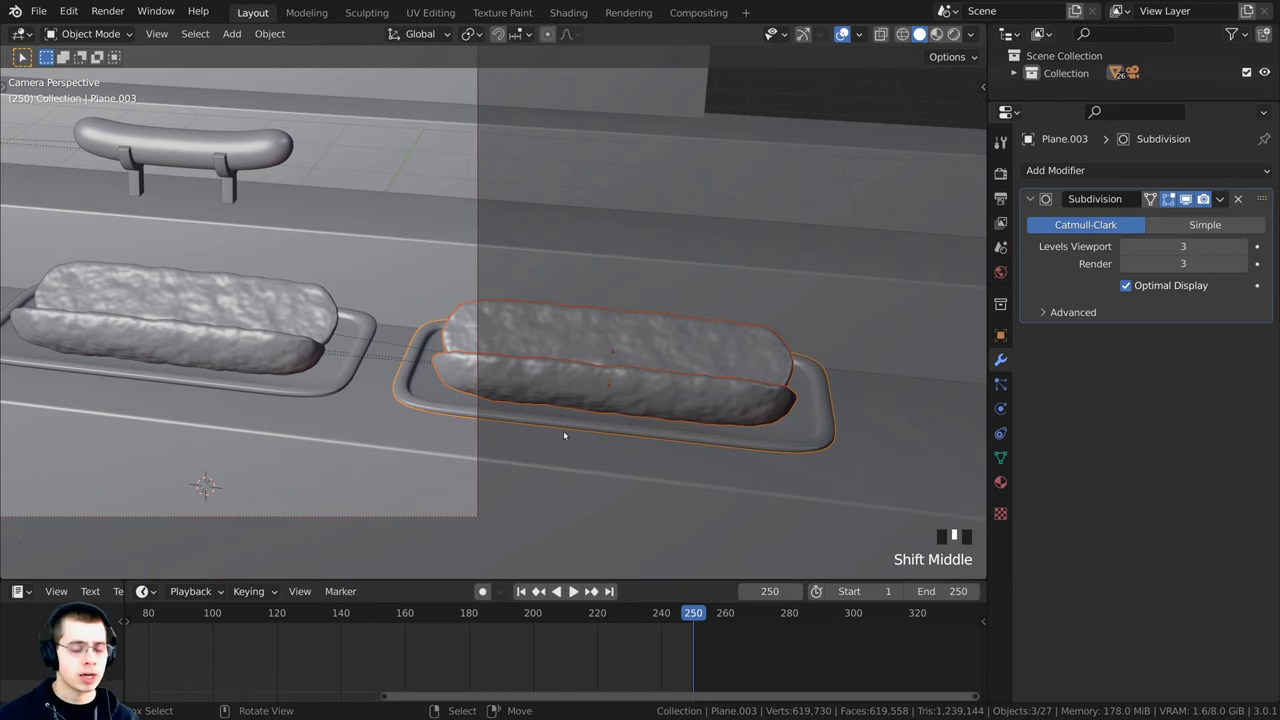
middle_click_drag(604, 278, 622, 317, "shift")
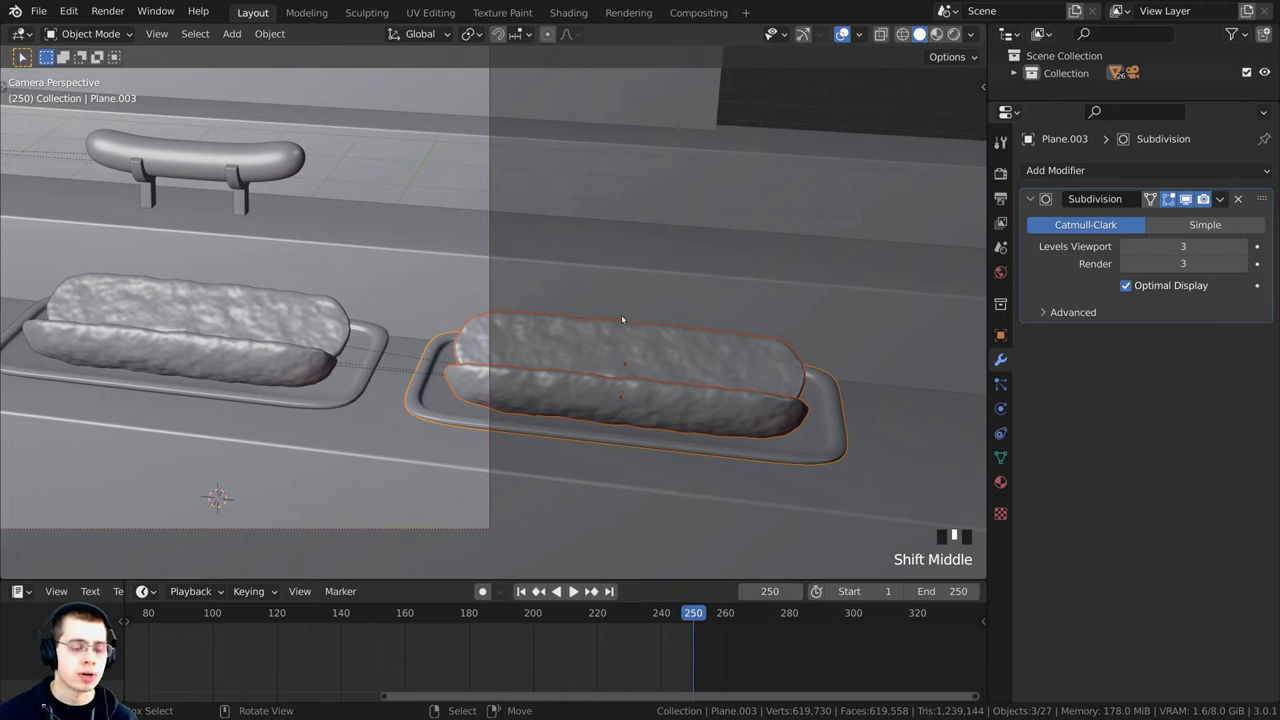
key("alt+p")
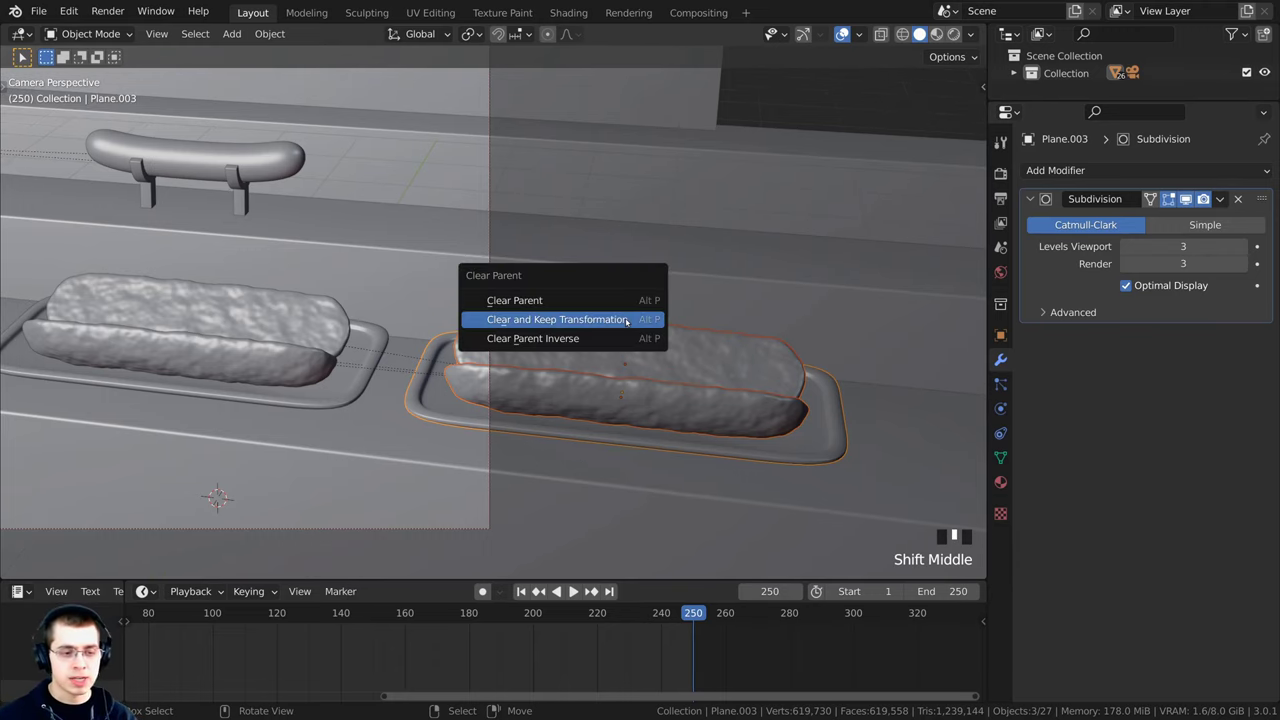
left_click(592, 320)
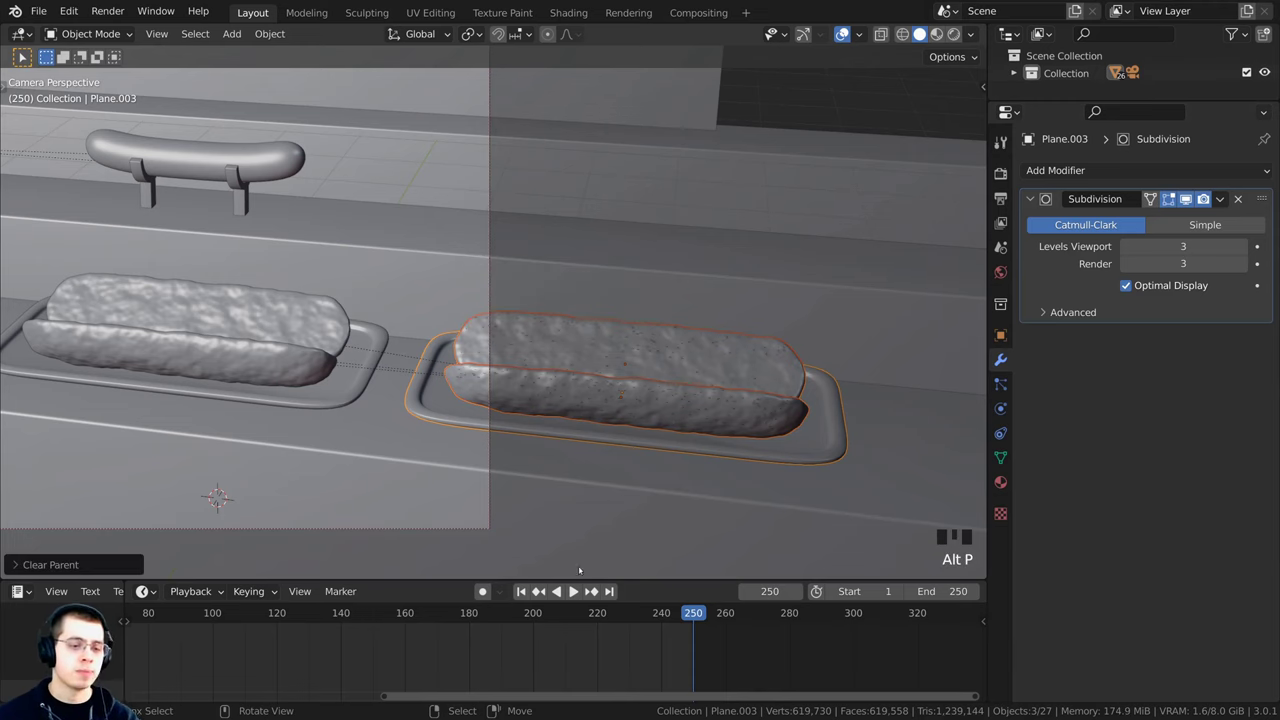
Step: Scrub back through the tray animation and set the current frame to 141
scroll(716, 662, "down", 3)
left_click_drag(716, 662, 512, 662)
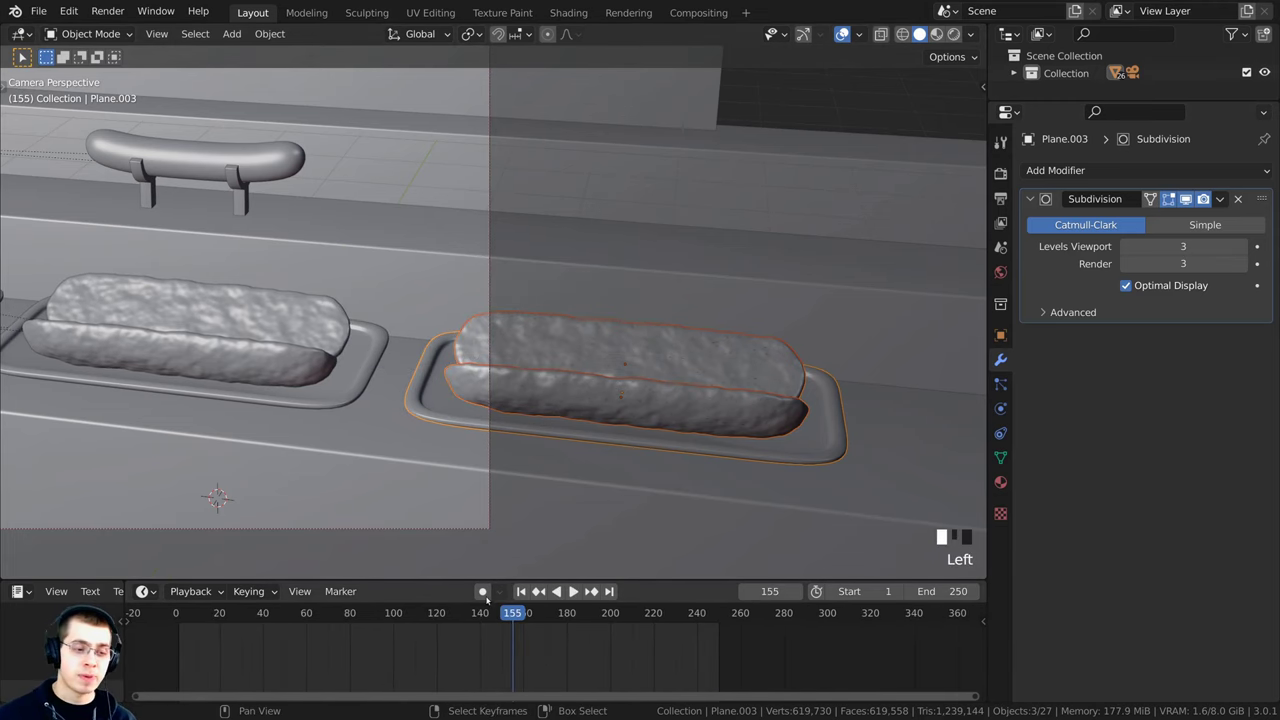
middle_click_drag(486, 336, 613, 351, "shift")
scroll(613, 355, "down", 1)
left_click_drag(650, 665, 470, 653)
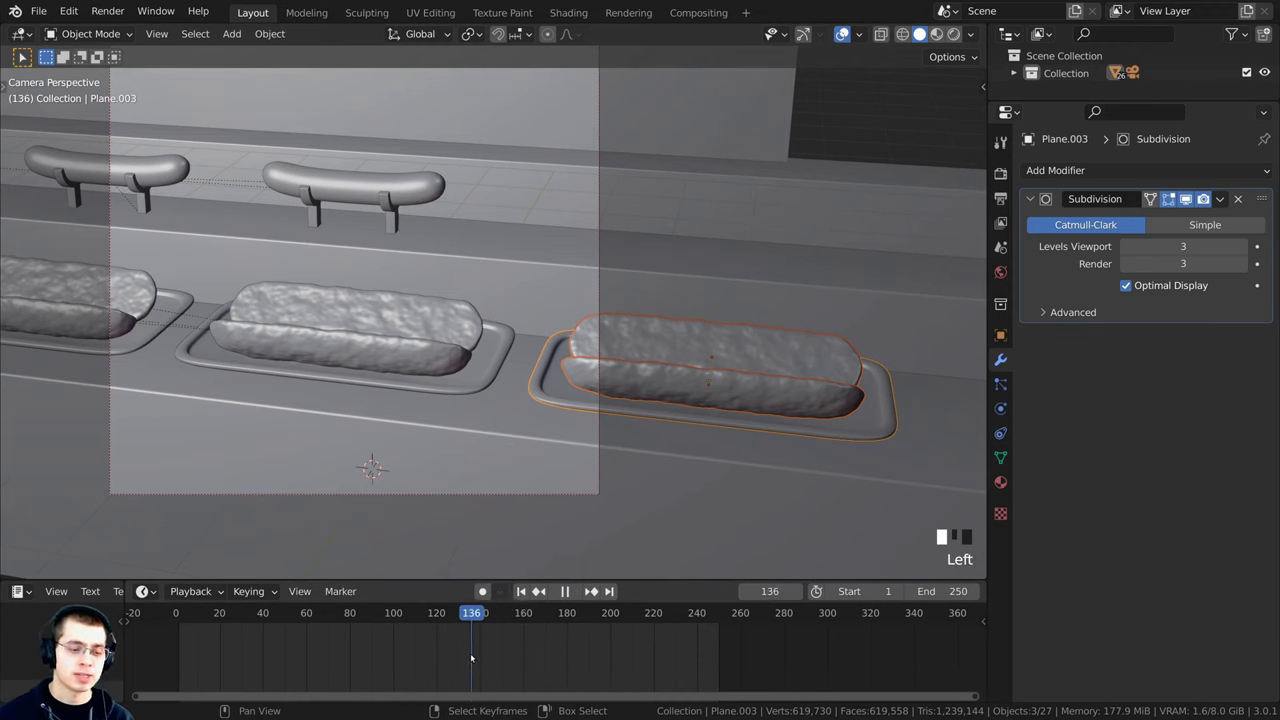
left_click(483, 617)
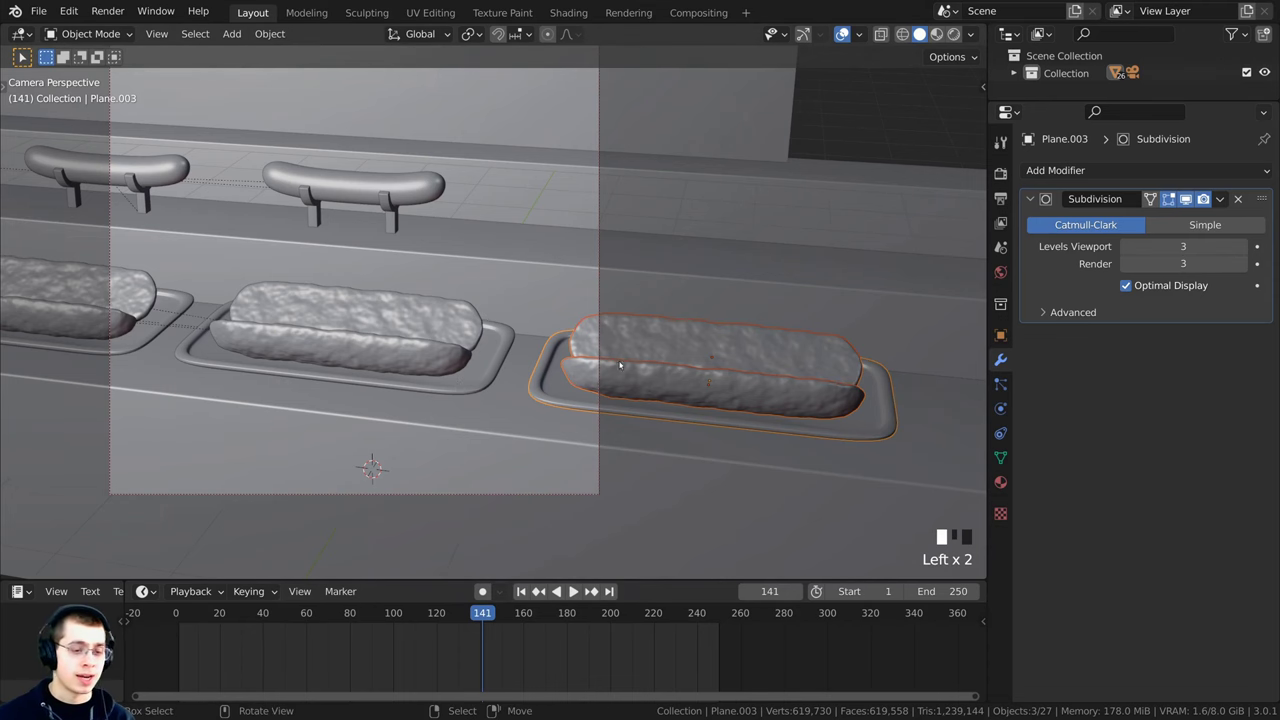
Step: Parent the new tray and buns to the original animated tray with Object (Keep Transform), then deselect everything
scroll(620, 365, "up", 2)
key("g")
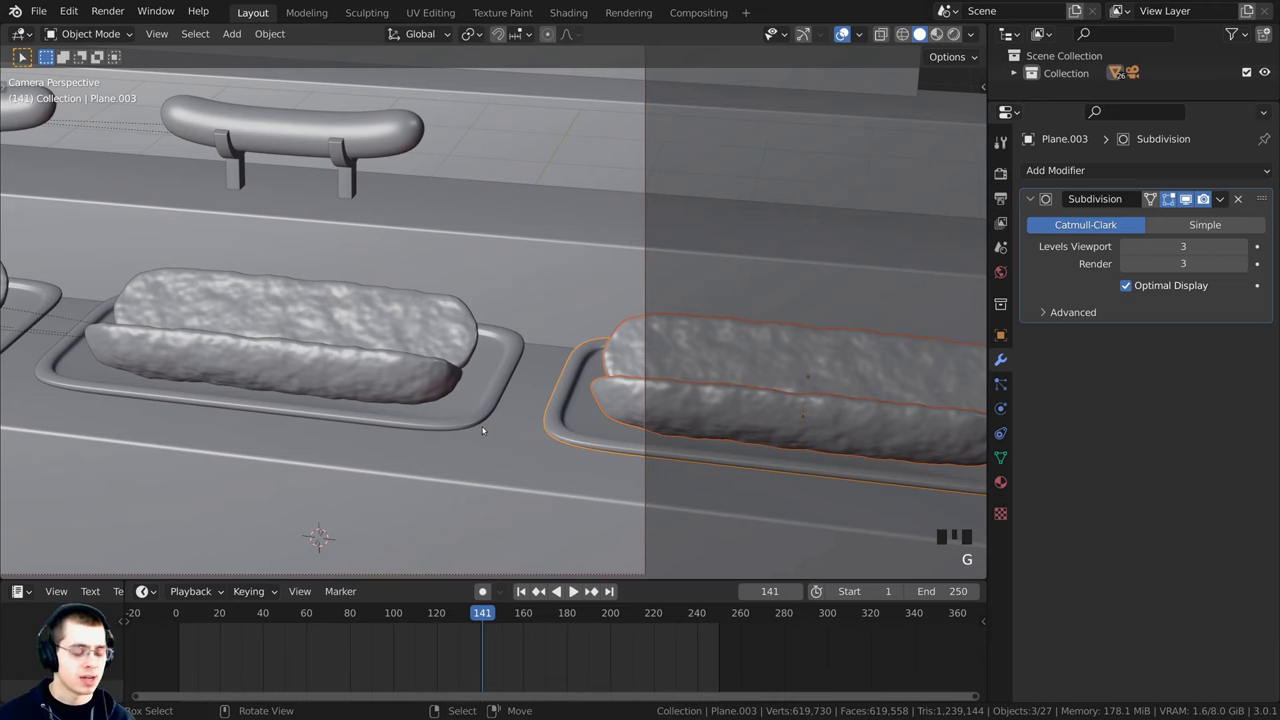
right_click(454, 424, "shift")
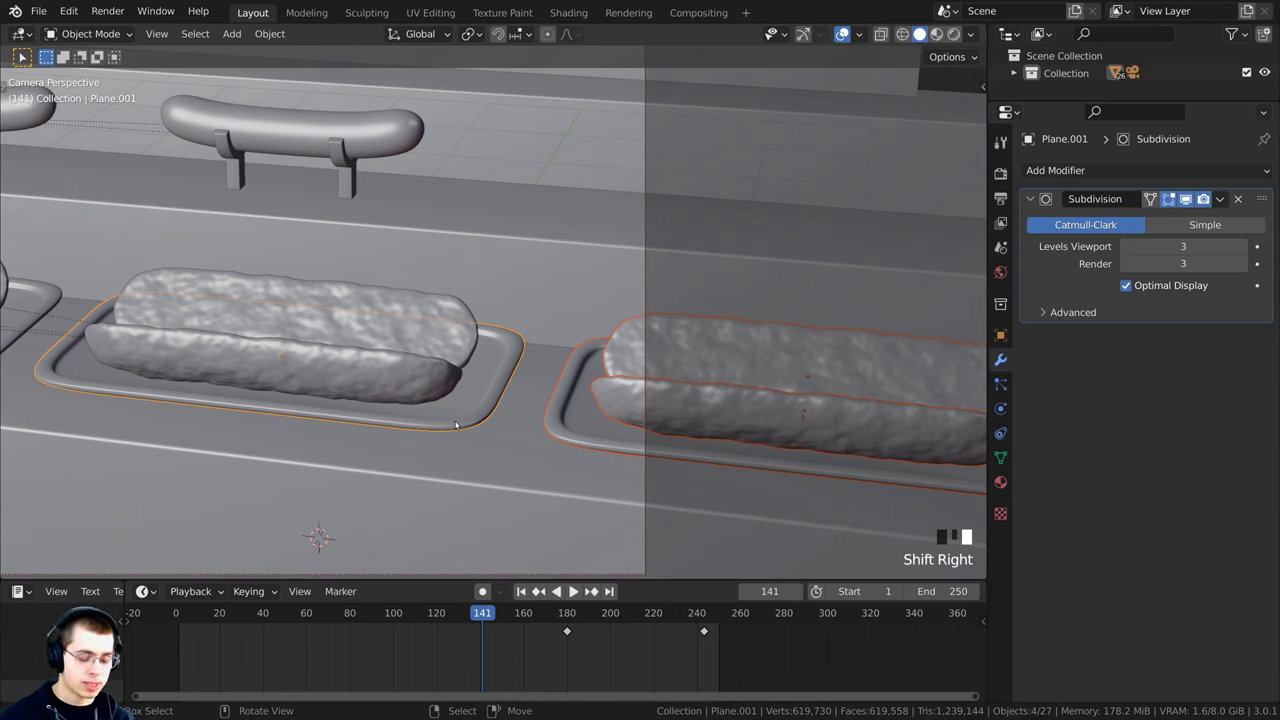
key("ctrl+p")
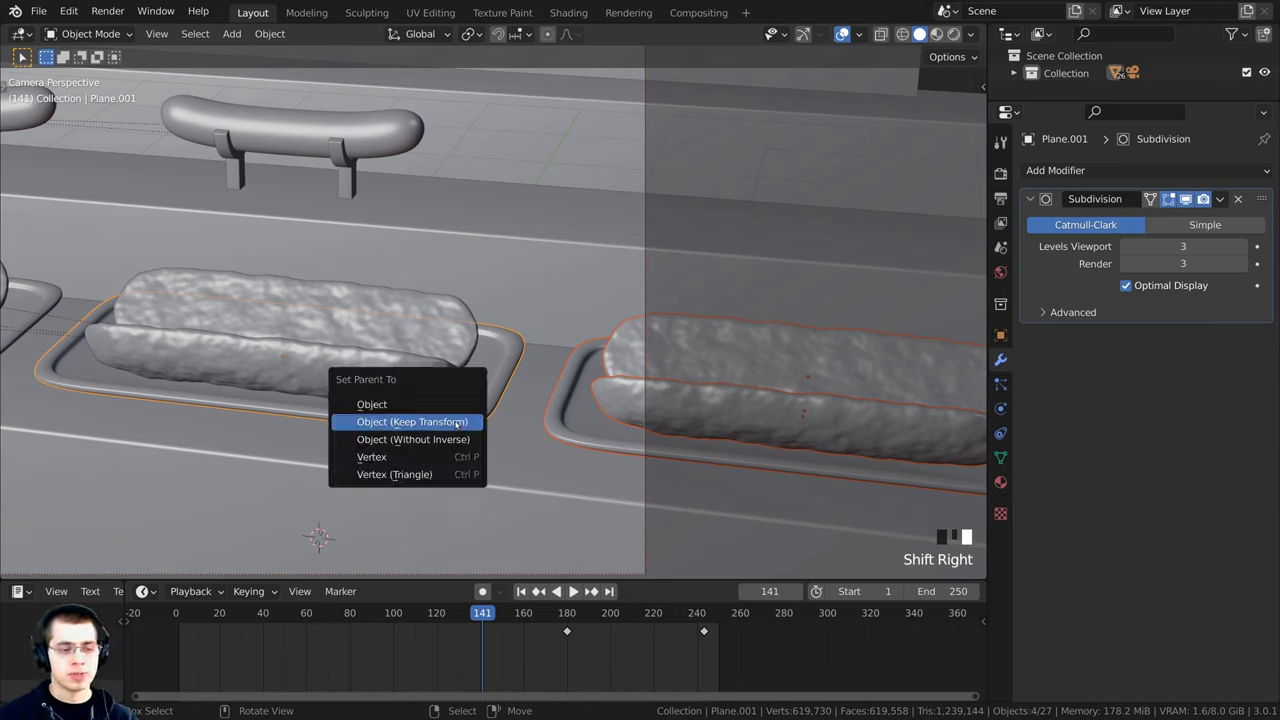
left_click(457, 424)
key("a")
Step: Scrub to frame 135 and select buns on the middle and far-right trays to compare their starting positions
scroll(465, 445, "down", 1)
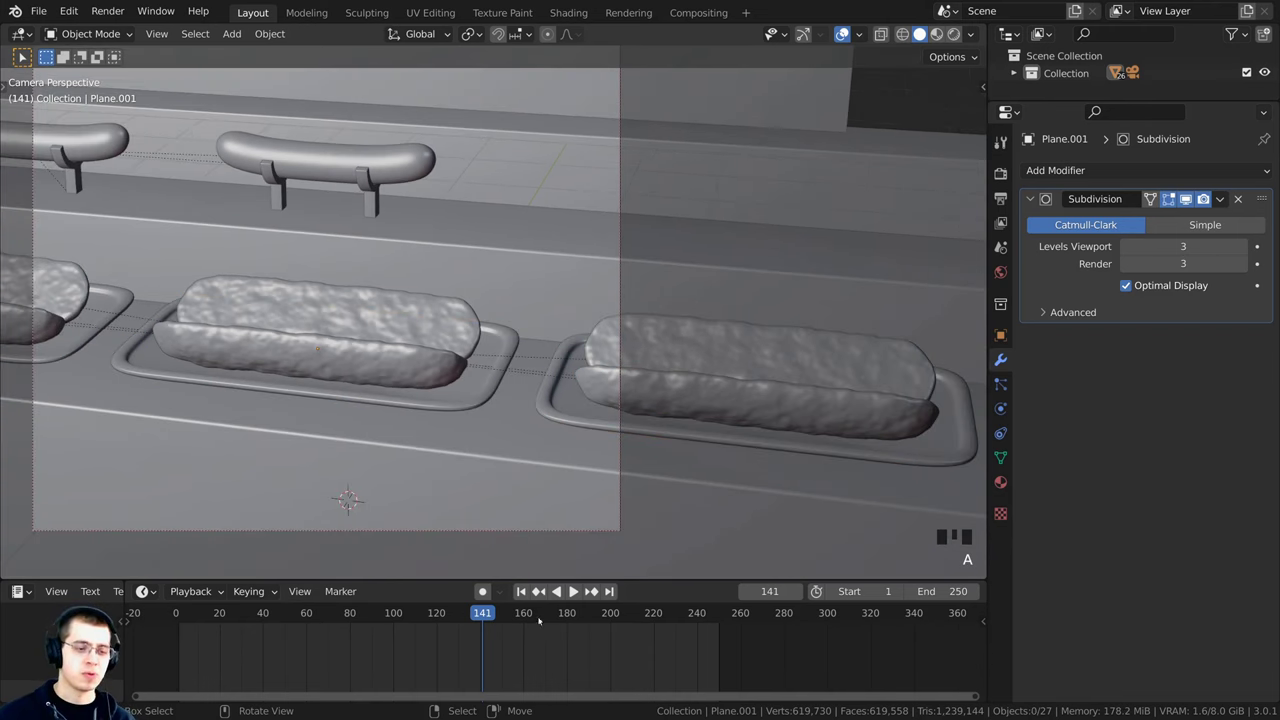
scroll(545, 632, "down", 4)
left_click_drag(528, 646, 492, 660)
middle_click_drag(523, 422, 733, 430, "shift")
scroll(725, 425, "down", 1)
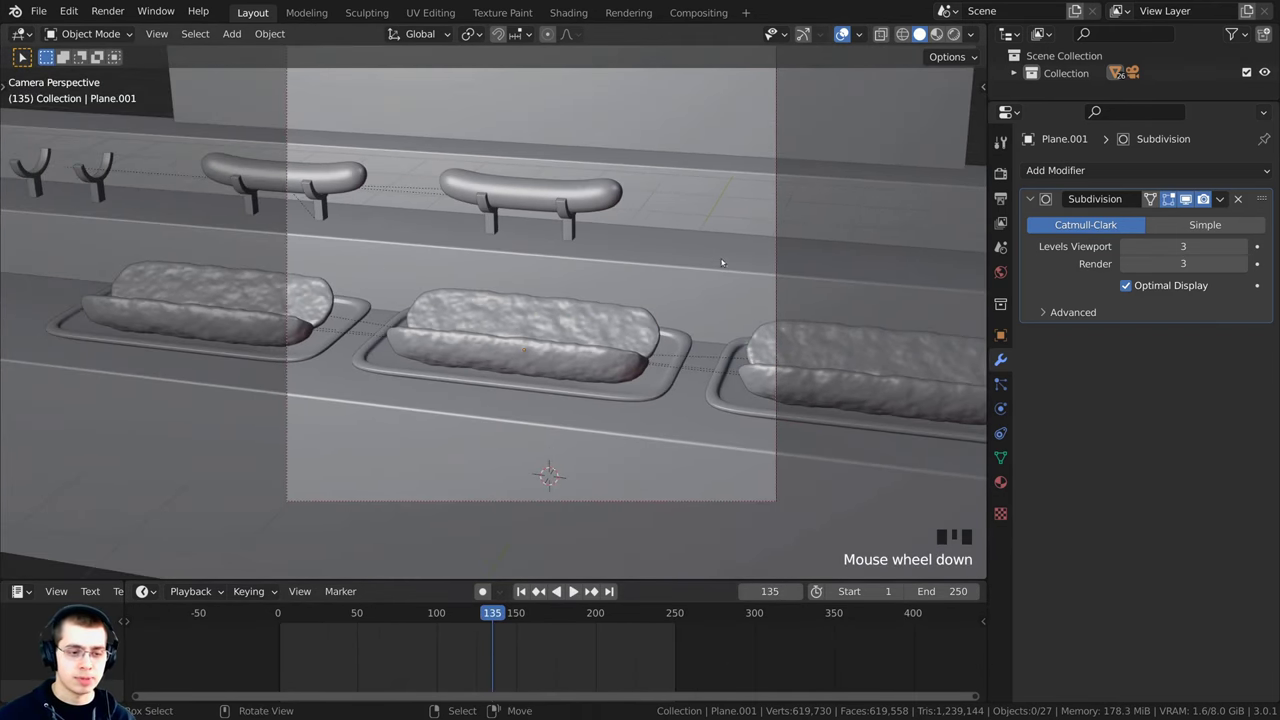
right_click(628, 328)
right_click(846, 349)
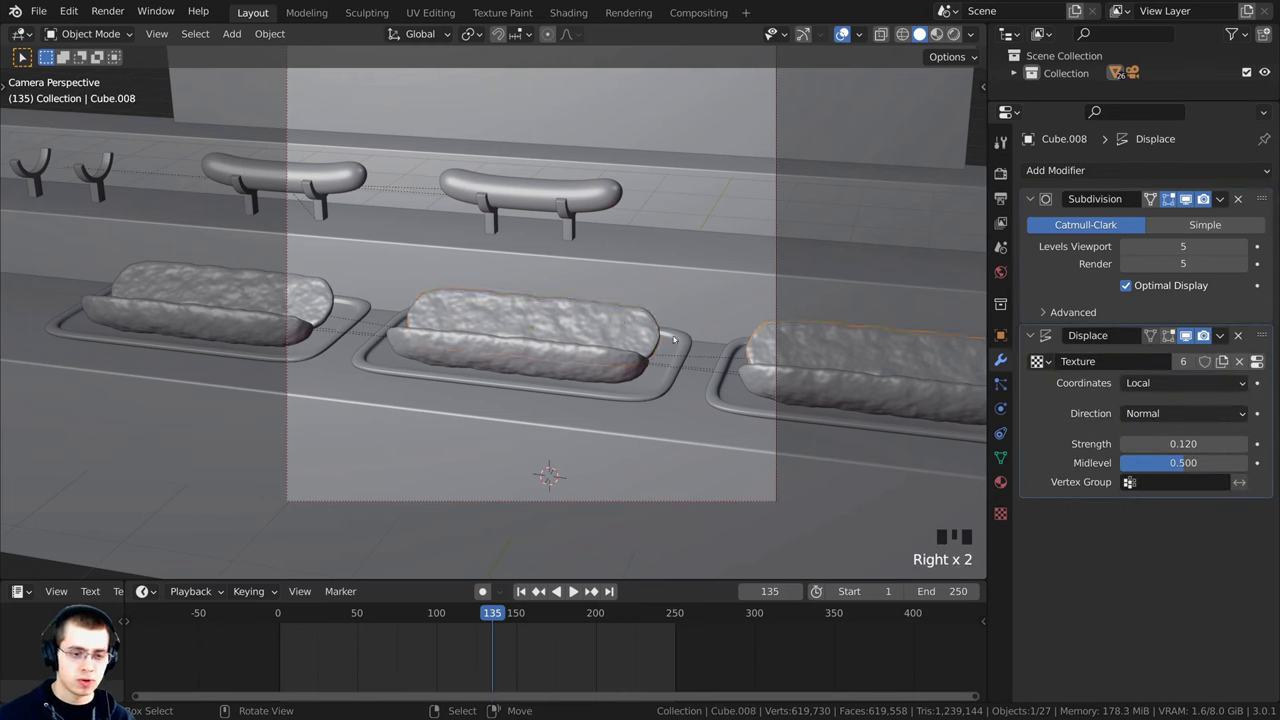
right_click(621, 320)
key("g")
right_click(634, 282)
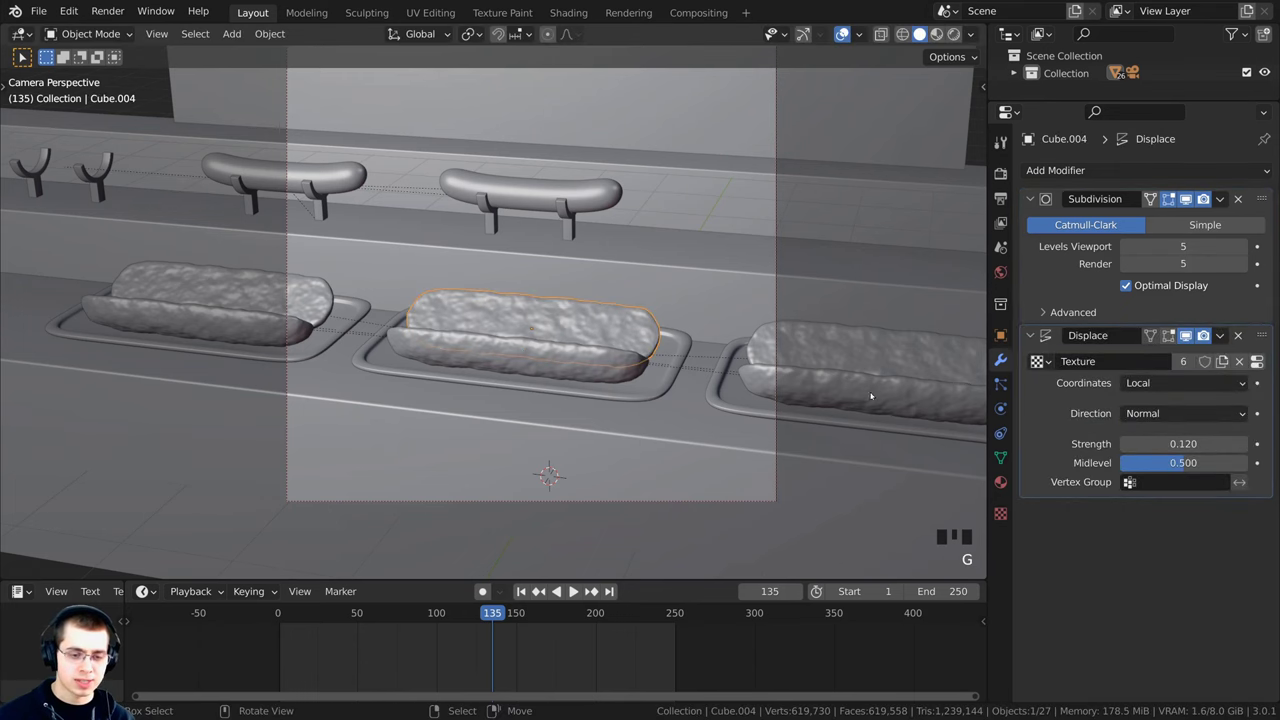
right_click(838, 340)
key("a")
Step: Scrub to frame 250 and back to frame 173 to check that all three trays slide together
left_click_drag(510, 667, 668, 695)
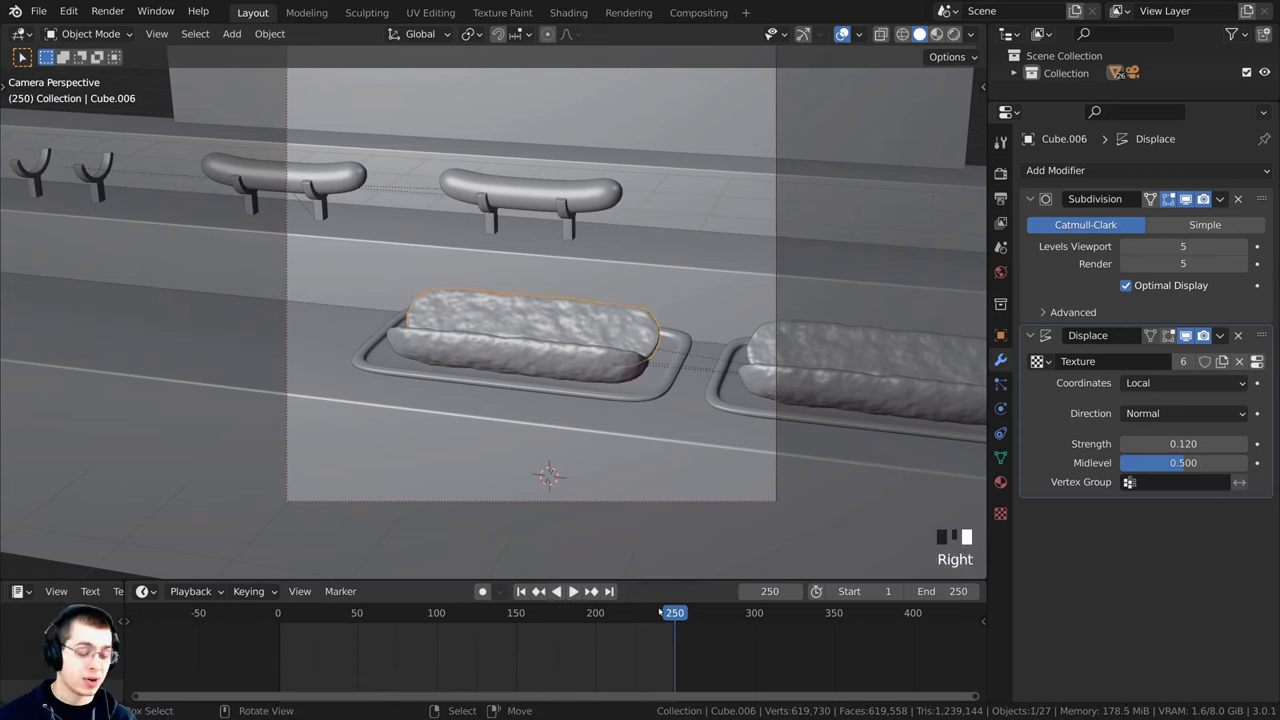
key("alt+a")
left_click_drag(665, 625, 552, 660)
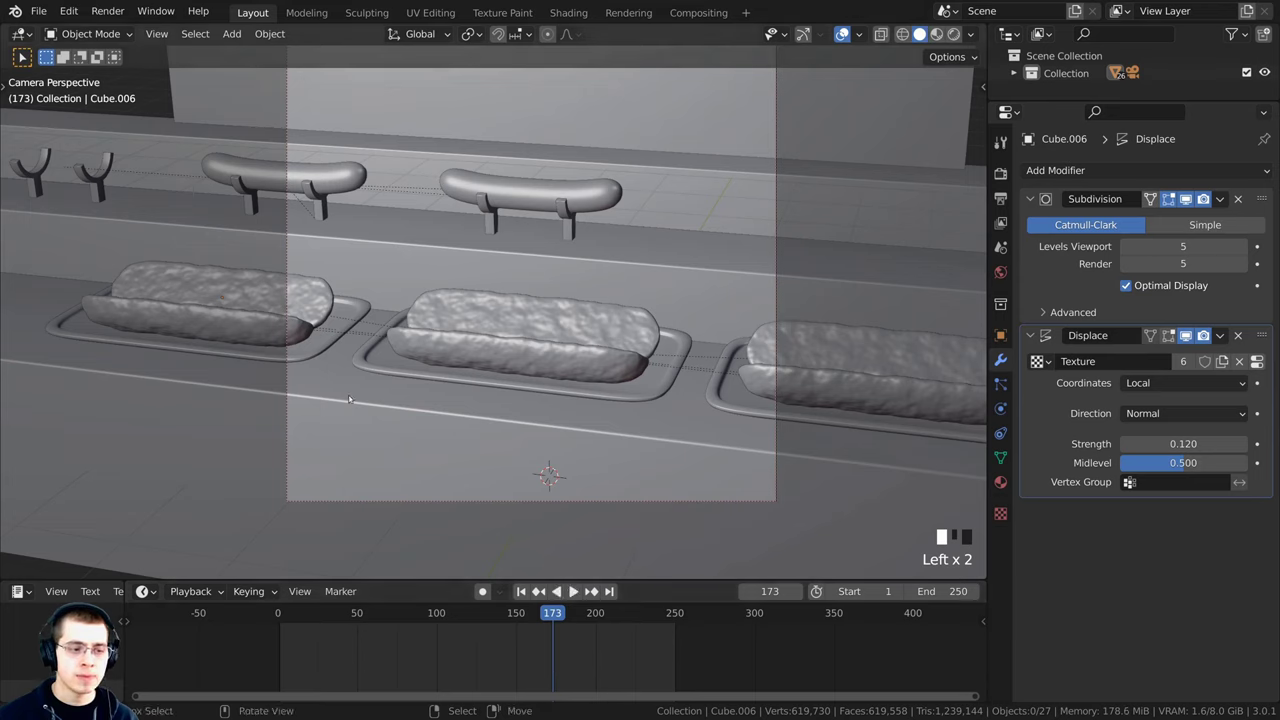
Step: At frame 151, duplicate the leftmost tray and its two buns in place
right_click(306, 290)
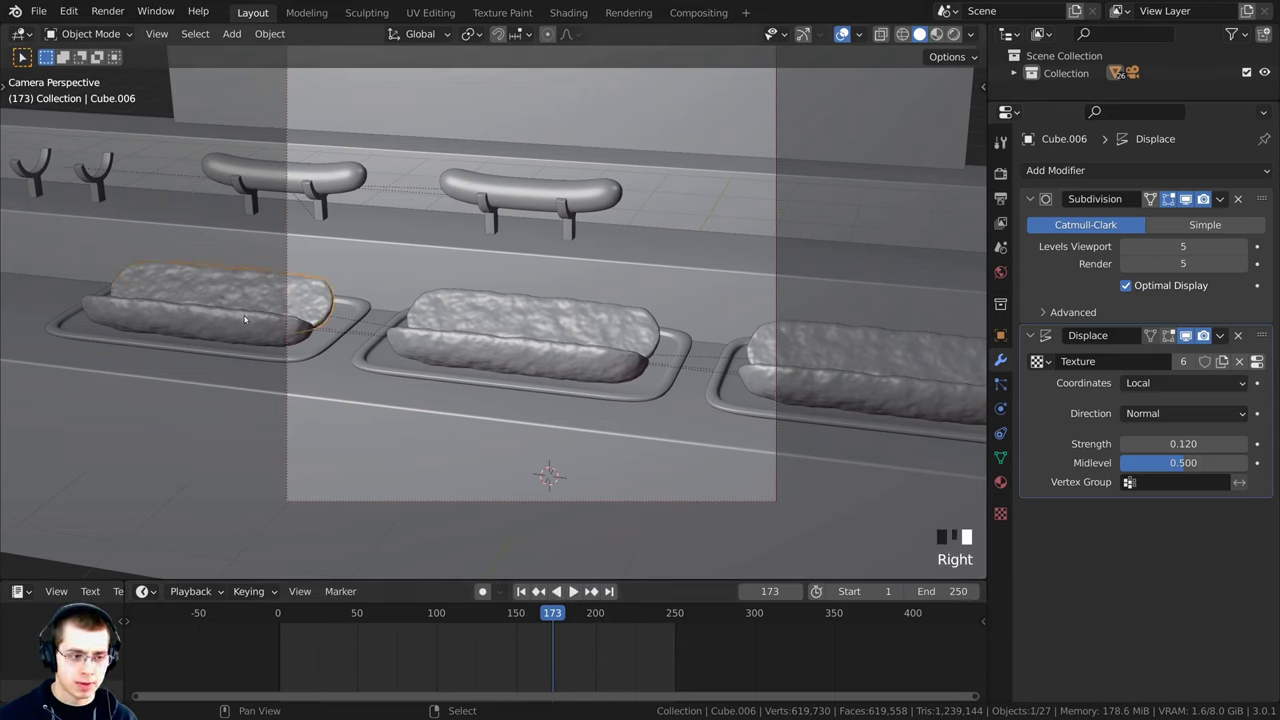
right_click(308, 320, "shift")
right_click(344, 321, "shift")
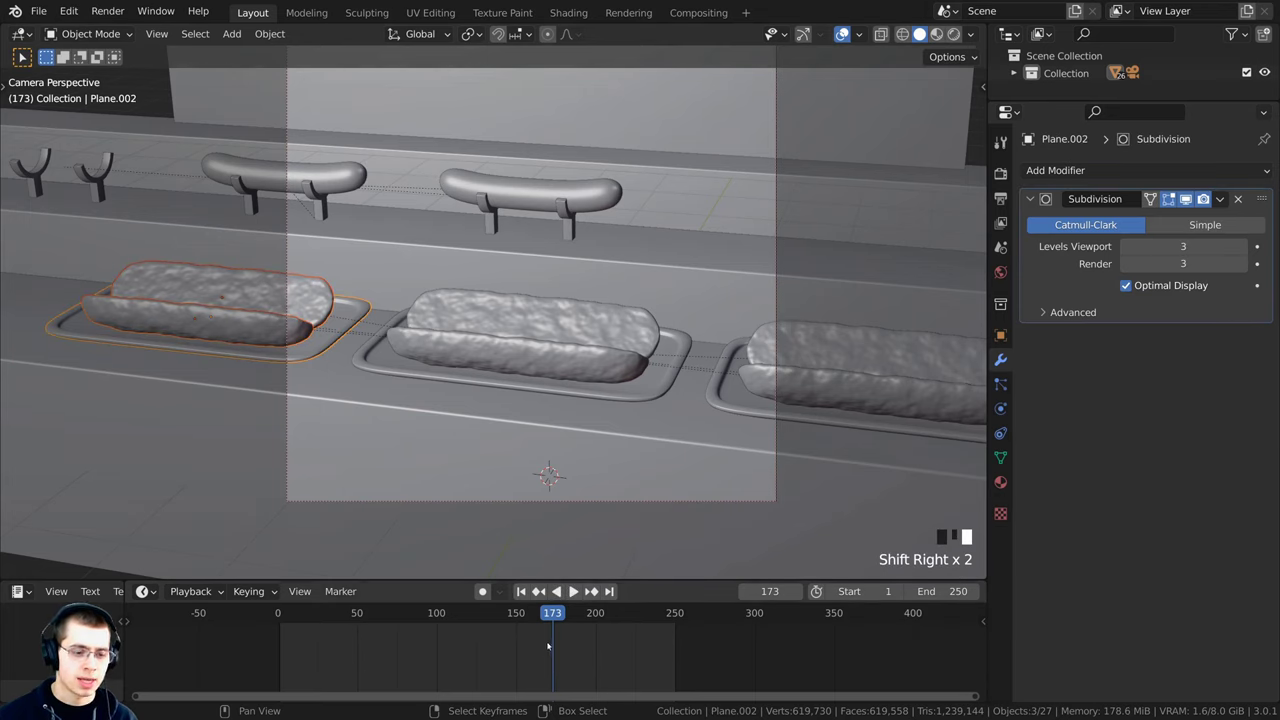
left_click(517, 636)
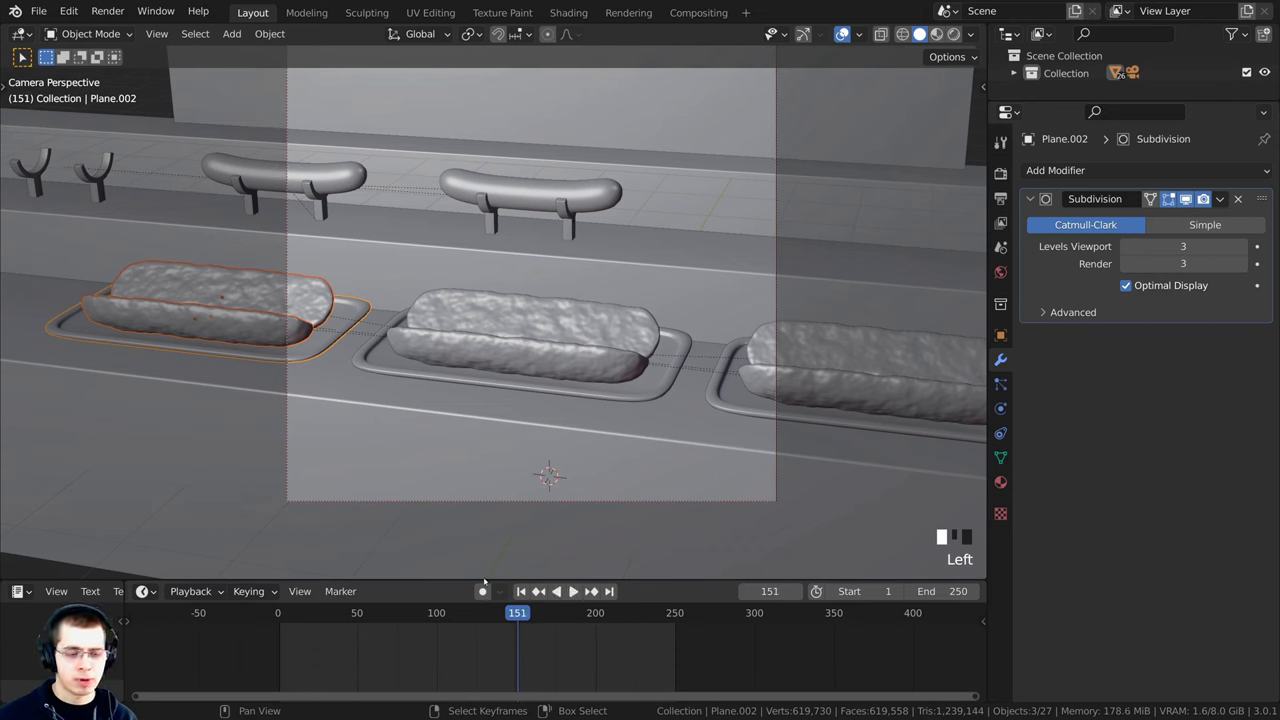
key("g")
right_click(286, 276)
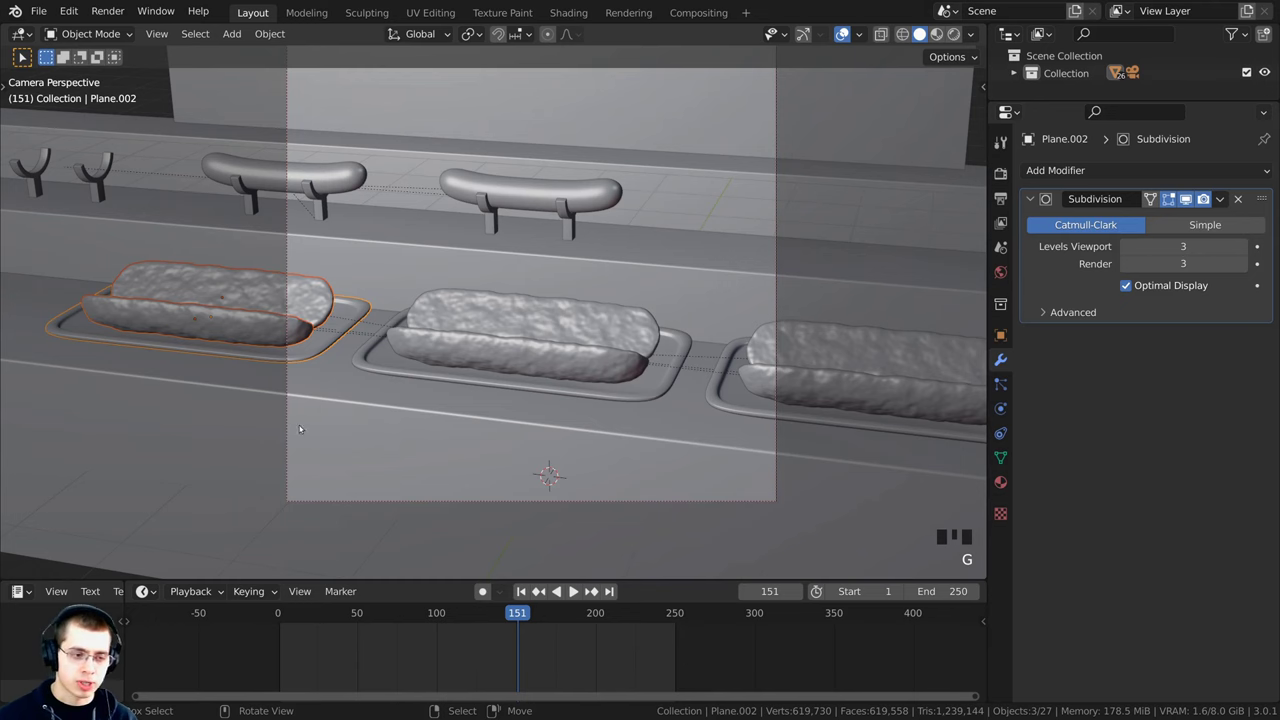
key("shift+d")
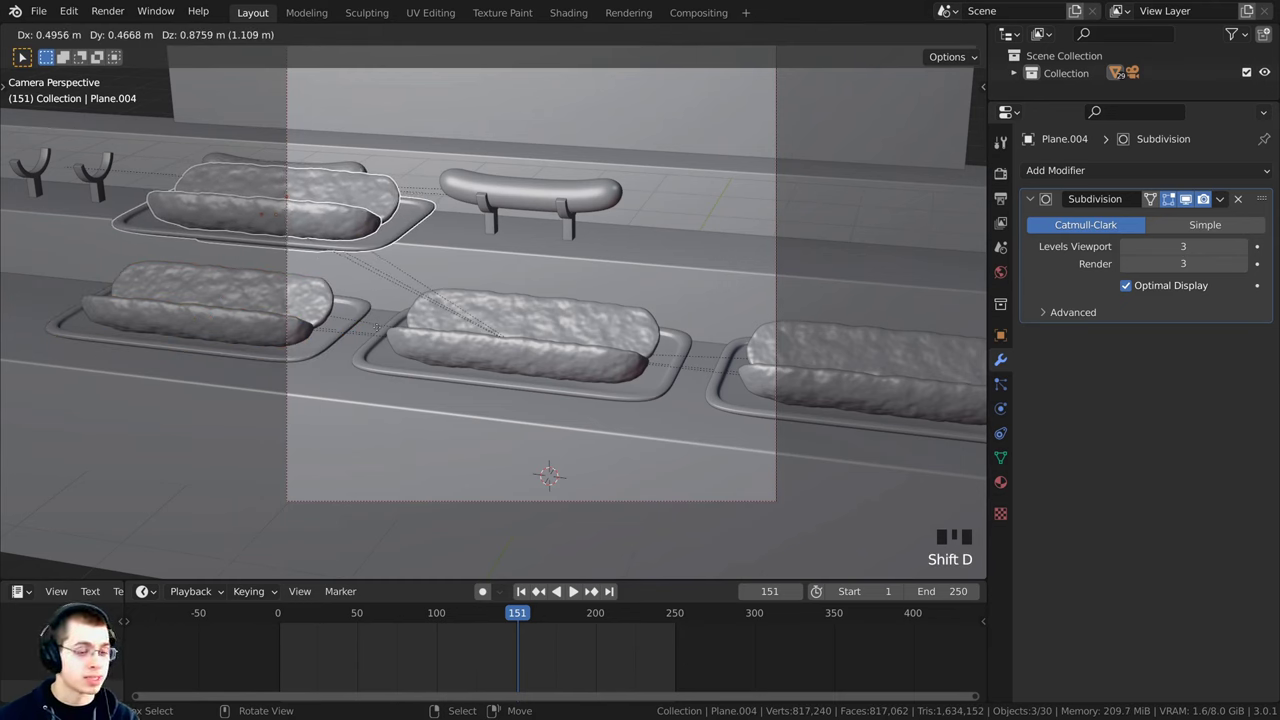
right_click(375, 329)
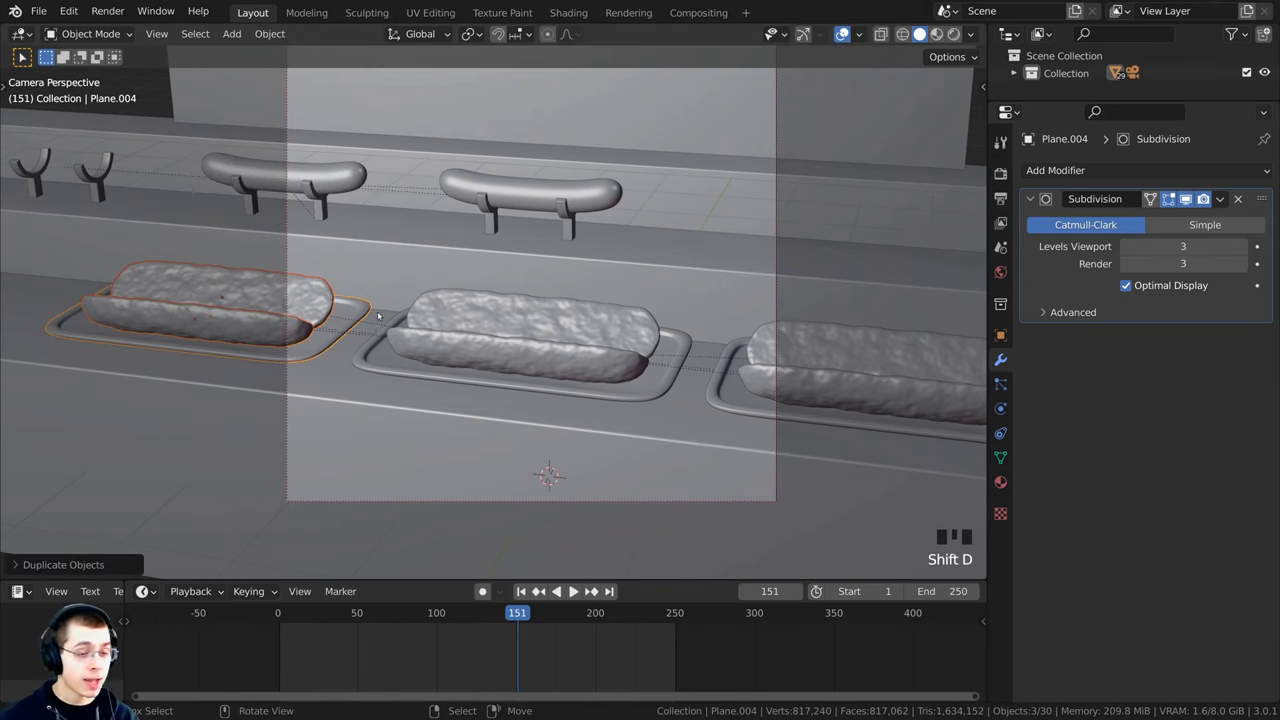
Step: Clear the duplicated tray and buns' parent while keeping their transformation, and scrub to frame 255 to position them
key("alt+p")
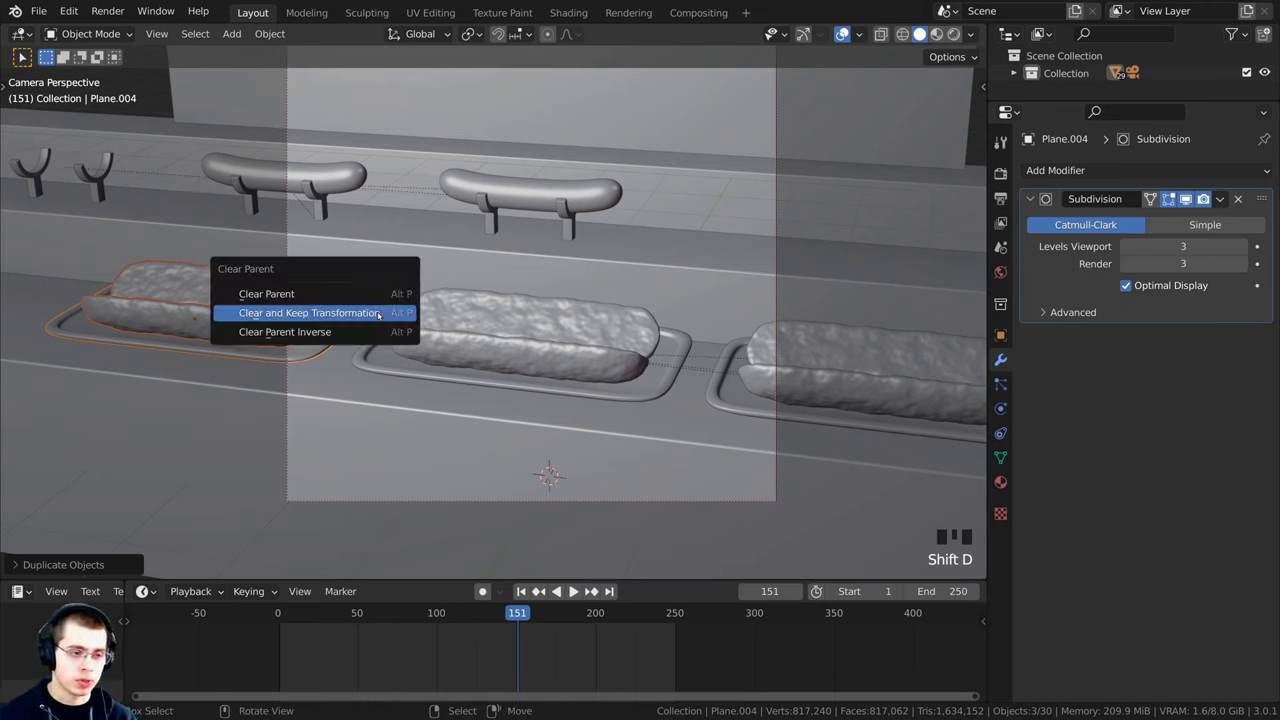
left_click(379, 313)
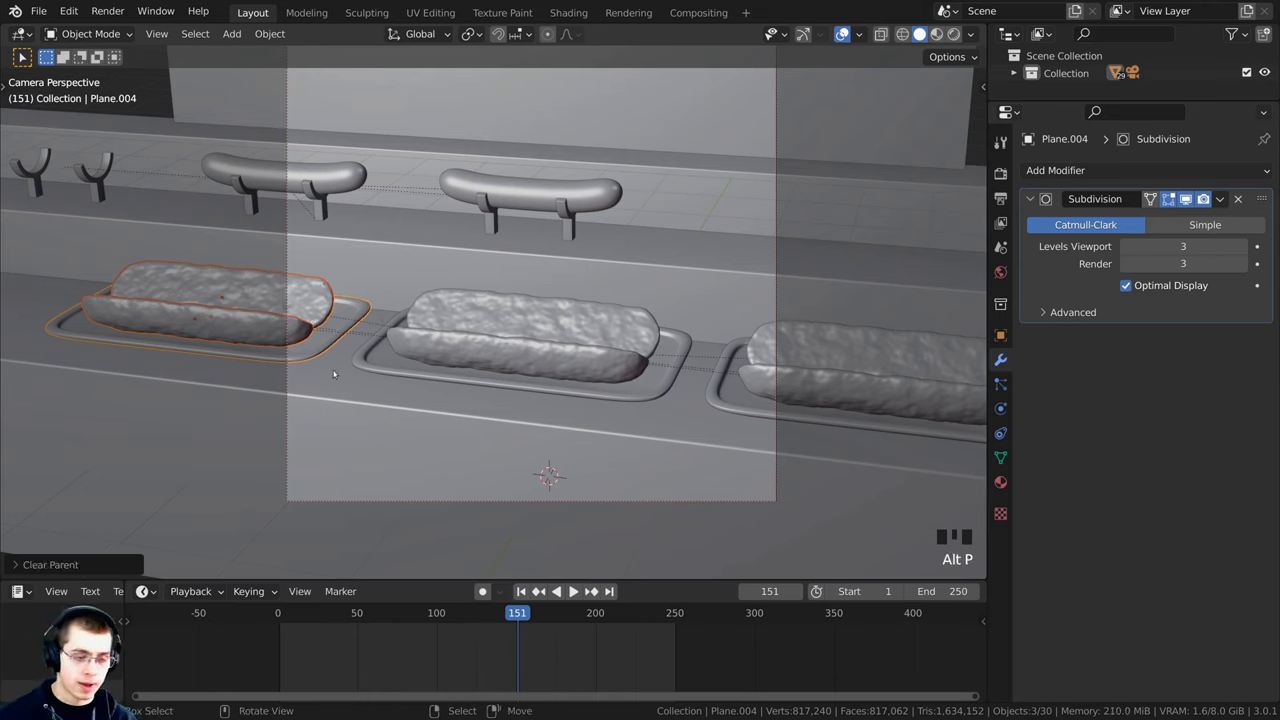
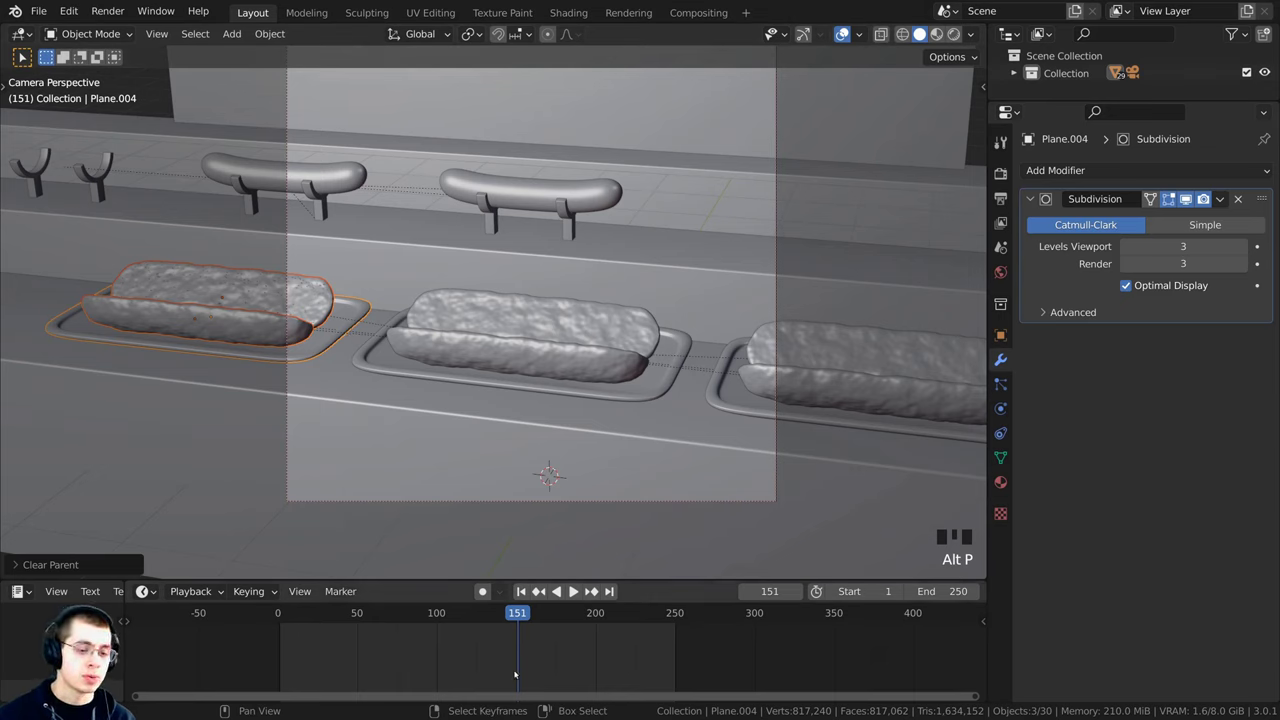
left_click_drag(515, 673, 683, 645)
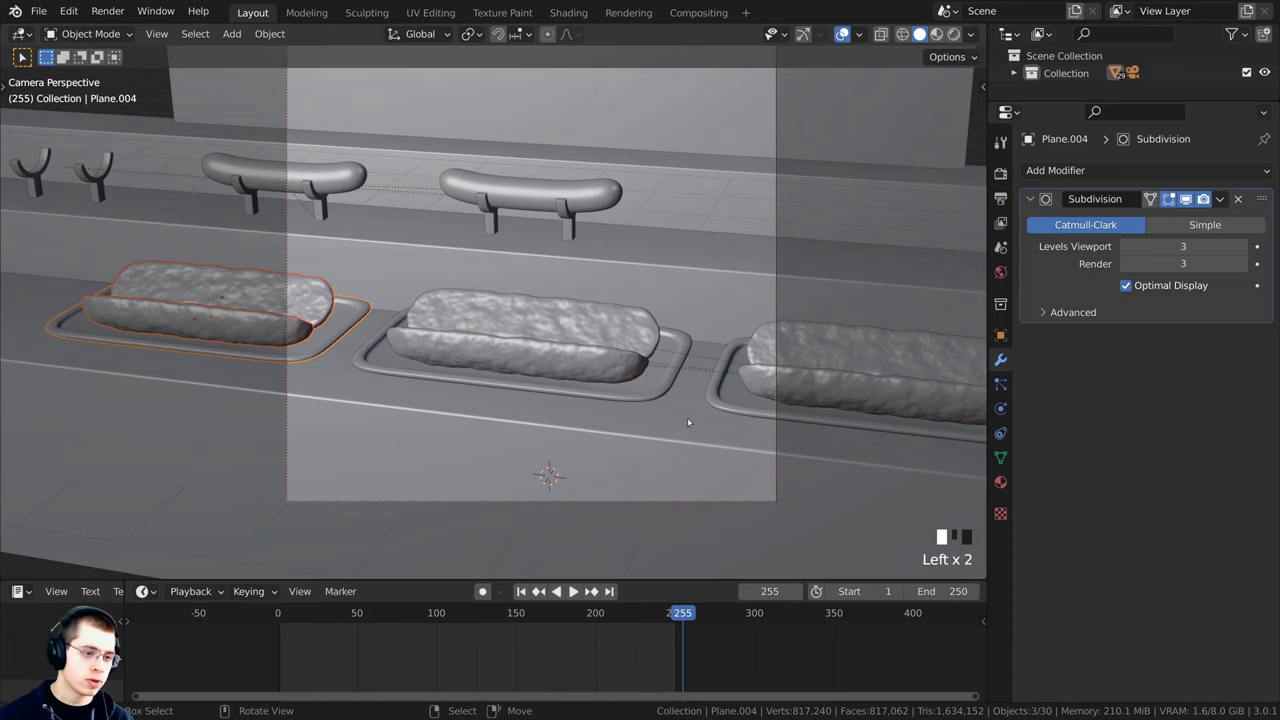
middle_click_drag(687, 421, 673, 403, "shift")
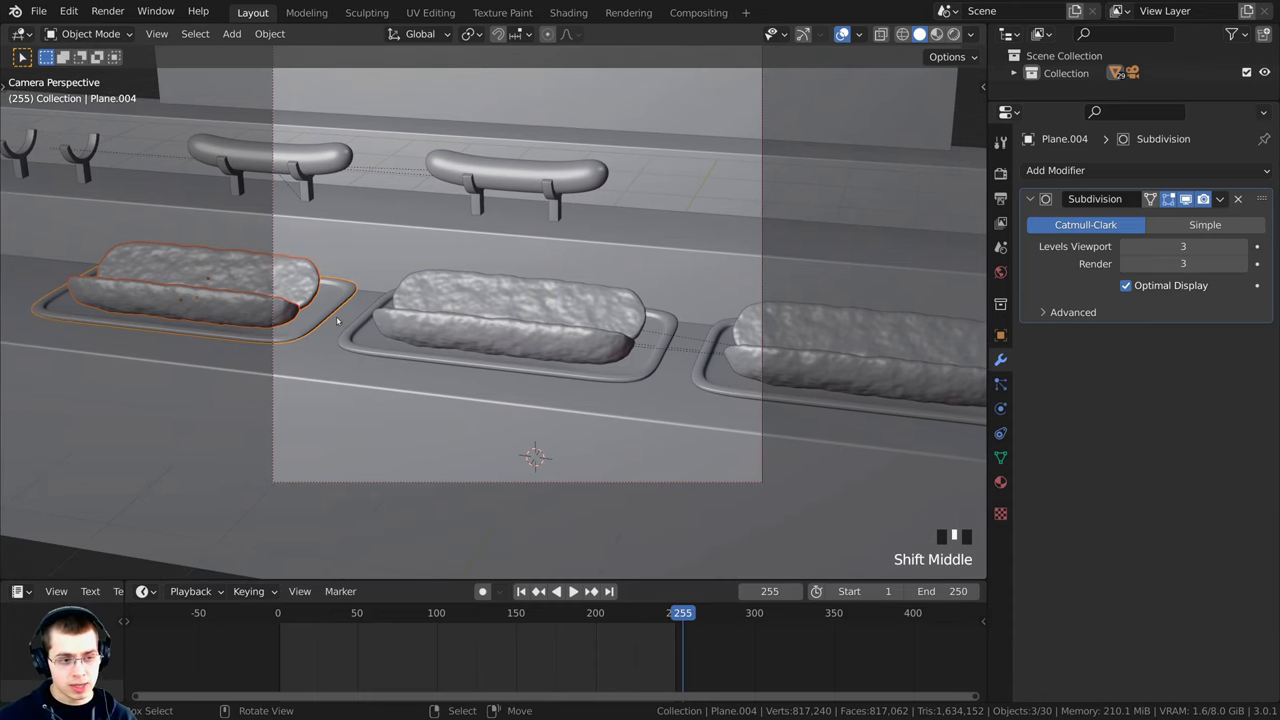
key("g")
right_click(312, 291)
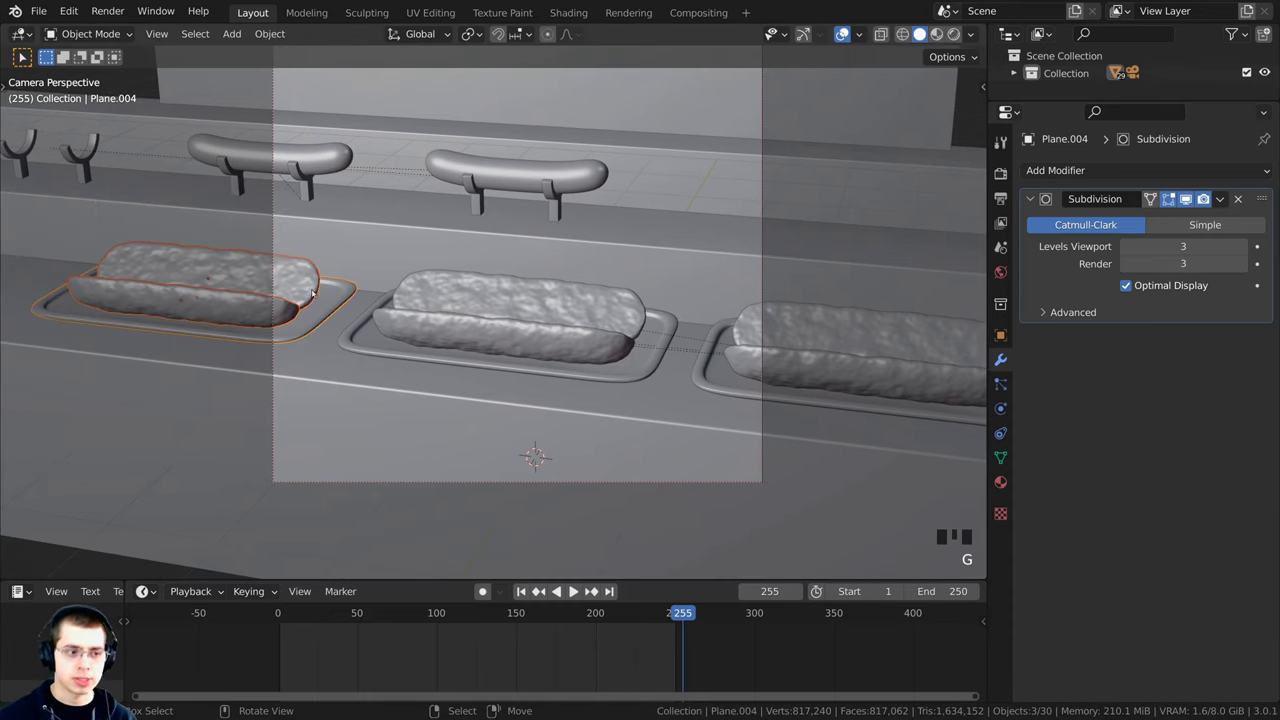
Step: Parent the new tray and buns to the original animated tray with Object (Keep Transform), and deselect everything
right_click(702, 370, "shift")
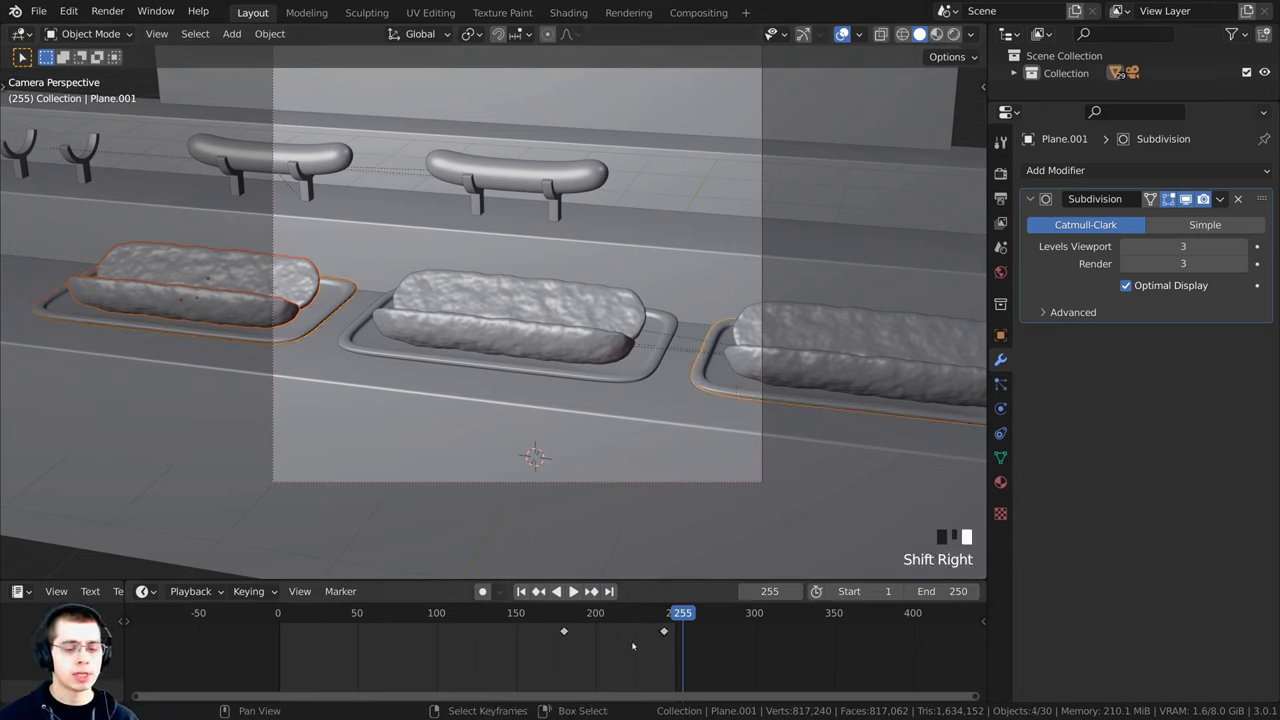
middle_click_drag(726, 364, 610, 369, "shift")
scroll(558, 382, "up", 3)
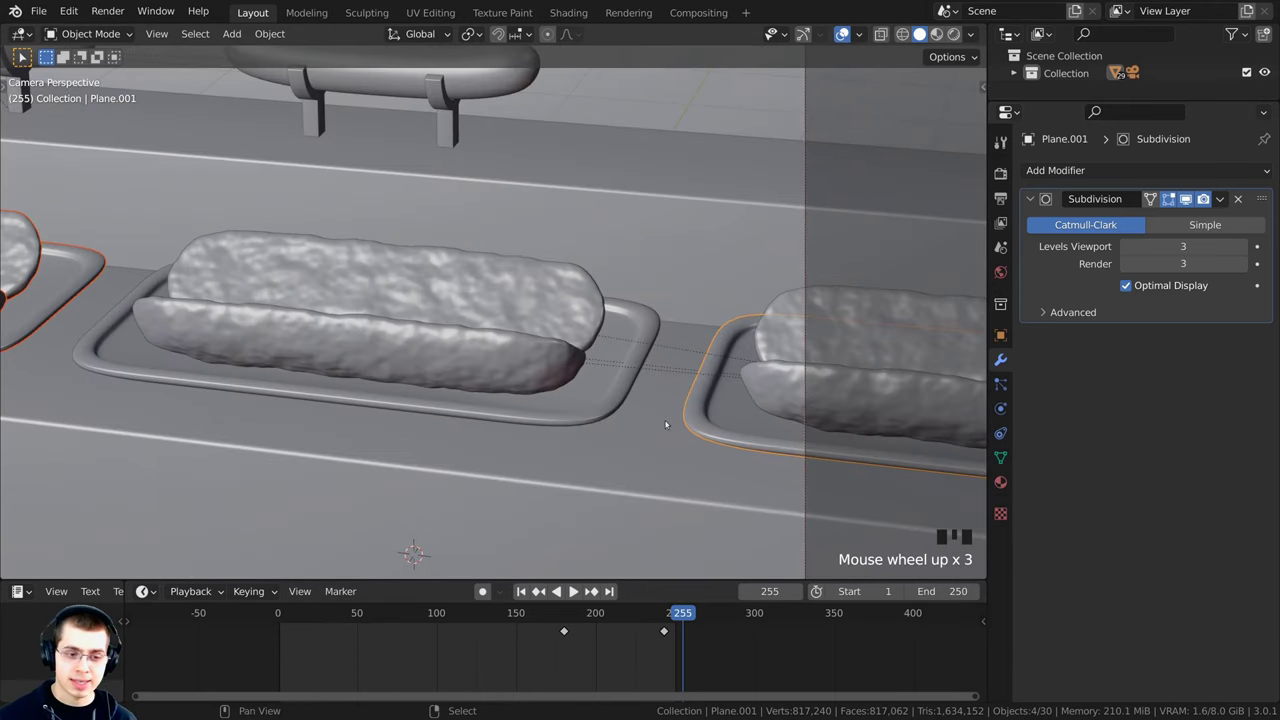
middle_click_drag(666, 423, 611, 429, "shift")
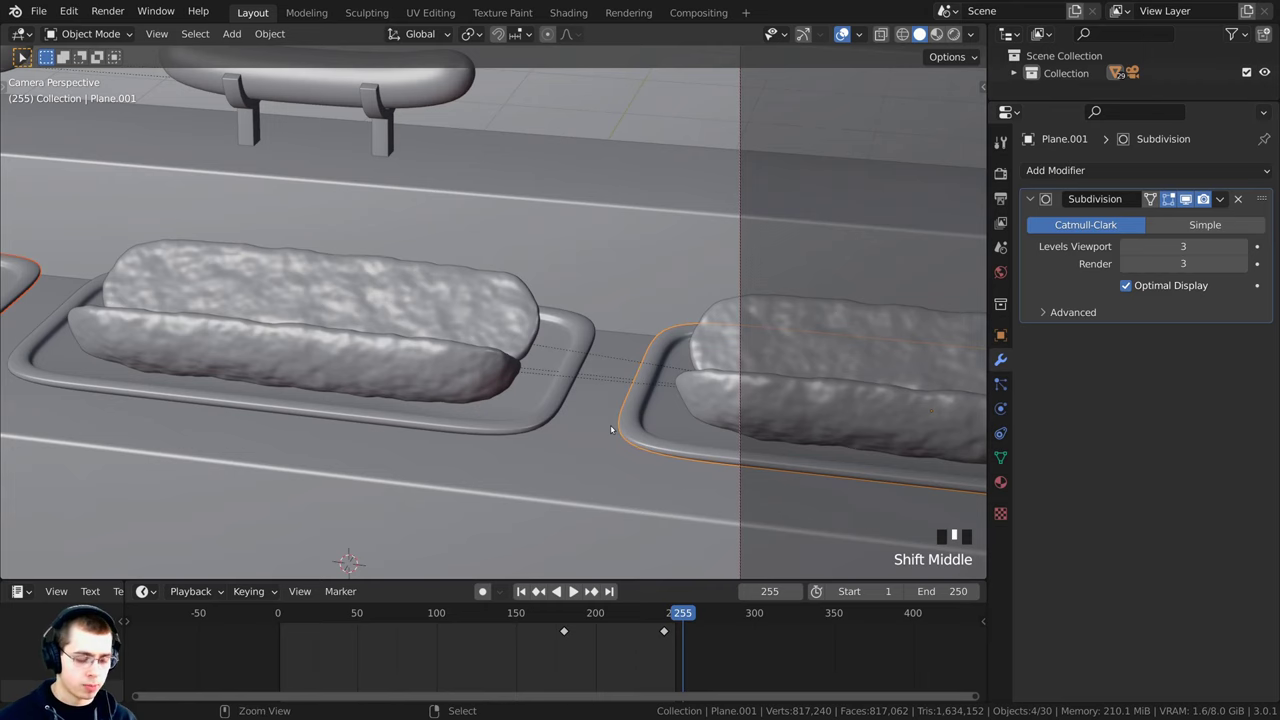
key("ctrl+p")
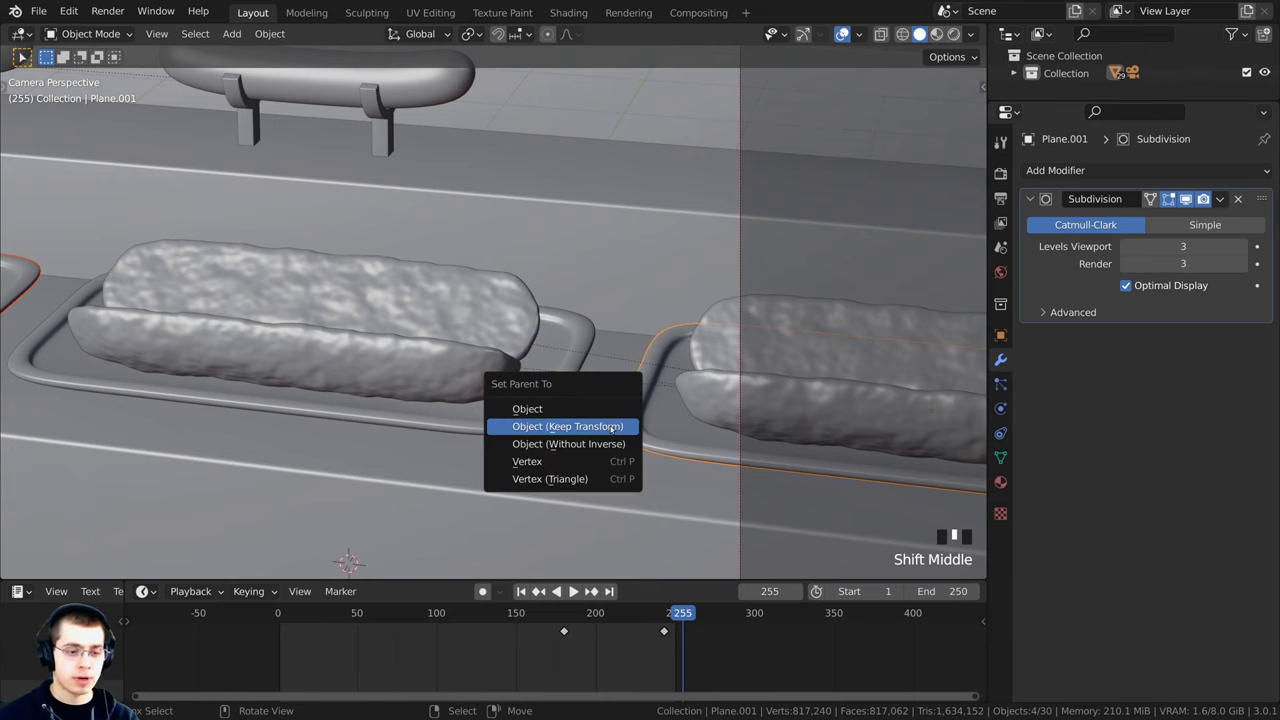
left_click(612, 427)
scroll(137, 227, "down", 4)
key("a")
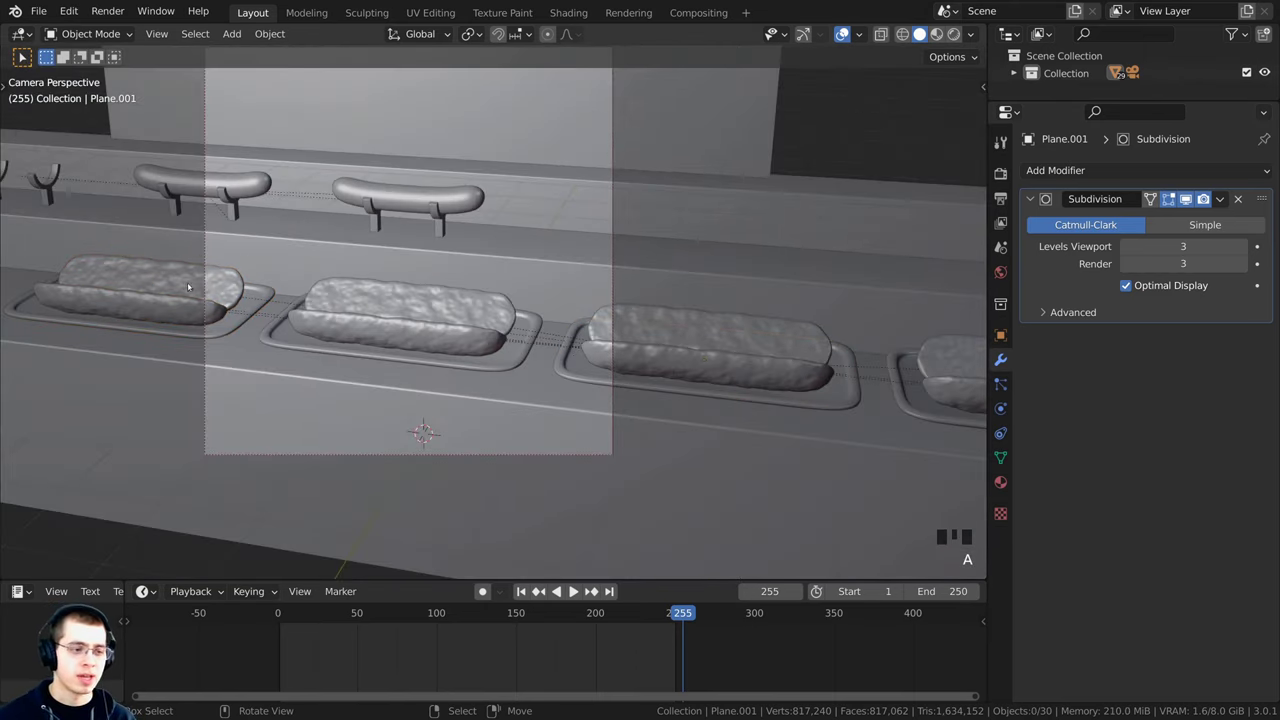
Step: Scrub to frames 124 and 200 to check the four-tray row's slide, selecting a bun on one tray as reference
middle_click_drag(187, 287, 224, 289, "shift")
left_click_drag(660, 630, 474, 634)
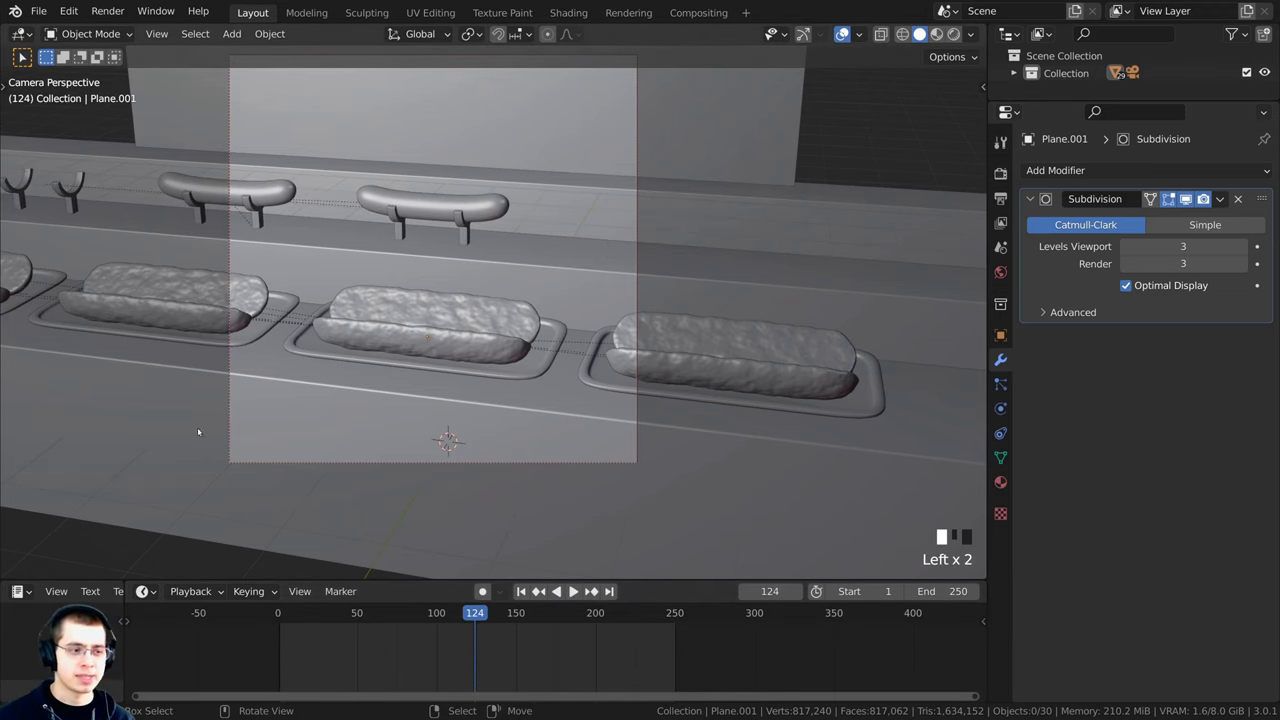
middle_click_drag(200, 430, 417, 549, "shift")
left_click_drag(484, 650, 593, 665)
right_click(457, 338)
scroll(235, 280, "up", 3)
middle_click_drag(235, 280, 200, 327, "shift")
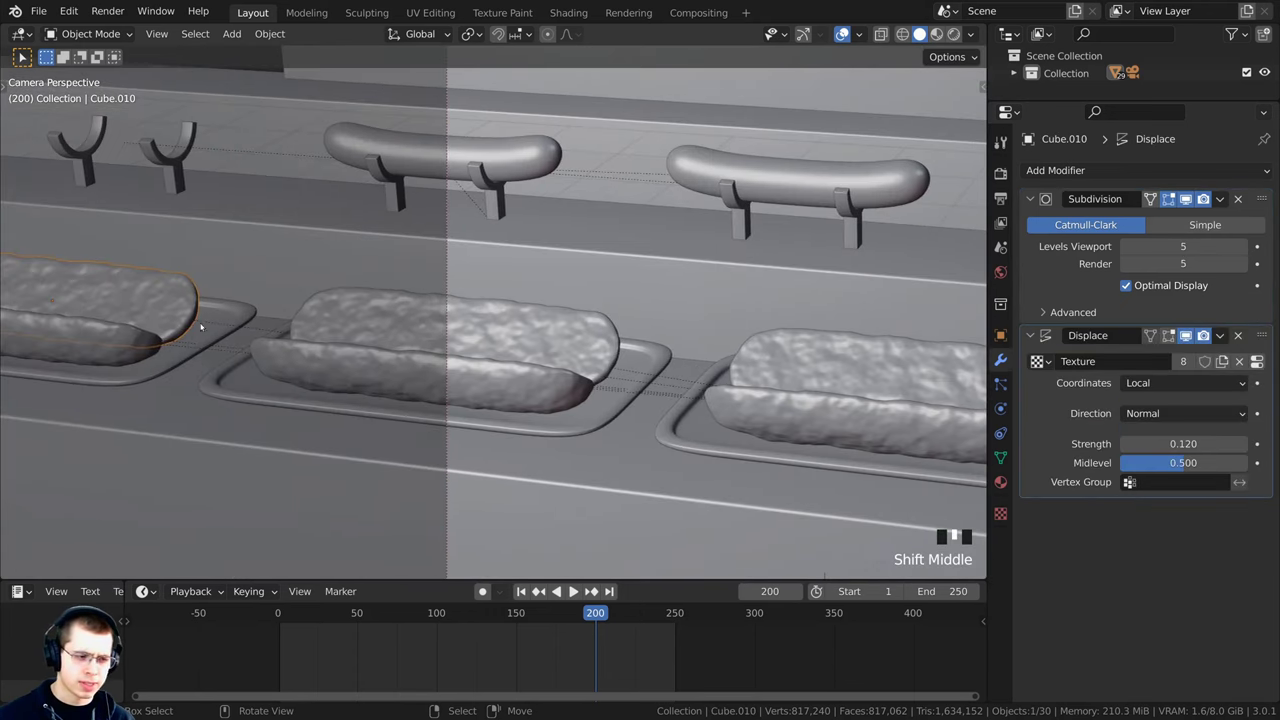
Step: Scrub to frame 248 and select a bun to compare tray end positions, leaving the timeline at frame 246 with nothing selected
left_click_drag(597, 640, 672, 636)
right_click(740, 365)
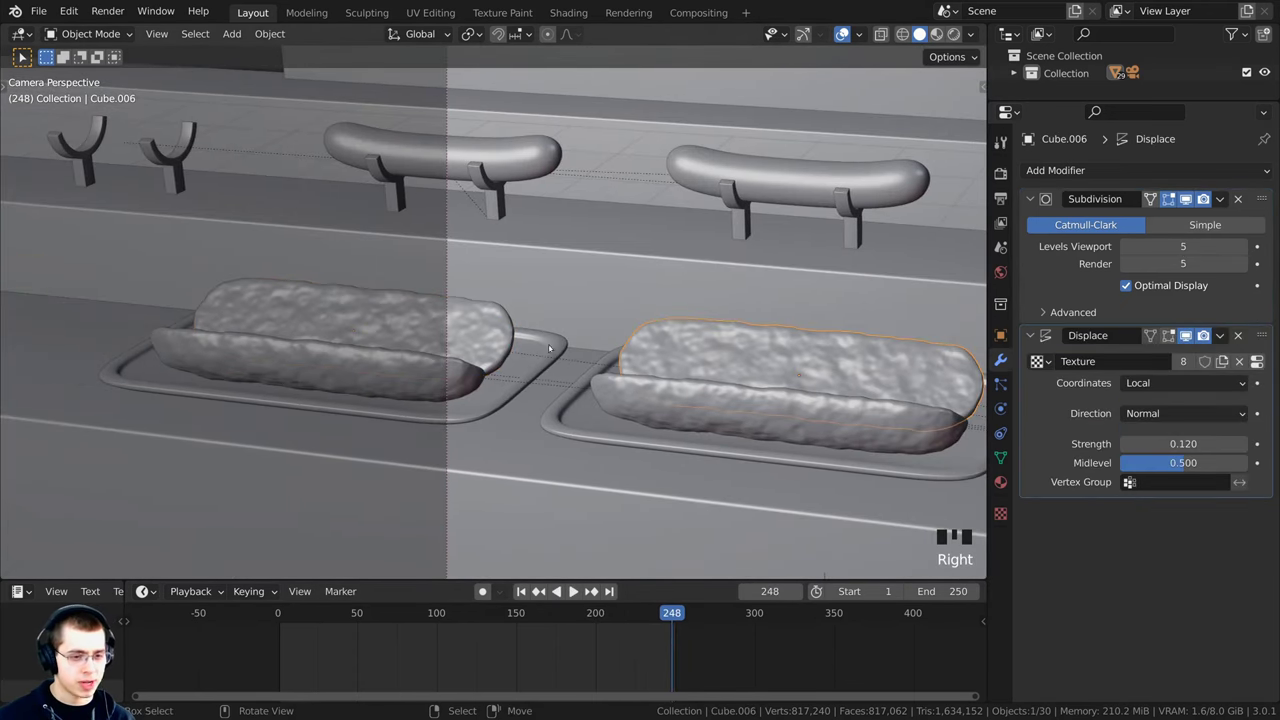
right_click(478, 335)
middle_click_drag(730, 339, 420, 315, "shift")
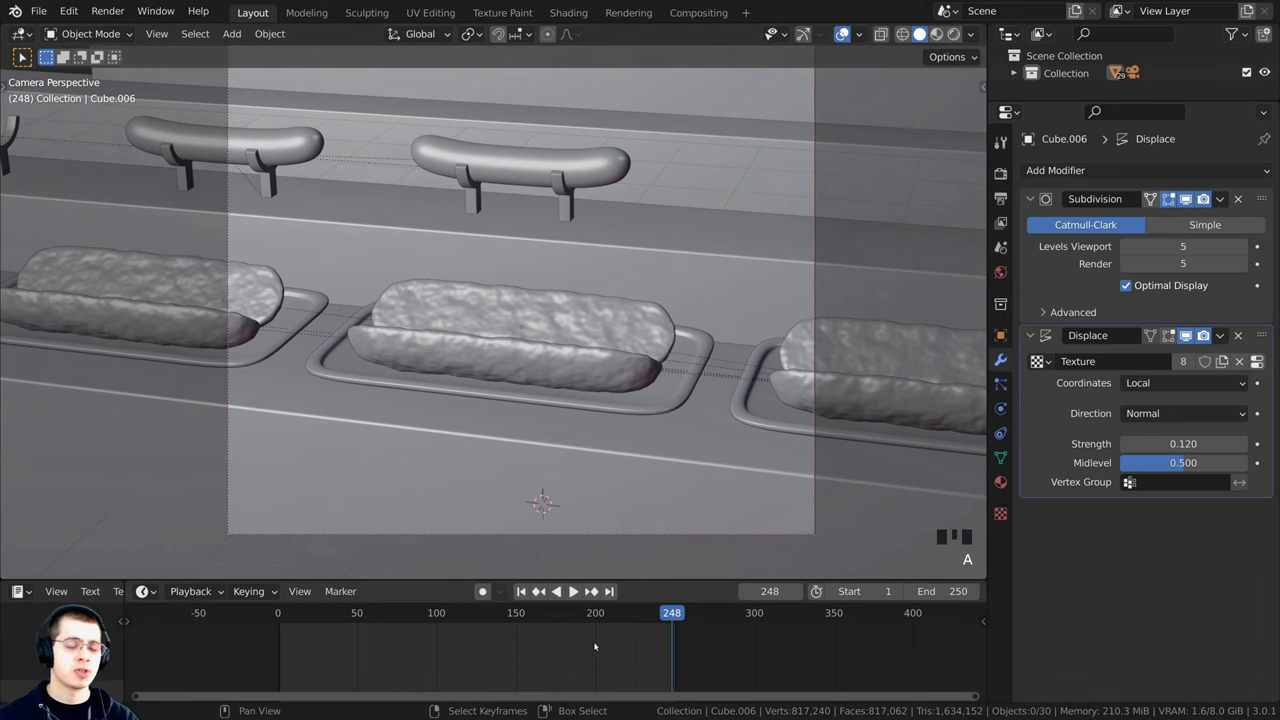
left_click_drag(484, 617, 670, 639)
scroll(630, 530, "down", 1)
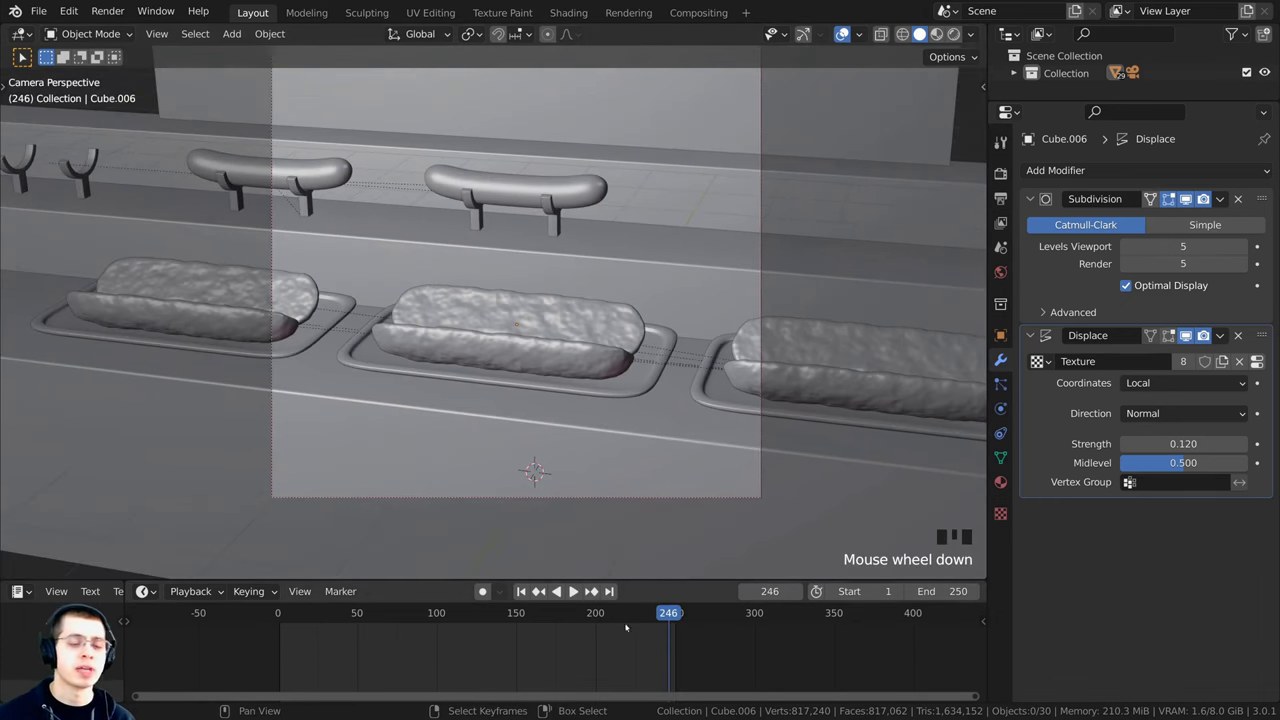
Step: Play the animation repeatedly across its end to check the loop transition, stopping at frame 250
scroll(650, 640, "up", 5)
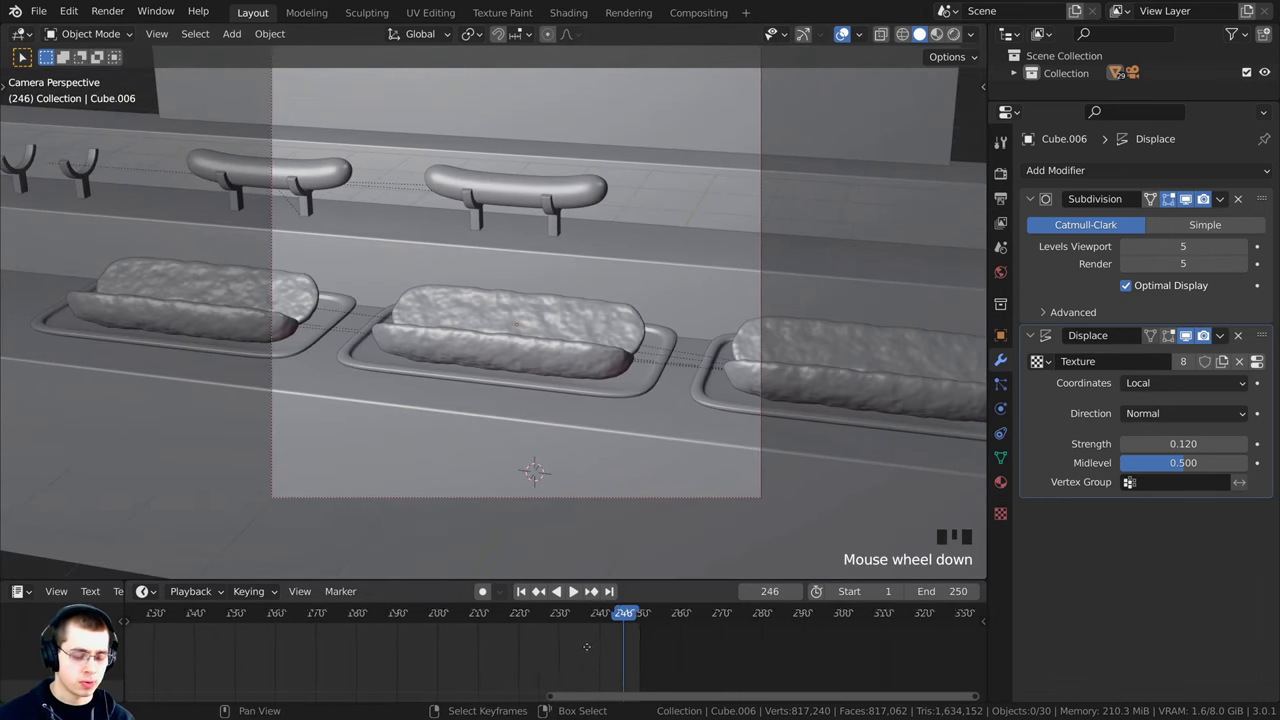
key("space")
scroll(582, 455, "up", 3)
middle_click_drag(580, 452, 596, 412, "shift")
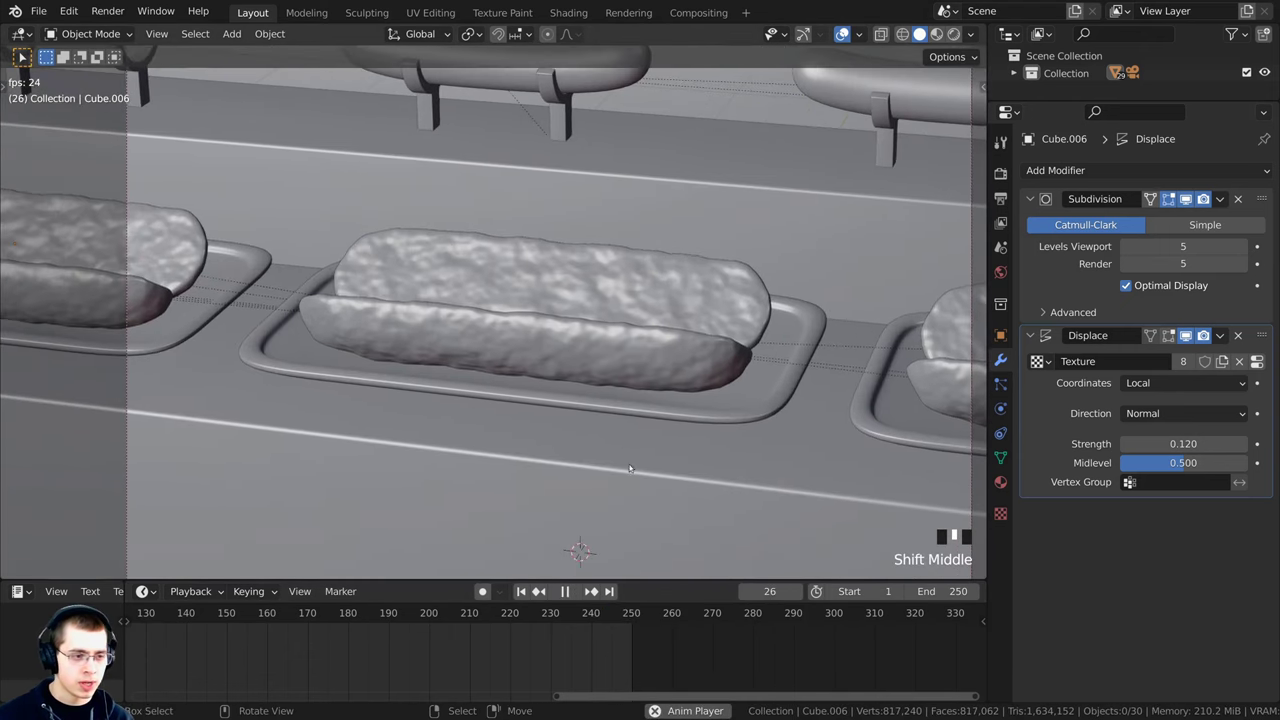
left_click(625, 626)
left_click(624, 627)
left_click(623, 627)
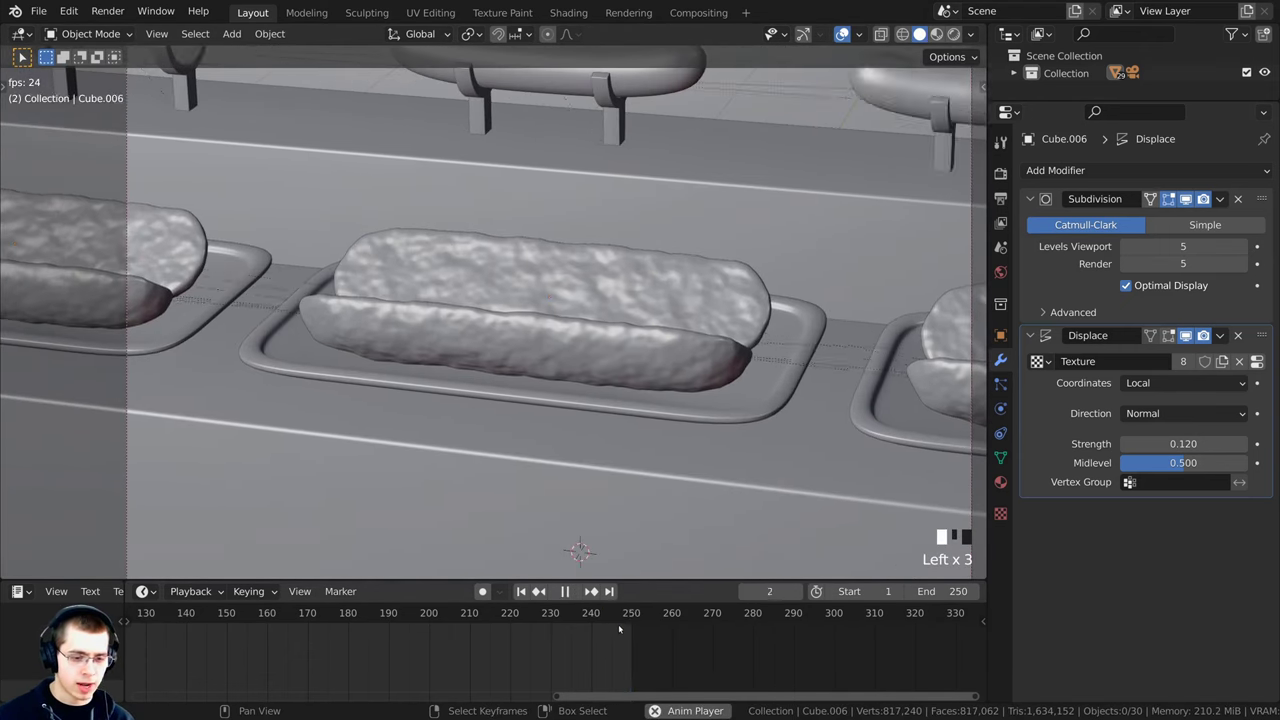
left_click(622, 628)
left_click(621, 628)
left_click(620, 628)
key("space")
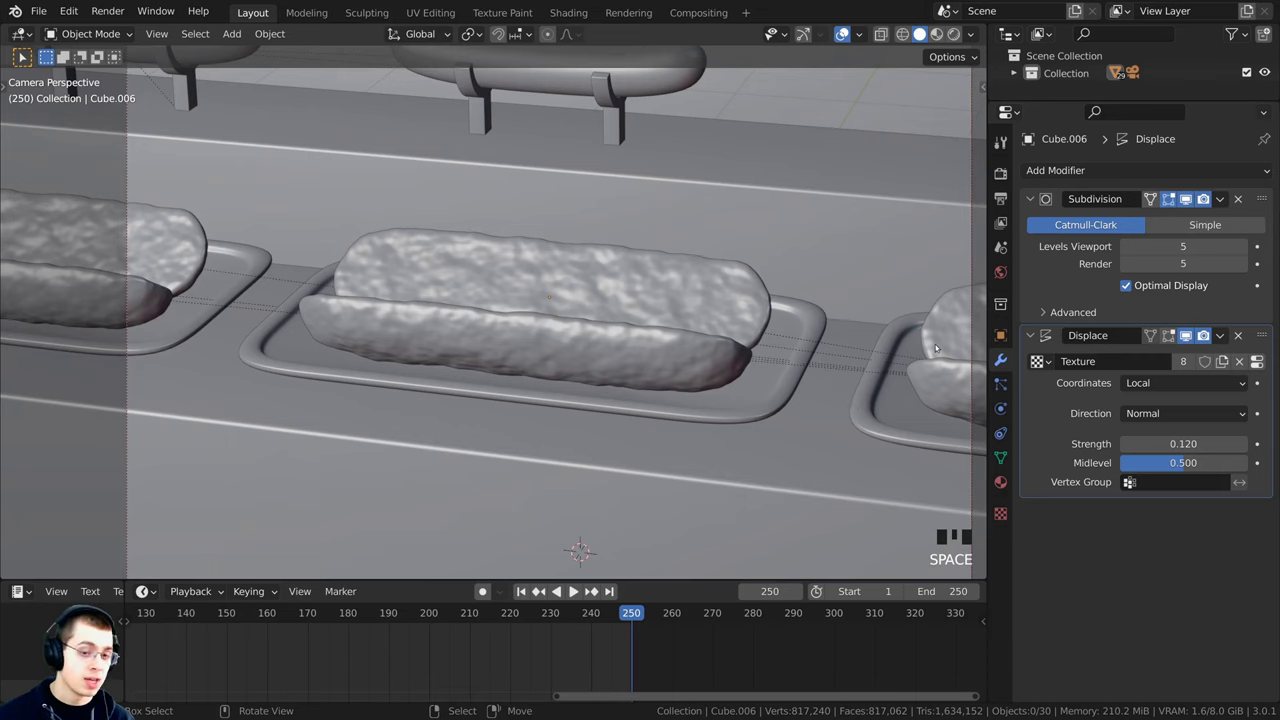
Step: Select buns on neighbouring trays in turn to compare their positions at frame 250
right_click(936, 348)
right_click(717, 301)
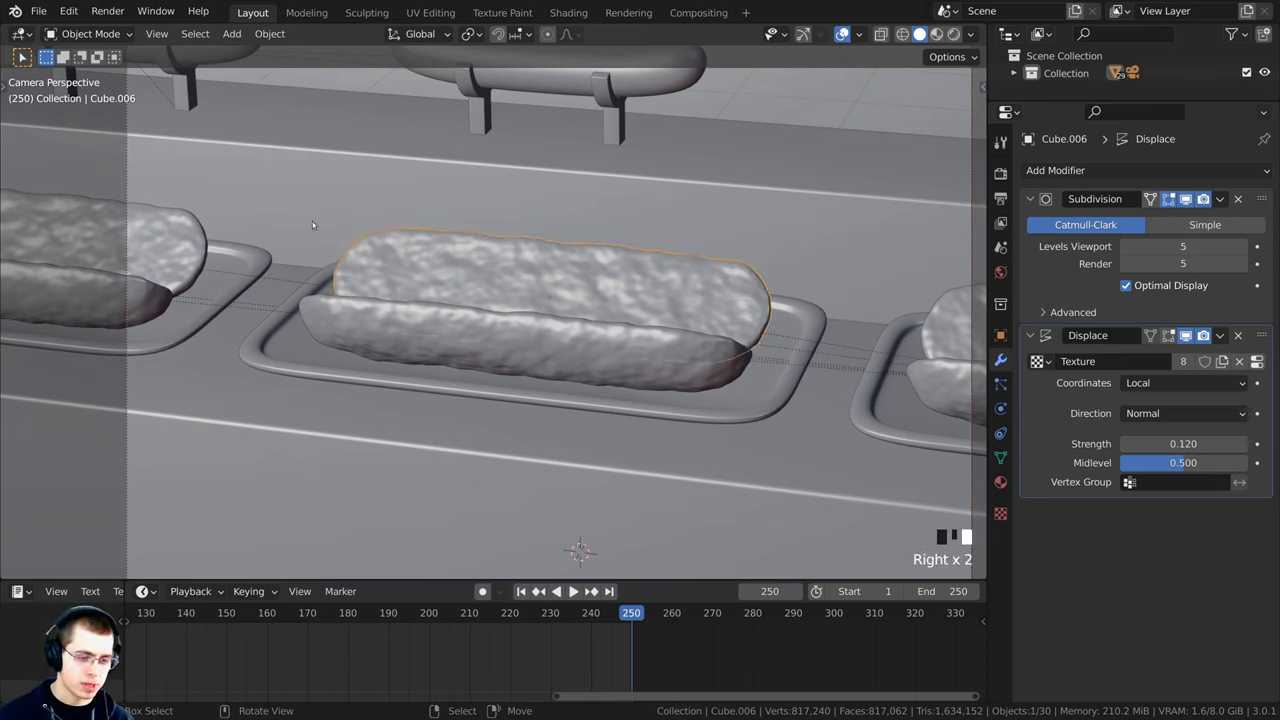
right_click(169, 241)
Step: Replay the last frames before frame 250 several times to check that the trays loop seamlessly back to the start
key("space")
left_click(620, 640)
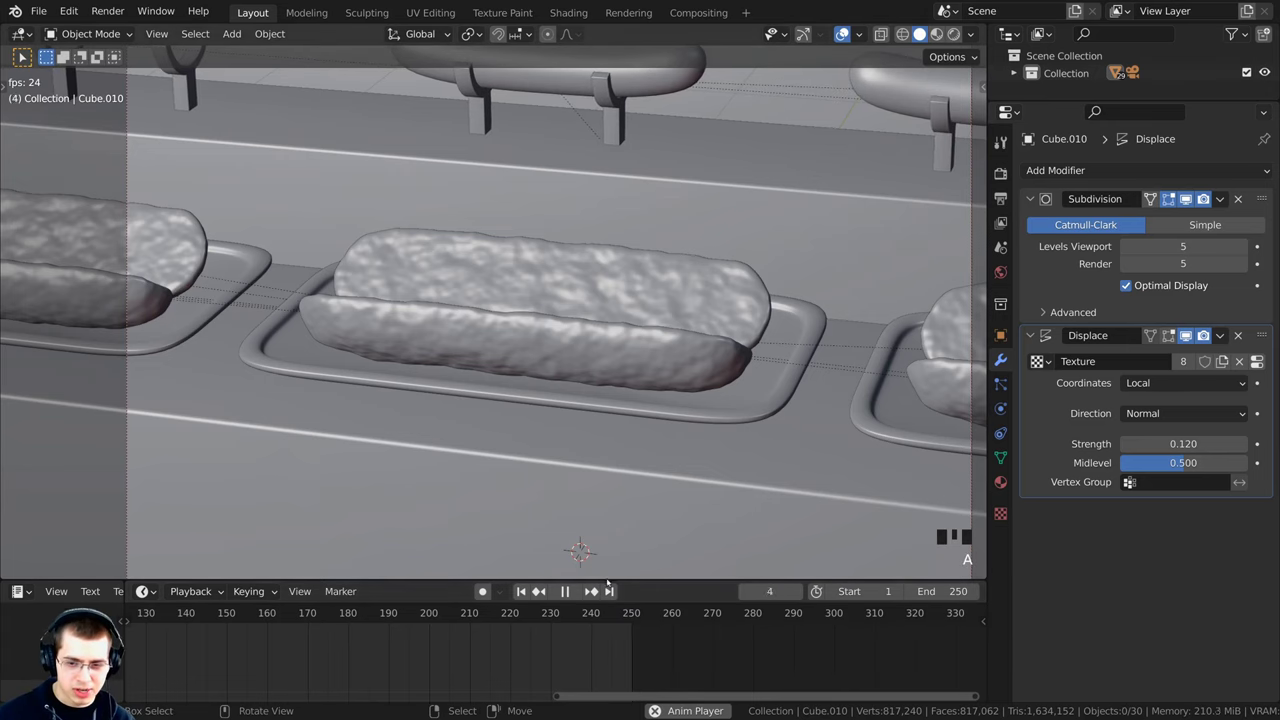
left_click(620, 630)
left_click(620, 630)
left_click(621, 631)
left_click(621, 631)
left_click(621, 631)
left_click(621, 631)
left_click(621, 631)
left_click(621, 631)
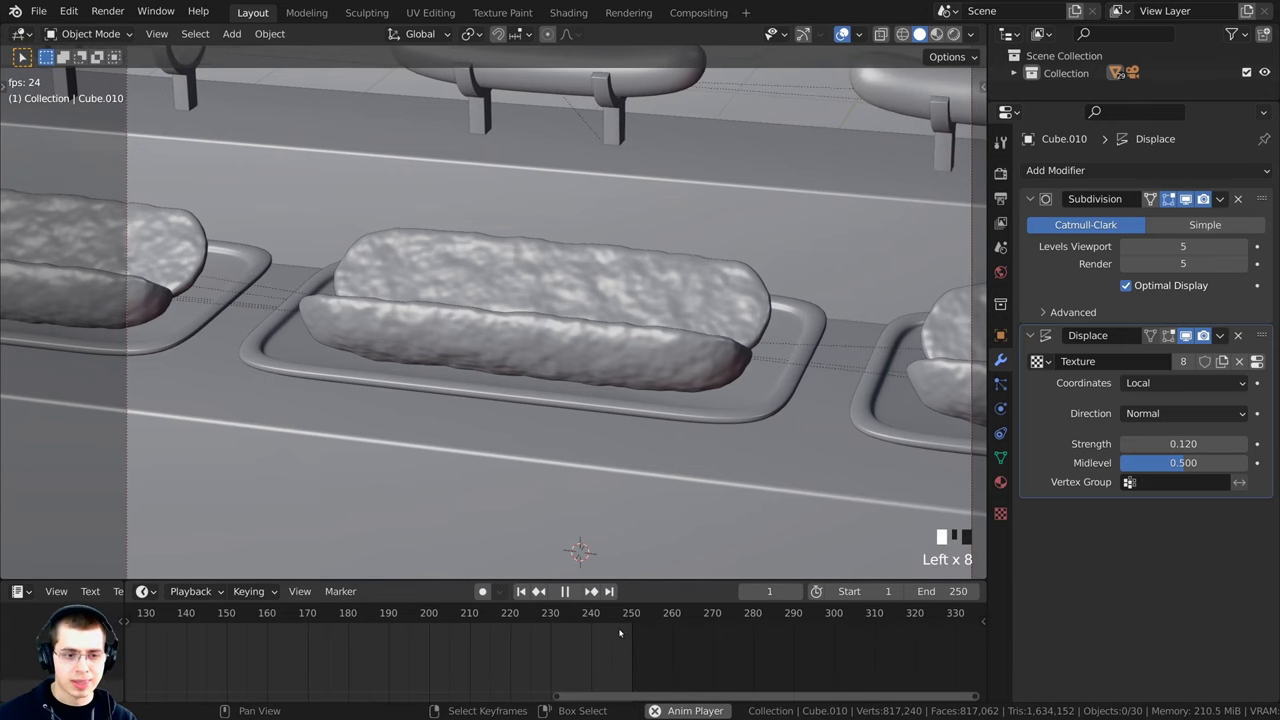
left_click(621, 631)
Step: Stop playback at frame 34, reset the camera view and save the file
scroll(657, 271, "down", 3)
key("space")
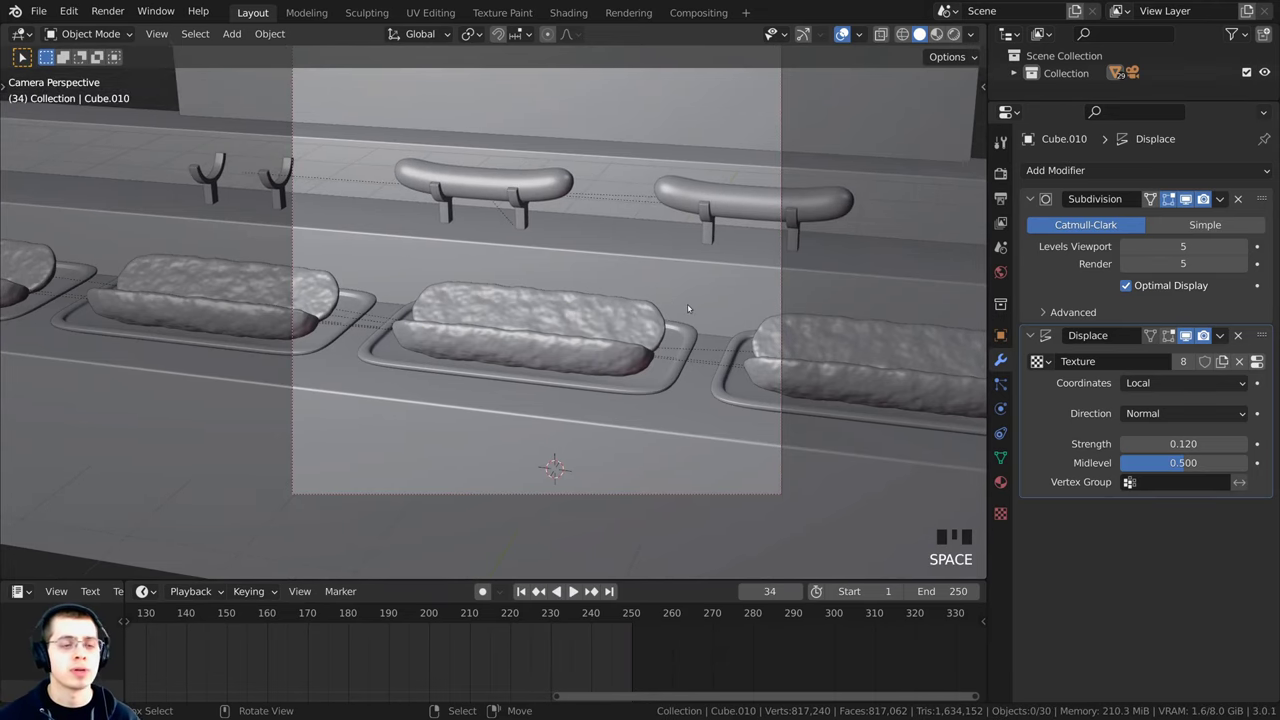
key("KP_0")
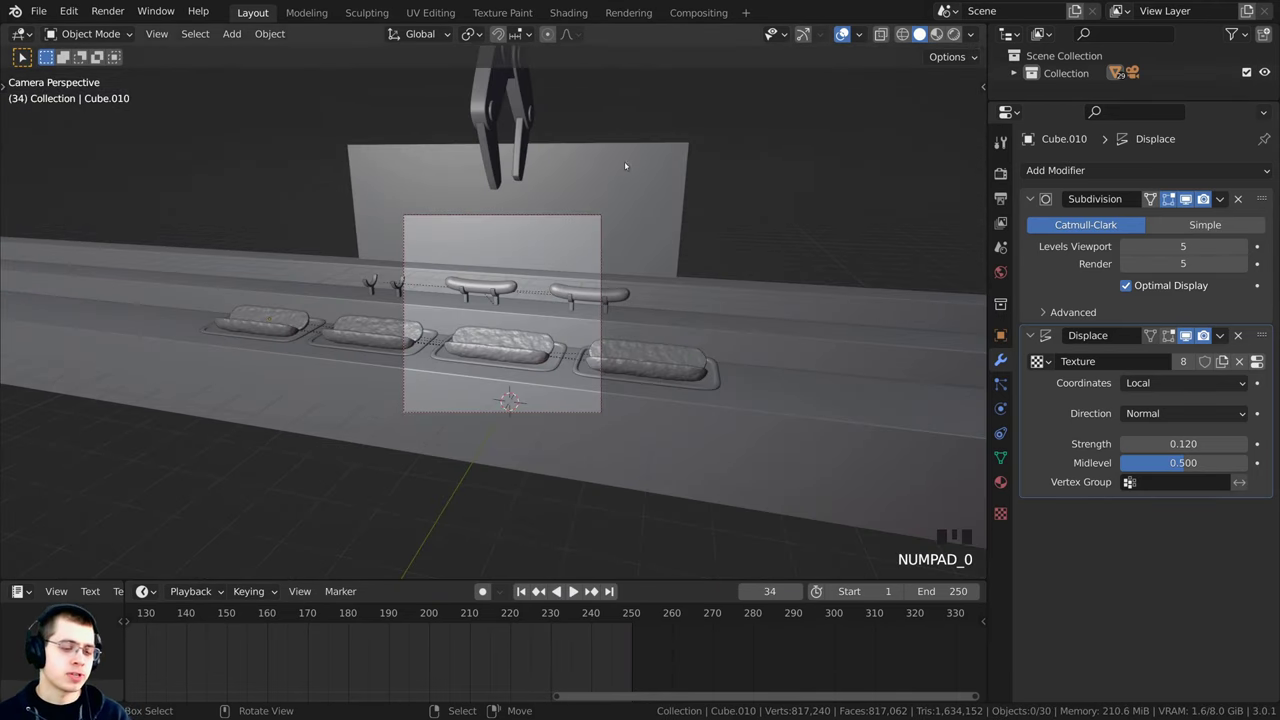
key("ctrl+s")
Step: Set the current frame to 1
middle_click_drag(397, 631, 587, 655)
scroll(662, 624, "up", 5)
middle_click_drag(640, 372, 575, 380)
scroll(575, 380, "down", 2)
middle_click_drag(560, 300, 572, 400, "shift")
scroll(572, 390, "down", 2)
middle_click_drag(560, 340, 585, 355)
middle_click_drag(530, 140, 514, 203, "shift")
scroll(525, 198, "down", 2)
middle_click_drag(128, 665, 583, 686)
scroll(366, 646, "down", 5)
scroll(560, 665, "up", 2)
left_click_drag(539, 644, 376, 652)
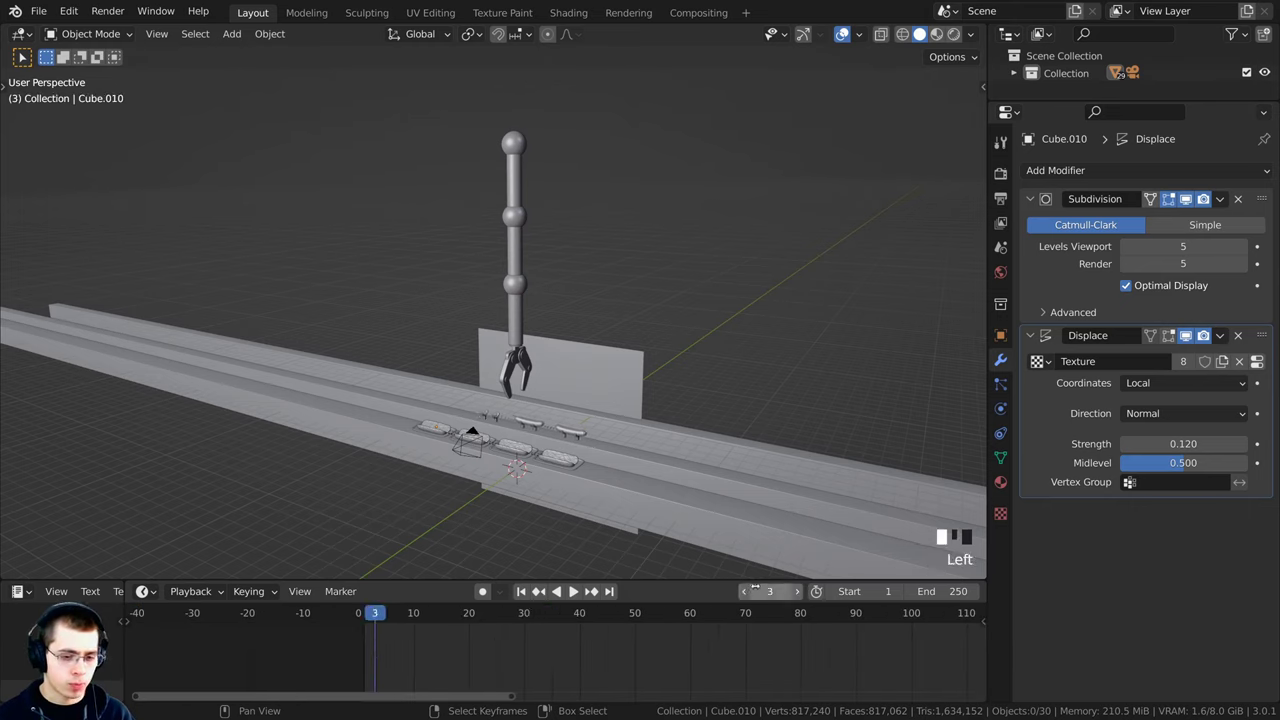
left_click(770, 591)
type("1")
key("Return")
scroll(494, 655, "up", 3)
middle_click_drag(471, 660, 412, 664)
Step: Select the uppermost segment of the robot arm
right_click(510, 172)
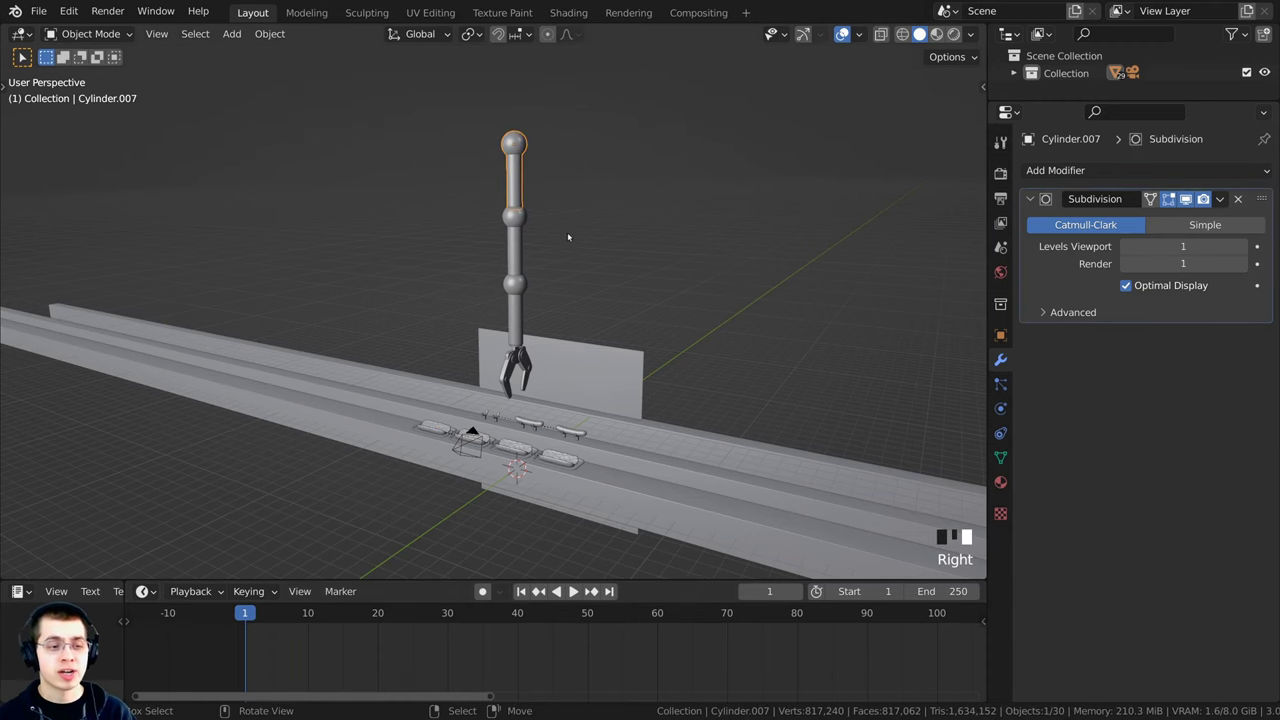
middle_click_drag(569, 237, 465, 296)
scroll(465, 296, "up", 2)
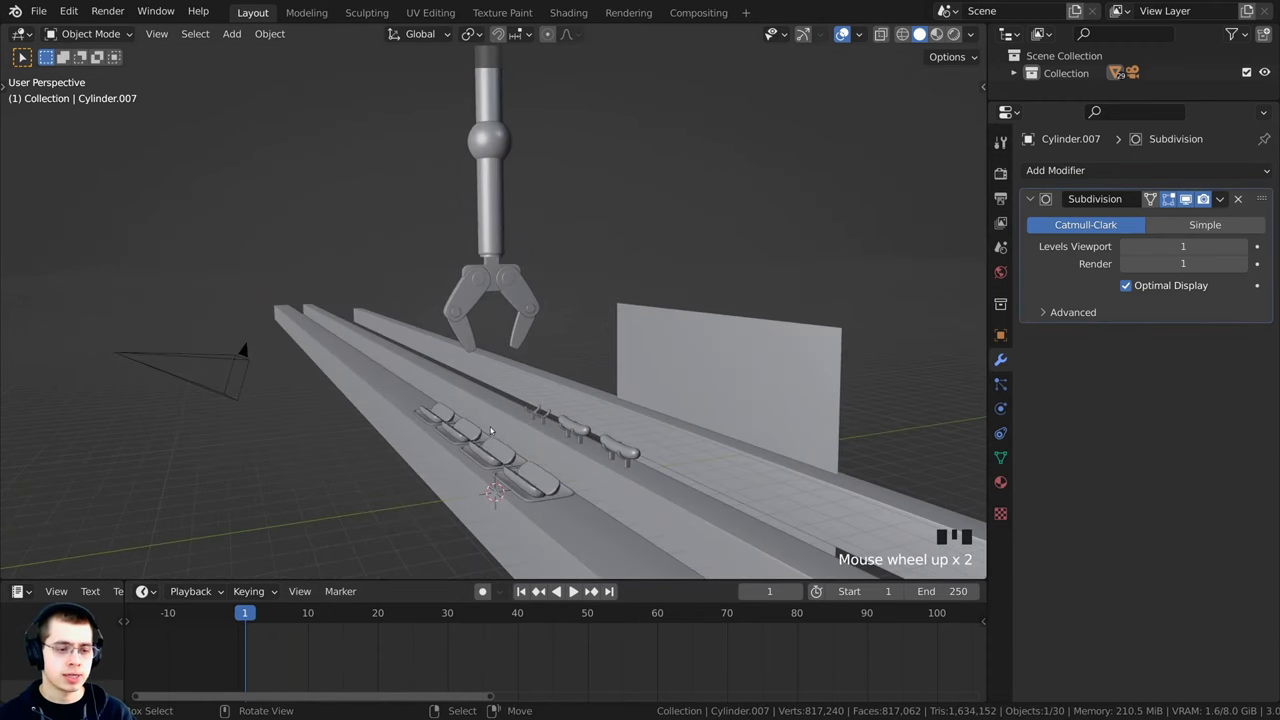
key("s")
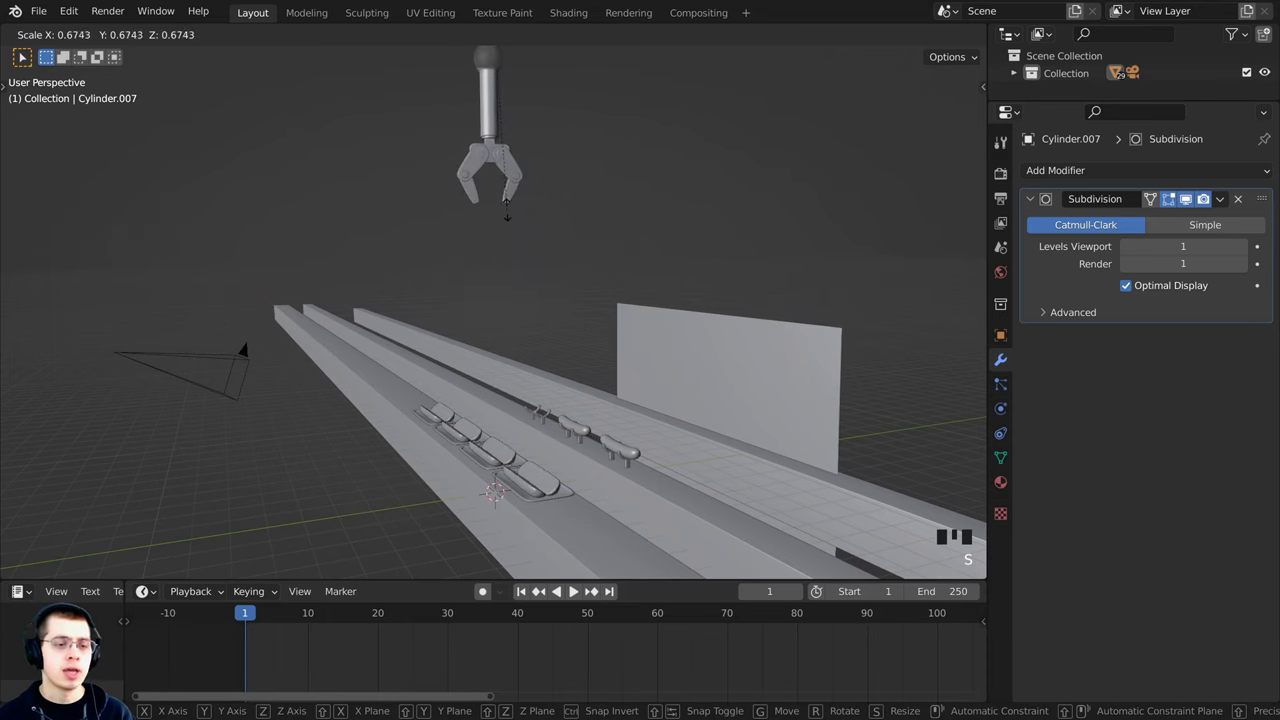
right_click(507, 208)
key("g")
key("z")
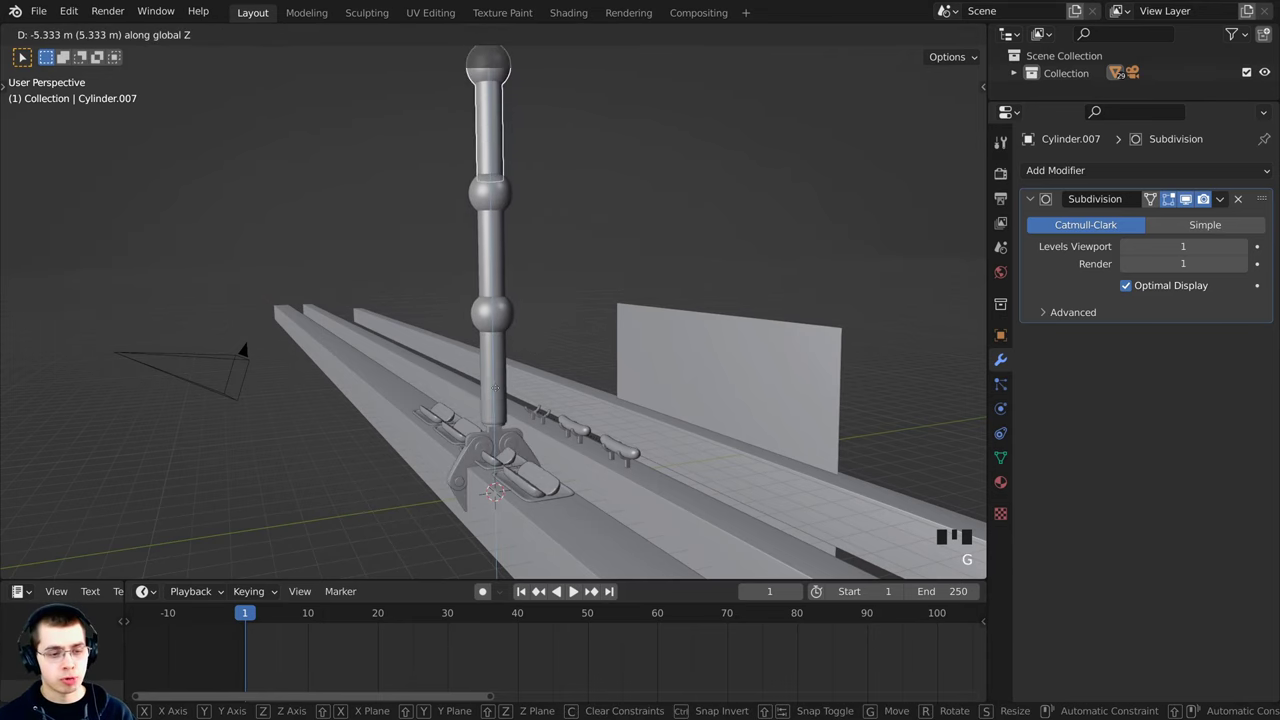
right_click(497, 398)
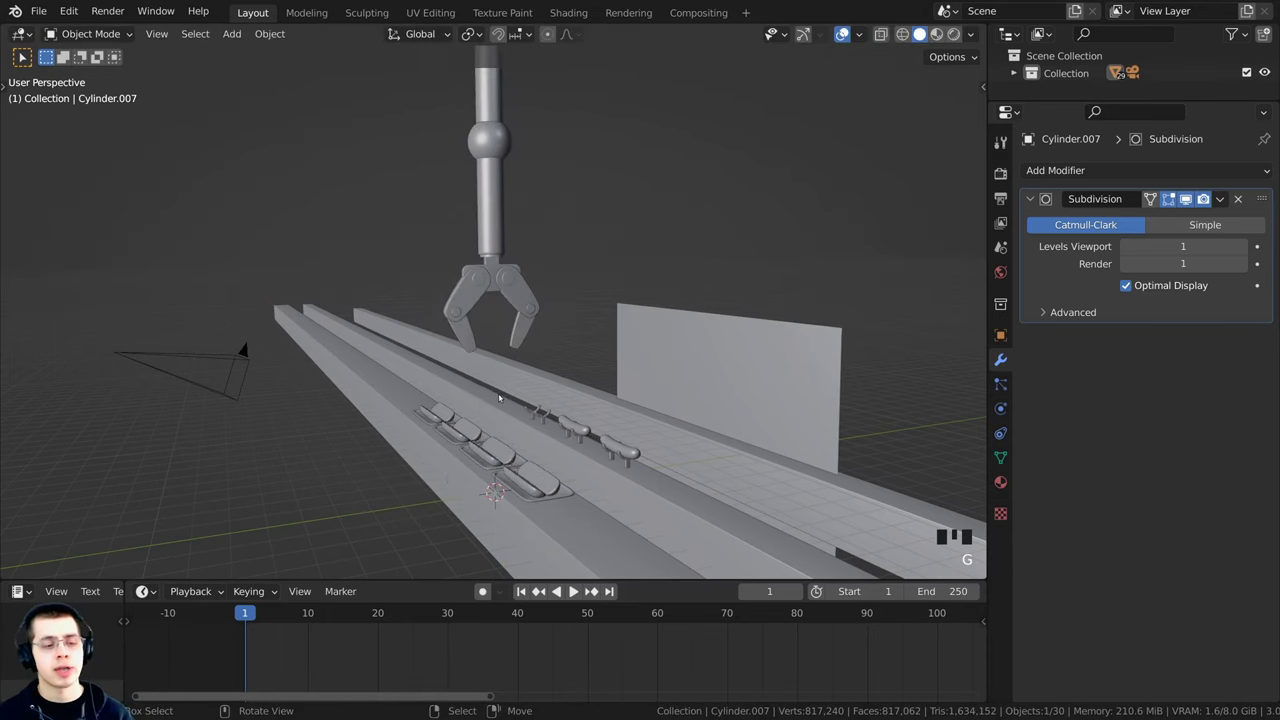
Step: Scale the whole robot arm down through its uppermost segment
middle_click_drag(527, 371, 560, 390)
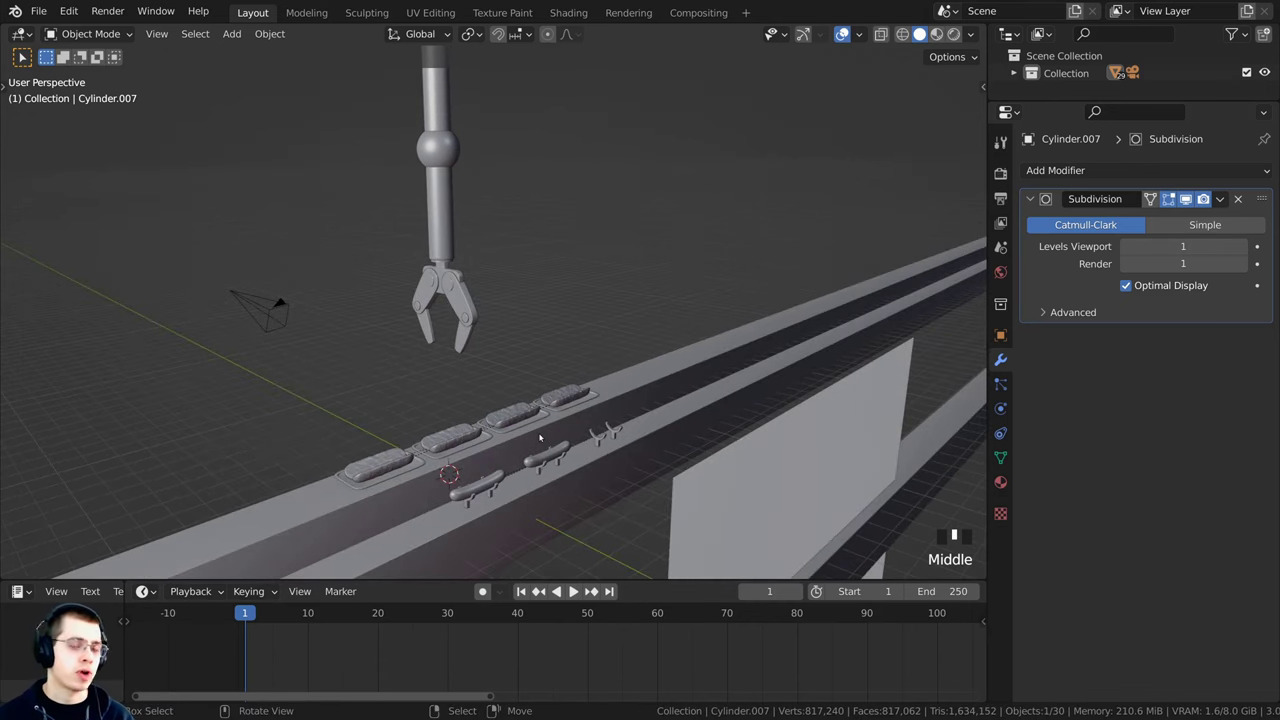
middle_click_drag(578, 440, 763, 414)
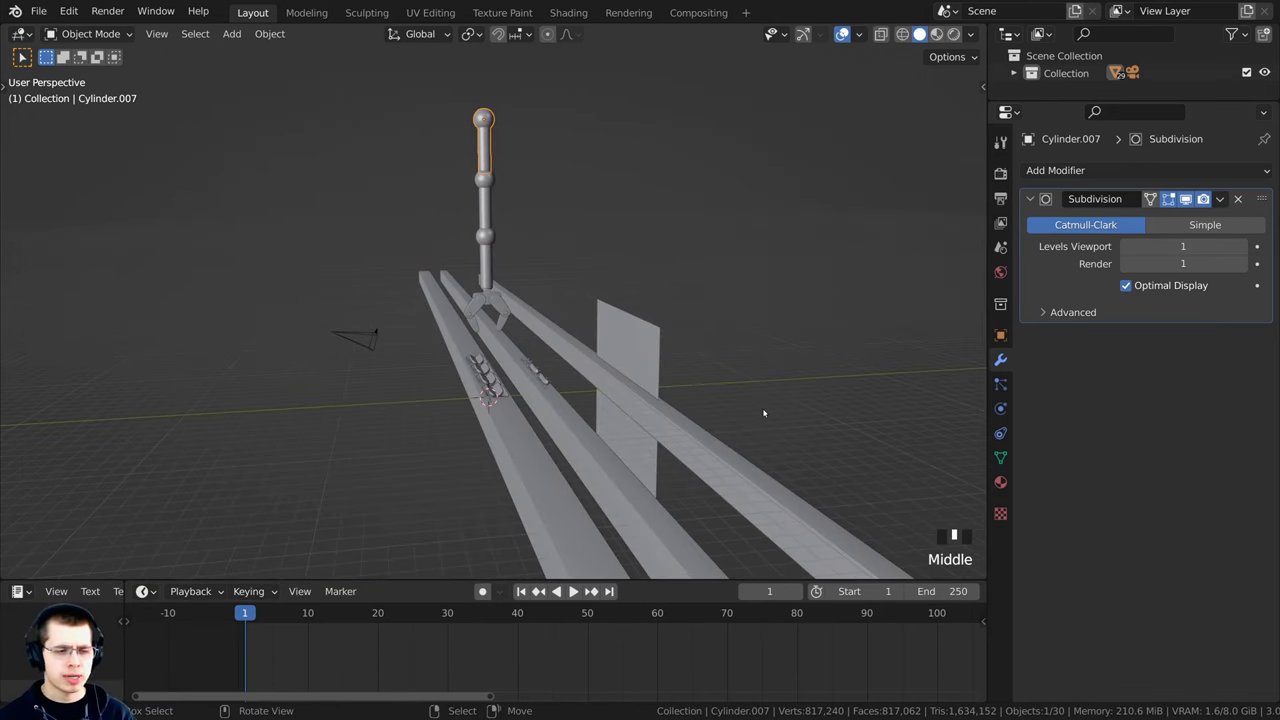
key("s")
key("g")
left_click(614, 171)
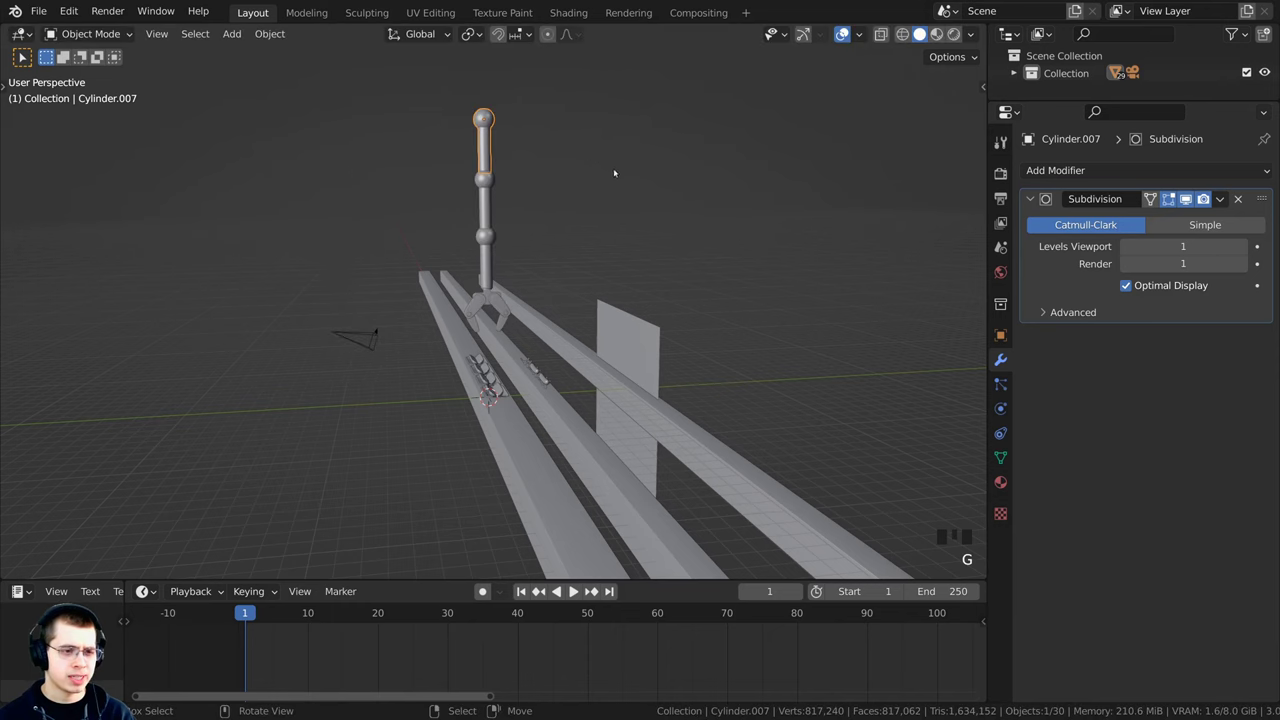
scroll(710, 245, "up", 2)
key("s")
left_click(625, 173)
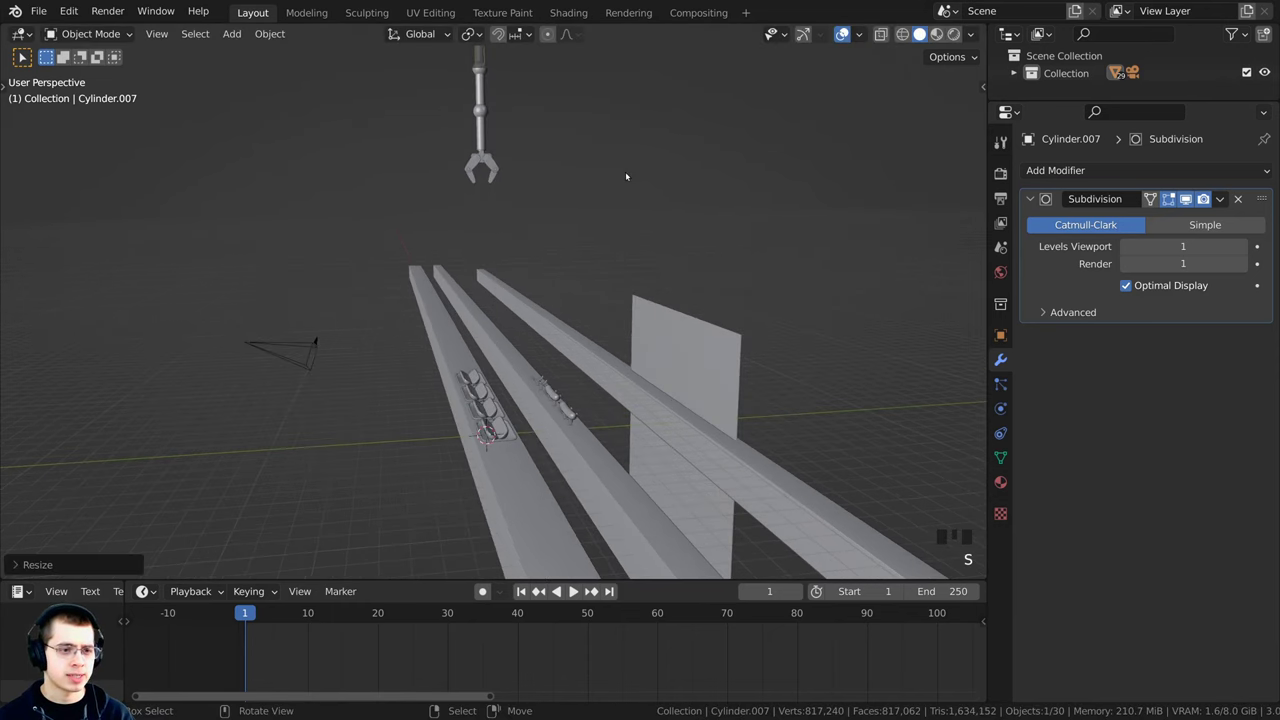
Step: Move the whole robot arm down so its gripper hangs just above the bun trays, and make the 3D viewport slightly taller
mouse_move(625, 171)
middle_mouse_down()
mouse_move(571, 160)
mouse_move(570, 148)
mouse_move(618, 156)
middle_mouse_up()
key("g")
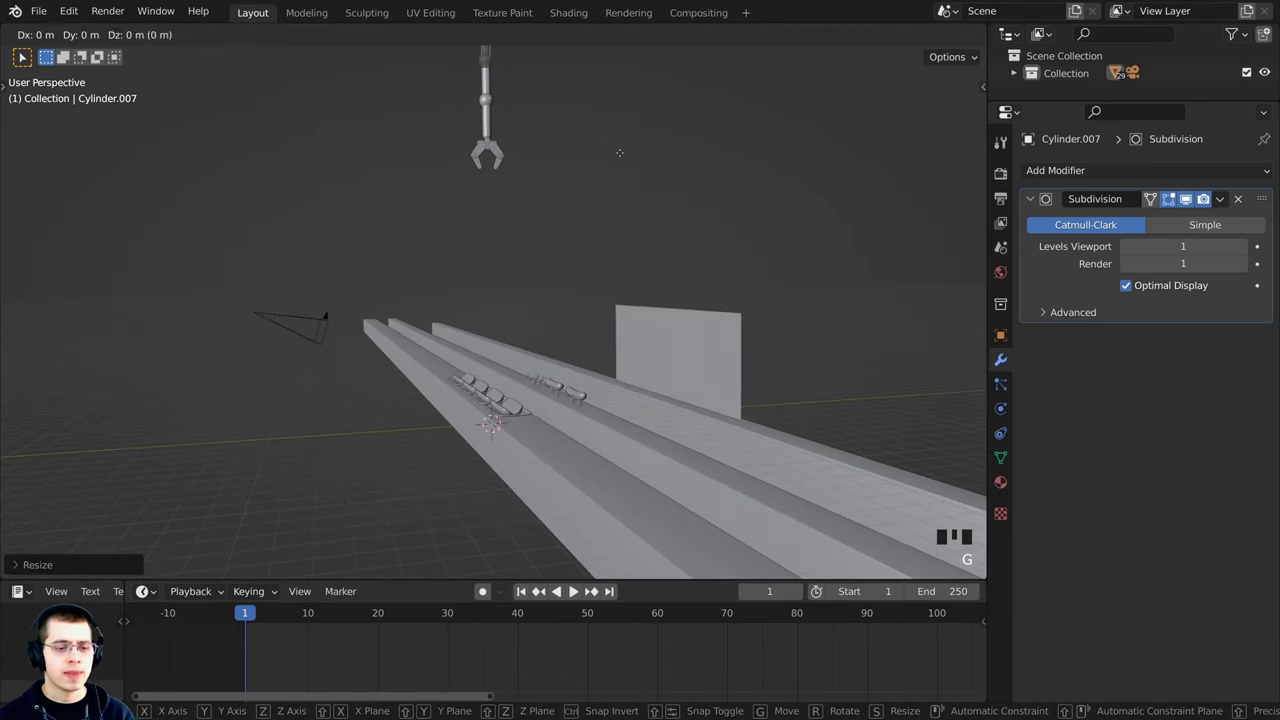
left_click(646, 376)
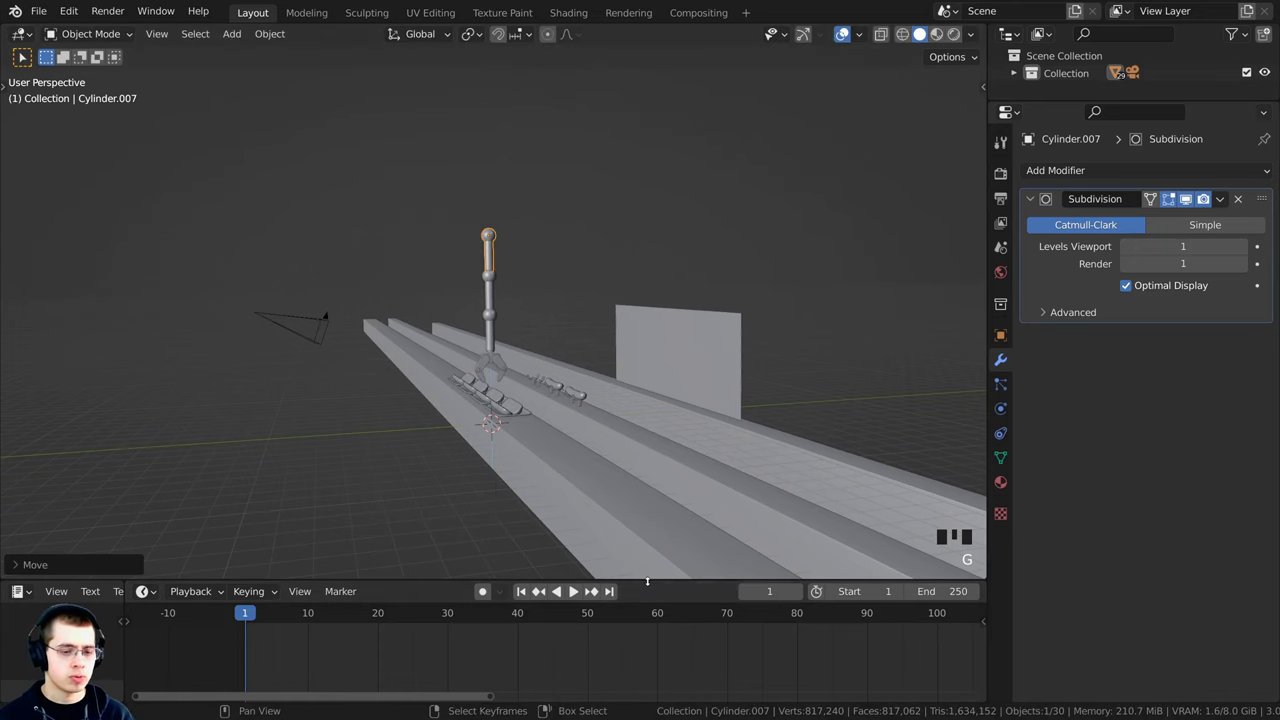
left_click_drag(643, 578, 643, 598)
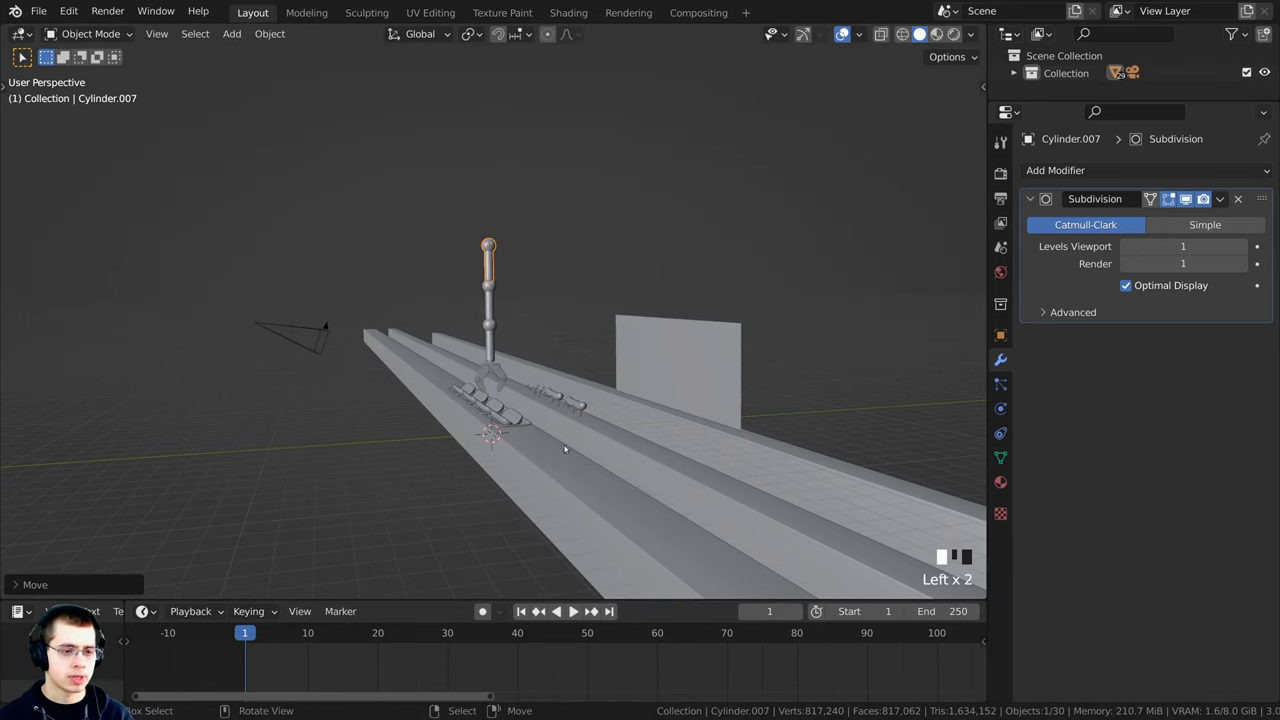
Step: Scale the robot arm down in camera view and lower it along Z until the gripper reaches the sausages in the frame
middle_click_drag(612, 460, 573, 402)
key("KP_0")
scroll(613, 403, "up", 3)
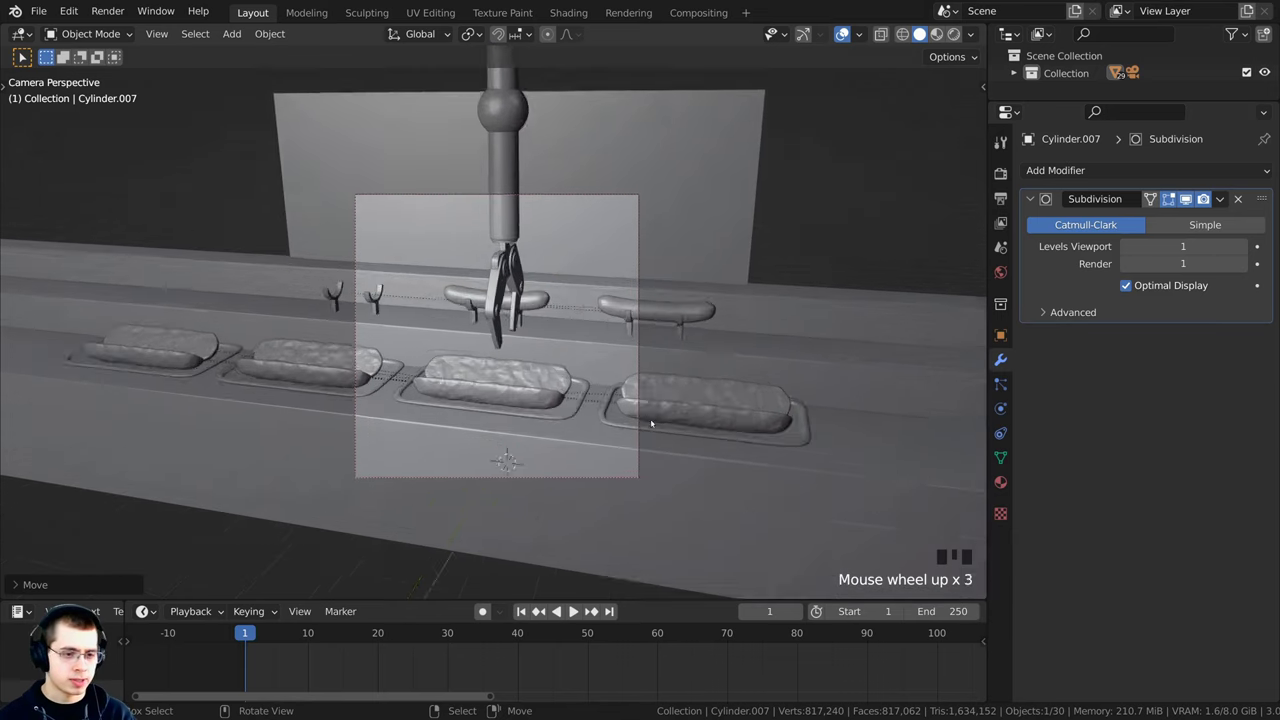
middle_click_drag(651, 420, 645, 438, "shift")
key("s")
left_click(684, 186)
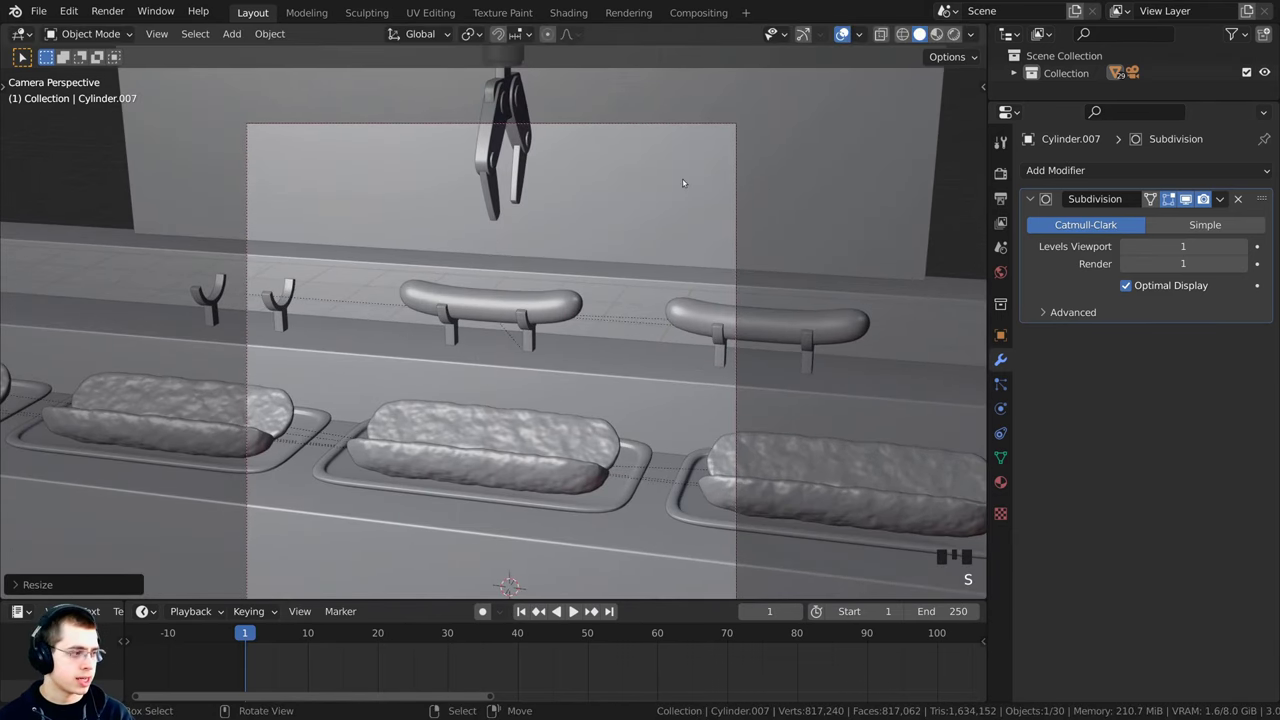
key("g")
key("z")
left_click(686, 303)
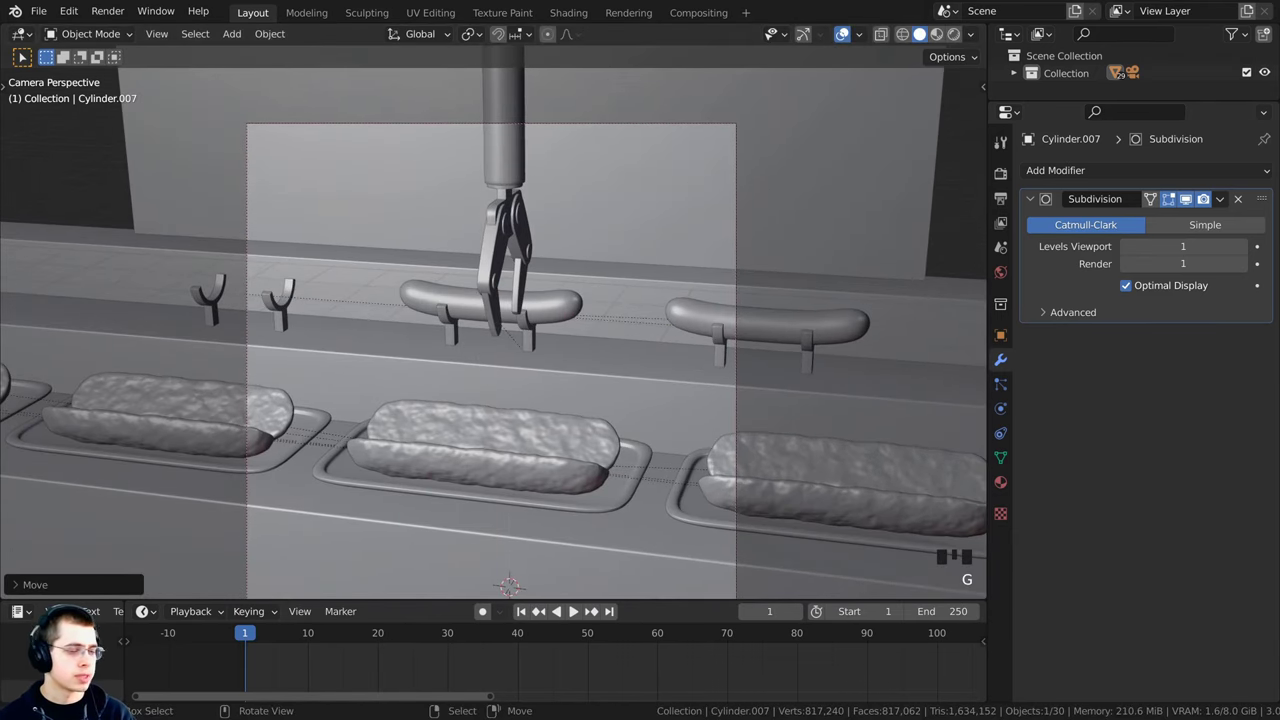
Step: Scale the robot arm down further and lower it about 2.06 m along the global Z axis
scroll(644, 432, "down", 1)
key("s")
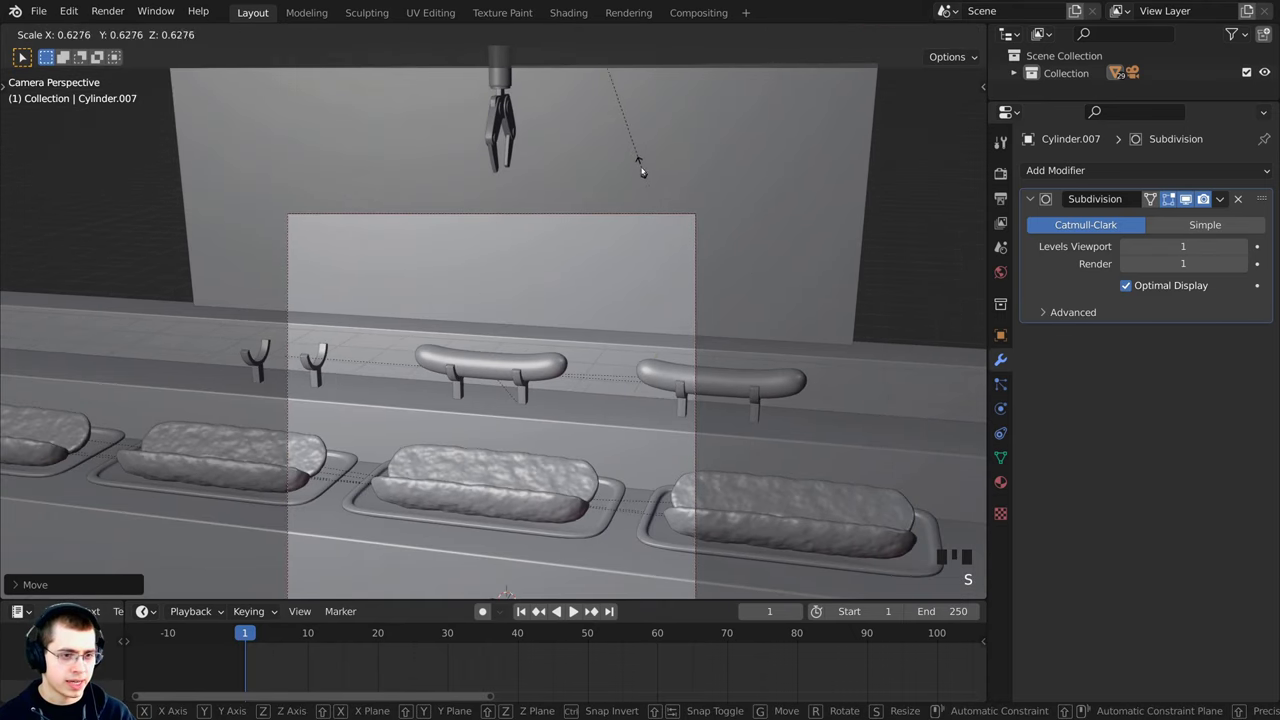
left_click(644, 432)
key("g")
key("z")
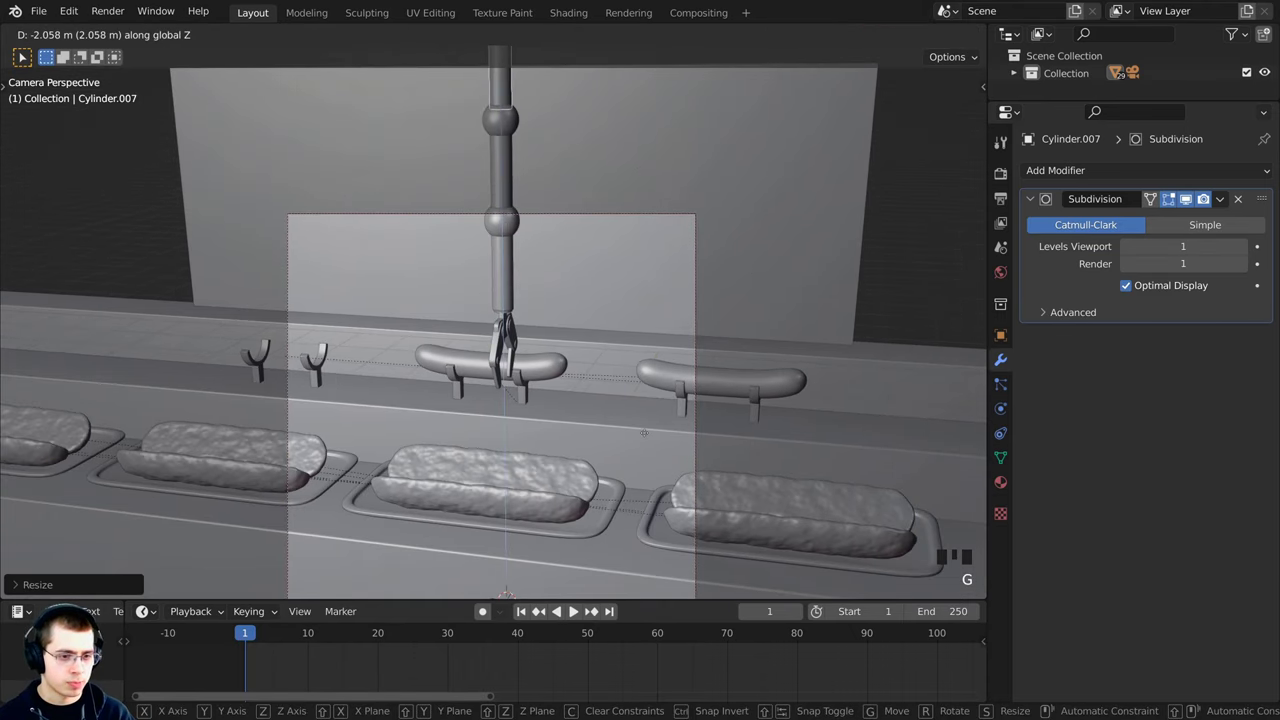
left_click(644, 432)
Step: Fine-tune the robot arm's overall scale in camera view
middle_click_drag(644, 432, 503, 401)
key("KP_0")
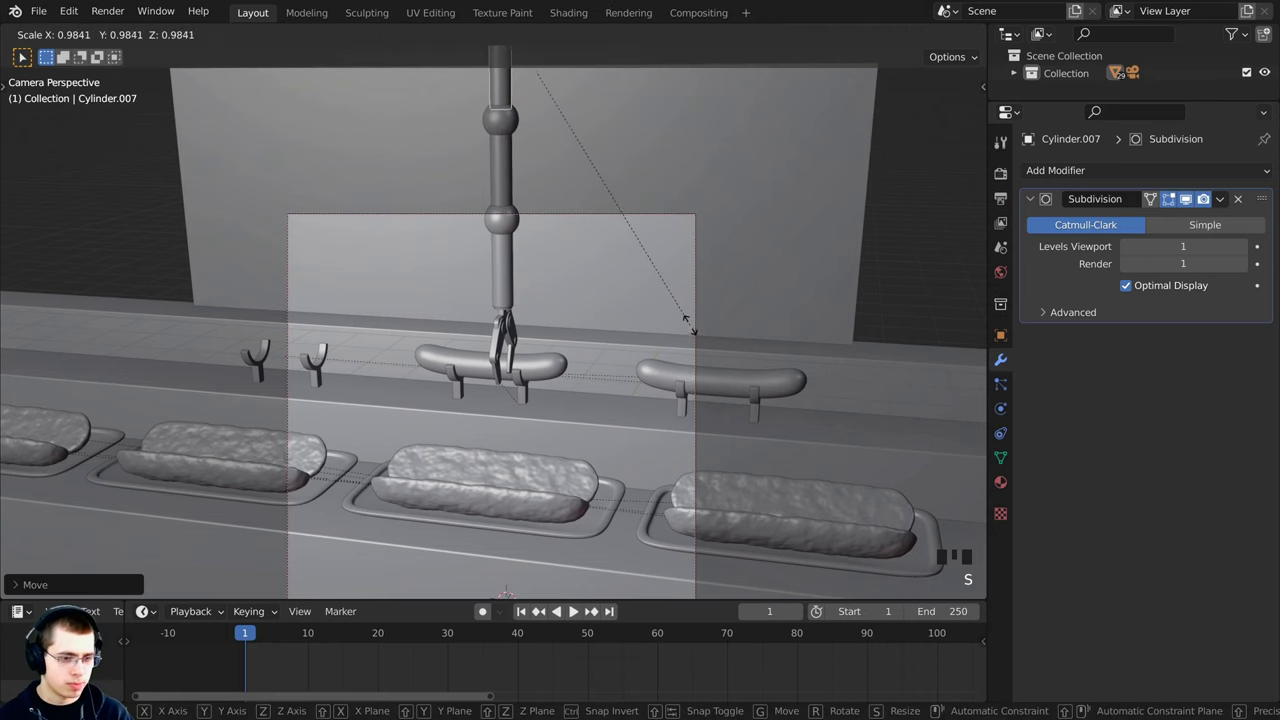
mouse_move(686, 323)
middle_mouse_down()
mouse_move(693, 294)
mouse_move(744, 288)
mouse_move(678, 278)
mouse_move(695, 320)
middle_mouse_up()
Step: Move the robot arm about 0.2 m in the negative X direction over the middle bun tray, working from the top view
key("KP_7")
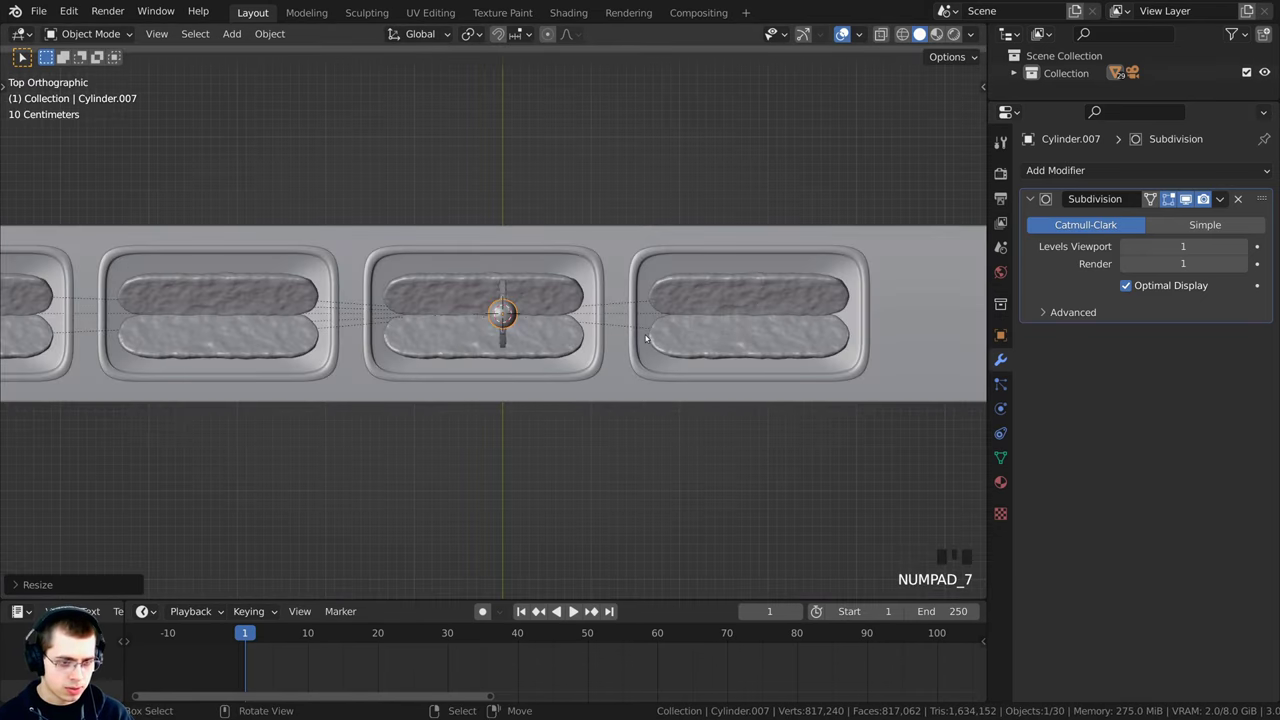
scroll(646, 339, "up", 3)
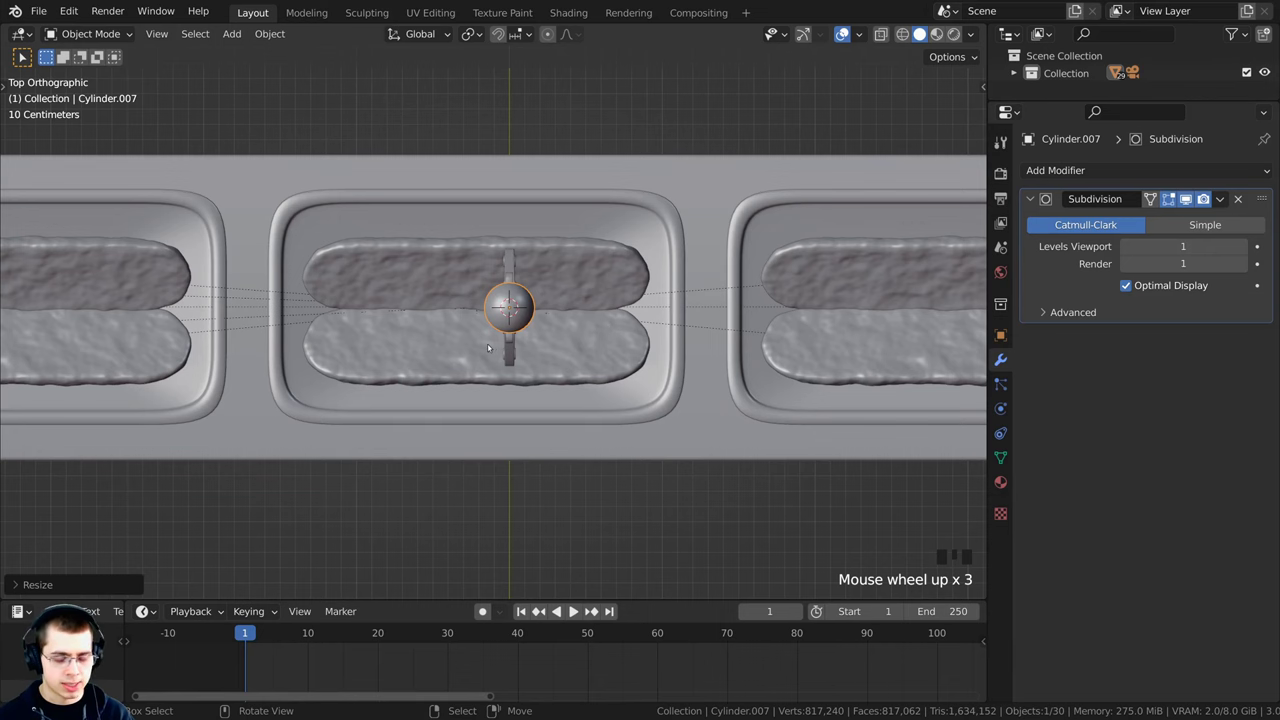
middle_click_drag(488, 347, 464, 297)
key("KP_7")
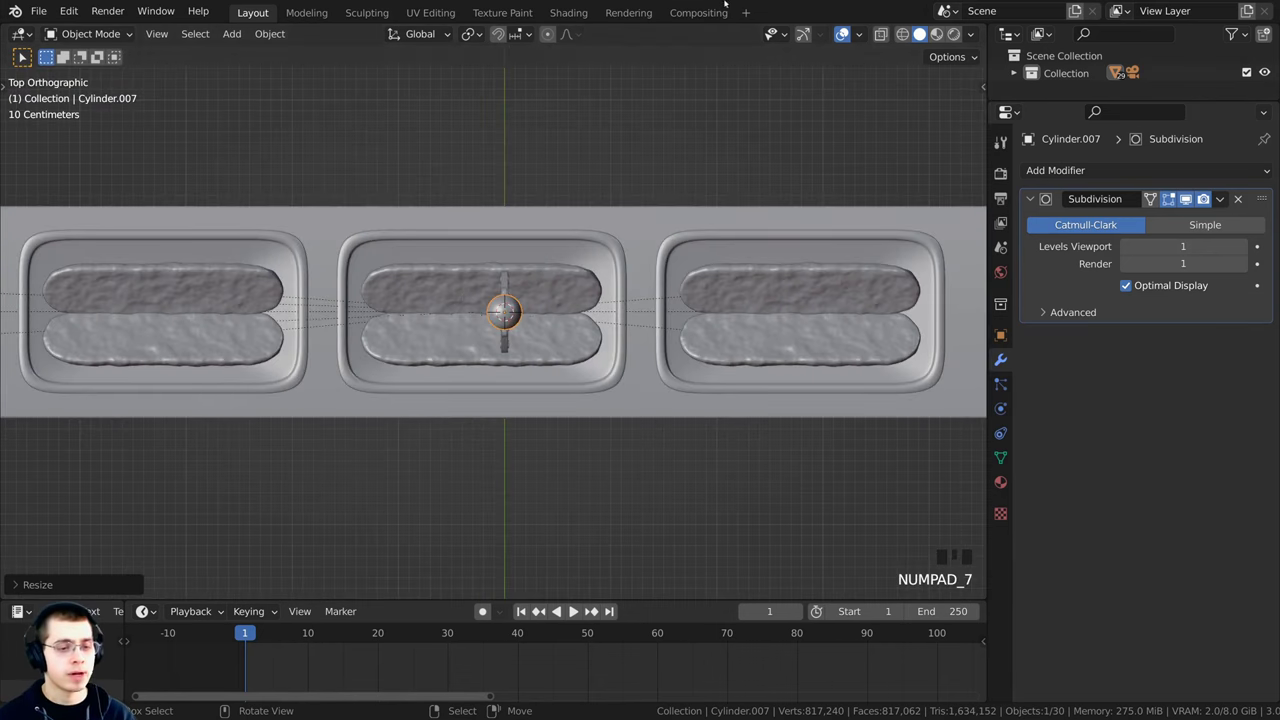
scroll(729, 261, "up", 4)
key("g")
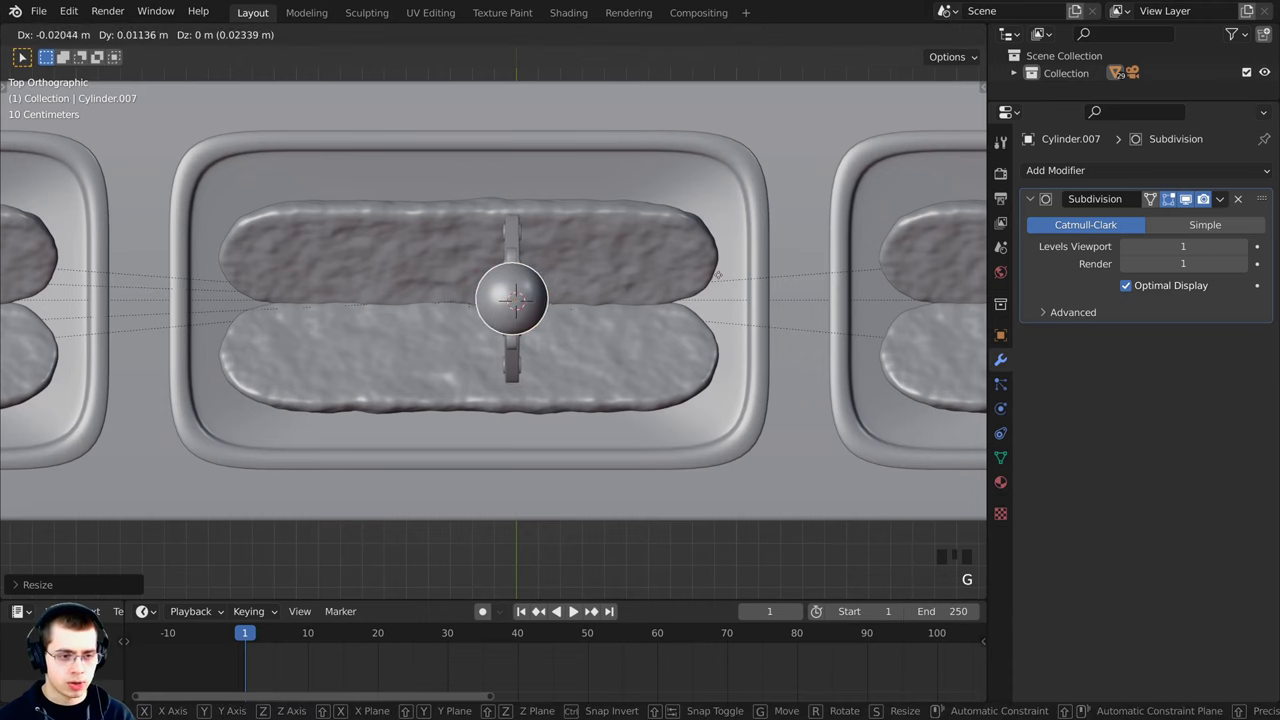
key("x")
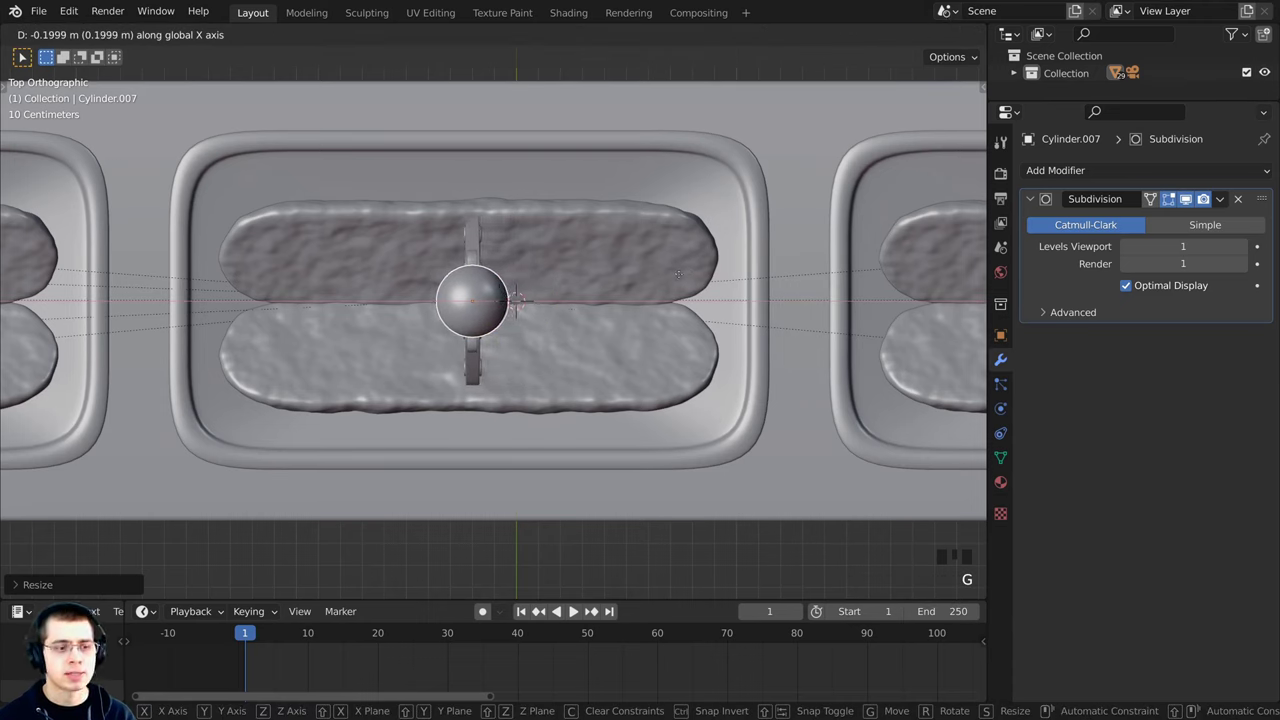
left_click(678, 274)
key("g")
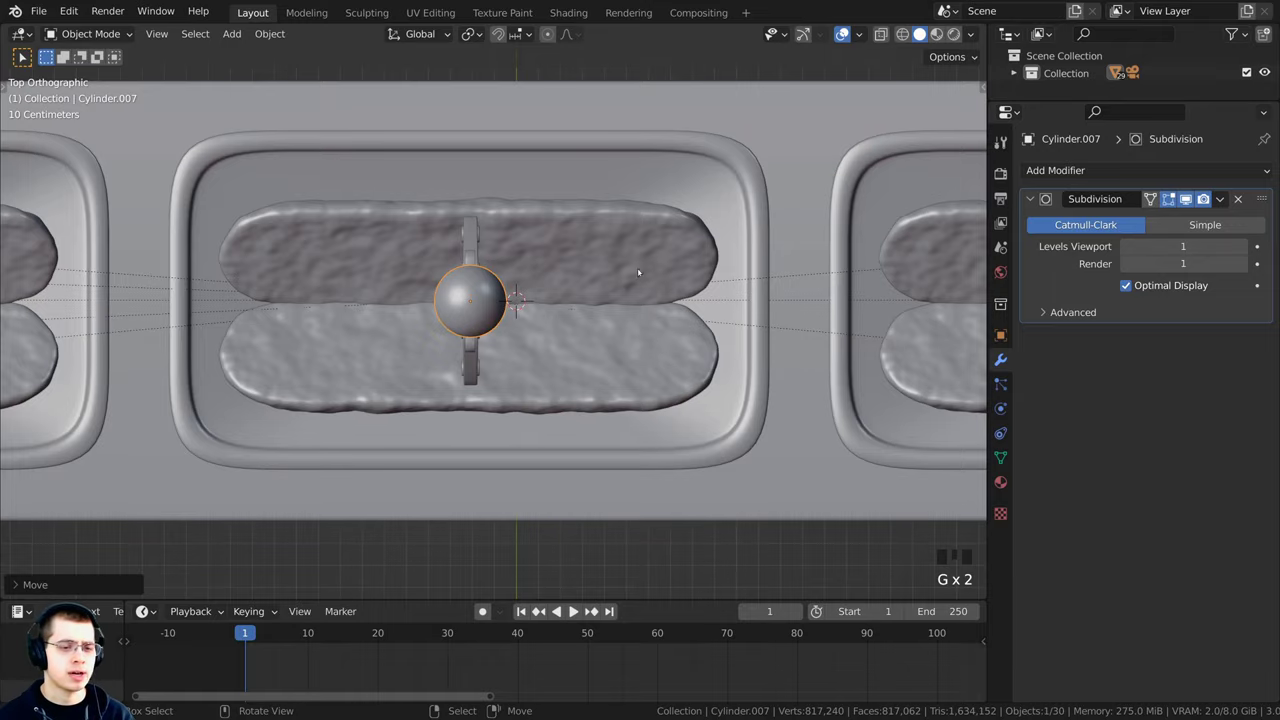
middle_click_drag(532, 379, 410, 247)
scroll(431, 220, "up", 4)
key("KP_0")
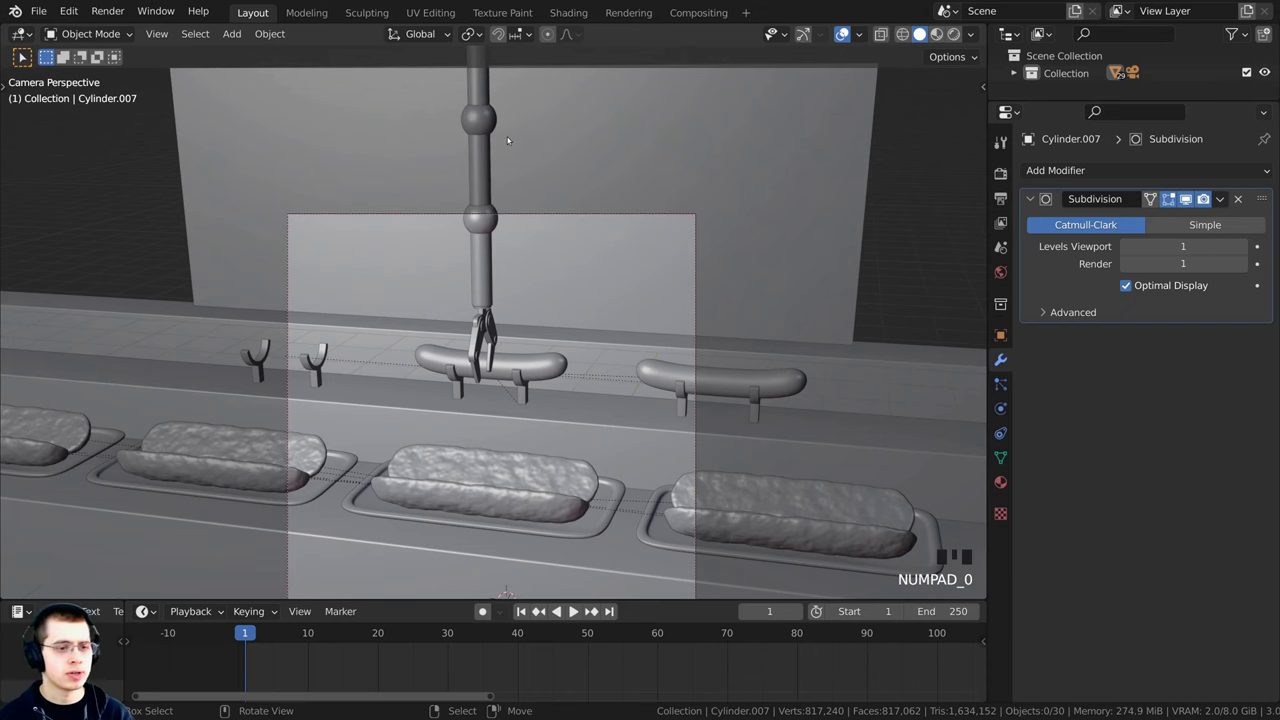
scroll(505, 130, "down", 2)
right_click(520, 168)
key("s")
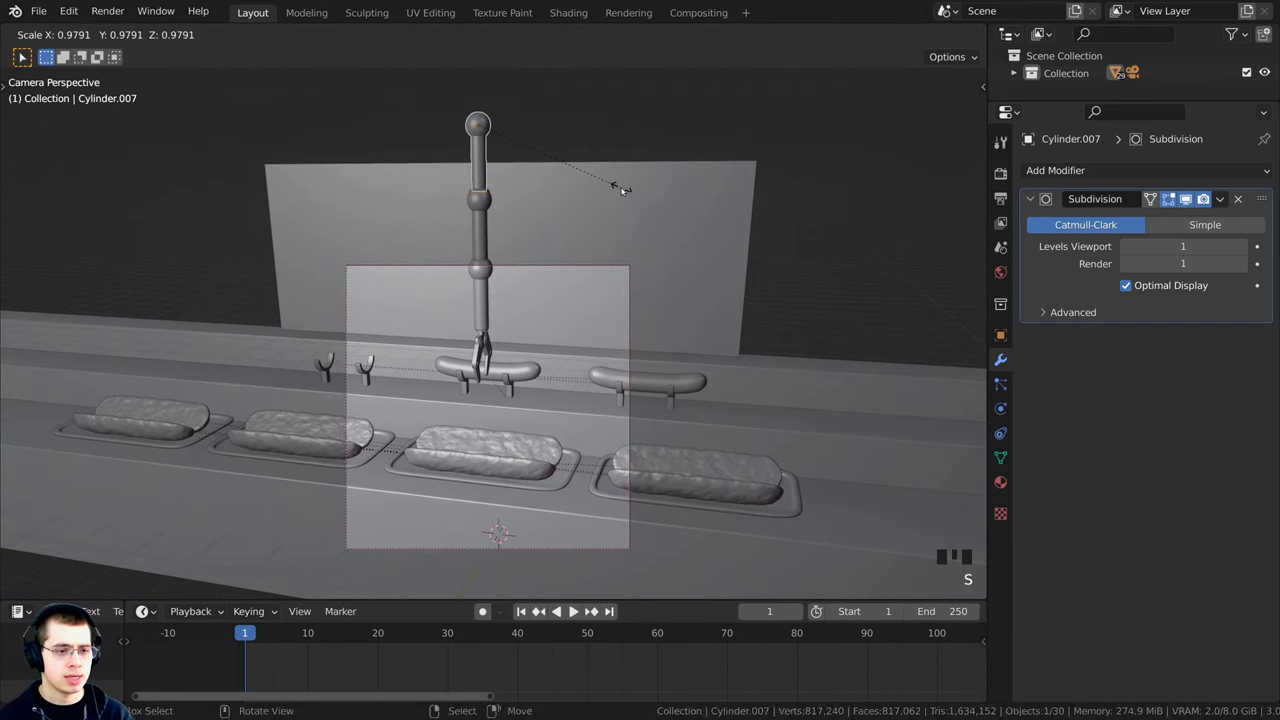
right_click(620, 190)
key("s")
right_click(615, 188)
left_click(628, 220)
Step: Select the uppermost segment of the robot arm and shift the arm slightly further in the negative X direction
middle_click_drag(641, 292, 549, 235, "shift")
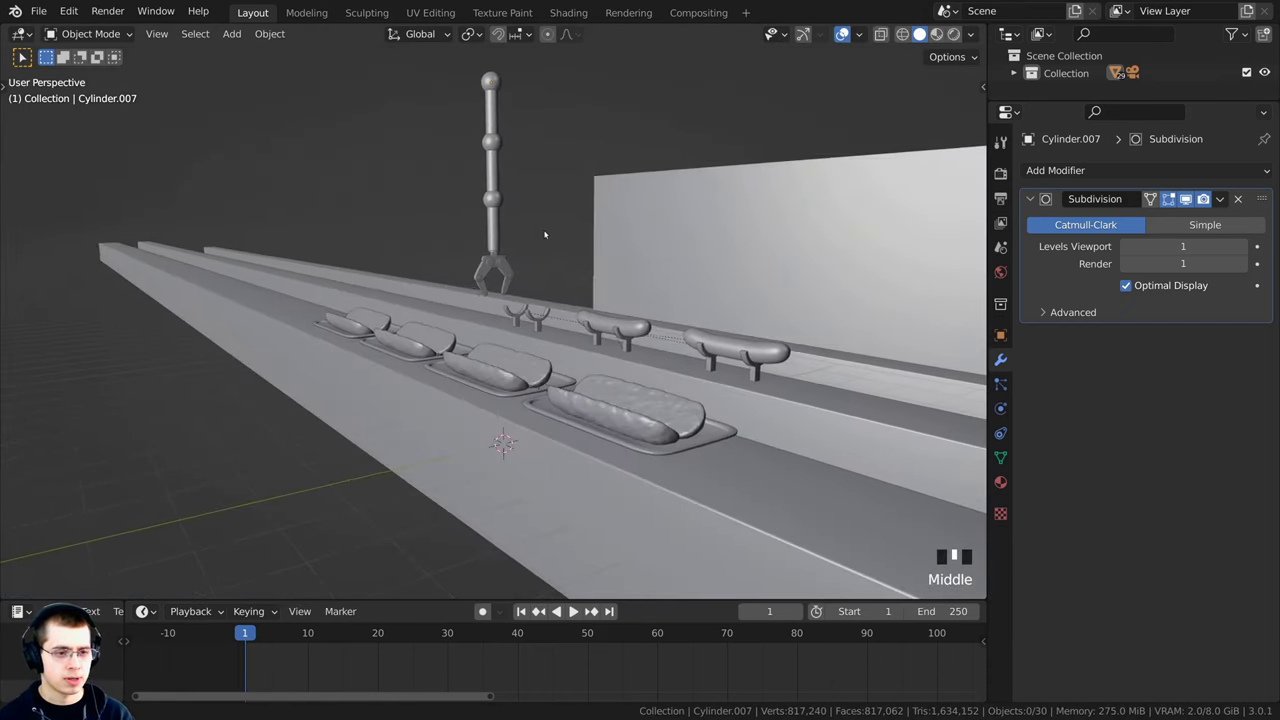
key("KP_0")
middle_click_drag(500, 125, 497, 160, "shift")
left_click(487, 150)
middle_click_drag(460, 165, 478, 154)
scroll(501, 168, "up", 1)
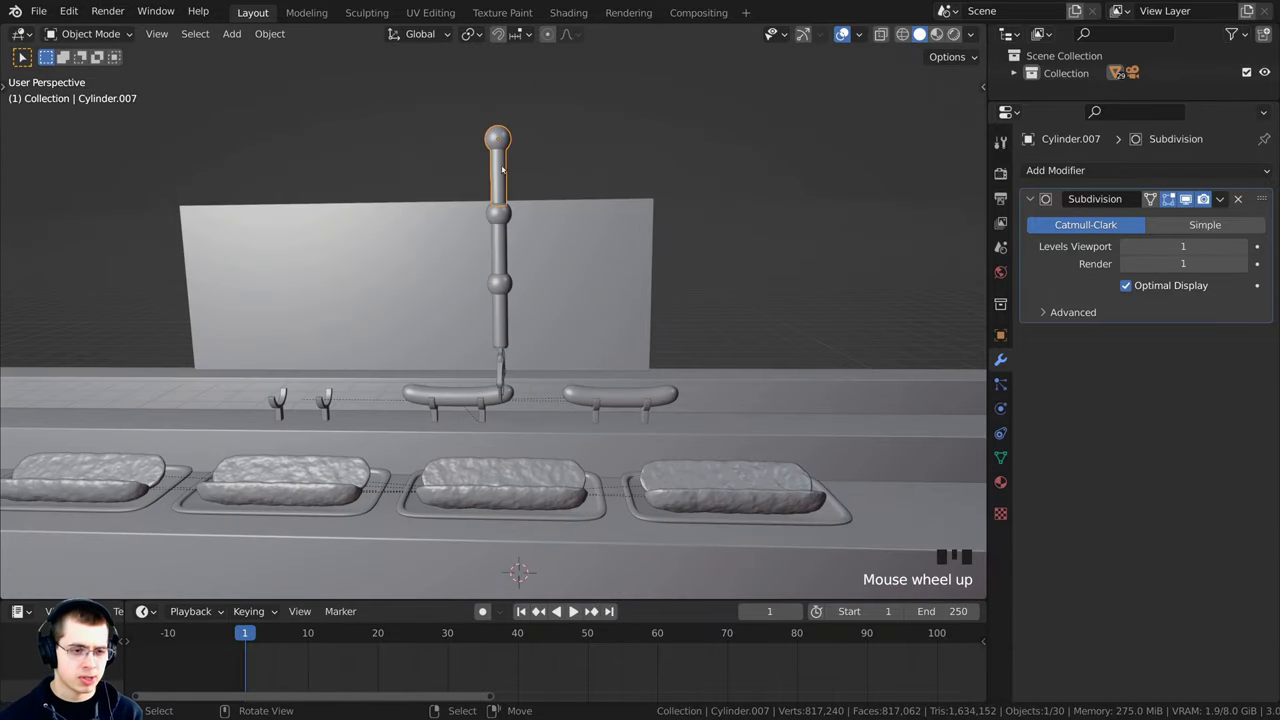
key("g")
key("x")
left_click(538, 178)
middle_click_drag(555, 286, 571, 265, "shift")
key("g")
key("x")
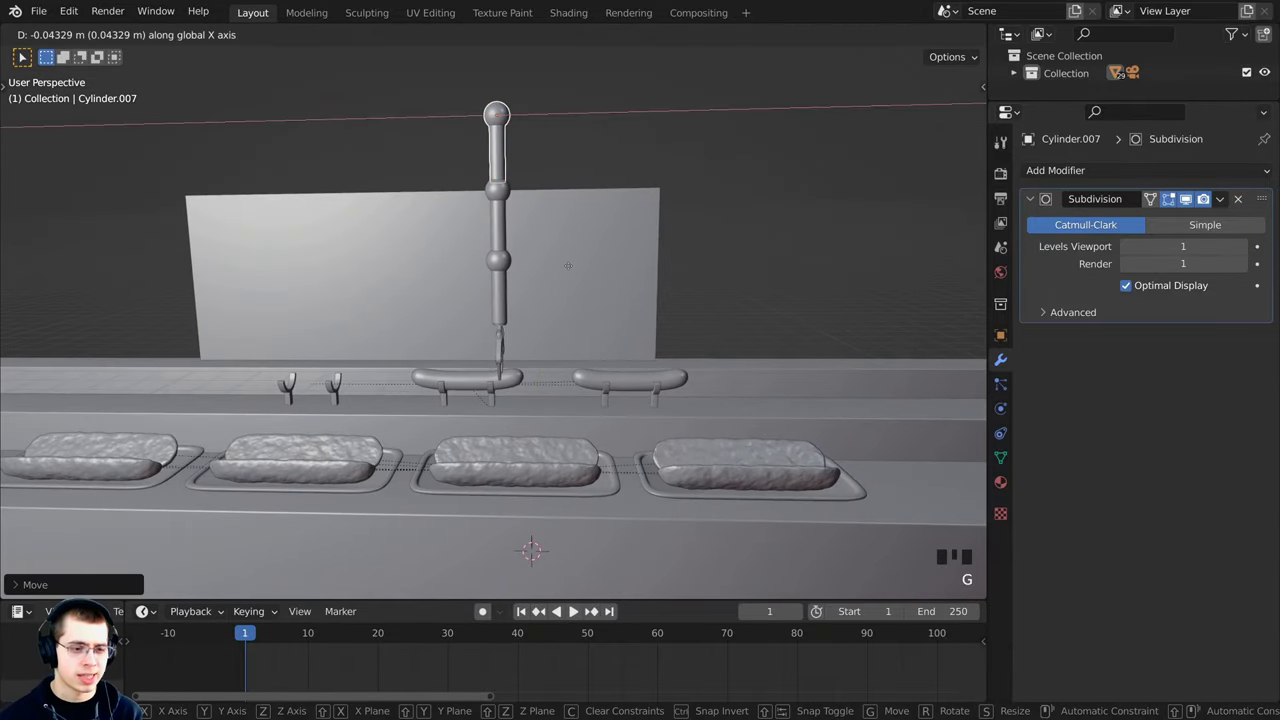
left_click(563, 263)
Step: Examine the robot arm's placement relative to the sausages and buns from the camera and perspective views
key("KP_0")
middle_click_drag(532, 429, 616, 203, "shift")
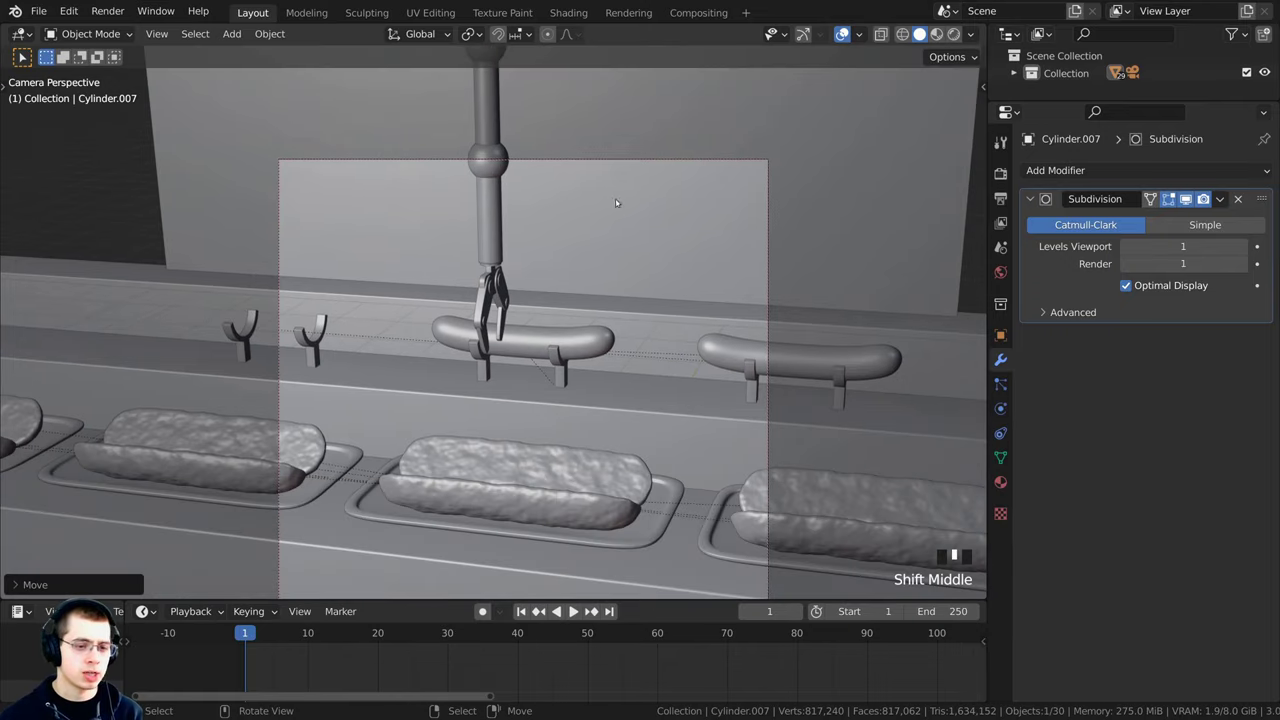
scroll(627, 155, "down", 3)
middle_click_drag(627, 155, 489, 380)
scroll(489, 380, "up", 2)
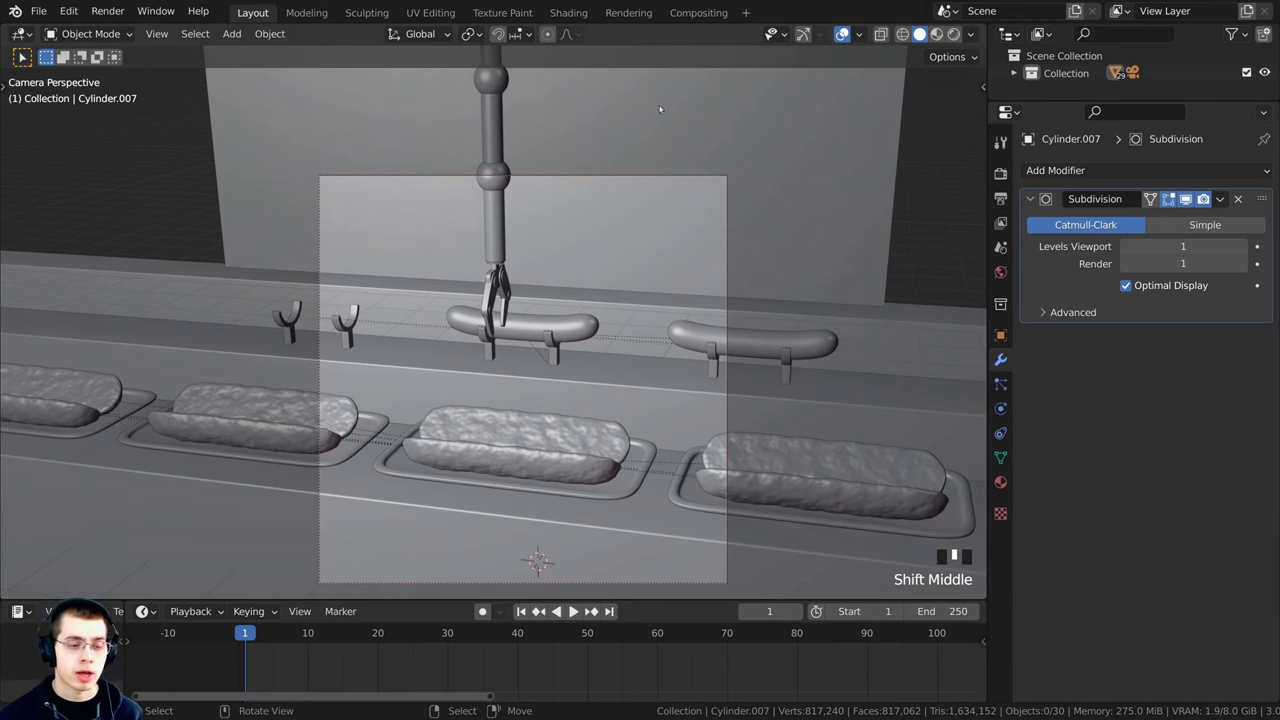
middle_click_drag(660, 108, 500, 250)
scroll(443, 208, "up", 5)
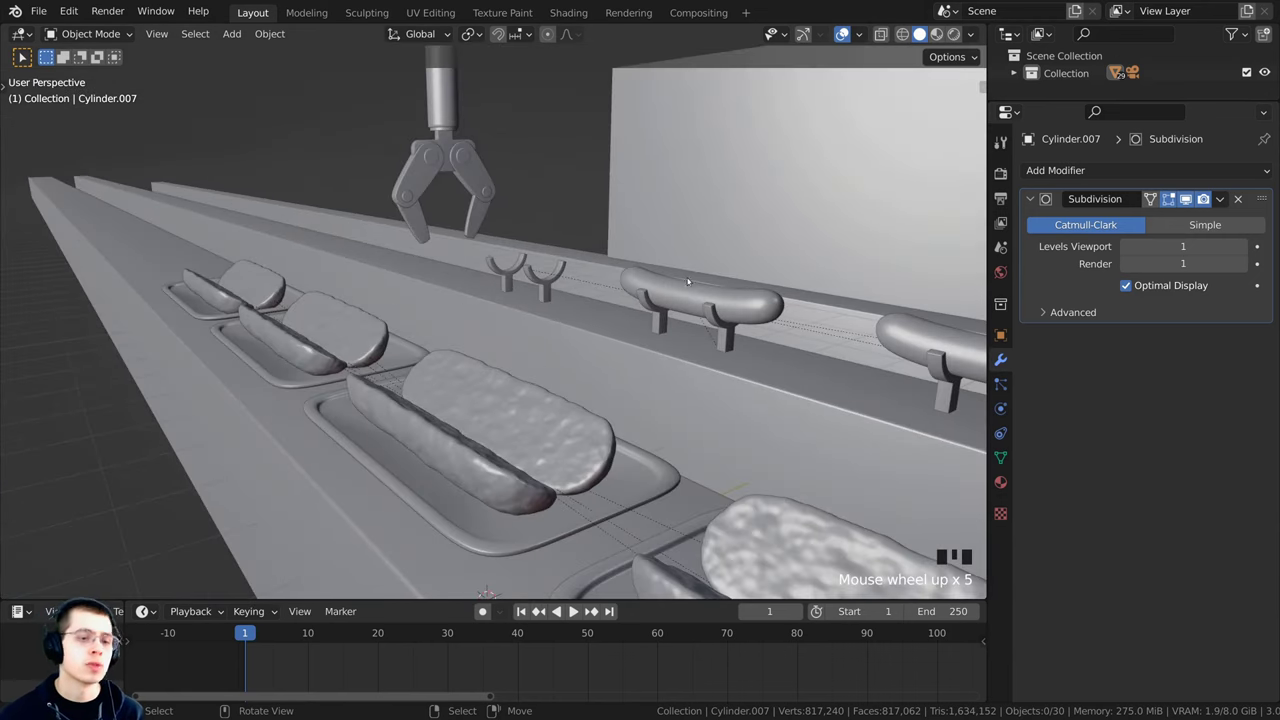
middle_click_drag(688, 282, 605, 310)
Step: Duplicate the sausage on the middle holder and move the copy along Y over the row of bun trays
left_click(797, 295)
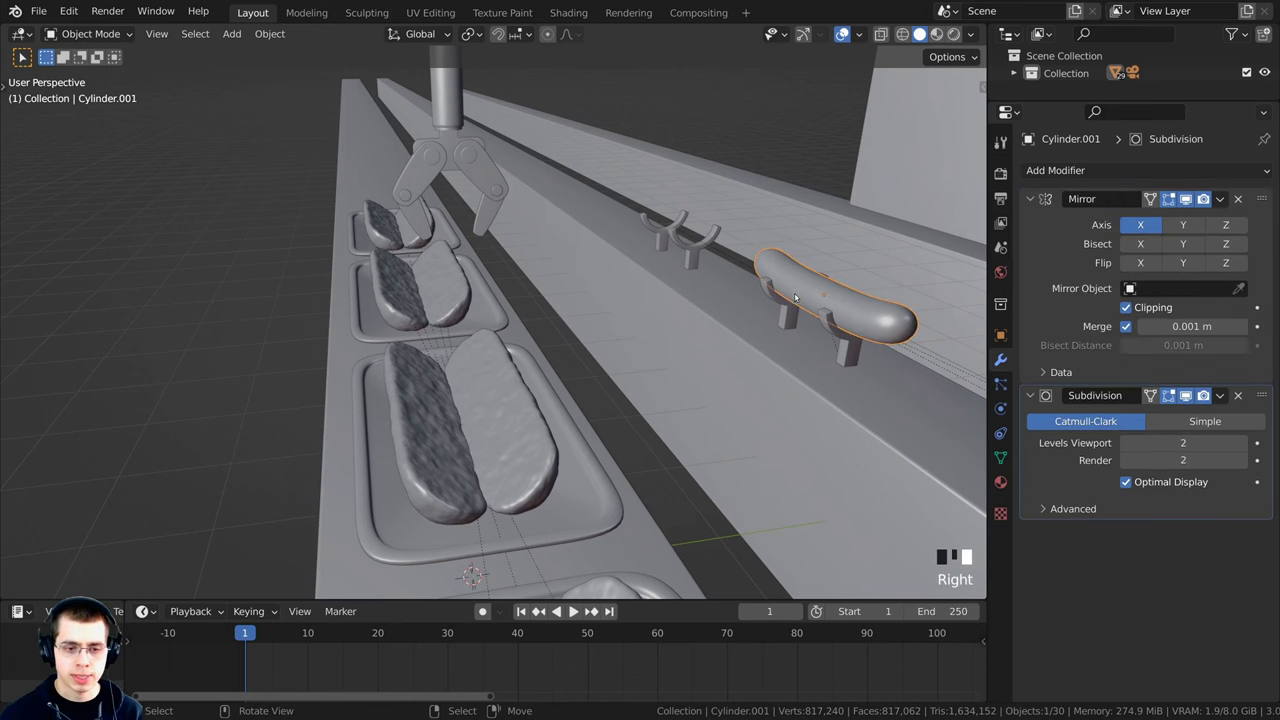
scroll(797, 295, "down", 2)
middle_click_drag(797, 295, 820, 323)
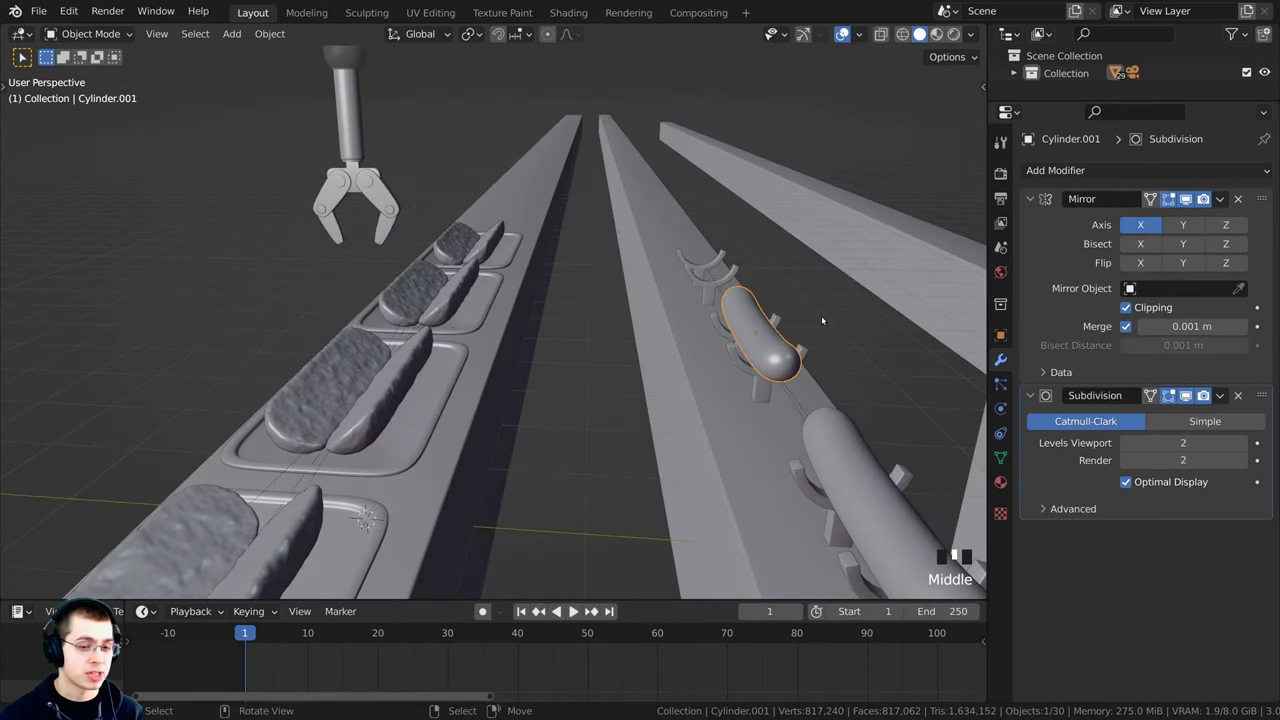
key("shift+d")
key("y")
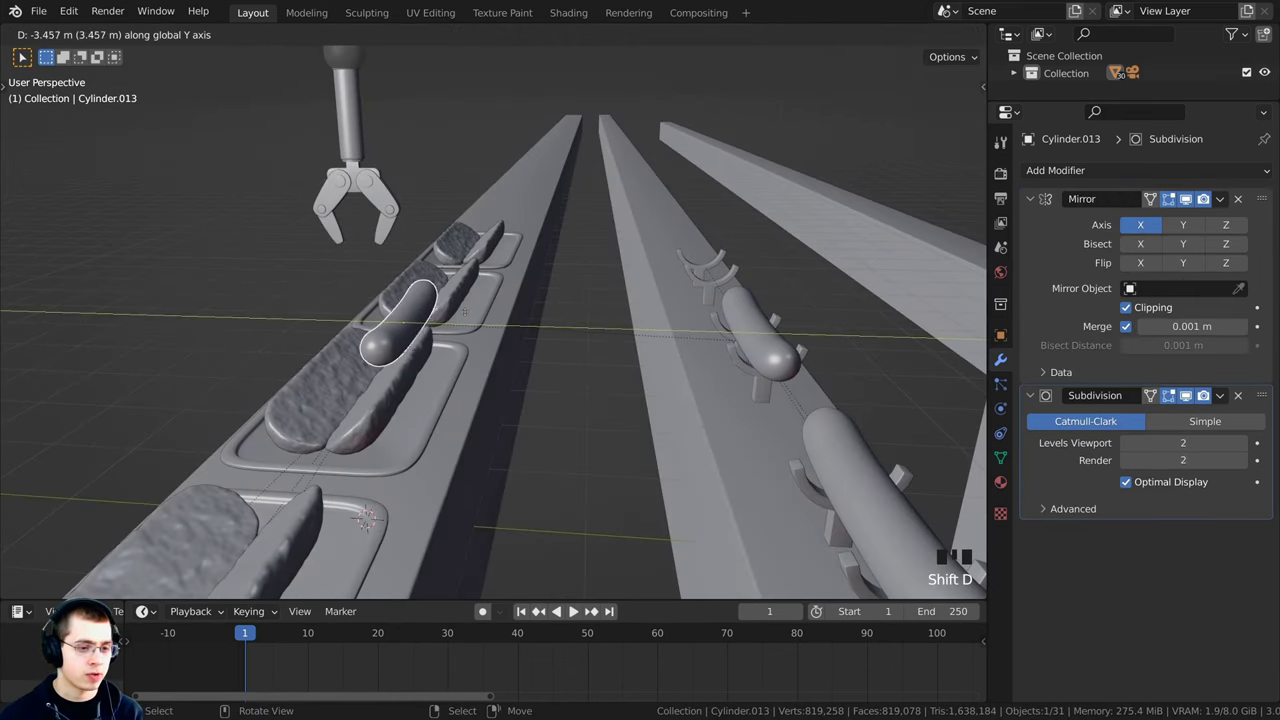
left_click(431, 316)
Step: Move the sausage copy about 1.07 m along X over the middle bun, working from the top view
key("KP_7")
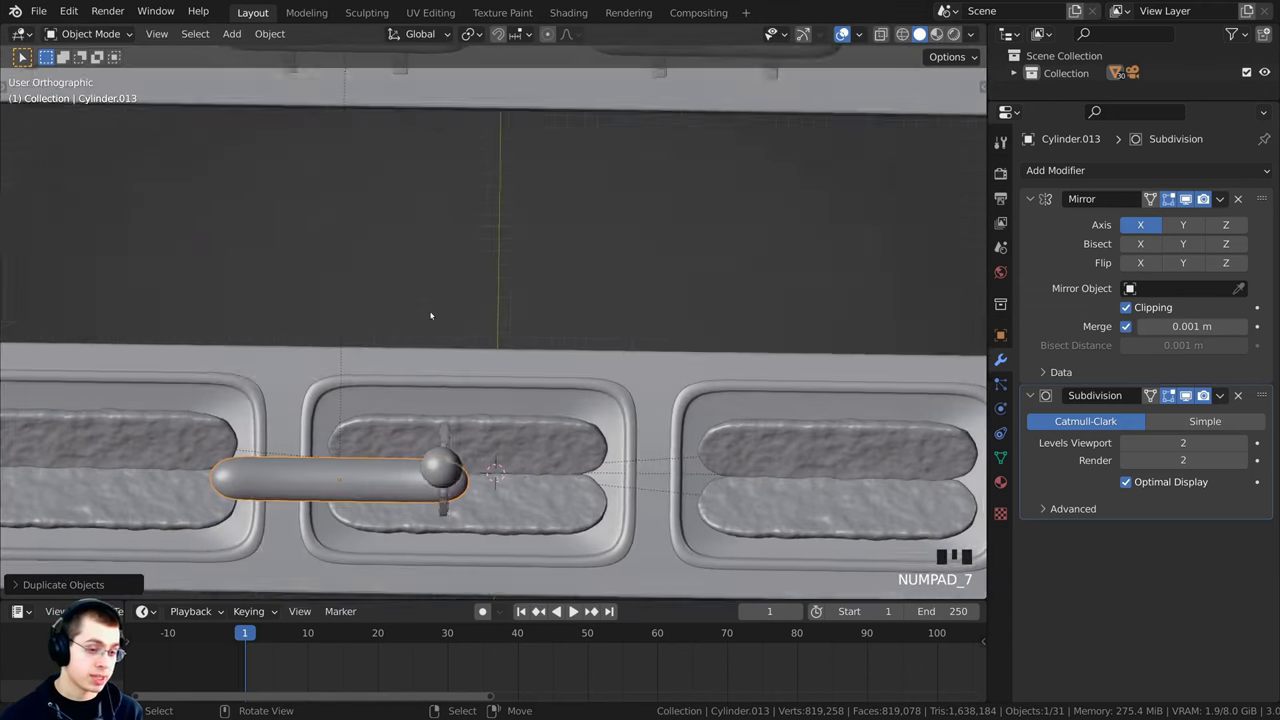
key("g")
key("x")
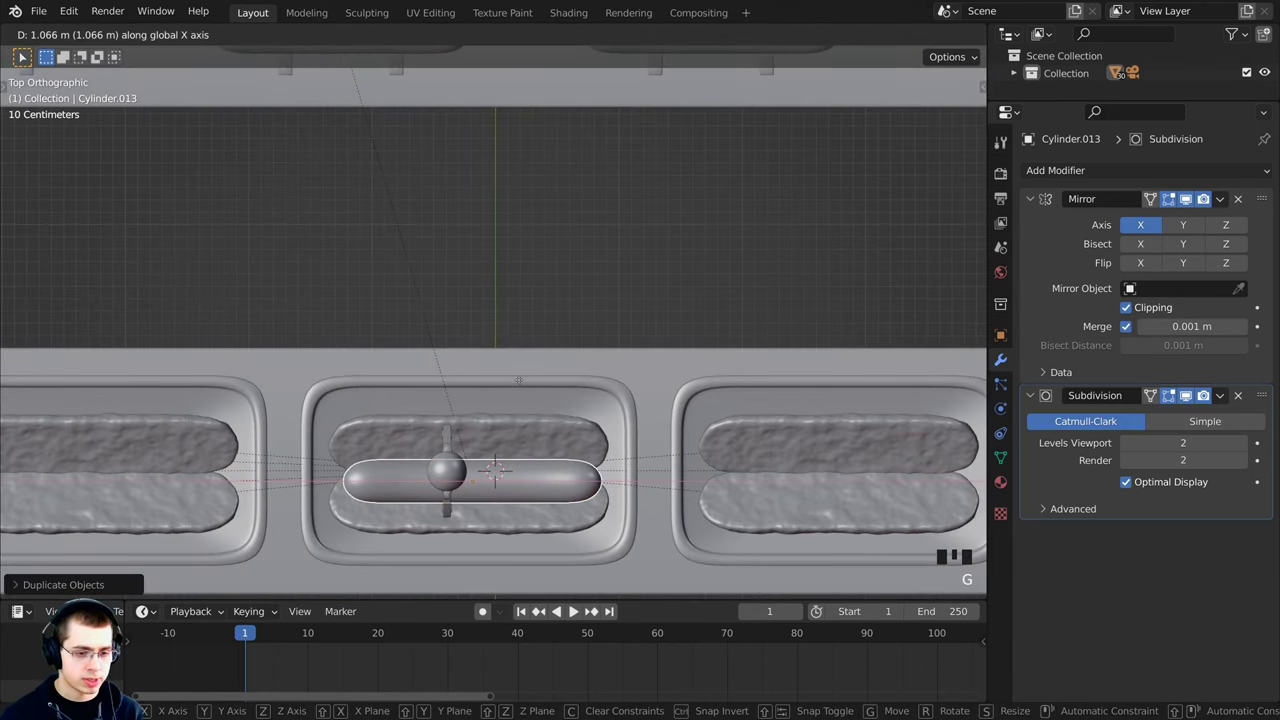
left_click(518, 380)
Step: Nudge the sausage copy in the top view to centre it between the two halves of the middle bun
scroll(464, 409, "up", 2)
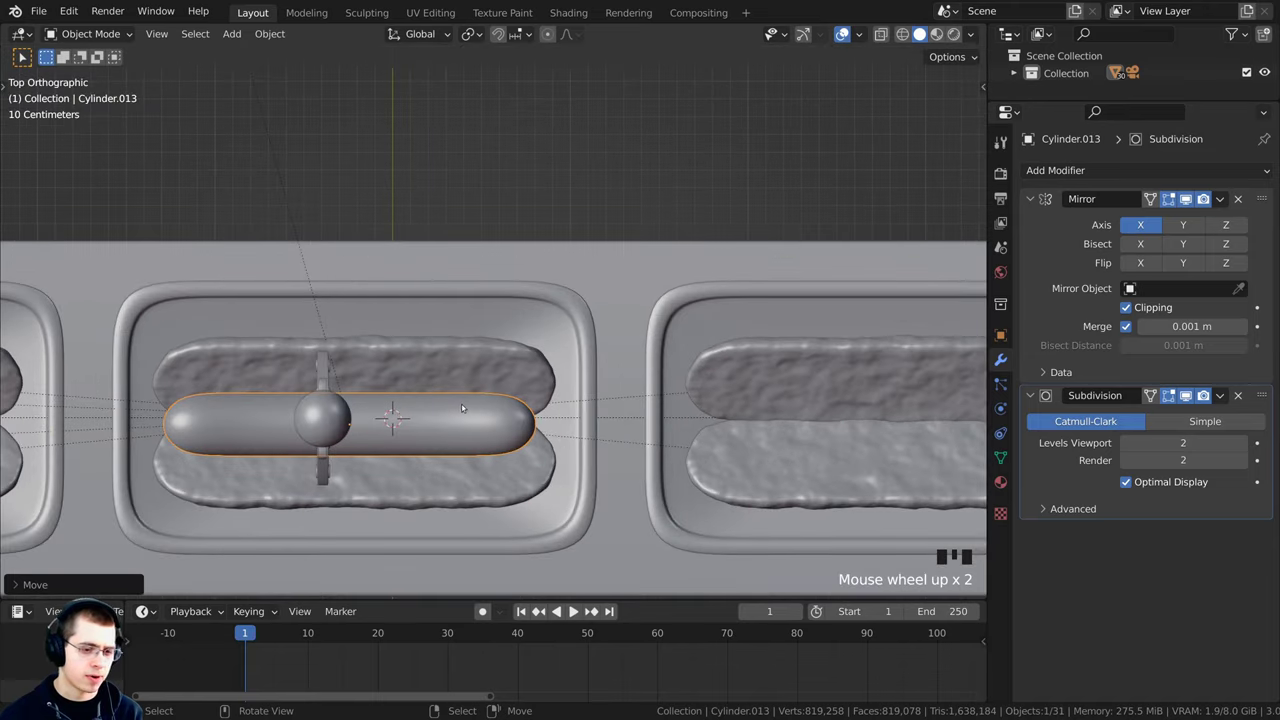
key("g")
left_click(397, 470)
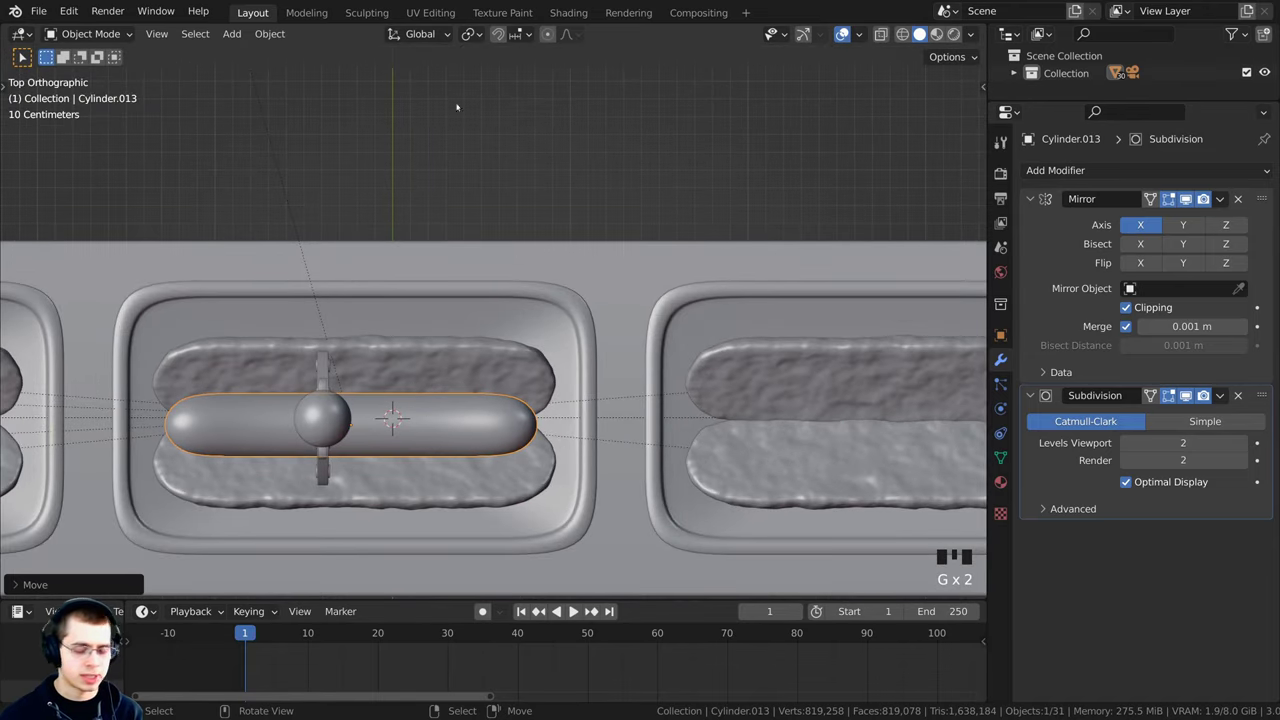
middle_click_drag(565, 363, 579, 365, "shift")
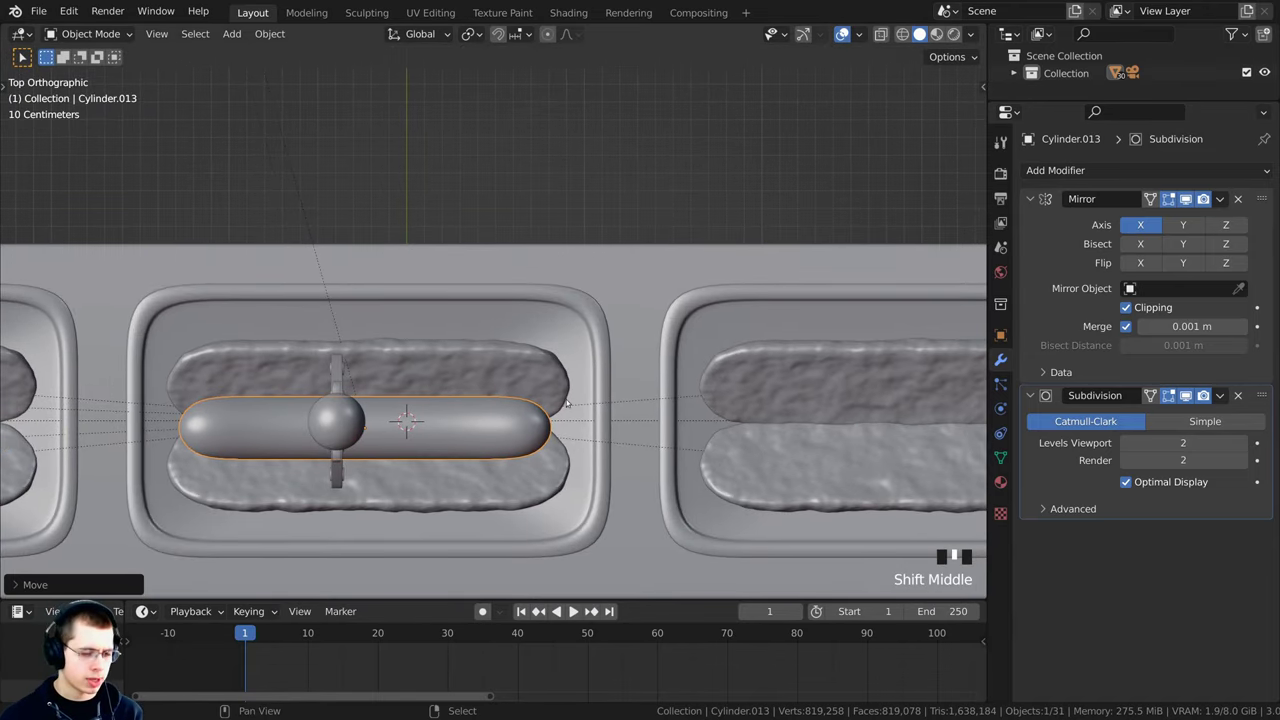
middle_click_drag(502, 397, 646, 312, "shift")
scroll(649, 312, "up", 1)
key("g")
left_click(638, 304)
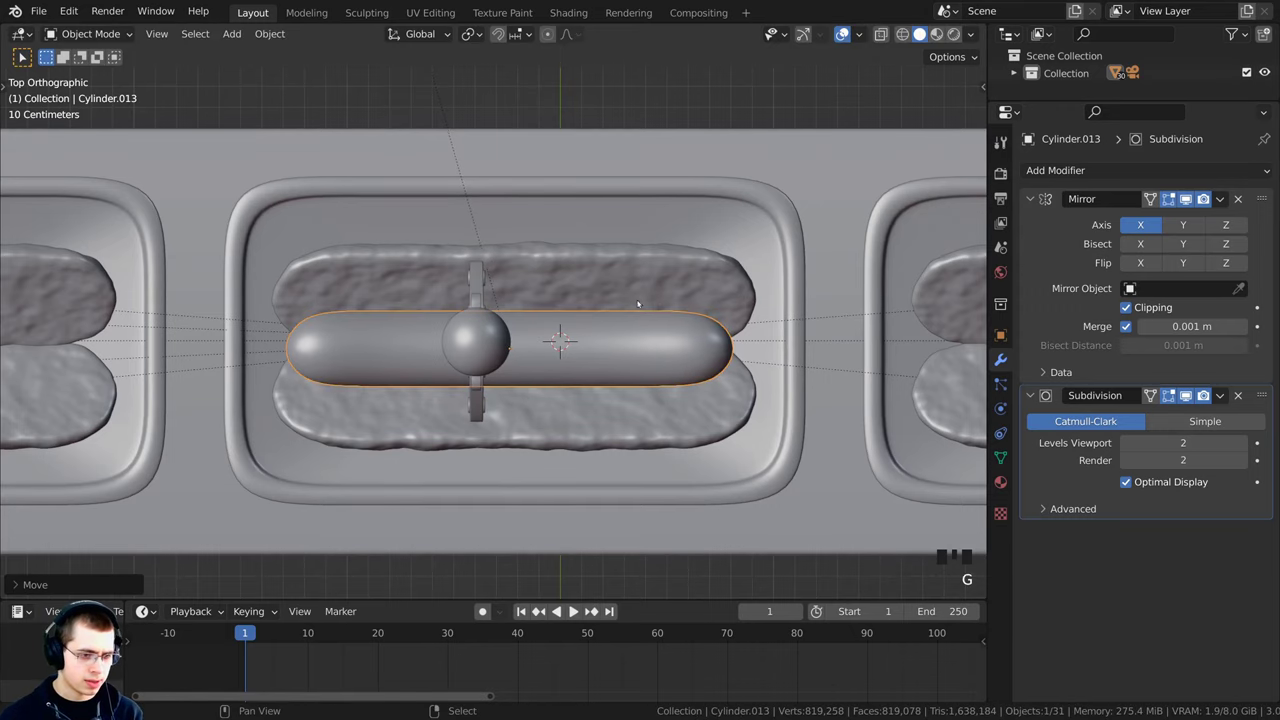
key("g")
left_click(650, 358)
Step: Lower the sausage copy about 0.09 m along Z into the middle bun, judging the fit in camera view
middle_click_drag(650, 358, 576, 453)
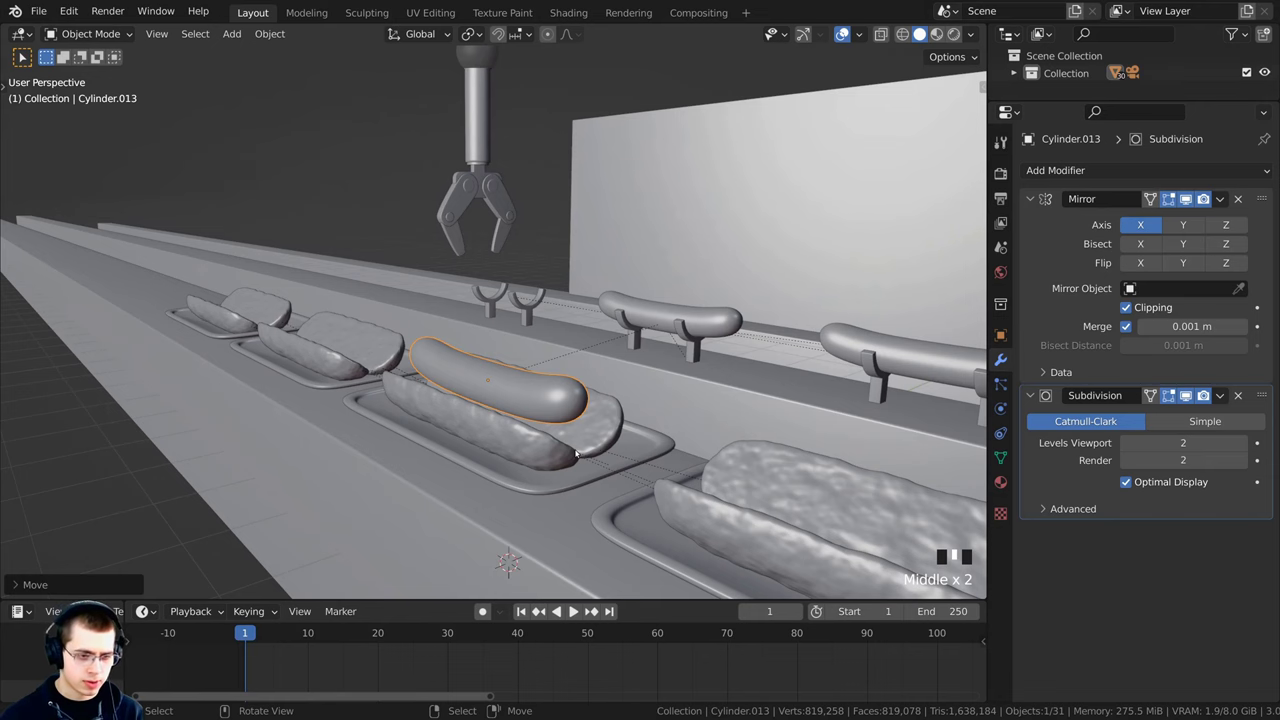
key("KP_0")
key("g")
key("z")
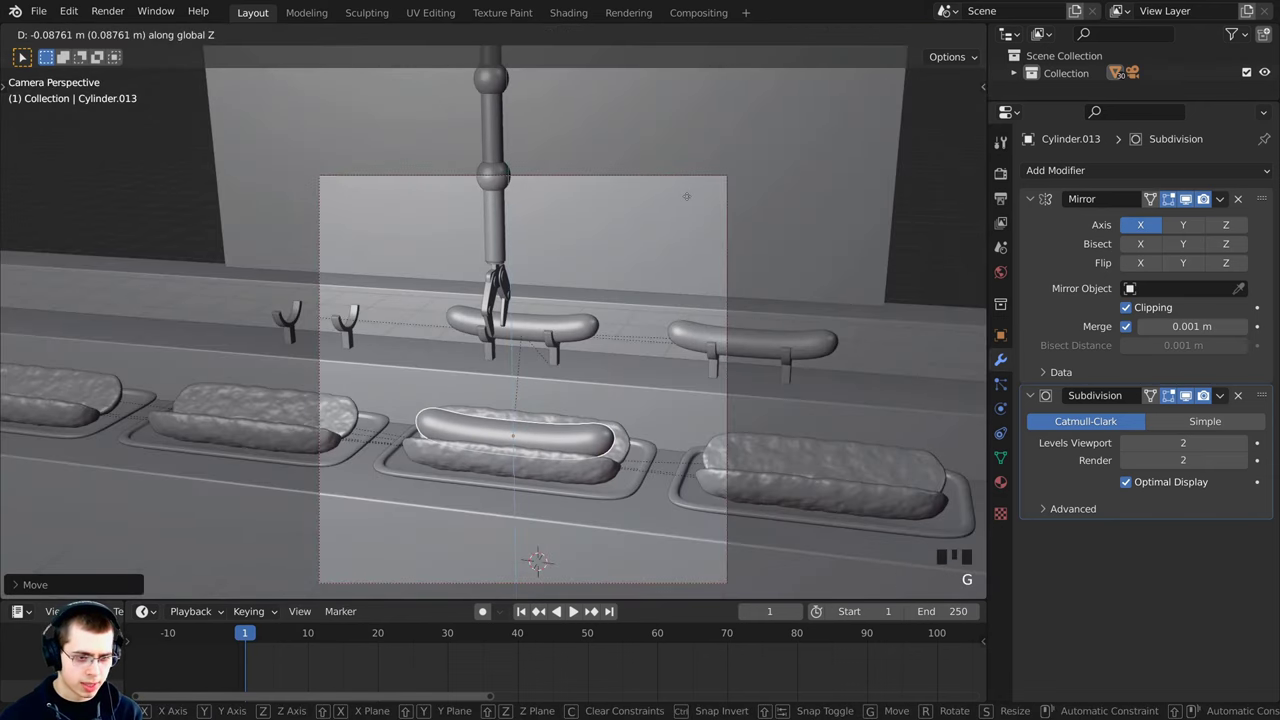
left_click(687, 199)
scroll(626, 498, "up", 4)
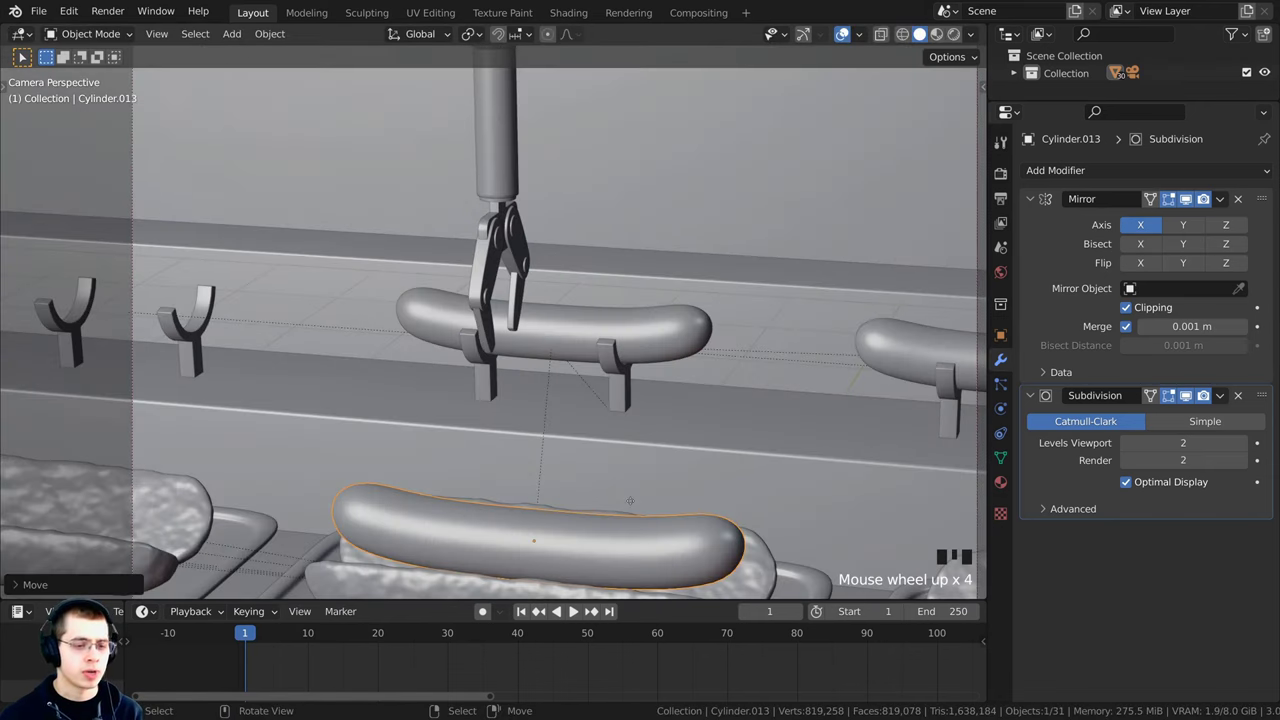
Step: Raise the sausage copy about 1.28 m along Z out of the bun, up to the height of the robot arm's claw
key("g")
key("z")
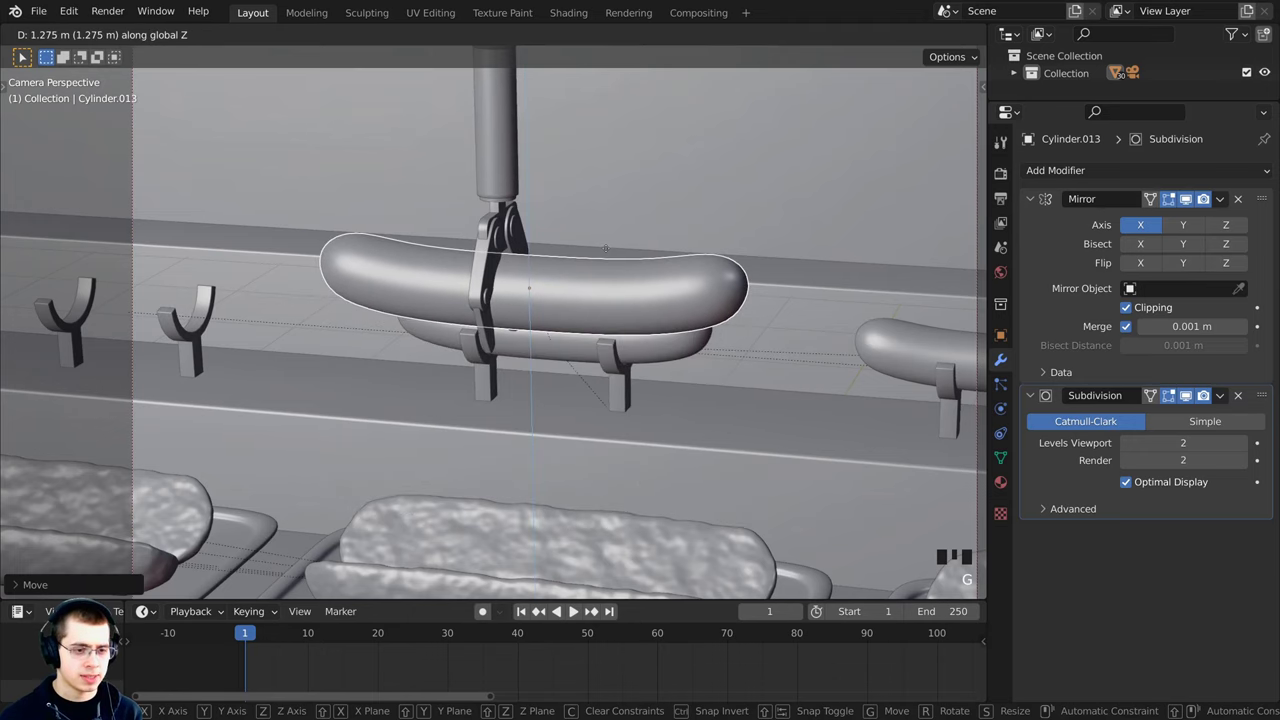
left_click(605, 248)
middle_click_drag(605, 248, 637, 388)
scroll(409, 266, "up", 8)
scroll(512, 176, "down", 5)
Step: Nudge the robot arm freehand so its claw lines up with the sausage copy
middle_click_drag(504, 174, 517, 304, "shift")
left_click(495, 250)
middle_click_drag(539, 408, 614, 325, "shift")
scroll(580, 334, "up", 3)
key("g")
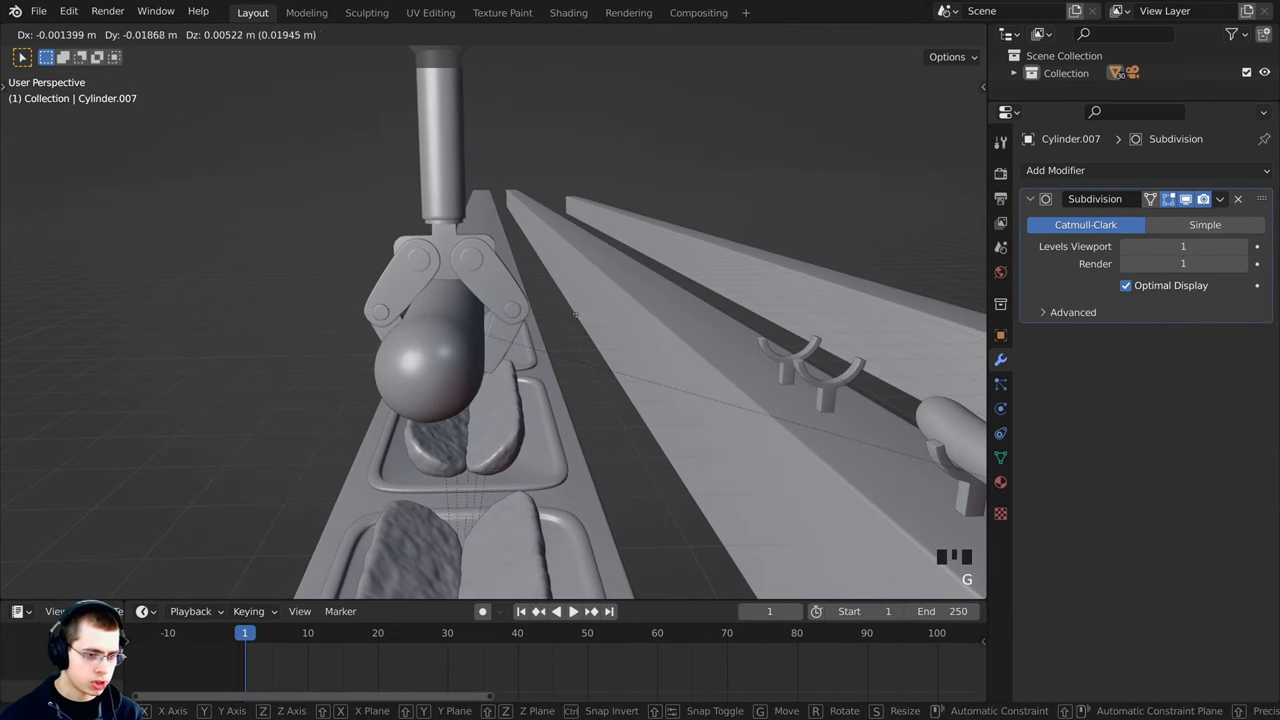
left_click(548, 311)
key("g")
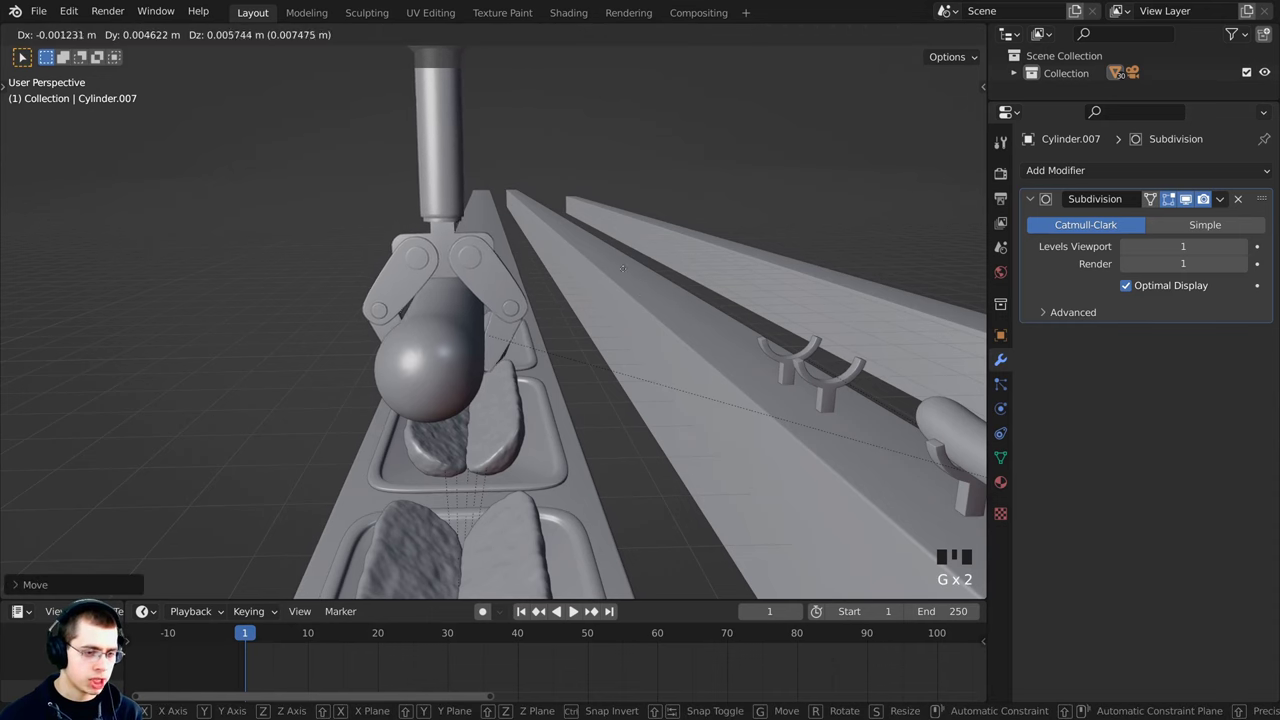
left_click(619, 315)
scroll(590, 314, "down", 2)
middle_click_drag(563, 314, 622, 317)
key("g")
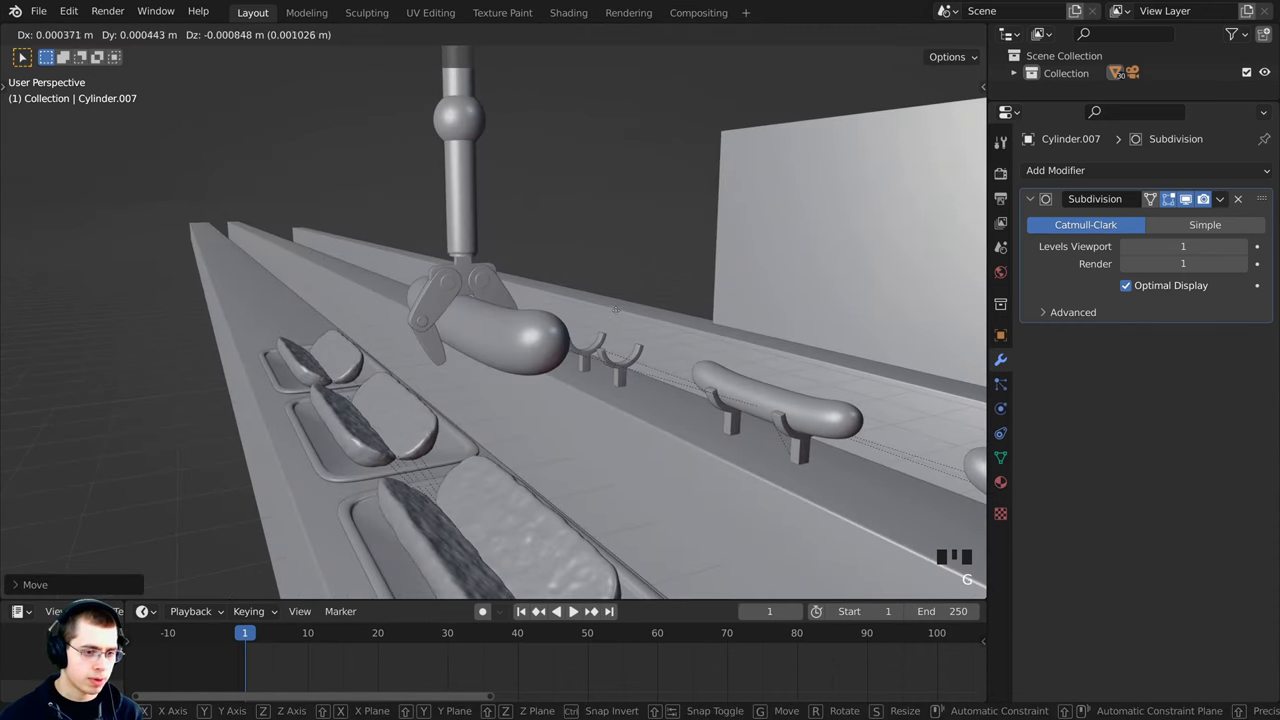
left_click(616, 315)
Step: Centre the claw over the sausage copy in the right view, and shift the arm slightly along X
key("KP_1")
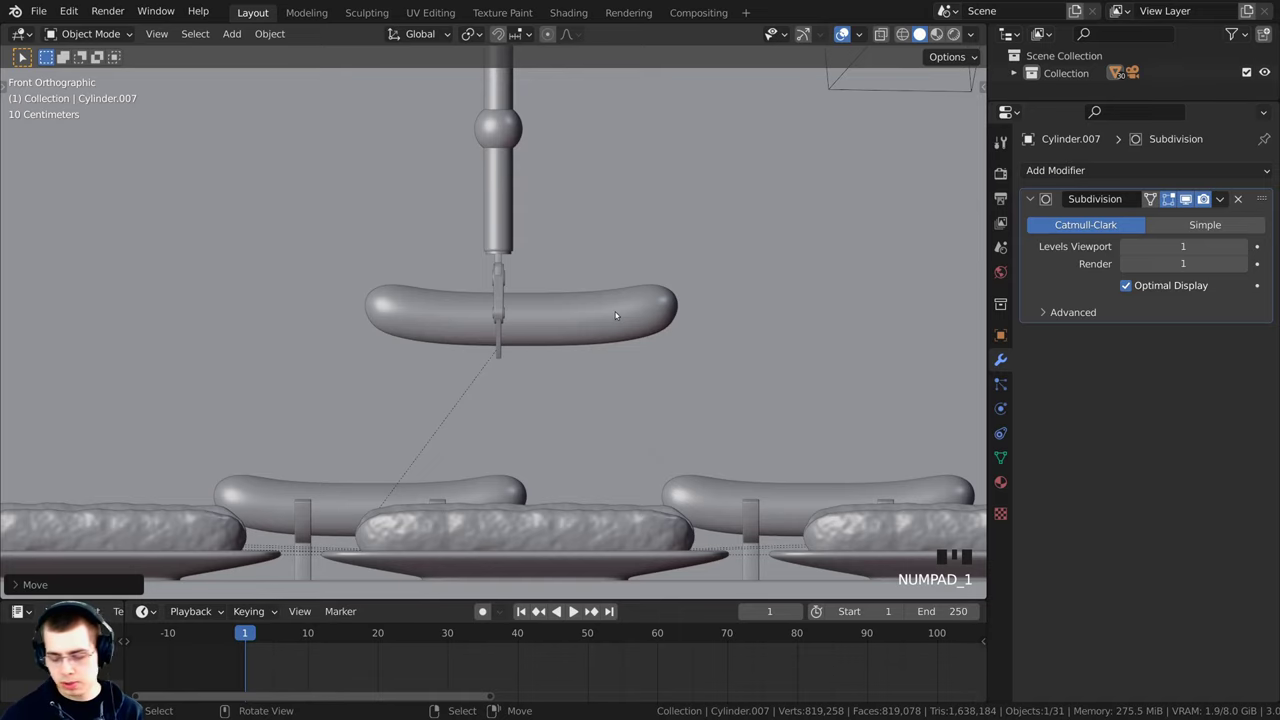
key("KP_3")
scroll(640, 342, "up", 4)
key("g")
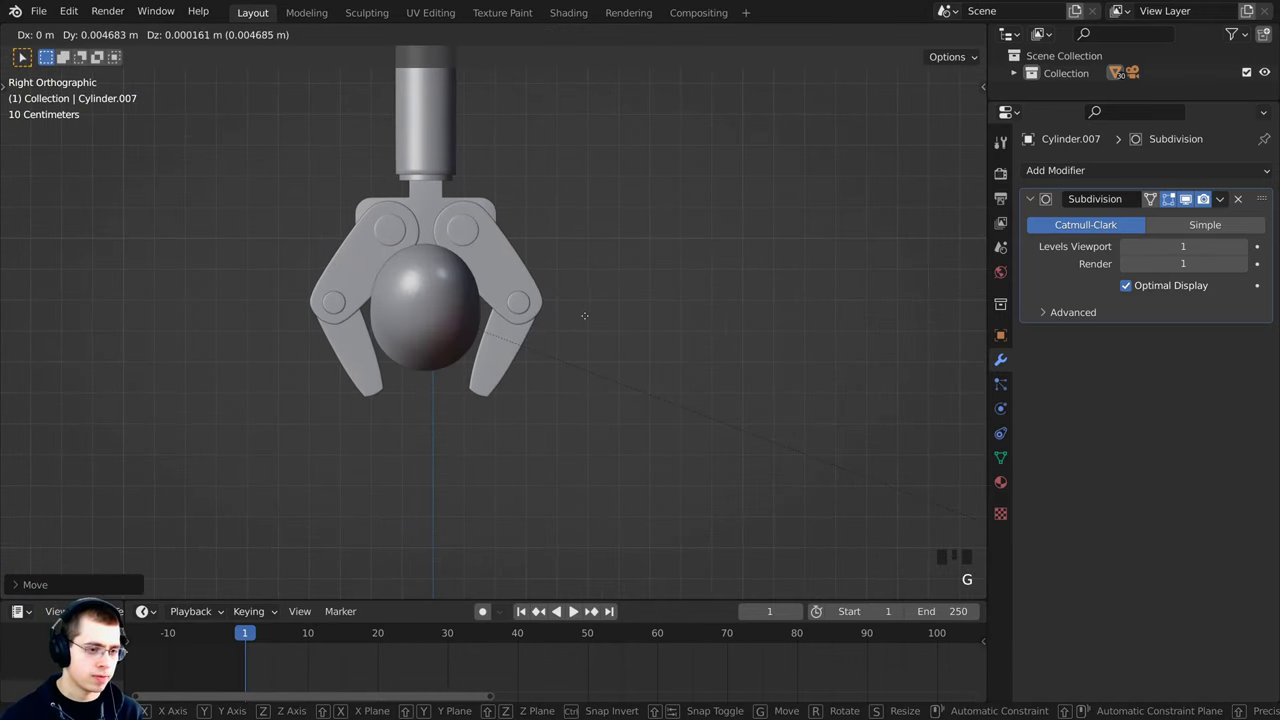
left_click(585, 316)
middle_click_drag(585, 316, 500, 312)
scroll(658, 330, "up", 1)
scroll(716, 336, "down", 1)
key("g")
key("x")
left_click(728, 338)
key("alt+a")
Step: Rotate the upper and lower segments of the claw's right-hand finger so it grips the side of the sausage copy
left_click(462, 304)
middle_click_drag(462, 304, 372, 282)
left_click(372, 277)
scroll(532, 278, "up", 3)
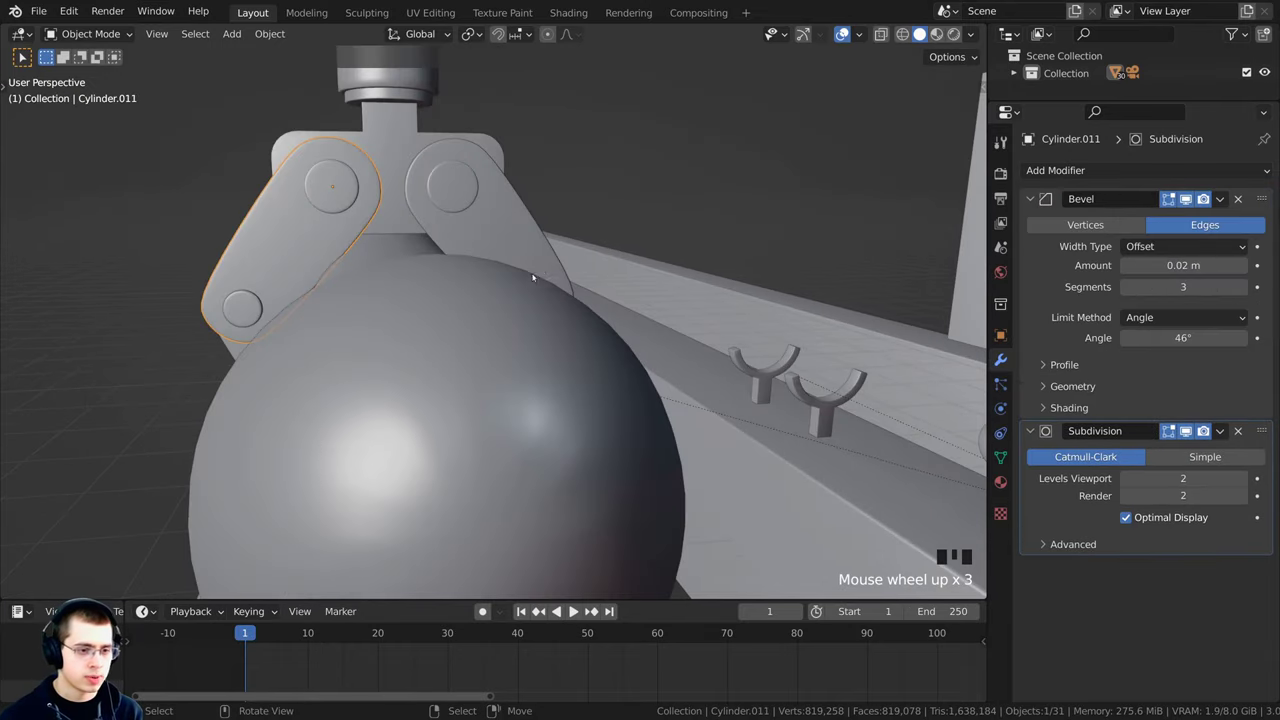
middle_click_drag(533, 278, 590, 318)
right_click(567, 300)
key("r")
left_click(618, 288)
mouse_move(612, 372)
middle_mouse_down()
mouse_move(552, 315)
mouse_move(561, 359)
mouse_move(549, 366)
mouse_move(607, 368)
middle_mouse_up()
right_click(559, 361)
key("r")
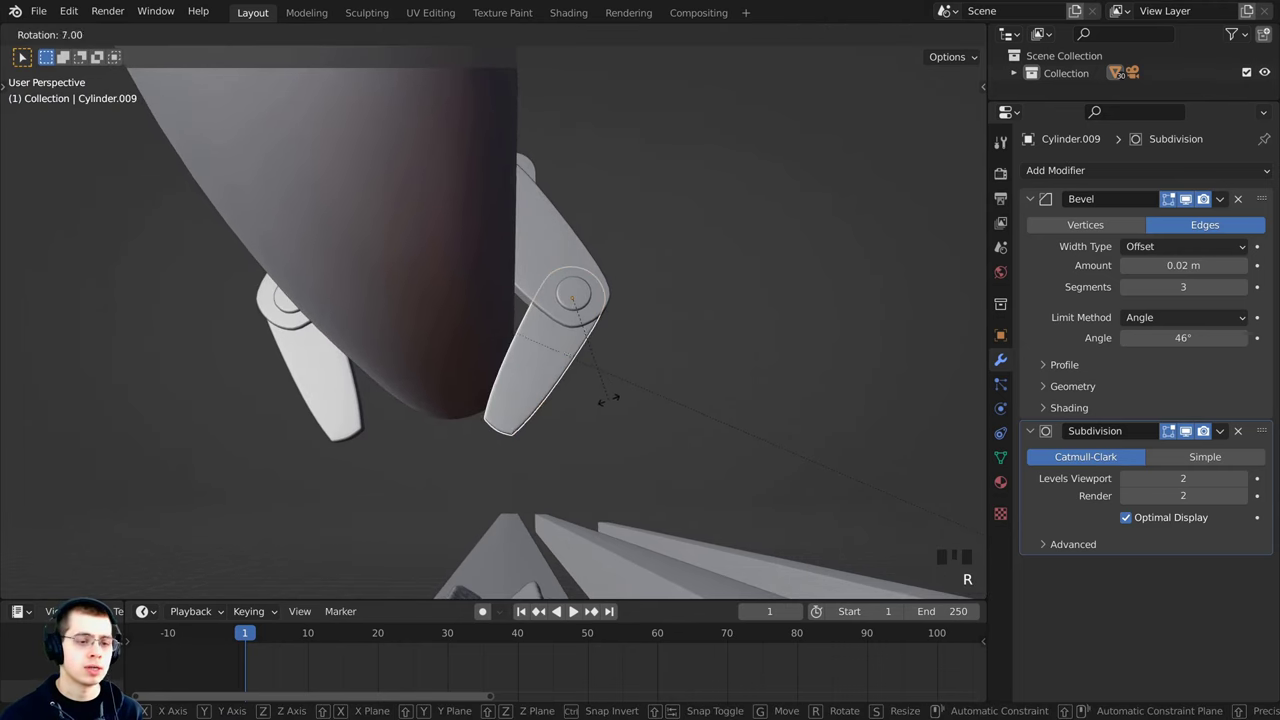
left_click(595, 407)
Step: Rotate the lower and upper segments of the claw's left-hand finger to close it around the sausage copy
middle_click_drag(400, 399, 376, 421)
right_click(386, 362)
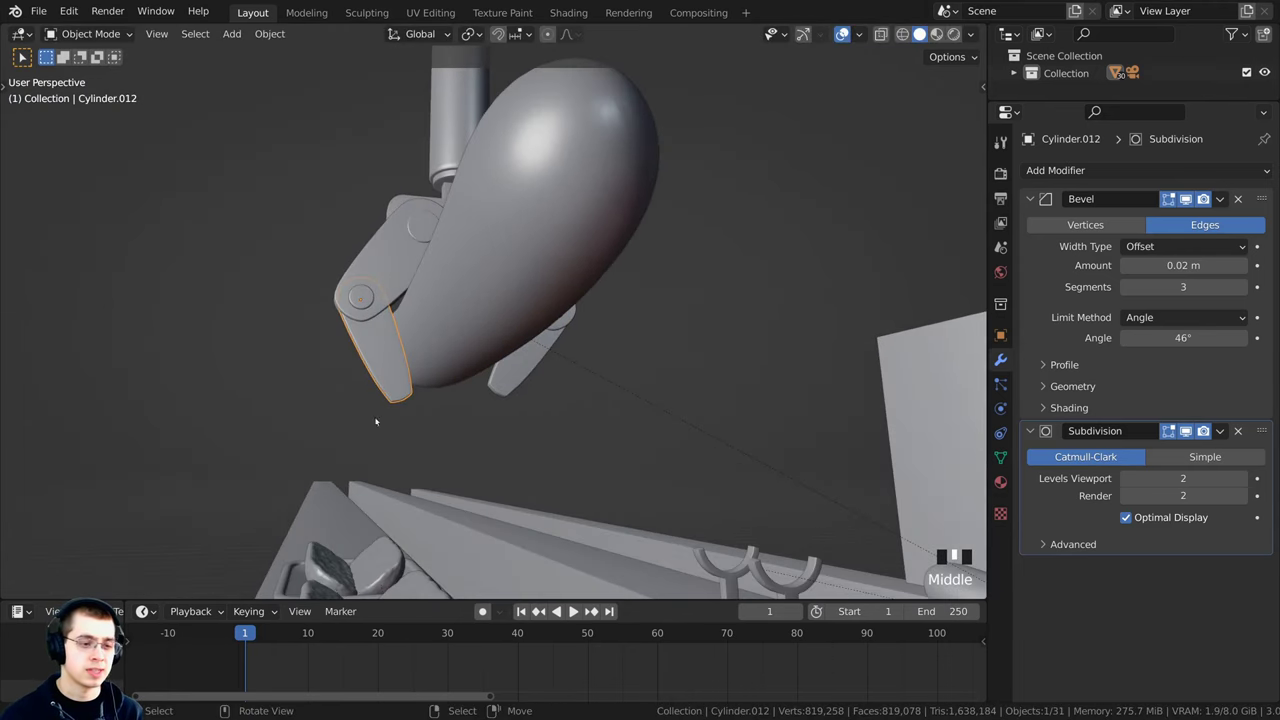
key("r")
left_click(437, 446)
middle_click_drag(402, 285, 398, 350, "shift")
right_click(388, 332)
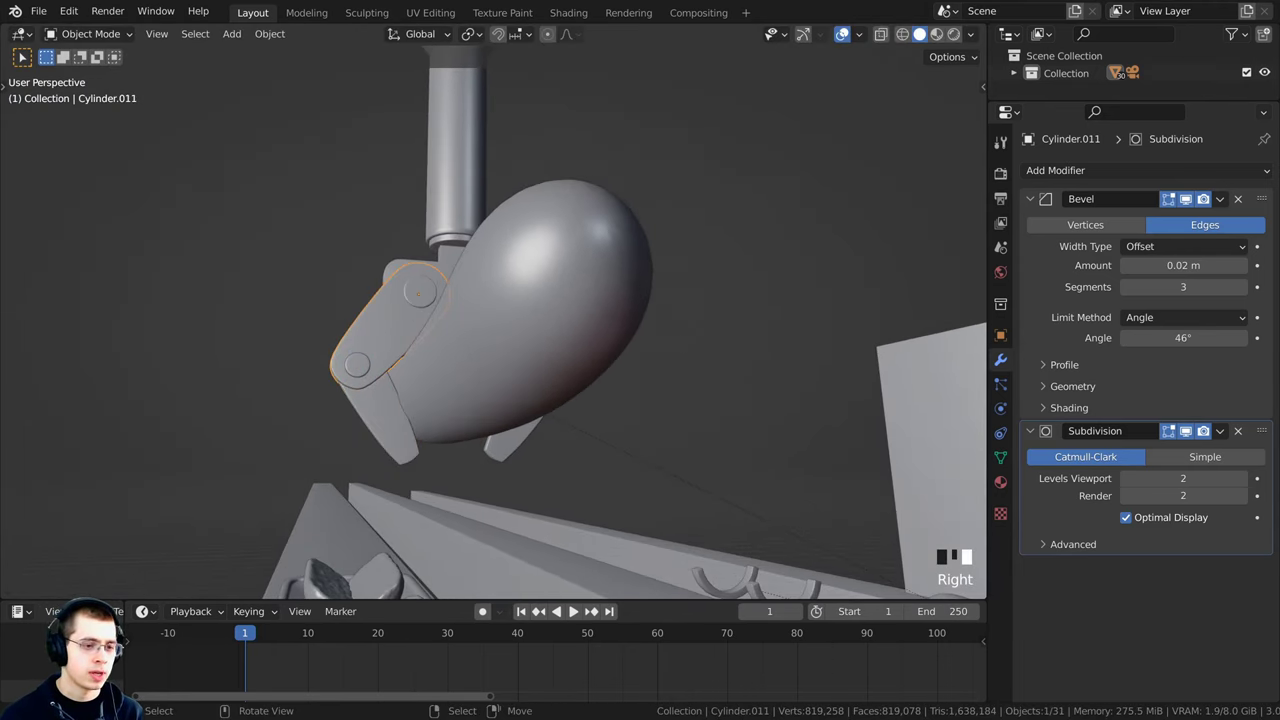
key("r")
left_click(614, 301)
key("r")
middle_click_drag(614, 301, 618, 334)
left_click(614, 347)
Step: Fine-tune the rotation of the right-hand finger's upper segment against the sausage copy
right_click(557, 334)
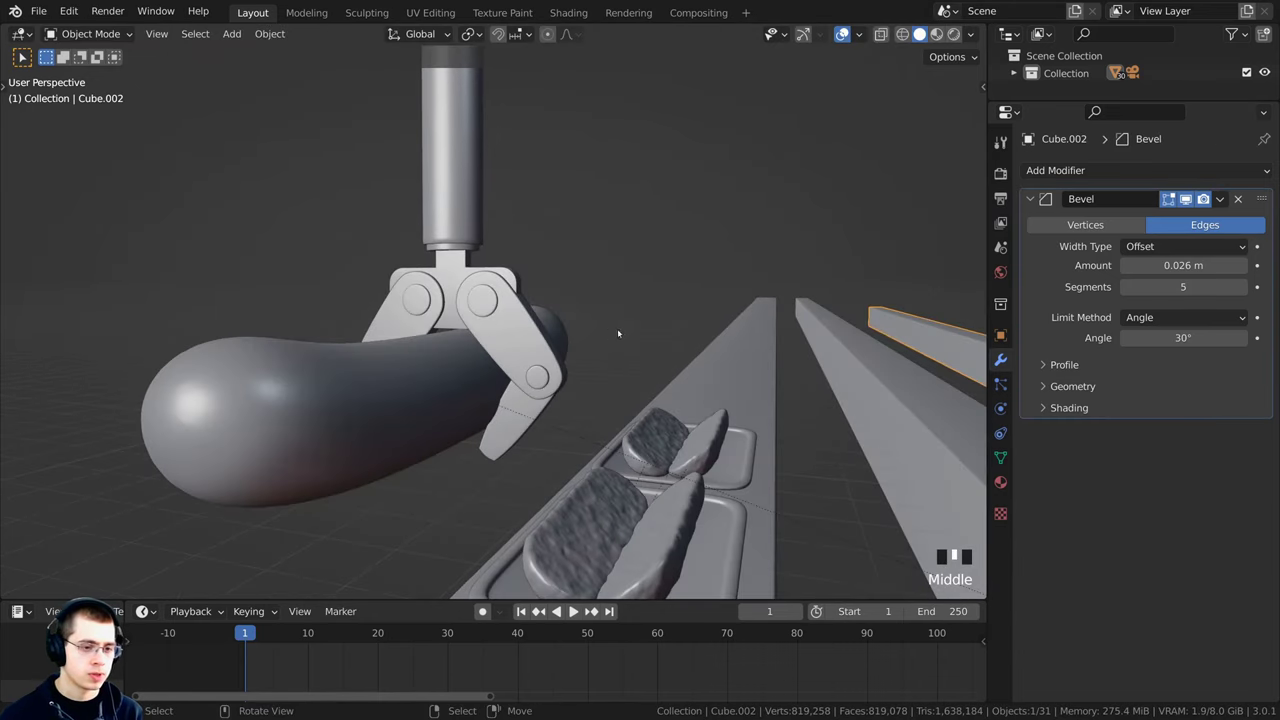
right_click(550, 370)
key("r")
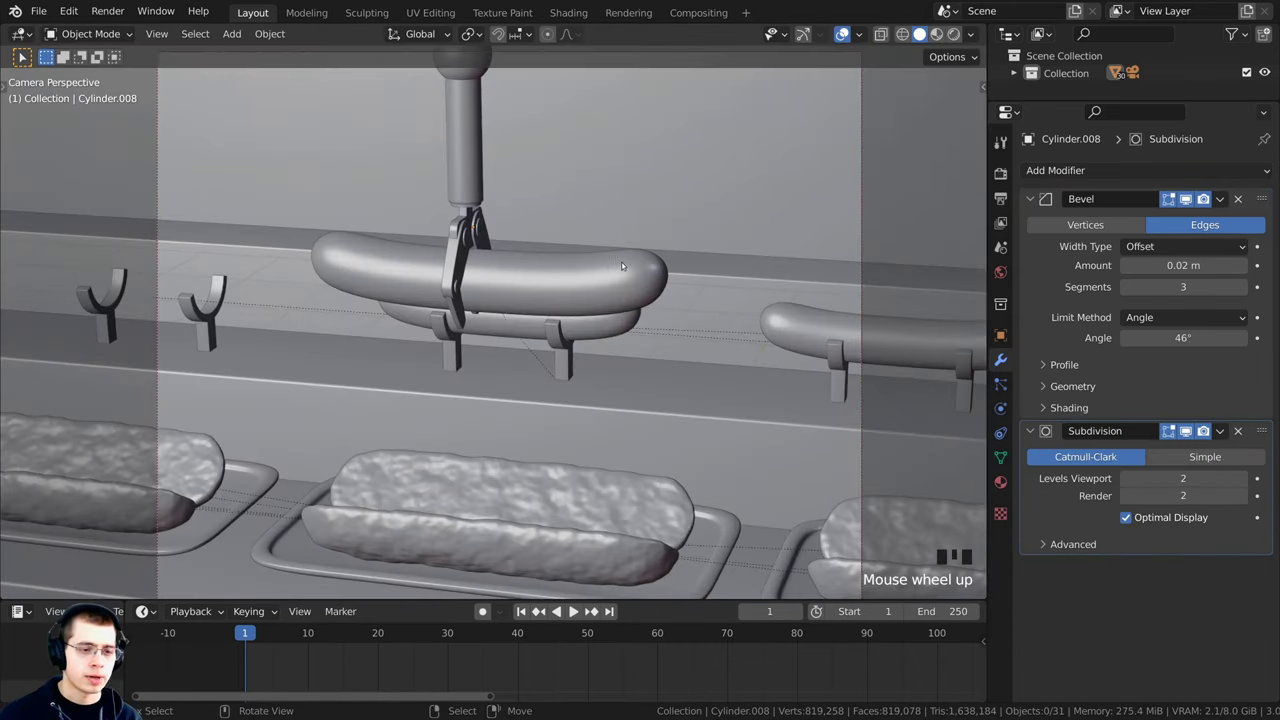
Step: Try moving the middle sausage holder to test whether the sausage copy is still parented to it
middle_click_drag(652, 292, 448, 310)
right_click(470, 303)
scroll(448, 310, "up", 3)
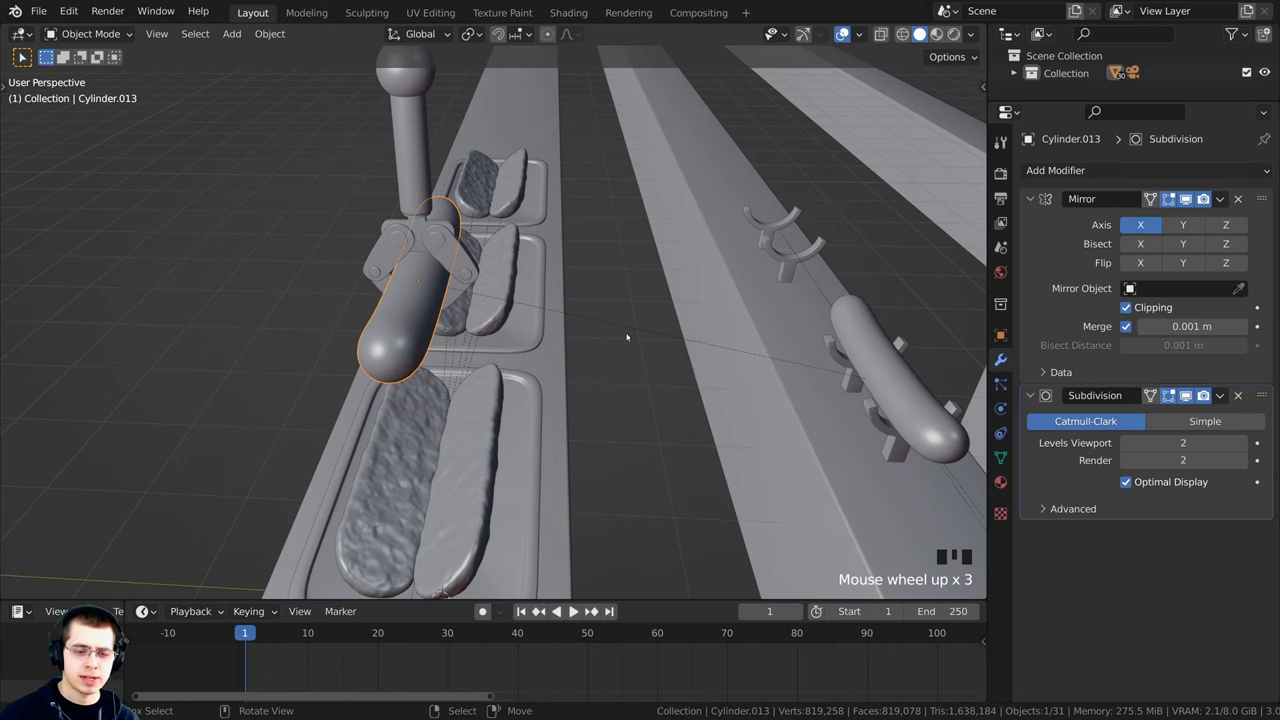
right_click(885, 366)
key("g")
right_click(872, 354)
right_click(884, 430)
key("g")
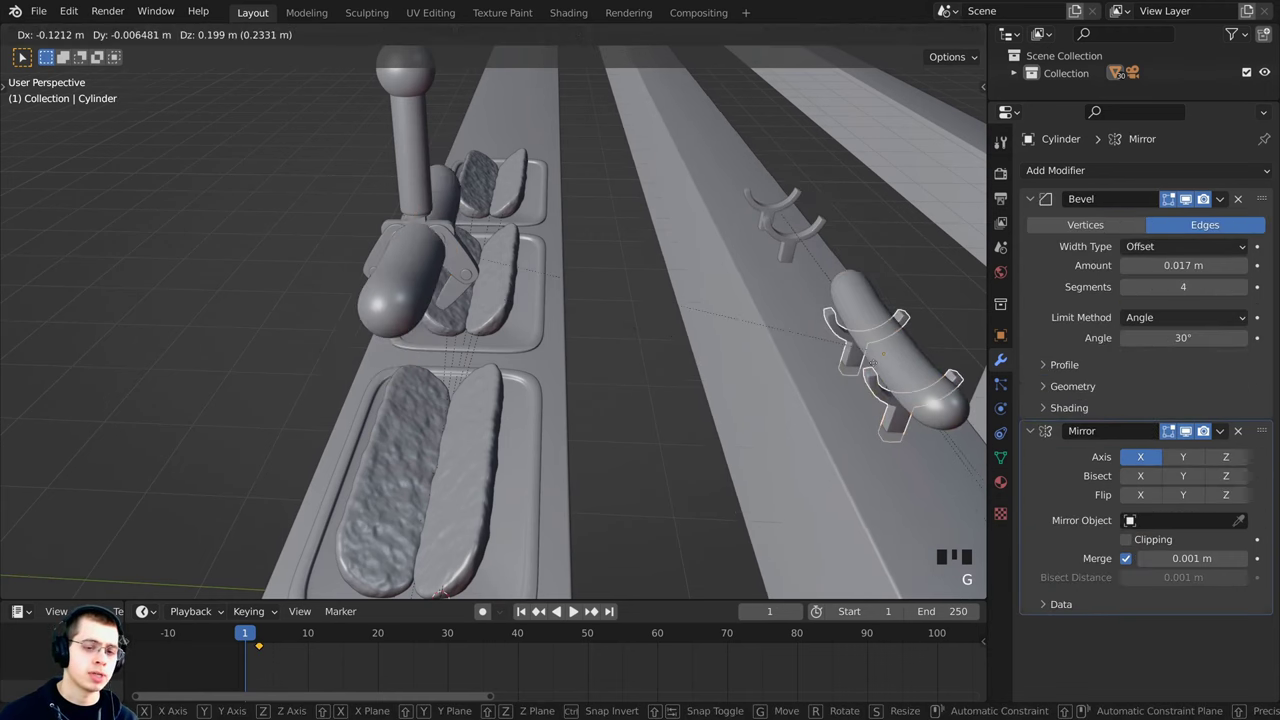
scroll(807, 365, "down", 3)
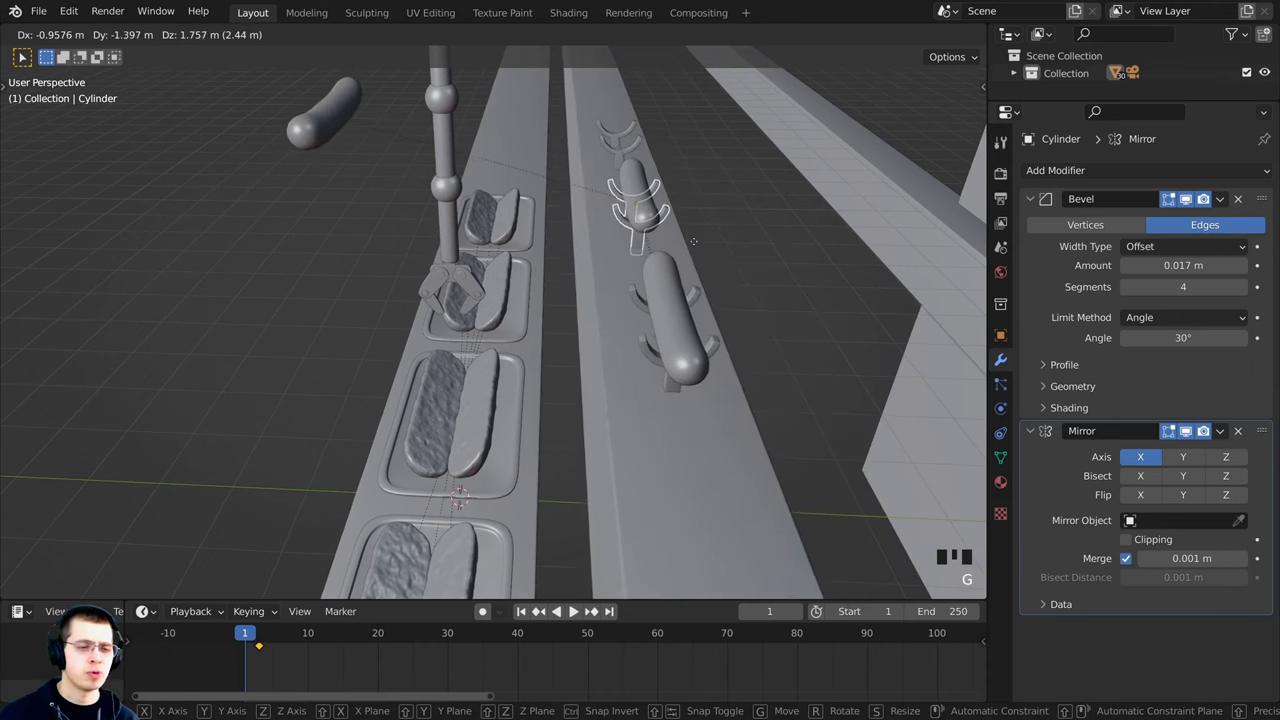
left_click(678, 245)
Step: Clear the sausage copy's parent while keeping its transformation
scroll(531, 284, "up", 3)
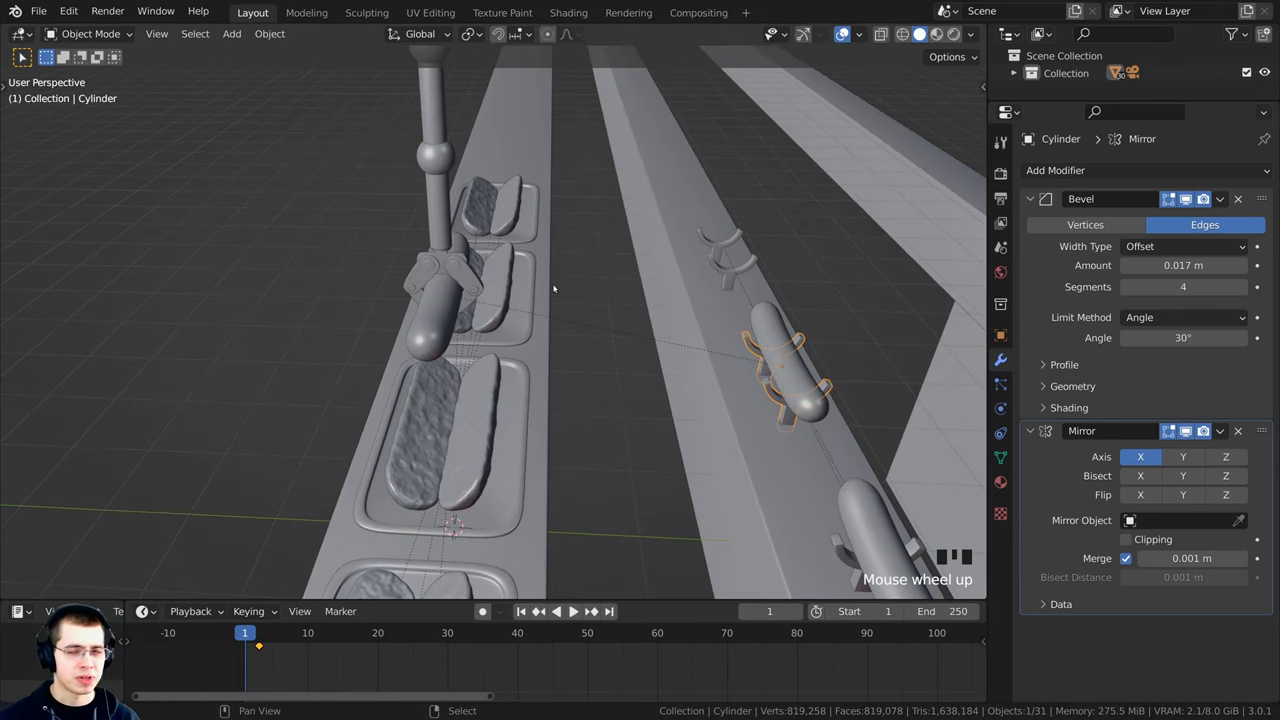
scroll(570, 312, "up", 1)
right_click(446, 337)
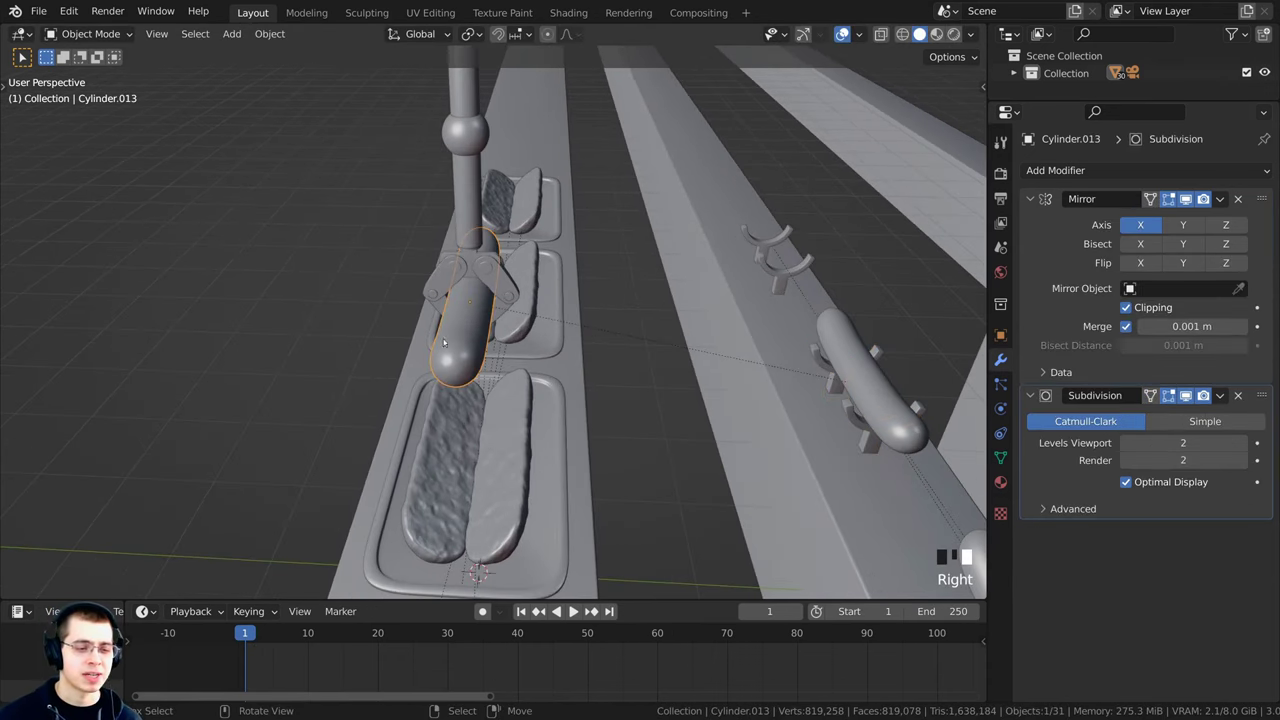
middle_click_drag(446, 337, 540, 349)
key("alt+p")
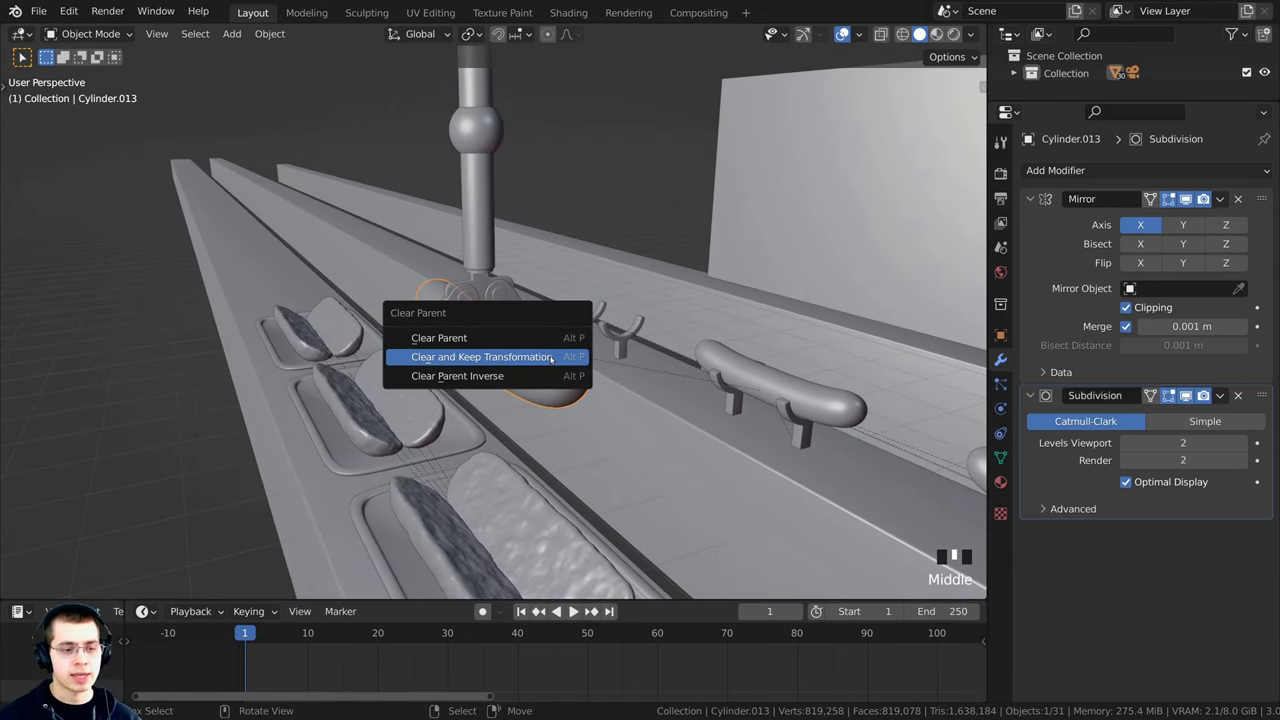
left_click(551, 358)
Step: Test-move the sausage copy and the middle holder to check that they move independently
scroll(560, 320, "up", 1)
key("g")
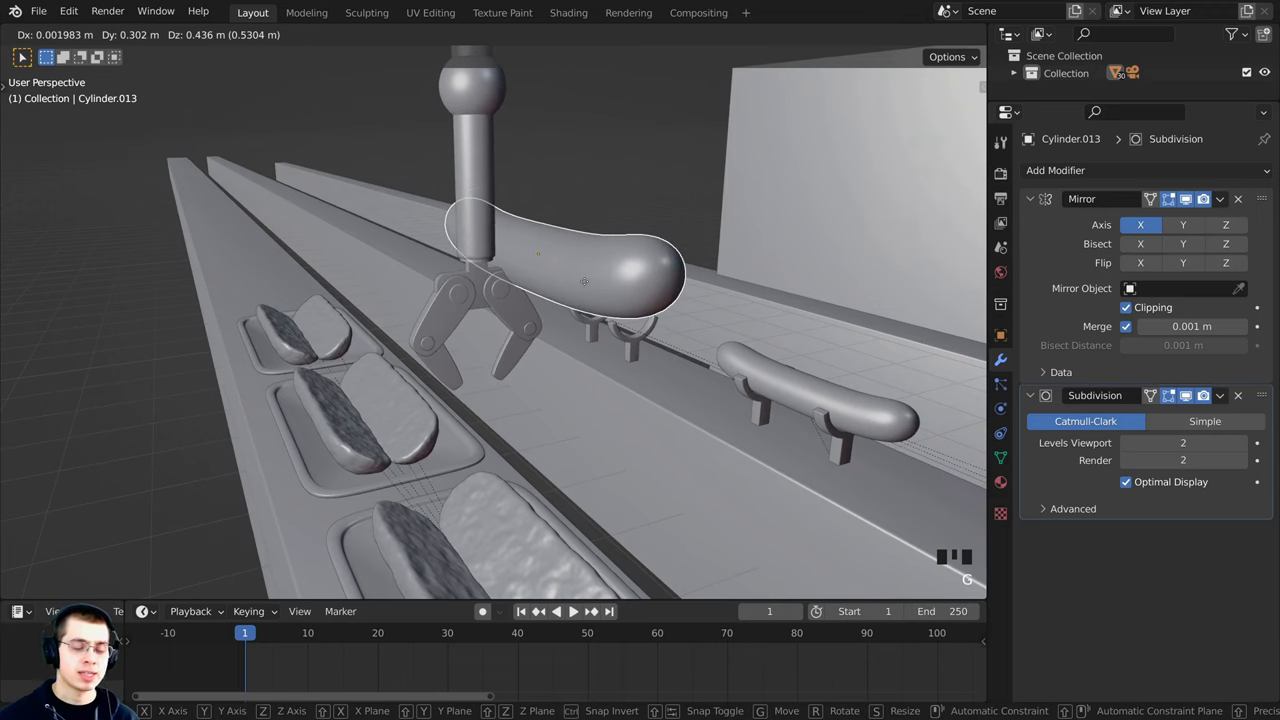
right_click(585, 282)
middle_click_drag(585, 284, 497, 288)
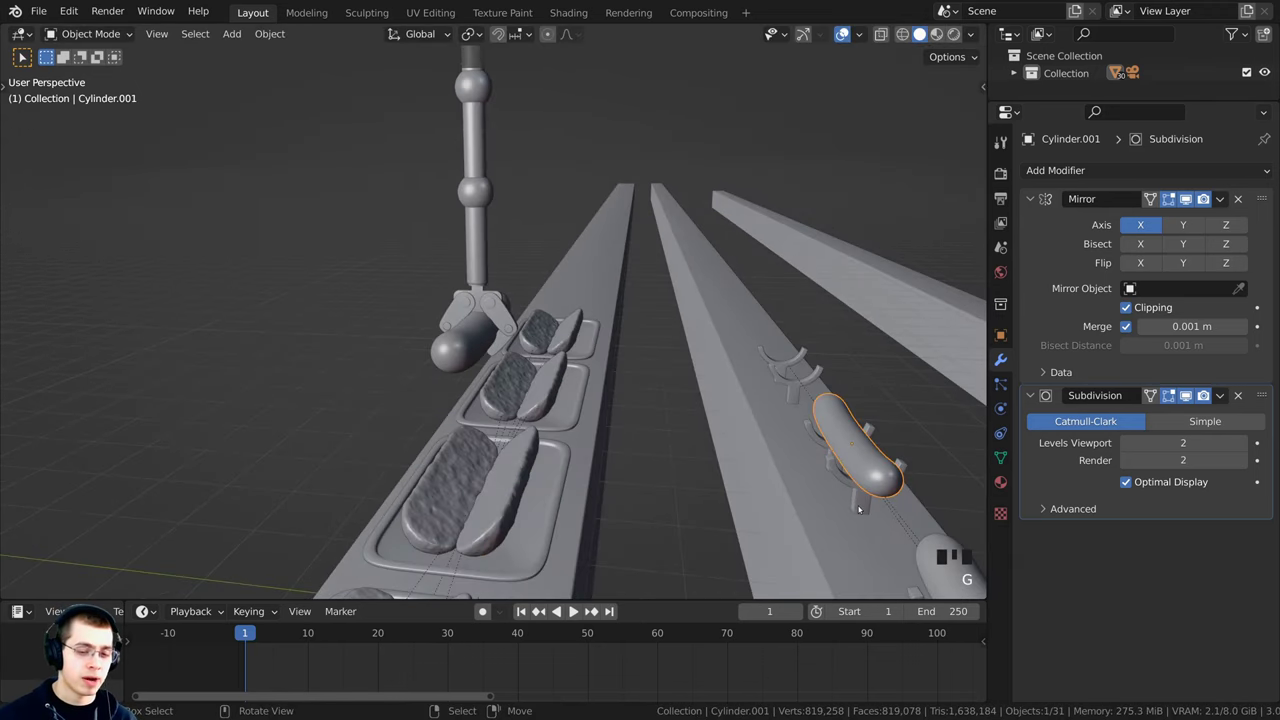
left_click(858, 509)
key("g")
key("Escape")
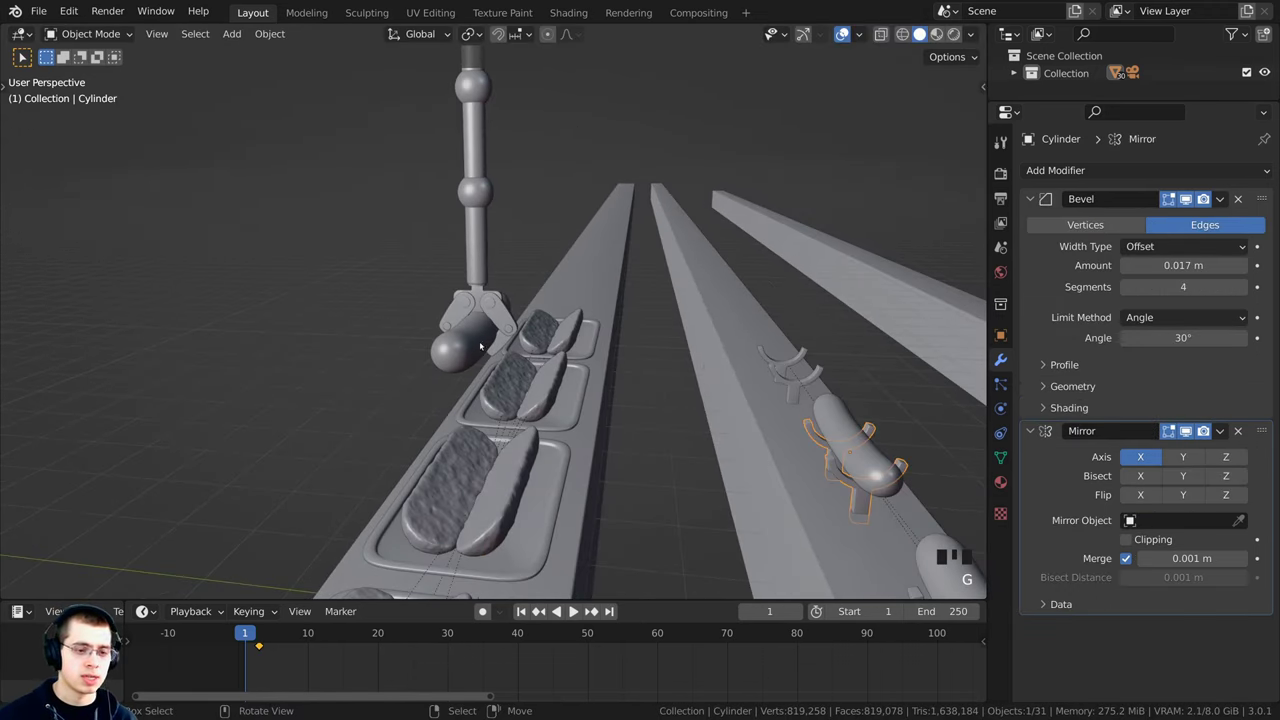
Step: Deselect everything, return to the camera view and save the file
middle_click_drag(480, 345, 766, 357)
key("alt+a")
key("KP_0")
scroll(817, 337, "up", 2)
key("ctrl+s")
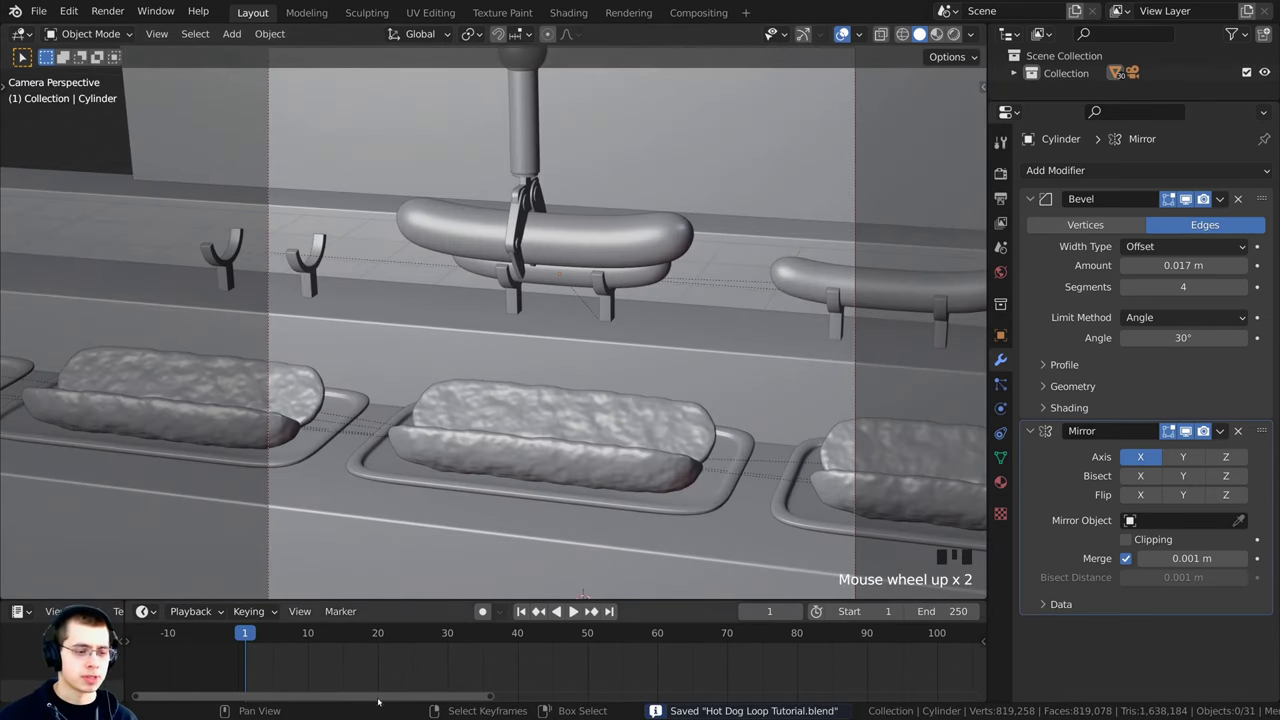
Step: Insert a Location, Rotation & Scale keyframe on the robot arm's top segment at frame 1, and go to frame 25
left_click_drag(475, 600, 420, 597)
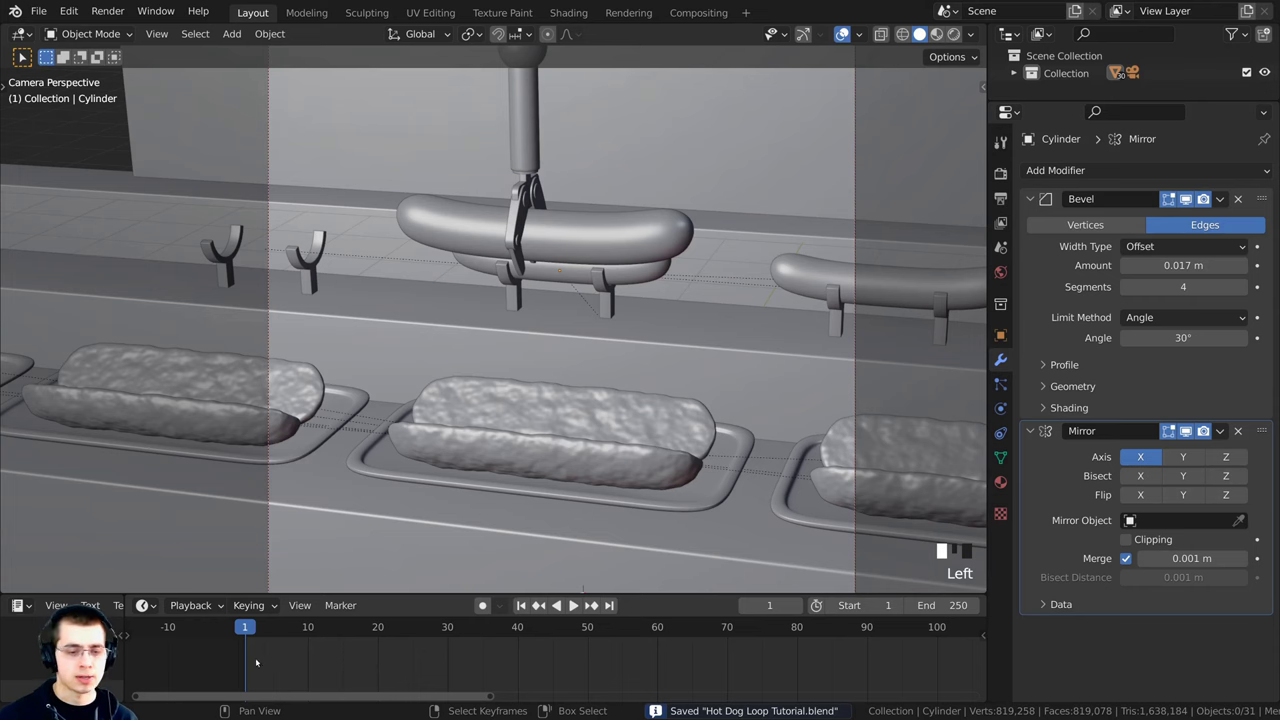
middle_click_drag(245, 657, 316, 657)
scroll(590, 400, "down", 1)
middle_click_drag(600, 385, 595, 492, "shift")
scroll(560, 350, "down", 1)
middle_click_drag(530, 205, 526, 306, "shift")
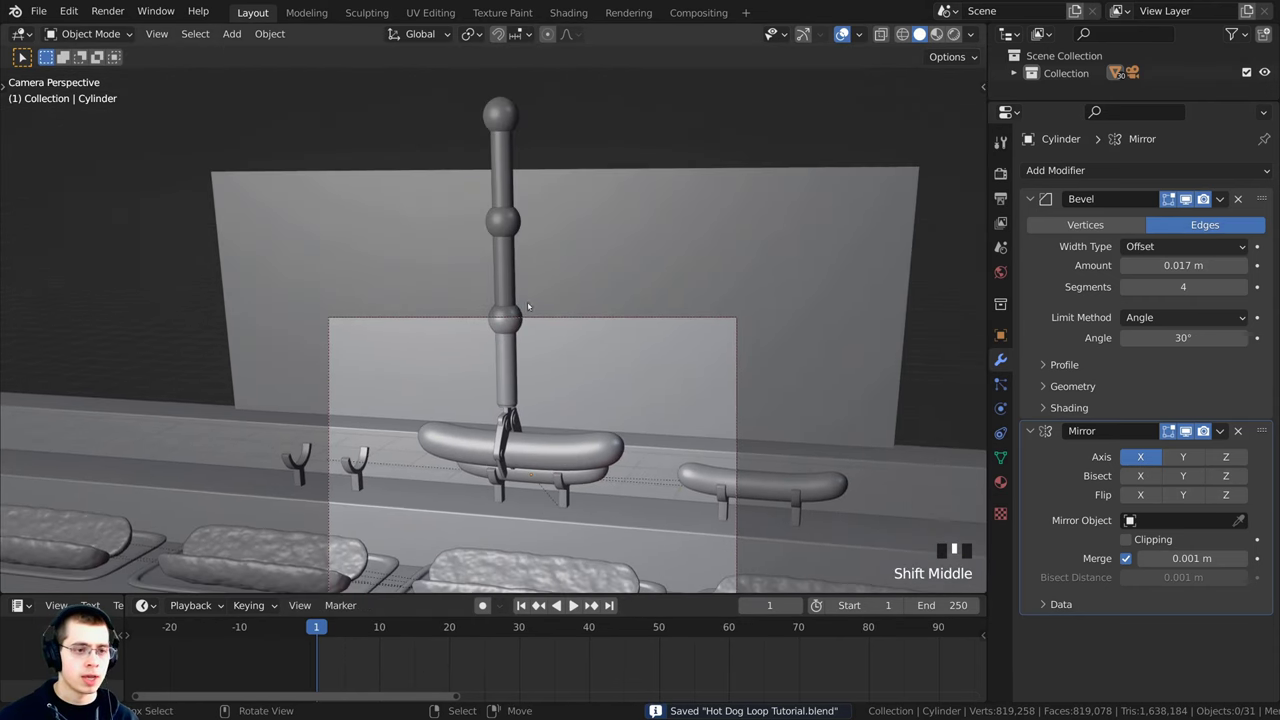
scroll(512, 212, "down", 1)
right_click(499, 145)
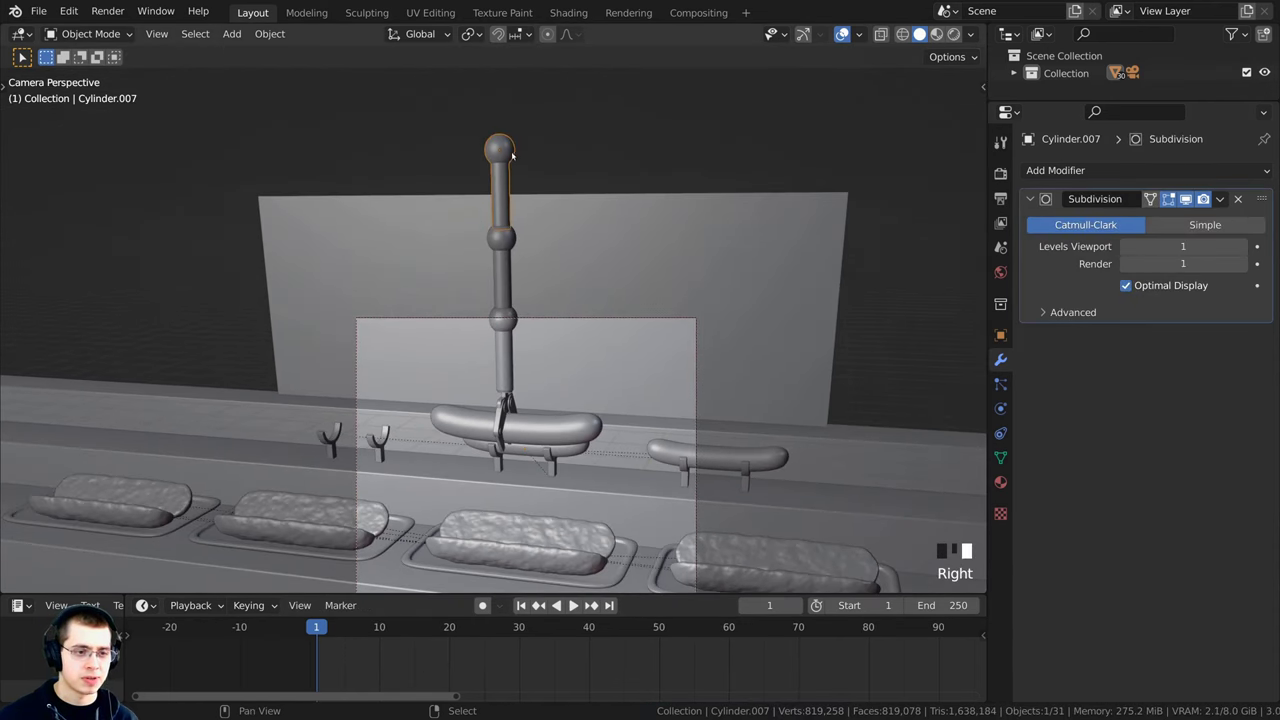
middle_click_drag(511, 153, 580, 178, "shift")
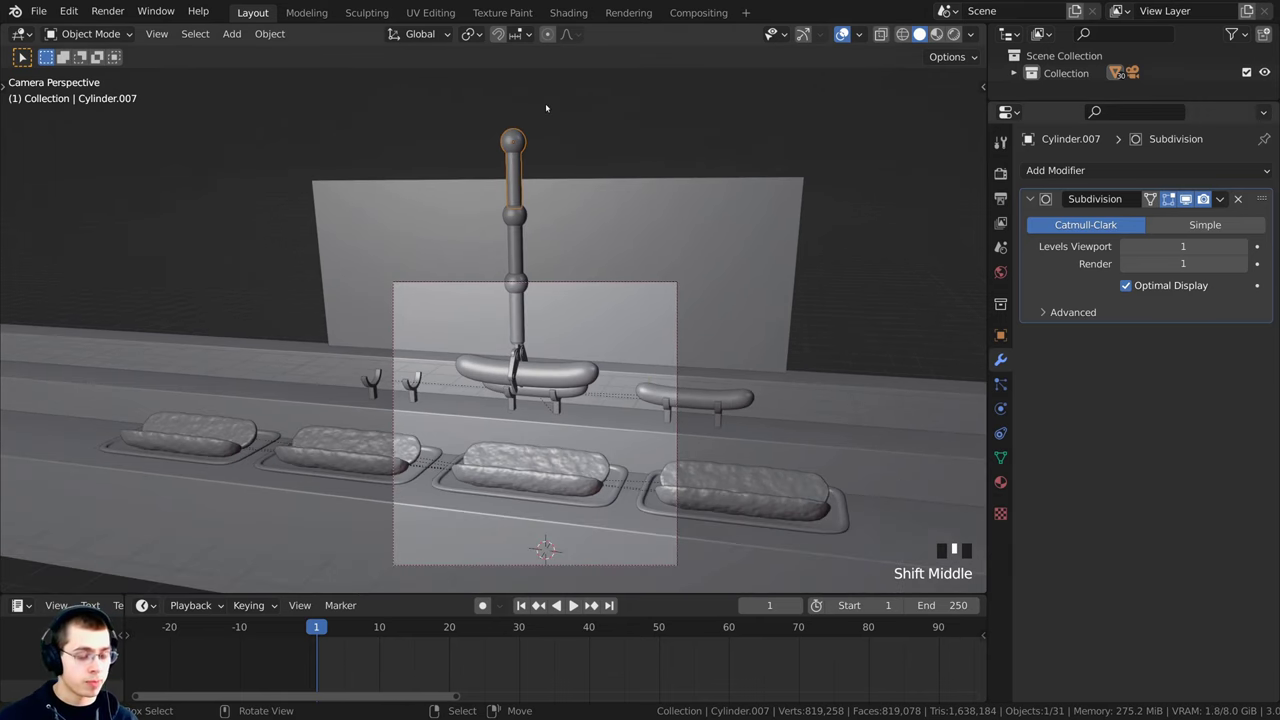
key("i")
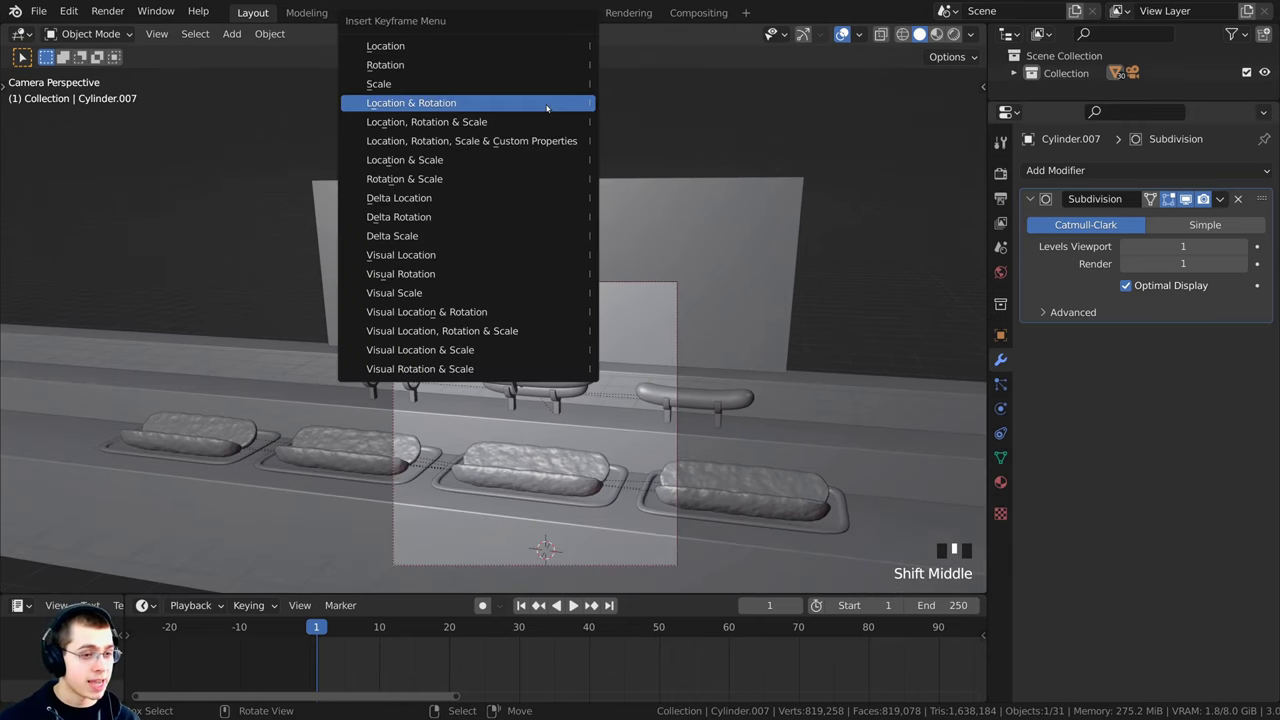
left_click(428, 123)
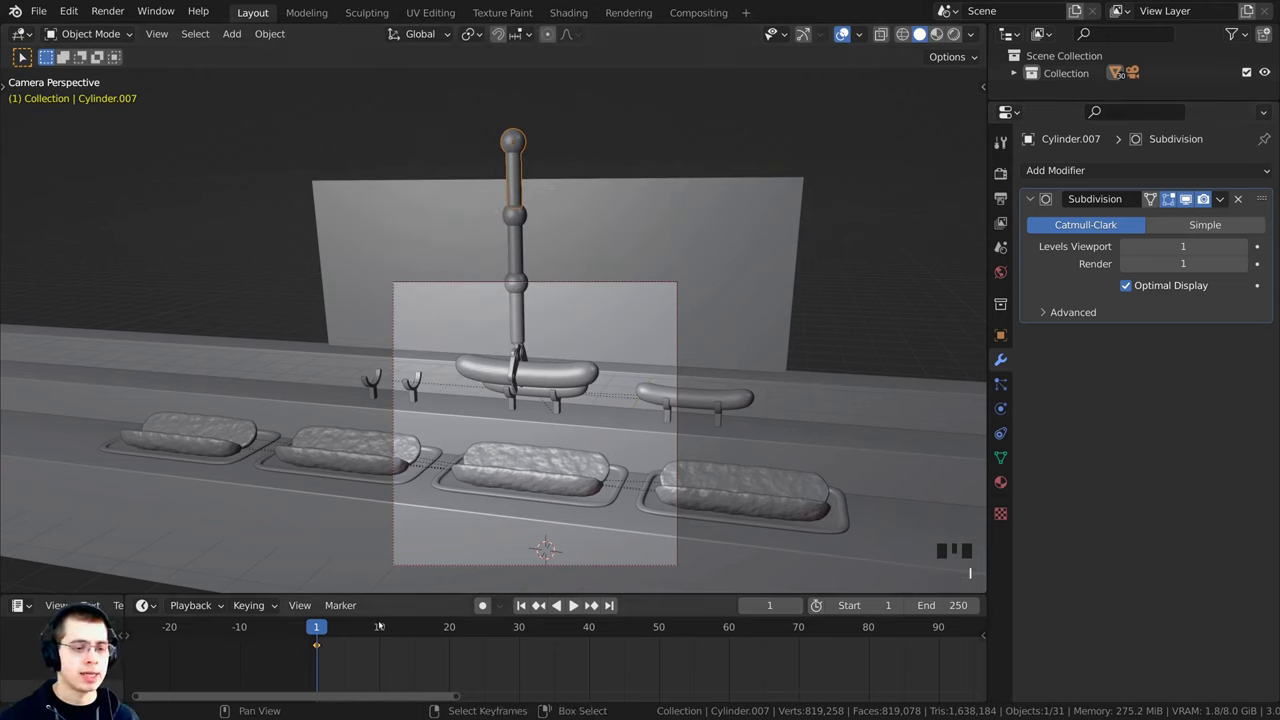
left_click_drag(476, 668, 483, 666)
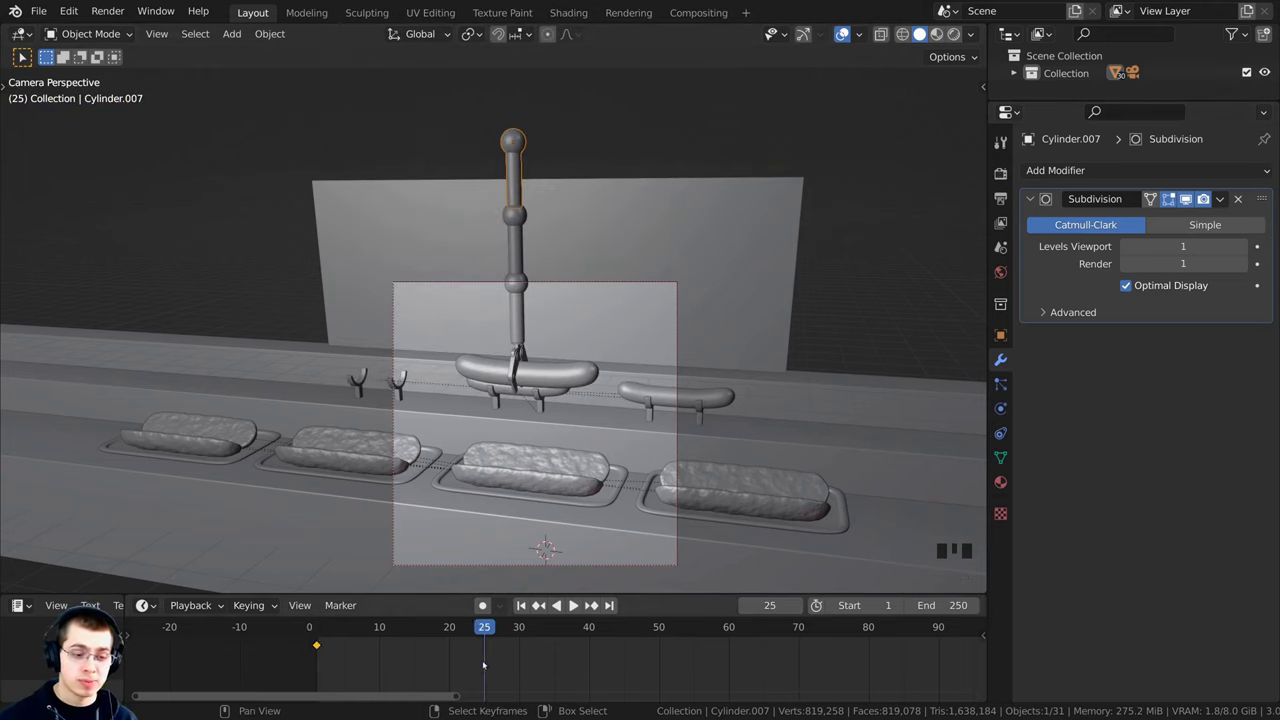
Step: Return to frame 1 and examine the robot arm and its gripped sausage from the camera and from a free angle
scroll(481, 664, "up", 4)
middle_click_drag(420, 614, 476, 643)
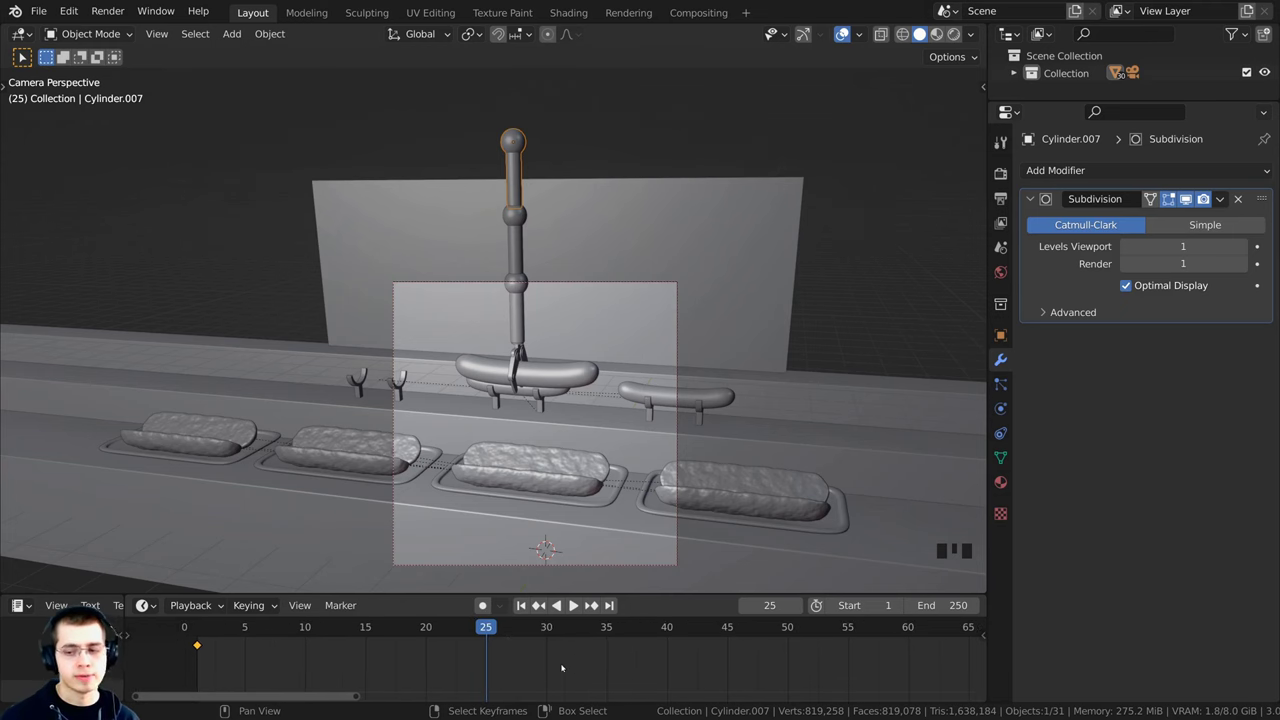
scroll(653, 317, "up", 3)
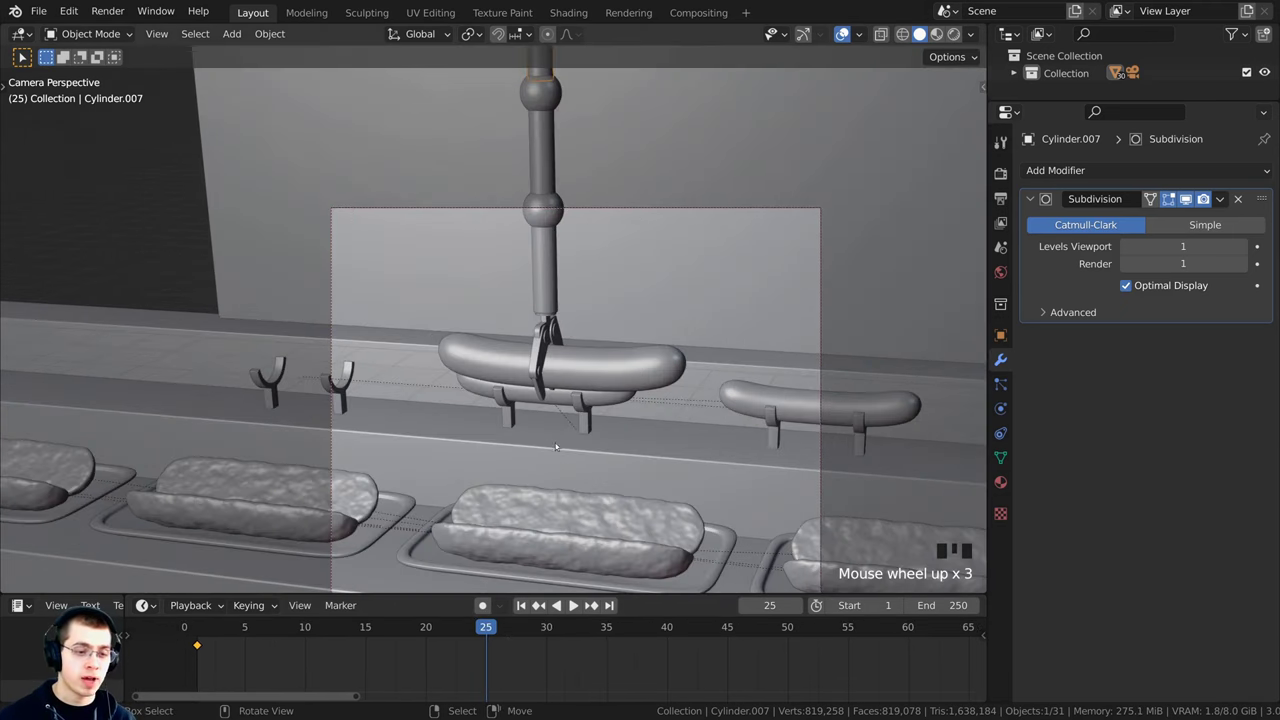
middle_click_drag(558, 447, 500, 544, "shift")
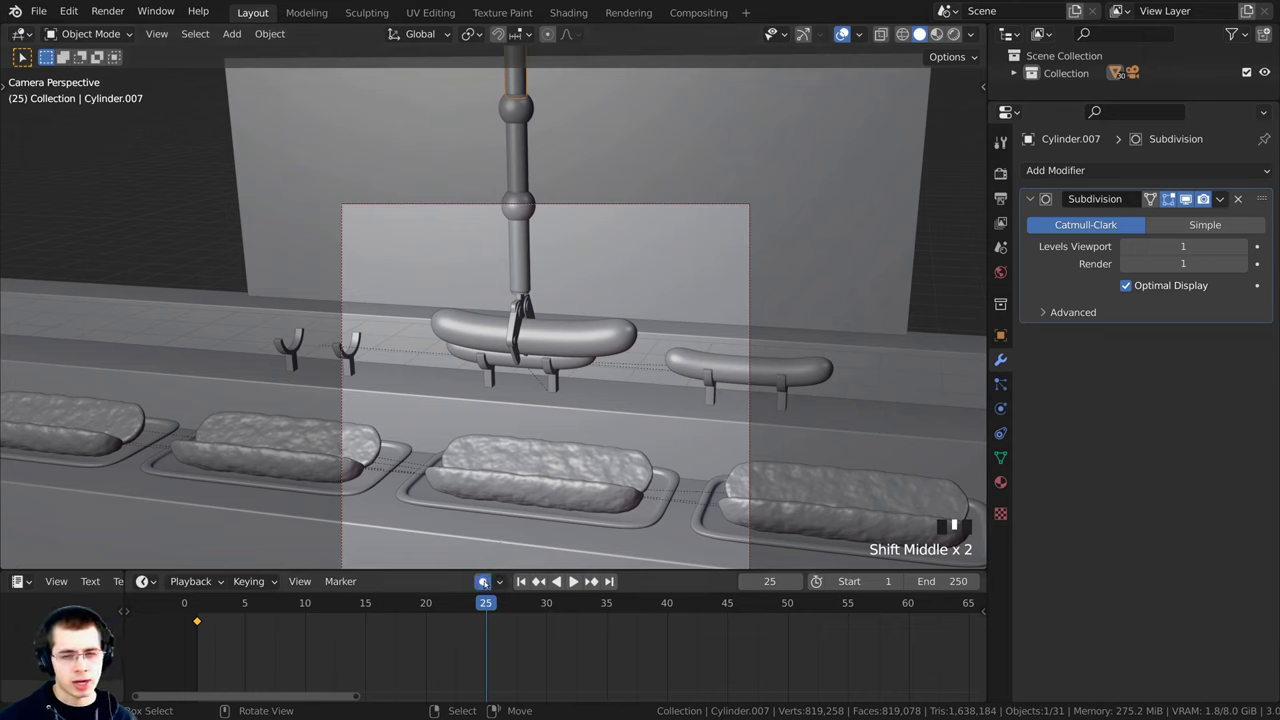
left_click(483, 582)
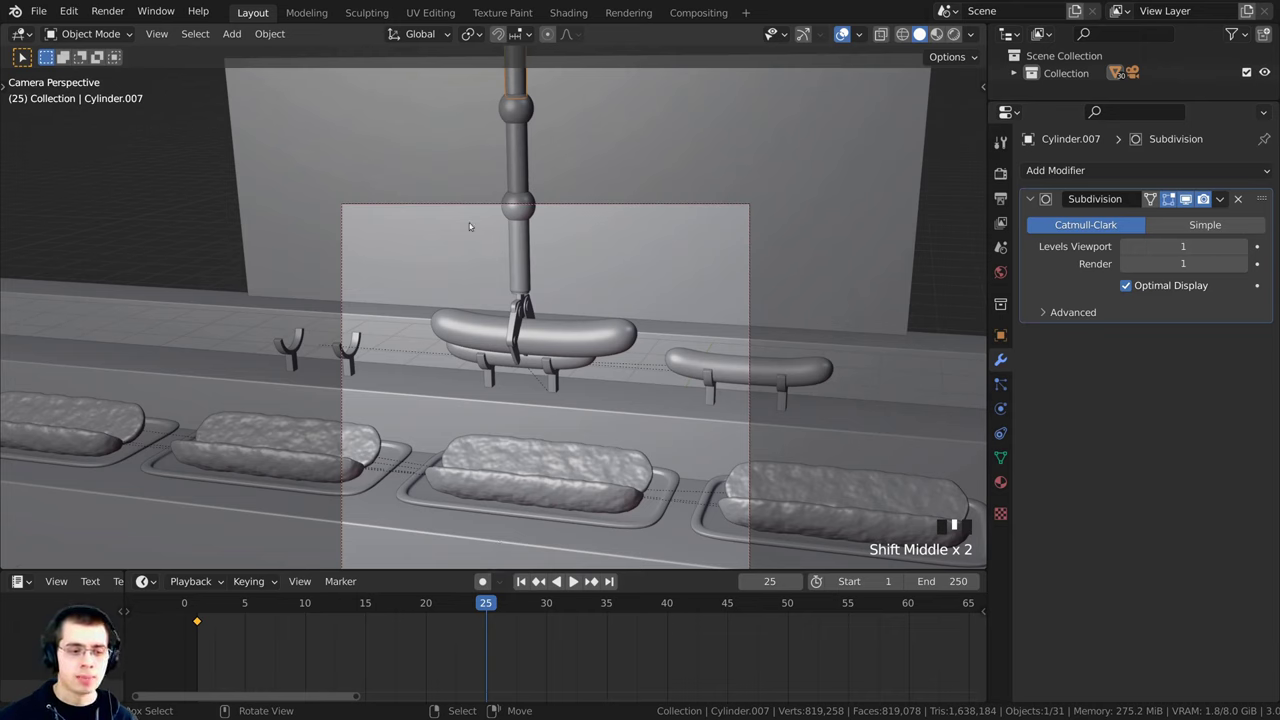
middle_click_drag(642, 186, 545, 176, "shift")
mouse_move(575, 180)
middle_mouse_down("shift")
mouse_move(601, 196)
mouse_move(562, 165)
middle_mouse_up("shift")
middle_click_drag(562, 165, 575, 192, "shift")
middle_click_drag(481, 252, 505, 224)
scroll(554, 234, "up", 2)
middle_click_drag(546, 347, 516, 371)
middle_click_drag(525, 315, 538, 298, "shift")
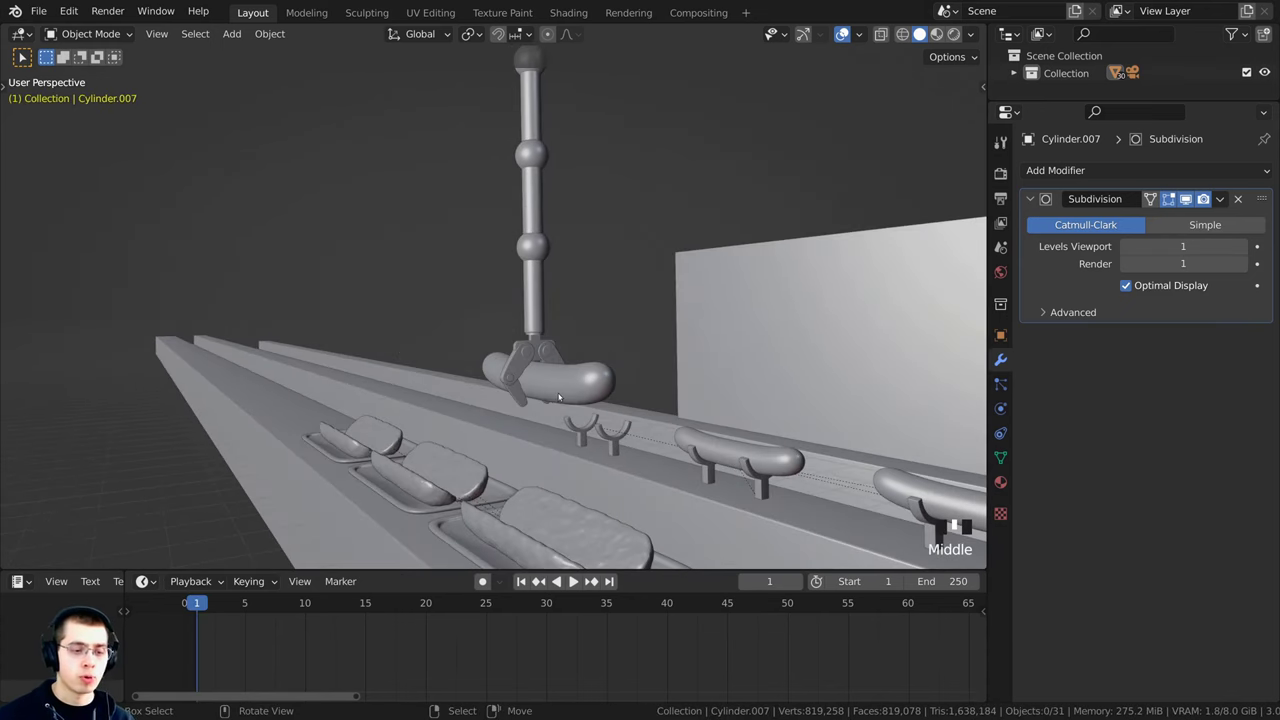
scroll(552, 378, "down", 2)
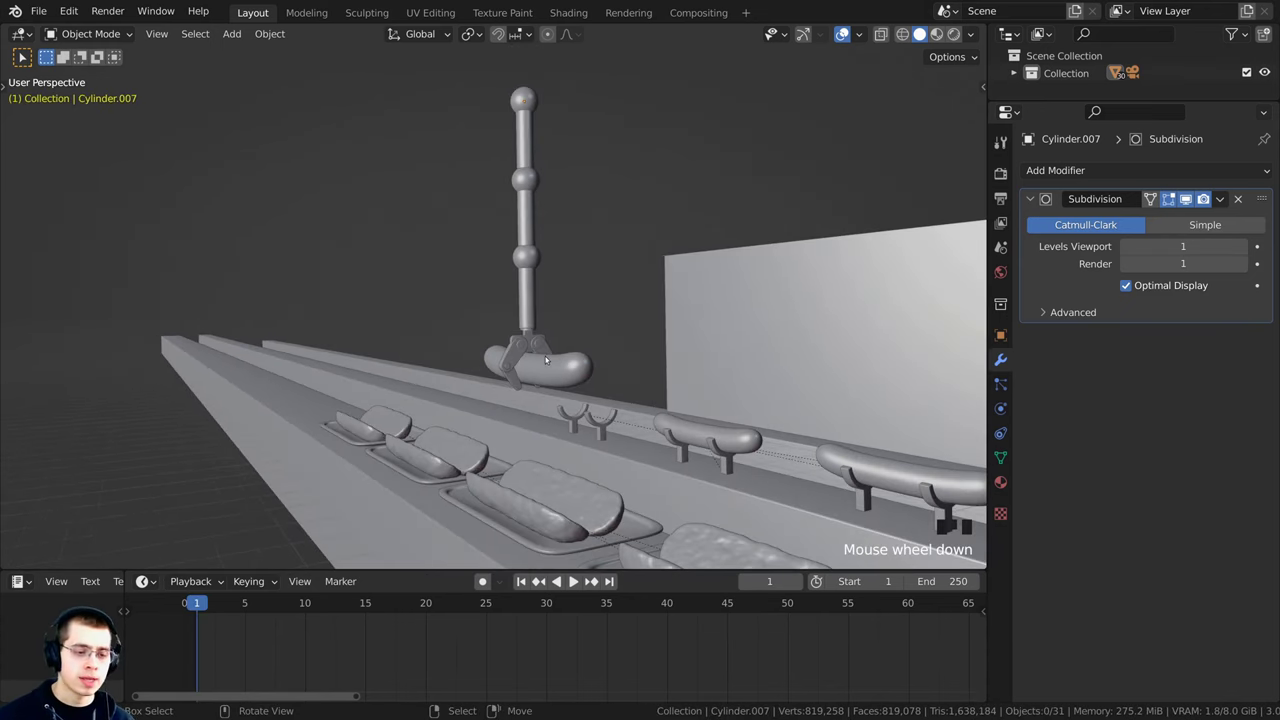
left_click(545, 356)
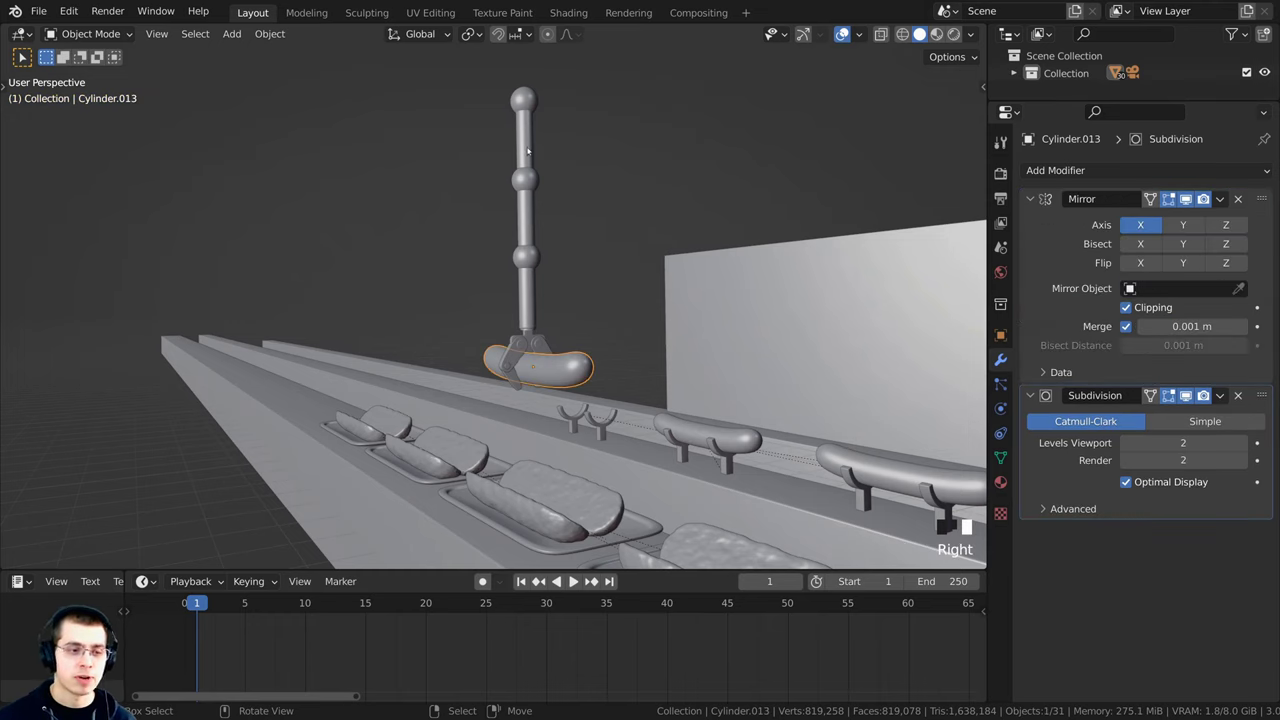
left_click(529, 148)
key("g")
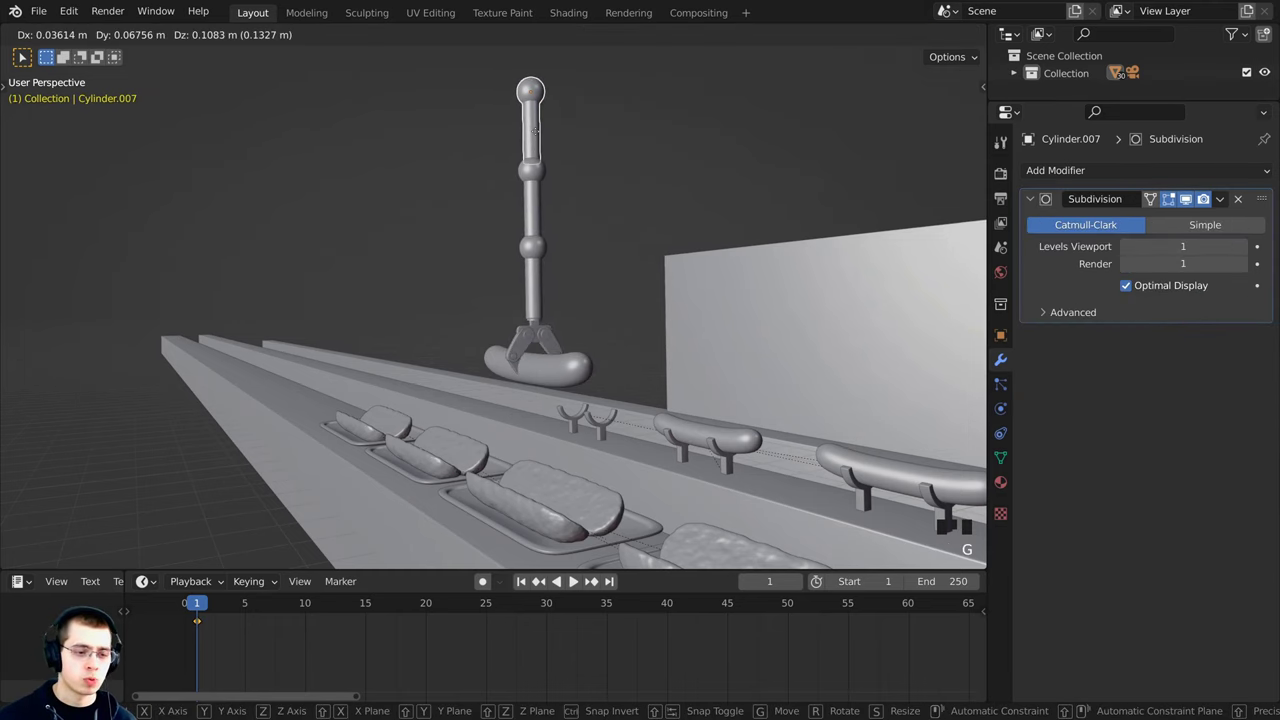
left_click(542, 151)
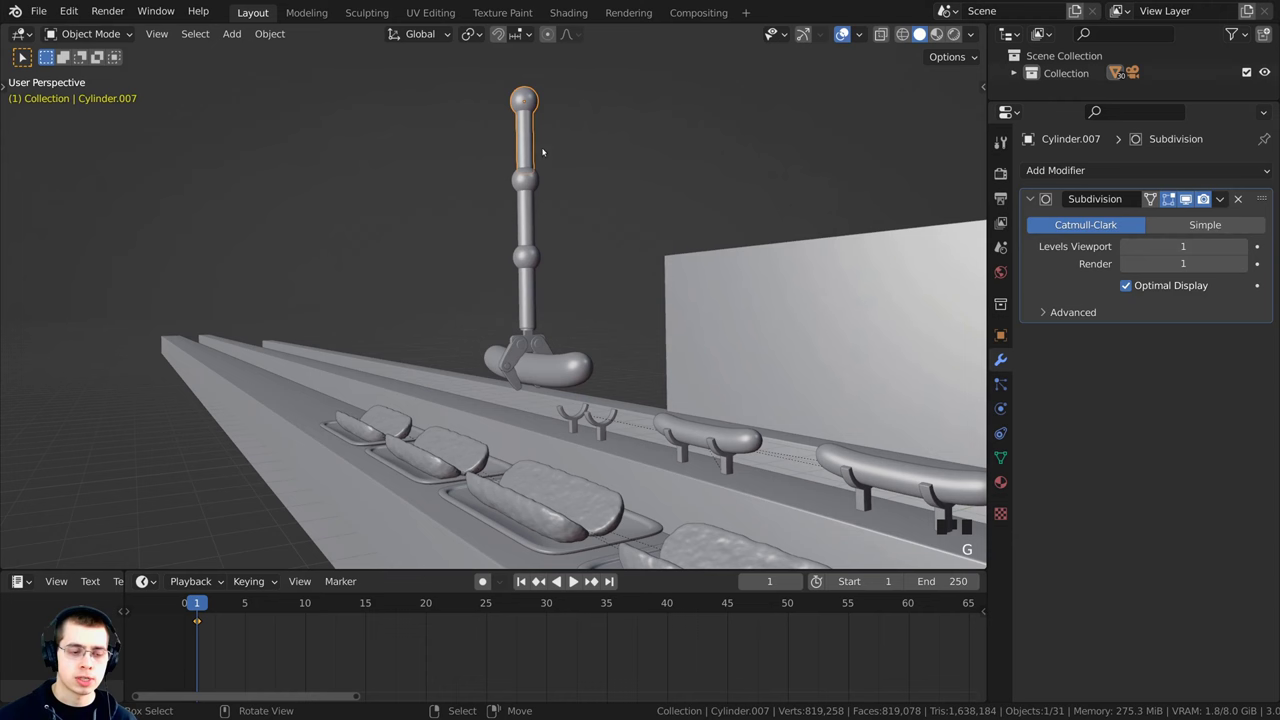
Step: Insert a Location, Rotation & Scale keyframe on the gripped sausage at frame 1
left_click(530, 374)
middle_click_drag(530, 476, 531, 401)
scroll(503, 490, "up", 2)
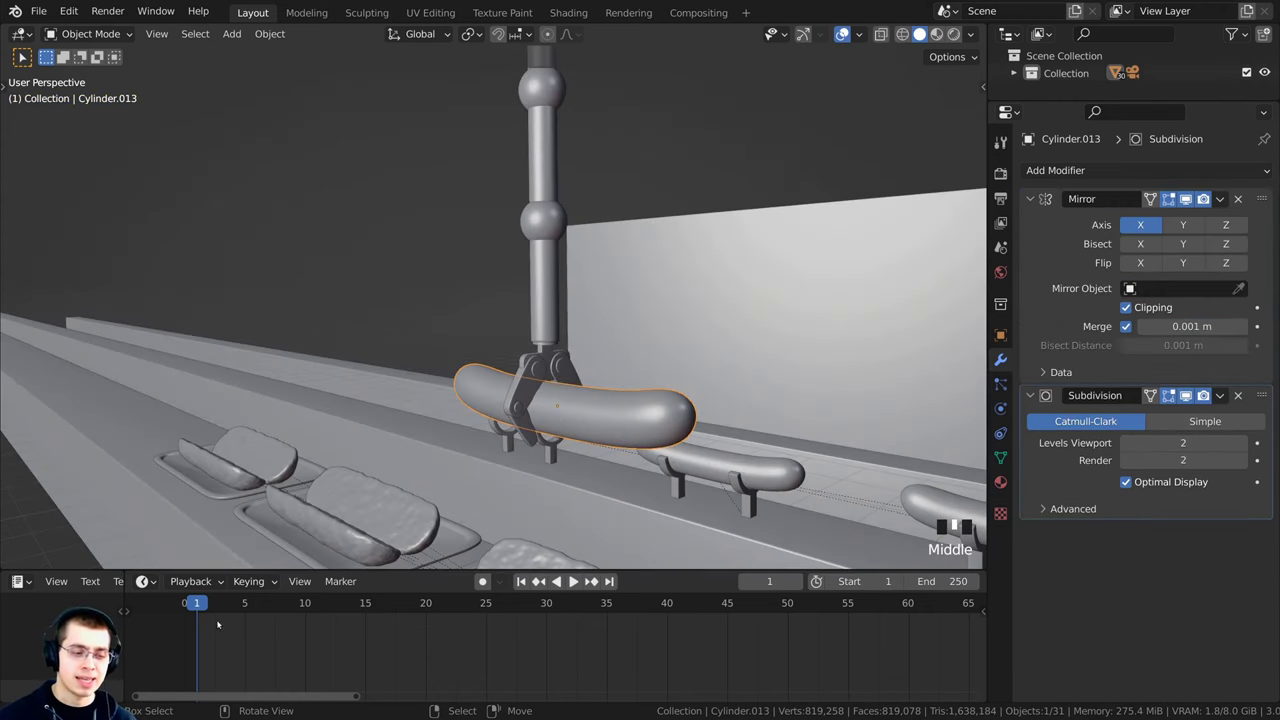
key("g")
right_click(577, 383)
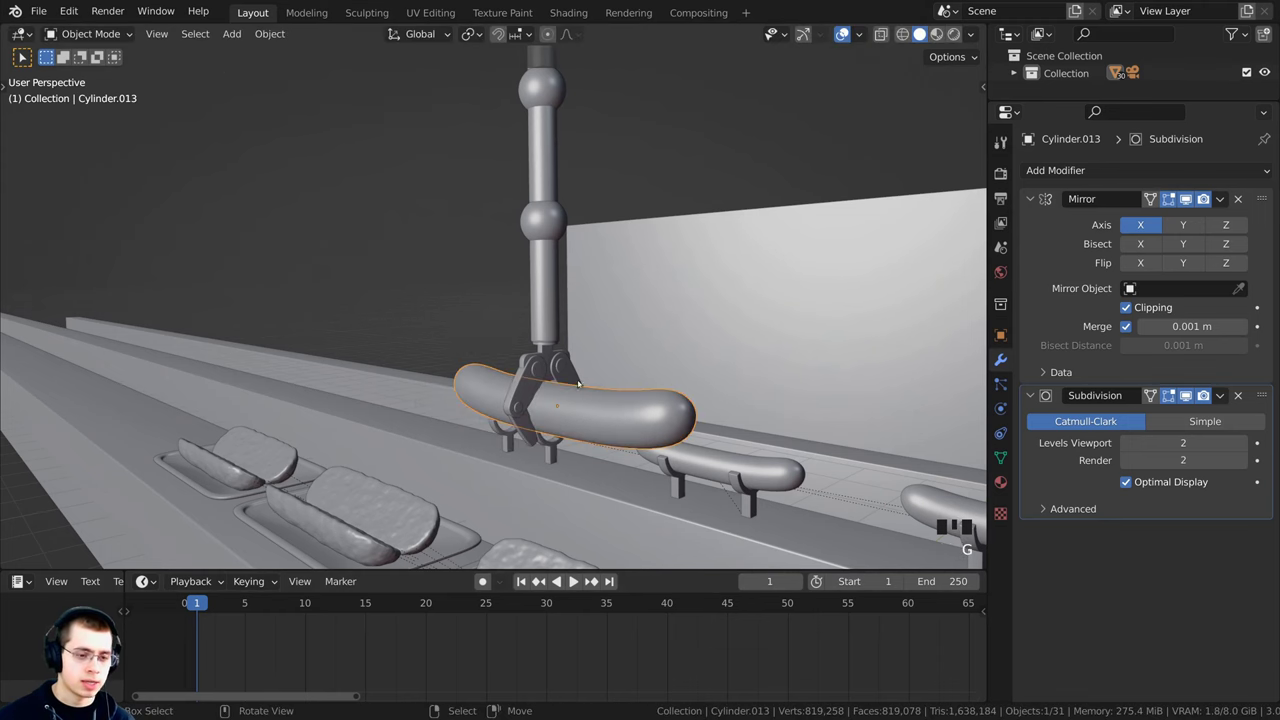
key("i")
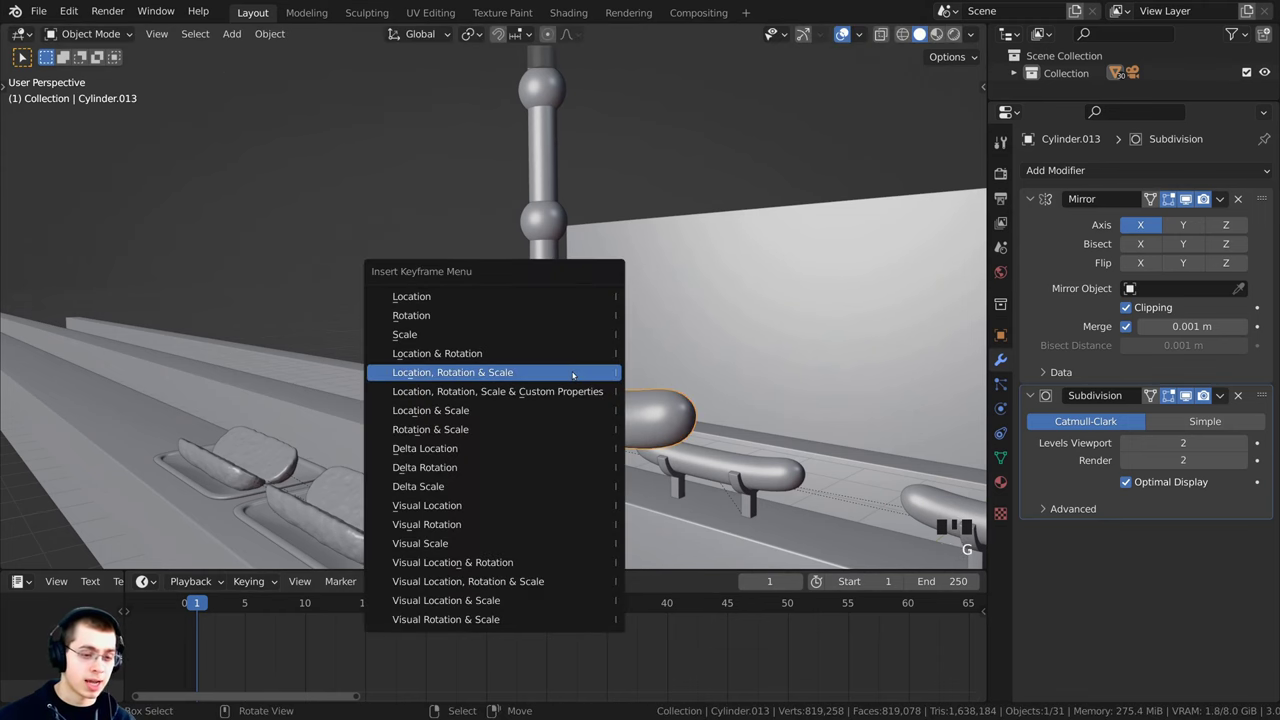
left_click(419, 372)
Step: Select the arm's top segment together with the gripped sausage and set the current frame to 25
scroll(419, 377, "down", 3)
middle_click_drag(419, 377, 529, 283, "shift")
scroll(453, 291, "up", 2)
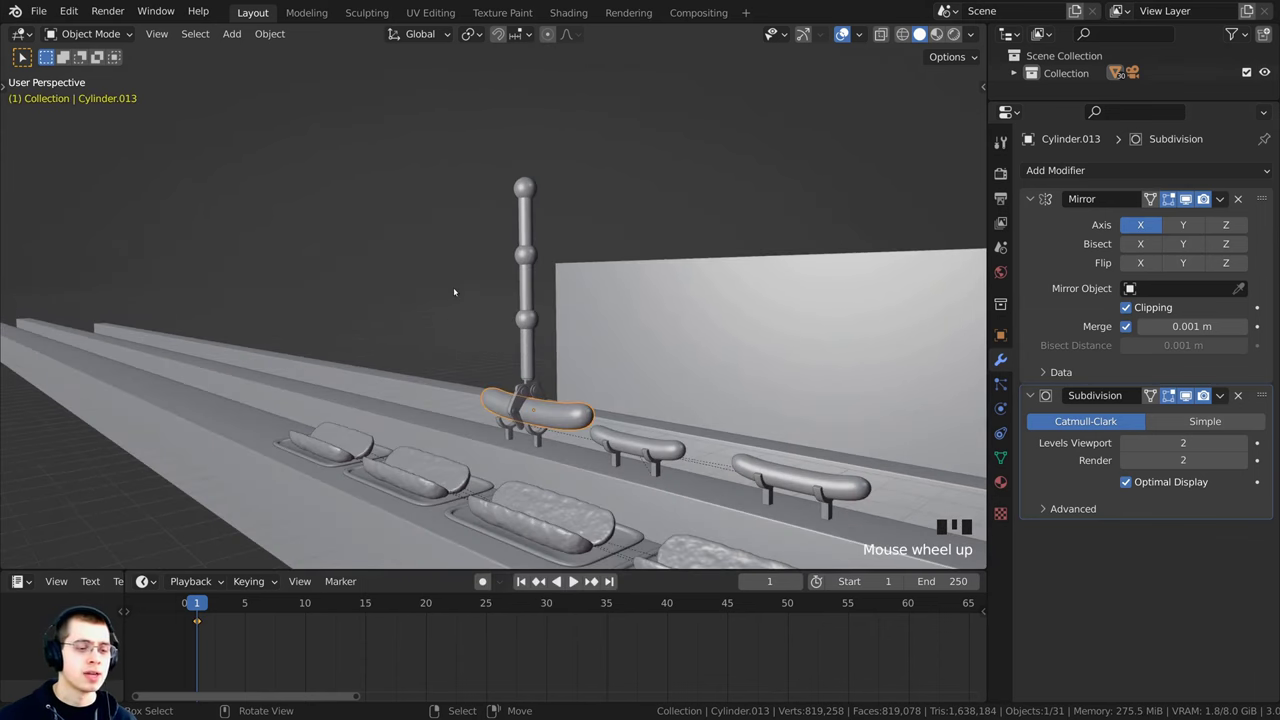
right_click(522, 218)
right_click(530, 420)
right_click(522, 187)
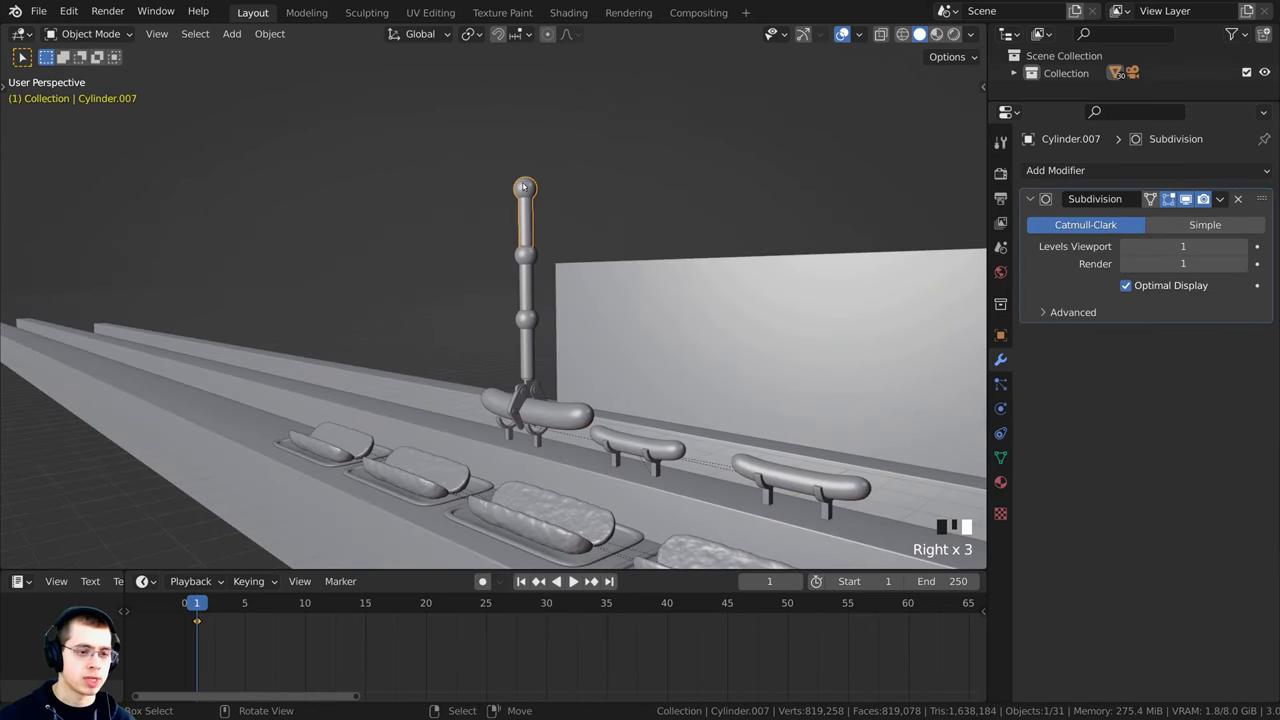
right_click(549, 418, "shift")
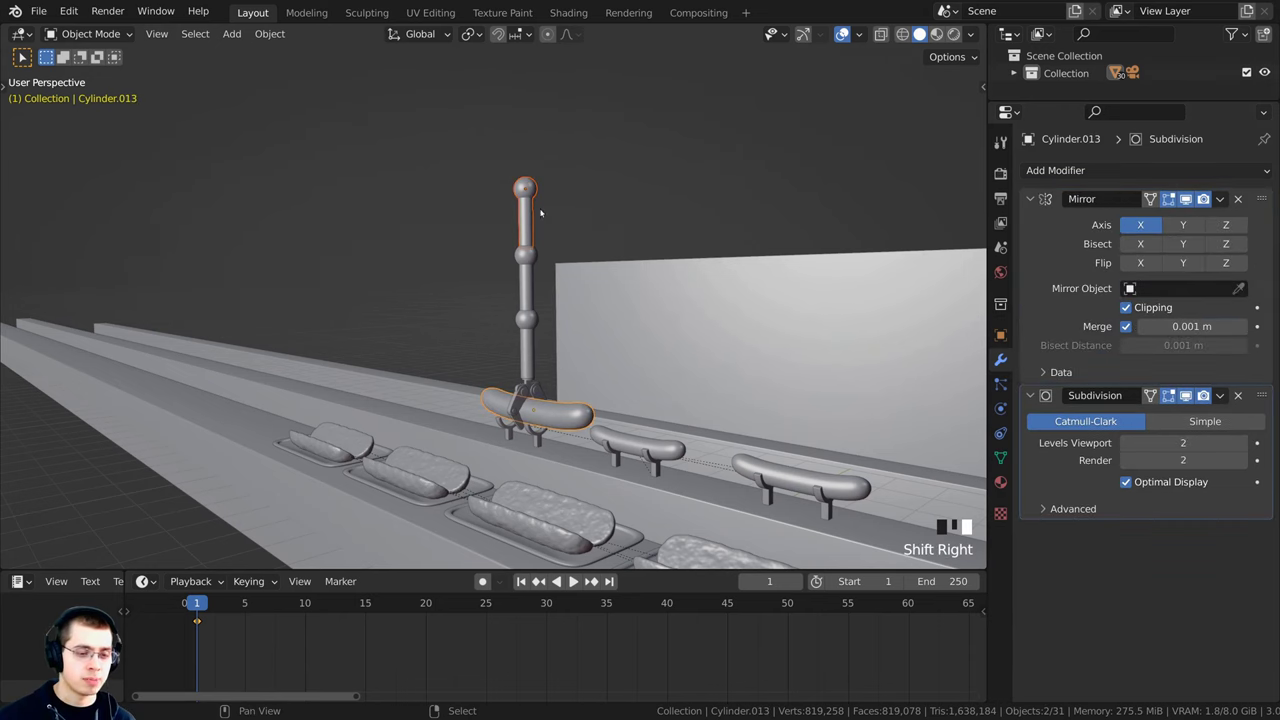
middle_click_drag(561, 367, 612, 338)
scroll(580, 220, "up", 4)
middle_click_drag(612, 338, 530, 255, "shift")
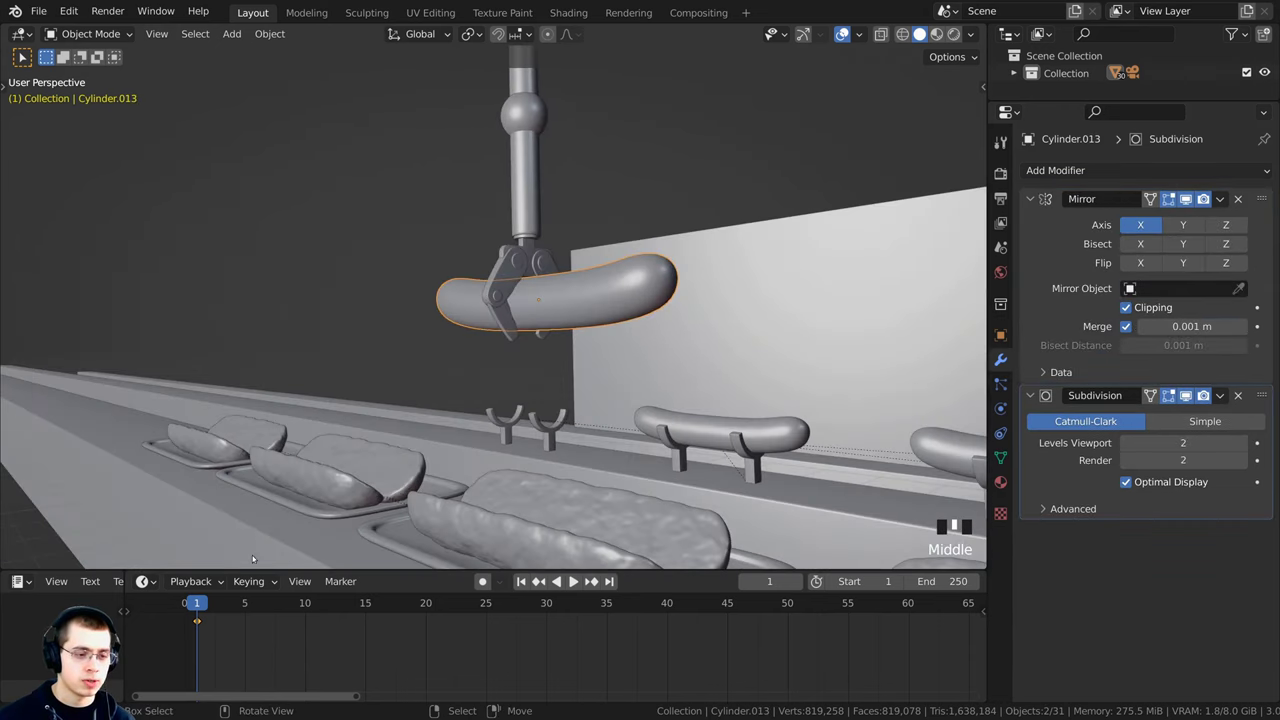
left_click_drag(217, 634, 487, 631)
Step: Move the arm and gripped sausage down together to the bun on the front track
scroll(487, 631, "down", 2)
middle_click_drag(560, 343, 505, 205)
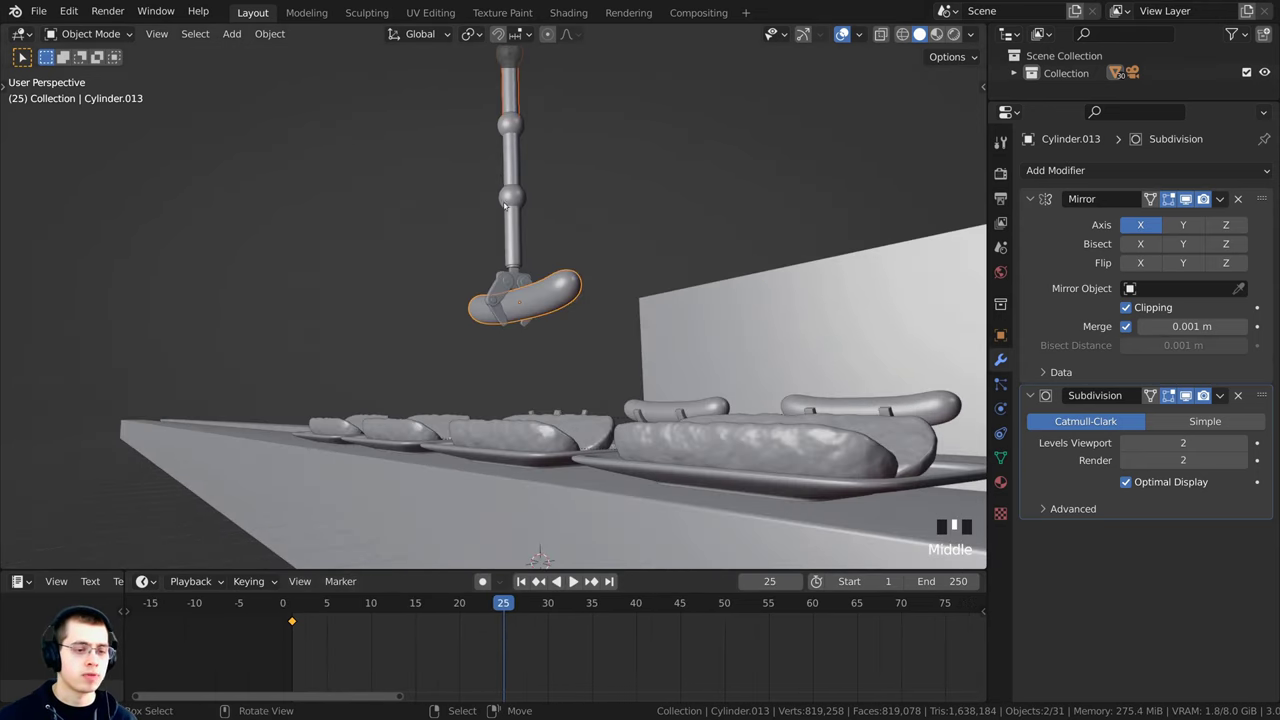
middle_click_drag(563, 421, 540, 460)
scroll(540, 460, "up", 3)
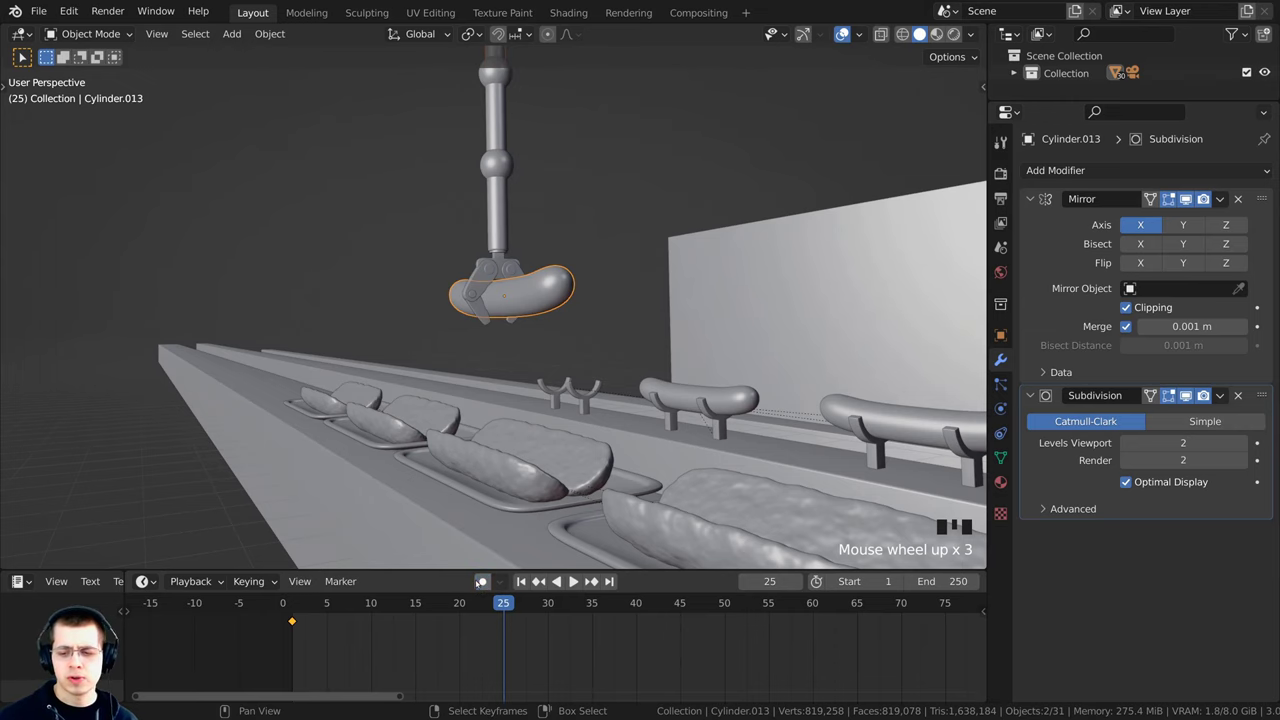
scroll(500, 160, "down", 2)
middle_click_drag(500, 160, 509, 217, "shift")
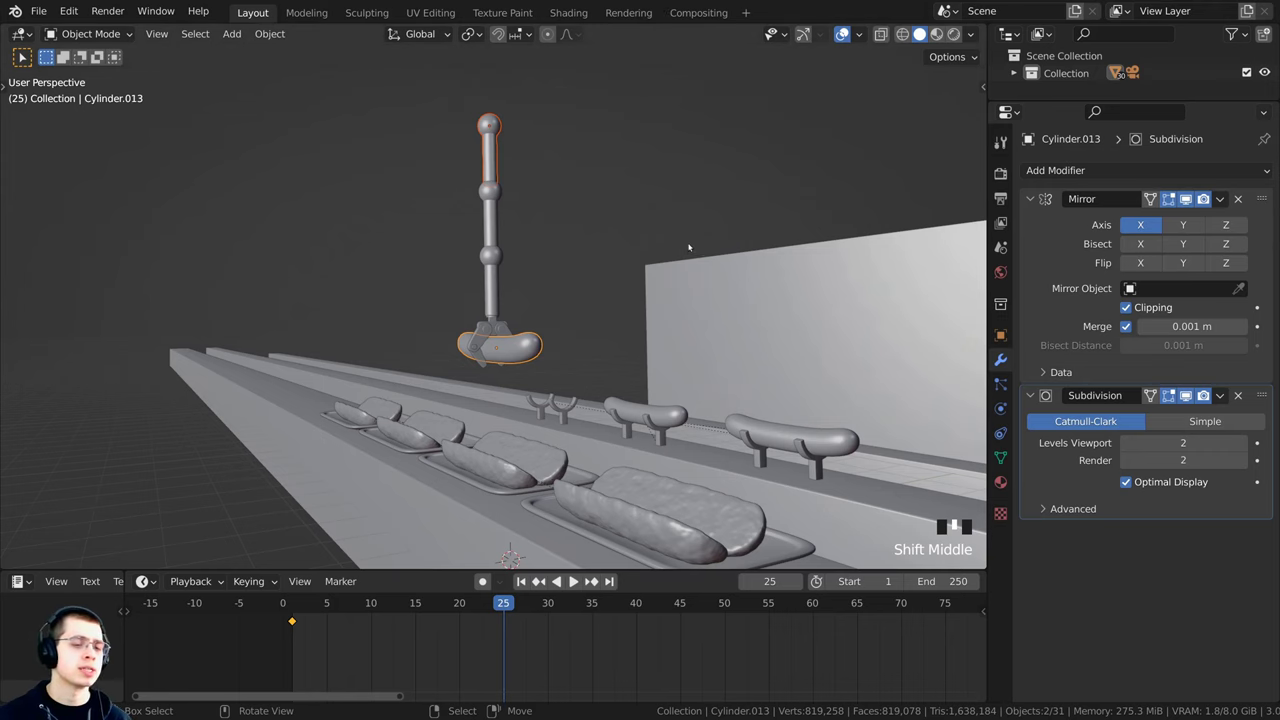
scroll(617, 259, "up", 2)
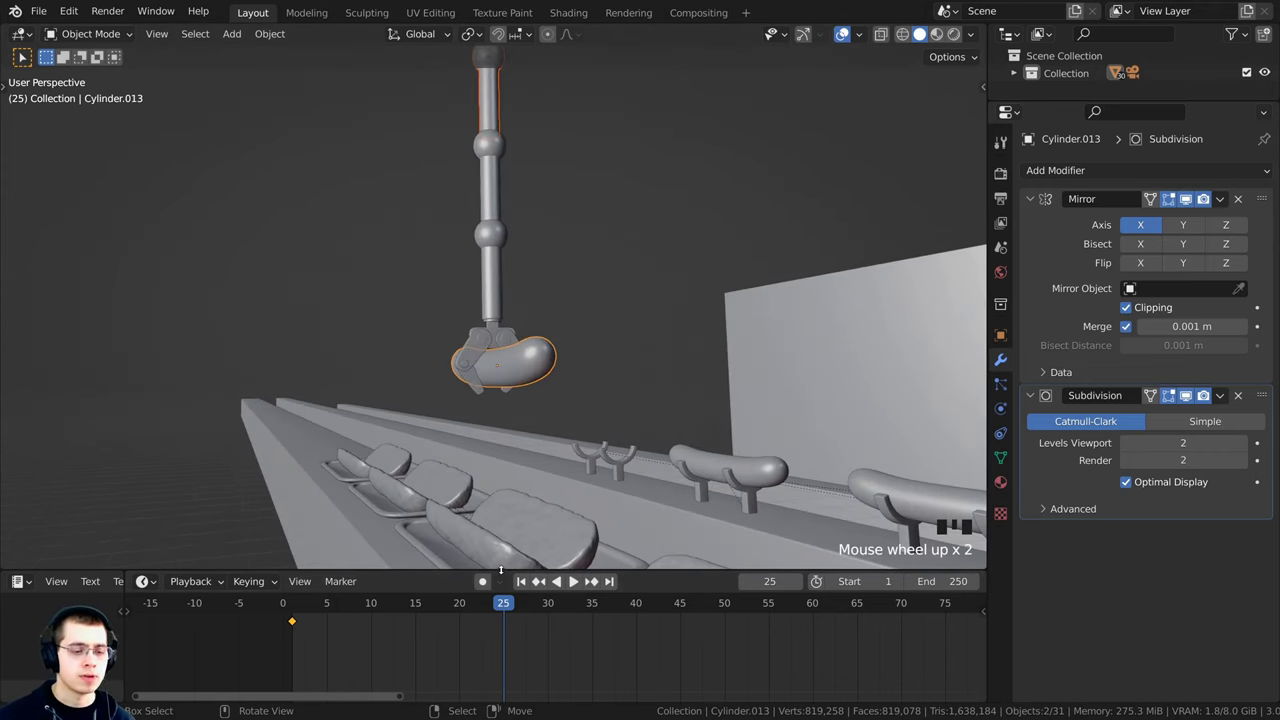
left_click_drag(501, 570, 501, 592)
middle_click_drag(560, 380, 595, 366, "shift")
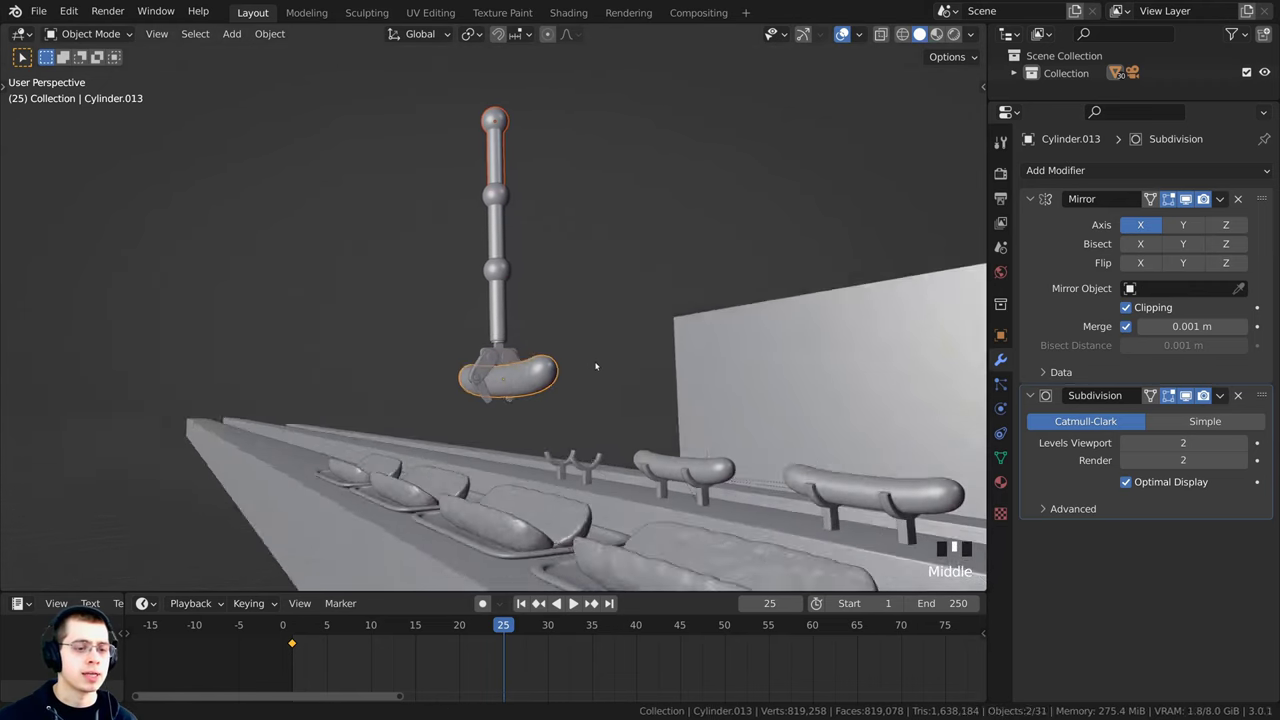
scroll(586, 309, "up", 1)
scroll(580, 294, "down", 1)
middle_click_drag(580, 294, 575, 285, "shift")
key("g")
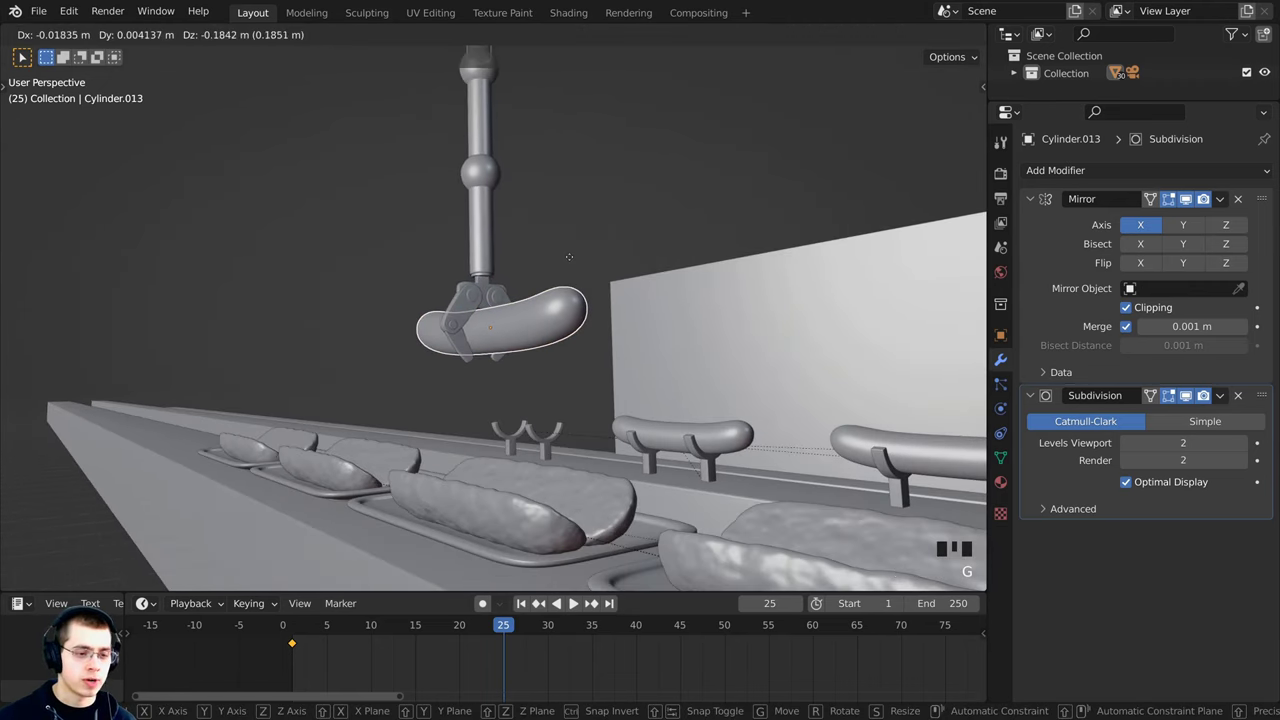
left_click(570, 388)
Step: Fine-tune the height of the arm and sausage along the Z axis so the sausage sits just above the bun
middle_click_drag(570, 388, 571, 249)
scroll(476, 382, "up", 4)
key("g")
key("z")
left_click(568, 203)
key("g")
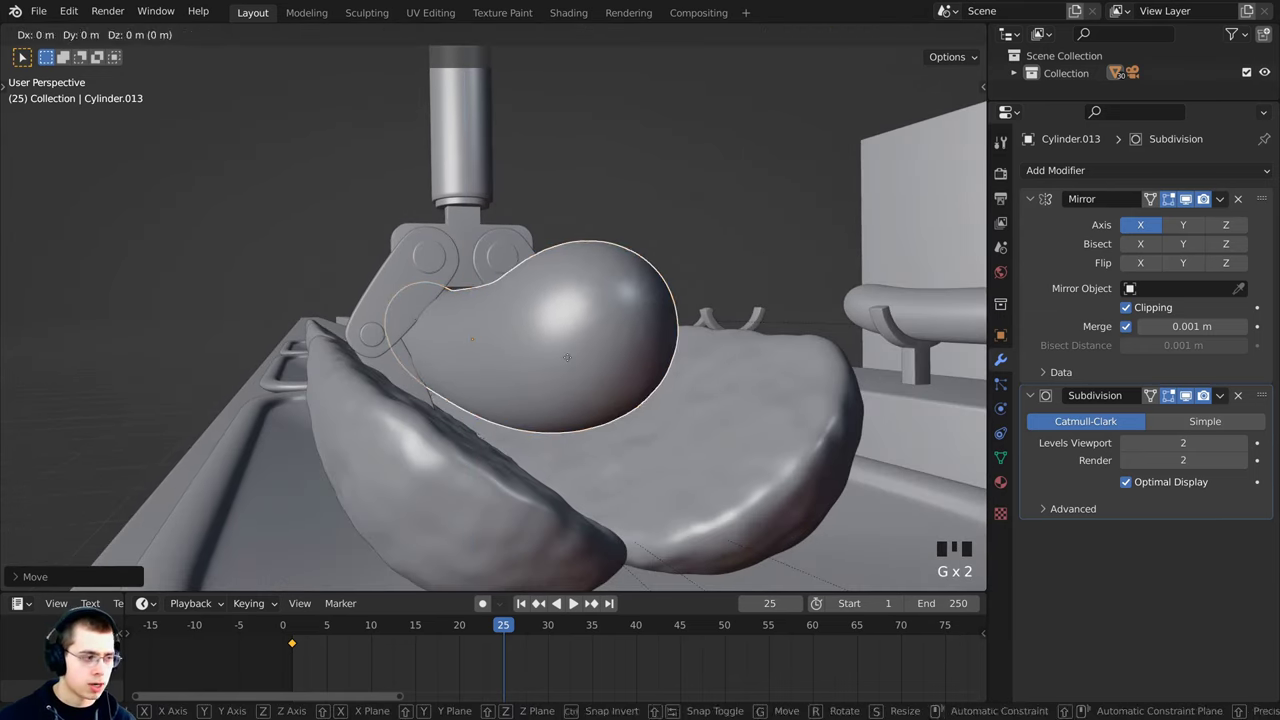
key("z")
left_click(541, 332)
key("g")
left_click(425, 380)
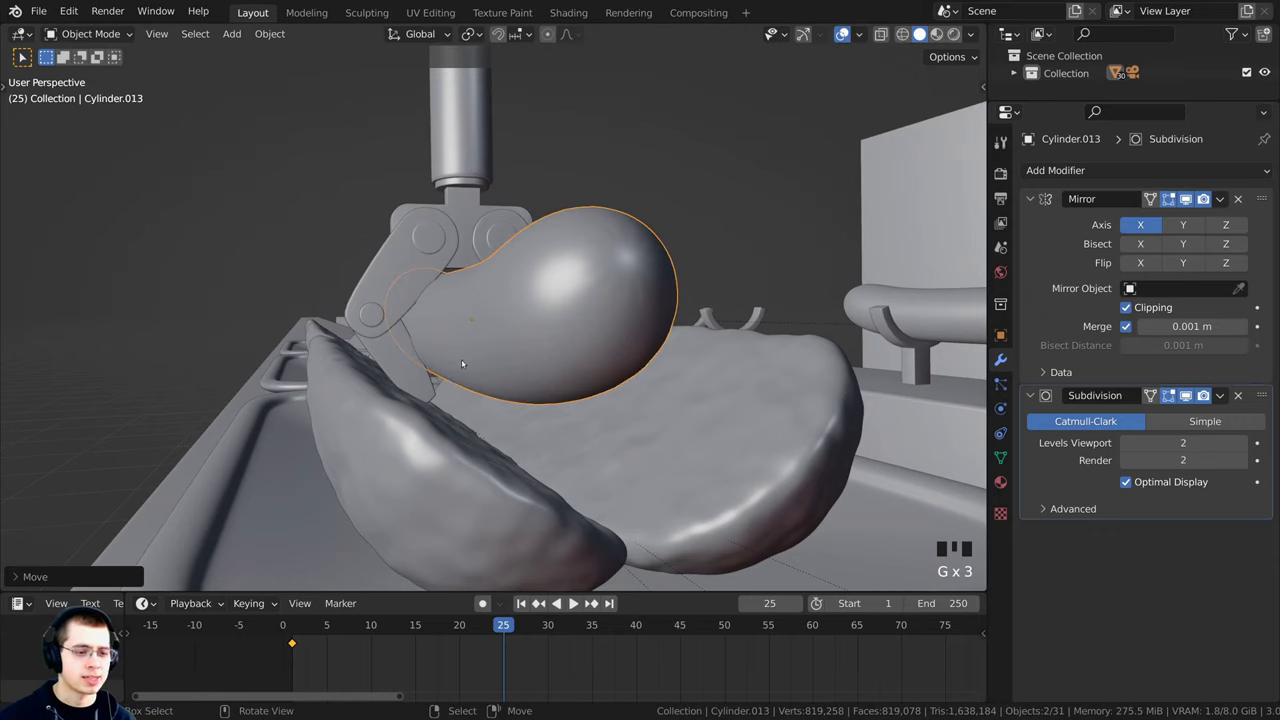
Step: Inspect the sausage's position over the bun in close-up through the camera view
middle_click_drag(425, 380, 521, 405)
scroll(560, 430, "down", 2)
key("KP_0")
scroll(521, 408, "up", 6)
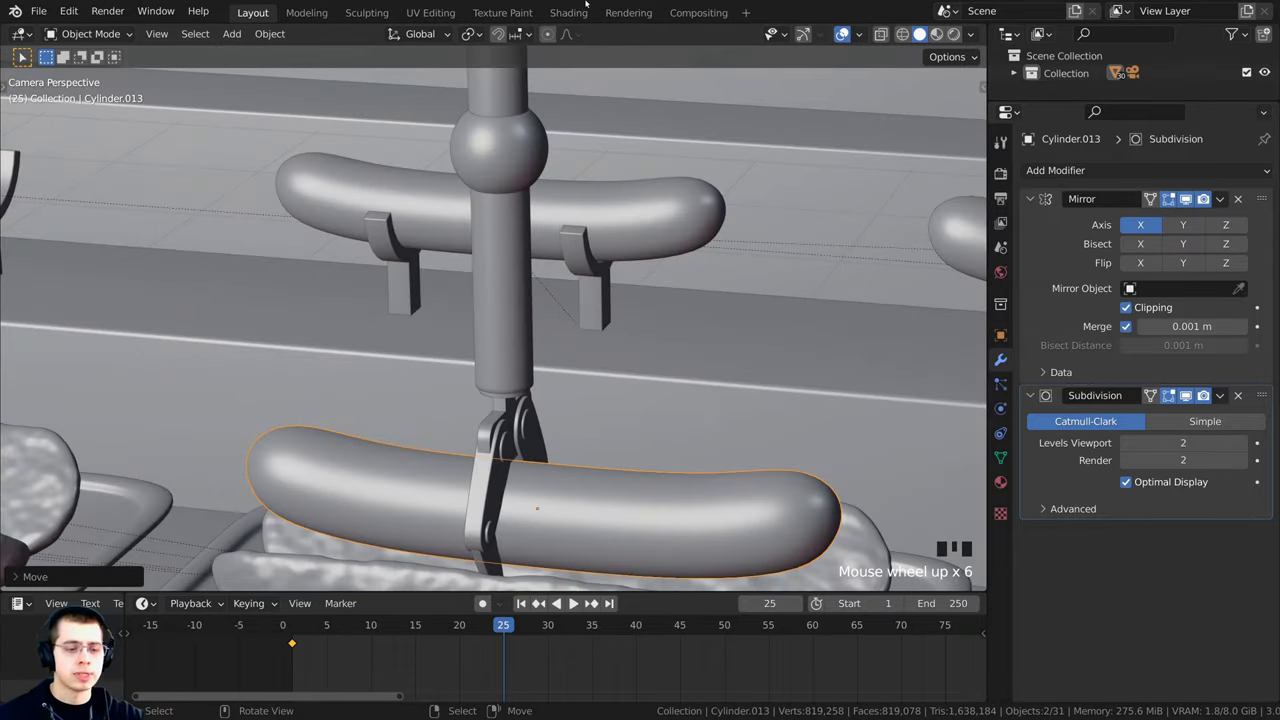
middle_click_drag(601, 530, 629, 365, "shift")
key("KP_0")
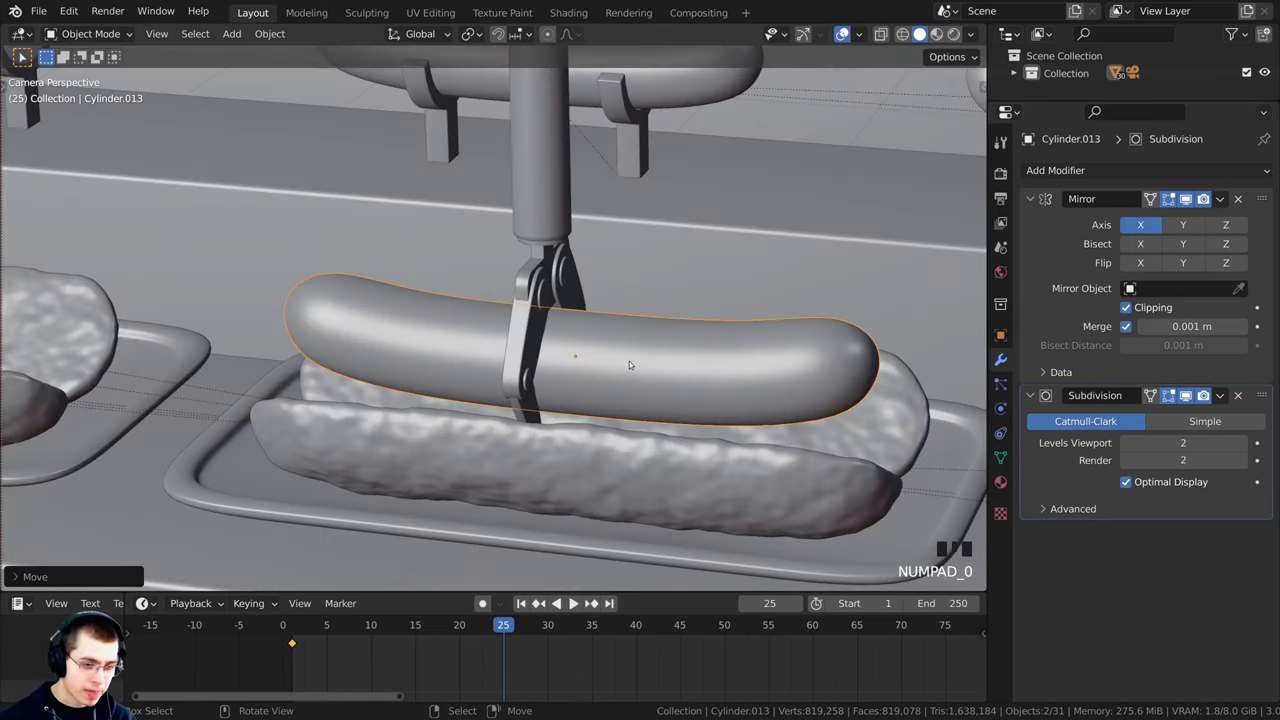
middle_click_drag(775, 336, 766, 314, "shift")
key("g")
key("z")
left_click(766, 314)
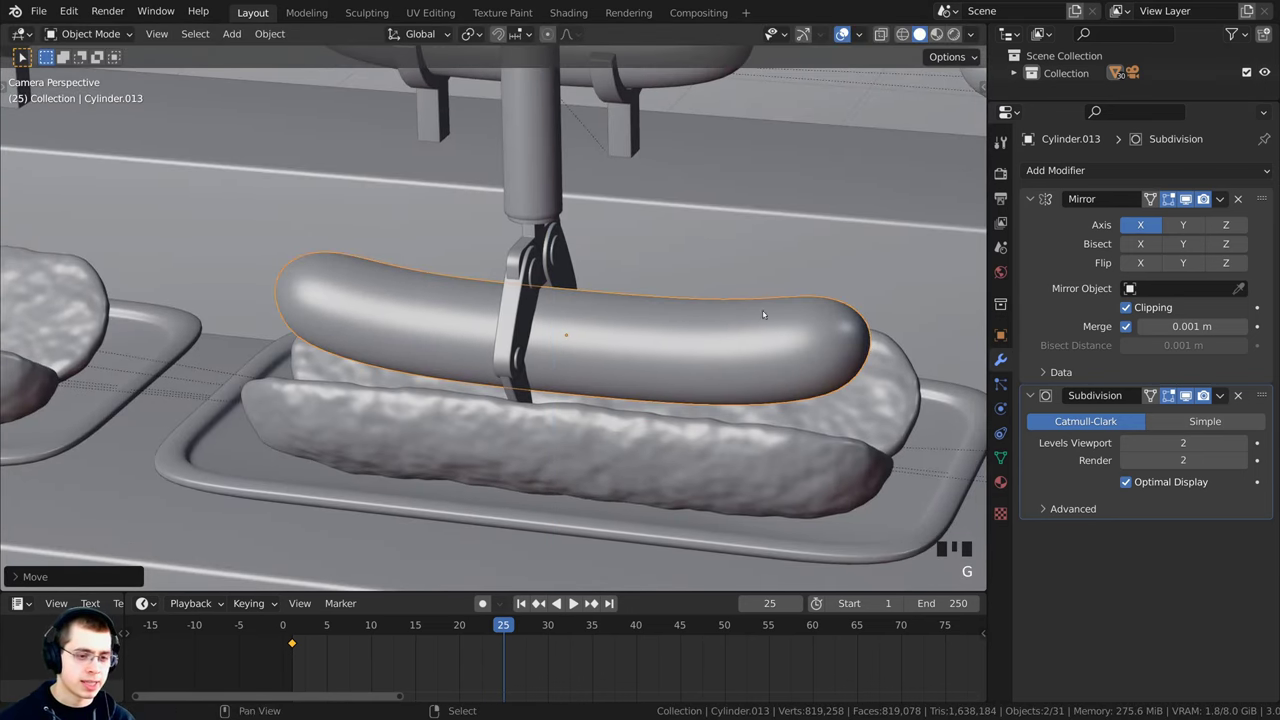
Step: Reselect the sausage and the arm's top segment and insert a Location, Rotation & Scale keyframe on both at frame 25
key("alt+a")
scroll(516, 391, "down", 2)
right_click(563, 362)
scroll(552, 296, "down", 2)
middle_click_drag(552, 296, 566, 515, "shift")
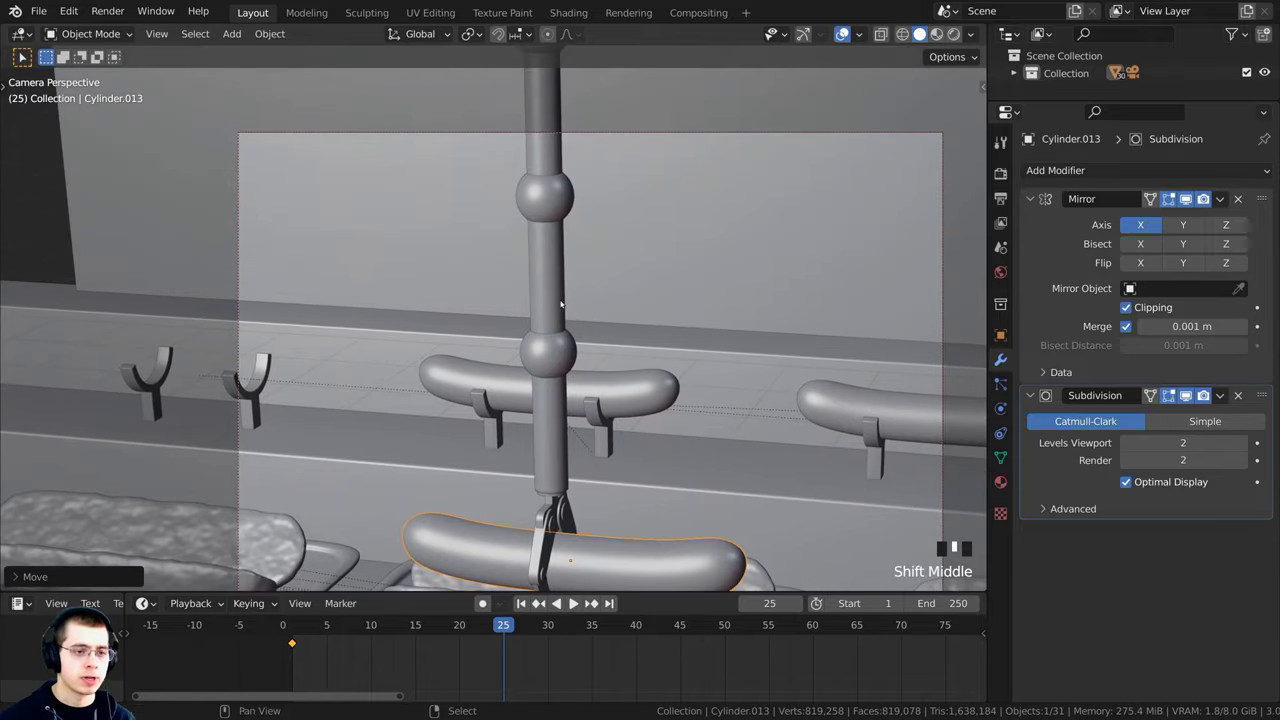
scroll(516, 122, "down", 3)
right_click(507, 300, "shift")
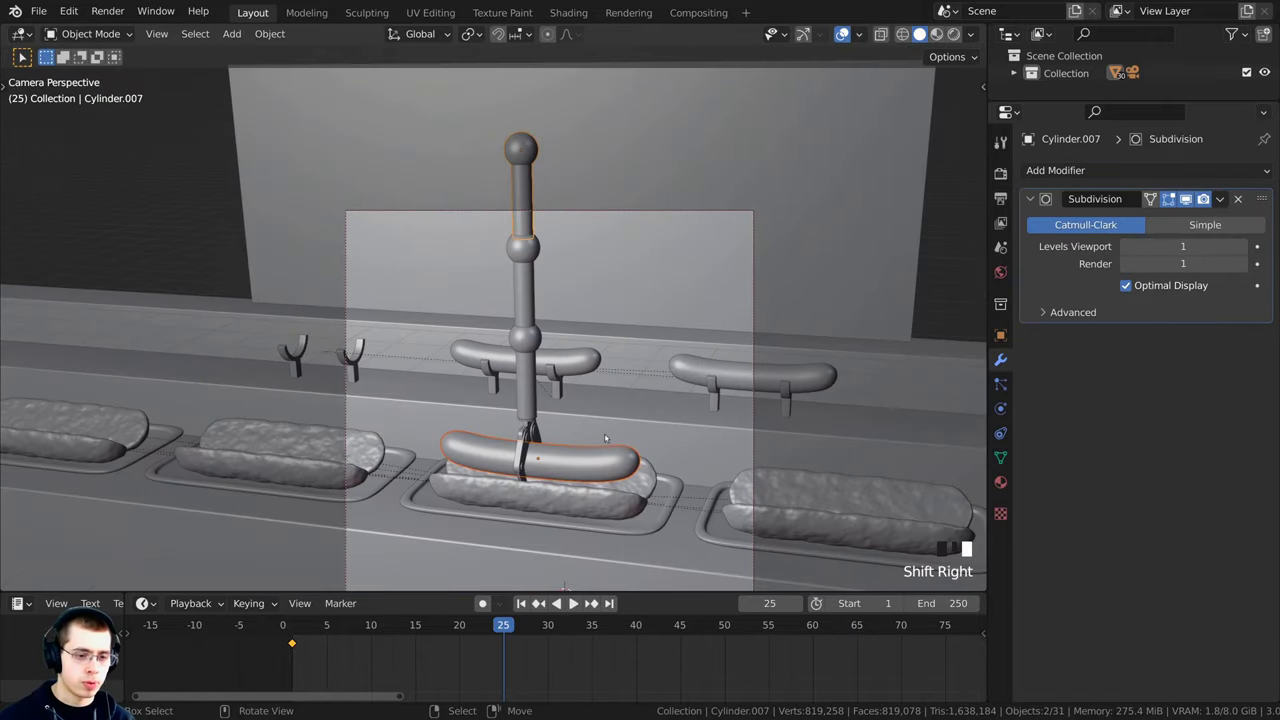
middle_click_drag(605, 437, 616, 400, "shift")
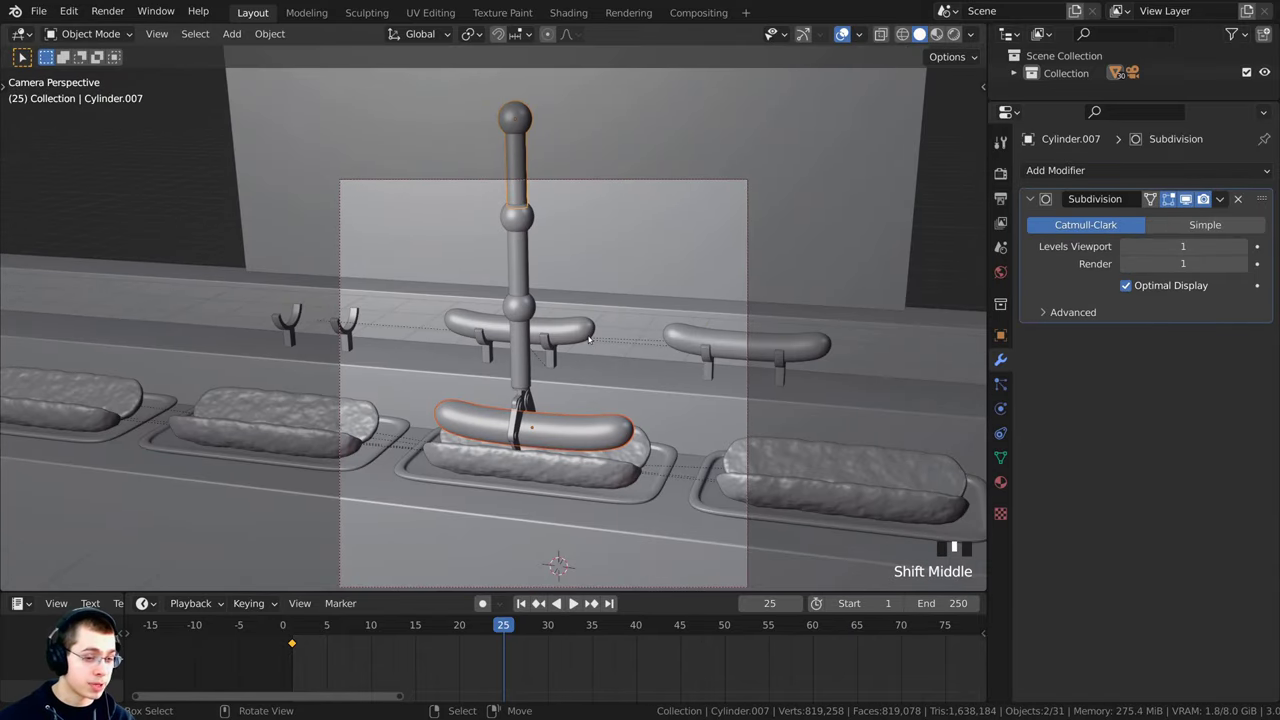
key("i")
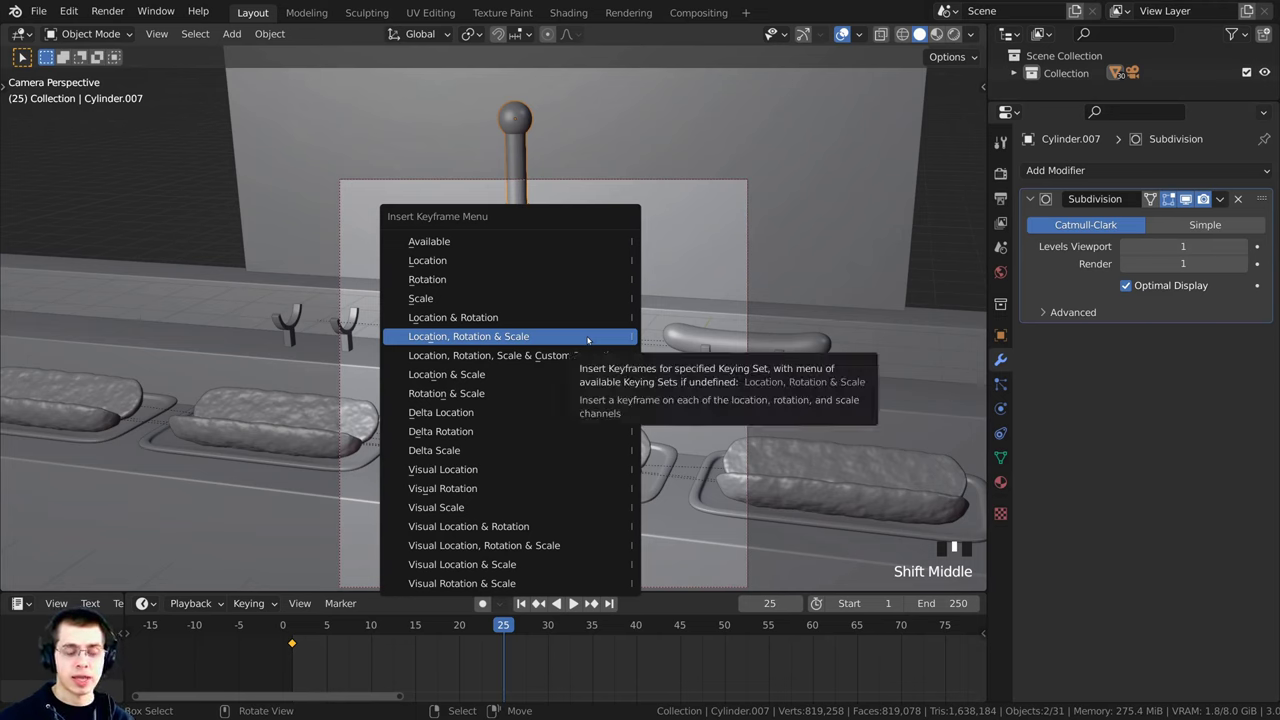
left_click(586, 342)
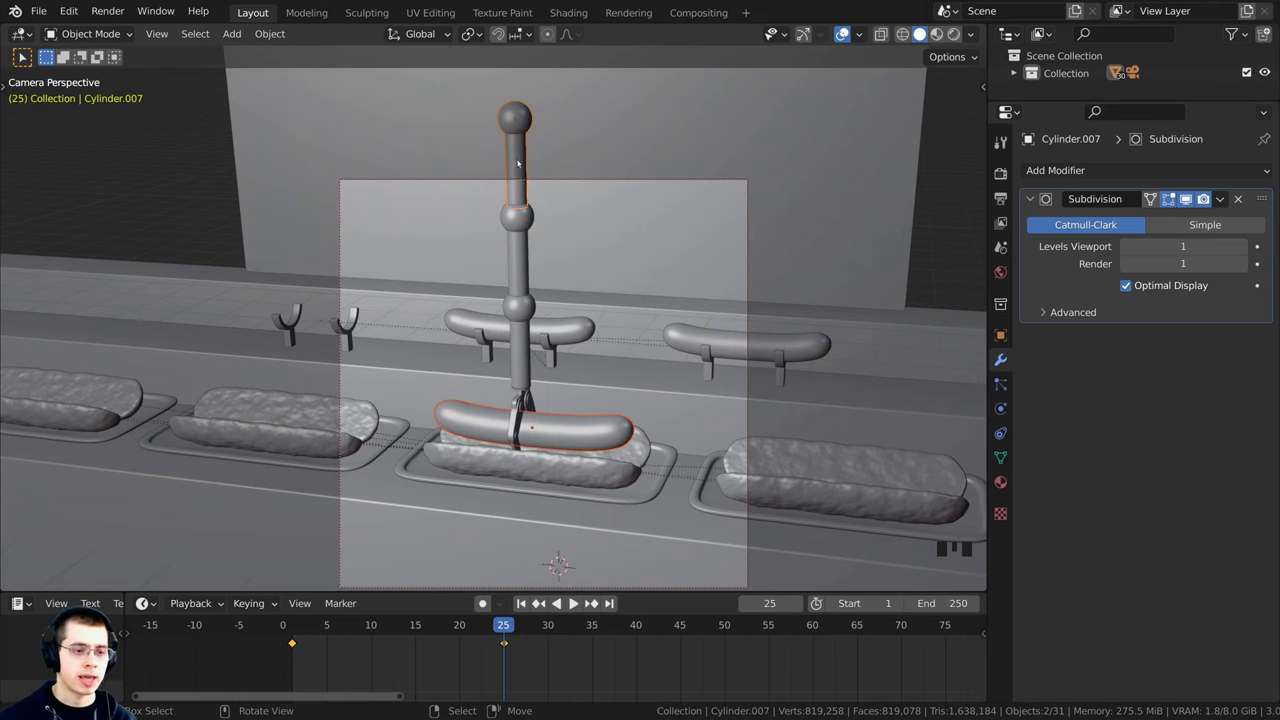
Step: Select the sausage and the arm's top segment individually to check their frame 25 keyframes, ending with both selected
right_click(559, 498)
right_click(558, 430)
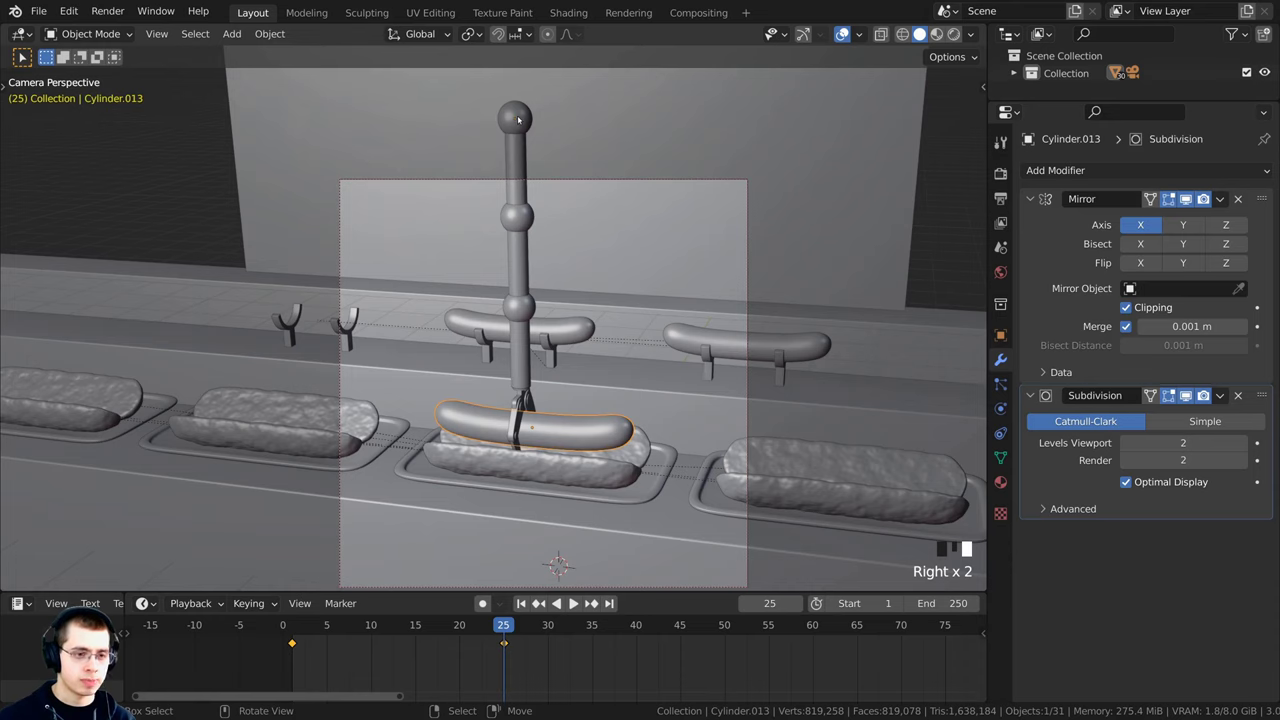
right_click(519, 154)
right_click(575, 420)
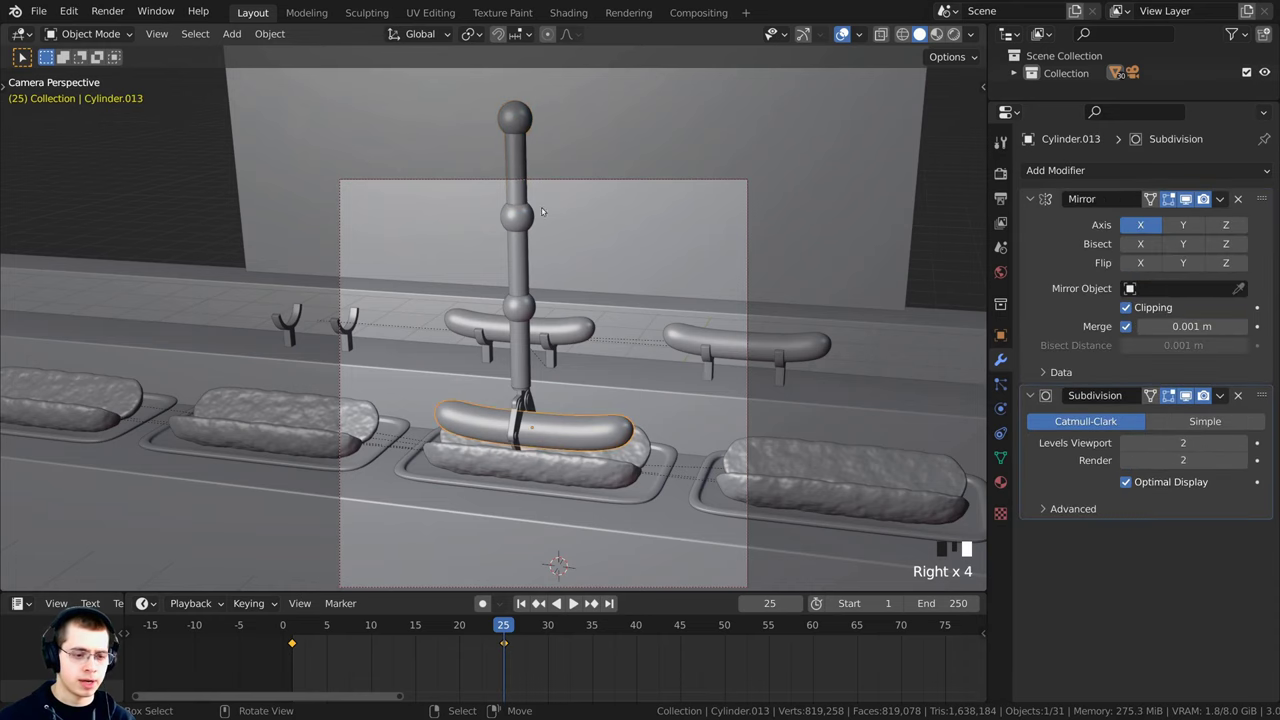
right_click(519, 146, "shift")
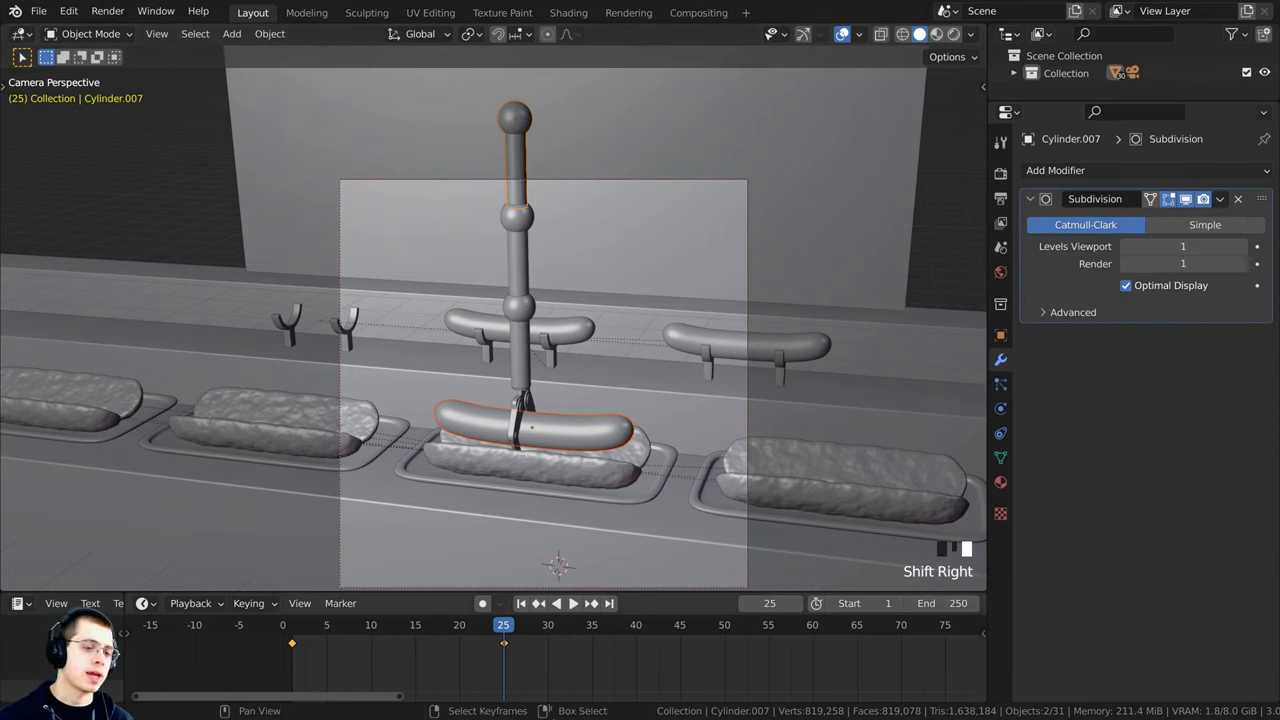
Step: Insert a Location, Rotation & Scale keyframe on the sausage and the arm's top segment at frame 37
mouse_move(512, 680)
left_mouse_down()
mouse_move(304, 679)
mouse_move(504, 685)
left_mouse_up()
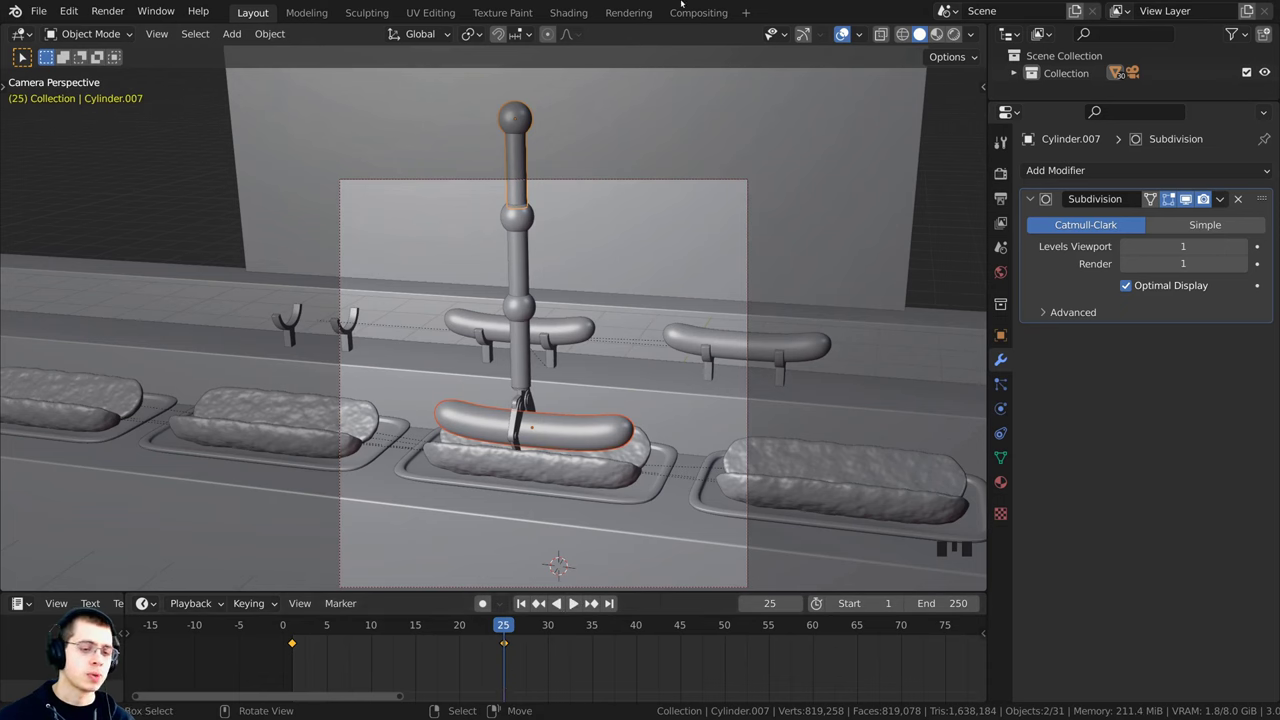
middle_click_drag(552, 387, 544, 349, "shift")
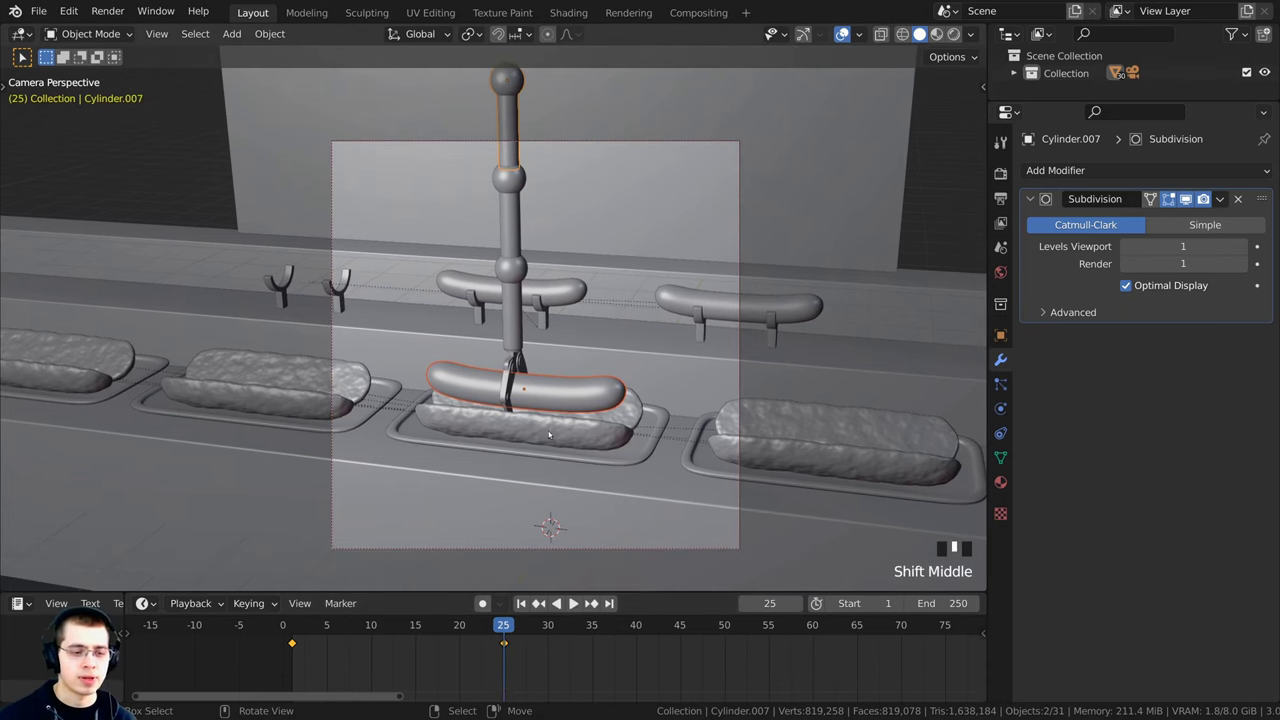
key("Left")
key("Left")
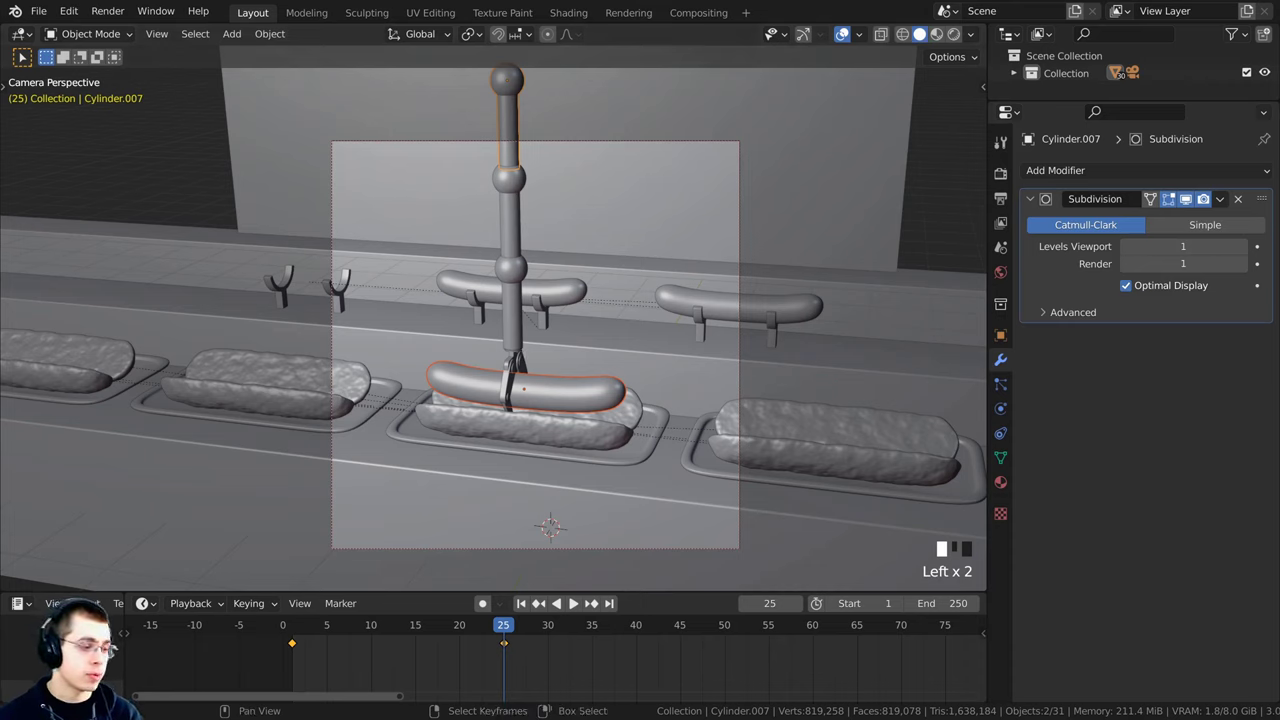
scroll(506, 664, "up", 2)
left_click_drag(504, 664, 619, 662)
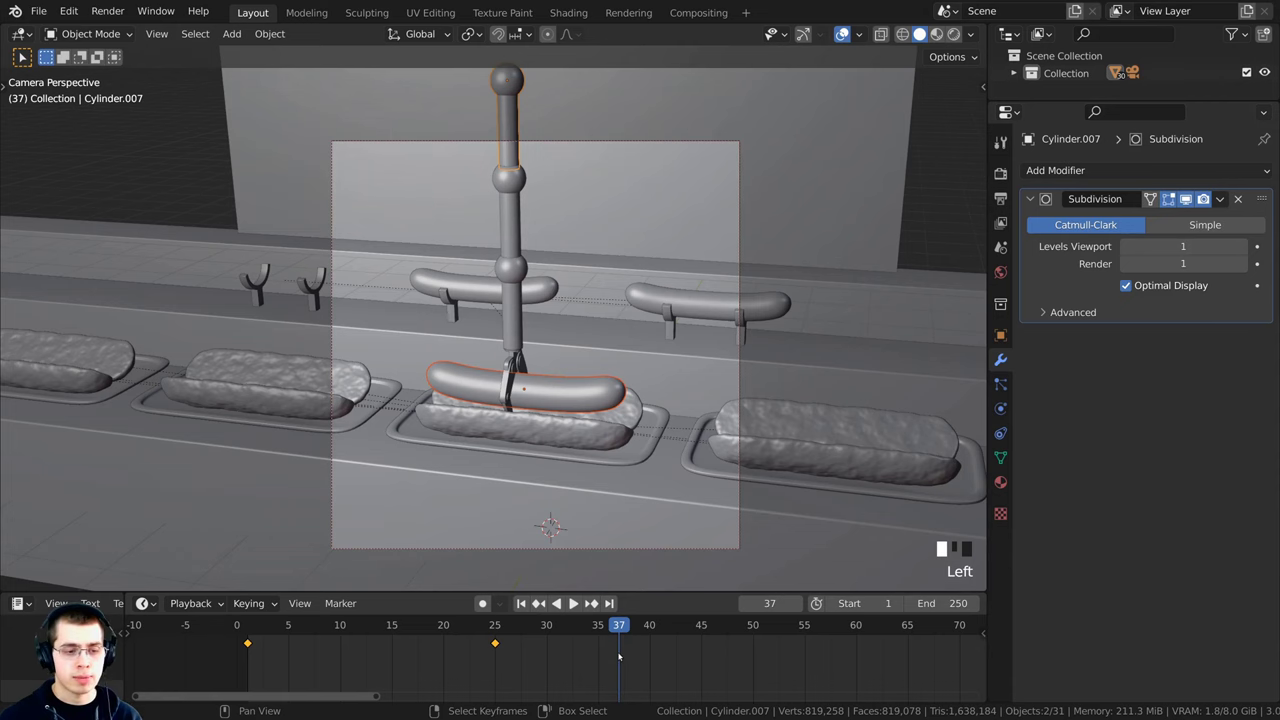
middle_click_drag(433, 536, 443, 548, "shift")
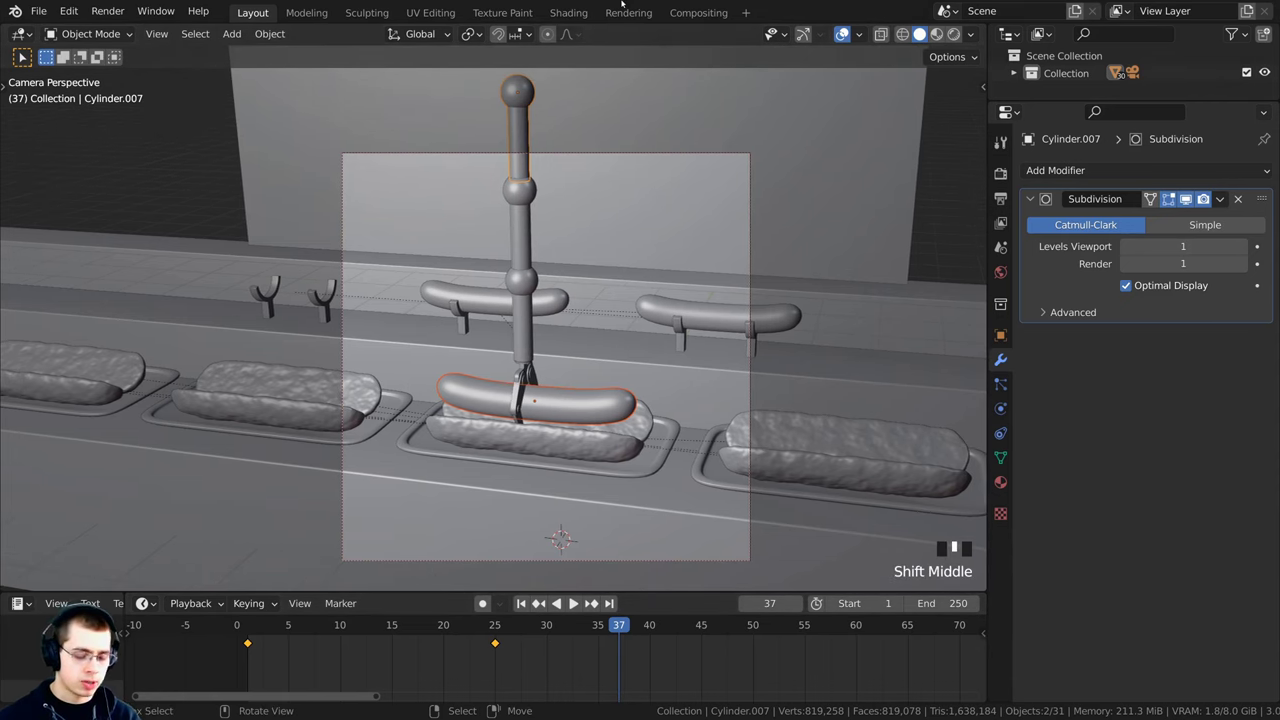
key("i")
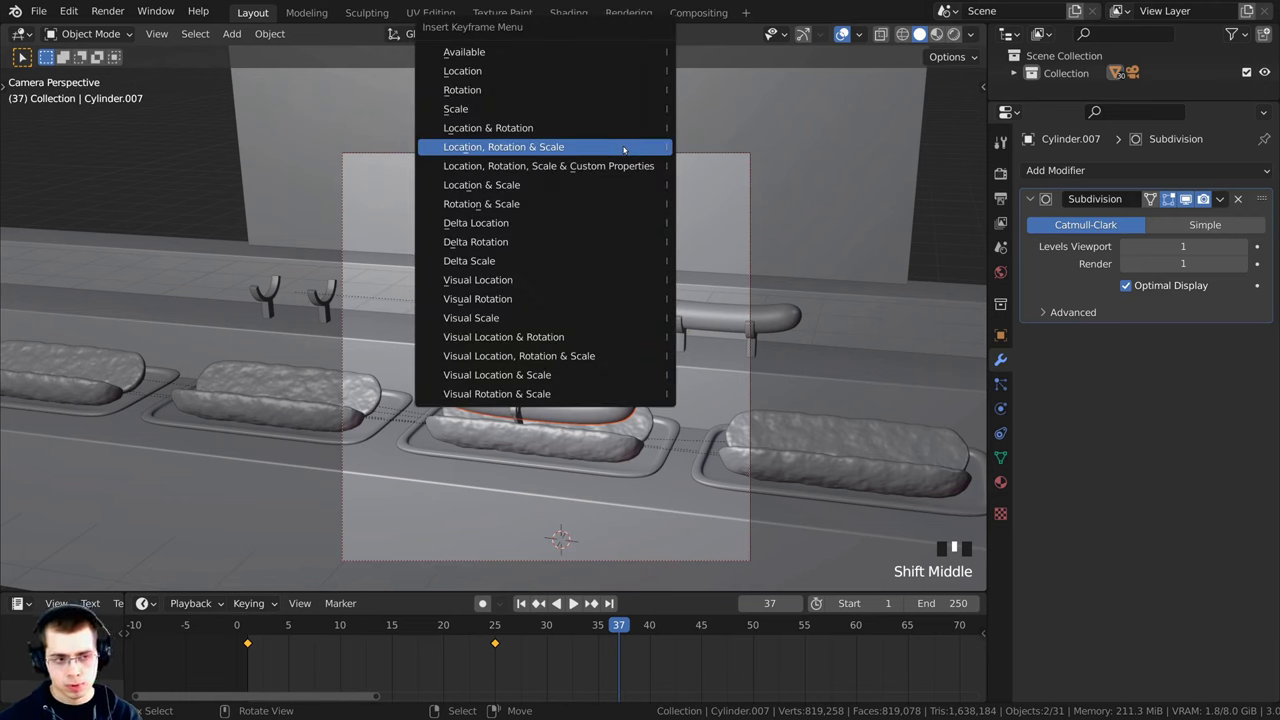
left_click(624, 149)
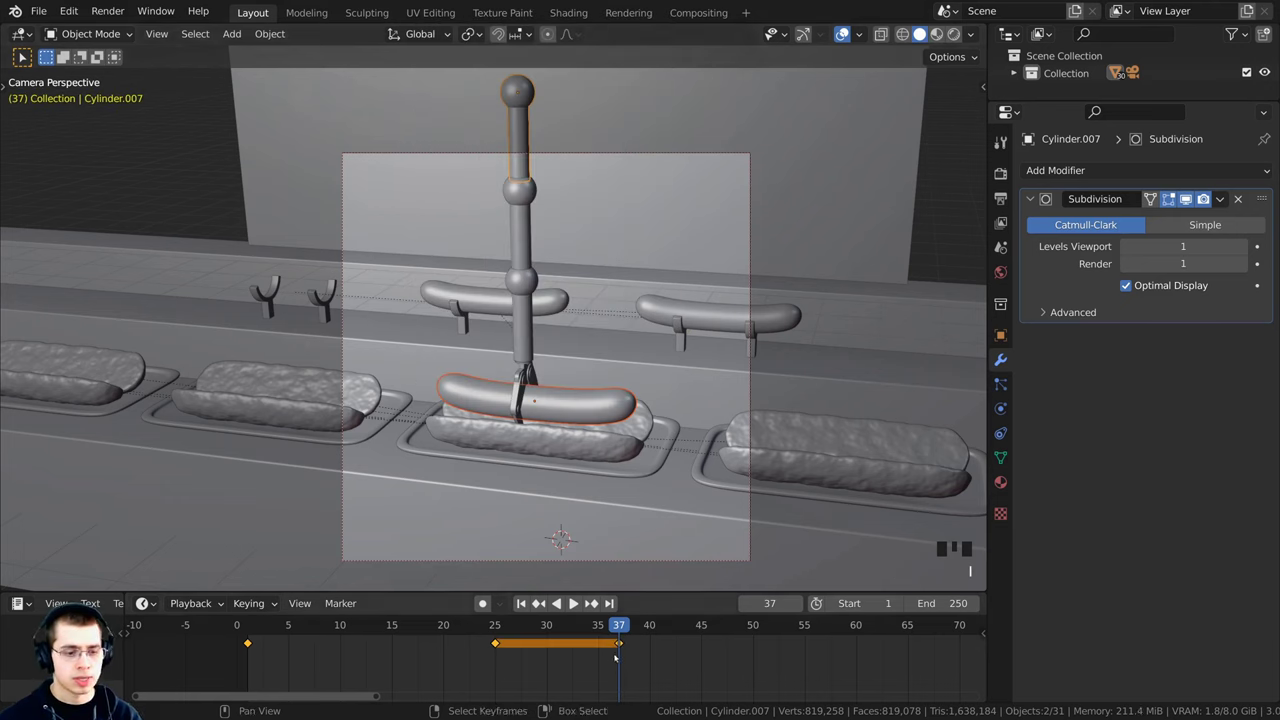
Step: Scrub between frames 25 and 37 to review how the arm and sausage hold their position over the bun
left_click_drag(619, 626, 618, 657)
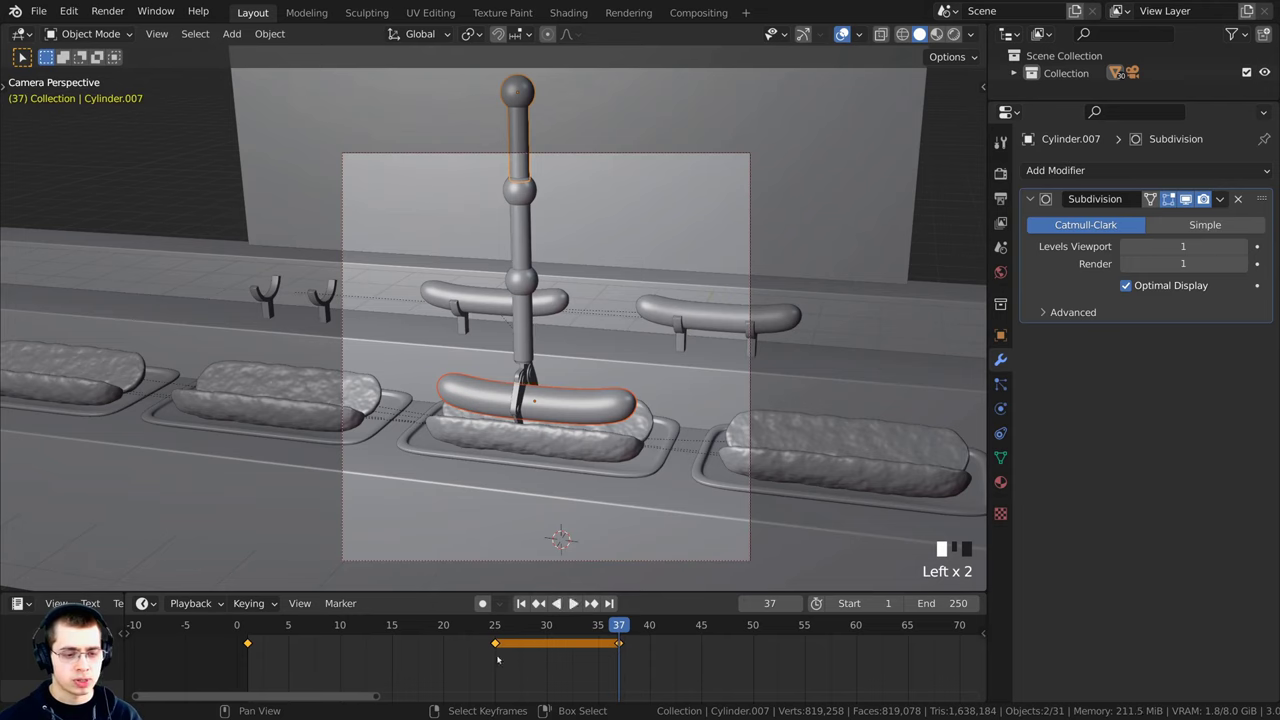
mouse_move(497, 659)
left_mouse_down()
mouse_move(647, 656)
mouse_move(491, 665)
mouse_move(600, 678)
mouse_move(492, 678)
mouse_move(517, 657)
mouse_move(491, 646)
left_mouse_up()
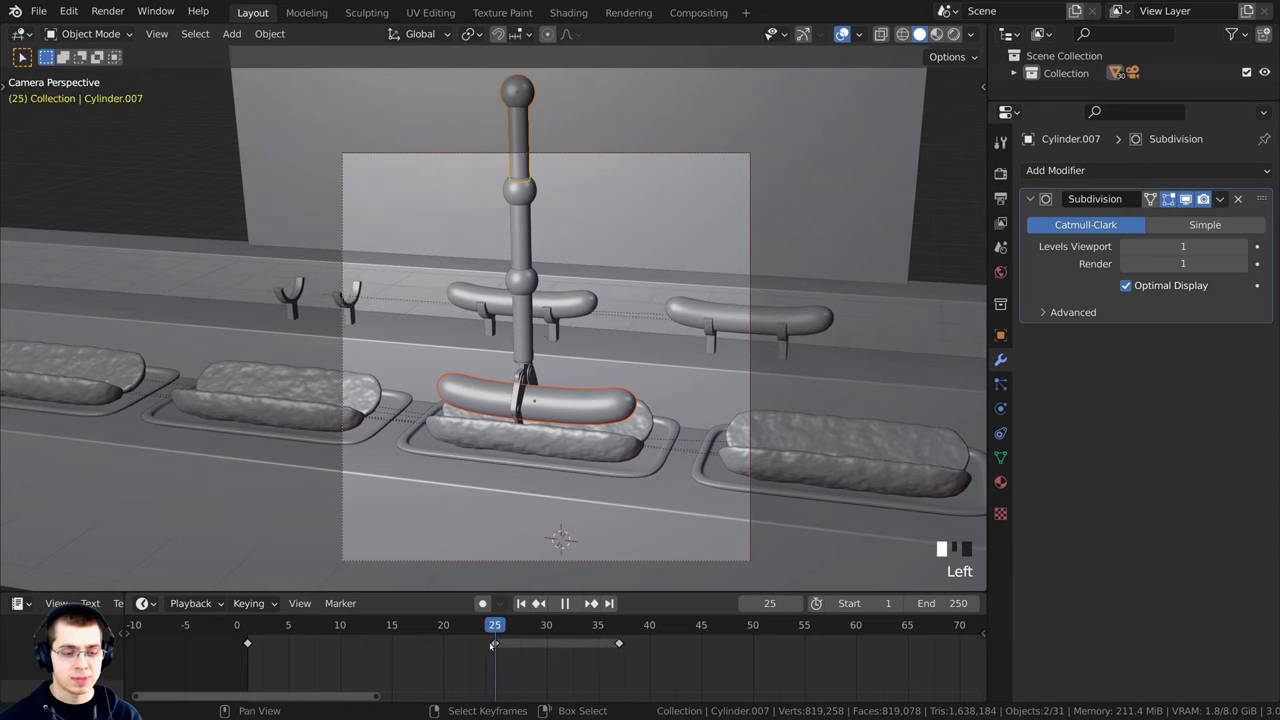
key("space")
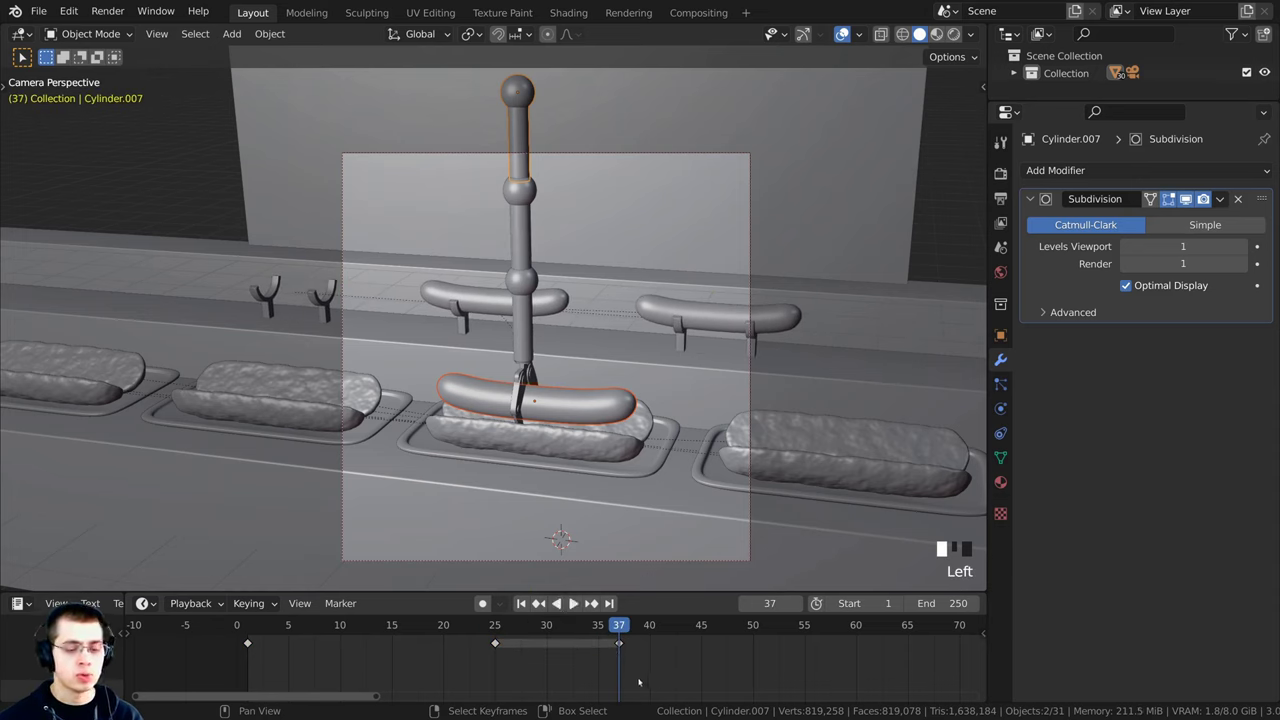
scroll(620, 666, "up", 4)
Step: At frame 25, select all four gripper finger segments and insert a Location, Rotation & Scale keyframe on them
left_click_drag(617, 662, 472, 661)
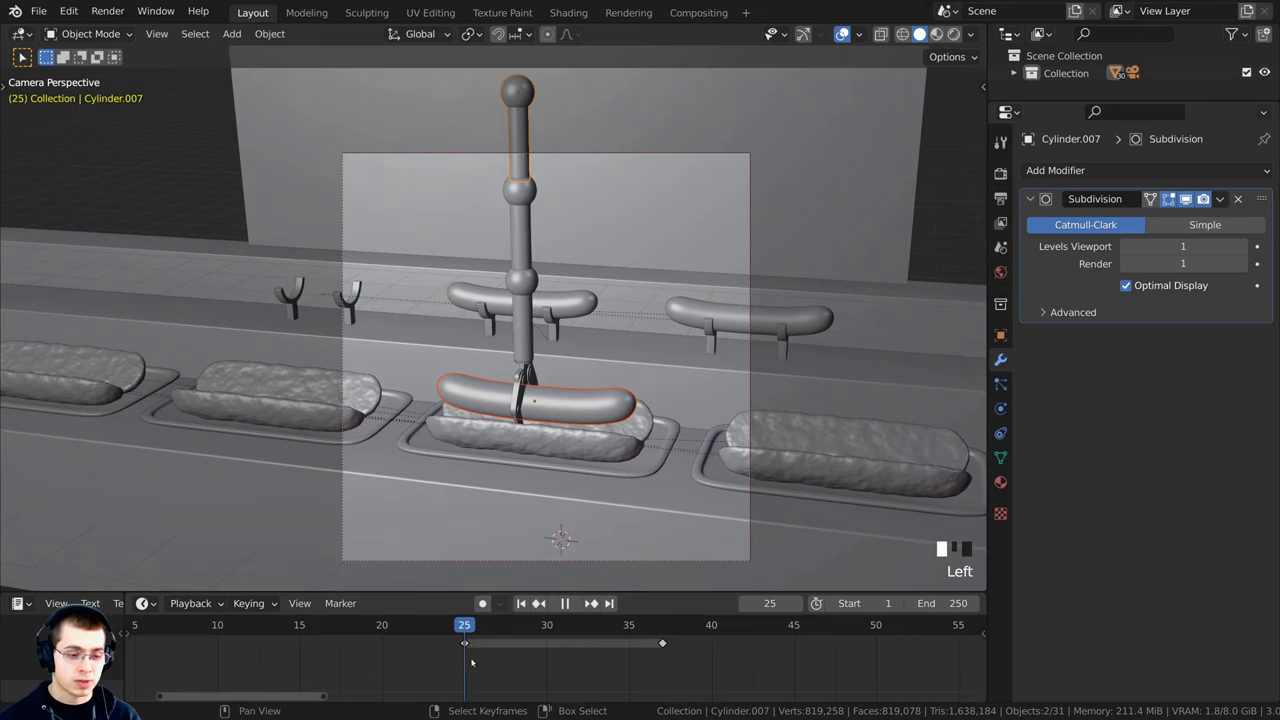
middle_click_drag(622, 416, 359, 348)
scroll(520, 396, "up", 5)
scroll(489, 294, "up", 2)
right_click(359, 348)
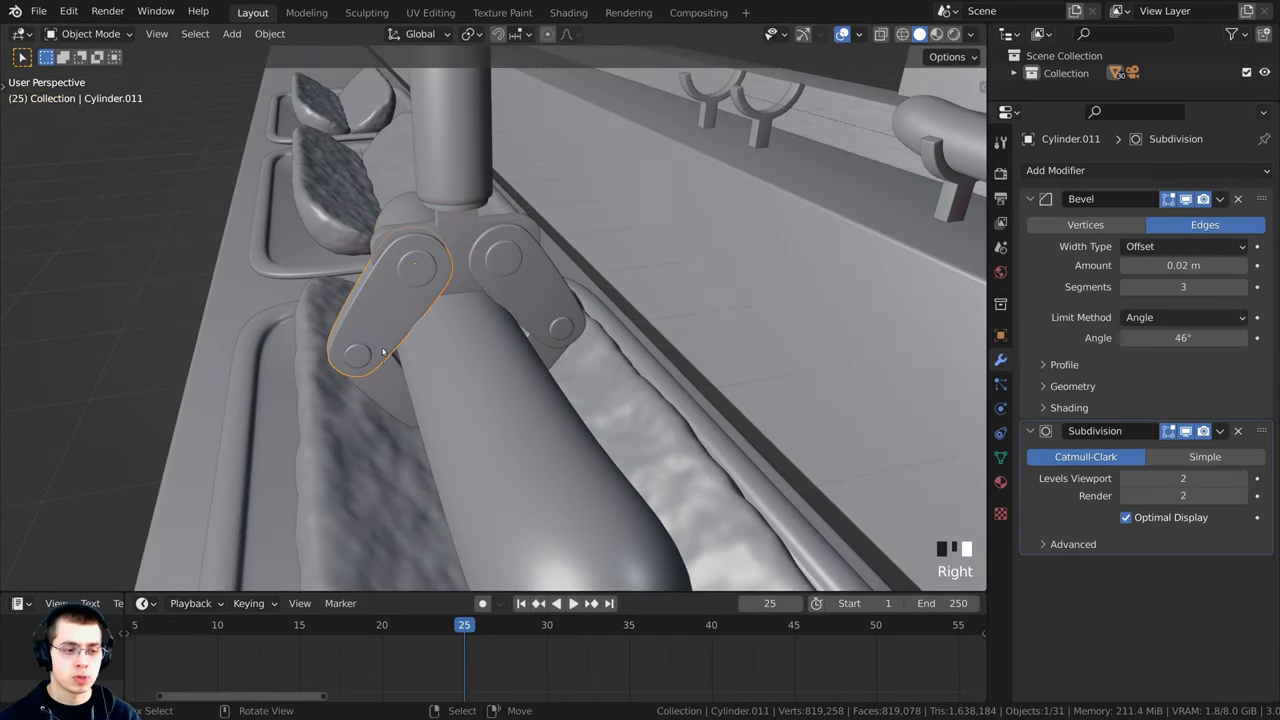
scroll(380, 330, "up", 1)
right_click(566, 376, "shift")
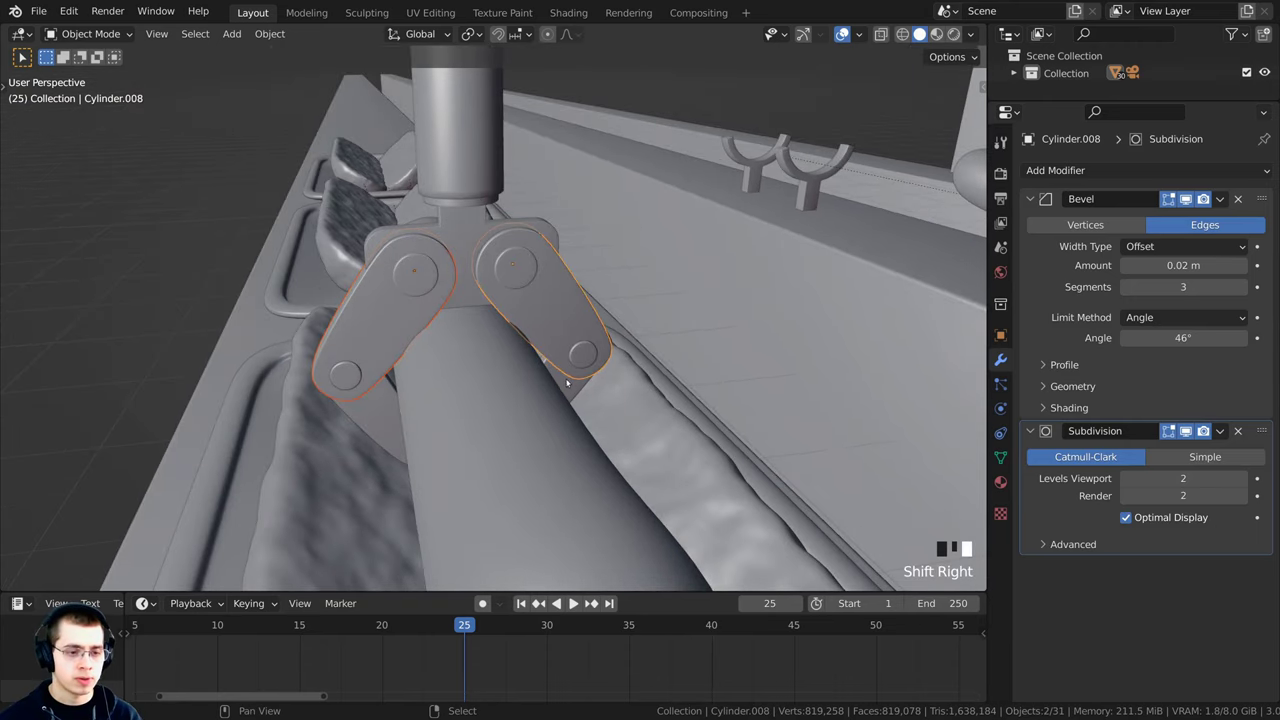
right_click(566, 376, "shift")
right_click(388, 406, "shift")
middle_click_drag(390, 400, 470, 375)
middle_click_drag(470, 375, 514, 382, "shift")
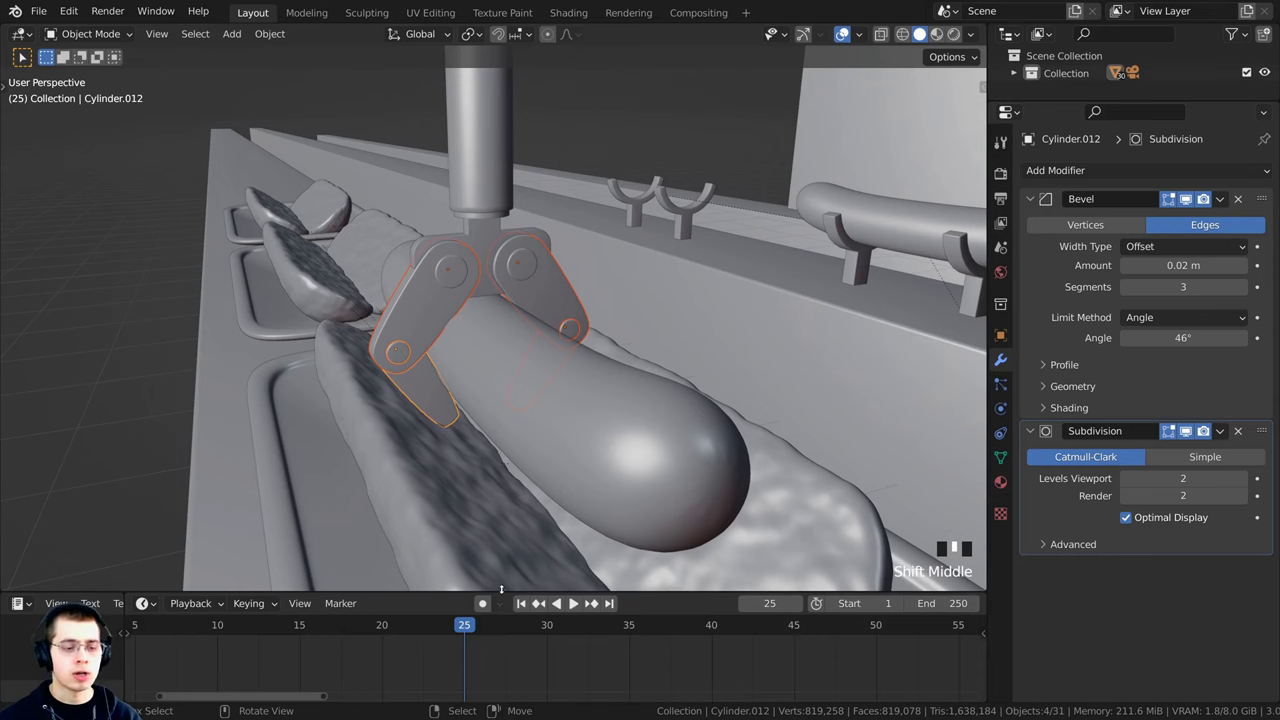
left_click_drag(501, 589, 501, 541)
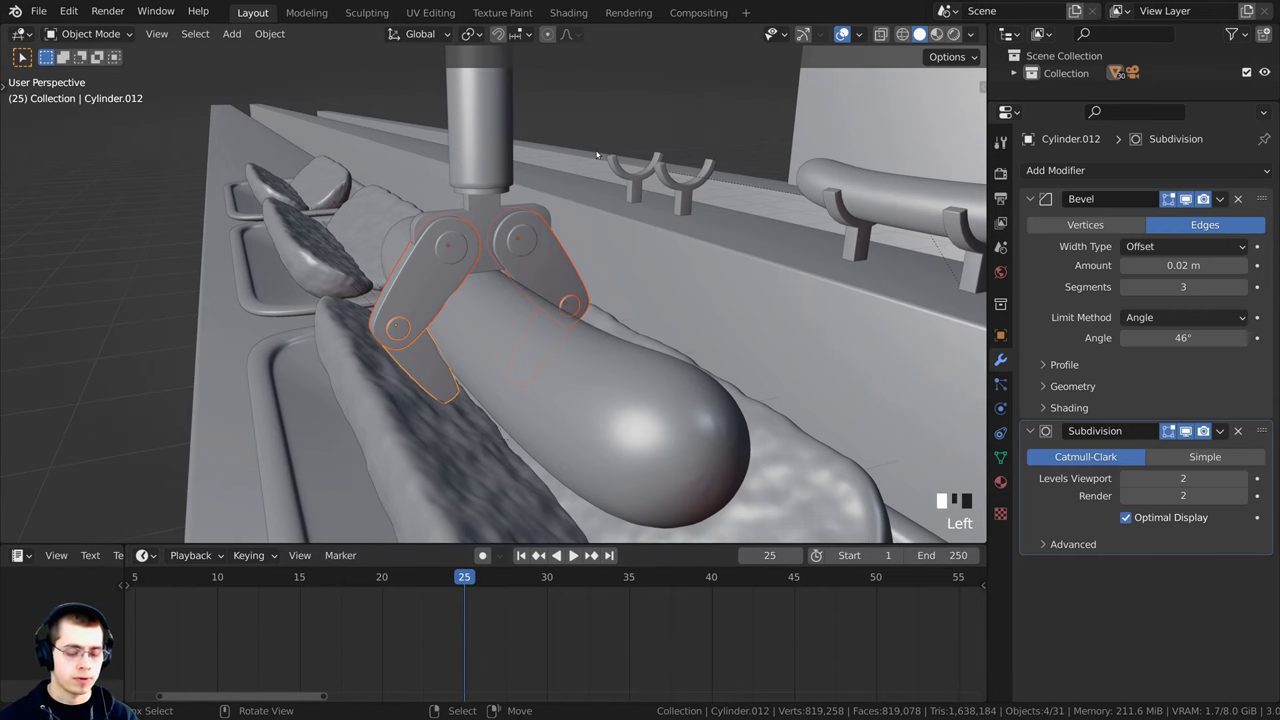
key("i")
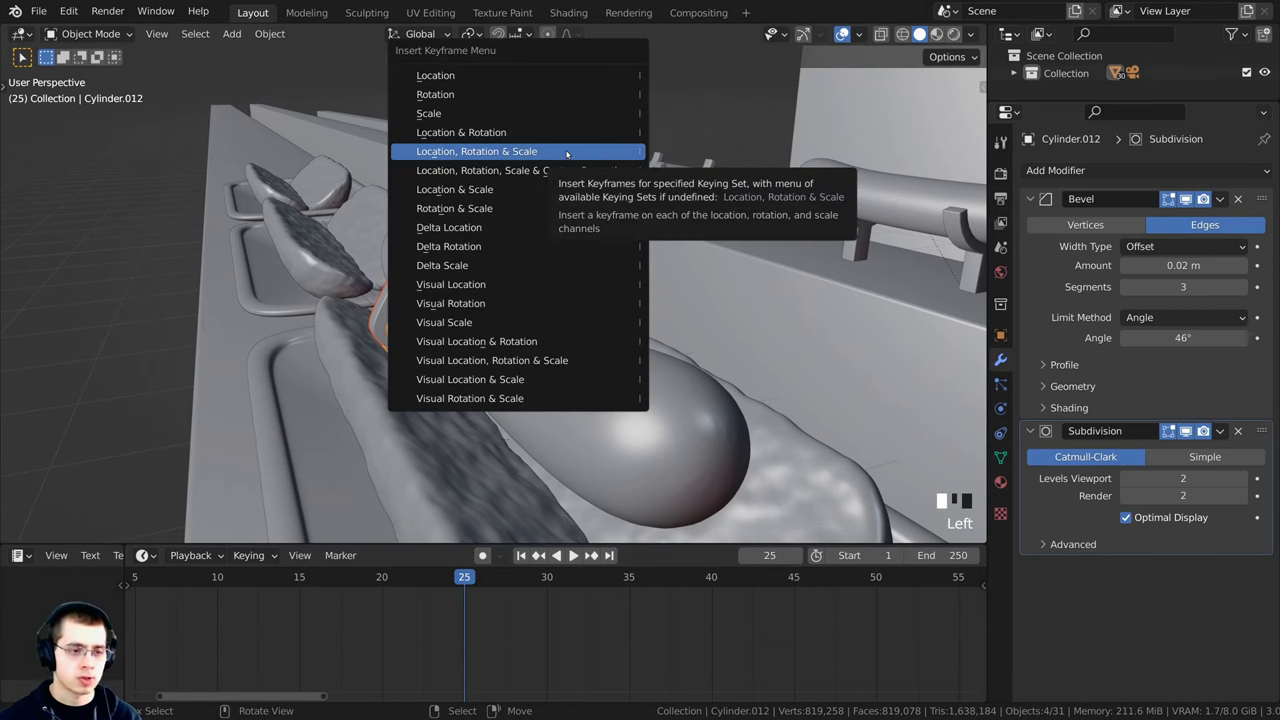
left_click(567, 153)
Step: Advance the timeline to frame 37 and enable Auto Keying
middle_click_drag(632, 357, 612, 334)
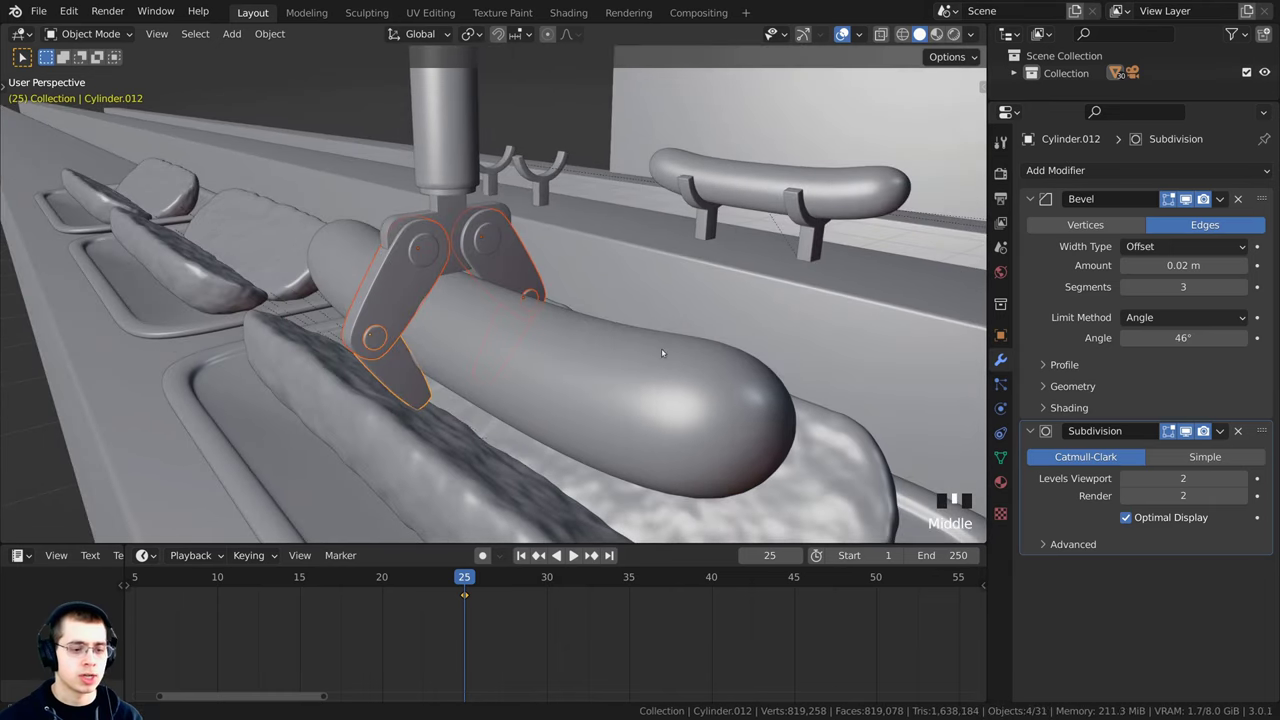
left_click(573, 555)
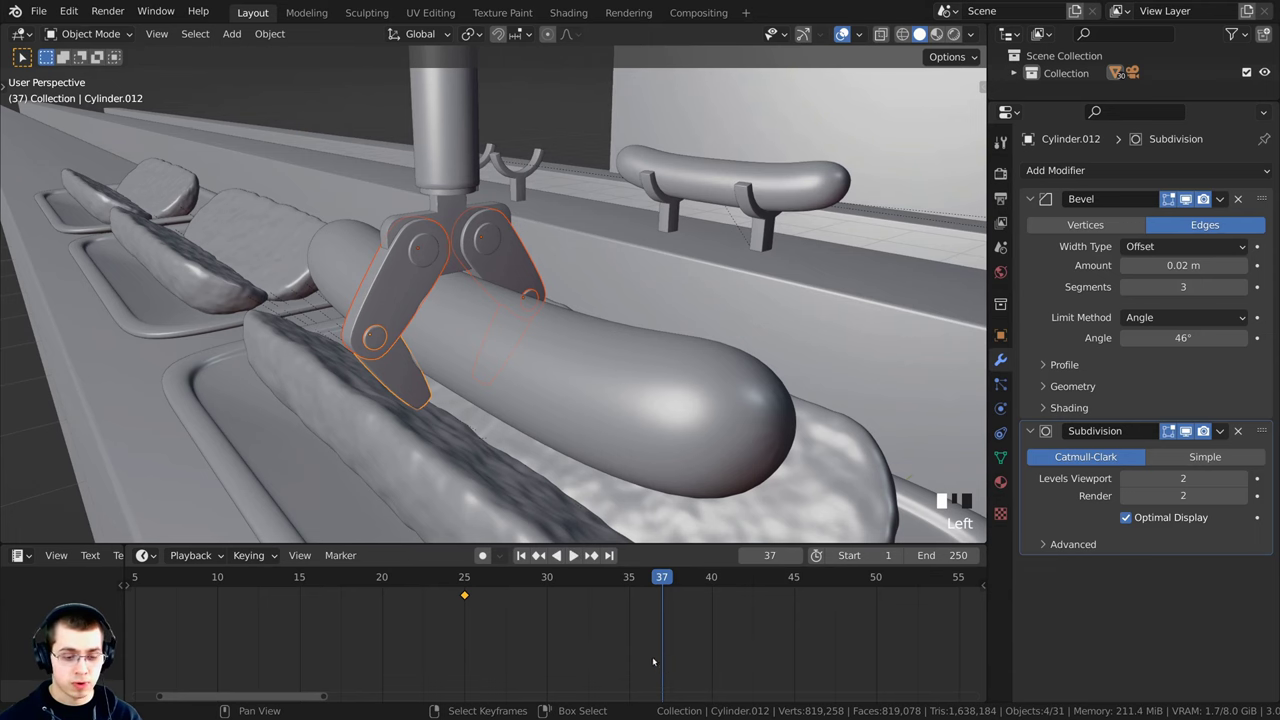
scroll(543, 394, "down", 3)
middle_click_drag(543, 394, 486, 399)
scroll(492, 399, "up", 2)
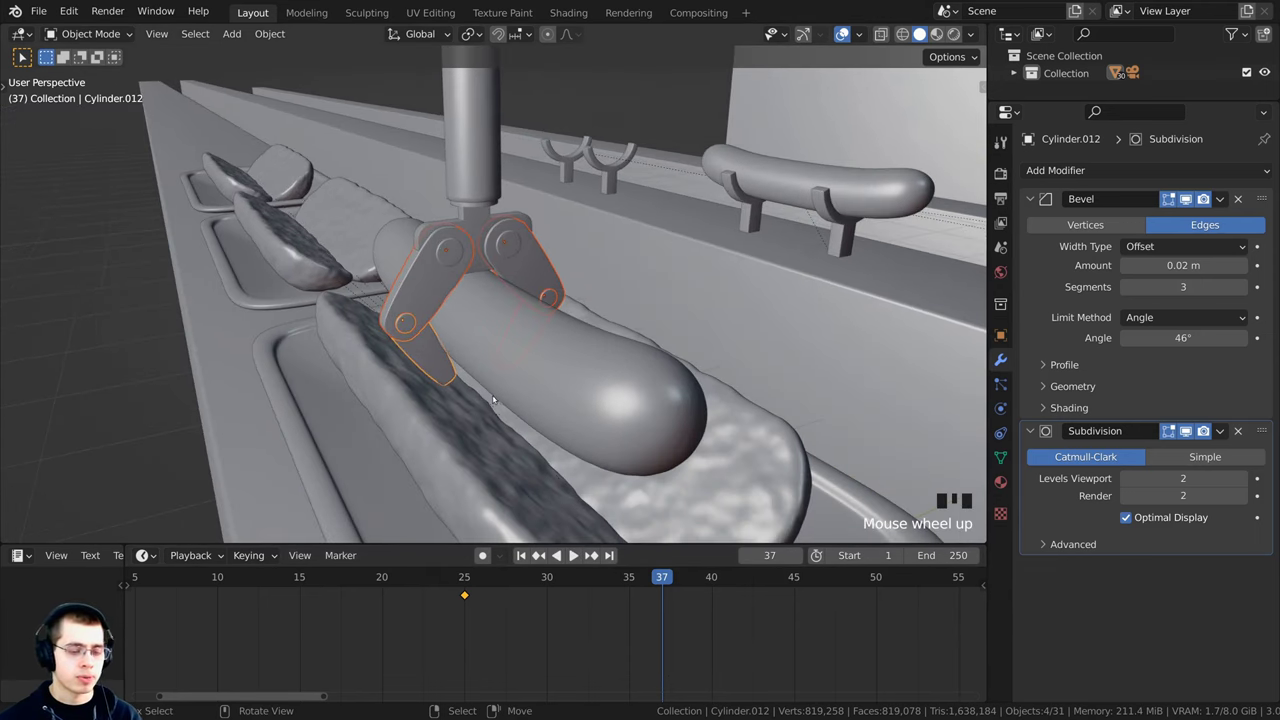
middle_click_drag(448, 327, 463, 344)
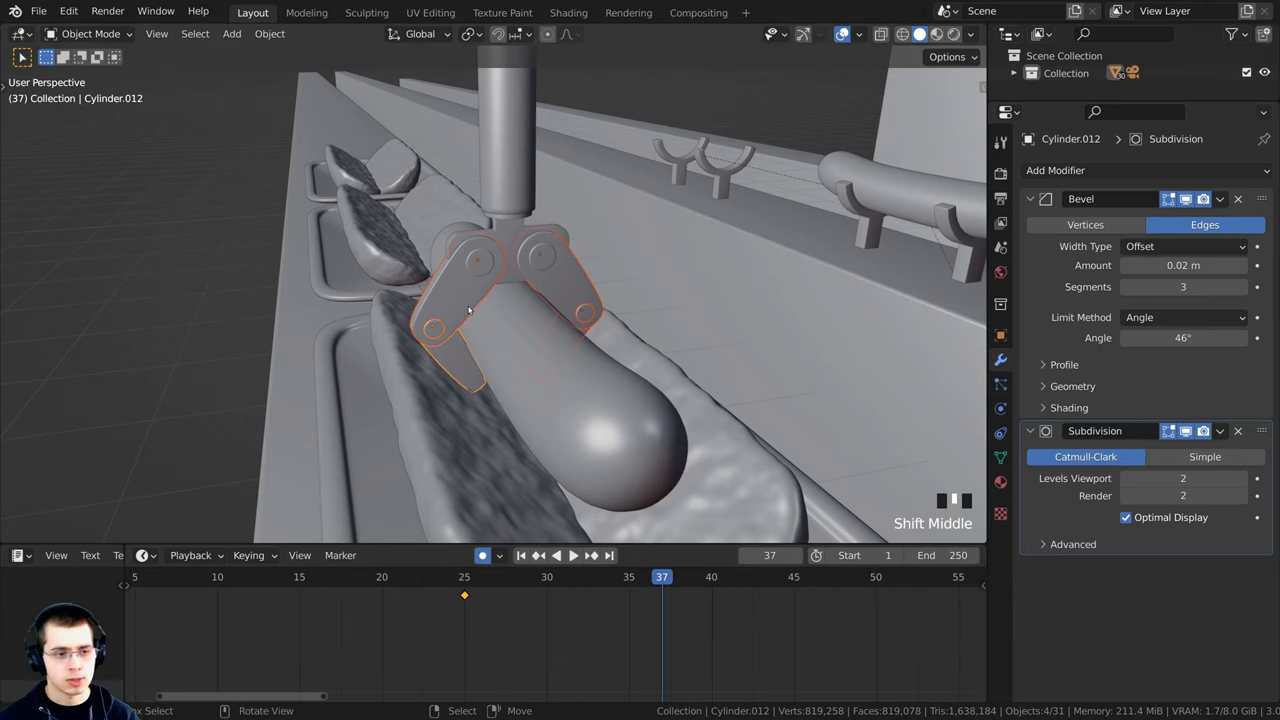
Step: Rotate the upper and lower segments of the camera-side gripper finger outward, away from the sausage, at frame 37
left_click(468, 310)
scroll(560, 292, "up", 2)
middle_click_drag(609, 278, 631, 274)
key("r")
left_click(643, 298)
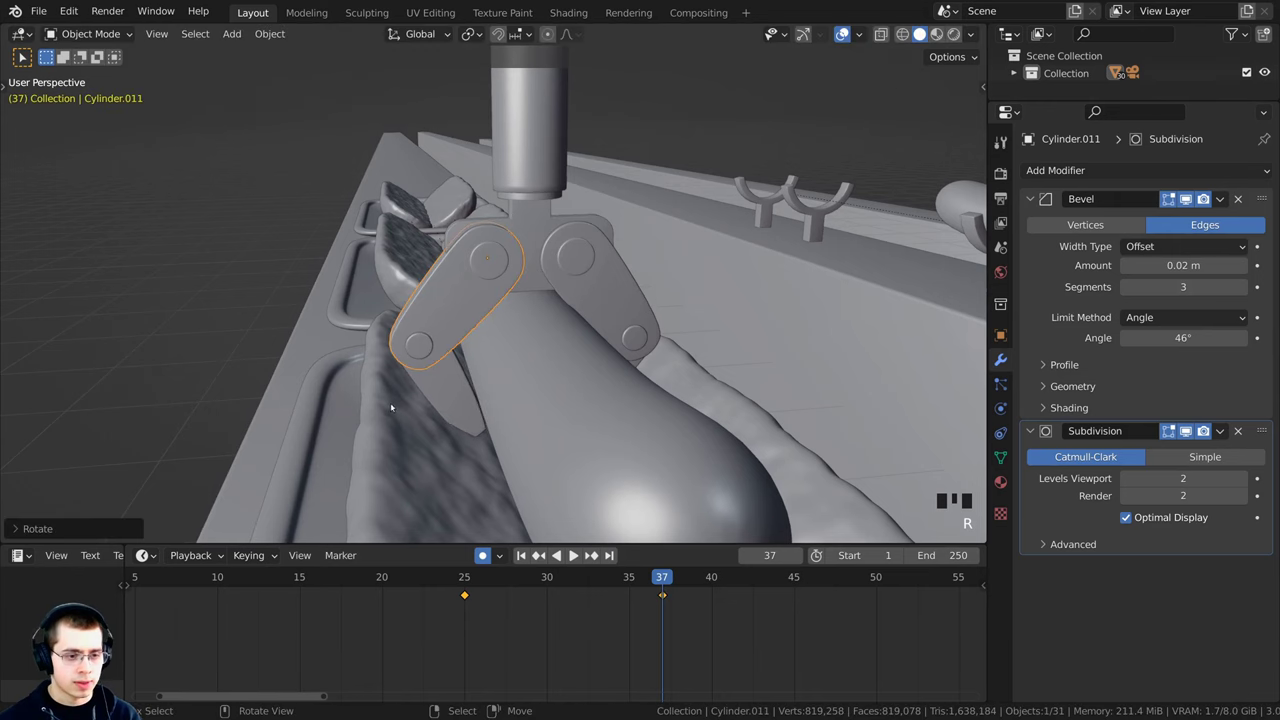
right_click(446, 402)
key("r")
left_click(546, 410)
Step: Rotate the upper and lower segments of the rack-side gripper finger outward to release the sausage at frame 37
middle_click_drag(546, 410, 490, 400)
middle_click_drag(560, 372, 572, 370, "shift")
right_click(632, 307)
key("r")
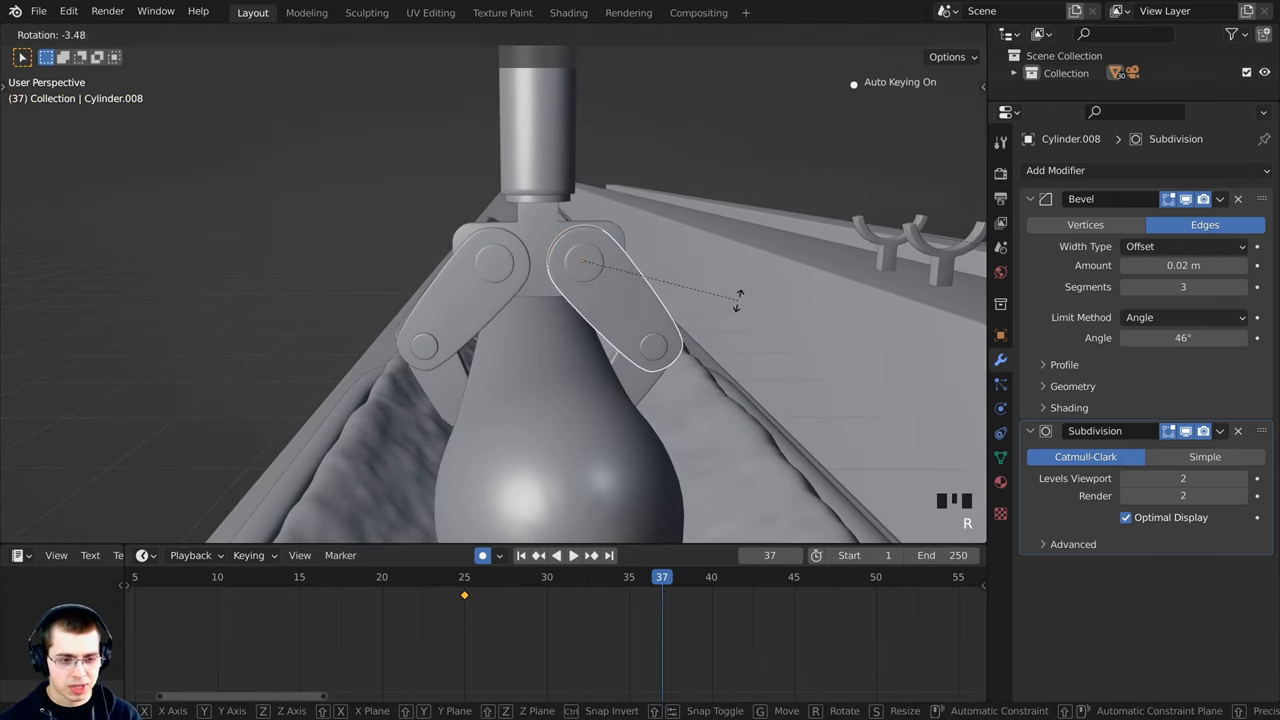
left_click(738, 301)
middle_click_drag(710, 300, 610, 290, "shift")
middle_click_drag(610, 290, 660, 294, "shift")
right_click(660, 384)
key("r")
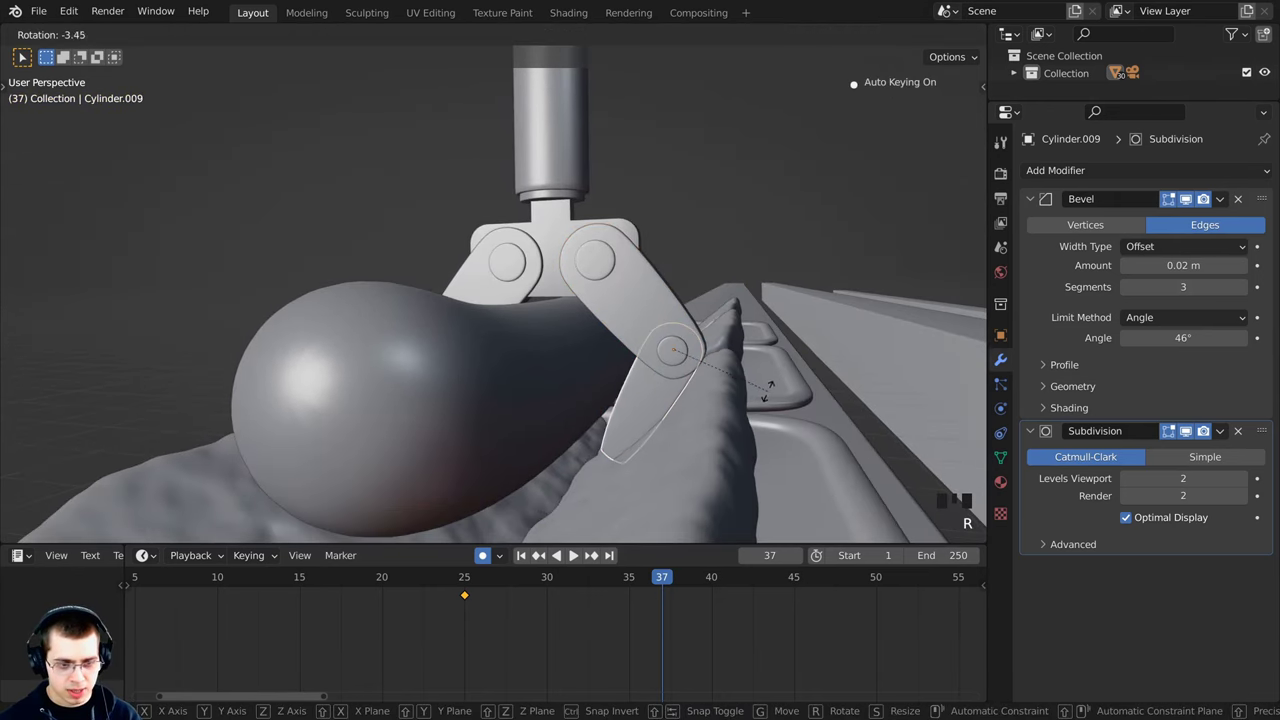
left_click(768, 391)
Step: Refine the opening of the rack-side finger by rotating its upper and lower segments slightly again
right_click(652, 263)
key("r")
left_click(692, 252)
right_click(649, 411)
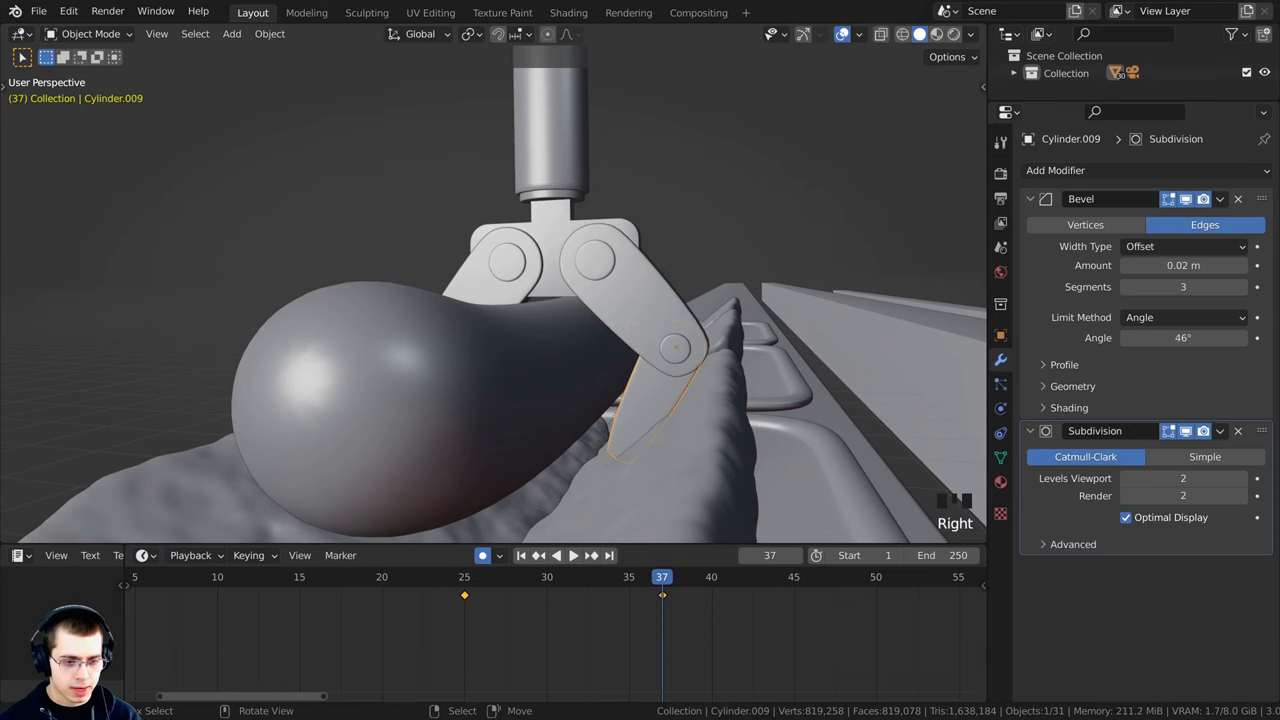
key("r")
left_click(638, 402)
Step: Adjust the rotation of the camera-side finger's lower and upper segments to open that finger further
middle_click_drag(215, 372, 364, 380)
right_click(368, 412)
key("r")
left_click(396, 380)
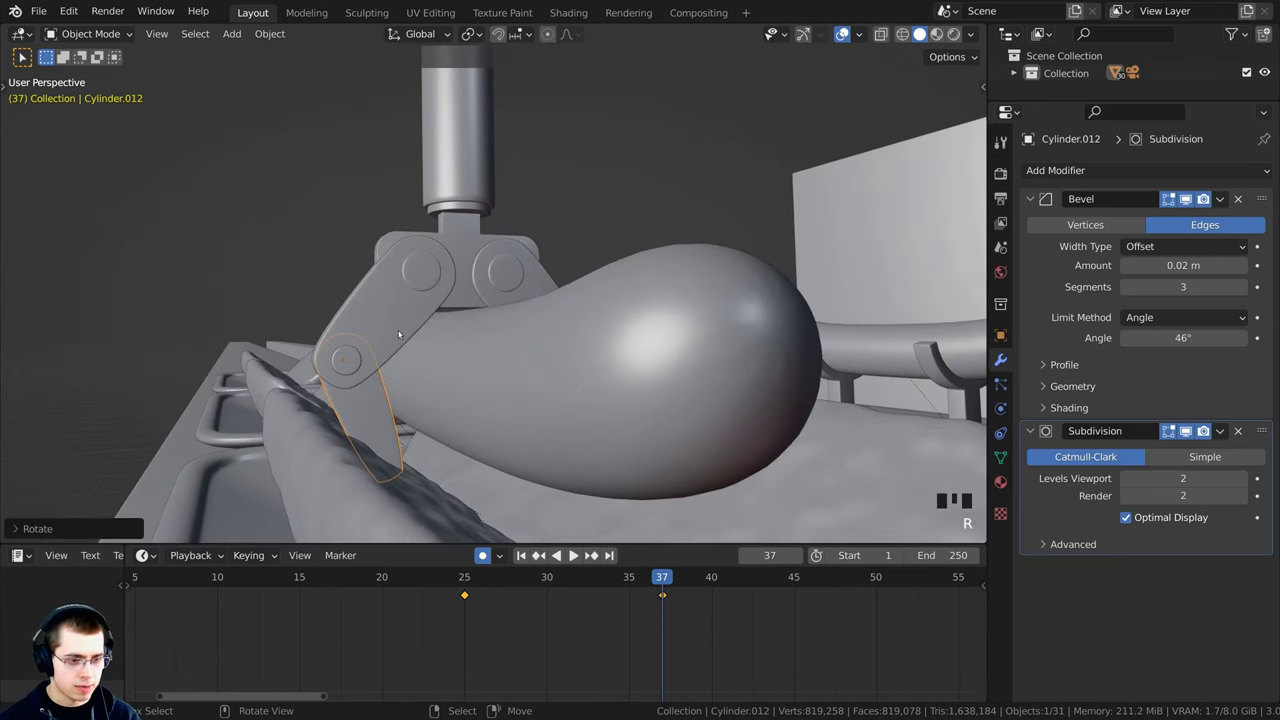
right_click(396, 332)
key("r")
left_click(415, 342)
Step: Fine-tune the rotation of the rack-side finger's upper and lower segments once more to match the opposite finger
middle_click_drag(568, 374, 425, 366)
right_click(640, 322)
key("r")
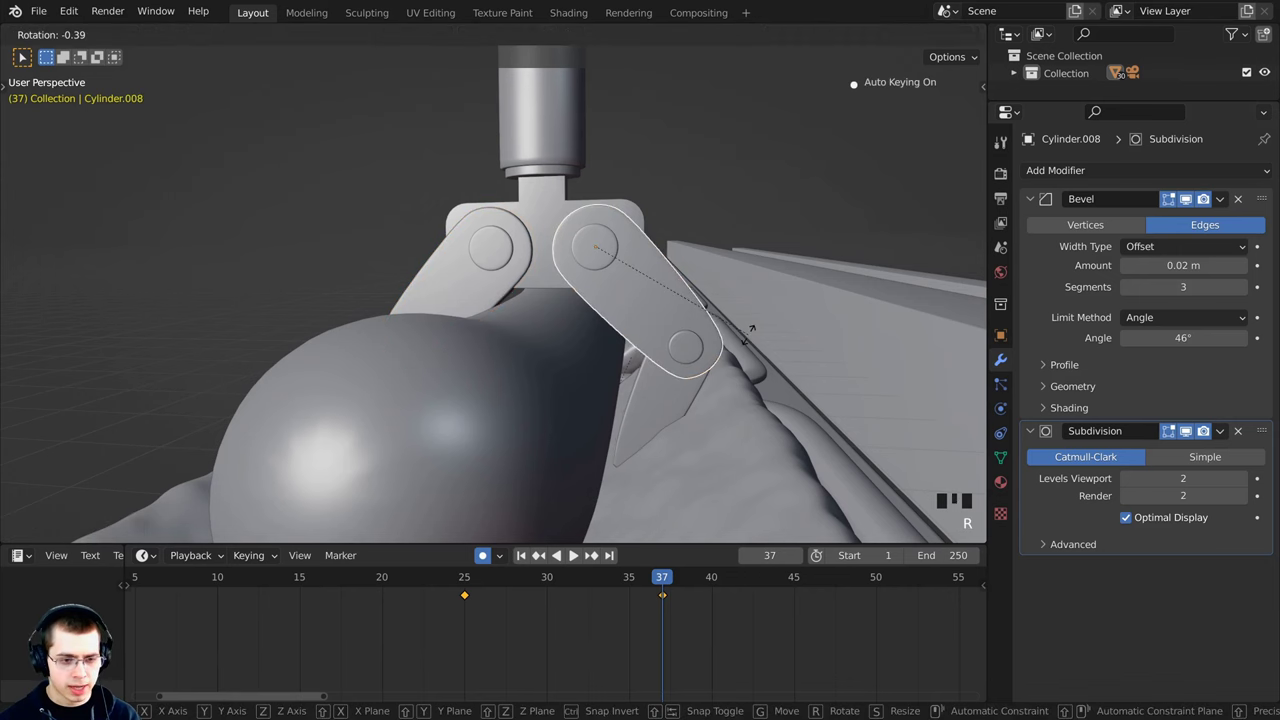
left_click(750, 330)
right_click(666, 412)
key("r")
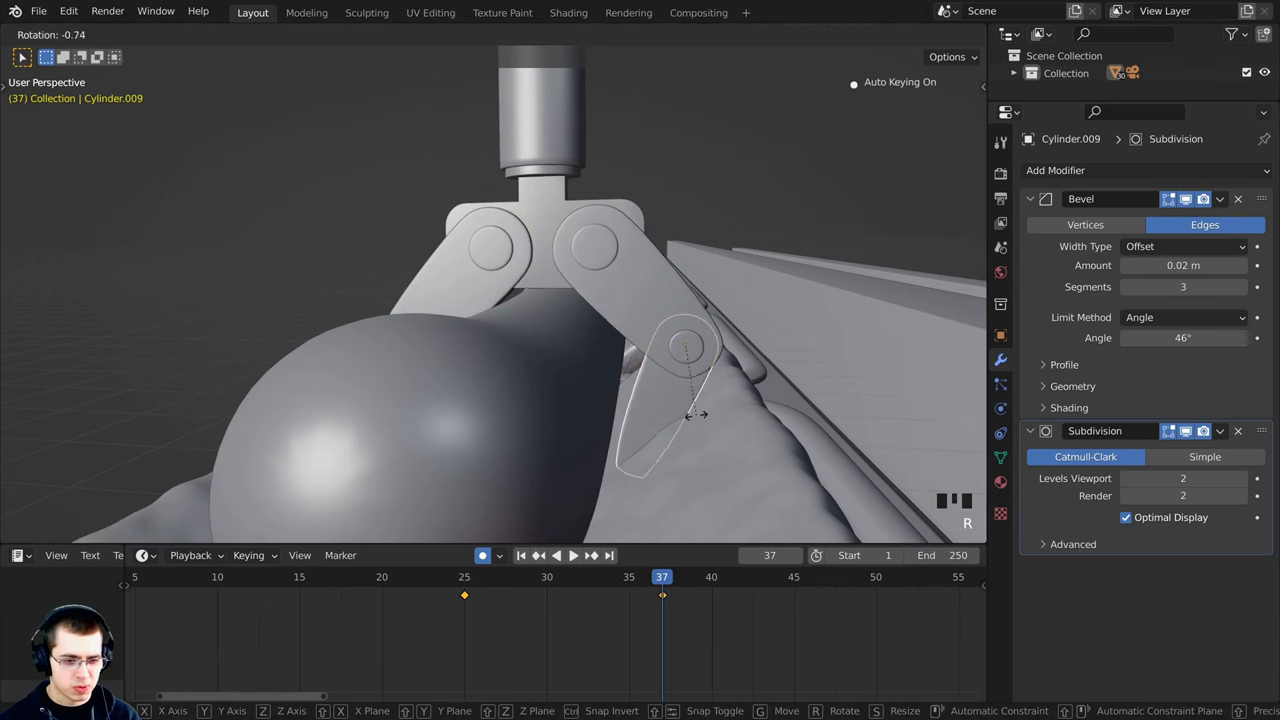
left_click(698, 416)
Step: Check the opened gripper through the camera view and rotate the rack-side finger's lower segment to clear the sausage
key("KP_0")
scroll(628, 463, "up", 4)
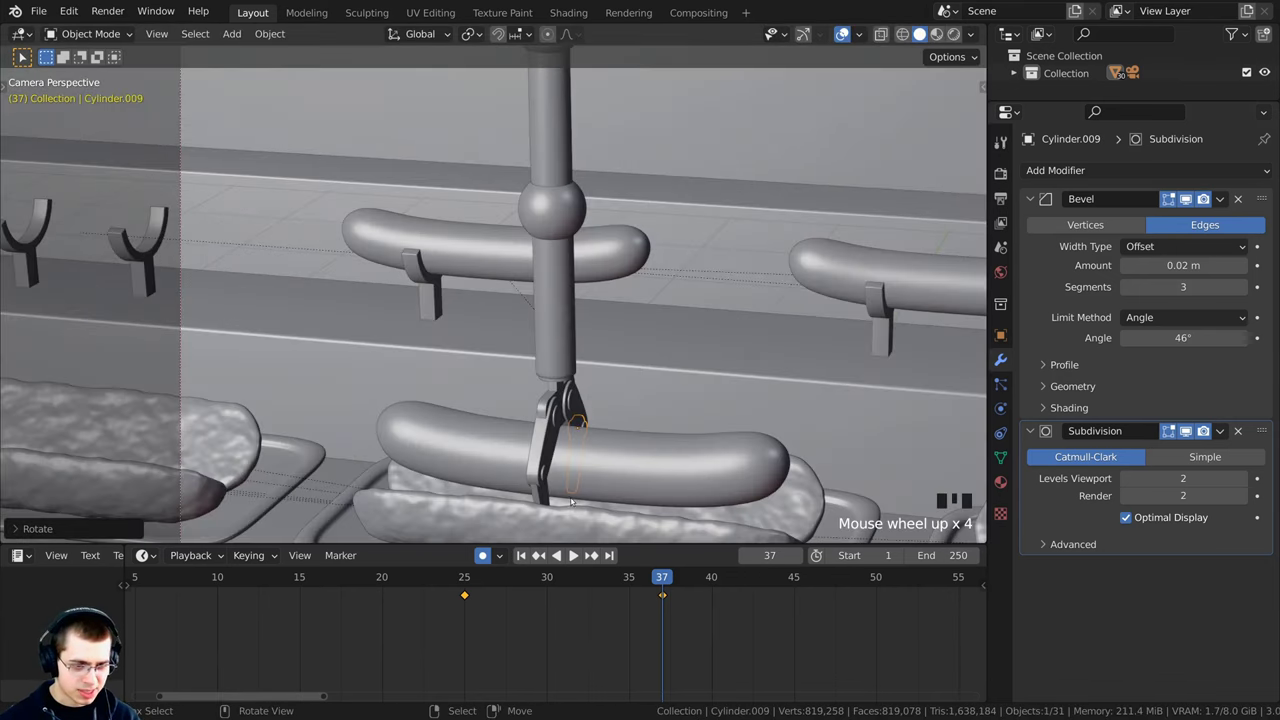
middle_click_drag(572, 502, 549, 406, "shift")
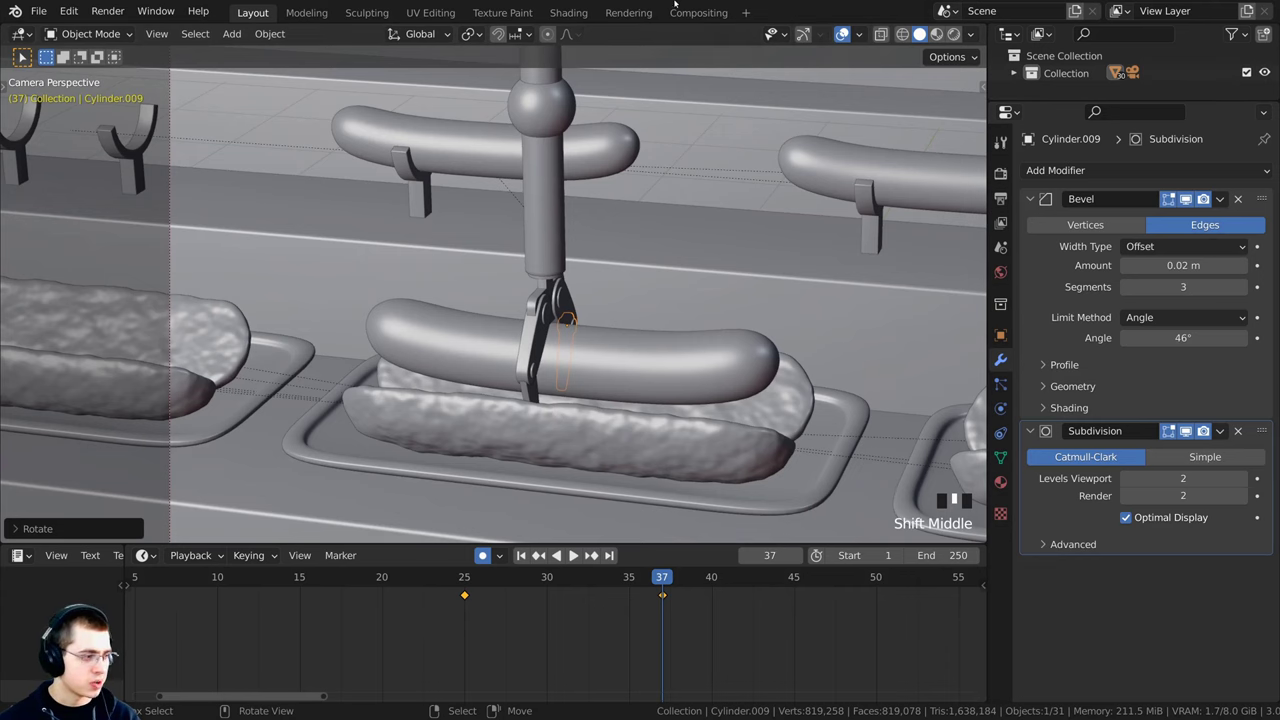
middle_click_drag(670, 250, 672, 228, "shift")
middle_click_drag(800, 275, 560, 261)
scroll(687, 270, "up", 6)
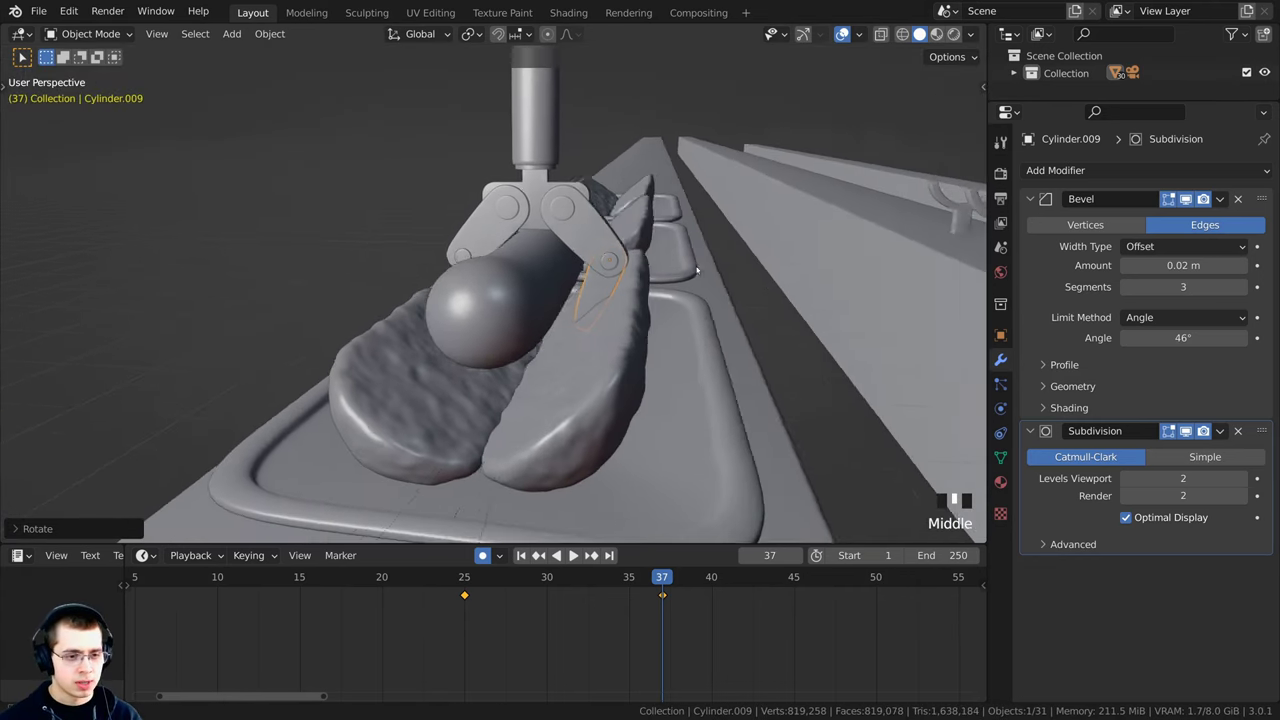
key("r")
left_click(718, 257)
middle_click_drag(523, 325, 606, 328)
middle_click_drag(606, 328, 564, 360, "shift")
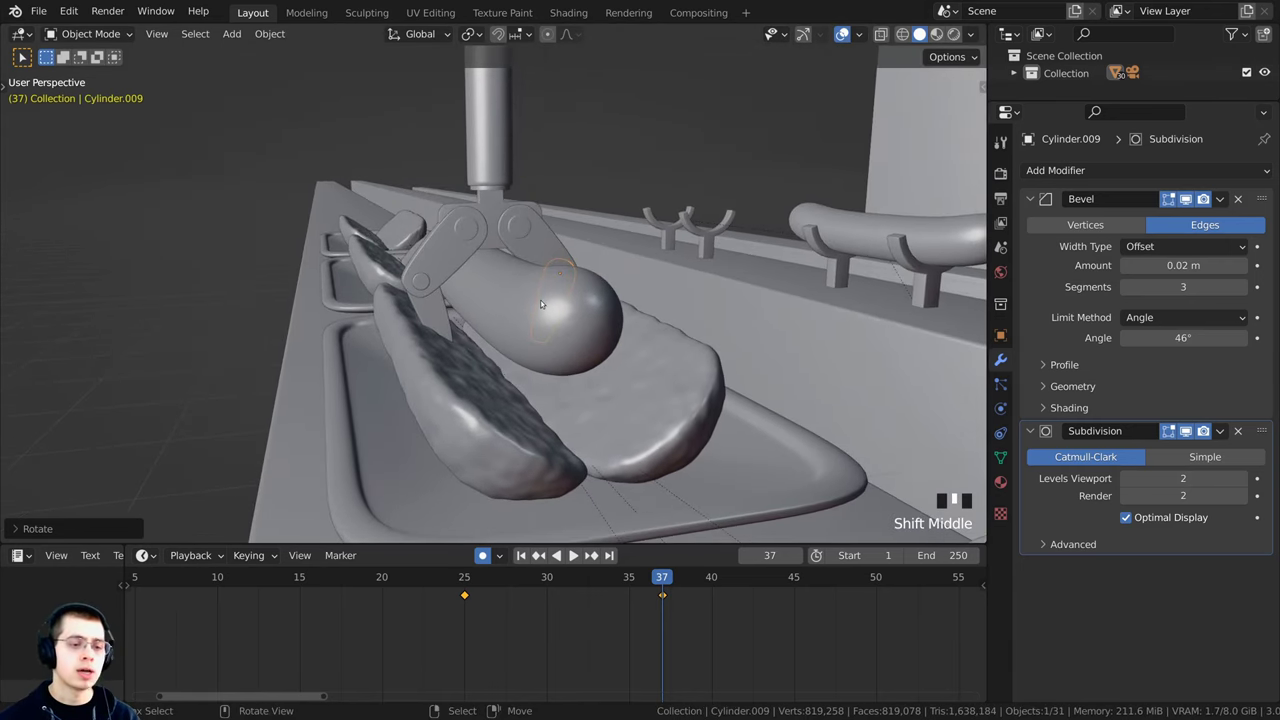
Step: Lower the sausage along the Z axis by about 0.18 m into the bun at frame 37
right_click(535, 330)
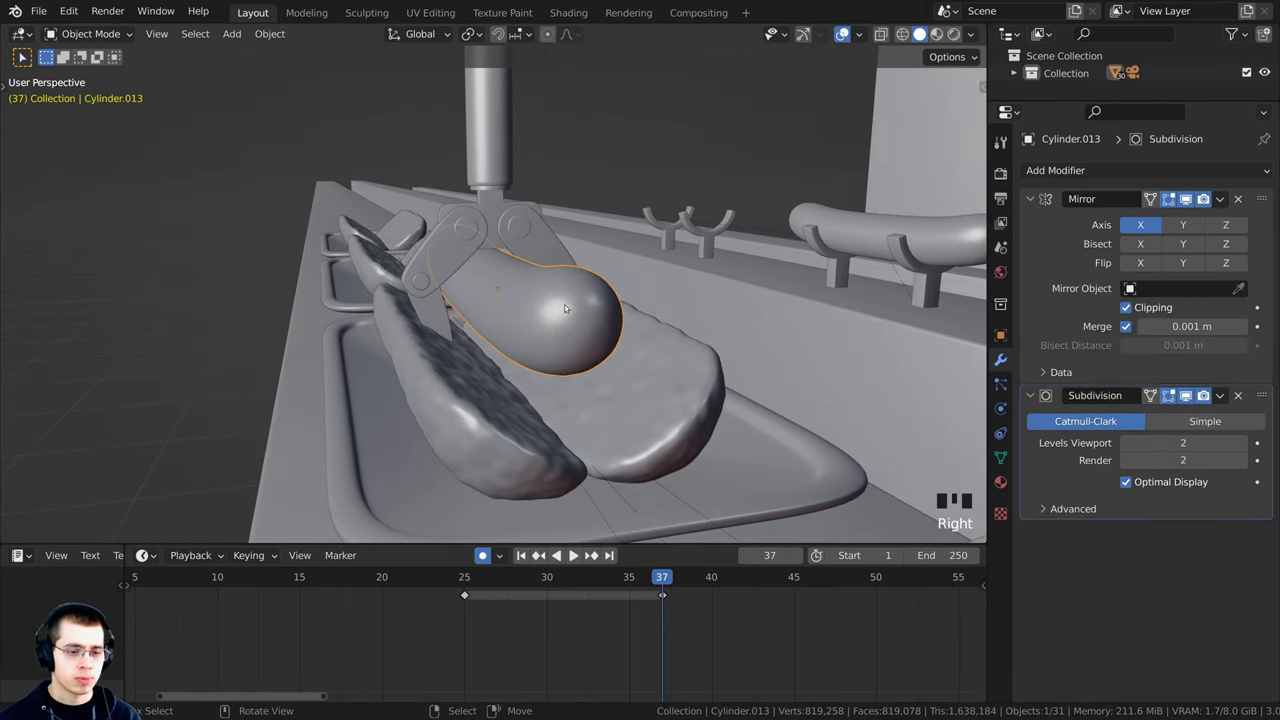
left_click(572, 555)
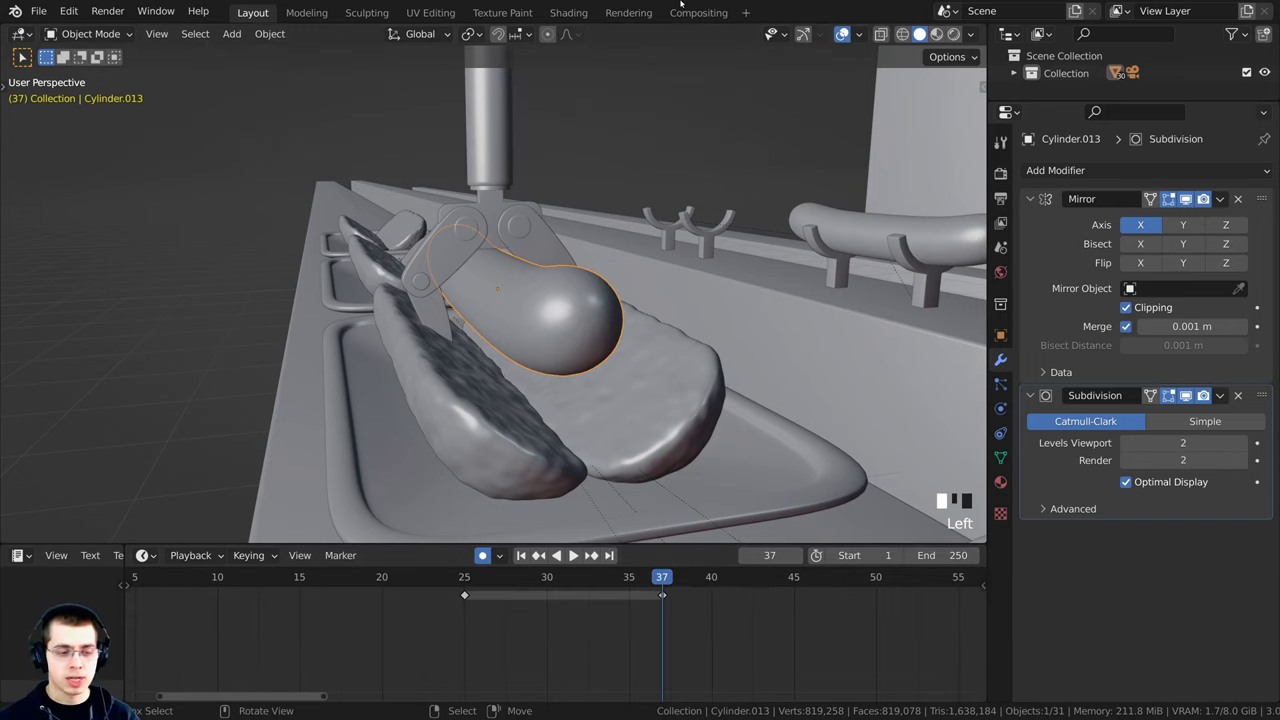
middle_click_drag(715, 218, 662, 215)
scroll(675, 218, "up", 2)
middle_click_drag(694, 260, 724, 258)
scroll(714, 255, "down", 2)
key("g")
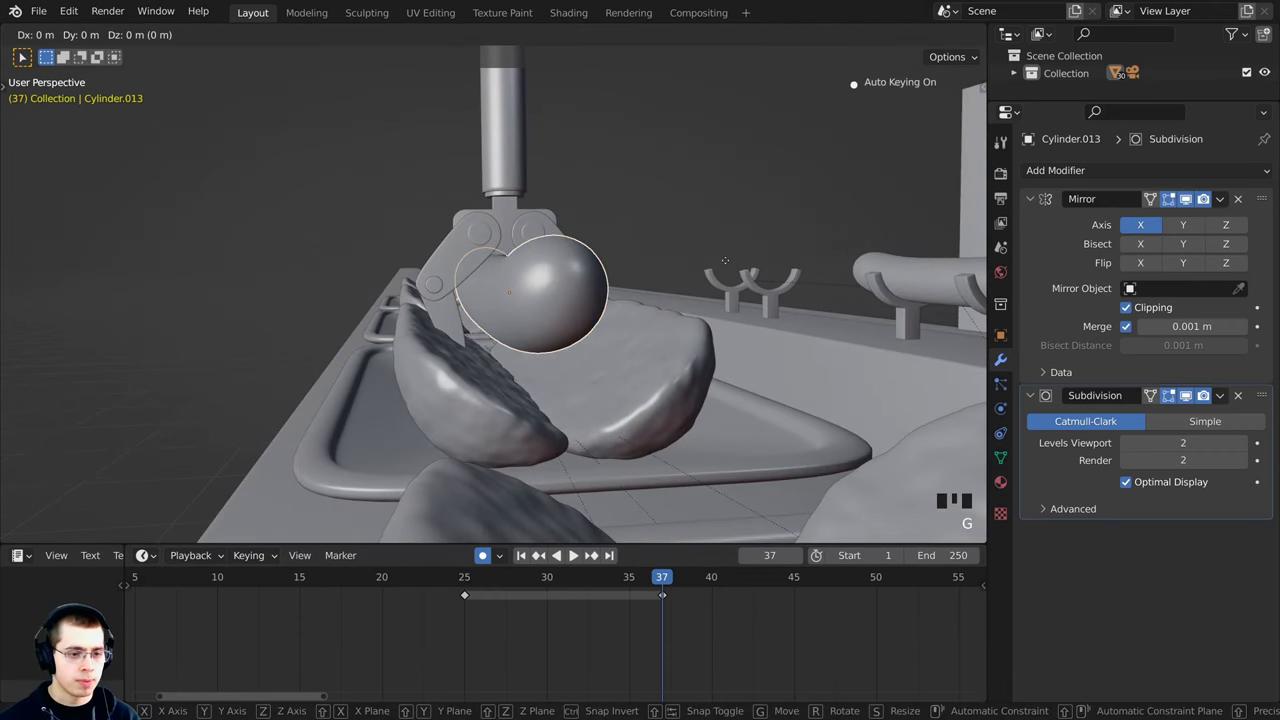
key("z")
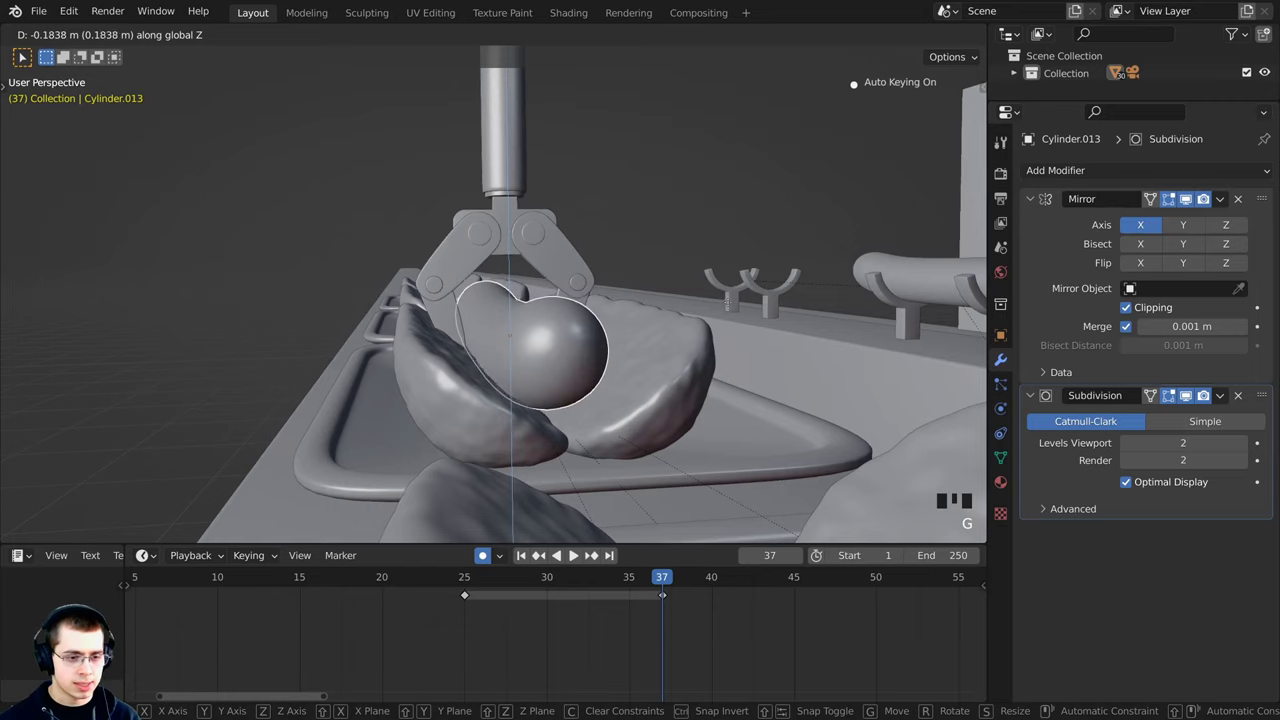
left_click(680, 312)
middle_click_drag(672, 298, 590, 300)
key("g")
right_click(626, 278)
scroll(686, 276, "up", 2)
key("g")
right_click(688, 275)
key("g")
right_click(644, 280)
right_click(640, 285)
Step: Fine-tune the sausage's height along the Z axis so it rests in the bun, and deselect everything
scroll(636, 418, "up", 2)
left_click(636, 418)
key("g")
key("z")
left_click(533, 284)
key("alt+a")
scroll(537, 271, "down", 4)
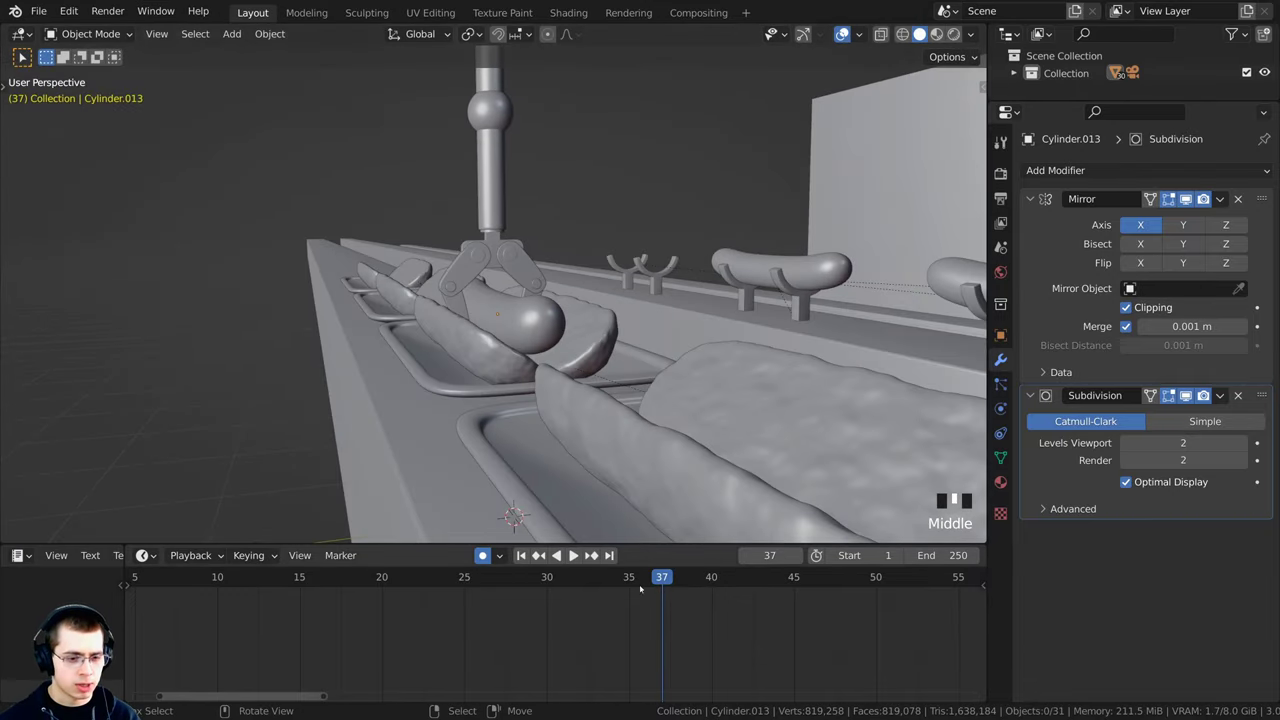
Step: Play and scrub the release from frame 25 and examine the sausage's fall against the opening fingers
scroll(672, 606, "up", 1)
middle_click_drag(675, 608, 654, 617)
left_click_drag(653, 616, 628, 662)
scroll(433, 651, "up", 1)
key("space")
left_click(393, 643)
left_click_drag(628, 662, 647, 661)
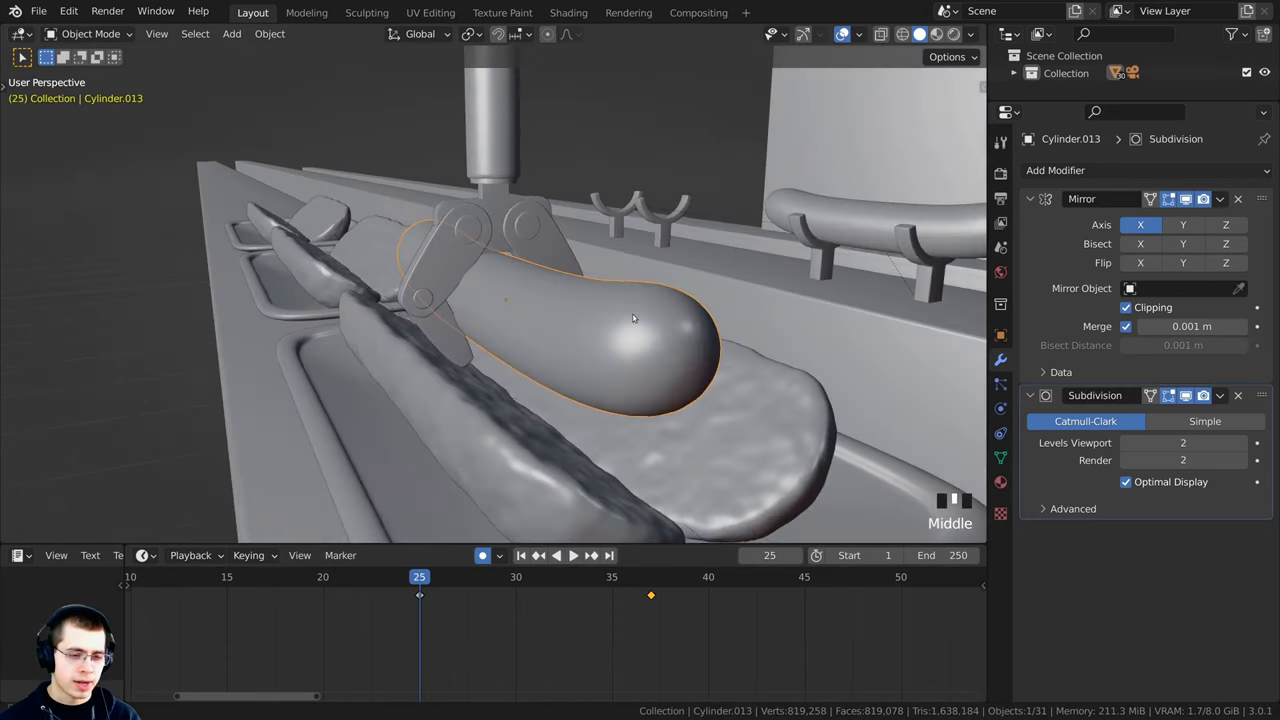
middle_click_drag(634, 323, 585, 300)
middle_click_drag(540, 450, 516, 525, "shift")
left_click_drag(457, 655, 424, 664)
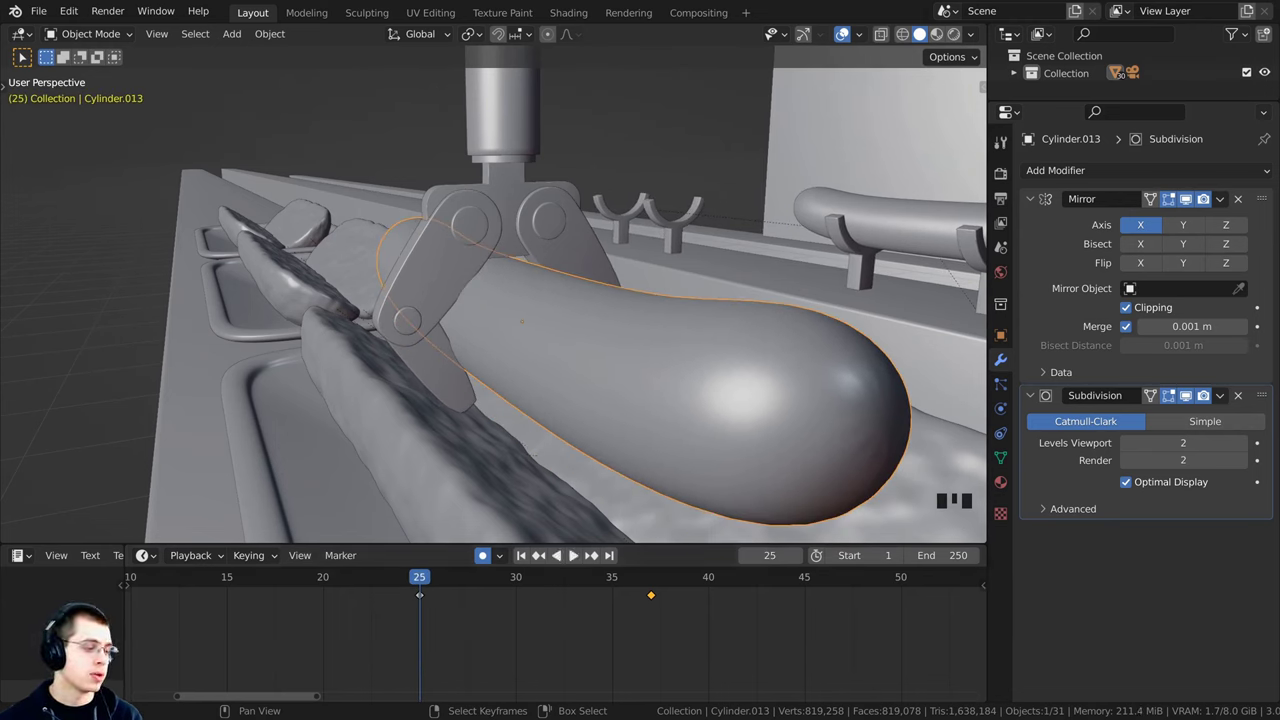
scroll(389, 619, "up", 4)
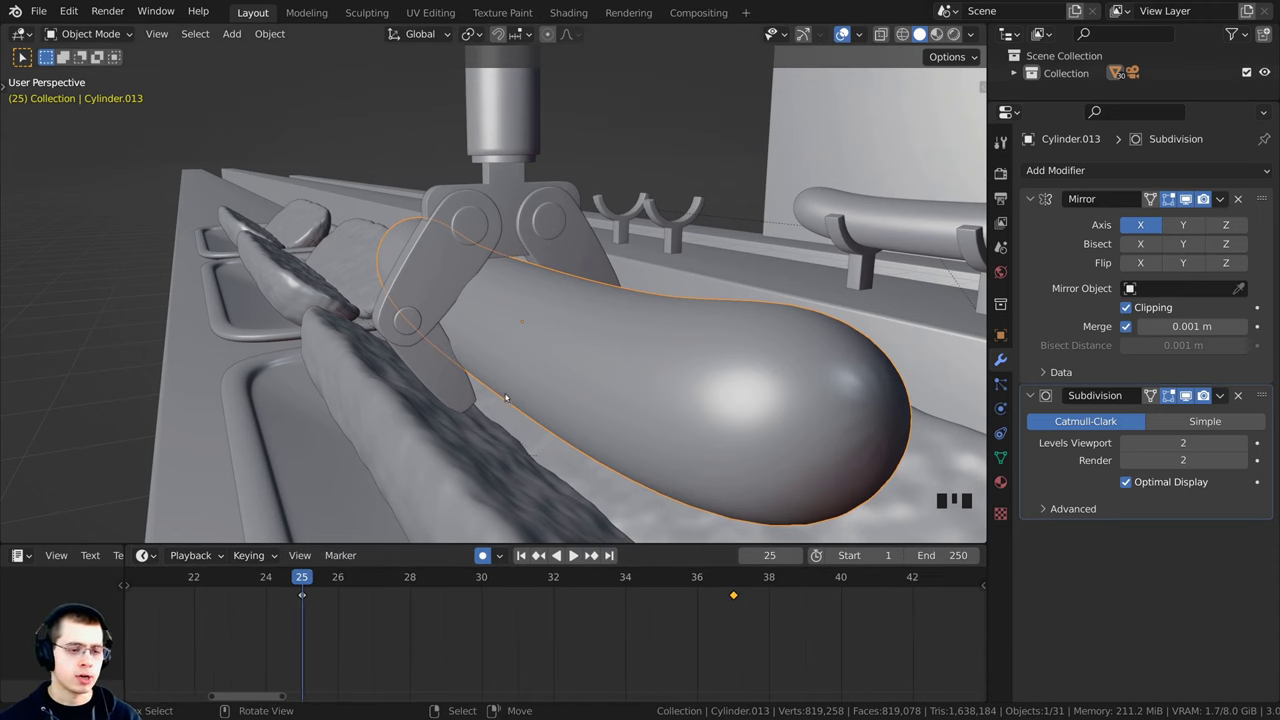
middle_click_drag(508, 398, 490, 390)
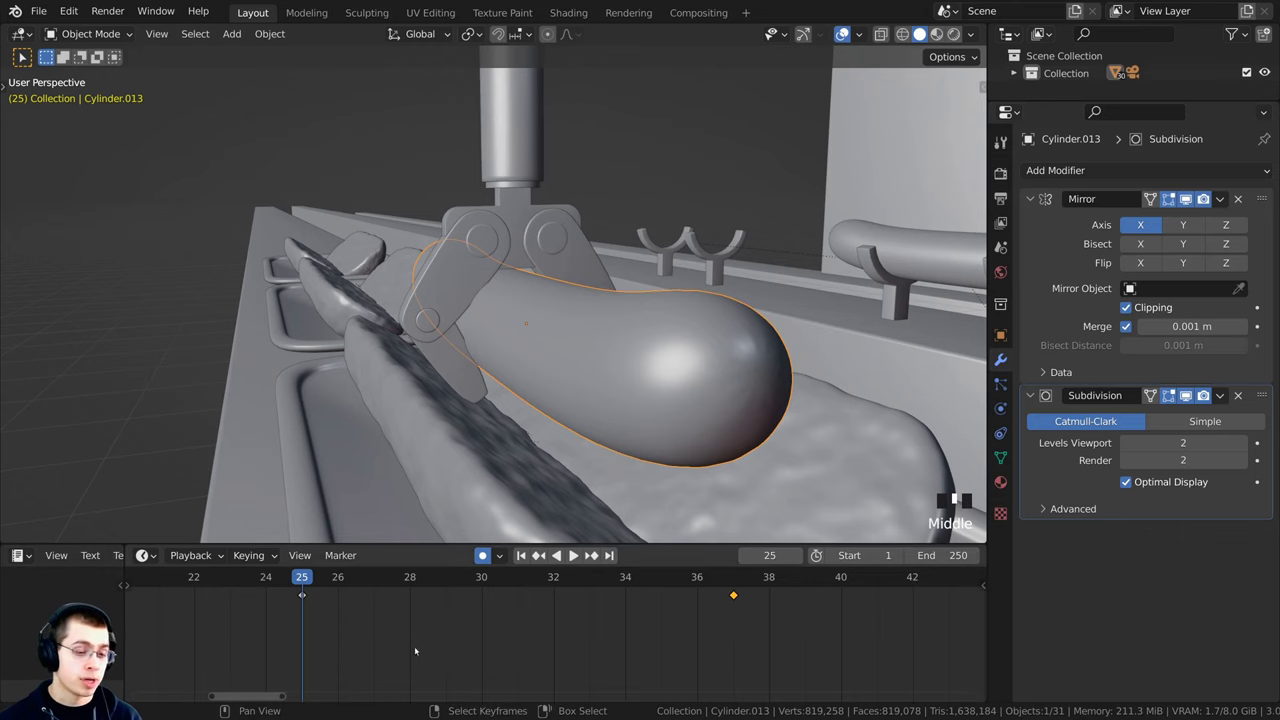
left_click(573, 555)
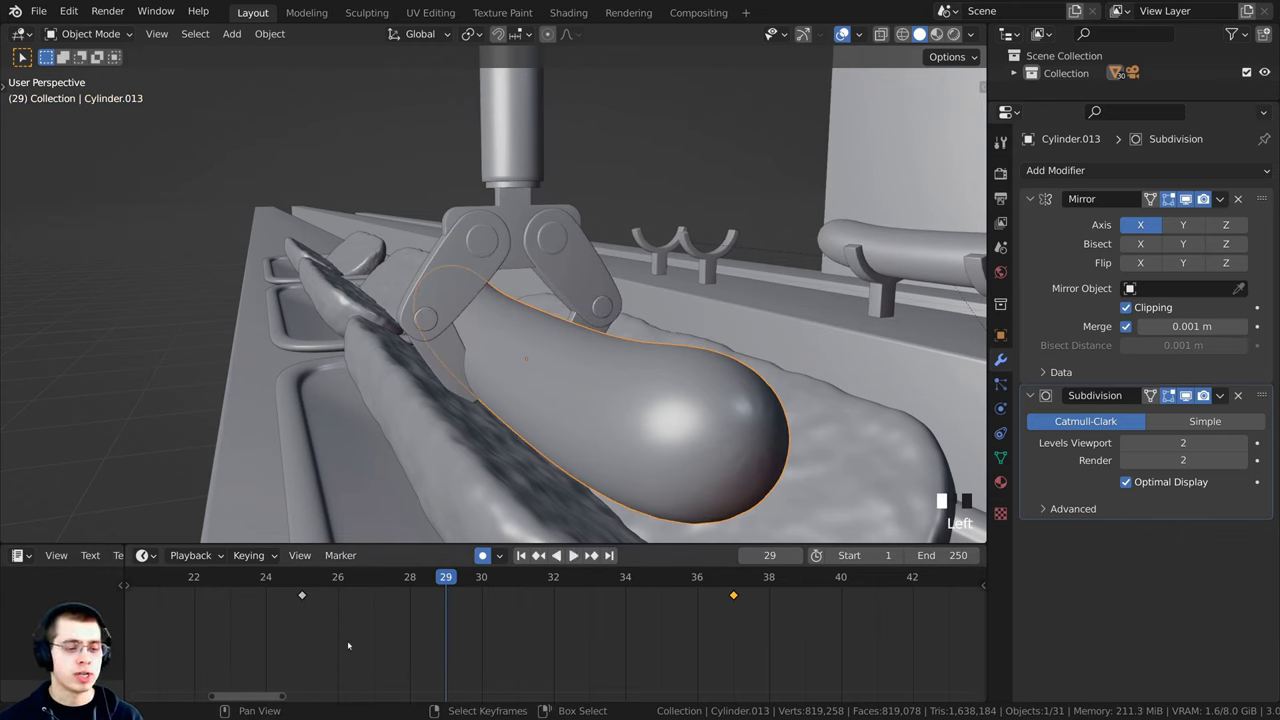
Step: Delay the sausage's drop by duplicating its frame 25 keyframe to frame 29
middle_click_drag(309, 601, 313, 613)
right_click(314, 595)
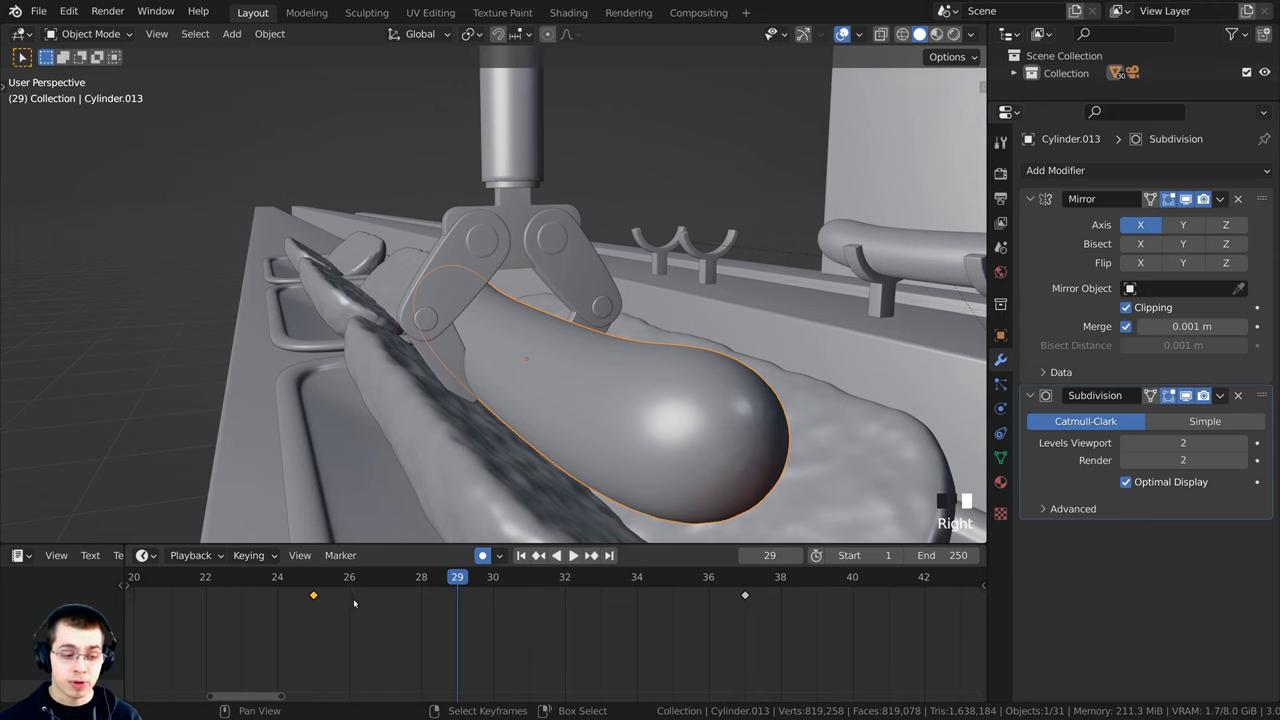
key("shift+d")
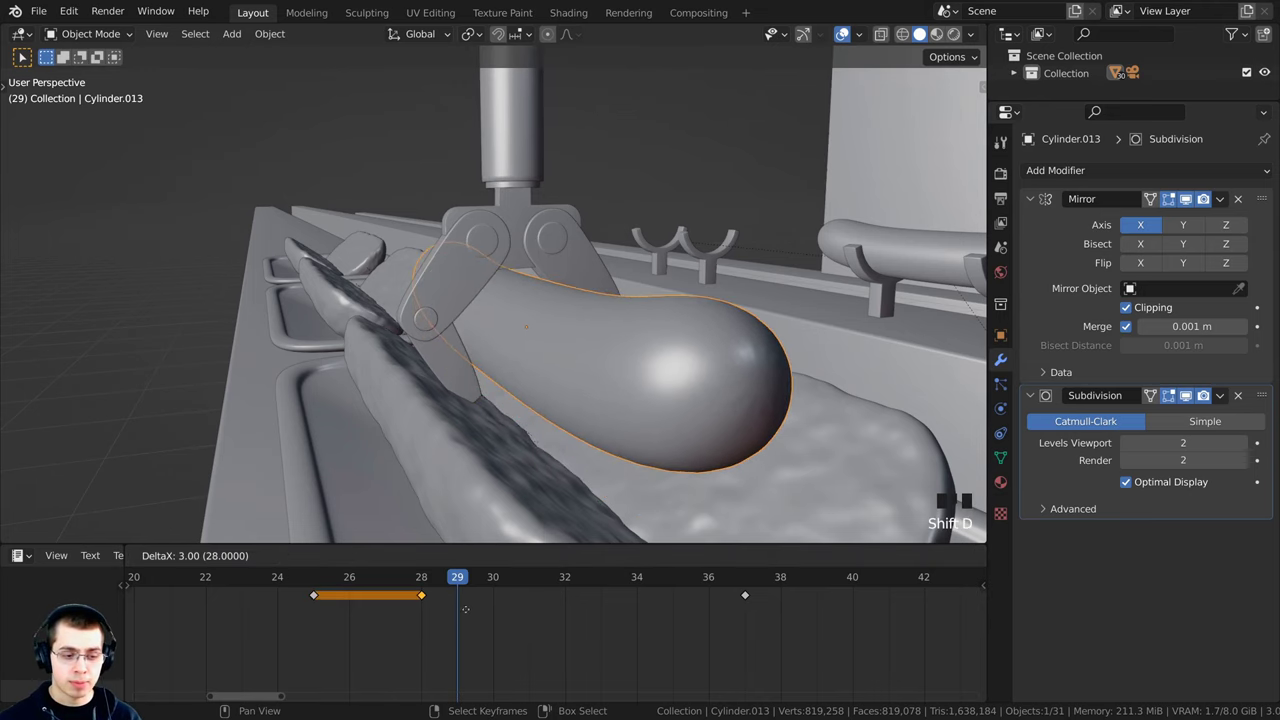
left_click(487, 613)
key("Left")
key("Left")
key("Left")
key("Left")
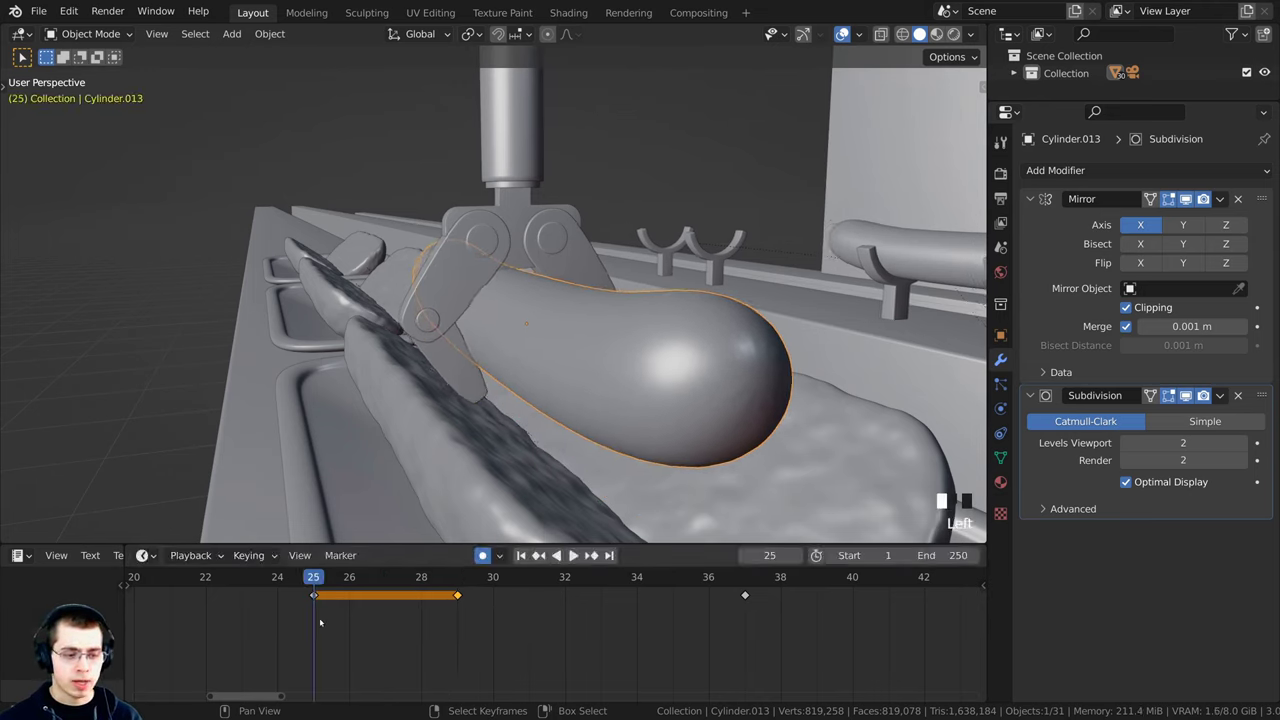
Step: Play and scrub the timeline around frames 25 to 37 to examine the timing of the delayed drop
key("space")
mouse_move(456, 619)
left_mouse_down()
mouse_move(324, 620)
mouse_move(491, 629)
mouse_move(372, 623)
mouse_move(461, 623)
left_mouse_up()
scroll(361, 625, "down", 5)
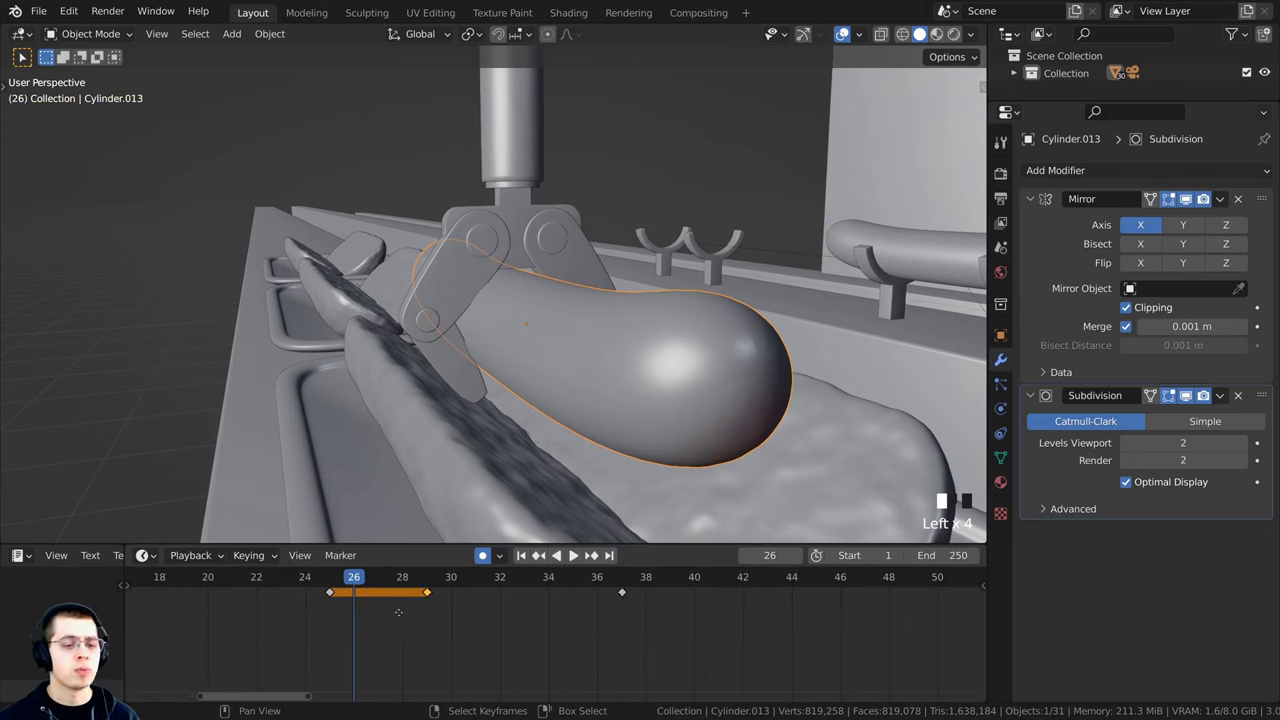
middle_click_drag(397, 611, 387, 610)
left_click(420, 601)
mouse_move(436, 601)
left_mouse_down()
mouse_move(606, 606)
mouse_move(418, 606)
left_mouse_up()
key("space")
left_click(211, 612)
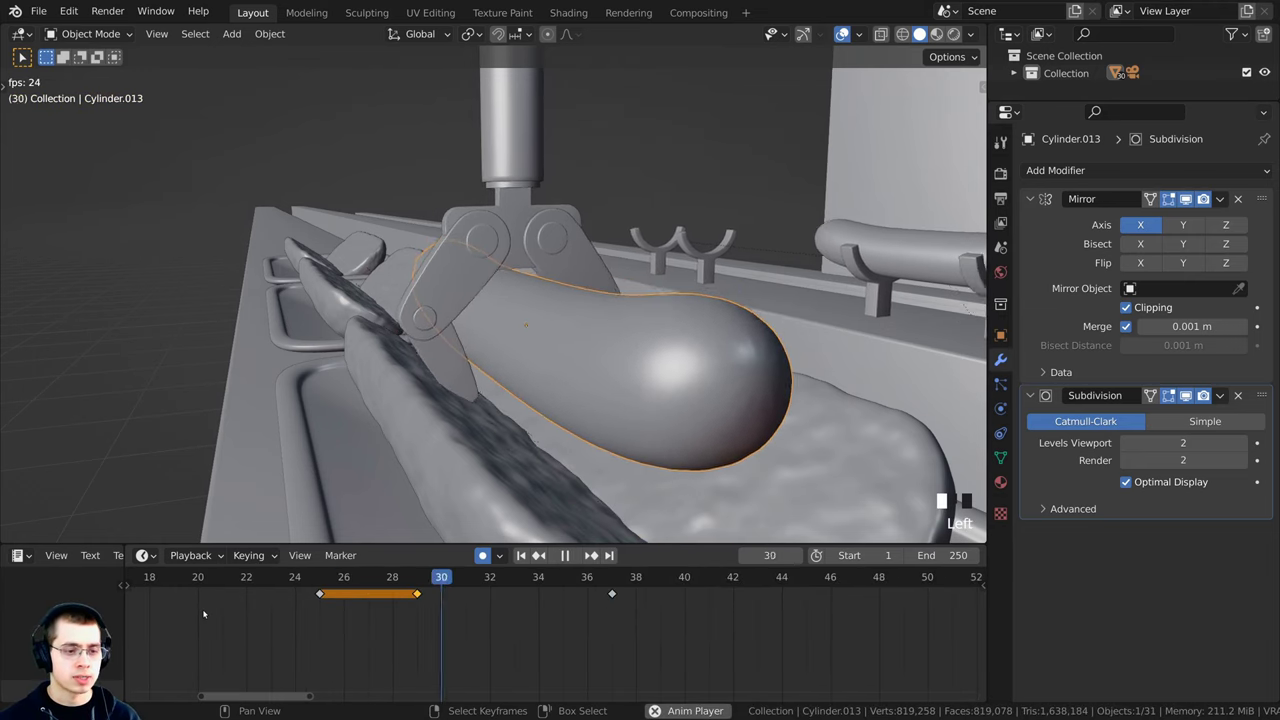
left_click(230, 612)
left_click(366, 672)
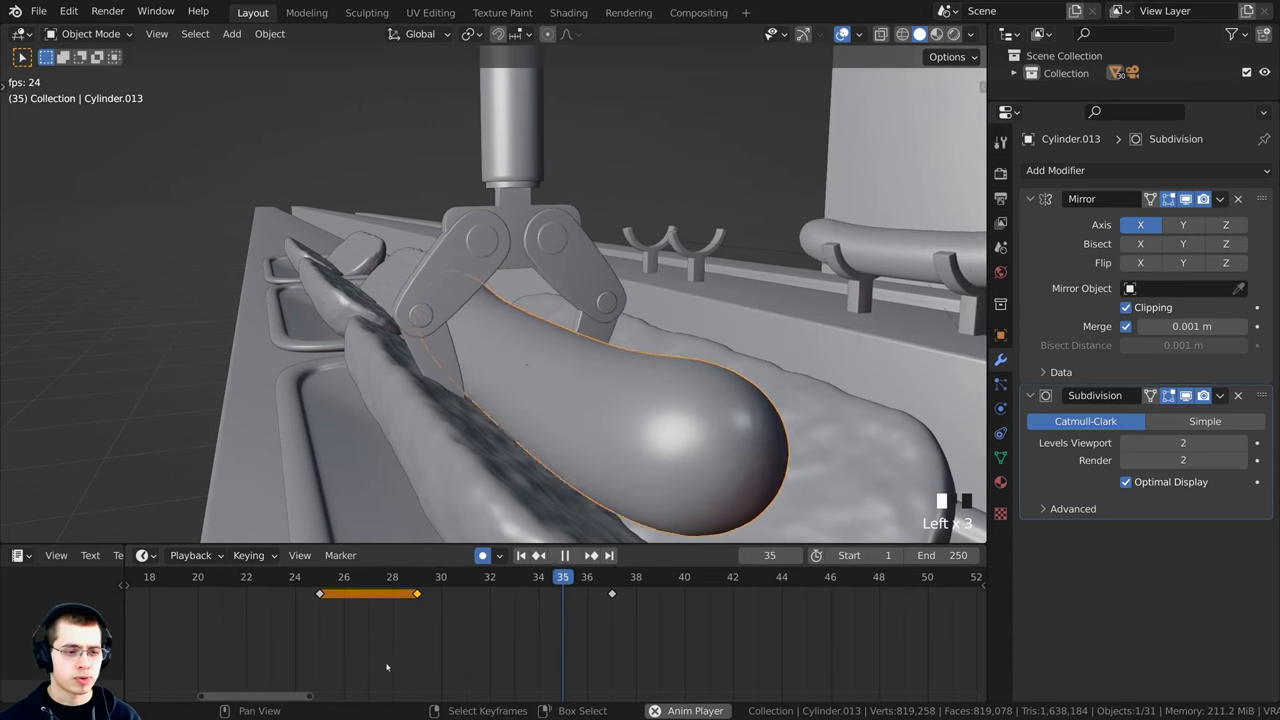
key("space")
left_click_drag(377, 659, 515, 655)
key("space")
left_click(446, 651)
key("space")
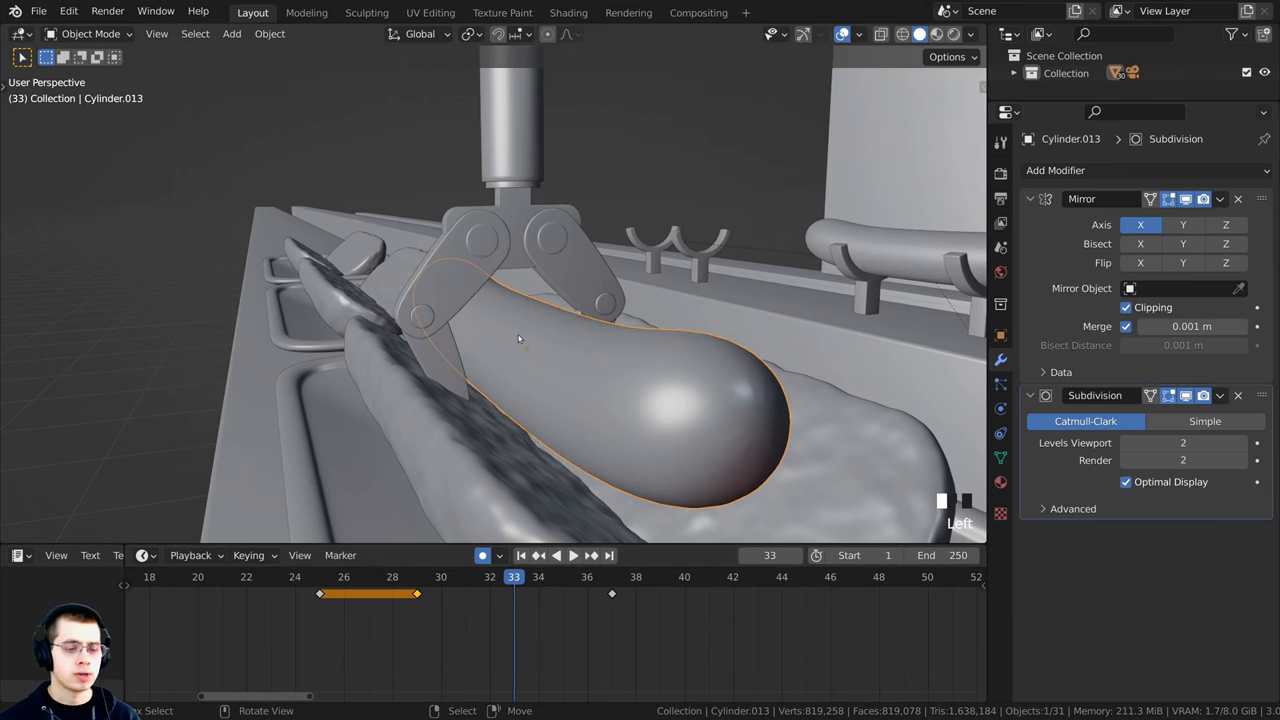
Step: Deselect everything and replay the sausage drop through the camera view
key("KP_Decimal")
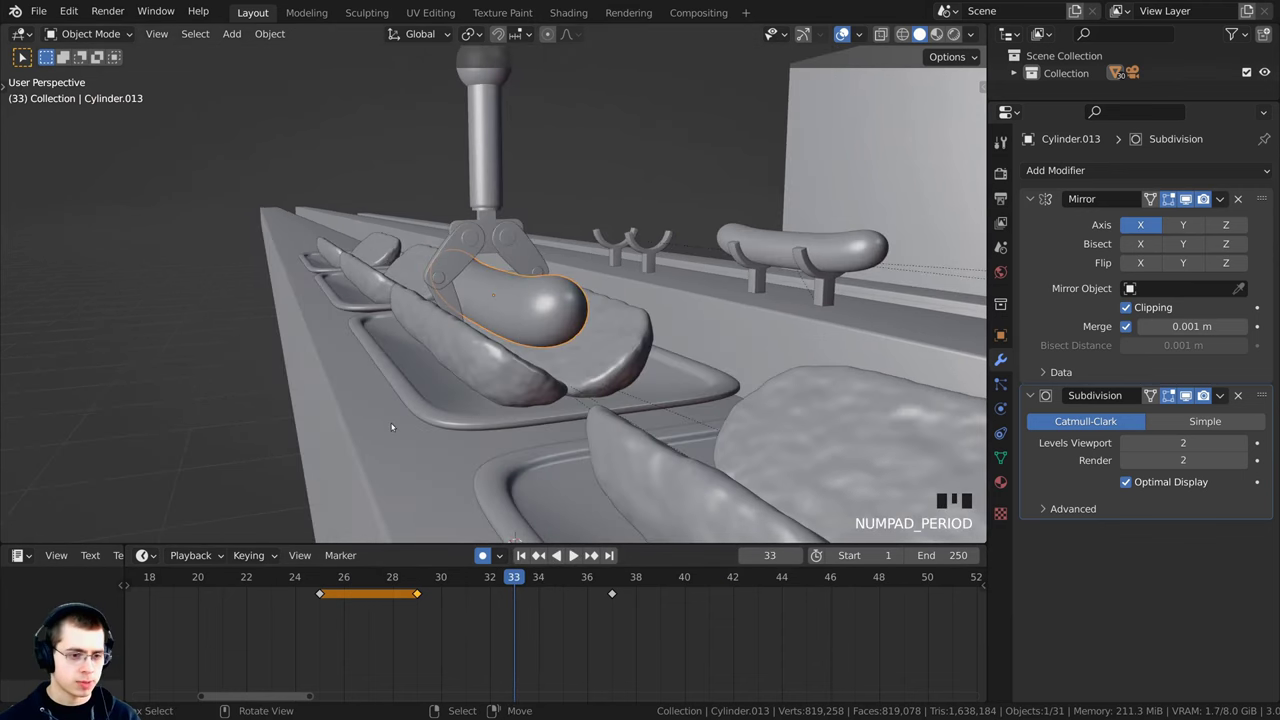
key("KP_0")
key("alt+a")
middle_click_drag(599, 330, 548, 292, "shift")
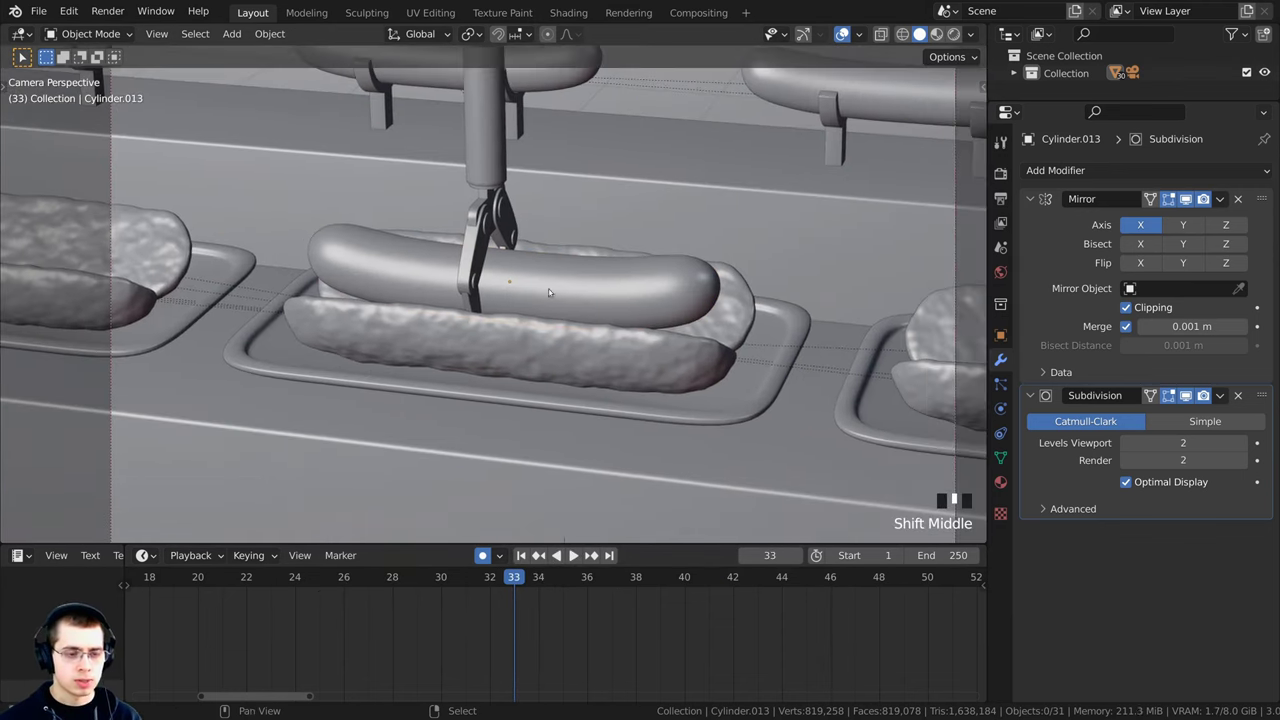
left_click(358, 646)
key("space")
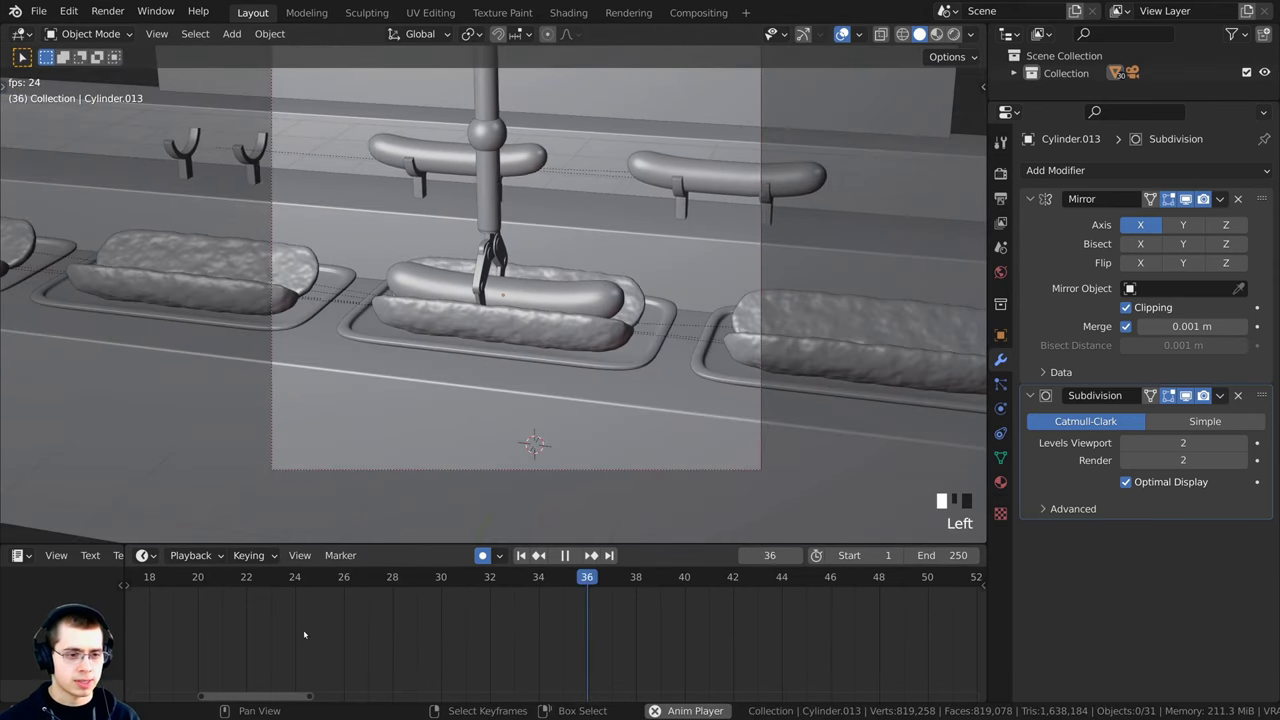
left_click(296, 634)
Step: Replay the whole arm and sausage animation from the start and examine it through the camera
scroll(281, 640, "down", 2)
left_click(521, 556)
scroll(508, 501, "down", 4)
middle_click_drag(508, 501, 528, 521, "shift")
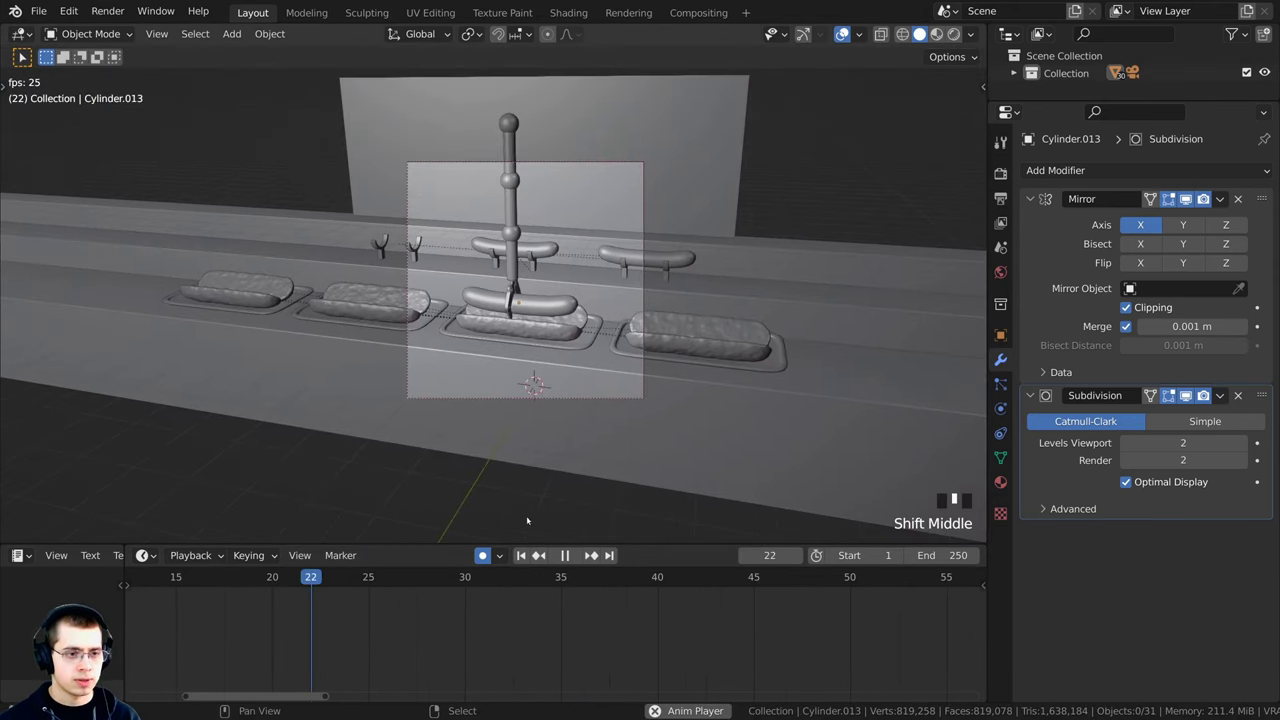
scroll(260, 626, "down", 5)
middle_click_drag(304, 622, 346, 618)
left_click(266, 607)
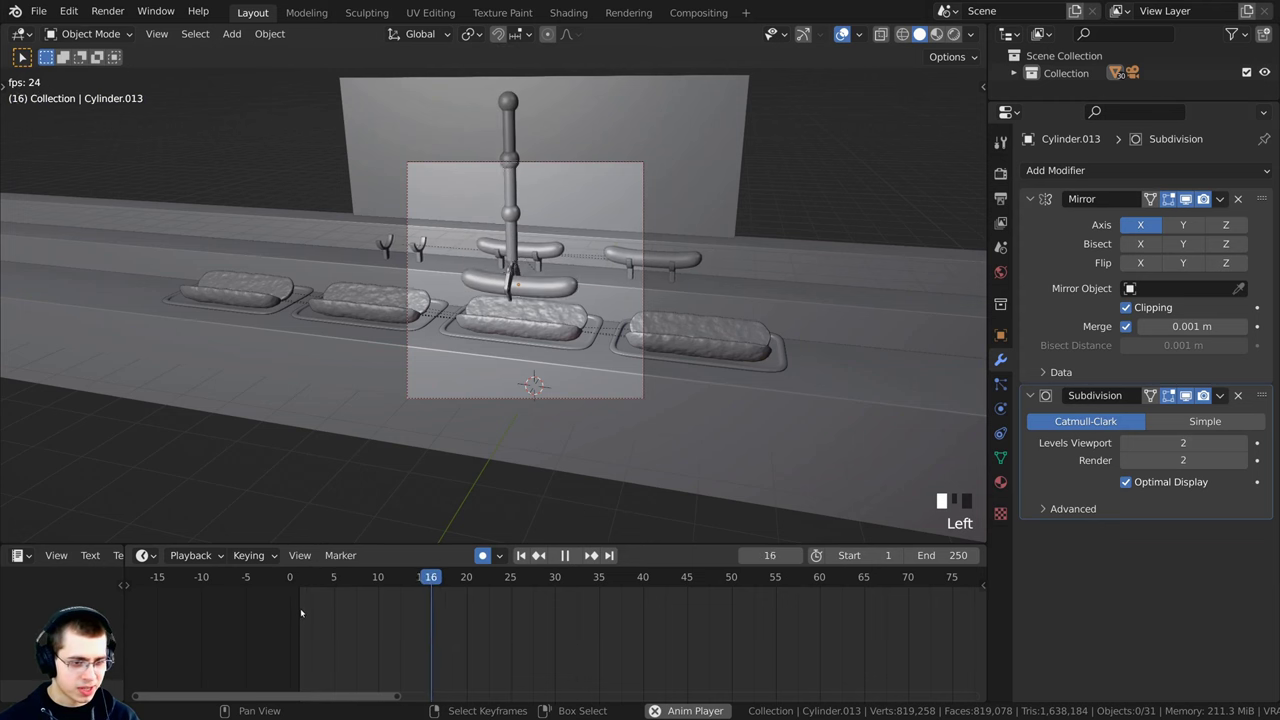
scroll(300, 613, "up", 4)
scroll(320, 490, "up", 5)
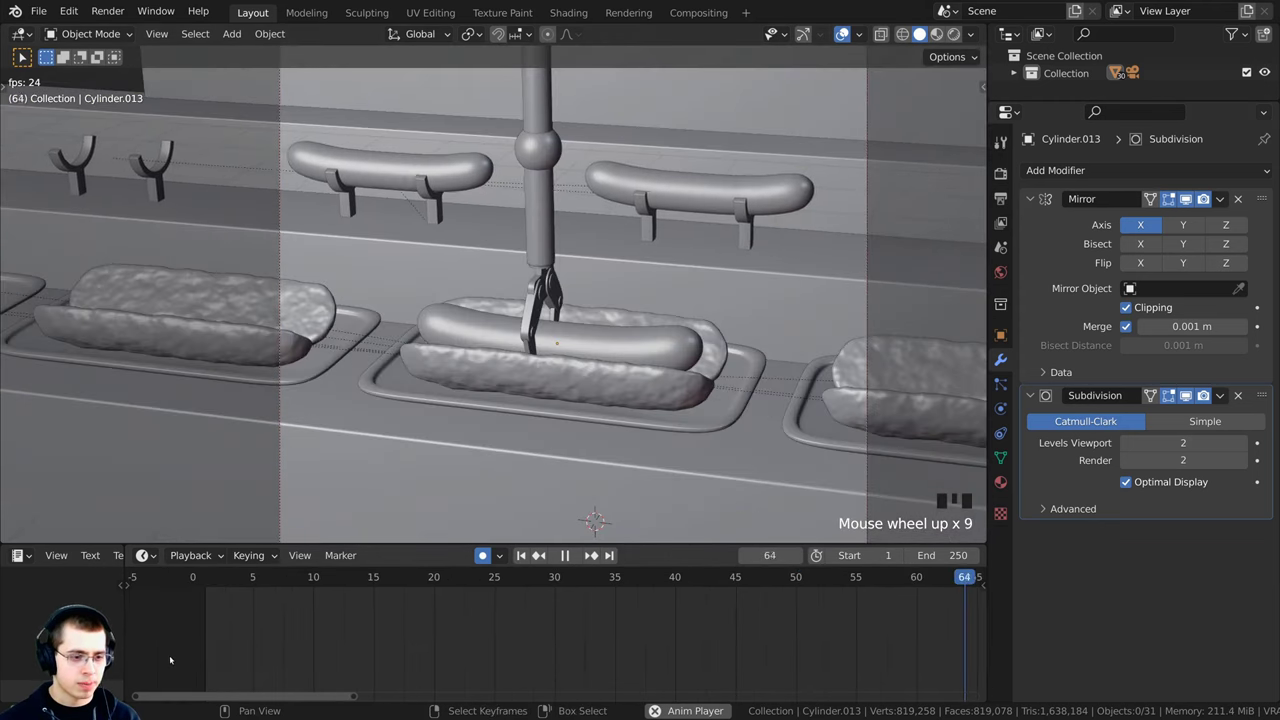
key("Left")
key("Left")
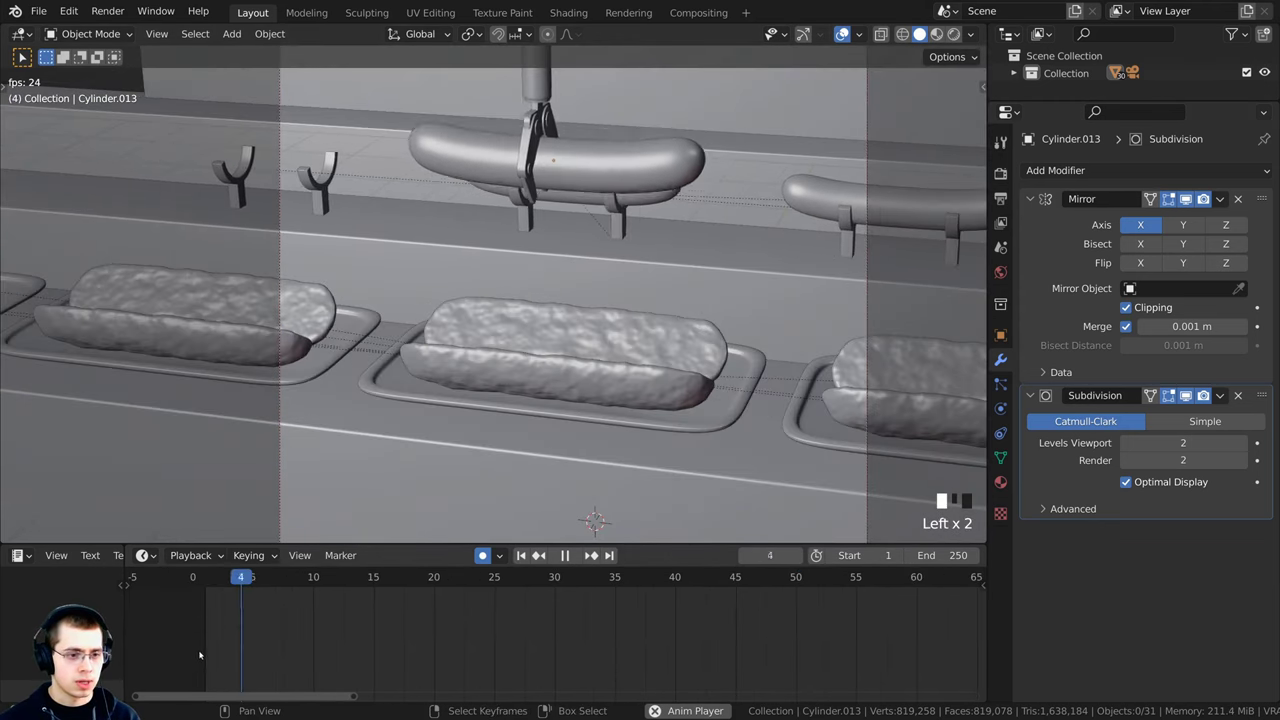
Step: Save the project file and stop the playback
left_click(866, 111)
middle_click_drag(866, 111, 858, 109, "shift")
left_click(869, 191)
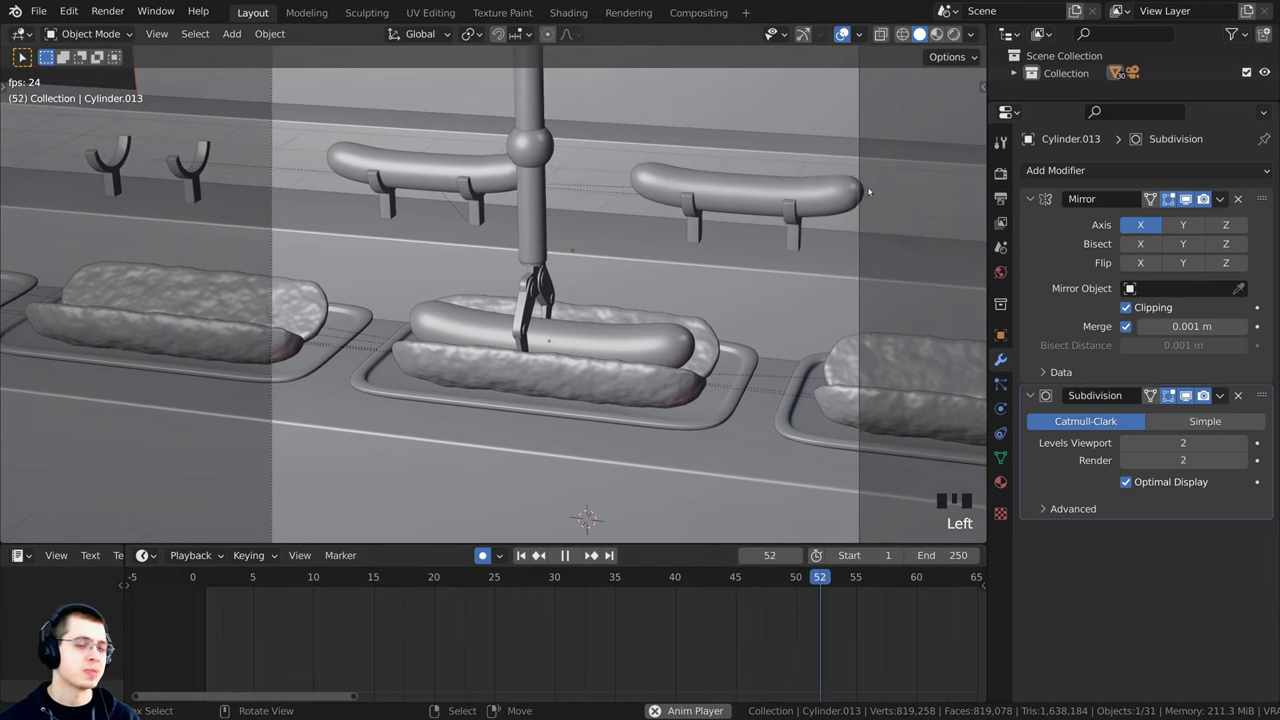
key("ctrl+s")
key("Left")
middle_click_drag(791, 277, 786, 277, "shift")
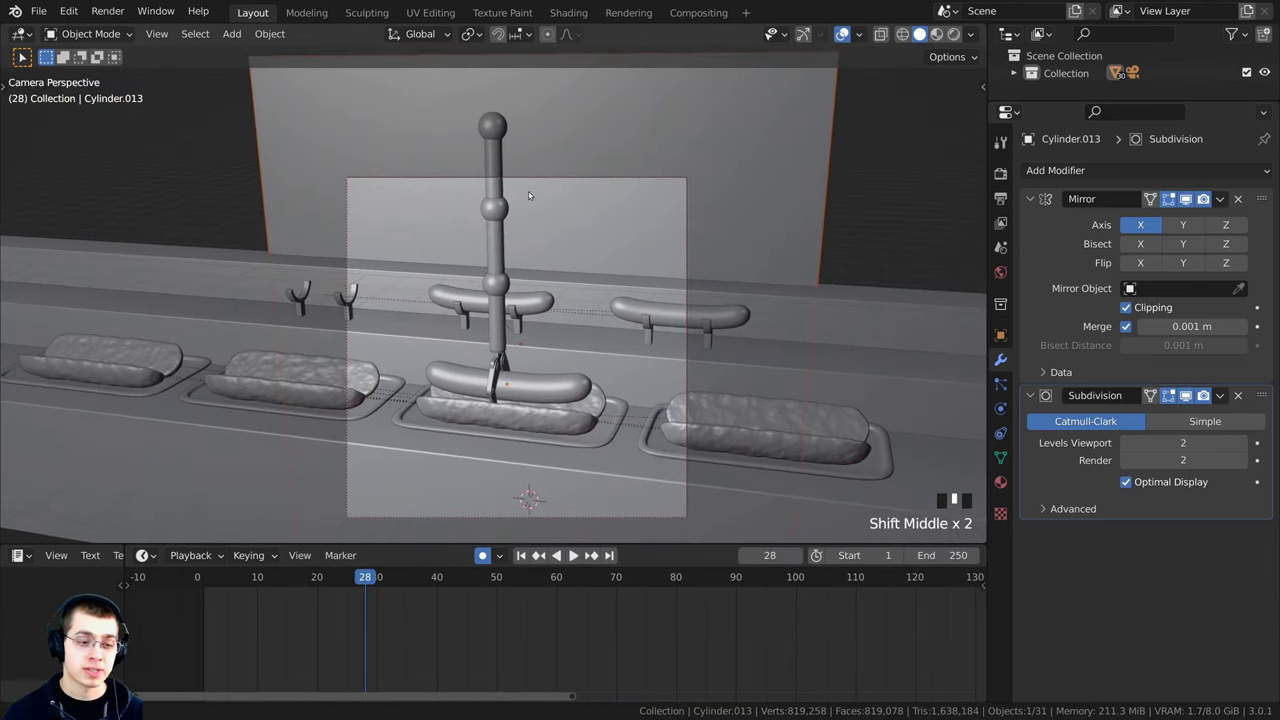
Step: Select the robot arm's topmost segment and go to its keyframe at frame 37
middle_click_drag(529, 195, 532, 197, "shift")
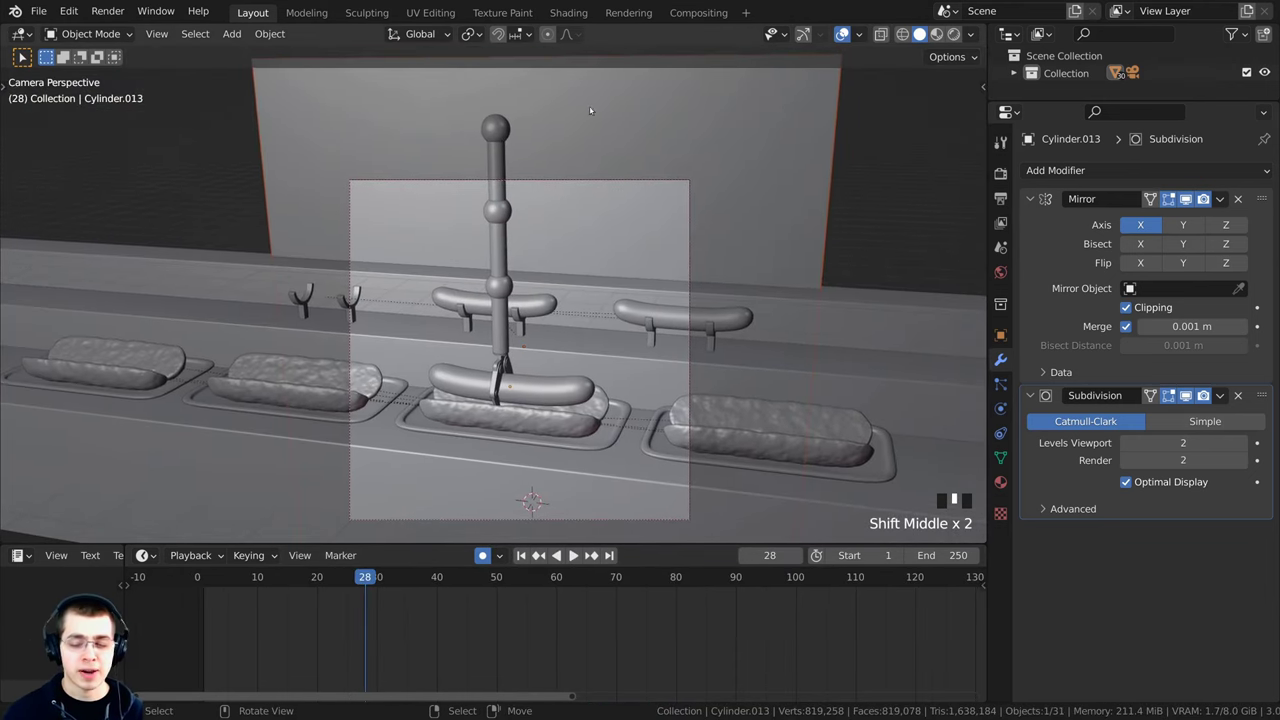
right_click(494, 133)
key("g")
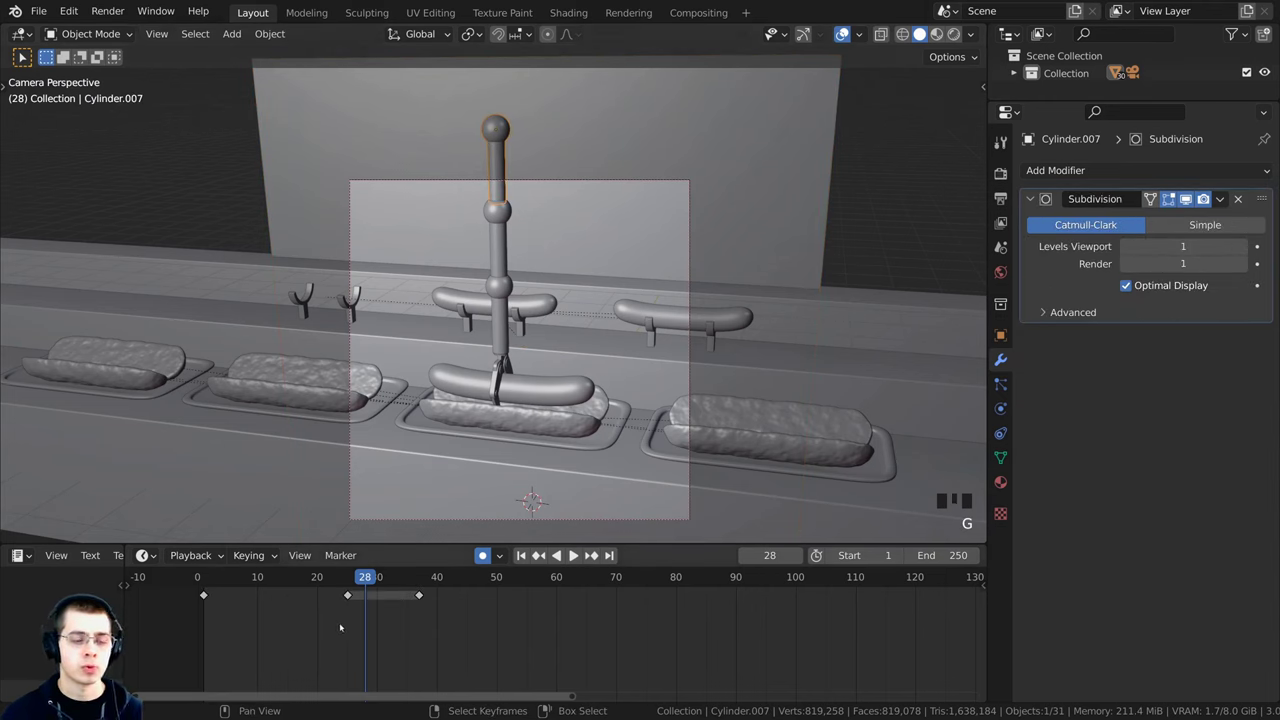
left_click(419, 613)
scroll(420, 613, "up", 2)
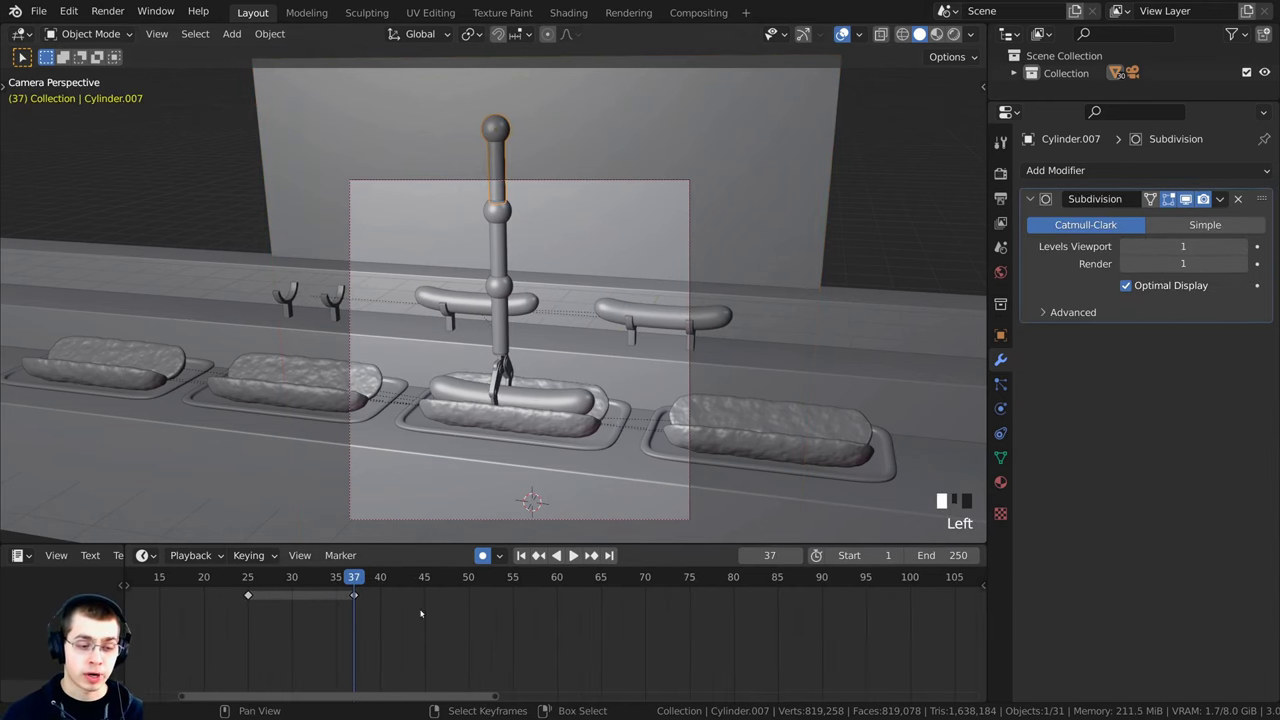
middle_click_drag(421, 614, 475, 614)
middle_click_drag(423, 674, 435, 668)
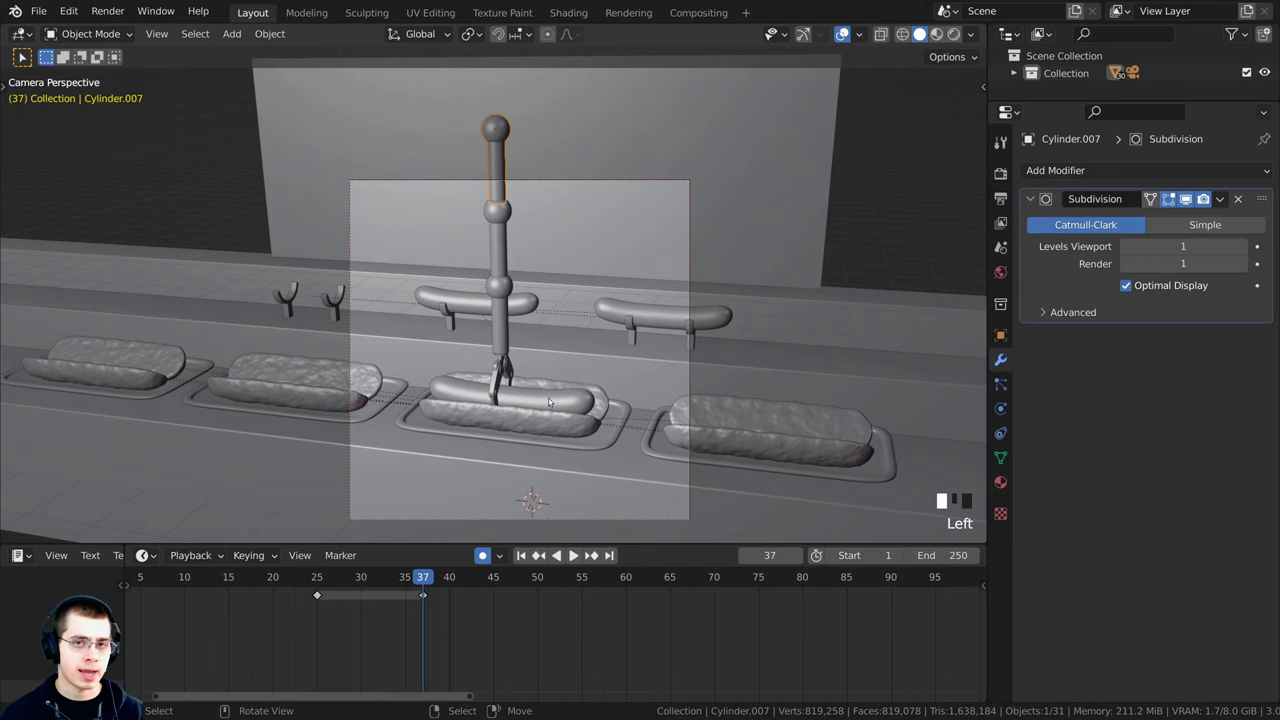
Step: Return to frame 1, select the arm segment's first keyframe and turn off Auto Keying
left_click(321, 607)
scroll(321, 608, "down", 4)
middle_click_drag(321, 609, 380, 618)
left_click_drag(380, 618, 290, 613)
scroll(460, 320, "down", 4)
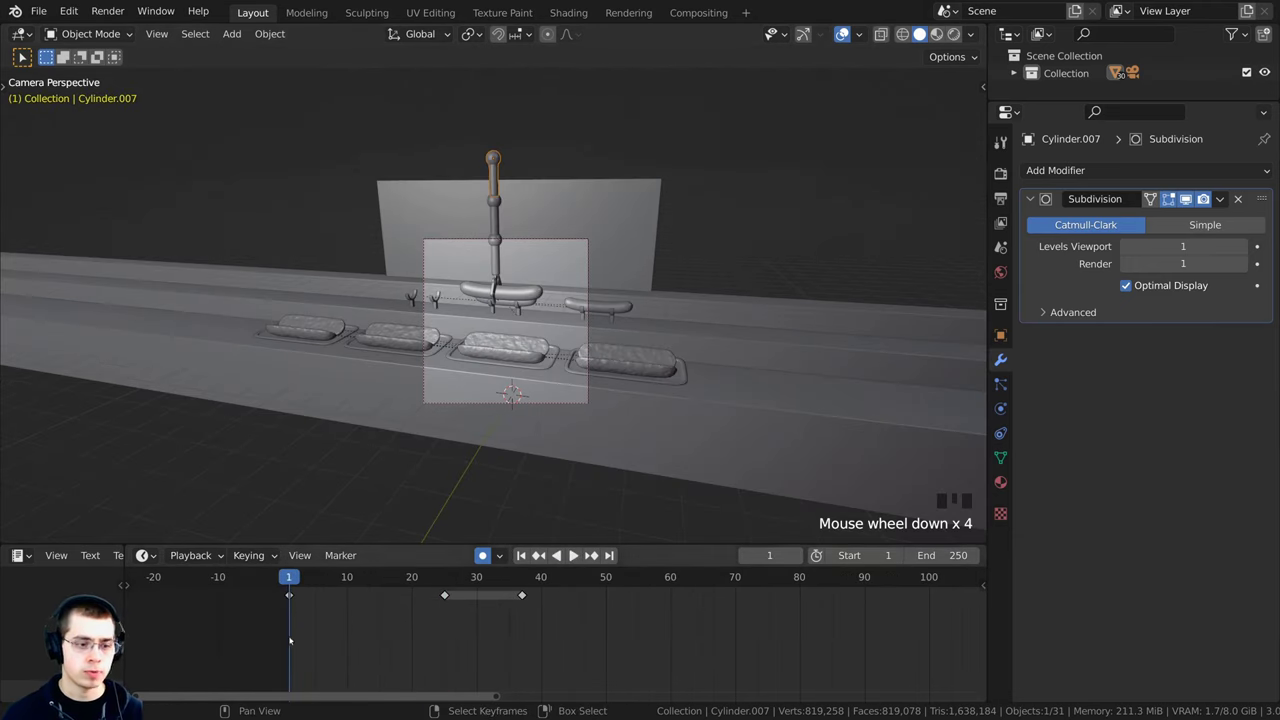
scroll(275, 620, "up", 1)
right_click(268, 596)
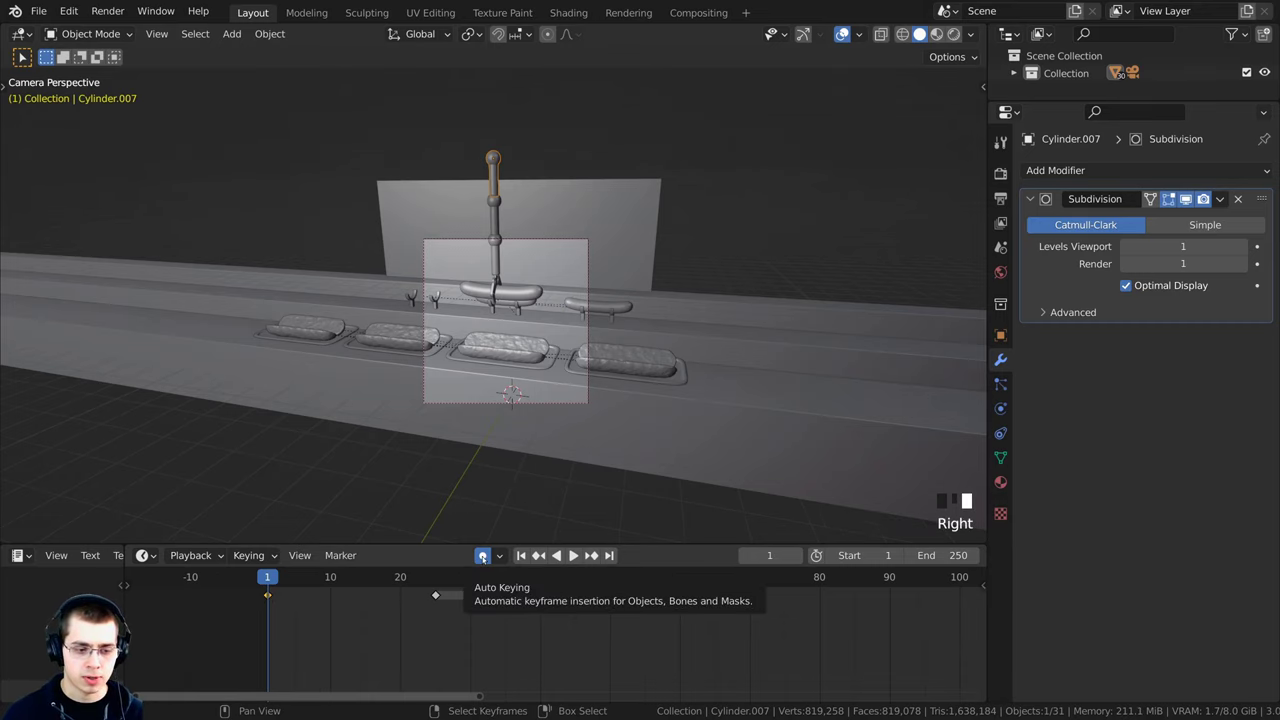
left_click(483, 557)
Step: Duplicate the arm segment's frame 1 keyframe to frame 52 and go to that frame
scroll(708, 206, "up", 3)
middle_click_drag(708, 206, 710, 225, "shift")
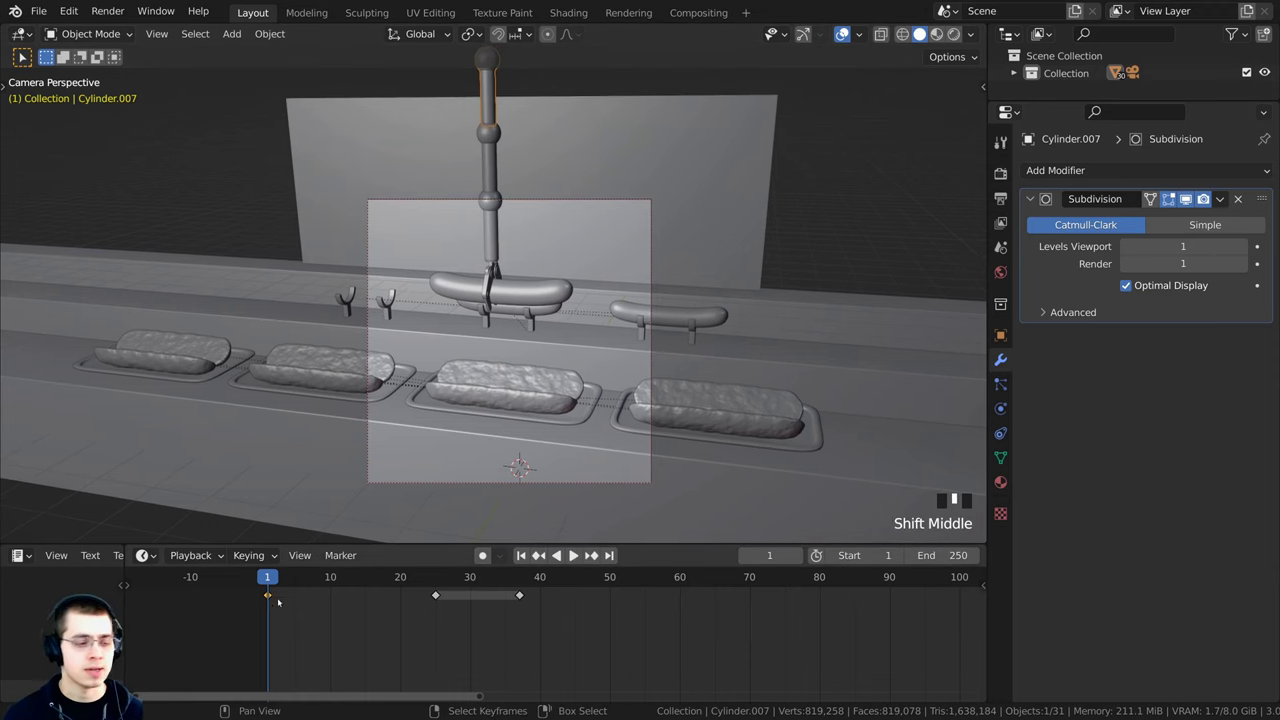
scroll(280, 611, "down", 2)
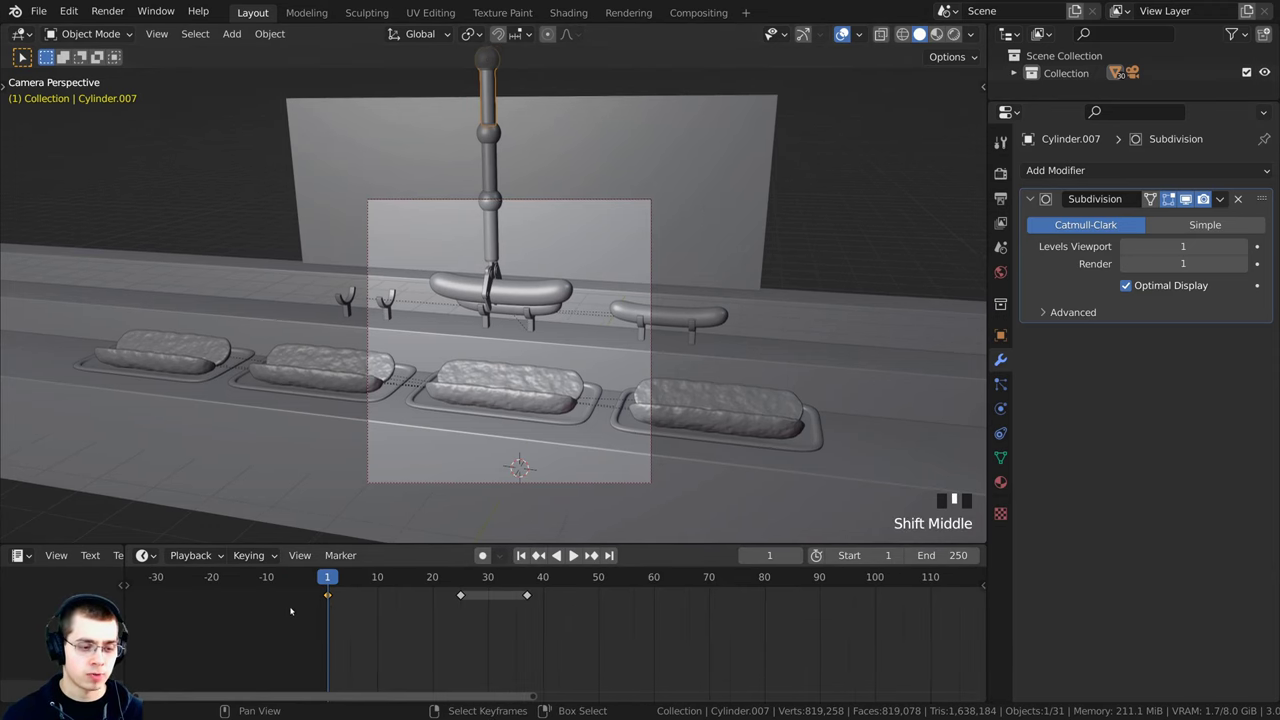
key("shift+d")
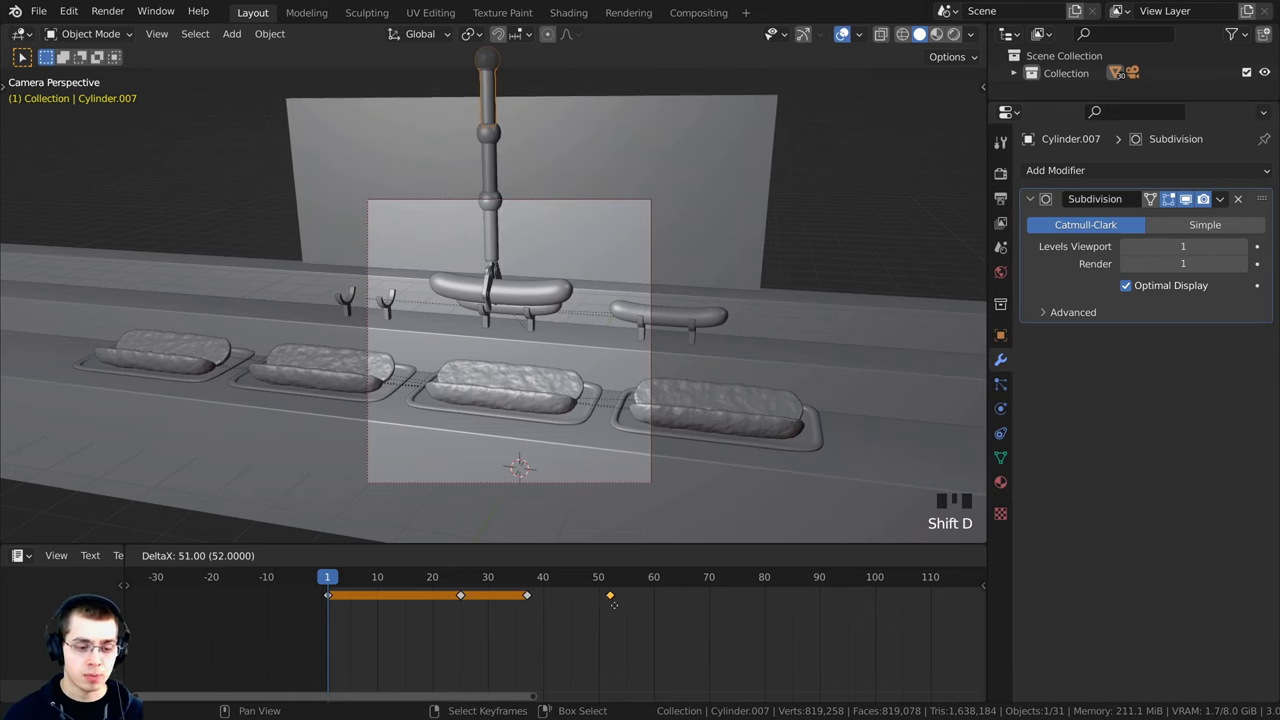
left_click(614, 605)
left_click(610, 578)
middle_click_drag(593, 629, 549, 631)
scroll(466, 631, "up", 5)
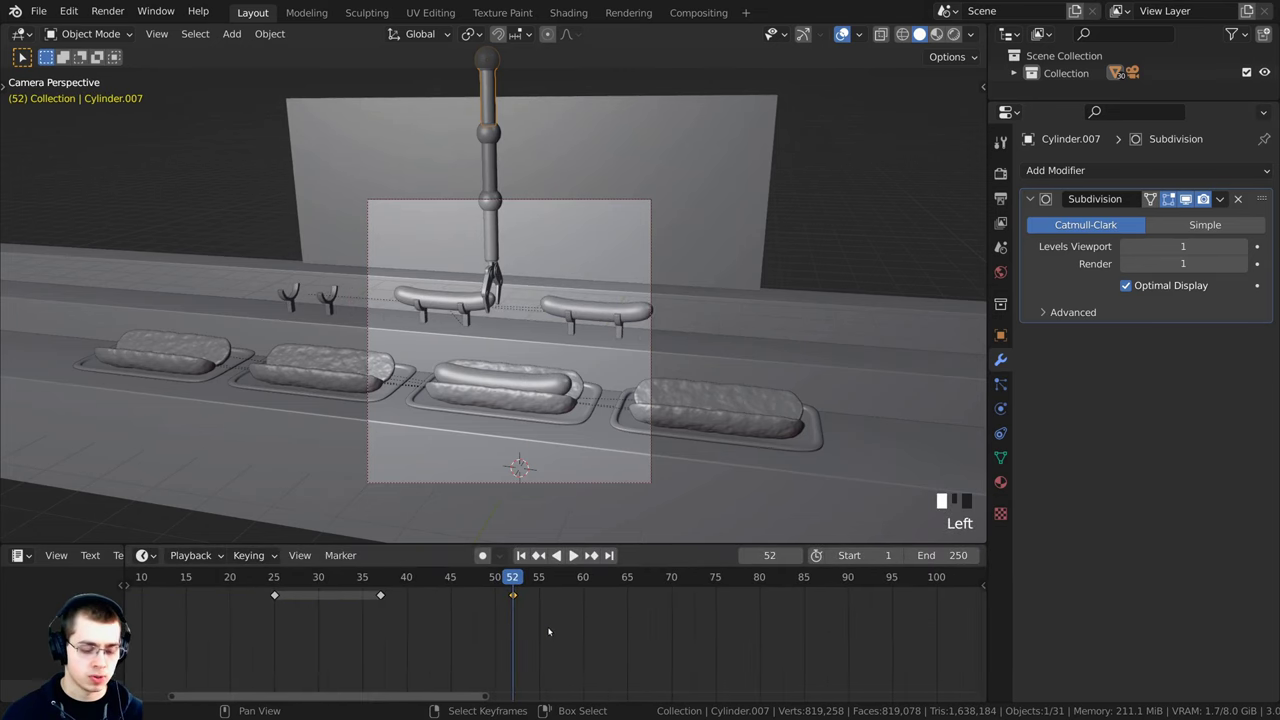
key("g")
left_click(525, 628)
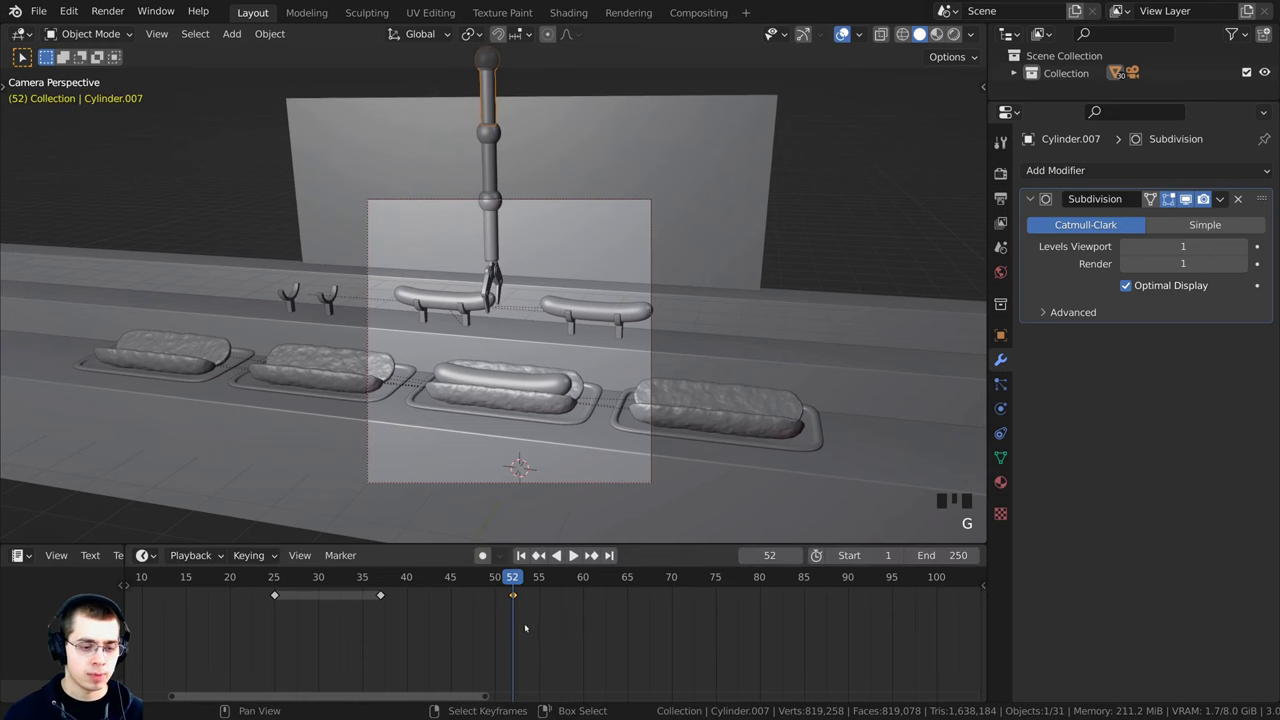
Step: Scrub between frames 37 and 52 to check how the arm rises from the dropped sausage
middle_click_drag(502, 200, 517, 254, "shift")
left_click_drag(508, 578, 415, 640)
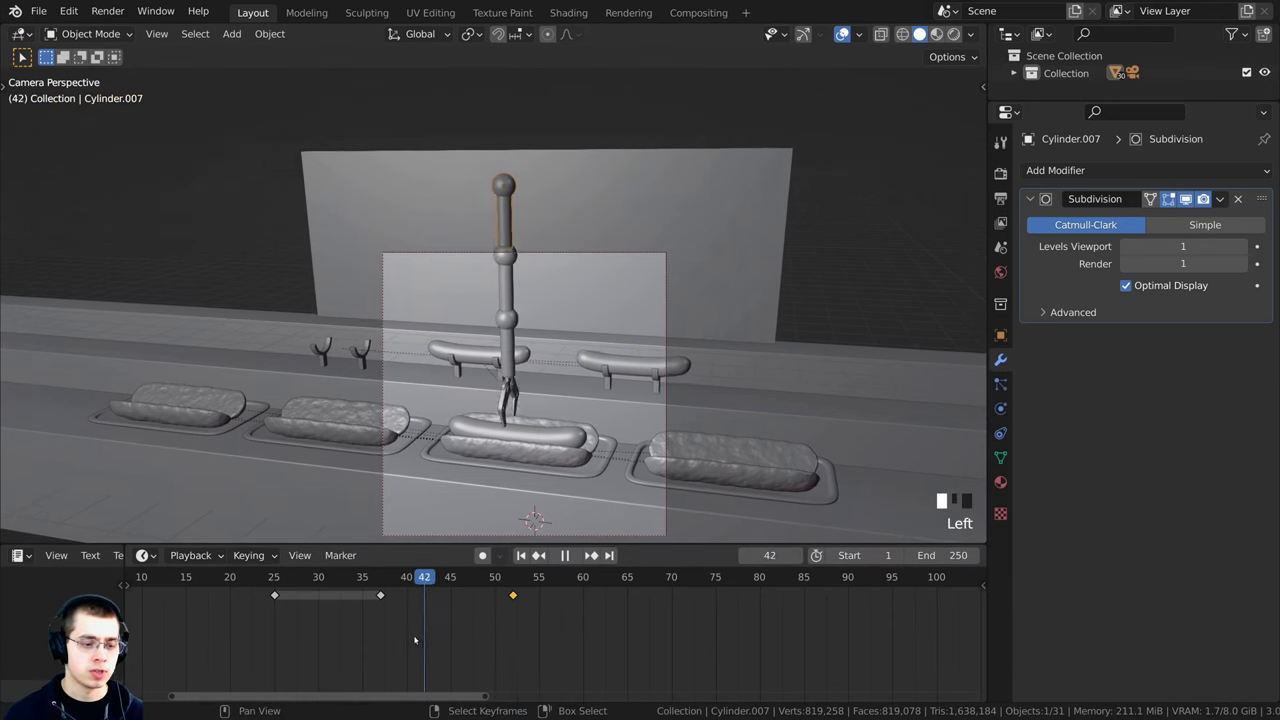
left_click(382, 635)
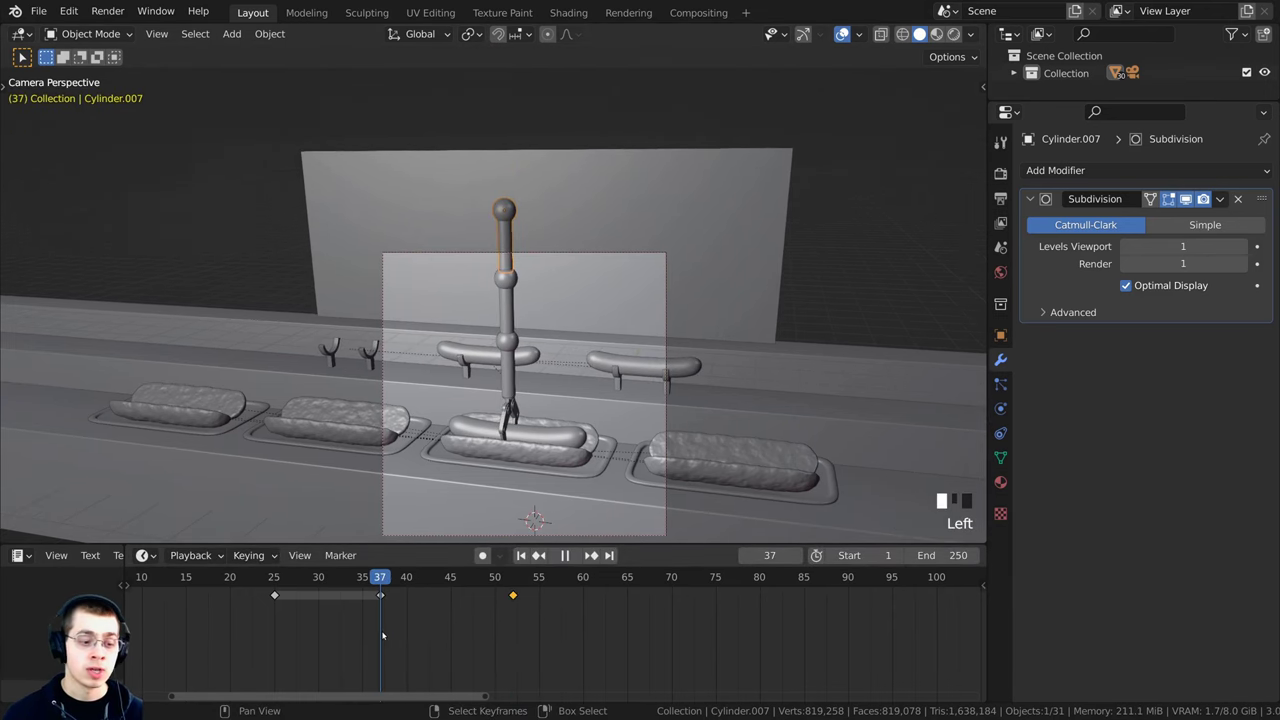
key("Left")
key("Left")
key("Left")
key("Left")
key("Left")
key("Left")
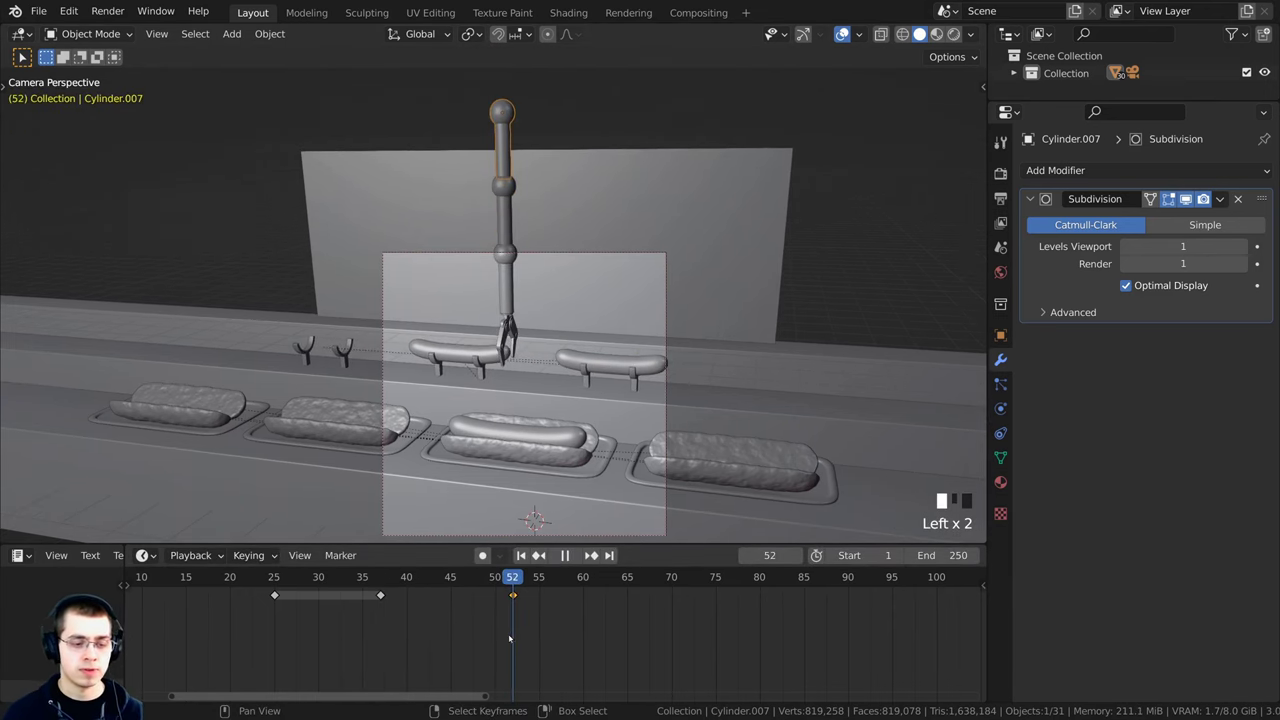
Step: Review the arm's motion from the start through its keyframes at frames 25, 37 and 52
key("space")
key("space")
key("space")
left_click_drag(330, 631, 145, 629)
scroll(626, 648, "down", 4)
middle_click_drag(365, 650, 555, 654)
left_click(396, 640)
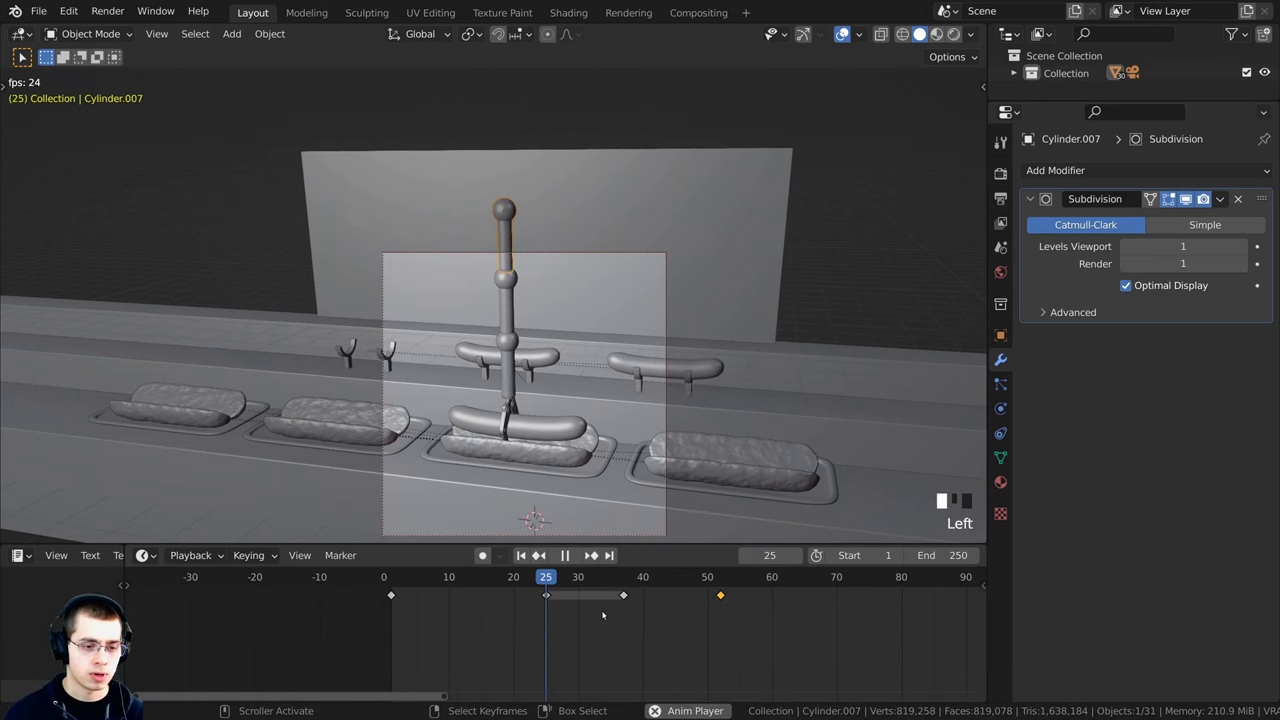
left_click(614, 614)
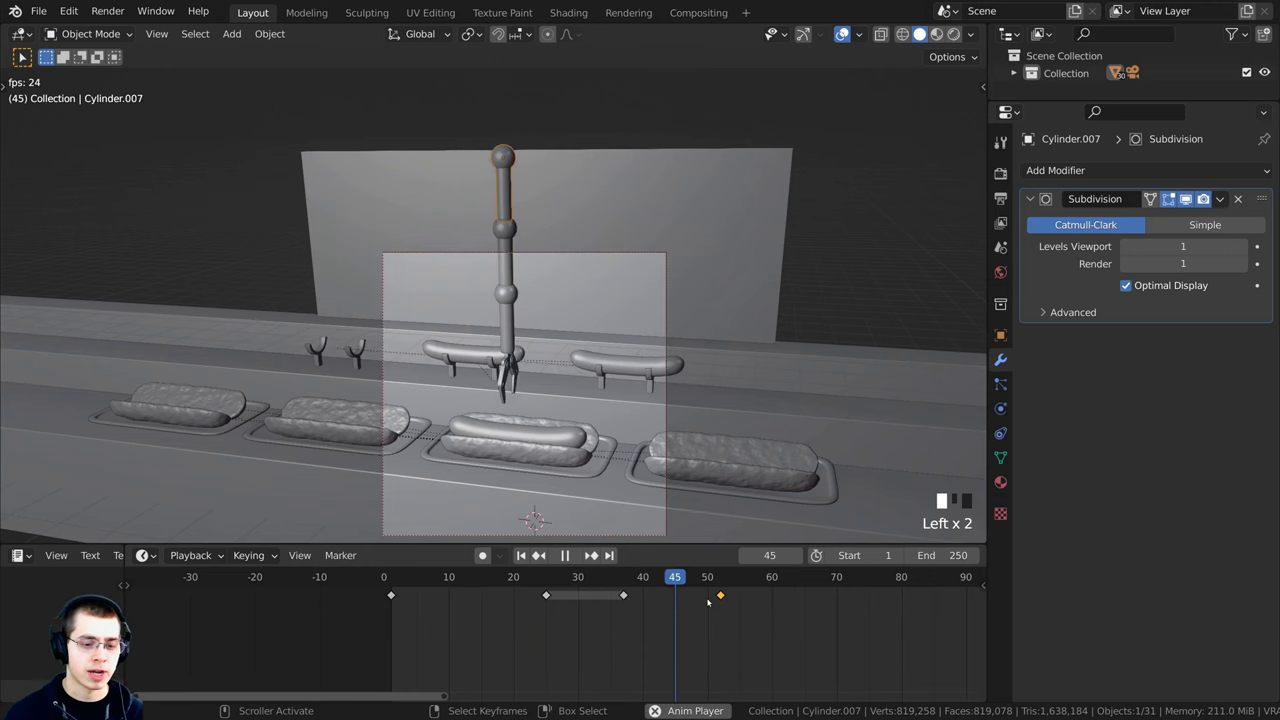
left_click(721, 607)
Step: At frame 76, move the arm in top view onto the sausage holder conveyor, into the gap between the two sausages
middle_click_drag(708, 608, 602, 634)
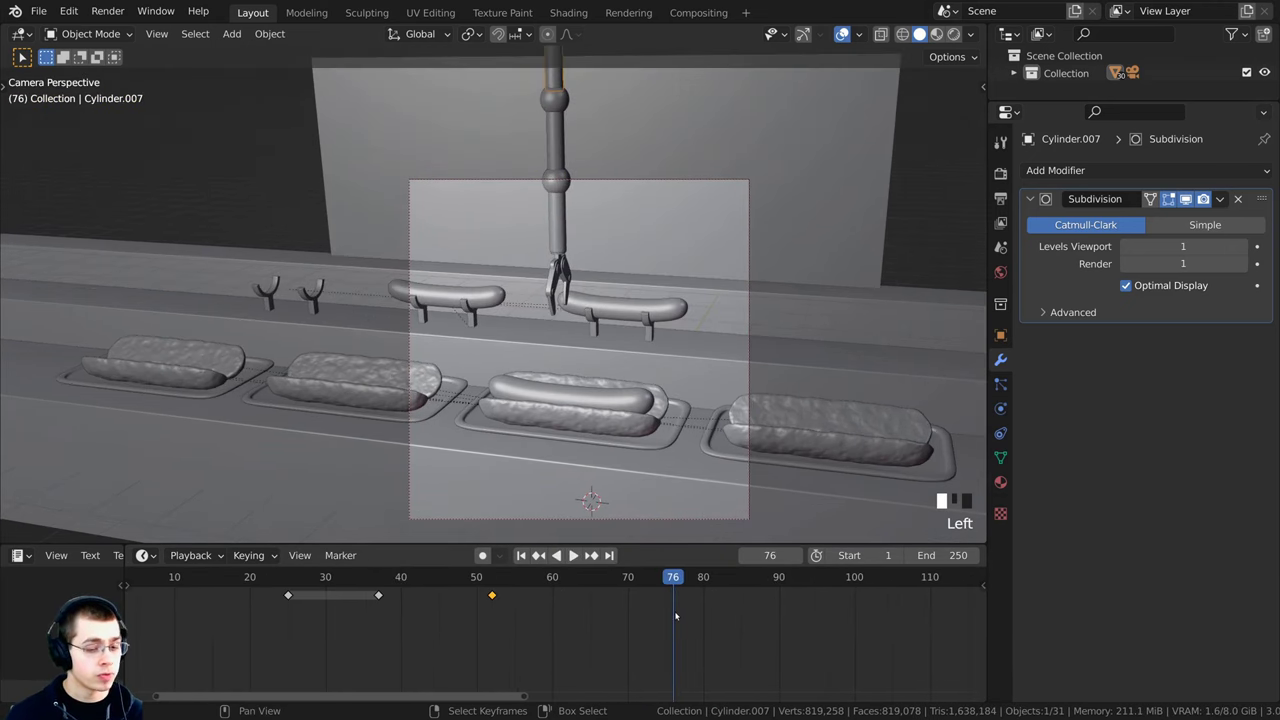
scroll(571, 364, "down", 2)
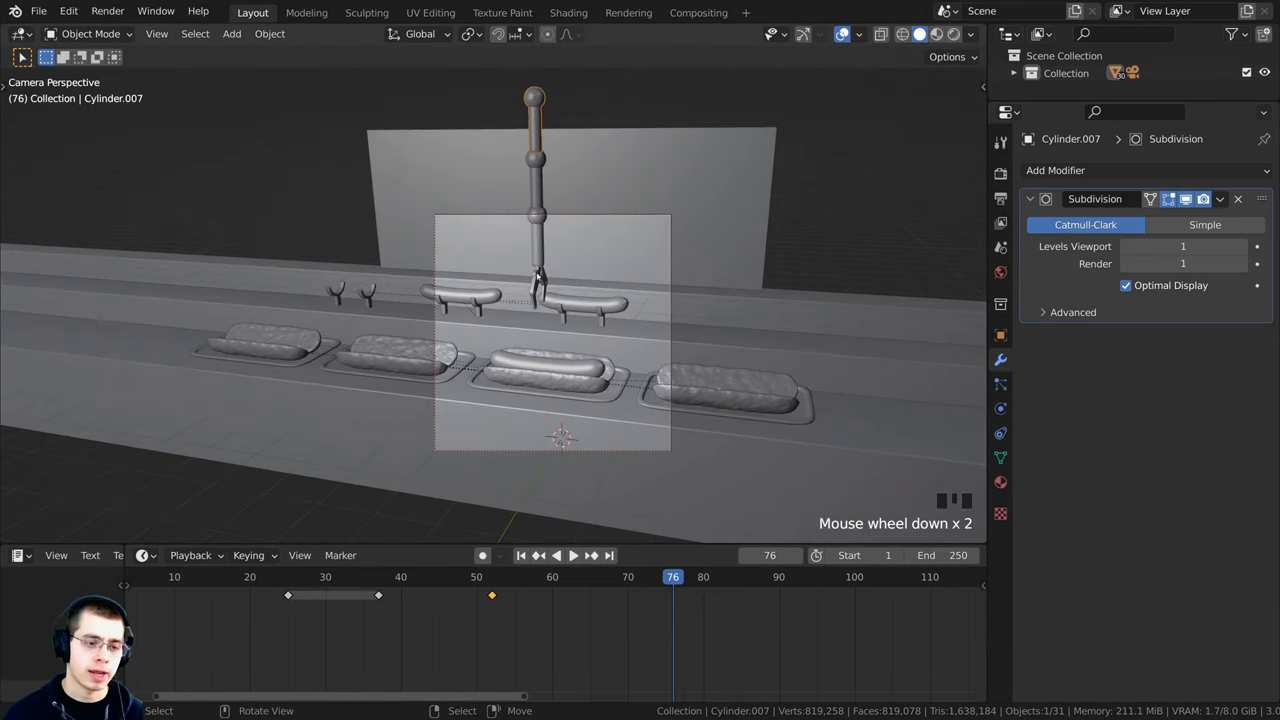
scroll(571, 299, "up", 3)
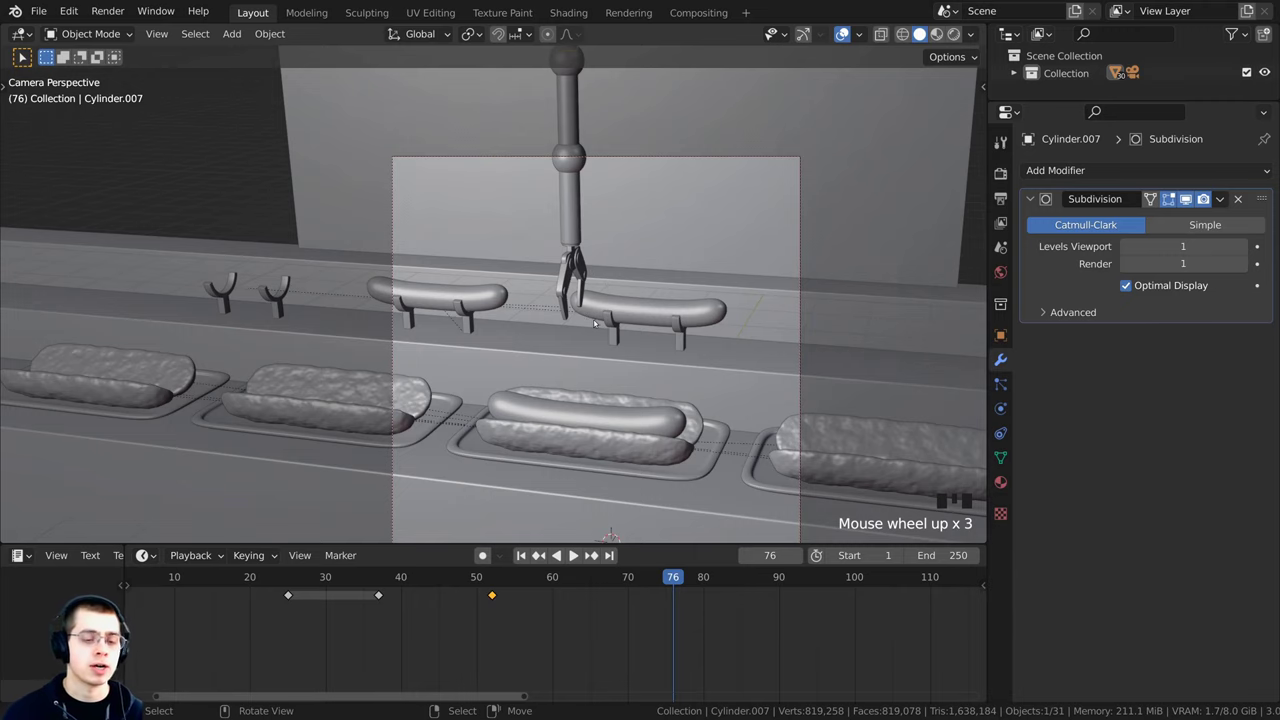
middle_click_drag(597, 331, 590, 367)
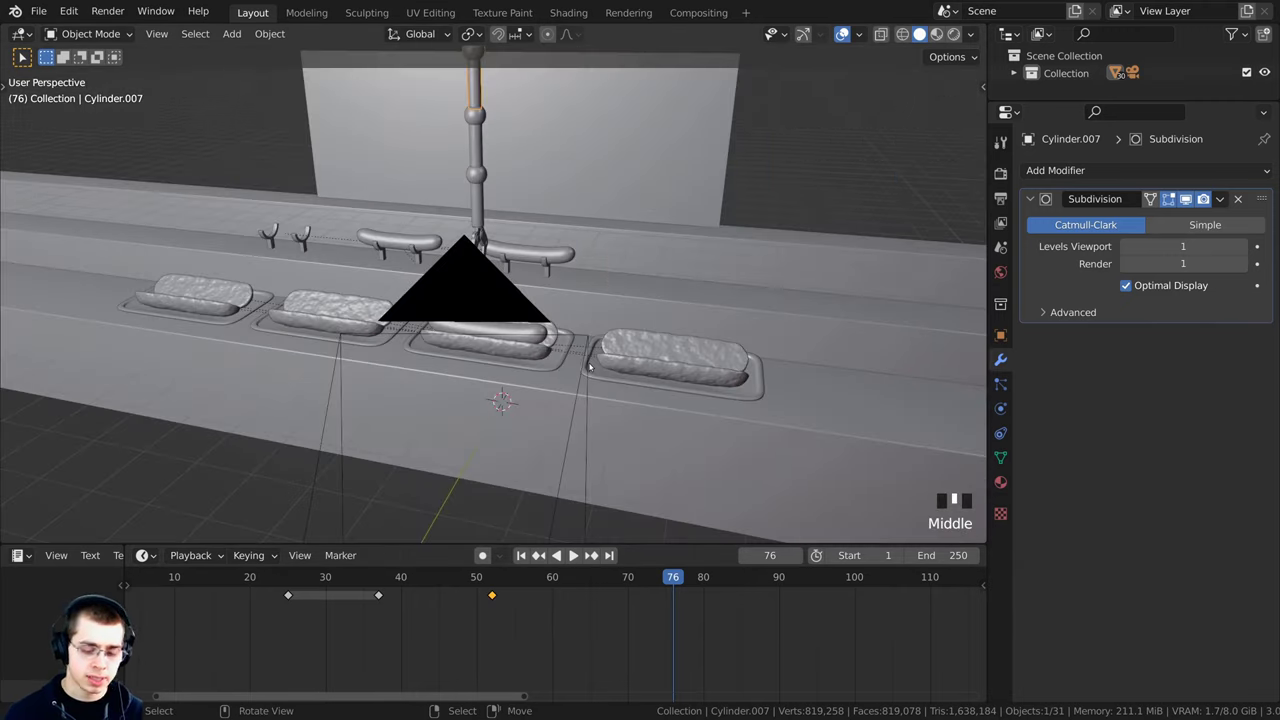
key("KP_7")
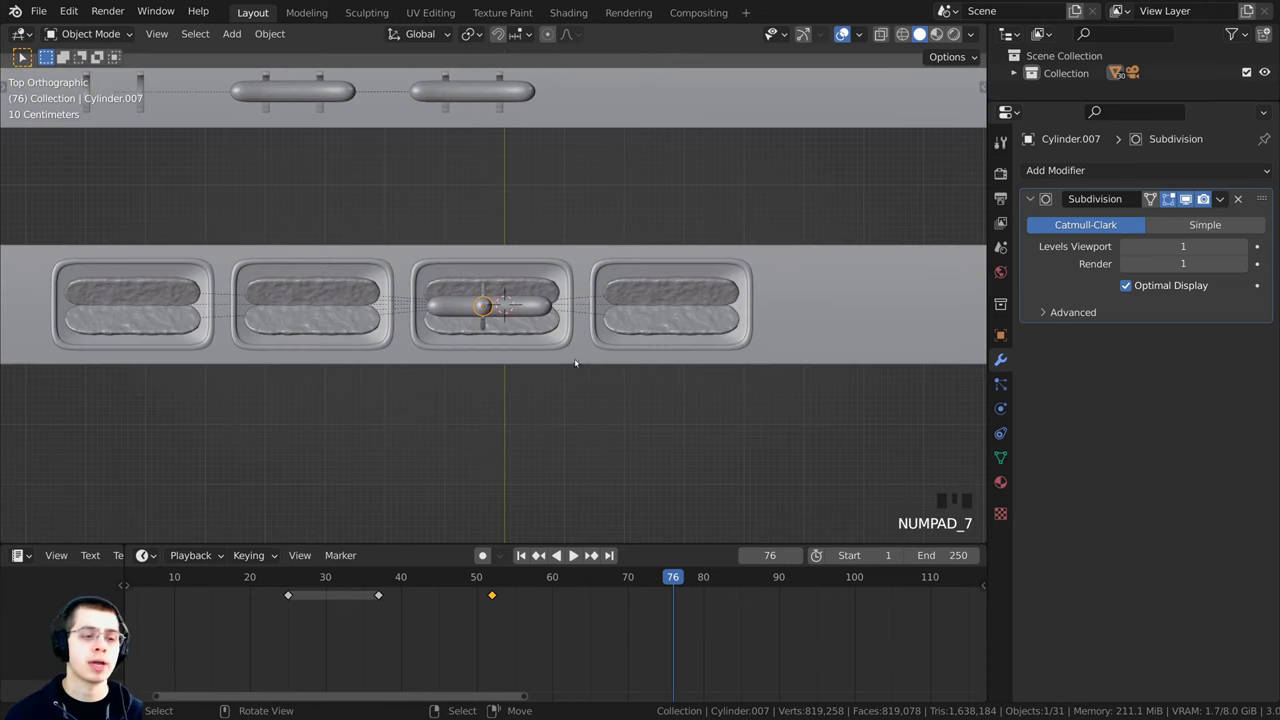
middle_click_drag(573, 175, 577, 215, "shift")
key("g")
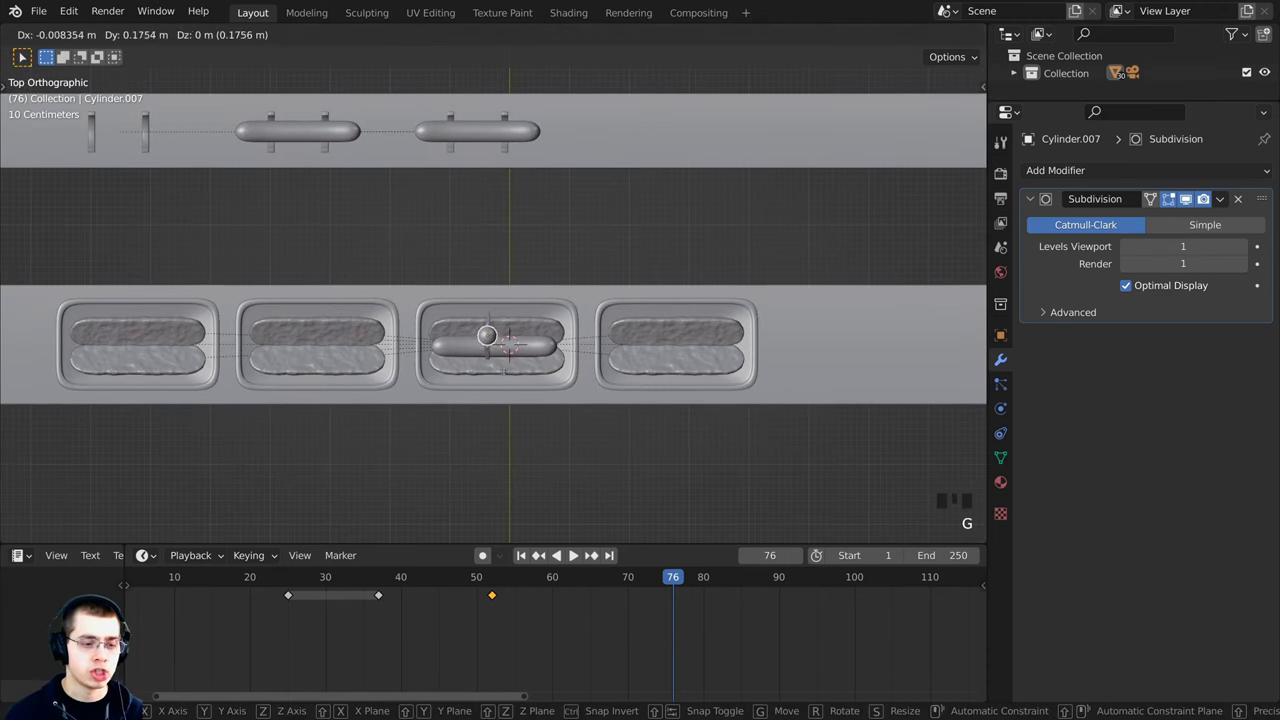
key("g")
left_click(420, 169)
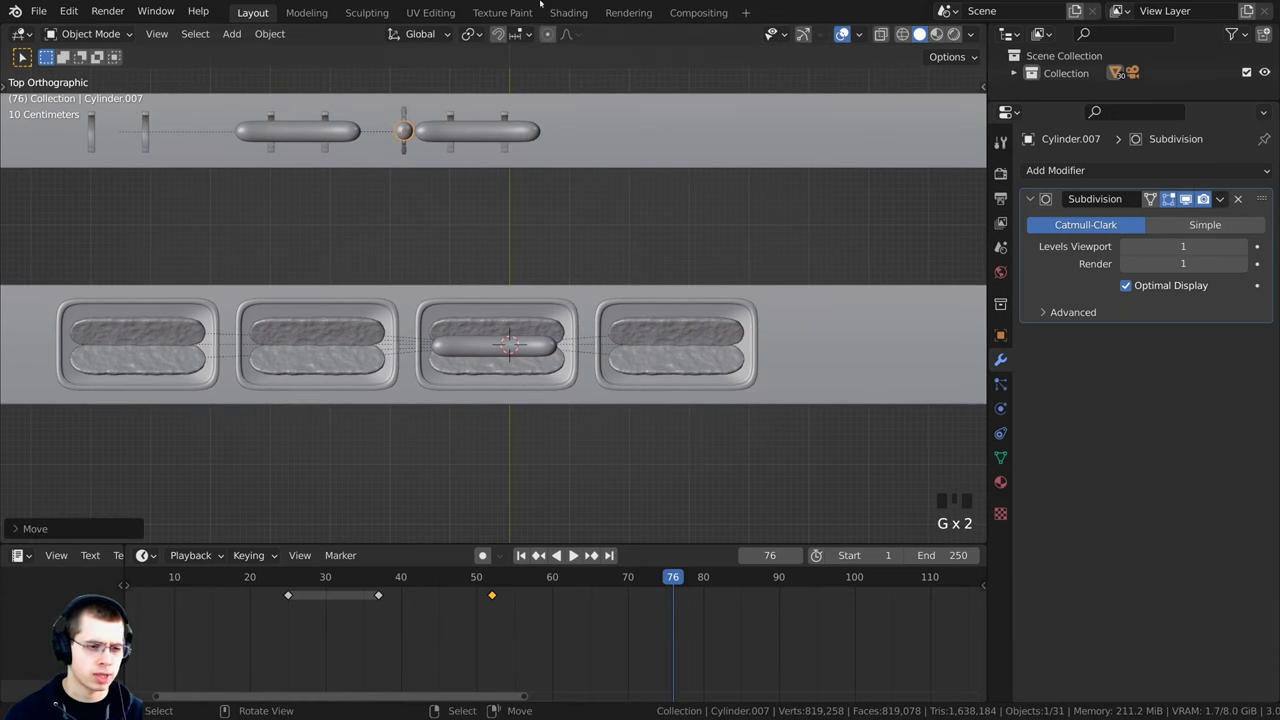
Step: Insert a Location, Rotation & Scale keyframe for the arm at frame 76 and return to the camera view
middle_click_drag(492, 201, 575, 260, "shift")
key("i")
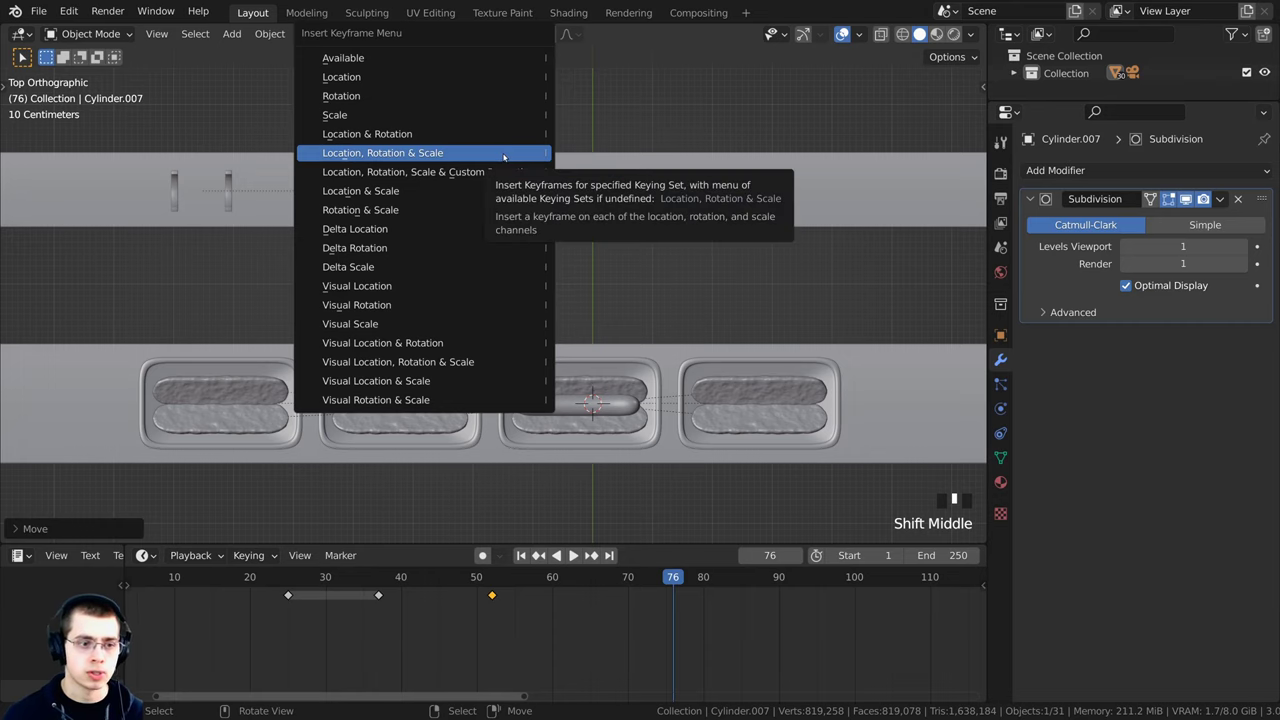
left_click(505, 155)
left_click_drag(679, 613, 492, 626)
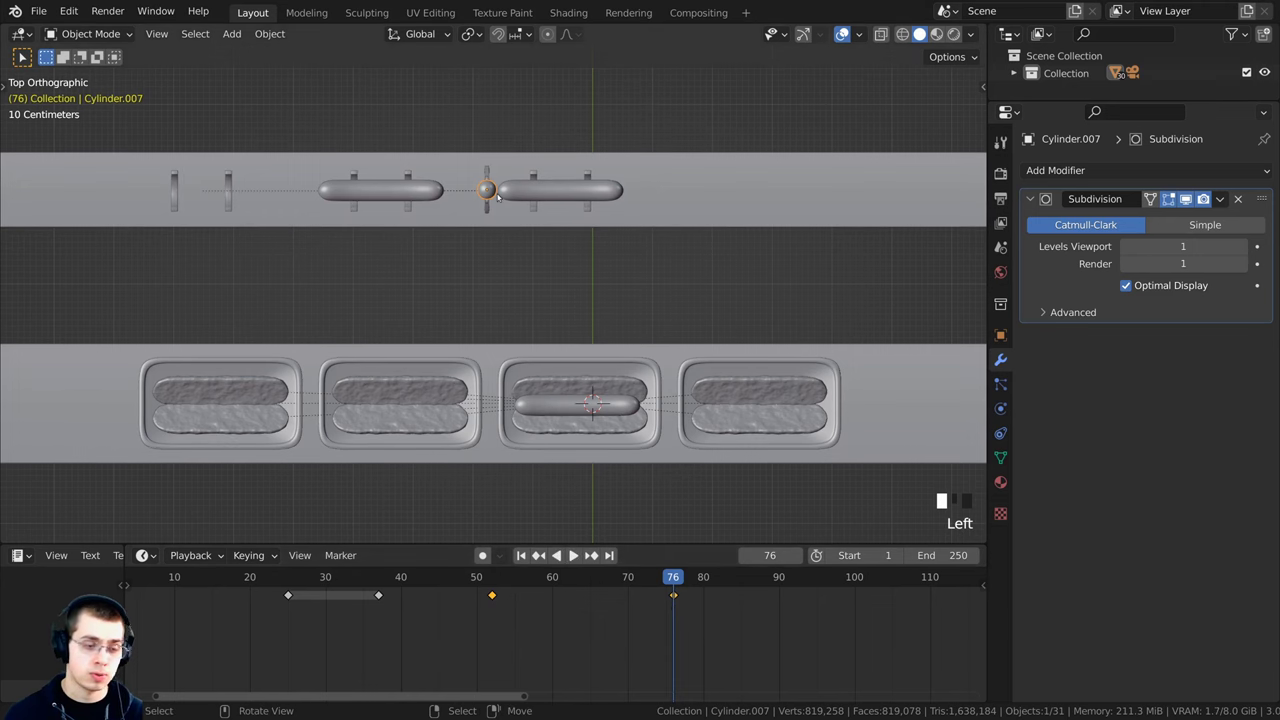
key("KP_0")
scroll(554, 630, "down", 3)
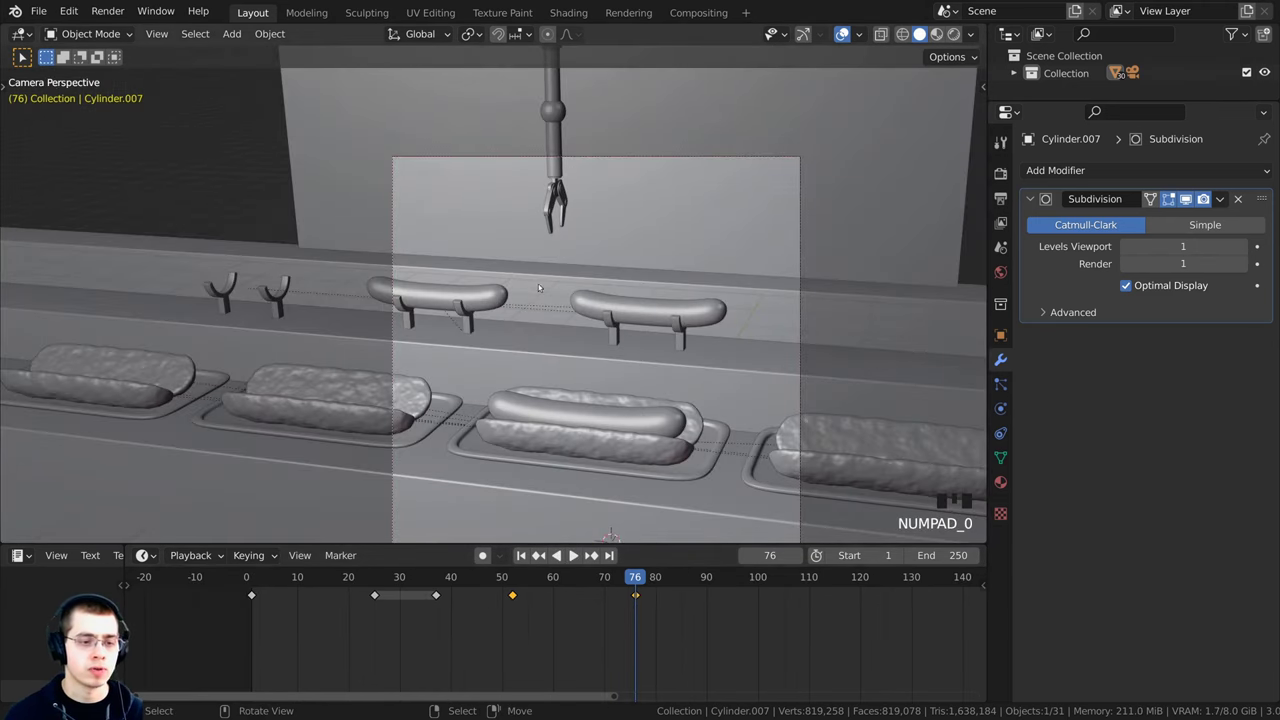
Step: Go to frame 130 and check from above how the arm lines up with the sausage beneath it
left_click_drag(804, 577, 839, 577)
left_click_drag(912, 630, 913, 645)
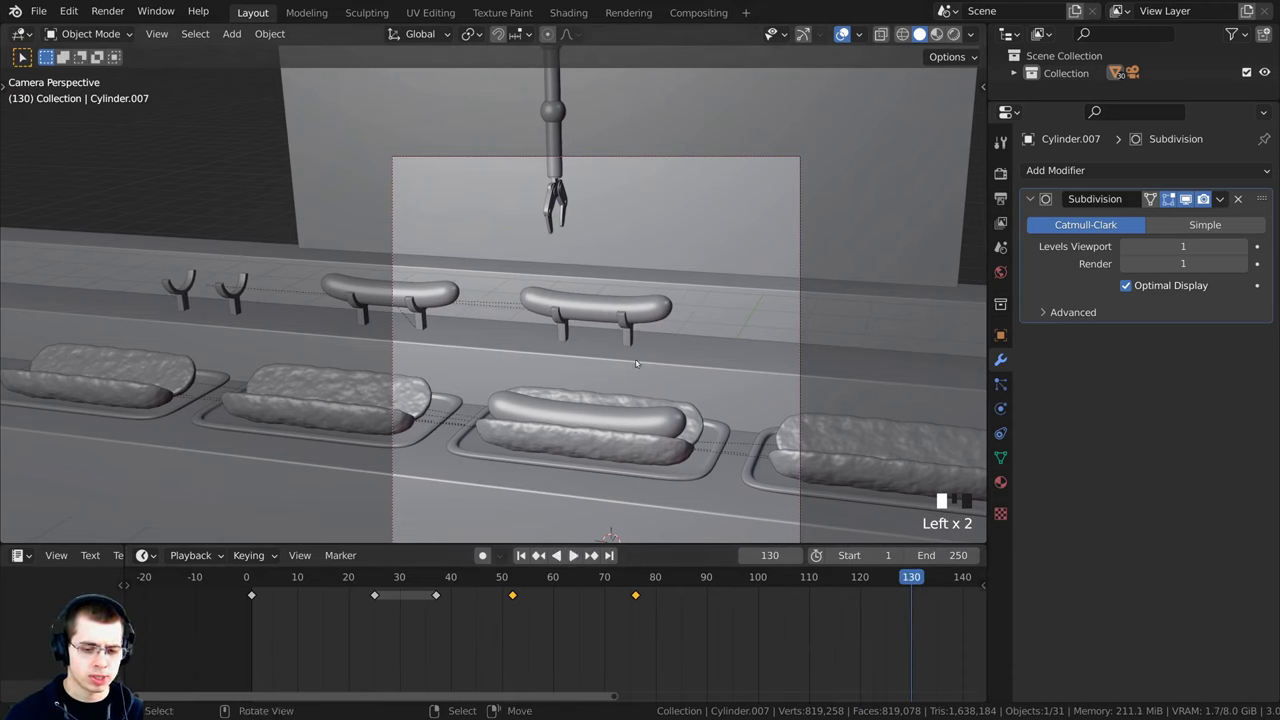
key("KP_7")
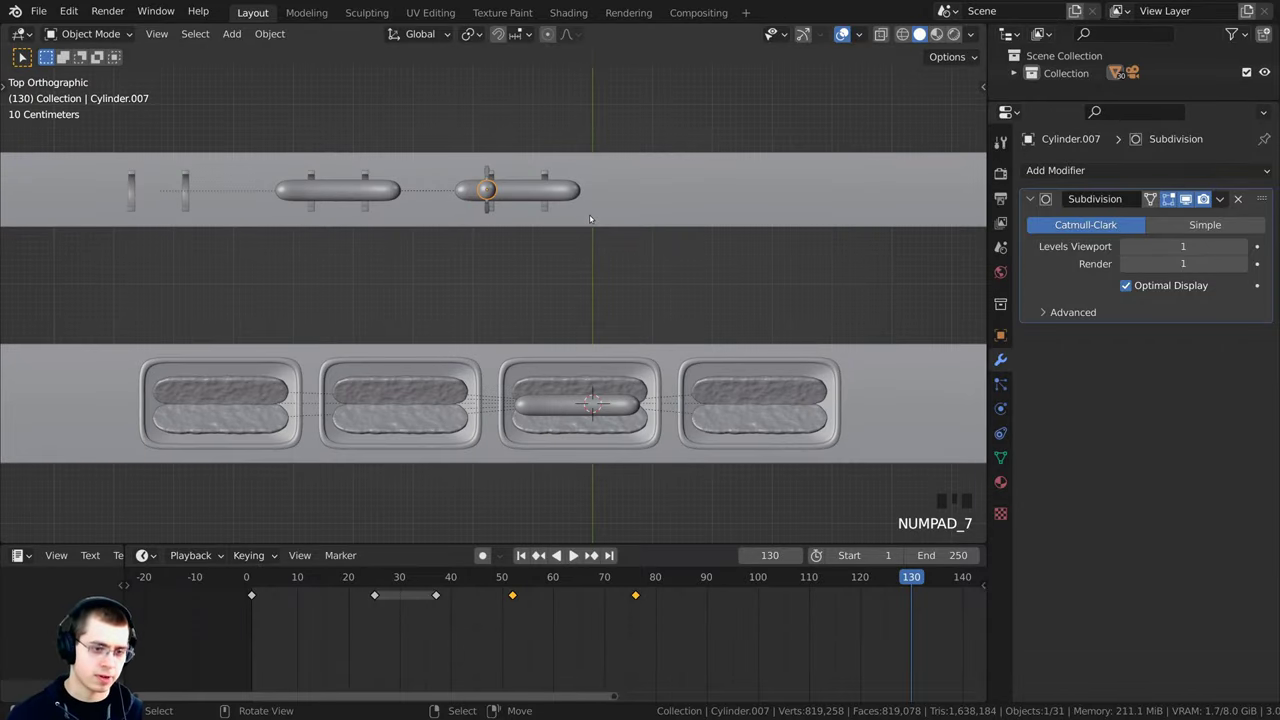
middle_click_drag(640, 331, 646, 354, "shift")
scroll(599, 331, "up", 4)
middle_click_drag(519, 262, 459, 251, "shift")
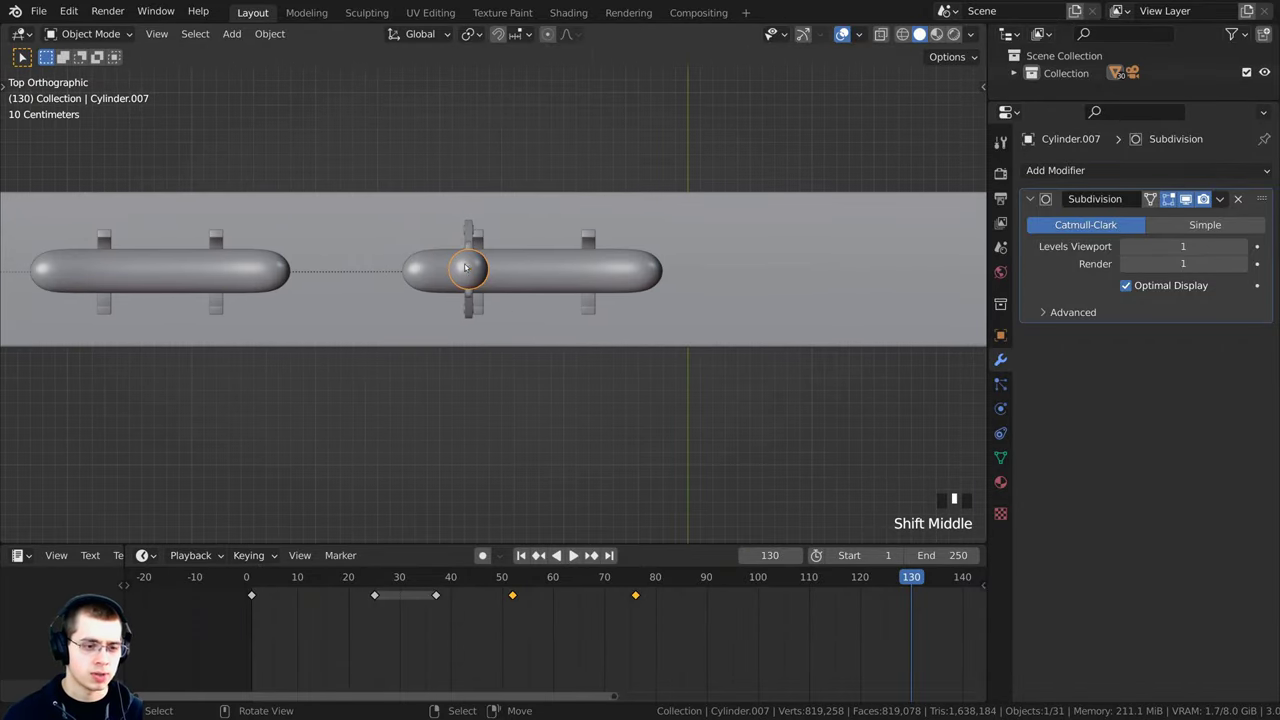
key("g")
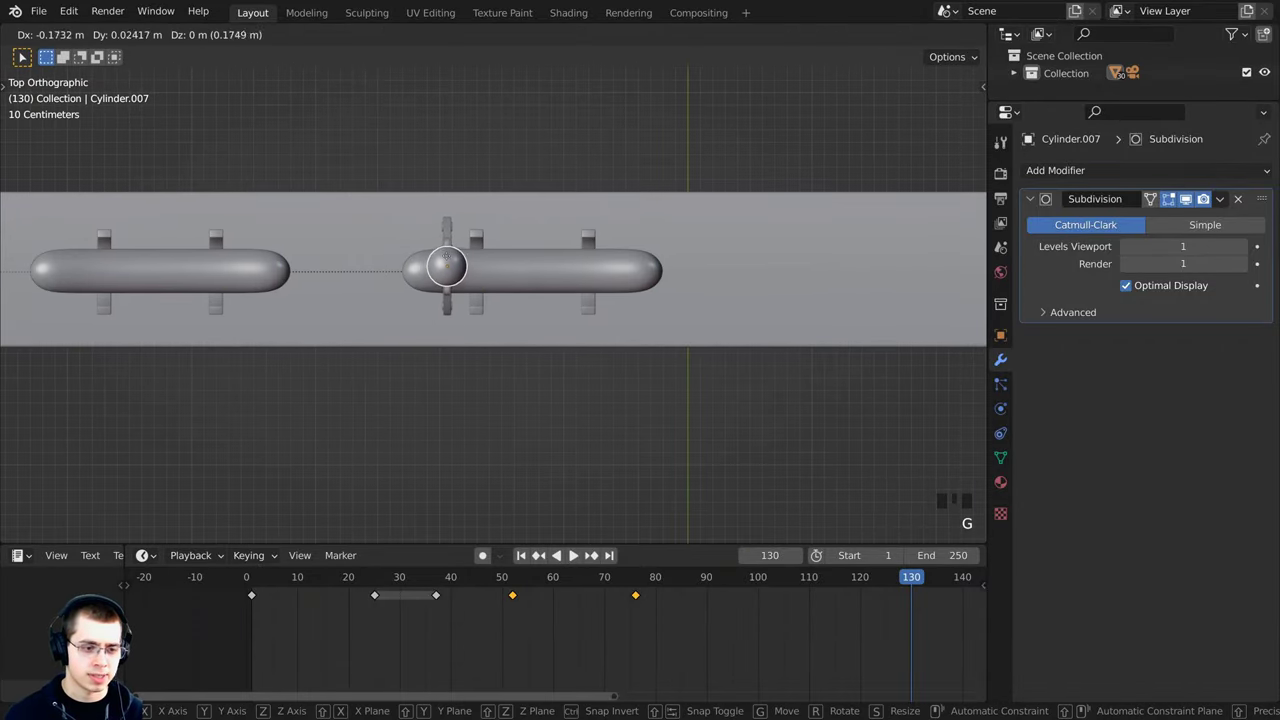
right_click(449, 256)
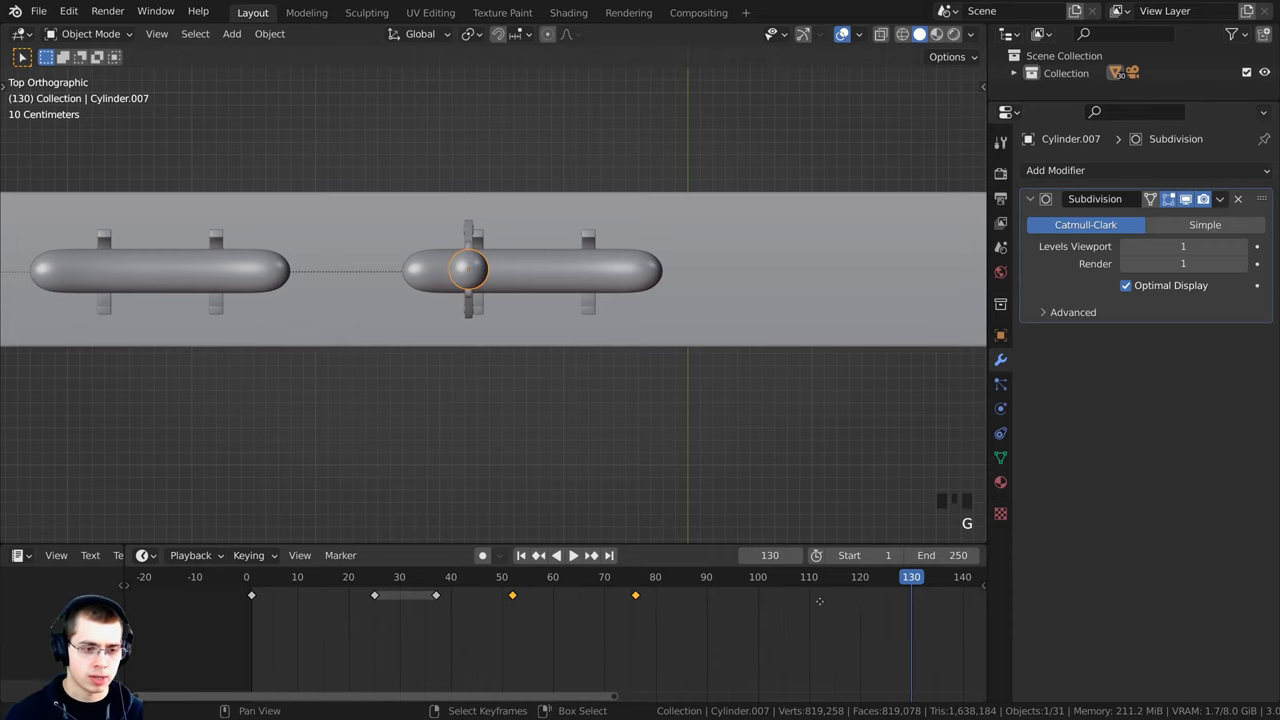
Step: Move the arm's frame 76 keyframe to frame 130
middle_click_drag(820, 601, 793, 606)
scroll(611, 597, "up", 1)
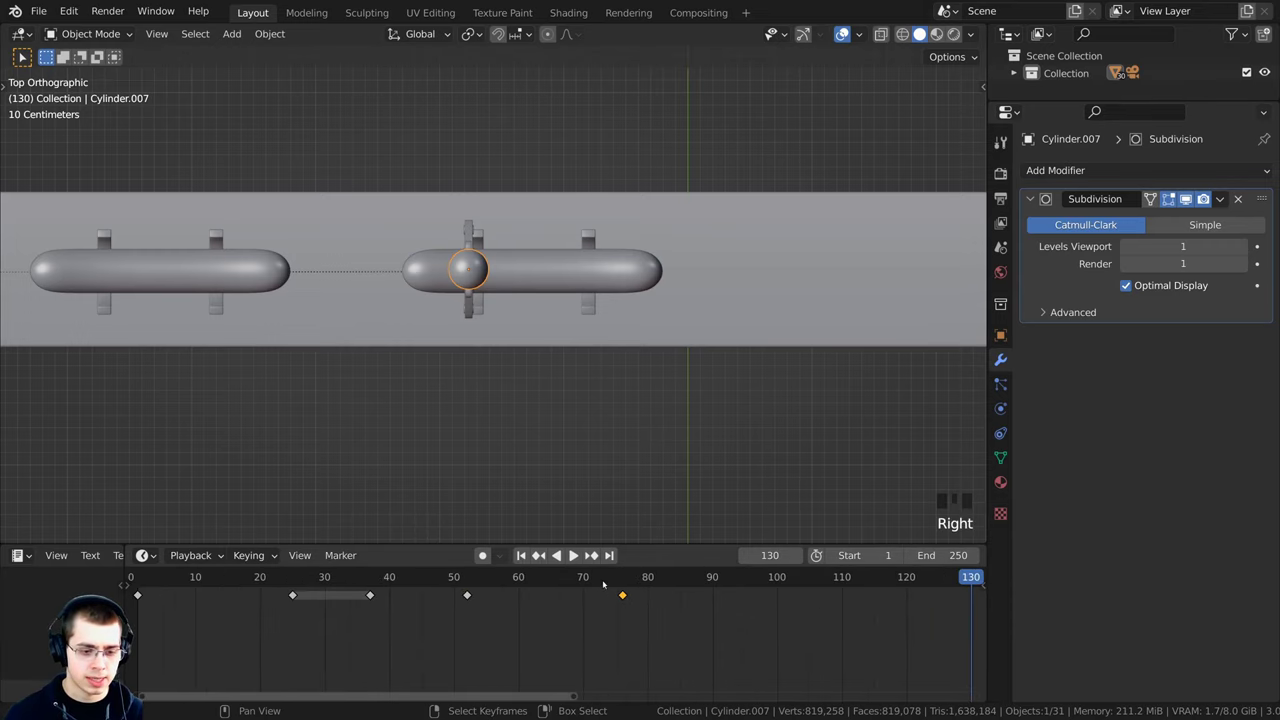
middle_click_drag(544, 334, 486, 334, "shift")
scroll(769, 674, "up", 1)
scroll(769, 674, "right", 4, "ctrl")
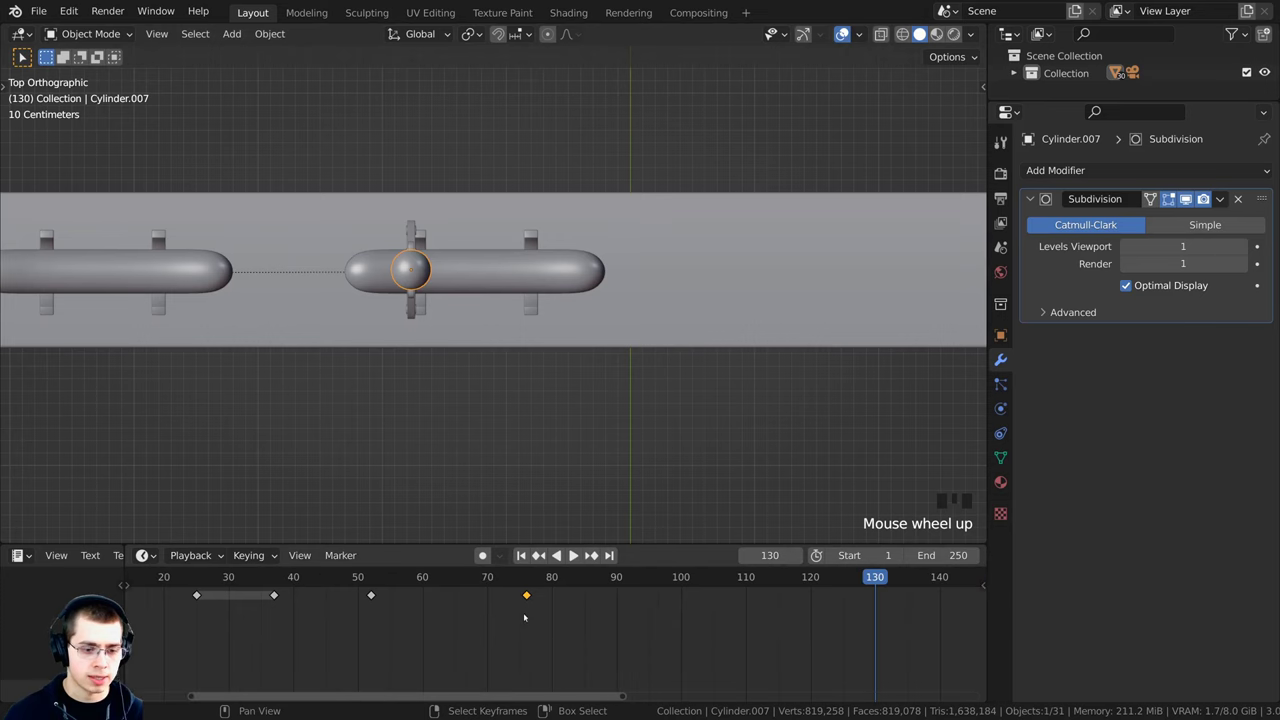
key("g")
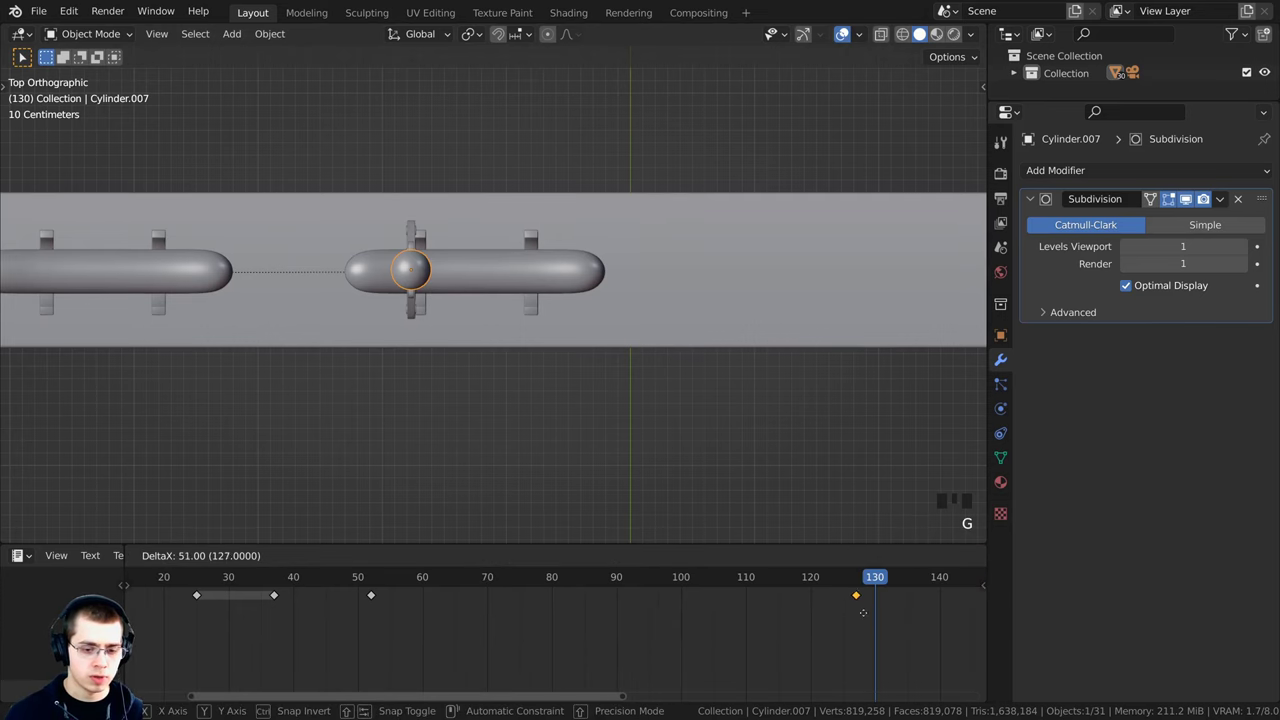
left_click(876, 598)
middle_click_drag(409, 310, 474, 317, "shift")
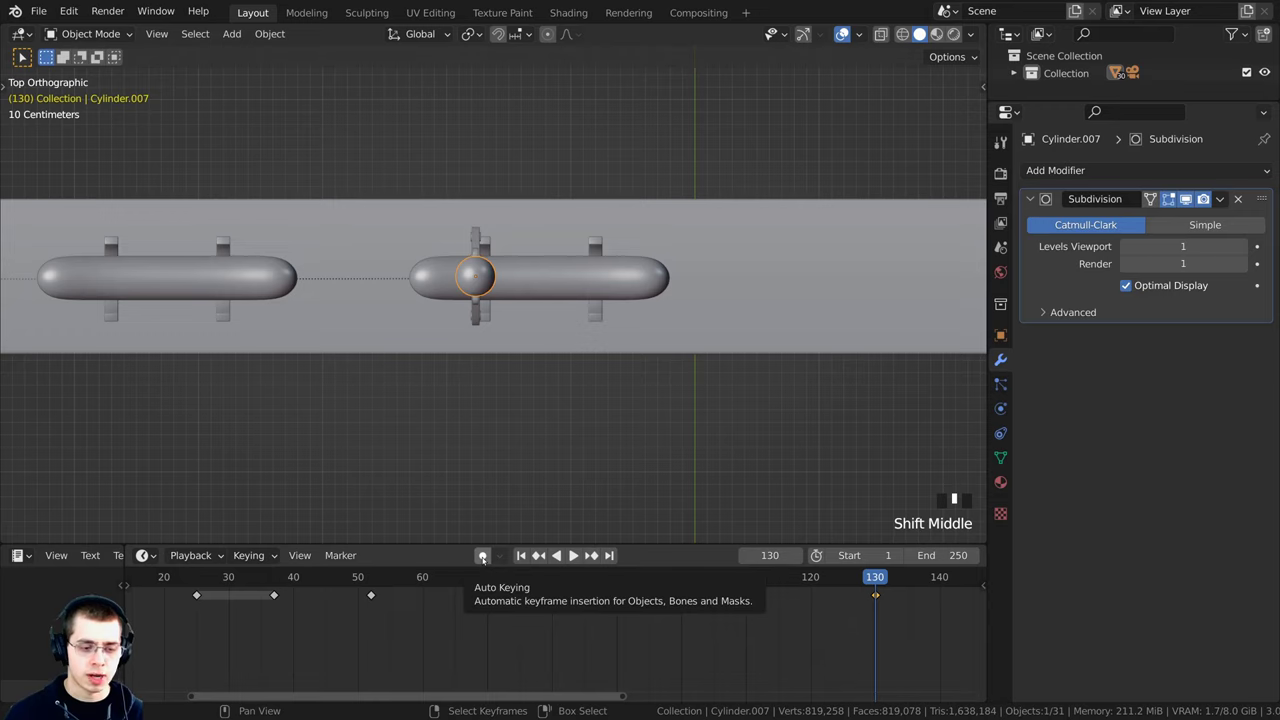
Step: Turn on Auto Keying and start moving the arm along the X axis at frame 130
left_click(483, 557)
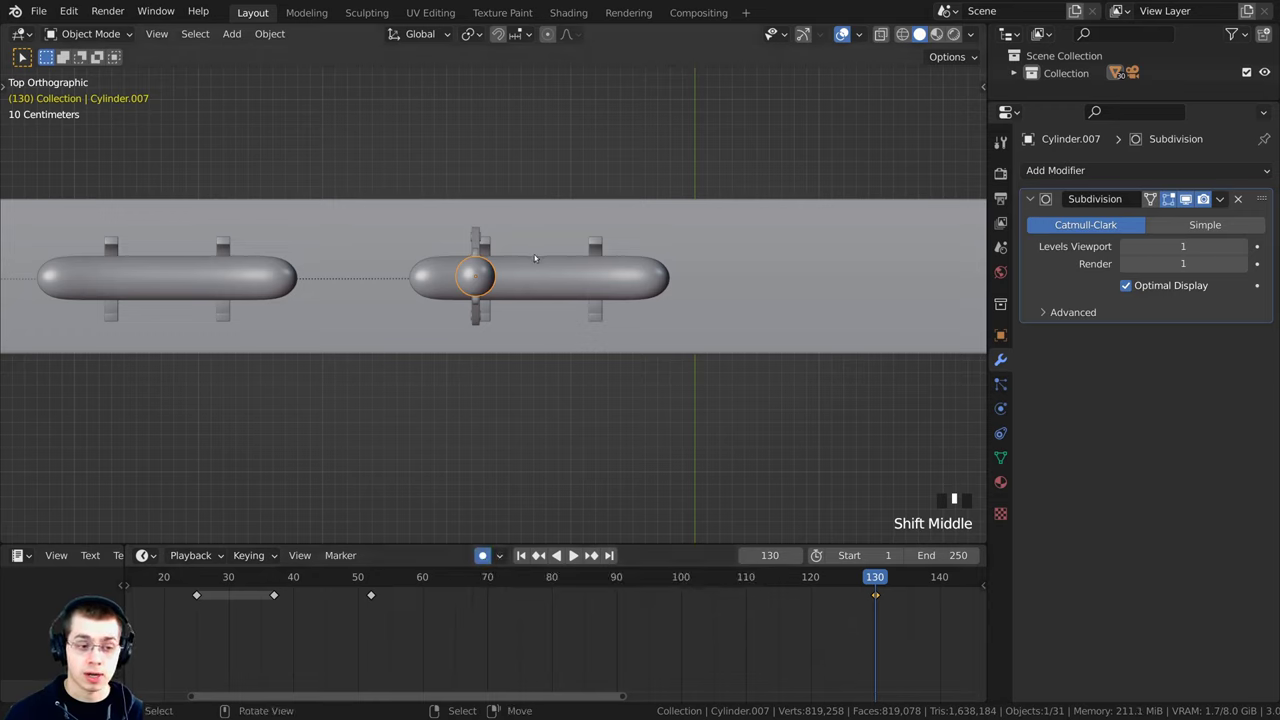
key("g")
key("x")
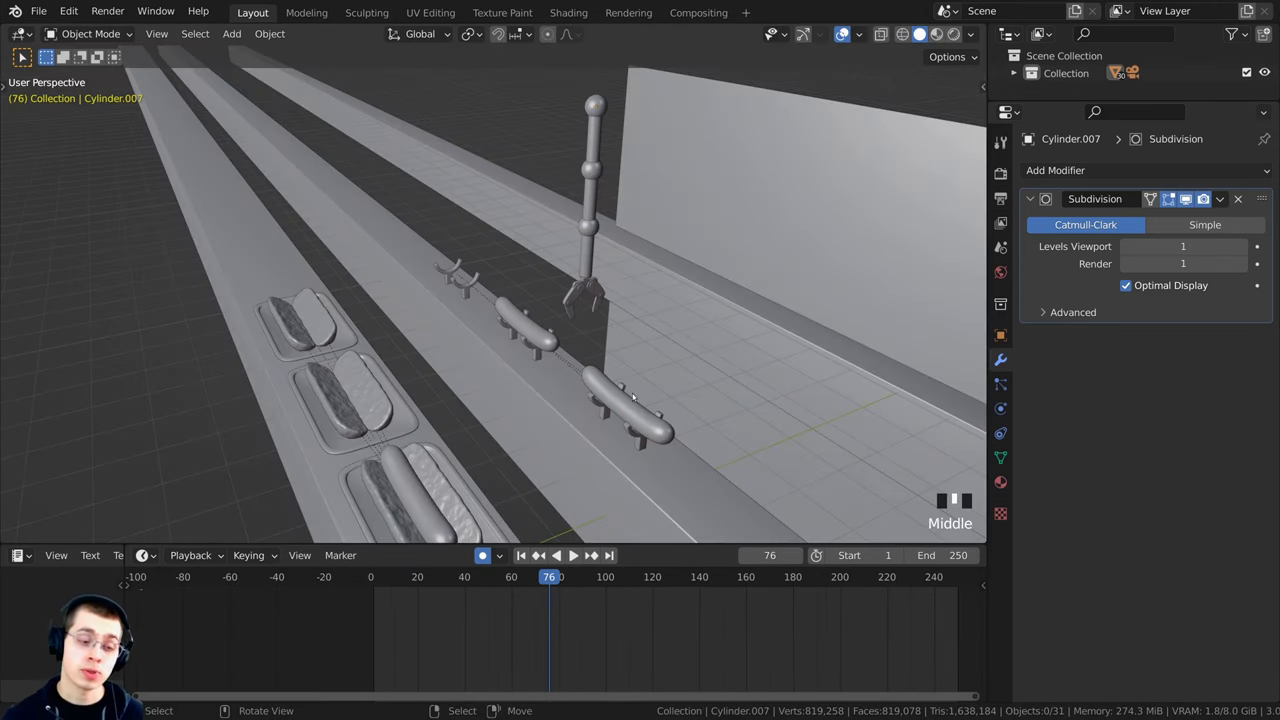
Step: Scrub back to frame 12 and examine the arm lowering its sausage over the buns from an angled view
scroll(605, 630, "down", 3)
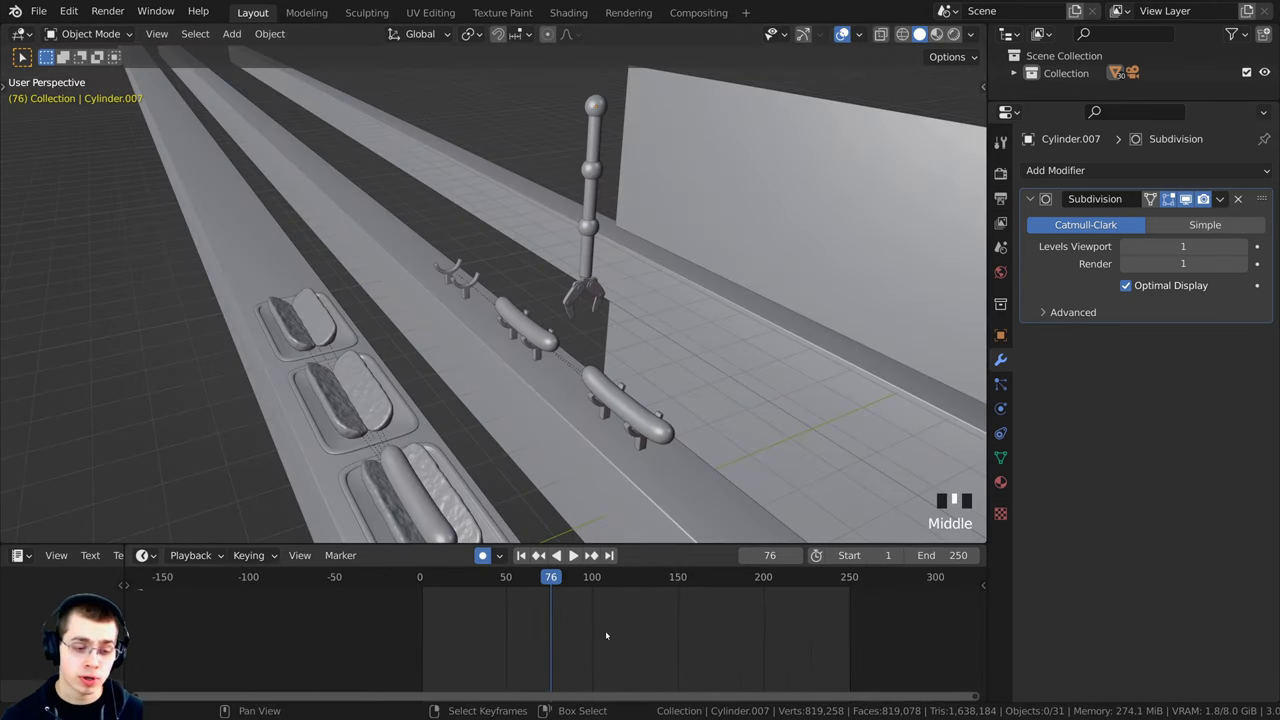
middle_click_drag(605, 630, 565, 627)
left_click_drag(540, 622, 421, 576)
middle_click_drag(540, 425, 624, 312, "shift")
key("a")
key("a")
key("a")
middle_click_drag(450, 300, 481, 292)
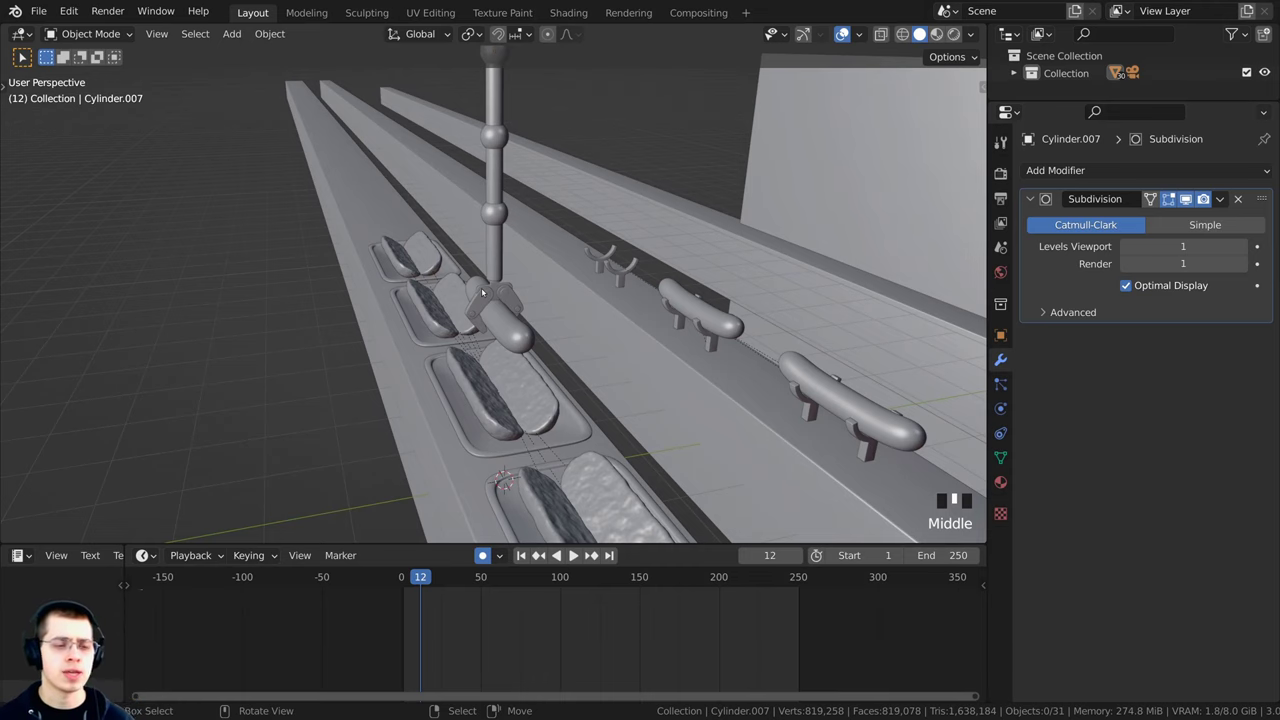
Step: Go back to frame 0 and examine the gripper holding the sausage above the buns up close
key("Left")
key("Left")
key("Left")
key("Left")
key("Left")
key("Left")
key("Left")
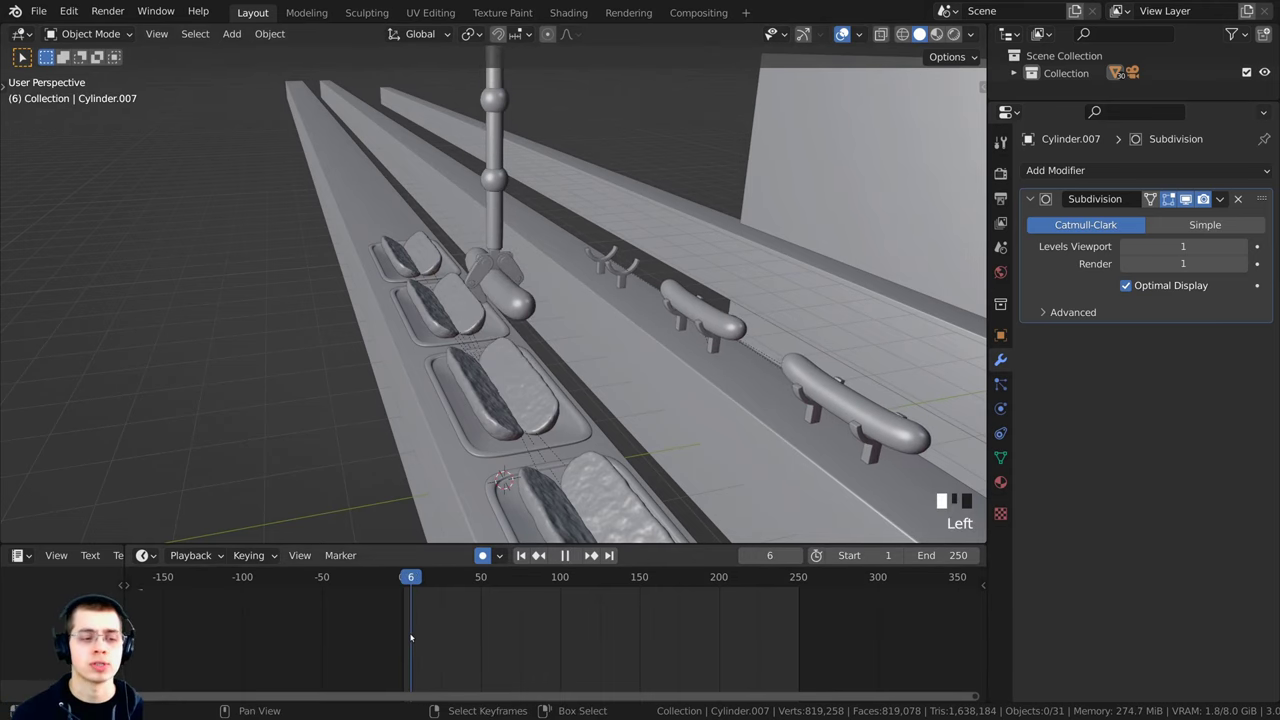
middle_click_drag(483, 407, 519, 270, "shift")
scroll(485, 428, "up", 2)
key("Left")
key("Left")
key("Left")
key("Left")
key("Left")
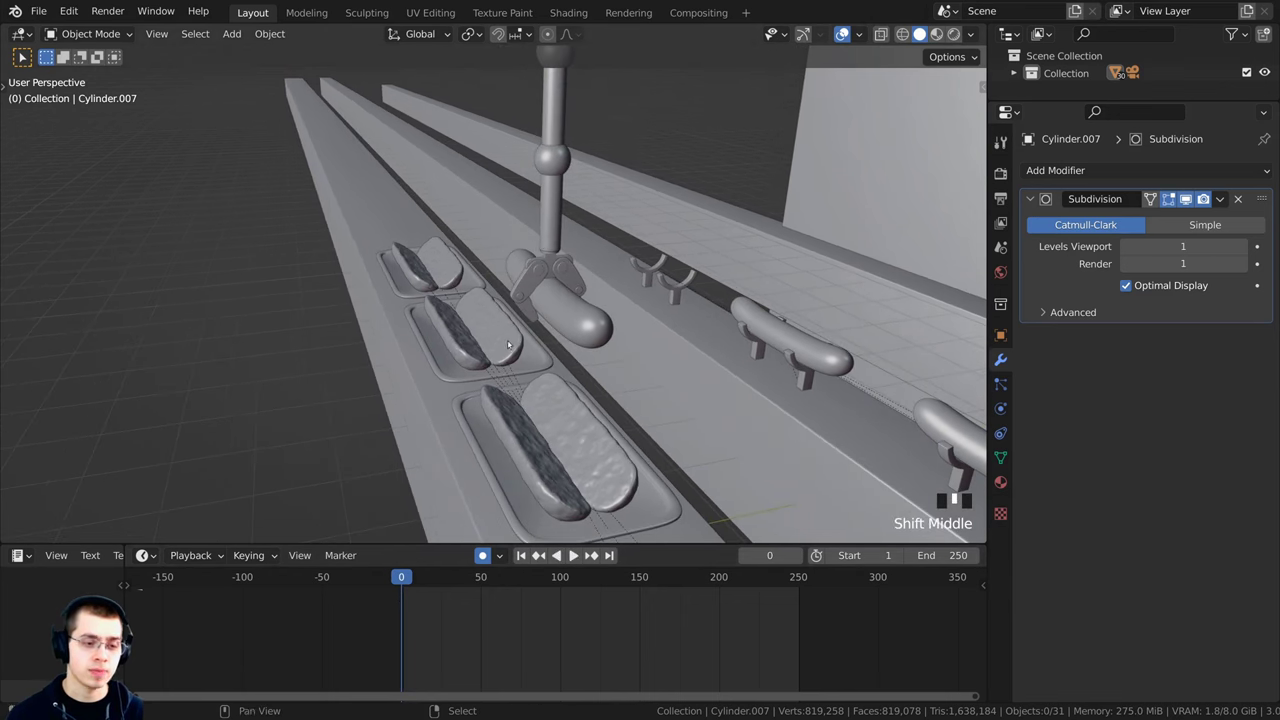
Step: Scrub the timeline through to frame 245 and back to frame 1, examining where the arm's movement starts and ends
scroll(519, 270, "up", 2)
right_click(571, 295)
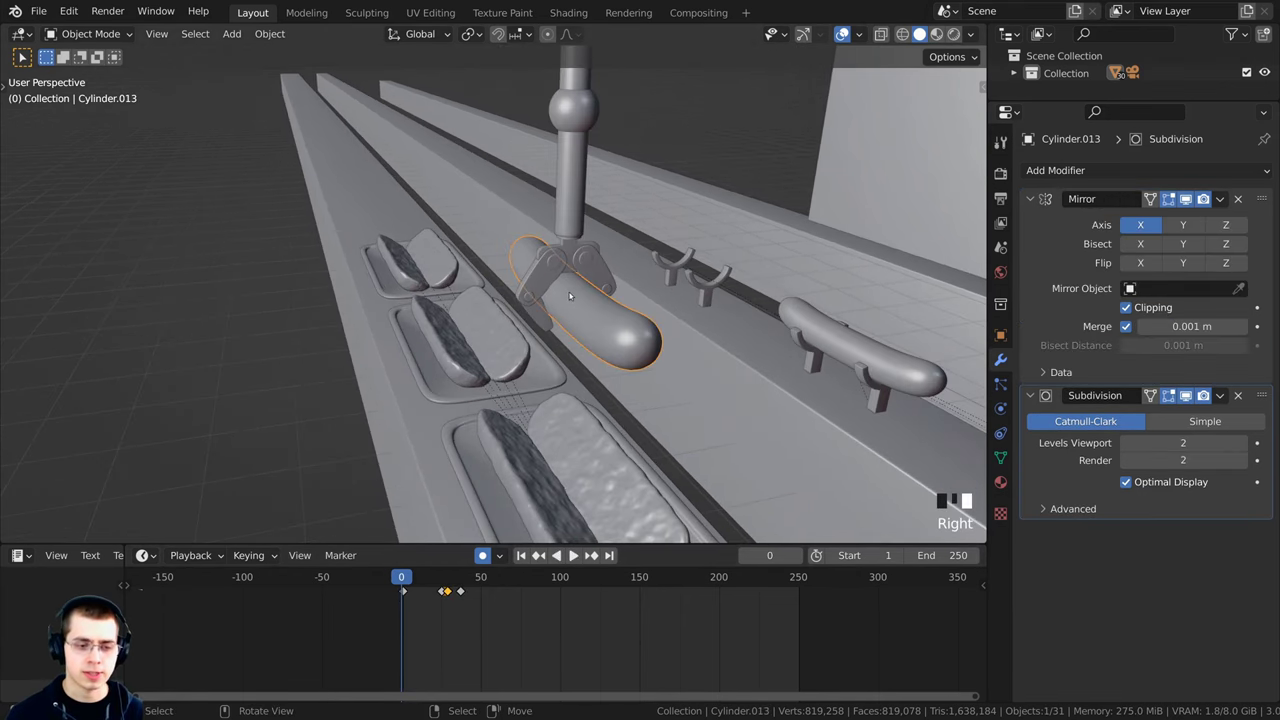
scroll(560, 316, "down", 2)
key("a")
left_click_drag(417, 622, 791, 624)
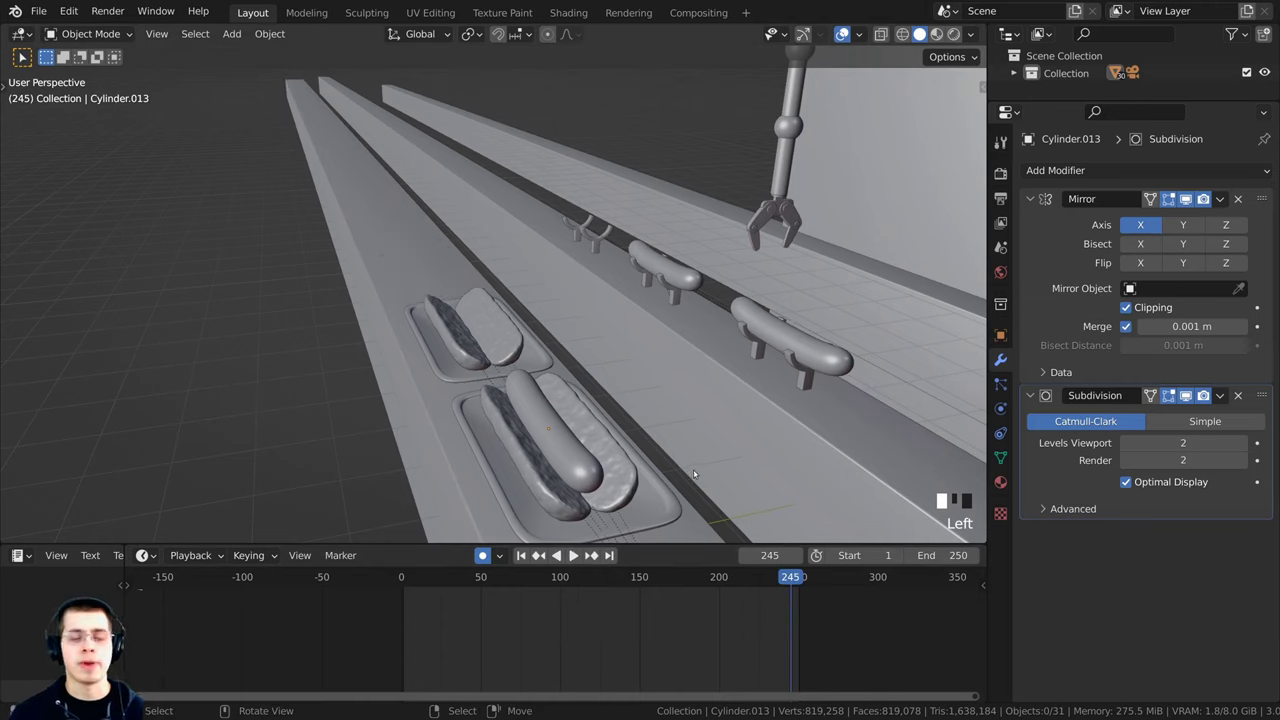
left_click_drag(787, 652, 734, 650)
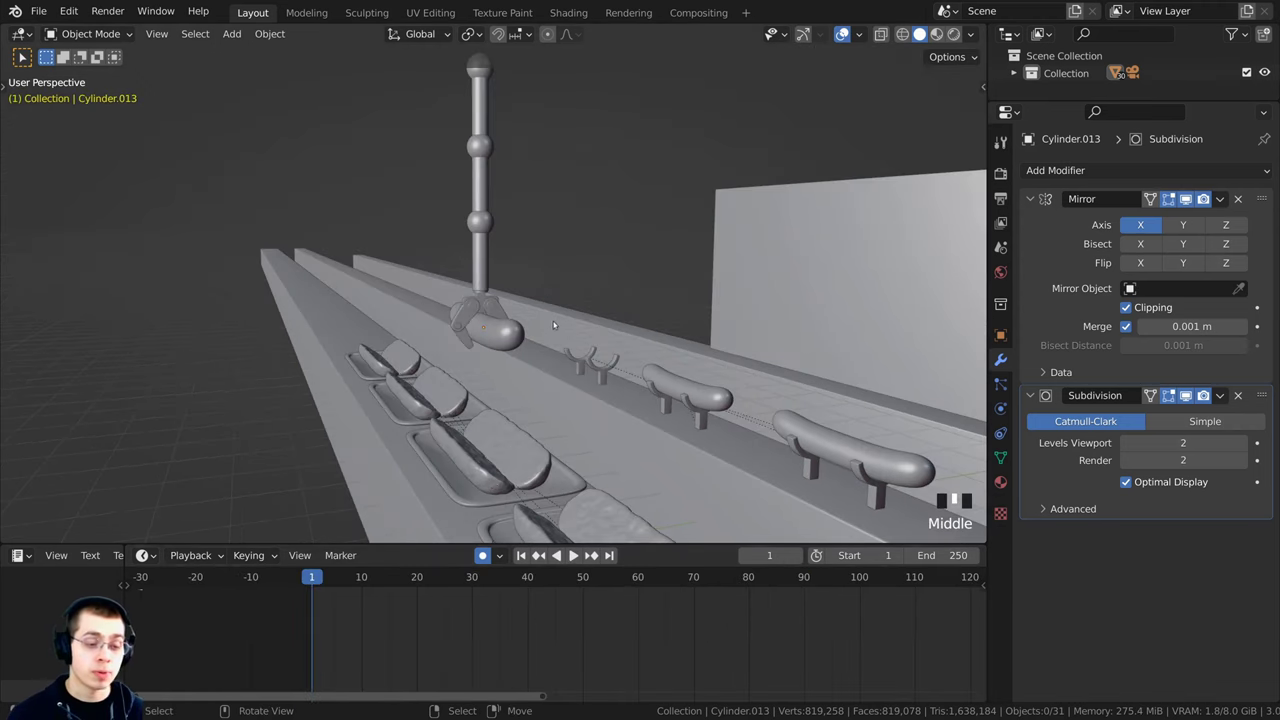
middle_click_drag(553, 321, 525, 318)
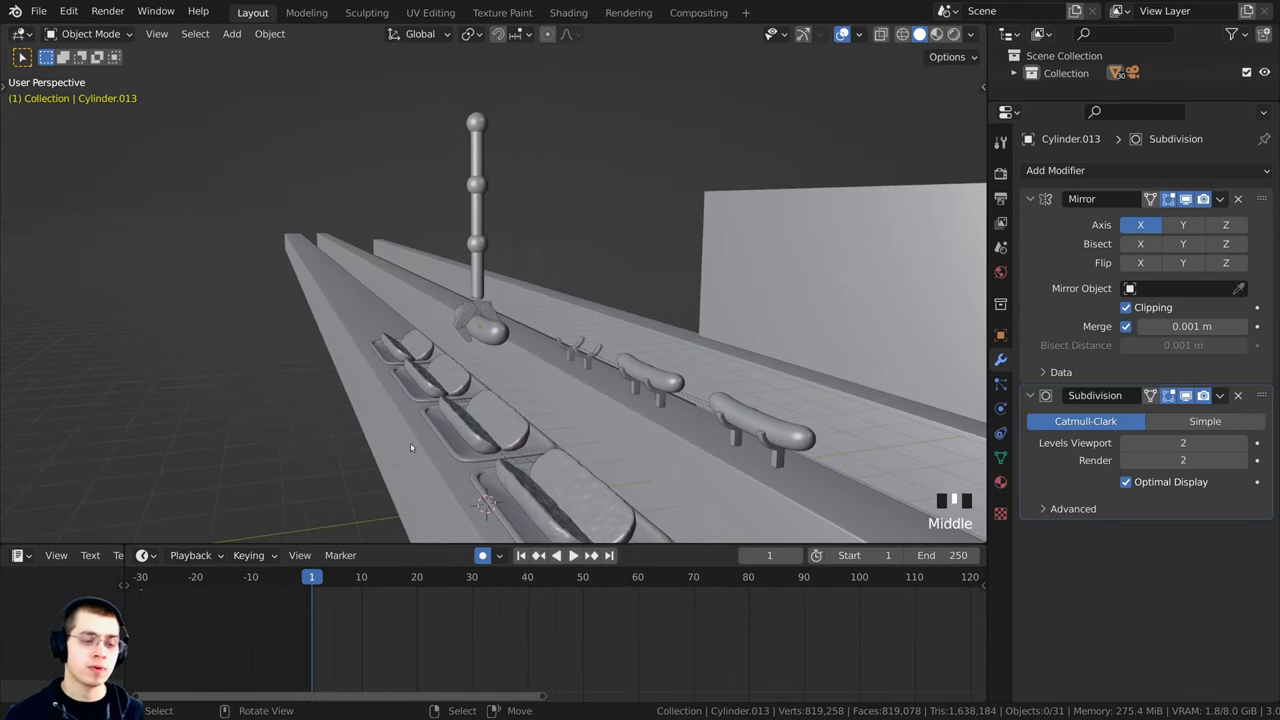
Step: Duplicate the sausage held by the gripper in place at frame 1 and turn off Auto Keying
left_click(487, 342)
middle_click_drag(487, 342, 627, 338, "shift")
scroll(590, 318, "up", 2)
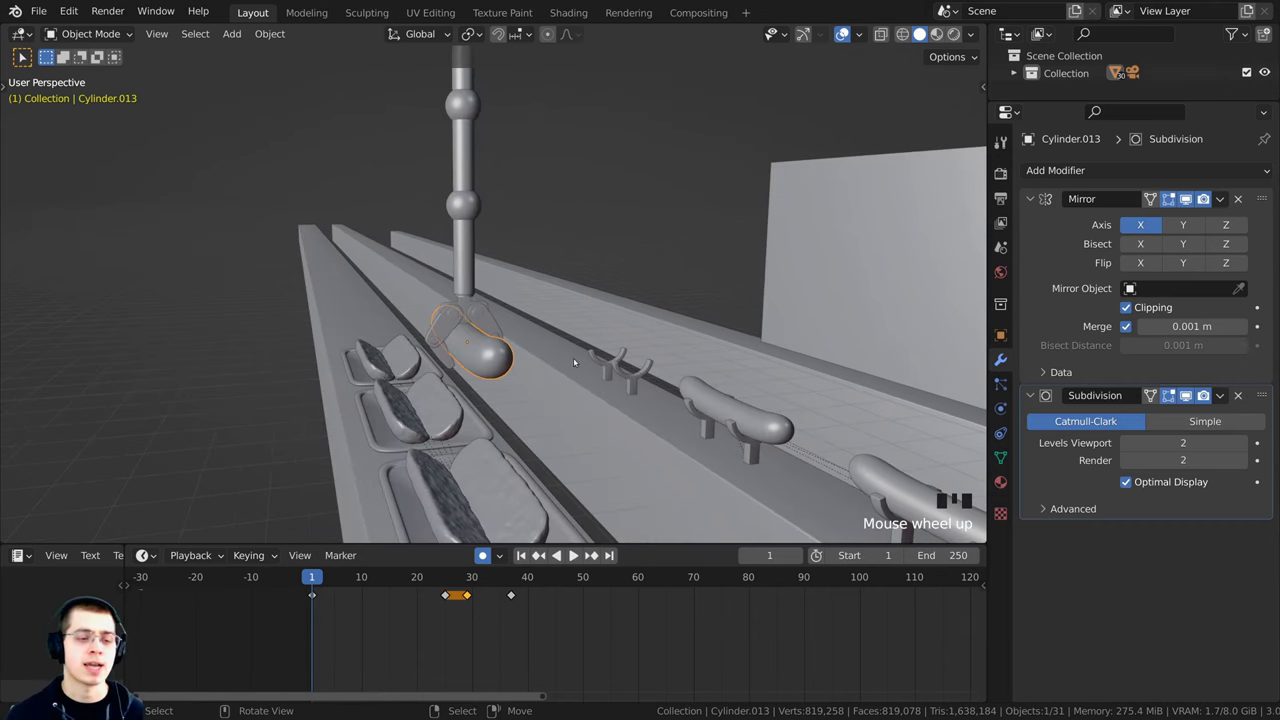
middle_click_drag(573, 362, 500, 364)
key("shift+d")
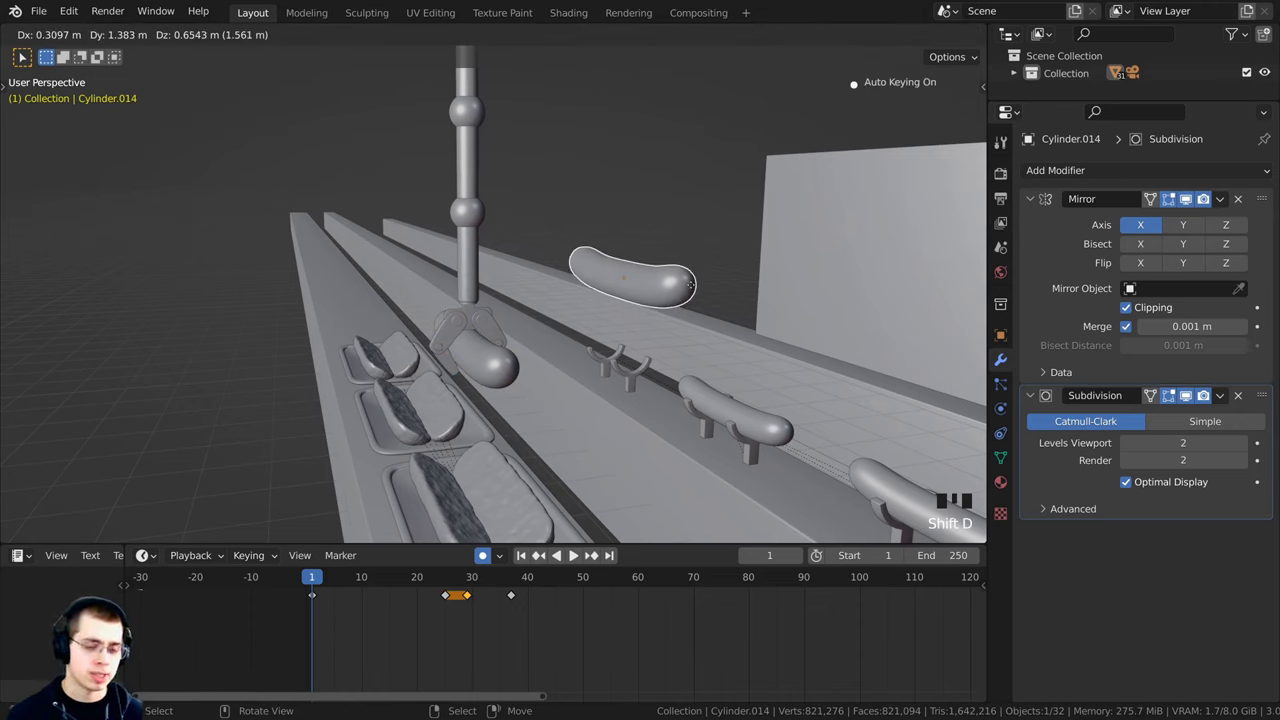
right_click(690, 285)
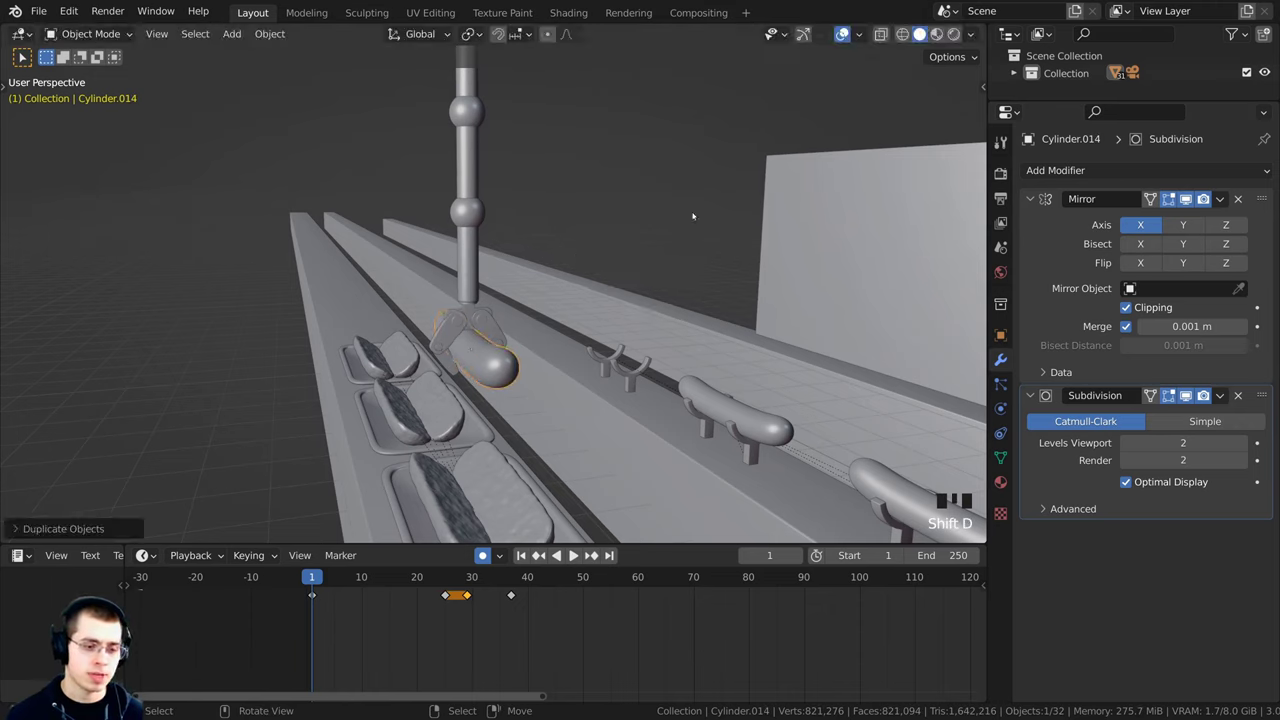
left_click(483, 555)
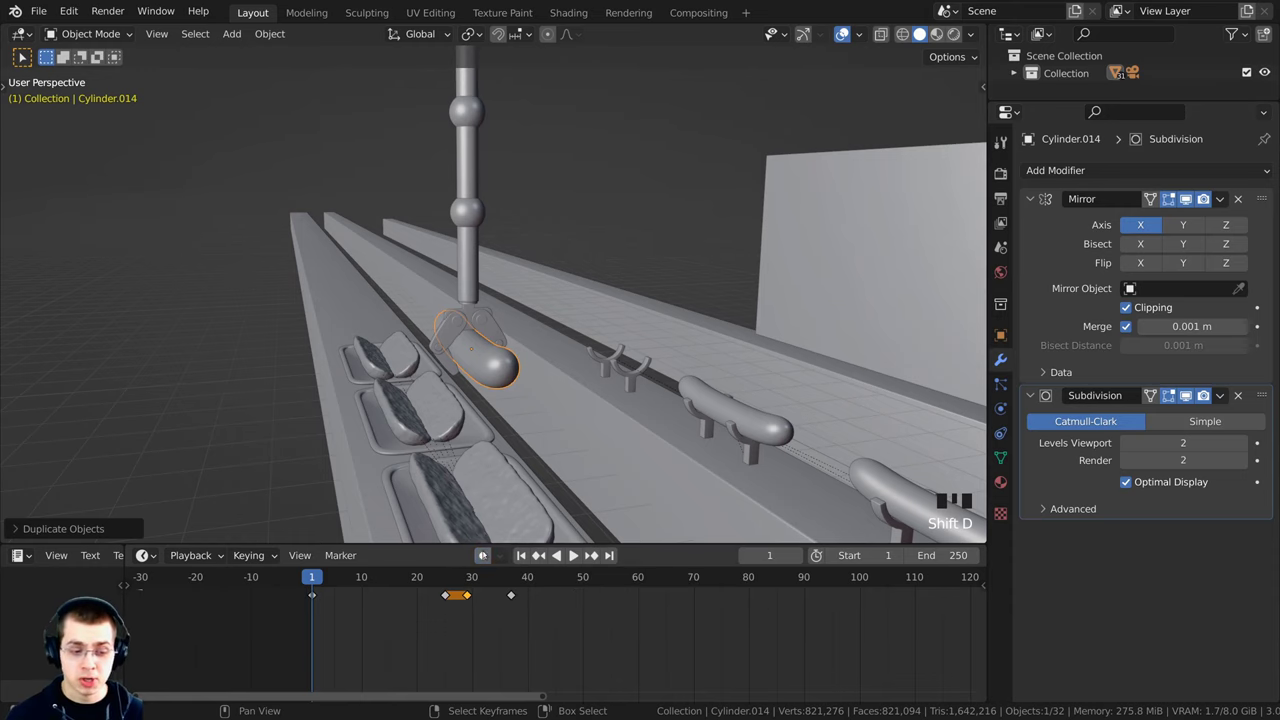
Step: Enlarge the timeline and delete all keyframes of the duplicated sausage
left_click_drag(475, 543, 475, 503)
scroll(334, 587, "up", 3)
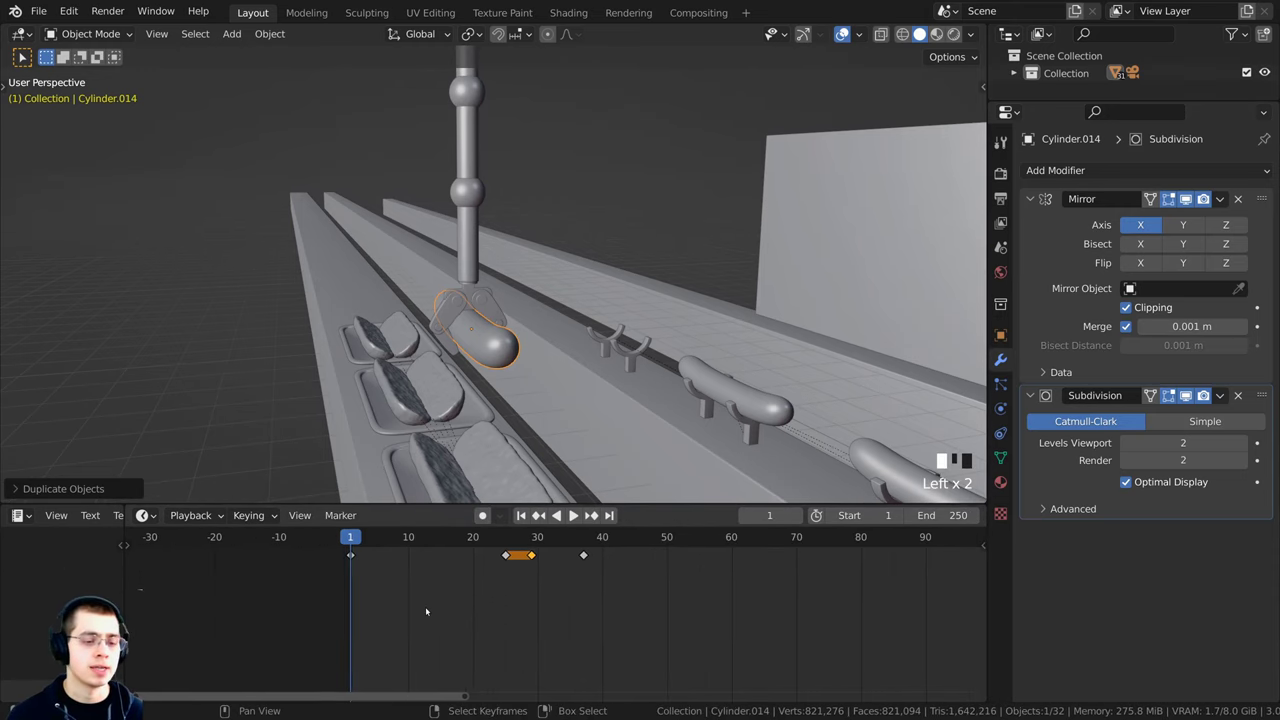
scroll(334, 587, "down", 1)
key("a")
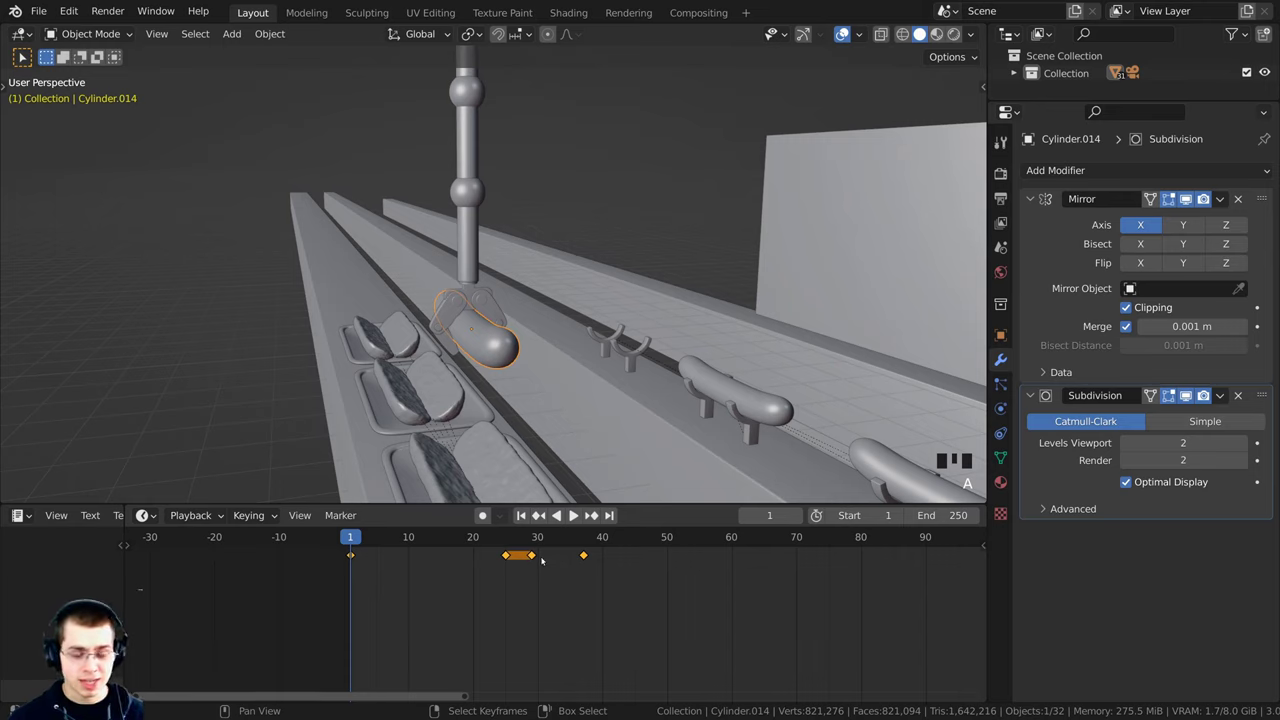
key("x")
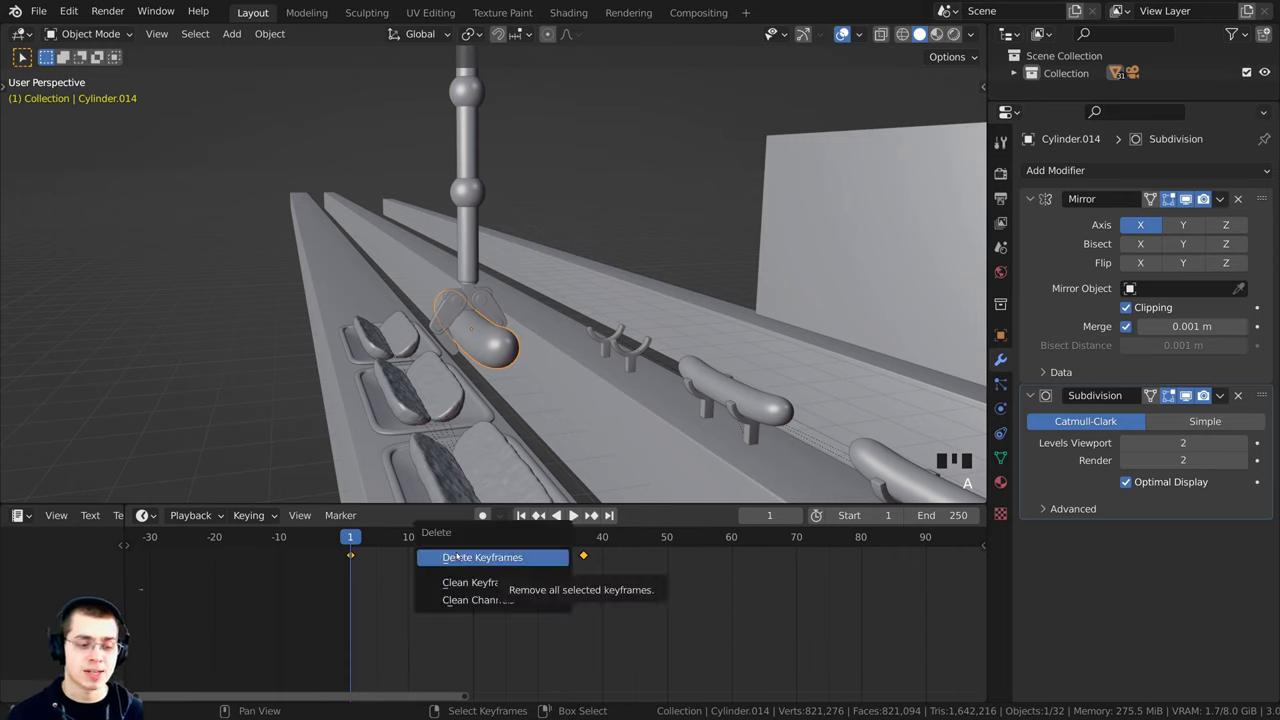
left_click(490, 558)
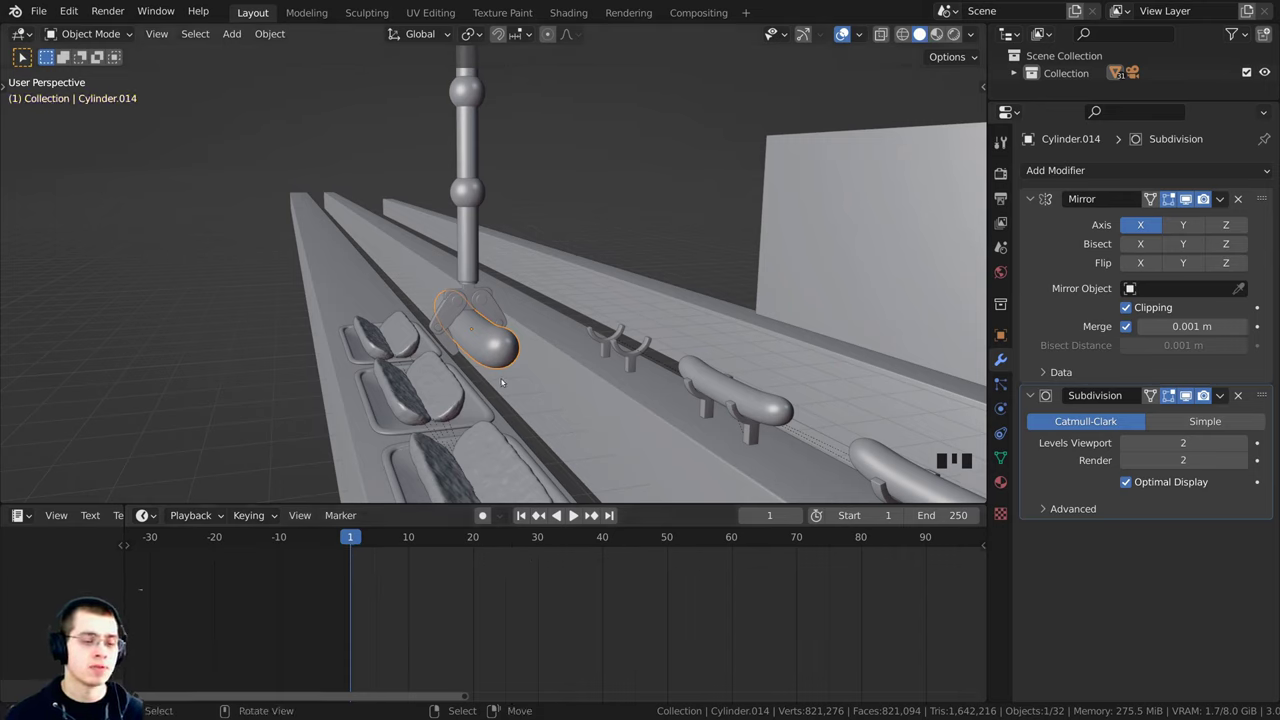
key("g")
key("Escape")
mouse_move(367, 591)
left_mouse_down()
mouse_move(441, 587)
mouse_move(353, 589)
left_mouse_up()
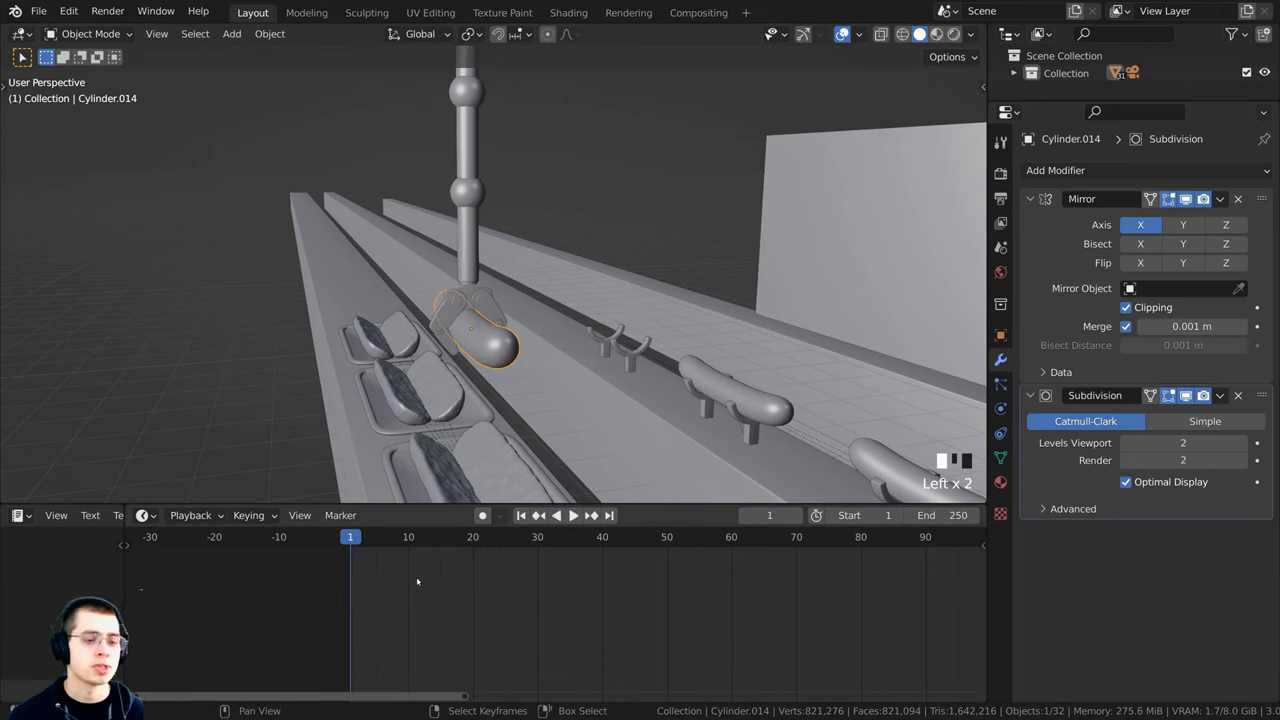
Step: Insert a Location, Rotation & Scale keyframe on the duplicated sausage at frame 237
key("Home")
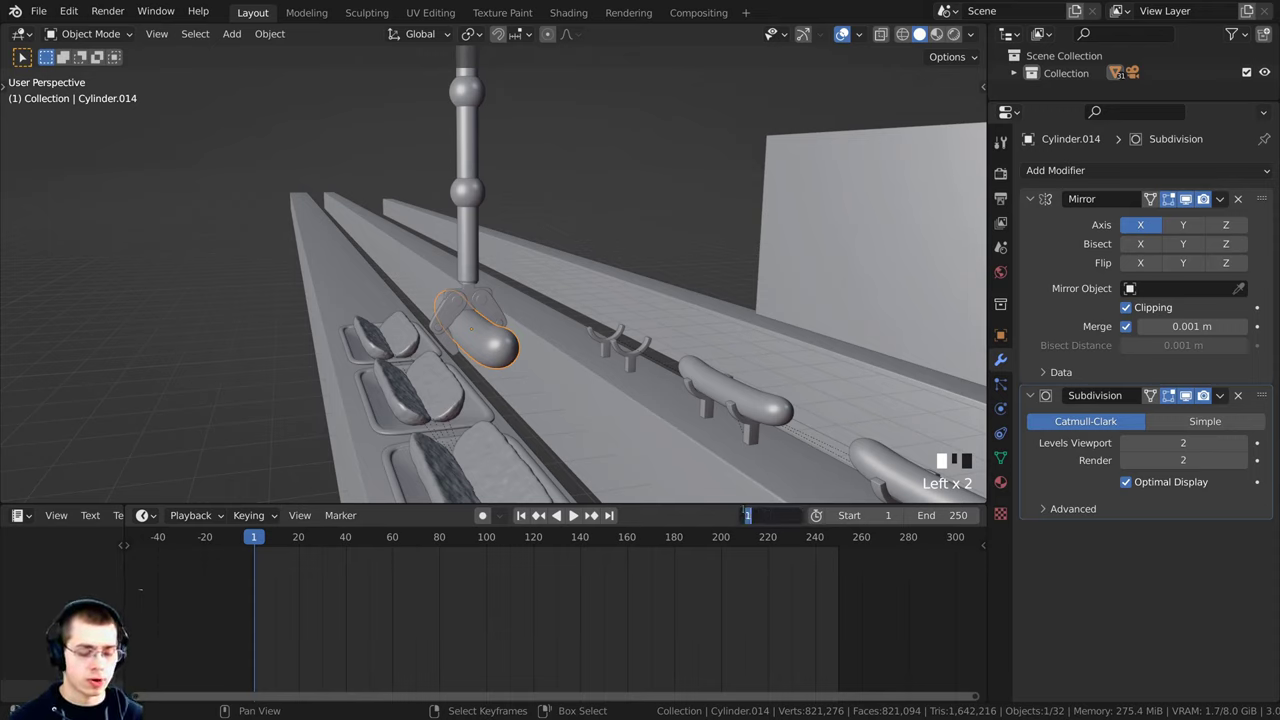
left_click(752, 515)
type("237")
key("Return")
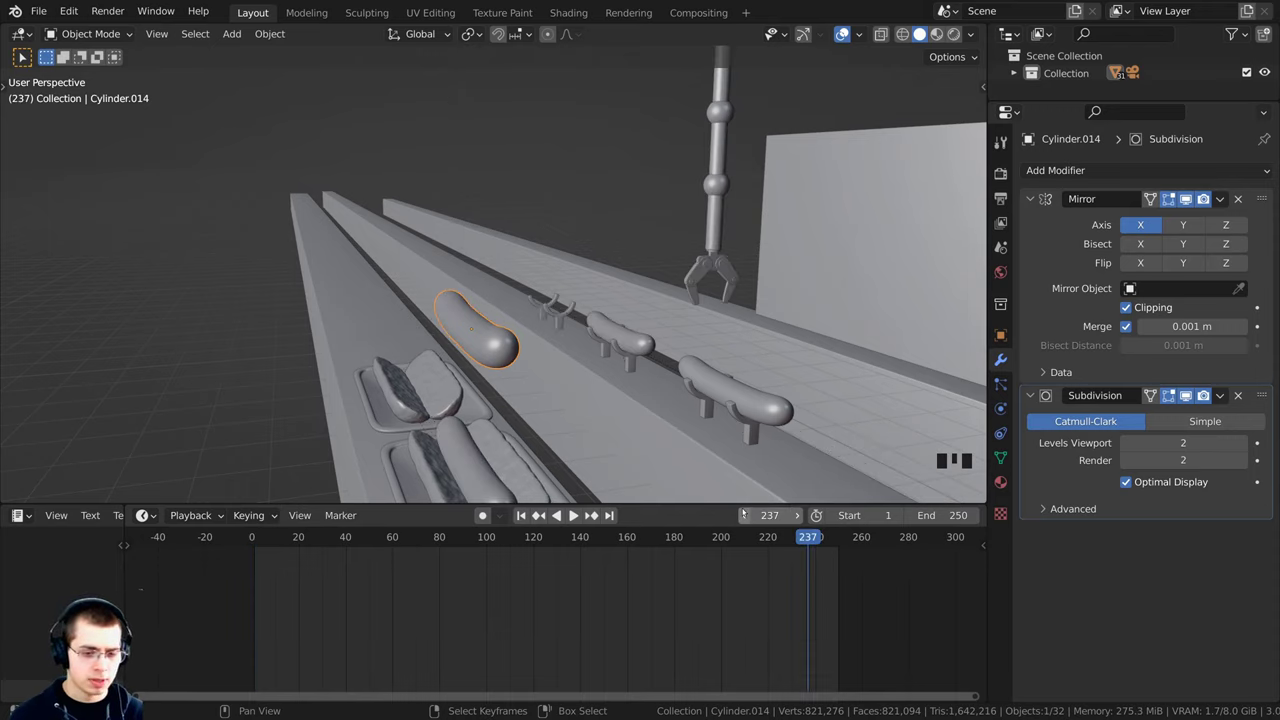
left_click(768, 515)
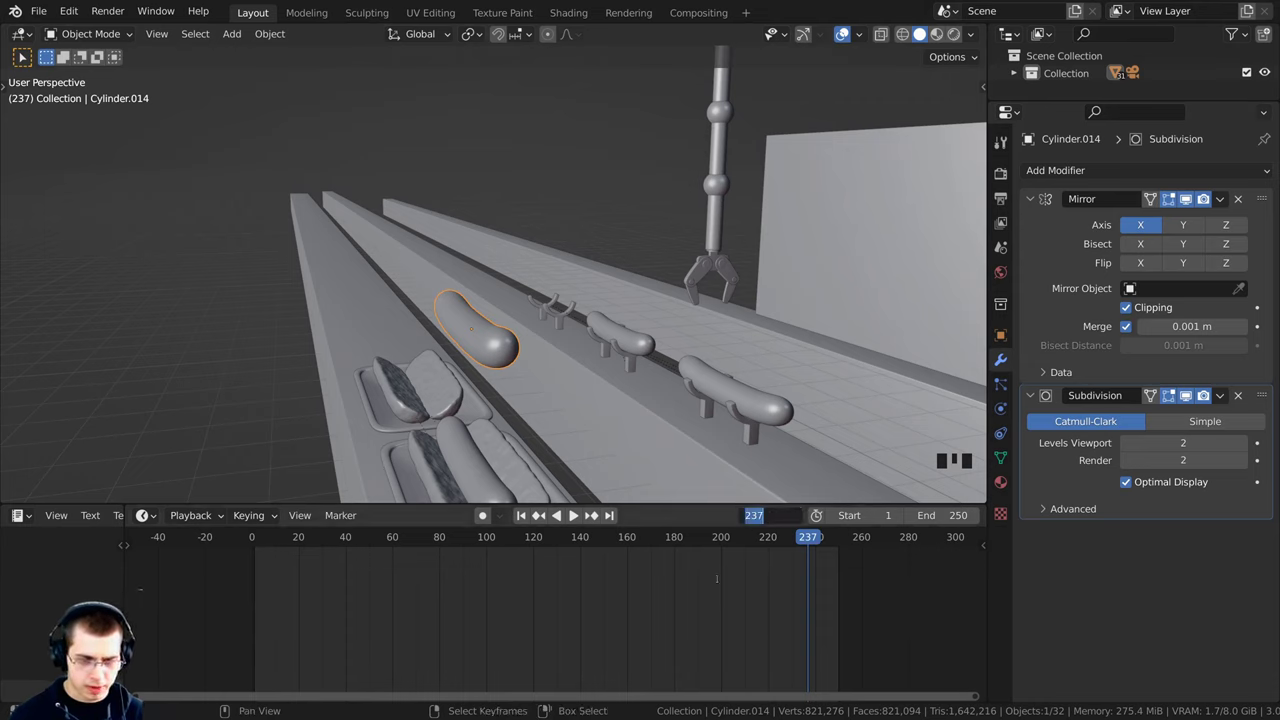
left_click(725, 603)
scroll(600, 590, "up", 6)
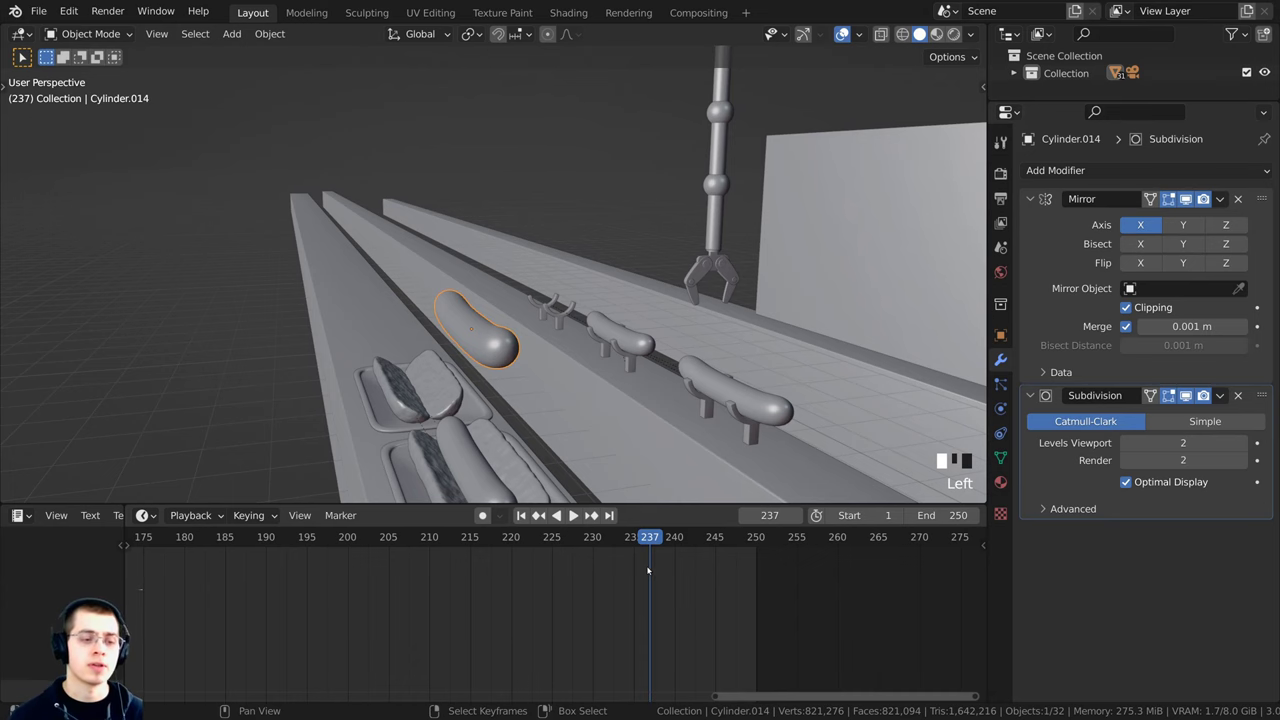
middle_click_drag(650, 420, 604, 319)
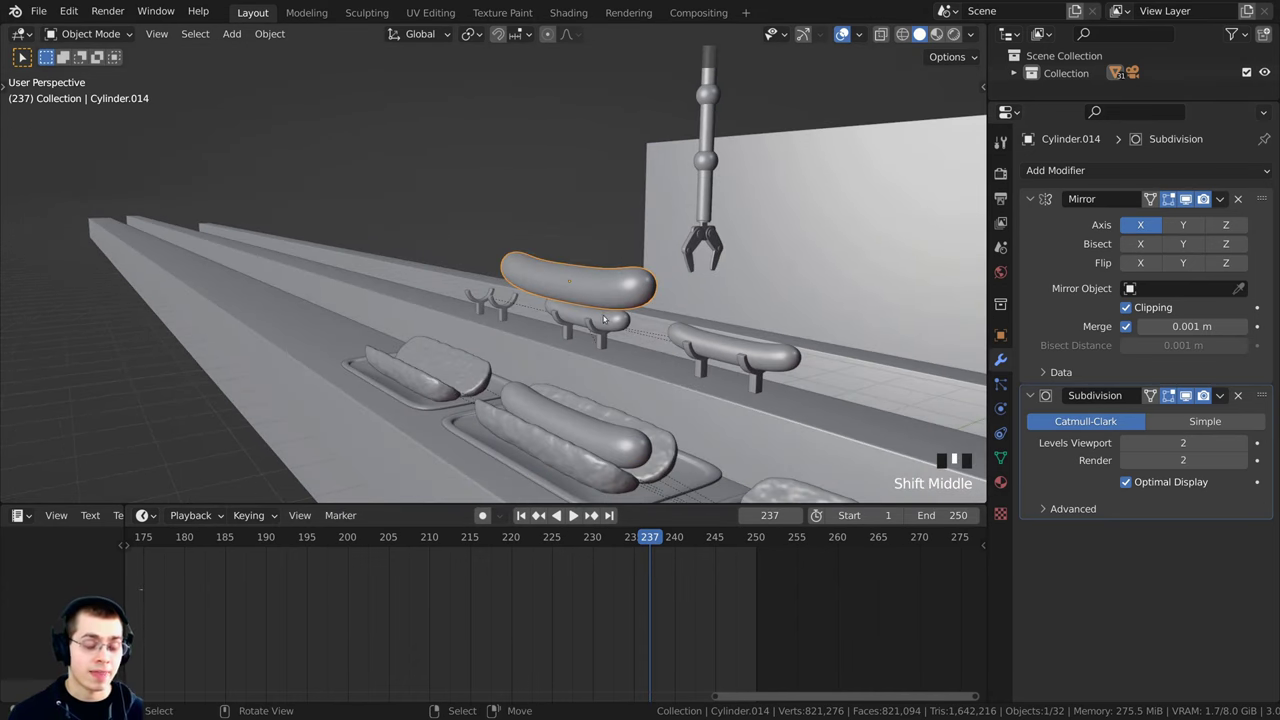
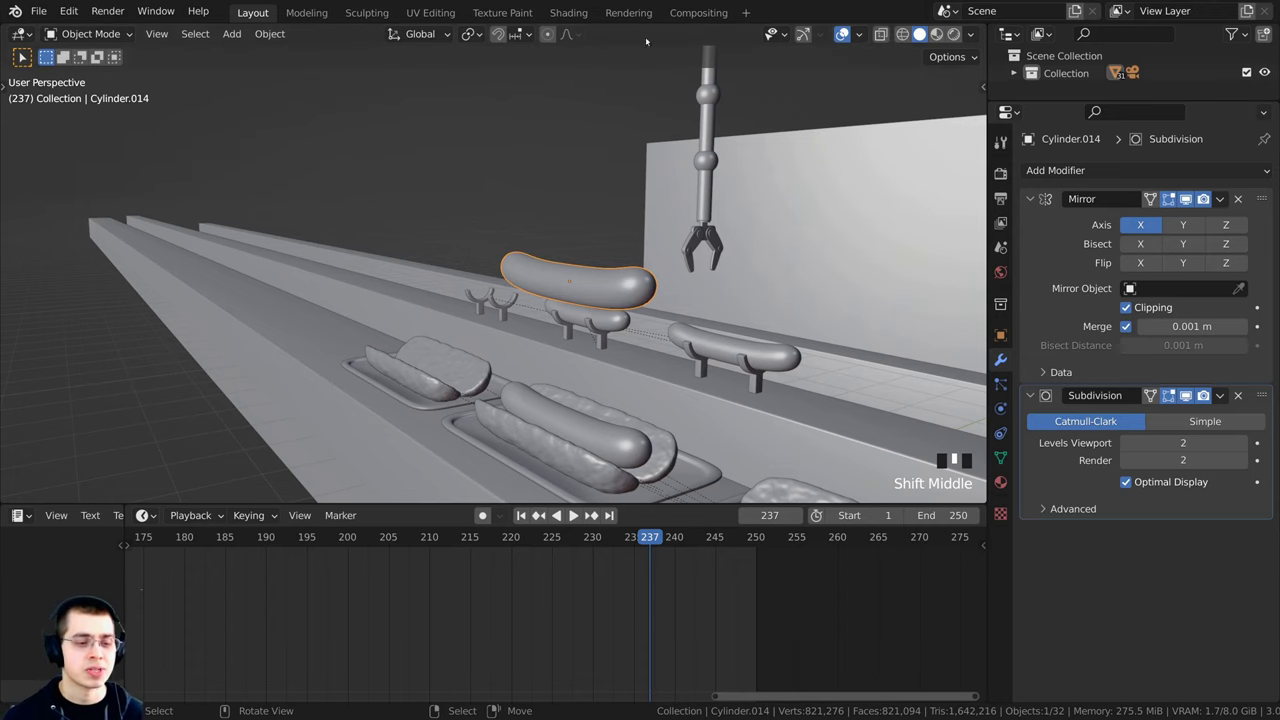
middle_click_drag(661, 159, 623, 188)
key("i")
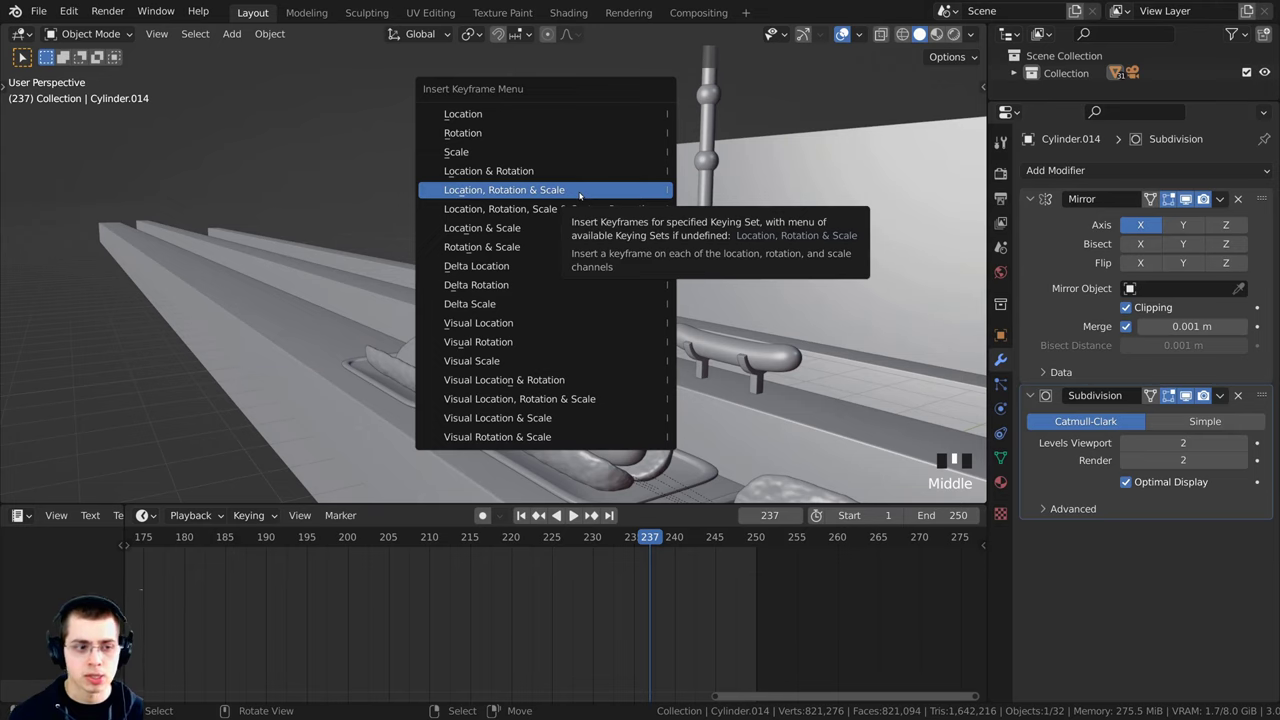
left_click(579, 190)
scroll(676, 606, "up", 3)
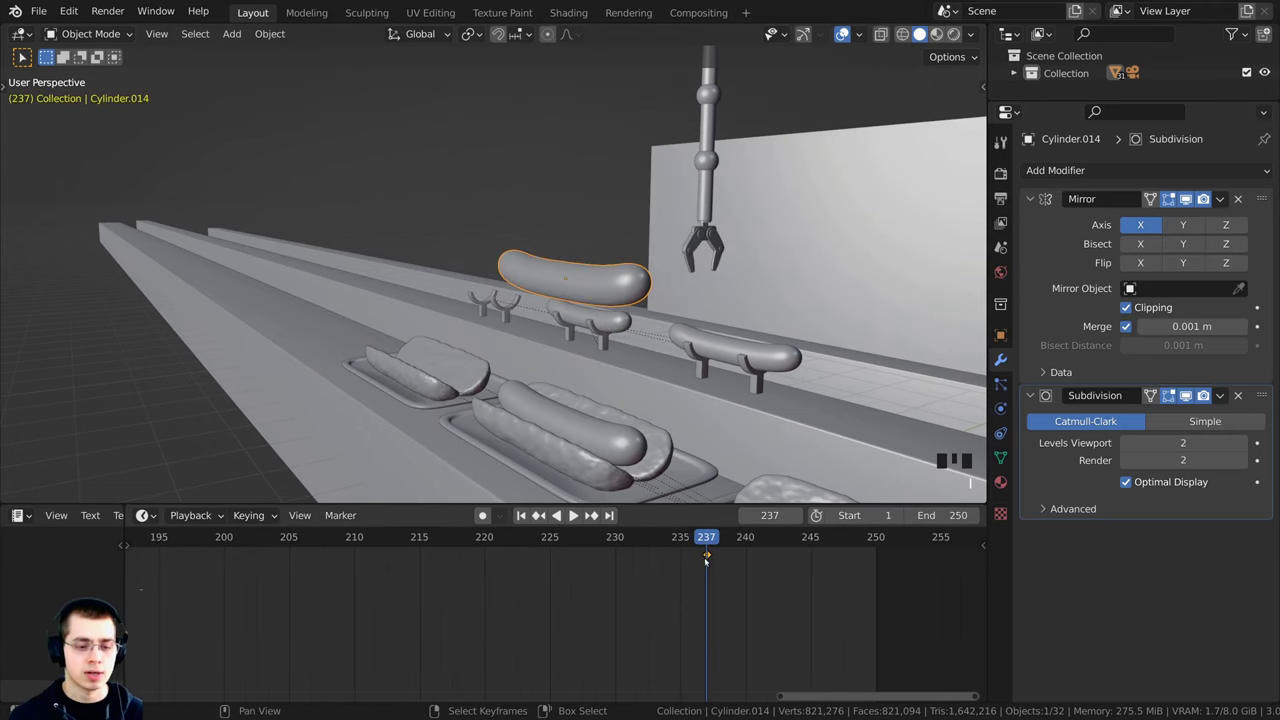
Step: Compare the original and duplicated sausages' positions and keyframes at early frames, ending at frame 1 with the original selected
scroll(577, 609, "down", 15)
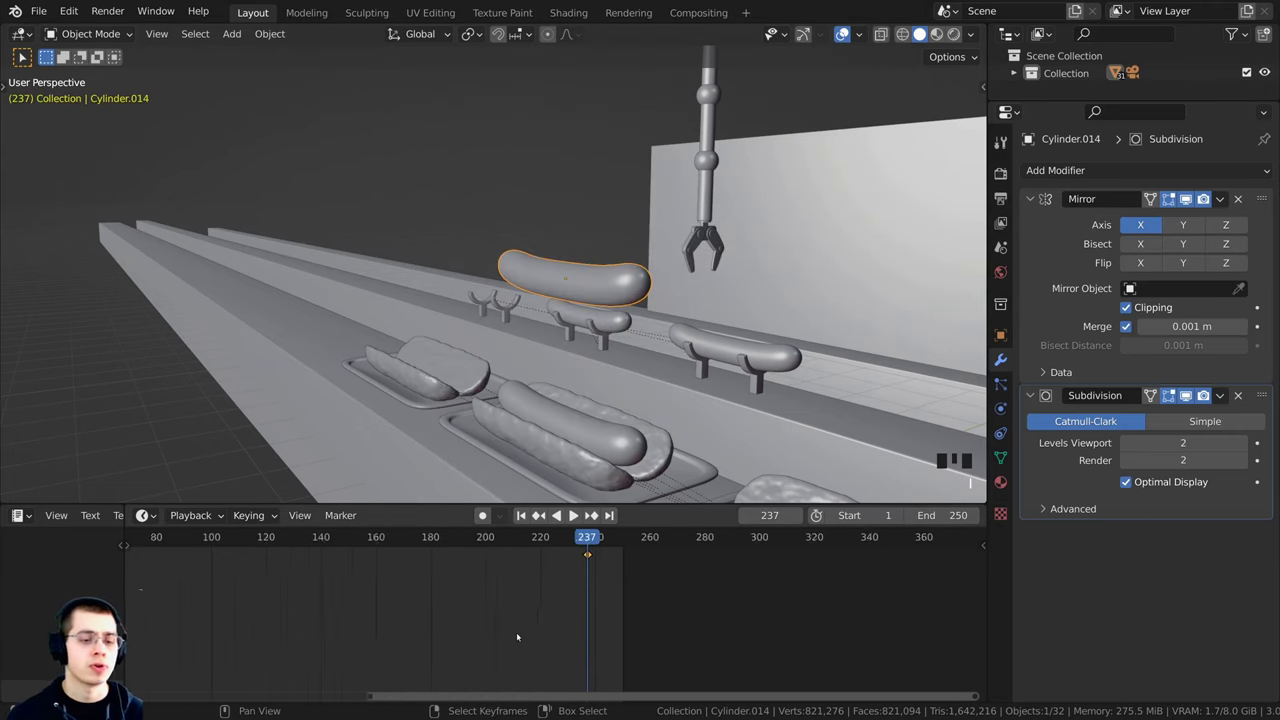
middle_click_drag(569, 630, 689, 620)
middle_click_drag(689, 620, 722, 620)
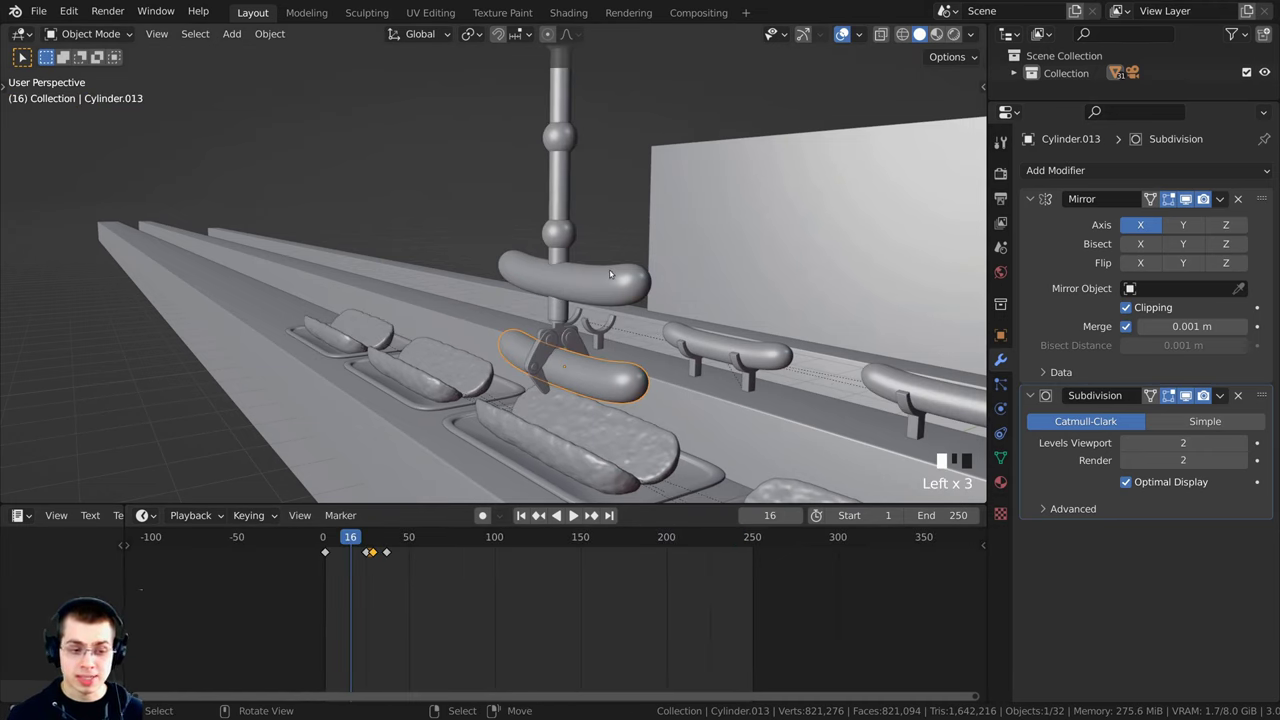
left_click(610, 272)
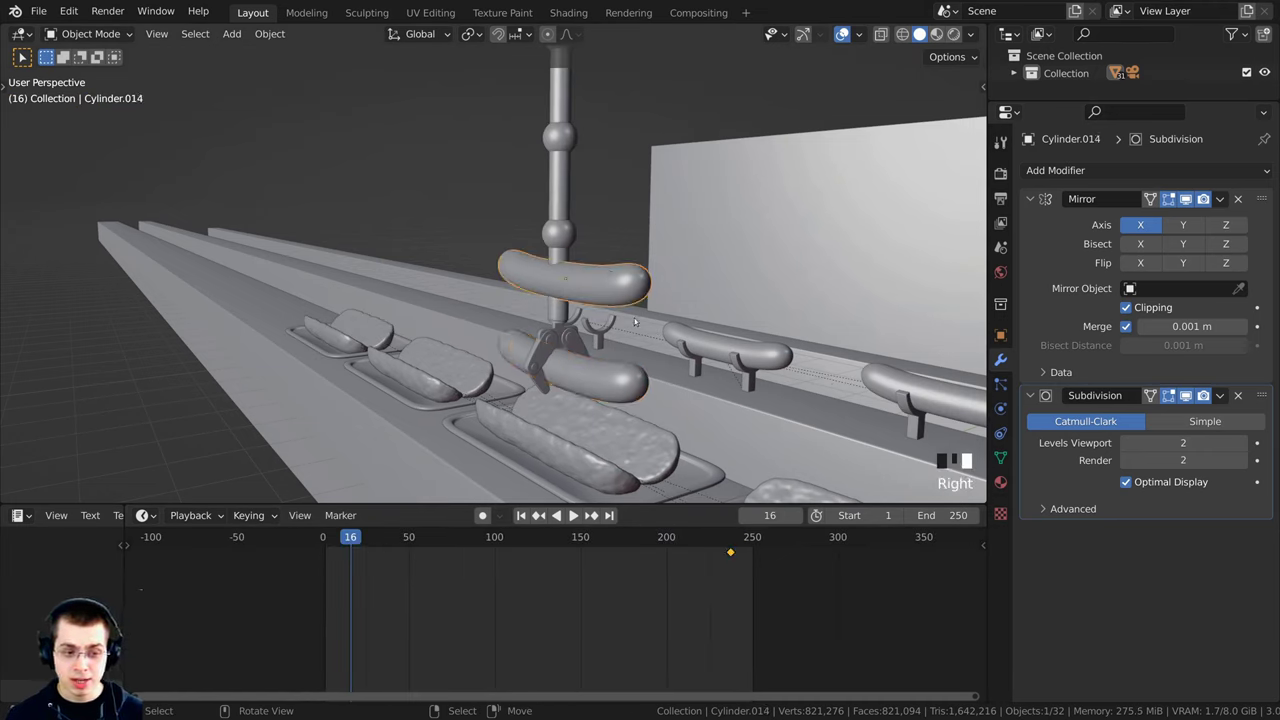
left_click(734, 540)
left_click_drag(734, 575, 336, 572)
right_click(605, 319)
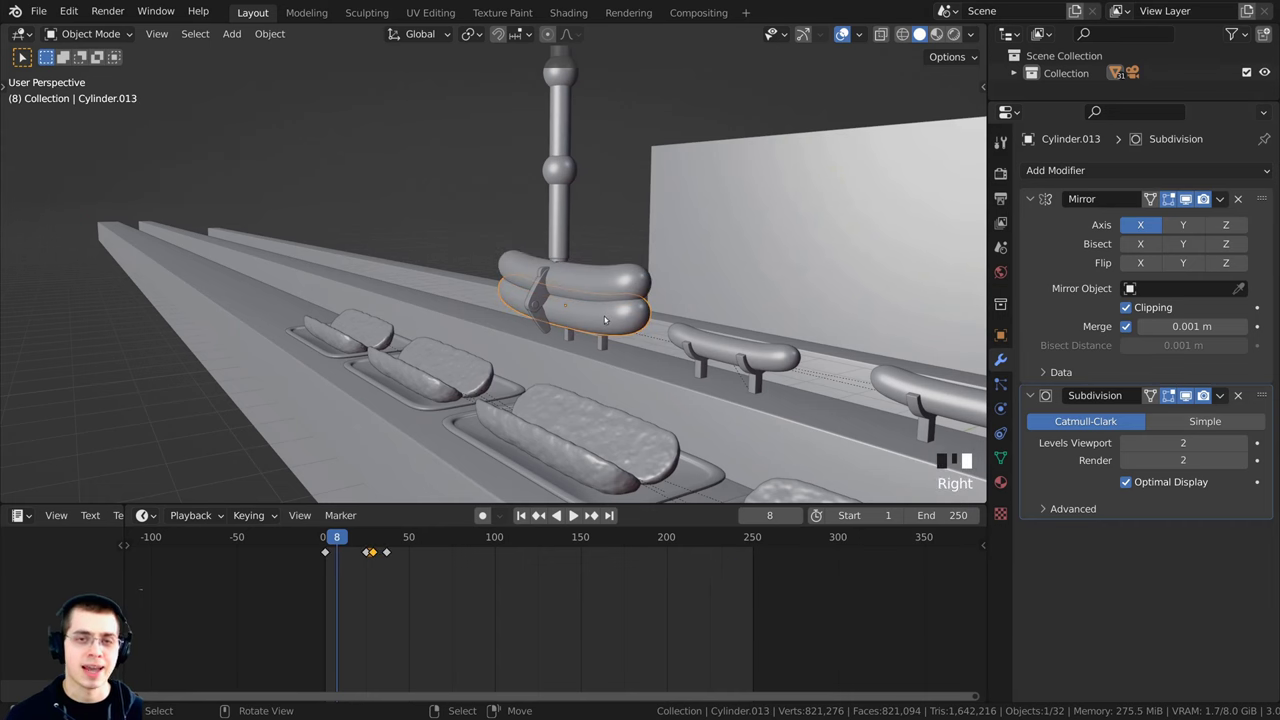
key("shift+Left")
scroll(580, 311, "down", 2)
middle_click_drag(580, 311, 577, 280)
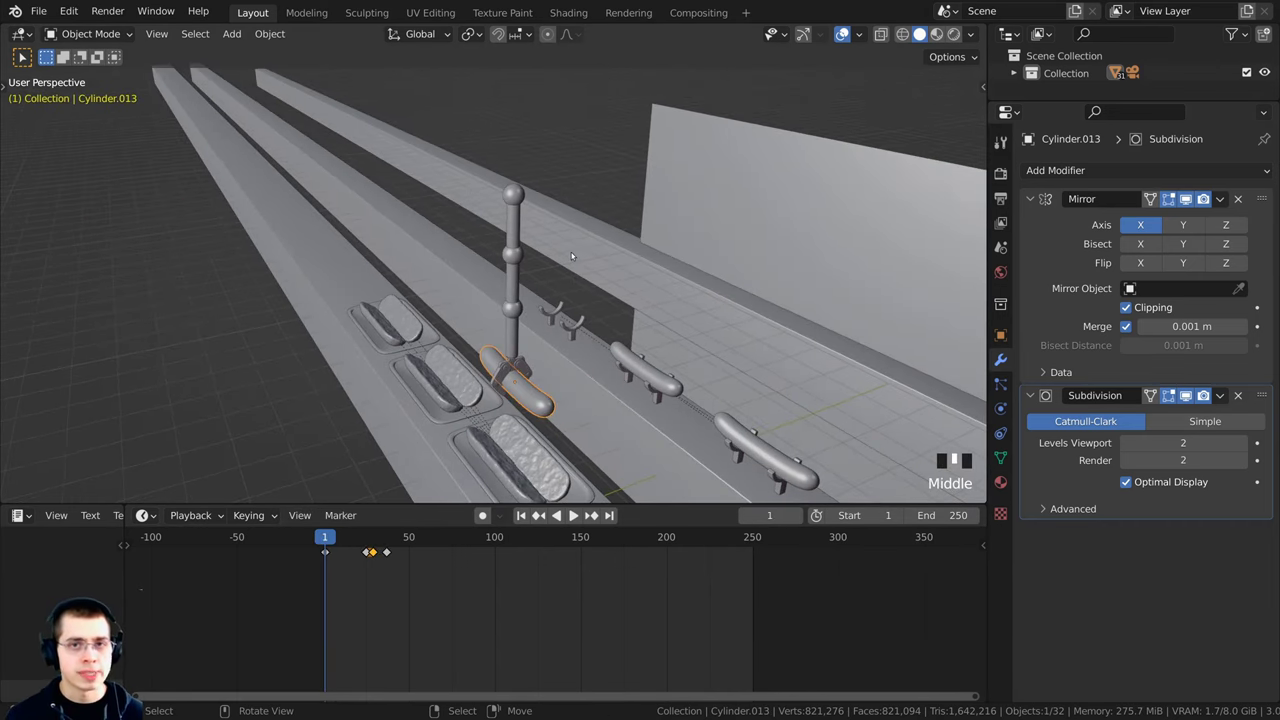
scroll(565, 260, "up", 1)
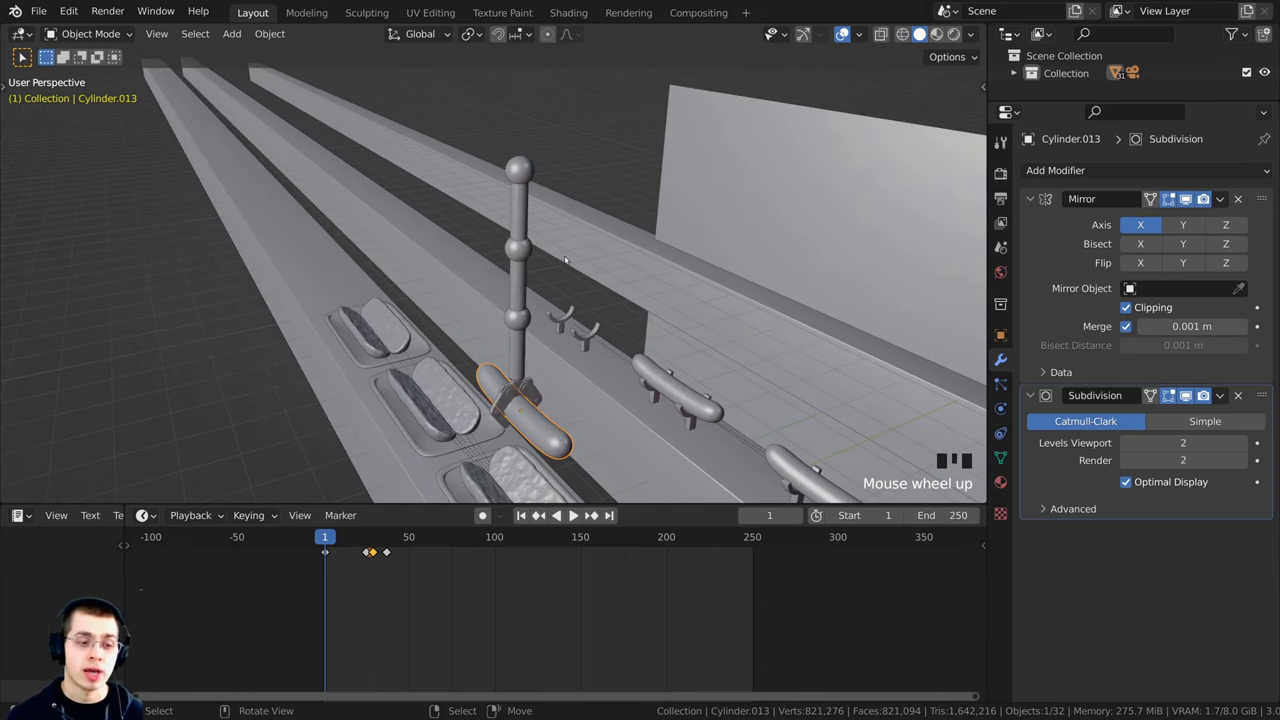
Step: Select all the robot arm's segments together with the gripper parts, leaving the sausage out
right_click(520, 170)
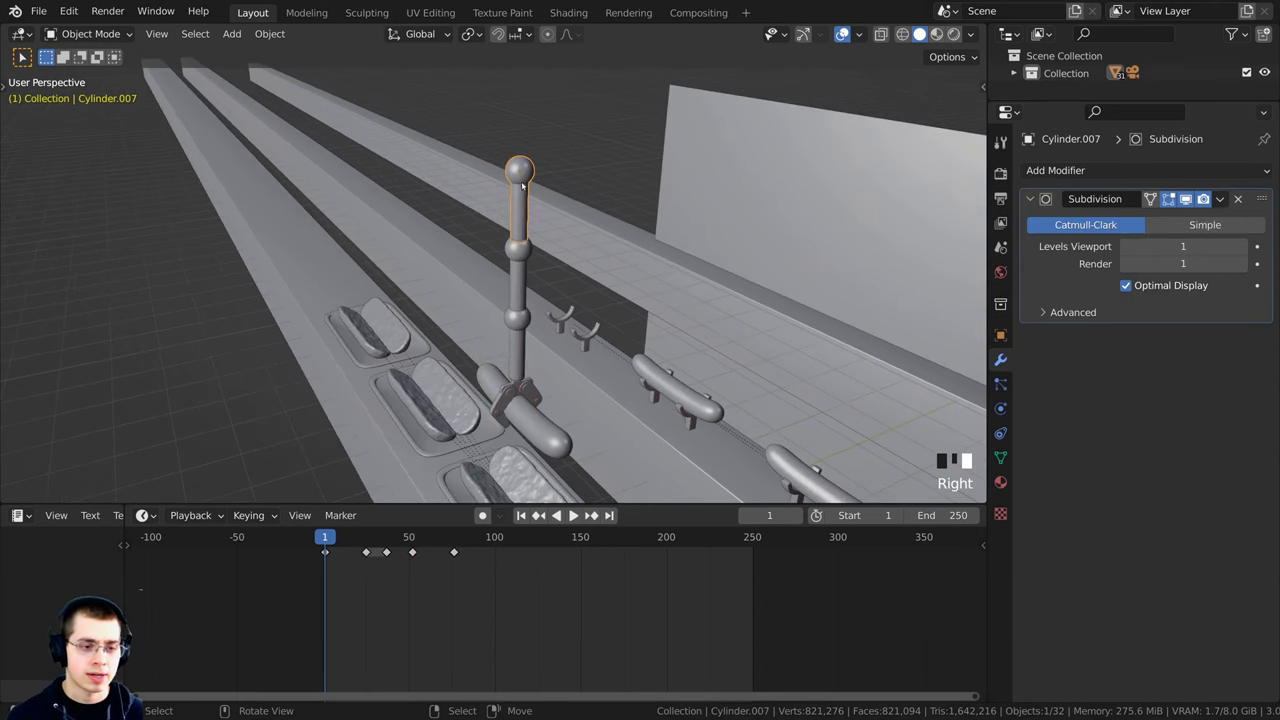
middle_click_drag(520, 170, 511, 222)
right_click(511, 222, "shift")
right_click(510, 290, "shift")
middle_click_drag(510, 296, 503, 257)
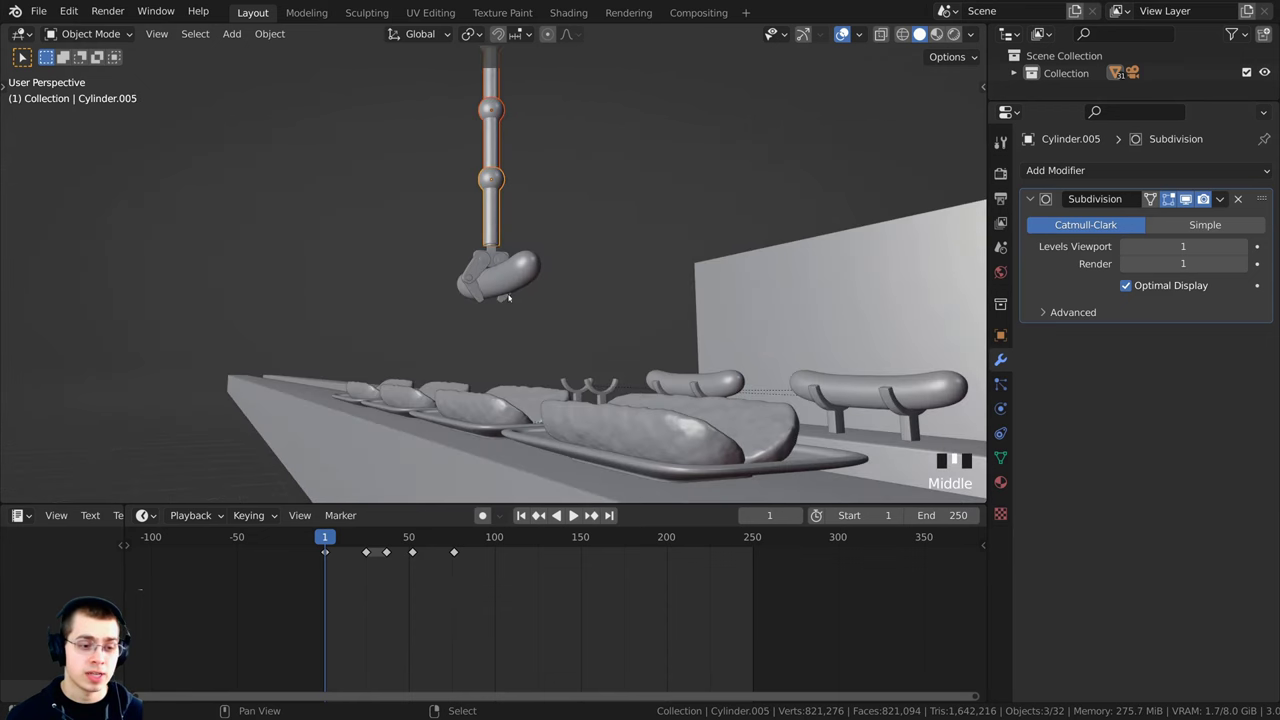
scroll(500, 258, "up", 2)
right_click(492, 231, "shift")
right_click(468, 243, "shift")
right_click(503, 251, "shift")
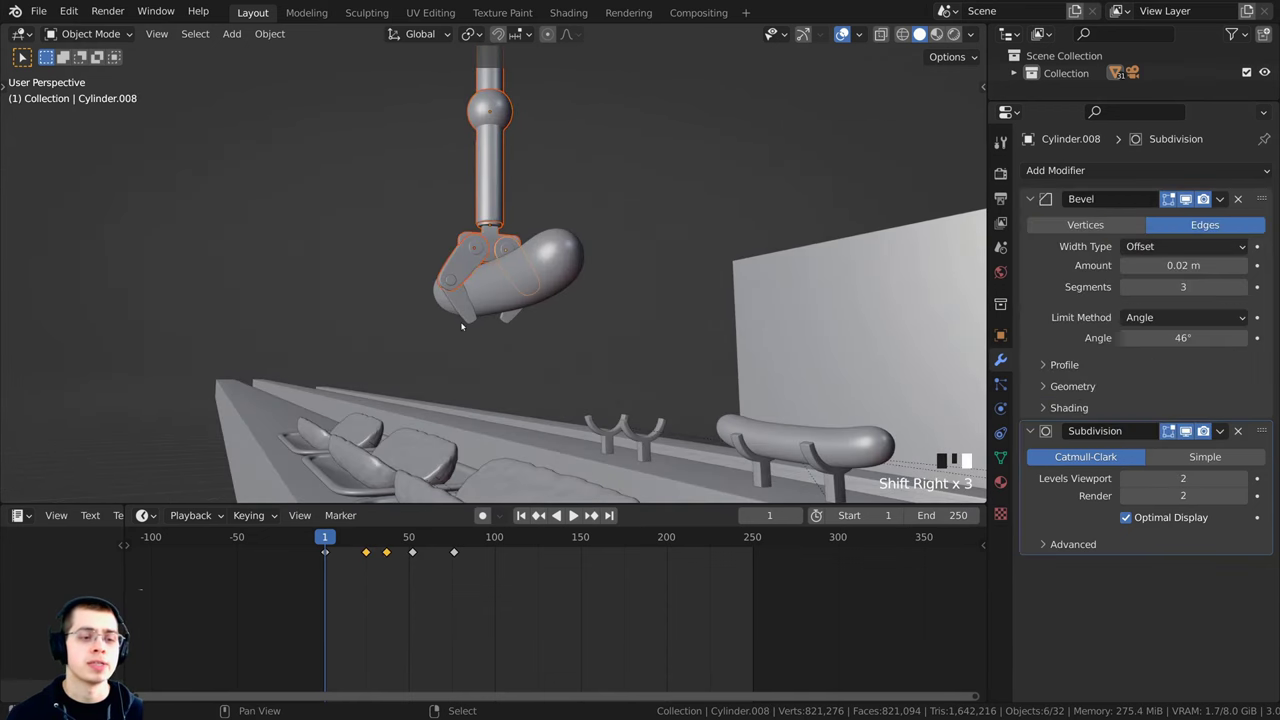
right_click(464, 316, "shift")
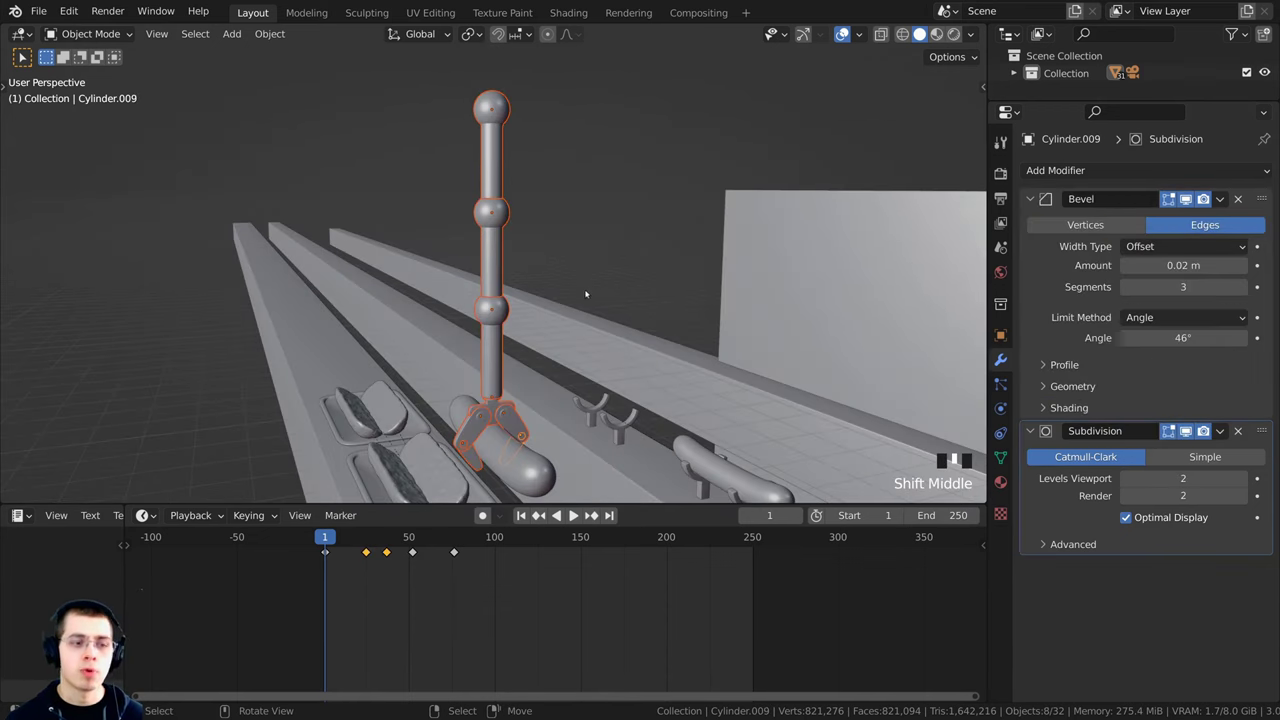
scroll(369, 622, "up", 4)
left_click(369, 622)
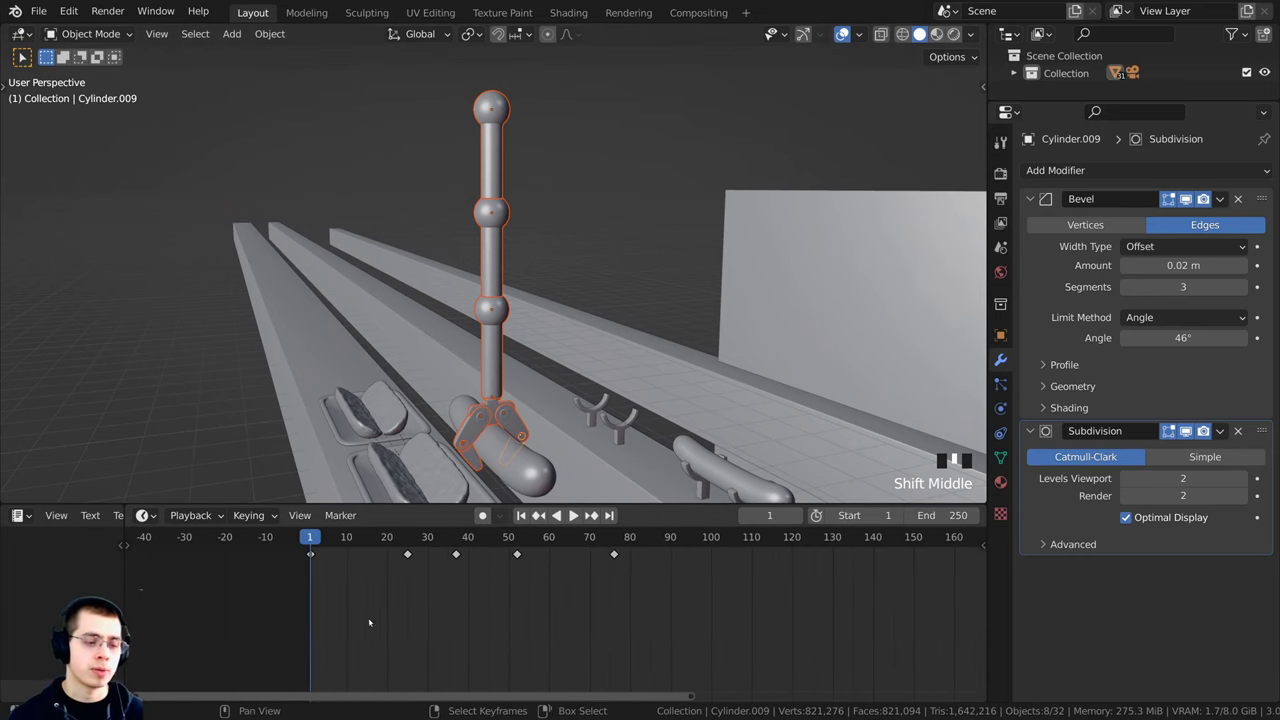
left_click(311, 568)
key("g")
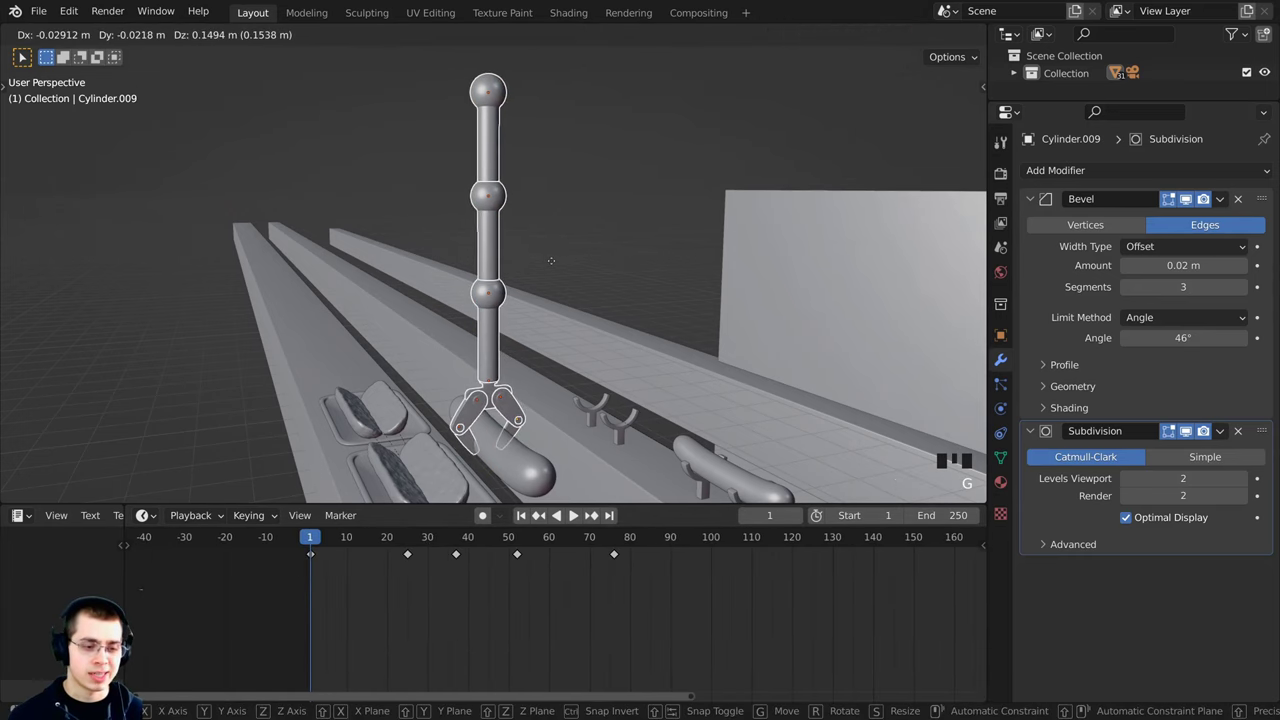
right_click(467, 281)
middle_click_drag(364, 575, 520, 583)
scroll(520, 583, "up", 4)
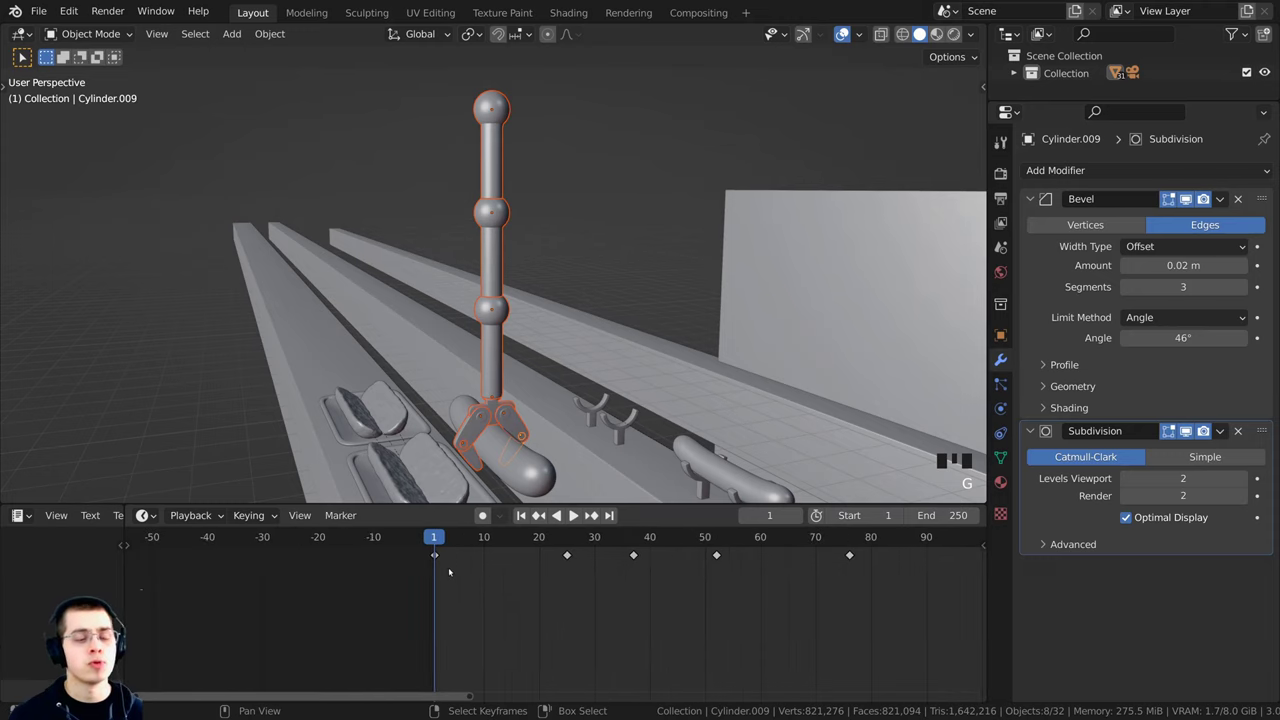
mouse_move(419, 570)
middle_mouse_down()
mouse_move(394, 568)
mouse_move(428, 580)
middle_mouse_up()
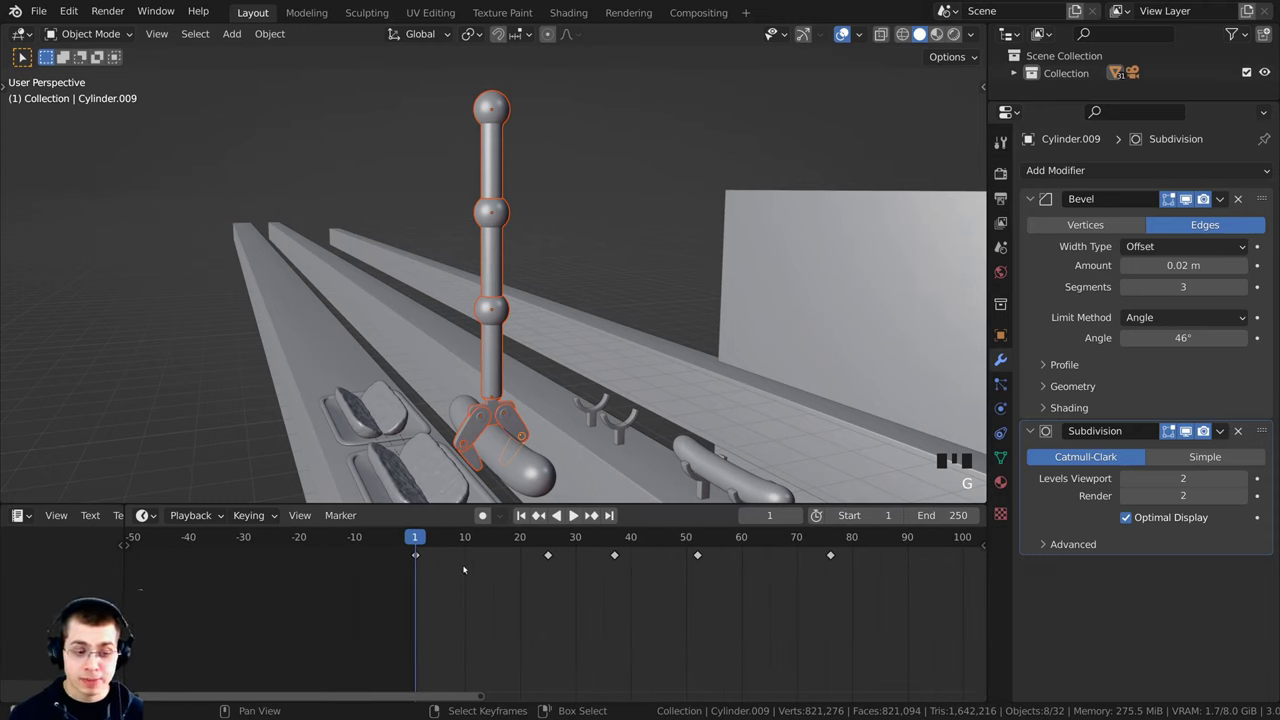
Step: Duplicate the selected arm and gripper parts' frame 1 keyframe to about frame 227
left_click_drag(458, 616, 376, 553)
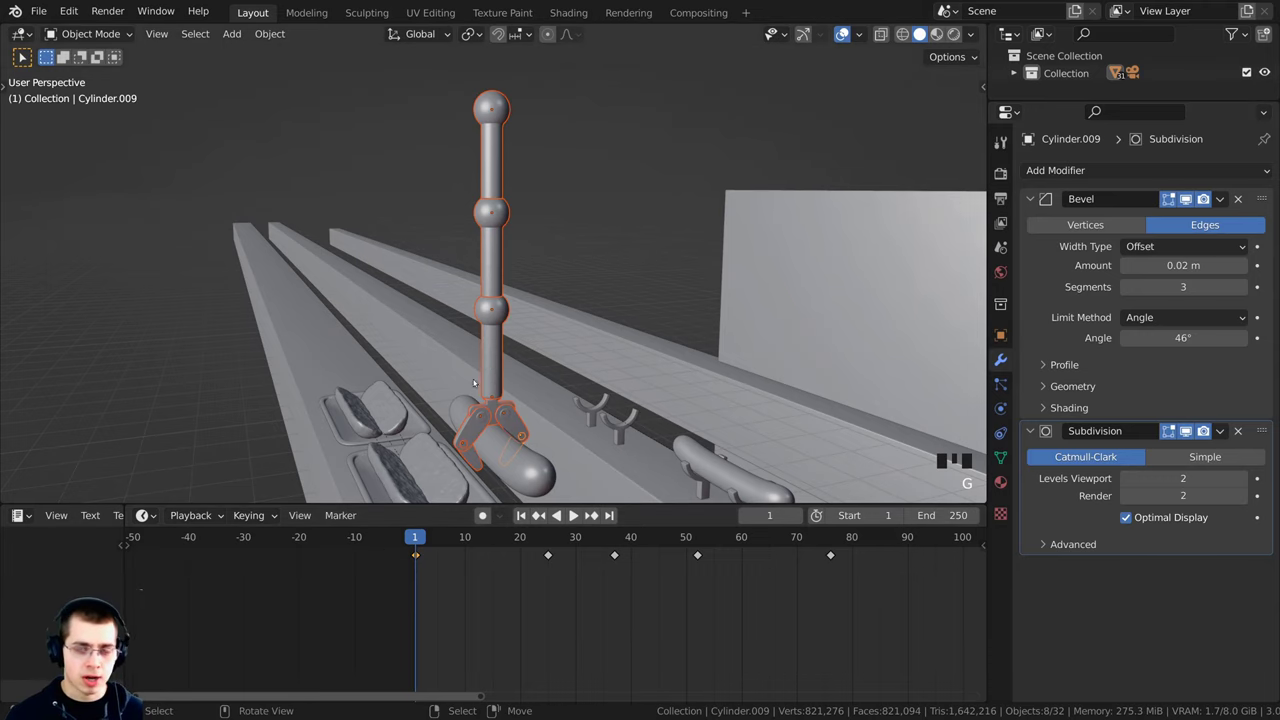
scroll(421, 559, "down", 10)
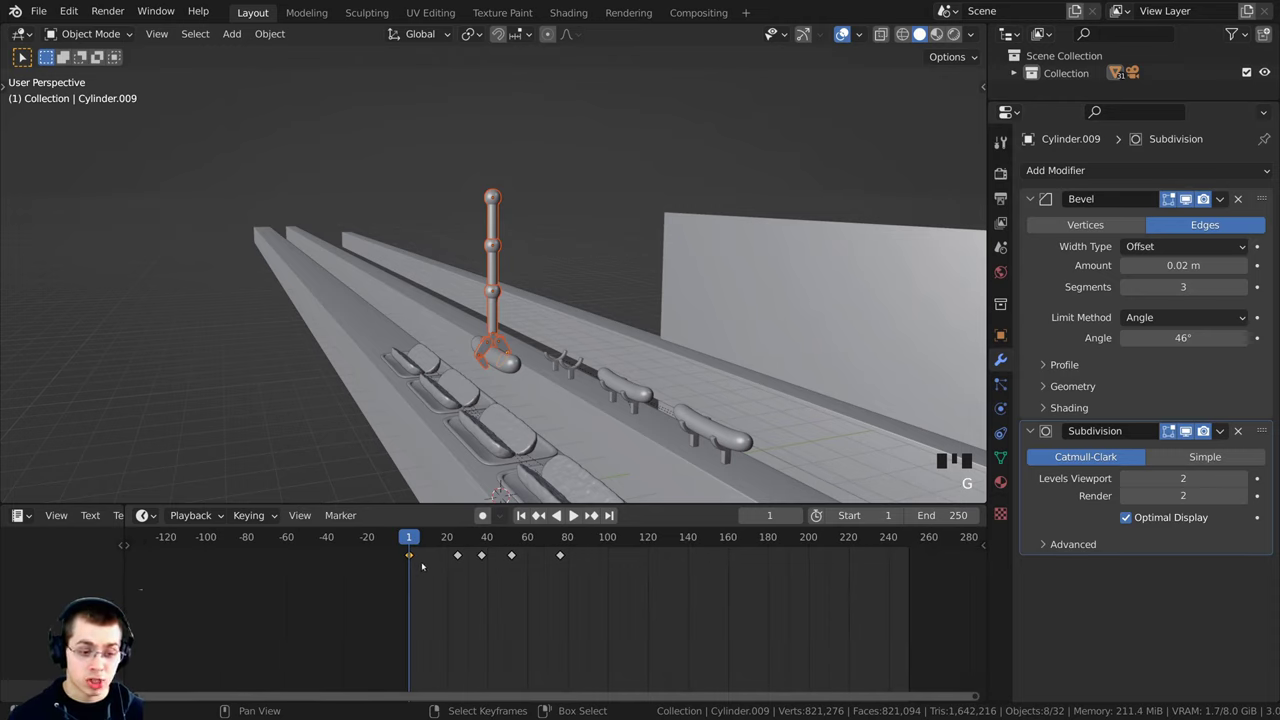
key("shift+d")
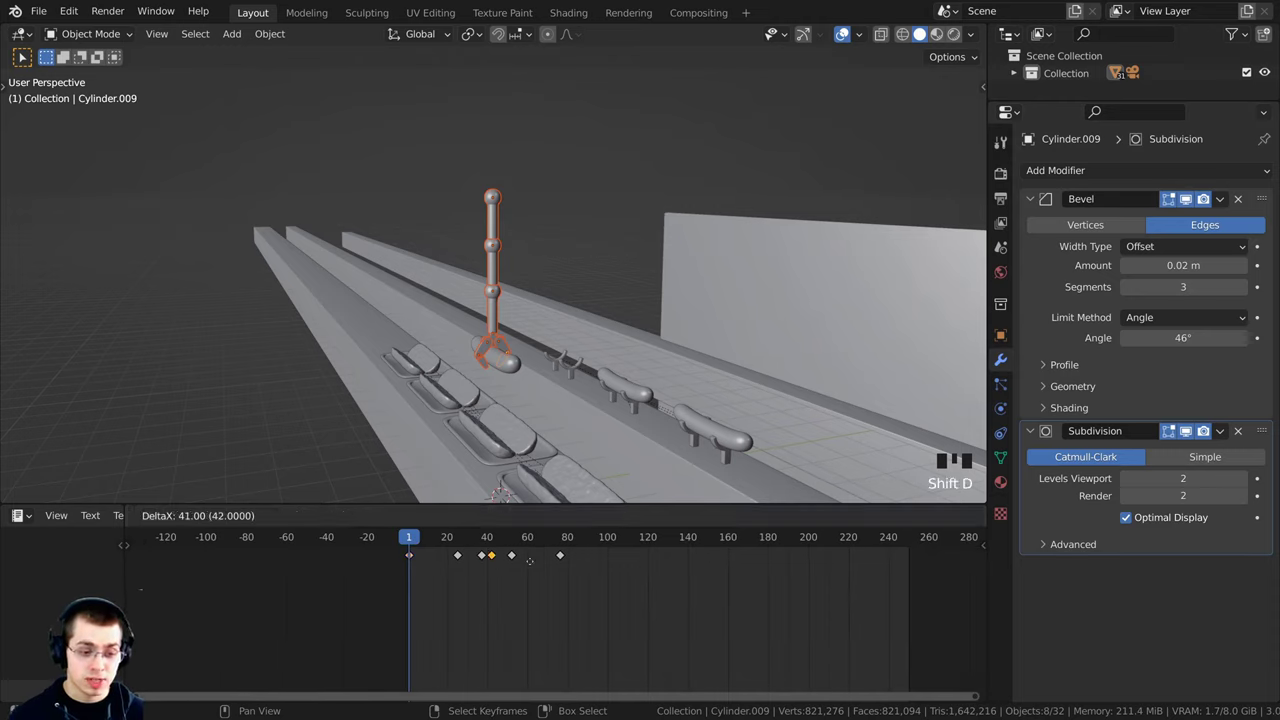
left_click(880, 559)
middle_click_drag(800, 596, 455, 600)
scroll(455, 580, "up", 5)
Step: Move the arm and gripper parts' duplicated keyframe to frame 237
left_click_drag(486, 538, 499, 540)
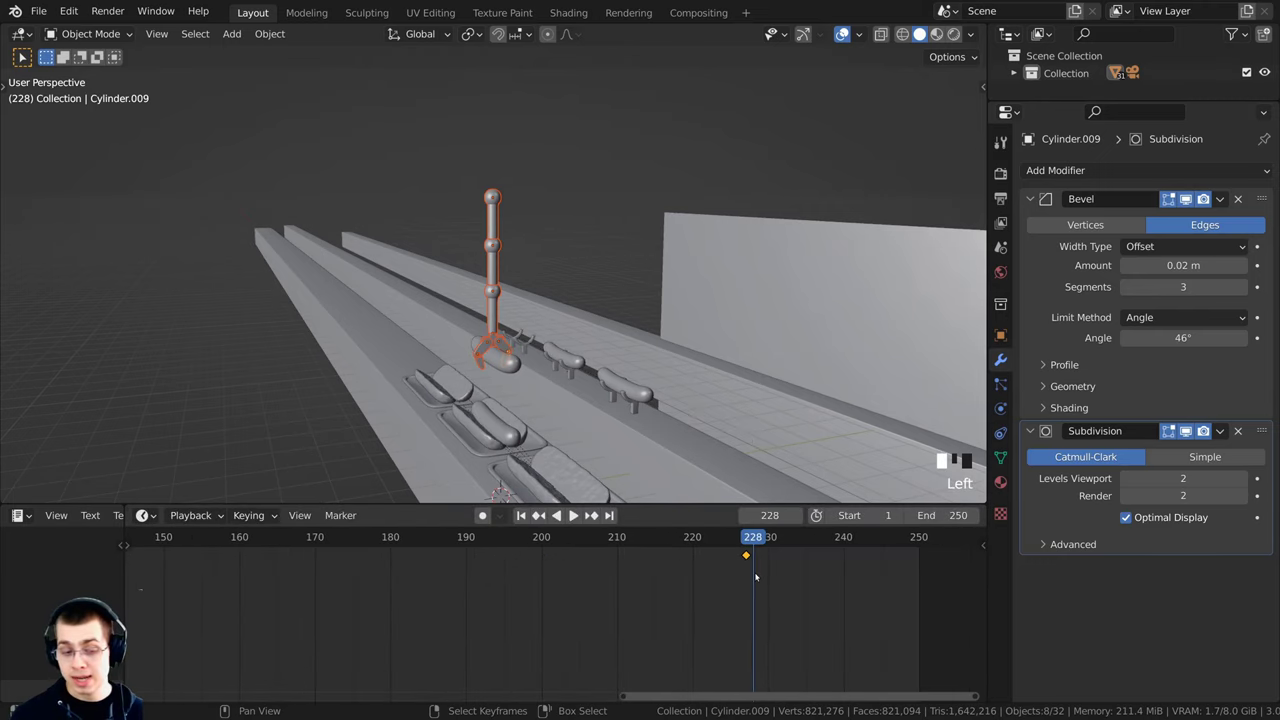
key("space")
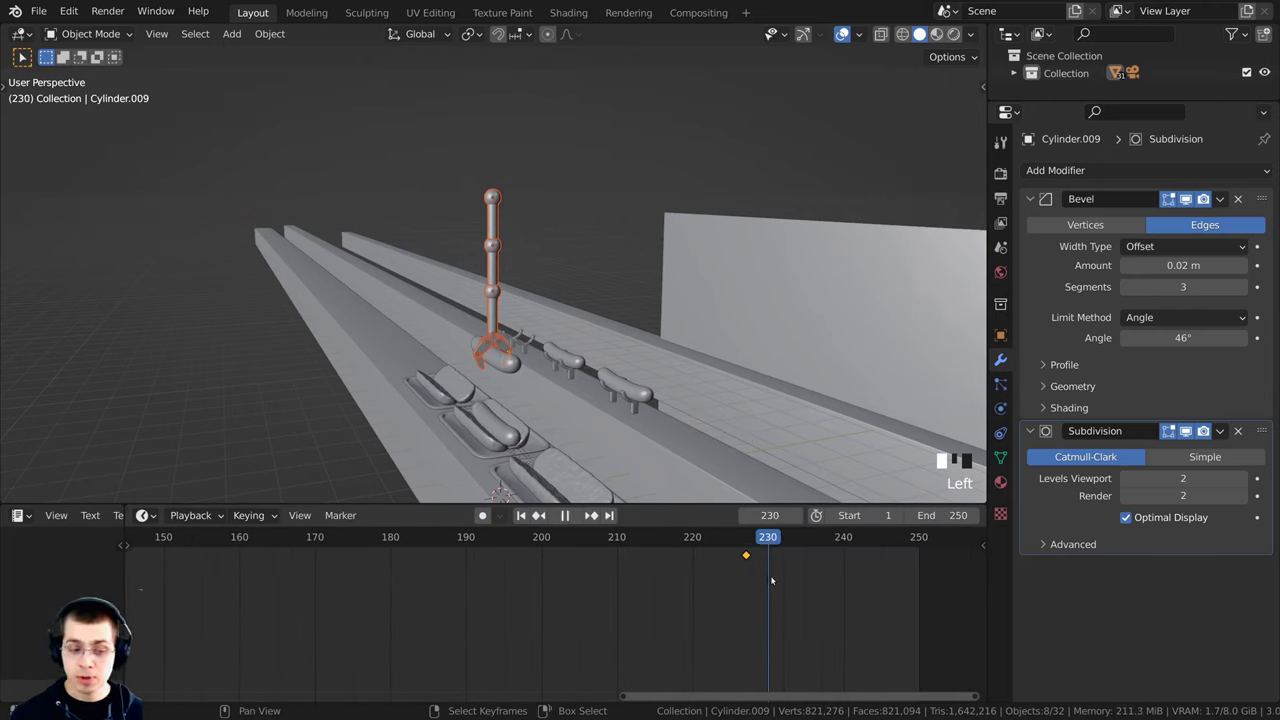
key("space")
middle_click_drag(747, 585, 583, 586)
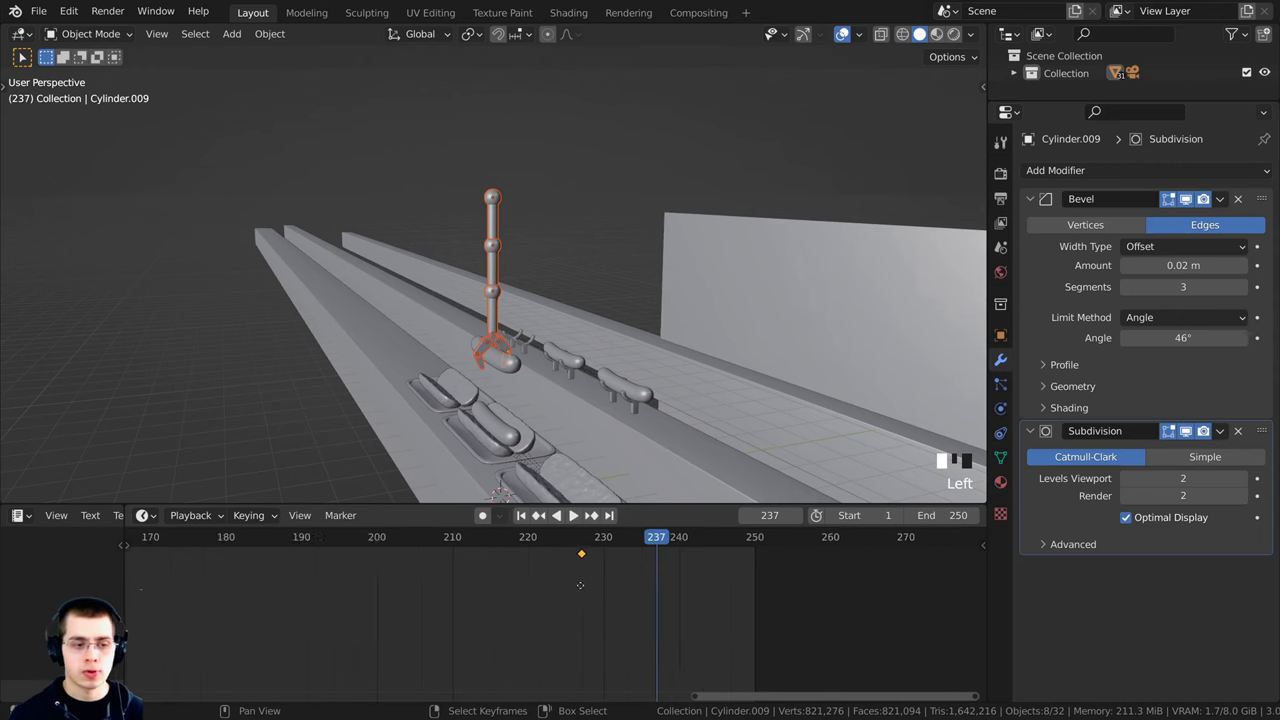
scroll(590, 585, "up", 2)
key("g")
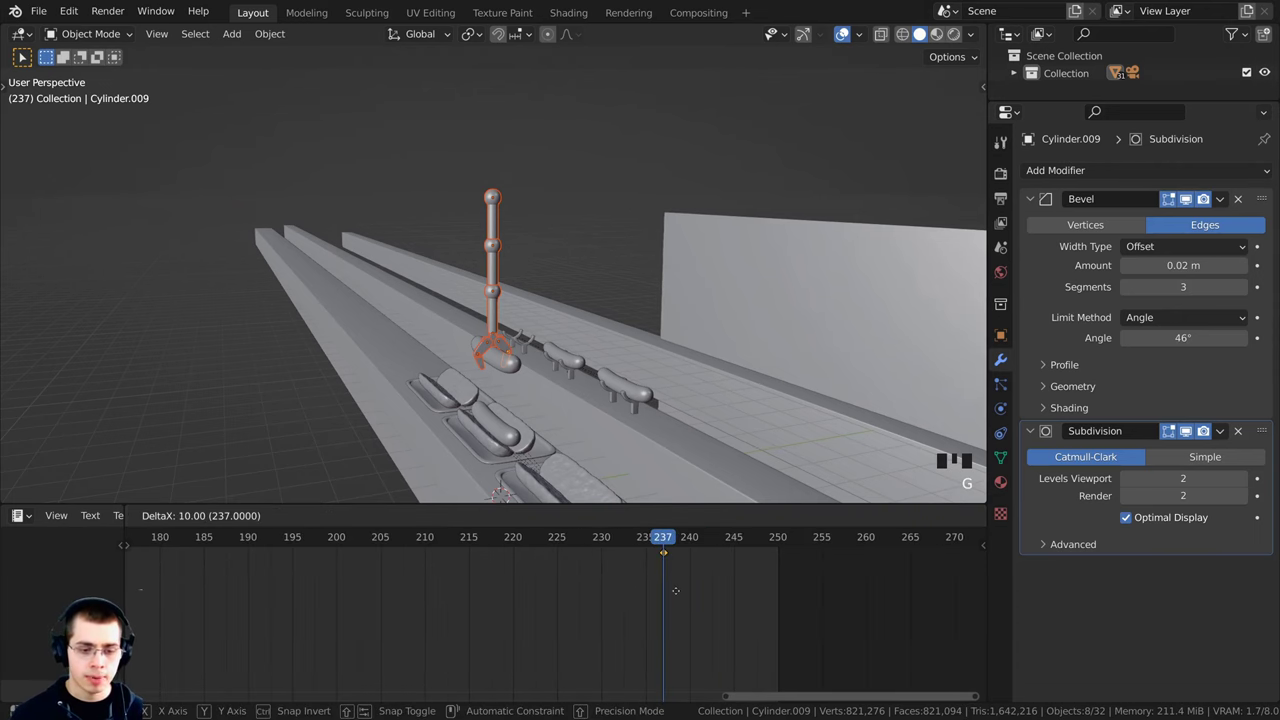
left_click(678, 591)
Step: Play the animation across the loop point and stop at frame 244 to inspect the arm's return pose
scroll(690, 600, "down", 2)
scroll(543, 400, "up", 2)
scroll(543, 400, "up", 3)
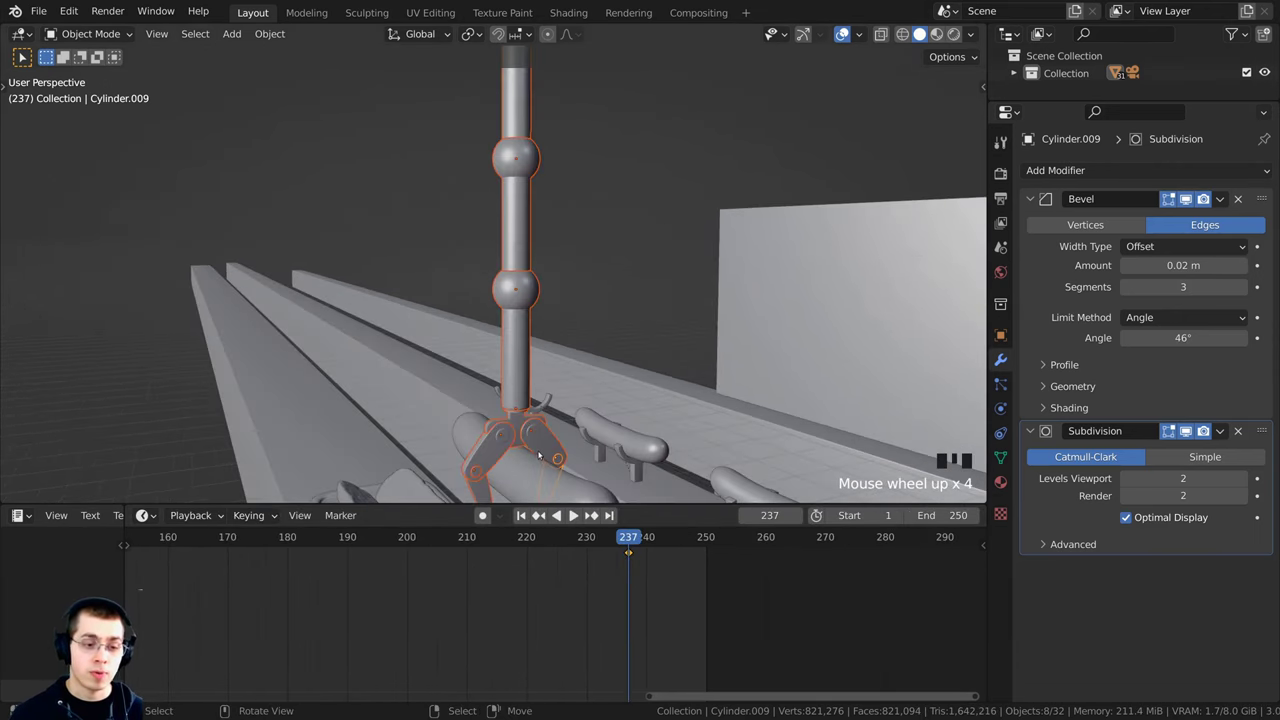
scroll(520, 378, "down", 3)
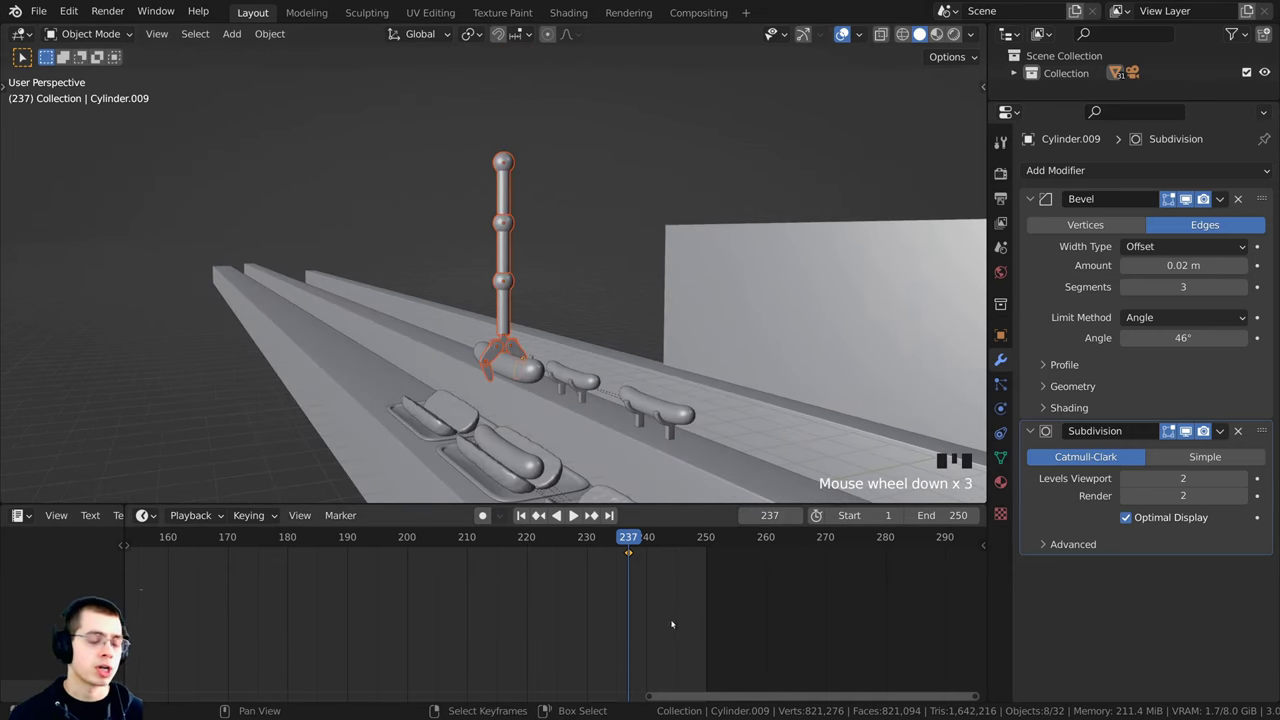
left_click_drag(620, 600, 658, 586)
scroll(645, 592, "down", 4)
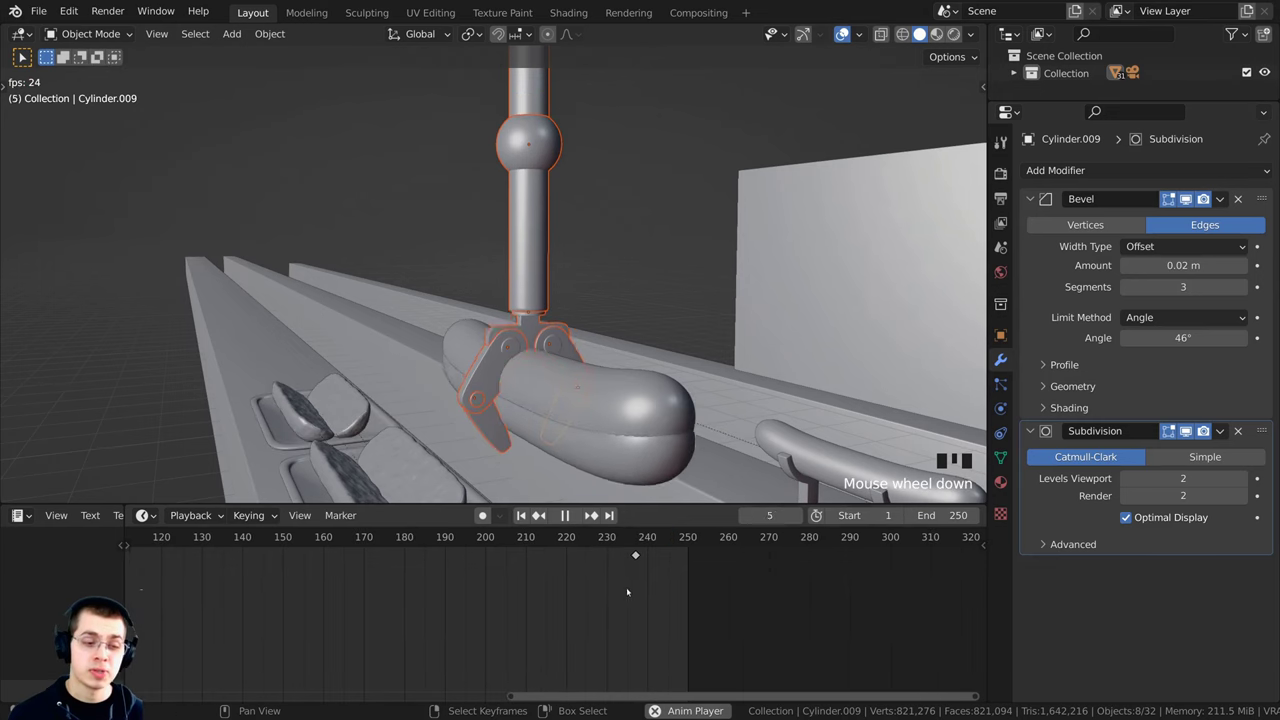
key("space")
left_click(662, 590)
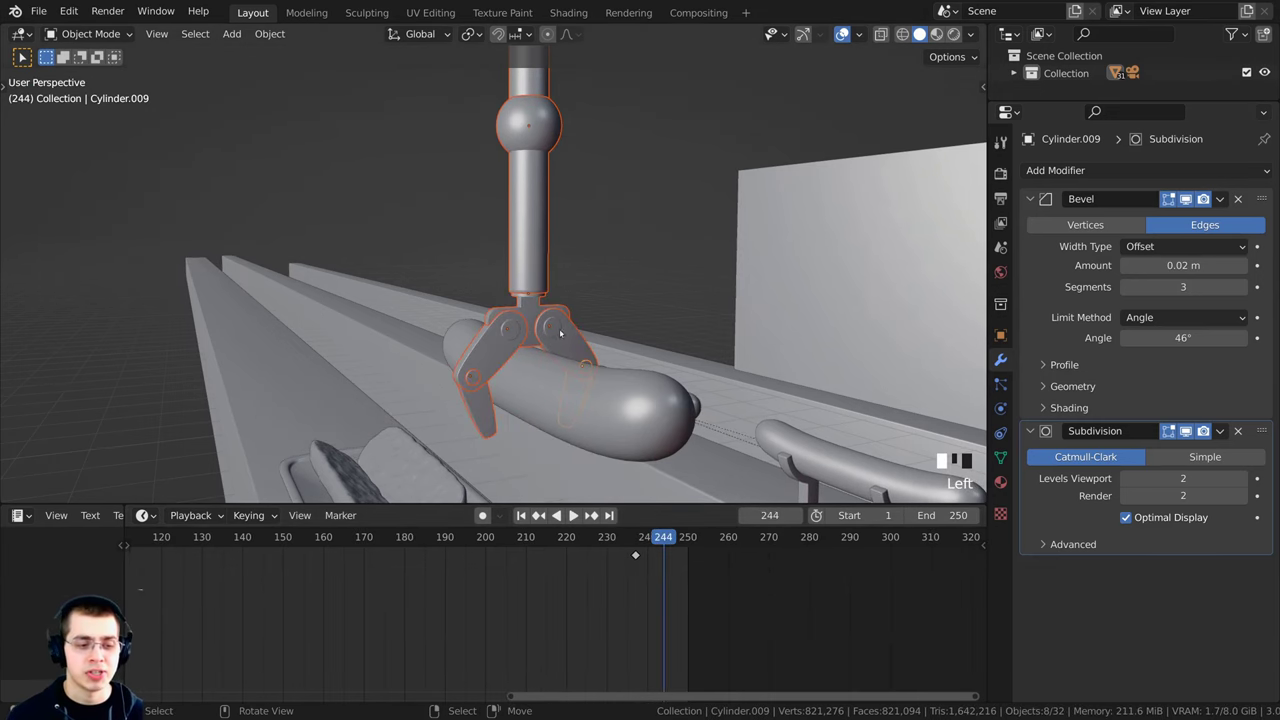
Step: Examine the gripper's finger positions just before and after the loop point, ending at frame 247
right_click(558, 330)
middle_click_drag(558, 330, 458, 312)
scroll(458, 312, "down", 2)
key("space")
key("space")
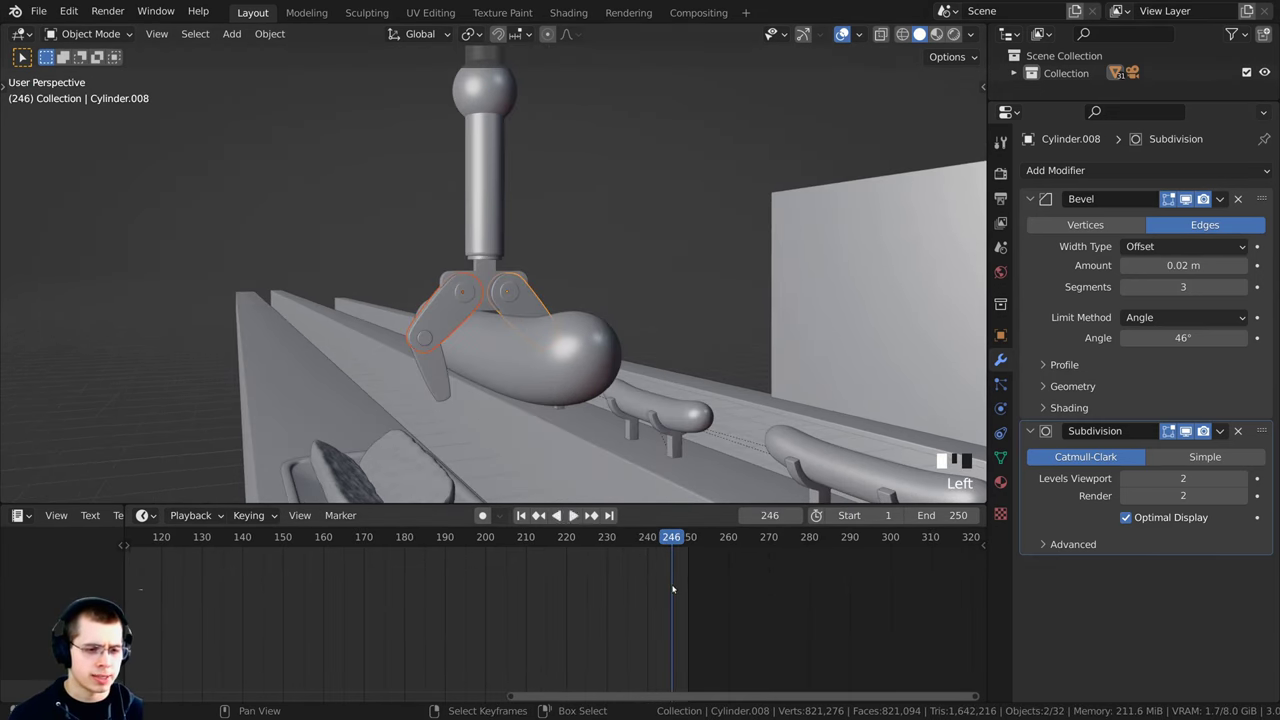
left_click(681, 578)
scroll(662, 577, "down", 2)
key("space")
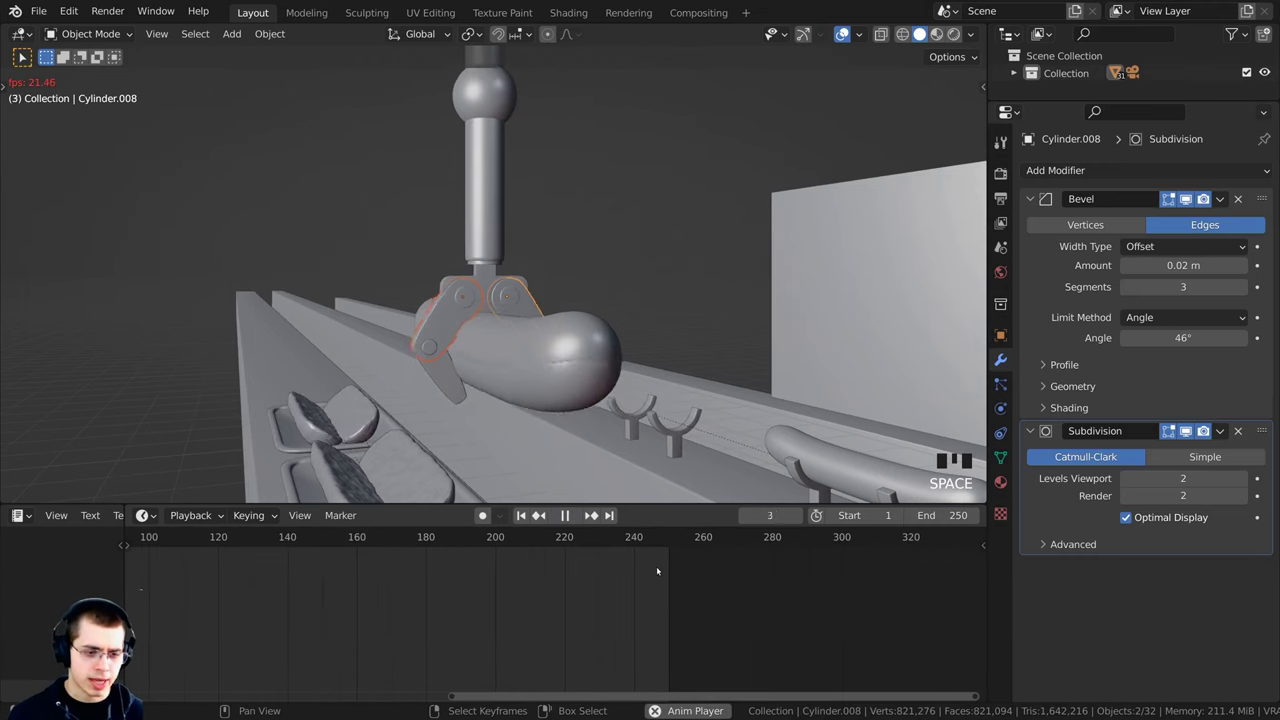
key("space")
left_click(656, 566)
scroll(500, 300, "down", 4)
scroll(500, 300, "up", 5)
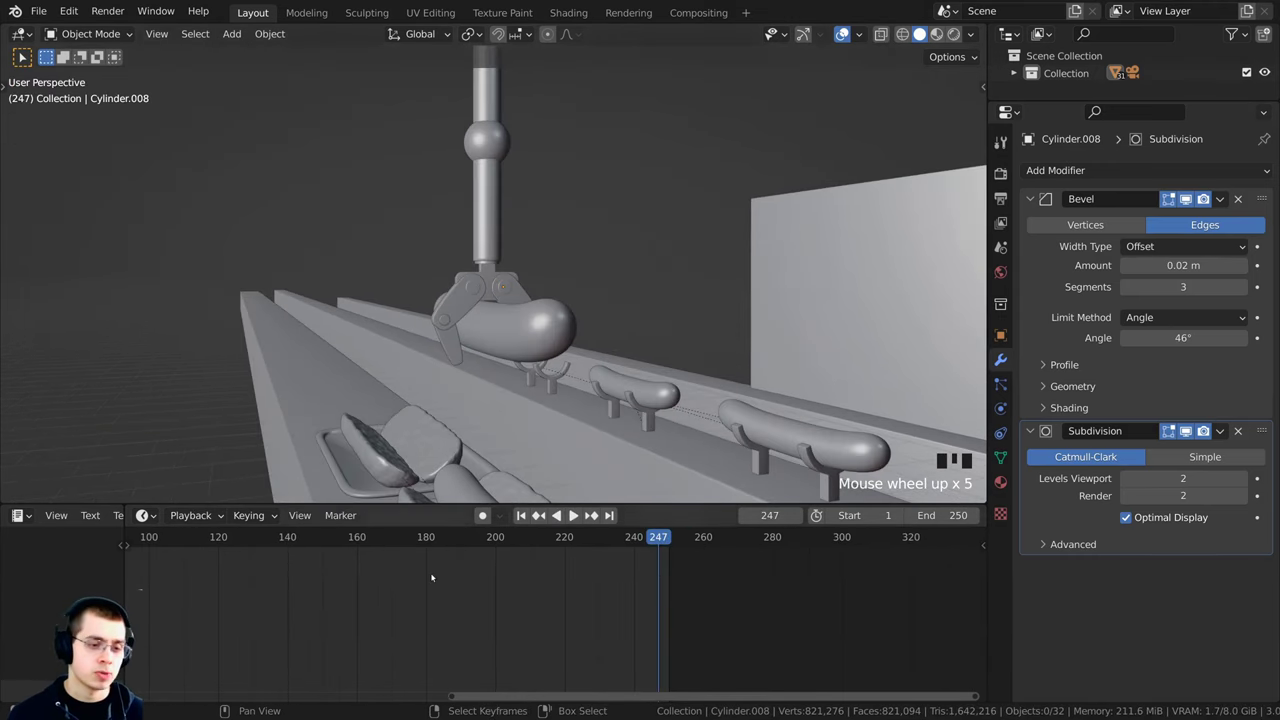
Step: Select the gripper's four finger segments
scroll(425, 627, "down", 5)
scroll(520, 320, "up", 3)
middle_click_drag(520, 320, 560, 318)
scroll(560, 318, "down", 1)
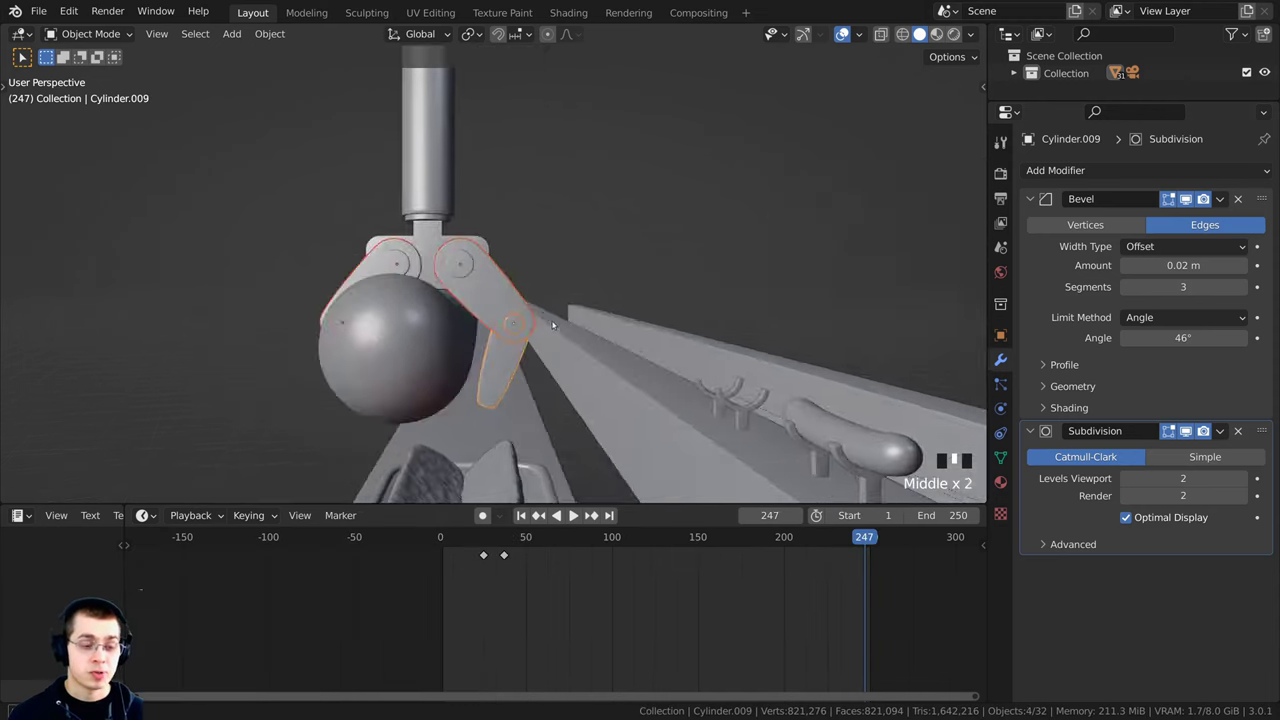
middle_click_drag(545, 318, 570, 309)
key("r")
right_click(633, 310)
right_click(516, 328)
right_click(516, 386, "shift")
right_click(650, 311, "shift")
right_click(339, 364, "shift")
middle_click_drag(355, 360, 550, 251)
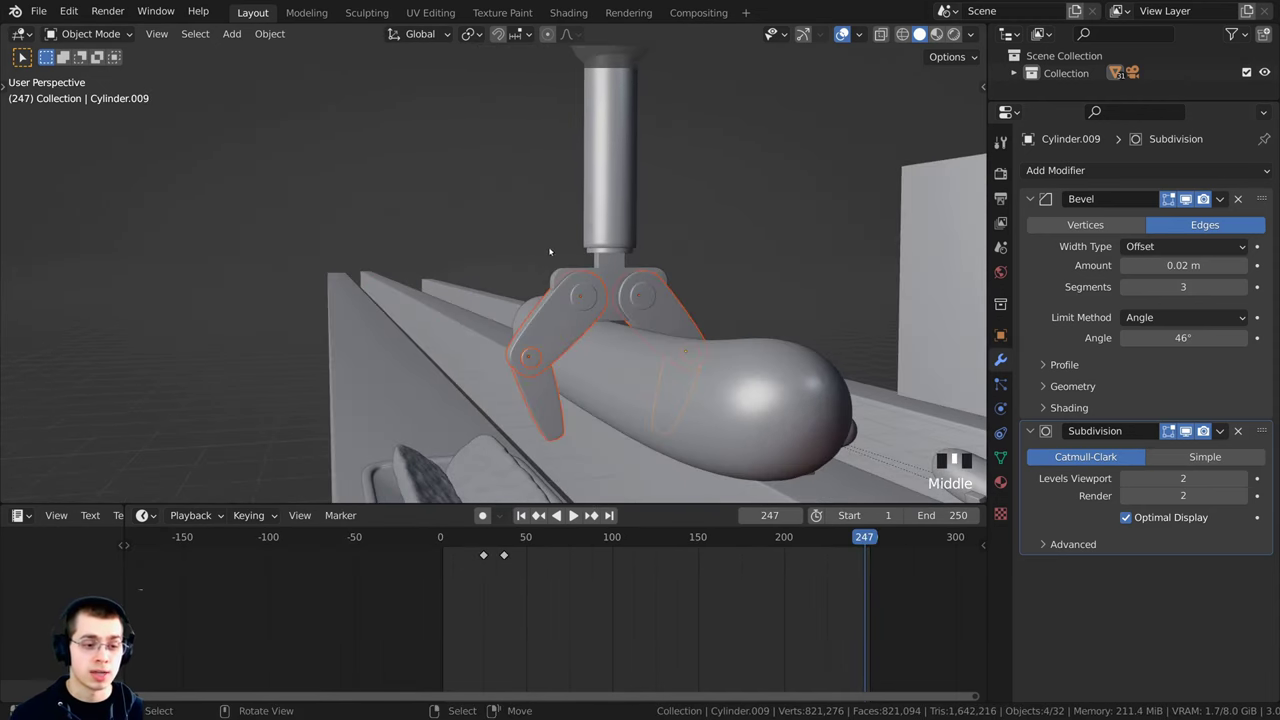
scroll(801, 575, "up", 3)
Step: Go to frame 25 and select the gripper segments' closed-pose keyframe there
left_click_drag(685, 592, 409, 588)
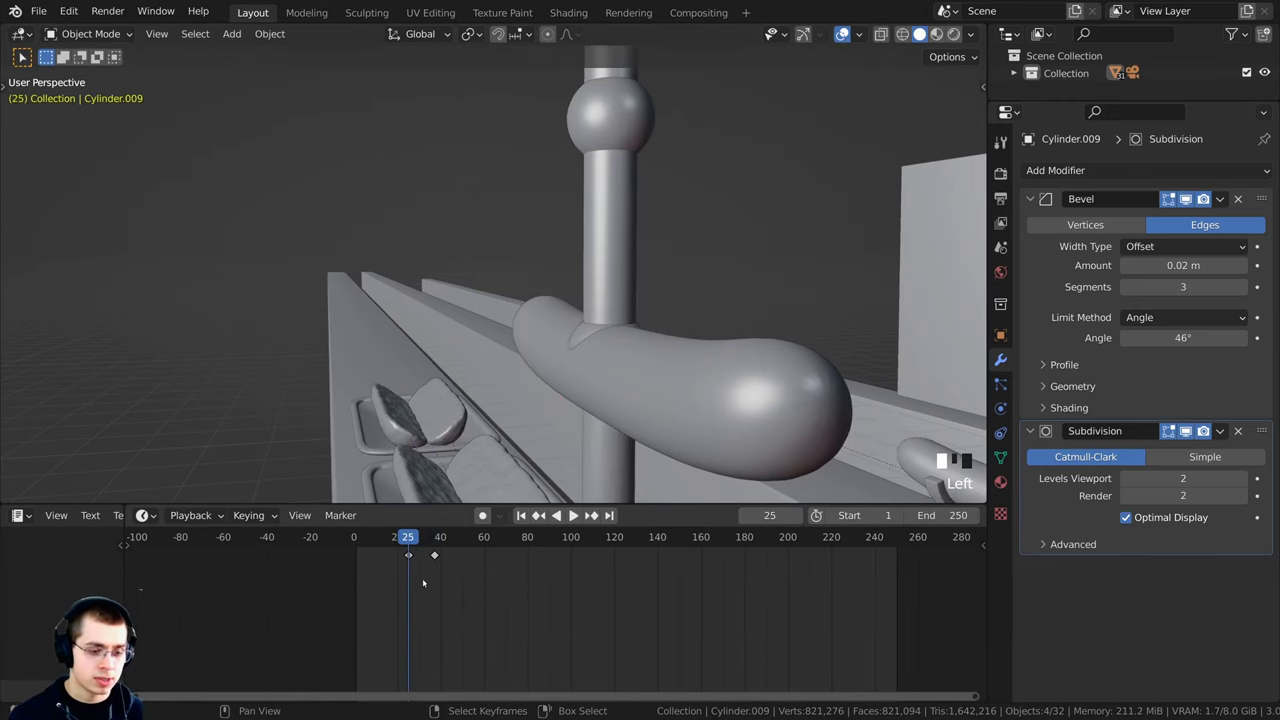
middle_click_drag(423, 584, 472, 586)
scroll(472, 586, "up", 6)
scroll(472, 586, "up", 2)
scroll(614, 405, "down", 6)
middle_click_drag(614, 405, 621, 323, "shift")
scroll(621, 323, "up", 2)
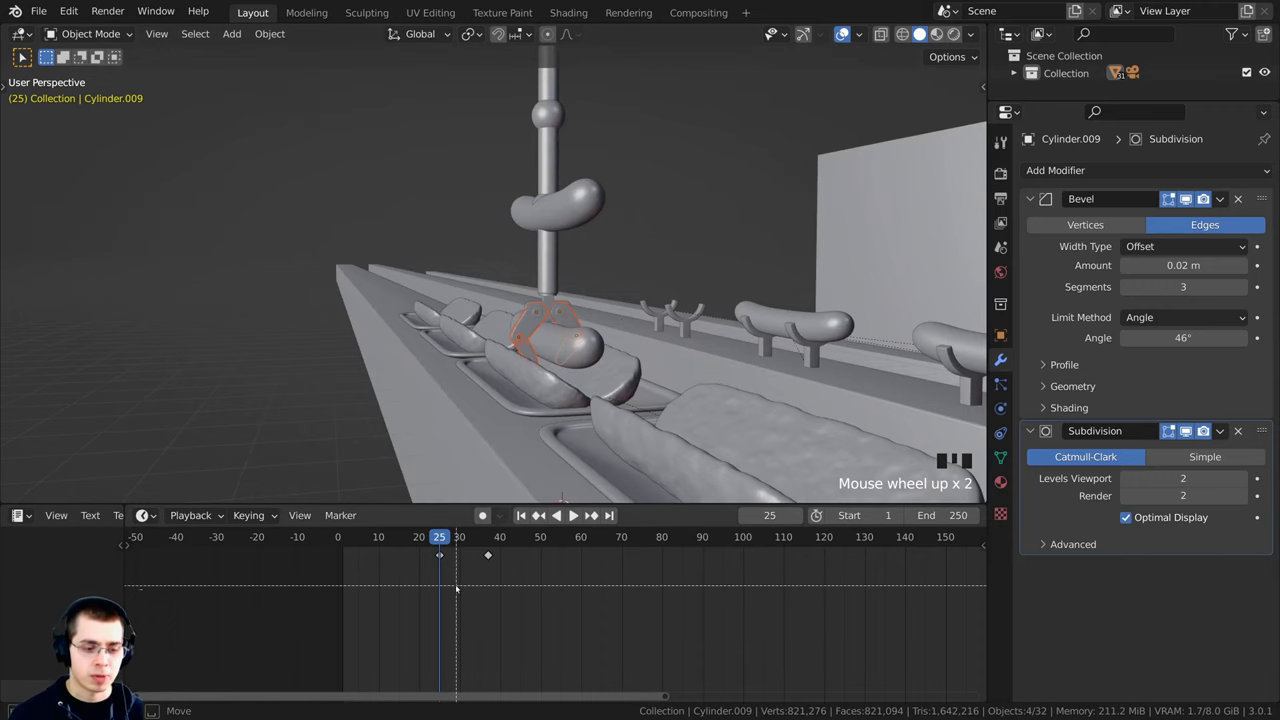
left_click_drag(457, 586, 422, 549)
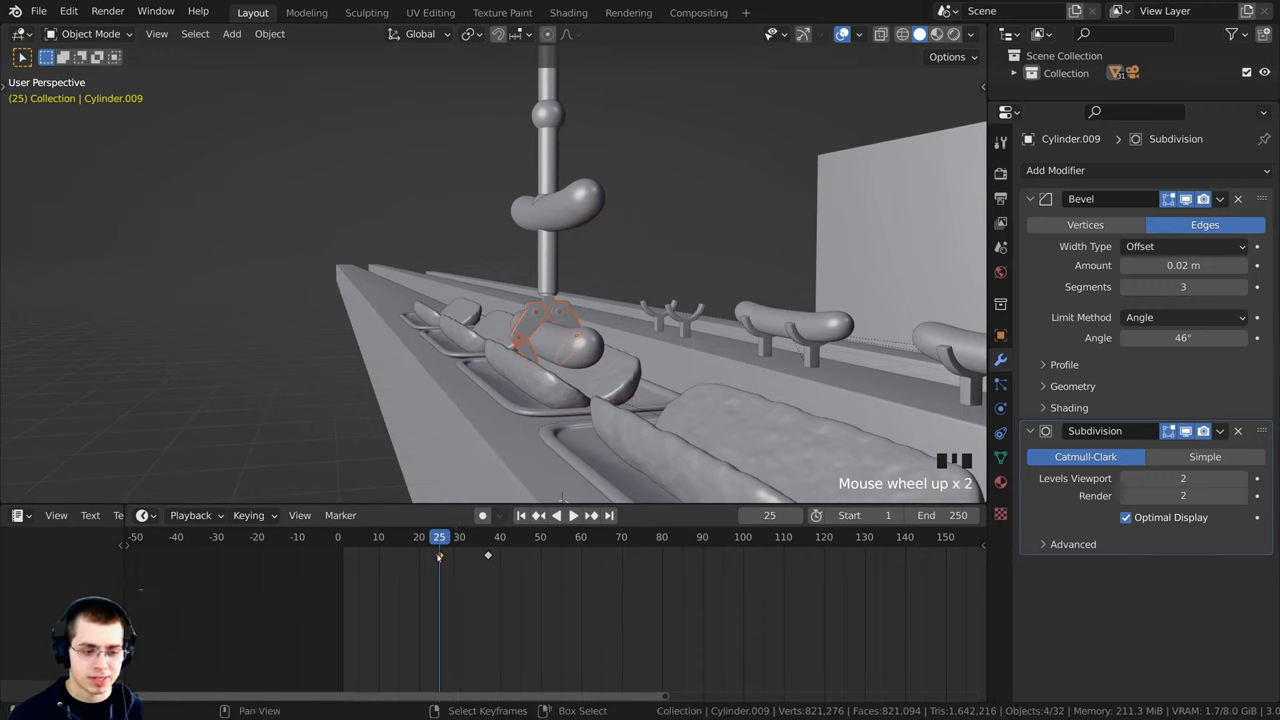
Step: Duplicate the gripper segments' frame 25 keyframe to about frame 187
scroll(439, 567, "up", 2)
scroll(511, 583, "down", 7)
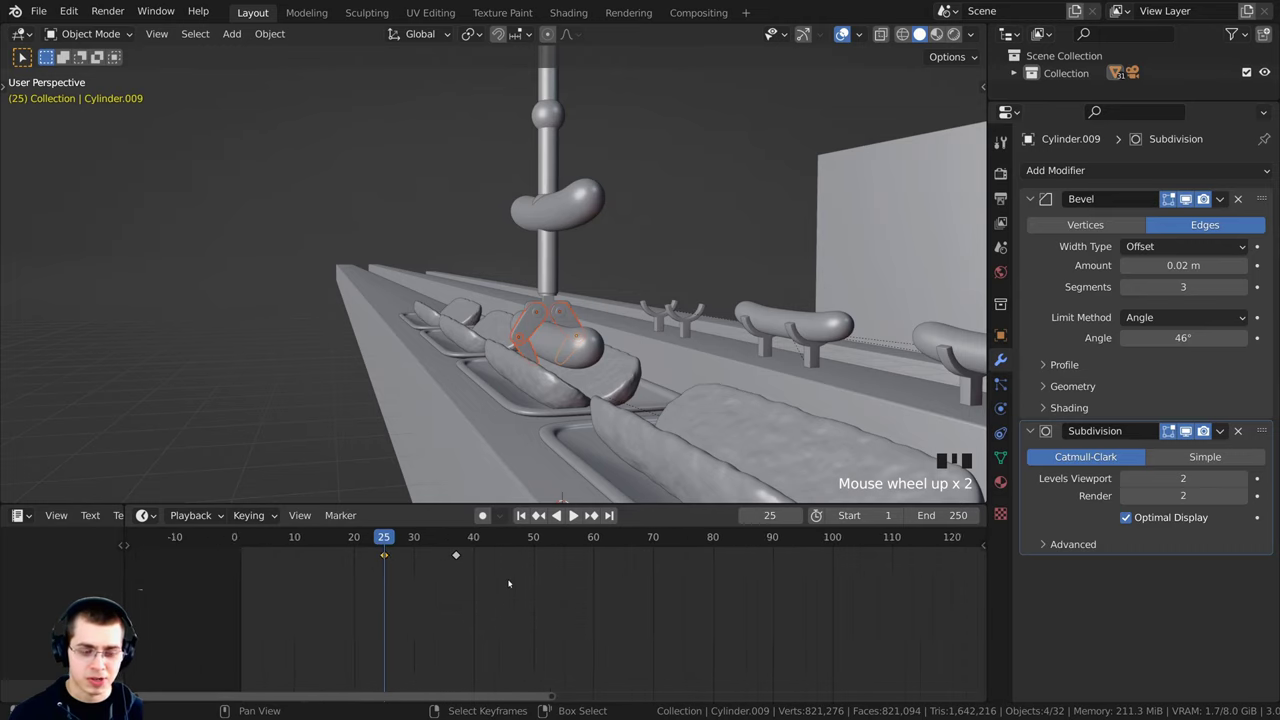
middle_click_drag(500, 586, 416, 585)
scroll(398, 585, "down", 5)
key("shift+d")
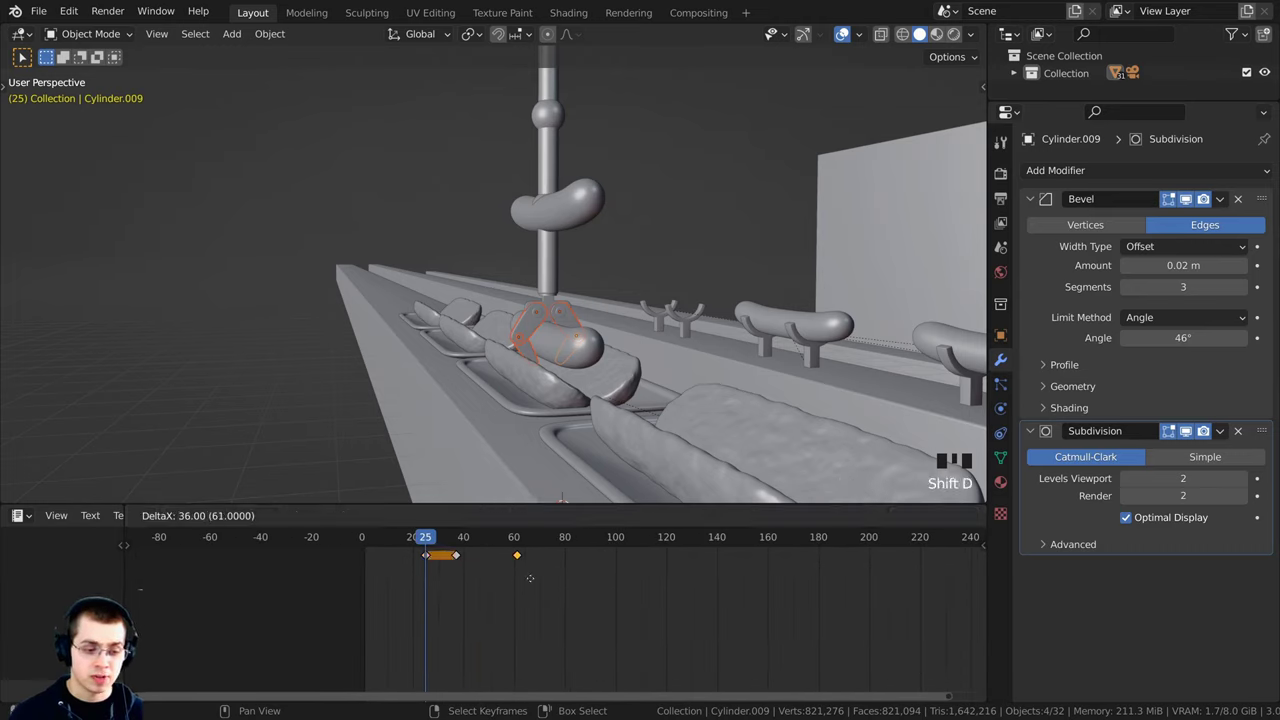
left_click(835, 577)
scroll(800, 576, "down", 1)
middle_click_drag(776, 575, 465, 572)
Step: Move the gripper segments' duplicated keyframe to frame 237
left_click_drag(528, 541, 552, 575)
key("space")
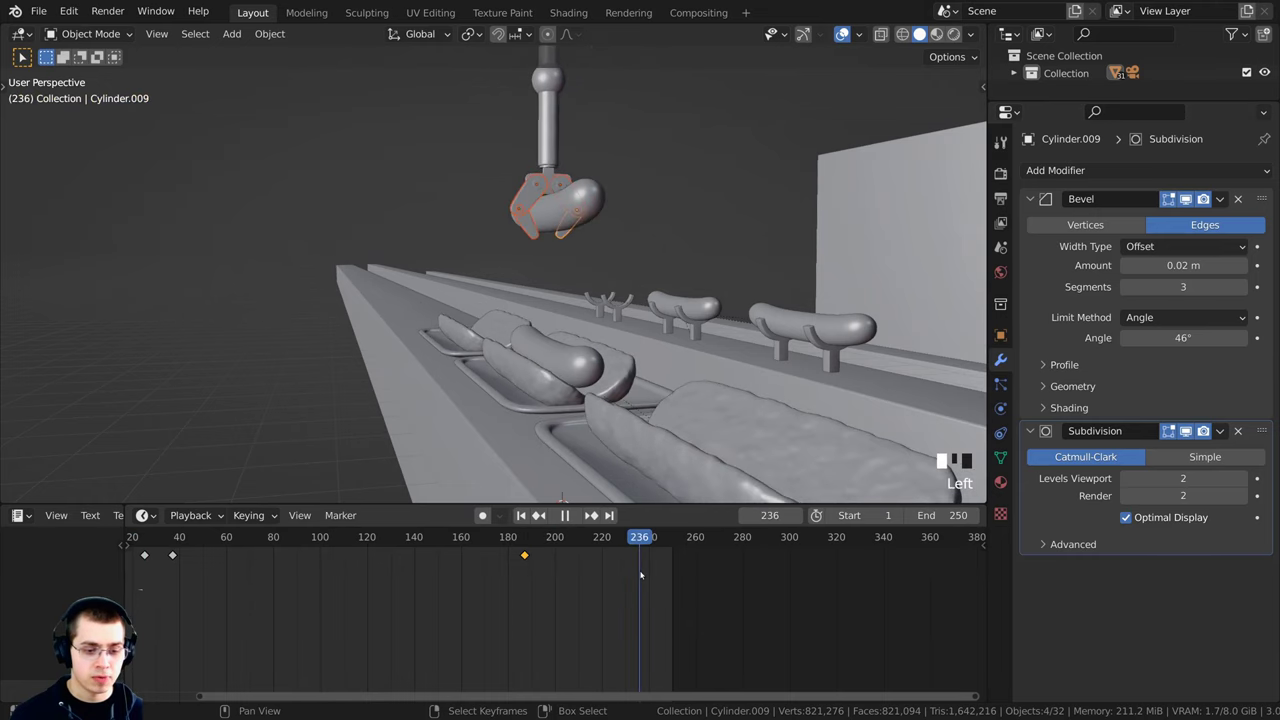
scroll(560, 578, "up", 3)
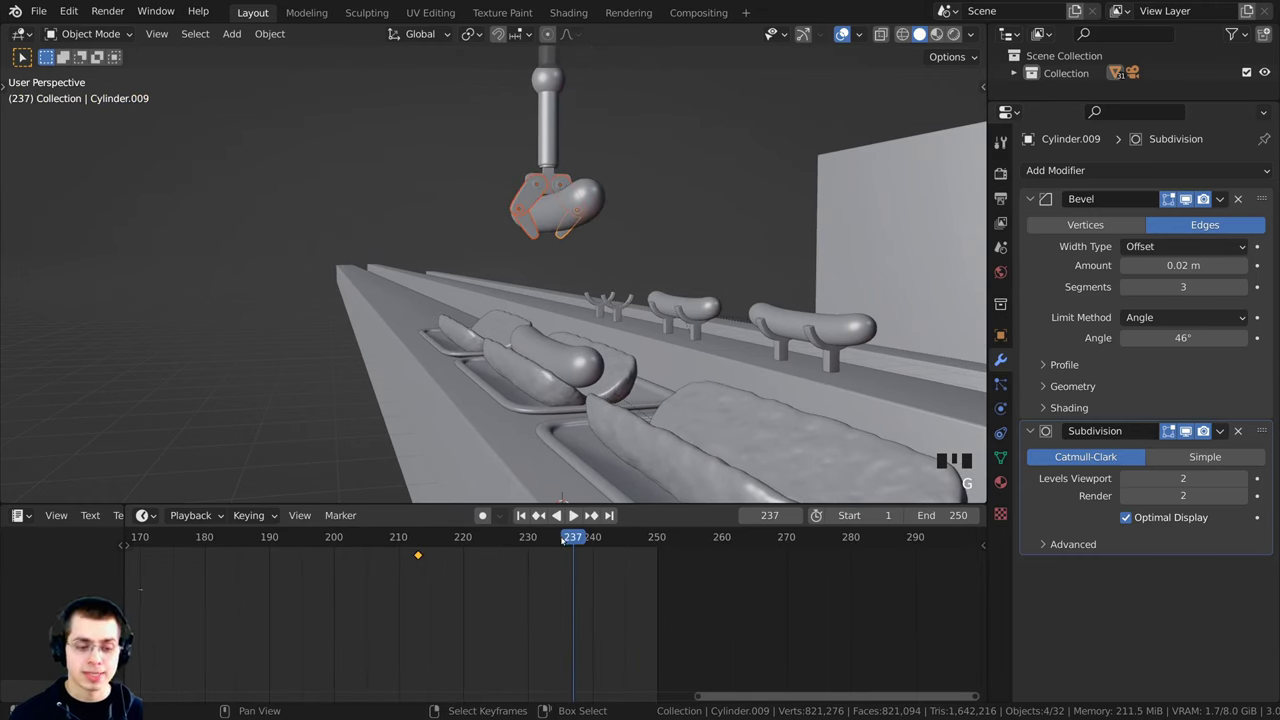
key("g")
left_click(540, 567)
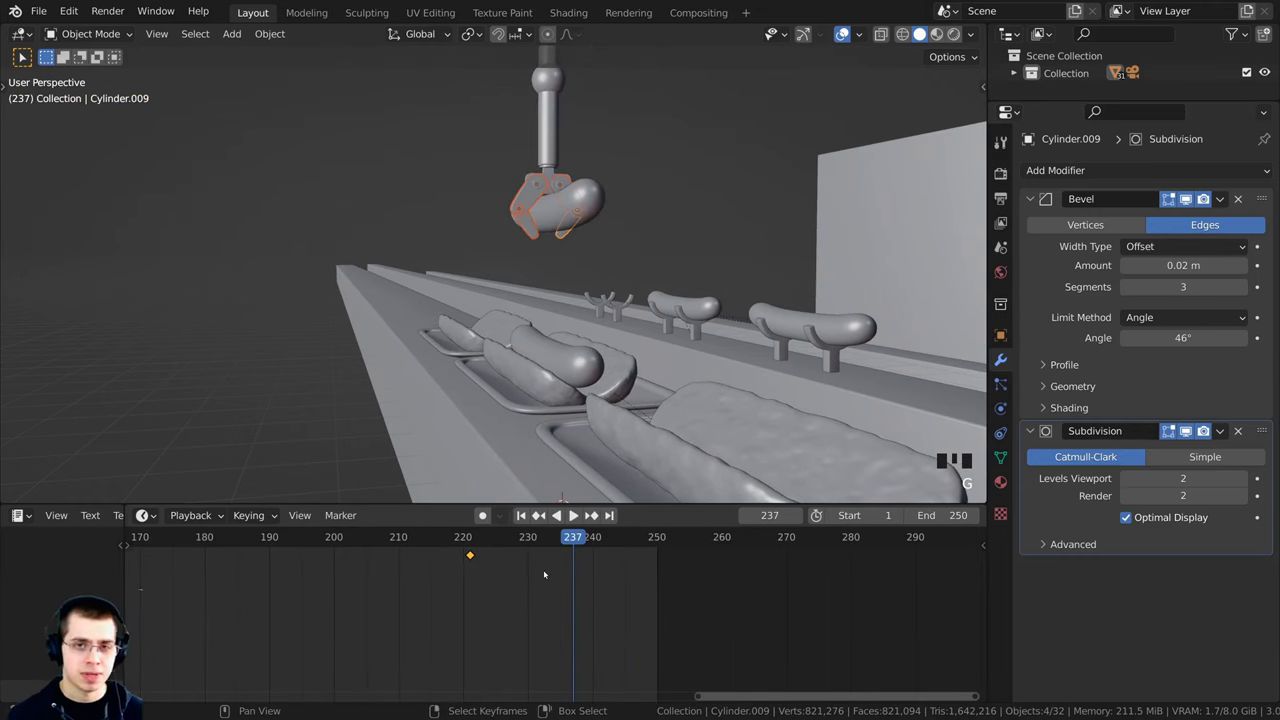
scroll(553, 567, "up", 2)
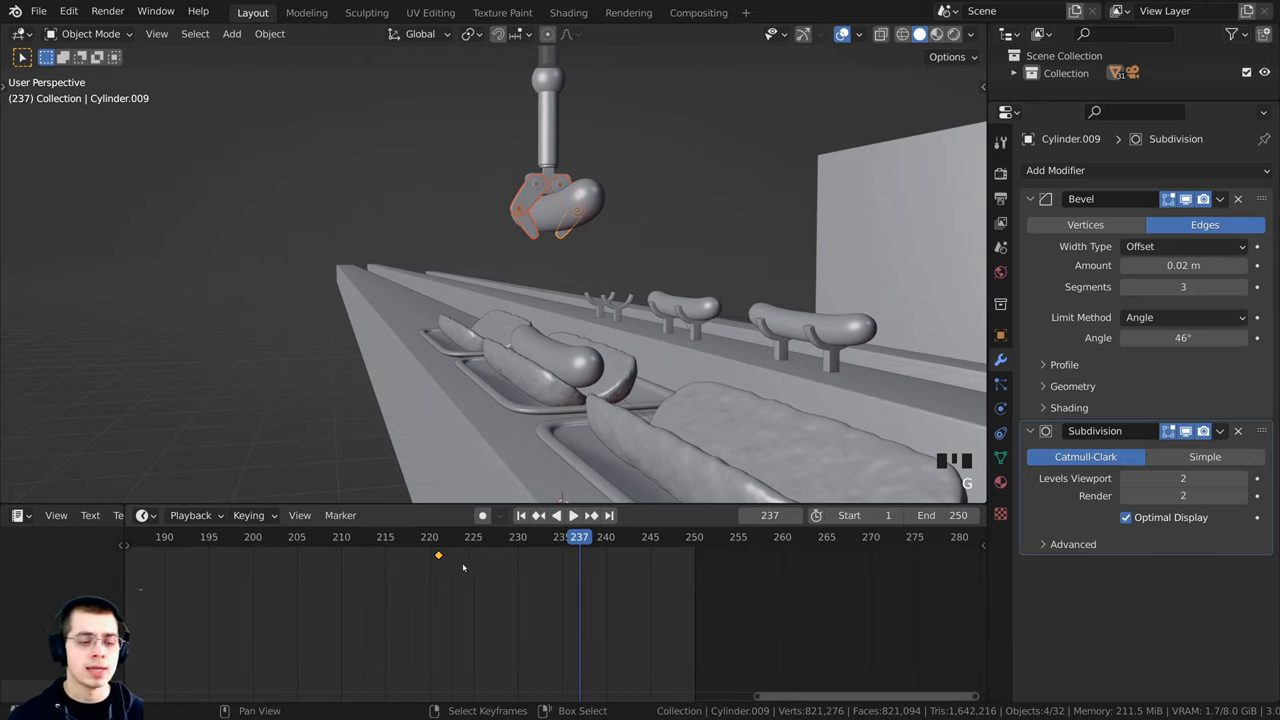
key("g")
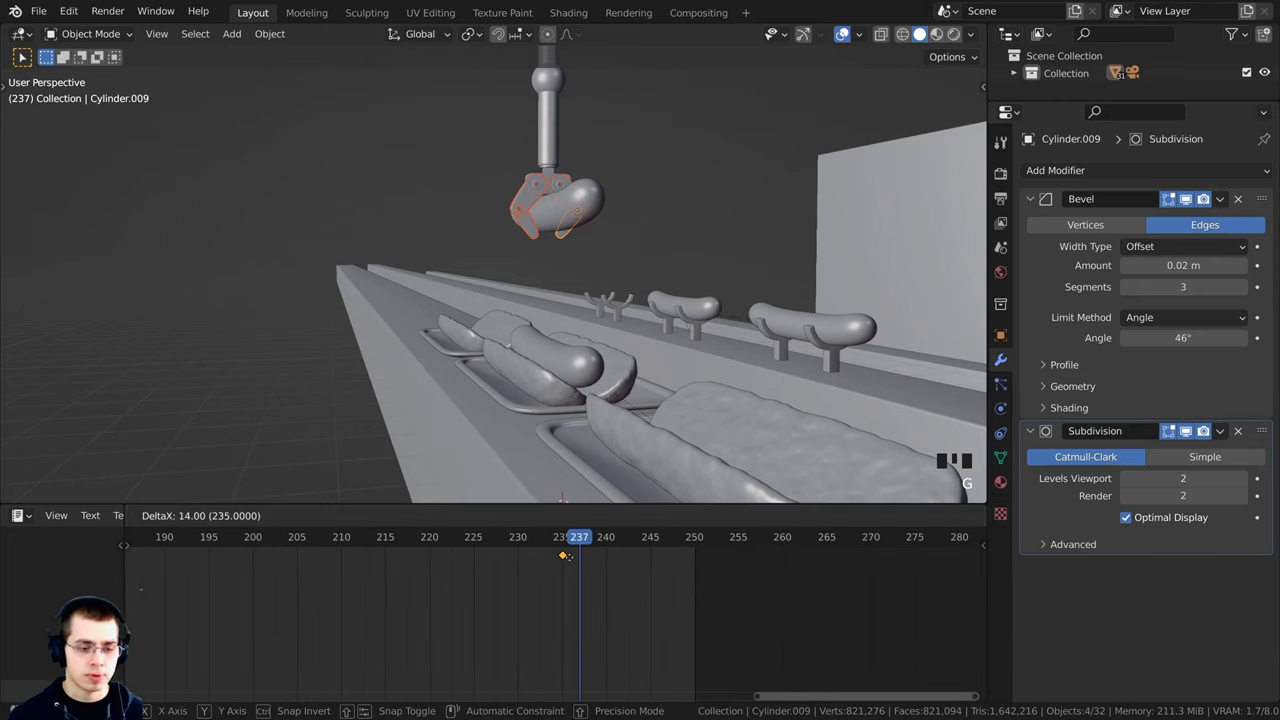
left_click(586, 567)
Step: Play the last frames to frame 248 and examine the gripper's grip on the sausage from the right side view
key("shift+Left")
key("space")
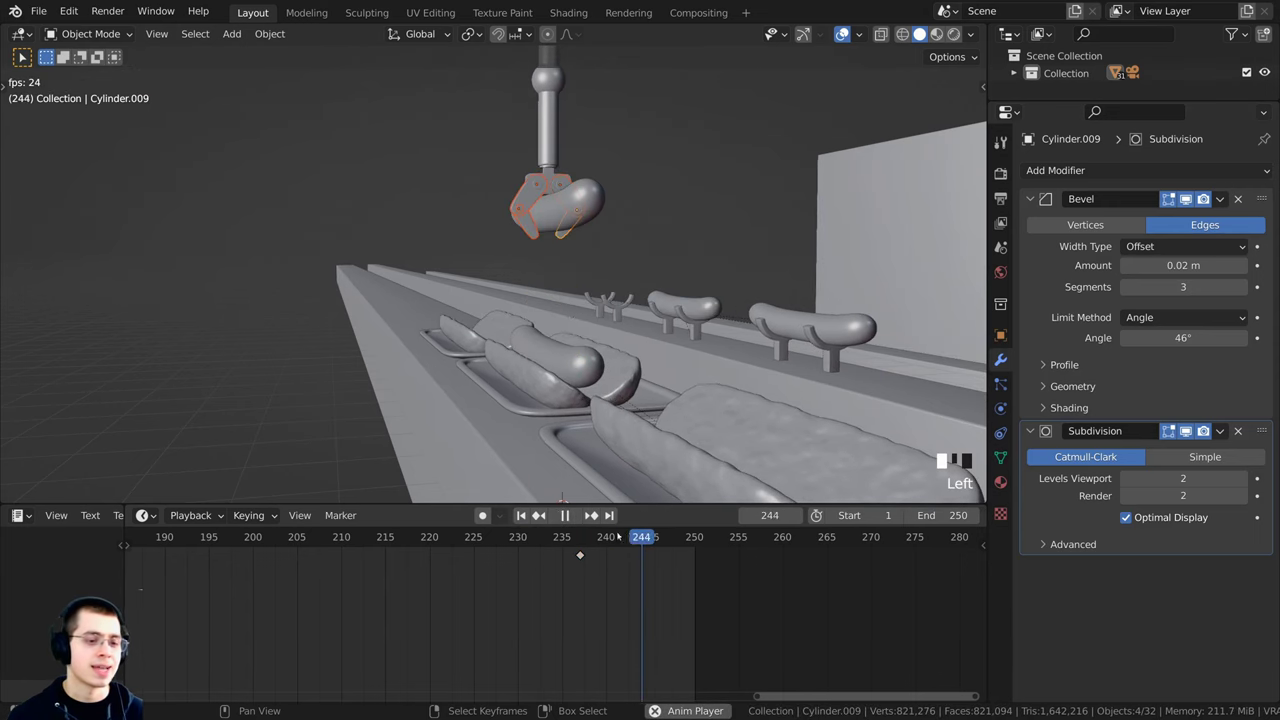
key("space")
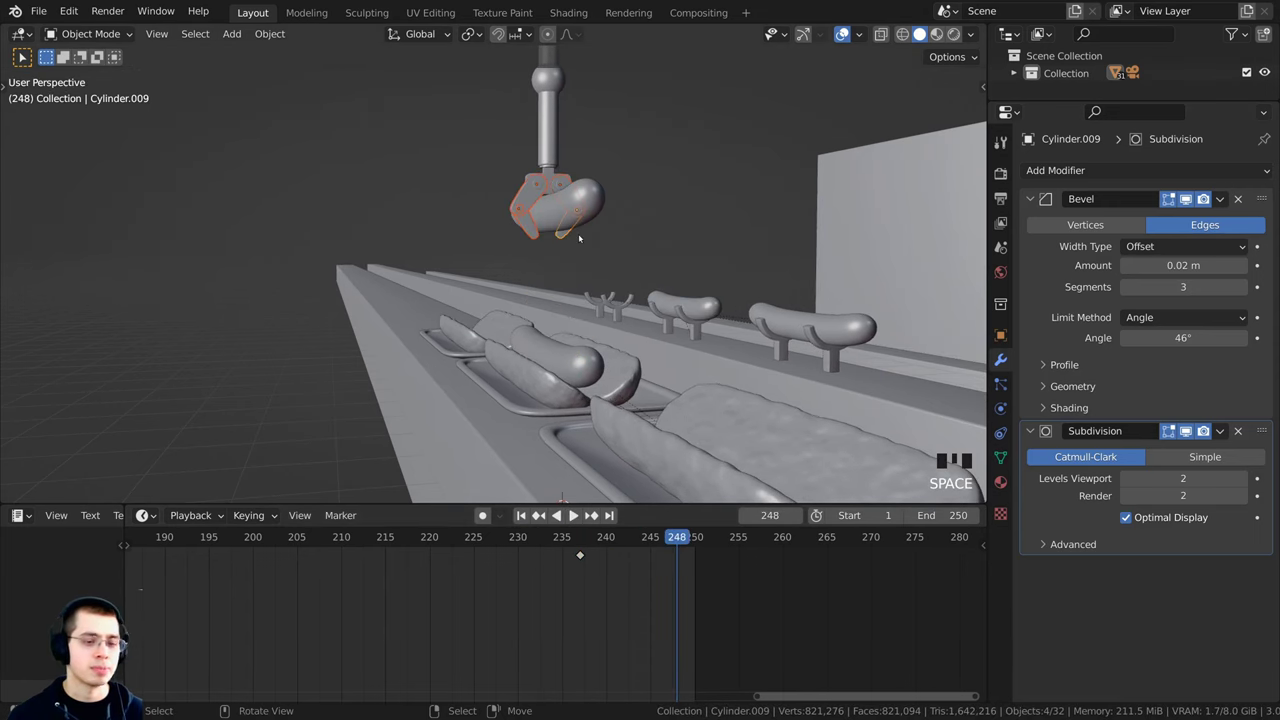
key("KP_3")
key("KP_Decimal")
scroll(578, 235, "down", 2)
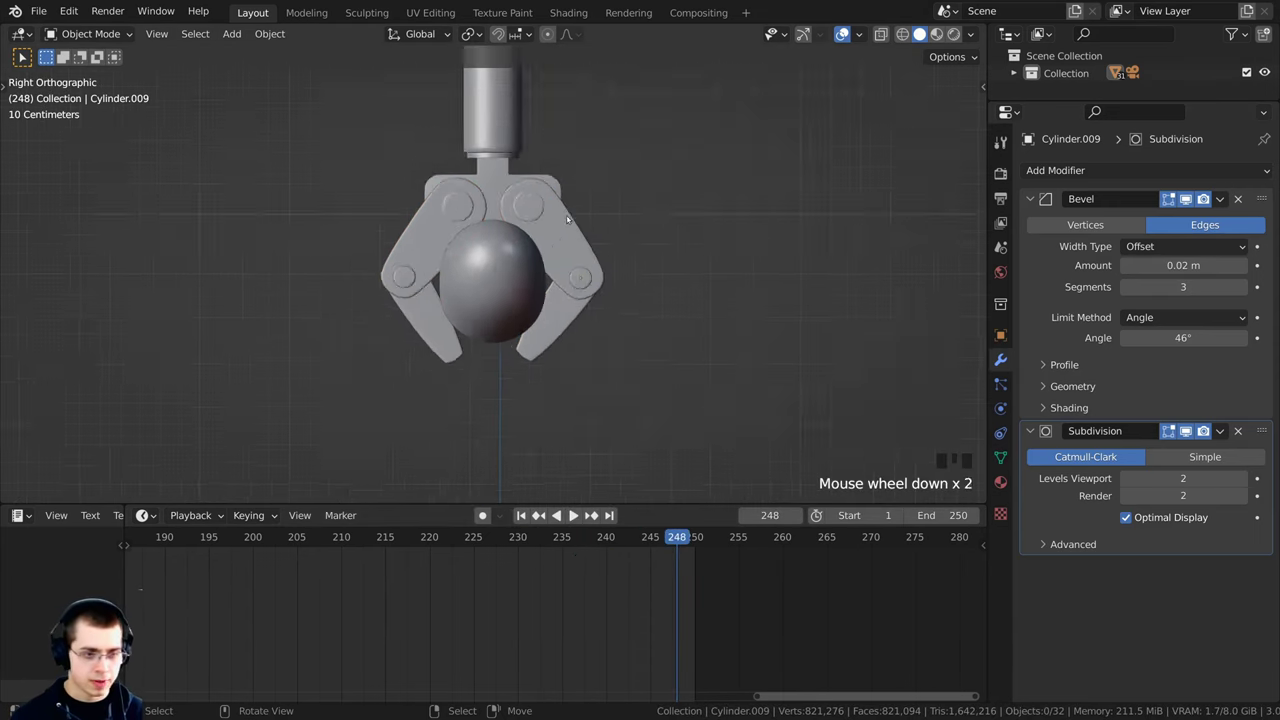
middle_click_drag(578, 235, 680, 300)
middle_click_drag(680, 300, 722, 341, "shift")
Step: Replay the transition from the last frames to the first ones to compare the gripper and sausage poses
left_click(655, 565)
key("space")
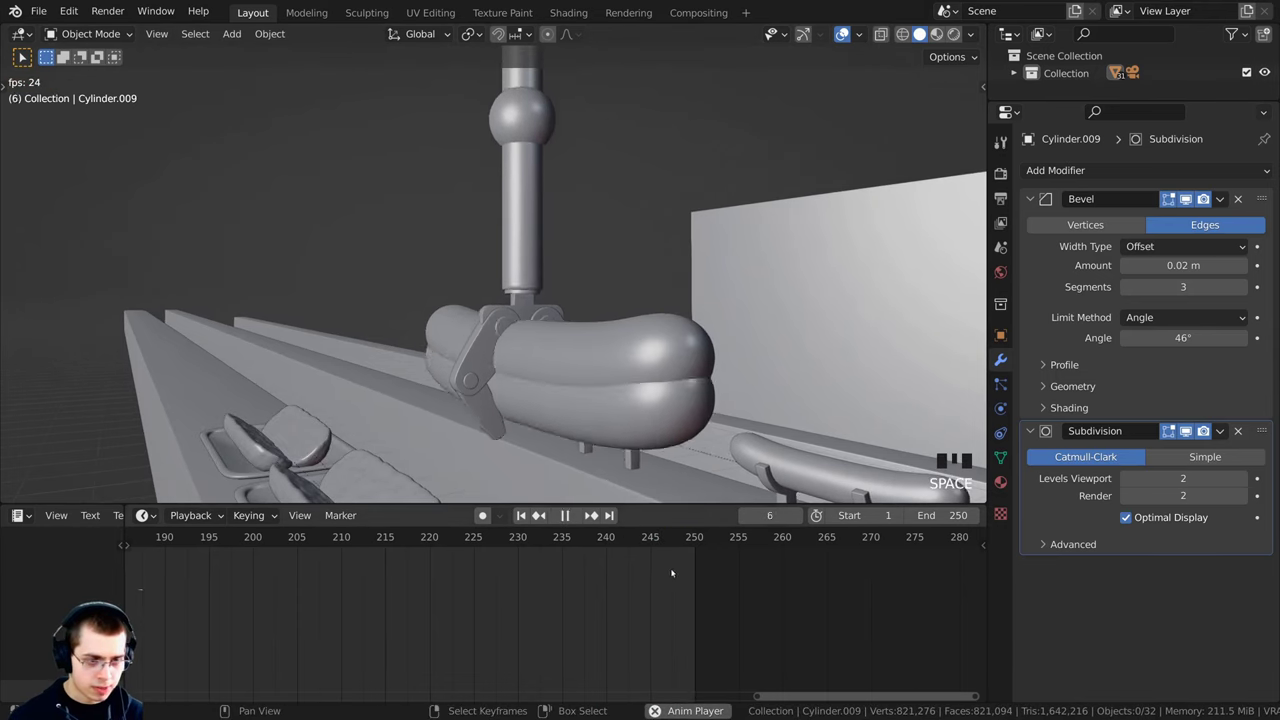
left_click(680, 571)
key("space")
left_click(678, 569)
left_click(677, 569)
left_click(677, 569)
left_click(677, 569)
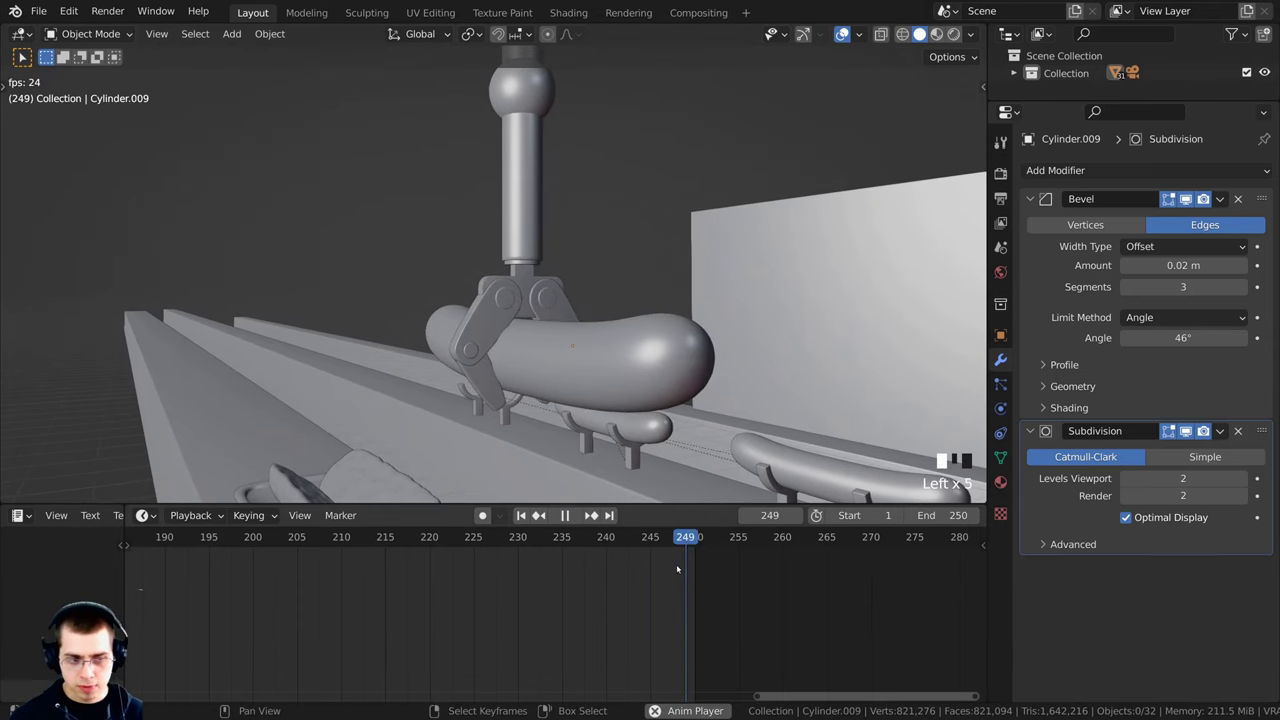
left_click(677, 569)
left_click(677, 569)
key("space")
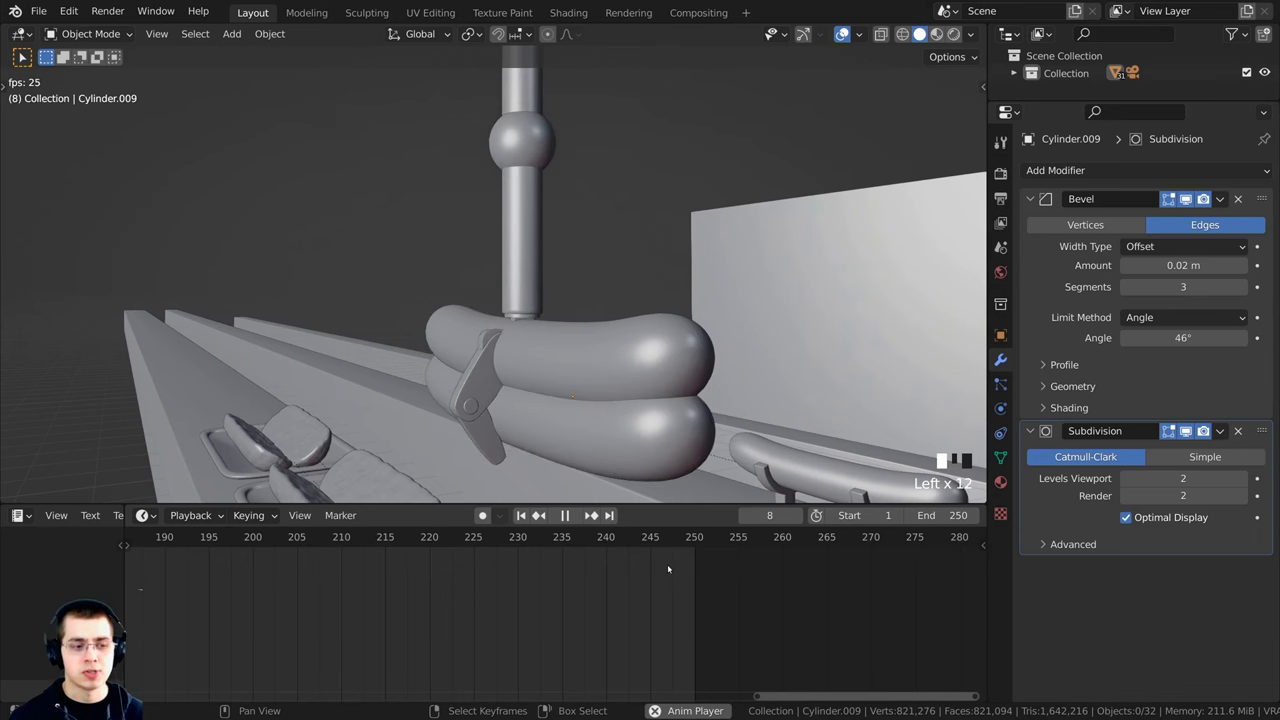
left_click(667, 564)
Step: Review the arm and sausage around frame 237 by scrubbing through the end of the animation
middle_click_drag(660, 420, 610, 395)
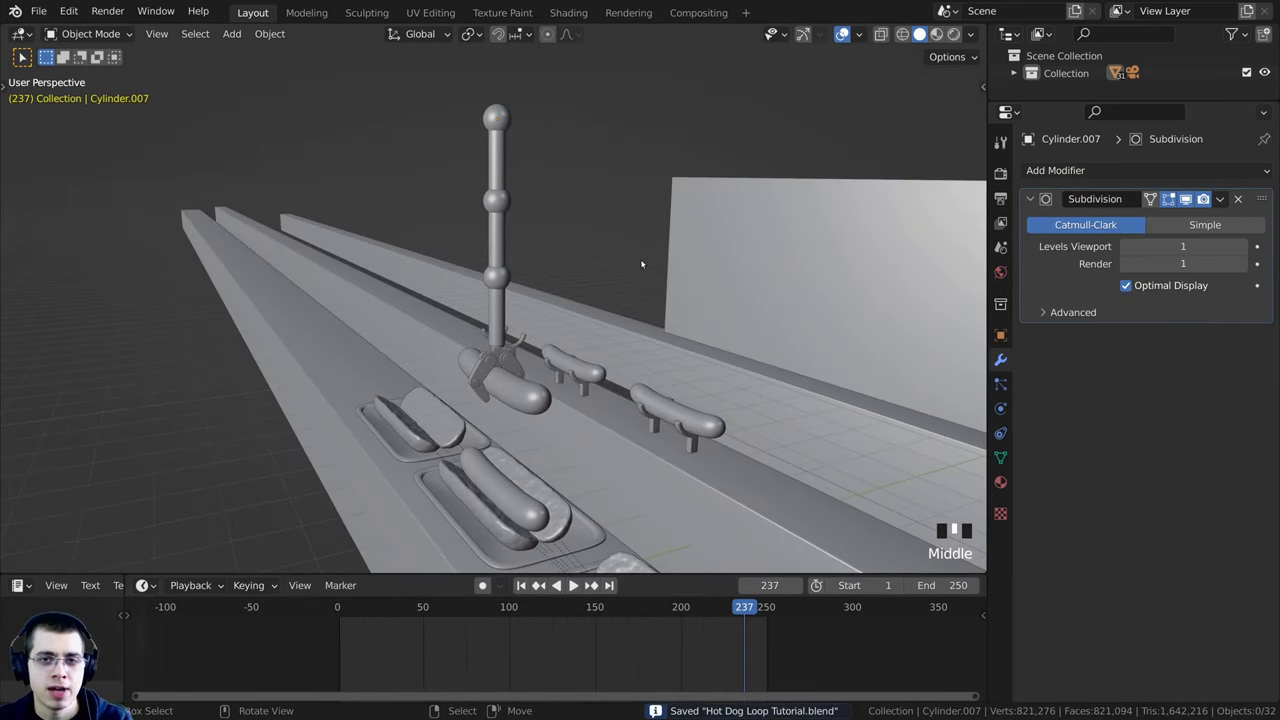
middle_click_drag(677, 646, 661, 646)
scroll(590, 340, "up", 1)
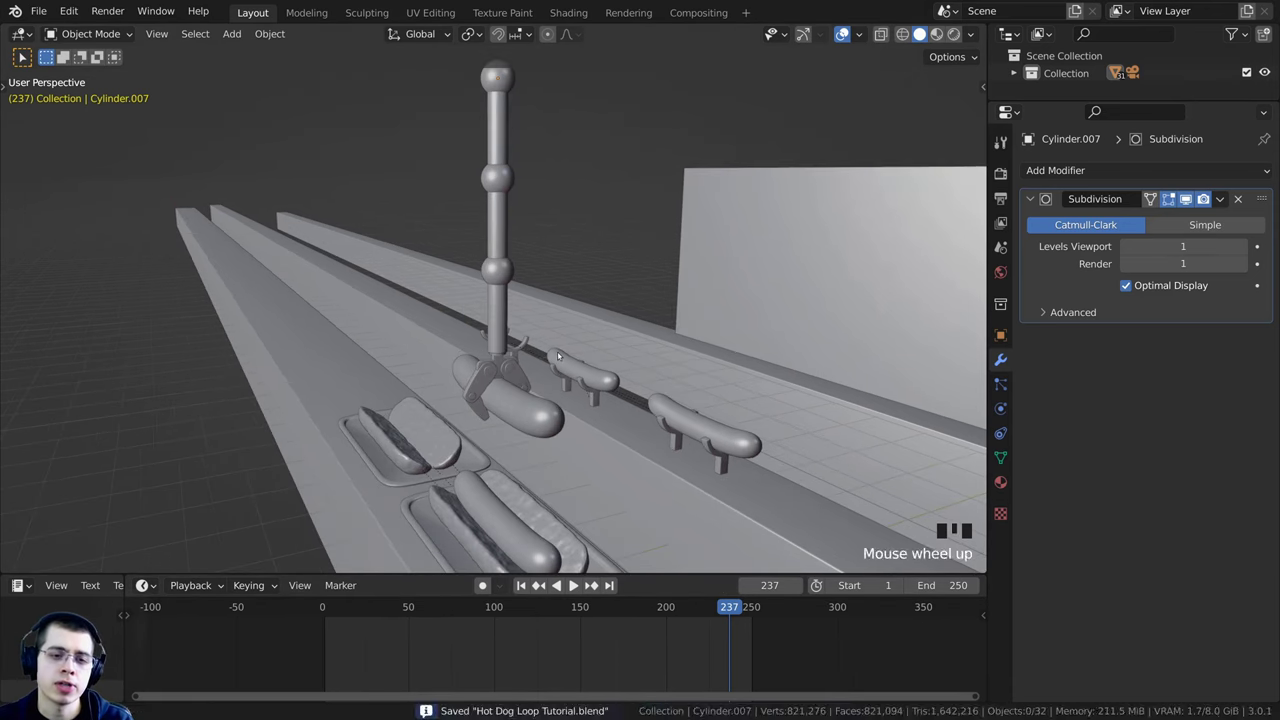
middle_click_drag(580, 338, 512, 362)
left_click_drag(730, 642, 649, 635)
left_click_drag(649, 635, 706, 634)
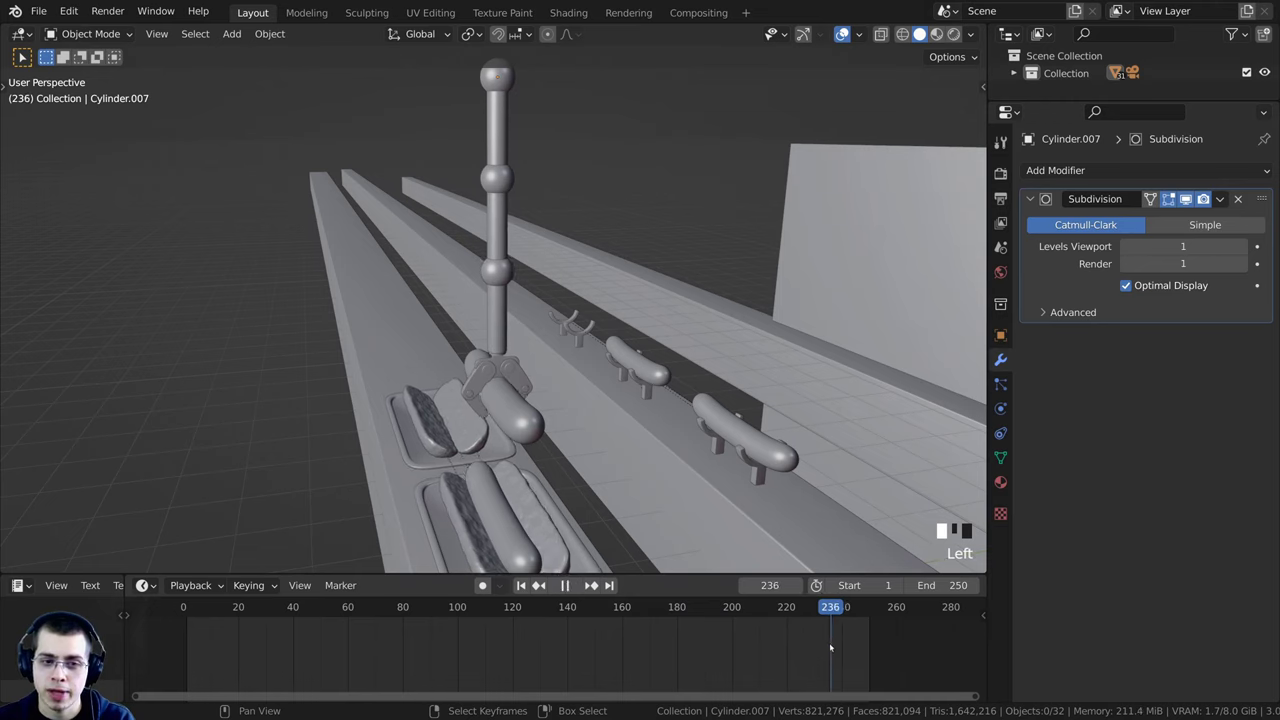
Step: At frame 237, select the arm's top segment together with the gripped sausage and turn on auto keying
left_click_drag(829, 642, 619, 626)
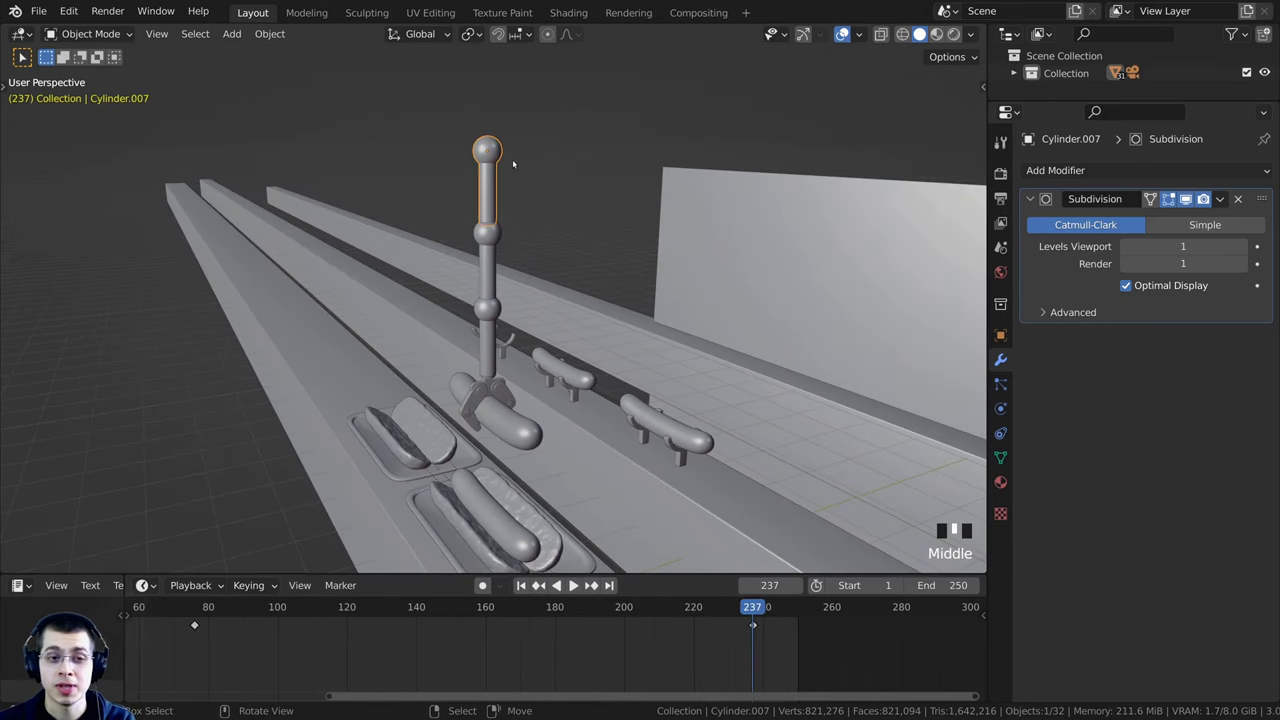
key("g")
right_click(501, 138)
middle_click_drag(497, 163, 490, 95, "shift")
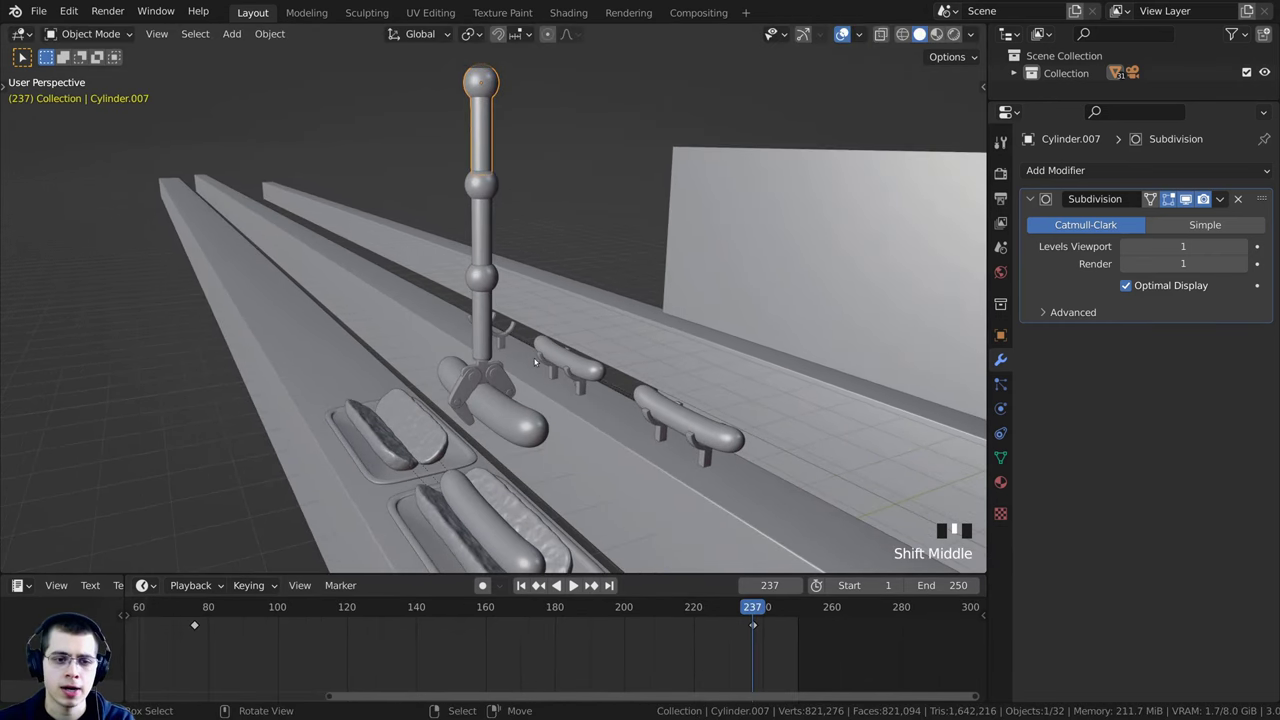
right_click(490, 403, "shift")
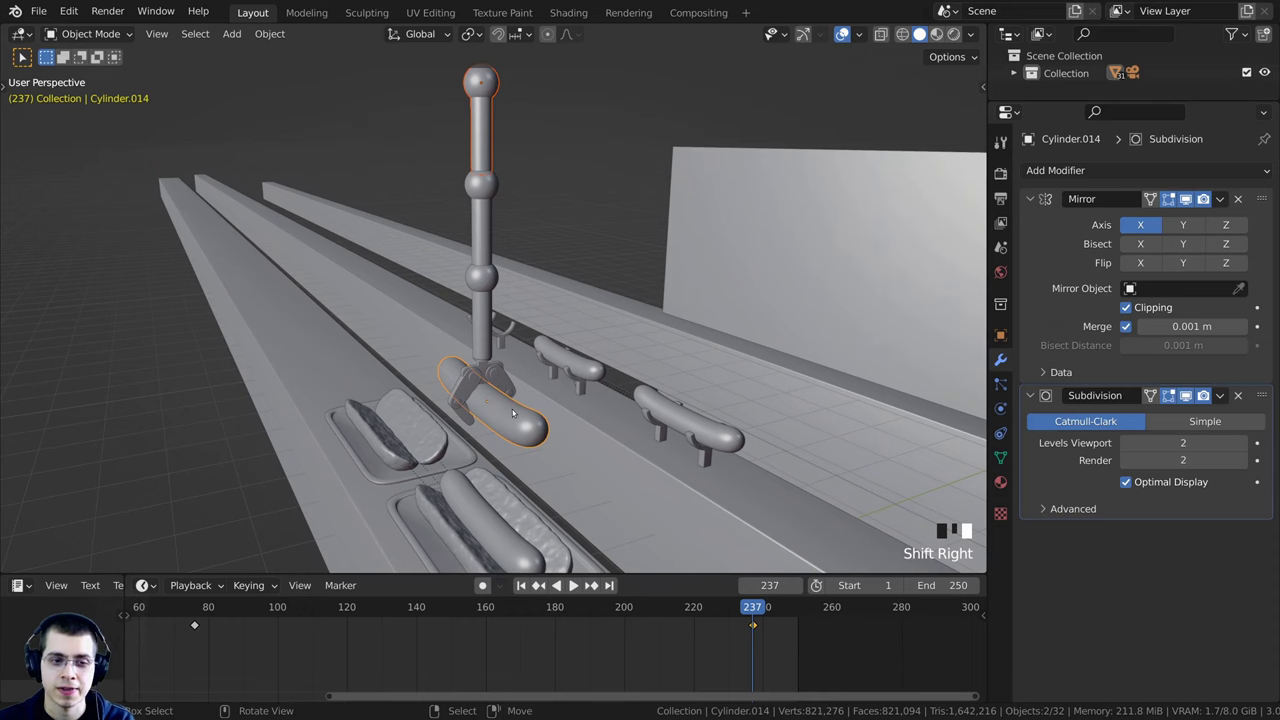
middle_click_drag(513, 413, 505, 470)
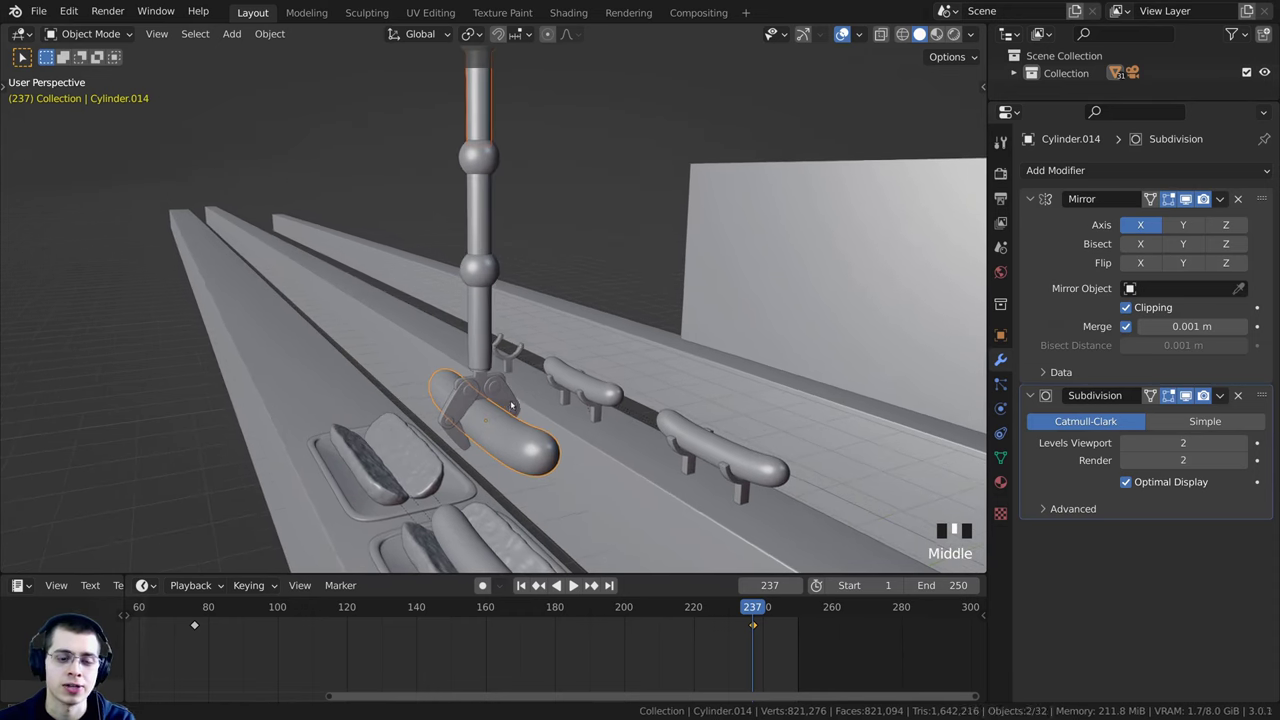
left_click(482, 588)
left_click_drag(468, 572, 468, 566)
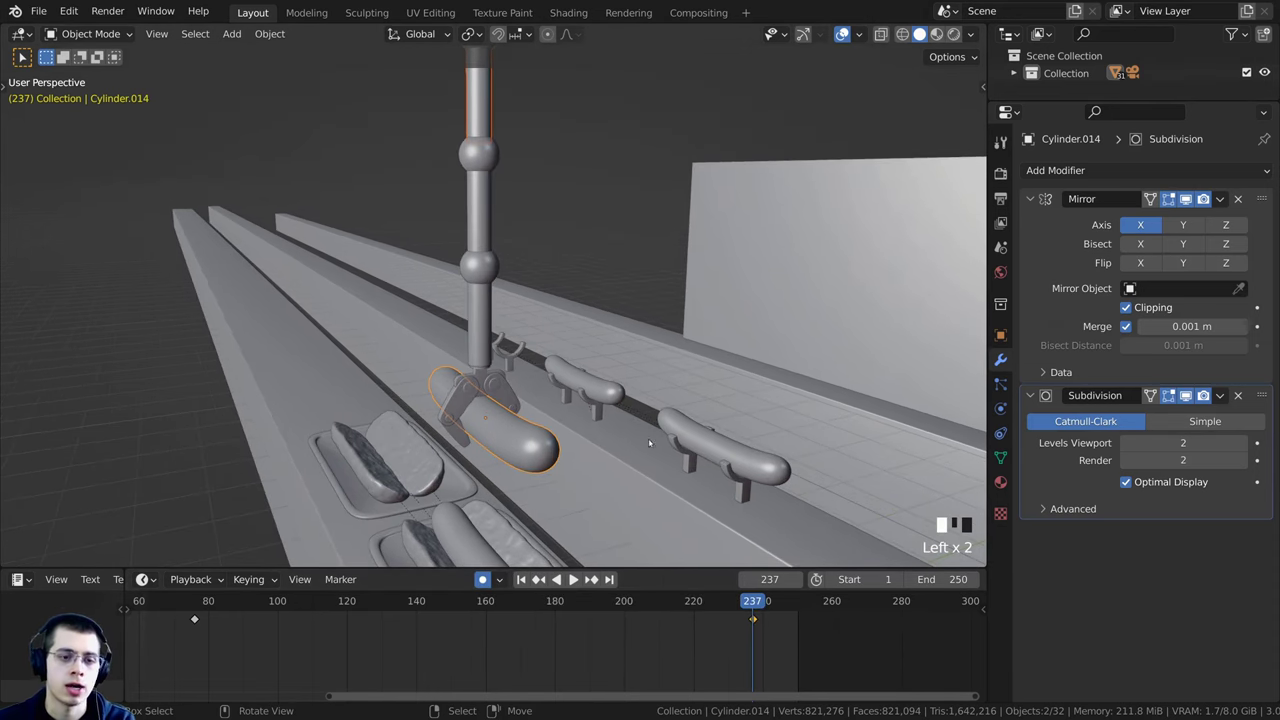
Step: With the arm's top segment as the active object, insert a Location, Rotation & Scale keyframe for arm and sausage at frame 237
middle_click_drag(744, 648, 555, 648)
scroll(555, 648, "up", 4)
middle_click_drag(551, 392, 551, 400, "shift")
scroll(551, 400, "down", 1)
right_click(482, 155, "shift")
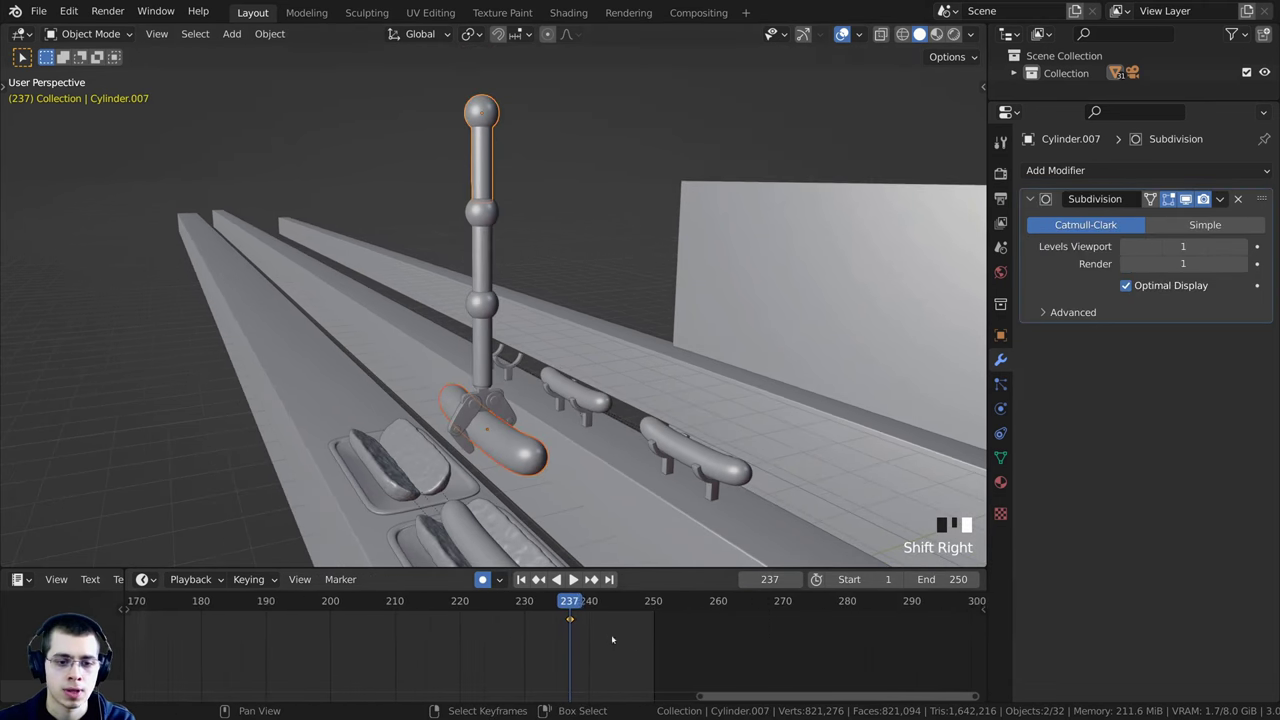
scroll(612, 640, "up", 2)
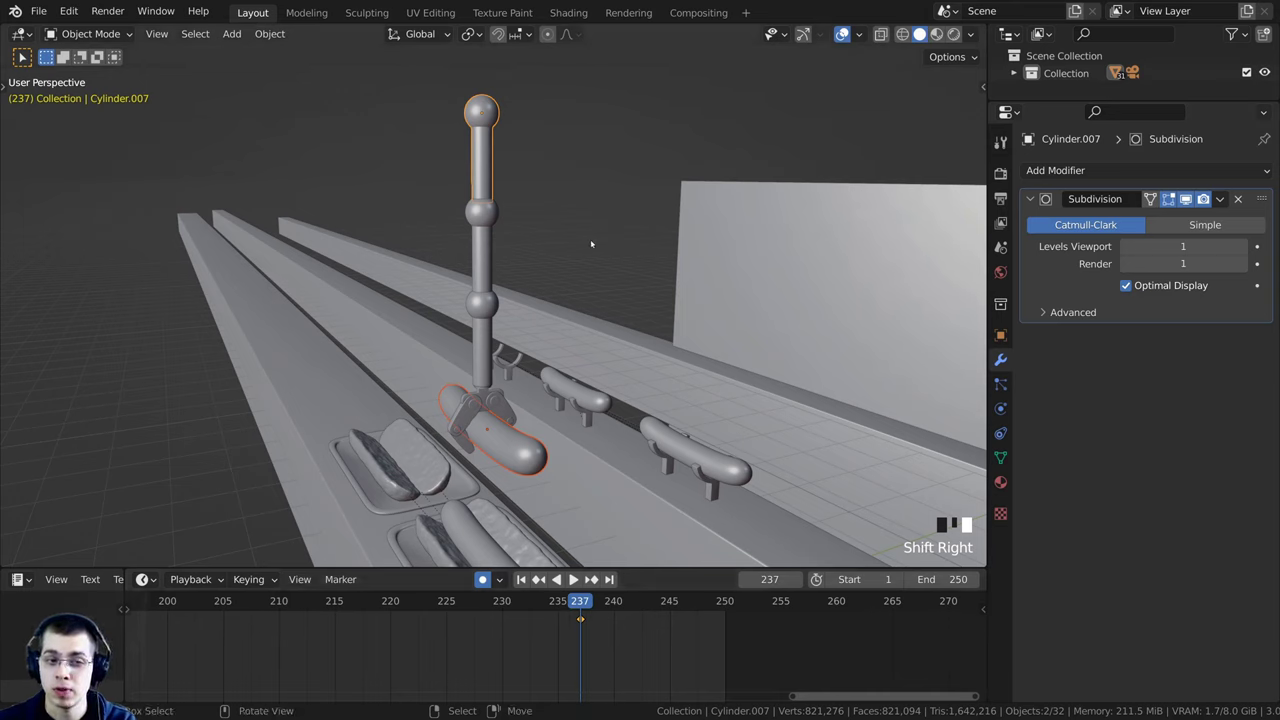
key("i")
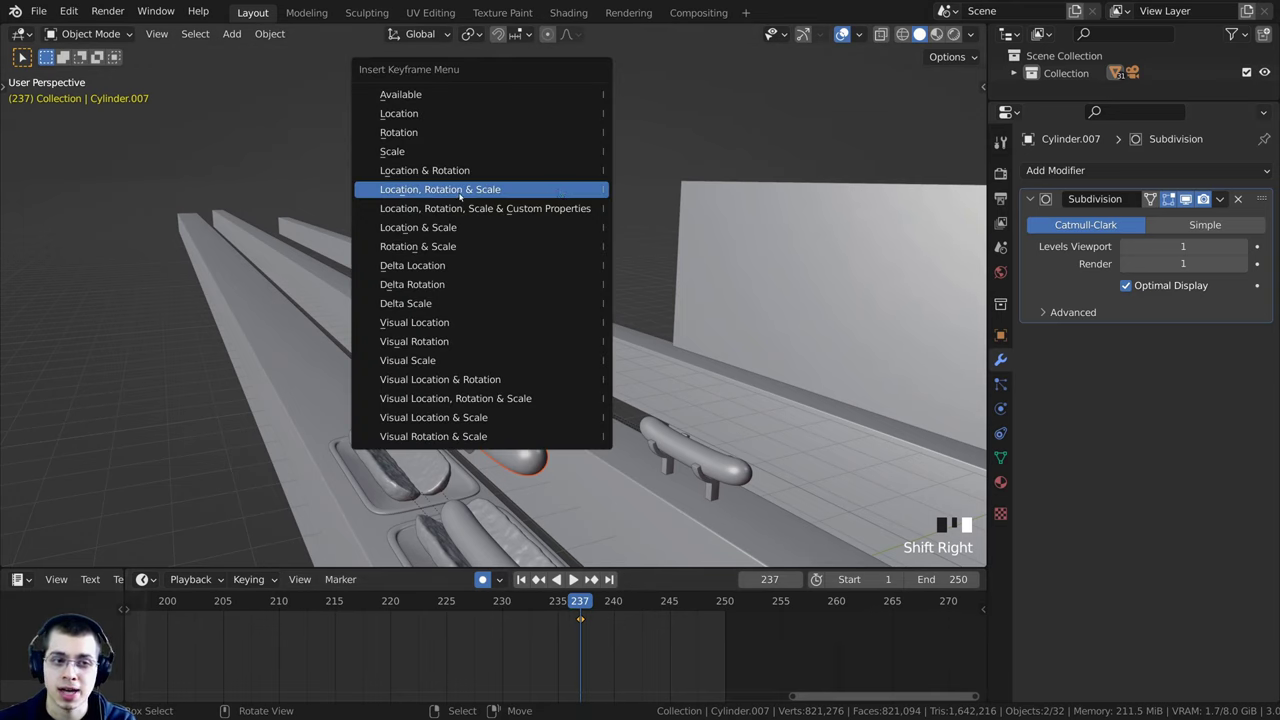
left_click(460, 196)
Step: Scrub back through the animation and stop at frame 191, where the open gripper is above the trays
scroll(673, 648, "down", 3)
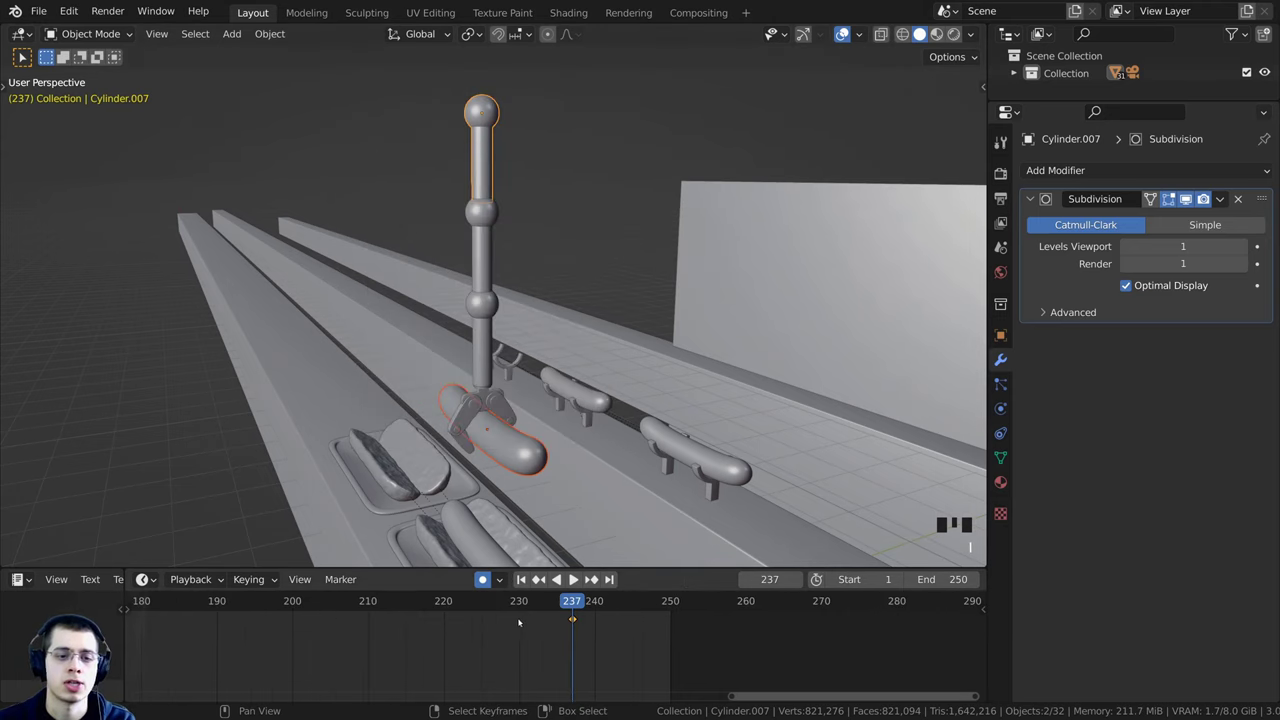
scroll(673, 648, "down", 1)
left_click_drag(666, 647, 426, 637)
middle_click_drag(432, 635, 592, 658)
left_click(520, 655)
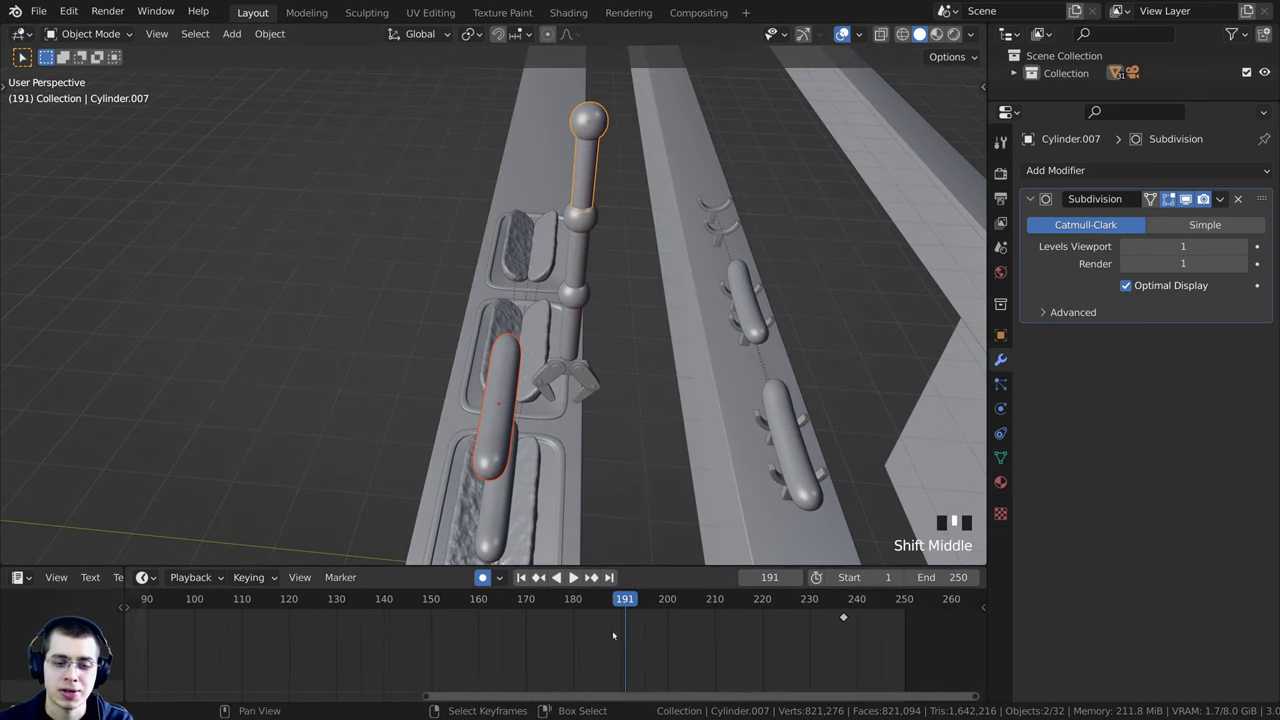
scroll(612, 630, "up", 2)
middle_click_drag(588, 631, 492, 632)
scroll(463, 634, "up", 1)
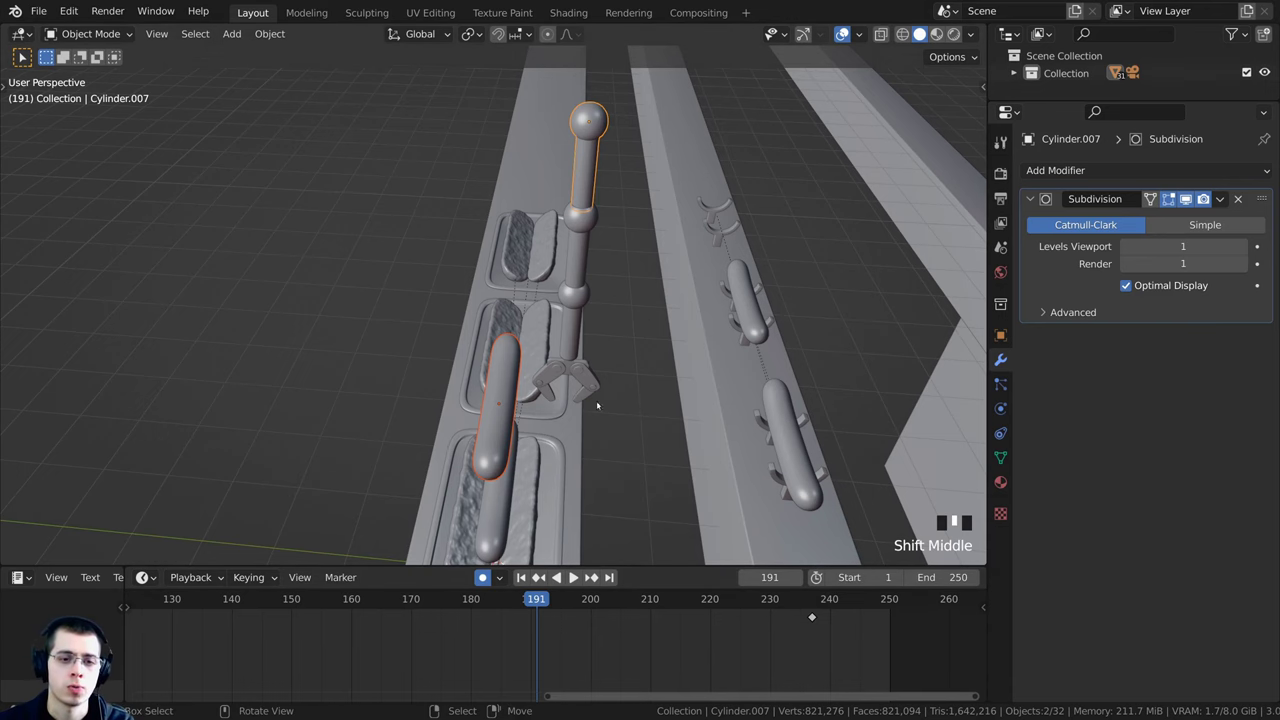
Step: Duplicate the arm and sausage keyframe from frame 237 to frame 191
scroll(594, 400, "down", 3)
right_click(812, 618)
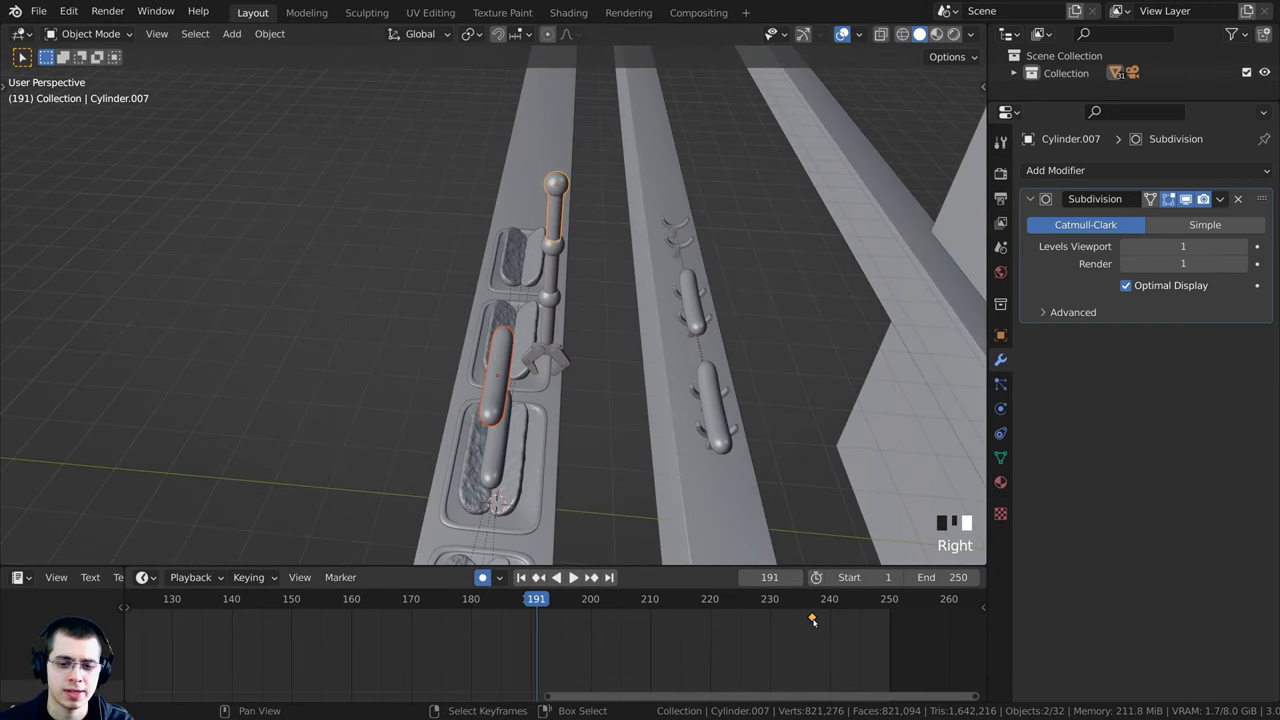
left_click_drag(776, 602, 858, 660)
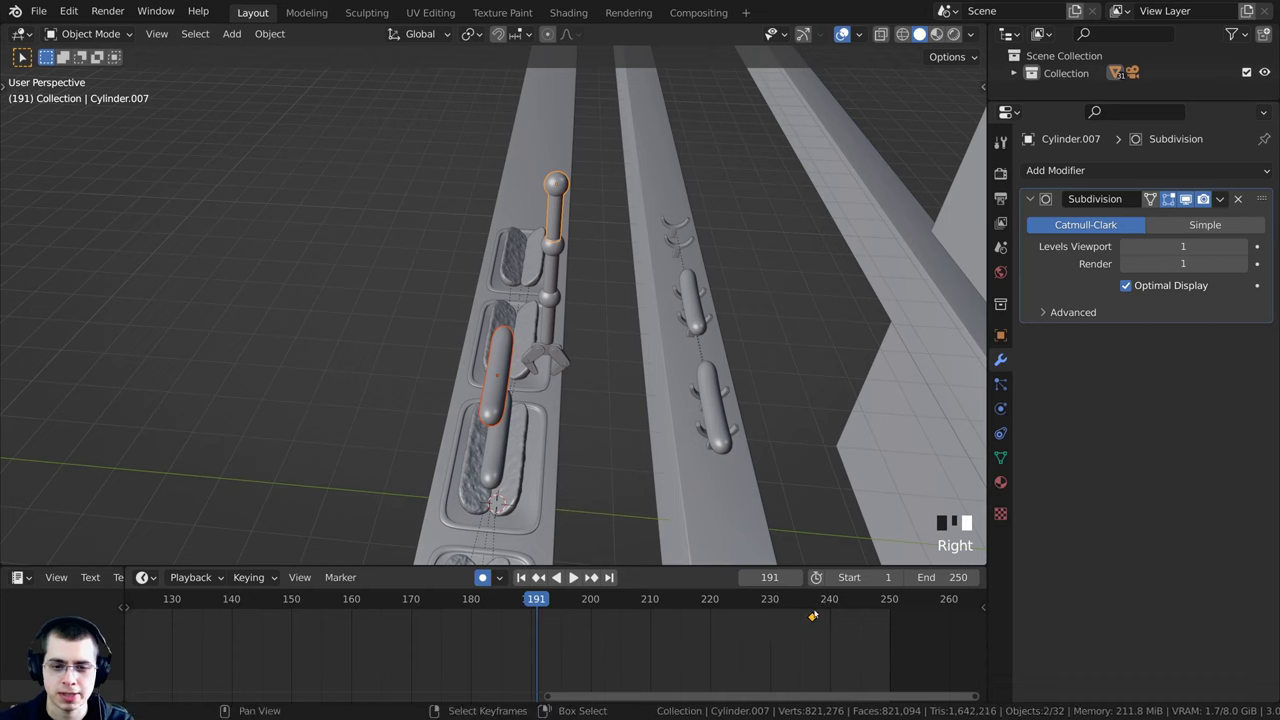
key("shift+d")
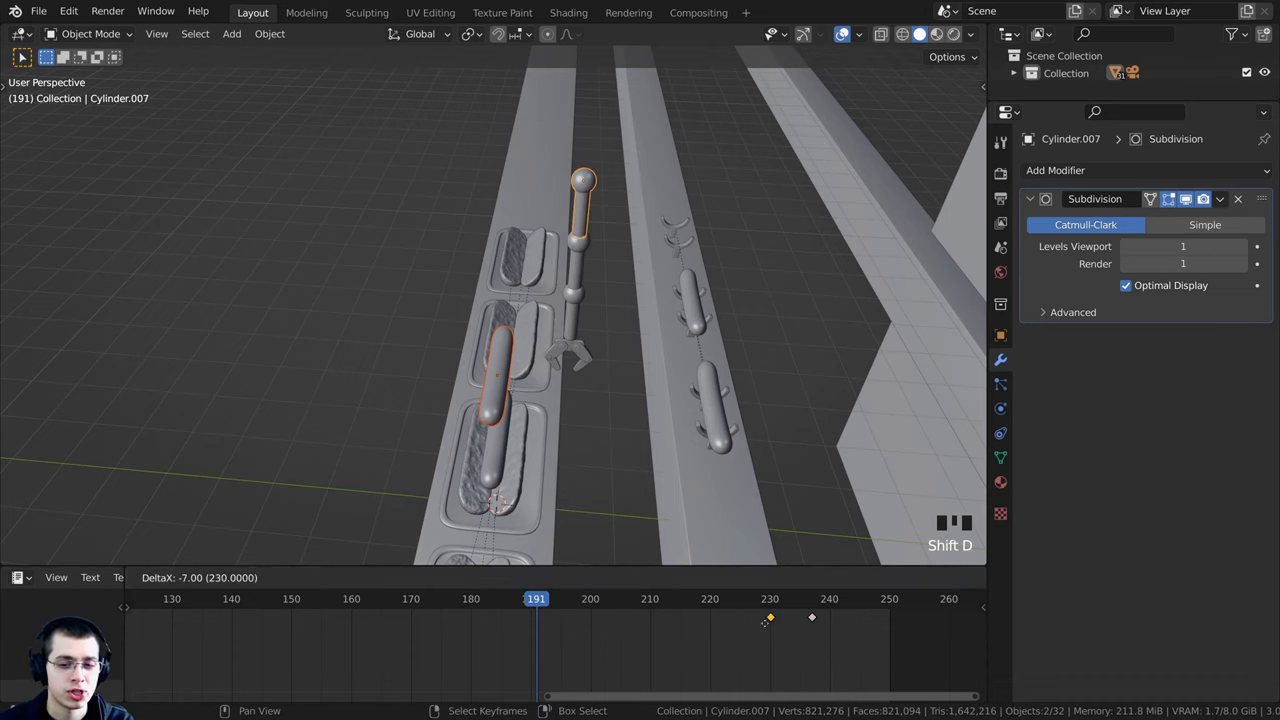
left_click(535, 648)
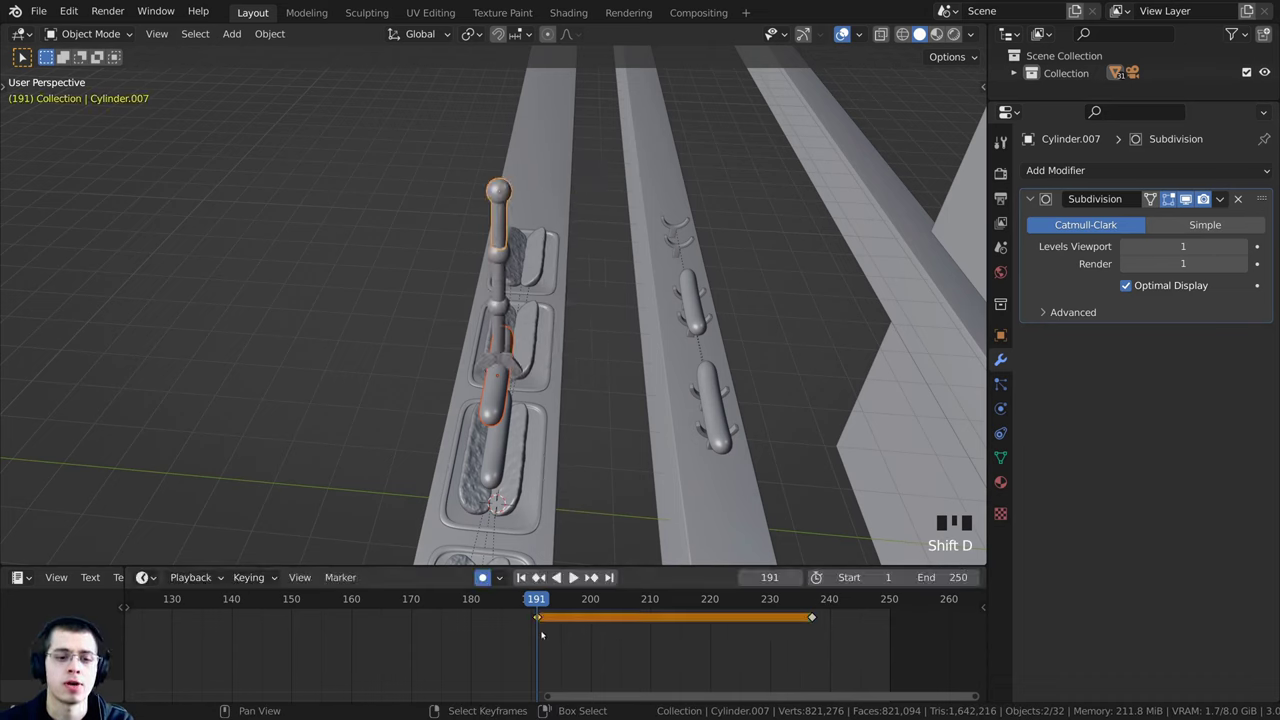
mouse_move(542, 635)
left_mouse_down()
mouse_move(789, 633)
mouse_move(538, 629)
left_mouse_up()
scroll(535, 356, "down", 1)
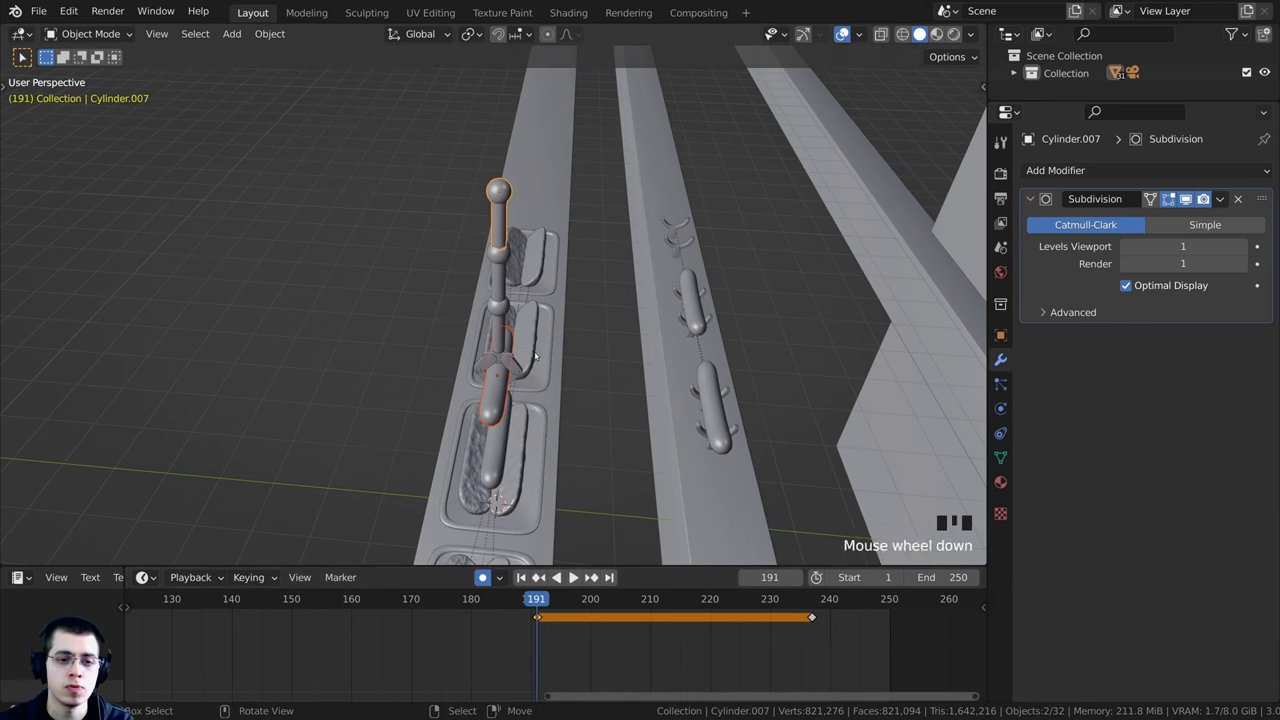
Step: In top view at frame 191, move the arm and its sausage from the tray over the foremost sausage on the holder conveyor
middle_click_drag(535, 355, 546, 355)
key("KP_7")
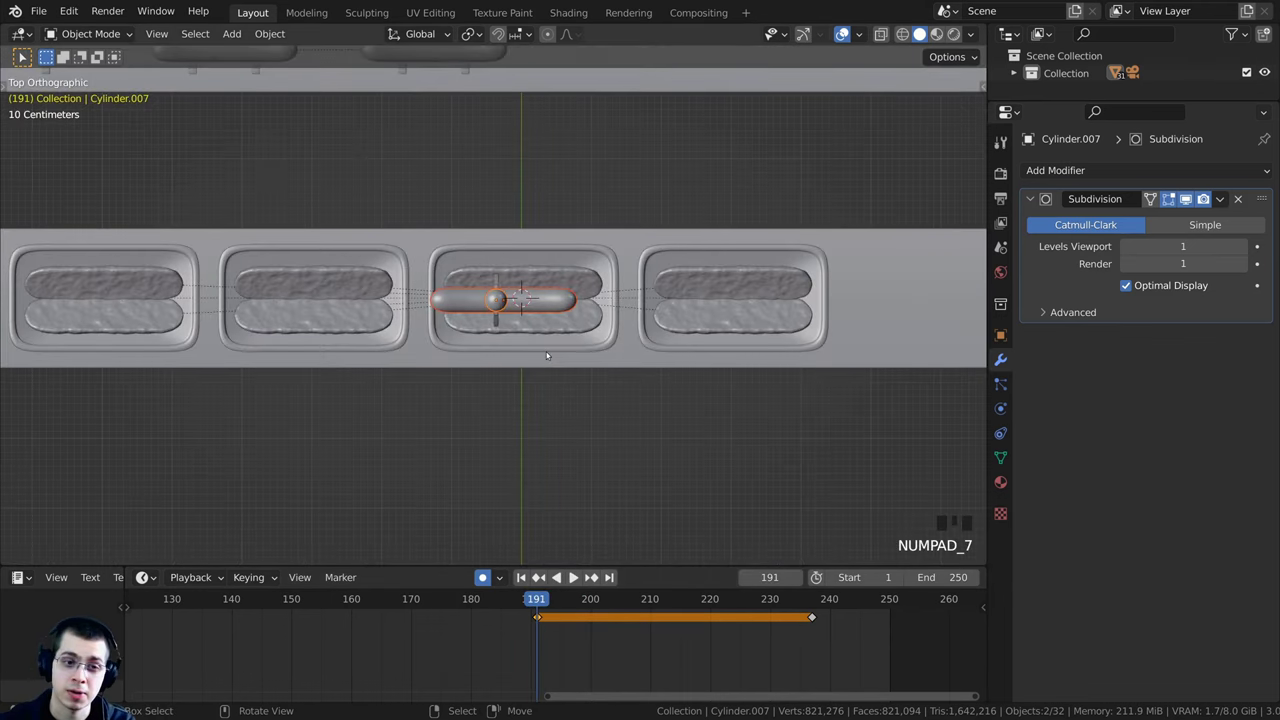
scroll(547, 355, "down", 1)
middle_click_drag(449, 147, 494, 234, "shift")
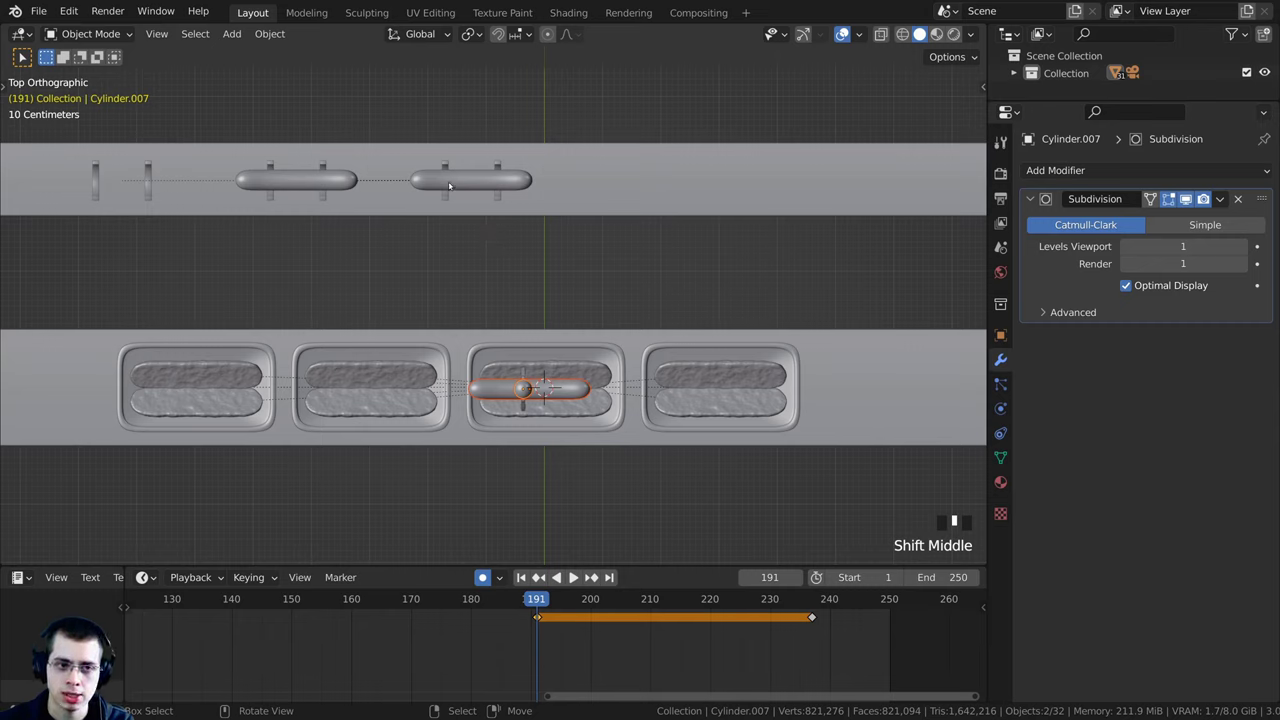
scroll(623, 632, "down", 4)
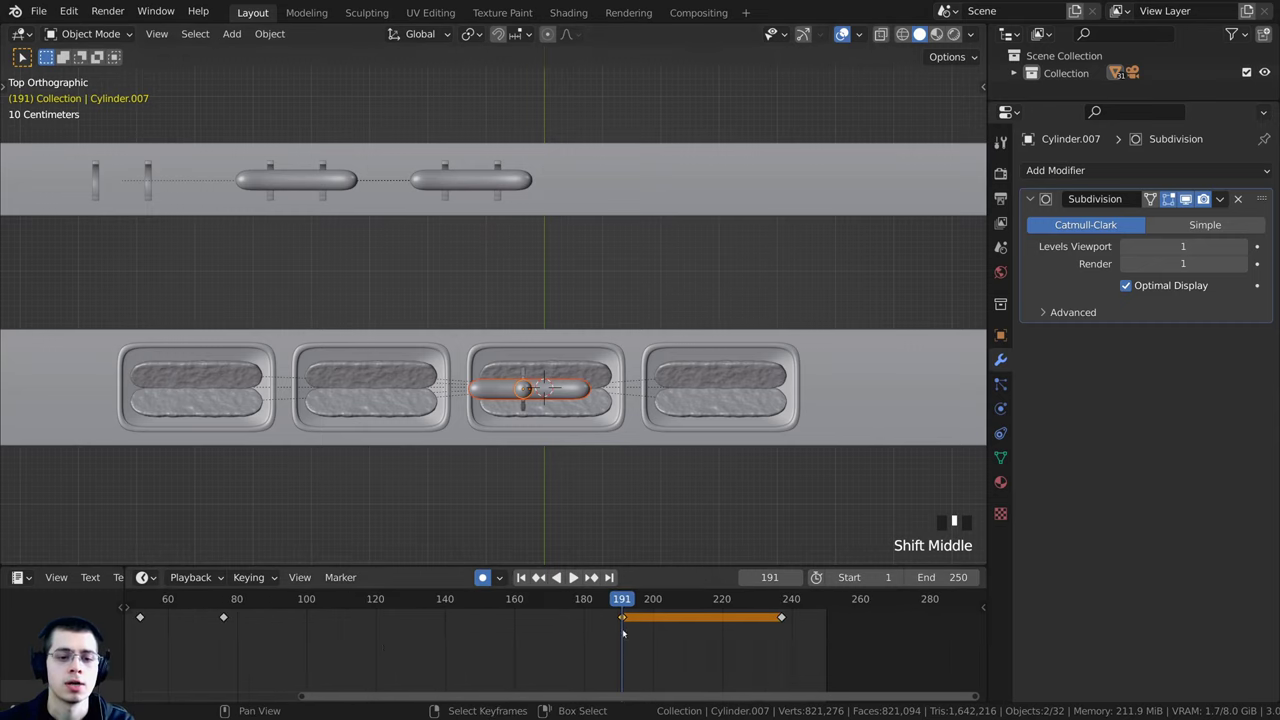
scroll(554, 406, "up", 5)
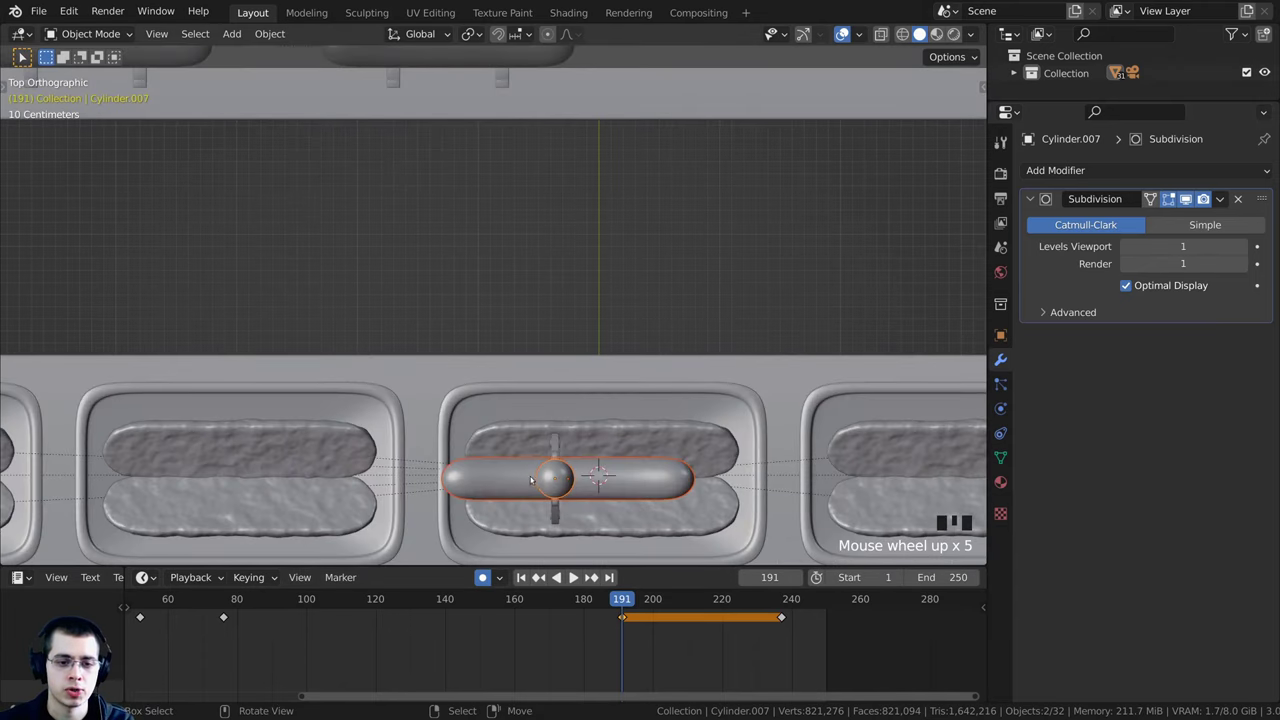
scroll(531, 481, "down", 2)
middle_click_drag(531, 481, 507, 418)
scroll(507, 418, "down", 1)
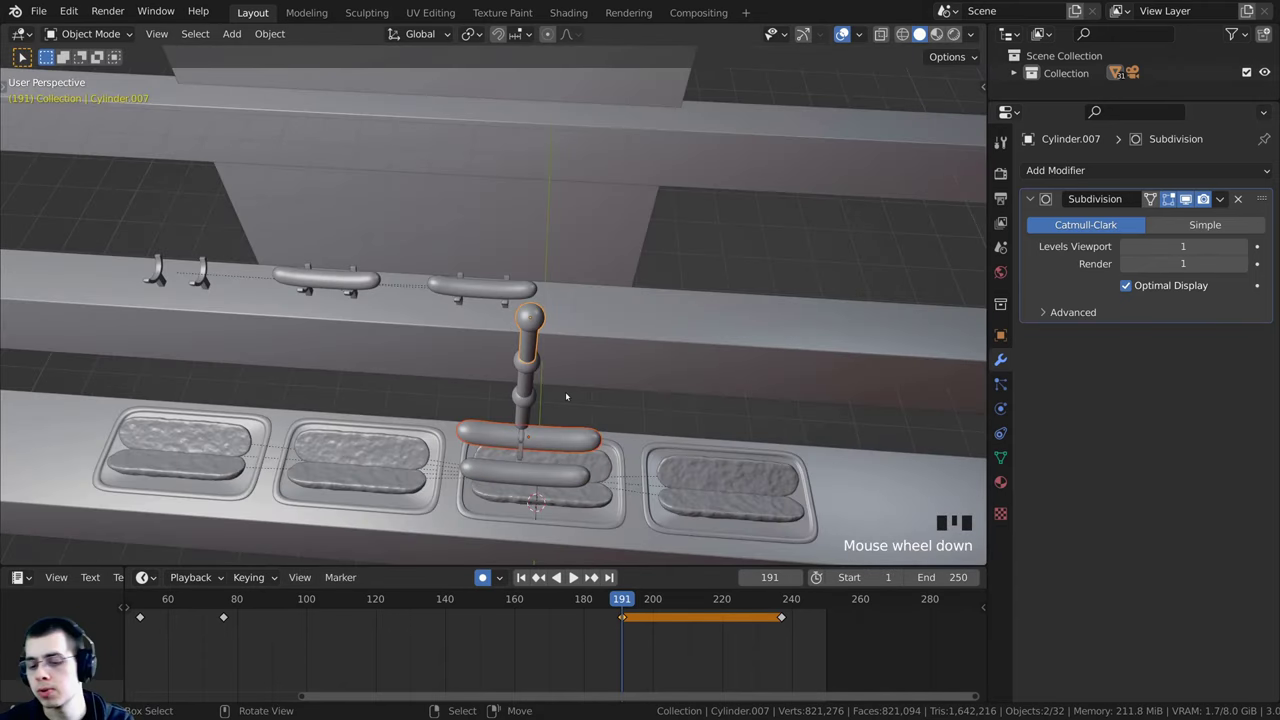
key("KP_7")
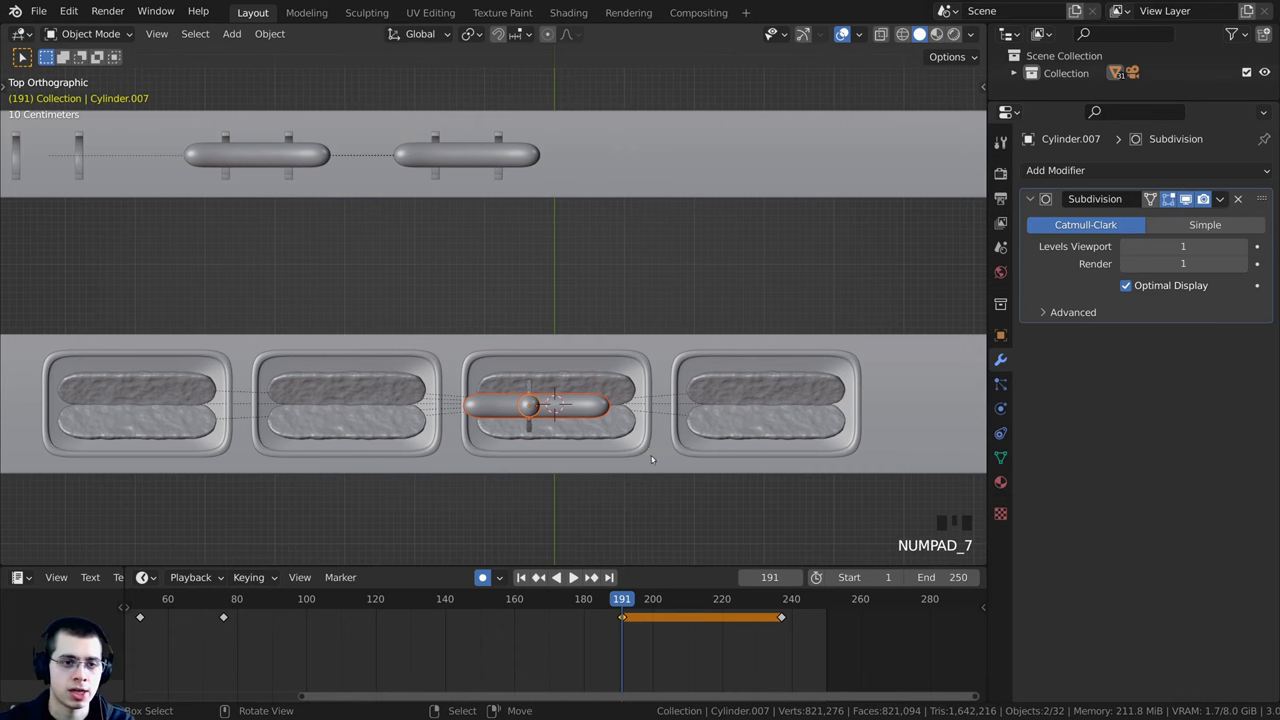
key("g")
left_click(497, 217)
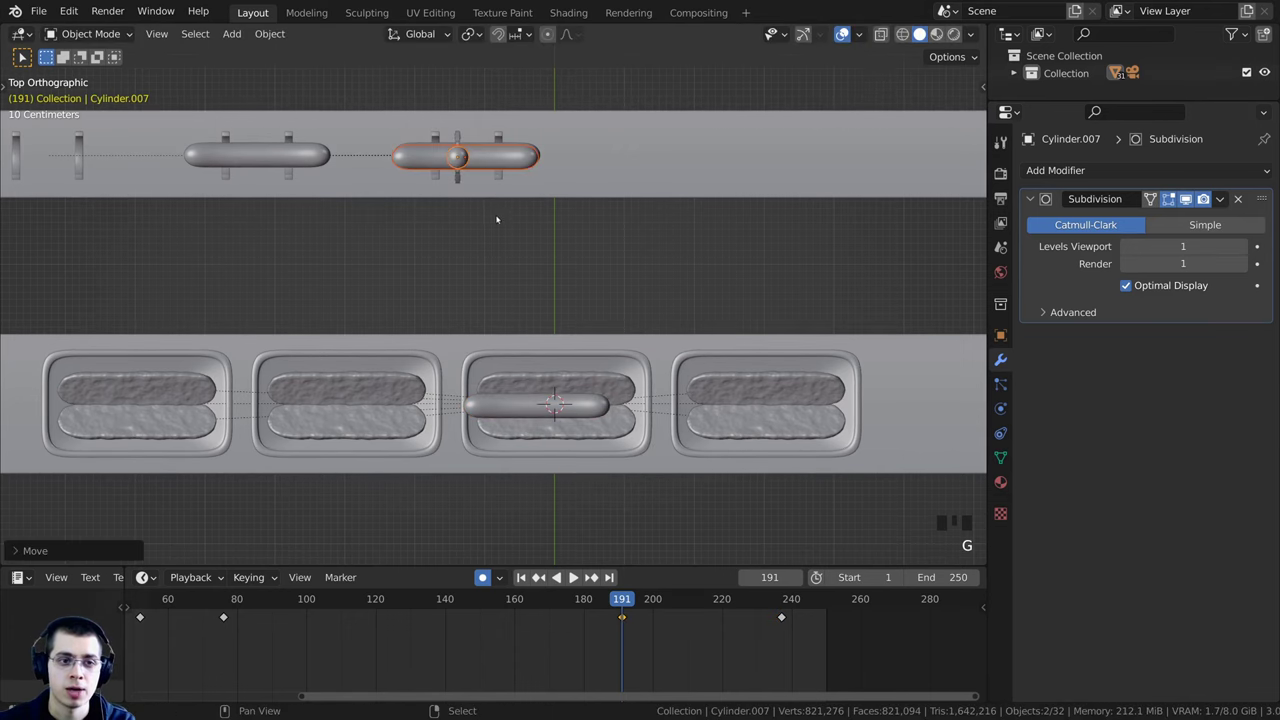
Step: Refine the arm and sausage position at frame 191 so it lines up with the conveyor sausage beneath it
scroll(522, 329, "up", 4)
key("g")
left_click(527, 329)
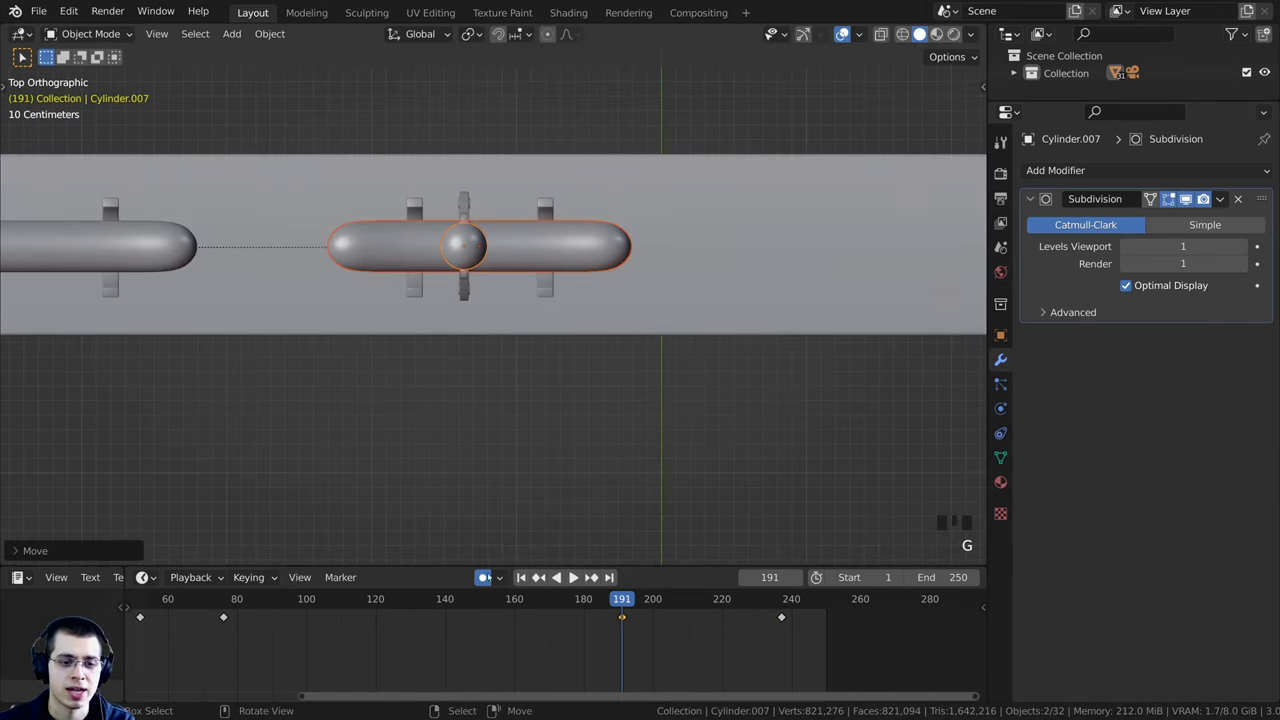
key("g")
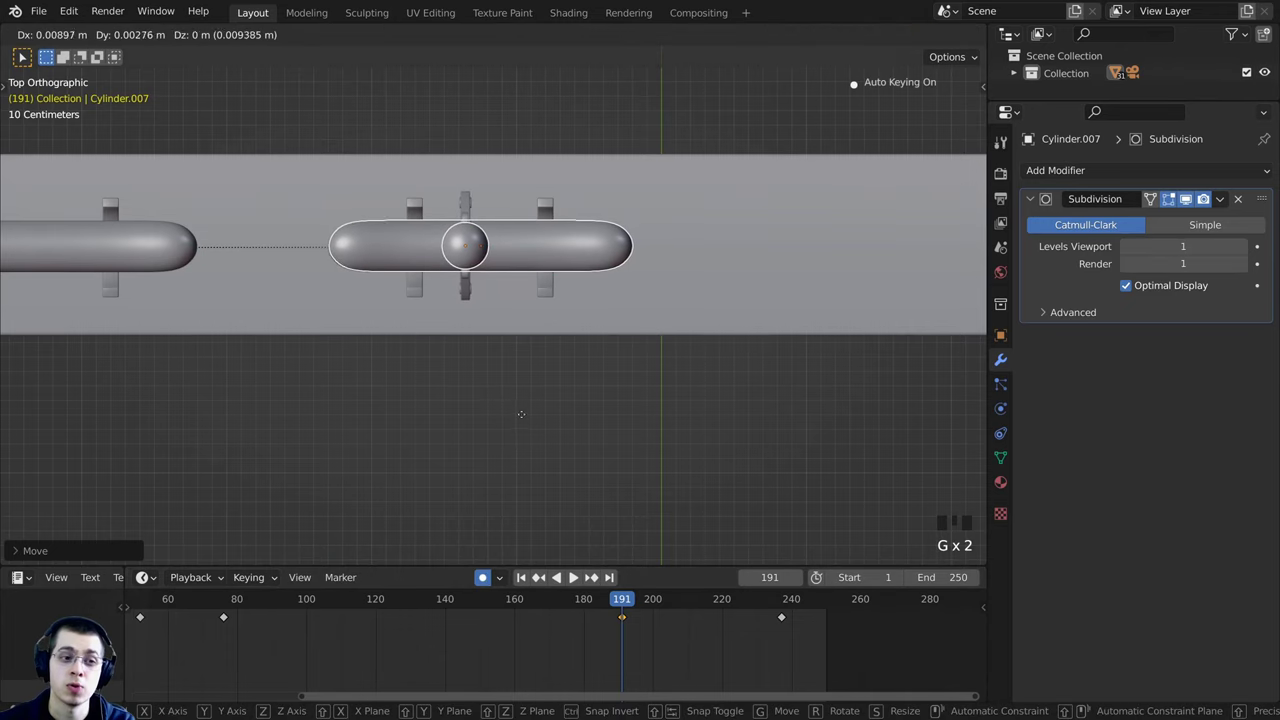
left_click(516, 414)
mouse_move(516, 414)
middle_mouse_down()
mouse_move(521, 343)
mouse_move(441, 239)
mouse_move(525, 397)
middle_mouse_up()
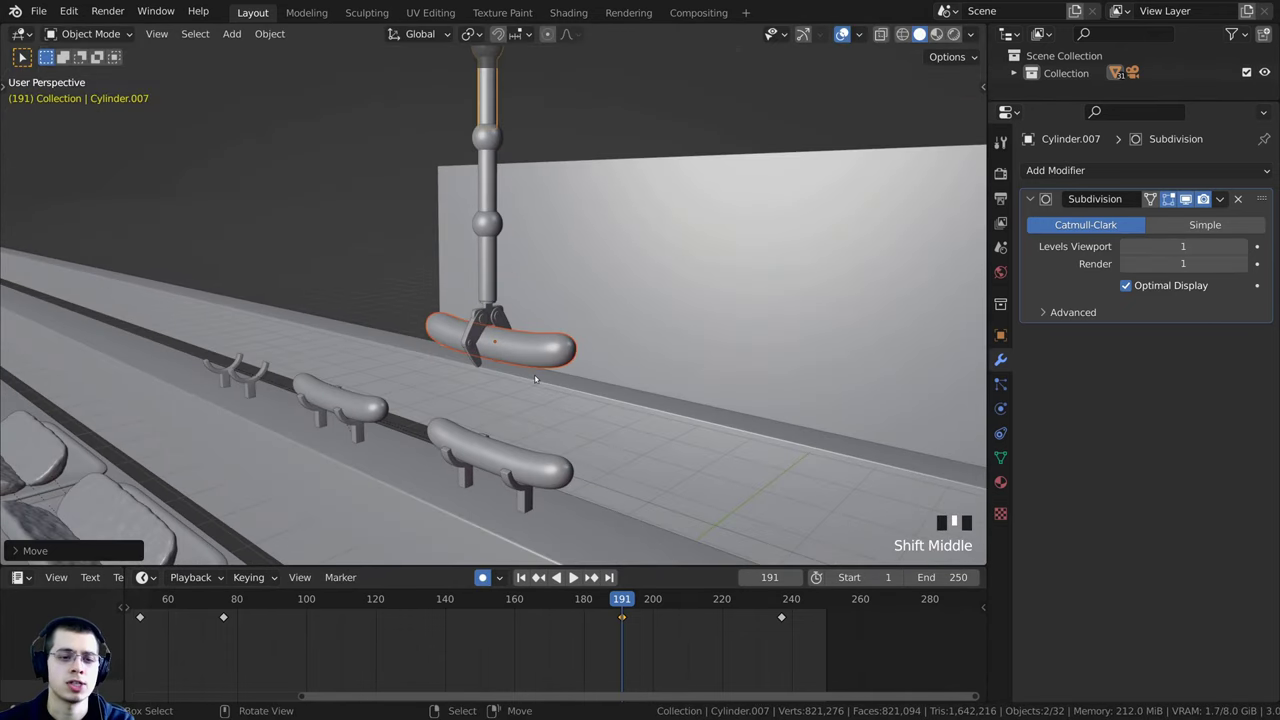
Step: Compare the gripped sausage with the one on the holders and nudge arm and sausage into closer top-view alignment
scroll(525, 397, "up", 3)
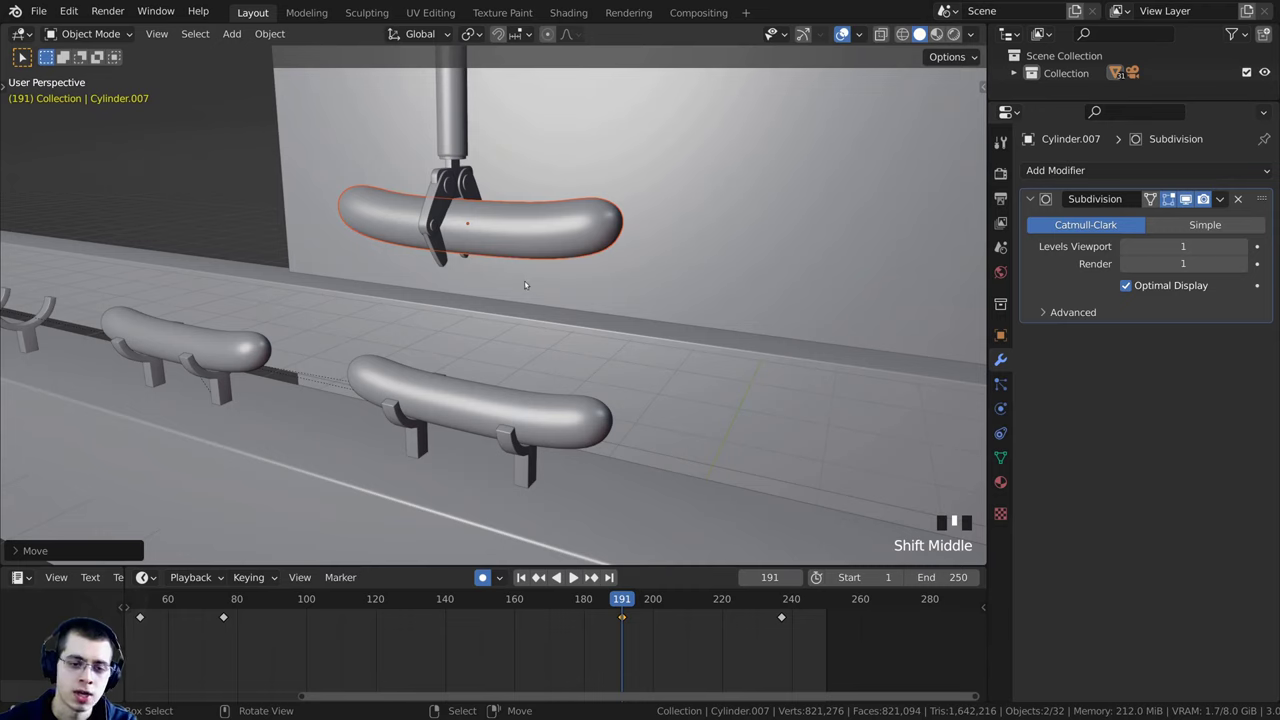
middle_click_drag(371, 222, 385, 278)
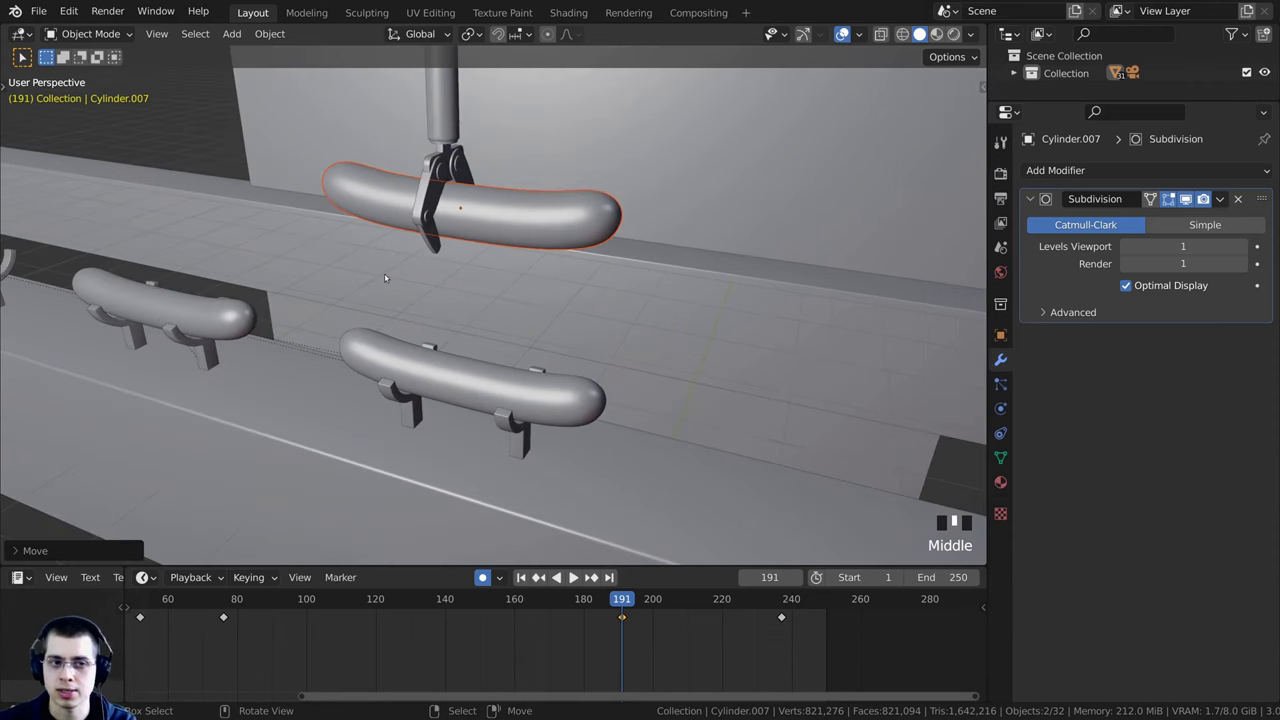
key("KP_7")
scroll(581, 343, "up", 4)
key("g")
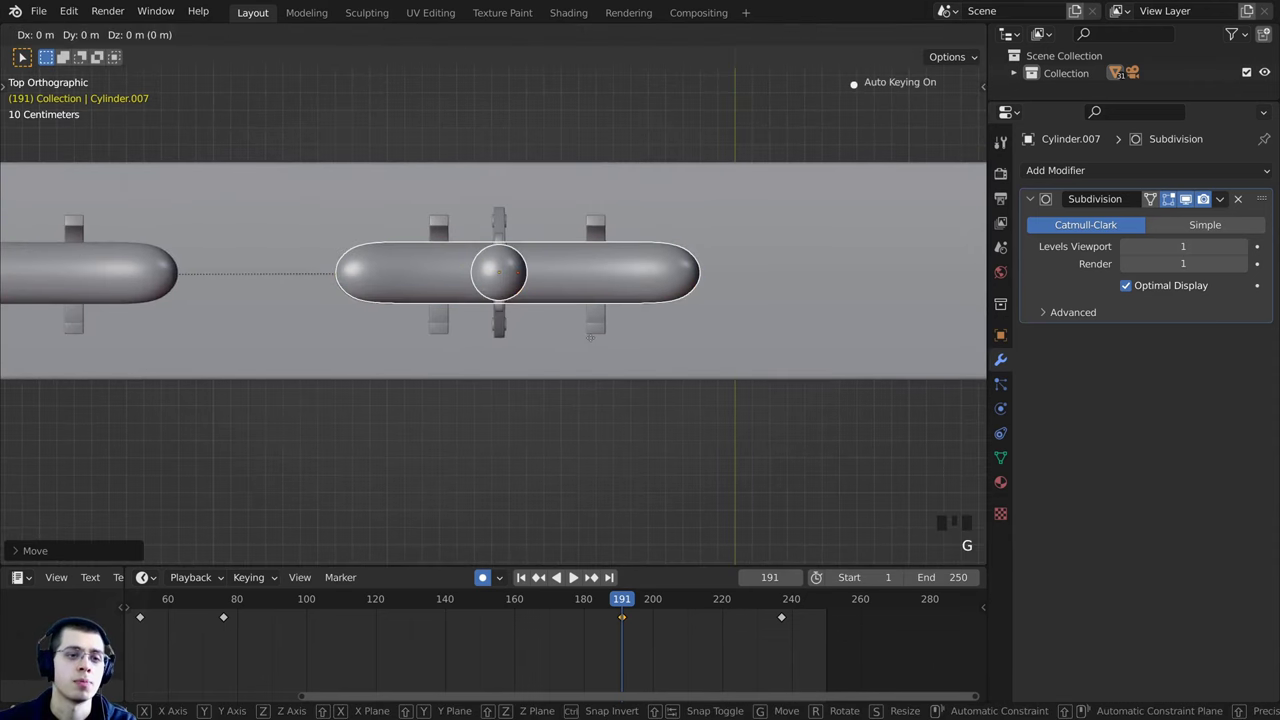
left_click(577, 342)
key("g")
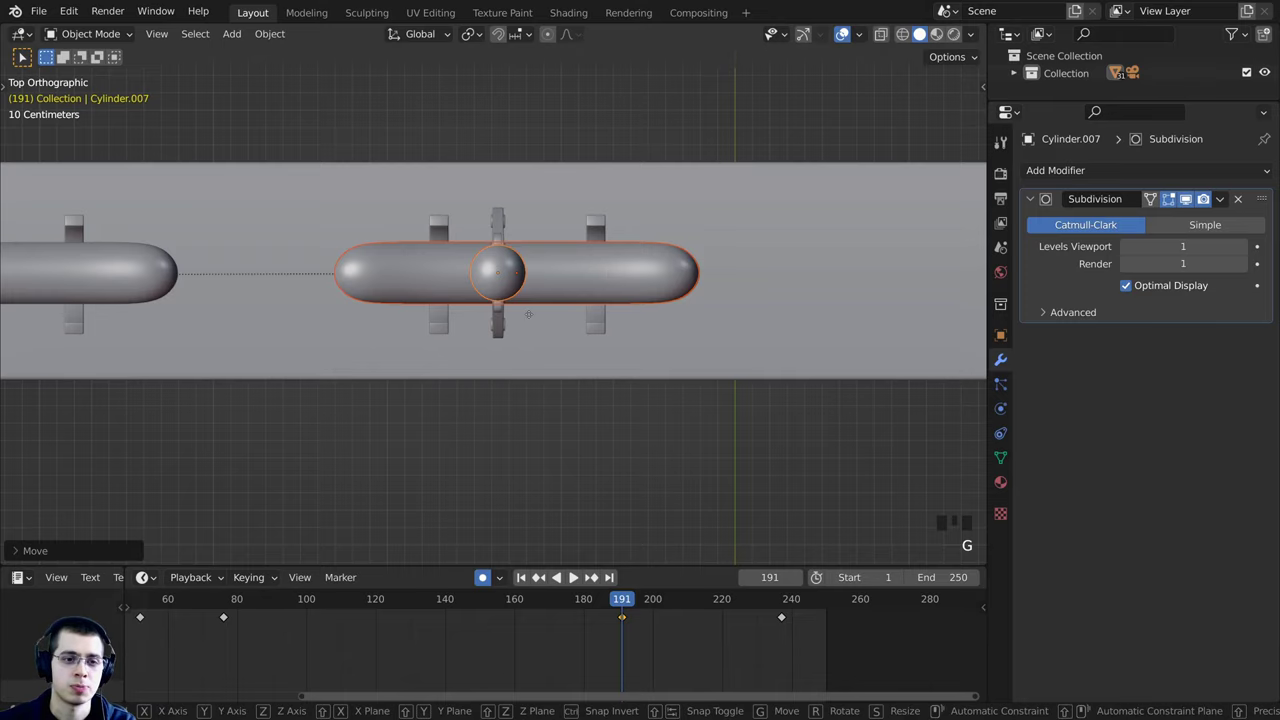
left_click(527, 314)
Step: Review the arm and sausage motion between frames 76 and 192 through the camera view
middle_click_drag(455, 299, 475, 222)
middle_click_drag(520, 305, 547, 267)
key("KP_0")
middle_click_drag(595, 308, 522, 310, "shift")
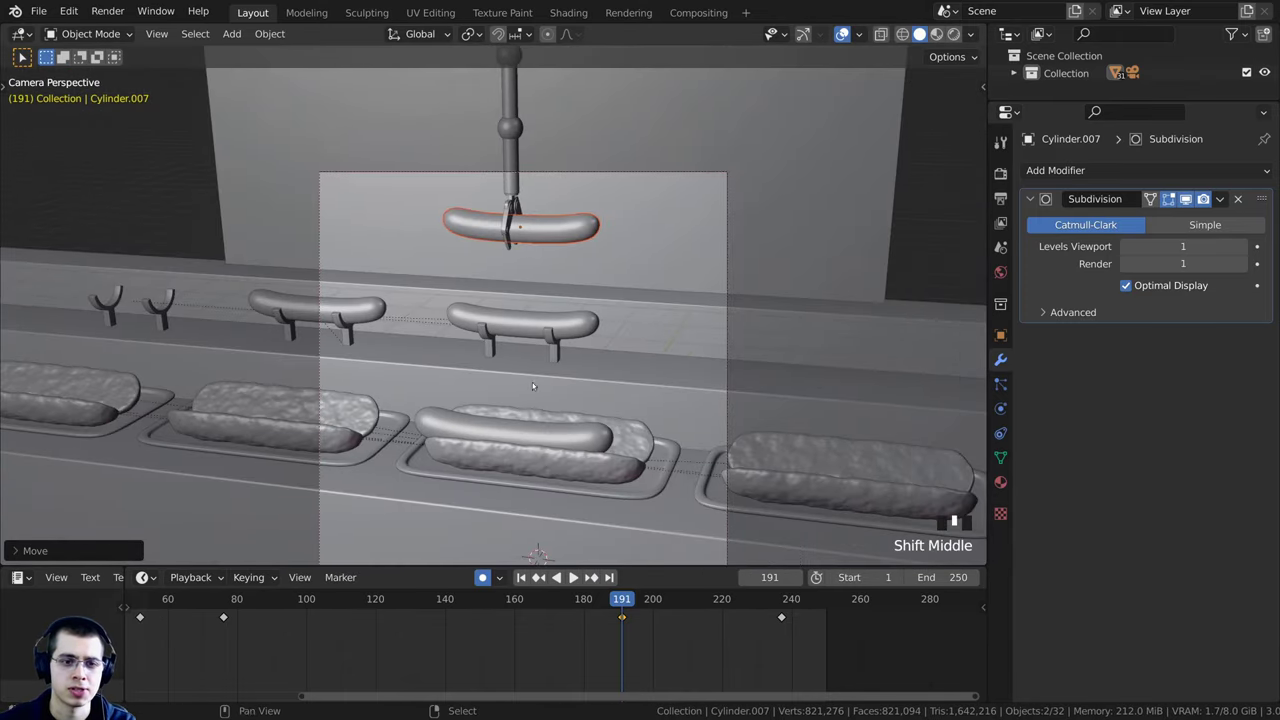
mouse_move(631, 651)
left_mouse_down()
mouse_move(687, 646)
mouse_move(618, 646)
mouse_move(760, 643)
mouse_move(781, 630)
mouse_move(622, 632)
left_mouse_up()
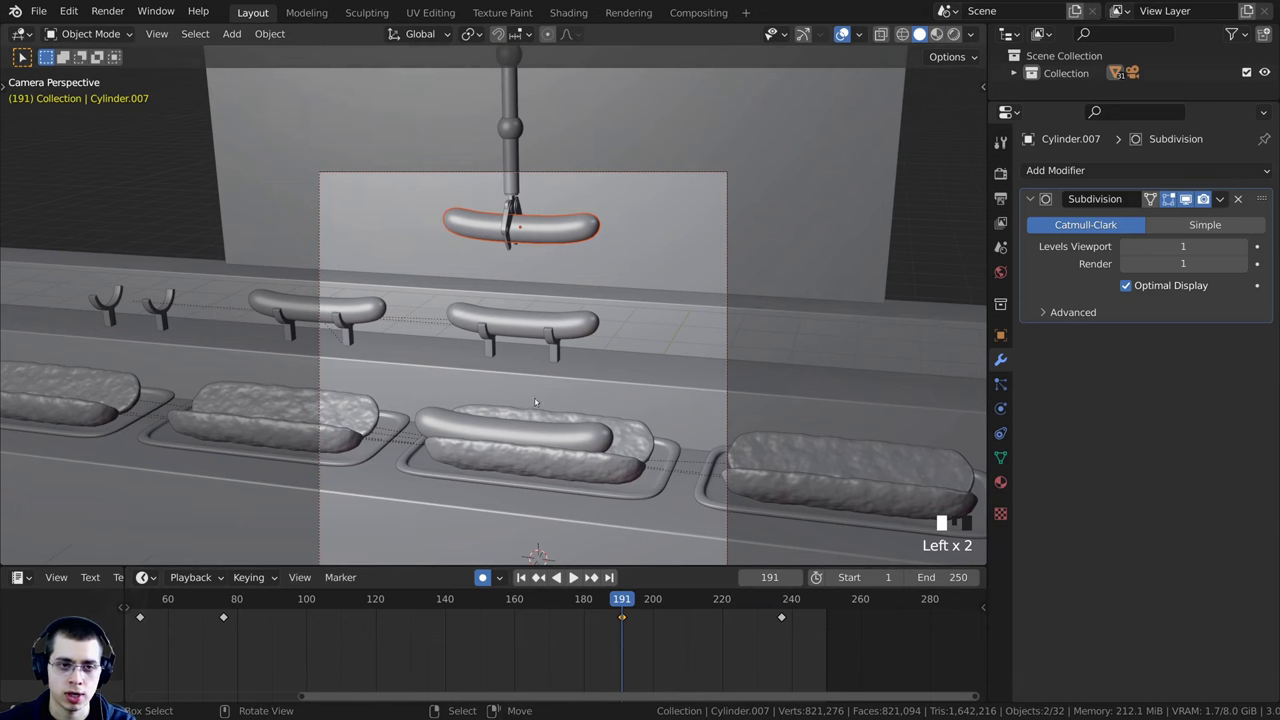
key("Left")
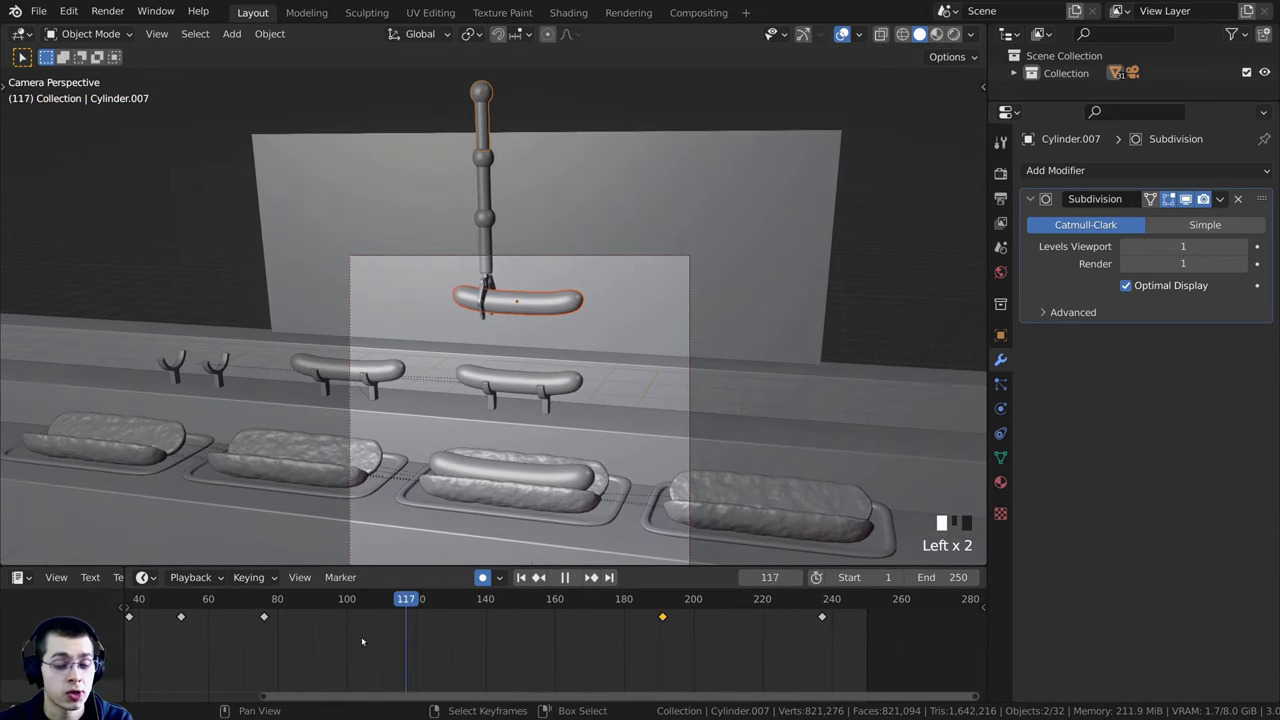
key("Escape")
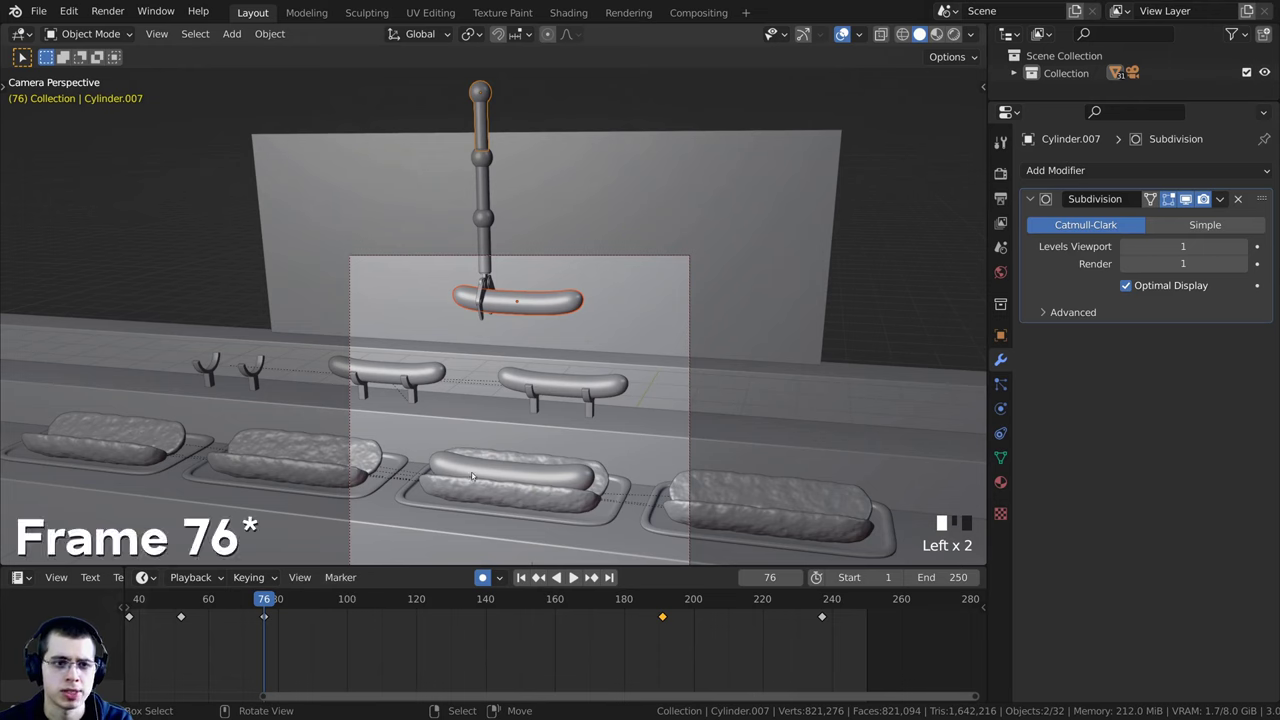
key("space")
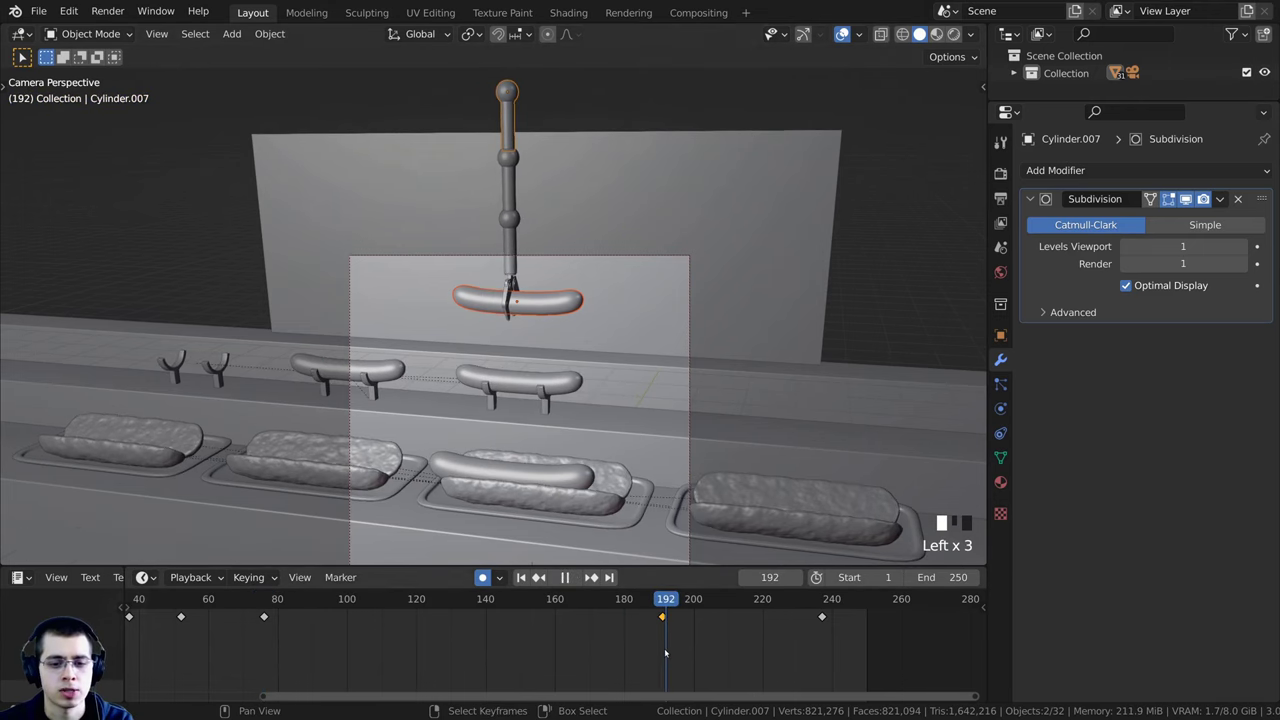
Step: Duplicate the arm's keyframe from frame 191 onto frame 76 and check the arm's hold between the two frames
left_click(565, 577)
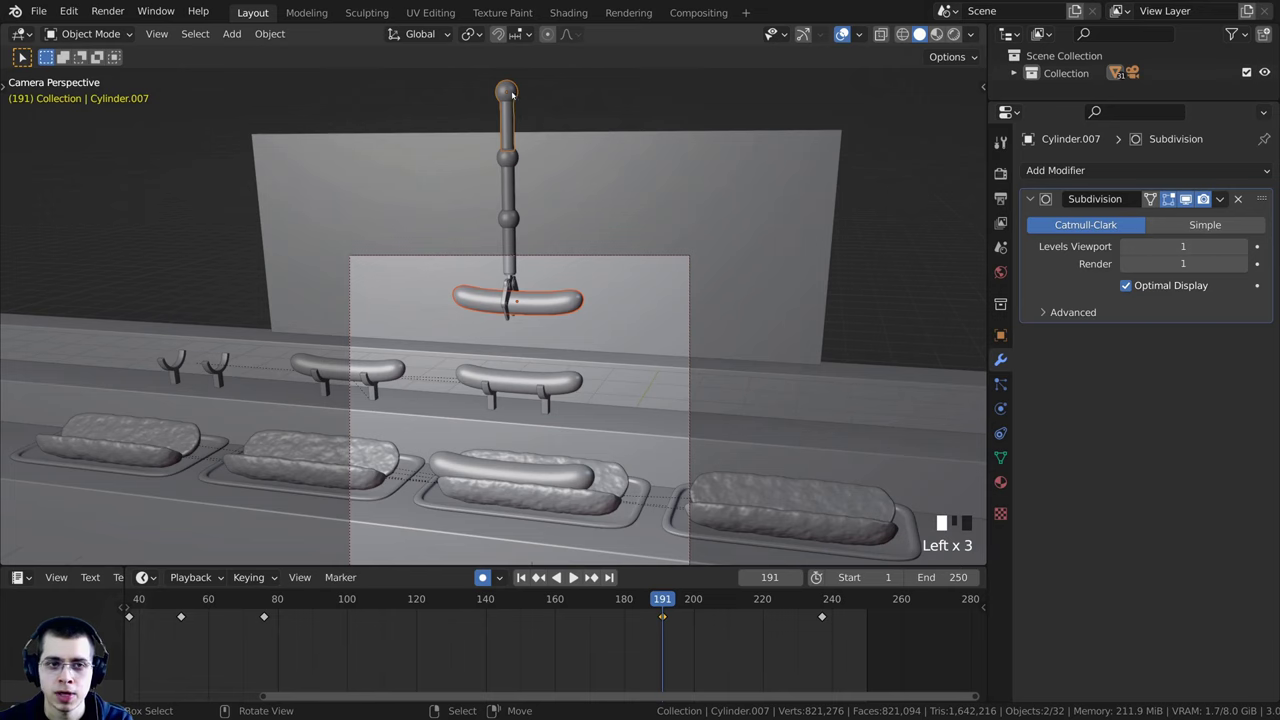
right_click(508, 88)
key("g")
right_click(488, 95)
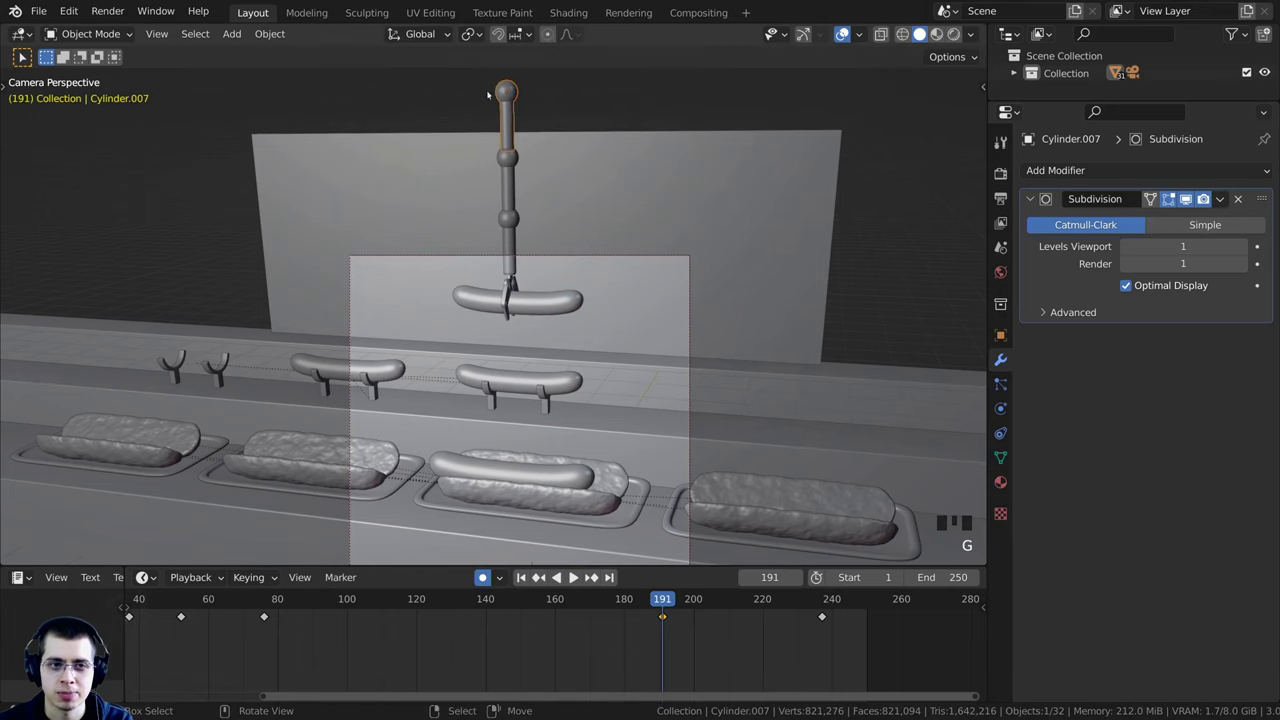
right_click(663, 617)
scroll(690, 628, "up", 2)
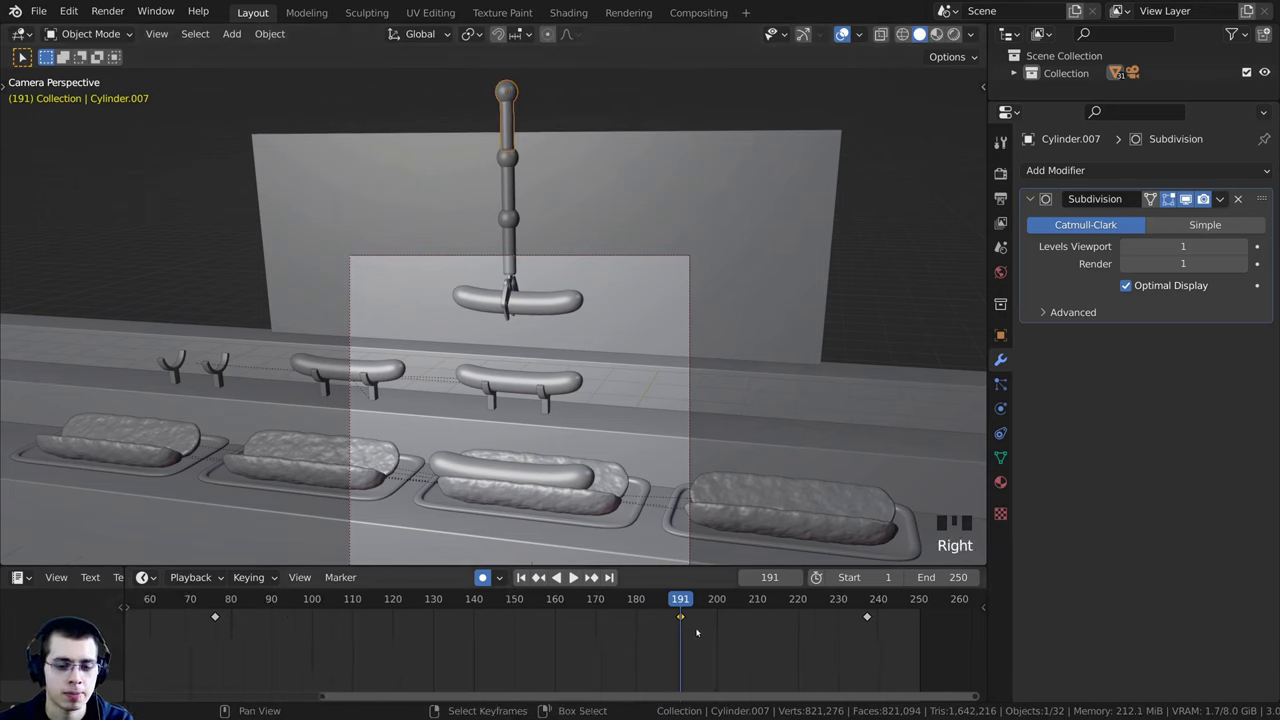
middle_click_drag(678, 623, 785, 630)
key("shift+d")
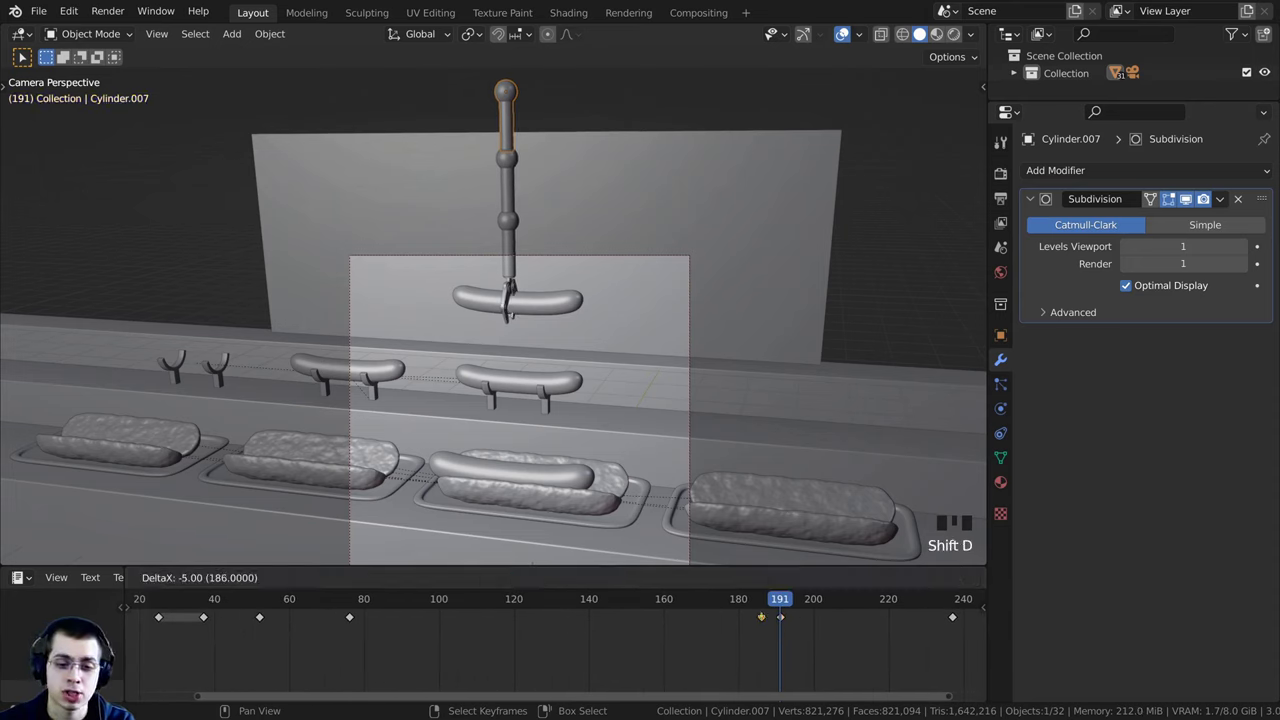
left_click(352, 638)
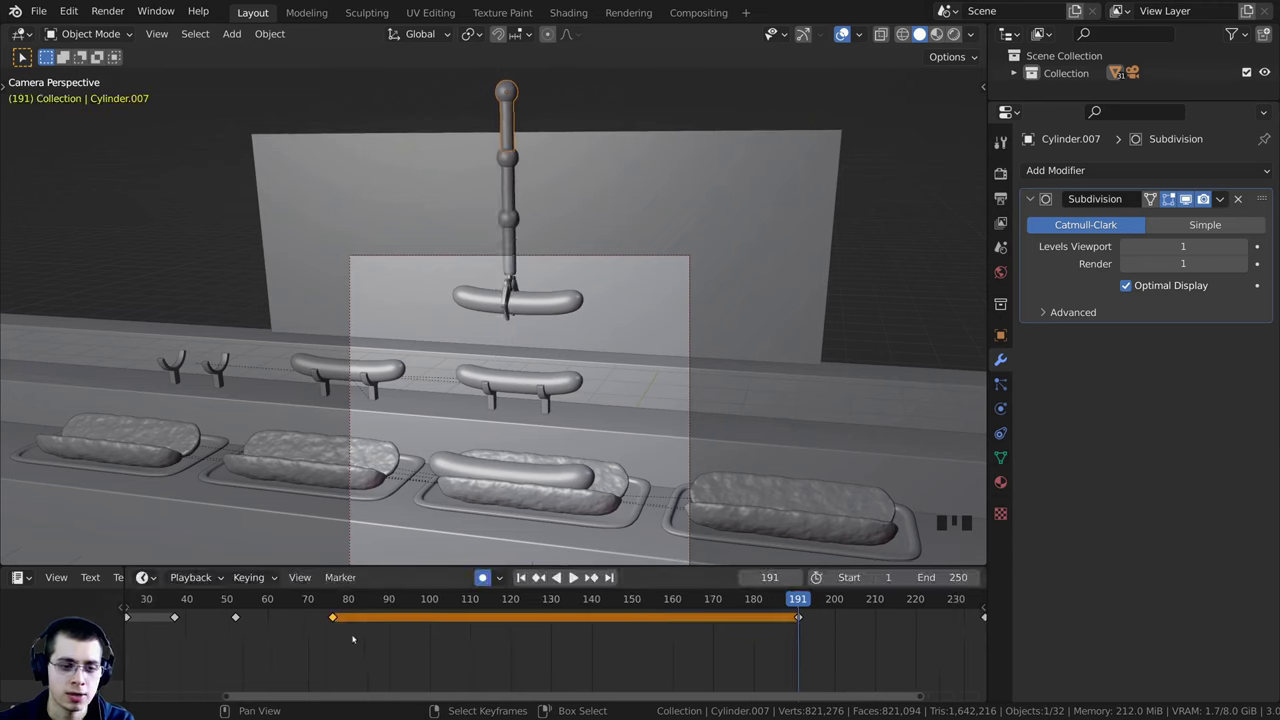
left_click(333, 633)
left_click_drag(333, 633, 804, 650)
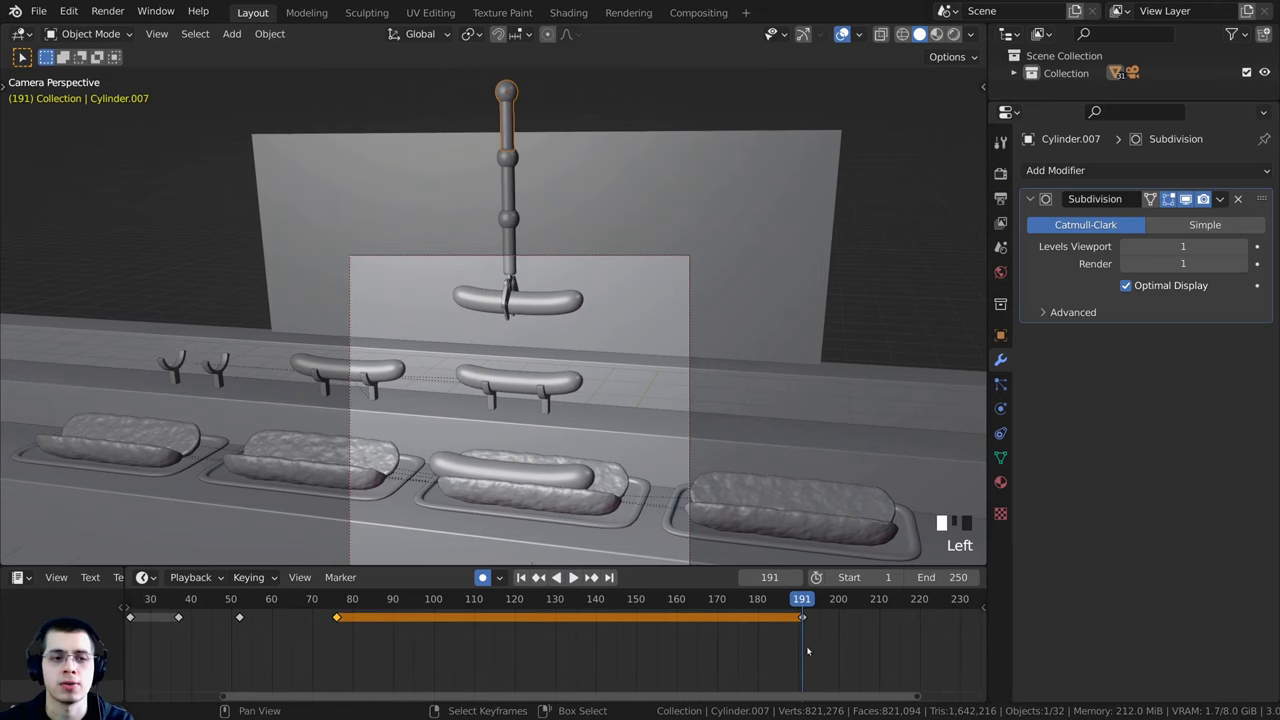
Step: Insert Location, Rotation & Scale keyframes for the arm and its gripped sausage at frame 188
scroll(808, 651, "up", 8)
middle_click_drag(808, 651, 755, 666)
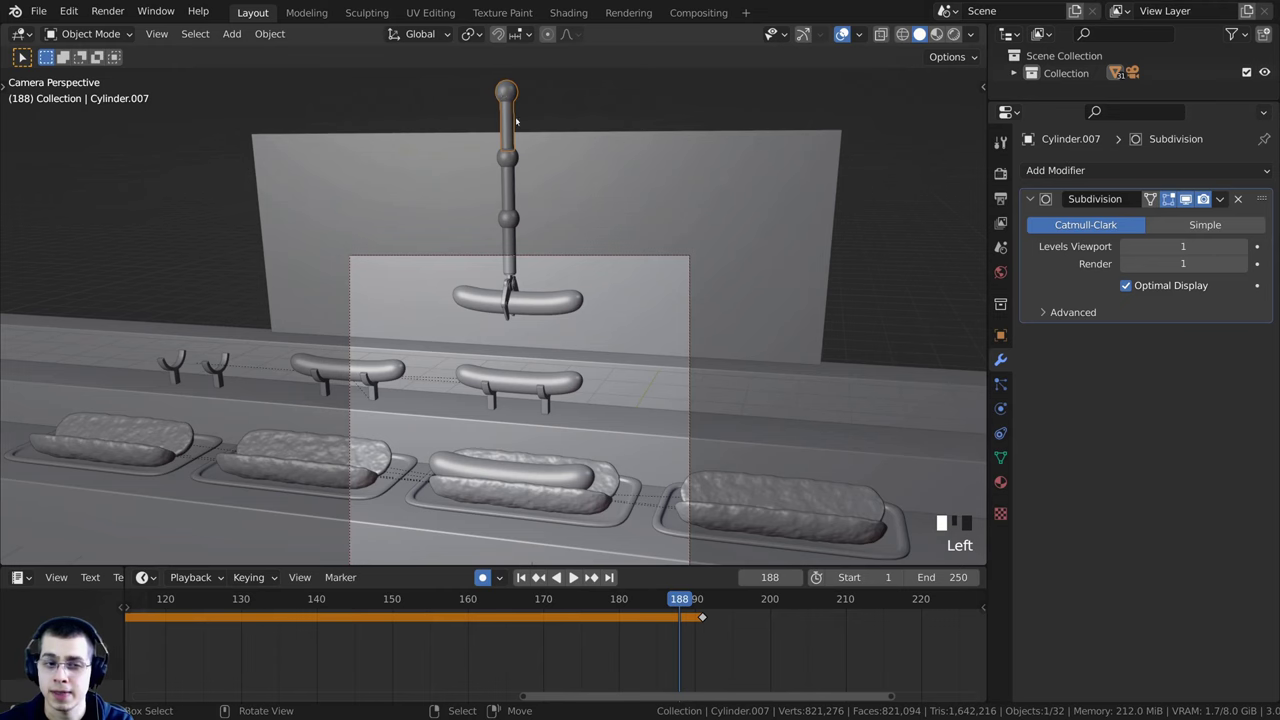
key("g")
right_click(521, 248)
right_click(538, 304, "shift")
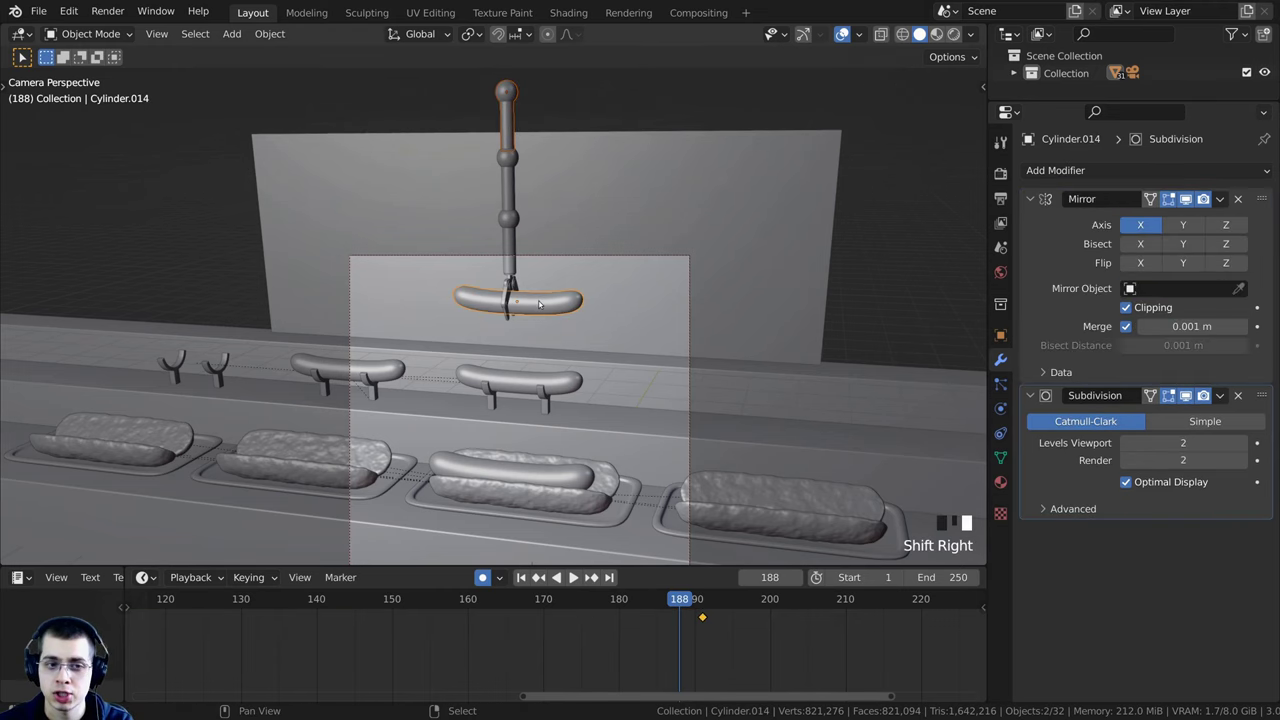
scroll(672, 623, "up", 2)
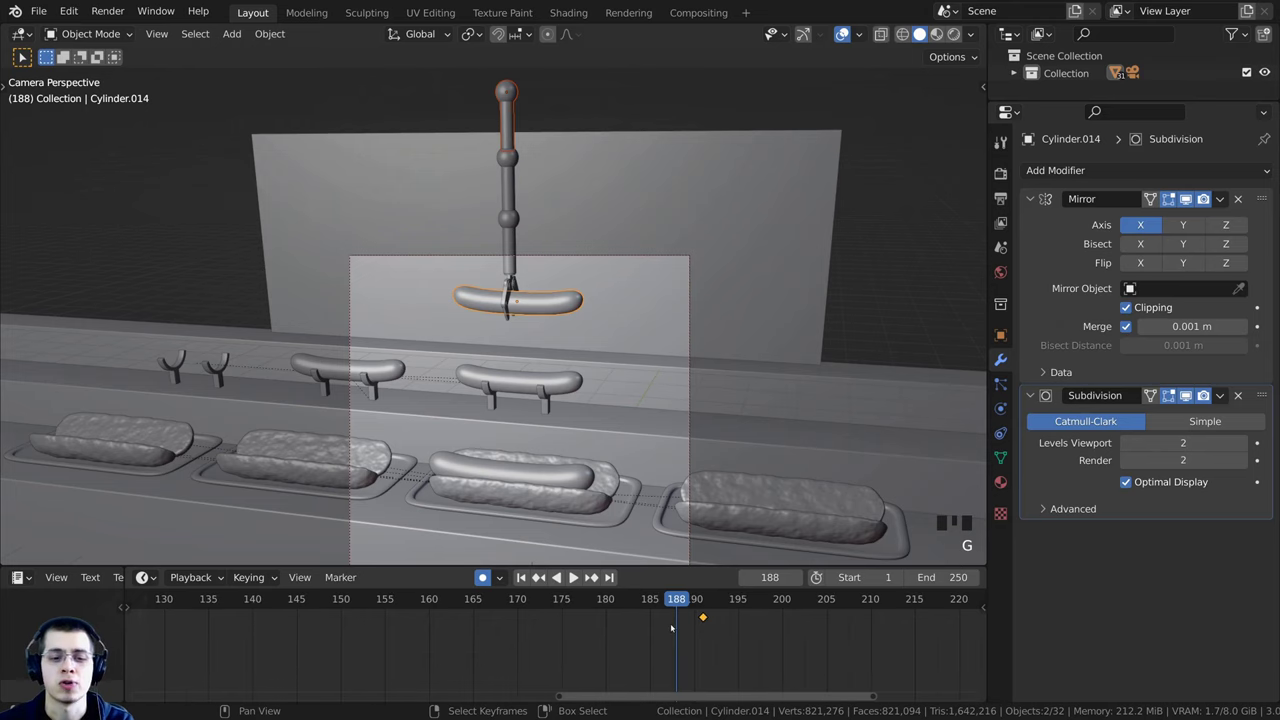
scroll(672, 627, "up", 1)
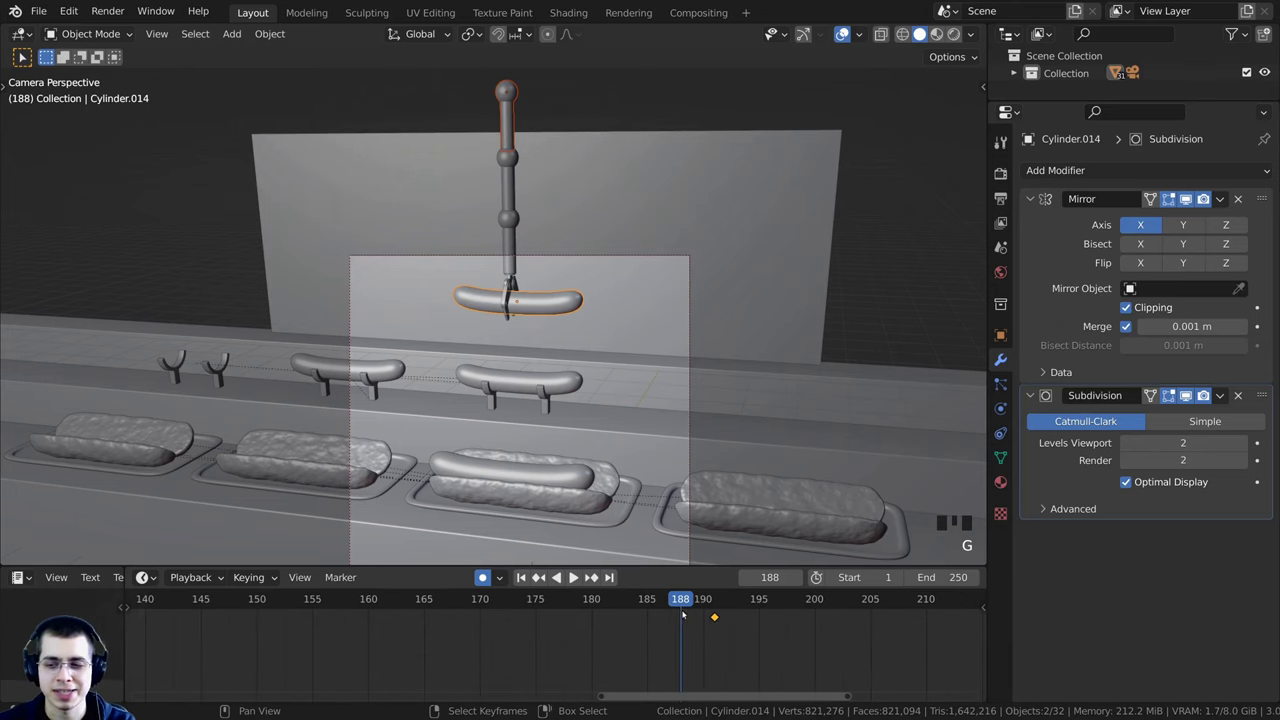
middle_click_drag(522, 208, 519, 205, "shift")
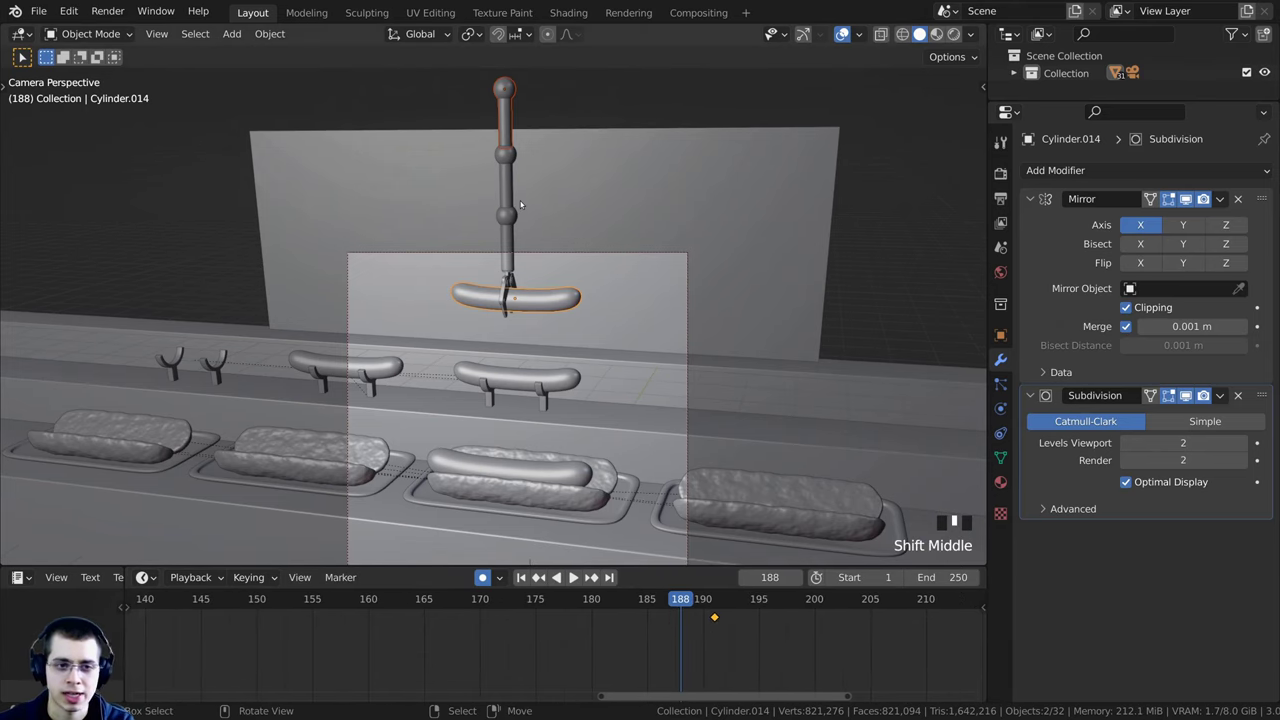
key("i")
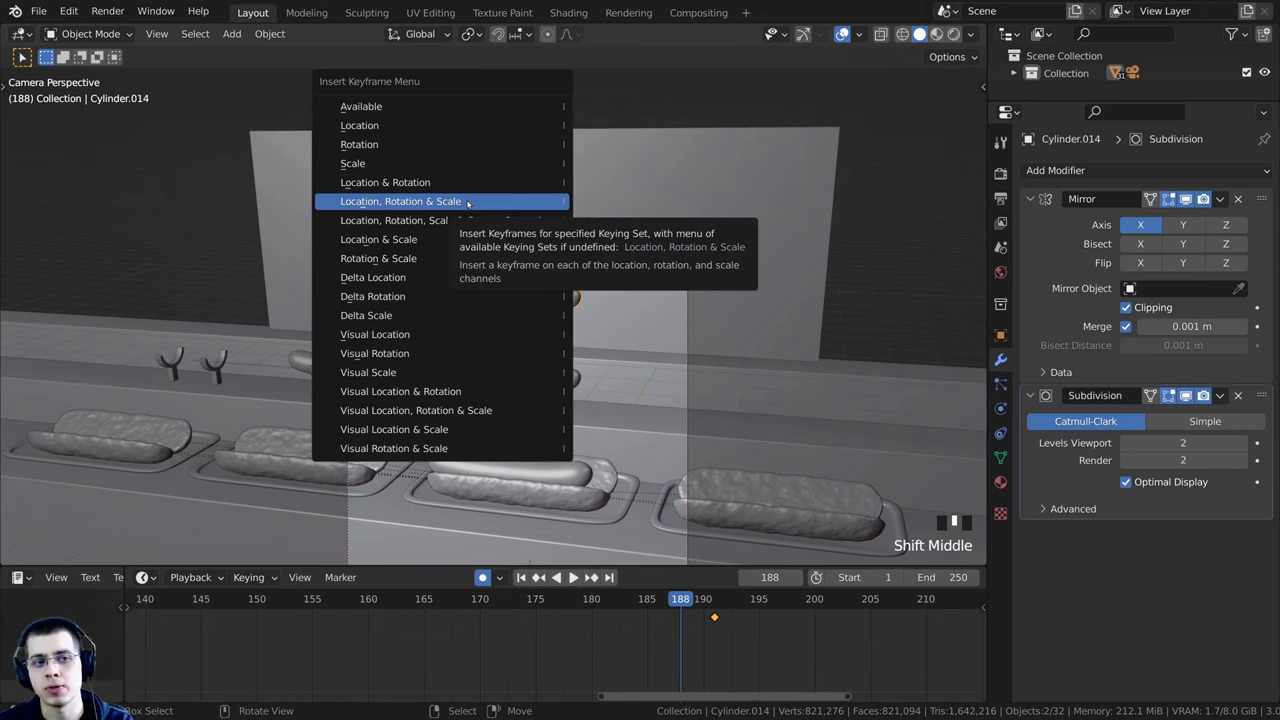
left_click(467, 204)
key("space")
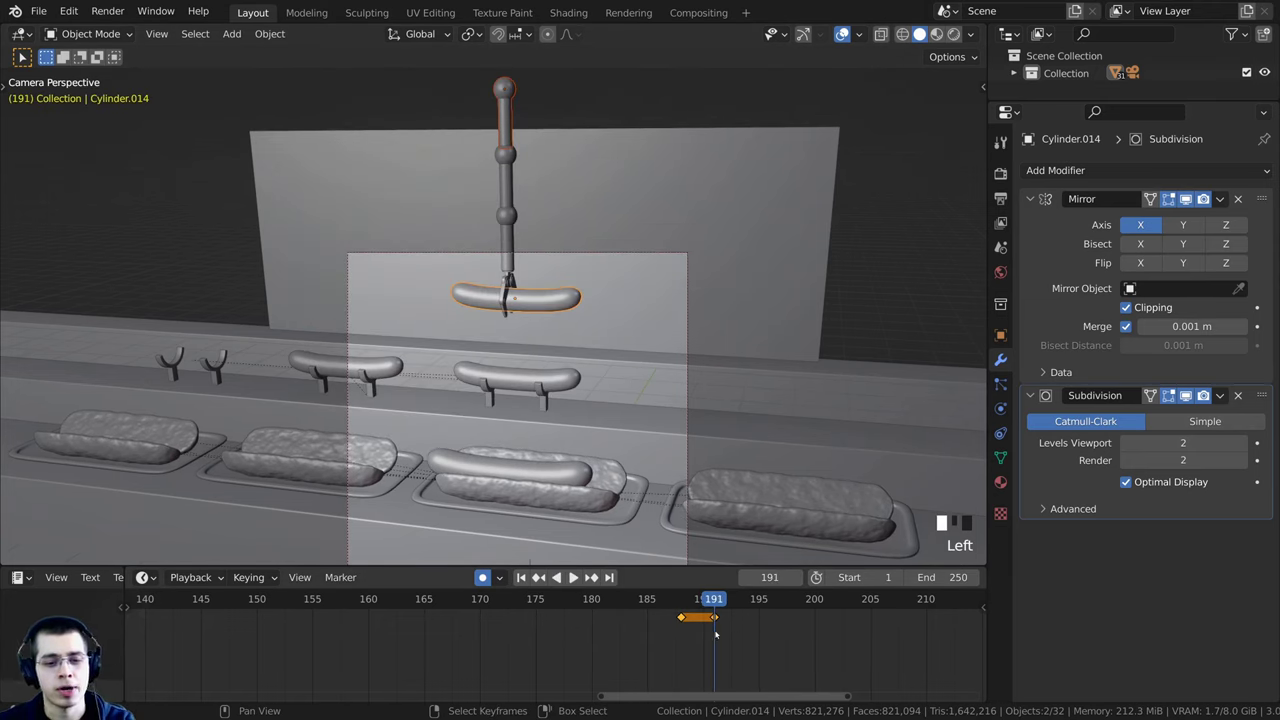
left_click(685, 631)
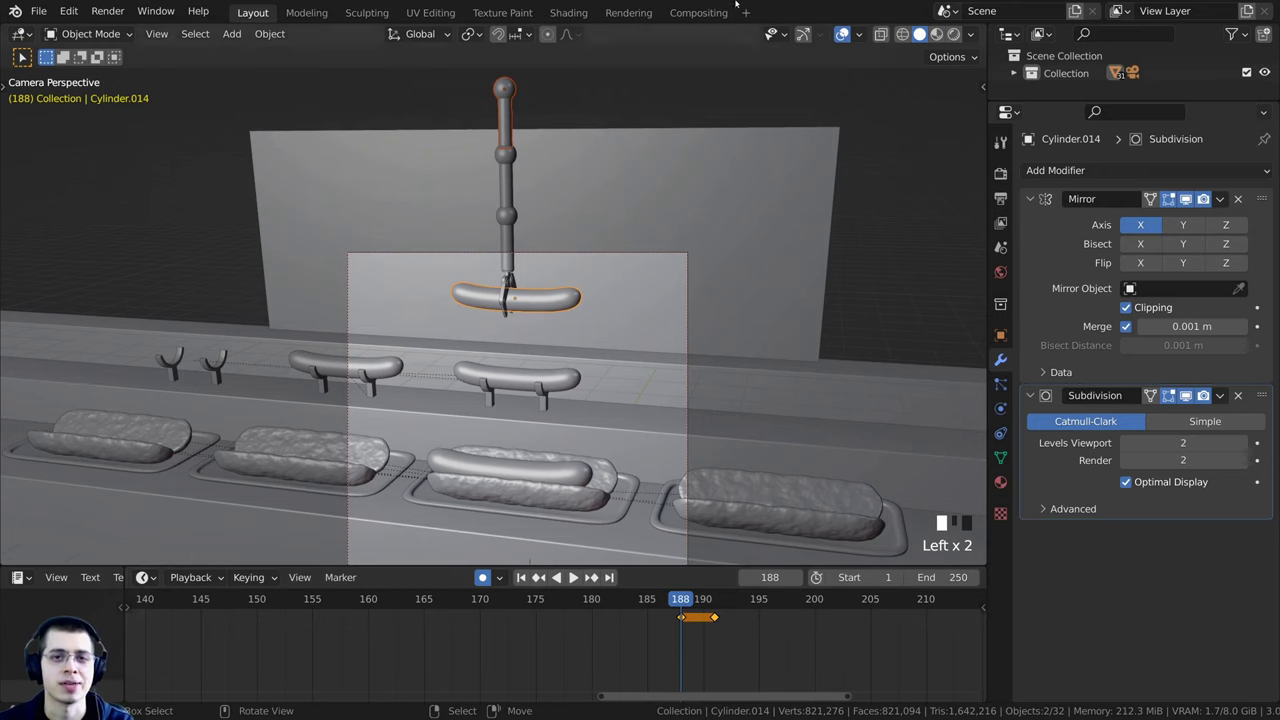
Step: Go to frame 155 and delete the spare sausage resting on the holders beneath the gripper
left_click_drag(660, 640, 401, 655)
scroll(401, 655, "down", 5)
middle_click_drag(431, 657, 605, 665)
mouse_move(605, 665)
left_mouse_down()
mouse_move(571, 663)
mouse_move(588, 658)
left_mouse_up()
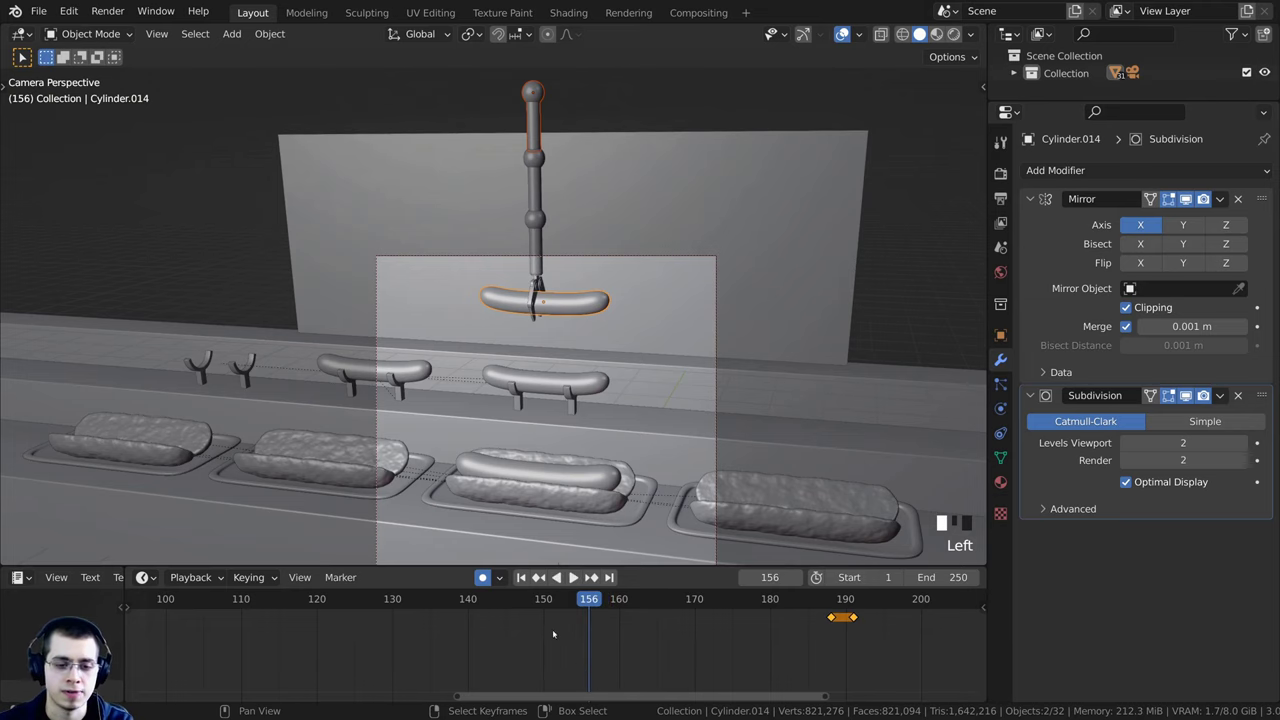
middle_click_drag(523, 635, 419, 637)
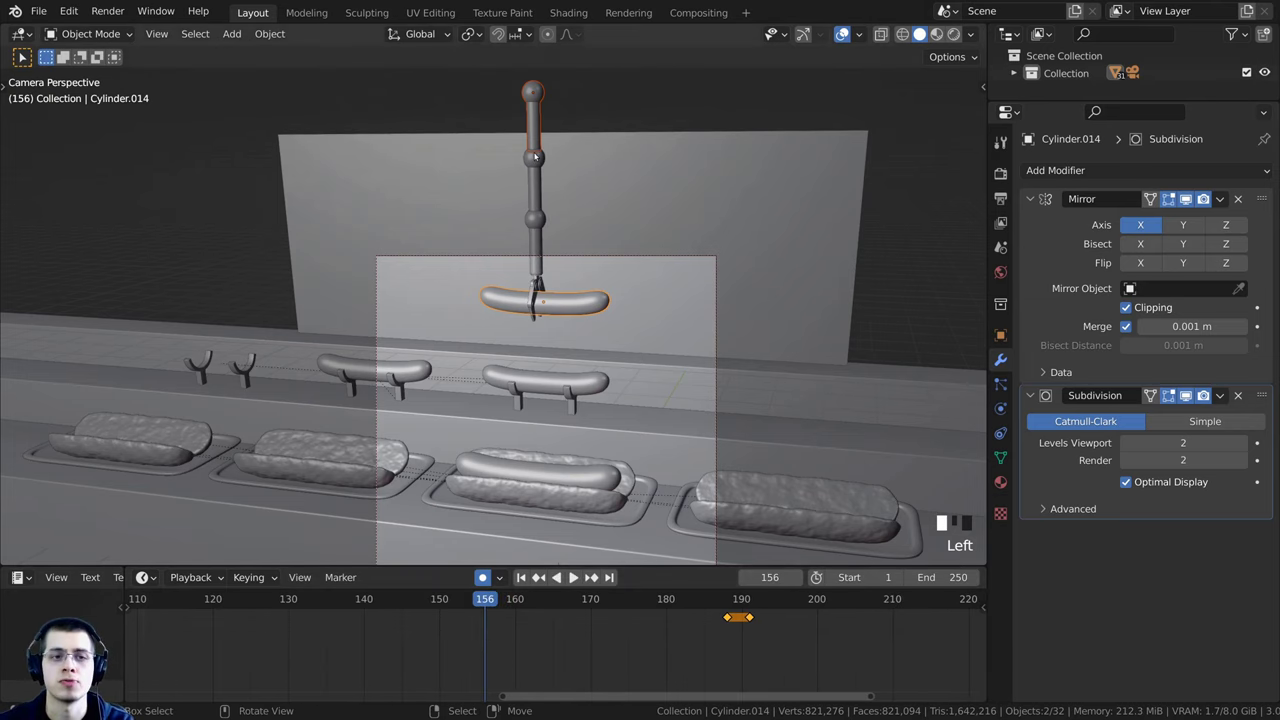
left_click(523, 388)
key("Left")
key("g")
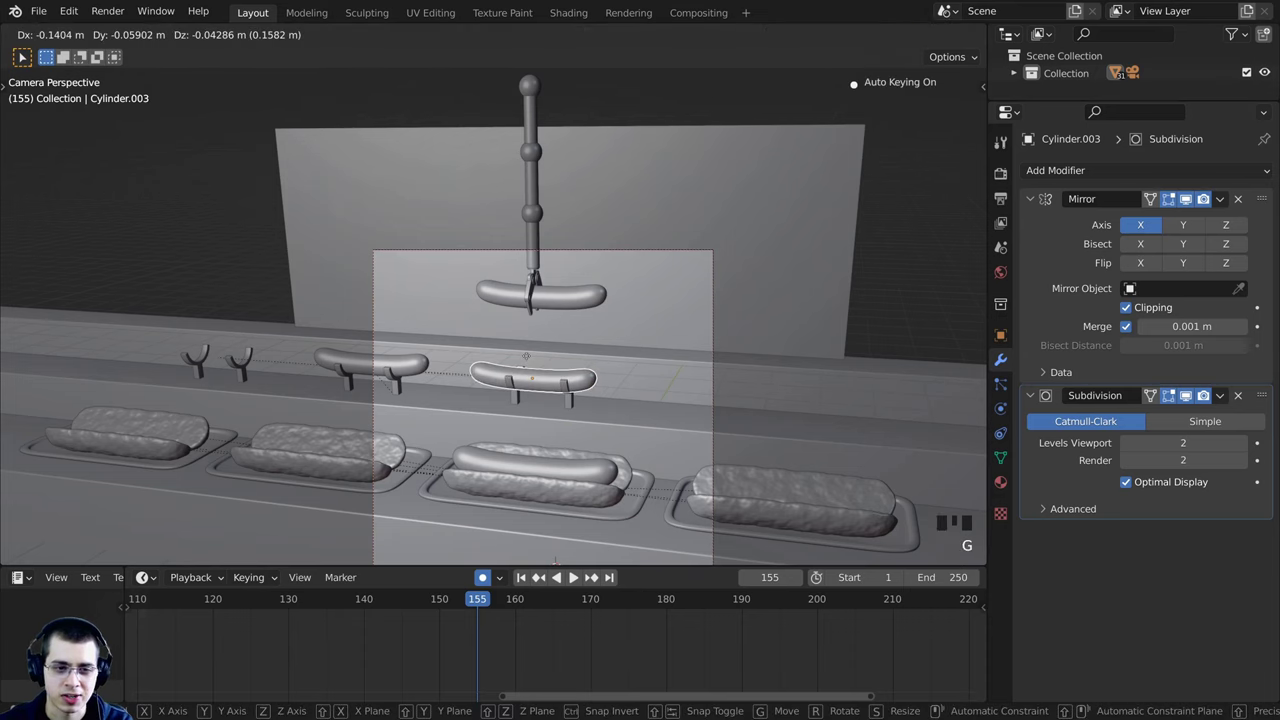
right_click(543, 317)
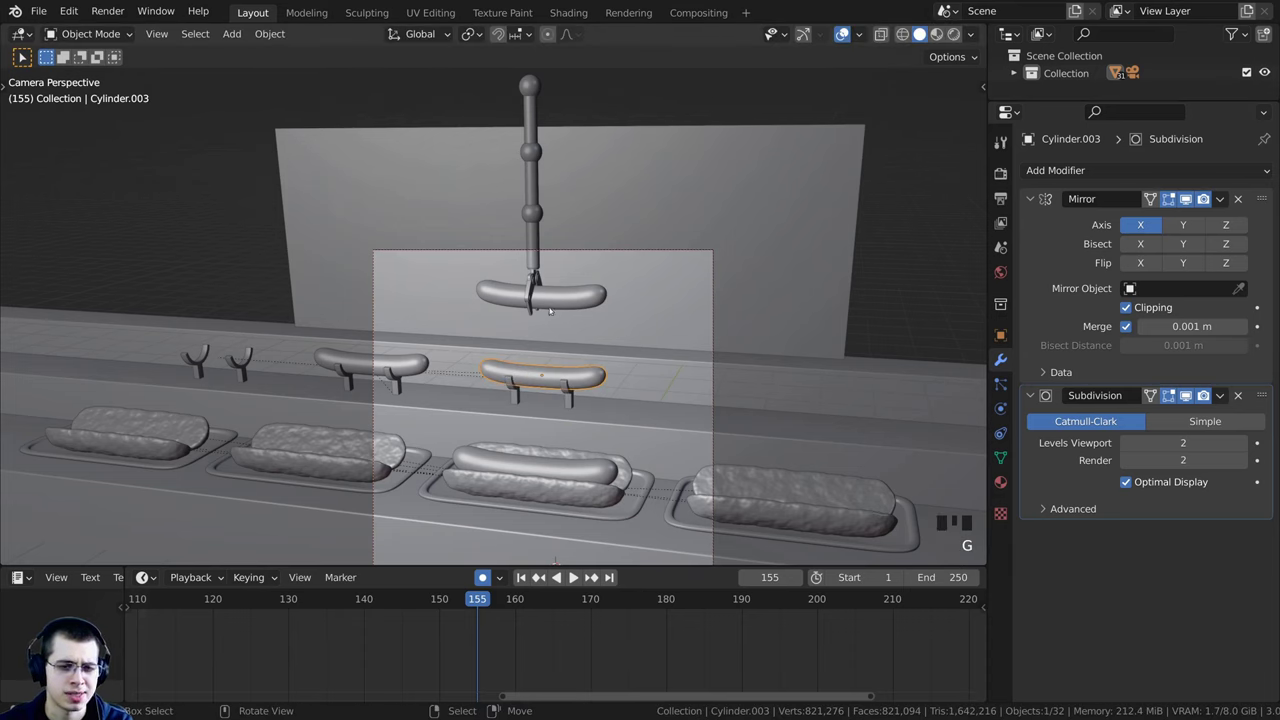
key("x")
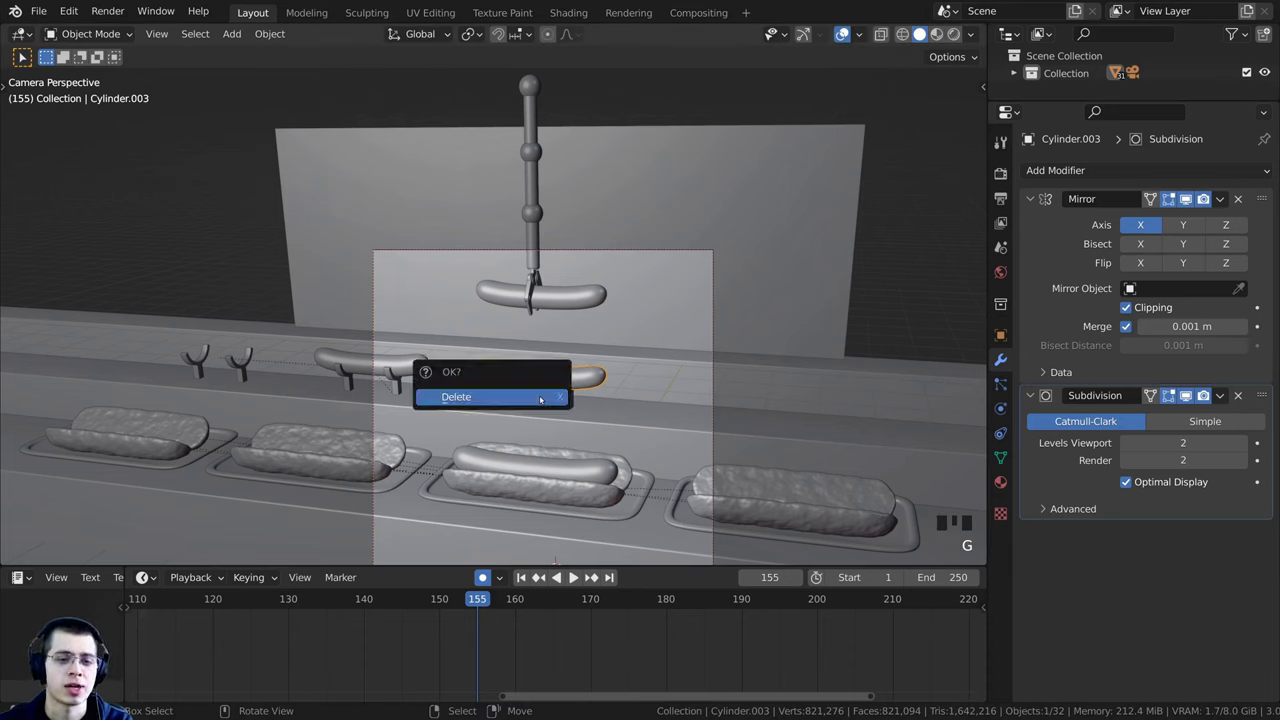
left_click(527, 399)
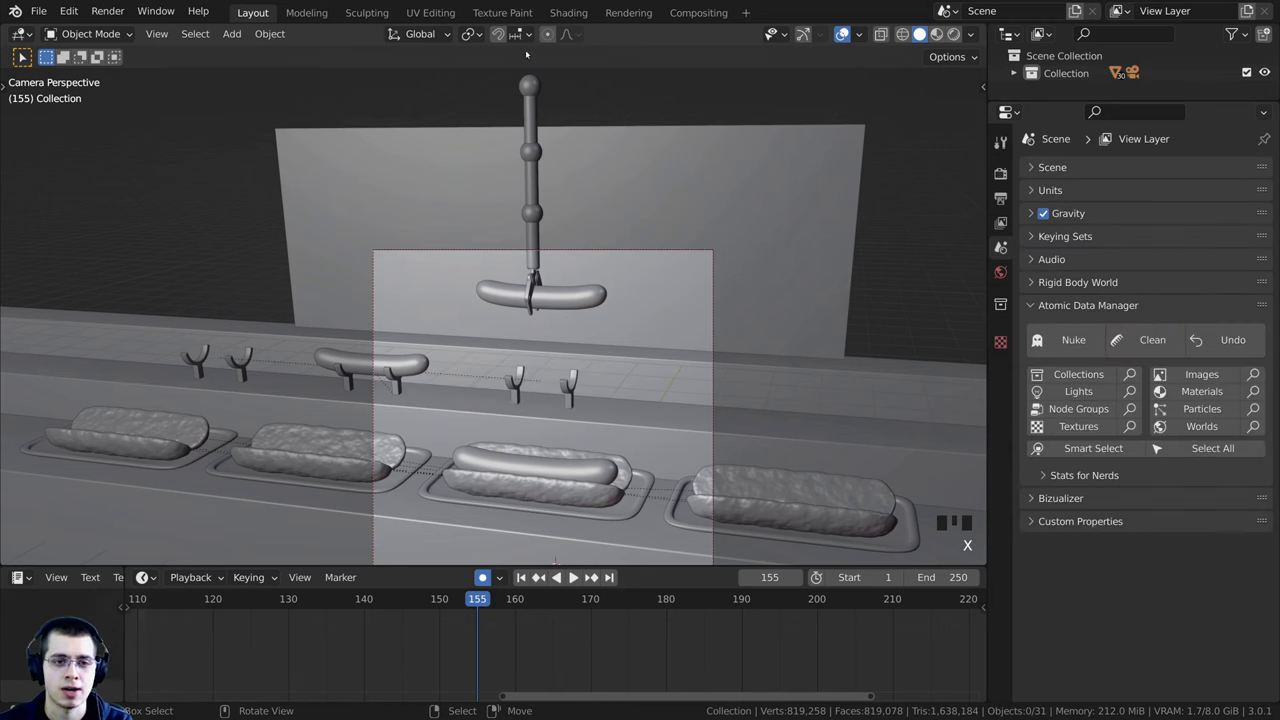
Step: At frame 155, lower the arm and its sausage about 1.2 m along Z onto the empty holders
right_click(531, 84)
key("g")
right_click(526, 104)
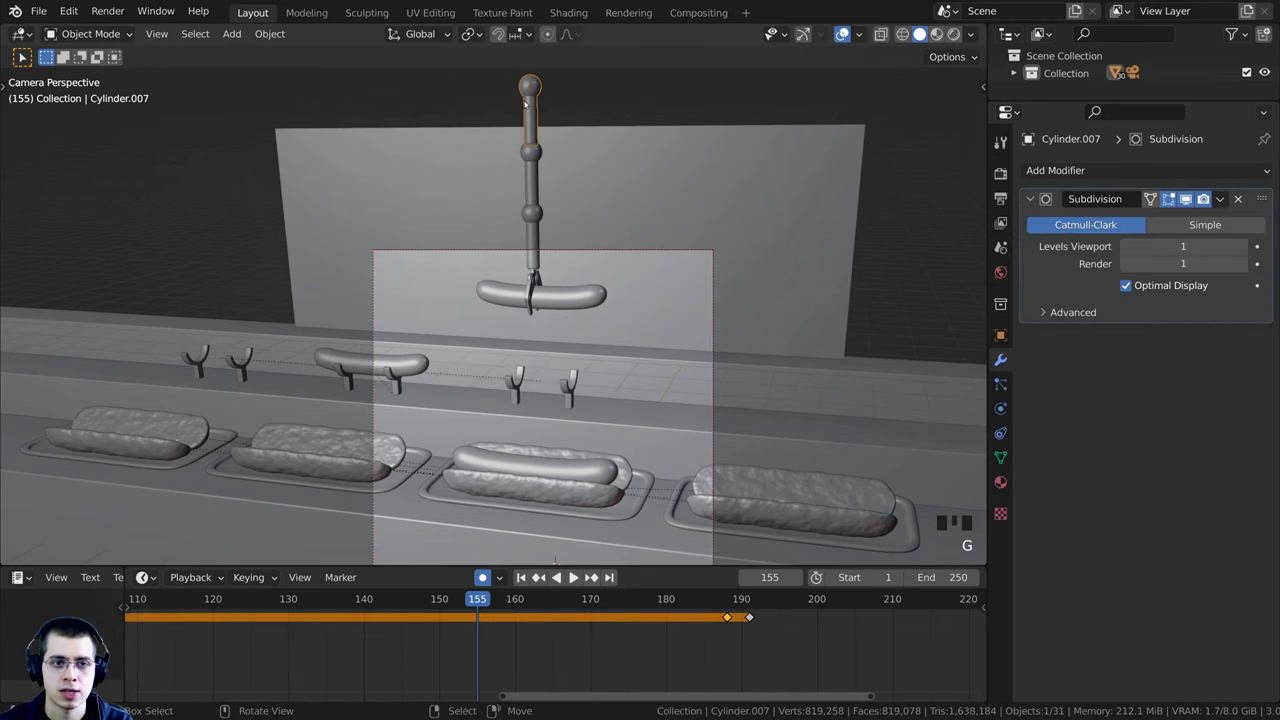
right_click(553, 299, "shift")
scroll(540, 697, "up", 2)
scroll(436, 636, "up", 1)
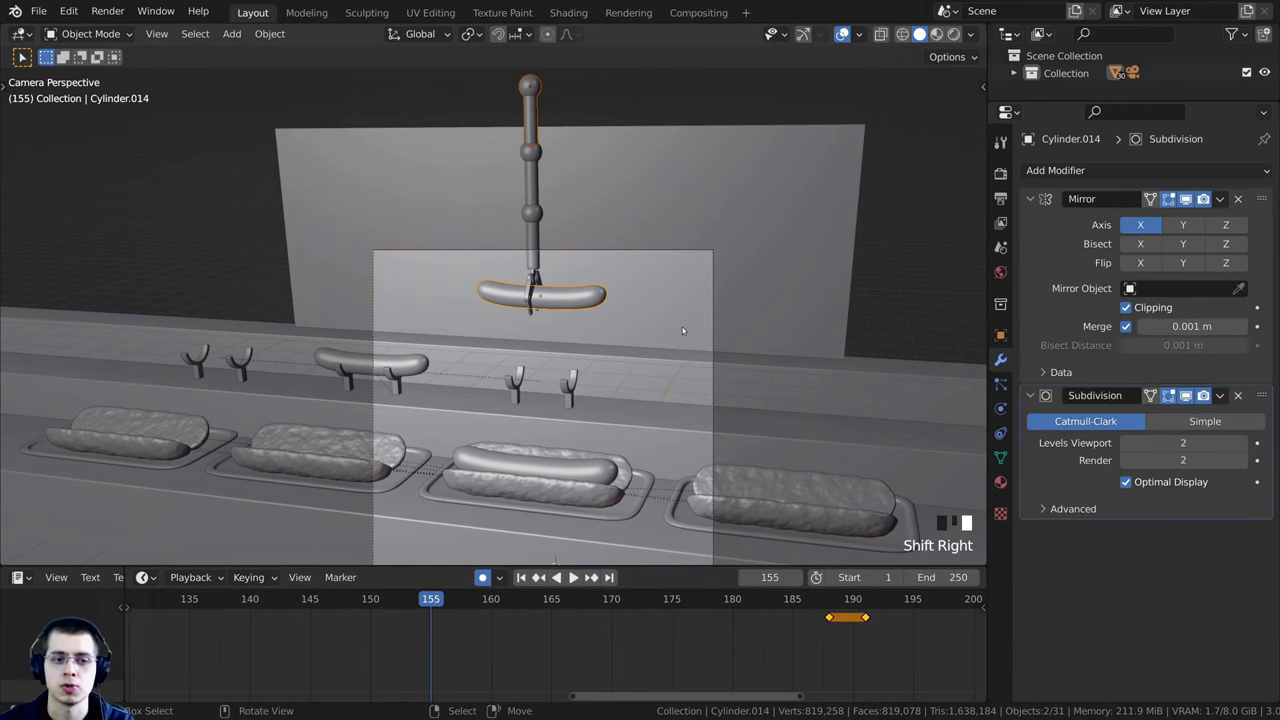
middle_click_drag(683, 331, 651, 237, "shift")
scroll(650, 165, "up", 2)
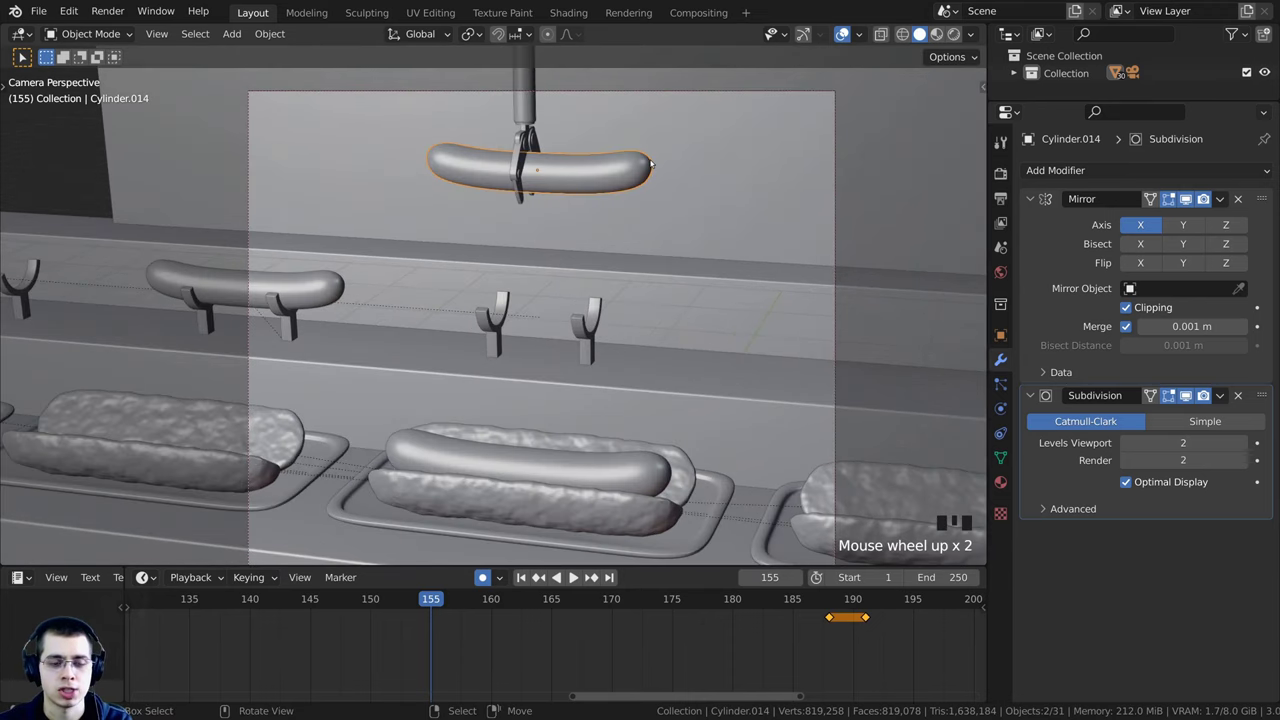
key("g")
key("z")
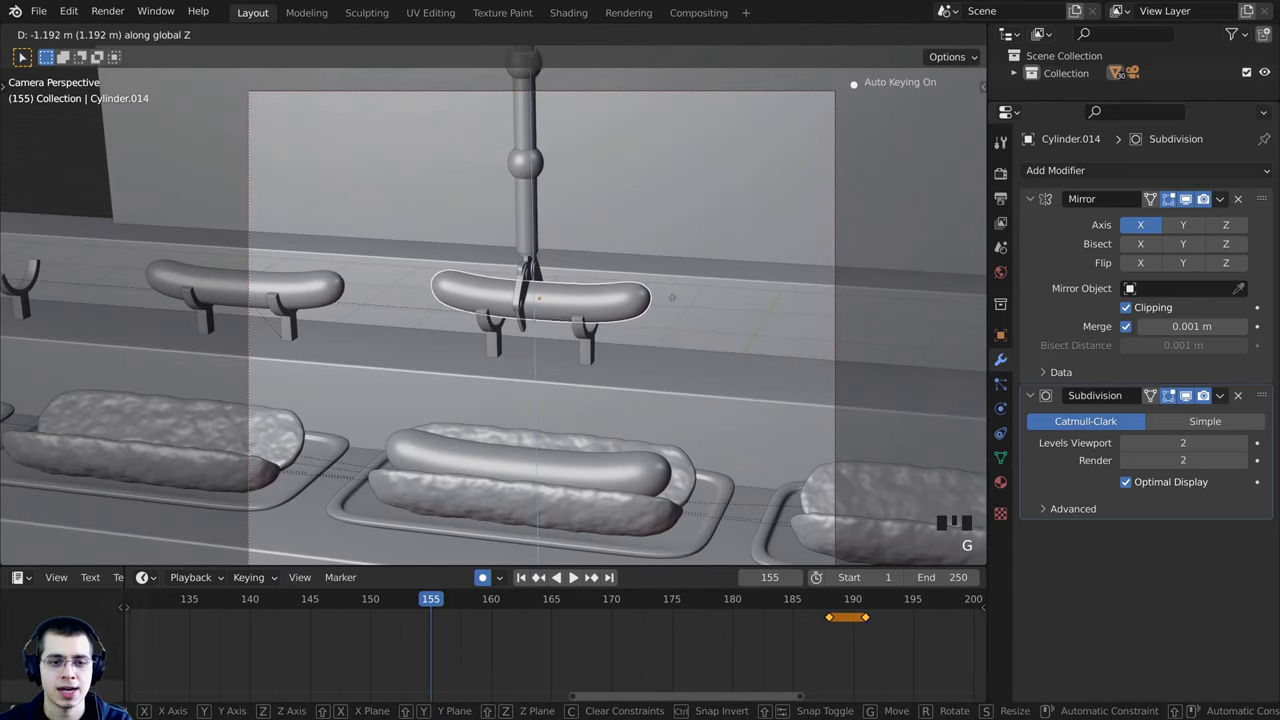
left_click(672, 306)
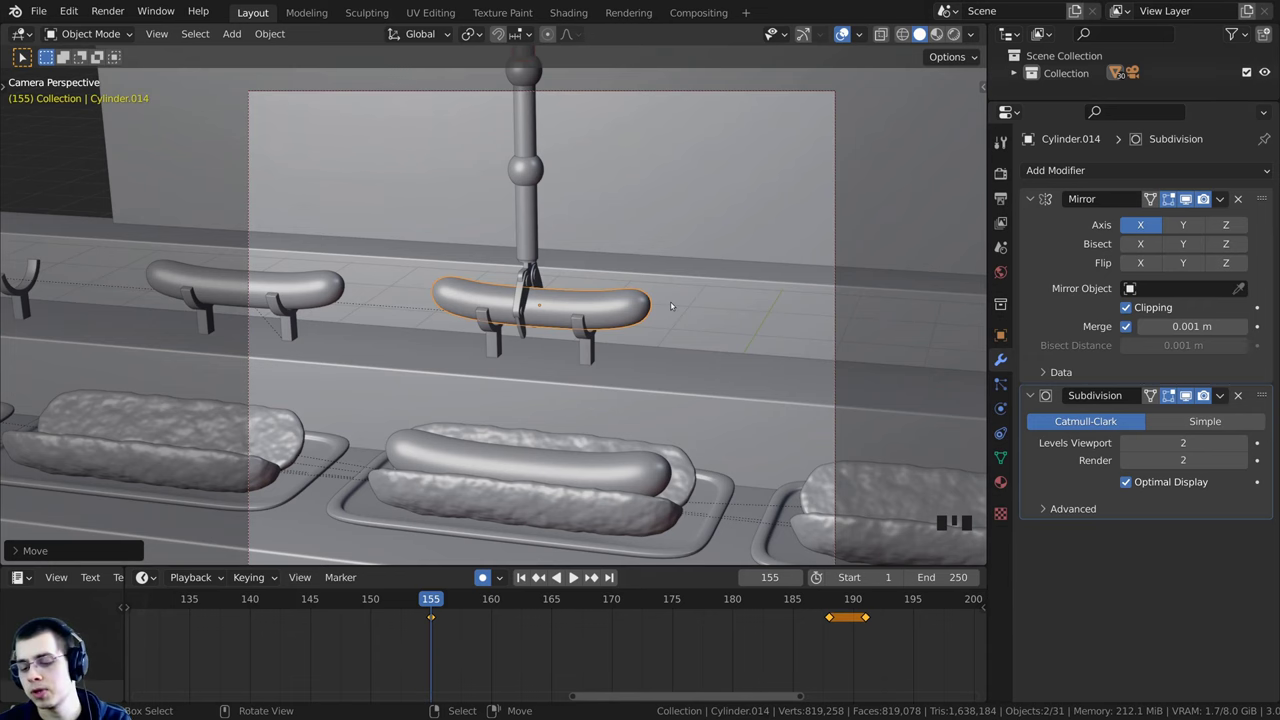
Step: Fine-tune the height of the arm and sausage at frame 155 in close-up so the sausage sits in the holder cradles
key("KP_Decimal")
middle_click_drag(671, 306, 740, 320)
scroll(589, 314, "up", 4)
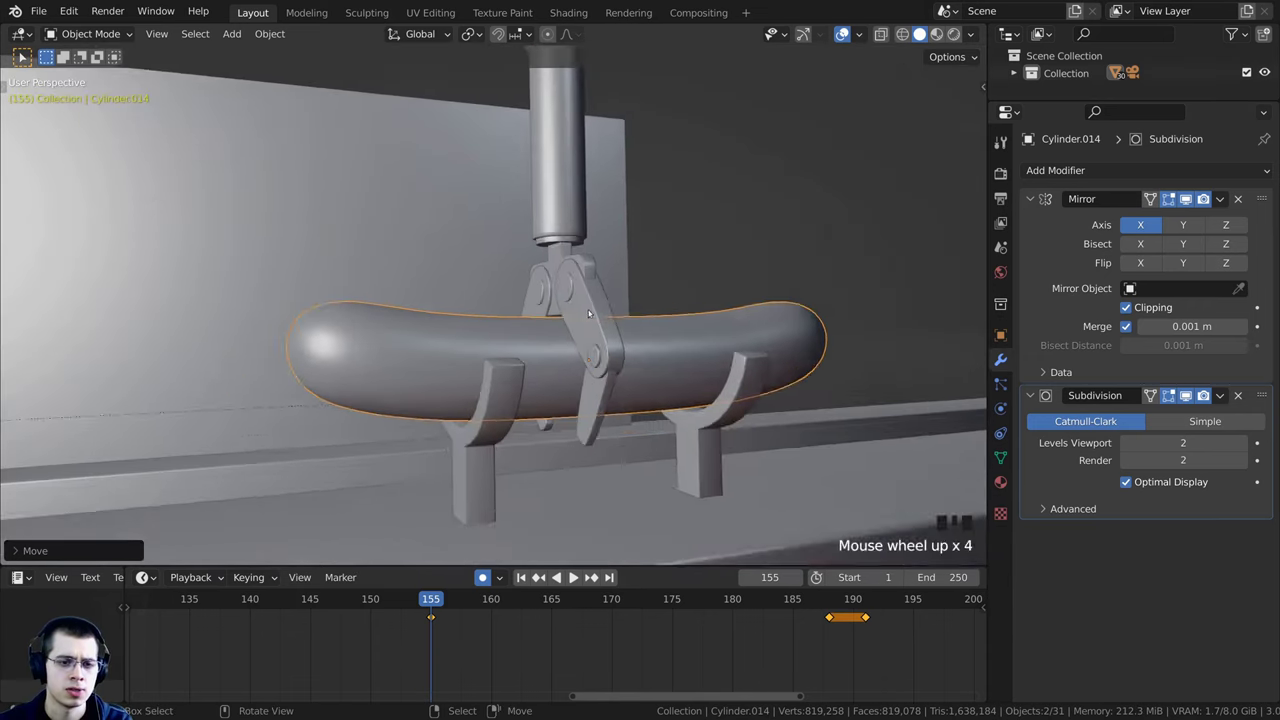
middle_click_drag(589, 314, 556, 370, "shift")
scroll(641, 205, "up", 1)
key("g")
key("z")
left_click(643, 225)
key("g")
key("z")
left_click(668, 240)
key("g")
key("z")
left_click(775, 306)
scroll(775, 306, "down", 3)
scroll(430, 322, "up", 4)
scroll(480, 316, "down", 5)
key("KP_0")
scroll(490, 628, "down", 3)
Step: Review the arm lifting the sausage off the holders between frames 155 and 188, and go back to frame 143
left_click_drag(490, 628, 504, 629)
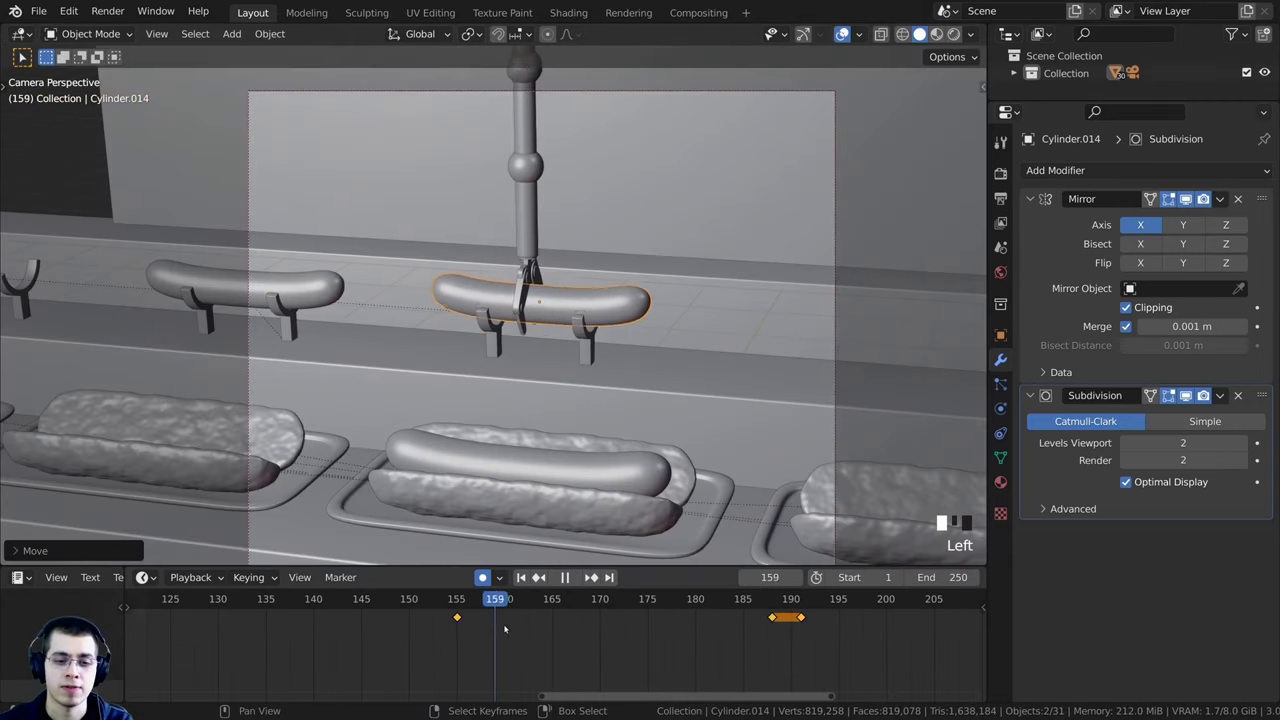
key("space")
scroll(763, 657, "down", 1)
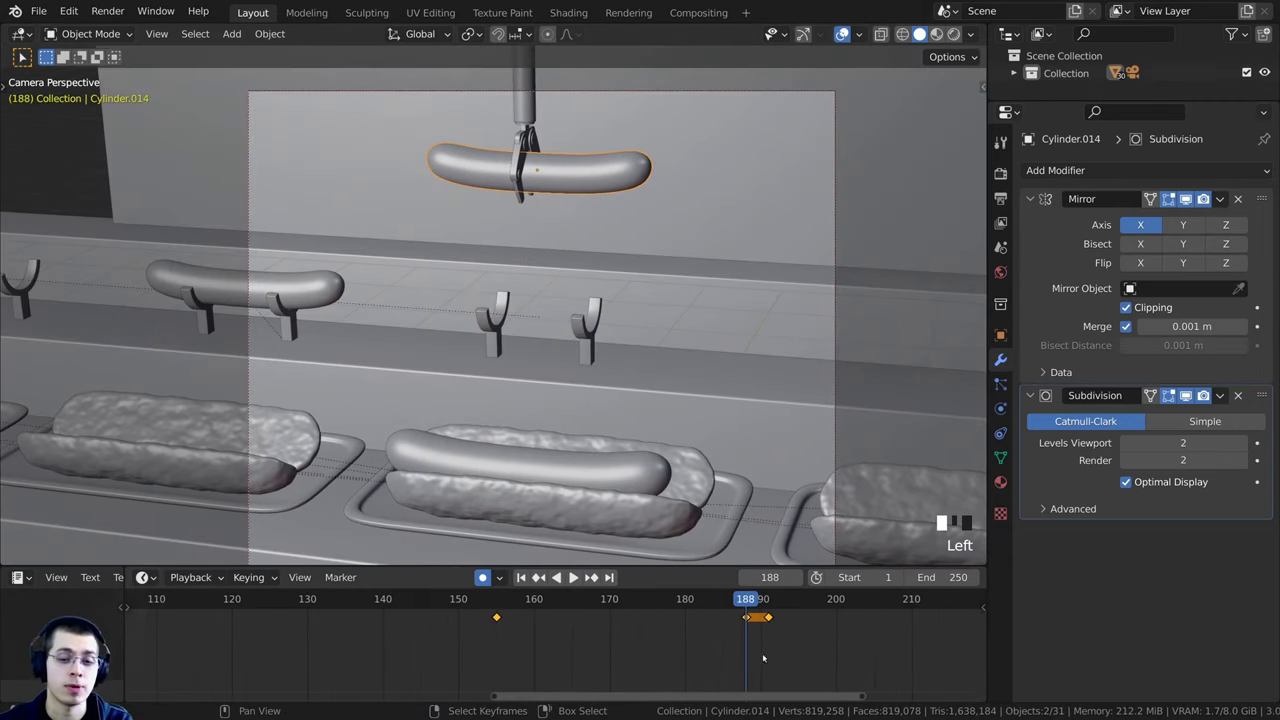
left_click_drag(763, 658, 497, 643)
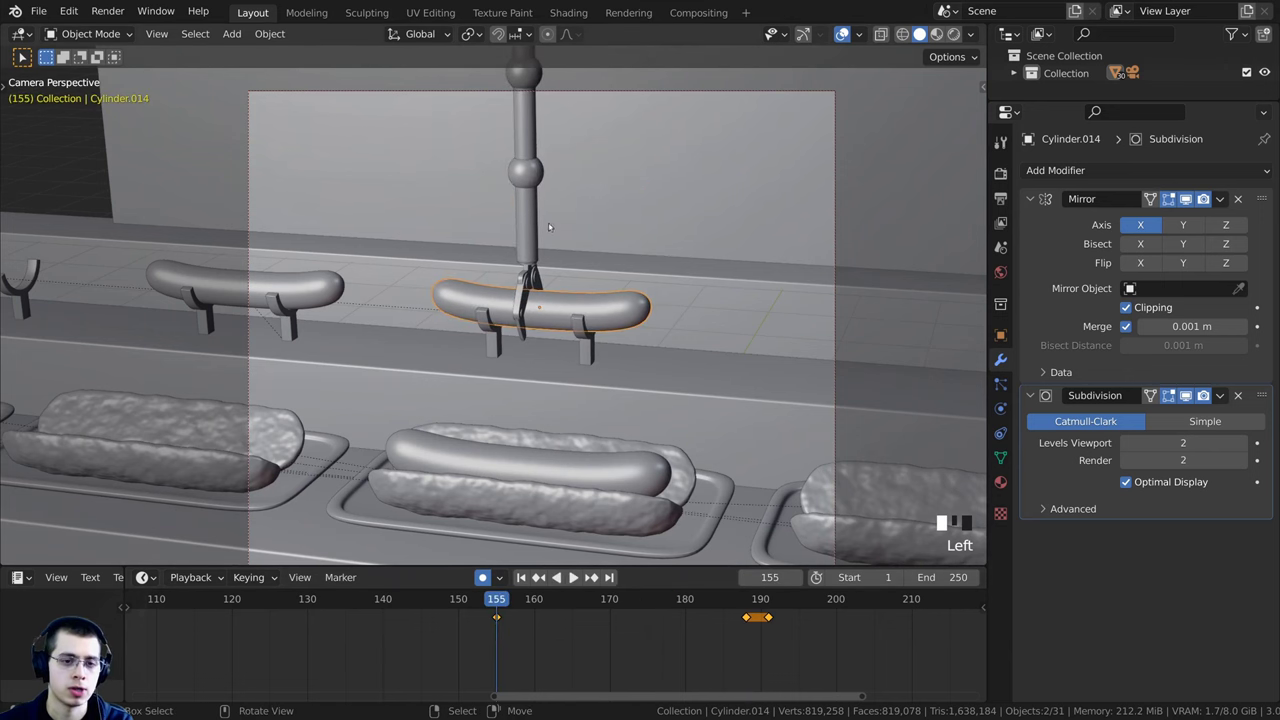
scroll(548, 227, "down", 2)
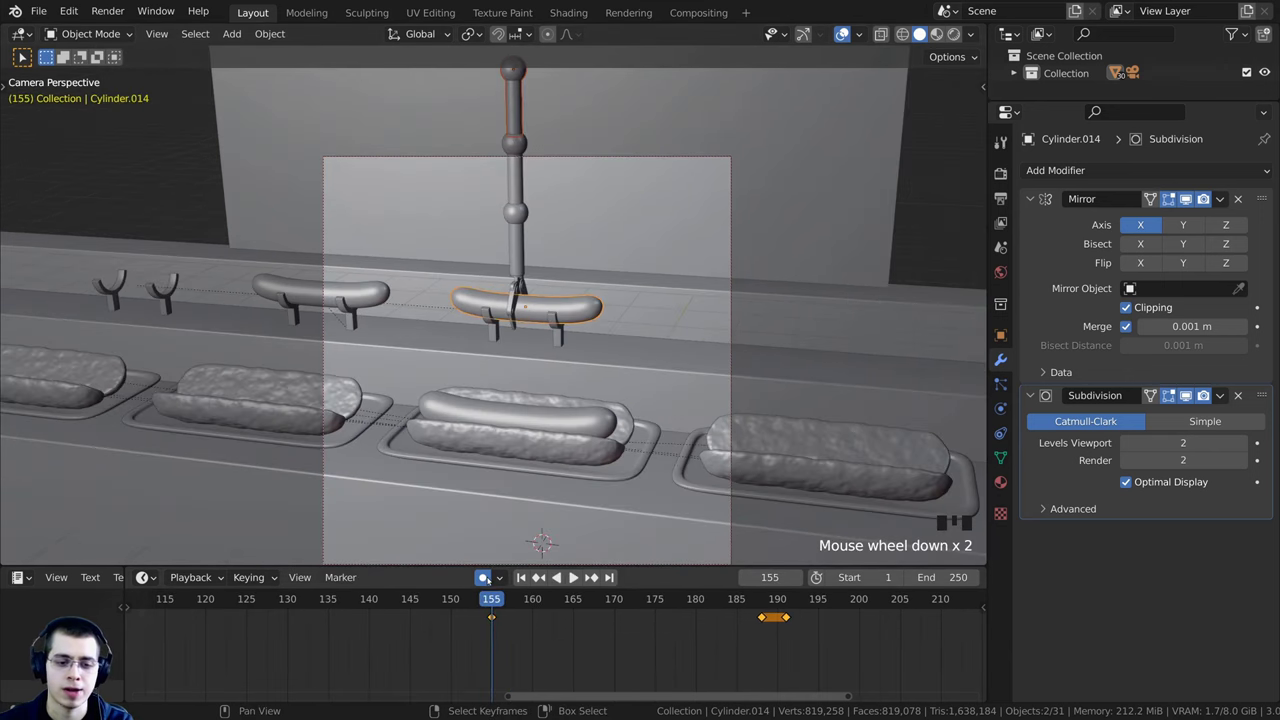
mouse_move(493, 618)
left_mouse_down()
mouse_move(648, 656)
mouse_move(493, 636)
left_mouse_up()
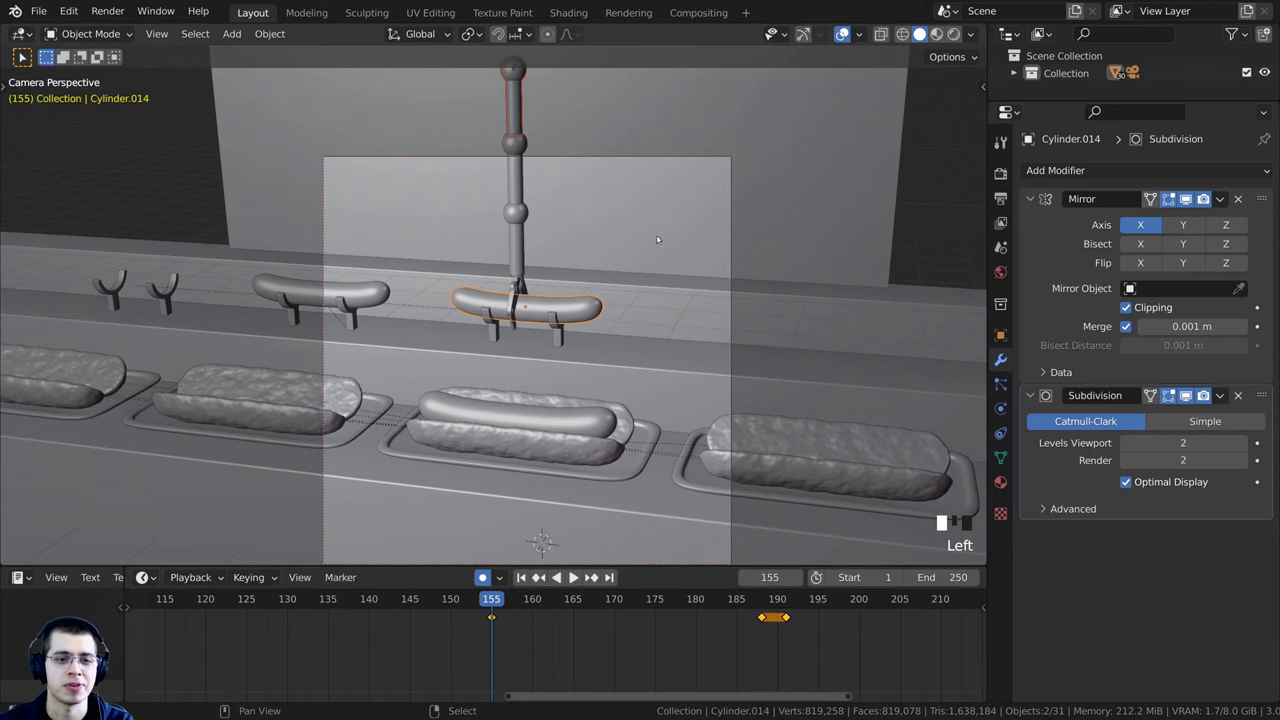
middle_click_drag(657, 237, 683, 244, "shift")
left_click_drag(552, 640, 495, 643)
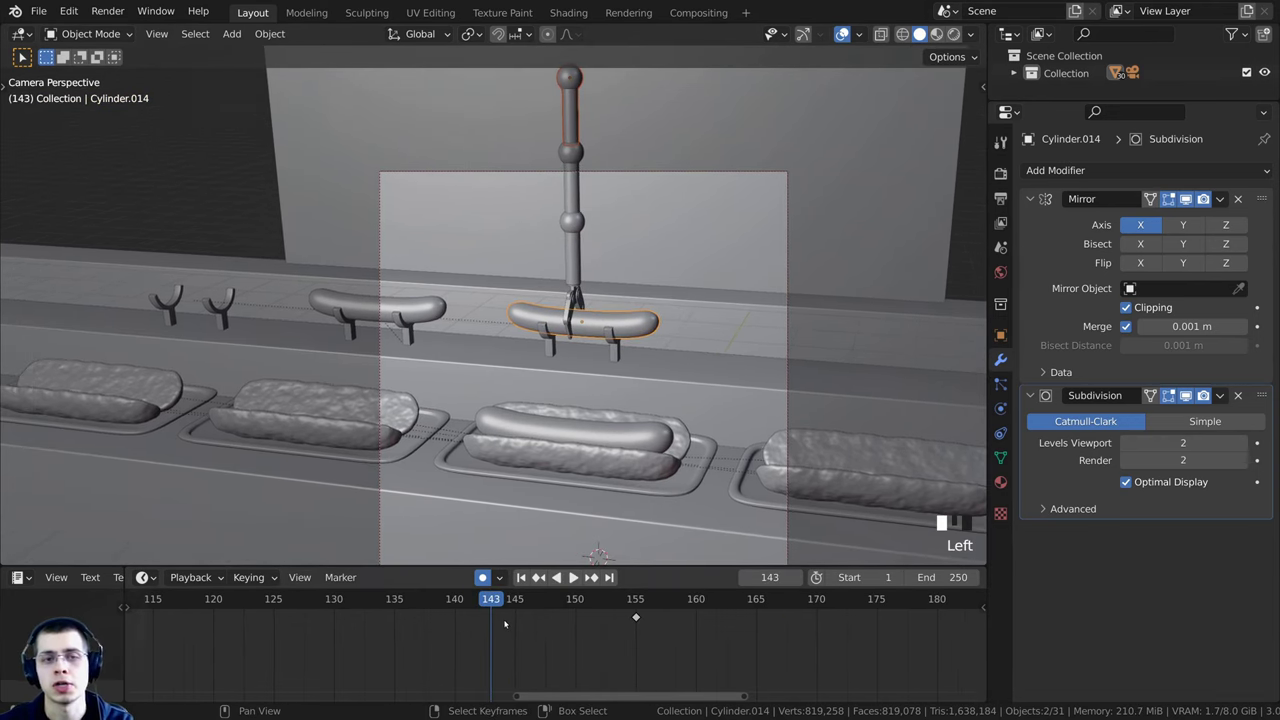
scroll(557, 376, "down", 2)
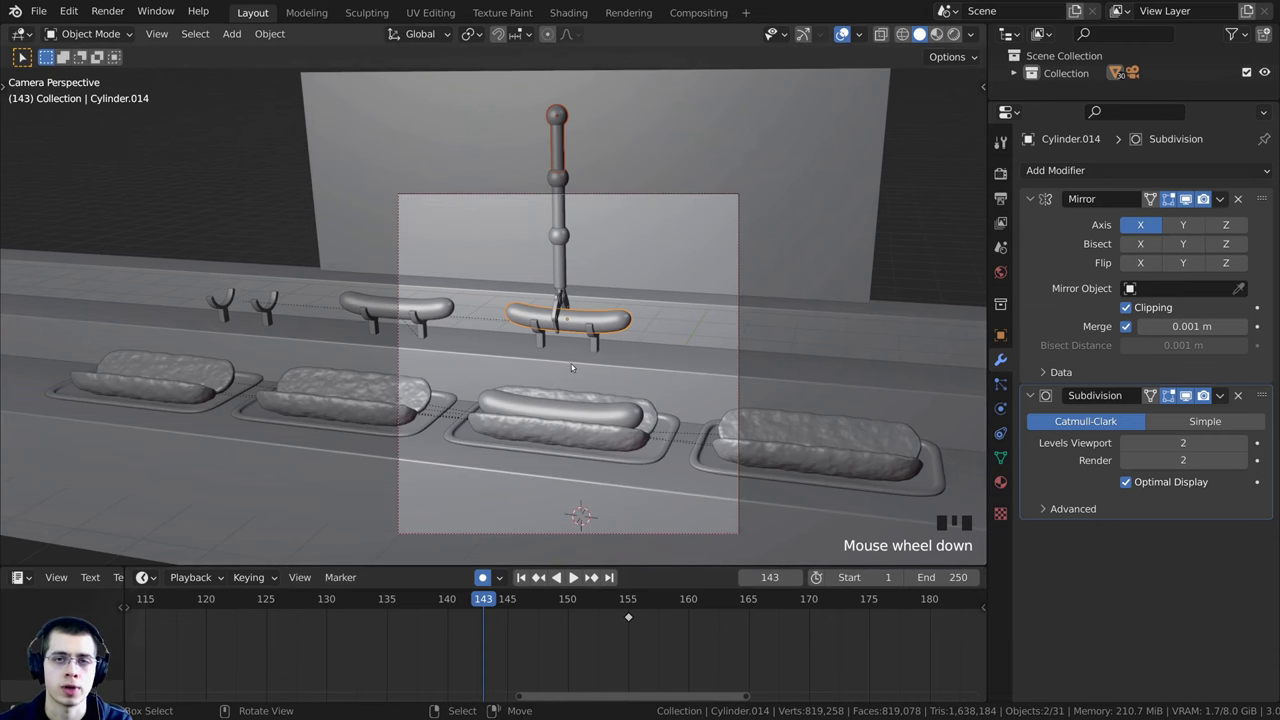
scroll(572, 368, "up", 2)
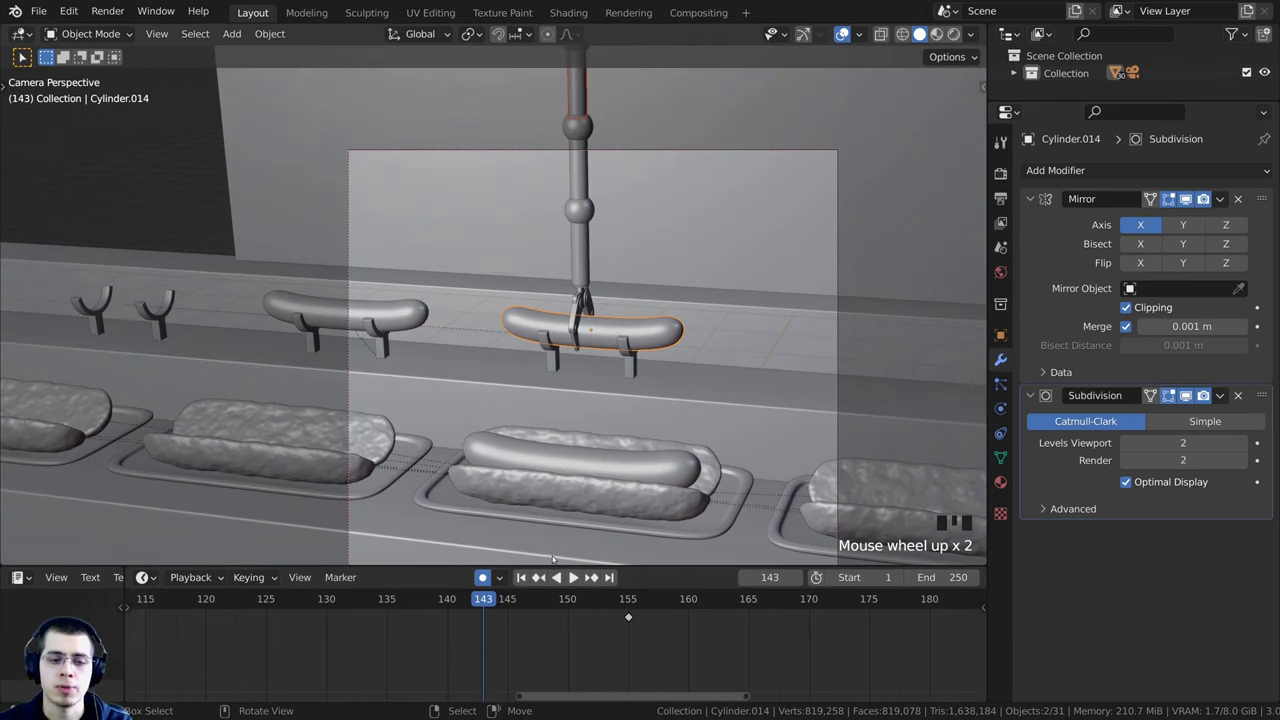
scroll(553, 558, "down", 1)
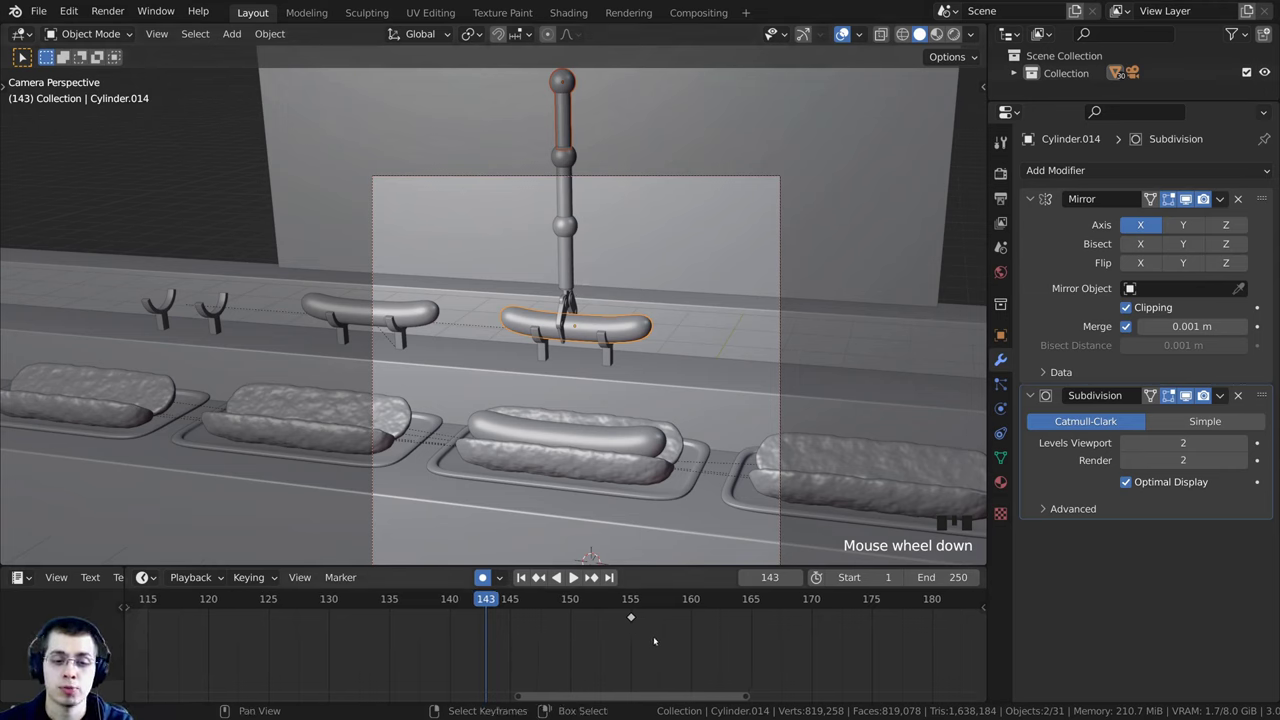
Step: Duplicate the arm and sausage keyframe from frame 155 to frame 143 and scrub between them to check the hold
left_click_drag(670, 650, 600, 605)
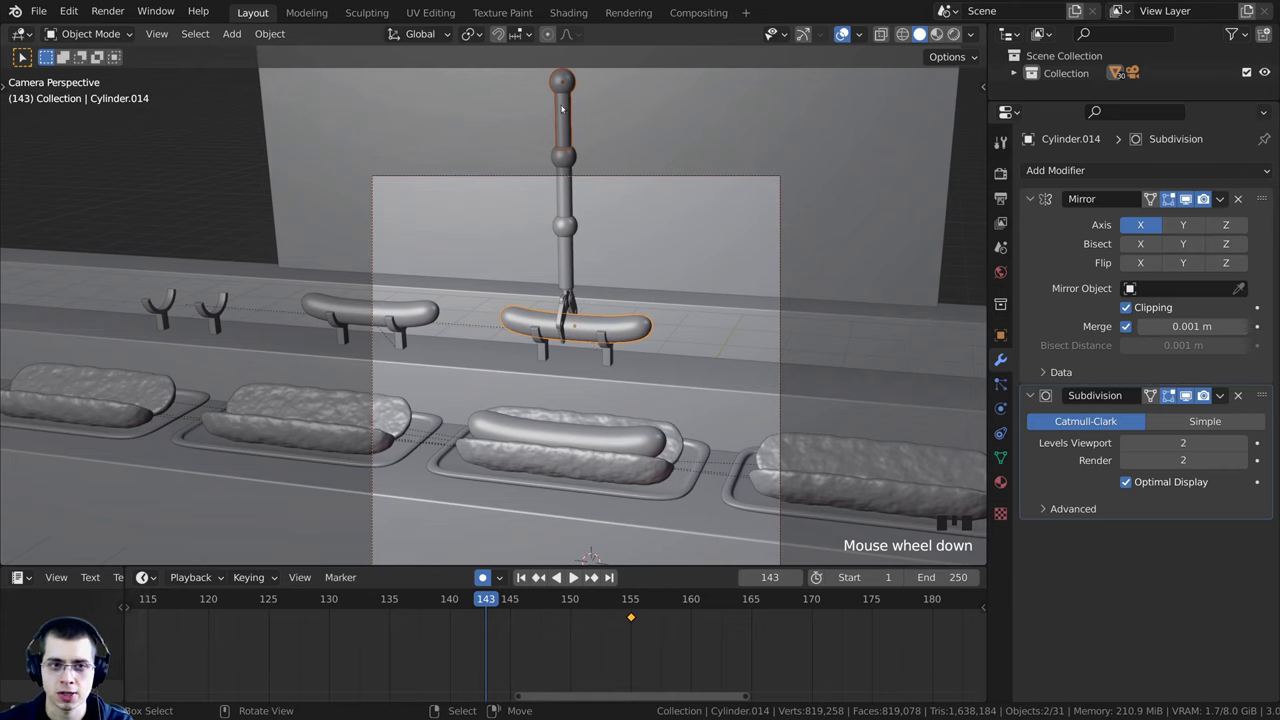
middle_click_drag(636, 637, 649, 629)
key("shift+d")
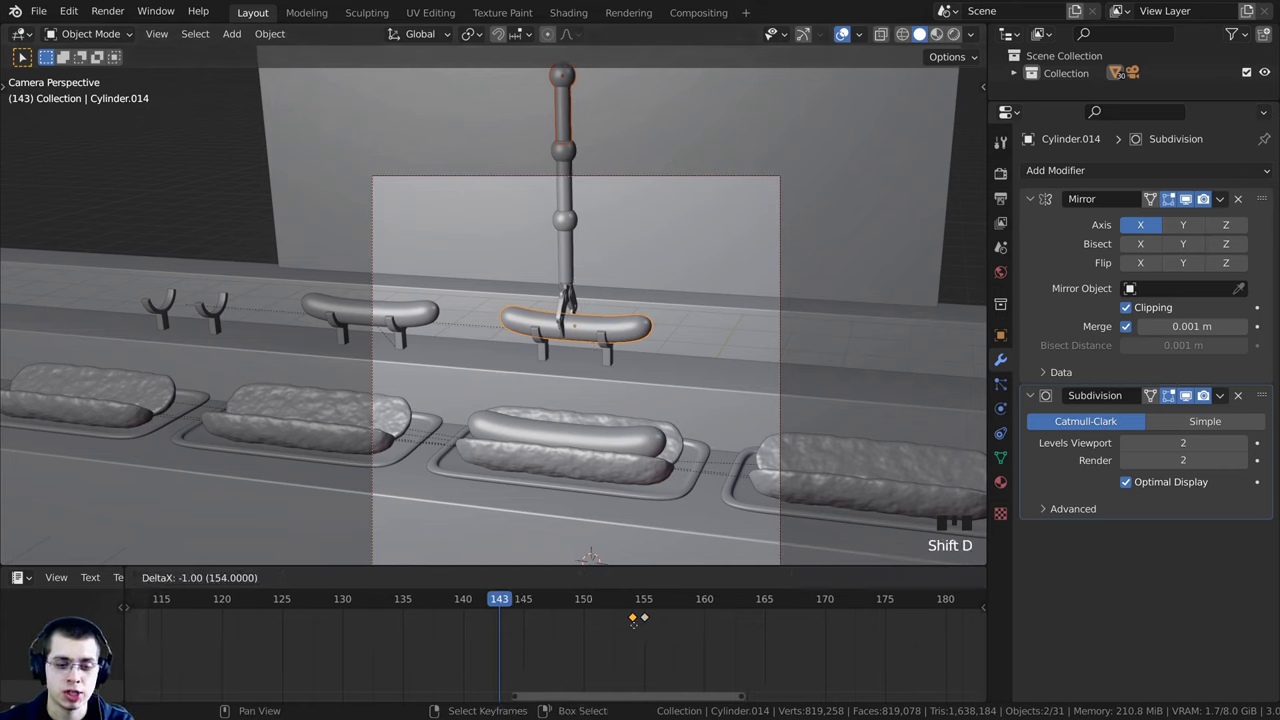
left_click(504, 636)
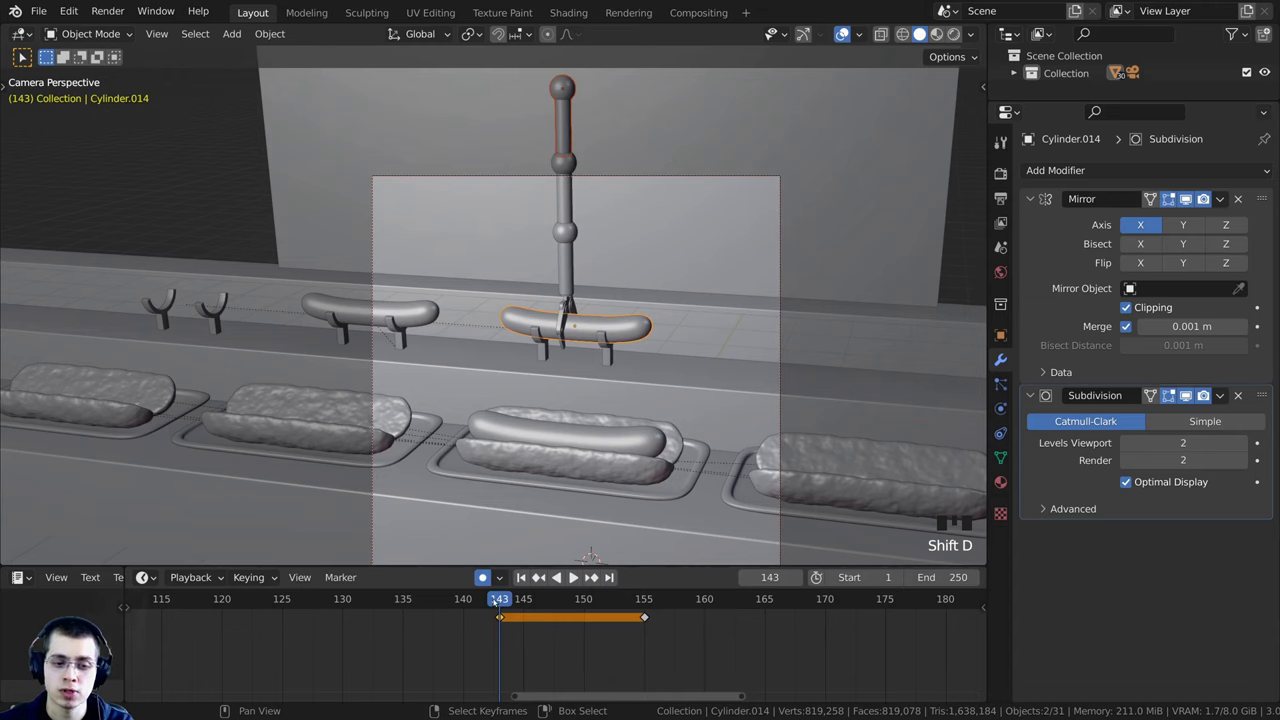
mouse_move(499, 615)
left_mouse_down()
mouse_move(512, 630)
mouse_move(620, 634)
mouse_move(502, 636)
left_mouse_up()
left_click_drag(656, 604, 652, 632)
mouse_move(526, 630)
left_mouse_down()
mouse_move(502, 627)
mouse_move(632, 627)
mouse_move(503, 627)
left_mouse_up()
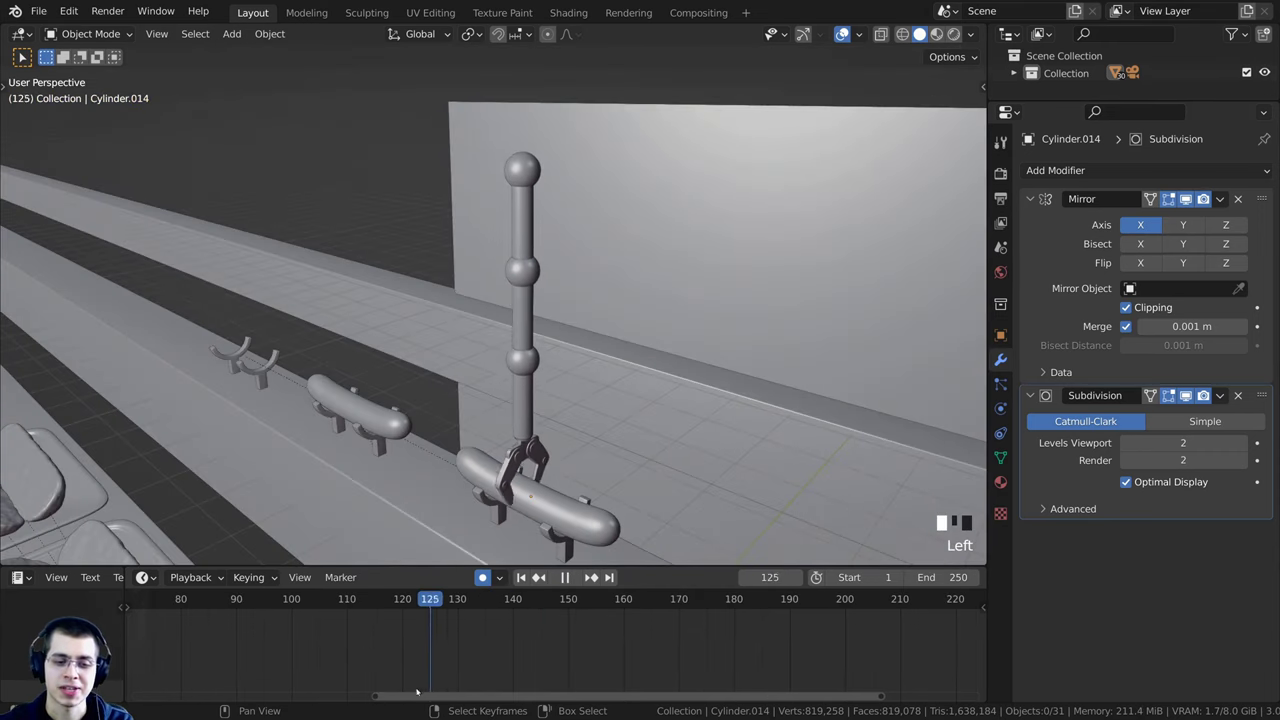
Step: Review the gripper descending over the sausage in close-up between frames 113 and 135, stopping at frame 135
left_click_drag(417, 692, 375, 682)
middle_click_drag(450, 430, 392, 424)
middle_click_drag(468, 498, 480, 430, "shift")
scroll(468, 422, "up", 2)
key("space")
left_click(392, 631)
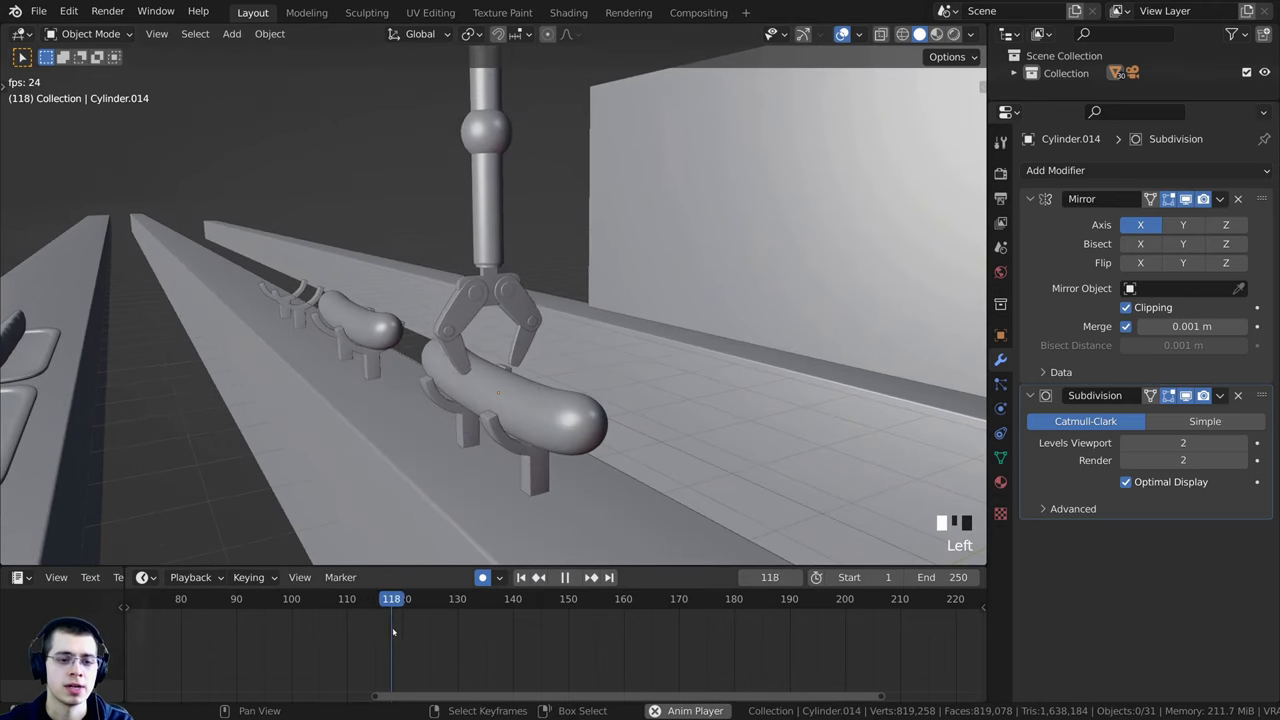
left_click_drag(393, 628, 365, 656)
left_click(394, 648)
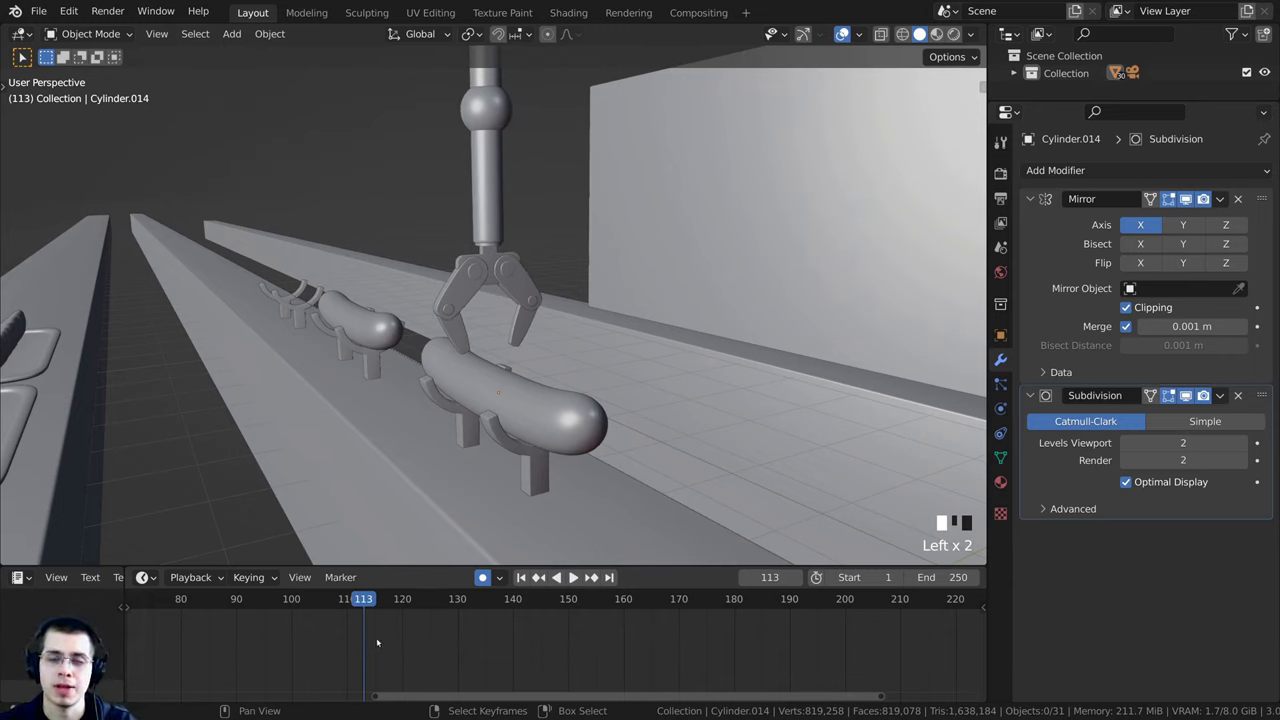
scroll(395, 638, "up", 1)
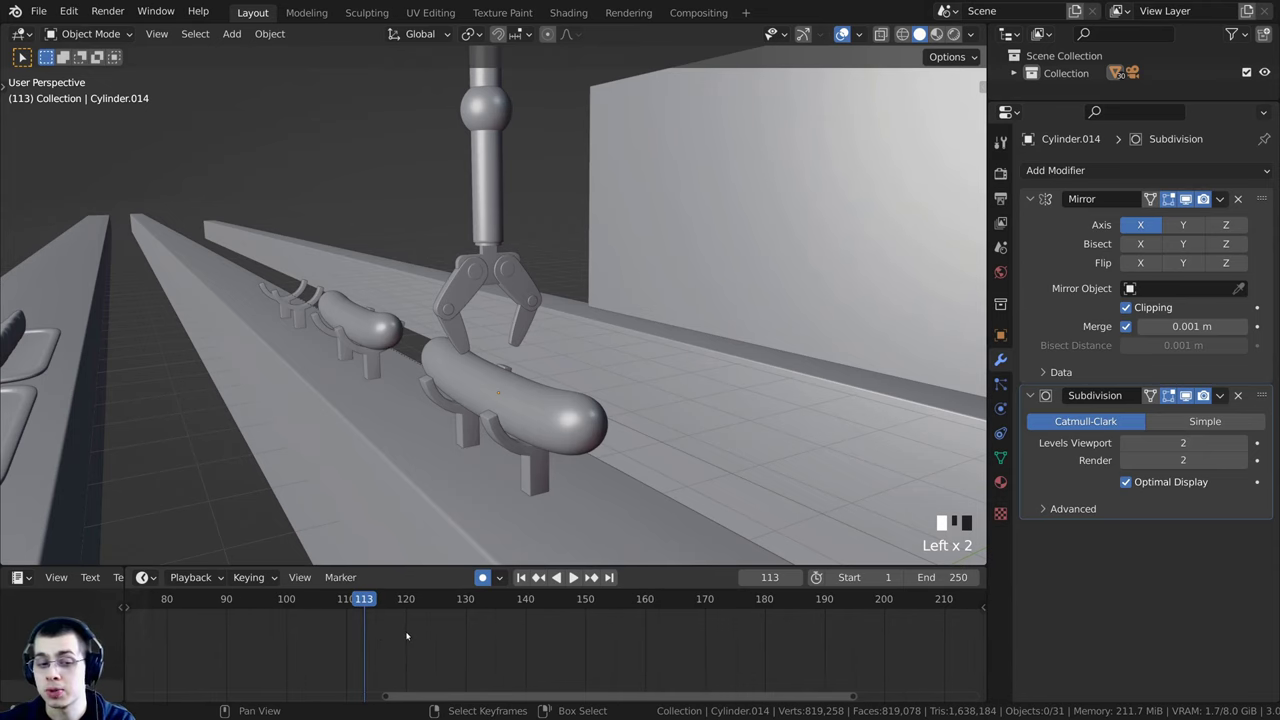
left_click_drag(409, 636, 497, 645)
Step: Select all four claw segments and duplicate their open-claw keyframe from frame 37 to frame 135
scroll(471, 643, "down", 2)
scroll(469, 640, "down", 3)
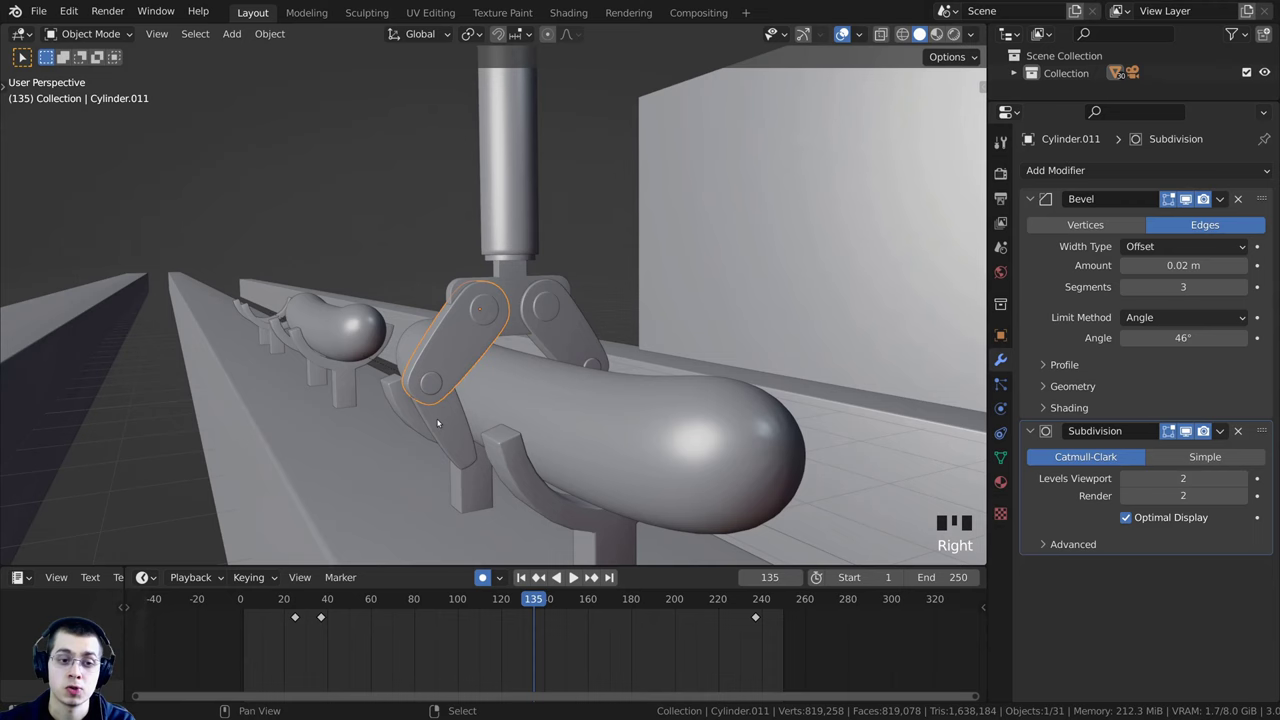
right_click(439, 422, "shift")
middle_click_drag(550, 335, 562, 390)
right_click(466, 389, "shift")
scroll(485, 630, "up", 1)
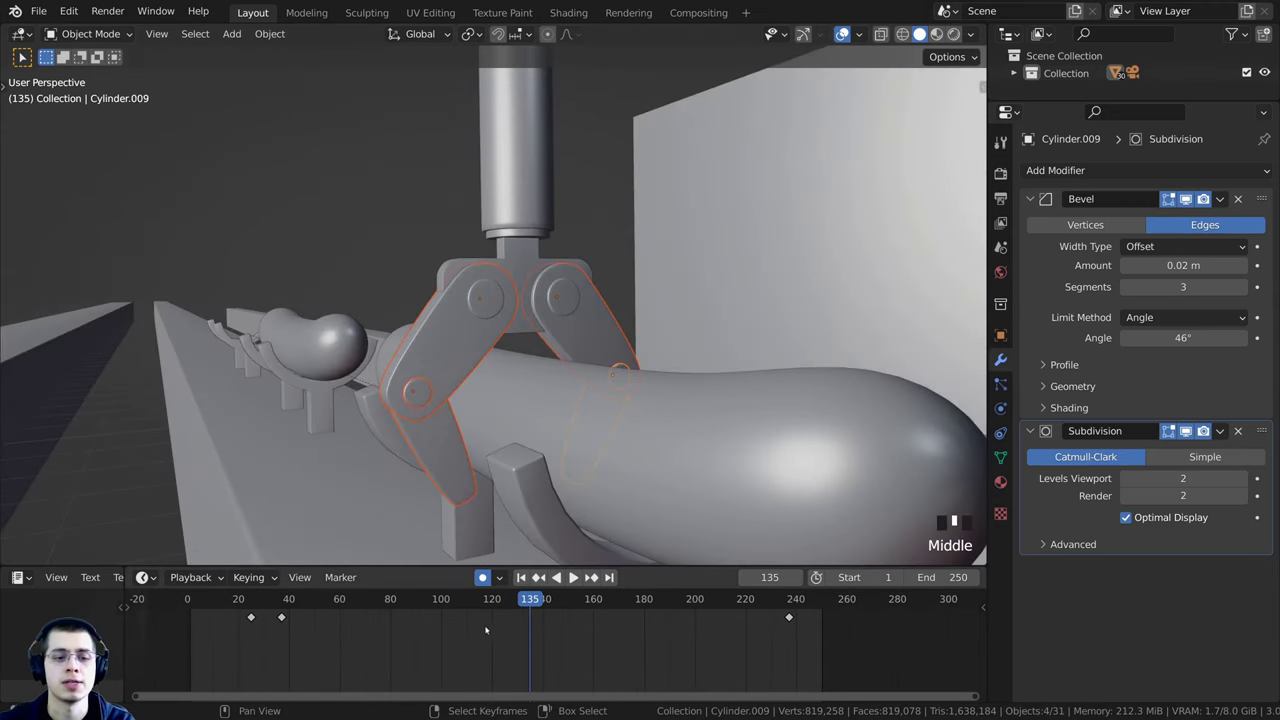
middle_click_drag(540, 330, 507, 323)
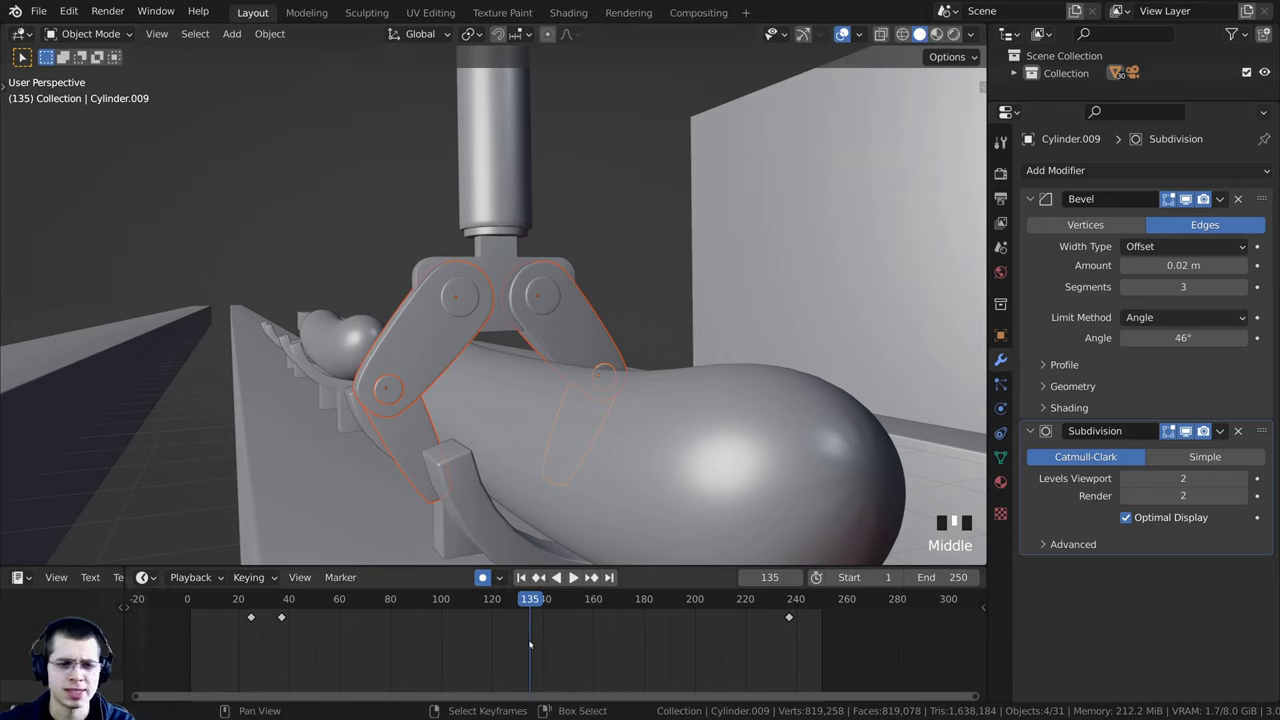
middle_click_drag(309, 634, 316, 634)
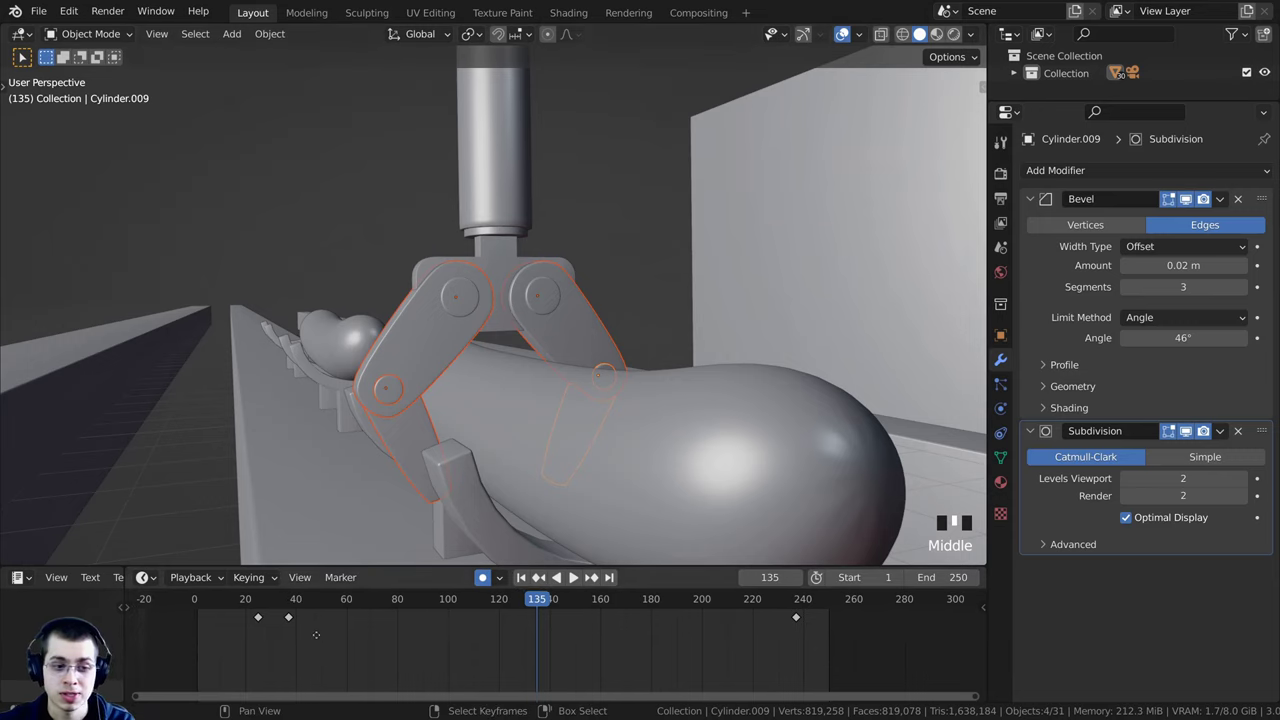
left_click_drag(317, 608, 281, 642)
scroll(290, 630, "up", 2)
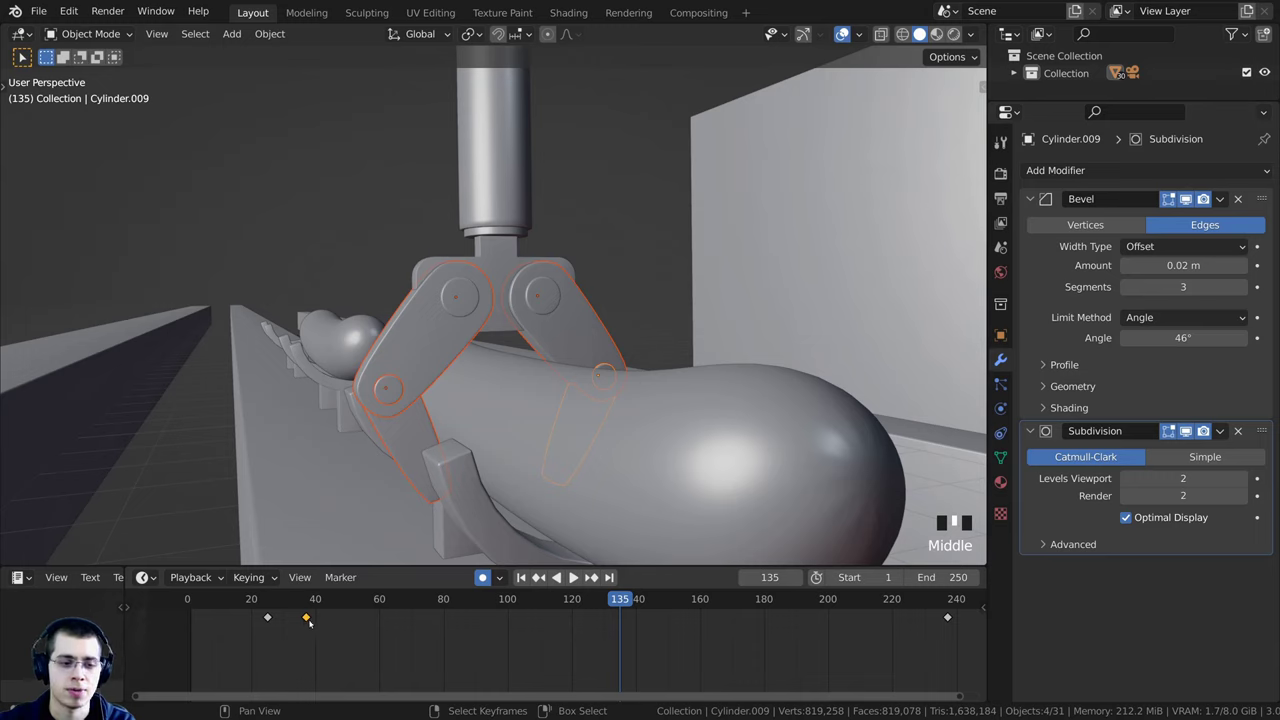
key("shift+d")
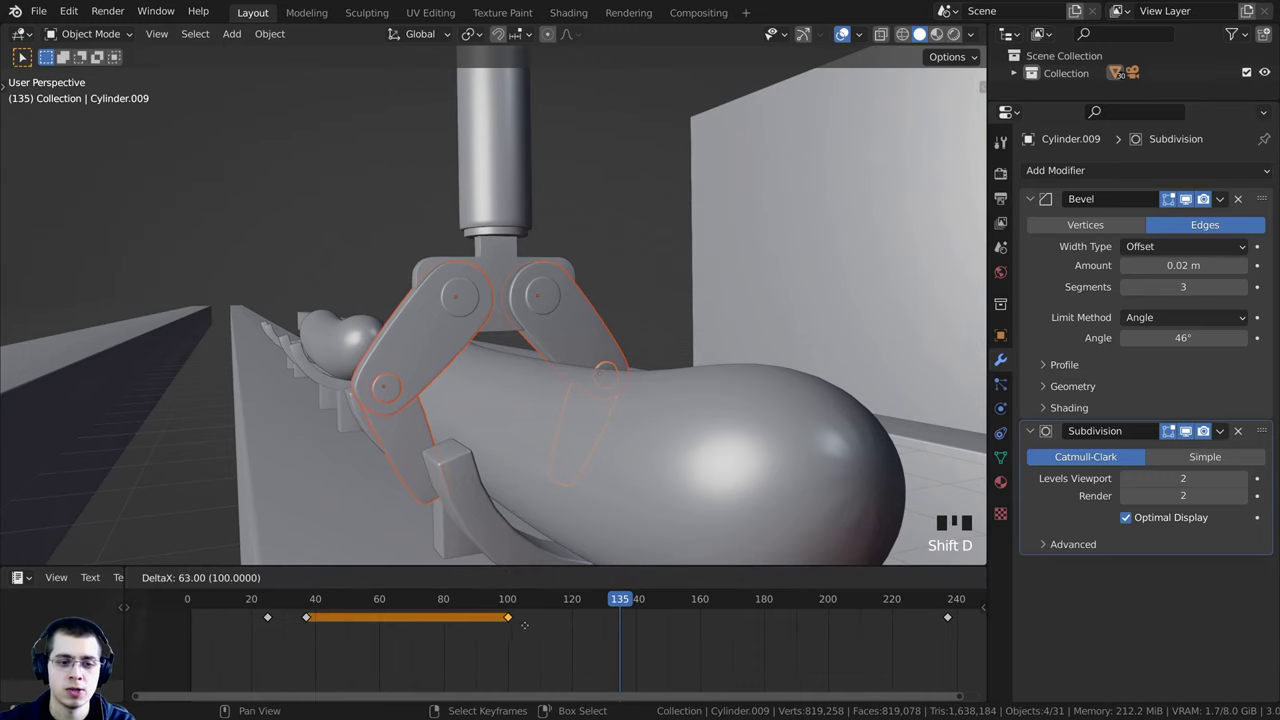
left_click(626, 626)
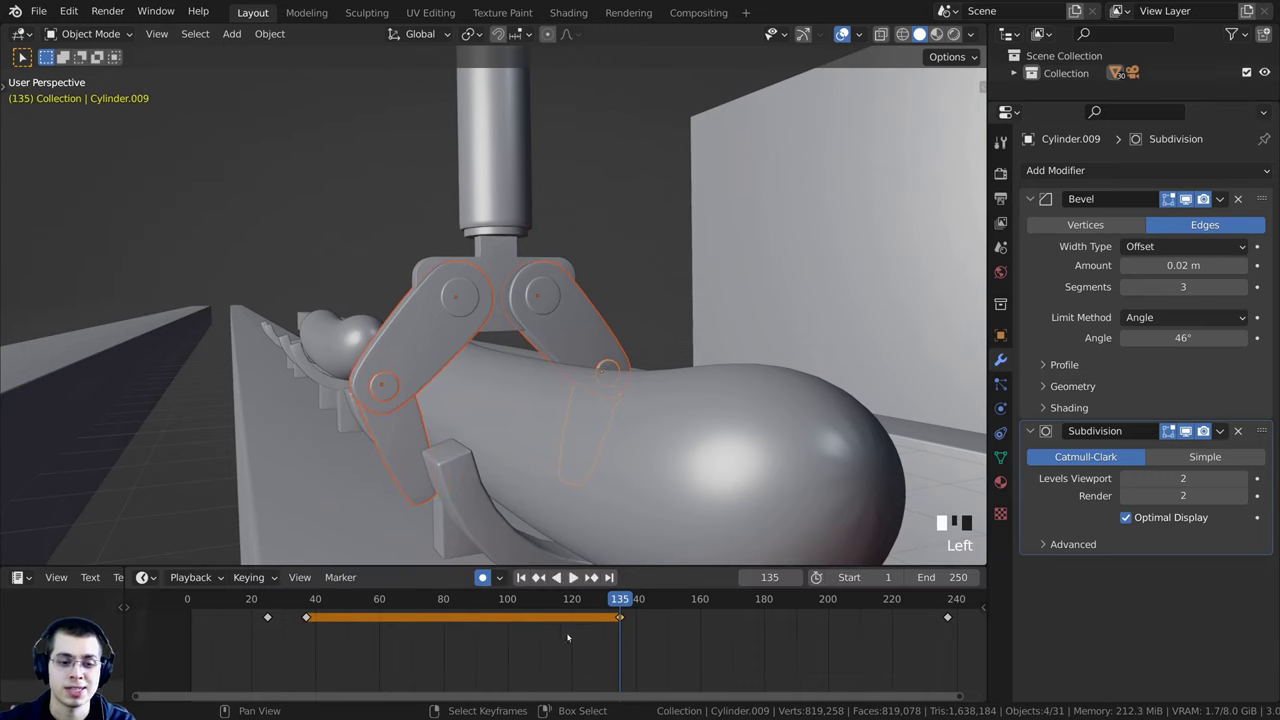
left_click_drag(622, 640, 307, 632)
left_click_drag(306, 631, 620, 621)
Step: Examine the claws around the resting sausage in close-up between frames 135 and 155, ending on frame 155
scroll(503, 623, "up", 5)
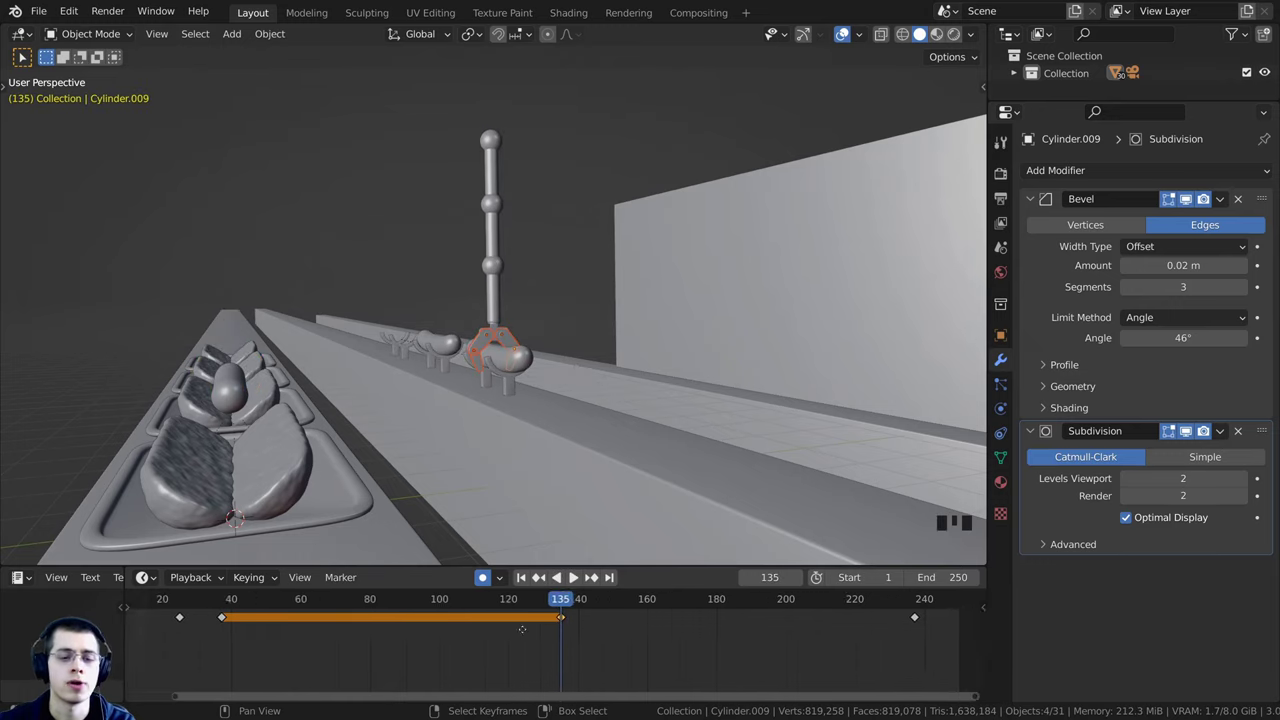
scroll(449, 659, "up", 4)
left_click(449, 659)
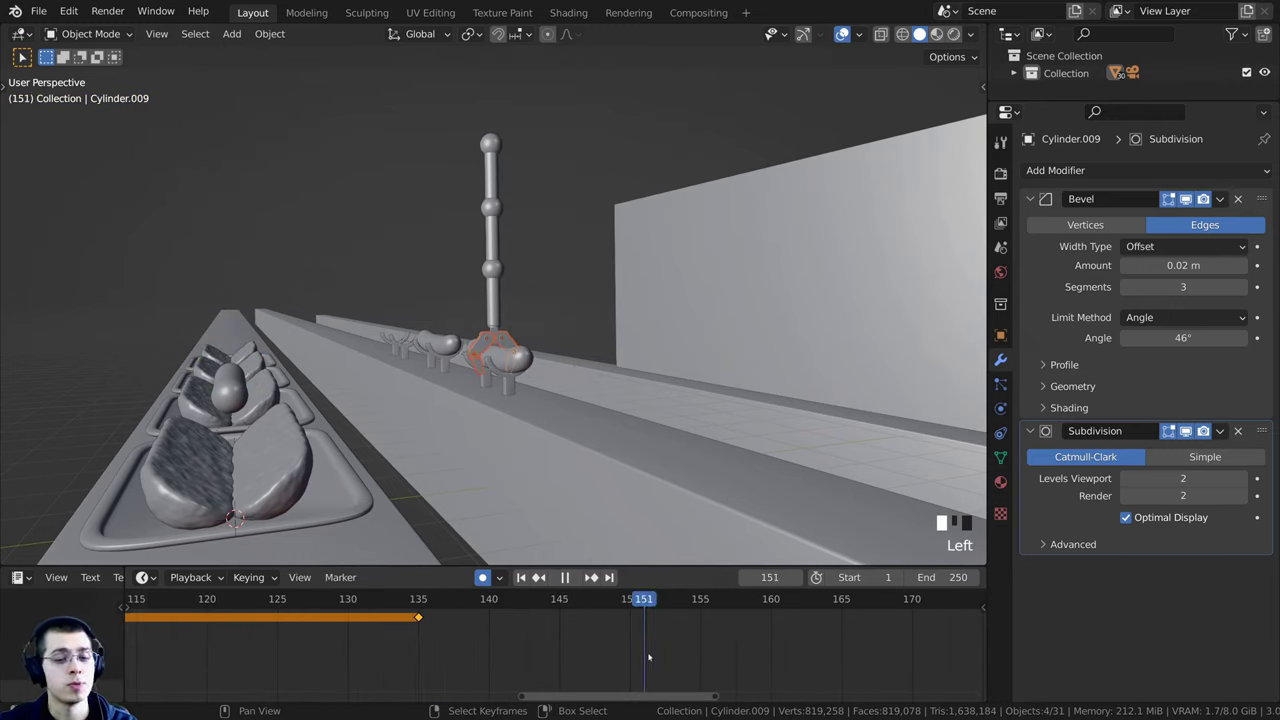
scroll(690, 667, "down", 2)
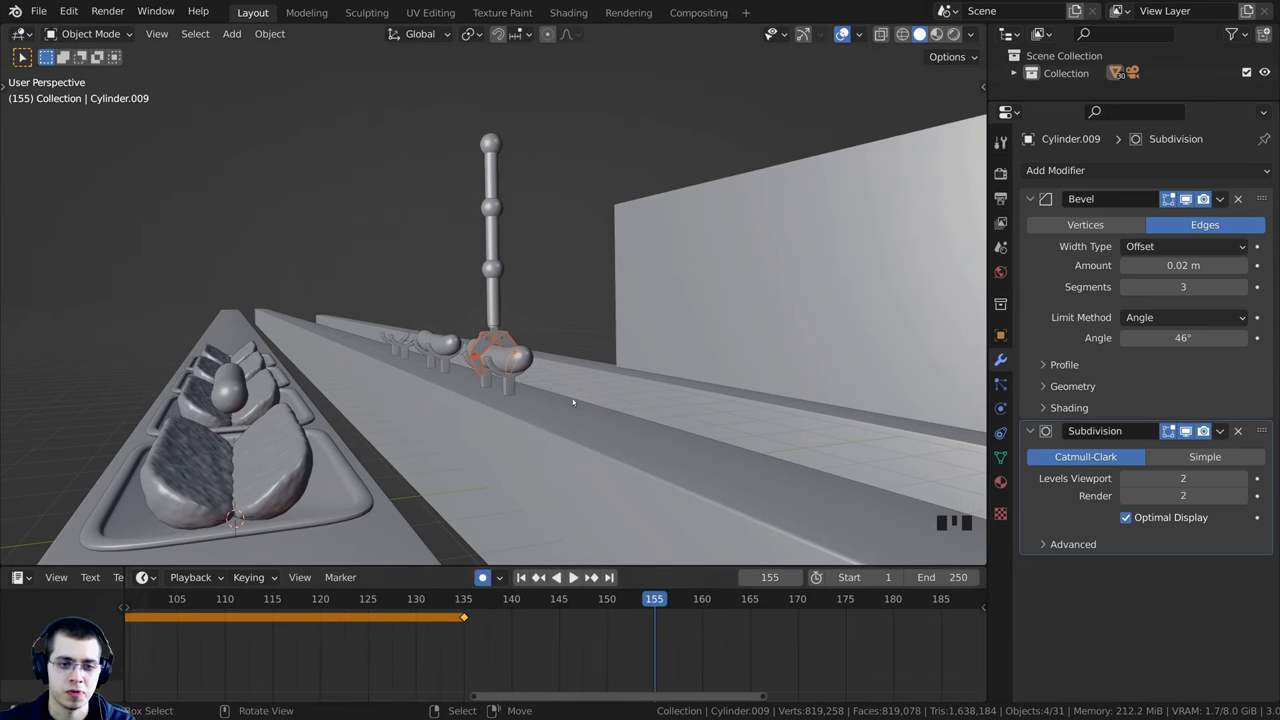
scroll(573, 402, "up", 7)
middle_click_drag(573, 402, 517, 314)
left_click(465, 628)
left_click(607, 621)
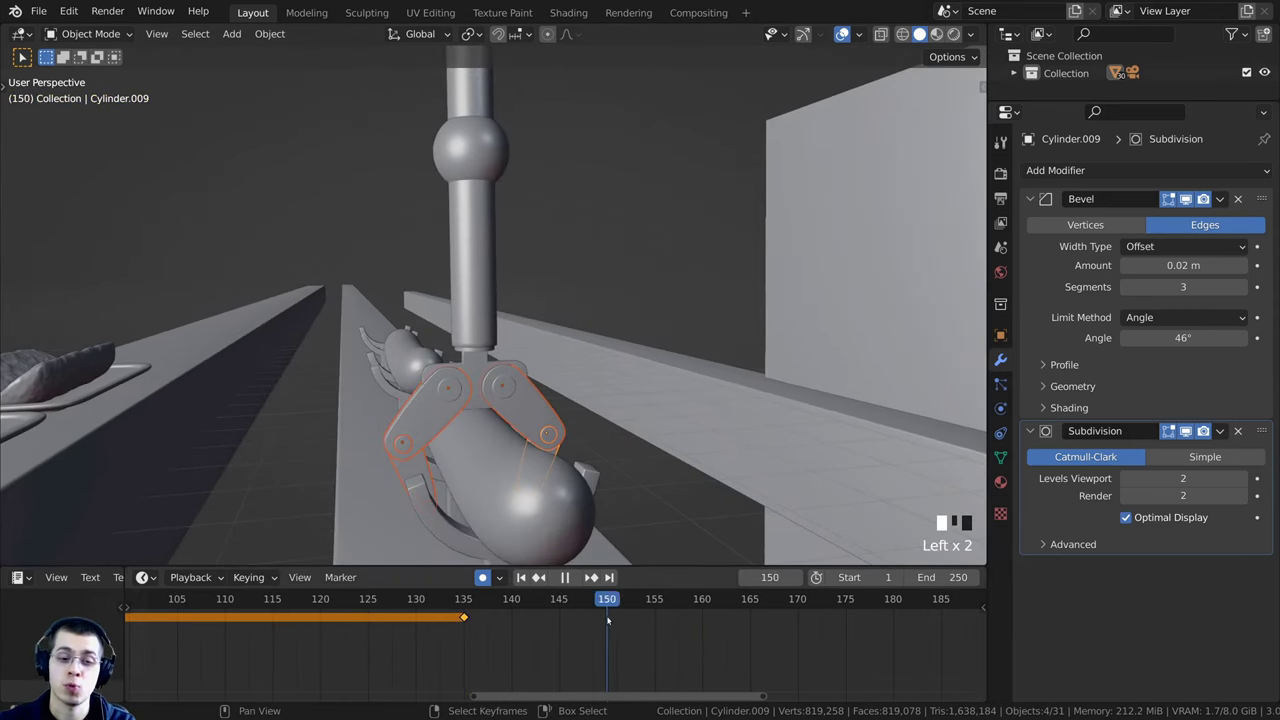
mouse_move(552, 425)
middle_mouse_down("shift")
mouse_move(548, 405)
mouse_move(552, 439)
mouse_move(545, 430)
middle_mouse_up("shift")
scroll(528, 426, "up", 1)
scroll(518, 434, "up", 1)
Step: Reselect the four claw segments and compare their pose at frame 155 with the grip at frame 237
key("alt+a")
right_click(553, 405, "shift")
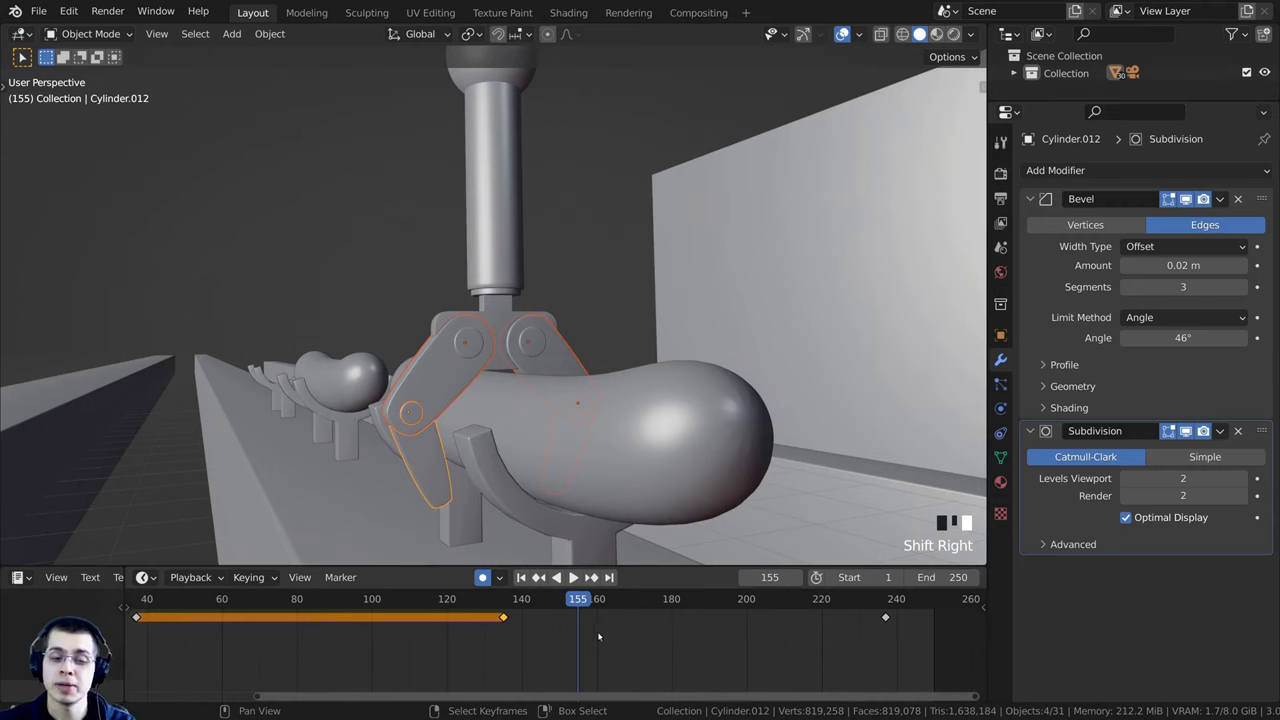
scroll(598, 636, "down", 2)
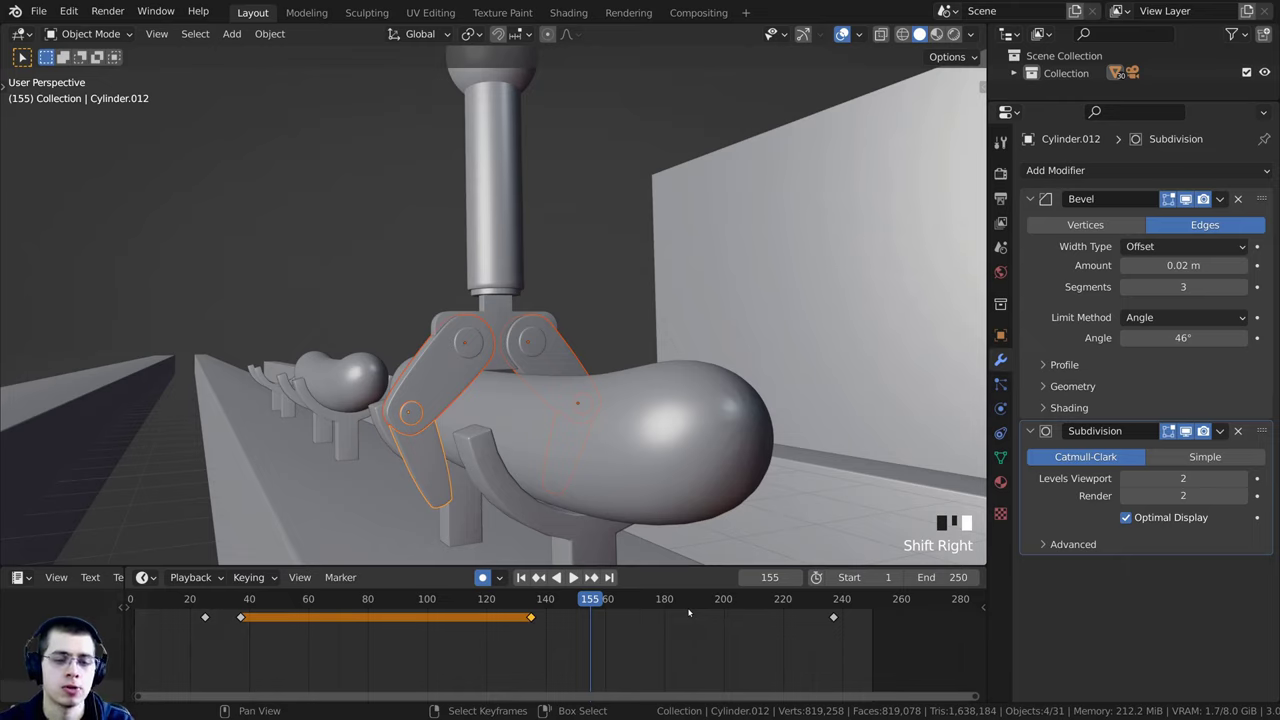
middle_click_drag(680, 638, 686, 638)
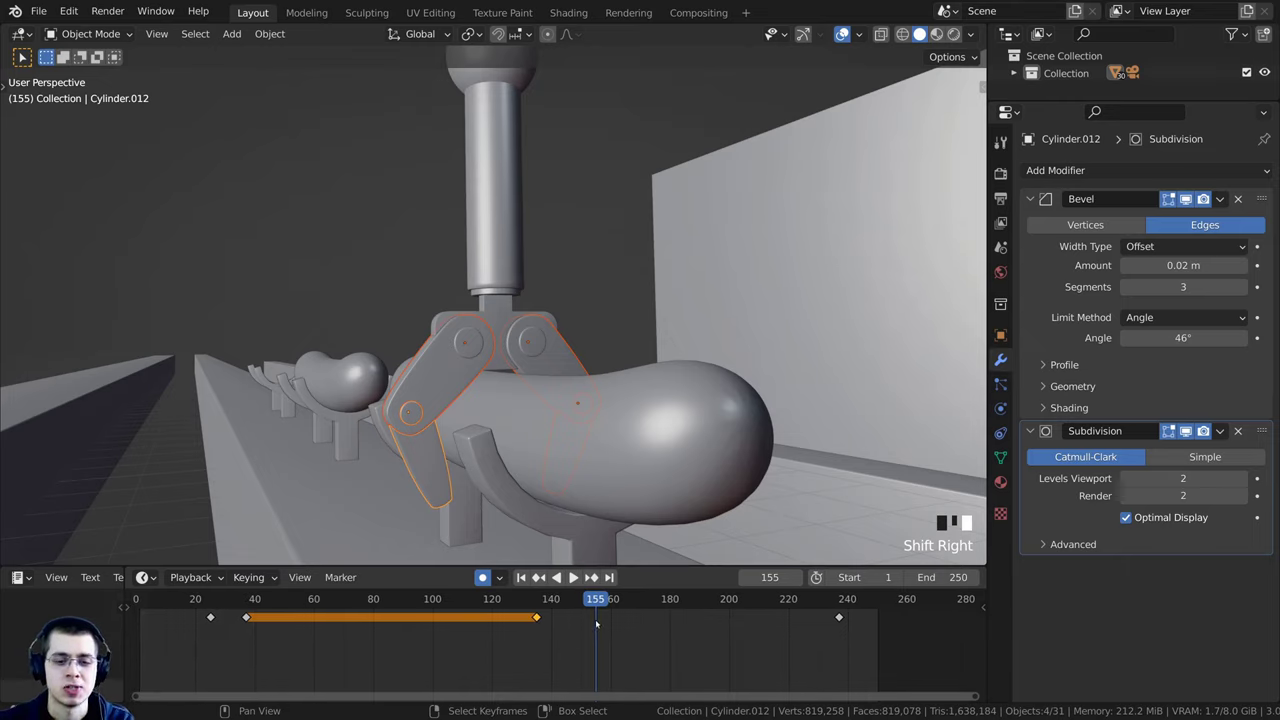
left_click_drag(596, 624, 826, 640)
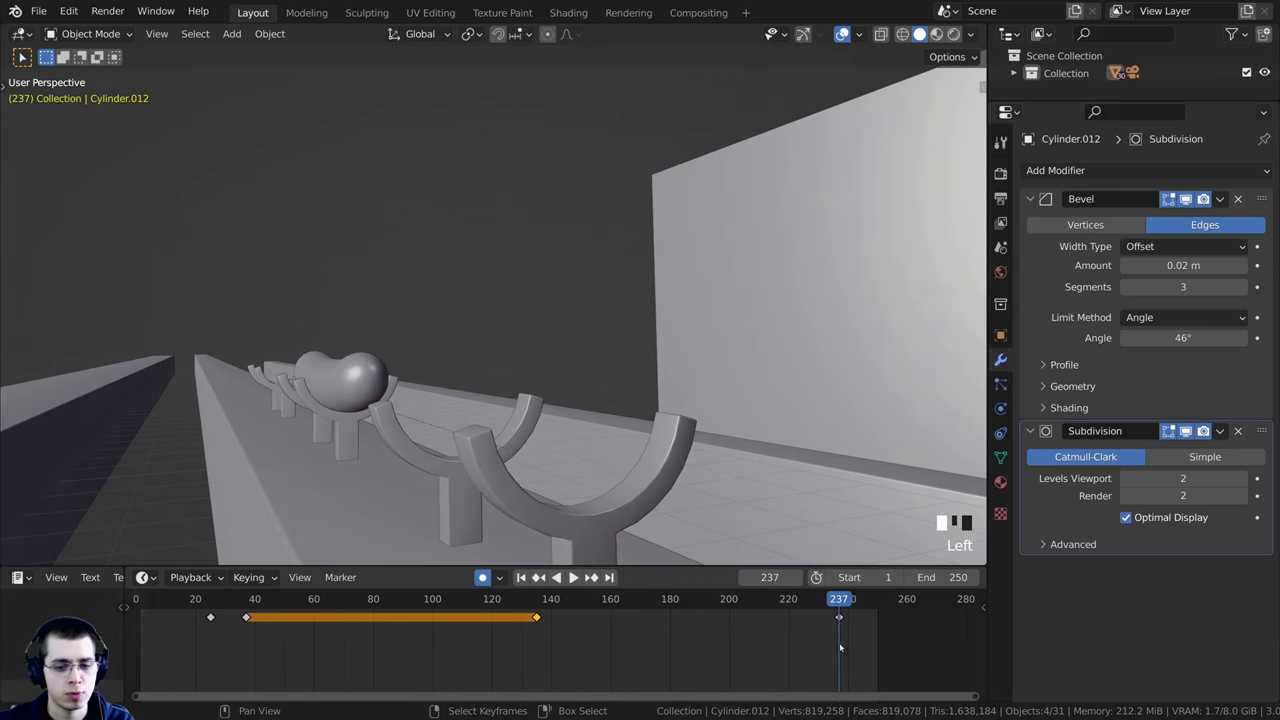
middle_click_drag(640, 377, 450, 280, "shift")
scroll(450, 280, "up", 3)
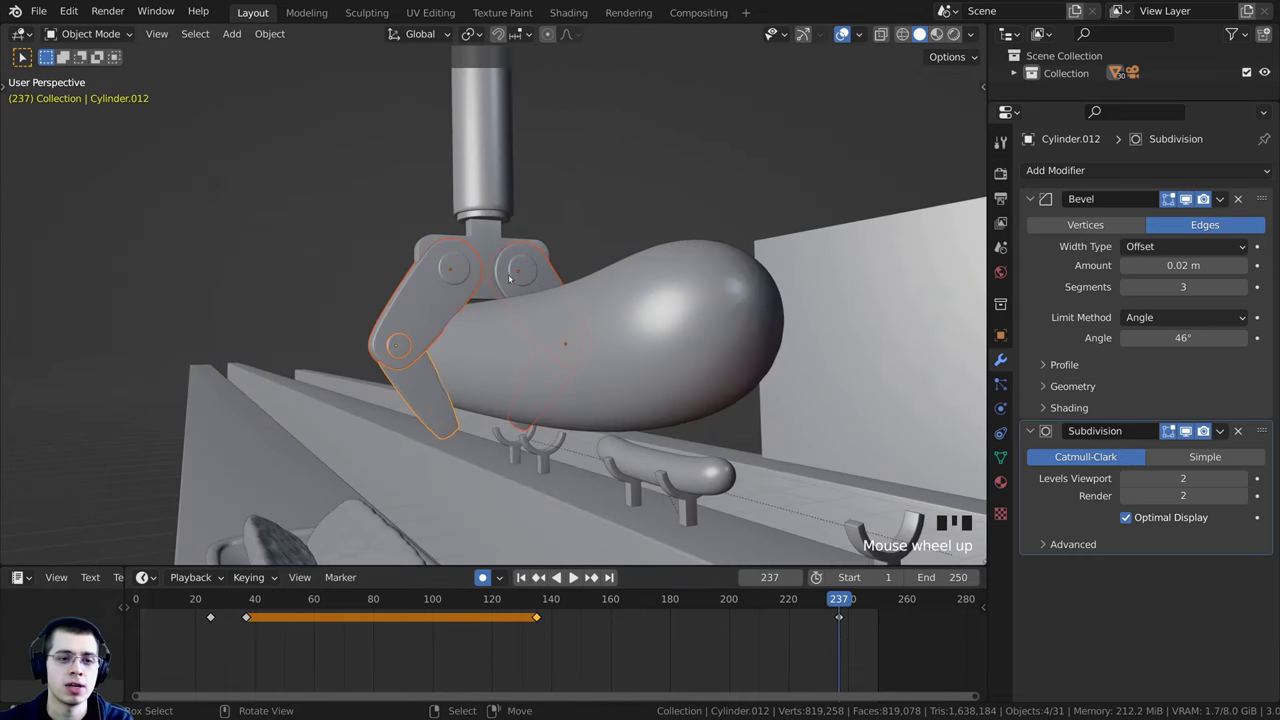
key("alt+a")
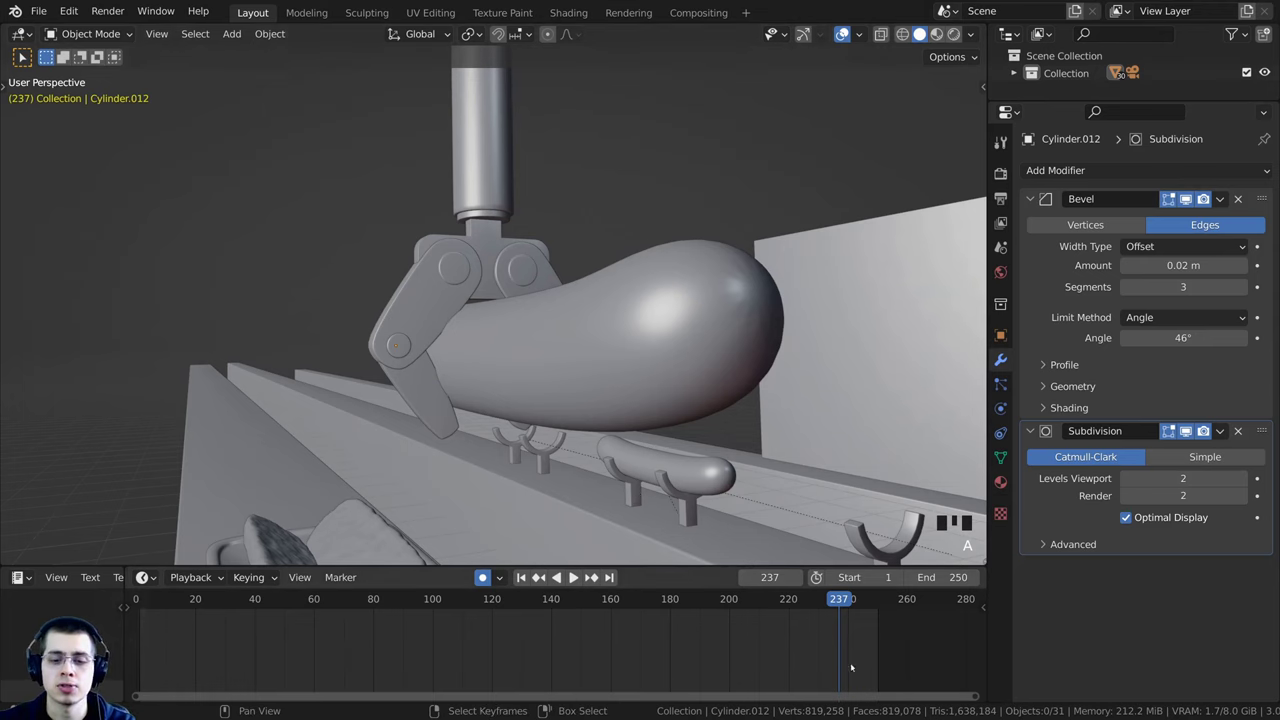
left_click(407, 315)
middle_click_drag(407, 315, 333, 358)
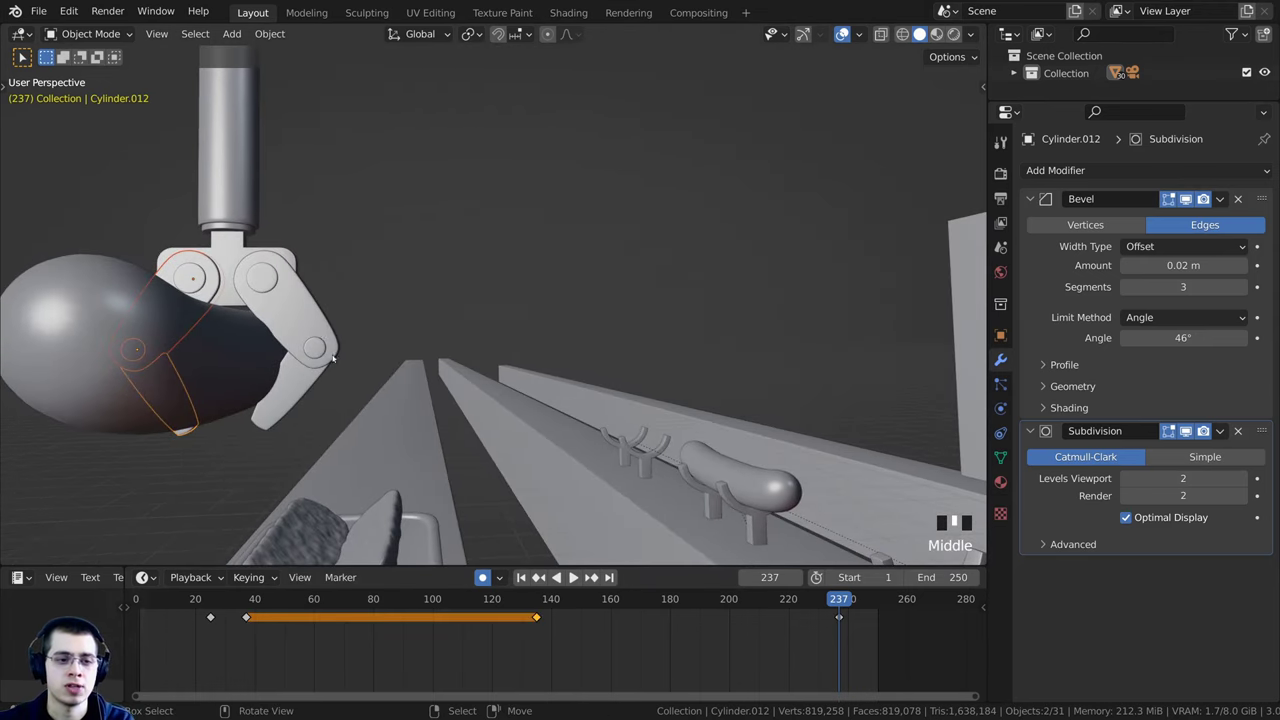
middle_click_drag(303, 302, 409, 396)
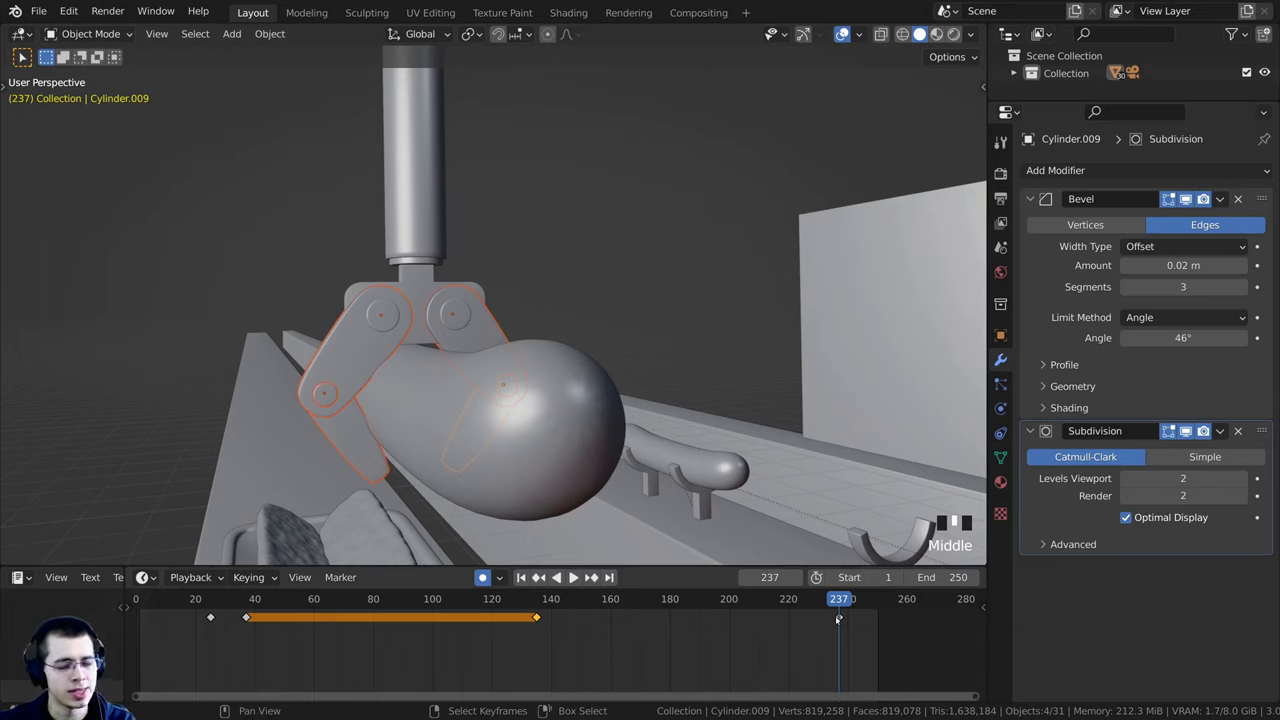
middle_click_drag(647, 631, 602, 631)
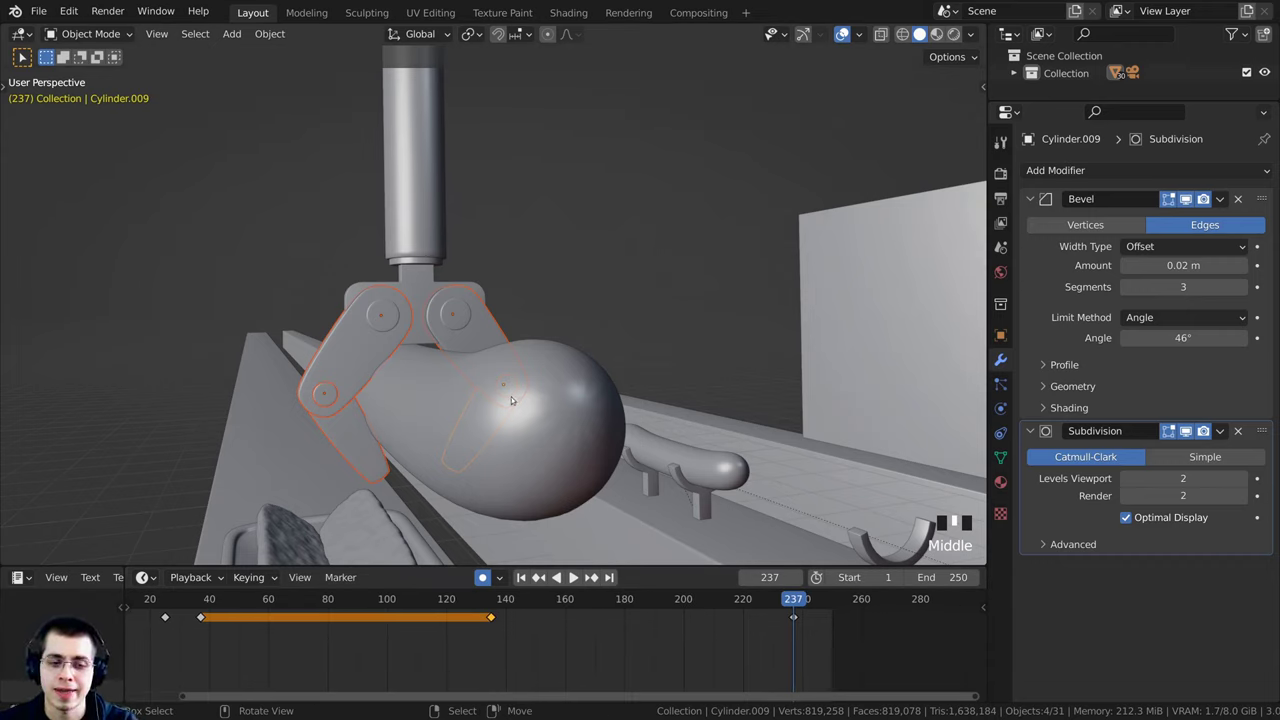
middle_click_drag(743, 656, 658, 658)
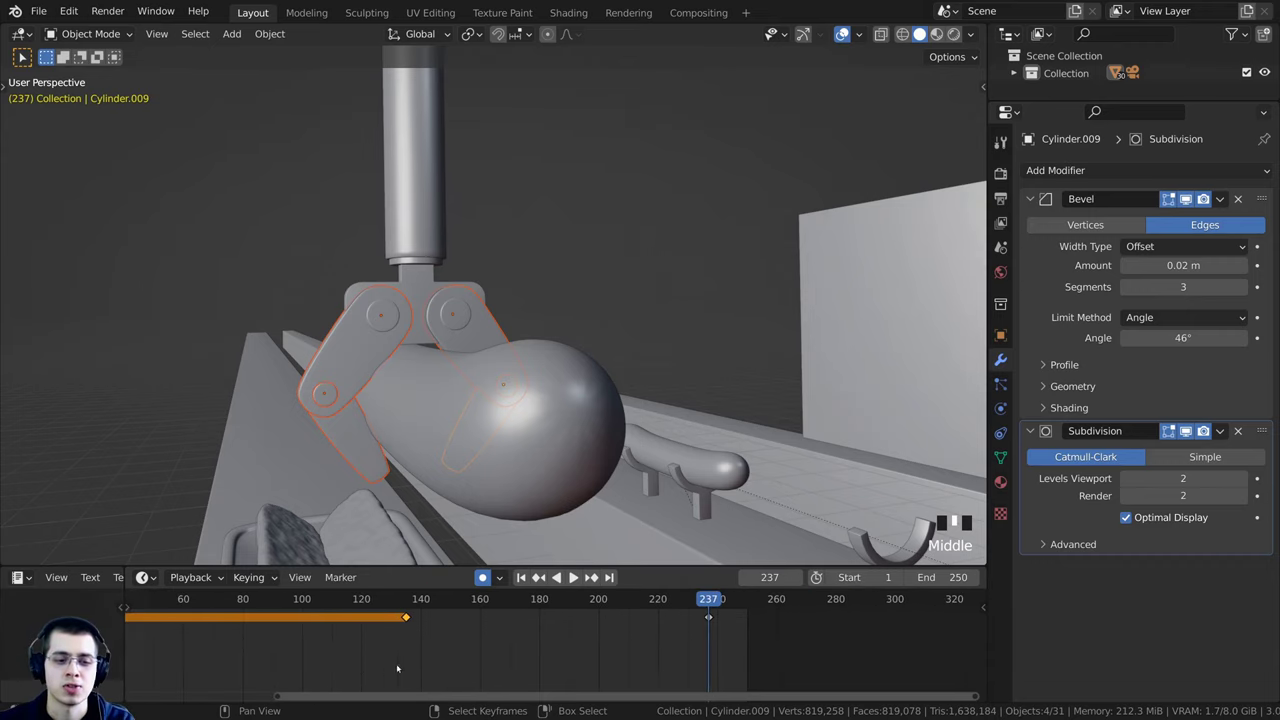
middle_click_drag(397, 668, 535, 660)
Step: Duplicate the closed-grip keyframe of the four claw segments from frame 237 to frame 155
left_click(365, 623)
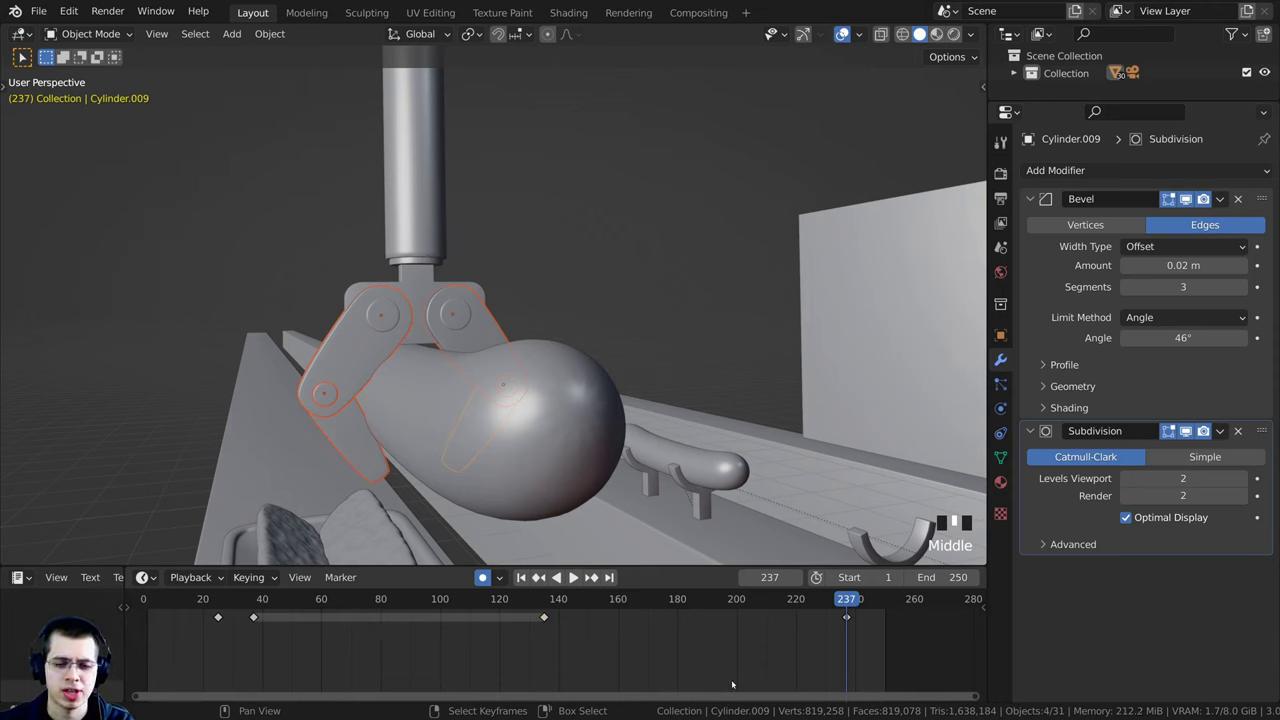
key("b")
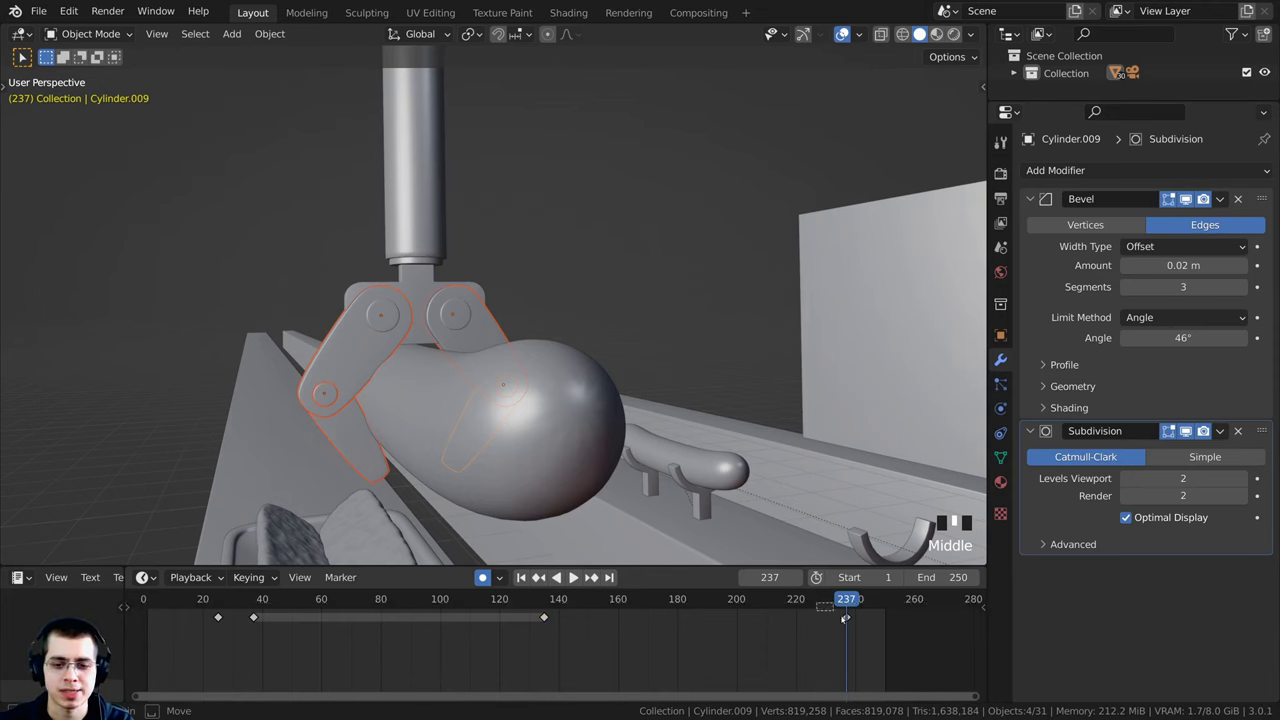
left_click_drag(873, 643, 868, 644)
scroll(838, 648, "up", 3)
middle_click_drag(832, 650, 724, 655)
middle_click_drag(671, 550, 421, 323)
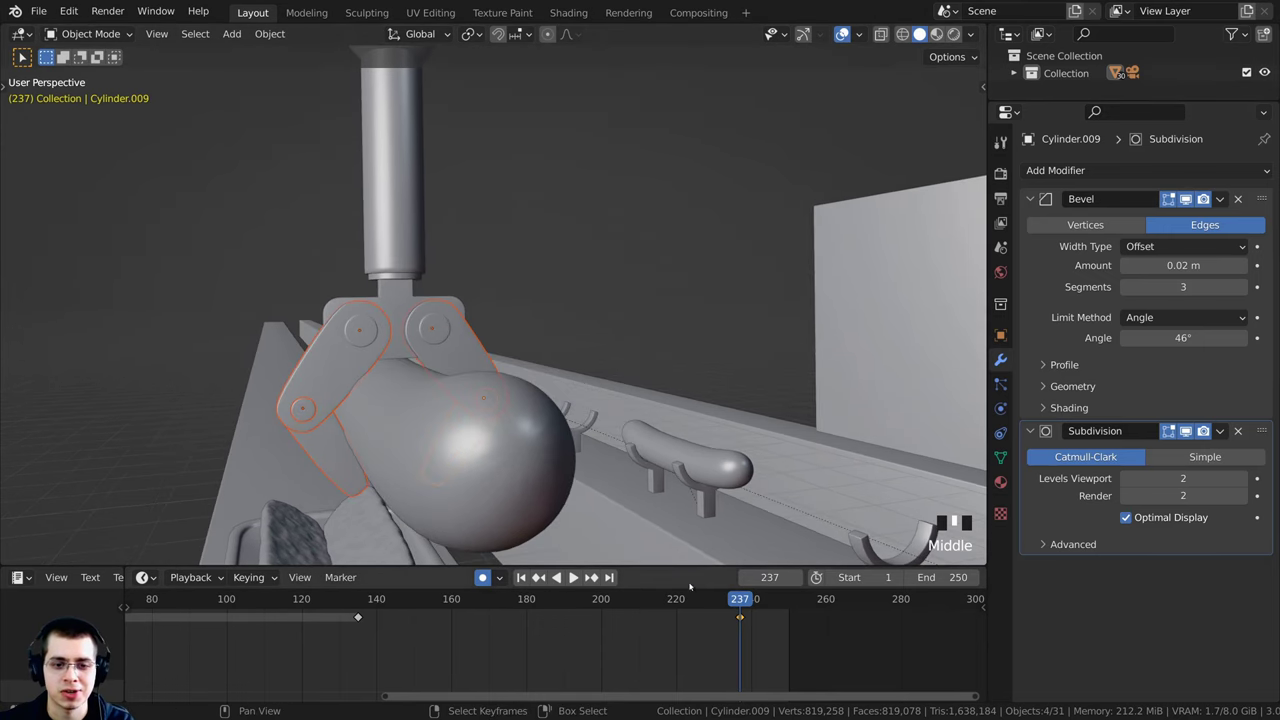
middle_click_drag(741, 621, 823, 618)
scroll(825, 617, "up", 2)
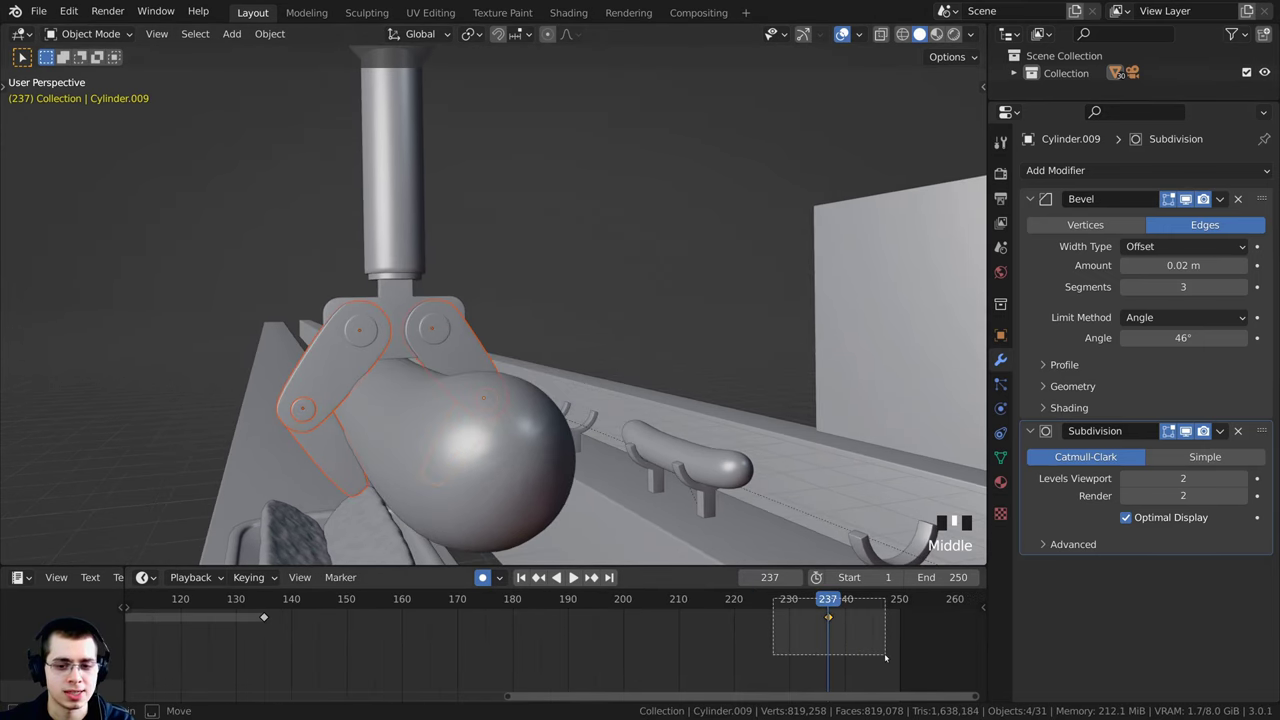
left_click_drag(826, 635, 430, 627)
middle_click_drag(443, 623, 617, 654)
scroll(617, 654, "up", 4)
left_click_drag(608, 655, 532, 656)
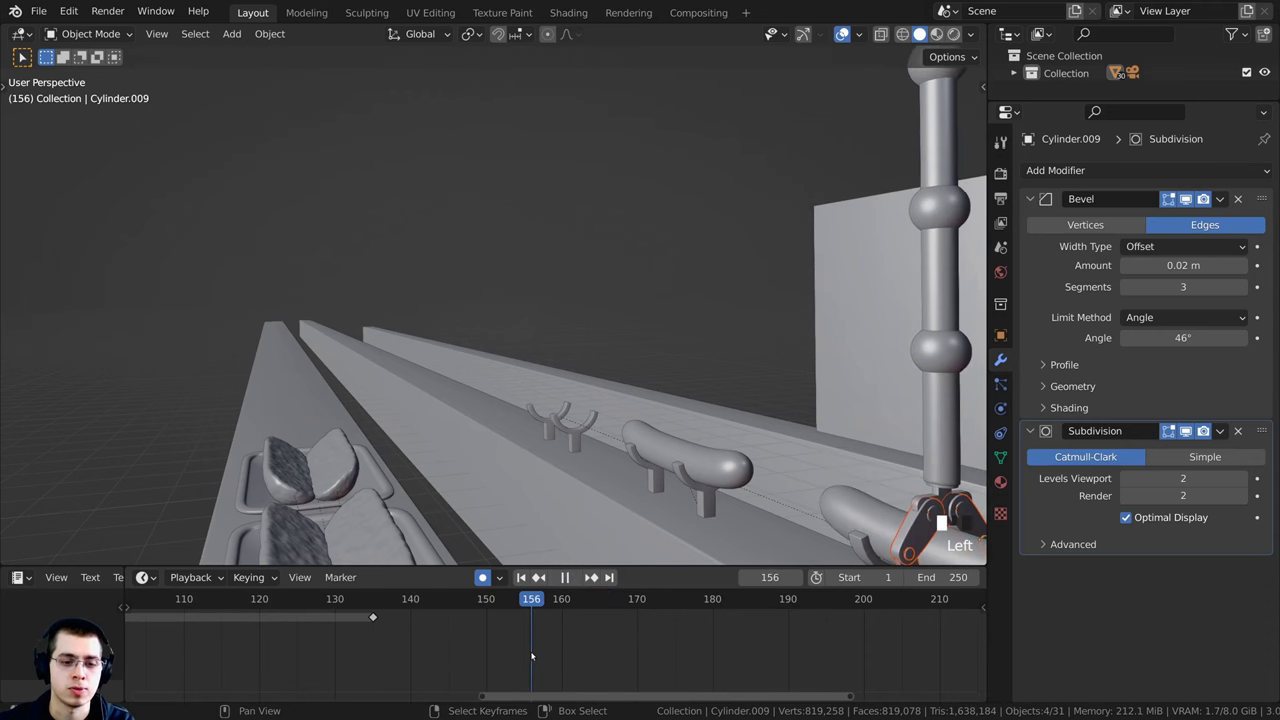
middle_click_drag(735, 424, 640, 330, "shift")
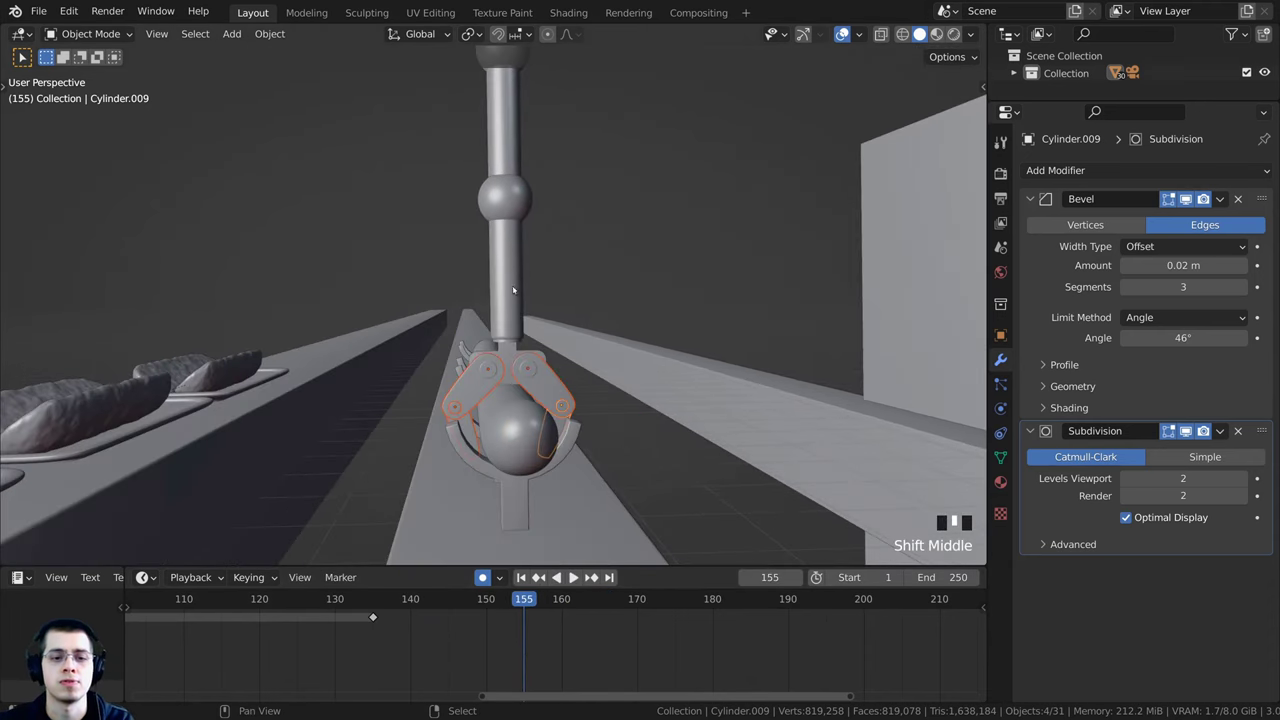
scroll(862, 629, "down", 3)
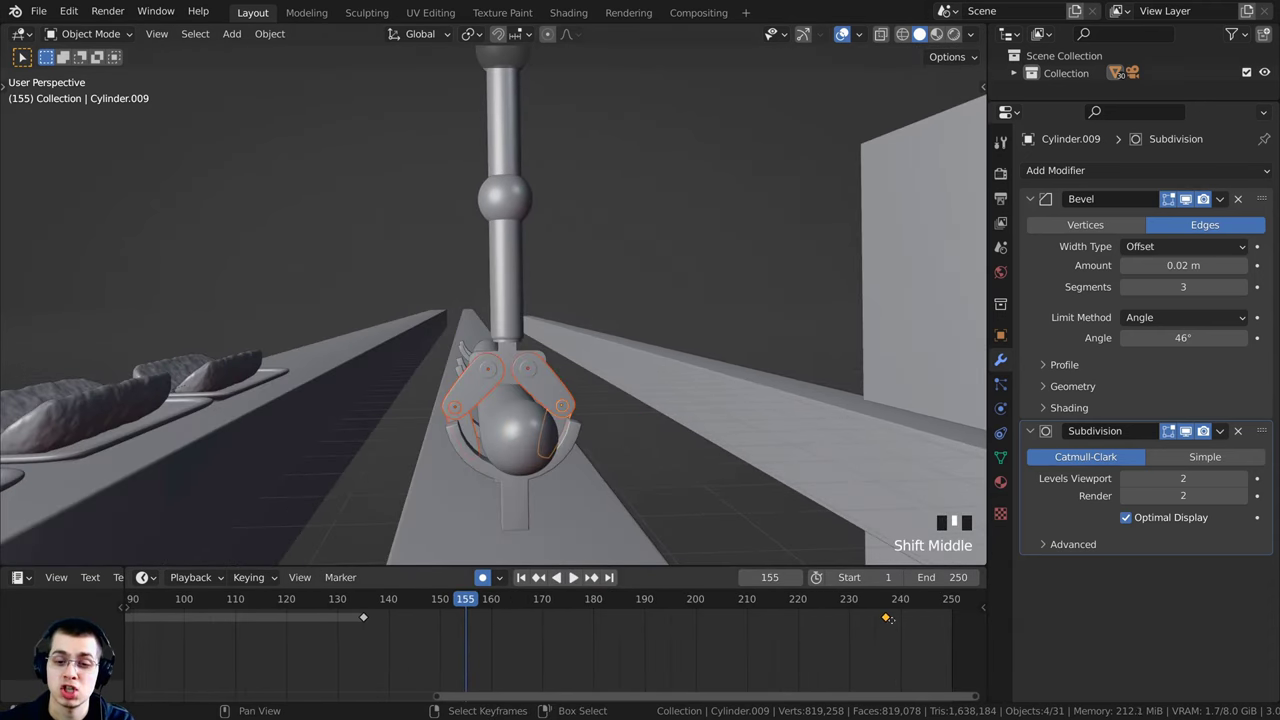
key("shift+d")
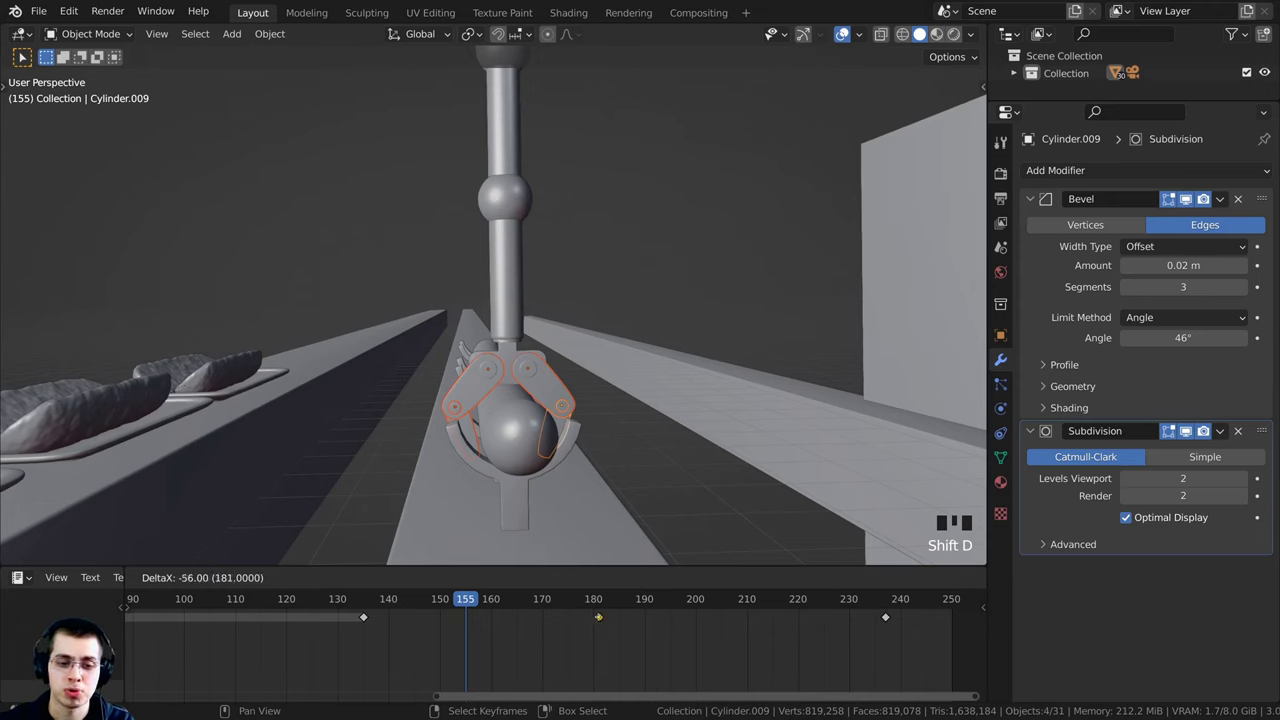
left_click(469, 620)
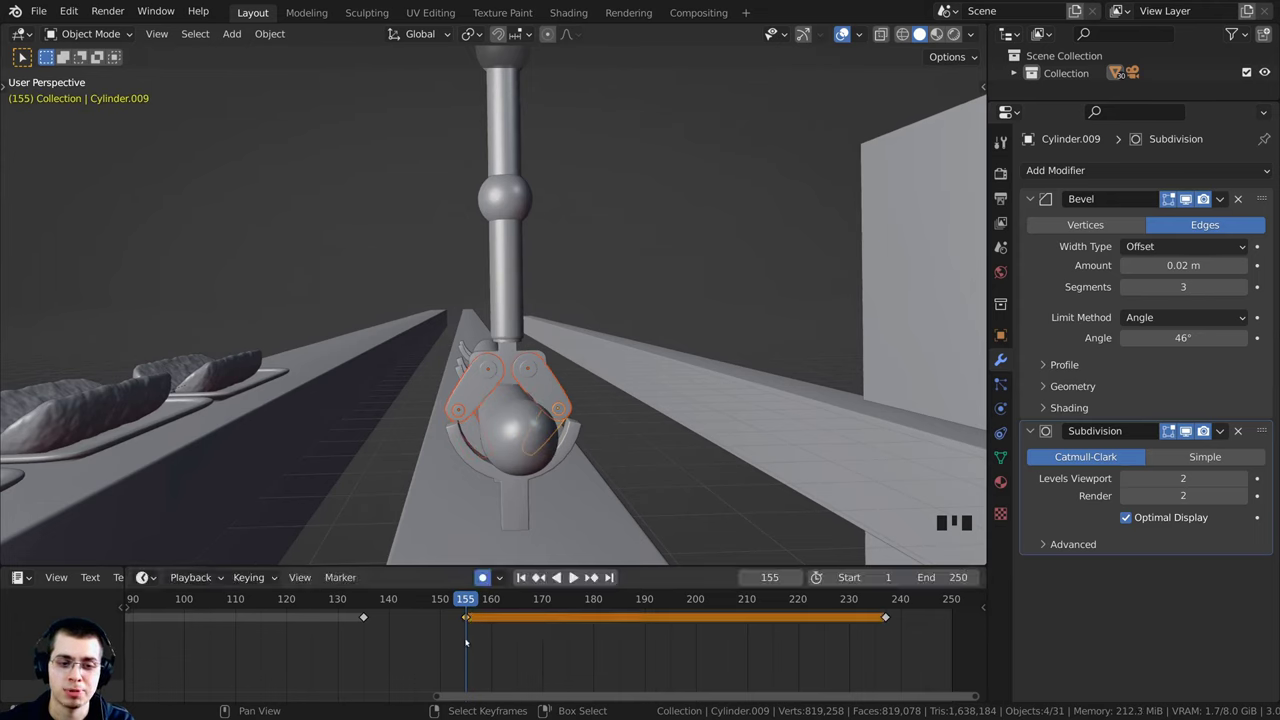
Step: Review the claws closing around the sausage between frames 135 and 155, both by scrubbing and in playback
left_click_drag(465, 643, 367, 643)
middle_click_drag(367, 643, 403, 646)
scroll(400, 647, "up", 1)
left_click_drag(398, 646, 453, 667)
left_click(505, 648)
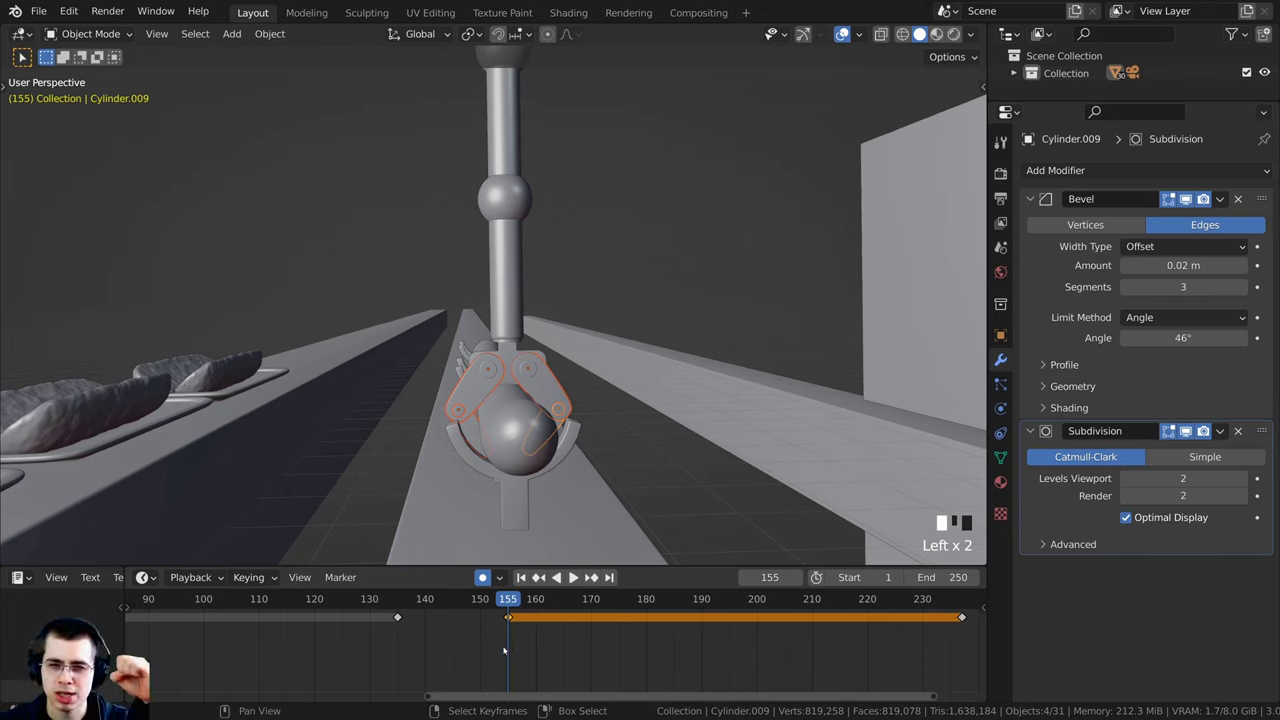
key("space")
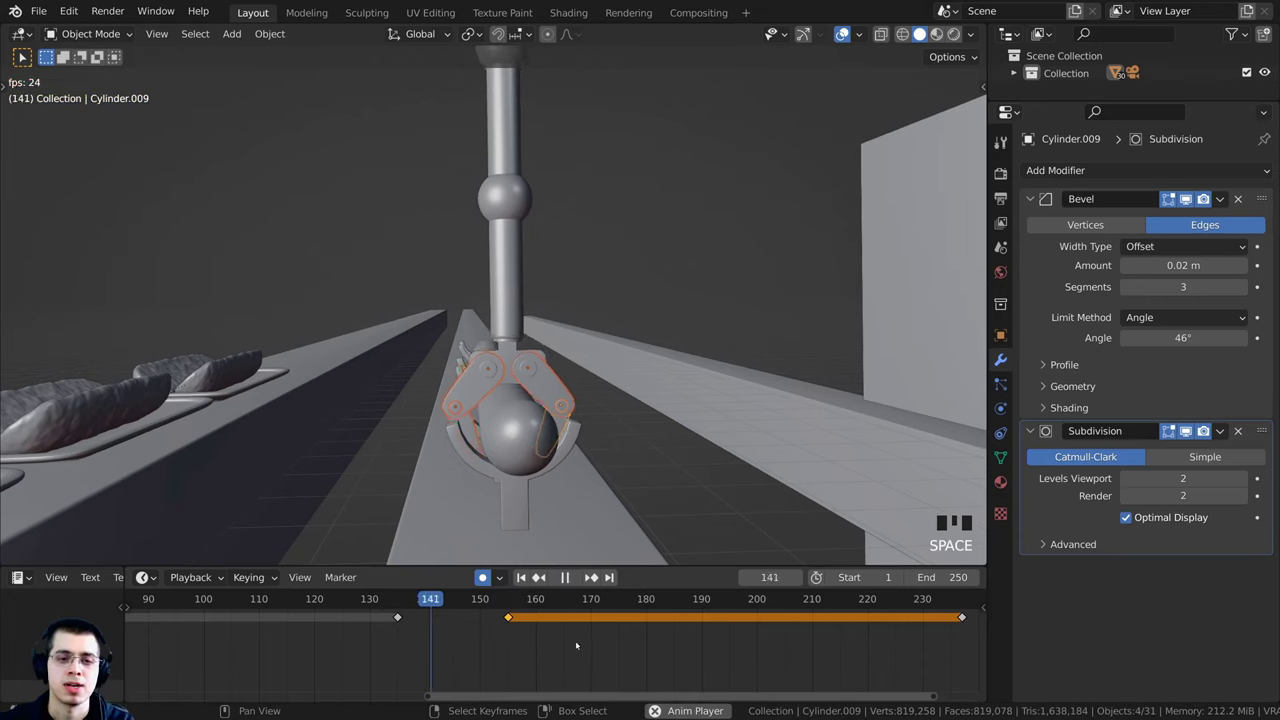
left_click(393, 638)
scroll(477, 638, "up", 4)
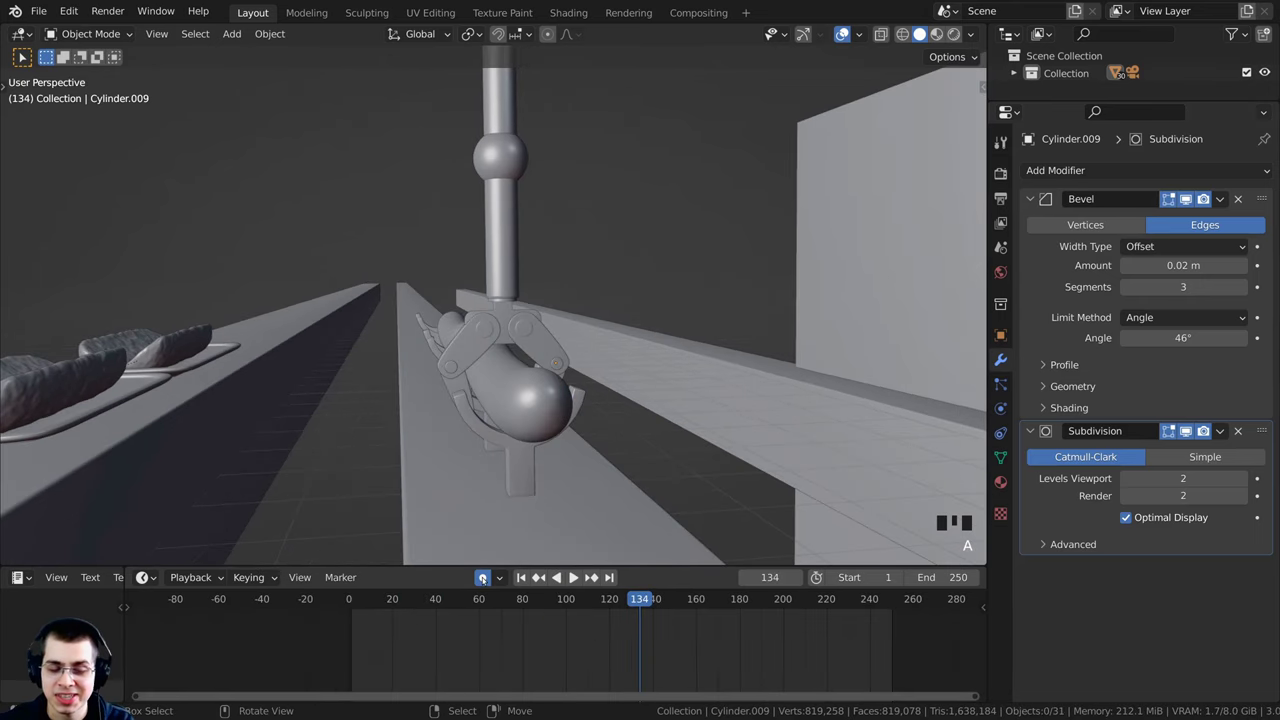
Step: Deselect everything, turn off automatic keyframing and return to frame 1
left_click(482, 578)
middle_click_drag(730, 230, 760, 251)
left_click(354, 645)
scroll(449, 214, "down", 3)
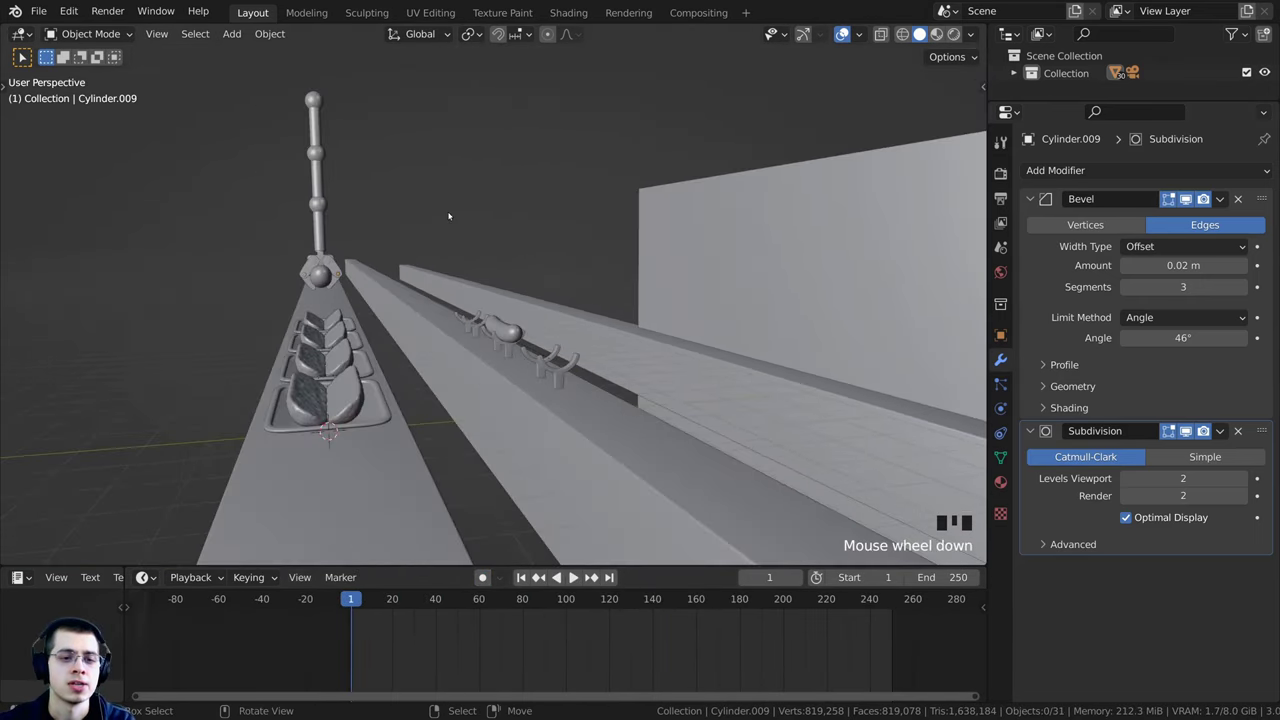
Step: Play the animation from frame 1 and follow the arm through the sausage pickup, stopping at frame 181
key("space")
left_click_drag(412, 650, 375, 650)
left_click(353, 648)
middle_click_drag(199, 350, 314, 247, "shift")
middle_click_drag(426, 191, 406, 241, "shift")
scroll(578, 257, "up", 3)
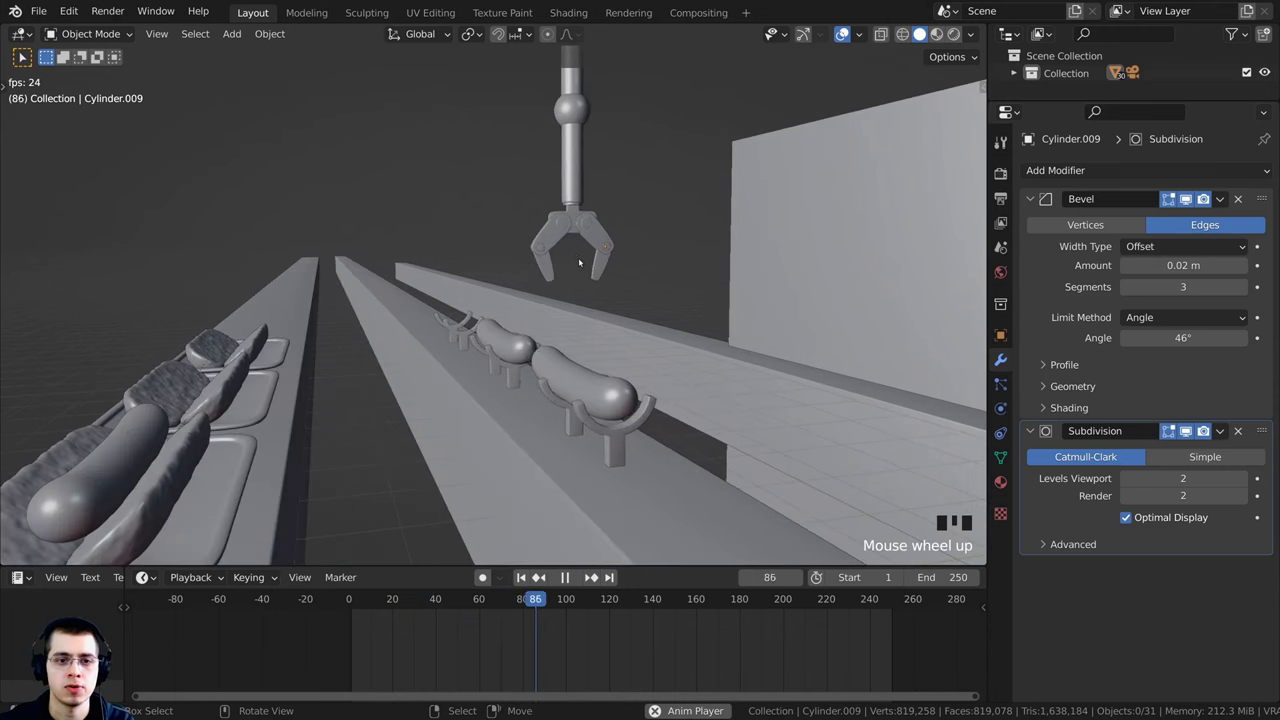
scroll(652, 385, "down", 1)
middle_click_drag(649, 377, 700, 380)
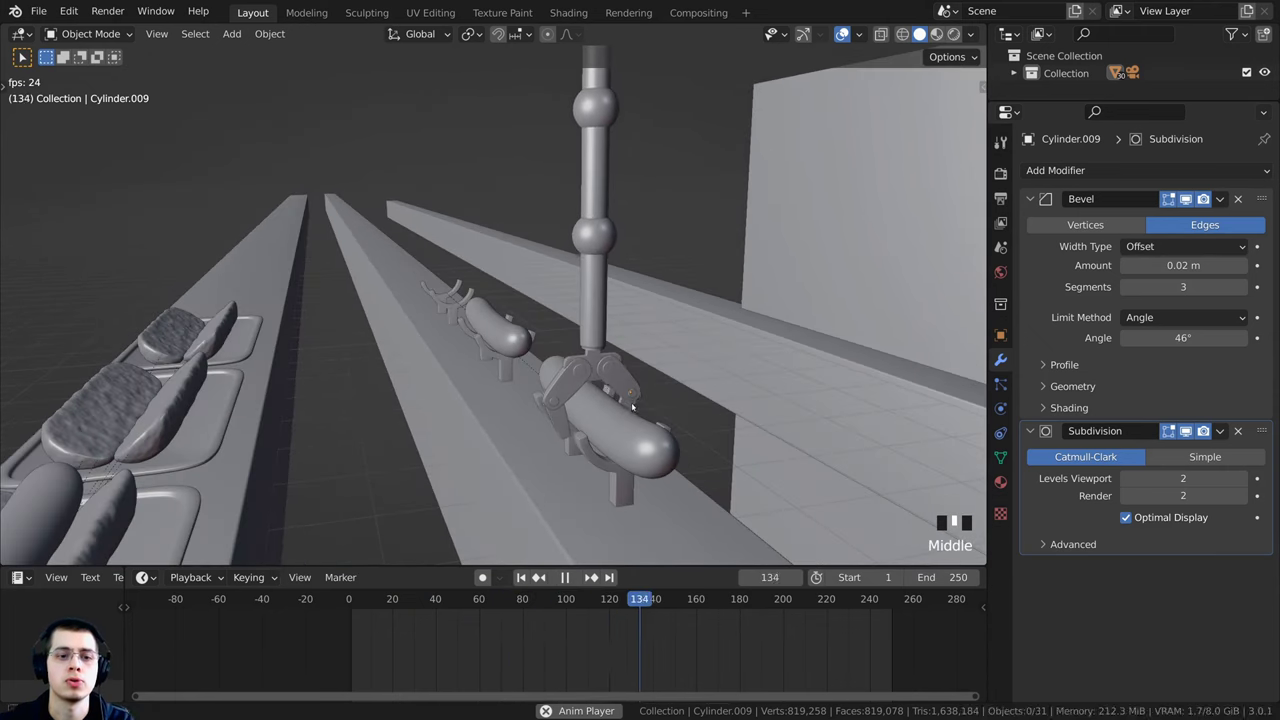
key("space")
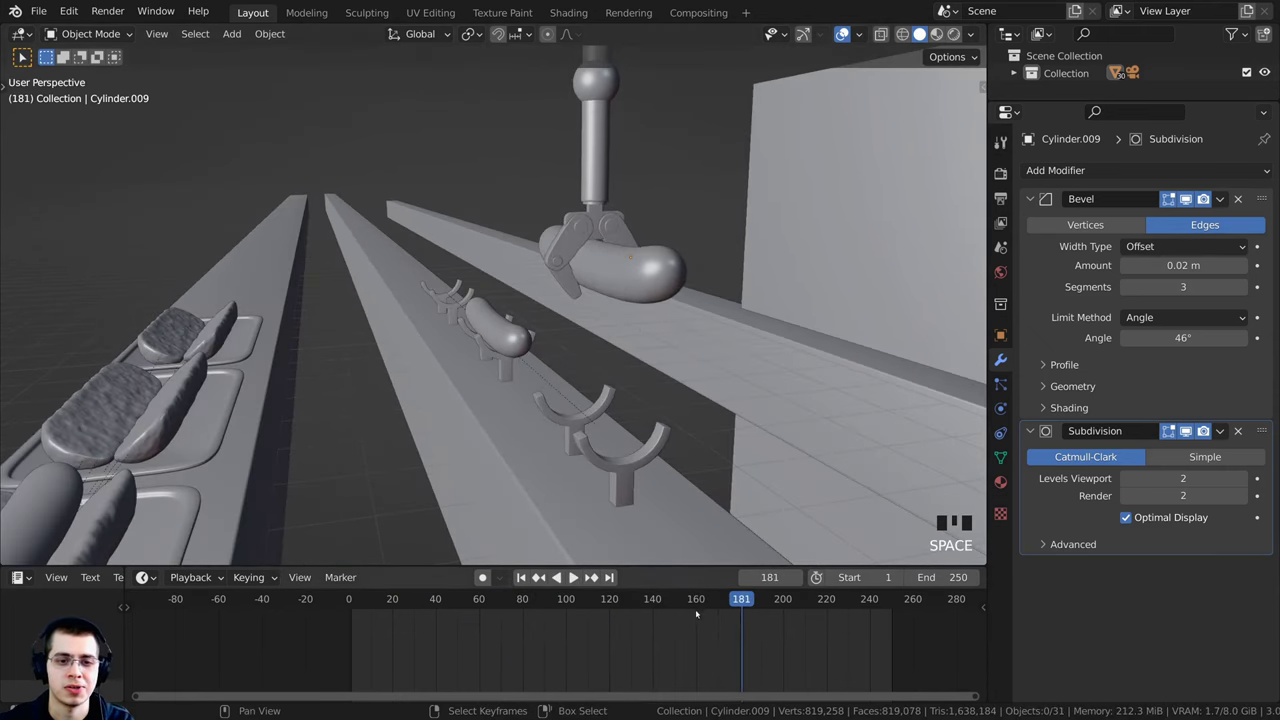
Step: Replay the sausage pickup from about frame 137 and follow the arm over to the buns until the loop restarts
mouse_move(699, 620)
left_mouse_down()
mouse_move(666, 624)
mouse_move(703, 624)
left_mouse_up()
key("space")
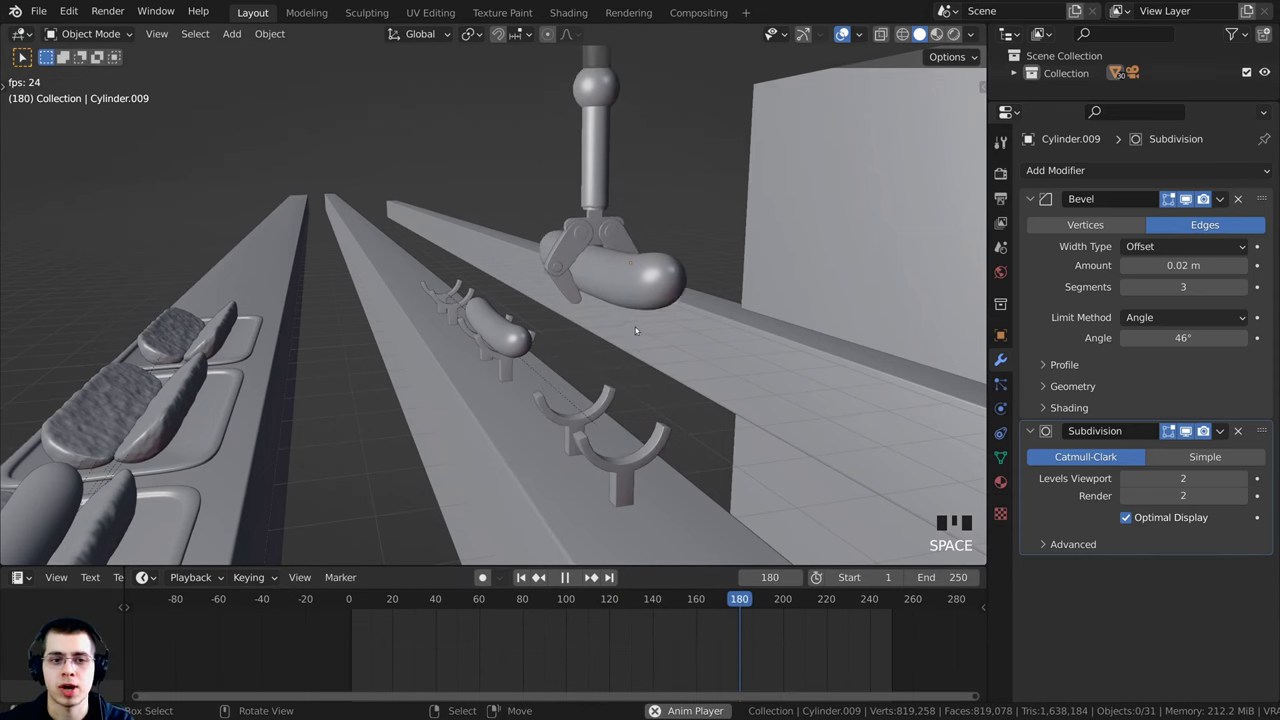
key("space")
left_click_drag(780, 638, 672, 630)
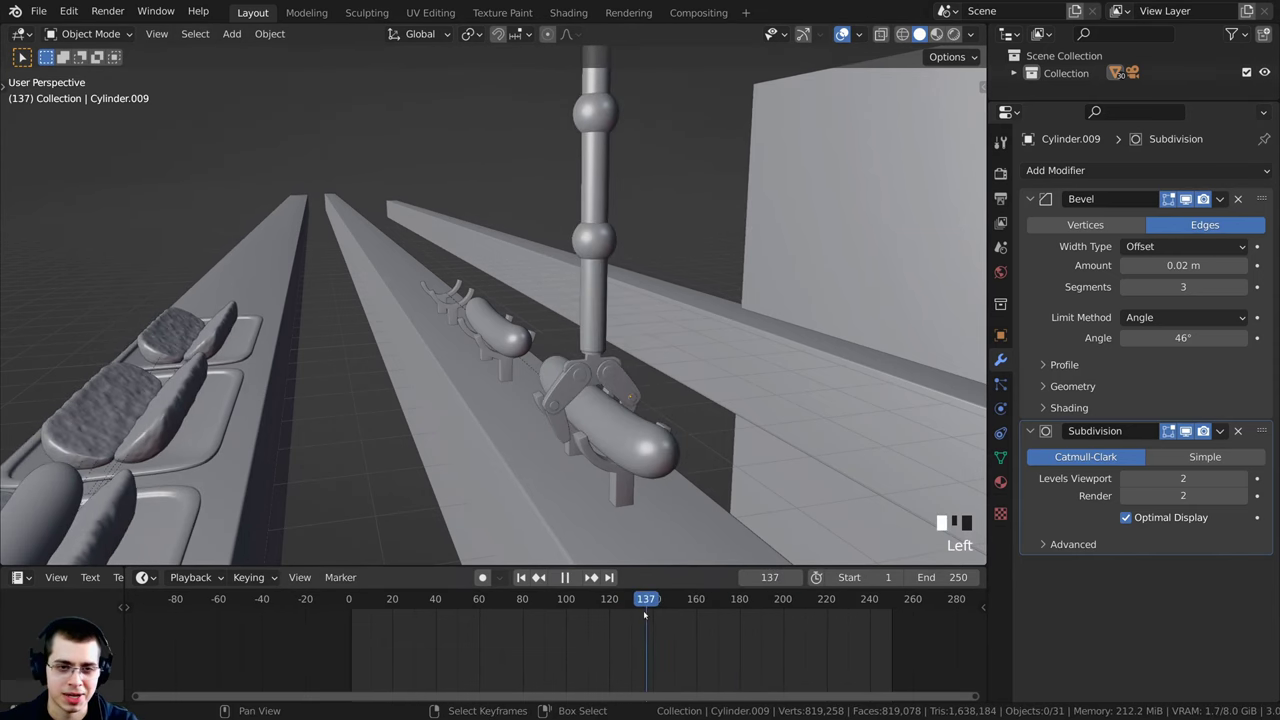
key("space")
scroll(589, 360, "down", 1)
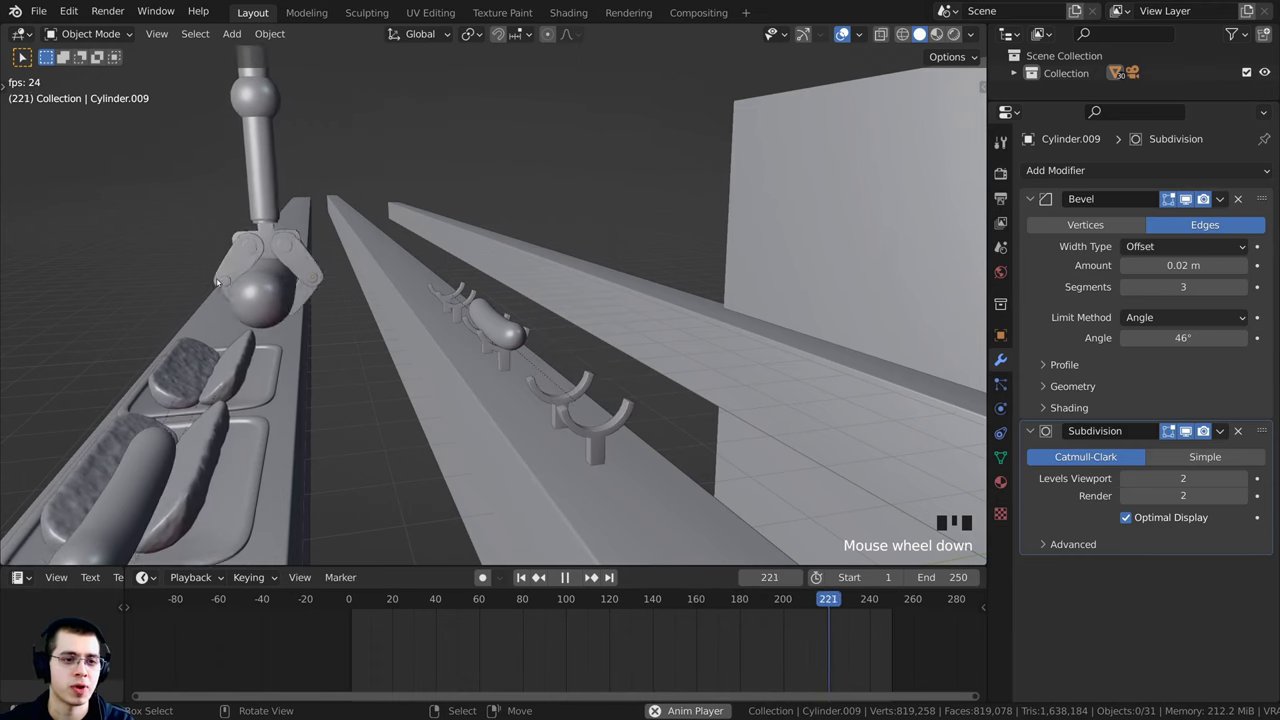
middle_click_drag(210, 318, 236, 322)
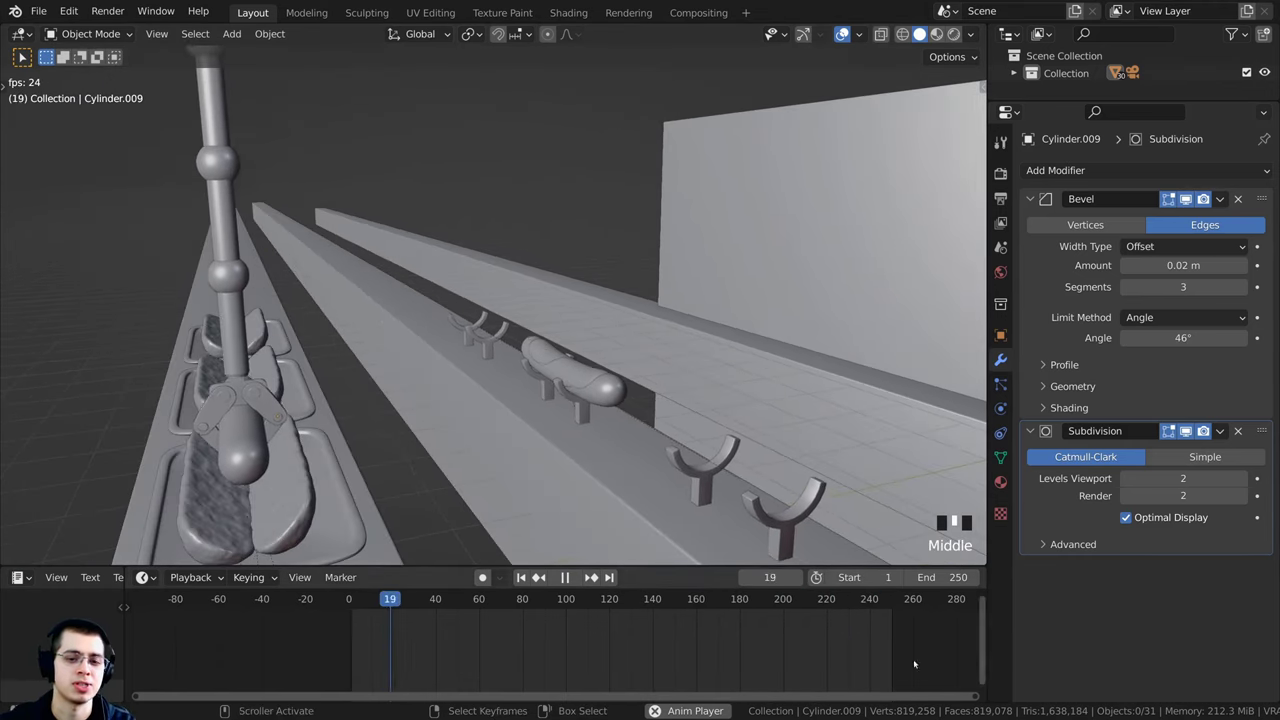
Step: Check the loop transition from the last frames back to frame 1 repeatedly, also through the camera view
left_click(876, 629)
left_click(874, 622)
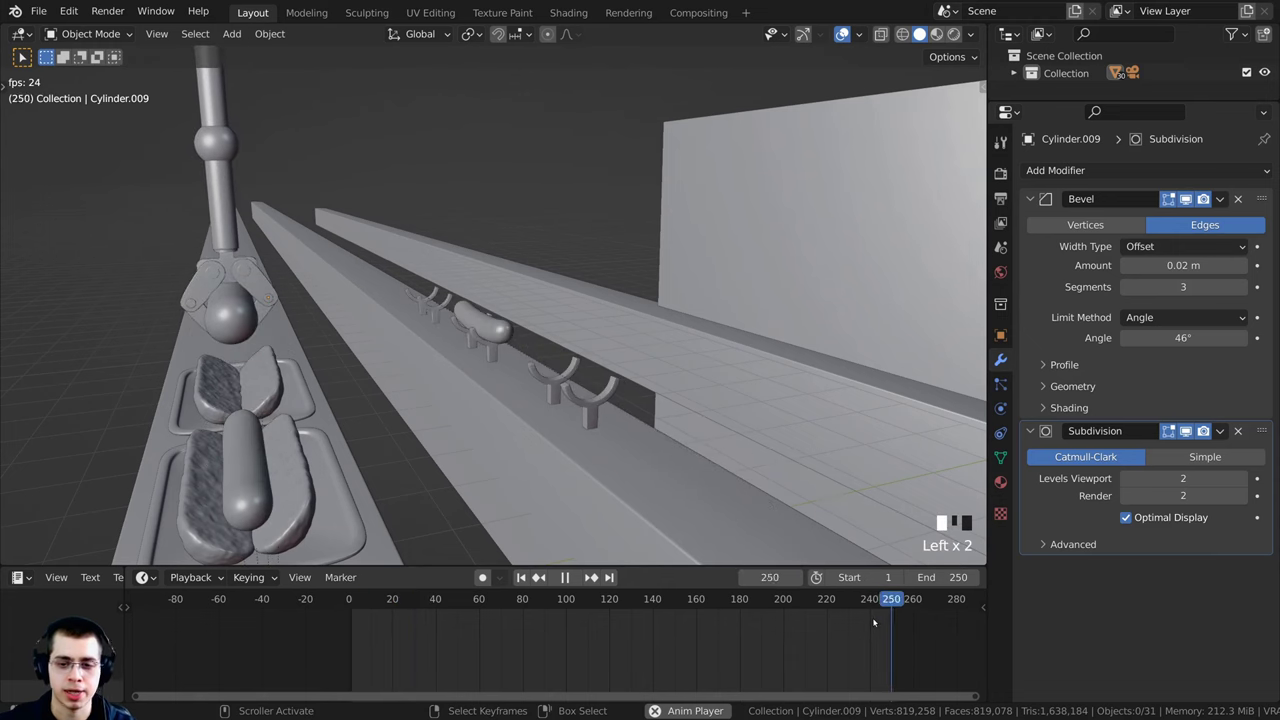
left_click(873, 622)
middle_click_drag(600, 380, 626, 385)
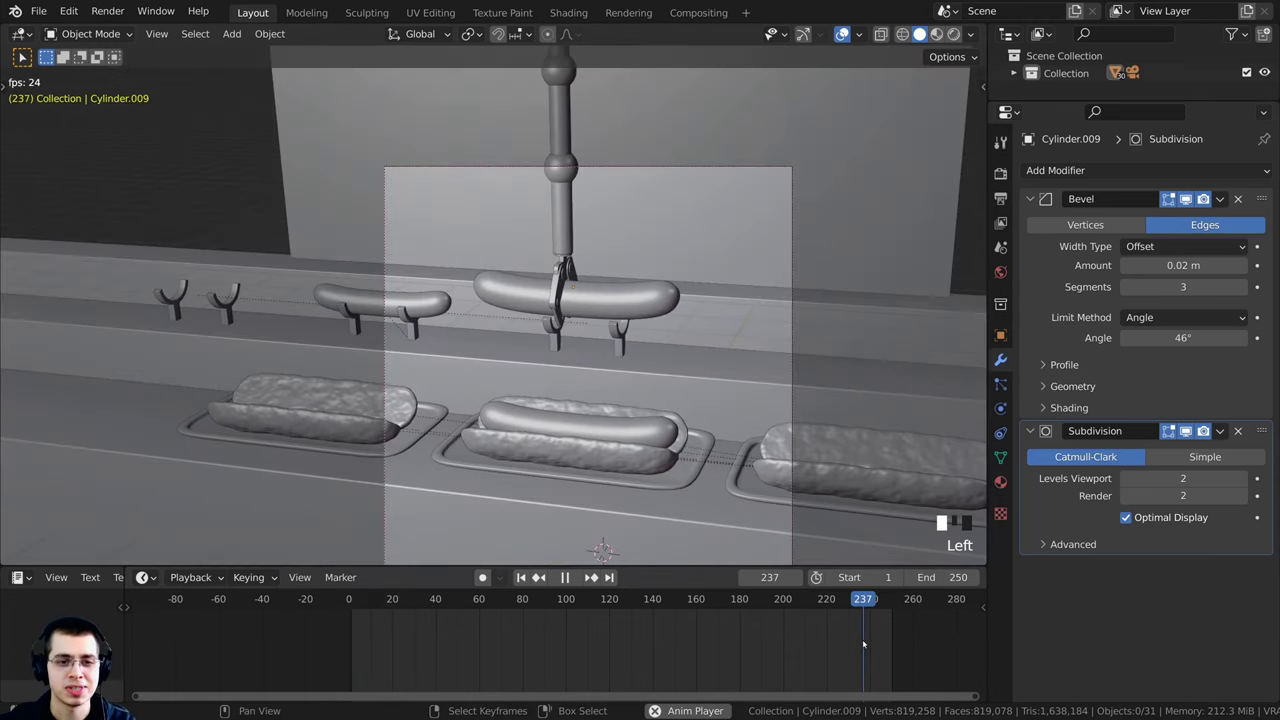
left_click(871, 645)
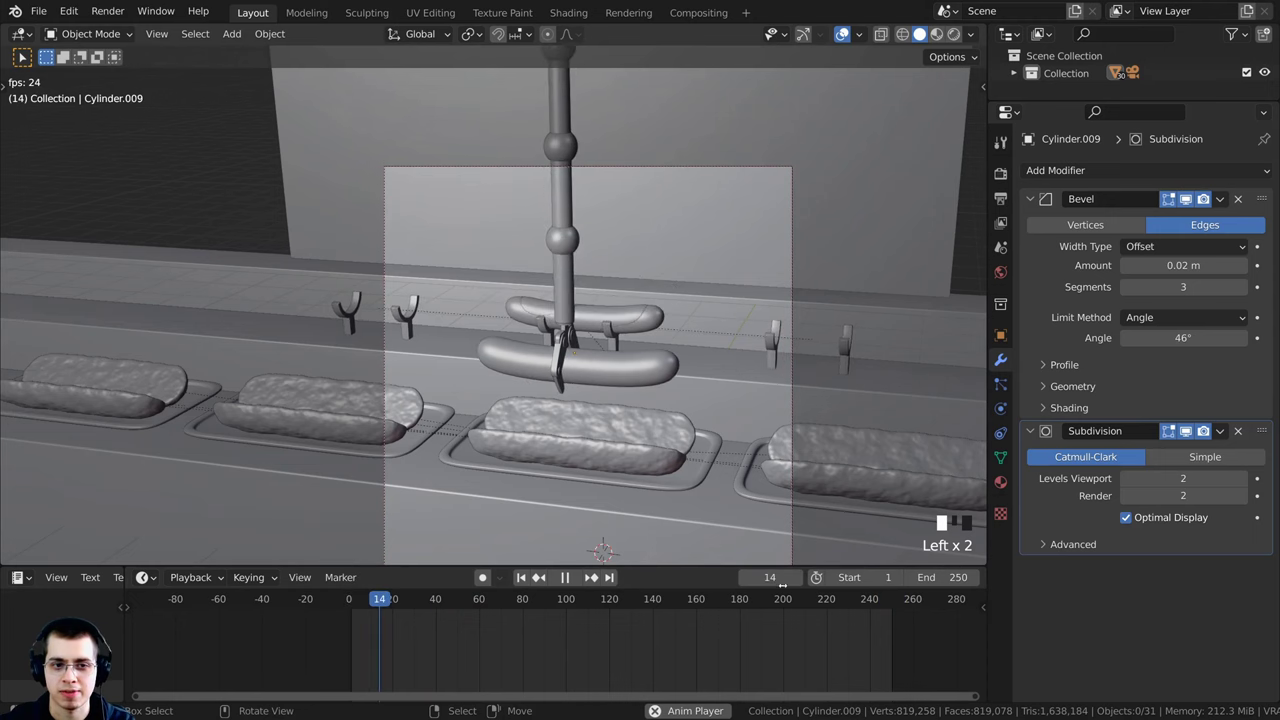
left_click(872, 643)
key("space")
key("space")
left_click(877, 640)
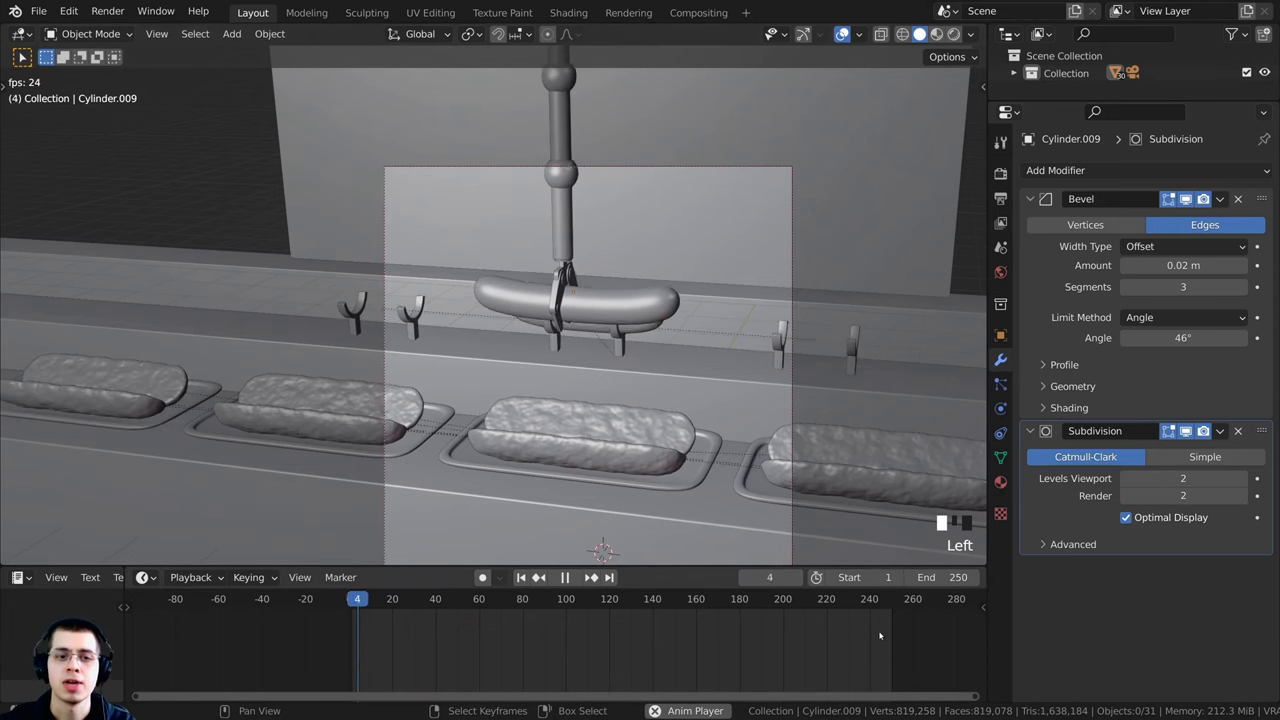
left_click(879, 637)
left_click(880, 636)
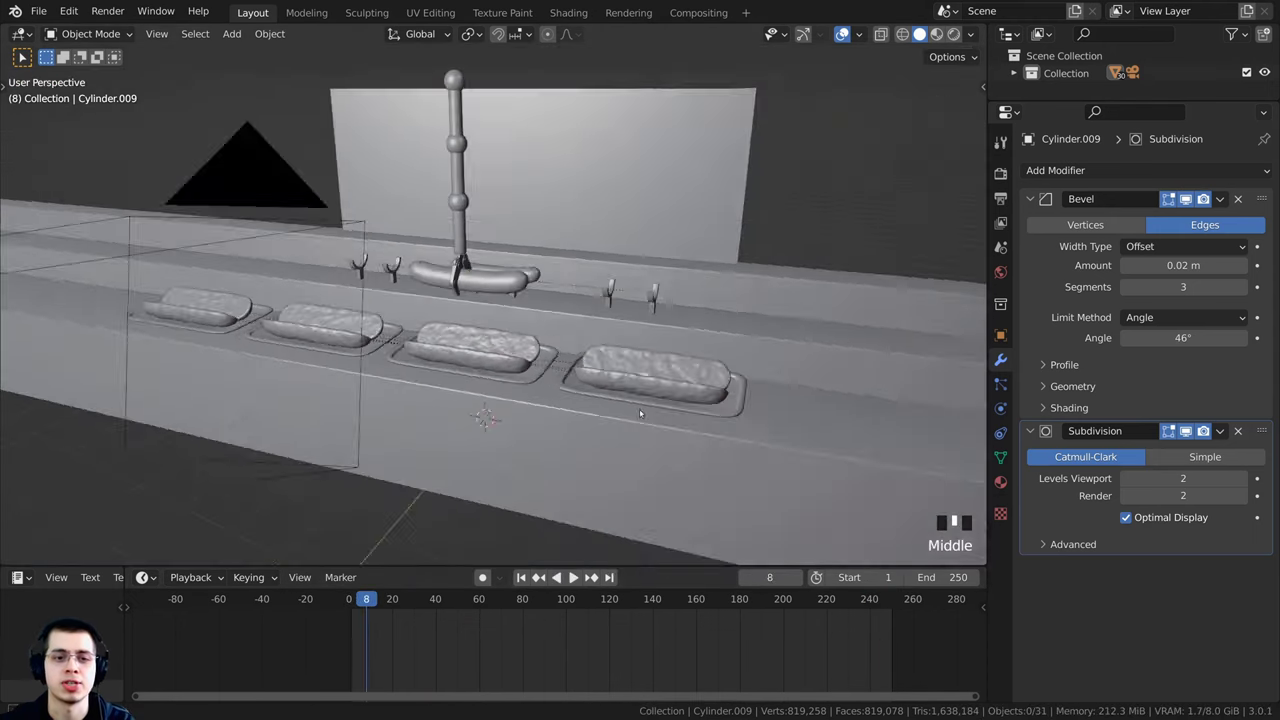
Step: Examine the sausages resting on the conveyor holders for overlaps at several frames, including frame 228 in camera view
middle_click_drag(640, 415, 570, 420)
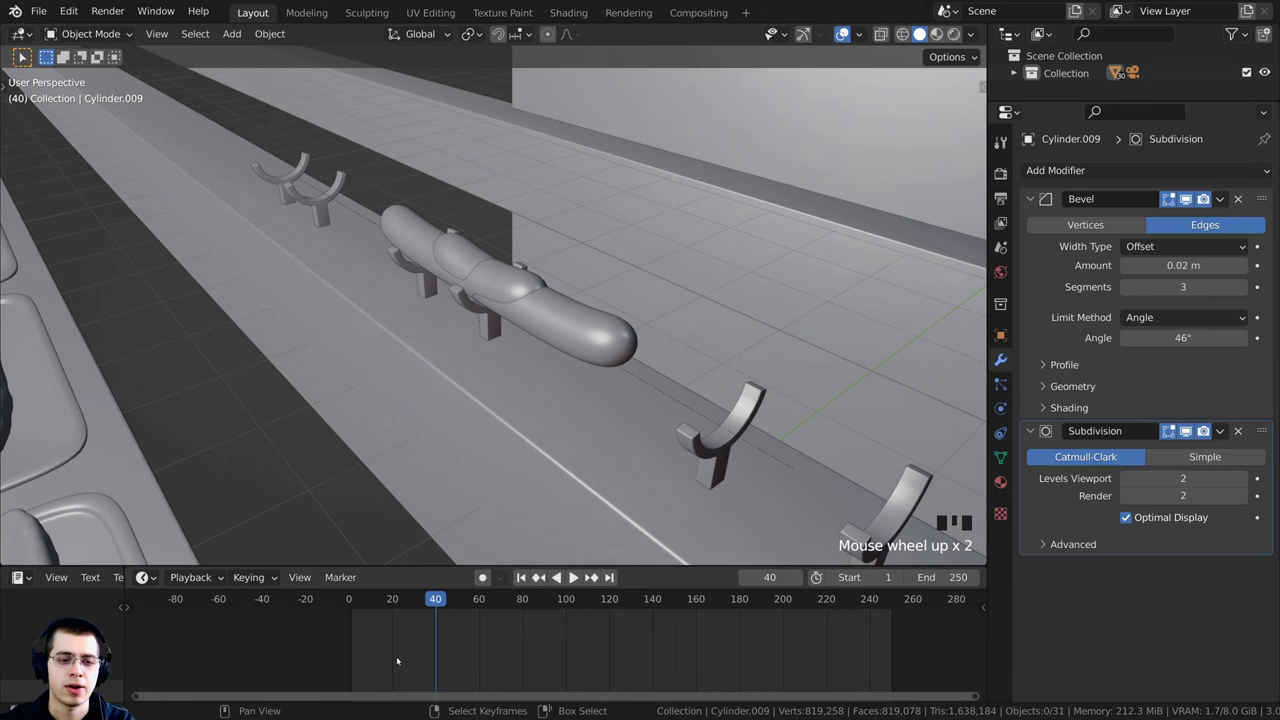
left_click_drag(397, 660, 346, 627)
middle_click_drag(516, 322, 500, 360, "shift")
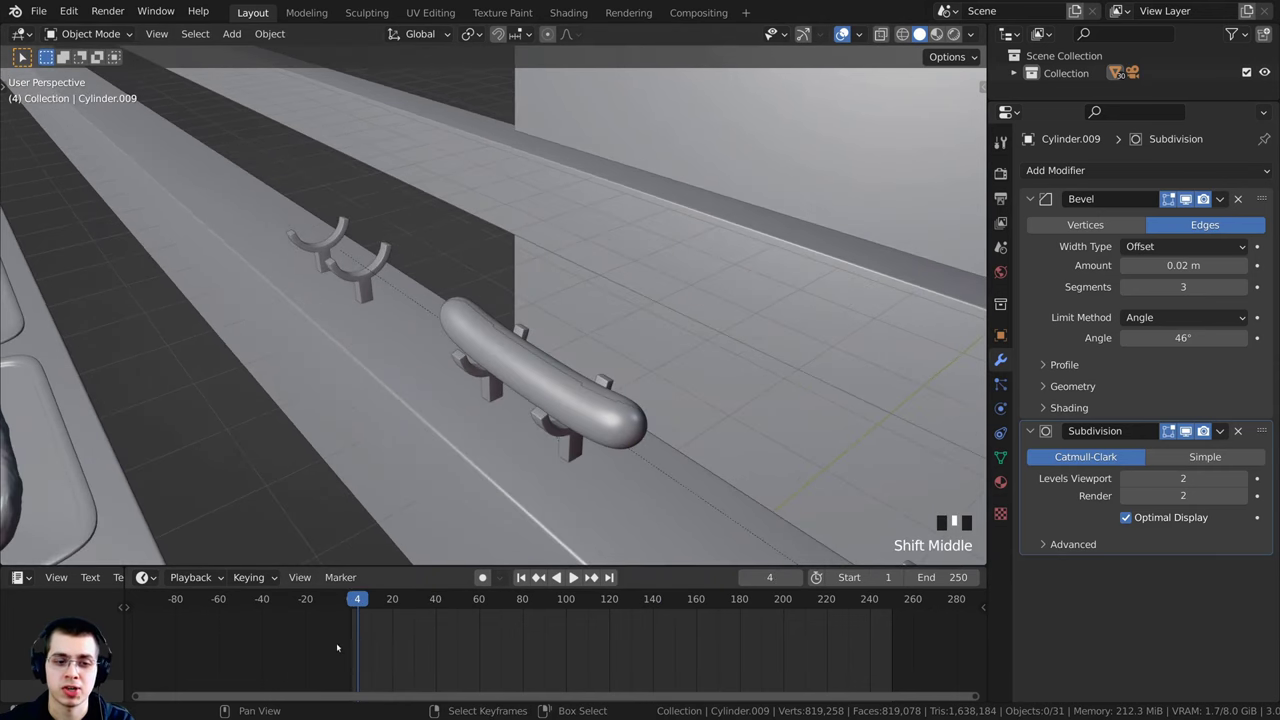
left_click_drag(370, 636, 843, 624)
left_click(407, 281)
key("KP_0")
middle_click_drag(376, 323, 287, 268, "shift")
scroll(441, 337, "up", 6)
key("a")
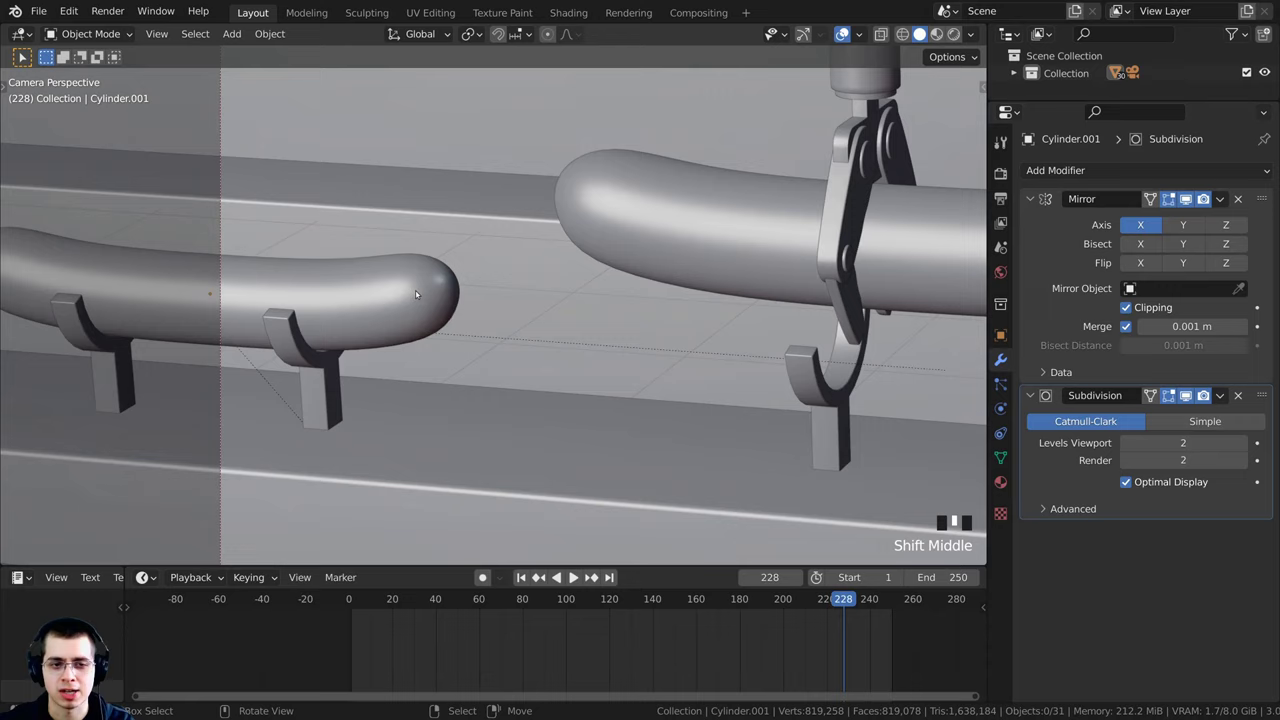
scroll(774, 313, "down", 5)
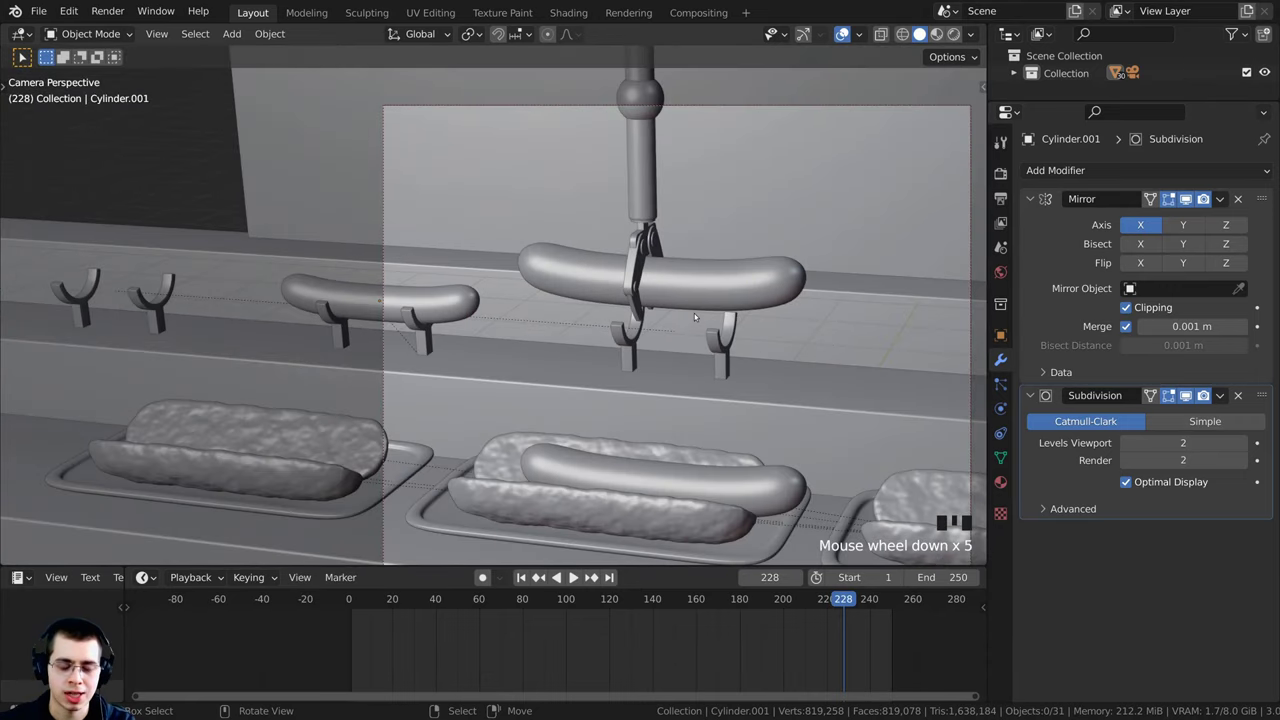
Step: Delete the extra sausage that overlaps the one below the gripper at frame 68, and save the file
left_click_drag(844, 650, 421, 645)
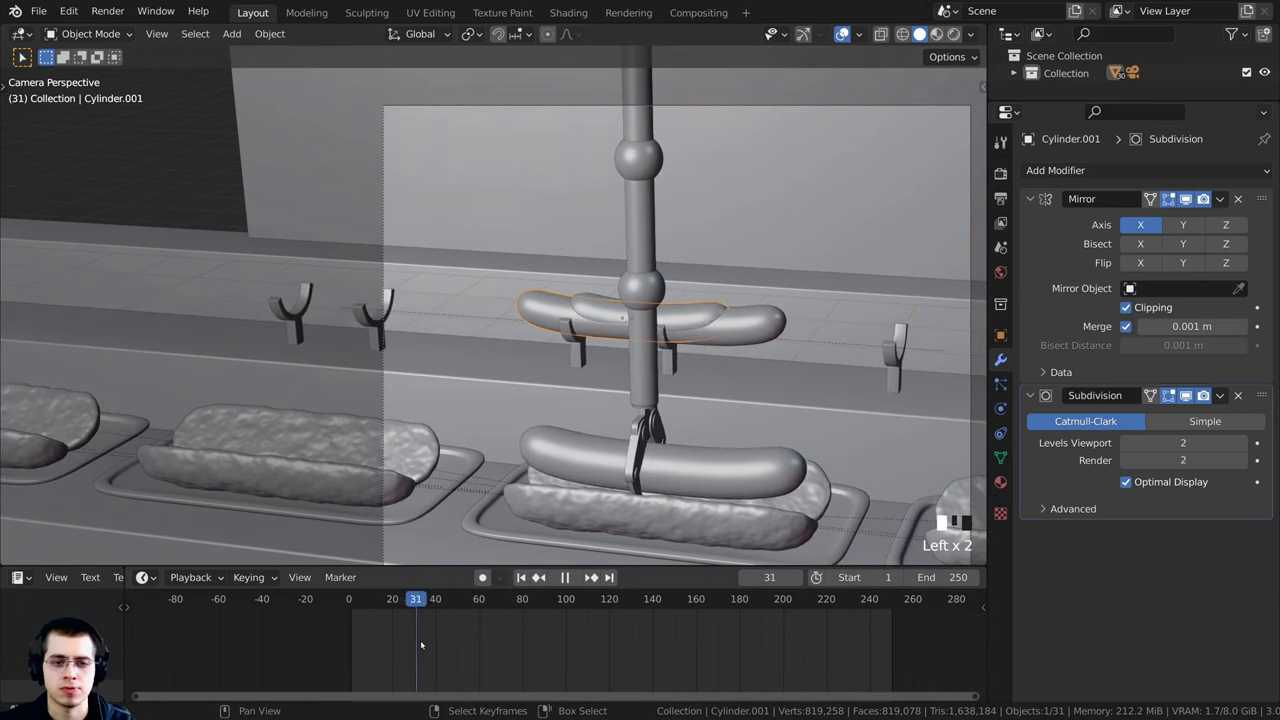
key("space")
scroll(550, 341, "up", 4)
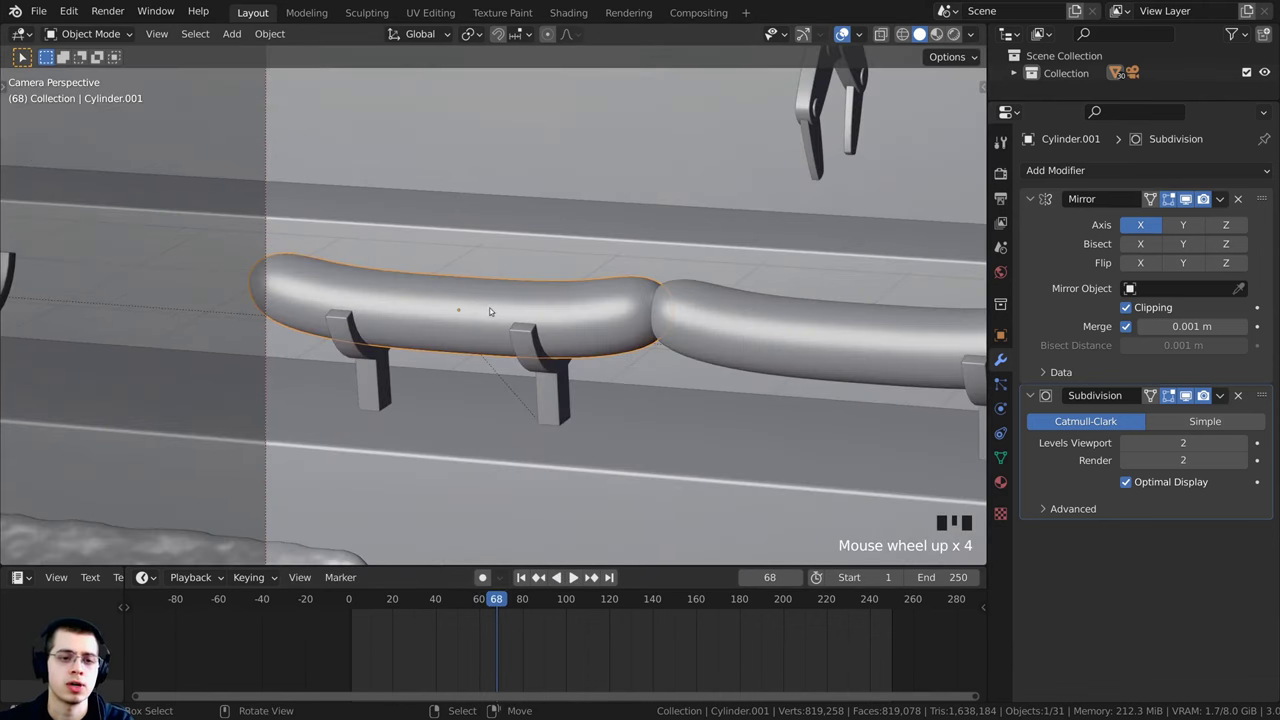
key("x")
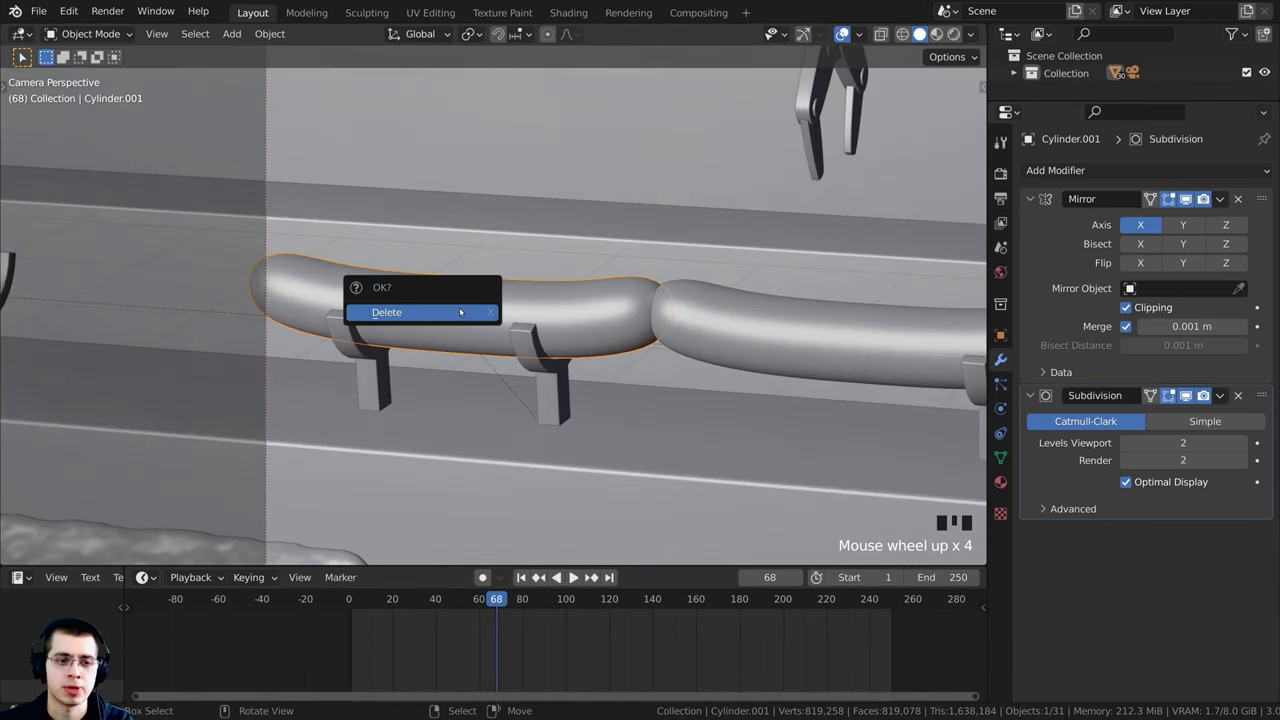
left_click(460, 312)
scroll(584, 412, "down", 2)
middle_click_drag(575, 290, 512, 318, "shift")
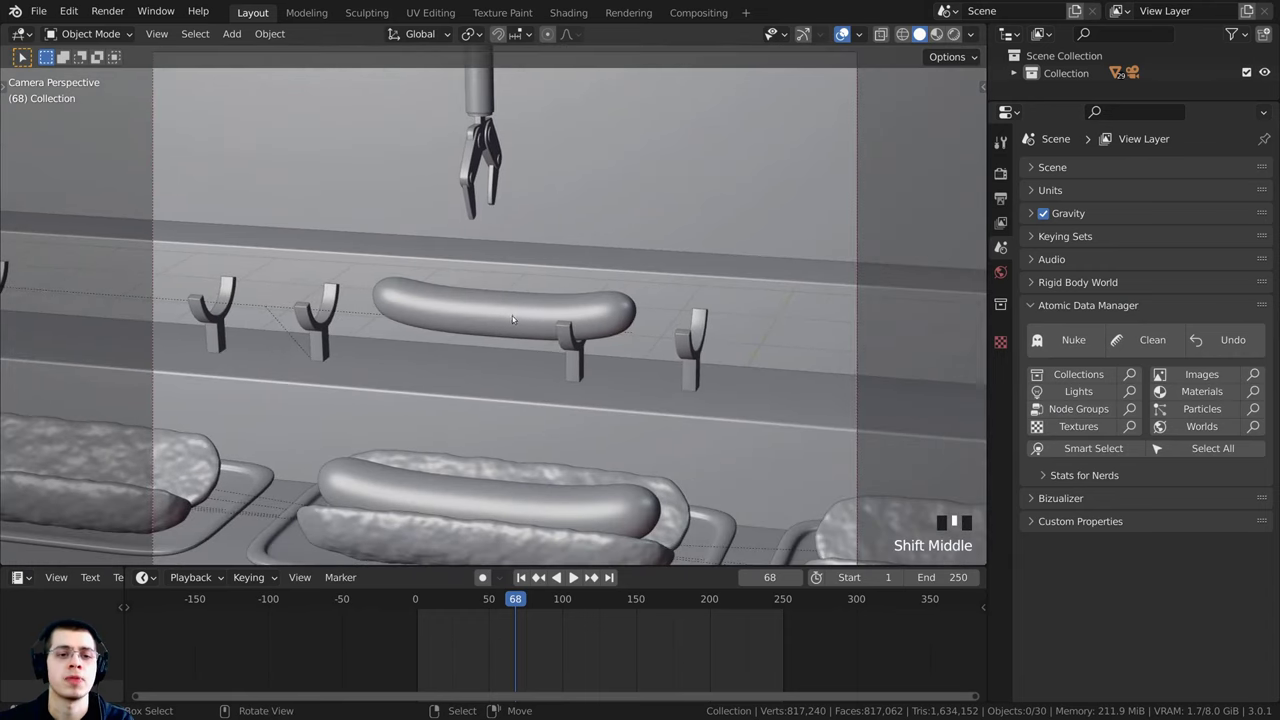
scroll(512, 320, "down", 1)
key("ctrl+s")
Step: Check the remaining sausage on its holders at frame 0 from a closer angle and save the file
left_click_drag(440, 604, 503, 627)
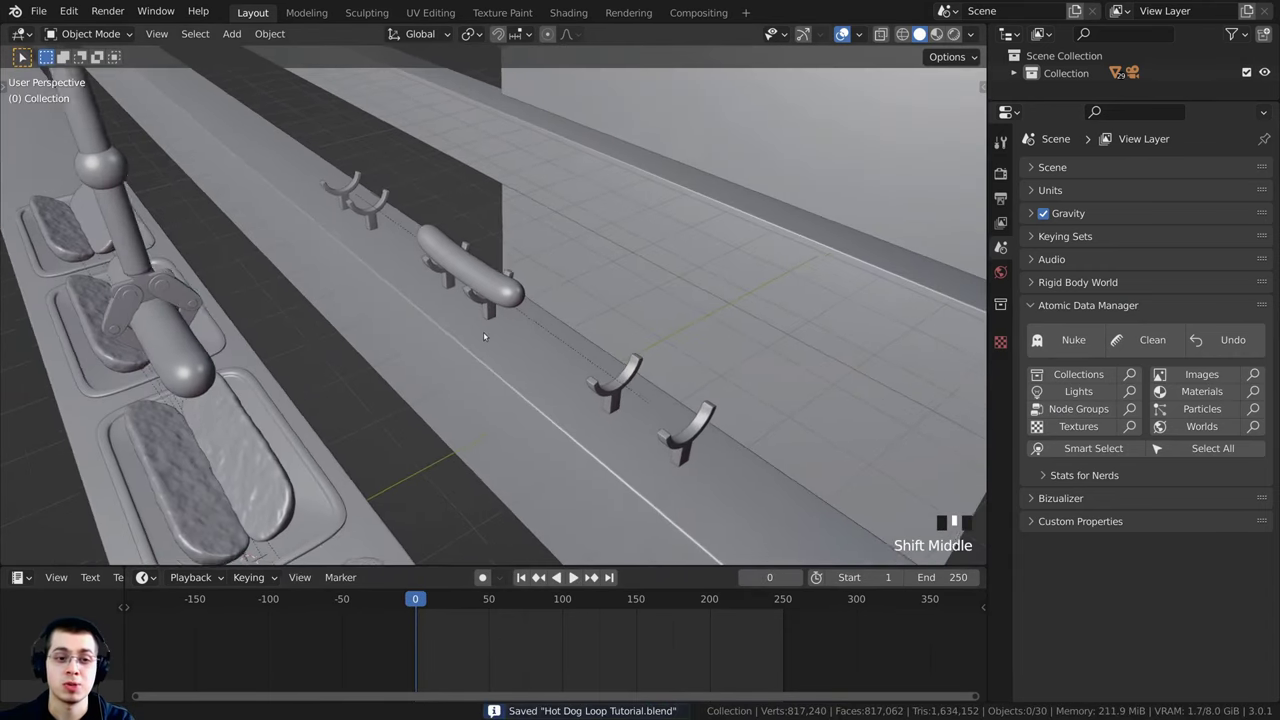
scroll(484, 336, "up", 1)
left_click_drag(440, 606, 416, 645)
right_click(440, 265)
middle_click_drag(530, 390, 620, 350)
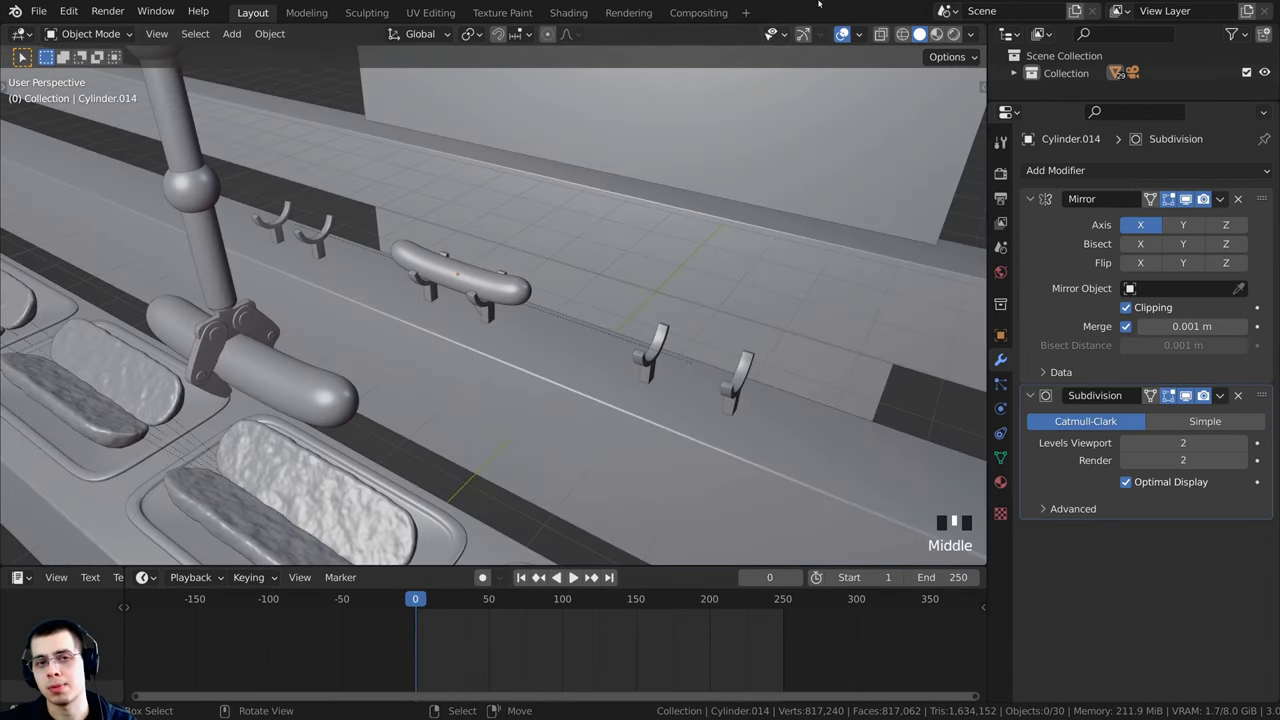
middle_click_drag(841, 339, 817, 370, "shift")
key("ctrl+s")
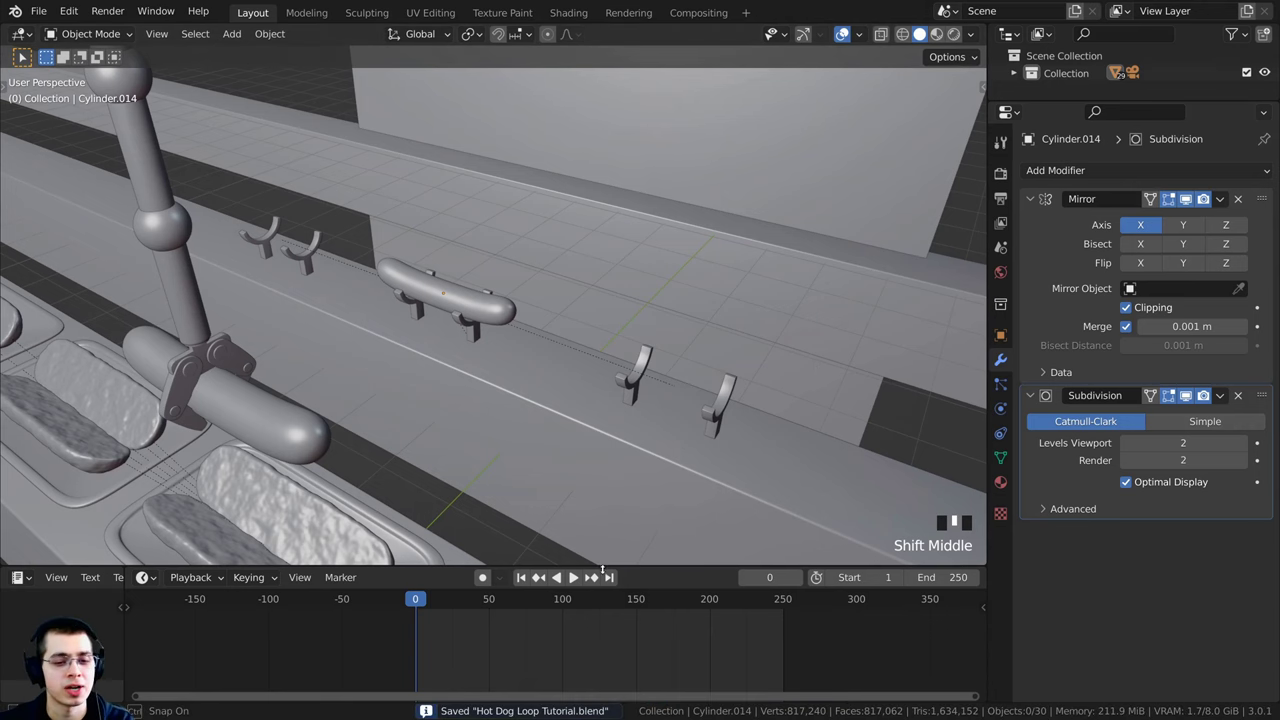
Step: Slightly enlarge the 3D view, play the whole loop through the camera and save the file again
left_click_drag(600, 563, 600, 575)
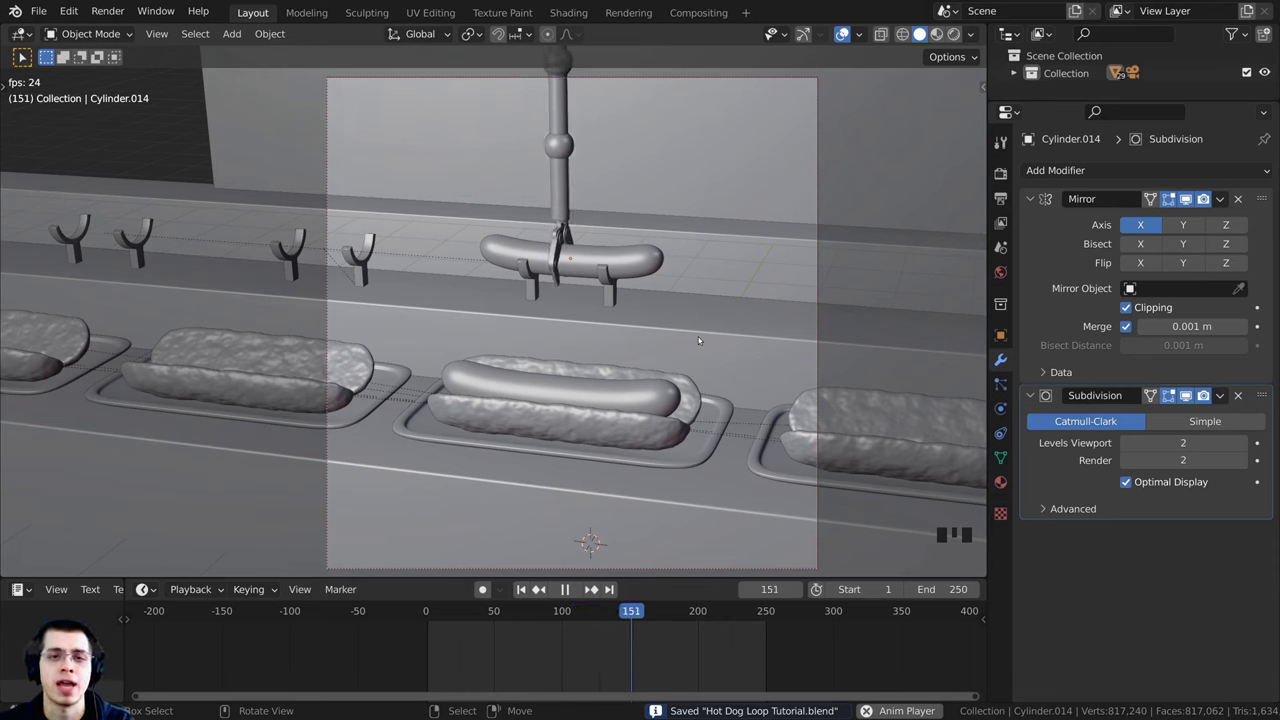
left_click(557, 6)
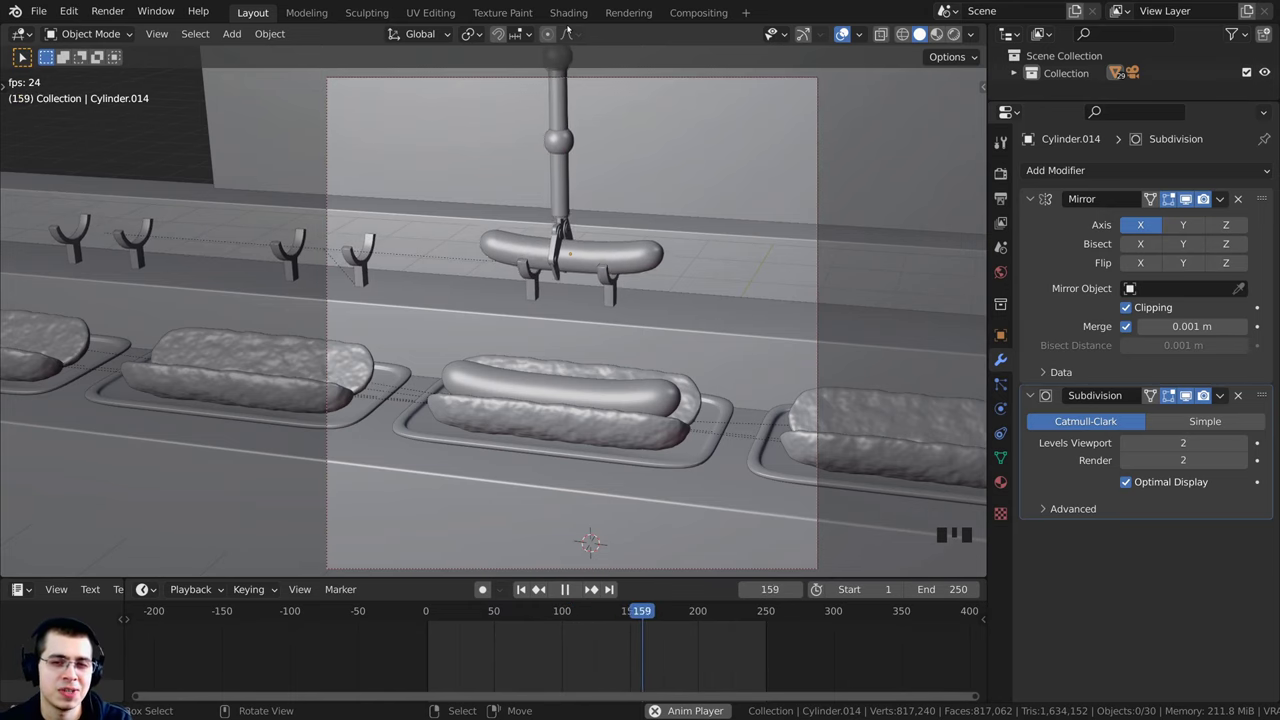
key("ctrl+s")
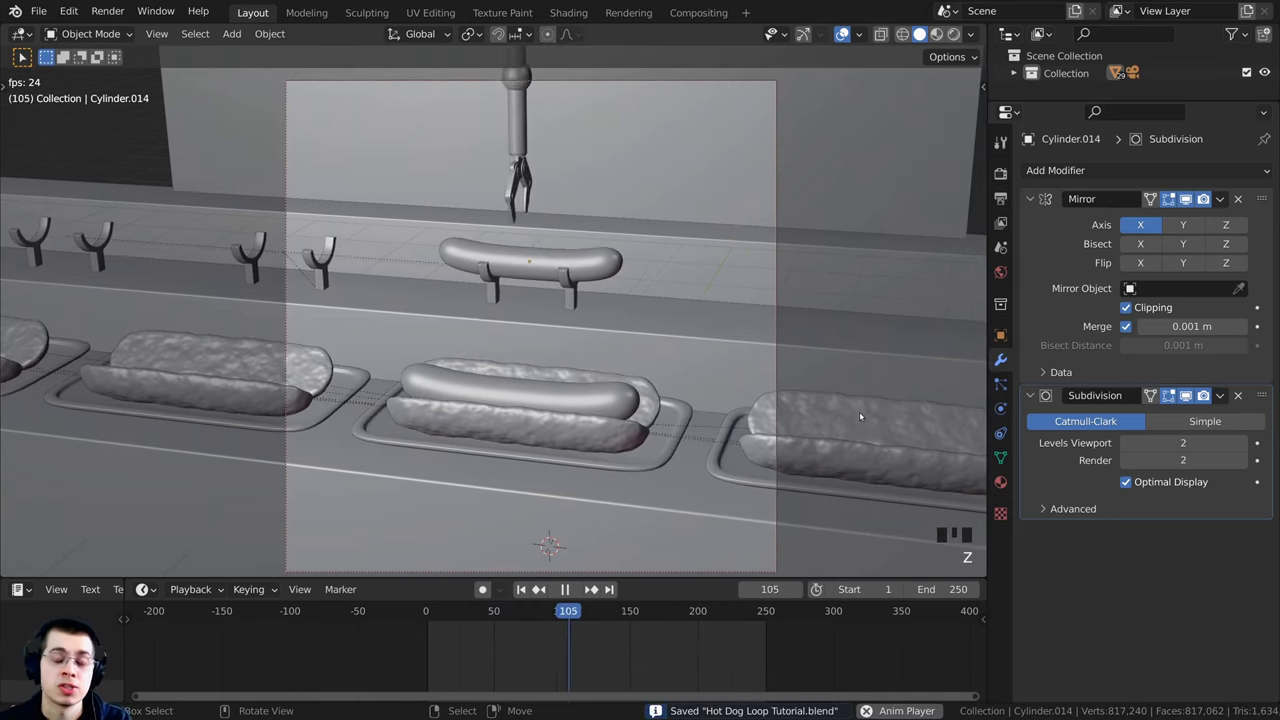